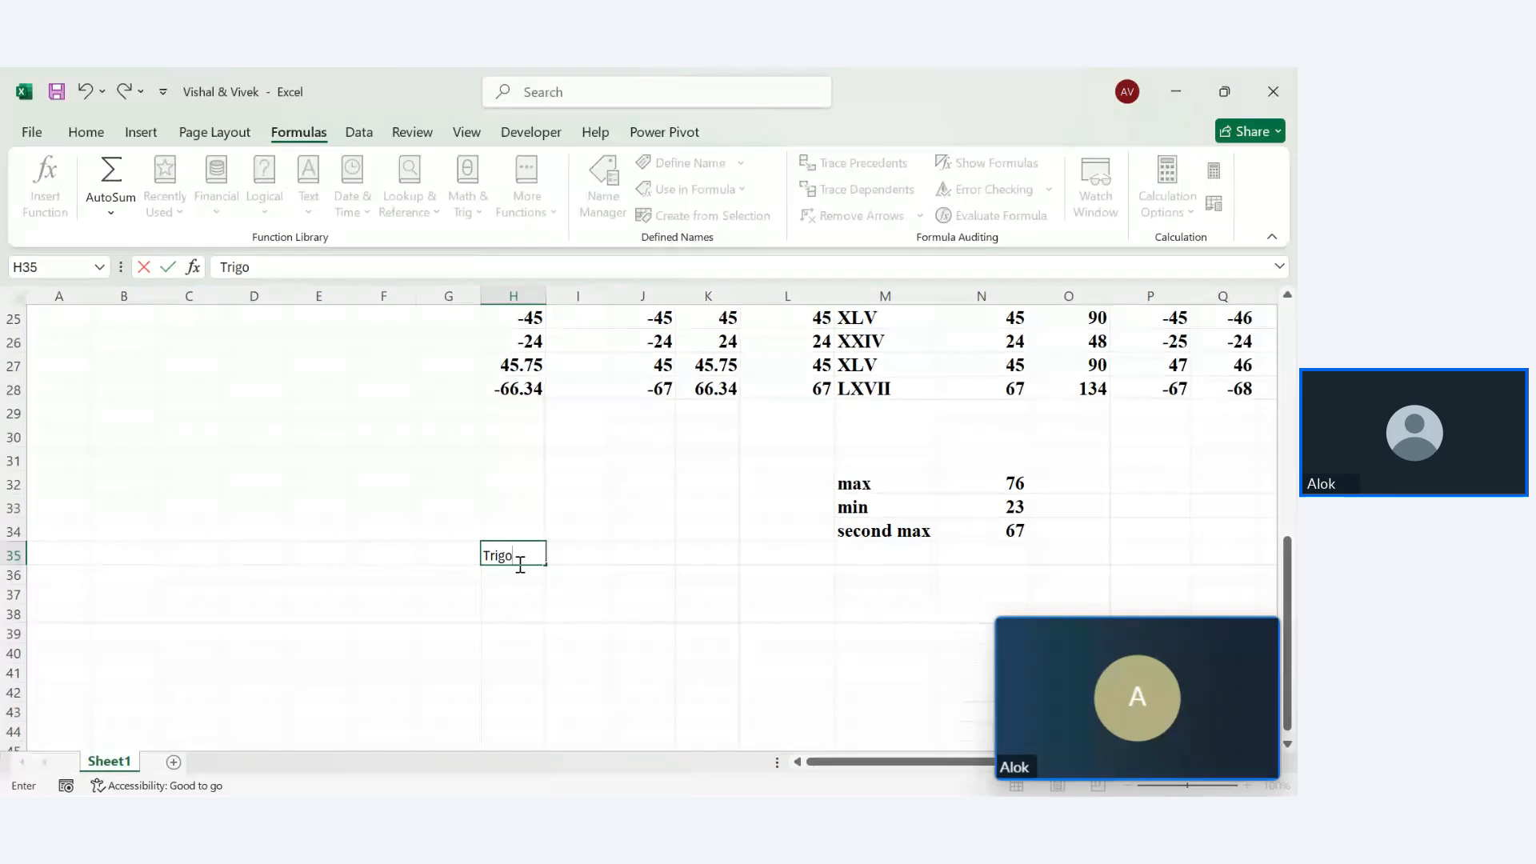
Enter 'Trigo function' in H35 and widen column H to fit it
text(function)
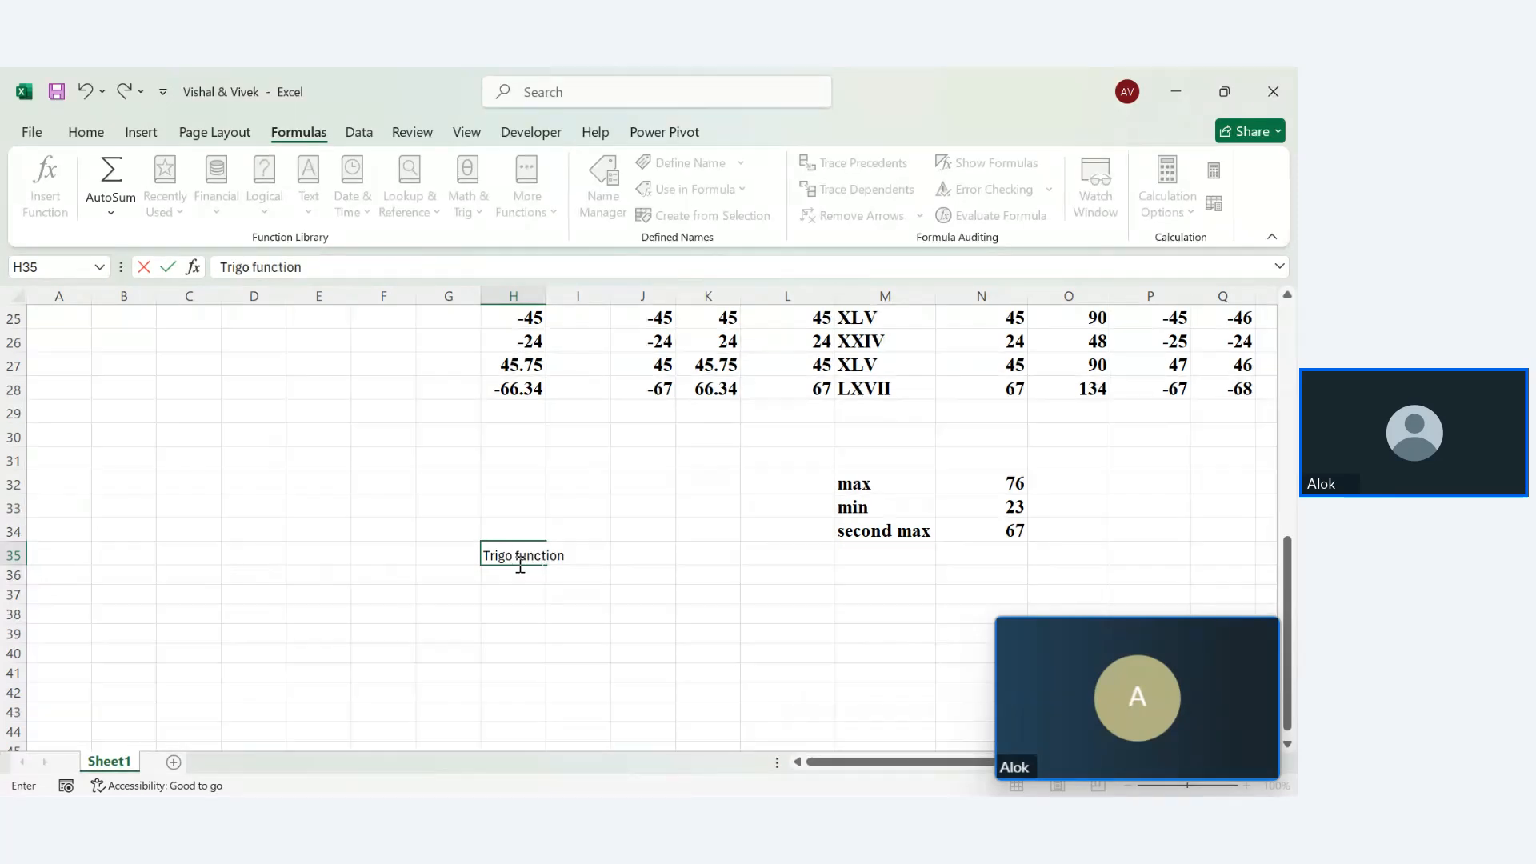
key(Return)
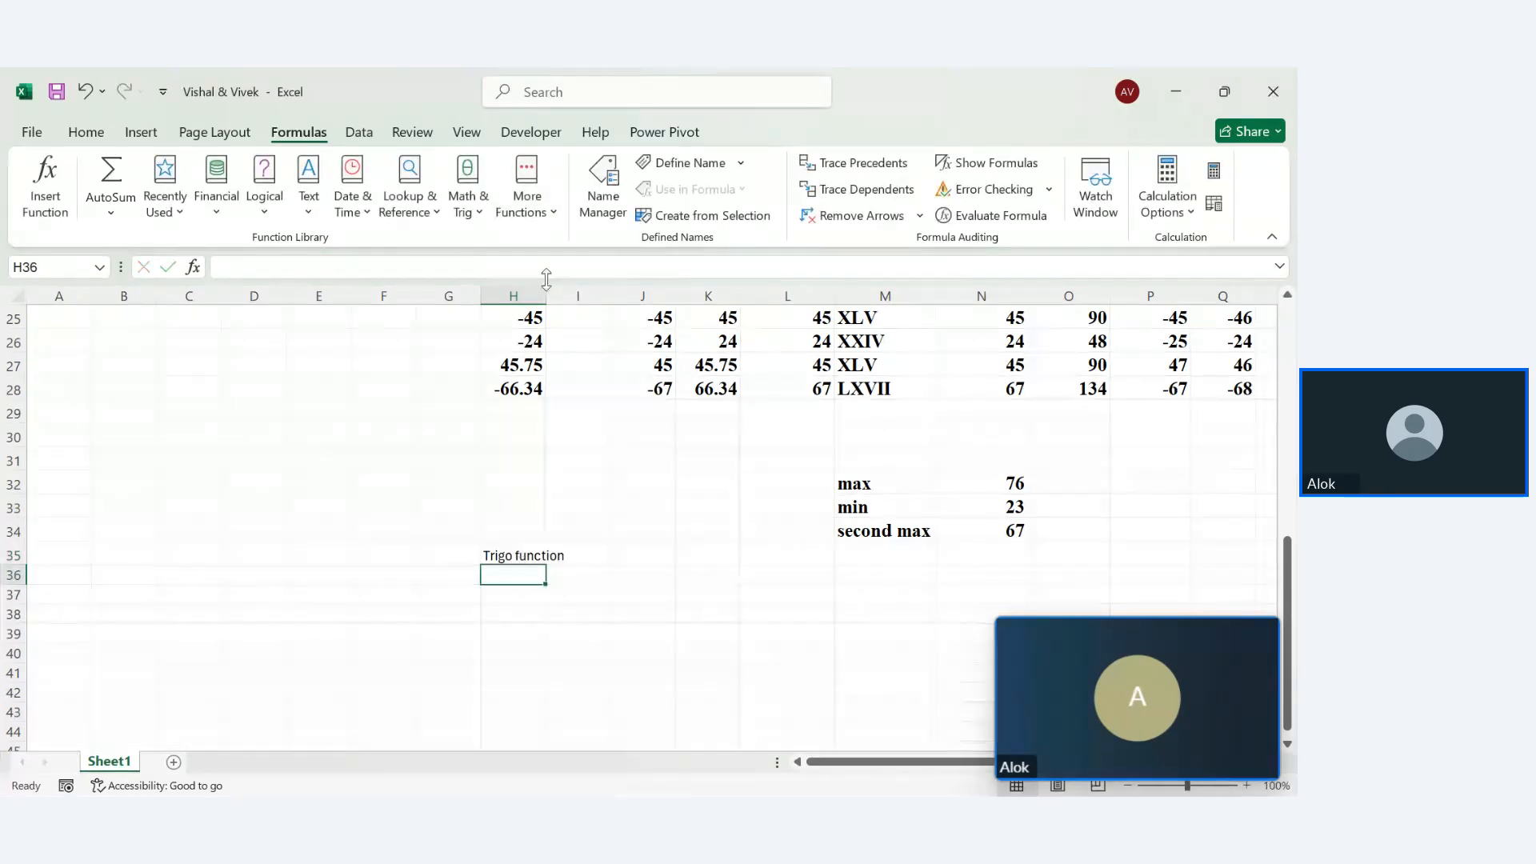
click(549, 295)
drag(549, 295, 569, 295)
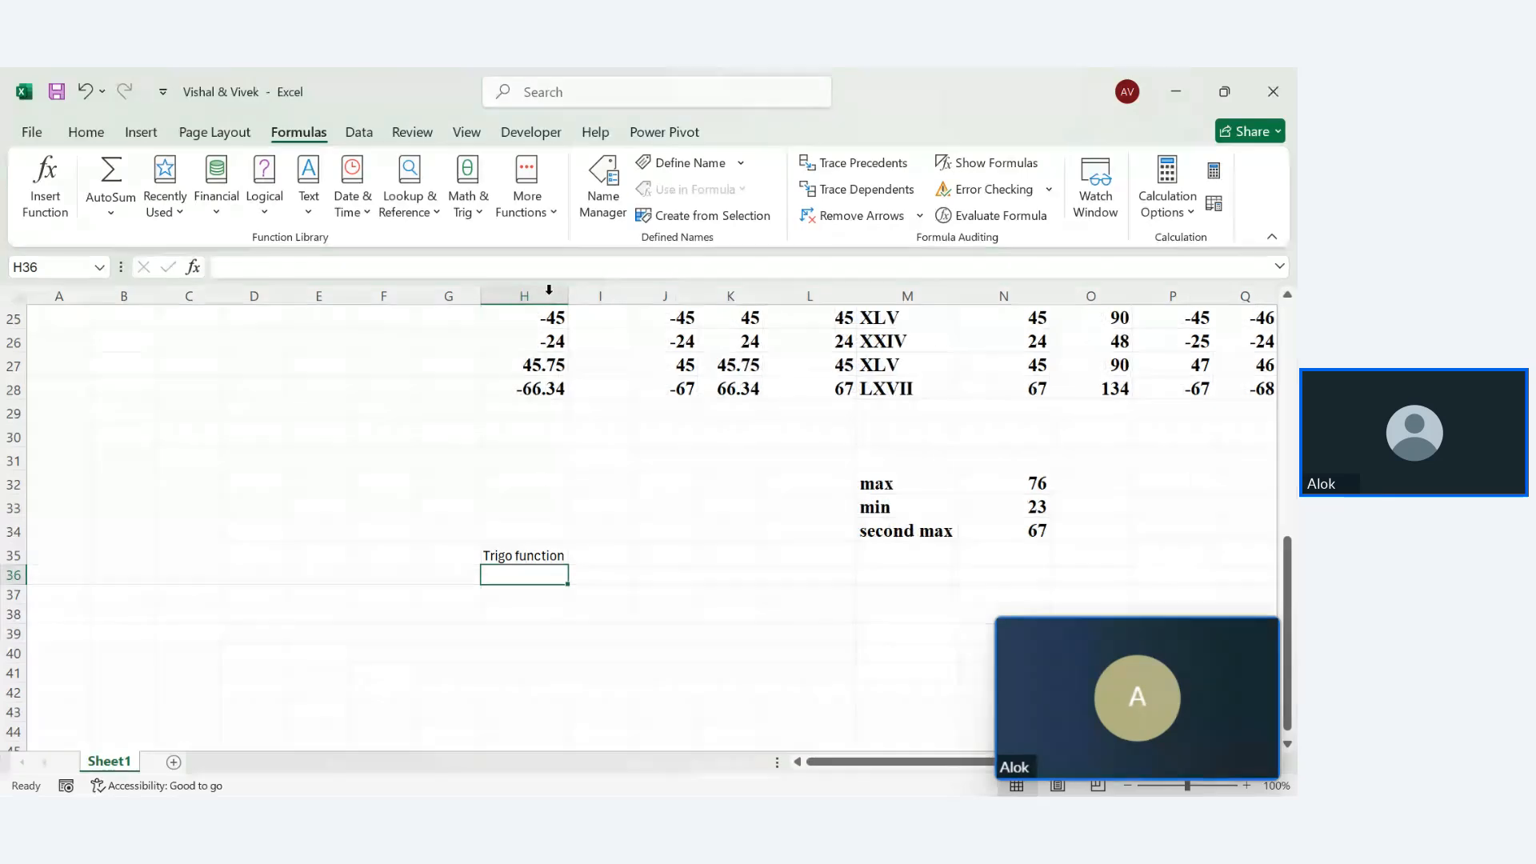
Copy the Mathematics function header's format, then undo the formatting misapplied to H19:M20
drag(1287, 620, 1277, 500)
click(564, 420)
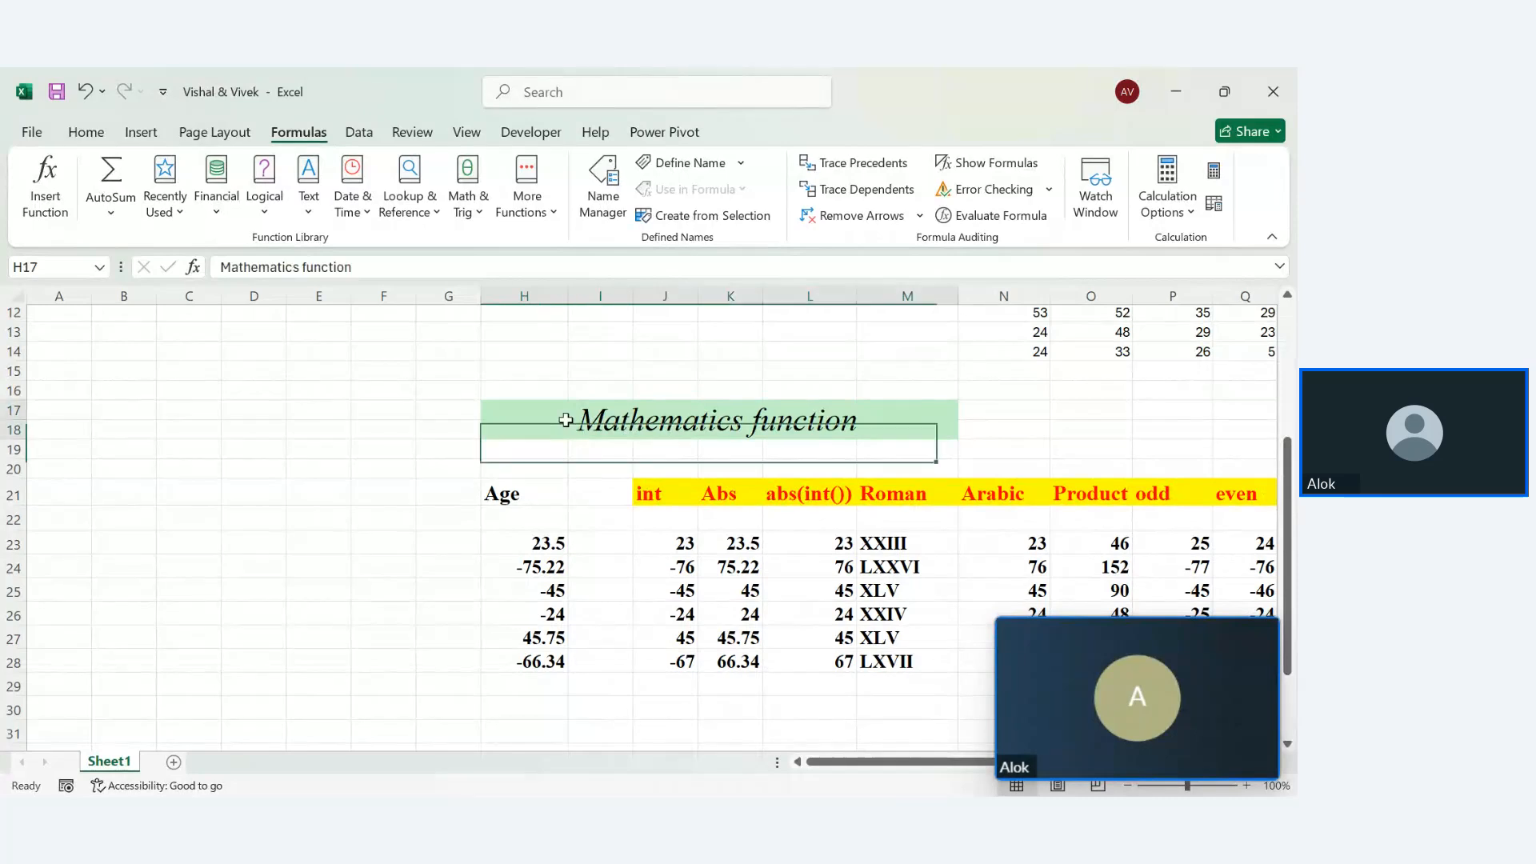
click(86, 134)
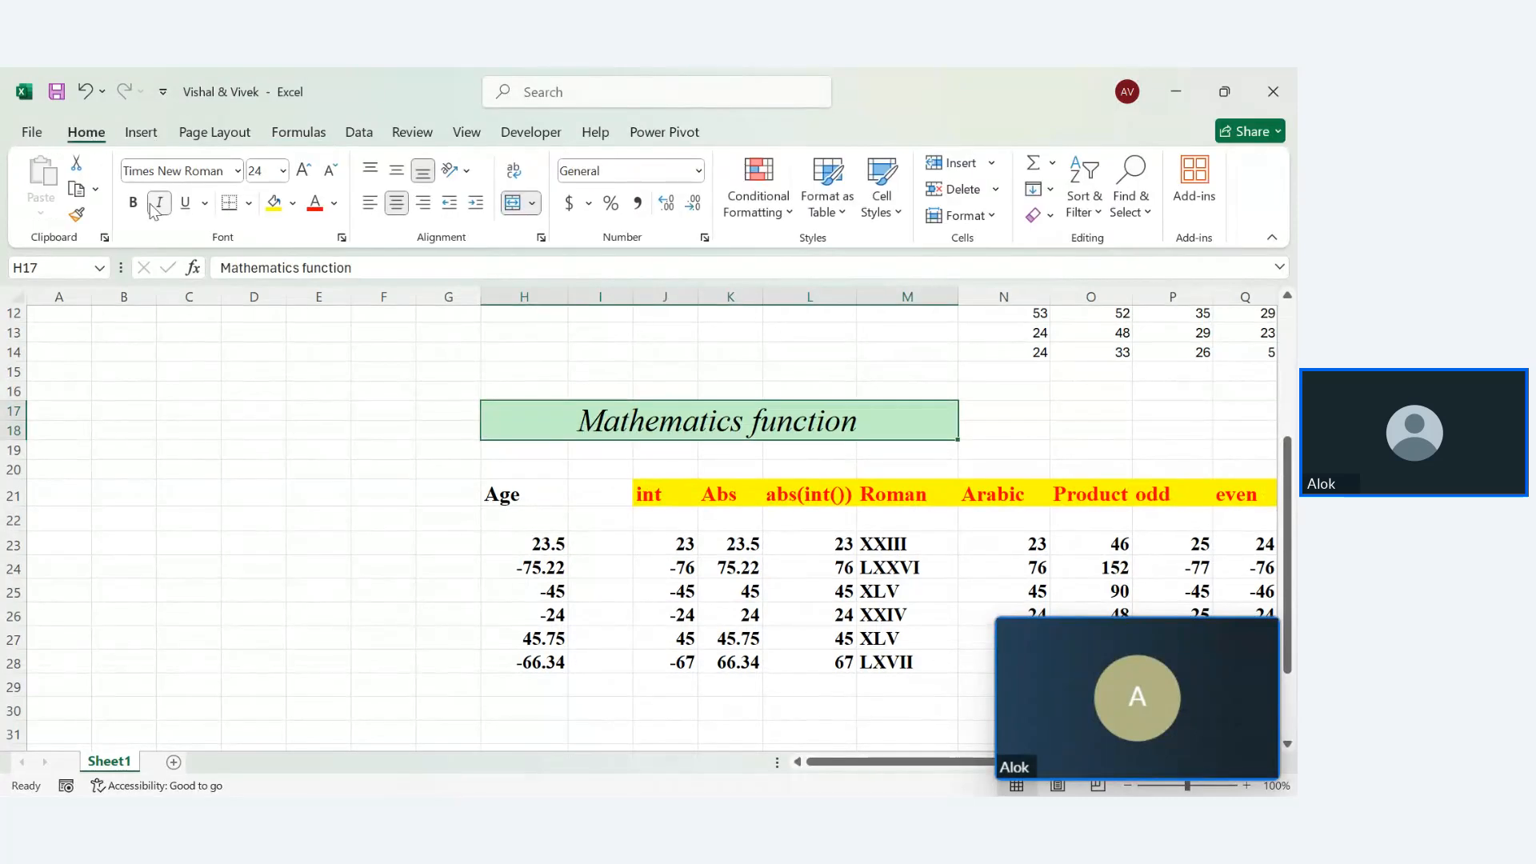
click(72, 212)
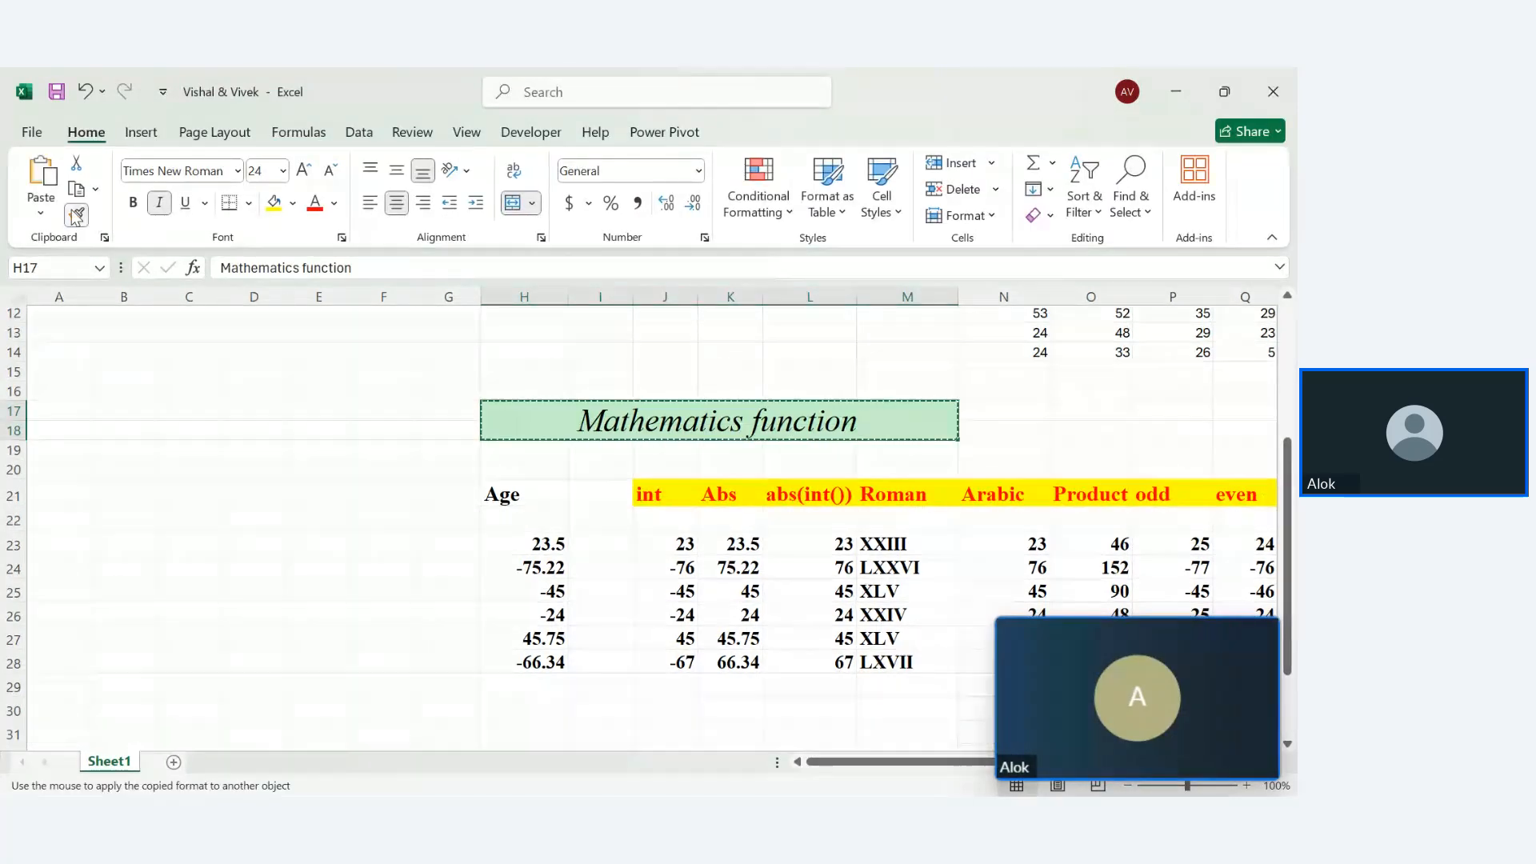
key(Down)
key(Down)
key(Down)
key(Down)
key(Down)
key(Down)
key(Down)
key(Down)
key(Down)
key(Down)
key(Down)
key(Down)
key(Down)
key(Down)
key(Down)
key(Down)
key(Down)
key(Down)
key(Down)
key(Down)
key(Down)
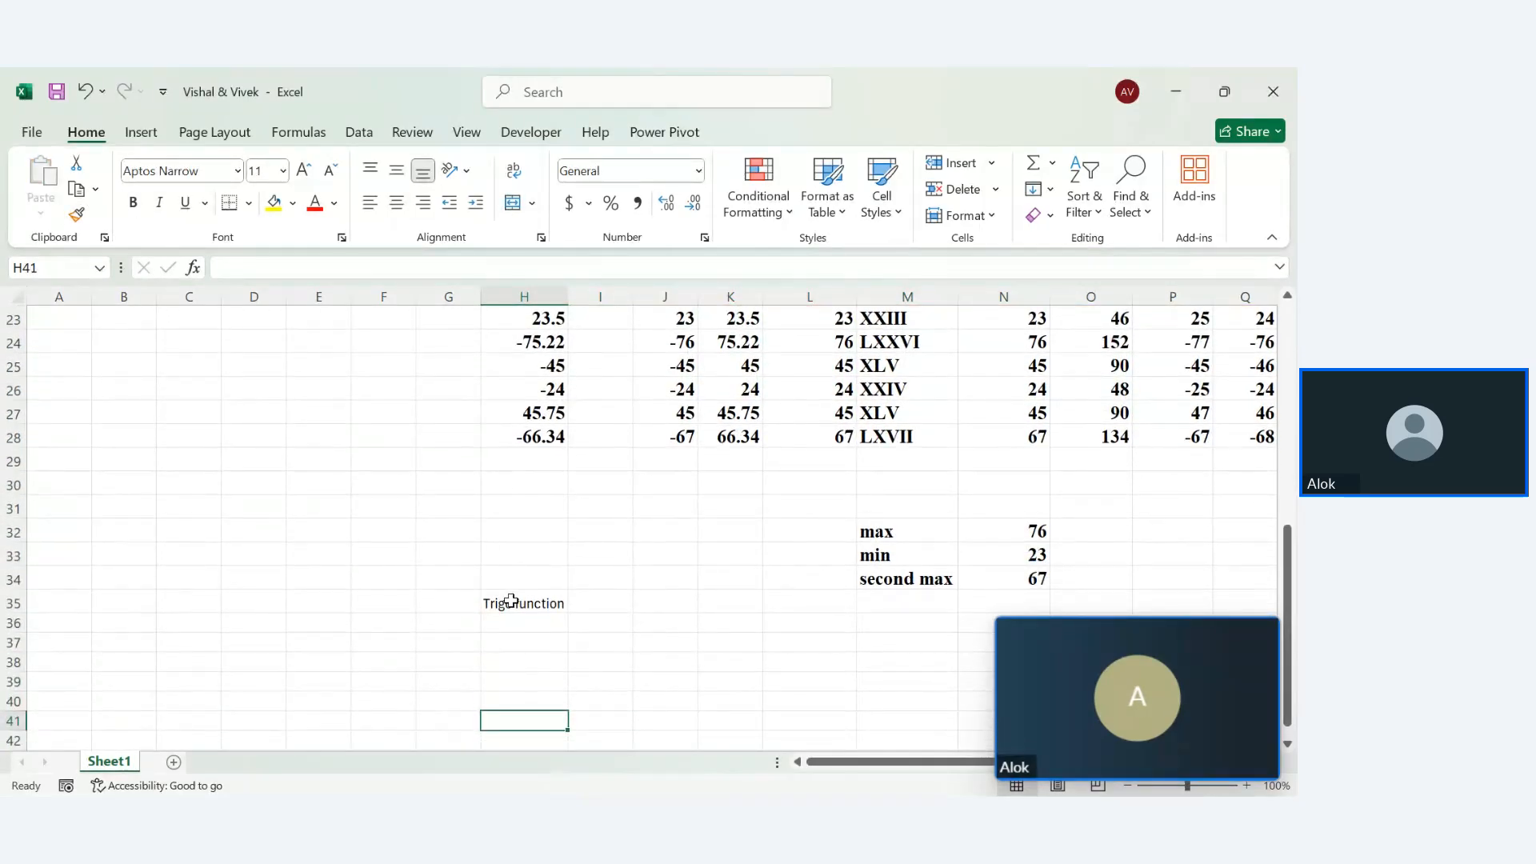
click(511, 600)
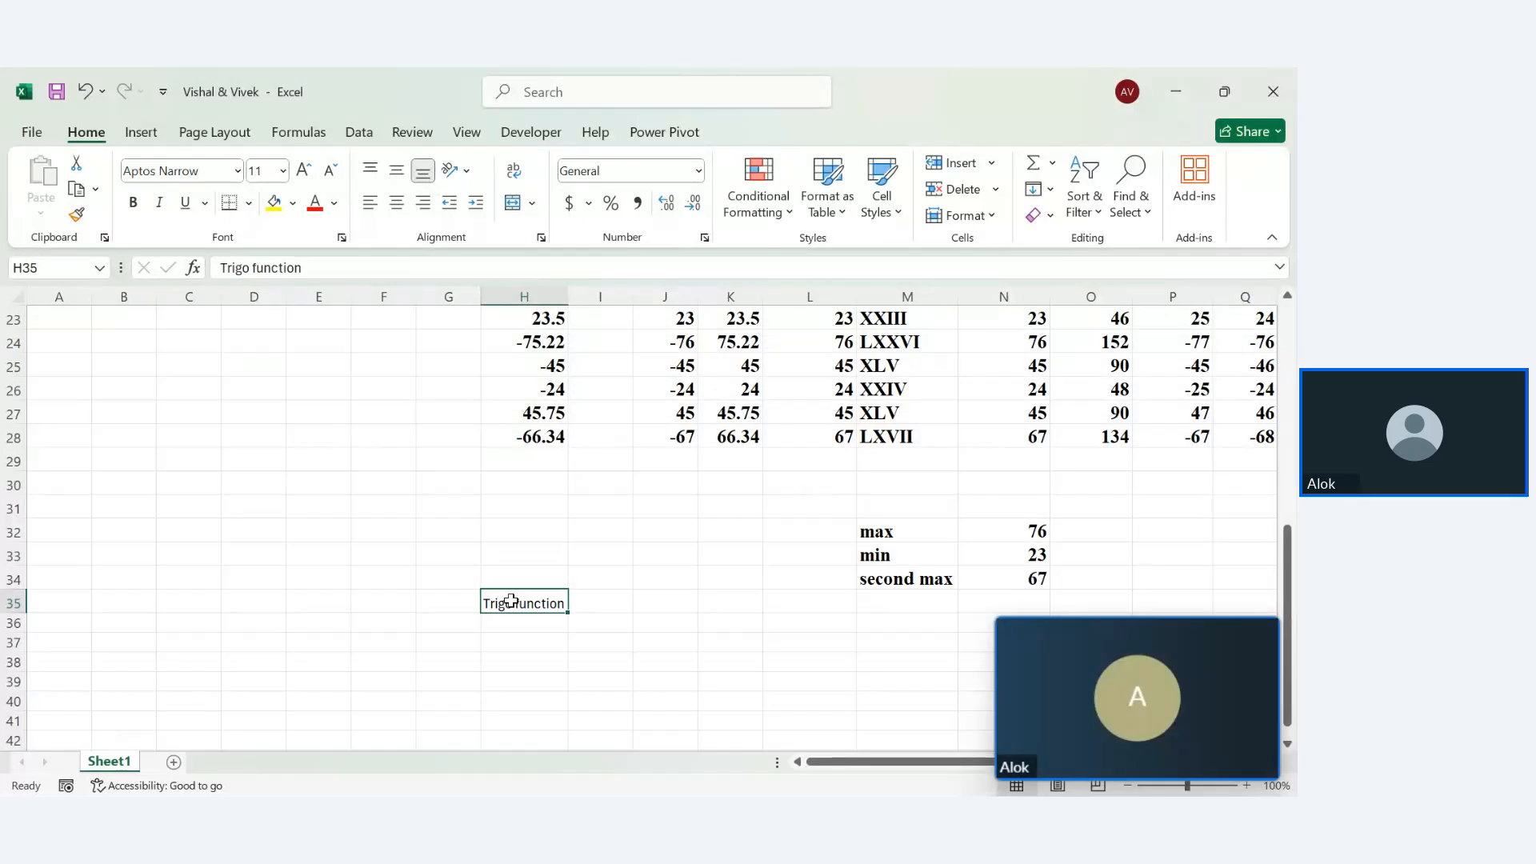
double_click(512, 601)
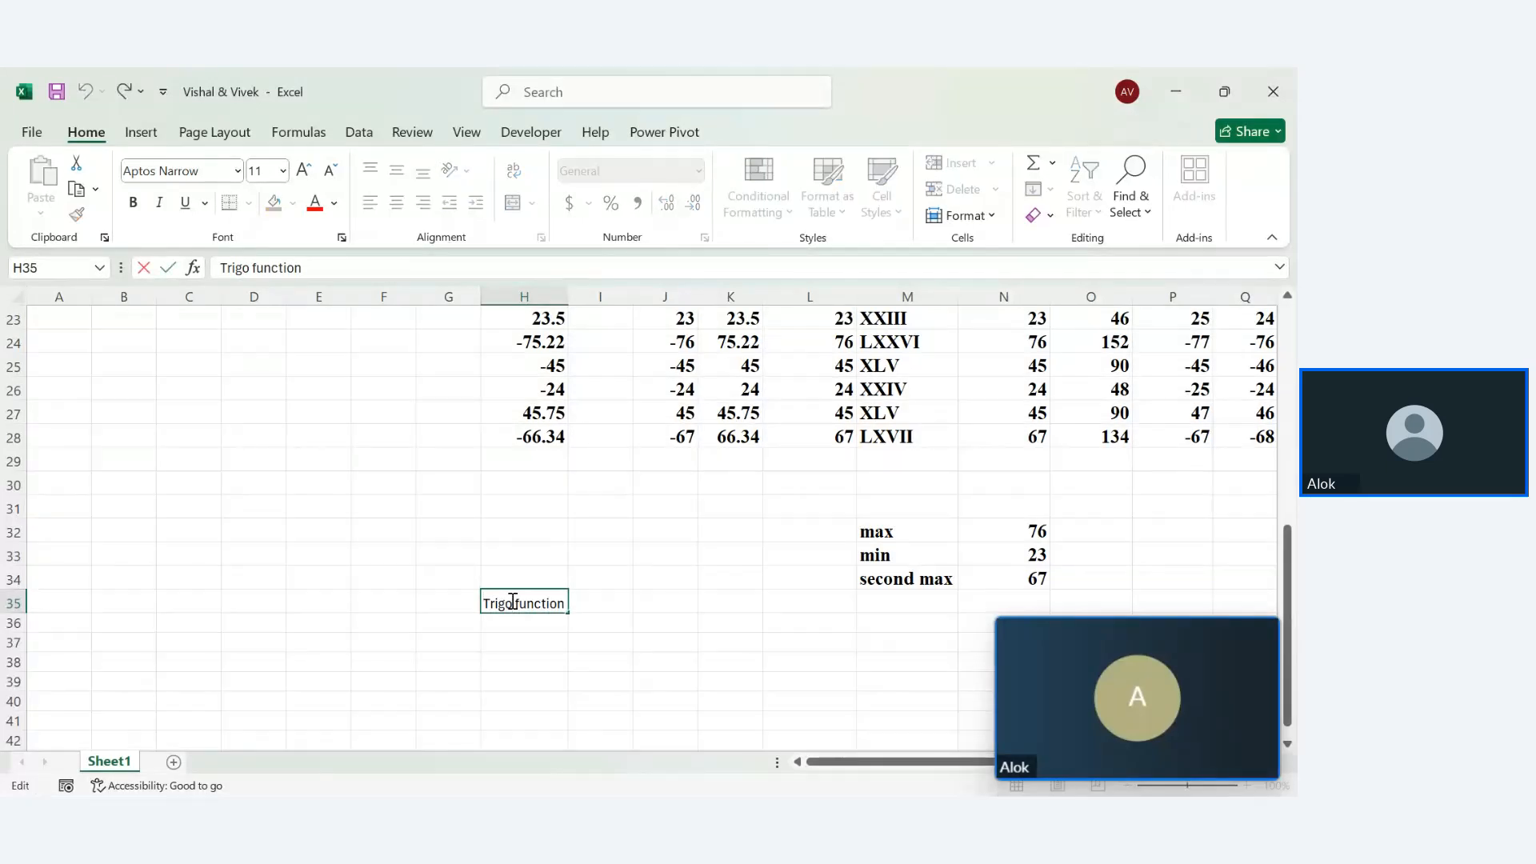
click(478, 515)
key(Up)
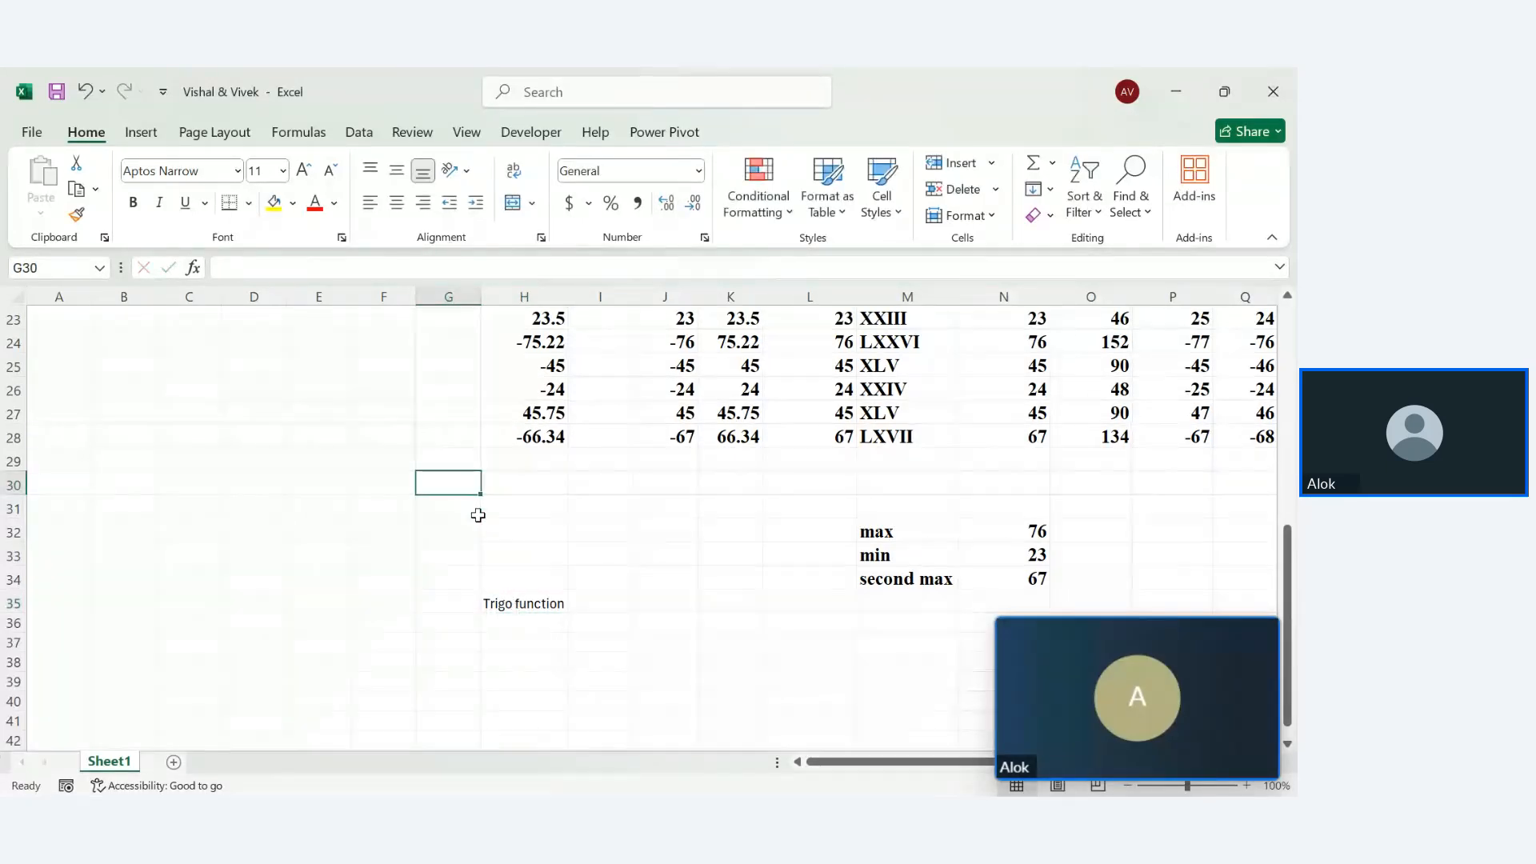
key(Up)
key(Up)
key(Up)
key(Up)
key(Up)
key(Up)
key(Up)
key(Up)
key(Up)
key(Up)
key(Up)
key(Up)
key(Up)
key(Up)
key(Up)
key(ctrl+z)
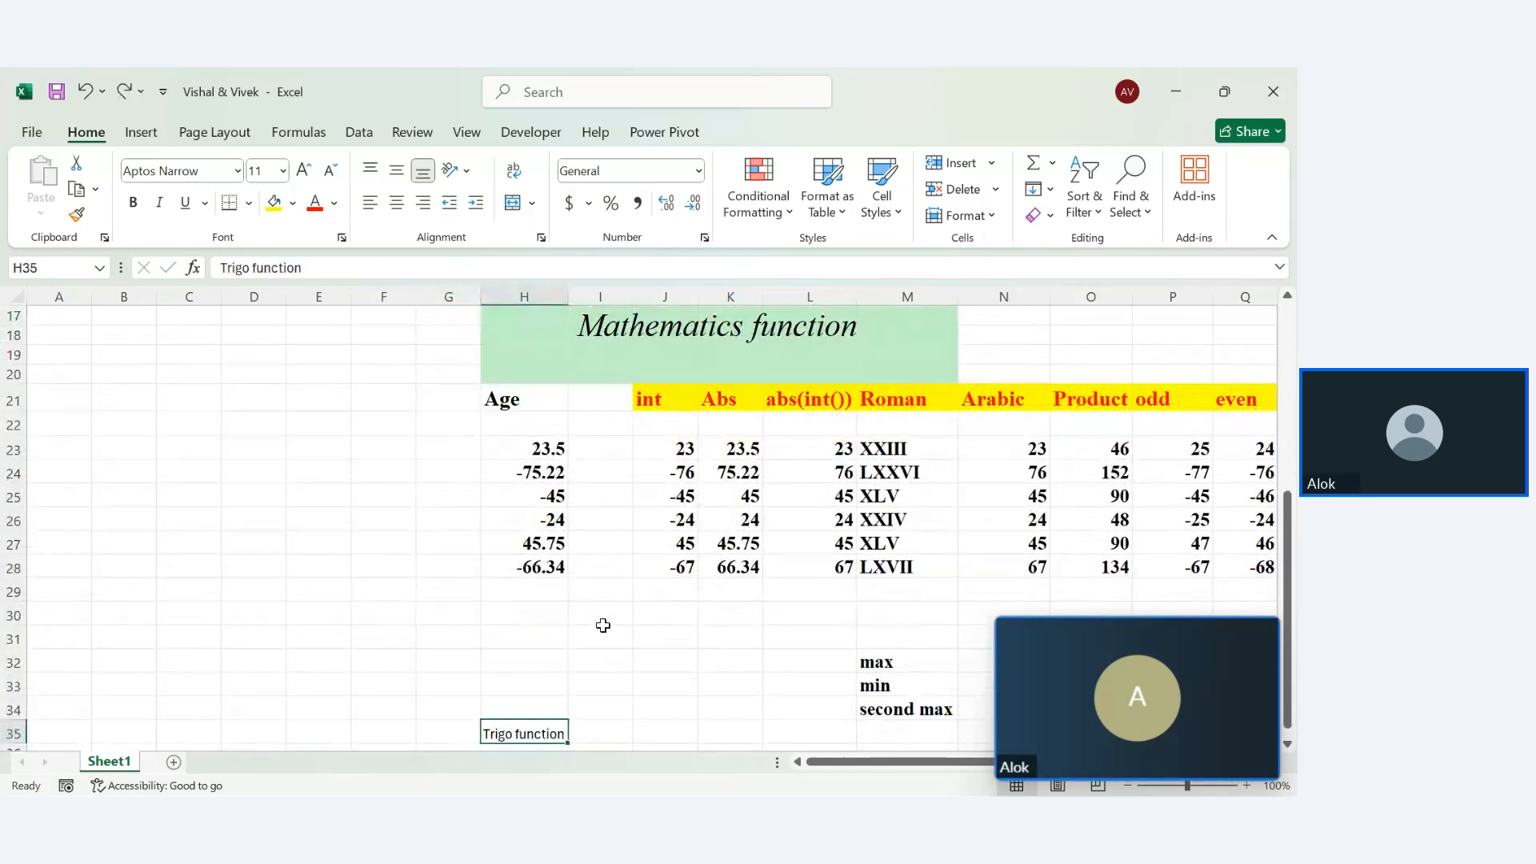
key(ctrl+z)
Paint the Mathematics header style onto the Trigo function heading, then select H39
click(501, 337)
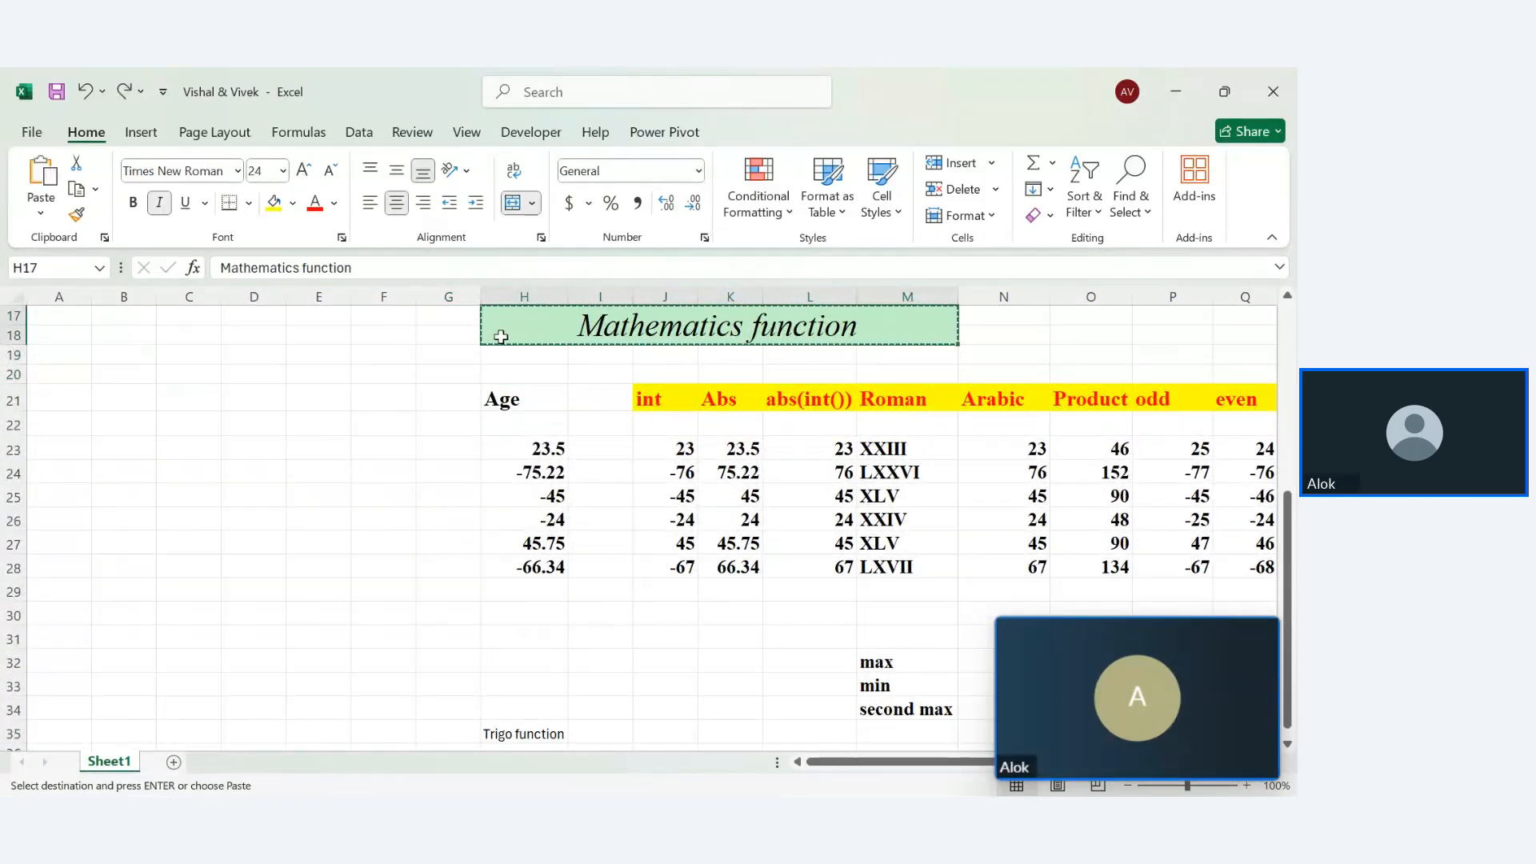
click(76, 214)
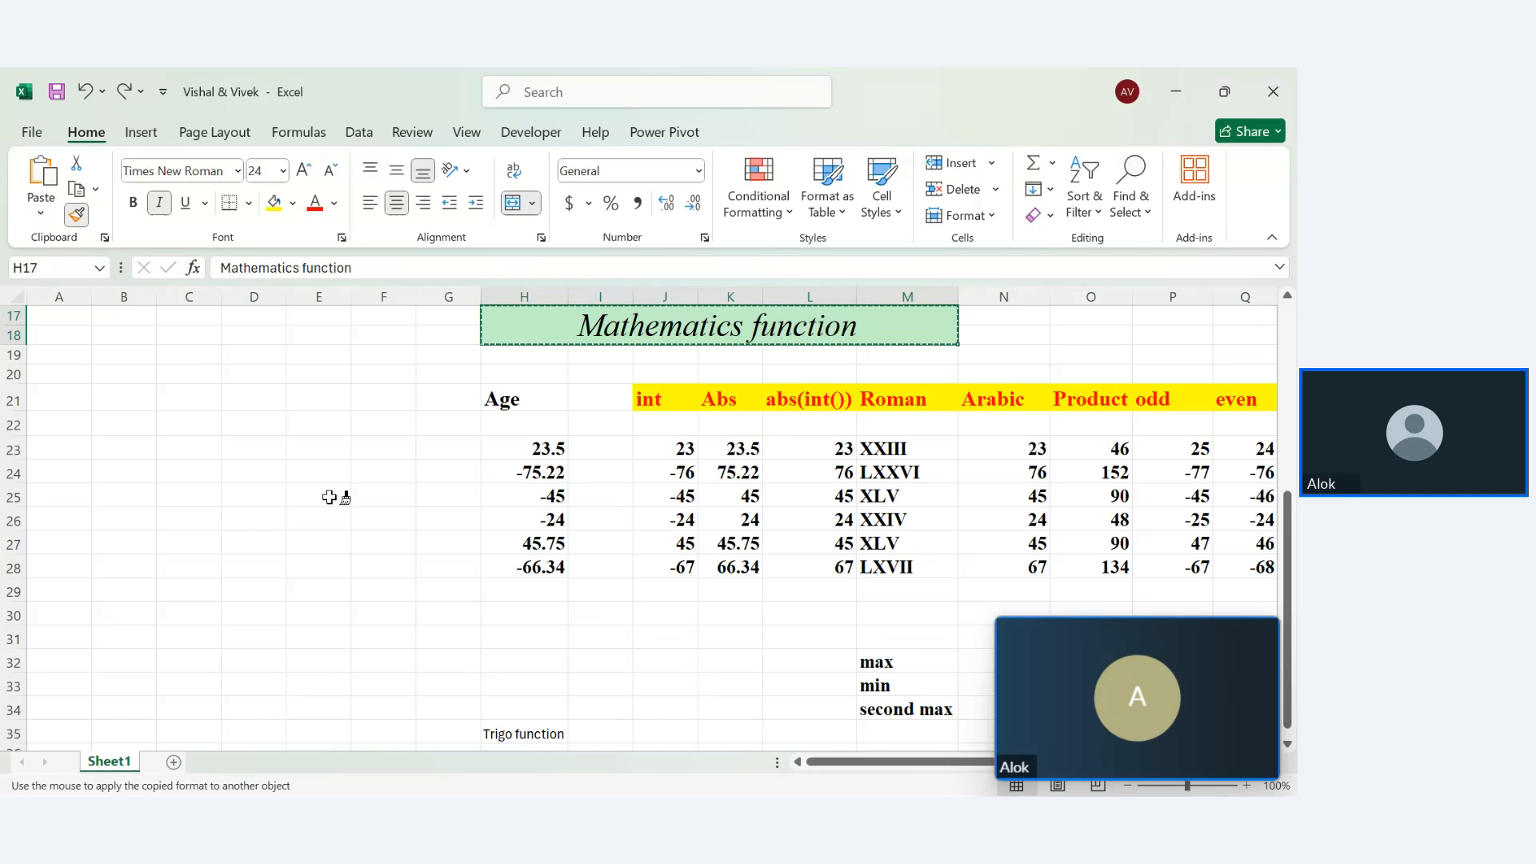
click(528, 735)
key(Down)
key(Down)
key(Down)
key(Down)
key(Down)
key(Down)
key(Down)
key(Down)
key(Down)
key(Down)
key(Down)
key(Down)
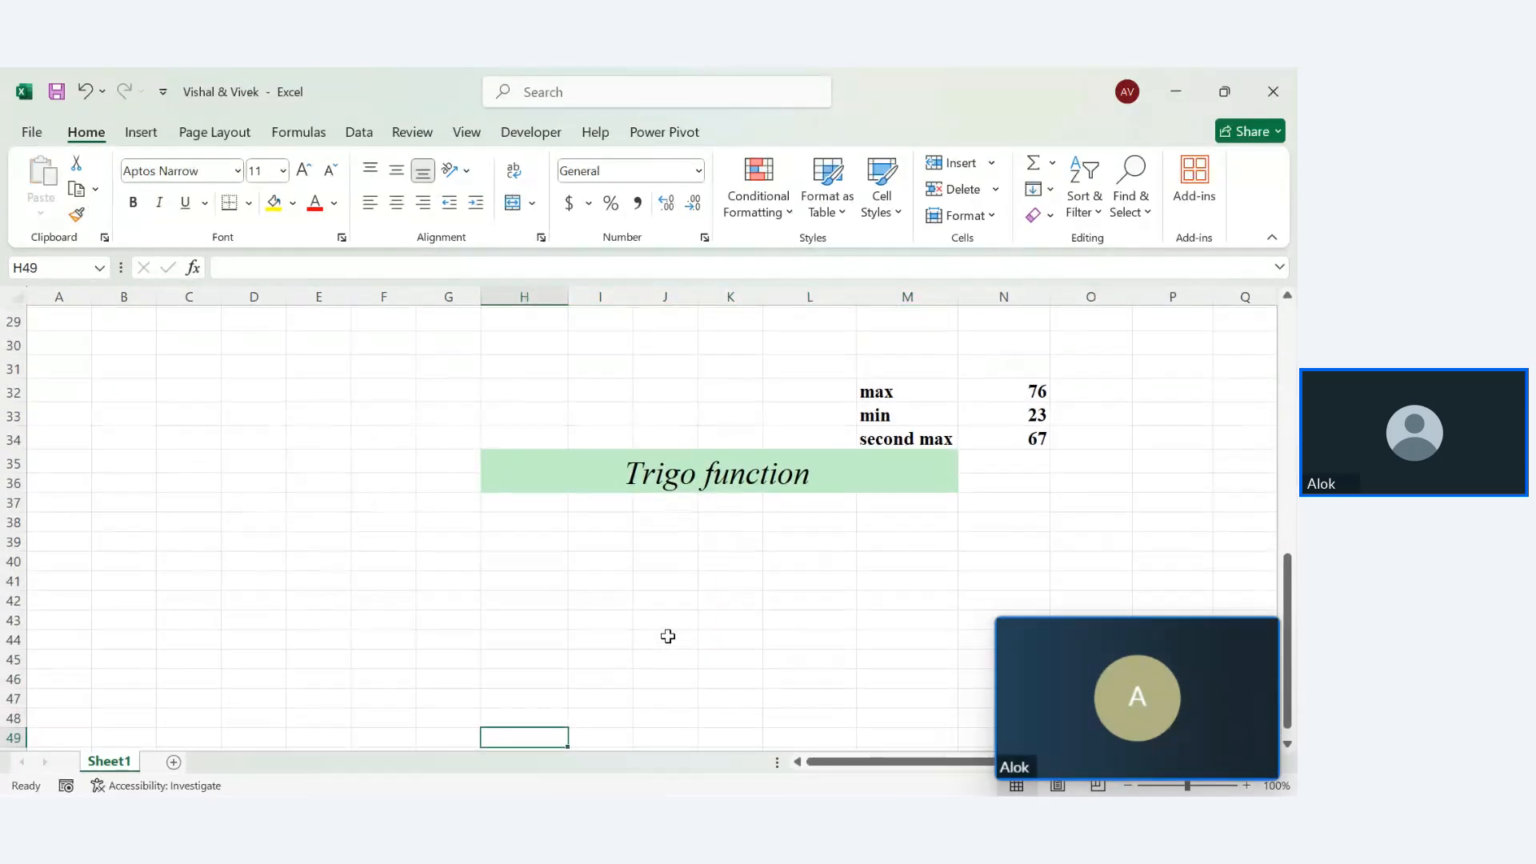
click(520, 547)
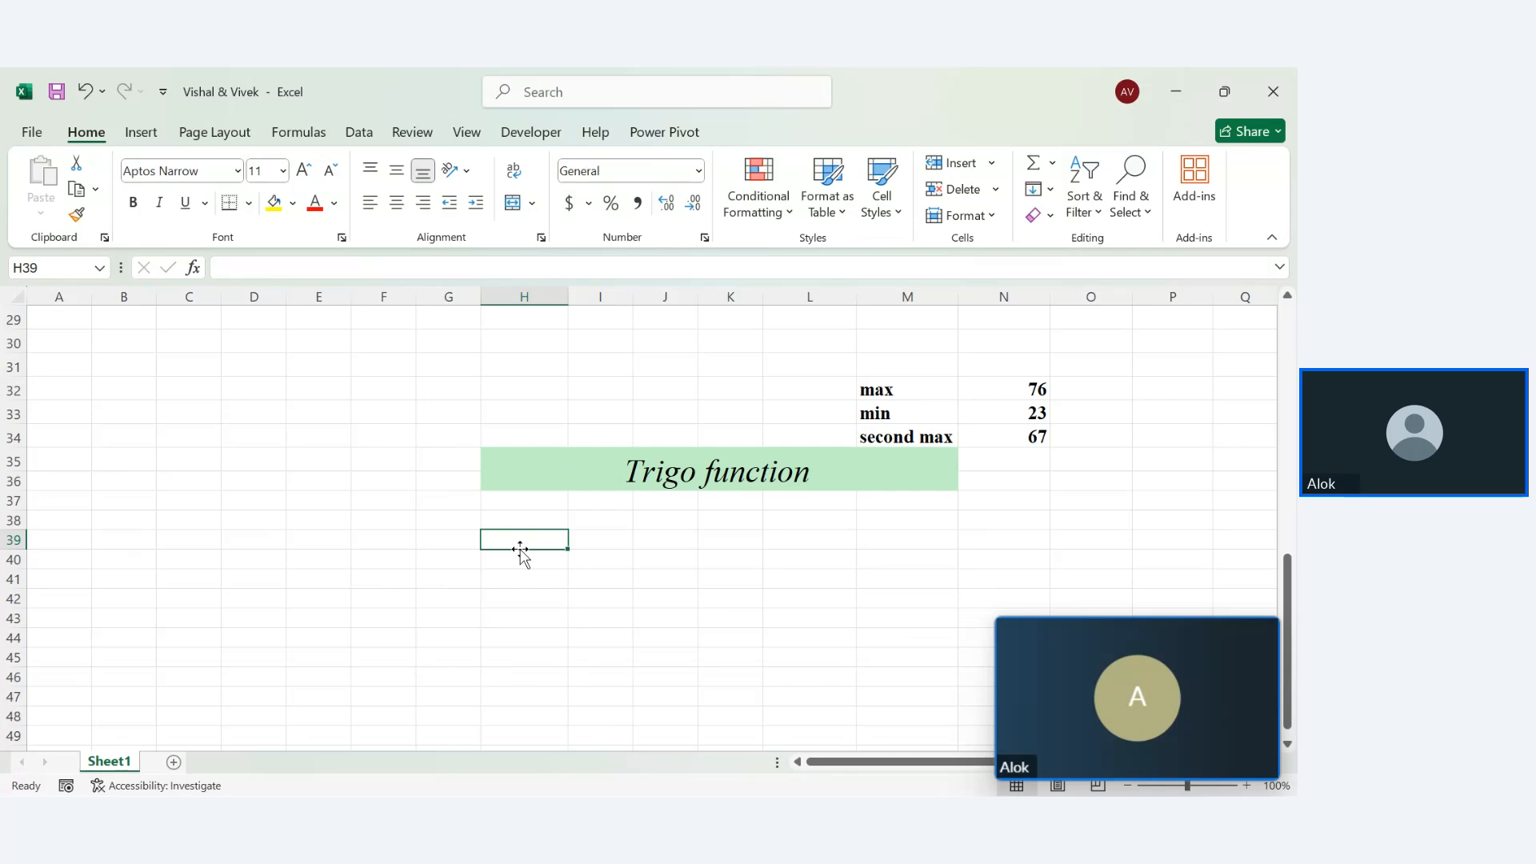
Enter sin(30) in H39 and 1/2 in H40, which Excel converts to 01-Feb
text(sin)
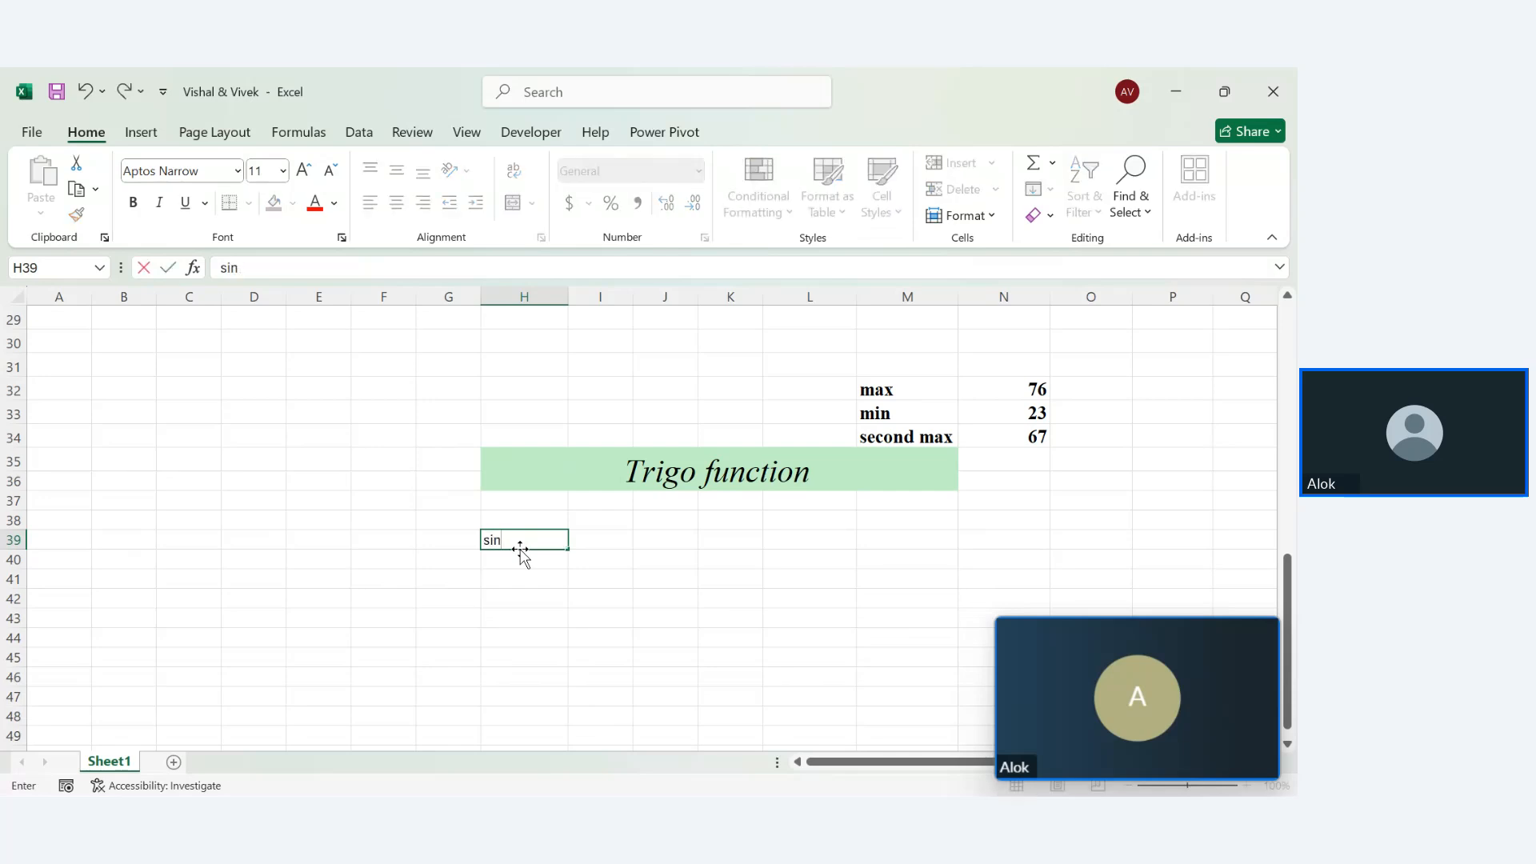
text(f(30))
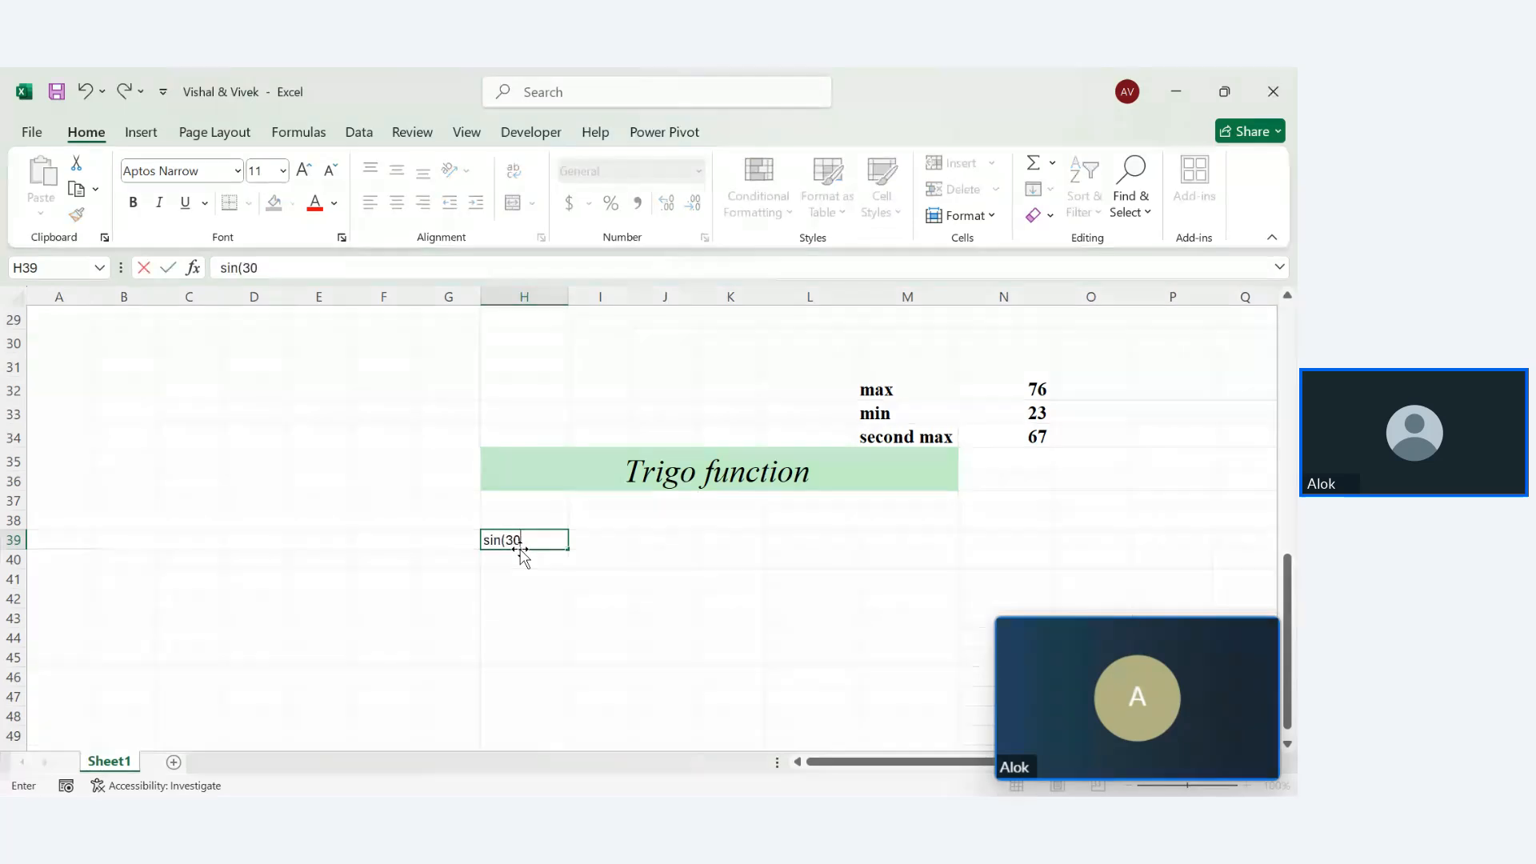
key(Return)
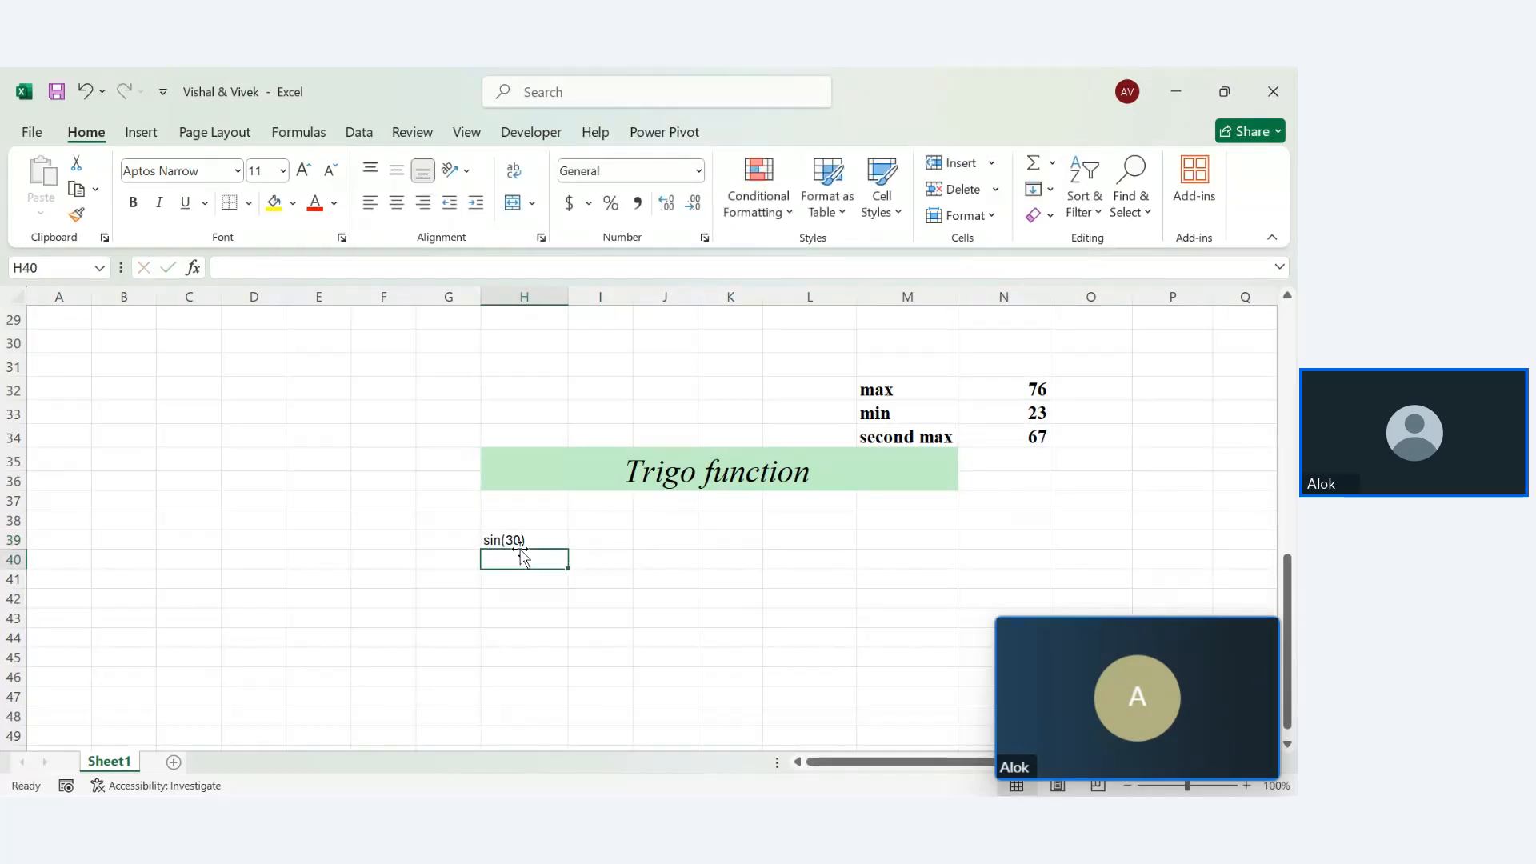
text(1/)
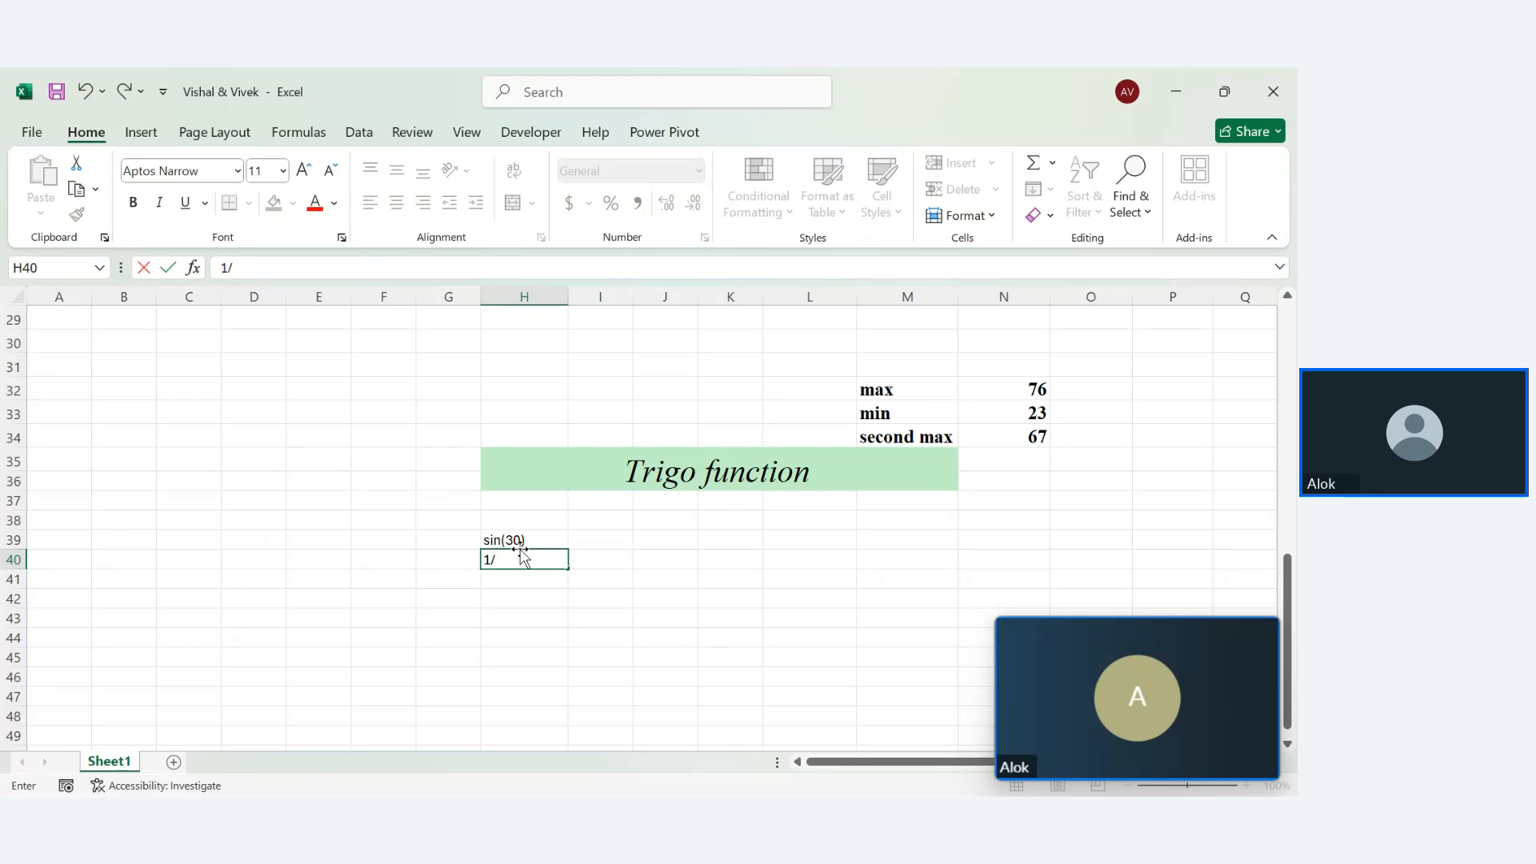
text(2)
key(Return)
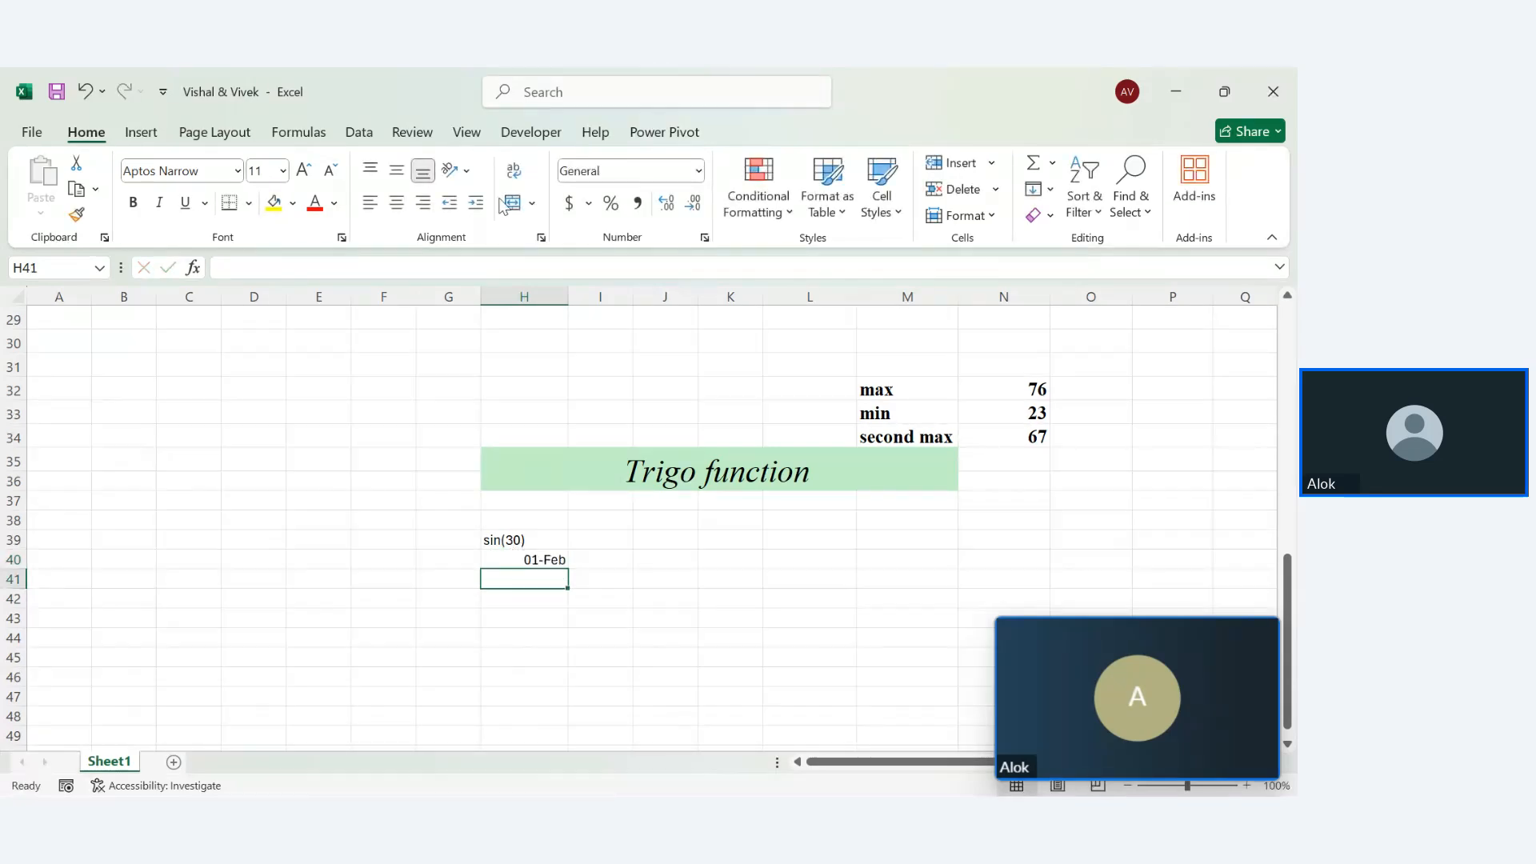
click(805, 772)
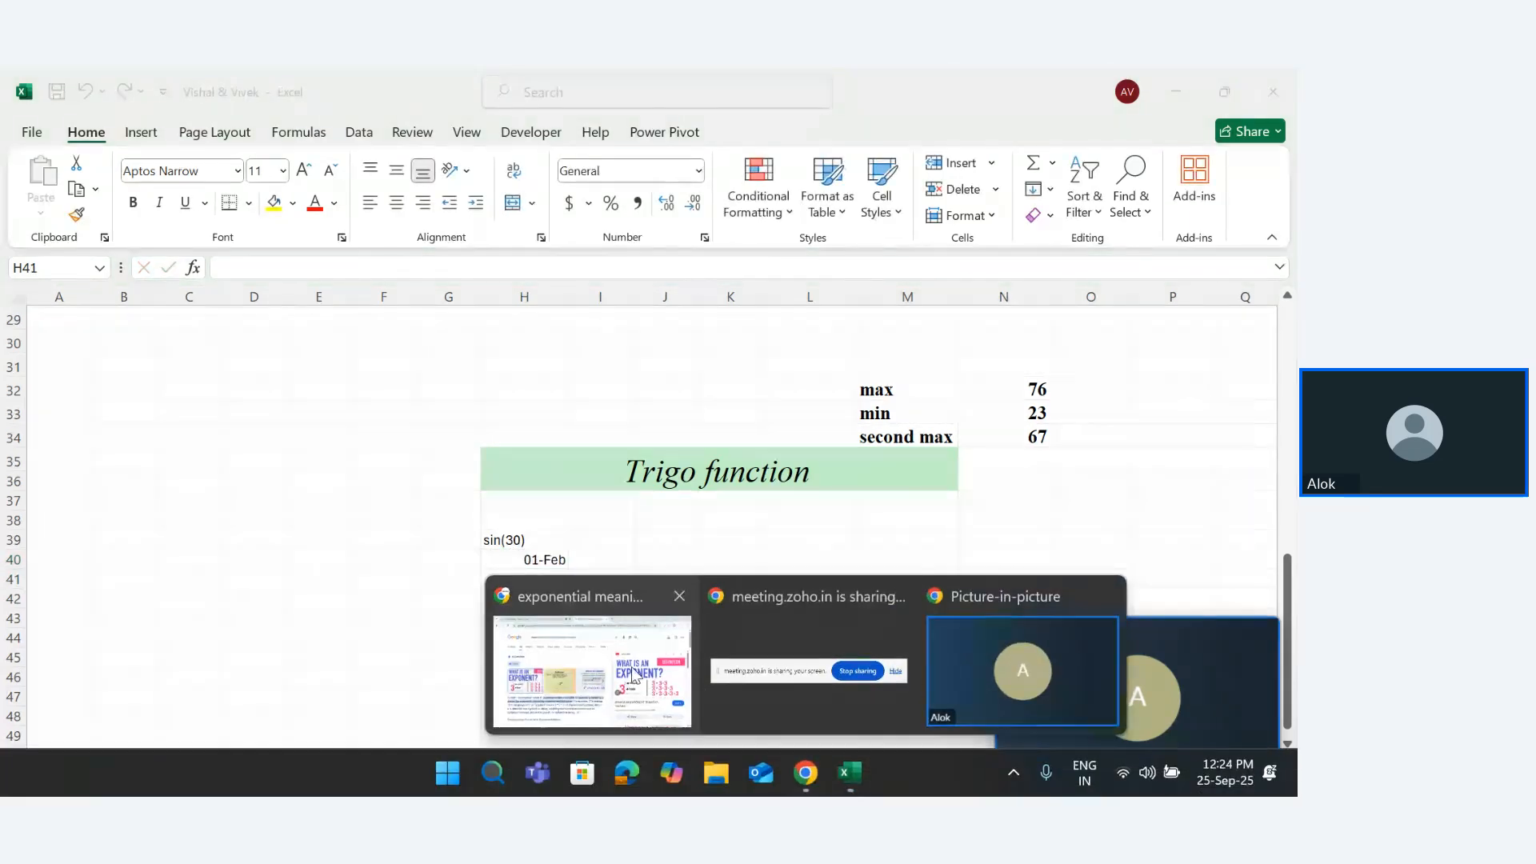
Search Google for sin 30, replacing the previous query
click(632, 674)
drag(556, 208, 196, 217)
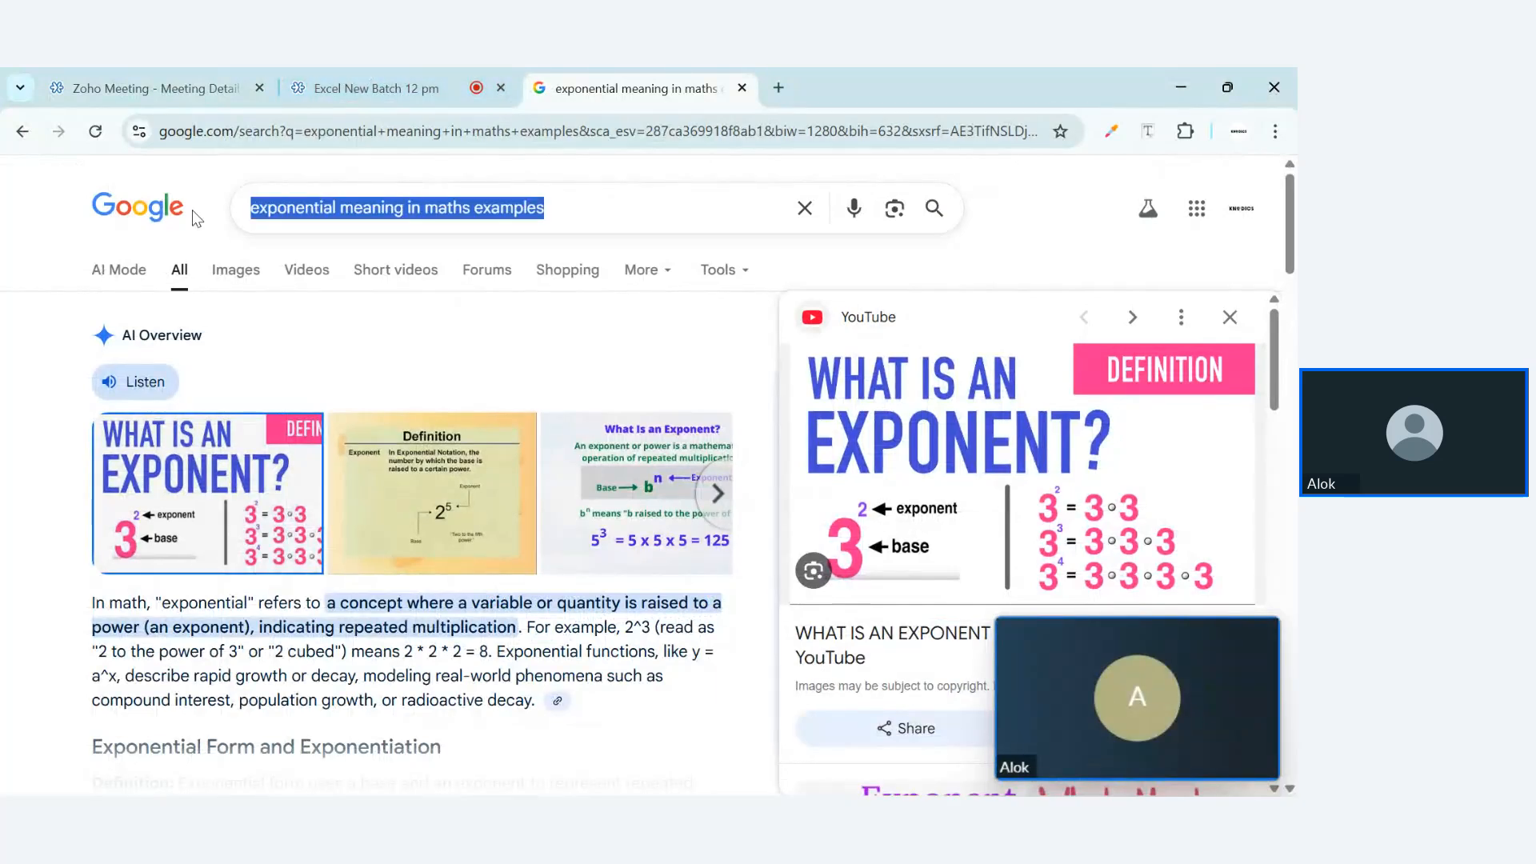
key(BackSpace)
text(sin )
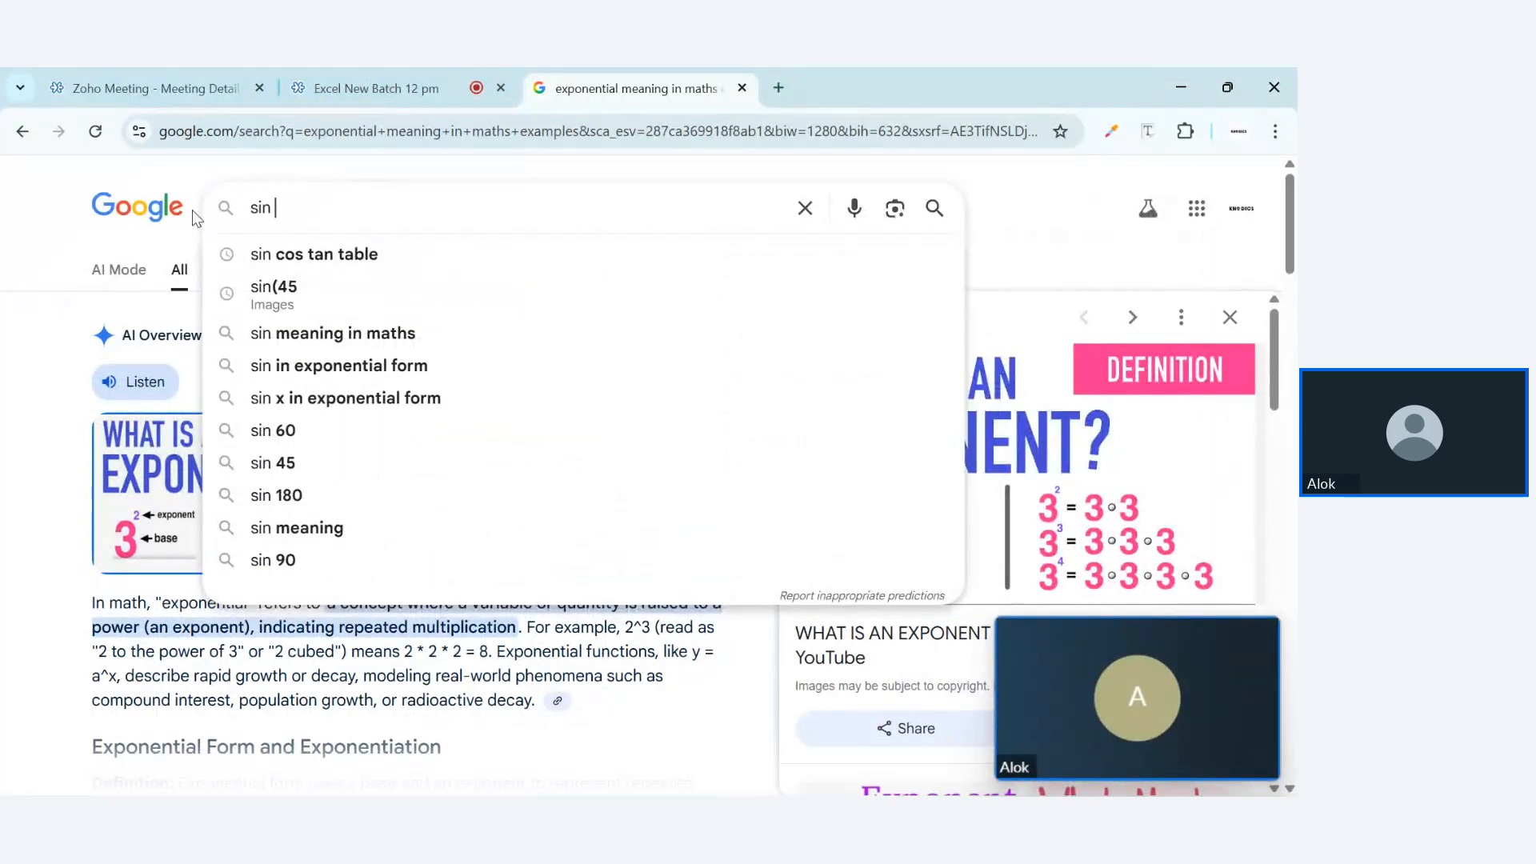
text(30)
key(Return)
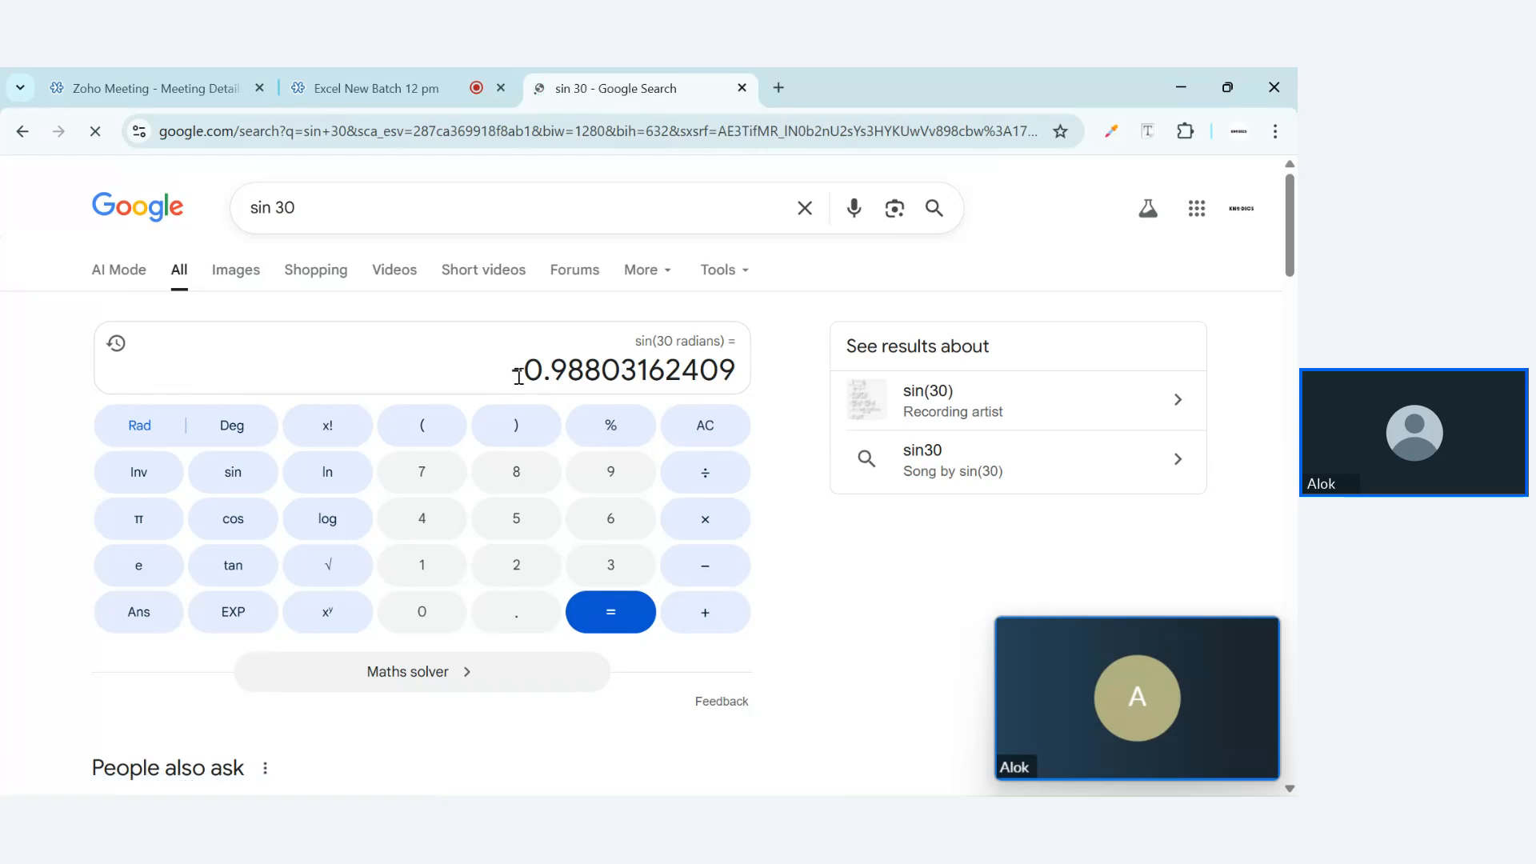
Expand 'What is the value of sin 30?' to confirm it equals 1/2, then return to Excel
drag(528, 376, 727, 372)
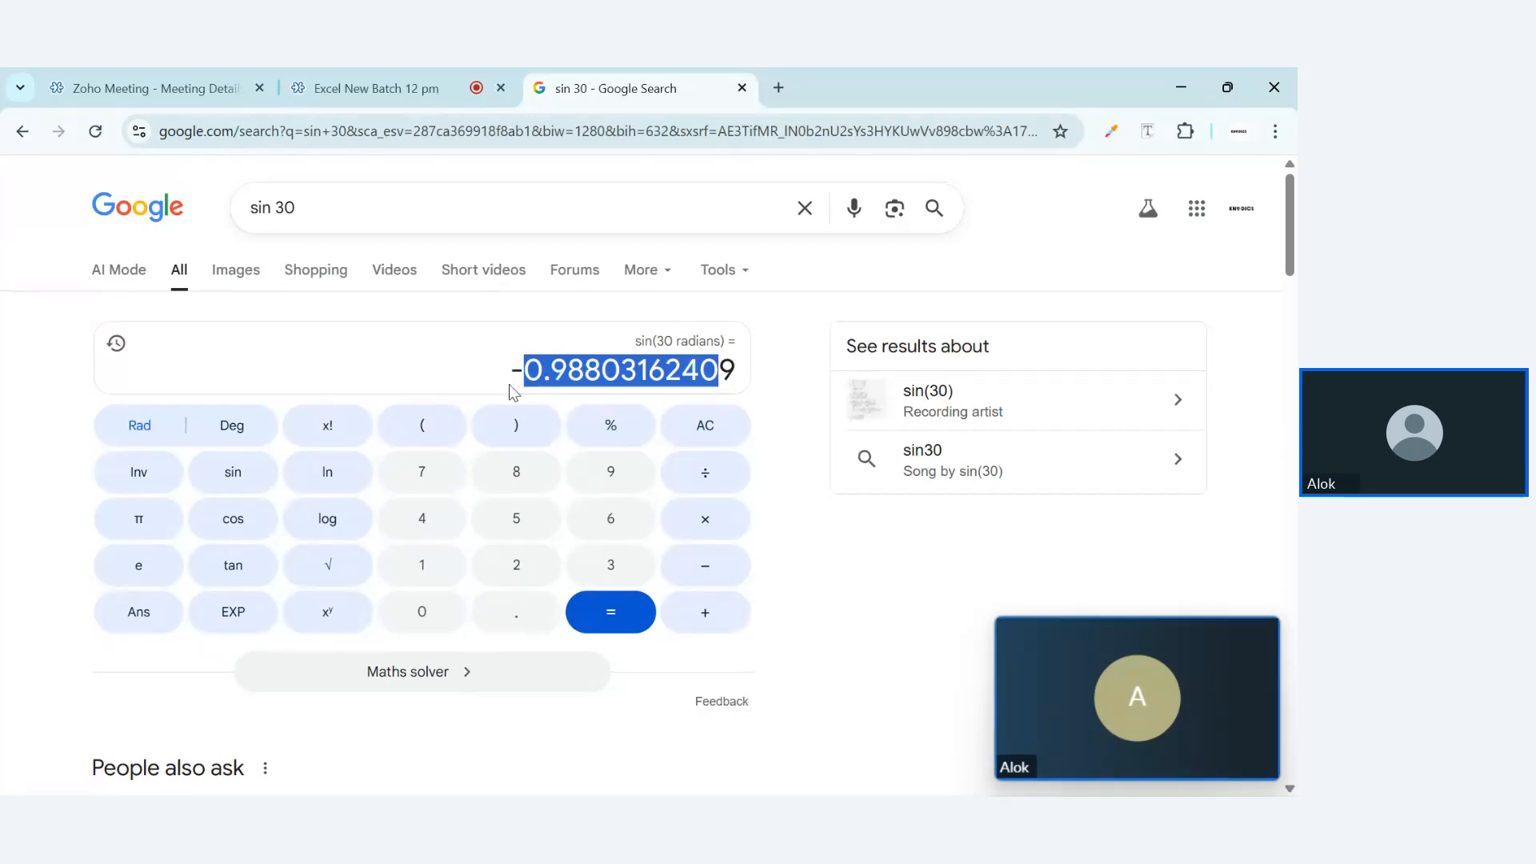
scroll(226, 424, down, 1)
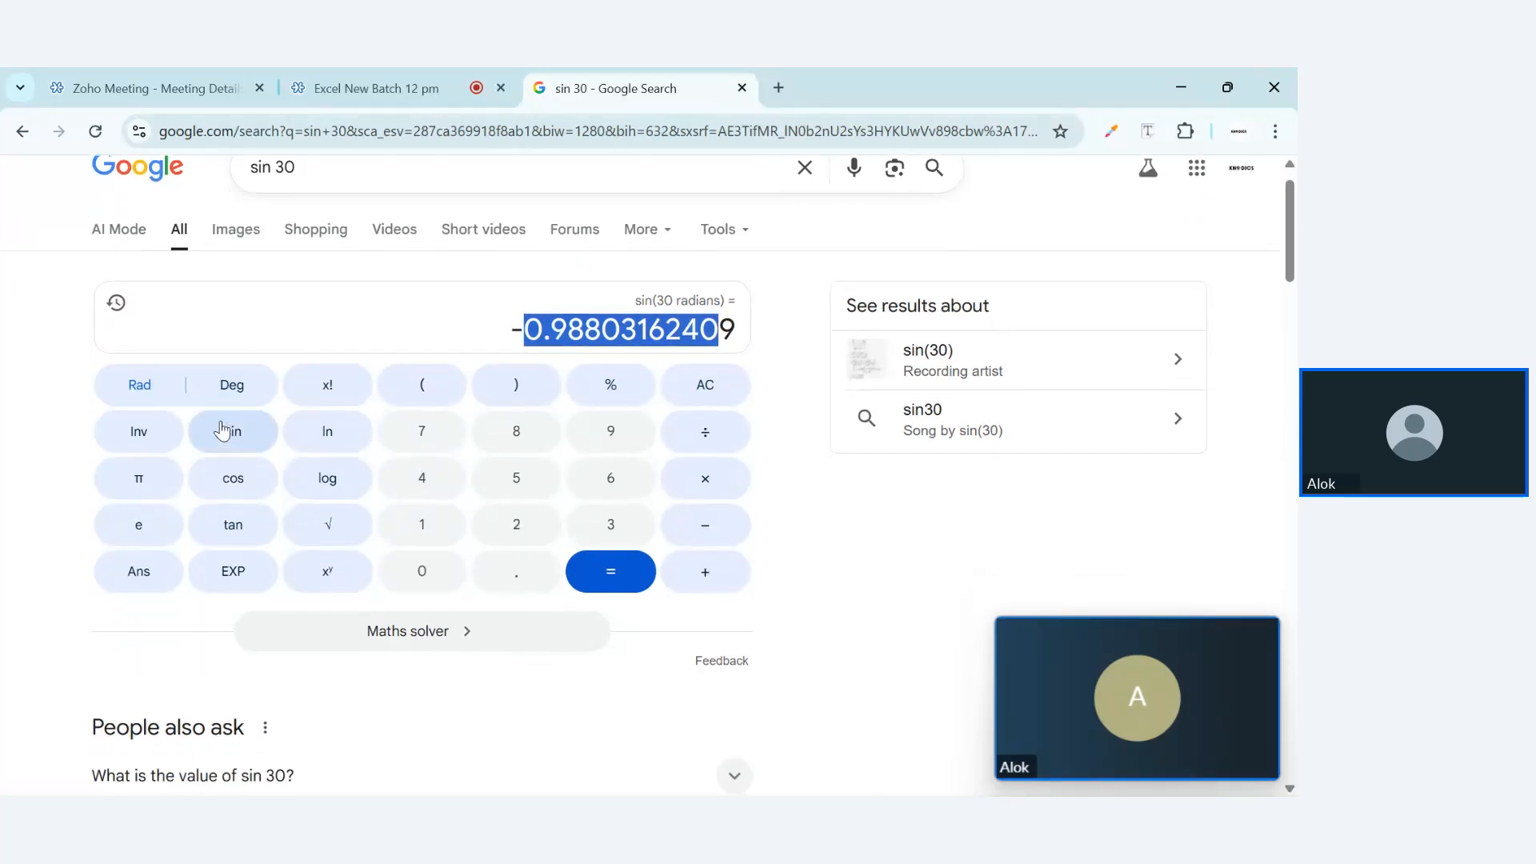
scroll(223, 431, down, 5)
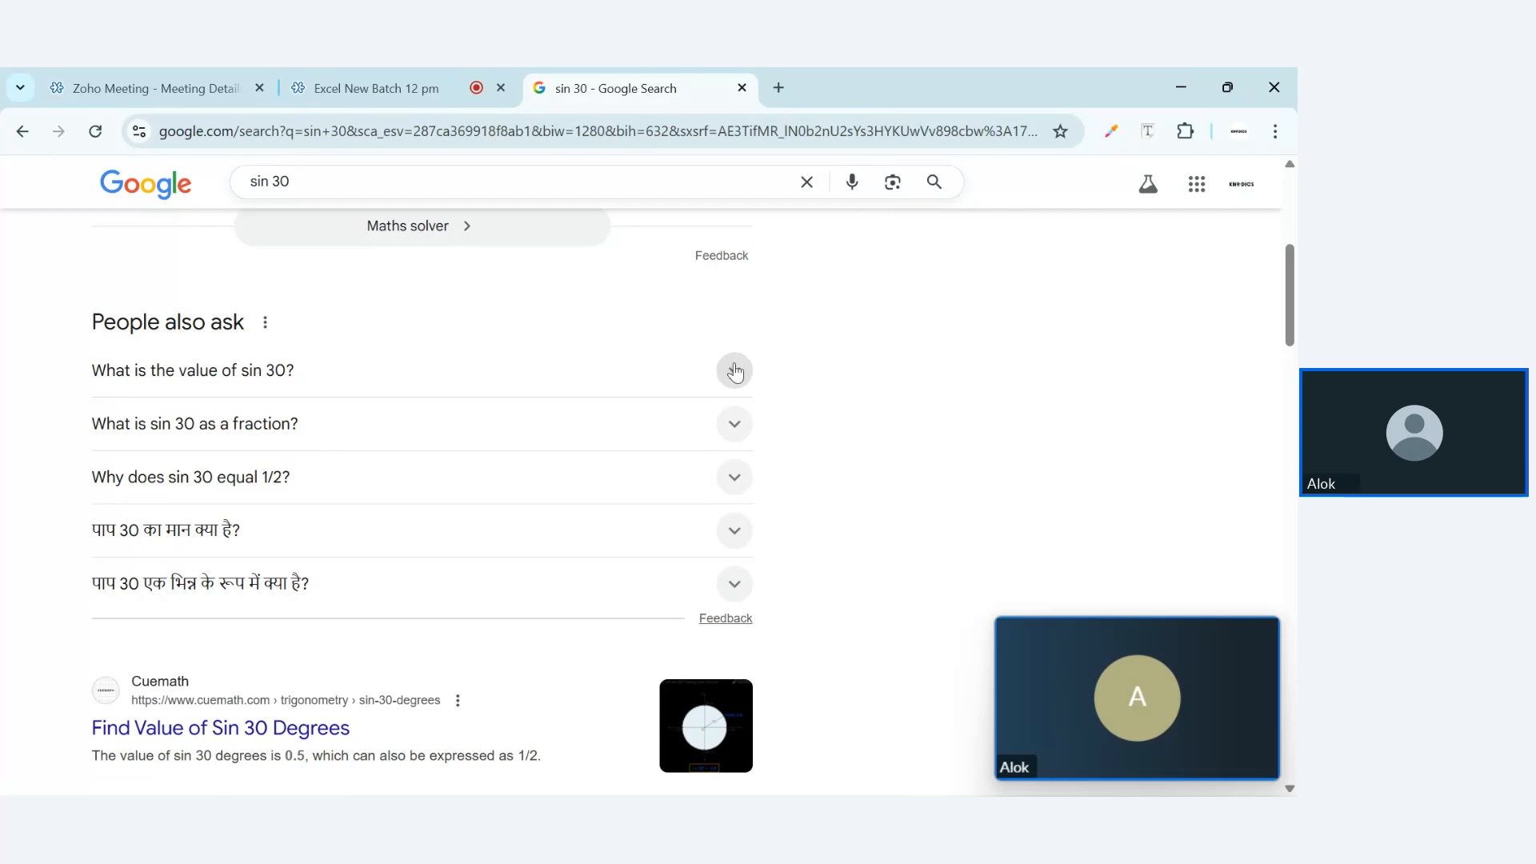
click(736, 371)
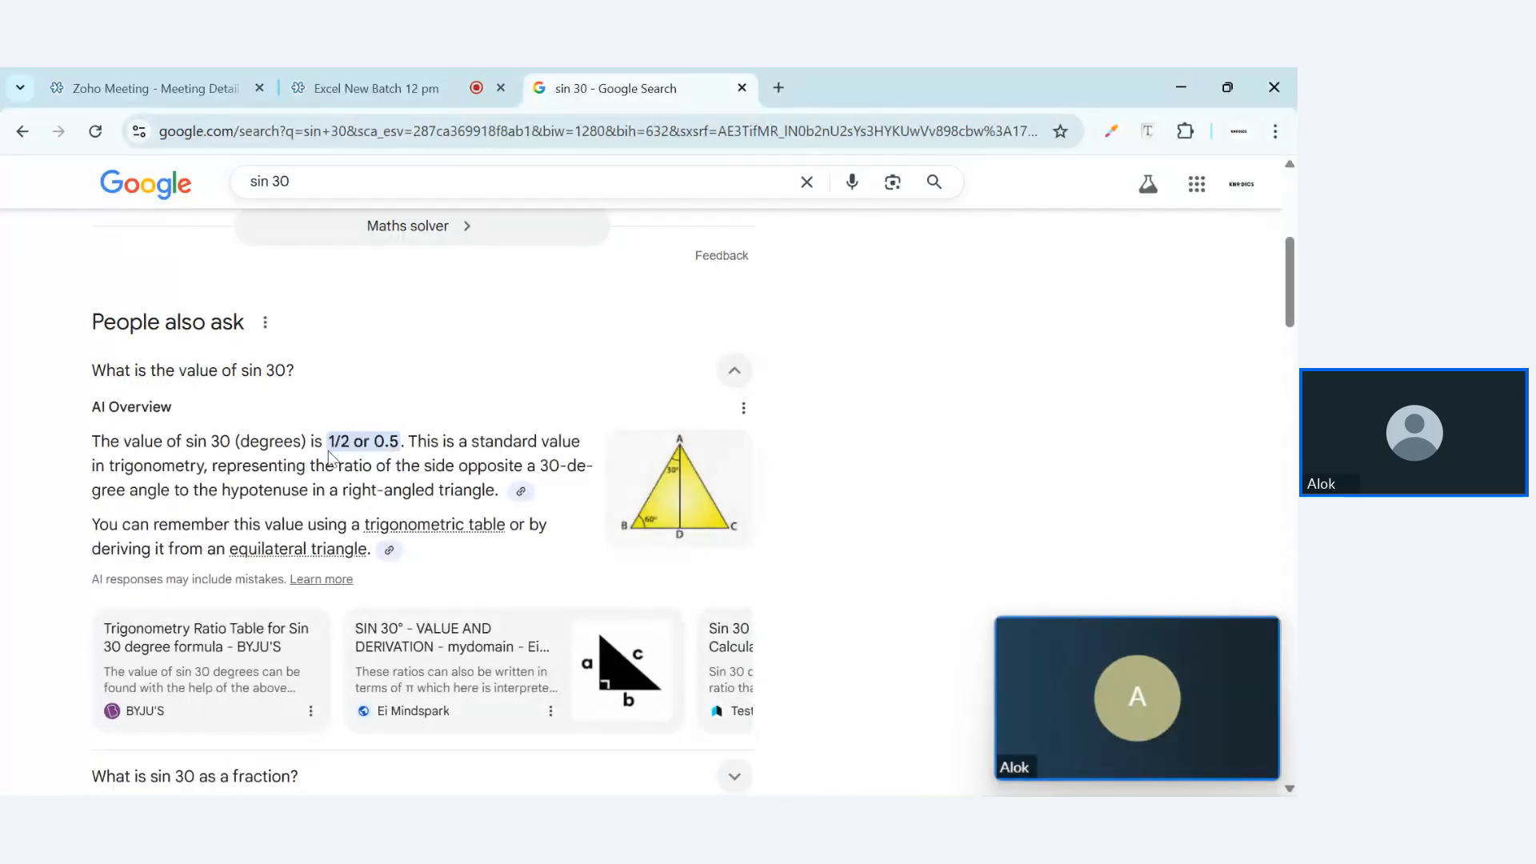
drag(330, 448, 353, 450)
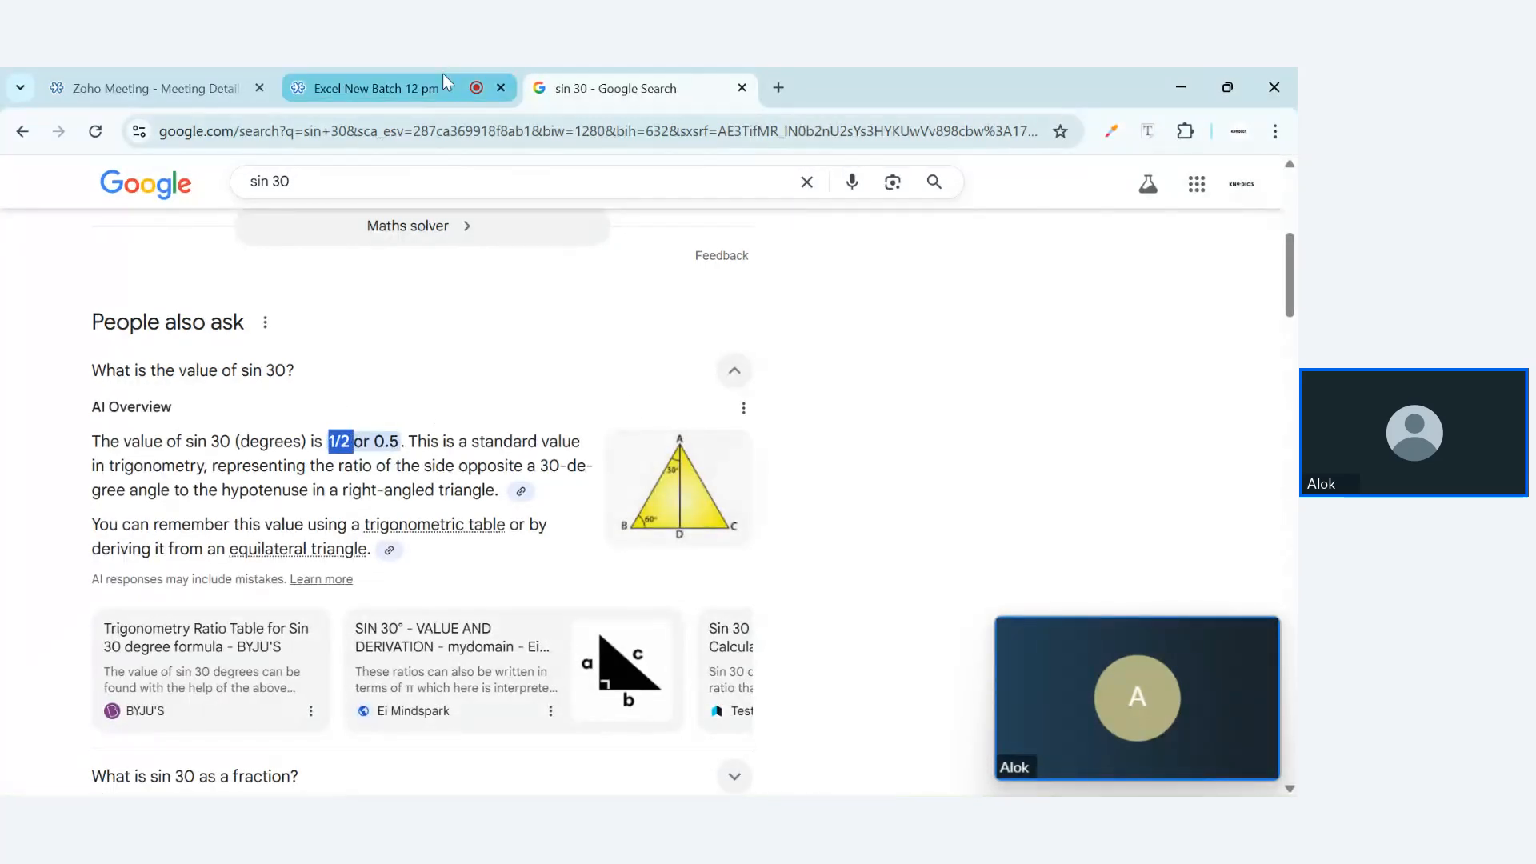
click(852, 774)
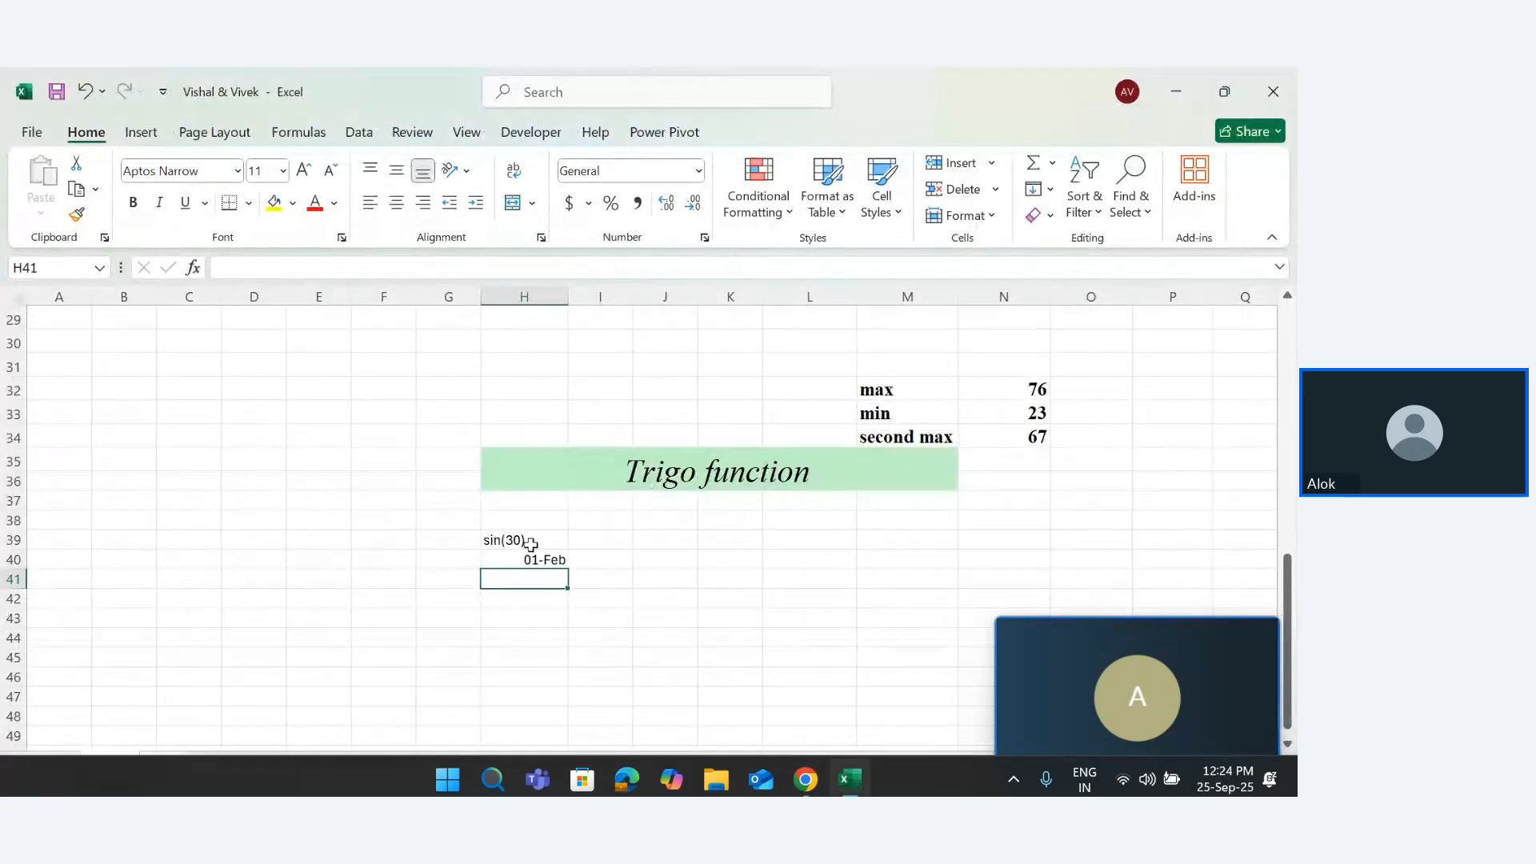
Clear the date from H40 and re-enter its value as 0.5
double_click(518, 560)
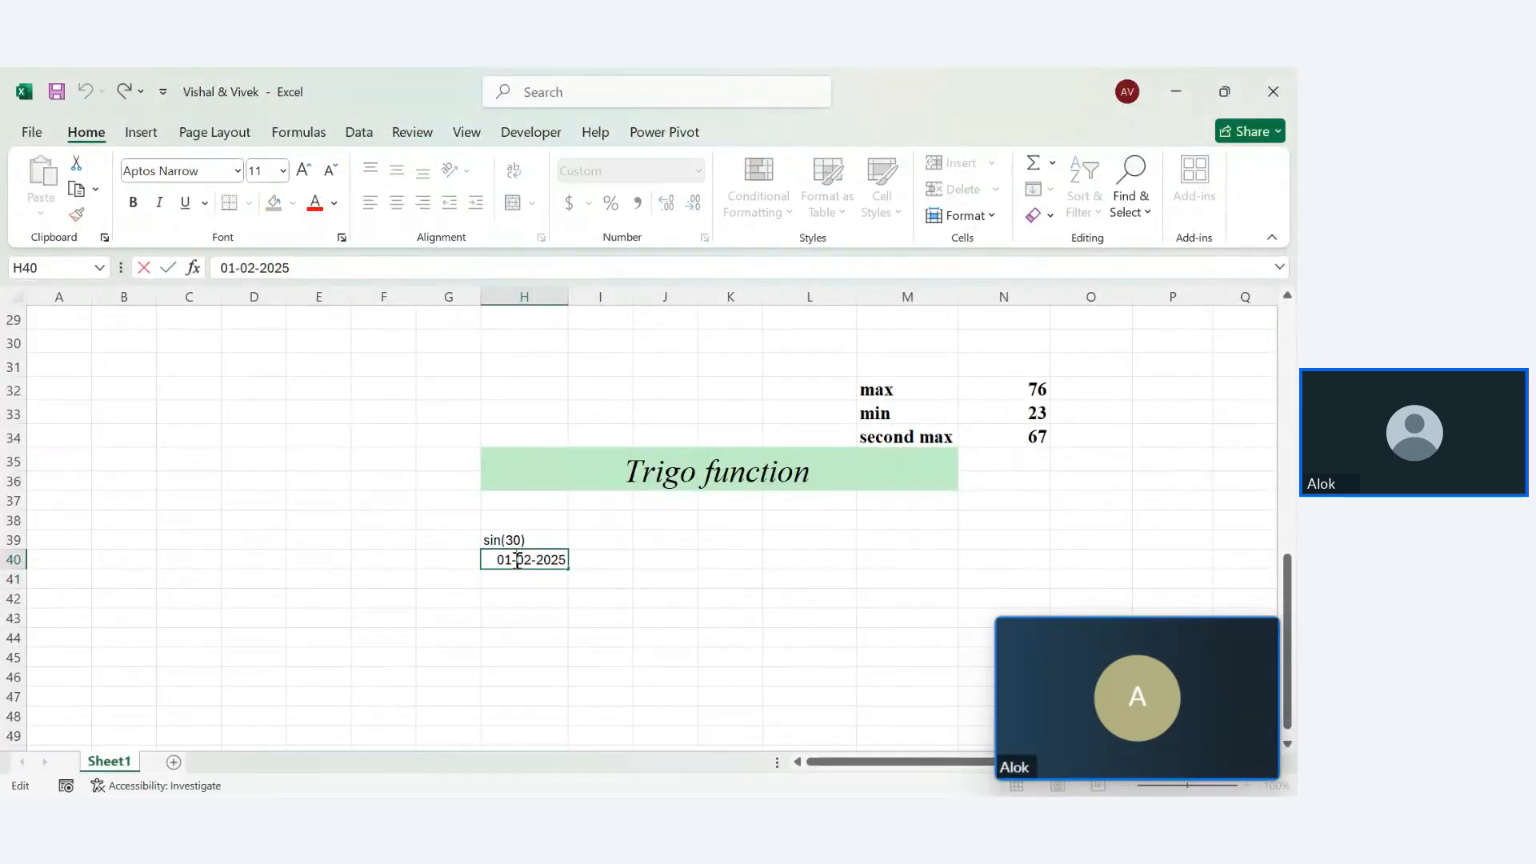
double_click(517, 560)
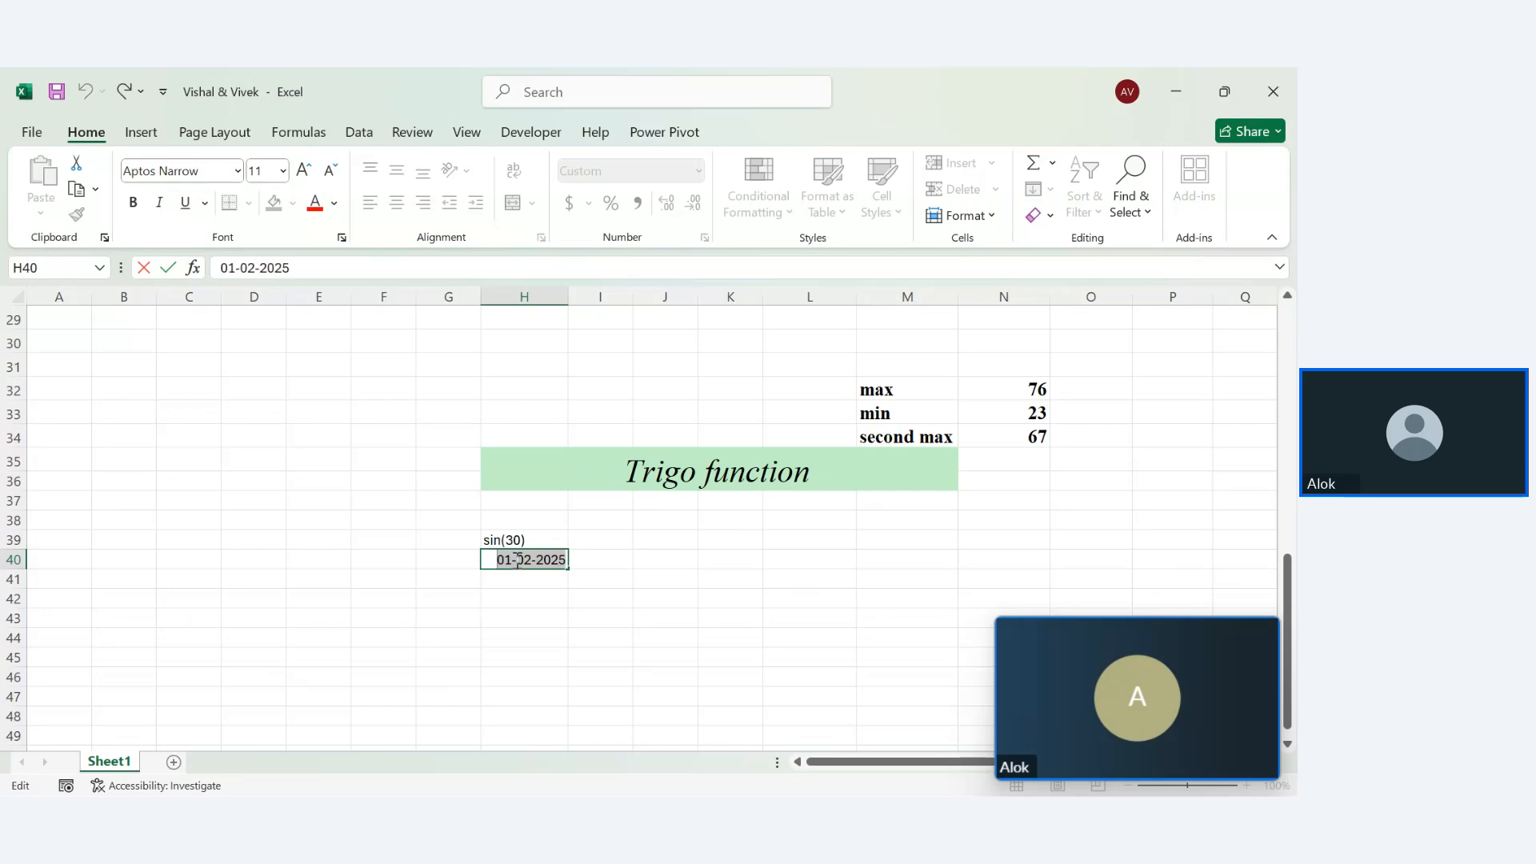
key(BackSpace)
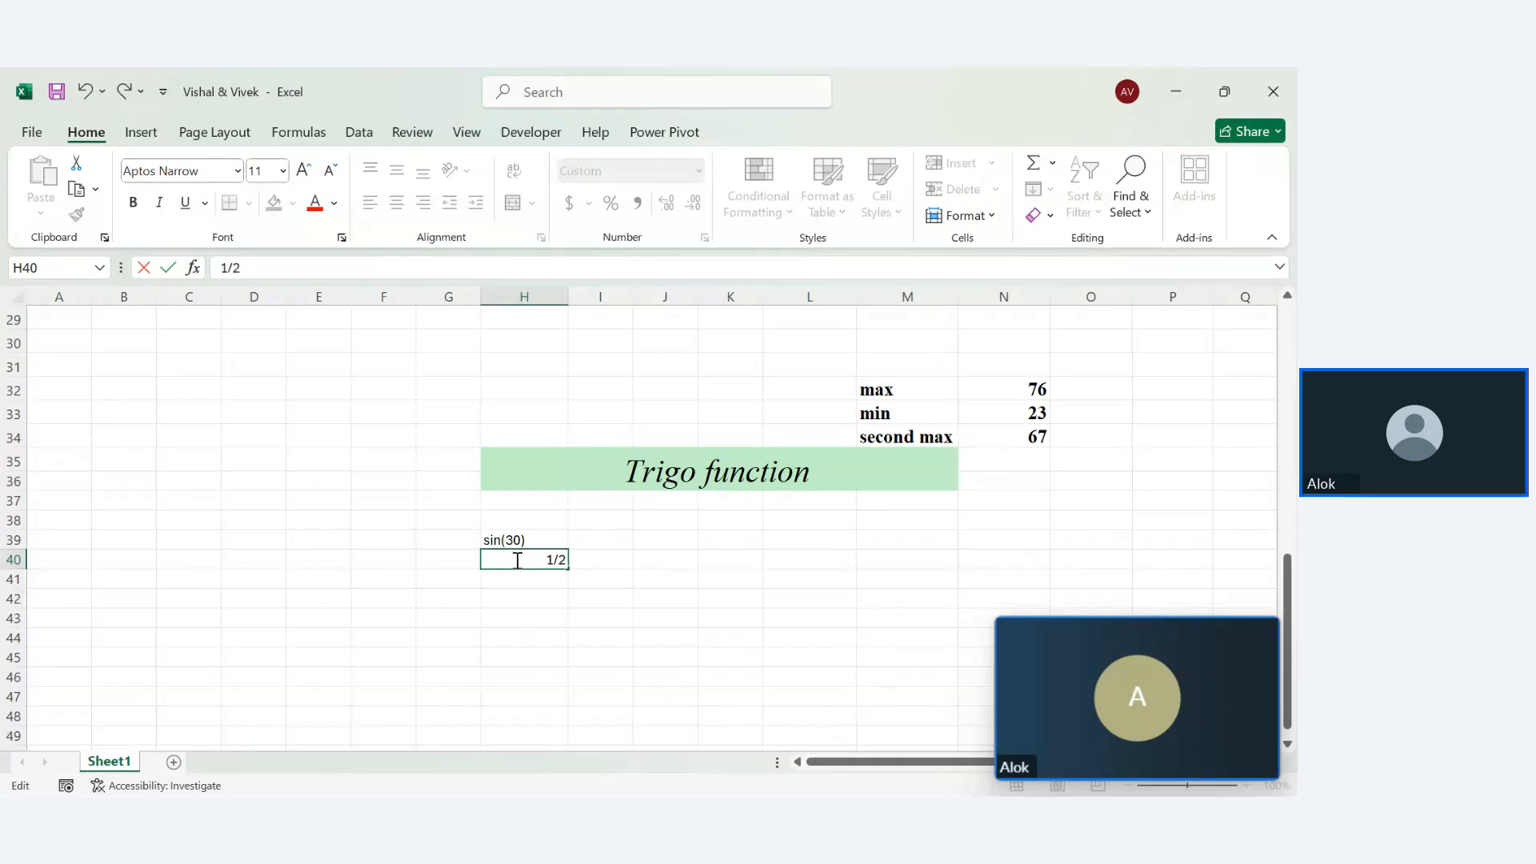
key(Return)
double_click(517, 560)
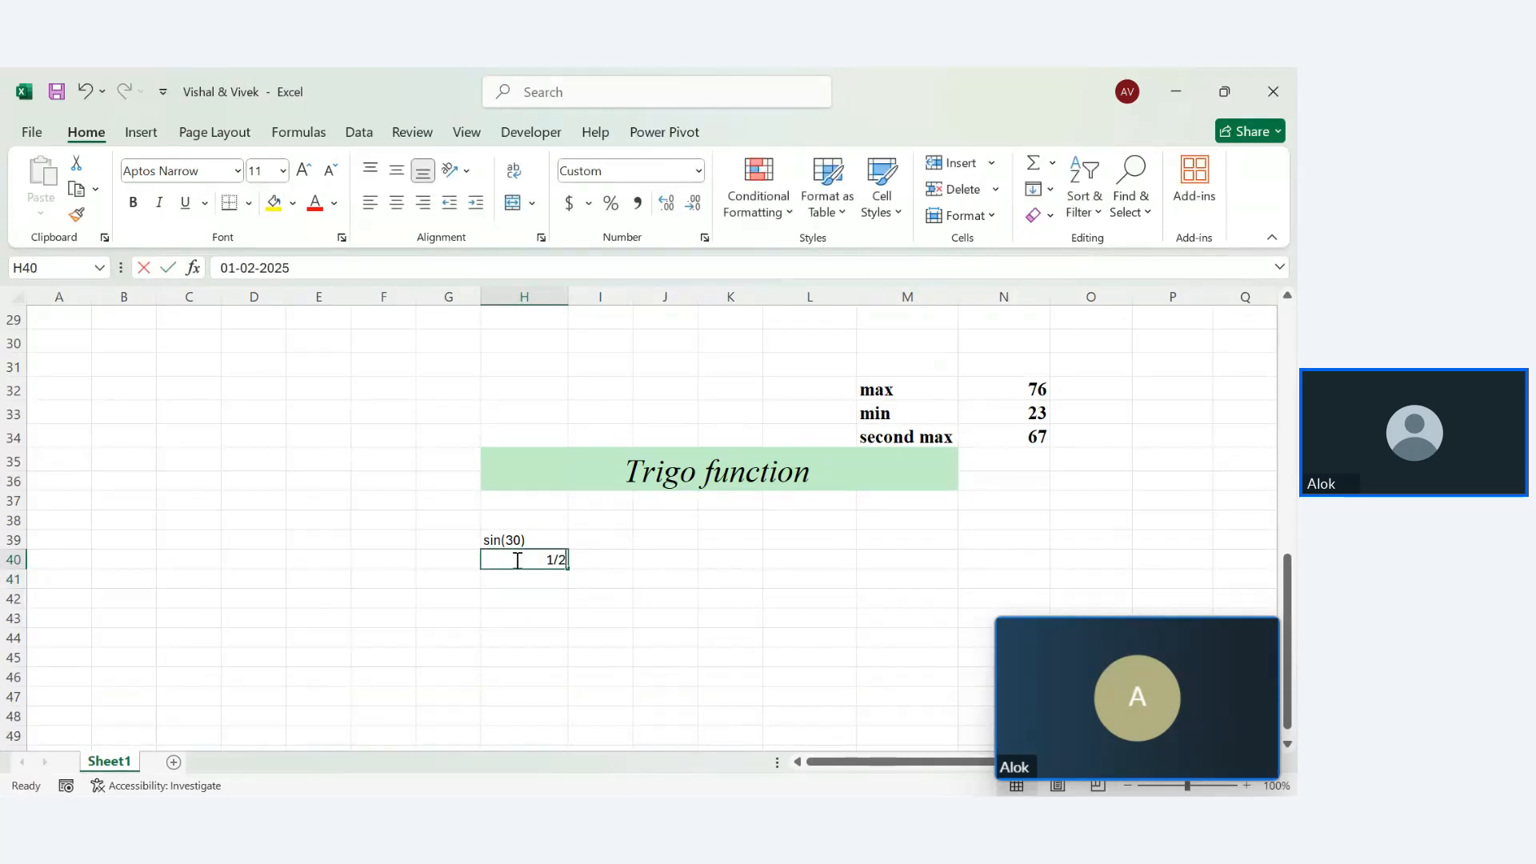
key(BackSpace)
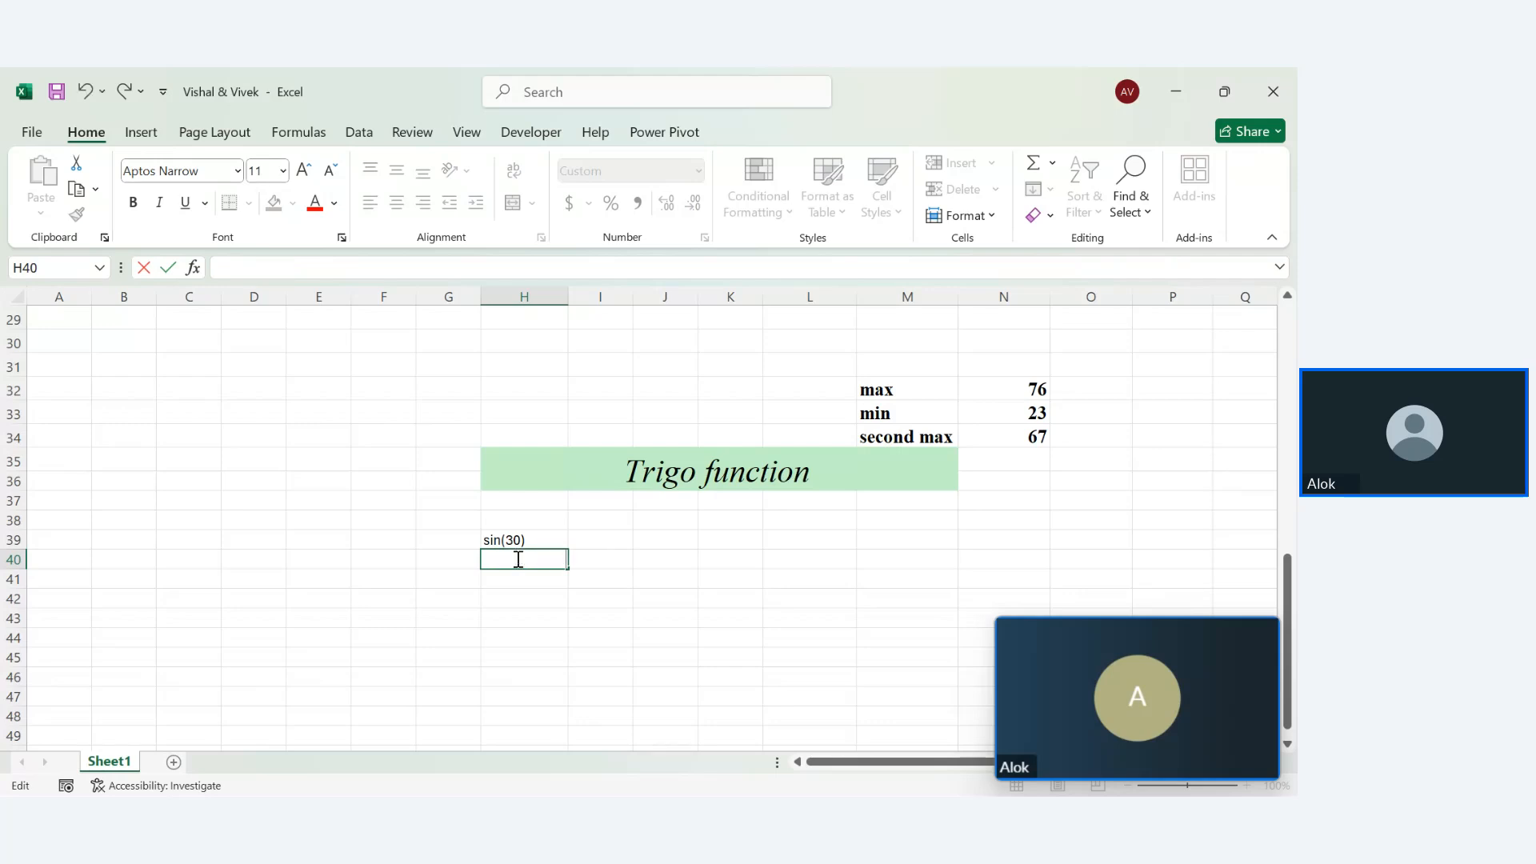
text(1/2)
key(BackSpace)
key(BackSpace)
key(BackSpace)
text(5)
key(Return)
double_click(528, 560)
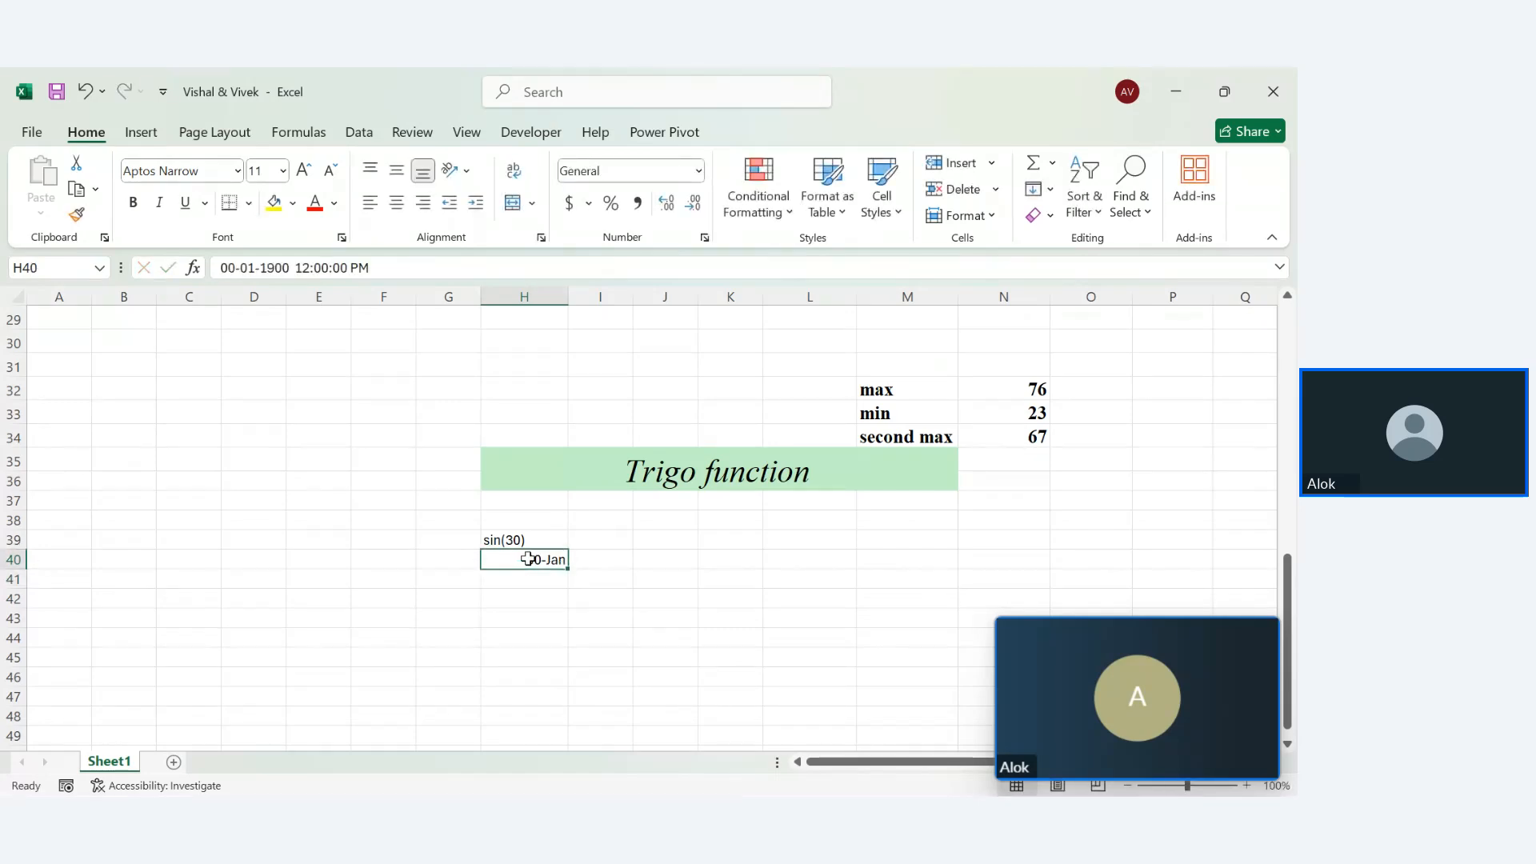
key(Return)
Format H40 as Number so it shows 0.50, and add 'radian' to the H39 label
click(528, 558)
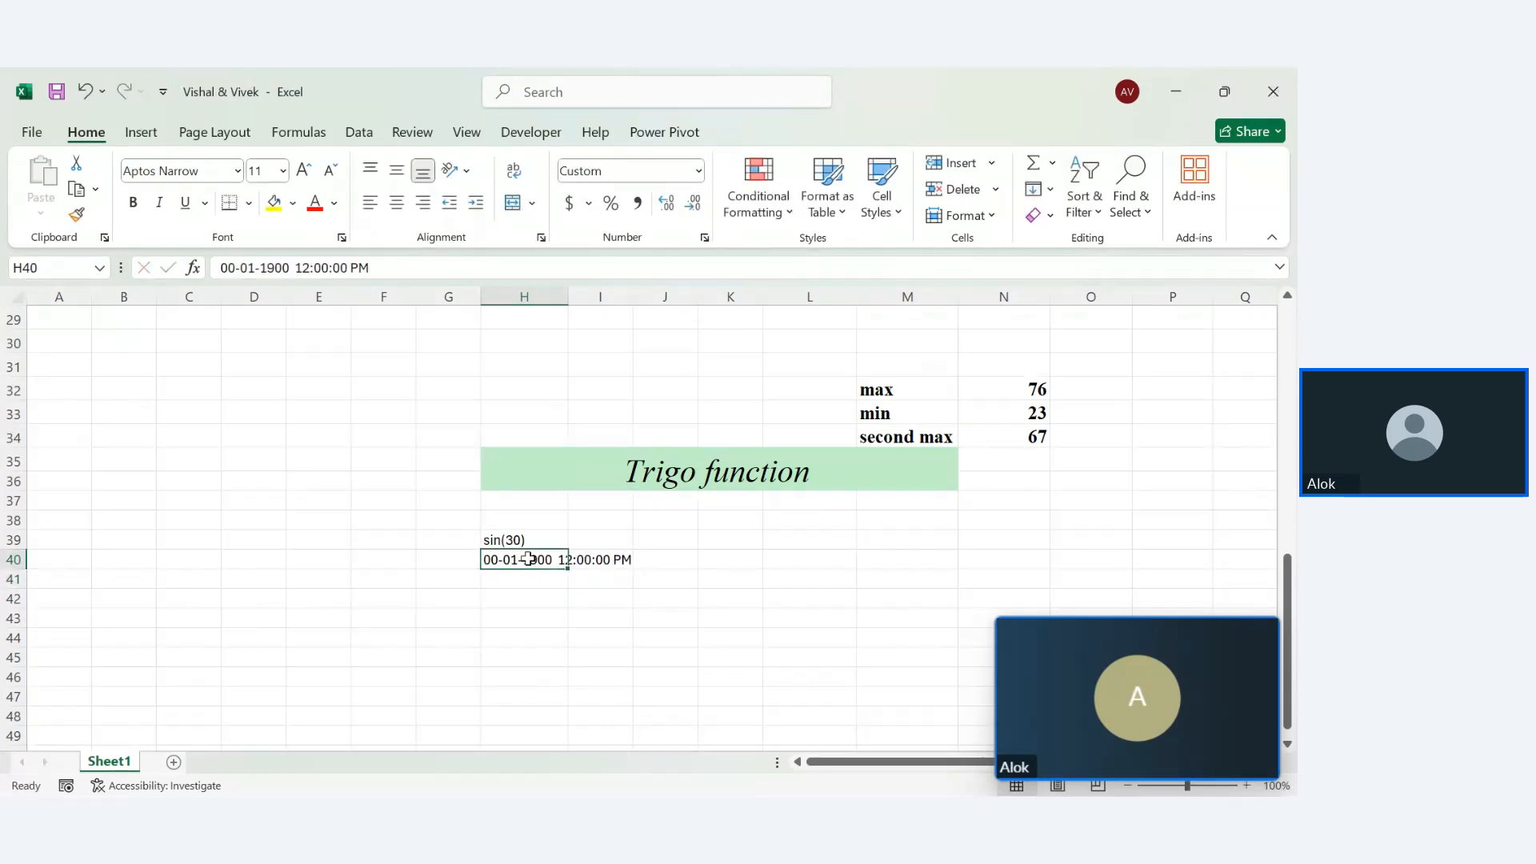
click(699, 170)
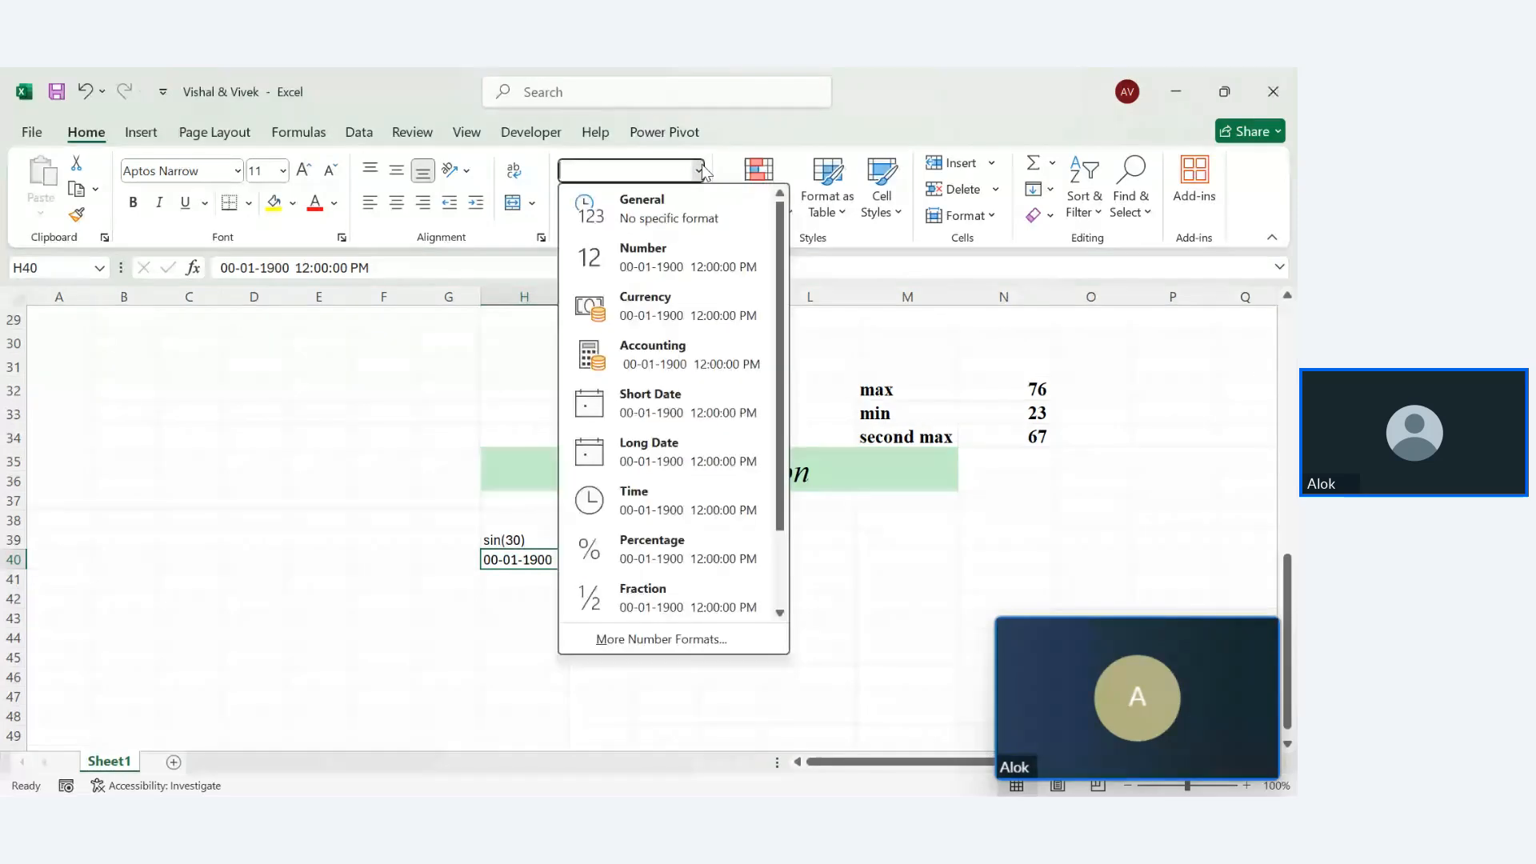
click(672, 263)
key(shift+Up)
key(BackSpace)
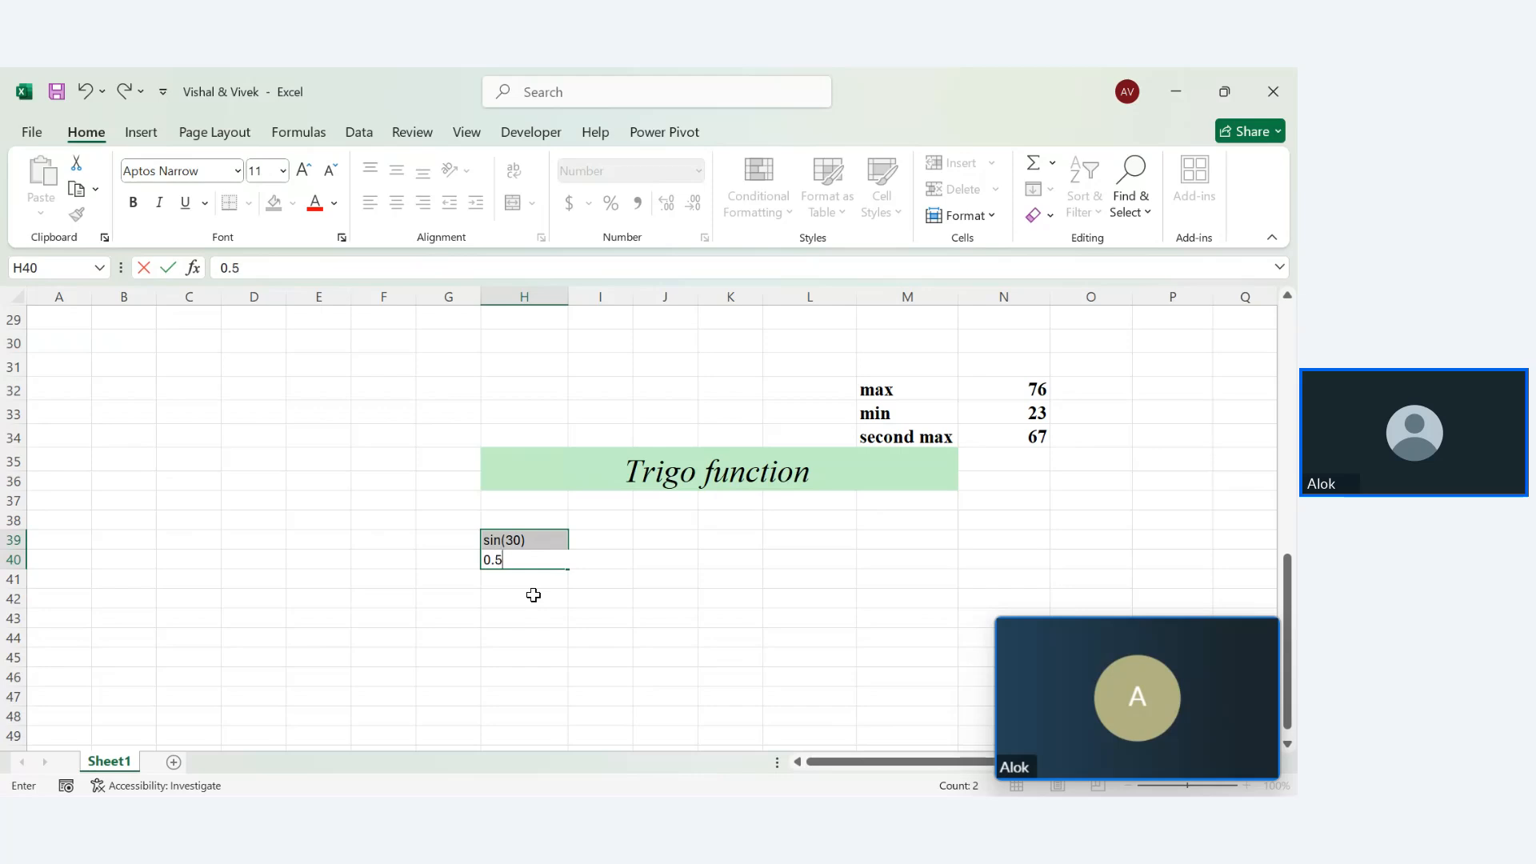
text(0.5)
key(Return)
click(548, 596)
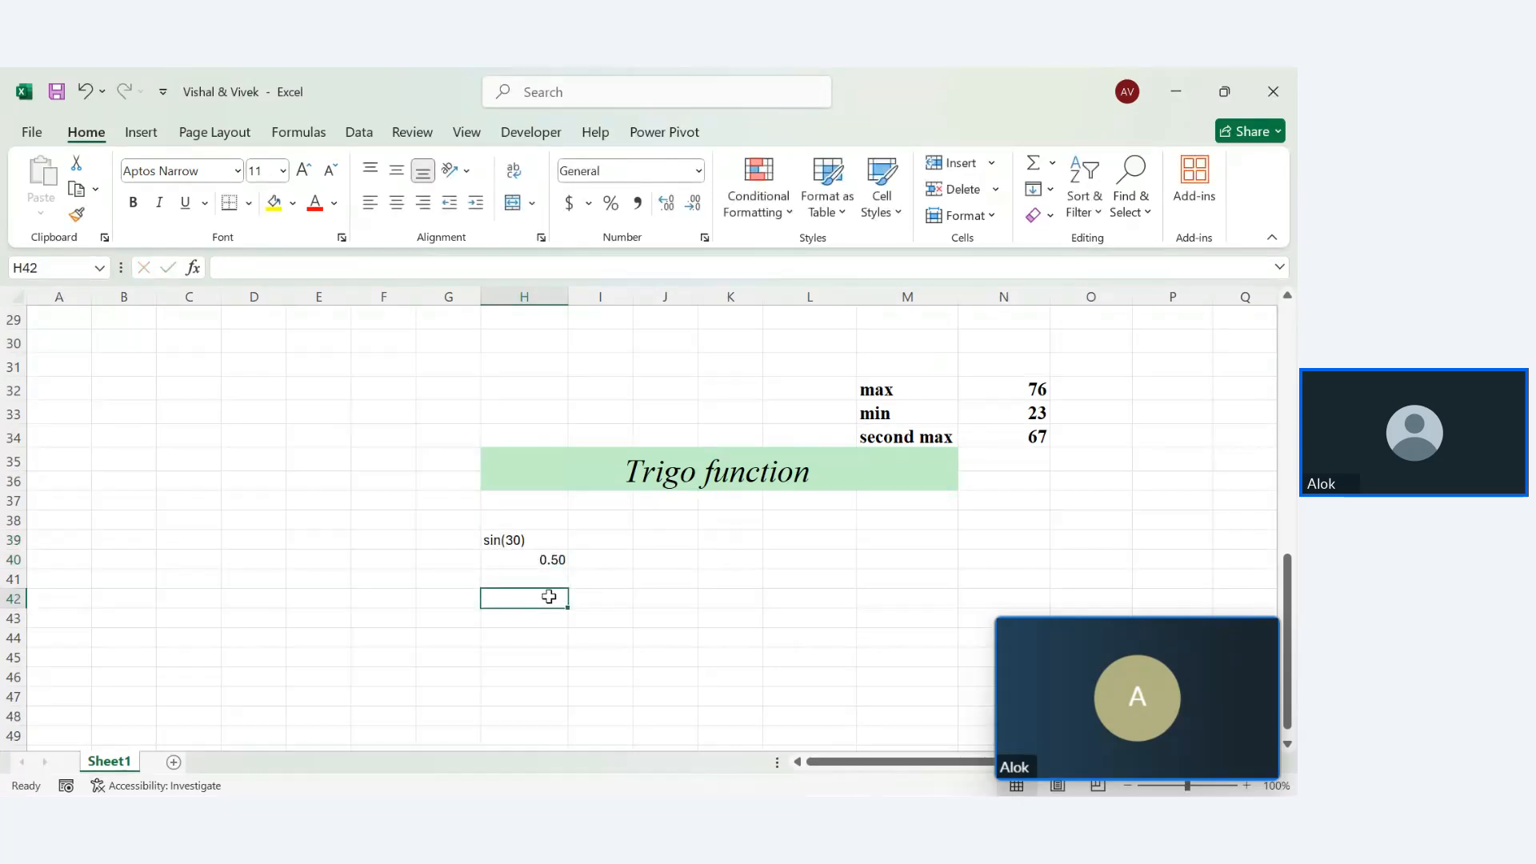
double_click(517, 538)
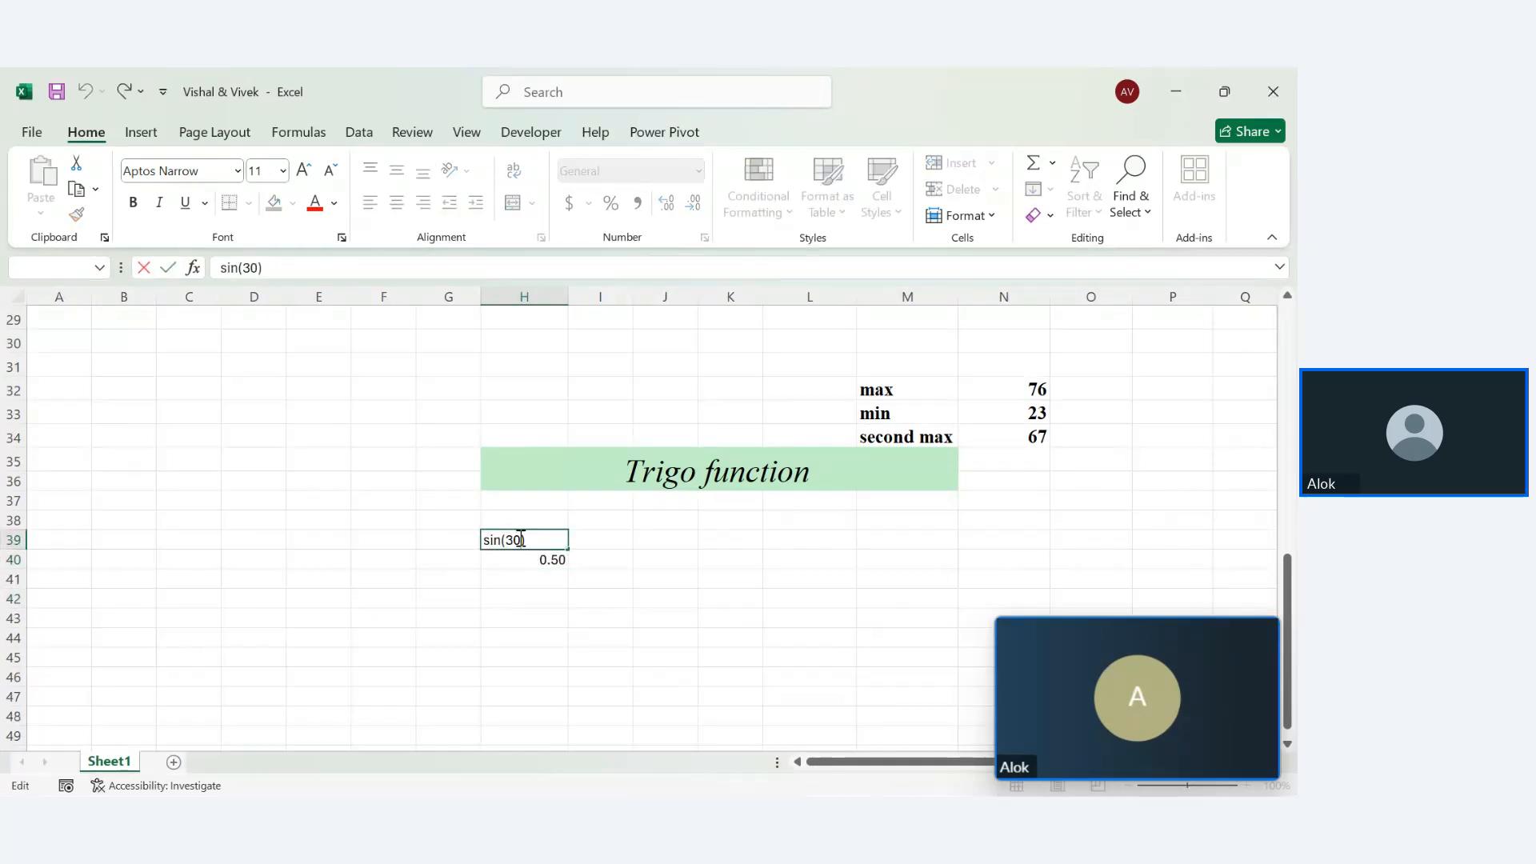
text(radian)
Commit the 'sin(30 radian)' label and enter =SIN(30) in I39, returning -0.98803
key(Return)
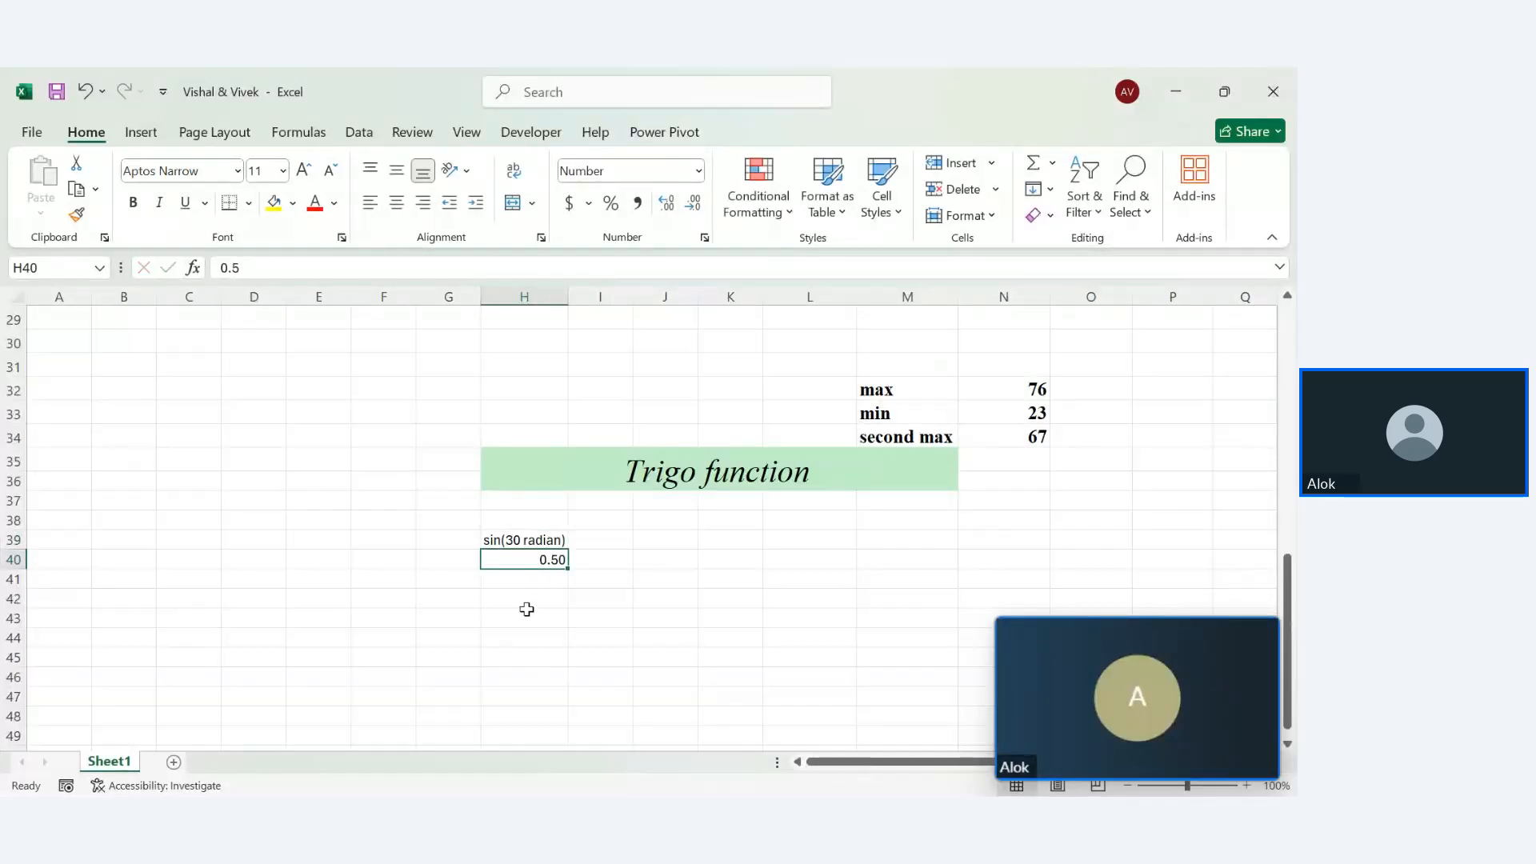
double_click(516, 598)
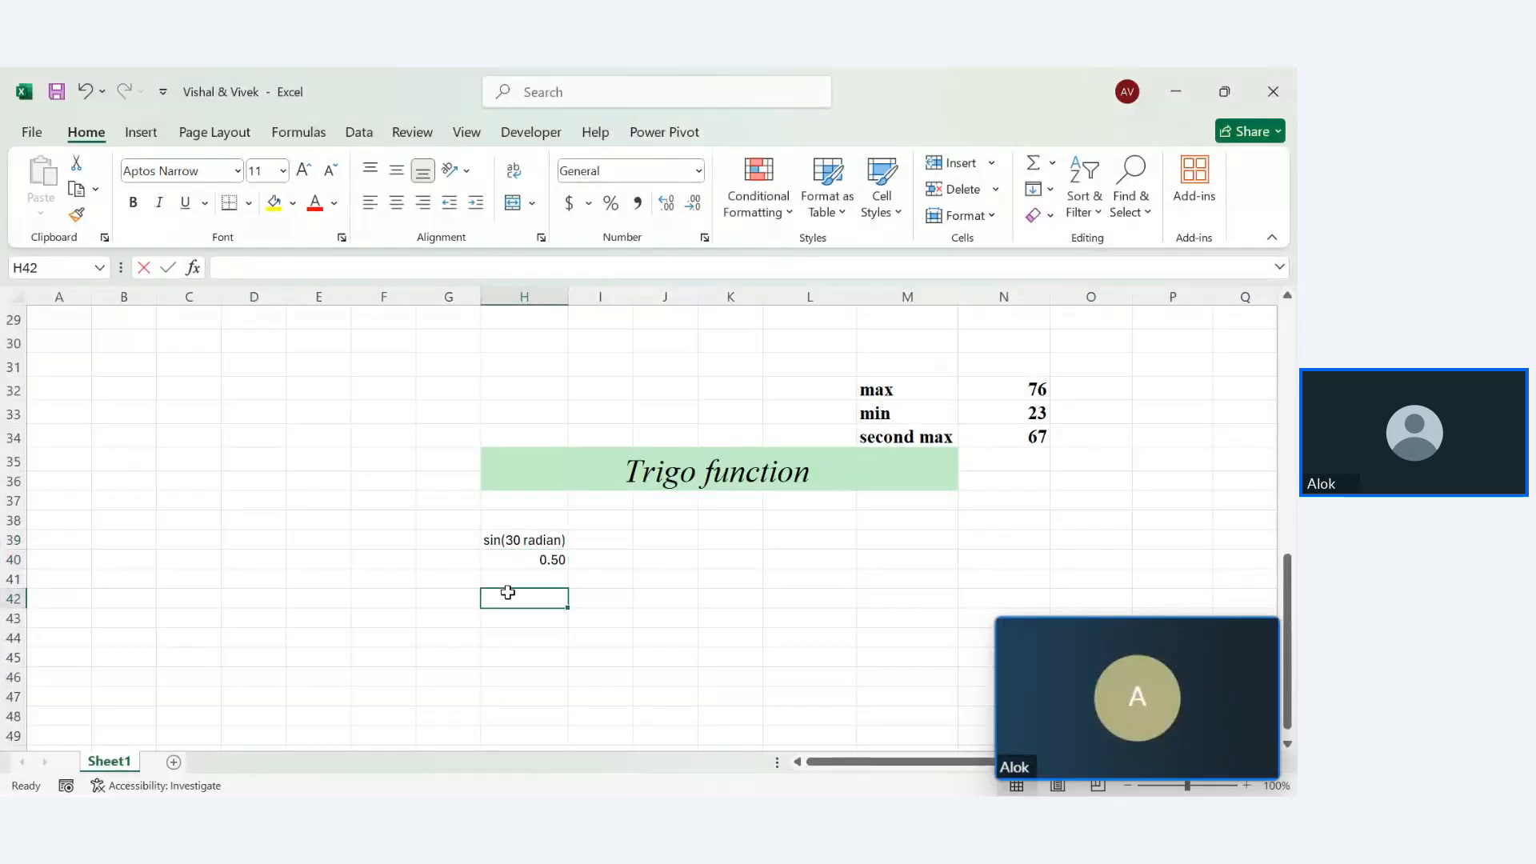
click(621, 536)
text(=sin(30)
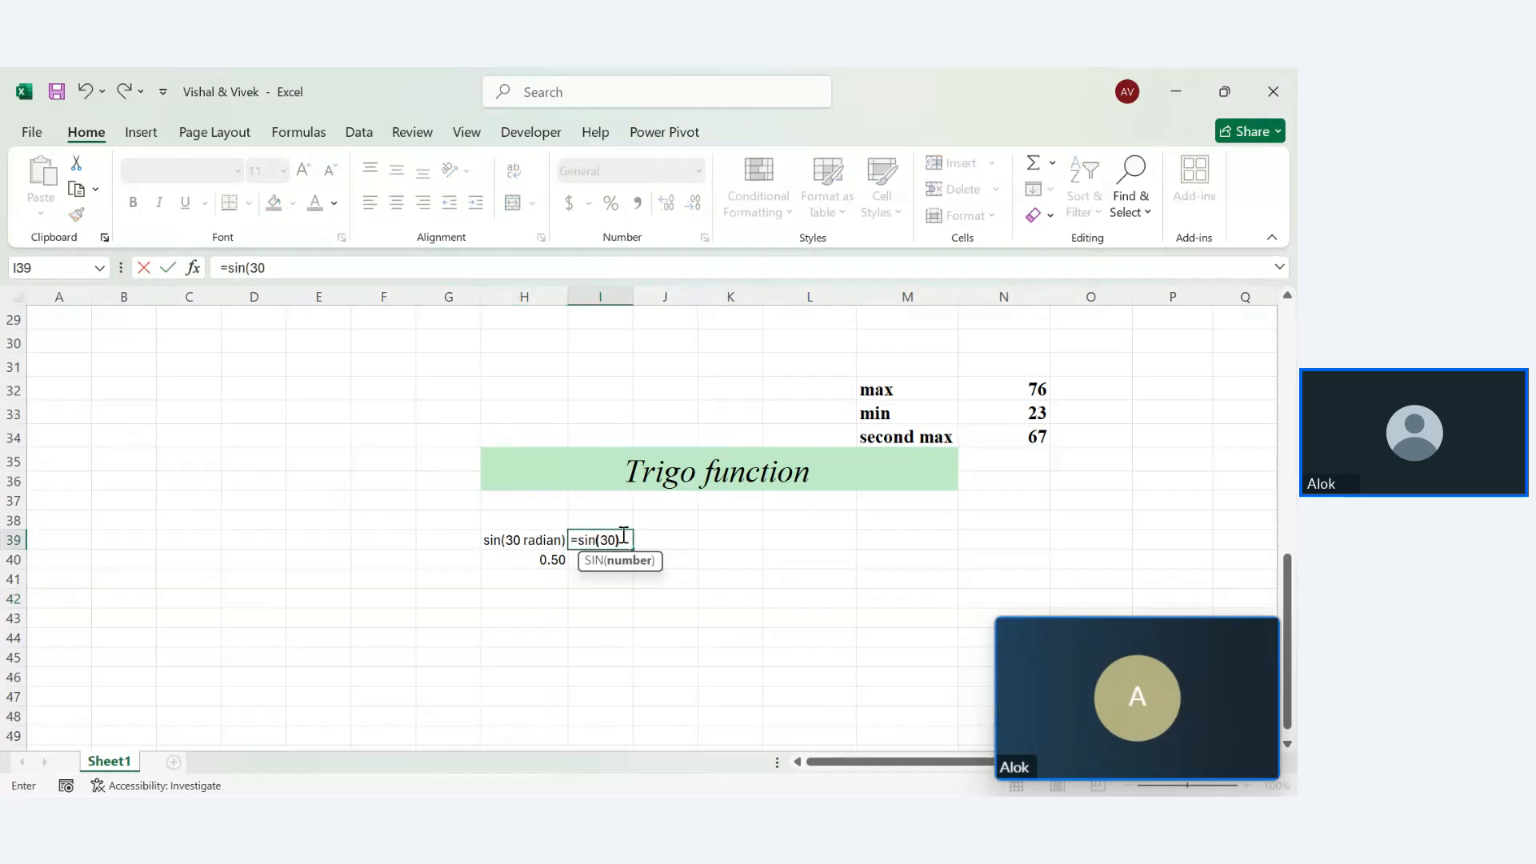
text())
key(Return)
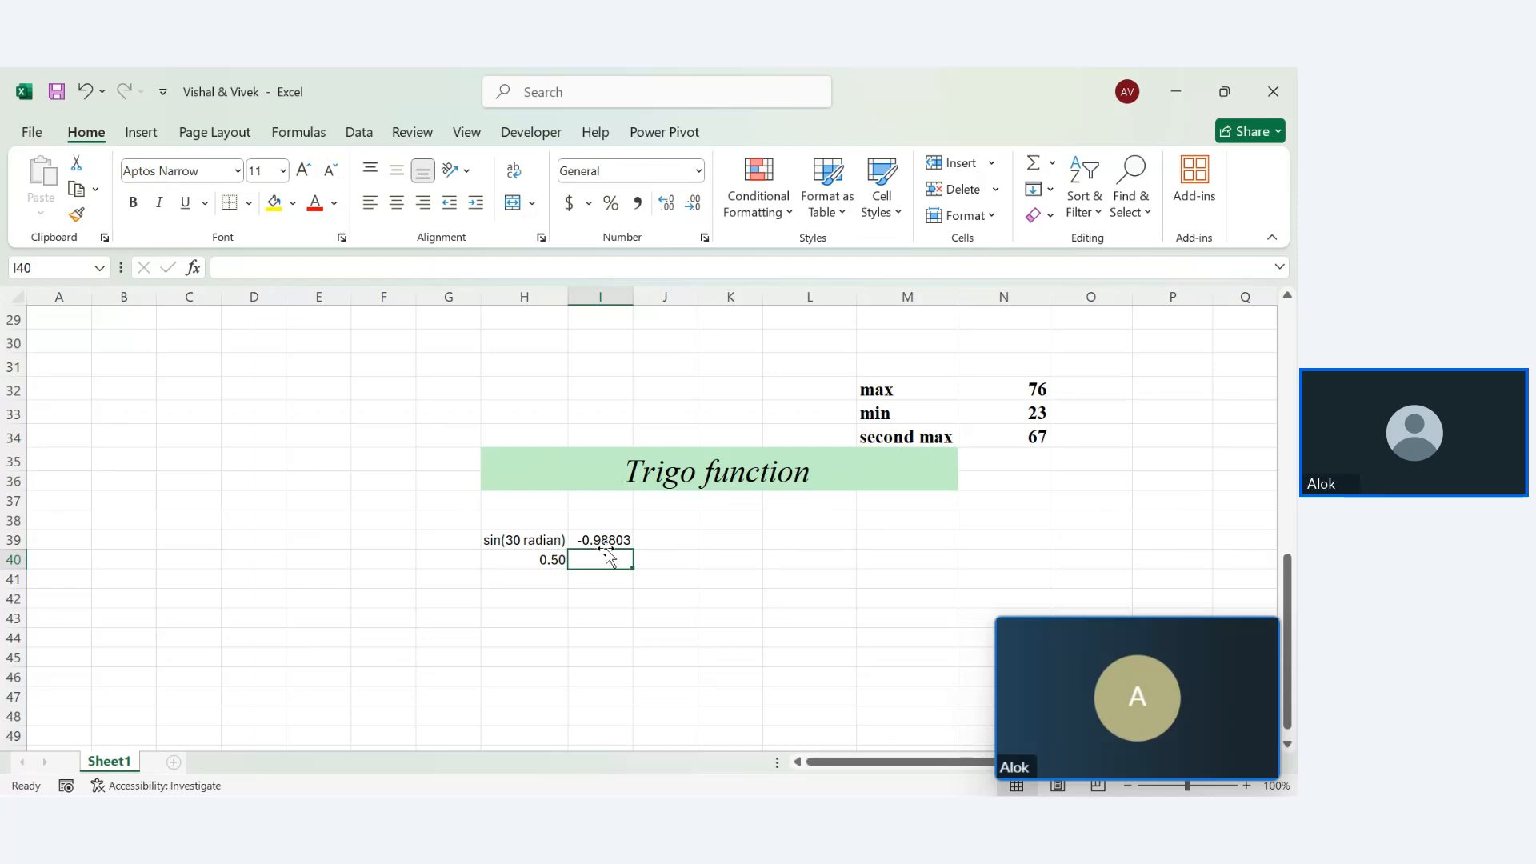
click(632, 533)
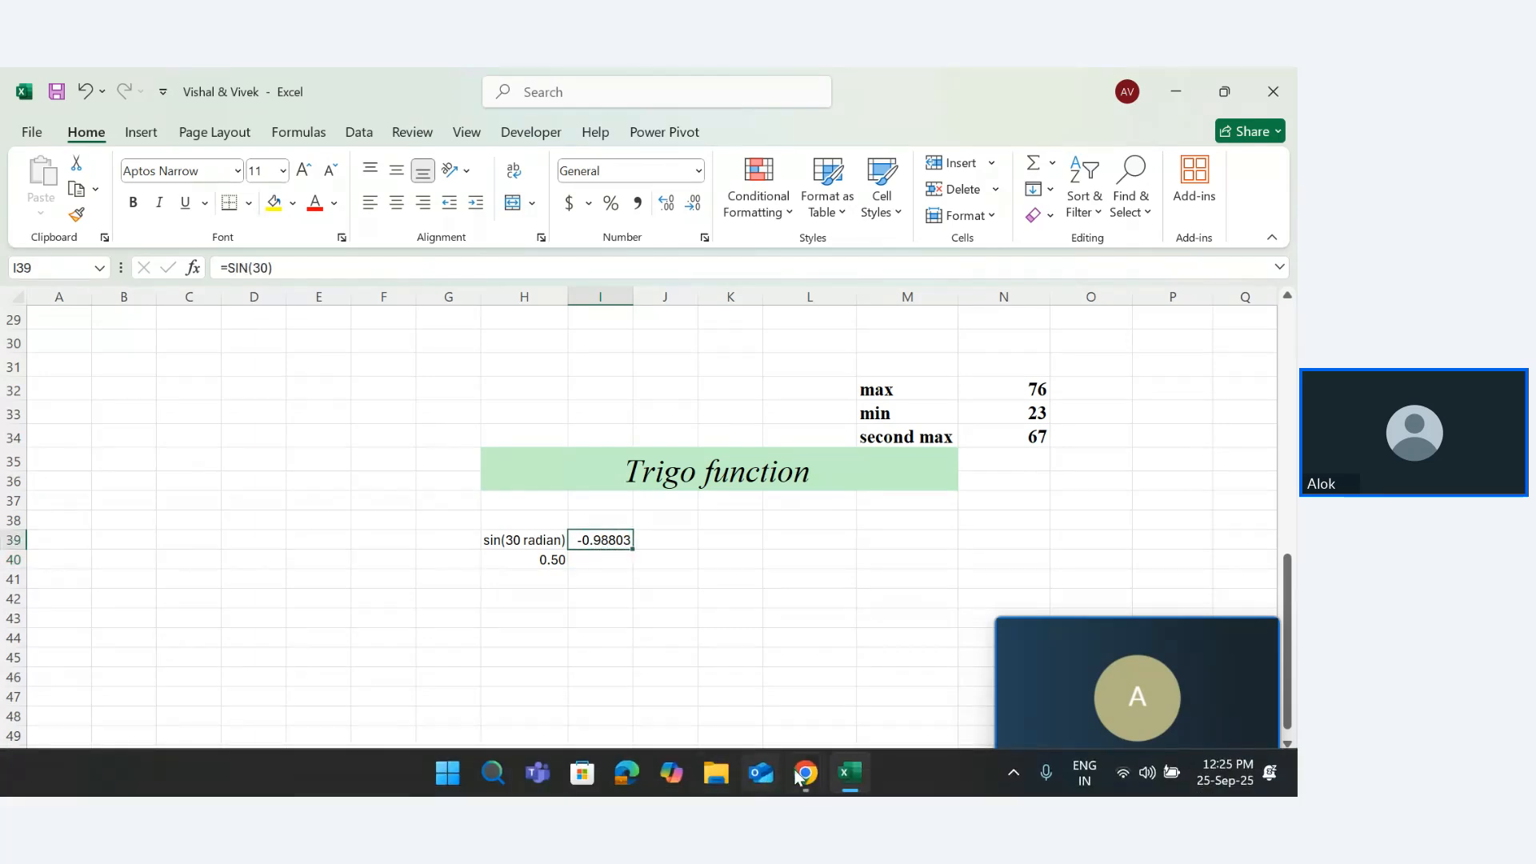
Verify Google's calculator shows sin(30 radians) = -0.98803162409, then return to Excel
click(804, 773)
click(592, 676)
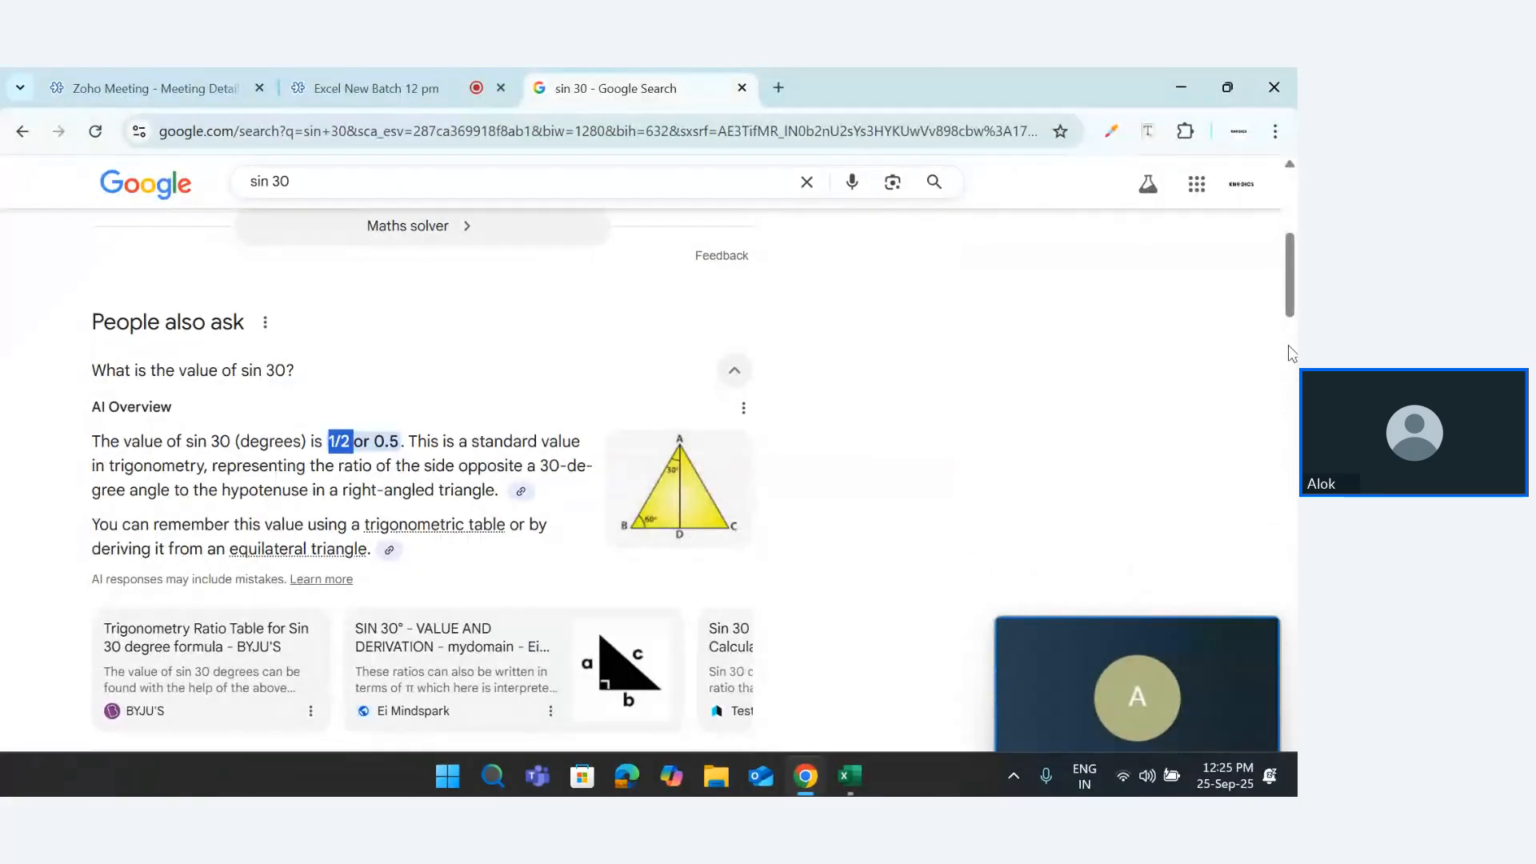
scroll(1290, 196, up, 5)
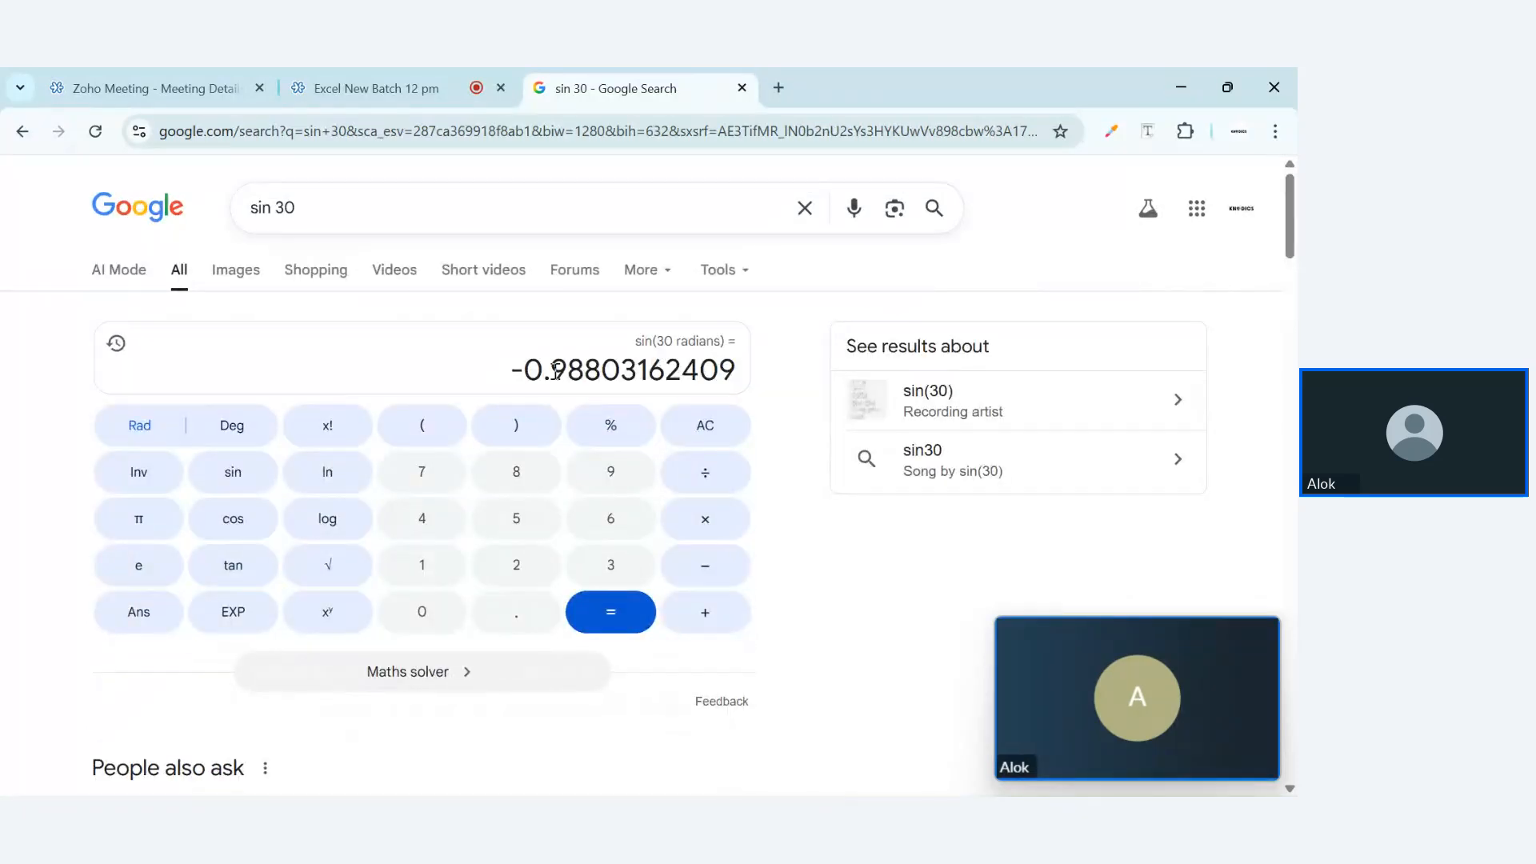
drag(519, 368, 734, 370)
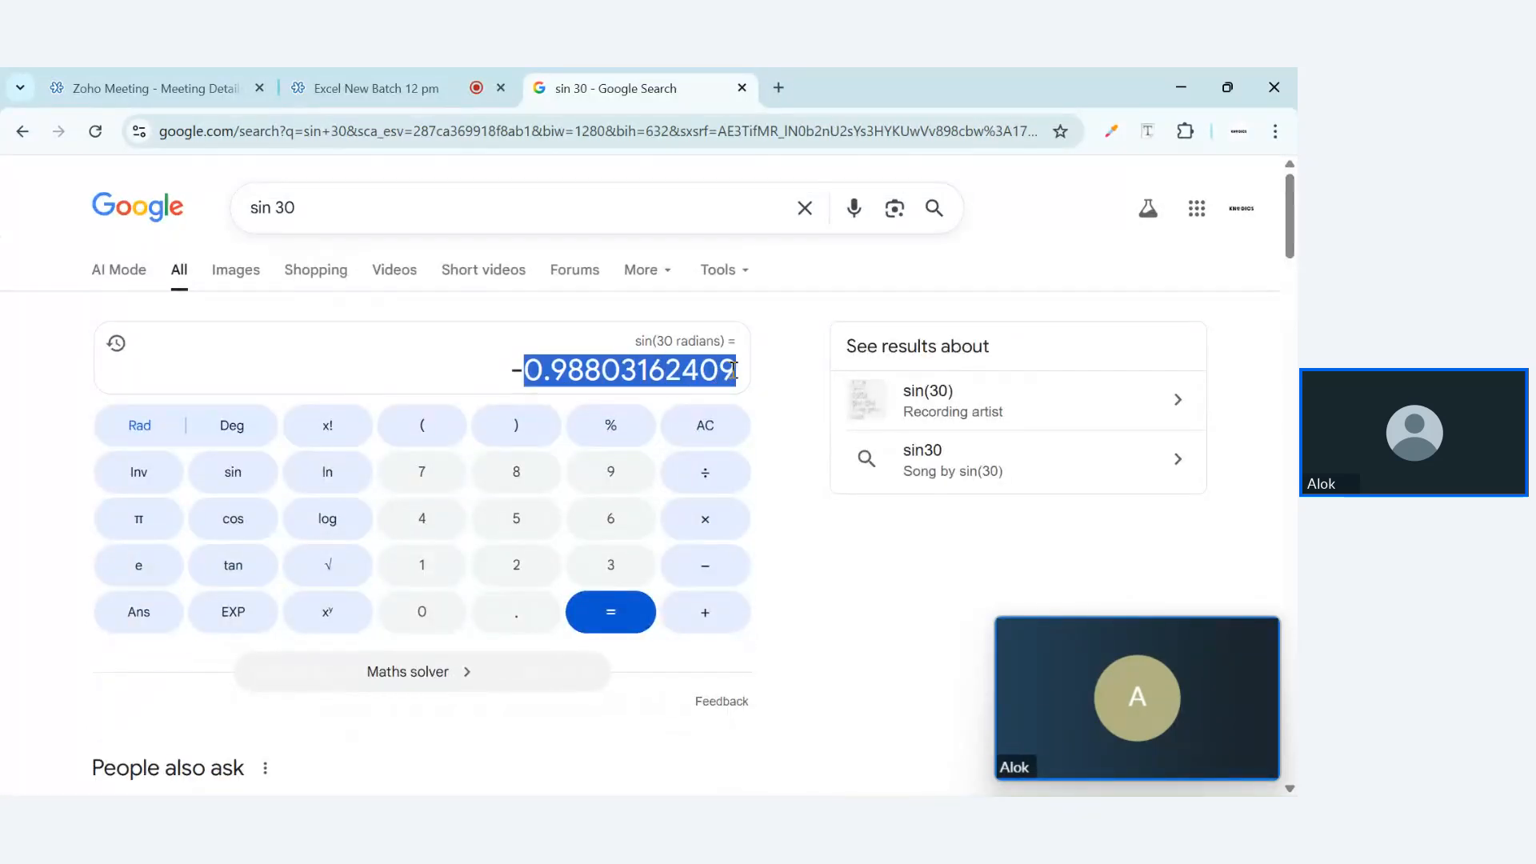
click(845, 790)
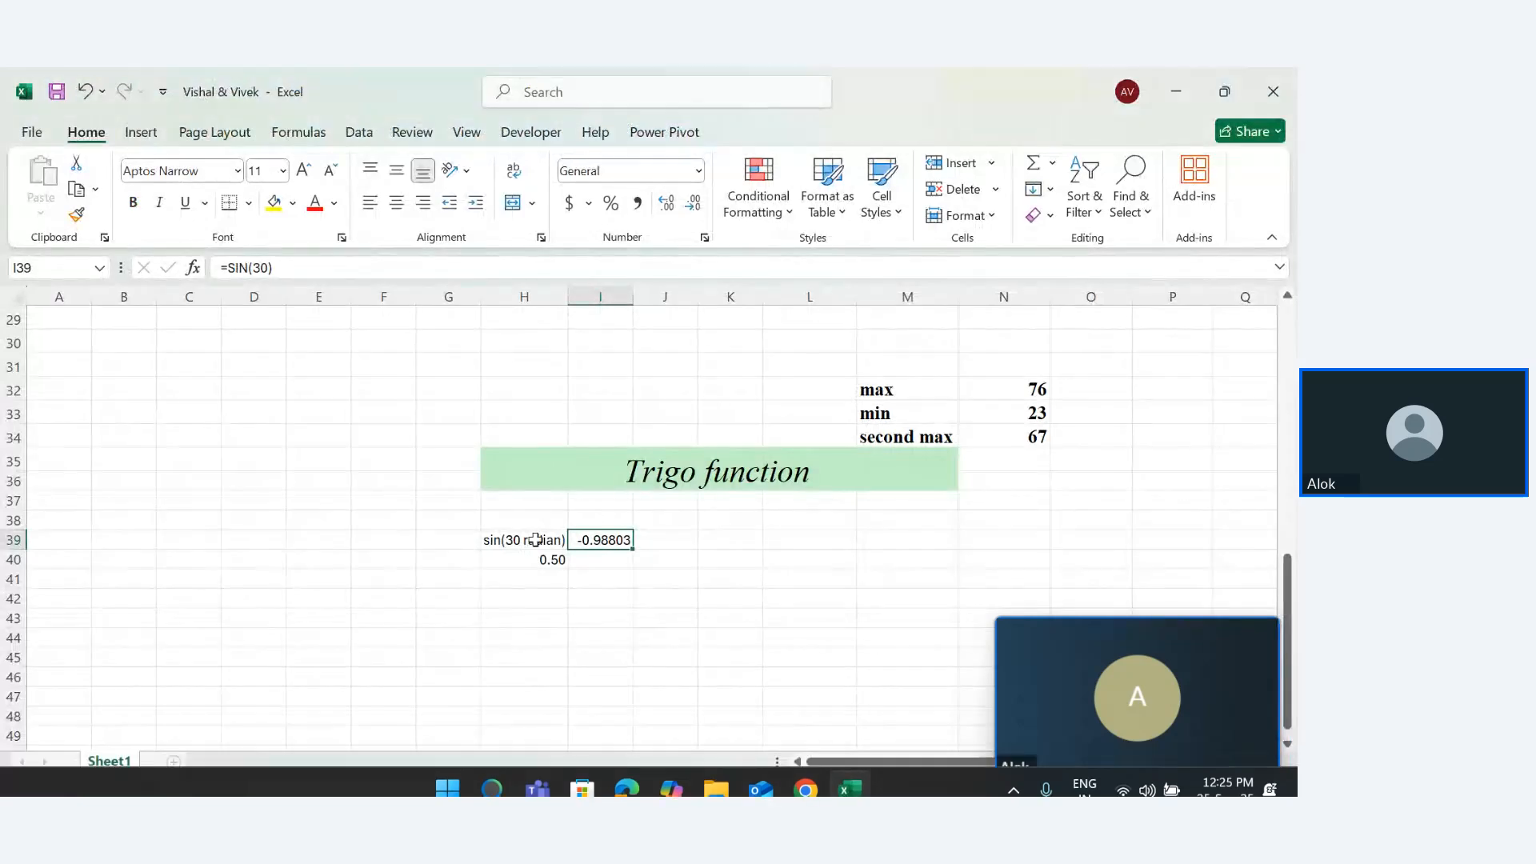
Widen column I and enter =COS(30) in I40, returning 0.15425145
drag(636, 298, 674, 297)
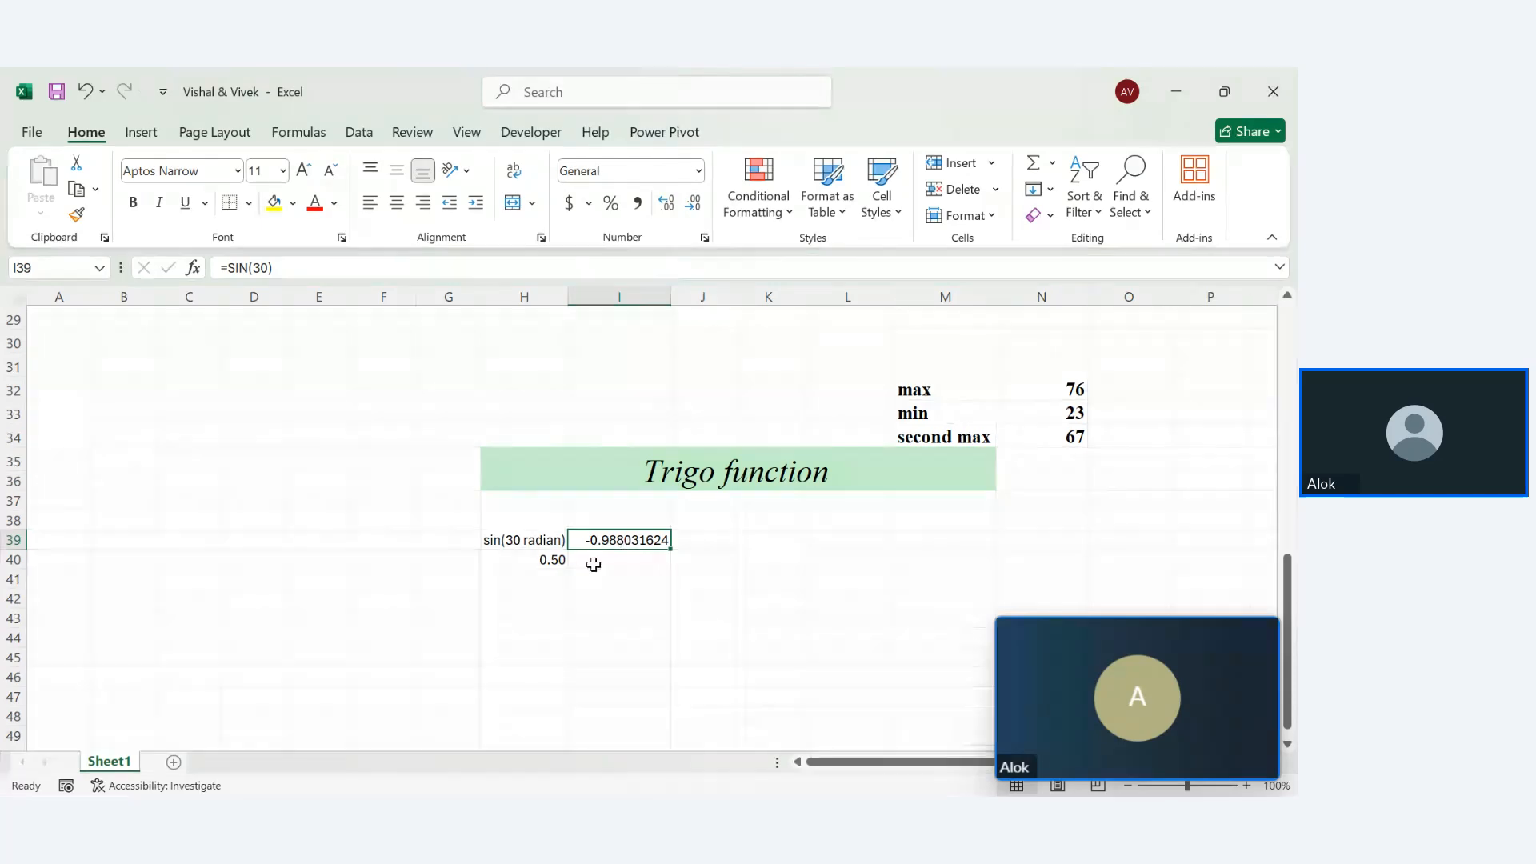
click(592, 559)
text(pcos)
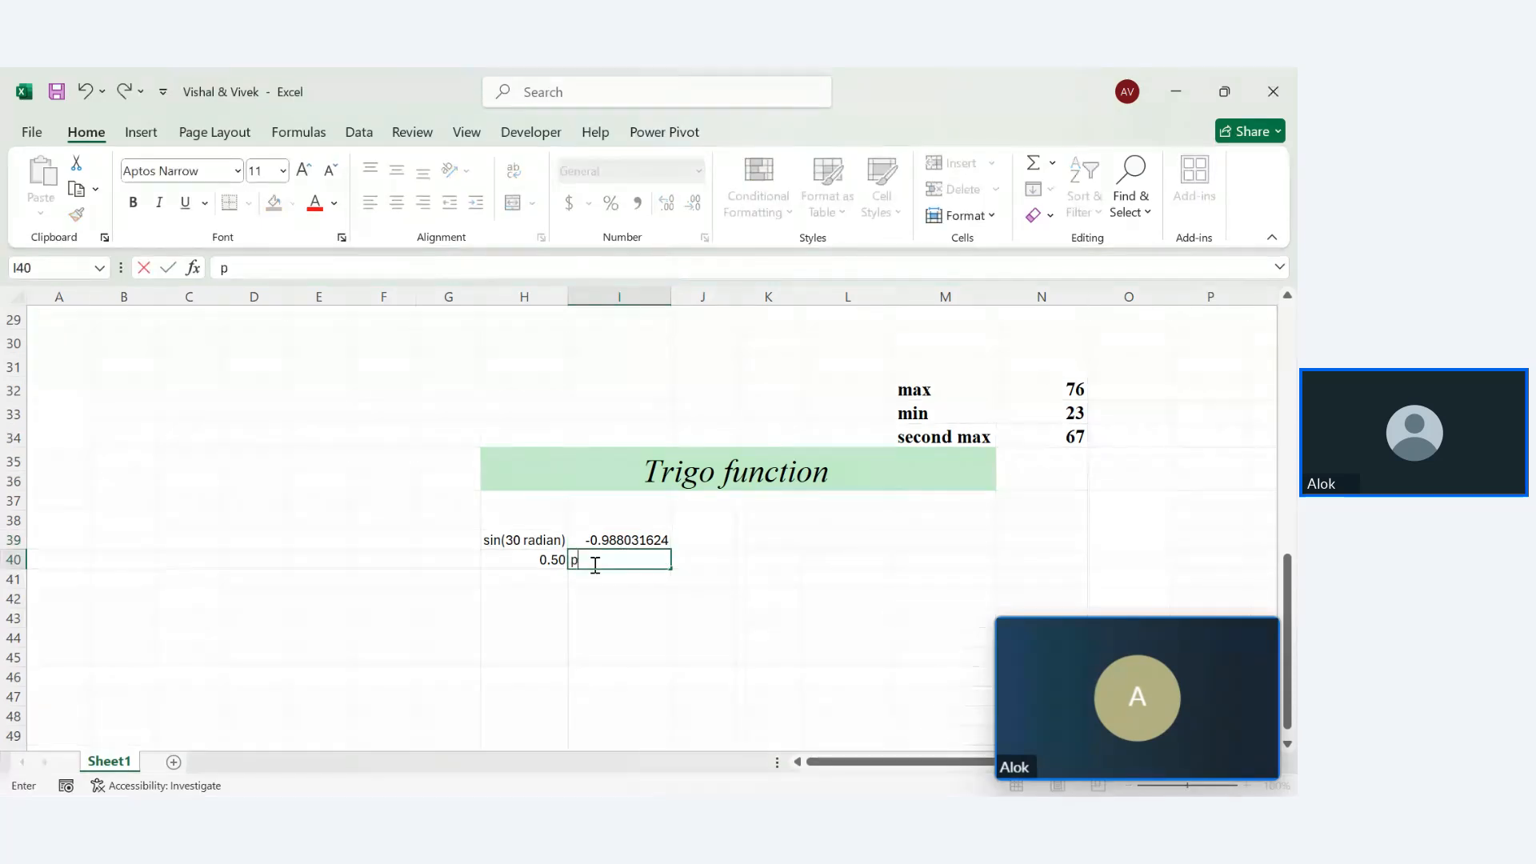
key(BackSpace)
key(BackSpace)
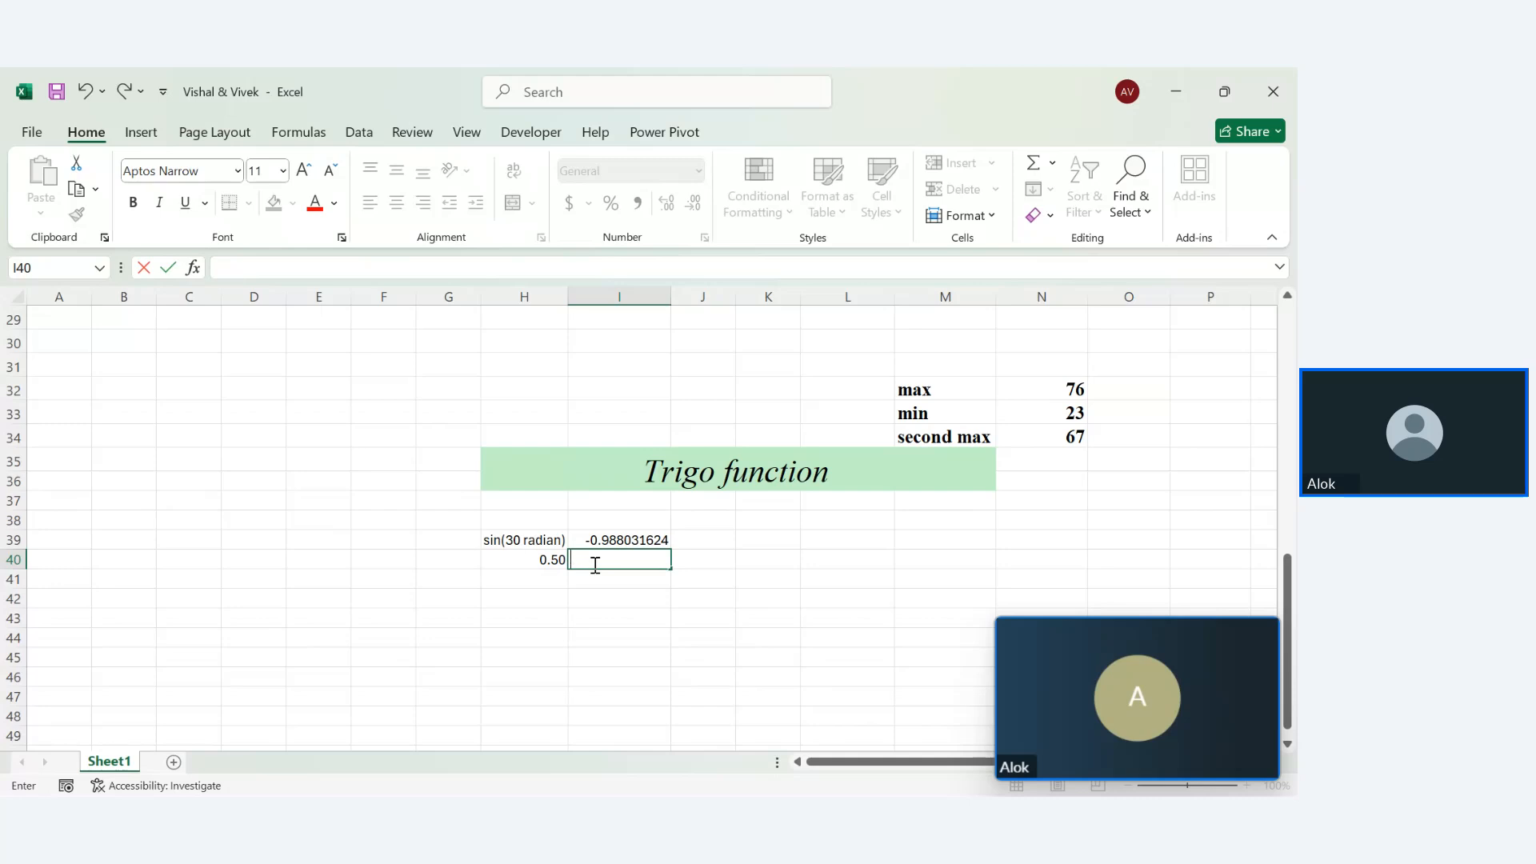
text(=cos()
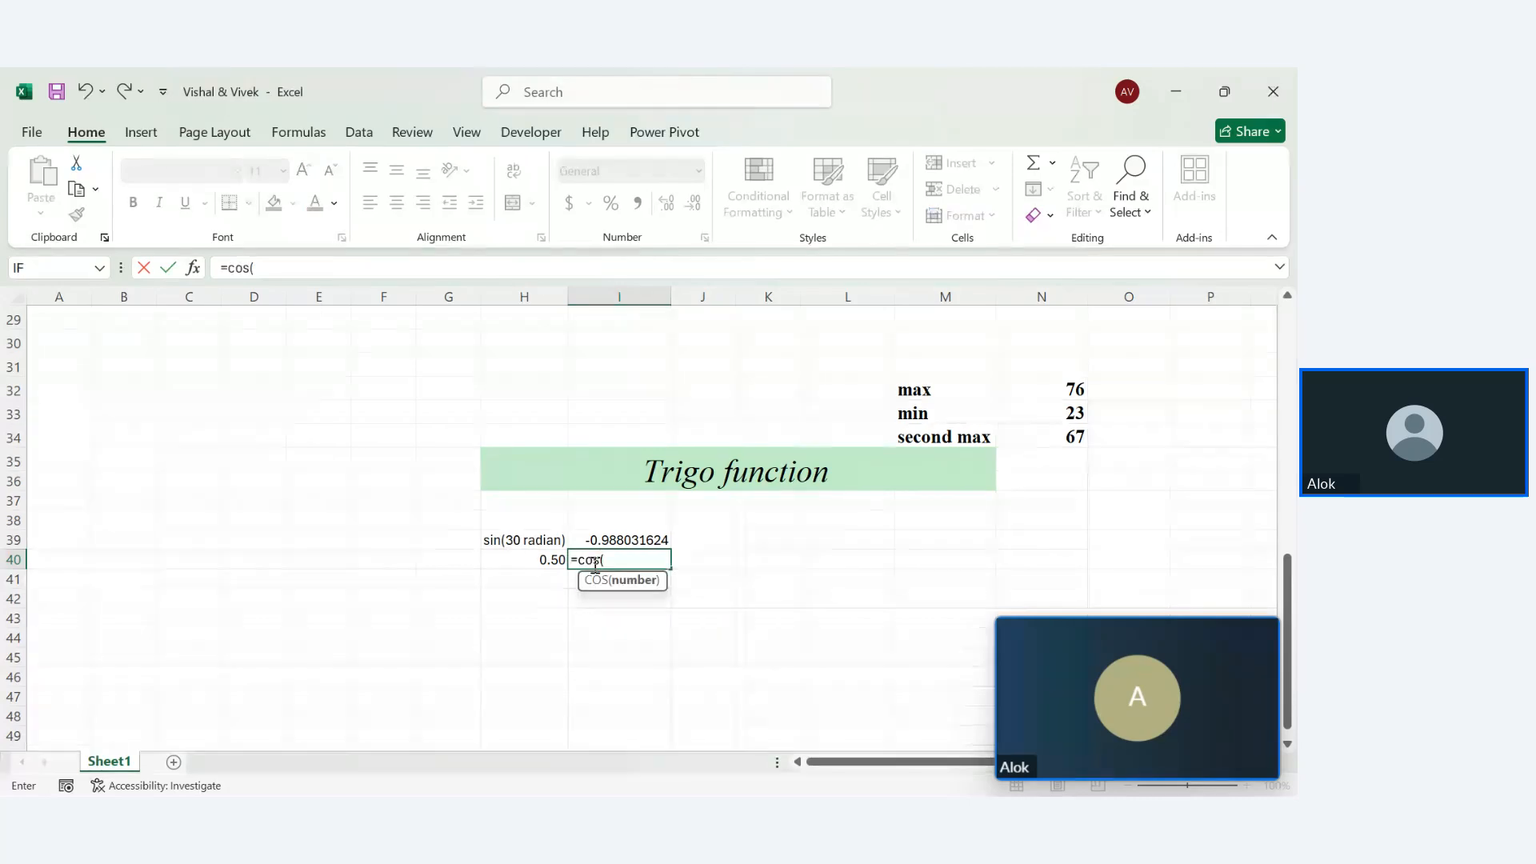
text(30))
key(Return)
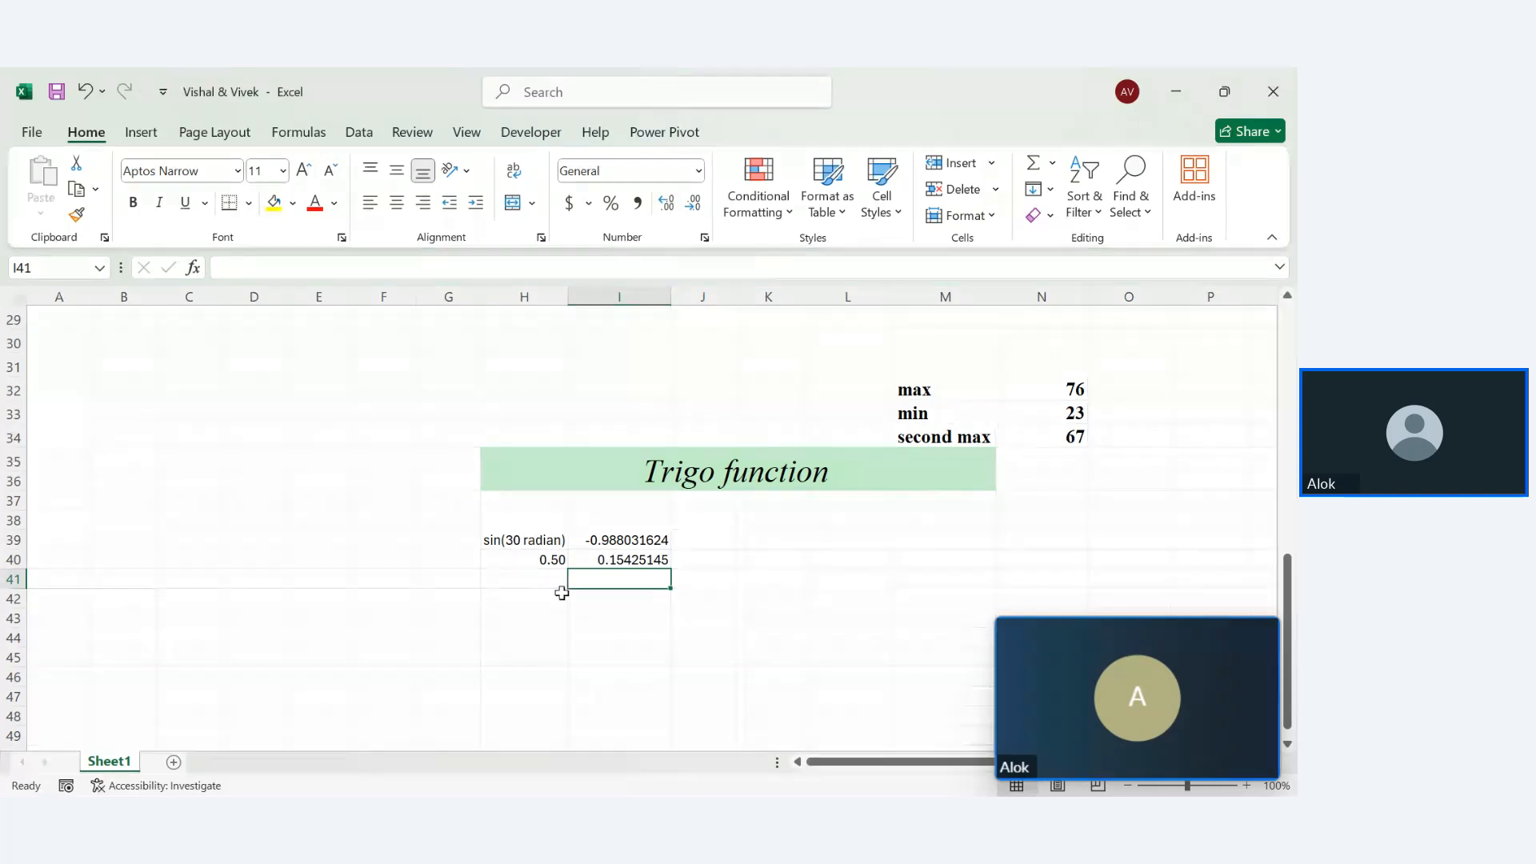
drag(507, 539, 568, 587)
Clear H39:H40 and relabel them as sin(30 and cos(30)
key(Delete)
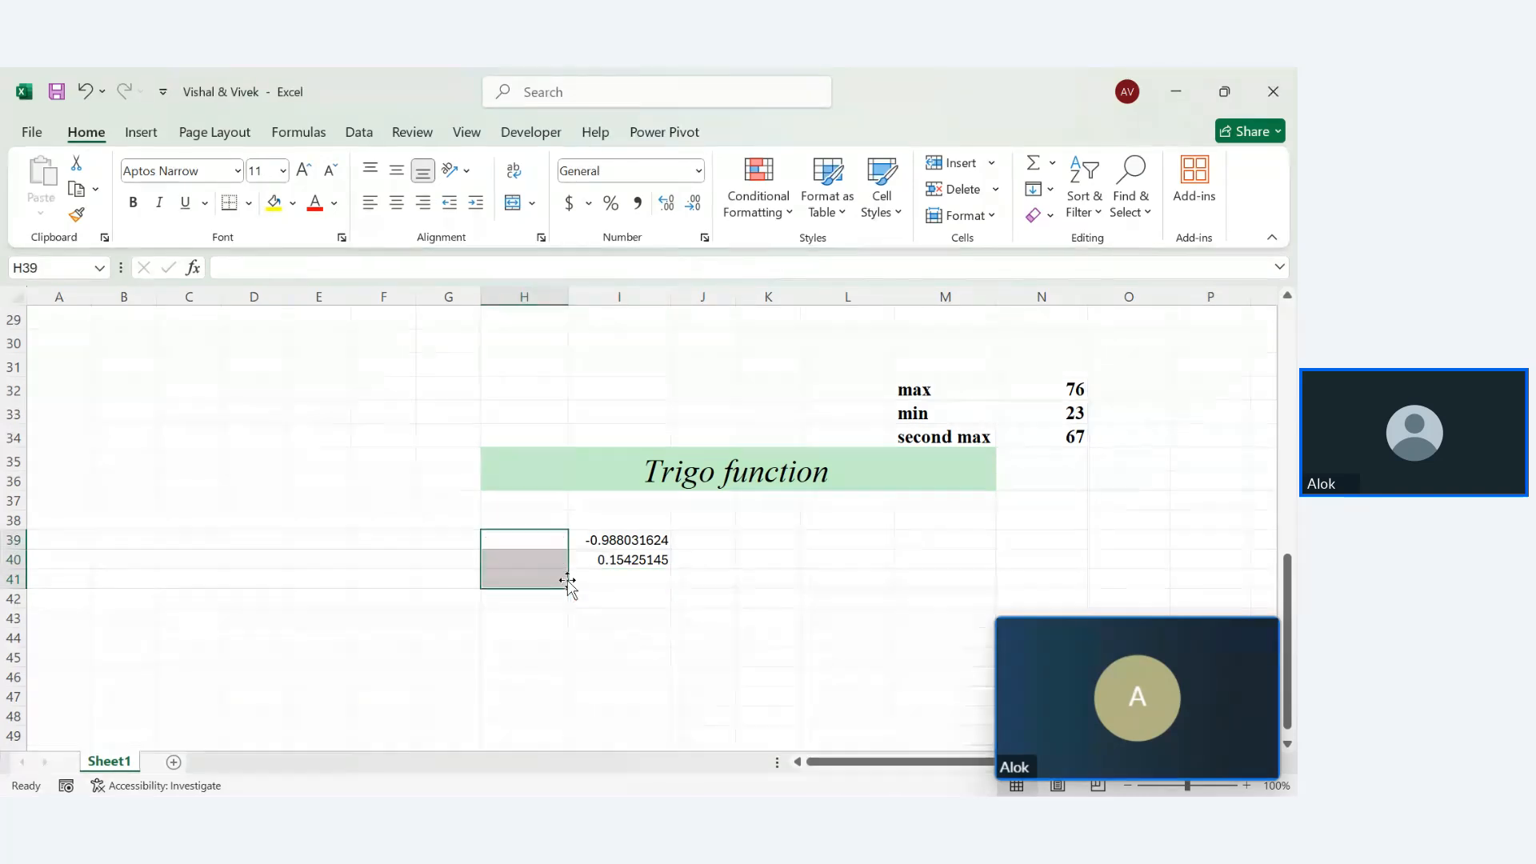
click(523, 540)
text(so)
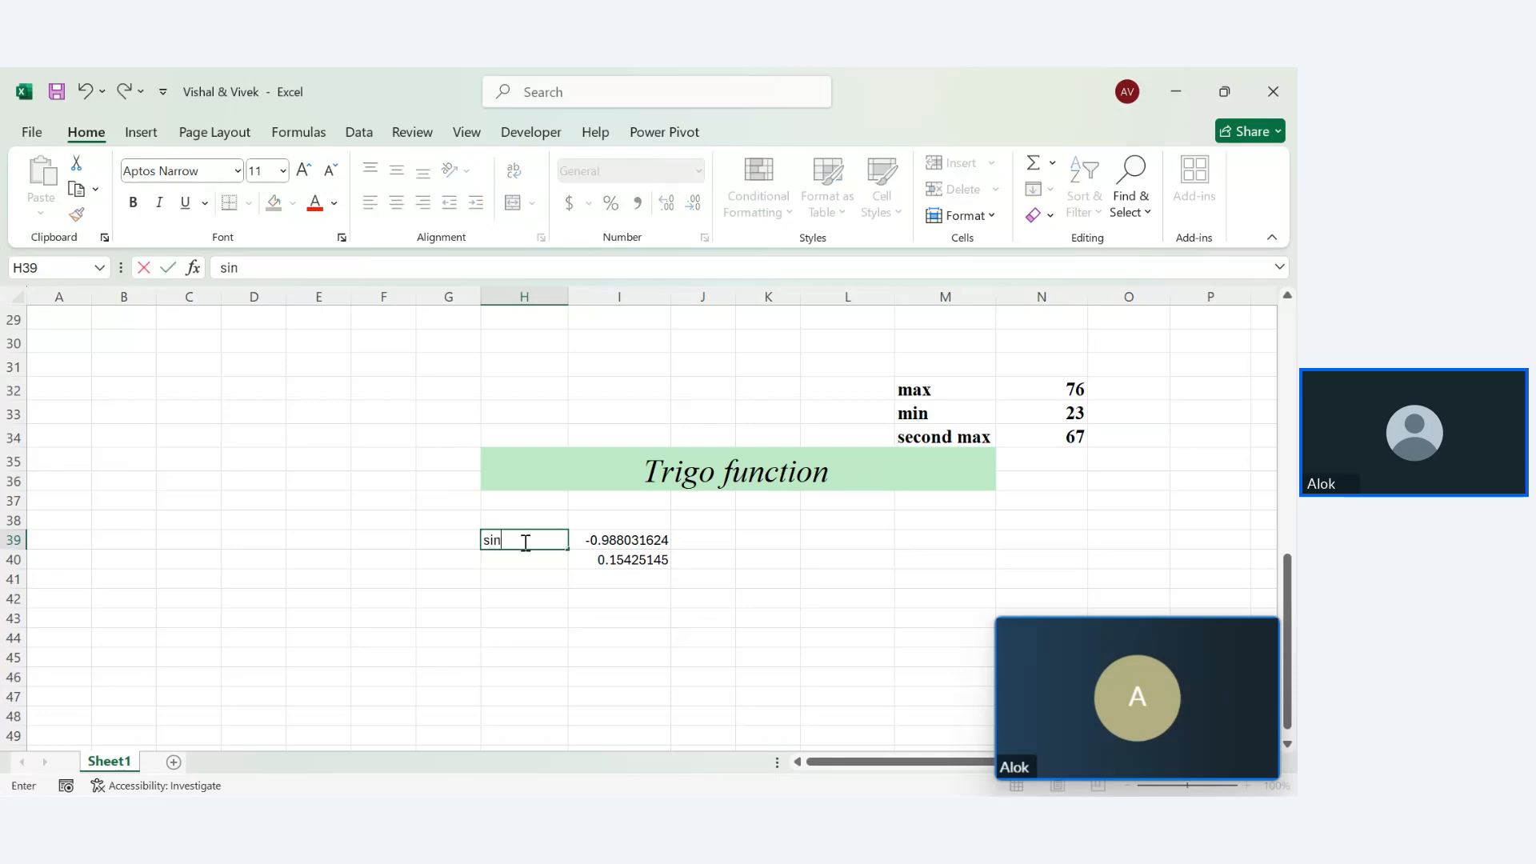
key(Return)
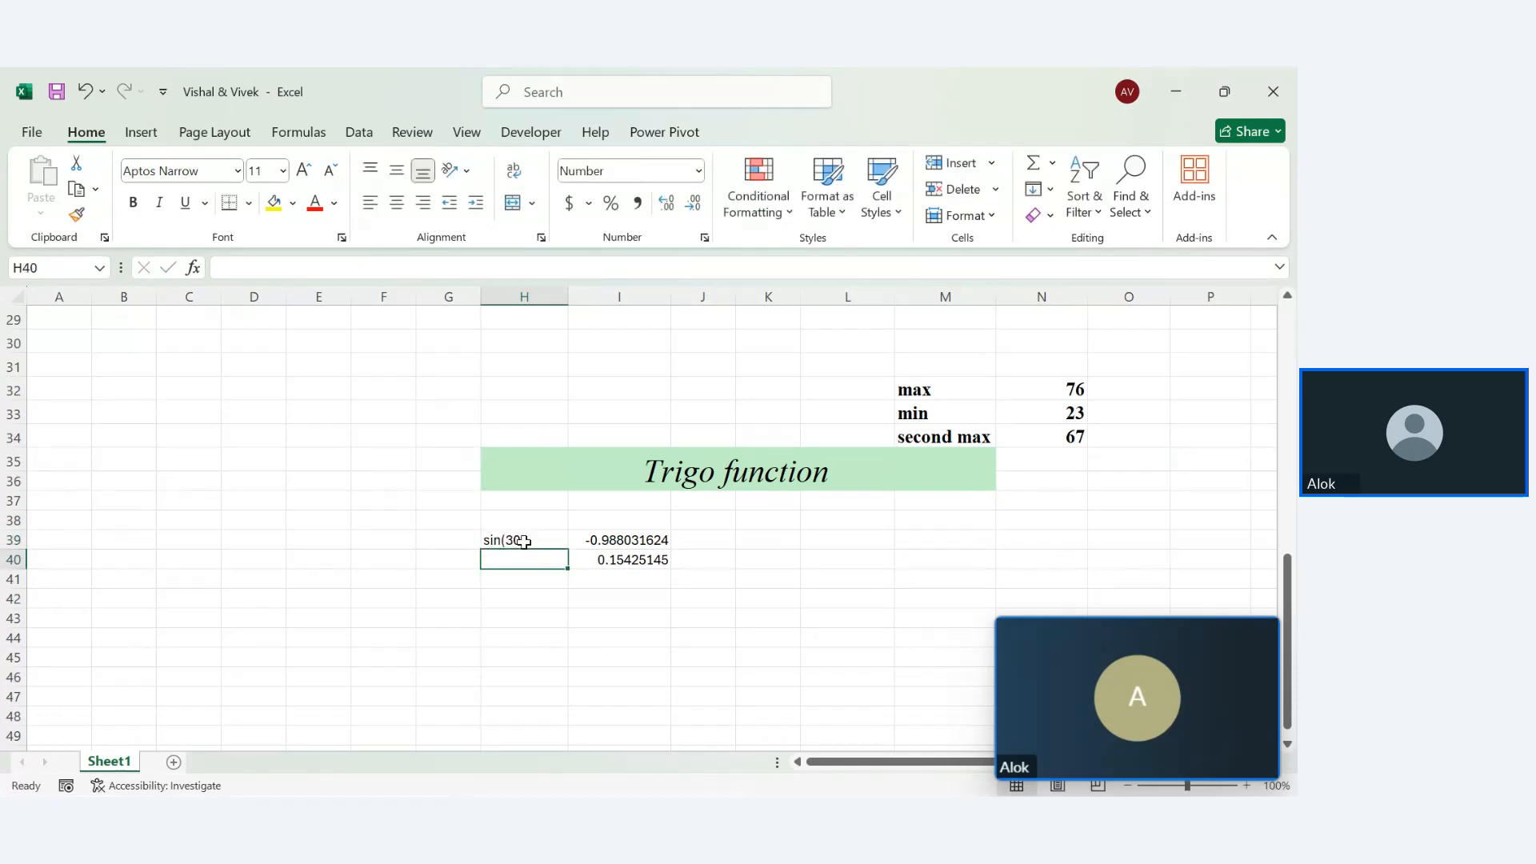
double_click(526, 542)
key(Return)
text(cos(30)
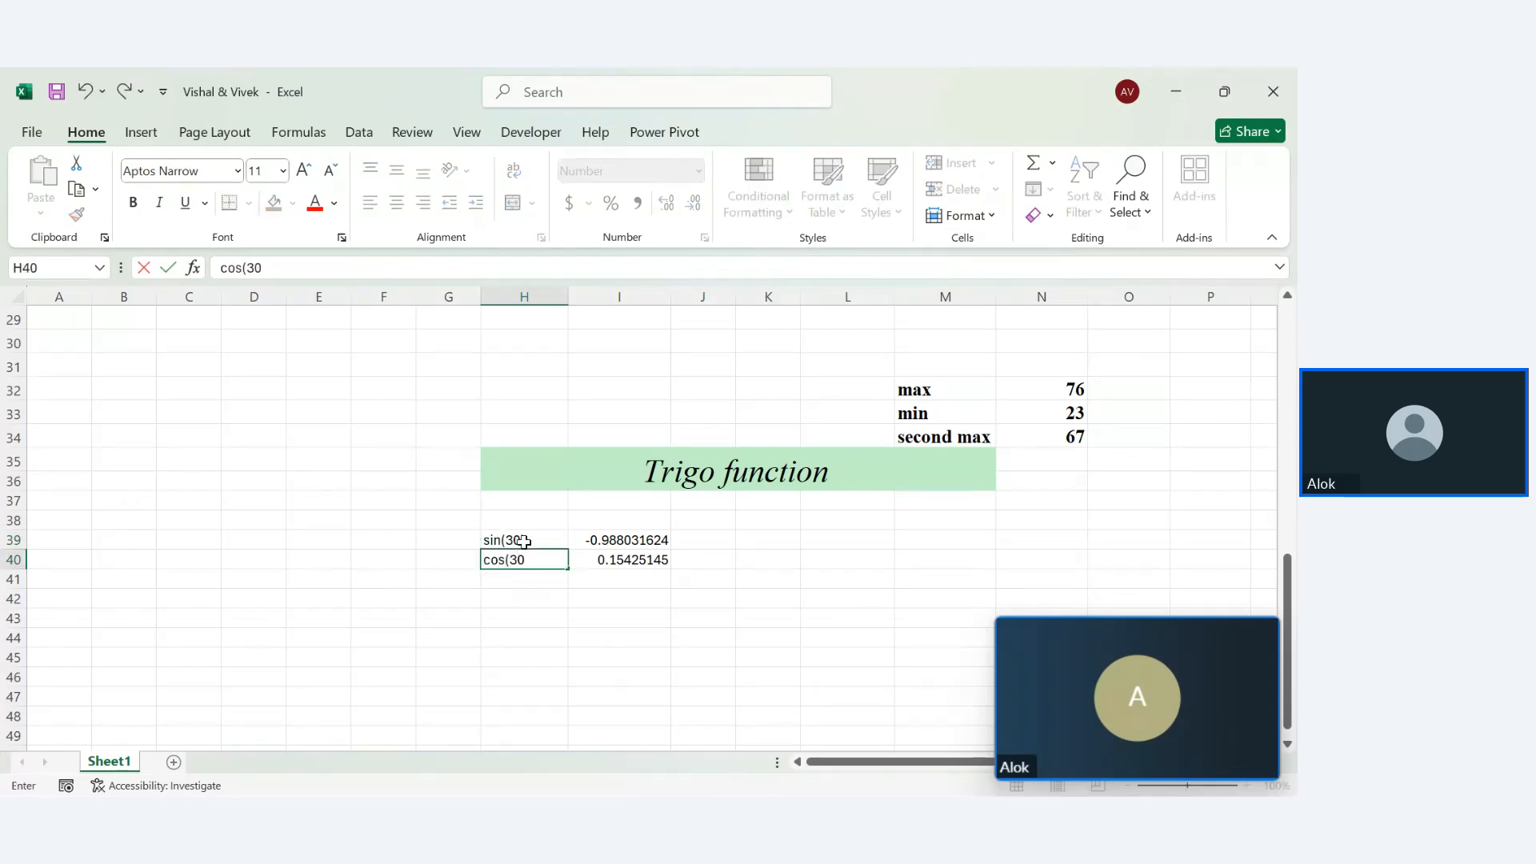
text())
key(Return)
Label G39 'radian value', autofit column G, and correct the 'vslue' typo
click(444, 542)
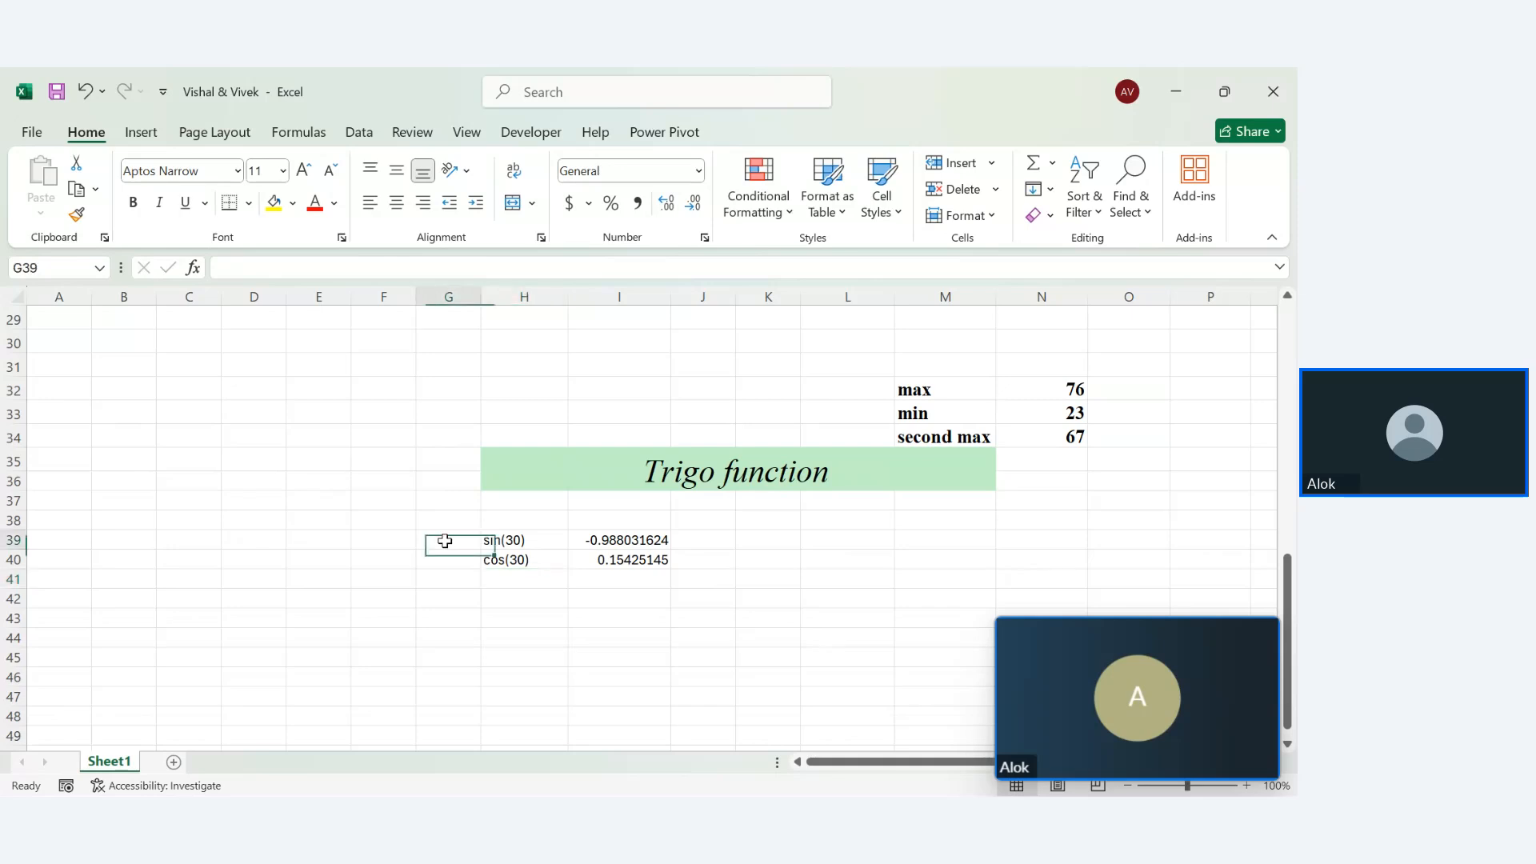
text(radian)
key(Return)
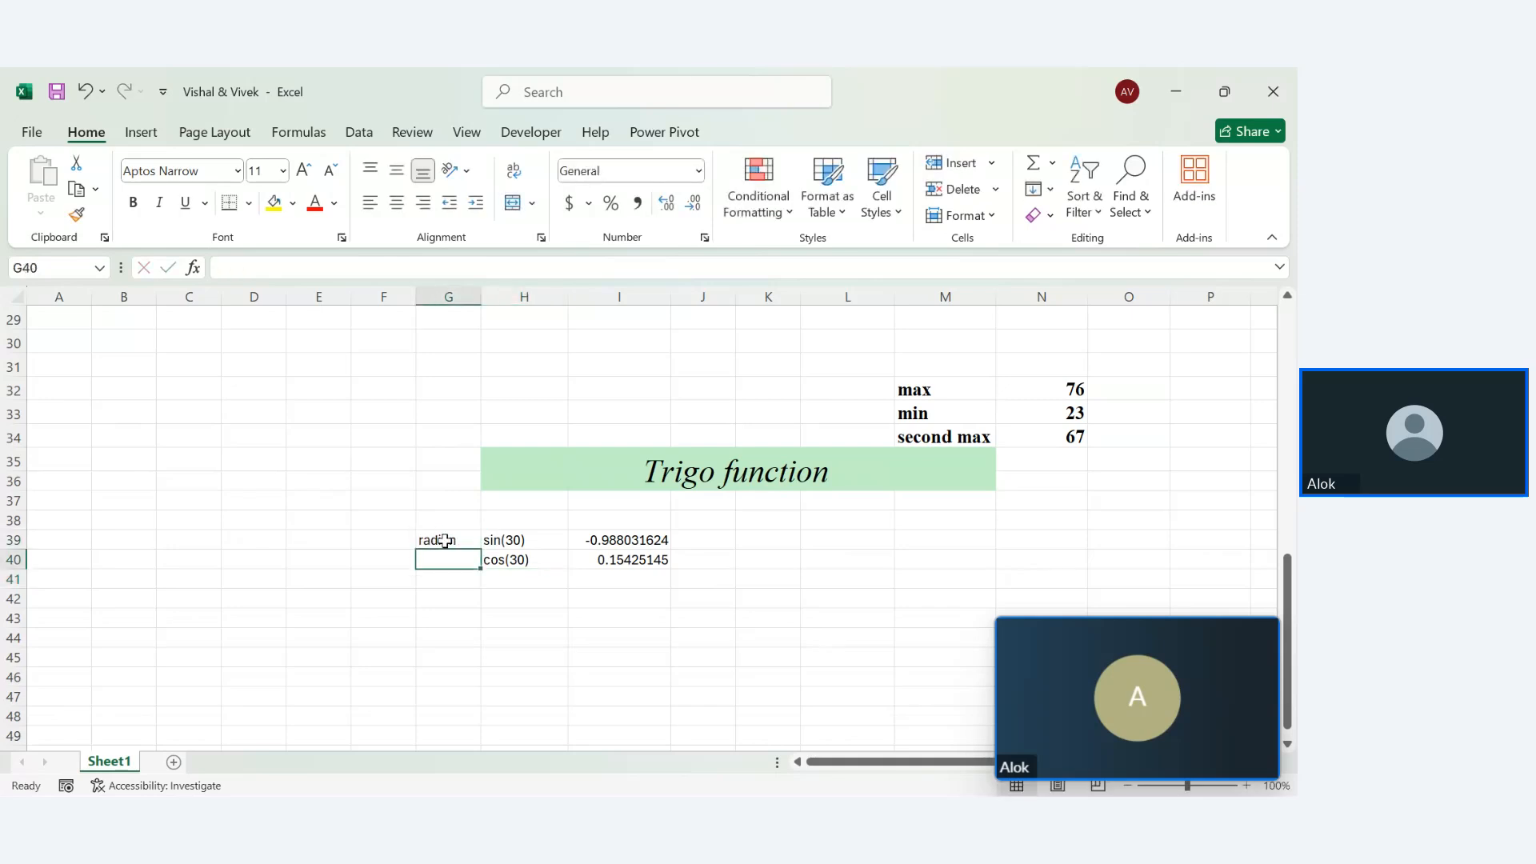
click(466, 548)
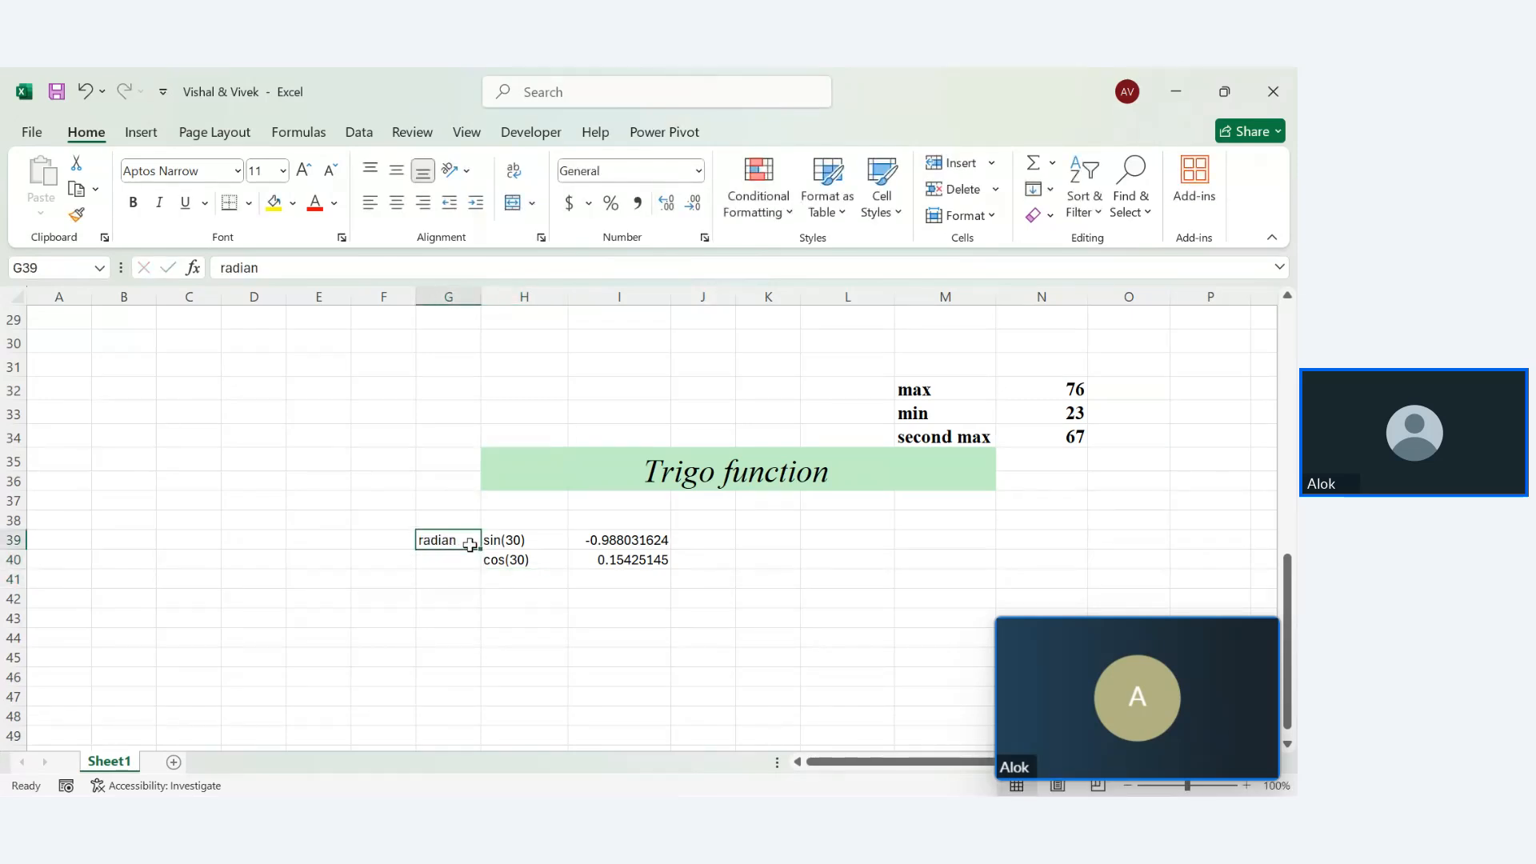
double_click(469, 546)
text(vslue)
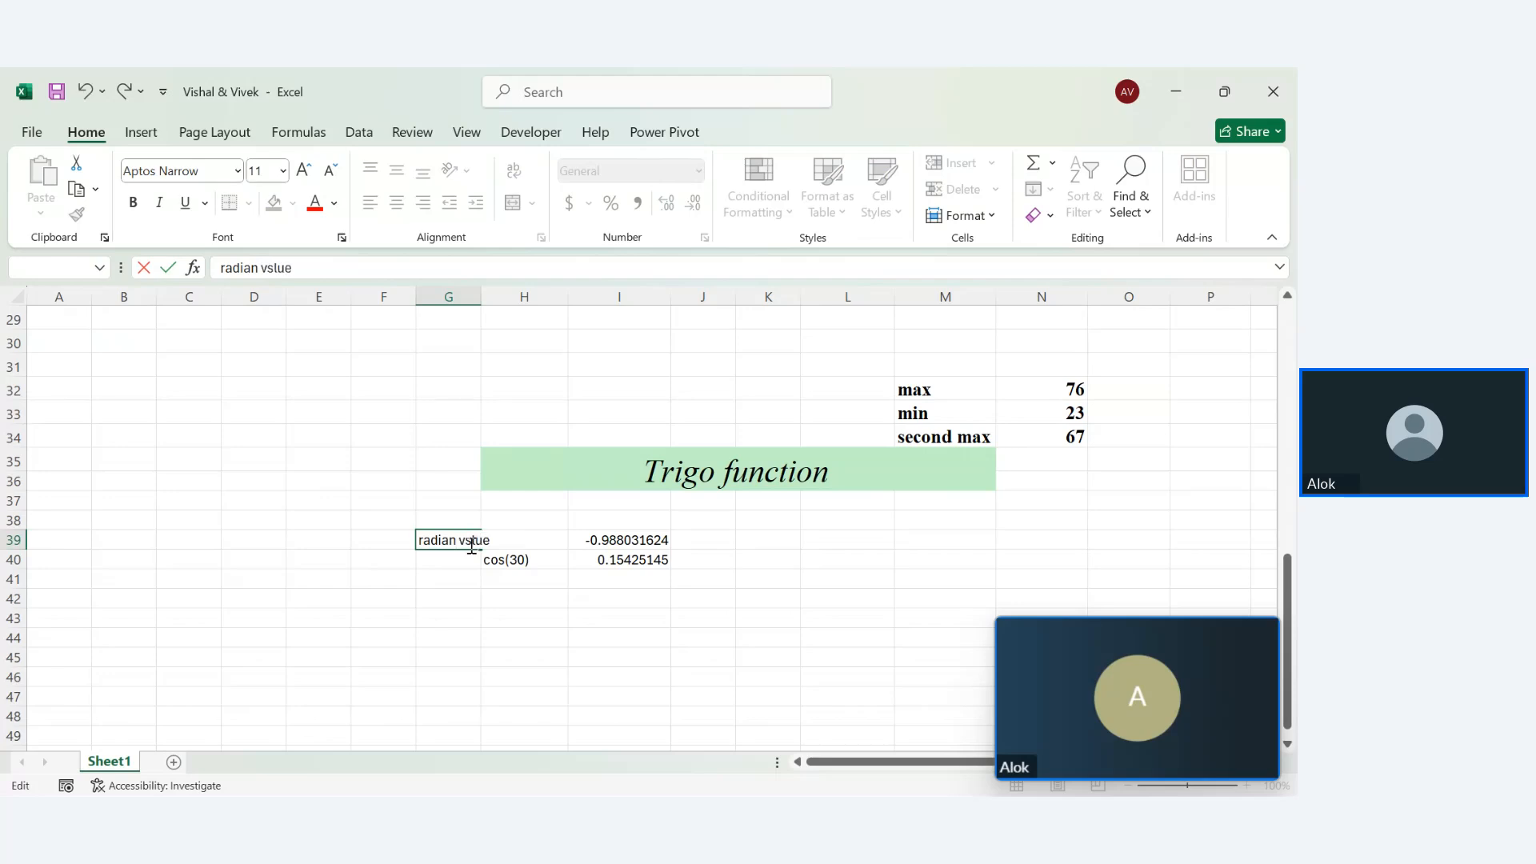
text(\)
key(Return)
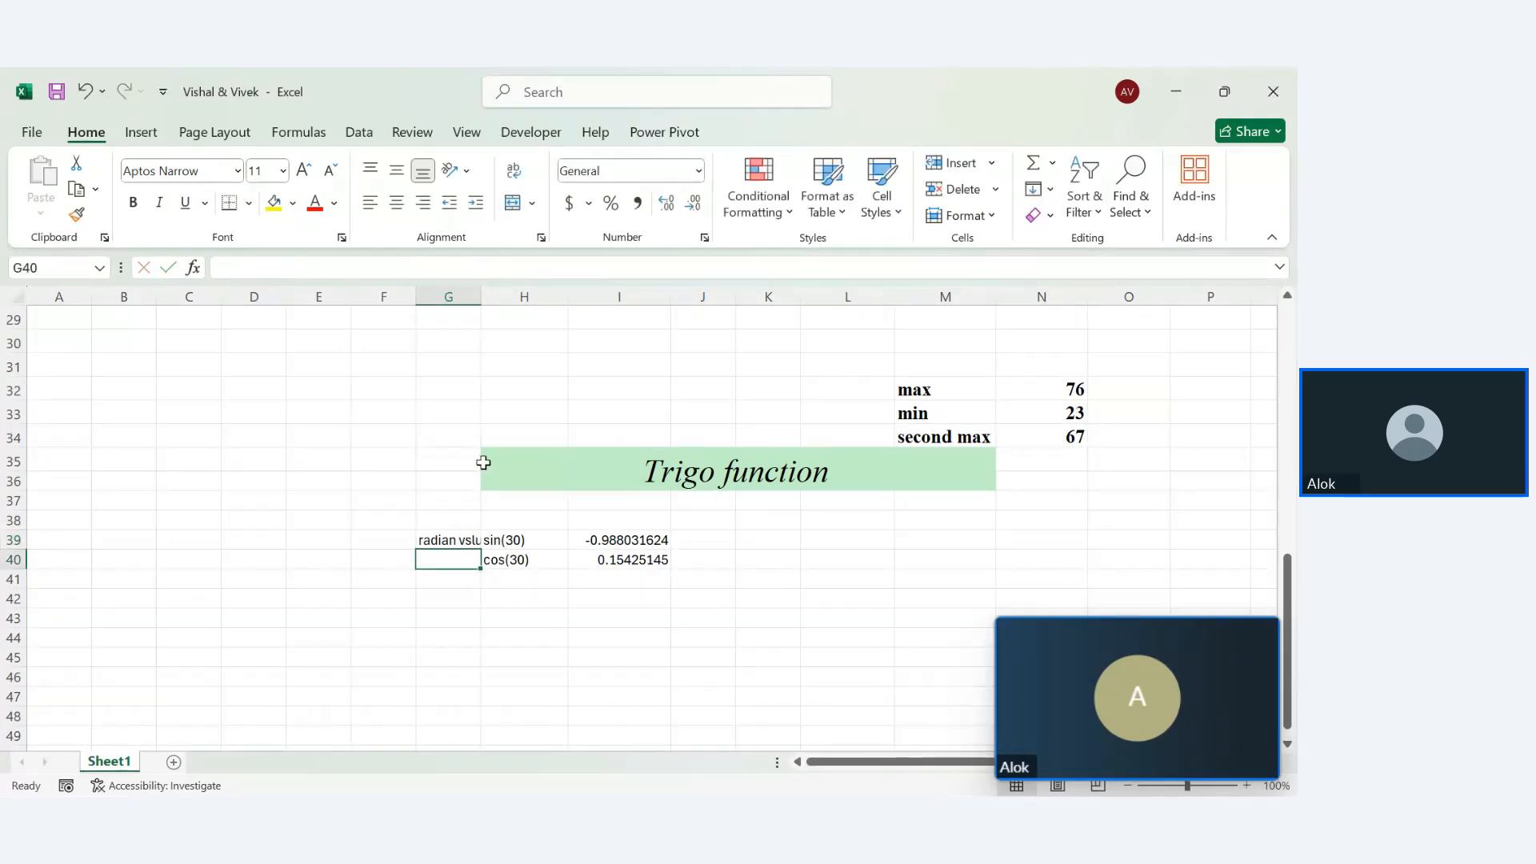
double_click(479, 294)
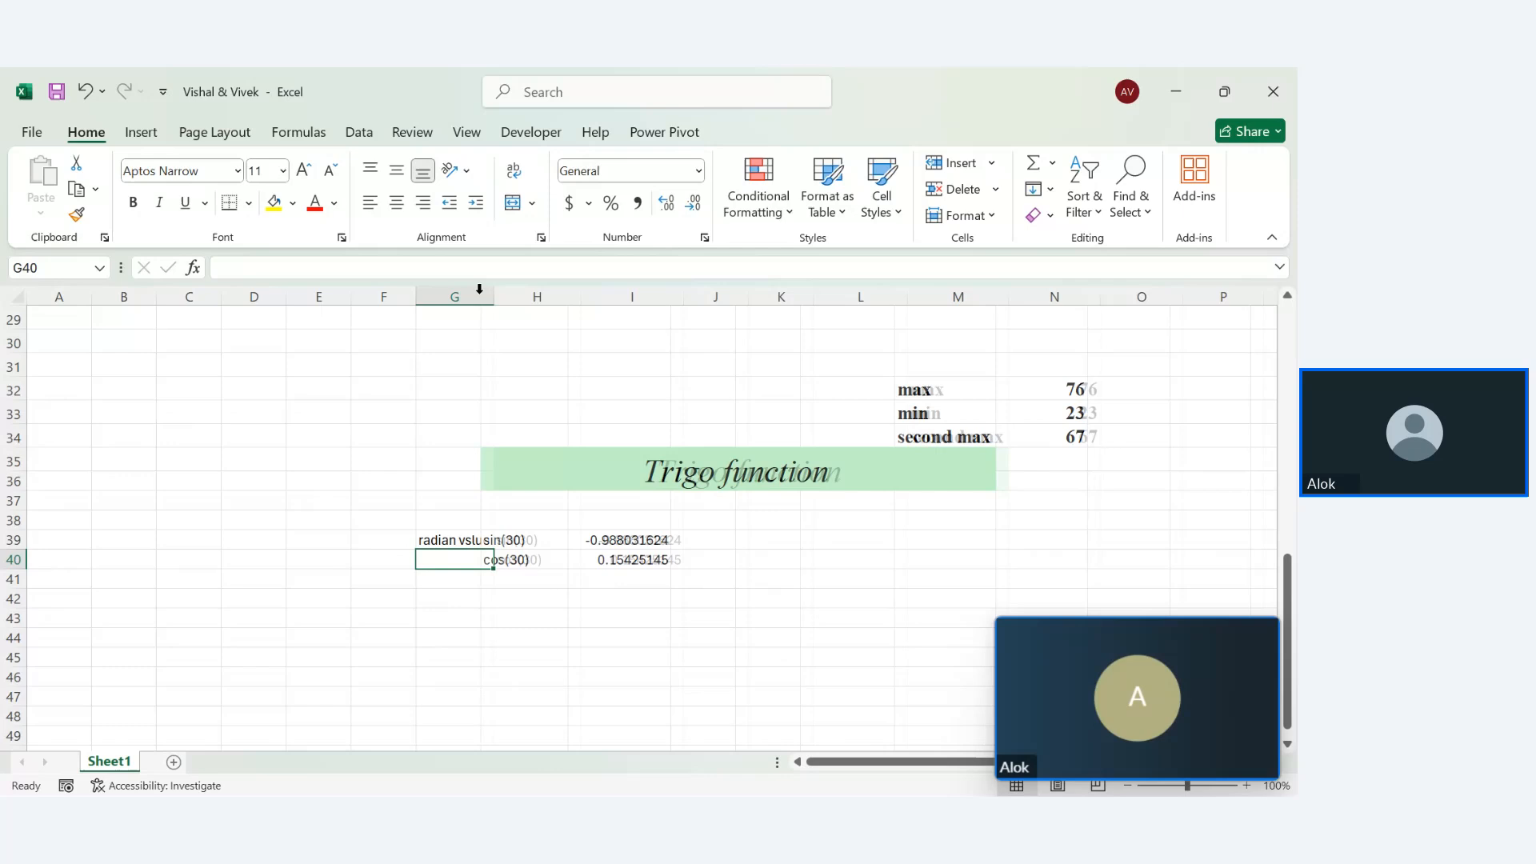
click(470, 539)
double_click(469, 539)
key(BackSpace)
text(a)
key(Return)
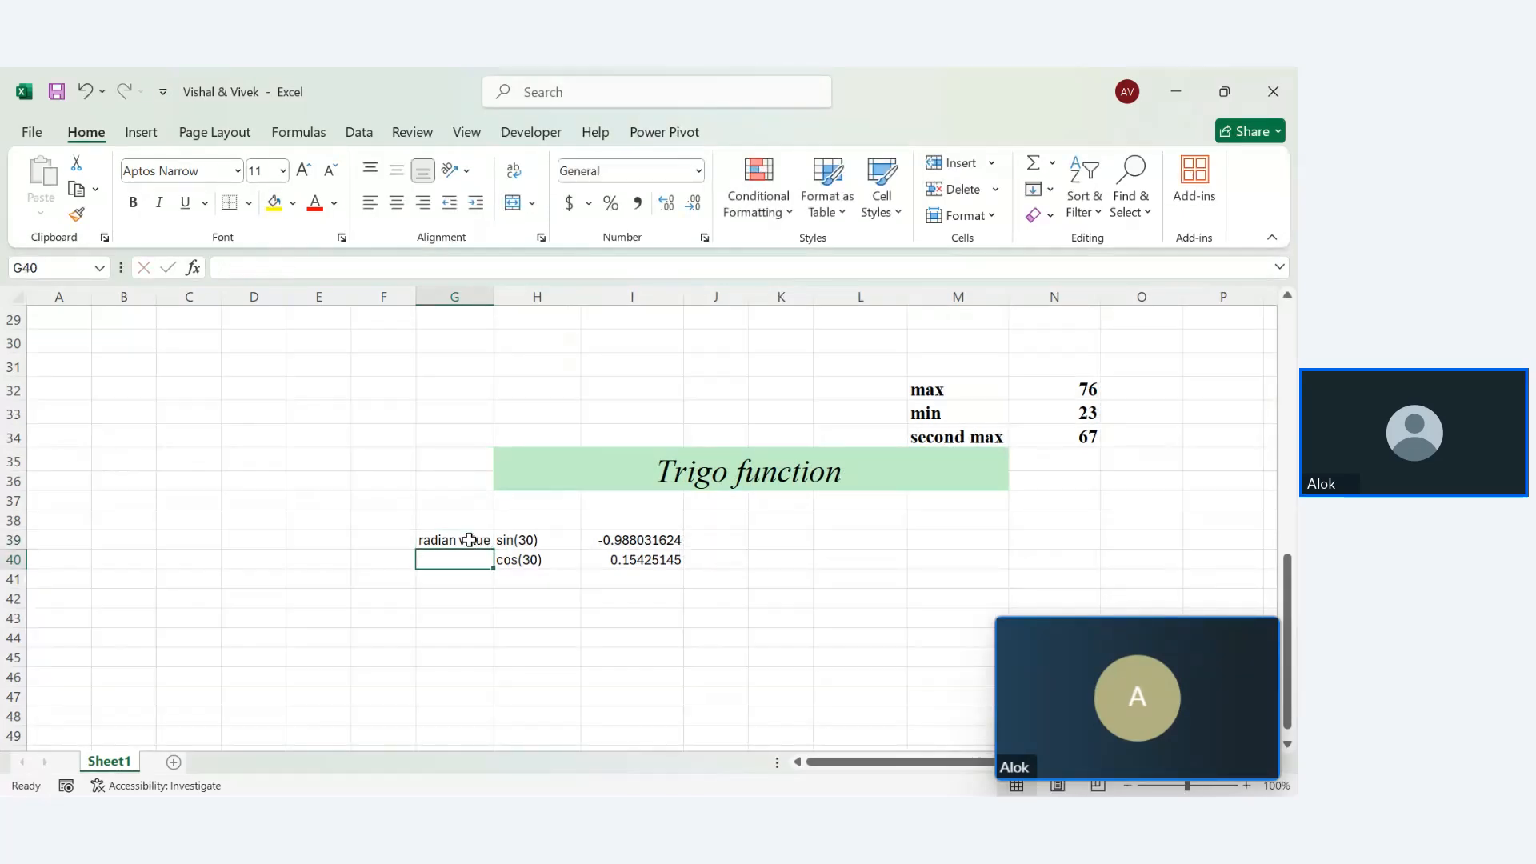
Add a tan(30) label in H41 and =TAN(30) in I41, returning -6.405331197
click(516, 576)
text(=)
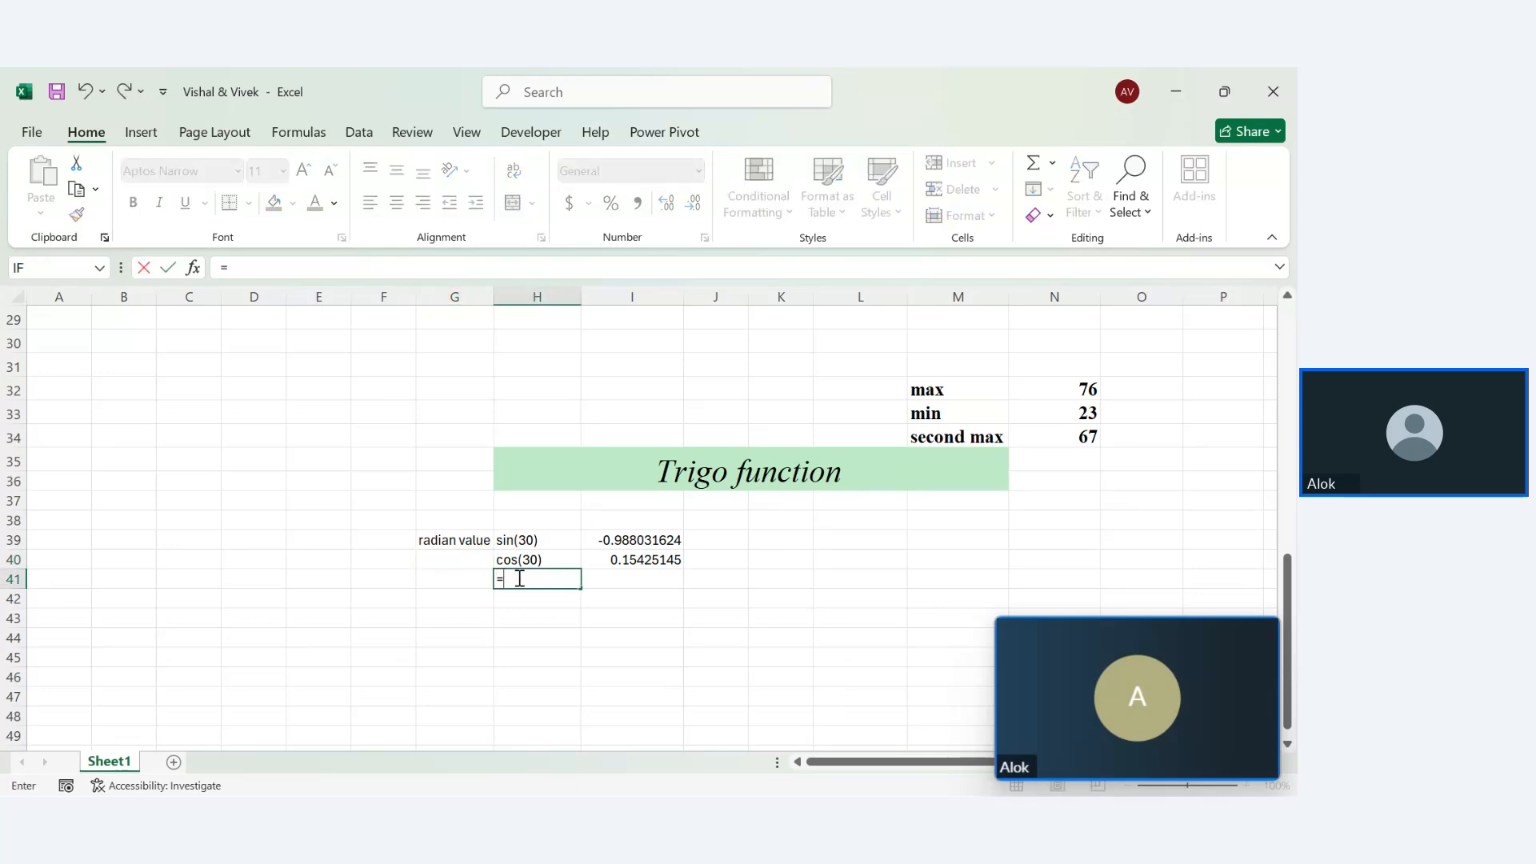
text(tim)
key(BackSpace)
key(BackSpace)
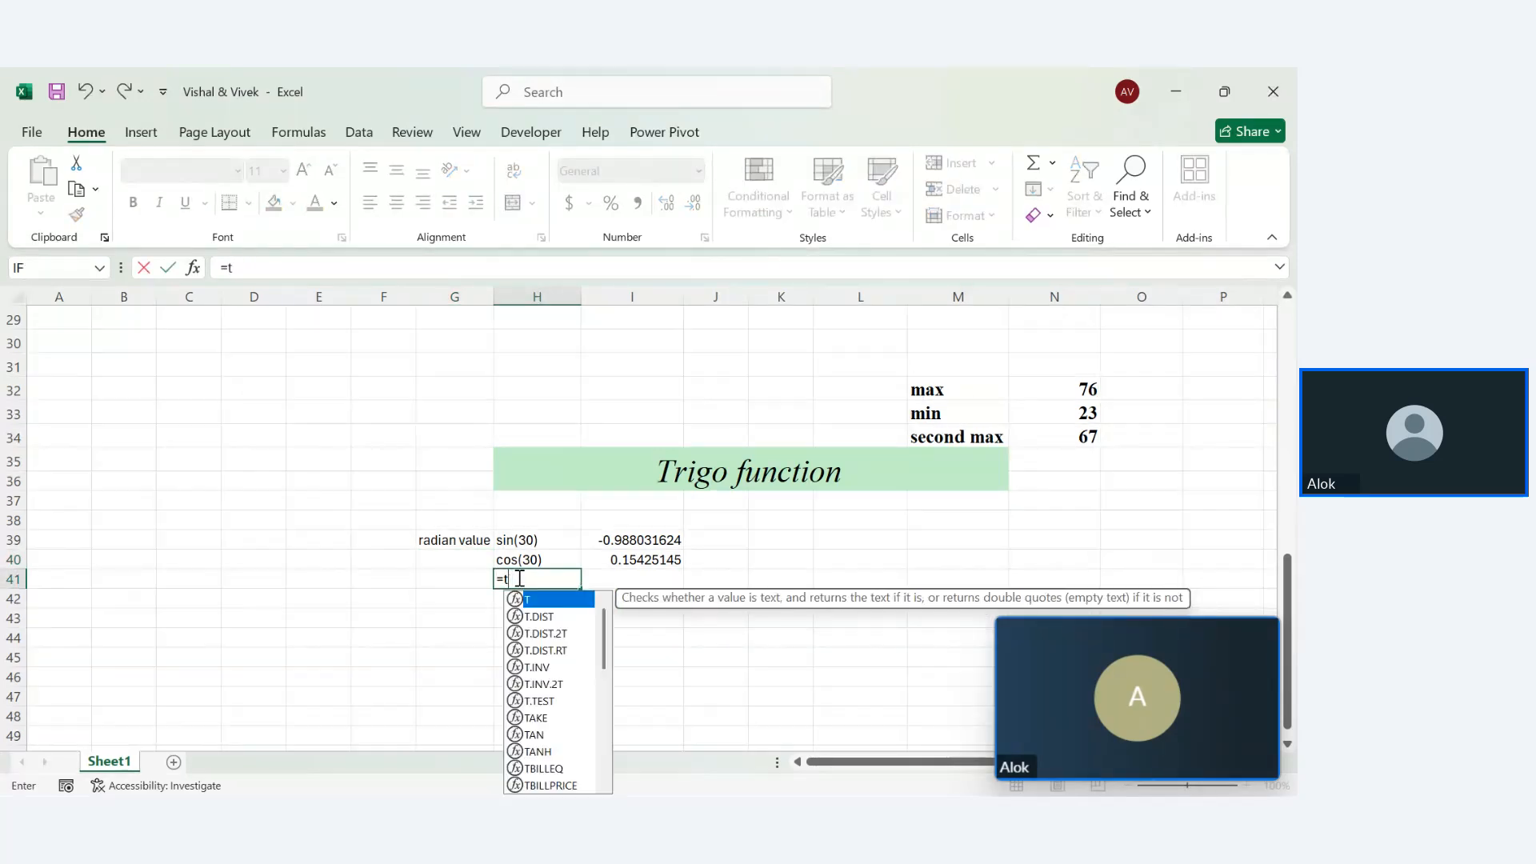
text(an()
key(BackSpace)
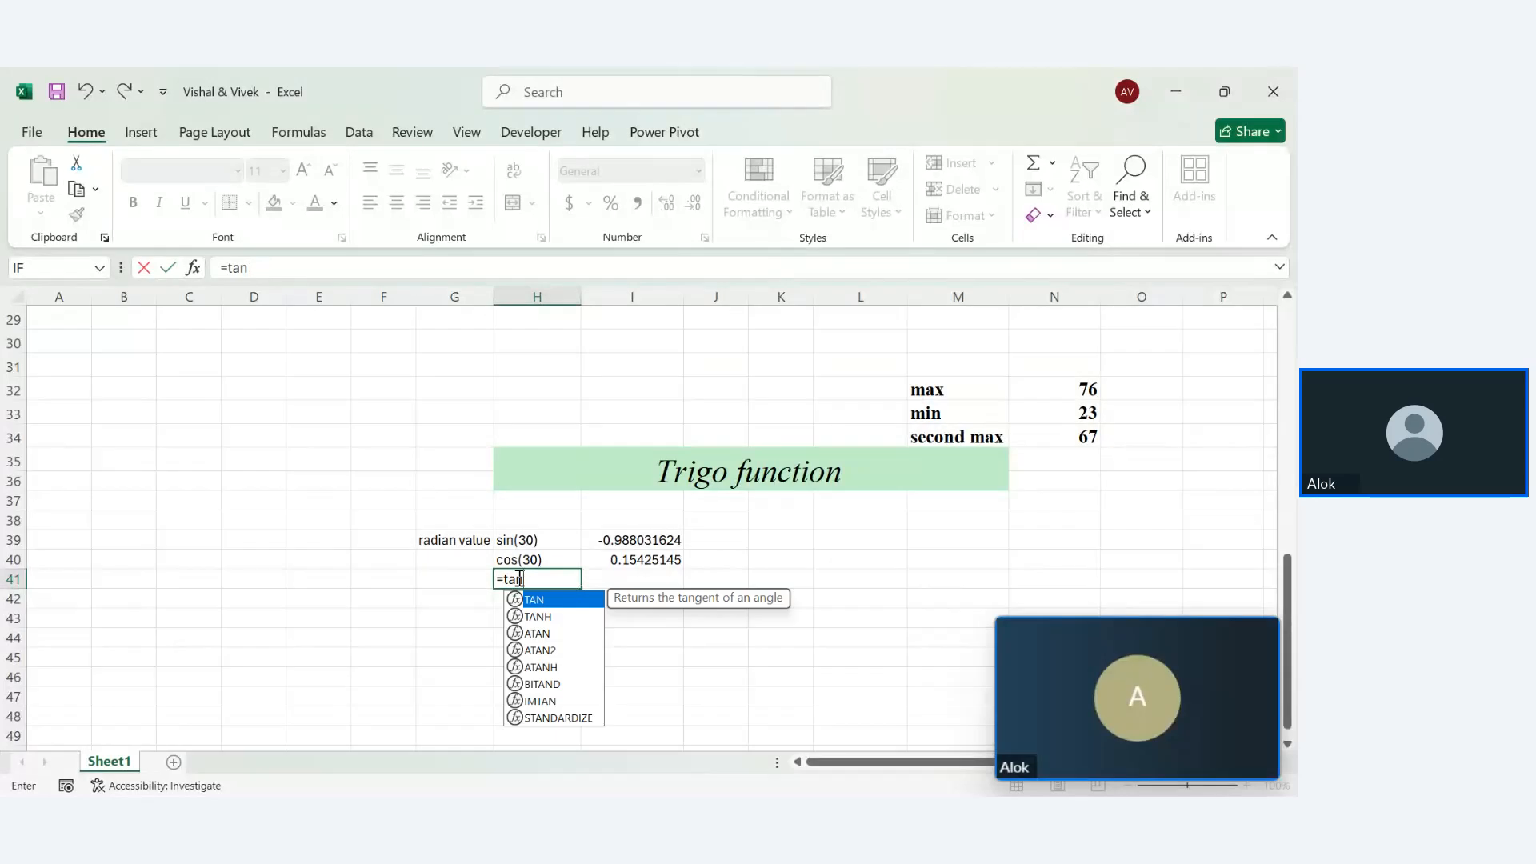
key(BackSpace)
key(BackSpace)
key(BackSpace)
key(BackSpace)
text(tan)
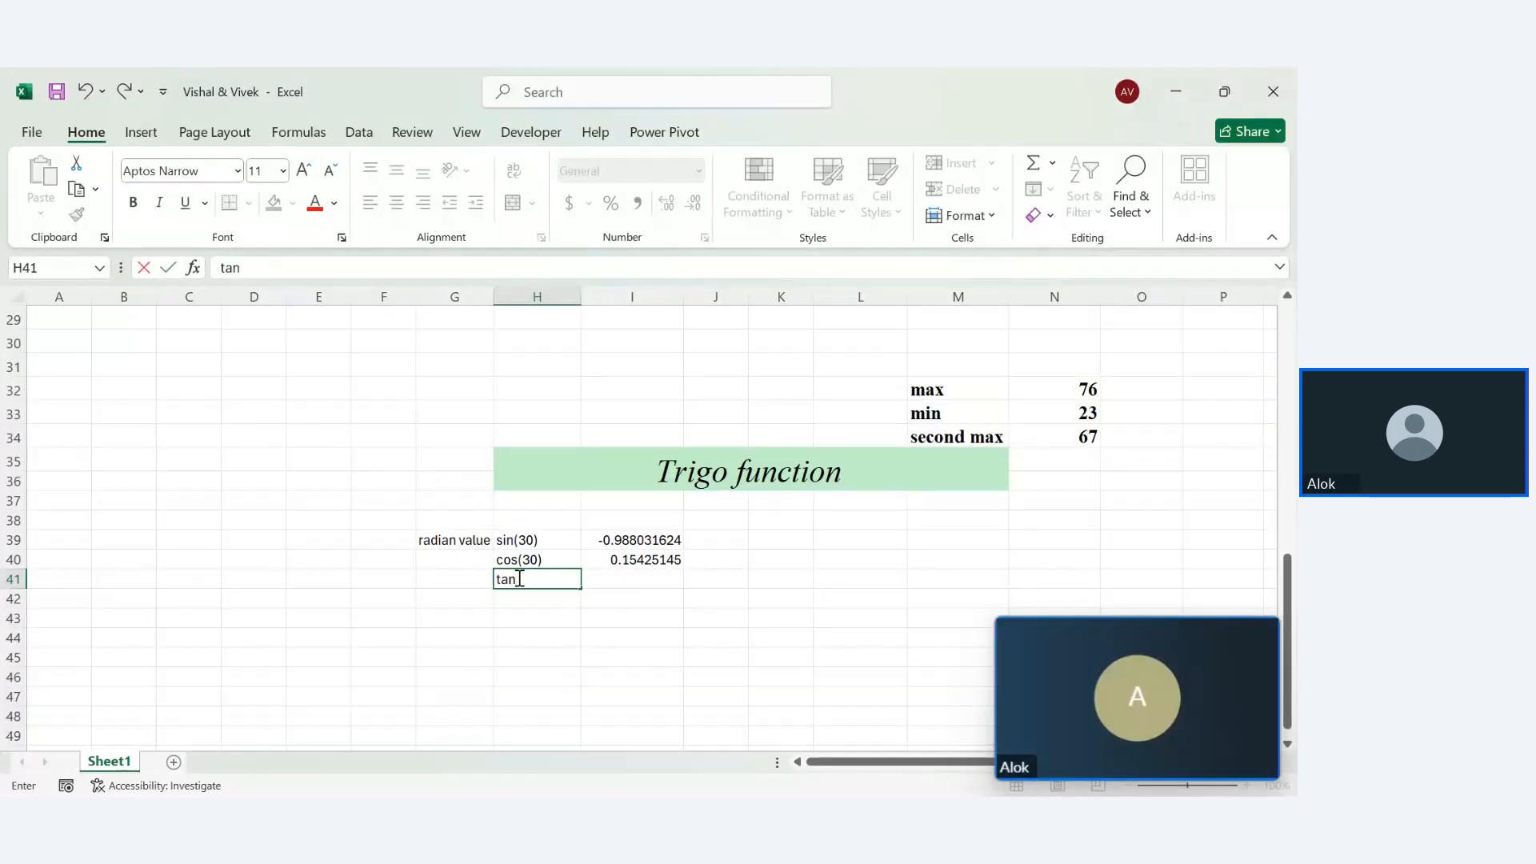
text((30)
key(Return)
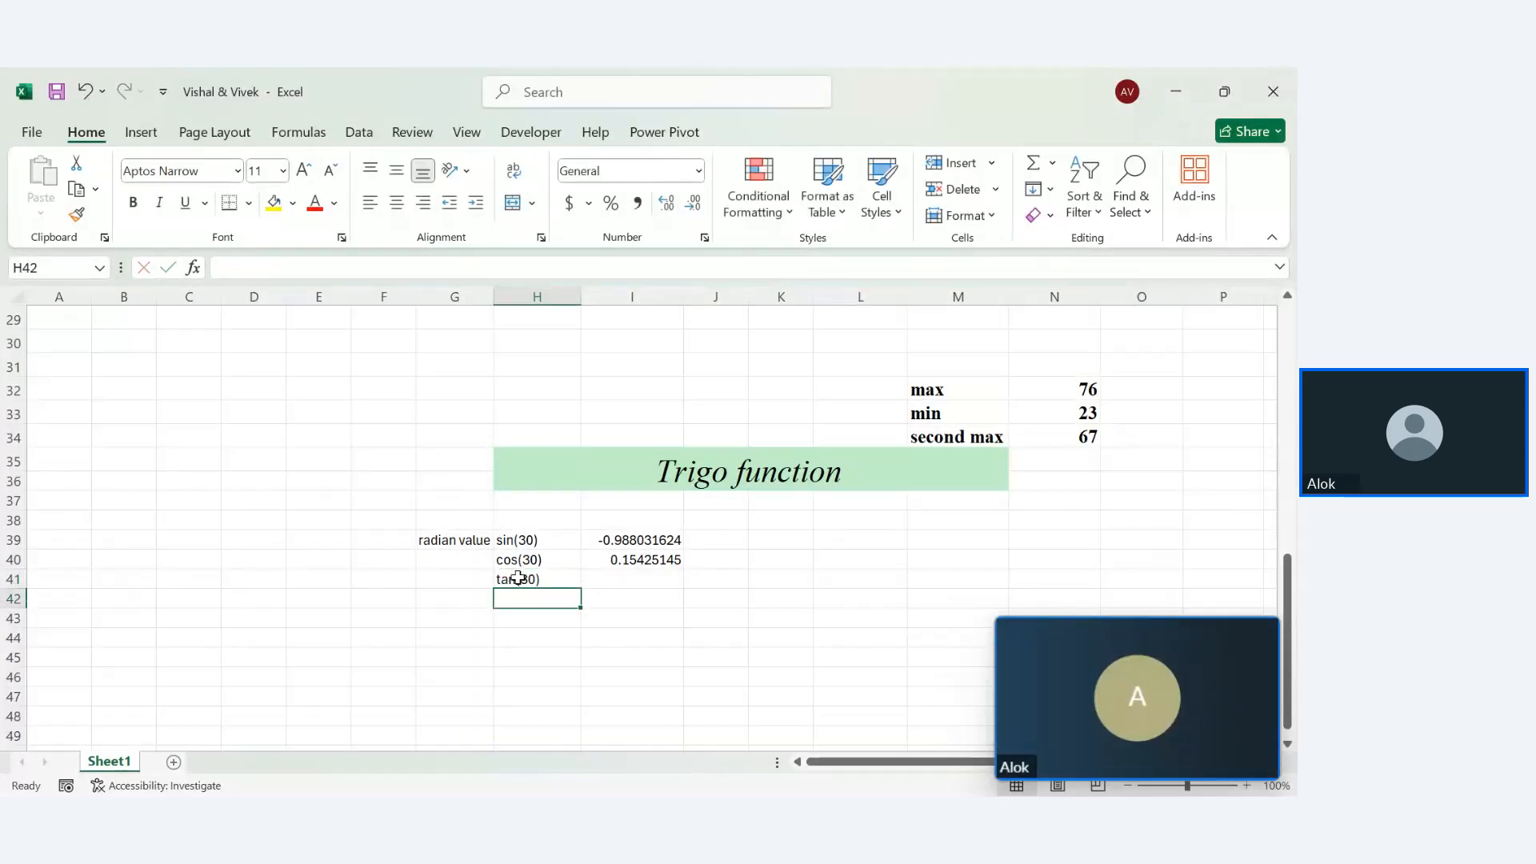
click(617, 590)
text(=)
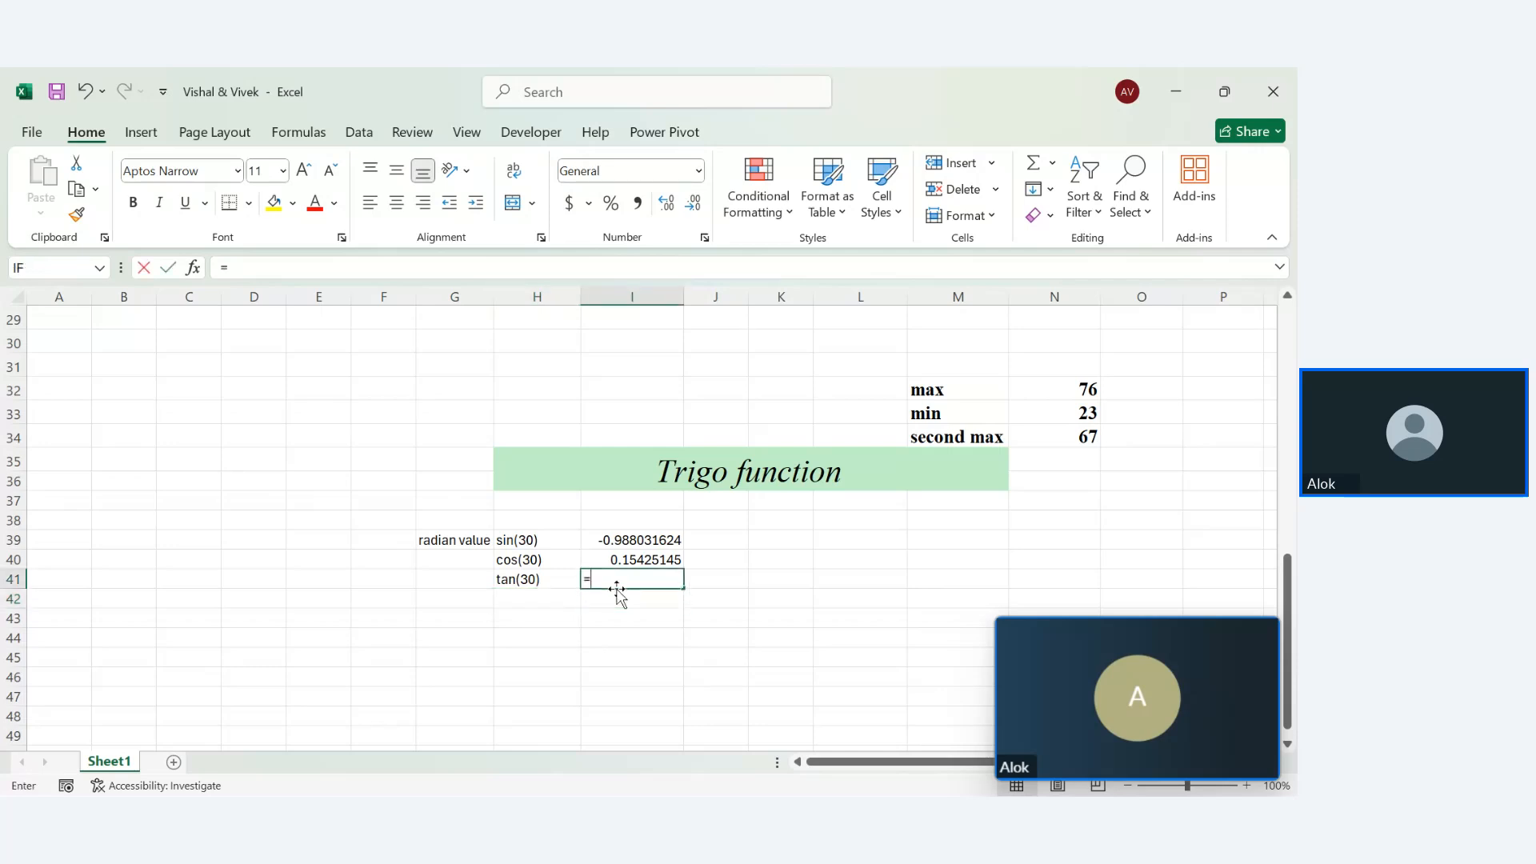
text(tan(30)
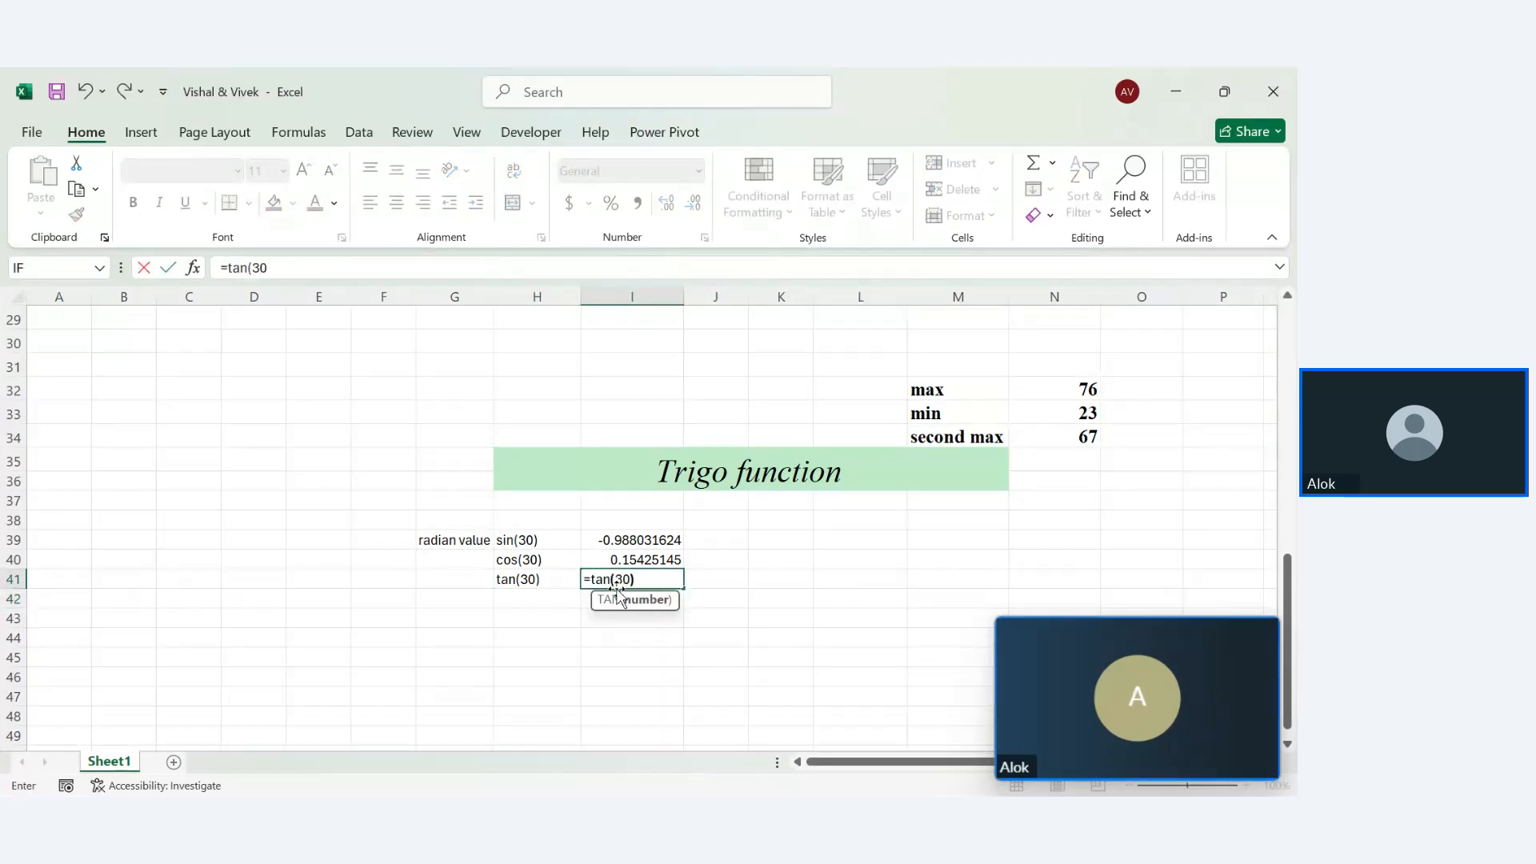
key(Return)
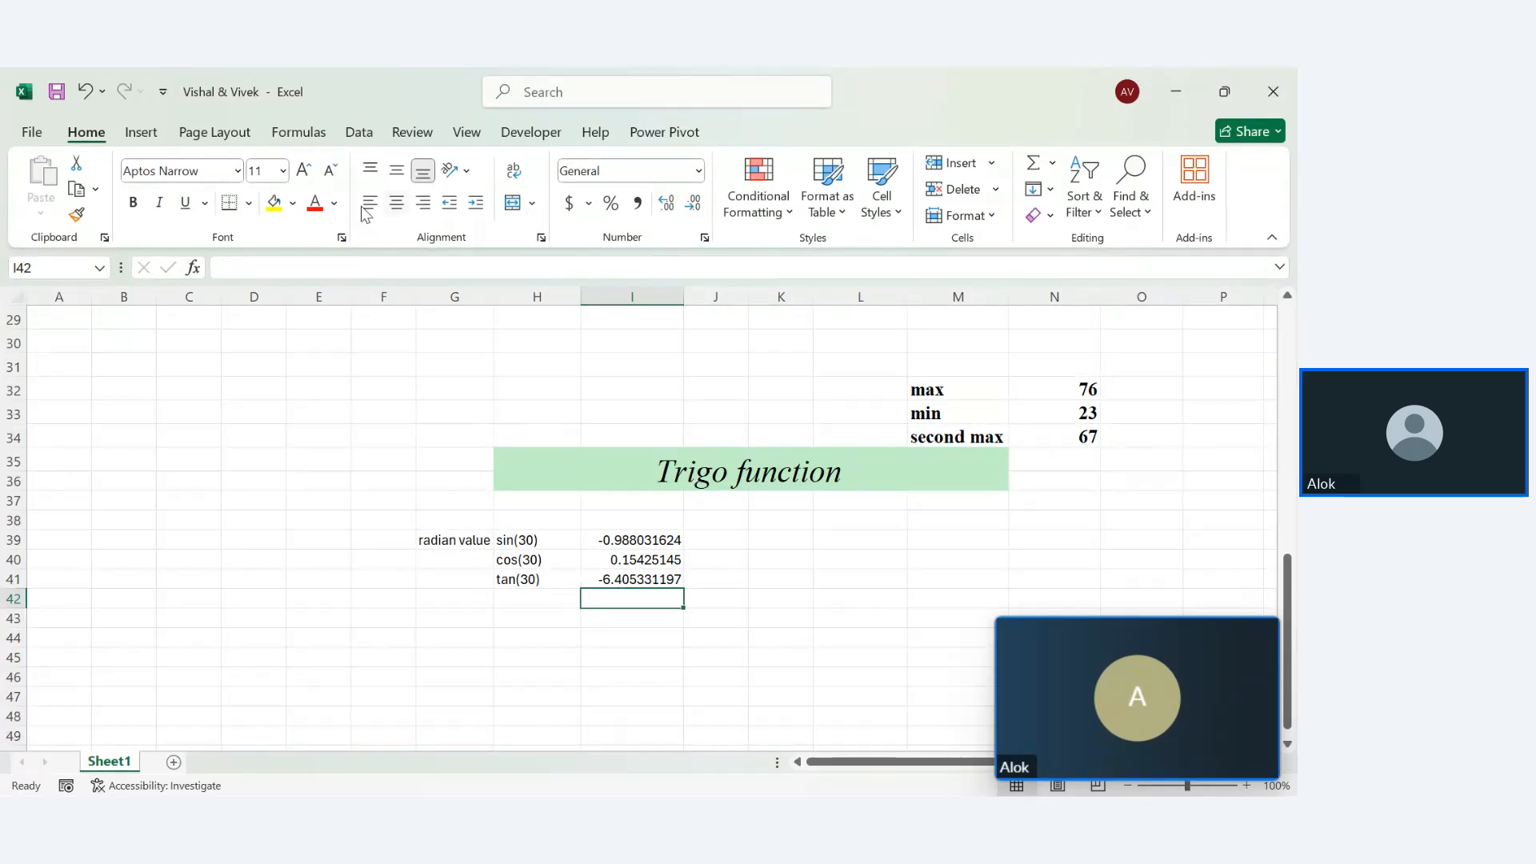
click(316, 134)
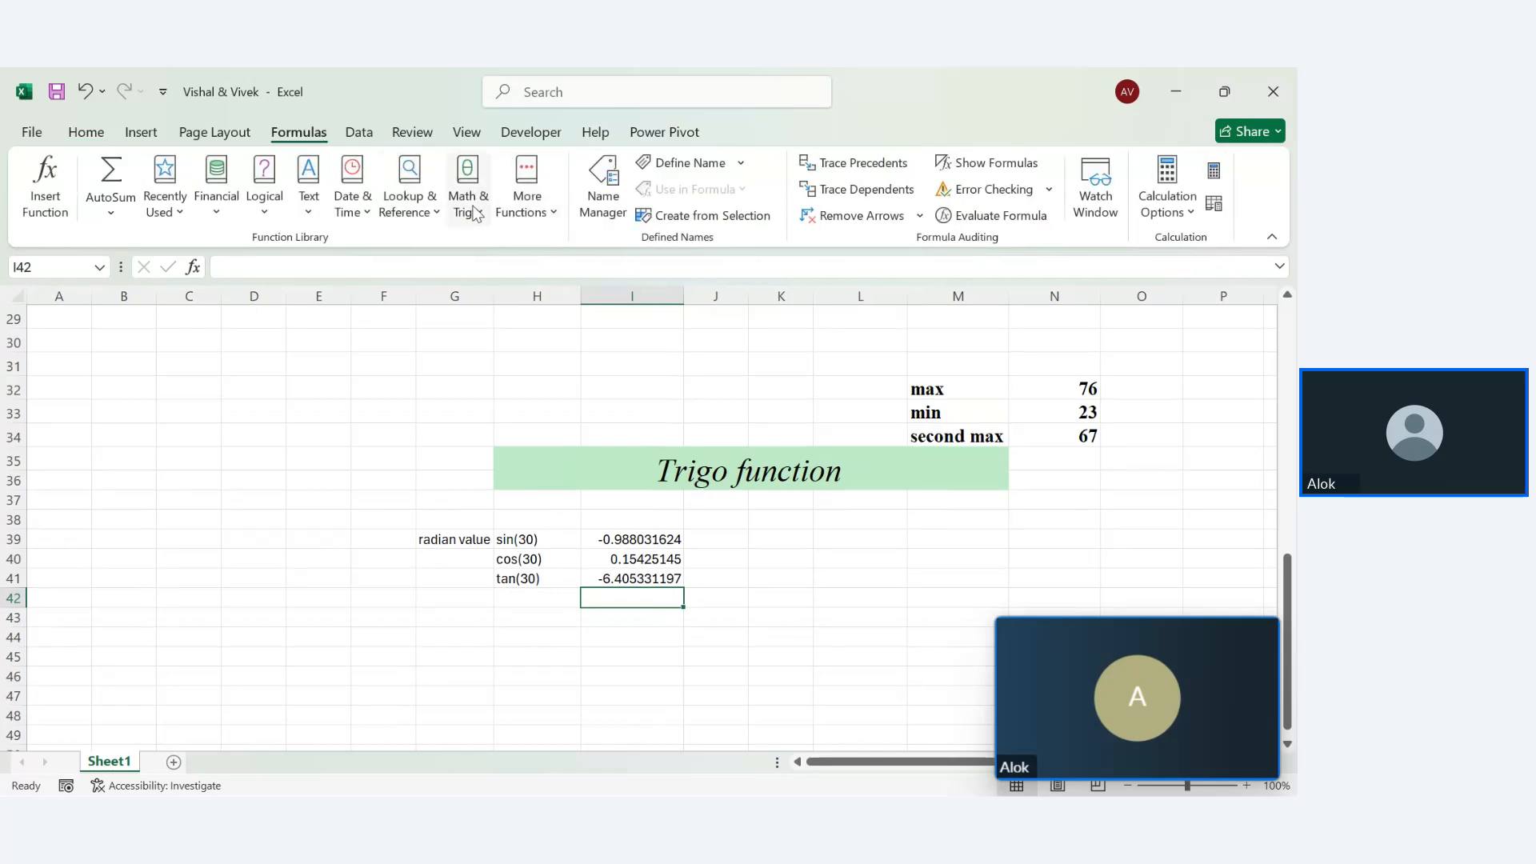
click(468, 196)
drag(606, 308, 598, 457)
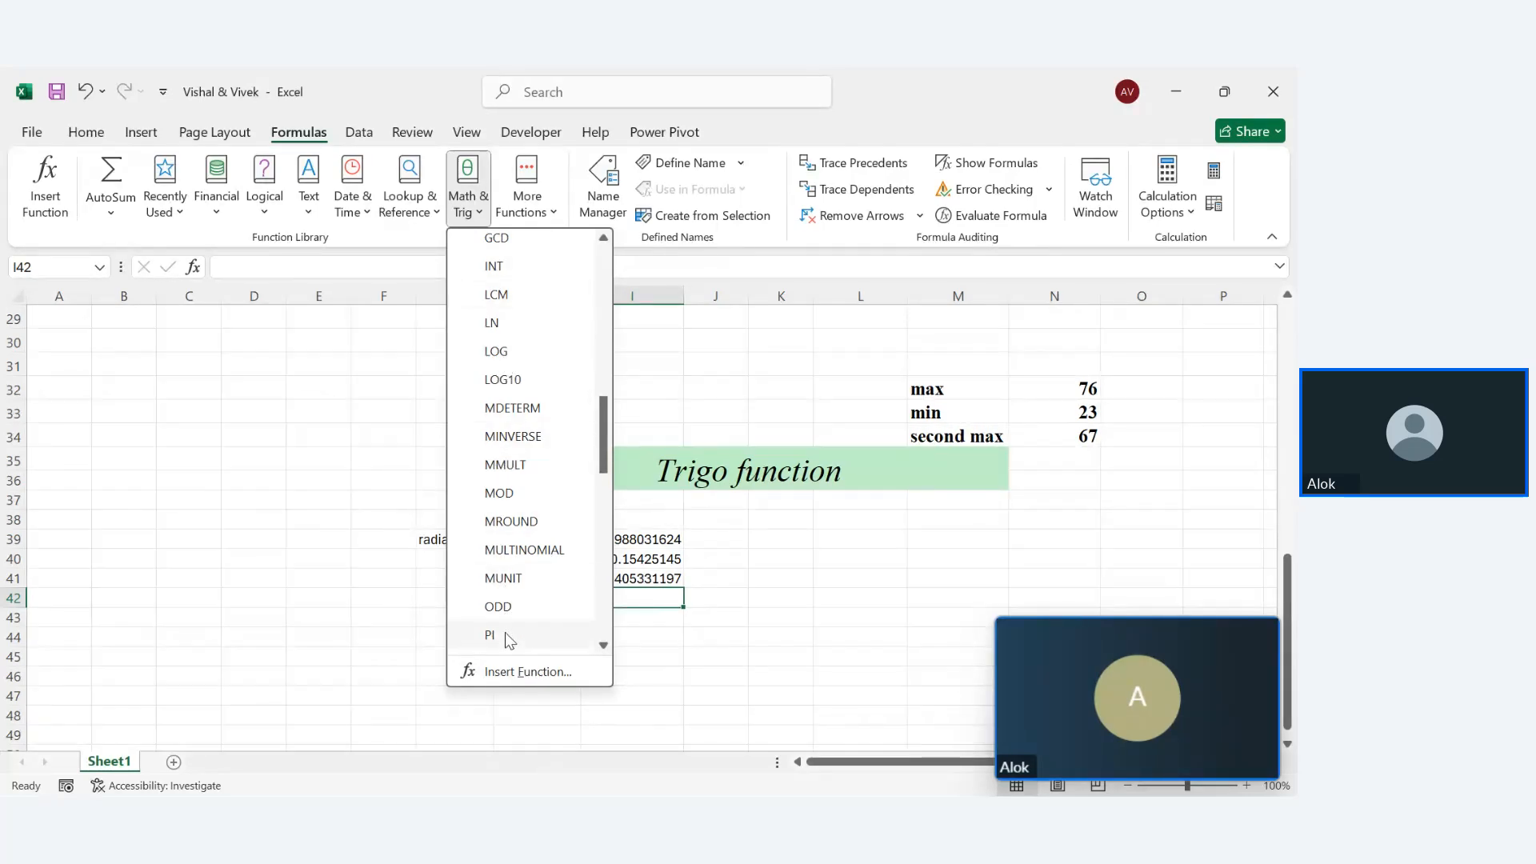
drag(601, 451, 597, 554)
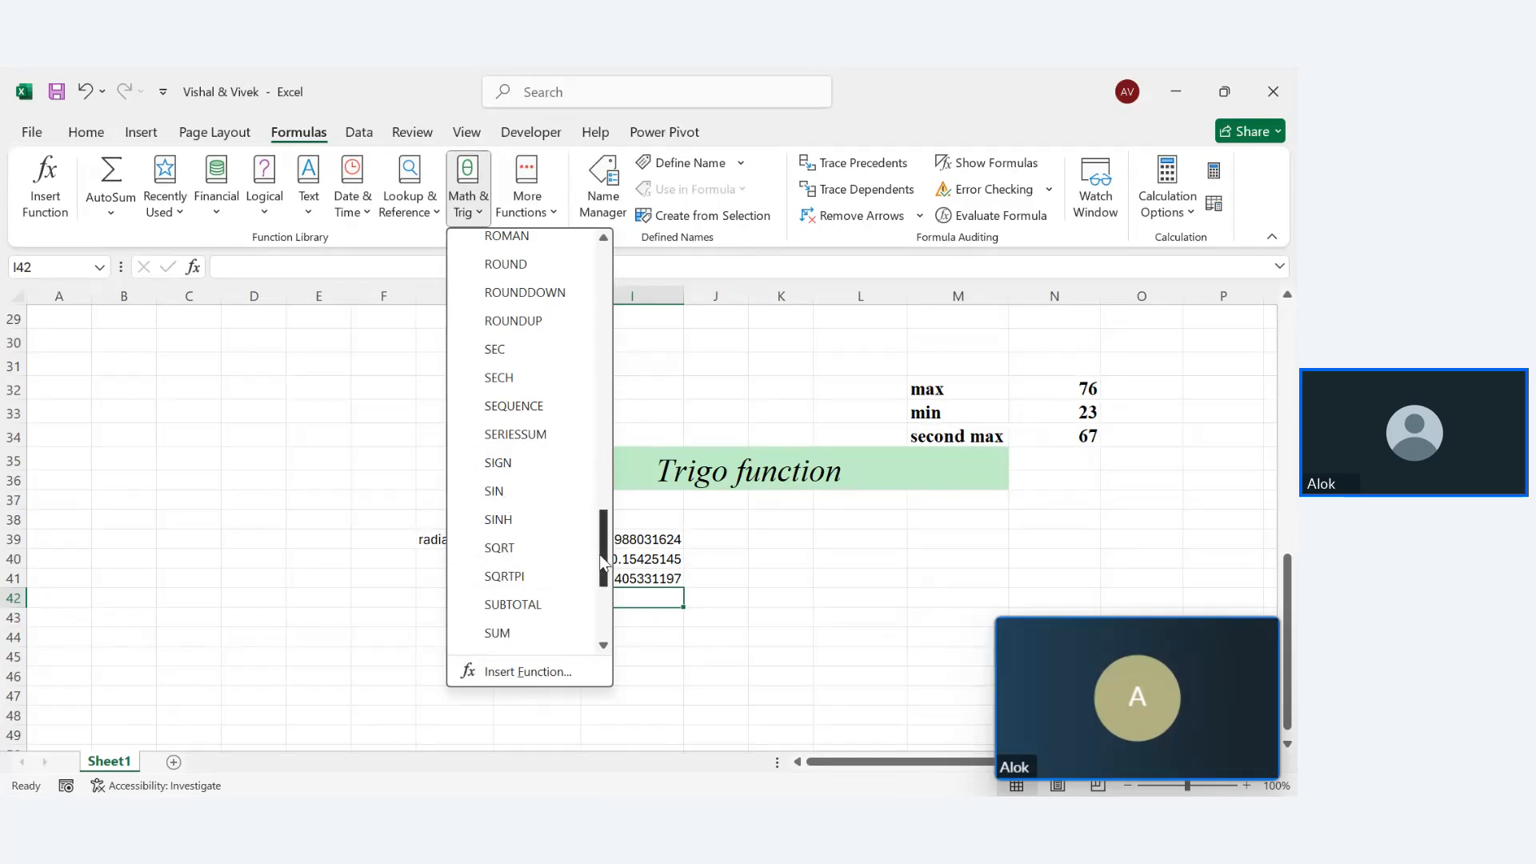
drag(601, 564, 602, 582)
click(794, 549)
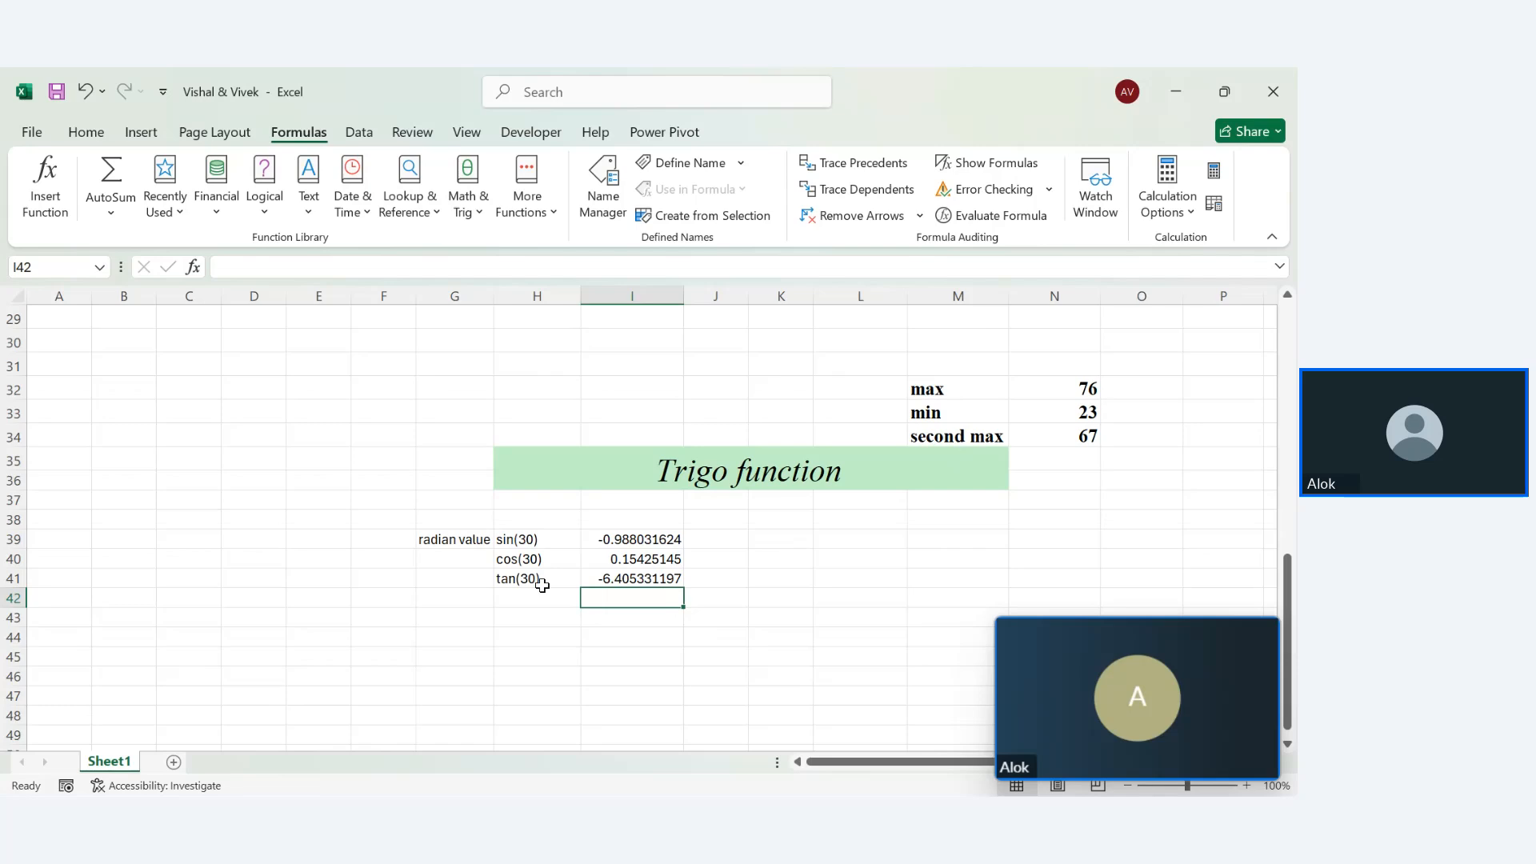
Add a sqrt header in X21 with =SQRT(16), =SQRT(4), =SQRT(3) in X23:X25 giving 4, 2, 1.7321
scroll(1280, 504, up, 3)
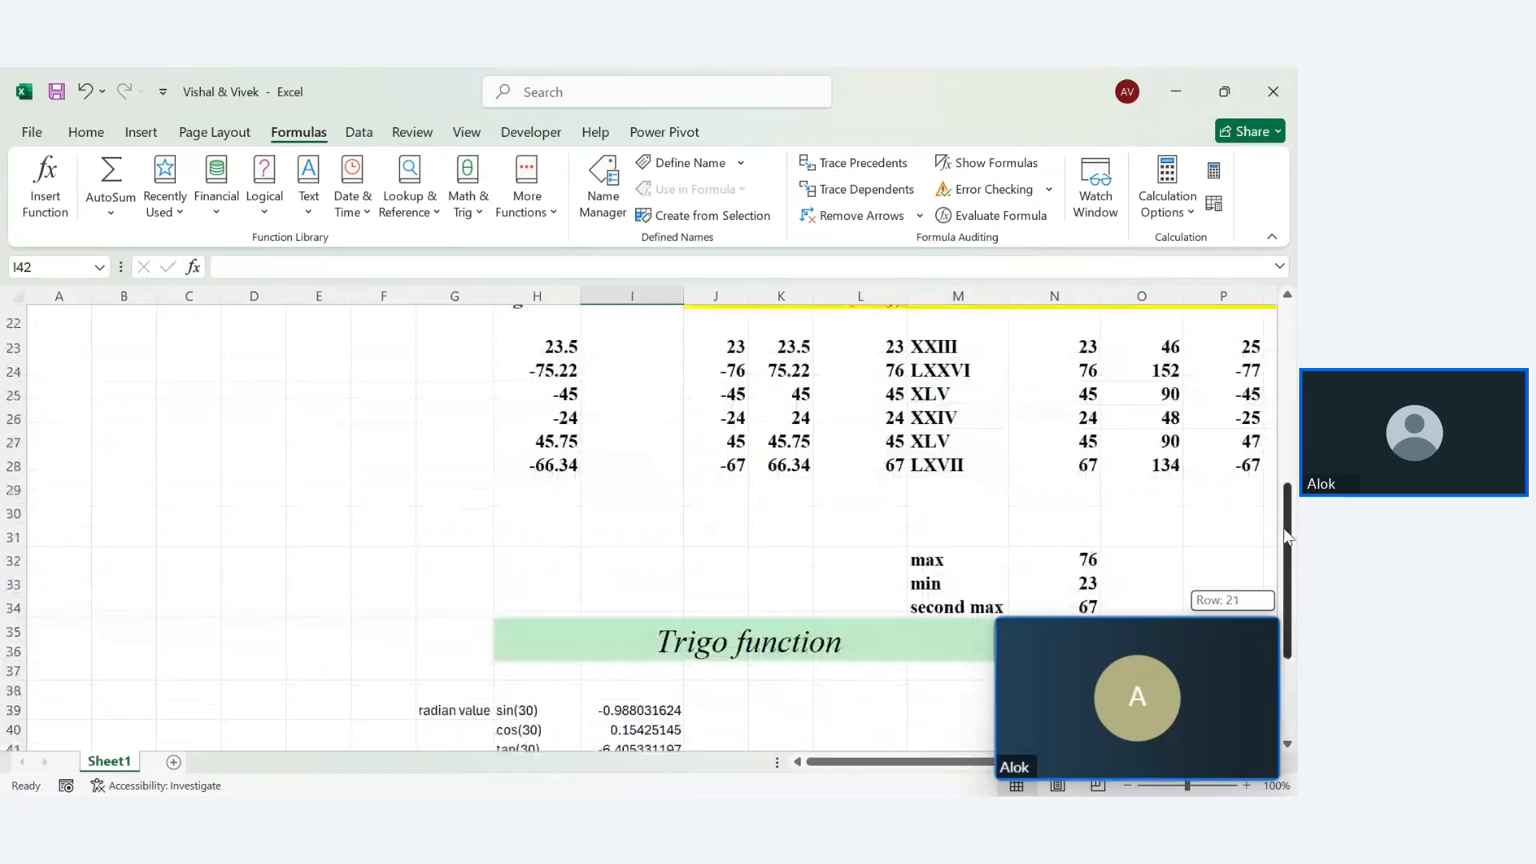
drag(812, 762, 840, 762)
click(549, 347)
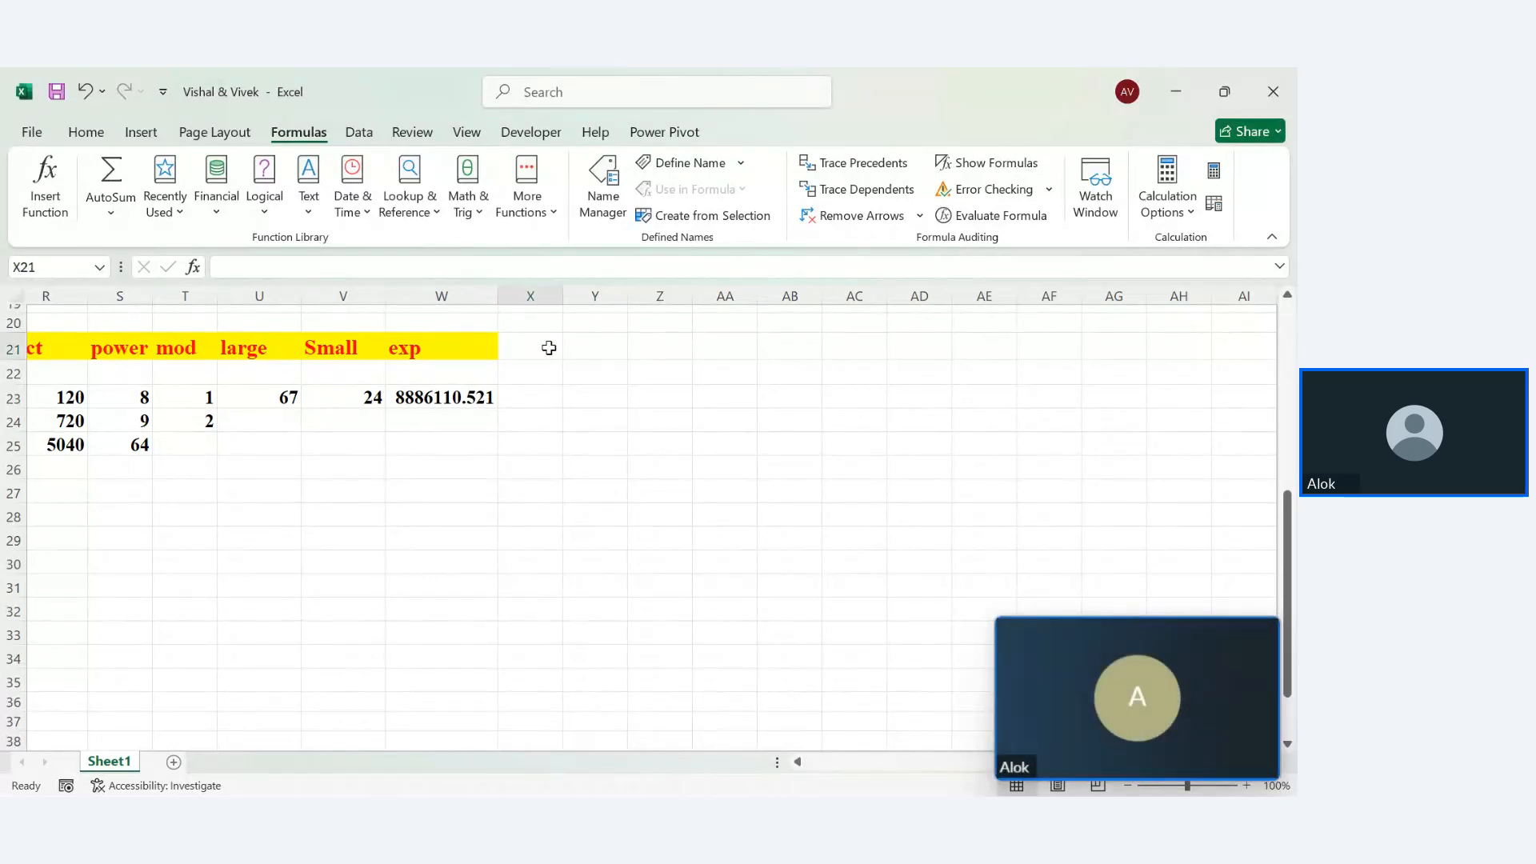
text(sqrt)
key(Return)
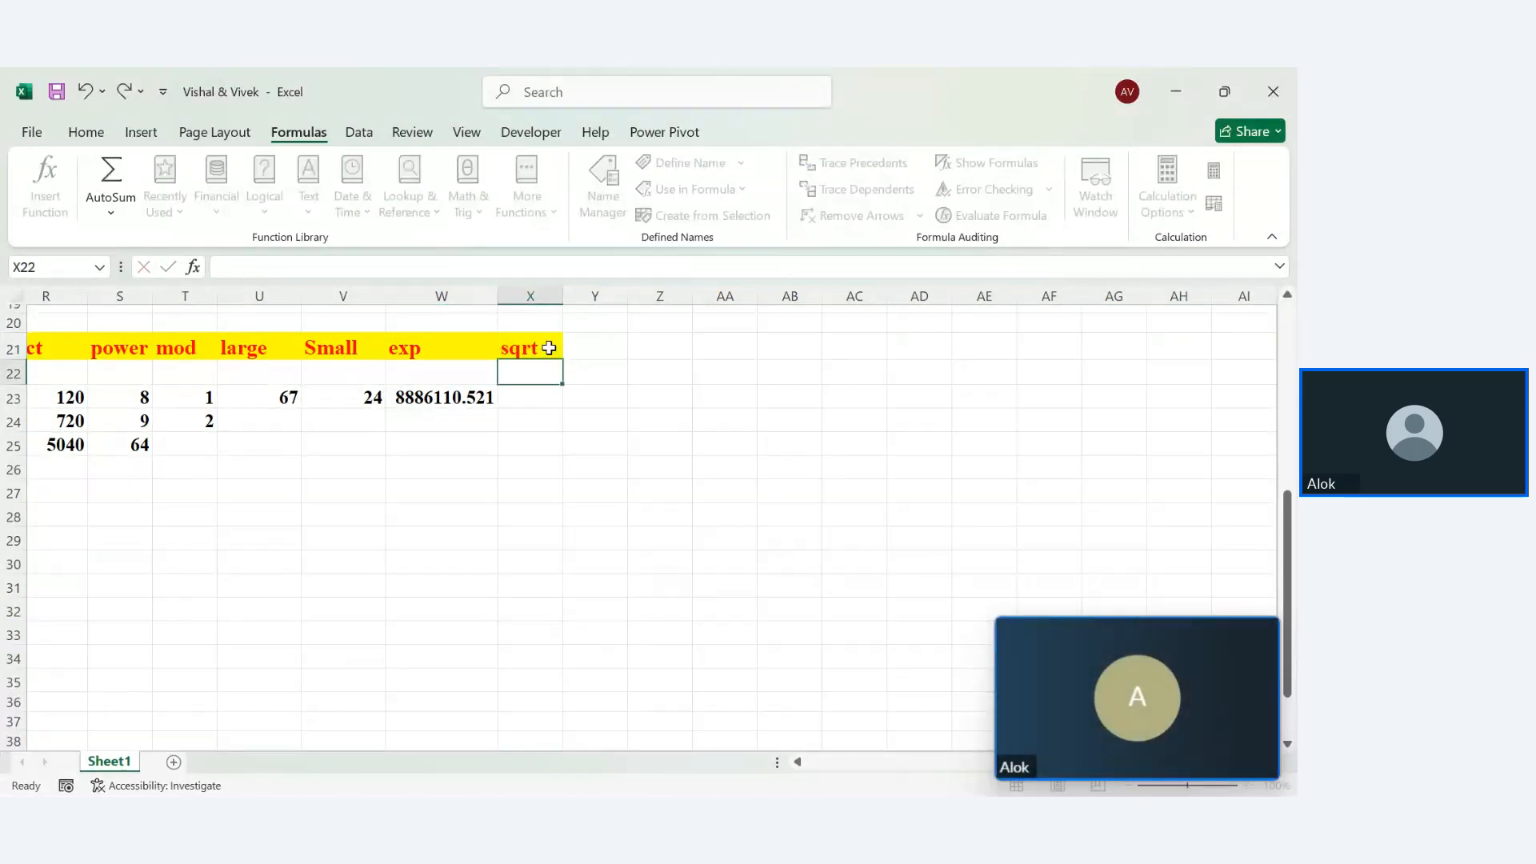
key(Return)
text(=s)
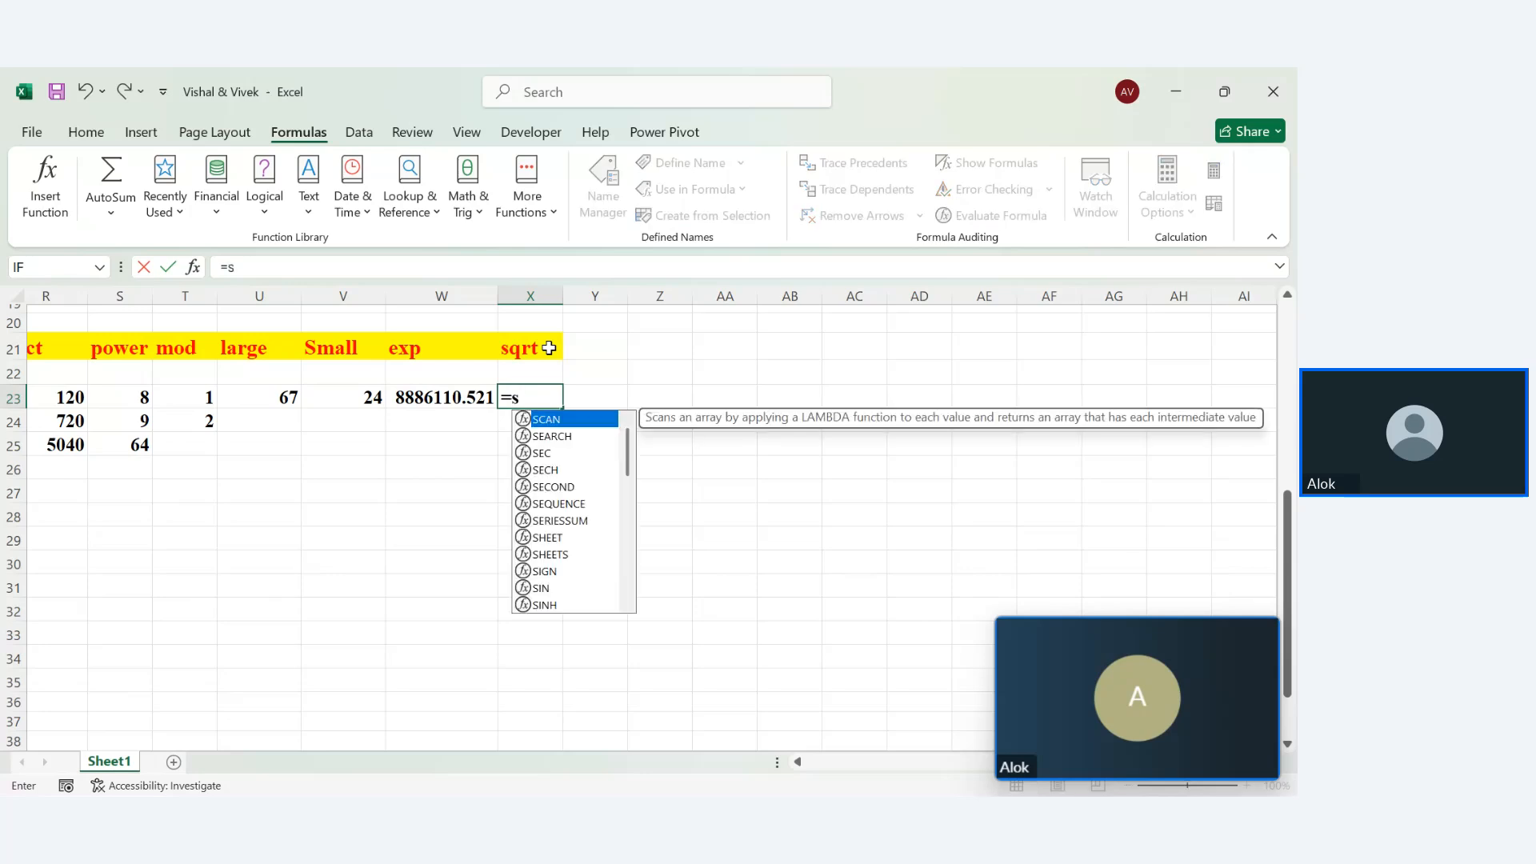
text(qrt(16)
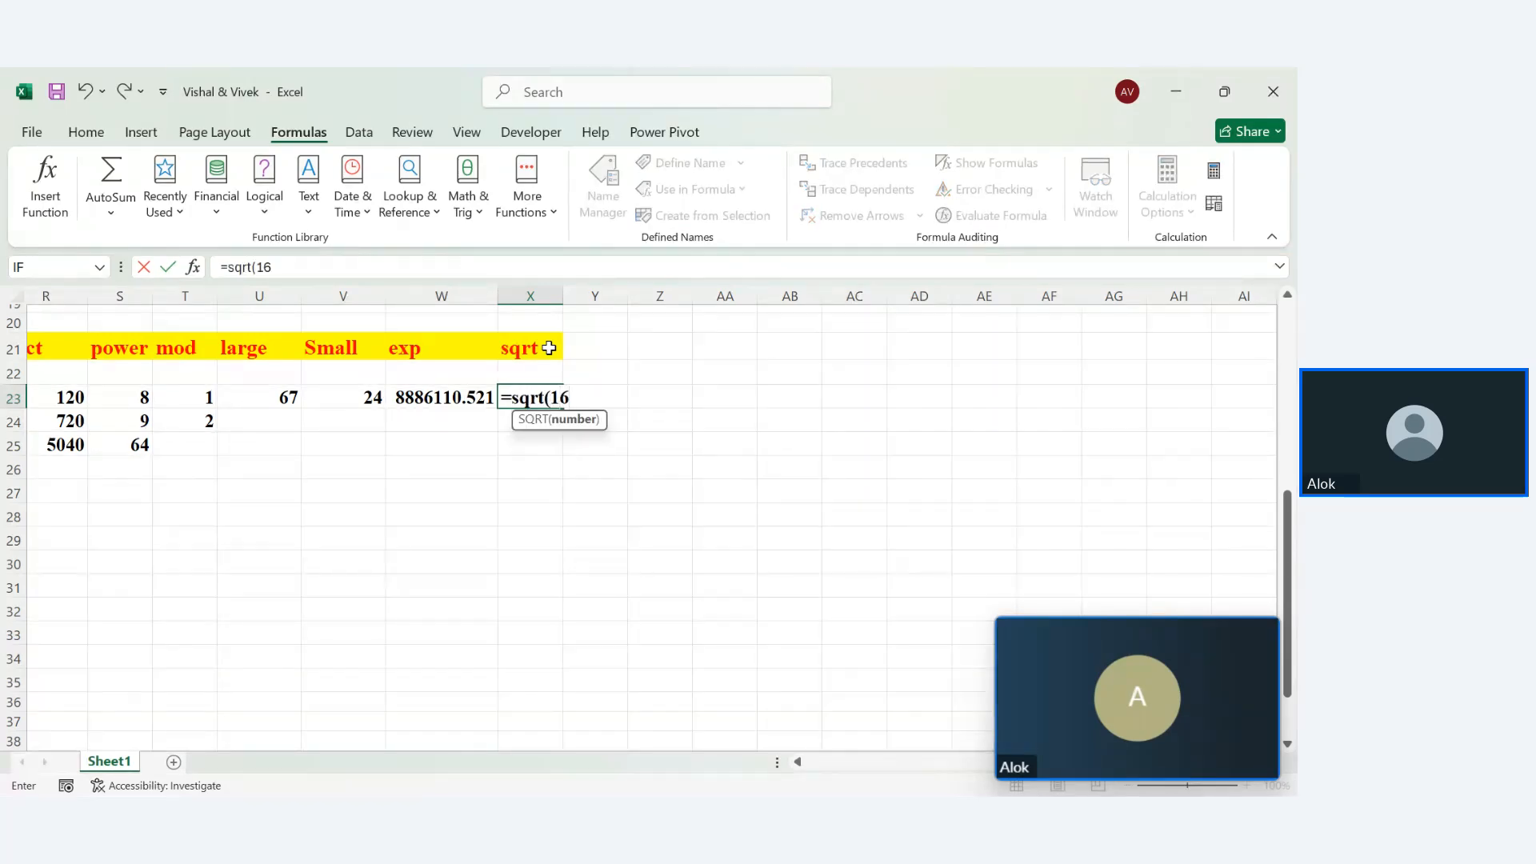
key(Return)
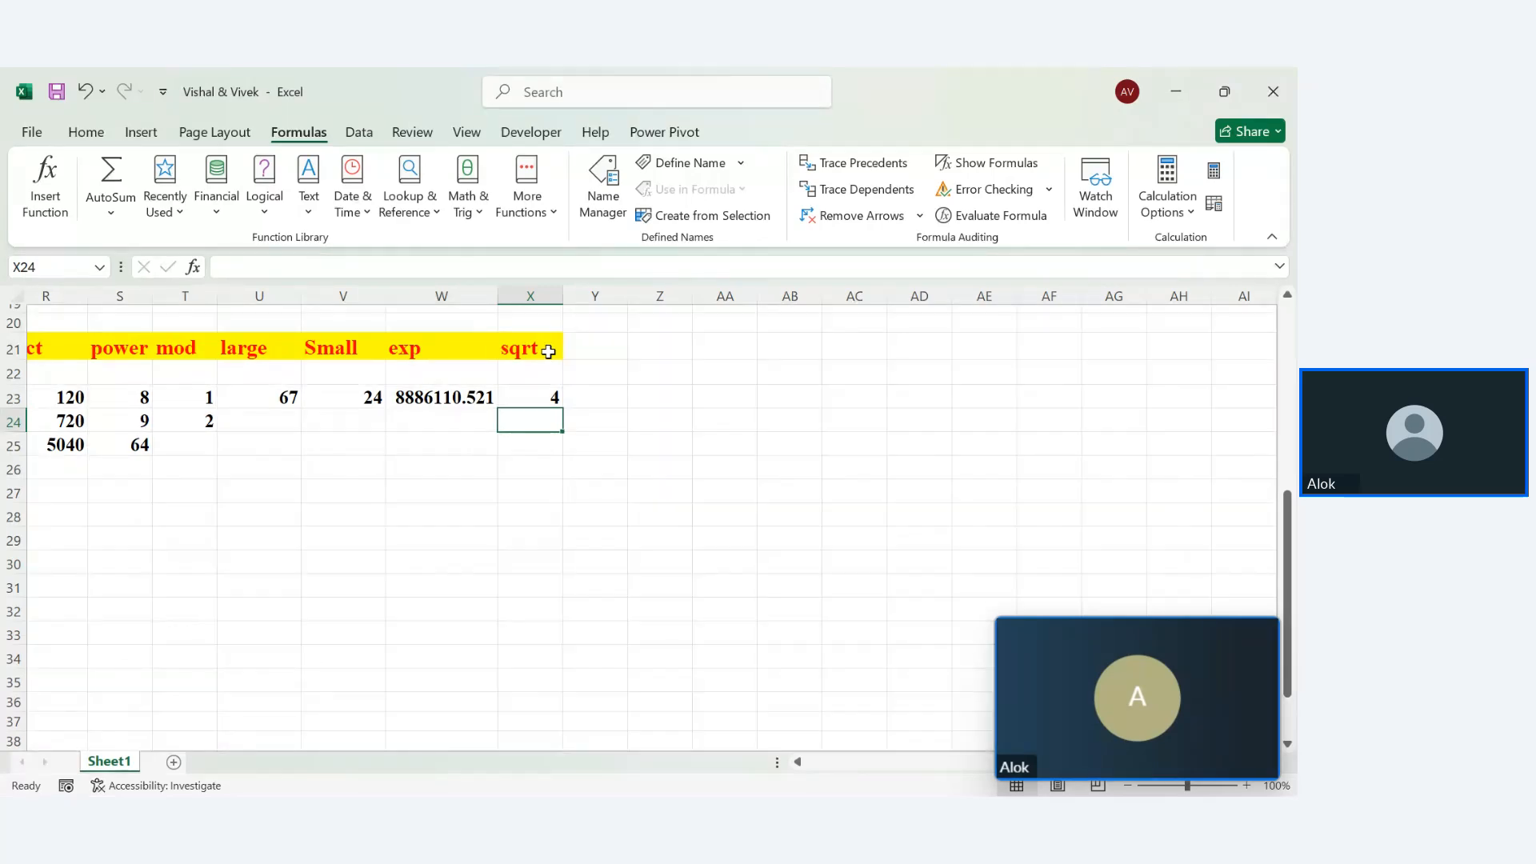
text(=sq)
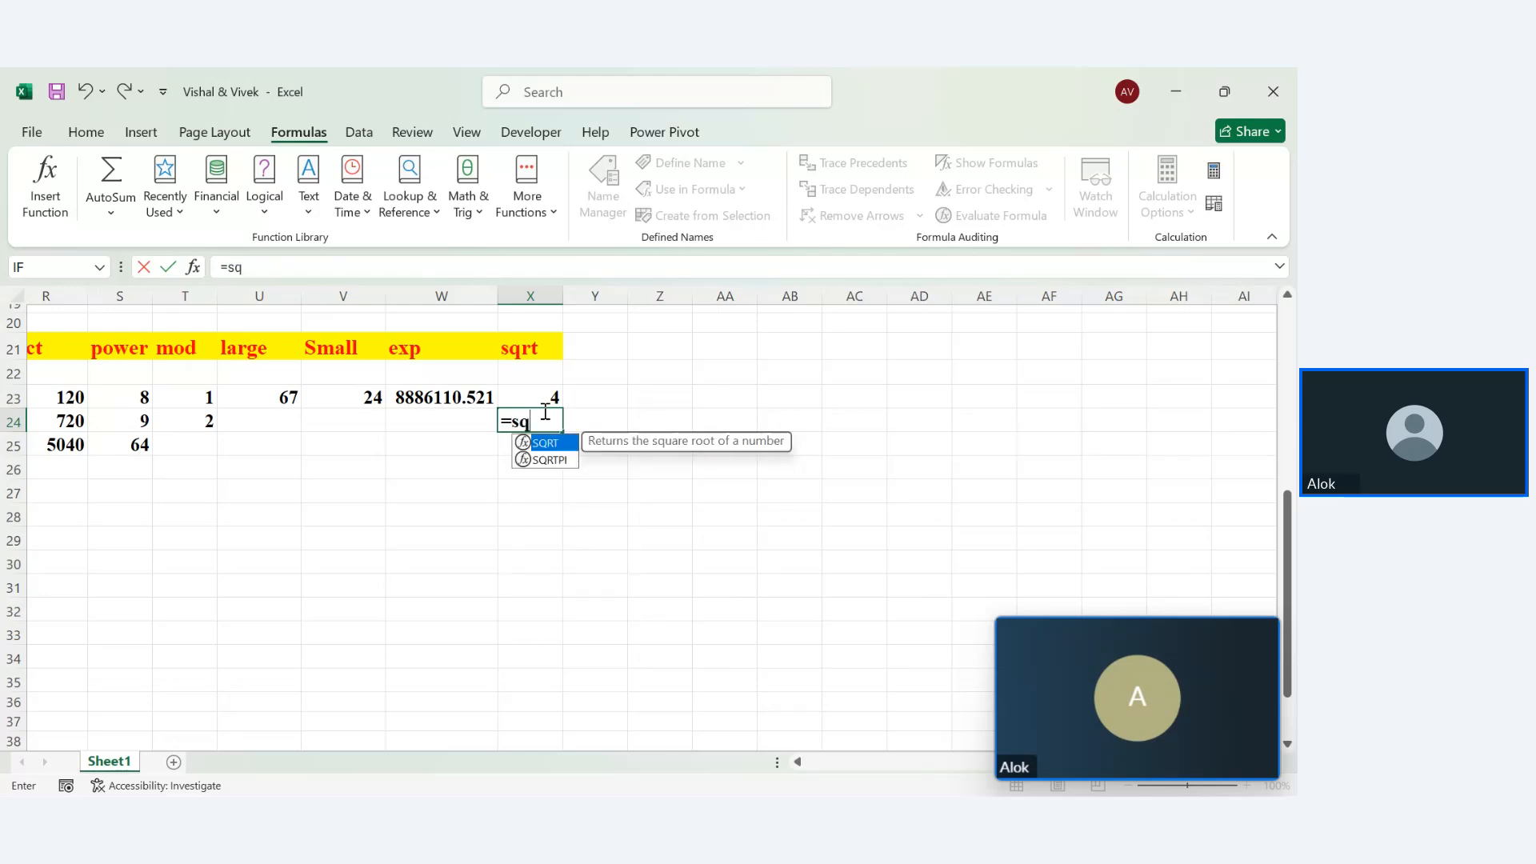
text(rt(4)
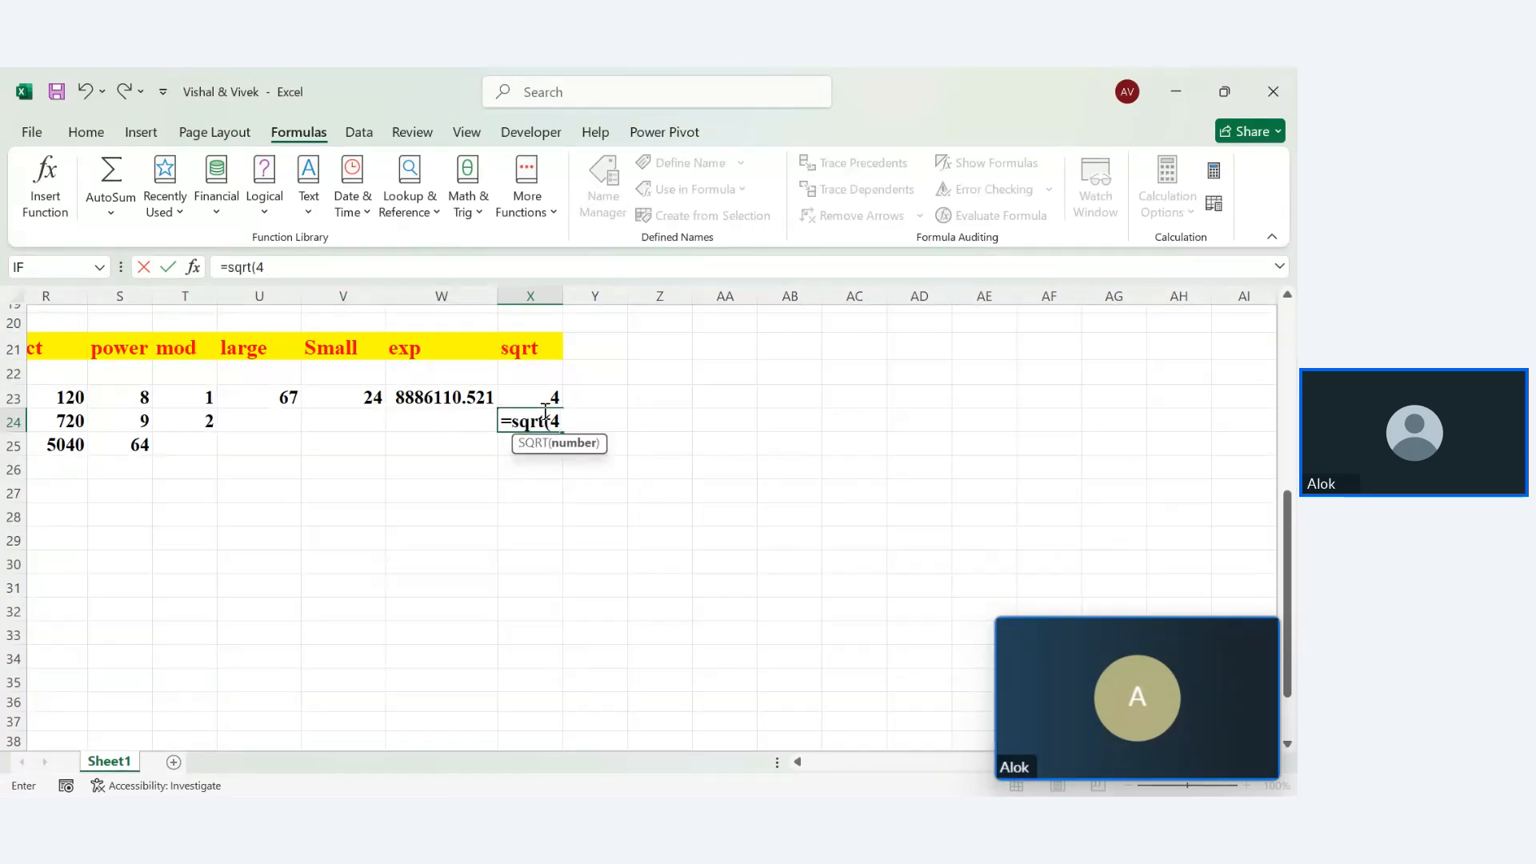
key(Return)
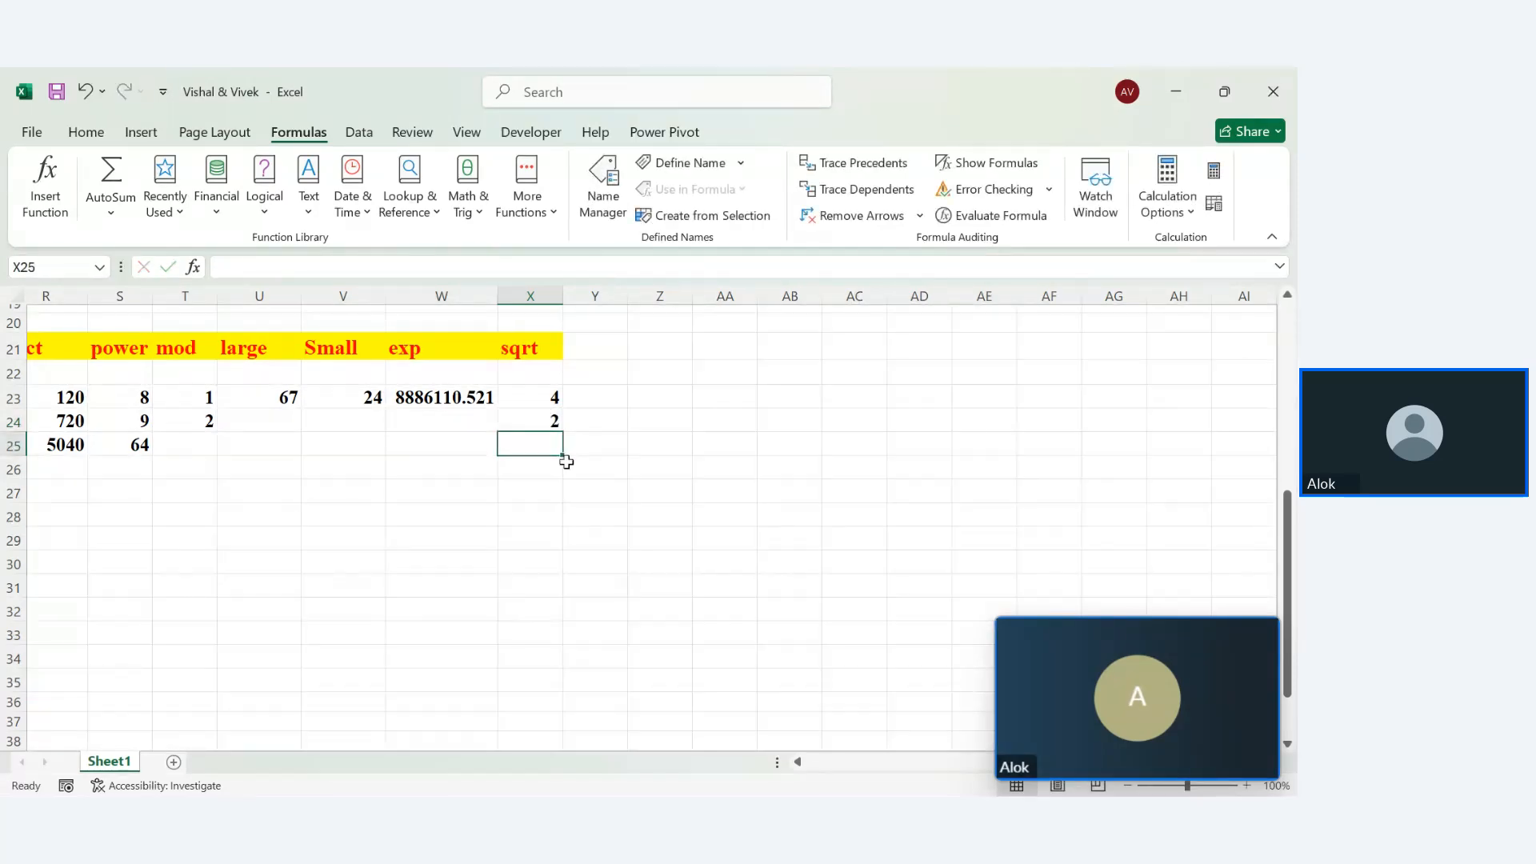
text(=sqrt)
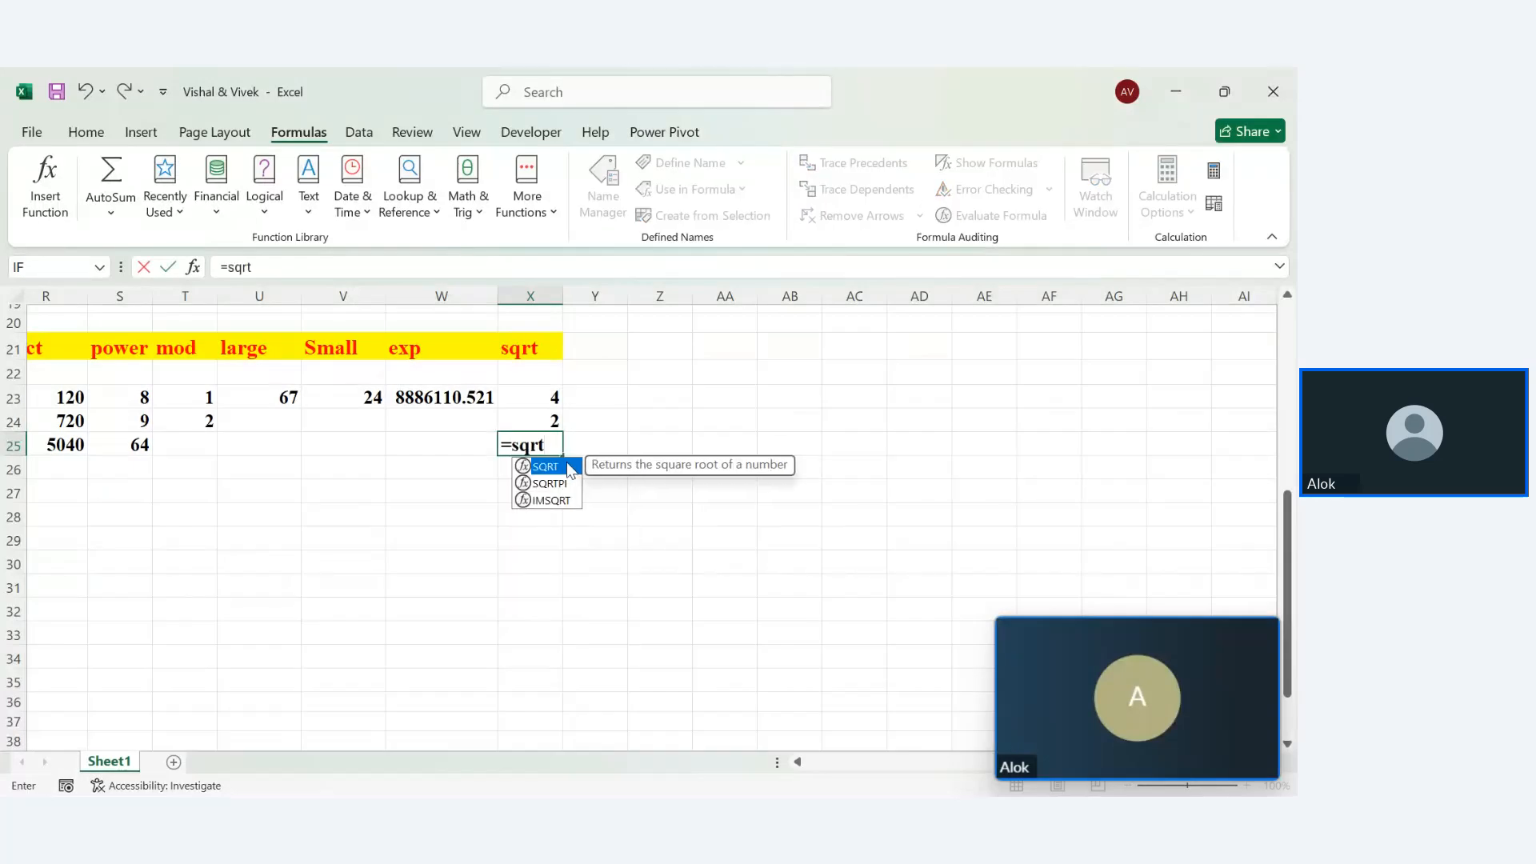
text((3)
key(Return)
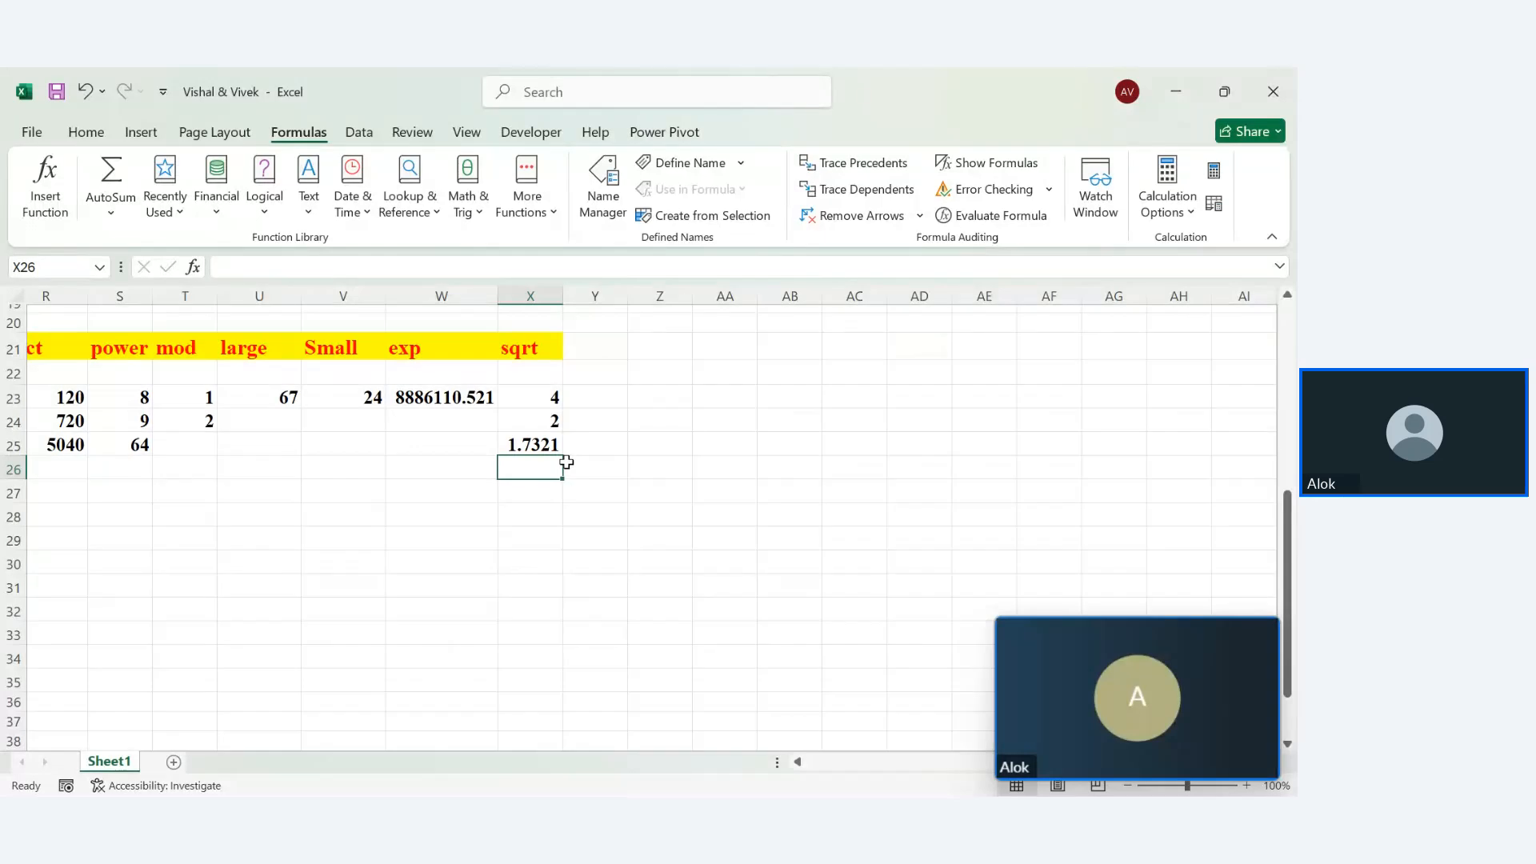
key(Down)
key(Down)
key(Down)
key(Down)
key(Down)
key(Down)
key(Down)
key(Down)
key(Down)
key(Down)
key(Down)
key(Down)
key(Down)
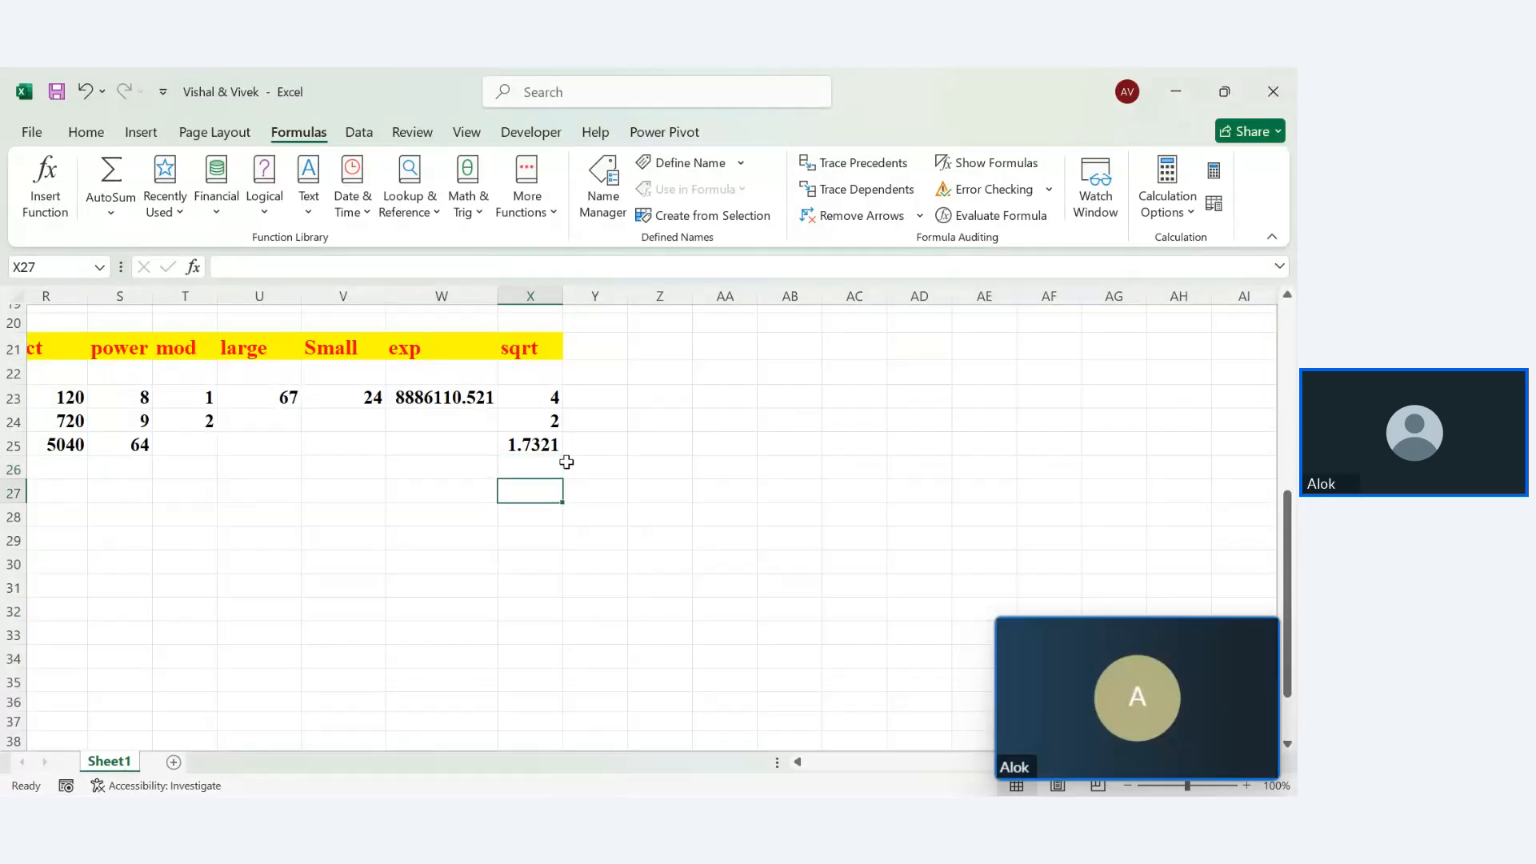
Add the label 'log' in cell H42
key(Left)
key(Left)
key(Left)
key(Left)
key(Left)
key(Left)
key(Left)
key(Left)
key(Left)
key(Left)
key(Left)
key(Left)
key(Left)
key(Left)
key(Left)
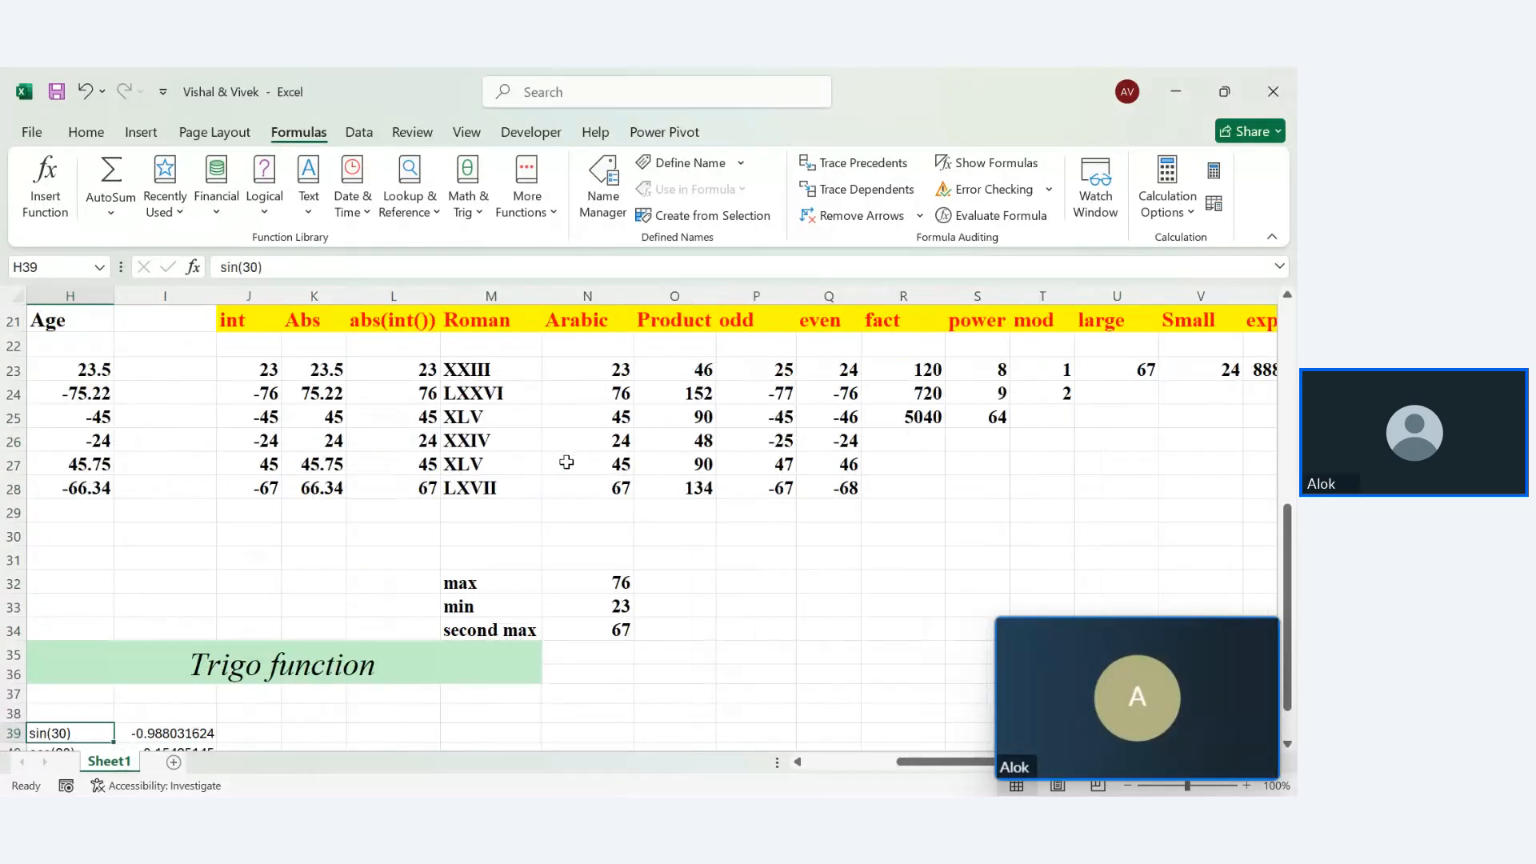
key(Down)
key(Down)
key(Down)
key(Down)
key(Down)
key(Down)
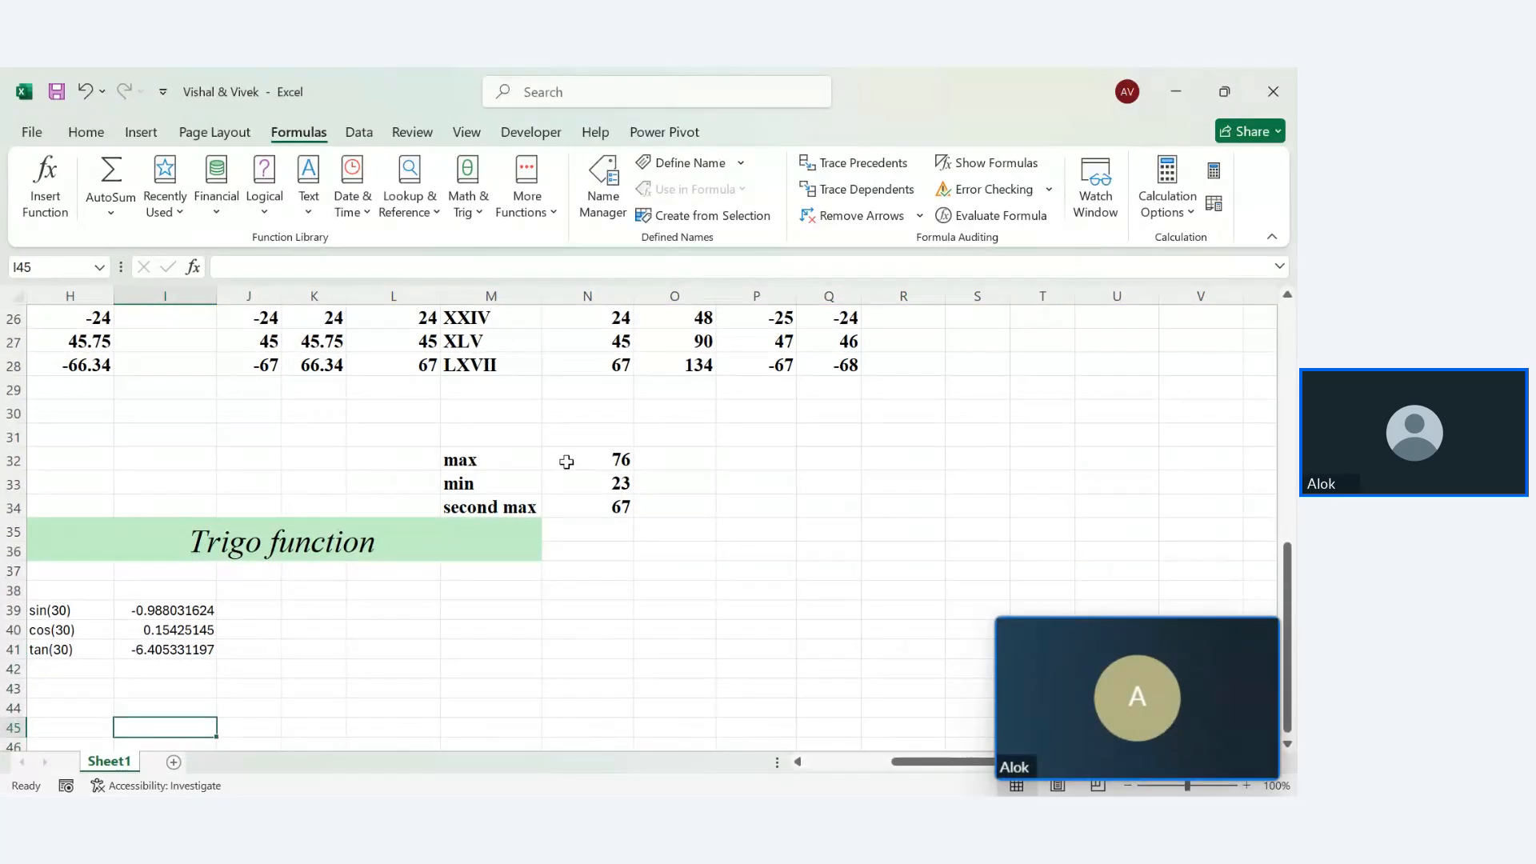
click(90, 668)
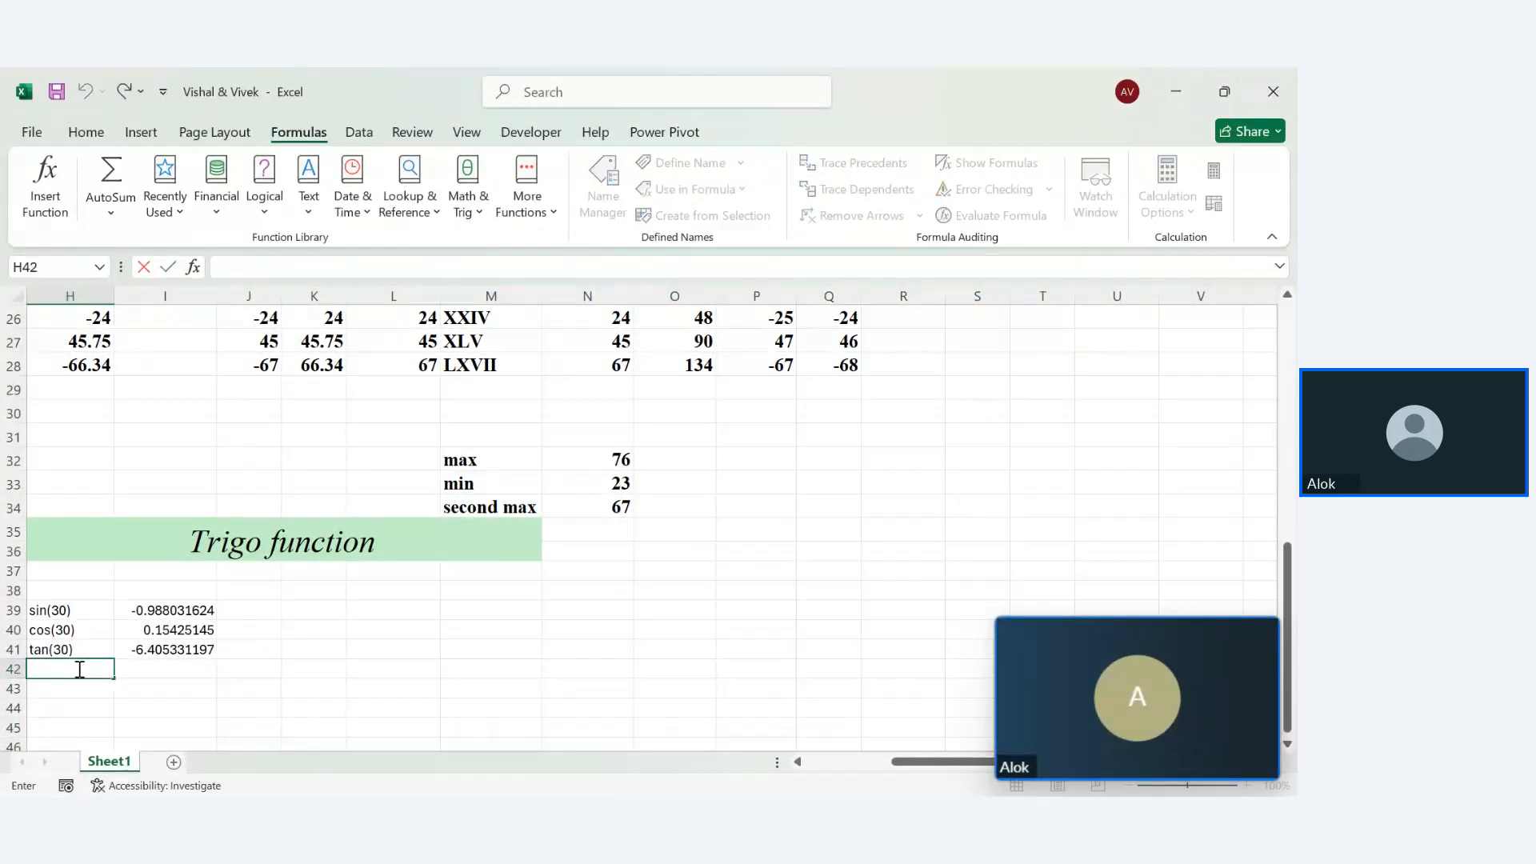
text(log)
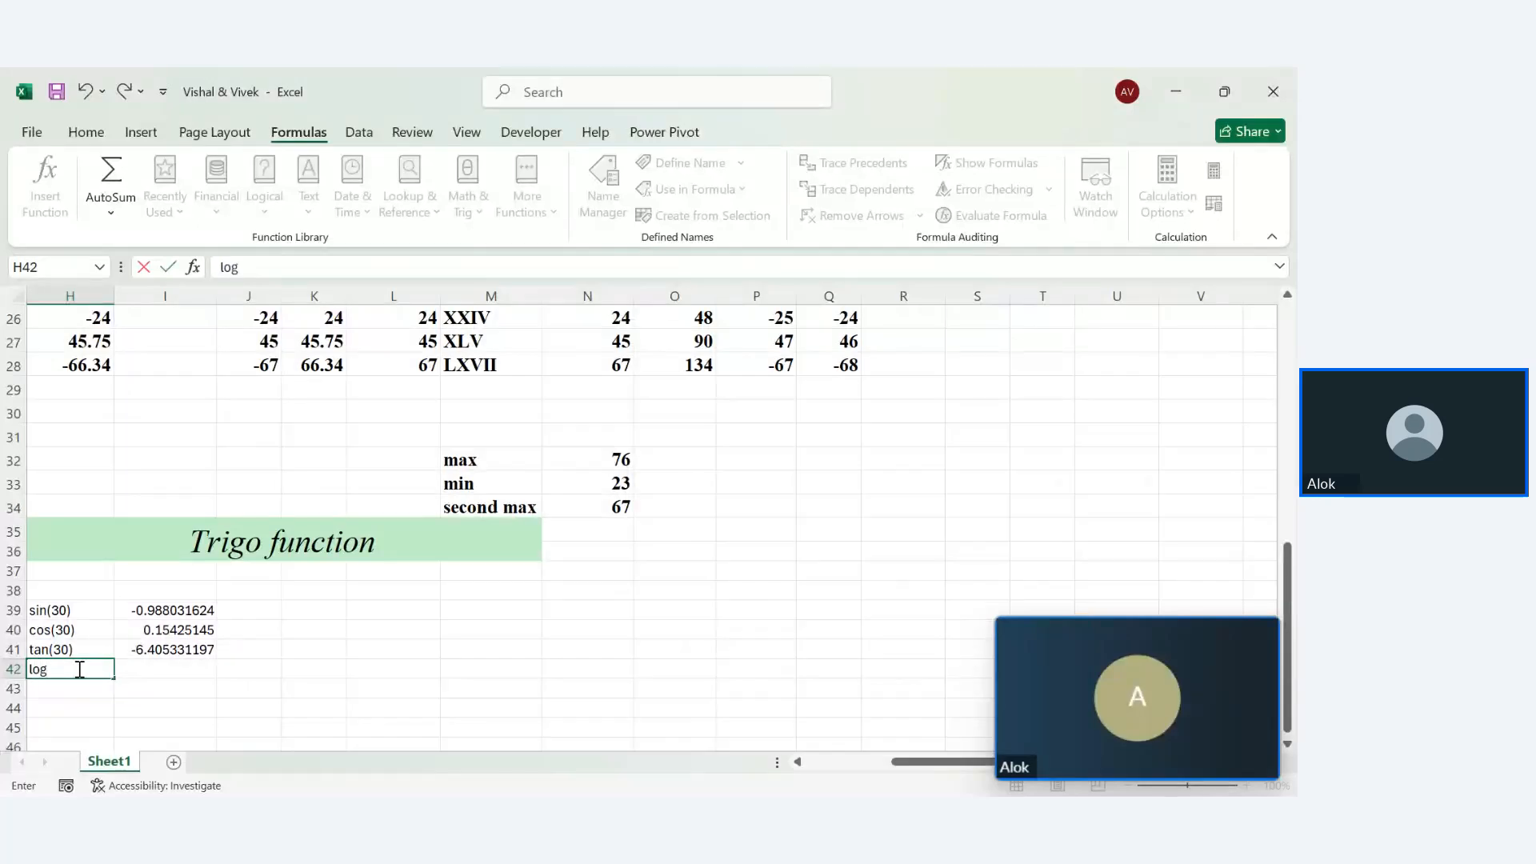
key(Return)
Enter =LOG(10,1) in I42, which returns #DIV/0!, and recheck the formula
click(170, 668)
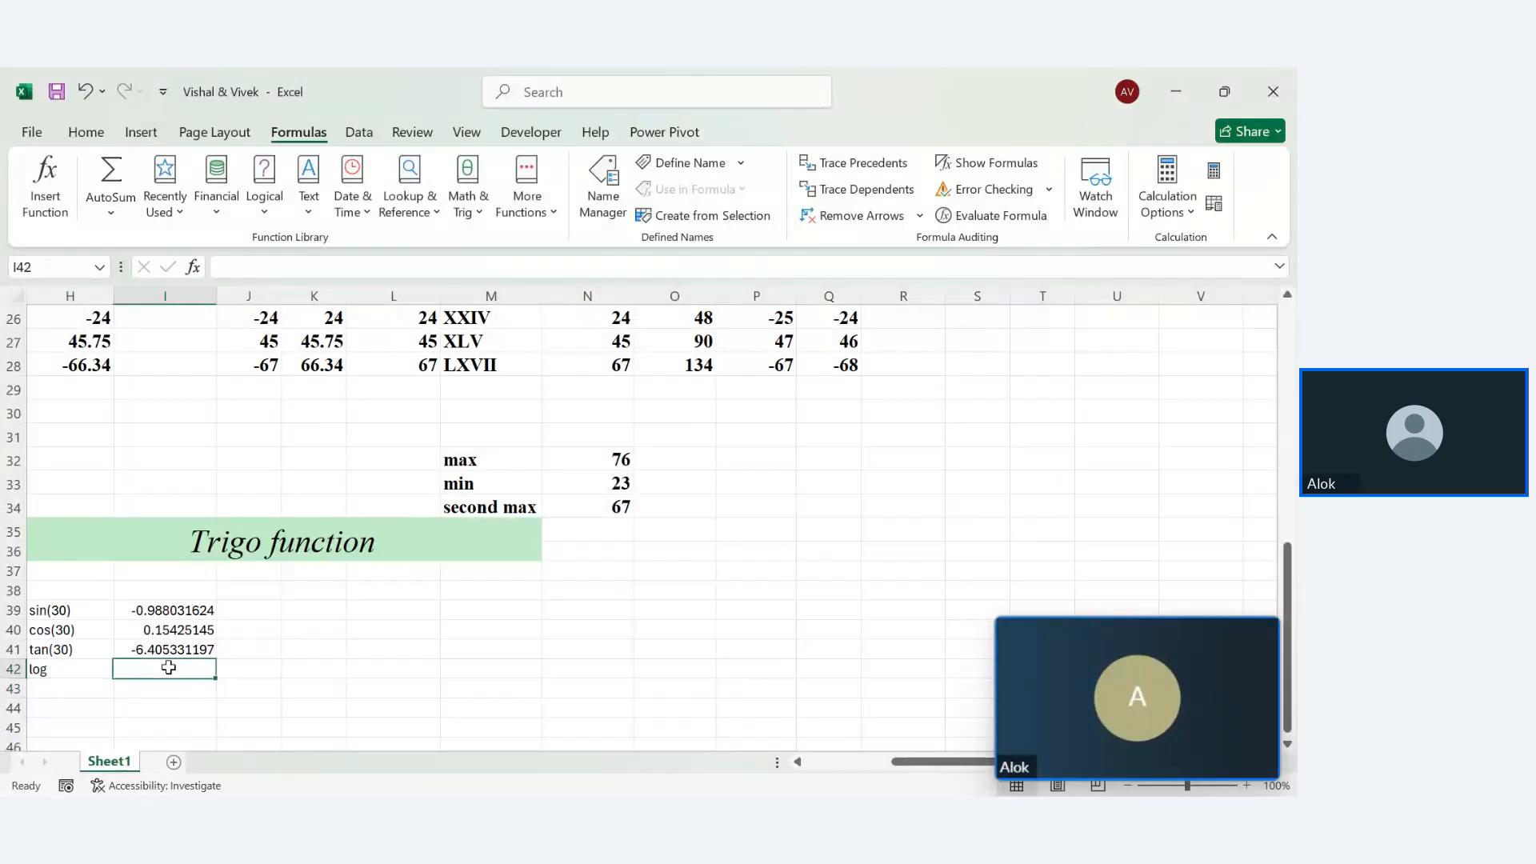
text(=lo)
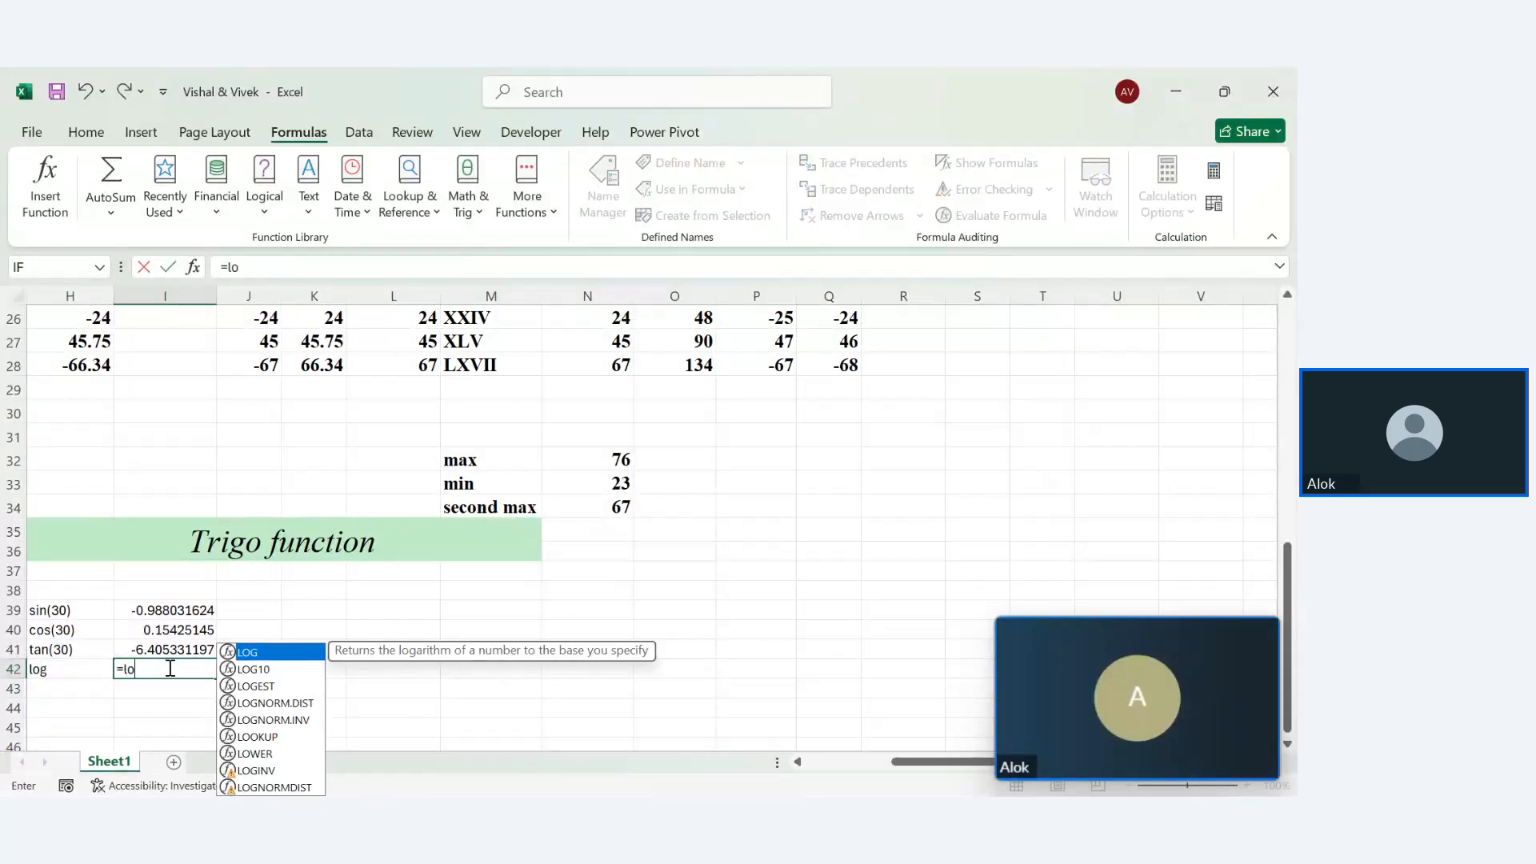
text(g)
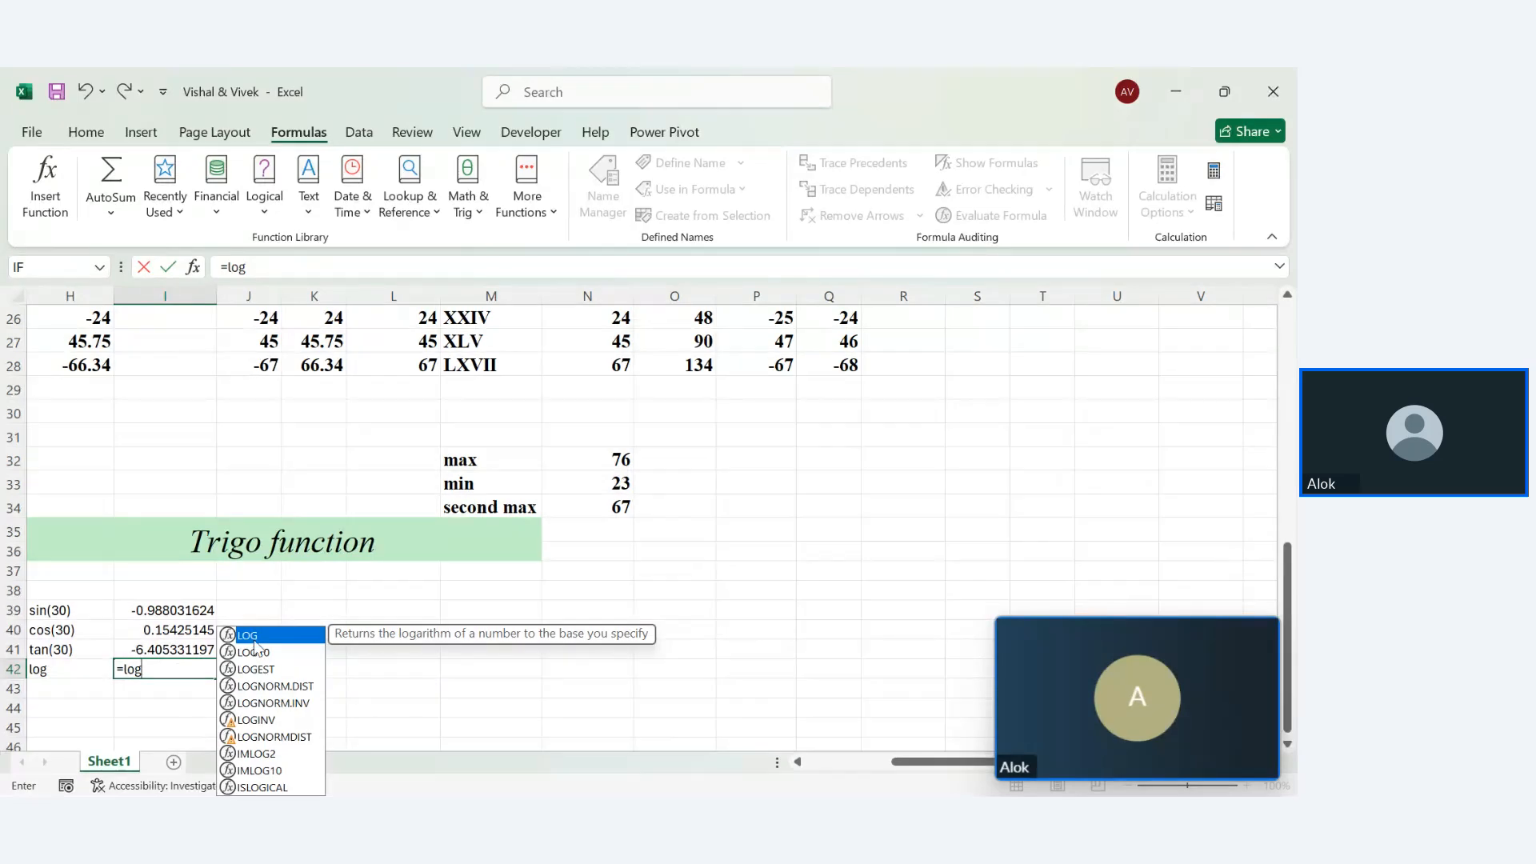
text(()
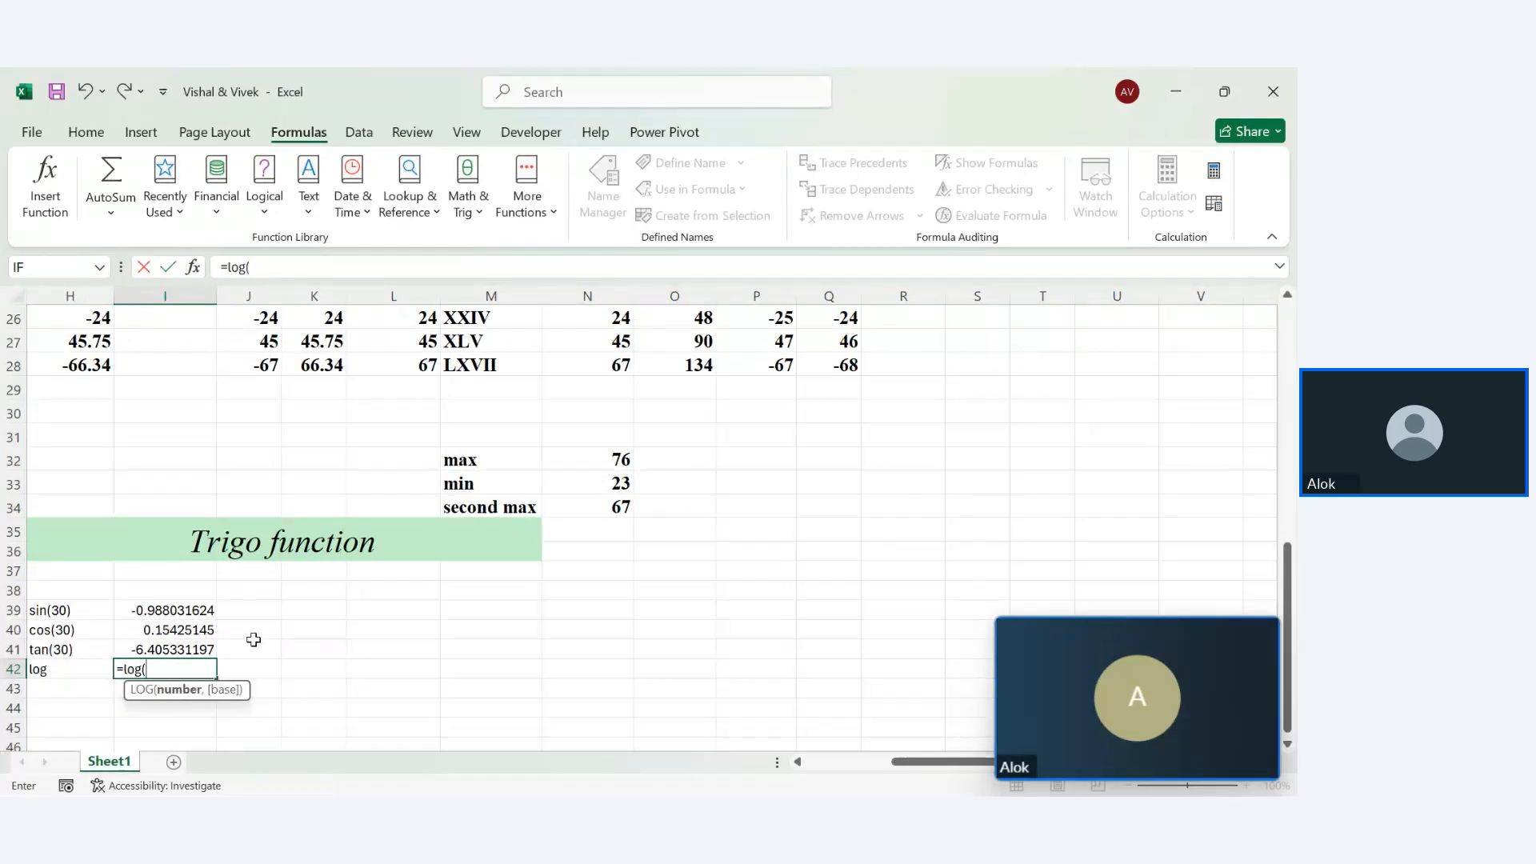
text(10,1)
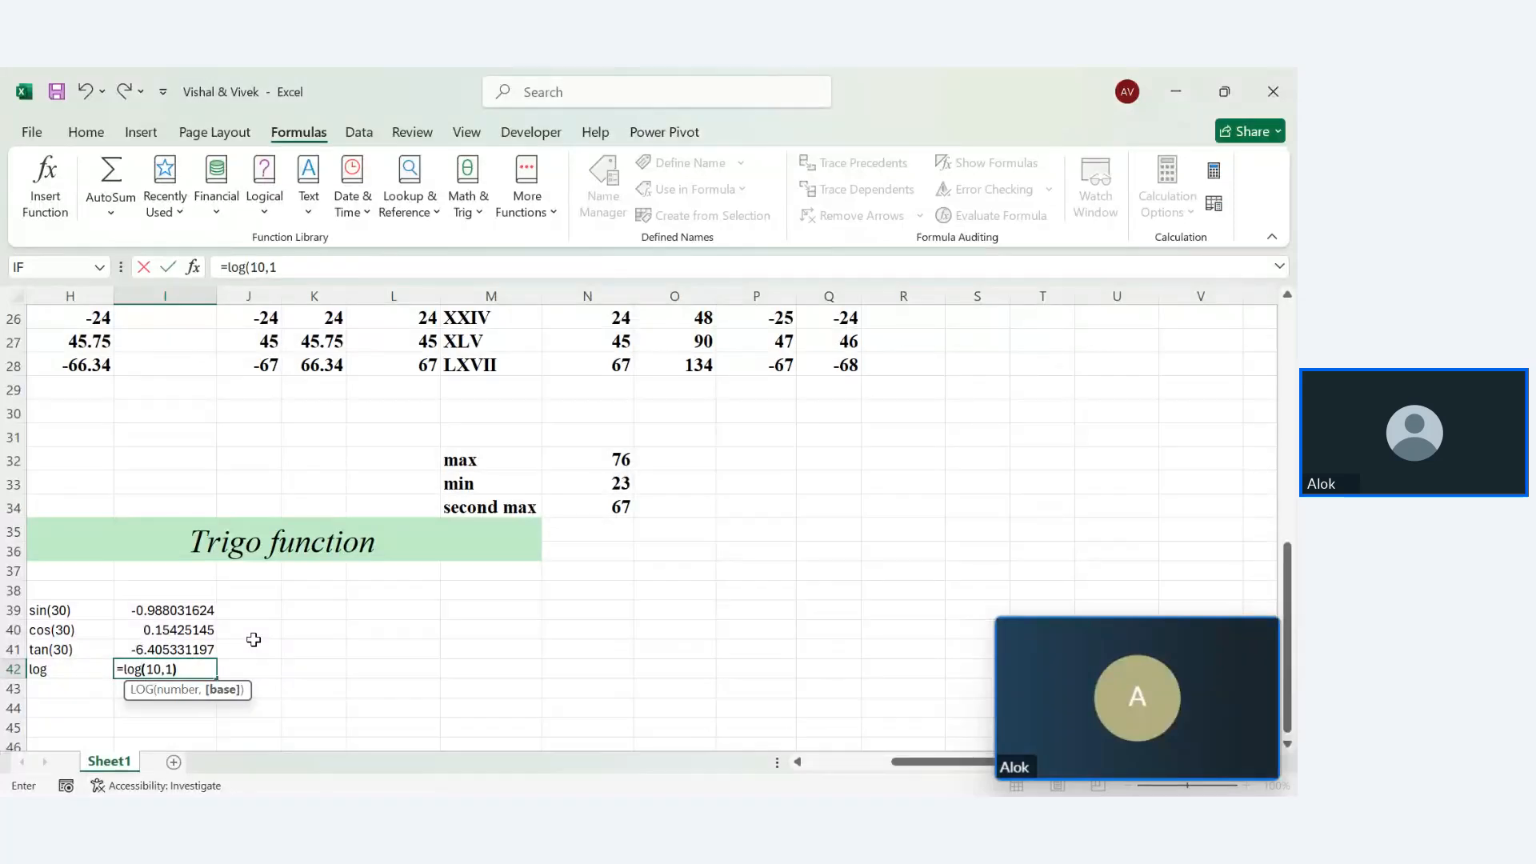
key(Return)
click(200, 669)
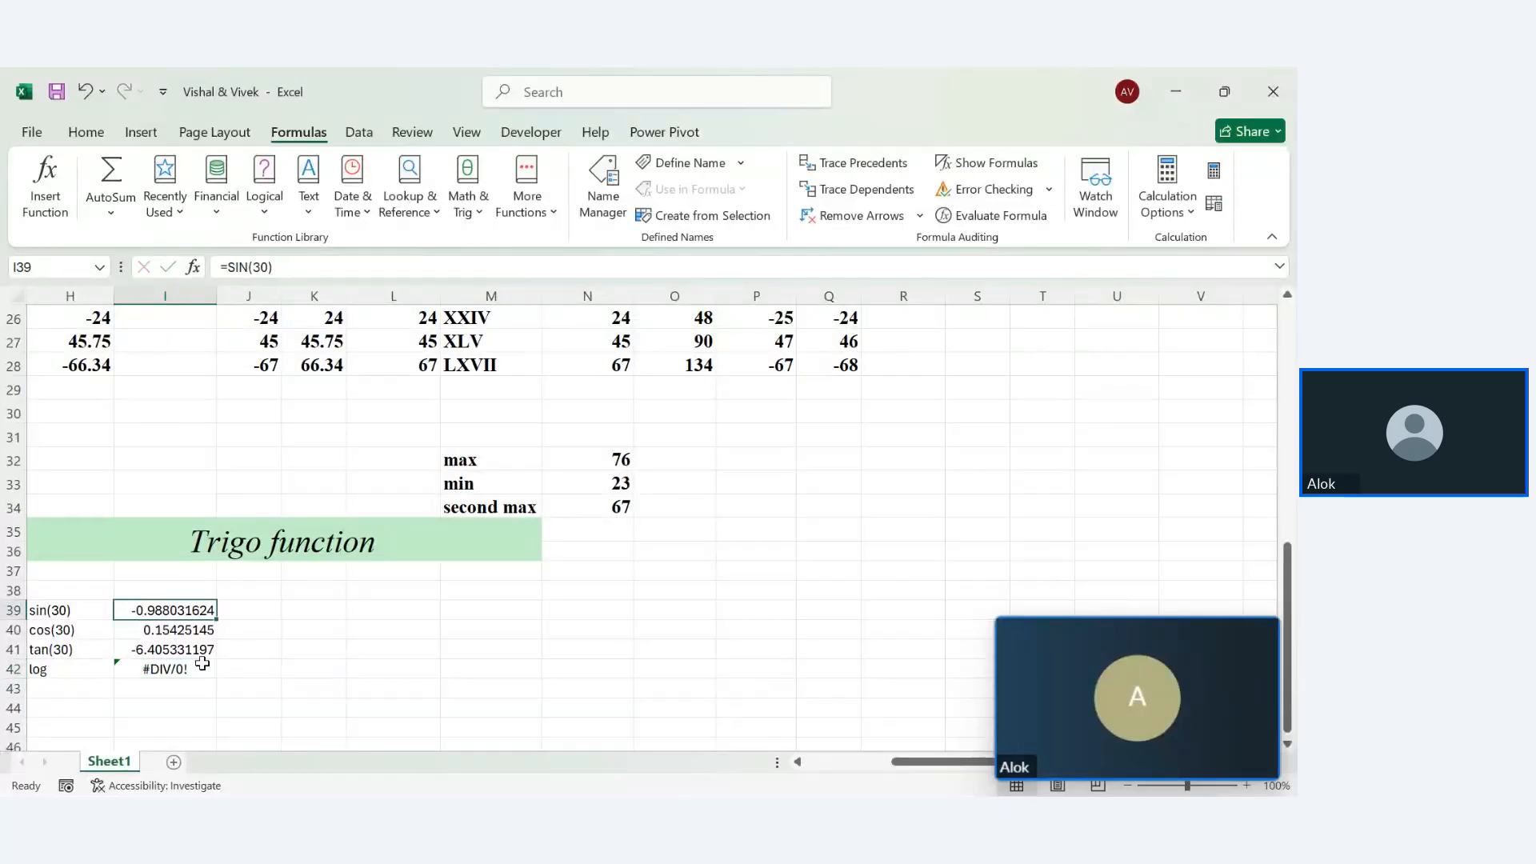
double_click(198, 672)
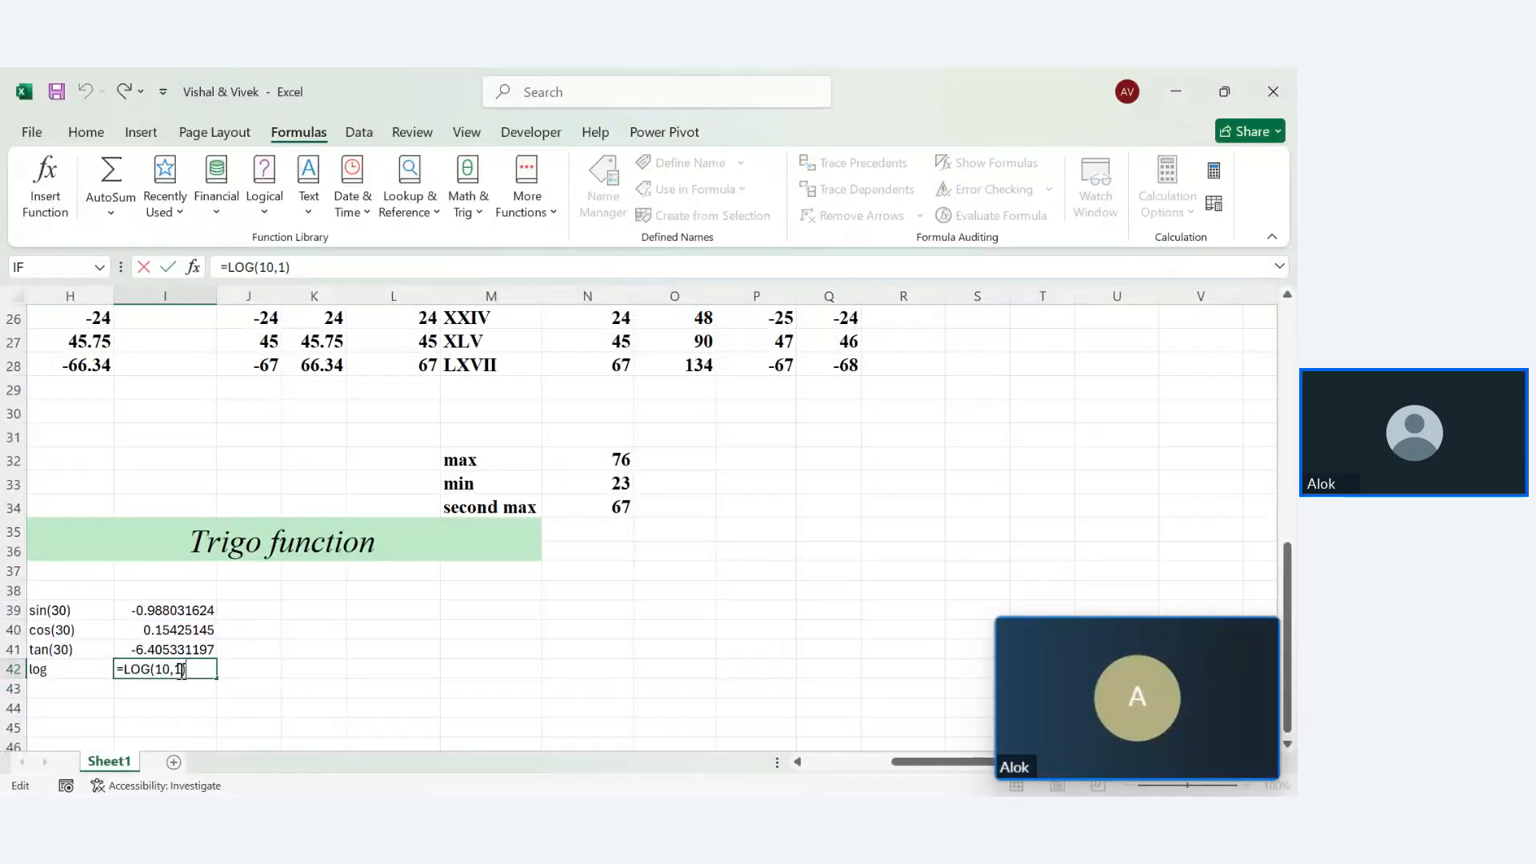
key(Return)
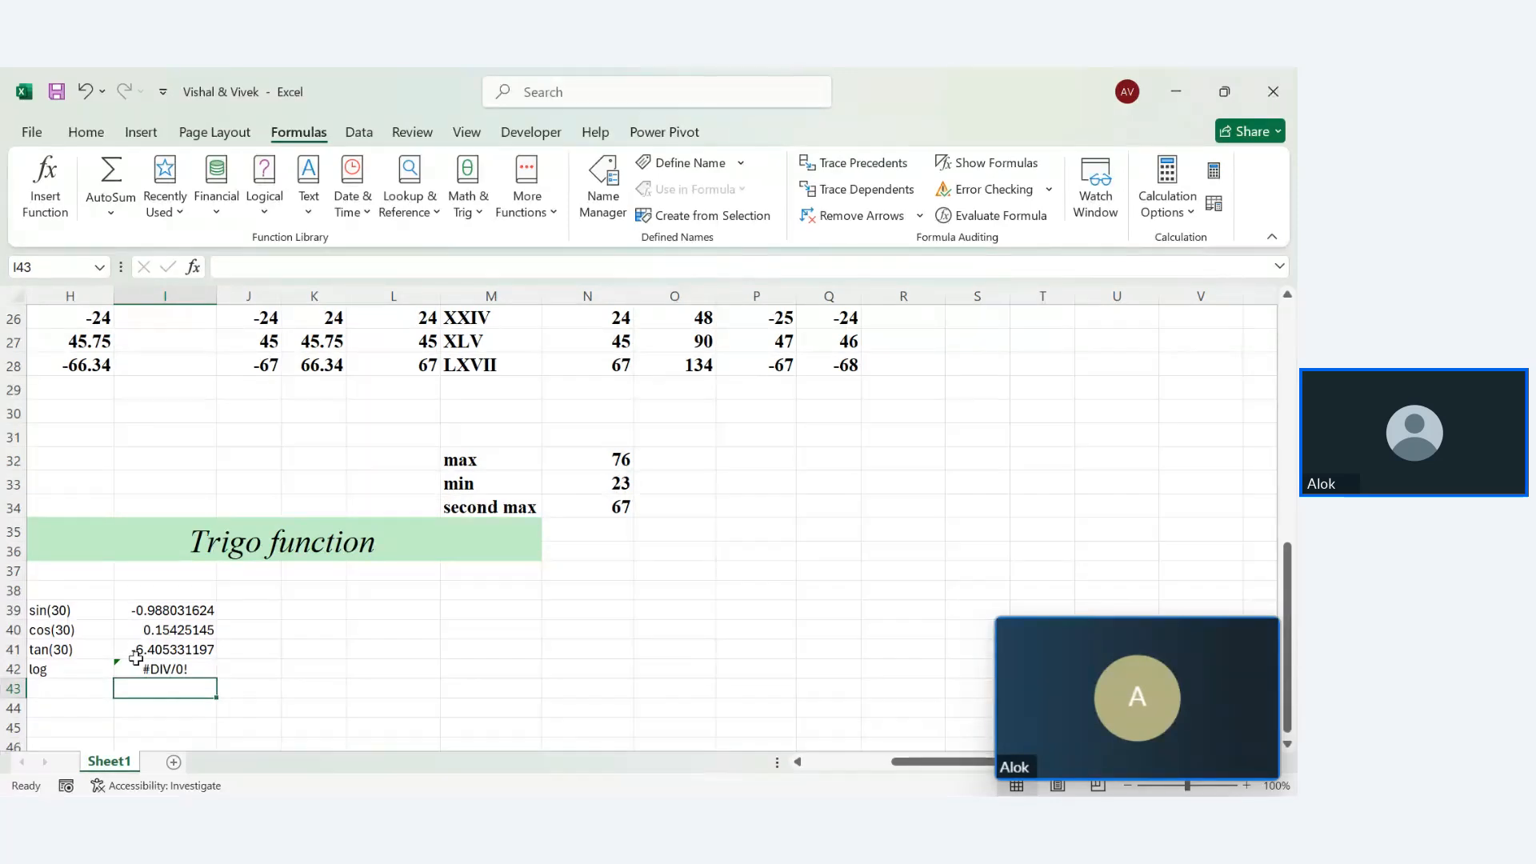
Write 'infinite' in J42 beside the #DIV/0! result
click(244, 664)
text(in)
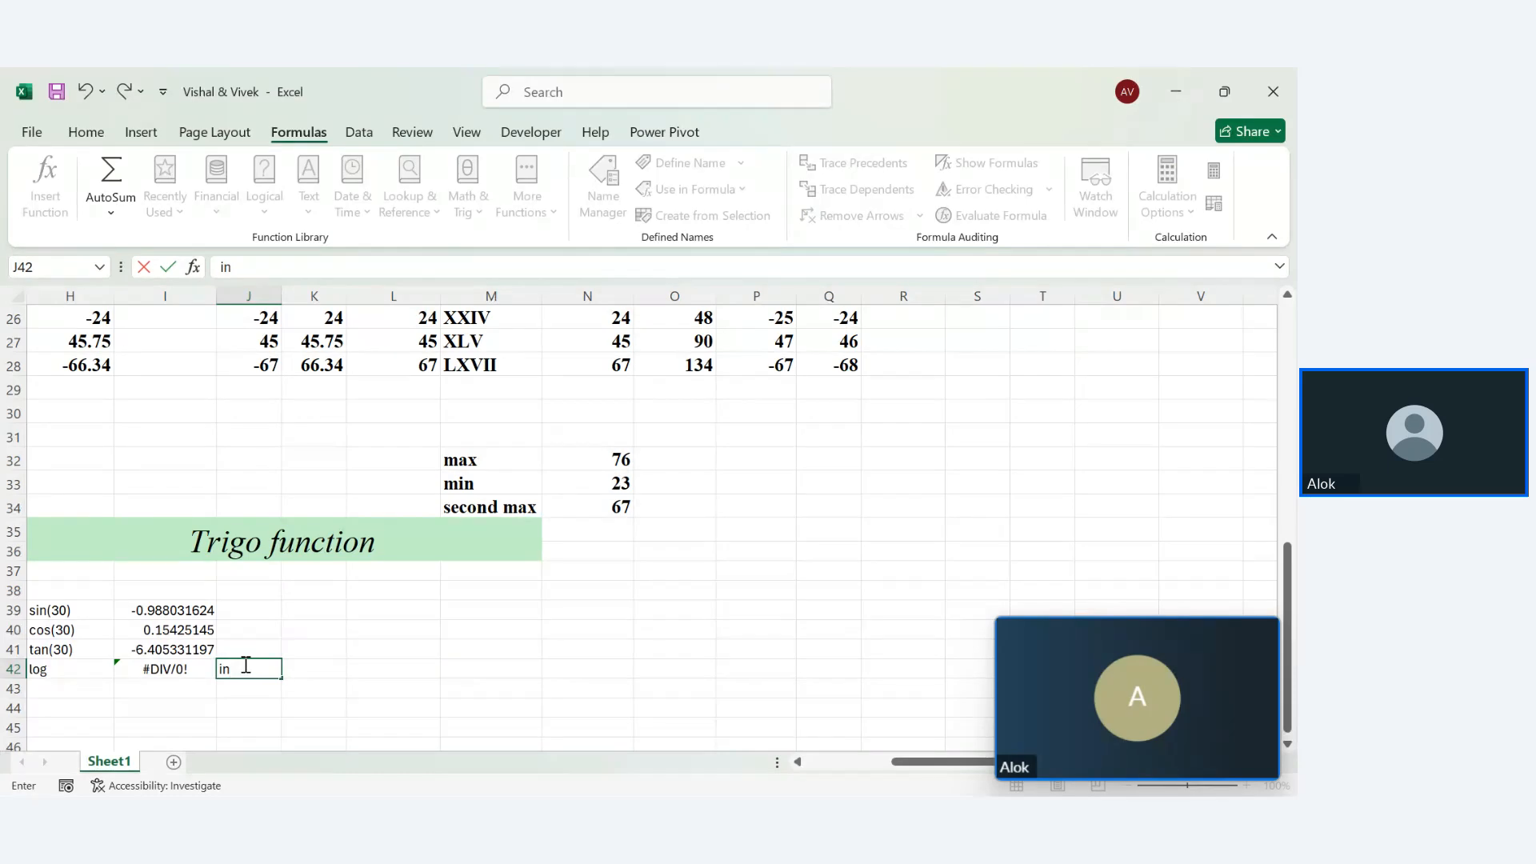
text(finite)
key(Return)
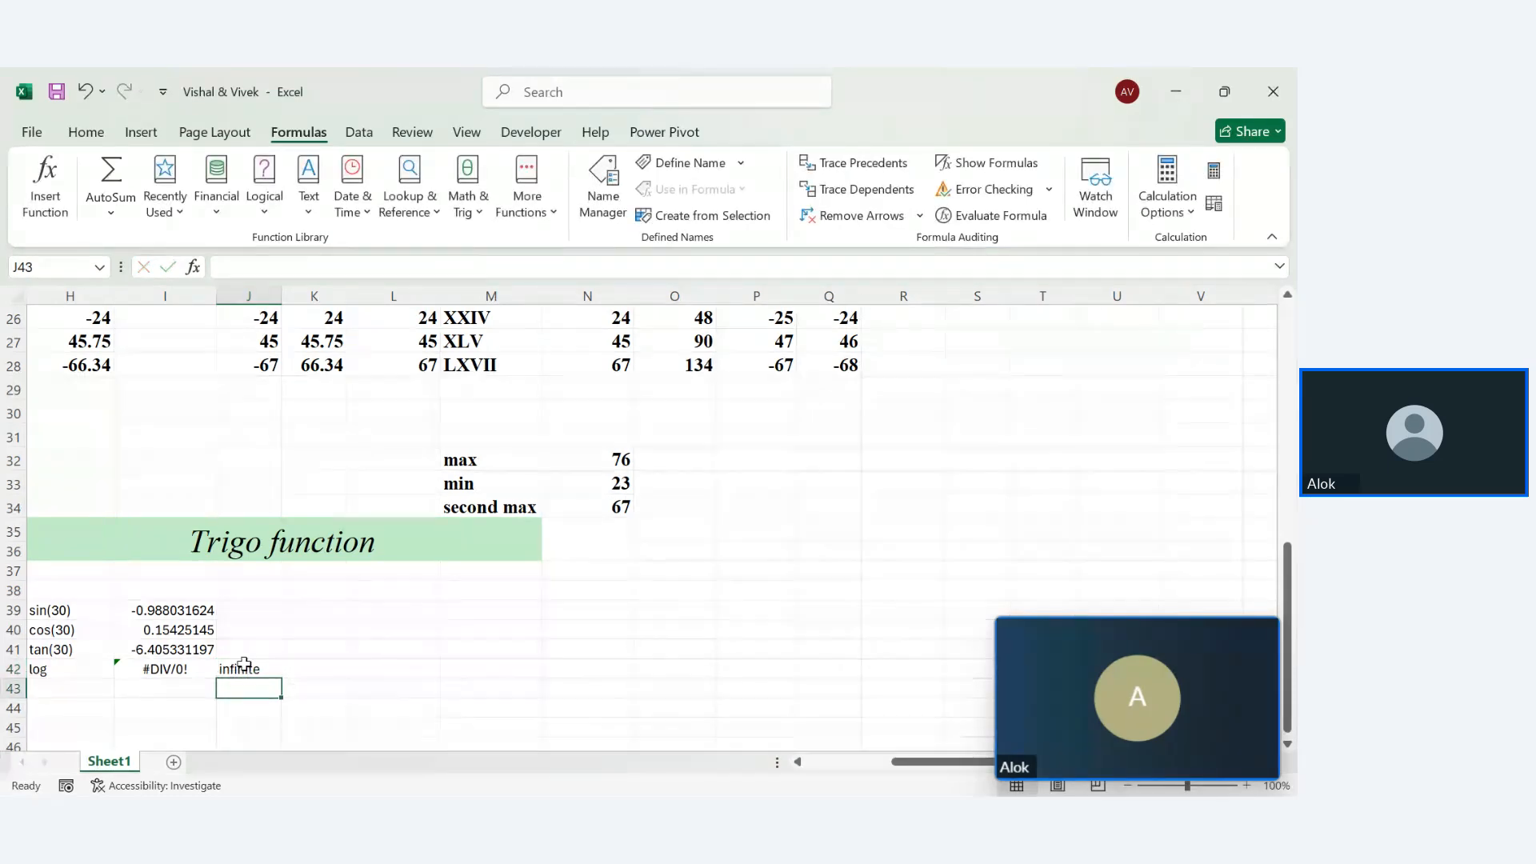
Enter =LOG10(10) in I43, dropping the extra argument, so it returns 1
click(166, 694)
text(=log)
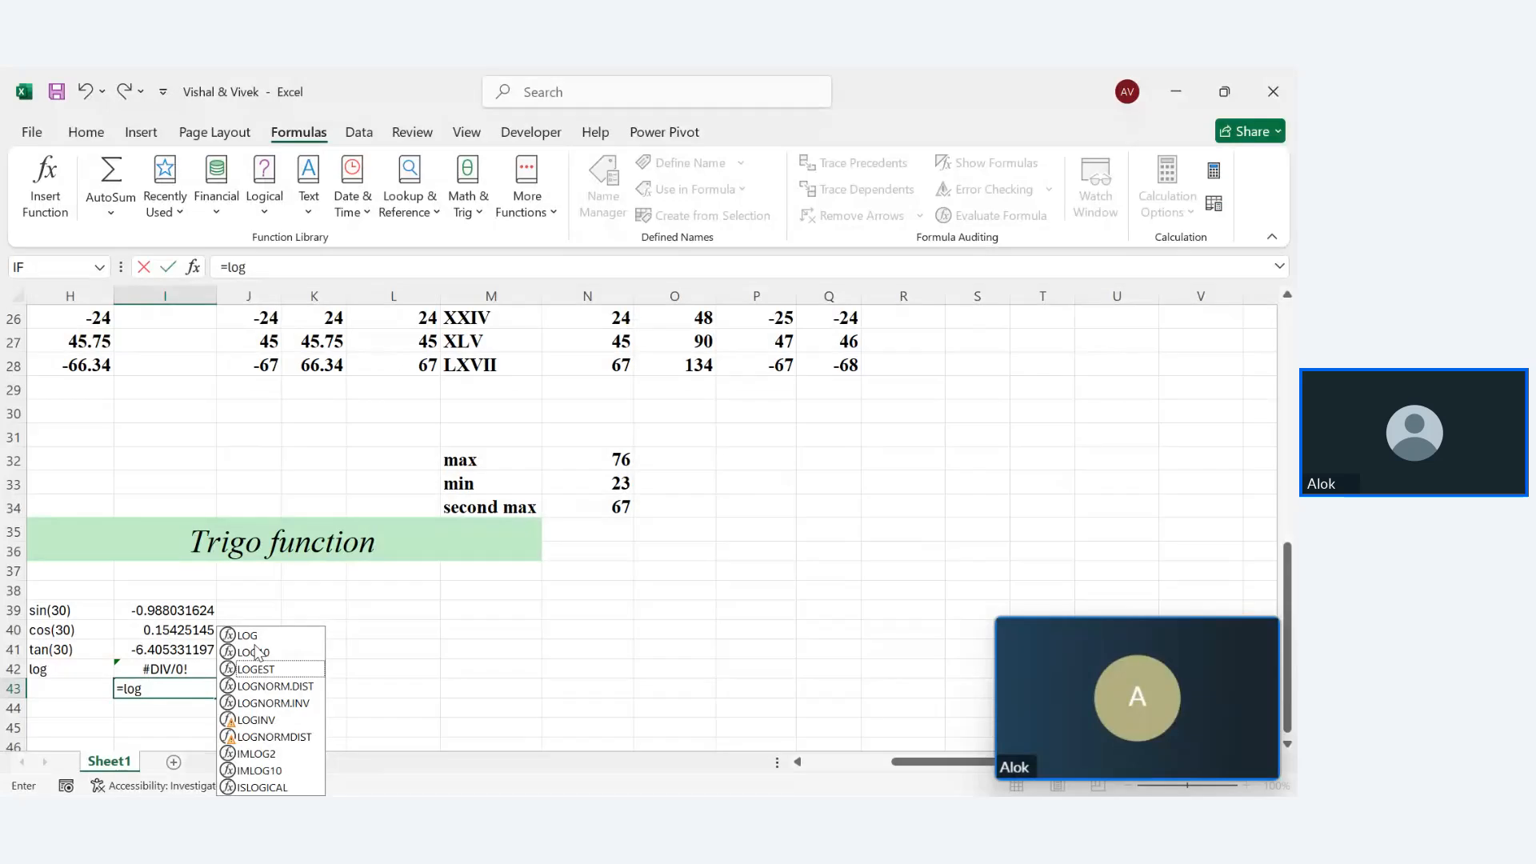
key(Up)
key(Up)
key(Up)
key(Up)
key(Up)
key(Up)
key(Up)
key(Up)
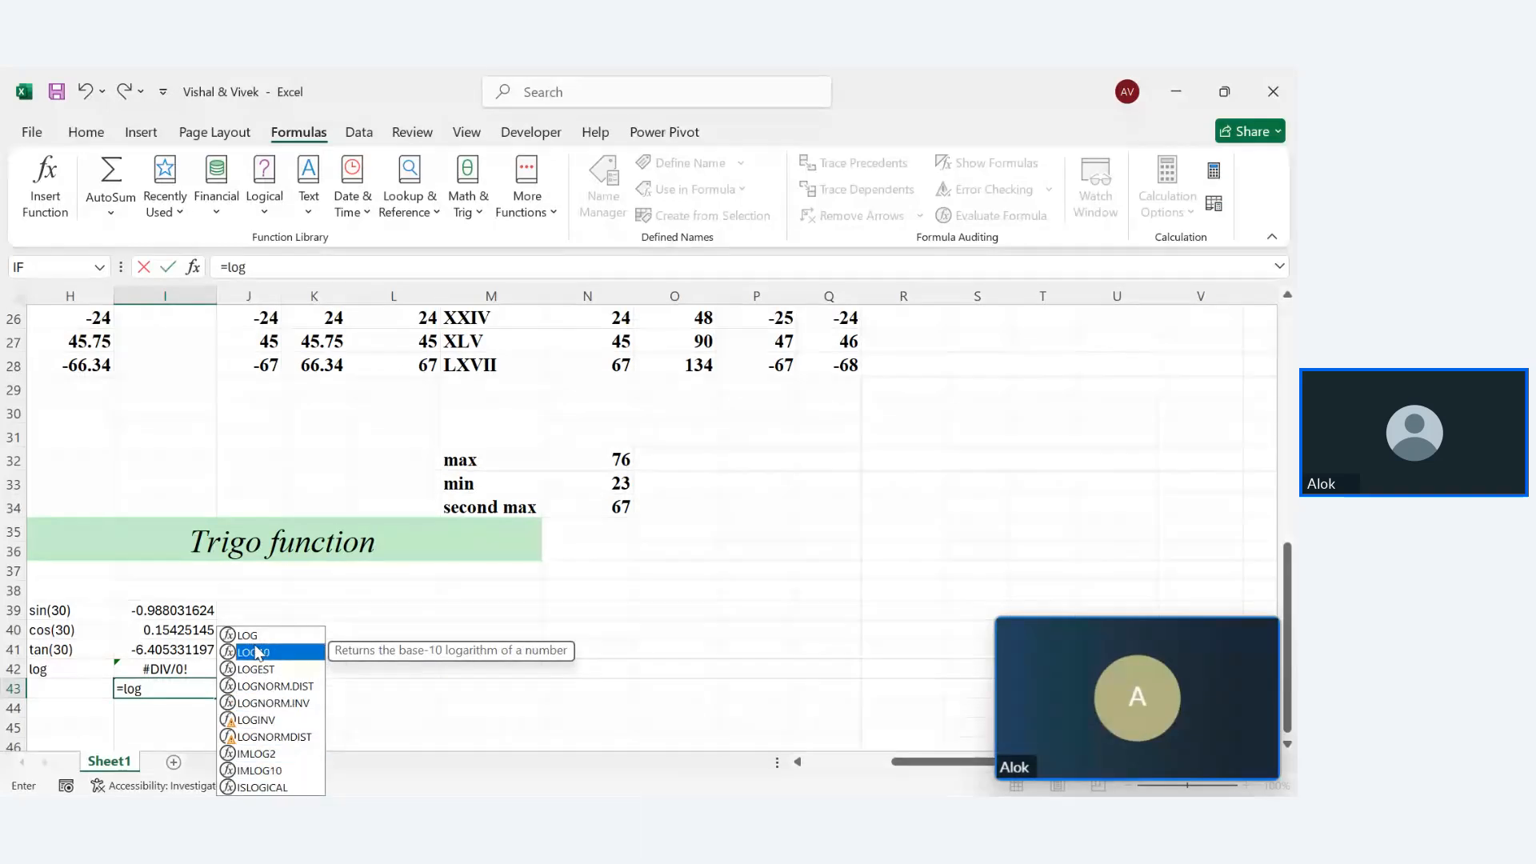
double_click(256, 651)
text(10,1))
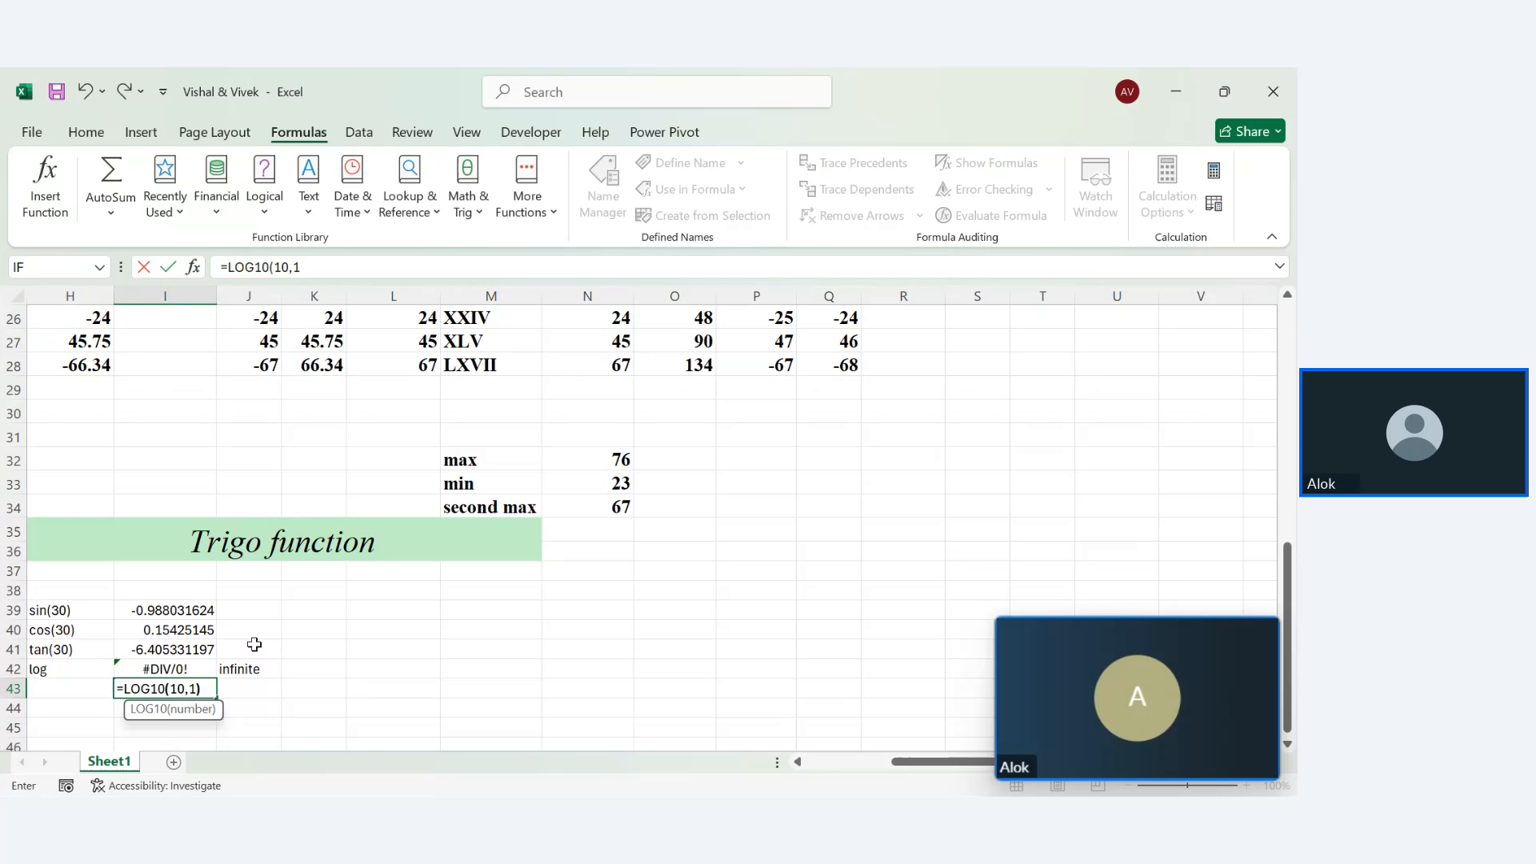
key(Return)
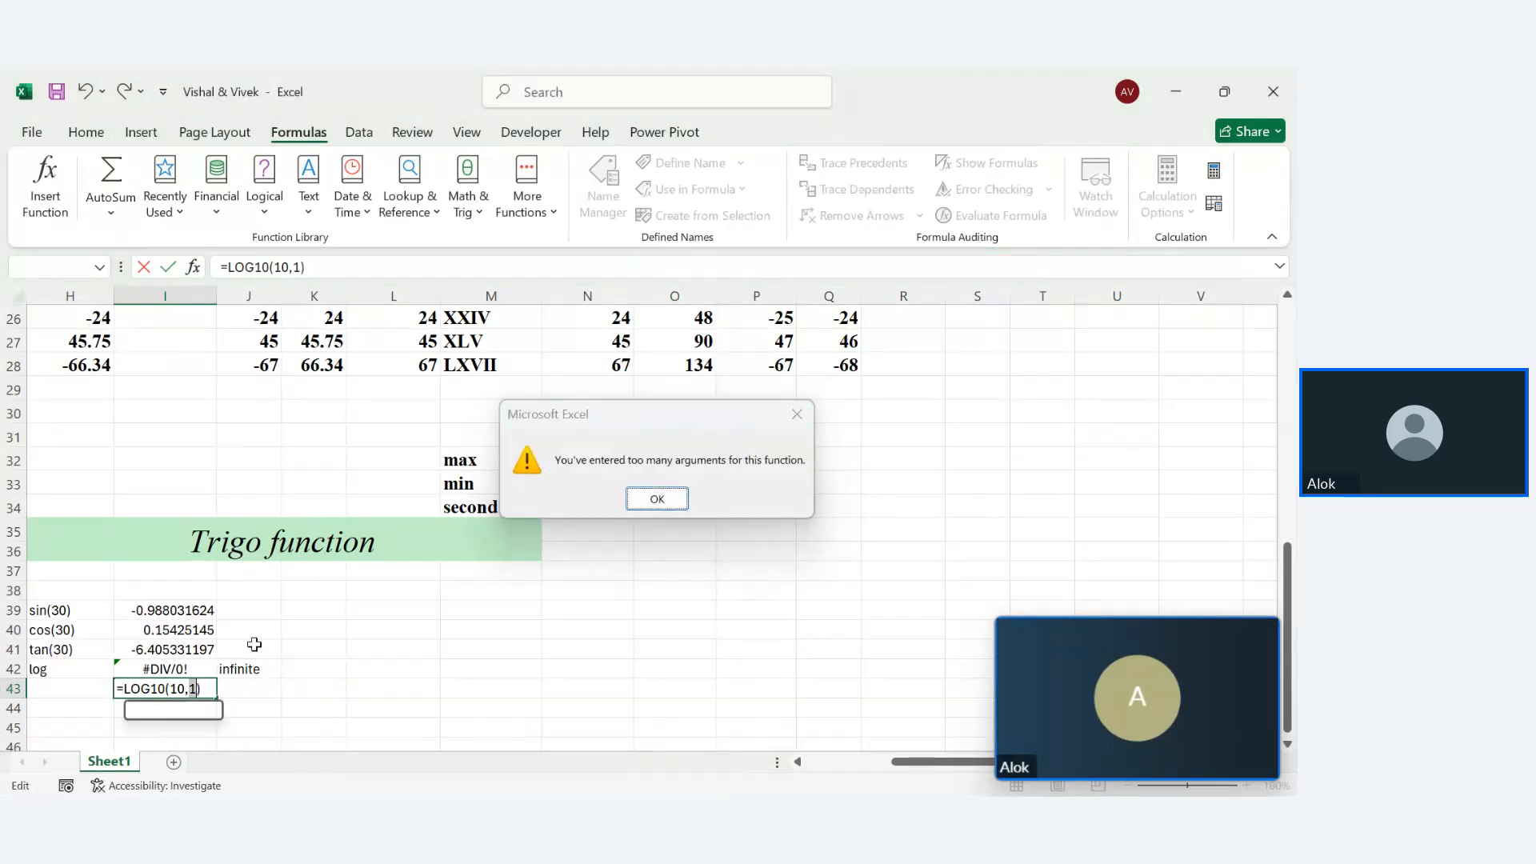
key(Return)
key(BackSpace)
key(BackSpace)
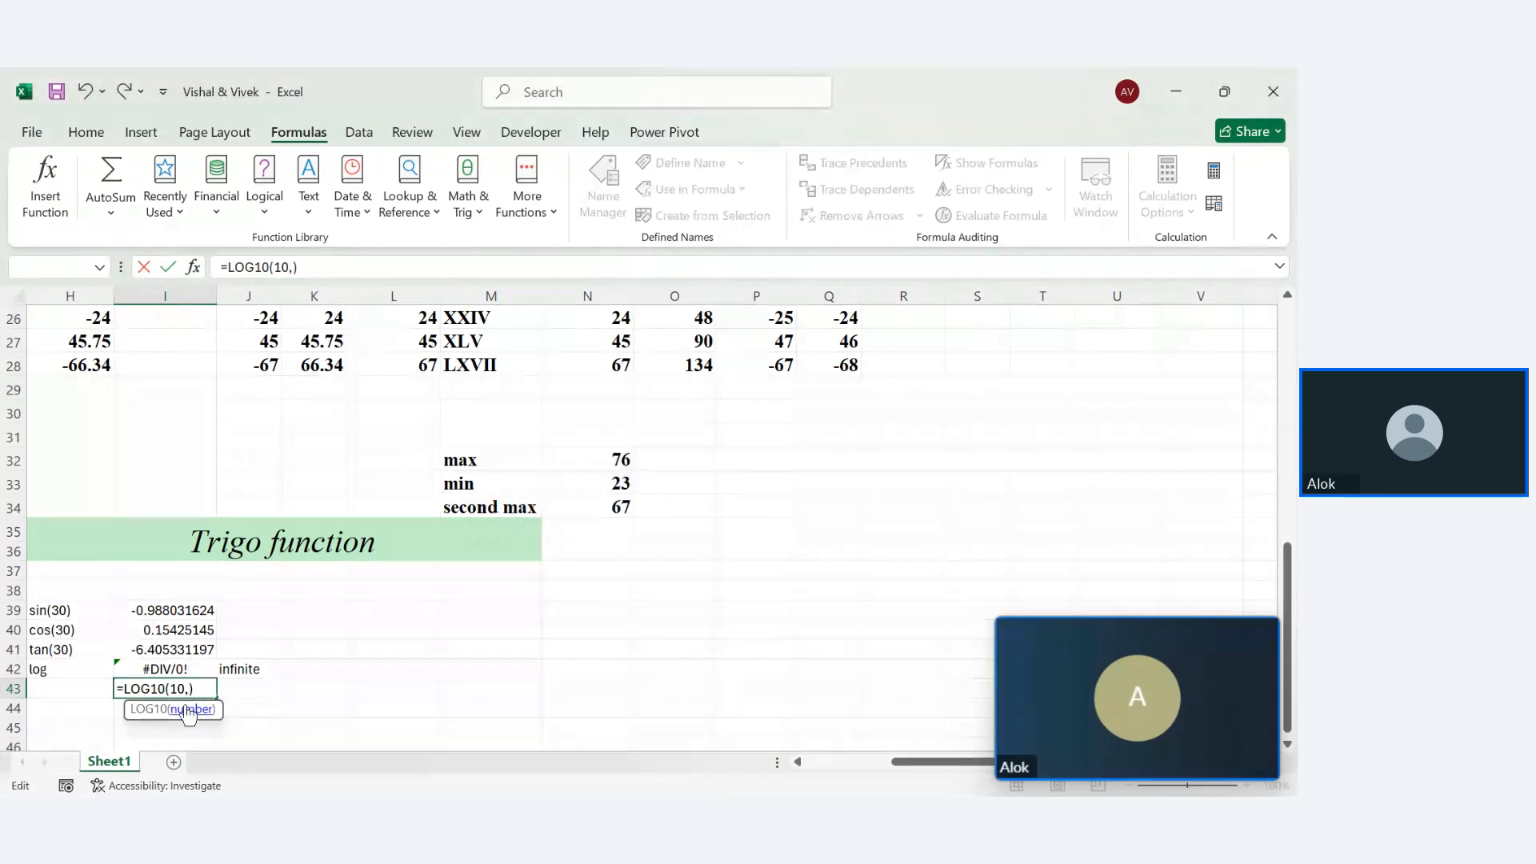
key(Return)
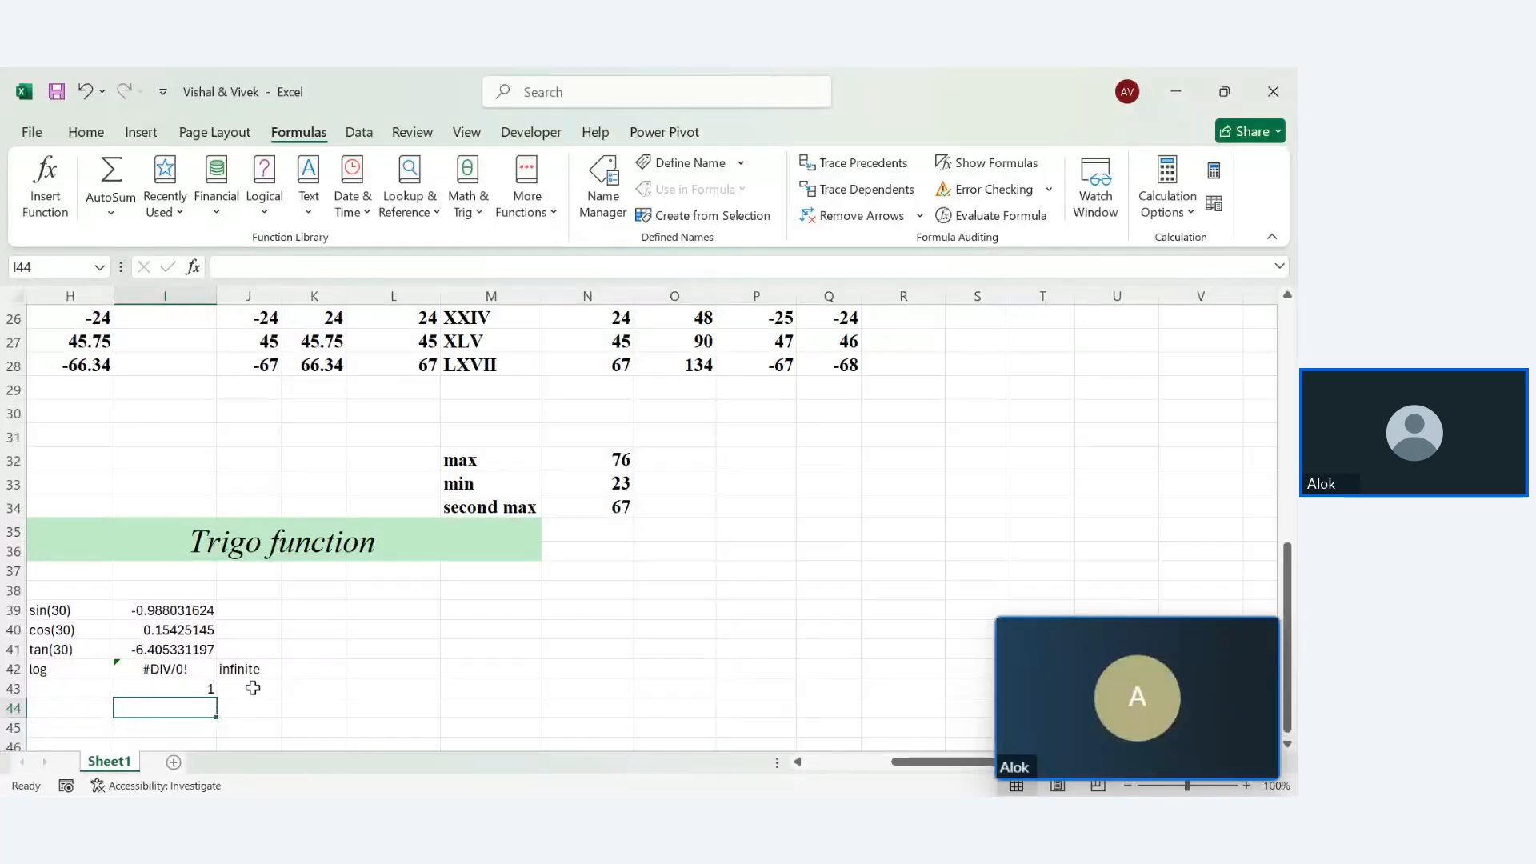
click(253, 688)
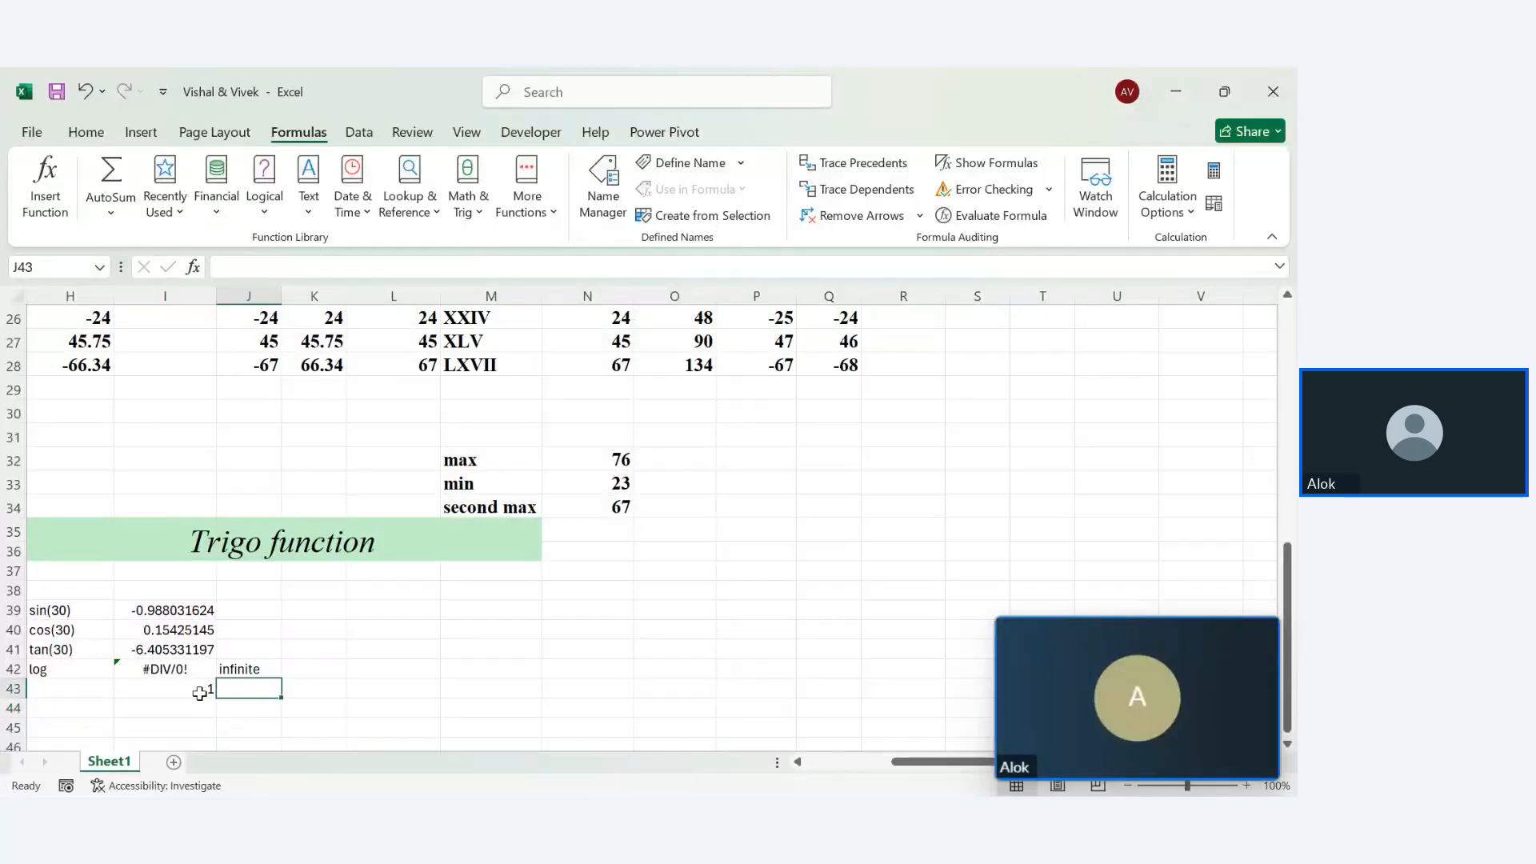
Enter =LOG(2) in K42
click(313, 674)
text(=log)
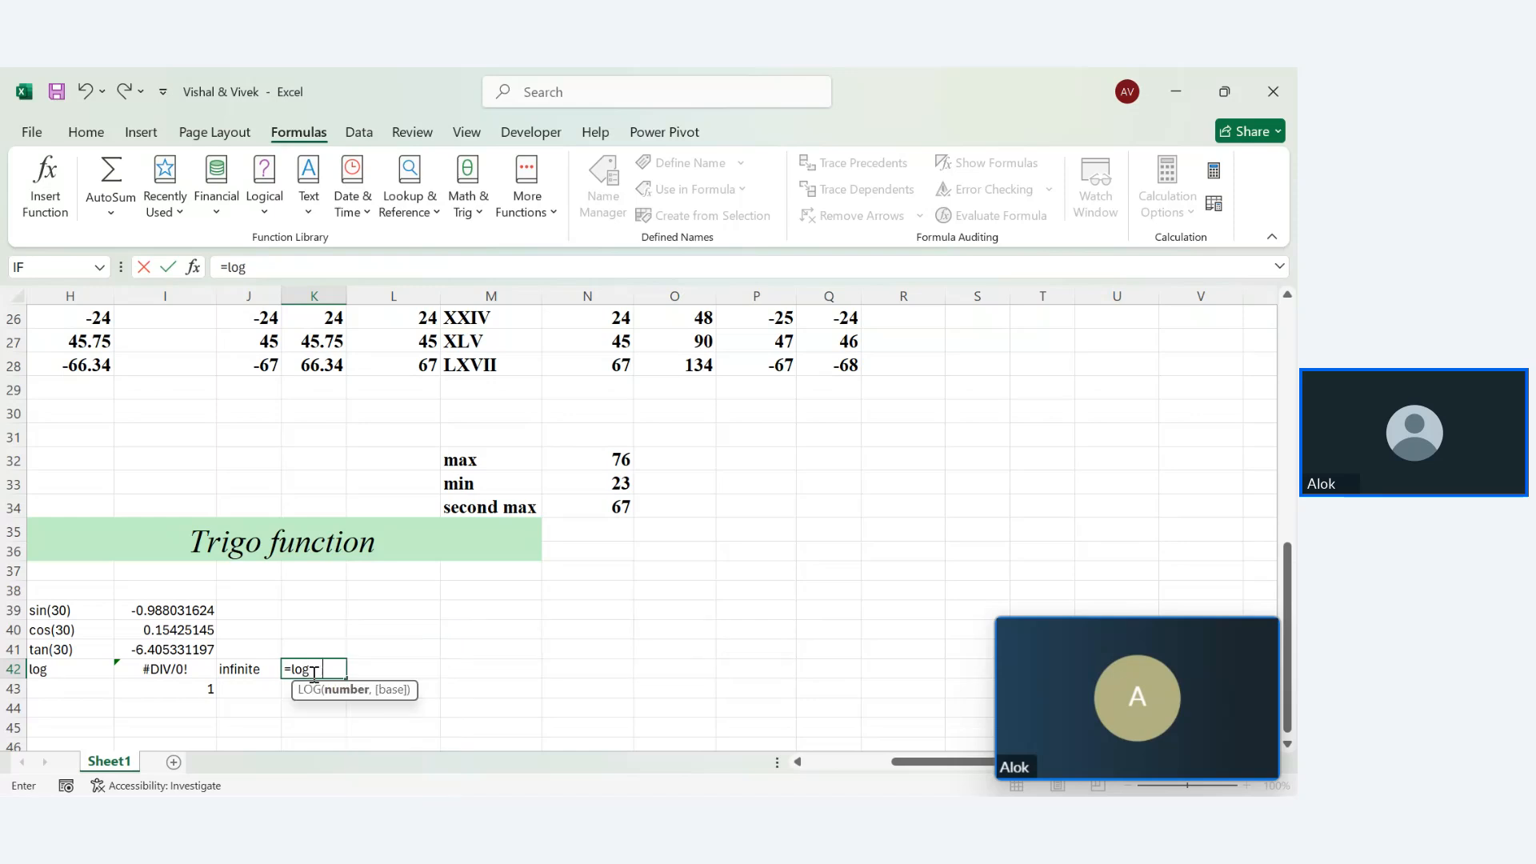
key(Tab)
text(2)
text())
key(Return)
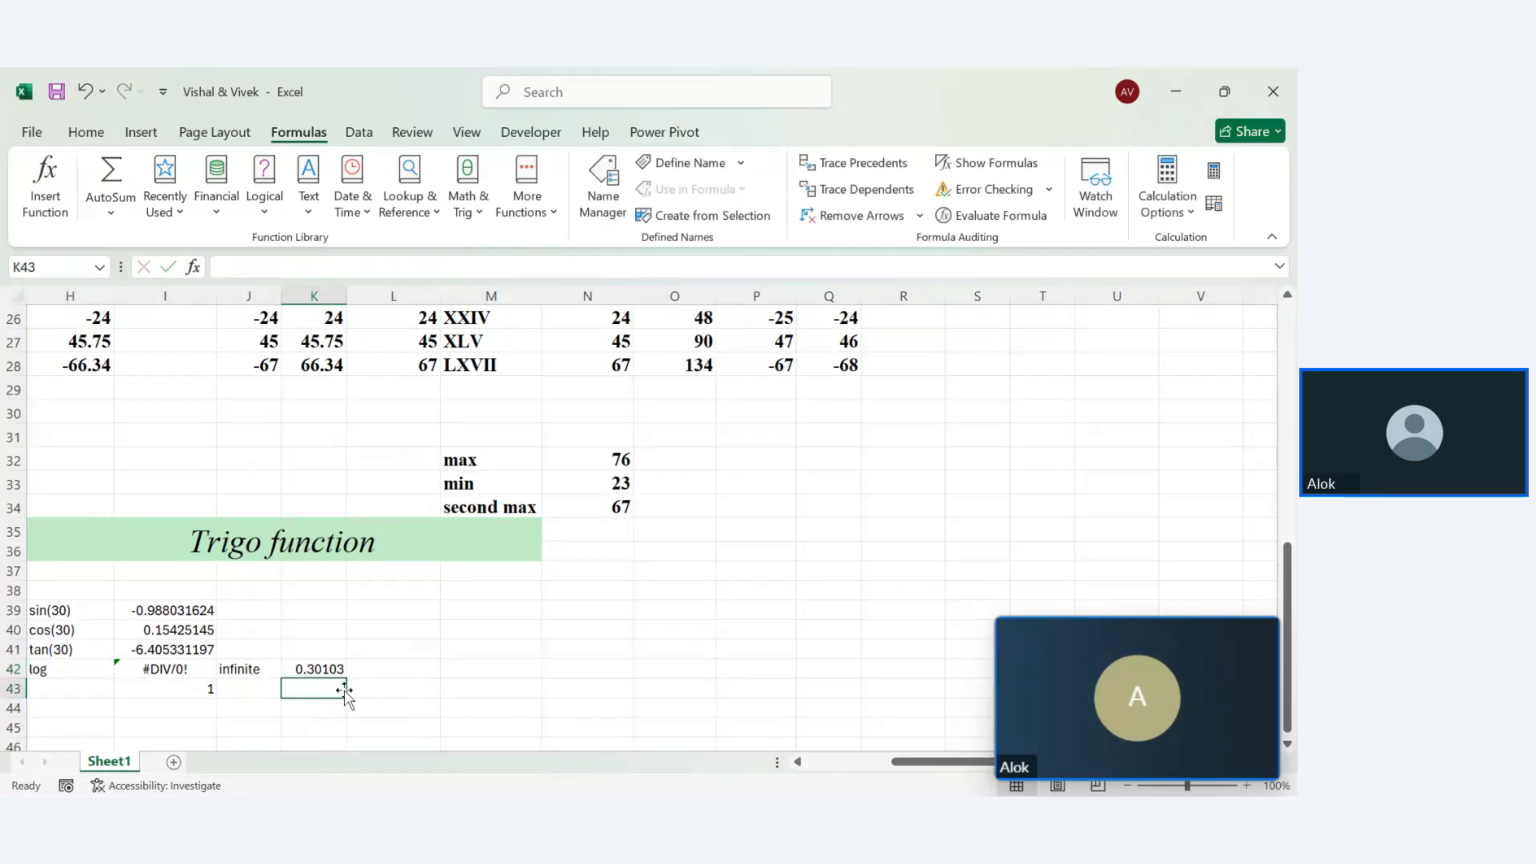
Enter =LOG10(2) in K43 via autocomplete, returning 0.30103
text(=log)
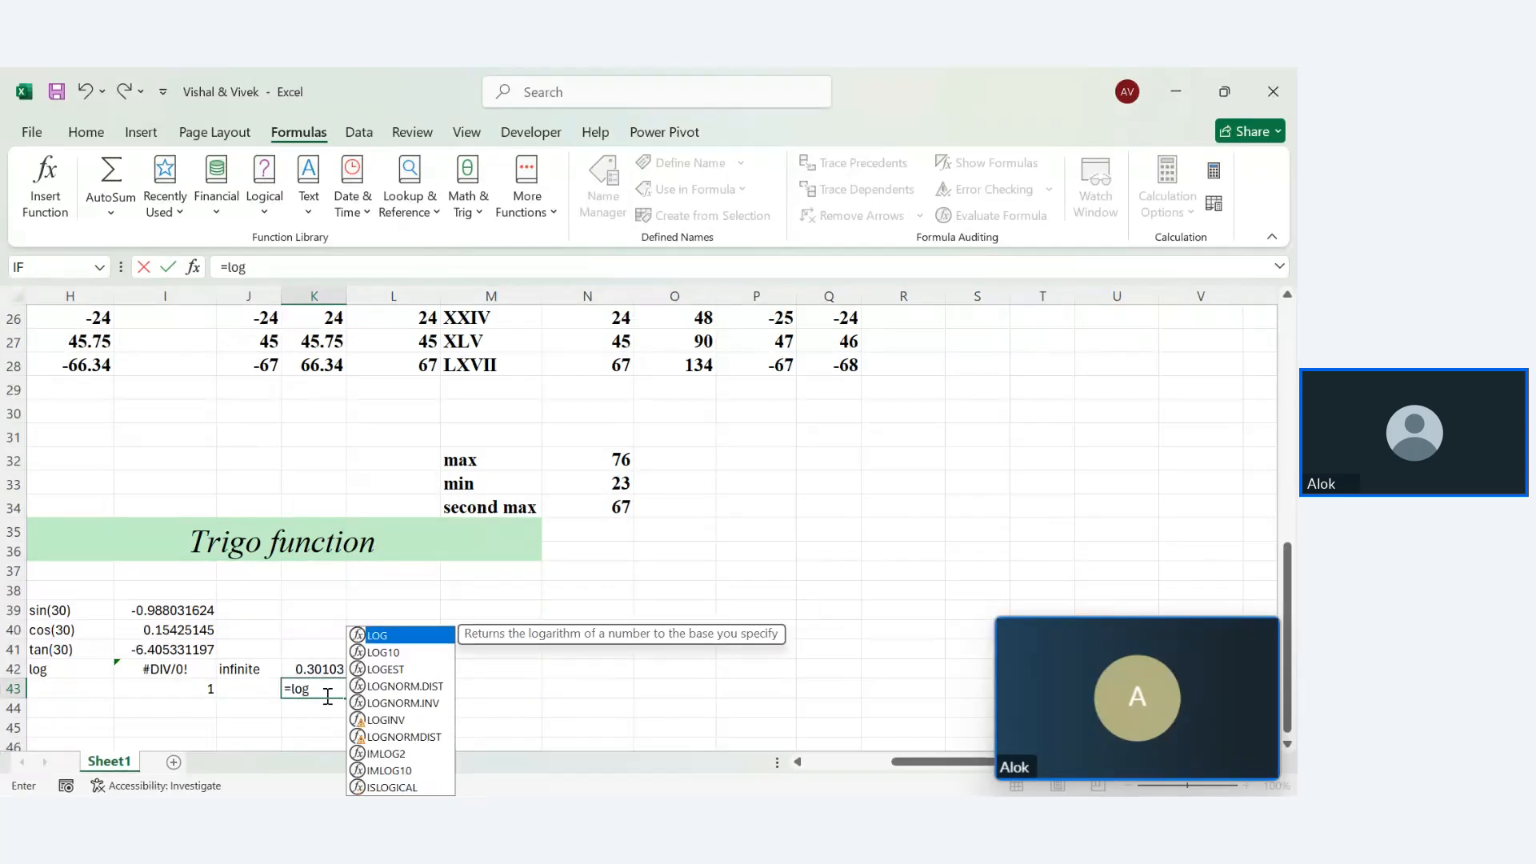
key(Down)
key(Down)
key(Up)
key(Tab)
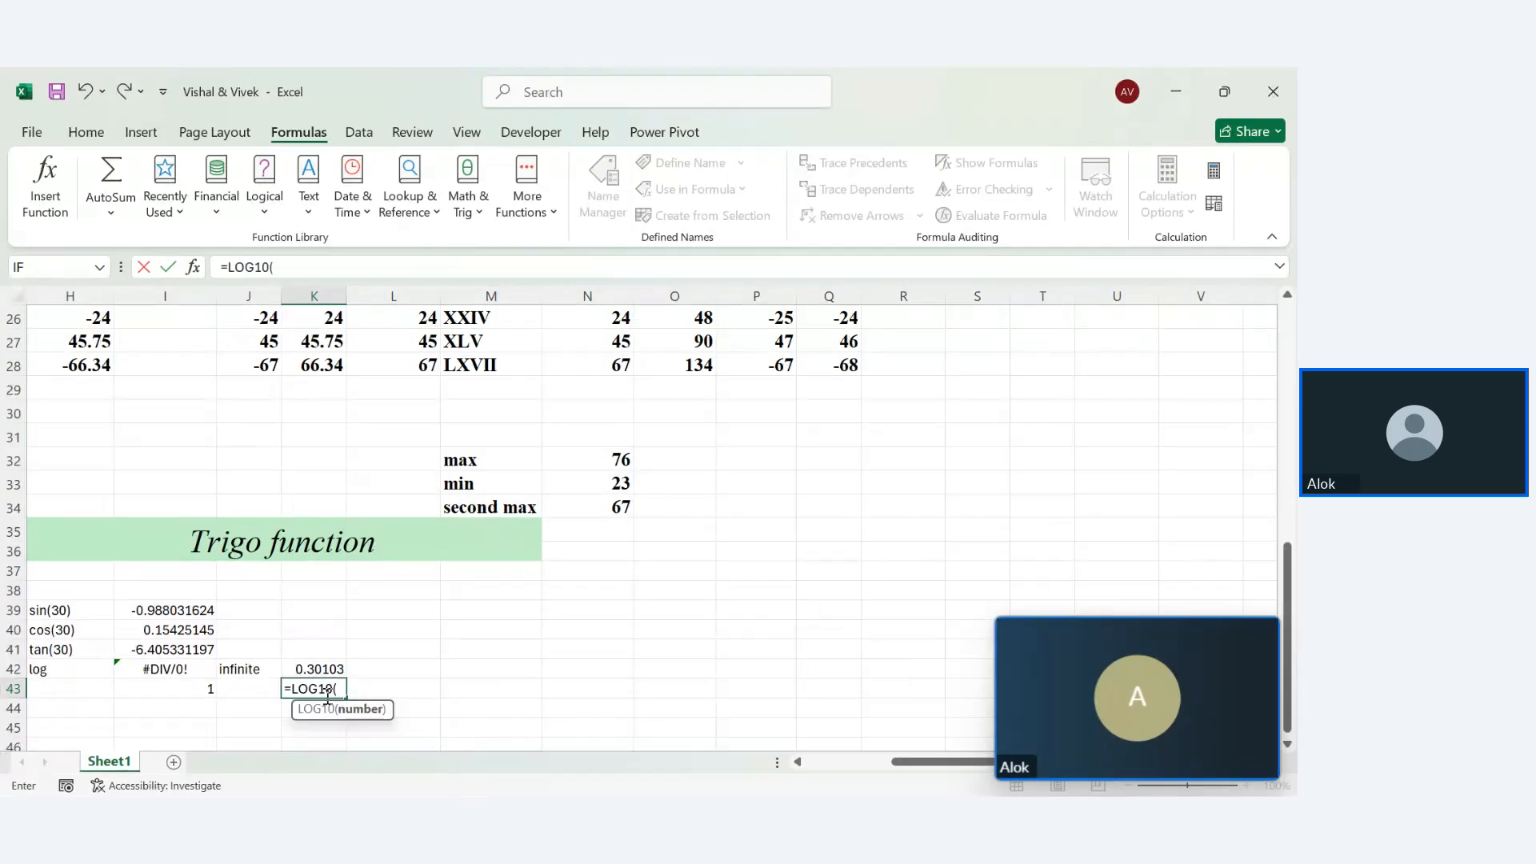
text(2))
key(Return)
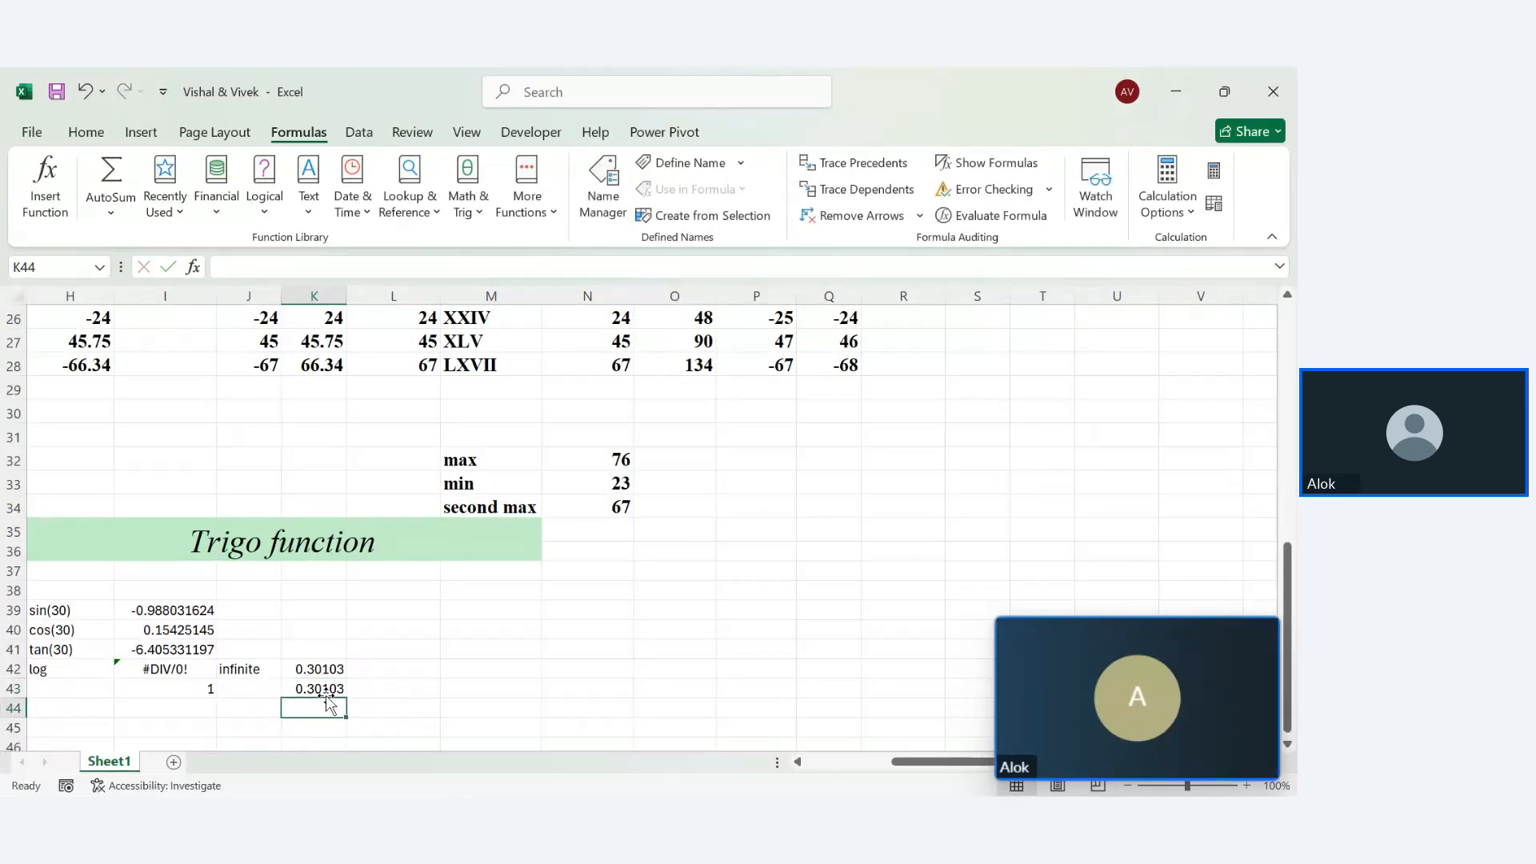
Change K42 to =LOG(2,1), giving #DIV/0!, and review both column K formulas
double_click(323, 672)
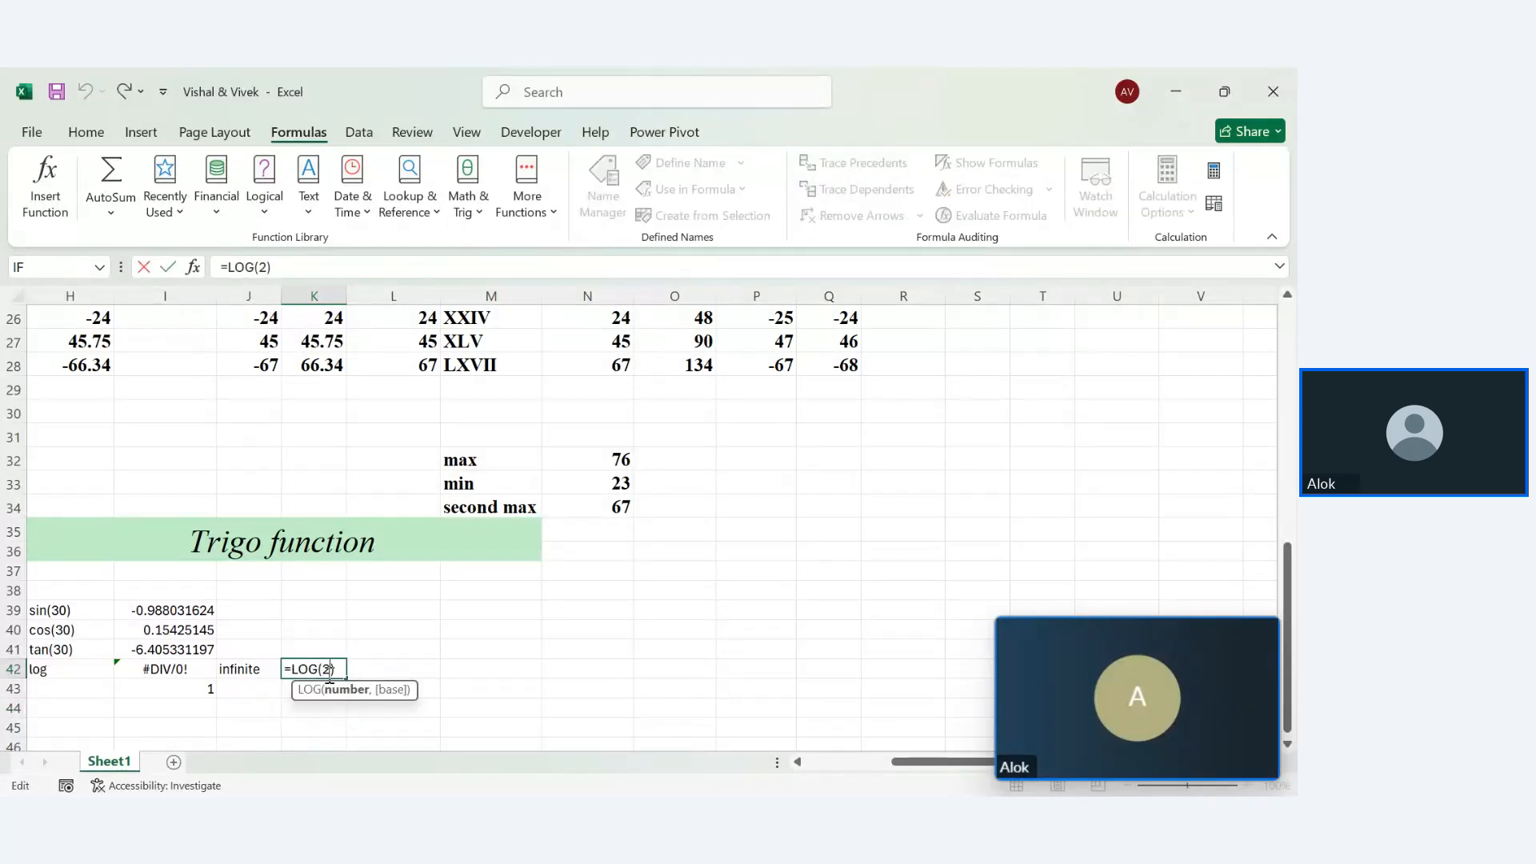
text(,1)
key(Return)
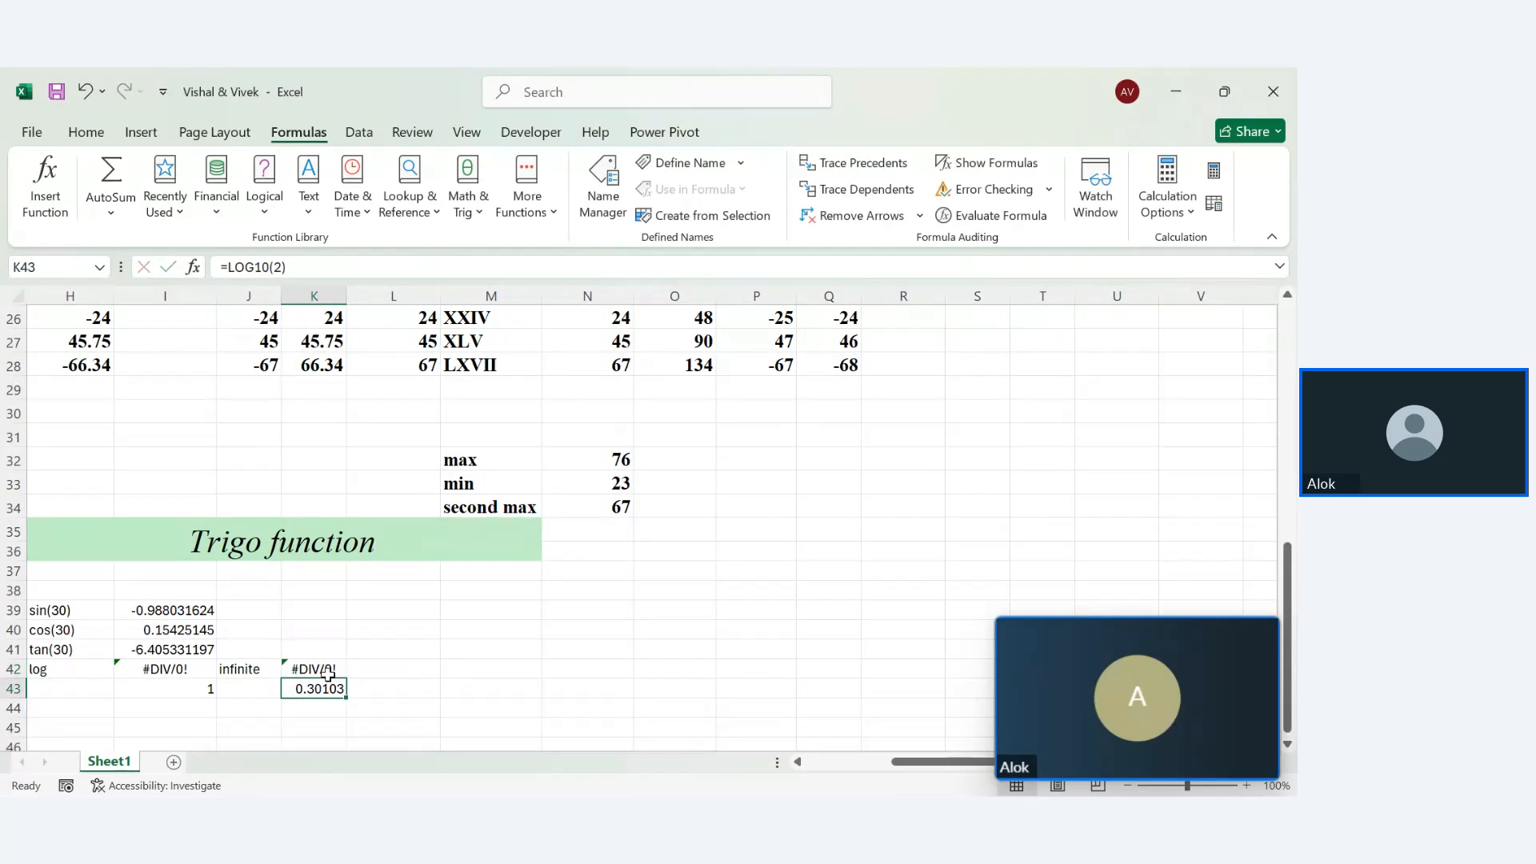
double_click(316, 672)
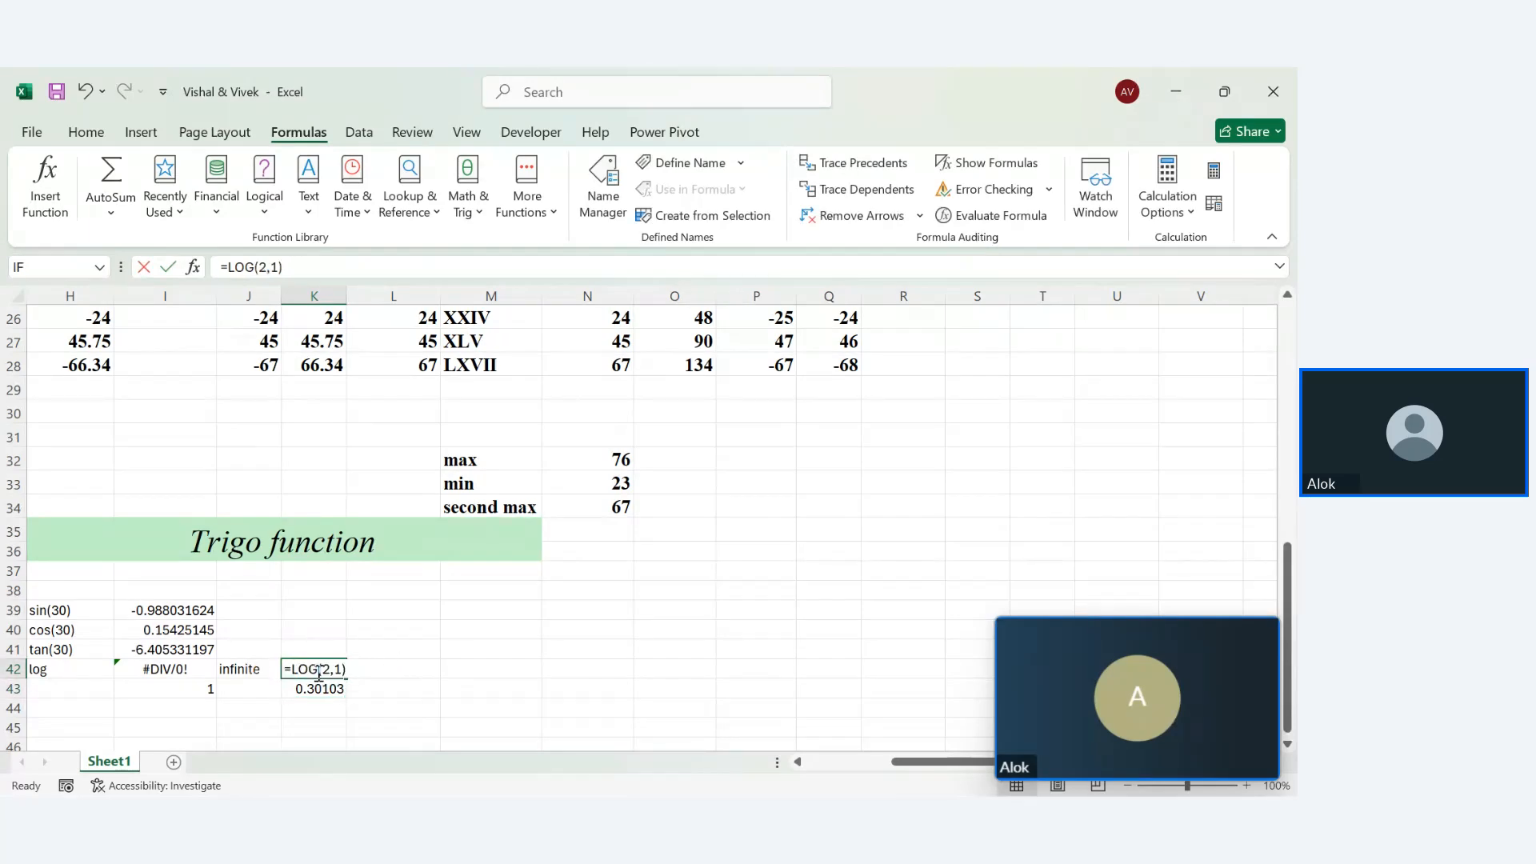
key(Return)
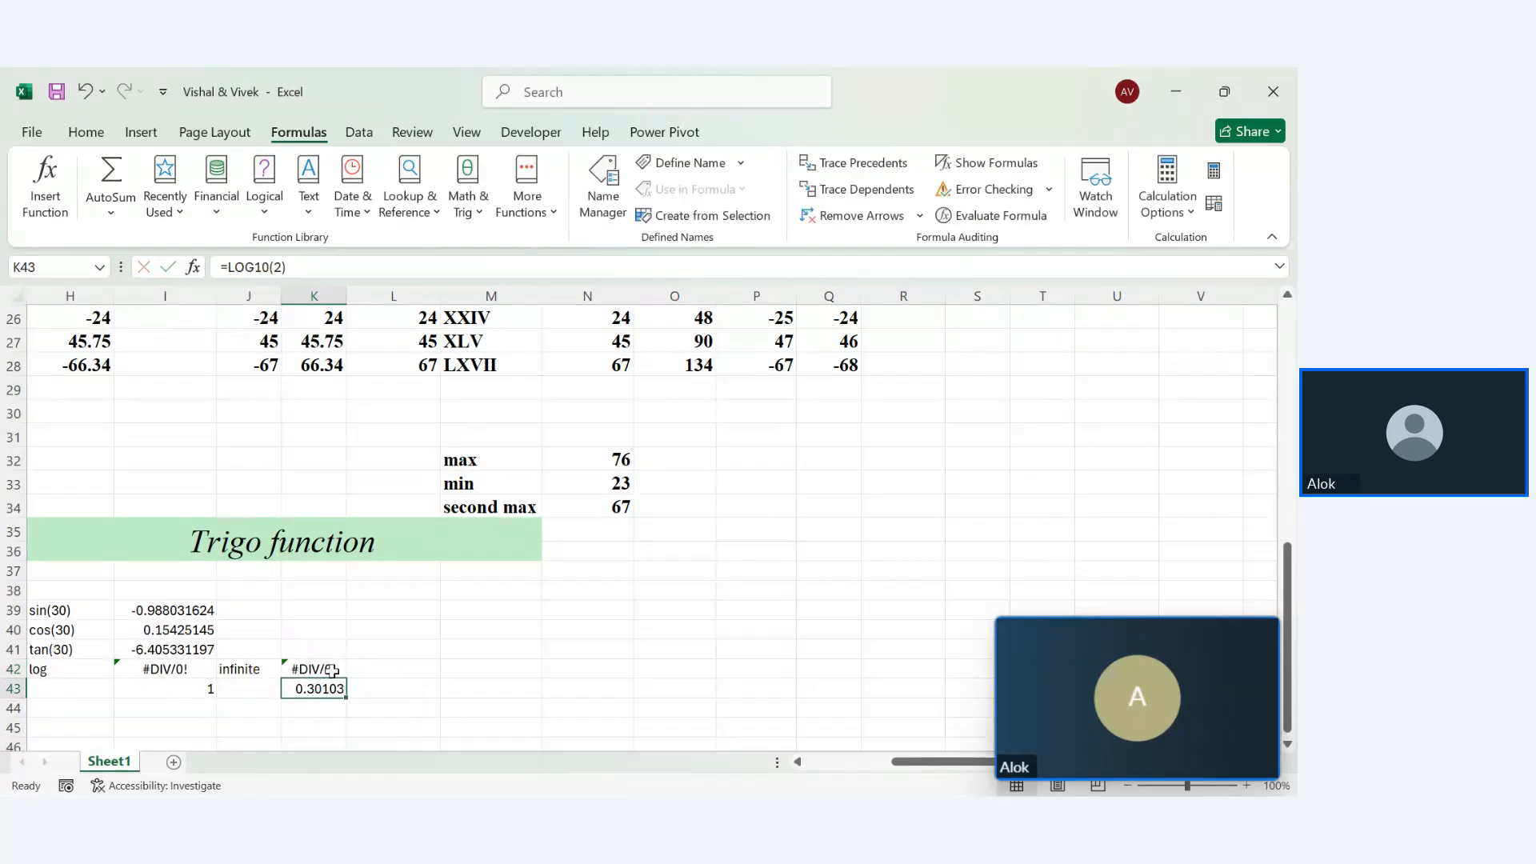
double_click(311, 687)
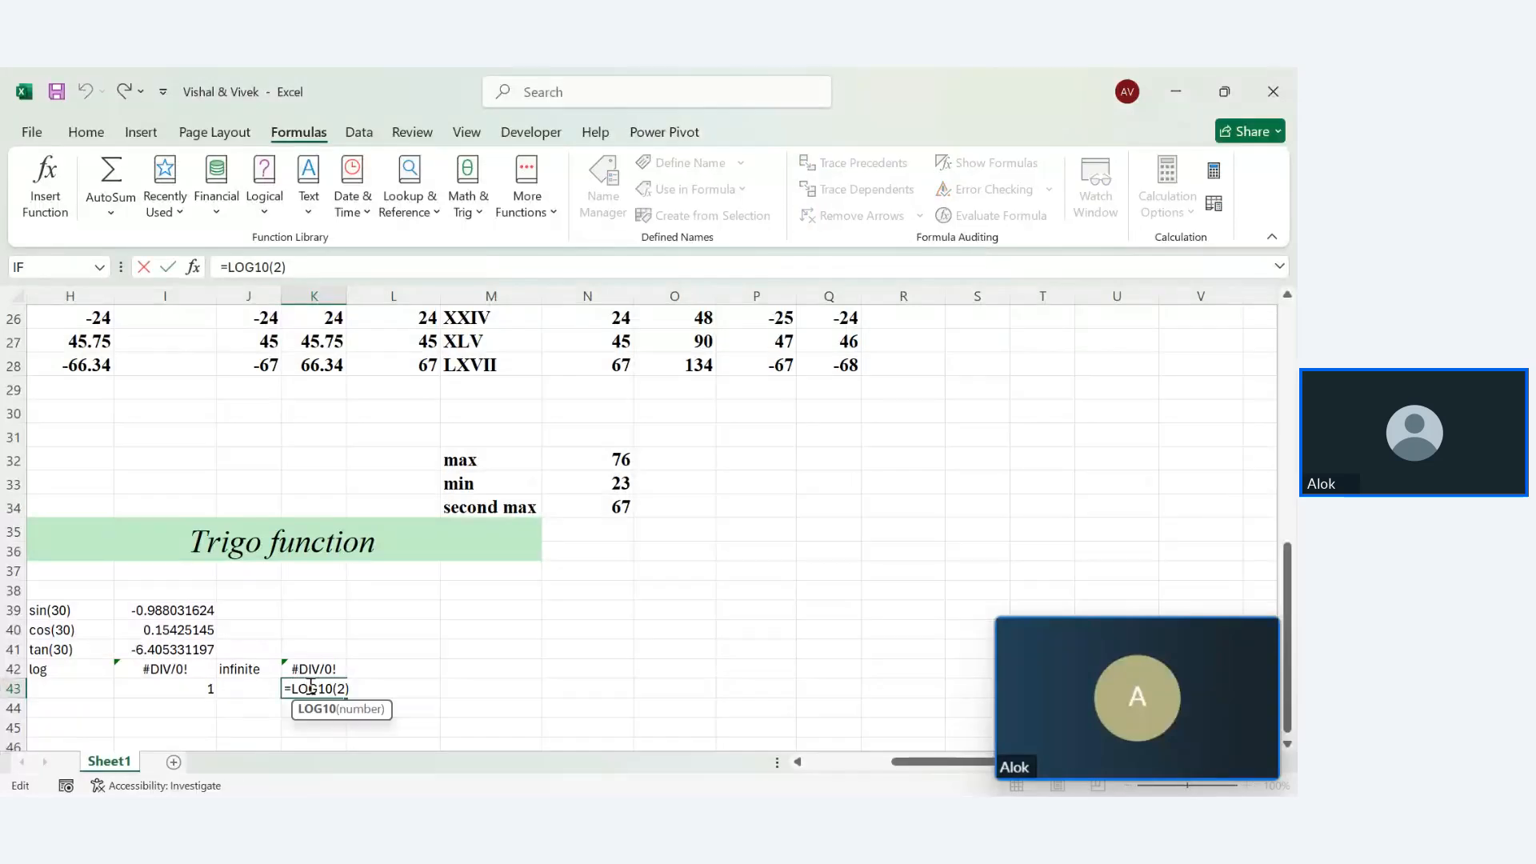
key(Return)
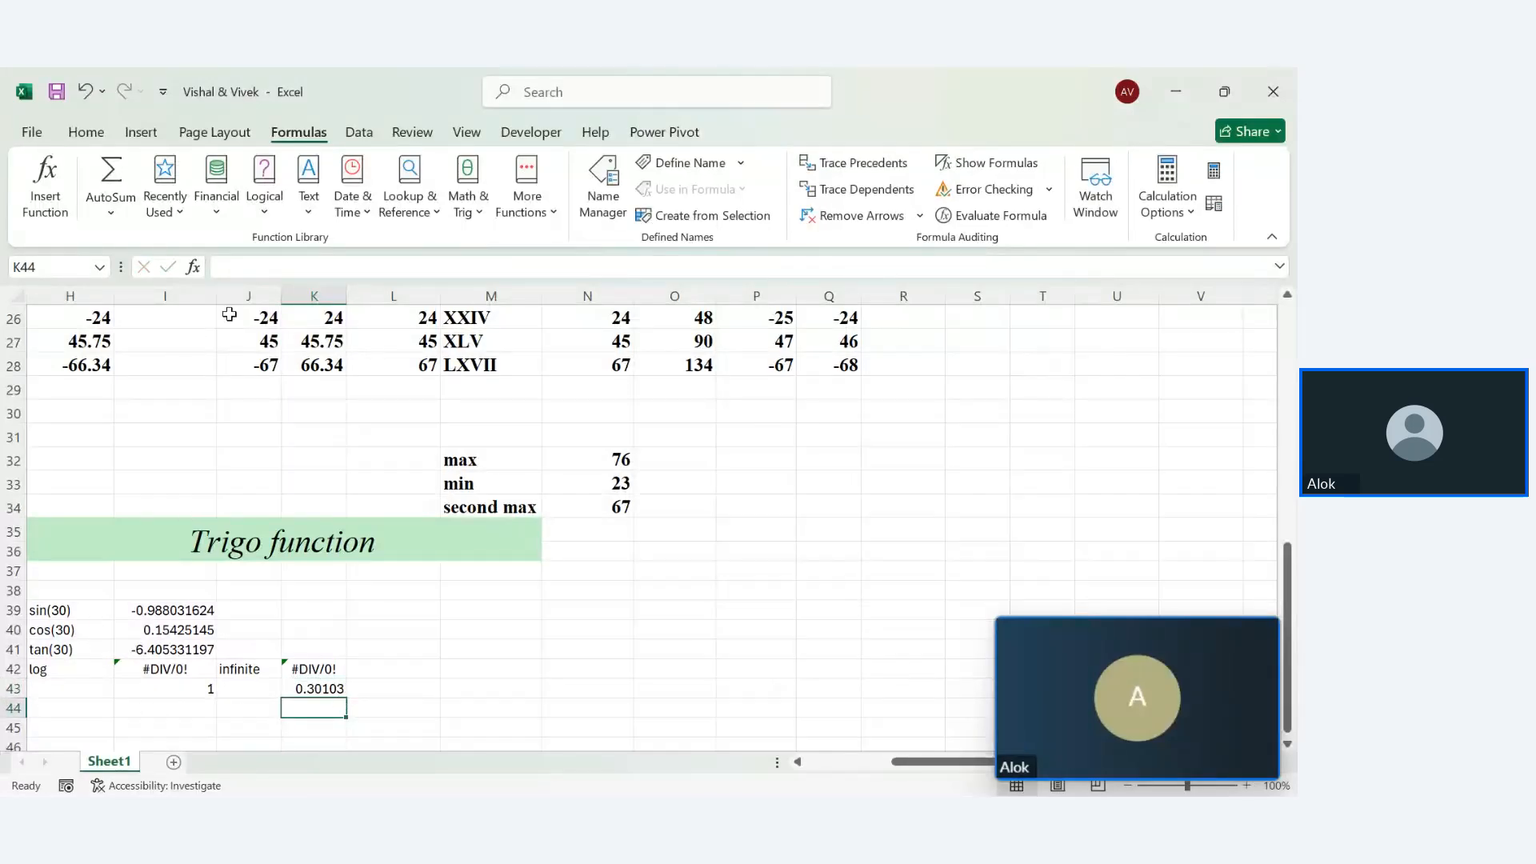
Copy J28's bold Times New Roman 14 format onto H38:R48 with Format Painter
click(245, 366)
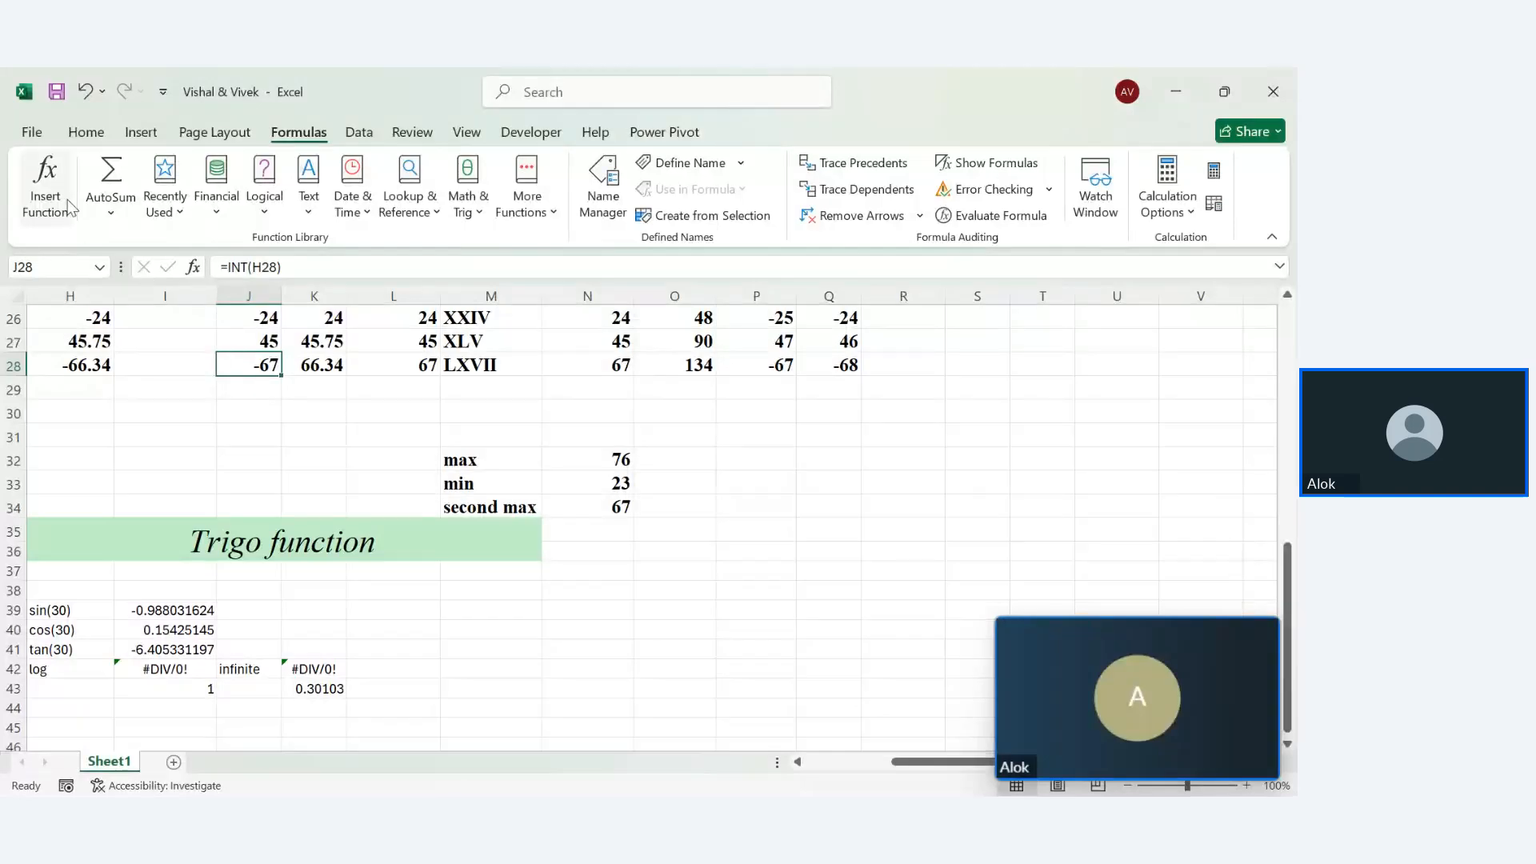
click(86, 132)
click(76, 215)
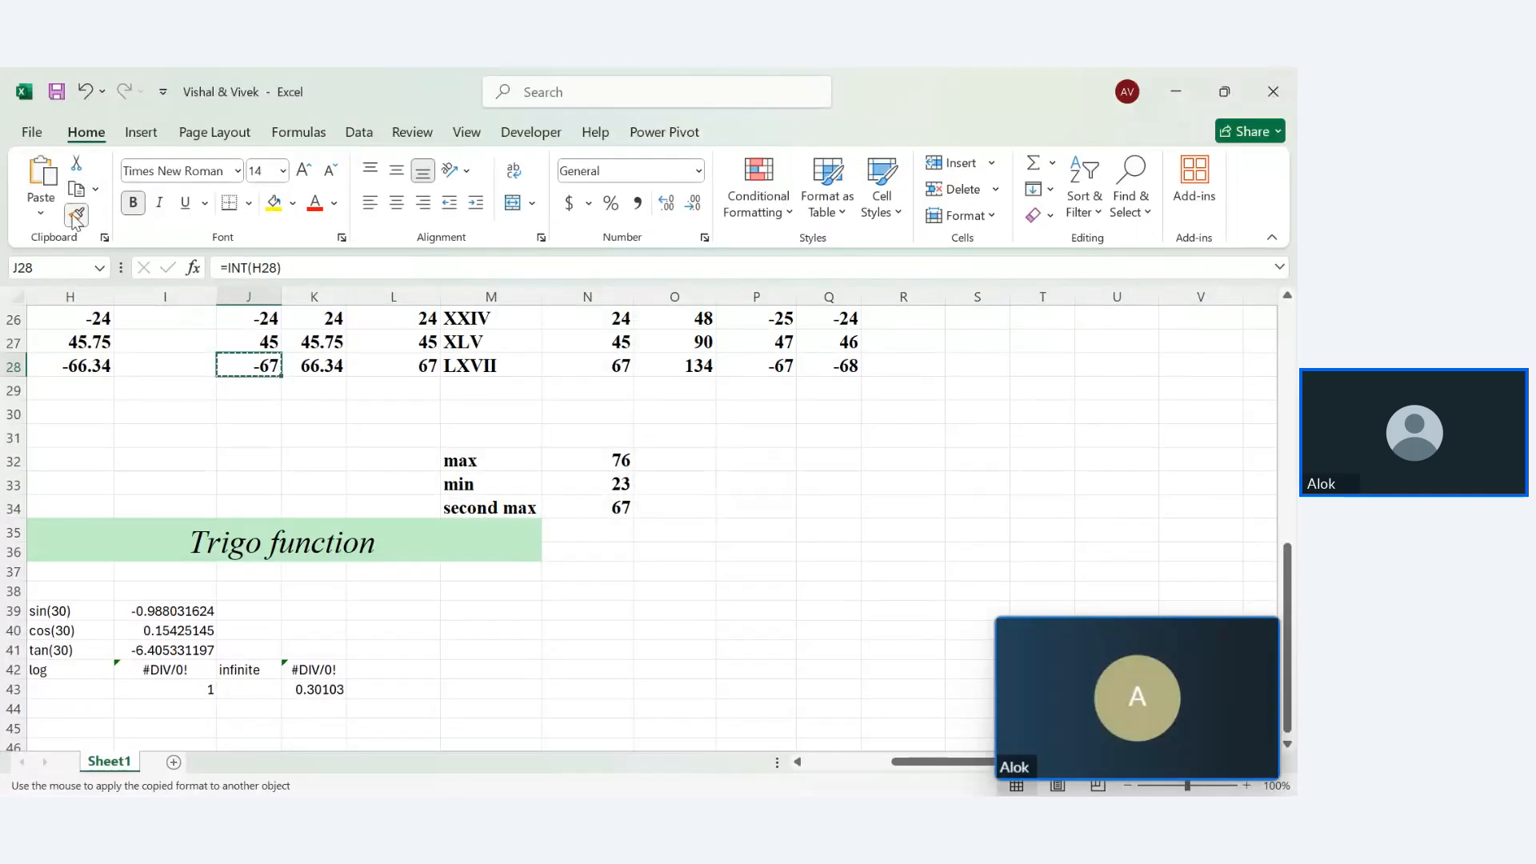
mouse_move(46, 590)
mouse_down()
mouse_move(720, 794)
mouse_move(899, 736)
mouse_move(775, 528)
mouse_move(941, 531)
mouse_up()
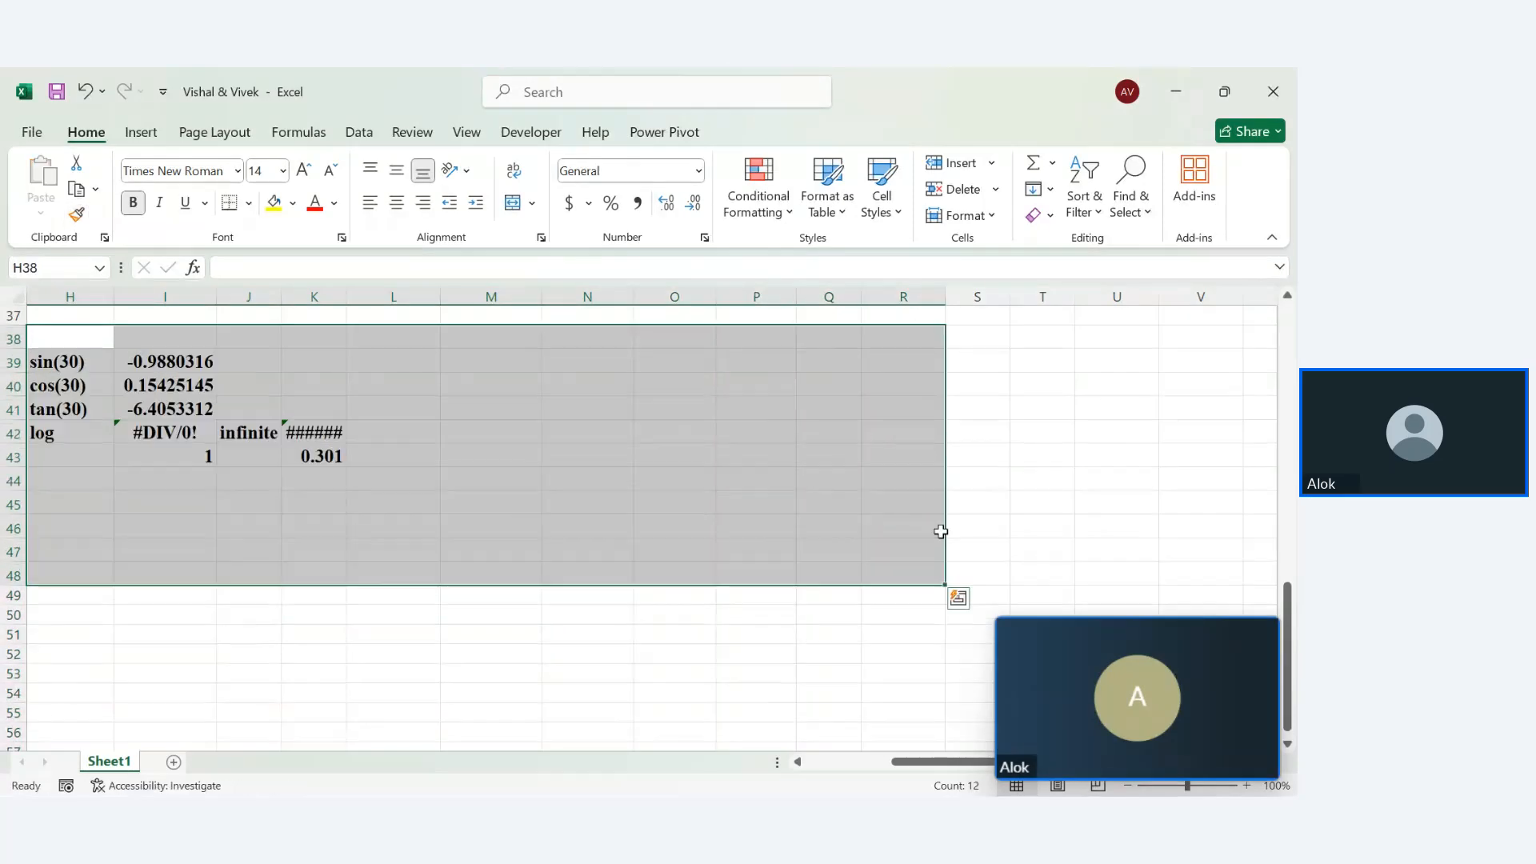
click(467, 638)
Autofit columns K and G and paint H39's bold format onto the 'radian value' label in G39
double_click(345, 293)
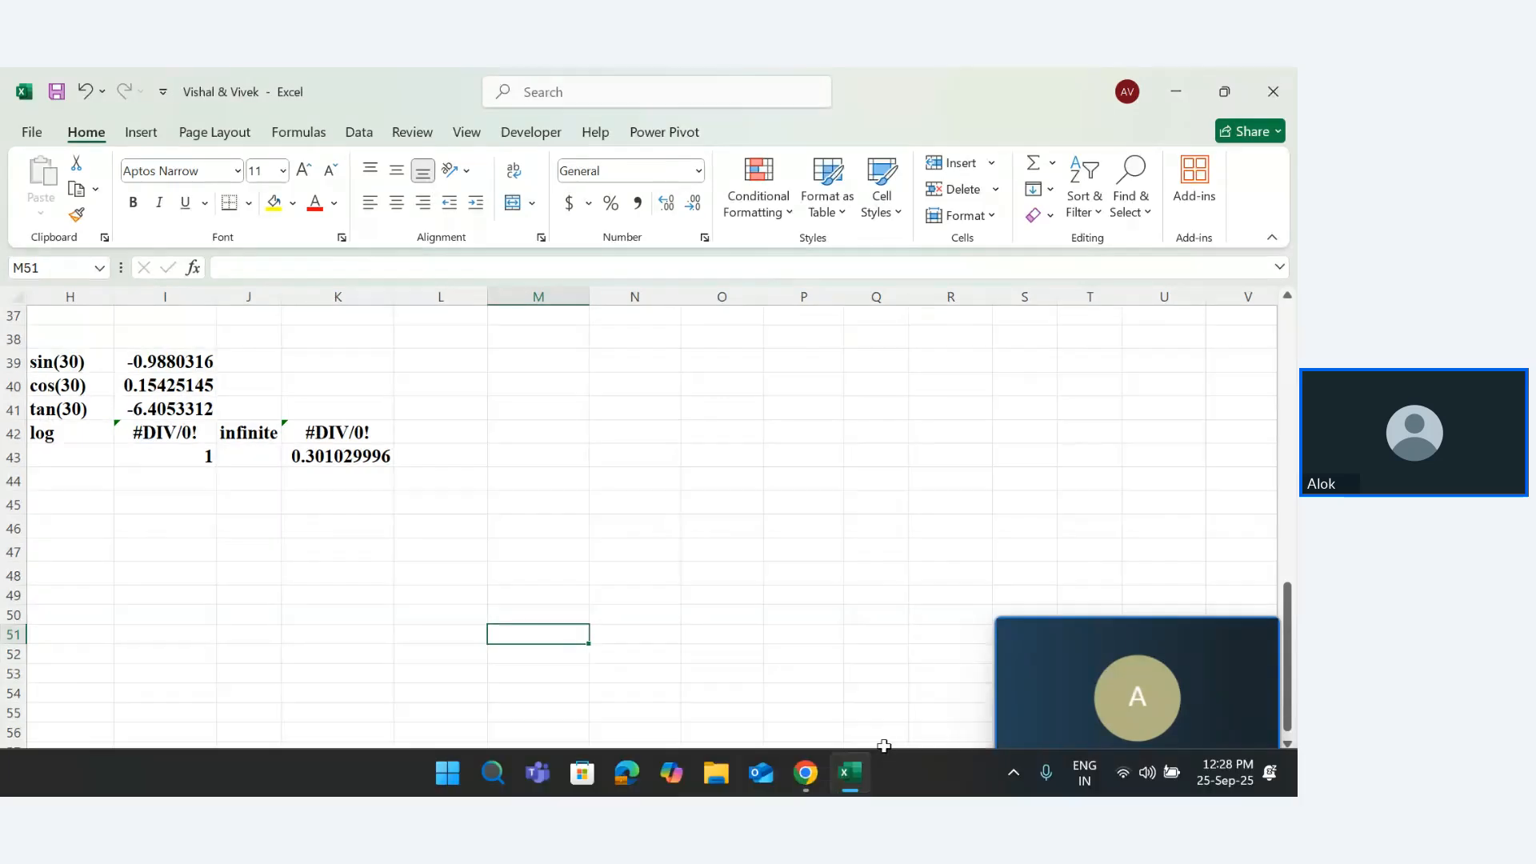
drag(927, 770, 832, 774)
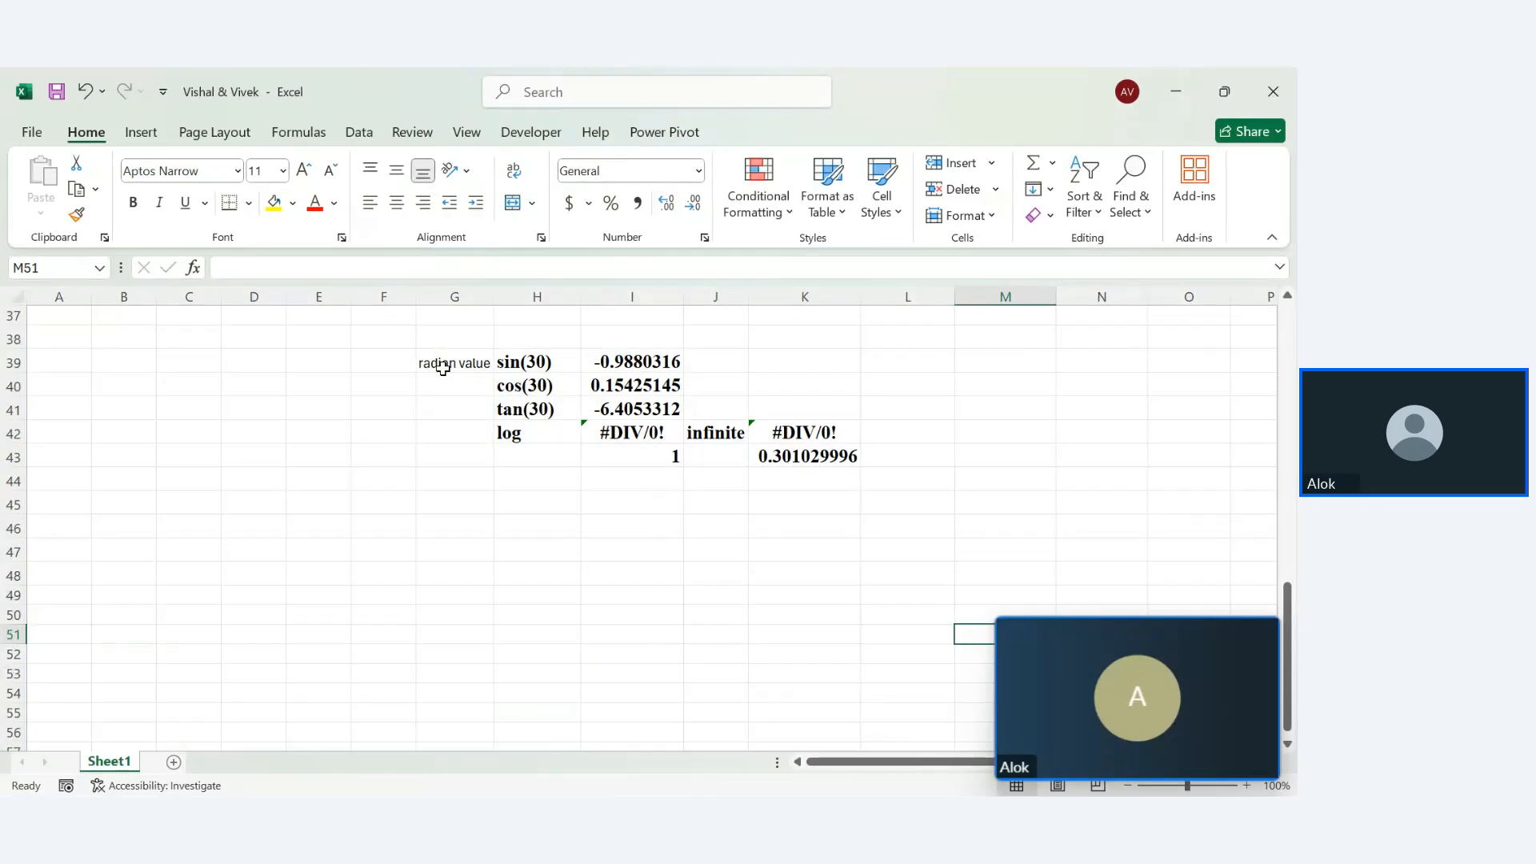
click(504, 361)
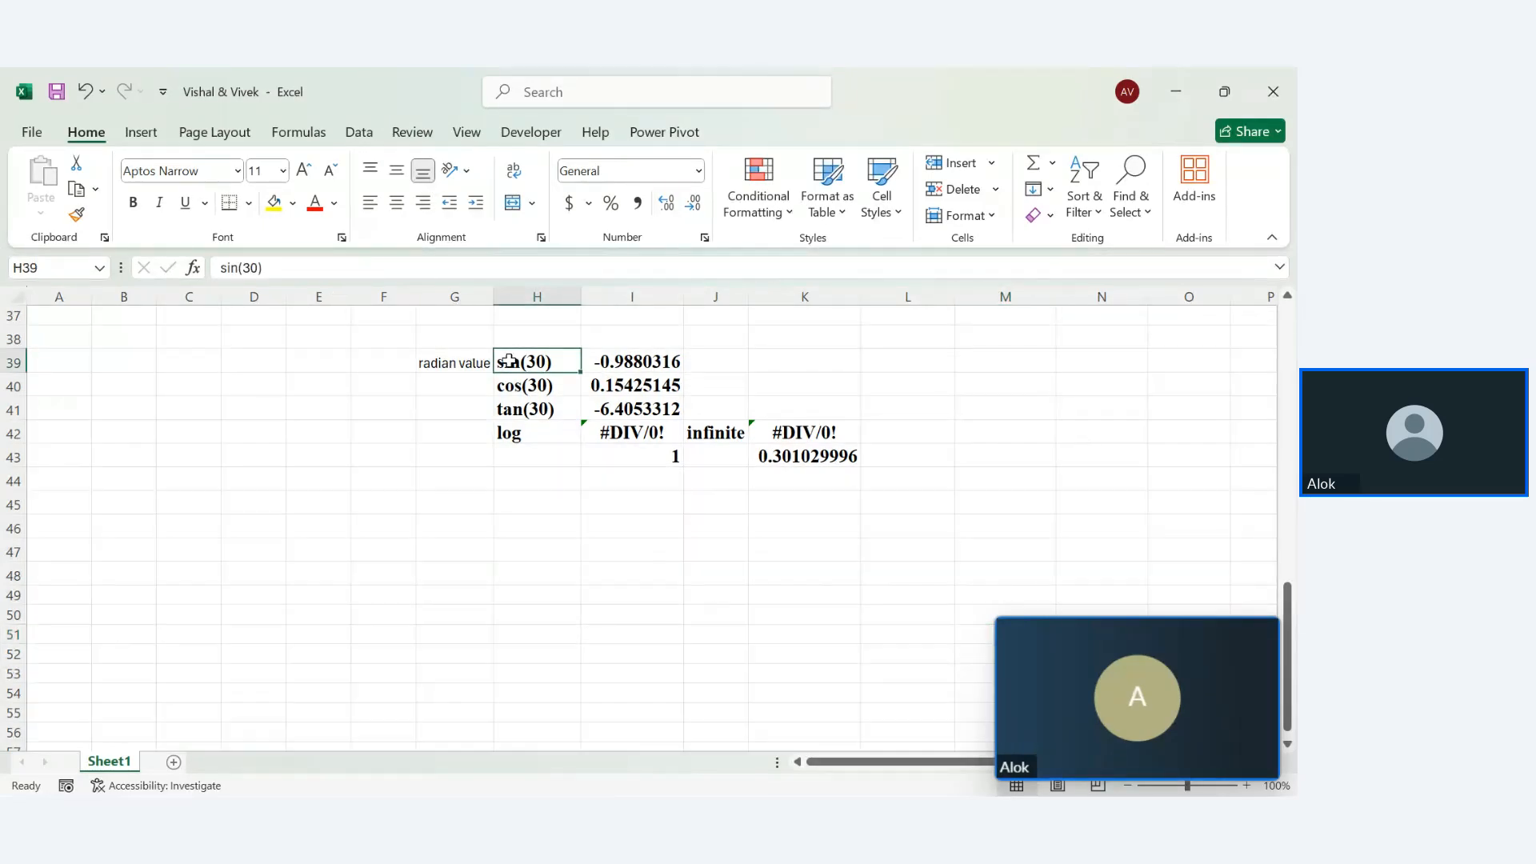
click(76, 214)
click(454, 362)
click(439, 560)
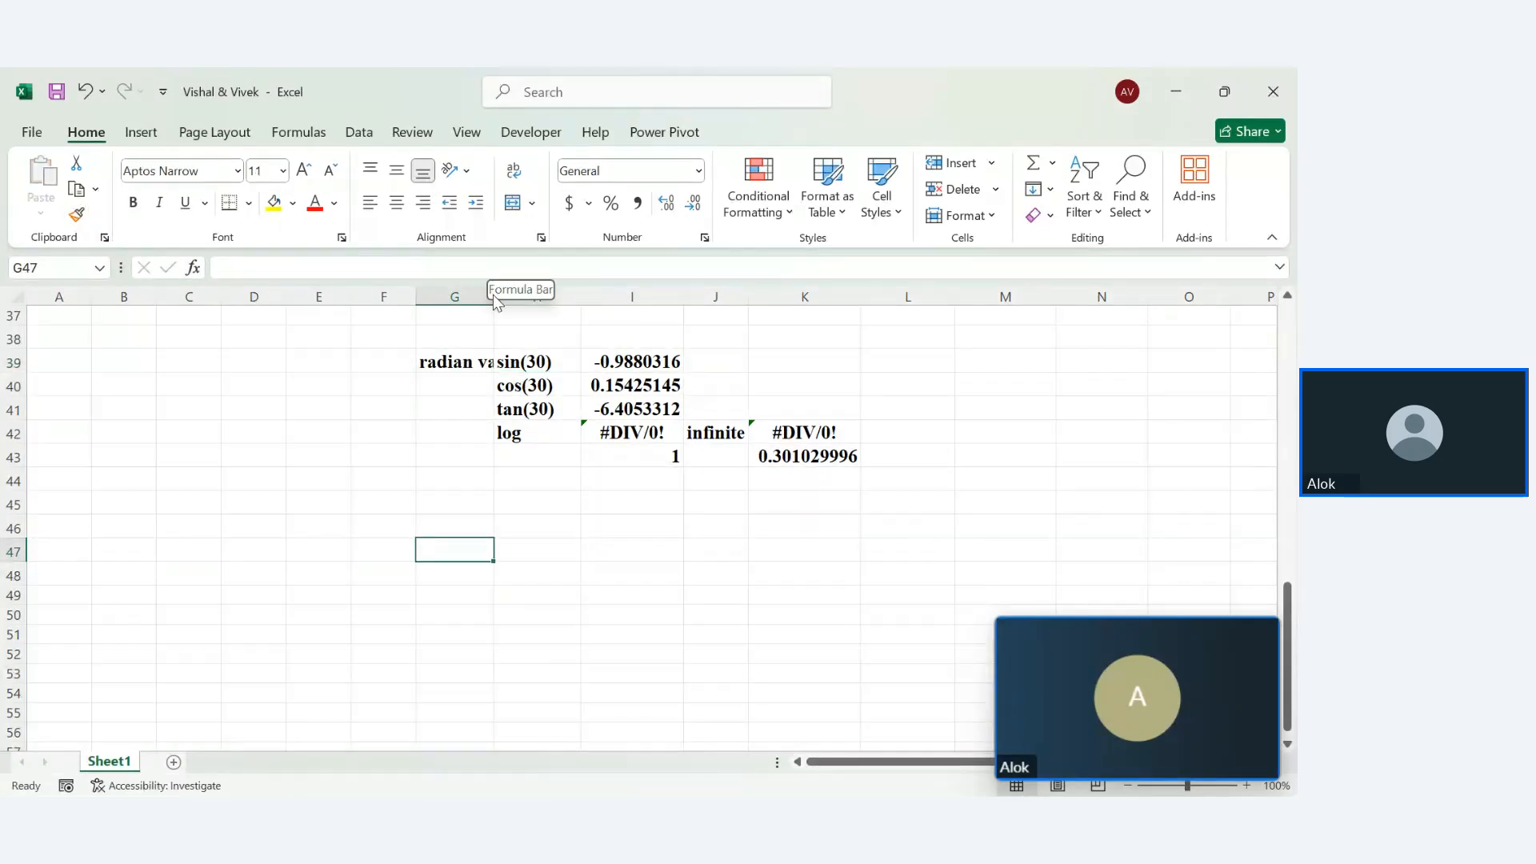
double_click(495, 298)
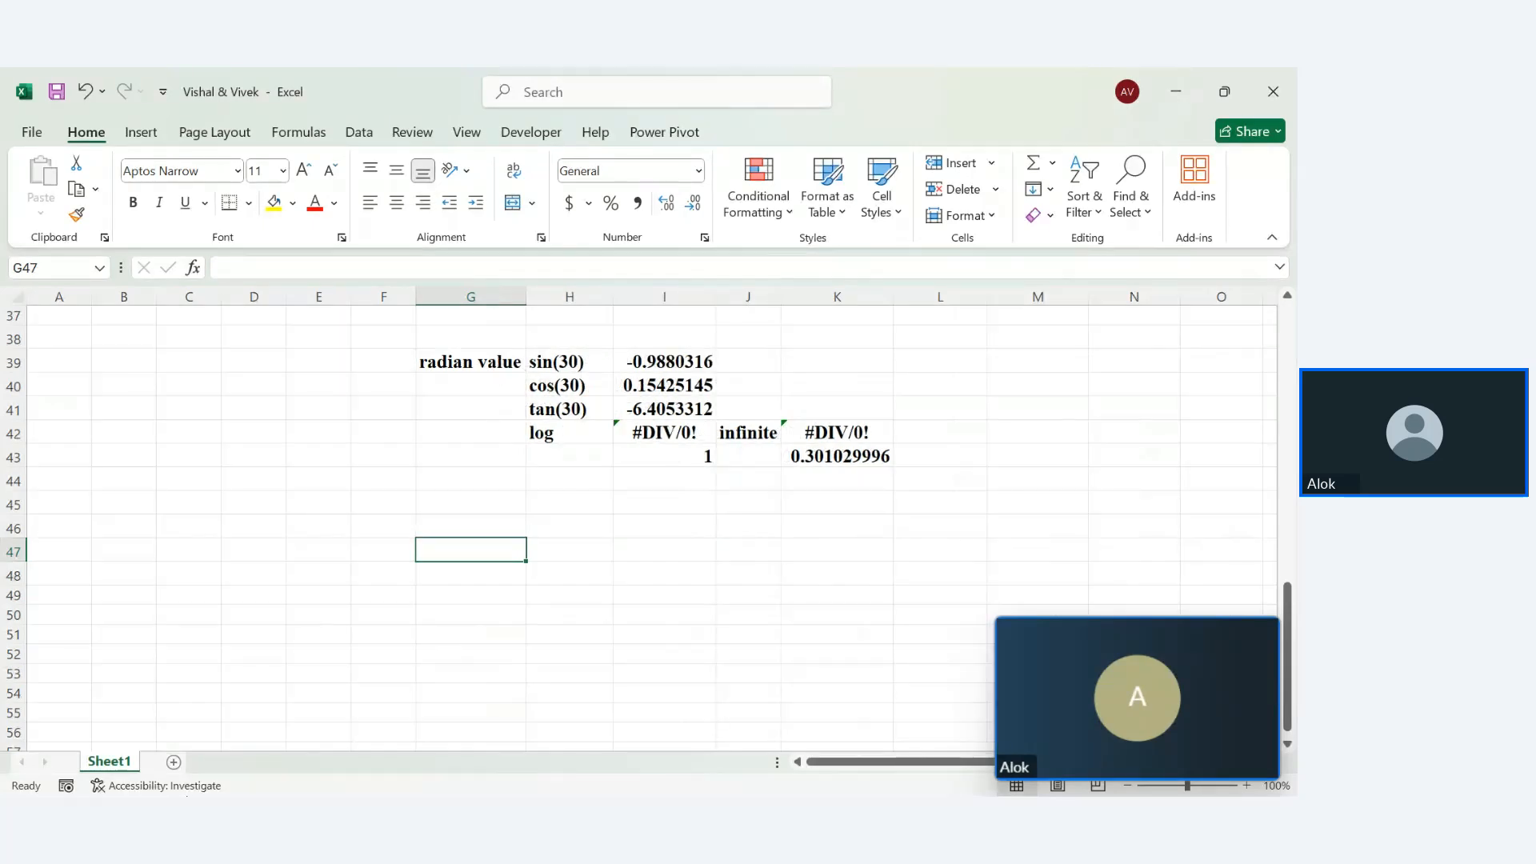
Add a new sheet and rename the first sheet 'Mathematics'
click(174, 762)
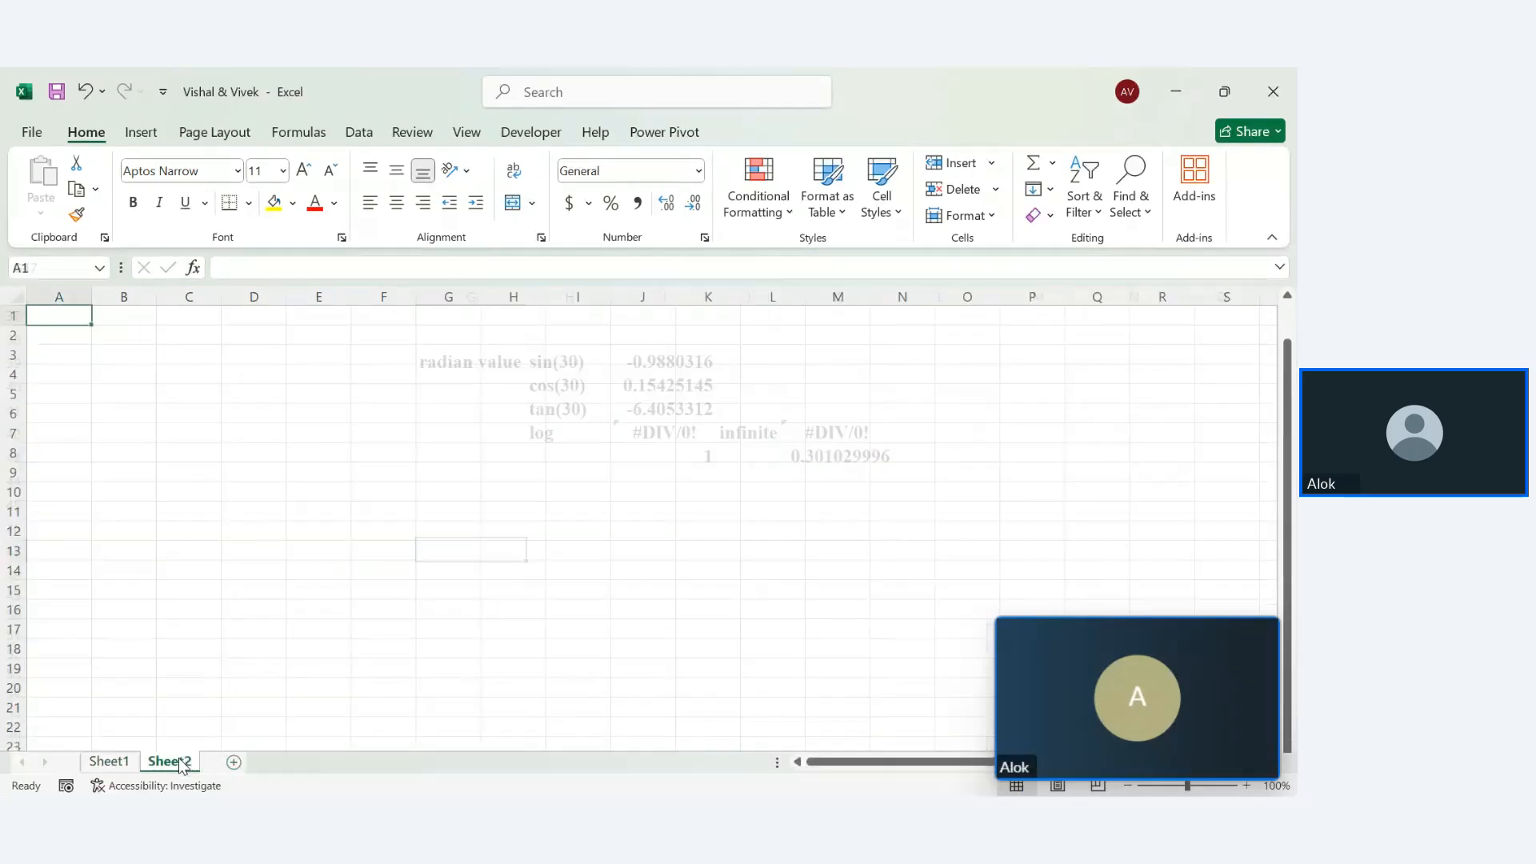
click(130, 760)
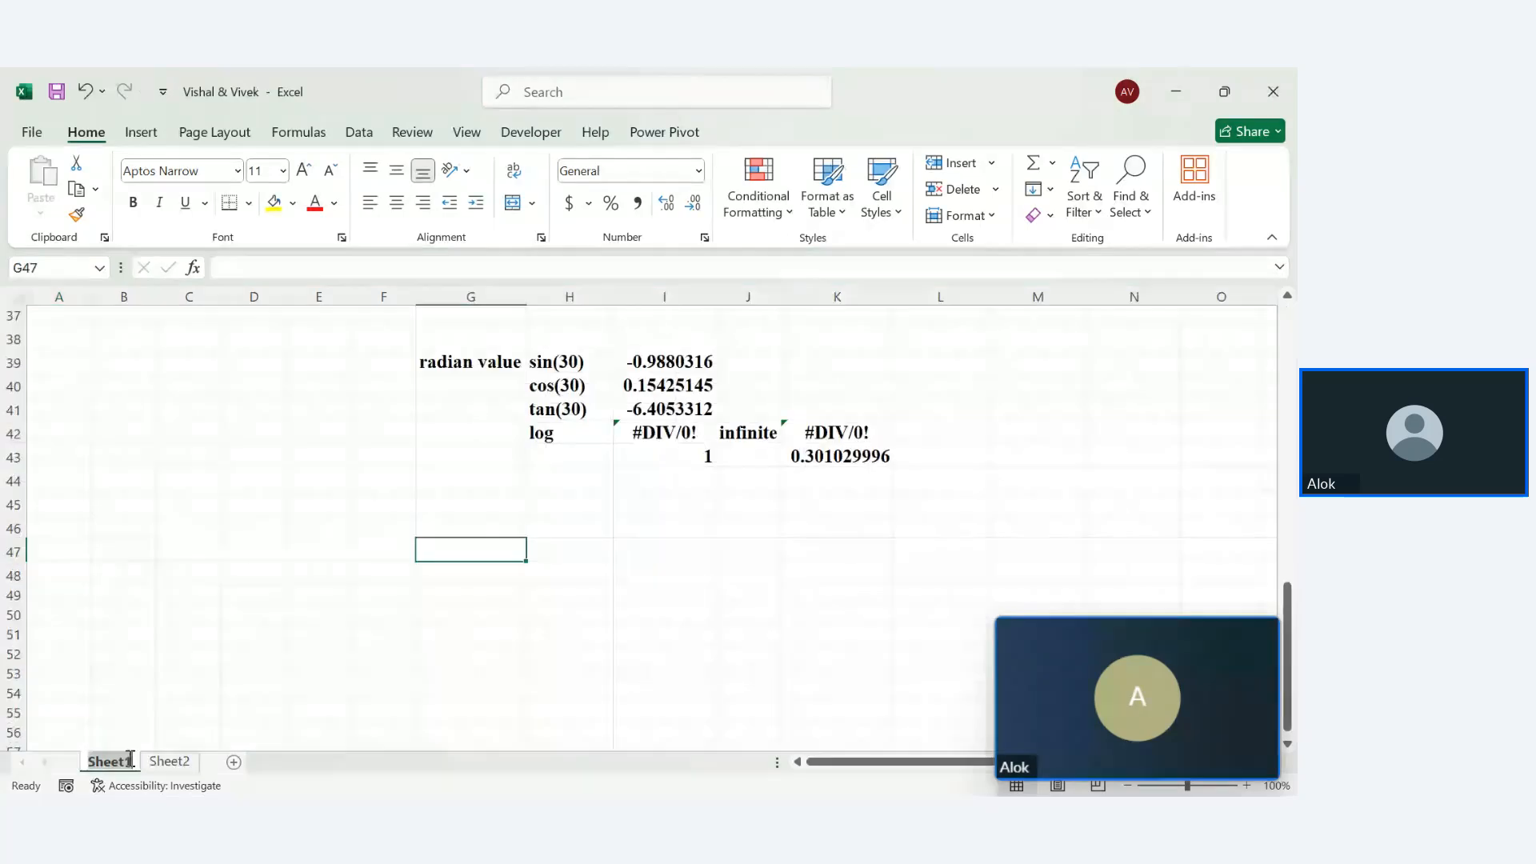
drag(131, 758, 132, 765)
text(M)
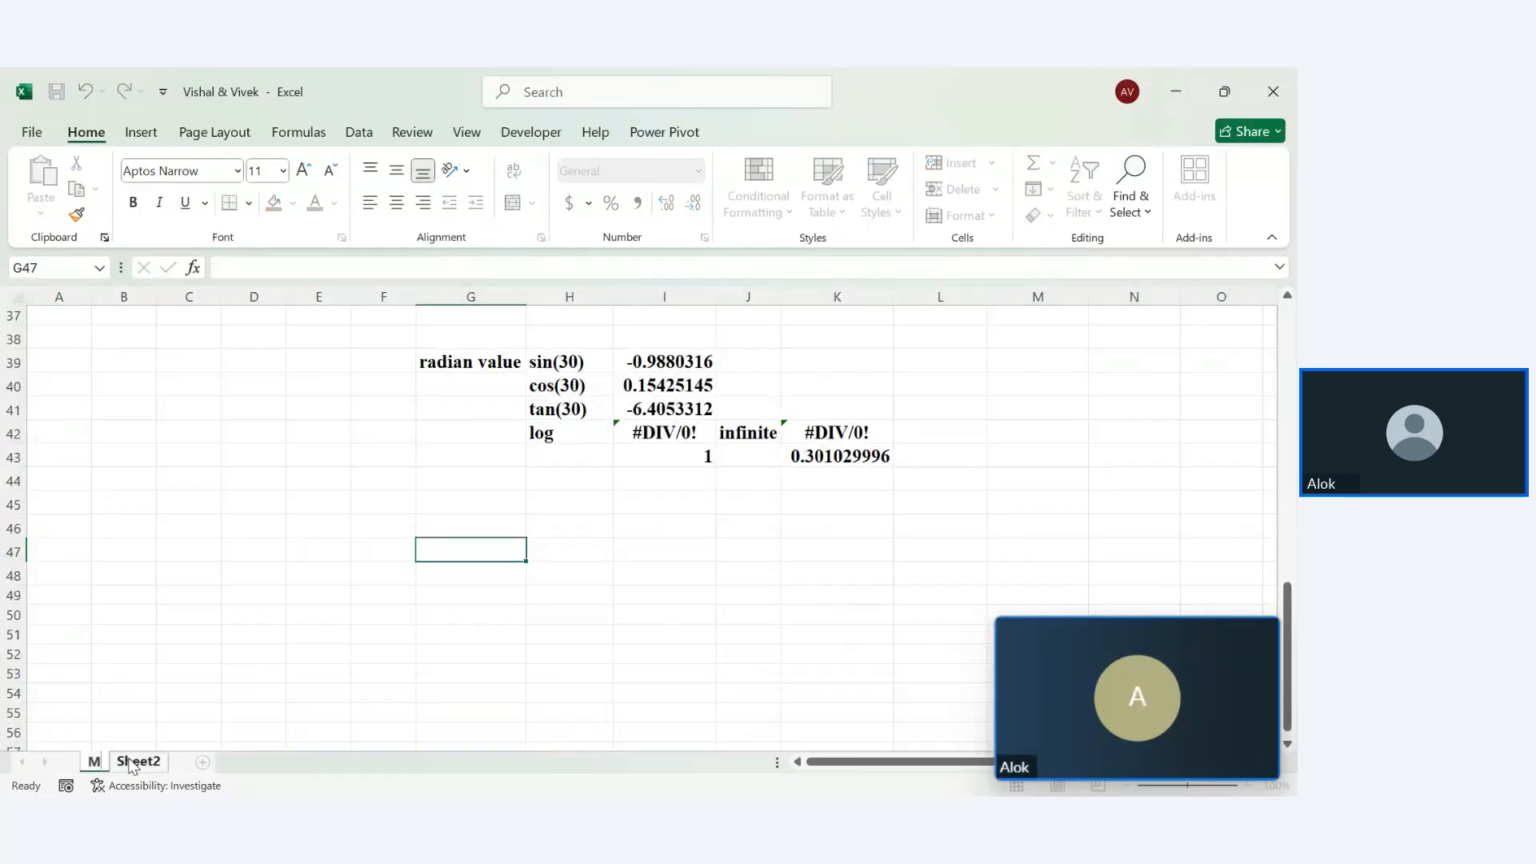
text(athematics)
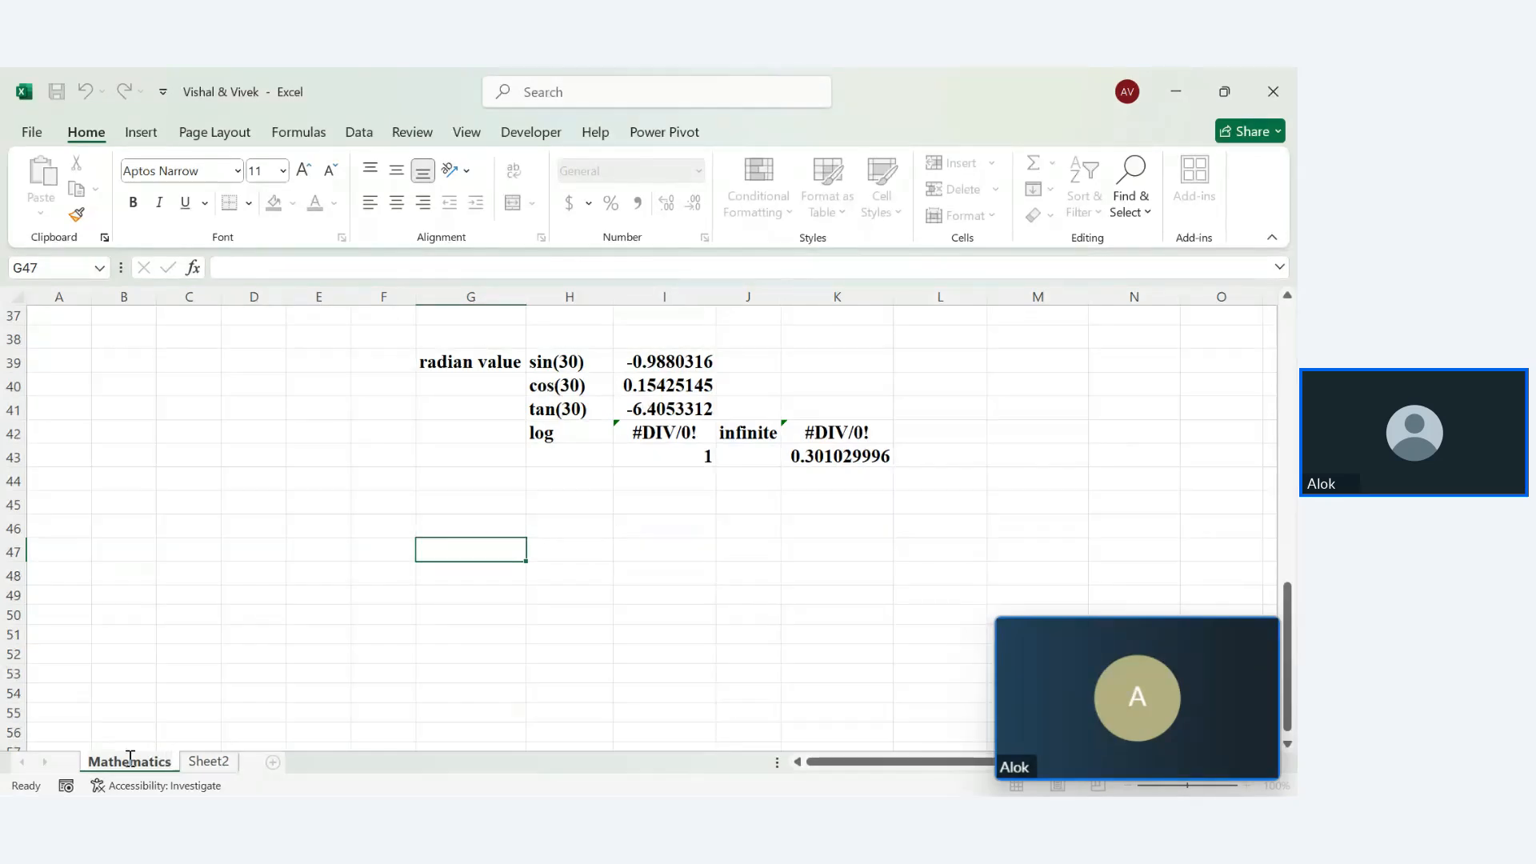
key(Return)
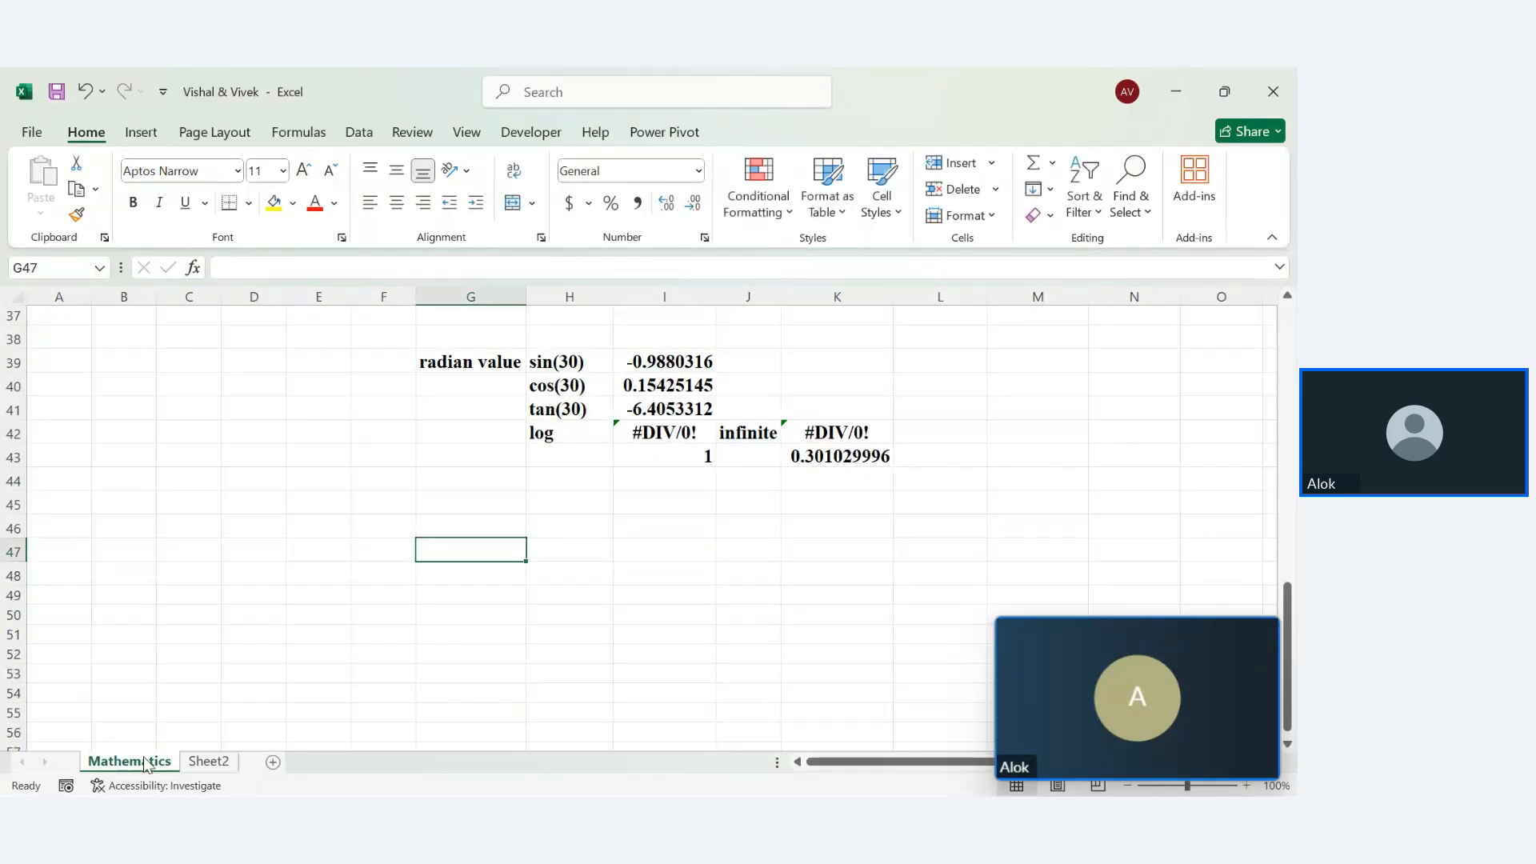
Rename the second sheet 'Text'
double_click(207, 761)
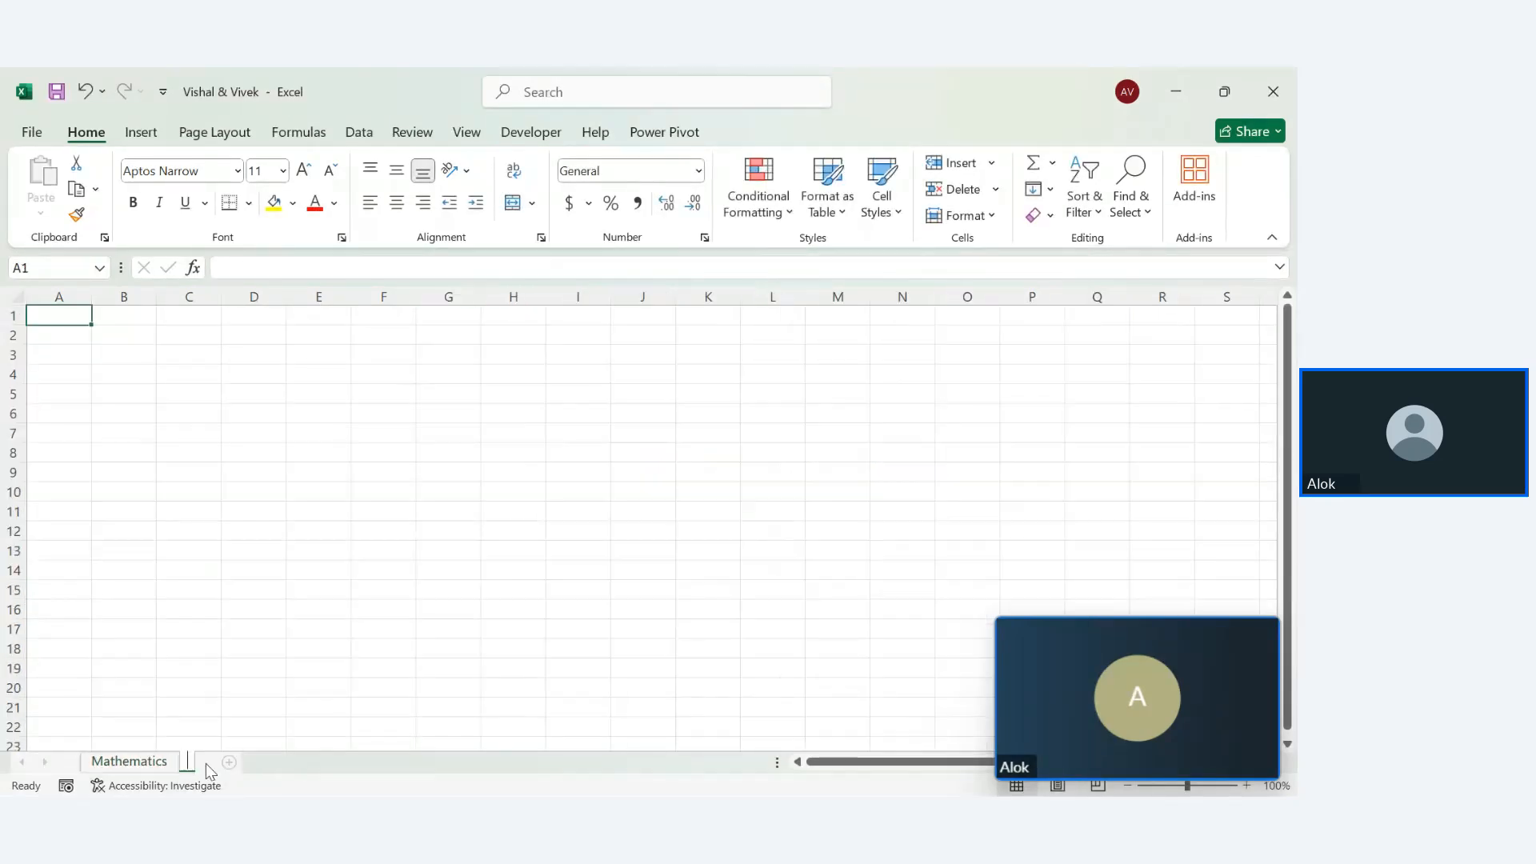
text(Text)
key(Return)
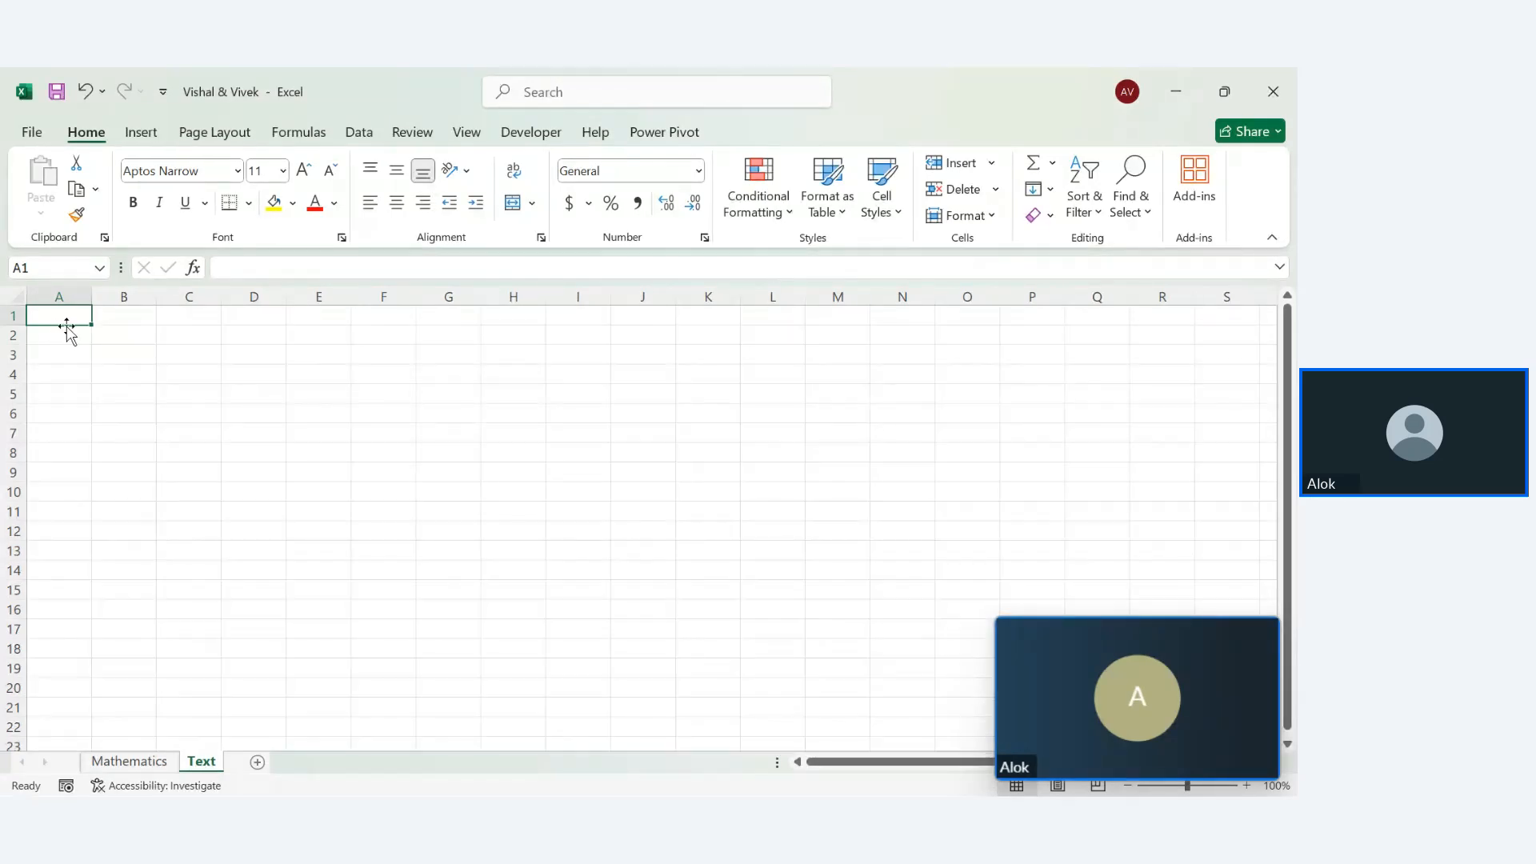
Merge and centre F1:M2 and enter the title 'Text Function'
drag(408, 323, 834, 339)
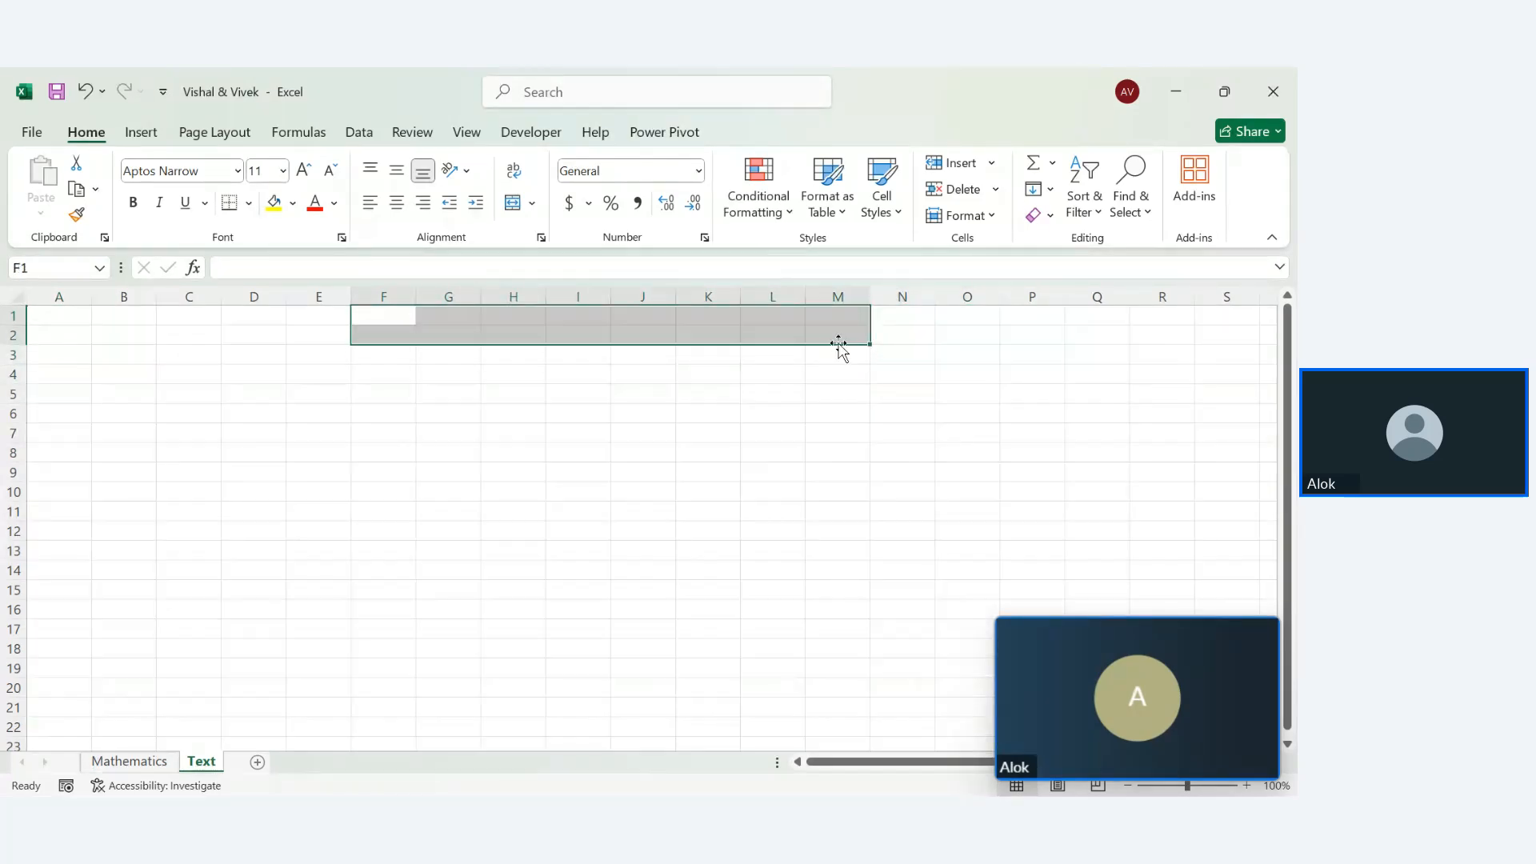
click(512, 204)
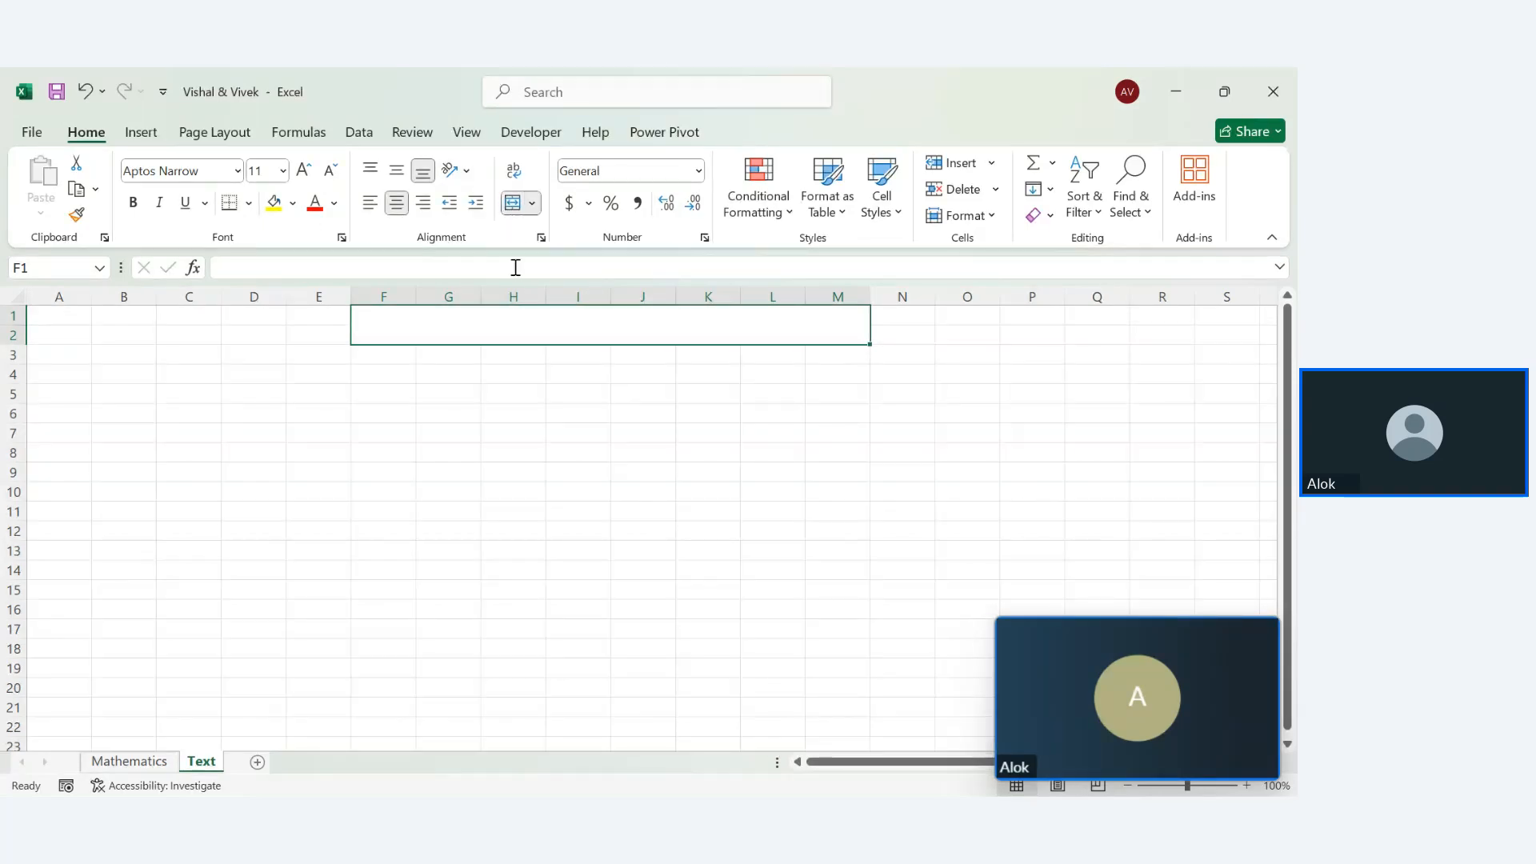
text(Text)
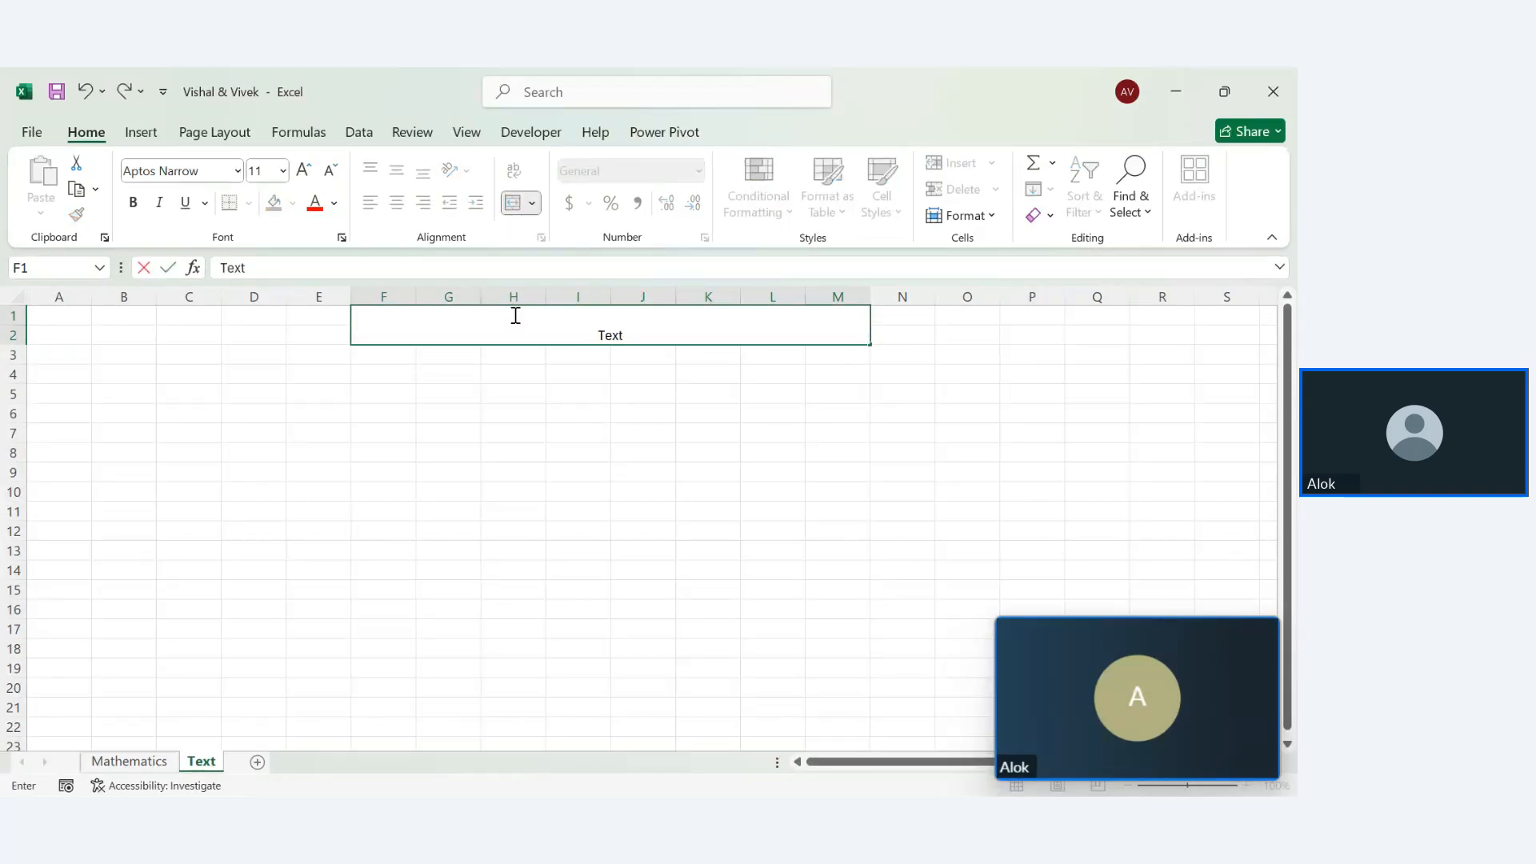
text( Function)
key(Return)
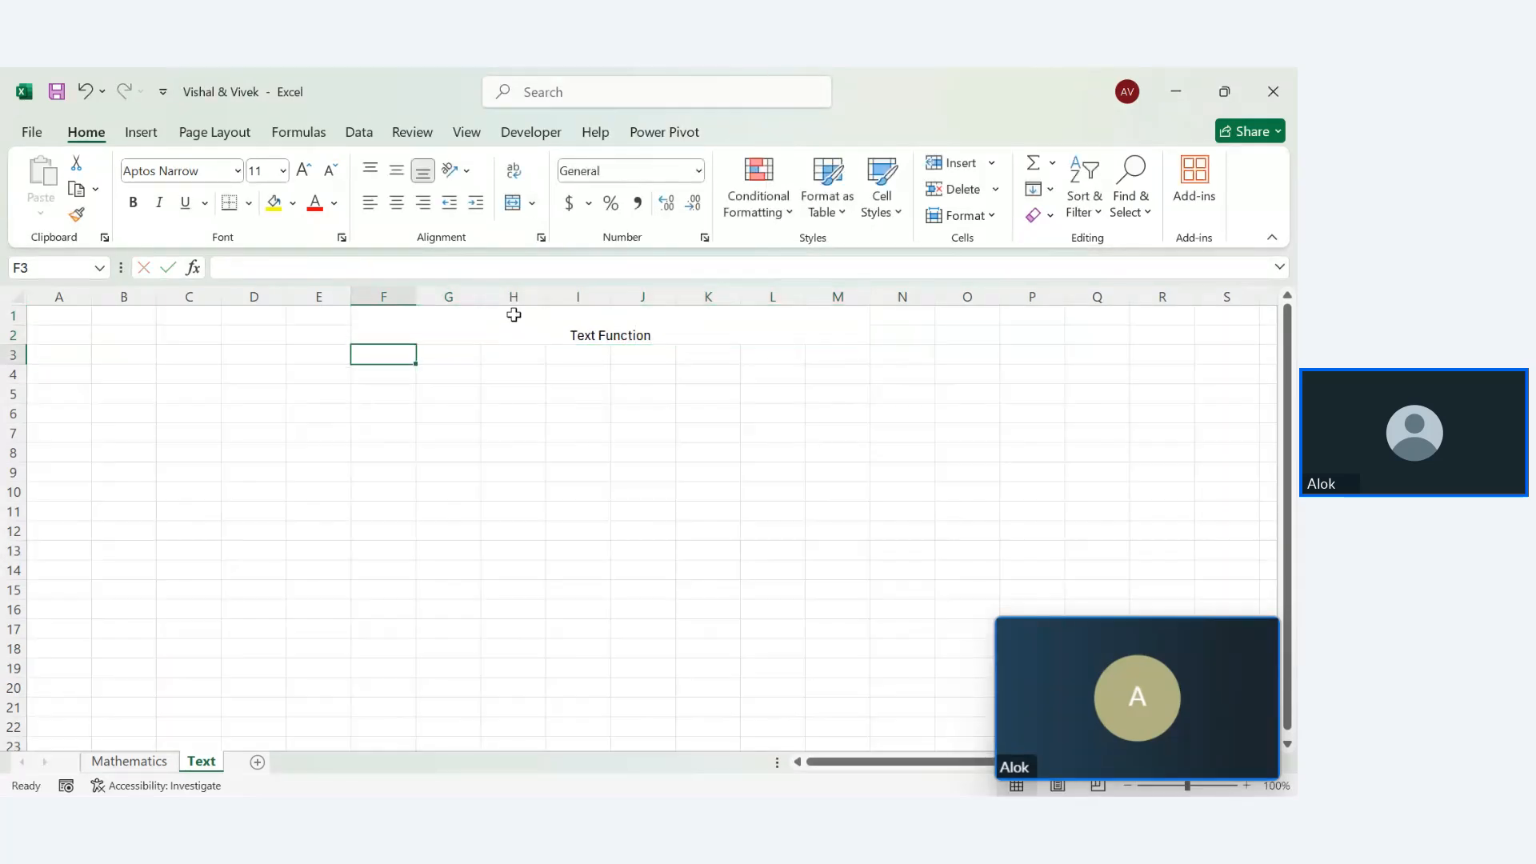
Make the title bold Times New Roman at size 20
click(562, 325)
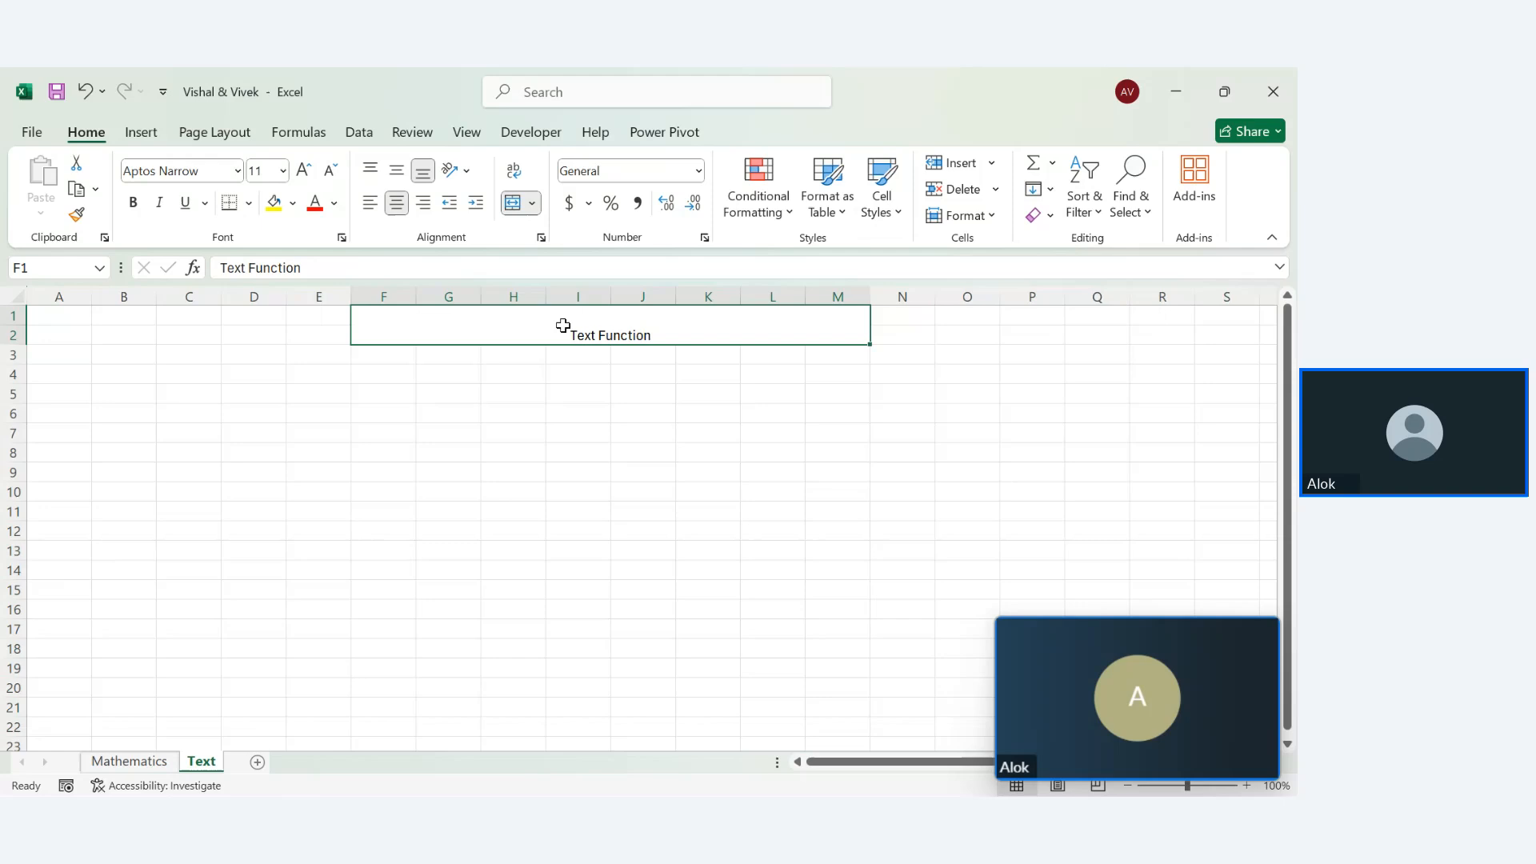
double_click(562, 325)
key(shift+Home)
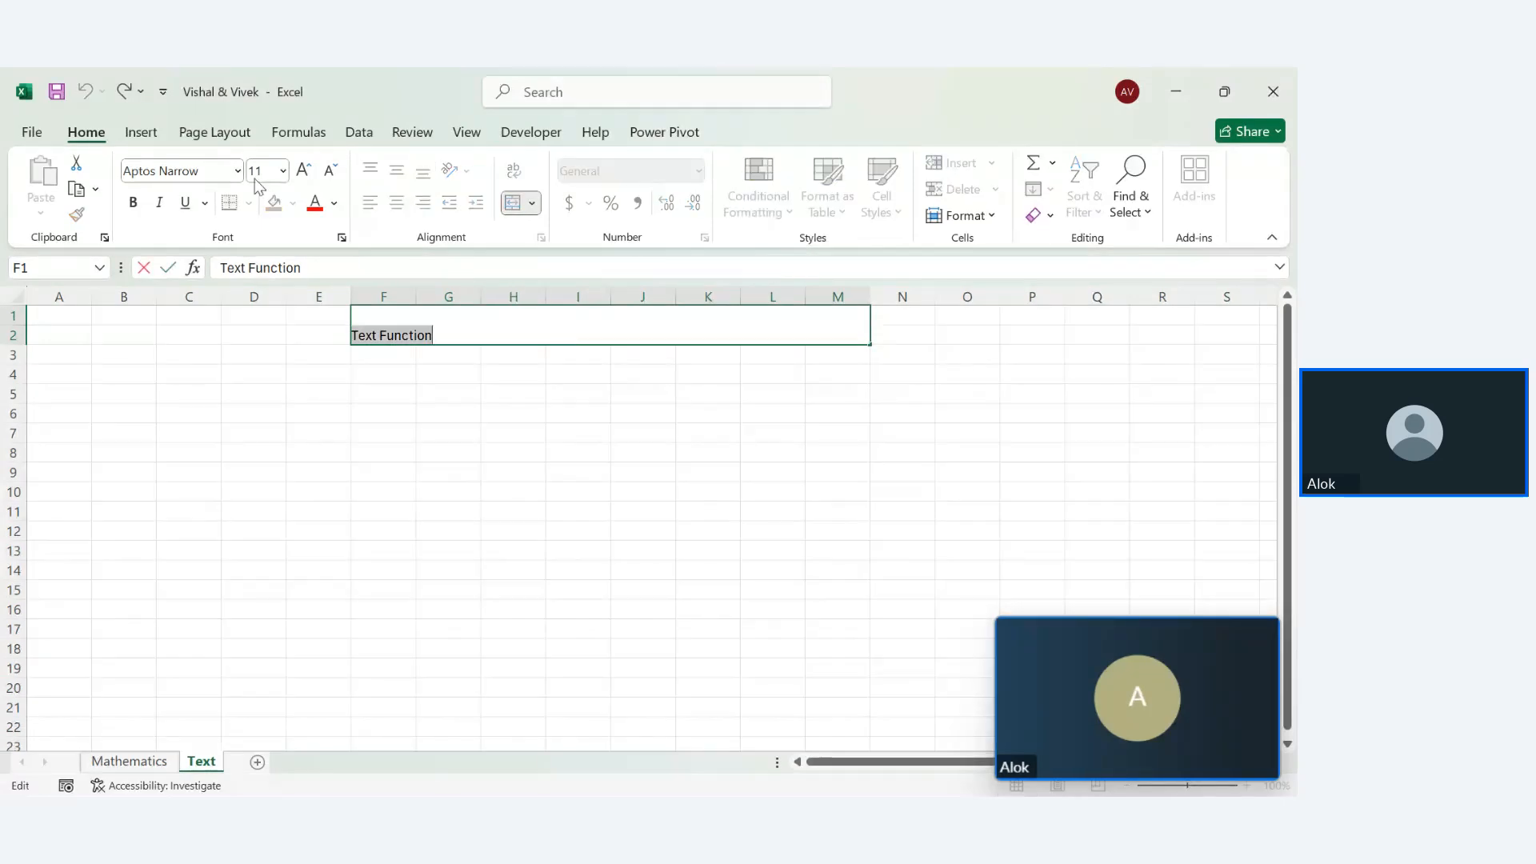
click(304, 172)
click(304, 172)
click(304, 172)
click(304, 172)
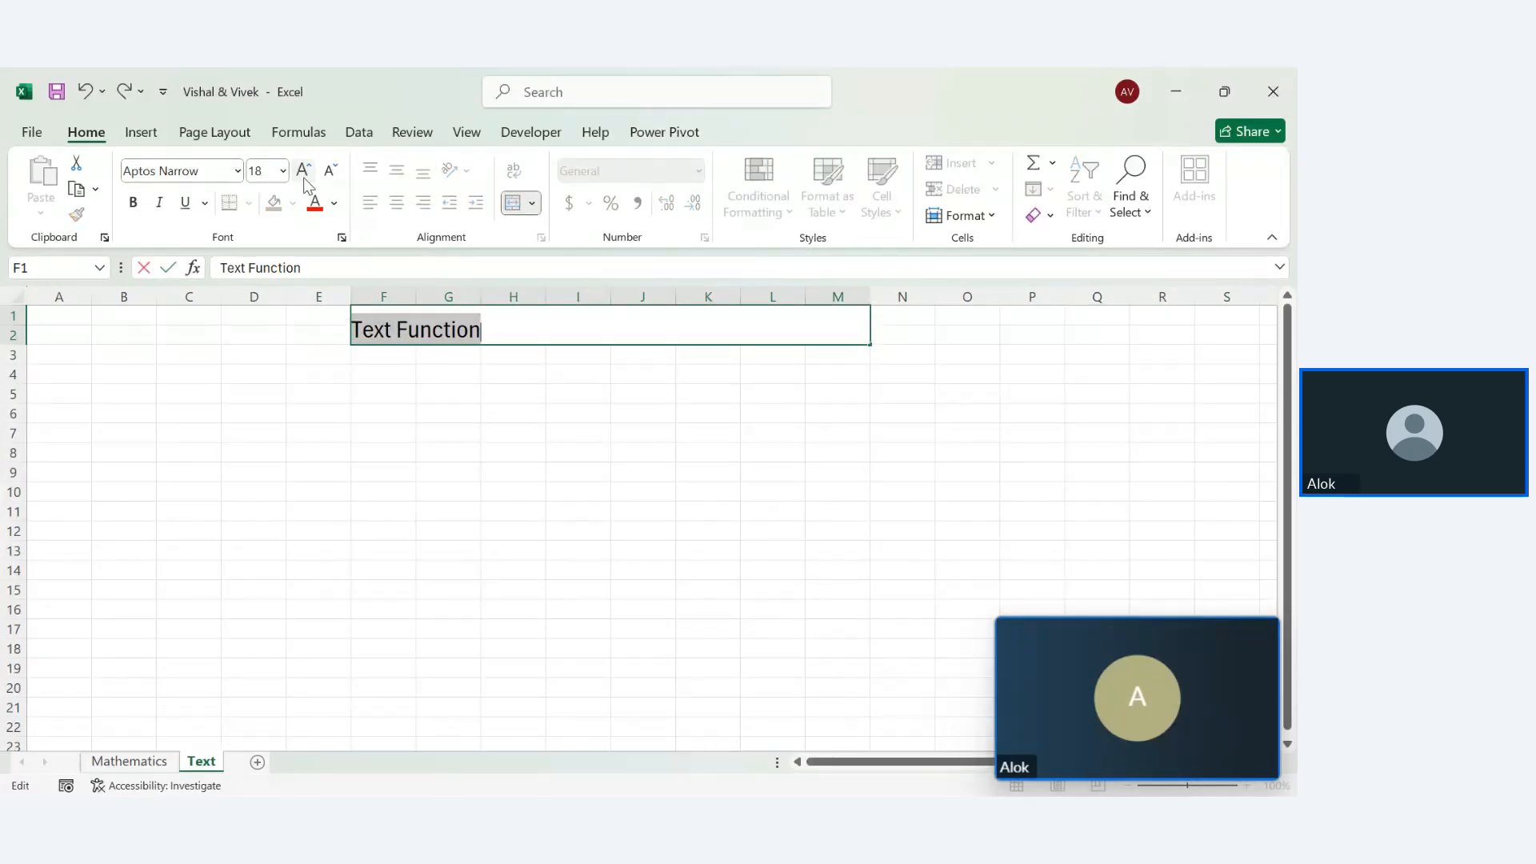
click(133, 203)
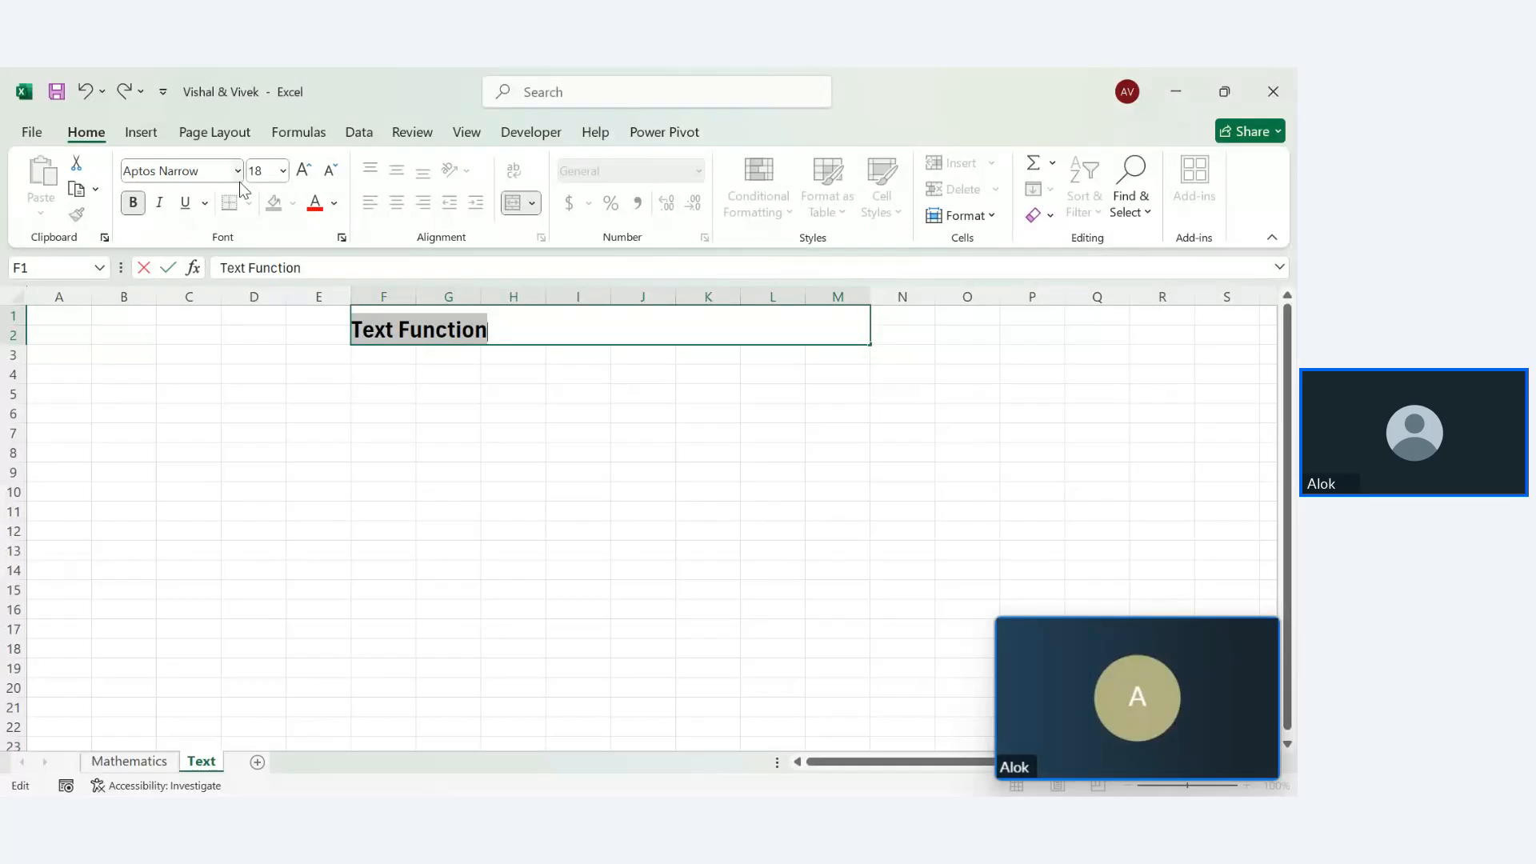
click(238, 170)
text(Times New Roman)
key(Return)
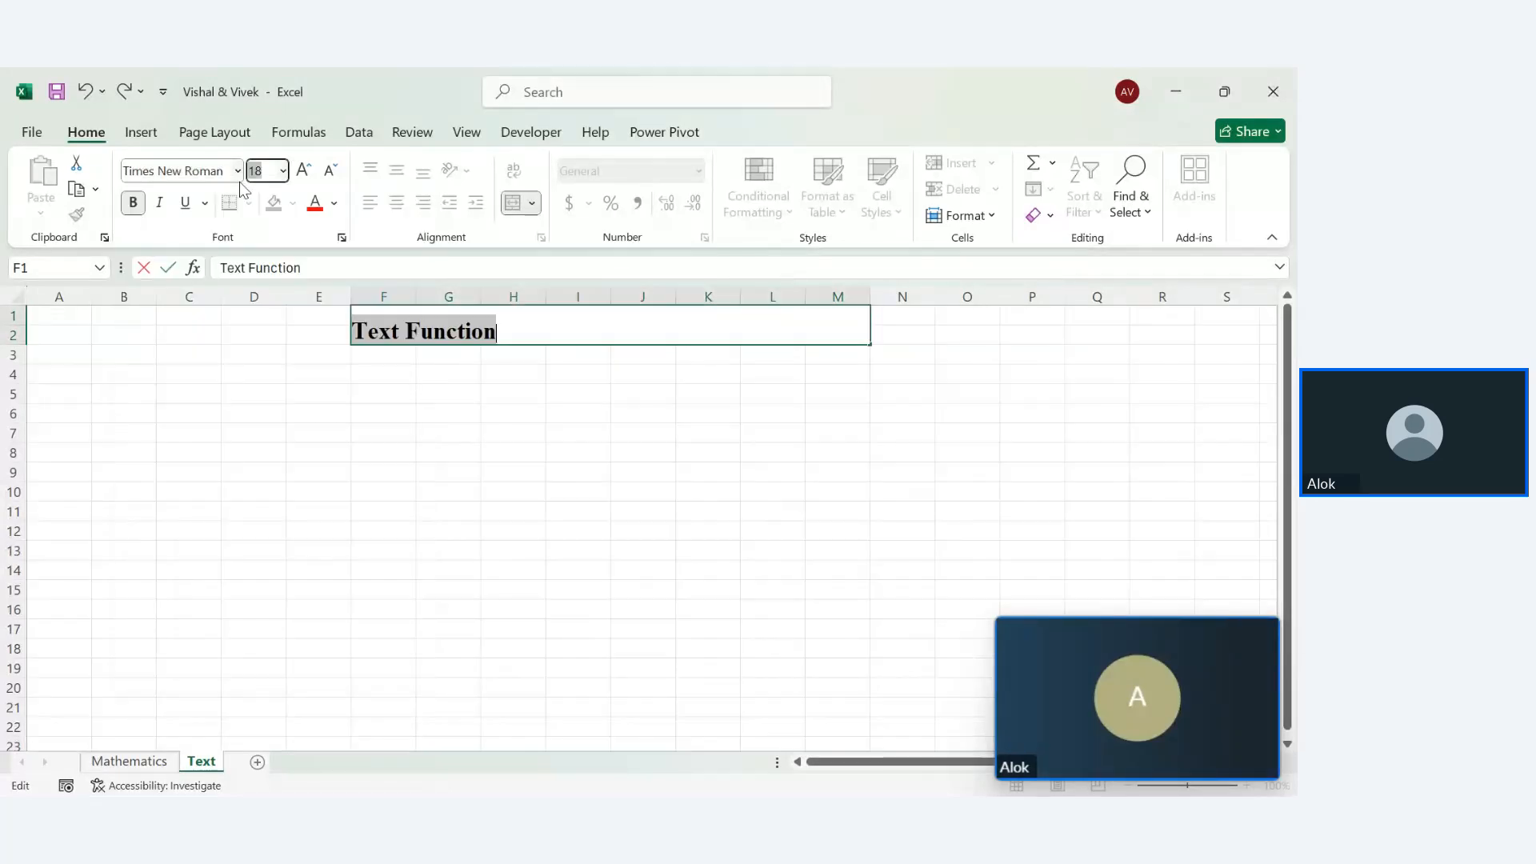
click(303, 171)
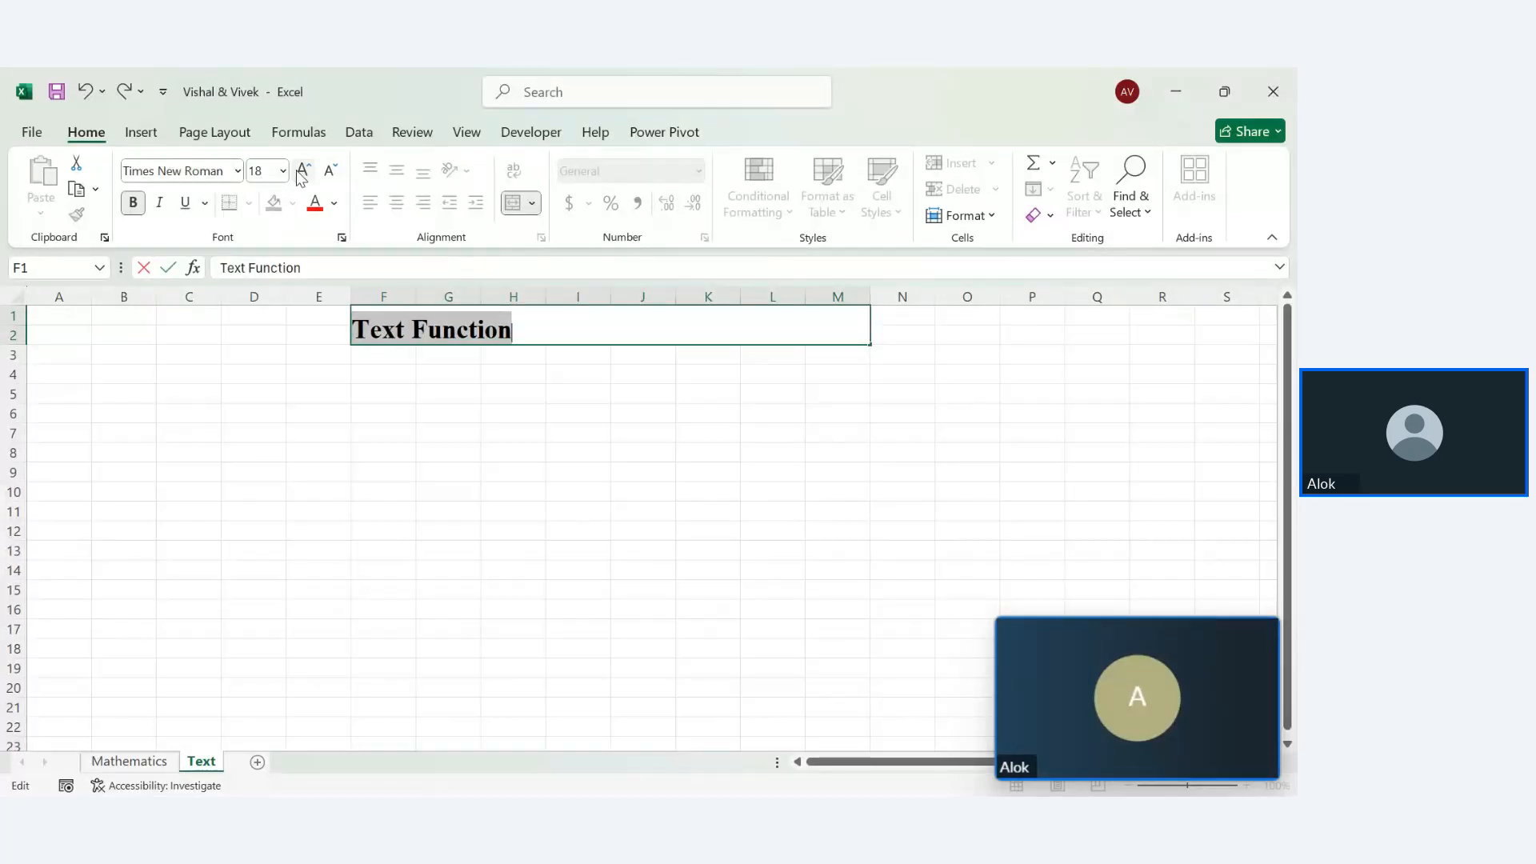
click(280, 396)
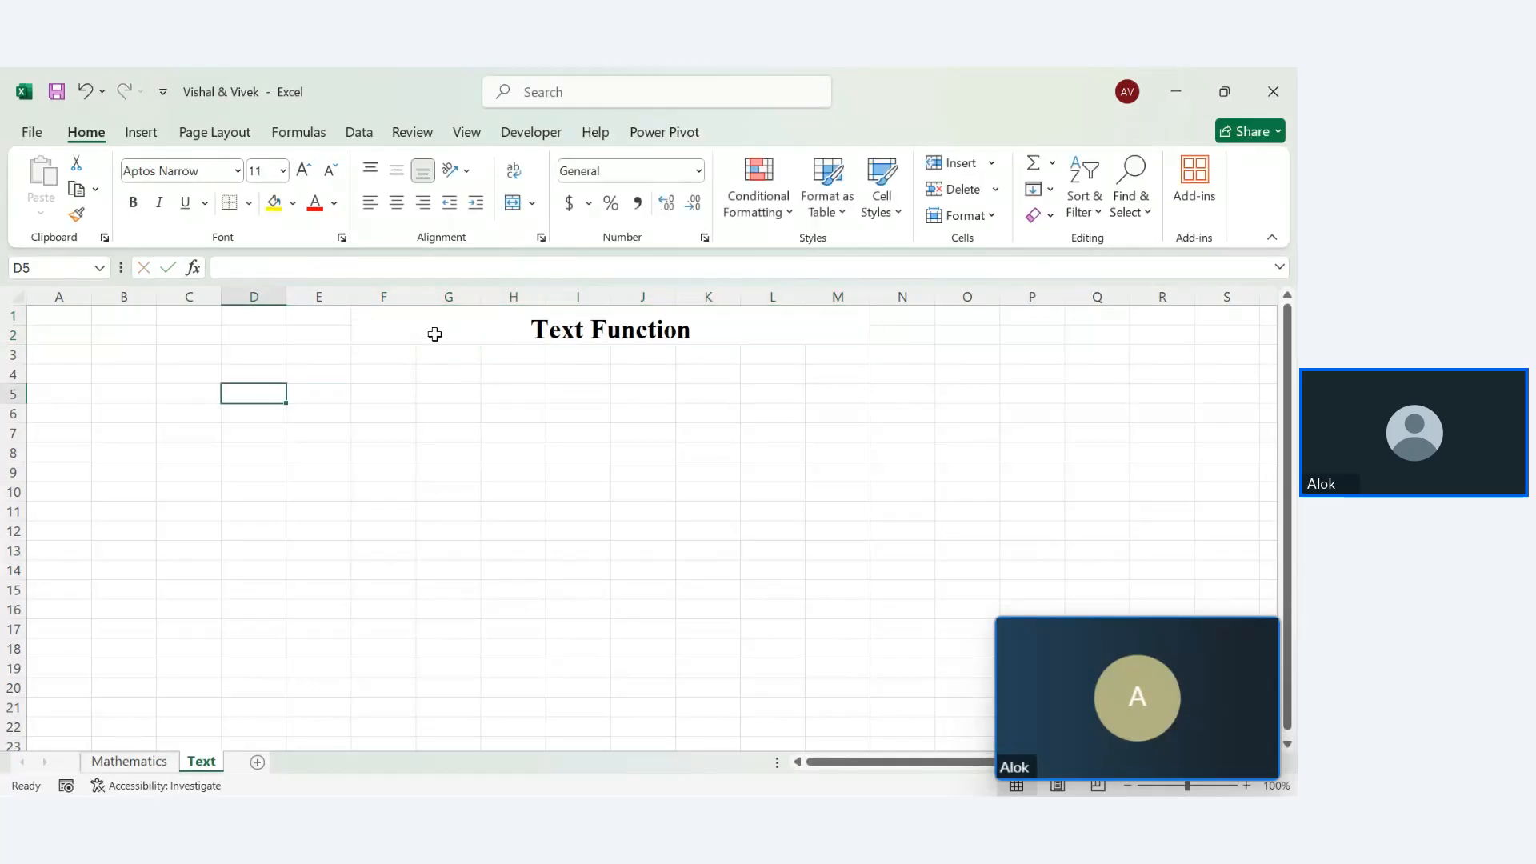
Give the title cell a blue fill and dark blue font colour
click(435, 333)
click(293, 202)
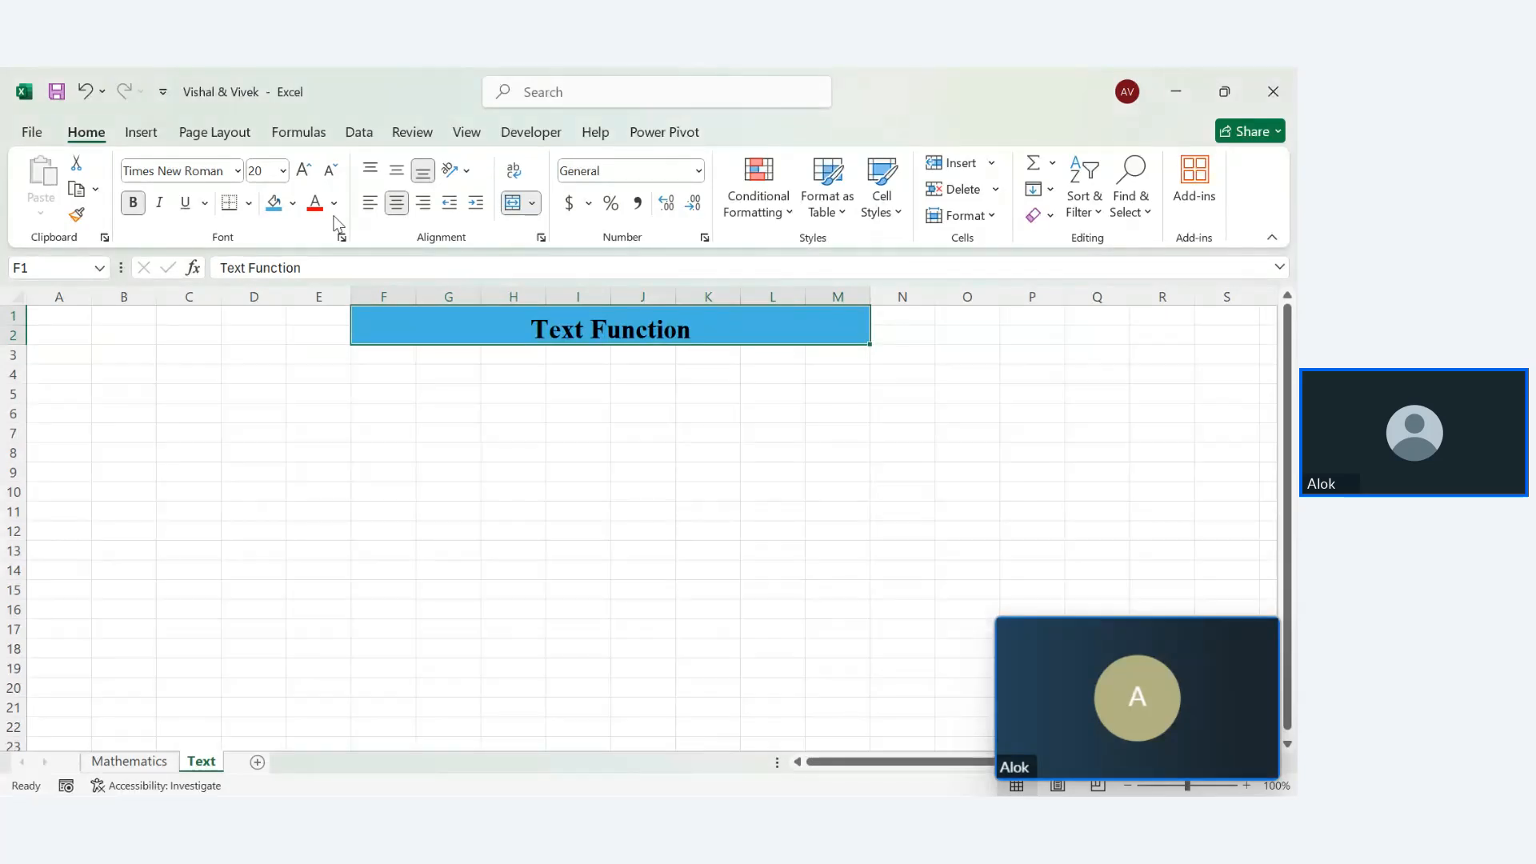
click(334, 203)
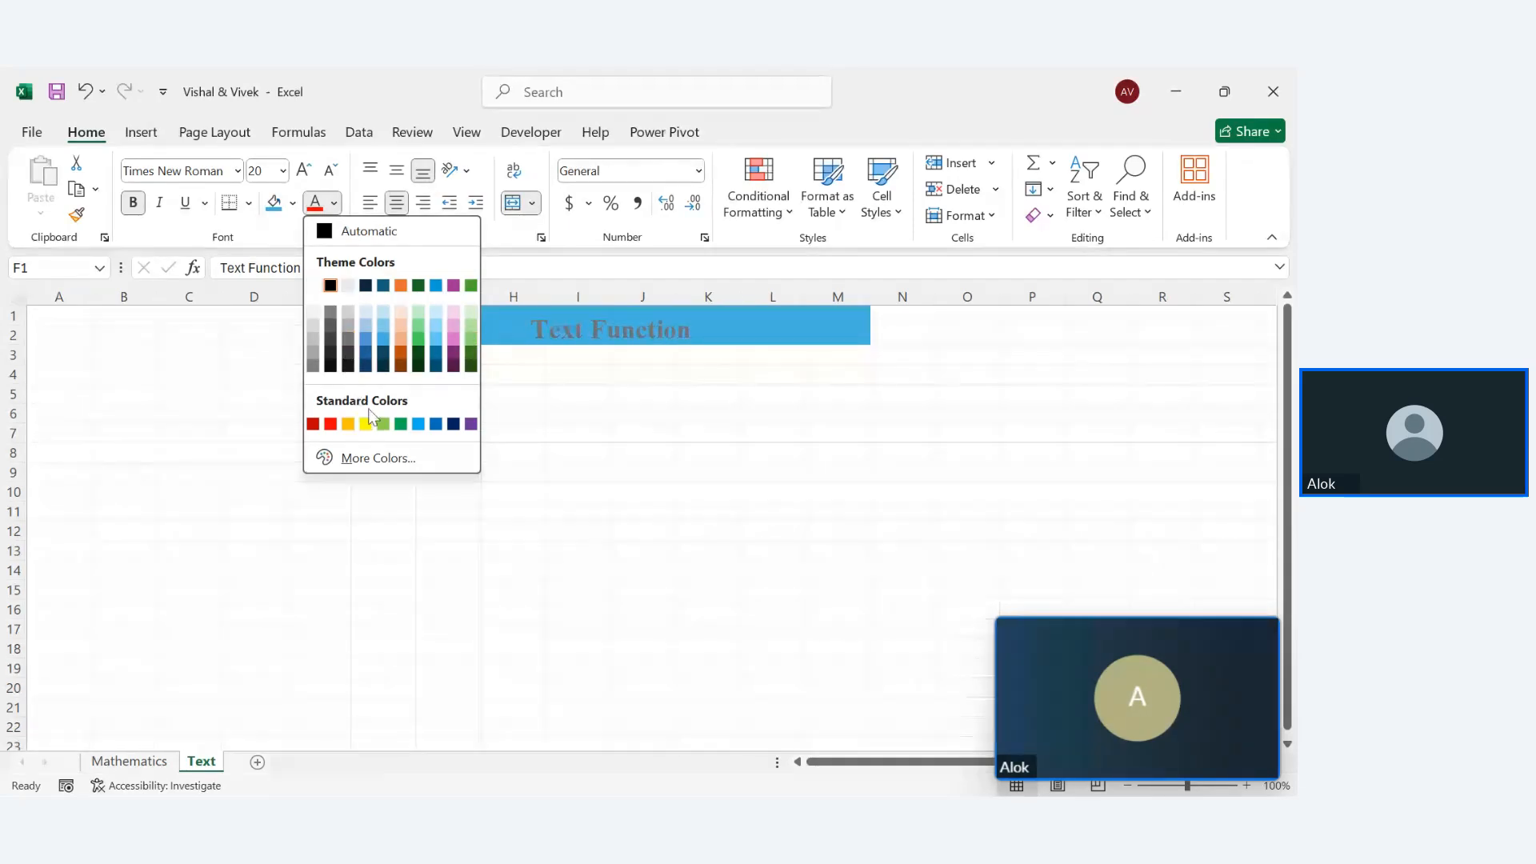
click(454, 424)
click(645, 530)
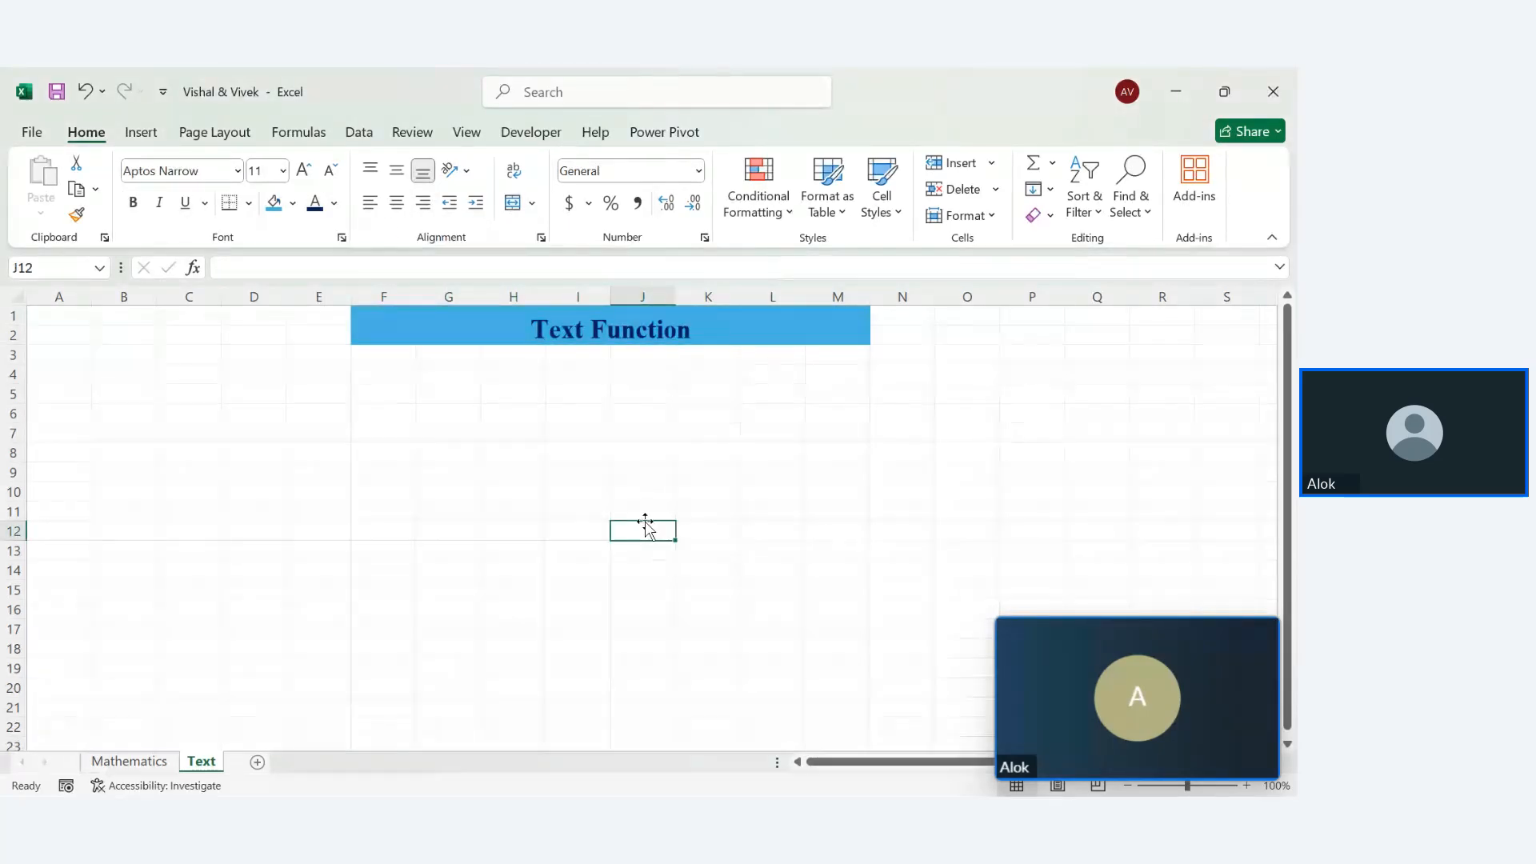
Enter the number 10 in F6
click(357, 415)
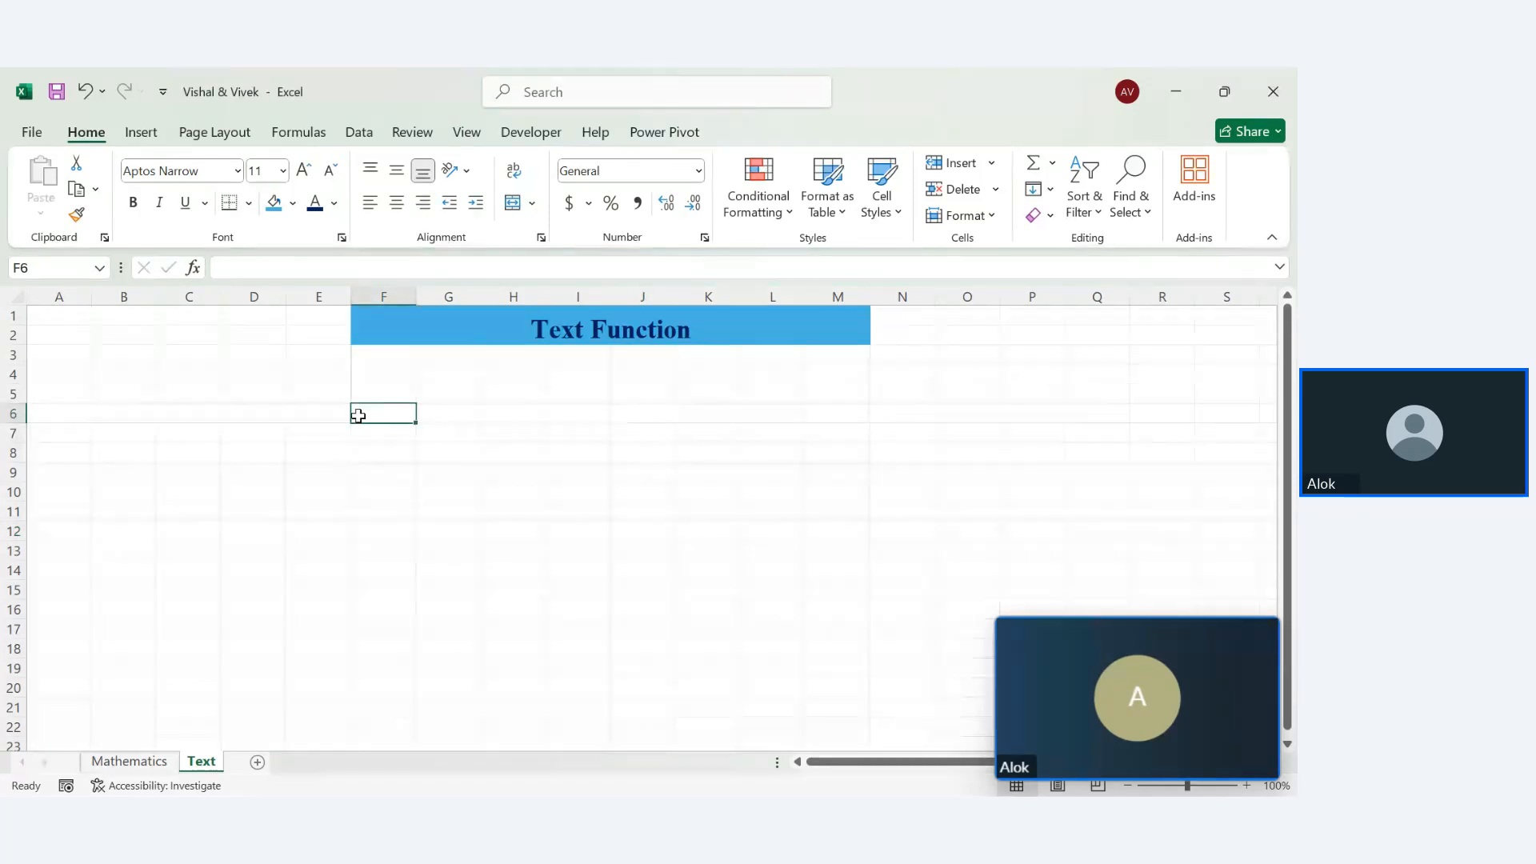
text(10)
key(Return)
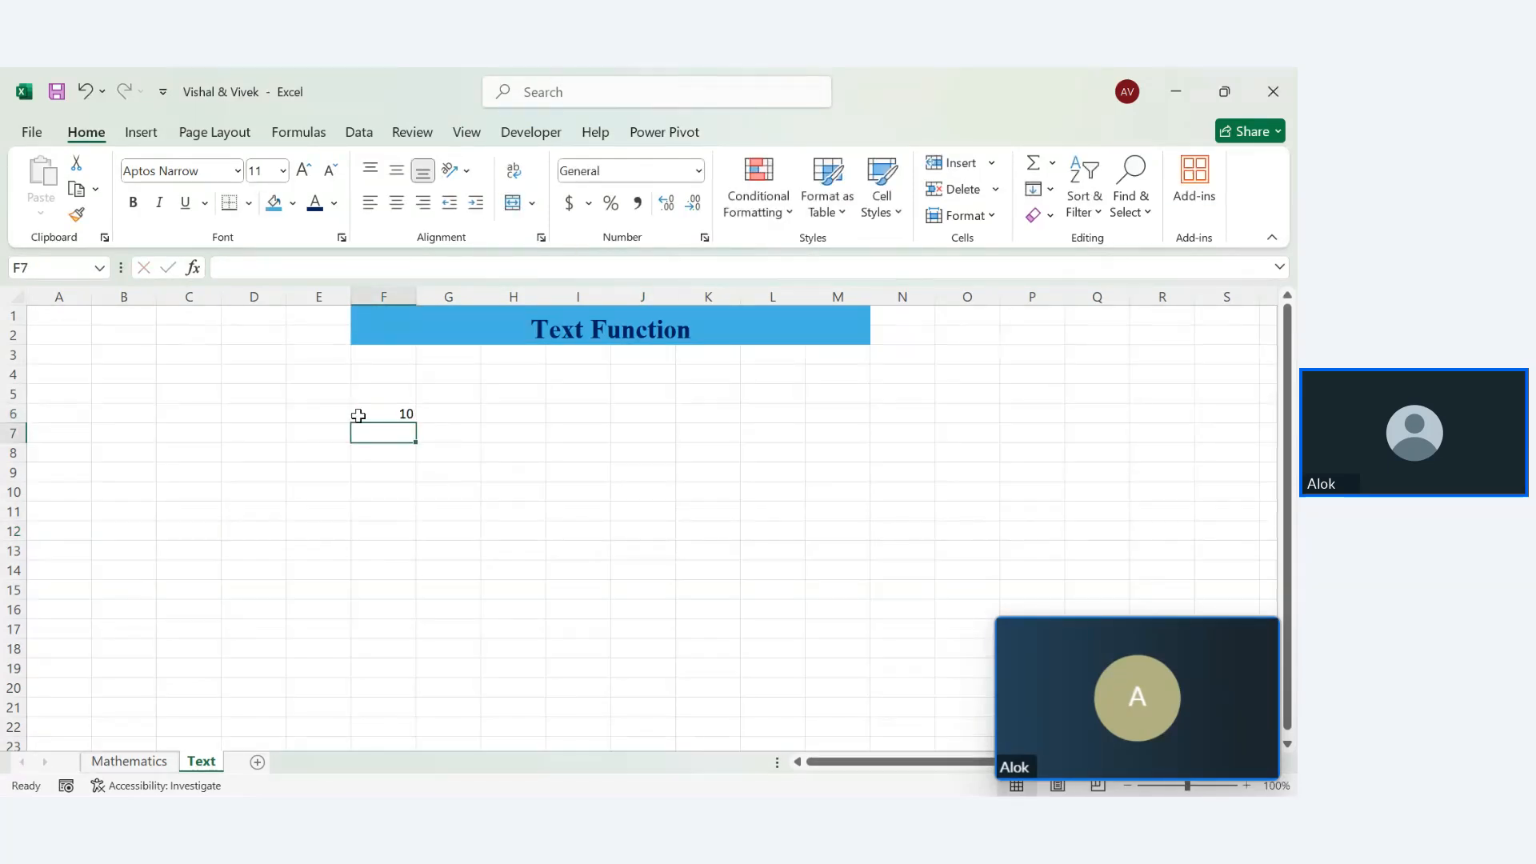
Store 10 as text in F7 using a leading apostrophe
text(Vivek)
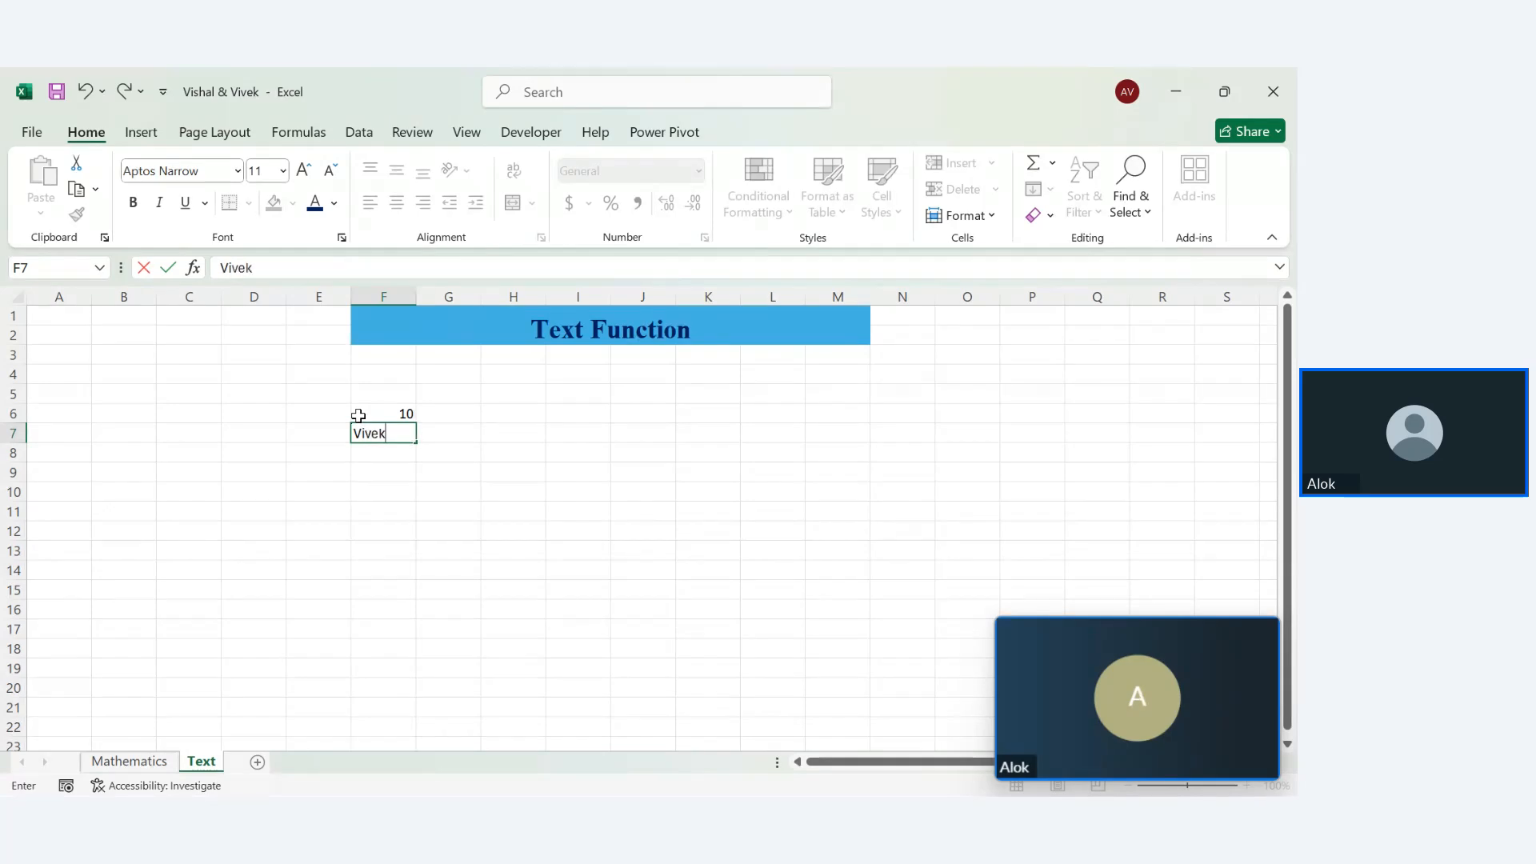
key(Return)
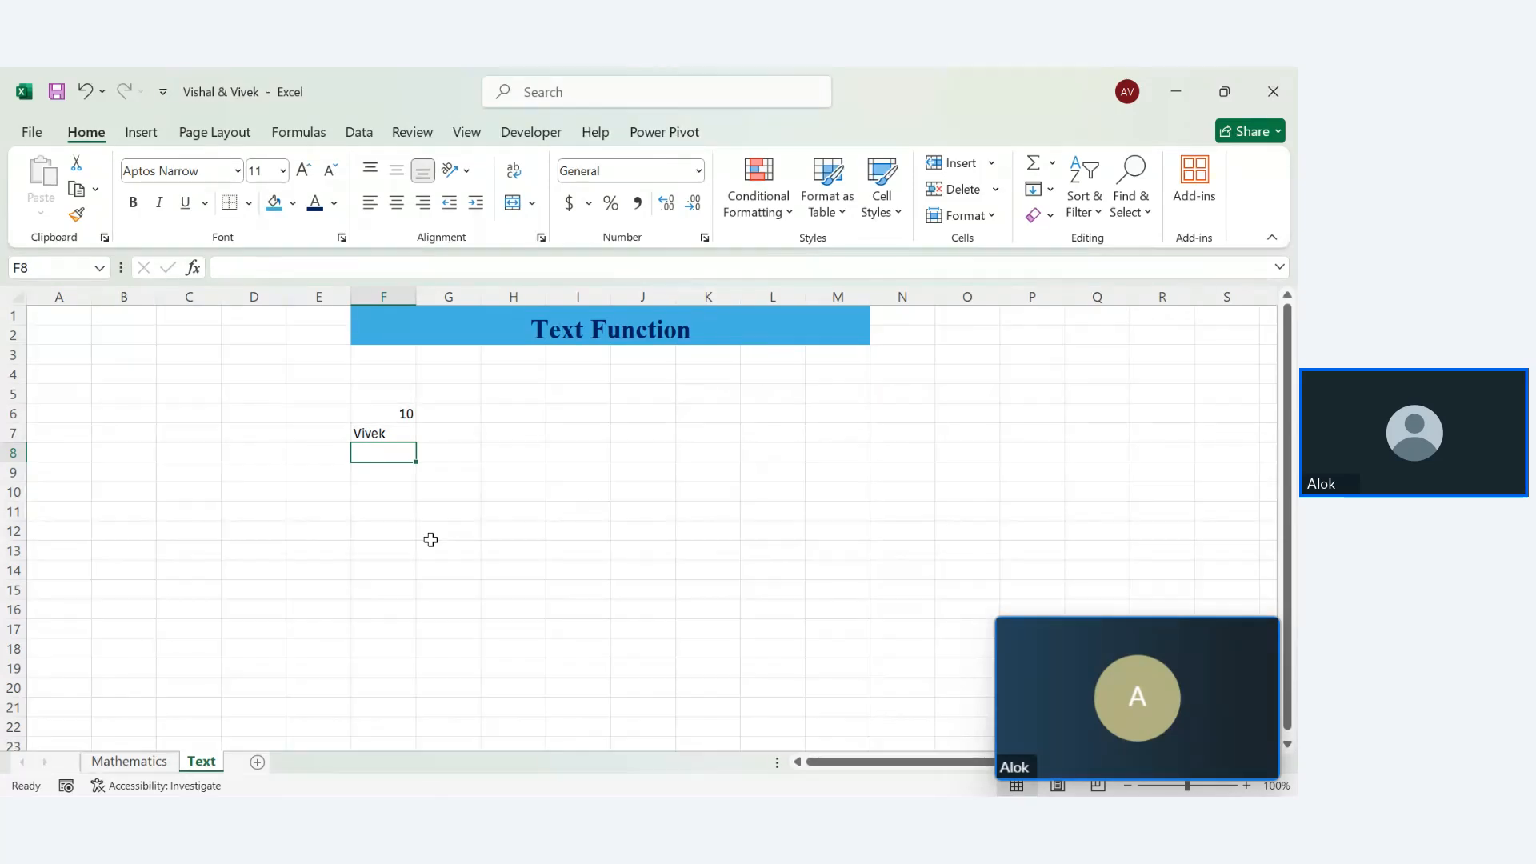
click(386, 438)
double_click(387, 438)
key(BackSpace)
key(BackSpace)
key(BackSpace)
key(BackSpace)
text(')
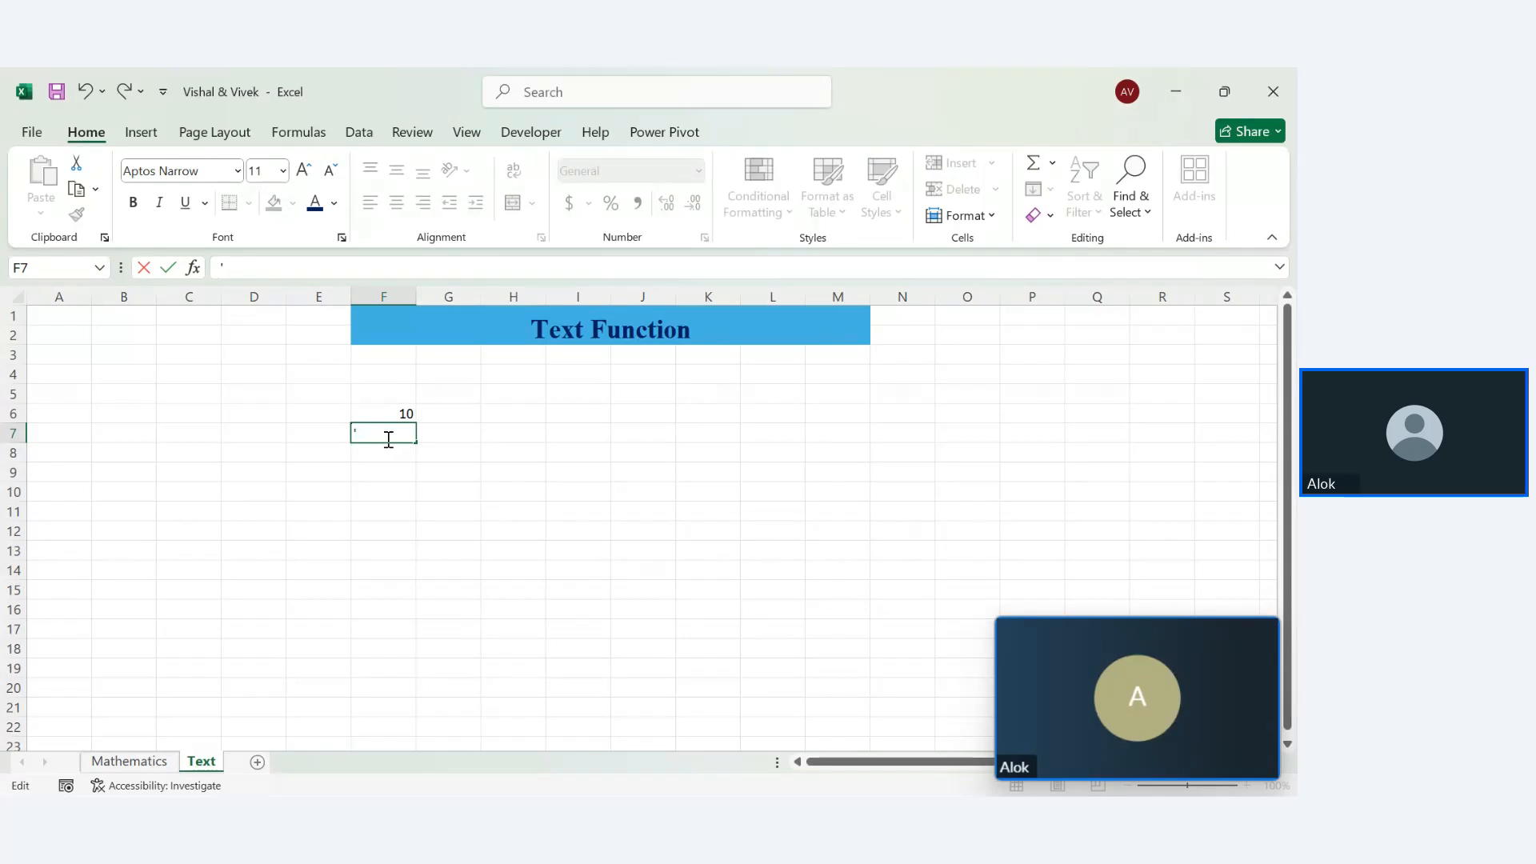
text(10')
key(Return)
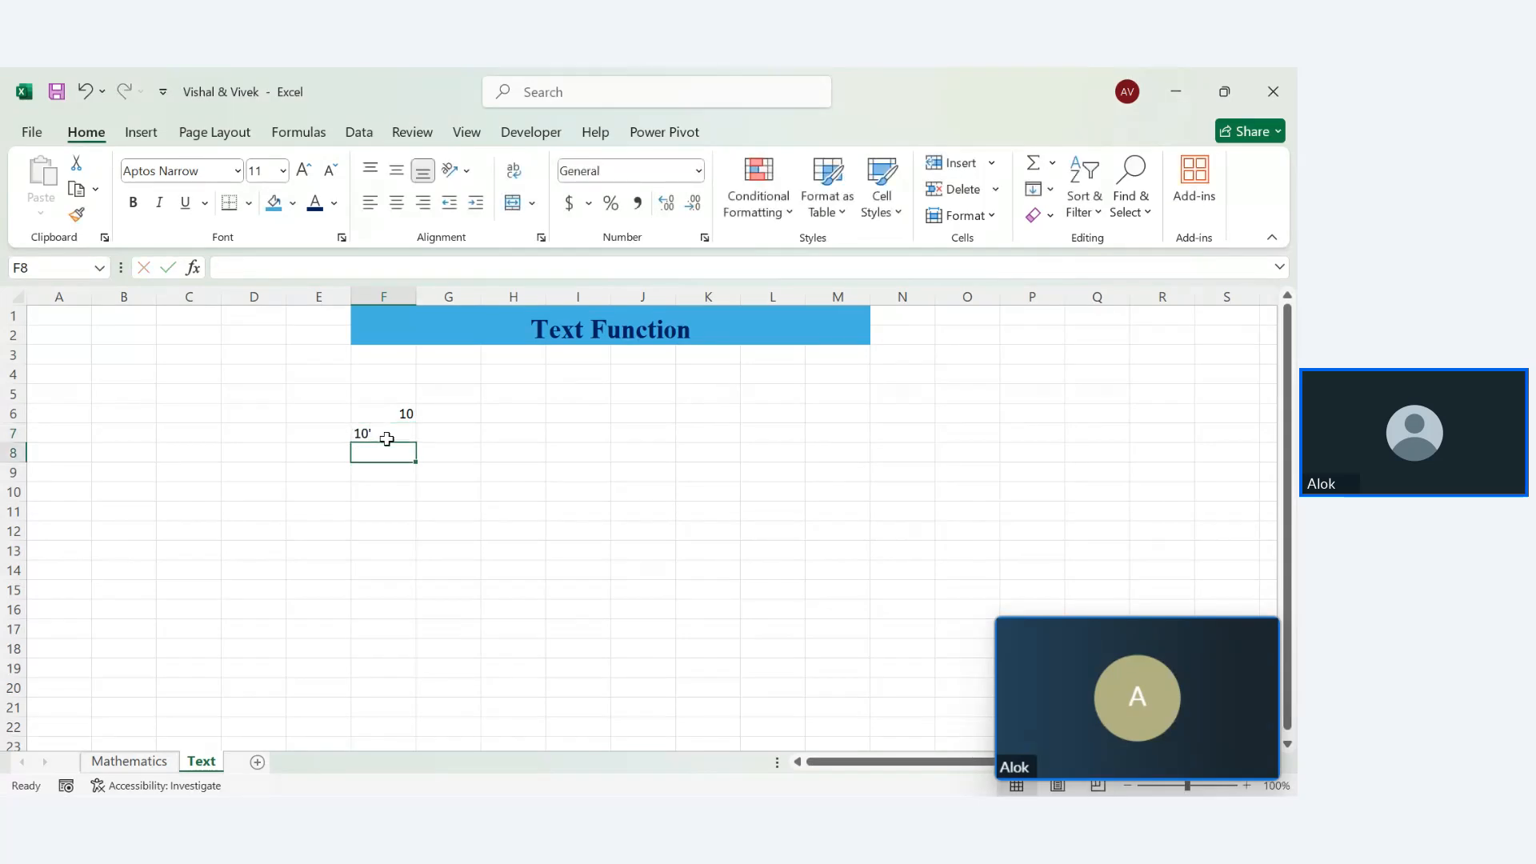
click(386, 433)
double_click(386, 433)
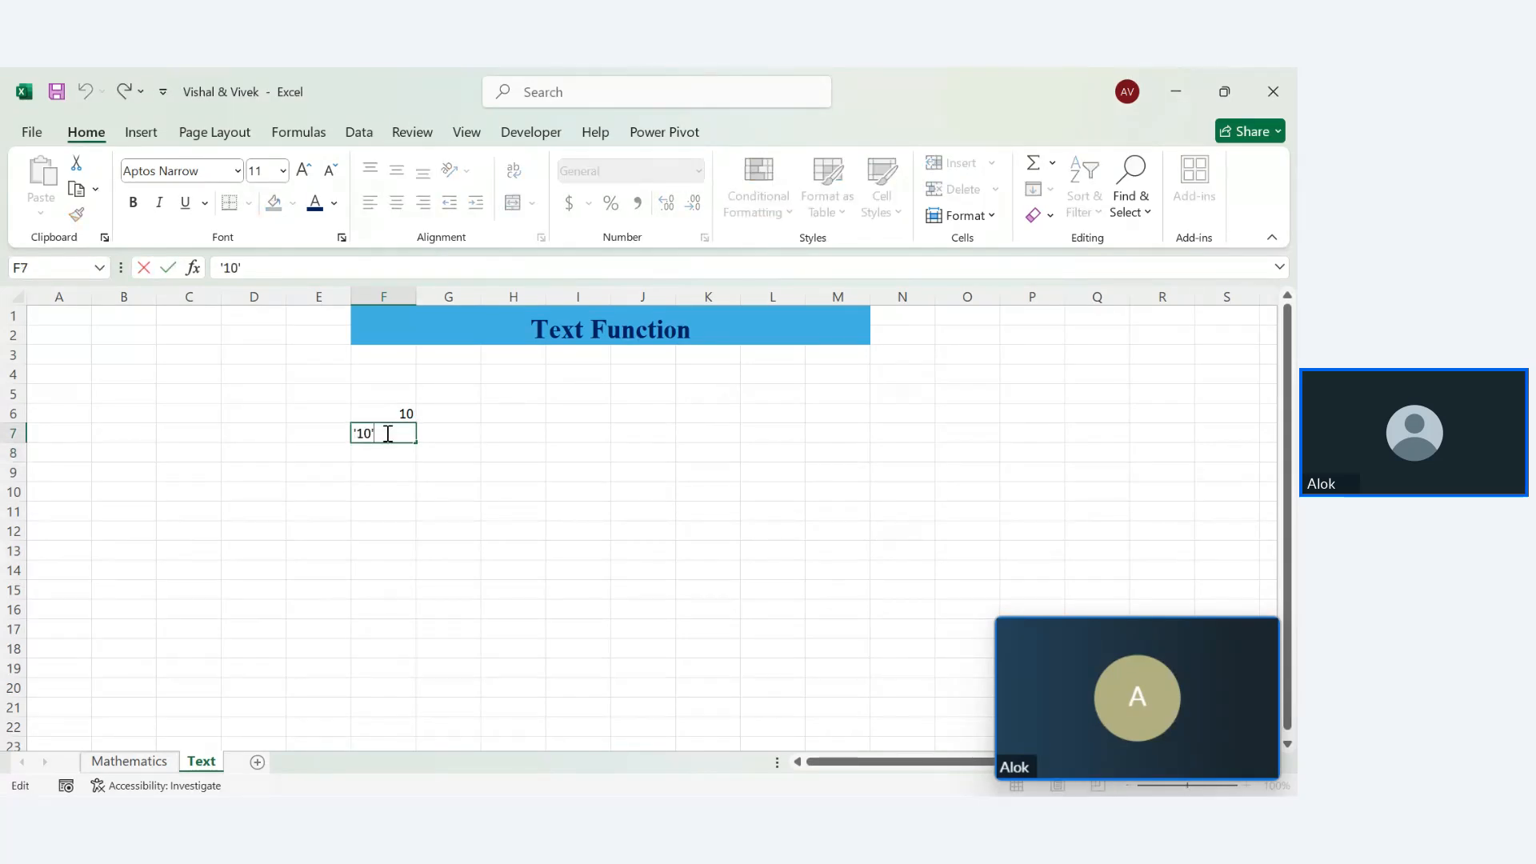
key(BackSpace)
key(Return)
click(406, 521)
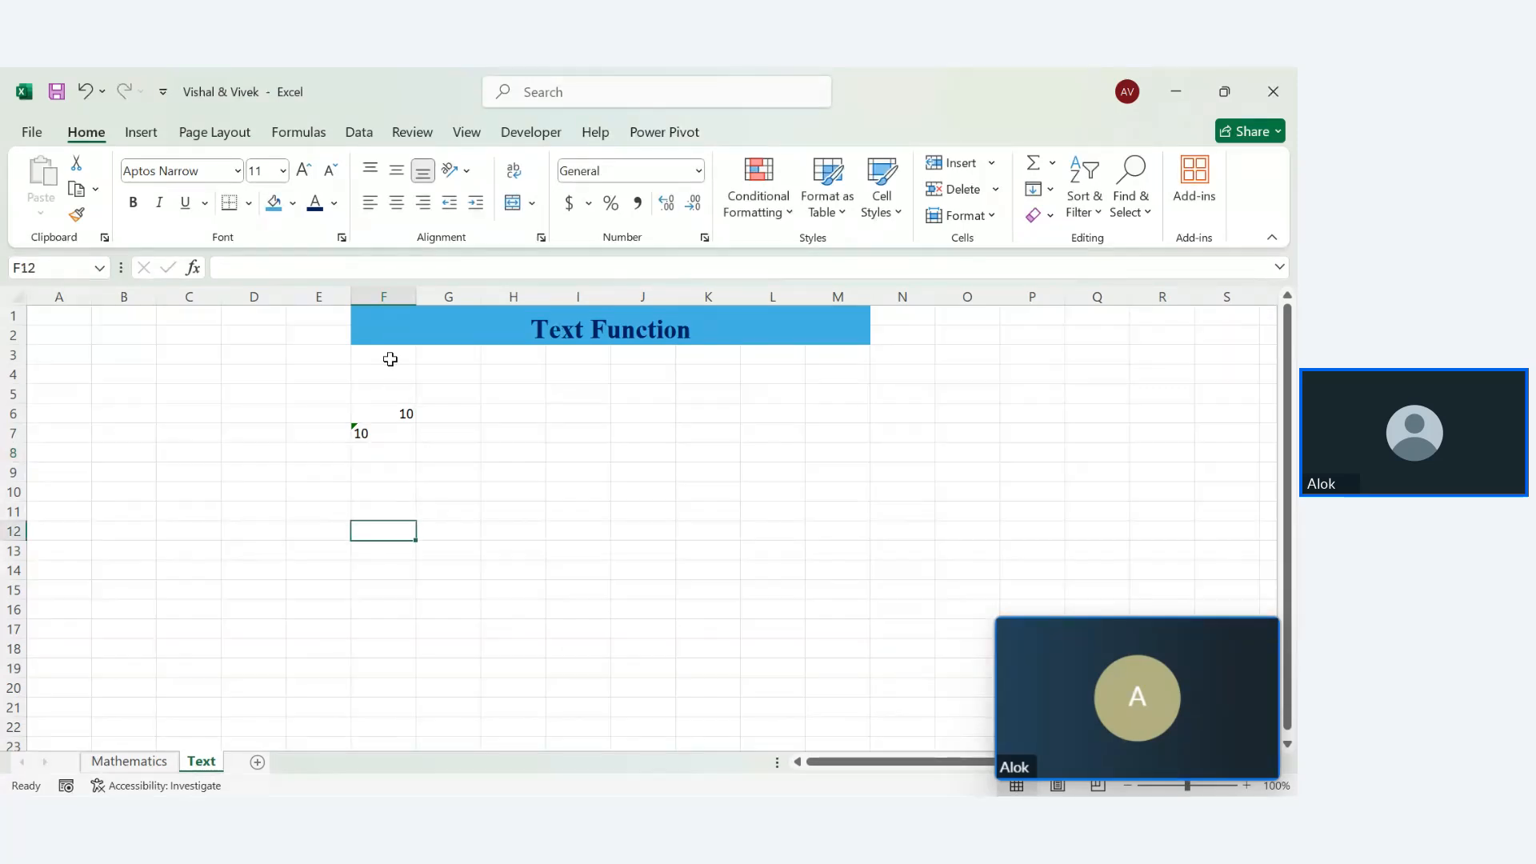
Paint F12's plain format onto the Mathematics G39:J43 table, then select around the Text sheet's 10 values
click(77, 216)
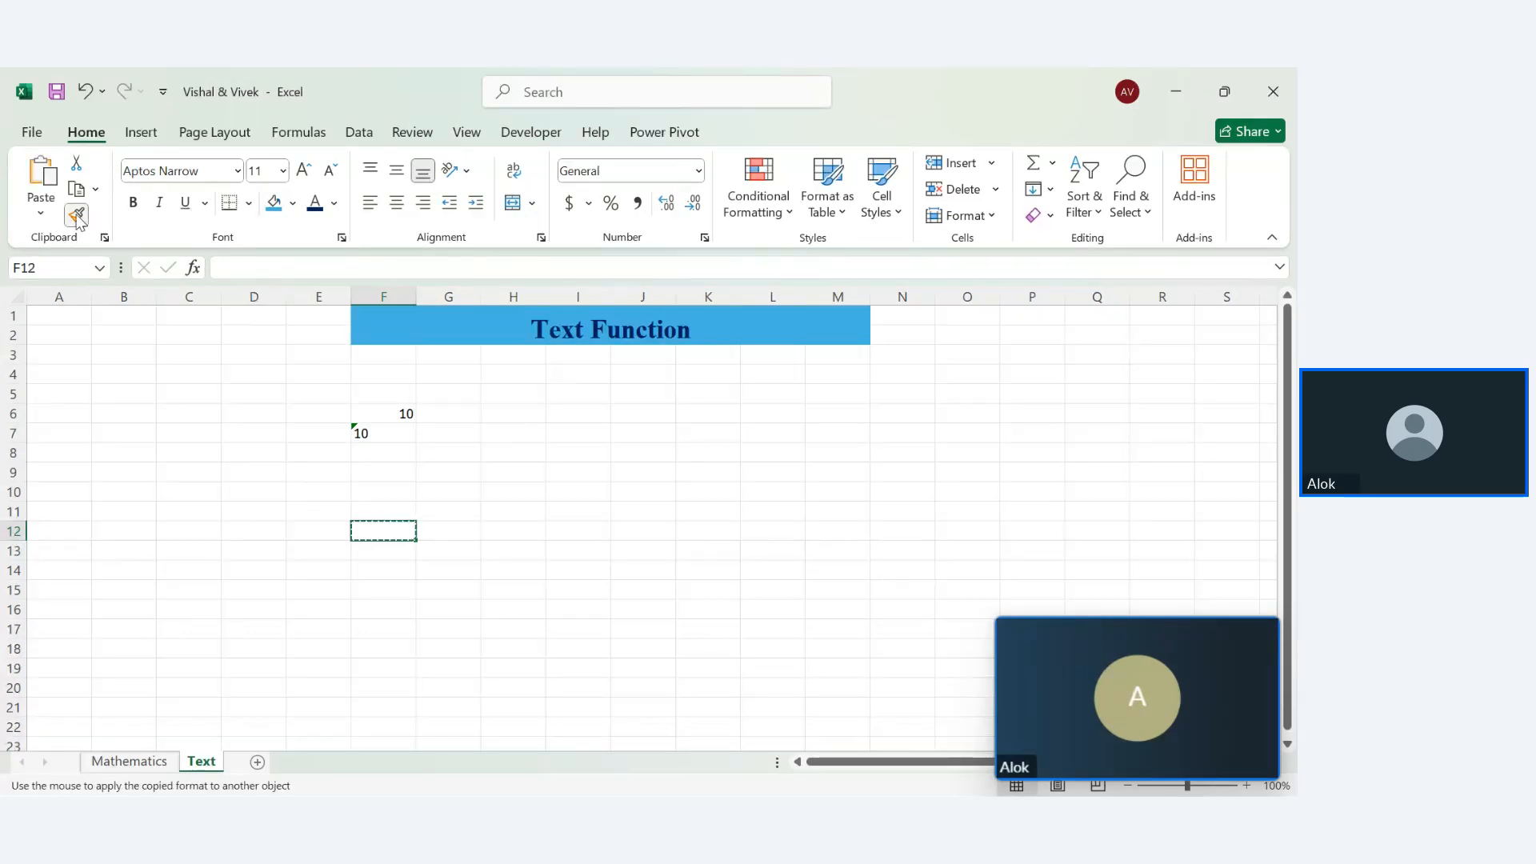
click(323, 457)
click(129, 761)
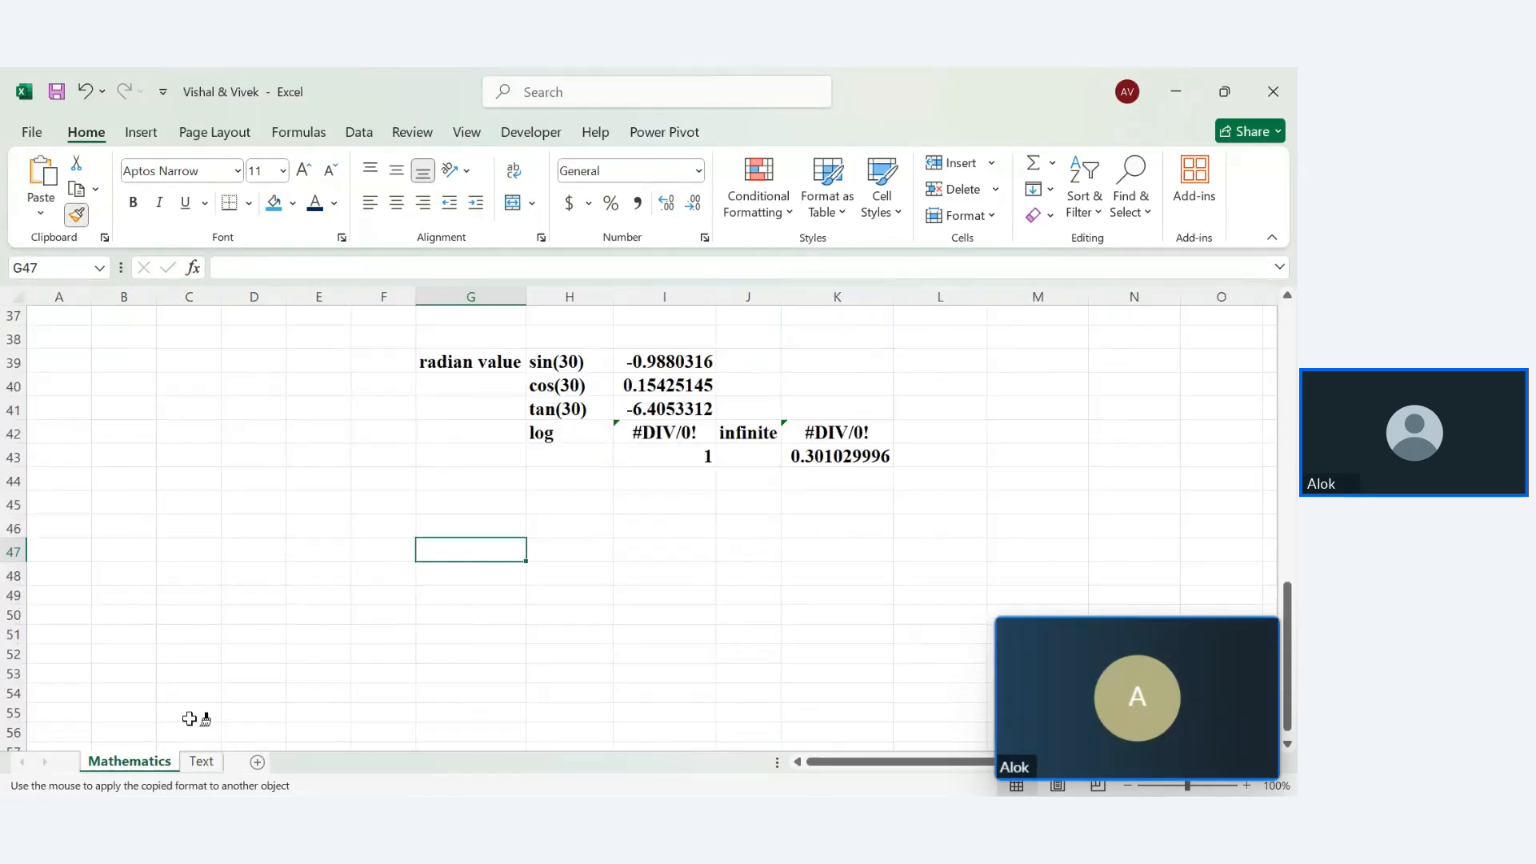
drag(429, 359, 790, 464)
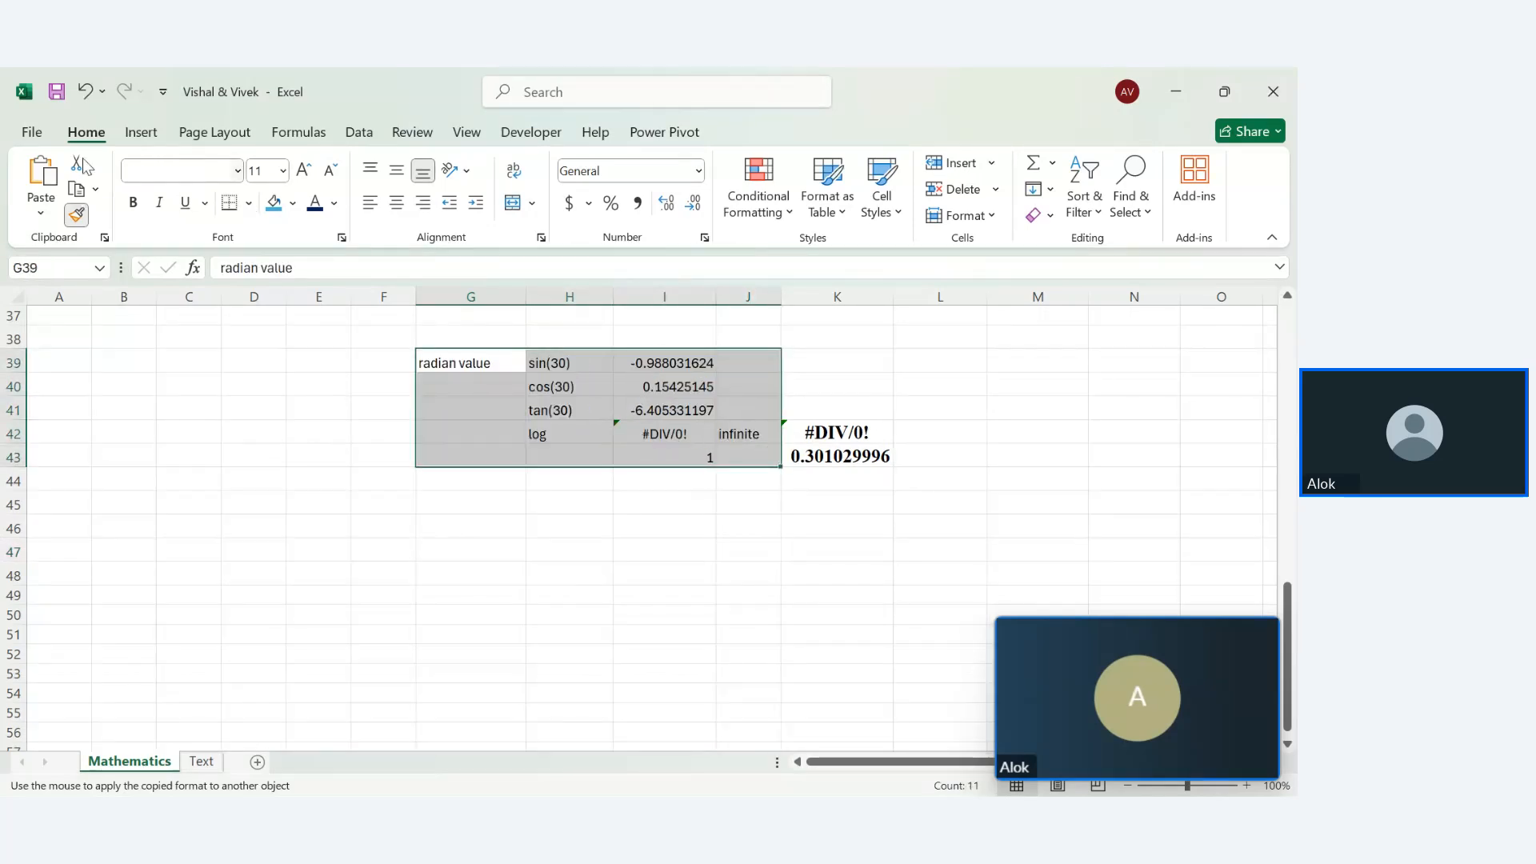
key(Escape)
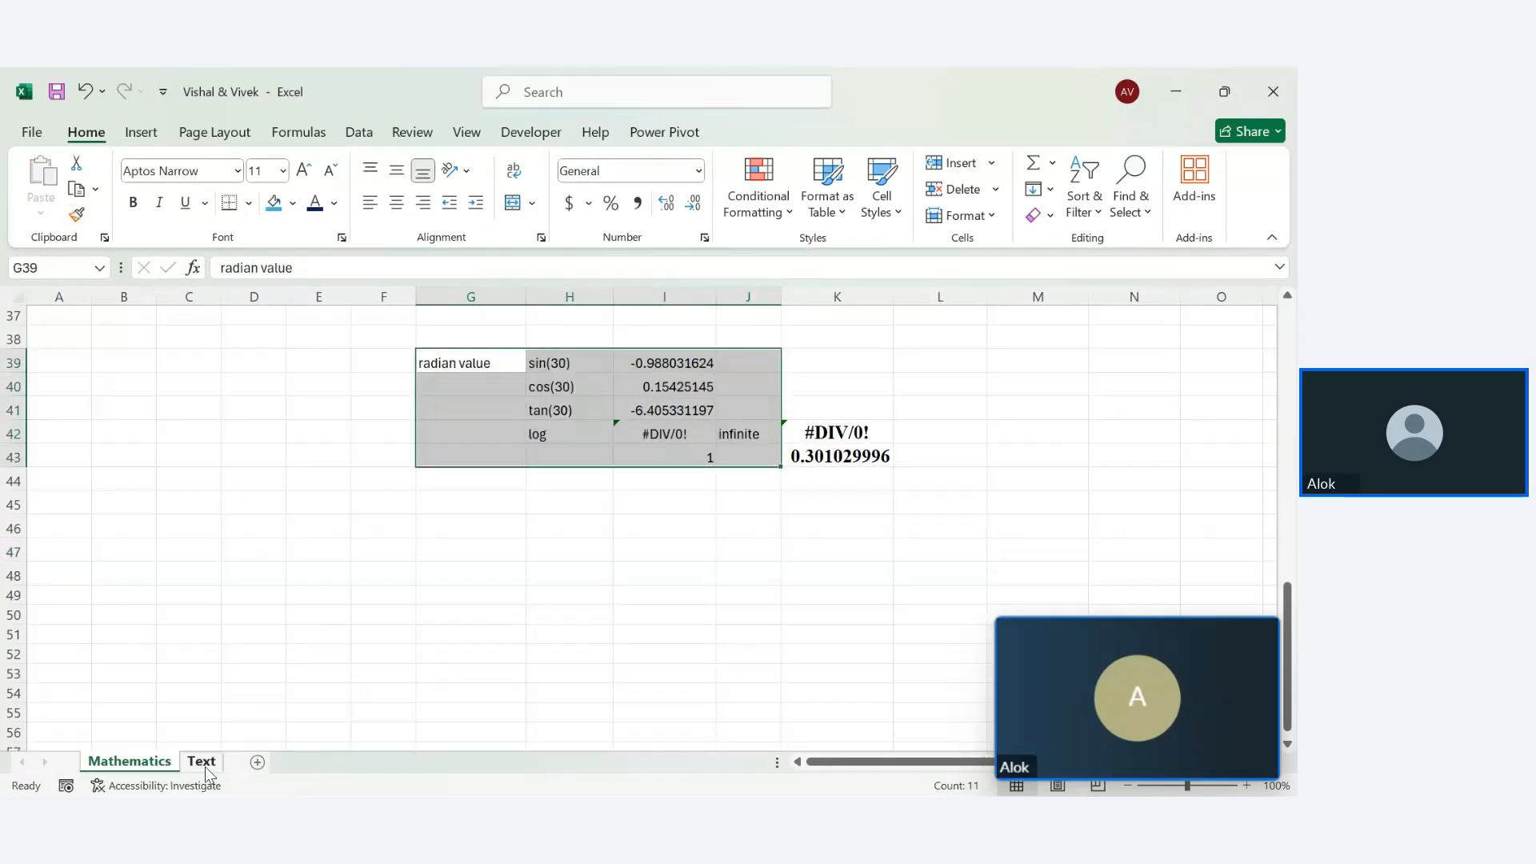
click(202, 762)
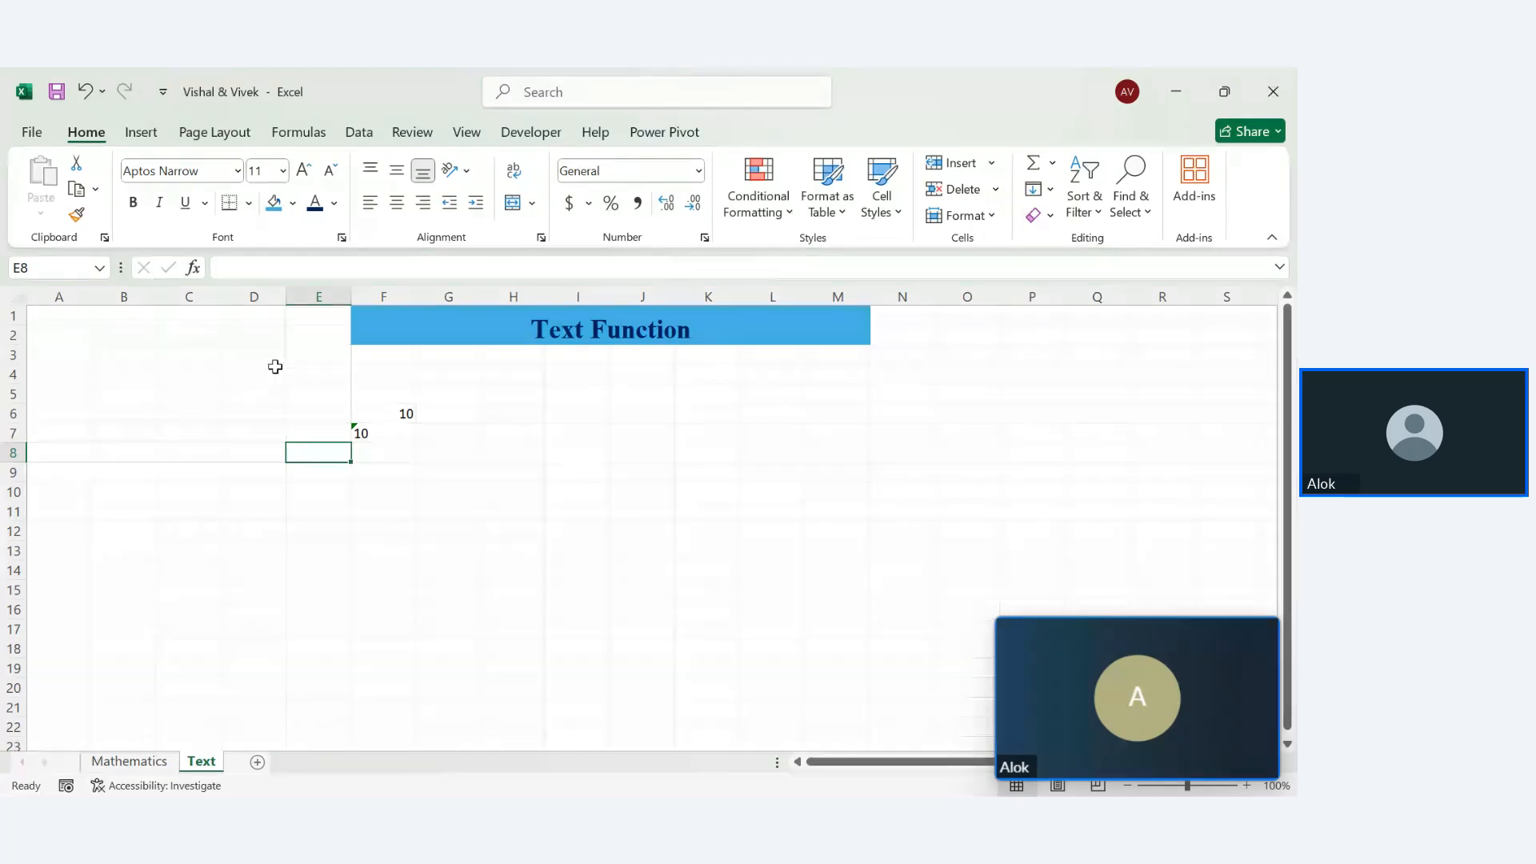
drag(312, 389, 1112, 636)
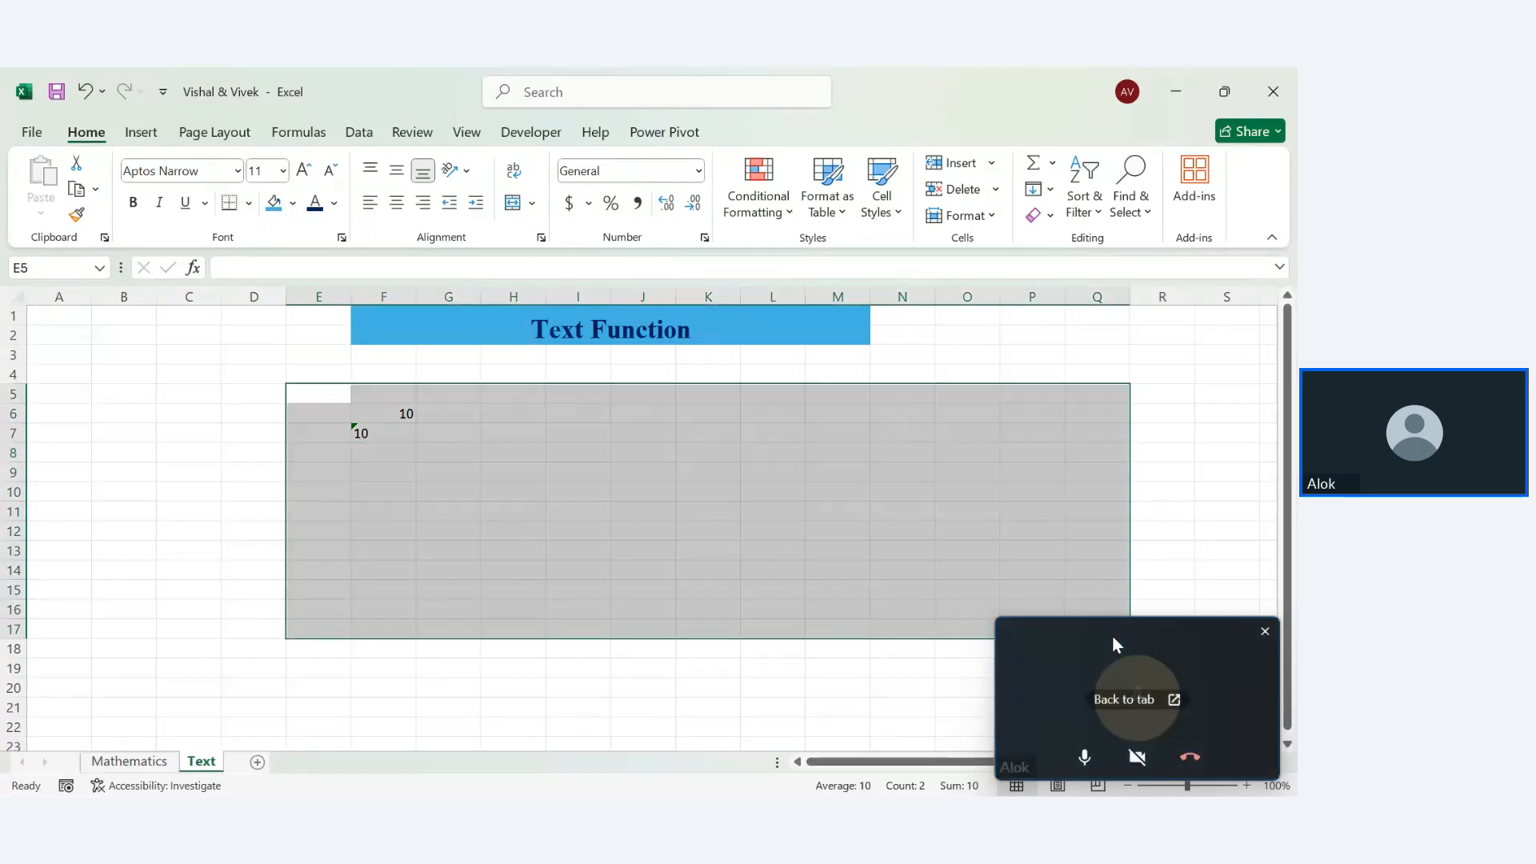
drag(352, 401, 982, 587)
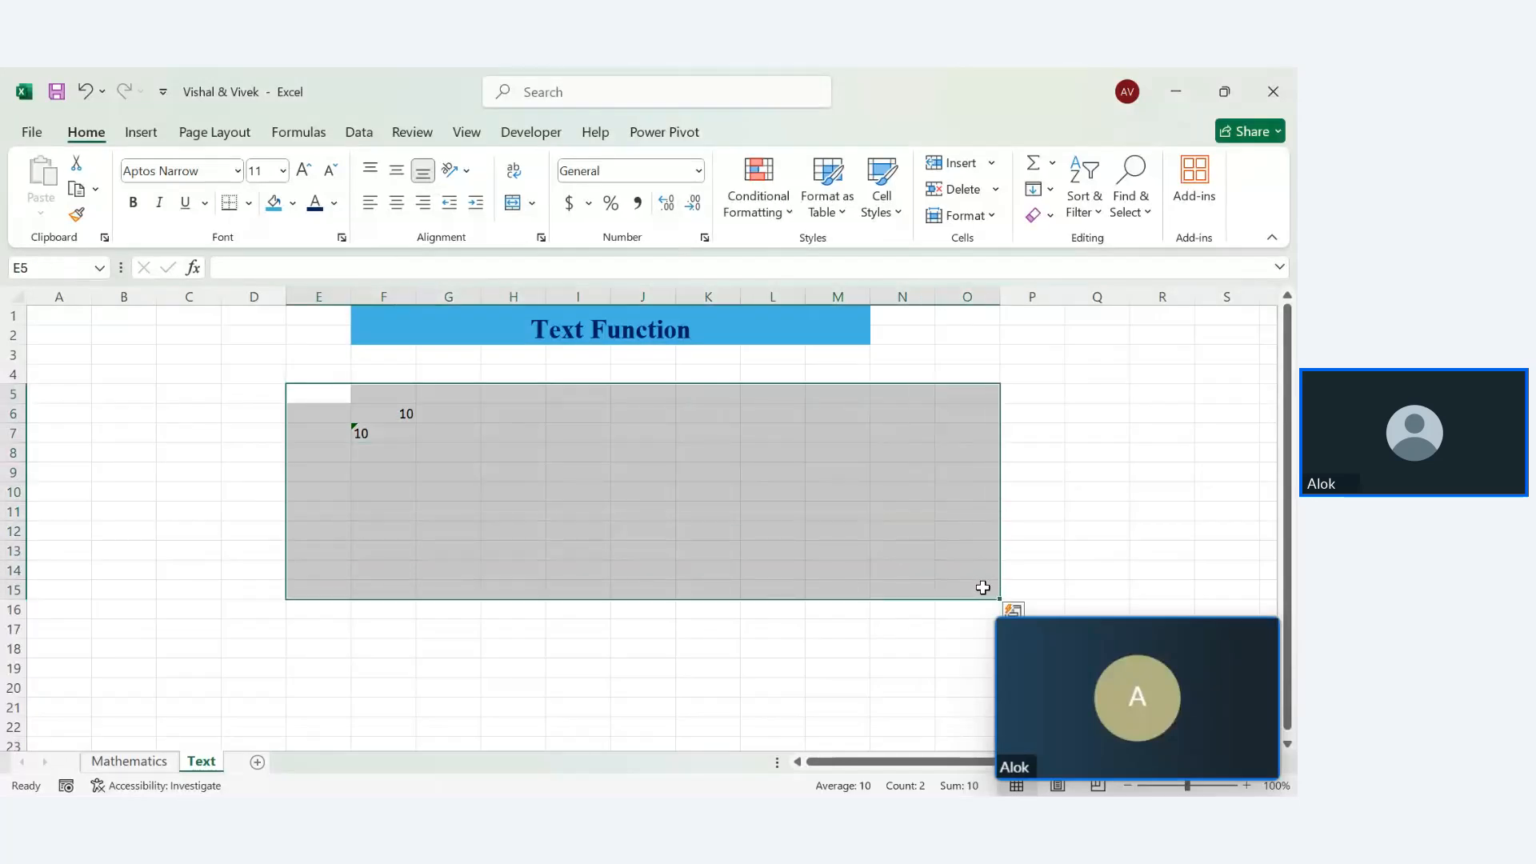
double_click(392, 413)
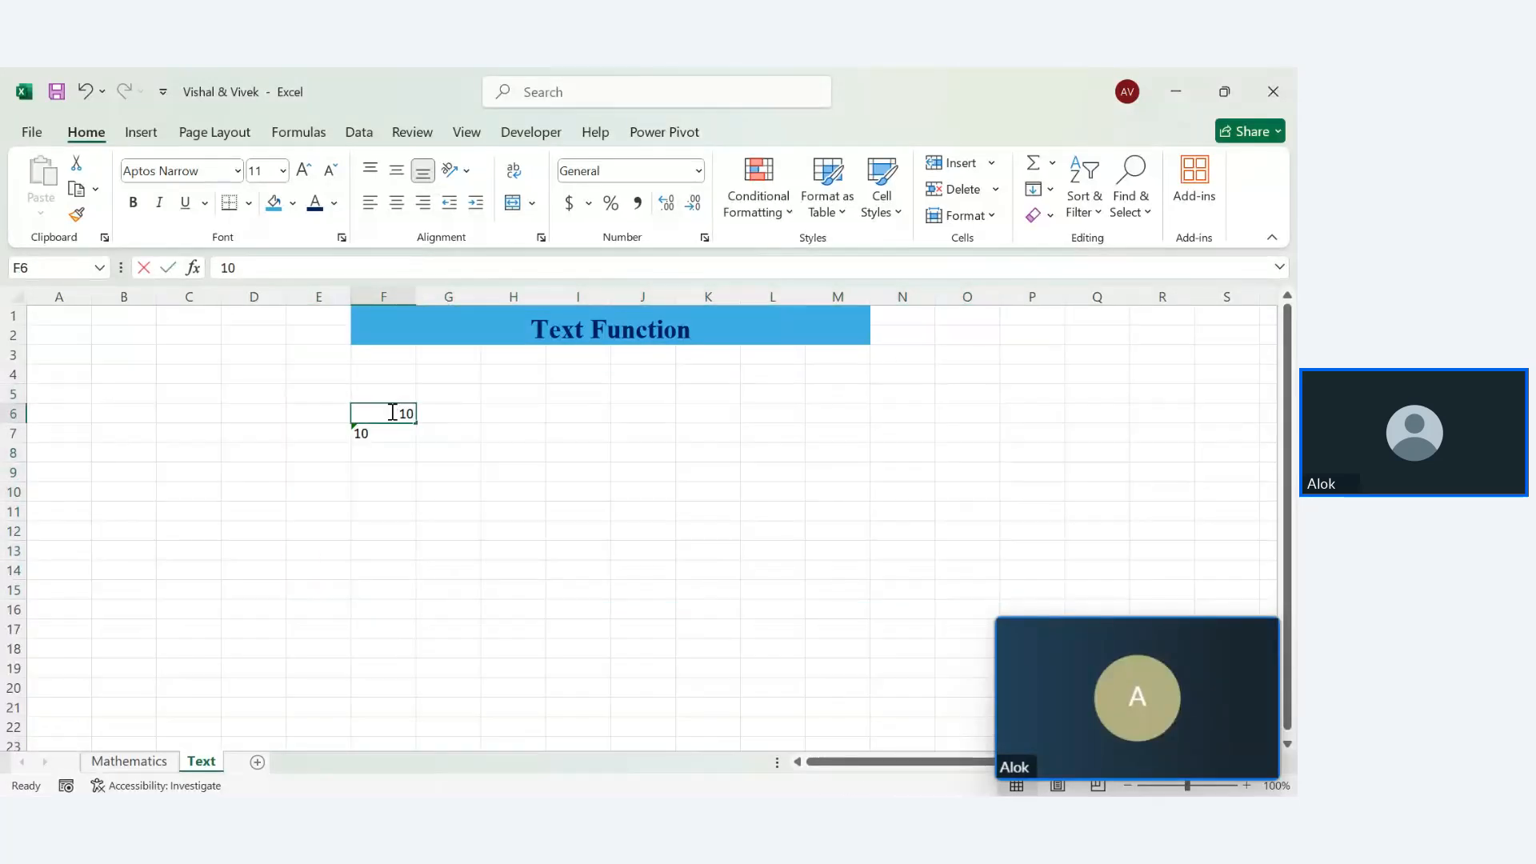
Undo the stray format on E43:H47 and the plain-format change to the Mathematics table
click(129, 761)
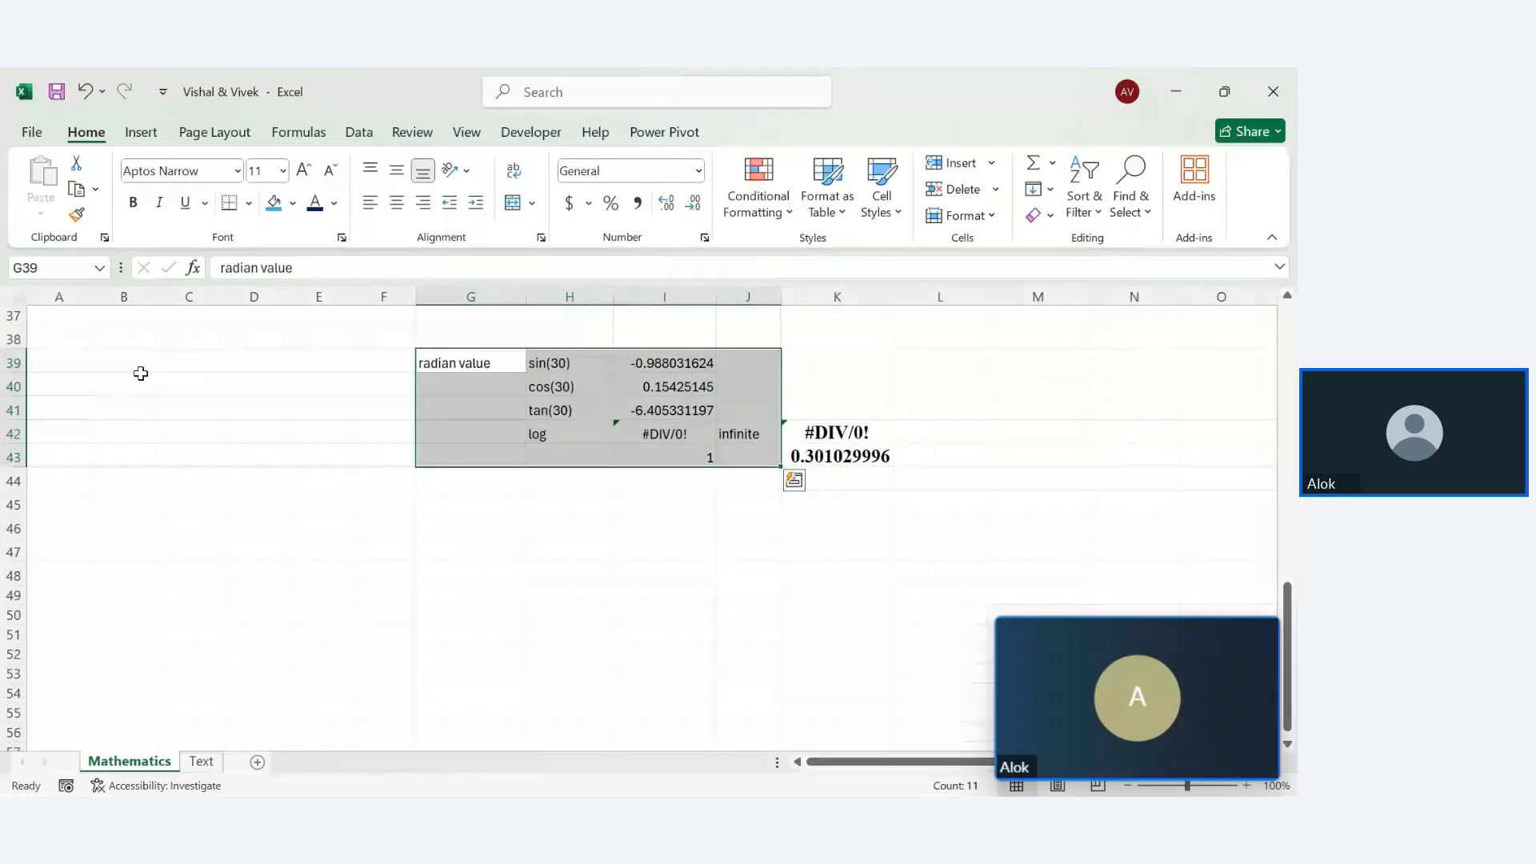
click(77, 216)
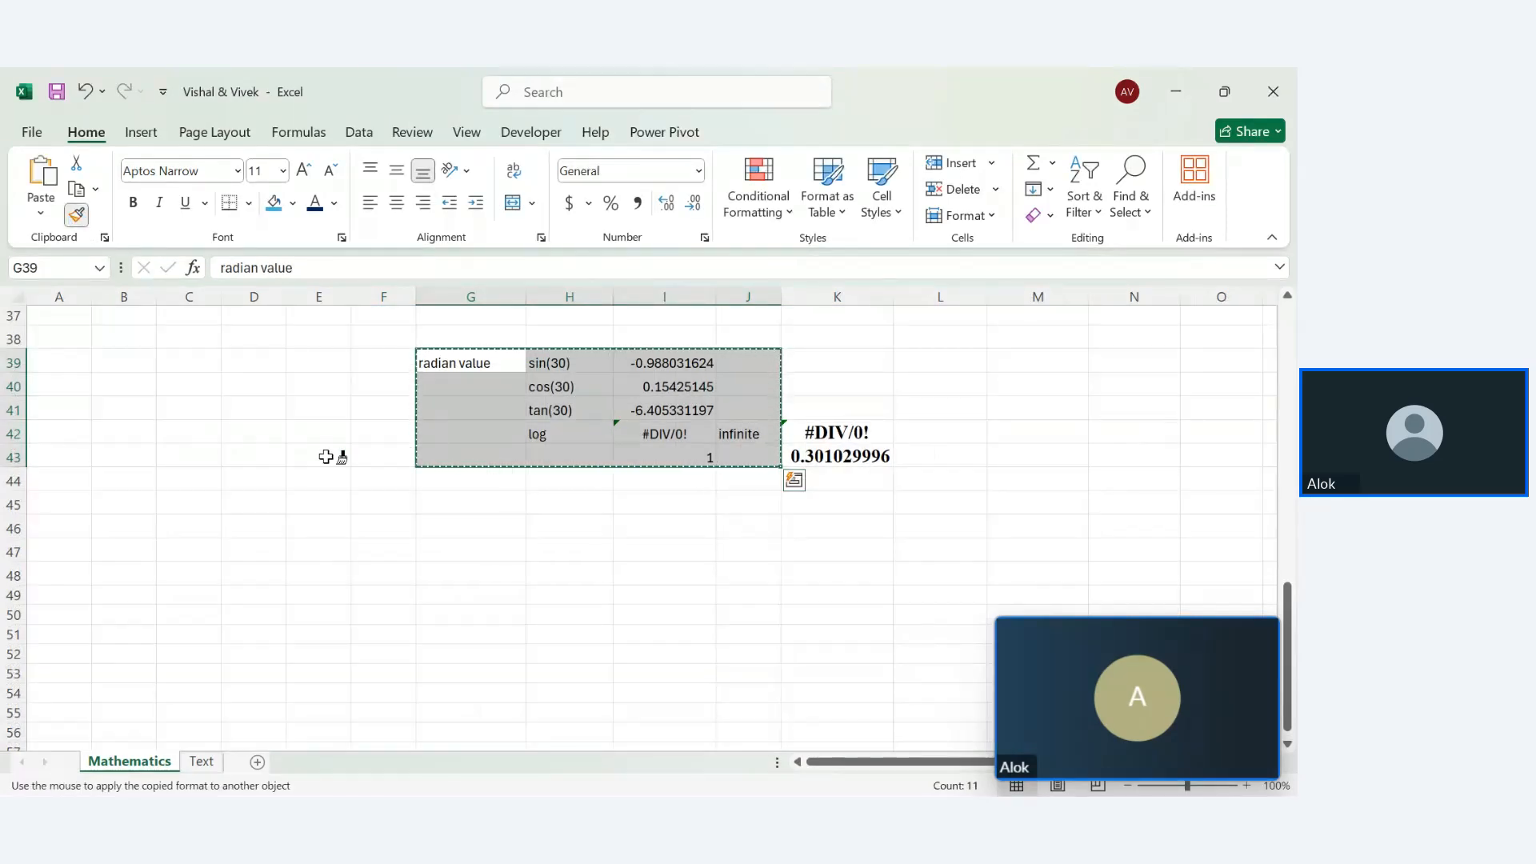
click(292, 462)
key(ctrl+z)
key(ctrl+z)
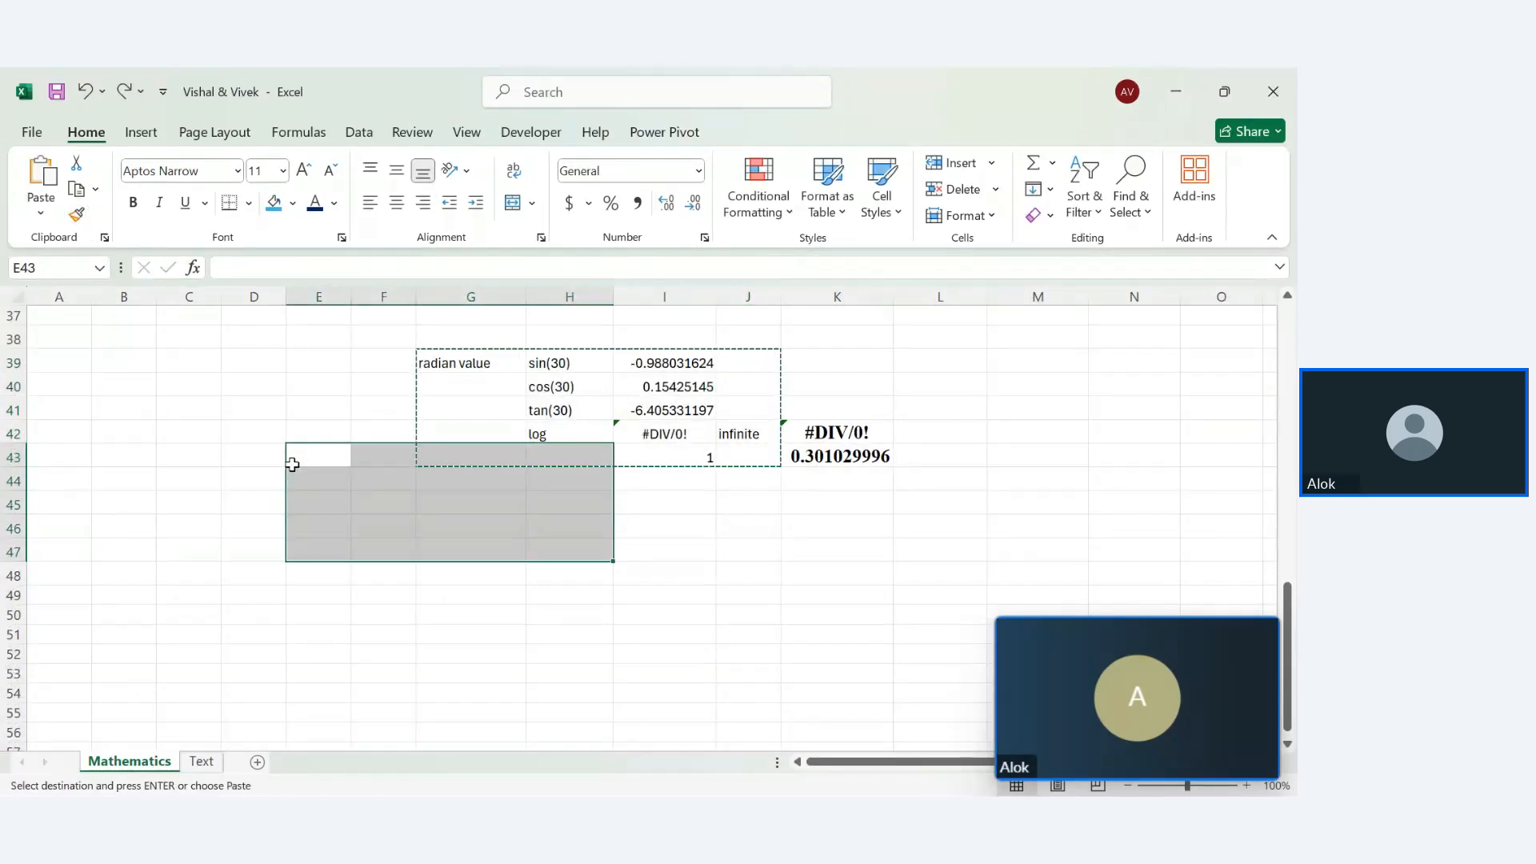
key(ctrl+z)
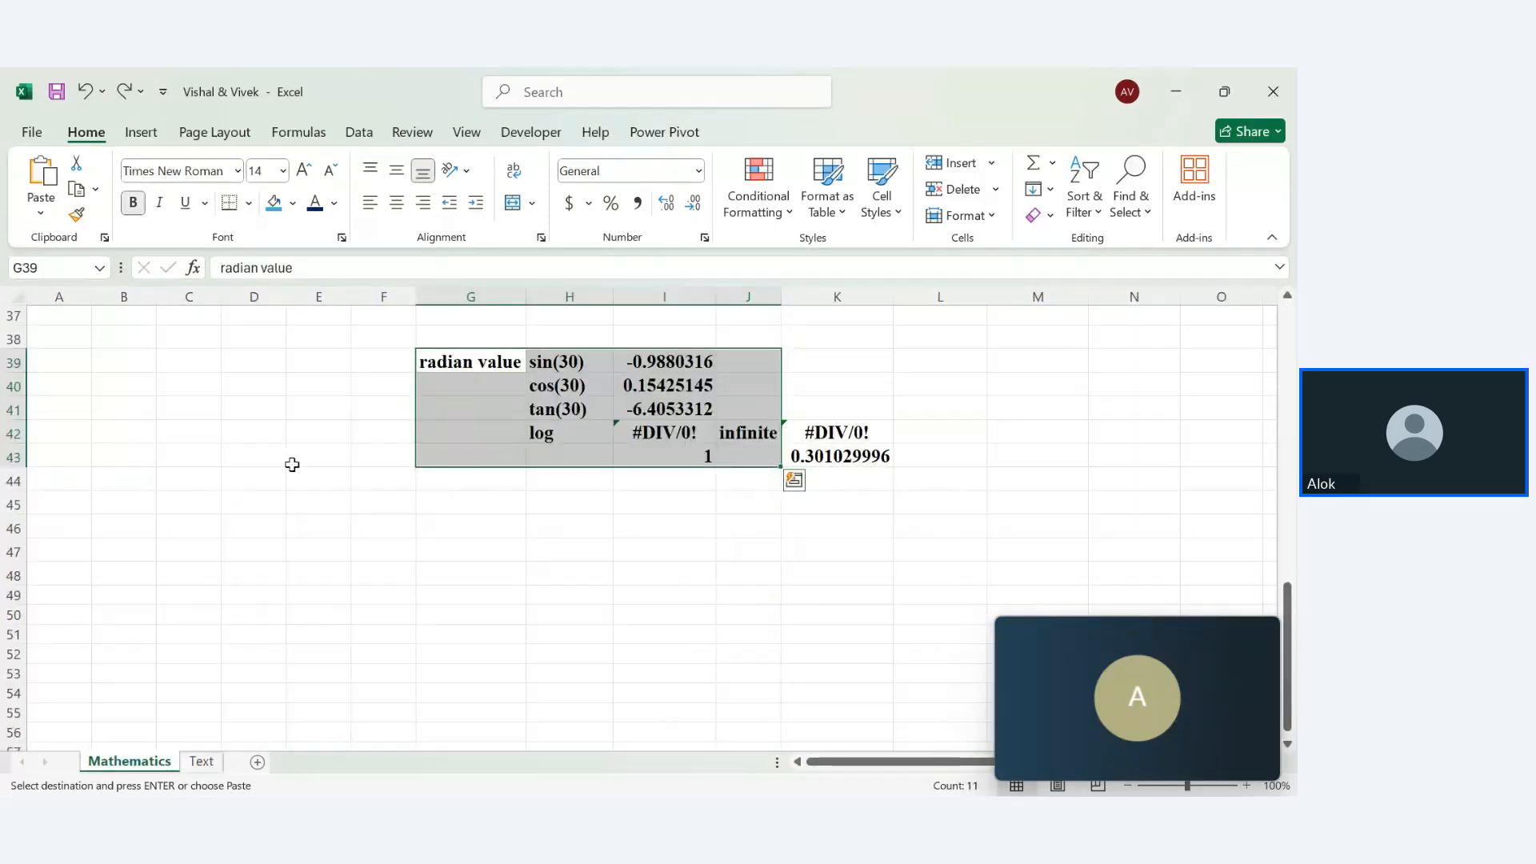
Paint the Mathematics table's bold Times New Roman 14 format onto the 10 values, then across E5:P14
click(77, 217)
click(201, 761)
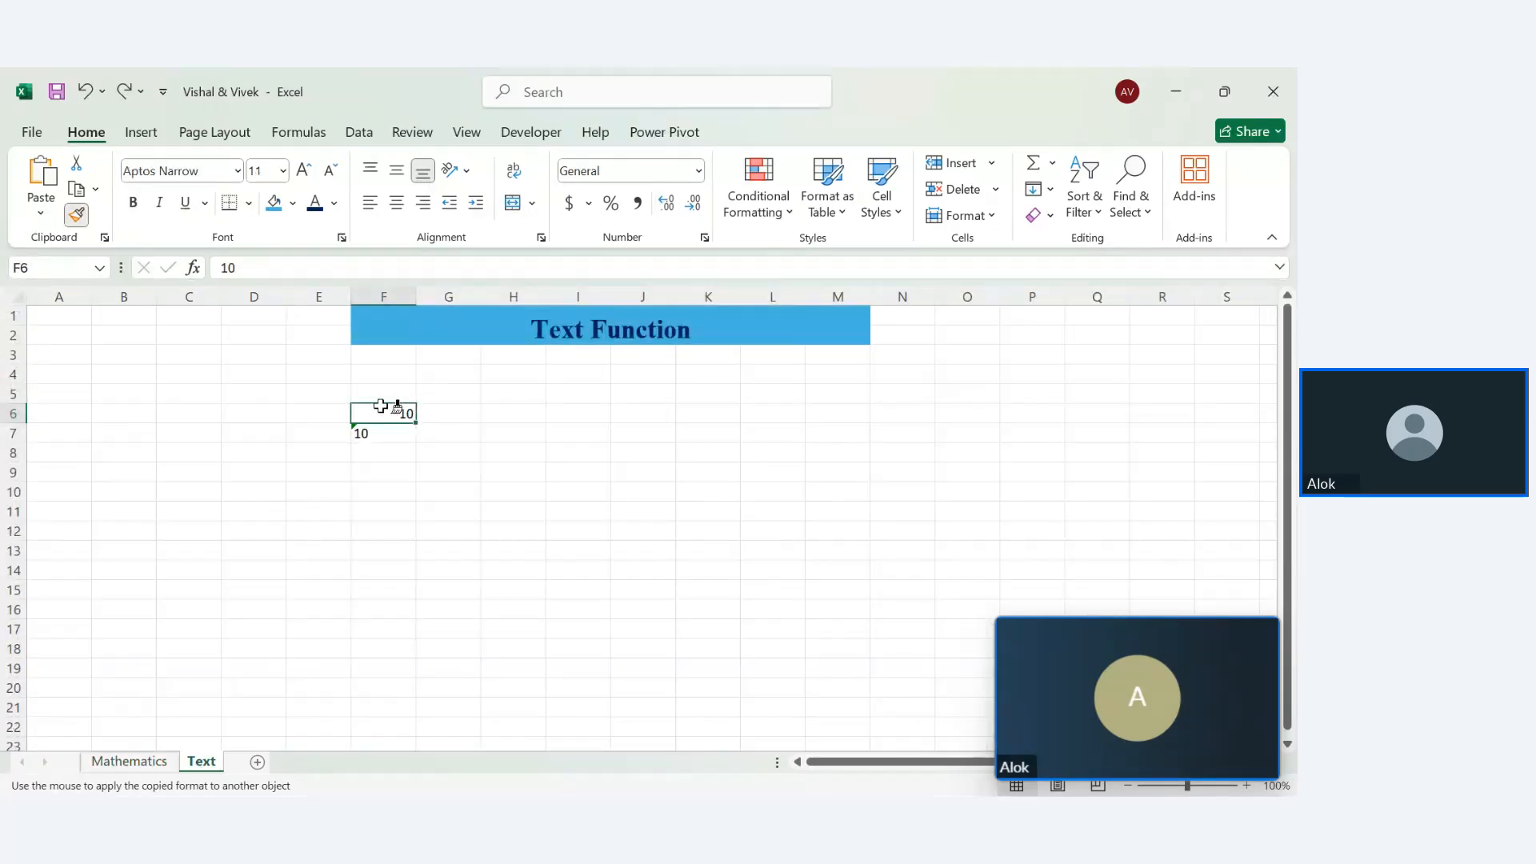
click(376, 412)
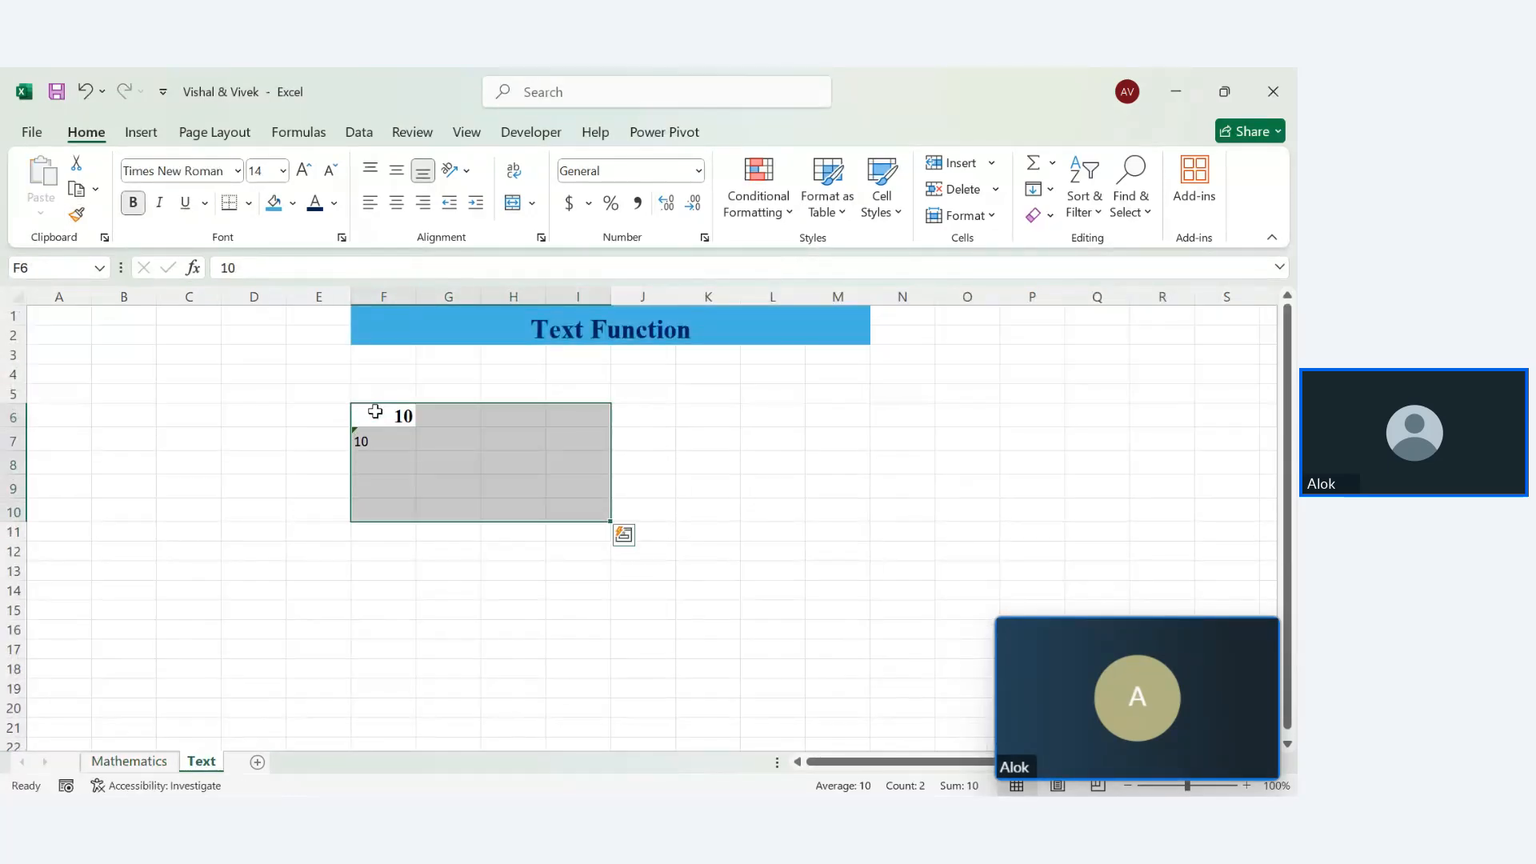
click(555, 548)
click(385, 413)
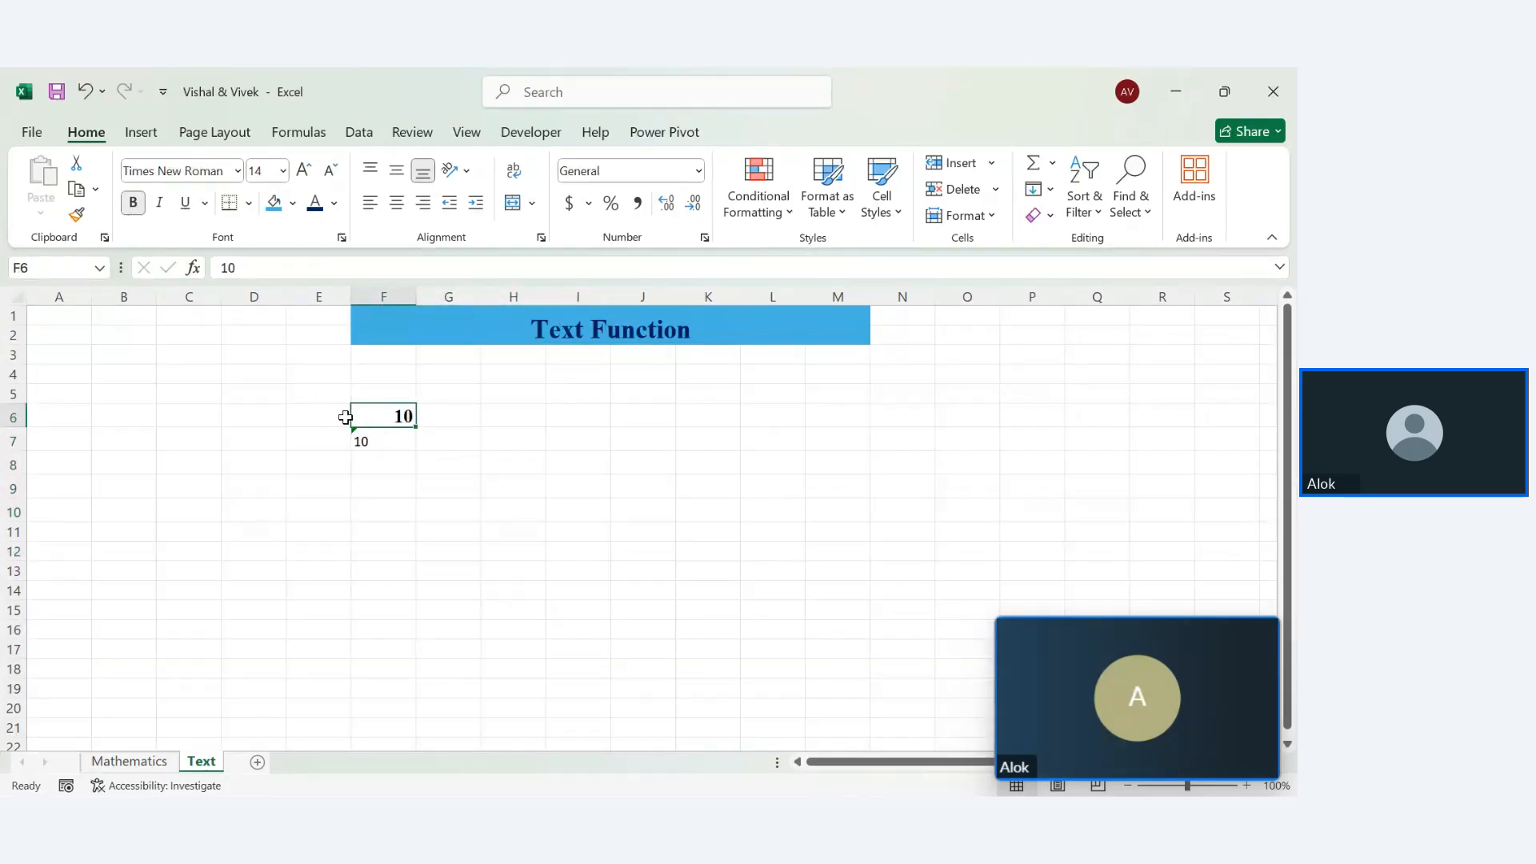
click(76, 215)
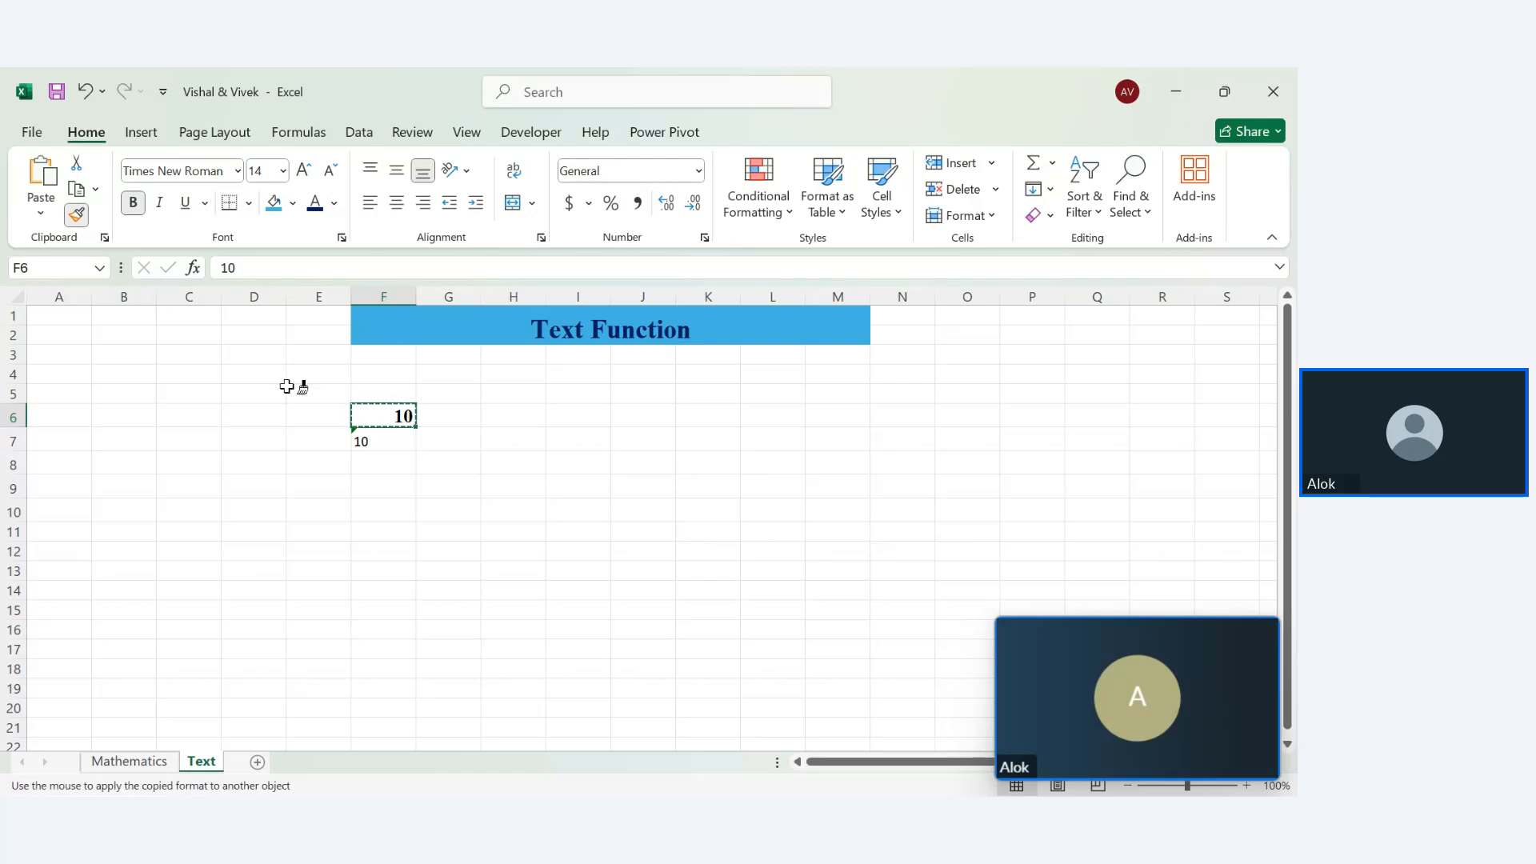
mouse_move(293, 393)
mouse_down()
mouse_move(1011, 583)
mouse_move(1036, 610)
mouse_up()
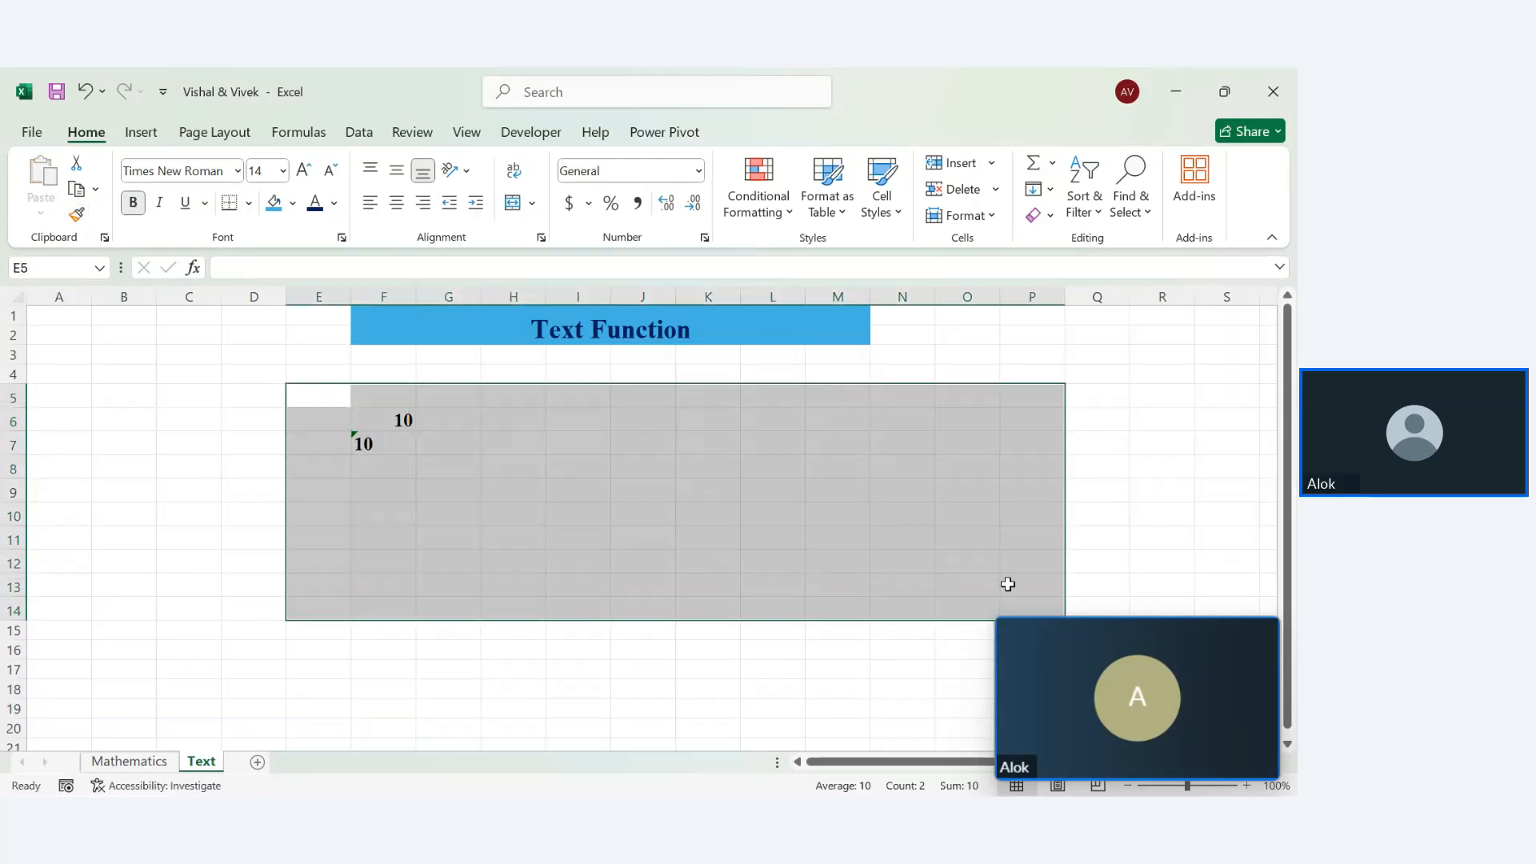
click(476, 536)
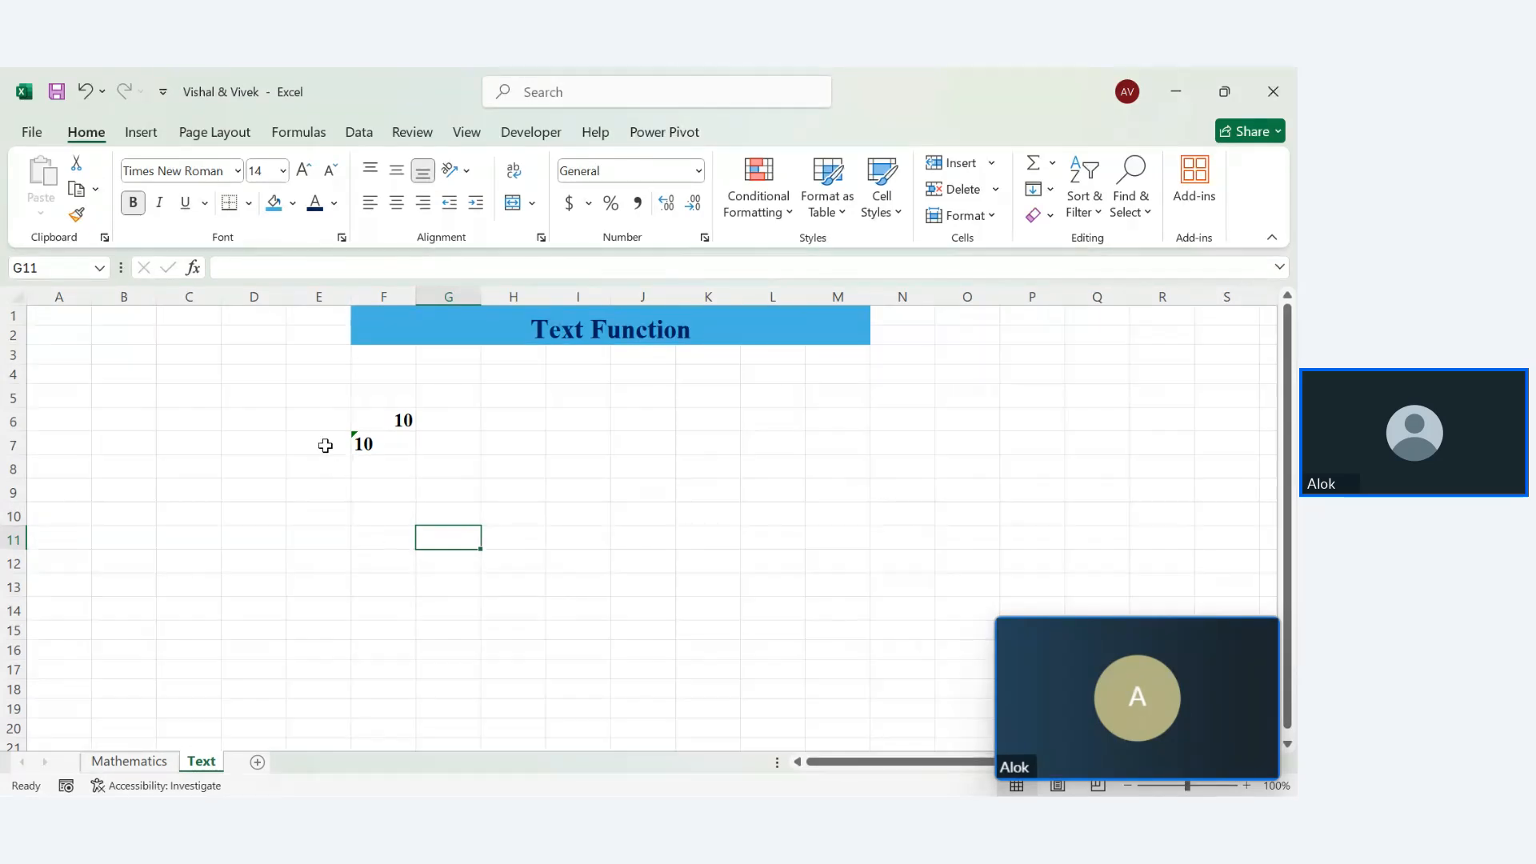
Delete the two 10 values from column F
click(387, 422)
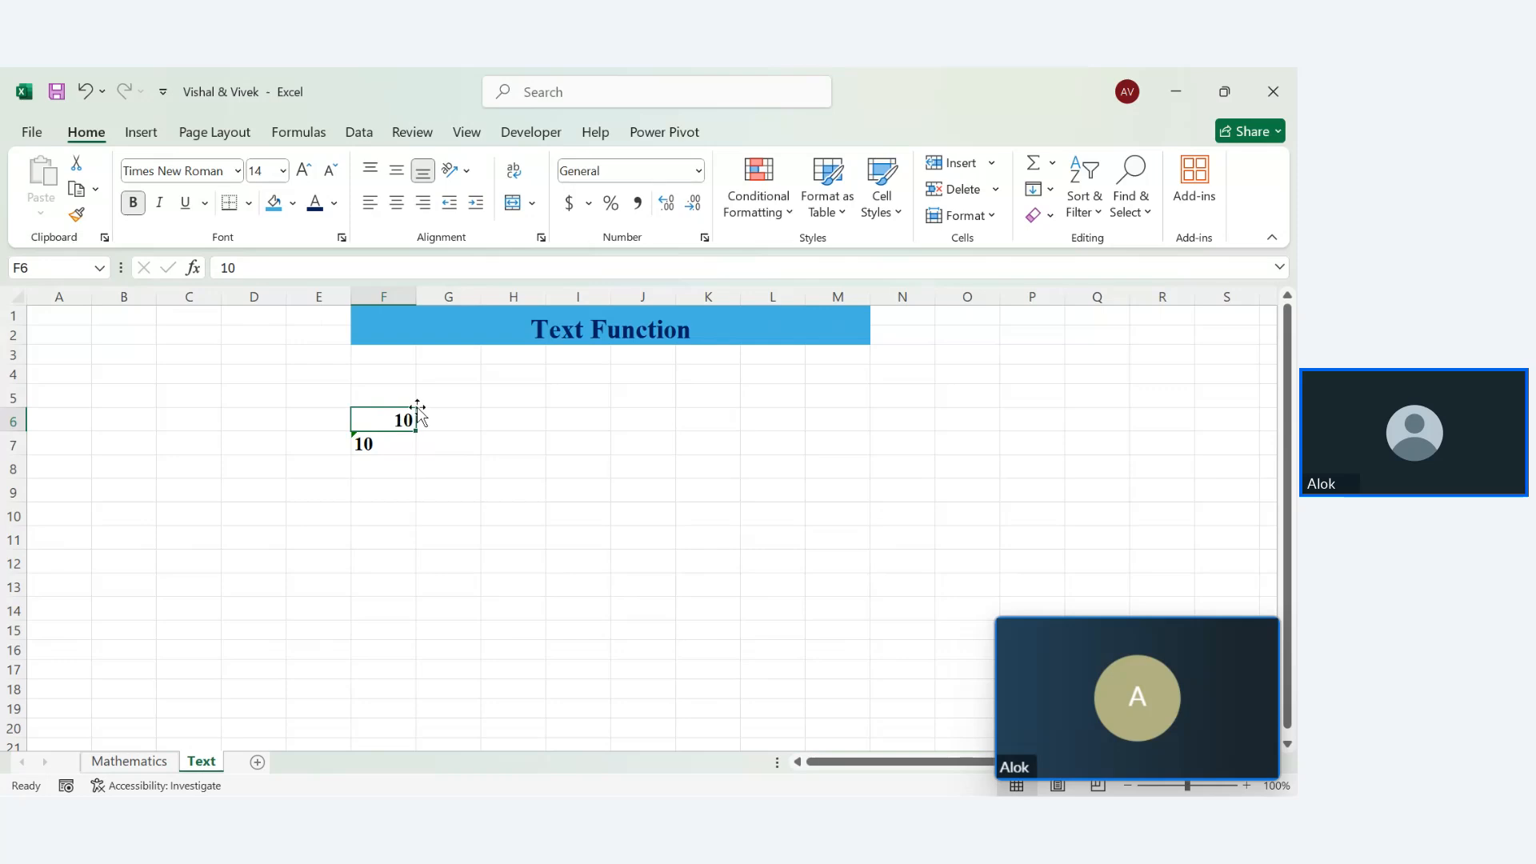
click(372, 452)
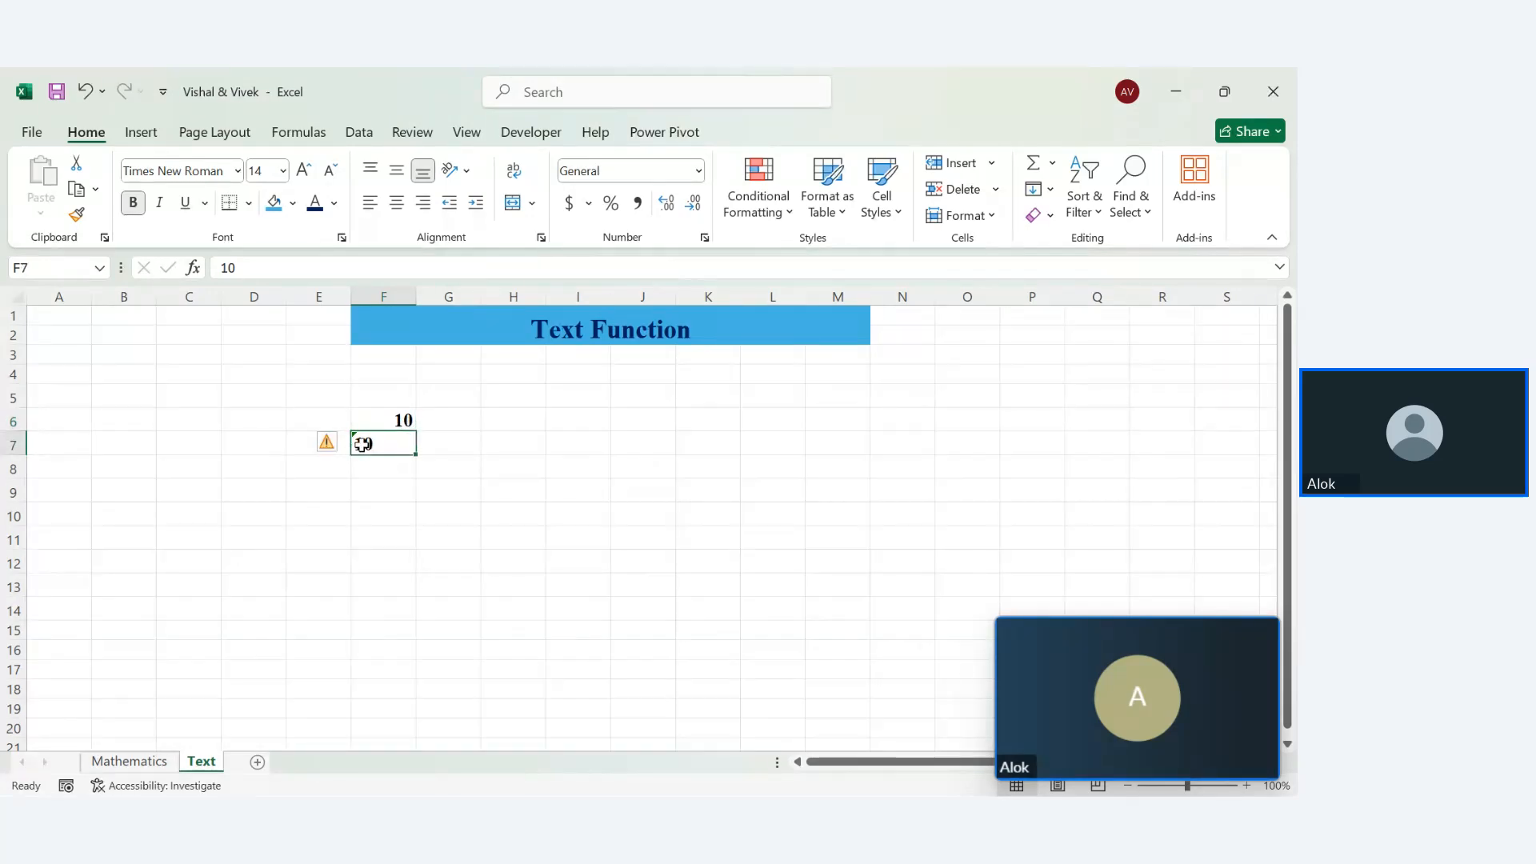
drag(397, 395, 386, 569)
key(Delete)
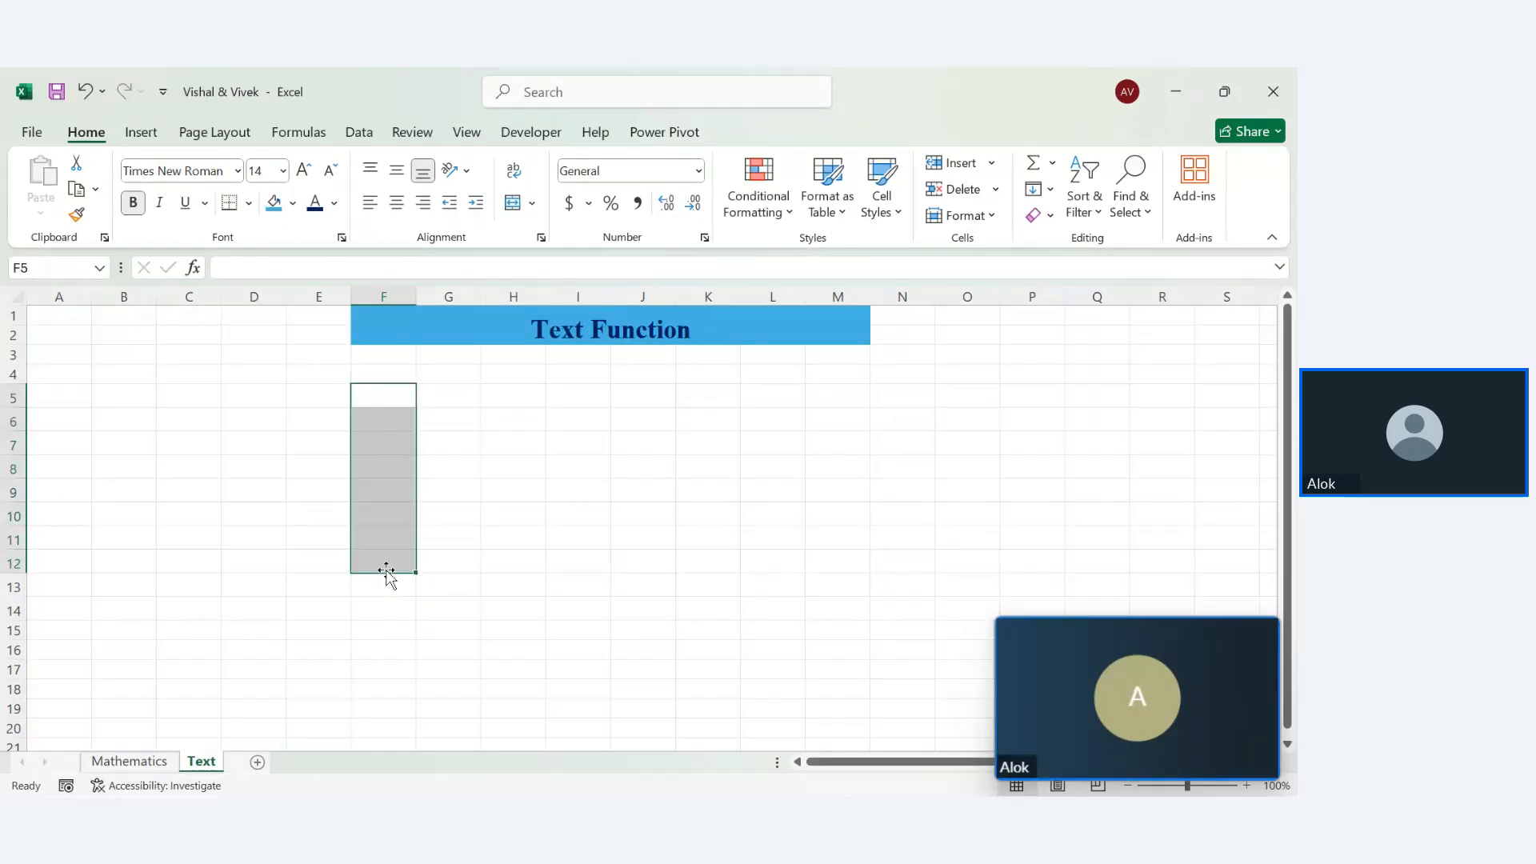
Type the heading 'name' in F5
double_click(384, 398)
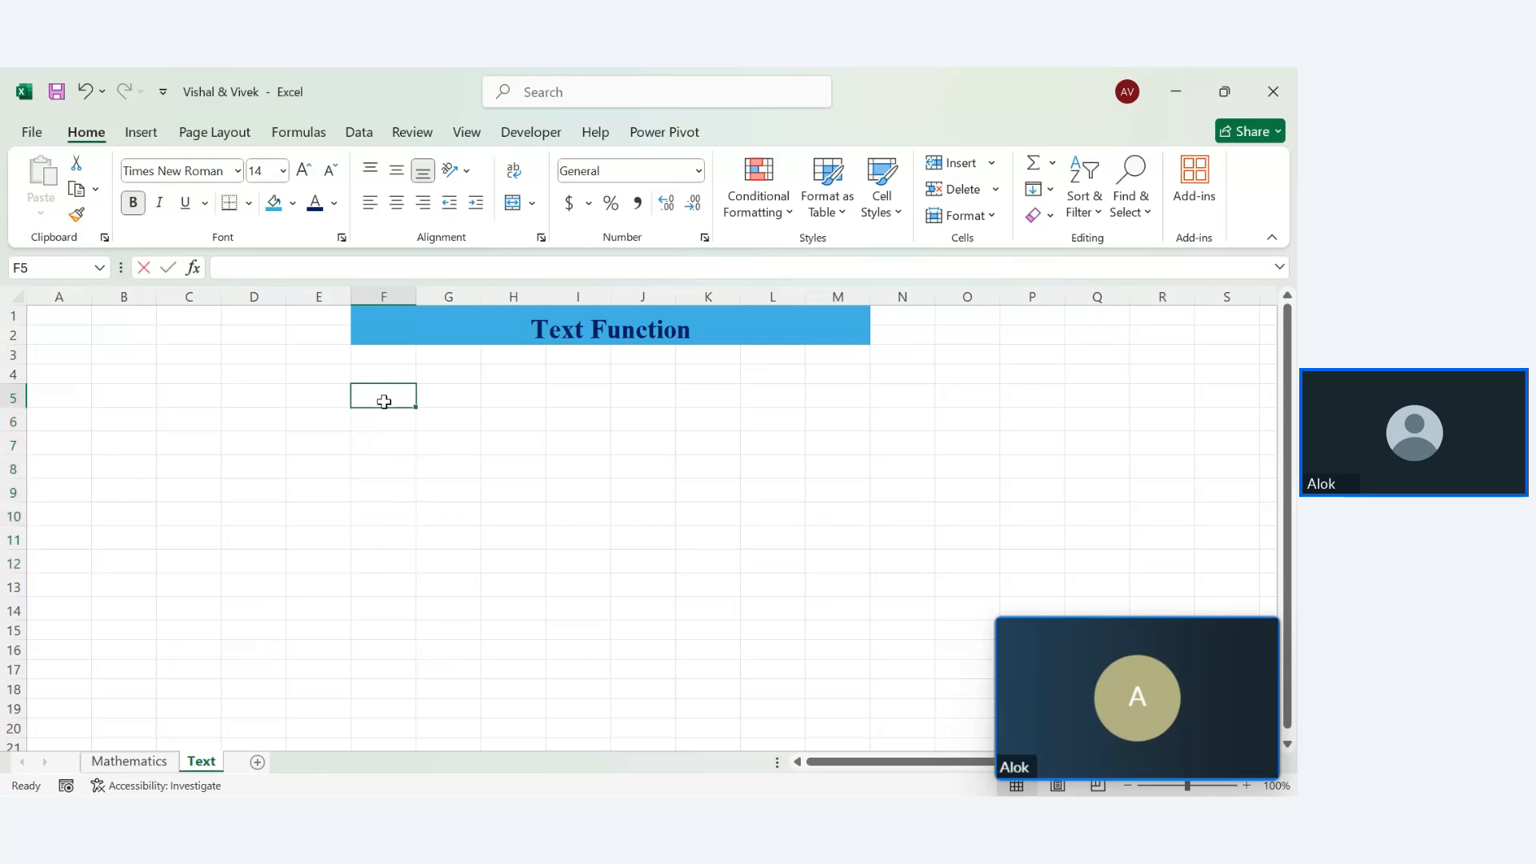
text(name)
key(Return)
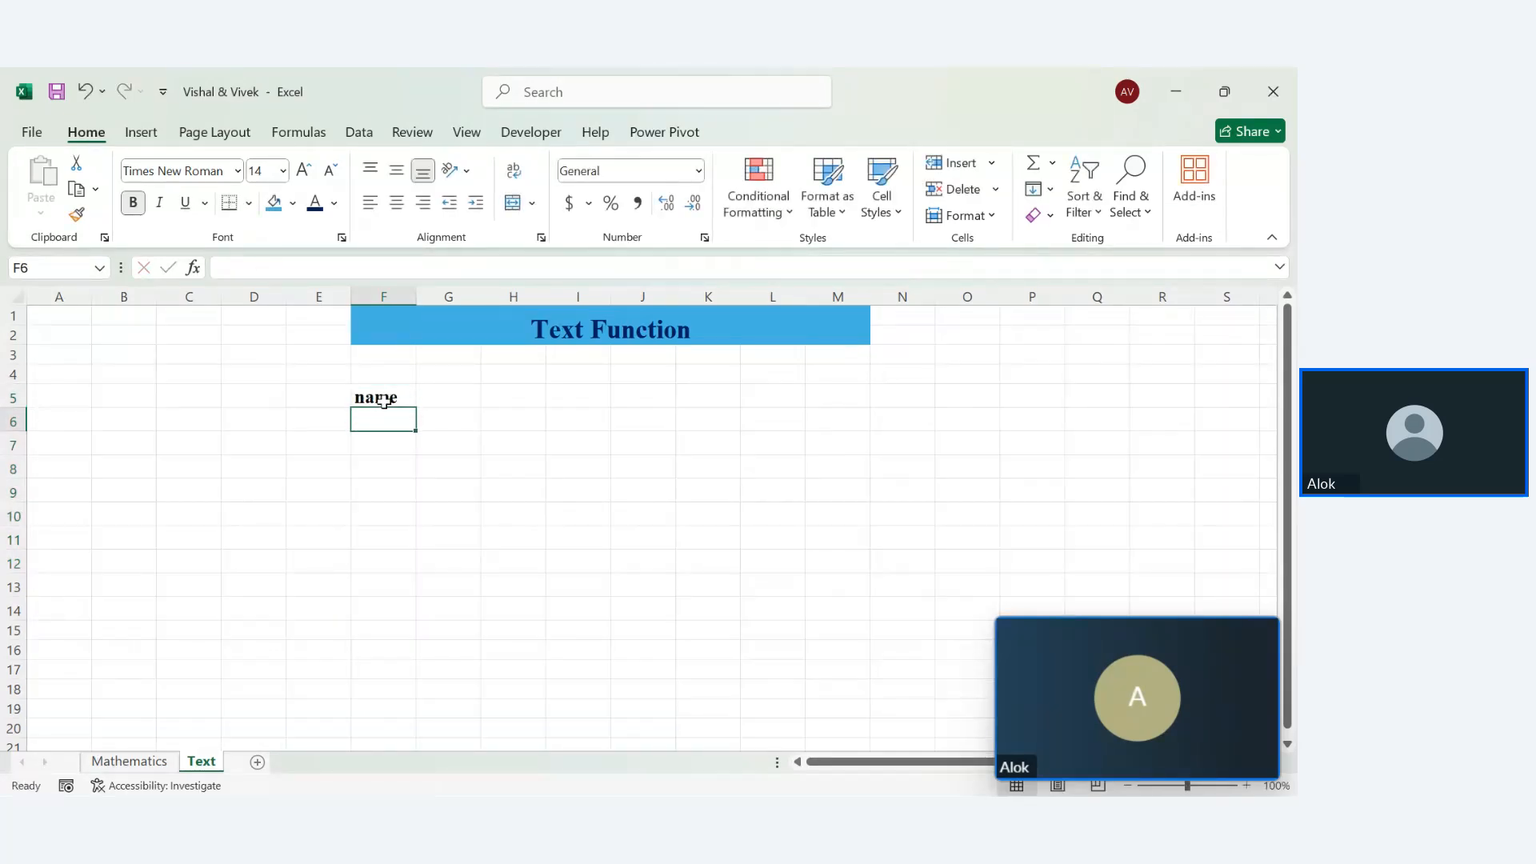
Fill F5:M5 yellow with dark red text
click(380, 400)
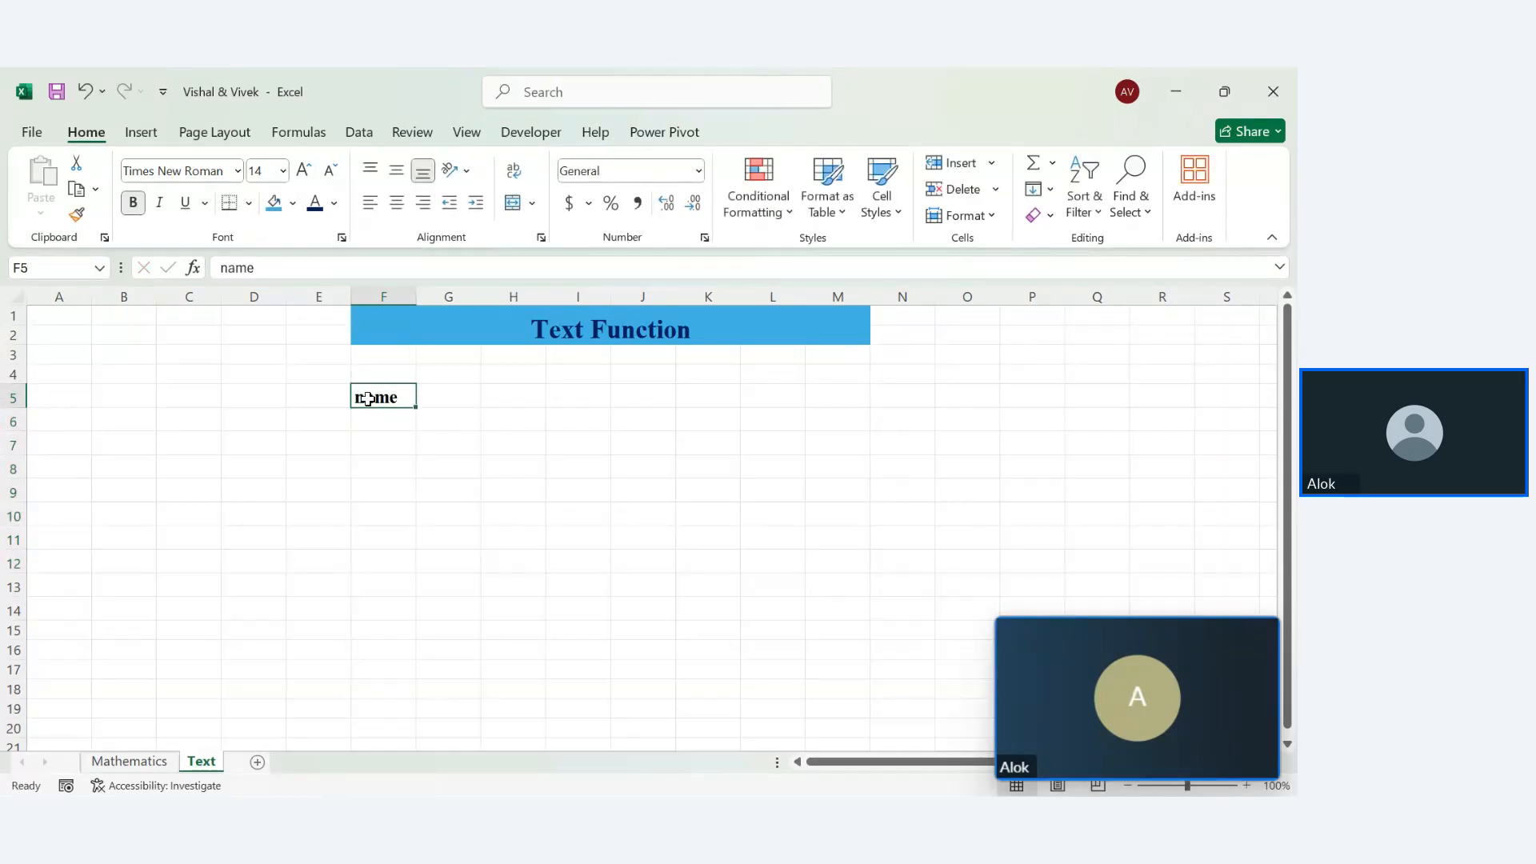
drag(368, 398, 847, 406)
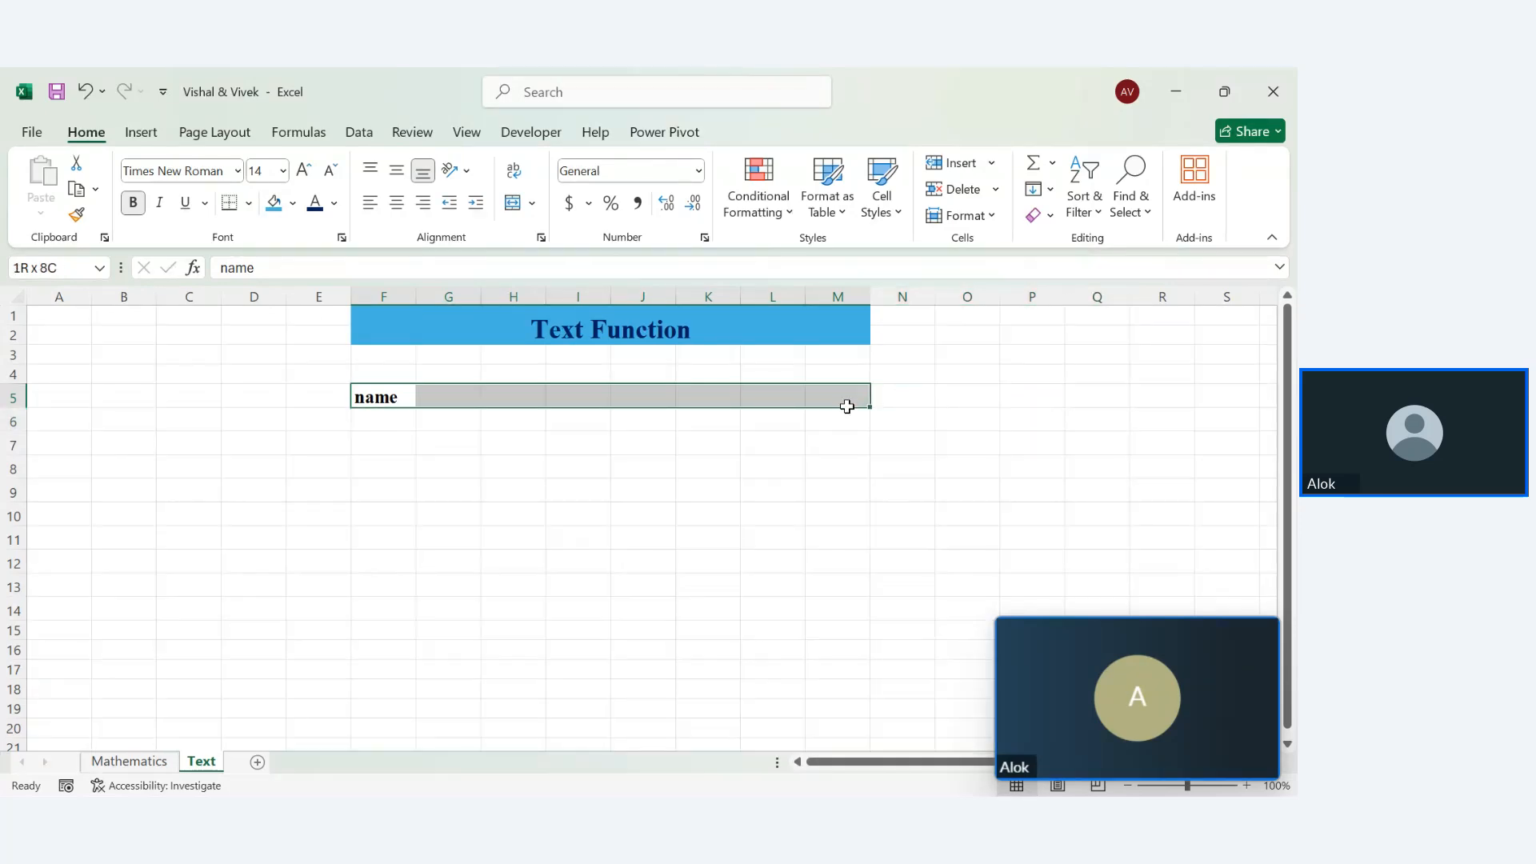
click(293, 202)
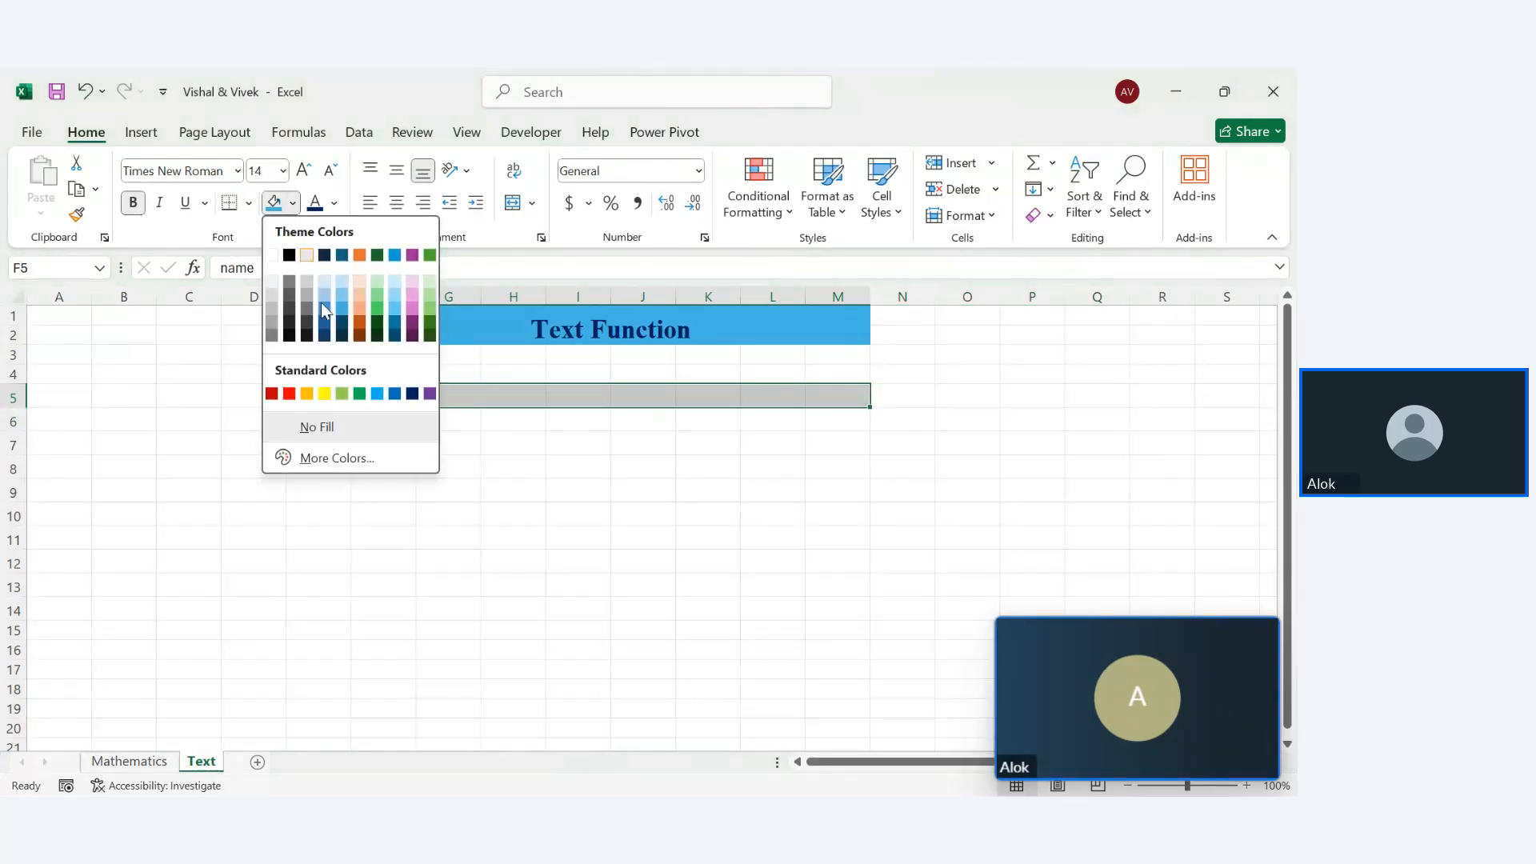
click(326, 394)
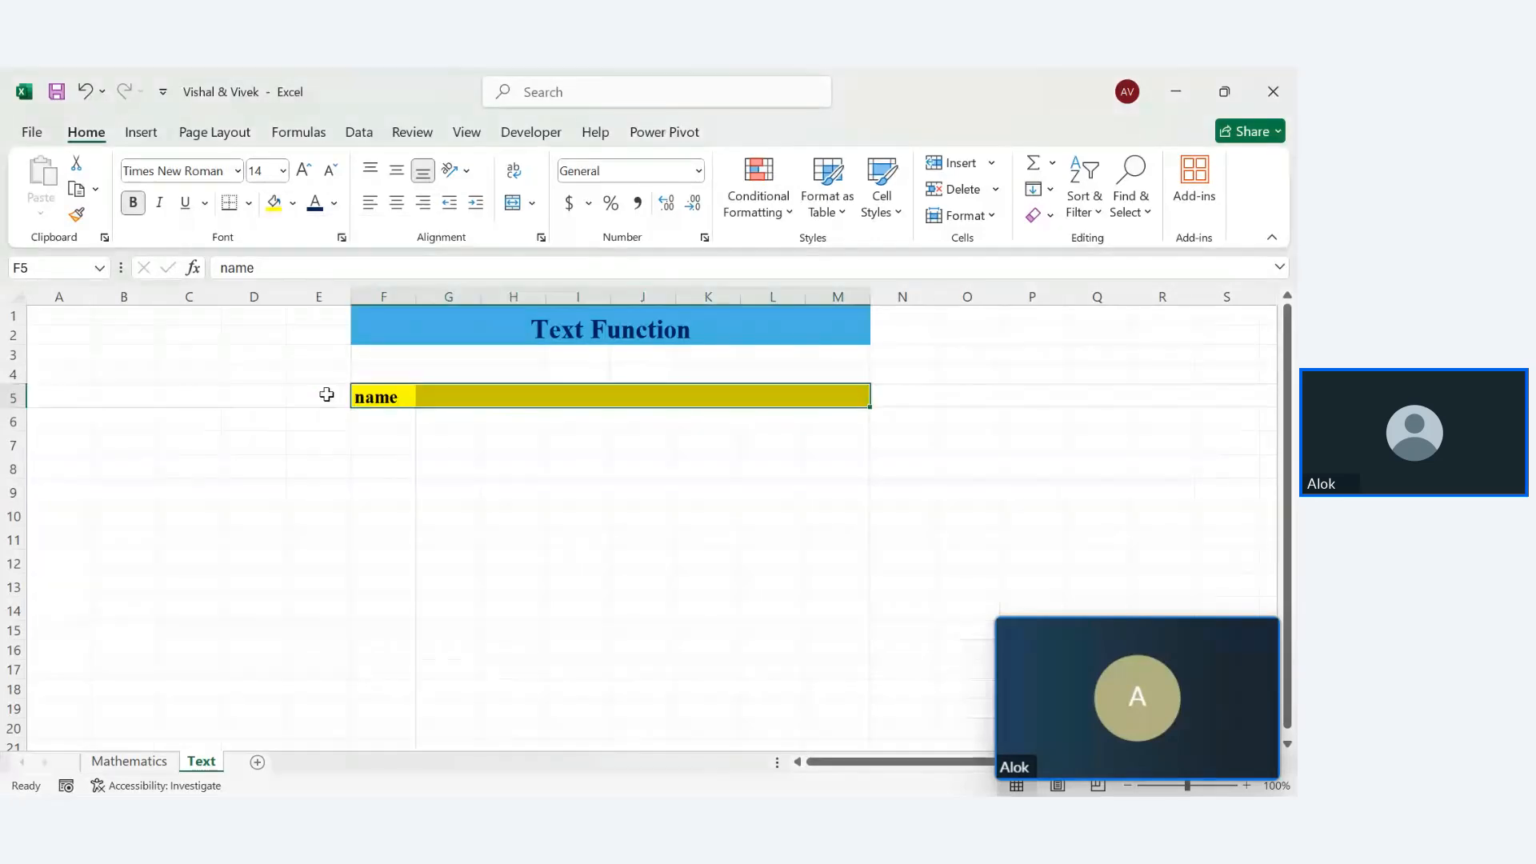
click(334, 203)
click(334, 202)
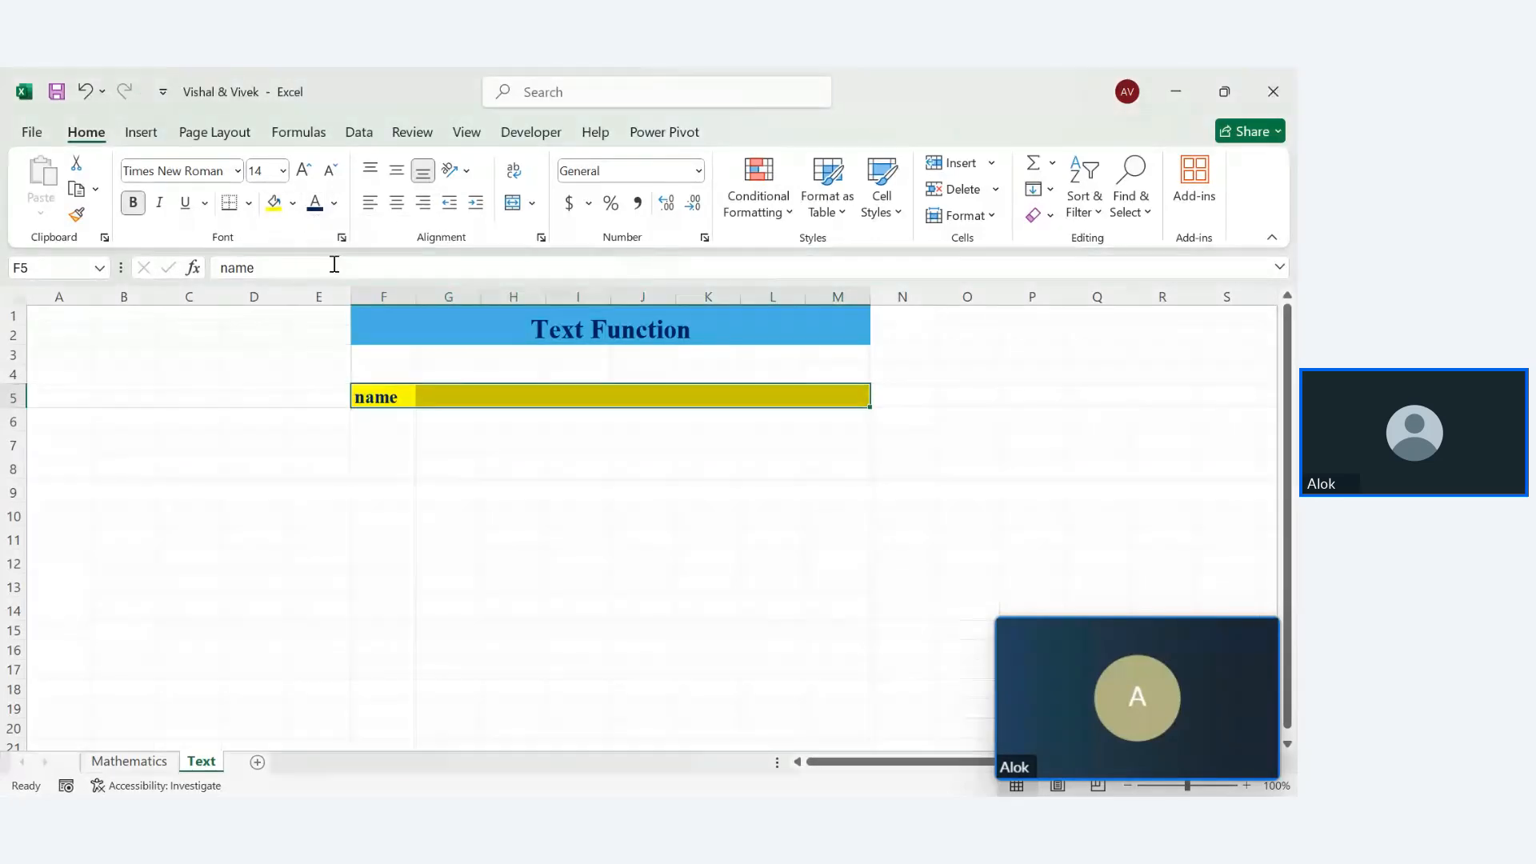
click(333, 202)
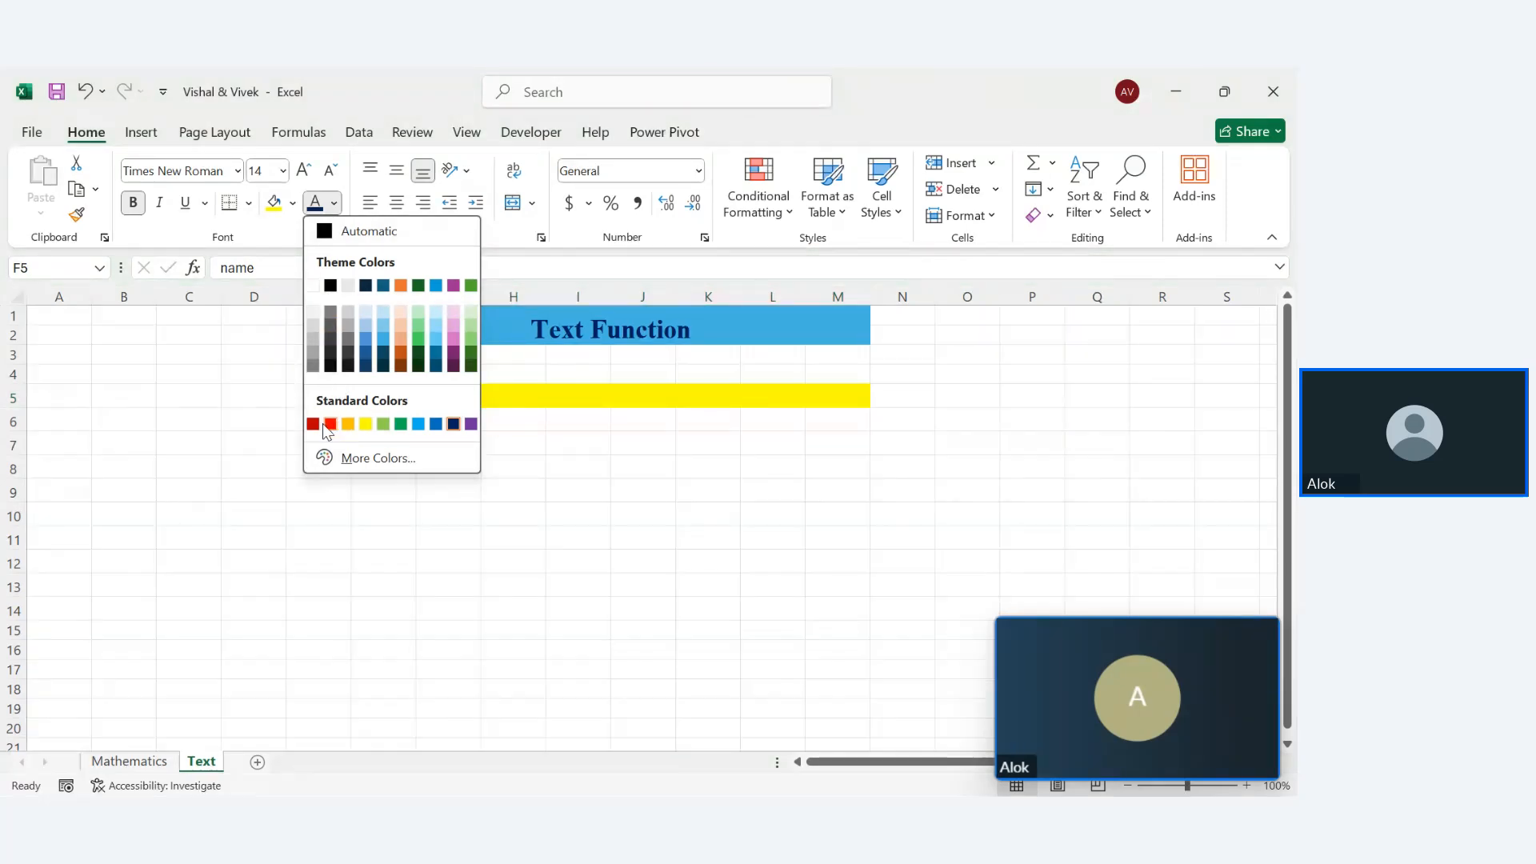
click(313, 423)
click(402, 506)
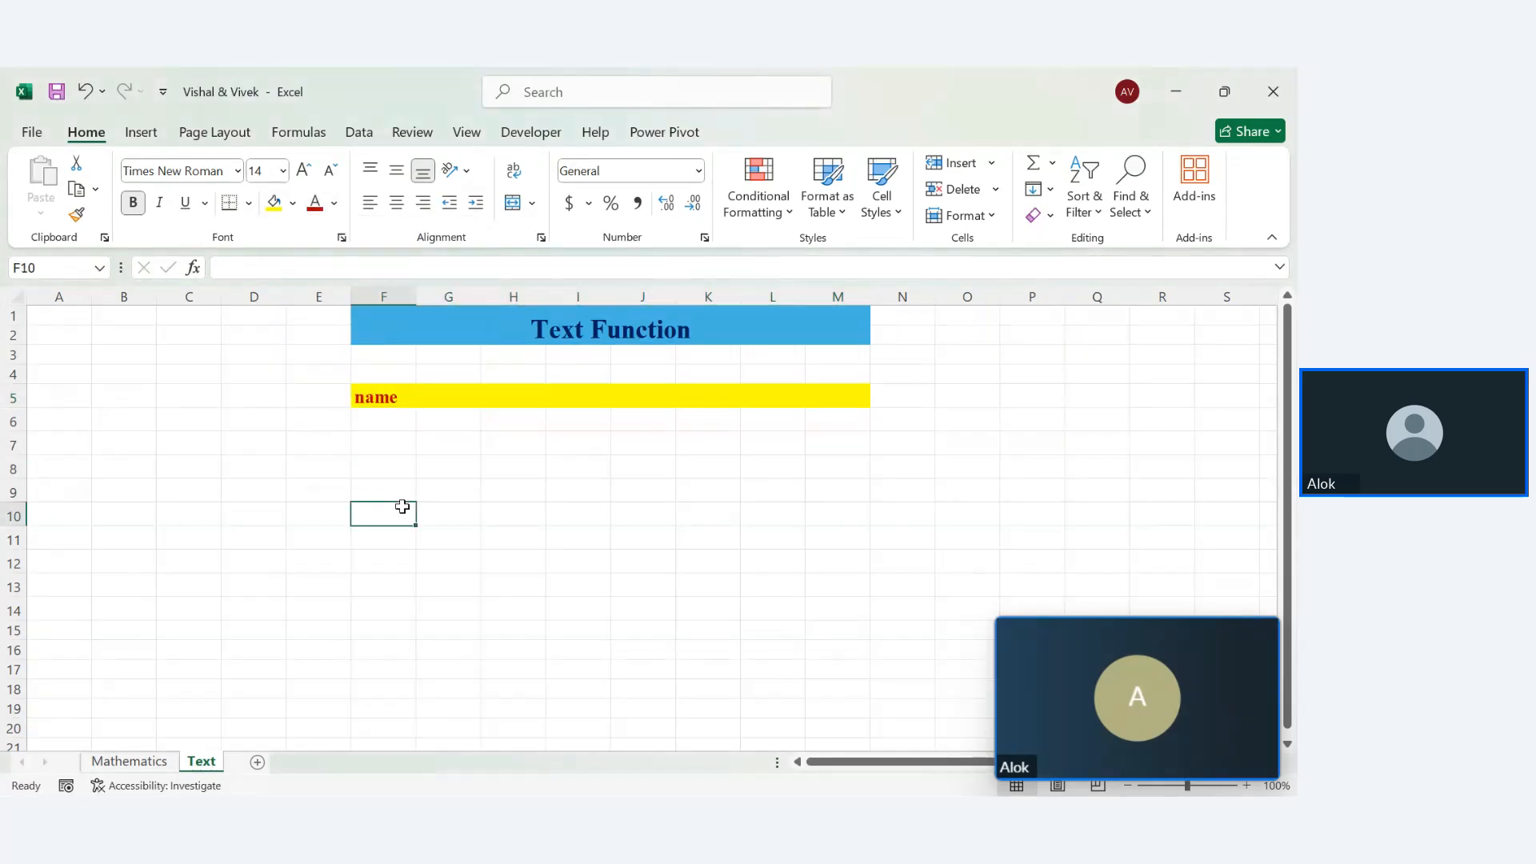
click(387, 429)
Enter the first names viveK in F7 and viShal in F8
click(383, 444)
text(v)
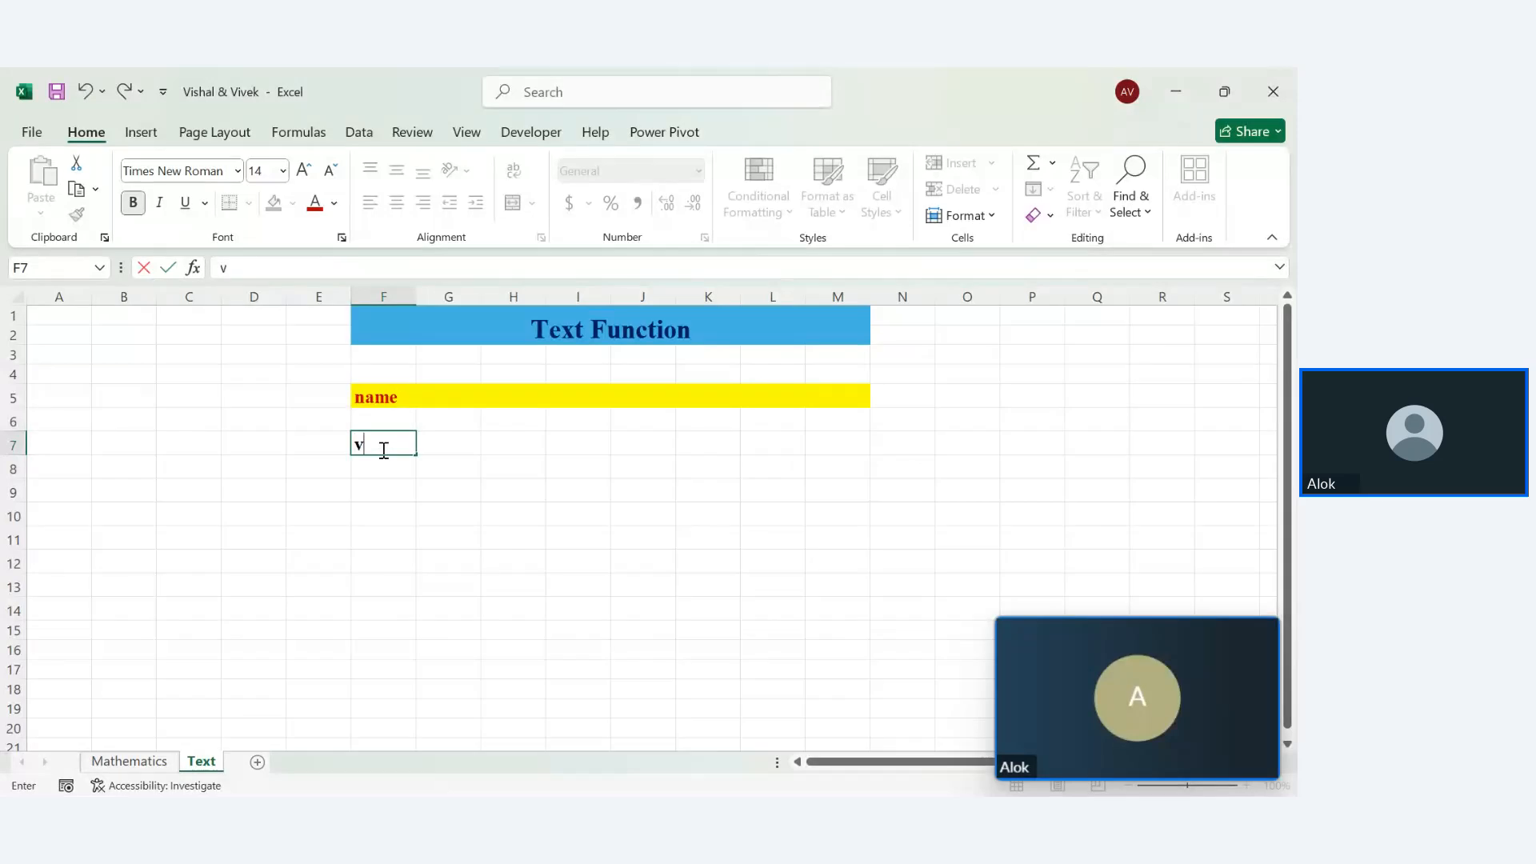
text(ivek)
key(BackSpace)
text(K)
key(Return)
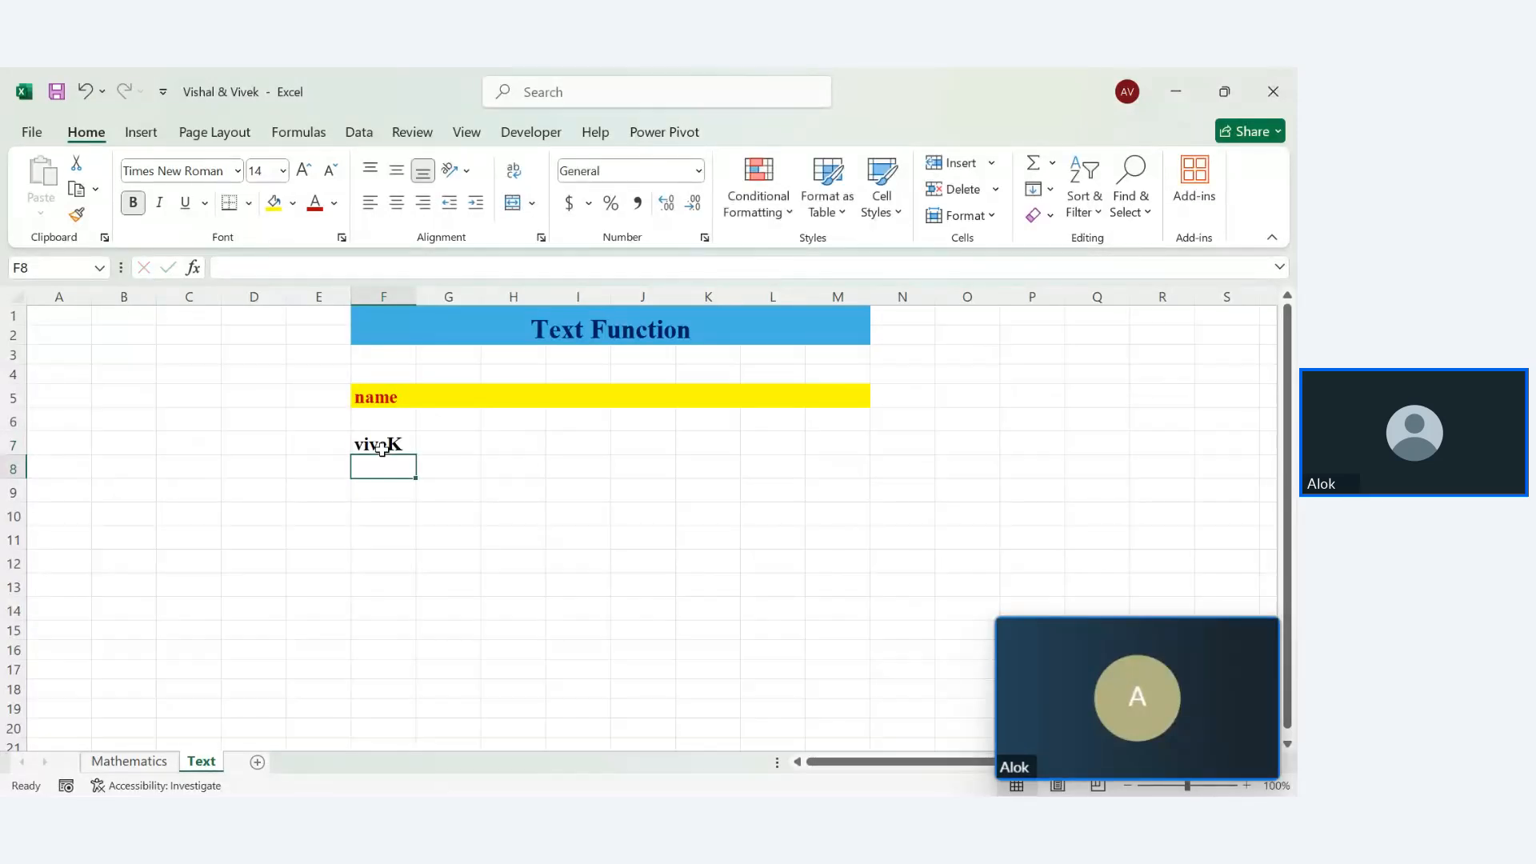
text(v)
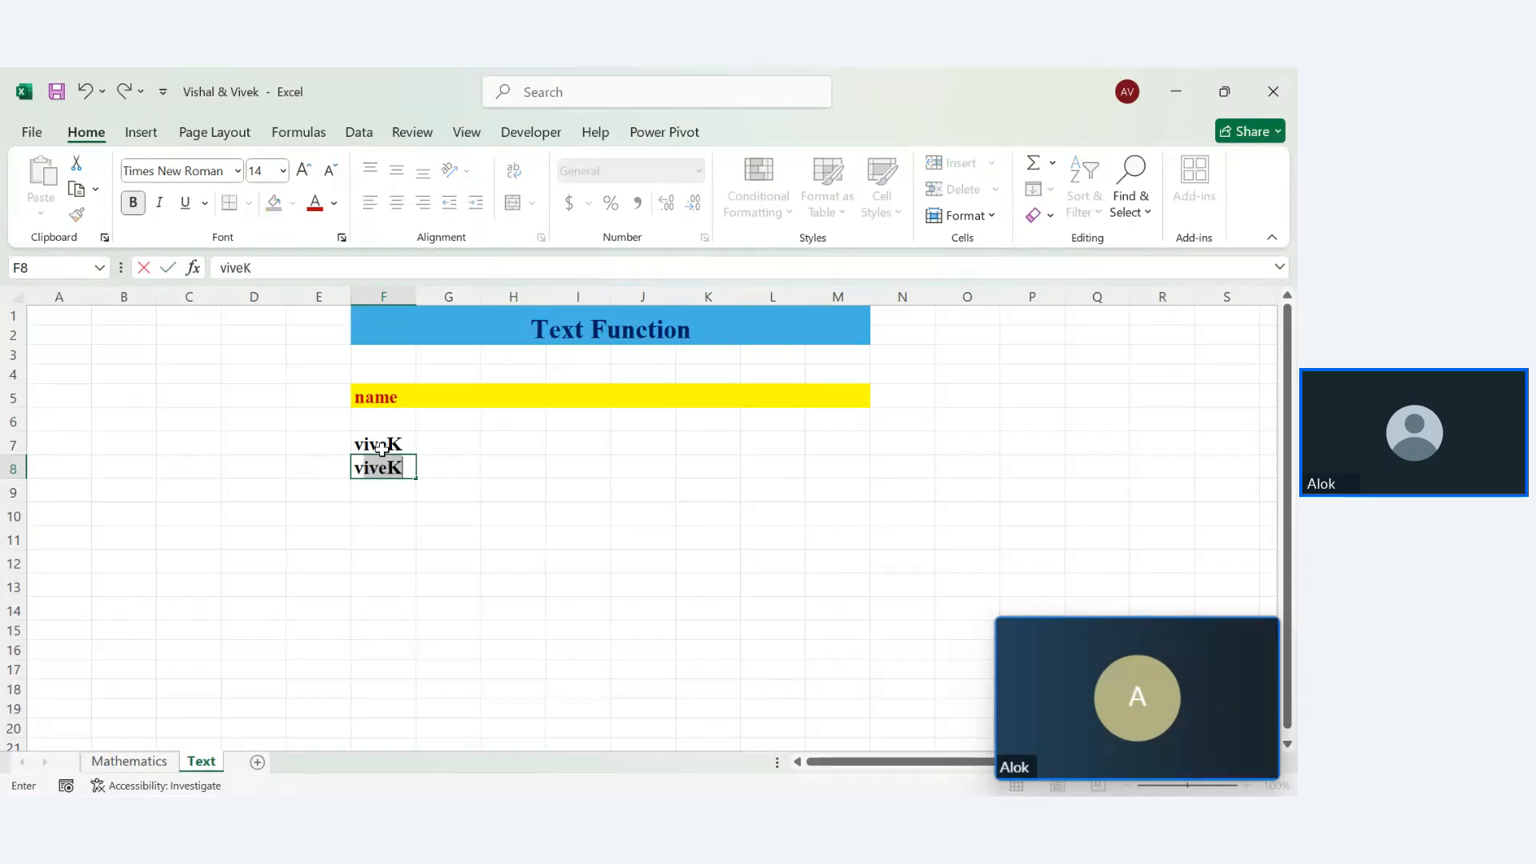
text(iShal)
key(Return)
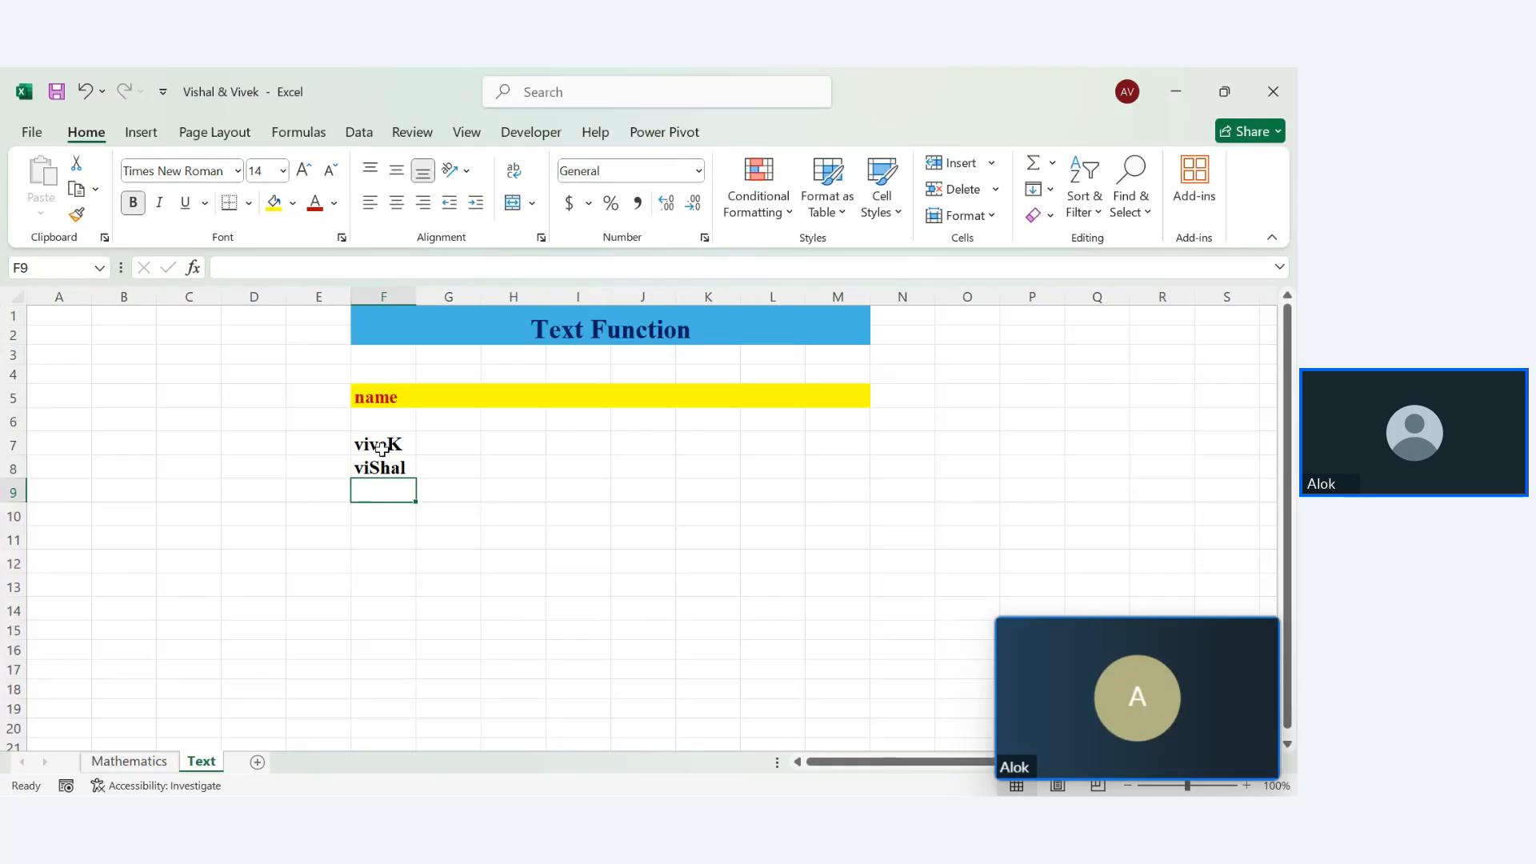
Enter rahul in F9 and amit in F10, fixing the stray semicolon
text(rahu;)
key(BackSpace)
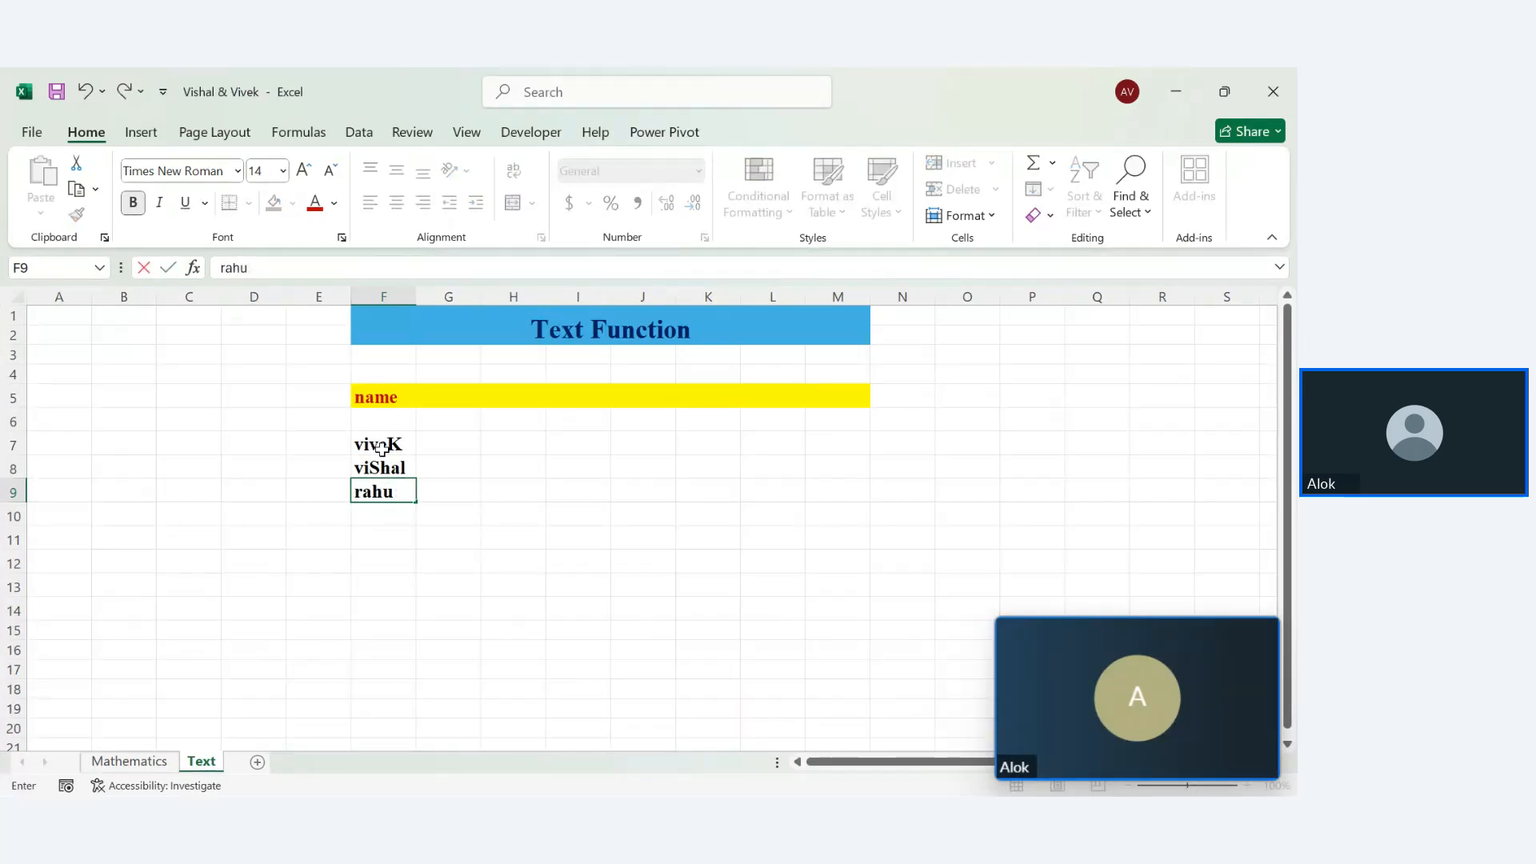
text(l)
key(Return)
text(v)
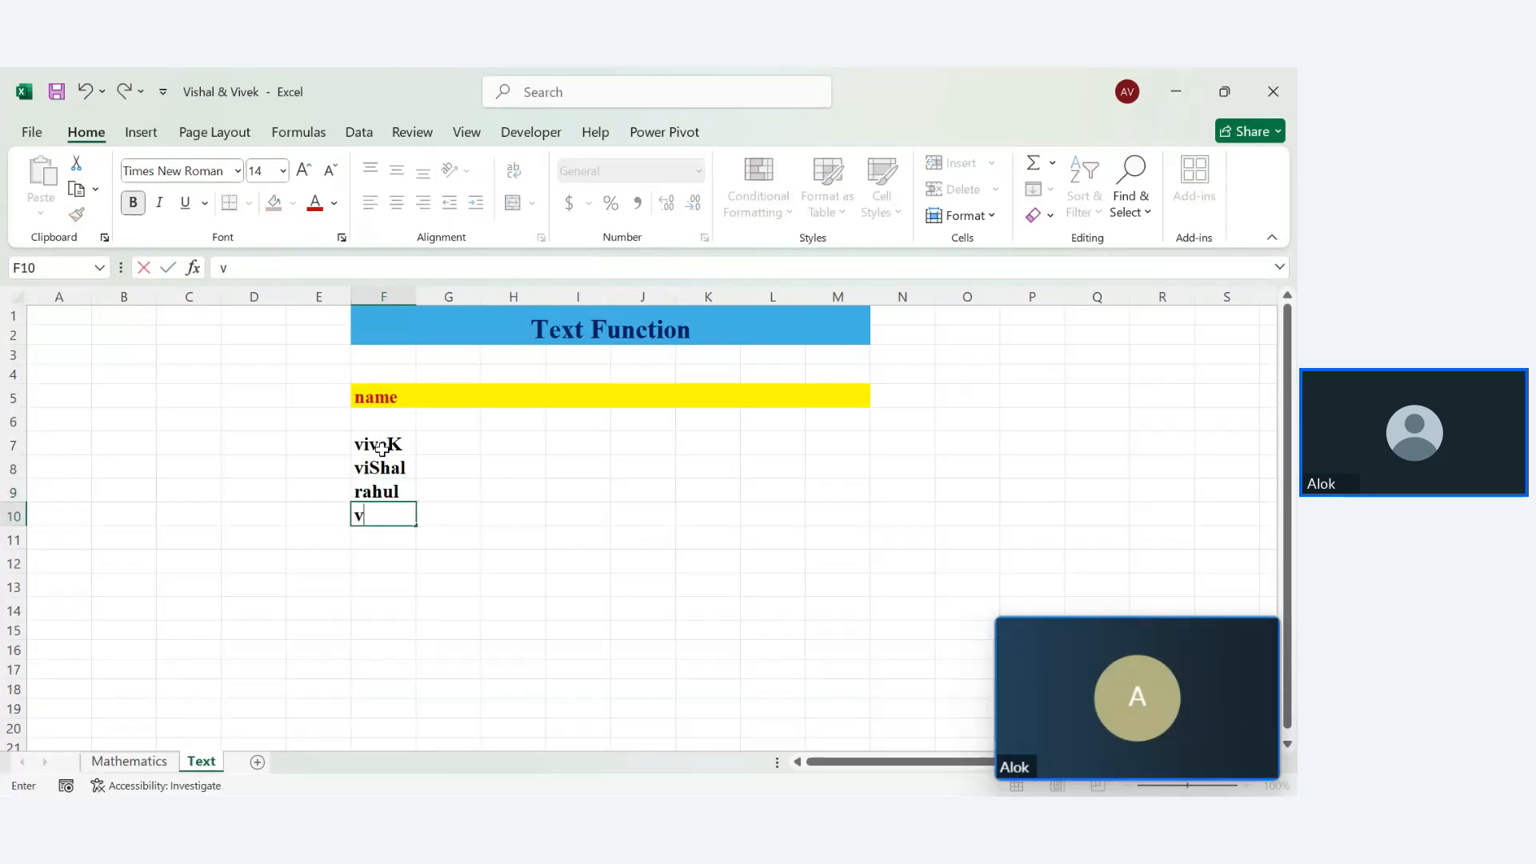
text(mit)
key(Return)
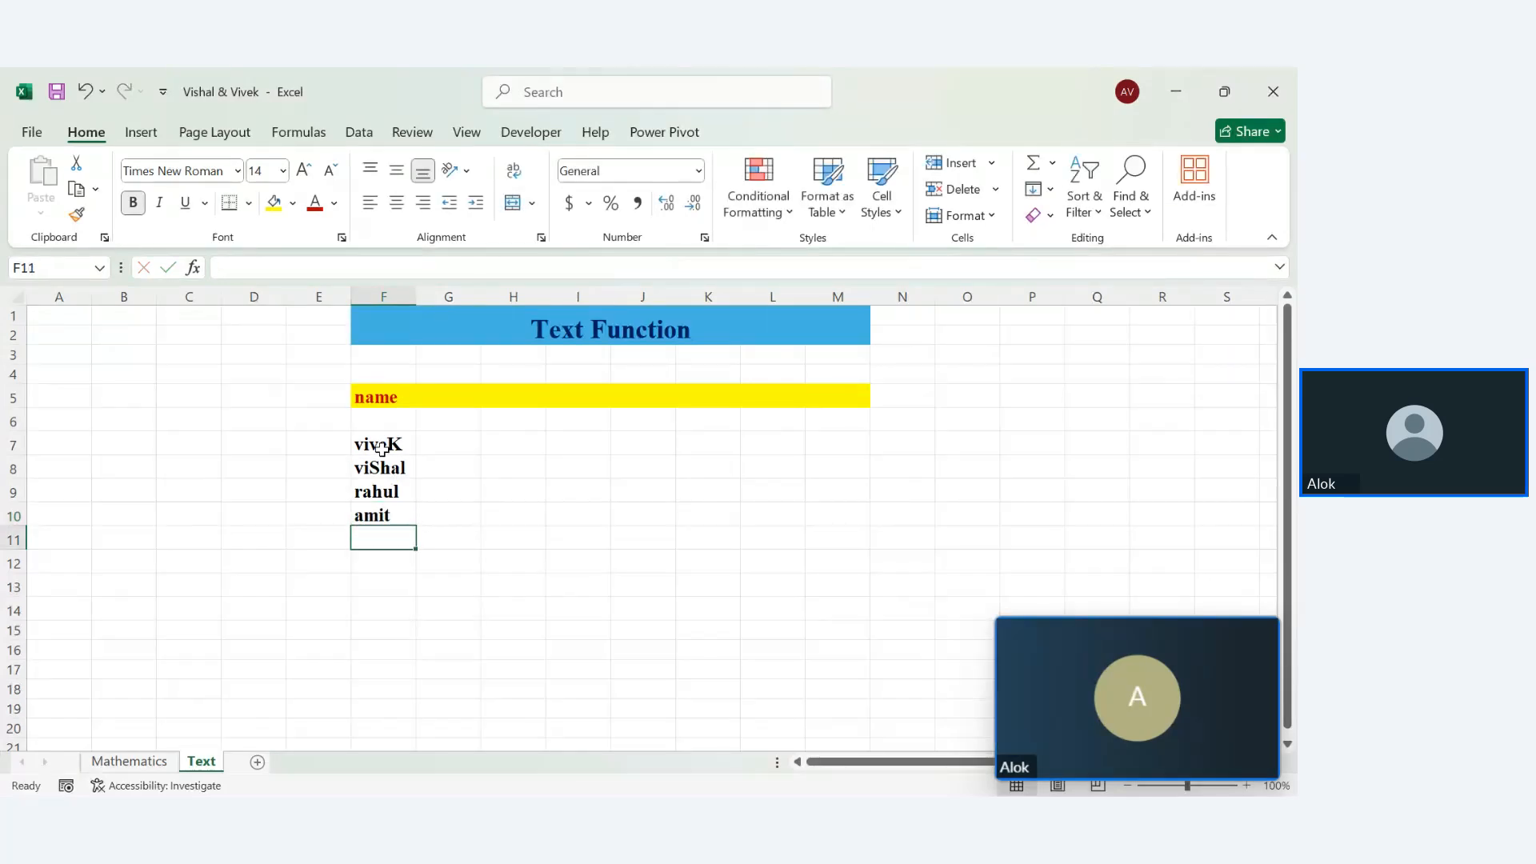
click(445, 392)
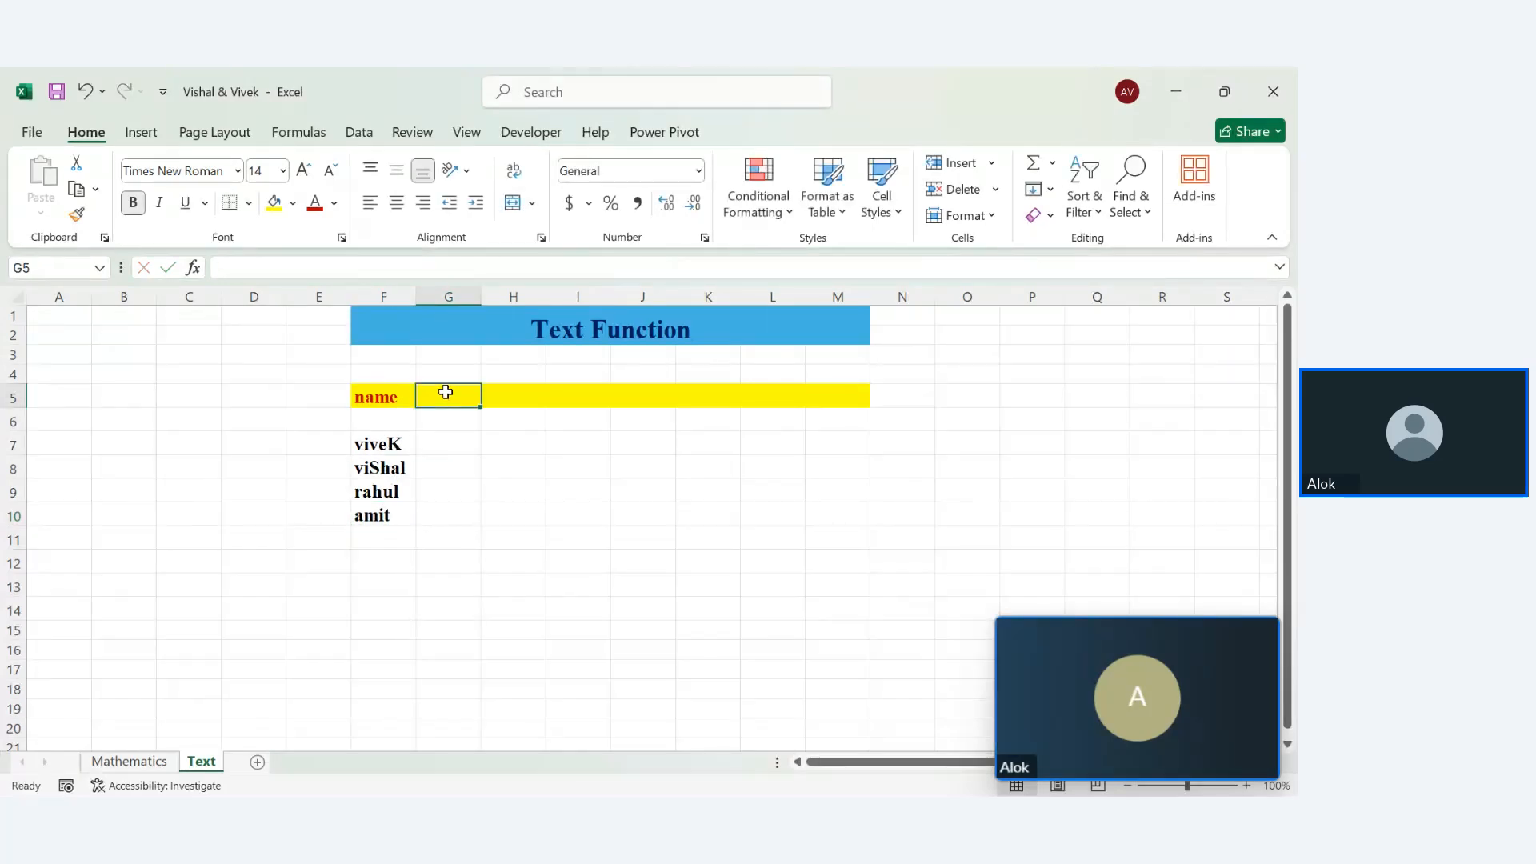
Rename F5 to 'first name', add a 'last name' header in G5, and AutoFit columns F and G
double_click(376, 394)
key(Home)
text(first)
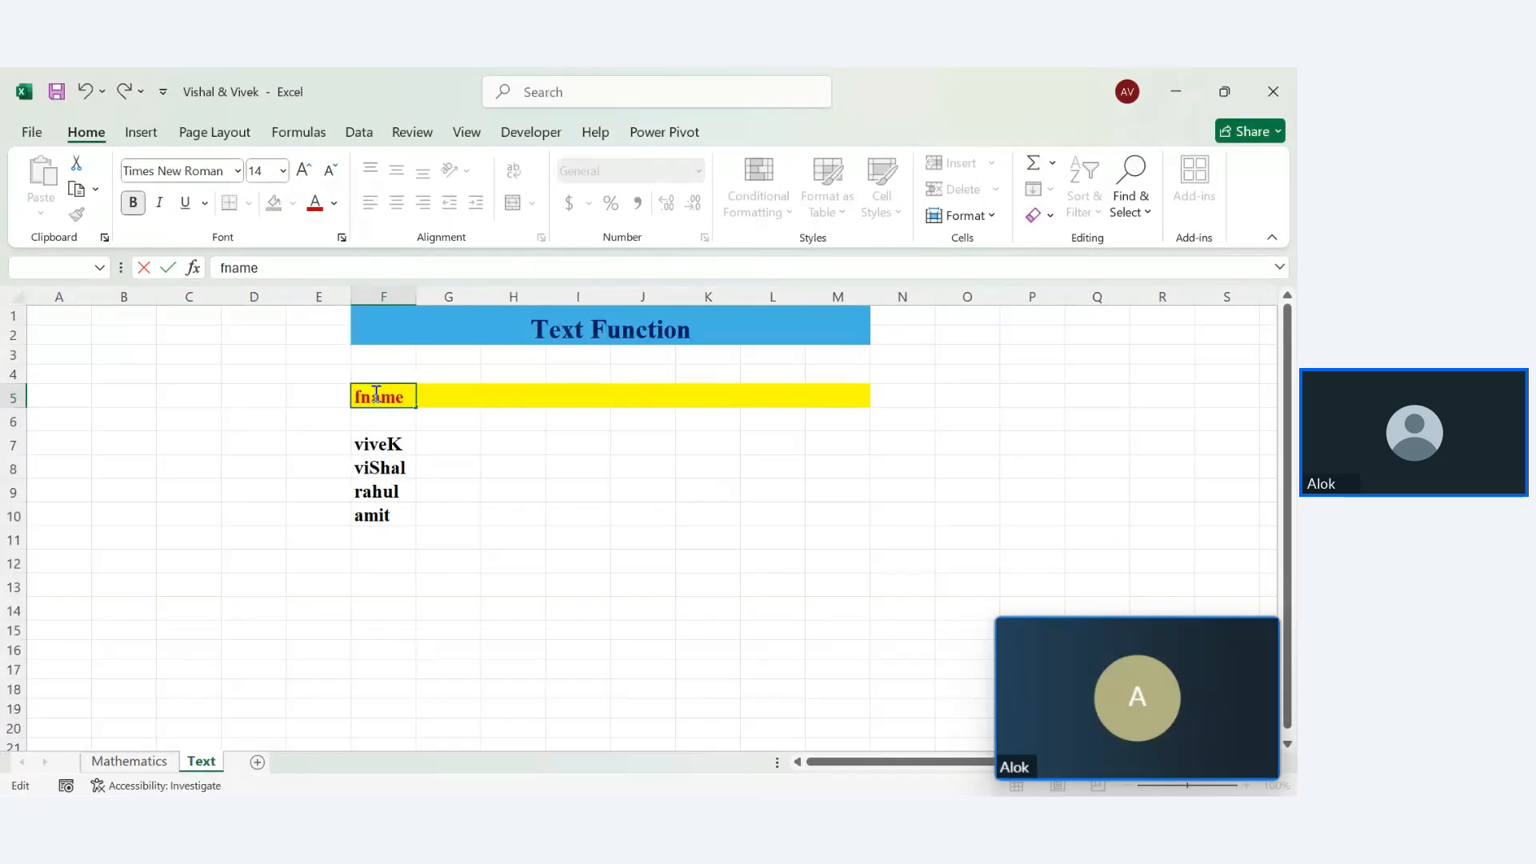
key(Return)
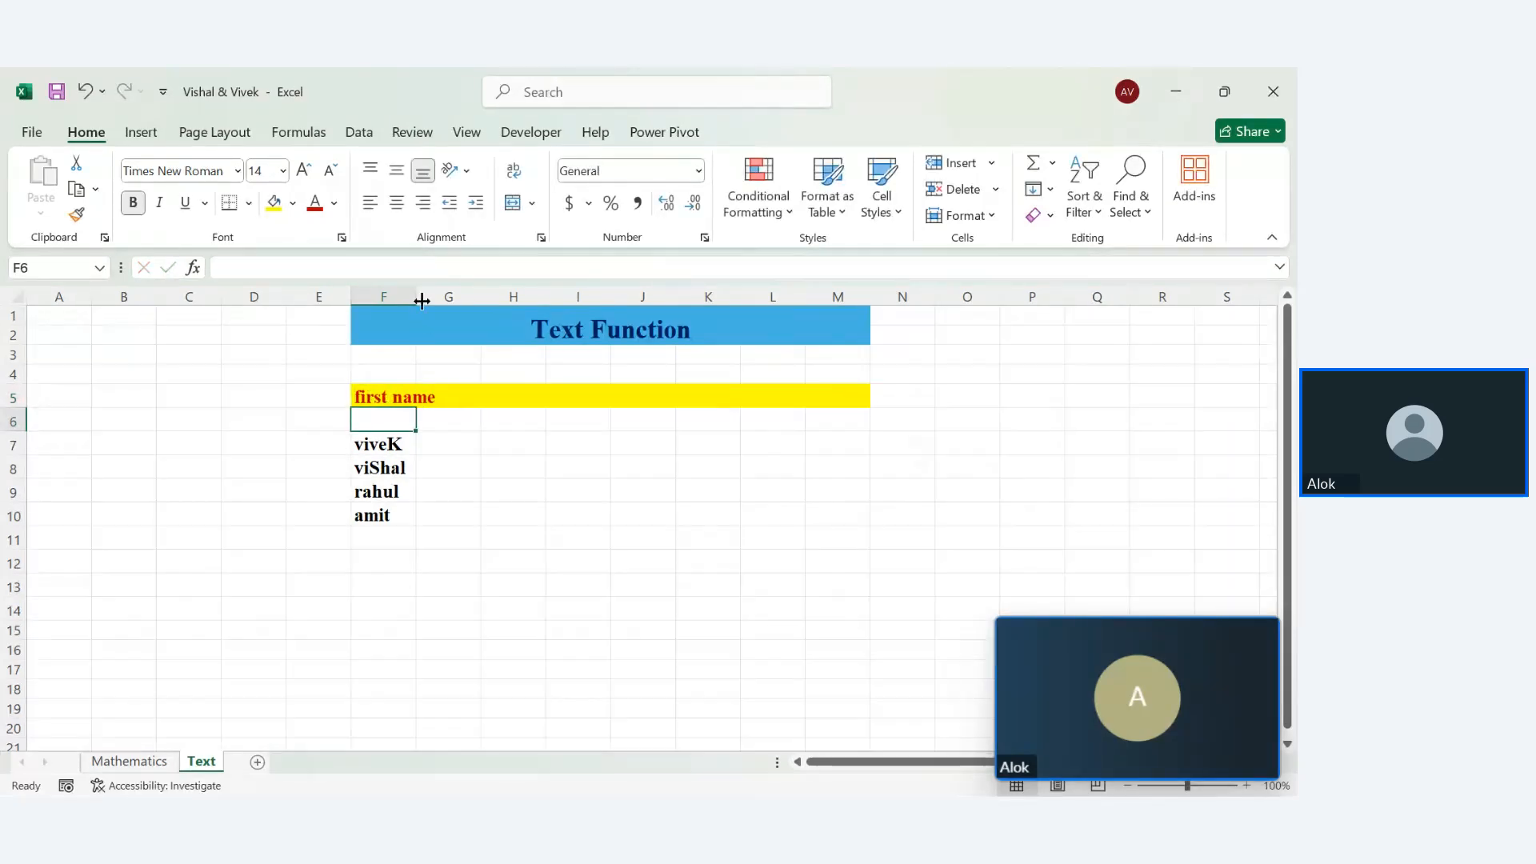
double_click(417, 295)
double_click(467, 401)
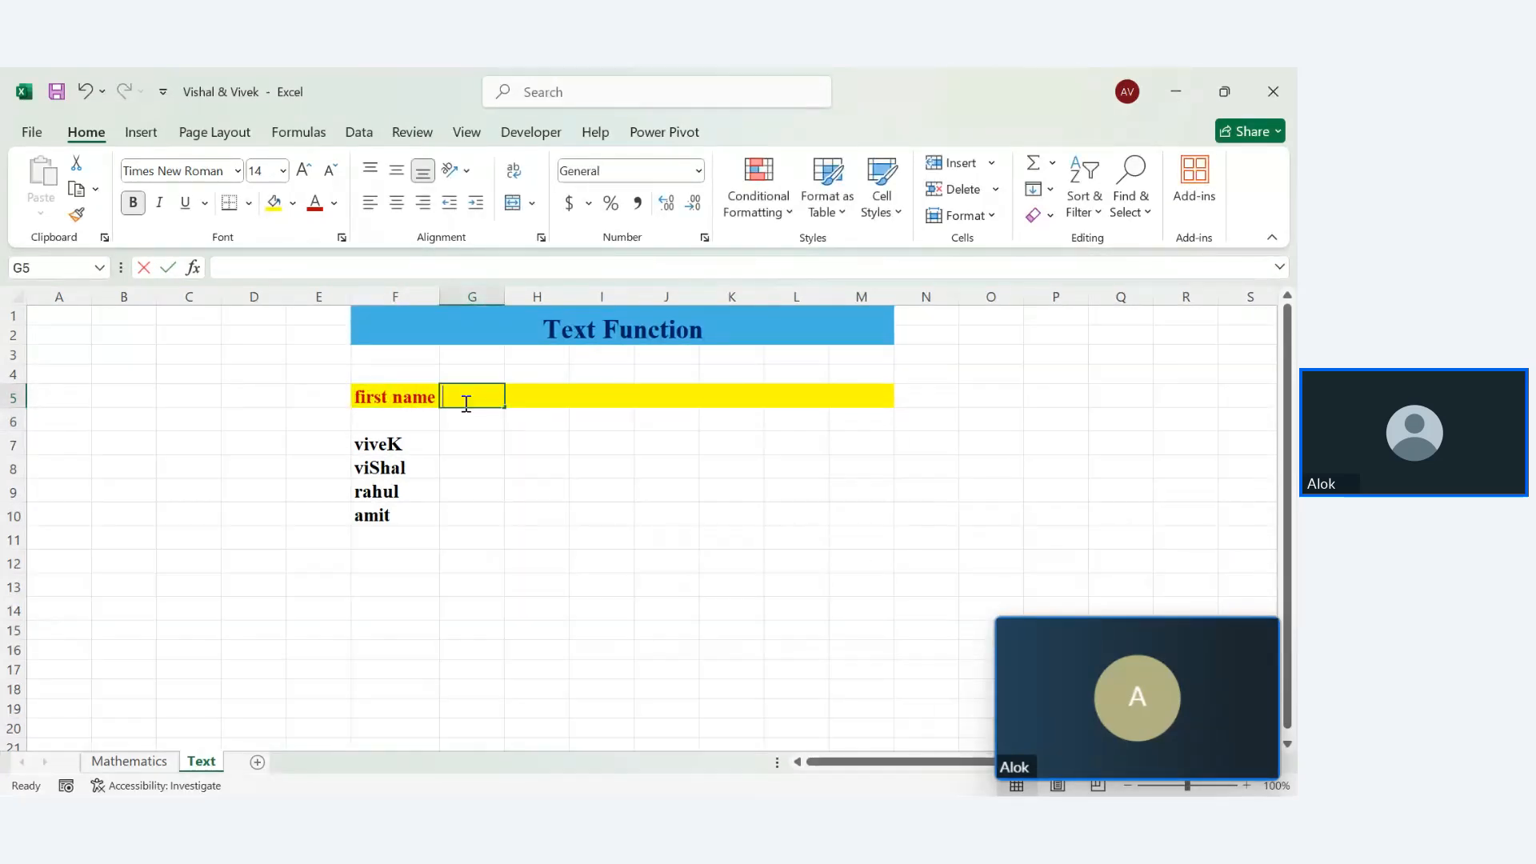
text(last)
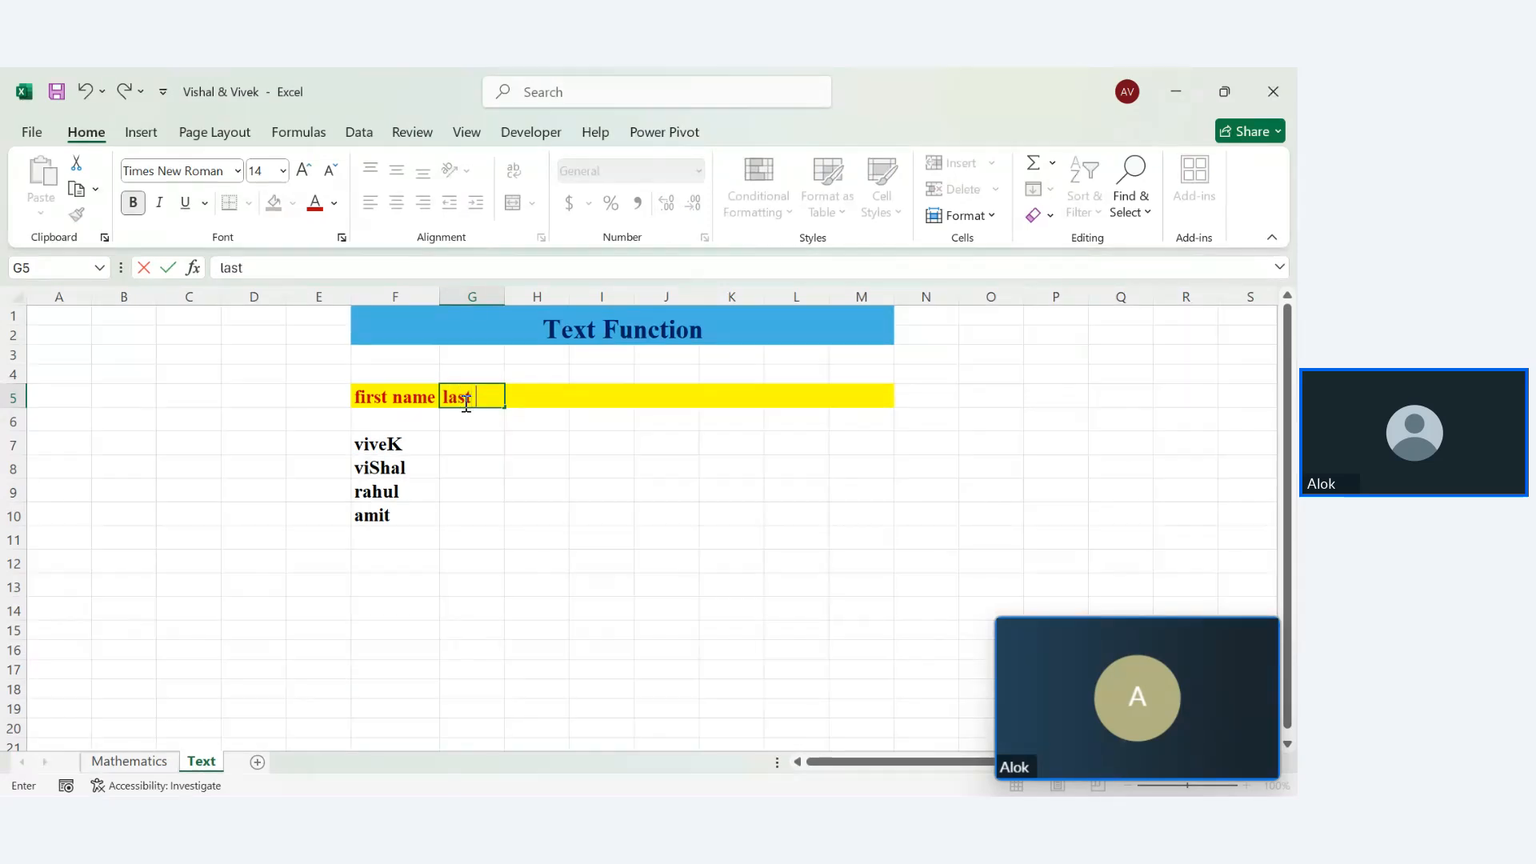
text( name)
key(Return)
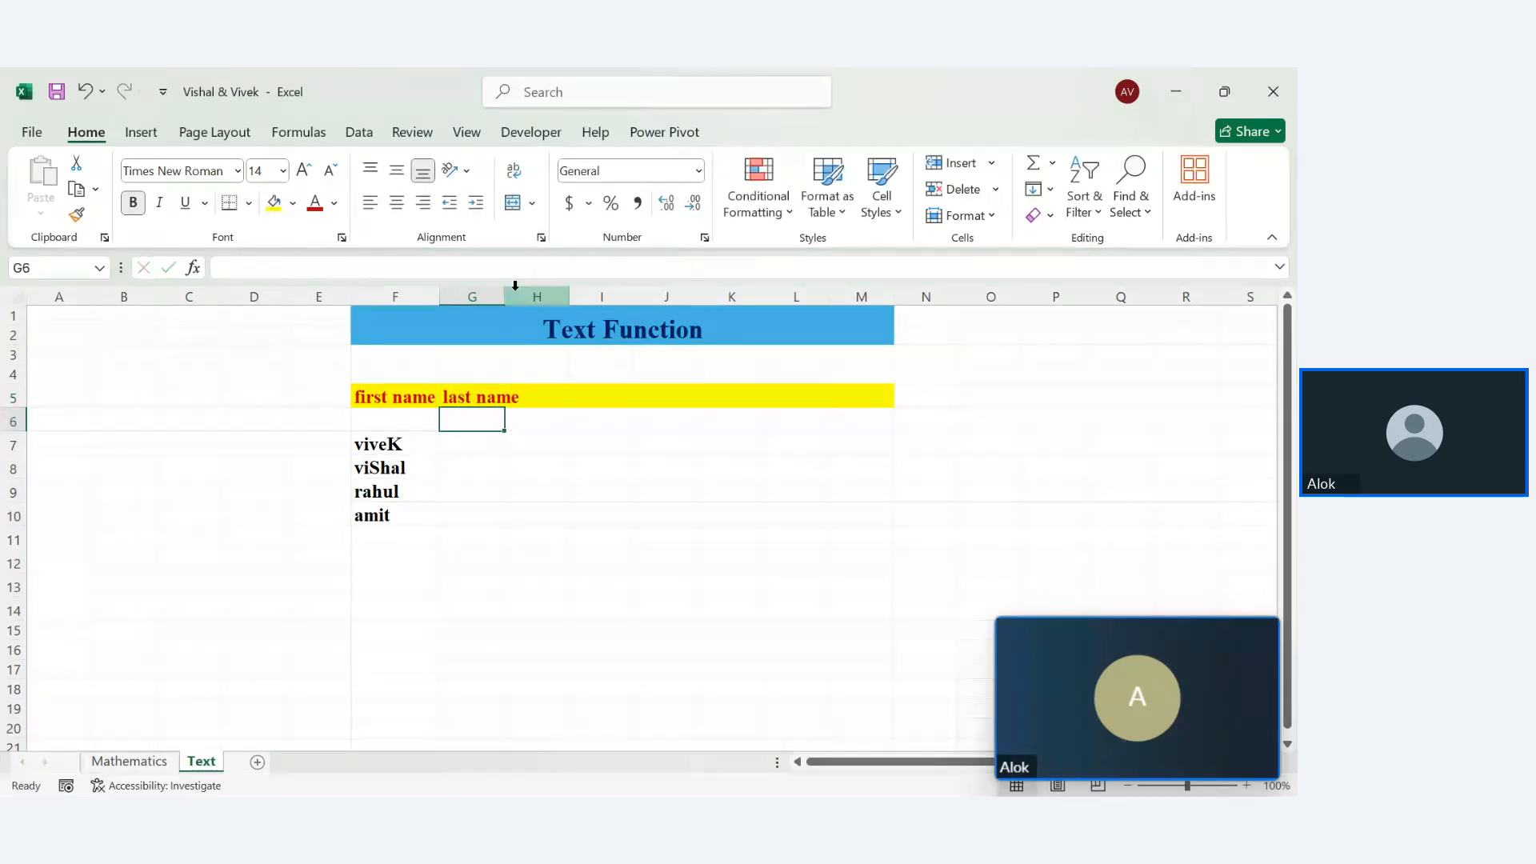
double_click(505, 290)
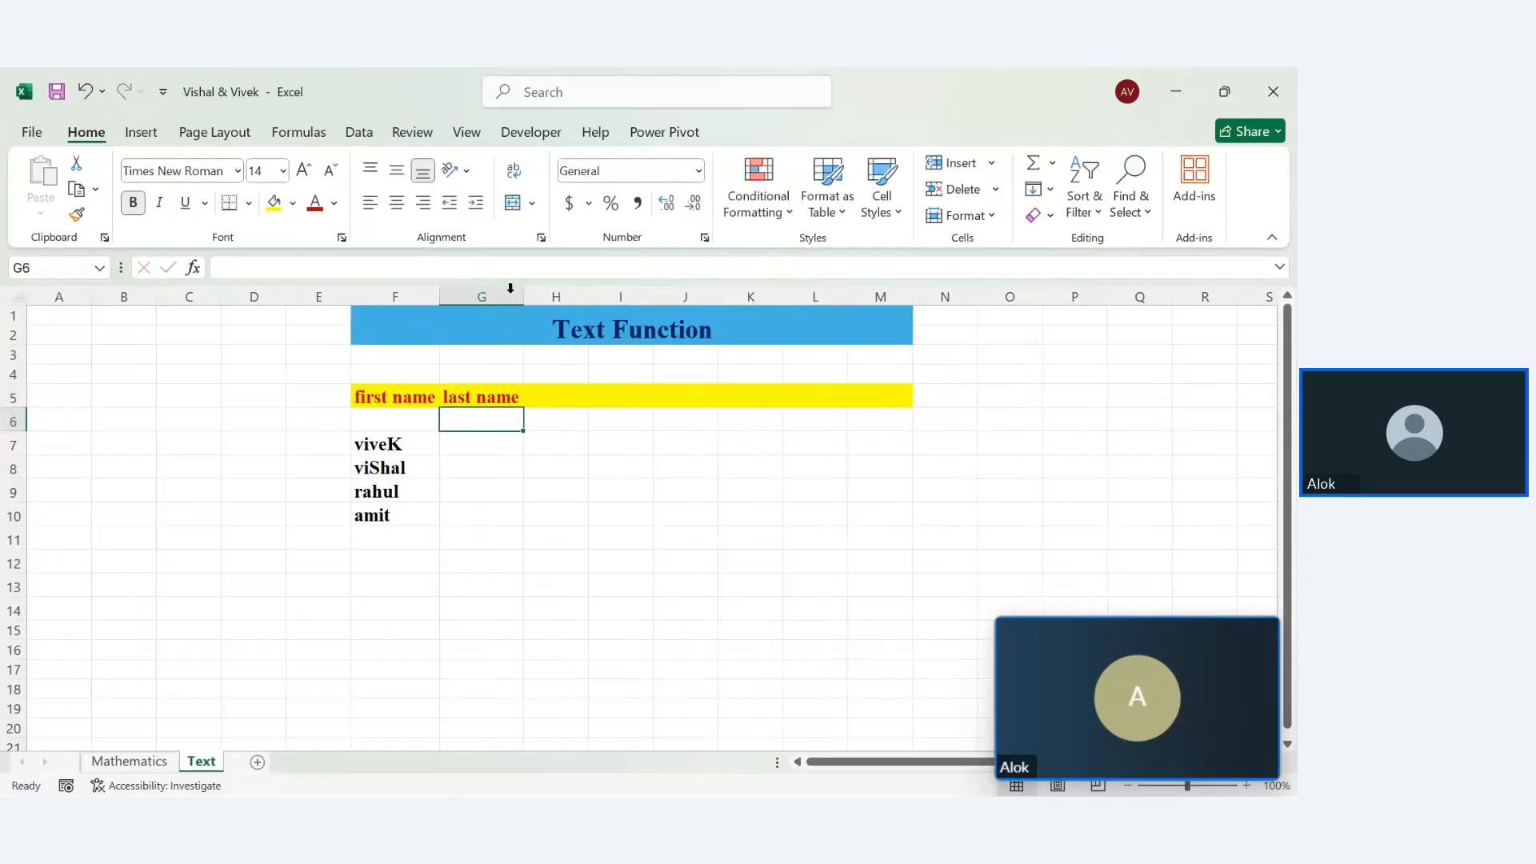
click(471, 453)
text(Verma)
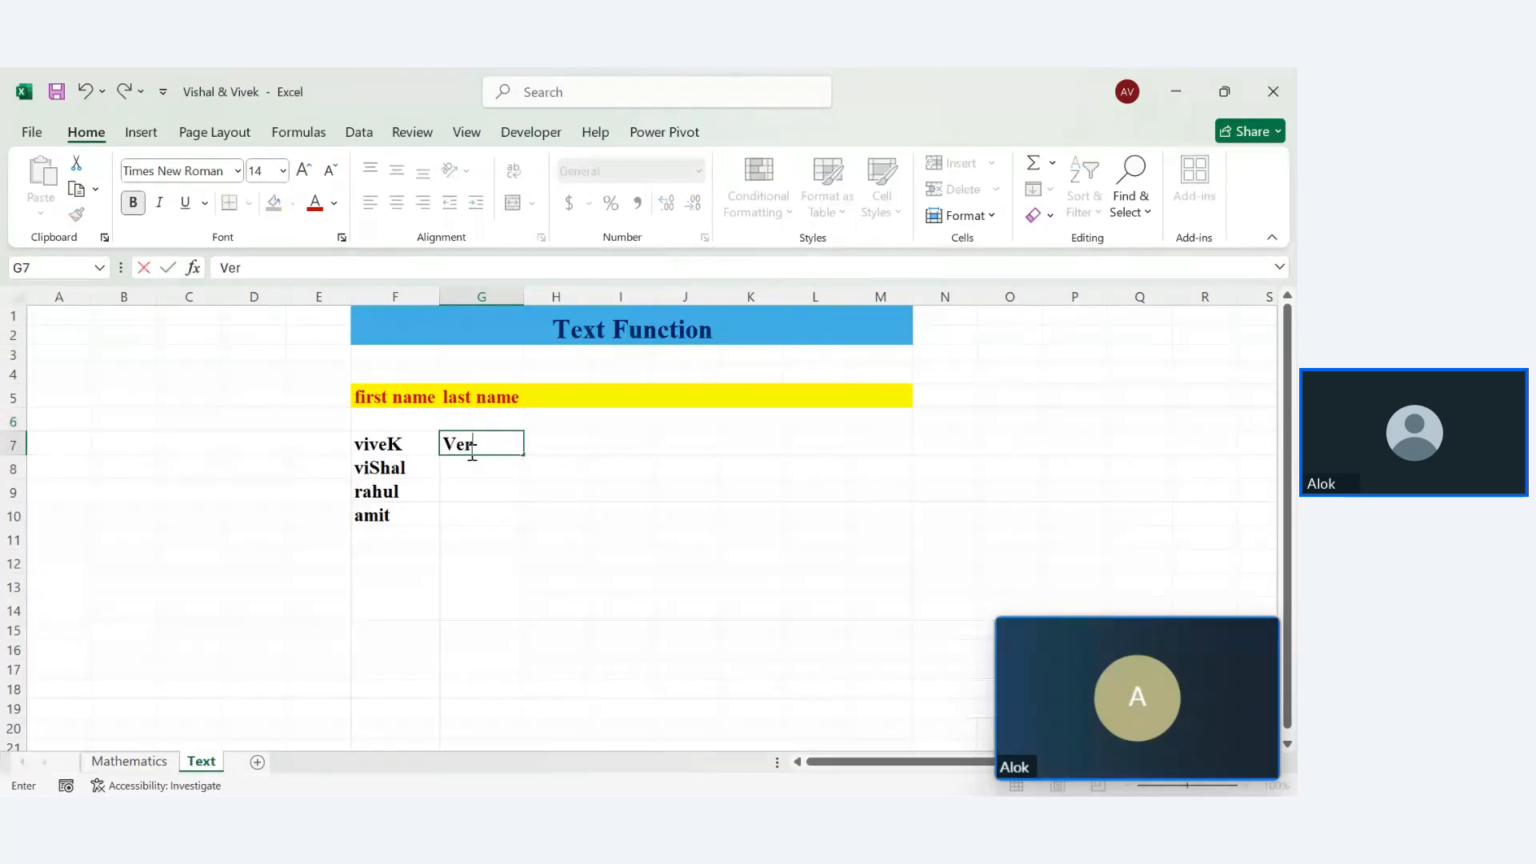
key(Return)
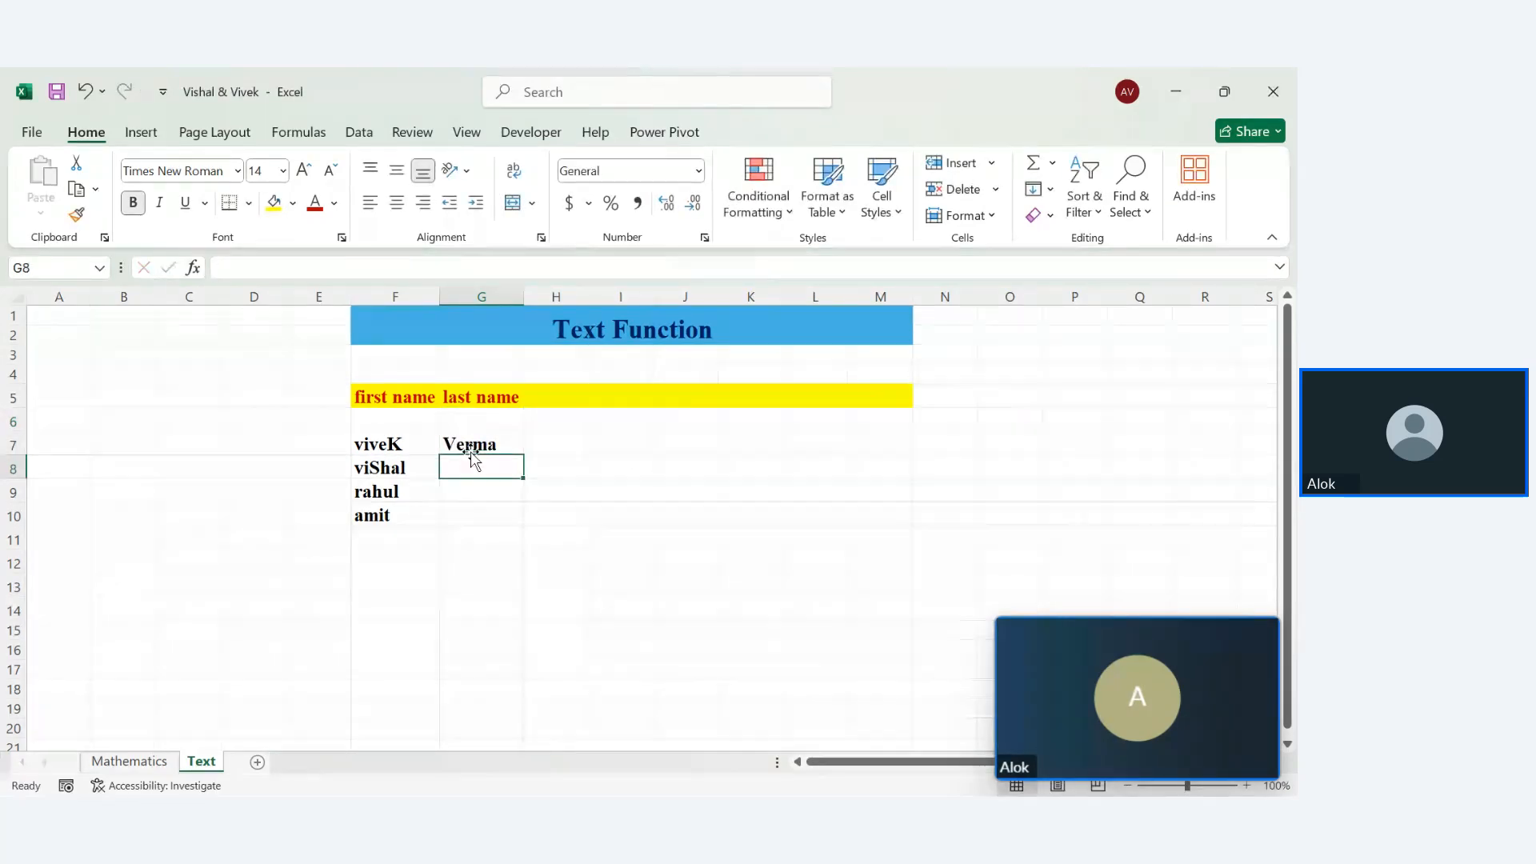
text(verma)
key(Return)
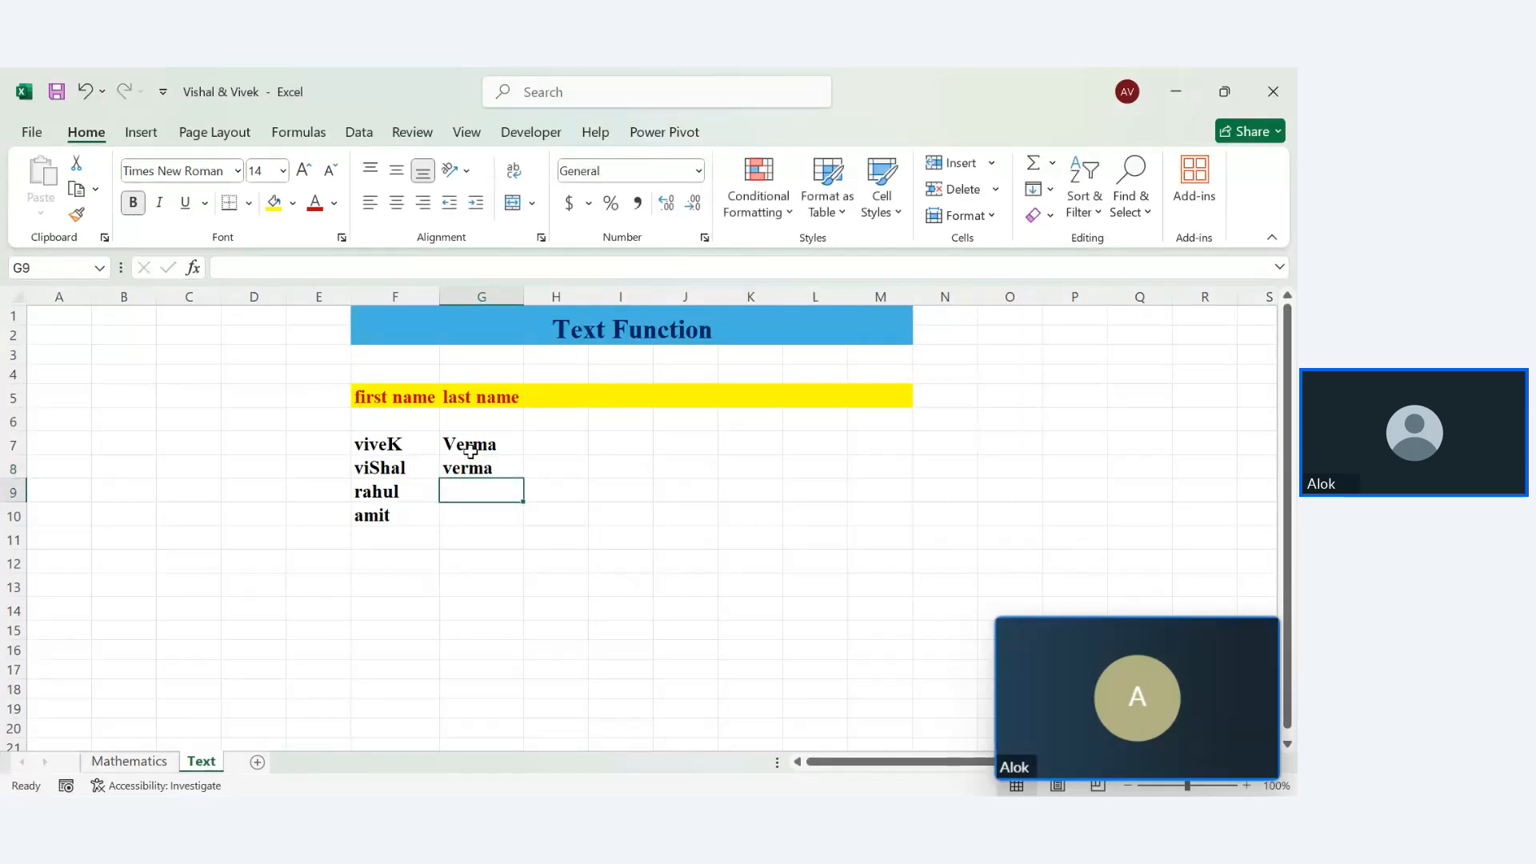
text(kumar)
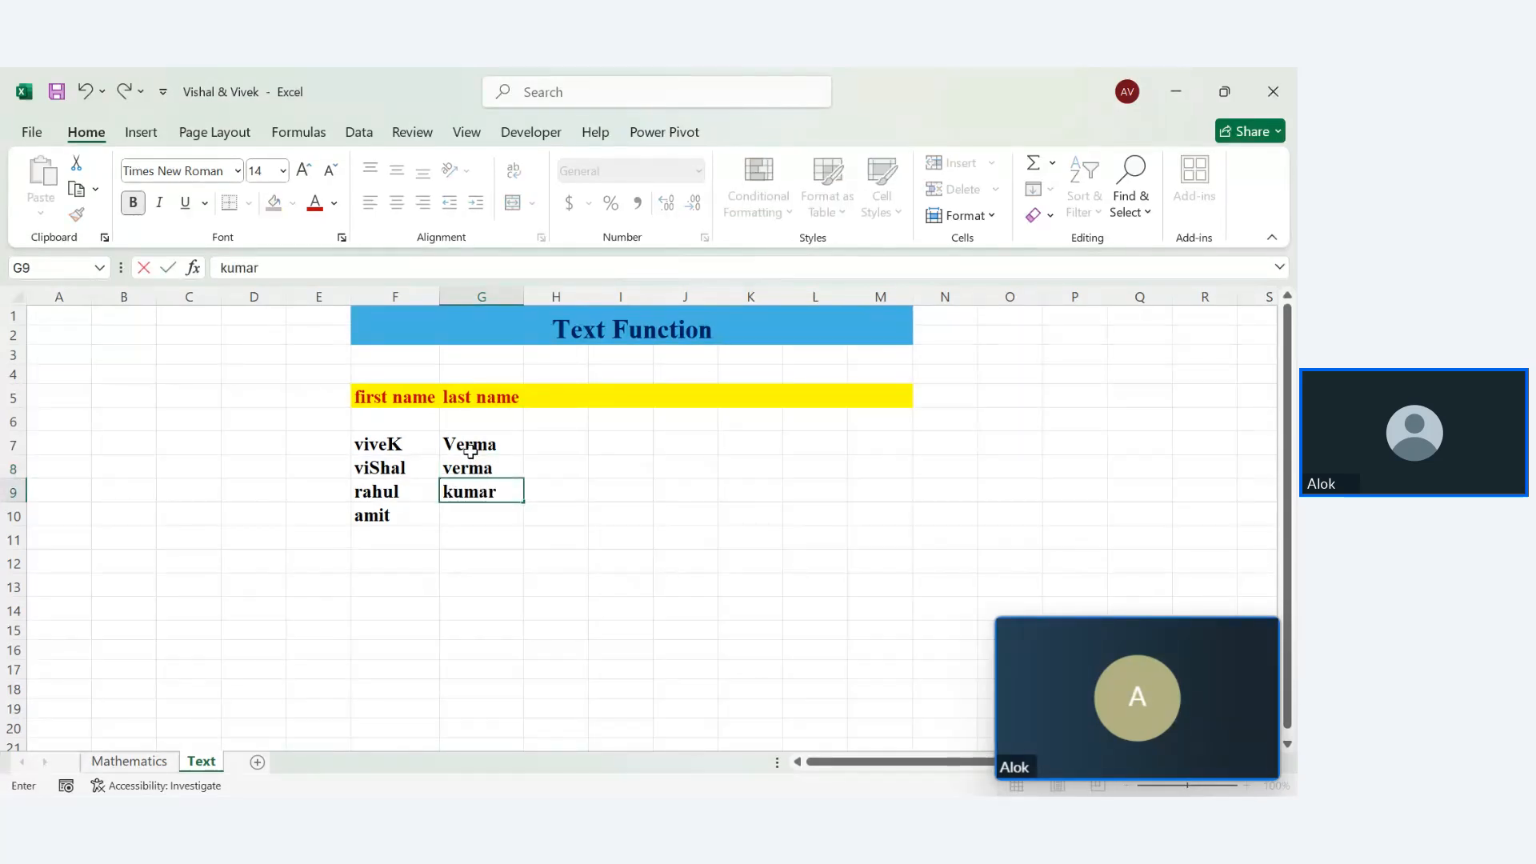
key(Return)
text(sing)
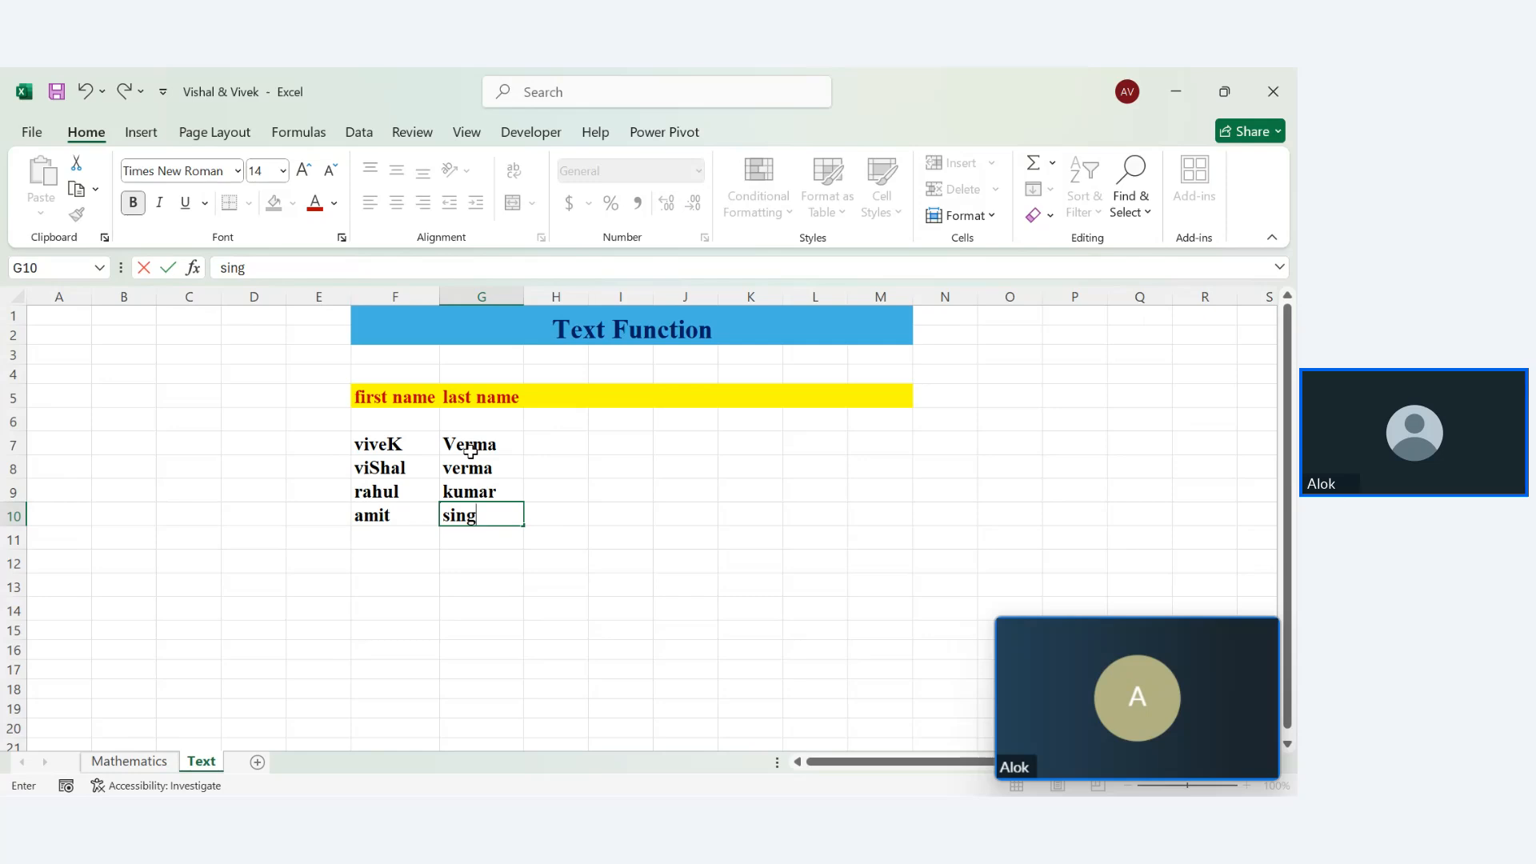
key(BackSpace)
text(h)
key(Return)
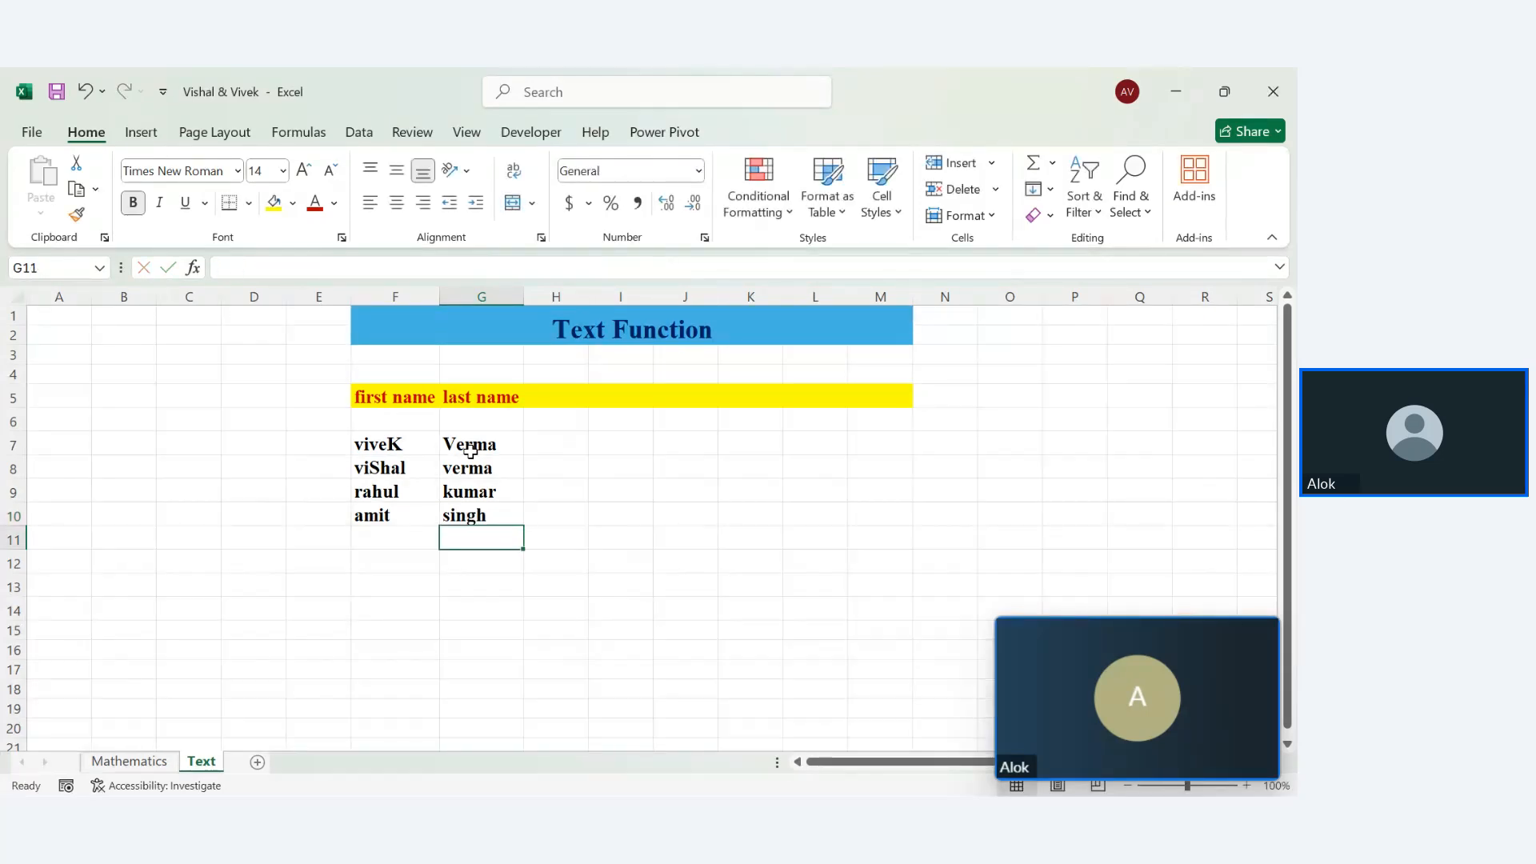
click(551, 412)
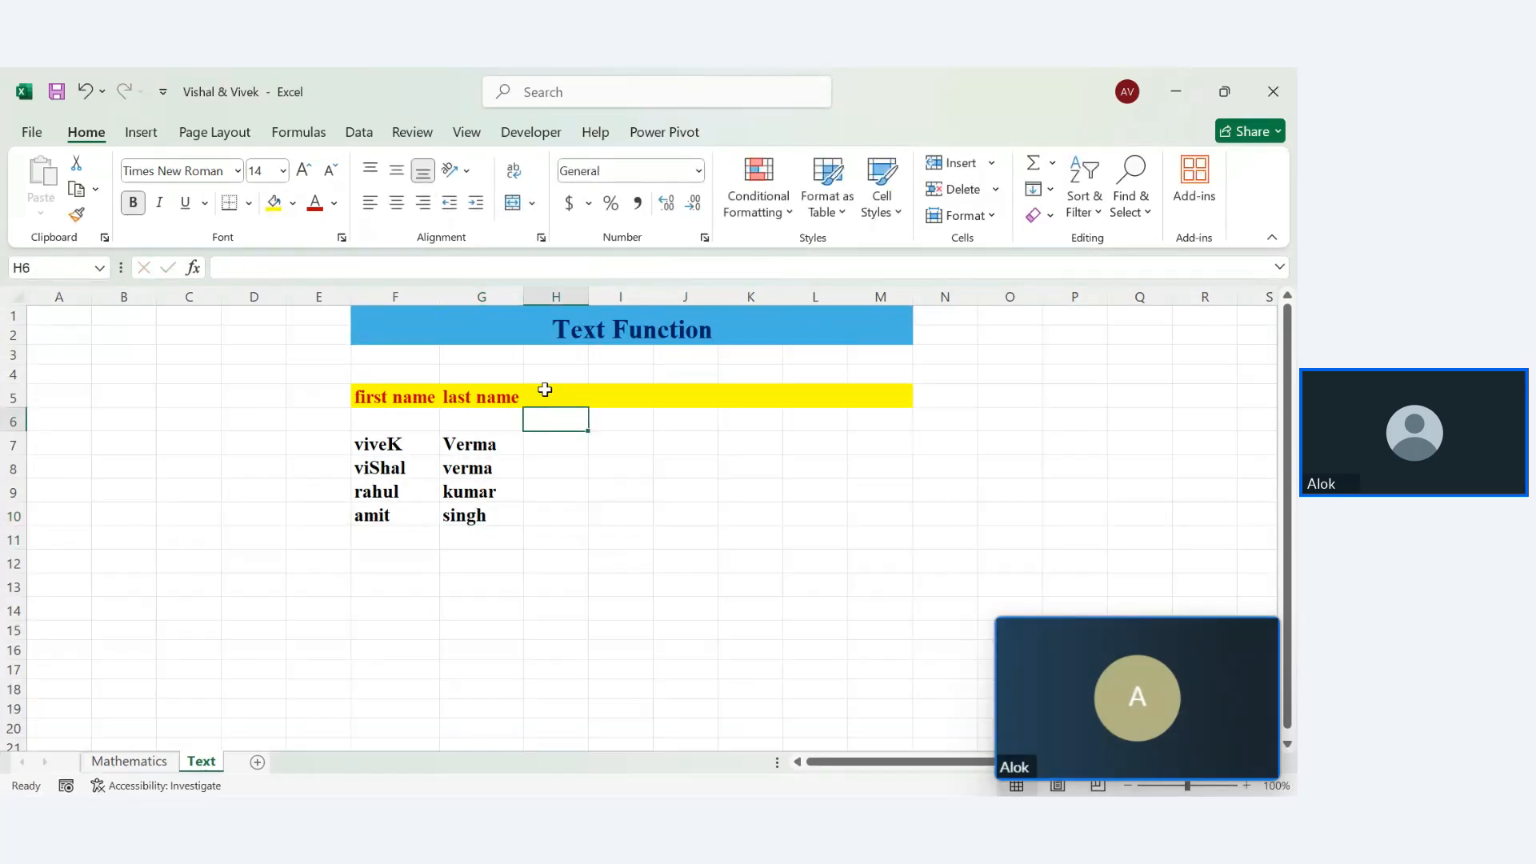
drag(392, 443, 512, 530)
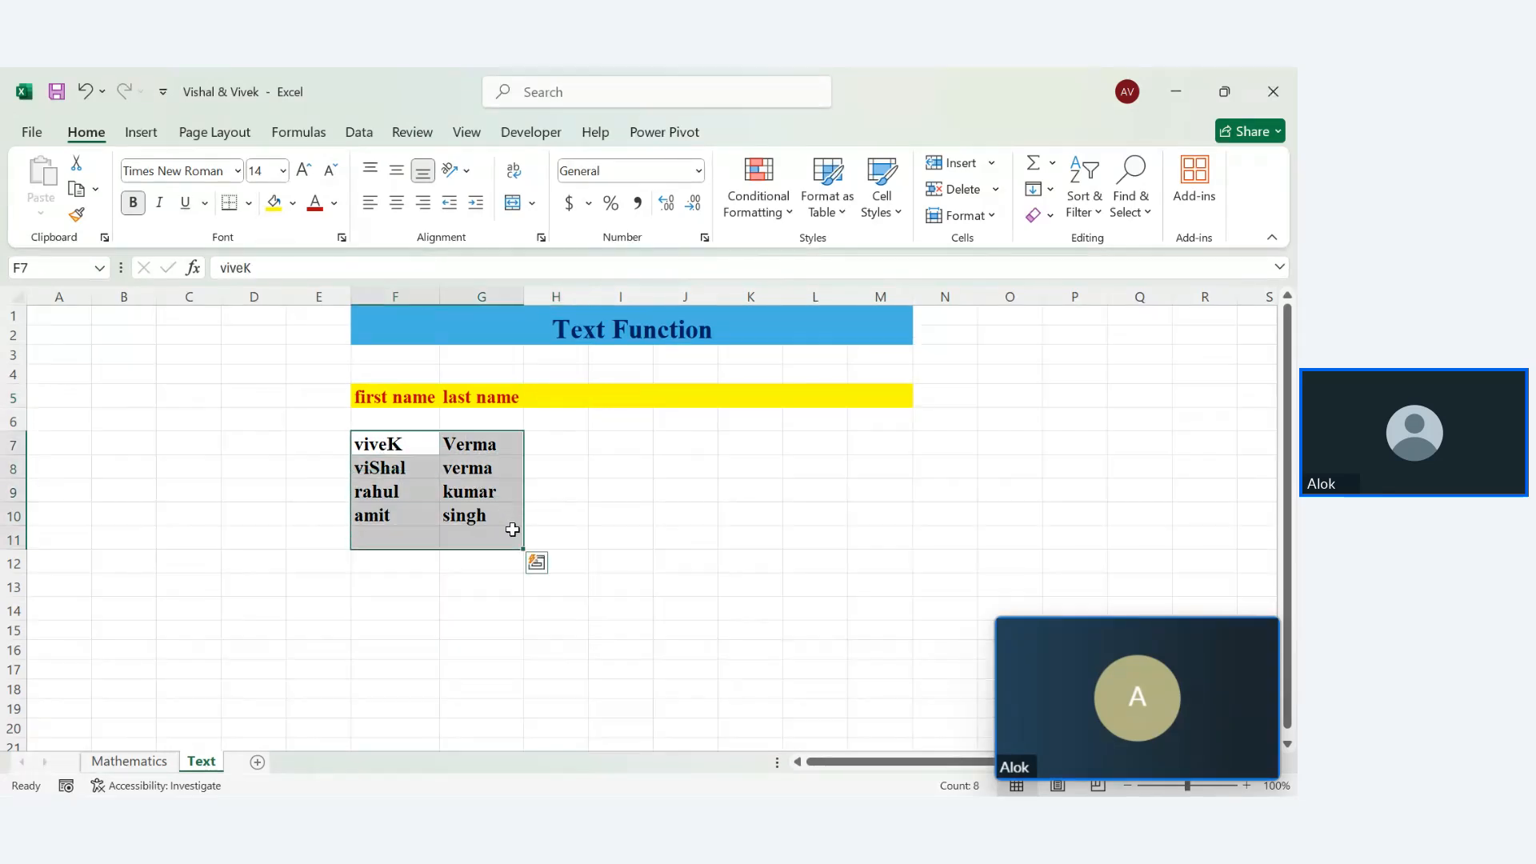
Head column H 'upper' and enter =UPPER(F7) in H7
click(559, 389)
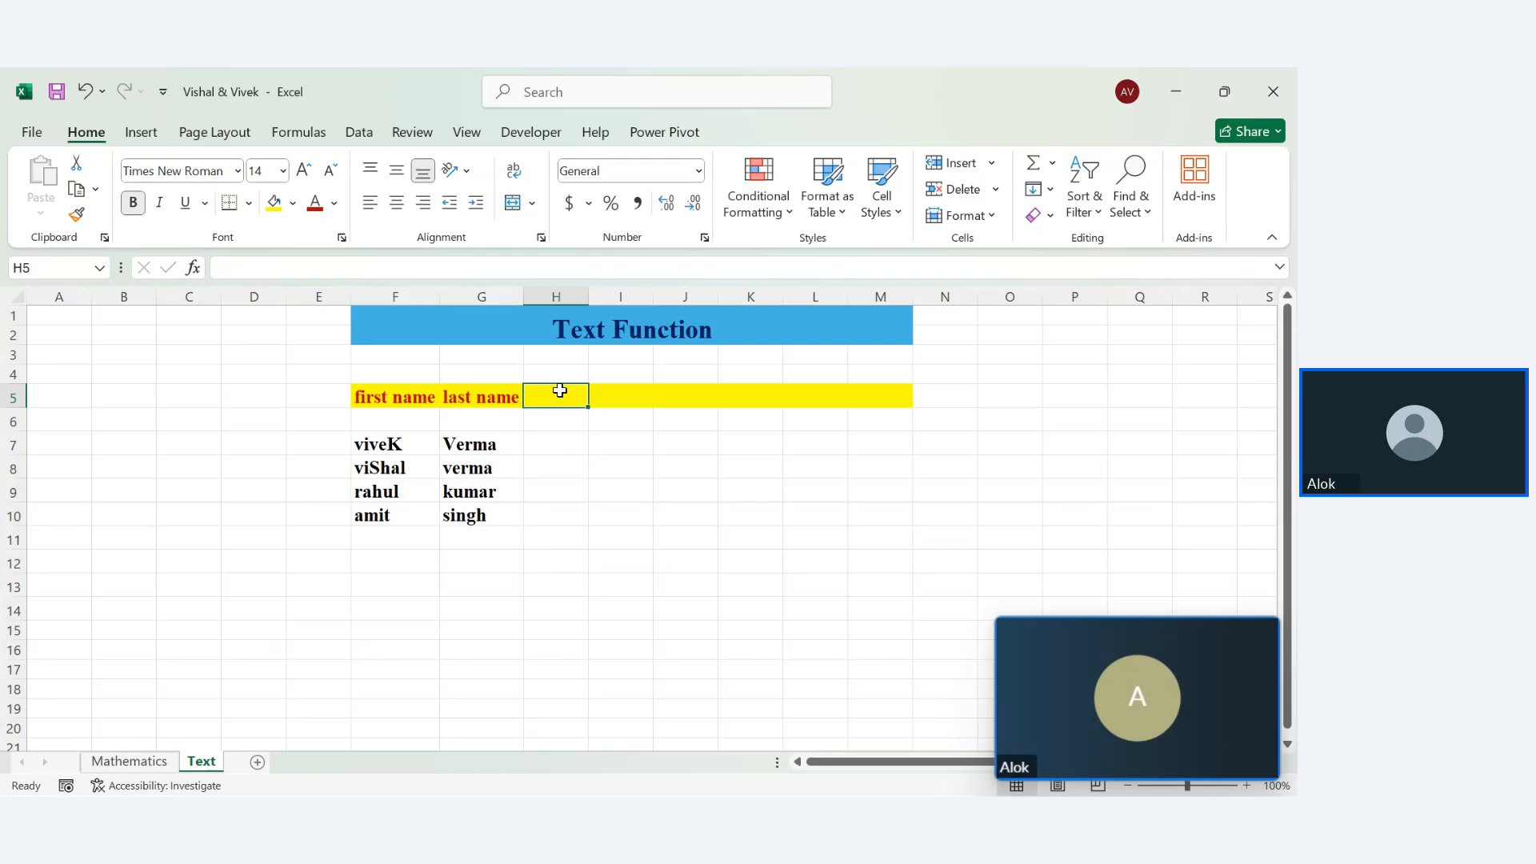
text(upper)
key(Return)
key(Return)
key(Return)
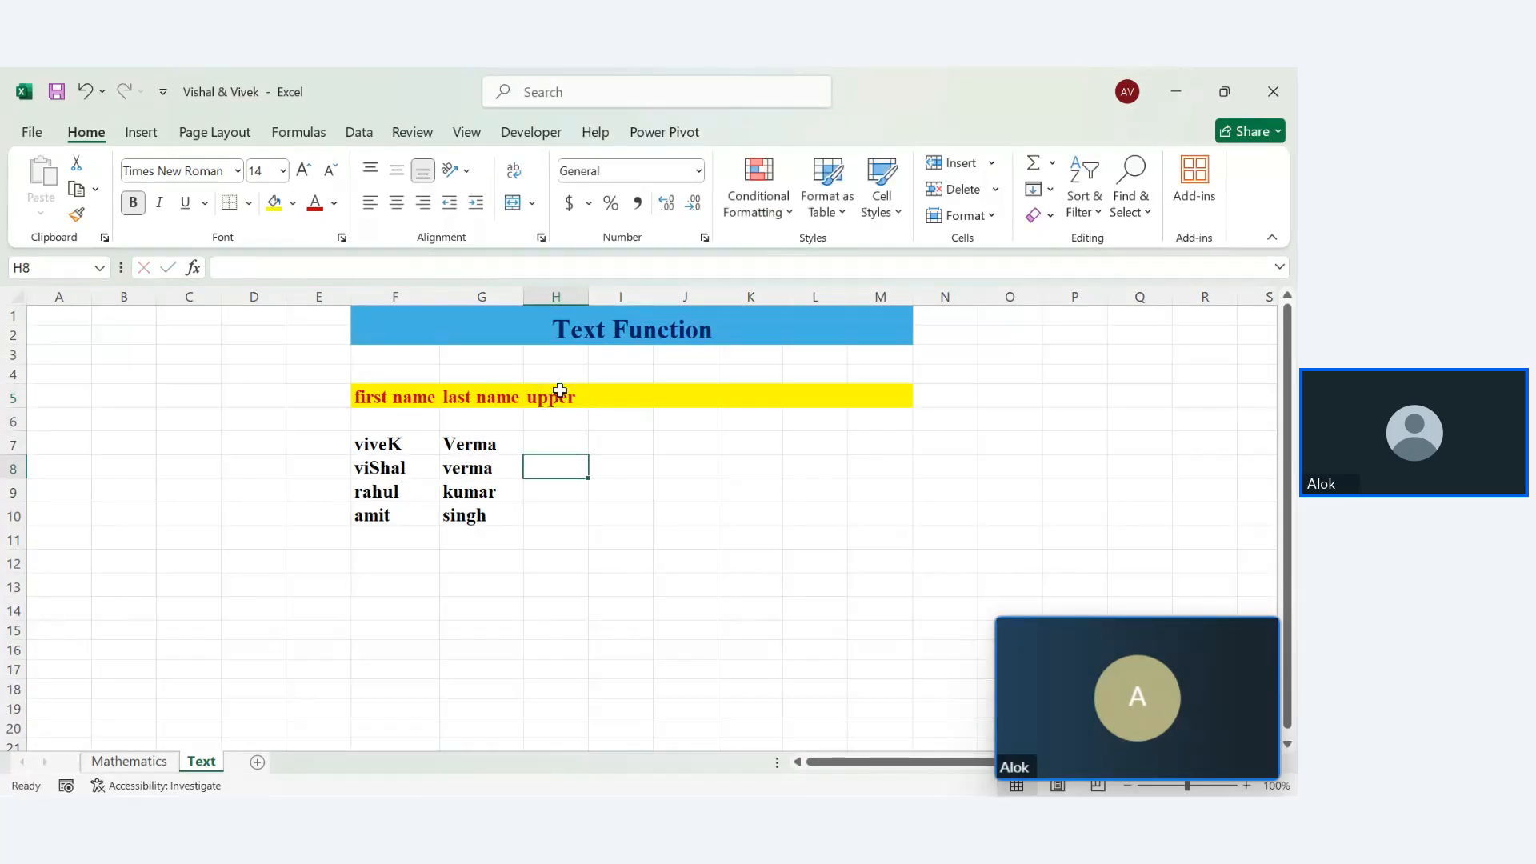
key(Up)
text(=up)
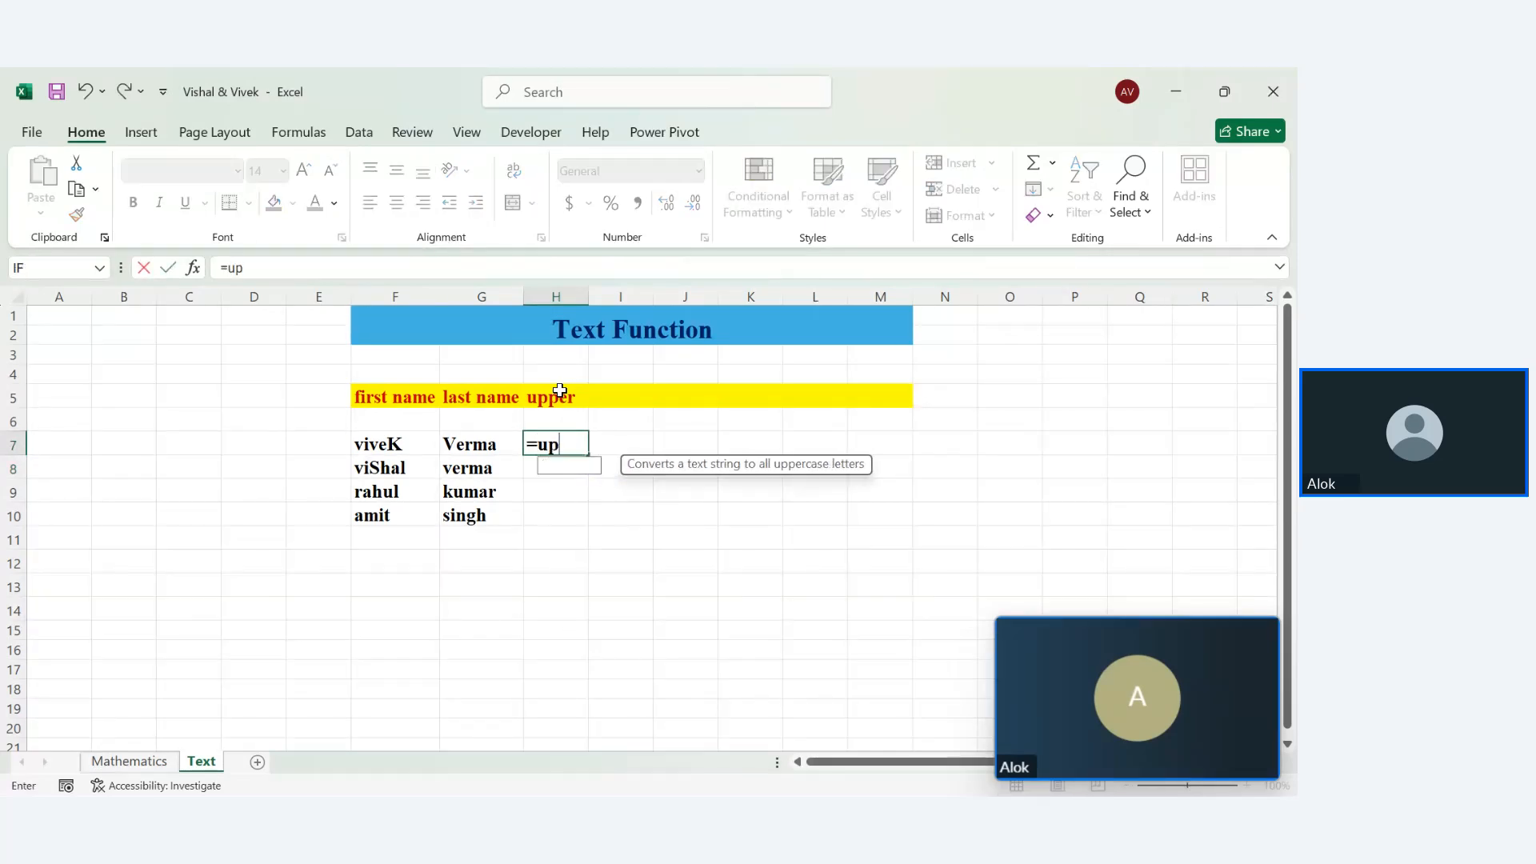
key(Tab)
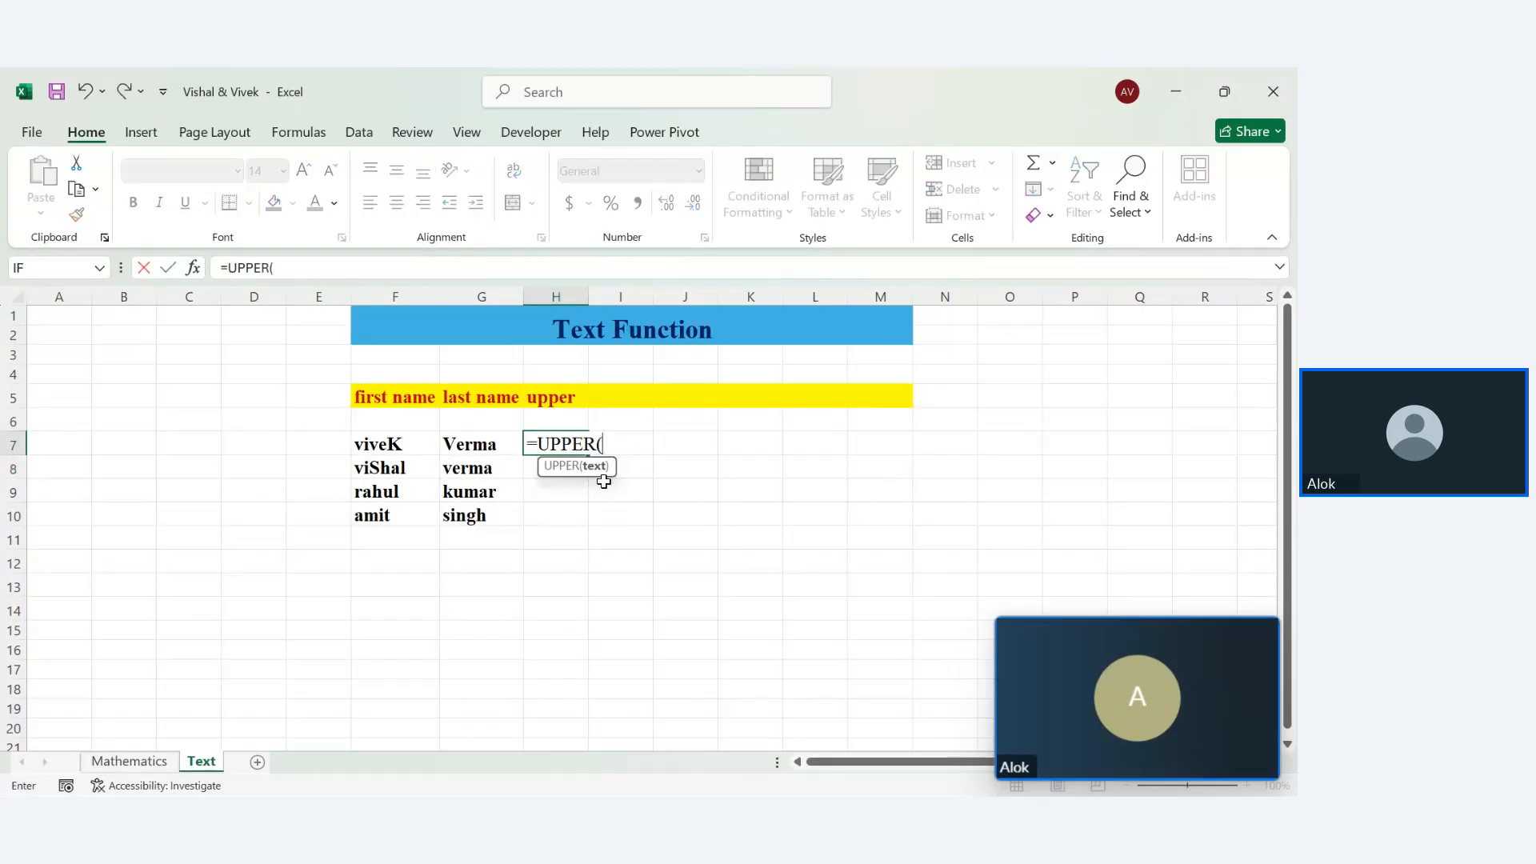
click(379, 448)
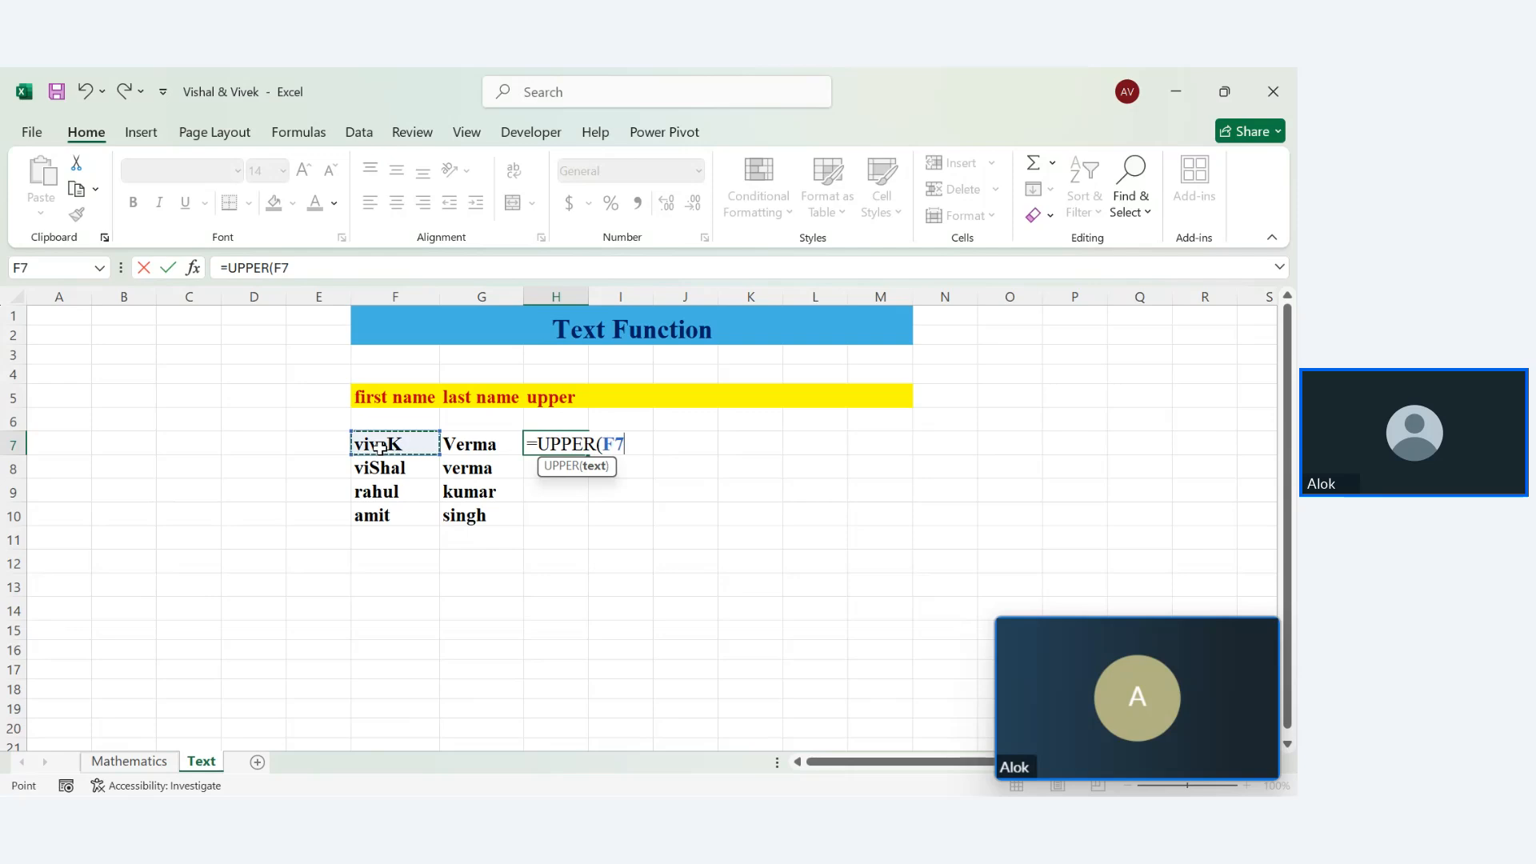
key(Return)
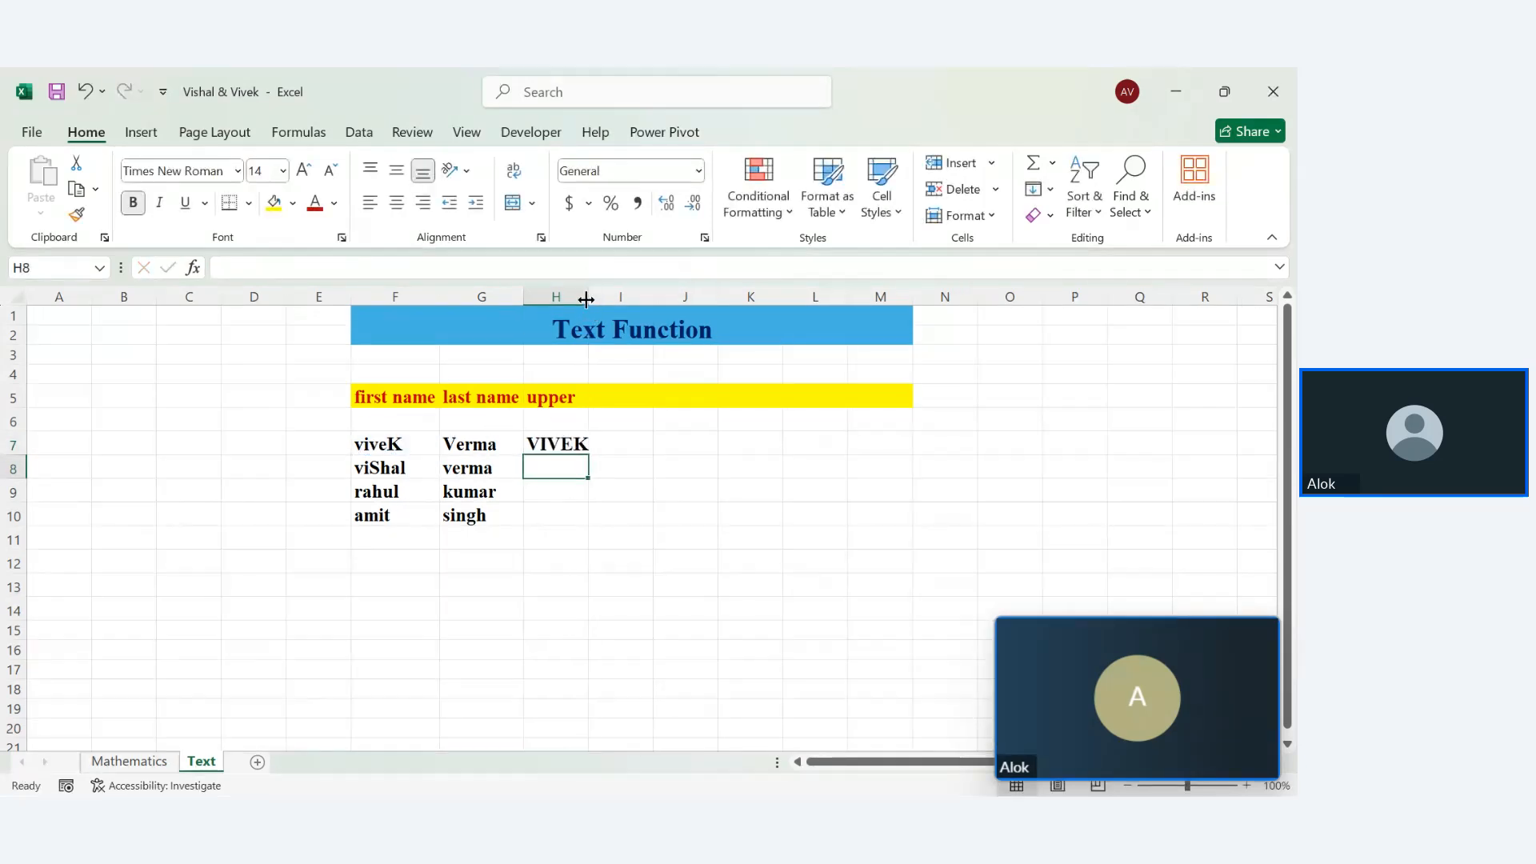
Fill the UPPER formula down to H10 and widen column H to fit VISHAL
drag(587, 299, 592, 299)
click(585, 447)
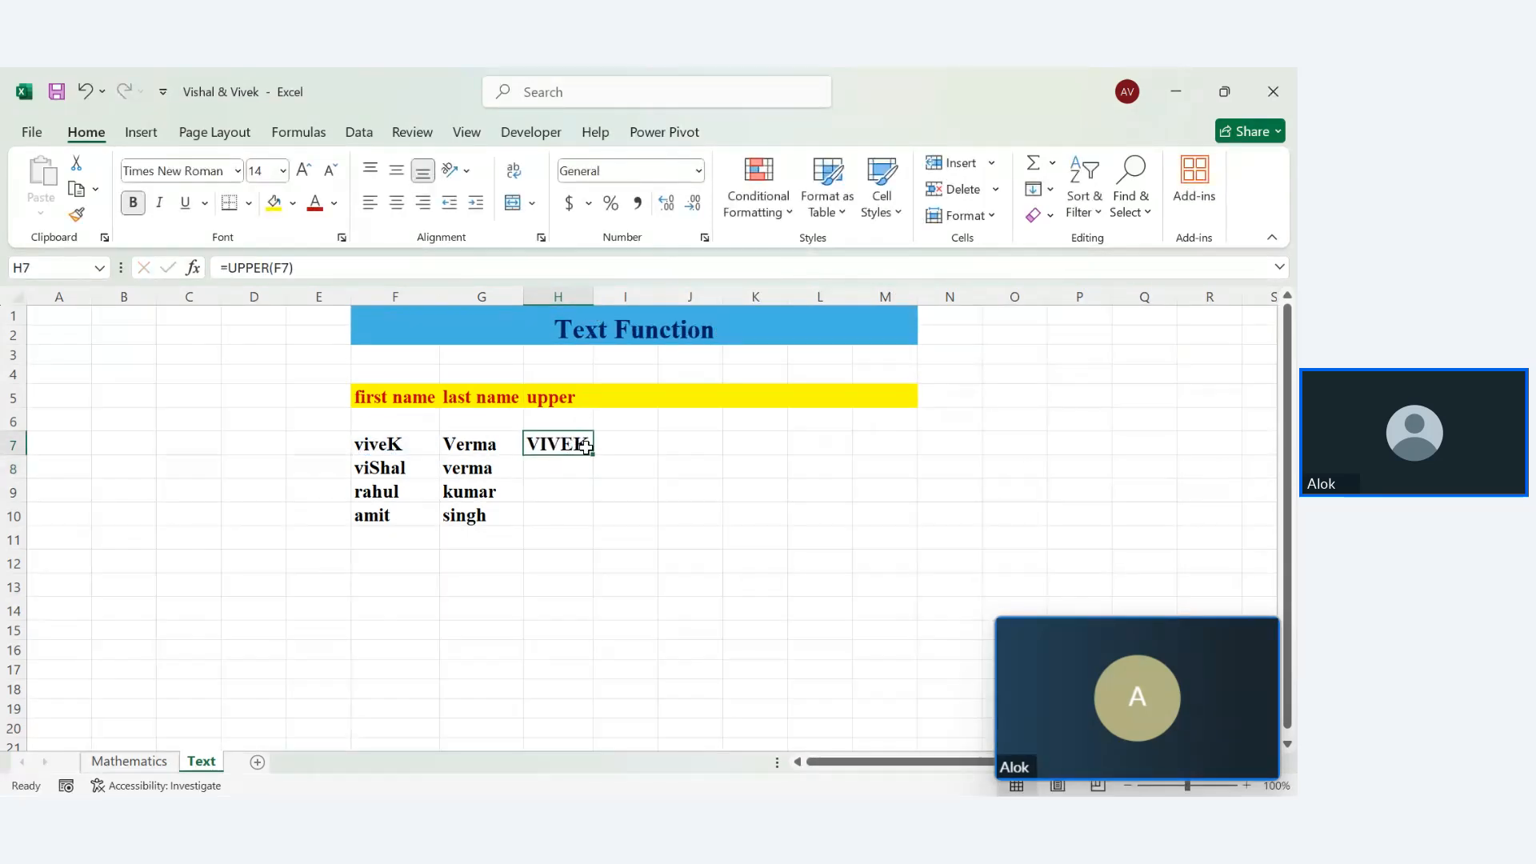
drag(593, 451, 597, 523)
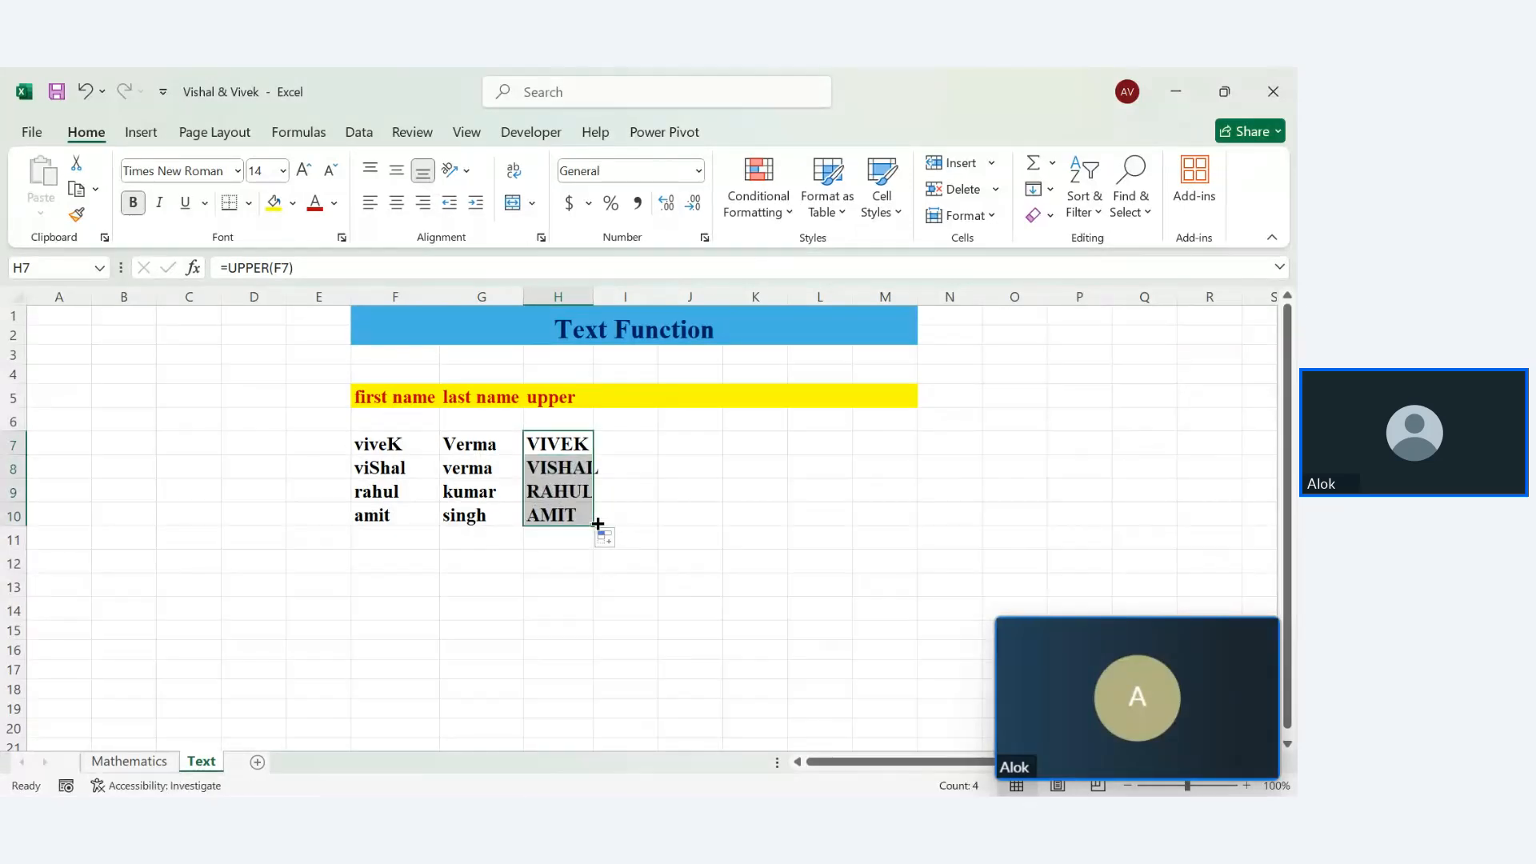
drag(592, 301, 686, 299)
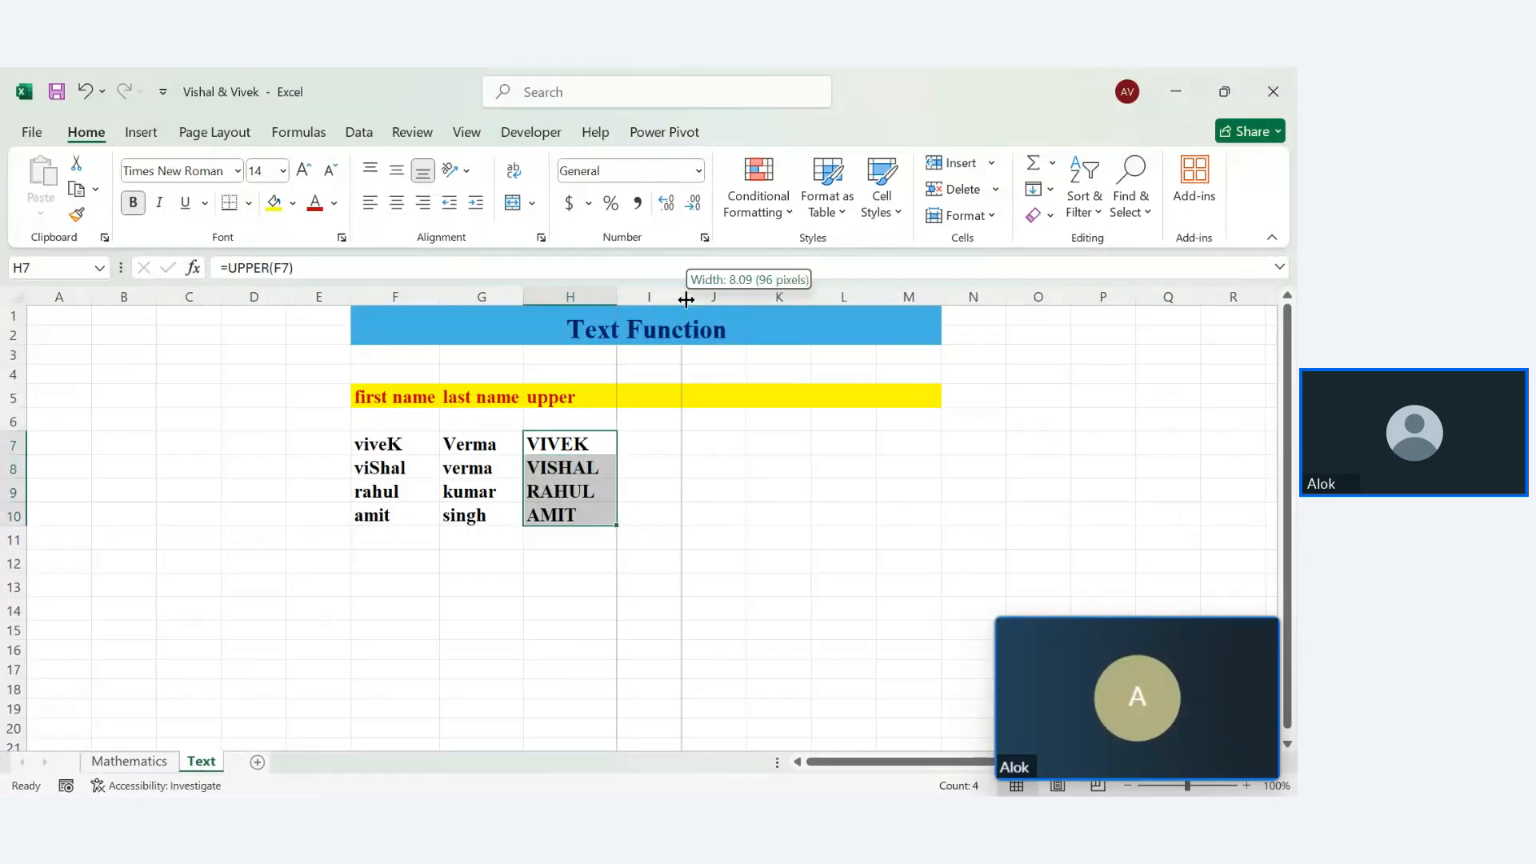
click(672, 486)
Head column I 'lower' and enter =LOWER(H7) in I7
click(646, 397)
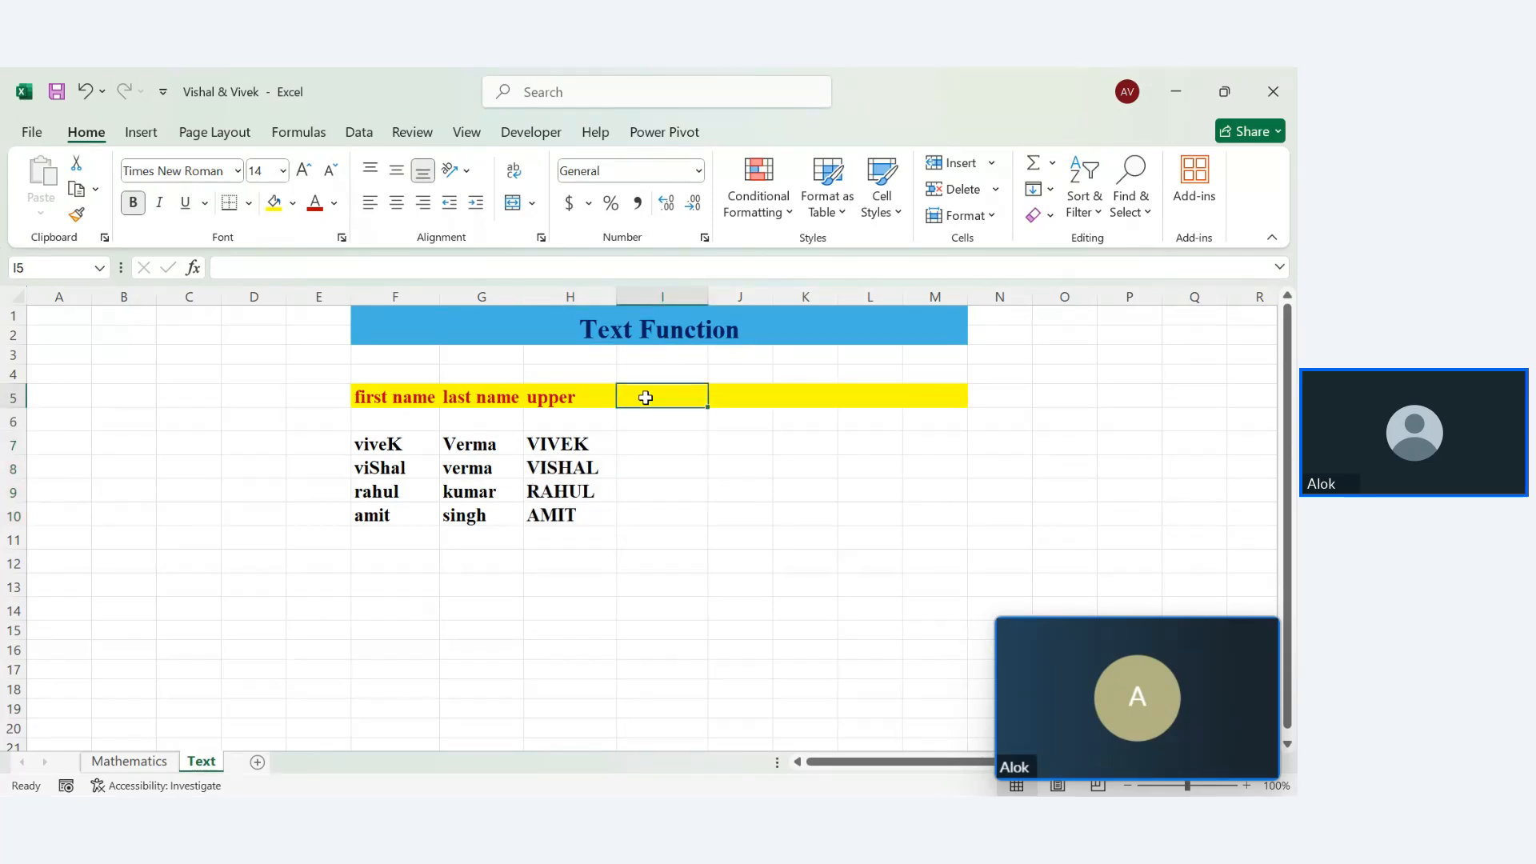
text(low)
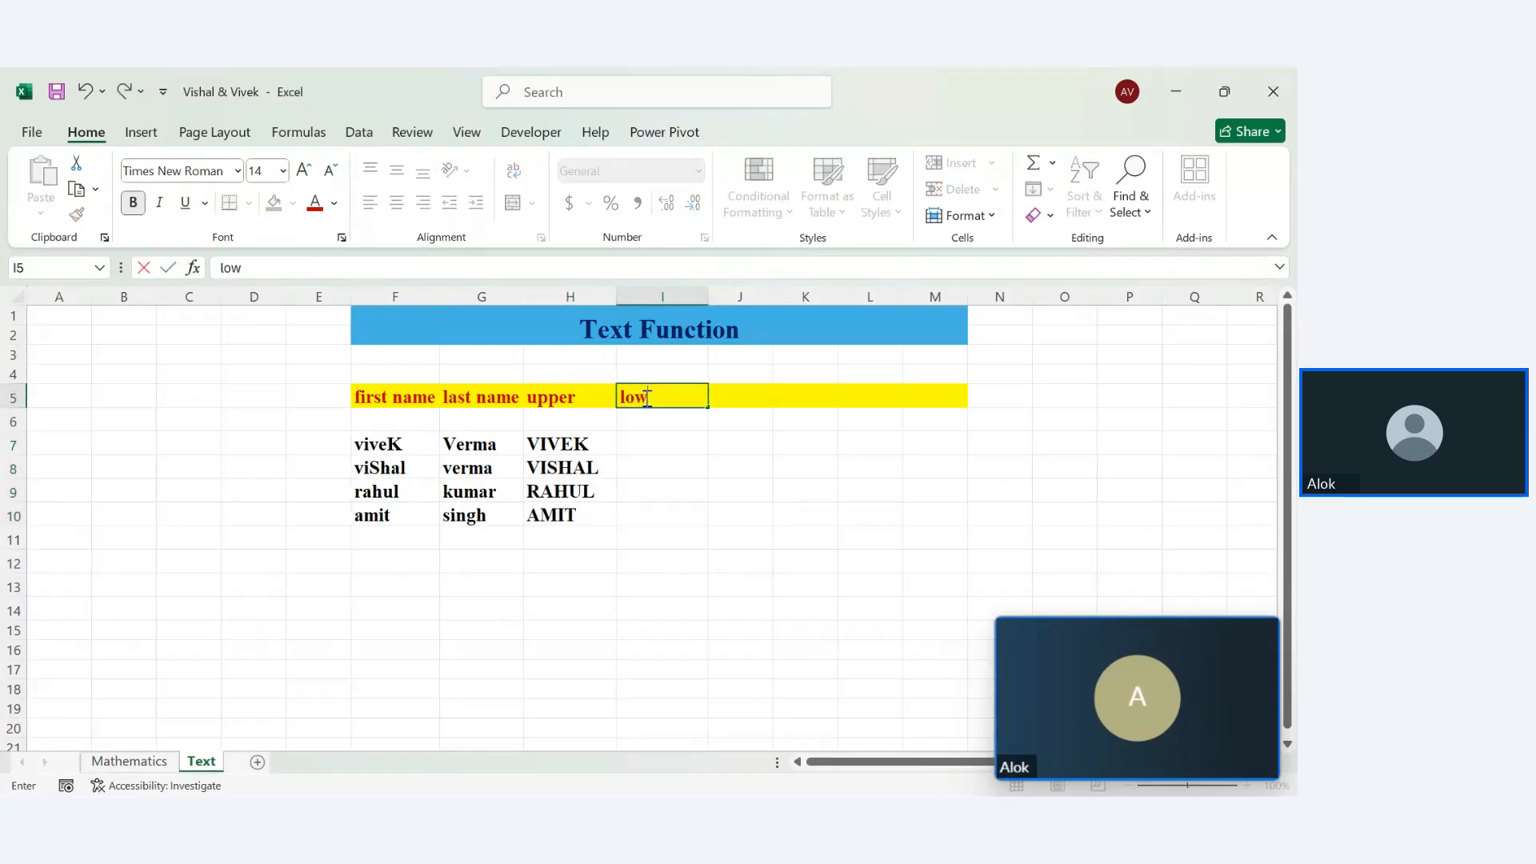
text(er)
key(Return)
key(Return)
text(=)
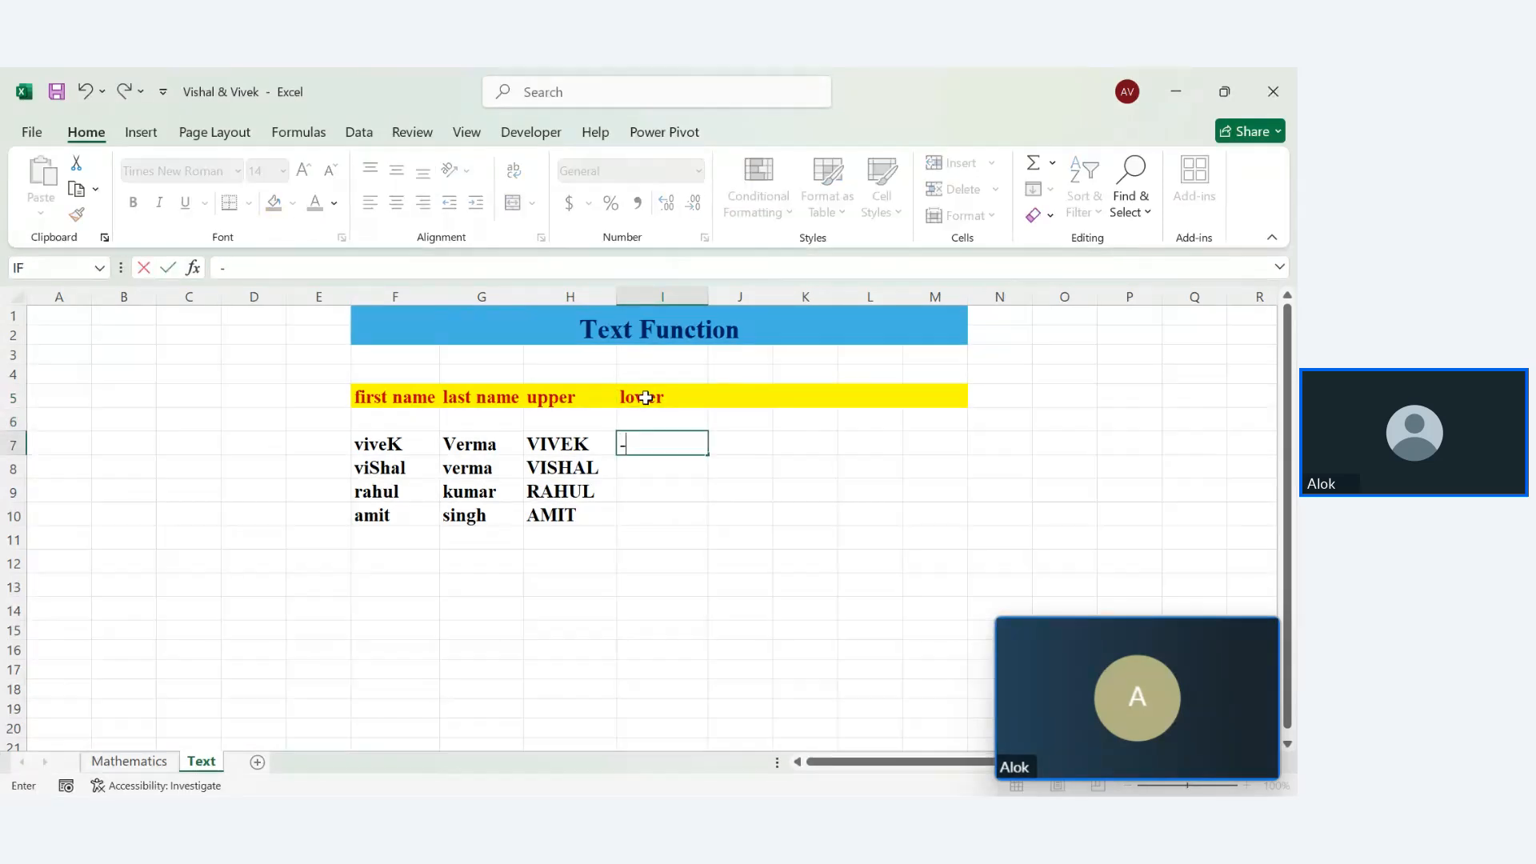
text(lower)
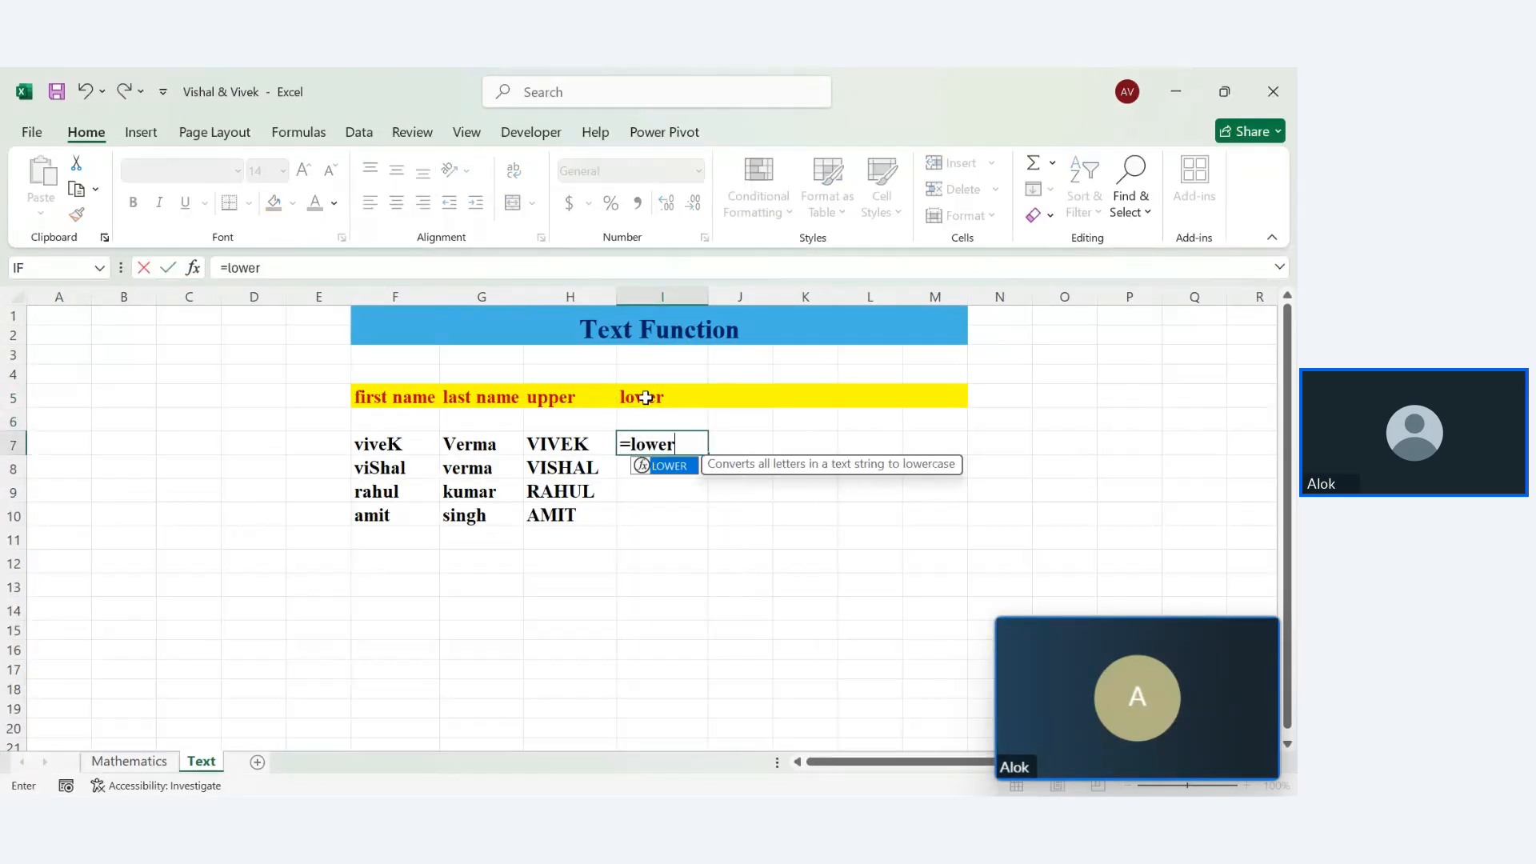
key(Tab)
click(591, 442)
key(Return)
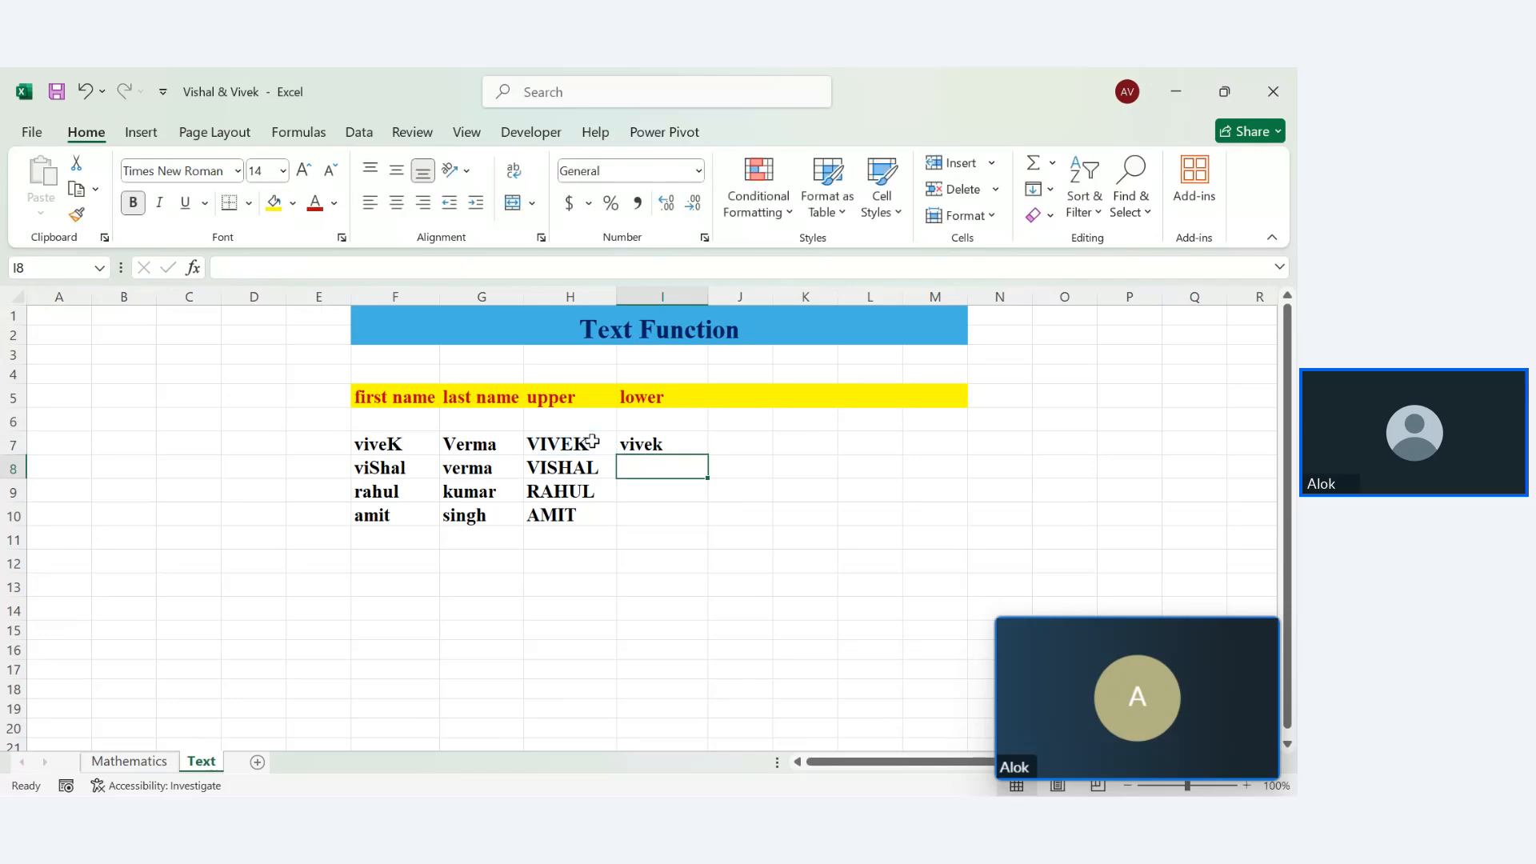
Fill the LOWER formula down to I10, giving vivek, vishal, rahul, amit
click(684, 446)
drag(707, 454, 709, 526)
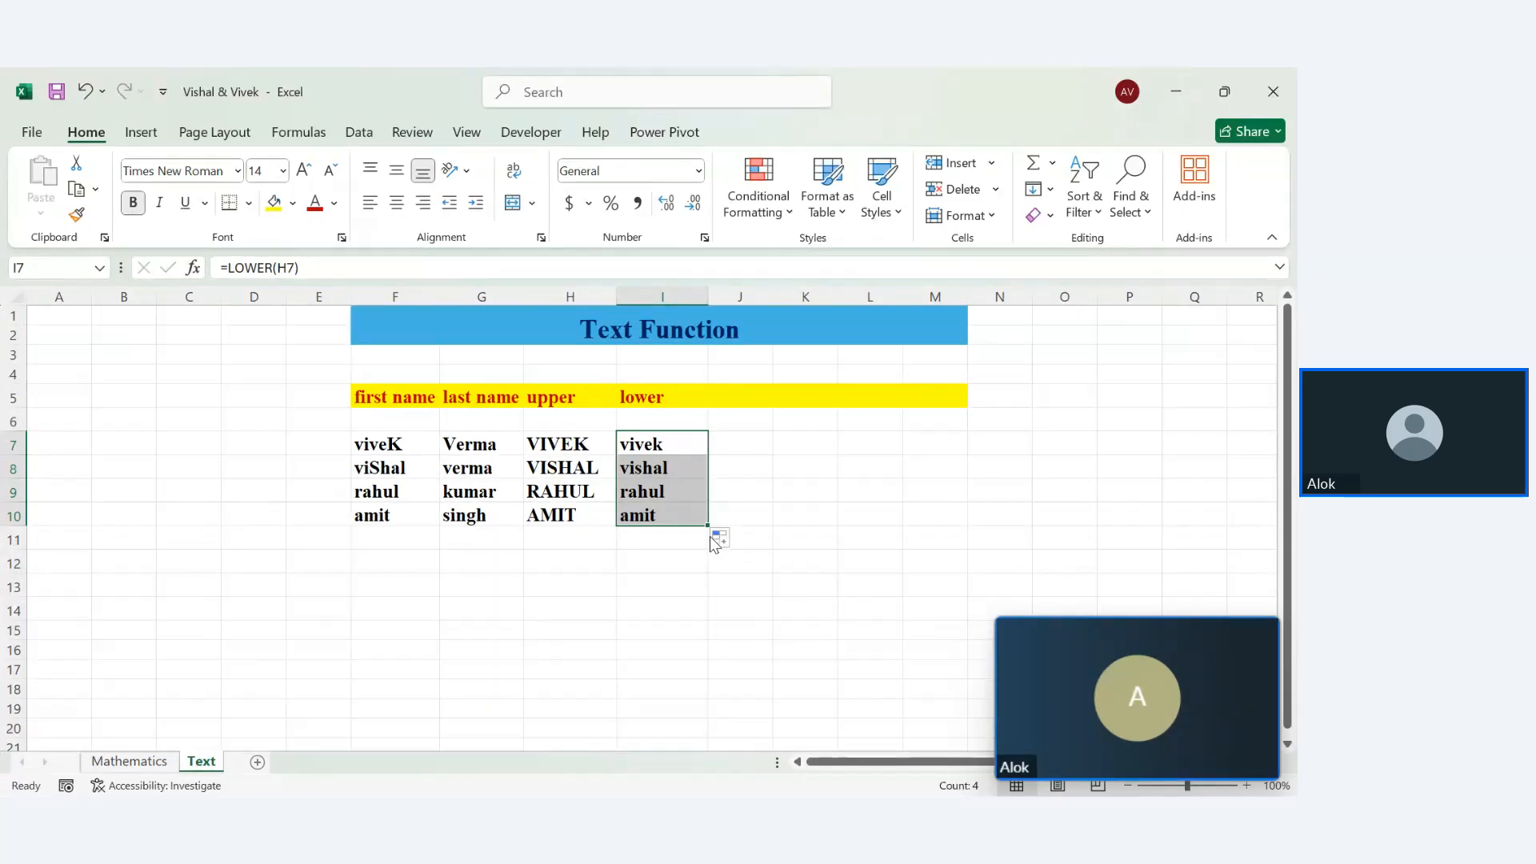
click(731, 398)
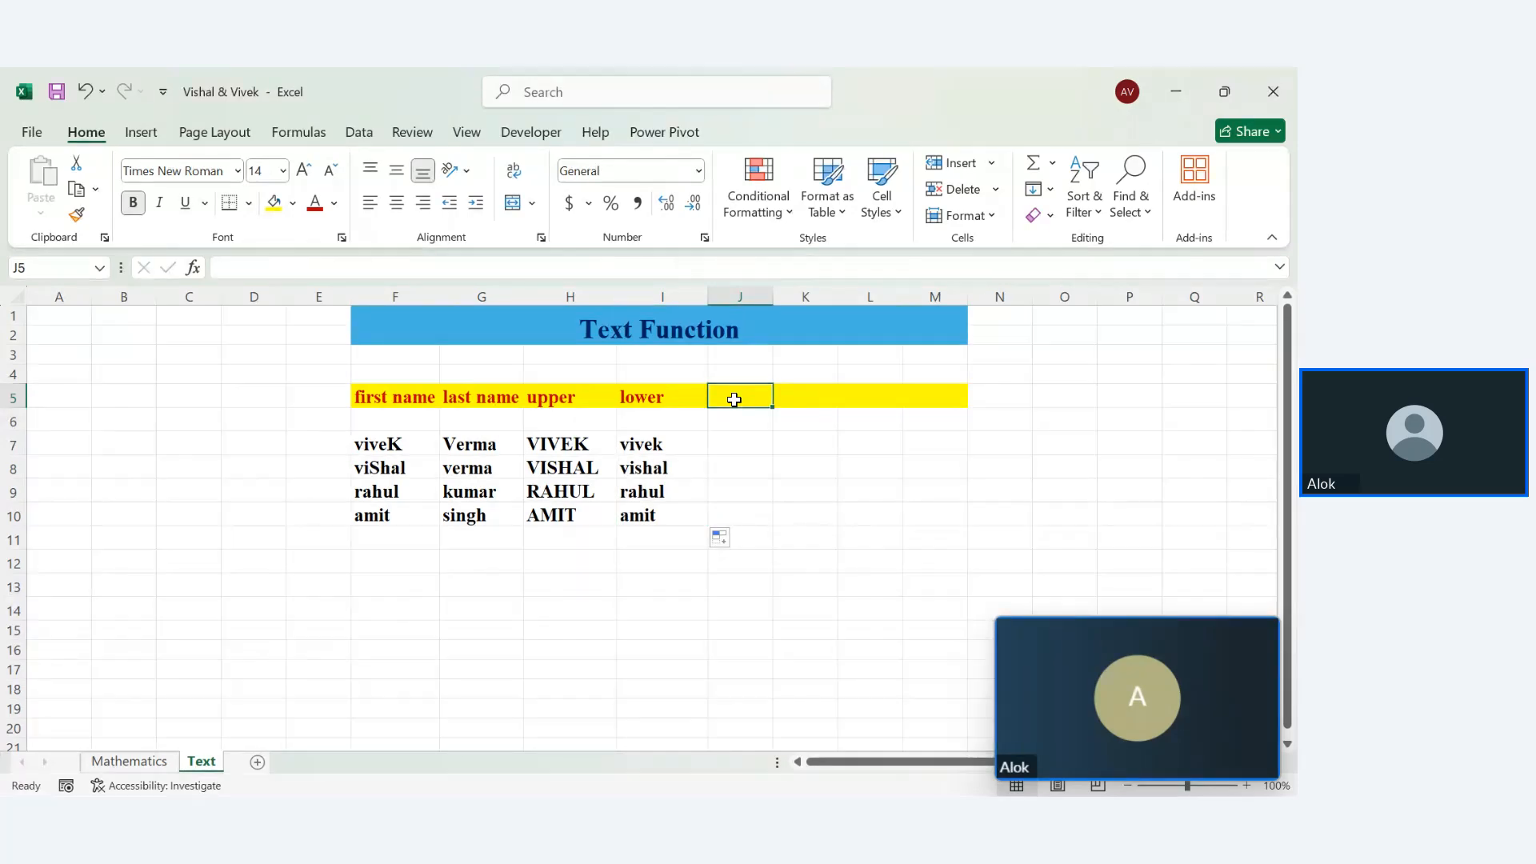
Enter =F7+G7 in J7 to try joining first and last names, which gives #VALUE!
click(736, 440)
text(=)
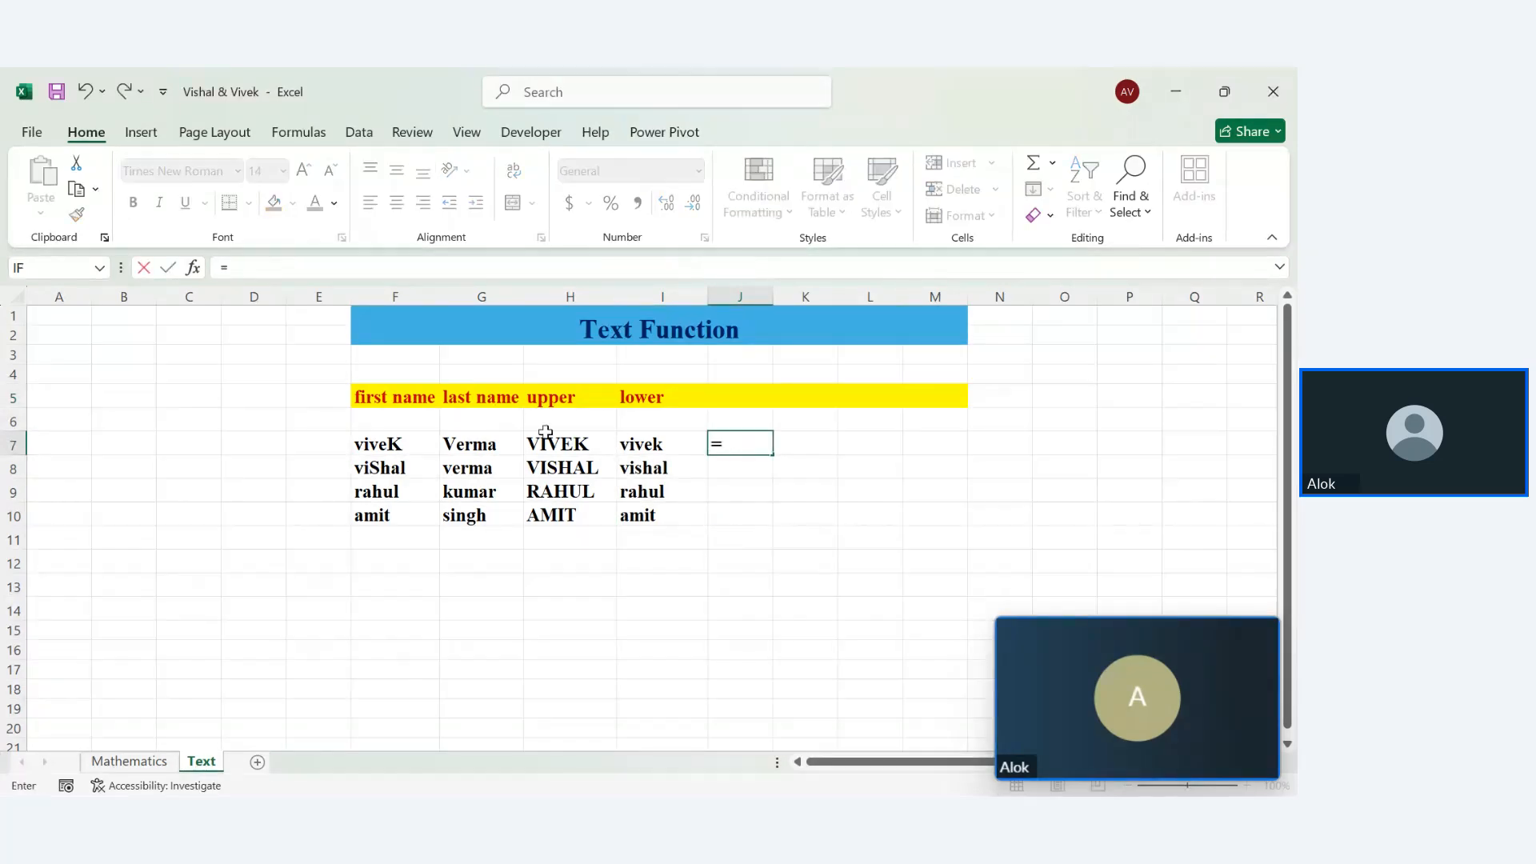
click(396, 451)
text(+)
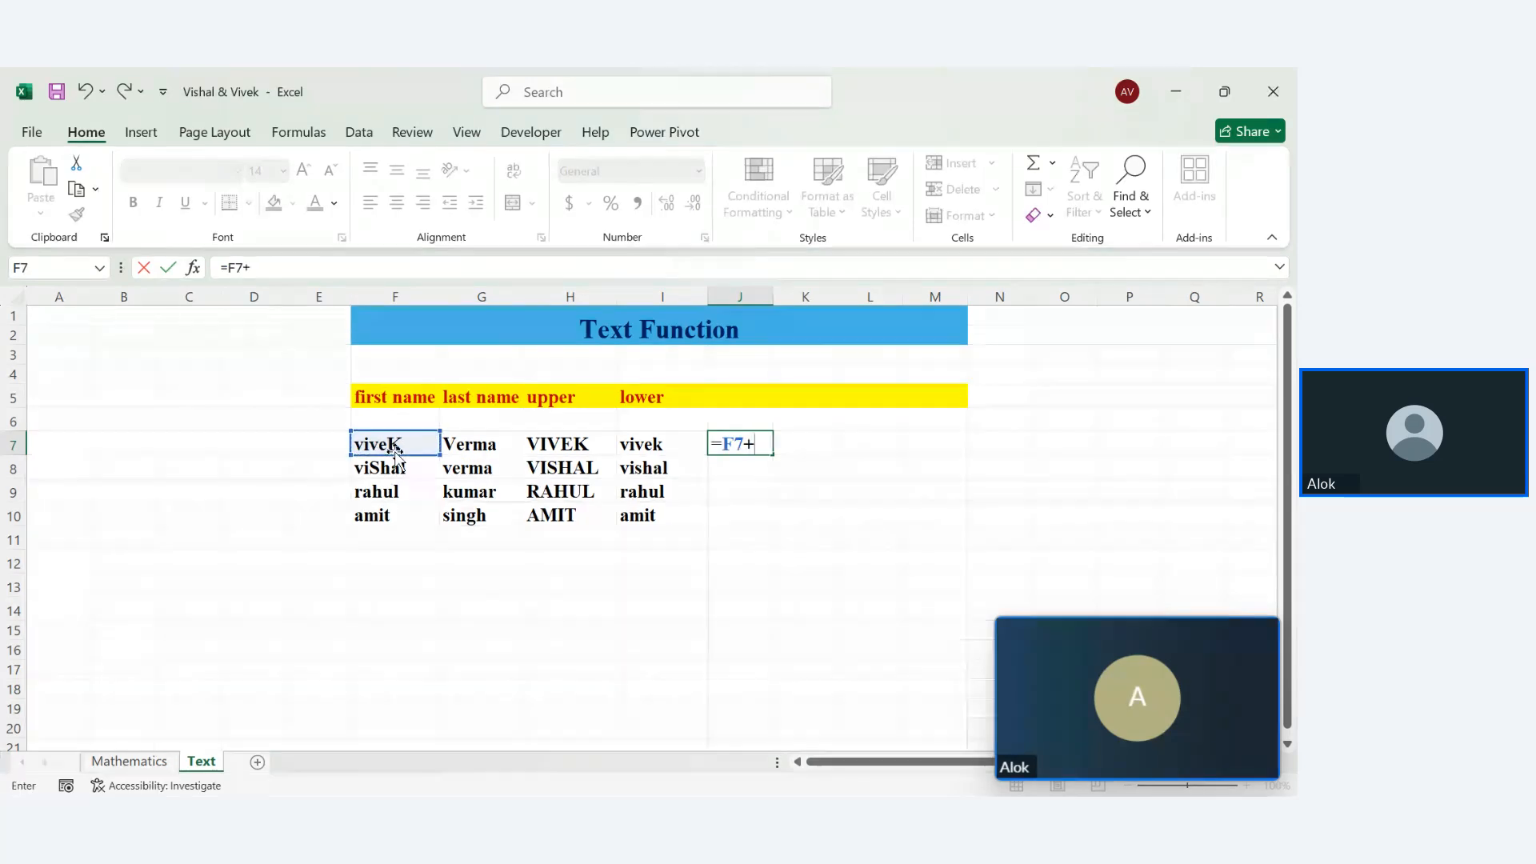
click(450, 446)
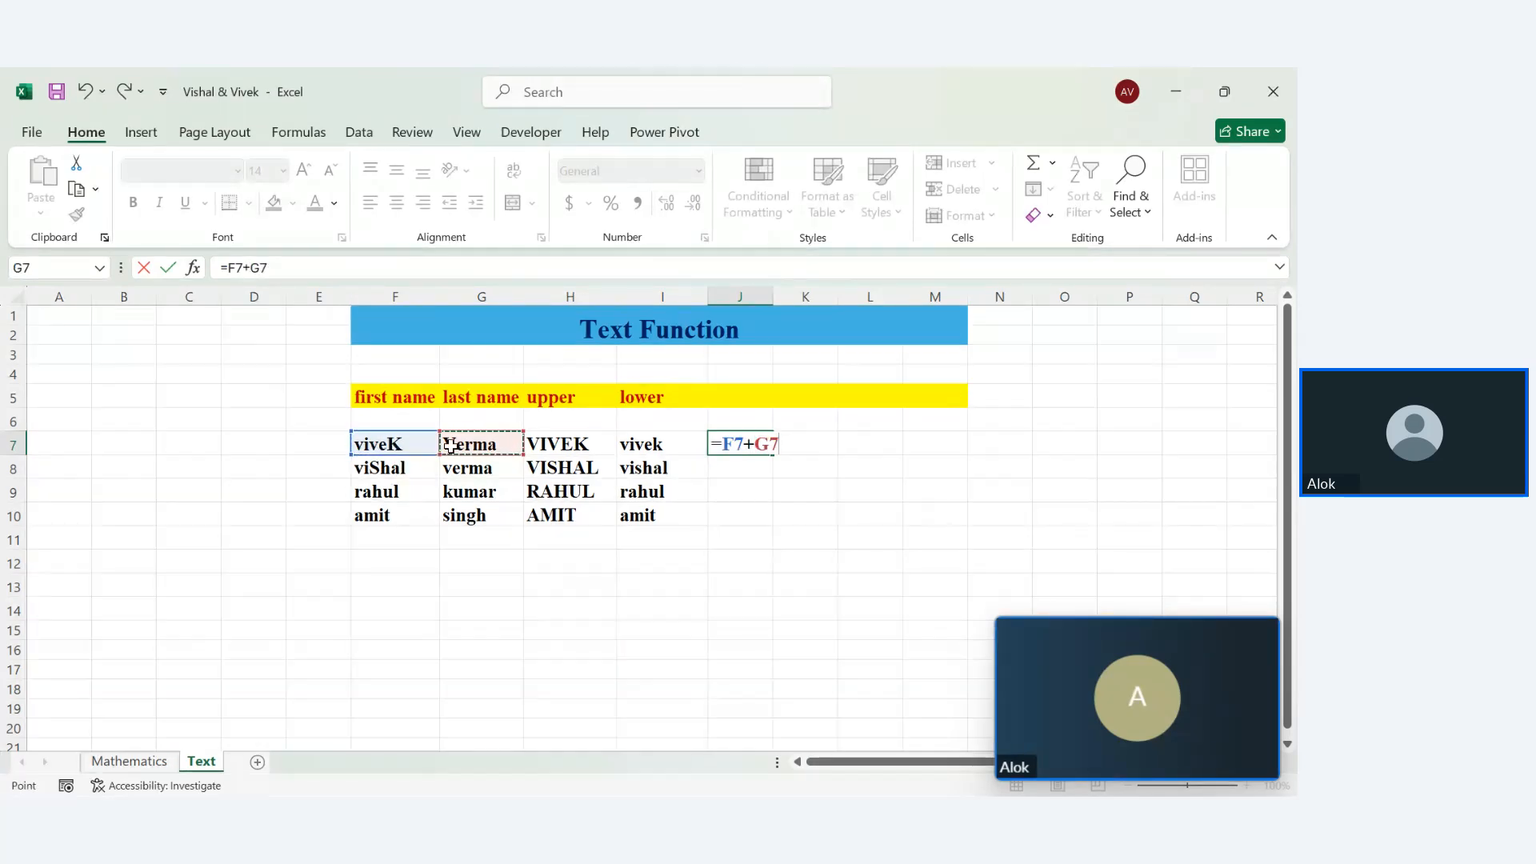
key(Return)
Widen column J and delete the failing =F7+G7 formula from J7
double_click(773, 296)
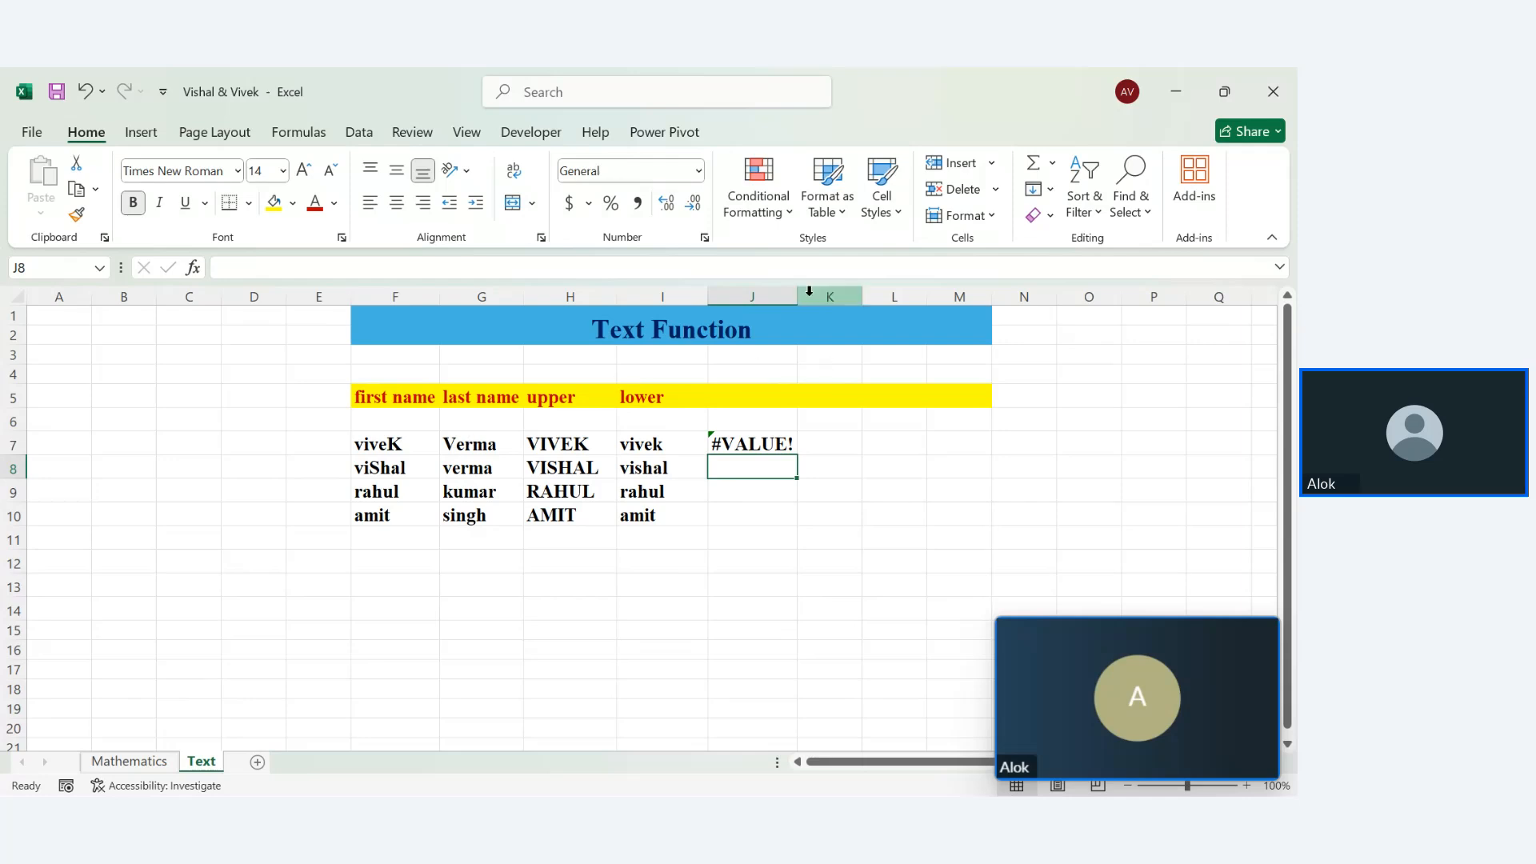
drag(797, 291, 862, 286)
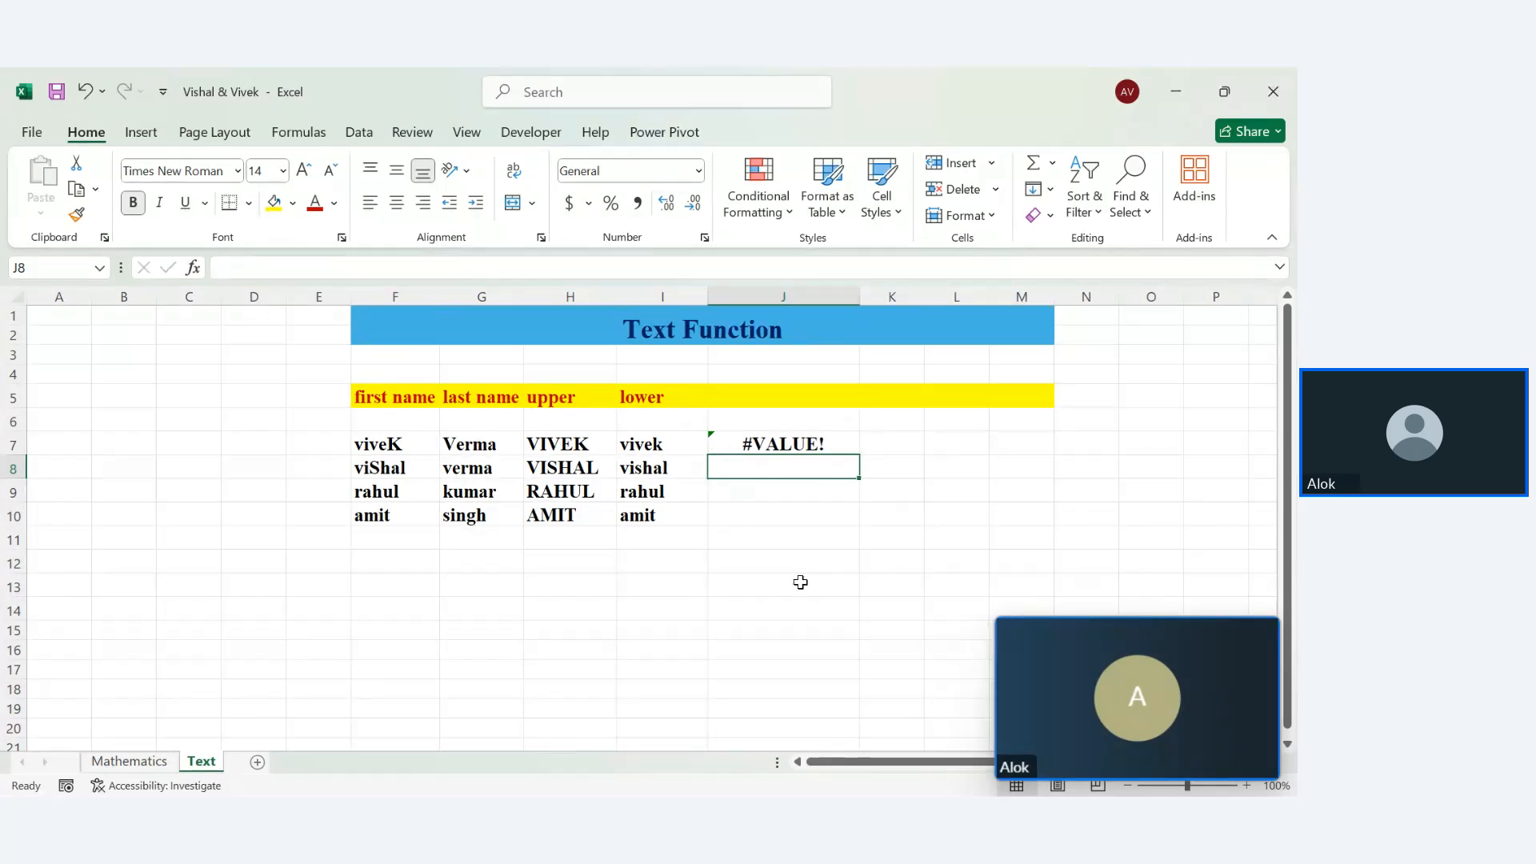
double_click(756, 446)
drag(780, 444, 685, 445)
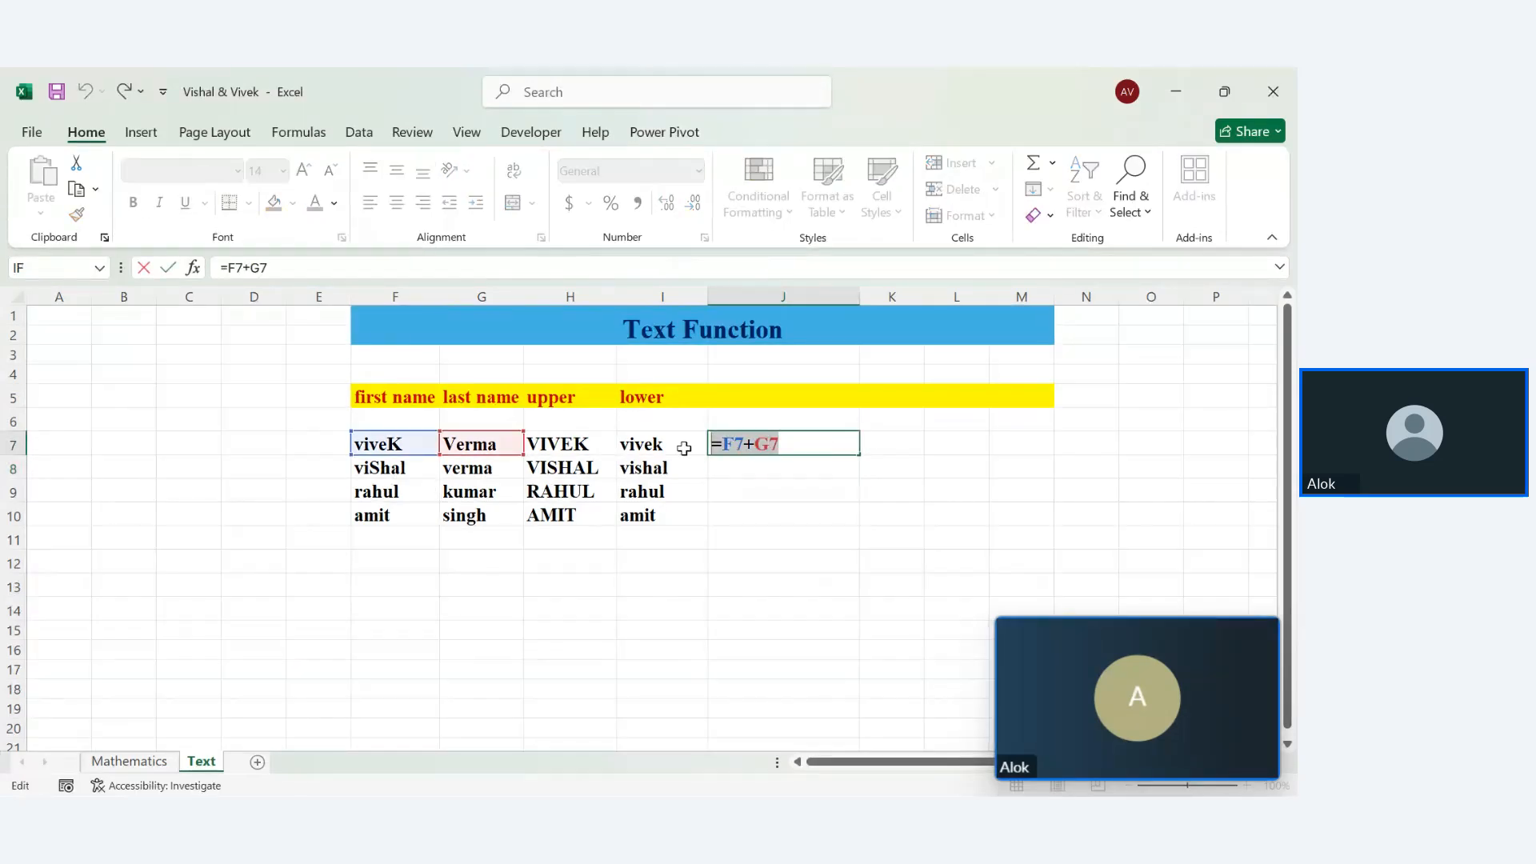
key(BackSpace)
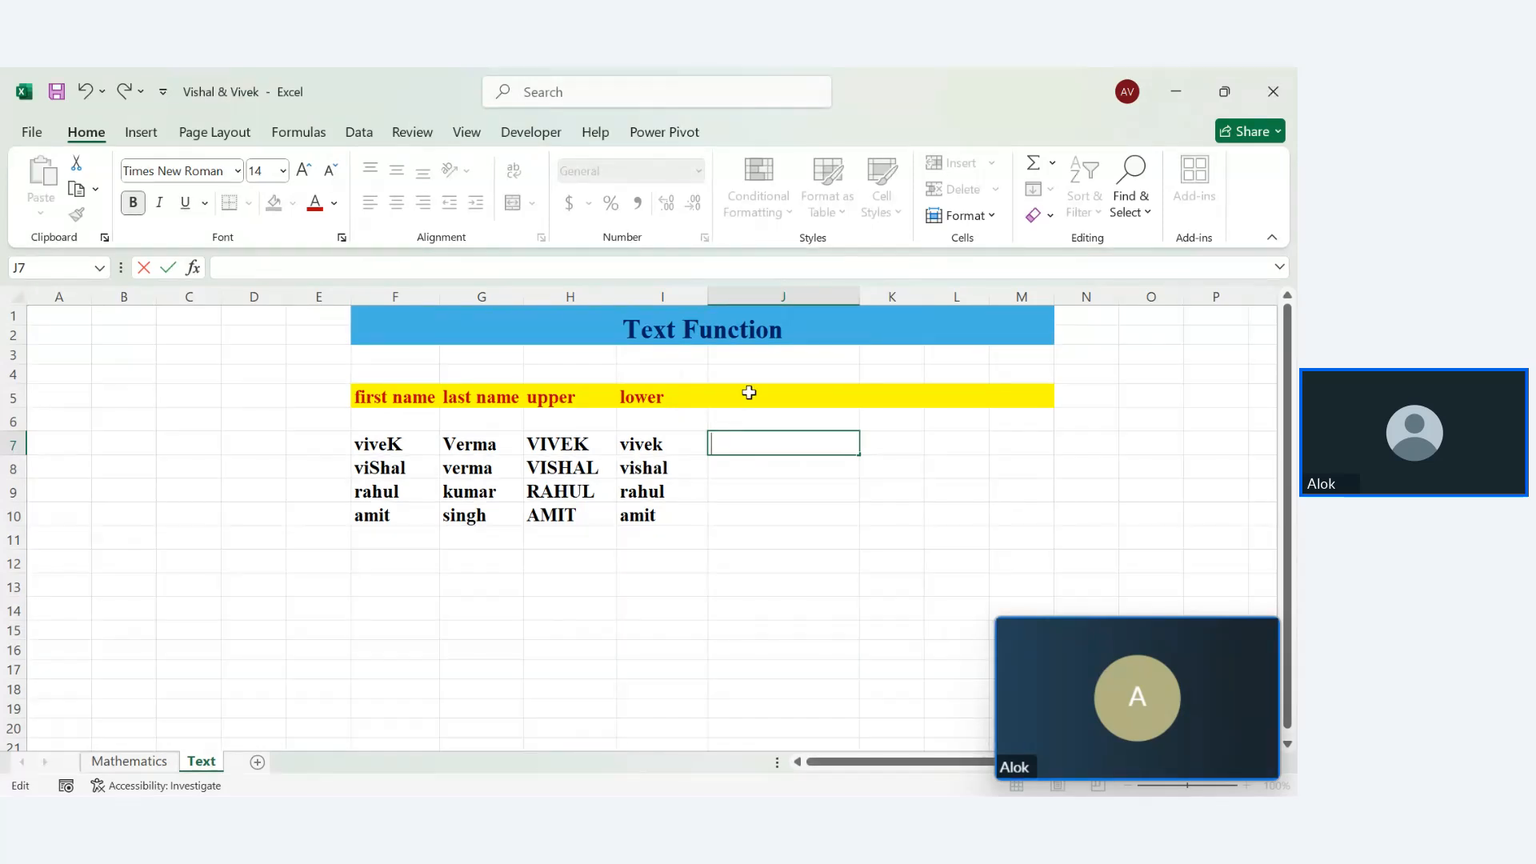
click(751, 393)
text(concat)
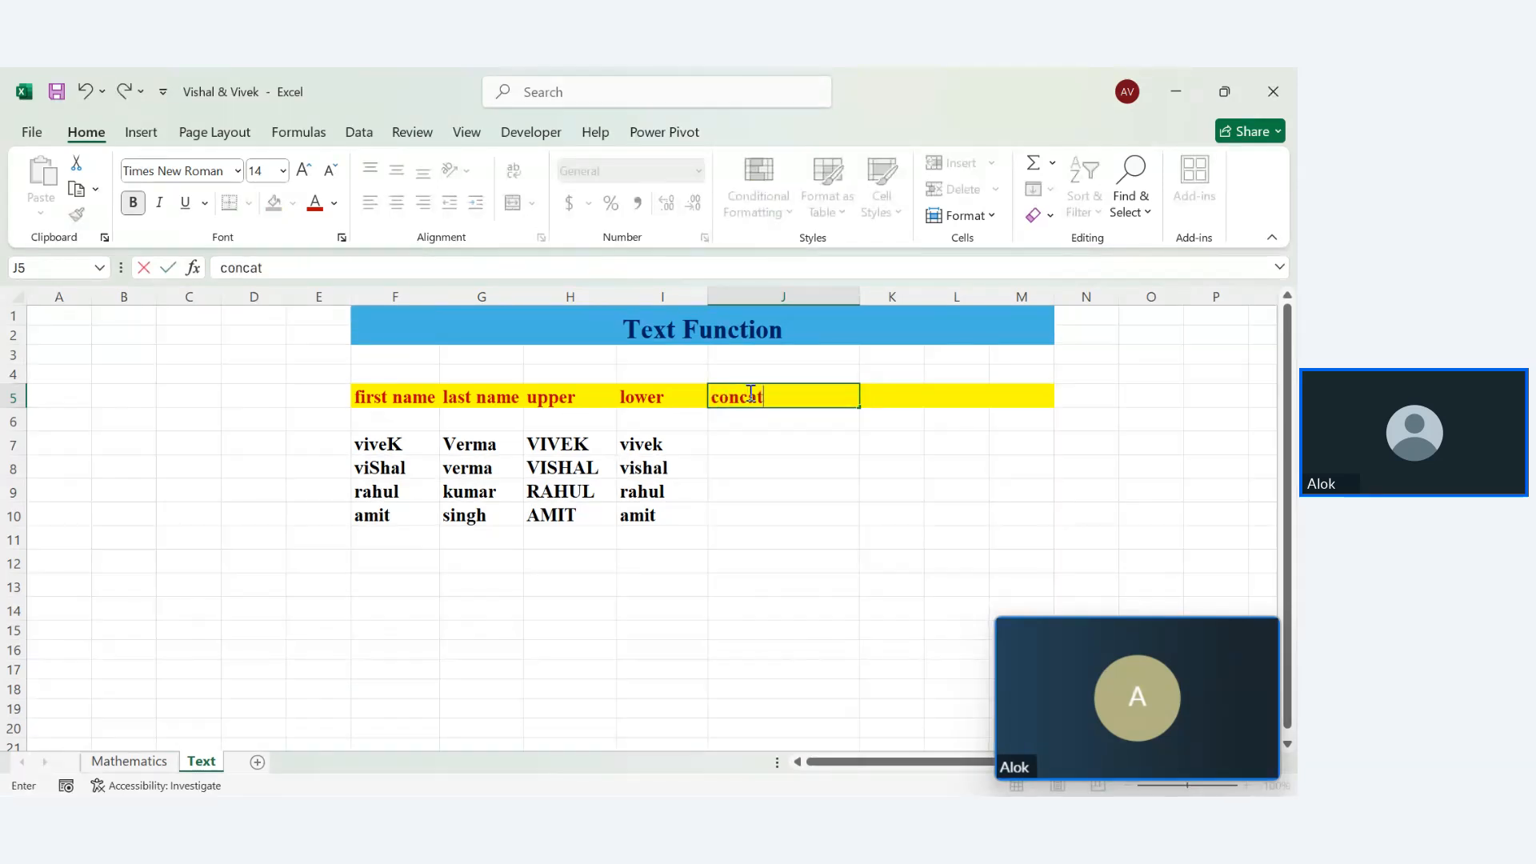
key(Return)
key(Return)
text(=co)
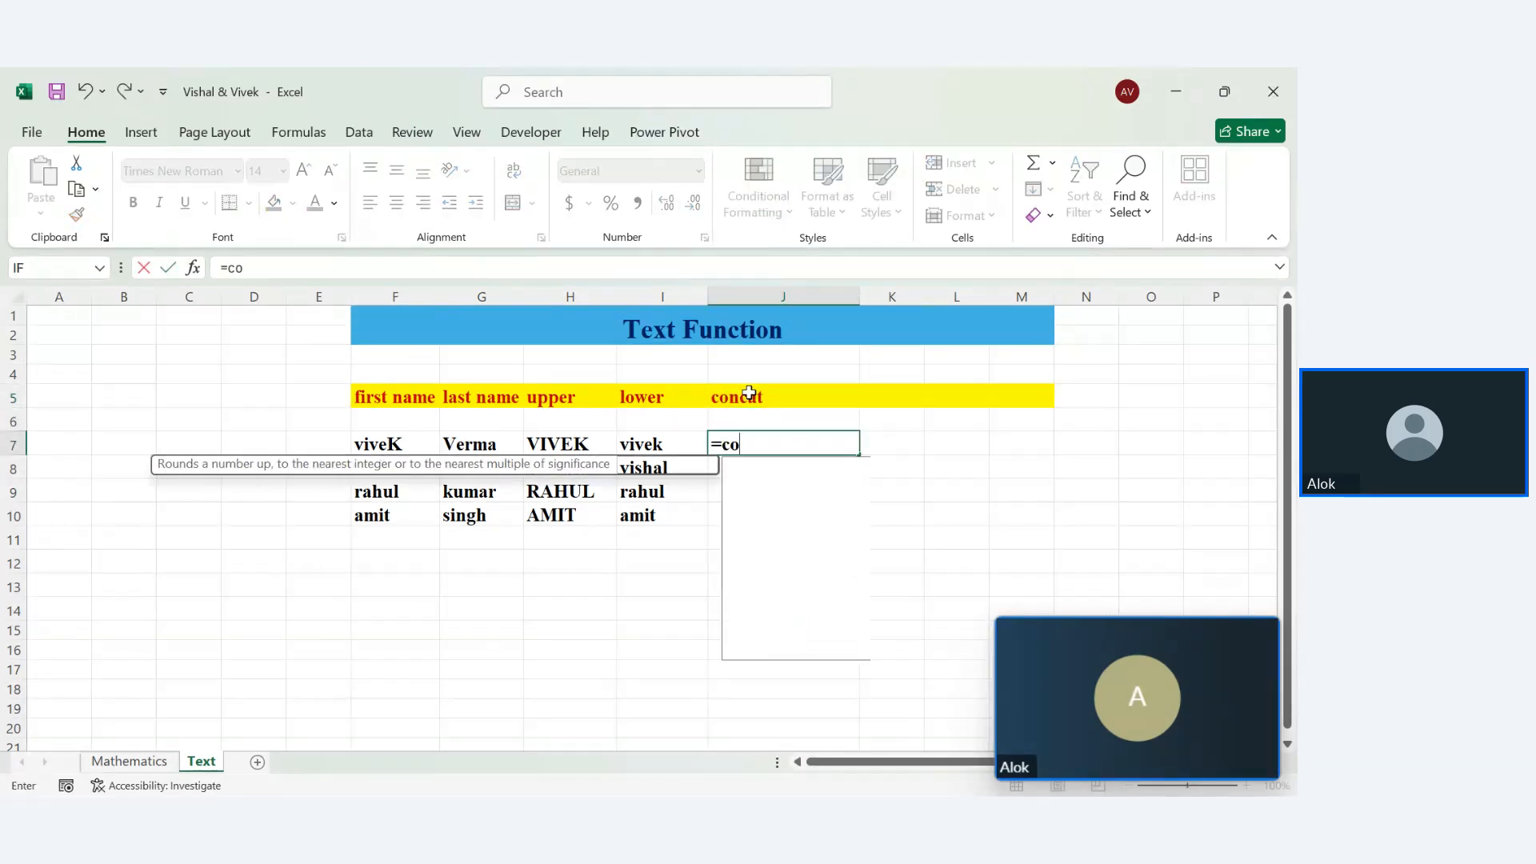
text(n)
key(Tab)
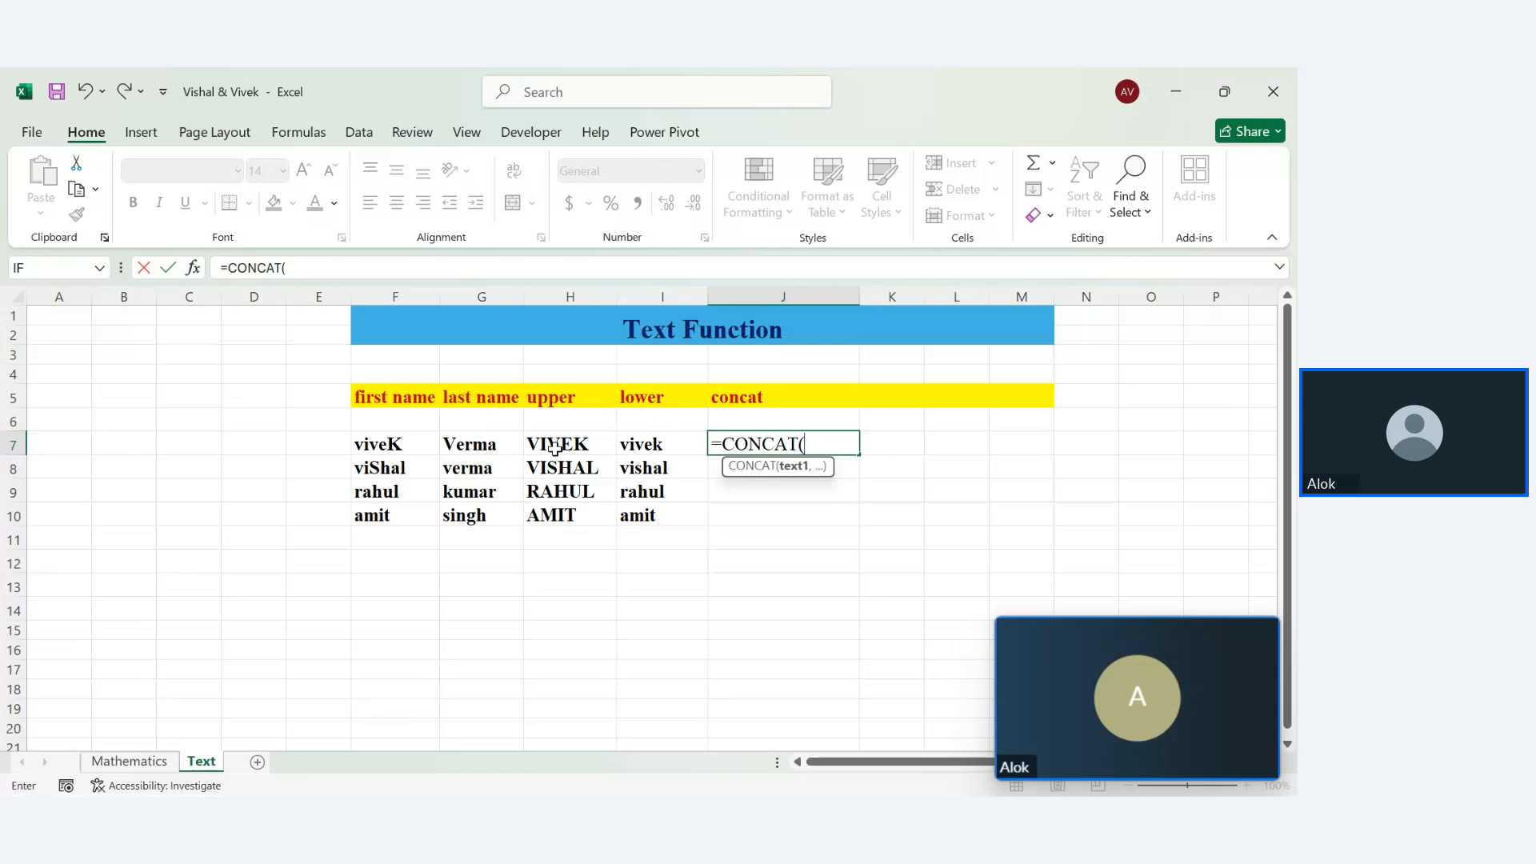
click(400, 442)
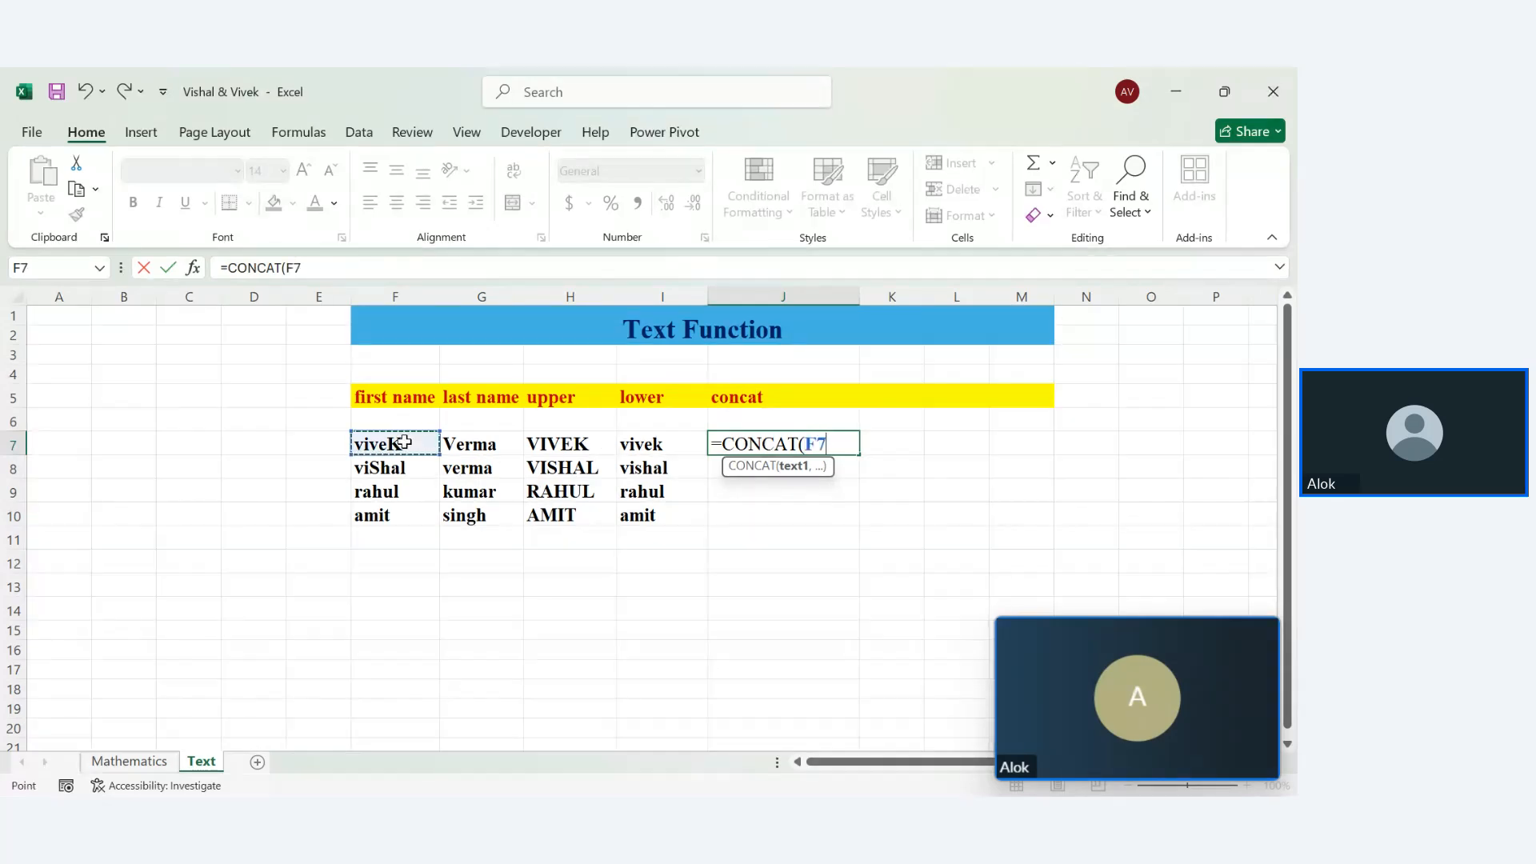
text(,)
click(485, 444)
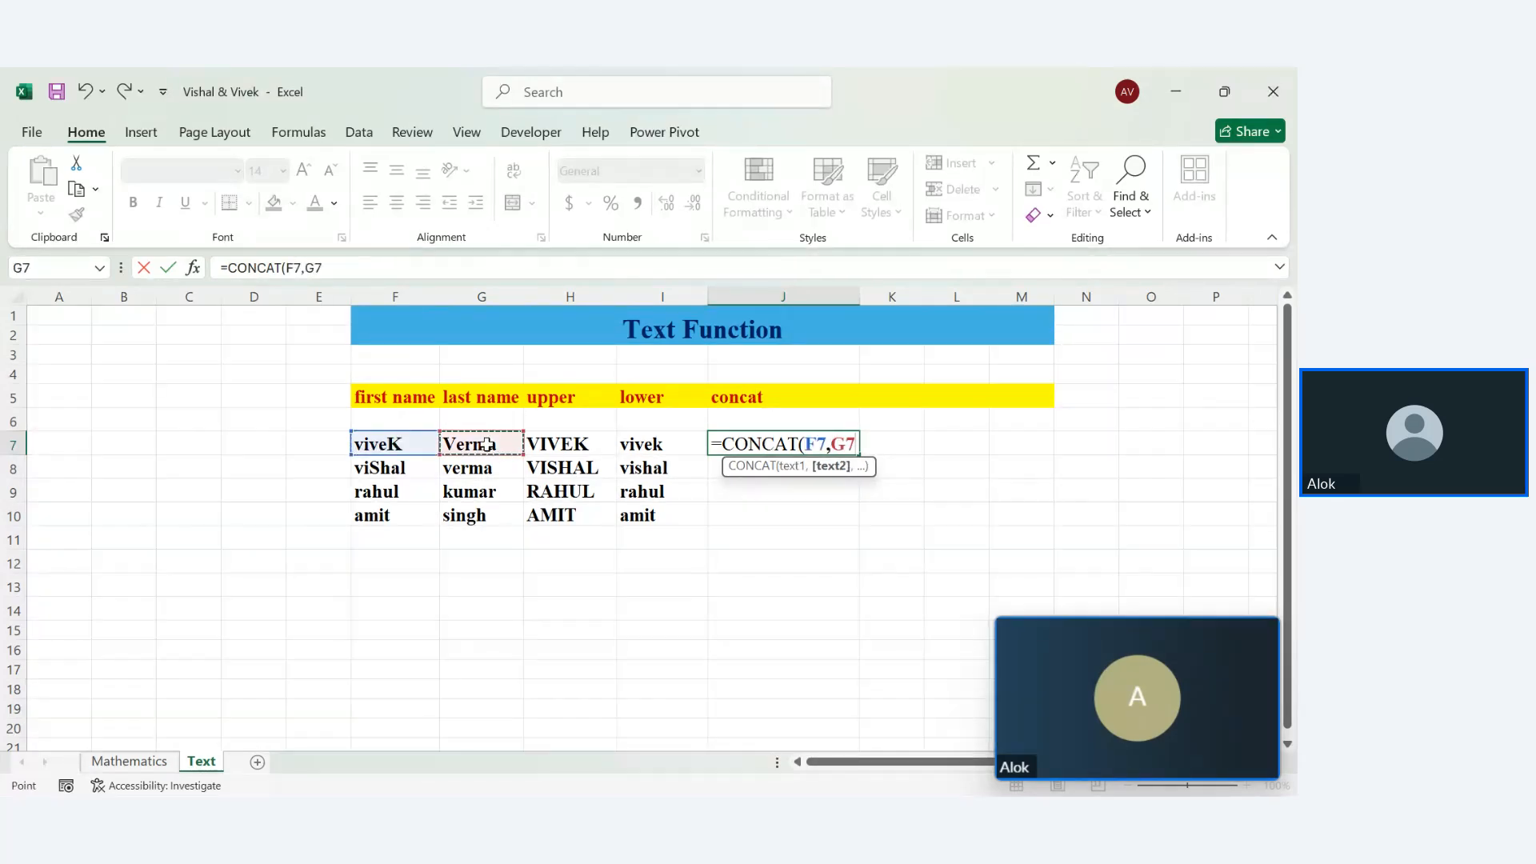
key(Return)
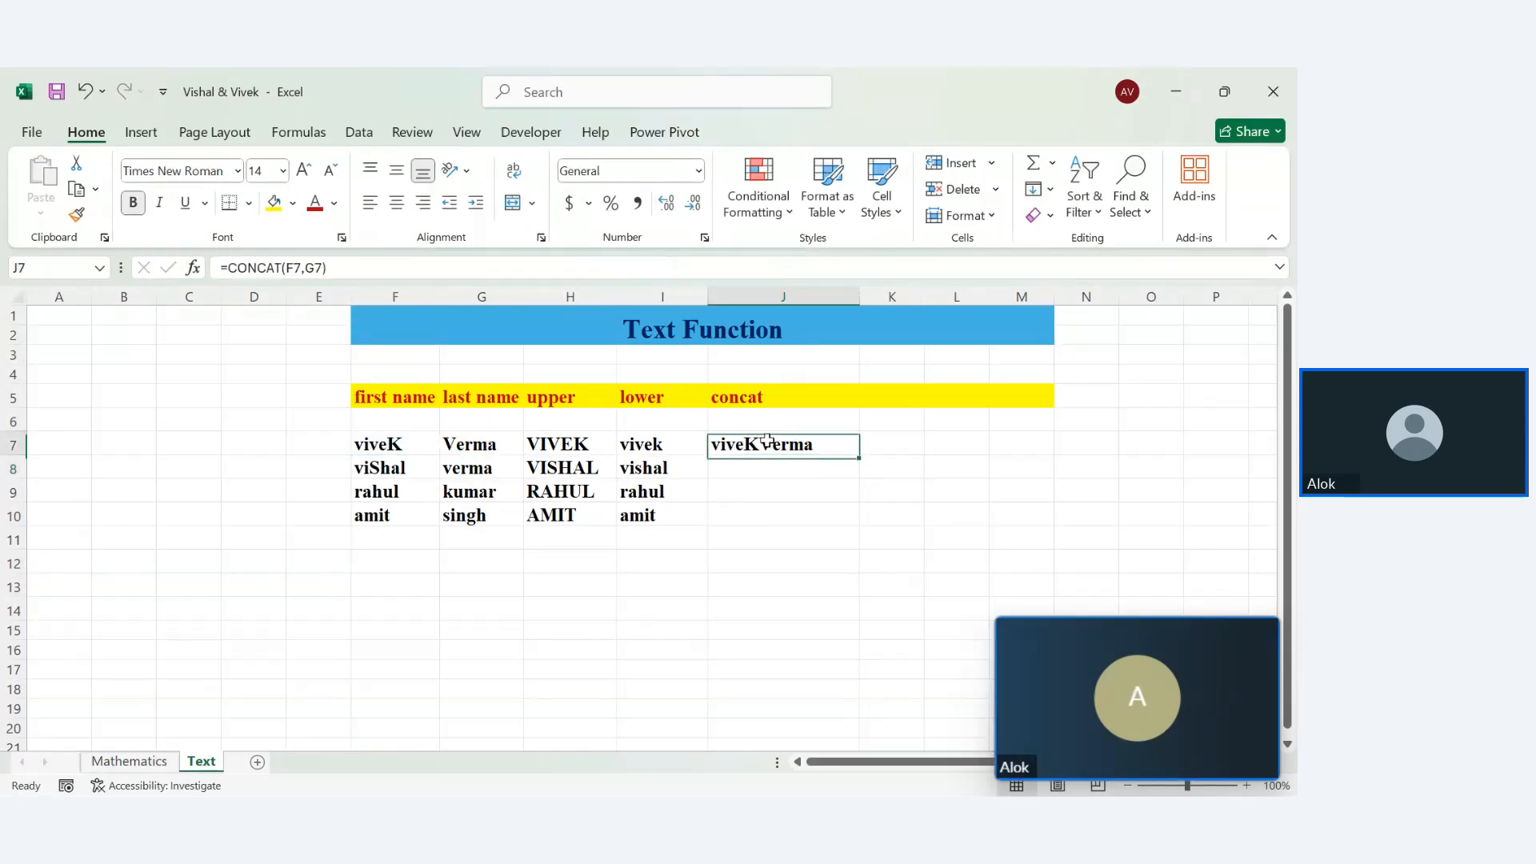
Reopen J7's CONCAT formula to inspect it and leave it unchanged
double_click(744, 445)
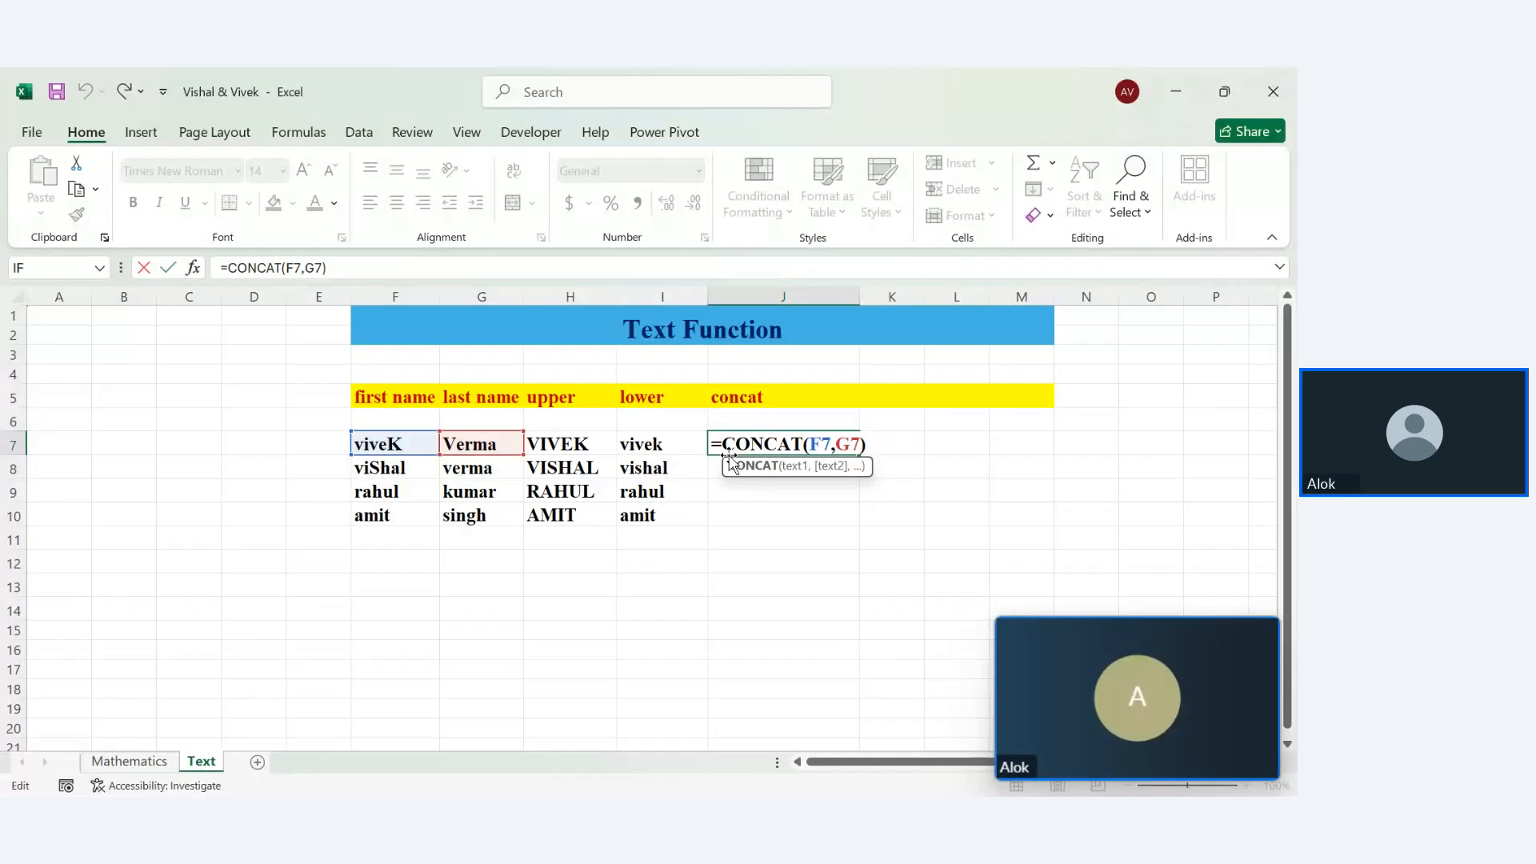
click(804, 468)
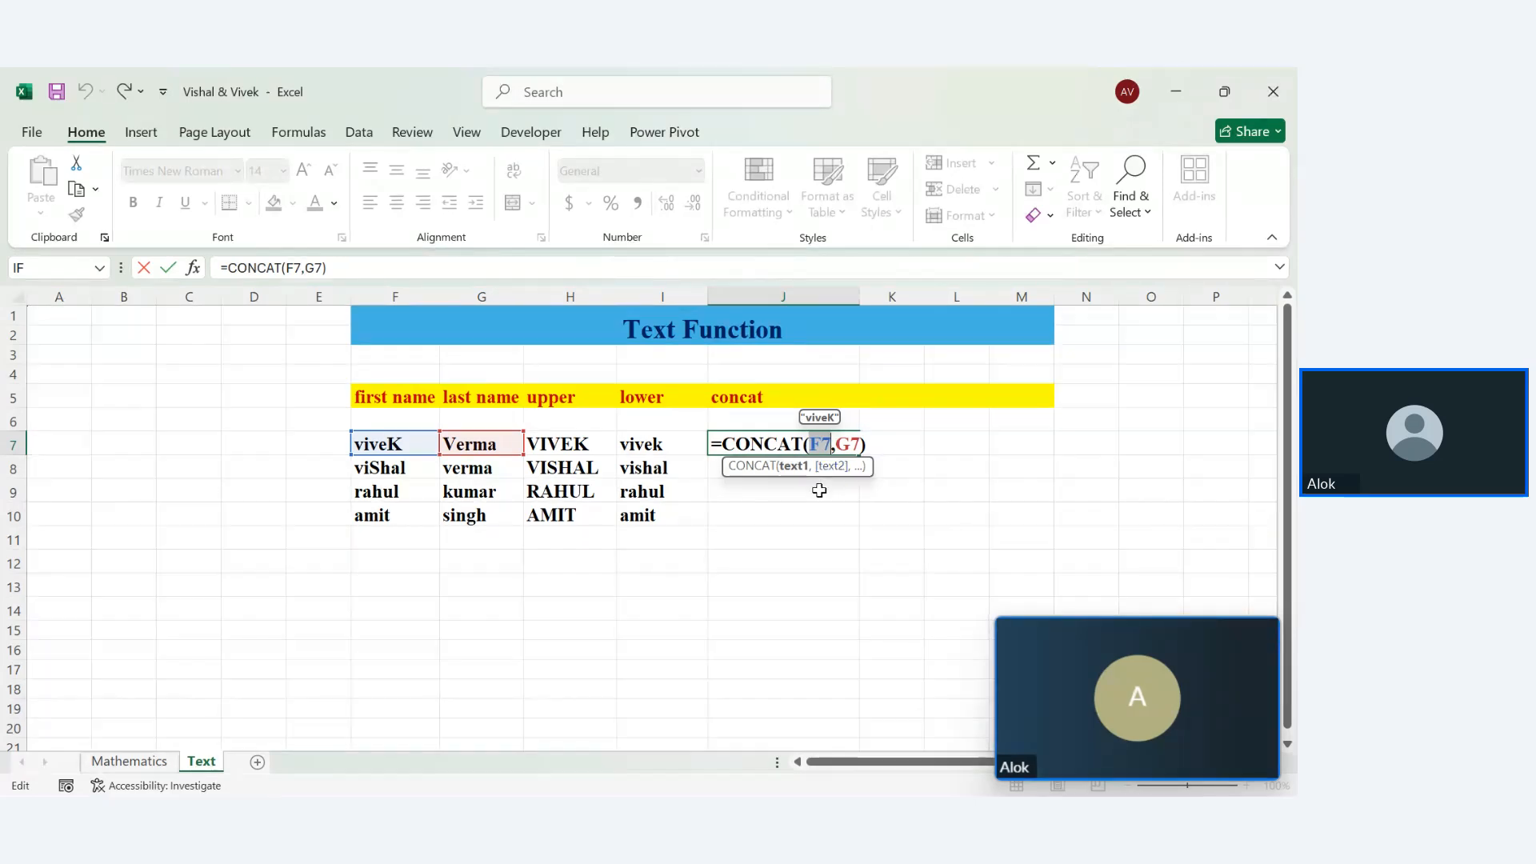
key(Return)
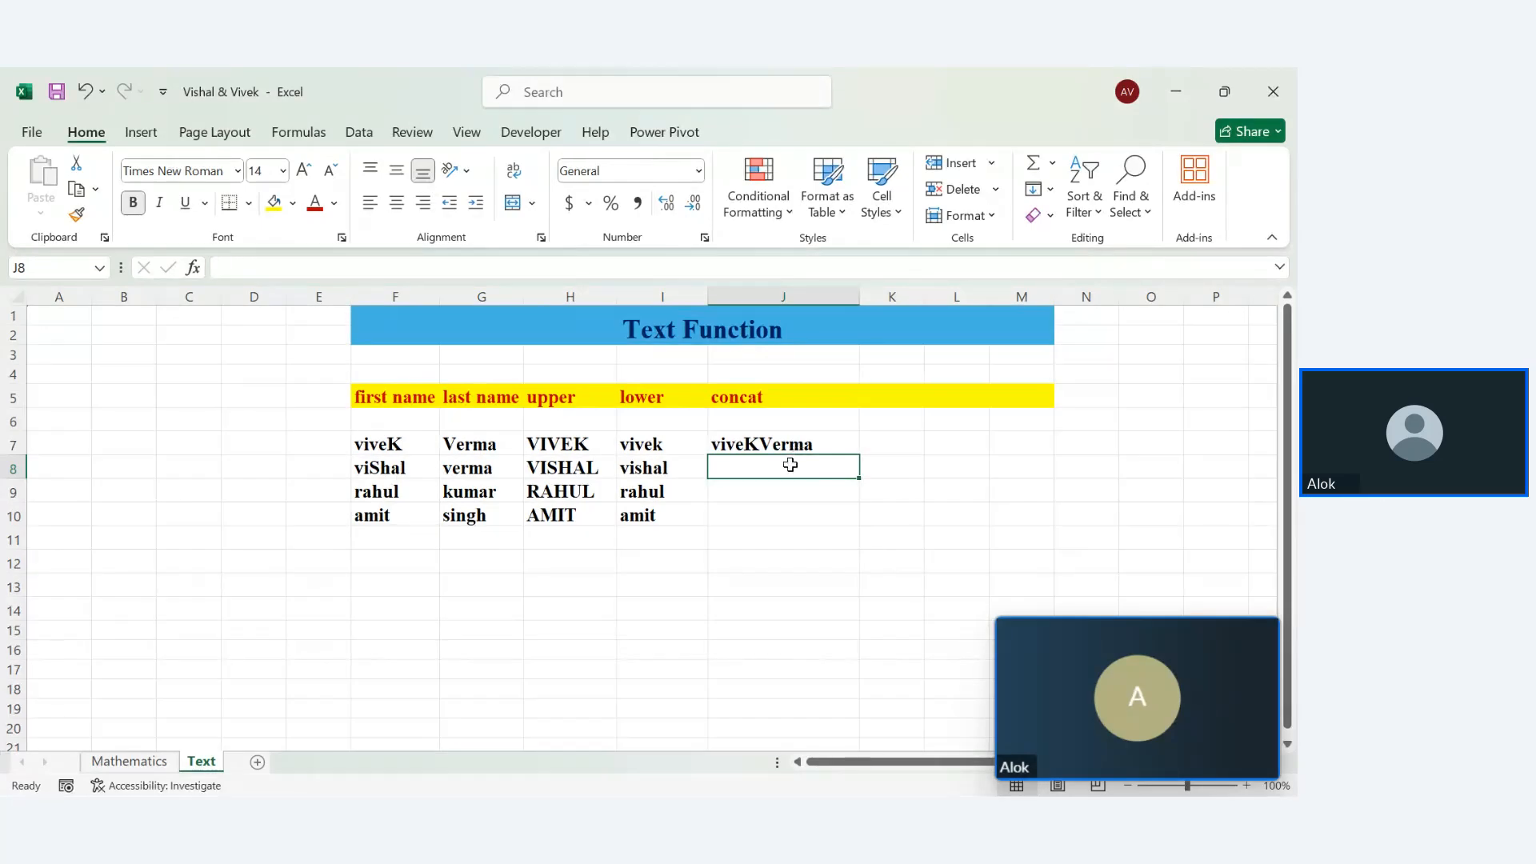
Change J7 to =CONCAT(F7," ",G7) and fill it down to J10
double_click(772, 446)
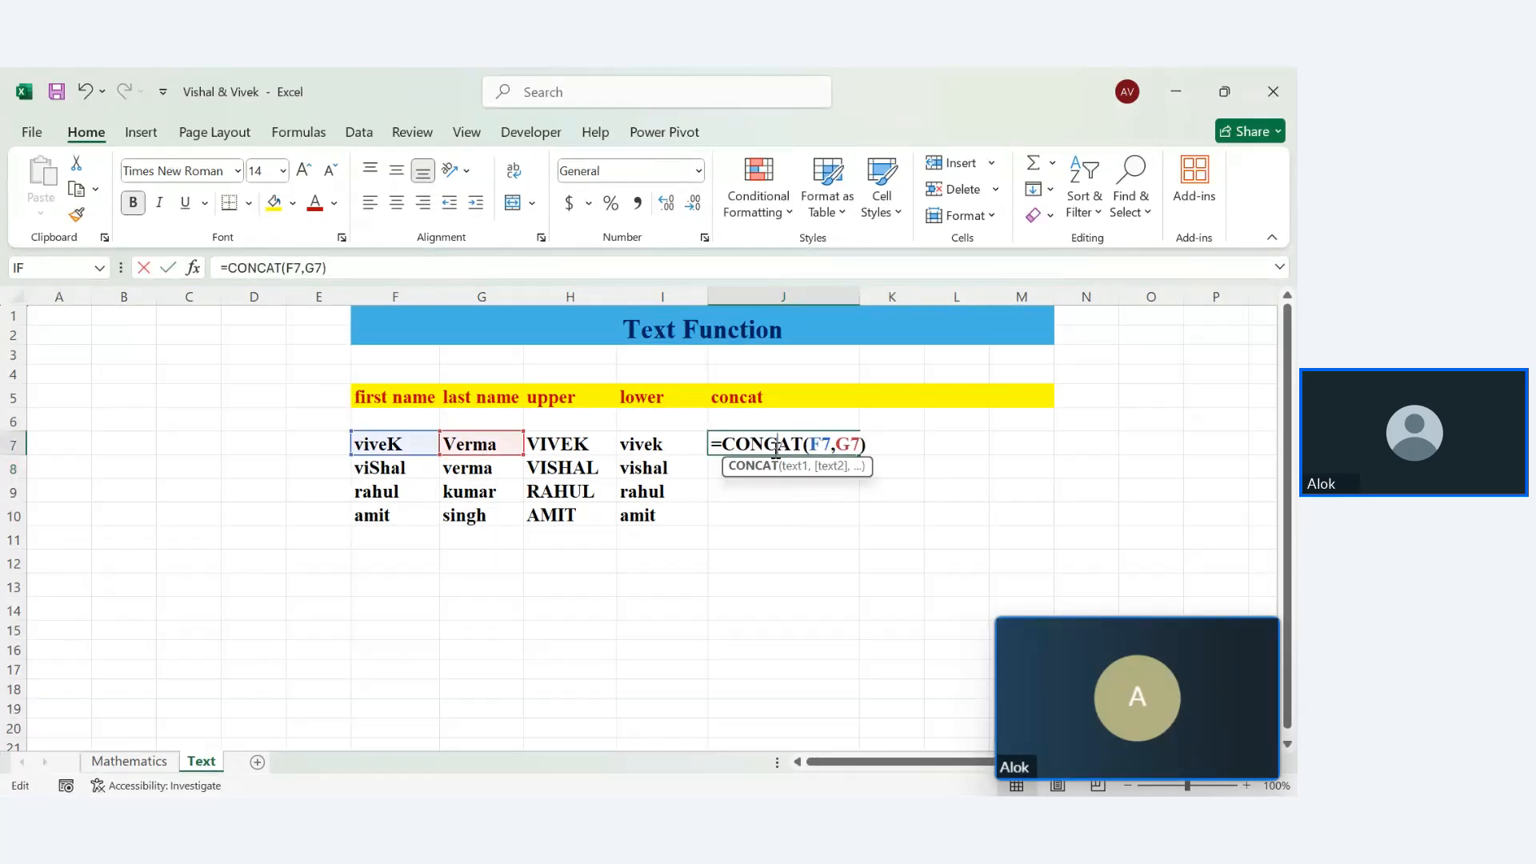
click(833, 447)
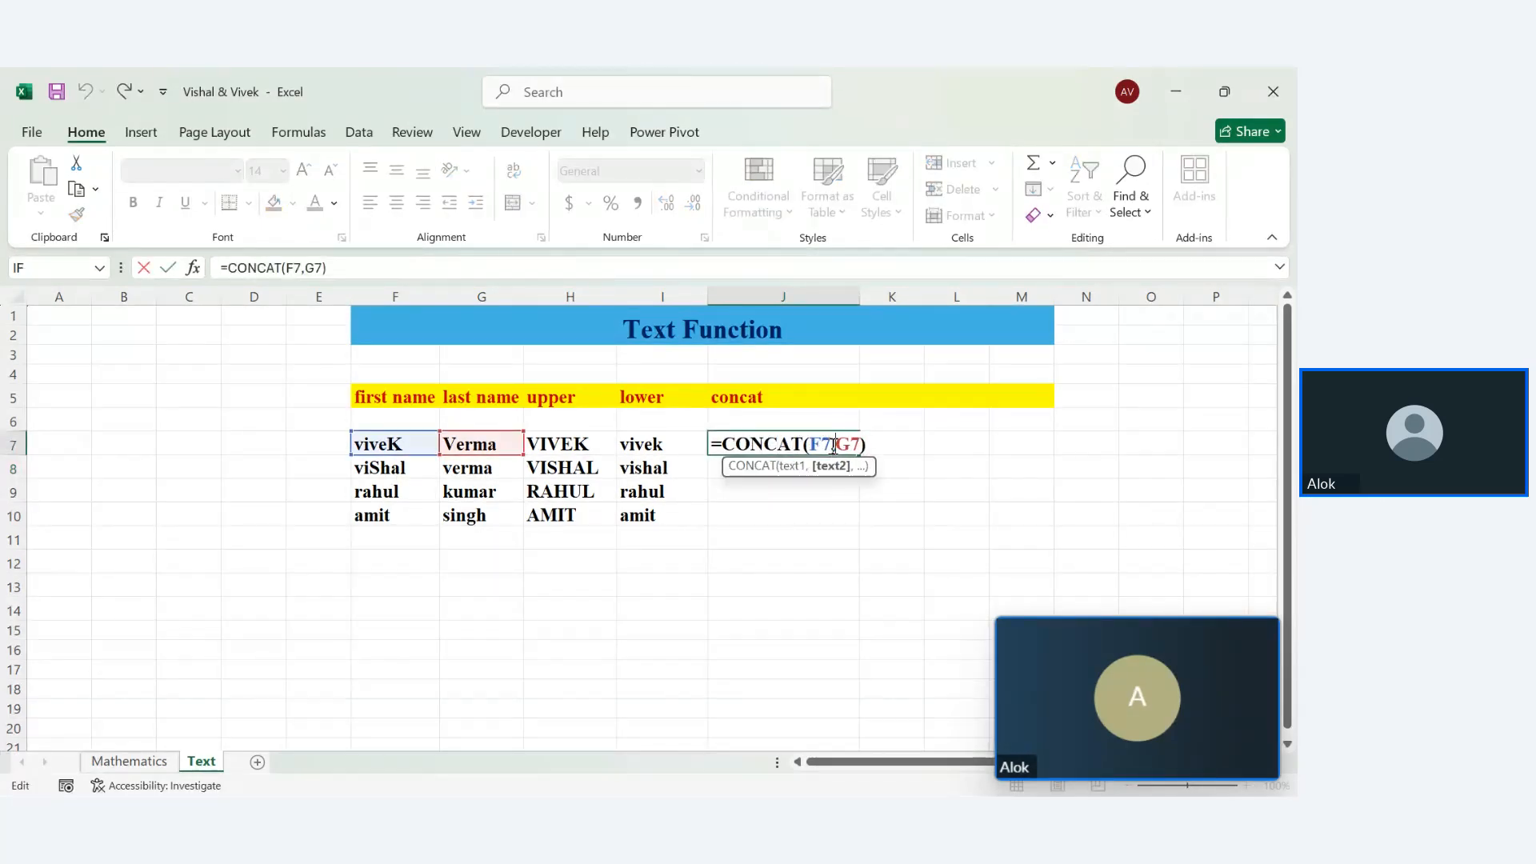
text(" ")
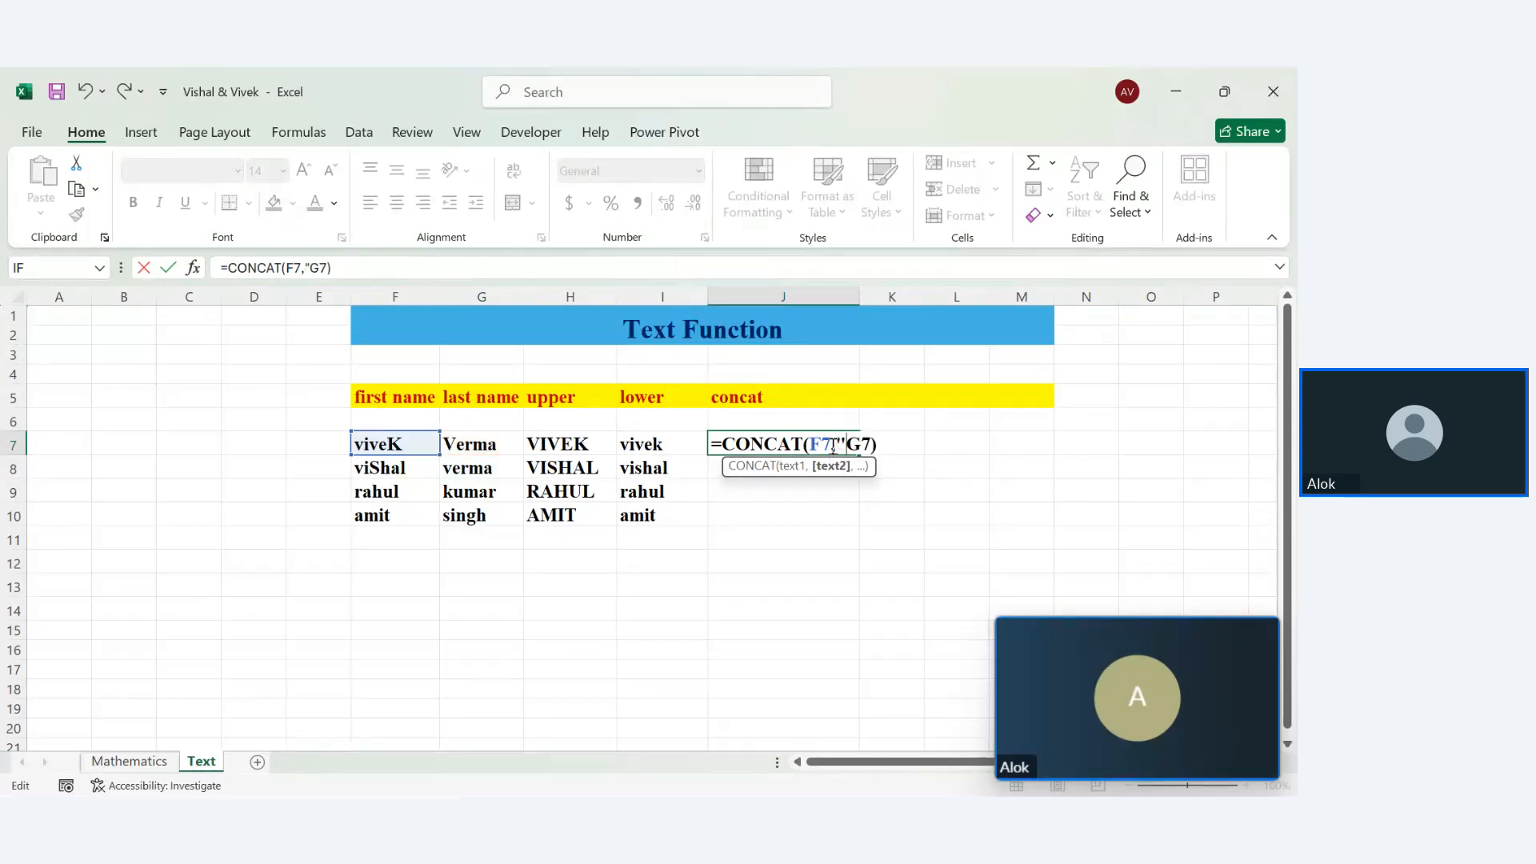
text(,)
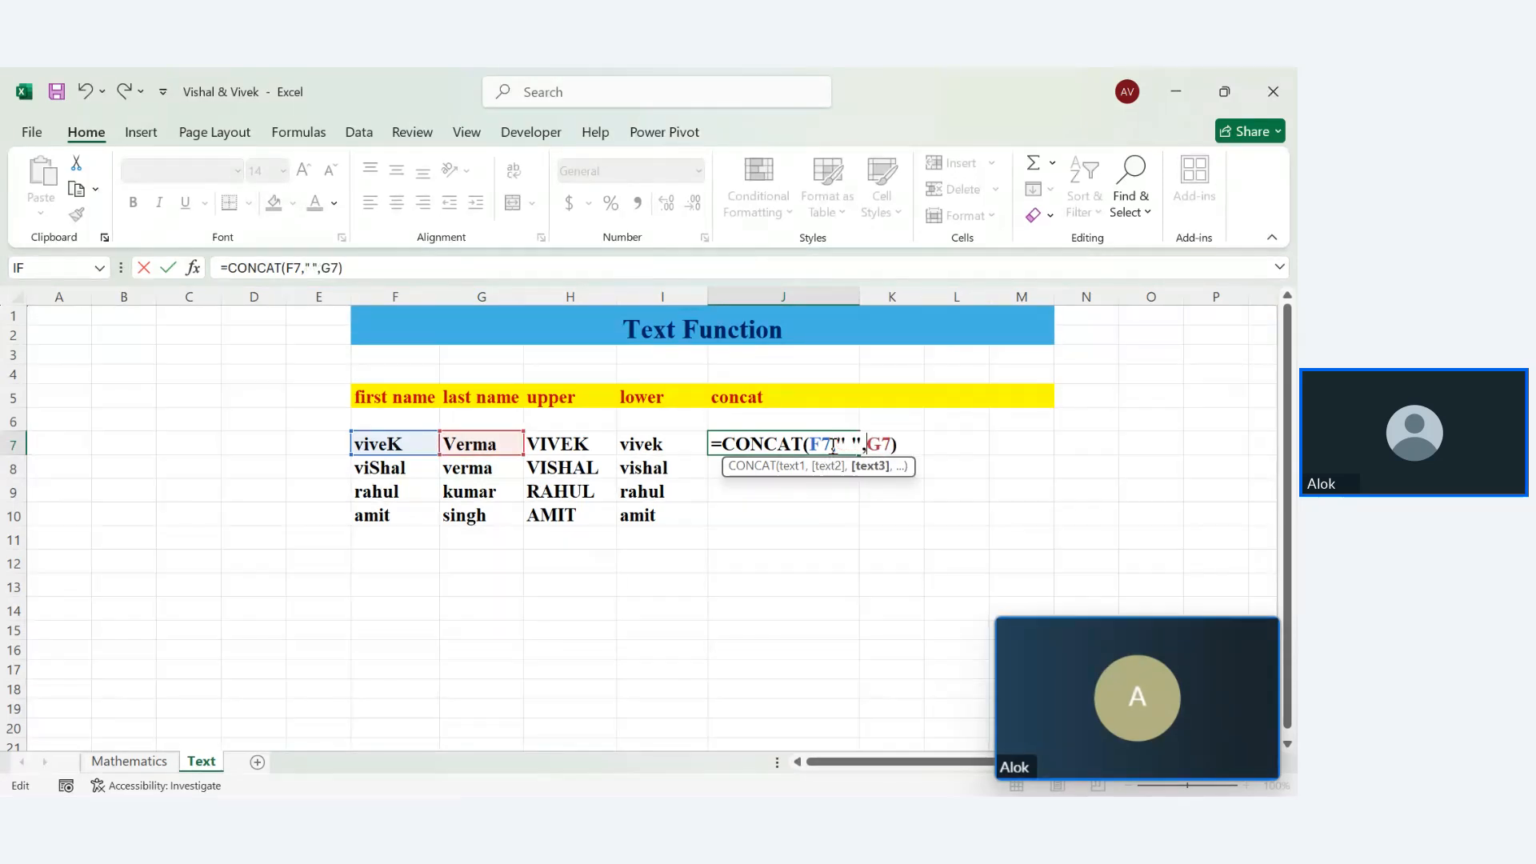
key(Return)
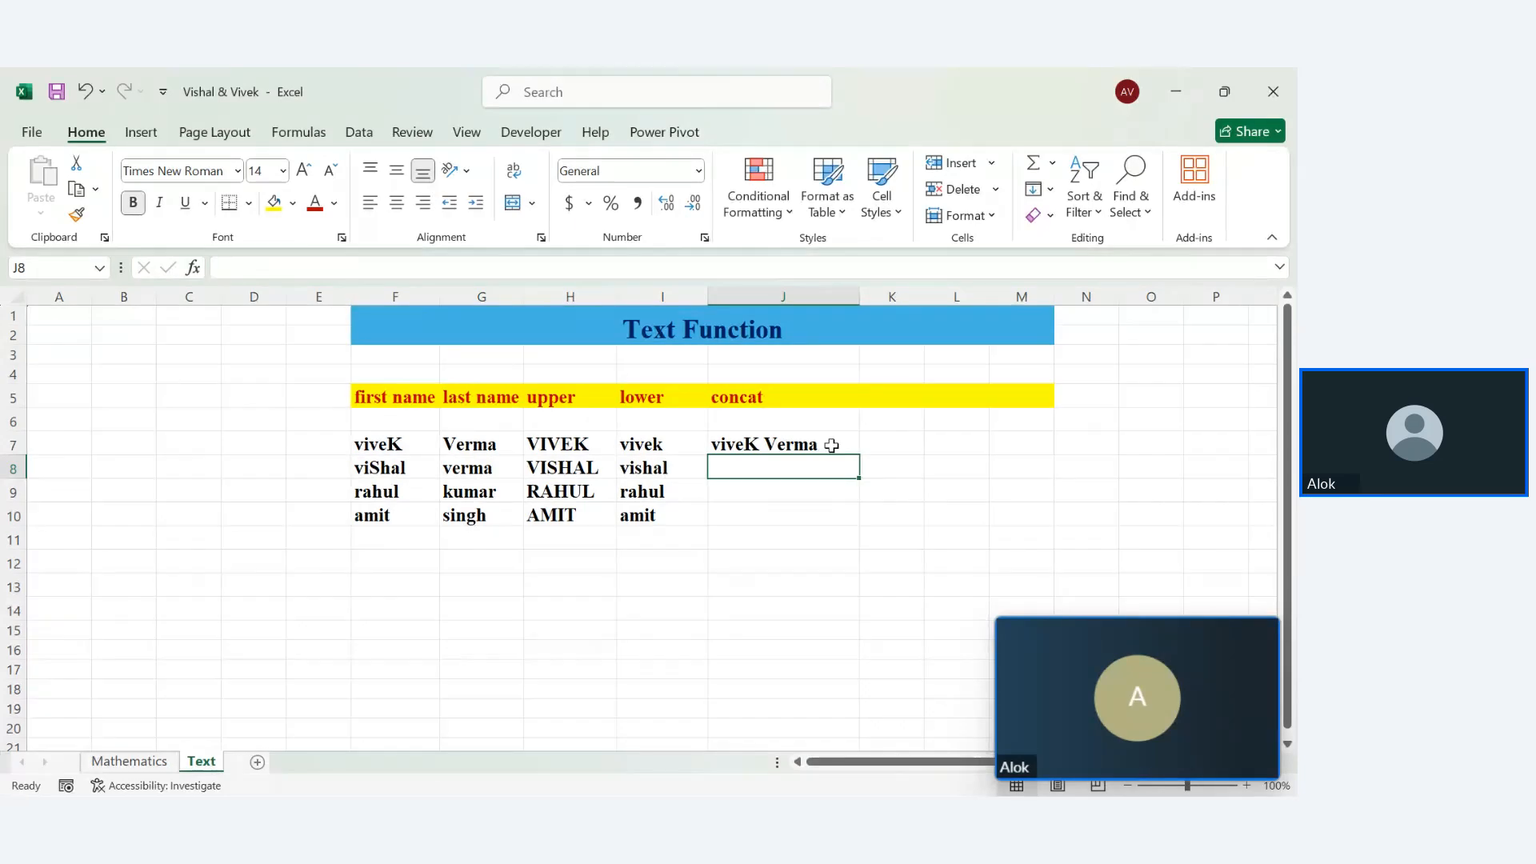
click(836, 445)
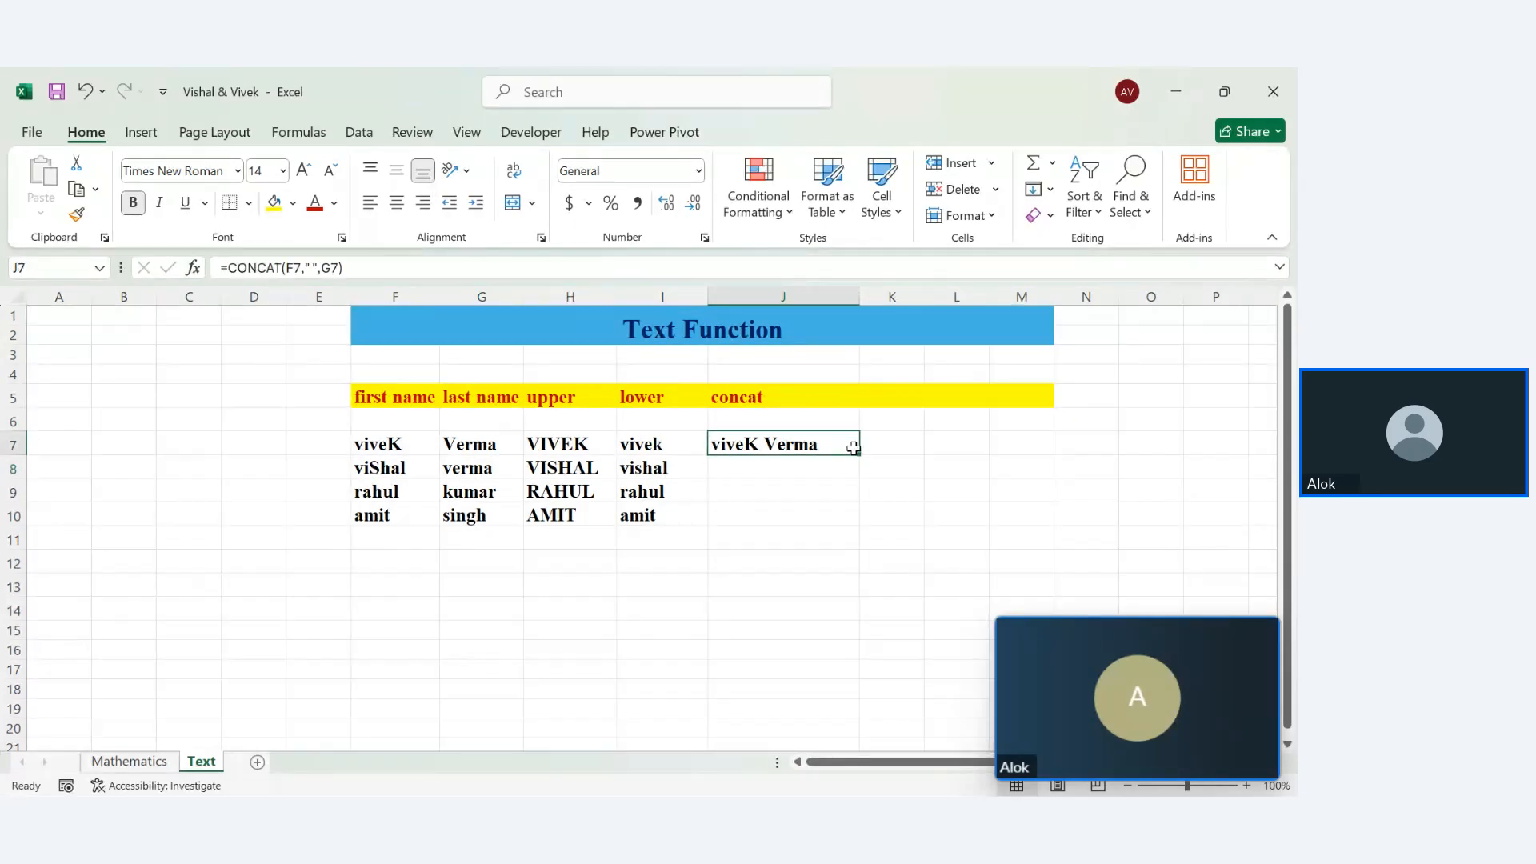
drag(859, 455, 863, 534)
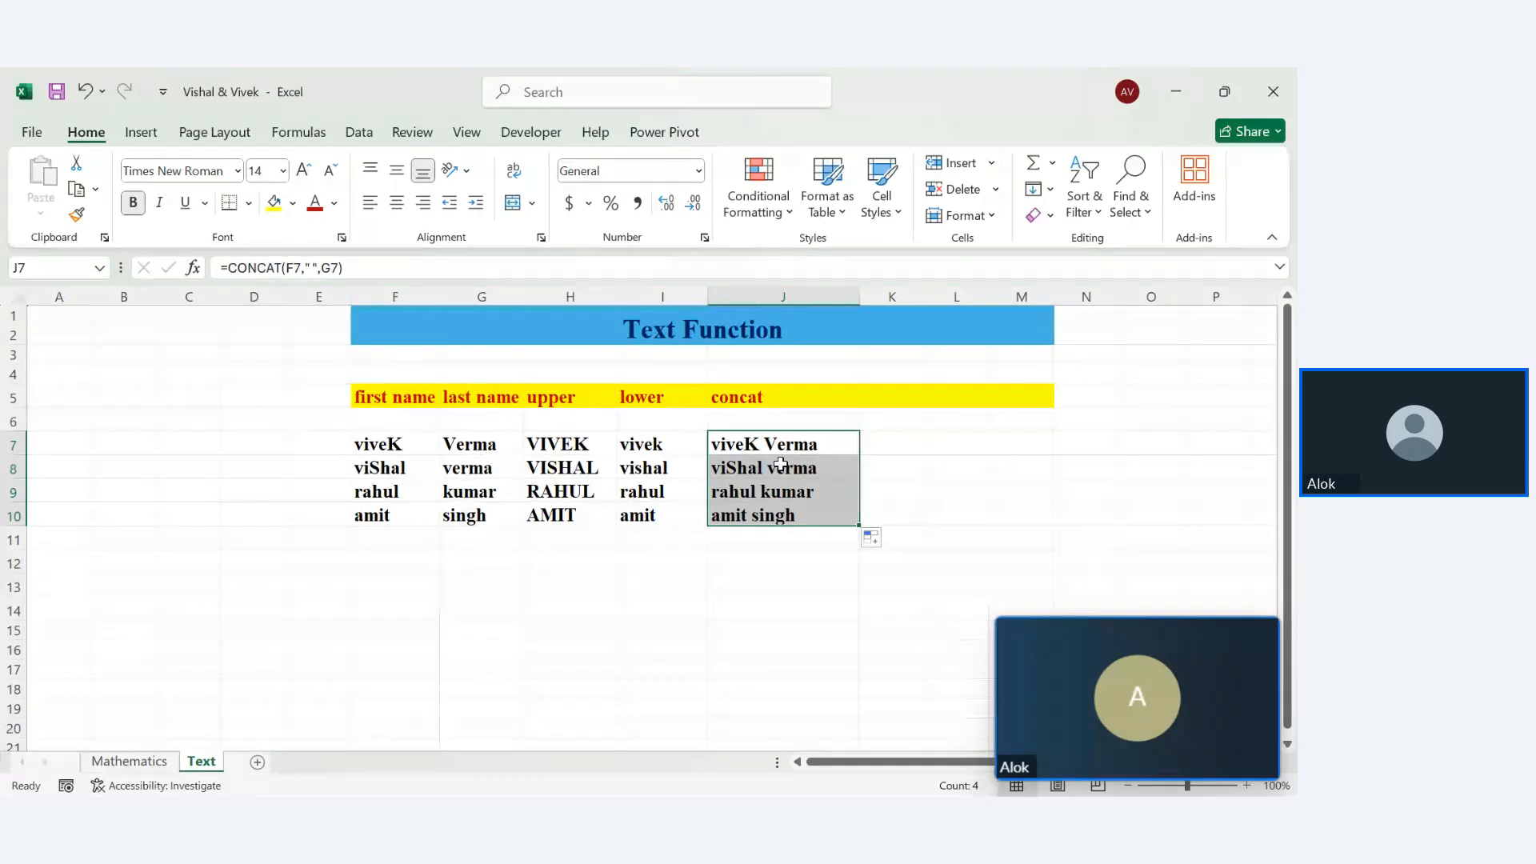
Widen column K beside the concat results
key(Right)
key(Right)
key(Right)
key(Right)
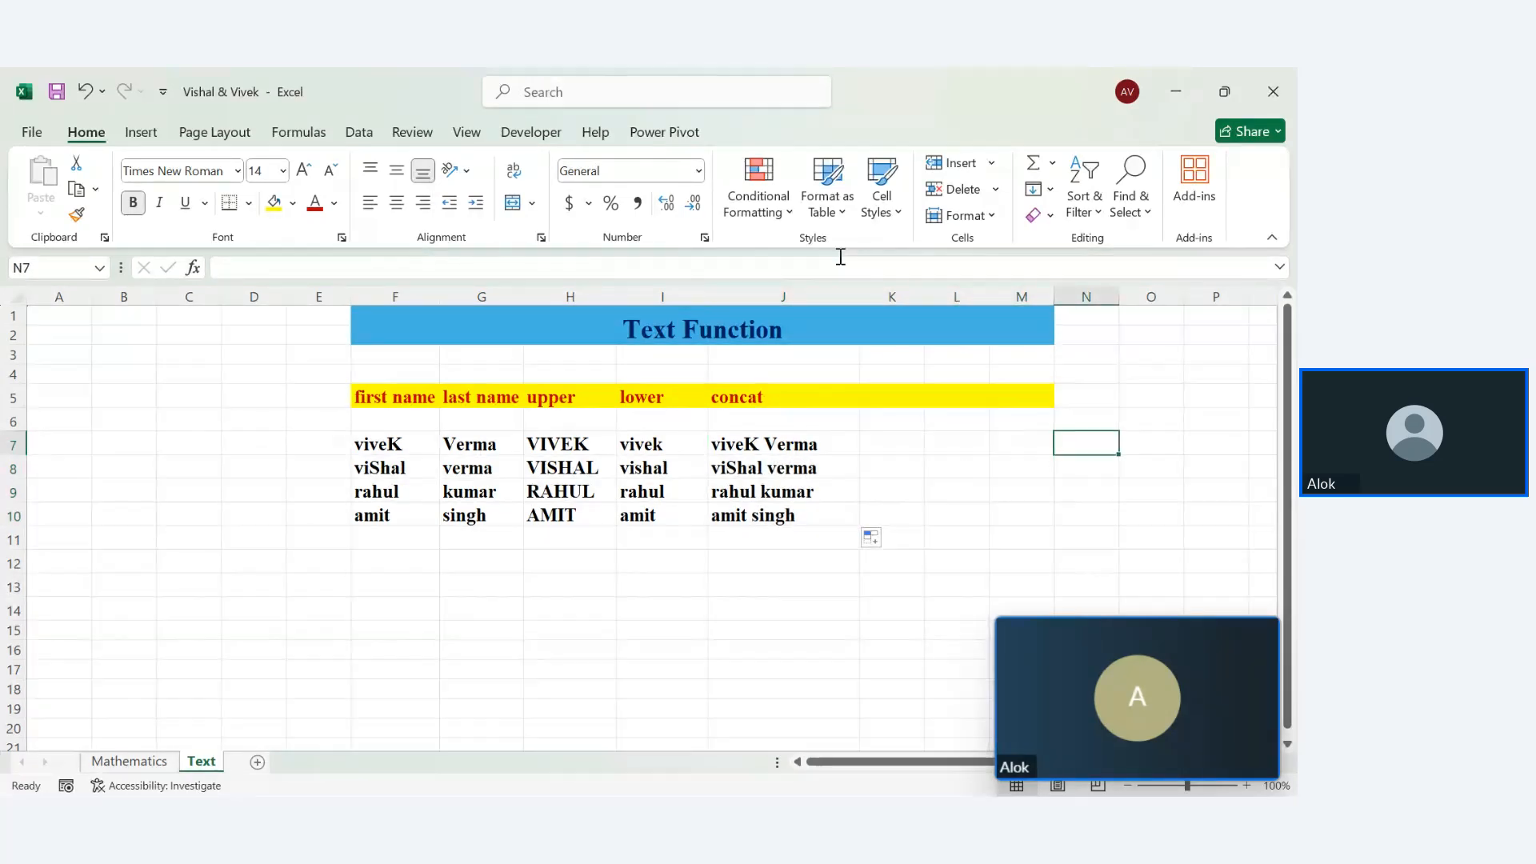
drag(922, 297, 986, 297)
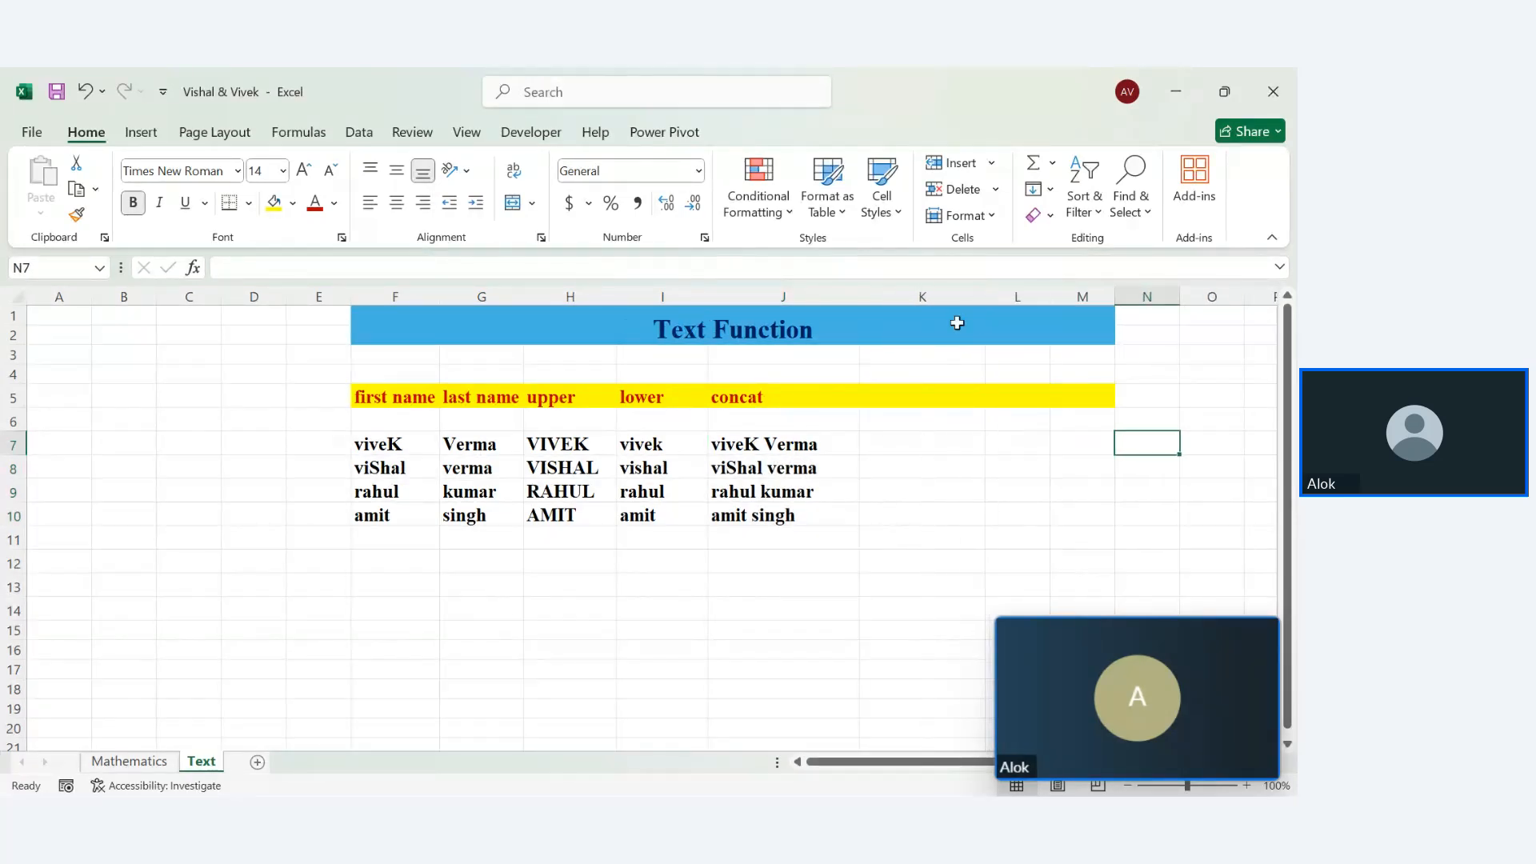
double_click(896, 441)
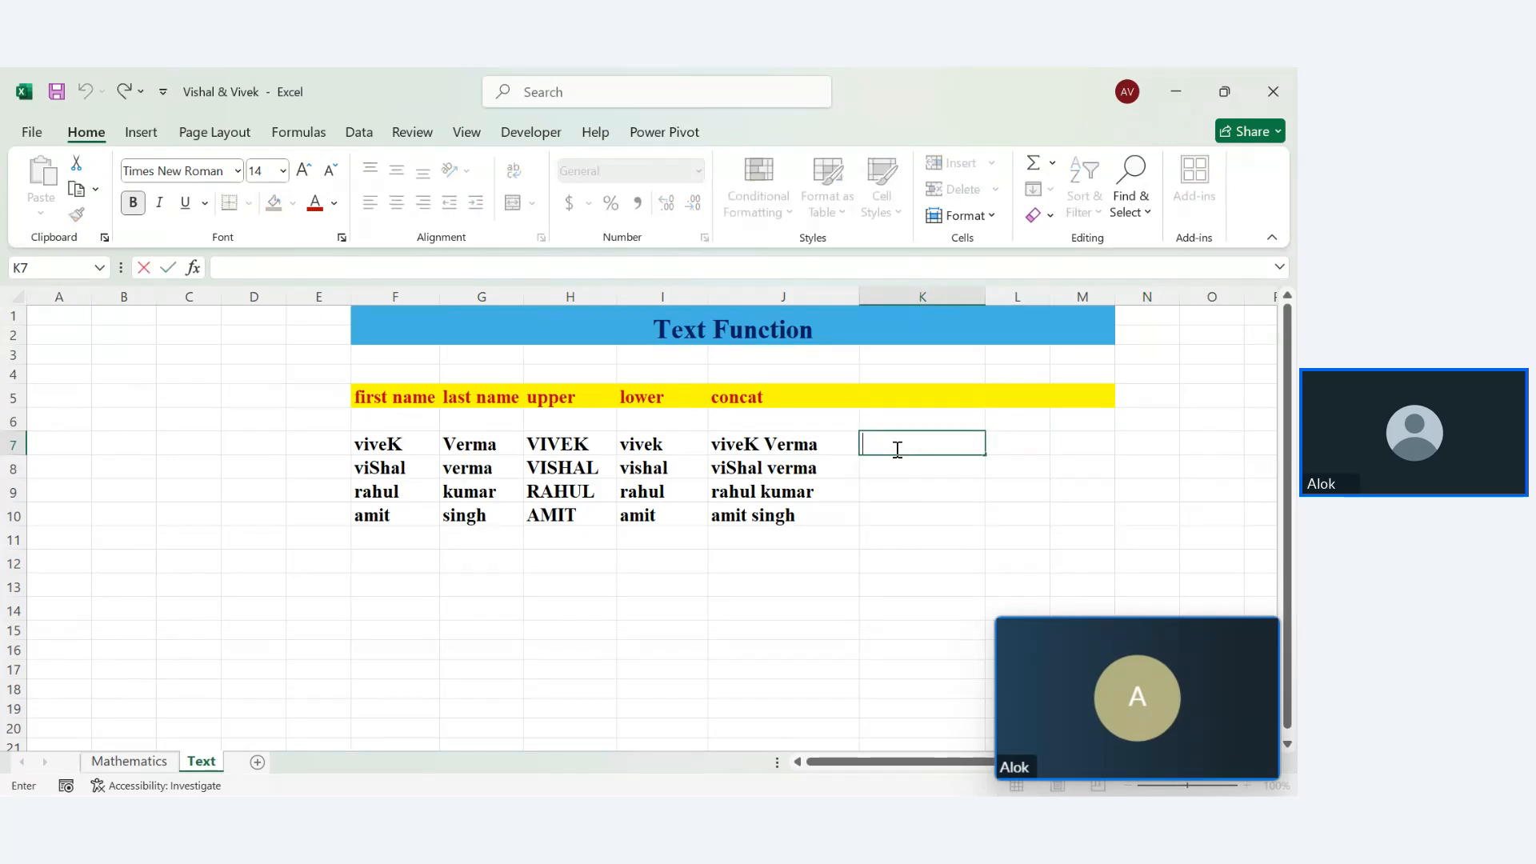
Enter a sample full name in F15 as a test, then select and delete it
click(410, 624)
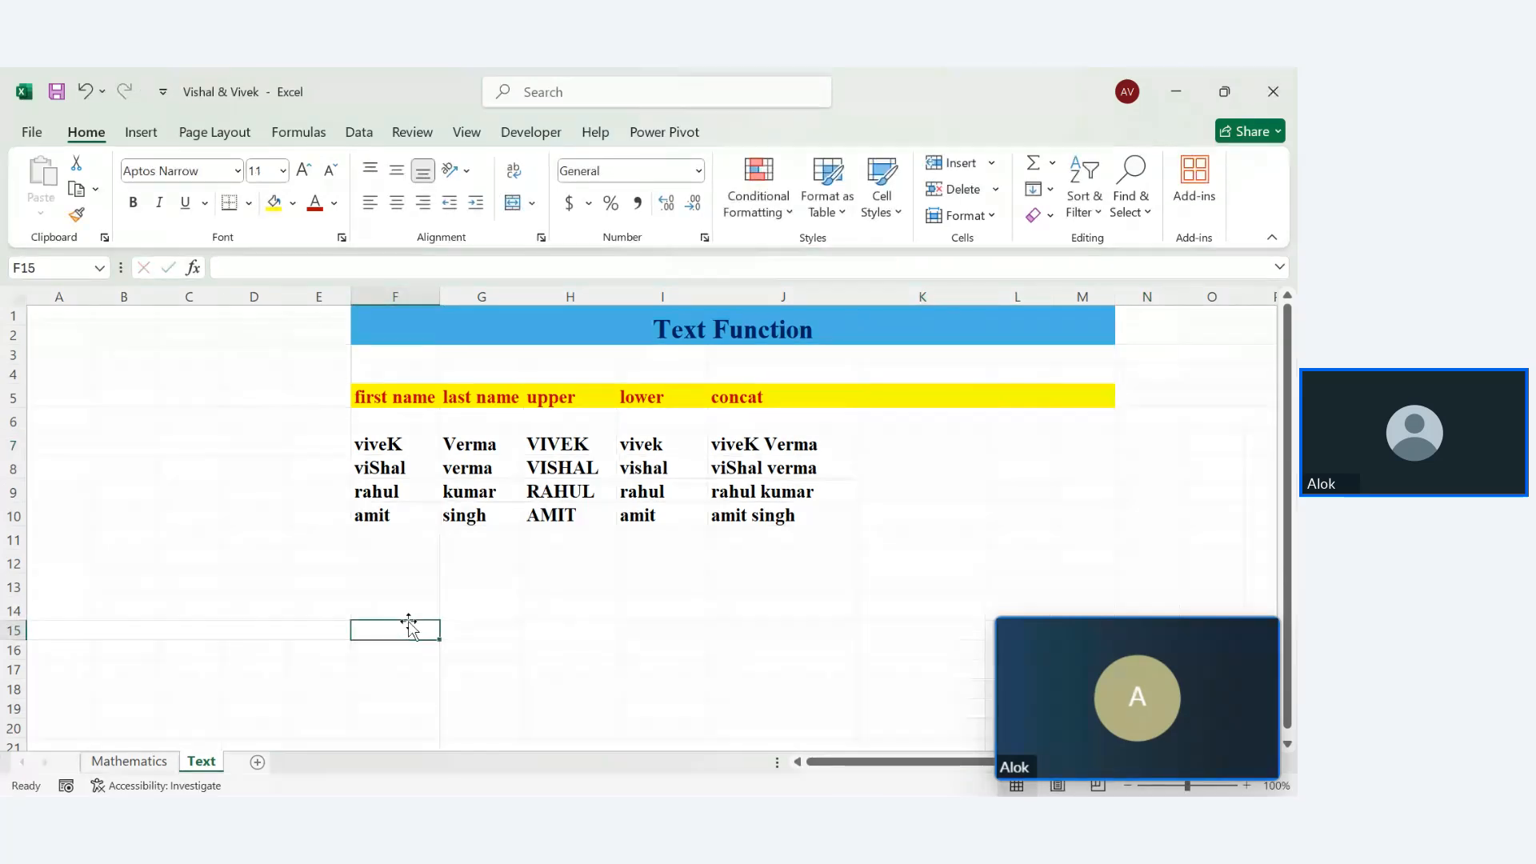
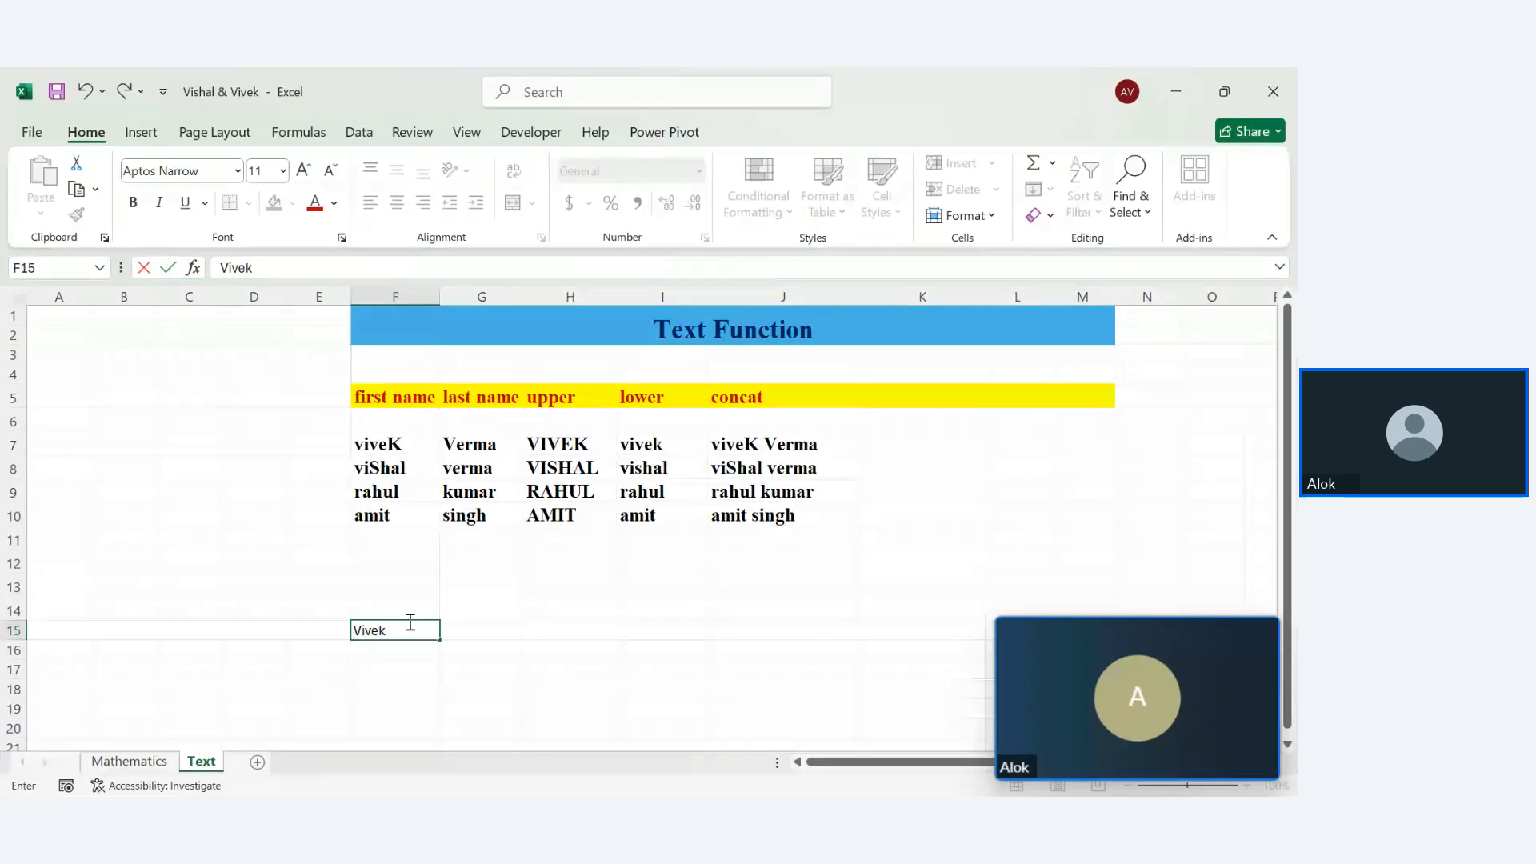
key(Return)
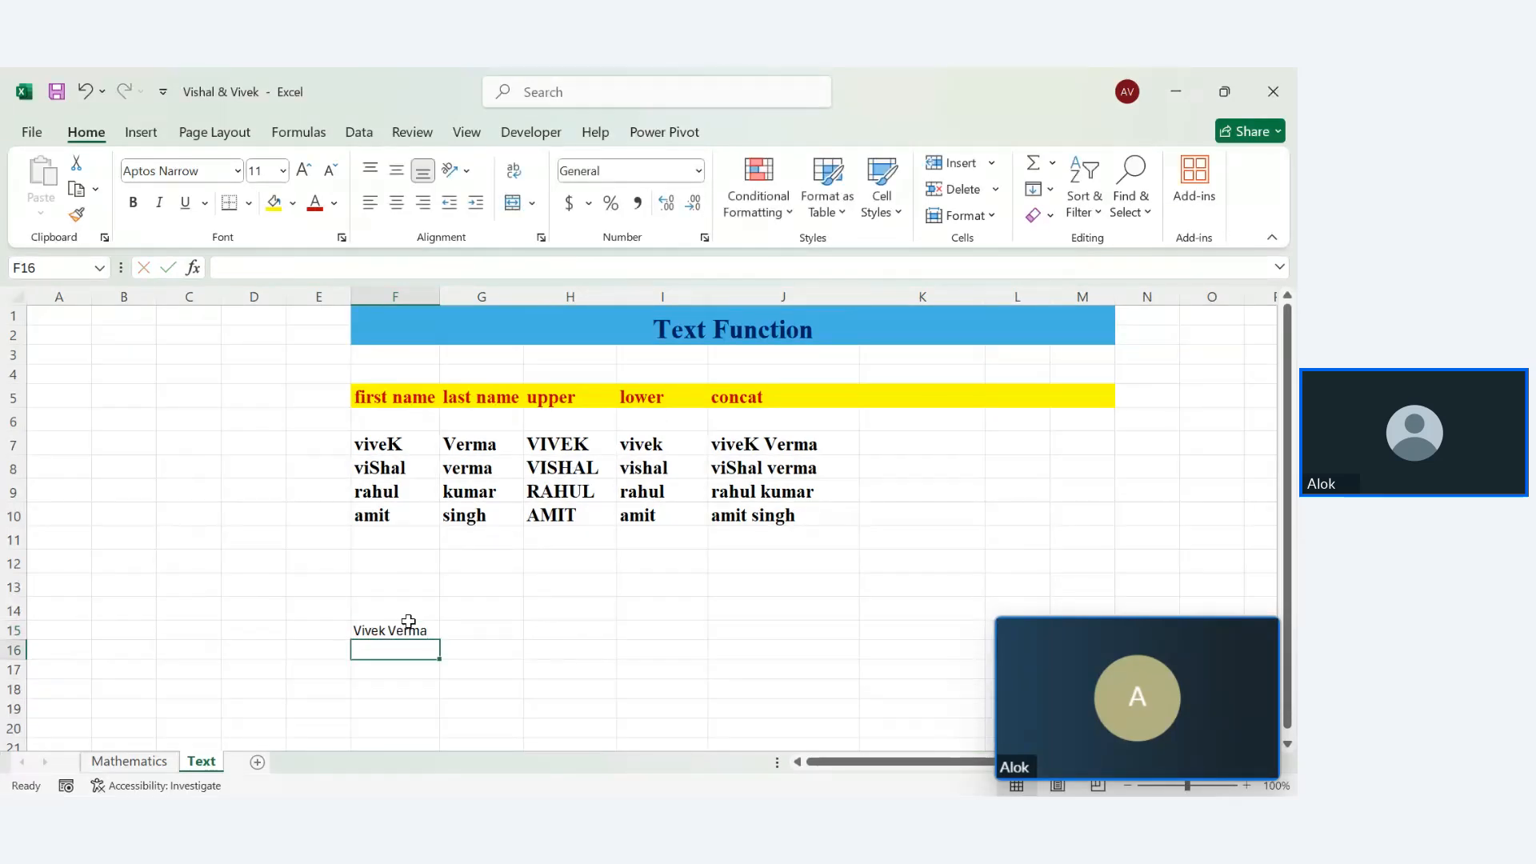
drag(340, 620, 472, 662)
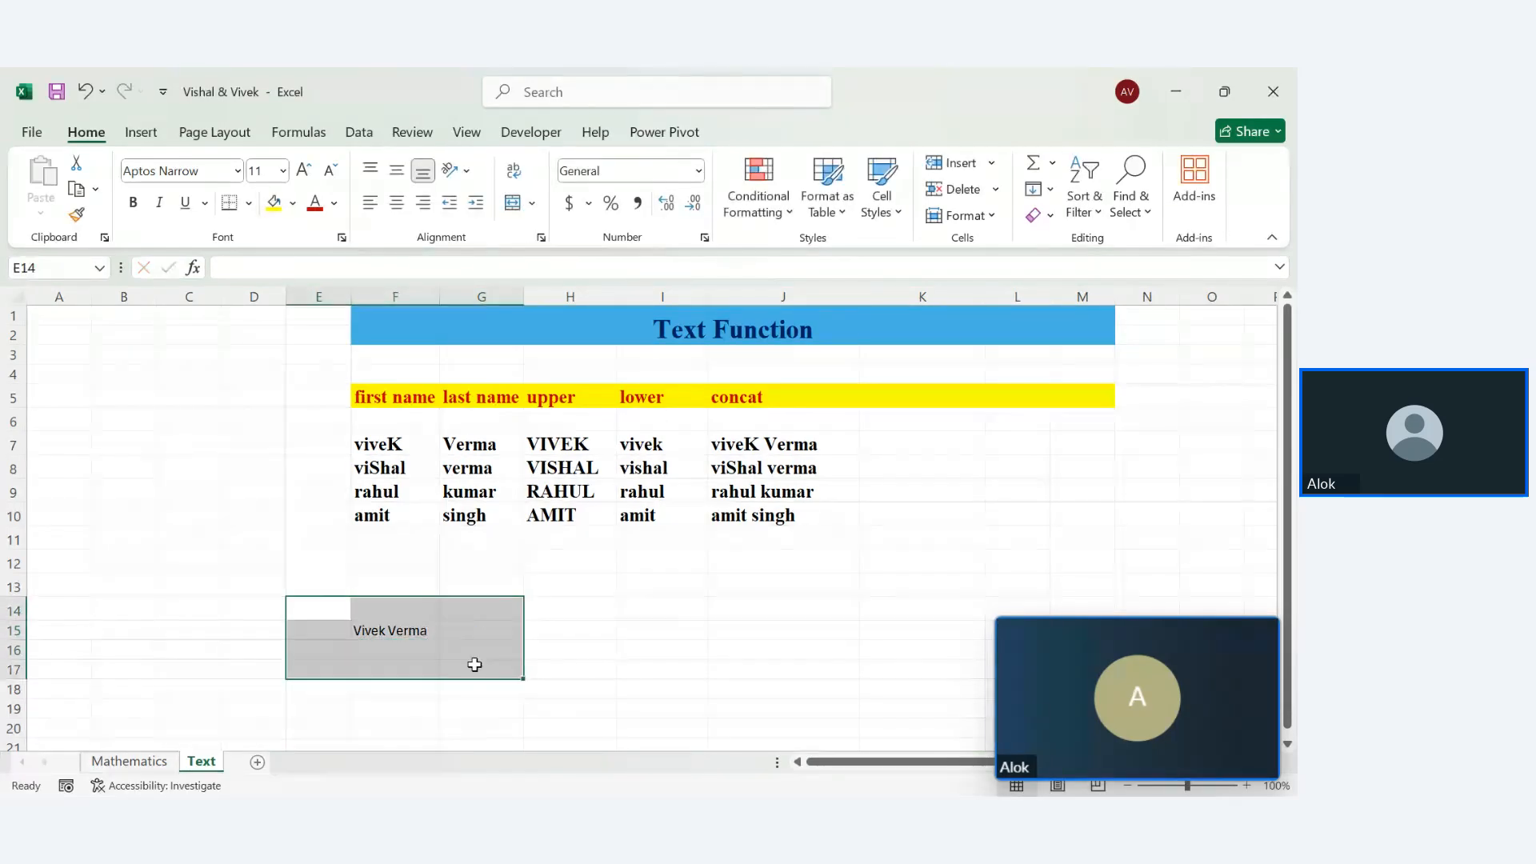
key(Delete)
click(652, 604)
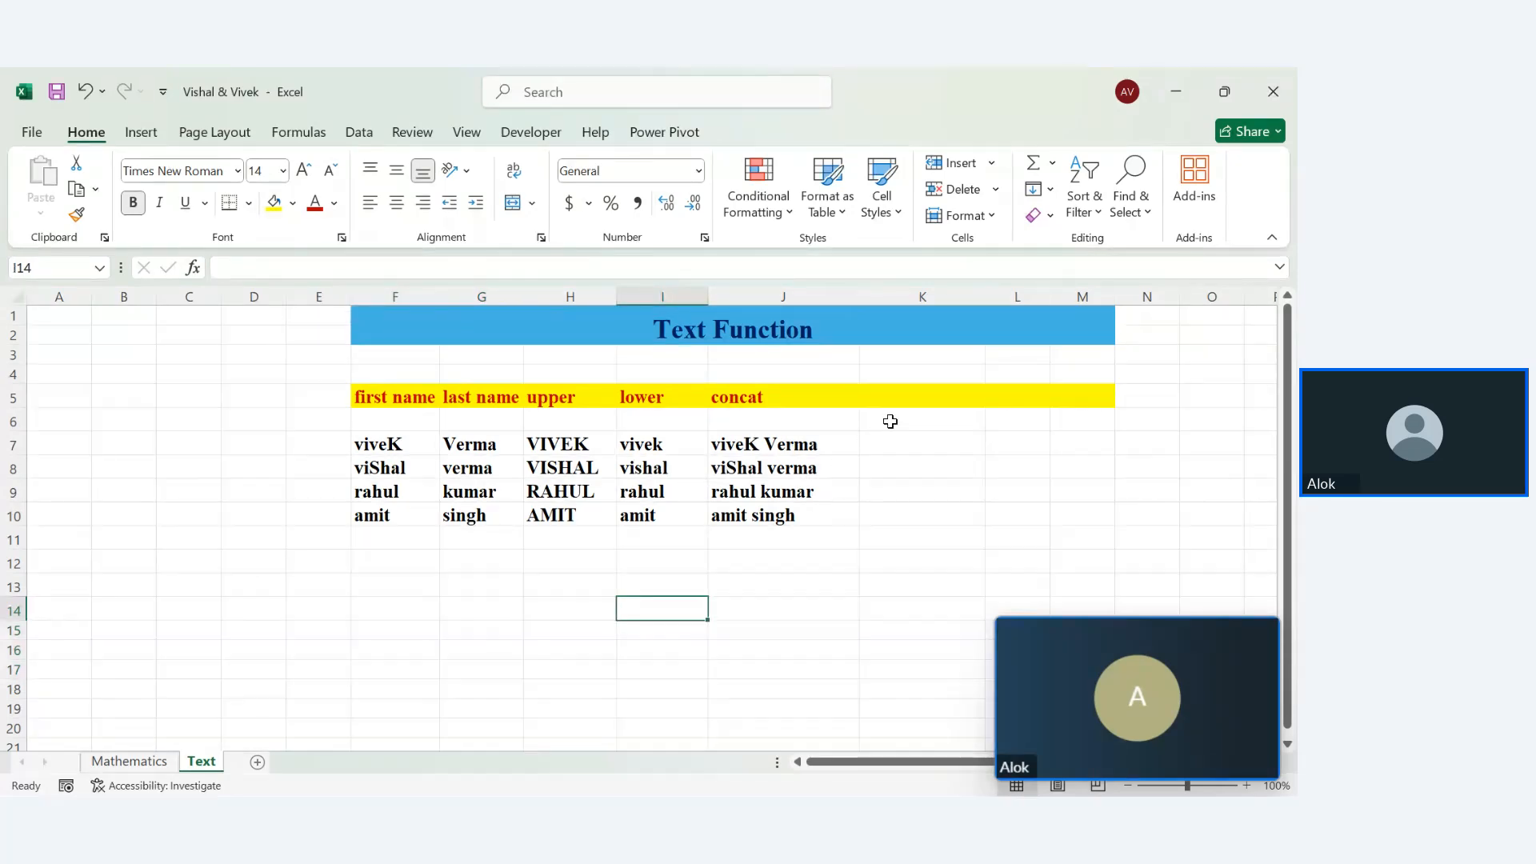
Head column K with 'proper' in K5
click(908, 395)
text(p)
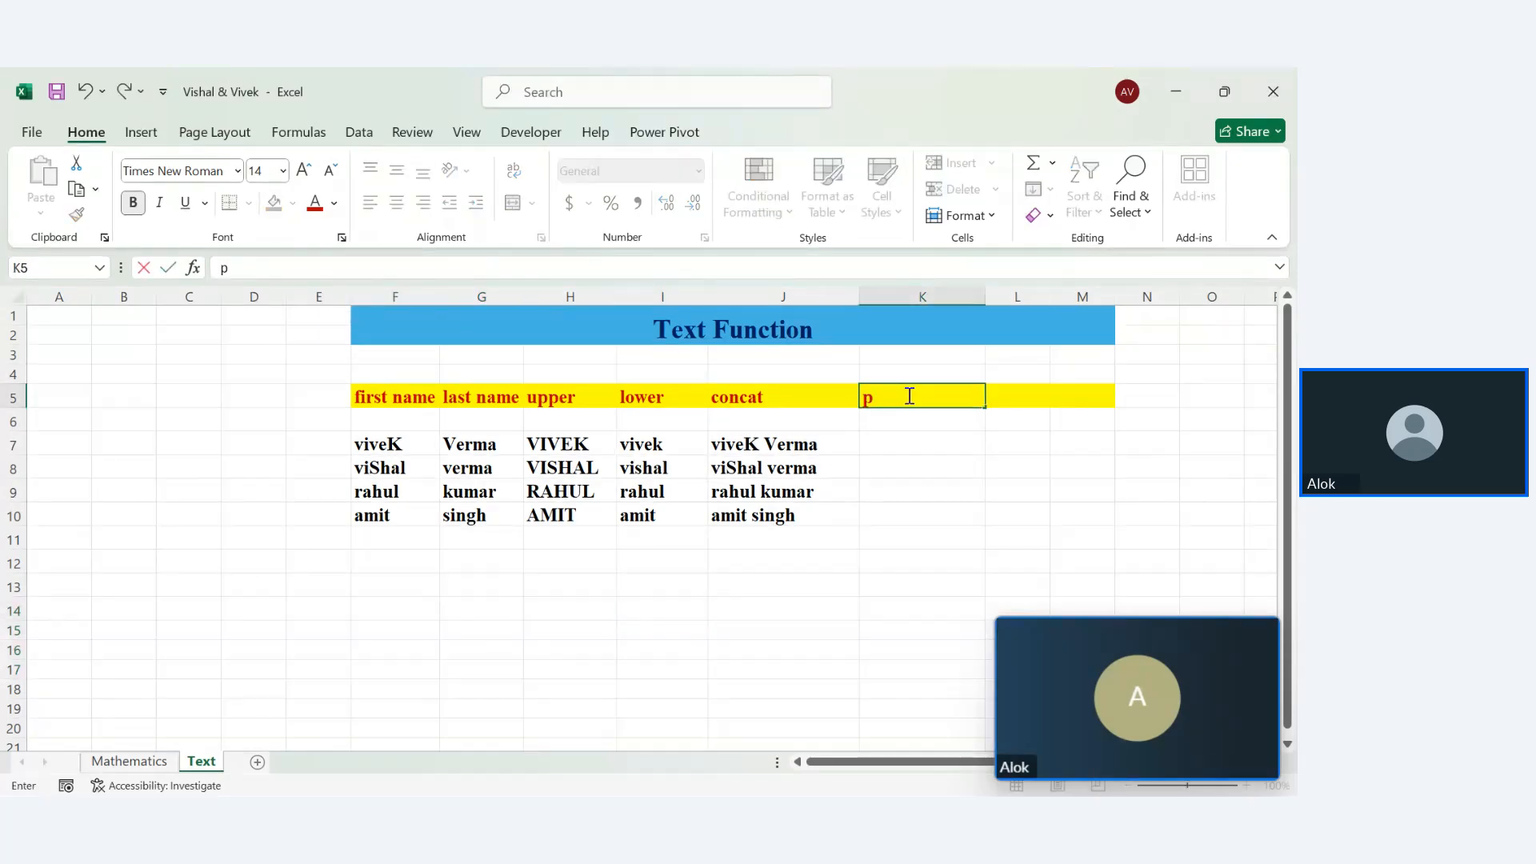
text(roper)
key(Return)
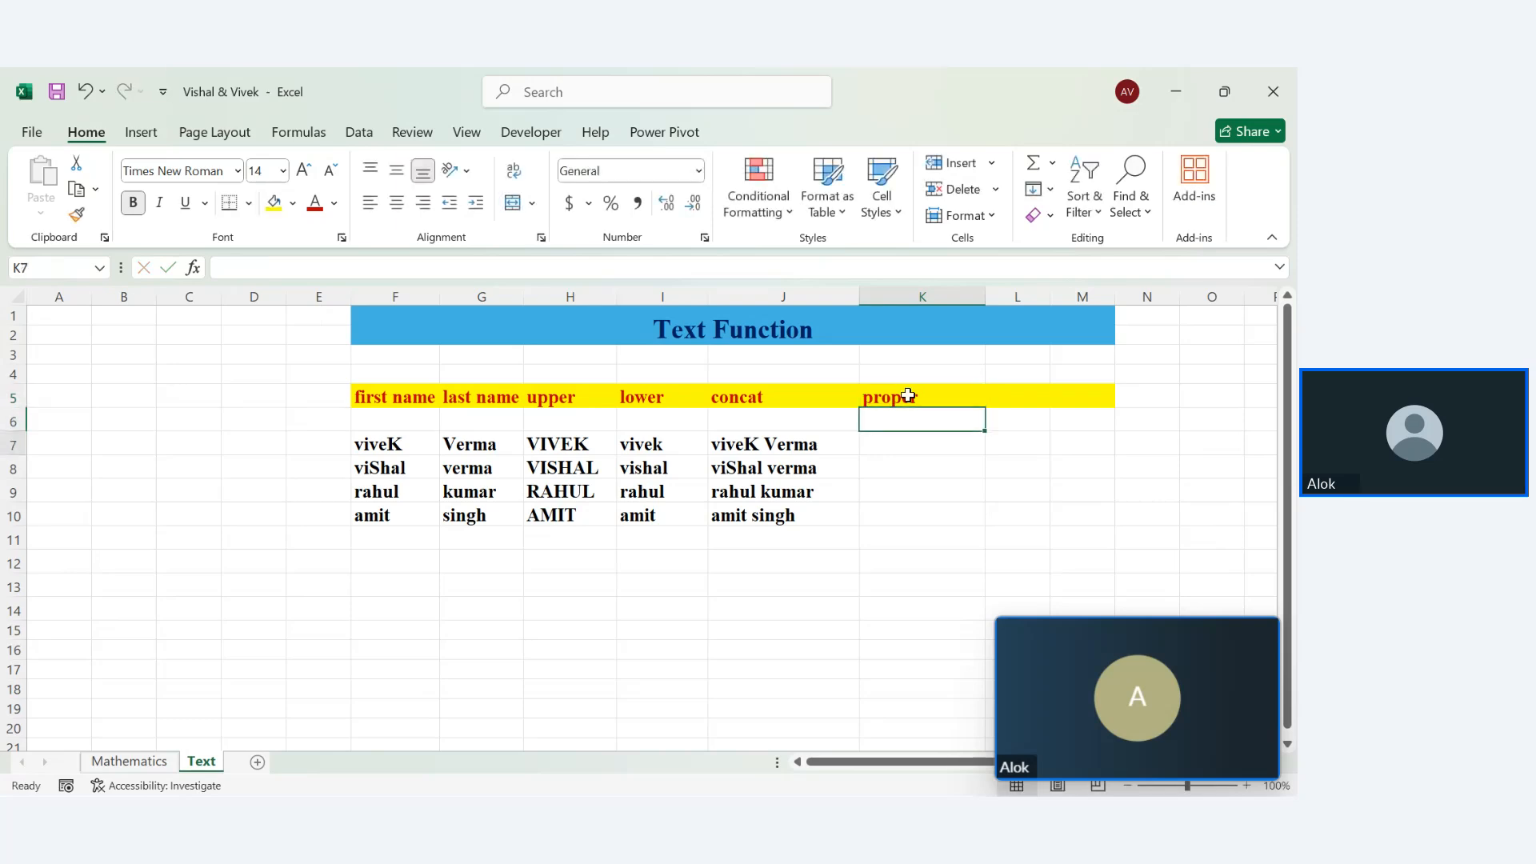
Enter =PROPER(J7) in K7 and fill it down to K10
key(Return)
text(=pro)
key(Tab)
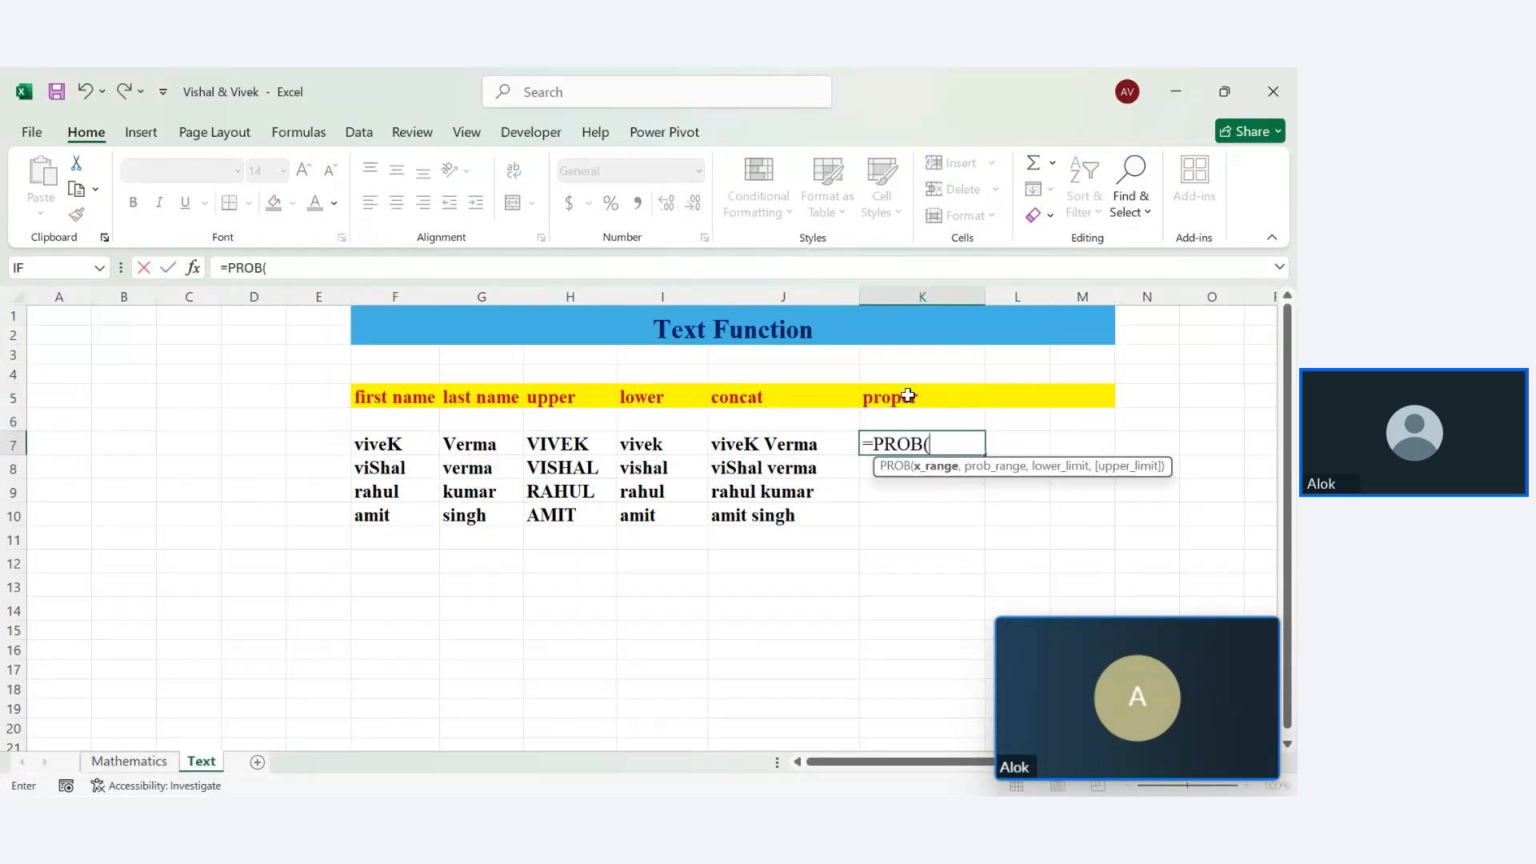
key(BackSpace)
key(BackSpace)
text(p)
key(Tab)
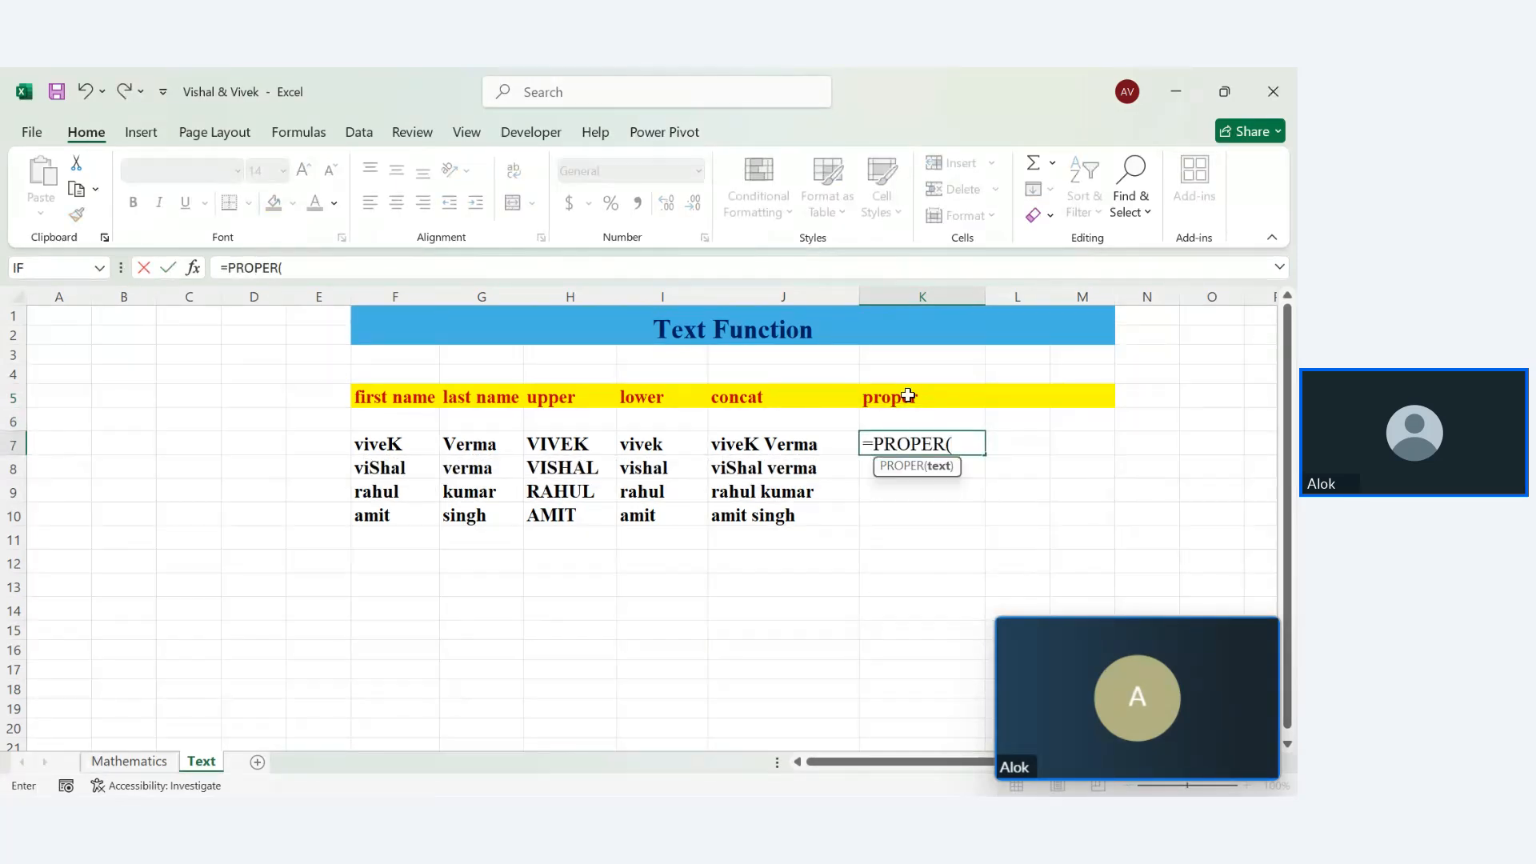
click(817, 442)
key(Return)
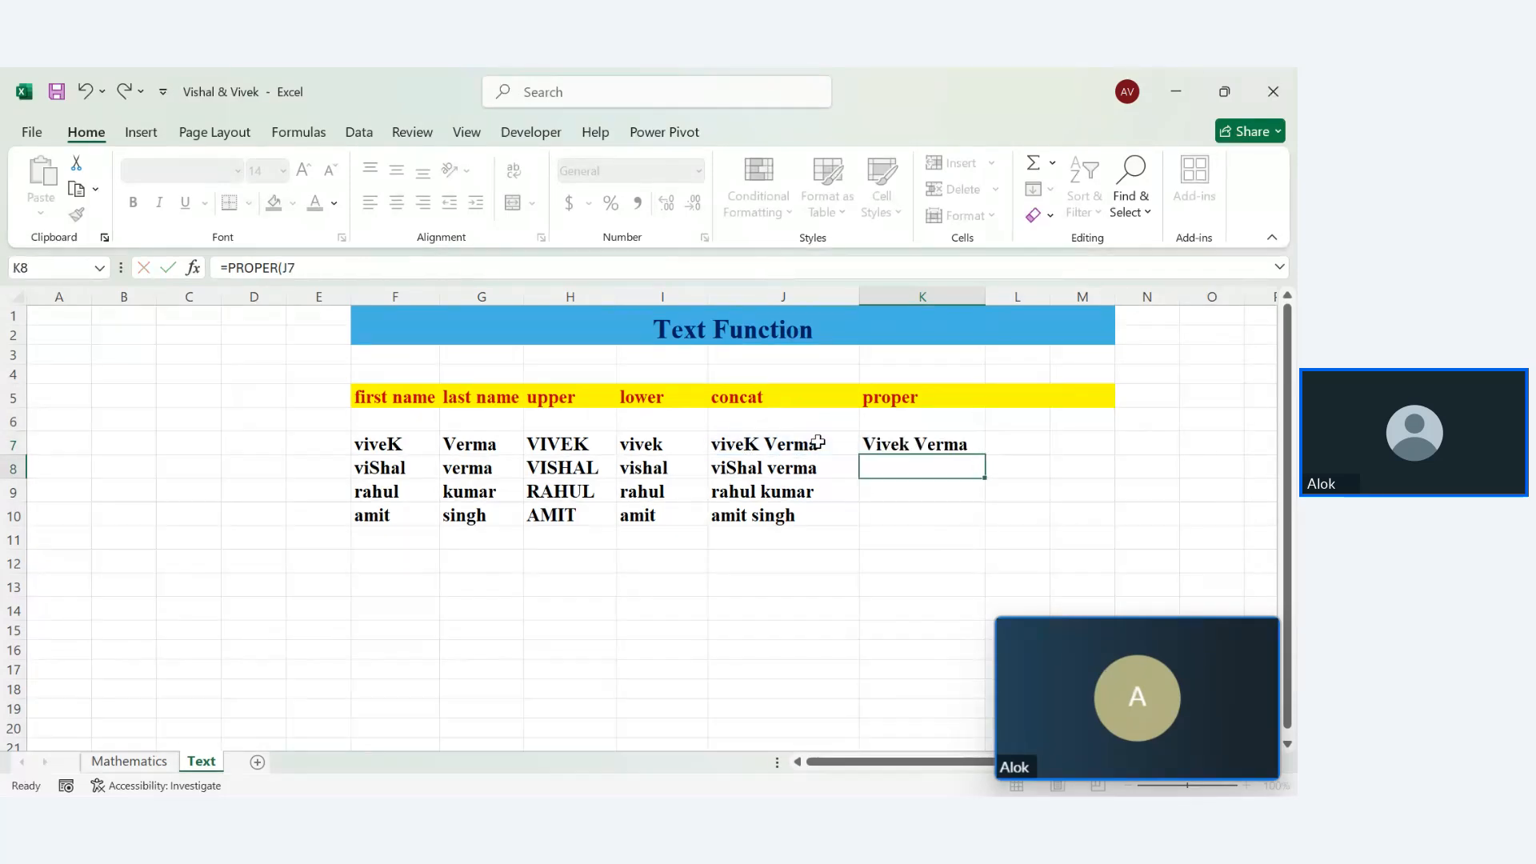
click(926, 444)
drag(985, 453, 1000, 537)
click(945, 616)
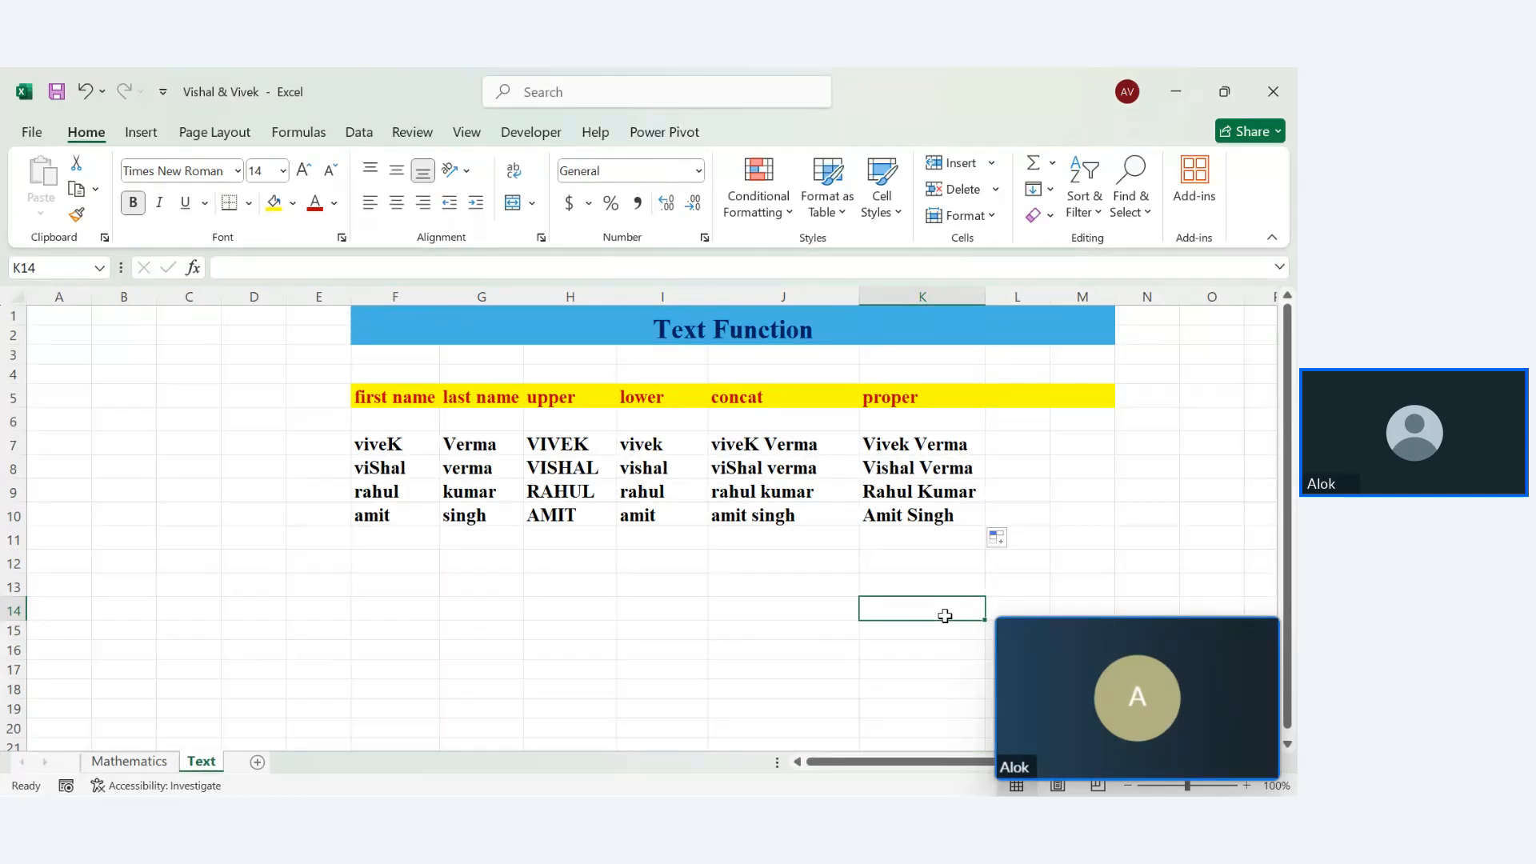
Type four sample name parts into cells B15 through E15
click(107, 629)
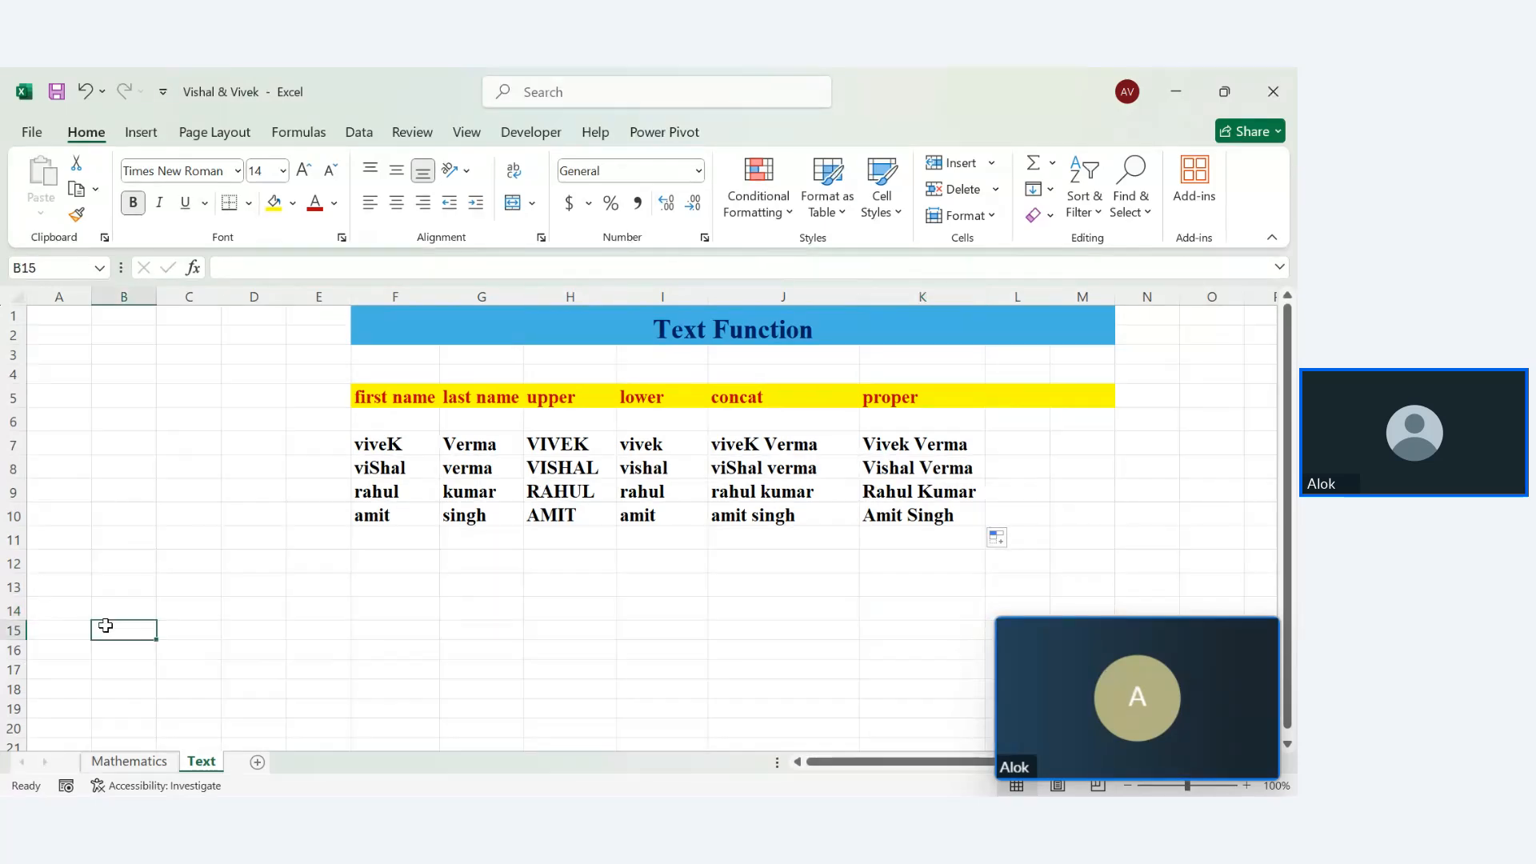
key(Tab)
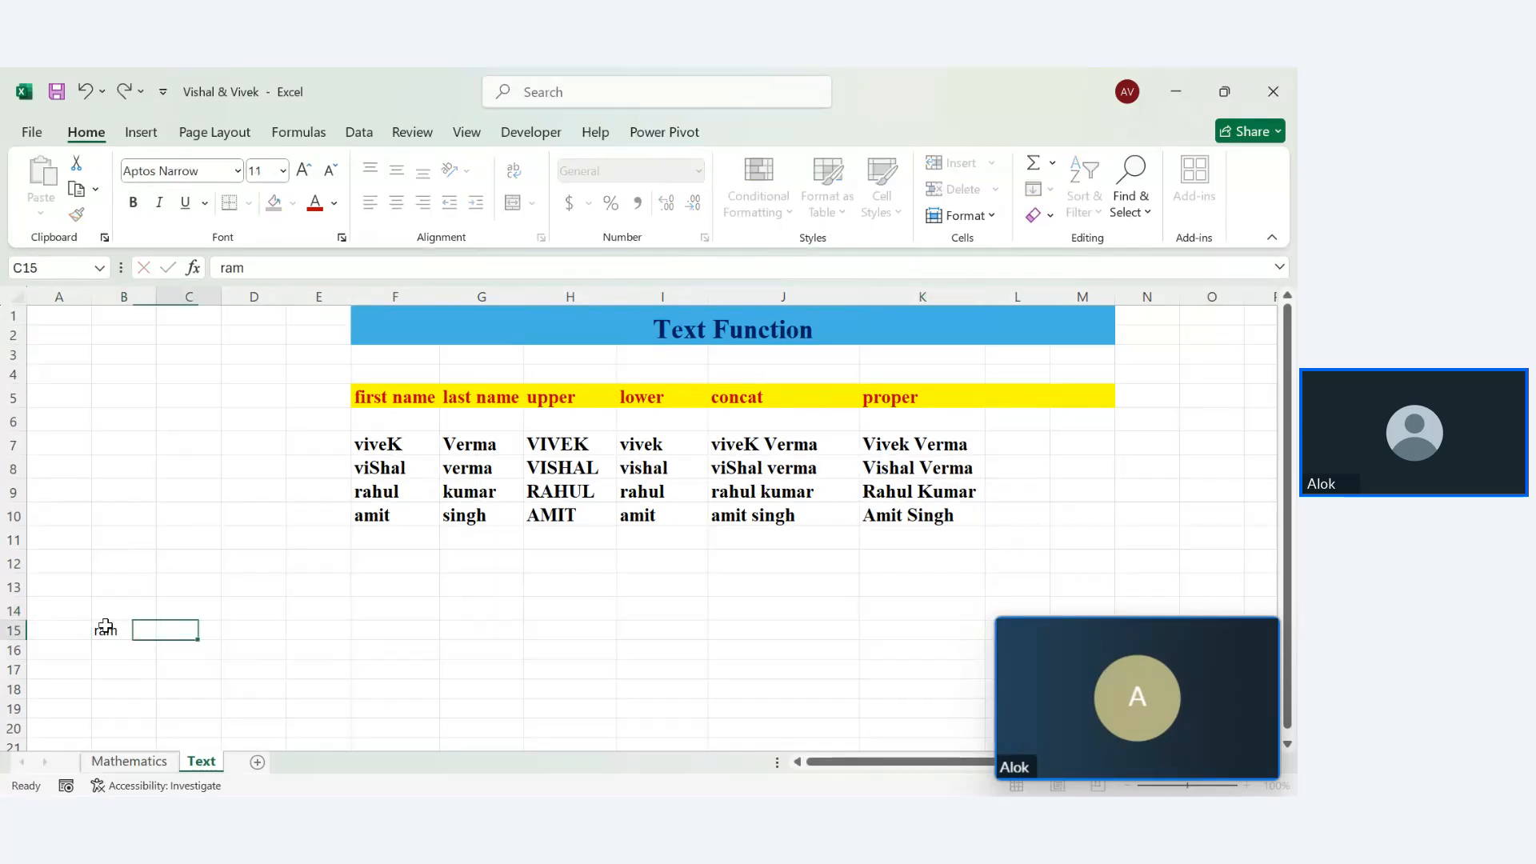
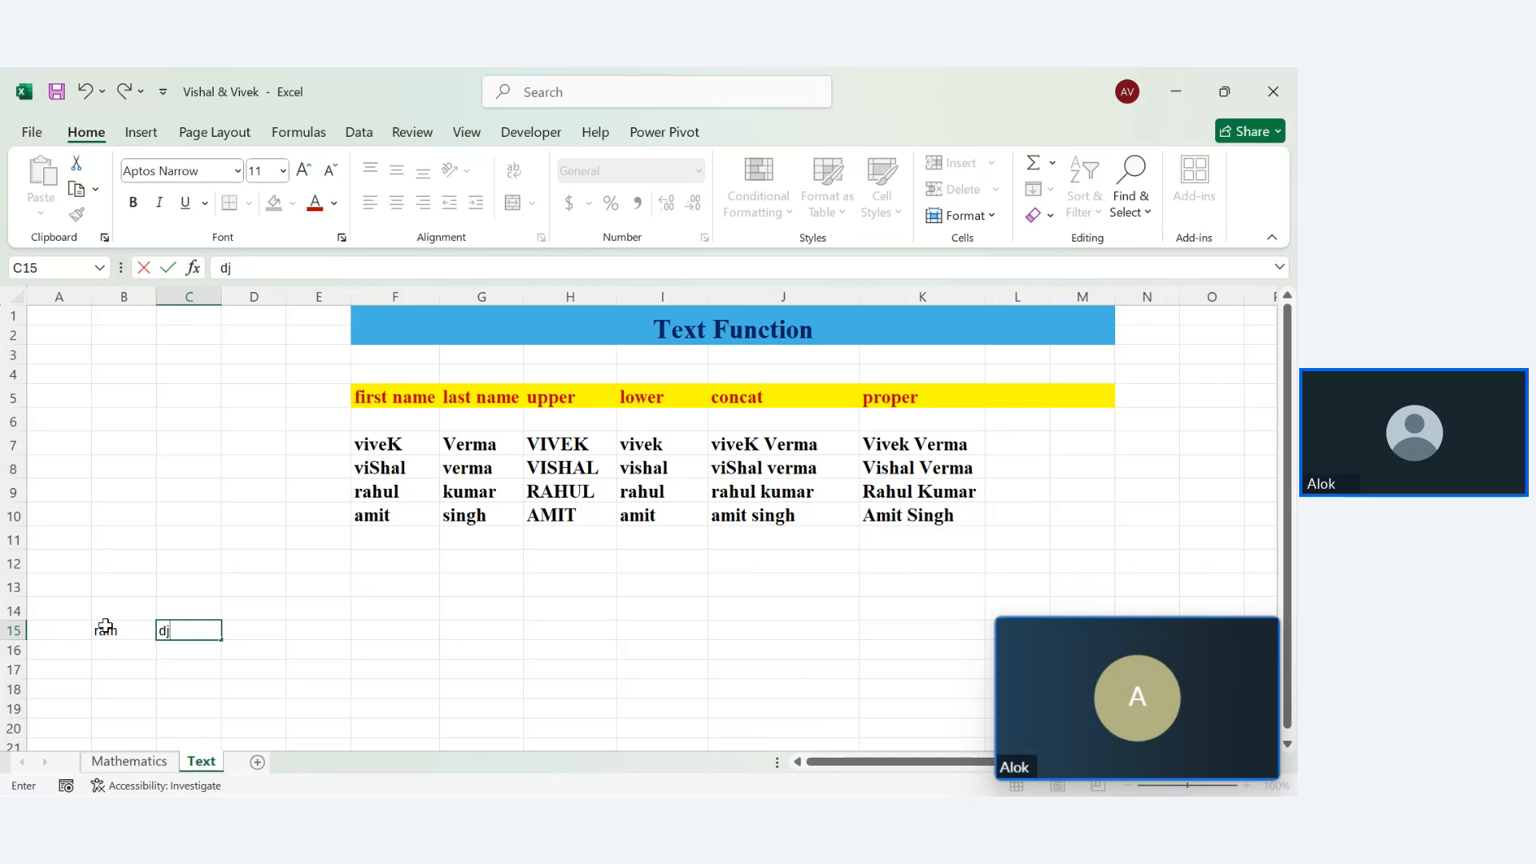
key(Return)
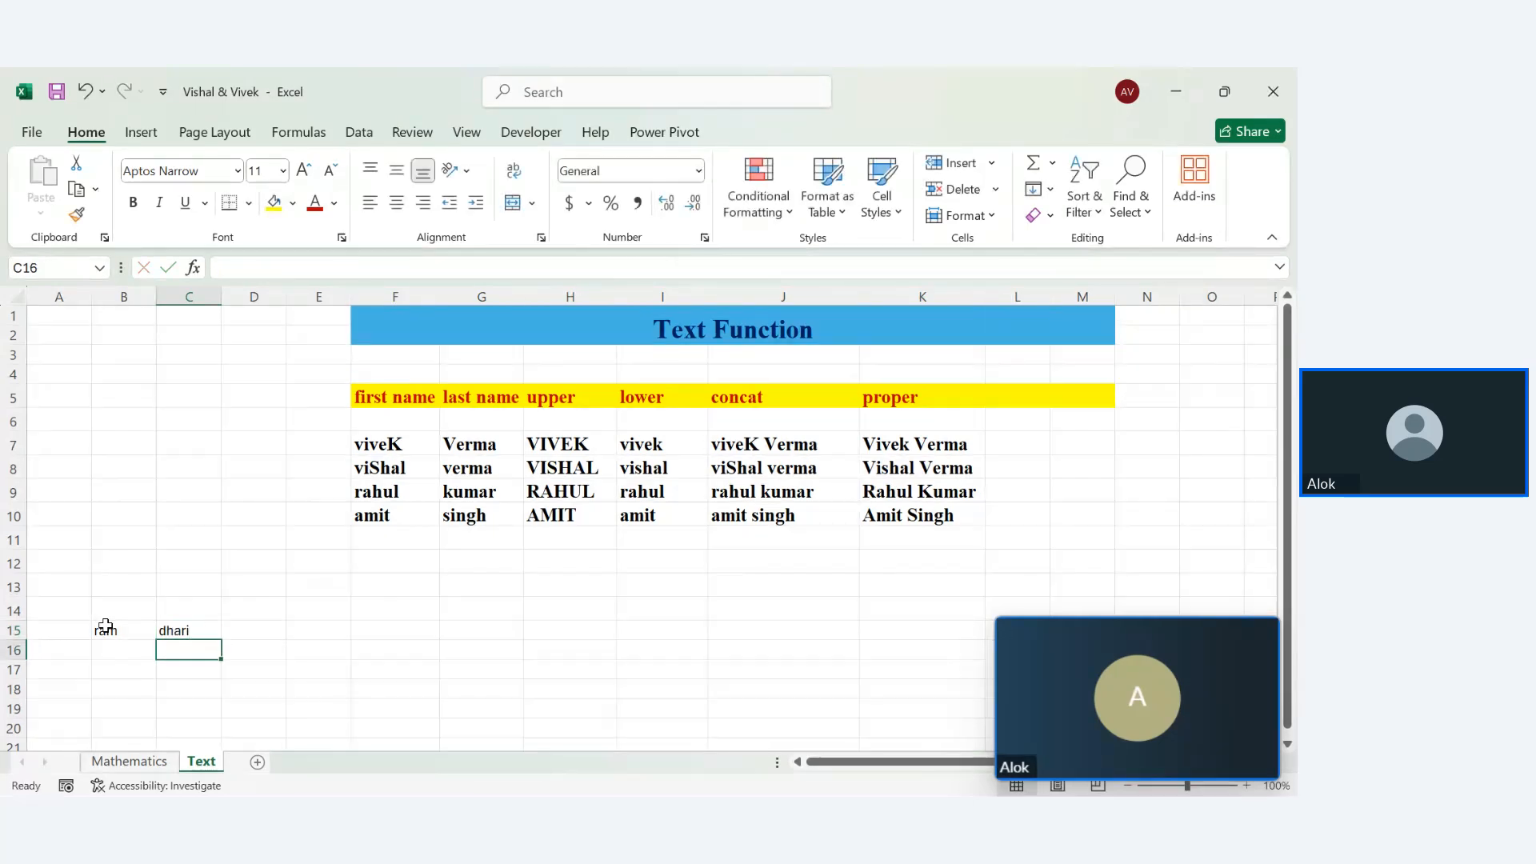
click(245, 630)
text(singh)
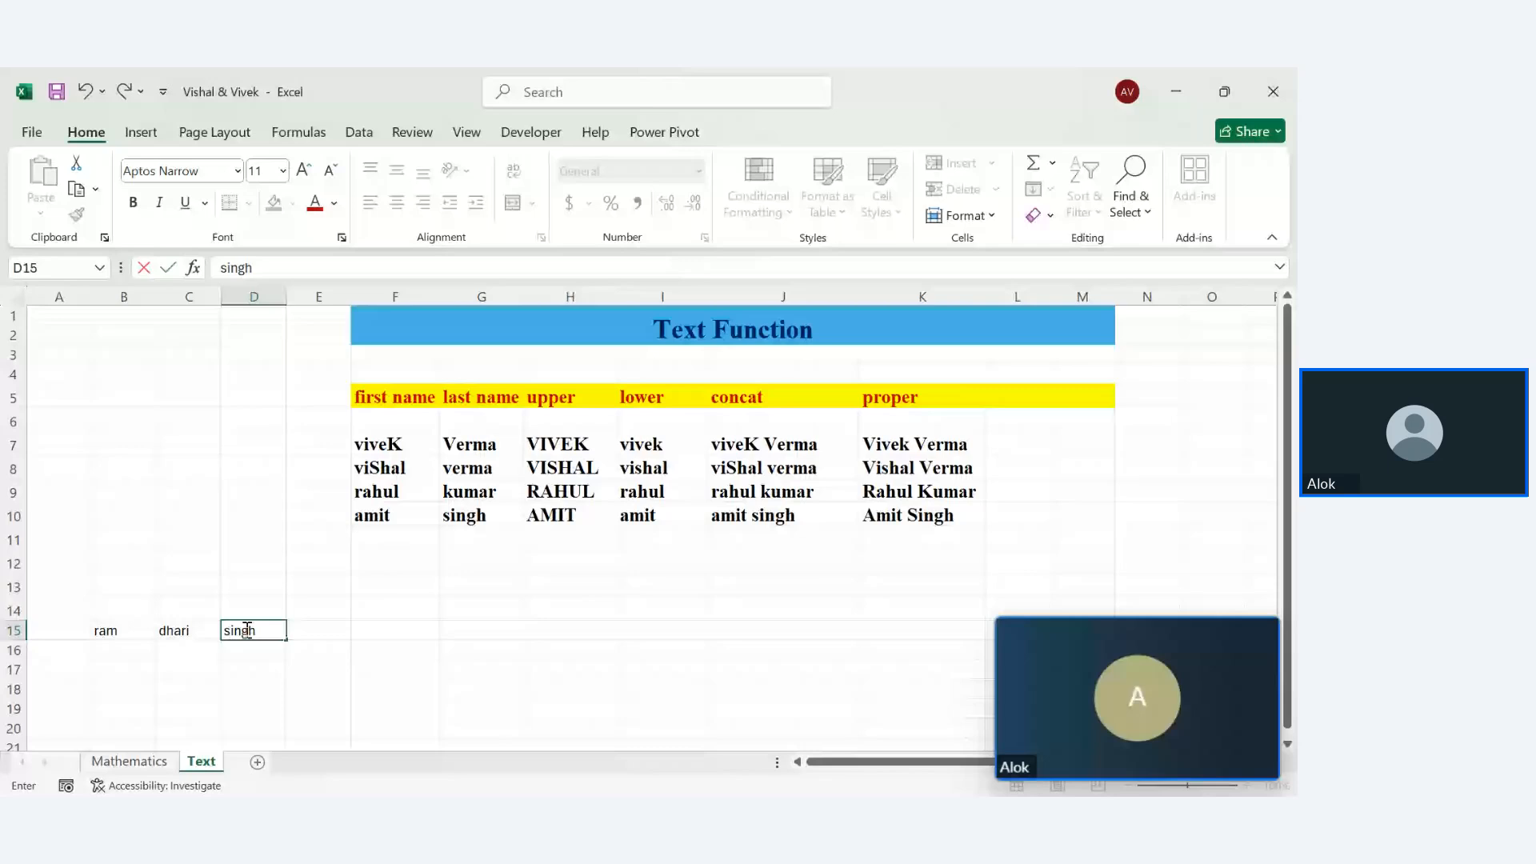
key(Tab)
text(din)
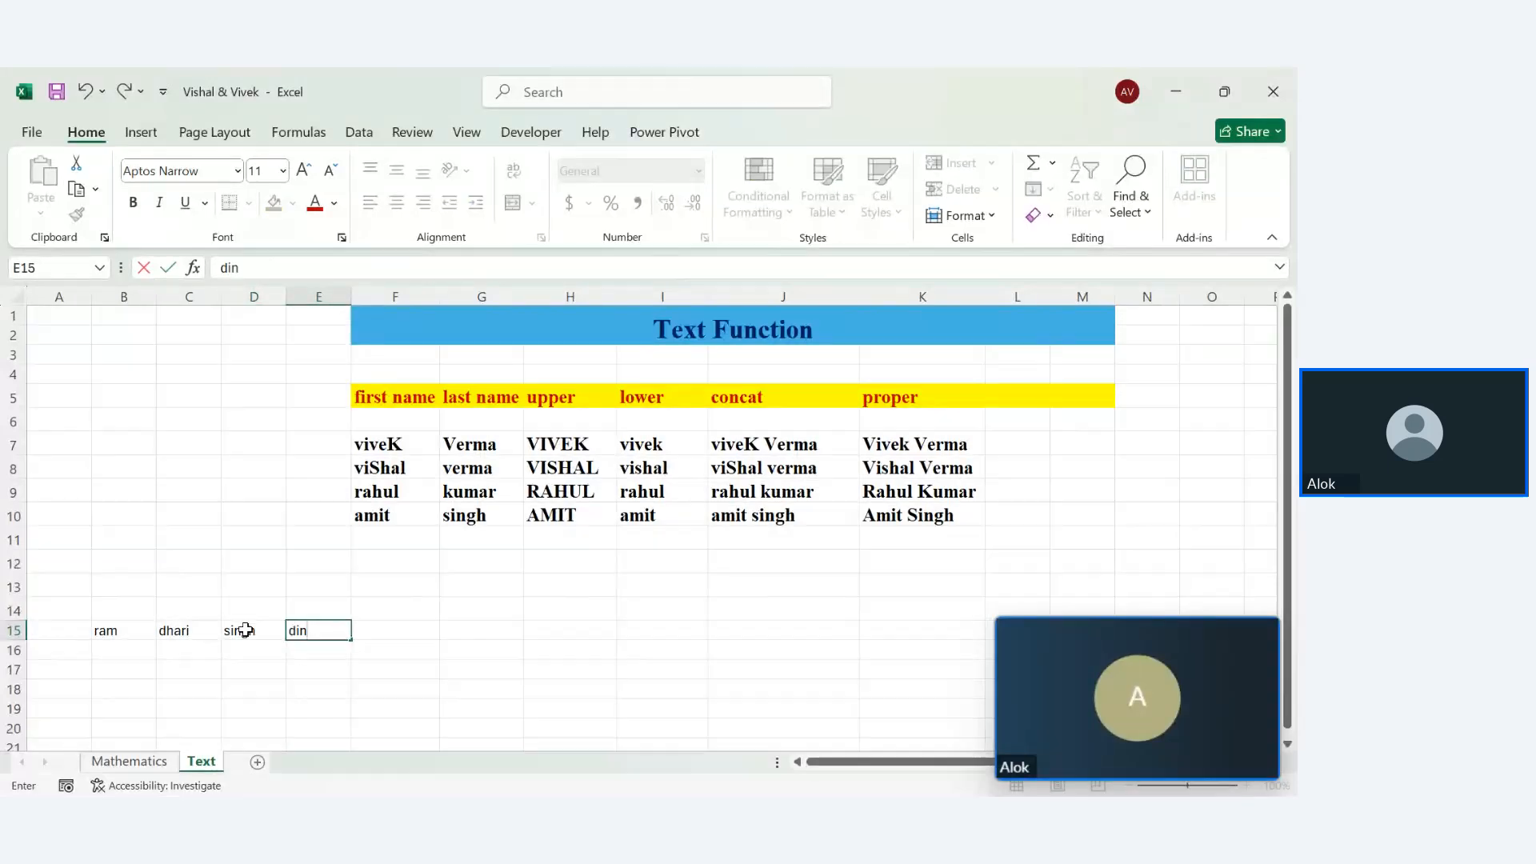
key(Tab)
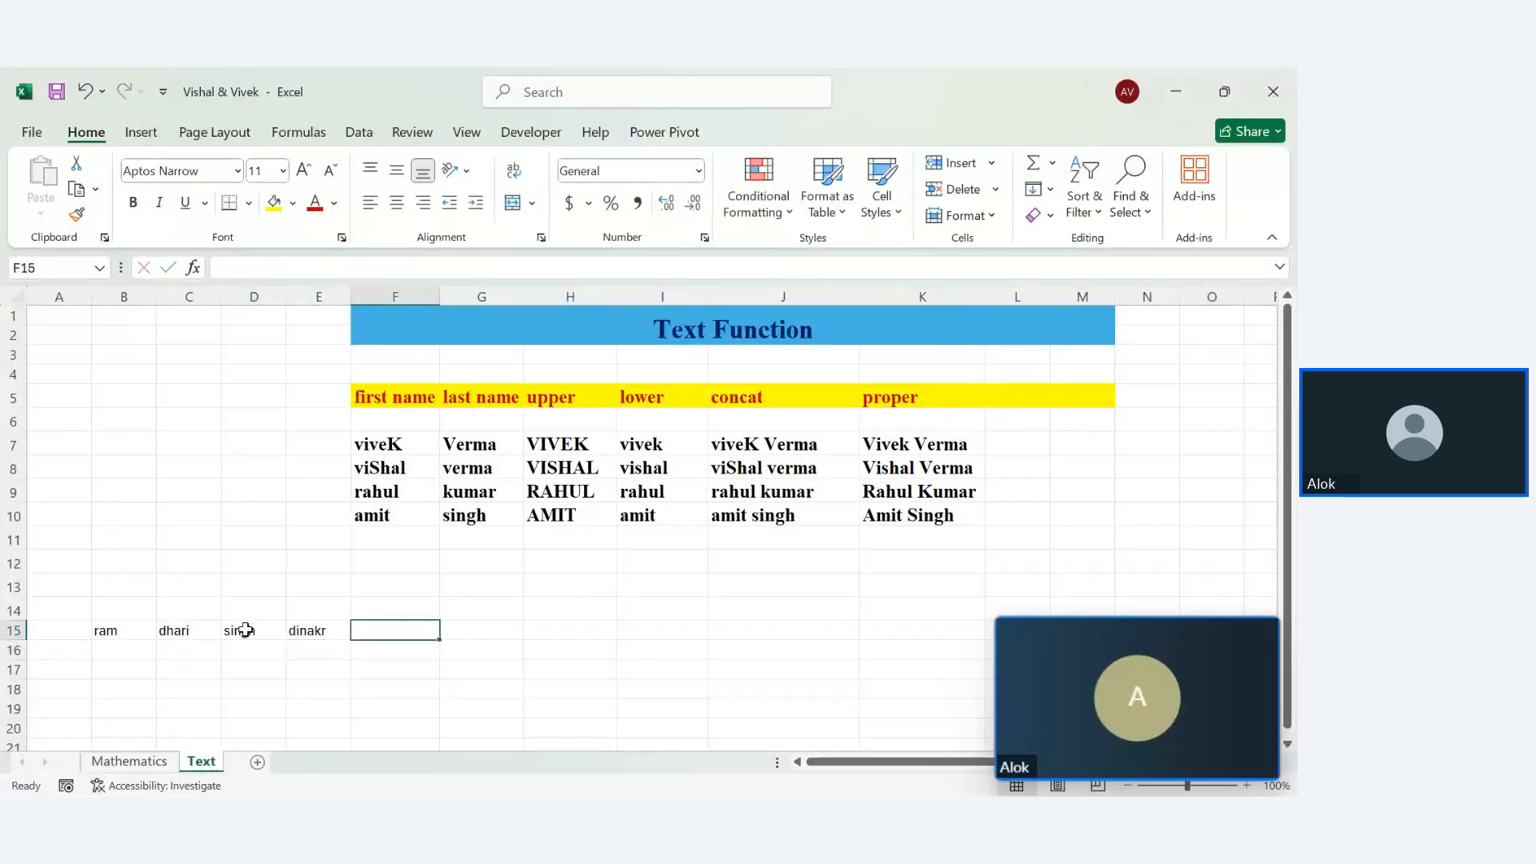
Type the word 'poet' into F15, then erase it
text(poet)
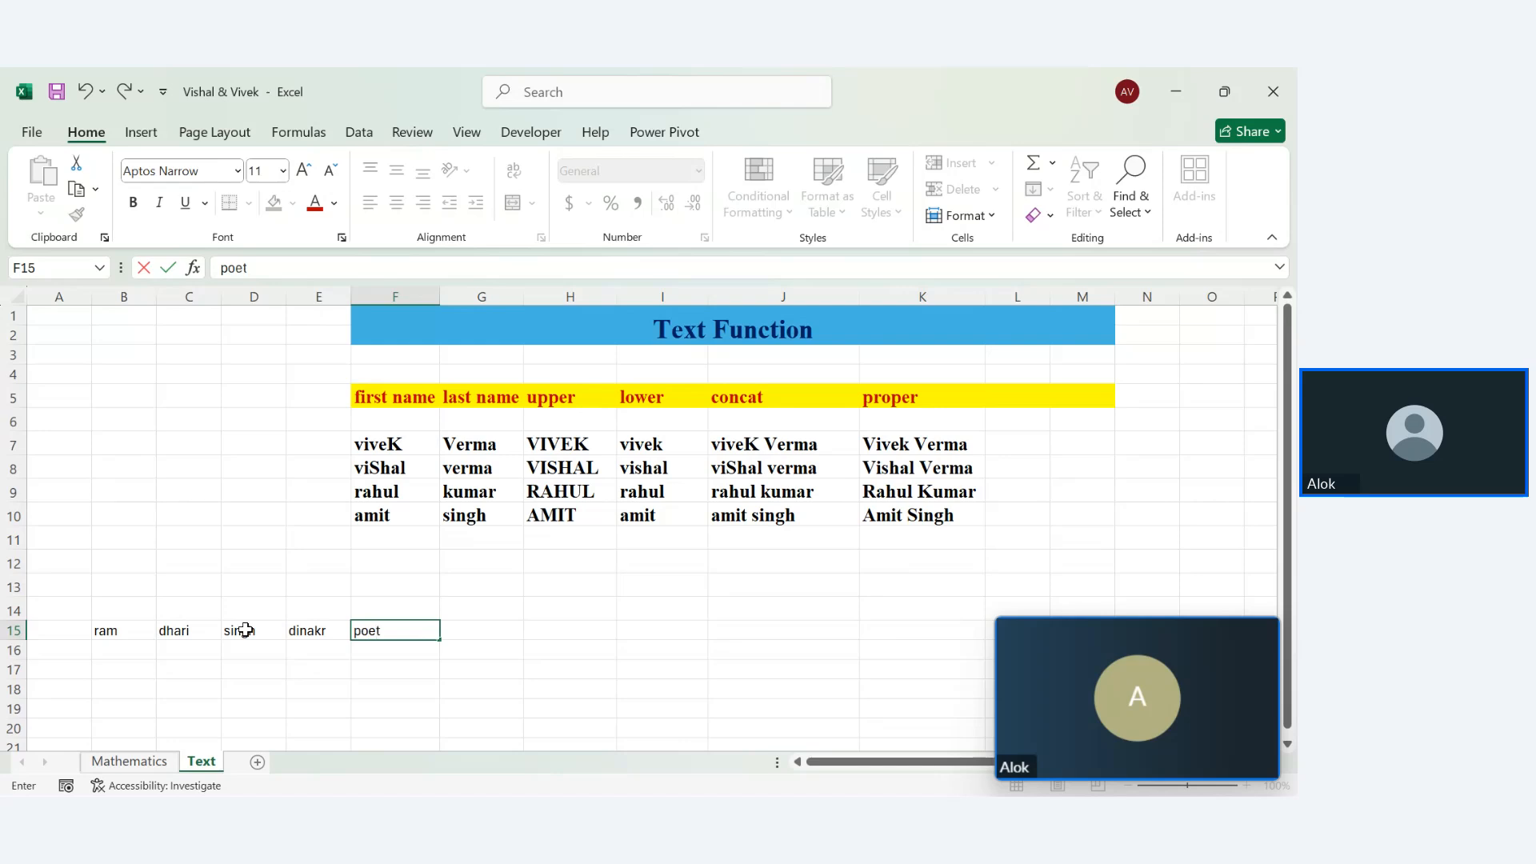
key(Return)
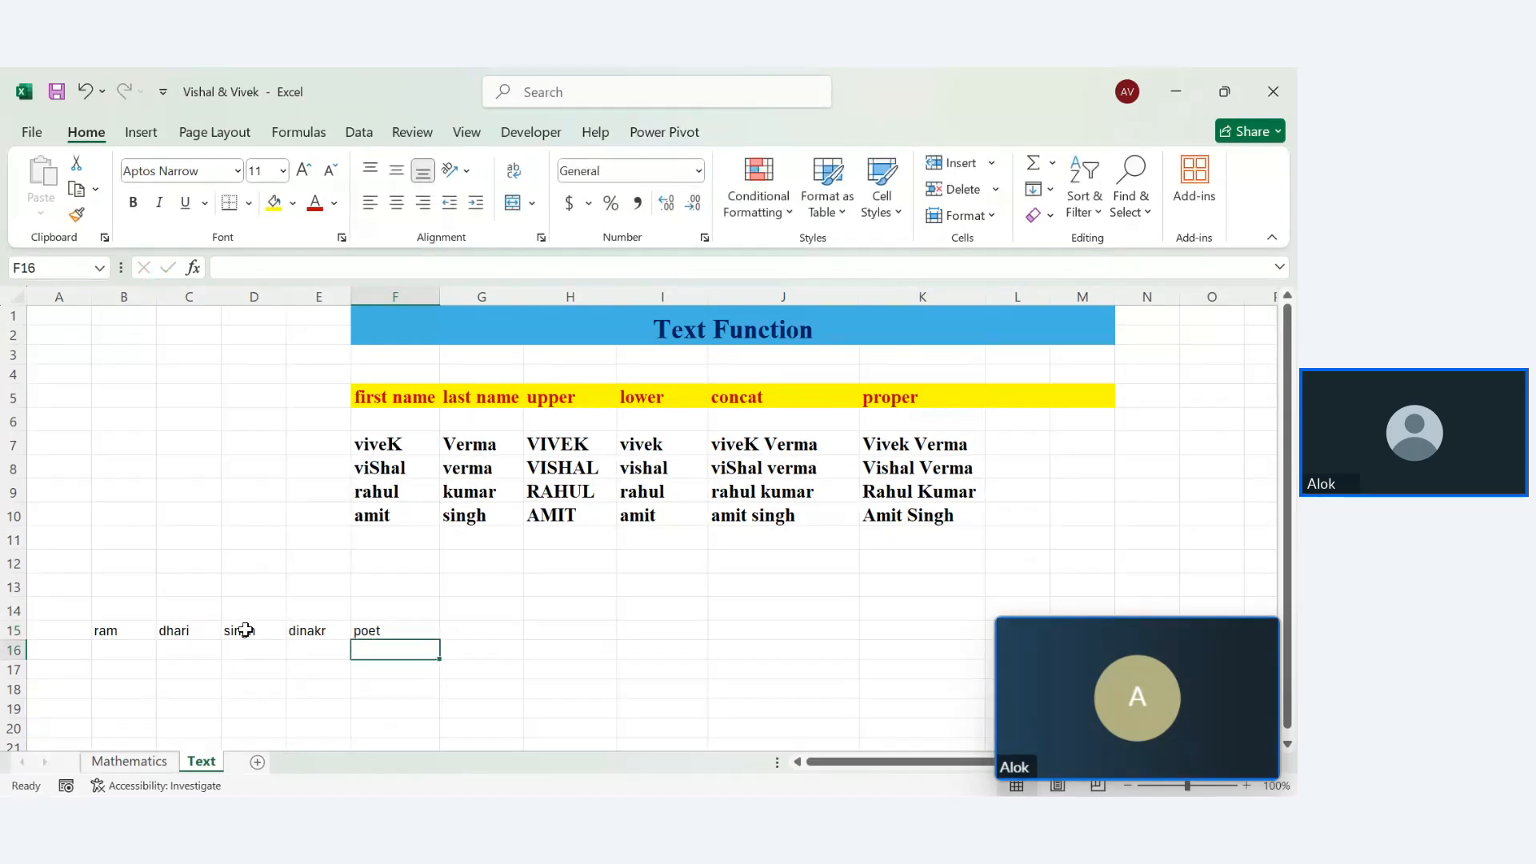
click(372, 631)
key(BackSpace)
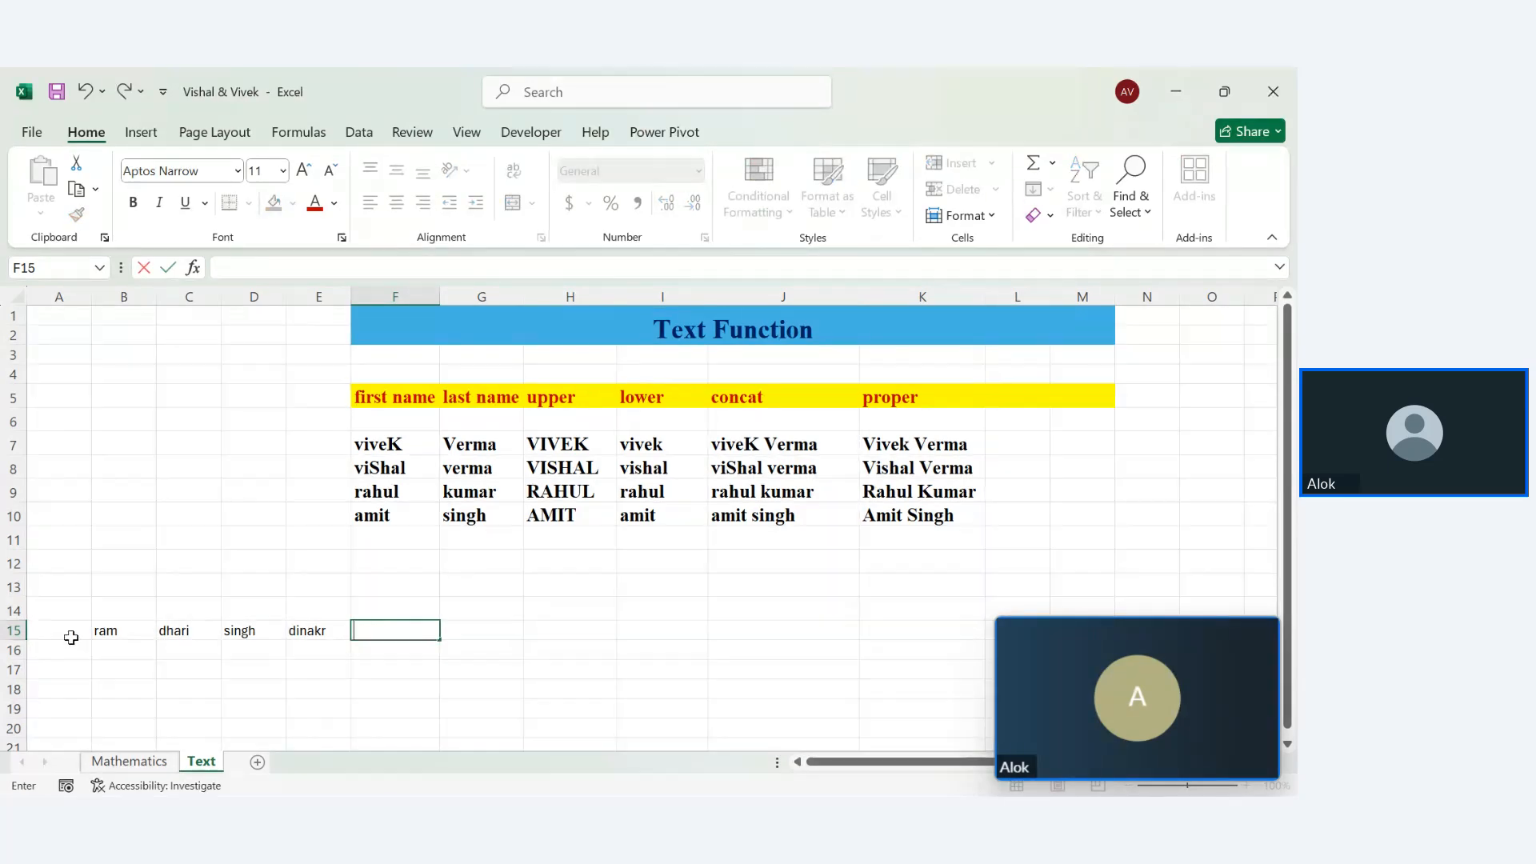
Enter the title 'mr' in A15
click(71, 638)
text(mr)
key(Return)
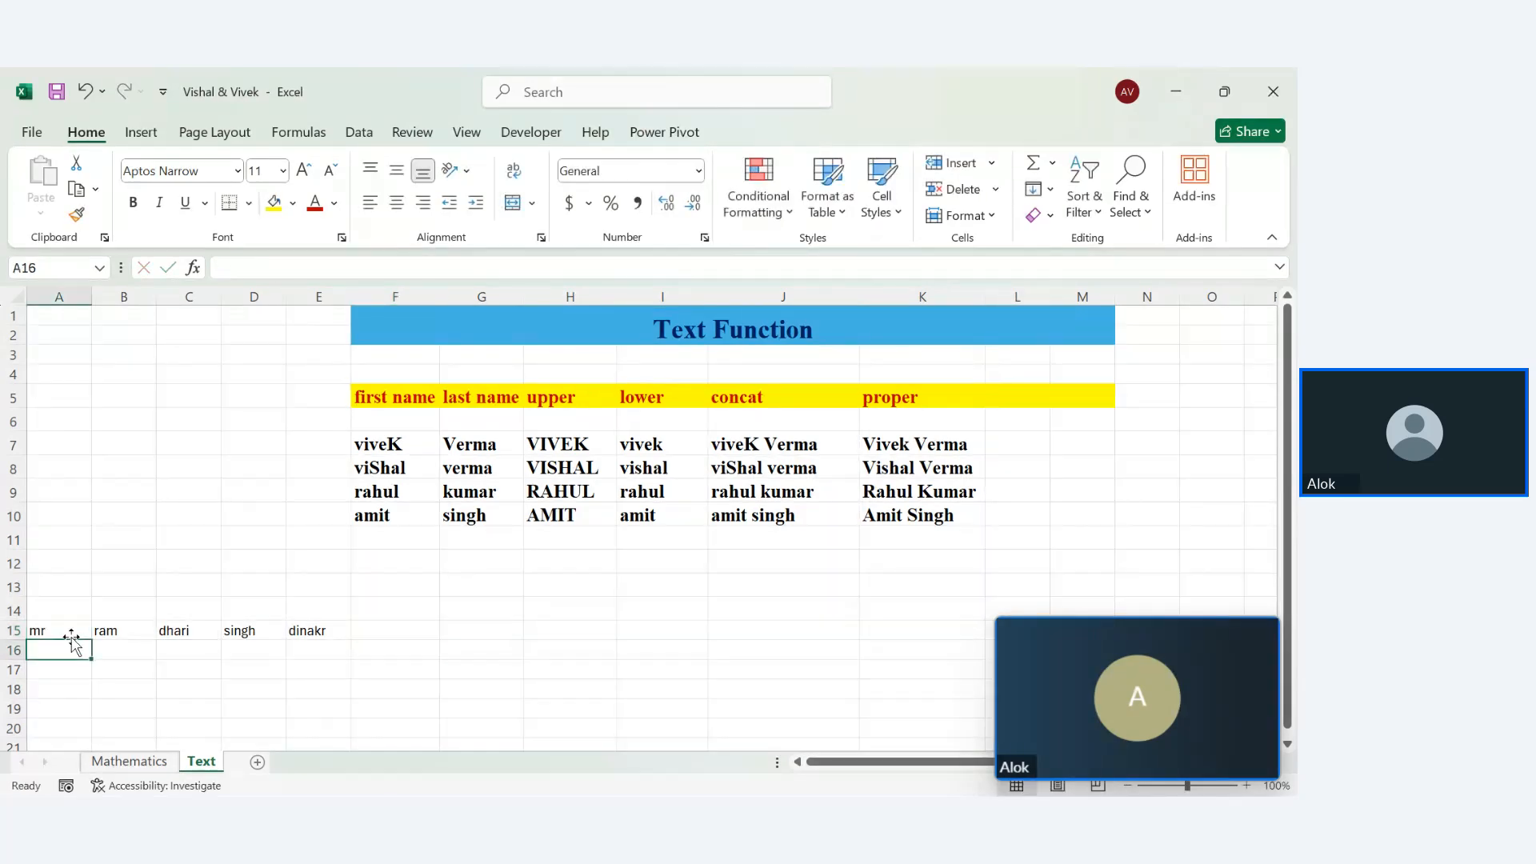
click(223, 693)
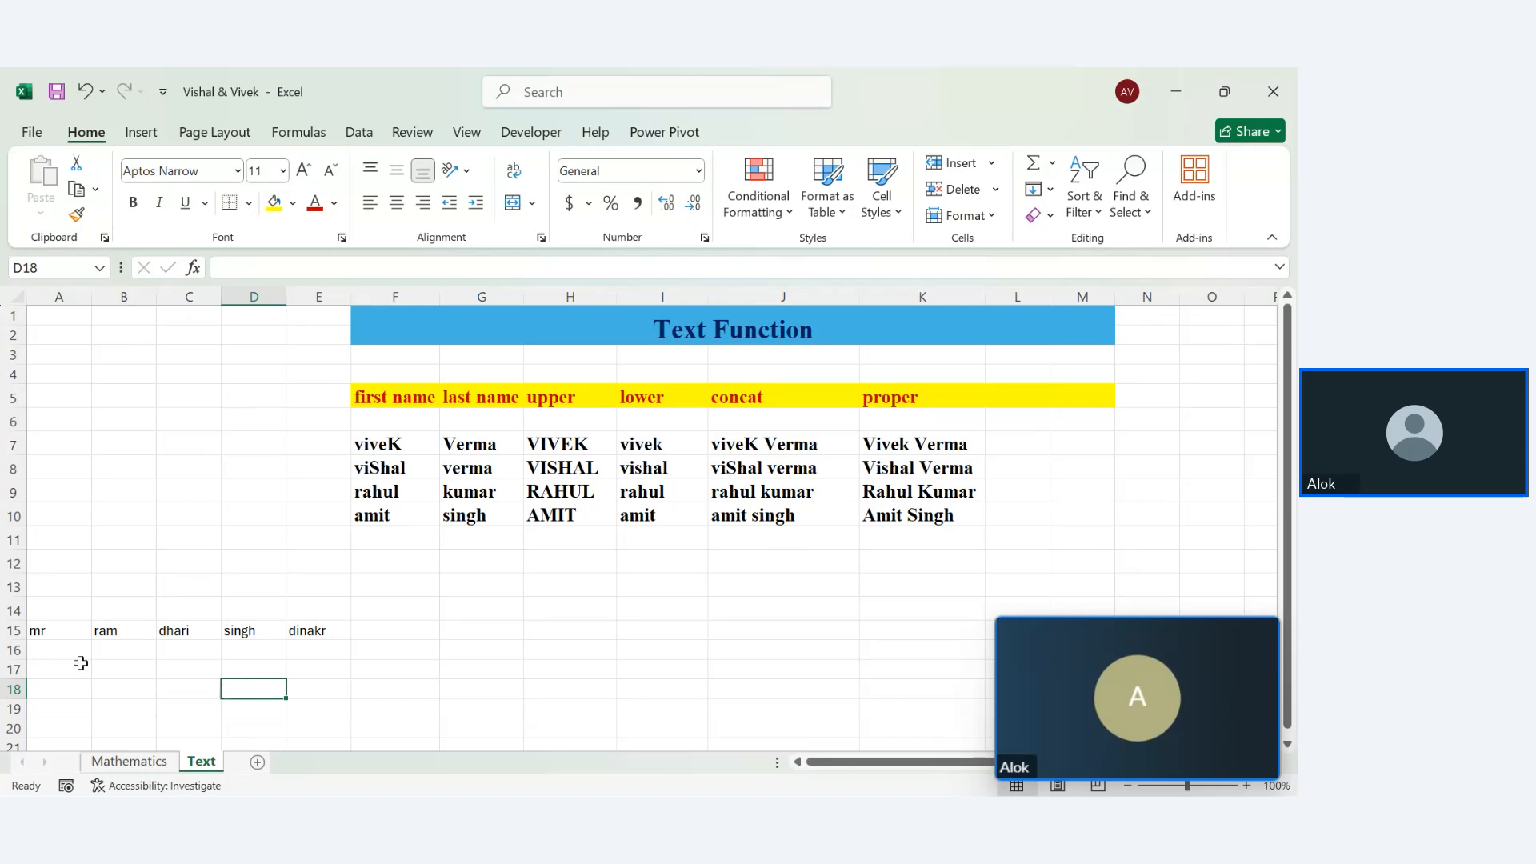
click(501, 628)
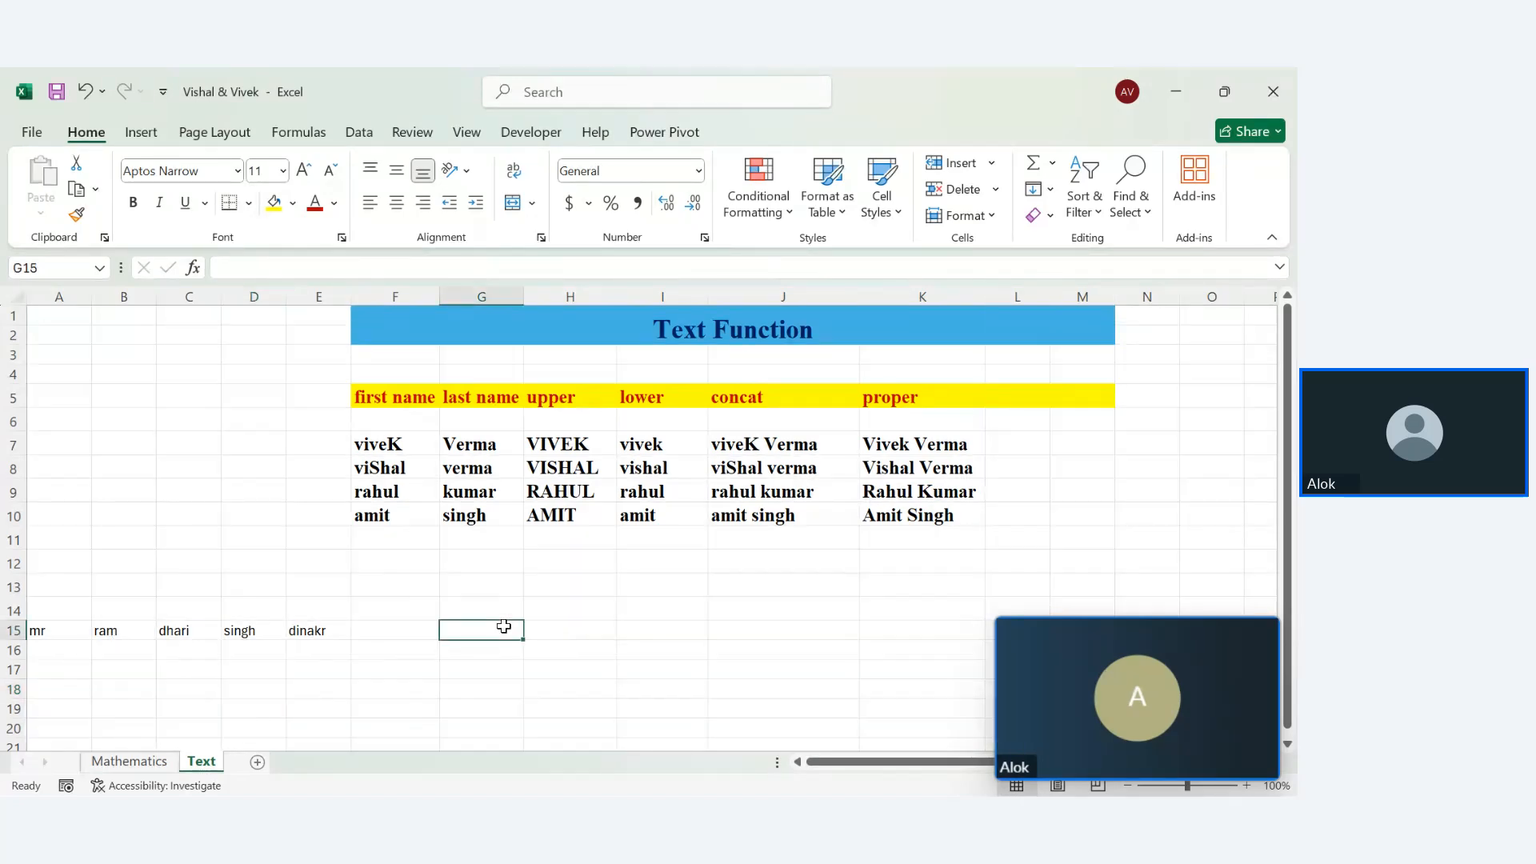
Enter =CONCAT(A15,B15,C15,D15,E15) in G15, joining the words without spaces
text(=)
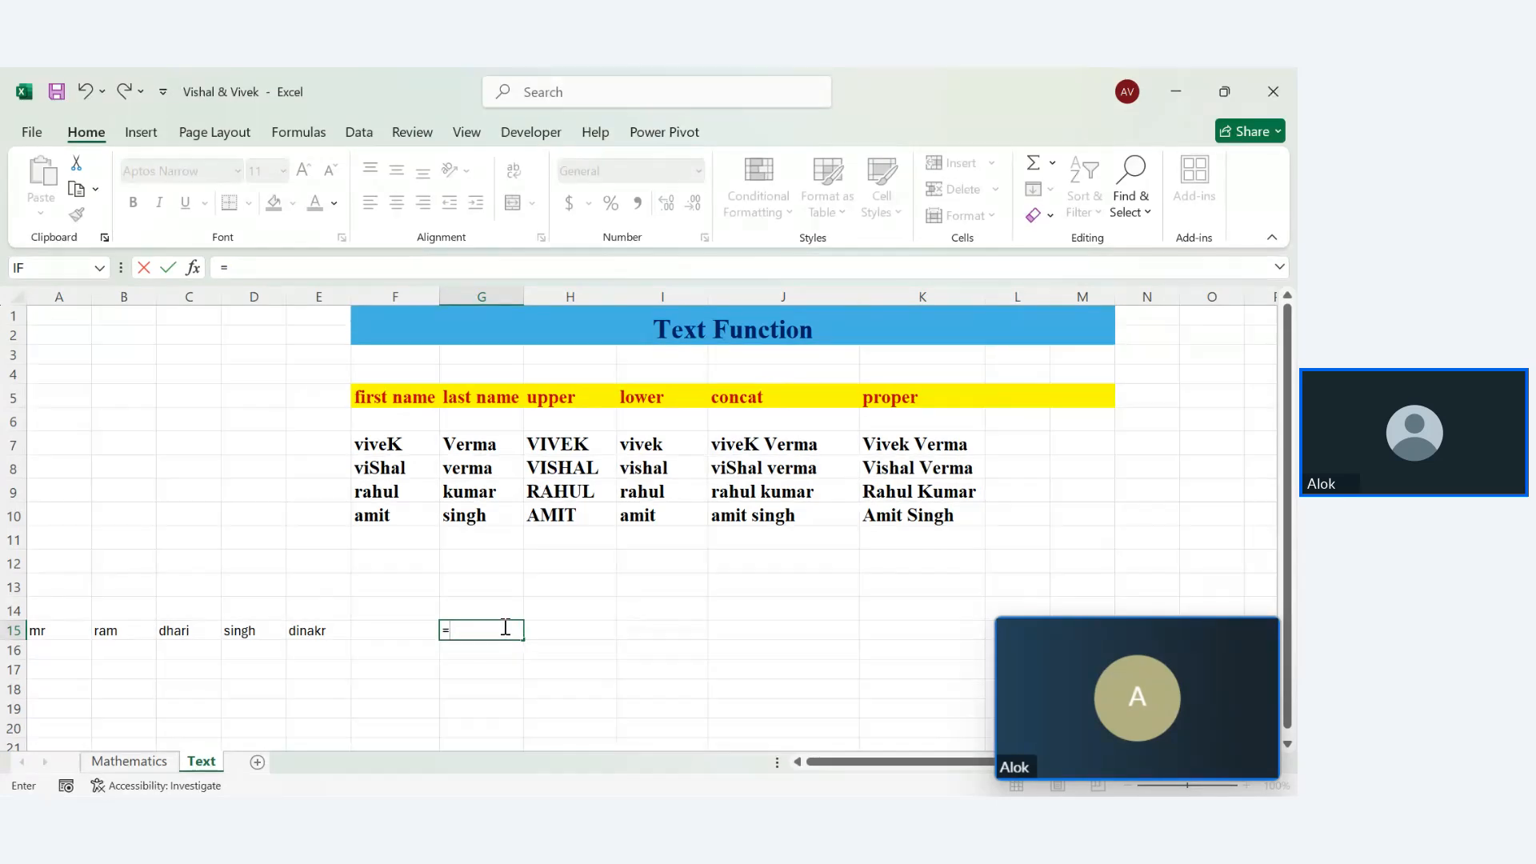
text(con)
key(Tab)
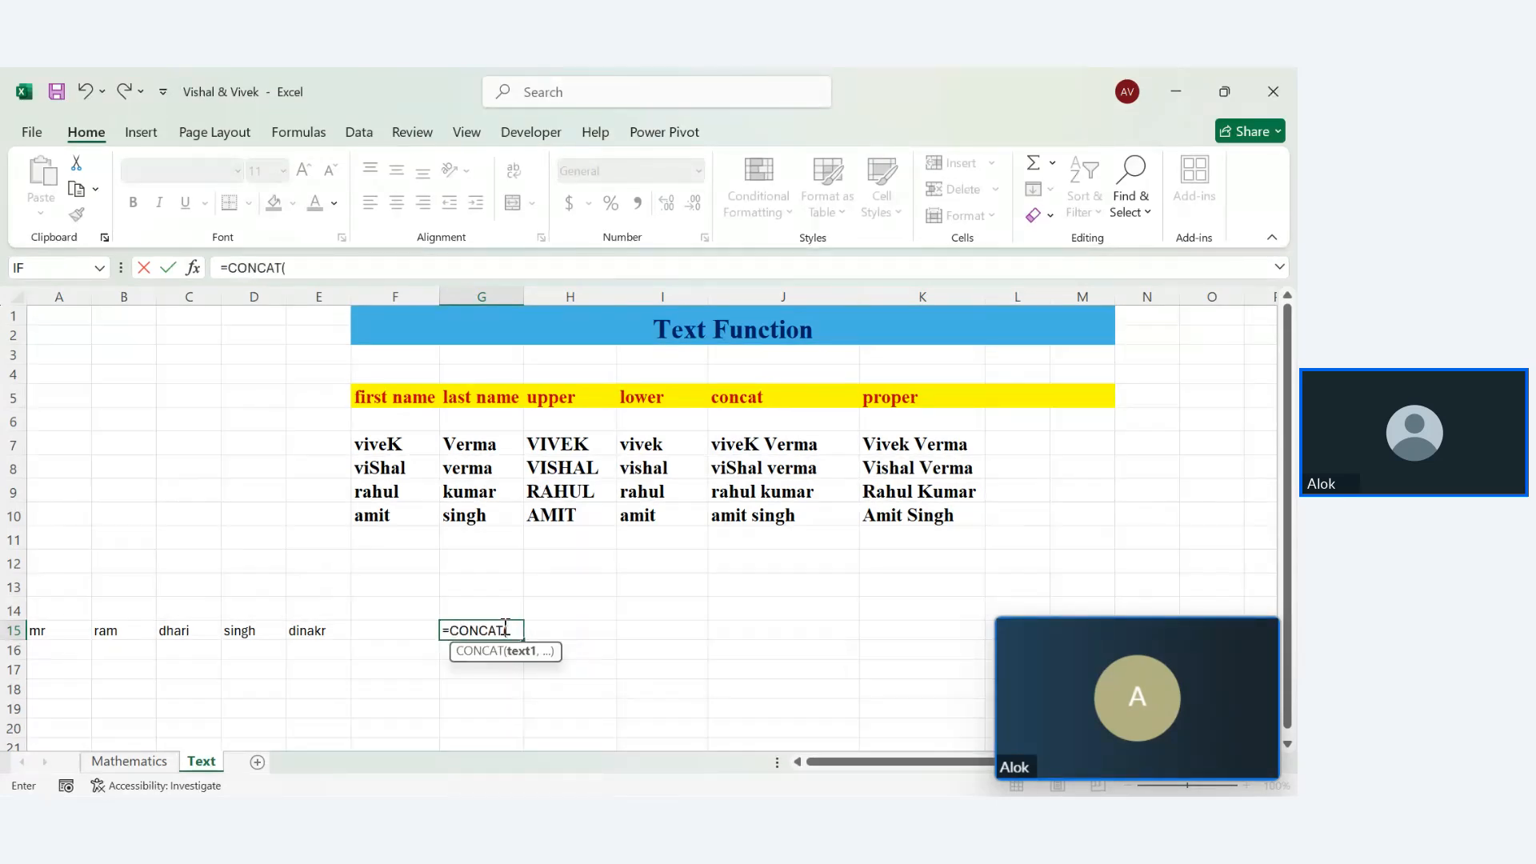
click(36, 629)
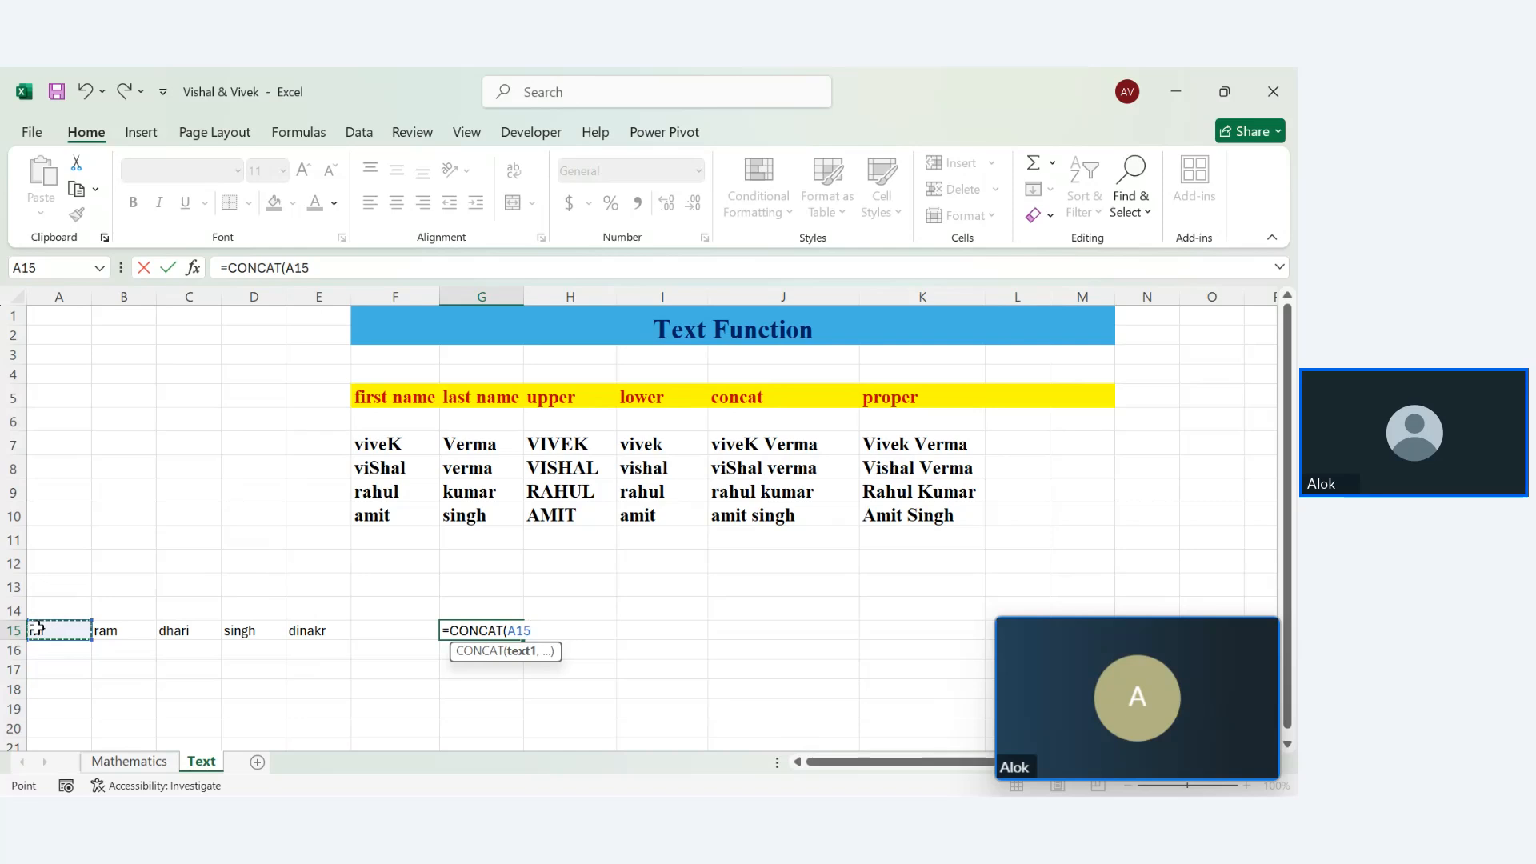
text(,)
click(108, 632)
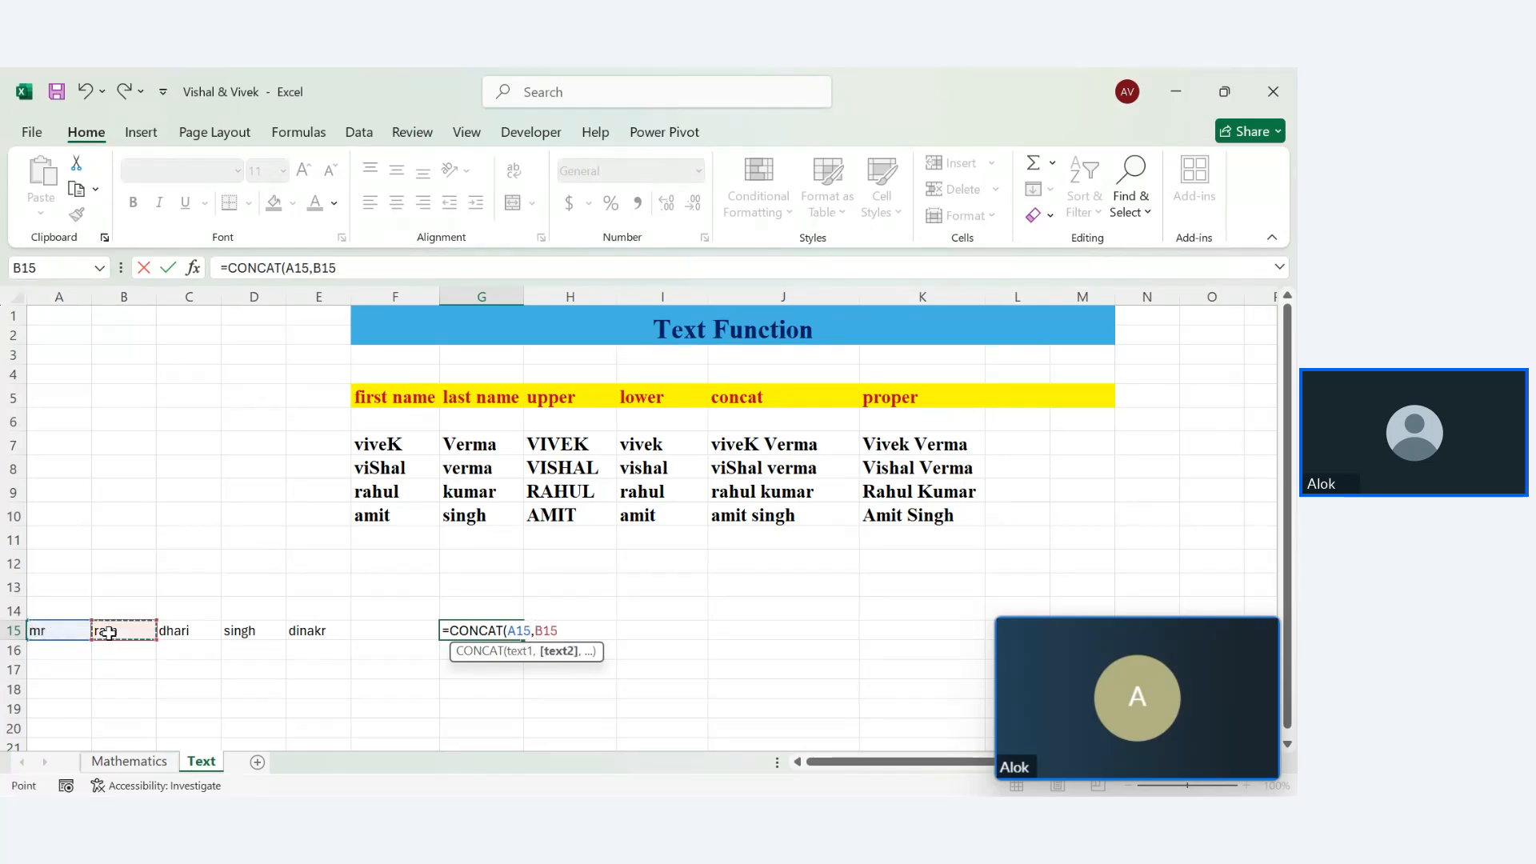
text(,)
click(172, 632)
text(,)
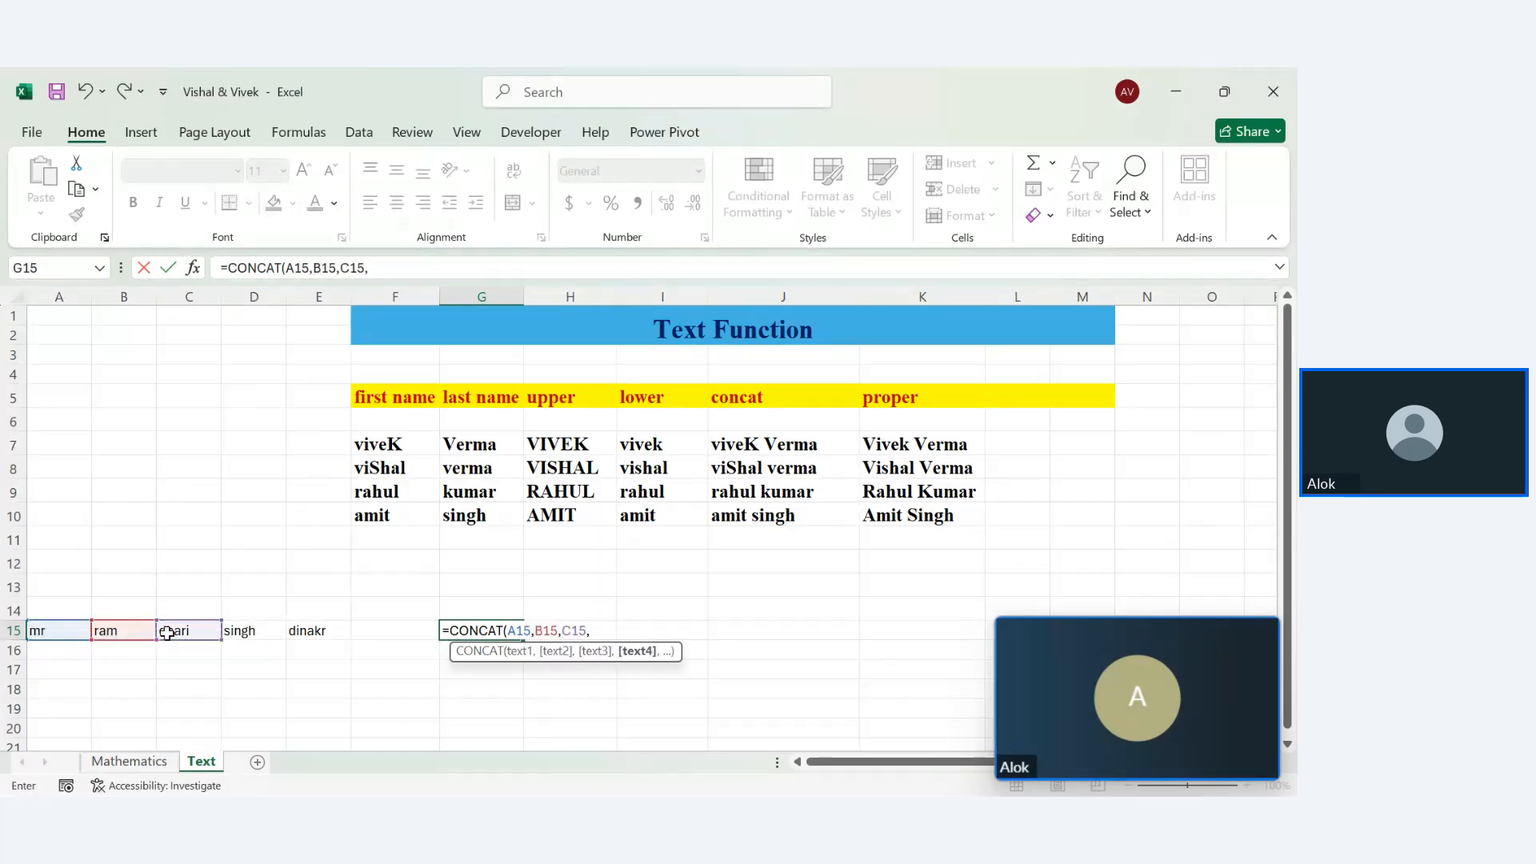
click(238, 632)
text(,)
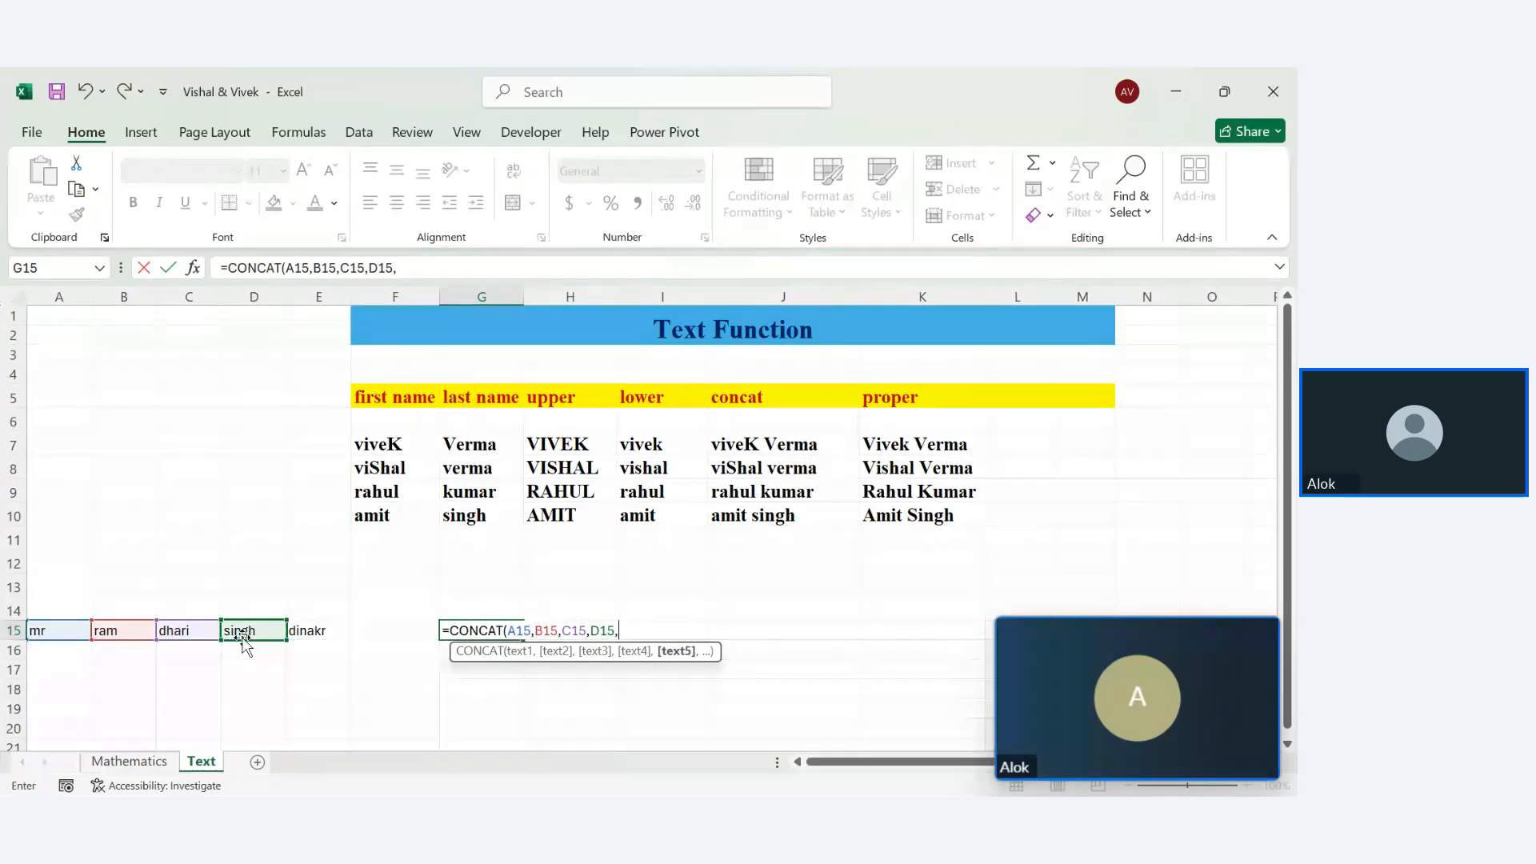
click(301, 633)
key(Return)
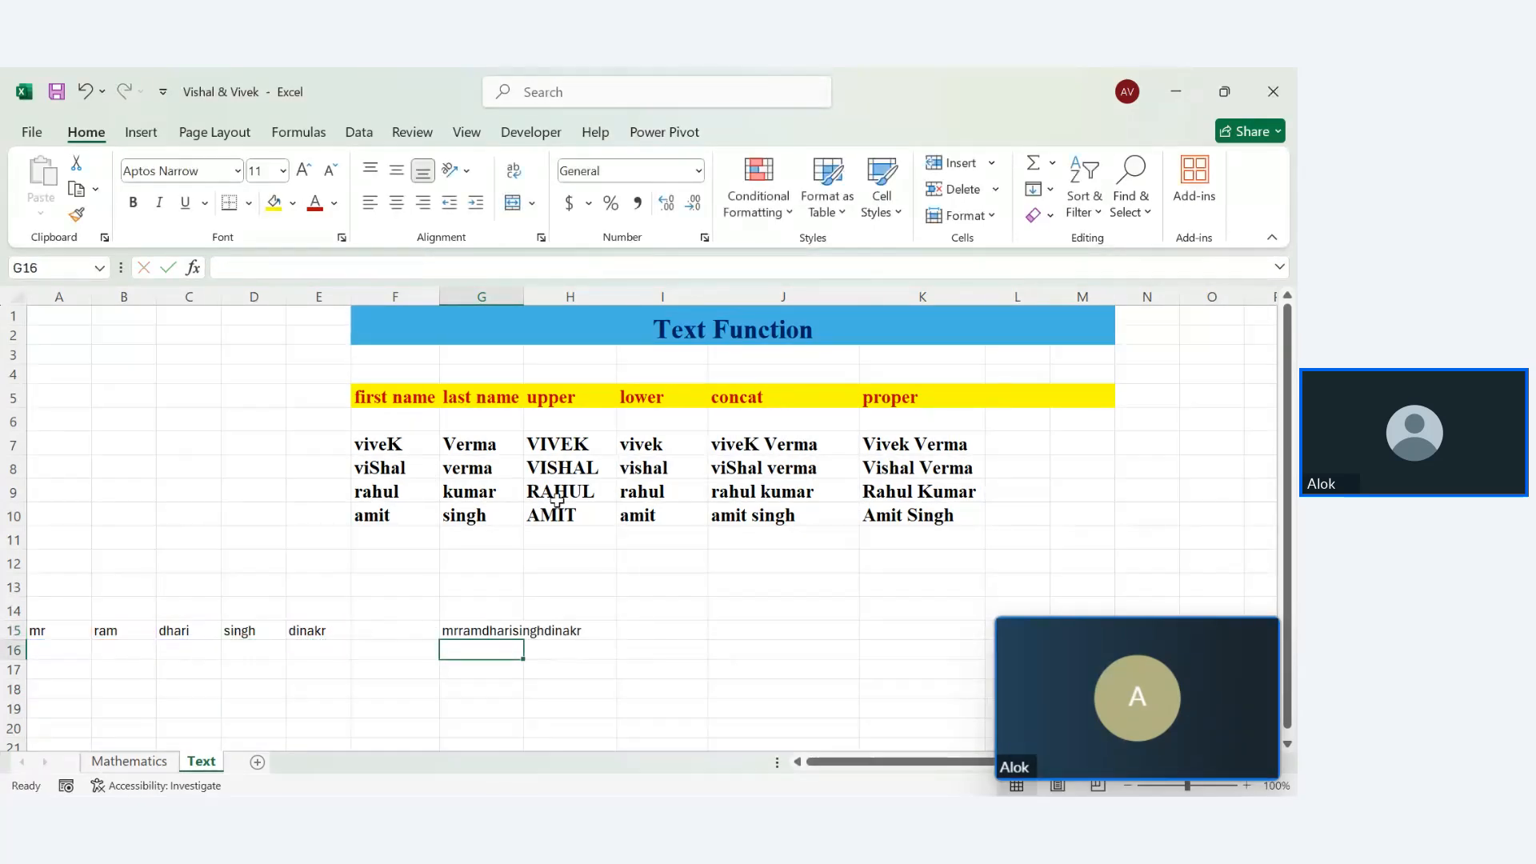
In G16, CONCAT A15 through E15 with a space string between each word
double_click(524, 297)
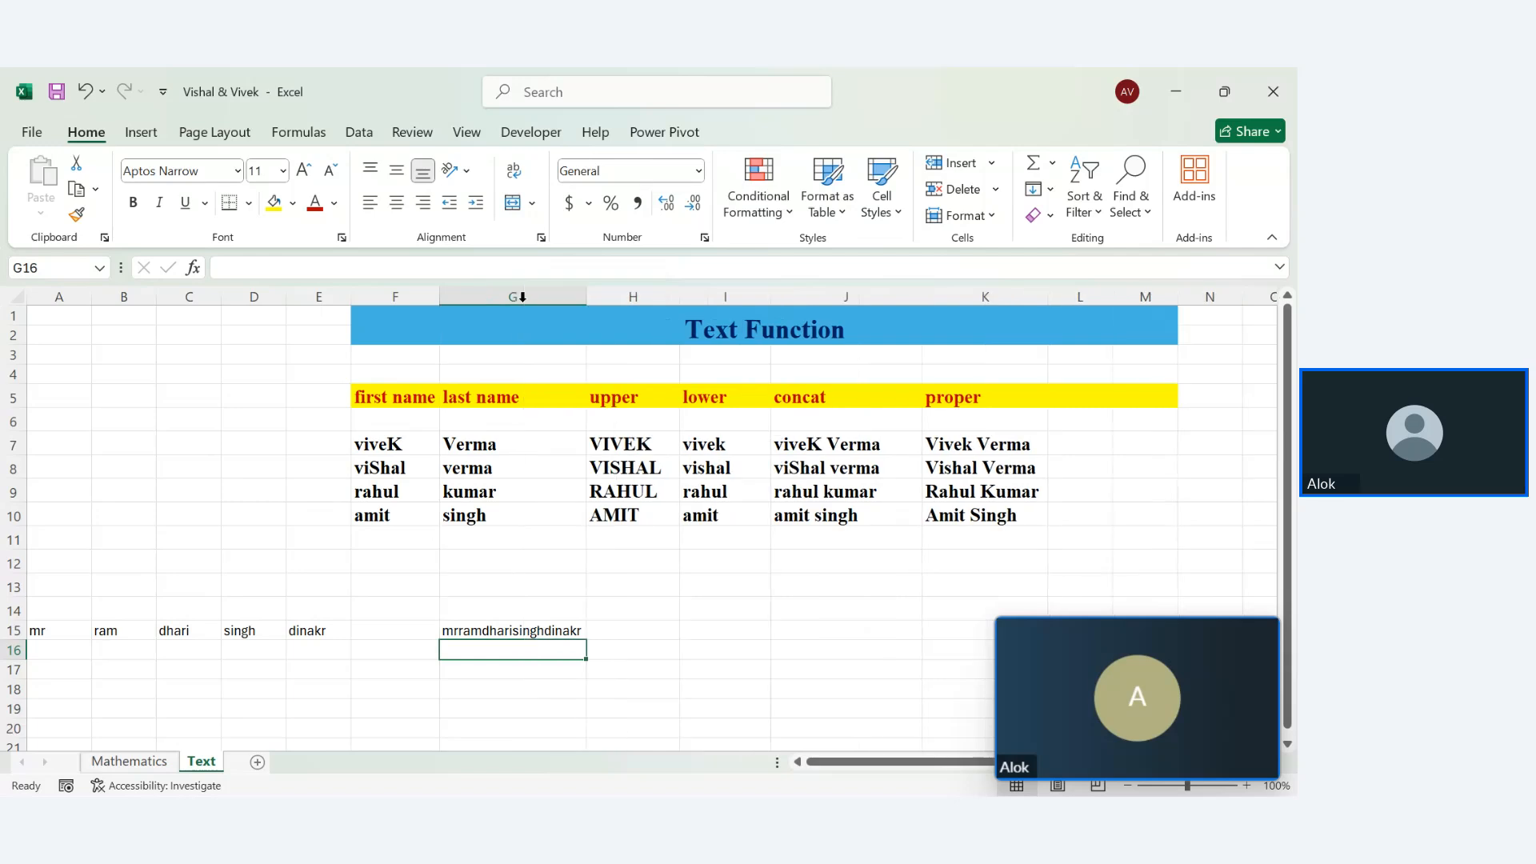
text(=CONCAT()
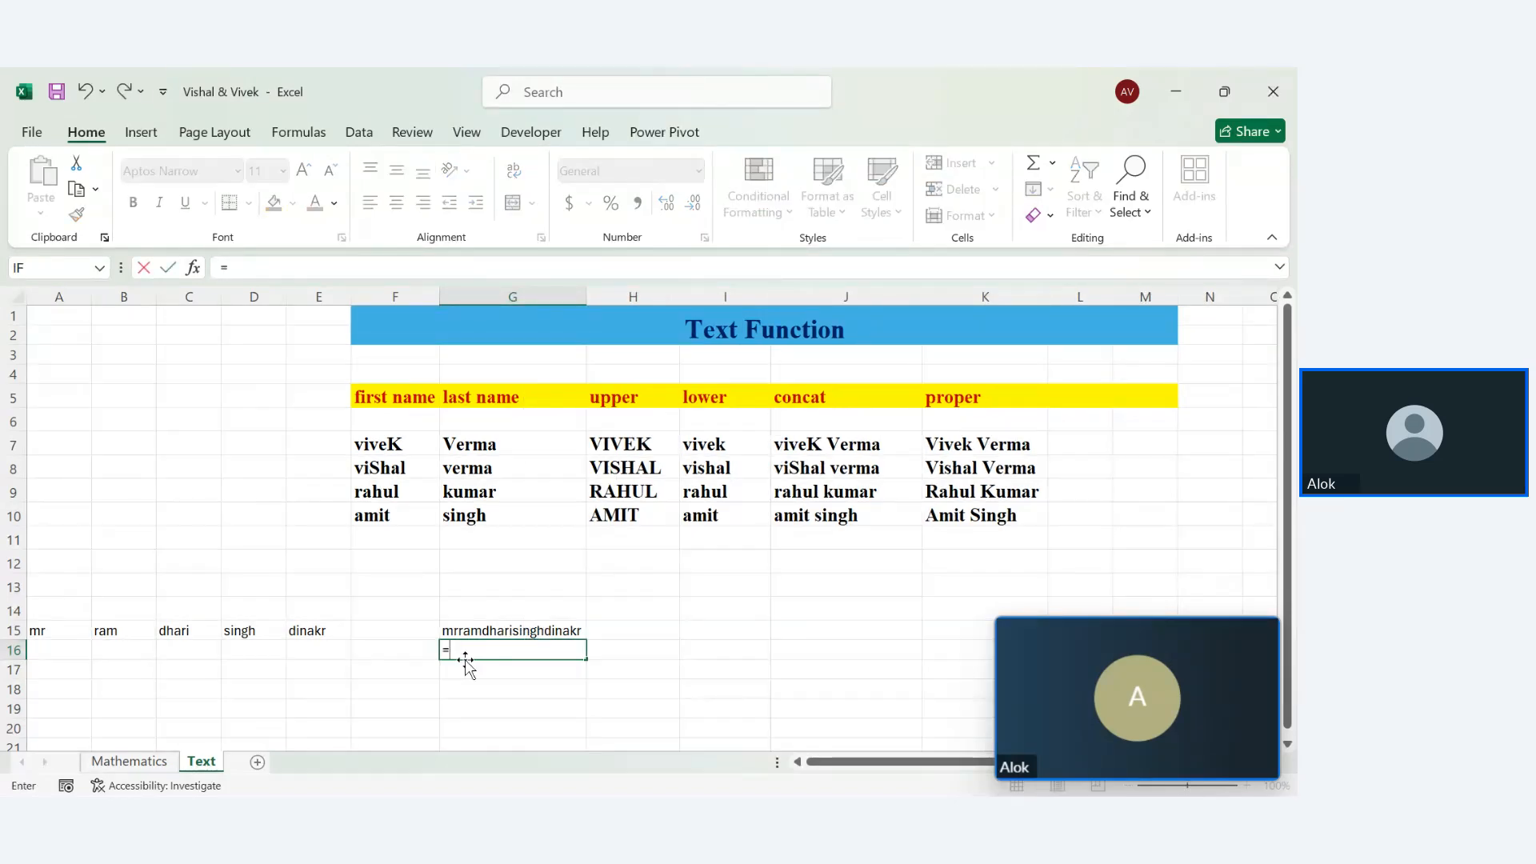
click(64, 628)
text(,)
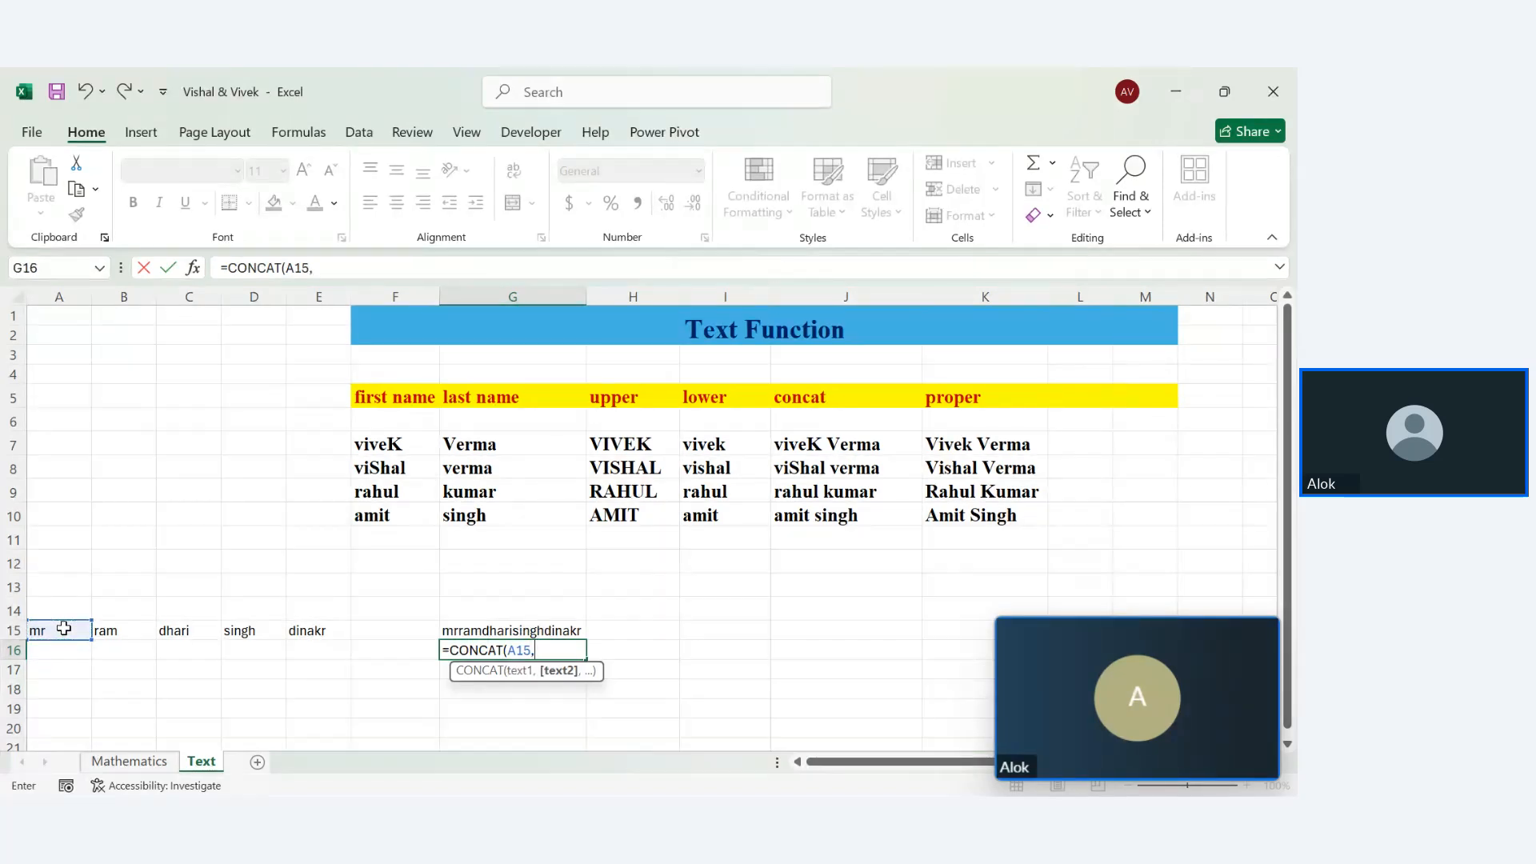
text(" ",)
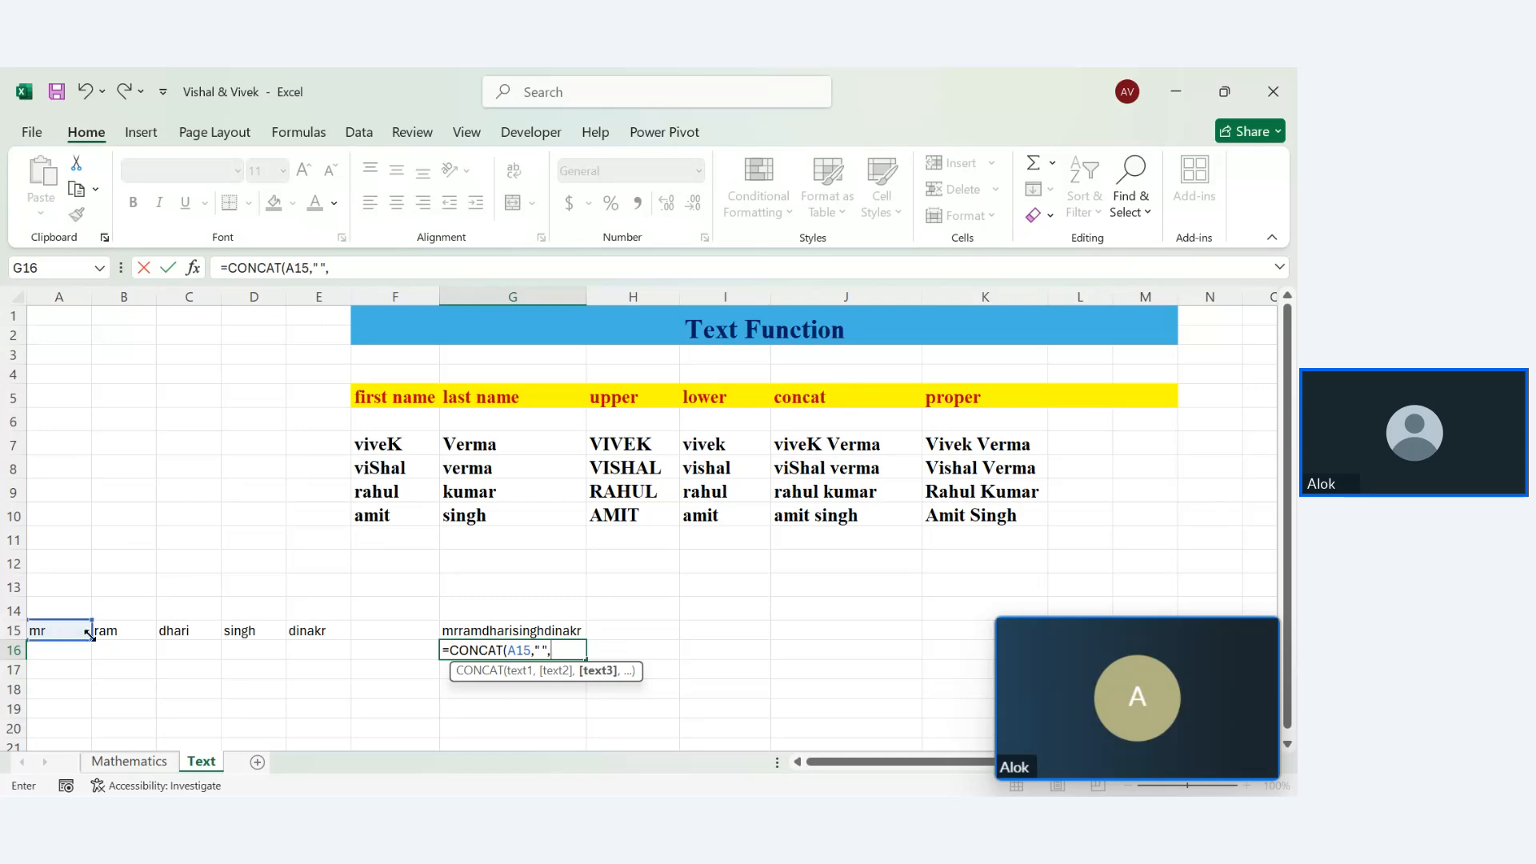
click(108, 648)
key(Up)
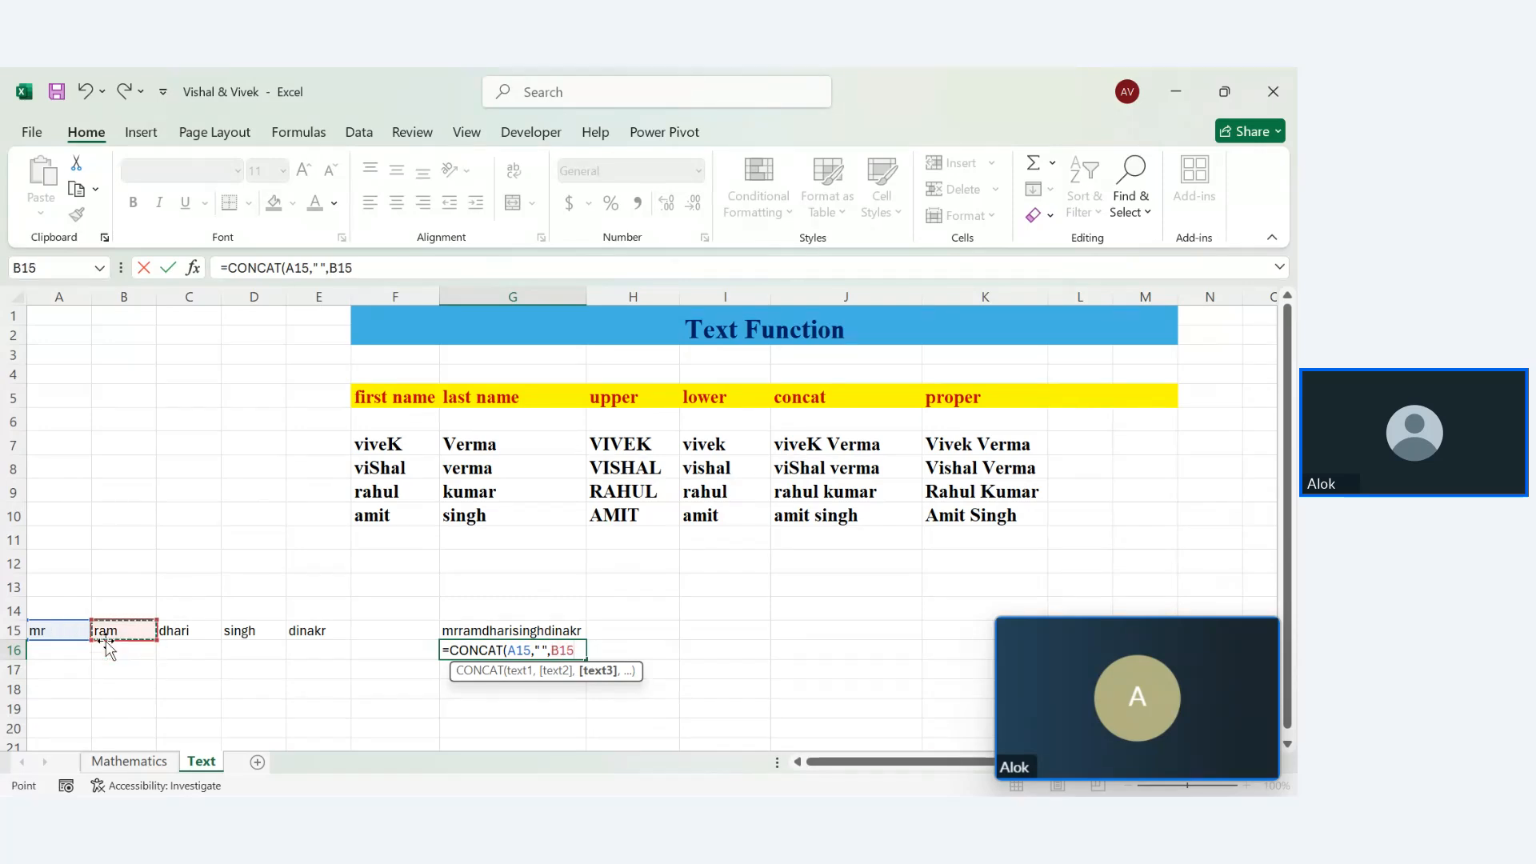
text(,")
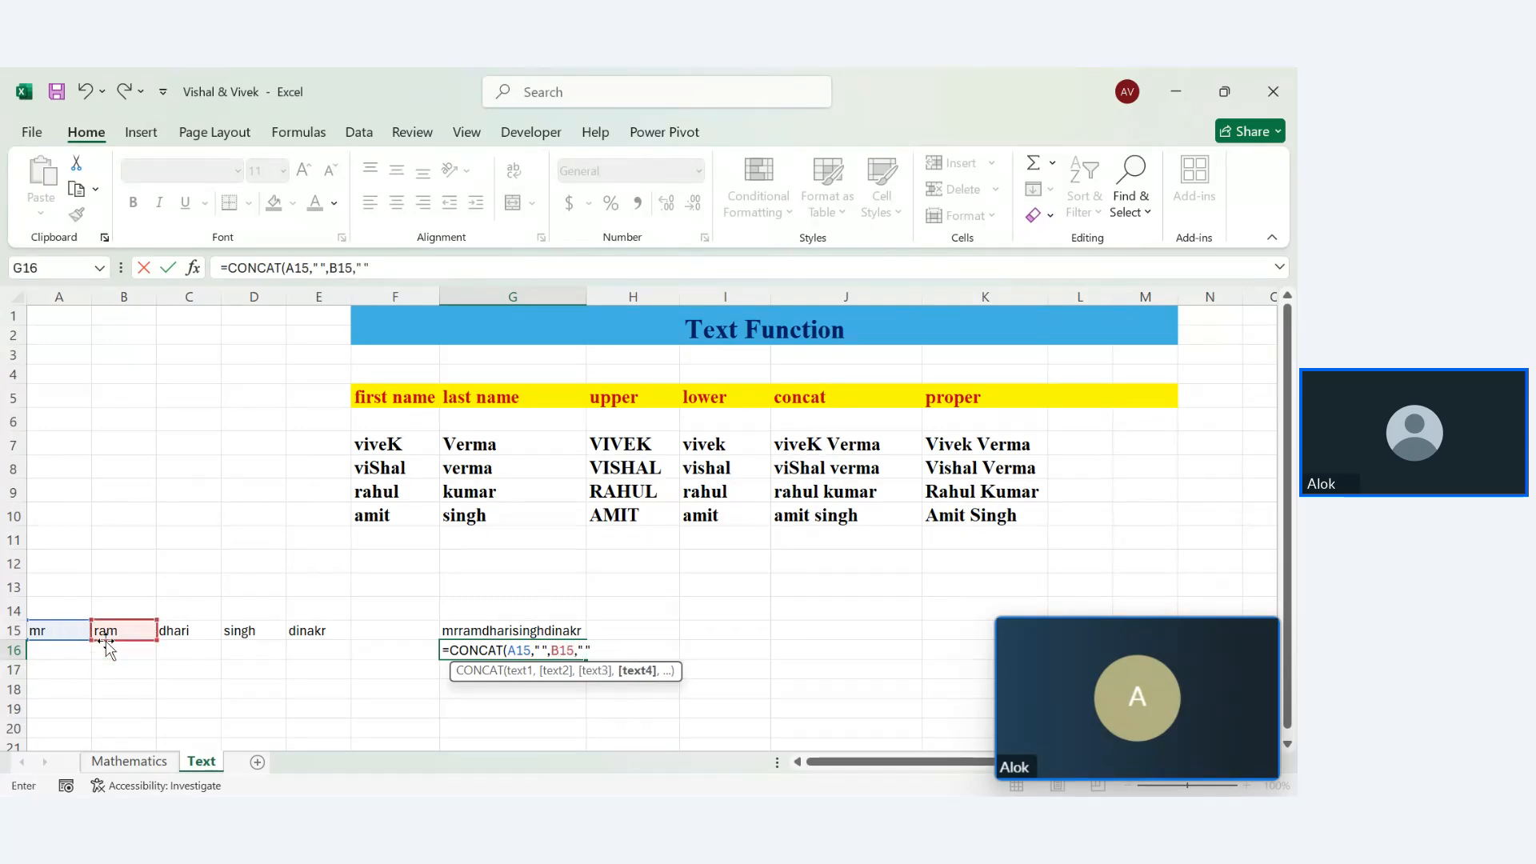
text( ",)
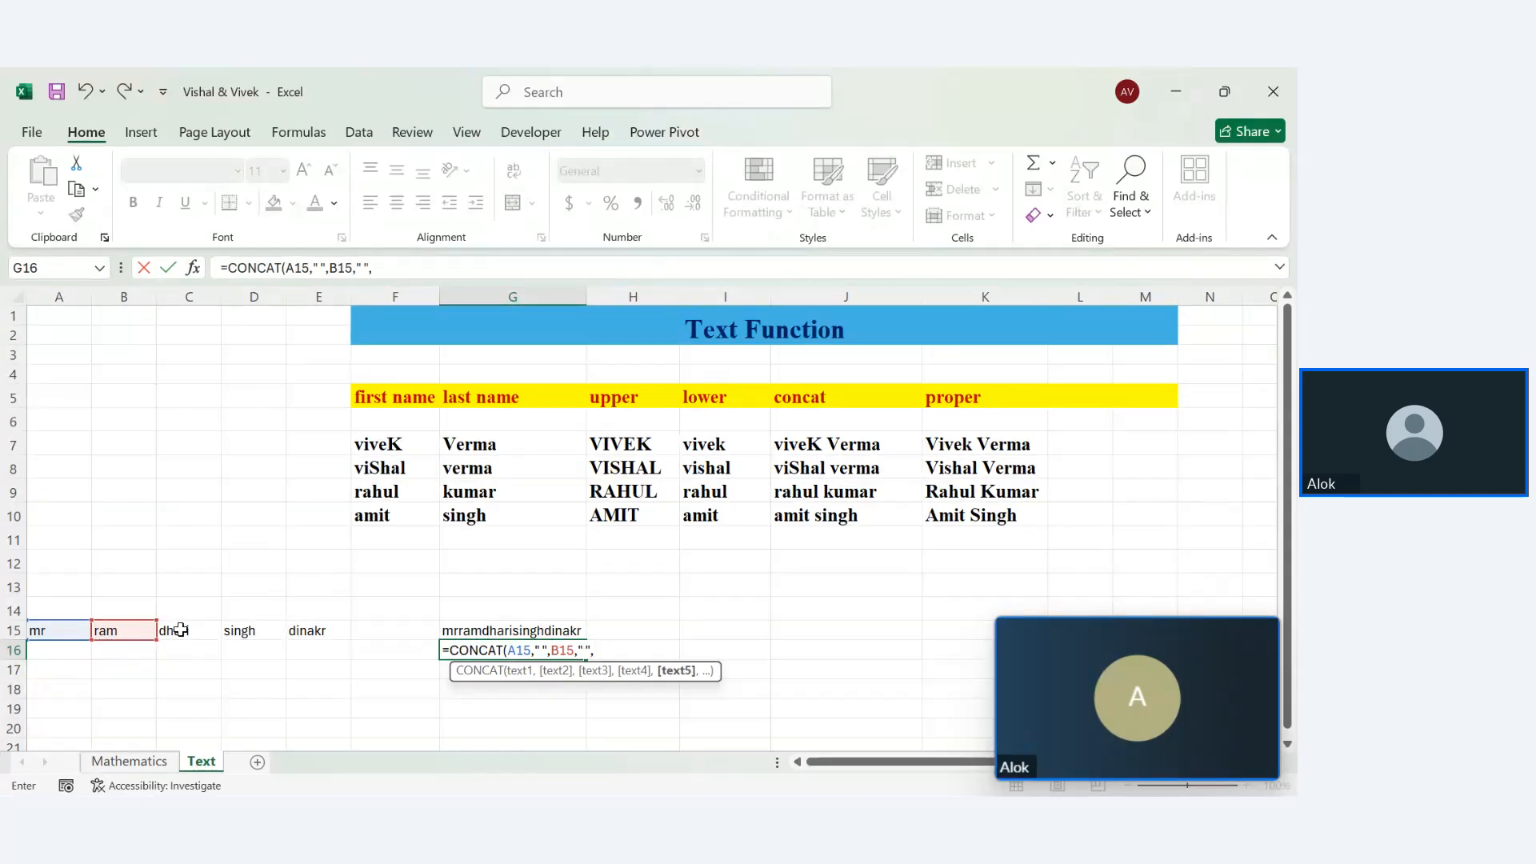
click(181, 630)
text(,)
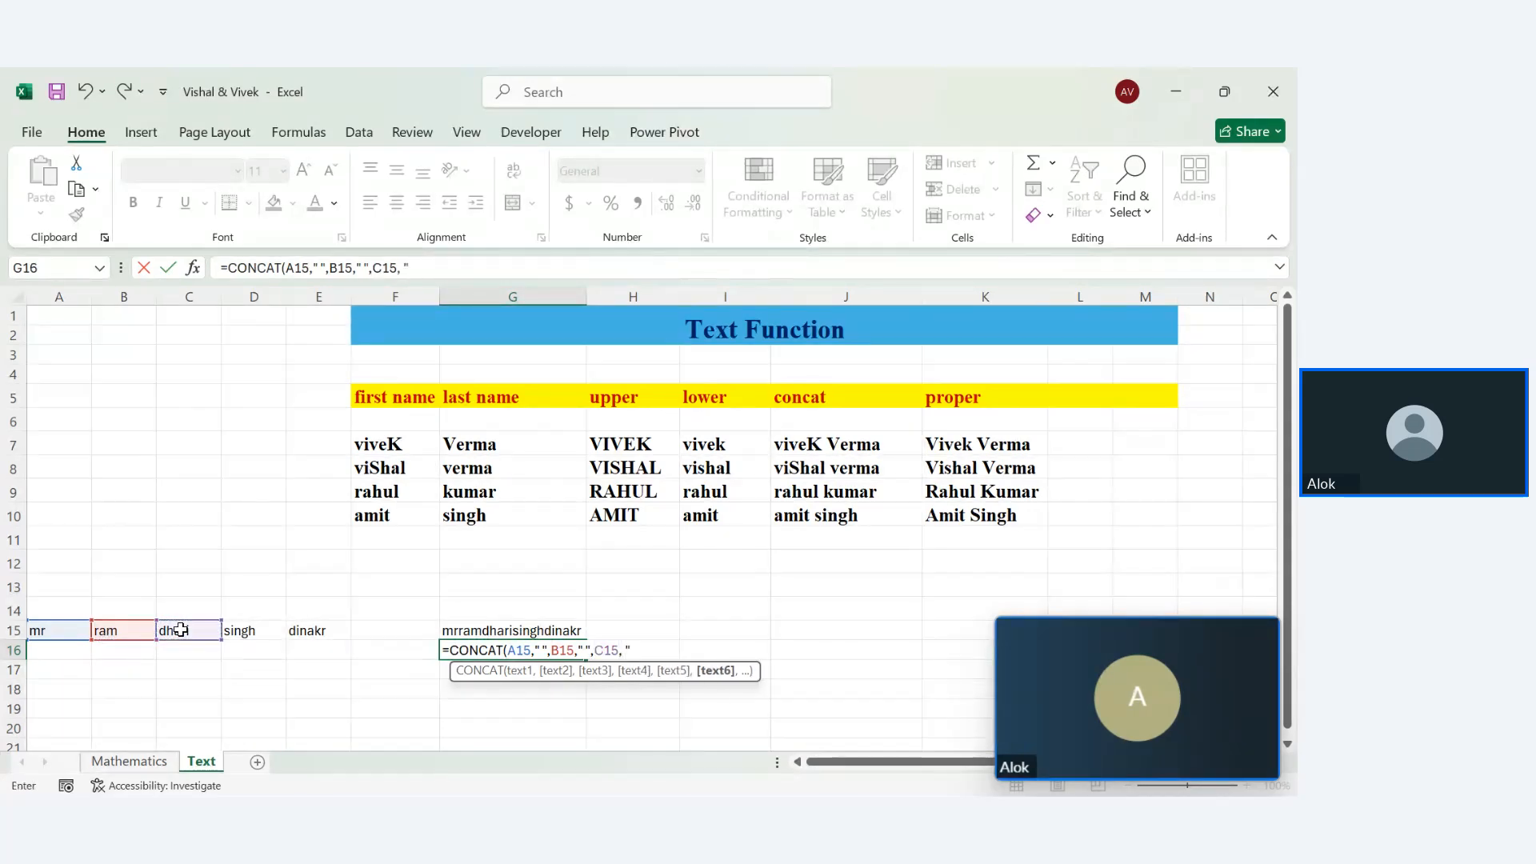
text( " ",)
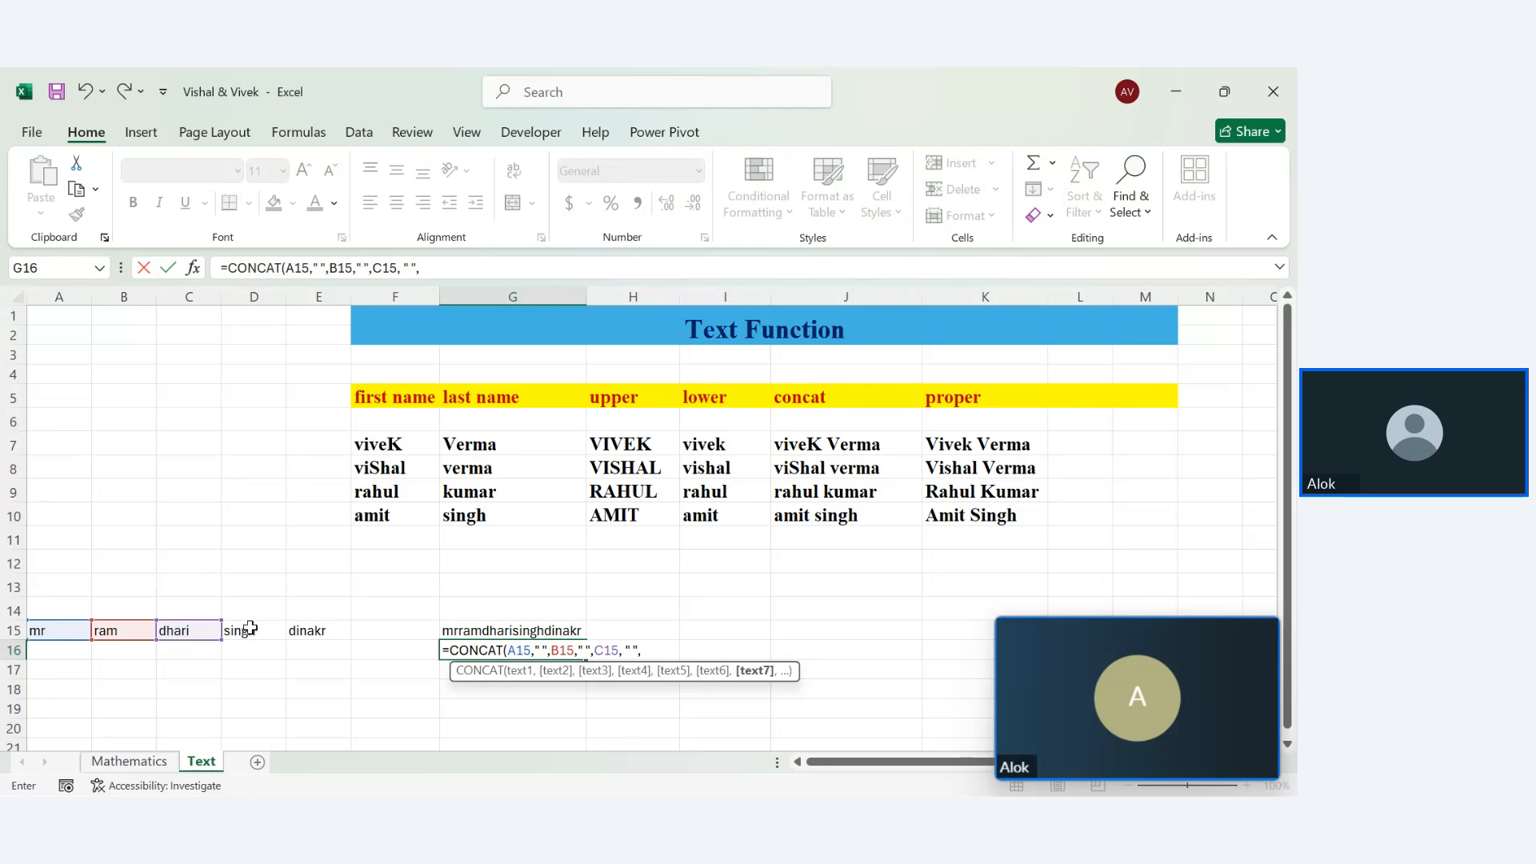
click(244, 629)
text(,')
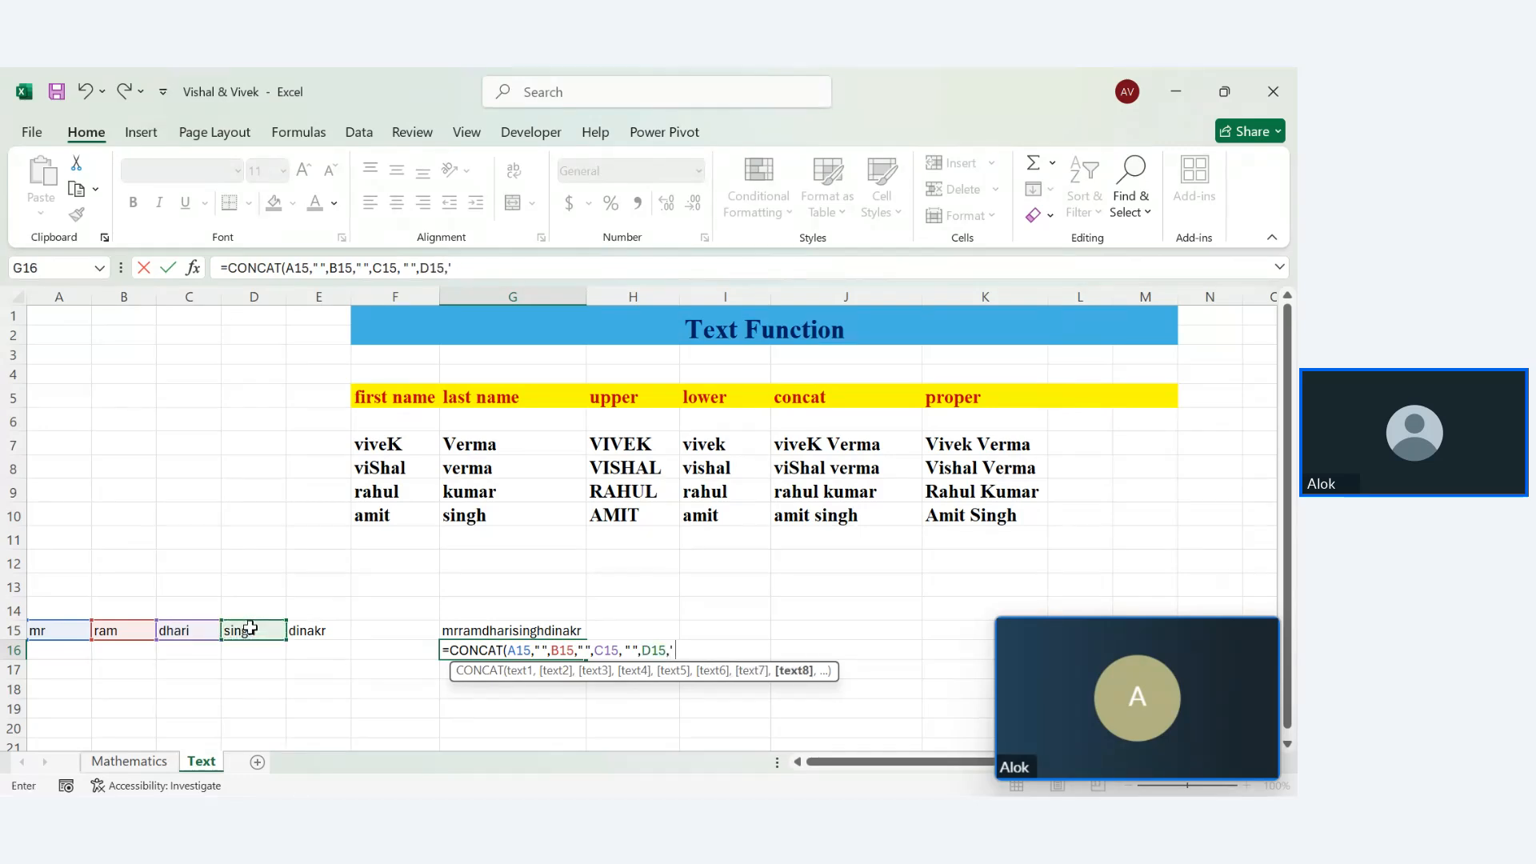
text( ",)
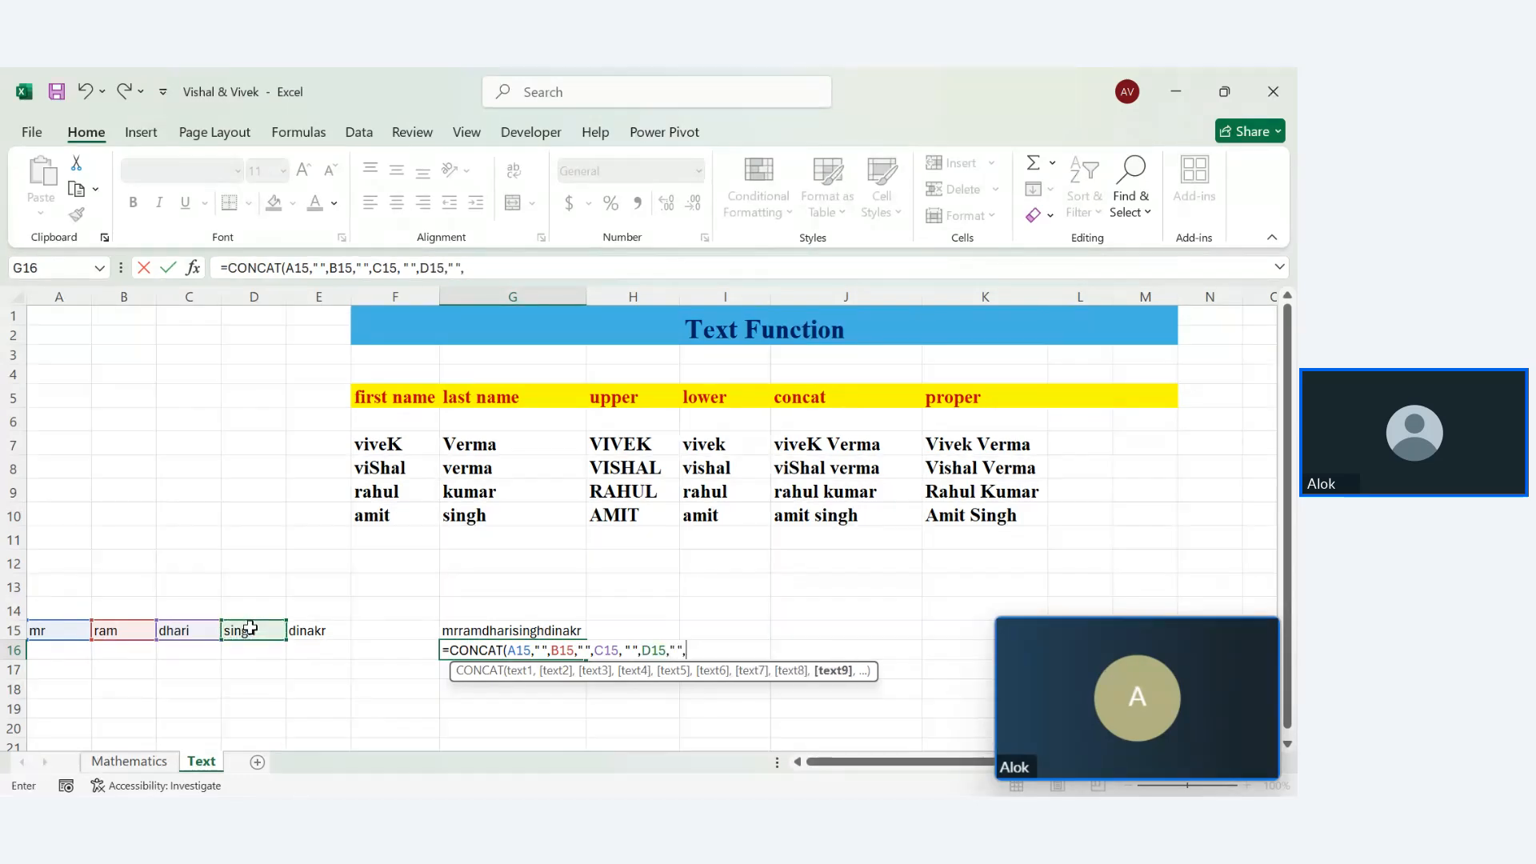
click(311, 631)
key(Return)
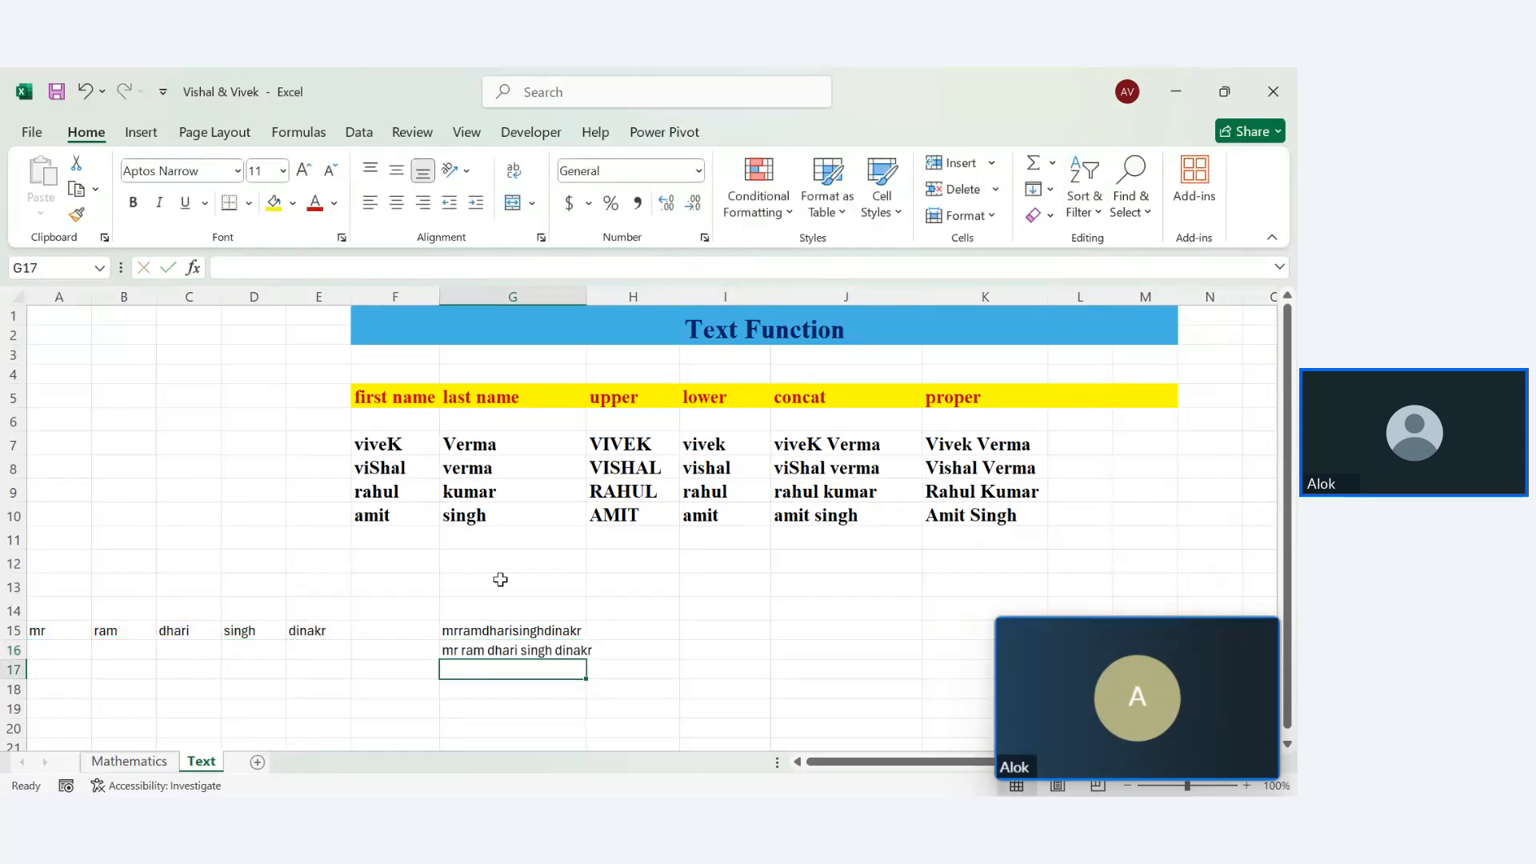
Autofit column G to the spaced name and make a first attempt at G17's formula
double_click(586, 293)
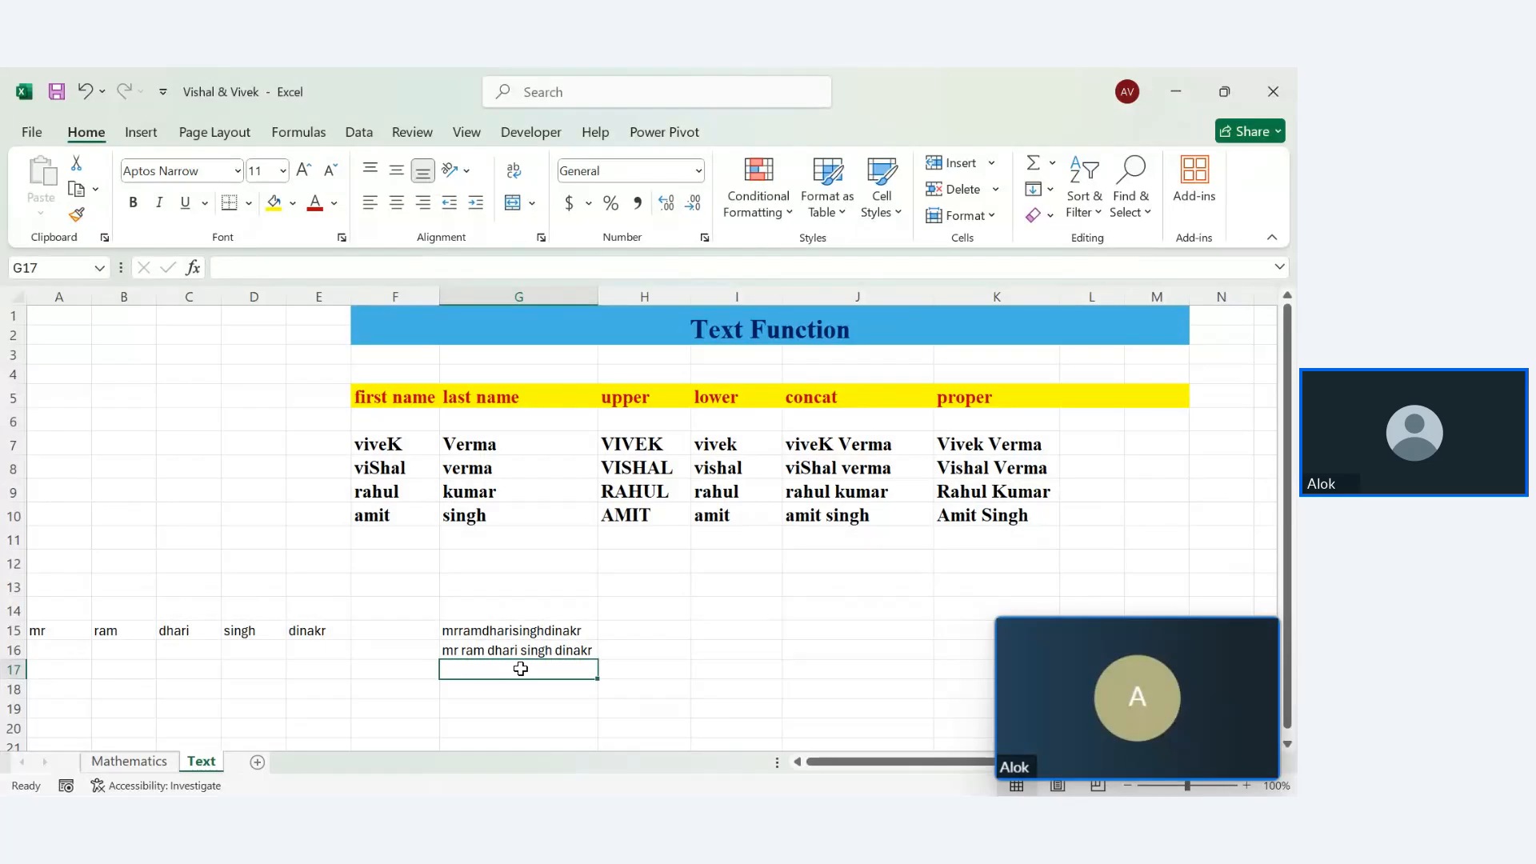
text(=g)
key(Tab)
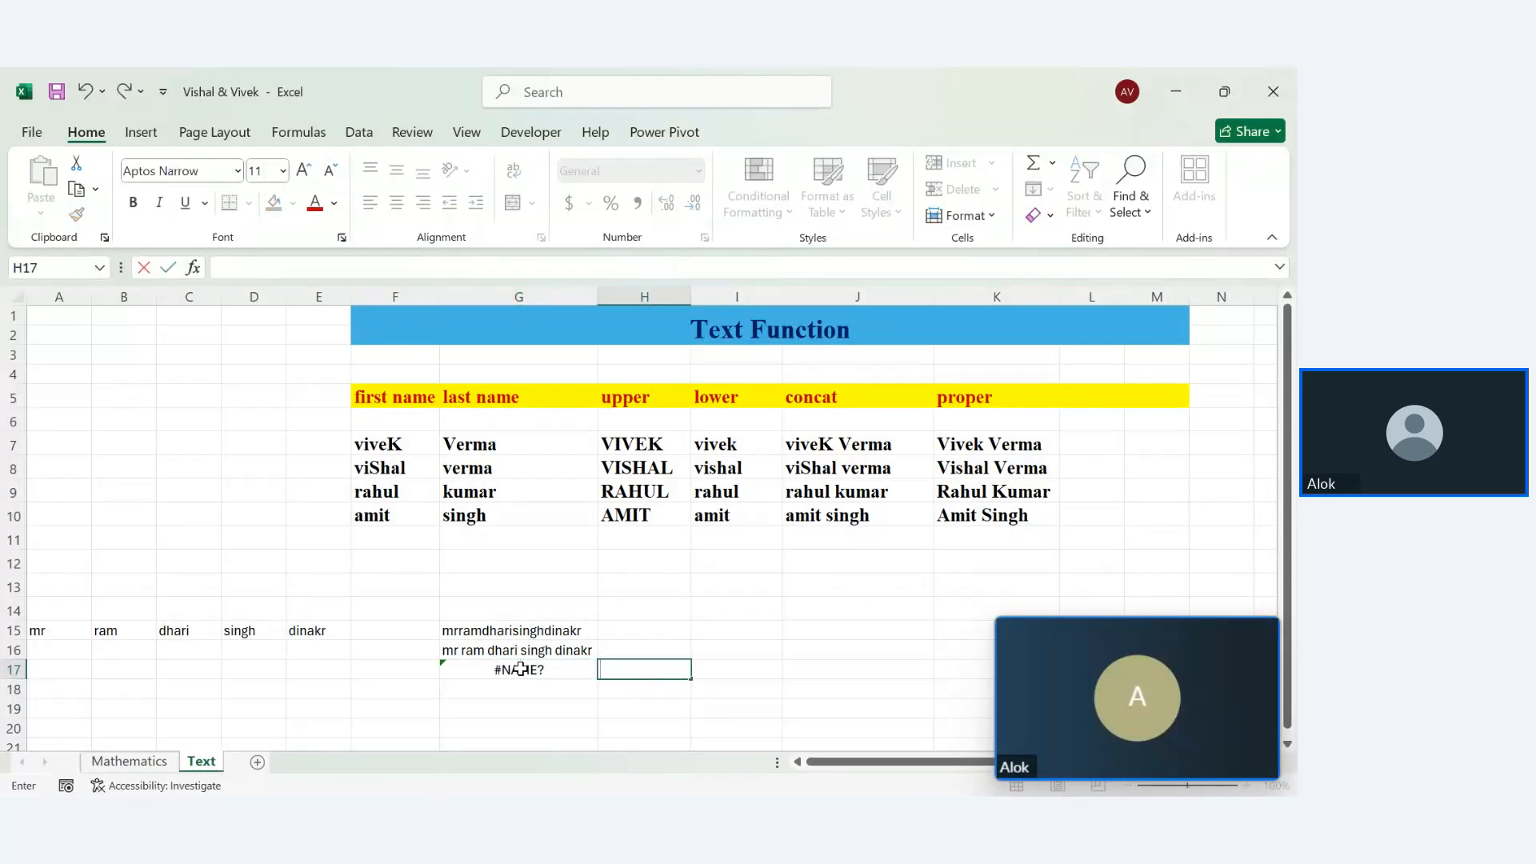
double_click(521, 669)
Replace G17's entry with =PROPER(G16) and autofit column G
key(BackSpace)
text(prop)
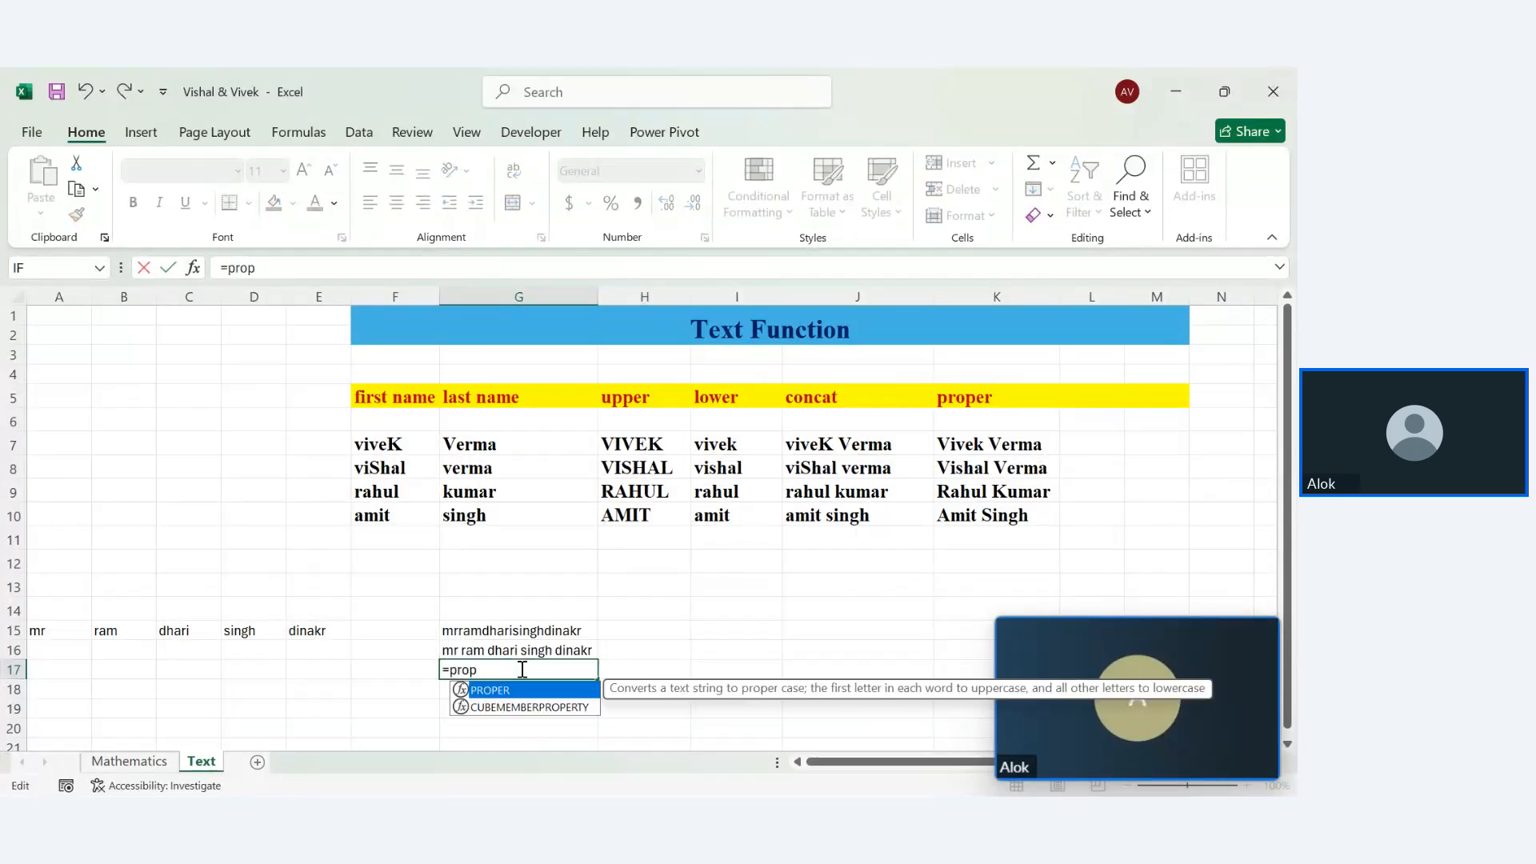
key(Tab)
click(518, 650)
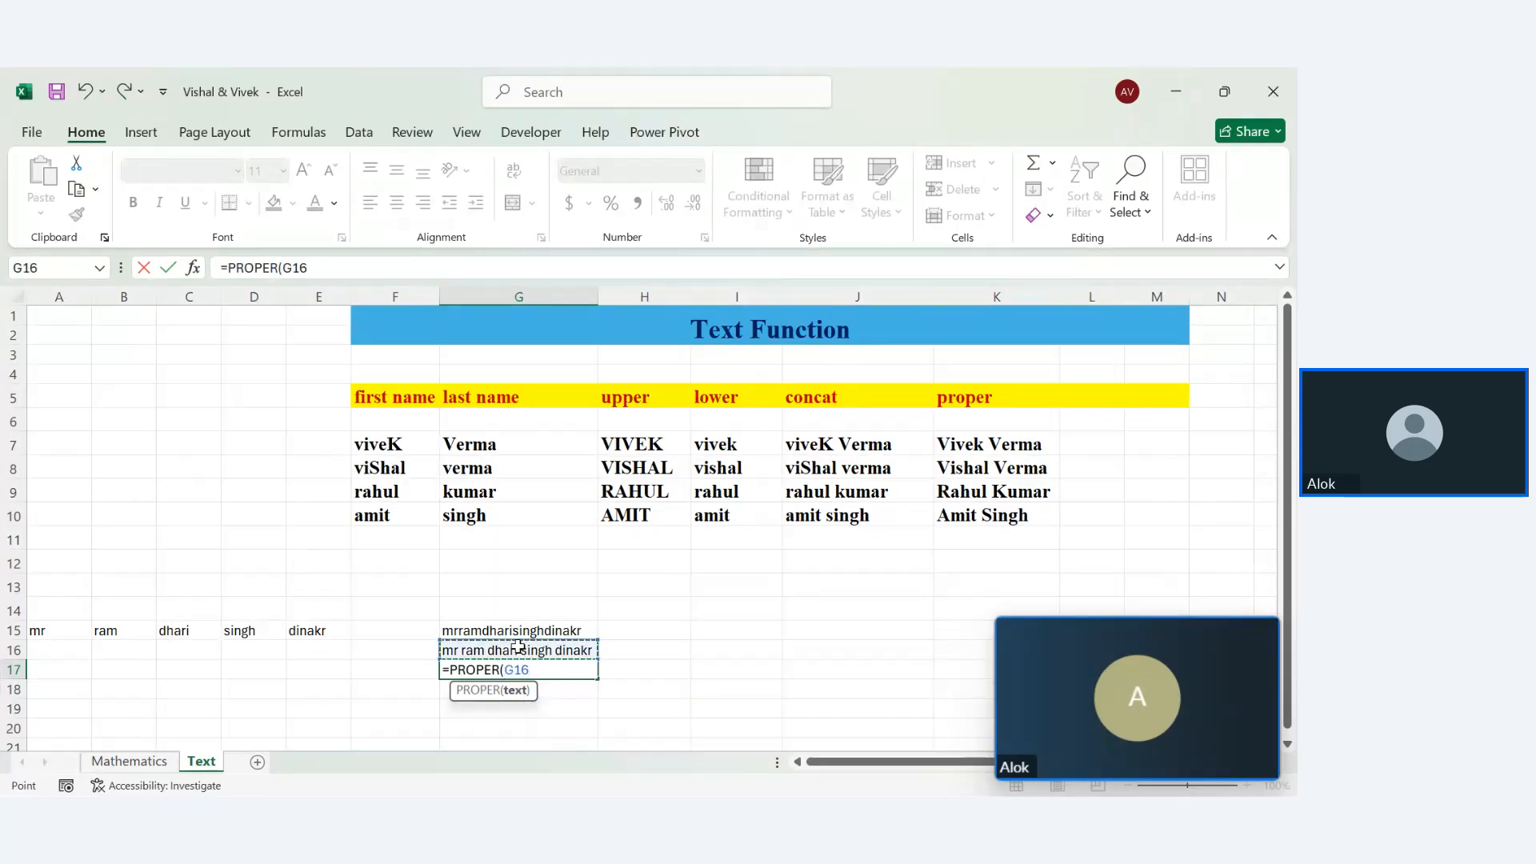
key(Return)
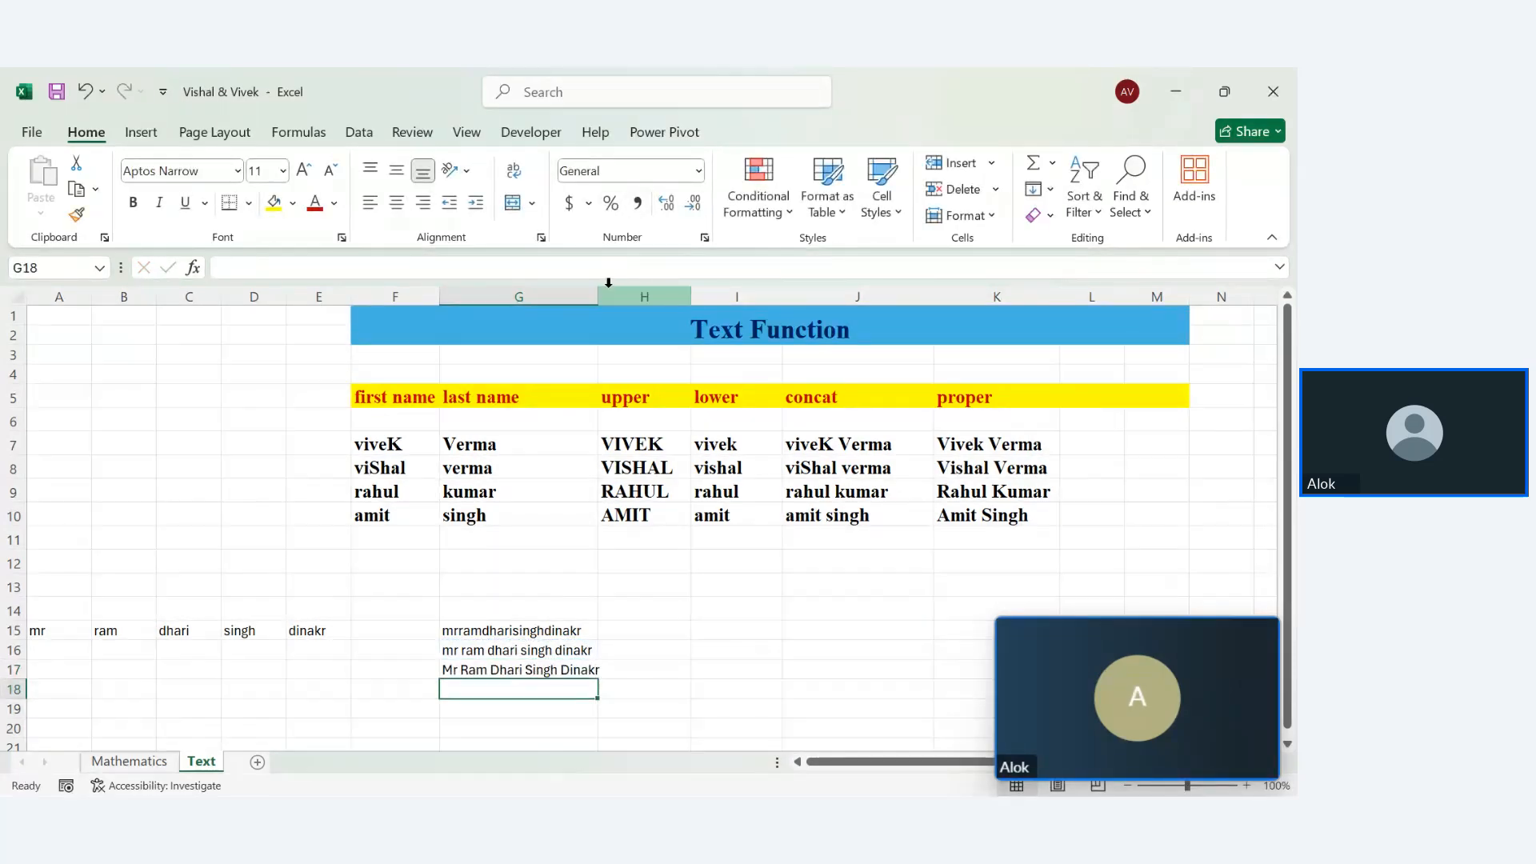
double_click(599, 296)
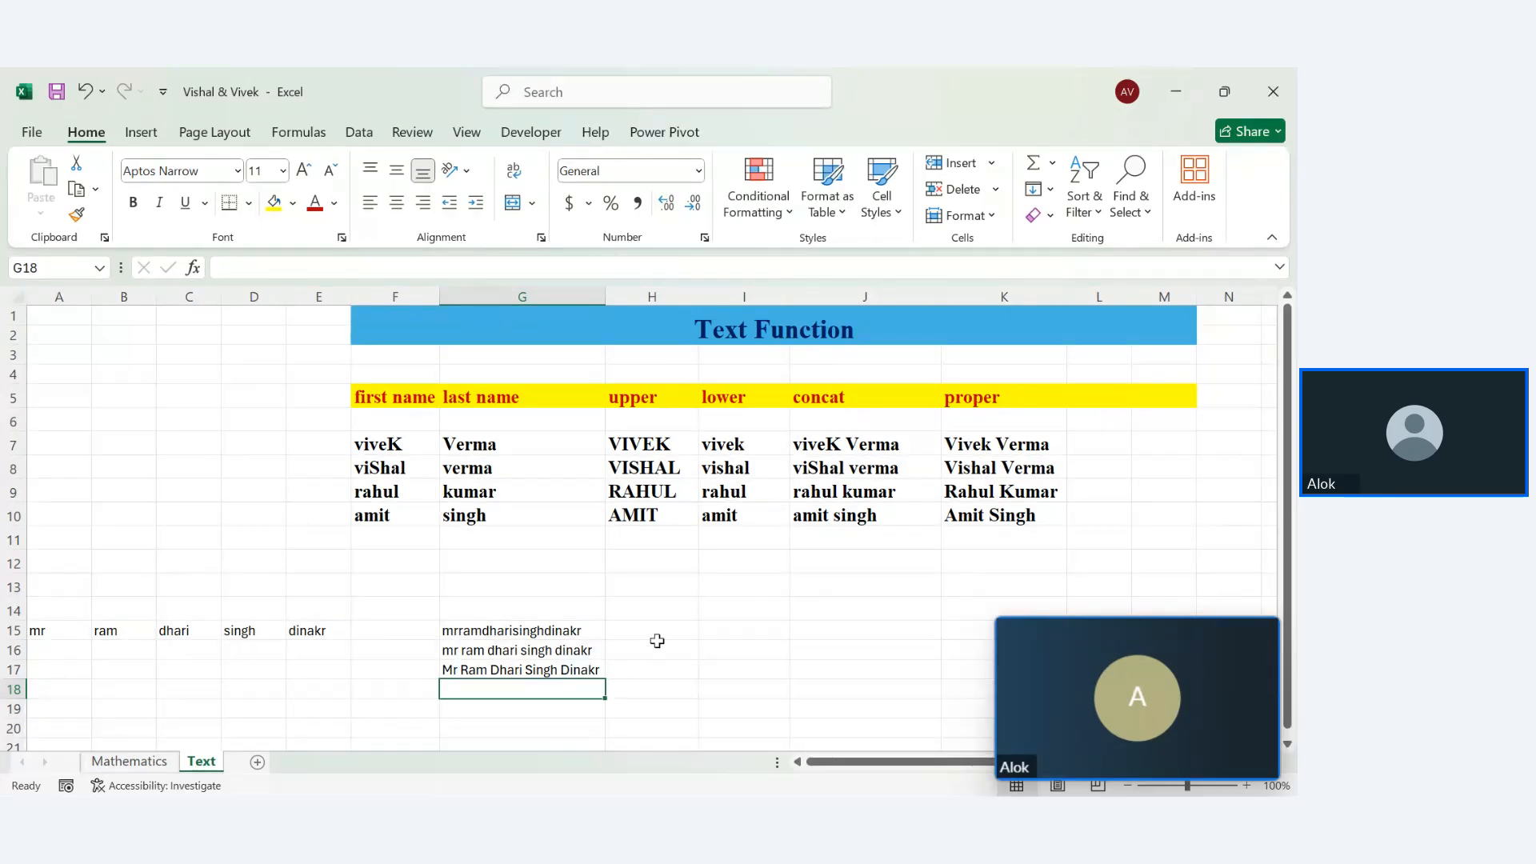
Type a textjoin label into H15
click(650, 632)
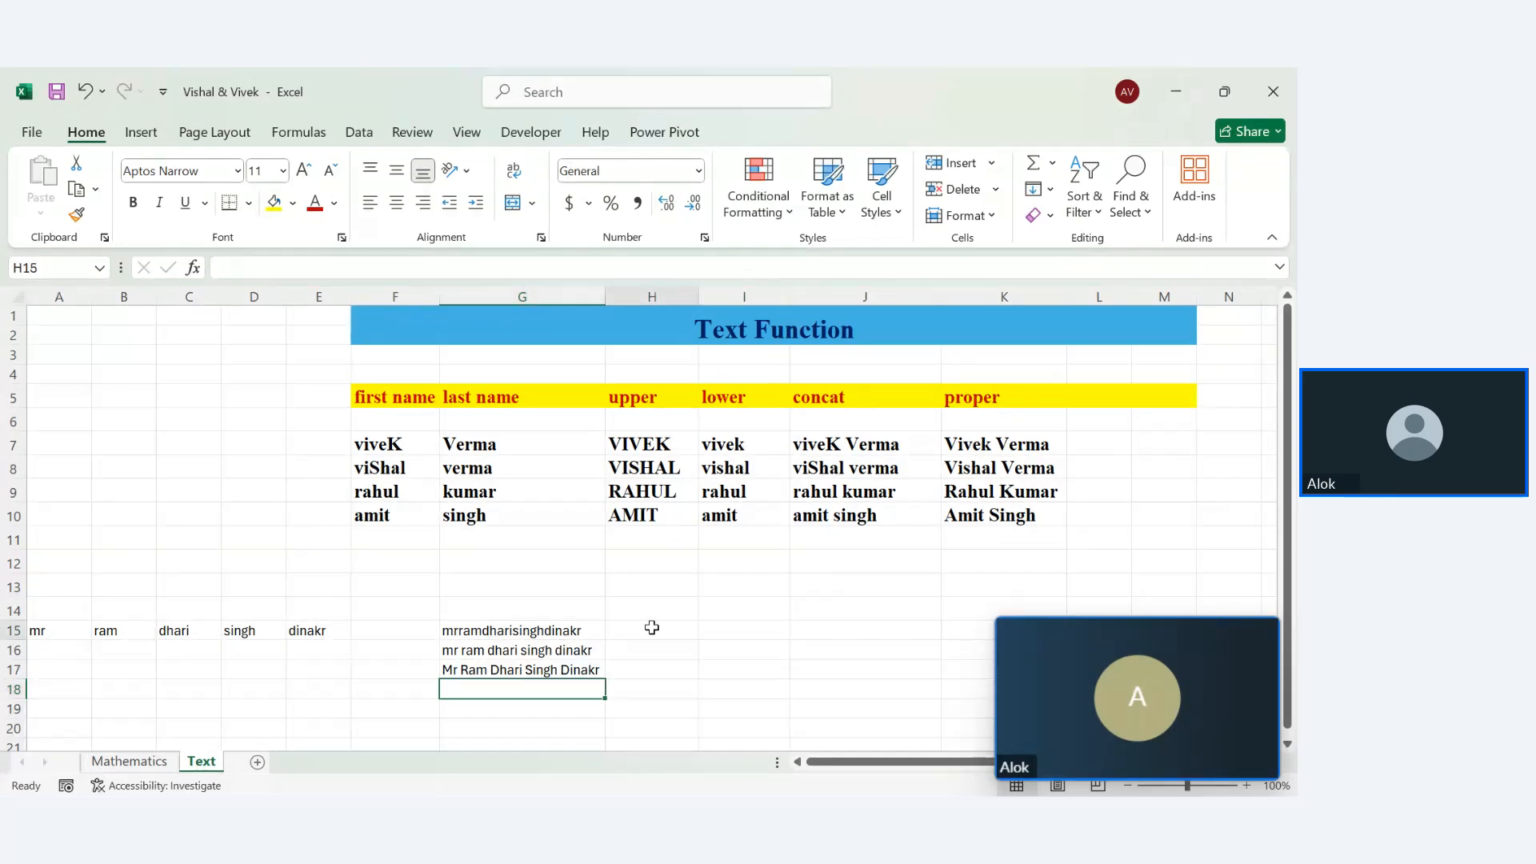
text(=)
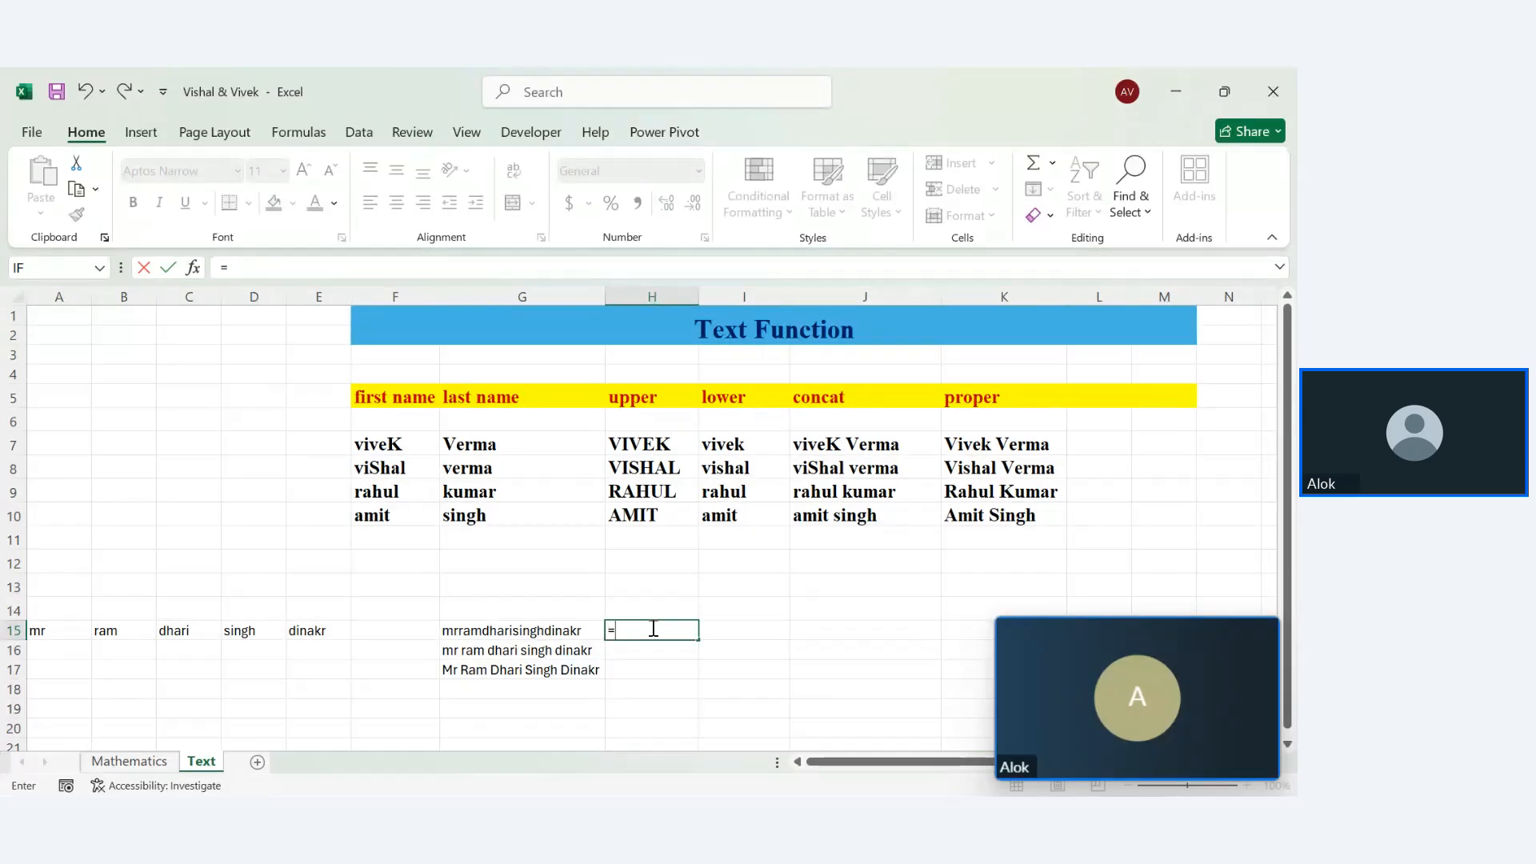
key(BackSpace)
text(textjoi)
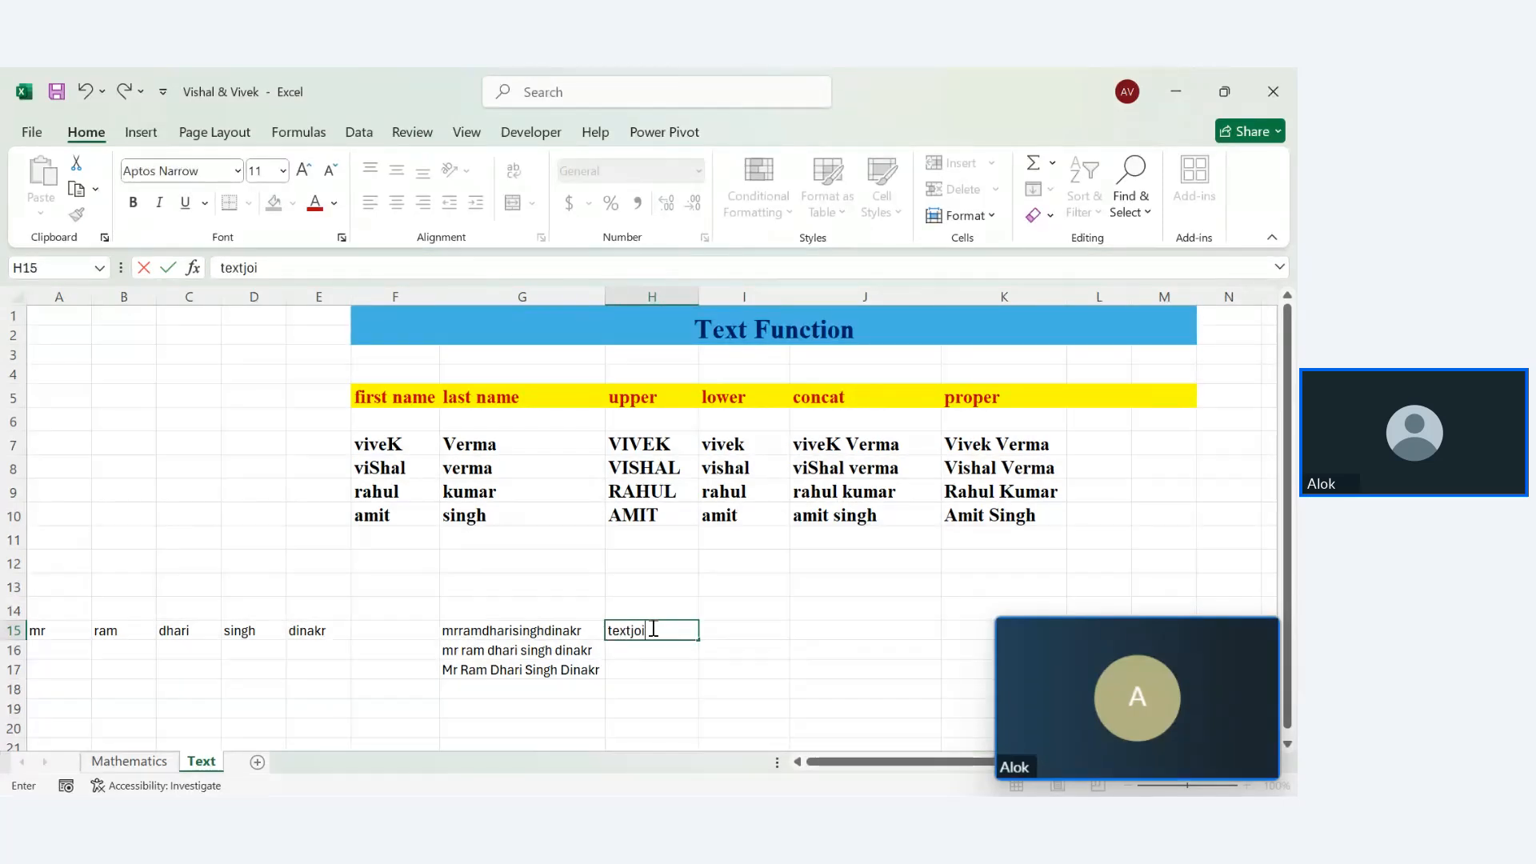
key(Return)
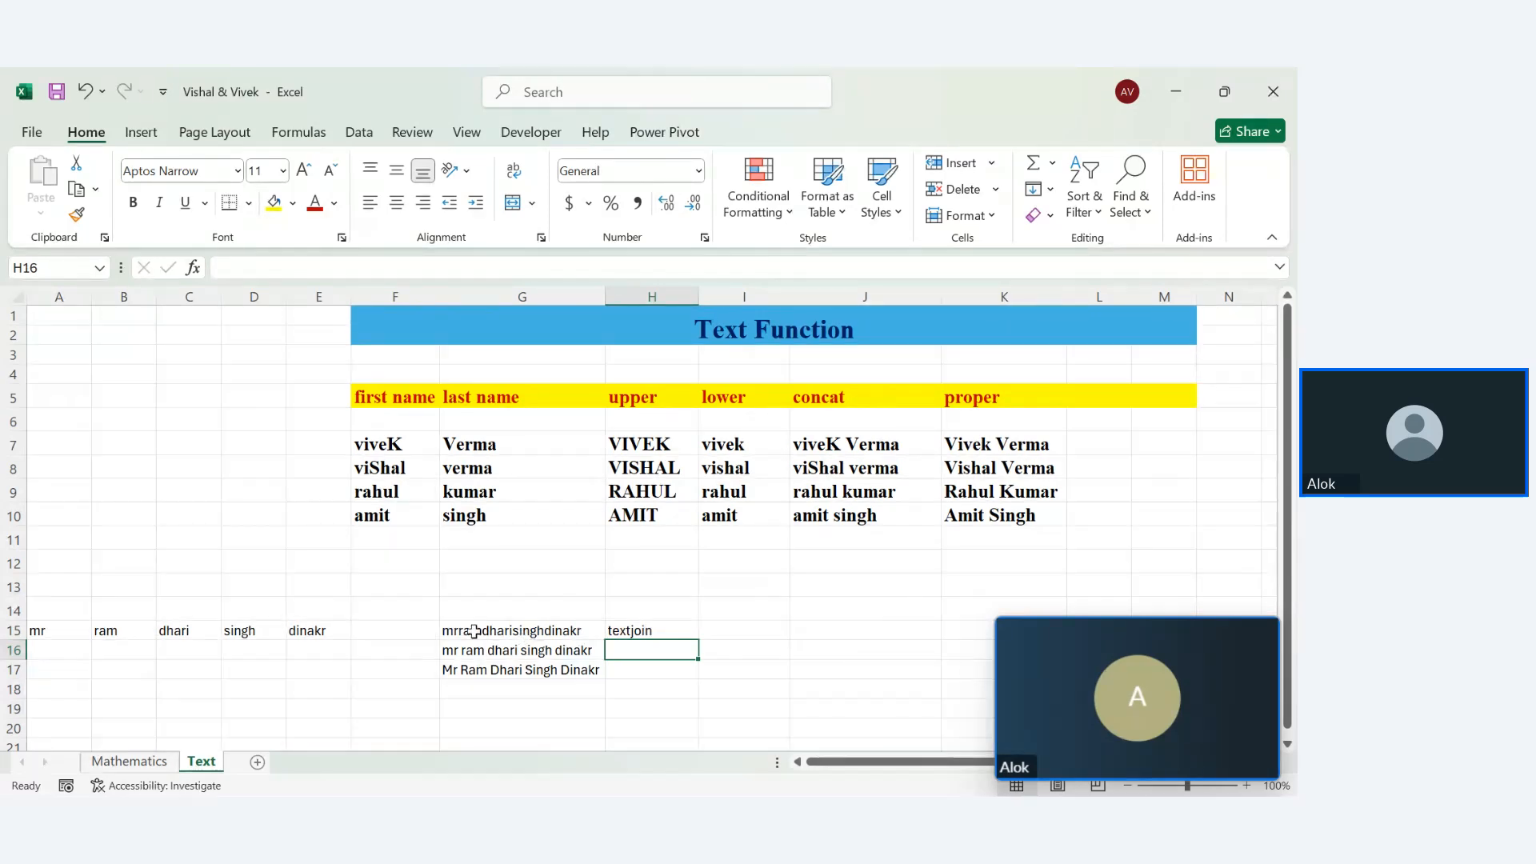
Clear the CONCAT and PROPER results in G15:G19 and the label in H15
drag(448, 631, 526, 708)
key(Delete)
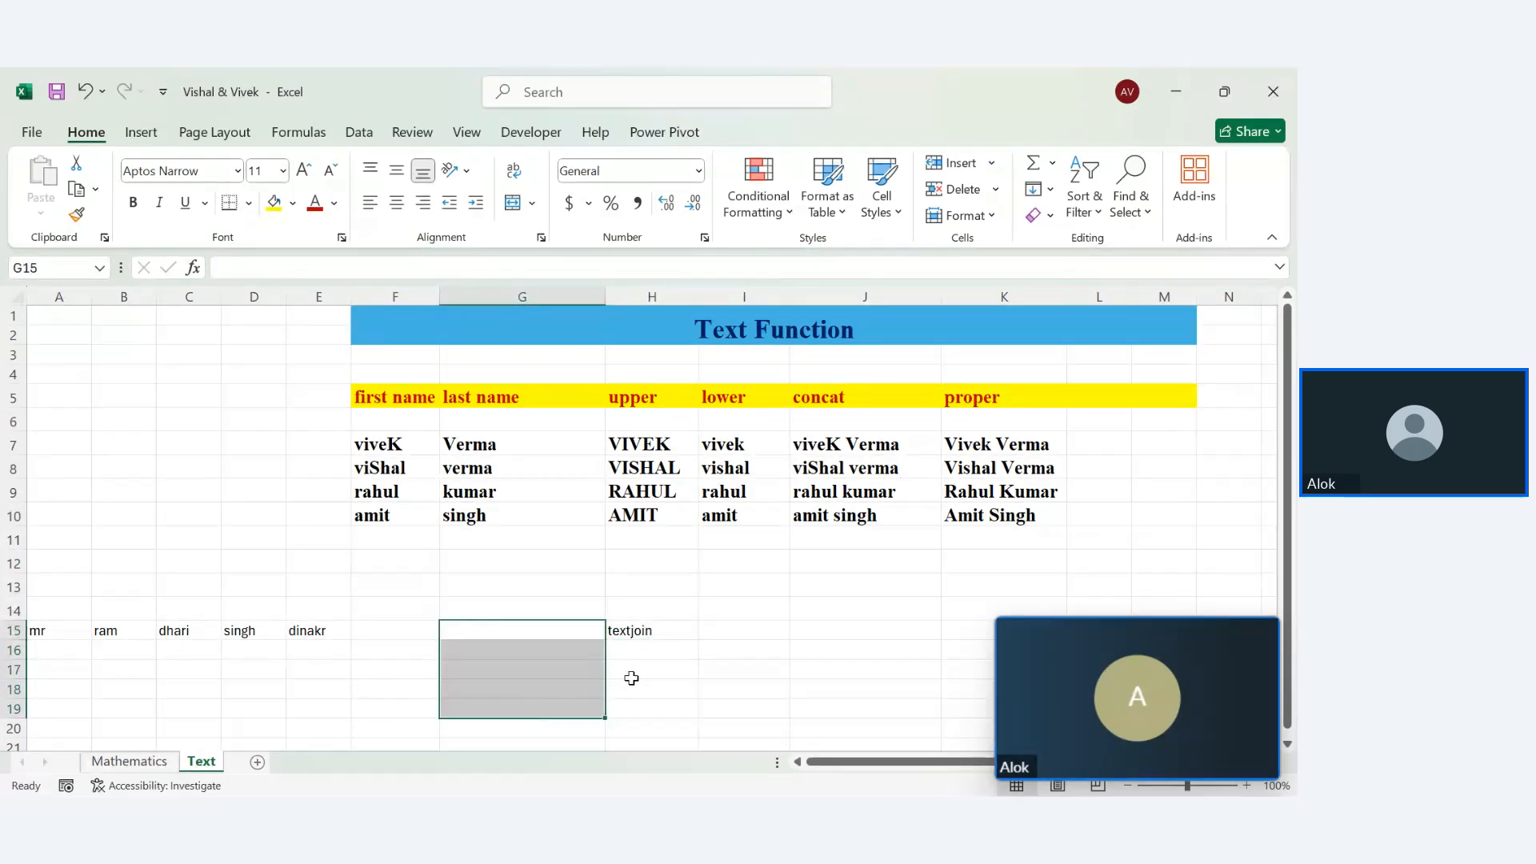
click(645, 634)
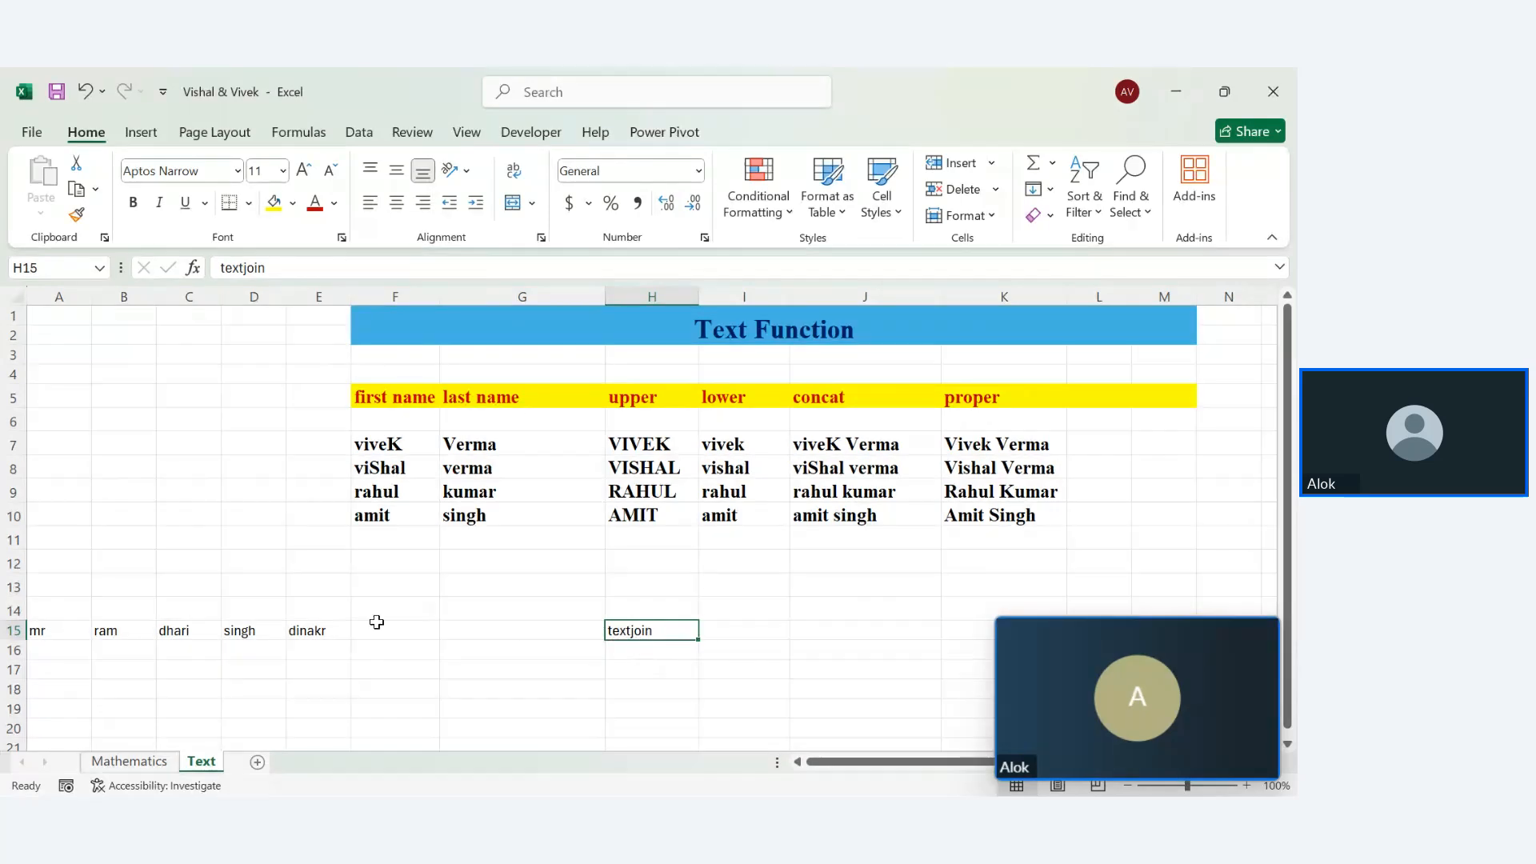
drag(585, 623, 676, 641)
key(Delete)
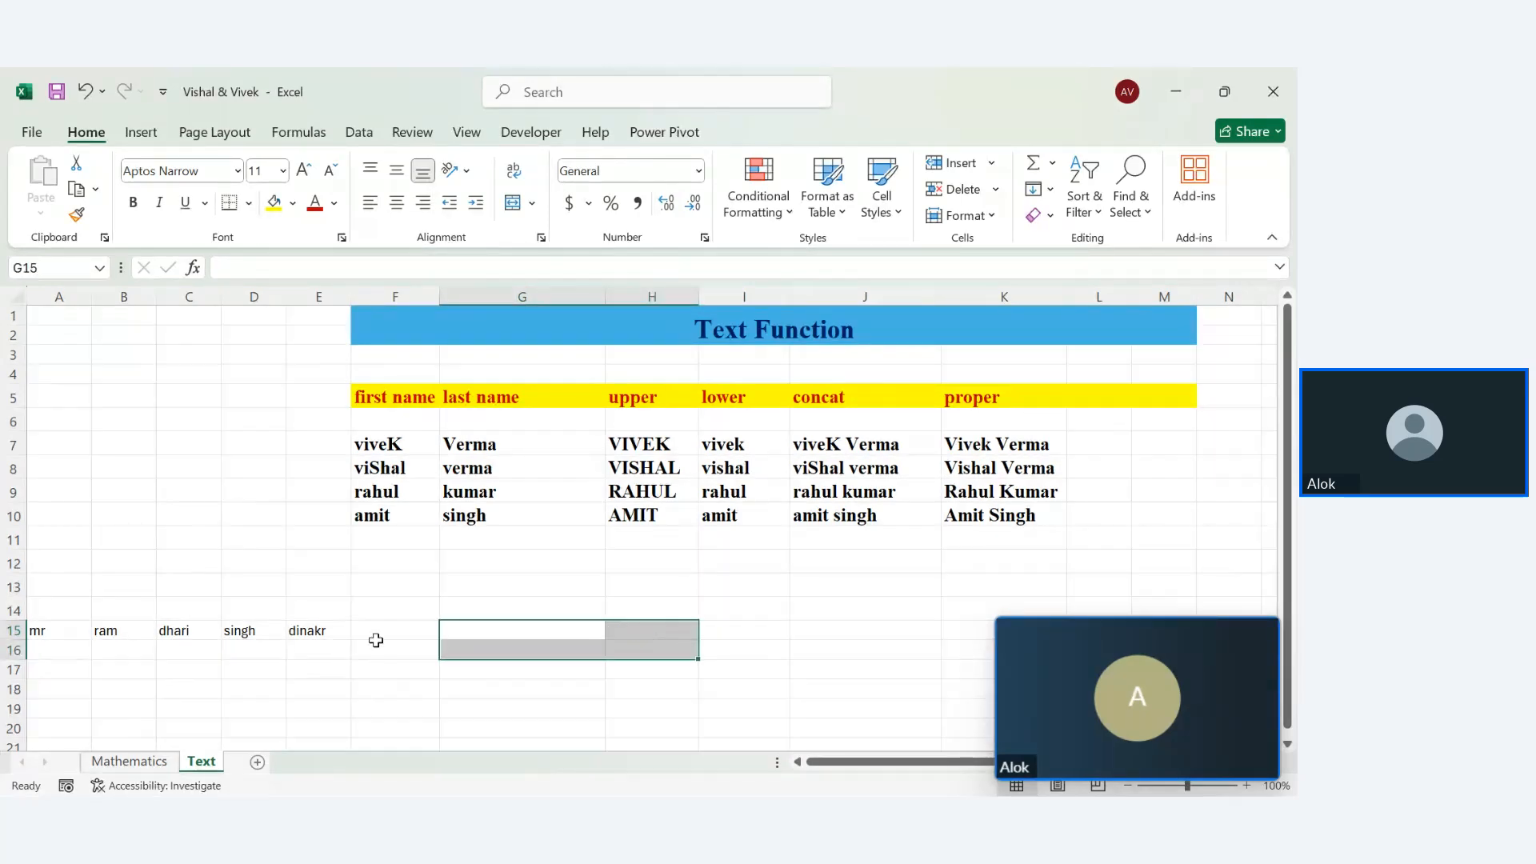
Label cell F15 'Textjoin'
click(372, 632)
double_click(372, 632)
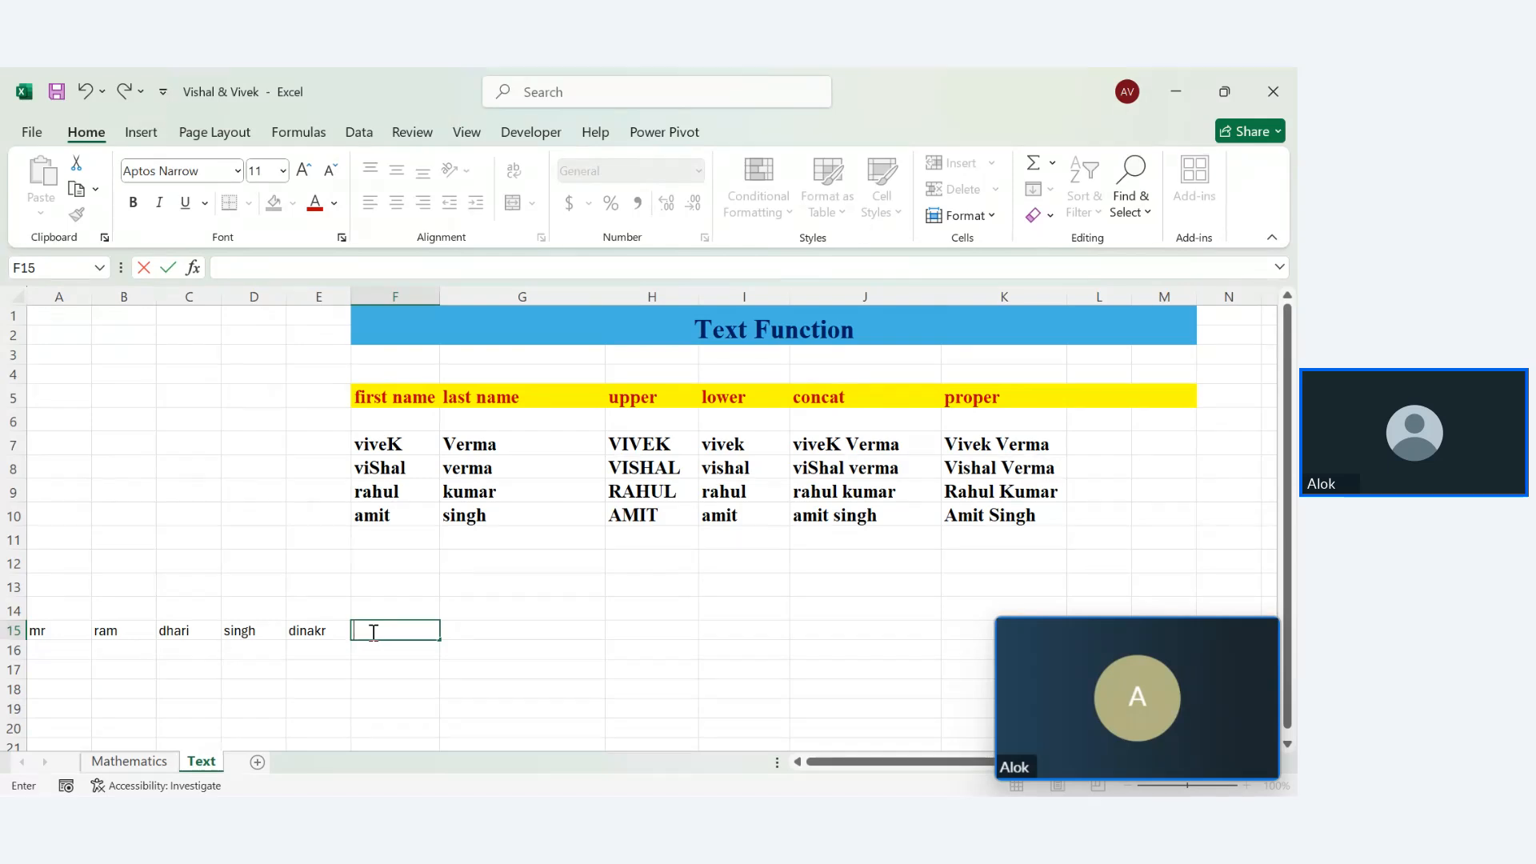
text(Text join)
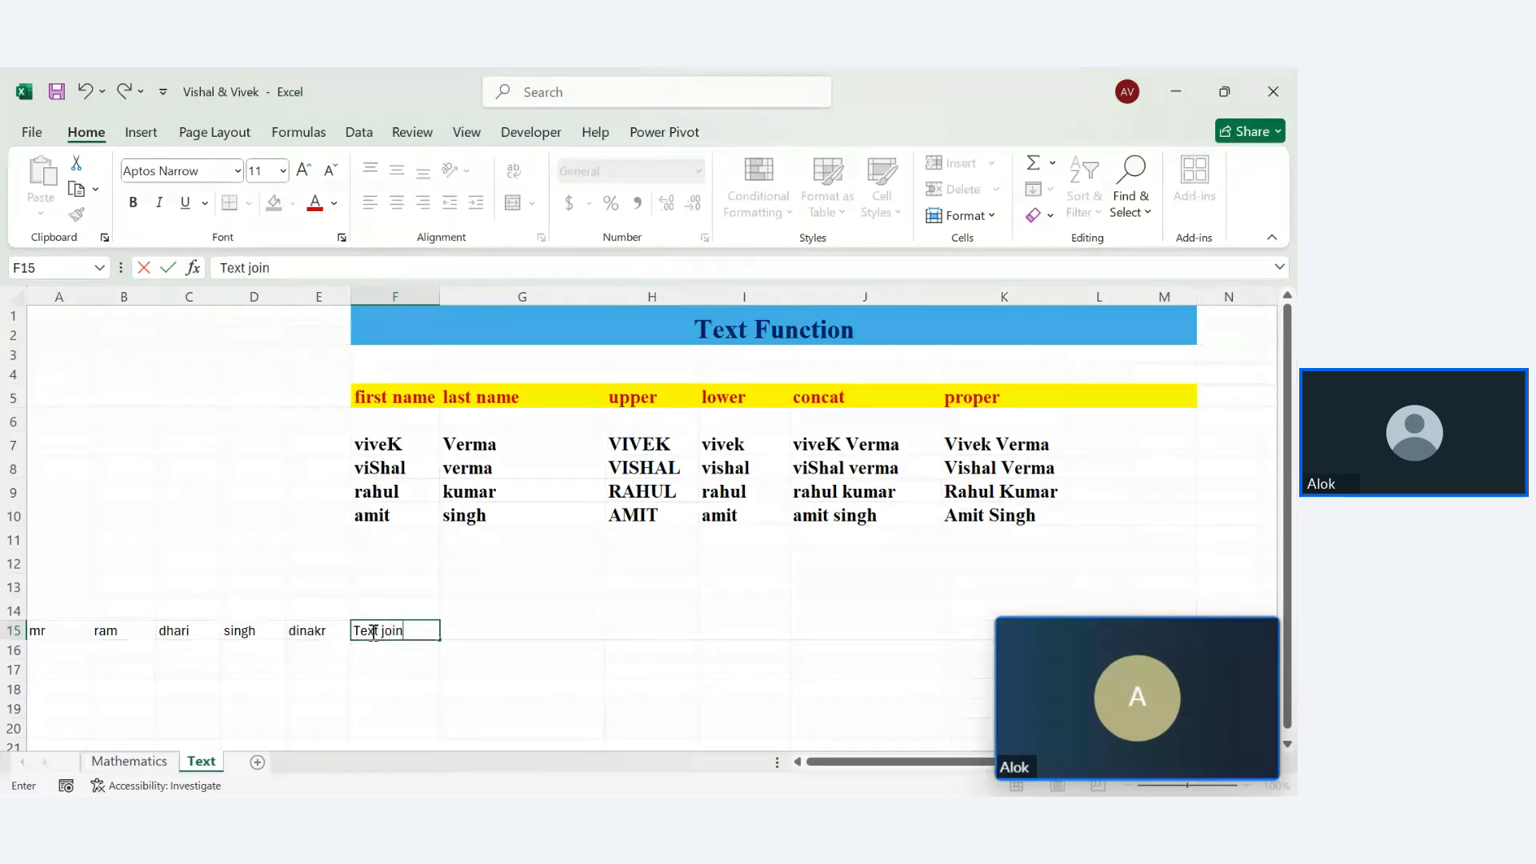
key(BackSpace)
key(BackSpace)
key(BackSpace)
key(BackSpace)
key(BackSpace)
text(joi)
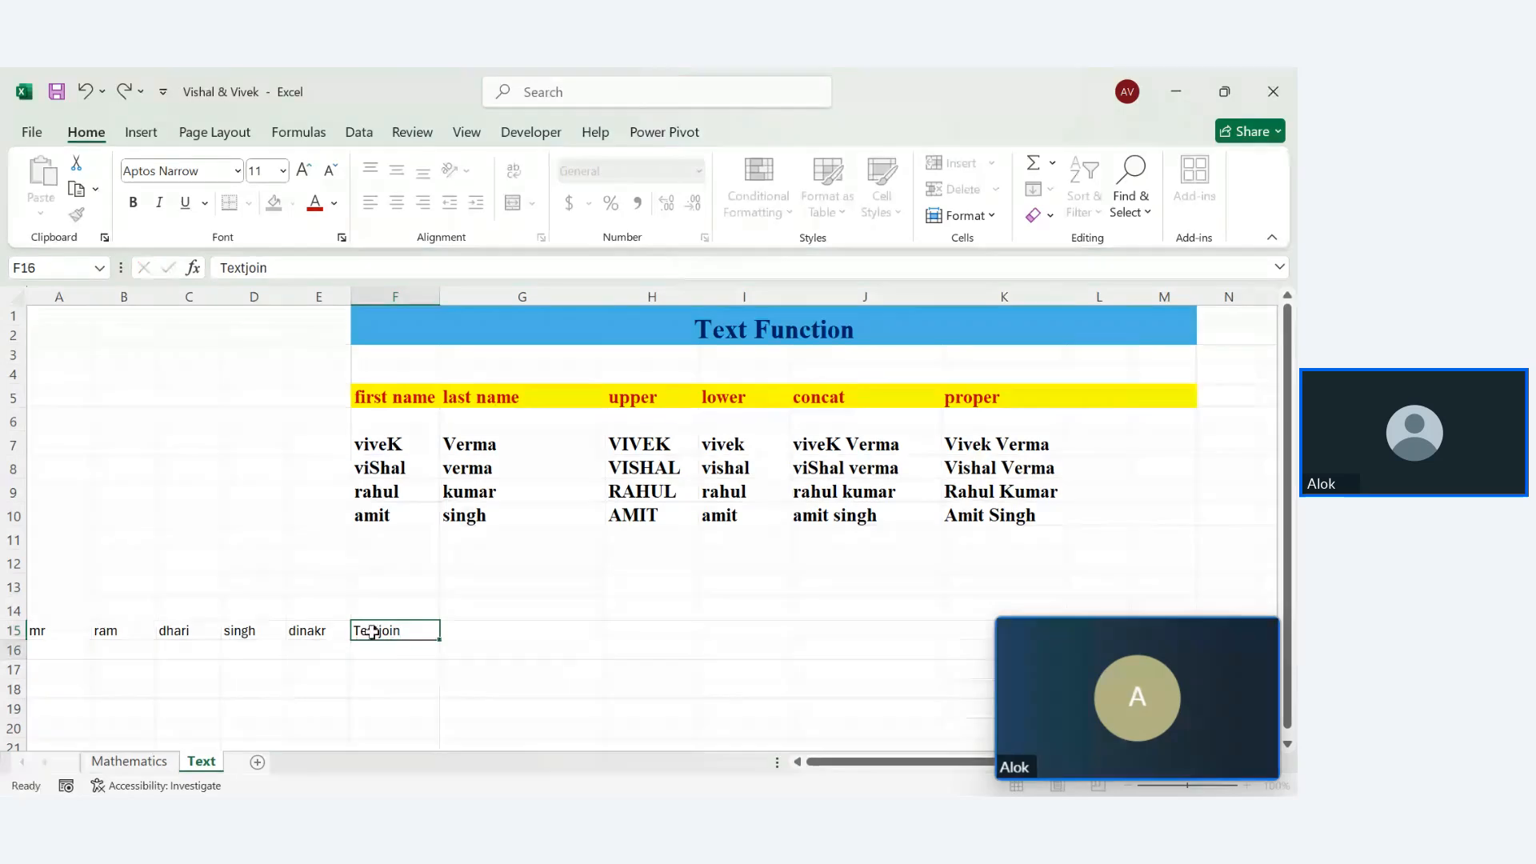
text(n)
key(Return)
Copy the first name header's formatting onto the Textjoin cell F15 with Format Painter
click(373, 631)
click(373, 405)
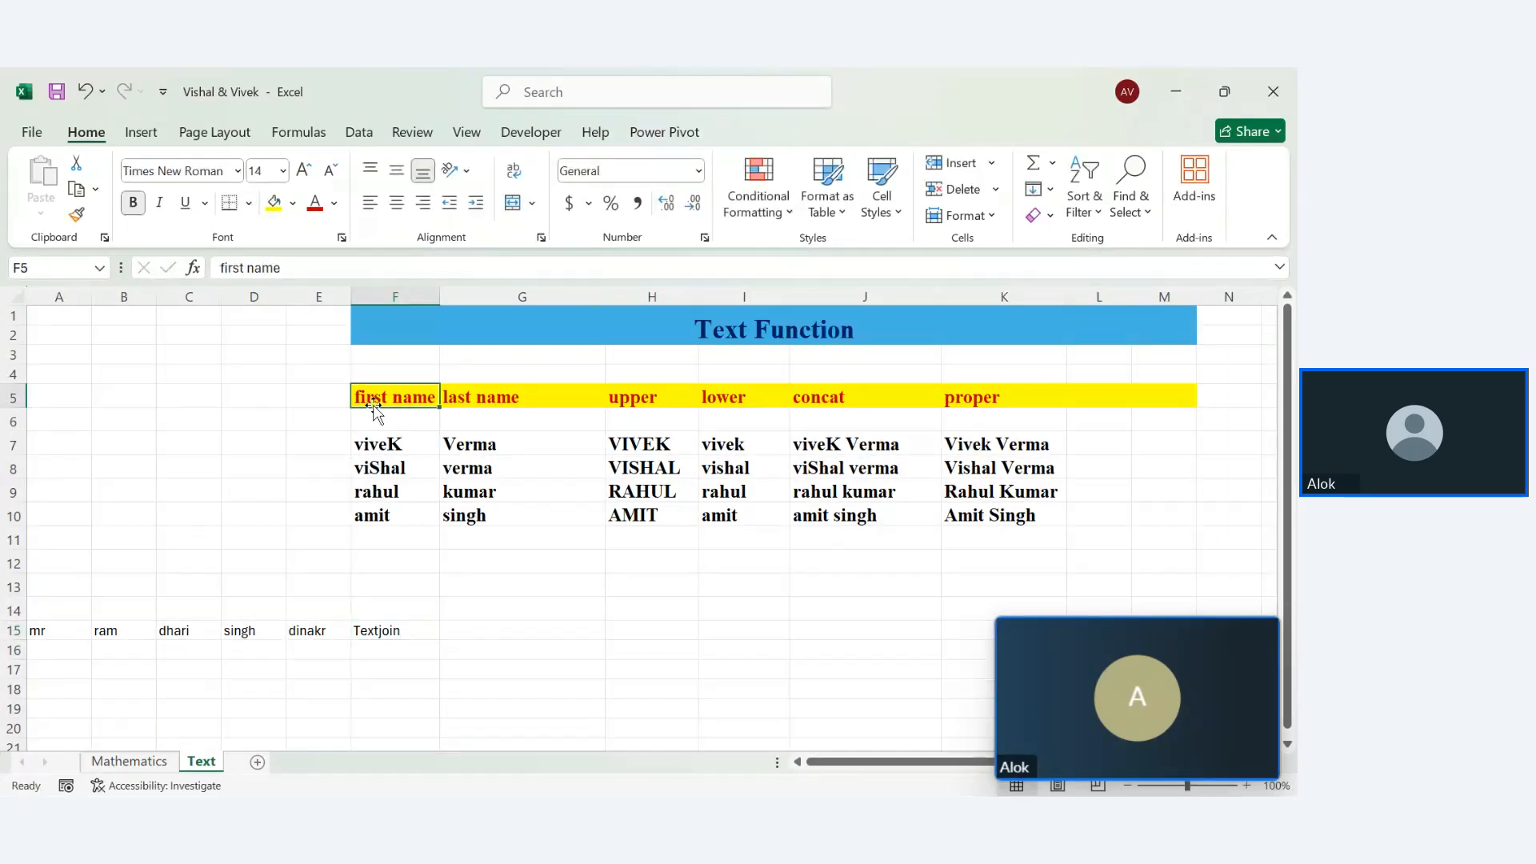
click(78, 216)
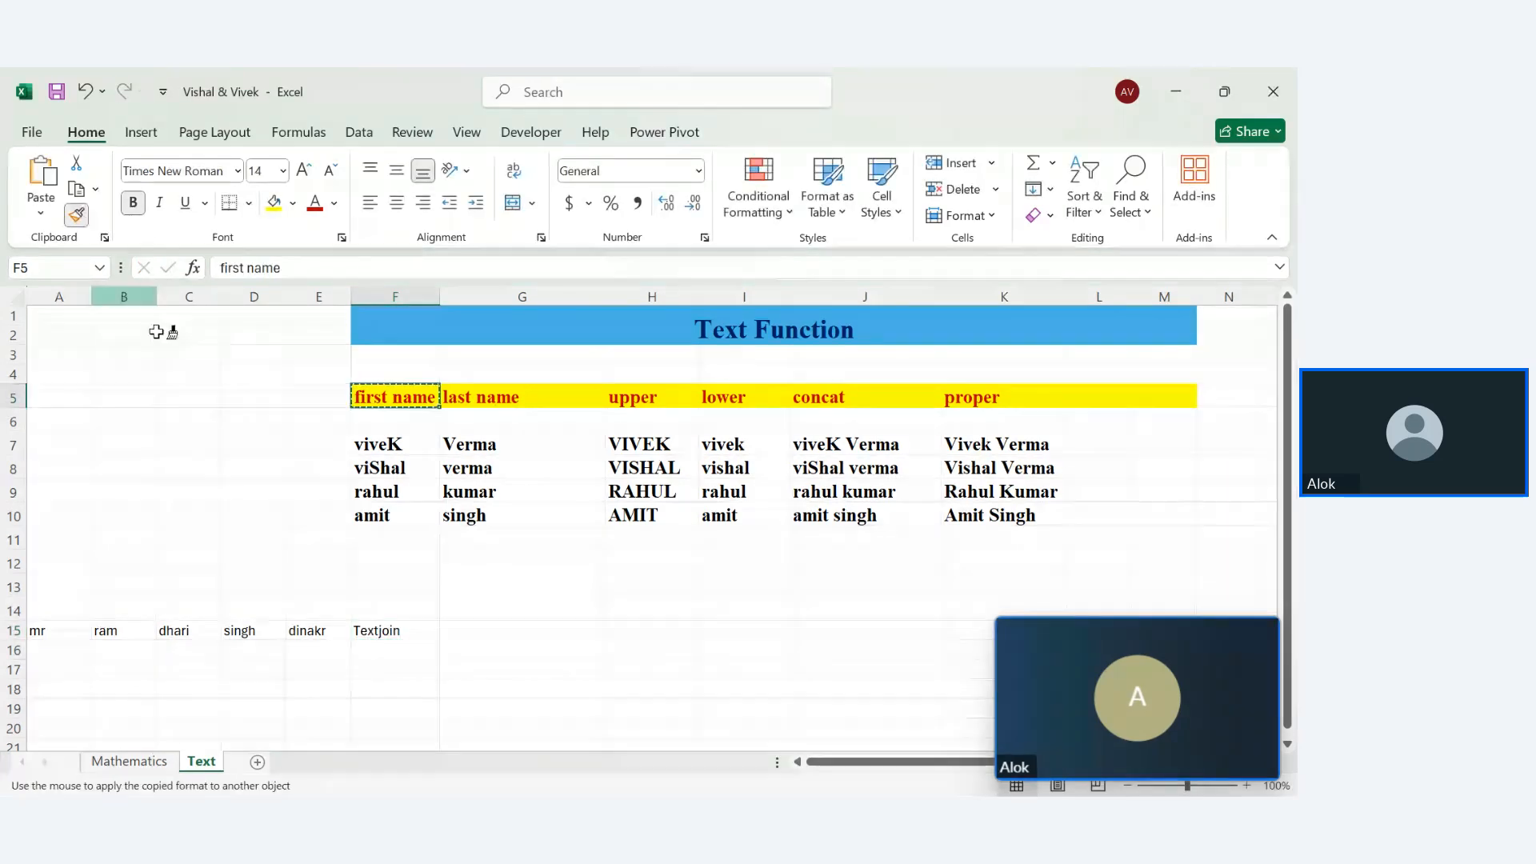
click(384, 627)
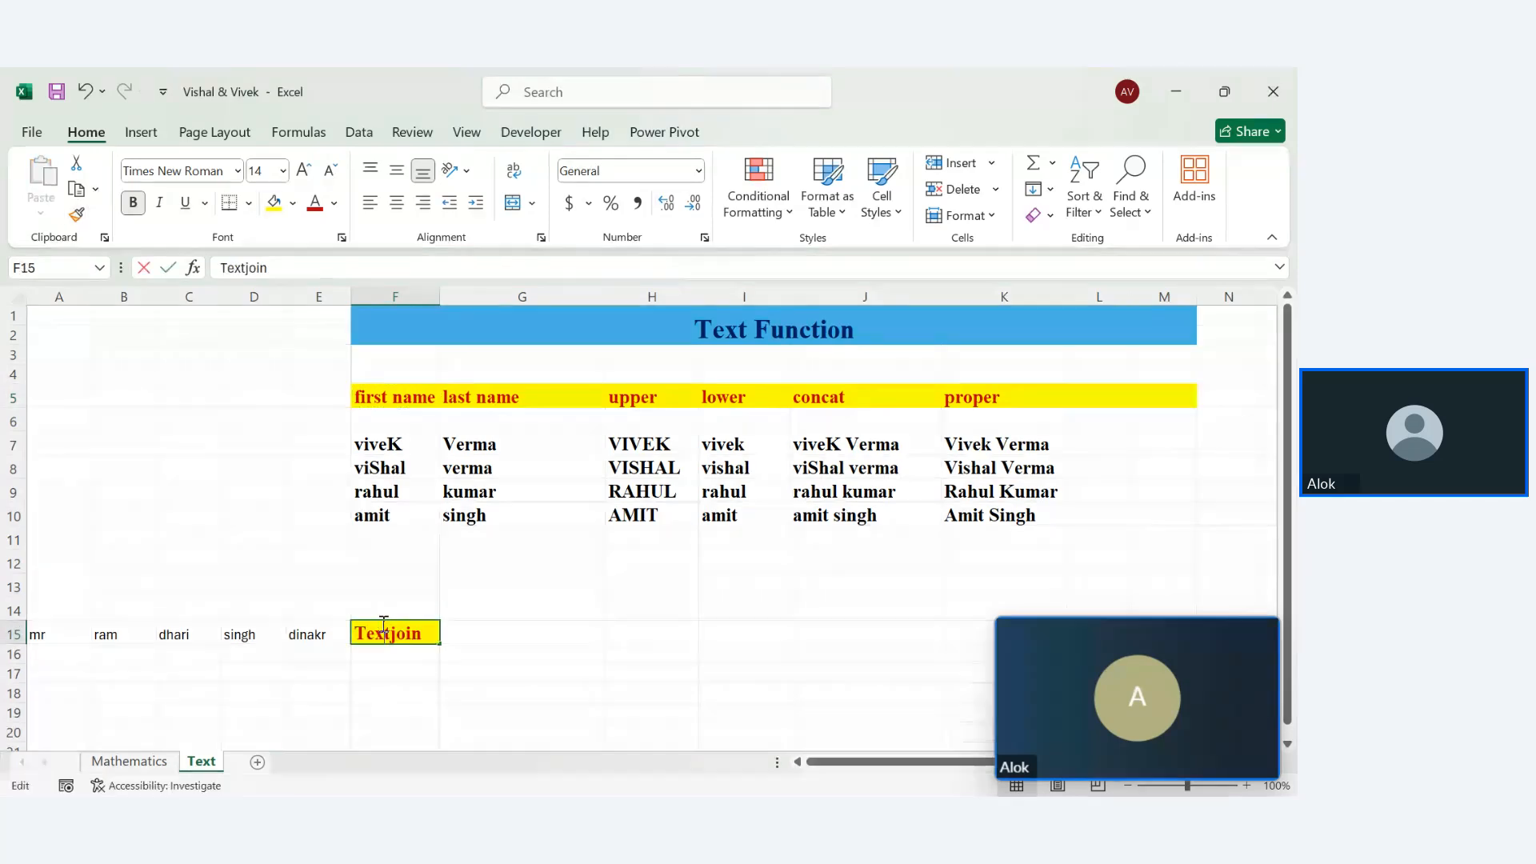
double_click(435, 633)
click(304, 587)
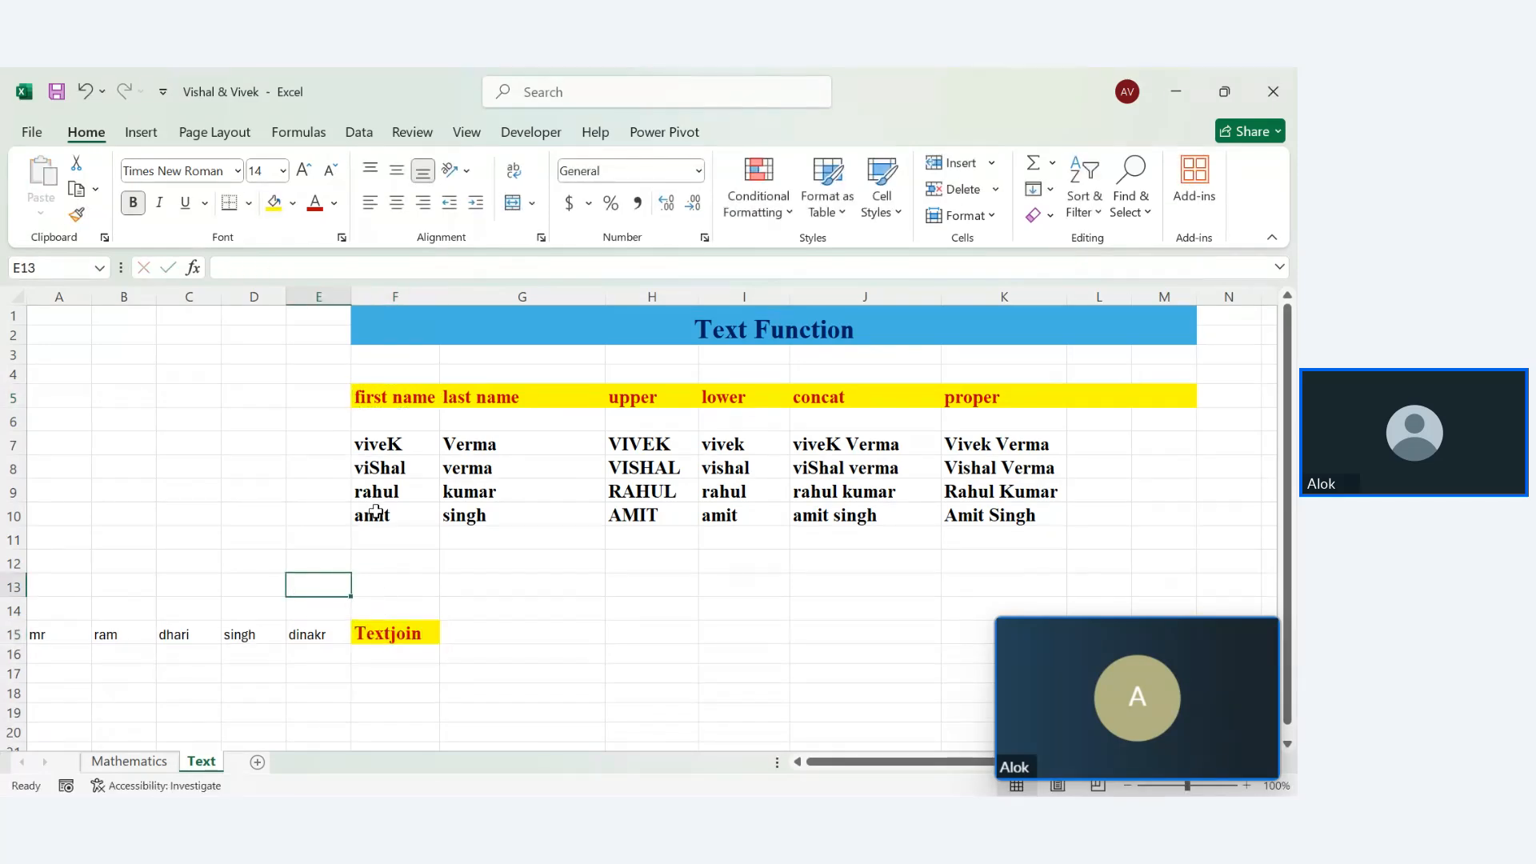
Paint the yellow, red bold header style across F15:L15
click(382, 413)
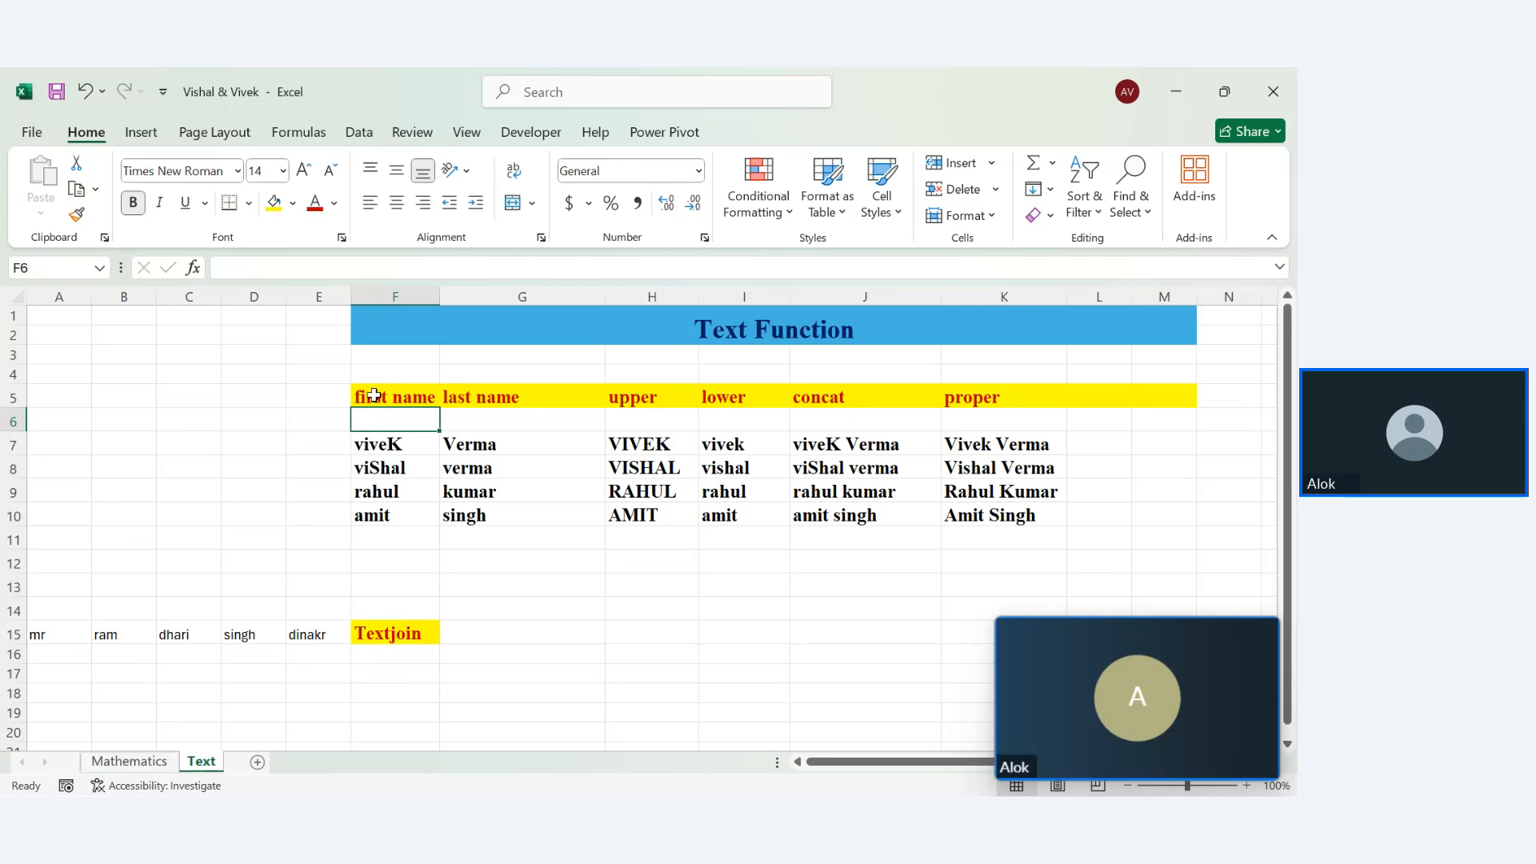
click(373, 395)
click(76, 214)
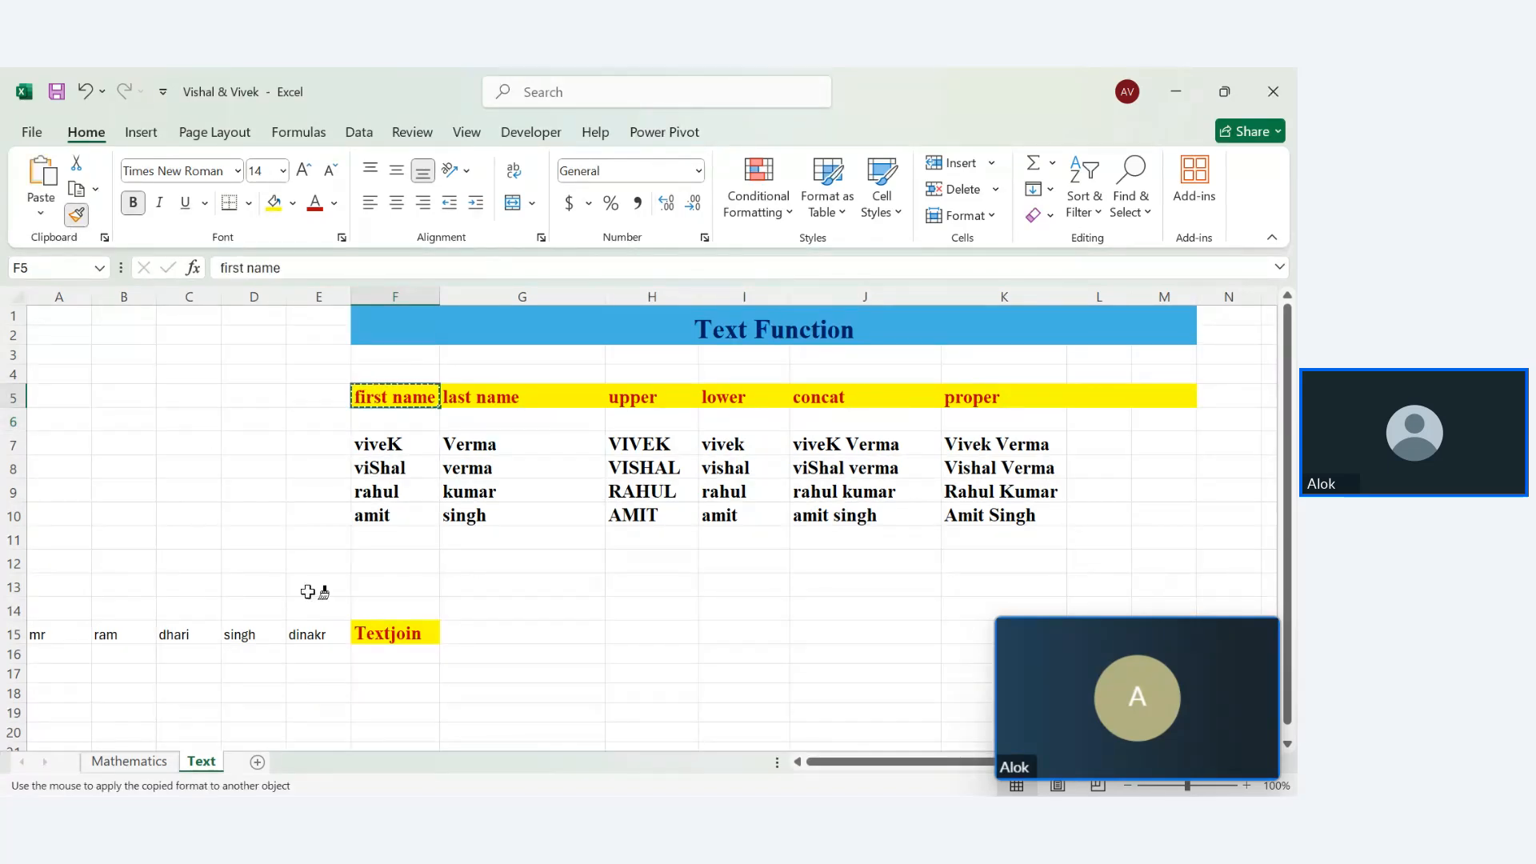
mouse_move(366, 632)
mouse_down()
mouse_move(806, 672)
mouse_move(994, 627)
mouse_move(1150, 627)
mouse_up()
click(526, 720)
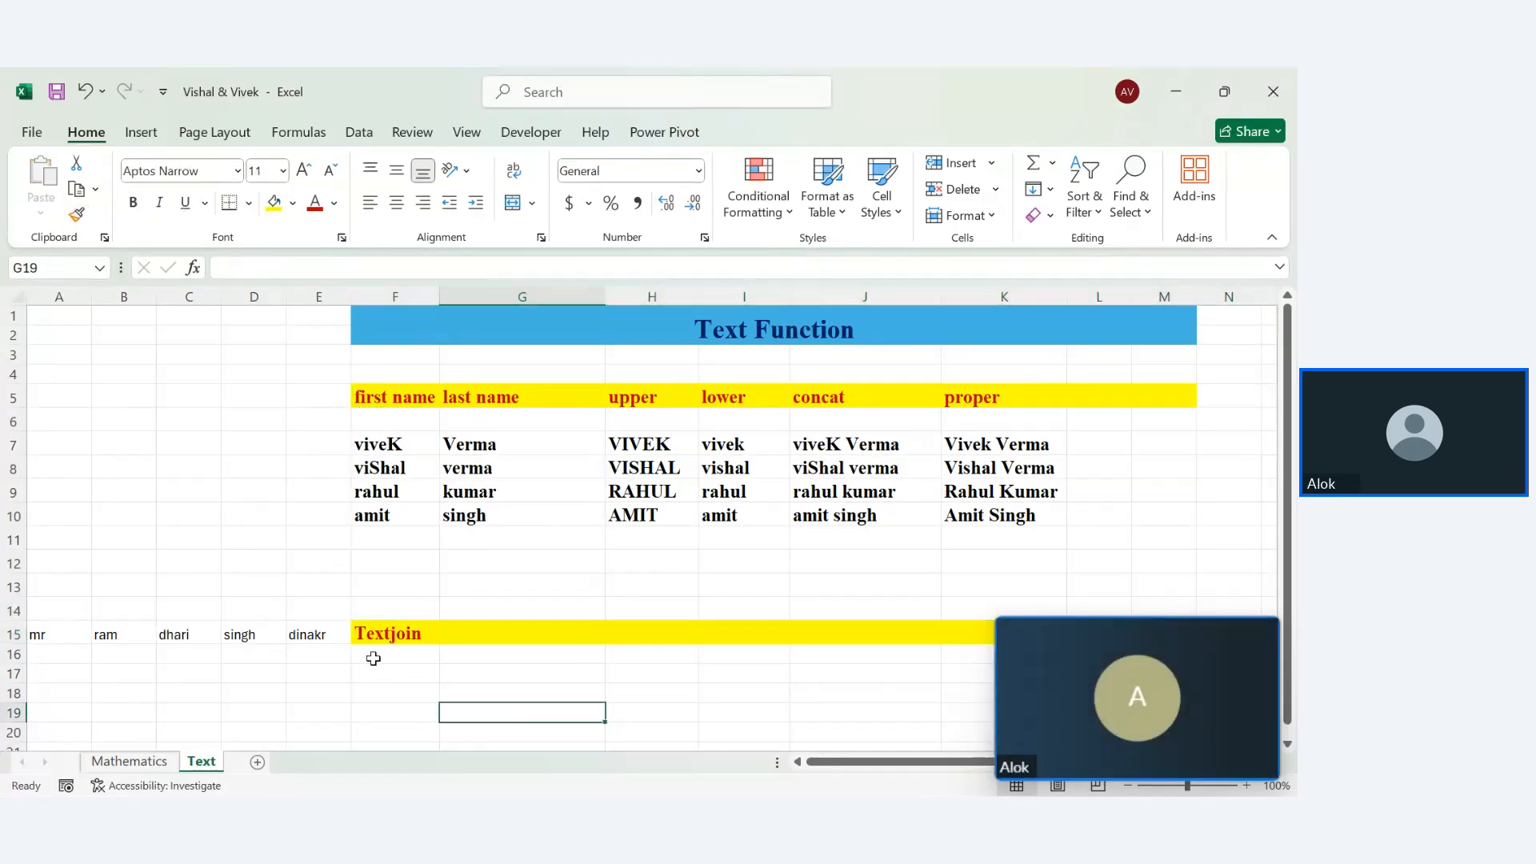
Paint the name cells' formatting onto the block F16:N23
click(375, 445)
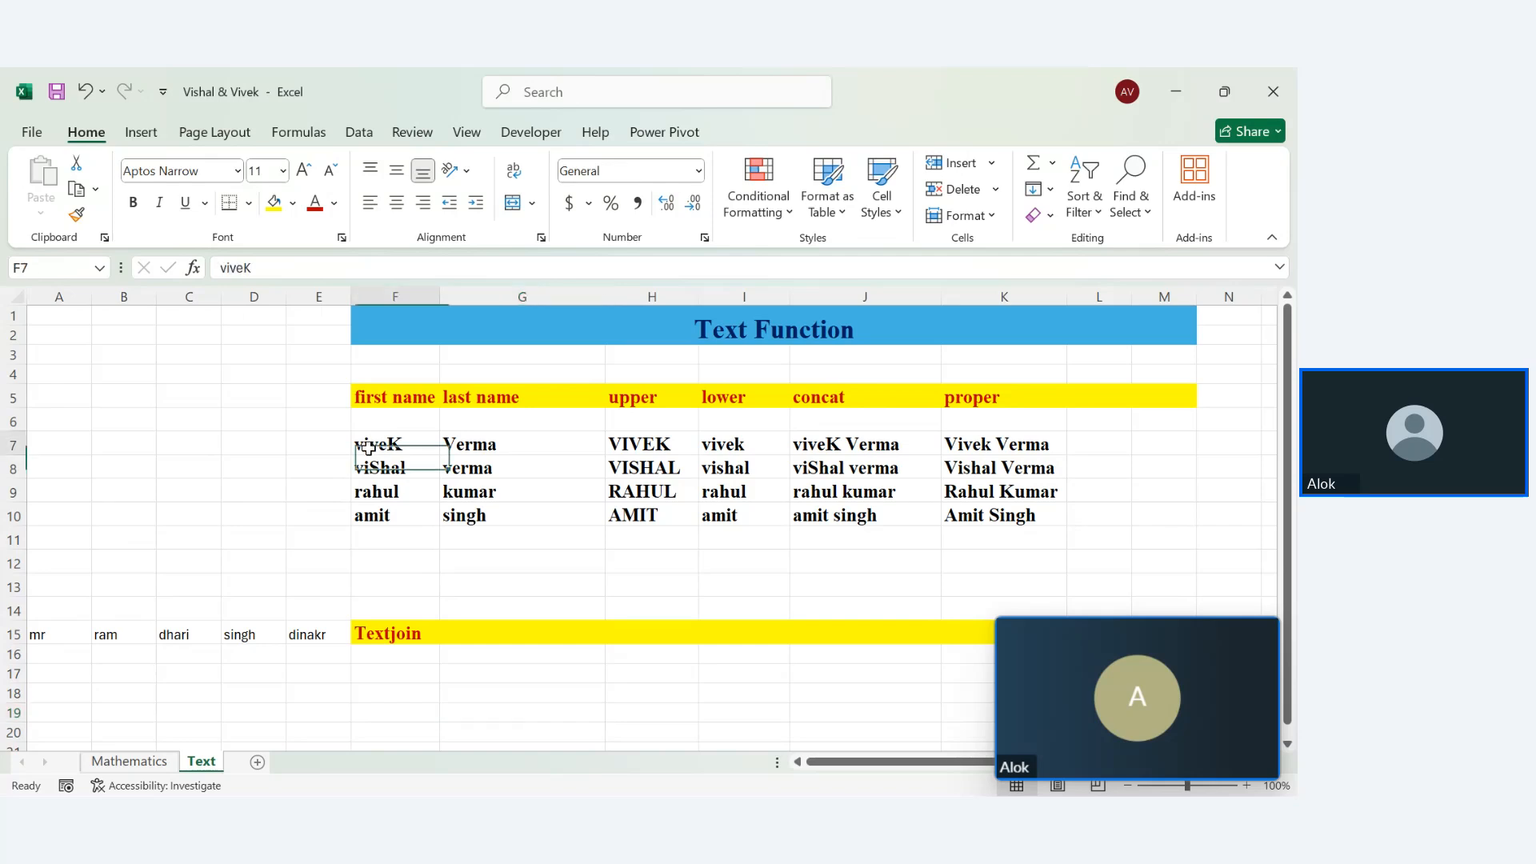
click(76, 214)
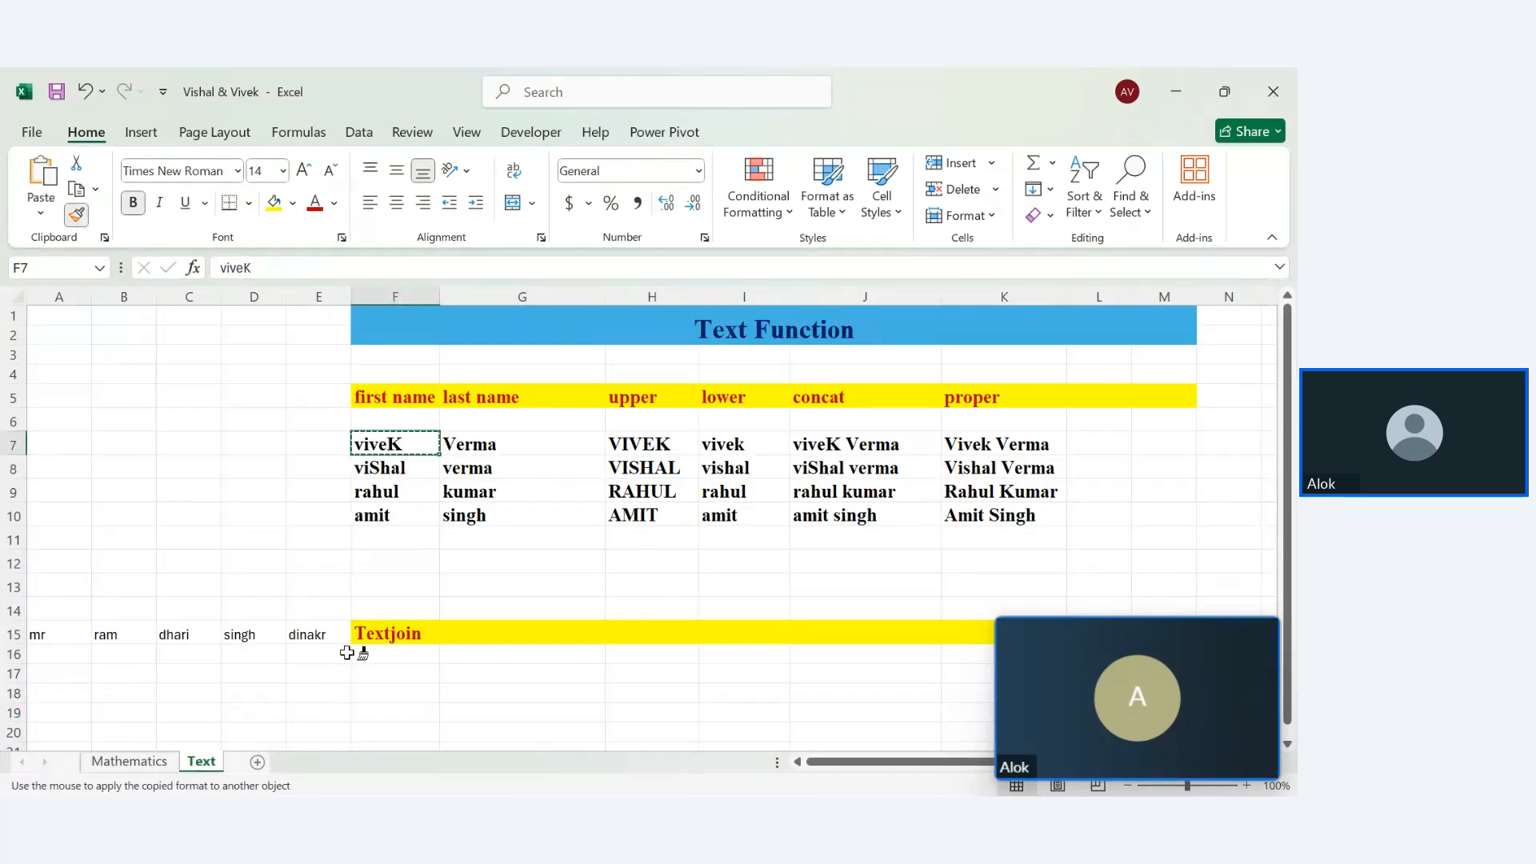
mouse_move(358, 651)
mouse_down()
mouse_move(1073, 757)
mouse_move(1224, 703)
mouse_move(1207, 709)
mouse_move(1234, 682)
mouse_move(1139, 713)
mouse_up()
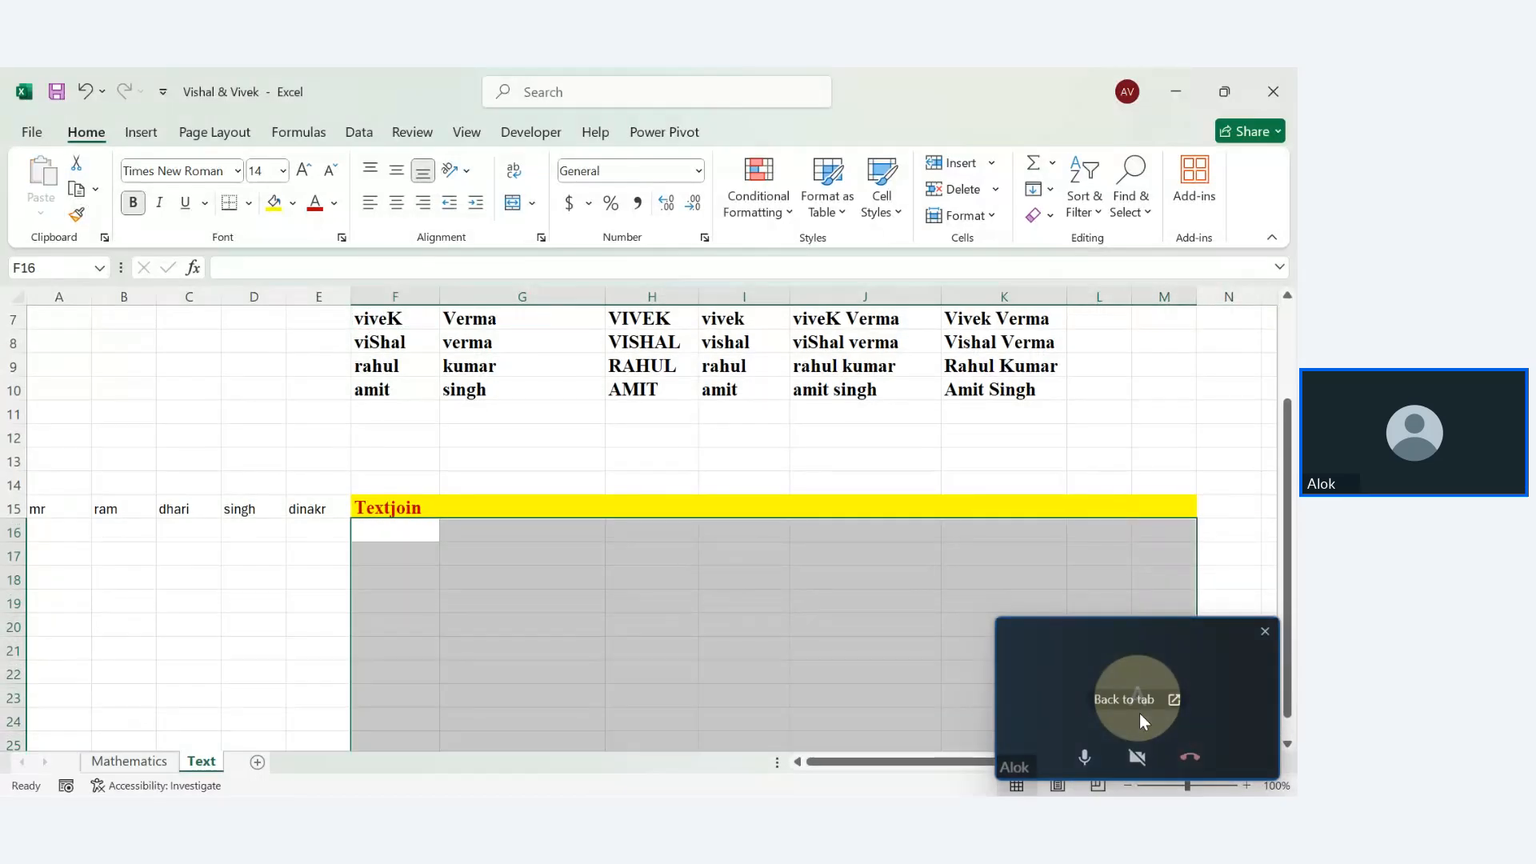
click(382, 552)
click(389, 532)
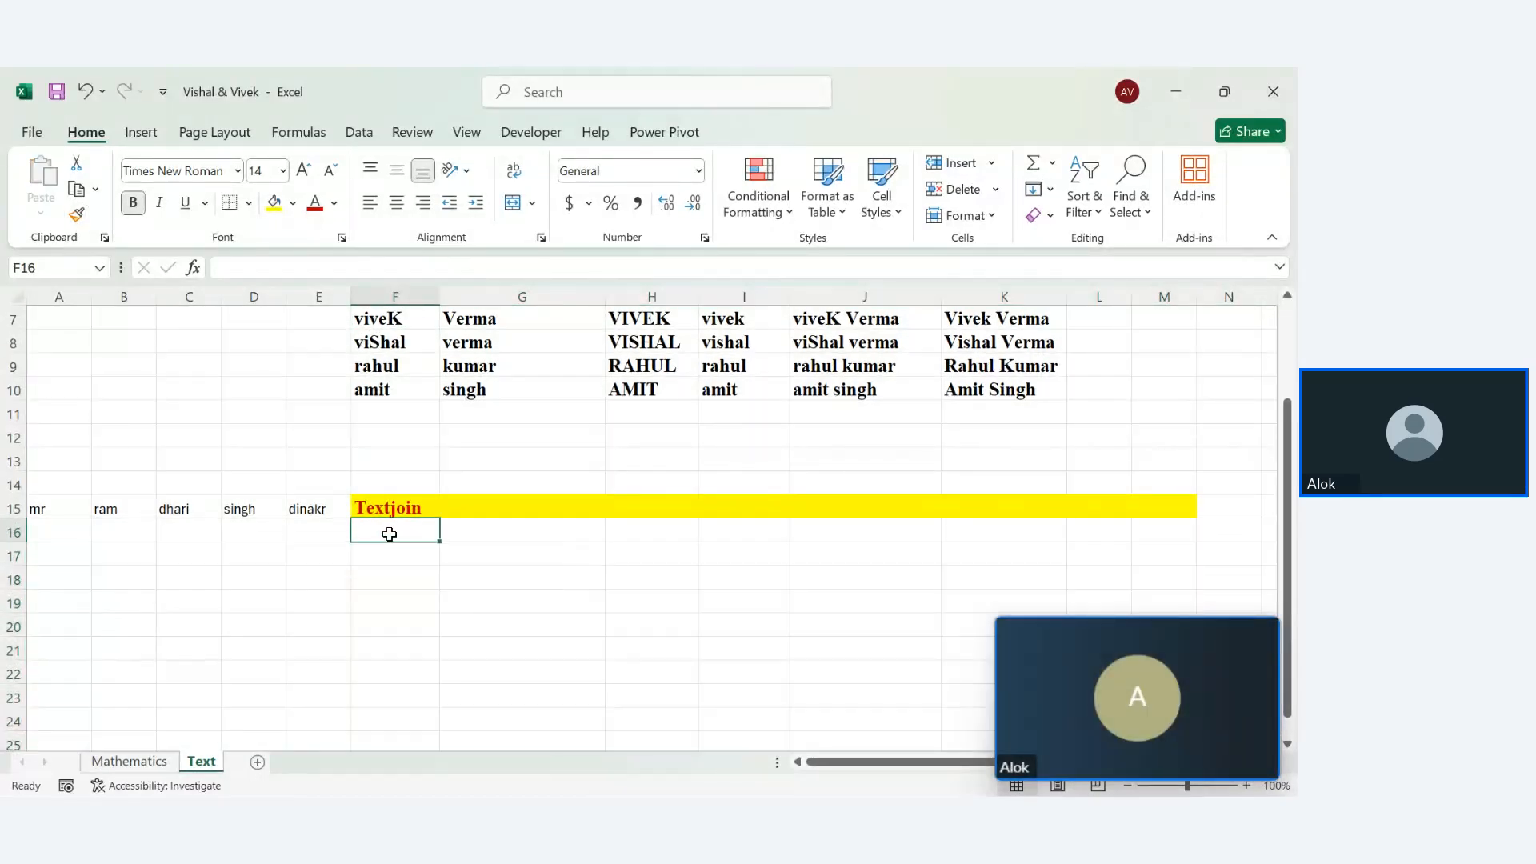
In F16, TEXTJOIN A15 through E15 with a space delimiter and TRUE to ignore empties
text(=textjoin)
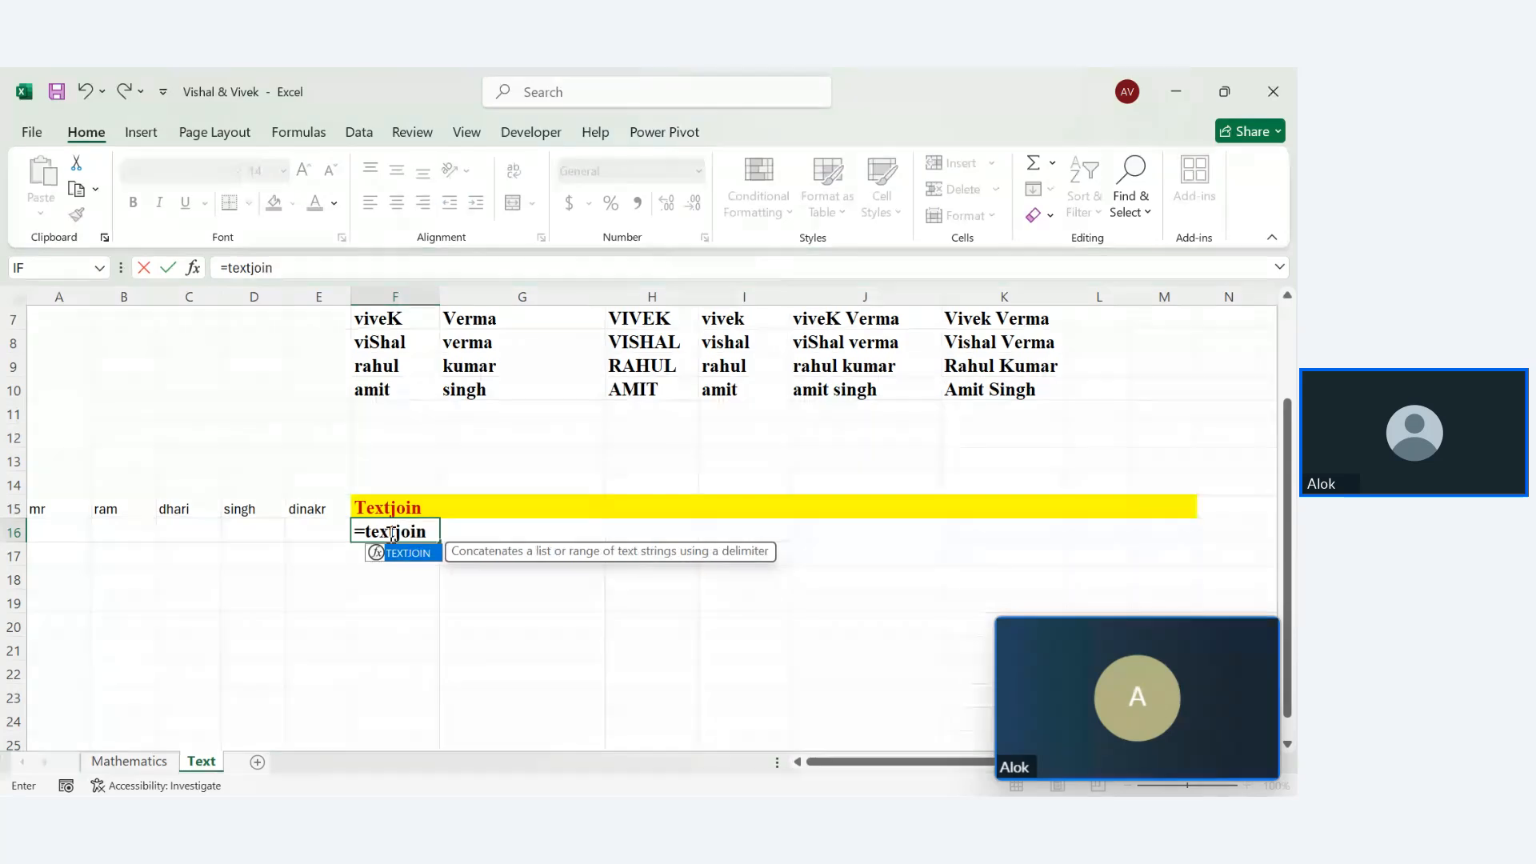
key(Tab)
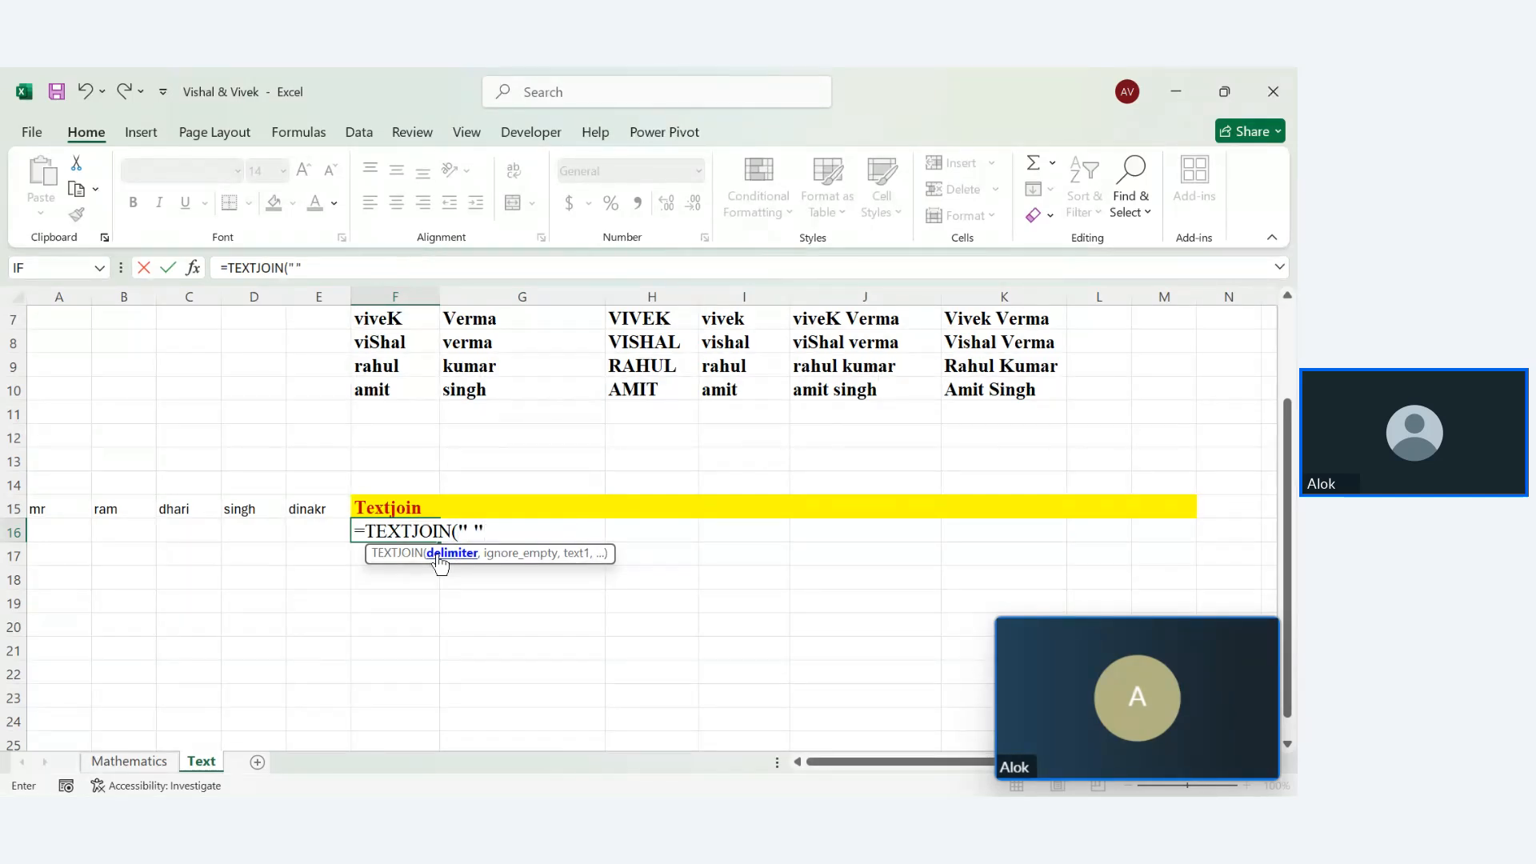
text(,)
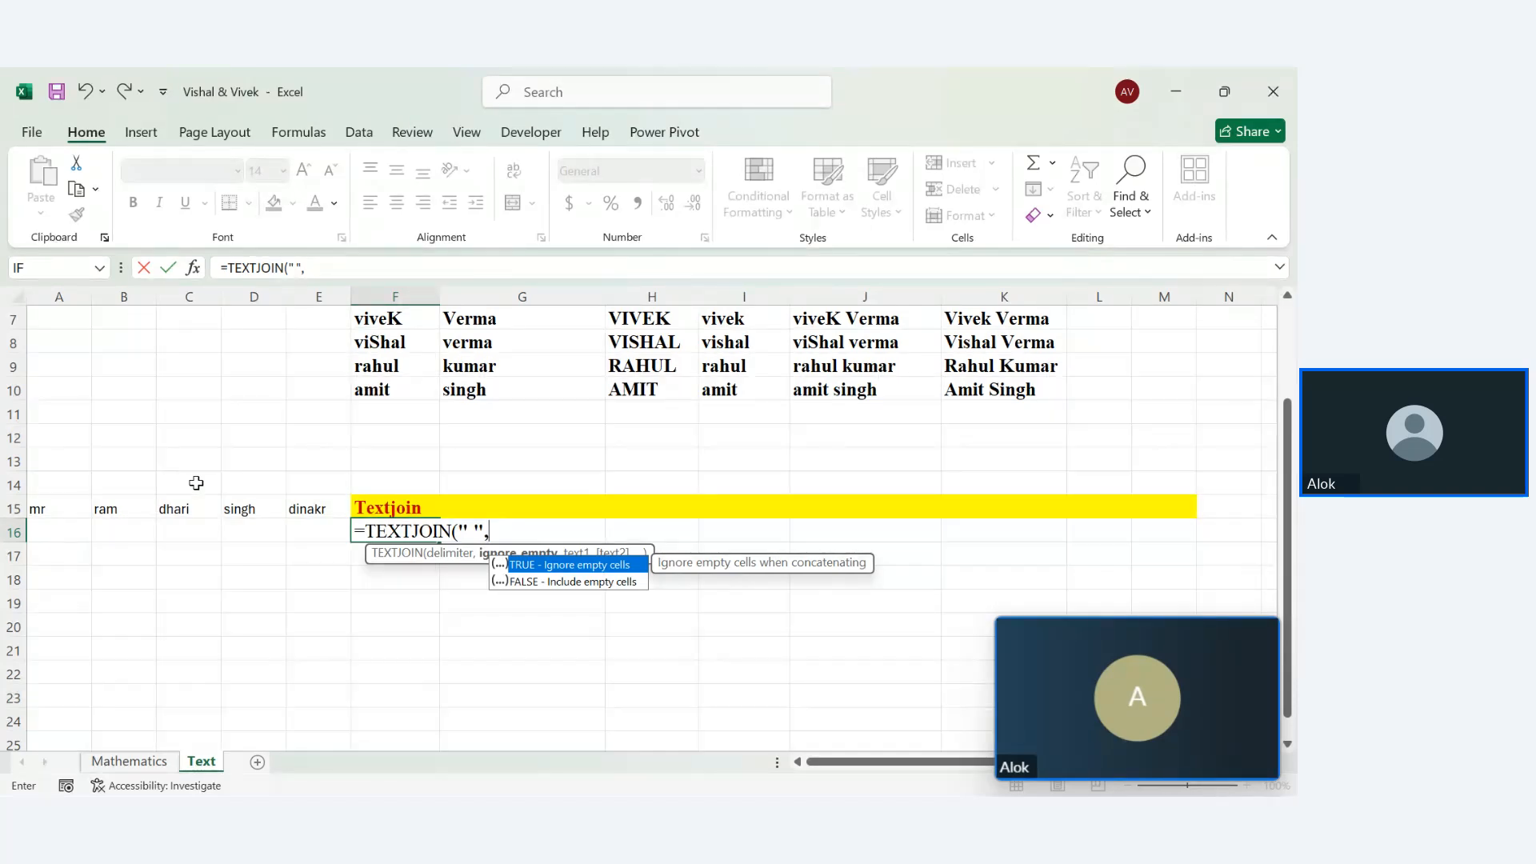
key(Tab)
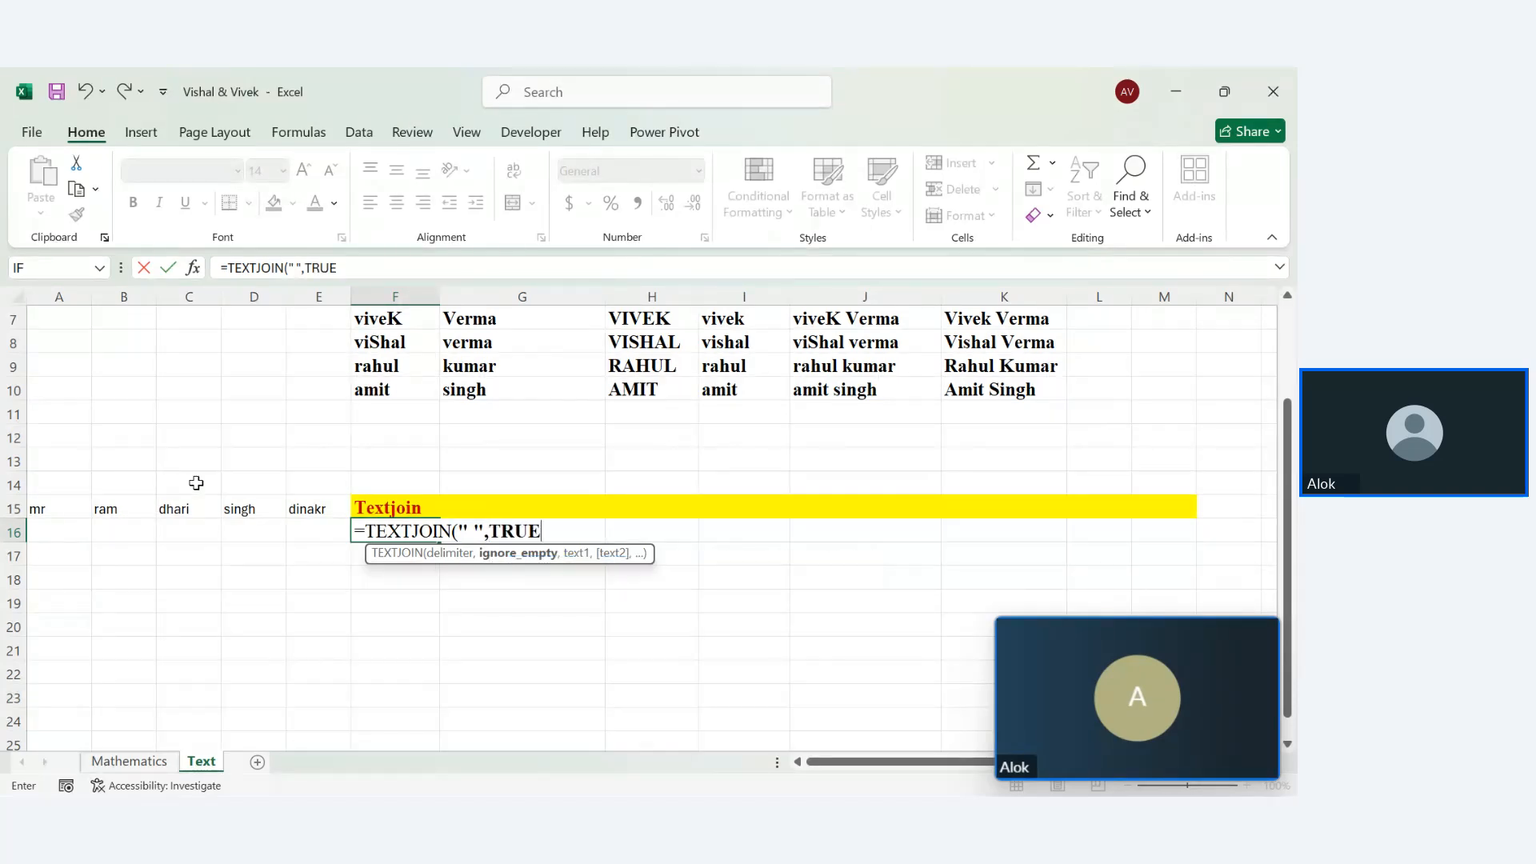
text(,)
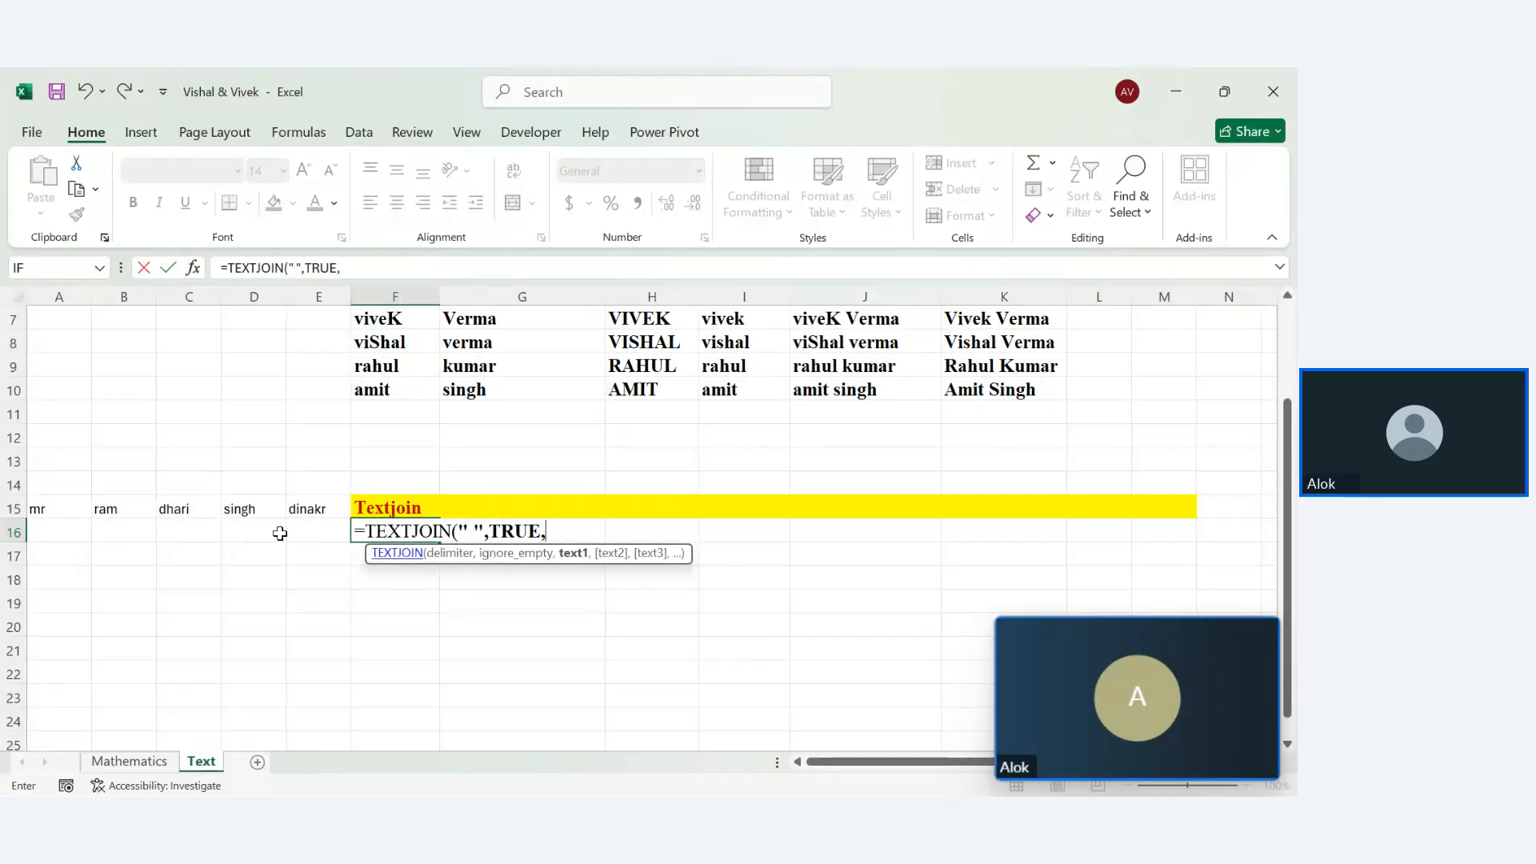
click(36, 507)
text(,)
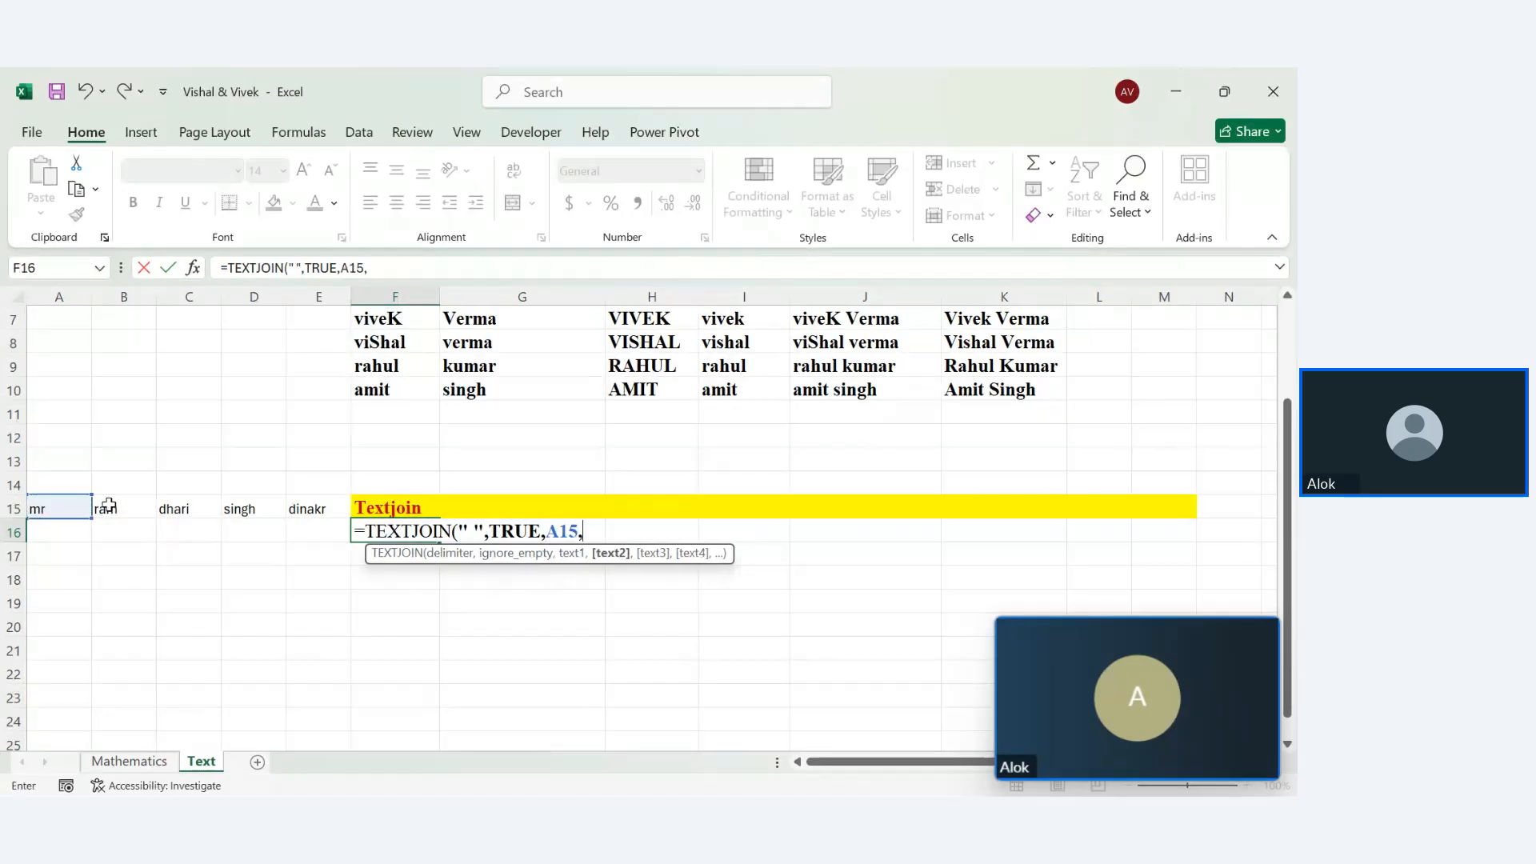
click(108, 505)
text(,)
click(164, 508)
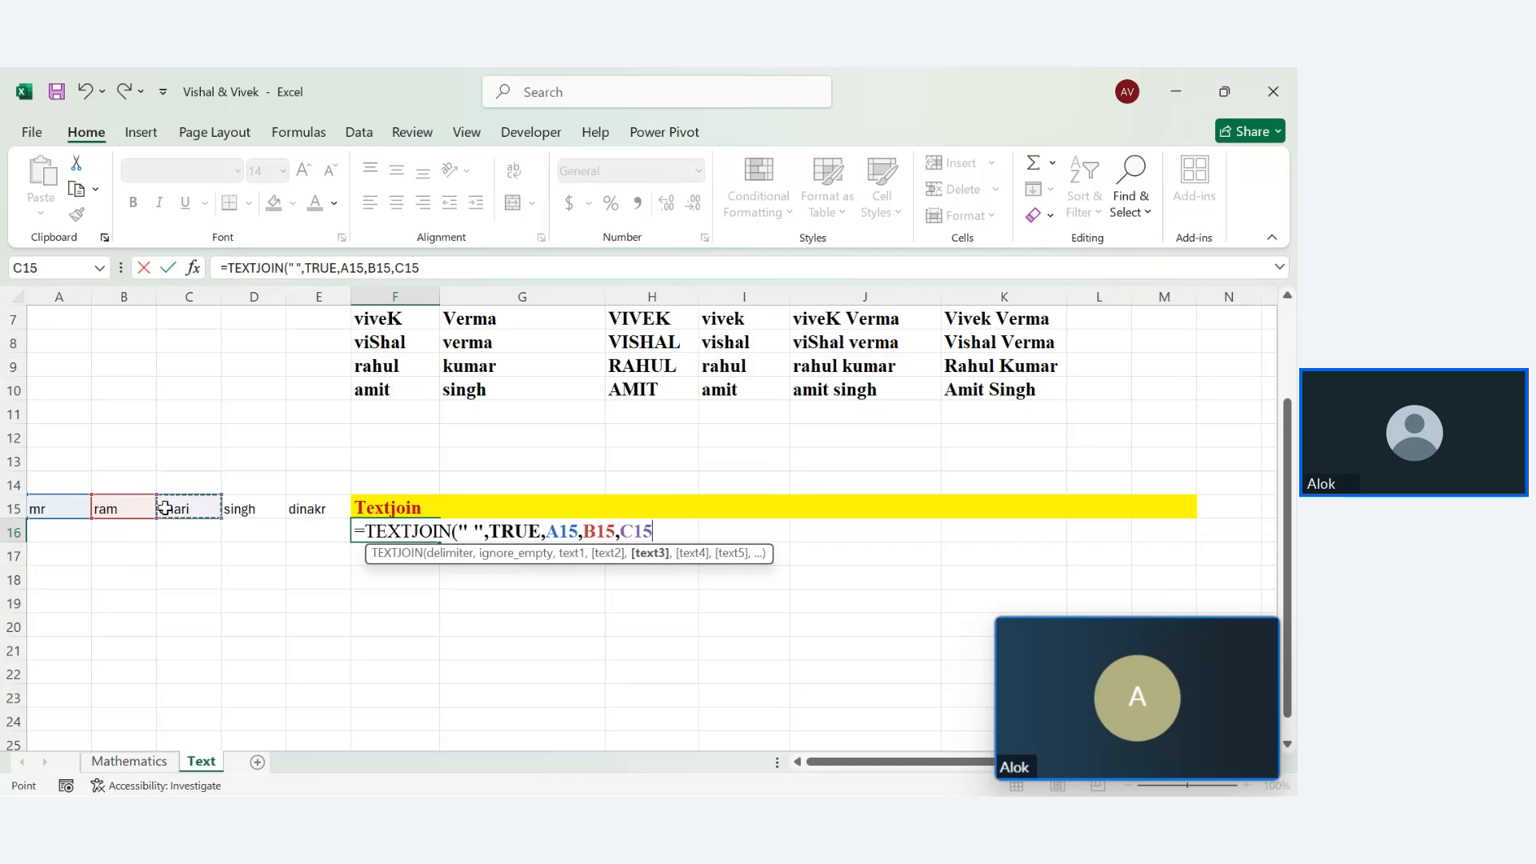
text(,)
click(249, 509)
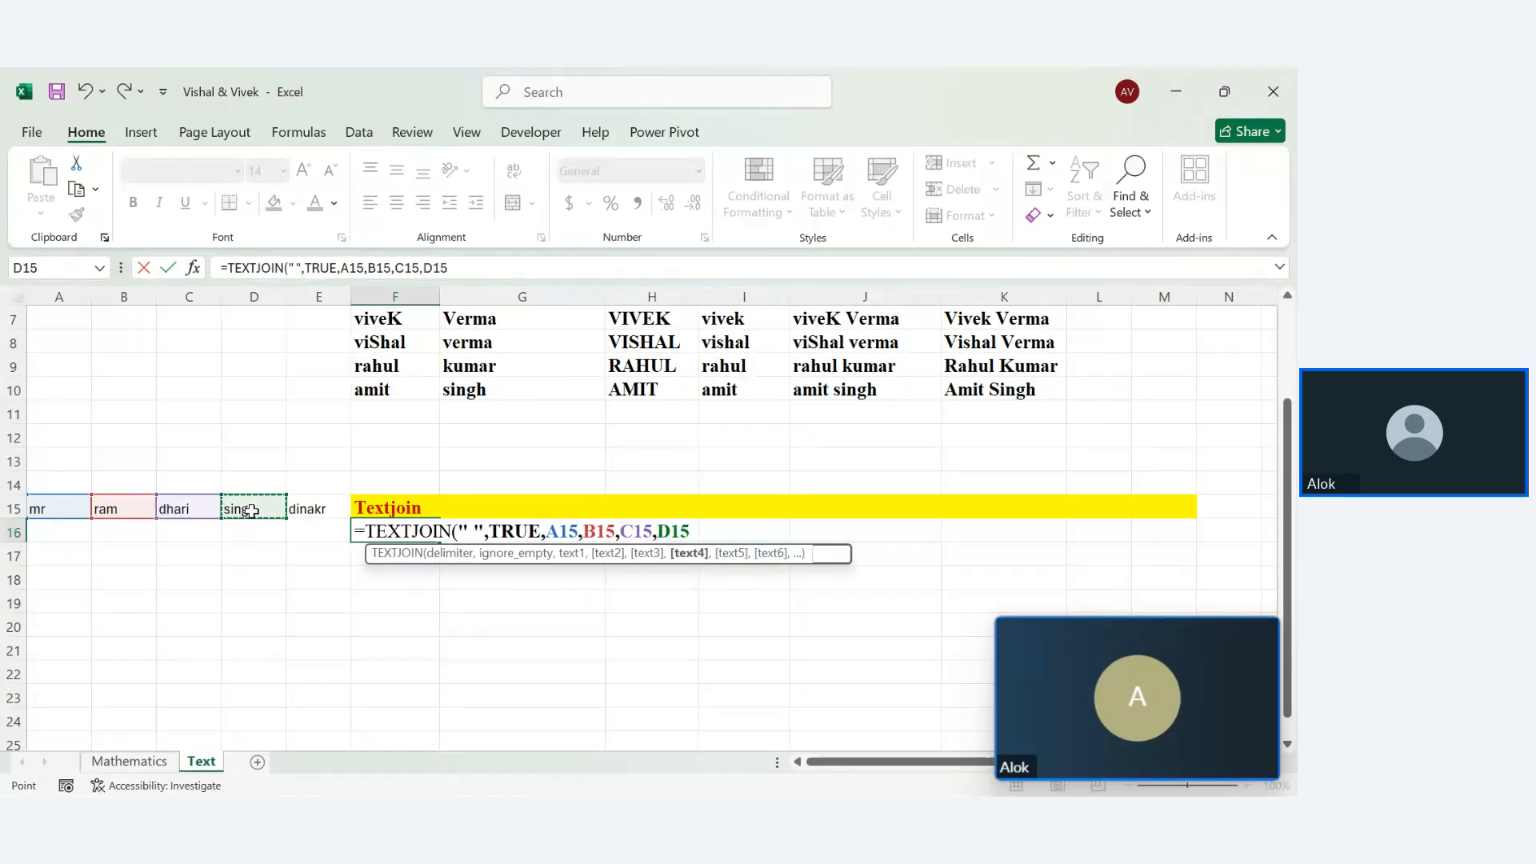
text(,)
click(305, 510)
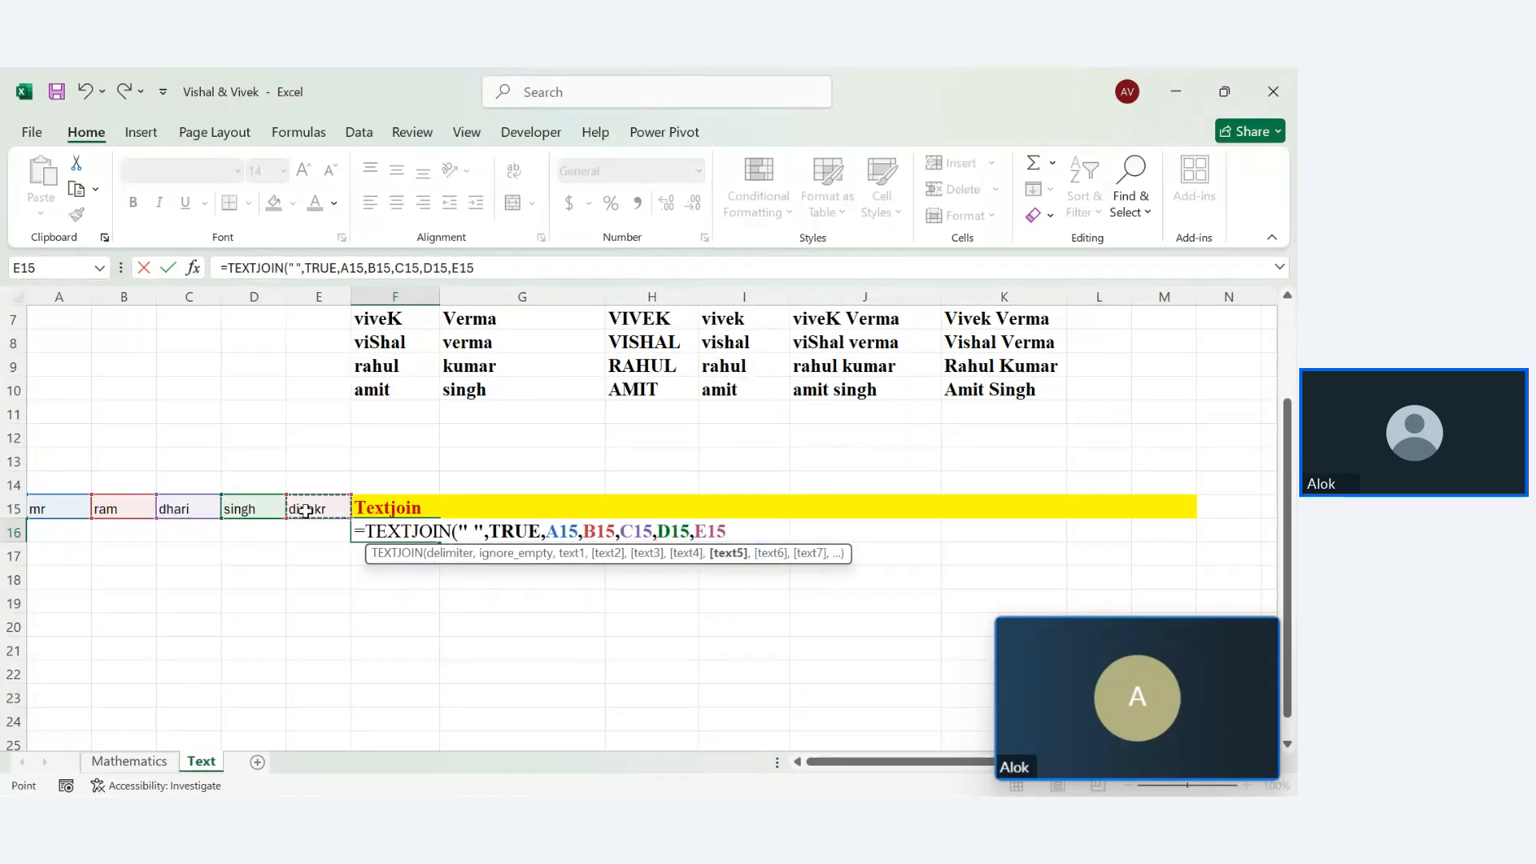
key(Return)
Autofit column F and enter =PROPER(F16) in F17
drag(438, 297, 438, 298)
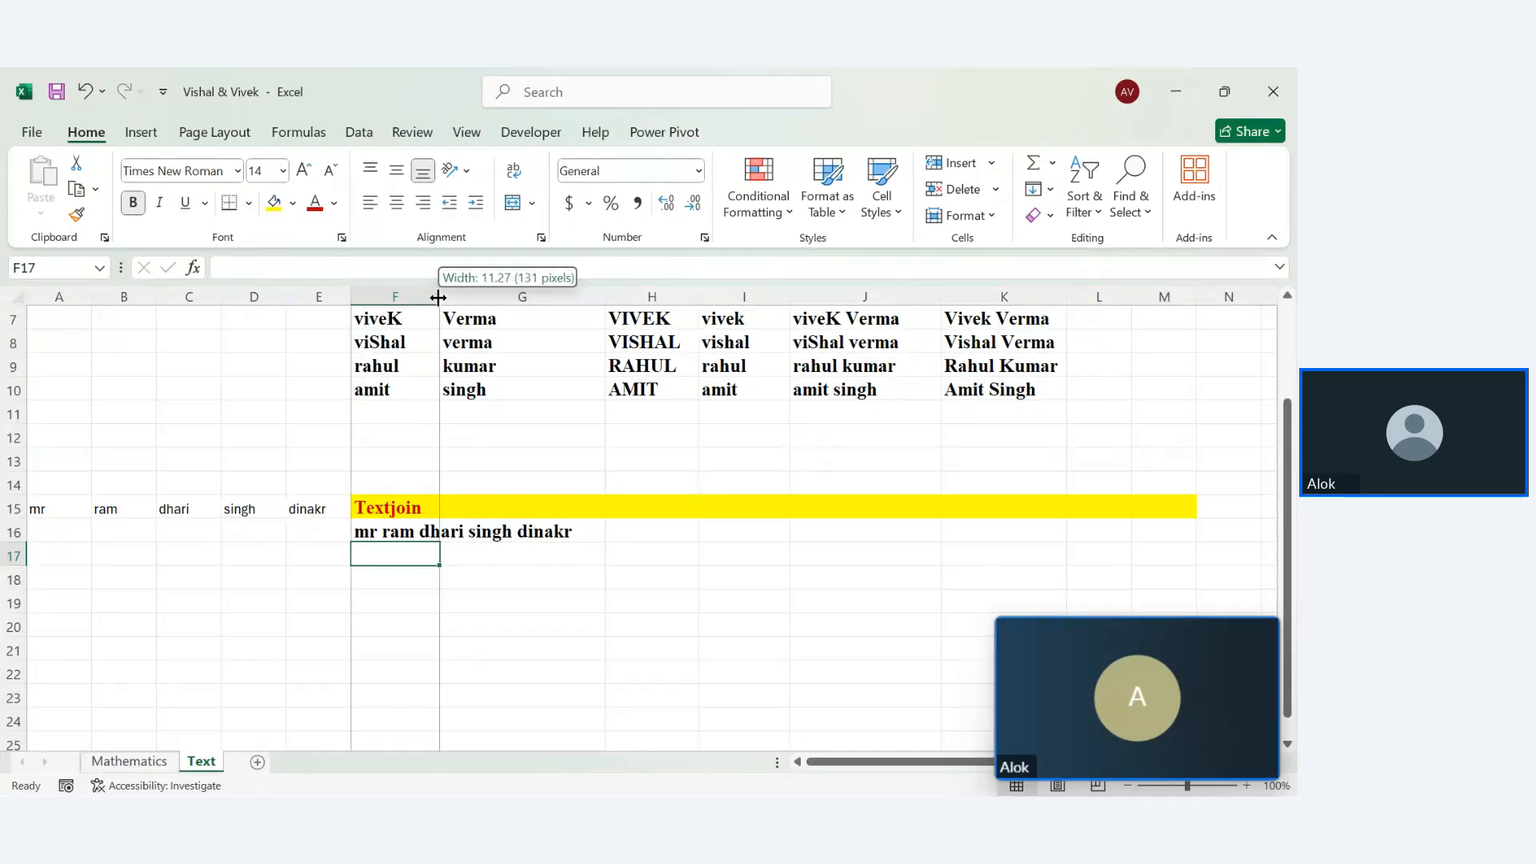
double_click(438, 297)
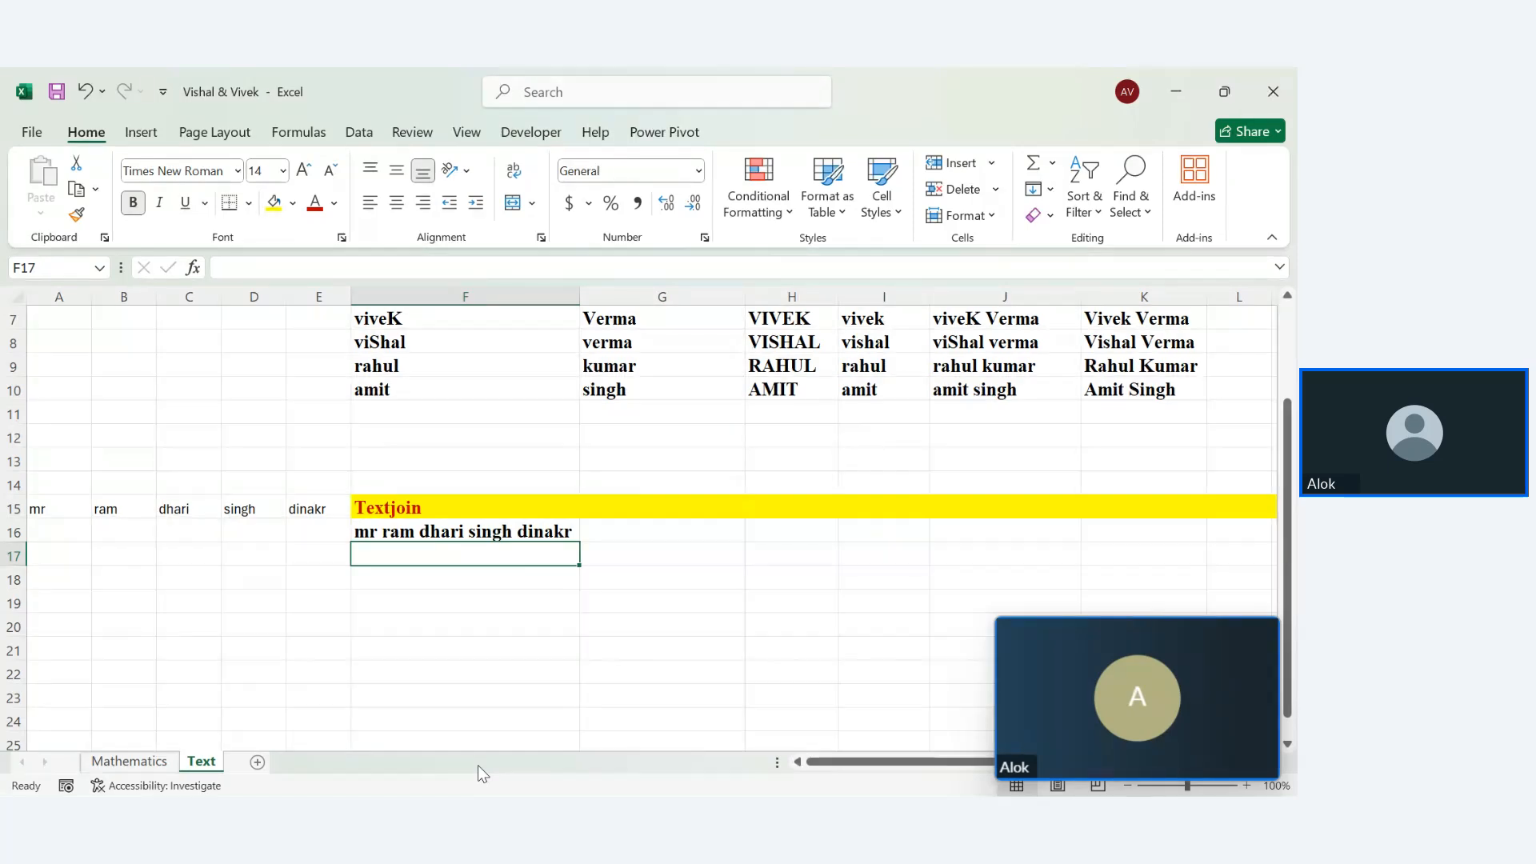
text(=prop)
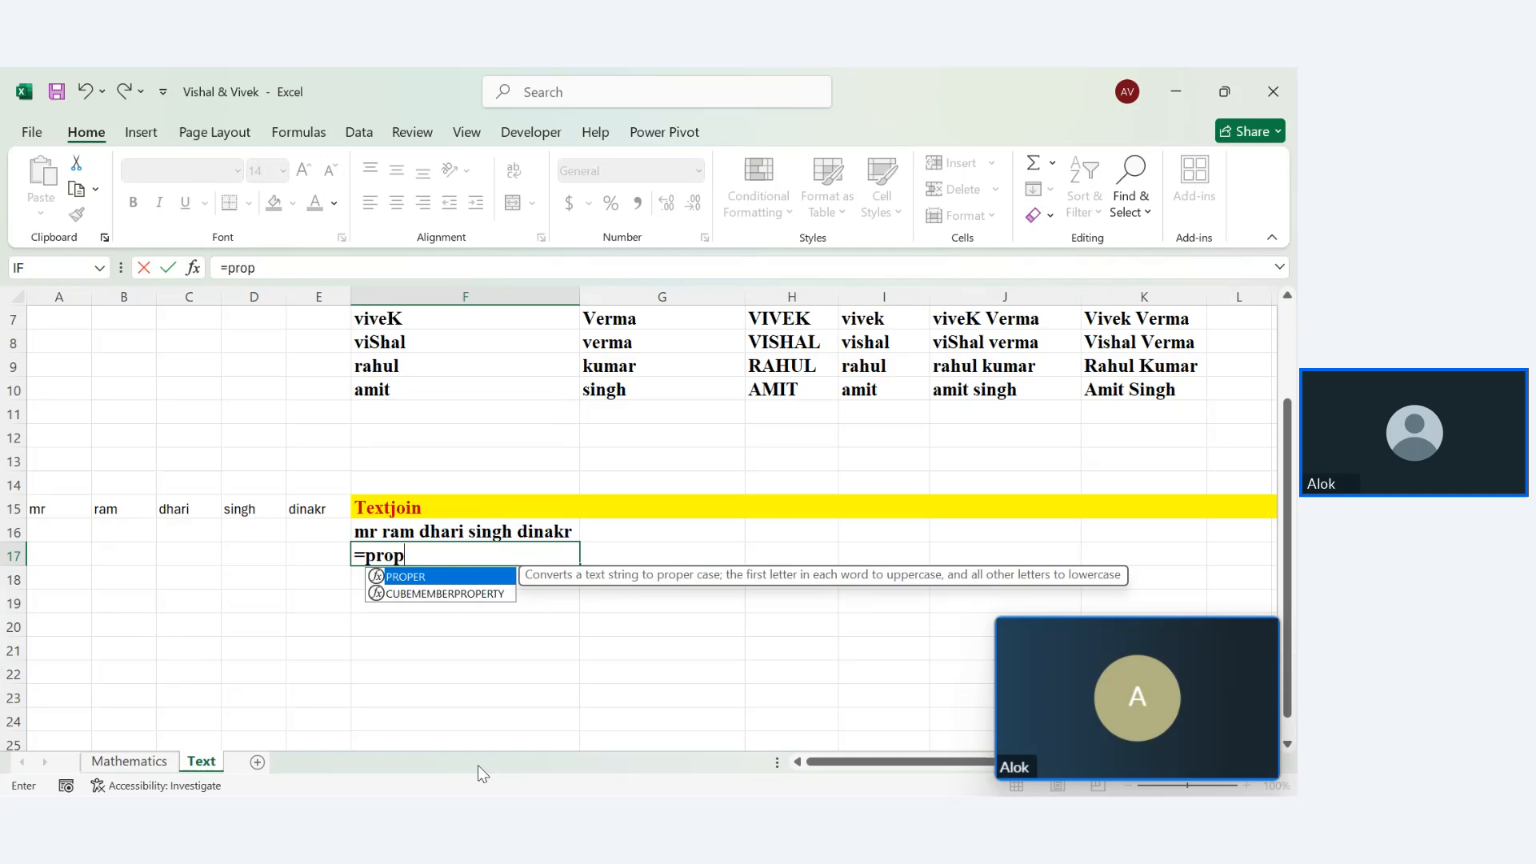
key(Tab)
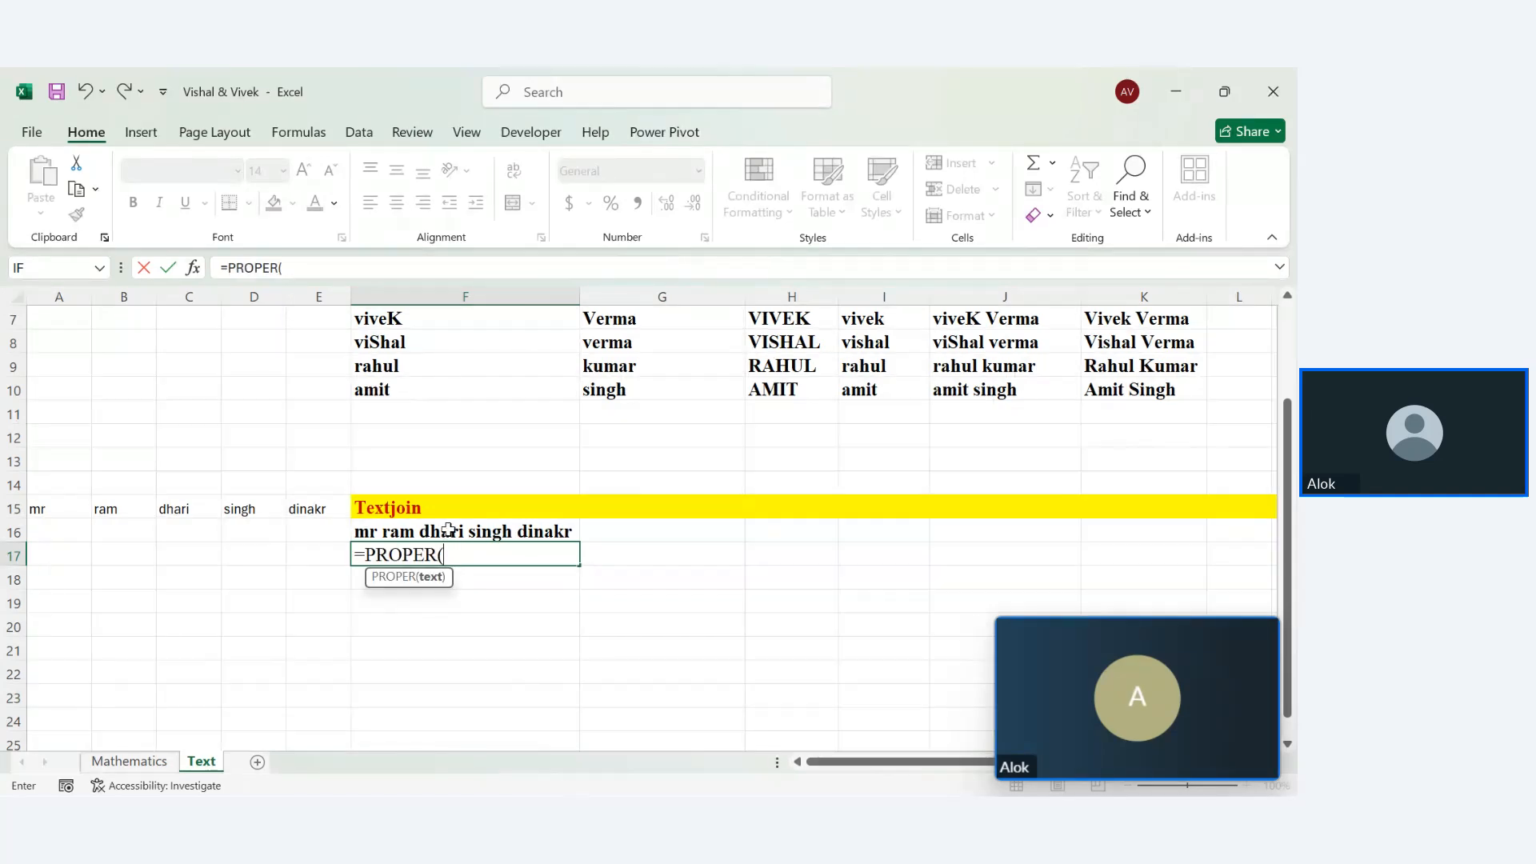
click(449, 529)
key(Return)
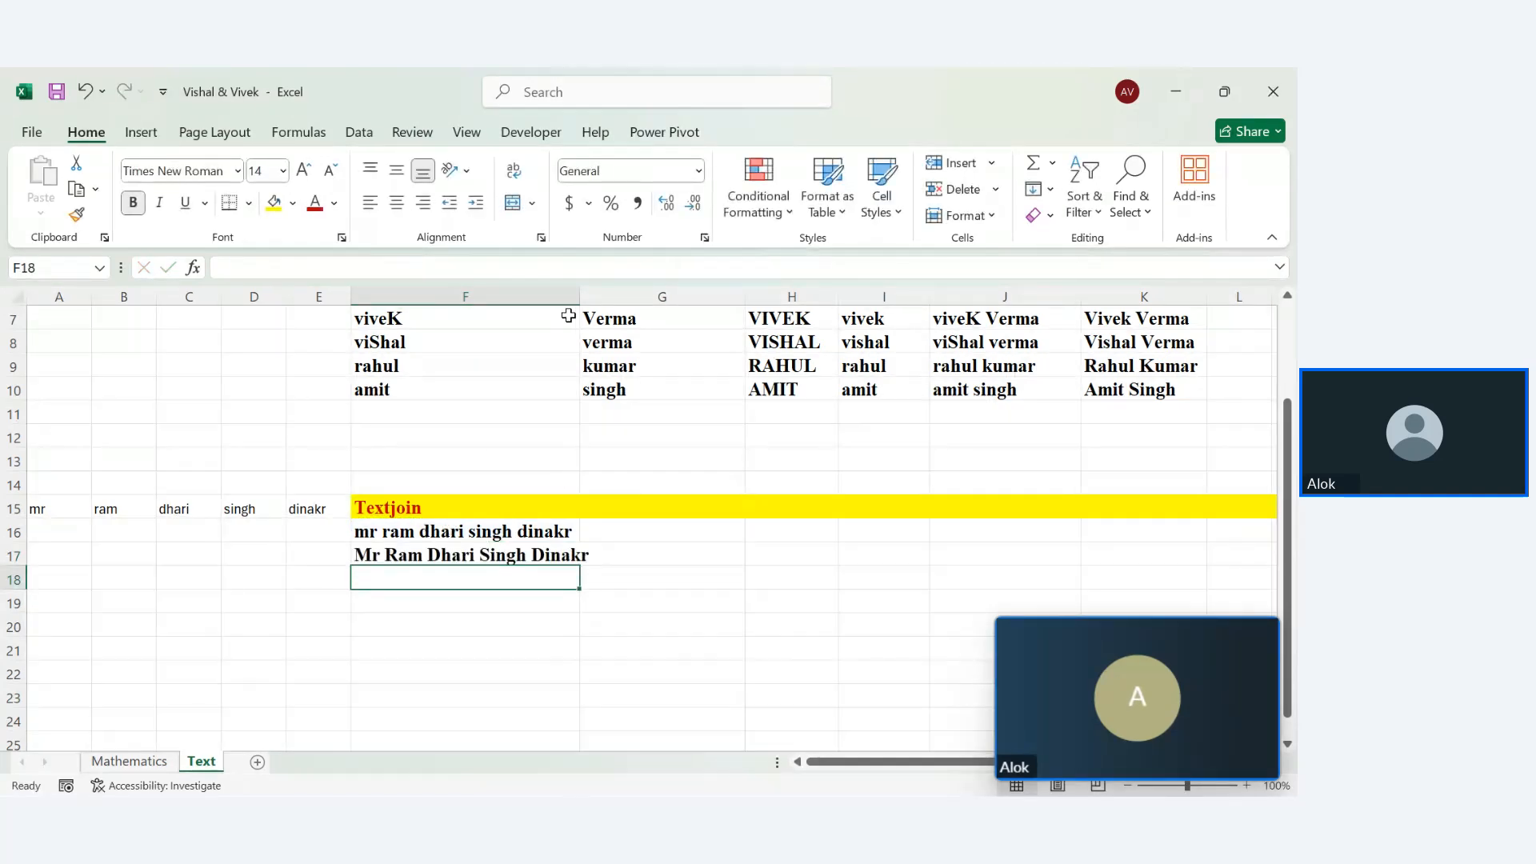
Widen column F slightly further to fit the title-case name
drag(581, 296, 597, 296)
click(578, 720)
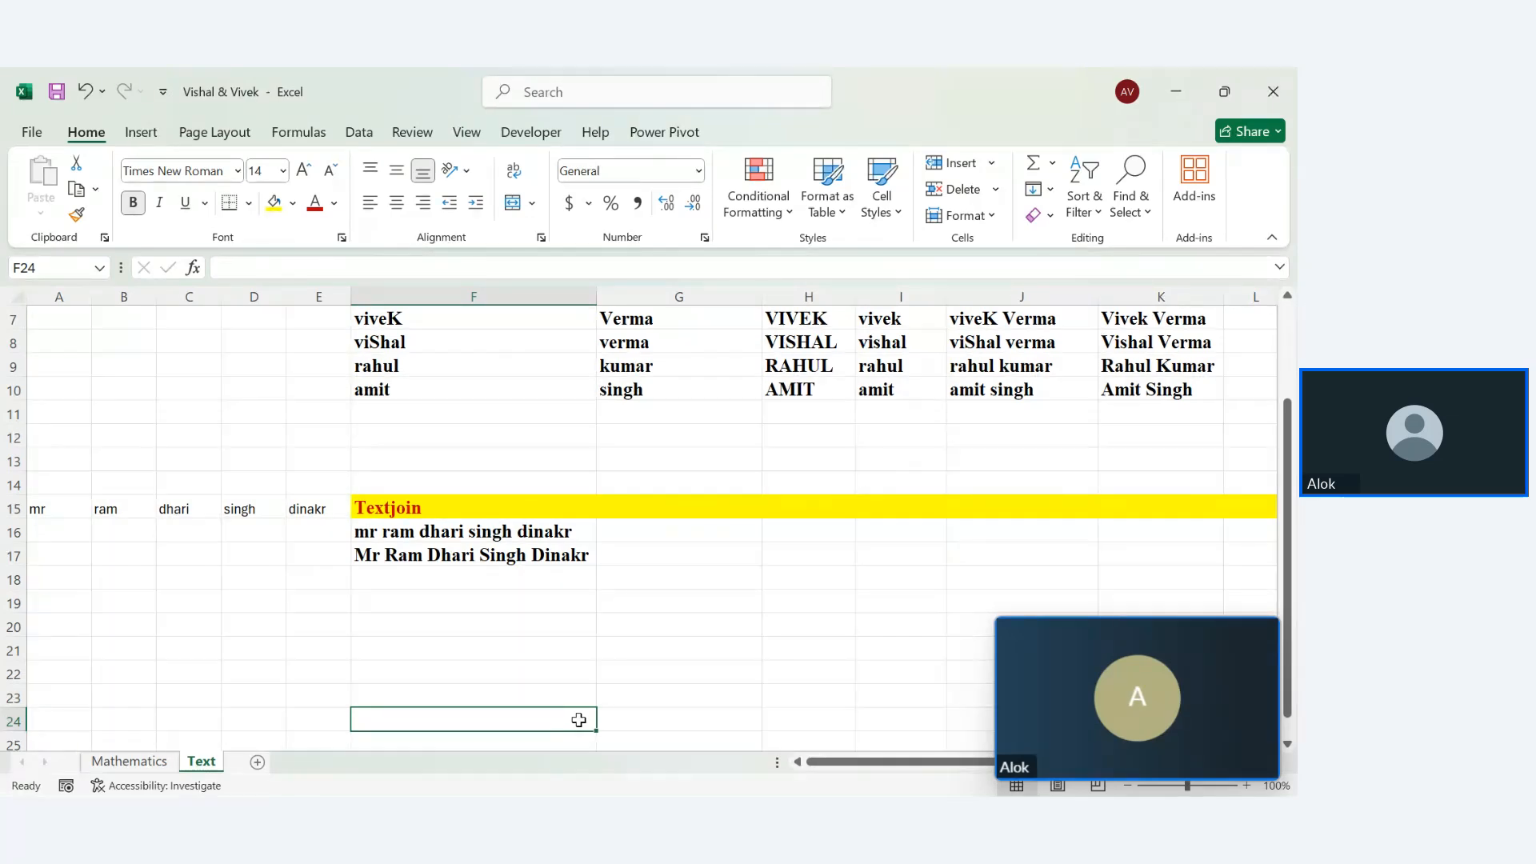
key(Up)
key(Up)
key(Up)
key(Up)
key(Up)
key(Up)
key(Up)
key(Up)
key(Up)
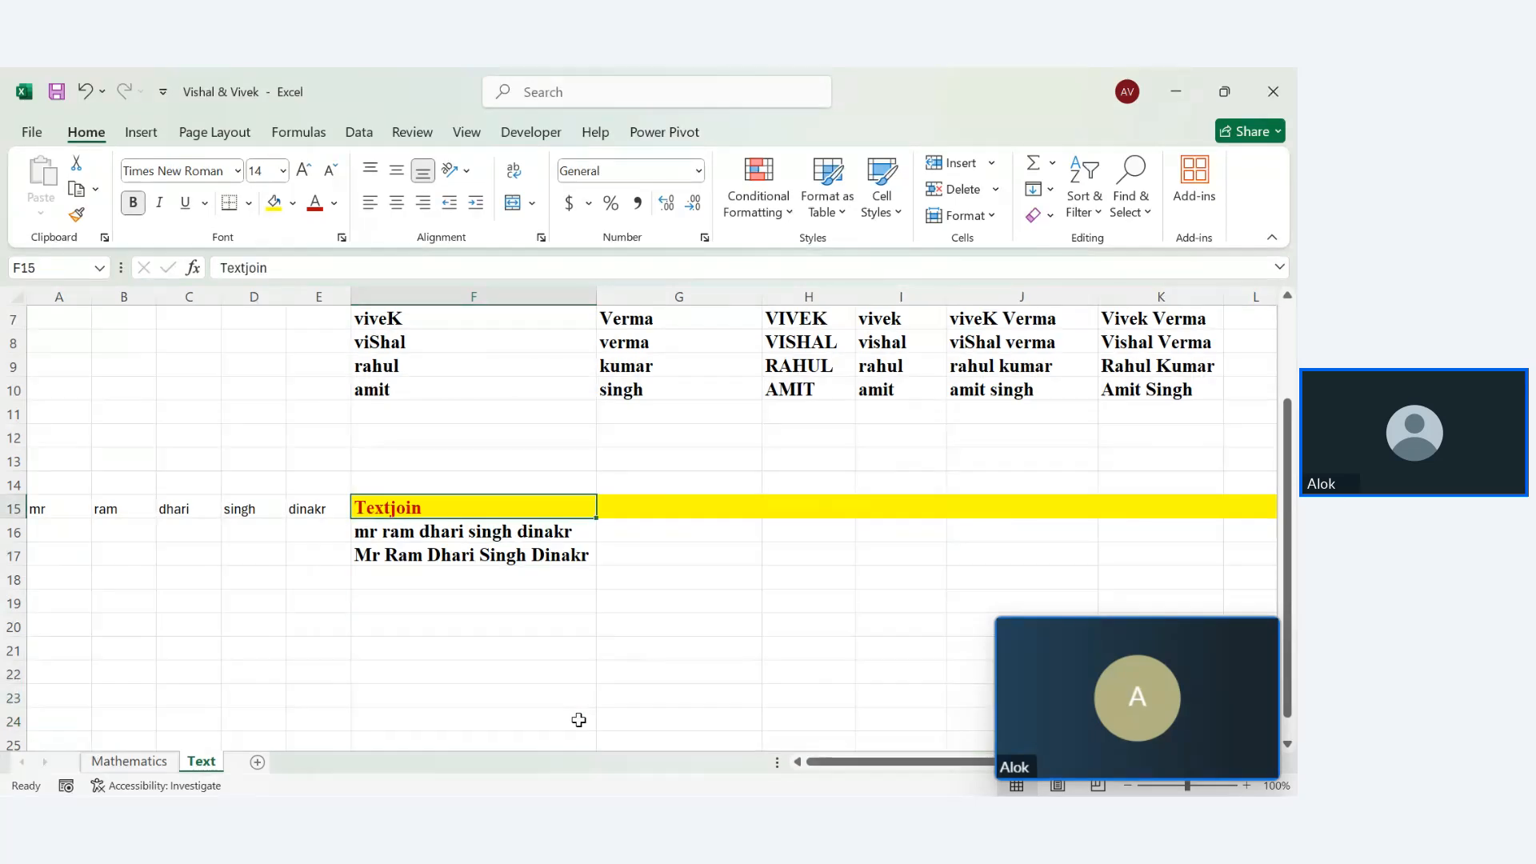
click(682, 515)
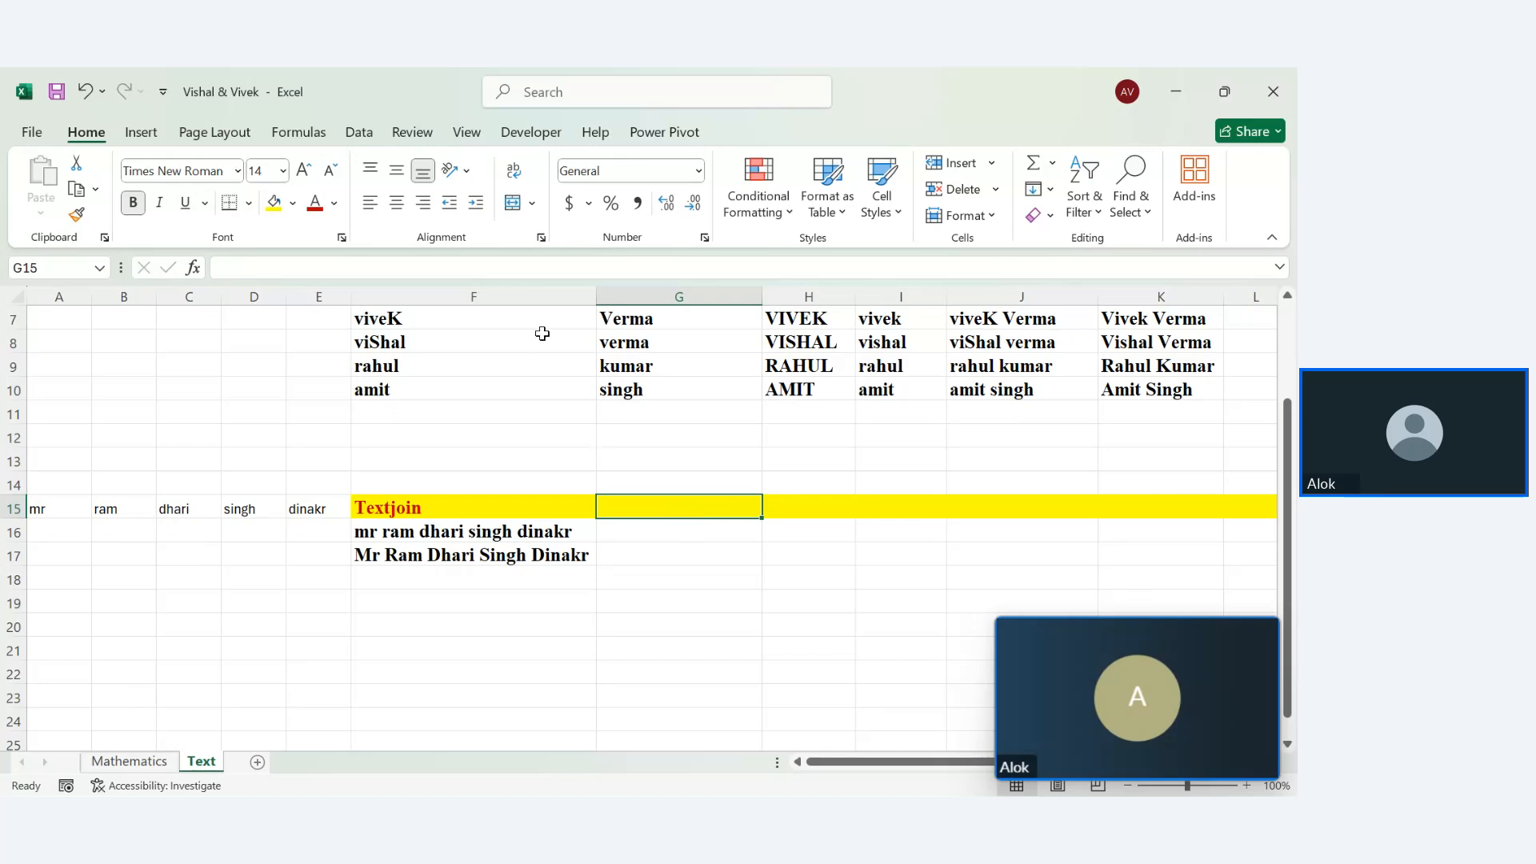
Type the trial letters v, v, r and a into G16:G19
drag(782, 324, 802, 387)
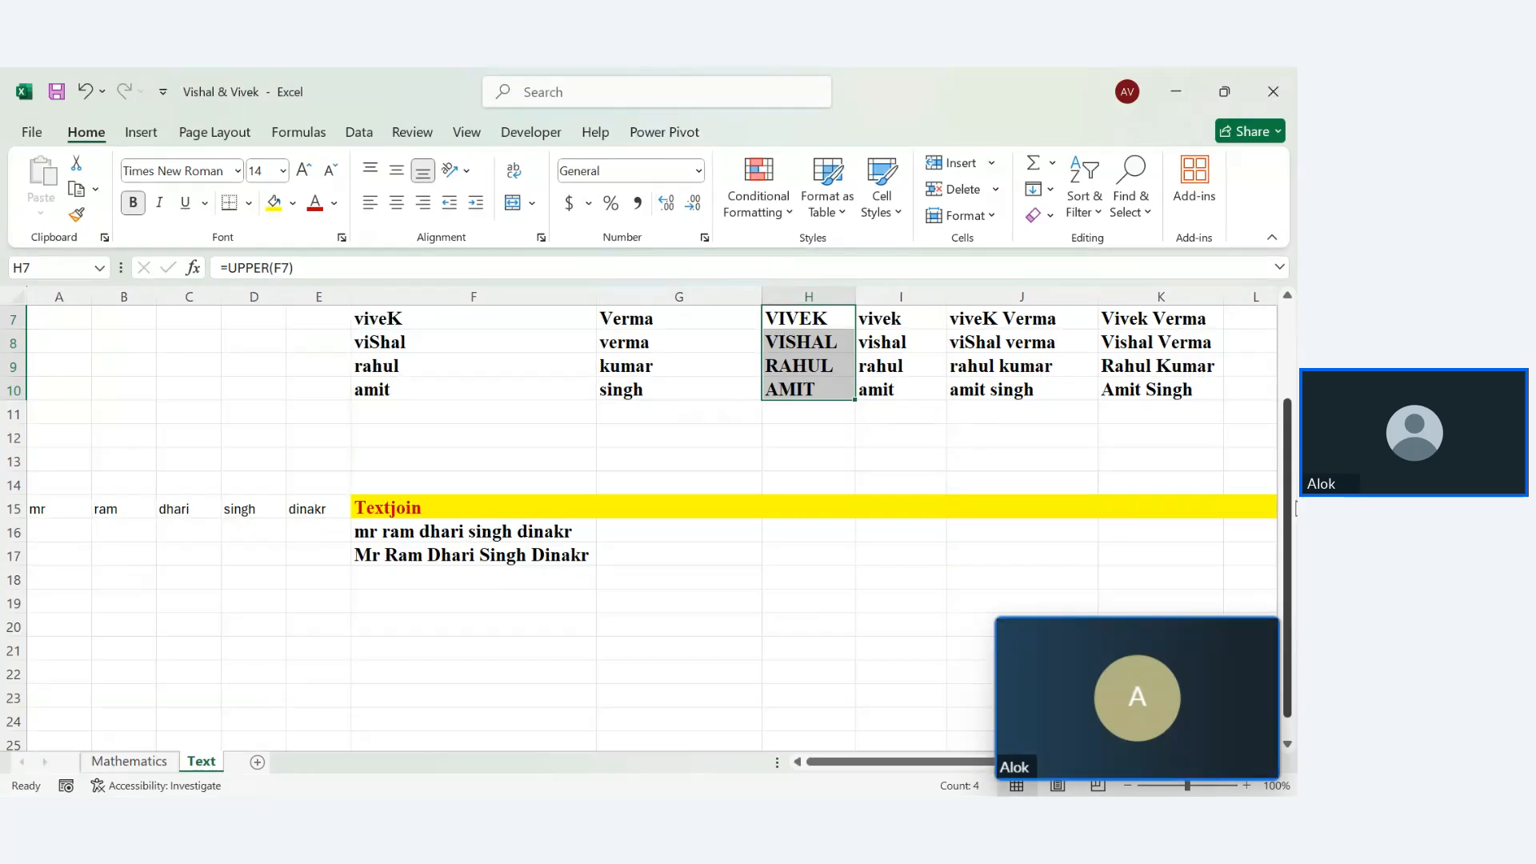
drag(1288, 504, 1292, 478)
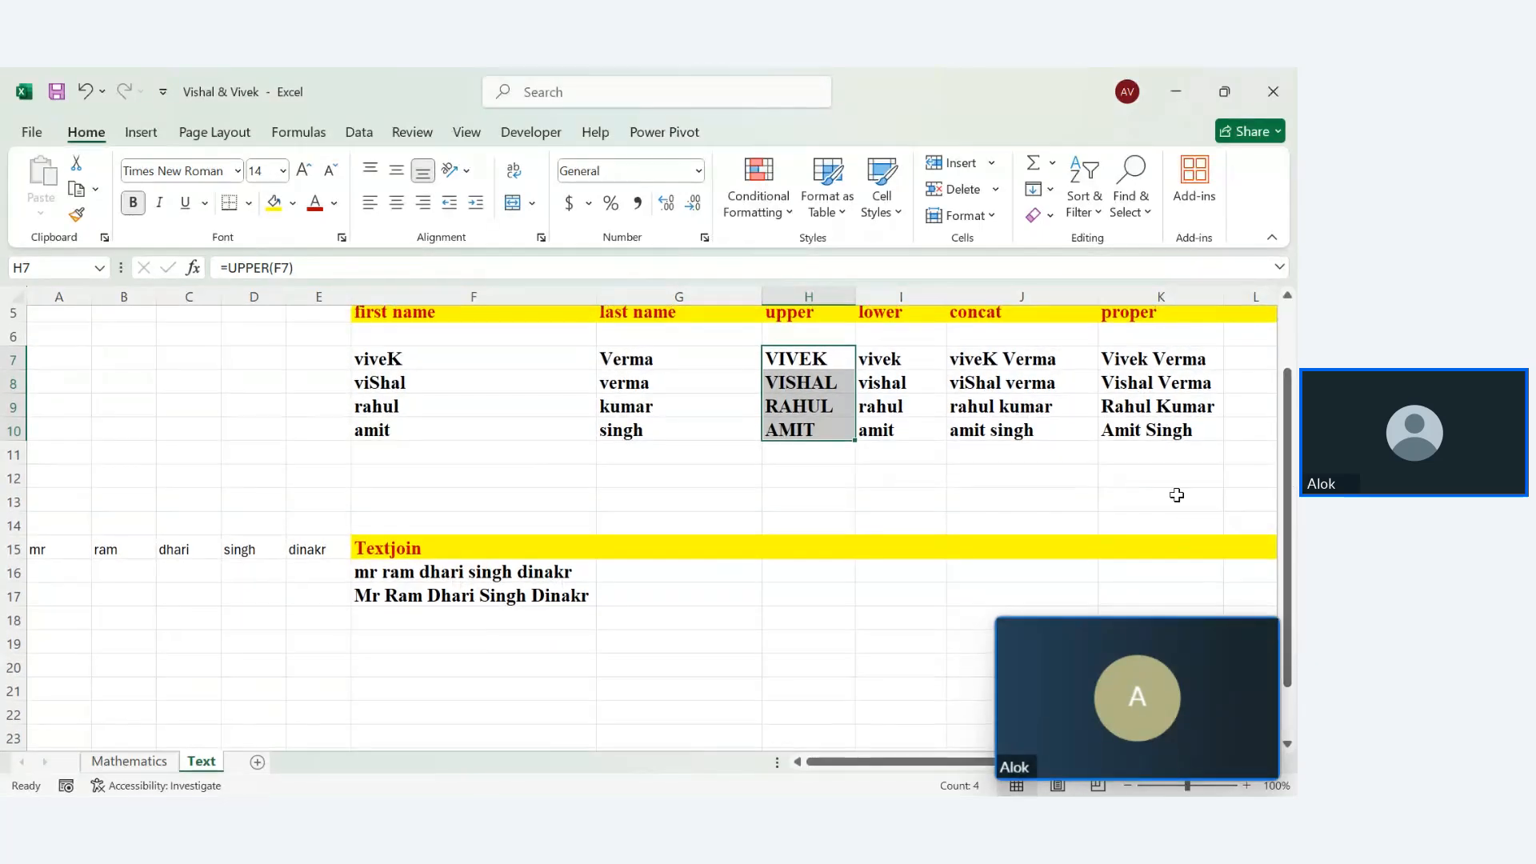
click(681, 549)
click(675, 568)
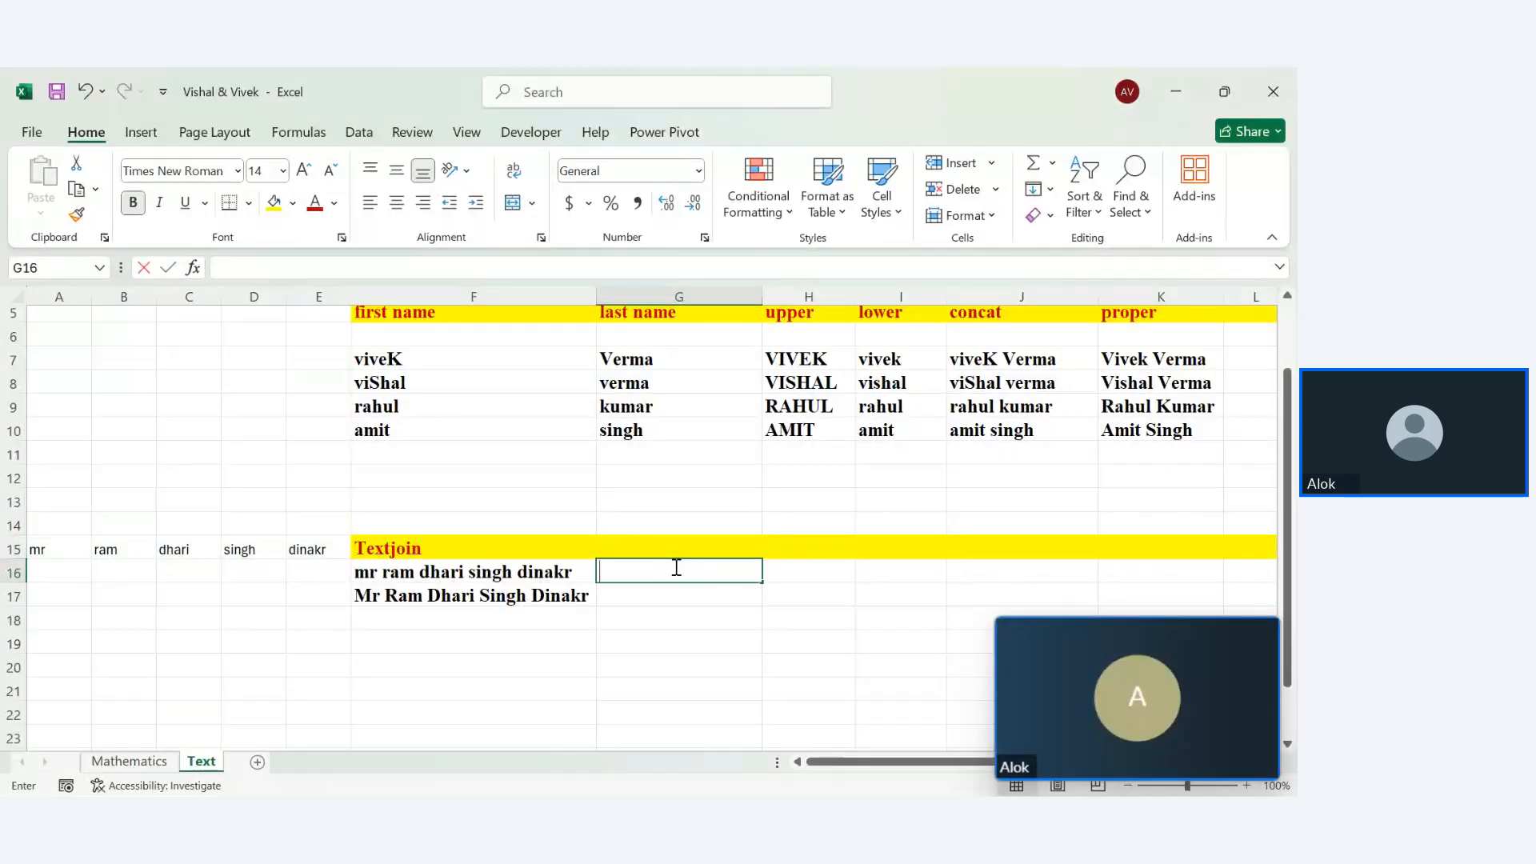
text(v)
key(Return)
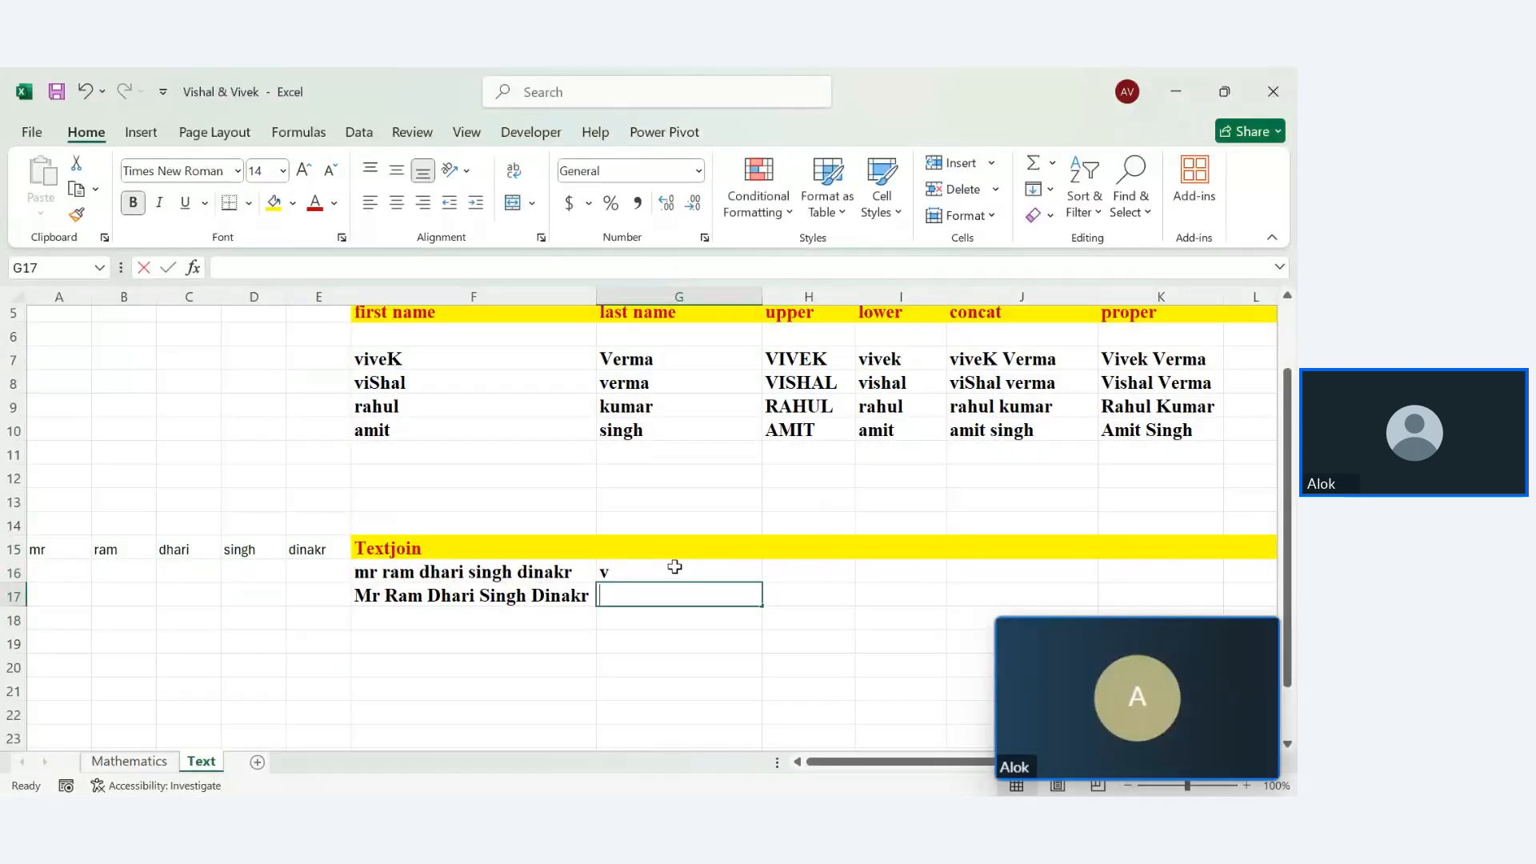
text(v)
key(Return)
text(r)
key(Return)
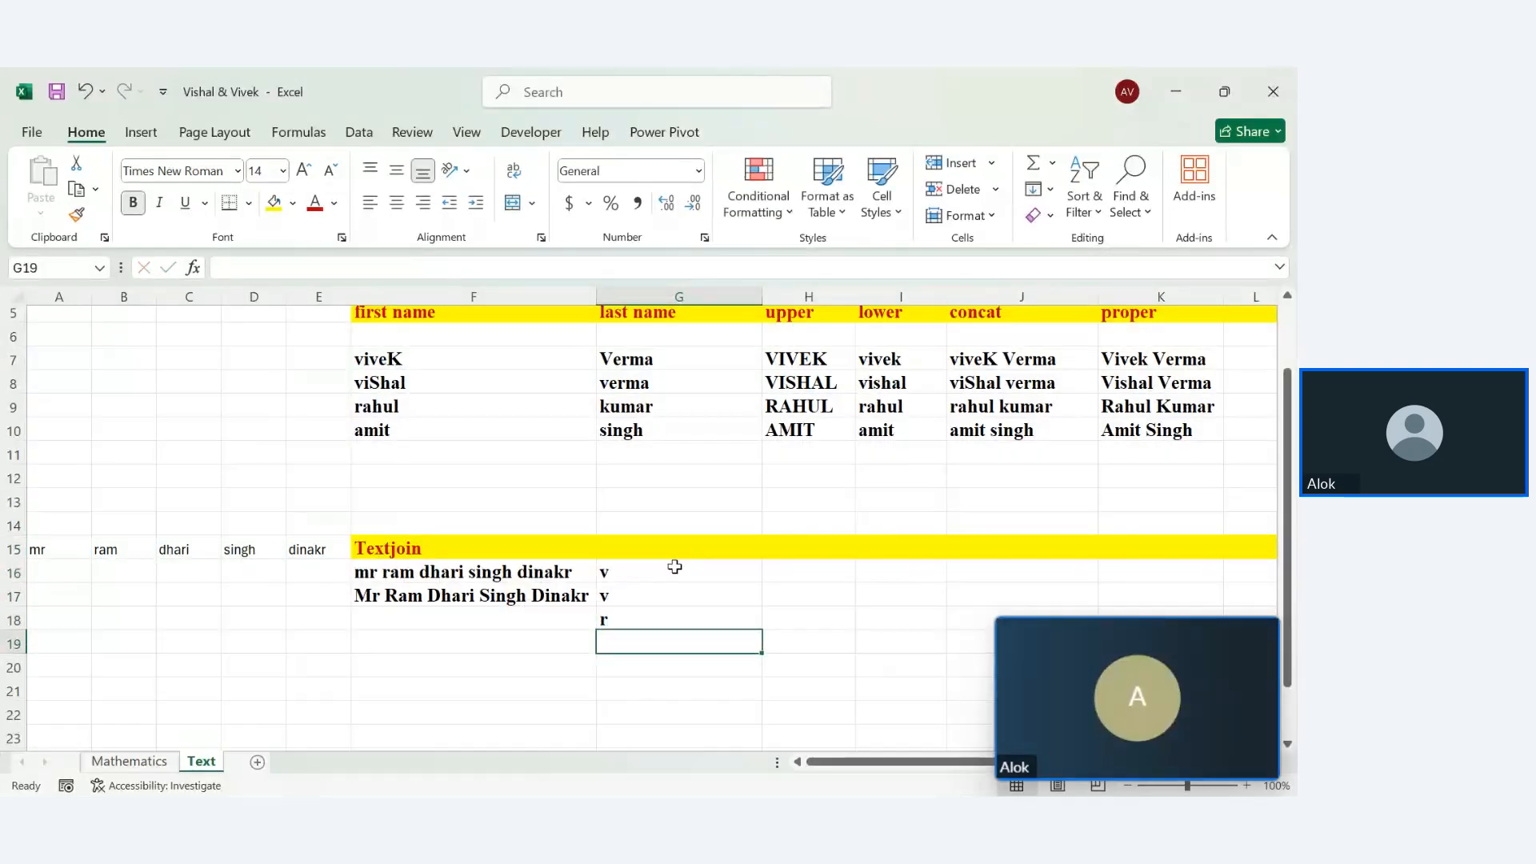
text(a)
key(Return)
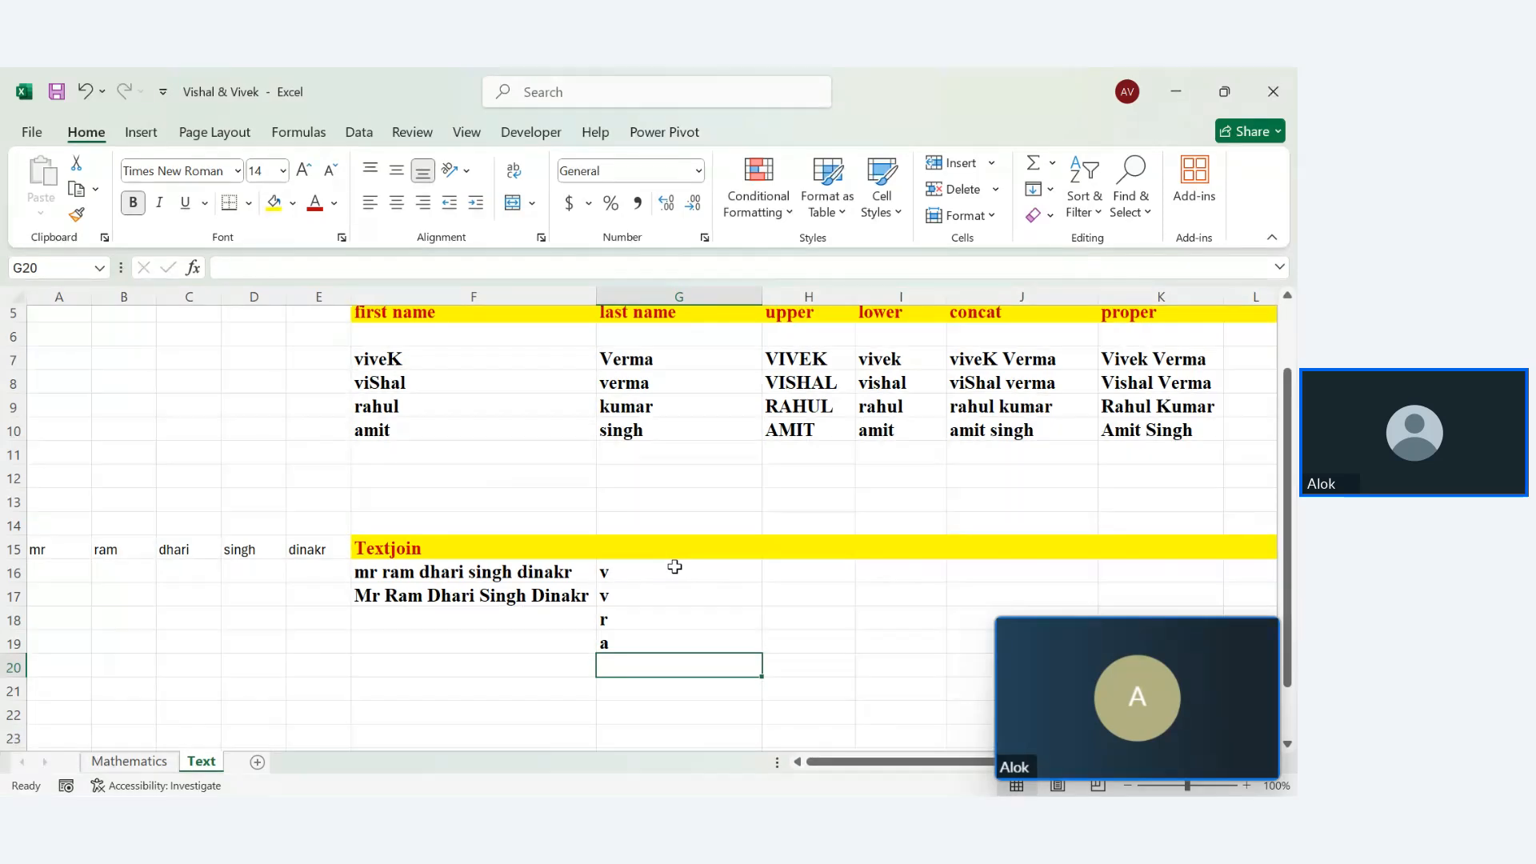
Delete the trial letters from G16:G19, leaving column G empty
drag(637, 571, 638, 644)
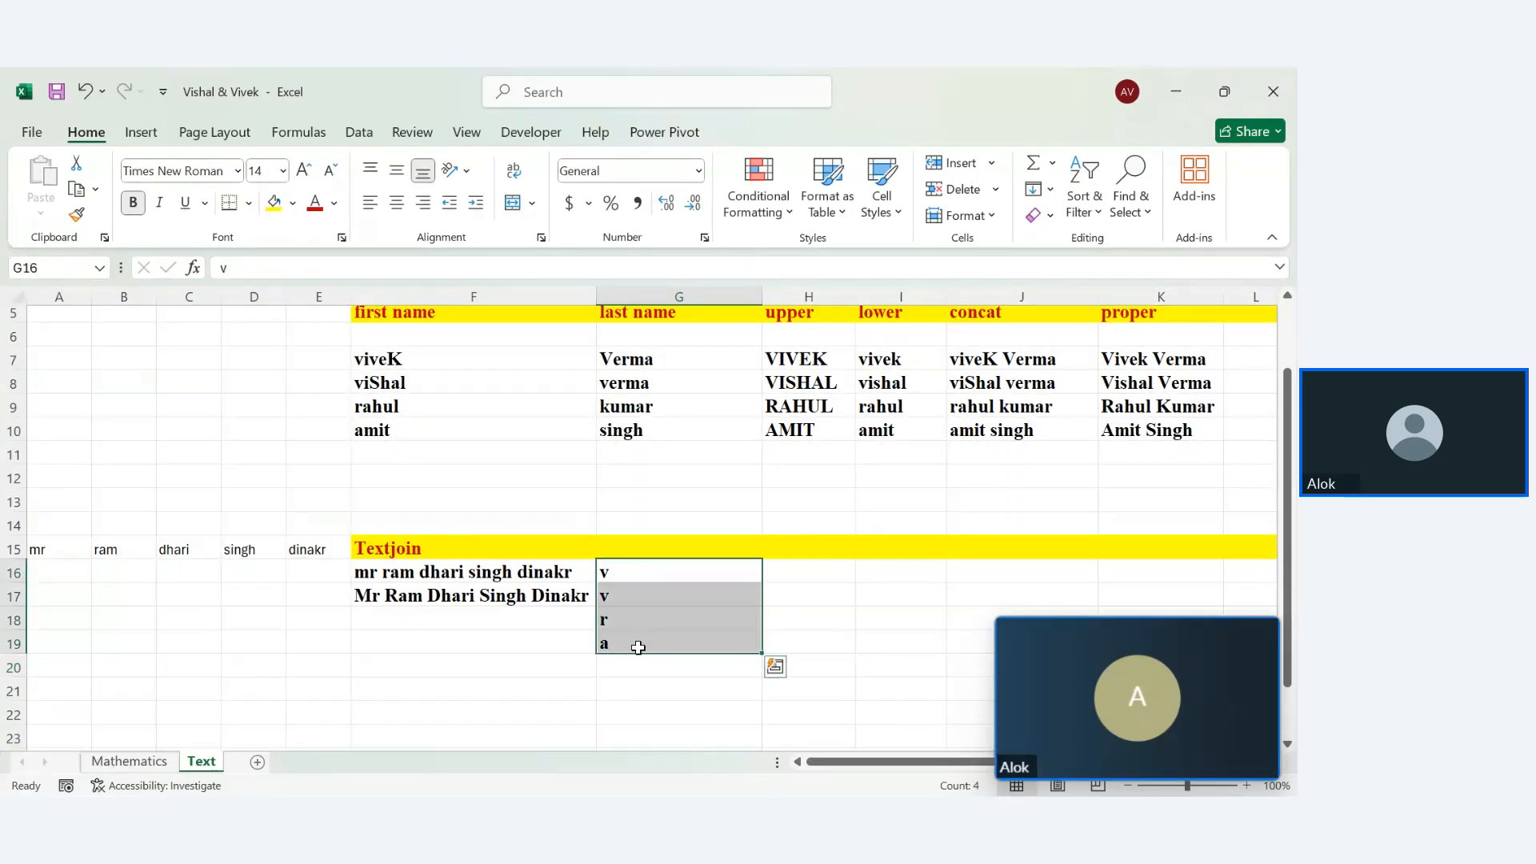
key(Delete)
click(620, 547)
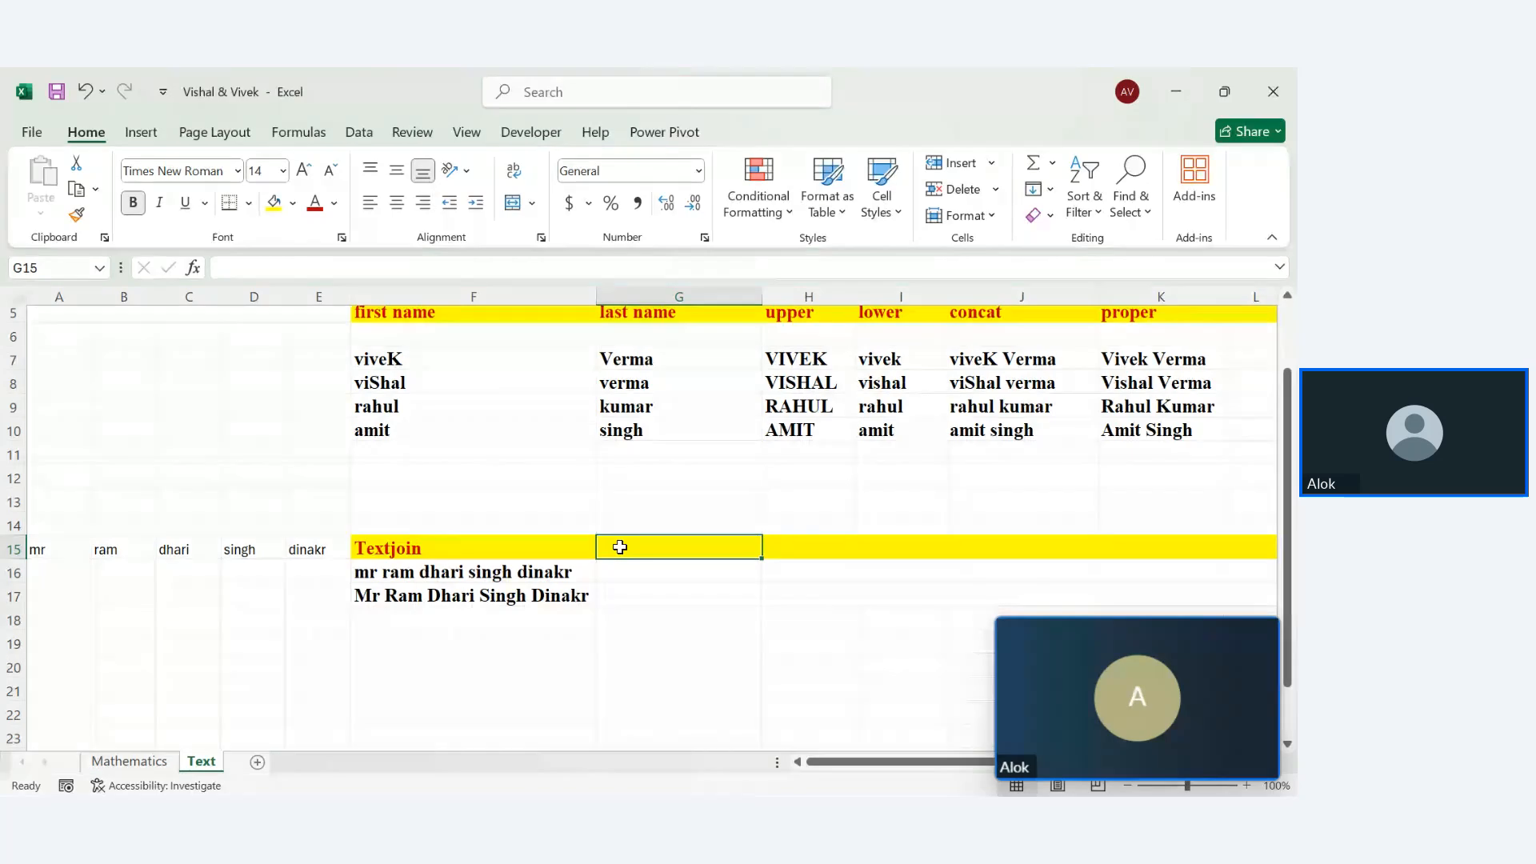
Label G15 'left' and enter =LEFT(H7,1) in G16
text(lef)
key(Return)
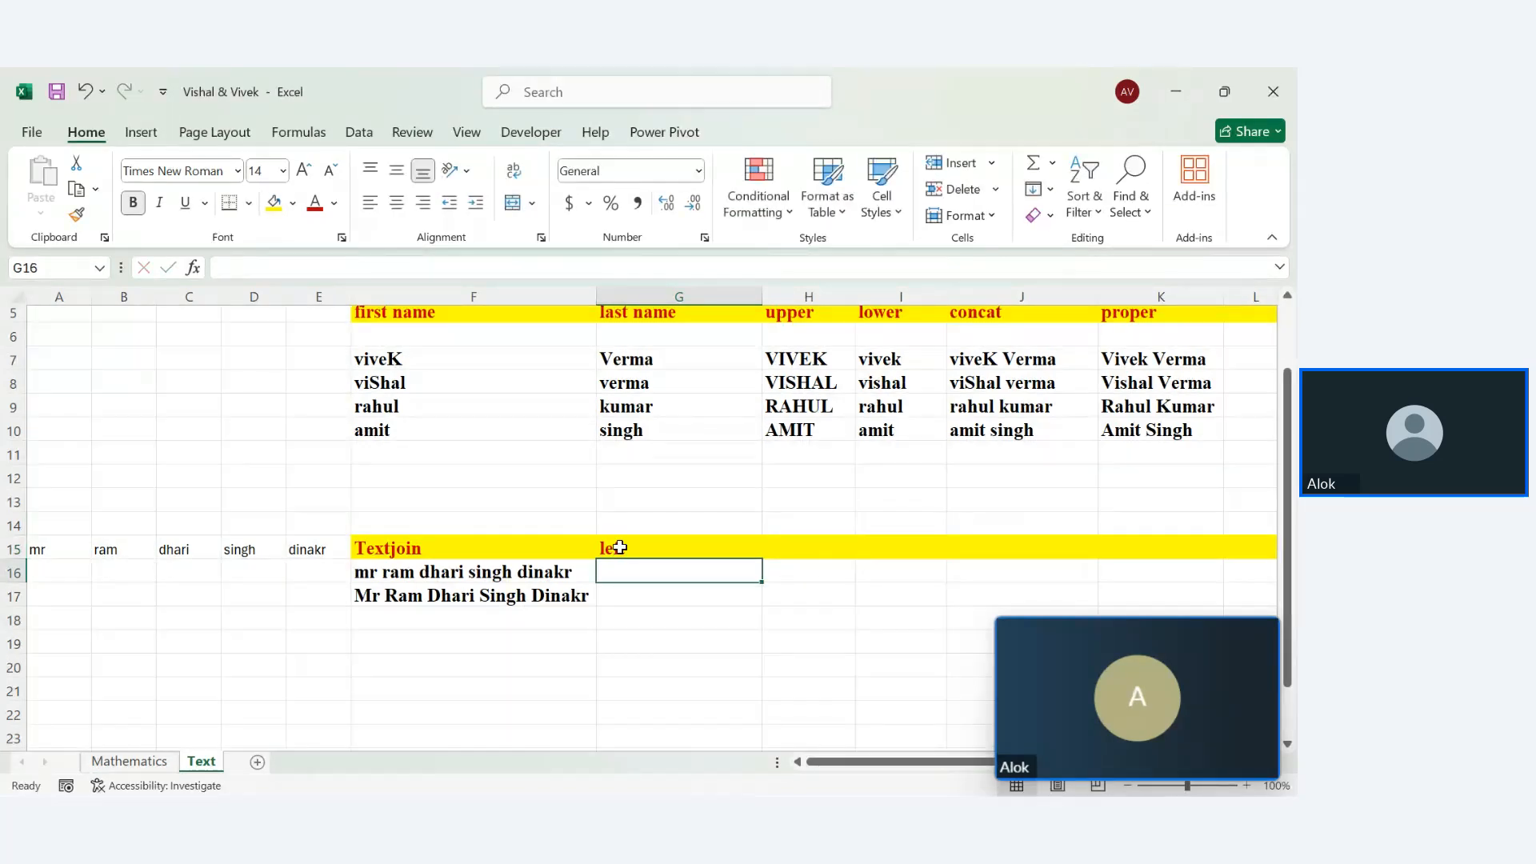
text(=left)
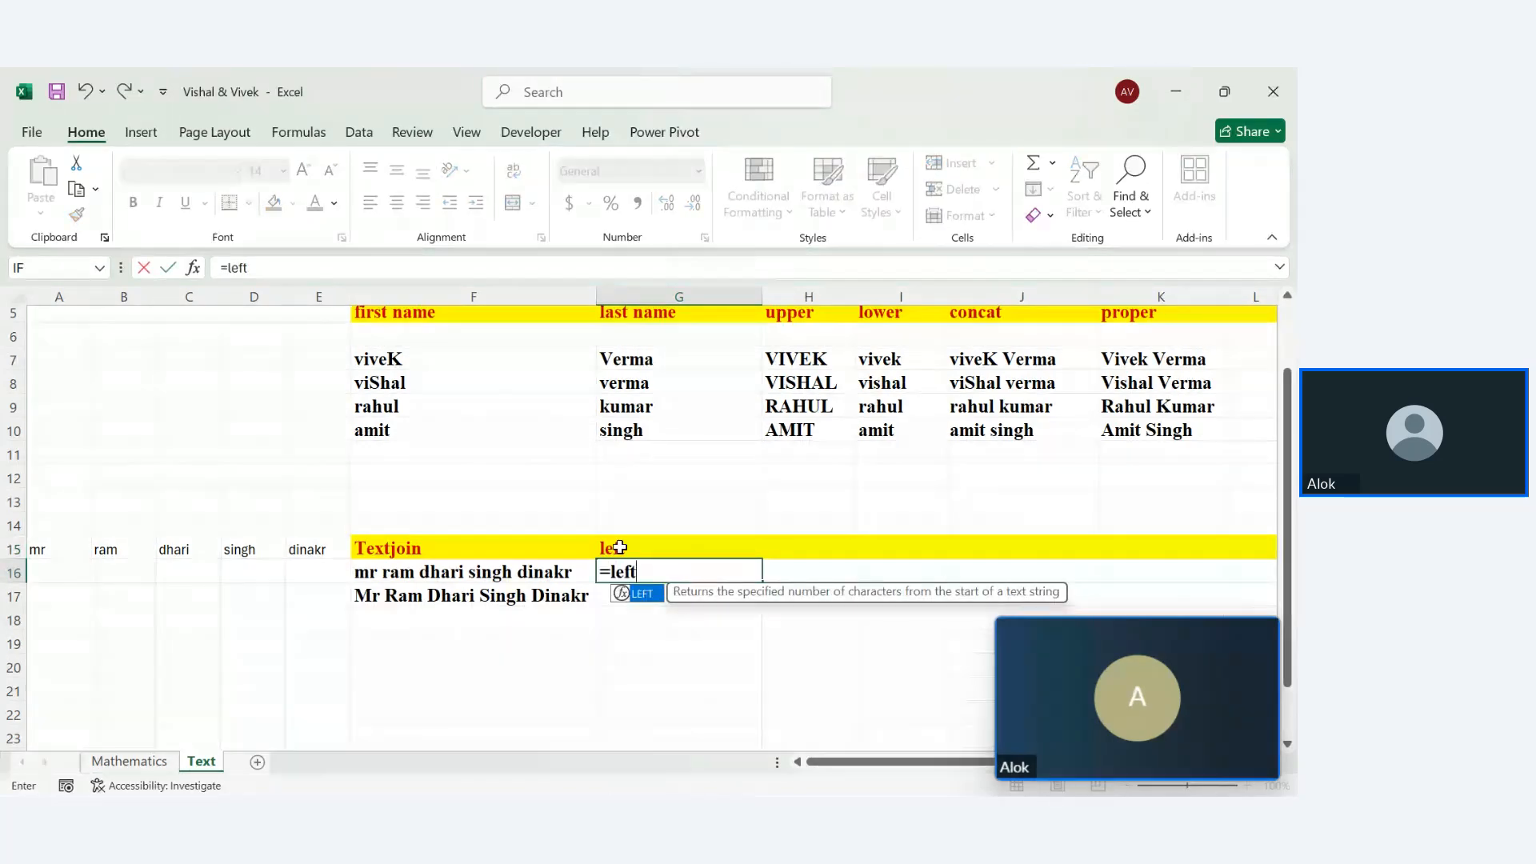
key(Tab)
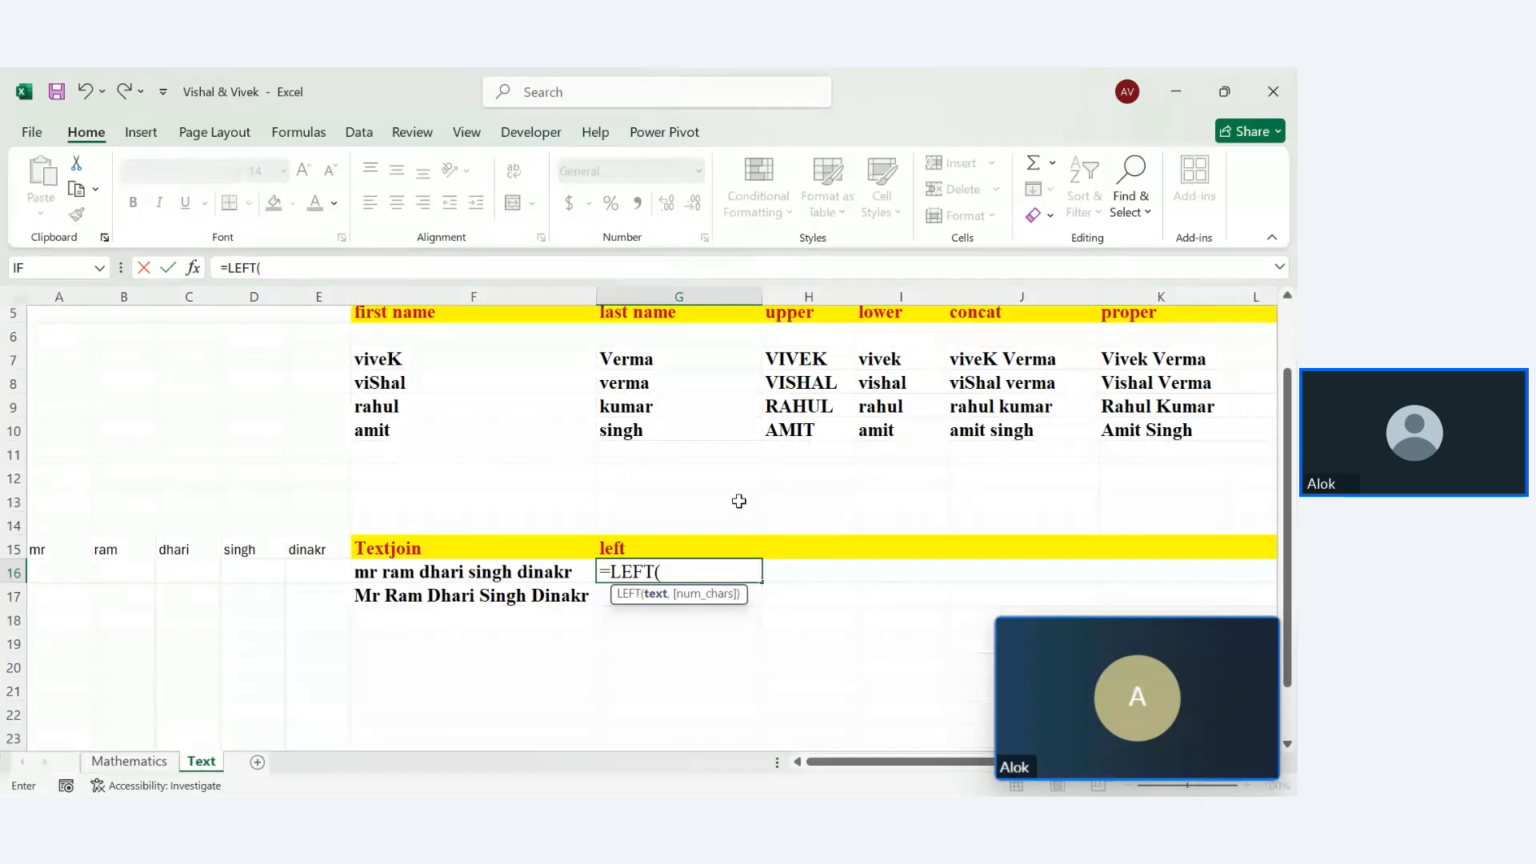
click(789, 360)
text(,)
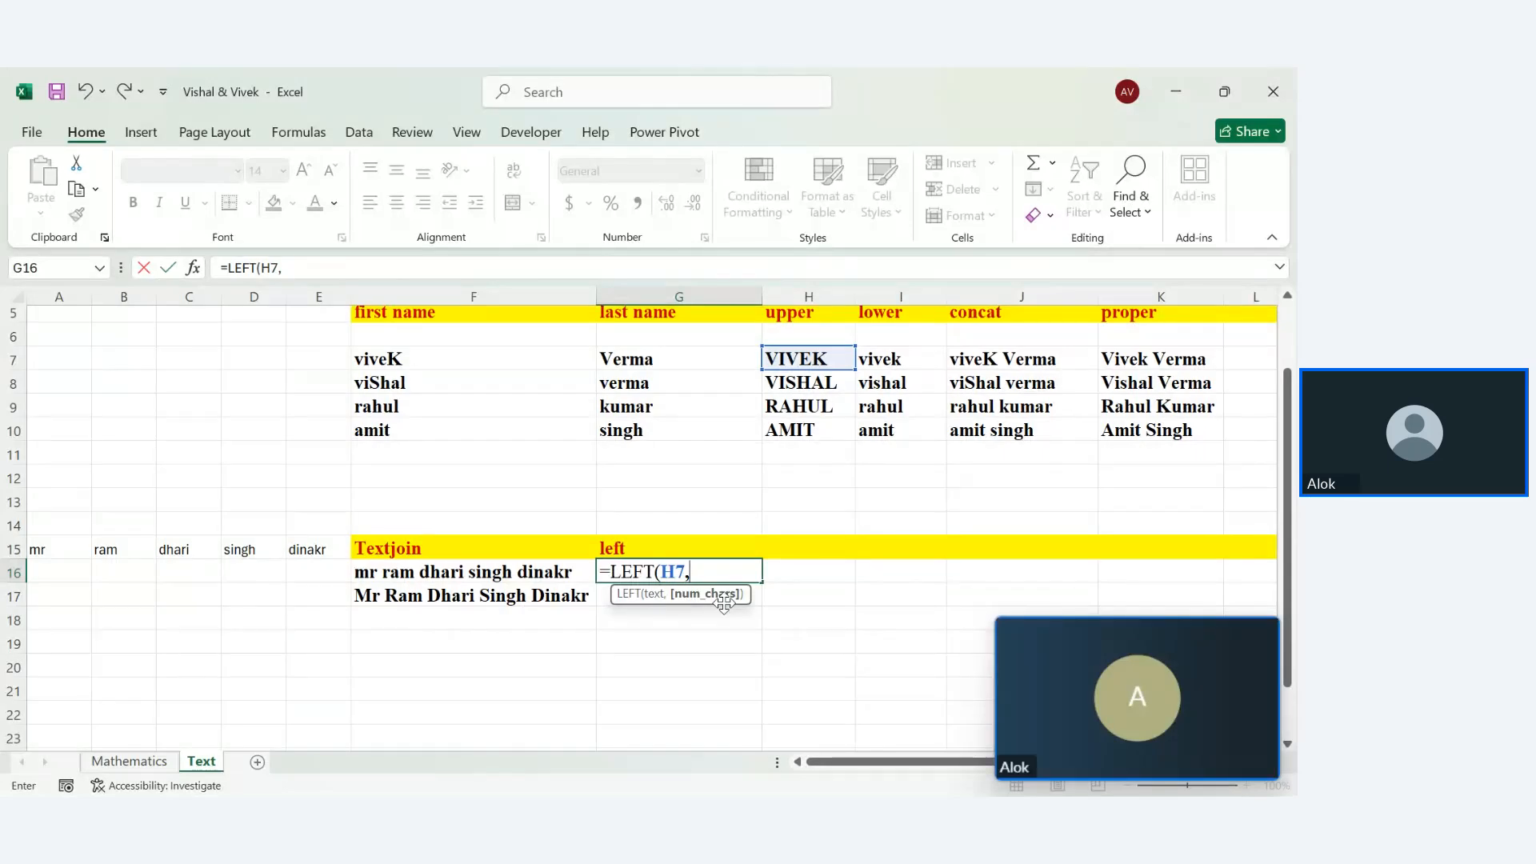
text(1)
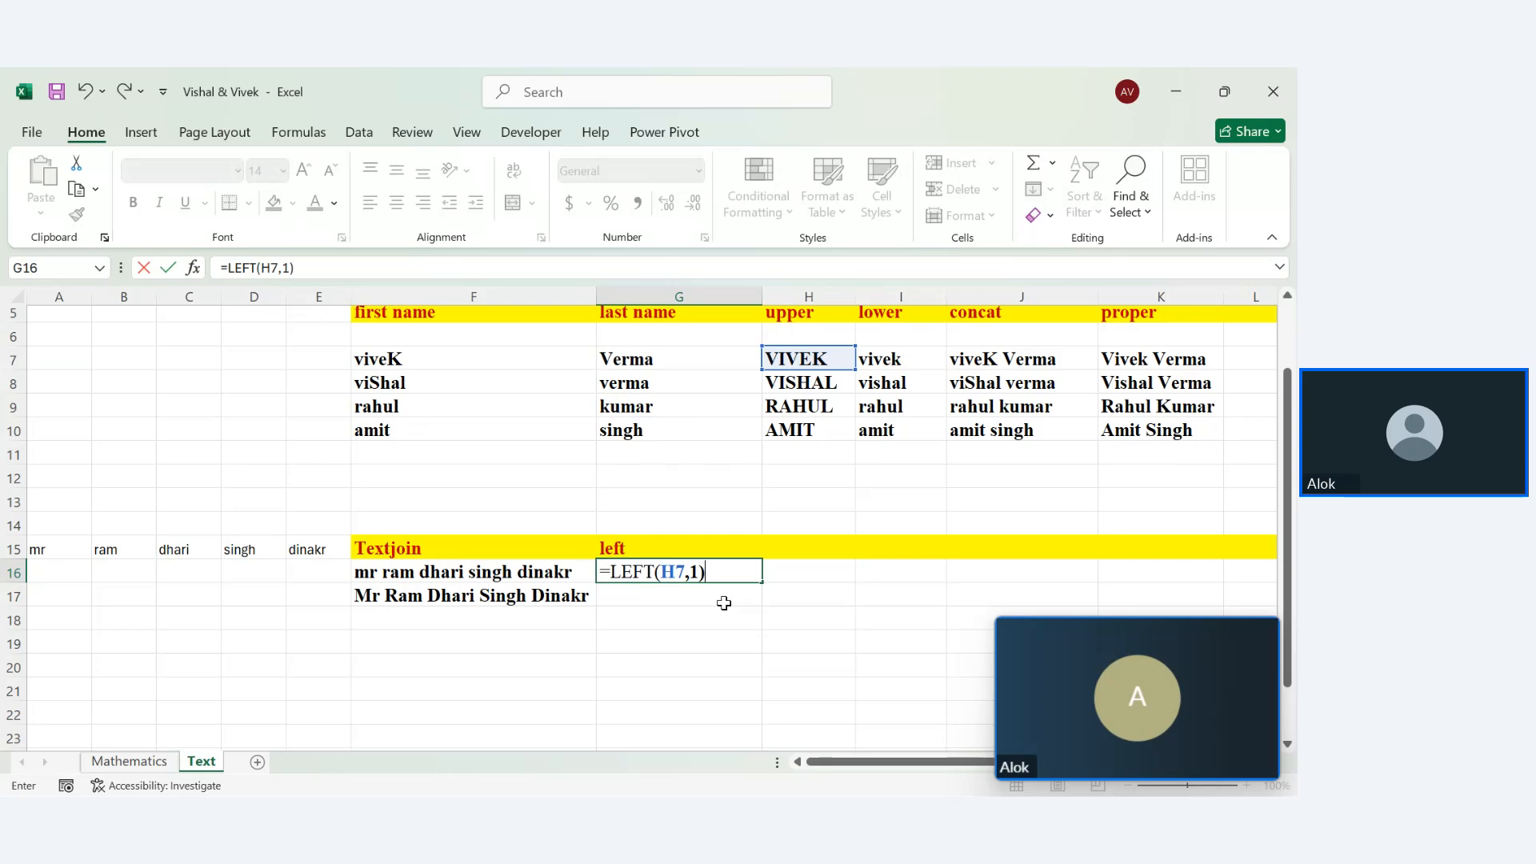
key(Return)
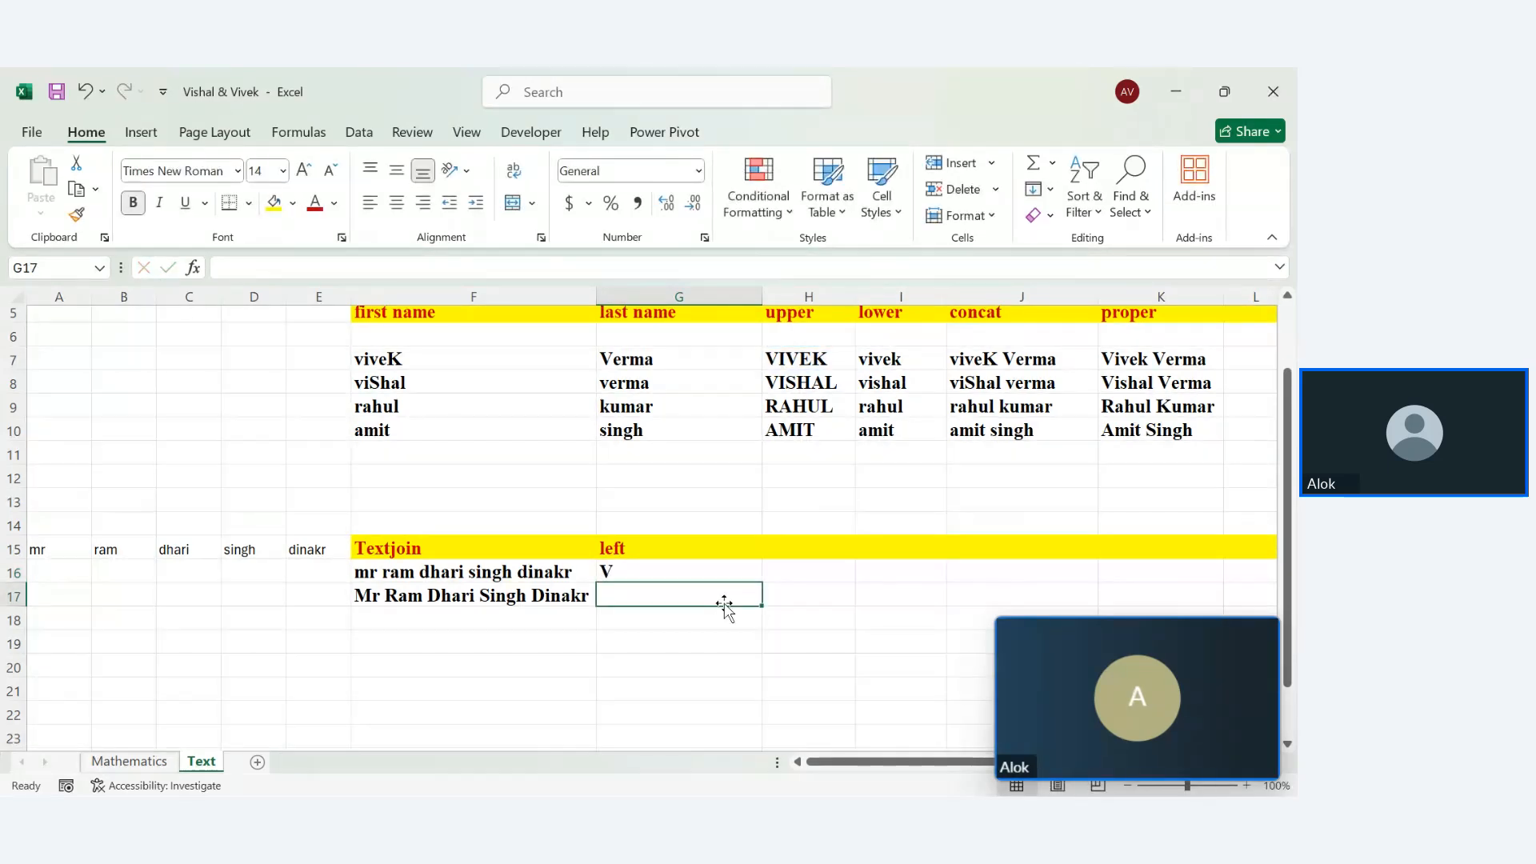
Fill the LEFT formula down to G19, returning V, V, R, A
drag(724, 605, 757, 577)
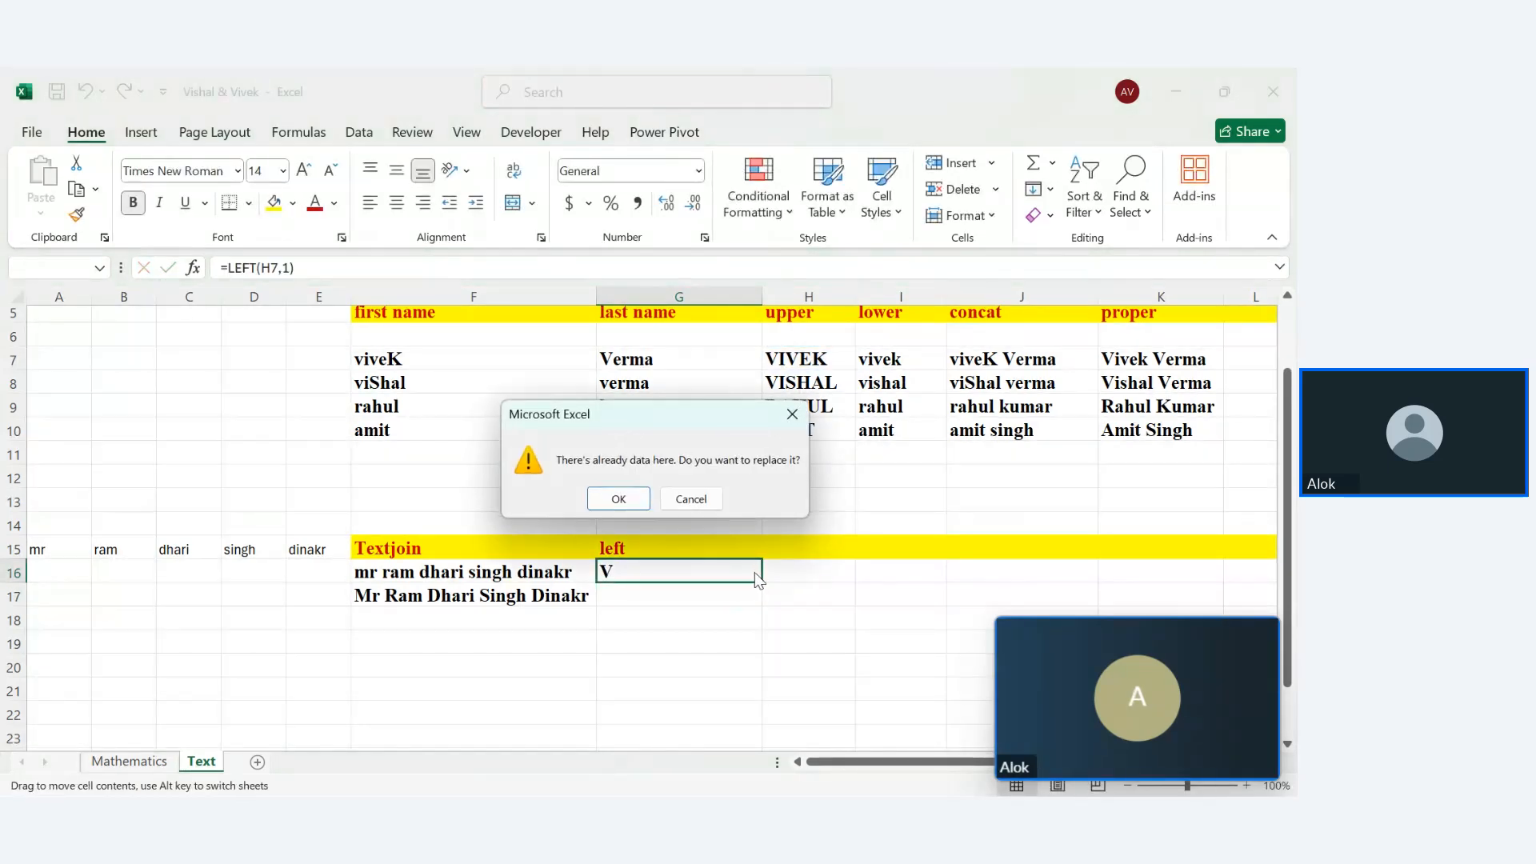
click(693, 500)
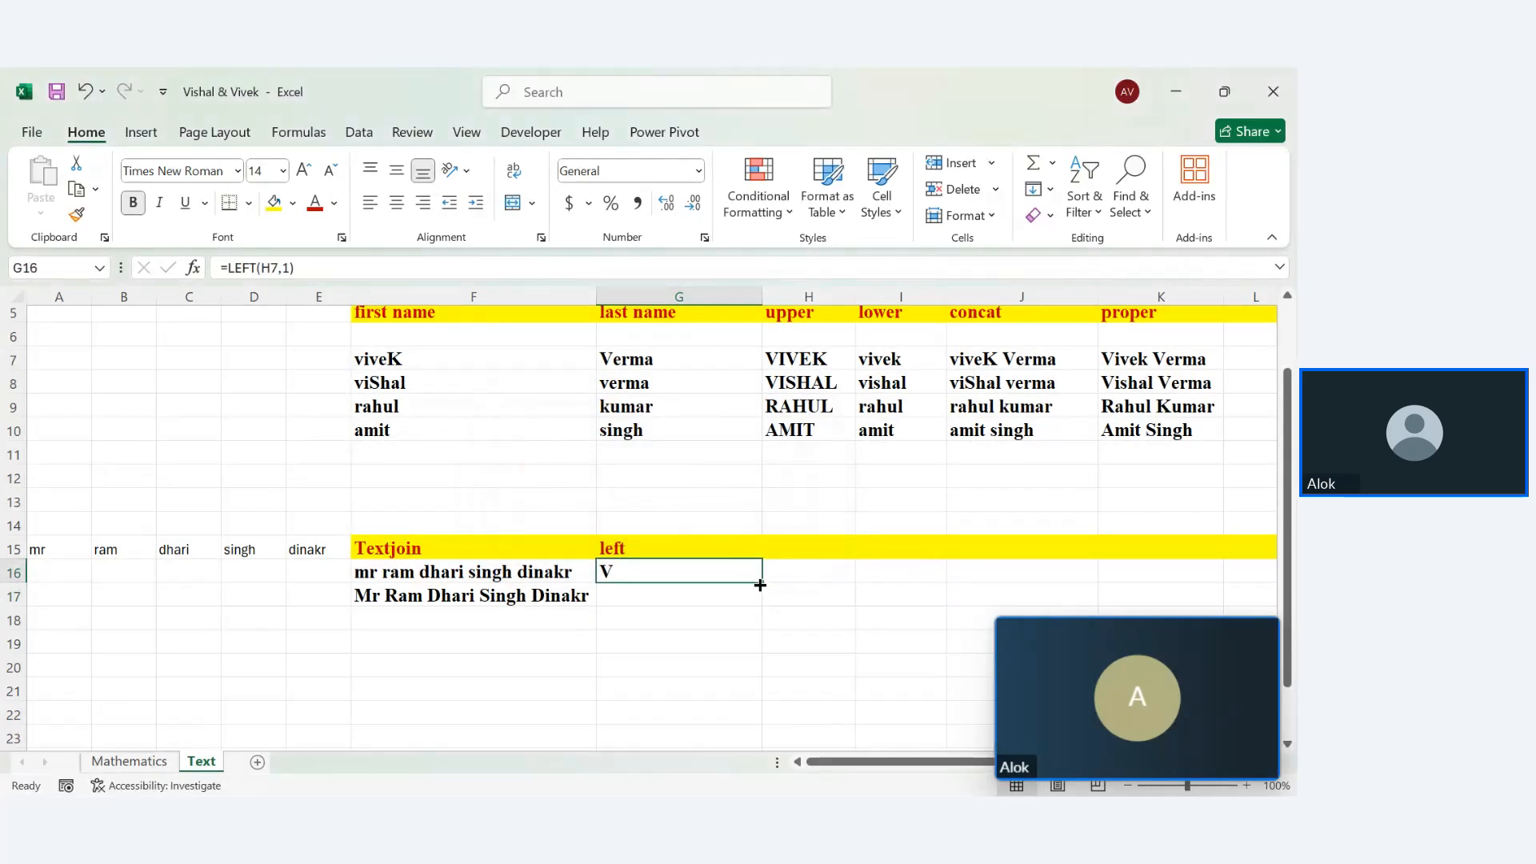
drag(760, 585, 766, 694)
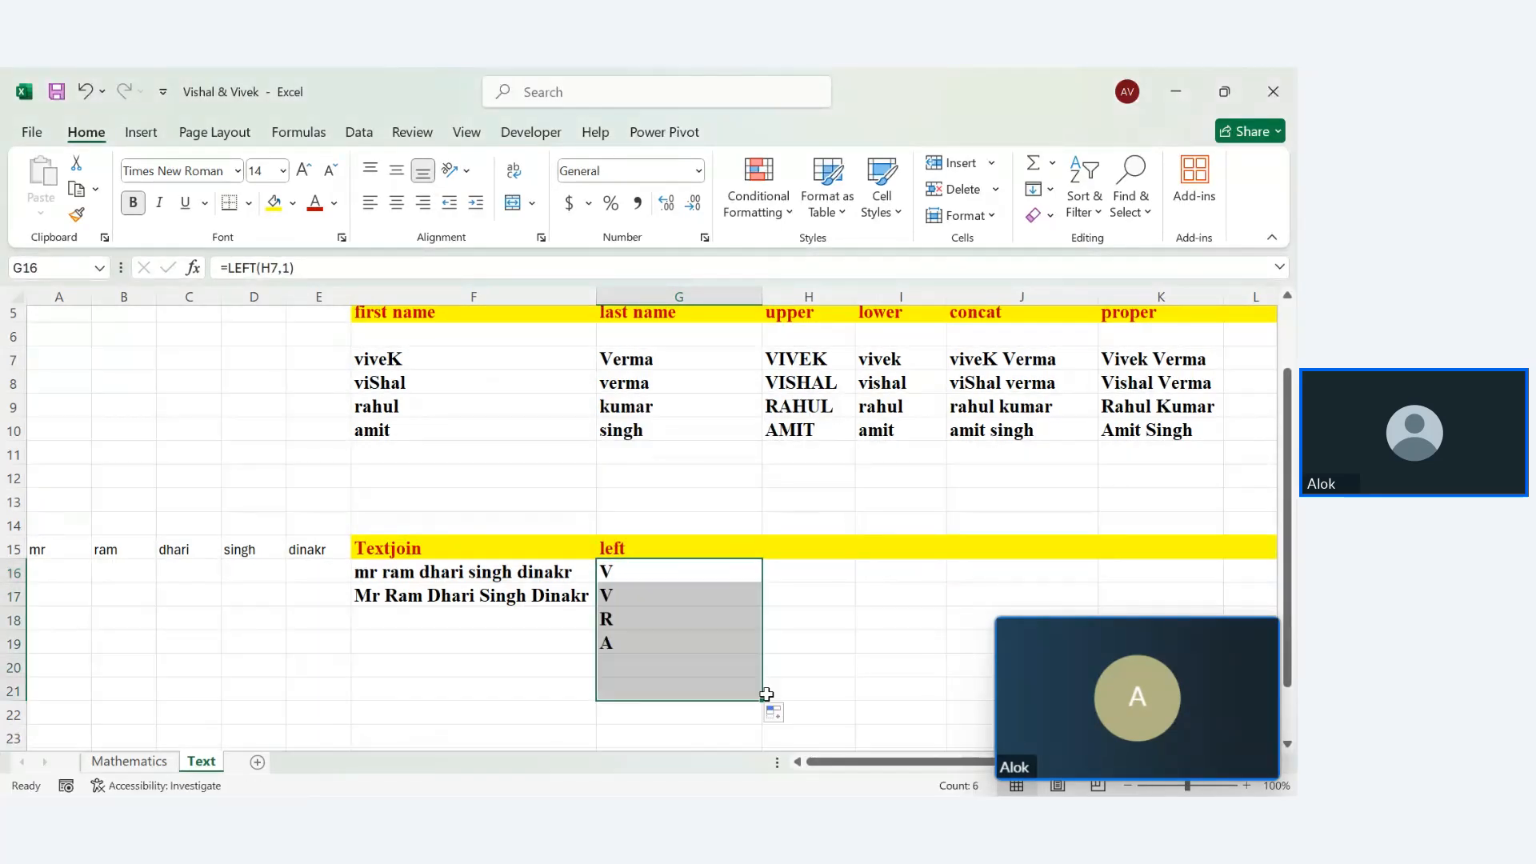
click(766, 693)
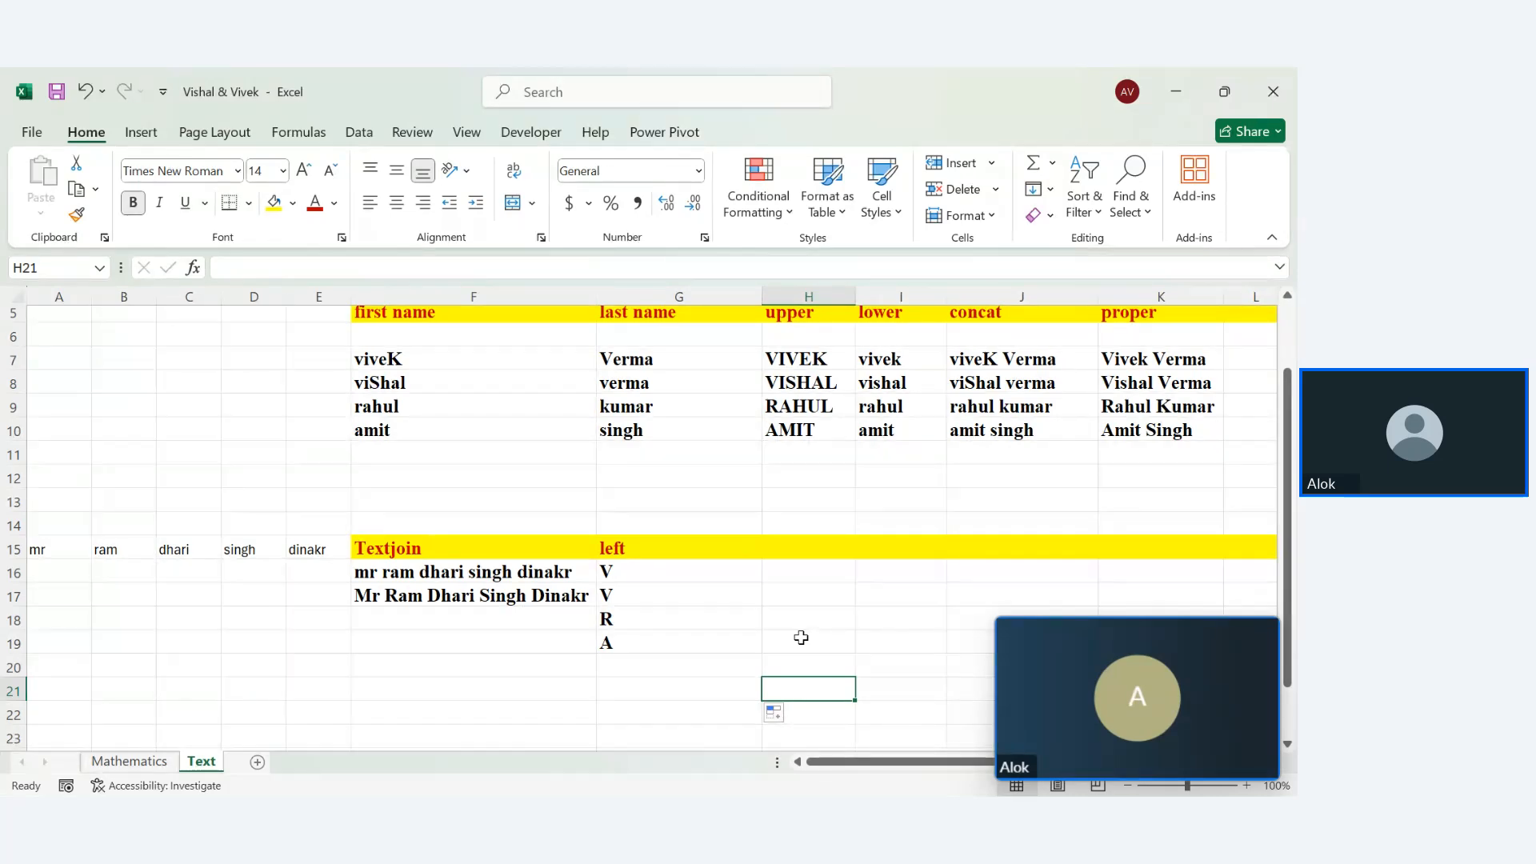
Label H15 'Right', replacing the mistaken entry
click(807, 548)
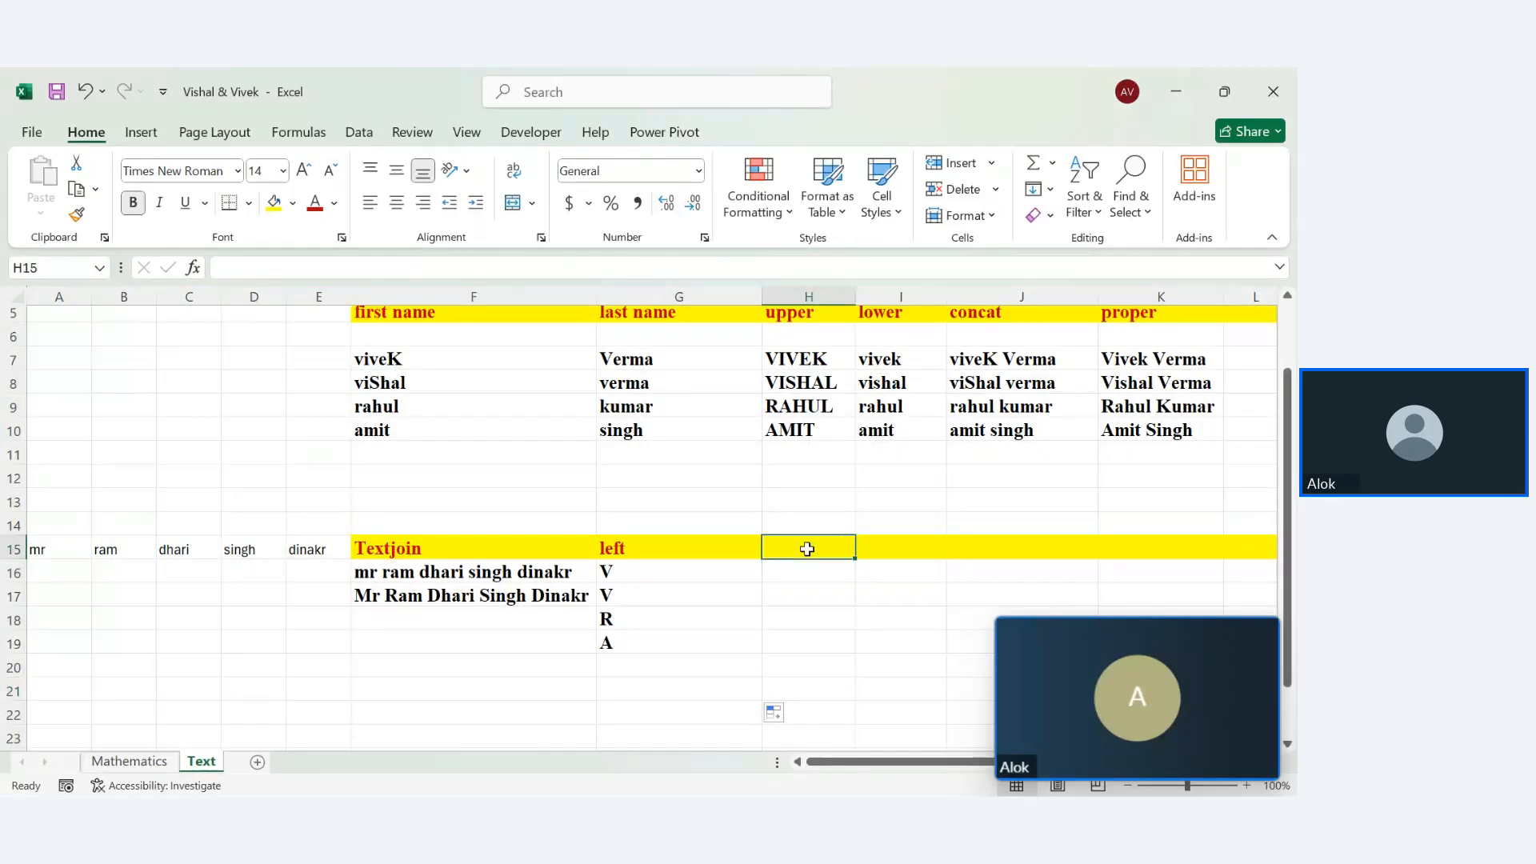
text(ri)
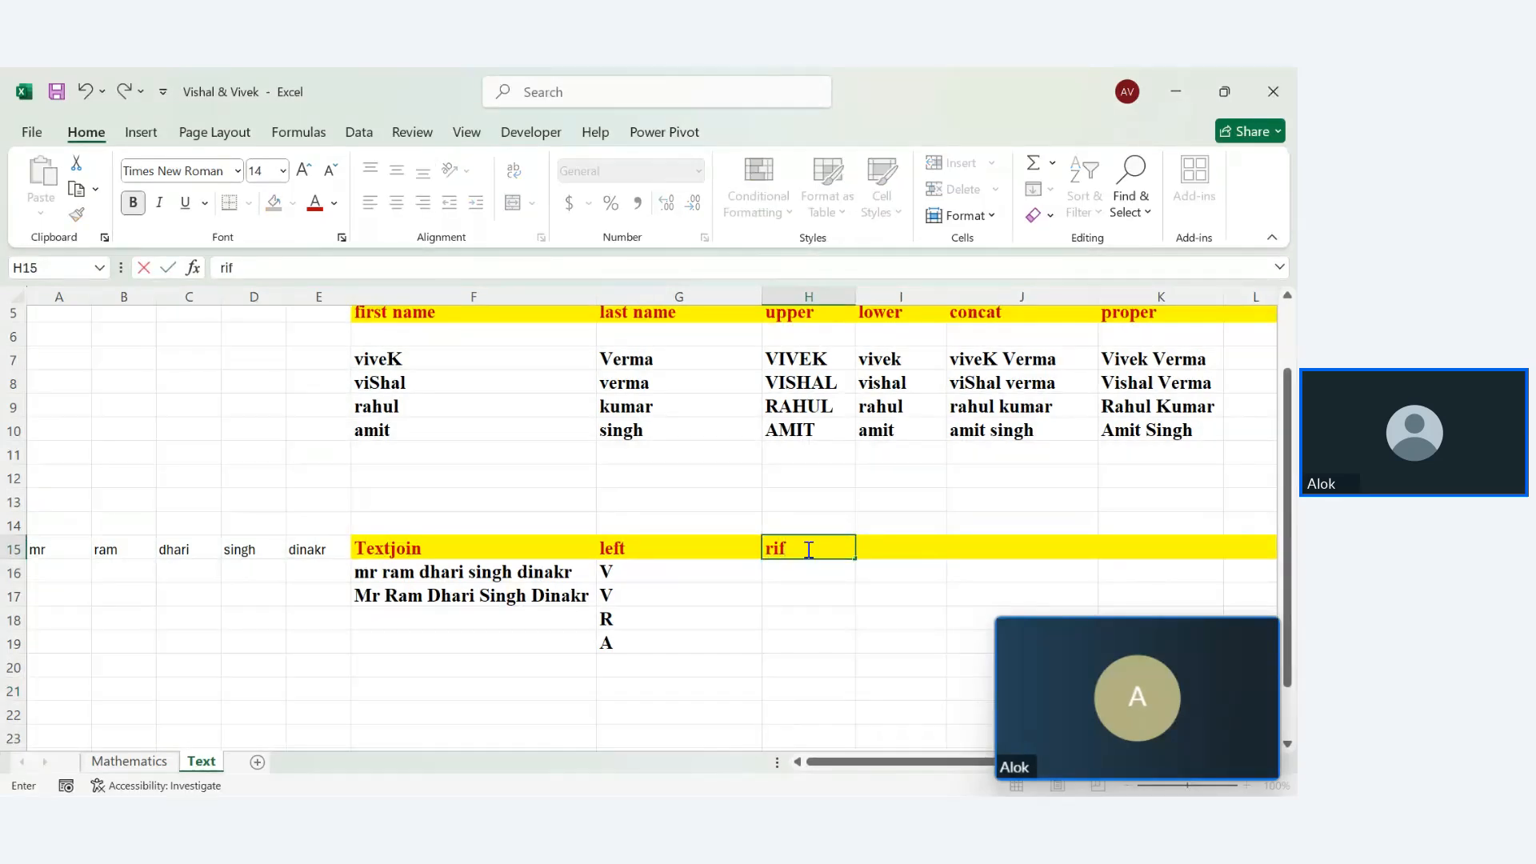
text(ght()
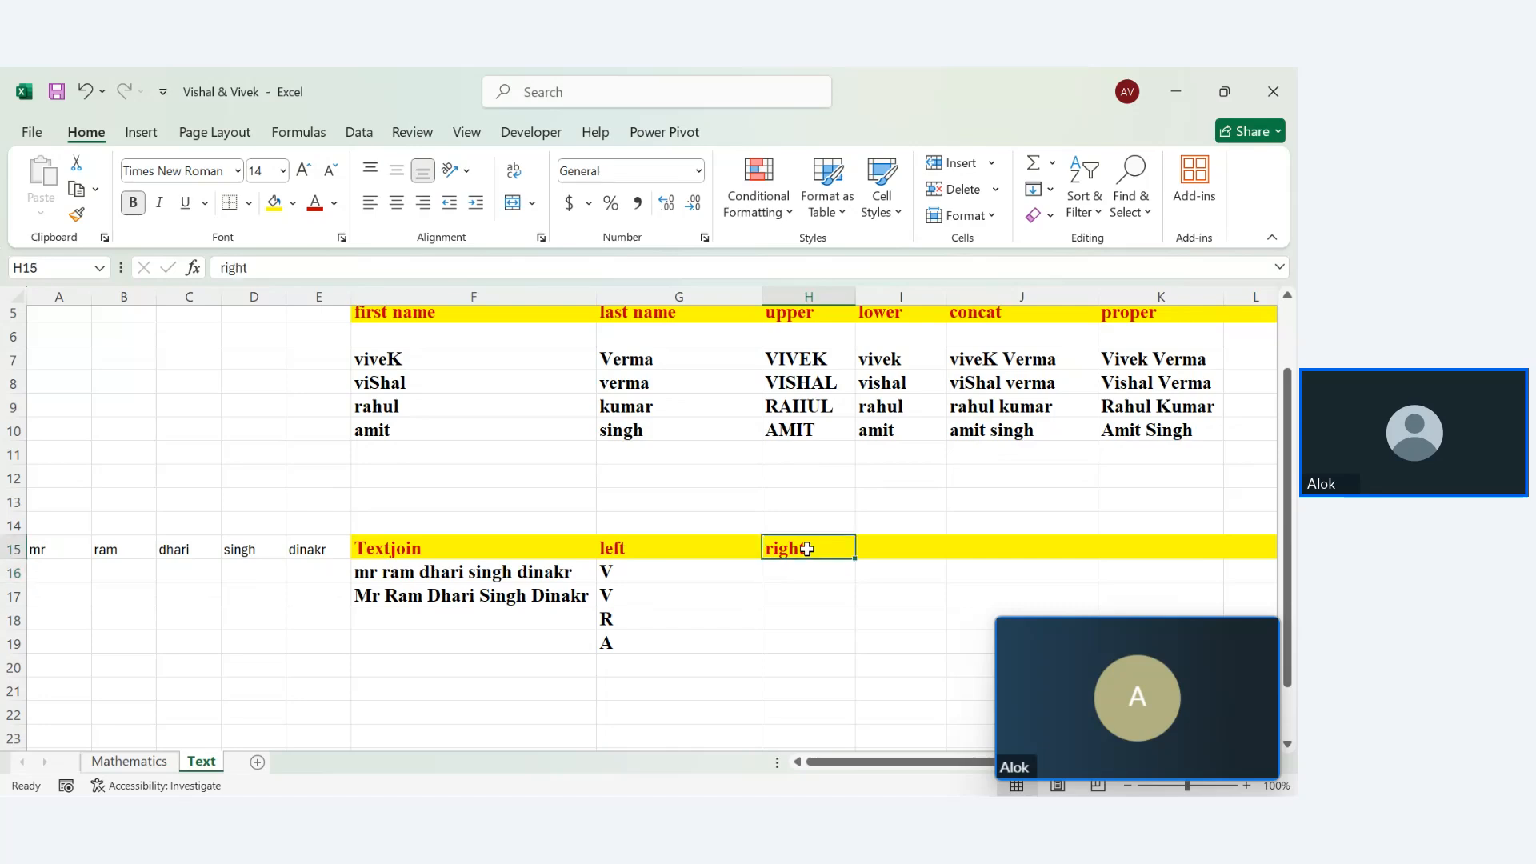
key(BackSpace)
key(BackSpace)
key(BackSpace)
key(BackSpace)
key(BackSpace)
key(BackSpace)
text(Right)
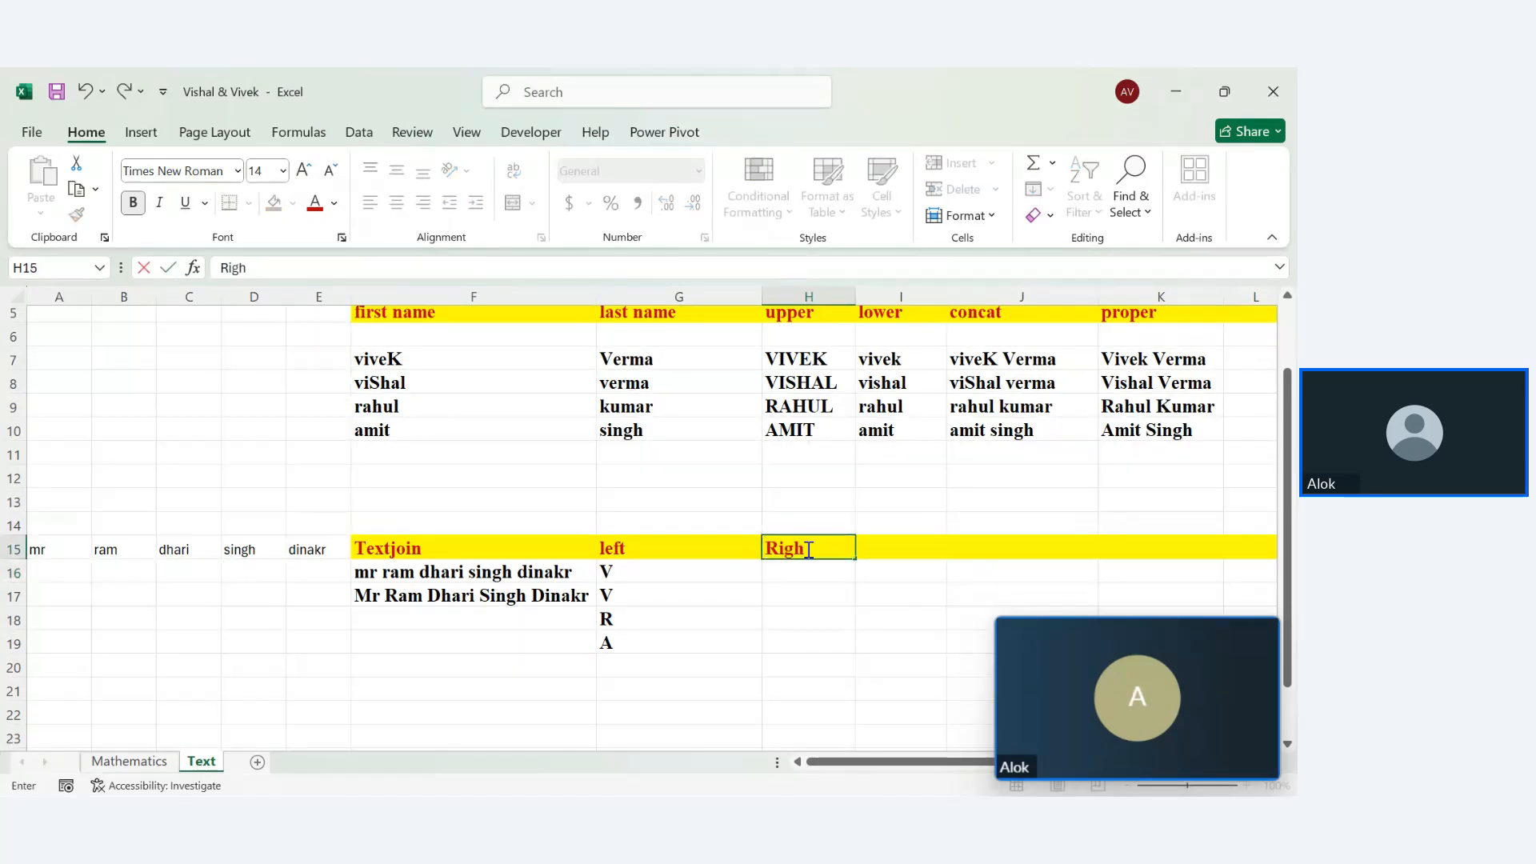
key(Return)
Enter =RIGHT(H7,1) in H16, returning K from VIVEK
text(=righ)
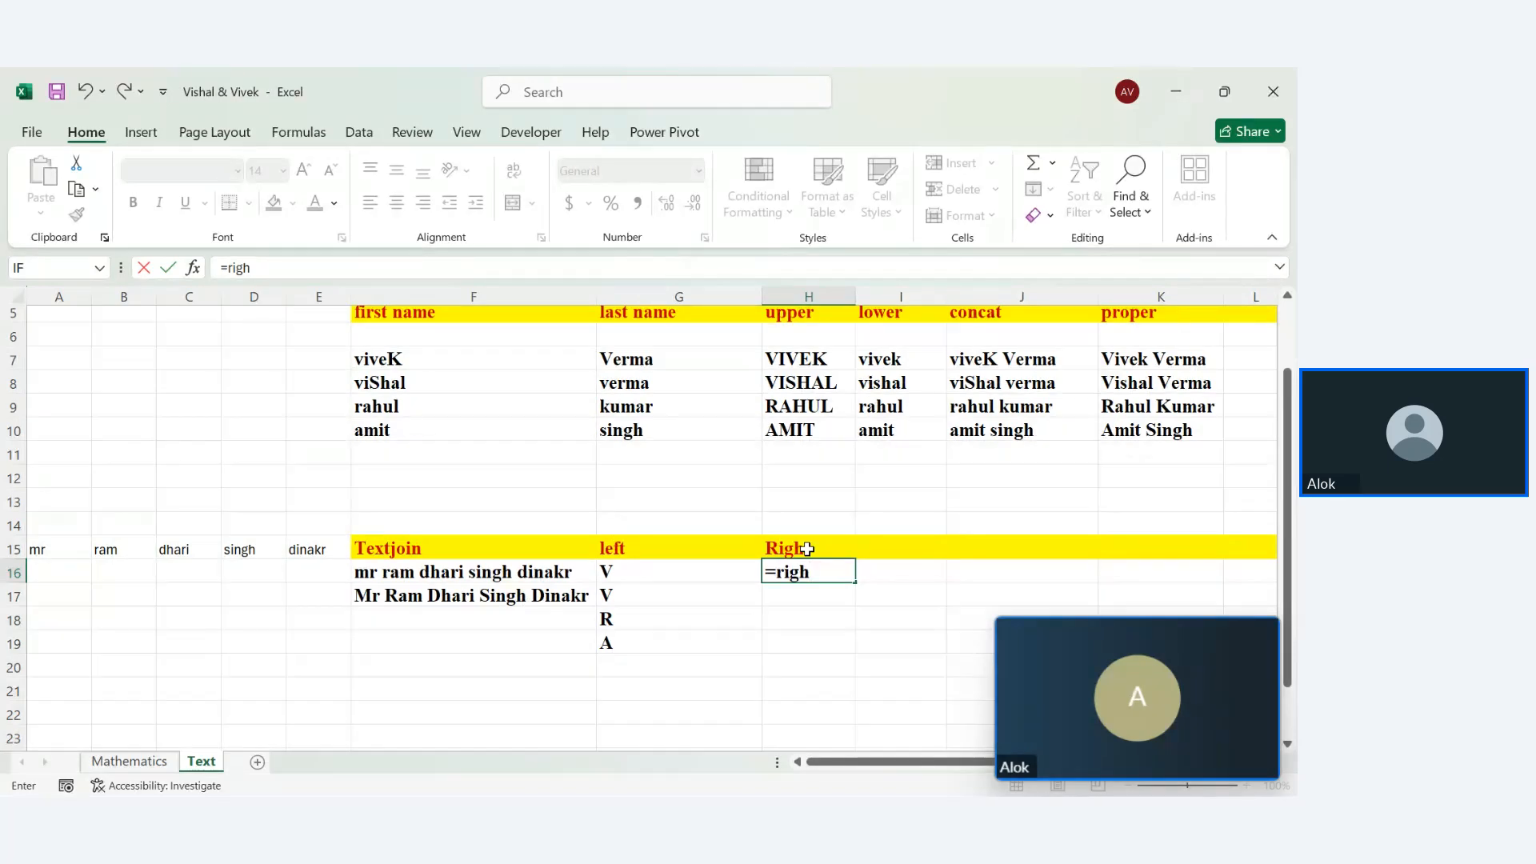
text(t)
key(Tab)
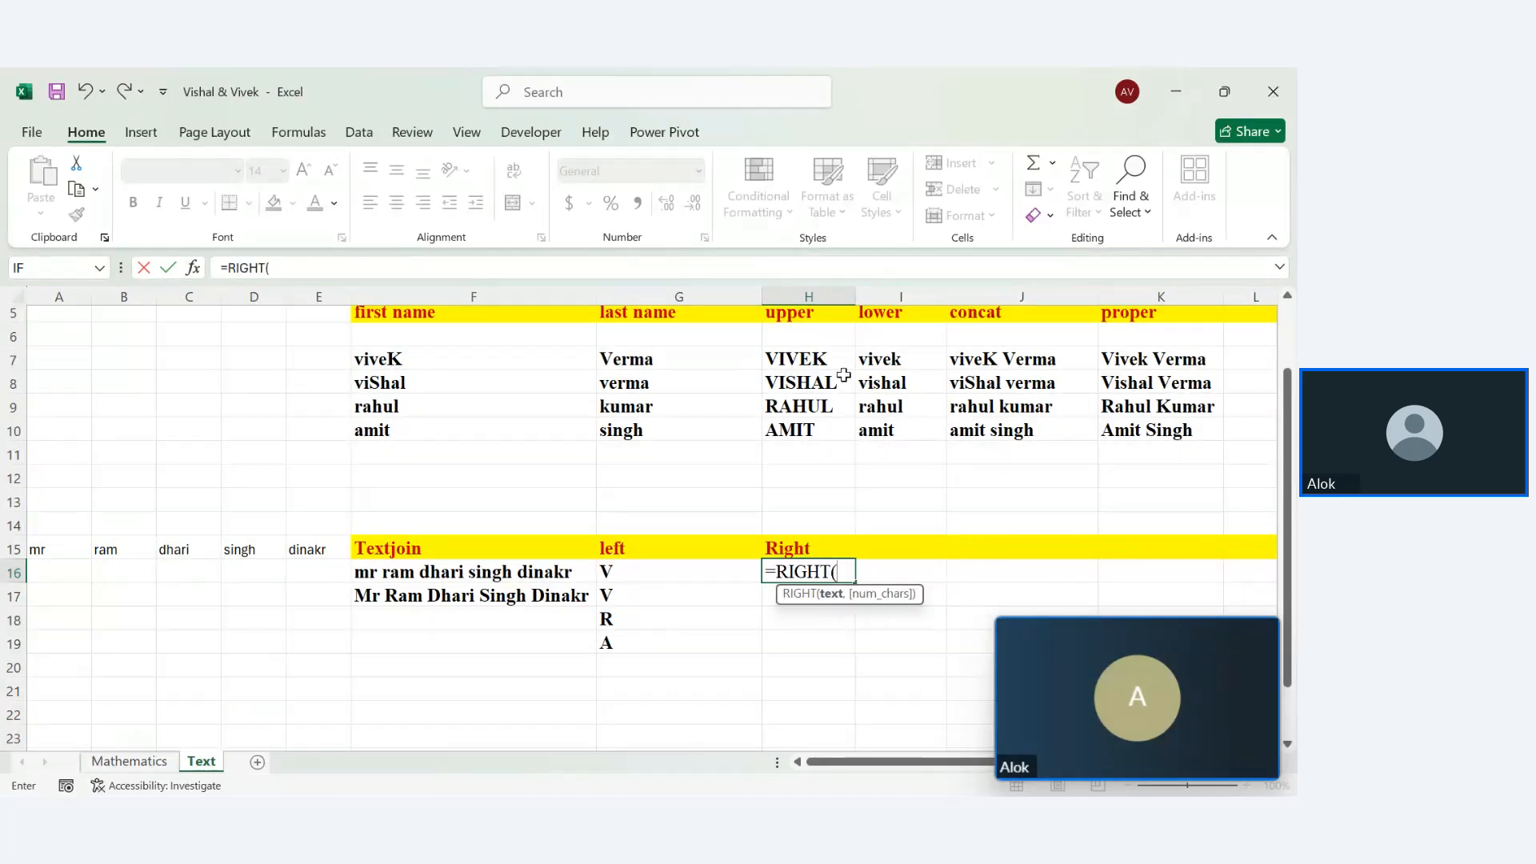
click(811, 363)
text(,)
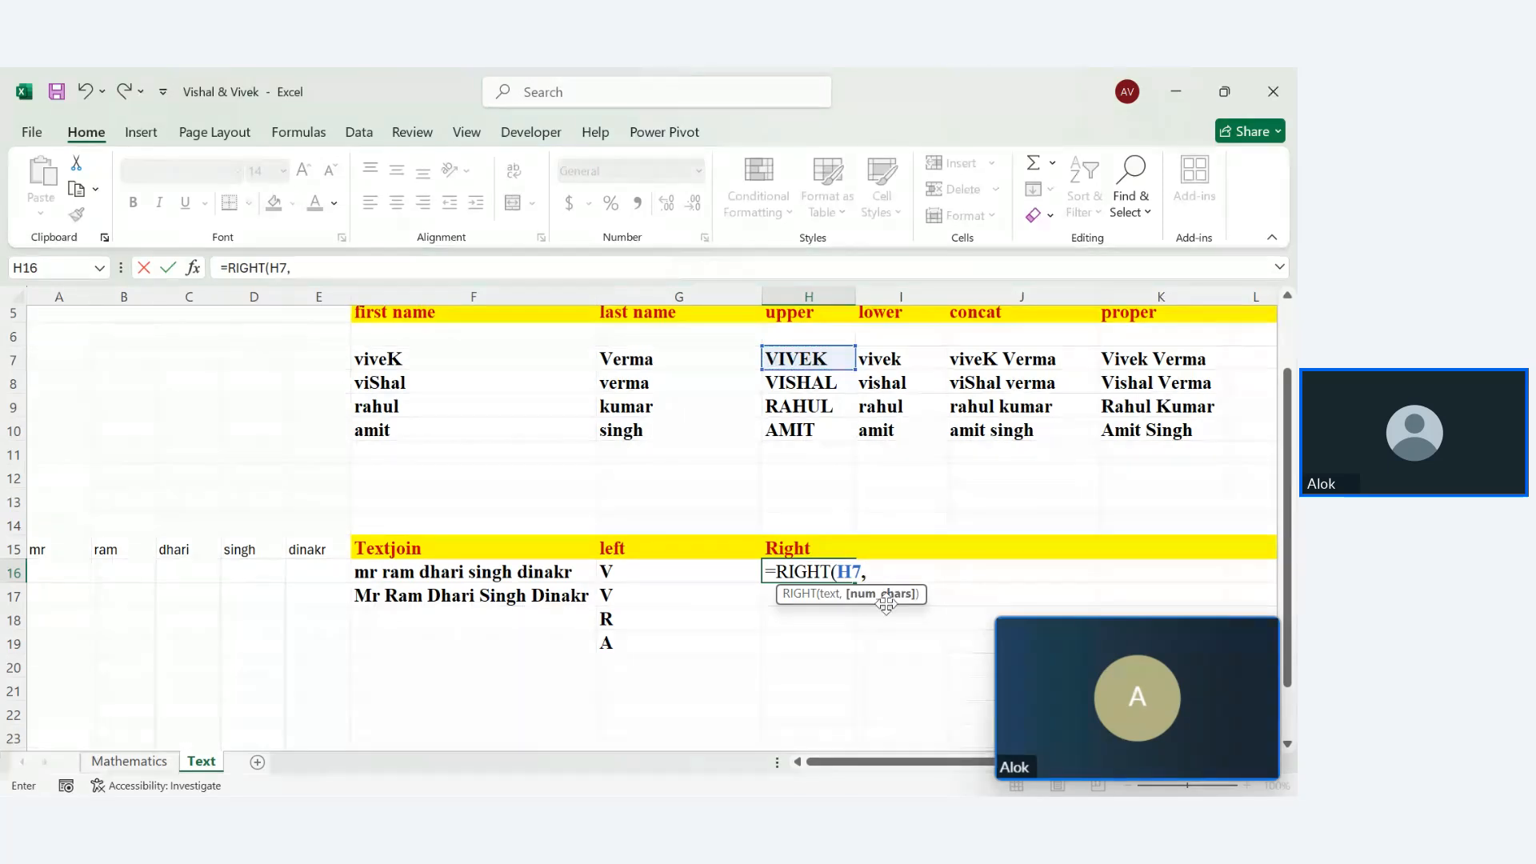
text(1)
key(Return)
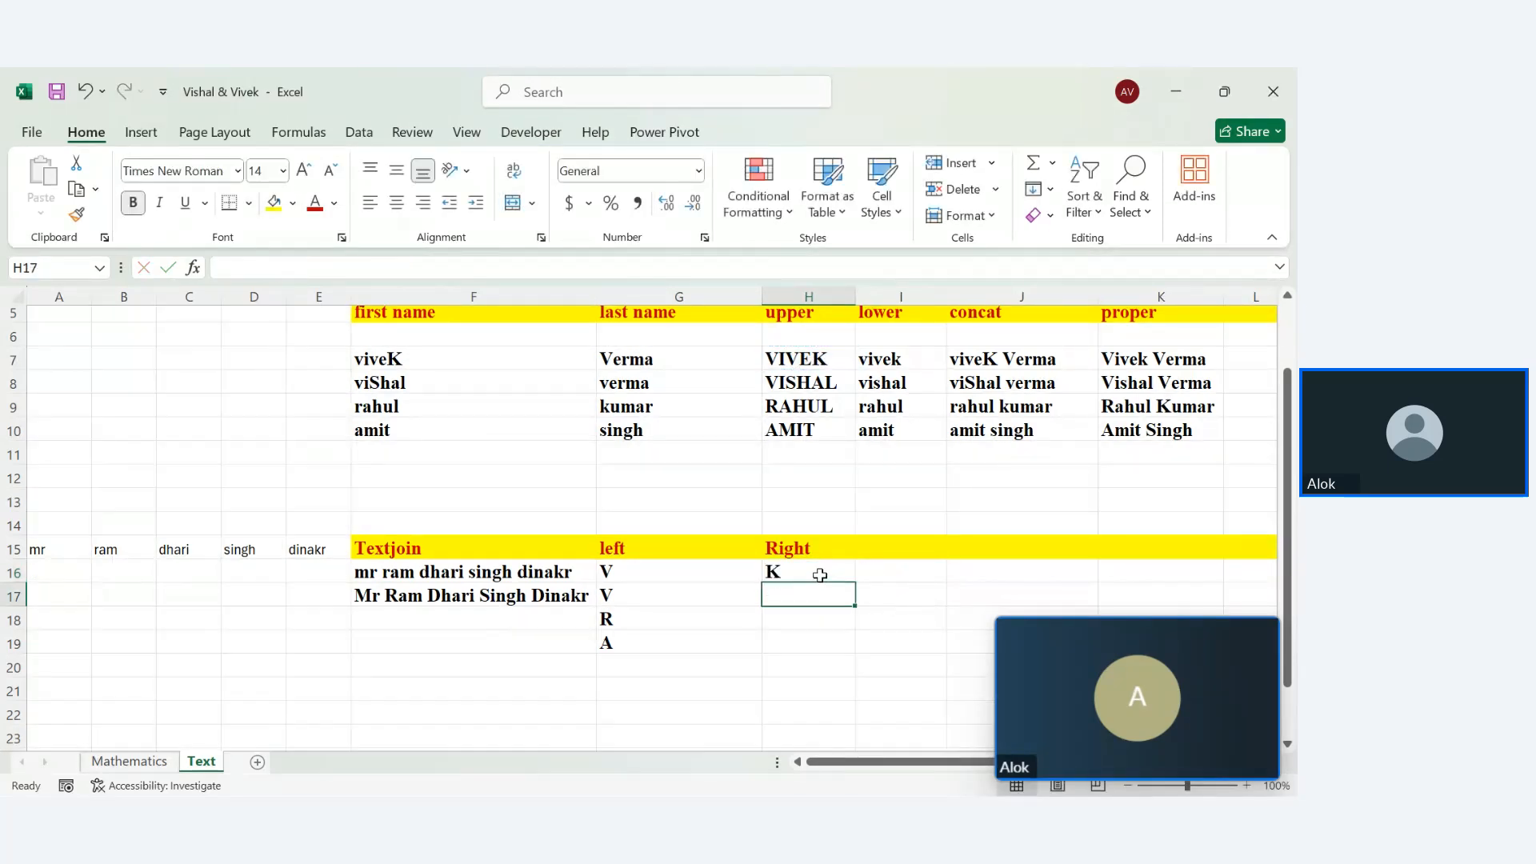
click(820, 575)
Copy the RIGHT formula to H19 and make G16:G19 =LEFT(H7,2), showing VI, VI, RA, AM
drag(854, 582, 854, 652)
double_click(668, 573)
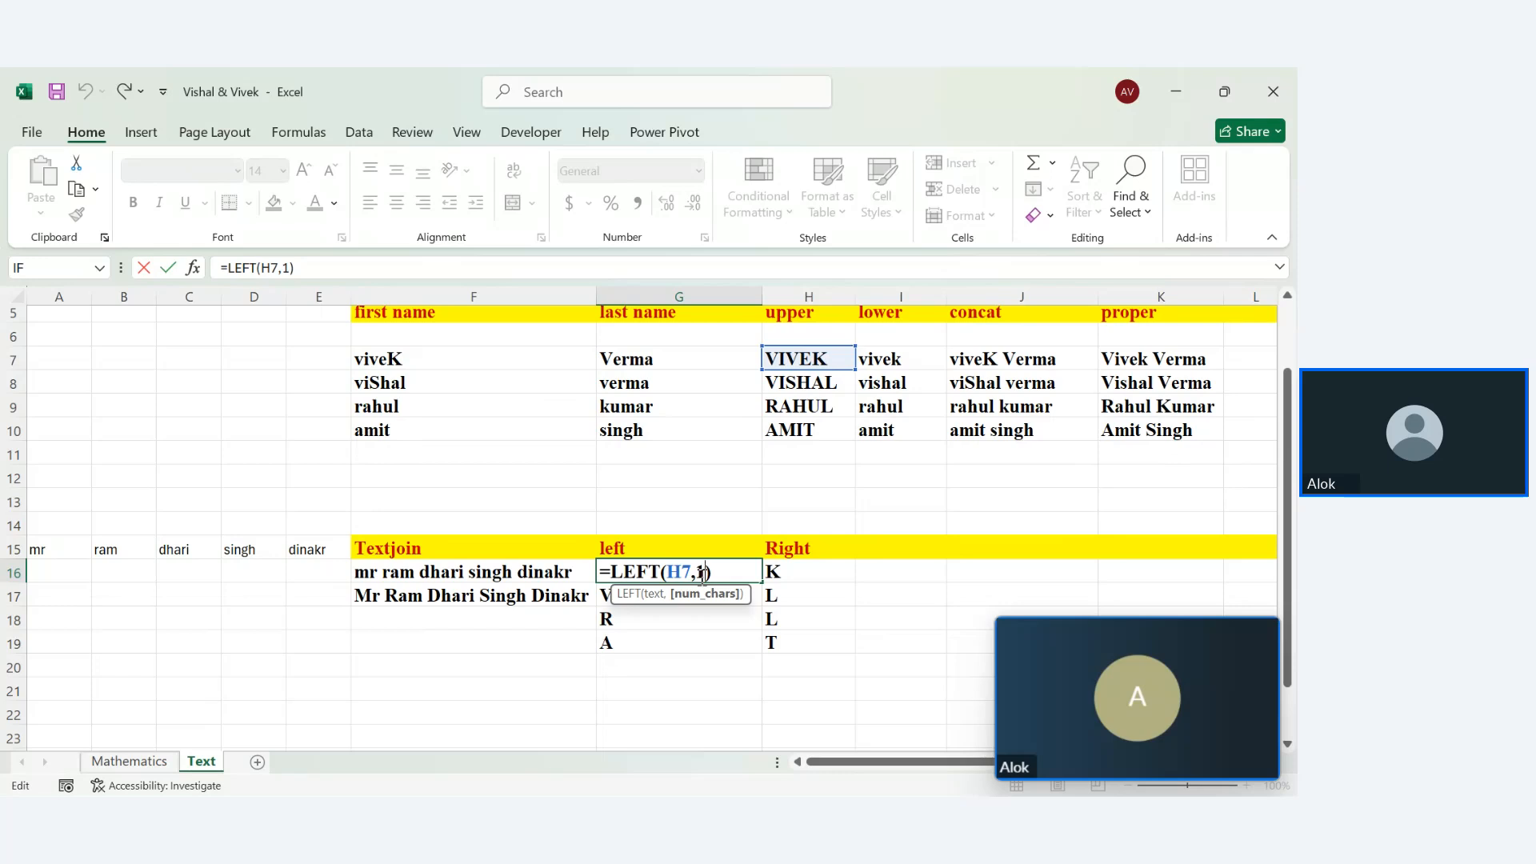
key(BackSpace)
text(2)
key(Return)
click(700, 575)
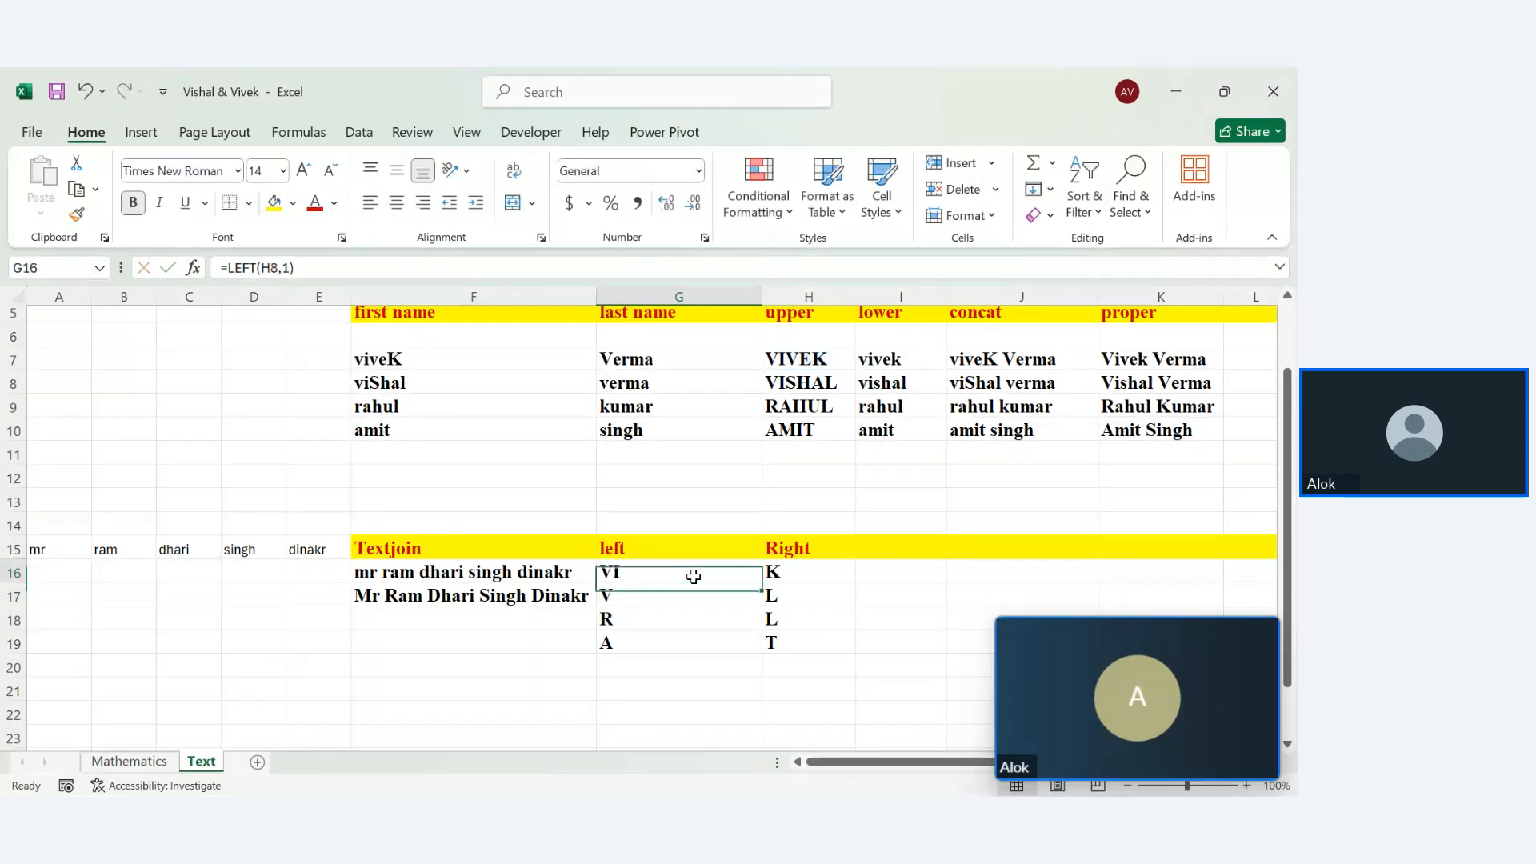
drag(761, 583, 763, 645)
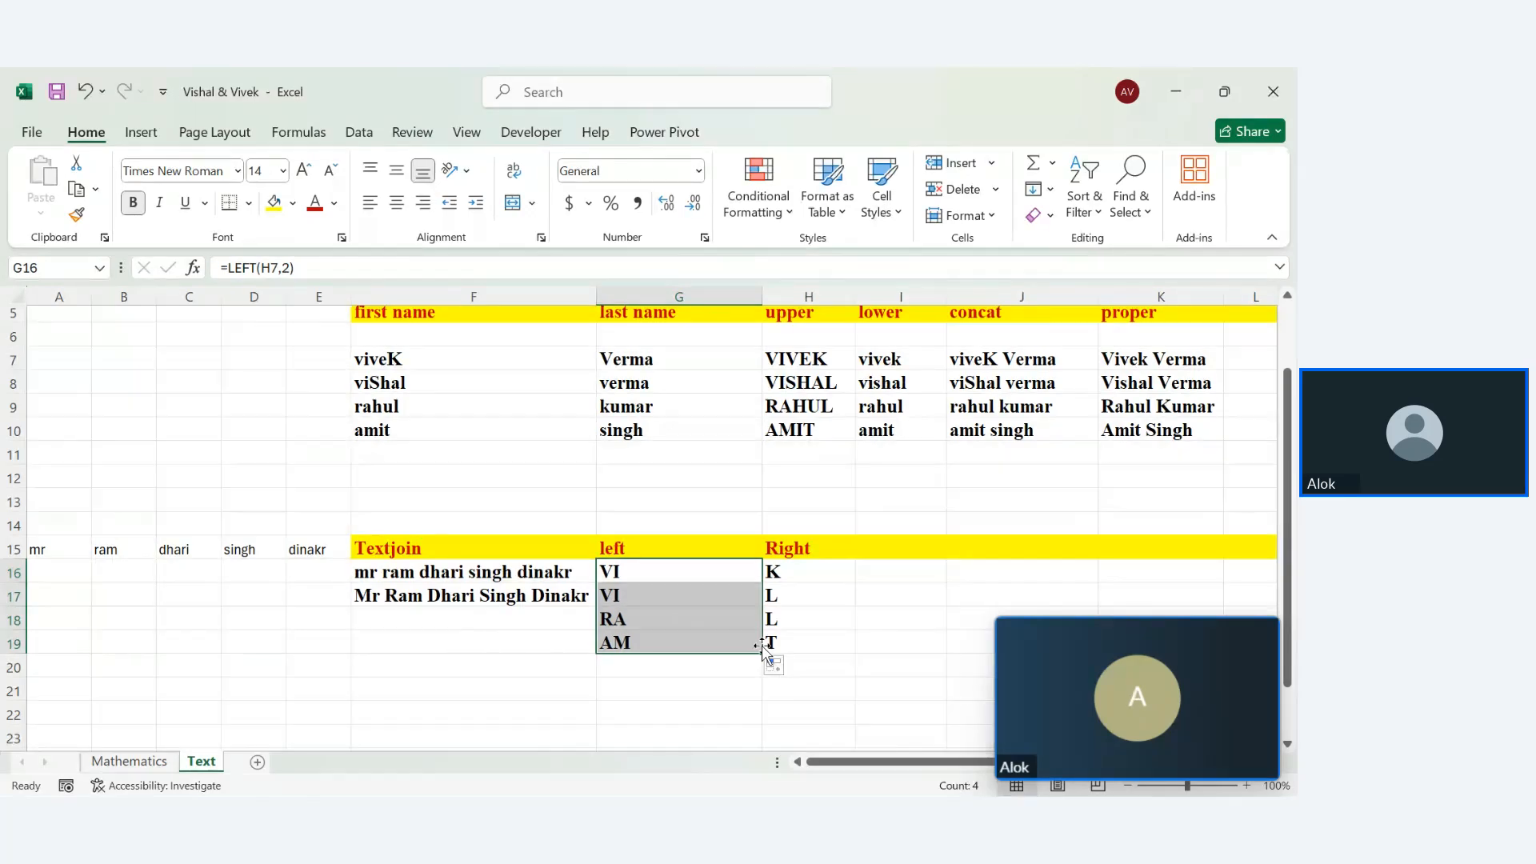
Change H16 to =RIGHT(H7,3) and fill to H19, returning VEK, HAL, HUL, MIT
double_click(831, 568)
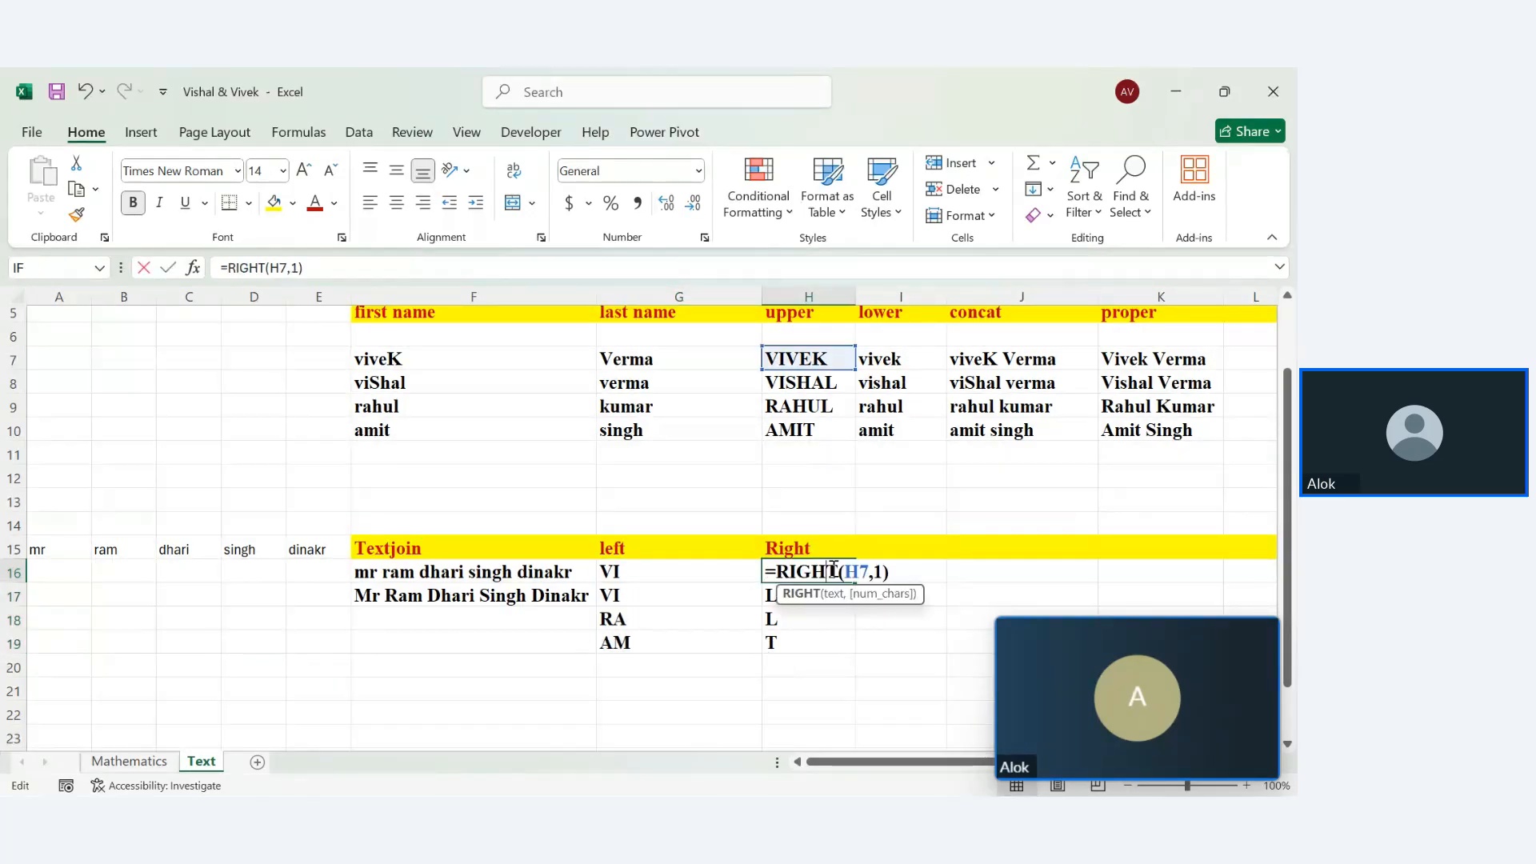
key(BackSpace)
text(3)
key(ctrl+Return)
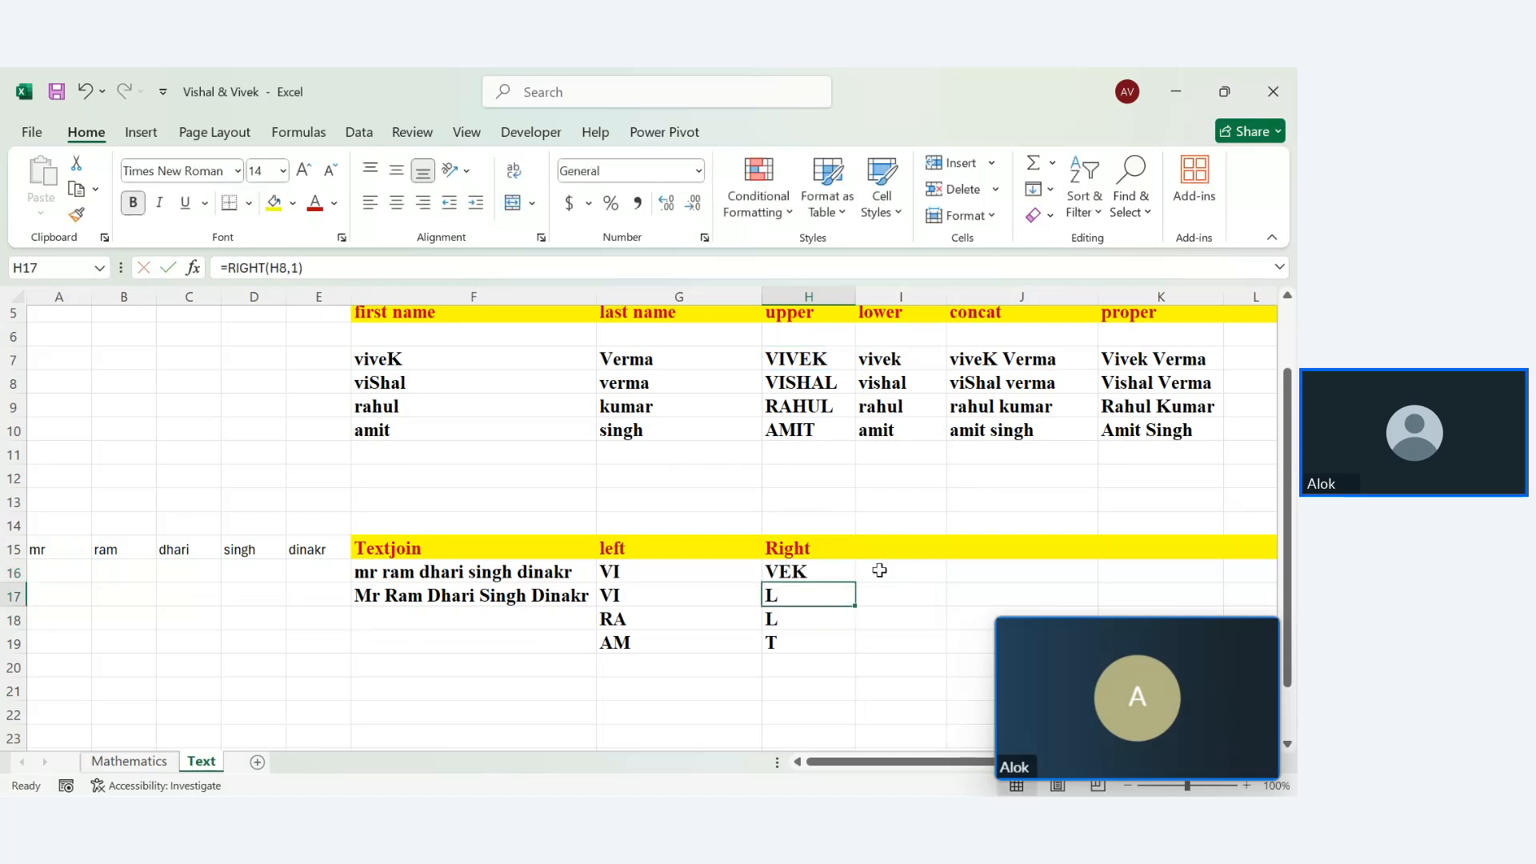
drag(822, 579, 819, 576)
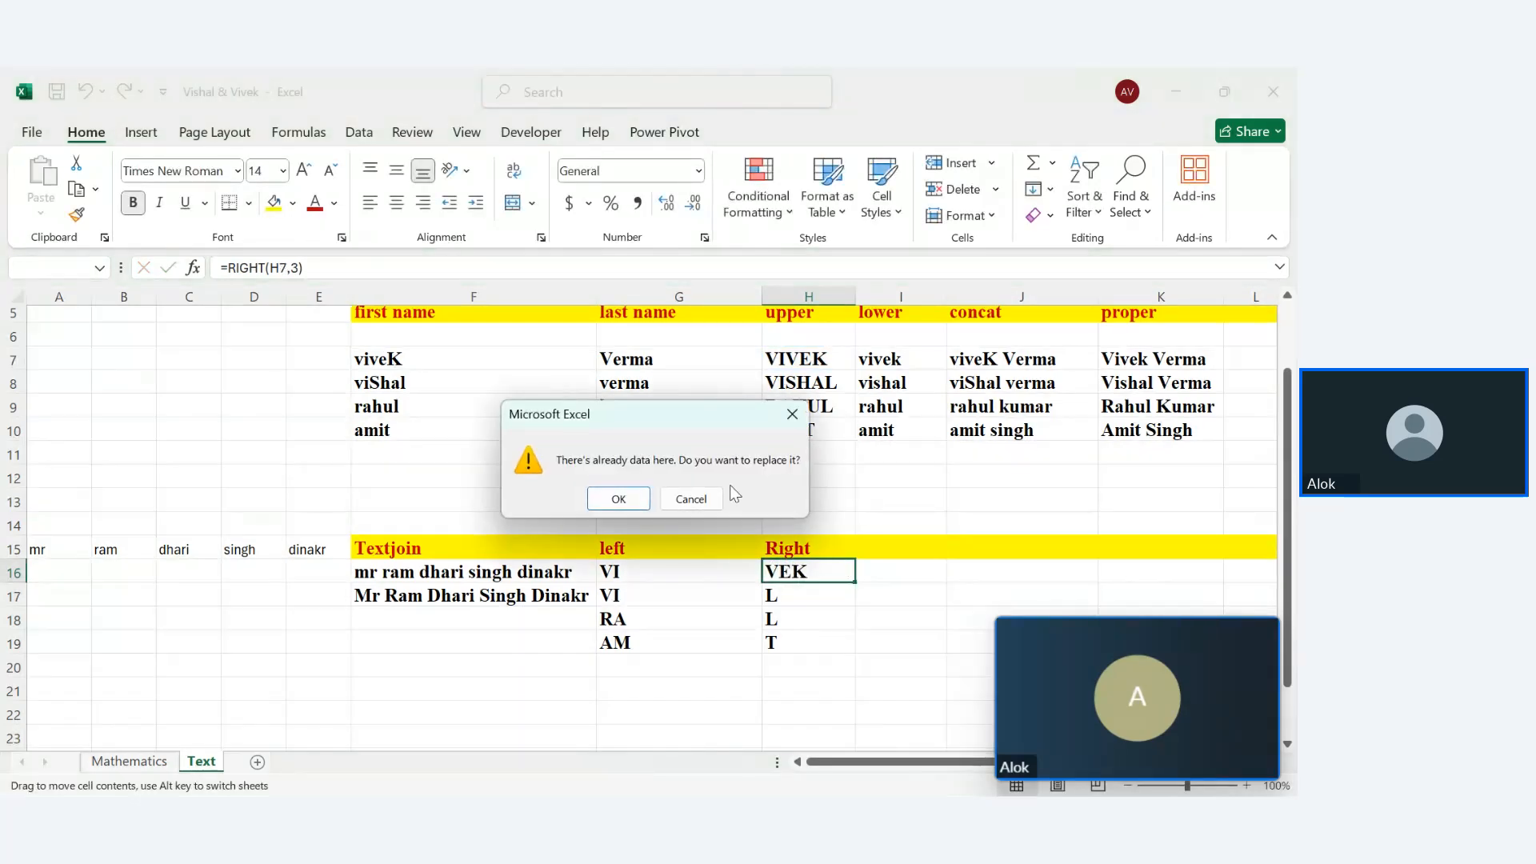
click(688, 499)
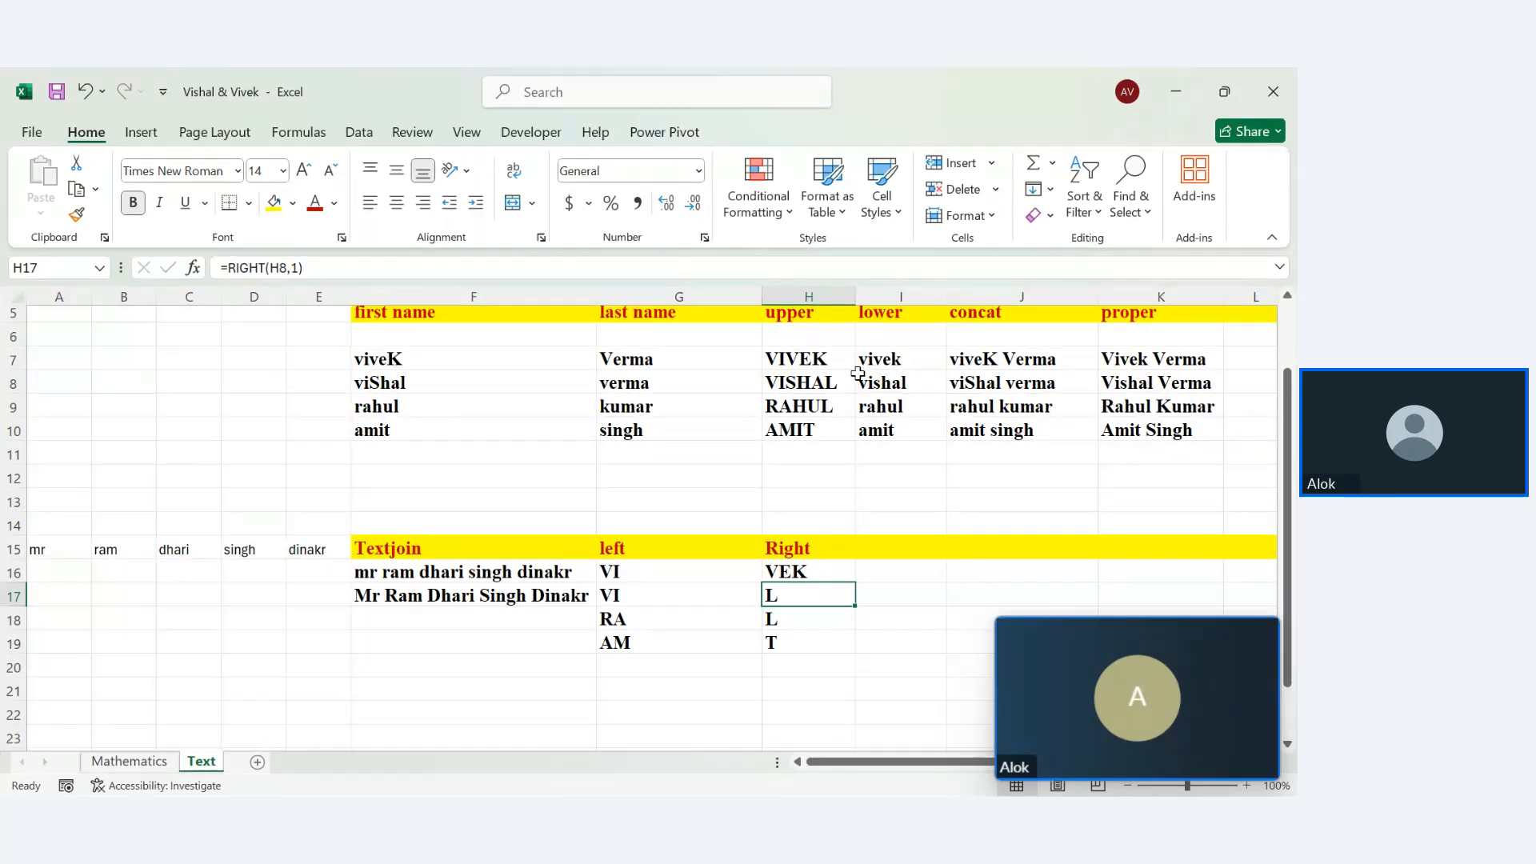
click(832, 575)
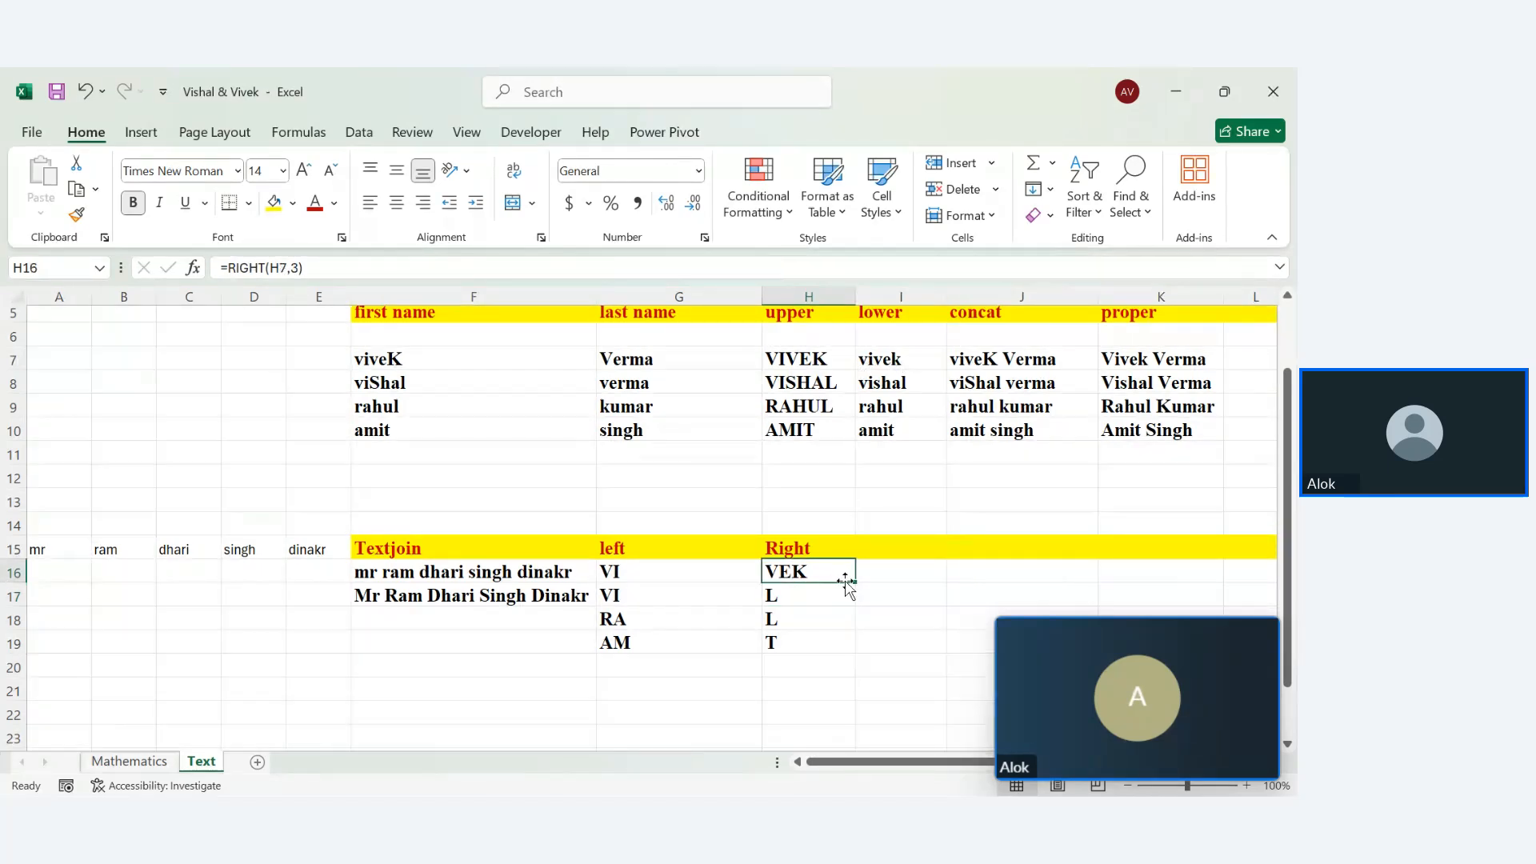
drag(854, 581, 857, 658)
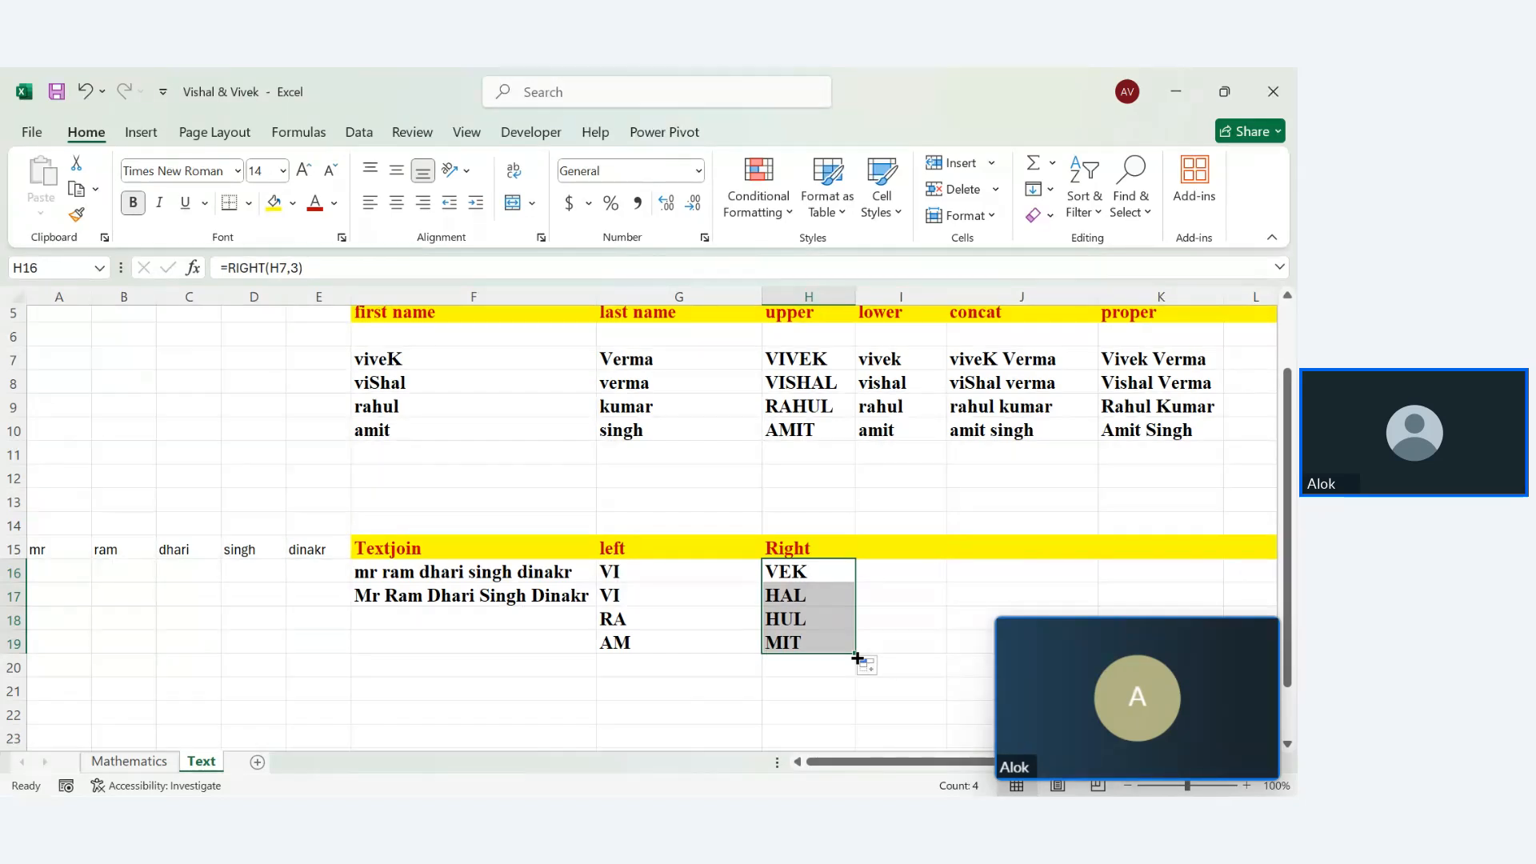
key(Right)
key(Right)
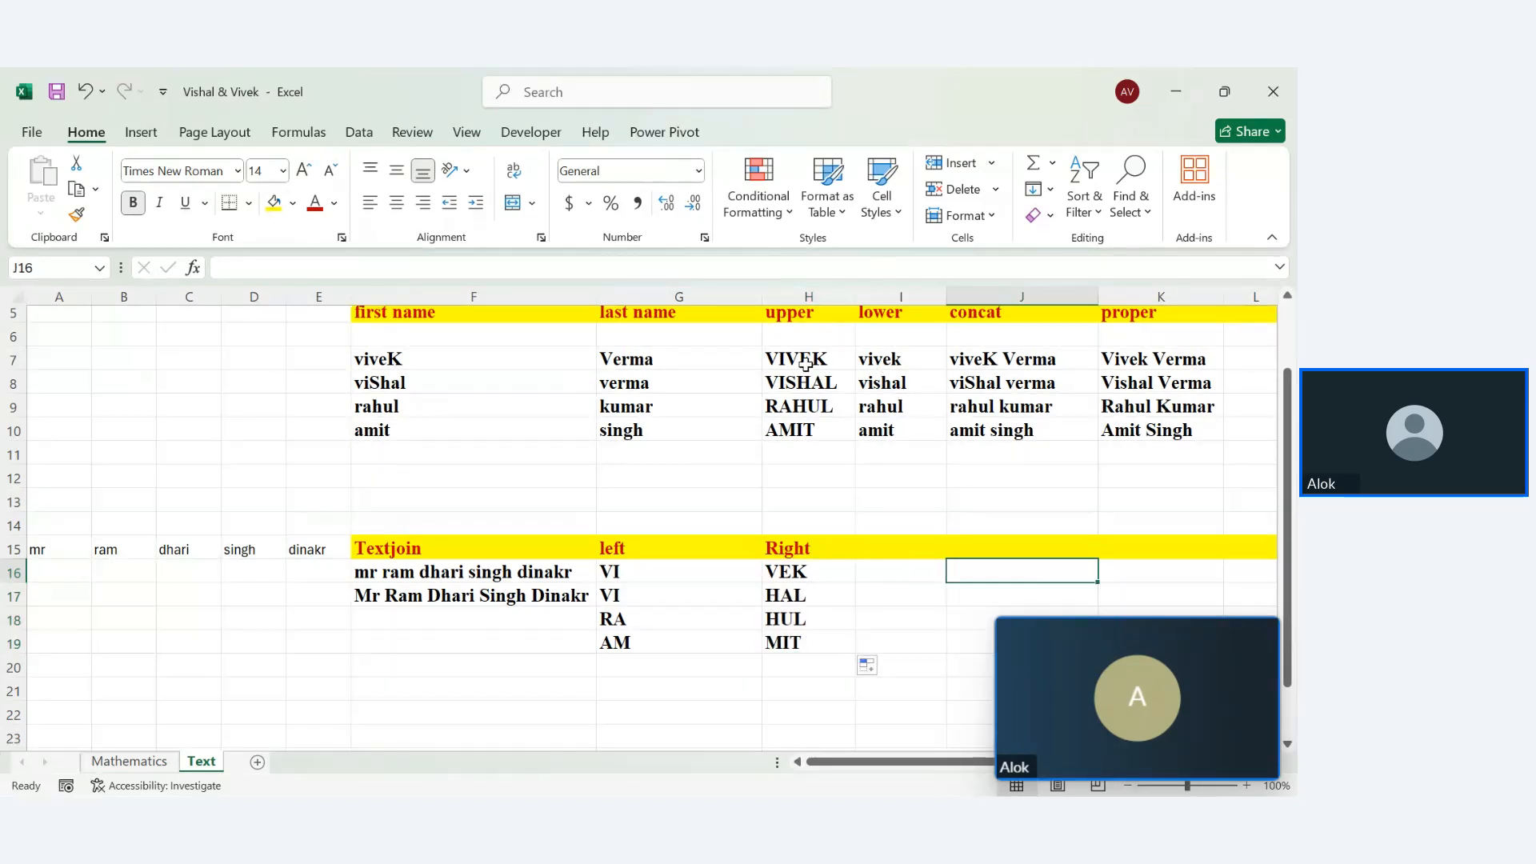
drag(804, 364, 809, 421)
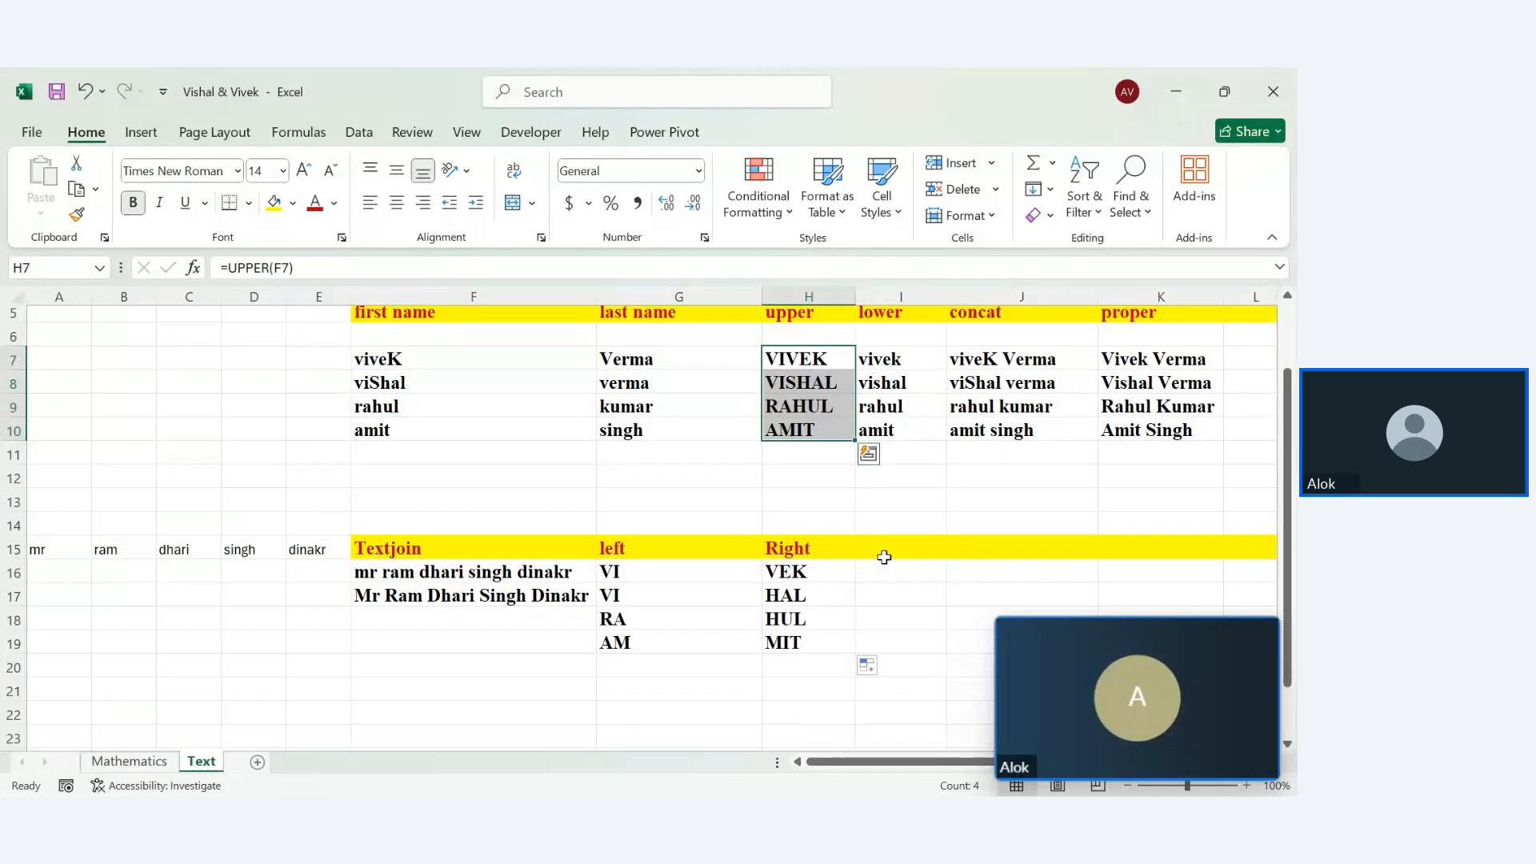
Label I15 'Mid' and enter =MID(H7,2,2) in I16
click(885, 551)
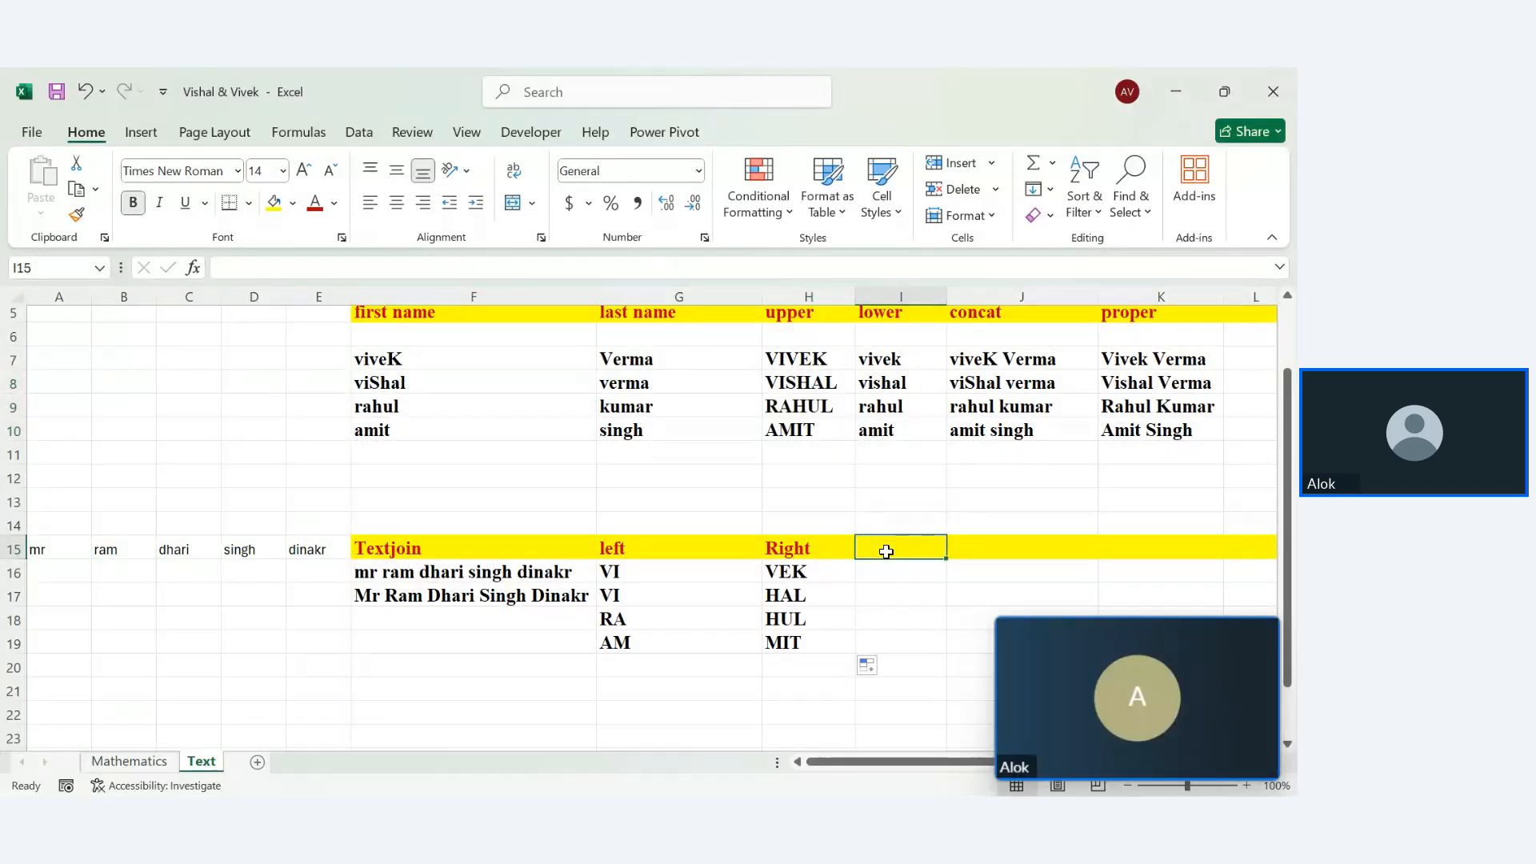
text(Mid)
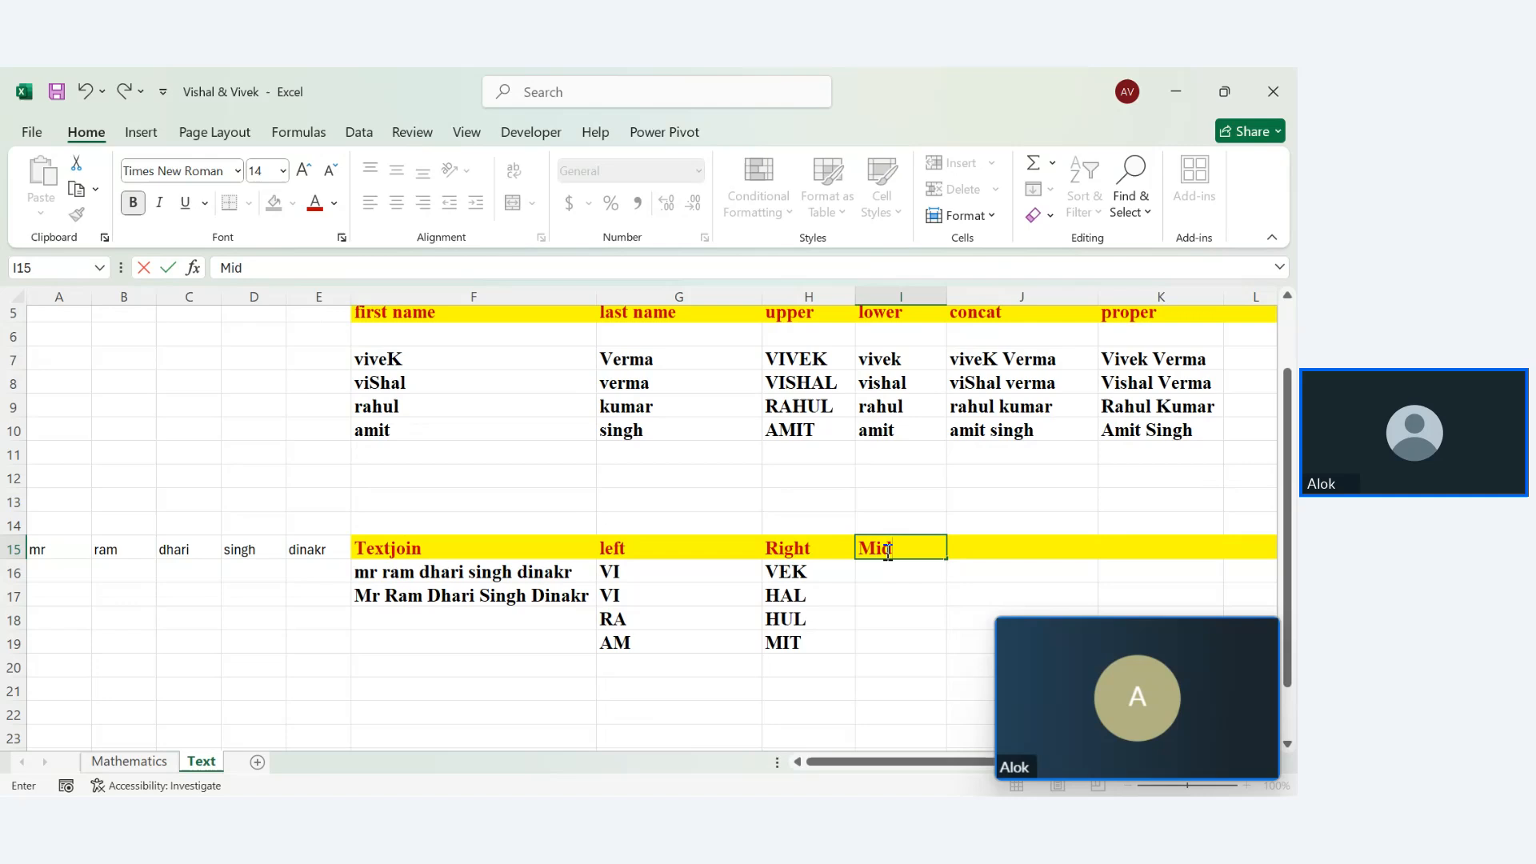
key(Return)
text(=mid)
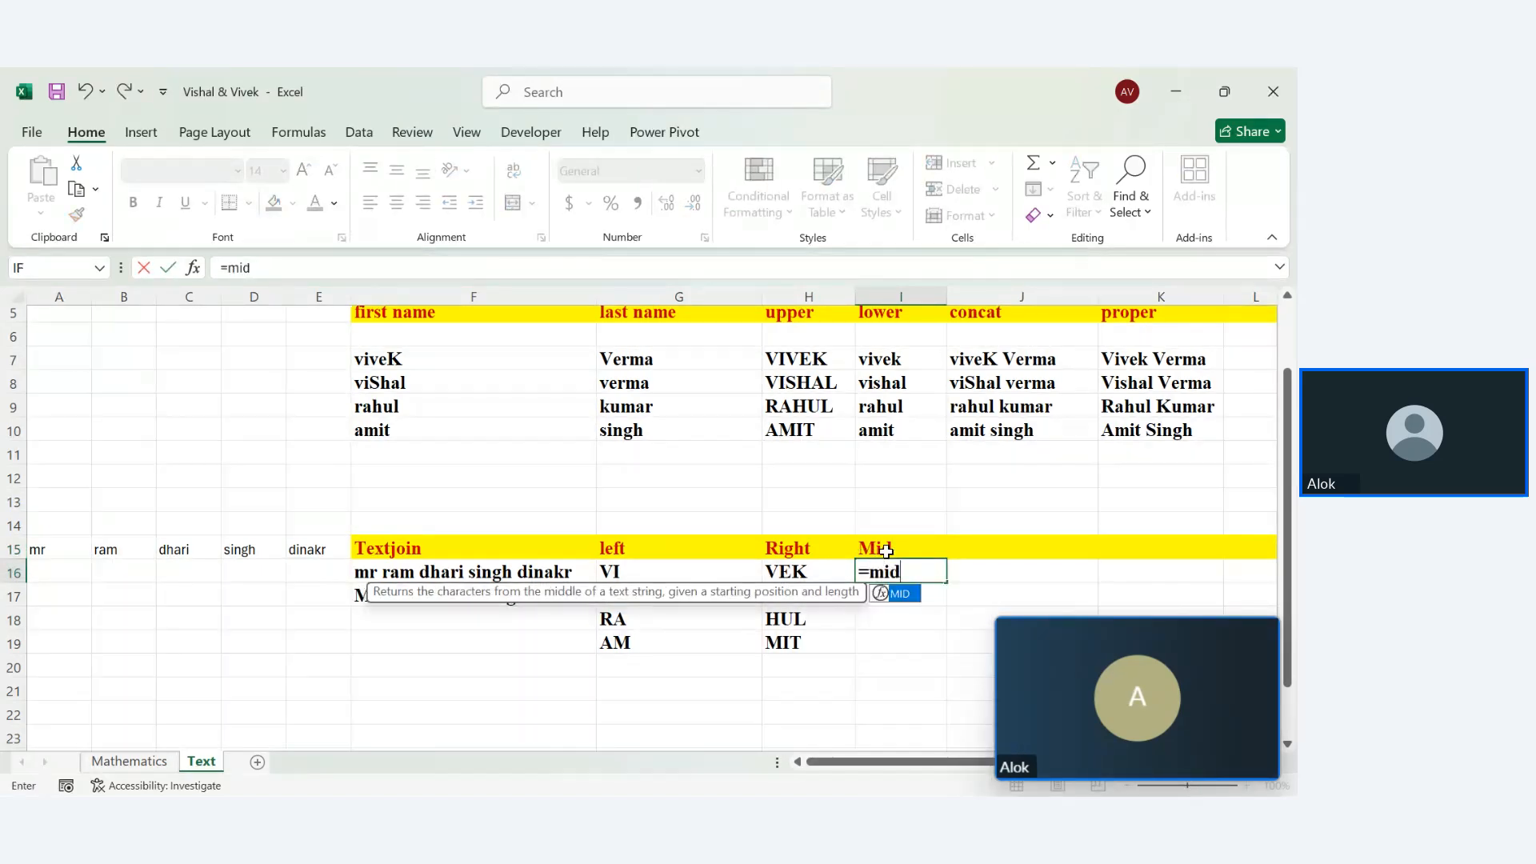
key(Tab)
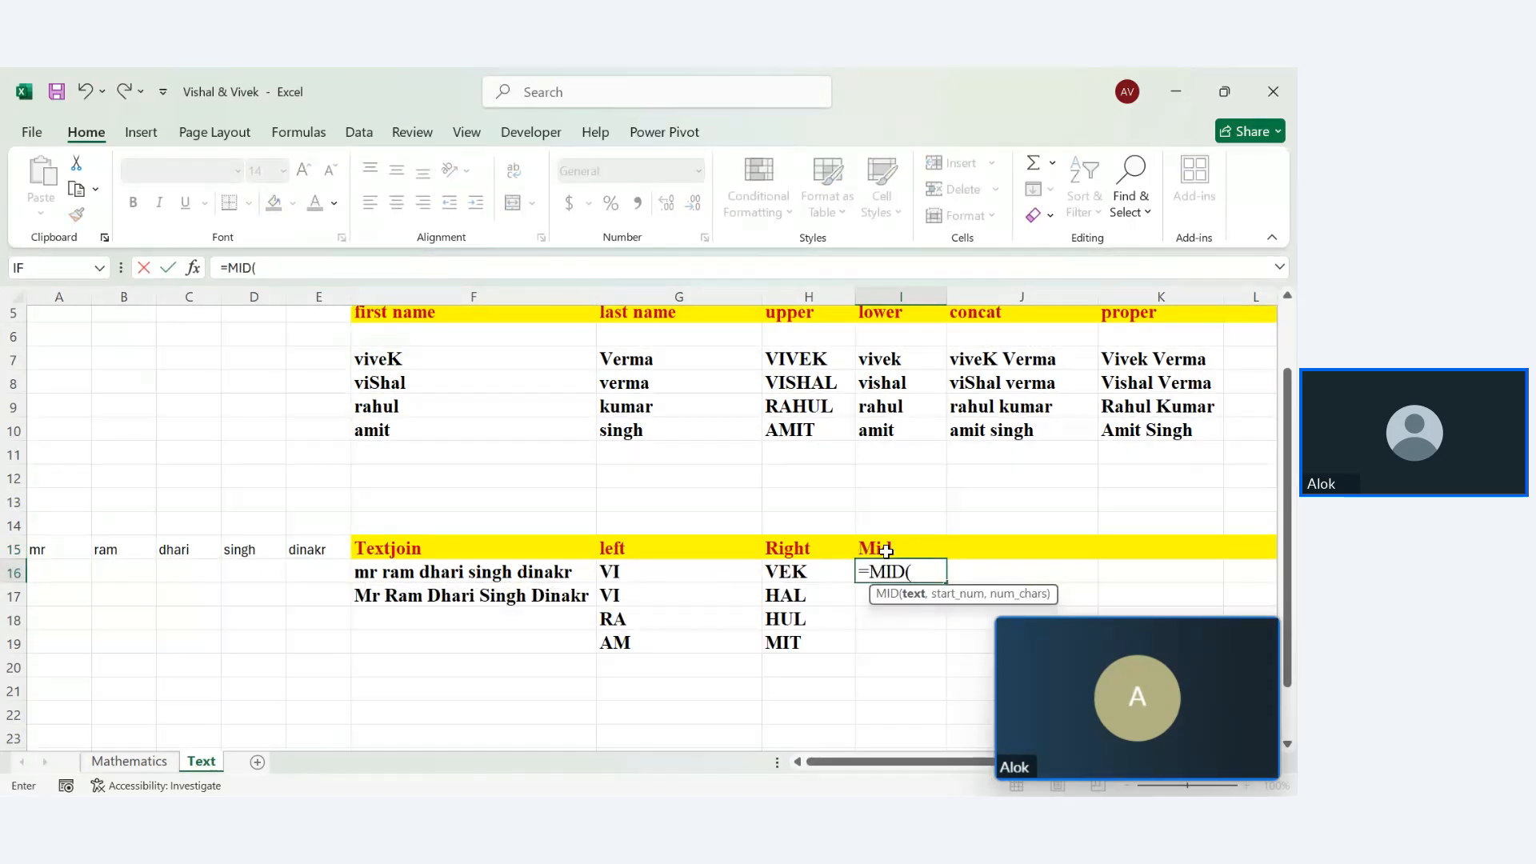
click(799, 368)
text(,)
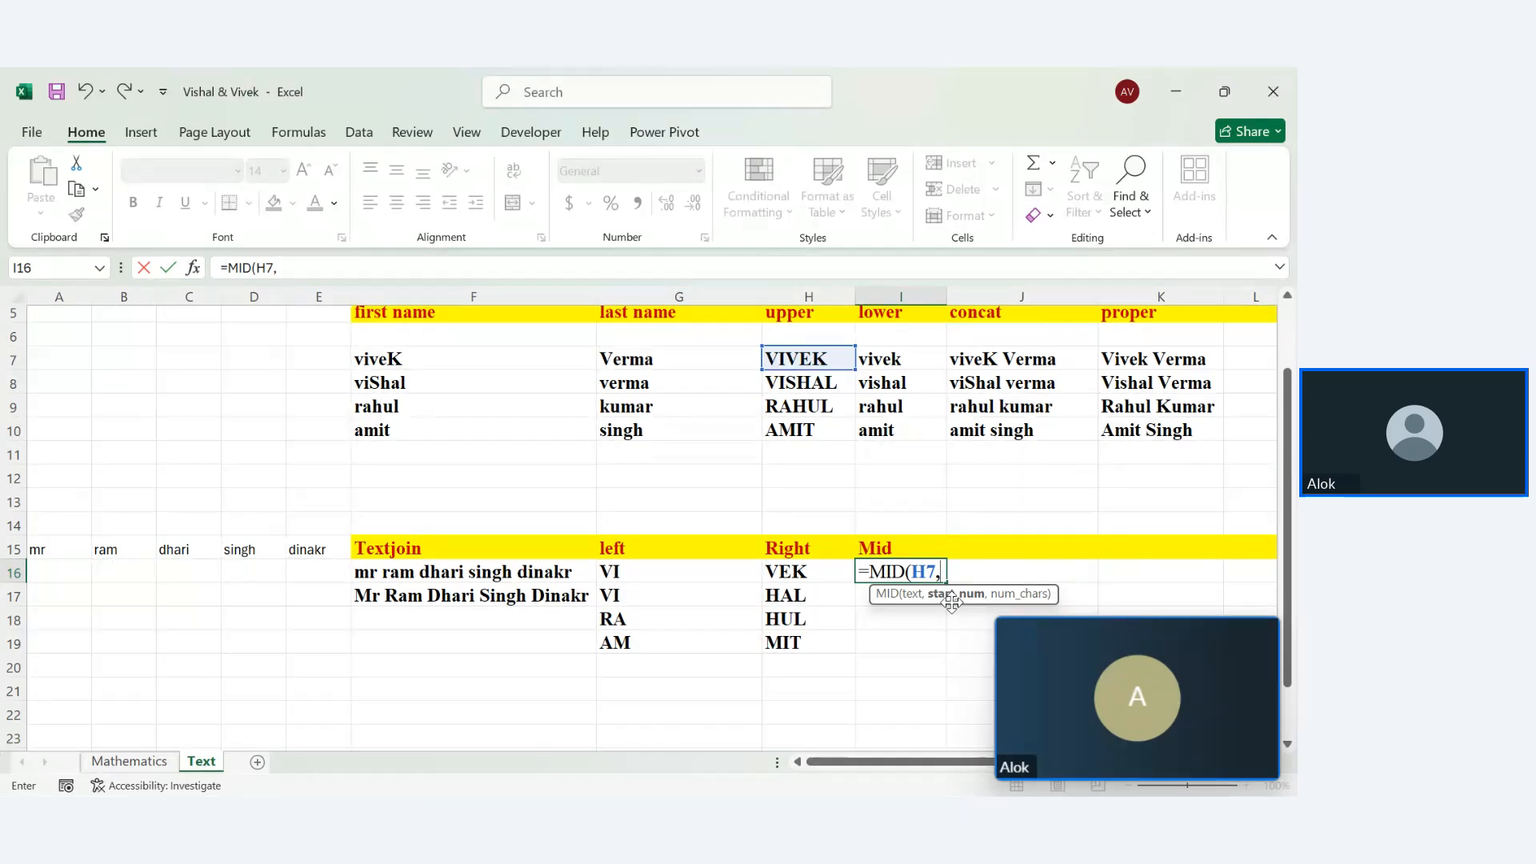
text(2a)
key(BackSpace)
text(,)
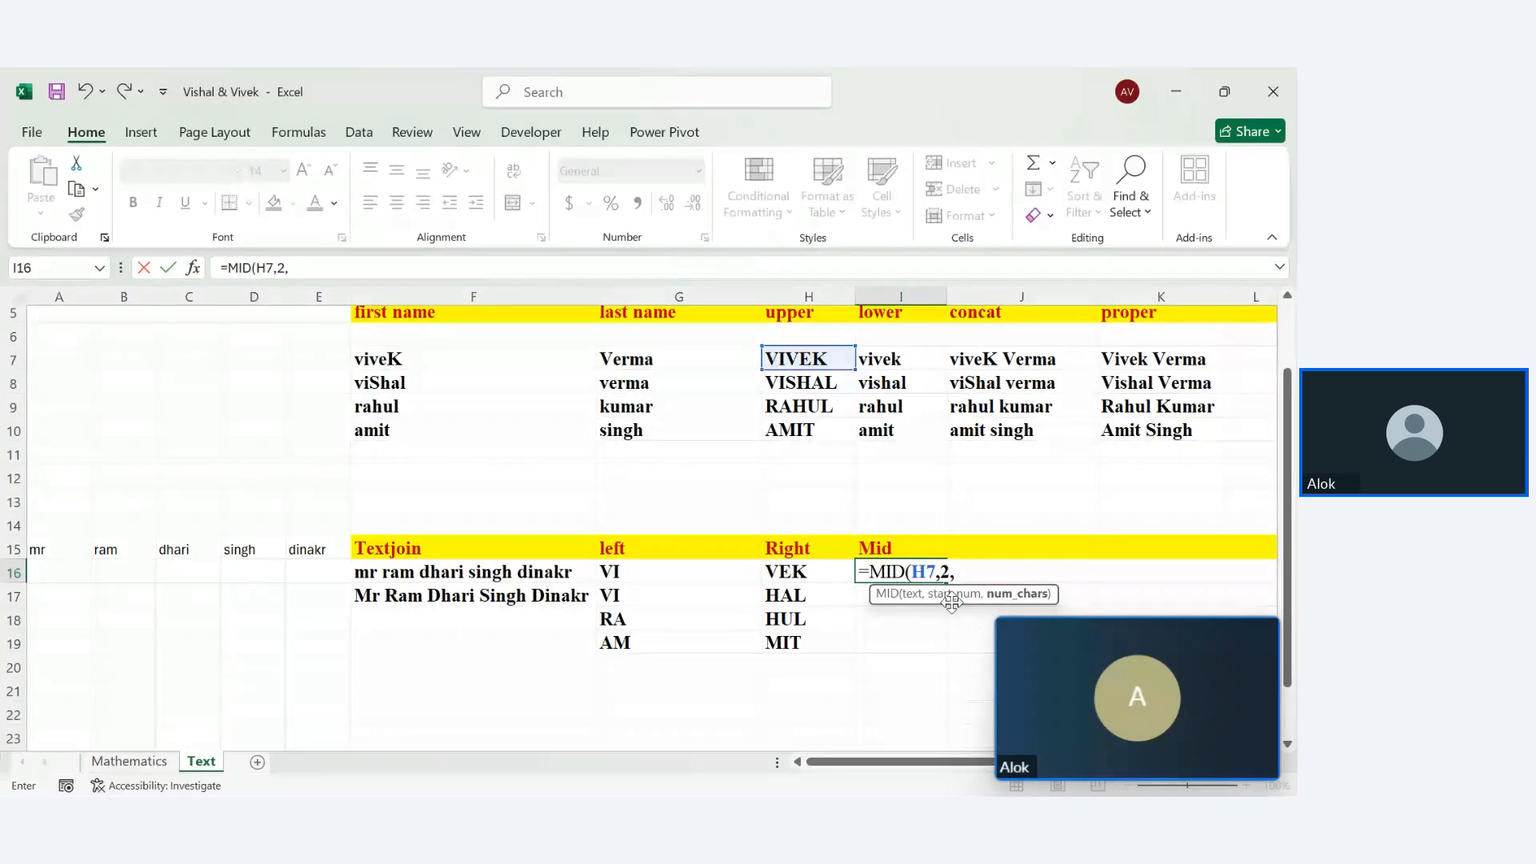
text(2))
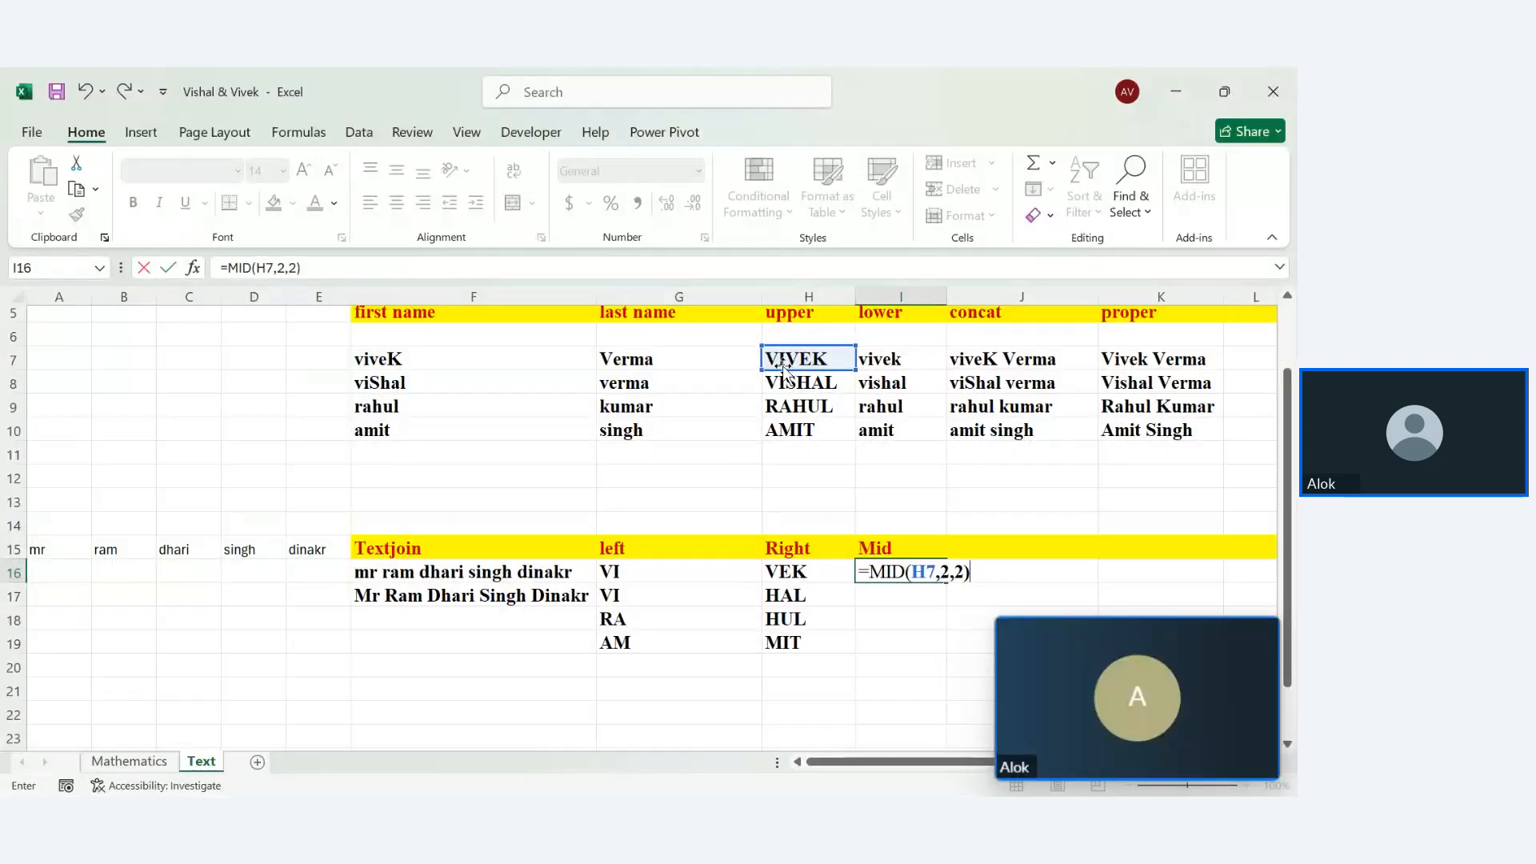
key(Return)
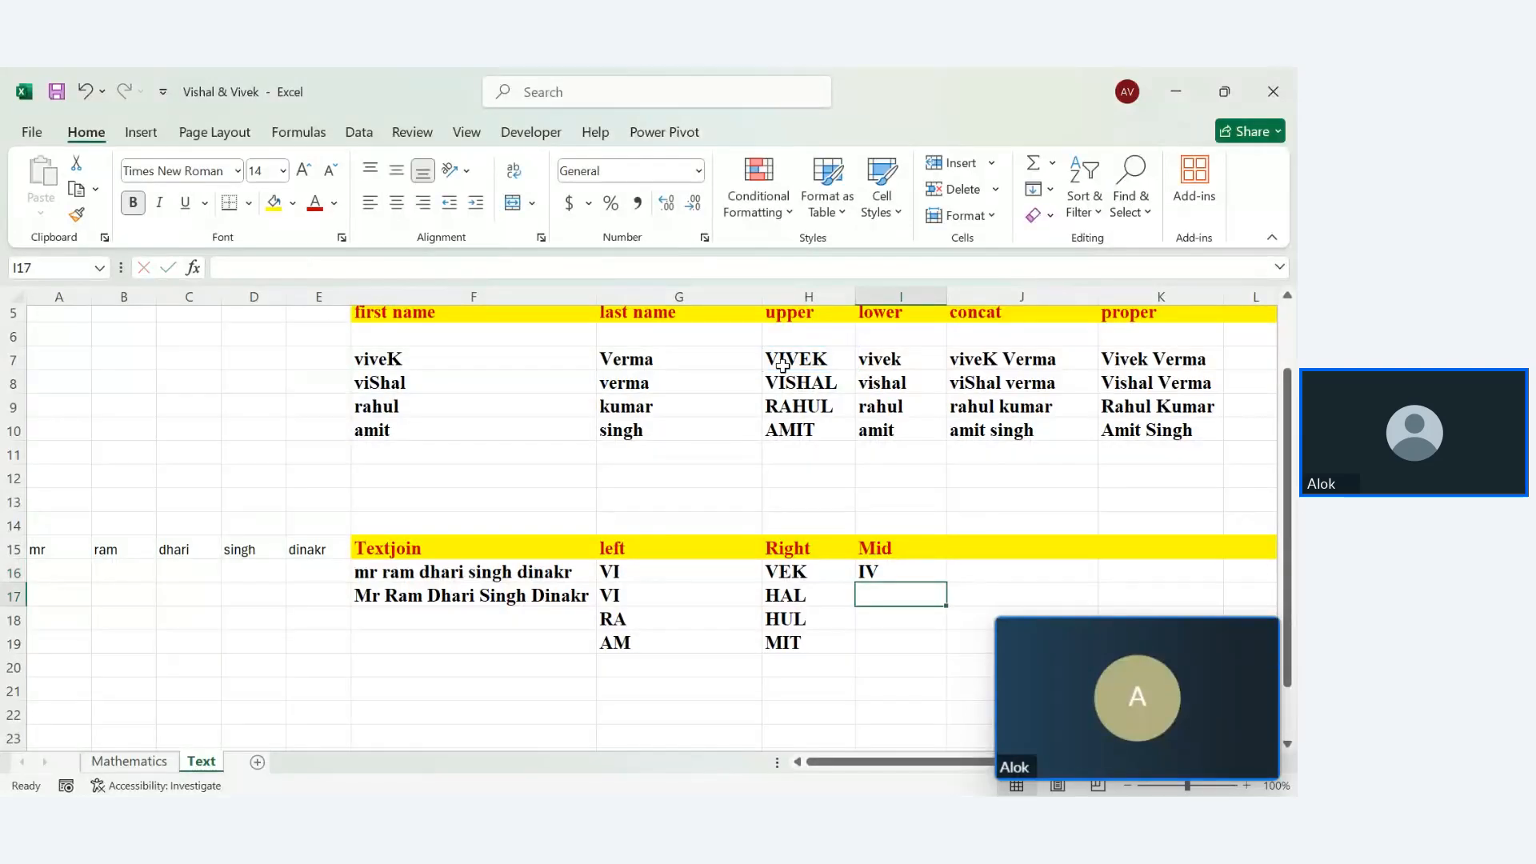
Fill the MID formula down to I19, giving IV, IS, AH, MI
click(912, 572)
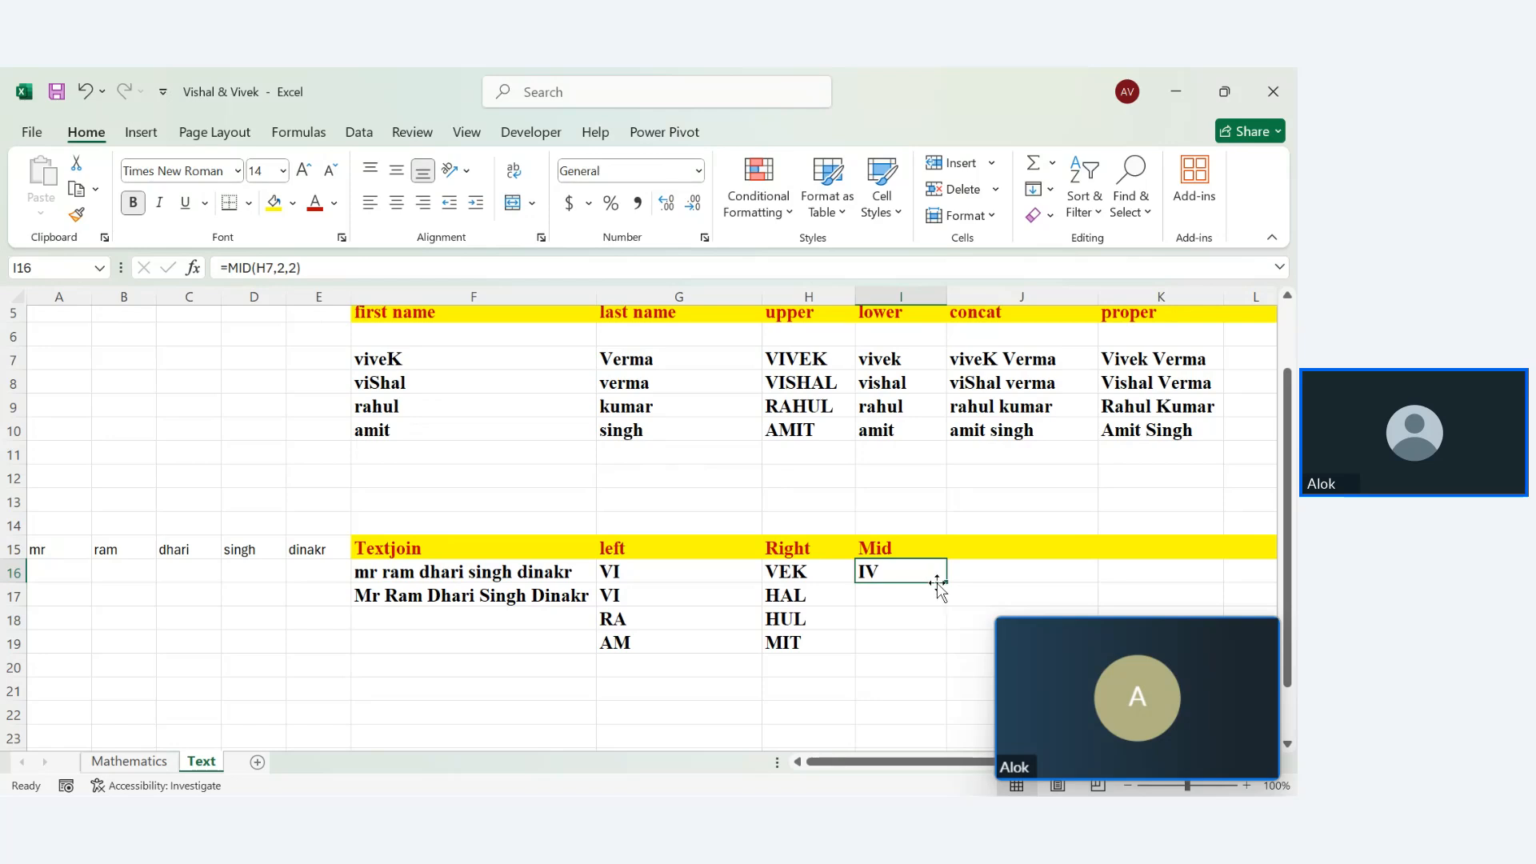
drag(946, 583, 951, 653)
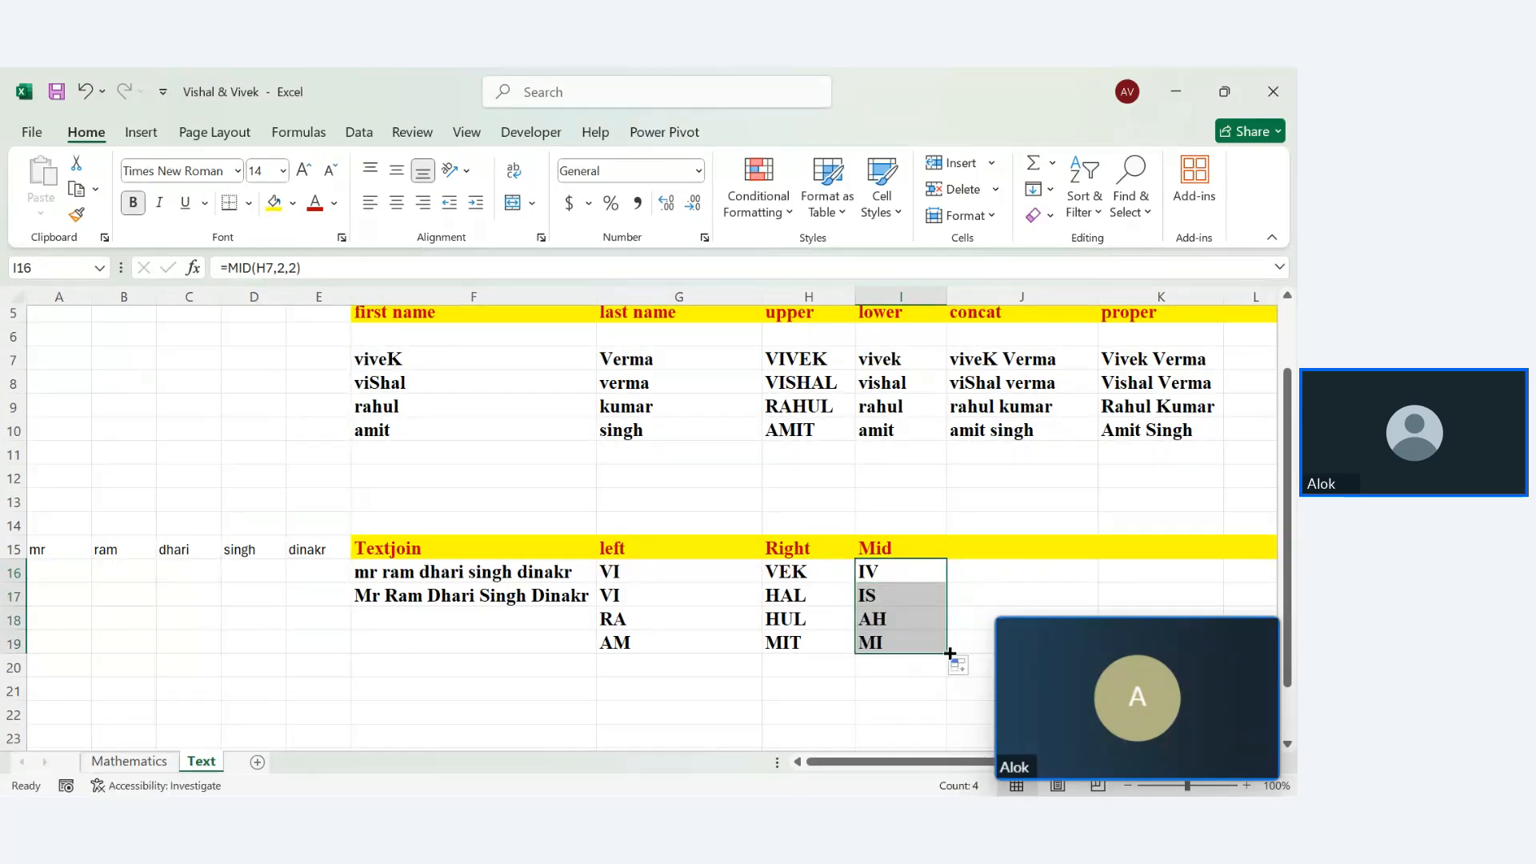
click(919, 708)
key(Right)
key(Right)
key(Right)
key(Right)
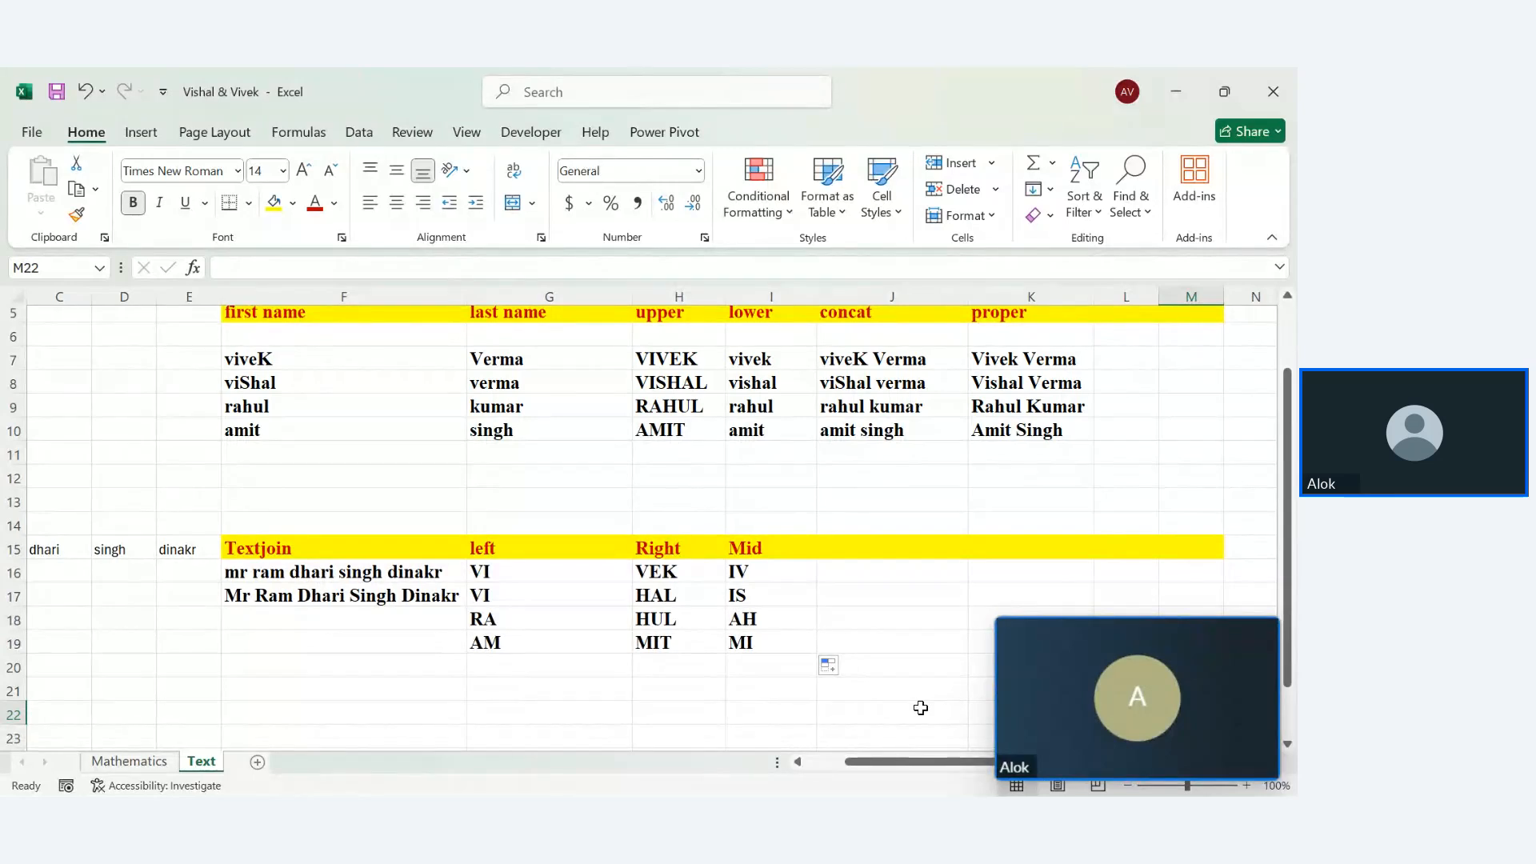
drag(1288, 532, 1276, 487)
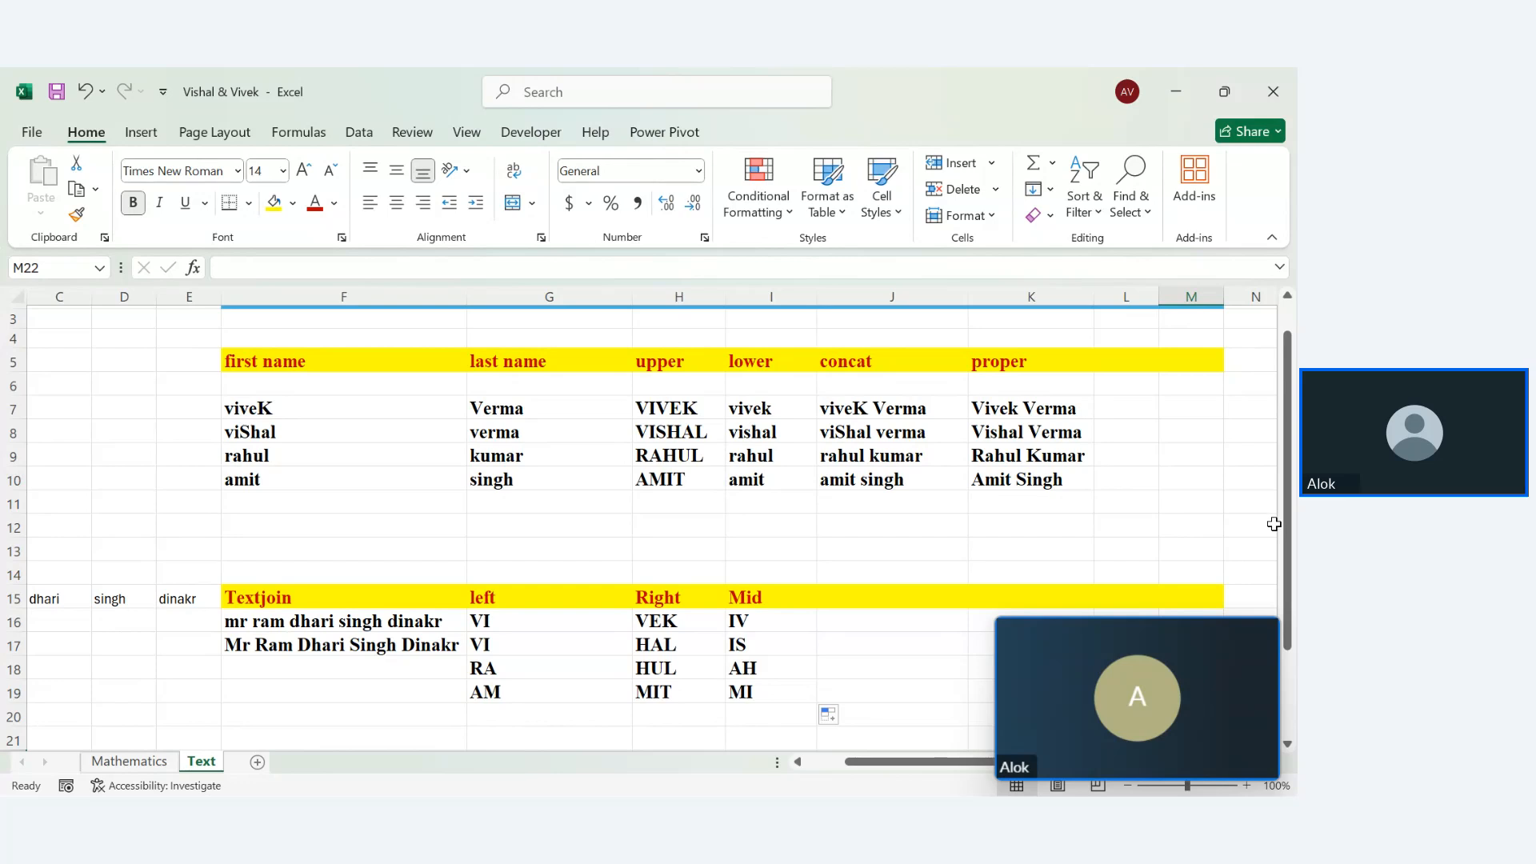
drag(1286, 521, 1289, 524)
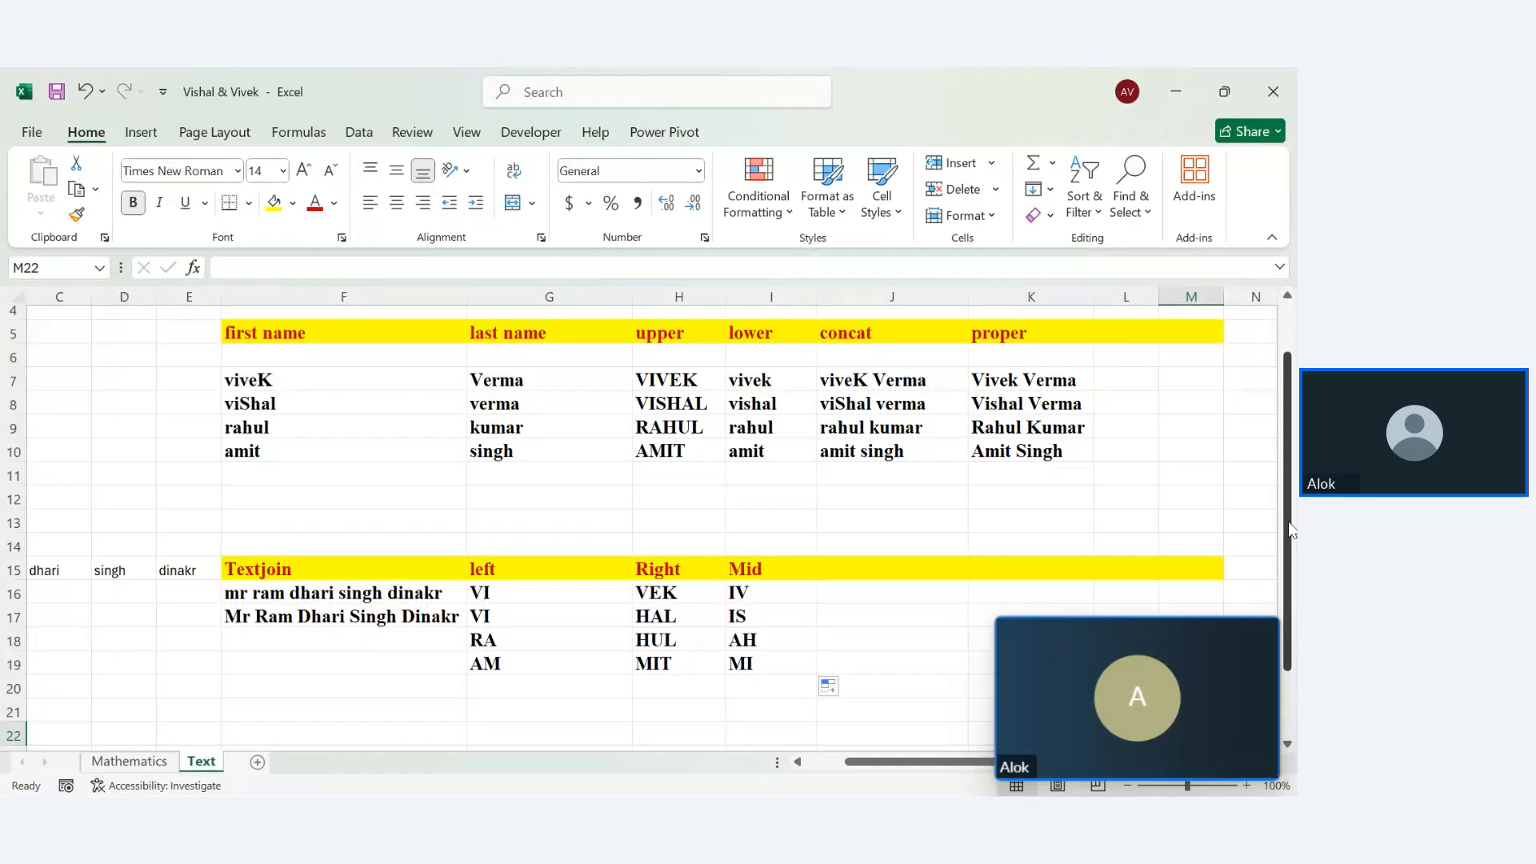
Enter the sample word Vivak in F13
click(868, 579)
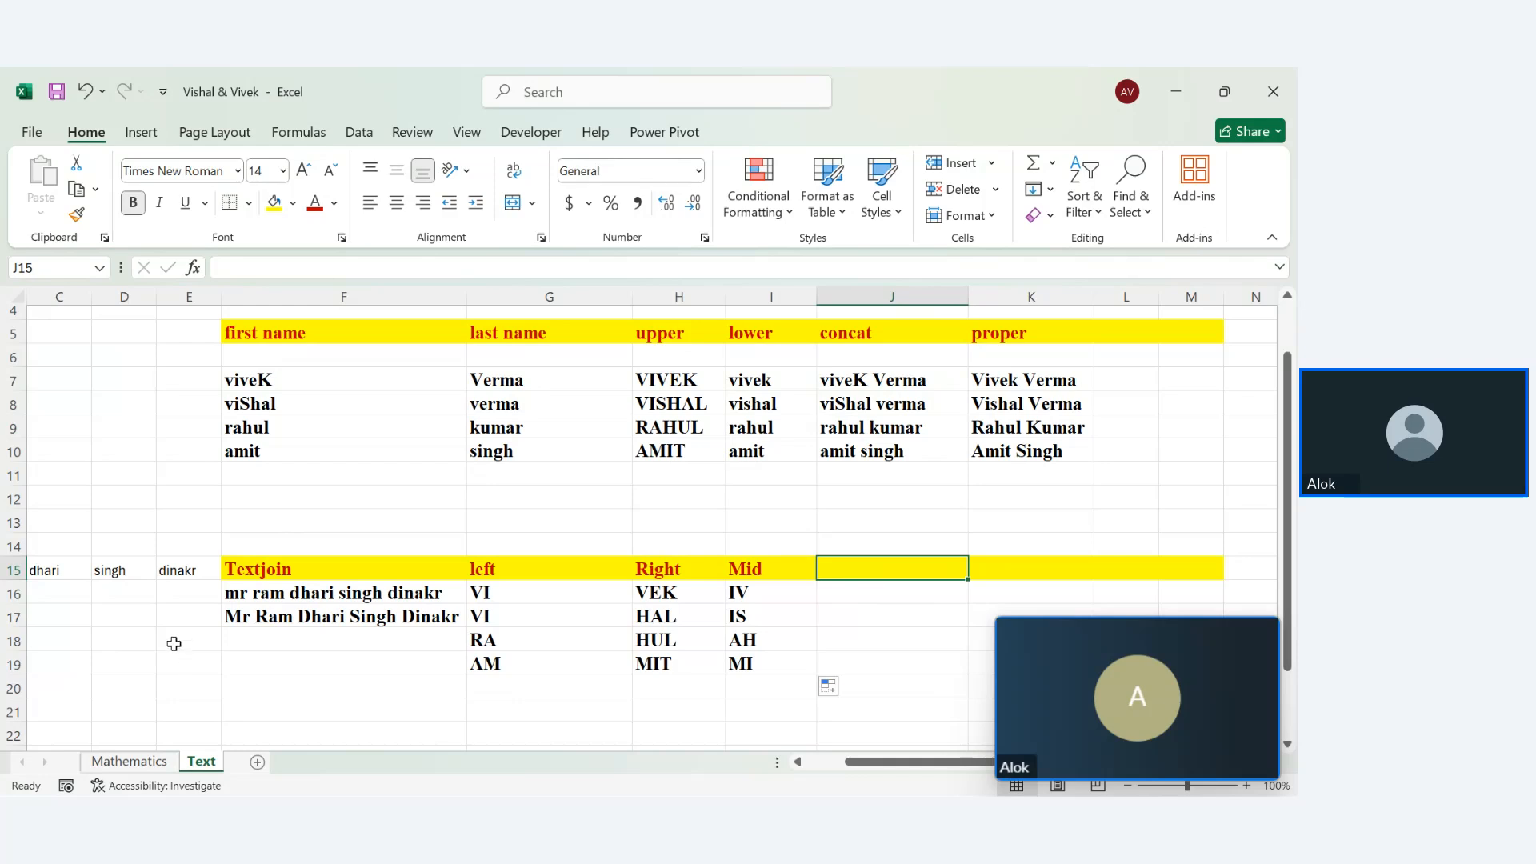
click(367, 524)
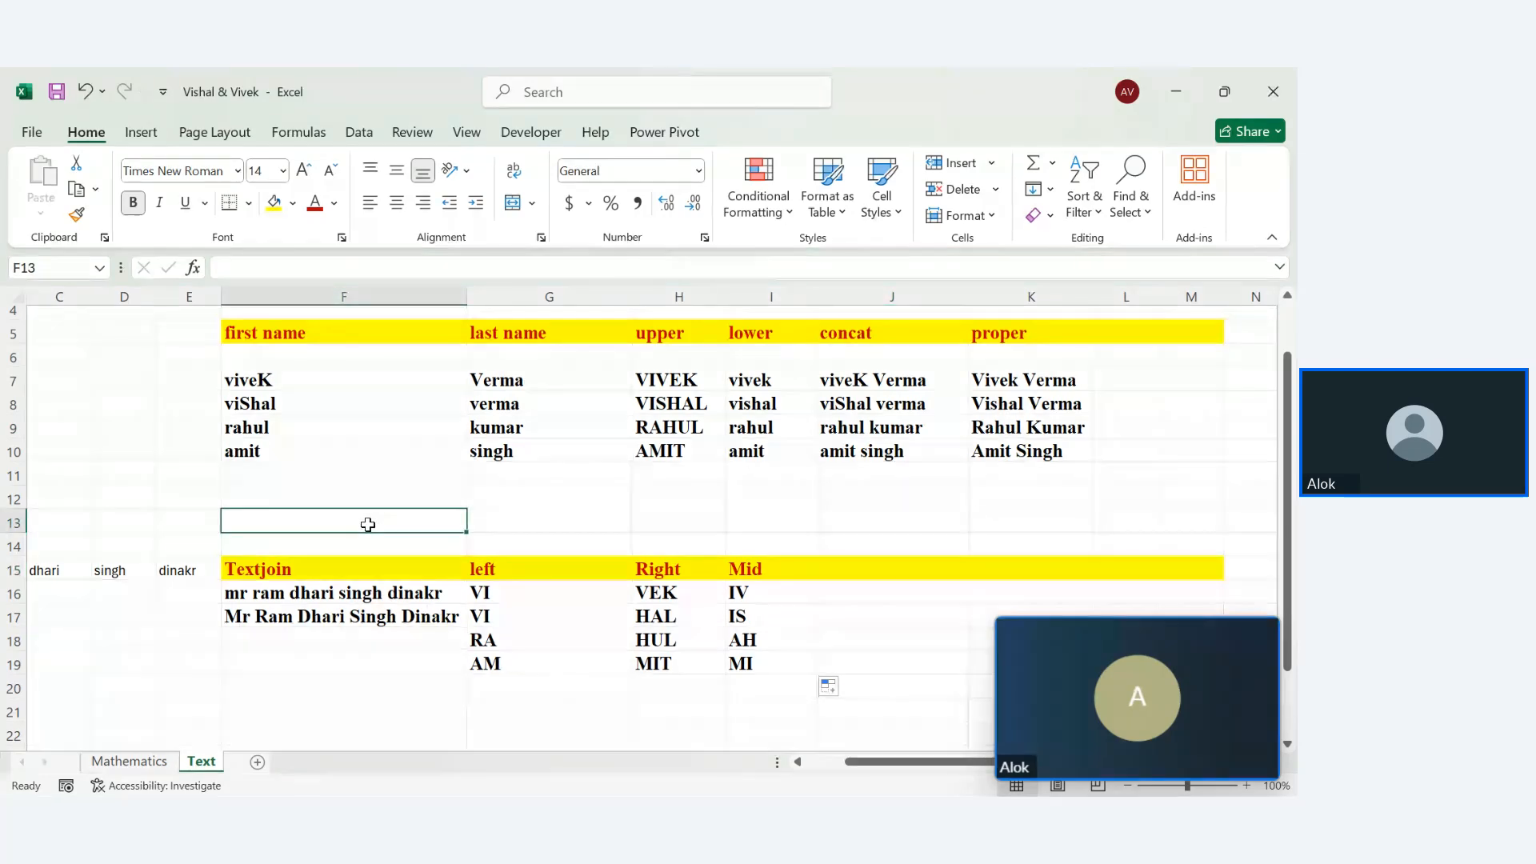
text(Vi)
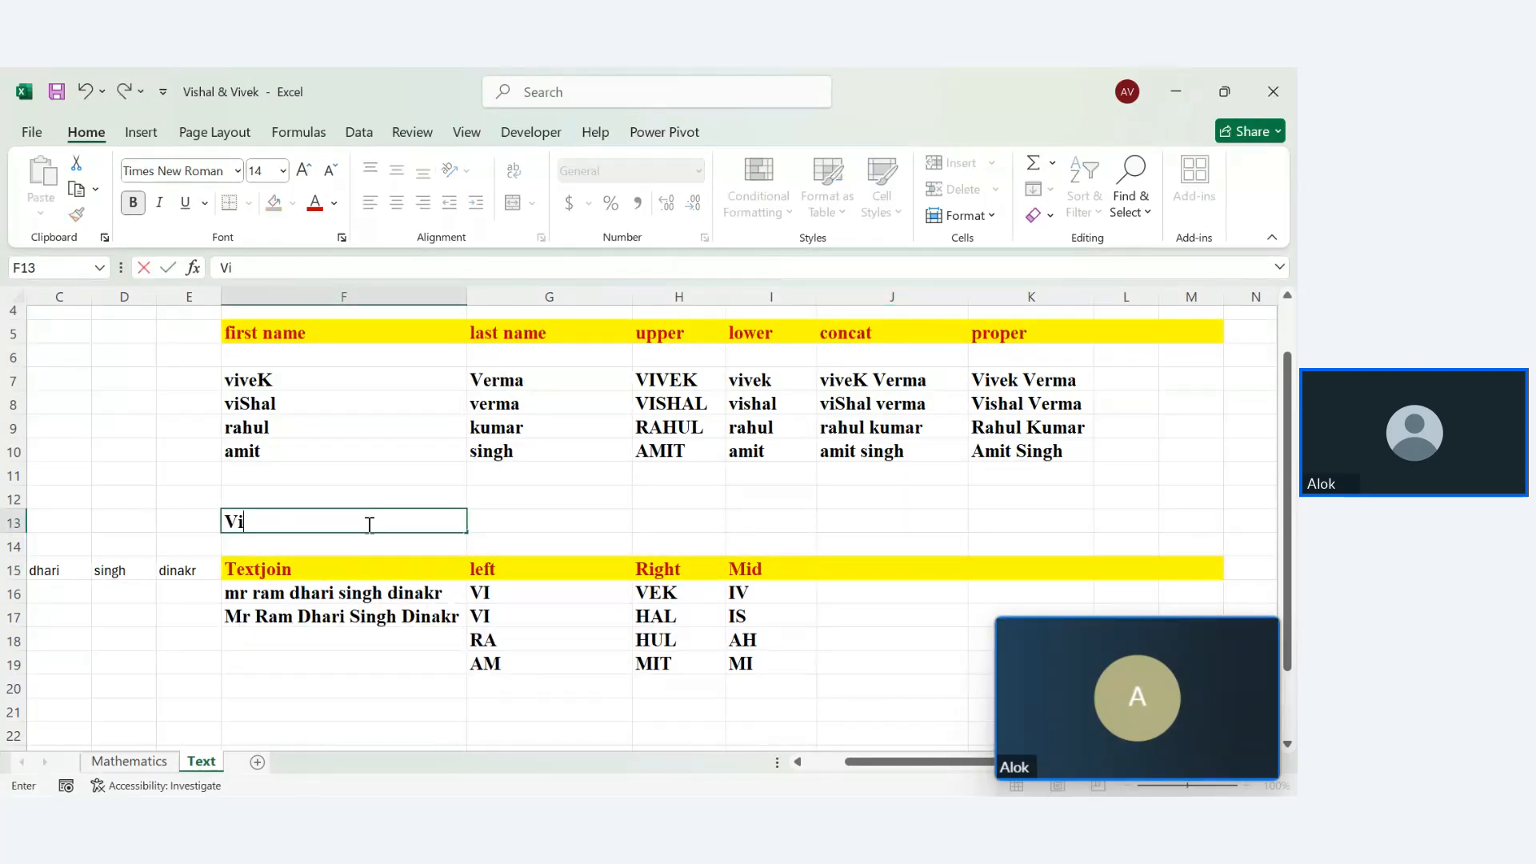
text(vak)
key(Return)
click(322, 528)
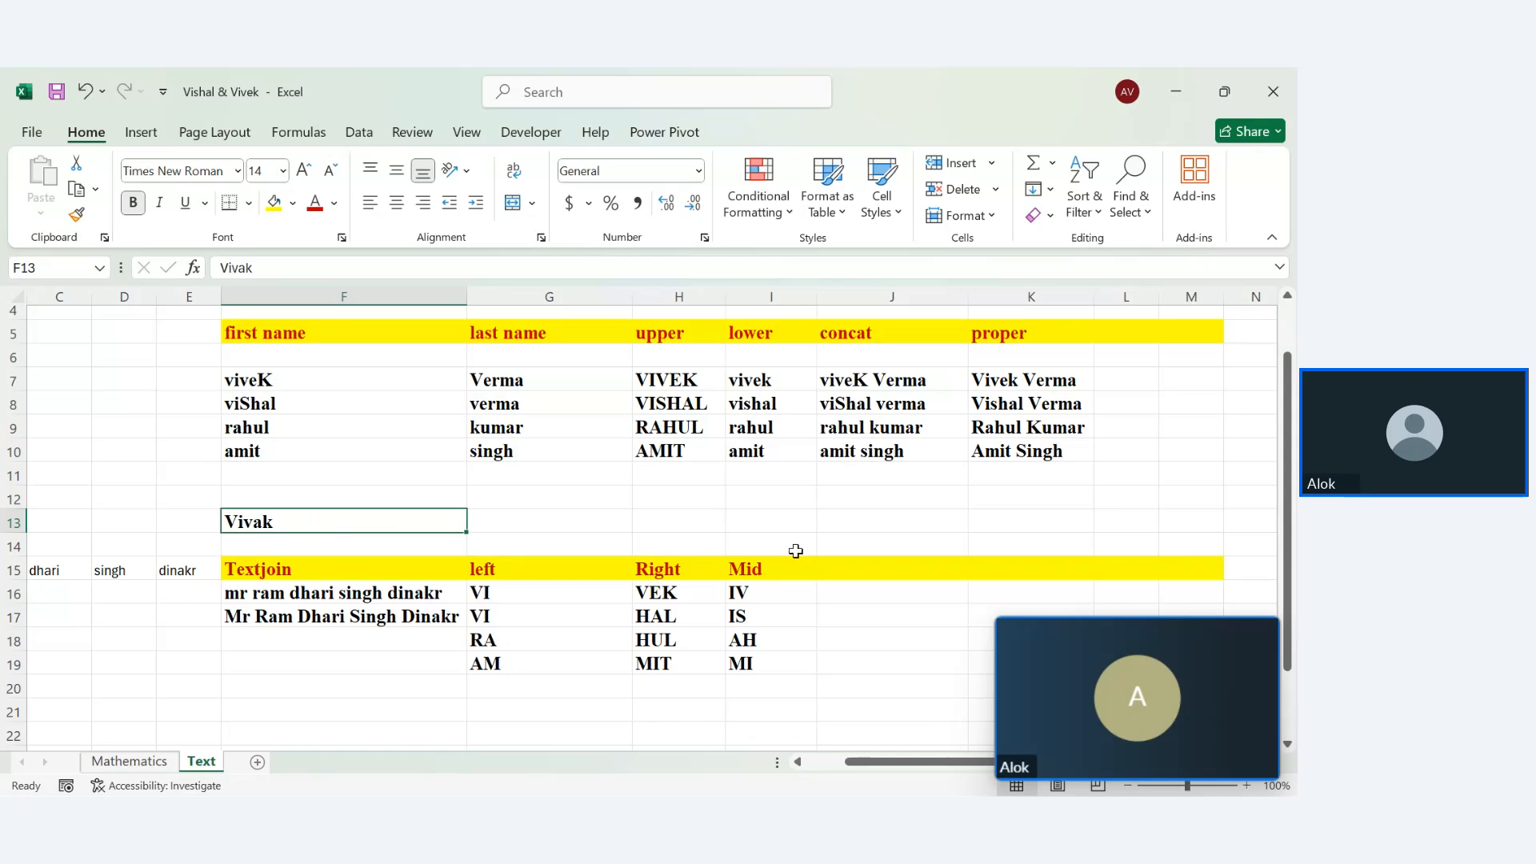
Label J15 'Replace' and enter =REPLACE("a",4,1,"e") in J16
click(850, 568)
text(Replace)
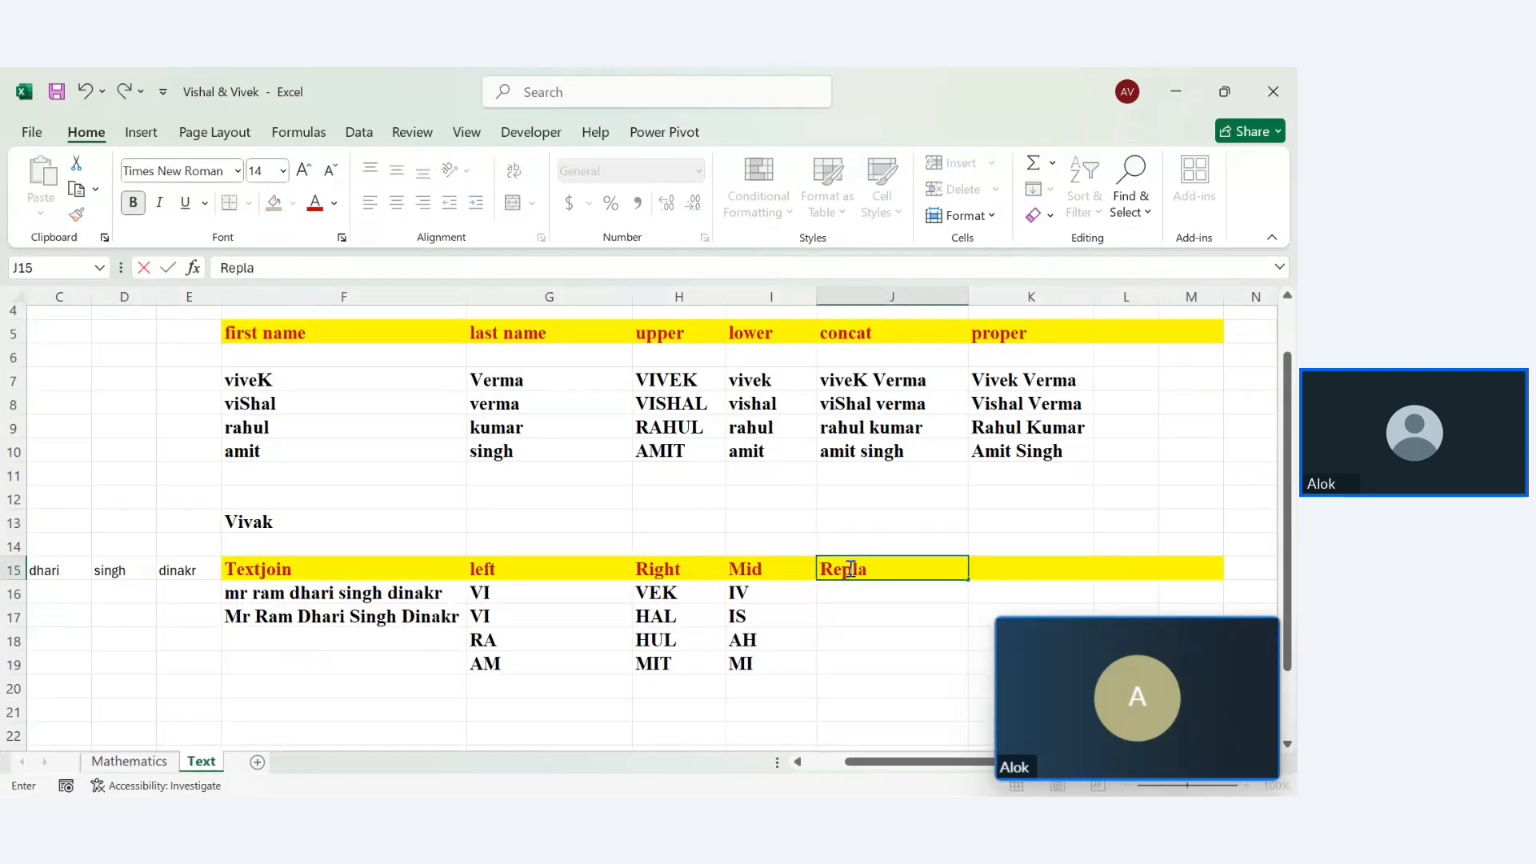
key(Return)
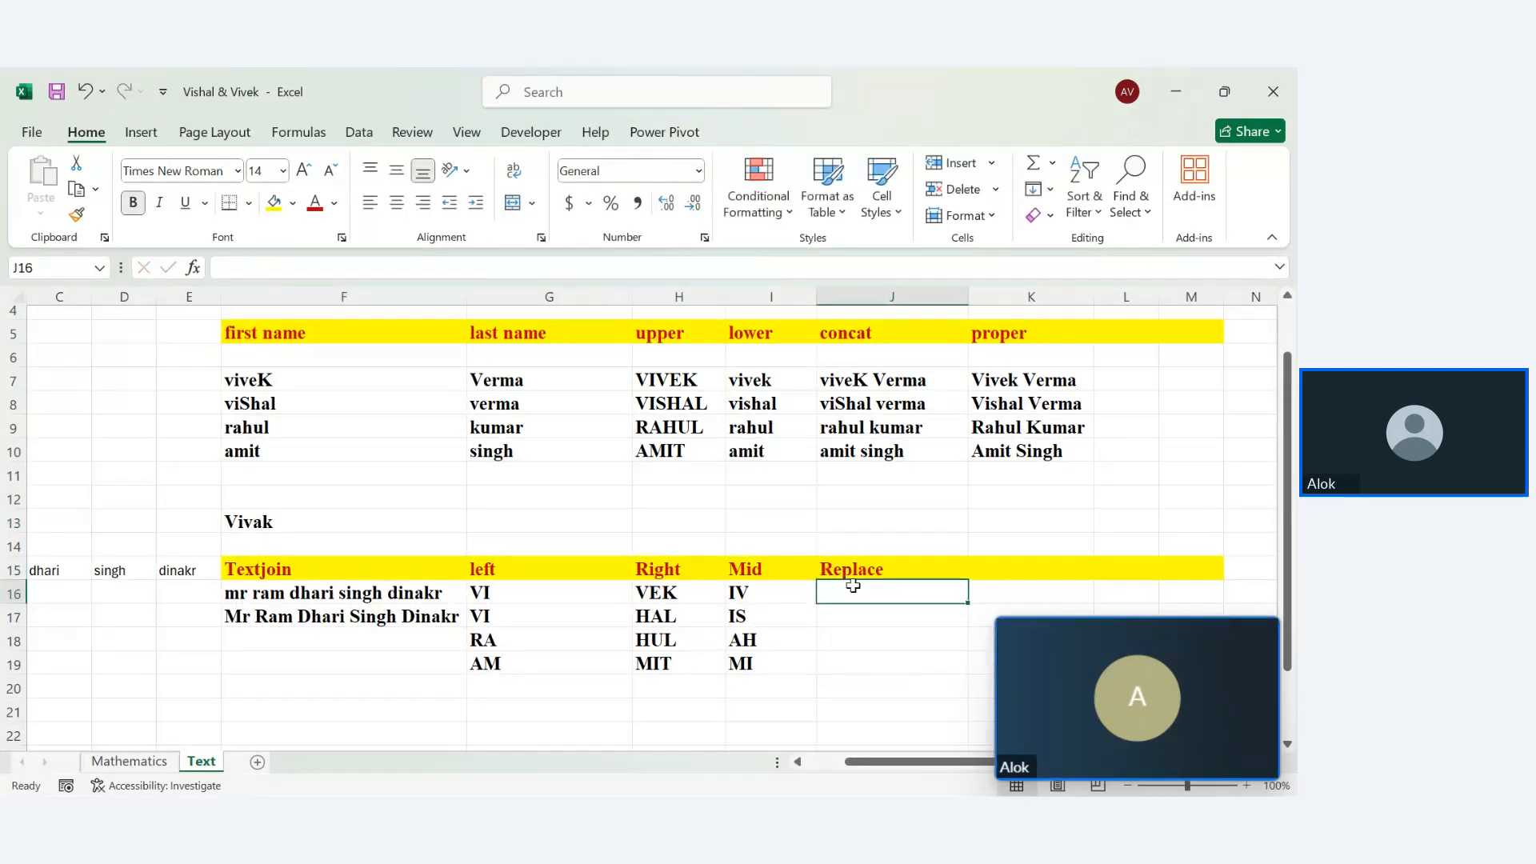
text(=rep)
key(Tab)
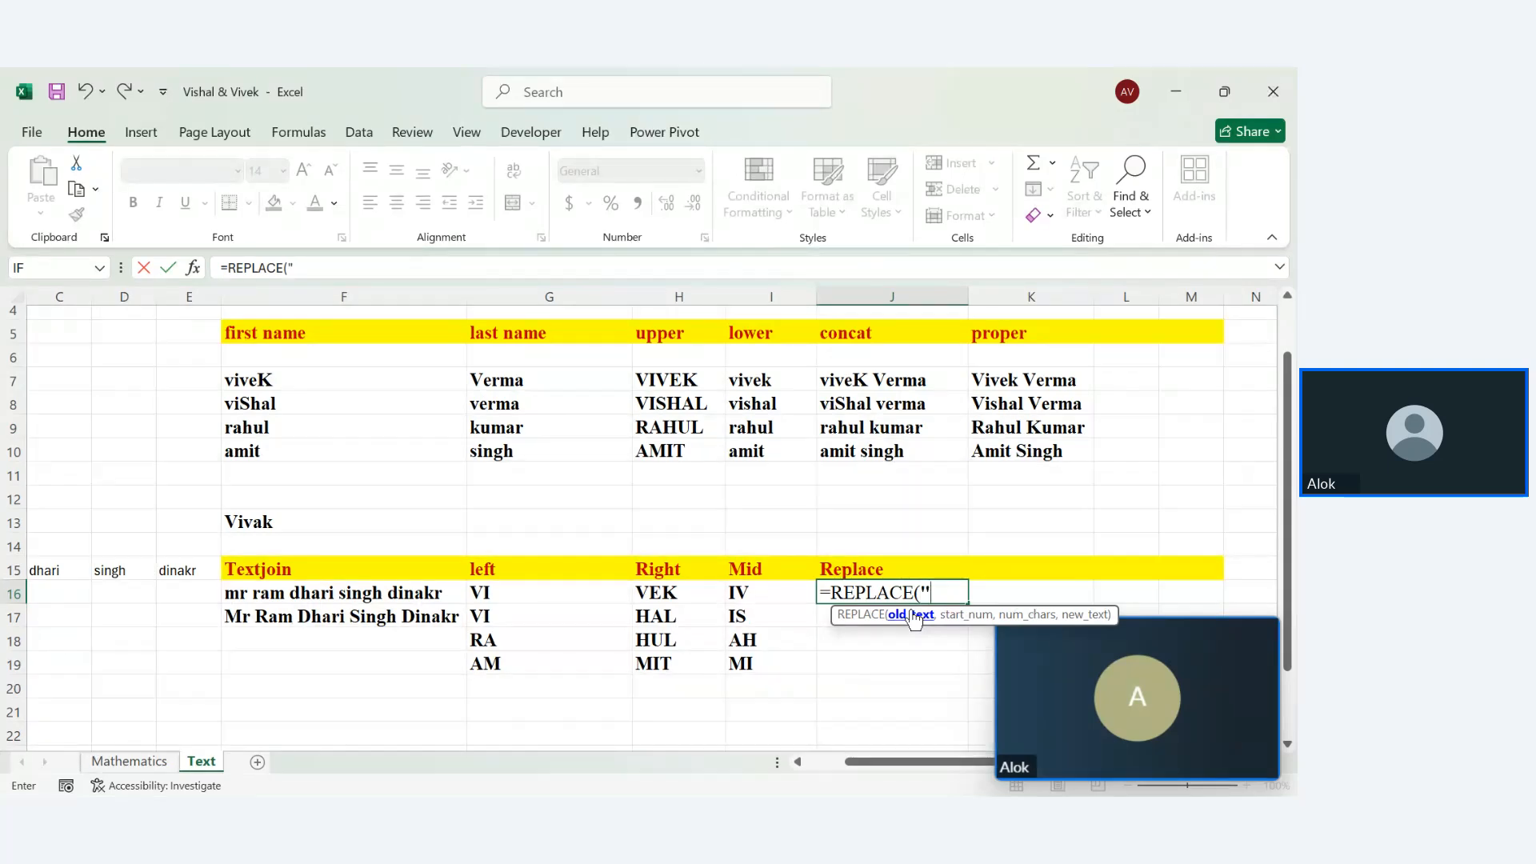
text(",)
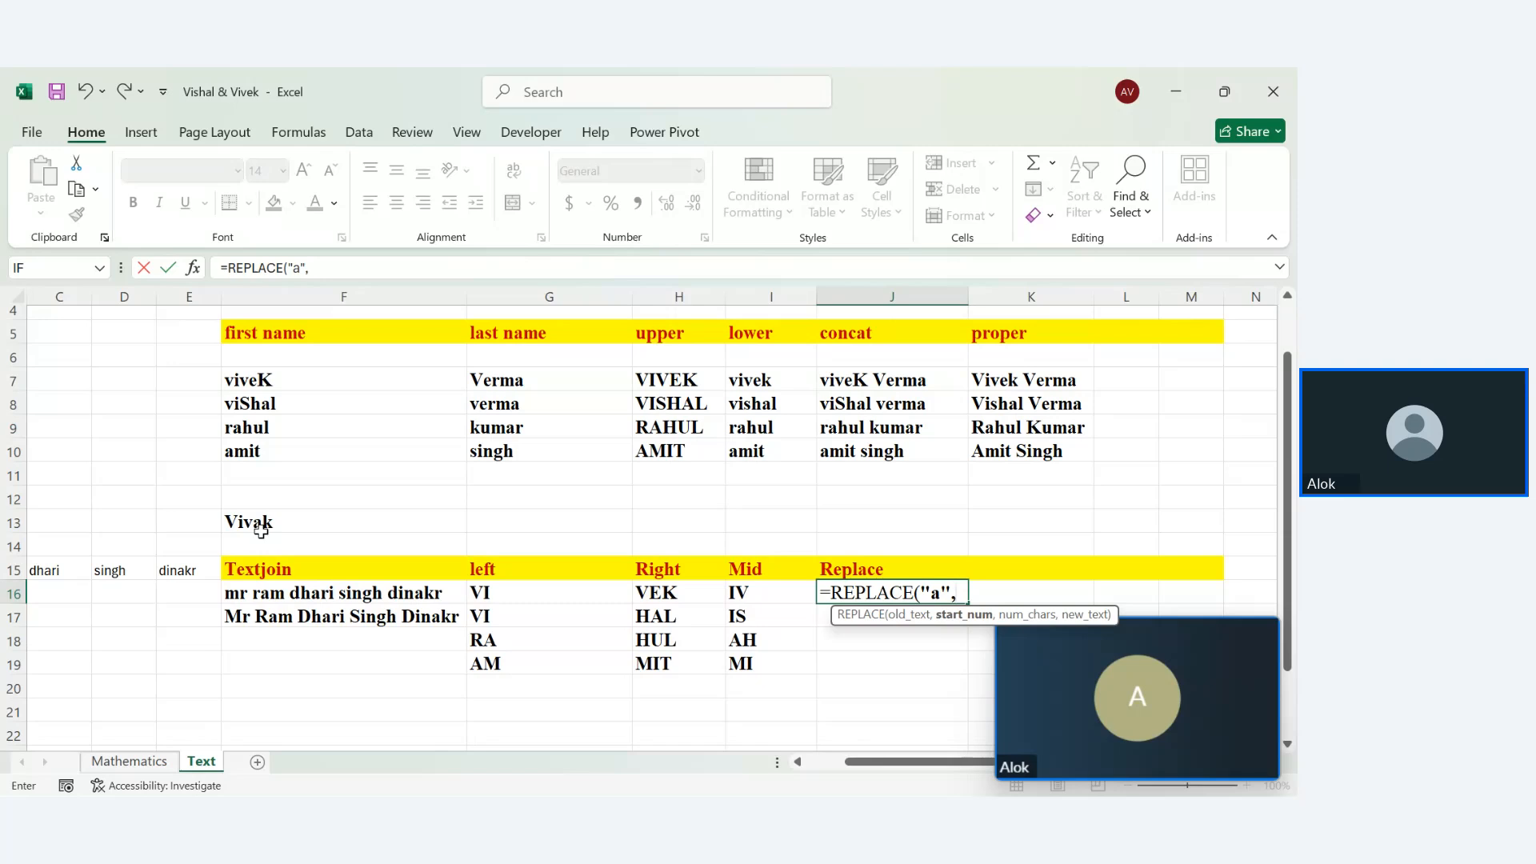
text(4,)
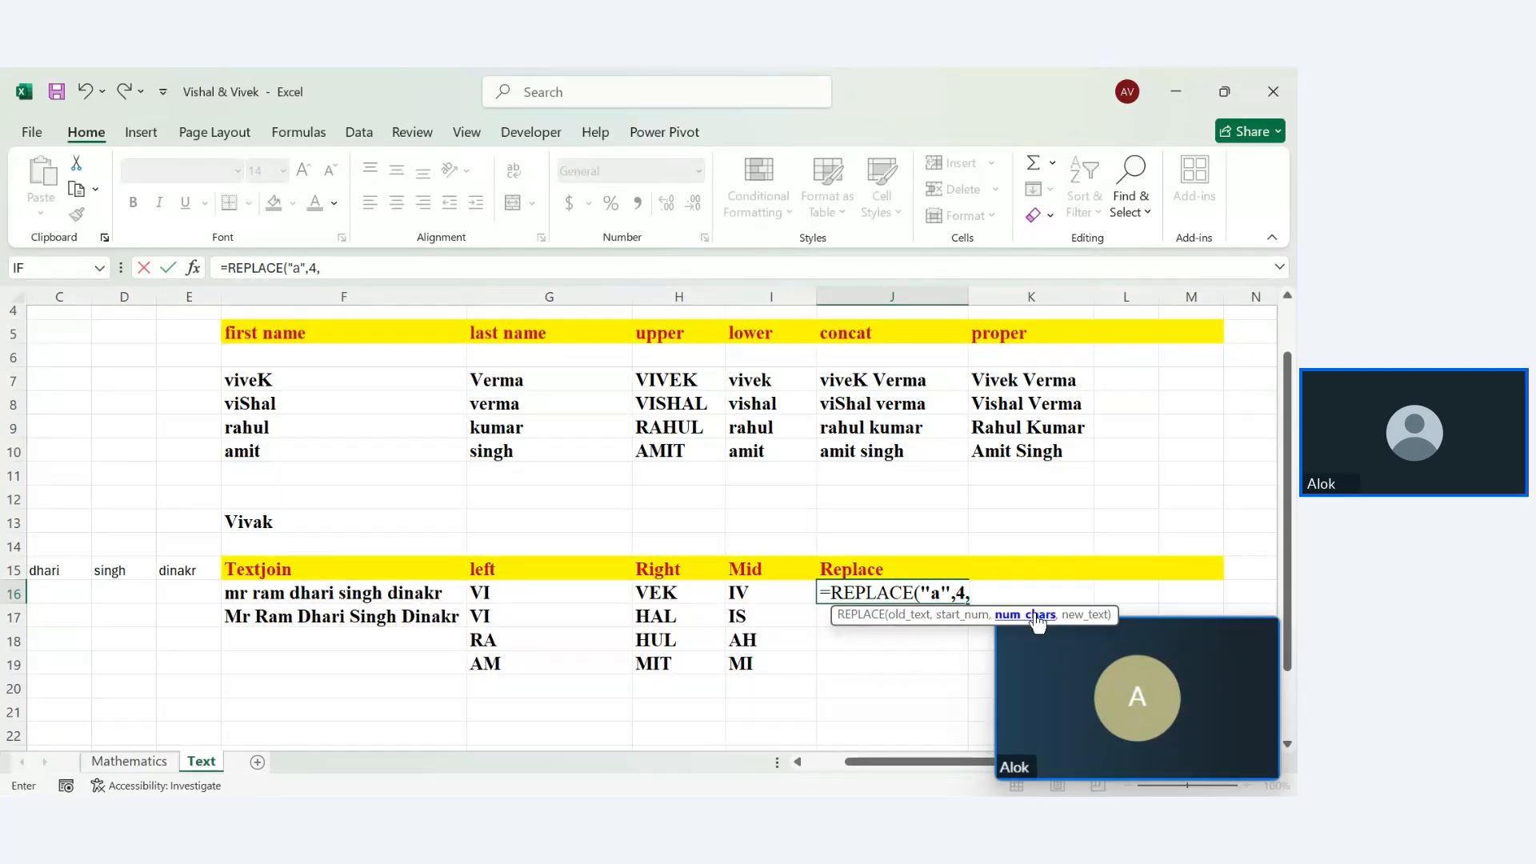
text(1,)
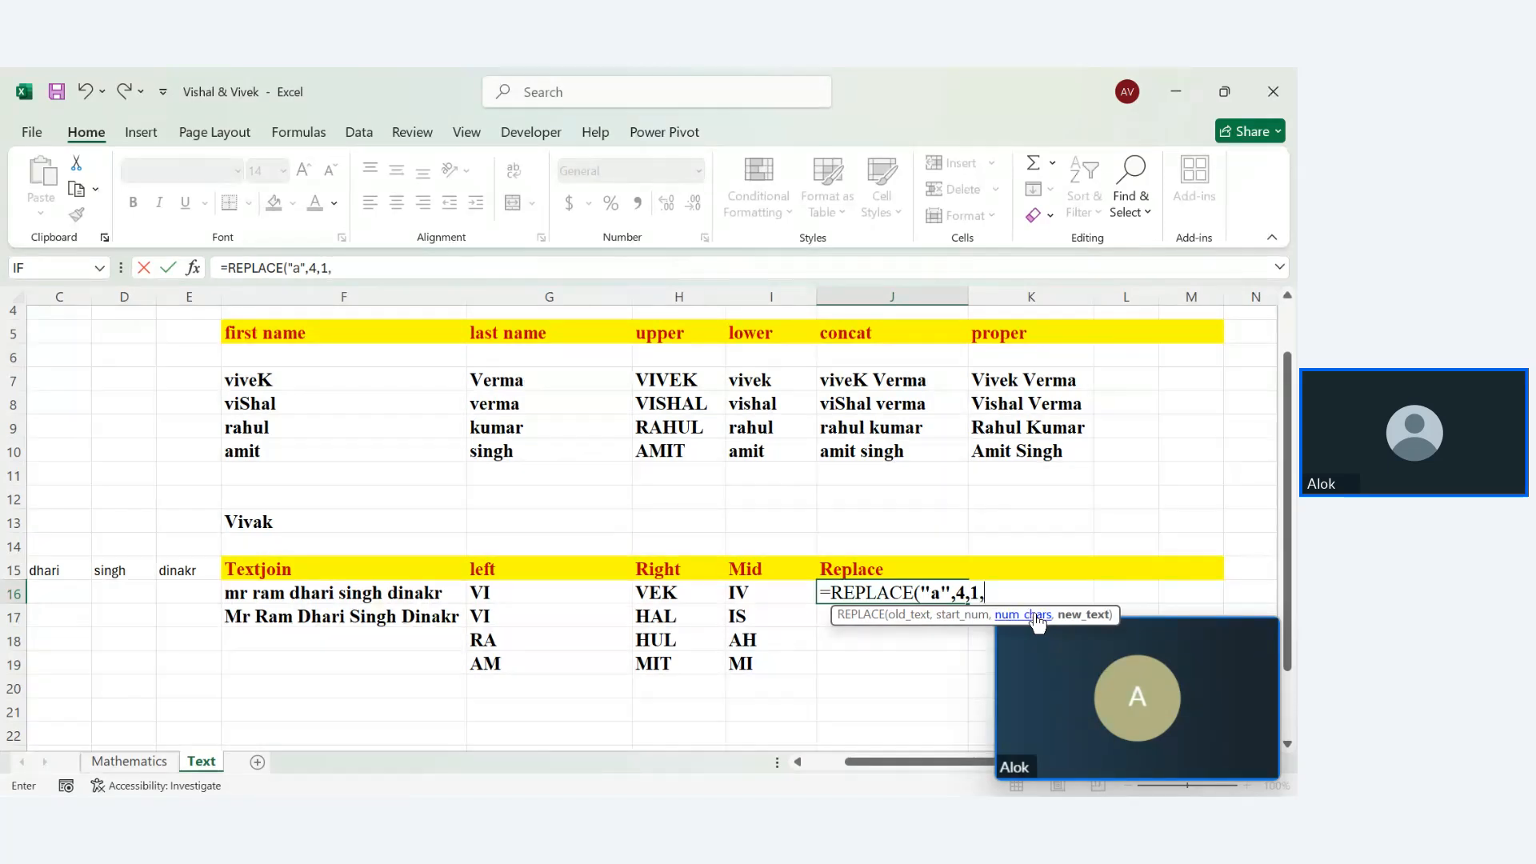
text("e"))
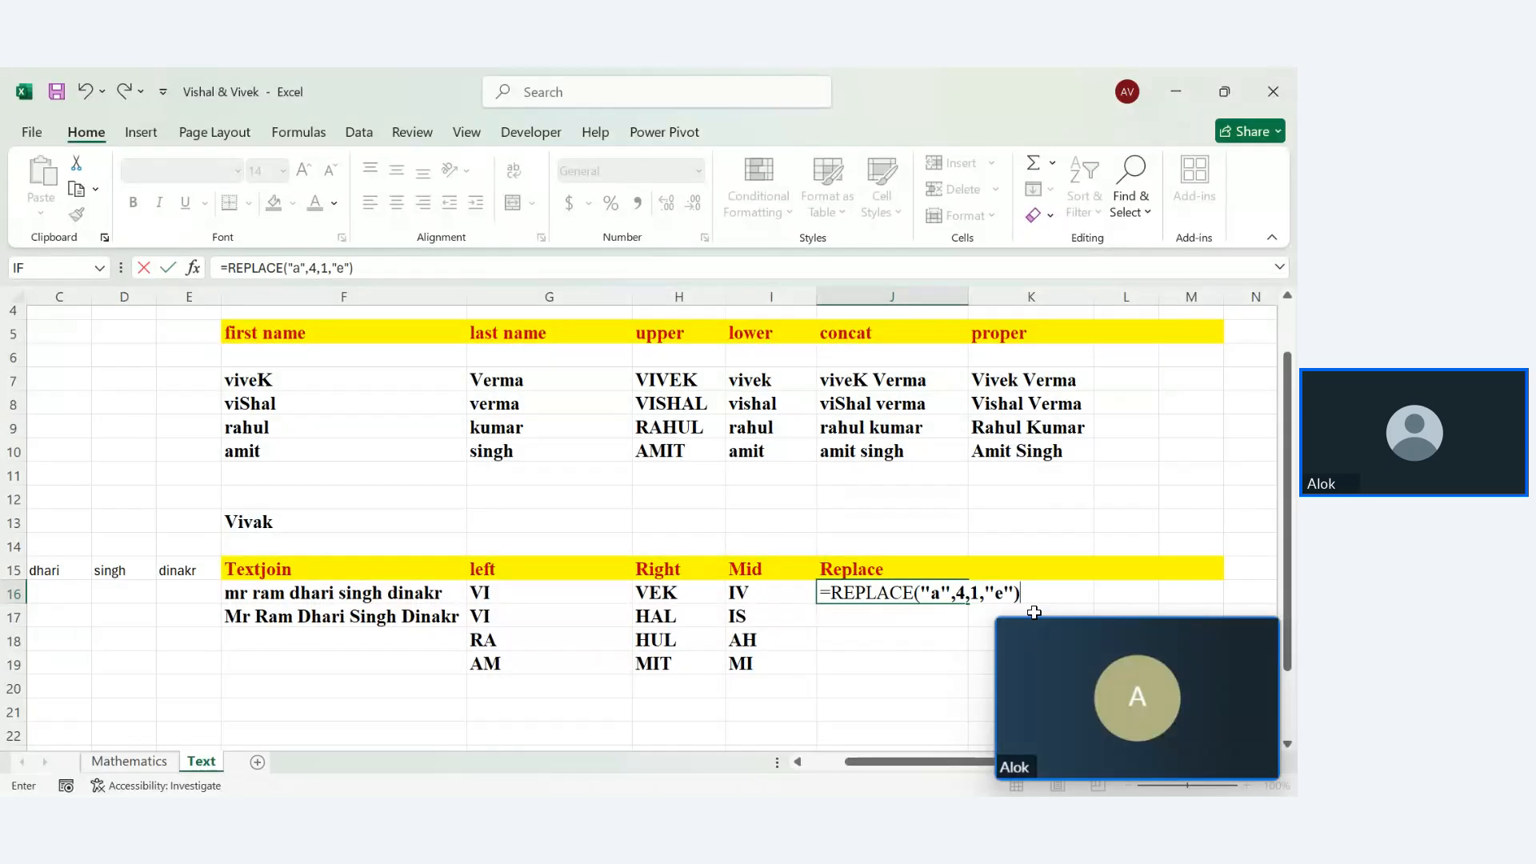
key(Return)
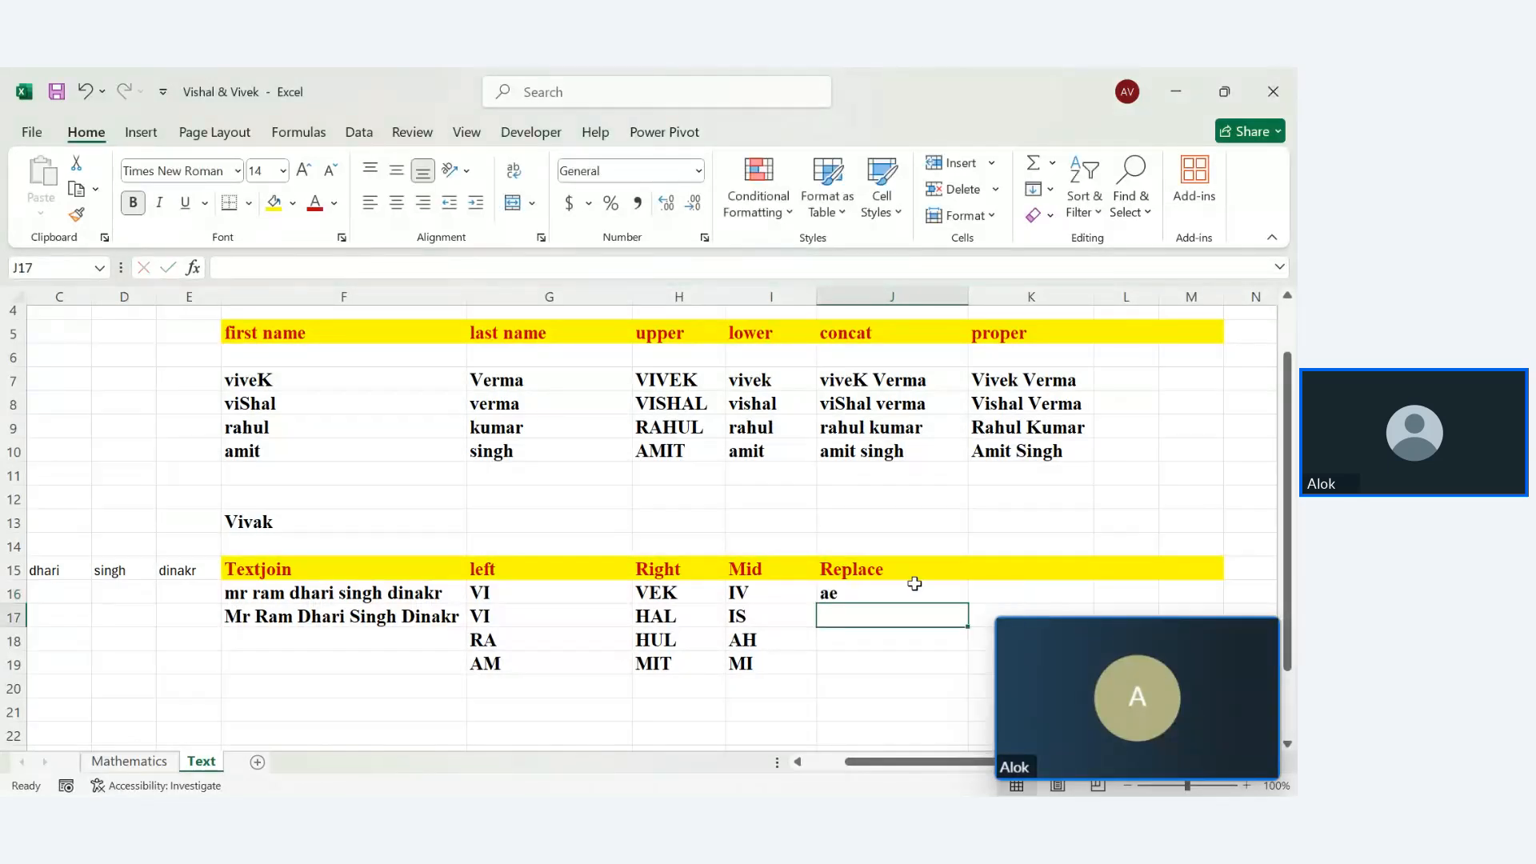
double_click(916, 590)
Edit the J16 REPLACE formula, then clear it for re-entry
click(971, 592)
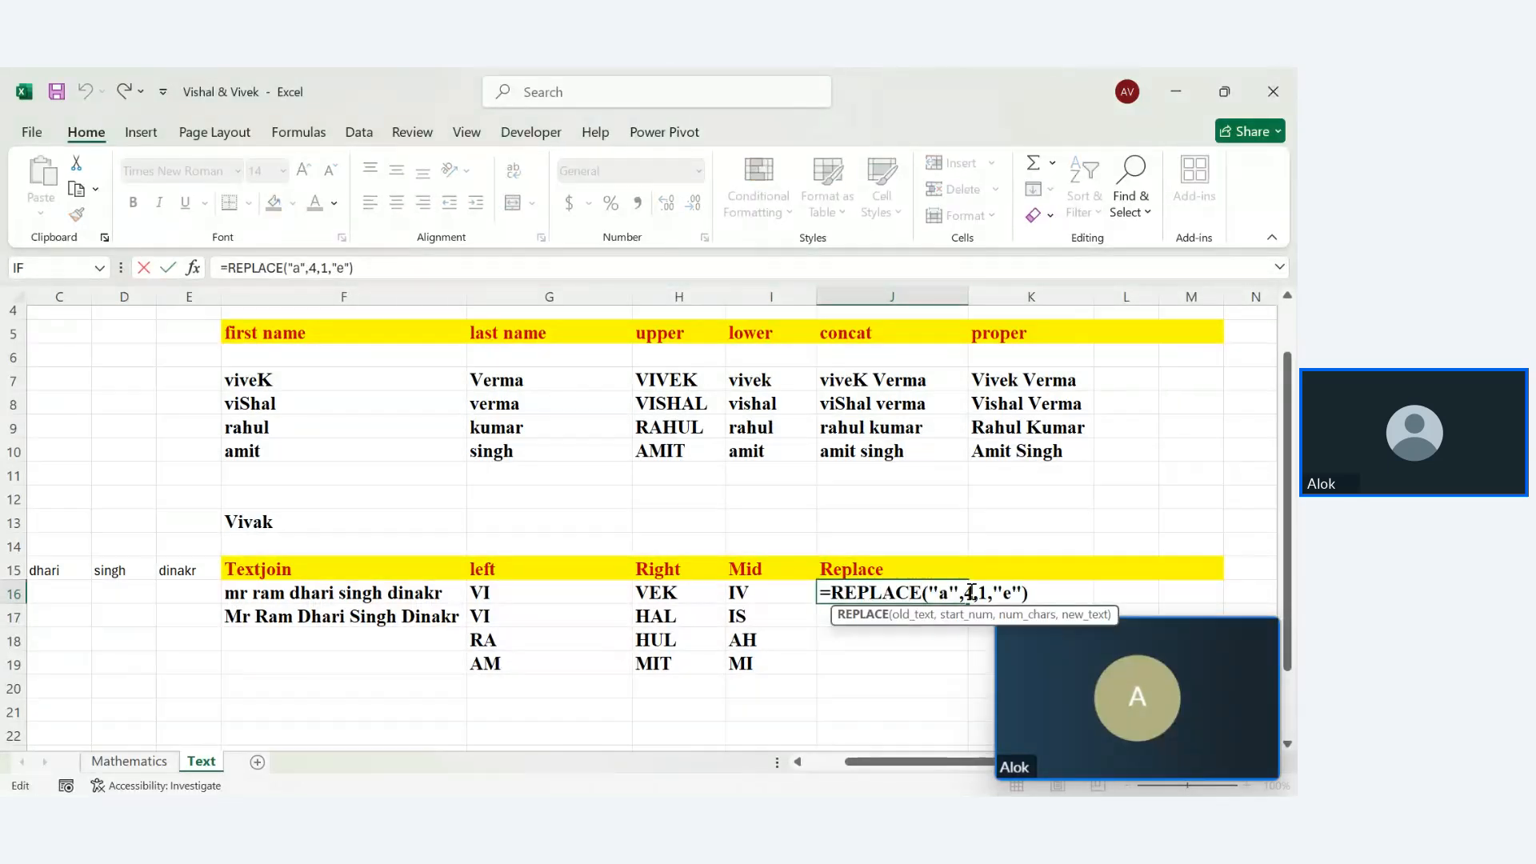
key(BackSpace)
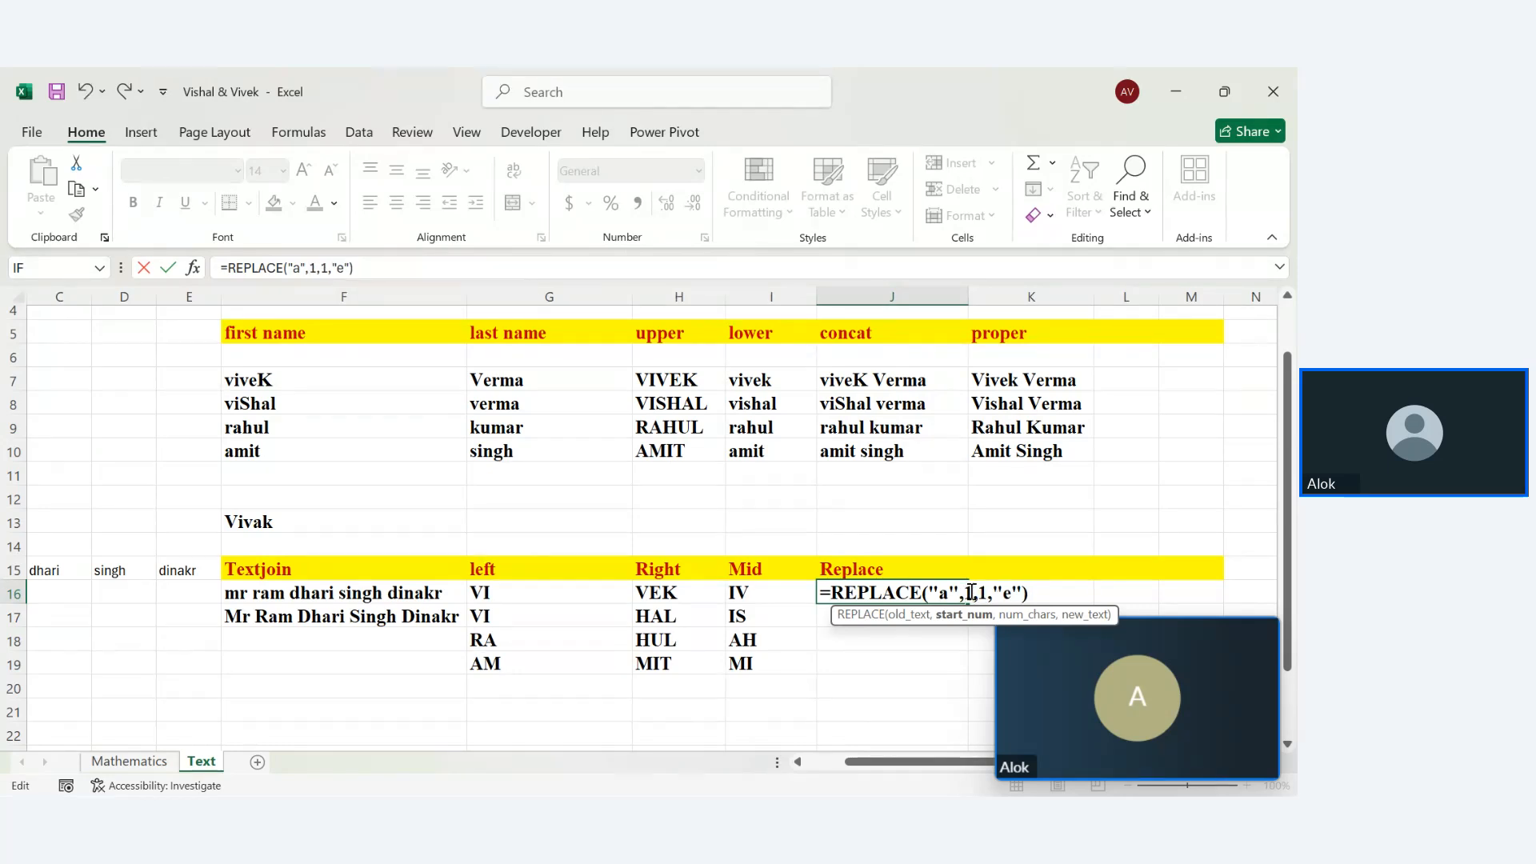
key(Return)
double_click(929, 591)
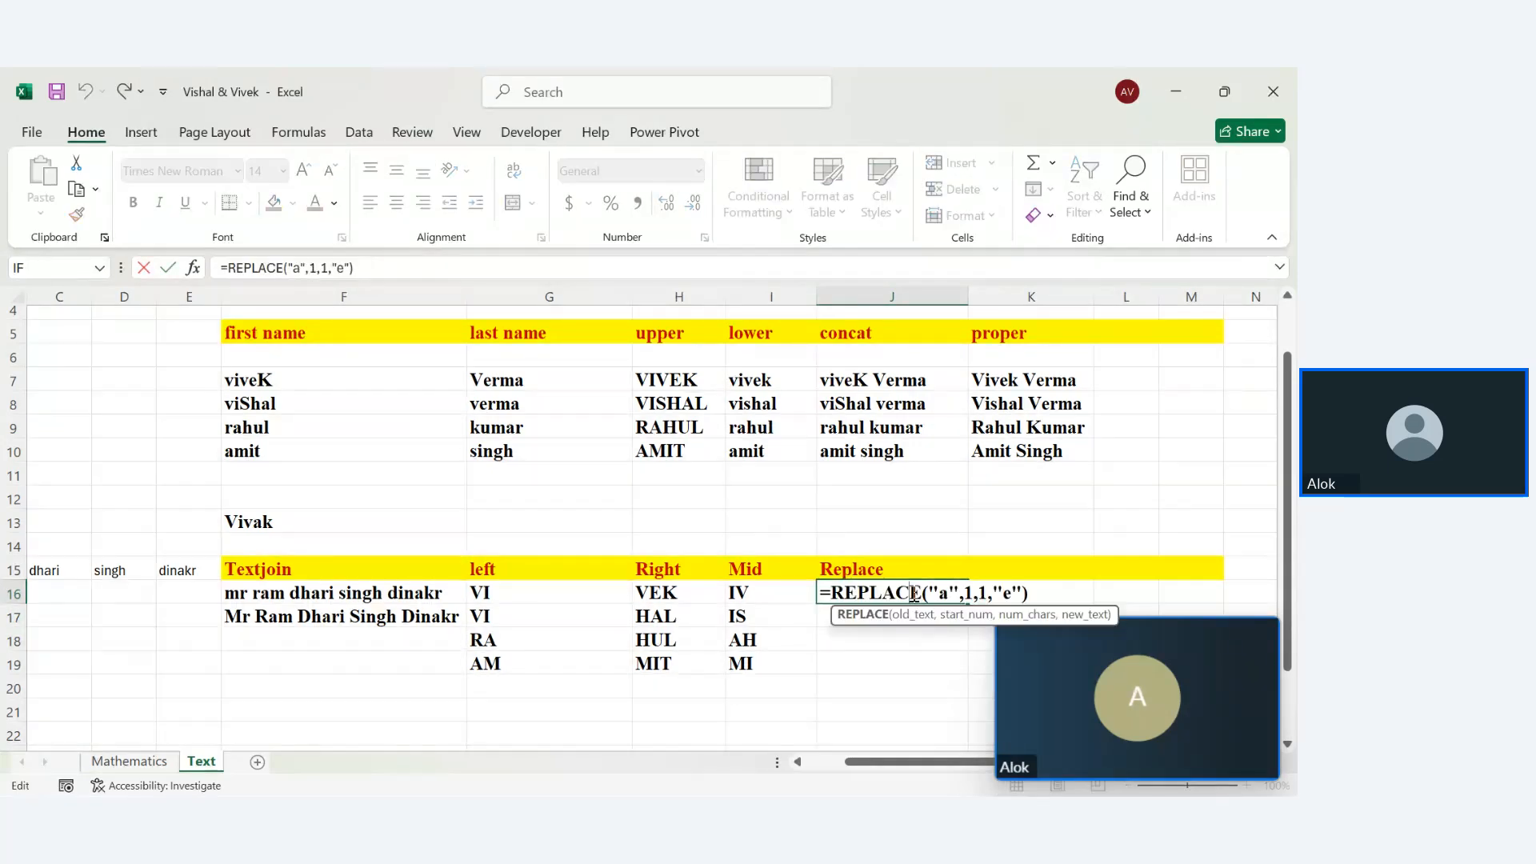
click(958, 594)
key(BackSpace)
key(BackSpace)
key(BackSpace)
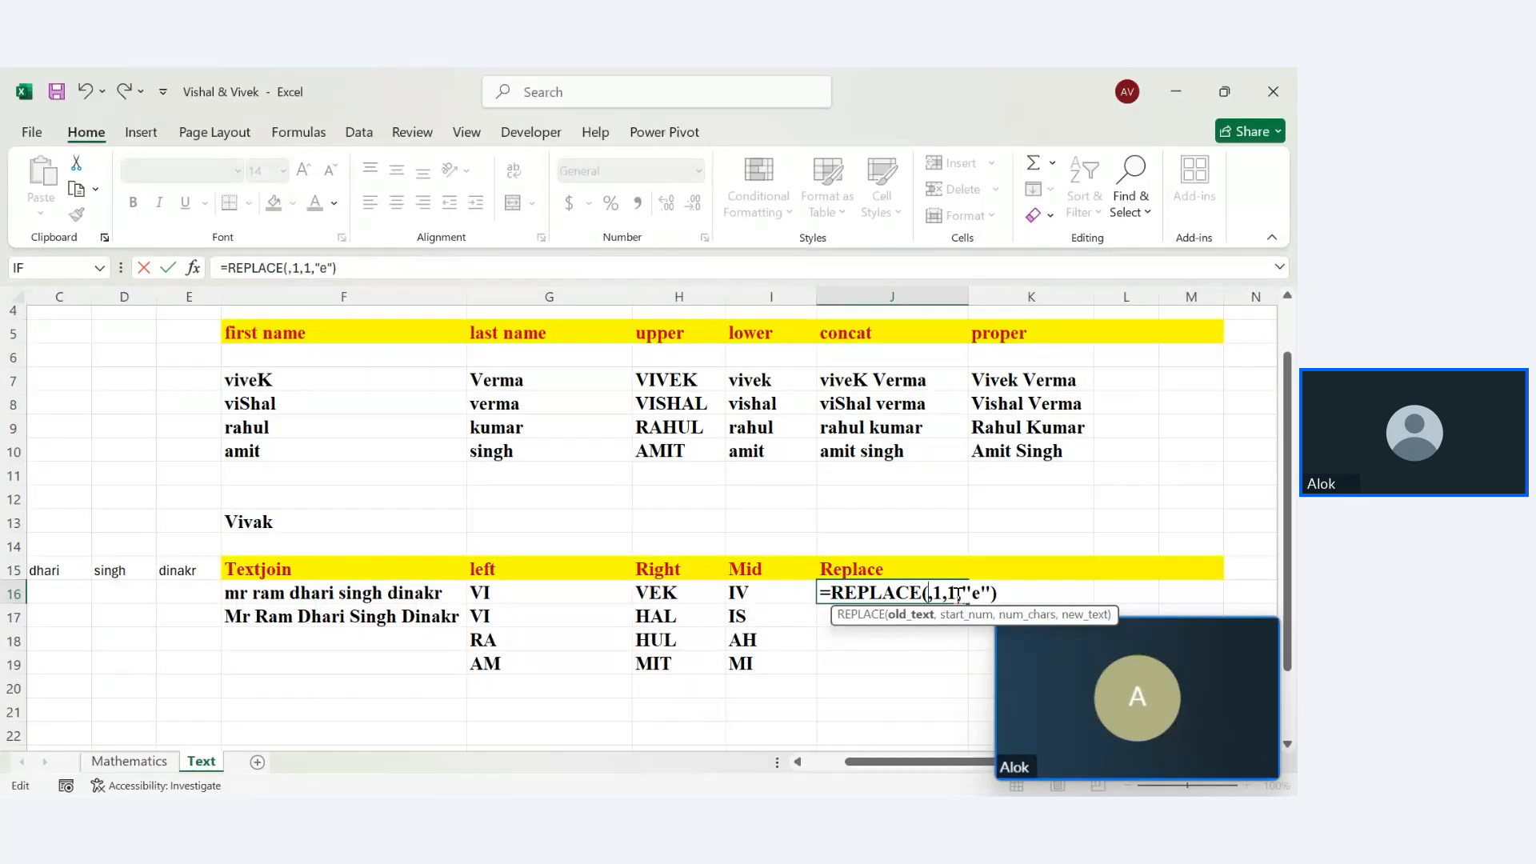
key(Escape)
key(BackSpace)
Enter =REPLACE(F13,4,1,"e") in J16, turning Vivak into Vivek
text(=repla)
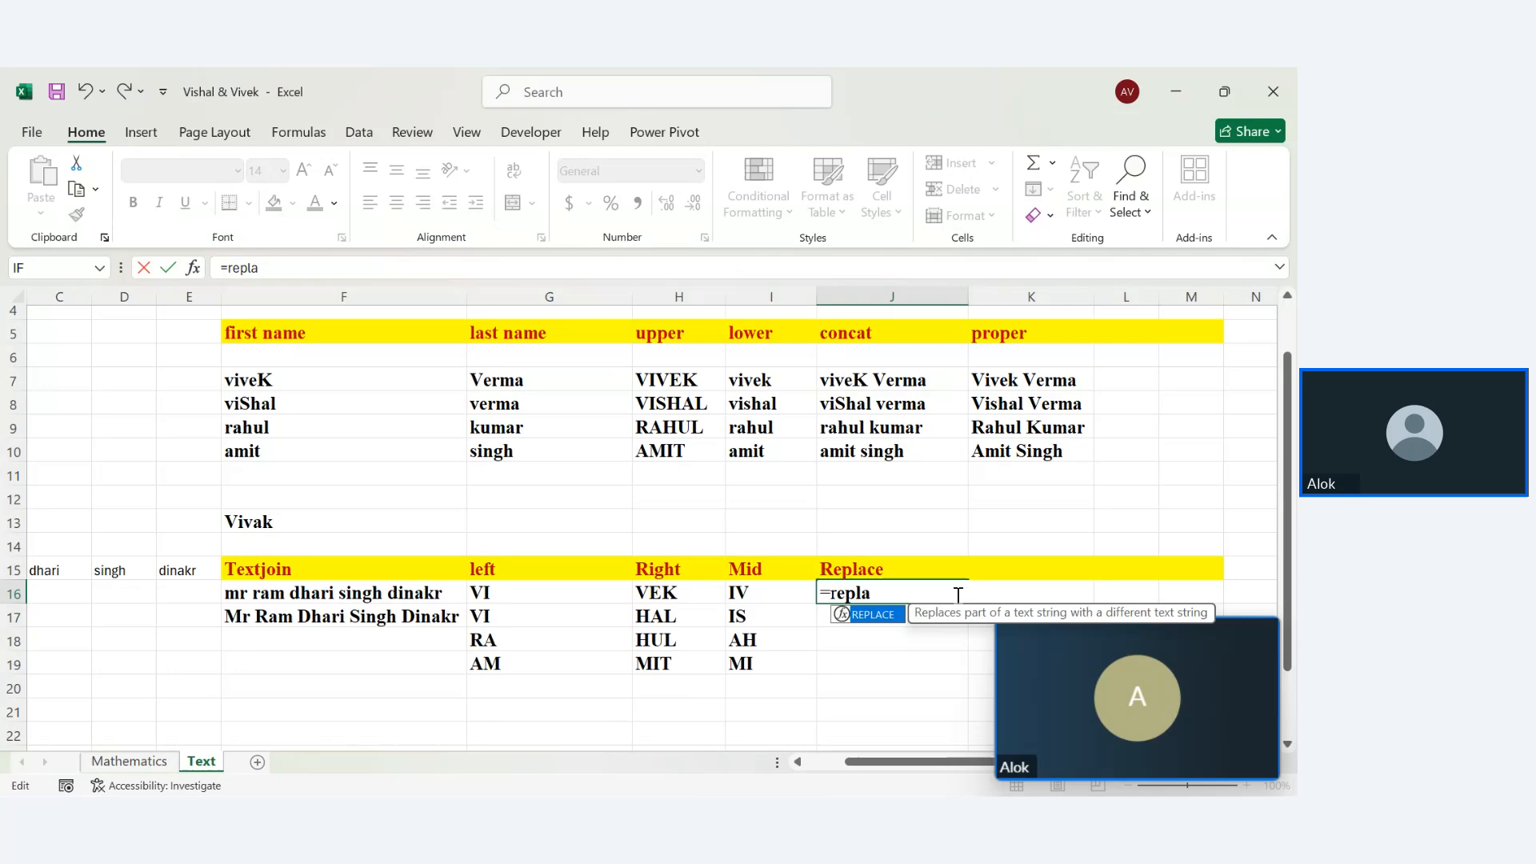
key(Tab)
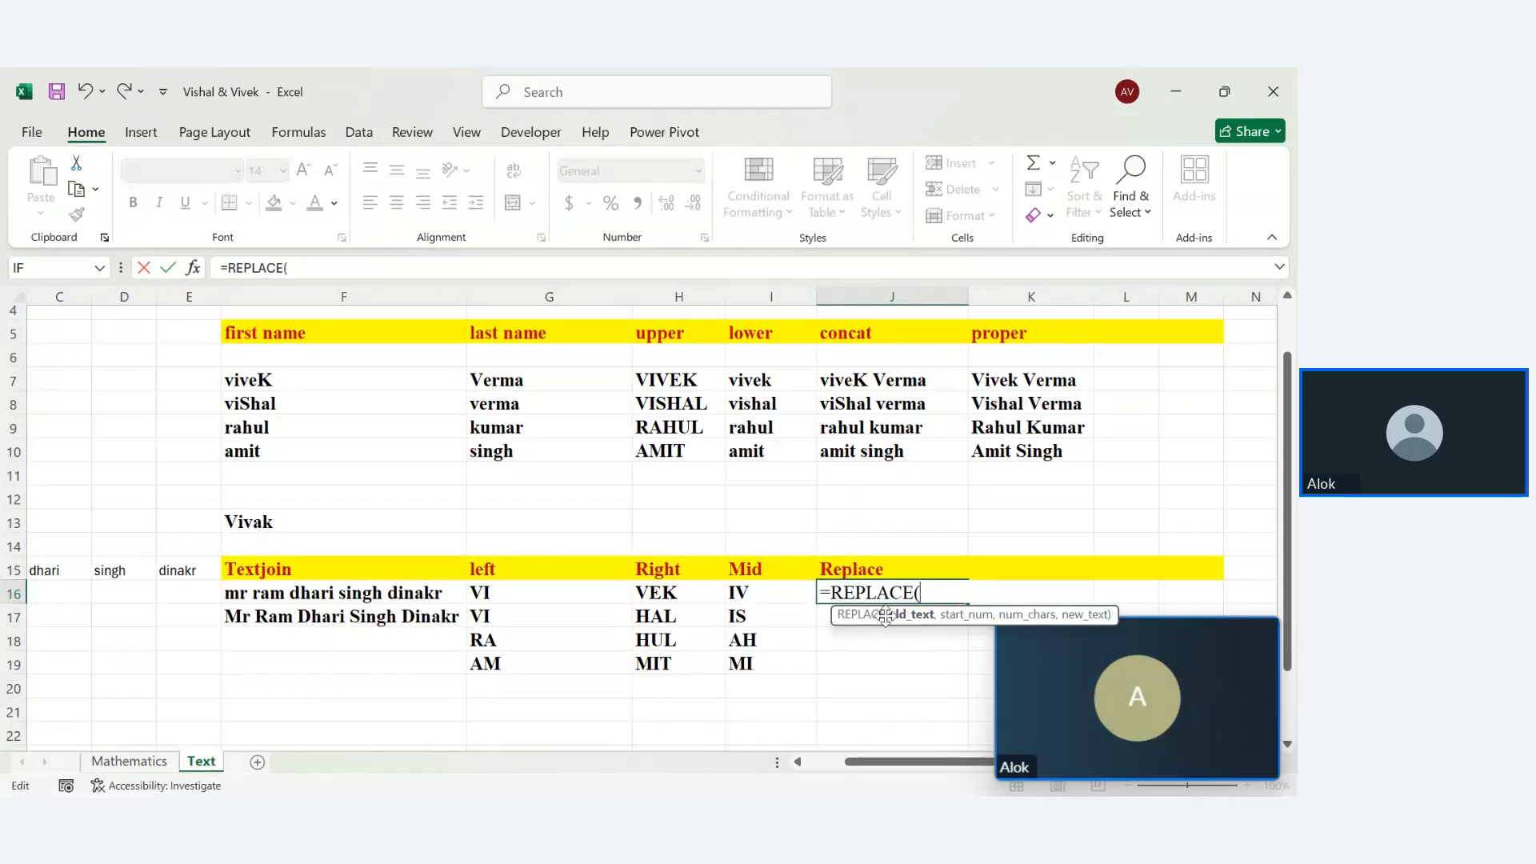
click(263, 516)
text(,)
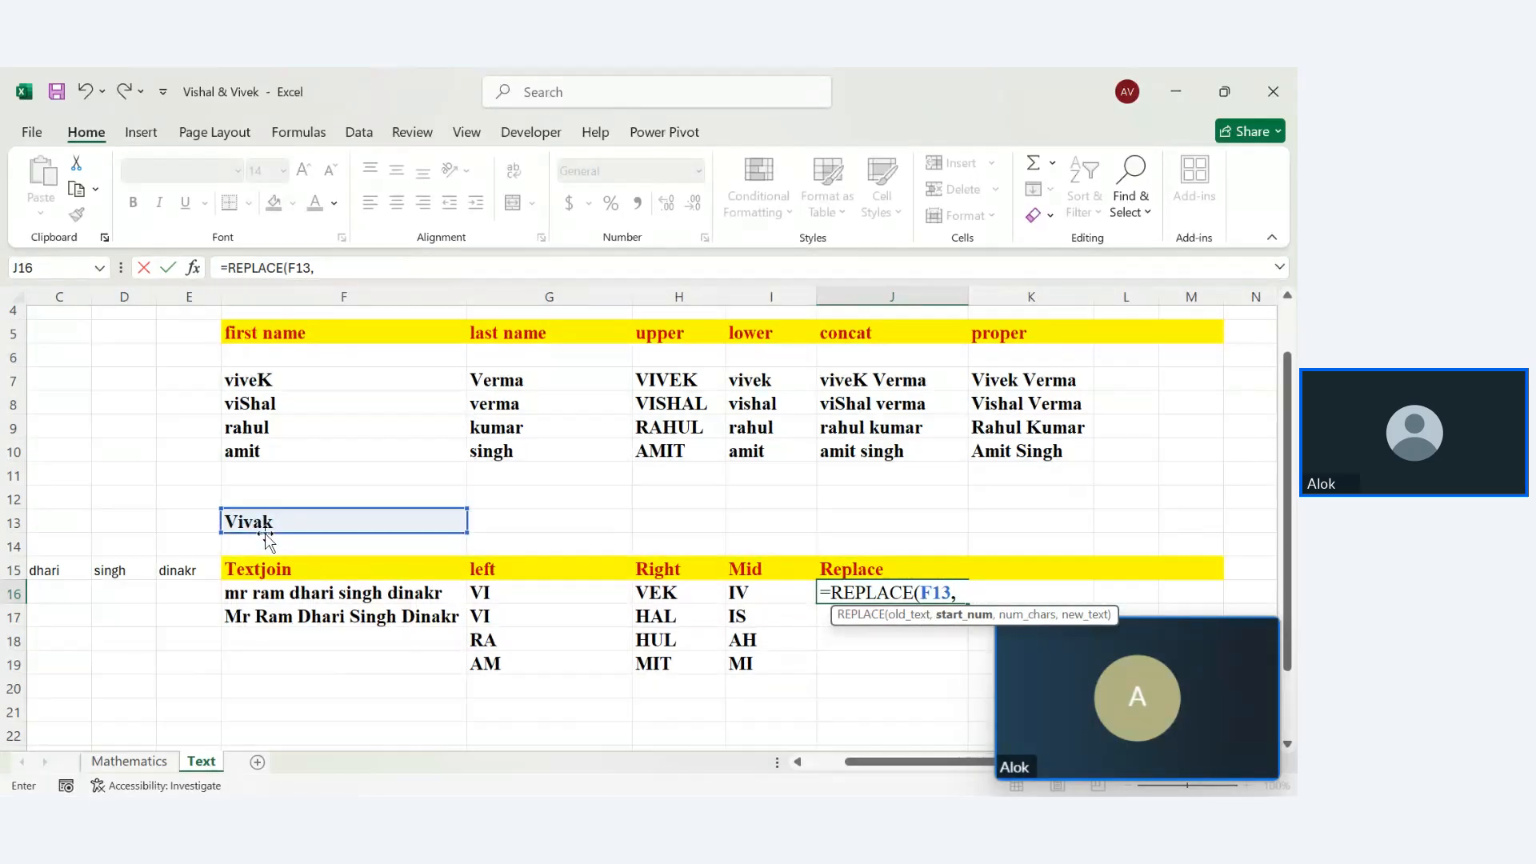
text(4,1.)
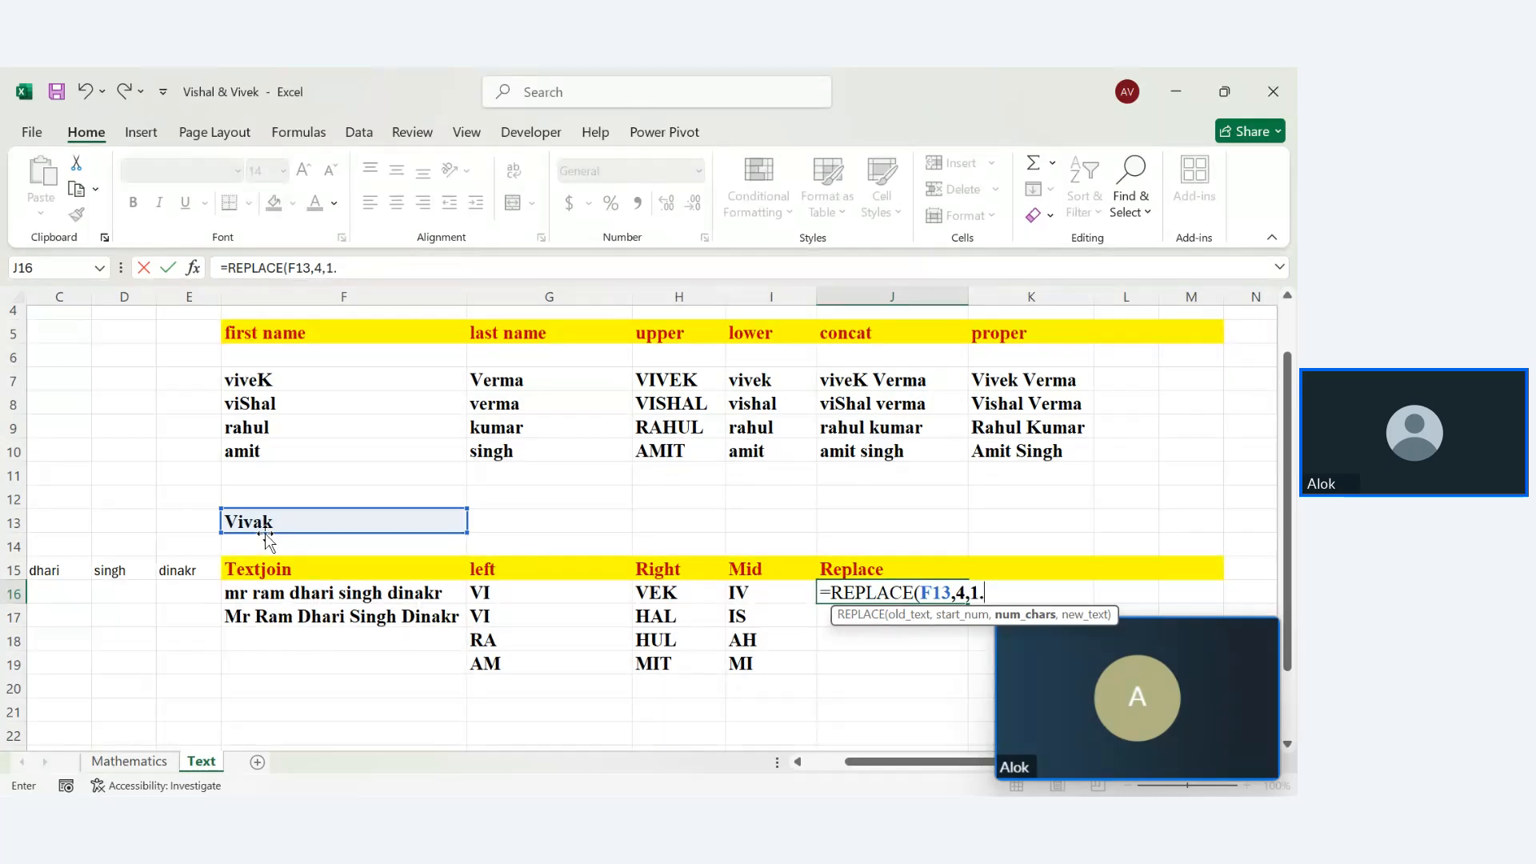
key(BackSpace)
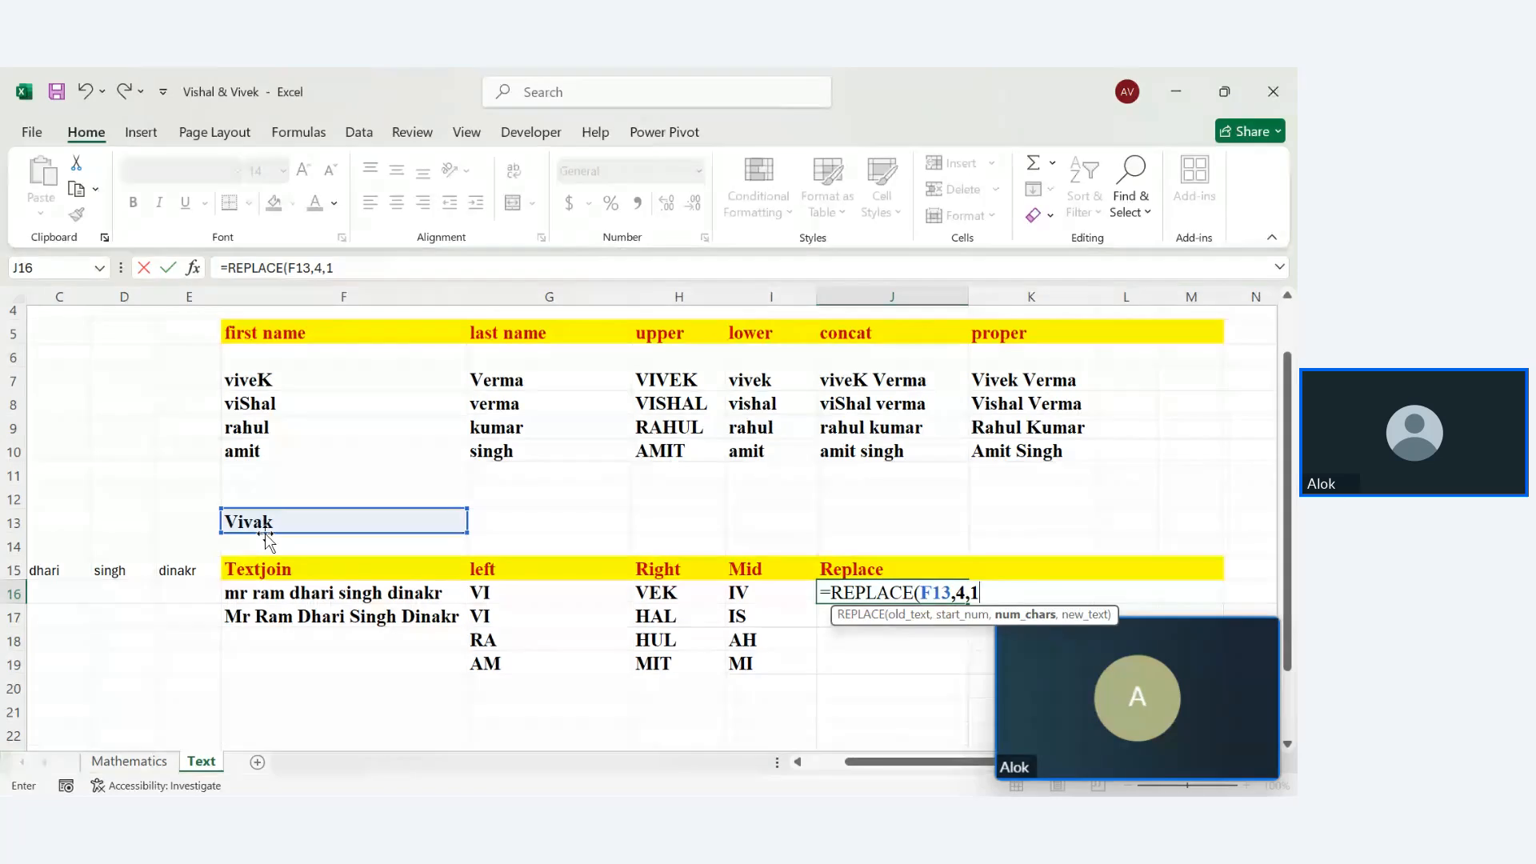
text(,)
text("e"))
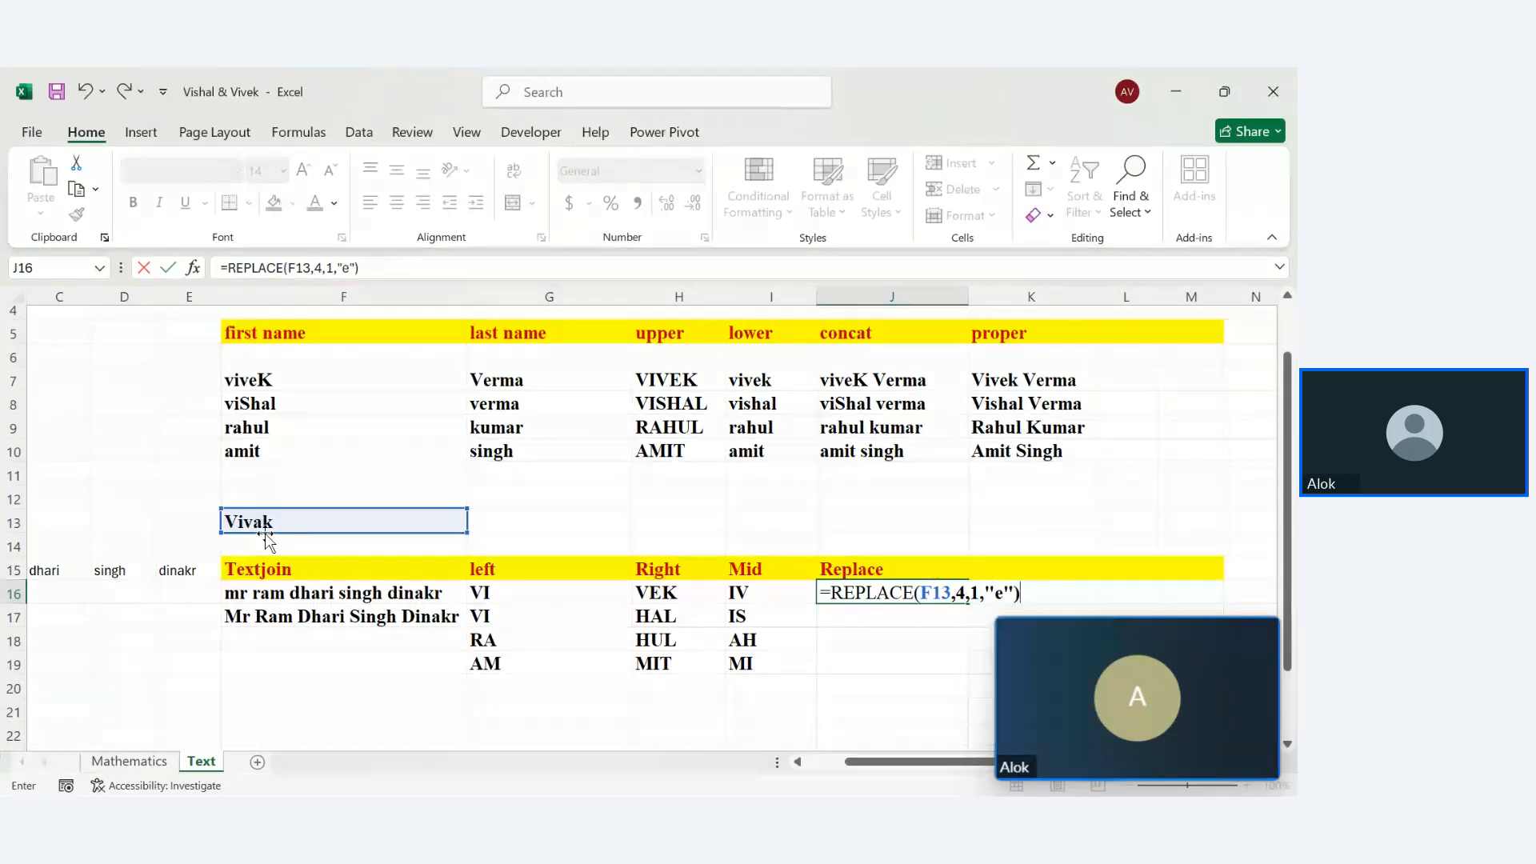
key(Return)
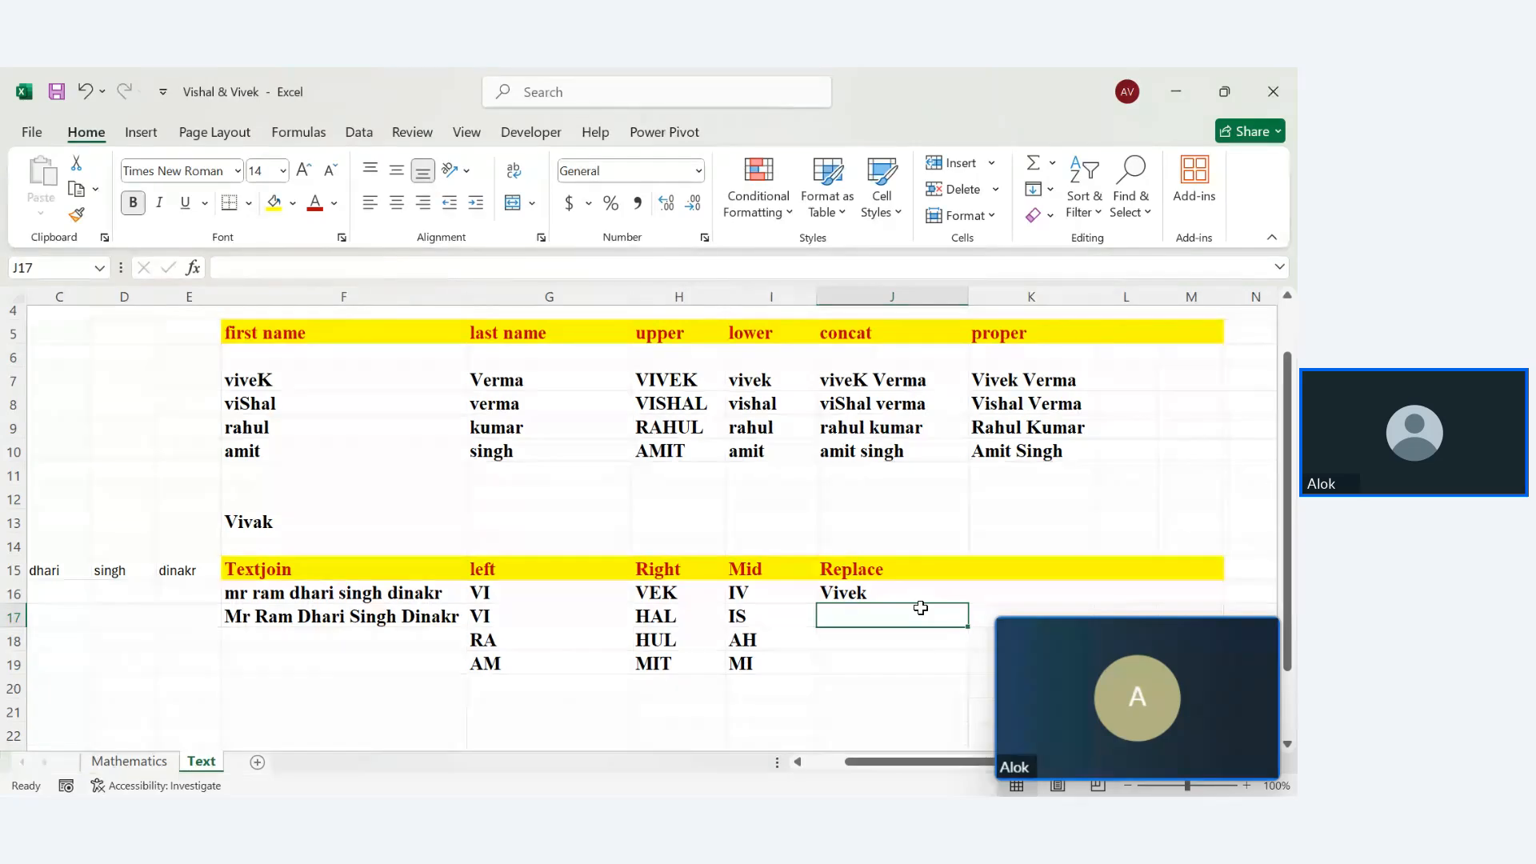
Head K15 'Search', replacing the initial 'find' label
click(990, 583)
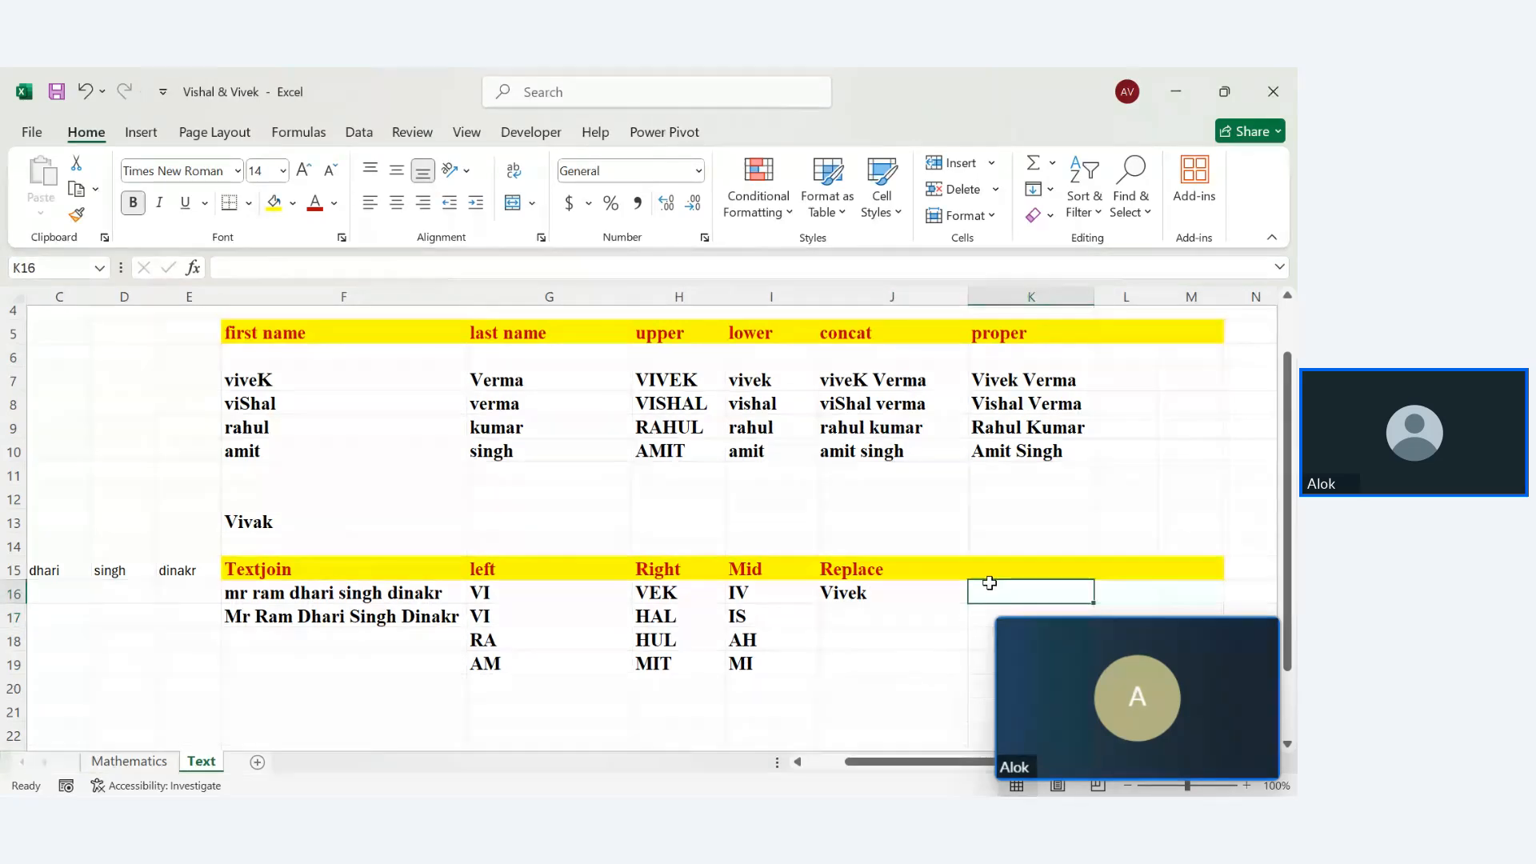
click(995, 574)
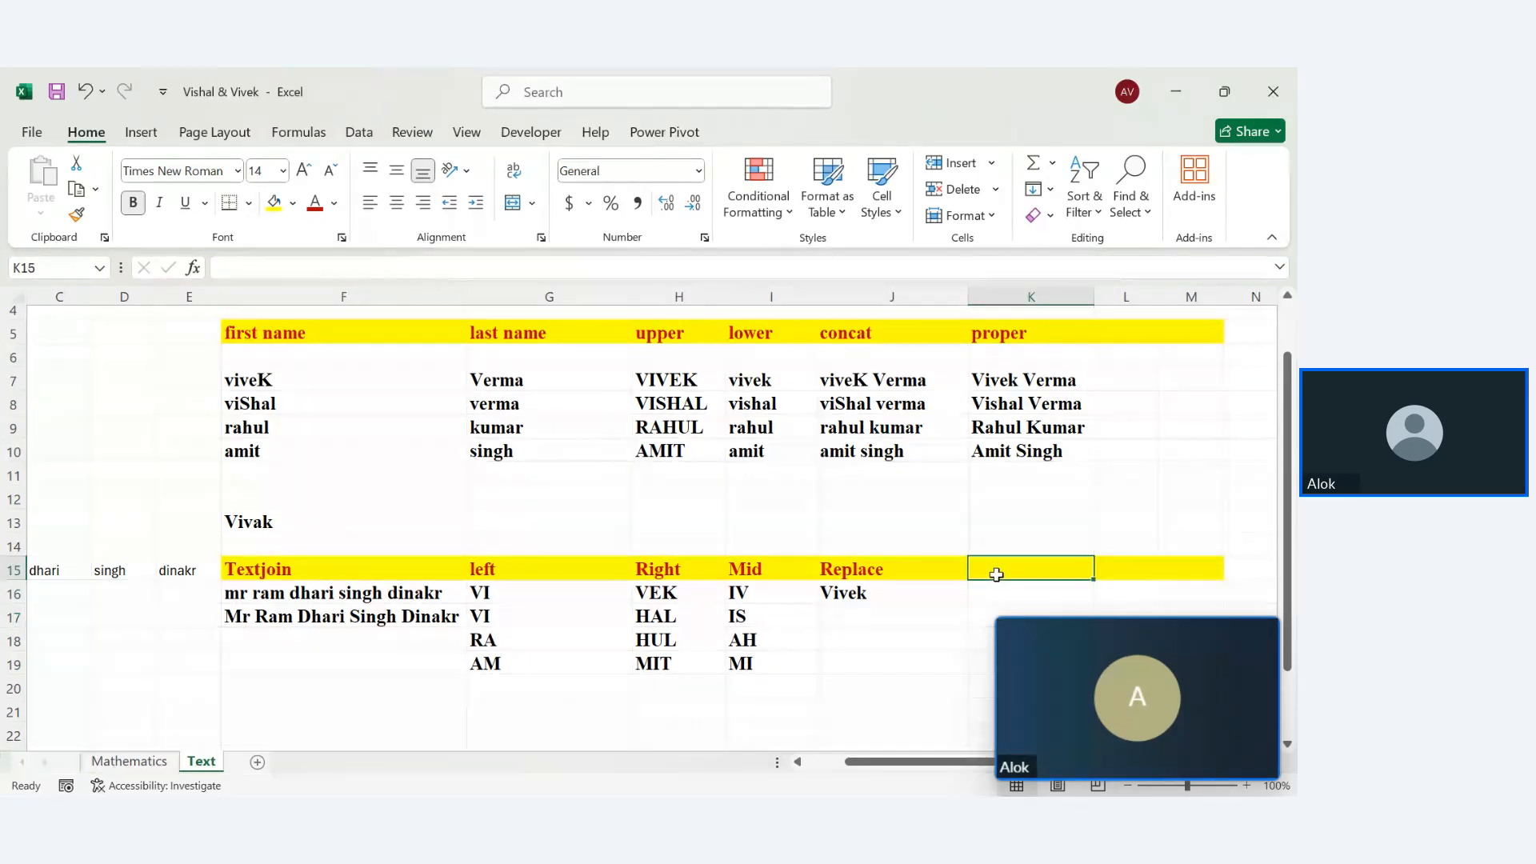
text(find)
key(Return)
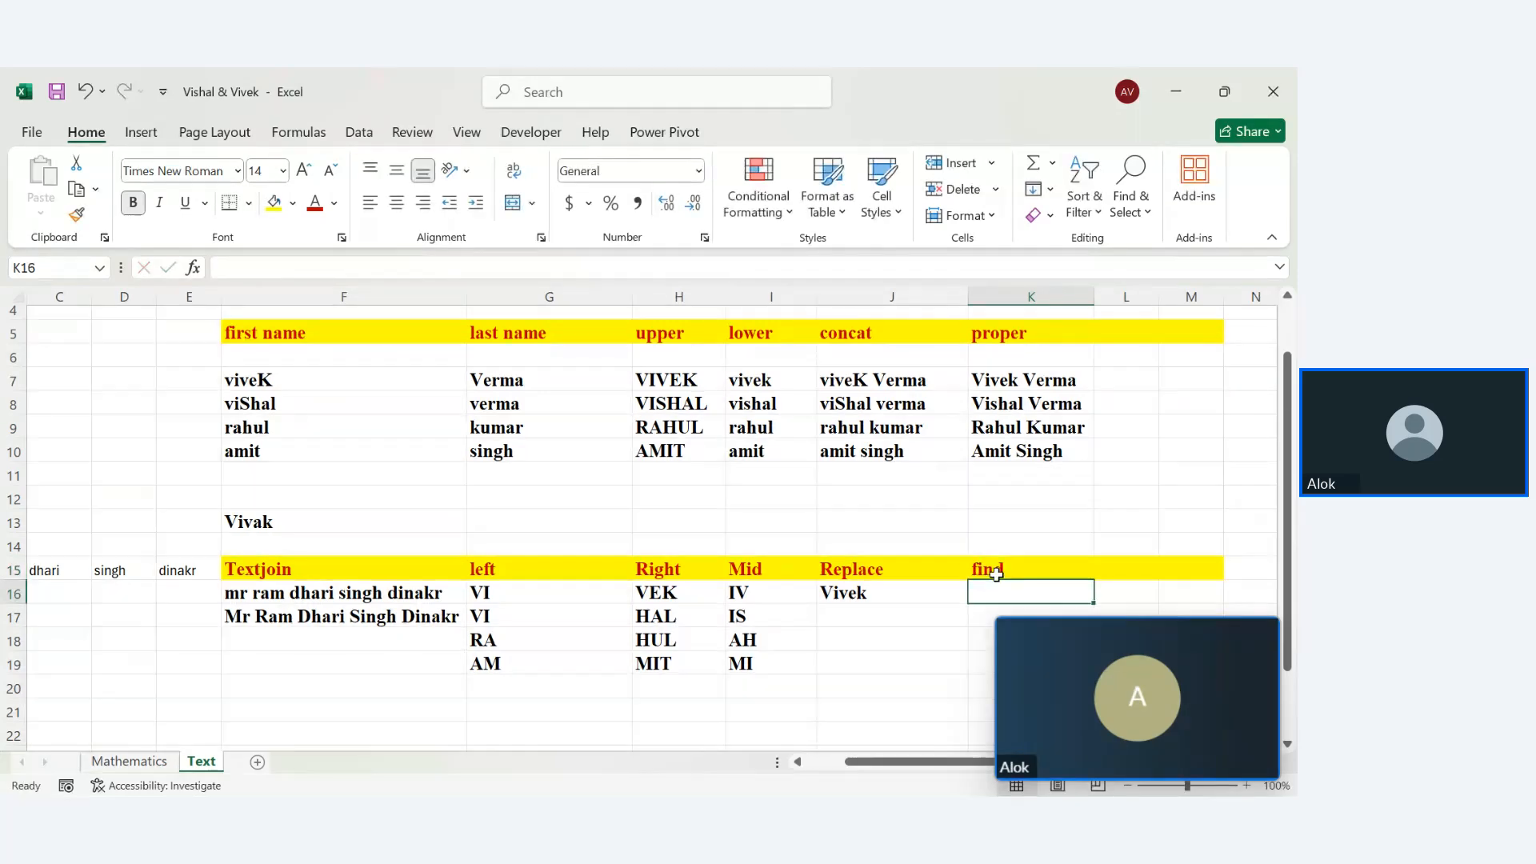
text(=)
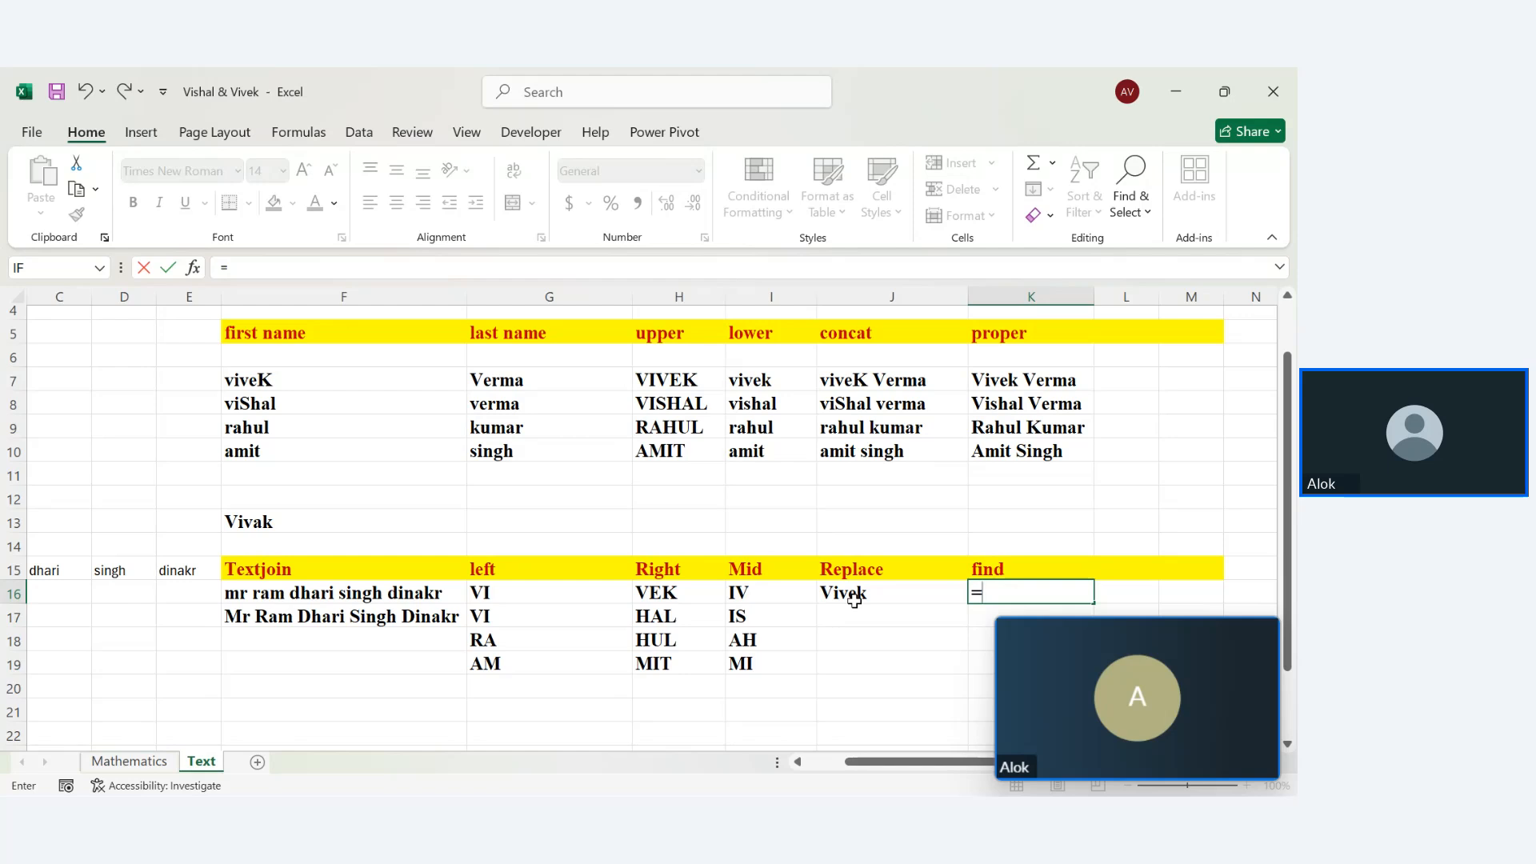
click(1020, 571)
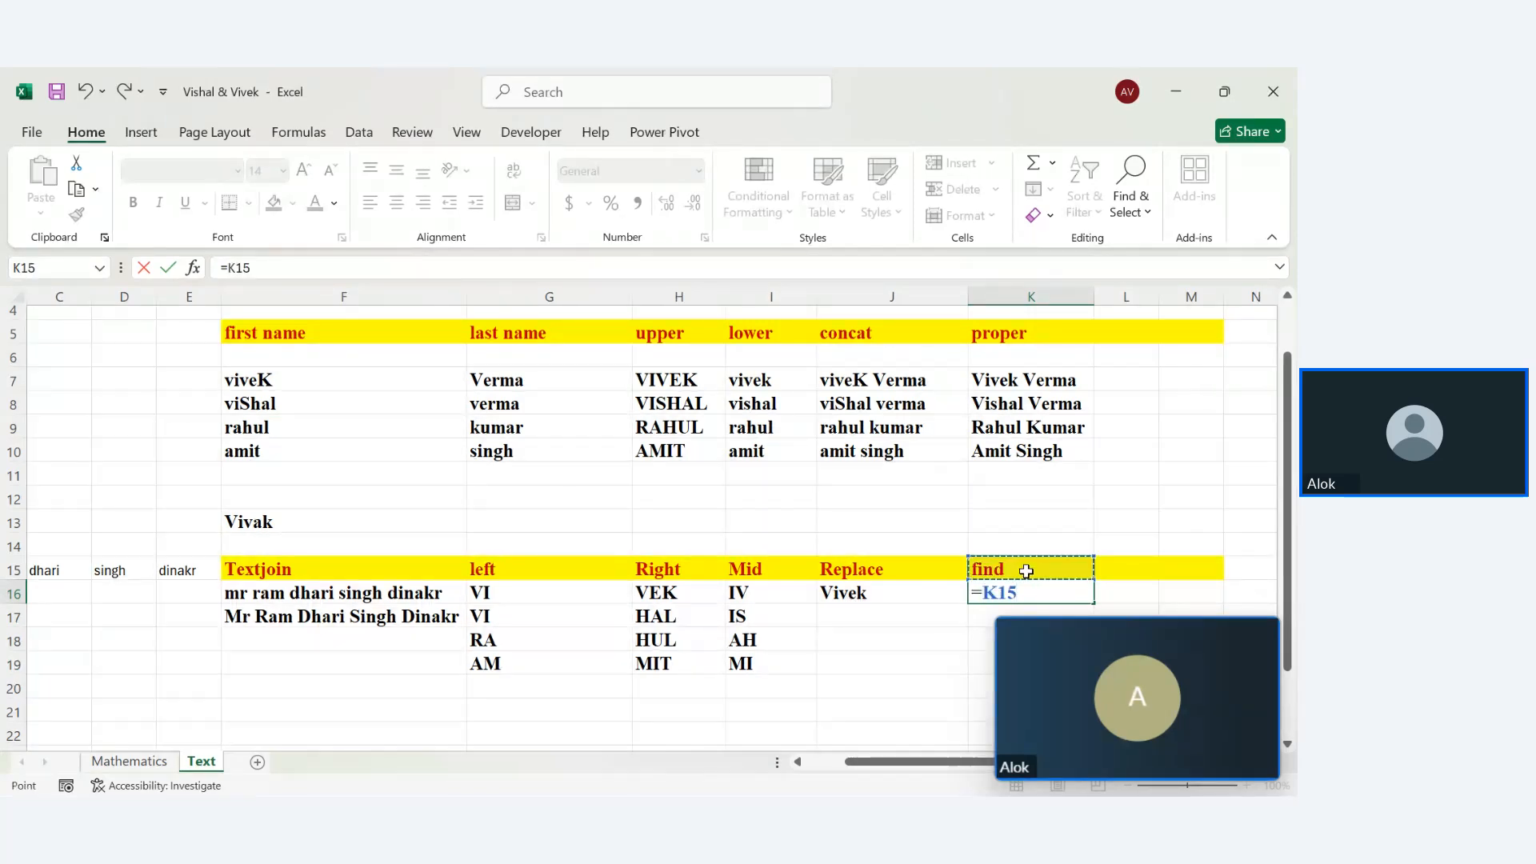
key(Return)
double_click(1026, 570)
key(BackSpace)
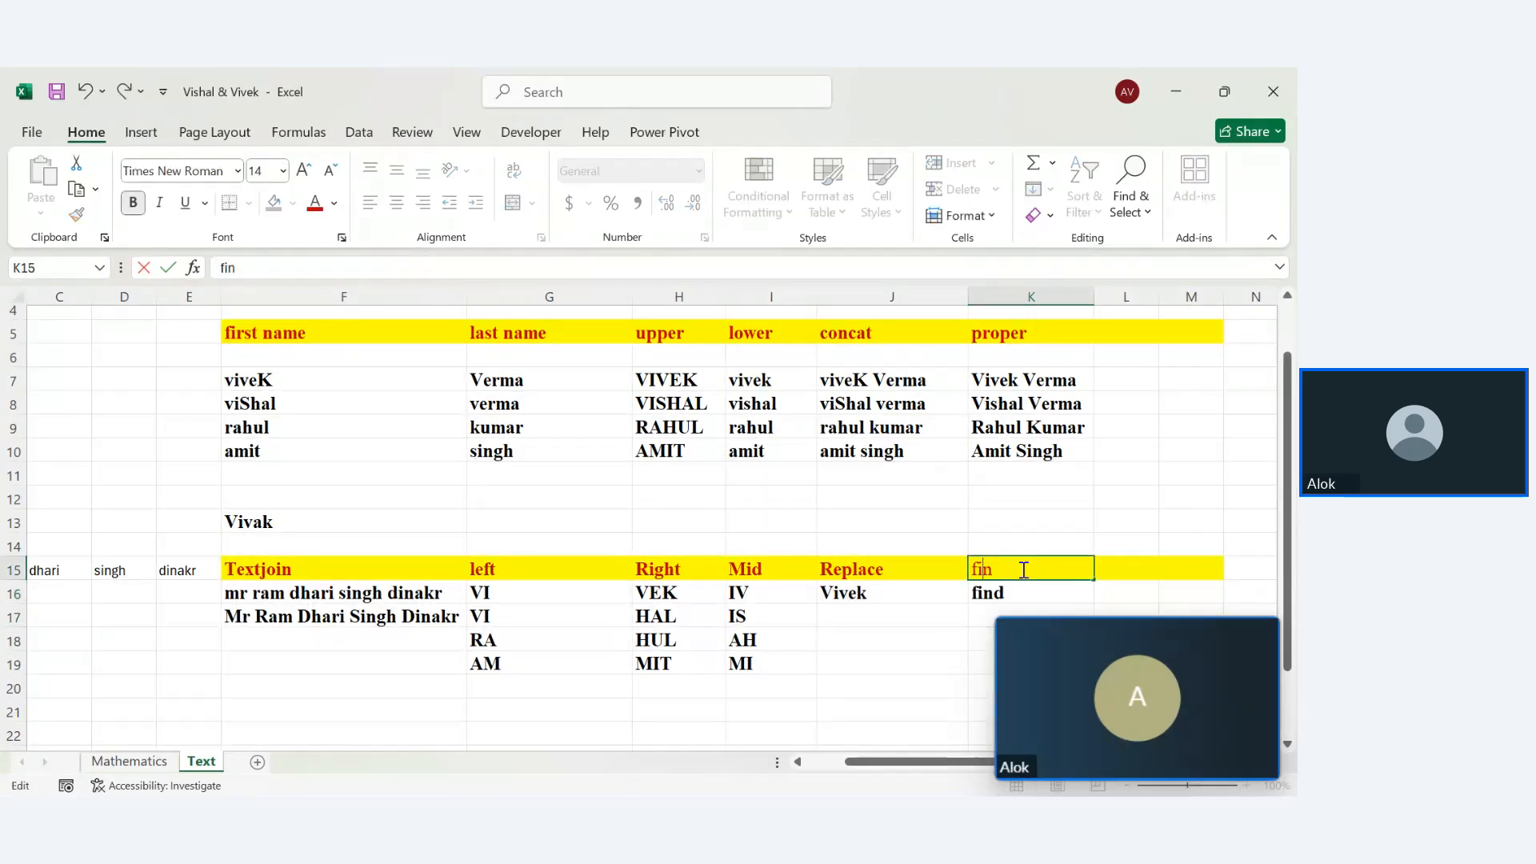
key(BackSpace)
key(BackSpace)
key(BackSpace)
text(Searc)
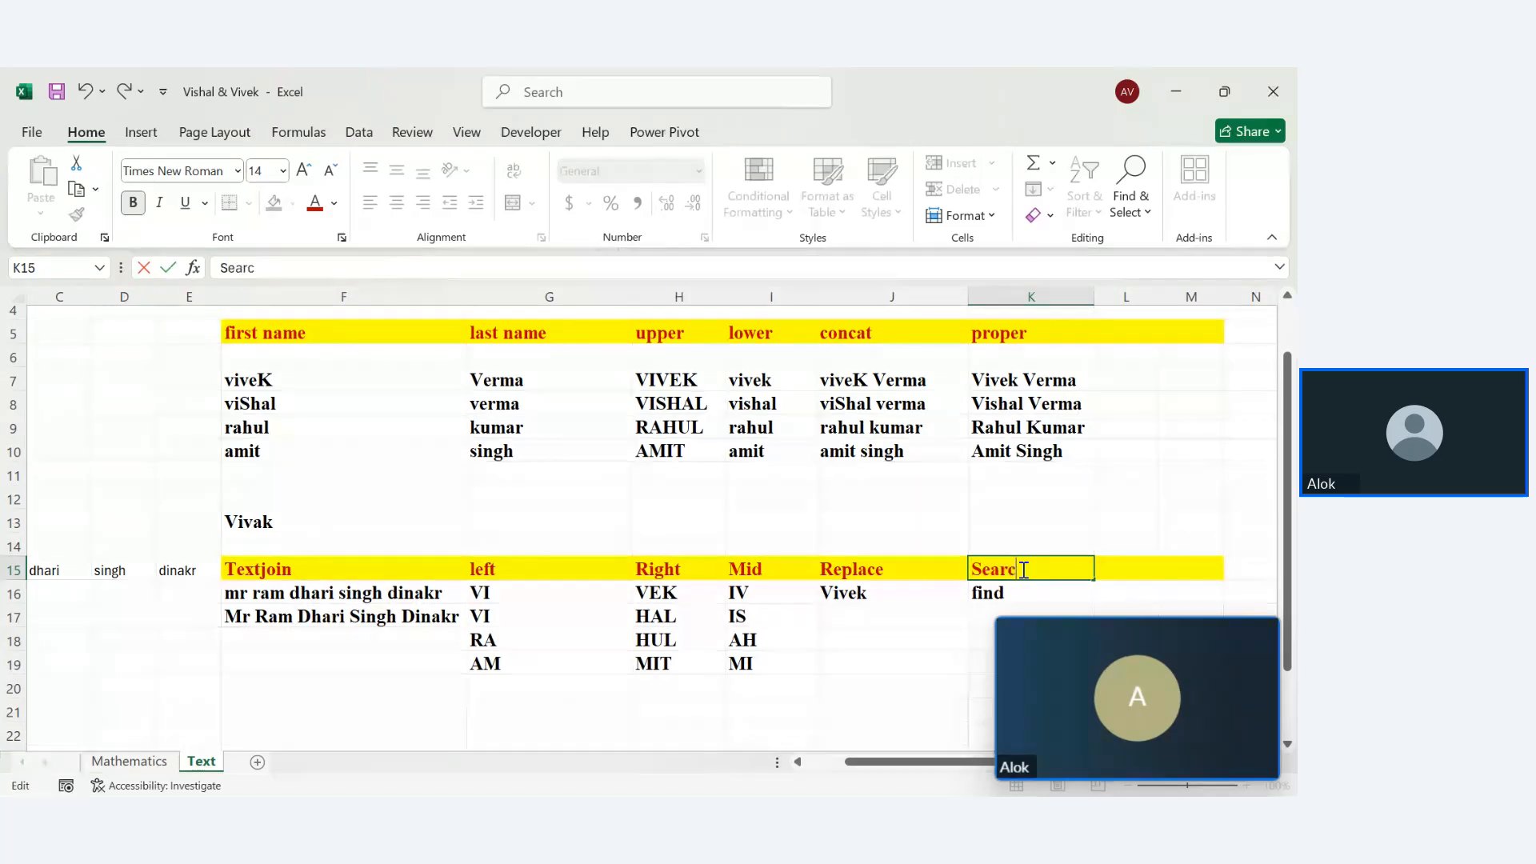
text(h)
key(Return)
Rewrite K16 as a SEARCH formula looking for "v" in J16
double_click(1029, 593)
key(BackSpace)
key(BackSpace)
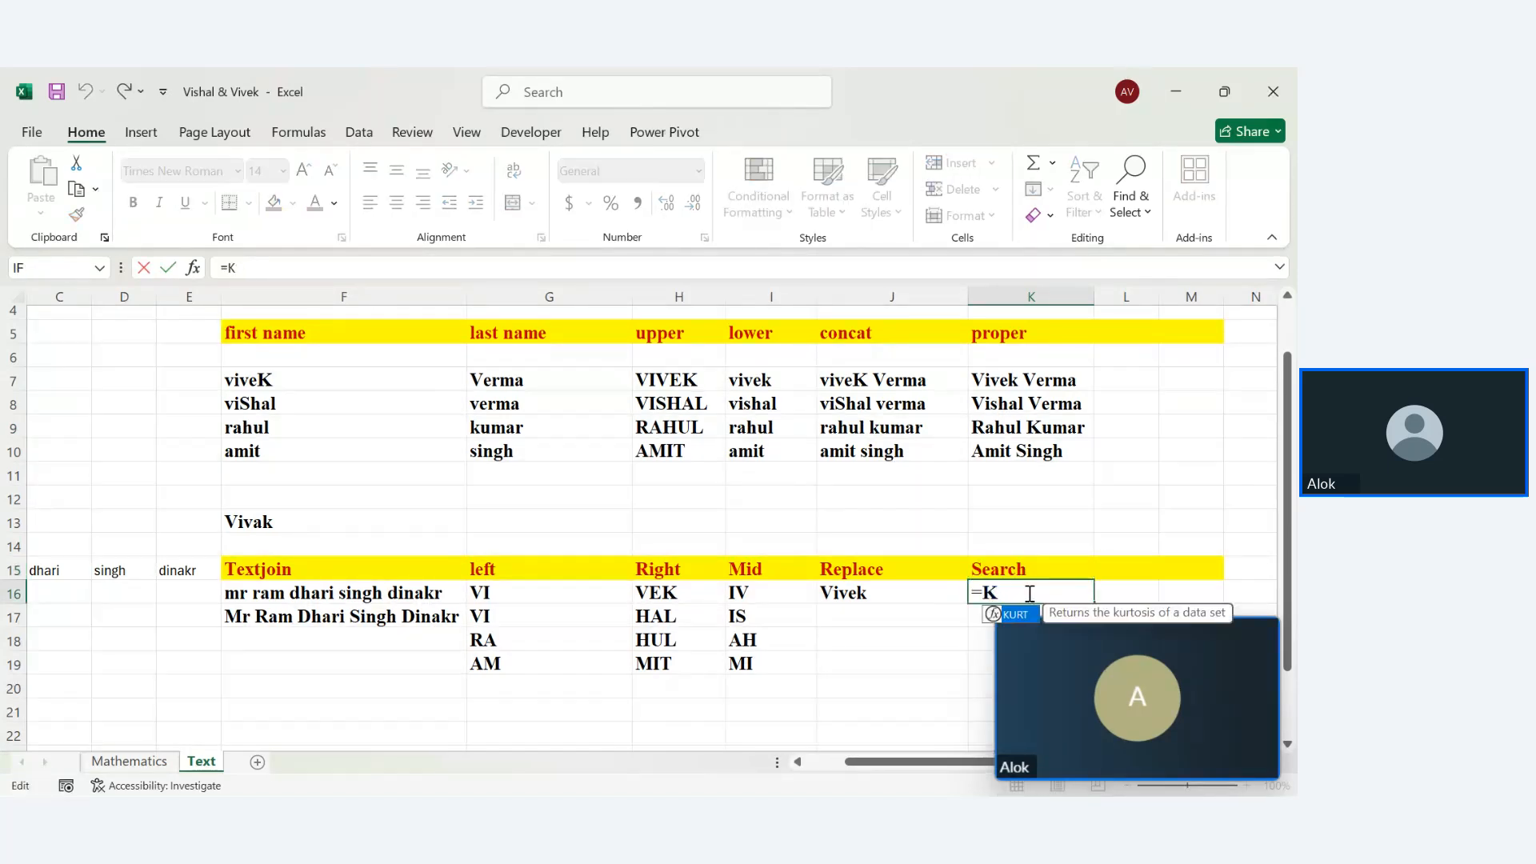
key(BackSpace)
text(sea)
key(Tab)
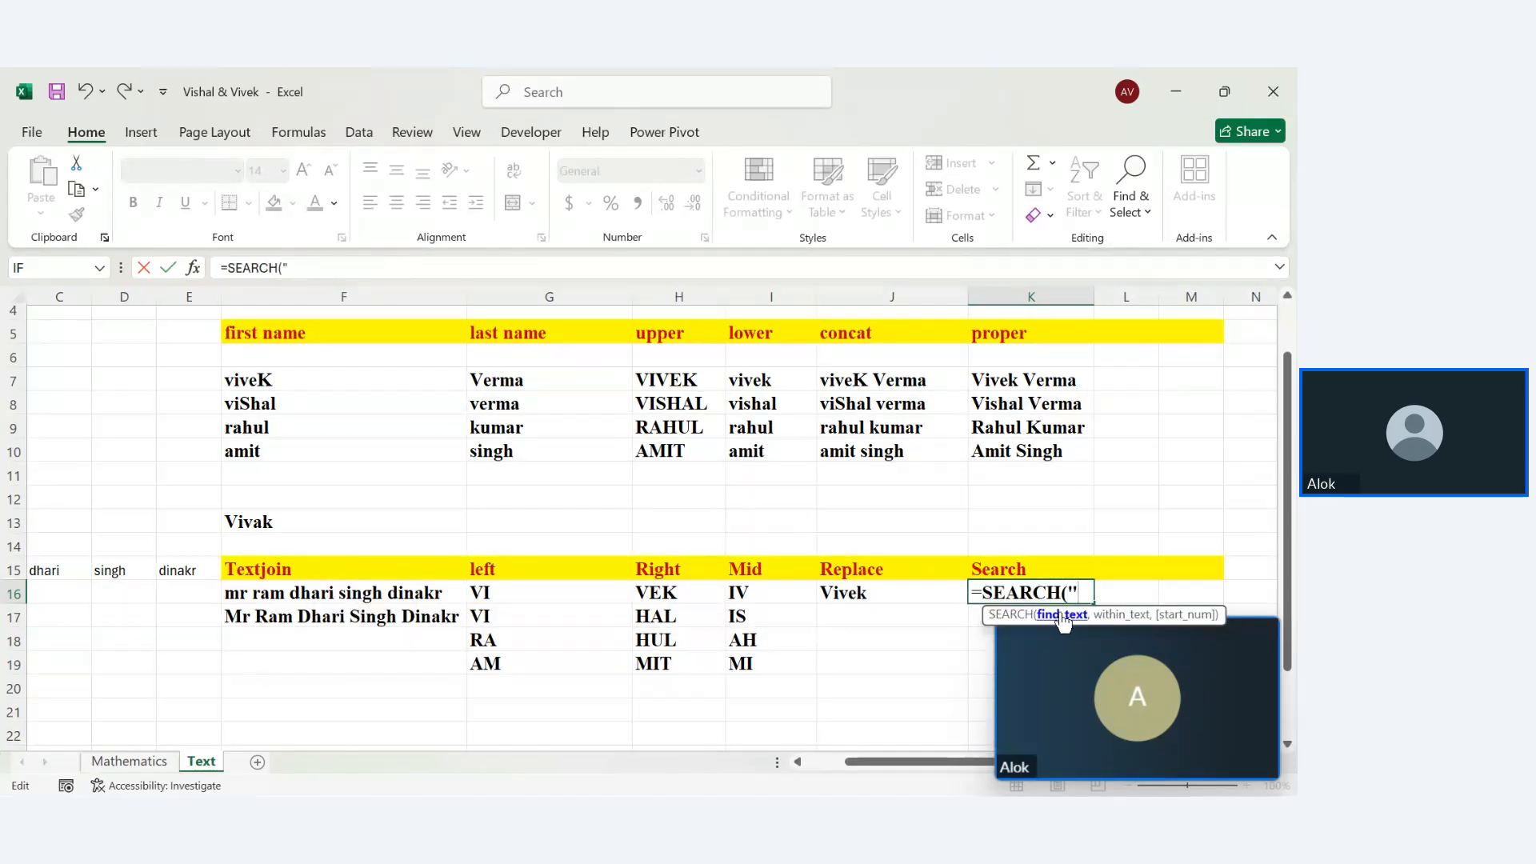
text(V)
key(BackSpace)
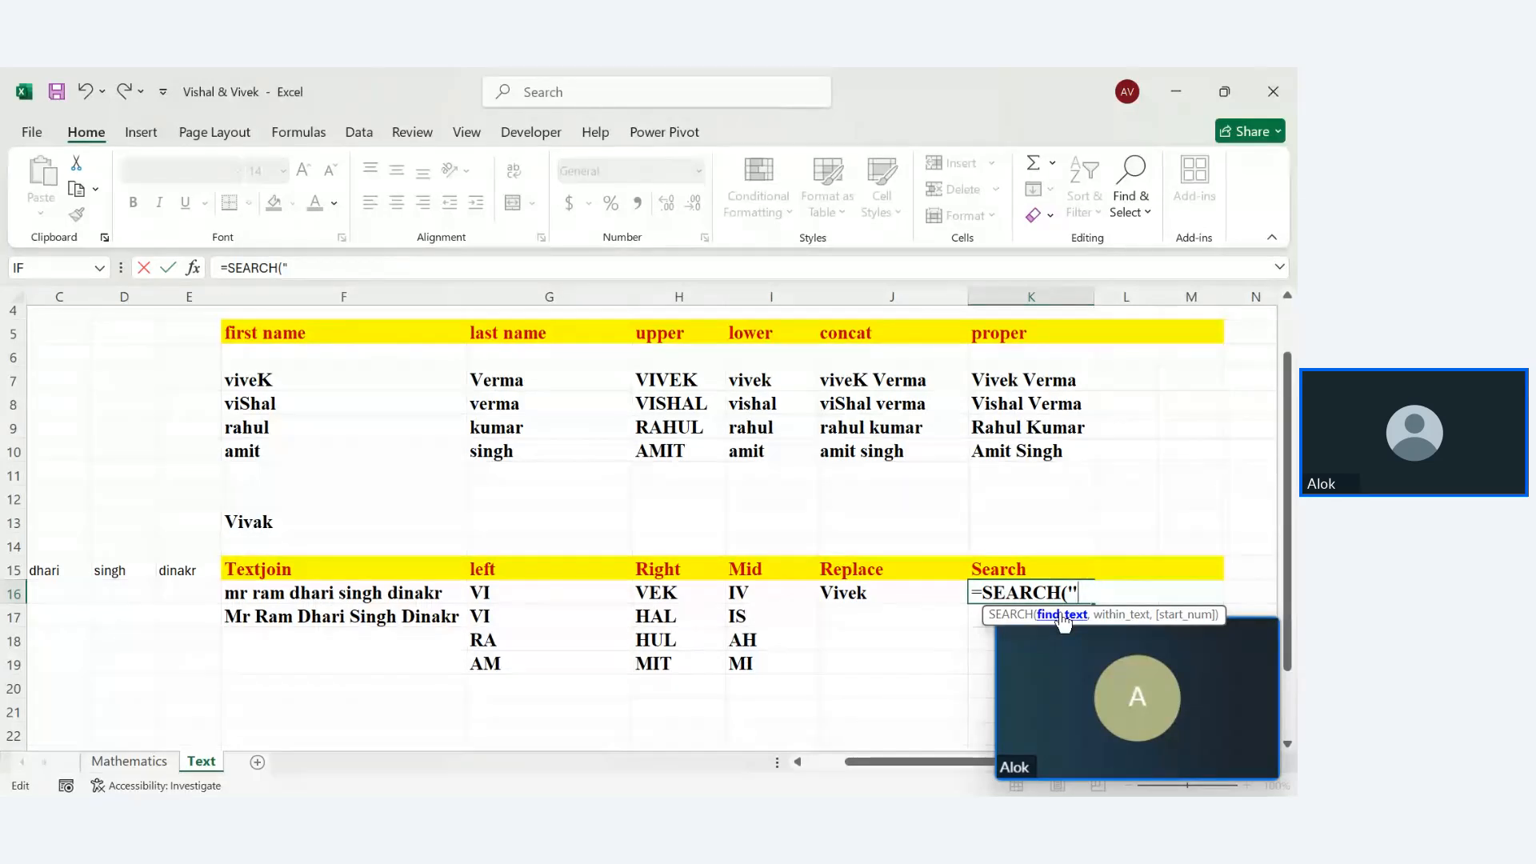
text(v",)
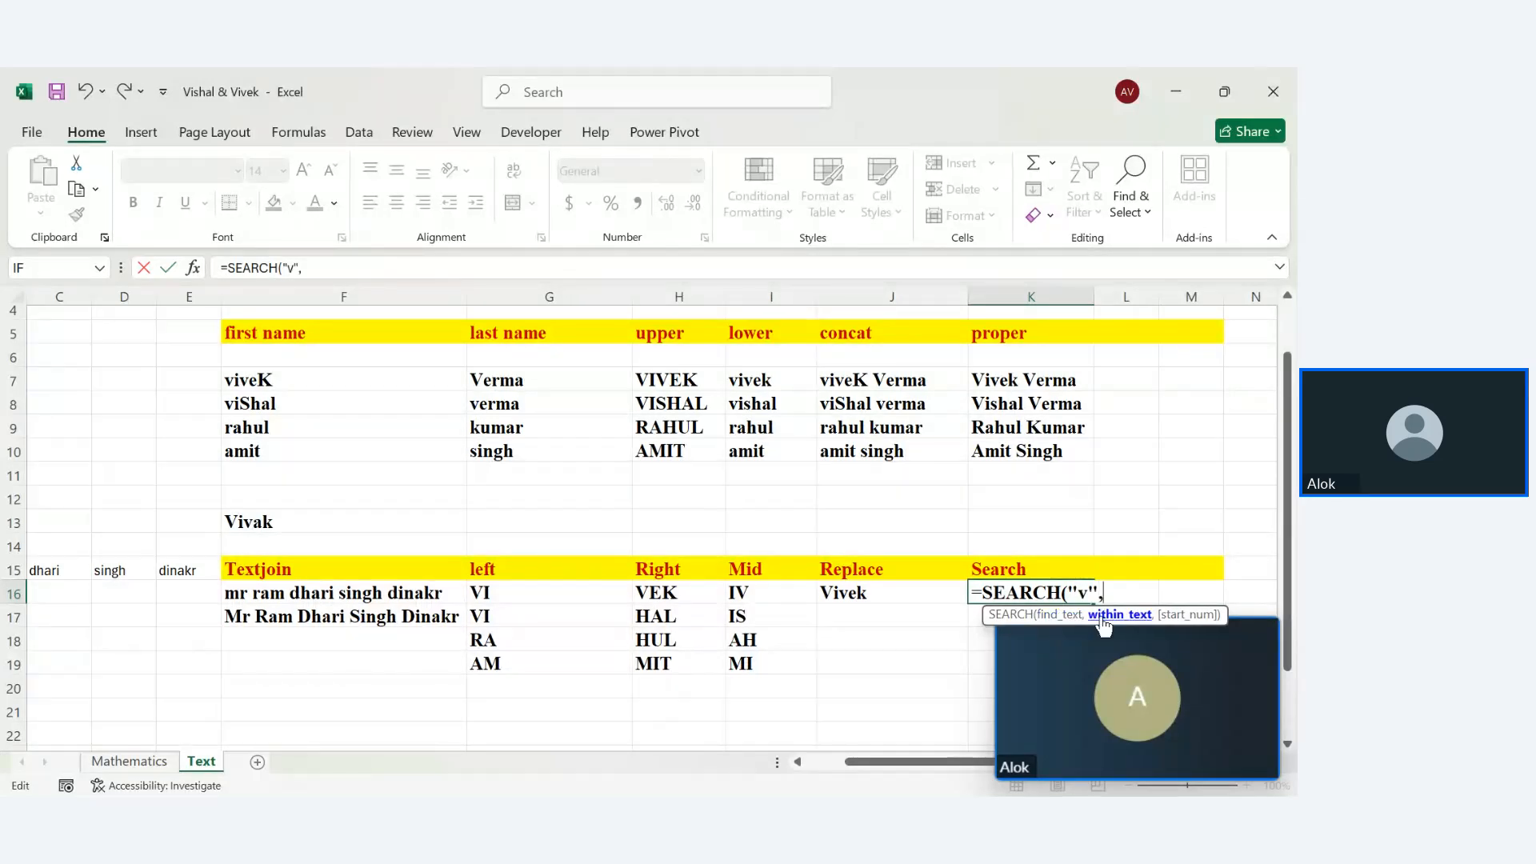
click(888, 593)
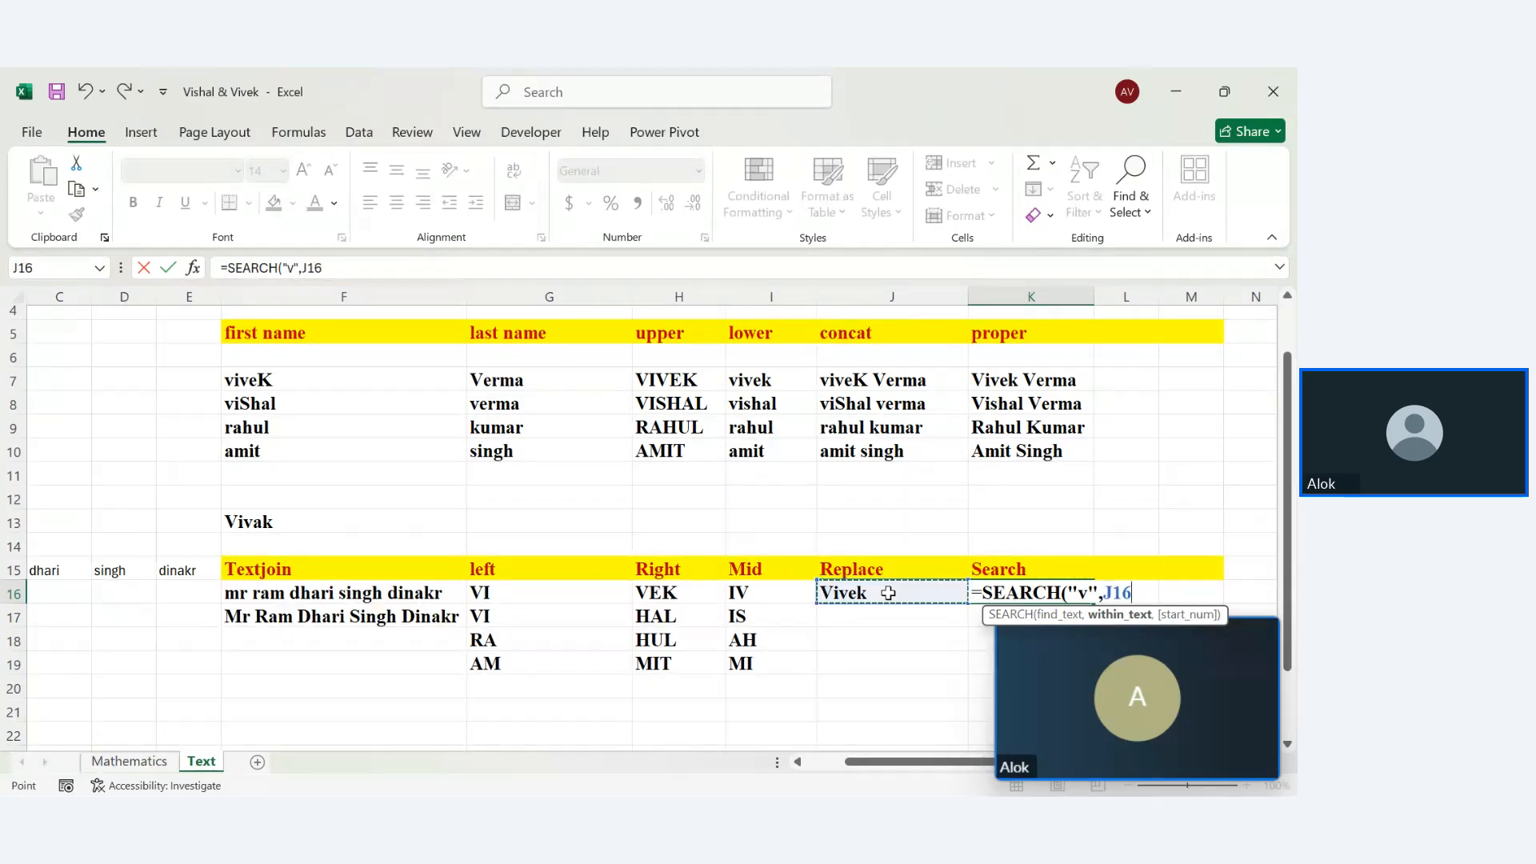
mouse_move(1184, 640)
text())
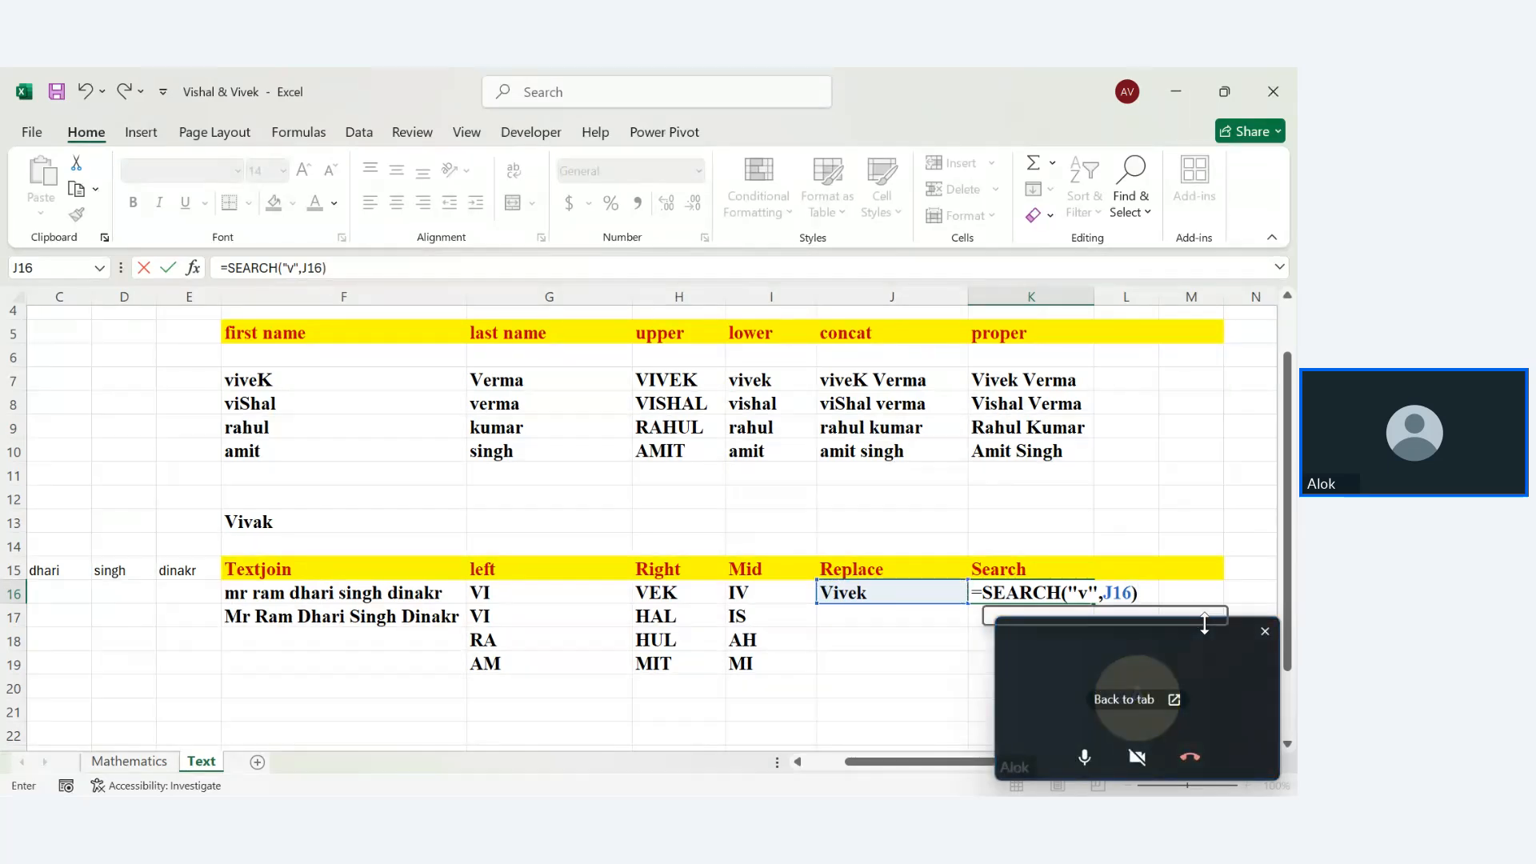
key(BackSpace)
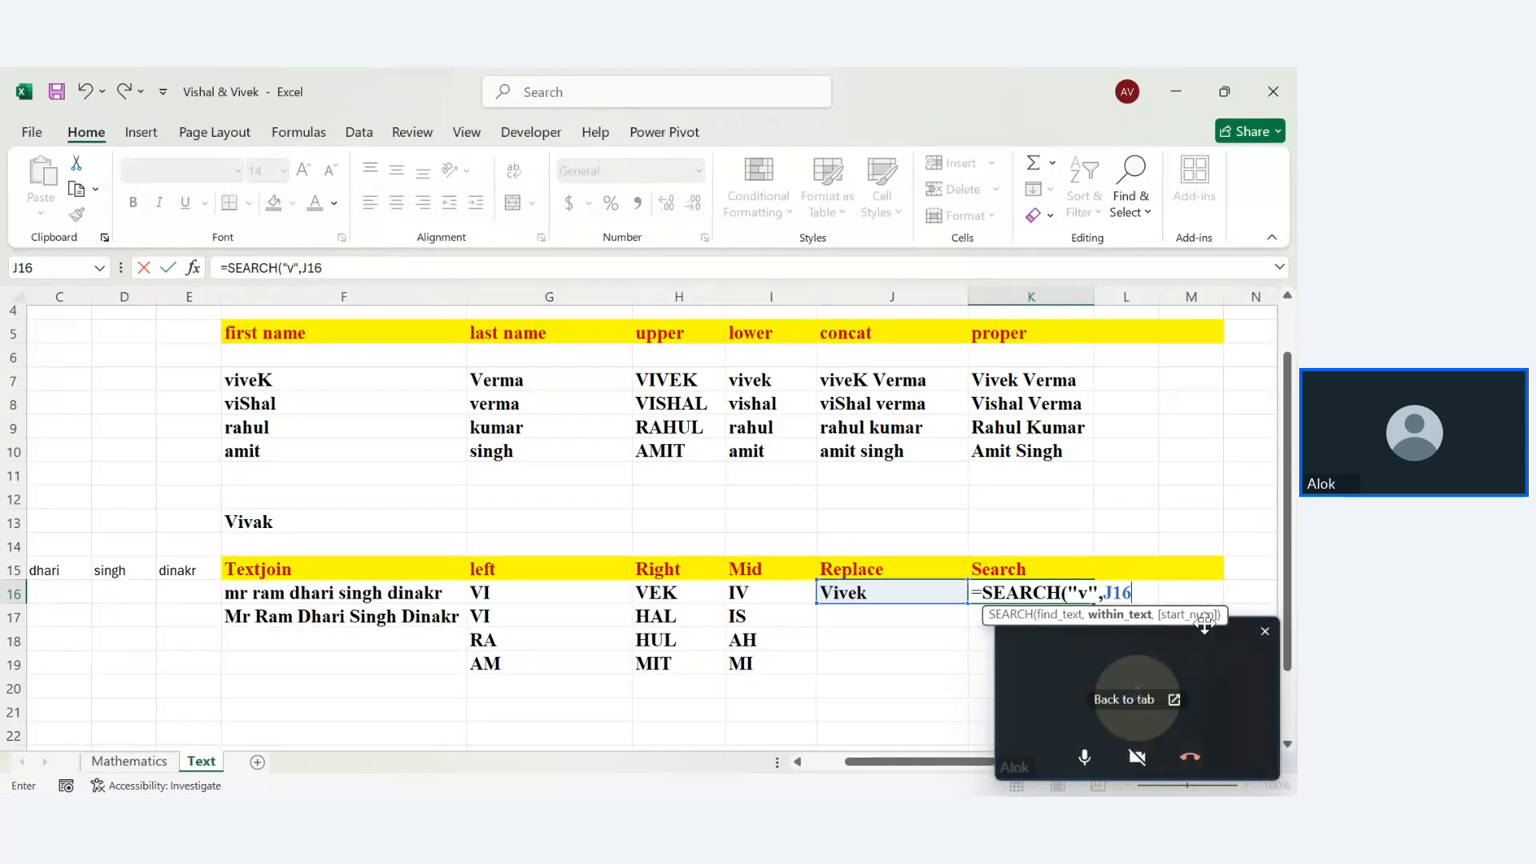
text(,)
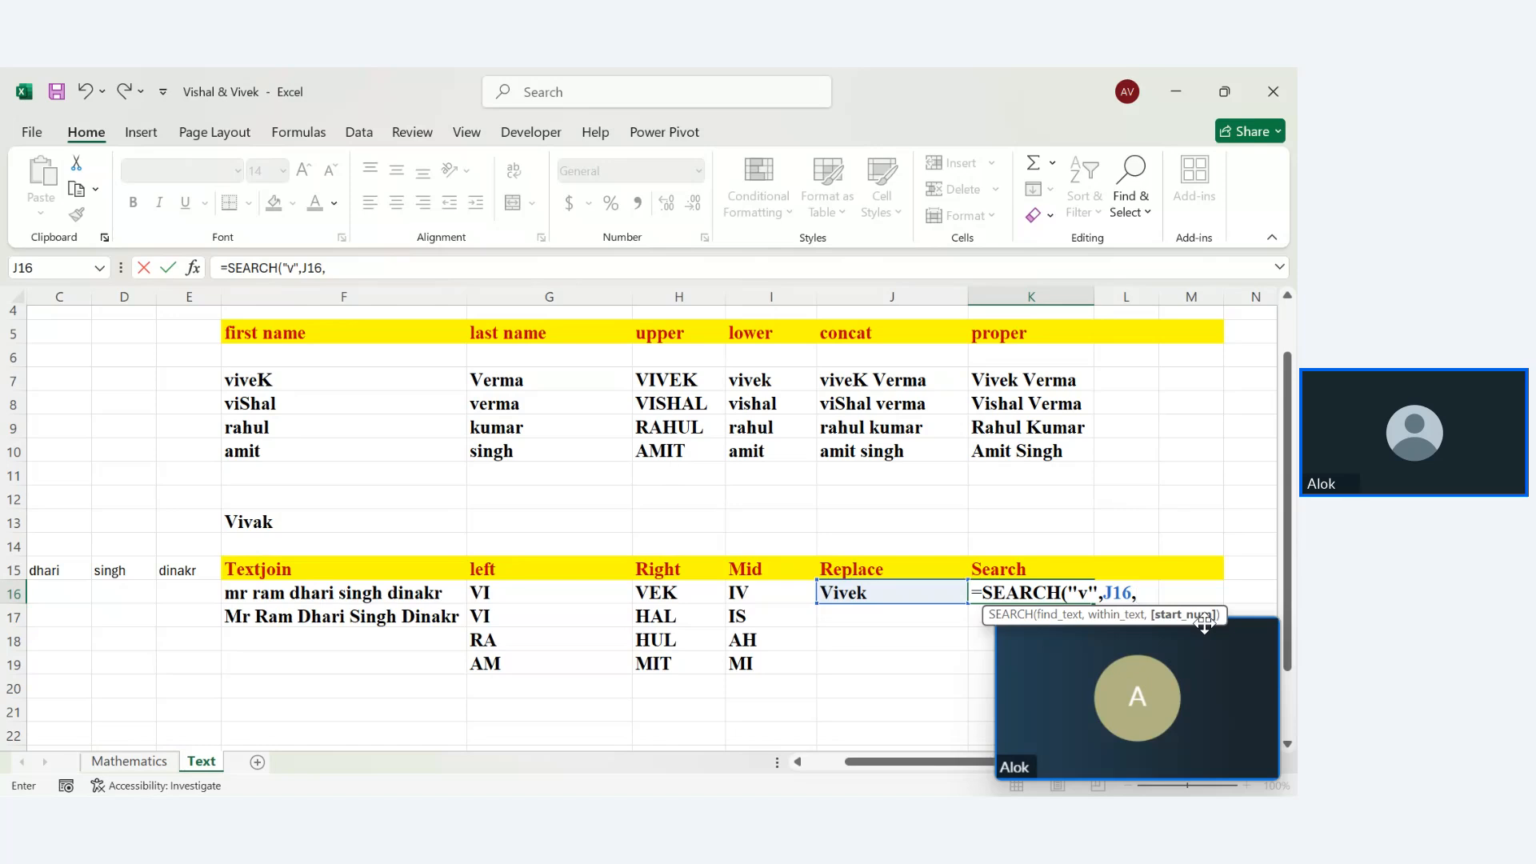
text())
key(Return)
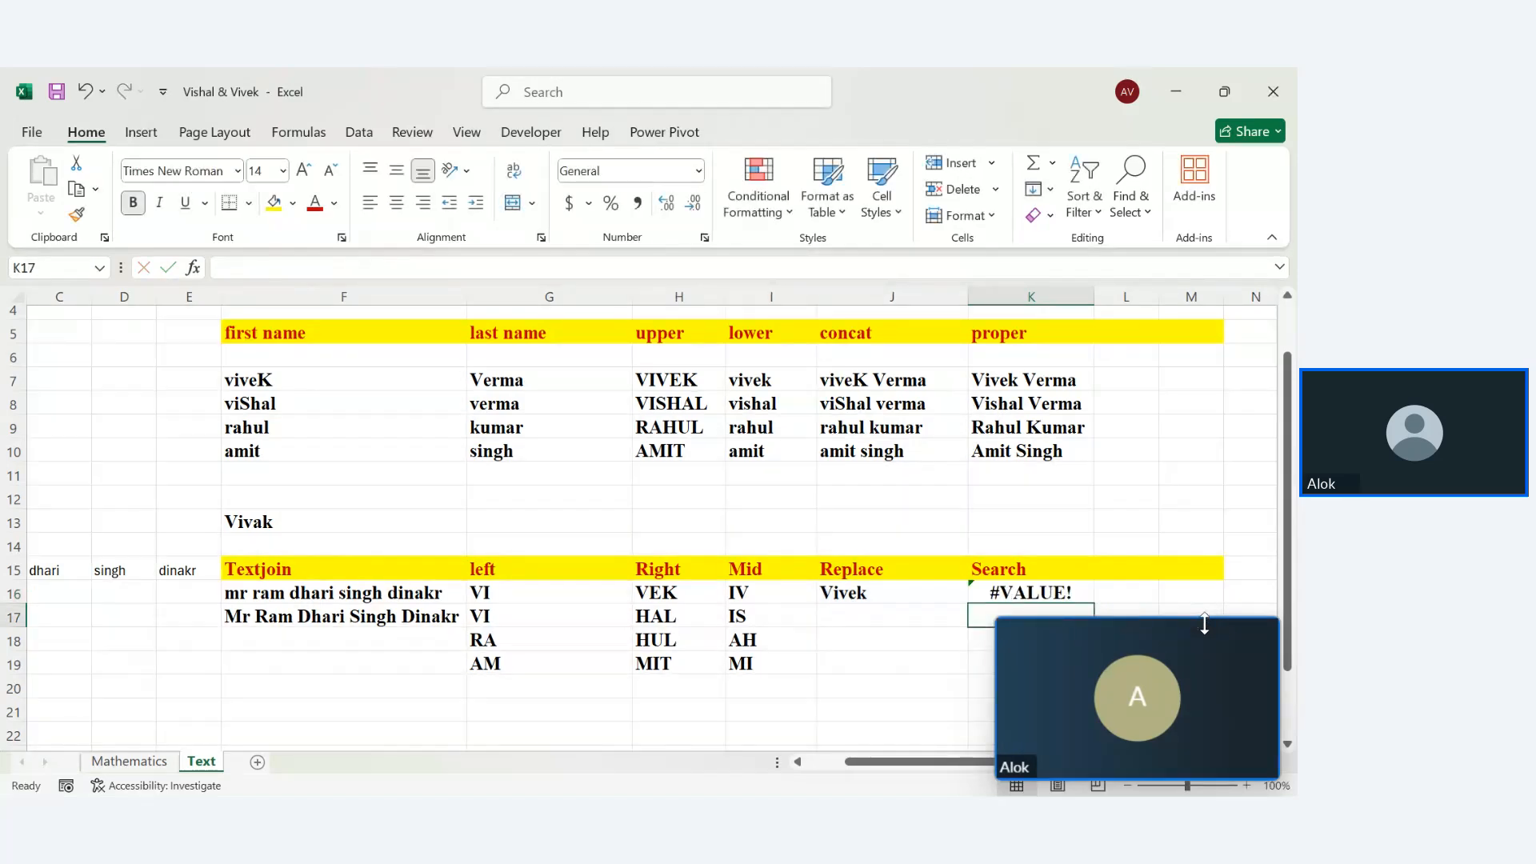
Set the SEARCH start position to 1 so K16 returns 1
double_click(1129, 590)
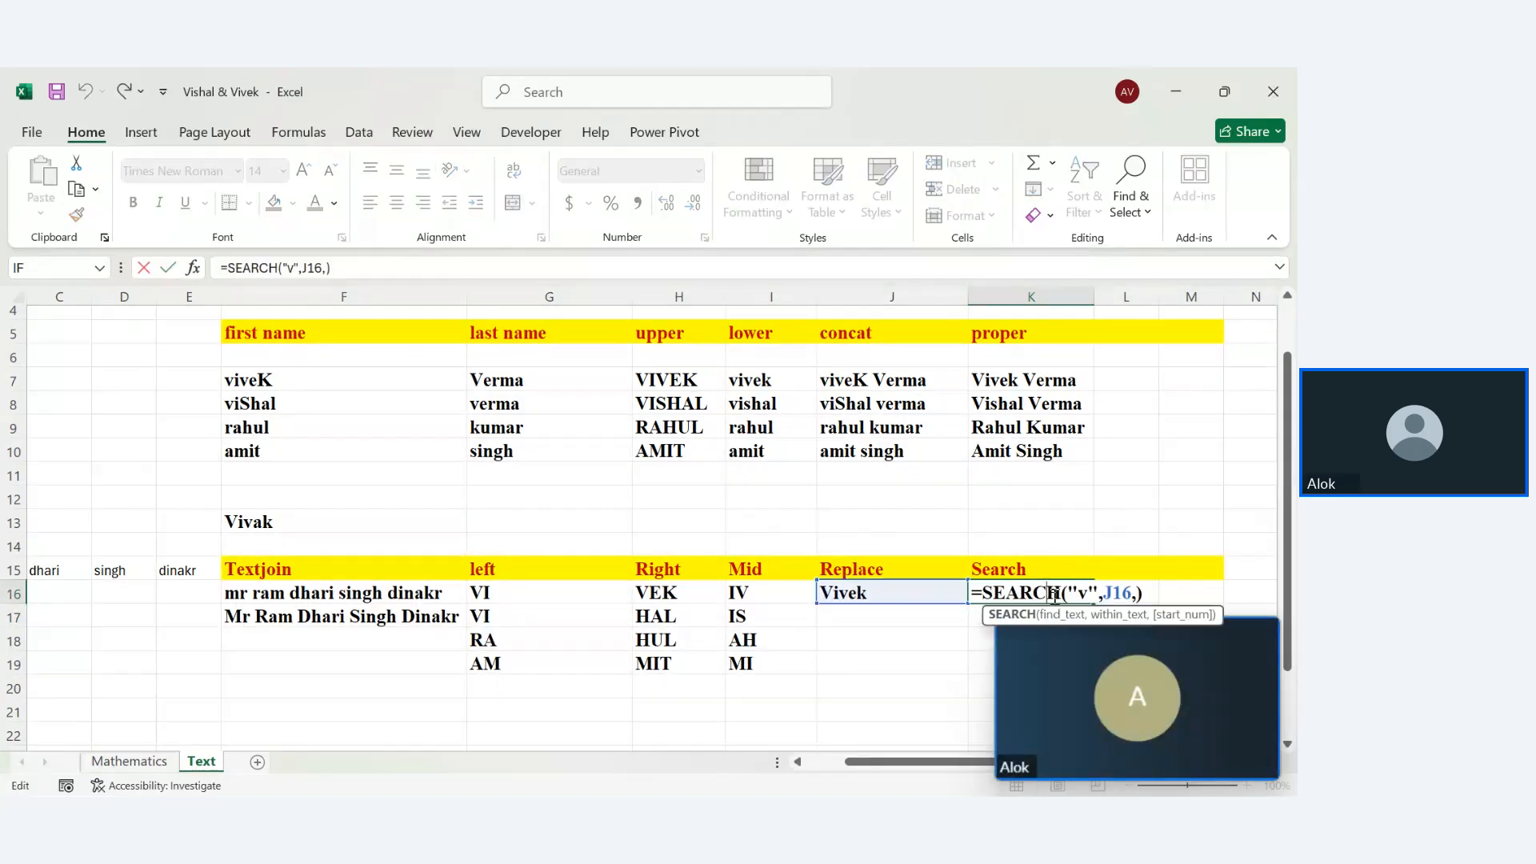
click(1134, 592)
text(1)
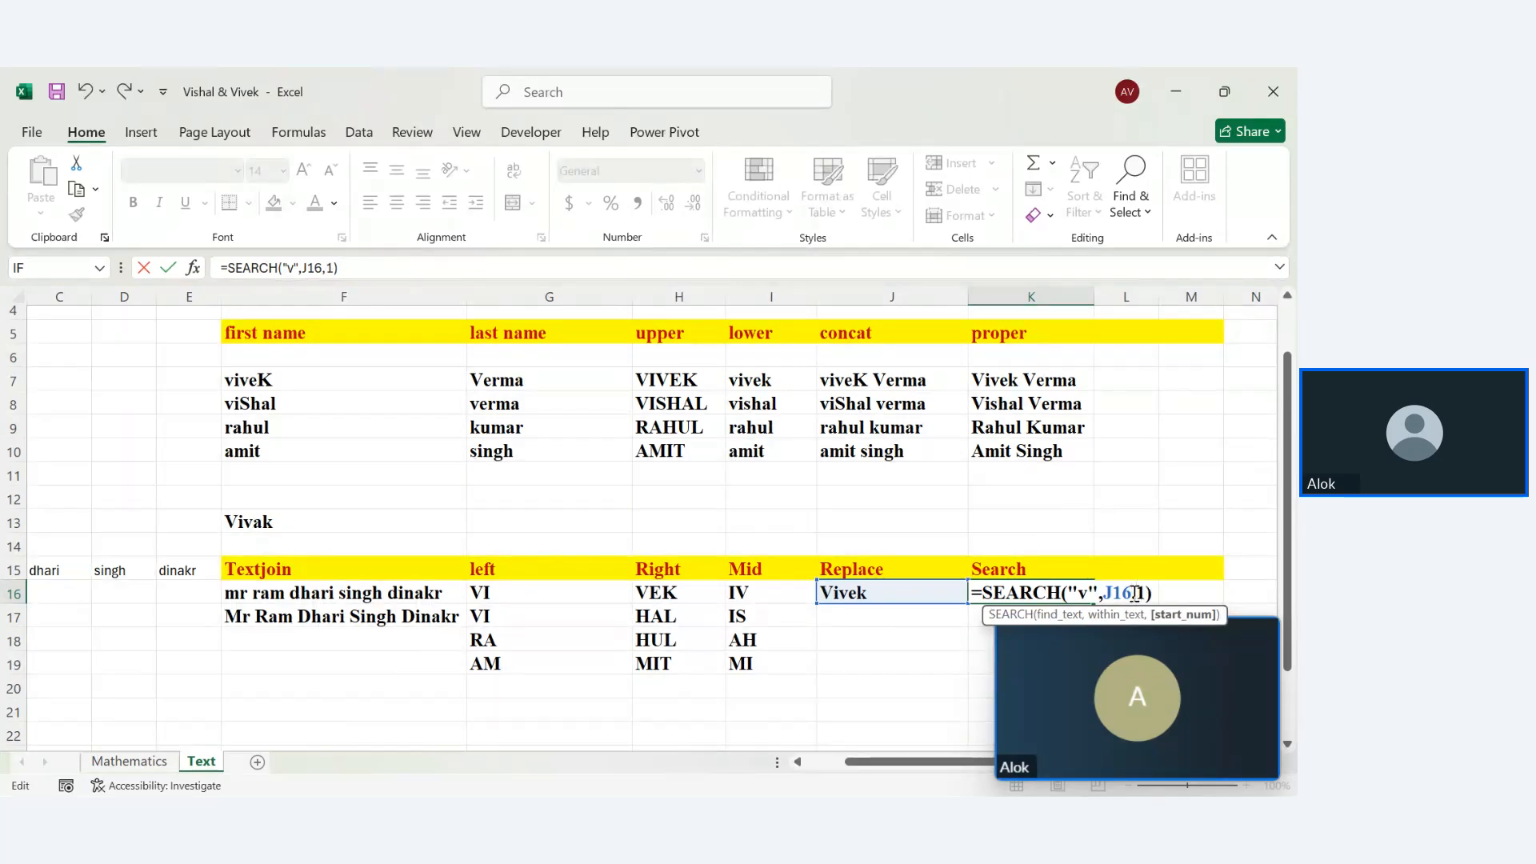
key(Return)
click(1076, 590)
double_click(1076, 592)
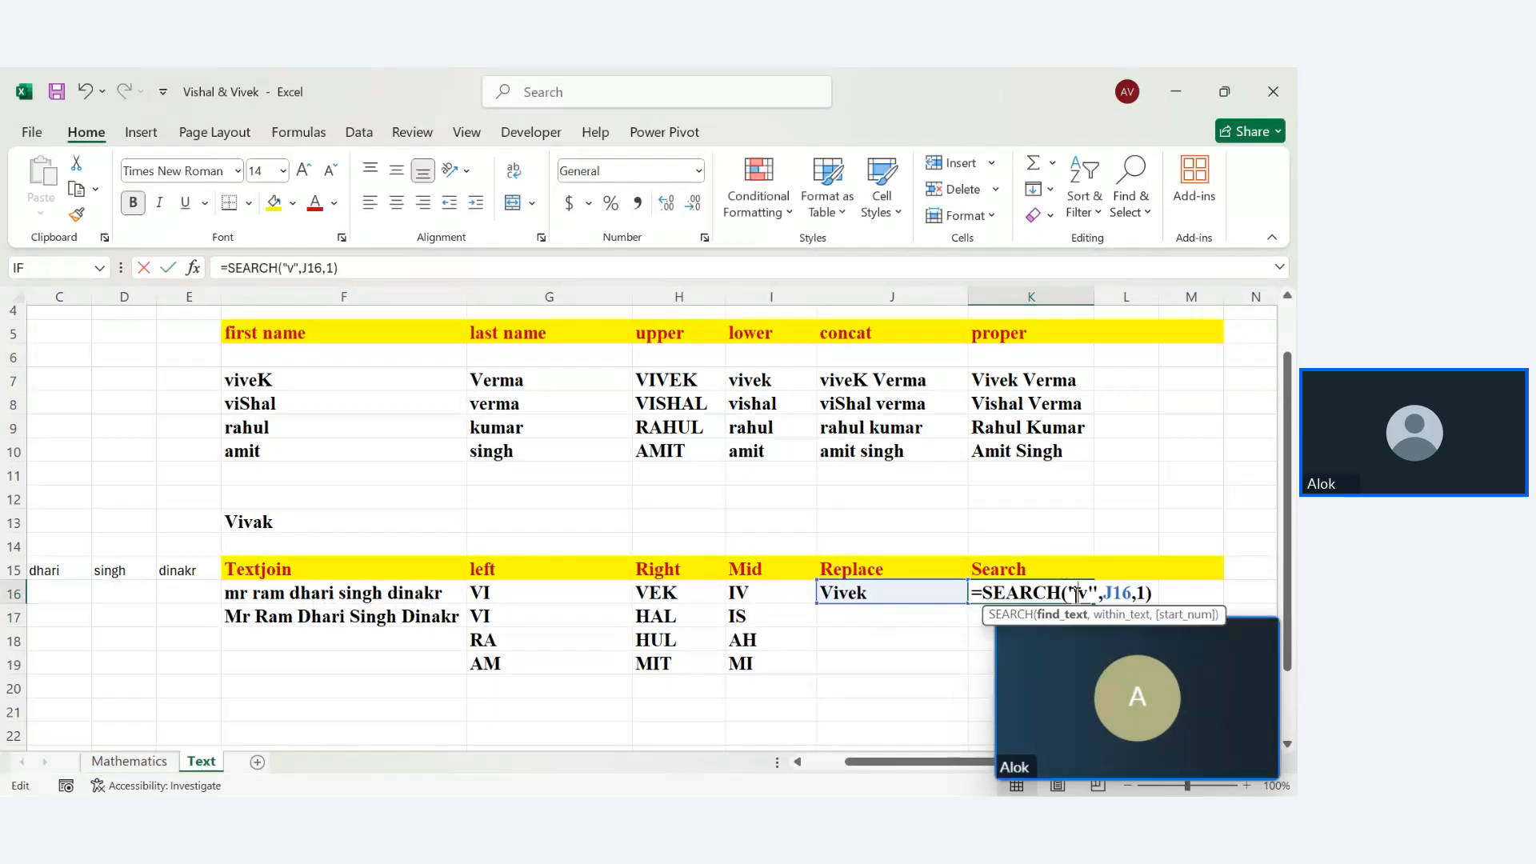
click(1142, 592)
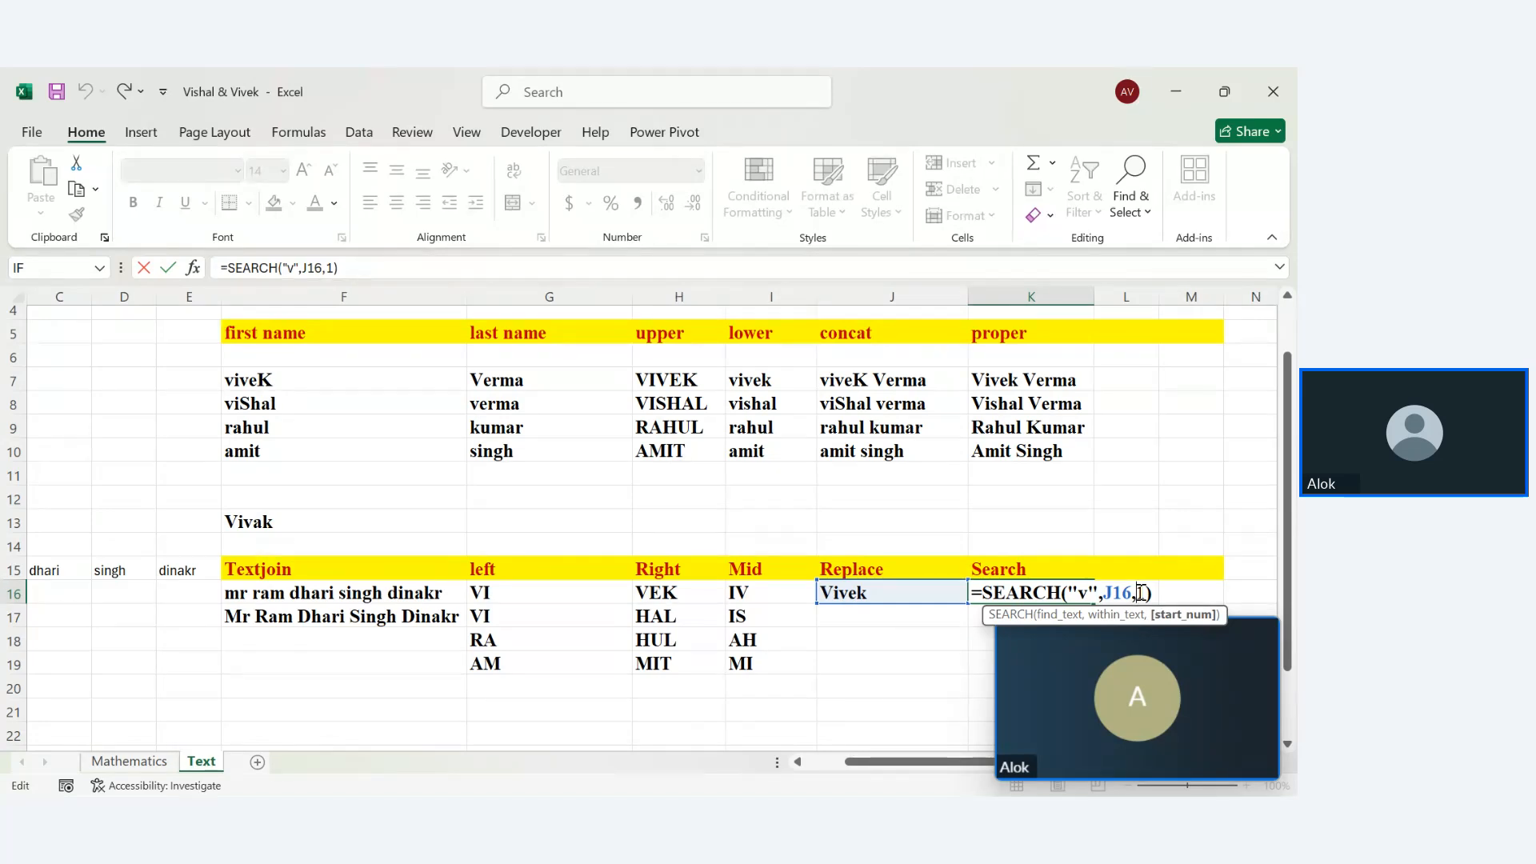
key(Return)
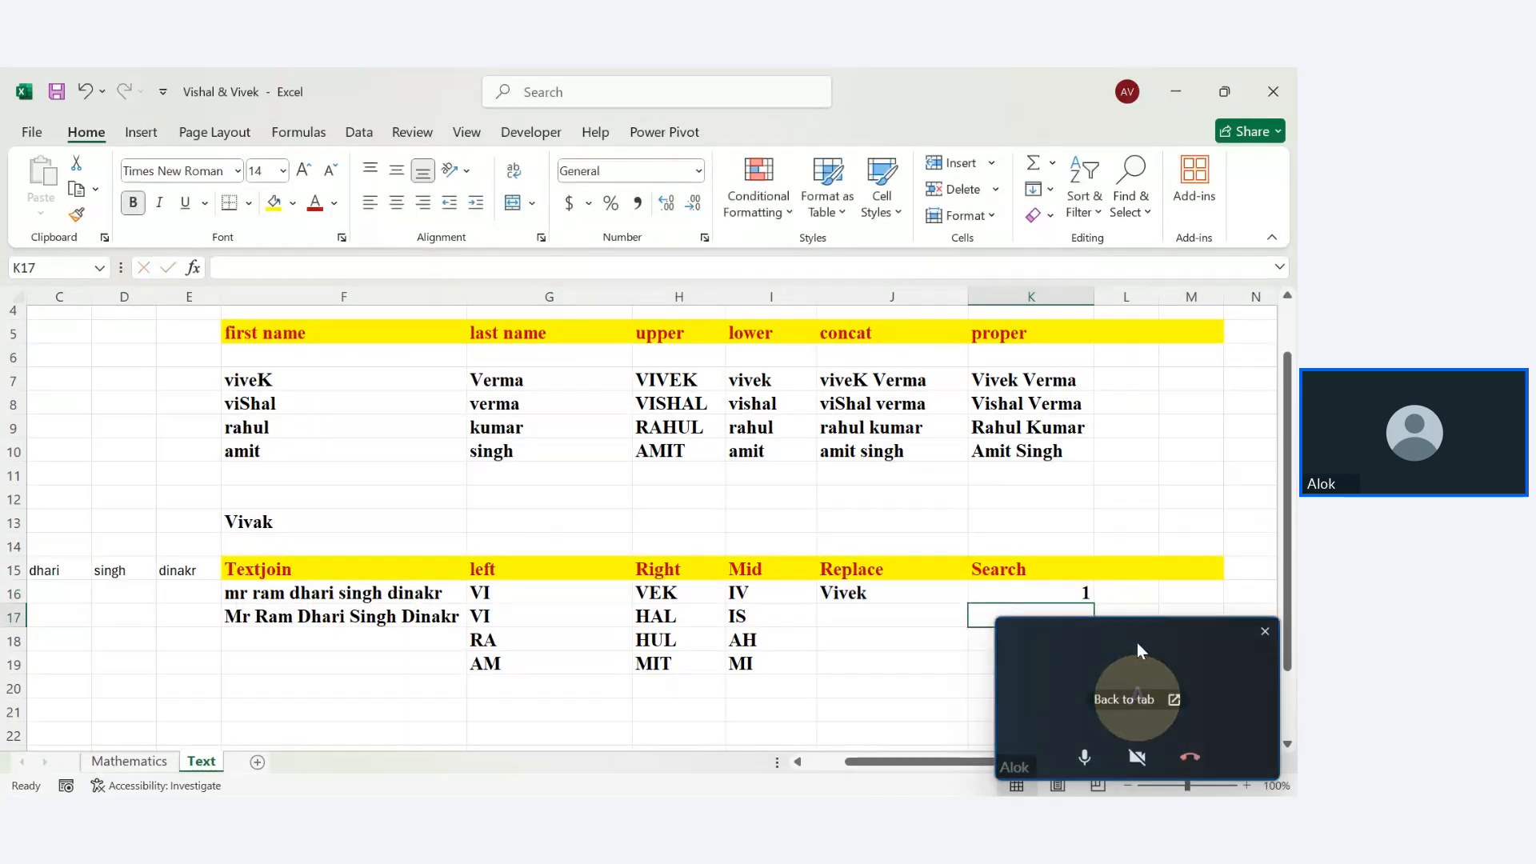
drag(1136, 642, 1194, 214)
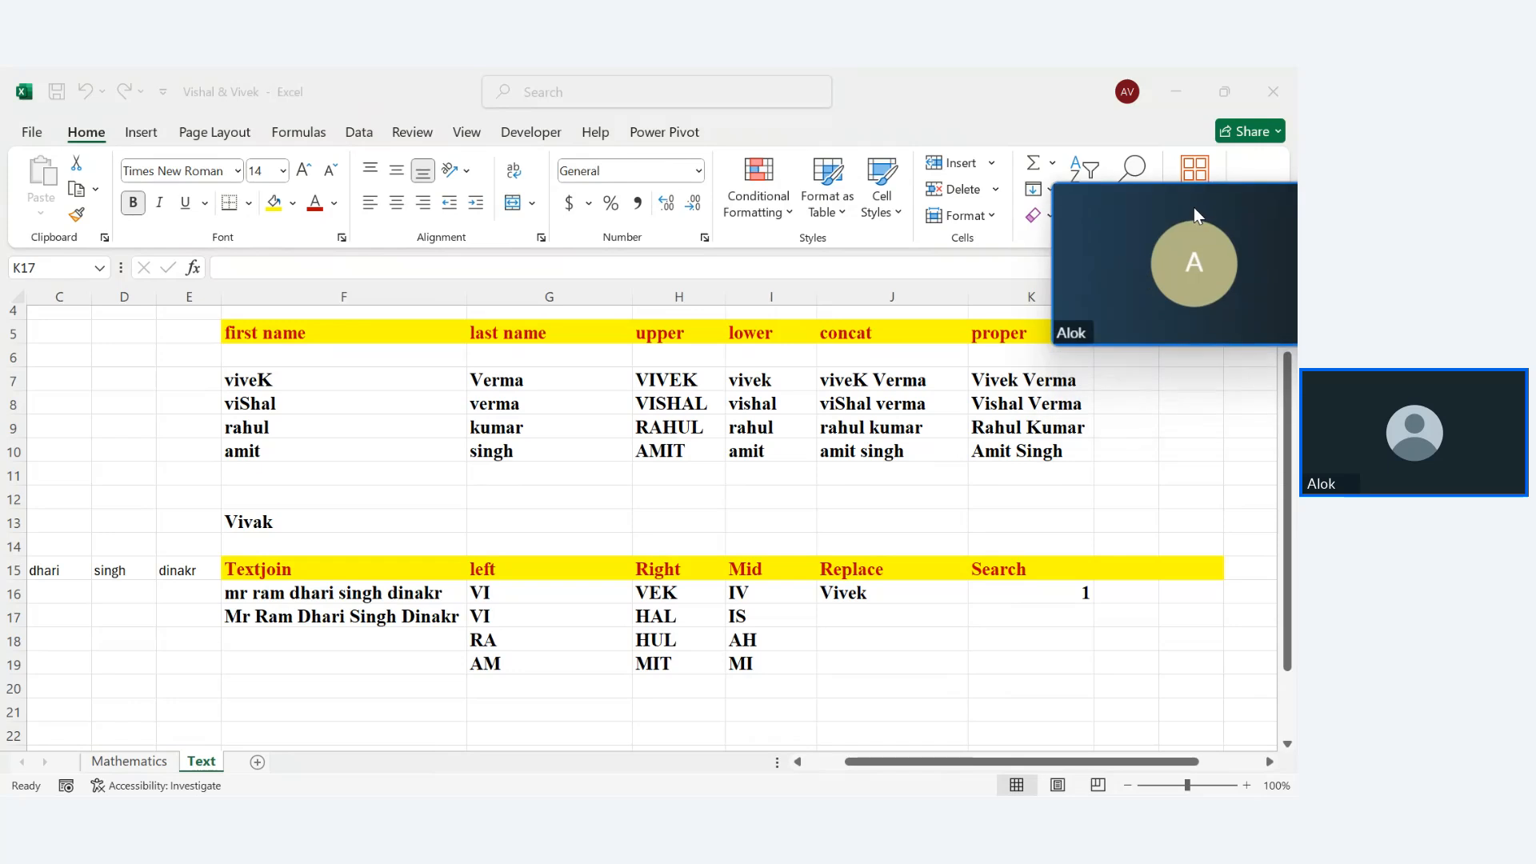
click(1071, 598)
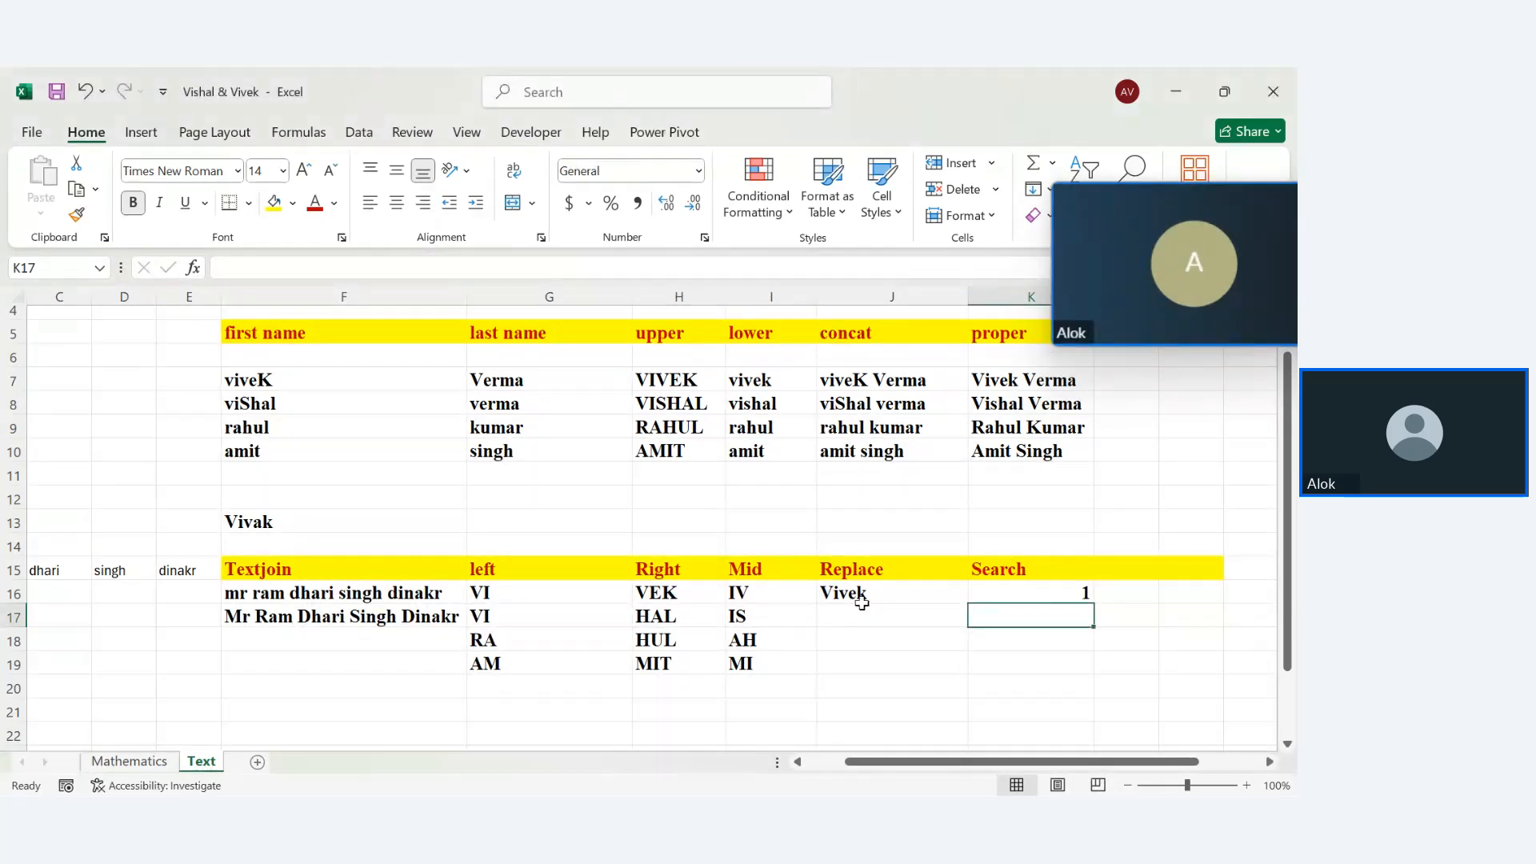
double_click(1050, 592)
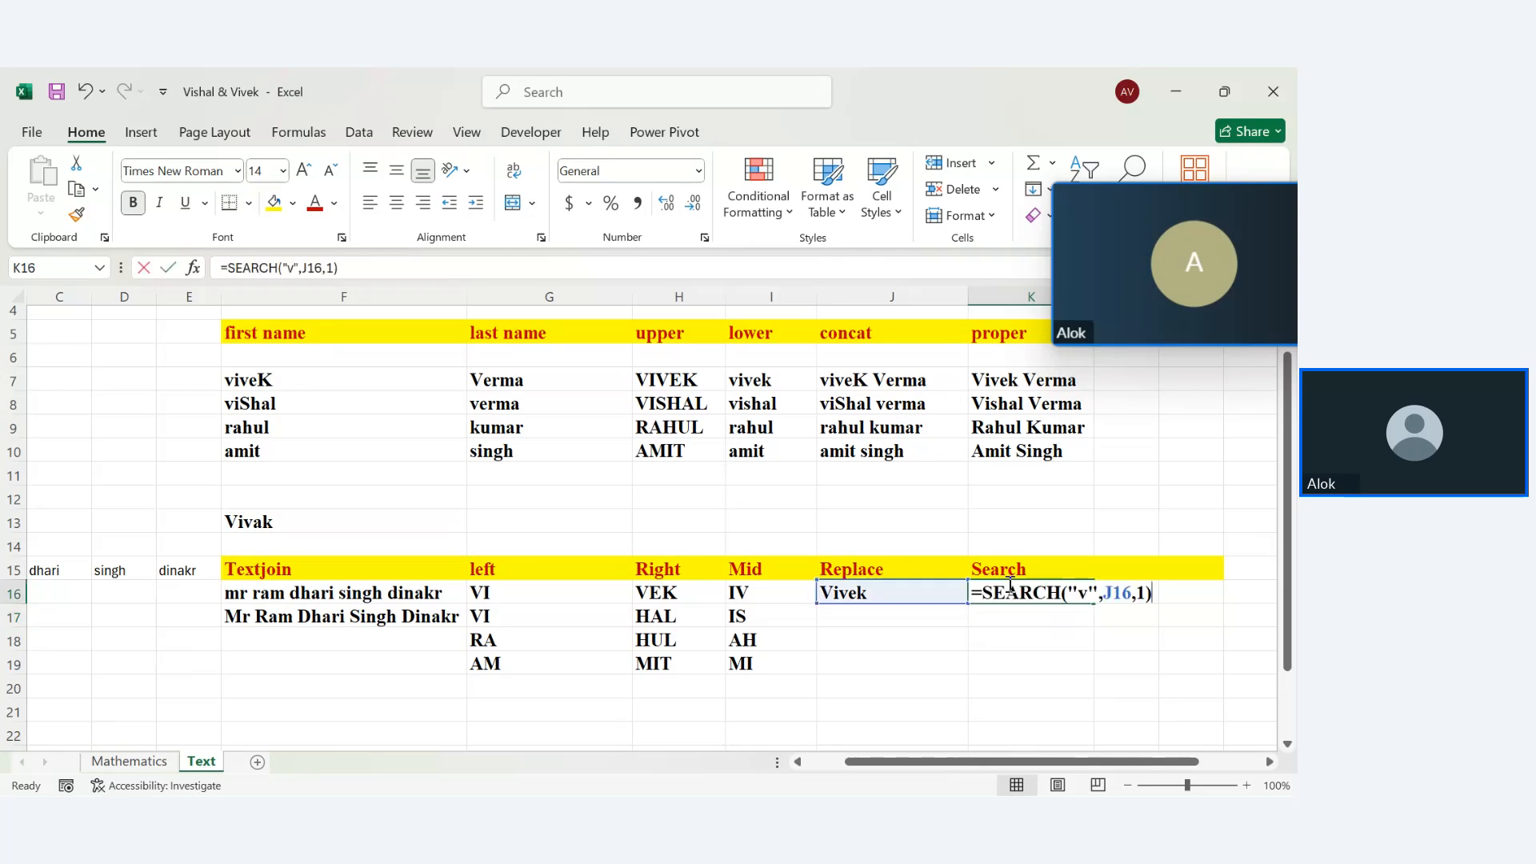
click(1072, 637)
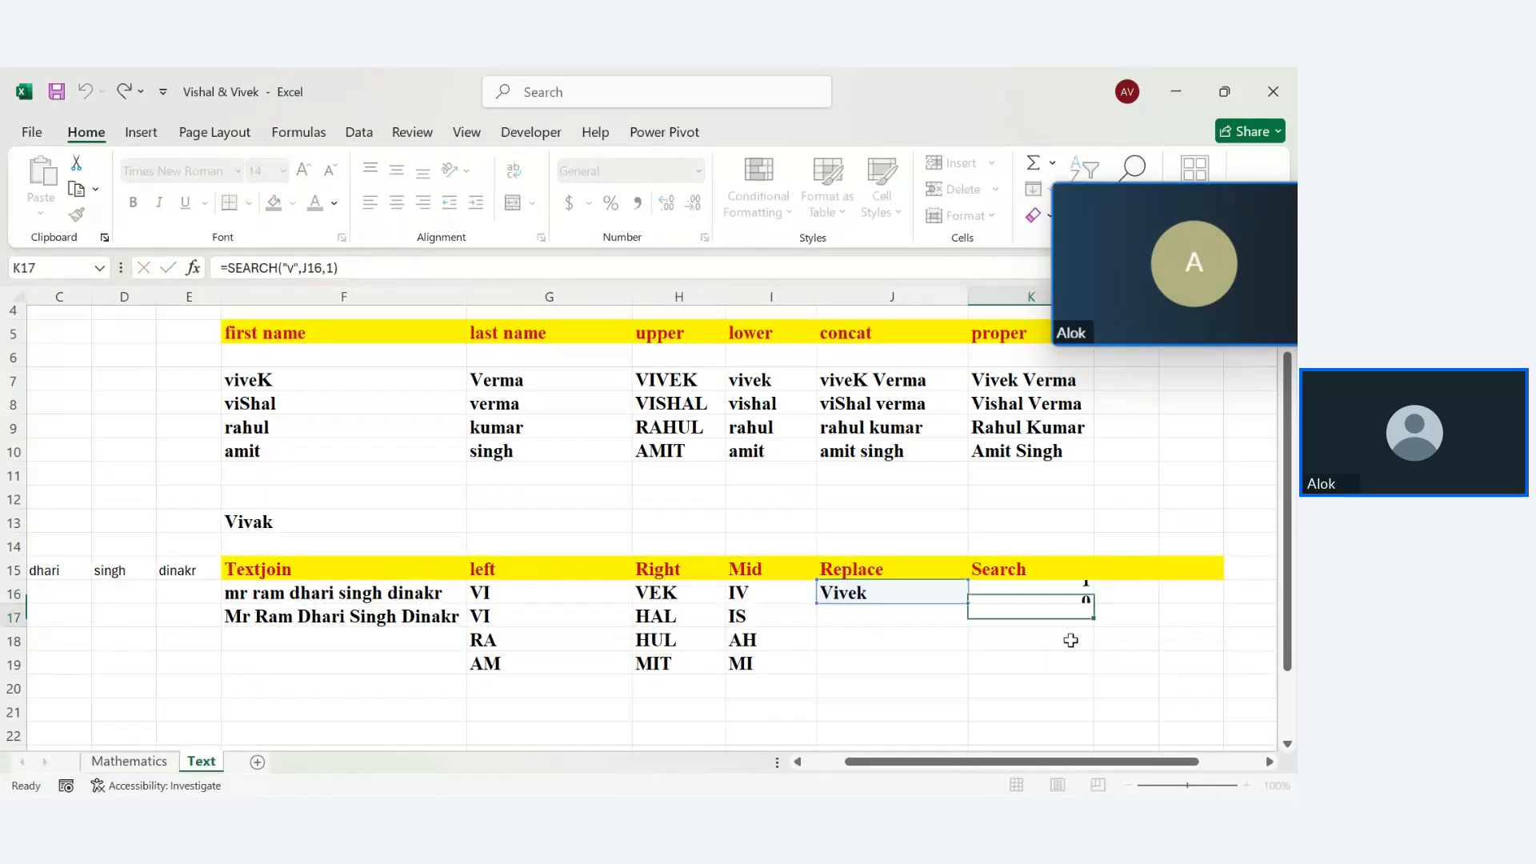
click(1098, 573)
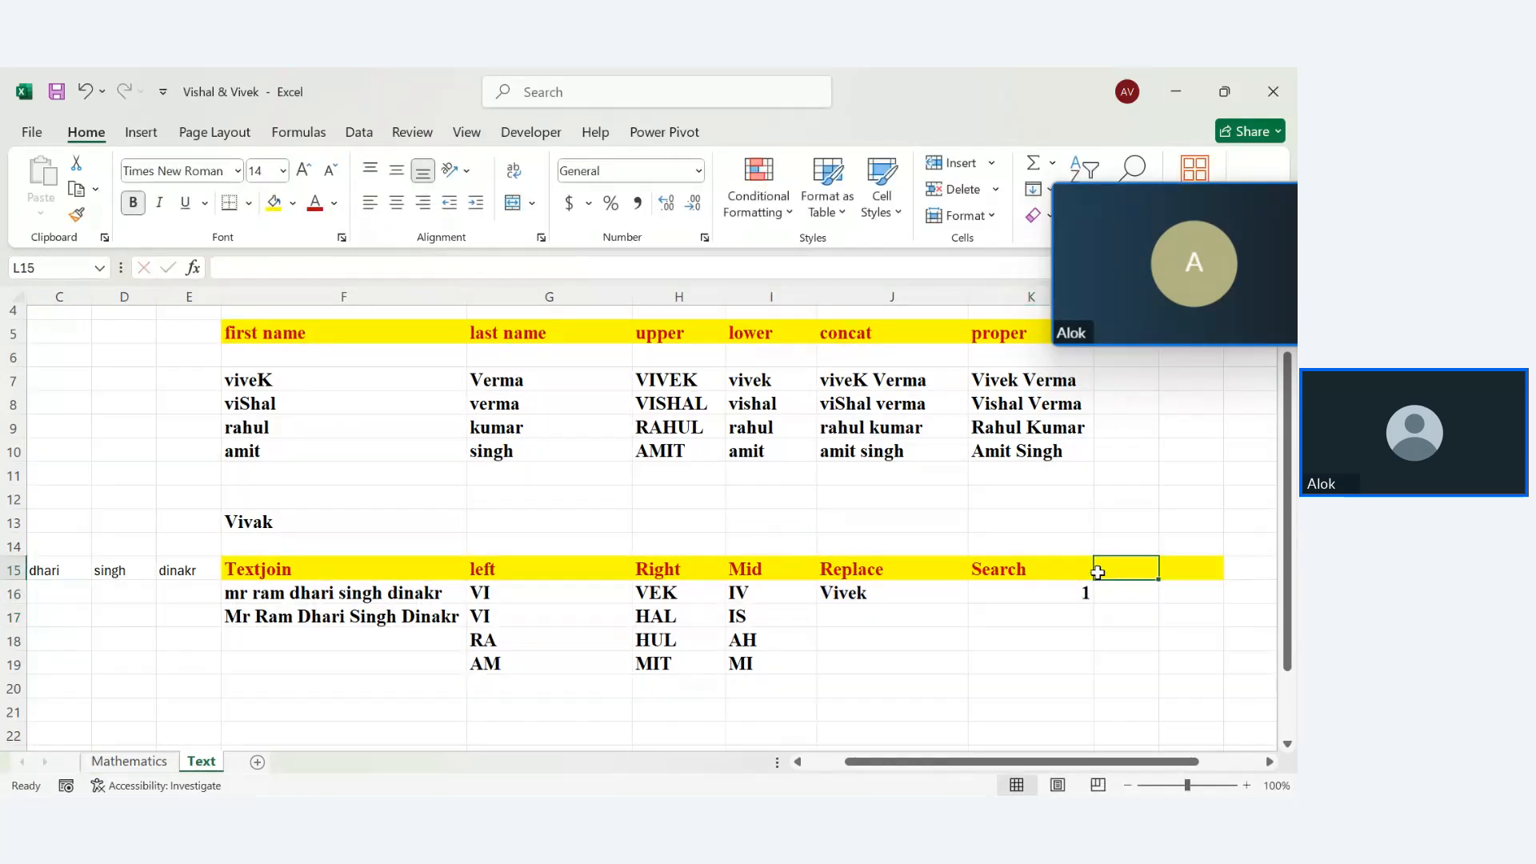
Type the heading 'find' in L15, correcting the misspelling
text(fond)
key(BackSpace)
key(BackSpace)
key(BackSpace)
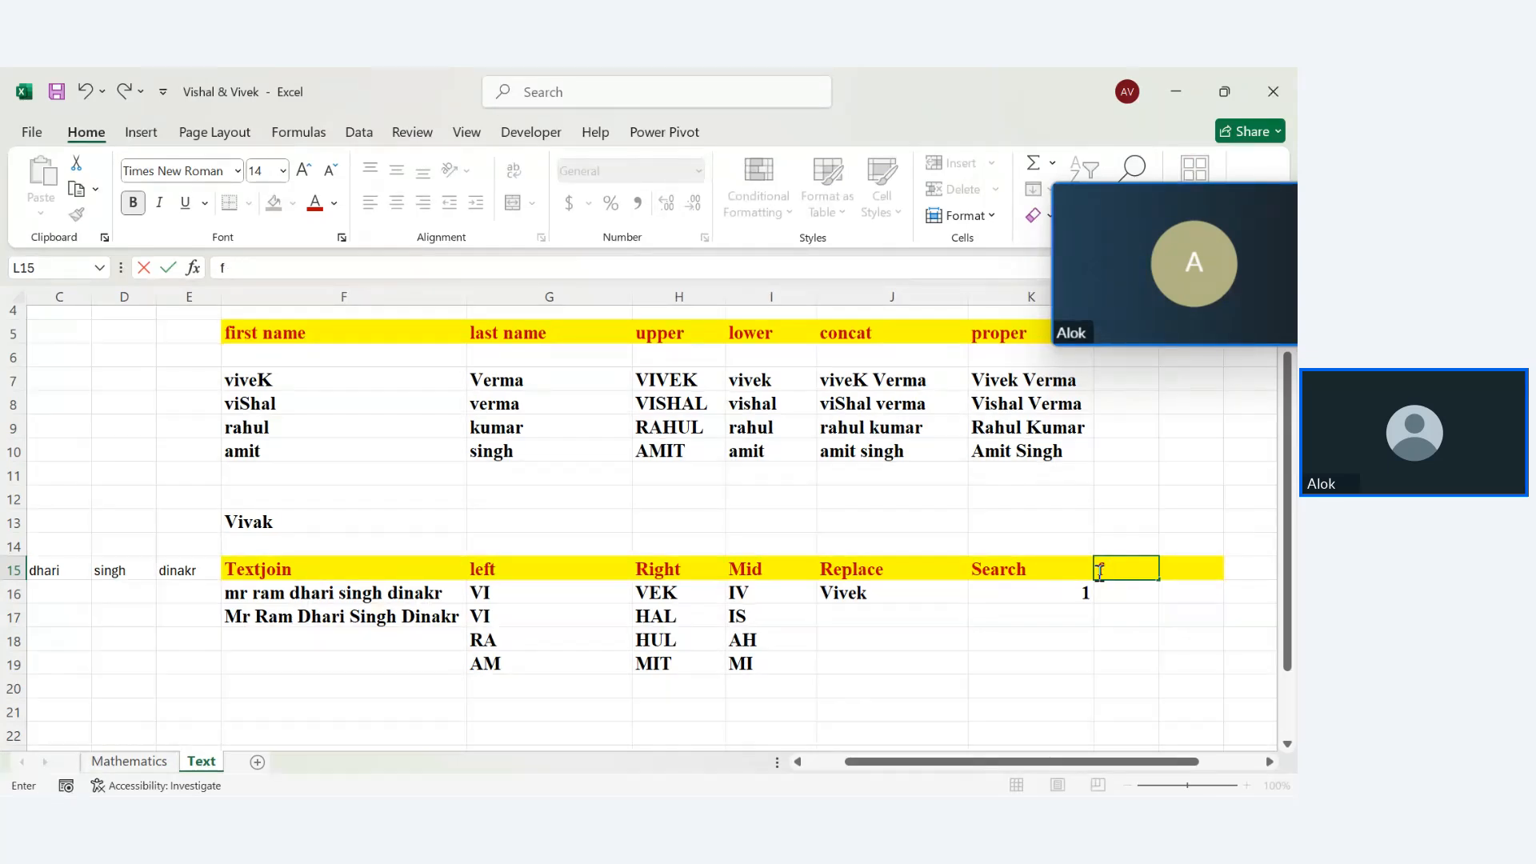
text(ind)
key(Return)
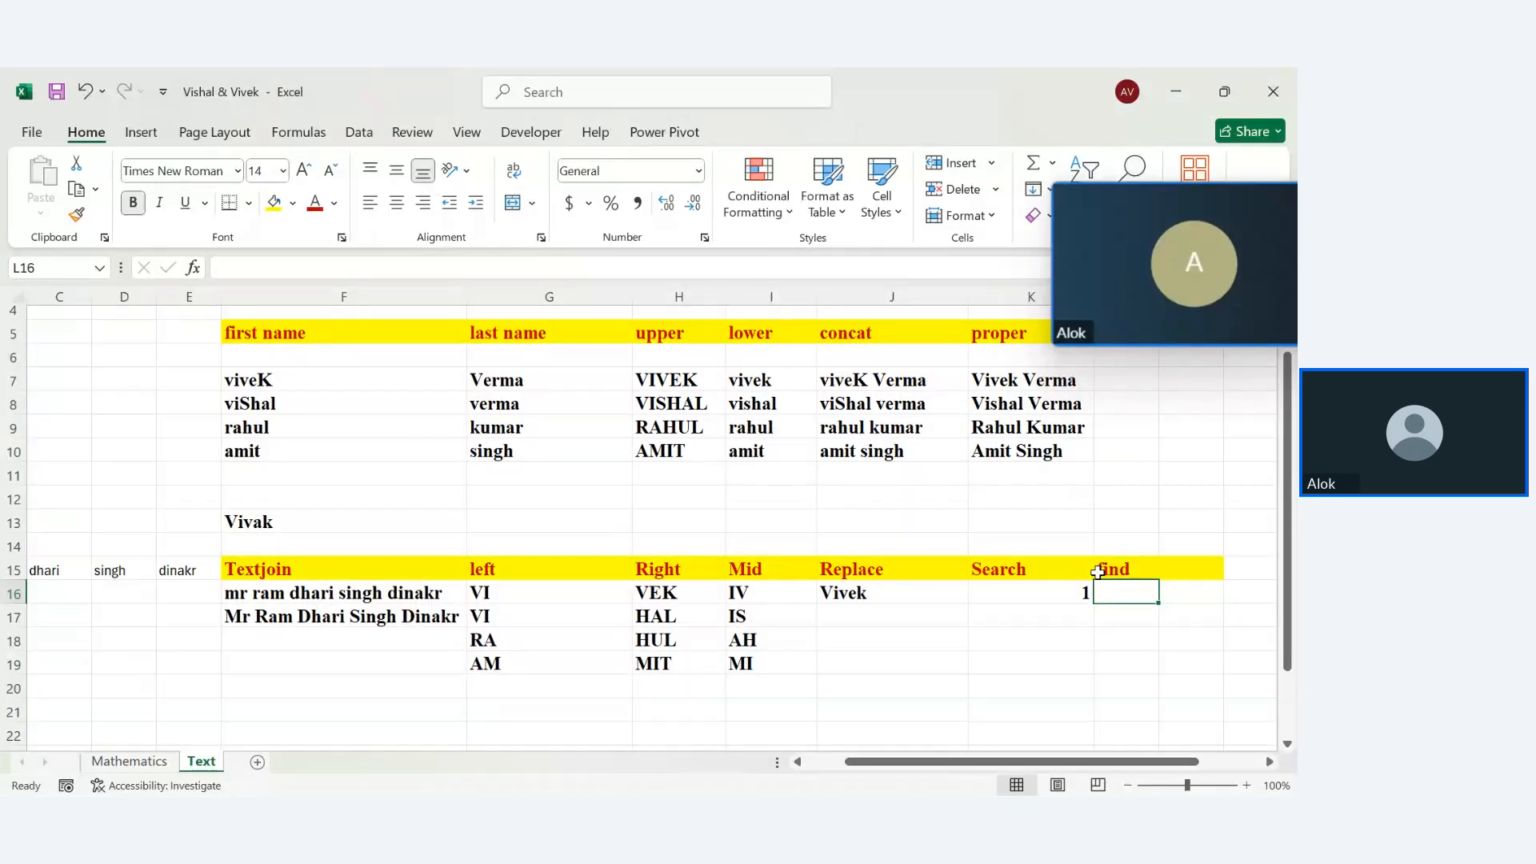
Enter =FIND("v",J16,1) in L16 to return 3 for Vivek
text(=find)
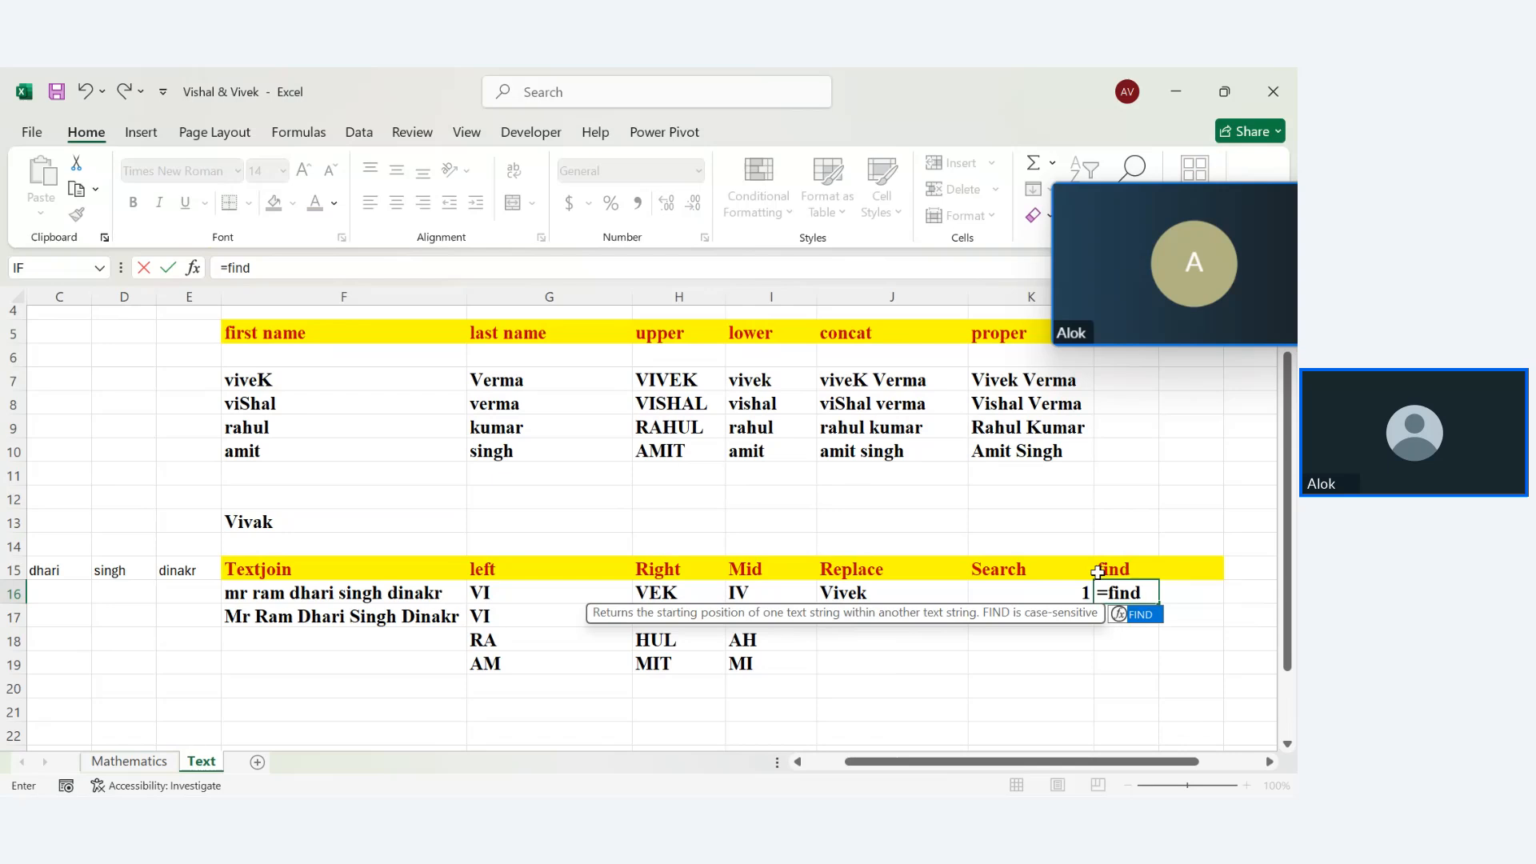
key(Tab)
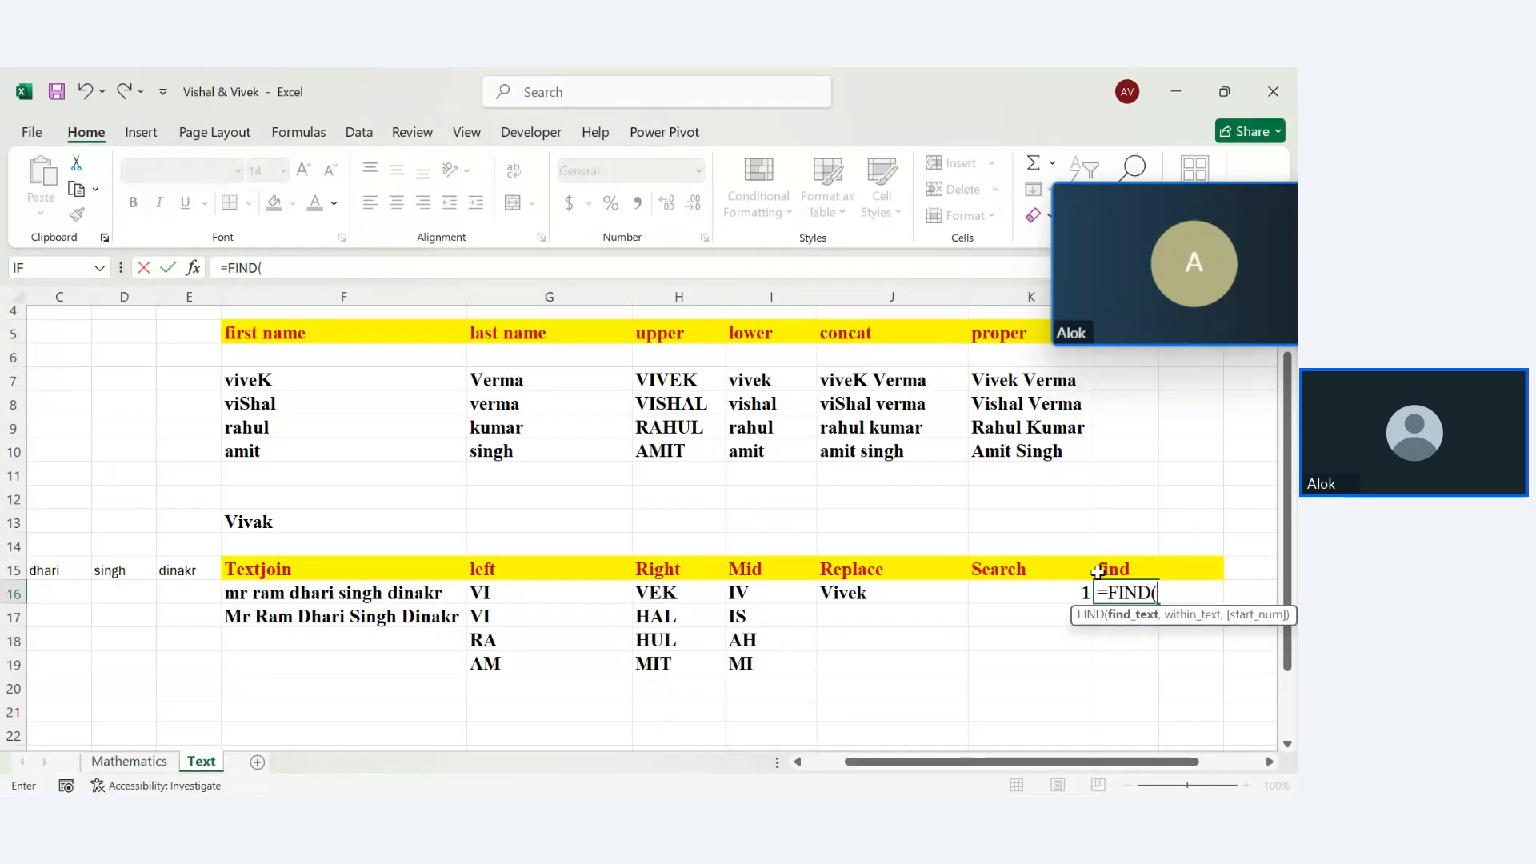
text("v",)
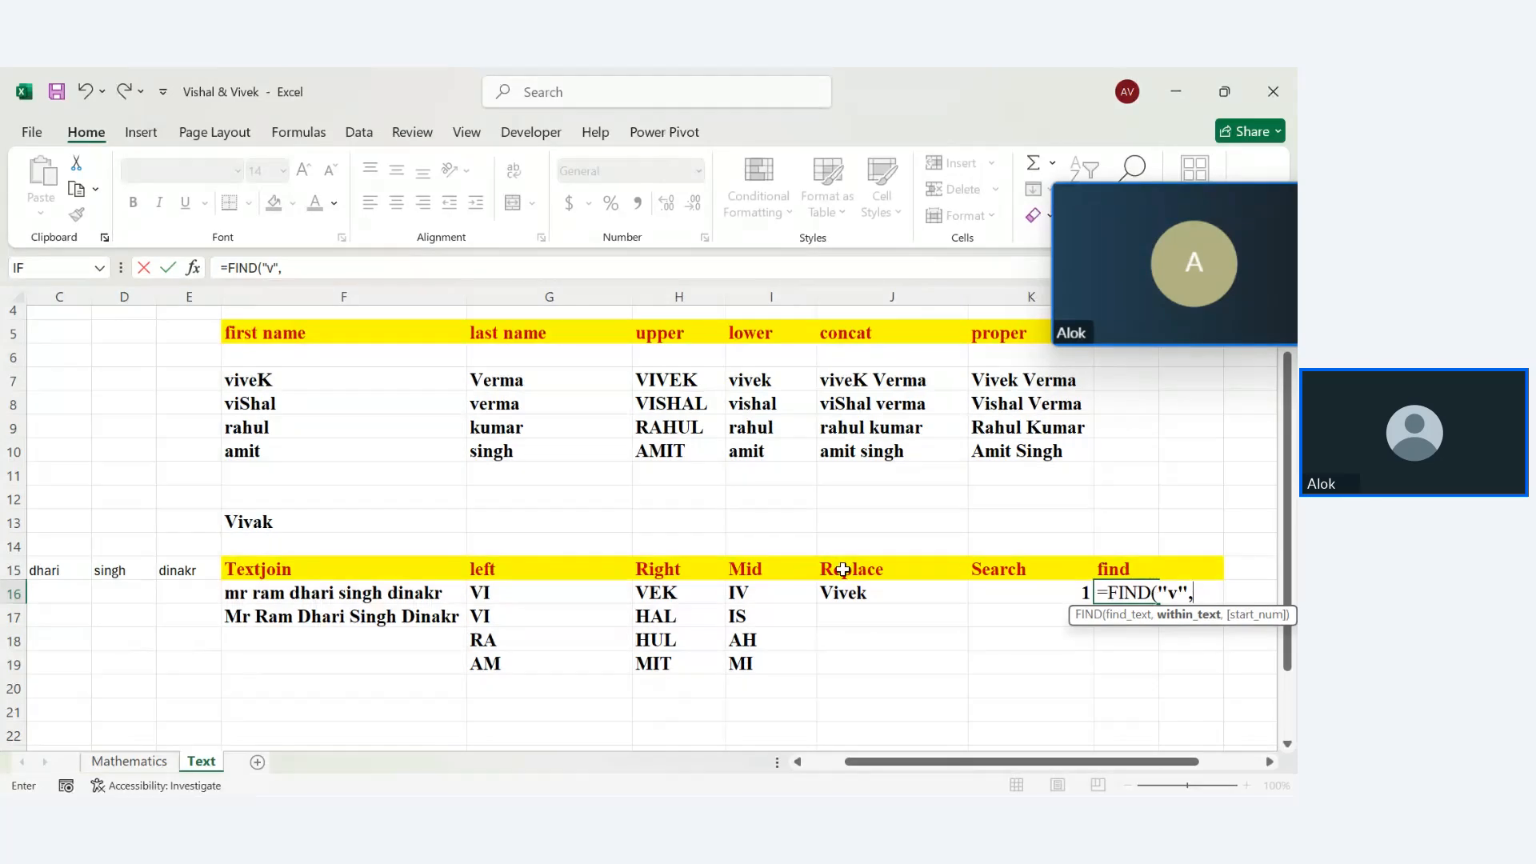
click(848, 592)
text(,)
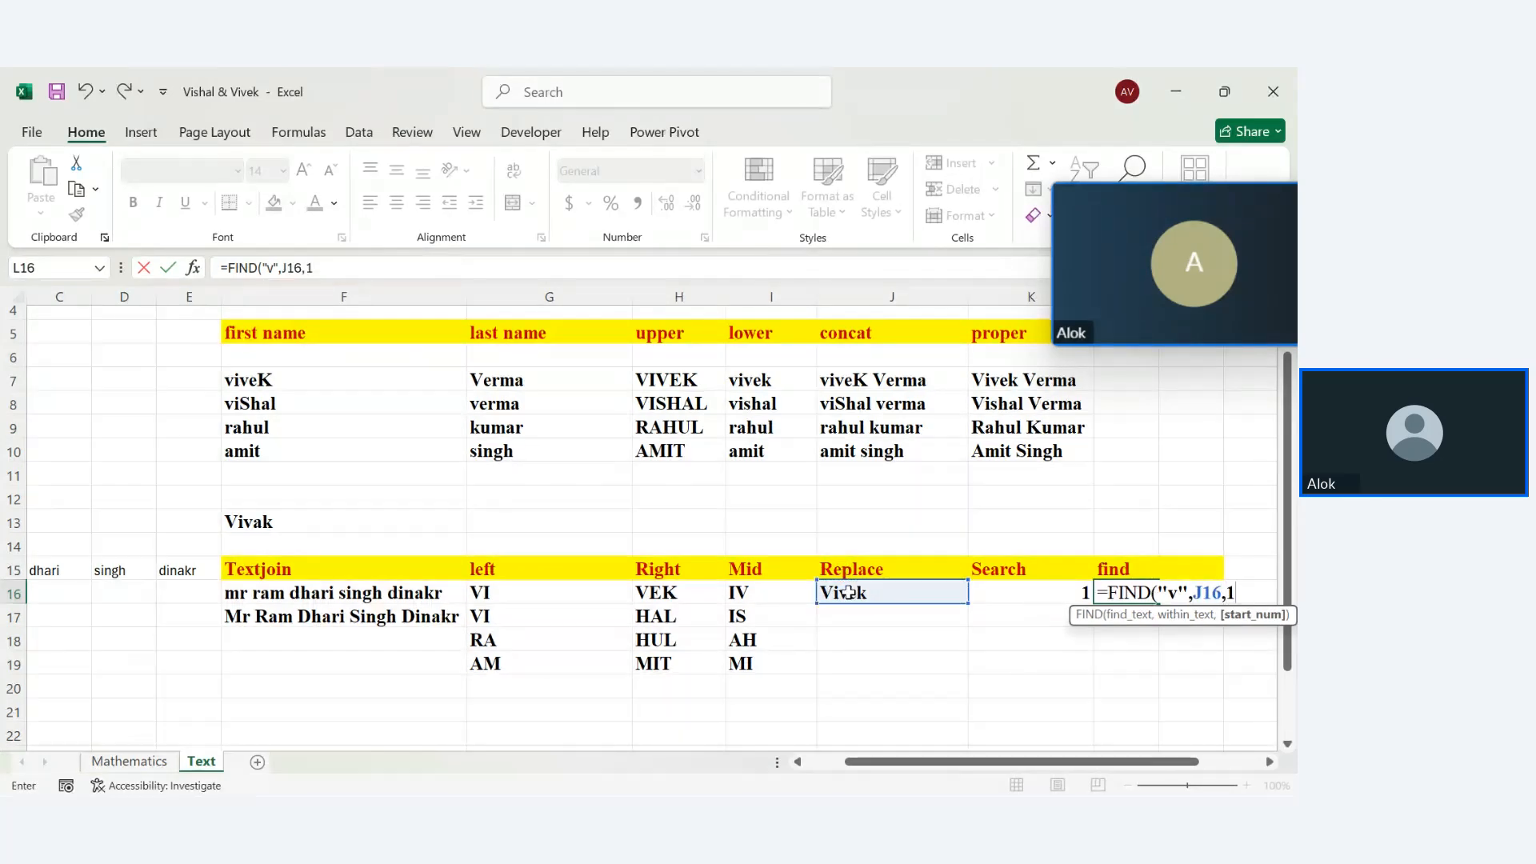
text(1))
key(Return)
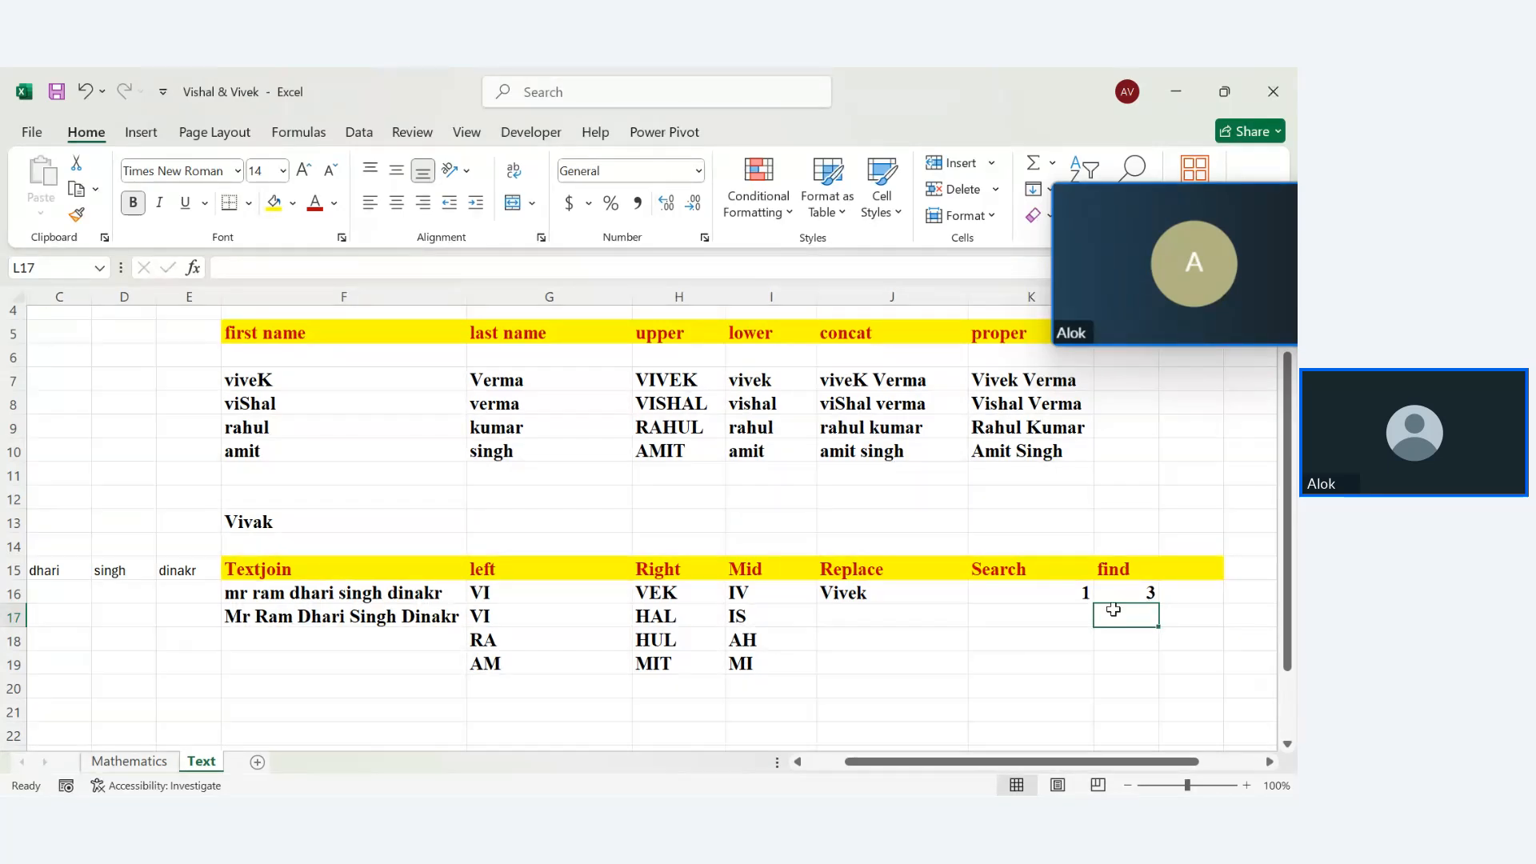
double_click(1056, 594)
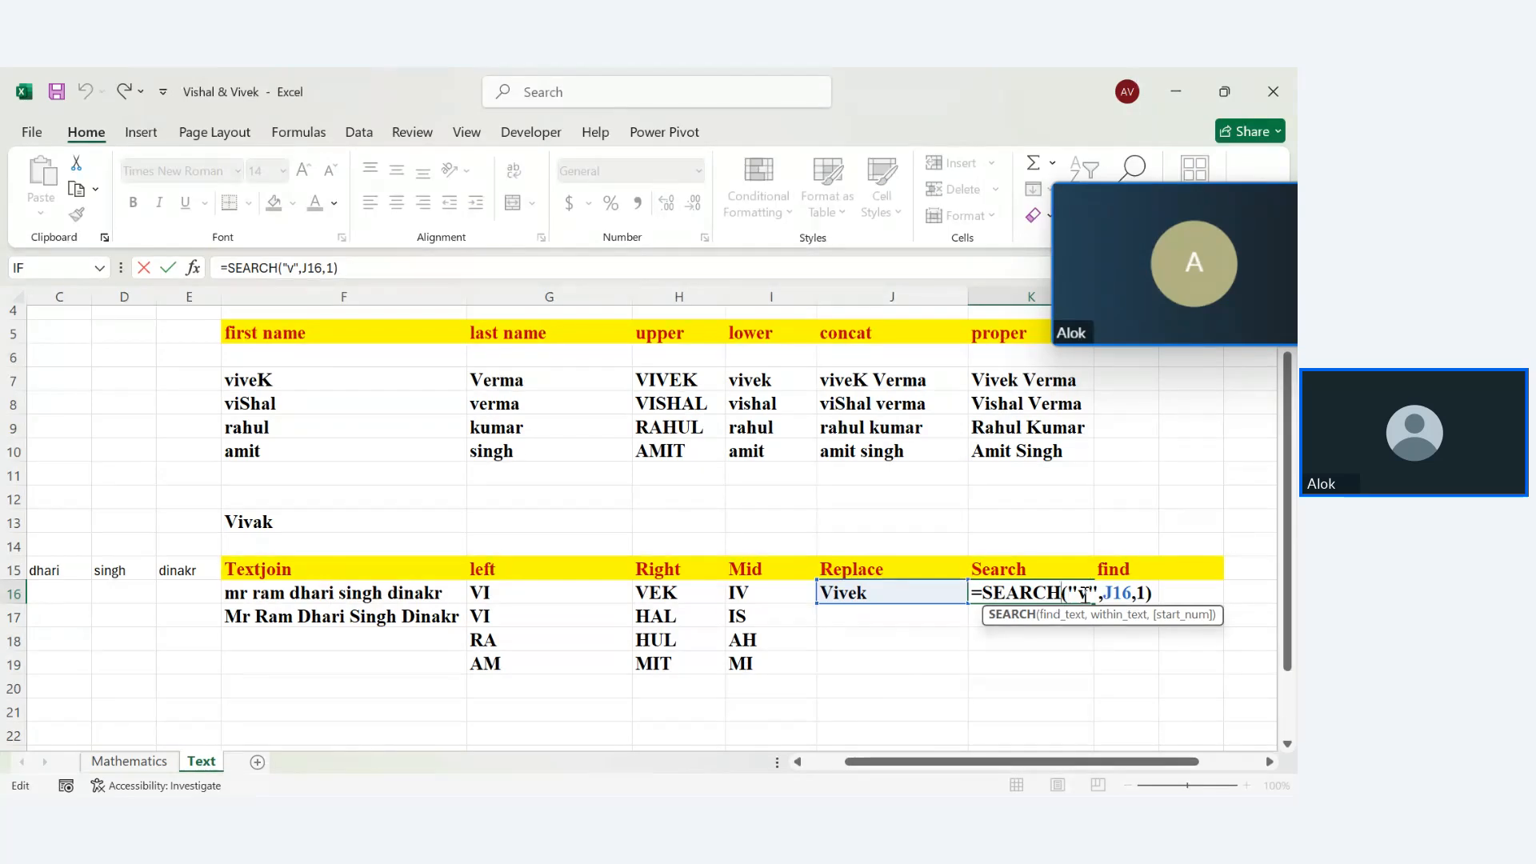
click(1085, 593)
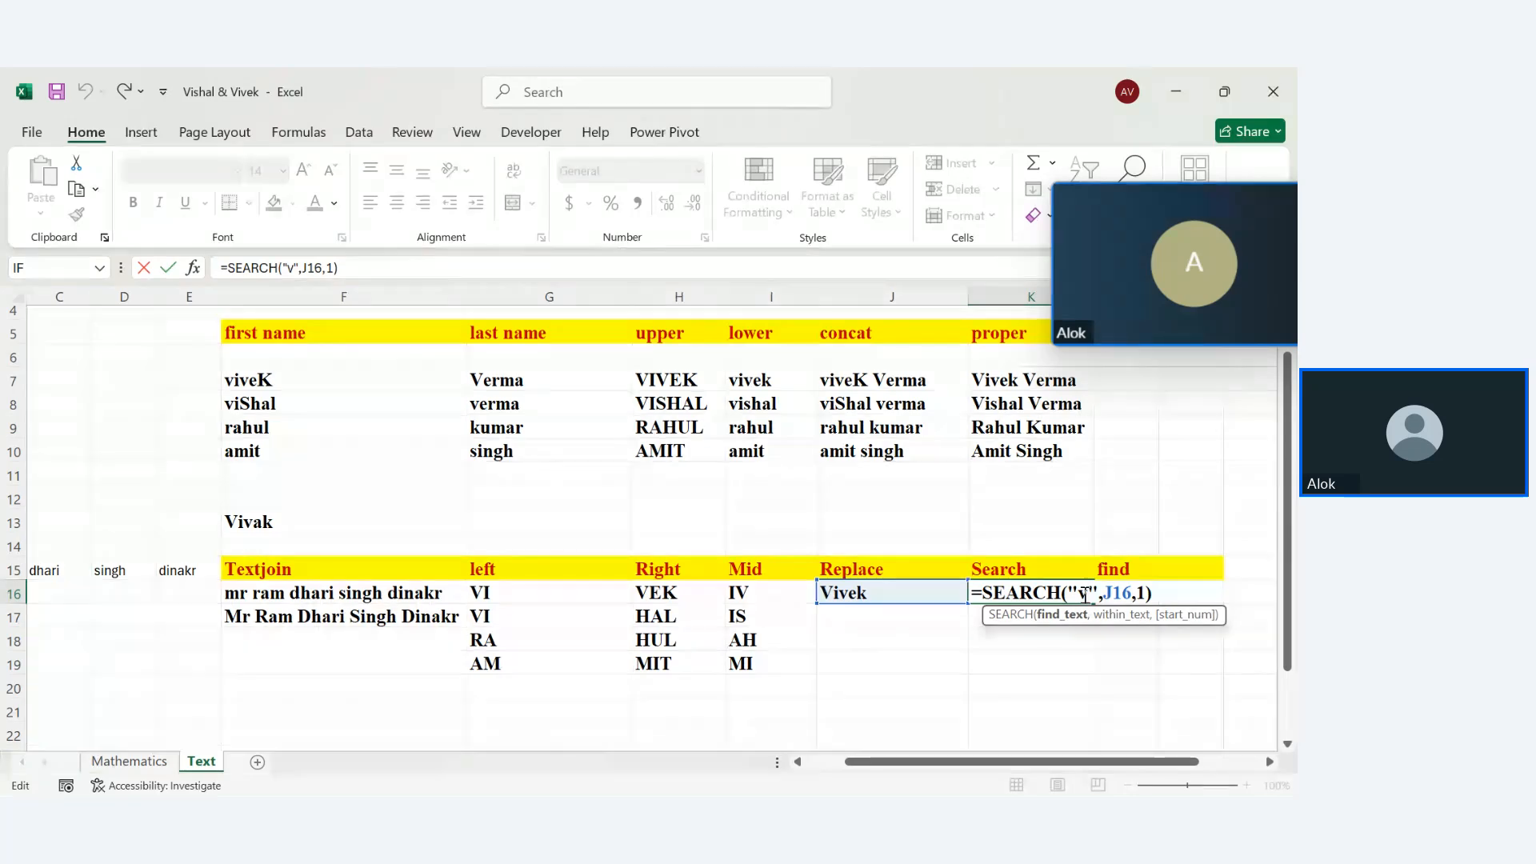
key(Return)
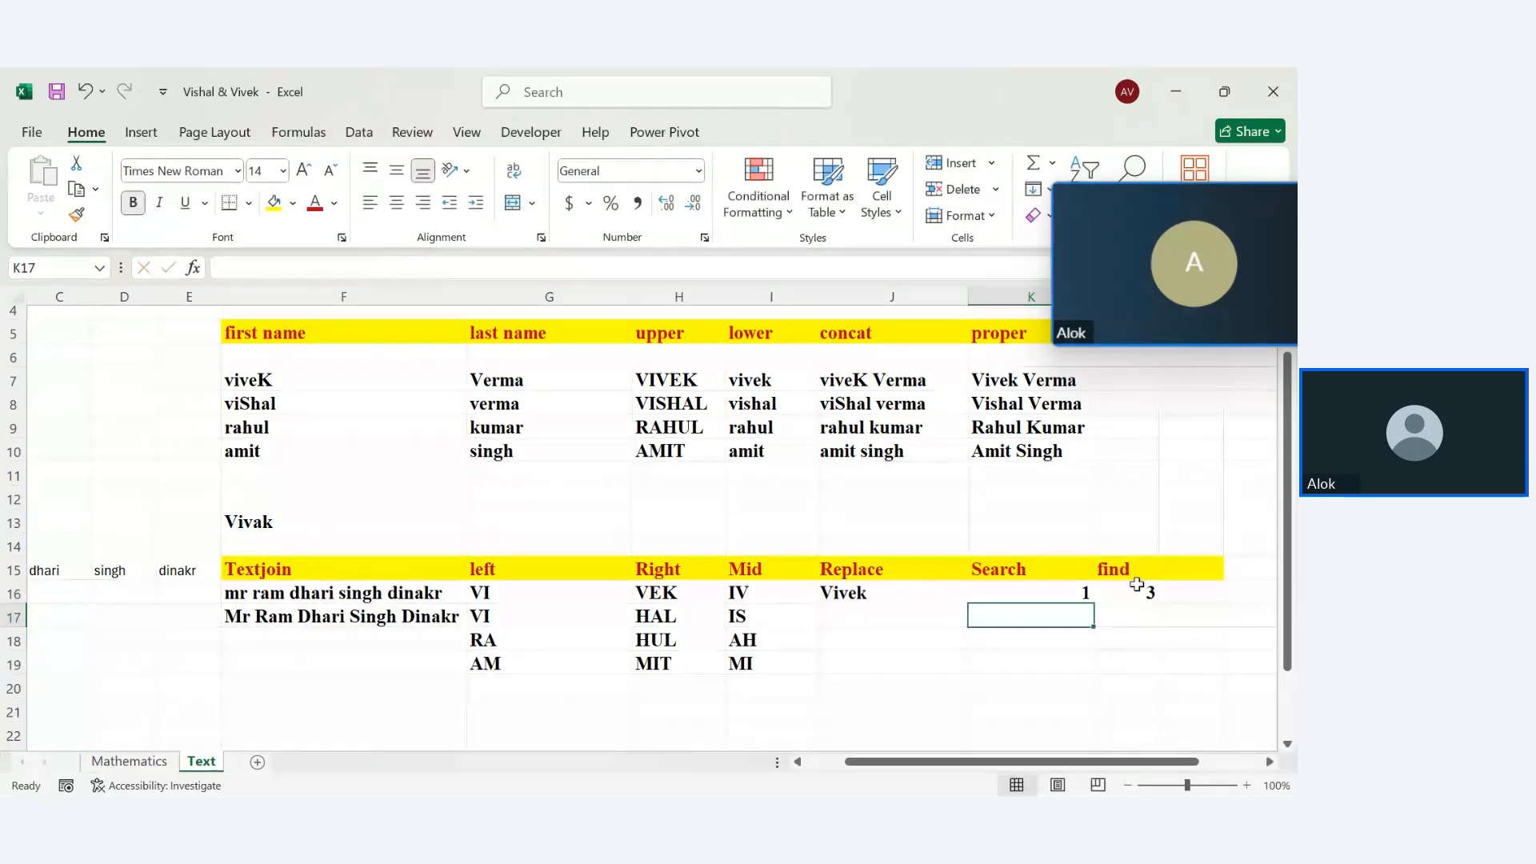
double_click(1133, 592)
click(1172, 596)
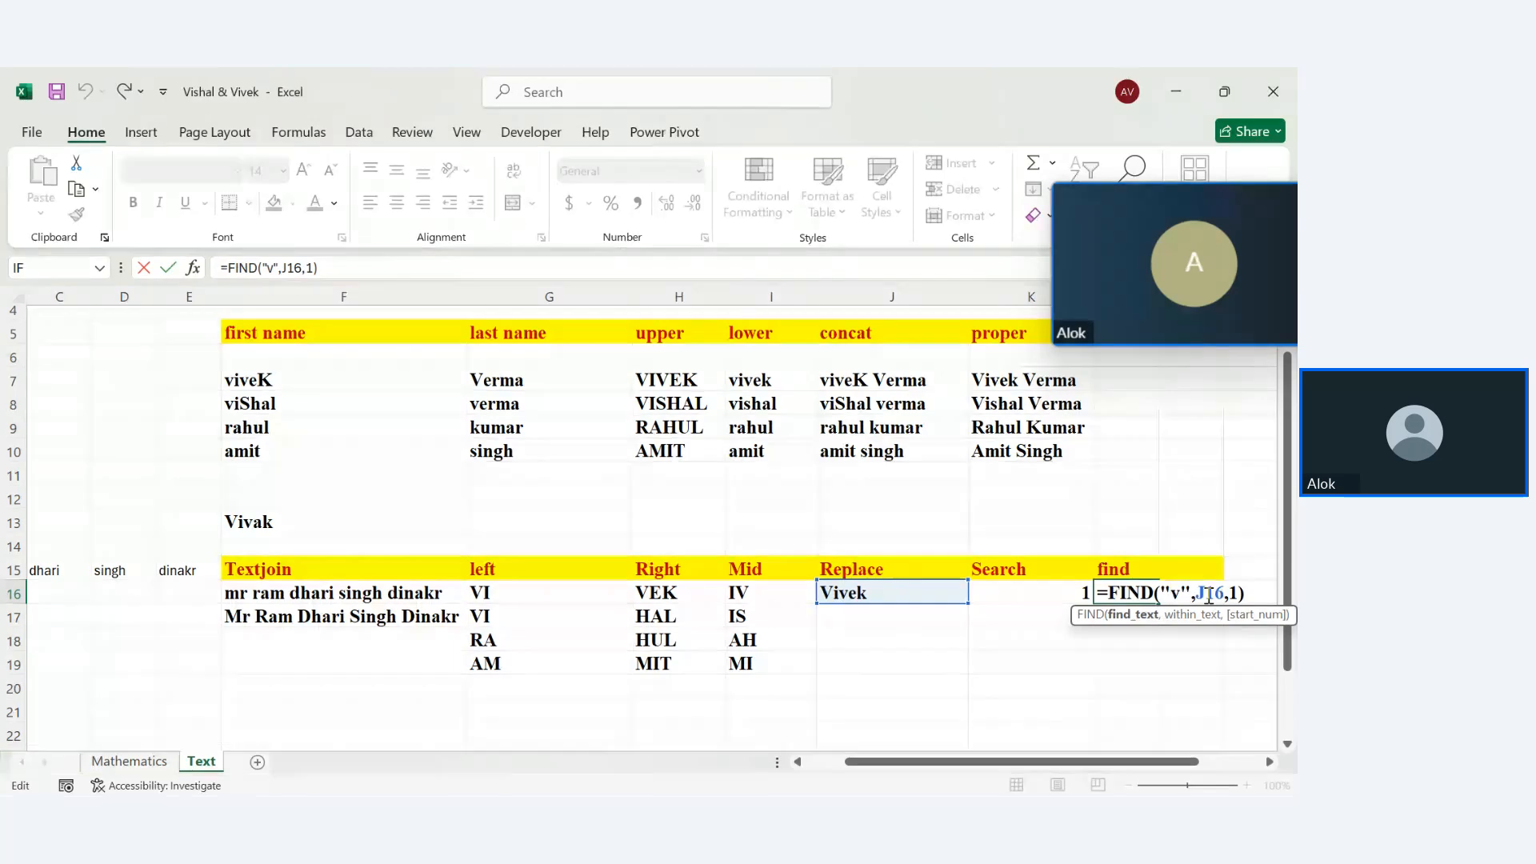
key(BackSpace)
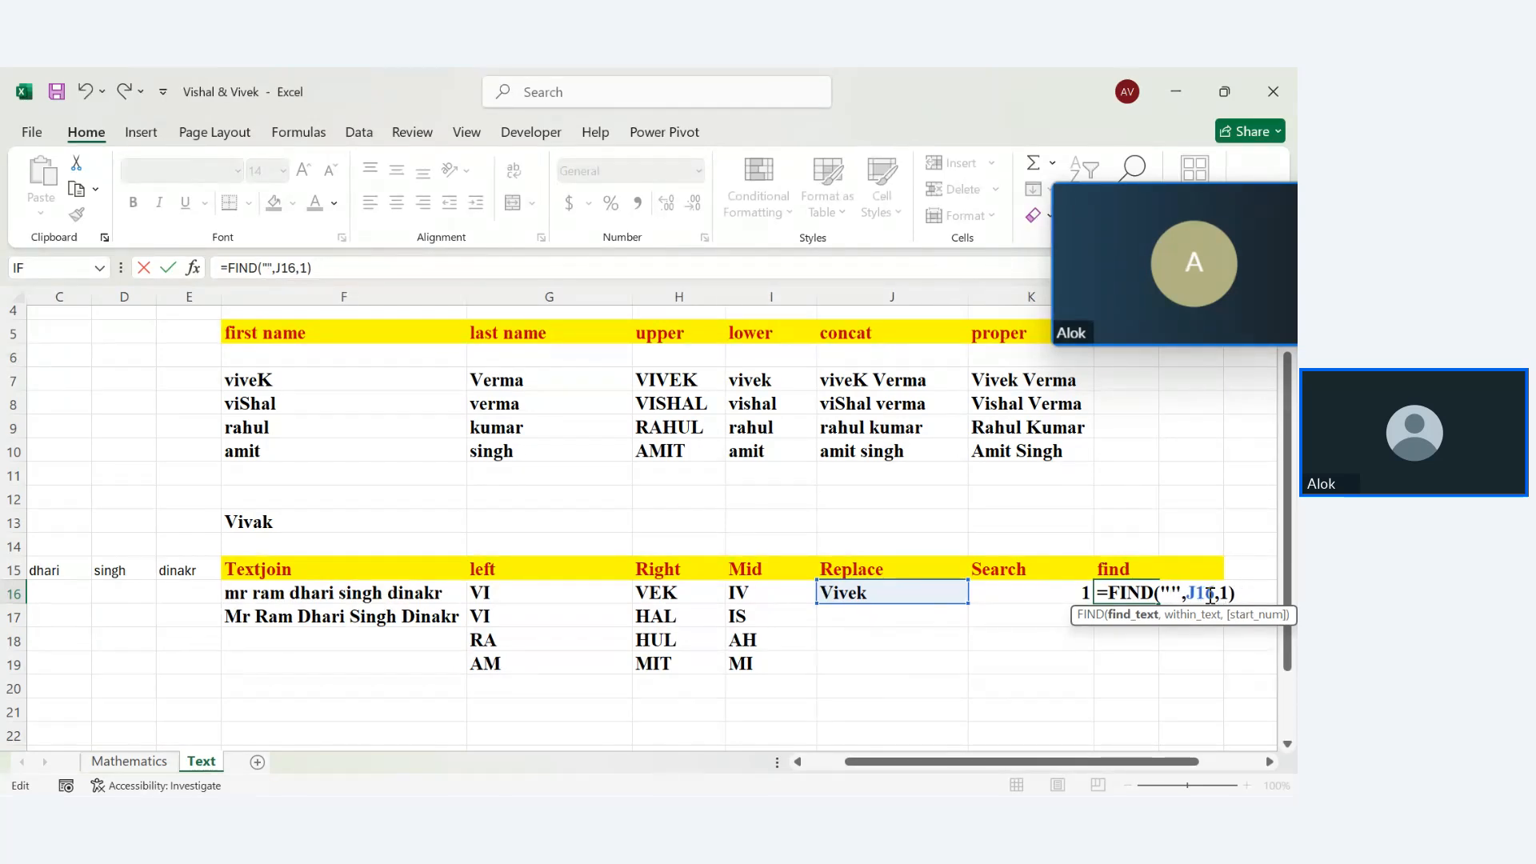
text(V)
key(Return)
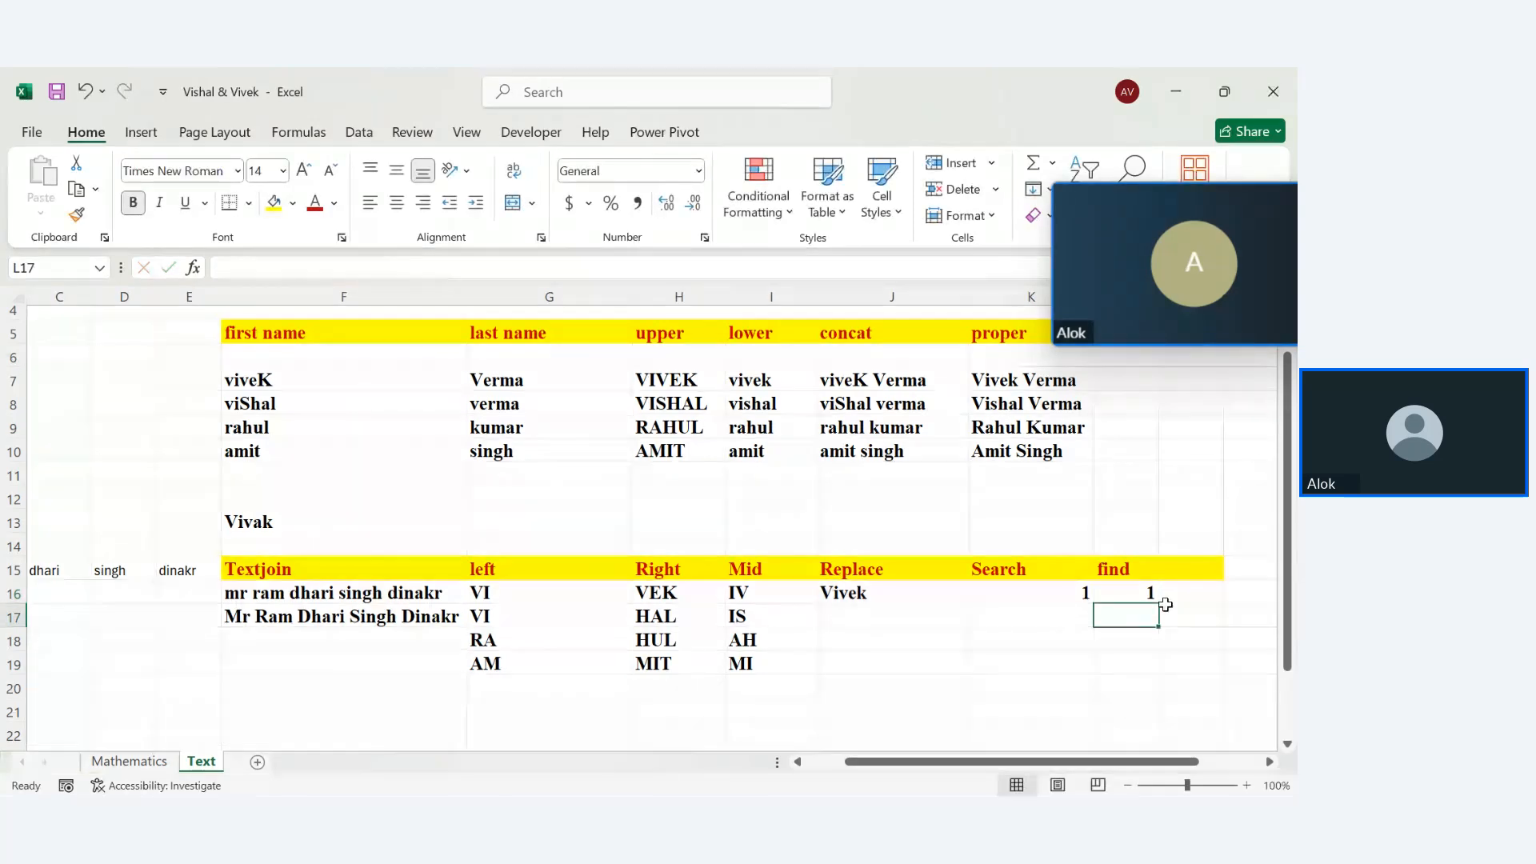
double_click(1134, 592)
click(1184, 592)
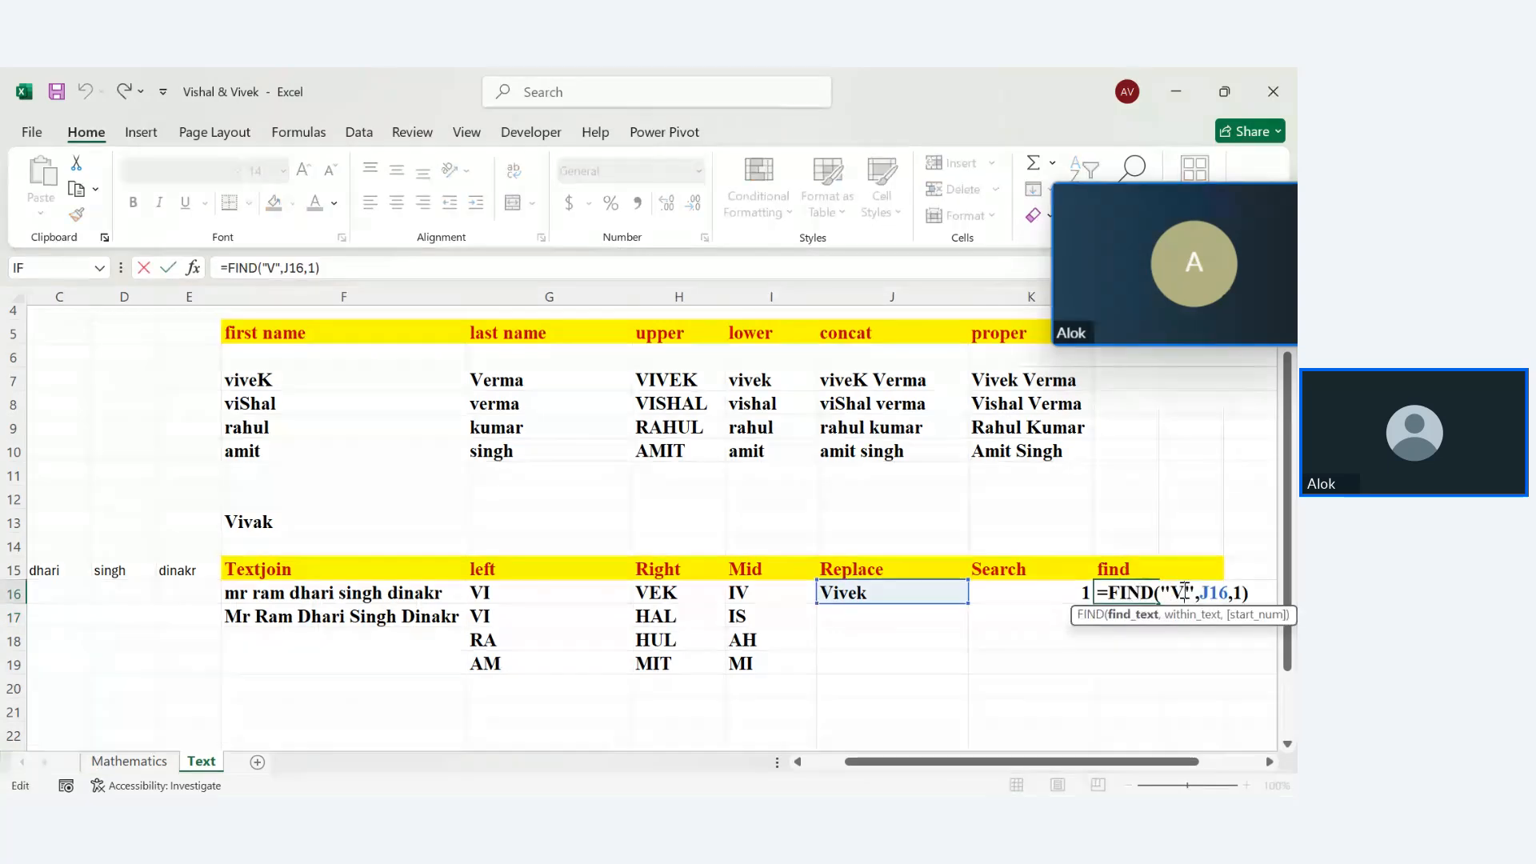
key(BackSpace)
text(v)
key(Return)
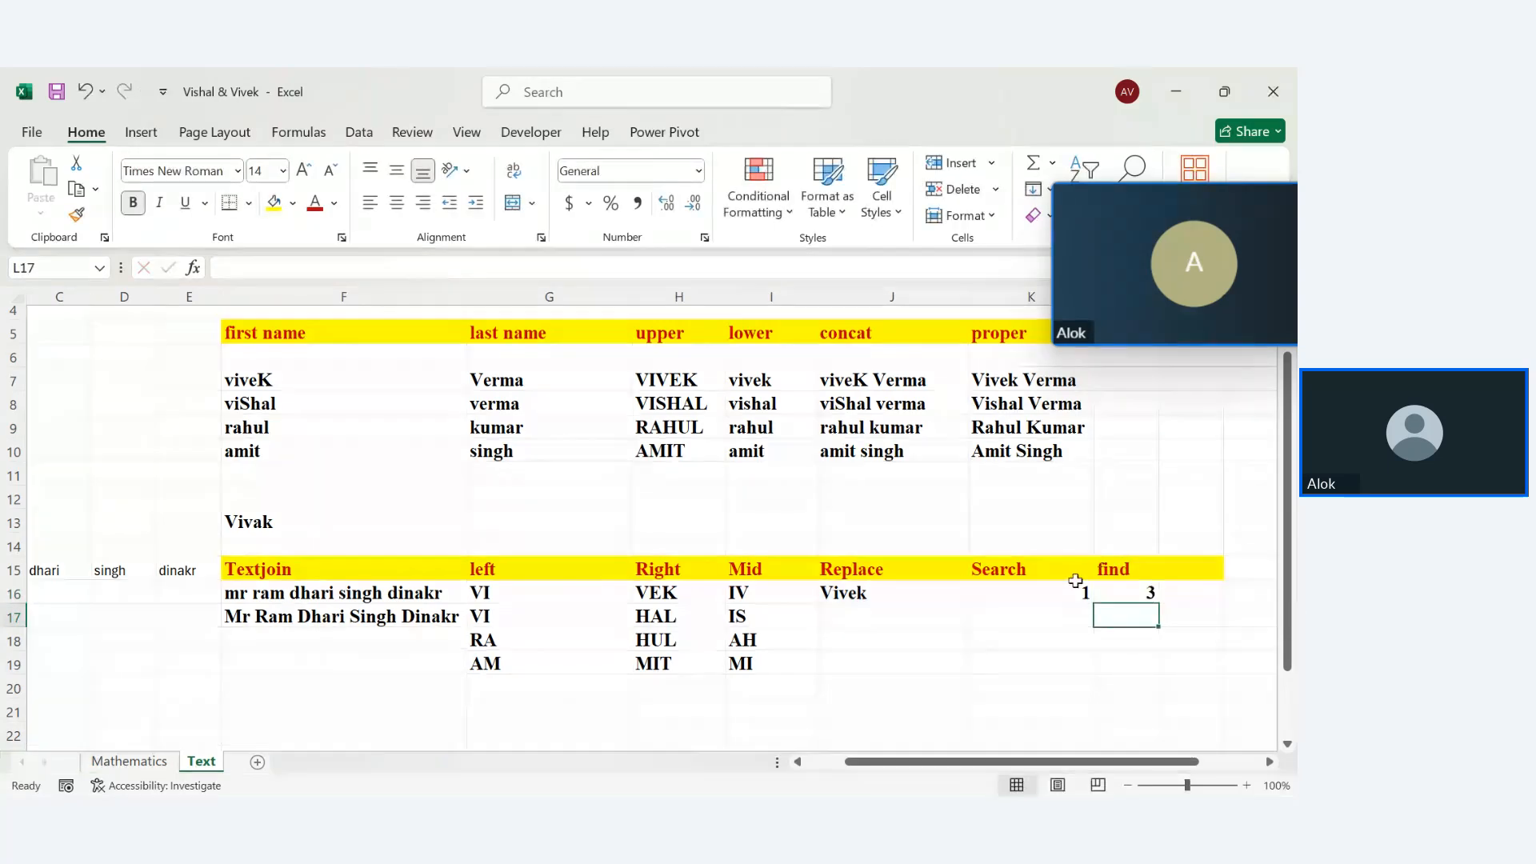
click(1074, 576)
click(1076, 592)
double_click(1080, 591)
click(1092, 596)
key(BackSpace)
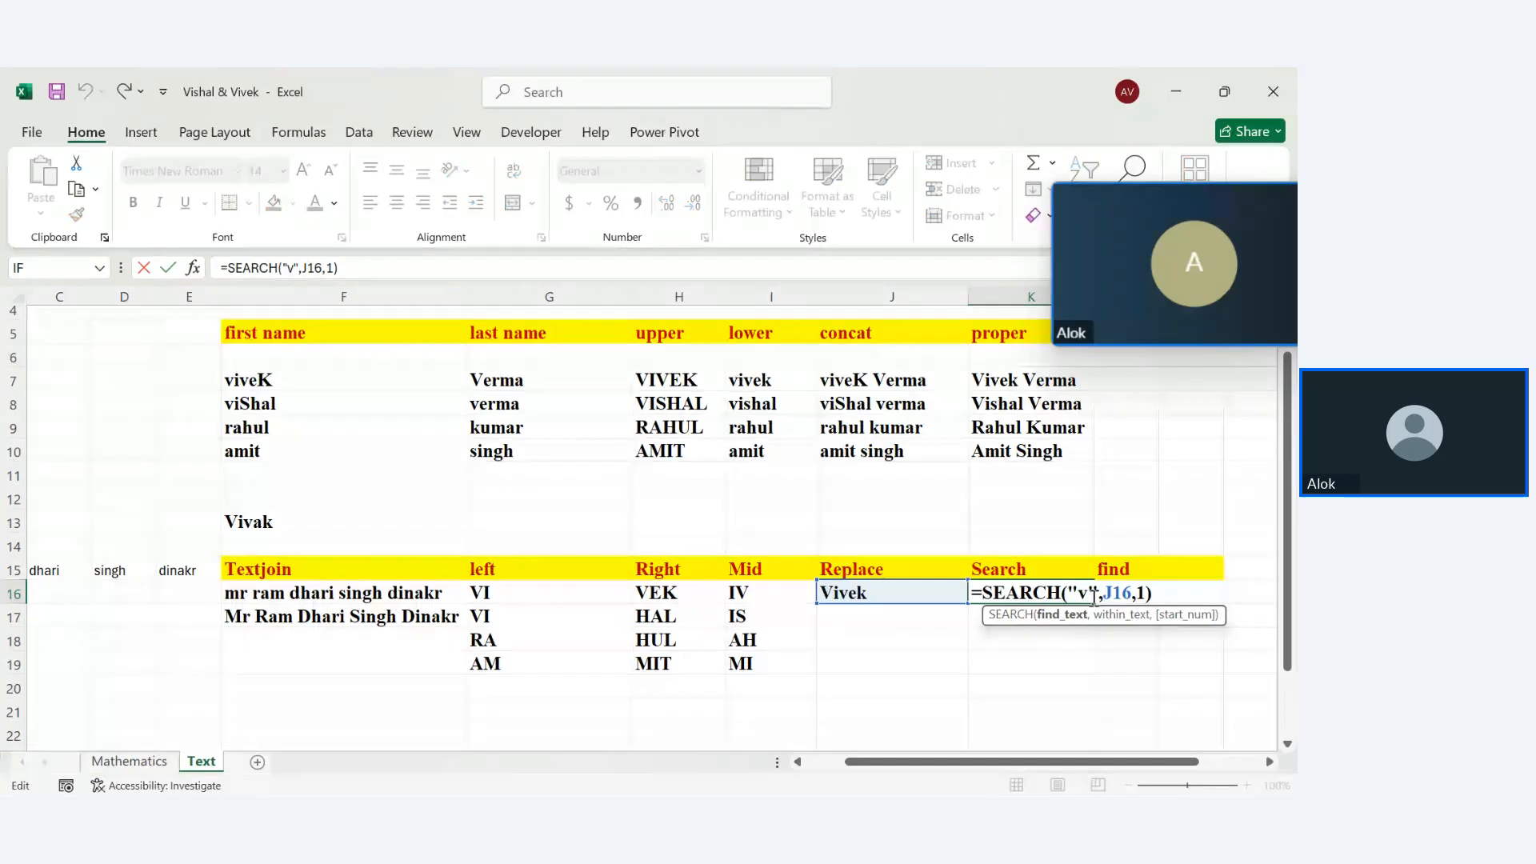
text(v)
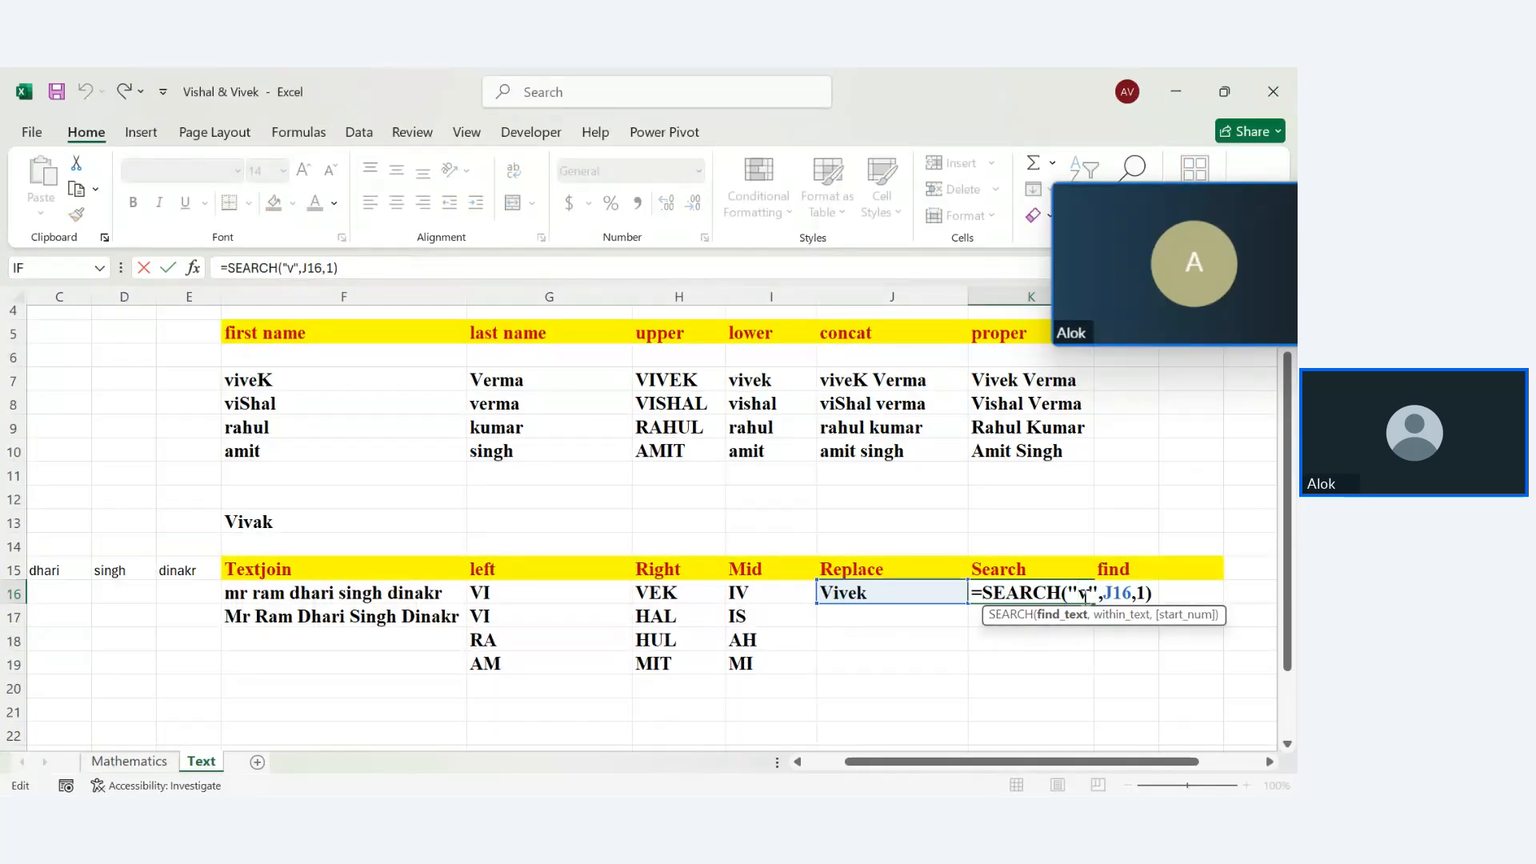
key(BackSpace)
text(V)
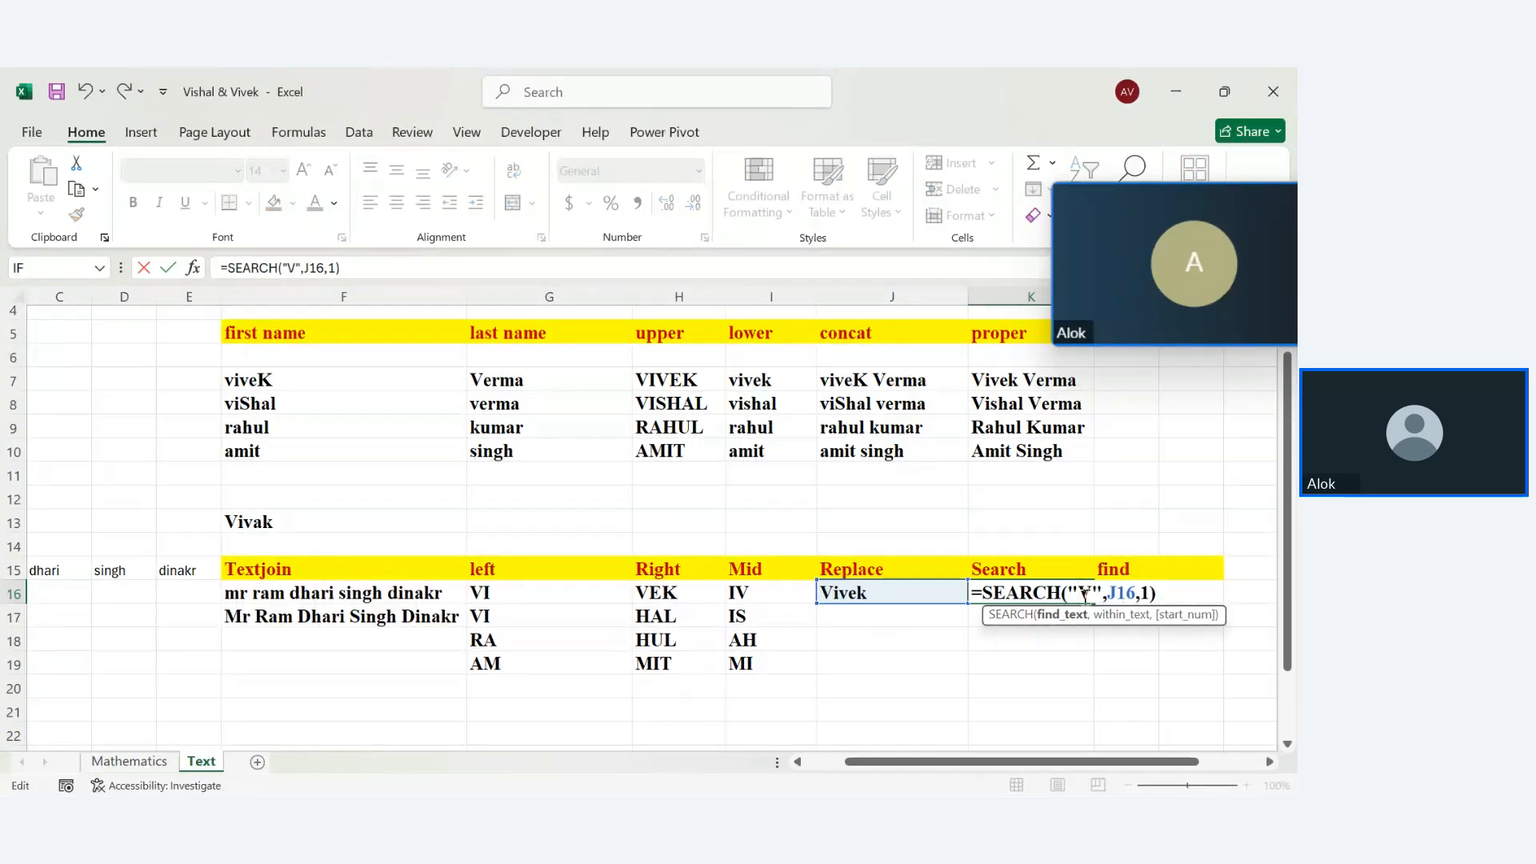
key(Return)
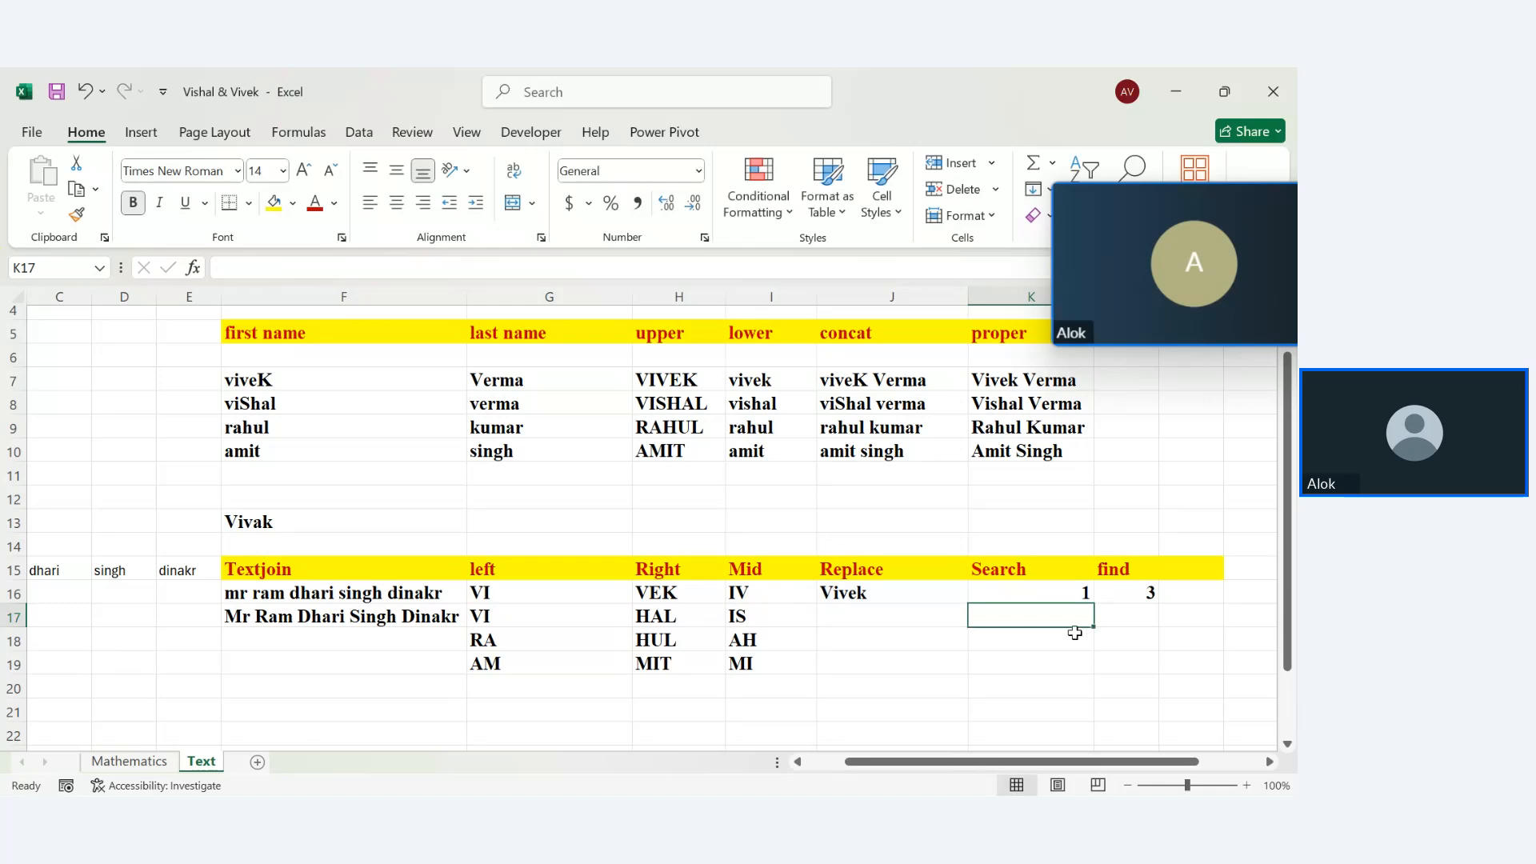
double_click(1080, 592)
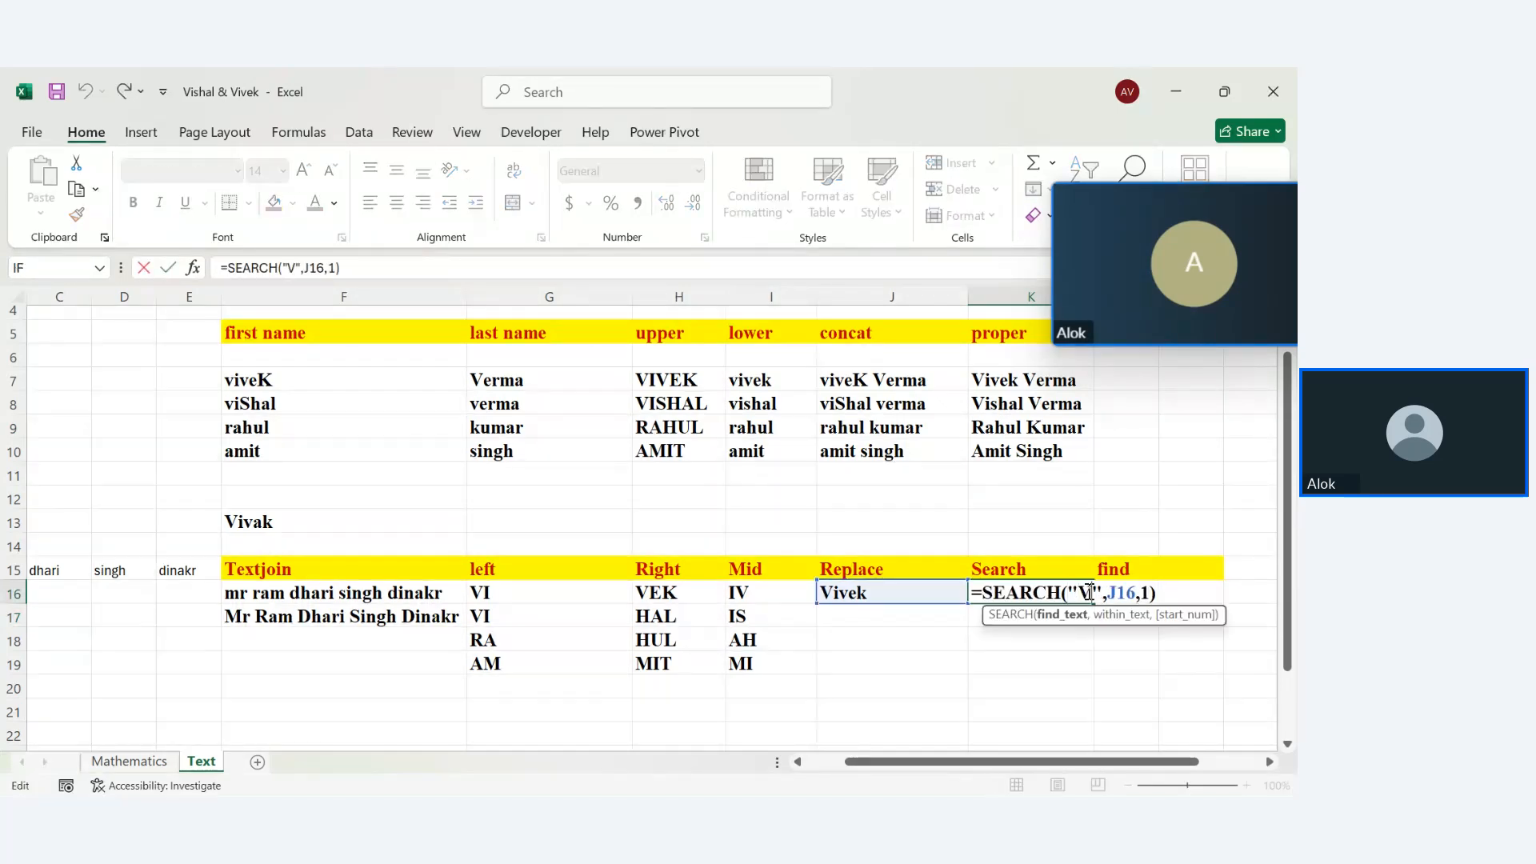
text(\v)
key(BackSpace)
key(BackSpace)
key(BackSpace)
text(v)
key(Return)
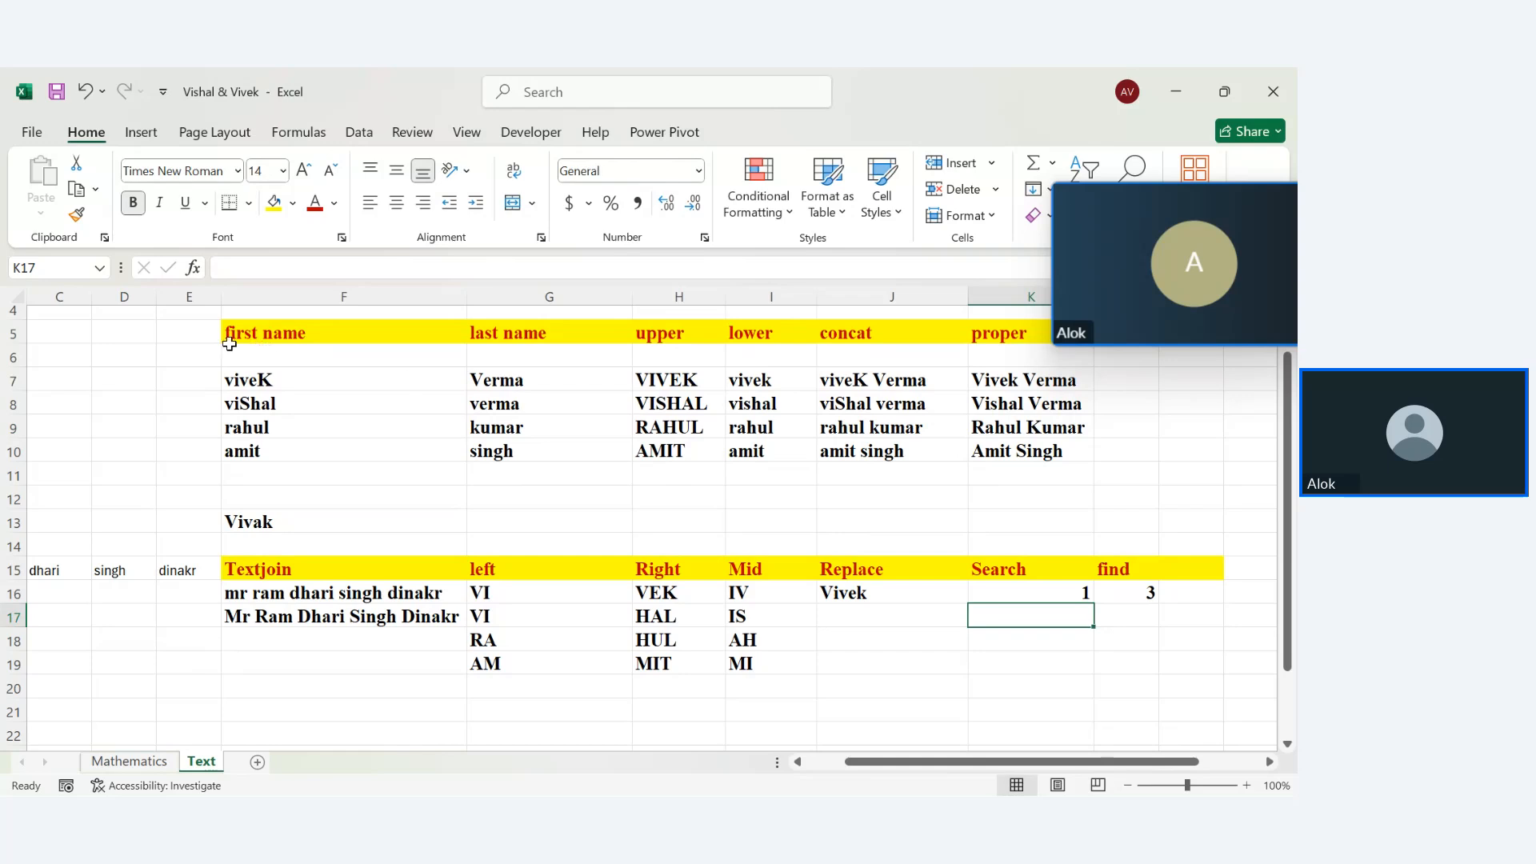
Add the heading 'Exact' in M15 next to the find column
click(1196, 582)
key(Right)
key(Up)
key(Left)
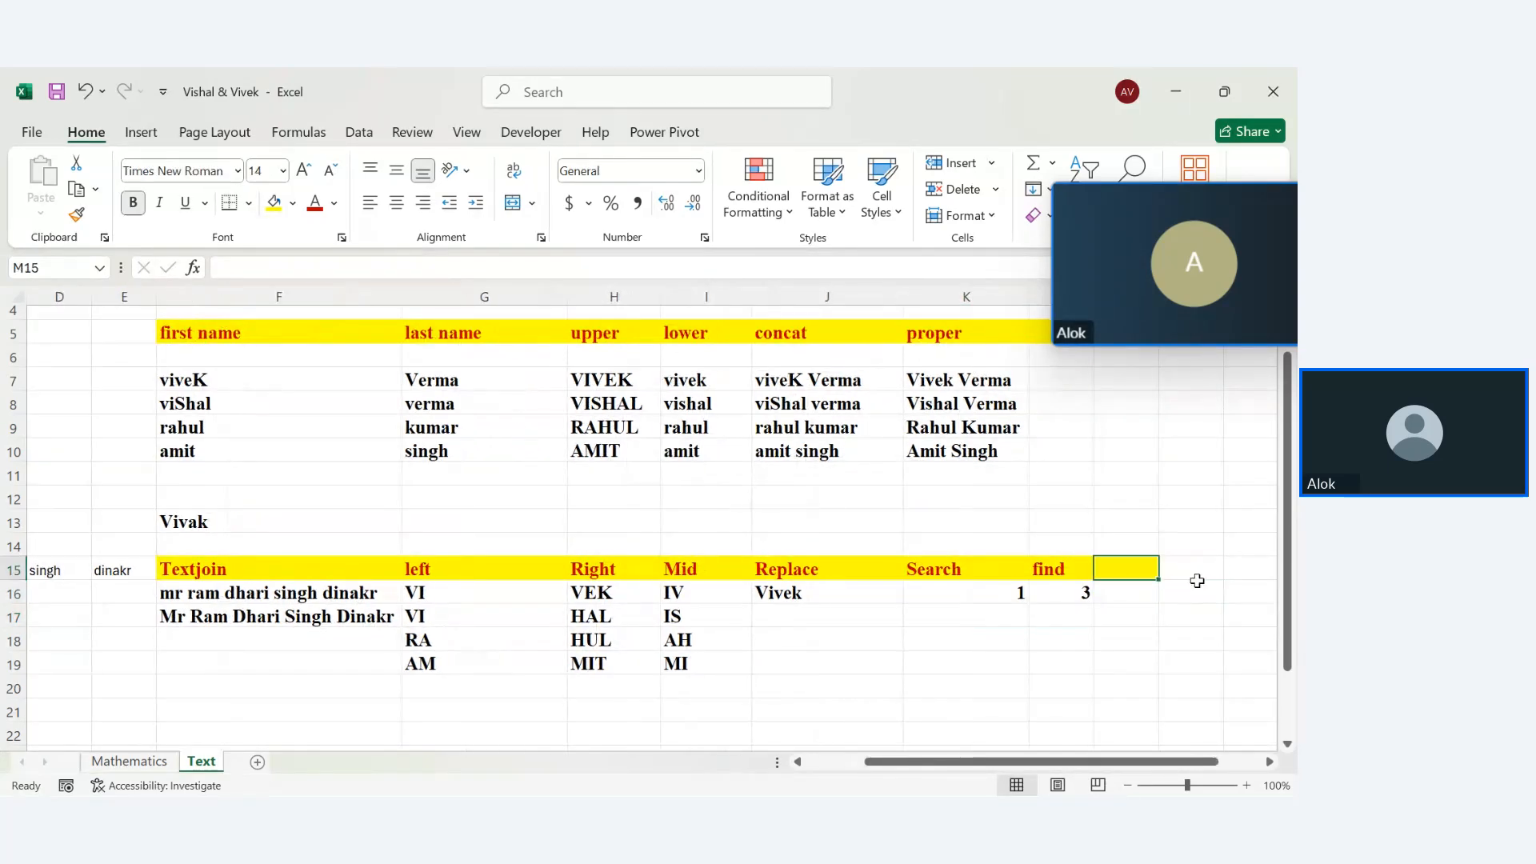
text(Exa)
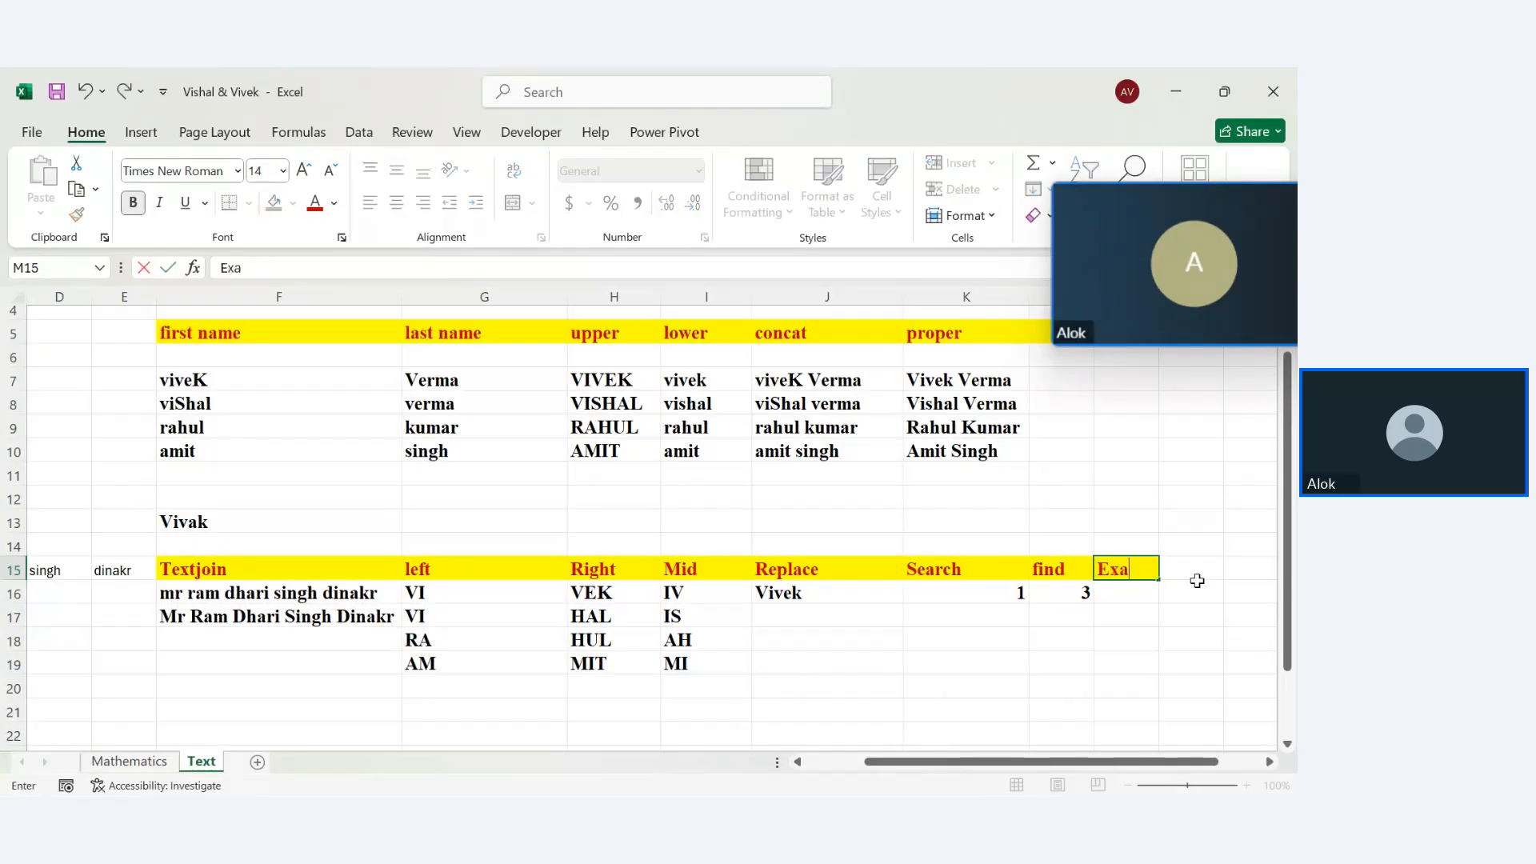
text(ct)
key(Return)
Type =EXACT(I7,J16) in M16 to compare vivek with Vivek
text(=e)
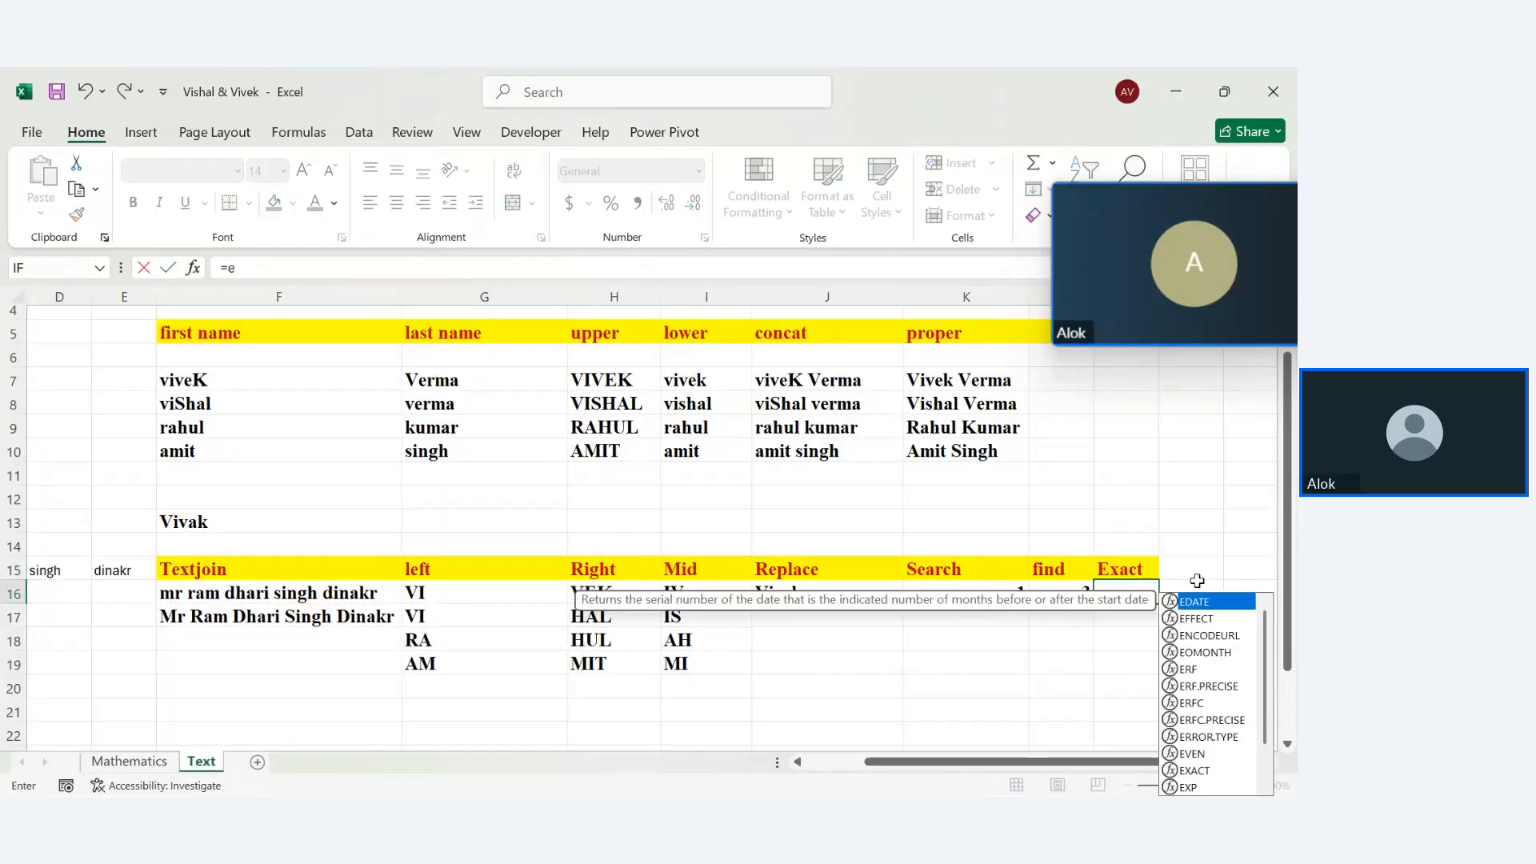
text(xa)
key(Tab)
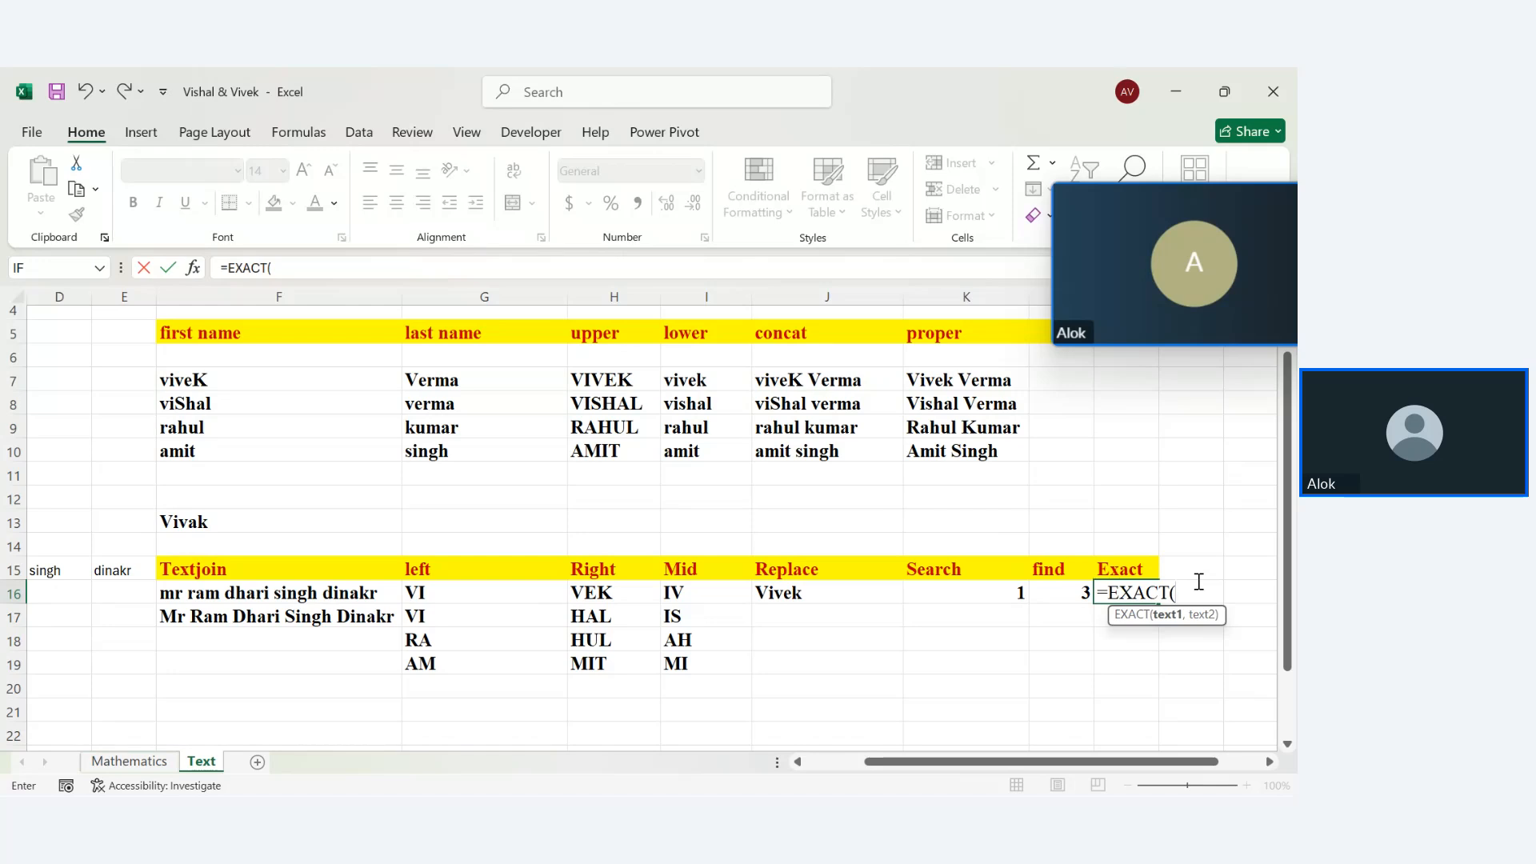
key(BackSpace)
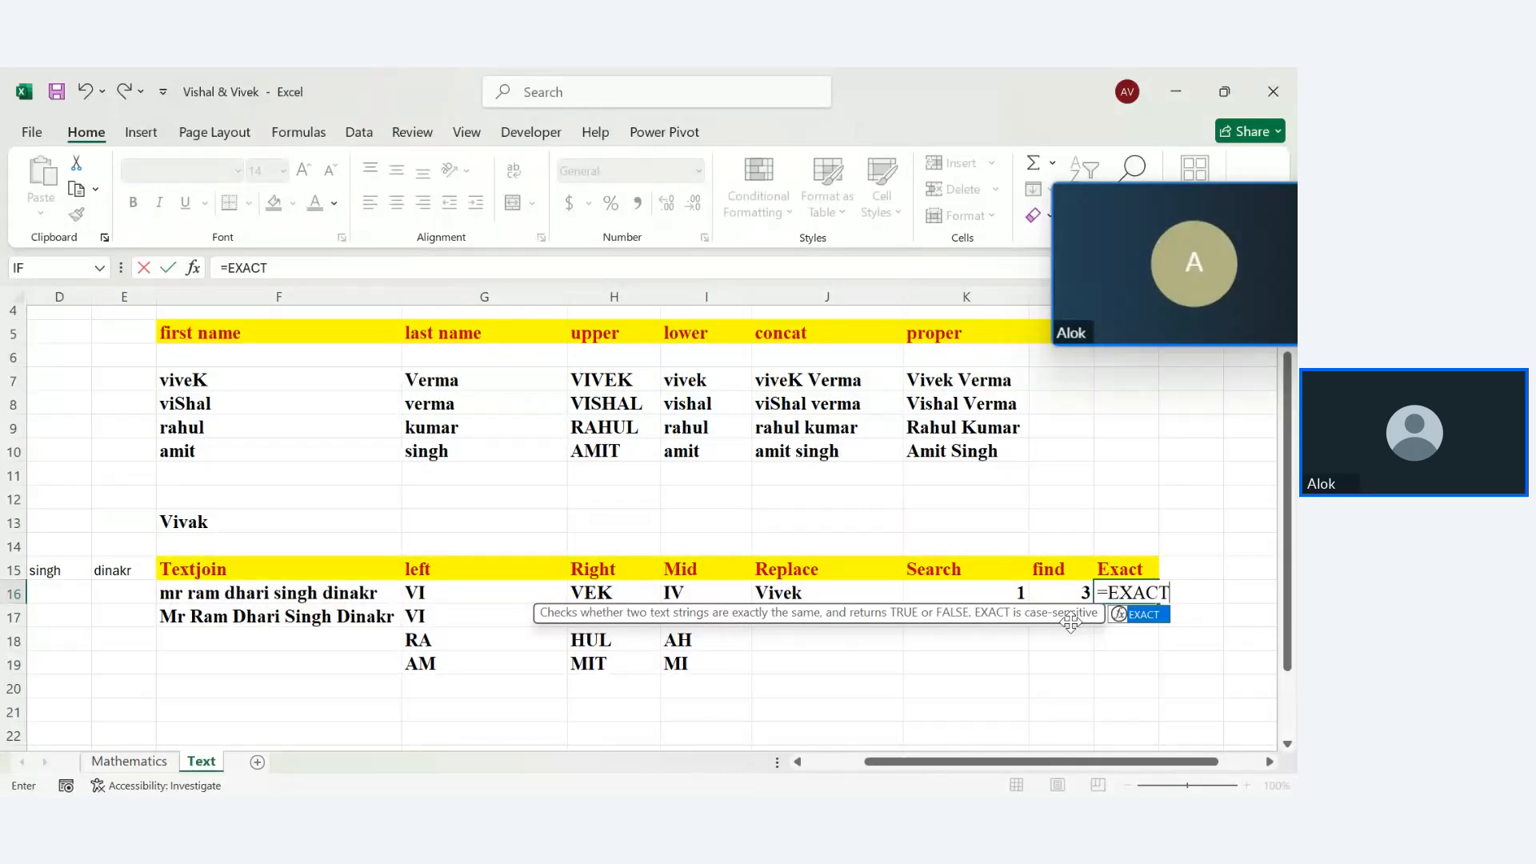
text(()
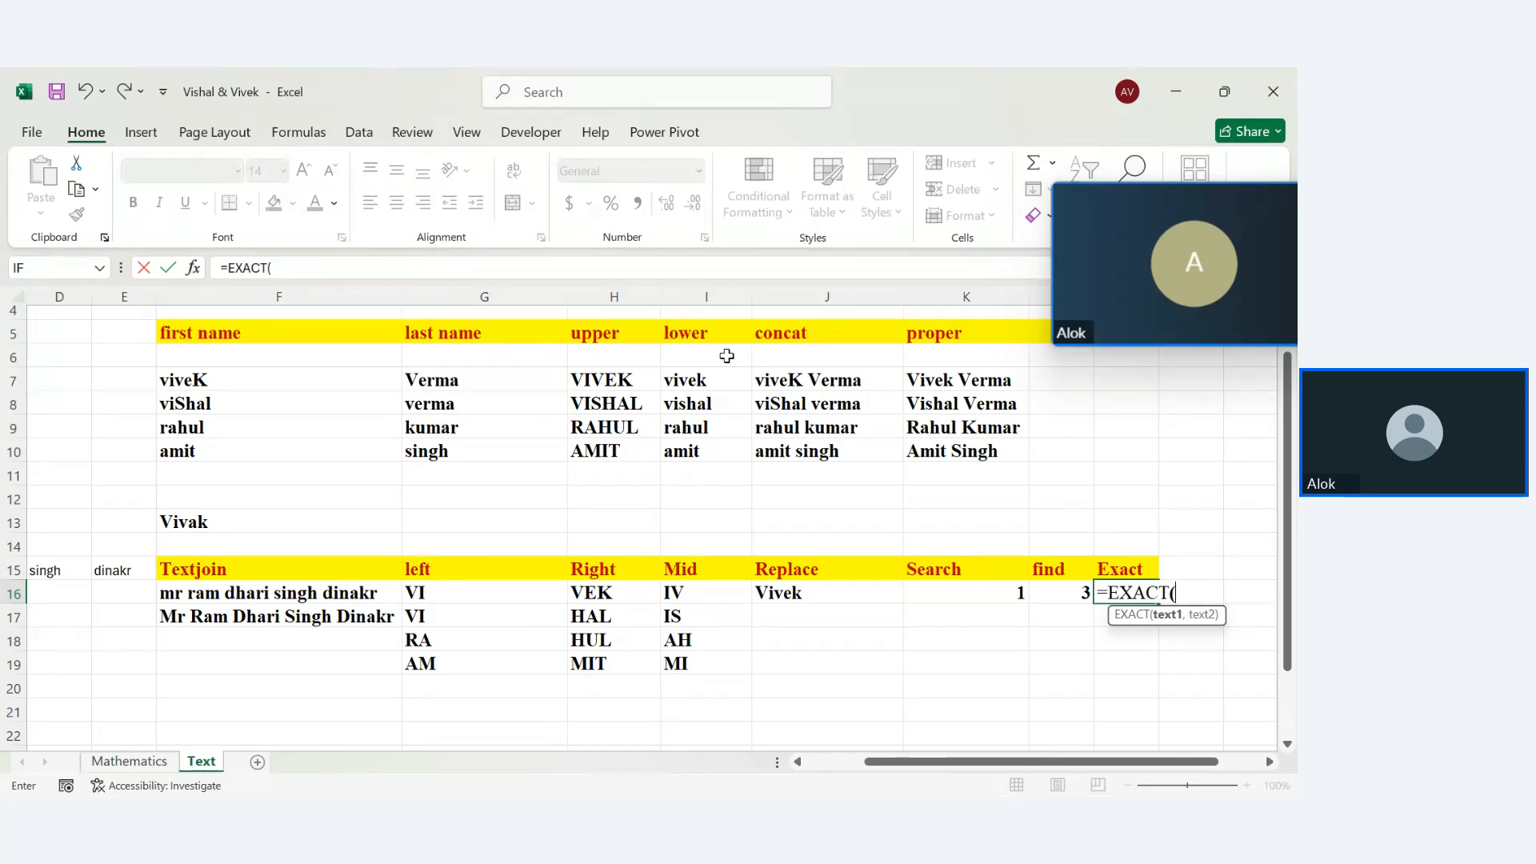
click(685, 380)
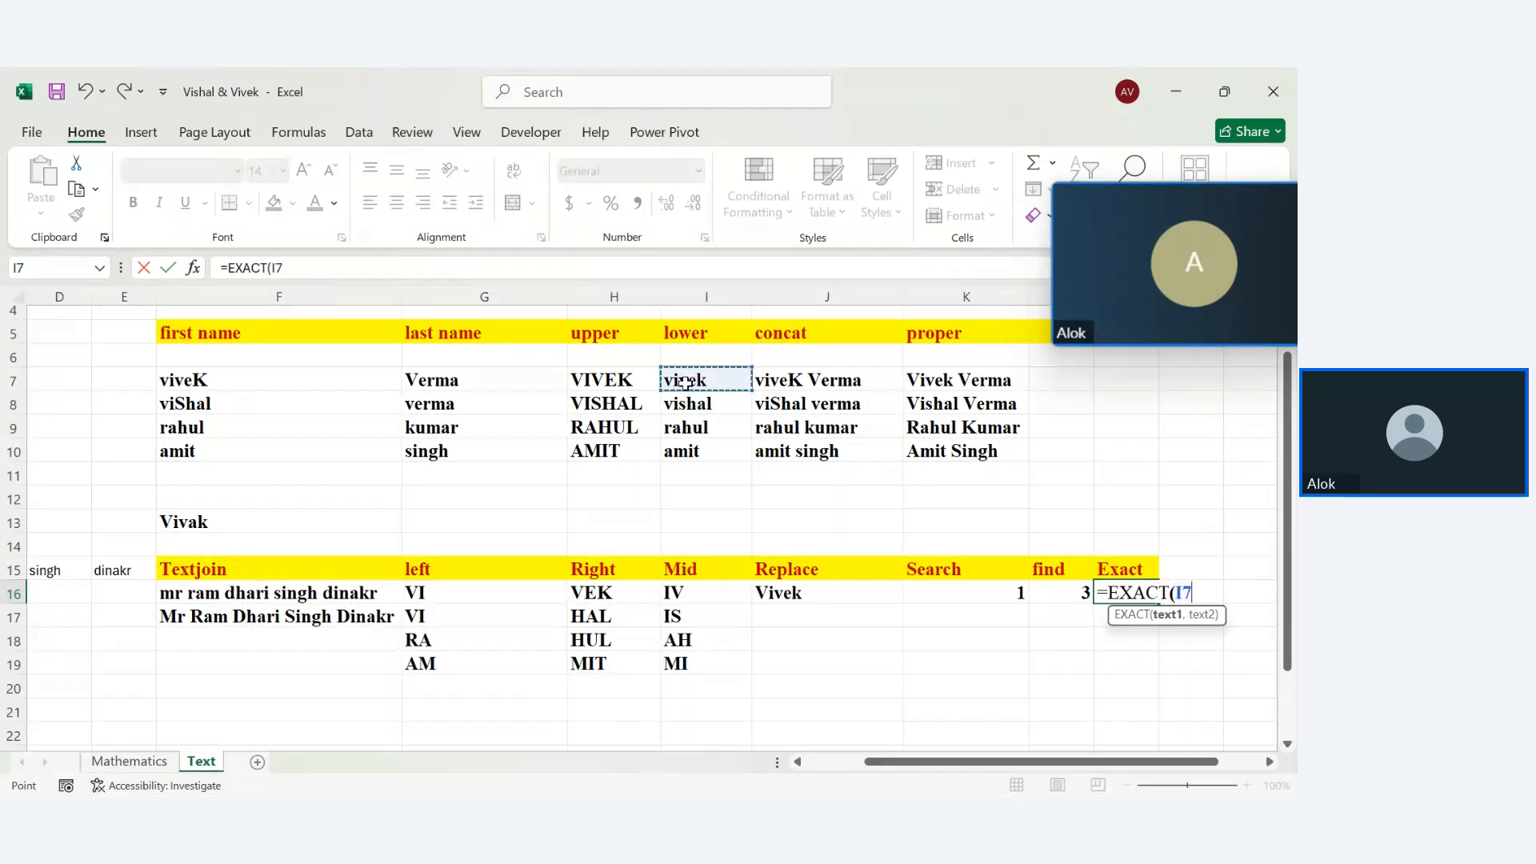
text(,)
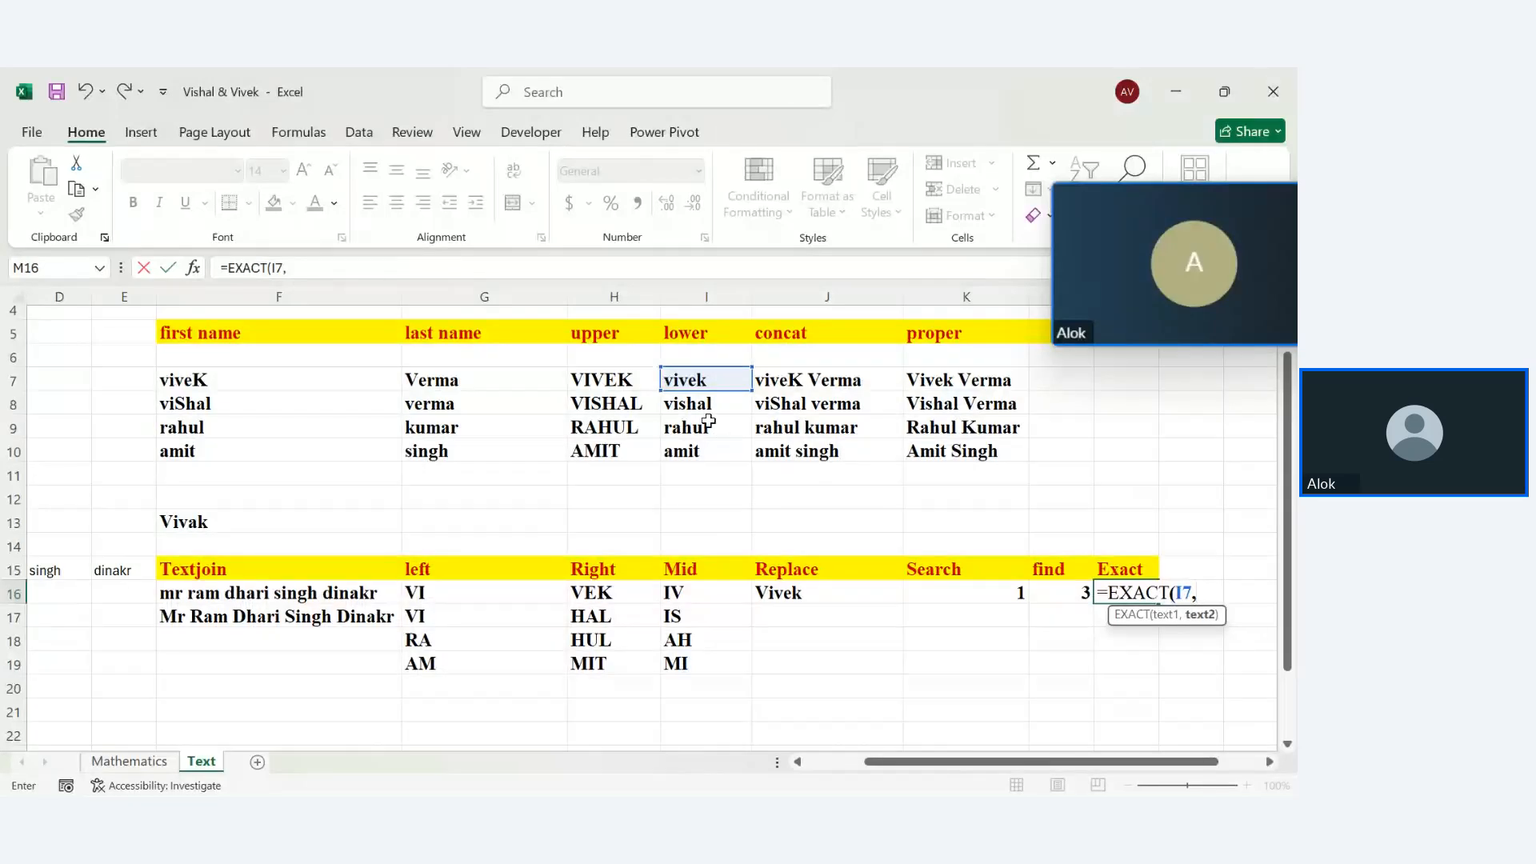
click(791, 592)
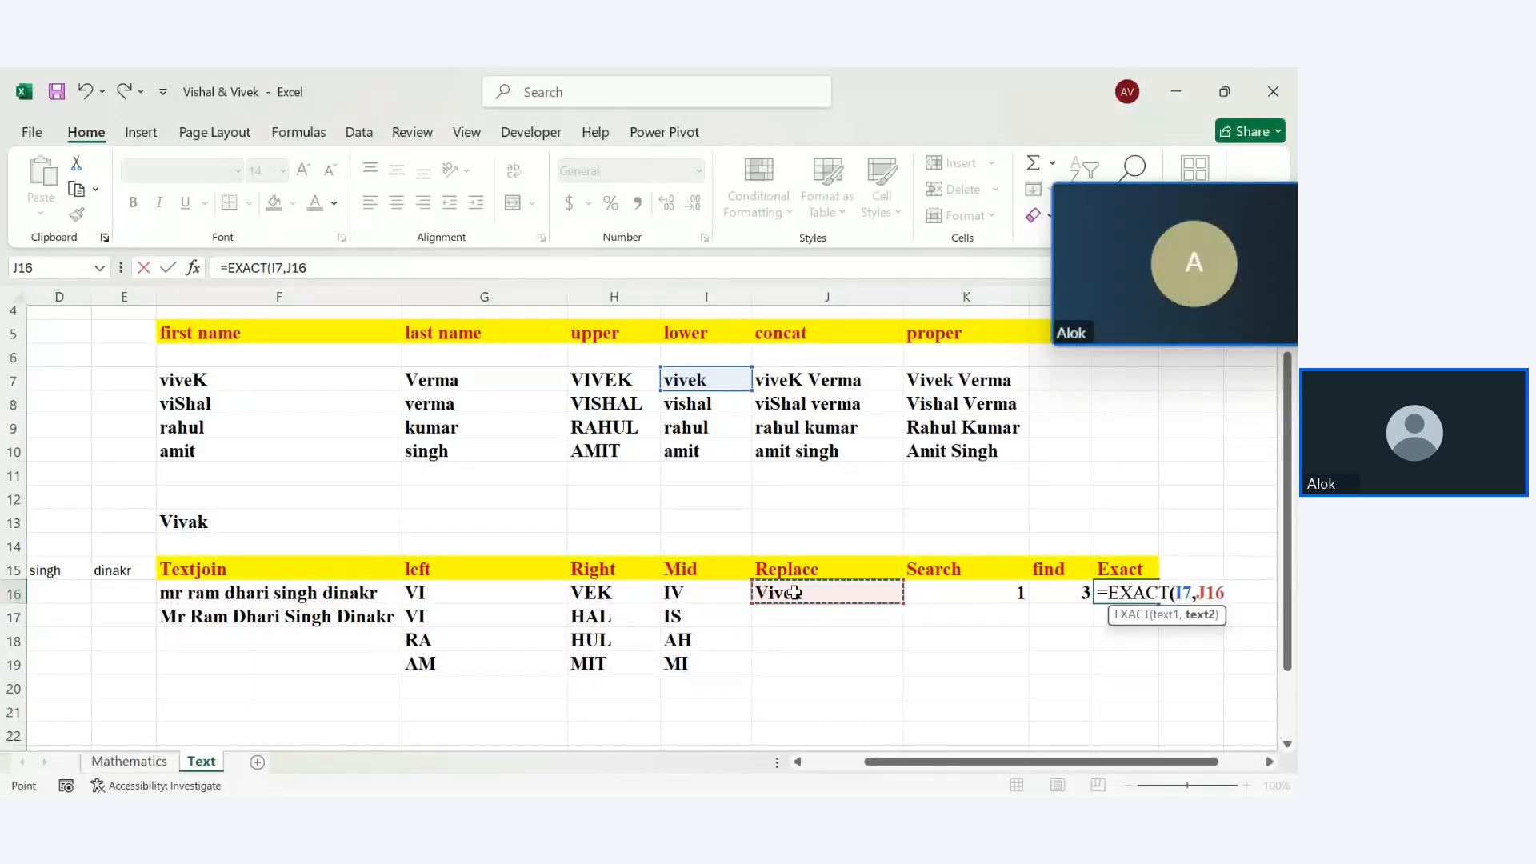
text())
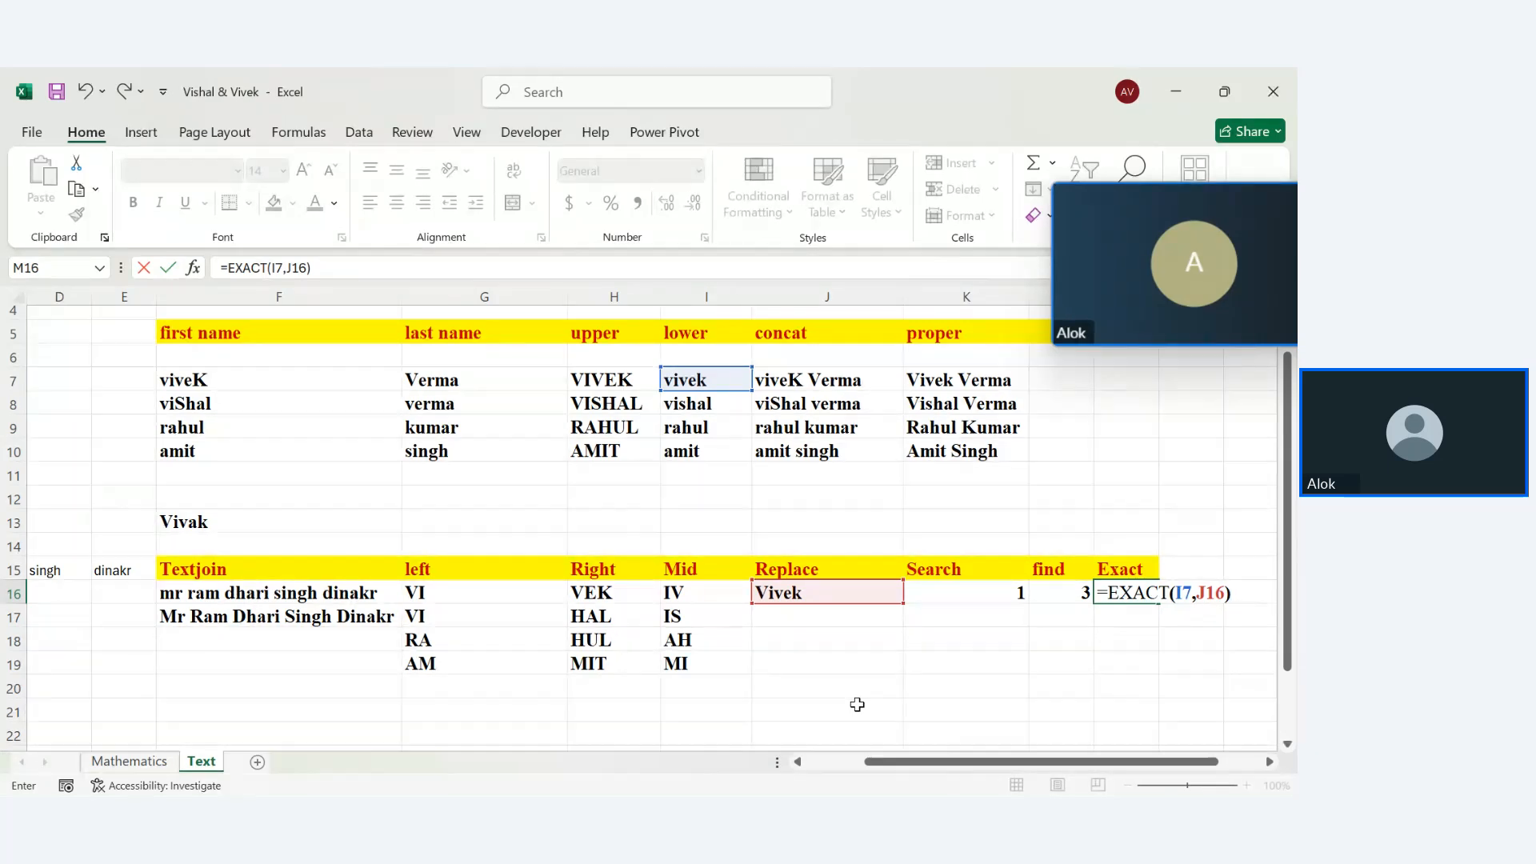
Commit =EXACT(I7,J16) in M16, then review the formulas in I7 and J16
key(Return)
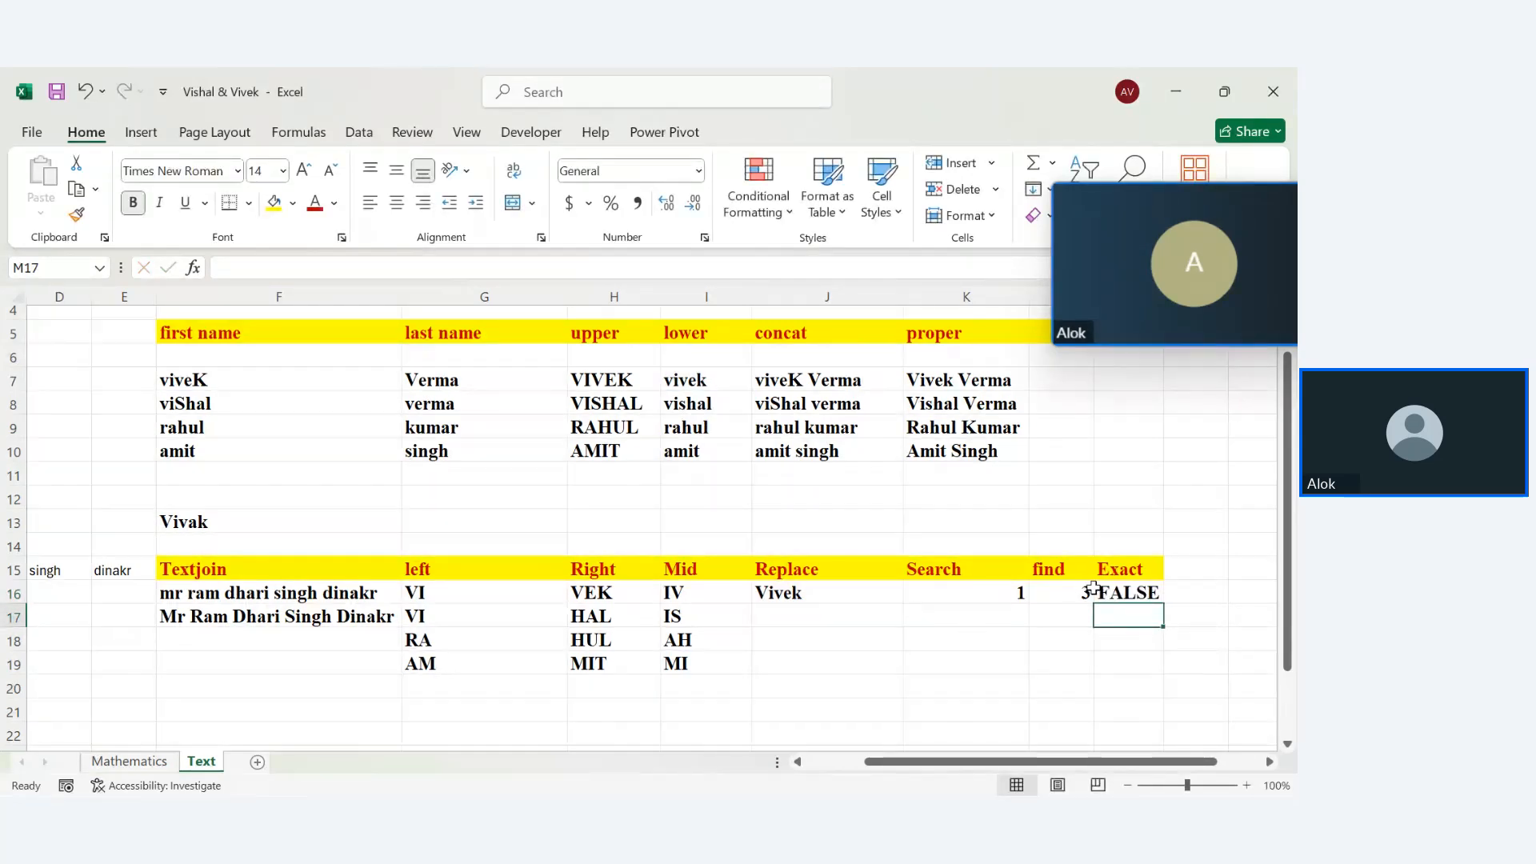
click(1121, 592)
double_click(1120, 593)
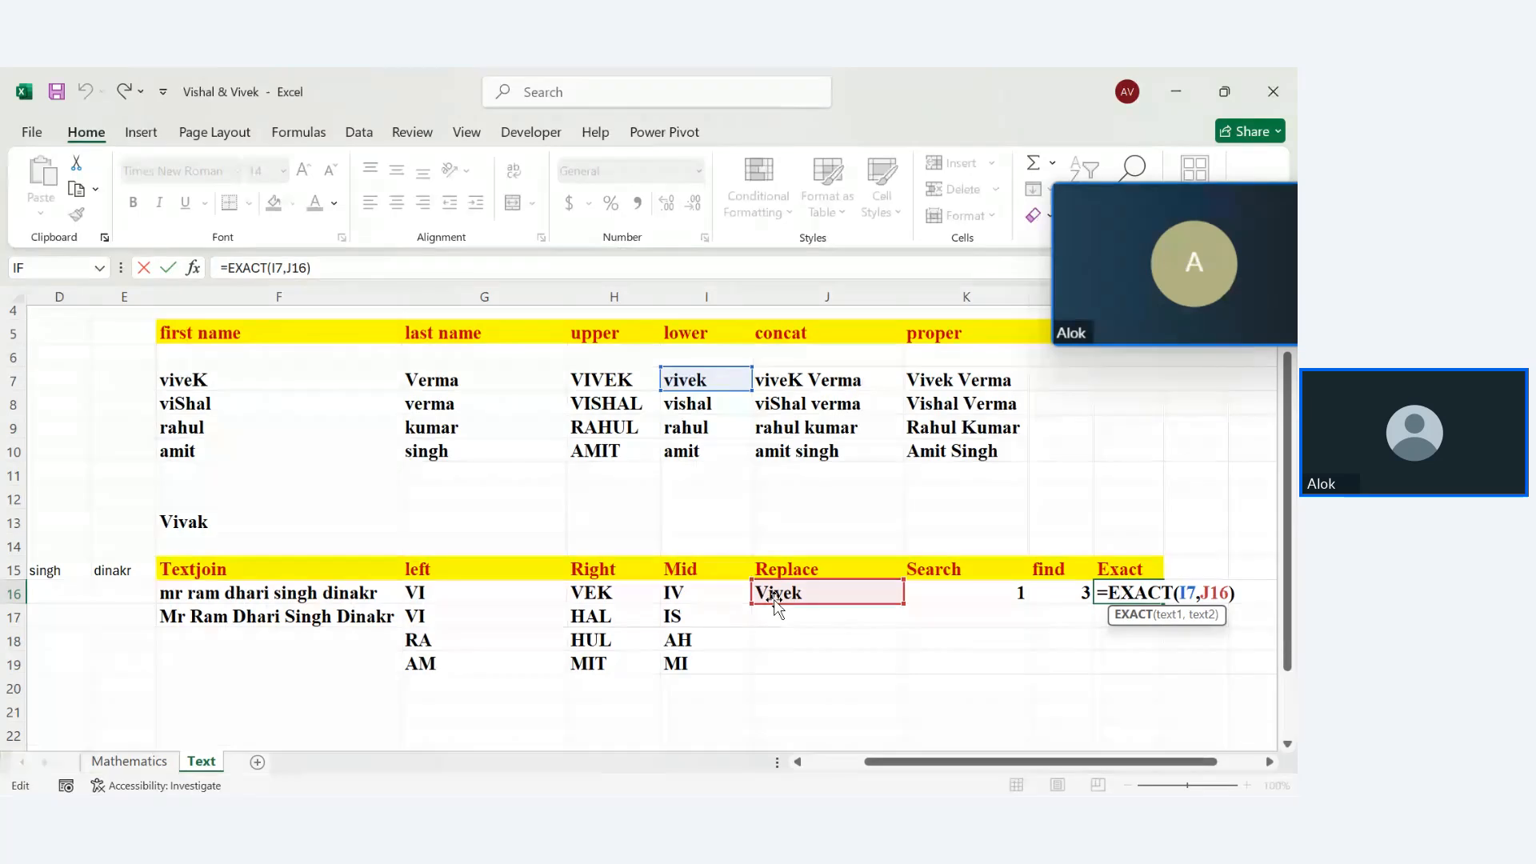
key(Return)
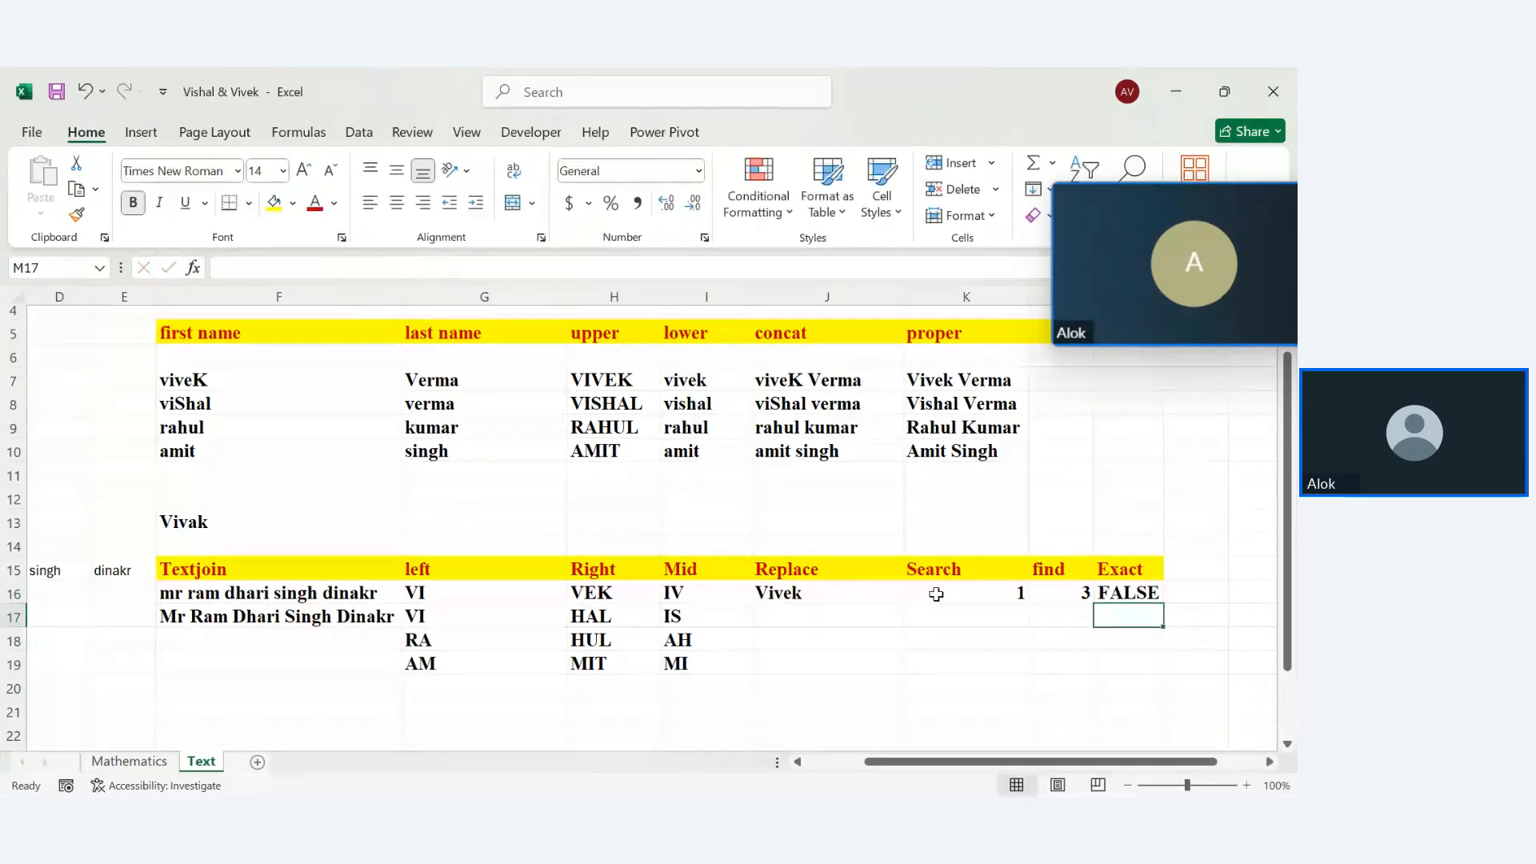
double_click(677, 377)
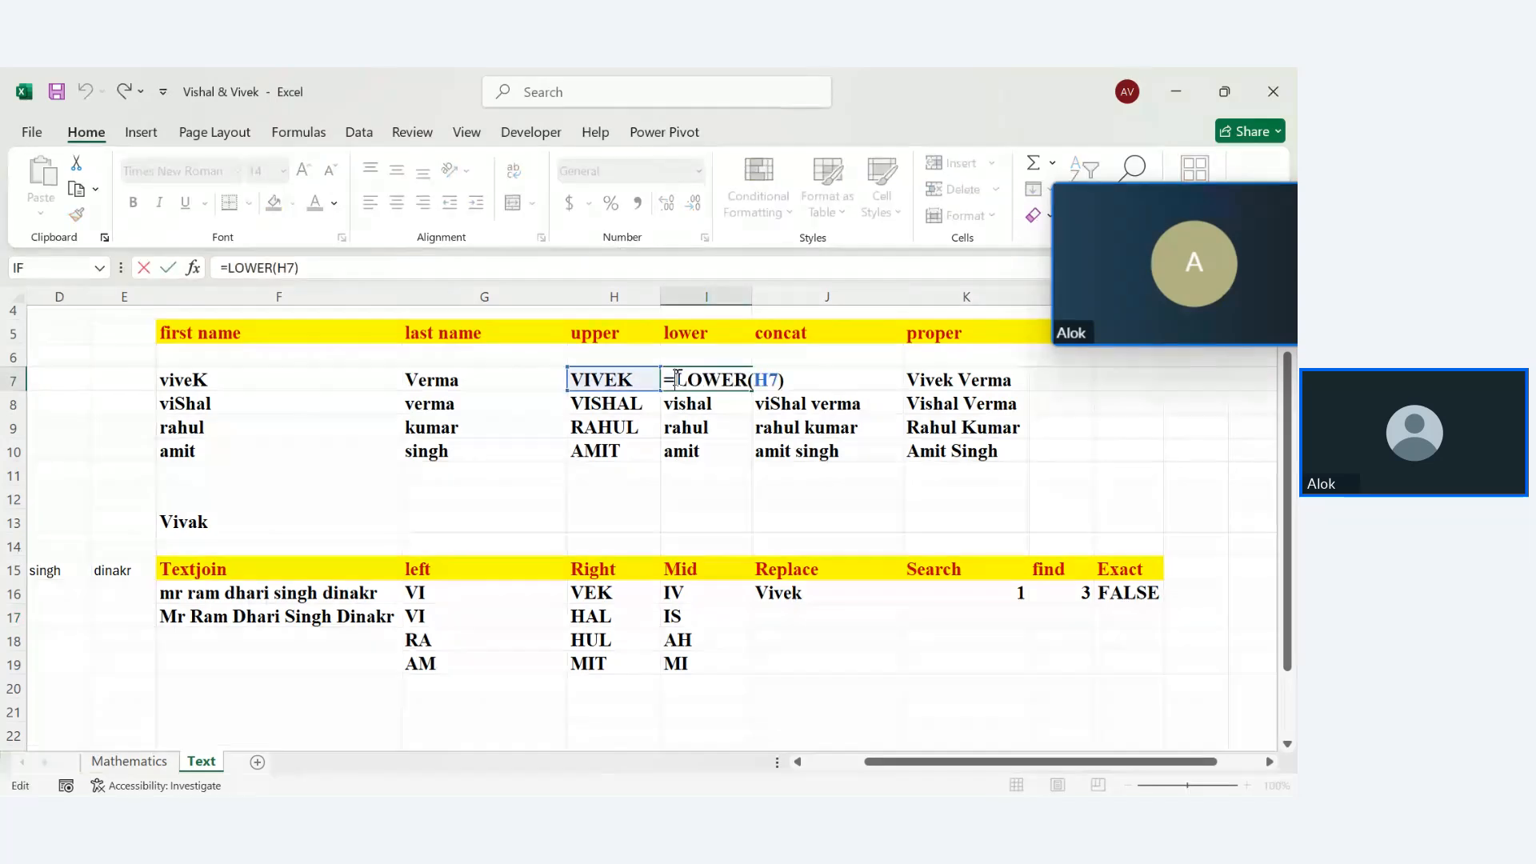
key(Return)
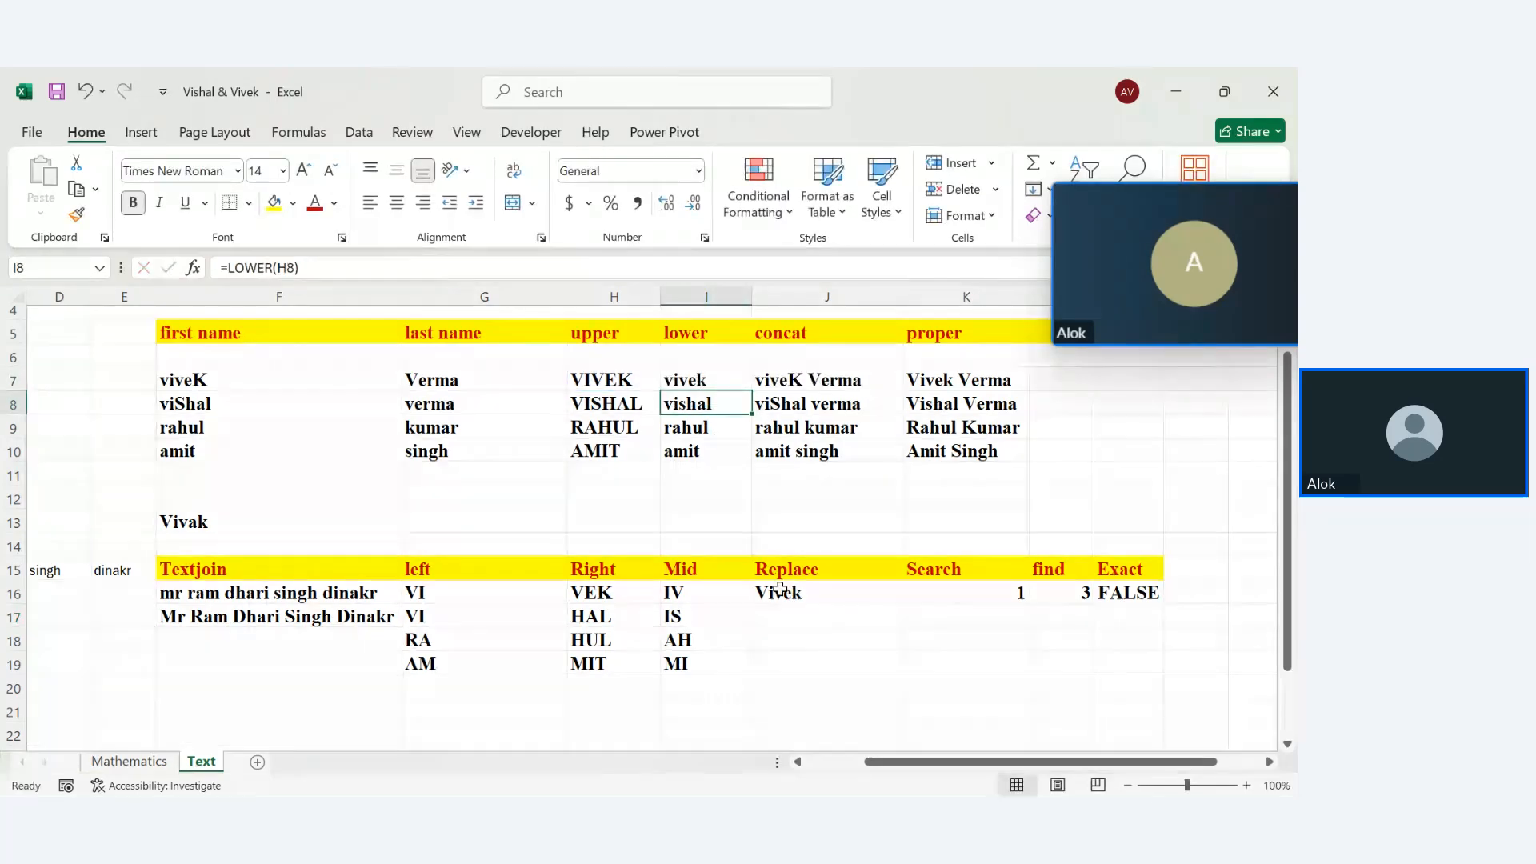
double_click(787, 590)
Change the name in F13 to lowercase 'vivak'
click(185, 526)
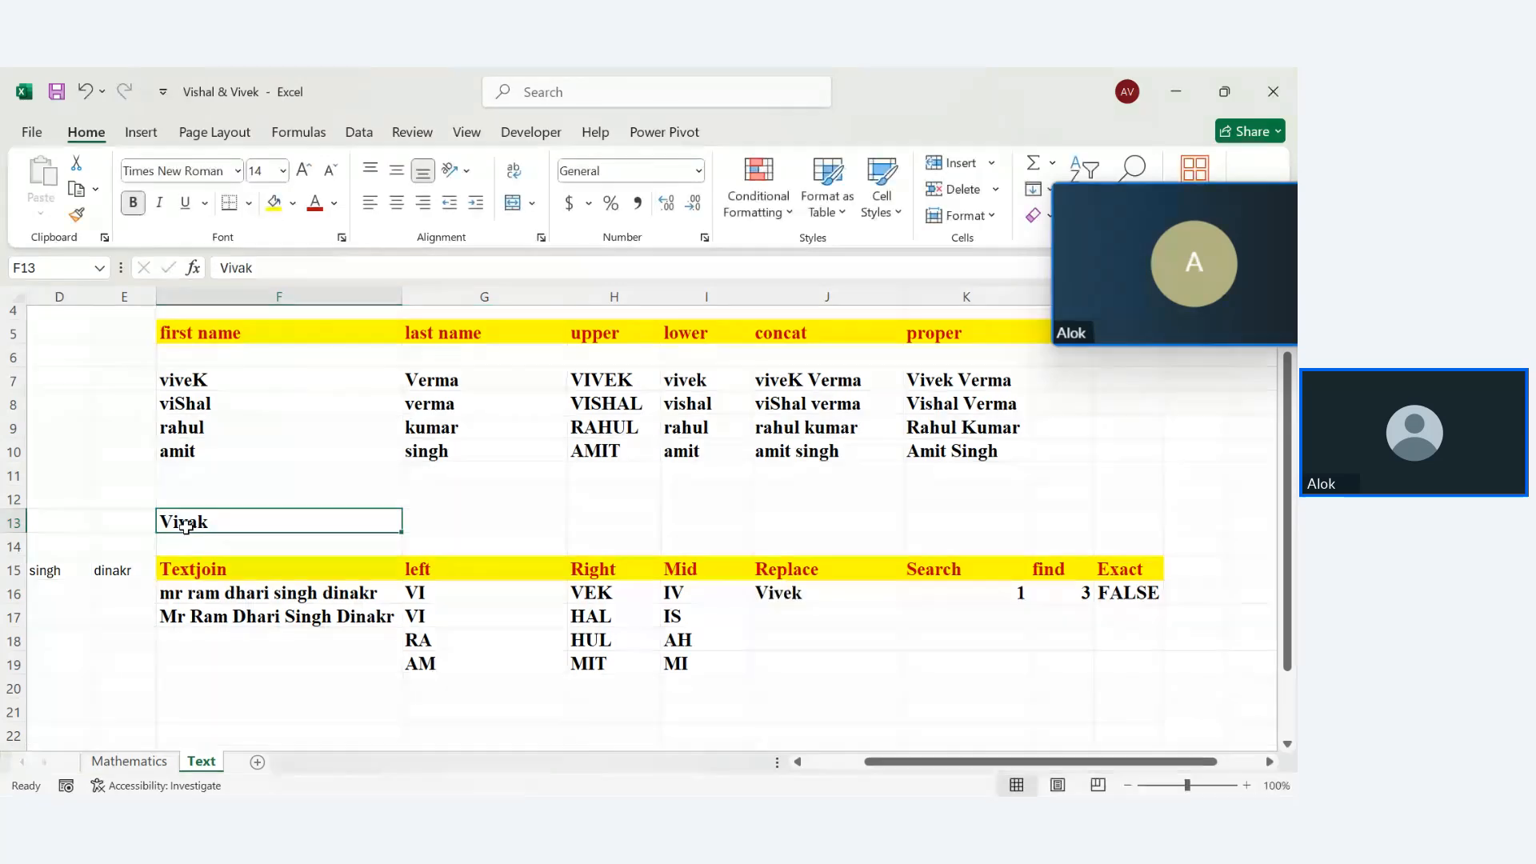
double_click(183, 526)
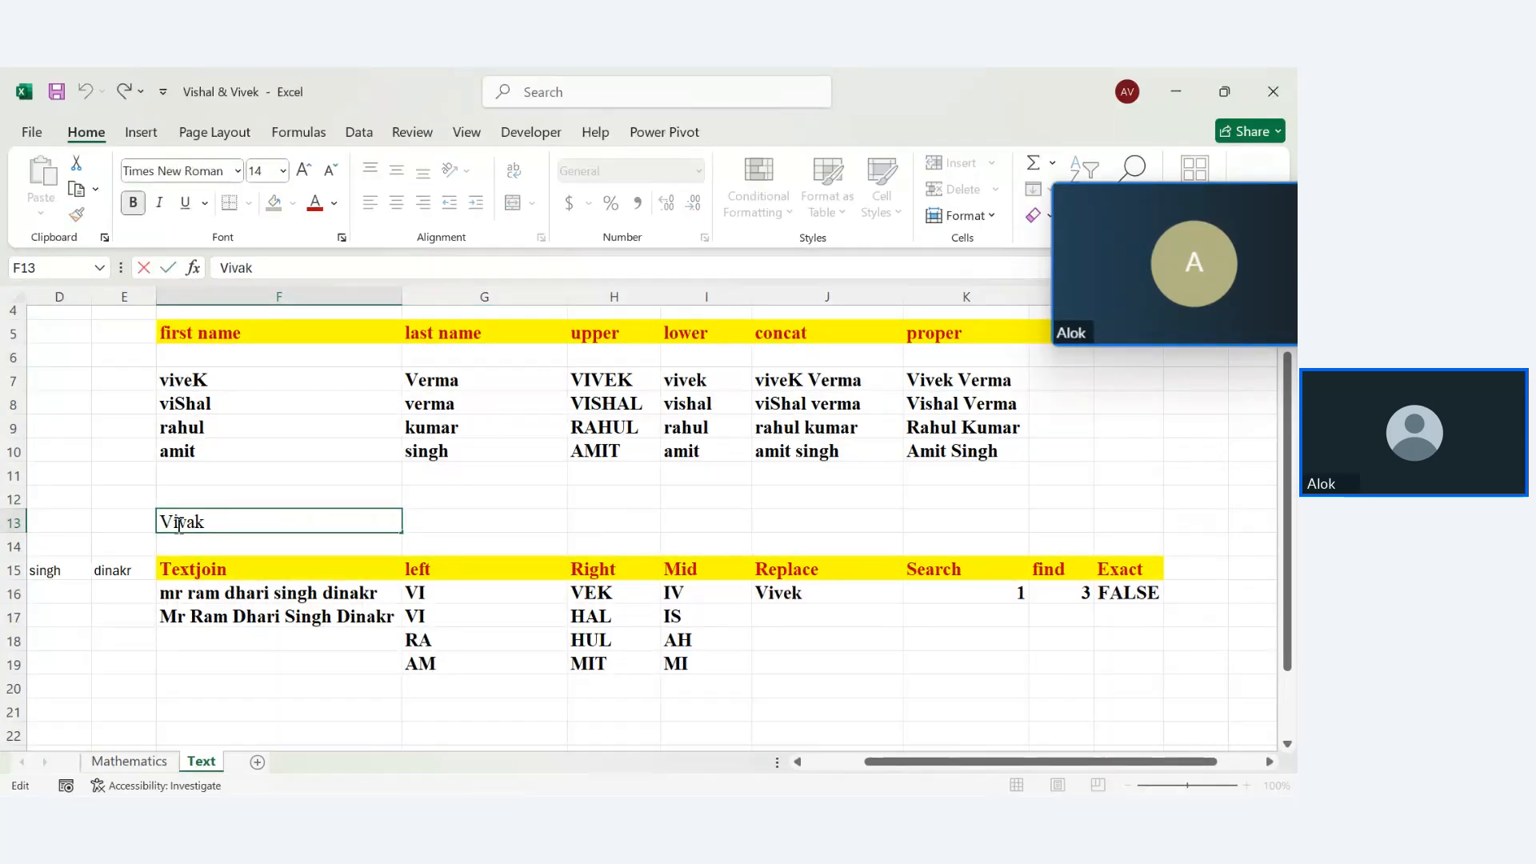
key(BackSpace)
text(v)
key(Return)
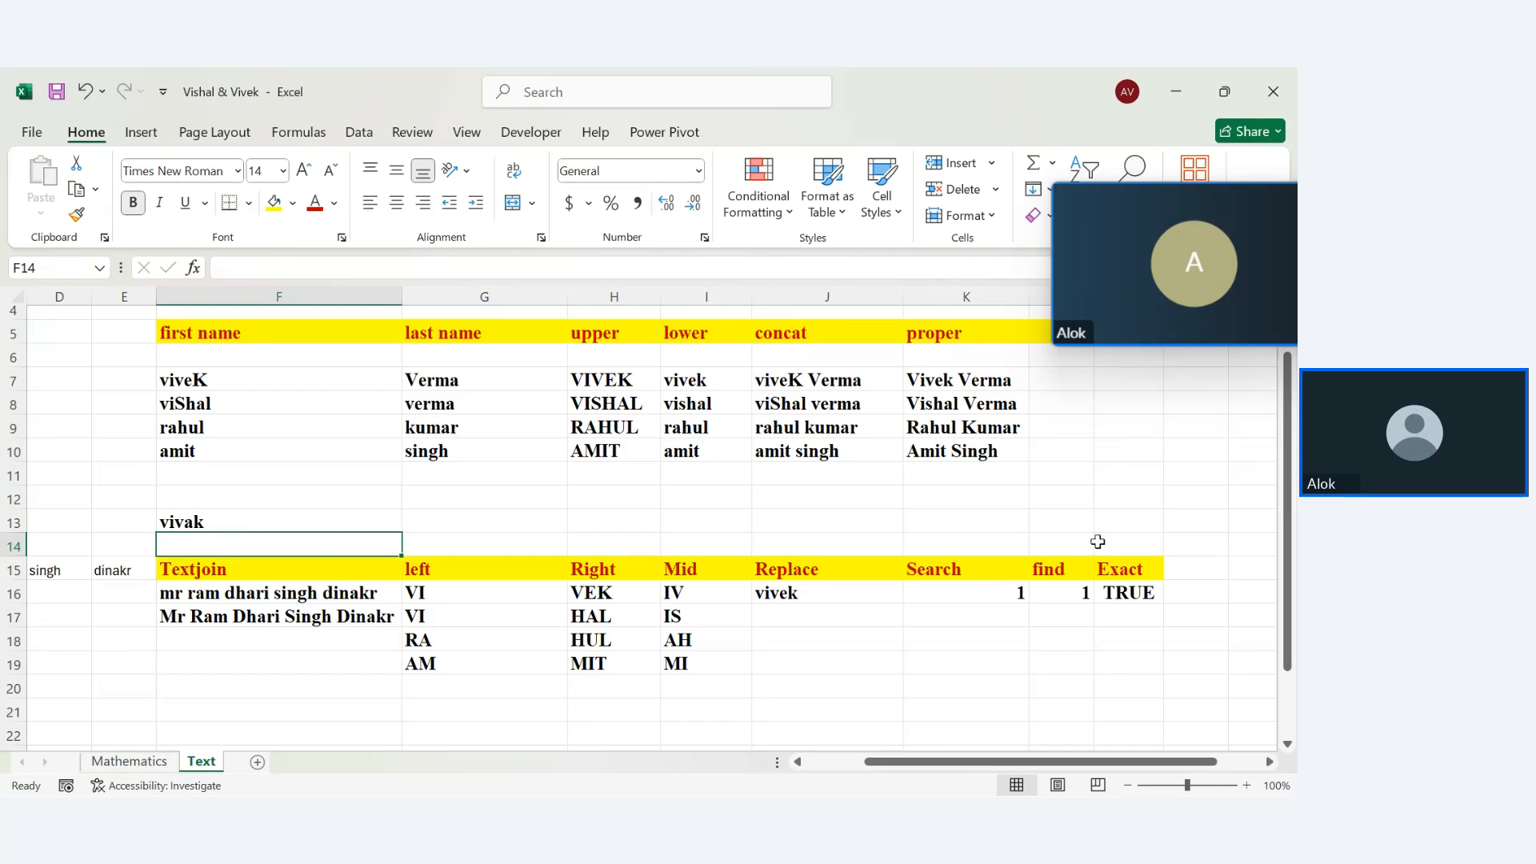
Change the M16 formula to =EXACT(I7,F13) so it returns FALSE
click(1135, 599)
double_click(1136, 600)
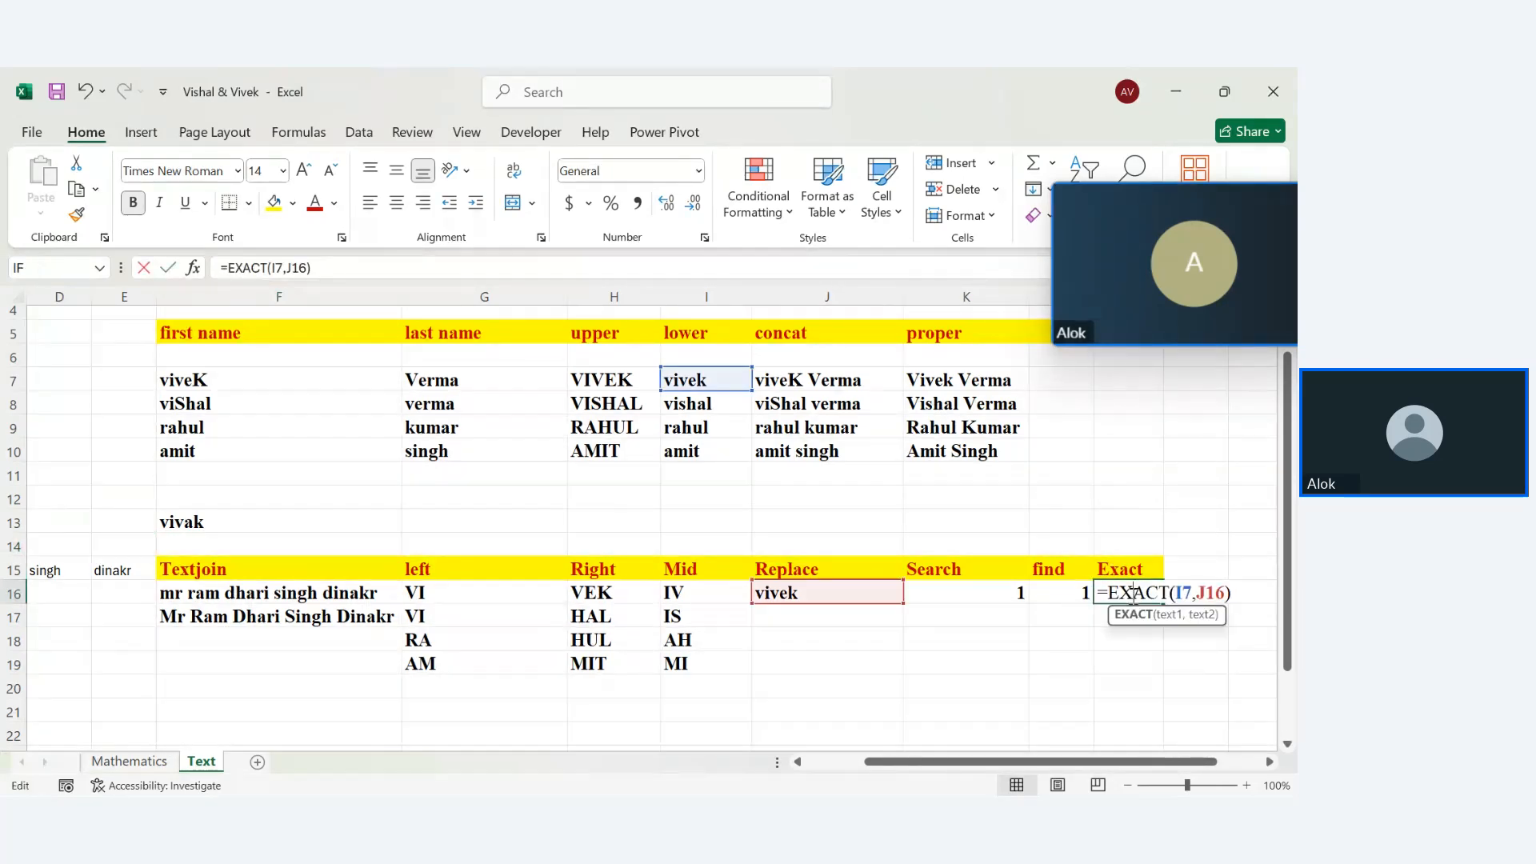
double_click(1203, 591)
key(BackSpace)
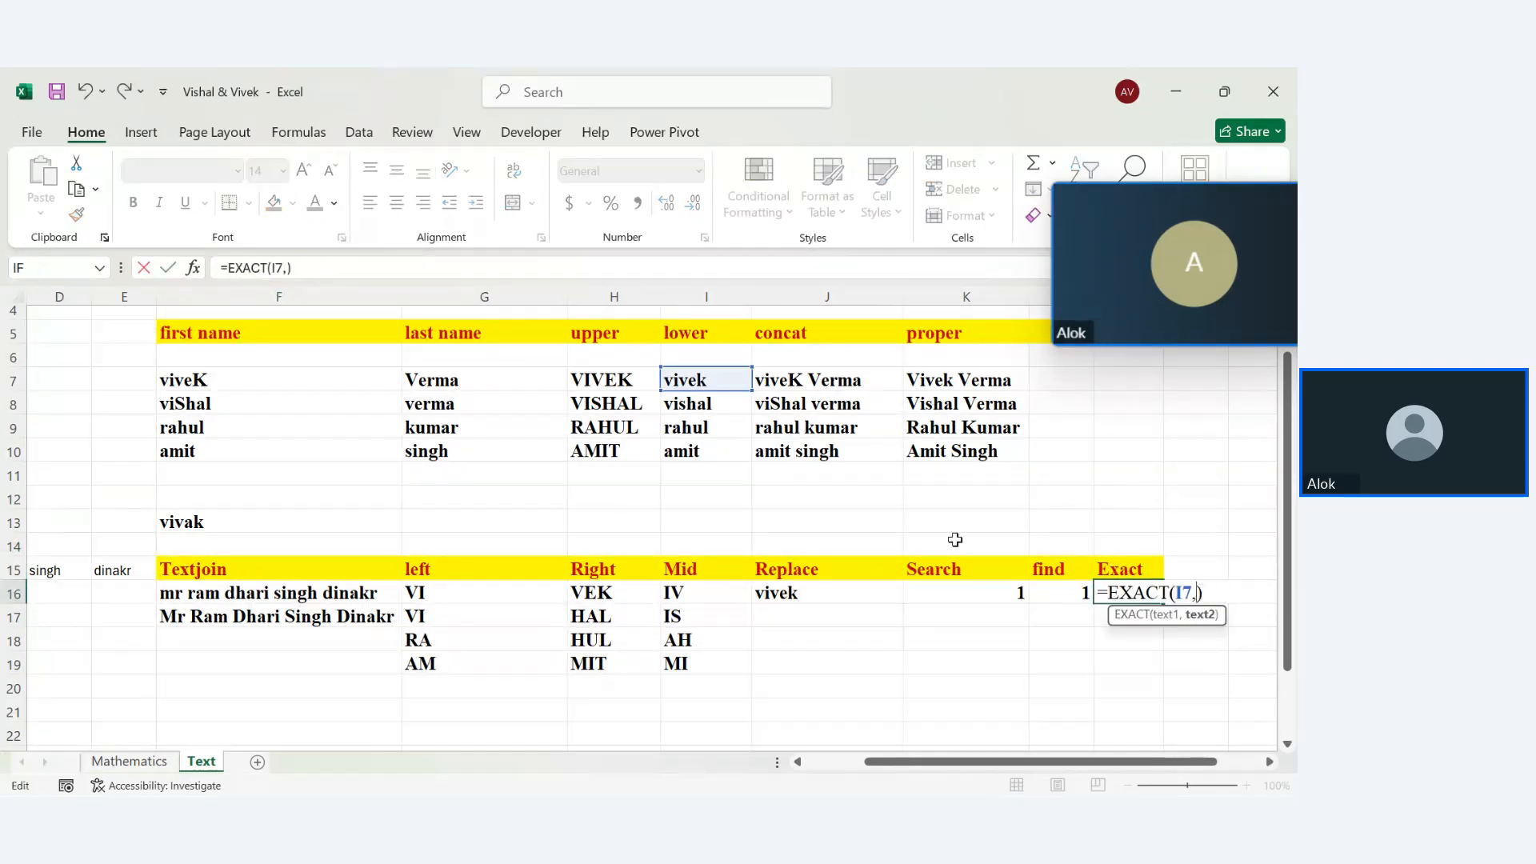
click(254, 530)
key(Return)
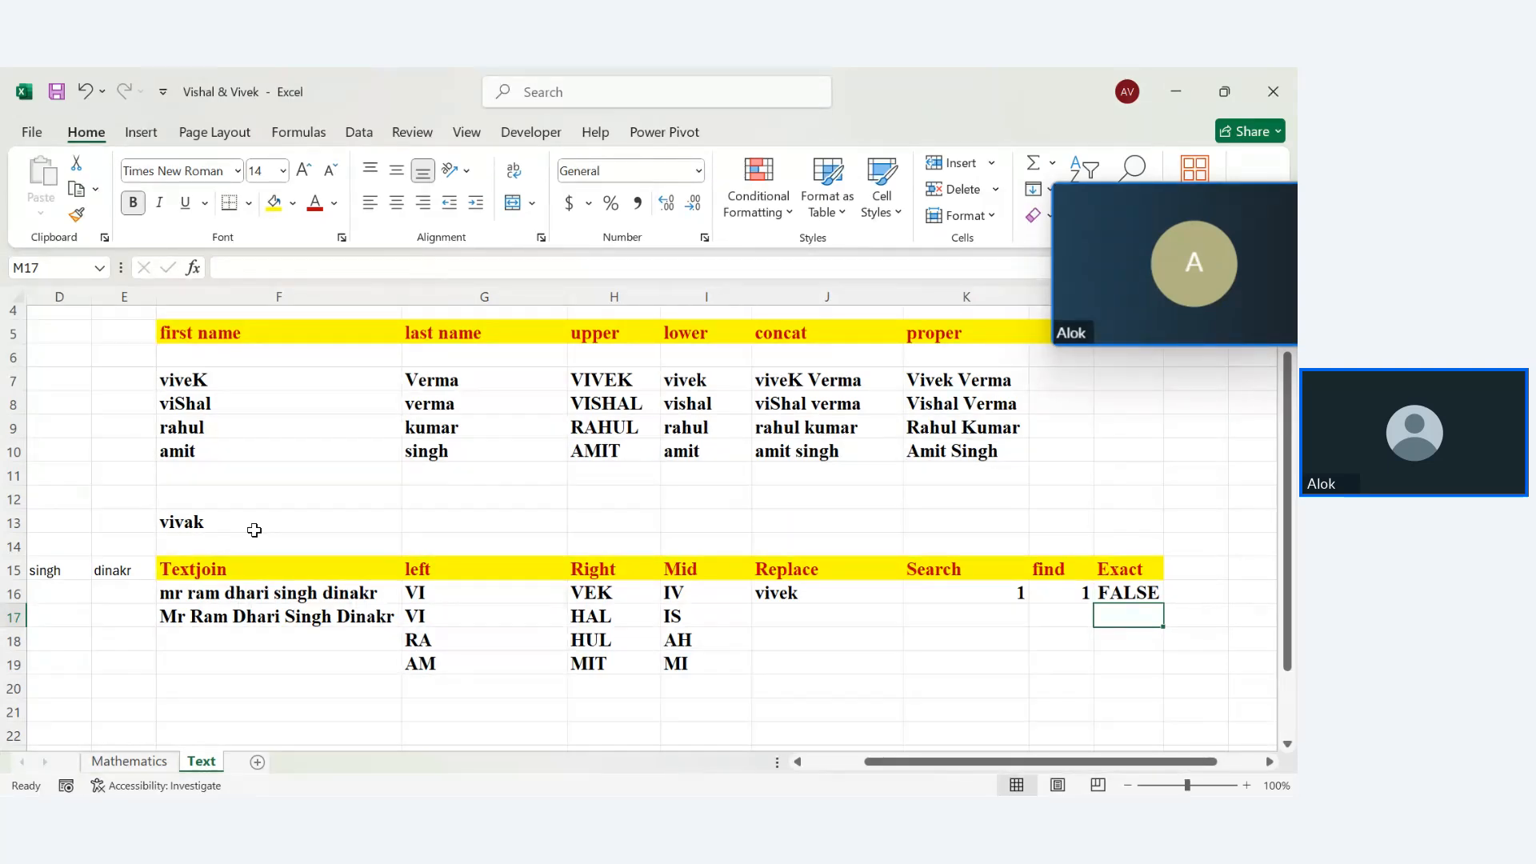
click(1193, 571)
Put an '=' heading in N15 and enter =I7=H7 in N16, which returns TRUE
text(=)
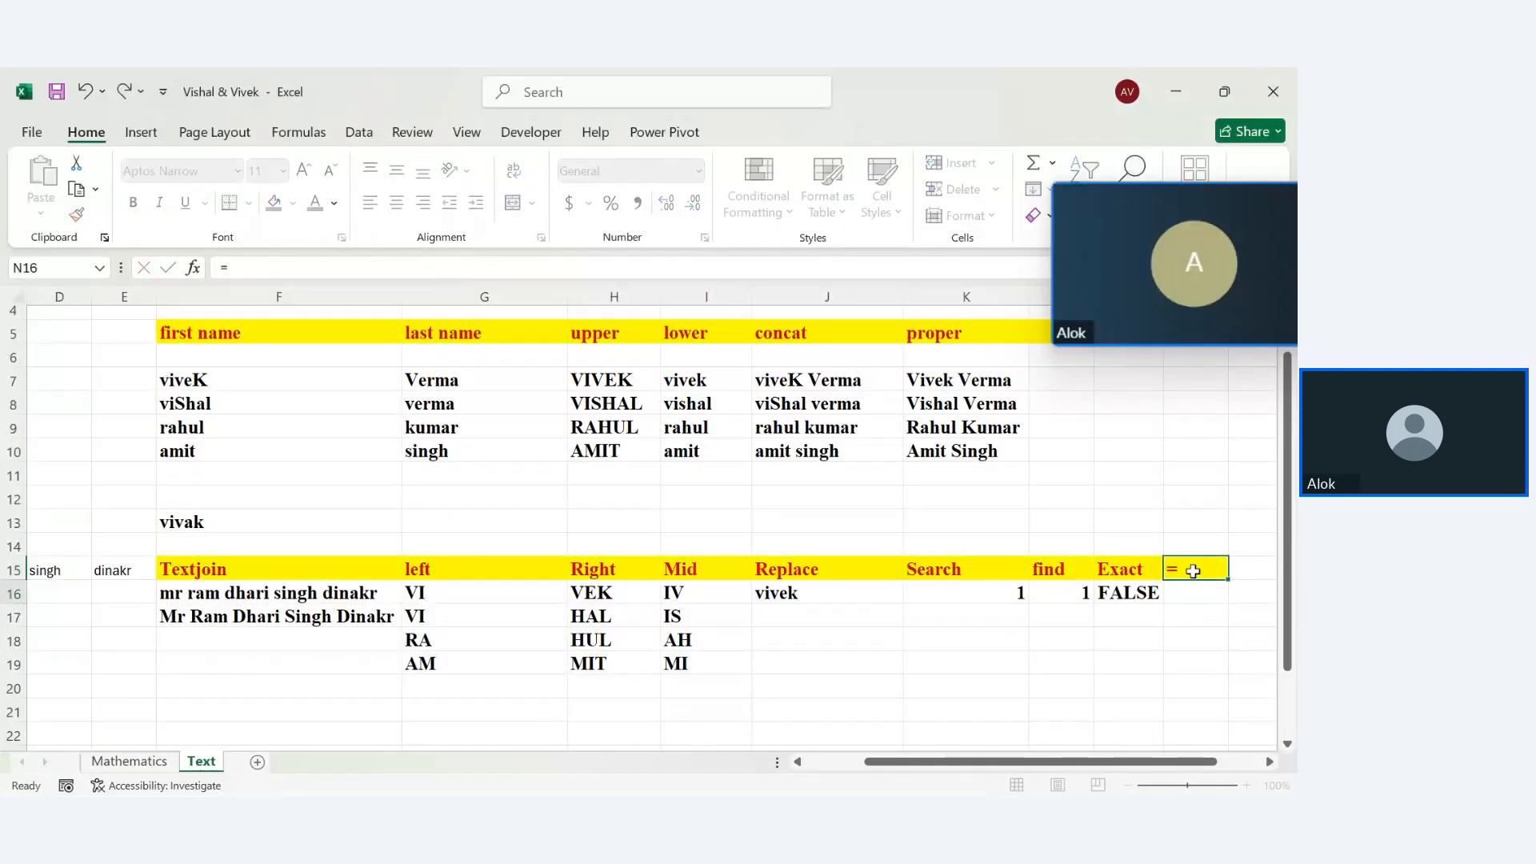
key(Return)
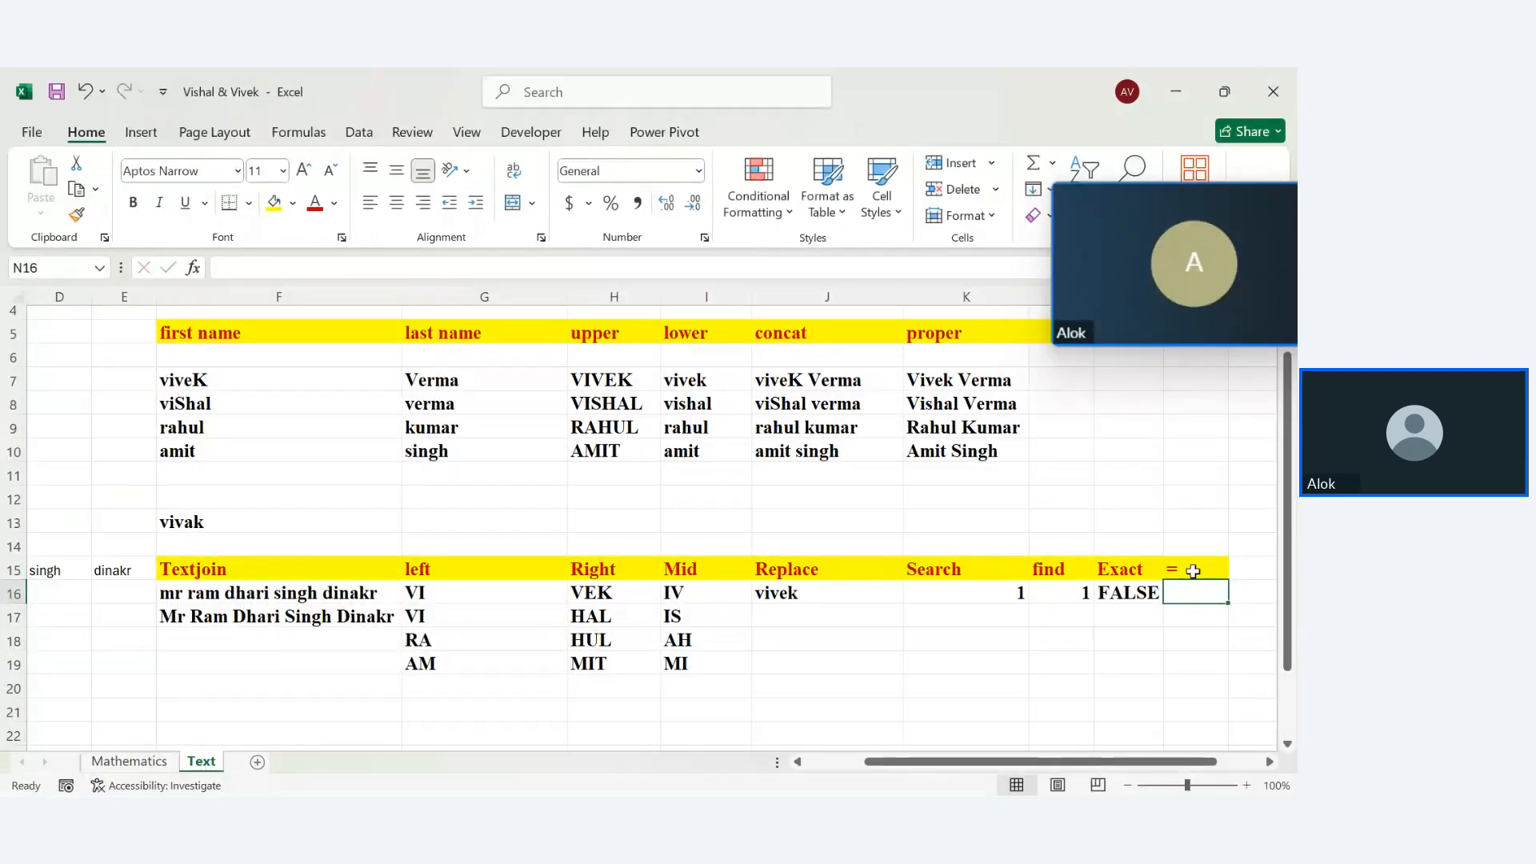
text(=)
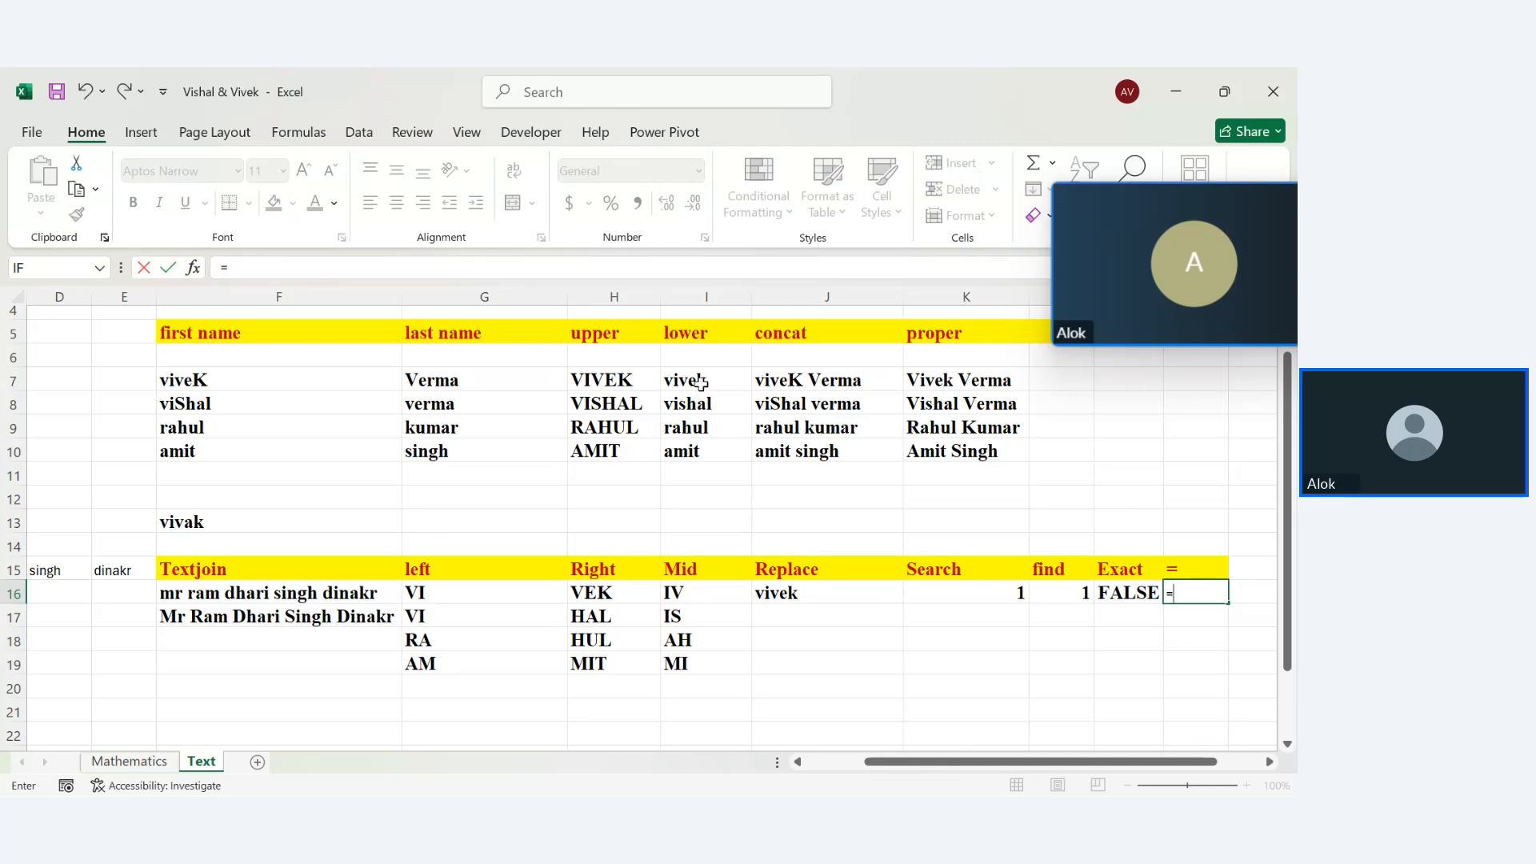
click(701, 382)
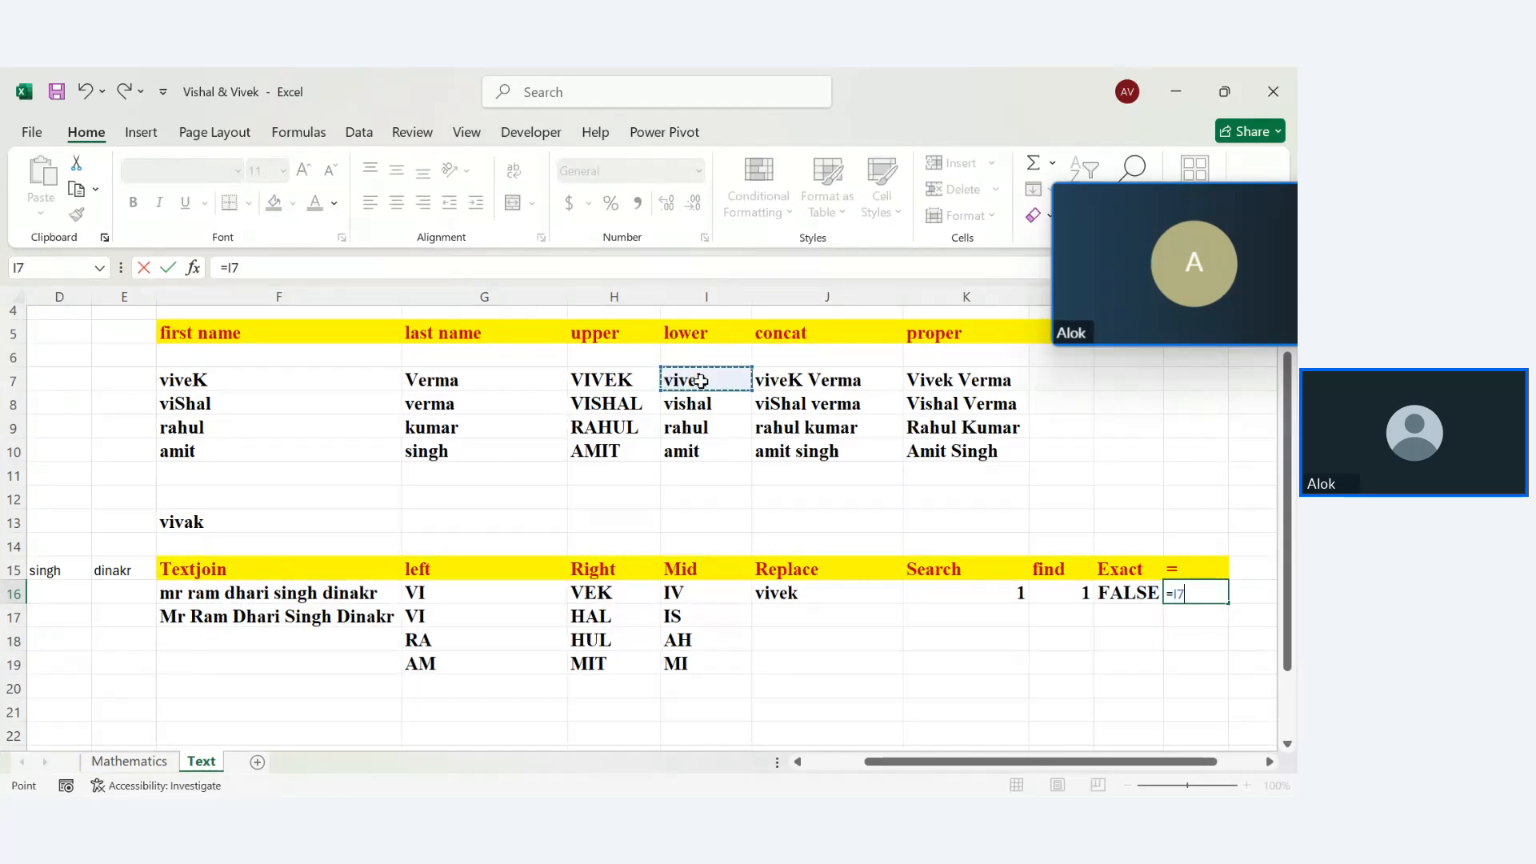
text(=)
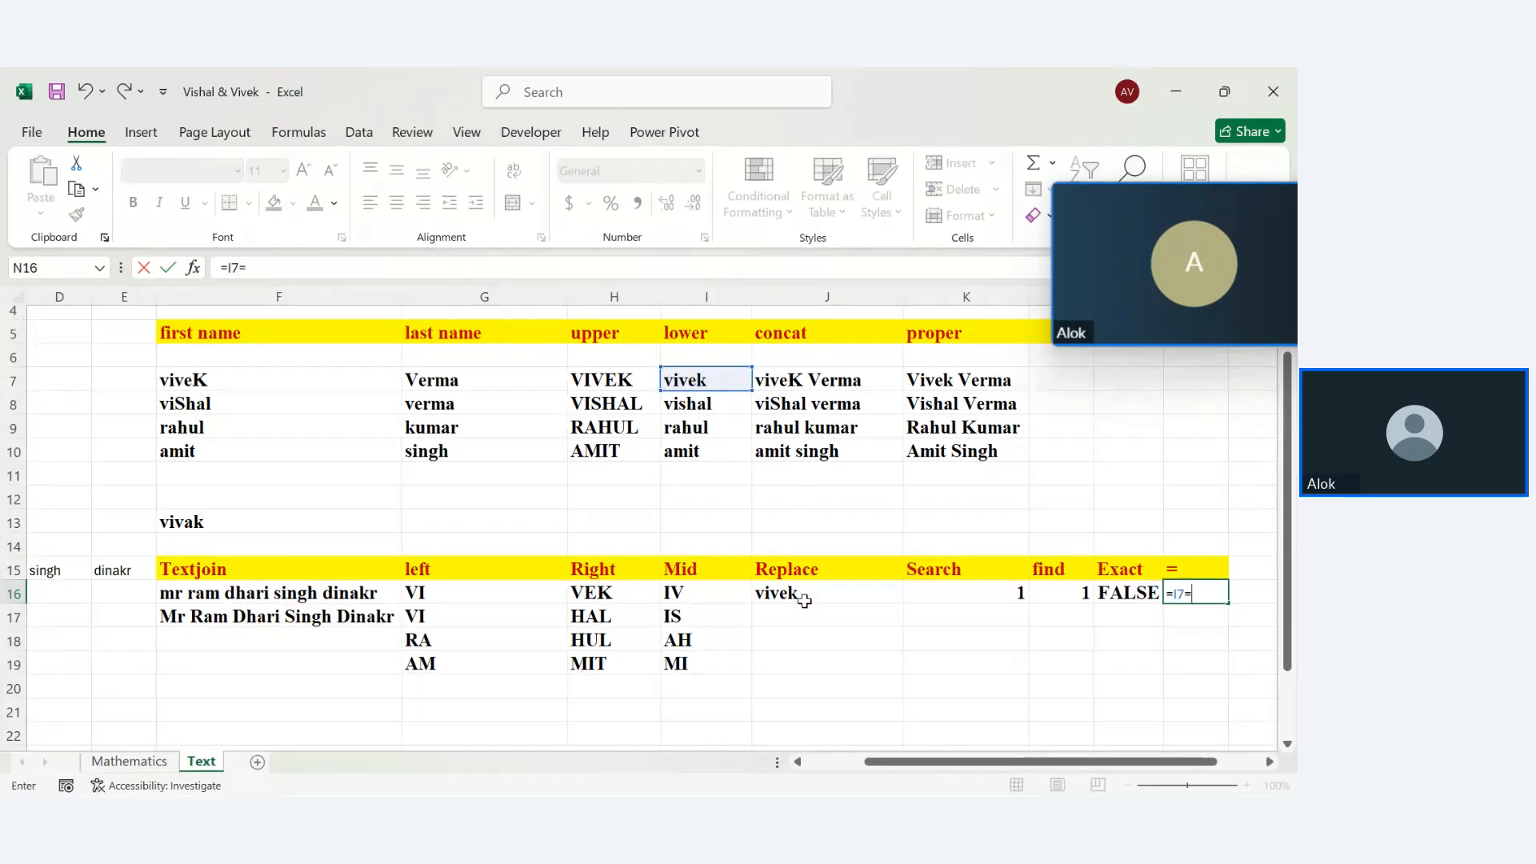
click(804, 600)
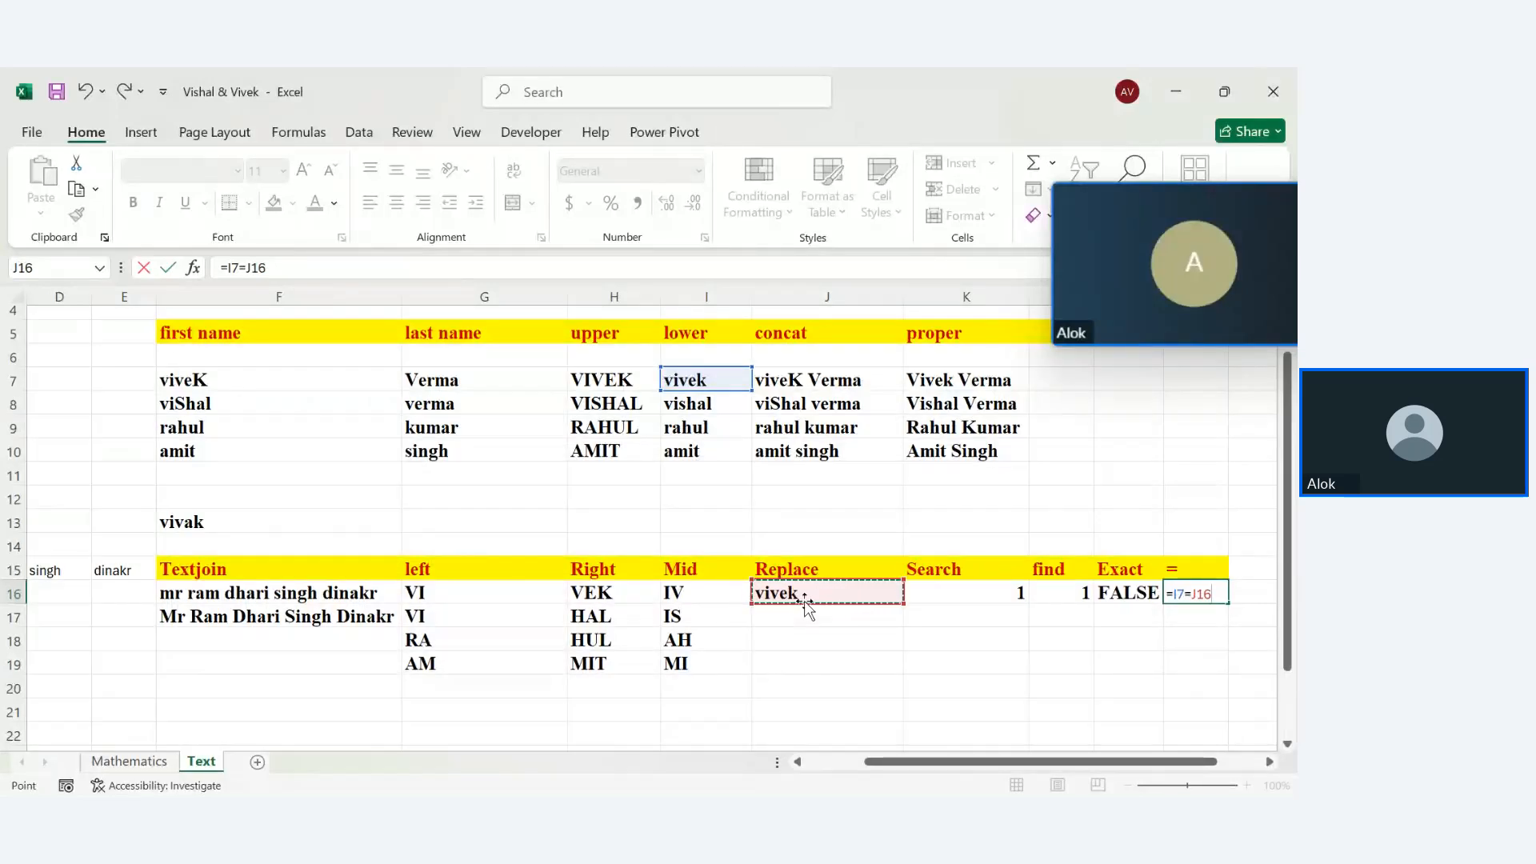
key(BackSpace)
key(BackSpace)
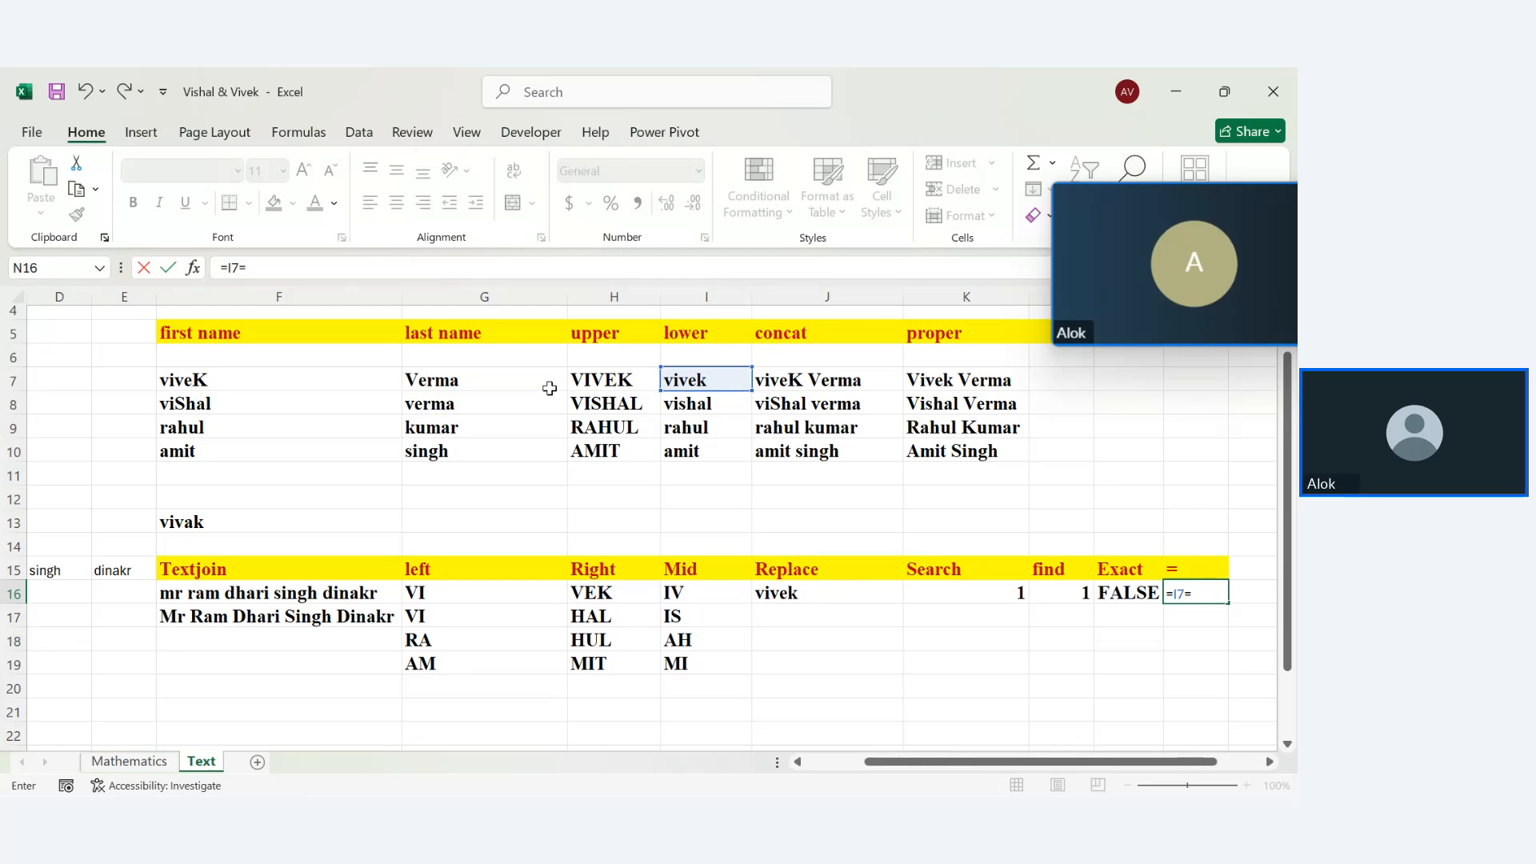
click(603, 381)
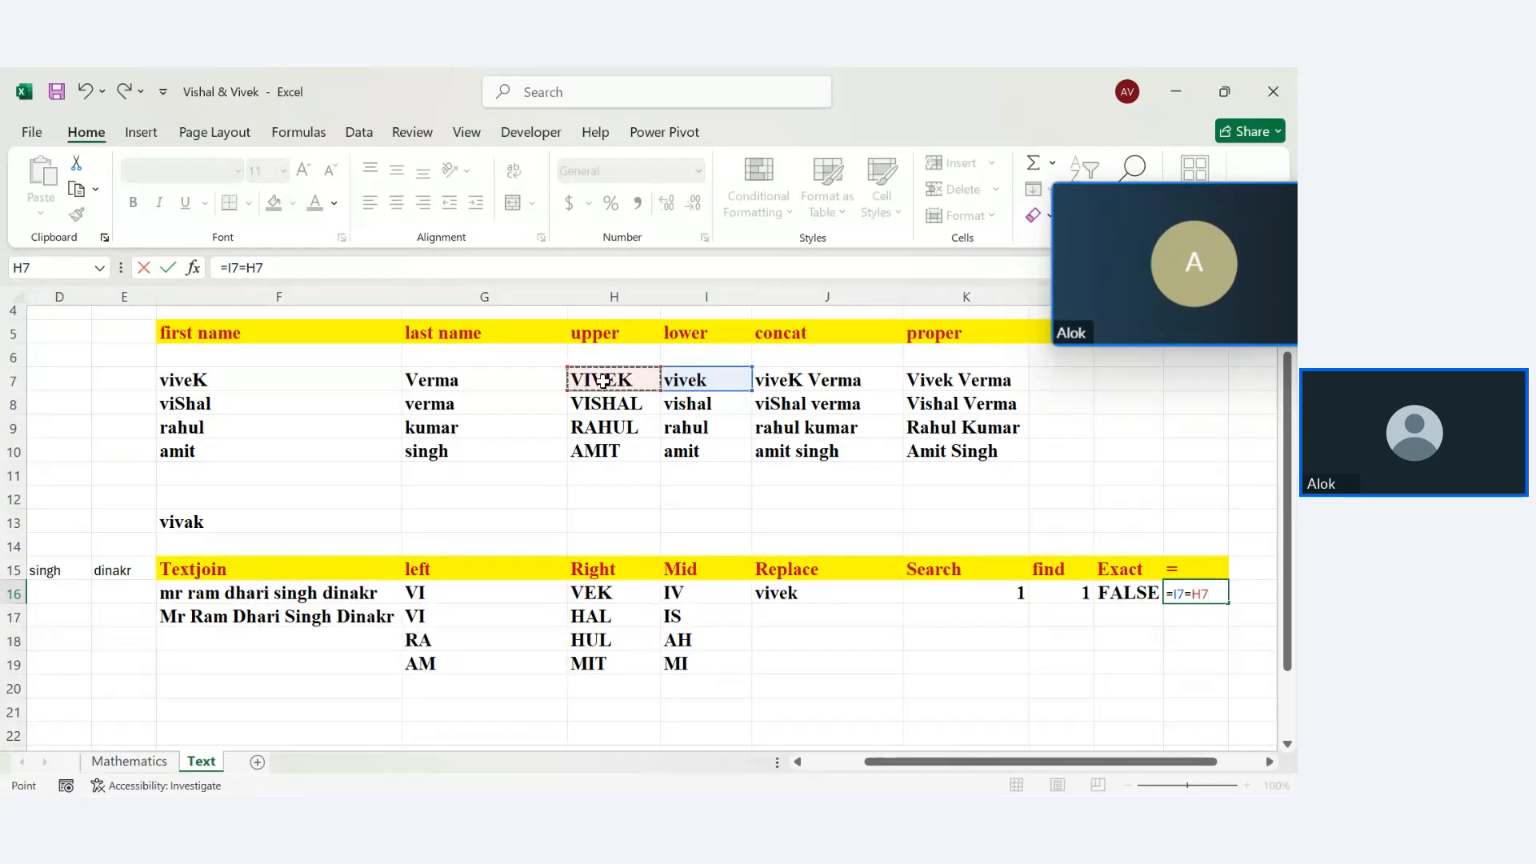
key(Return)
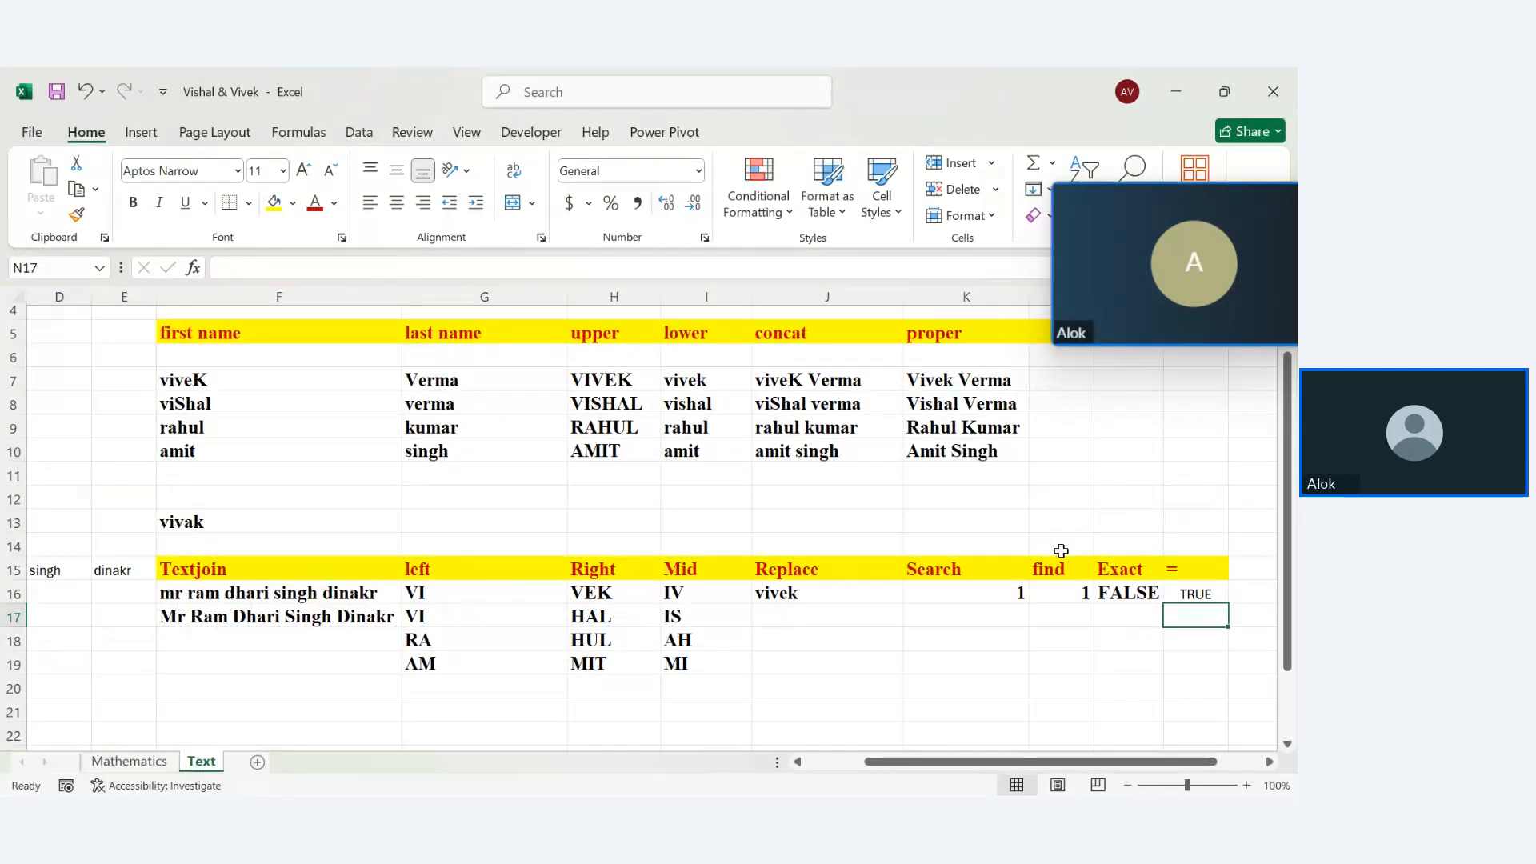
click(1116, 566)
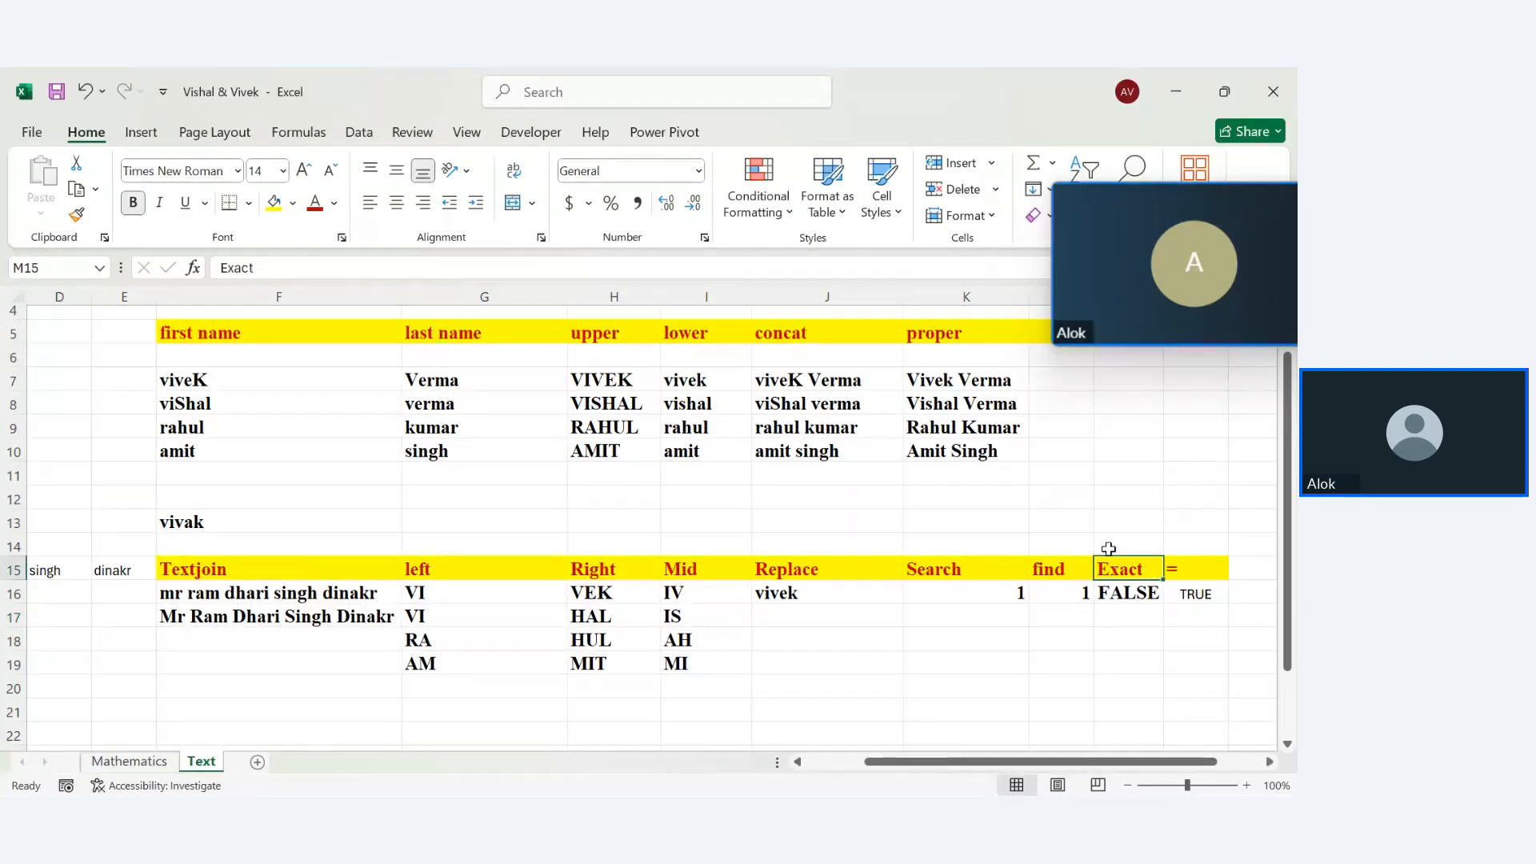
Copy the Exact heading's yellow, red-bold style onto N15:R22 with Format Painter
click(76, 211)
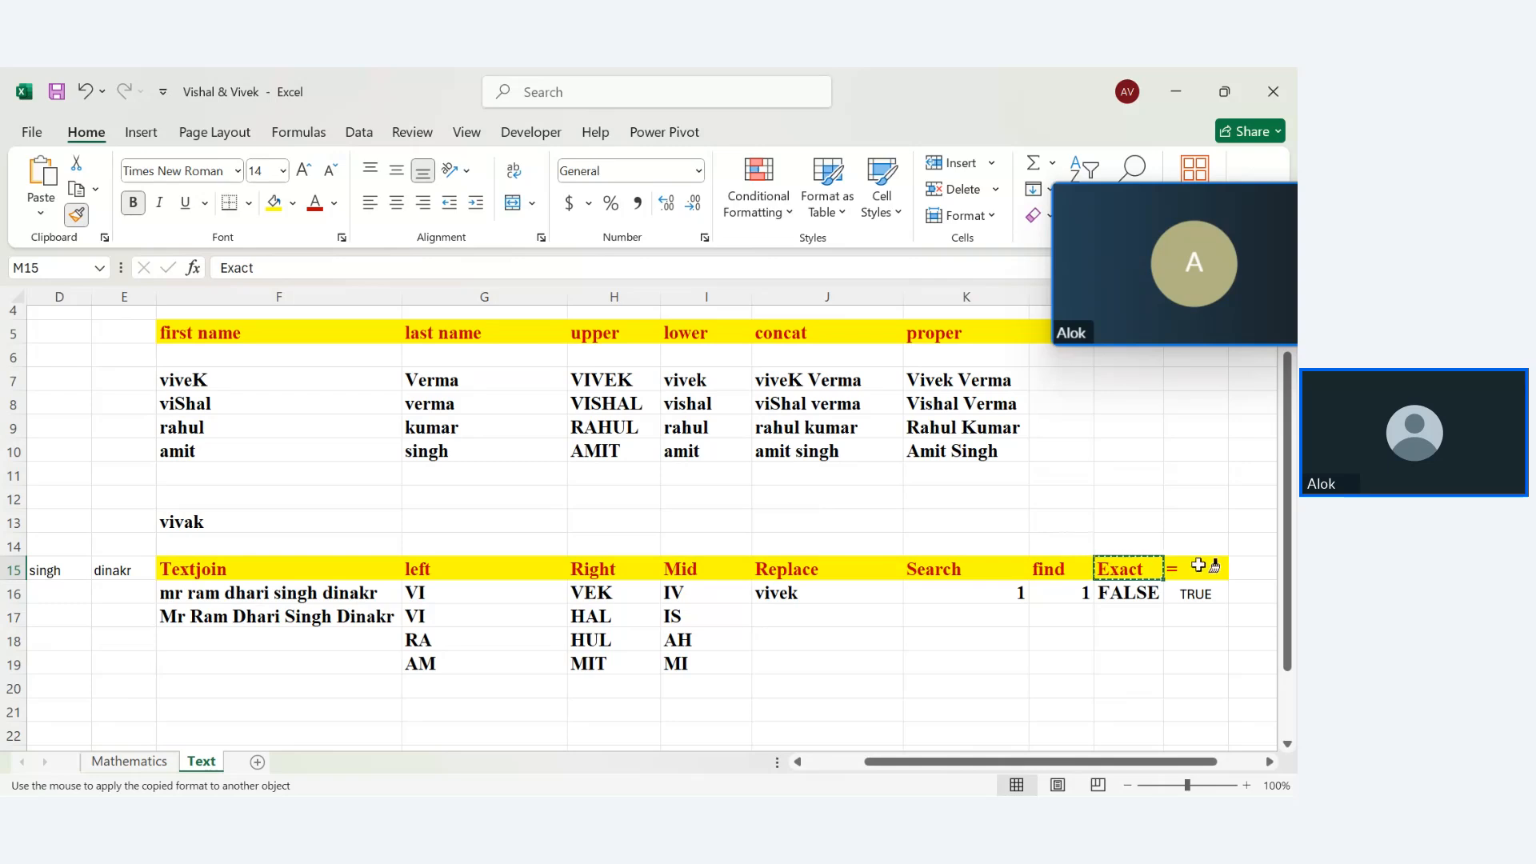
mouse_move(1197, 566)
mouse_down()
mouse_move(1119, 755)
mouse_move(1004, 696)
mouse_move(1052, 653)
mouse_up()
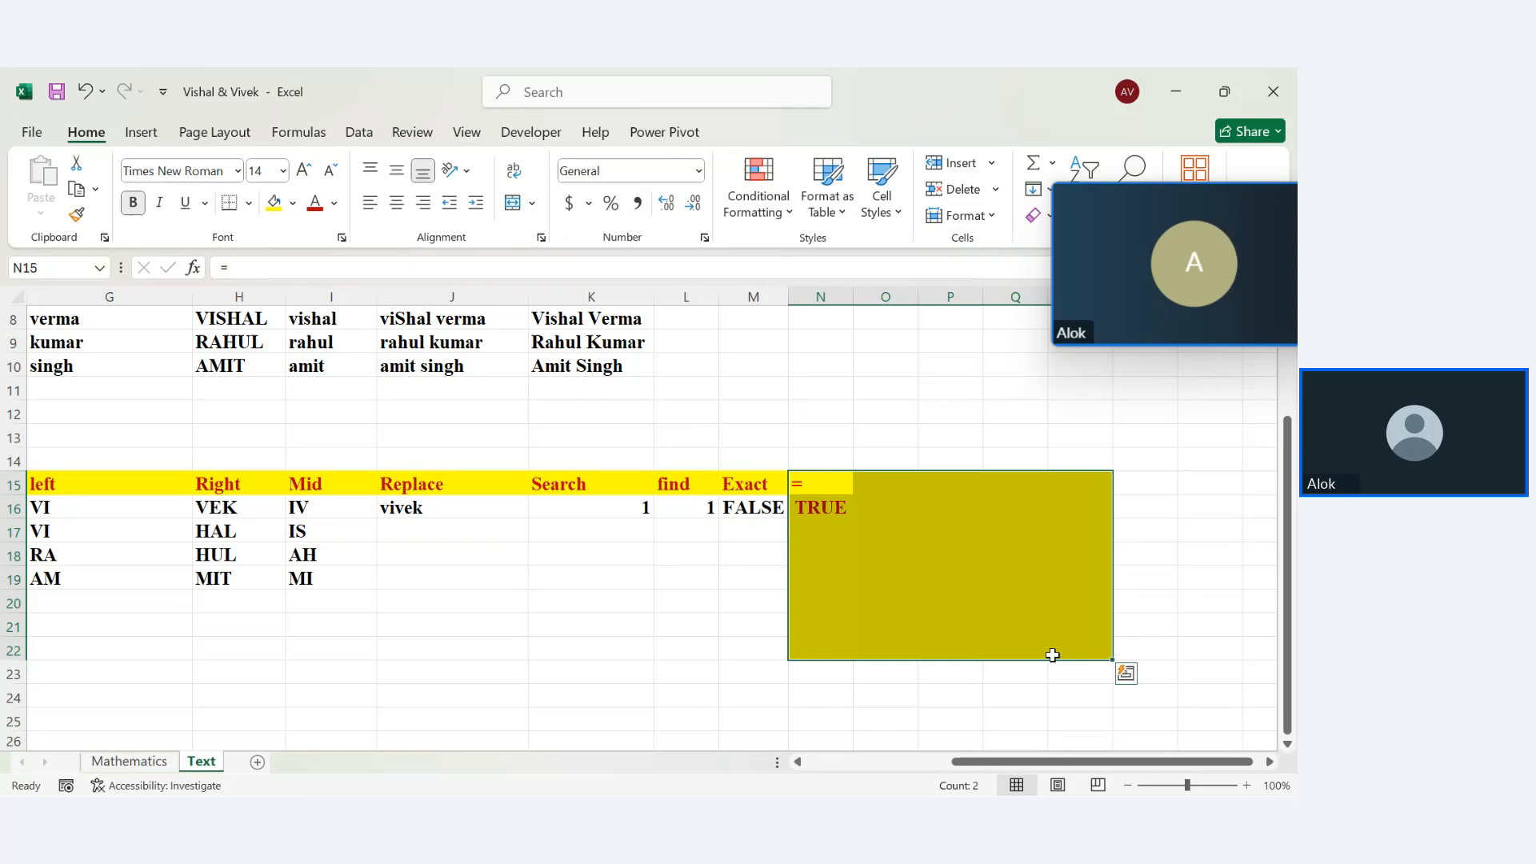
click(645, 658)
Set the fill of N16:R22 to No Fill
drag(856, 493, 1232, 629)
click(802, 501)
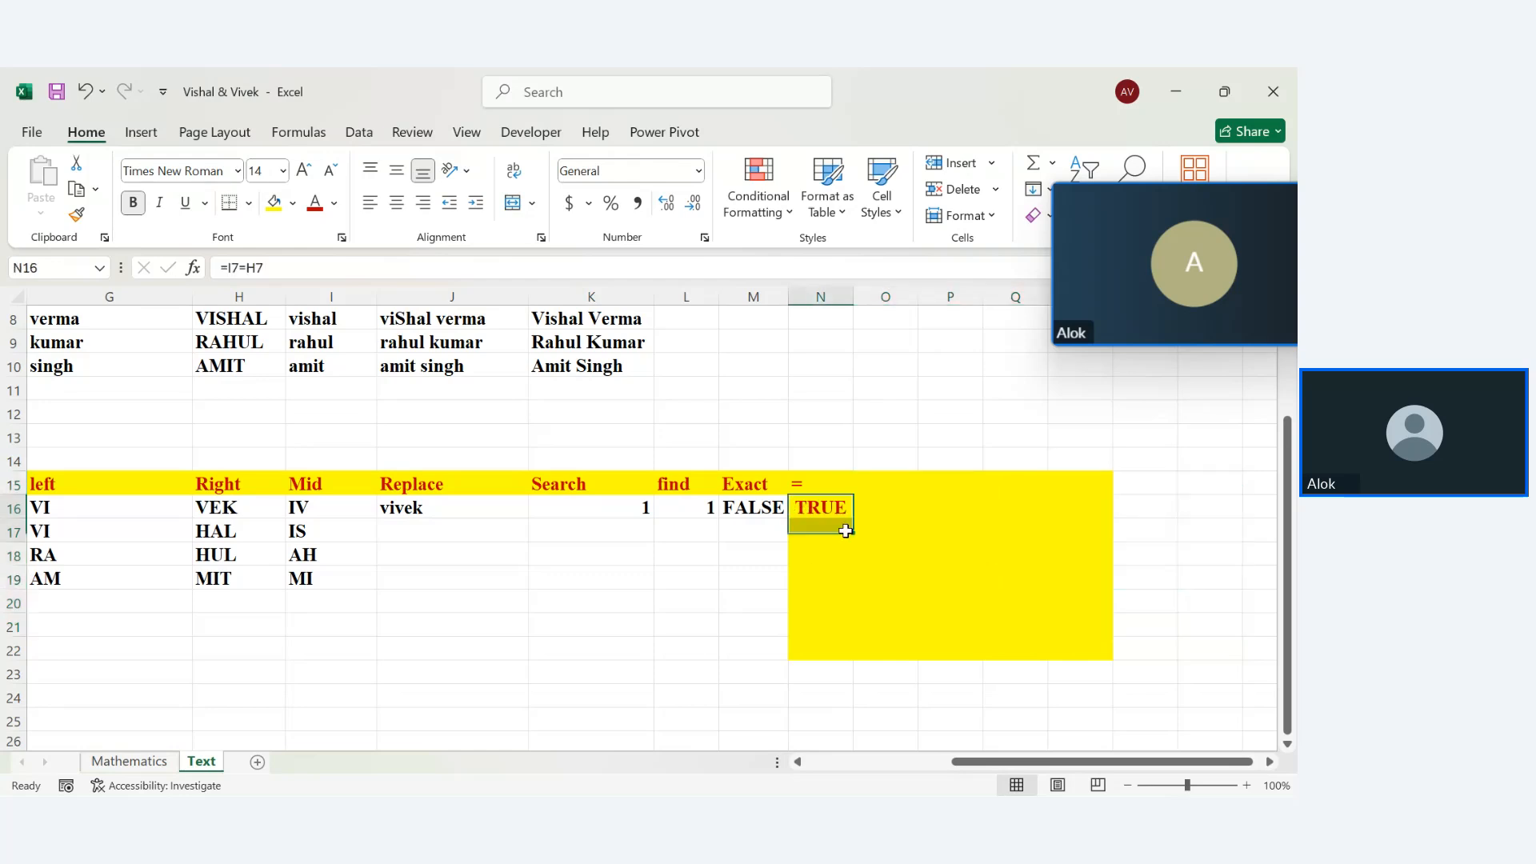
drag(851, 518, 1105, 652)
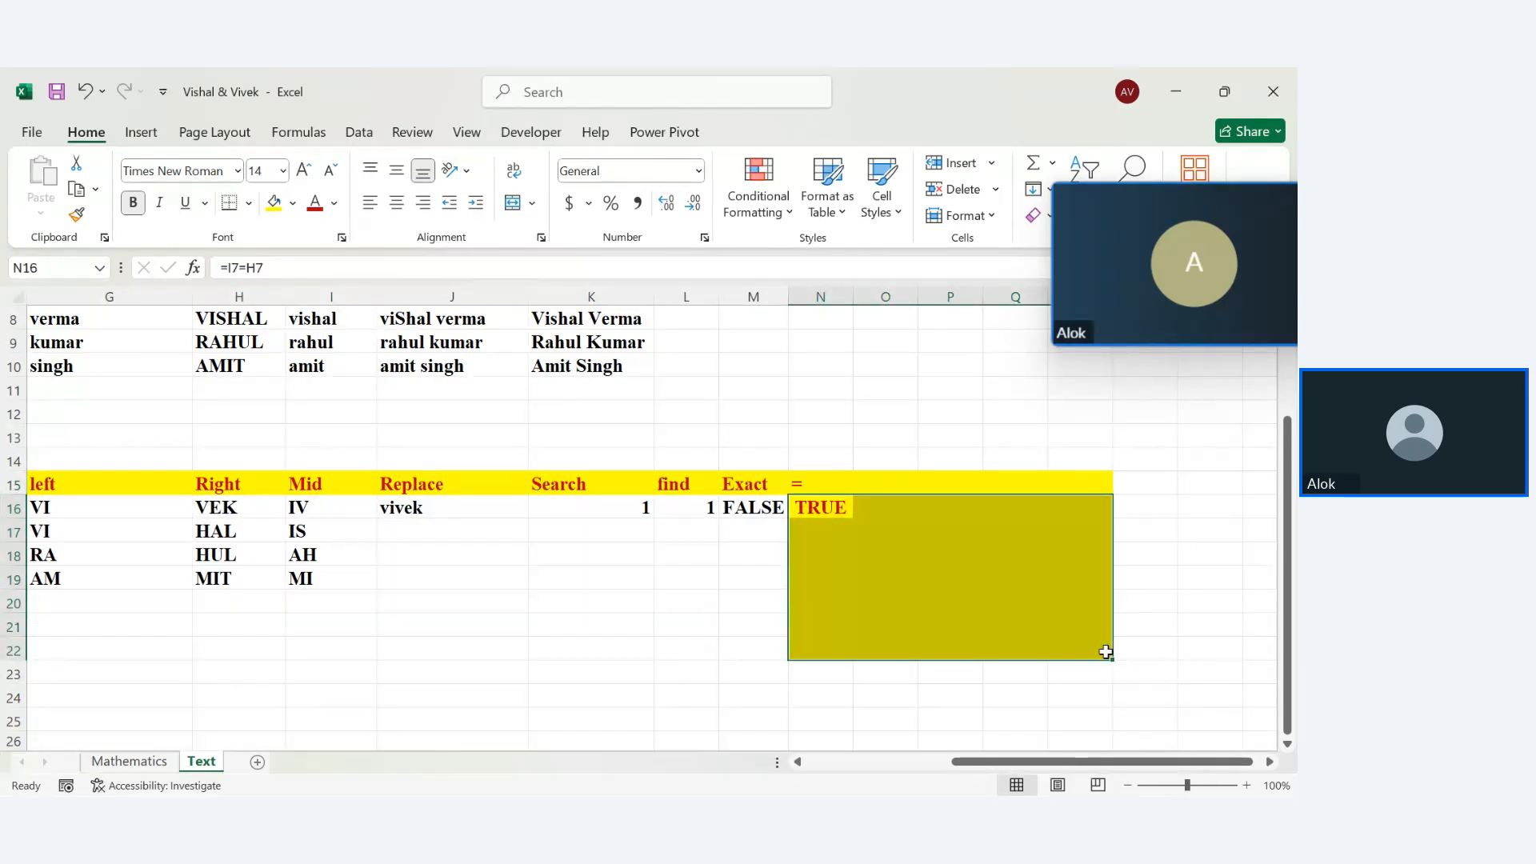
click(292, 204)
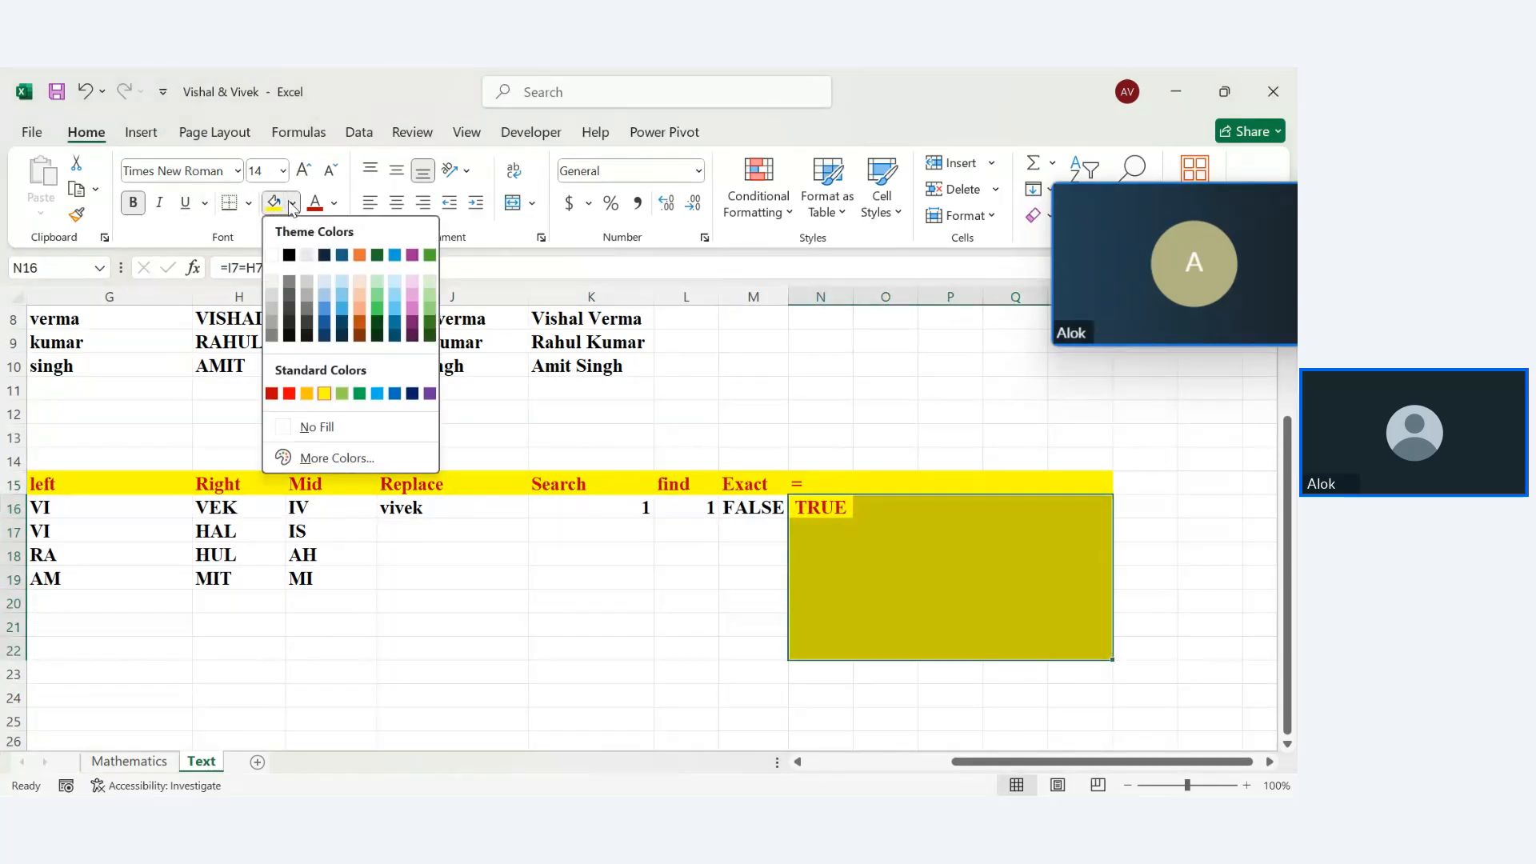
click(317, 426)
click(464, 601)
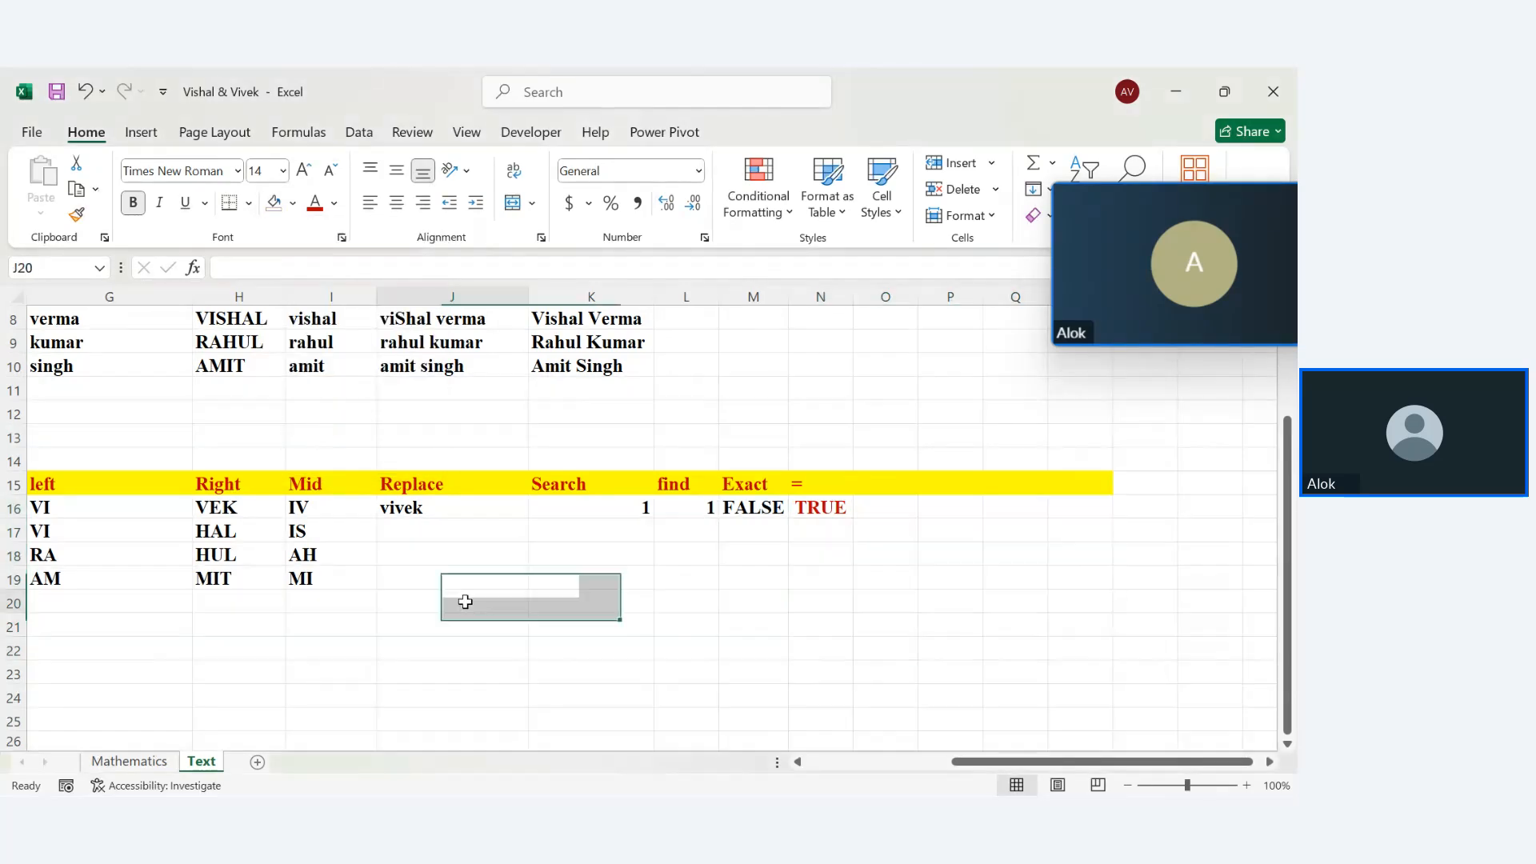
click(686, 604)
Make the TRUE result in N16 black text
click(824, 508)
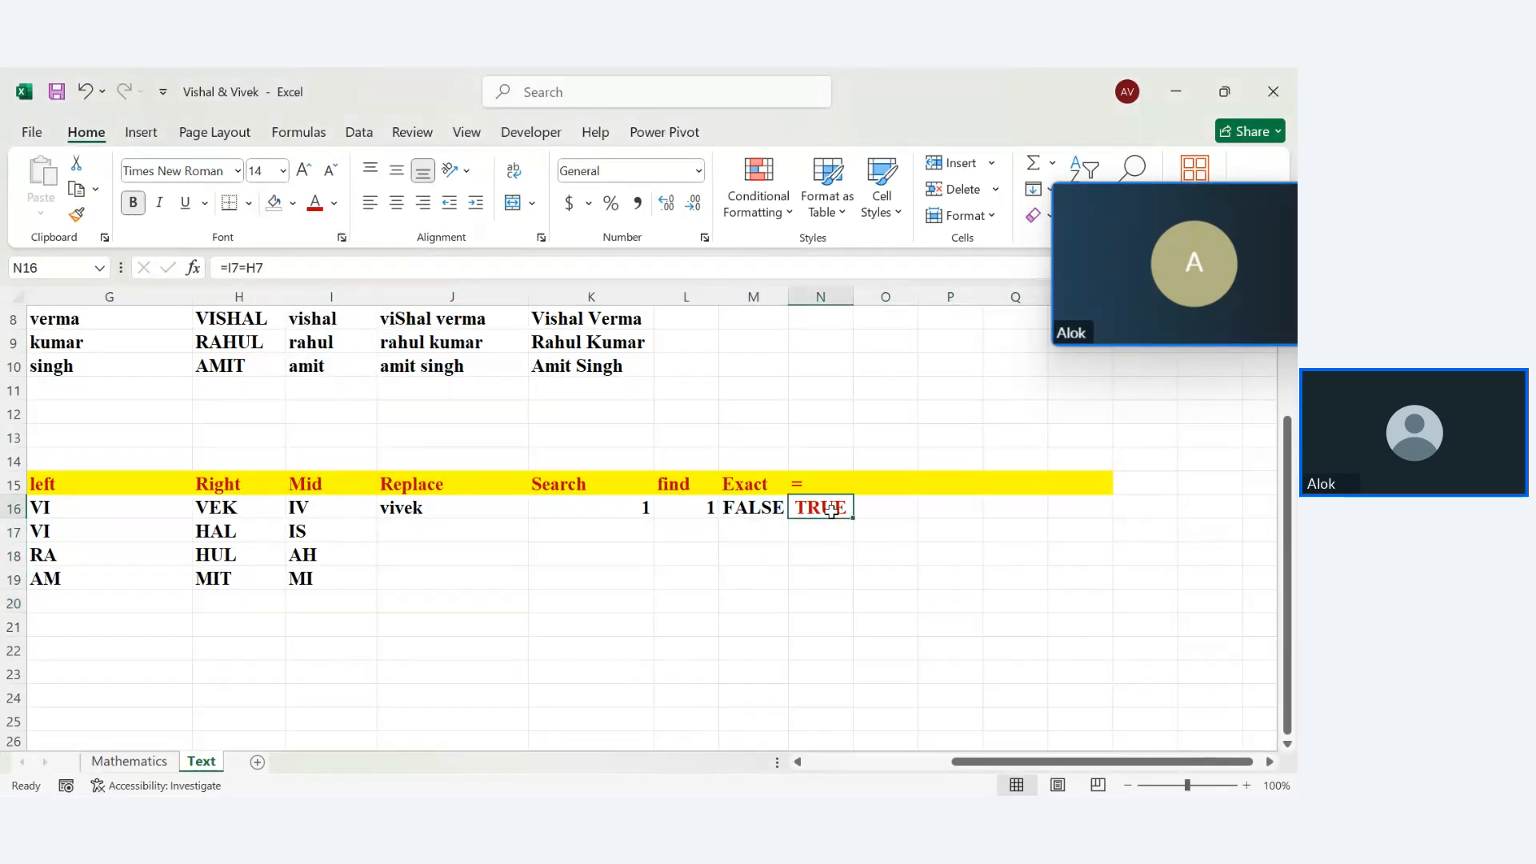
click(334, 203)
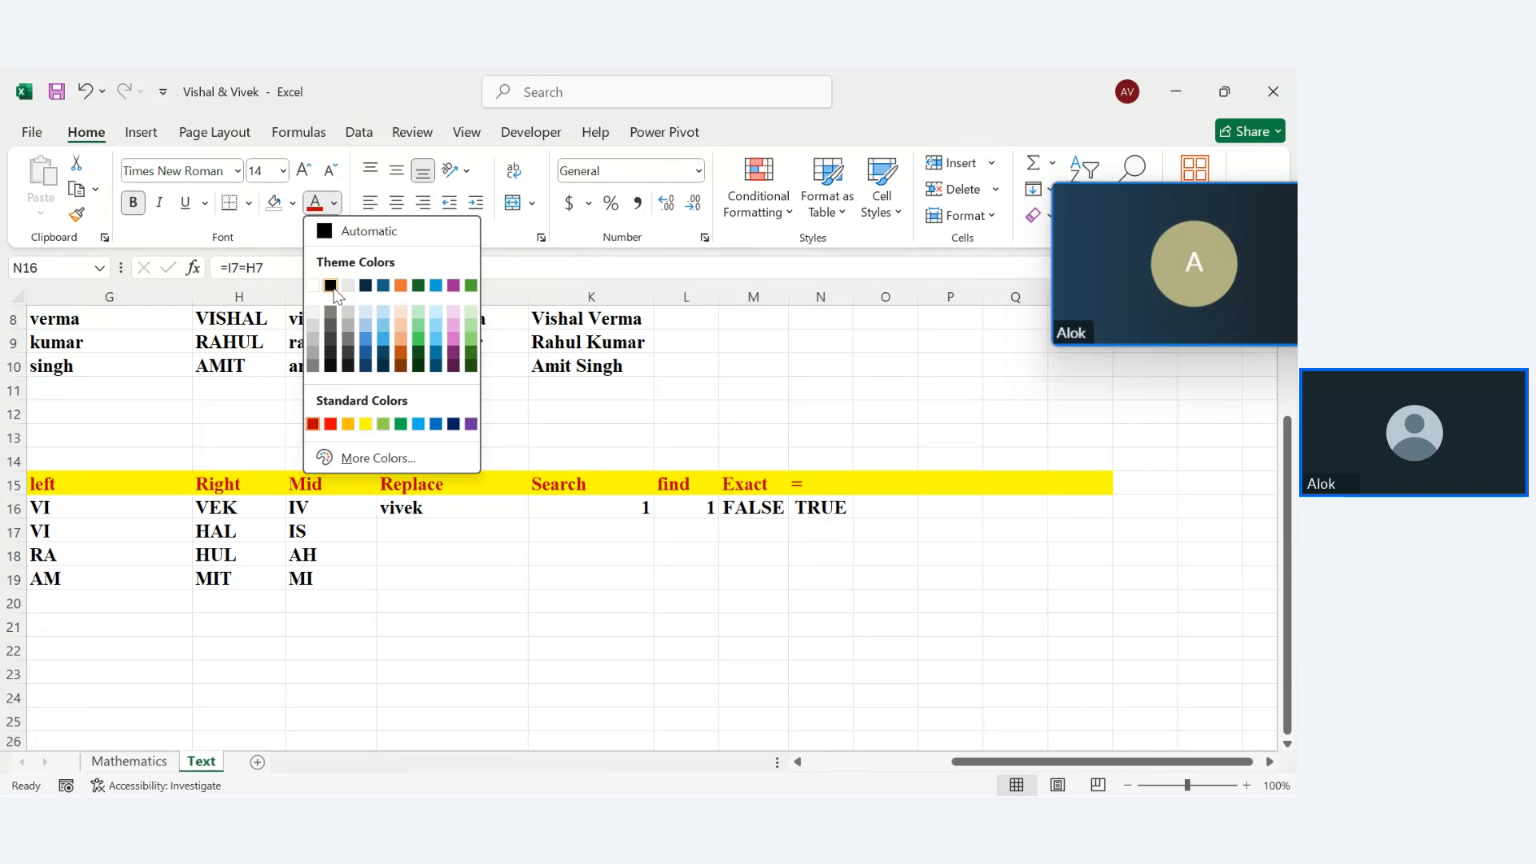
click(331, 286)
click(694, 652)
Clear O16, add the heading 'substring' in O15, and widen column O
click(889, 511)
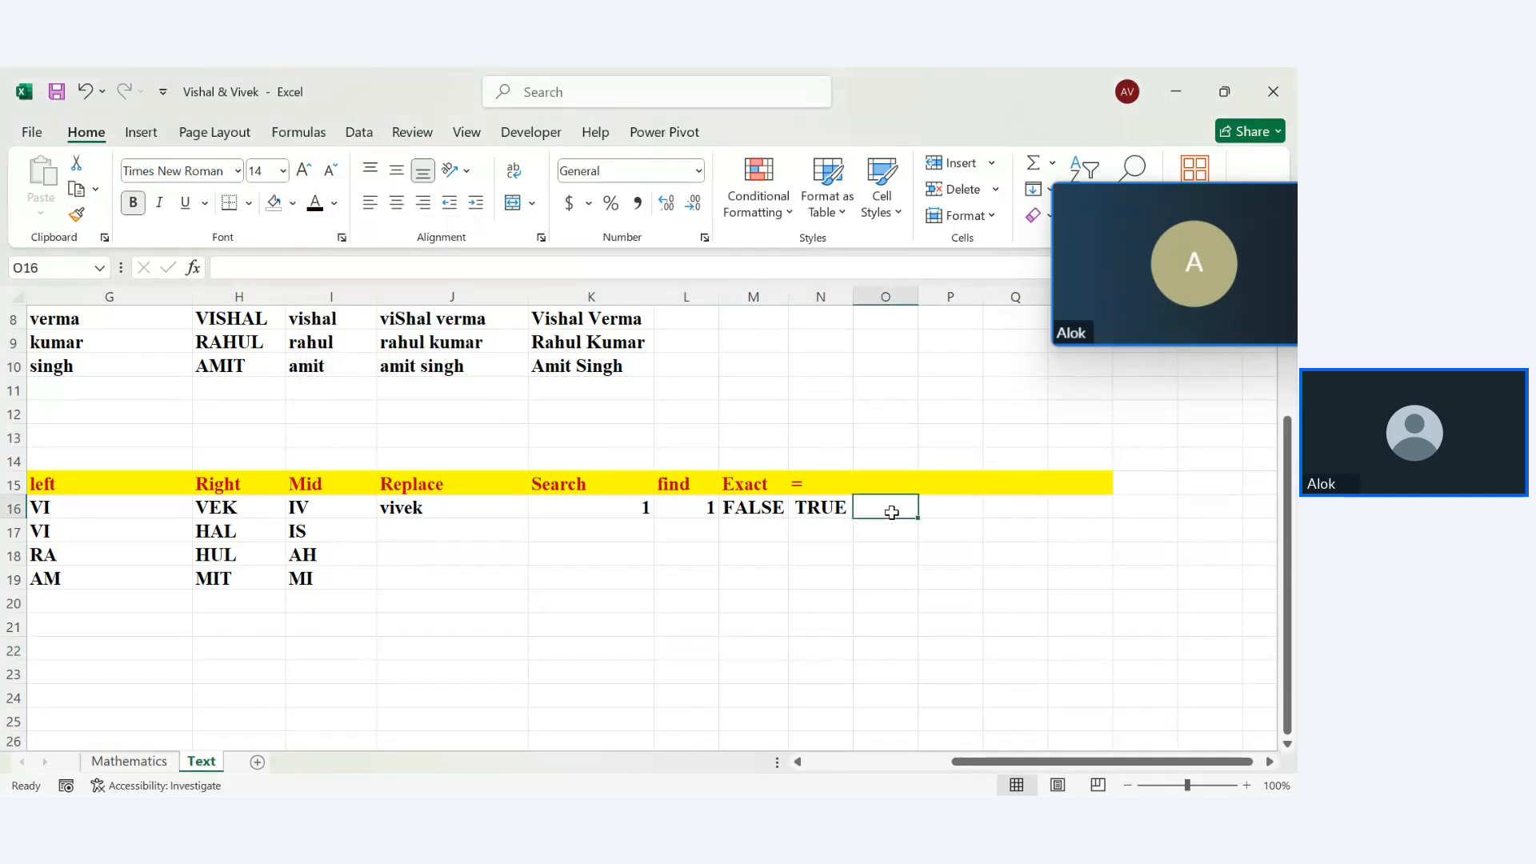
text(kk)
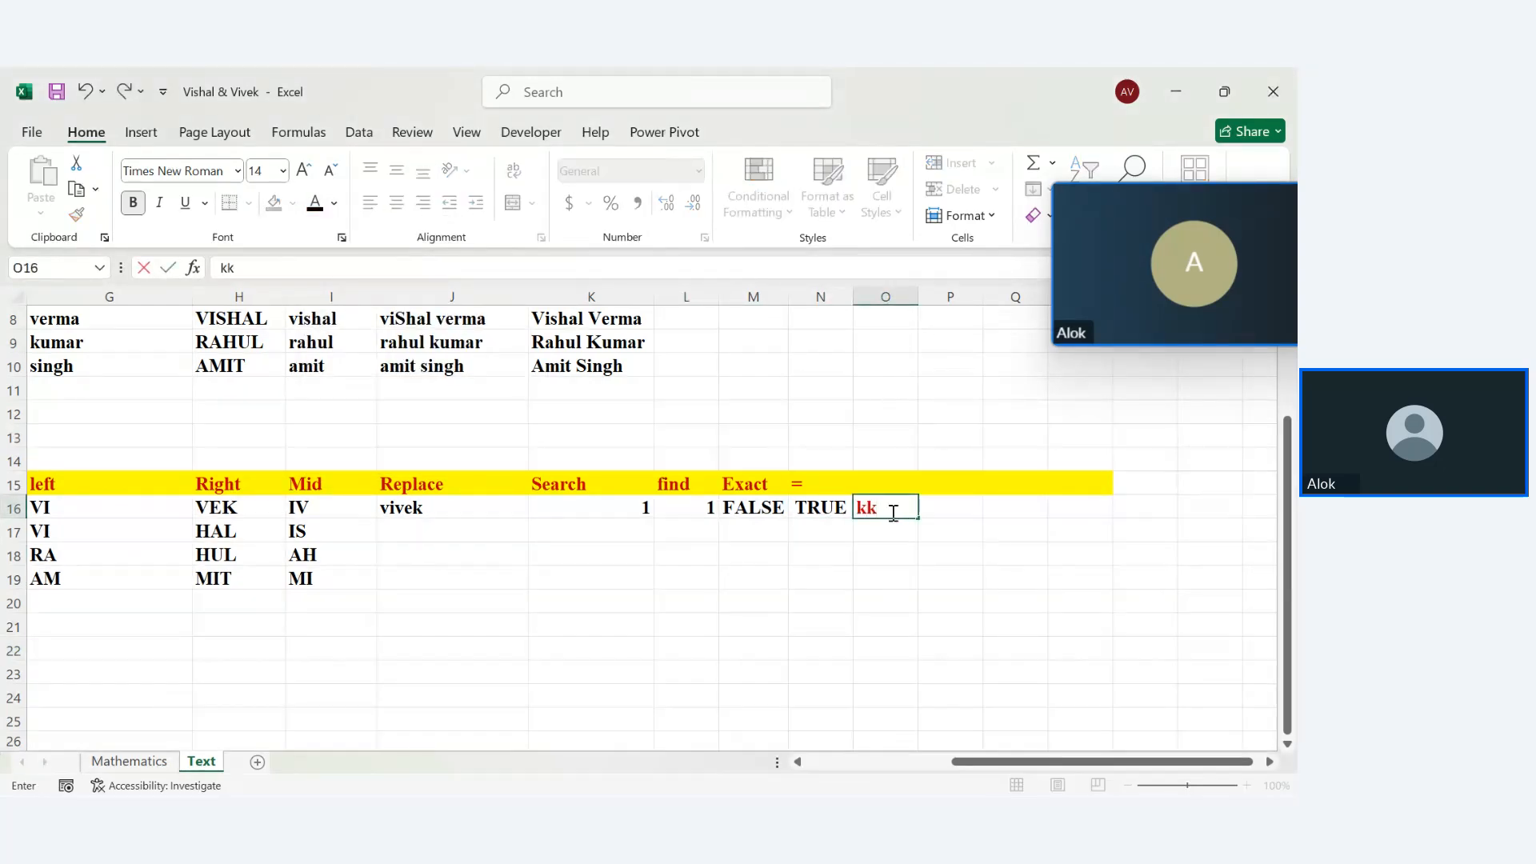
key(BackSpace)
key(BackSpace)
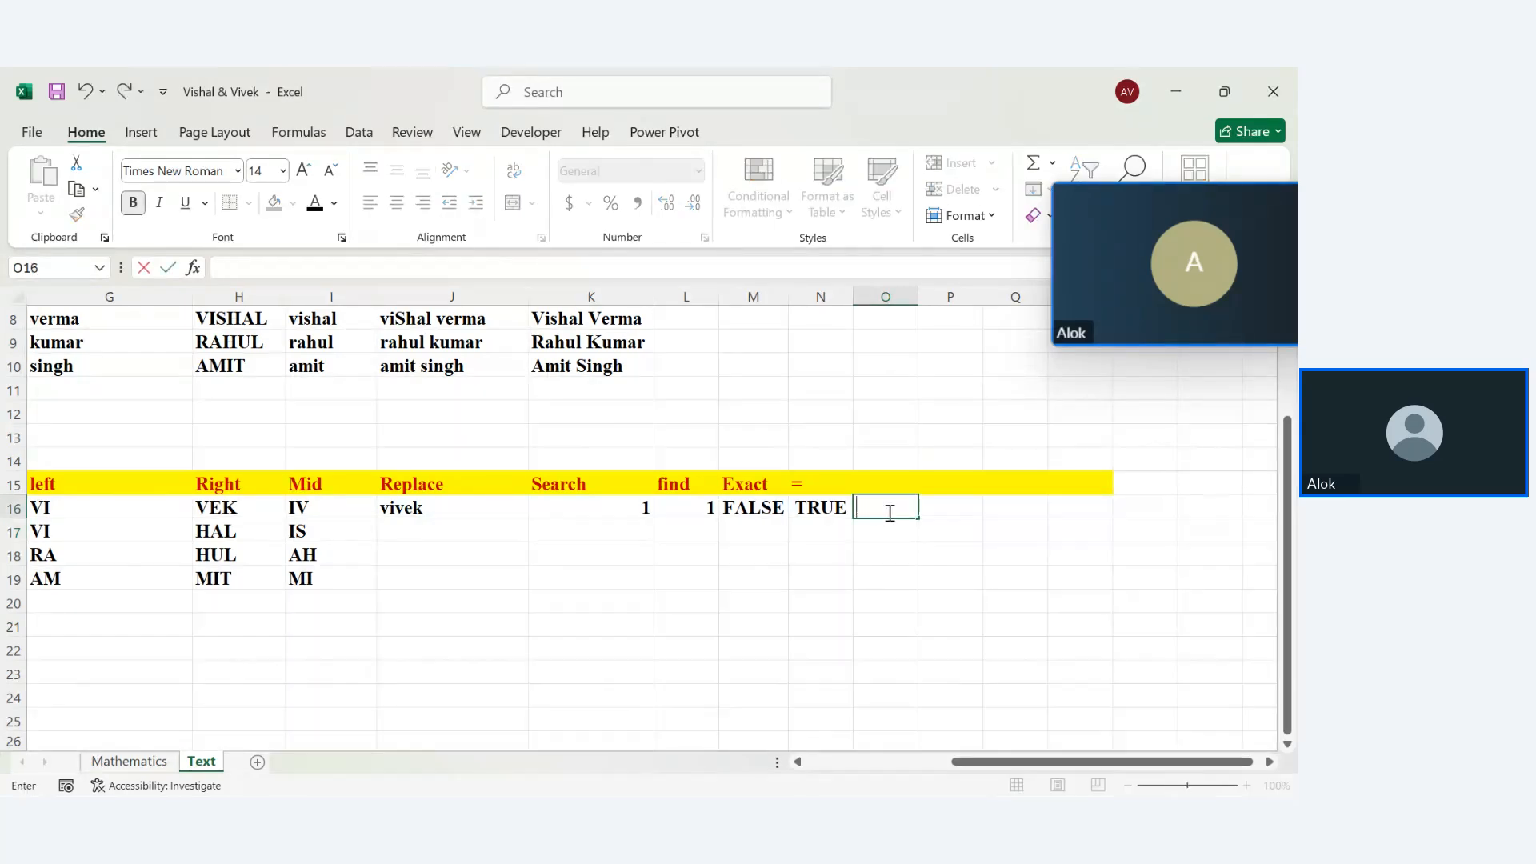
click(812, 586)
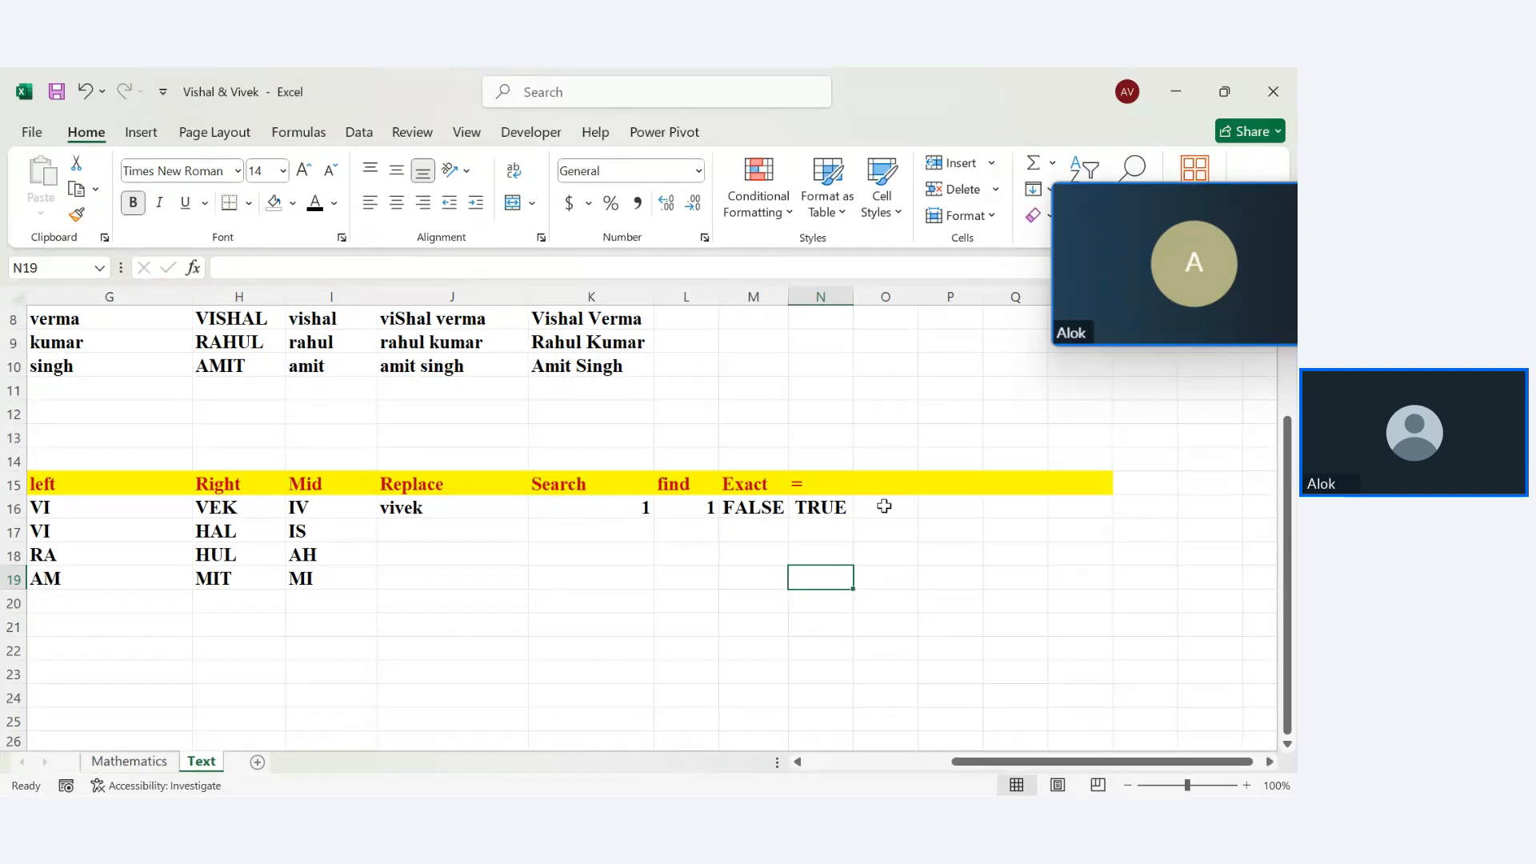
click(916, 486)
text(su)
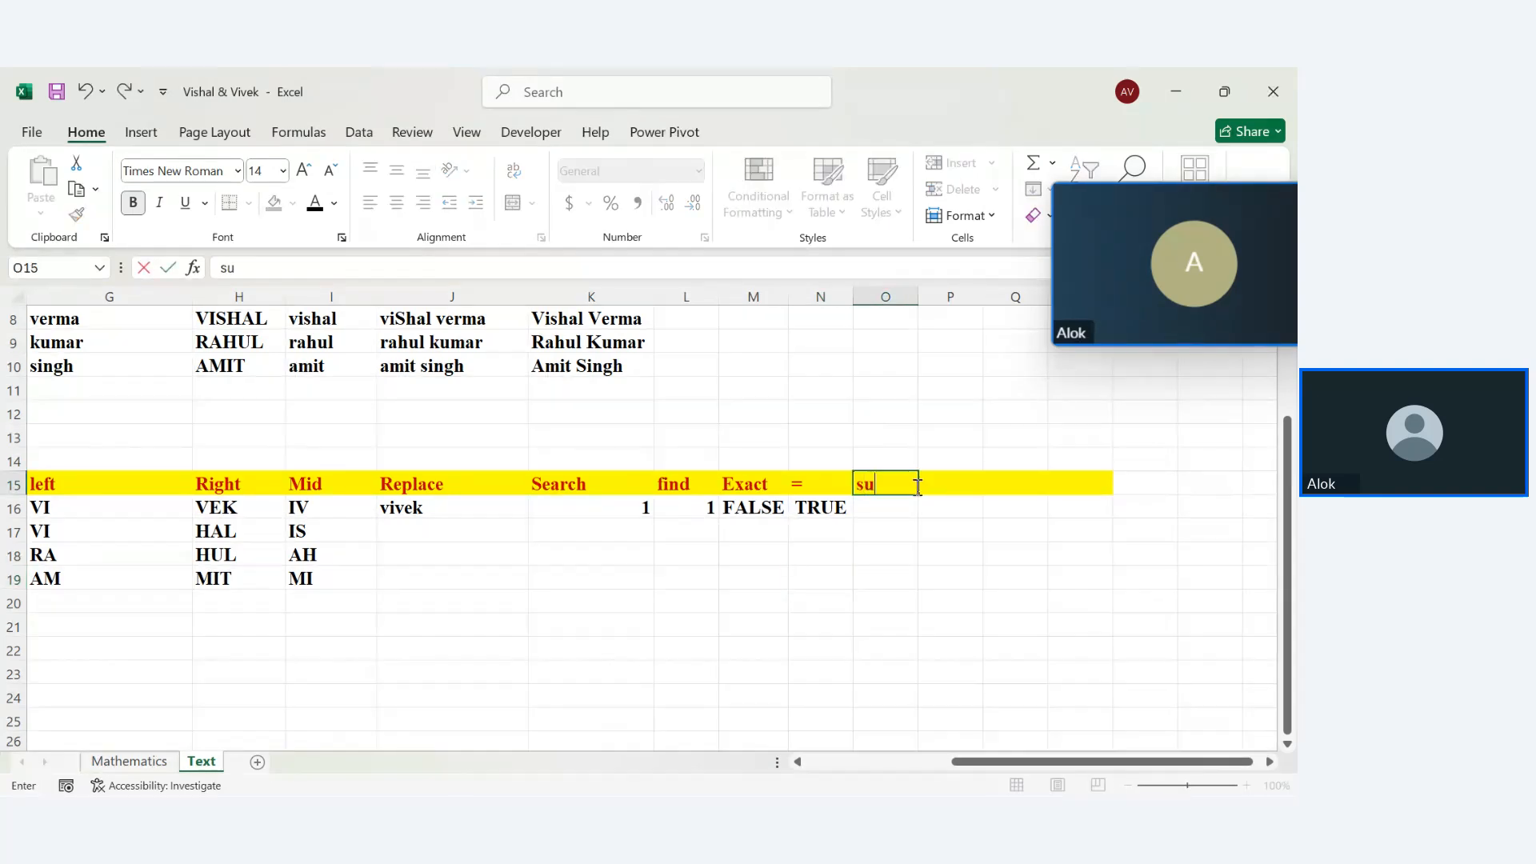
text(nstring)
key(Return)
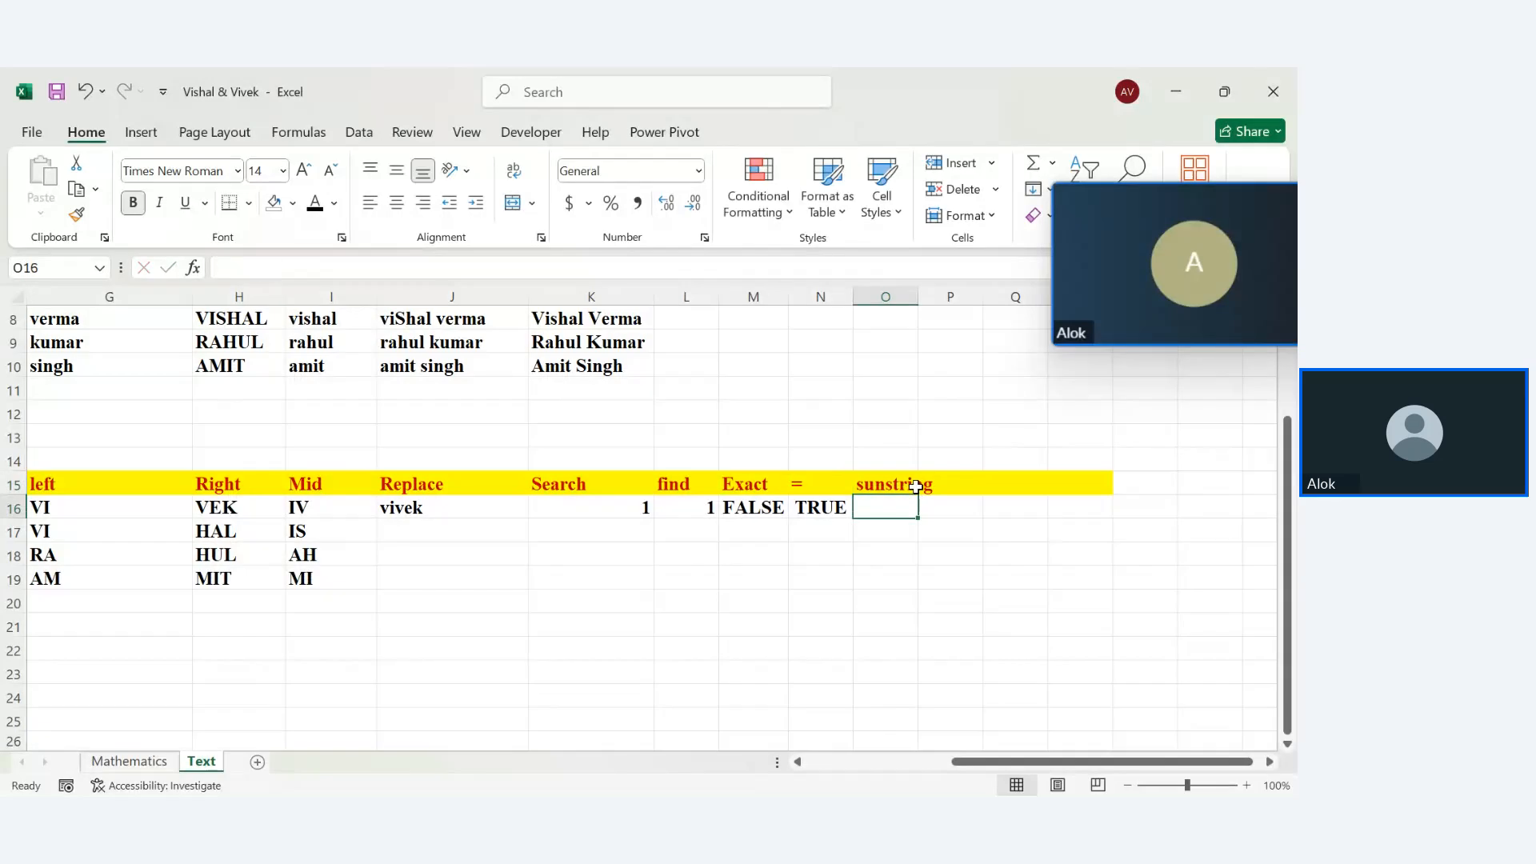
drag(919, 300, 937, 299)
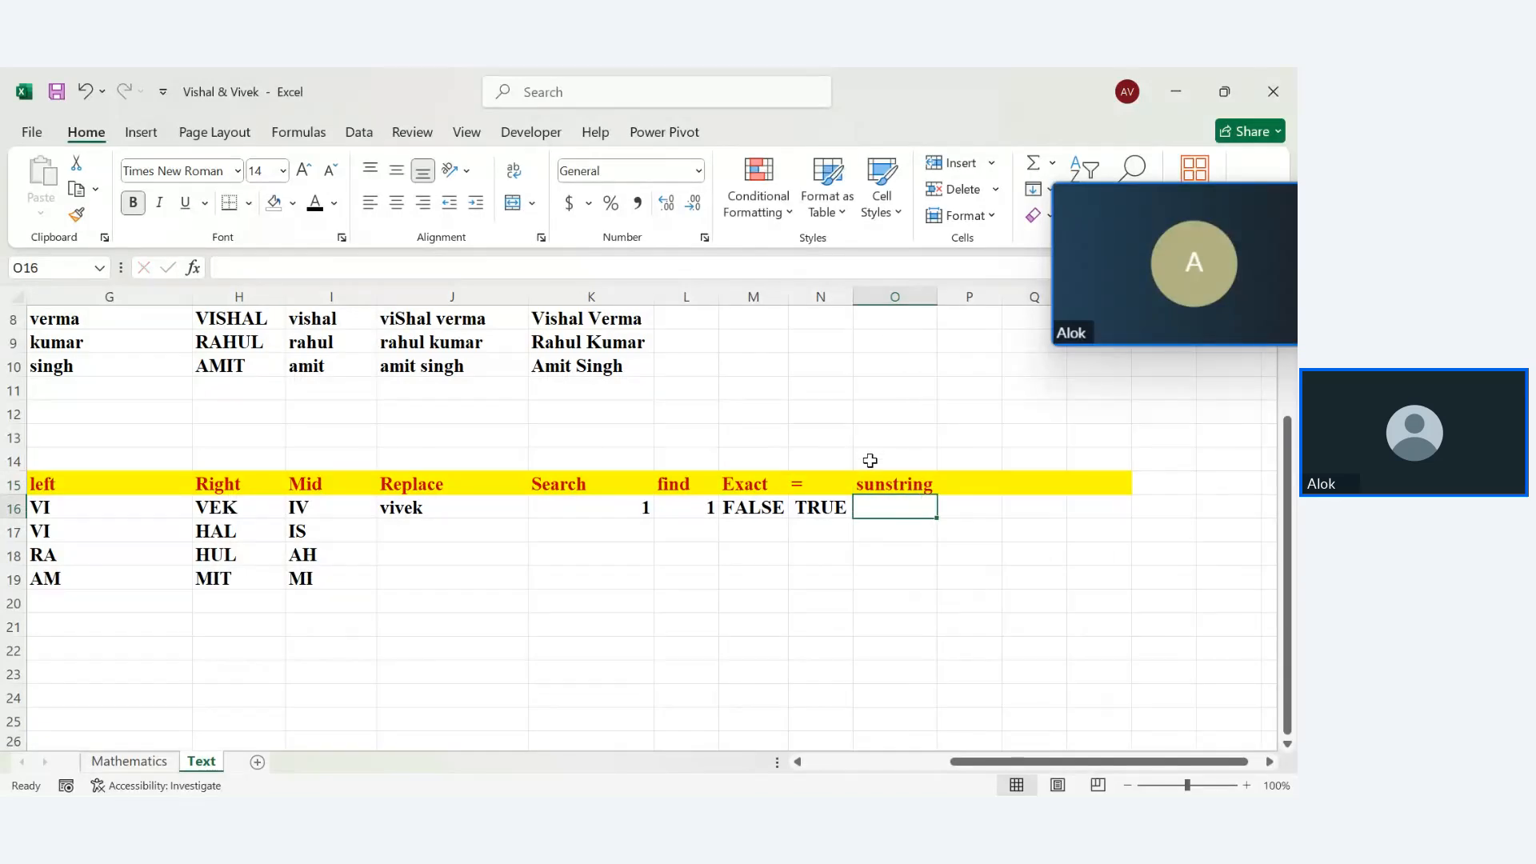
click(886, 477)
text(substring)
key(Return)
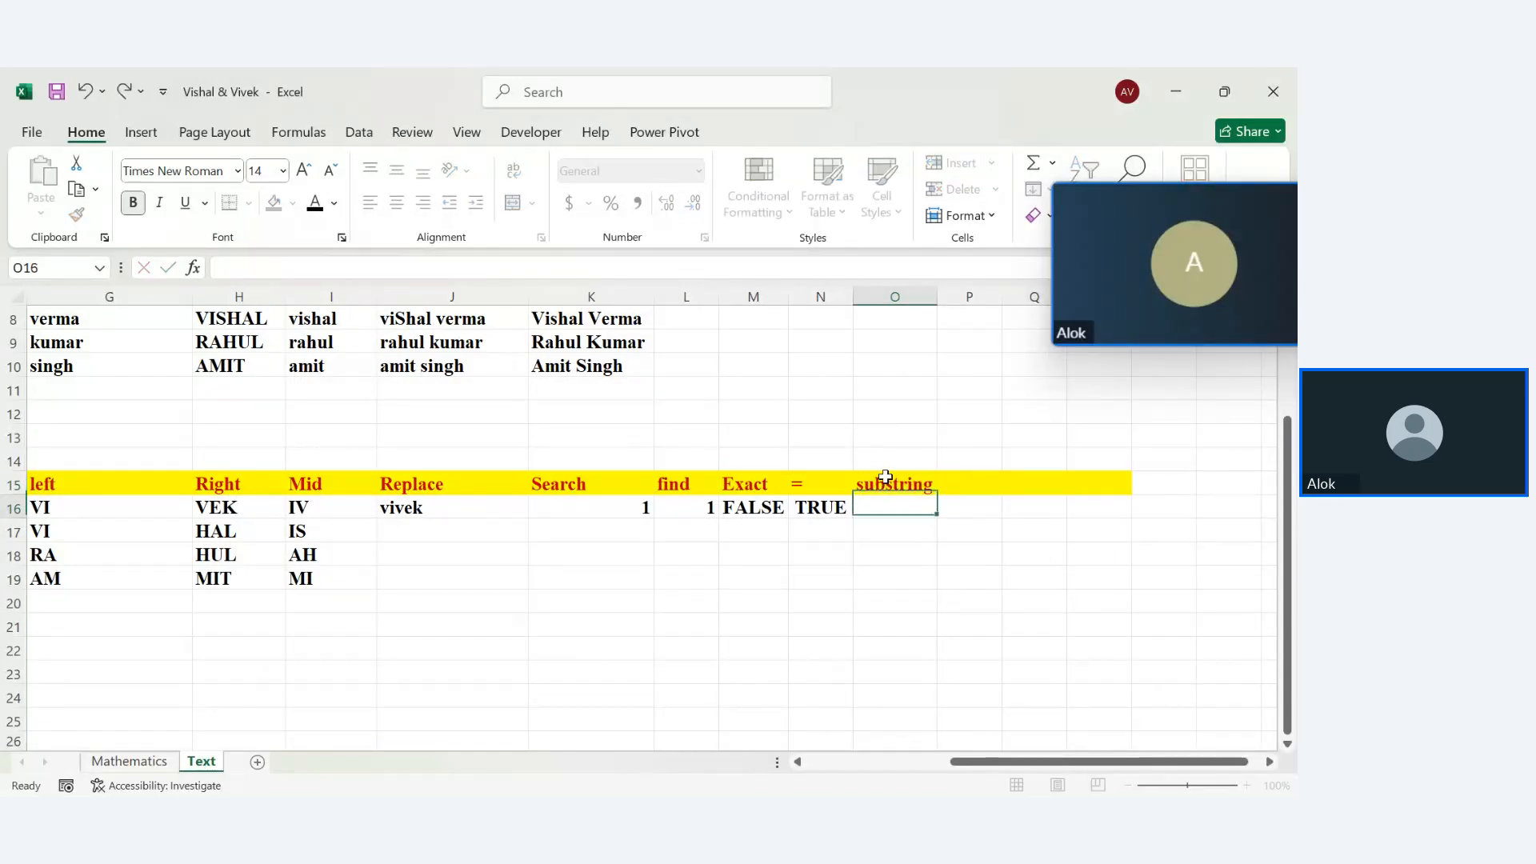
Start a SUBSTITUTE formula in O16 and draft its arguments
text(=sun)
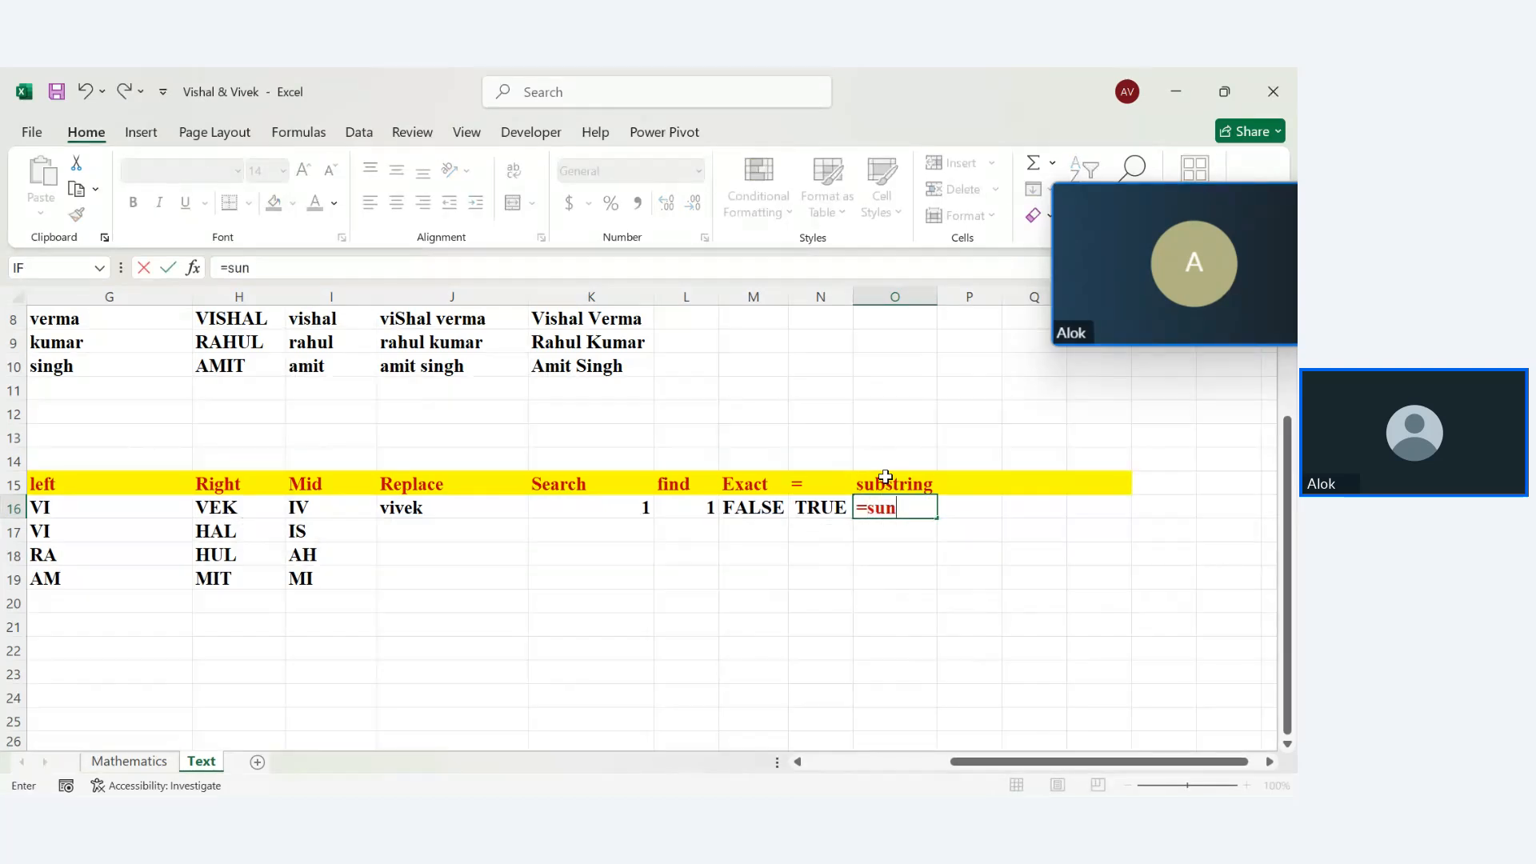
key(BackSpace)
text(b)
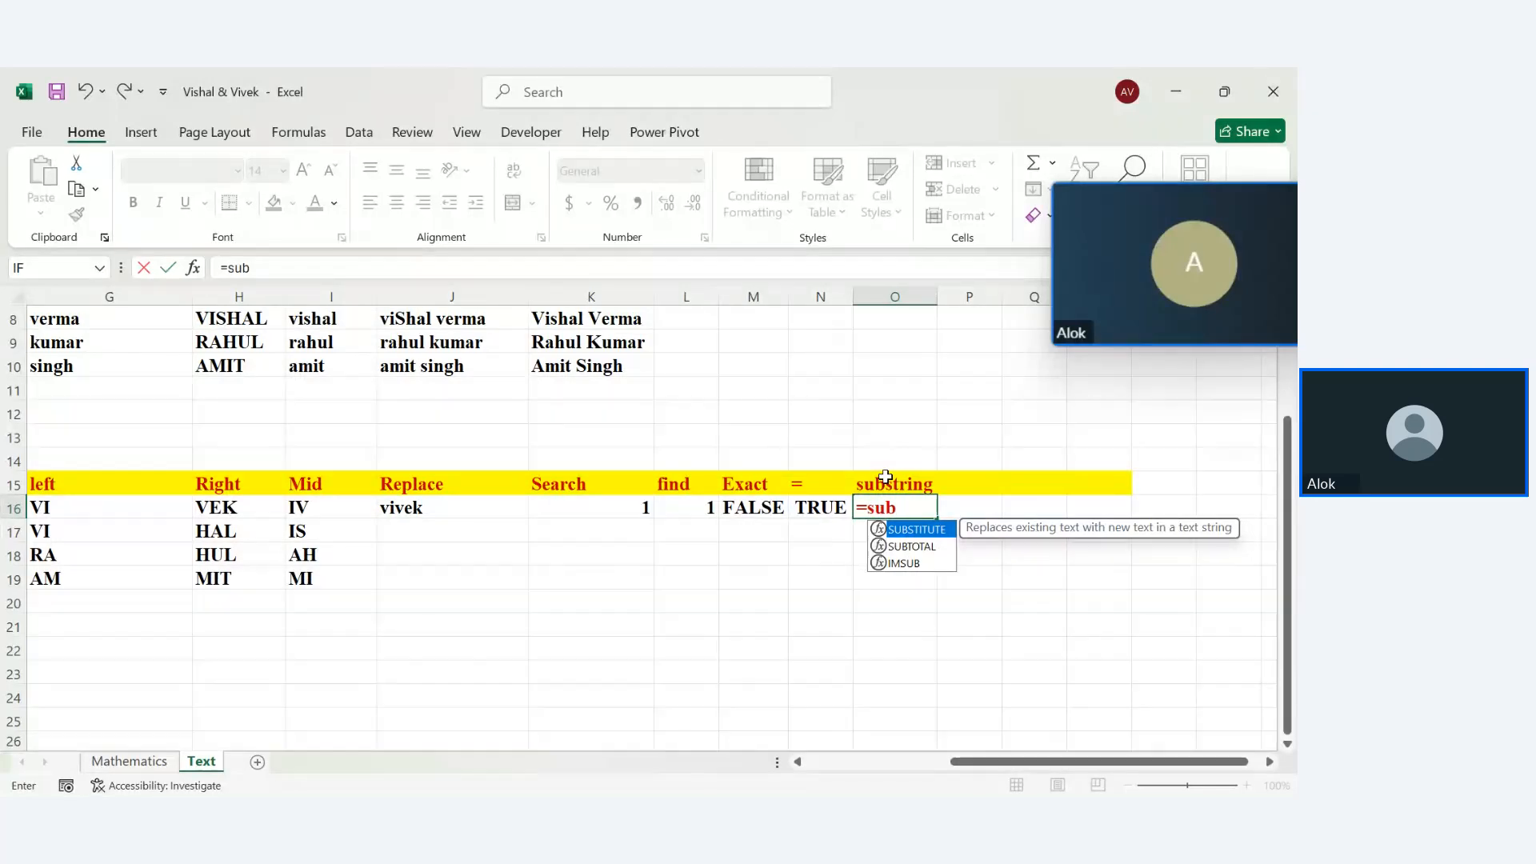
key(Tab)
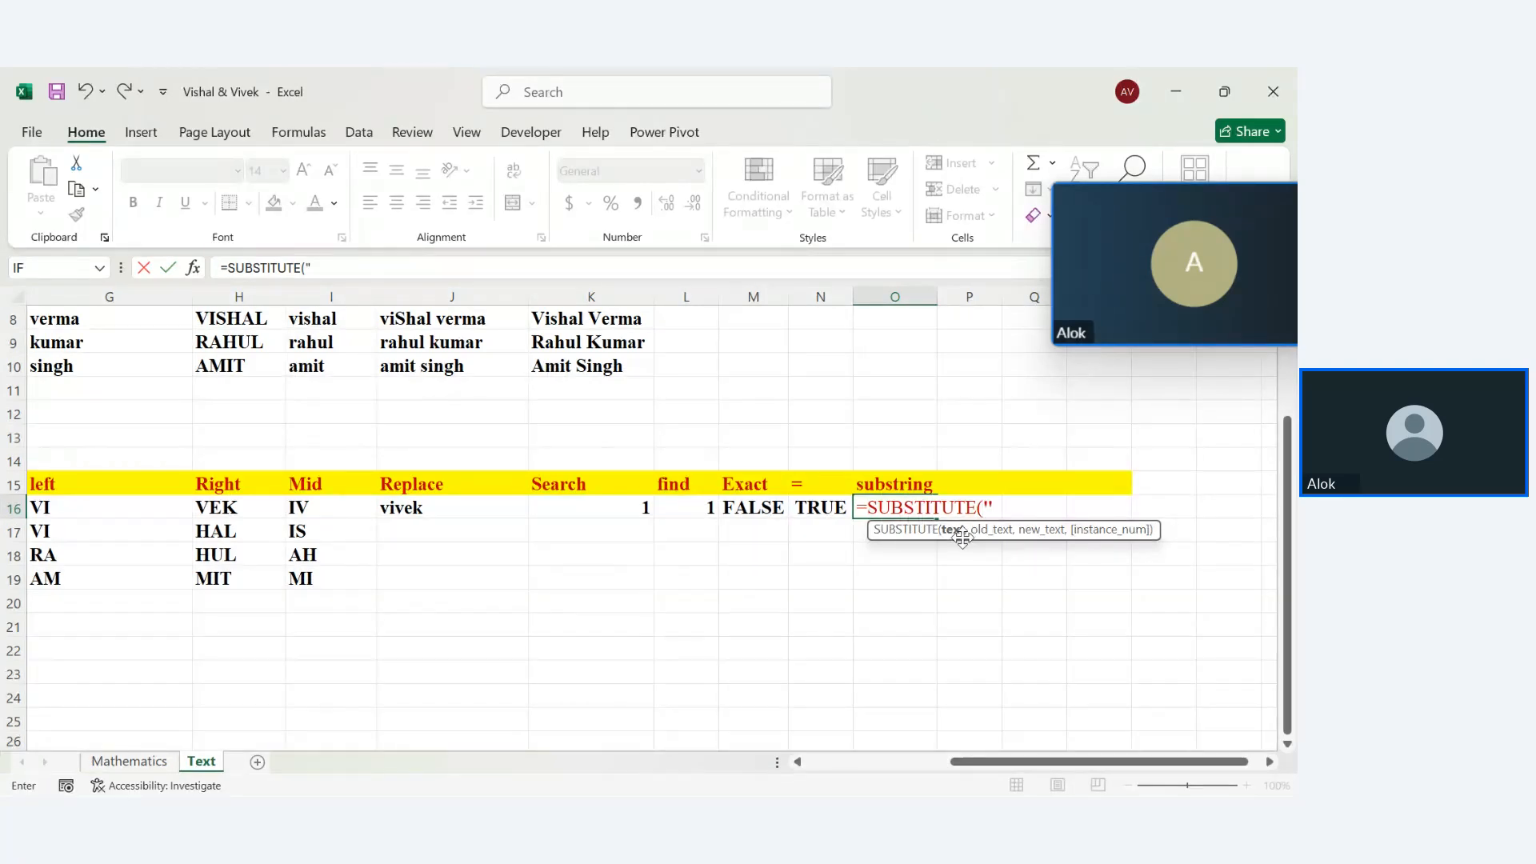
text(Astud)
key(BackSpace)
key(BackSpace)
key(BackSpace)
text(l)
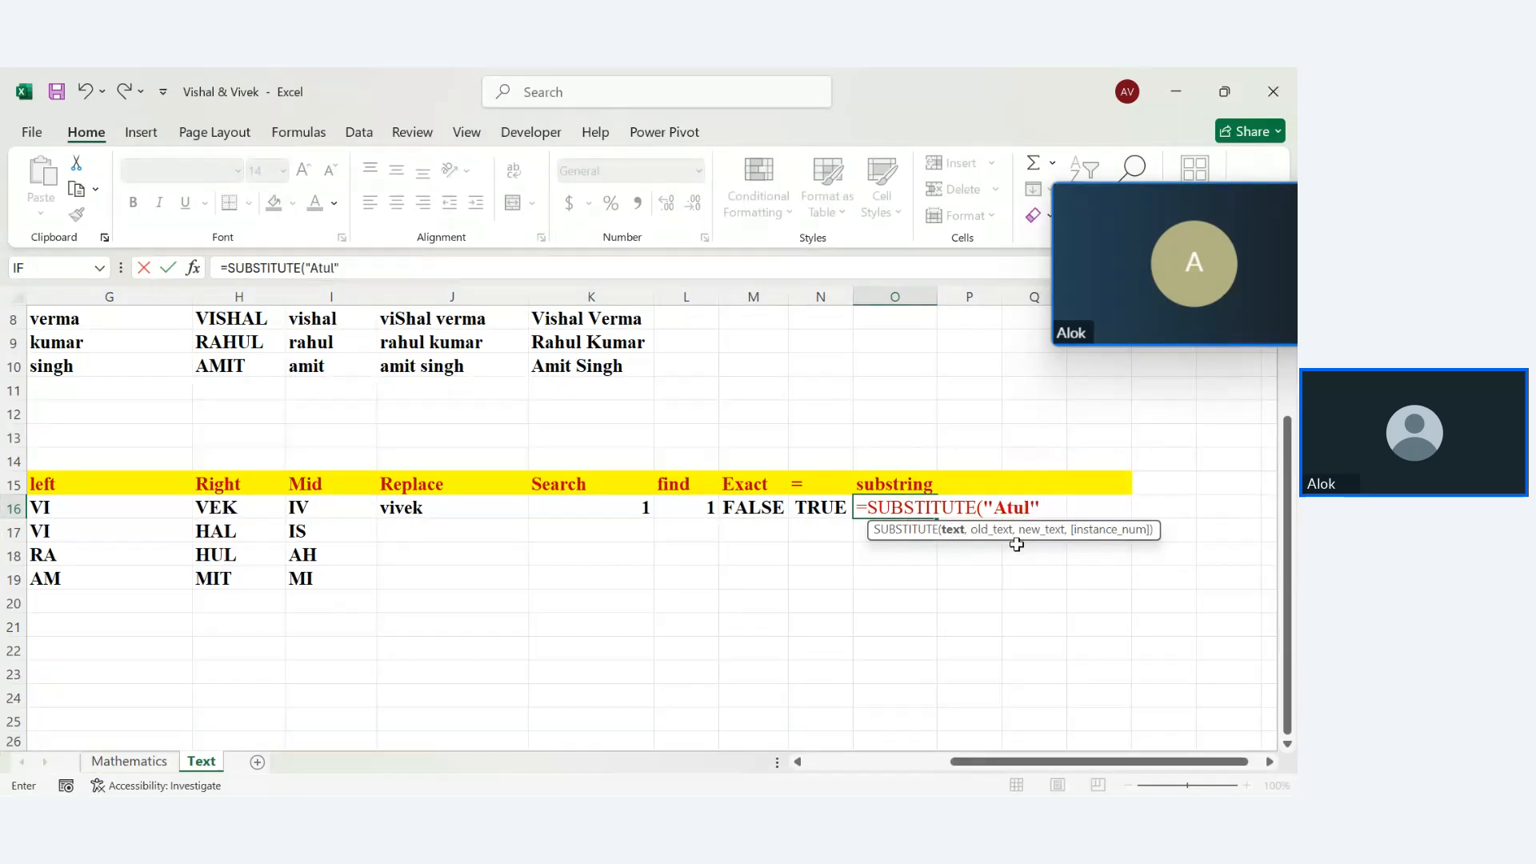
key(BackSpace)
key(BackSpace)
text(,)
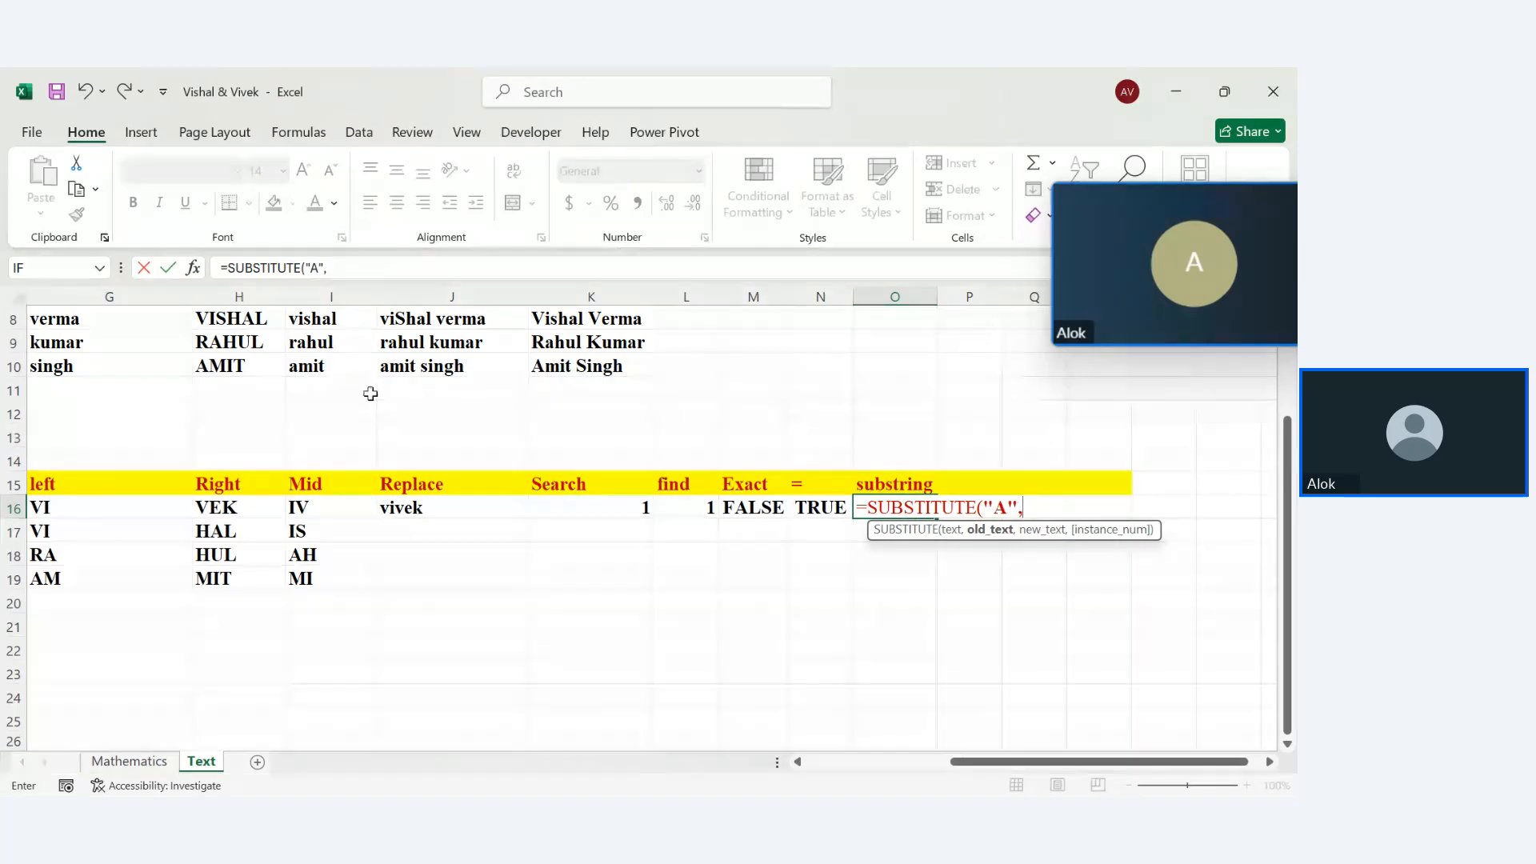
click(340, 369)
key(BackSpace)
key(BackSpace)
key(BackSpace)
text(,)
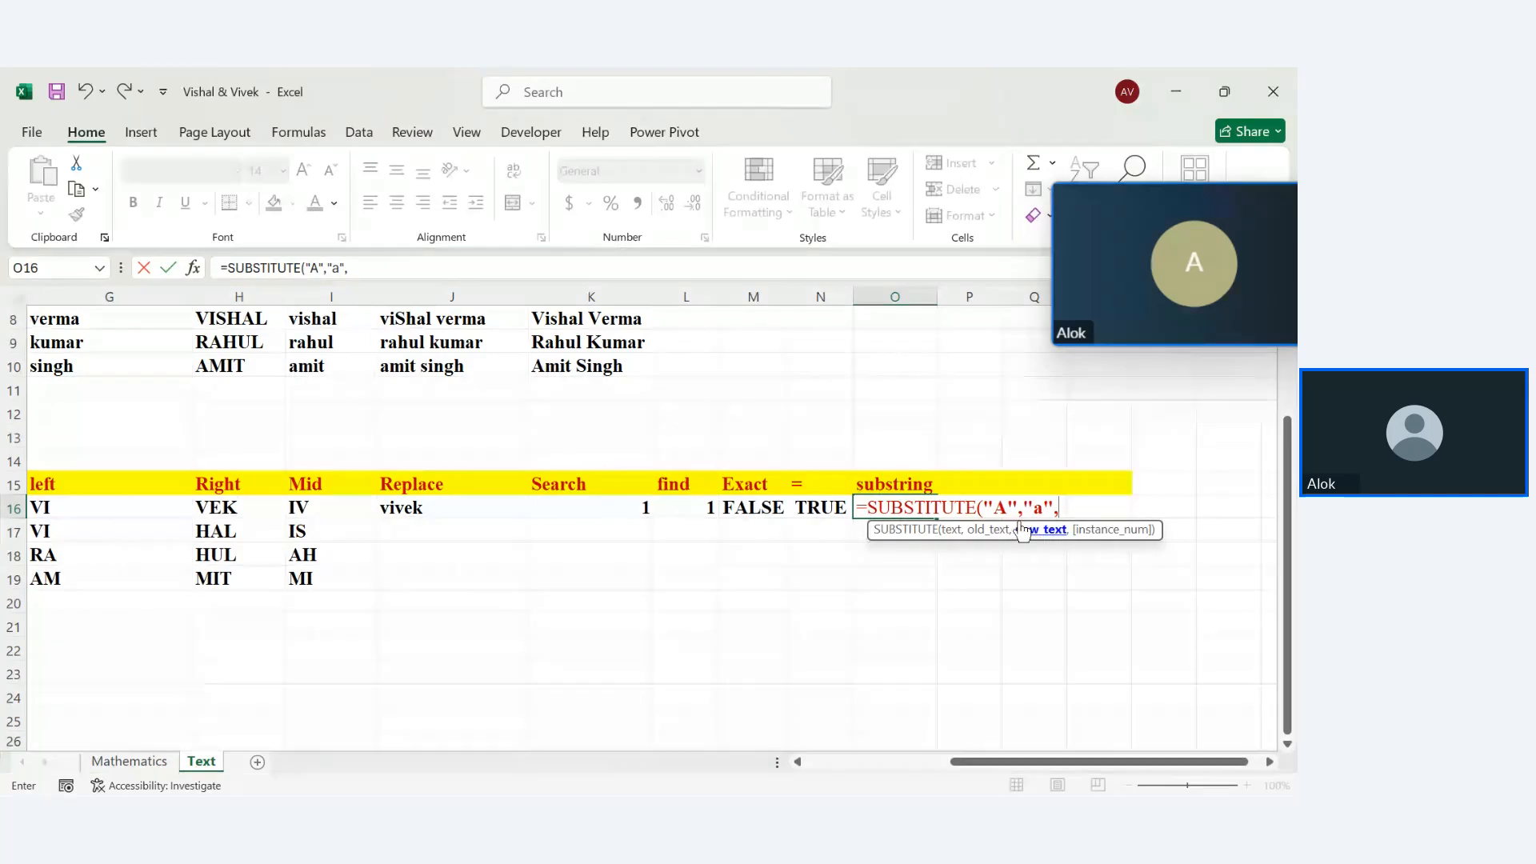
Make I10 the source text and finish the formula with "A" as the replacement
click(1012, 510)
key(Delete)
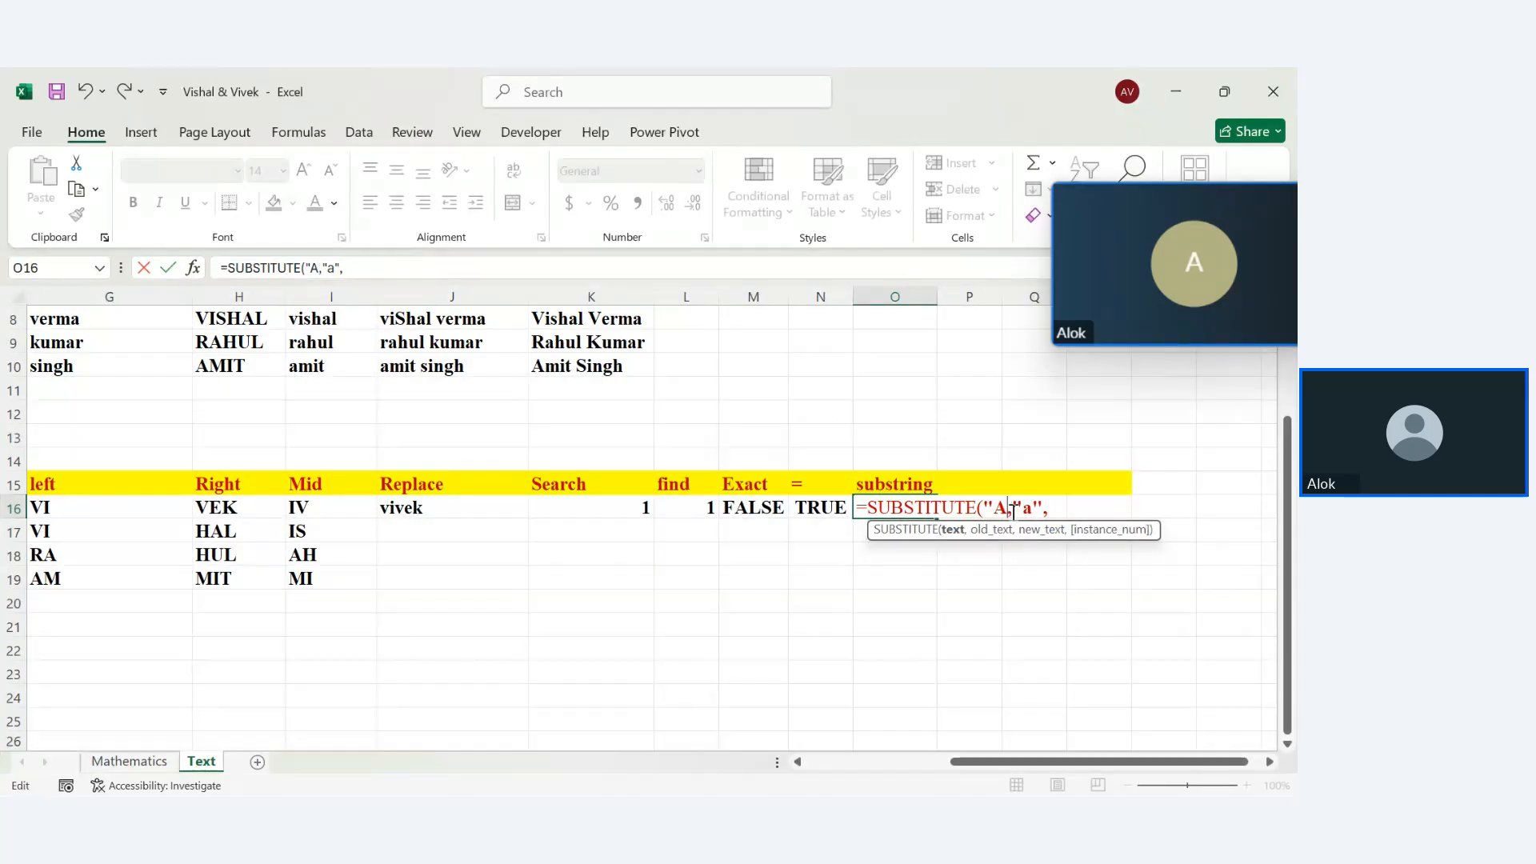
key(BackSpace)
key(BackSpace)
click(311, 365)
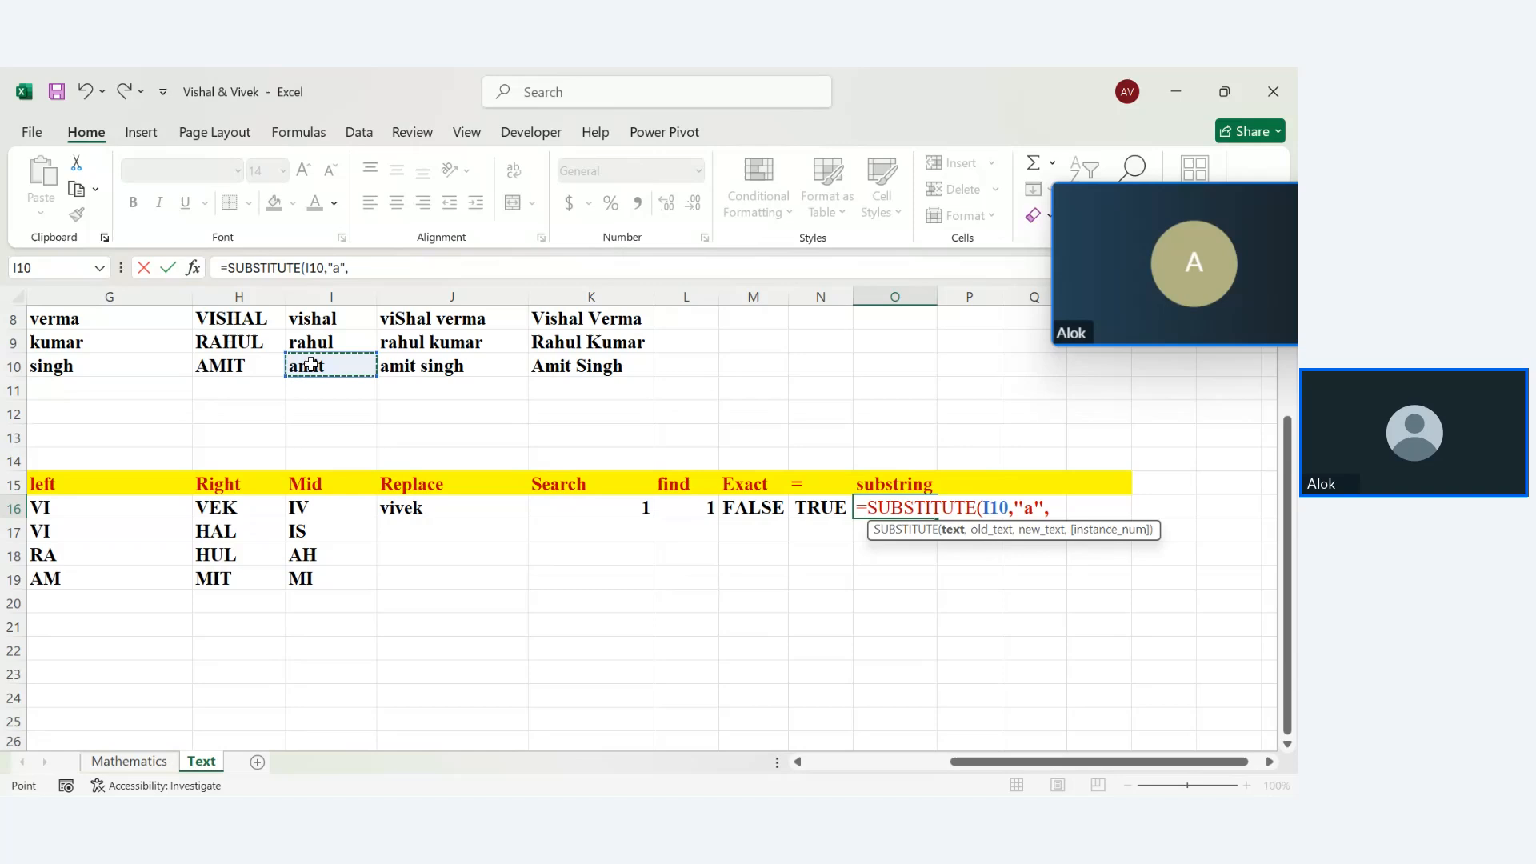
click(1055, 510)
text("A)
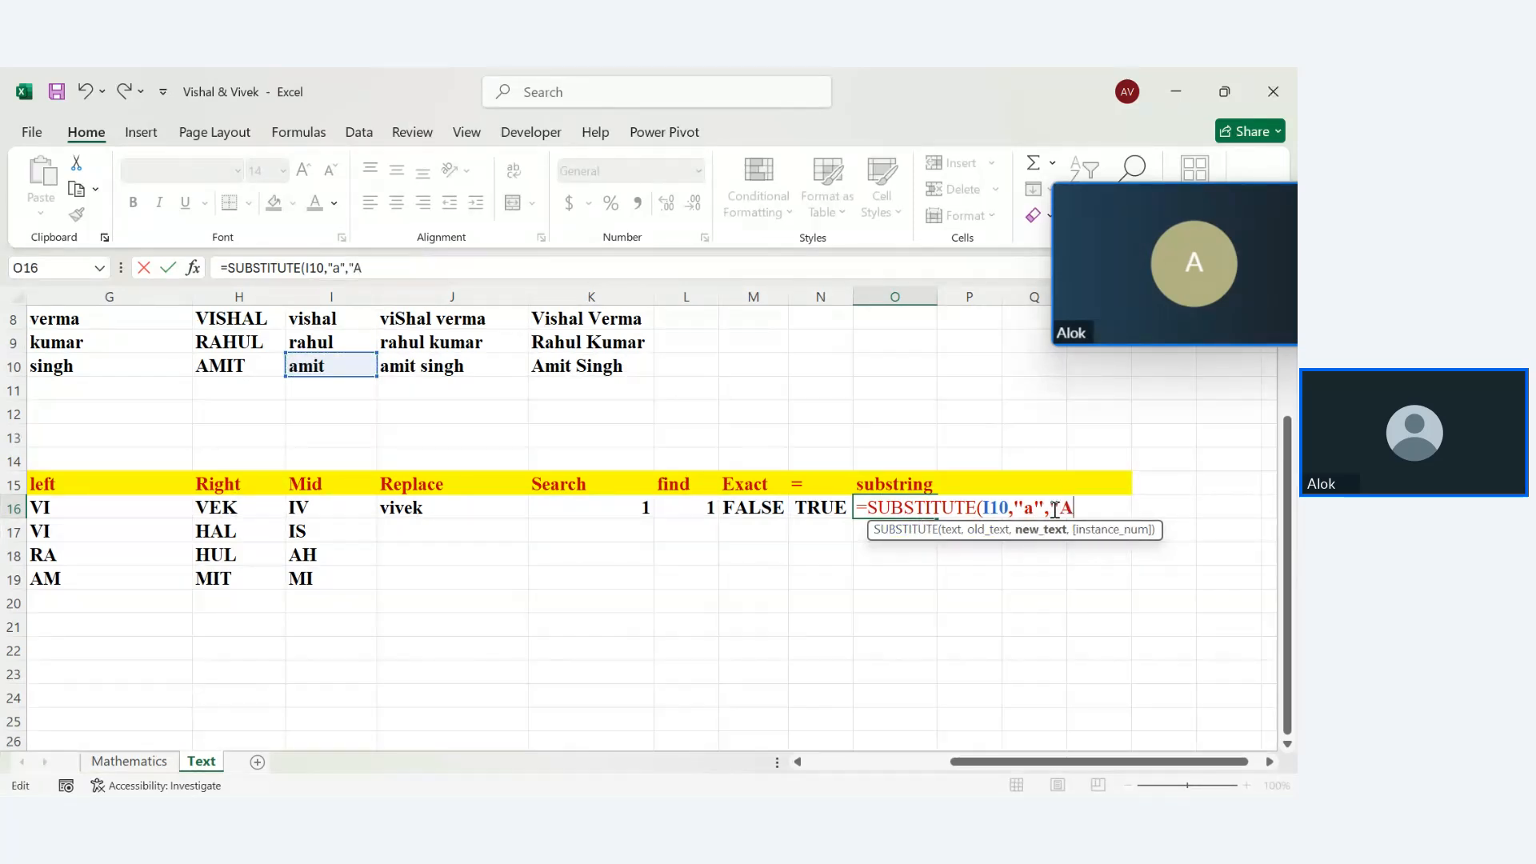
text(",)
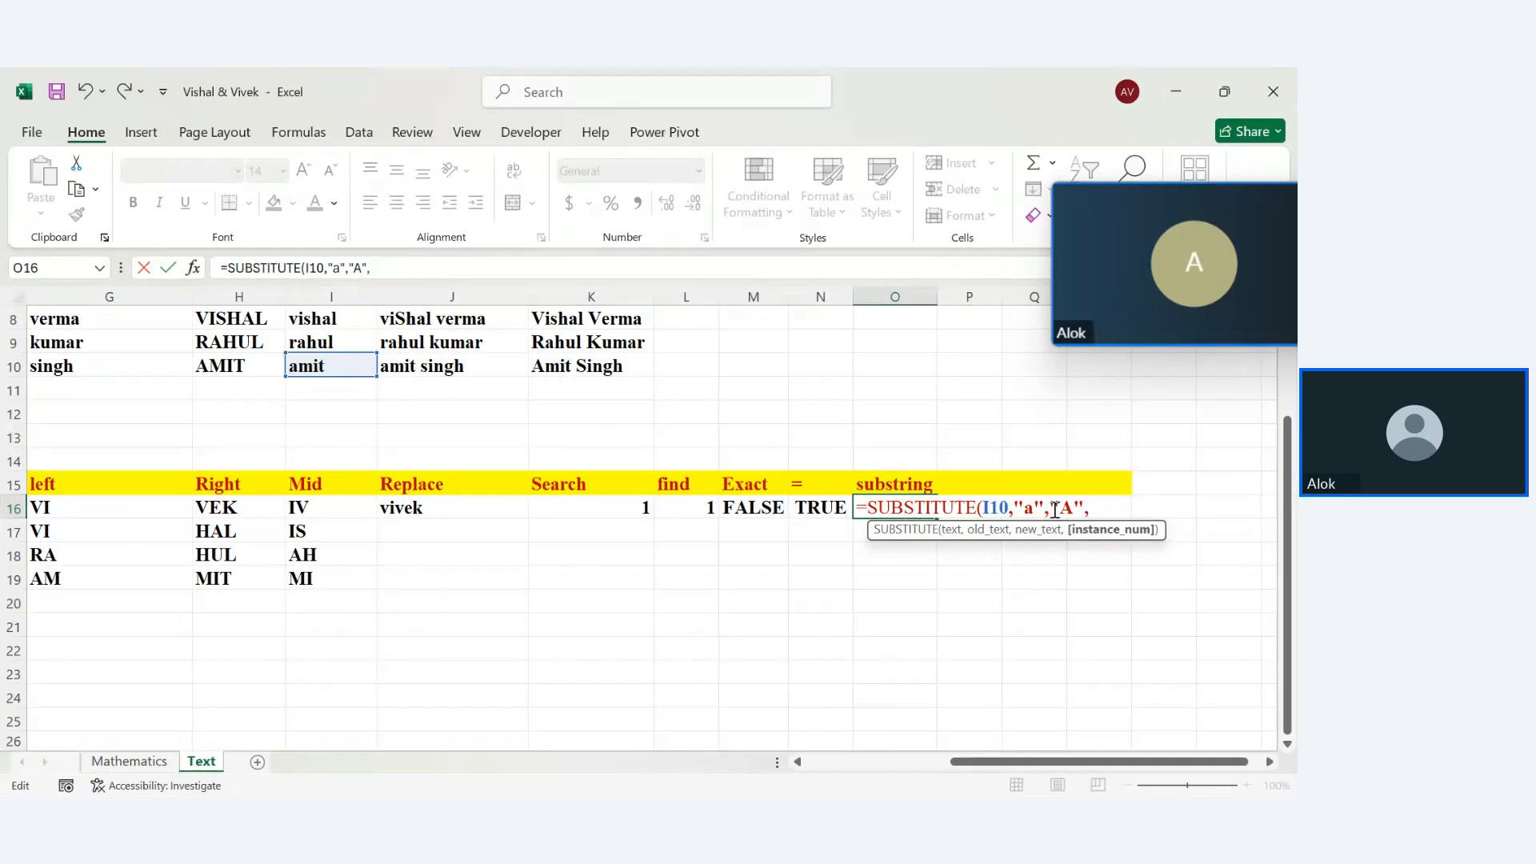
text())
key(Return)
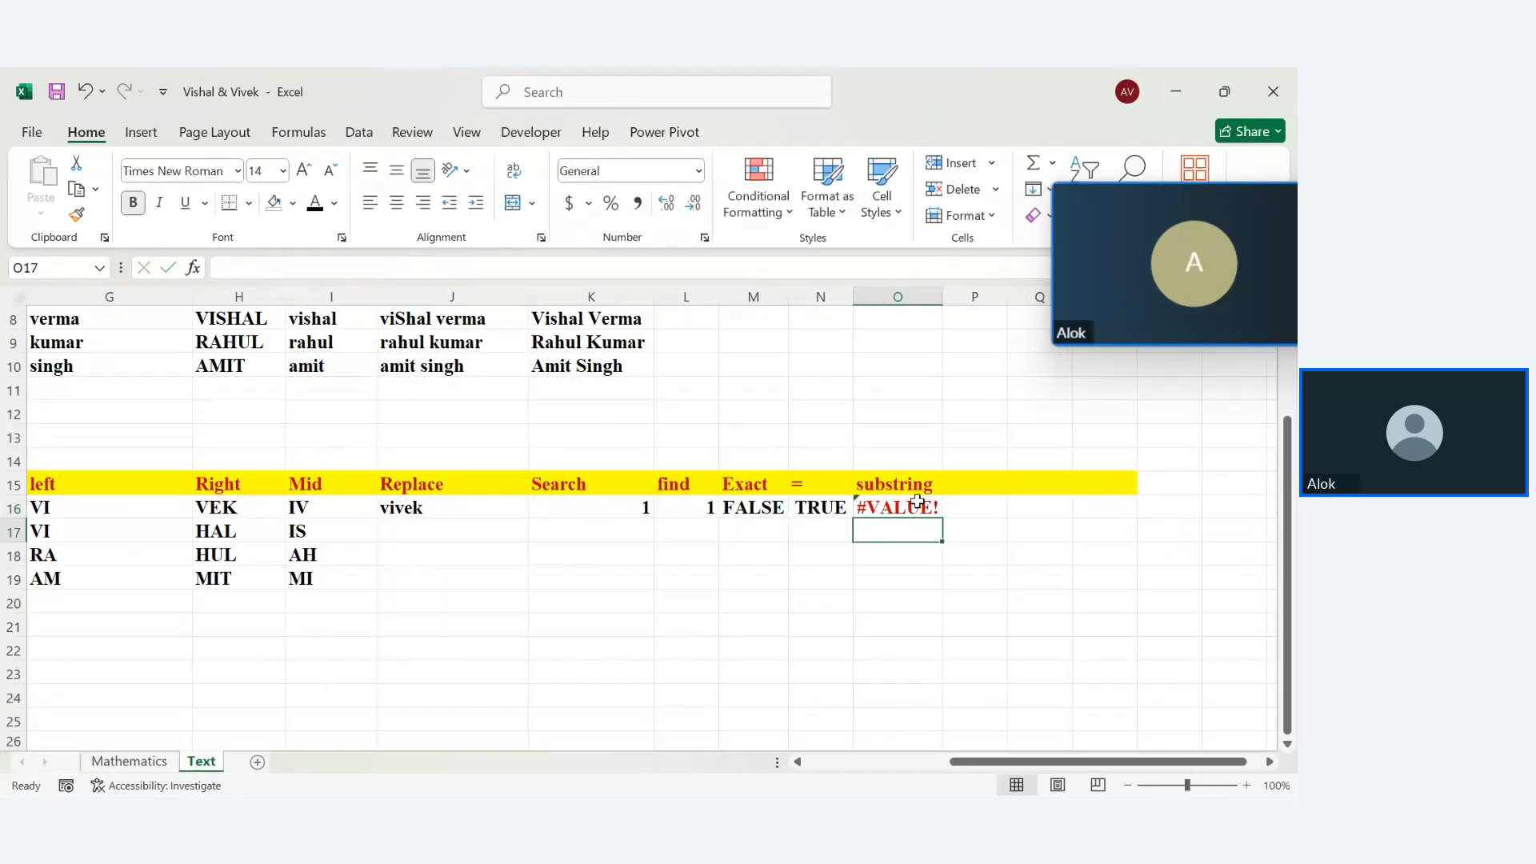
Remove the trailing comma so O16 holds =SUBSTITUTE(I10,"a","A") and returns Amit
double_click(920, 505)
key(BackSpace)
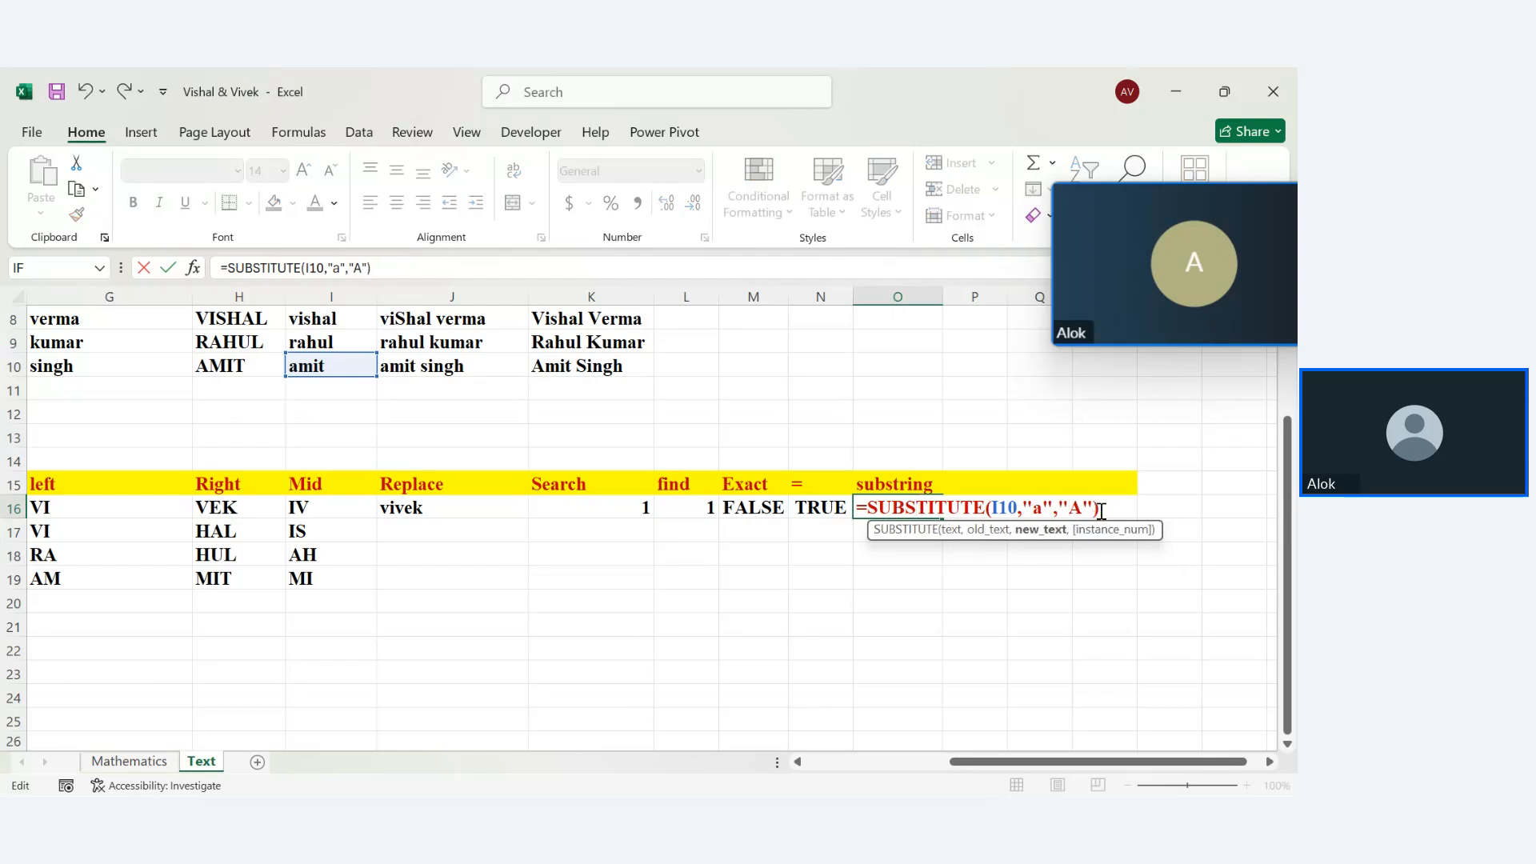
key(Return)
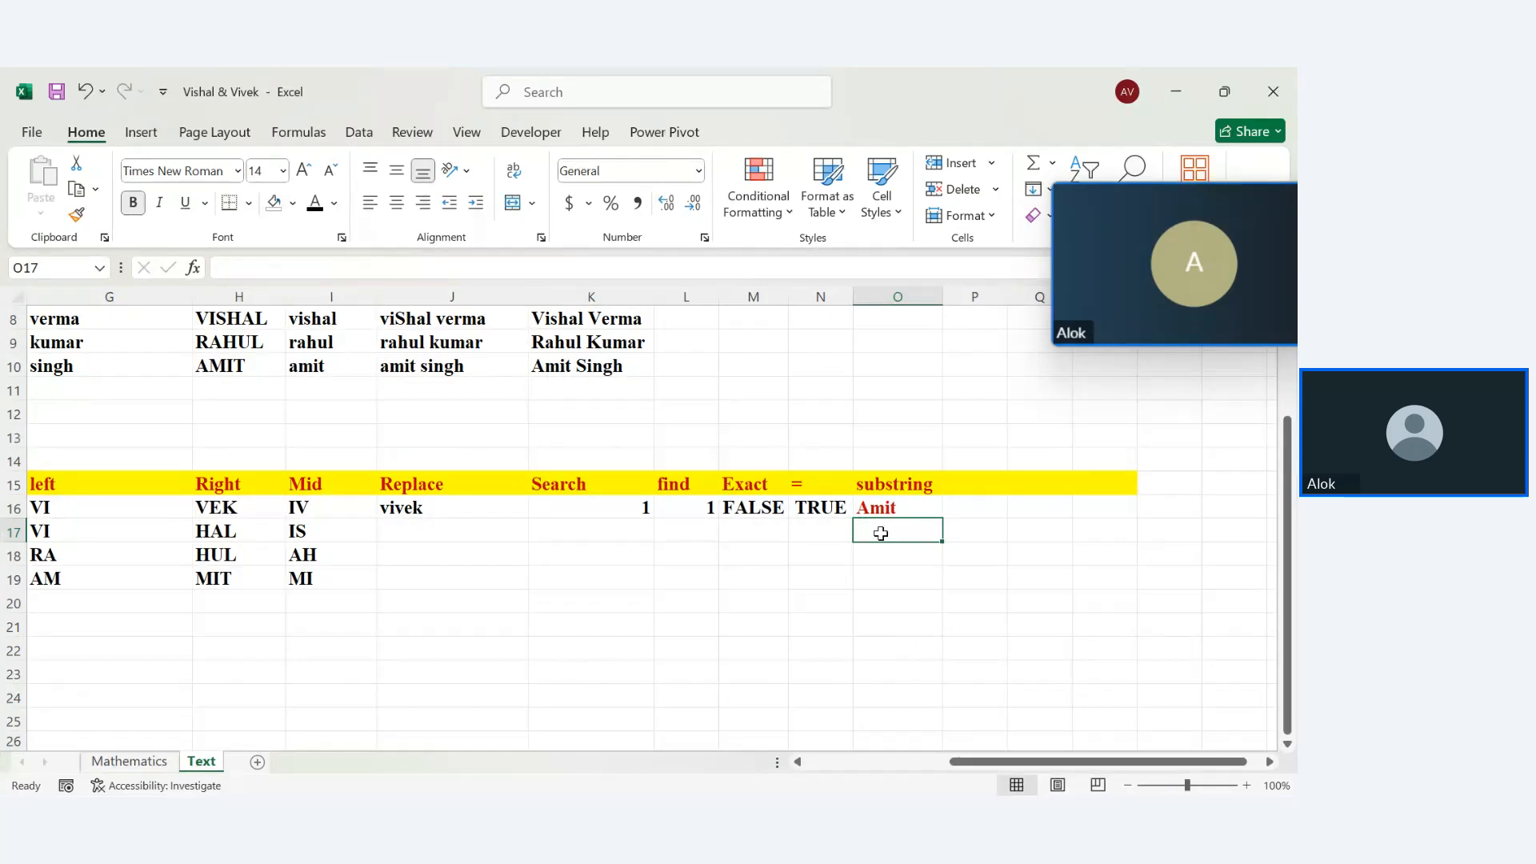
click(887, 505)
double_click(900, 505)
key(Return)
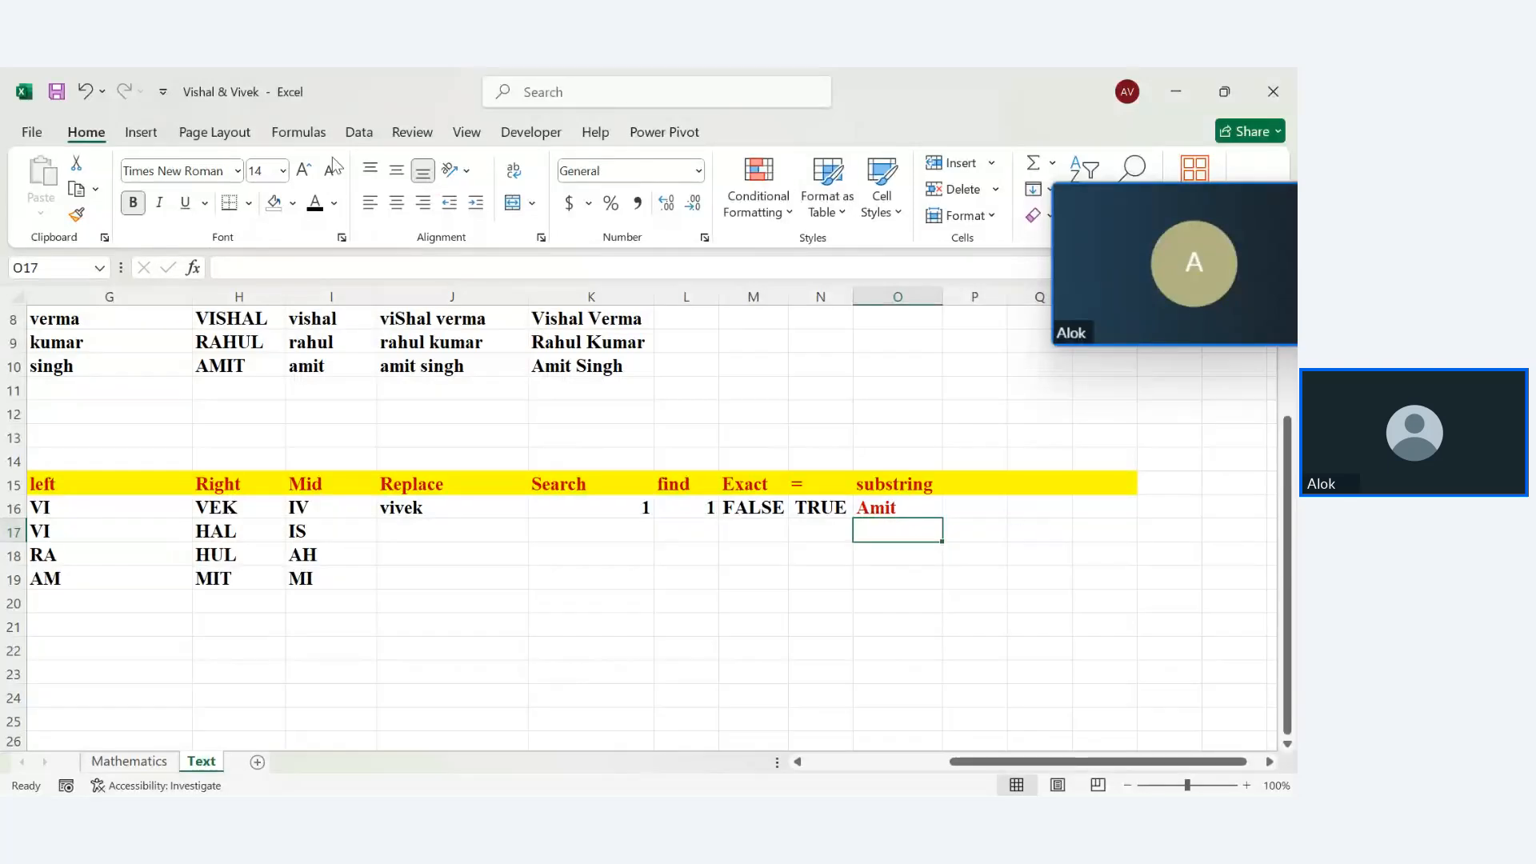
Browse the Text functions list in the Formulas Function Library, then close it
click(317, 136)
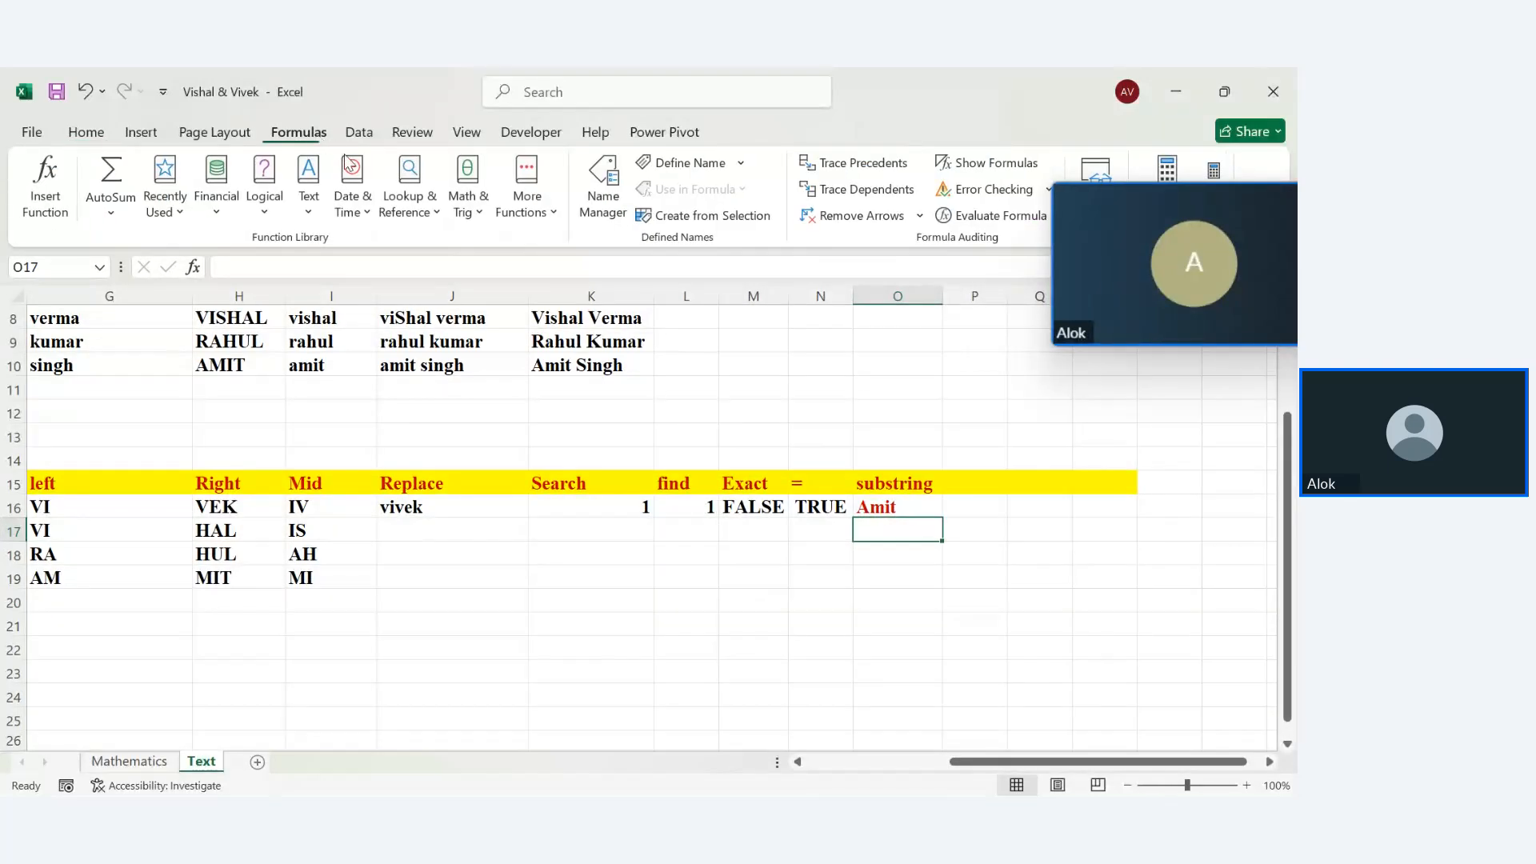
click(311, 214)
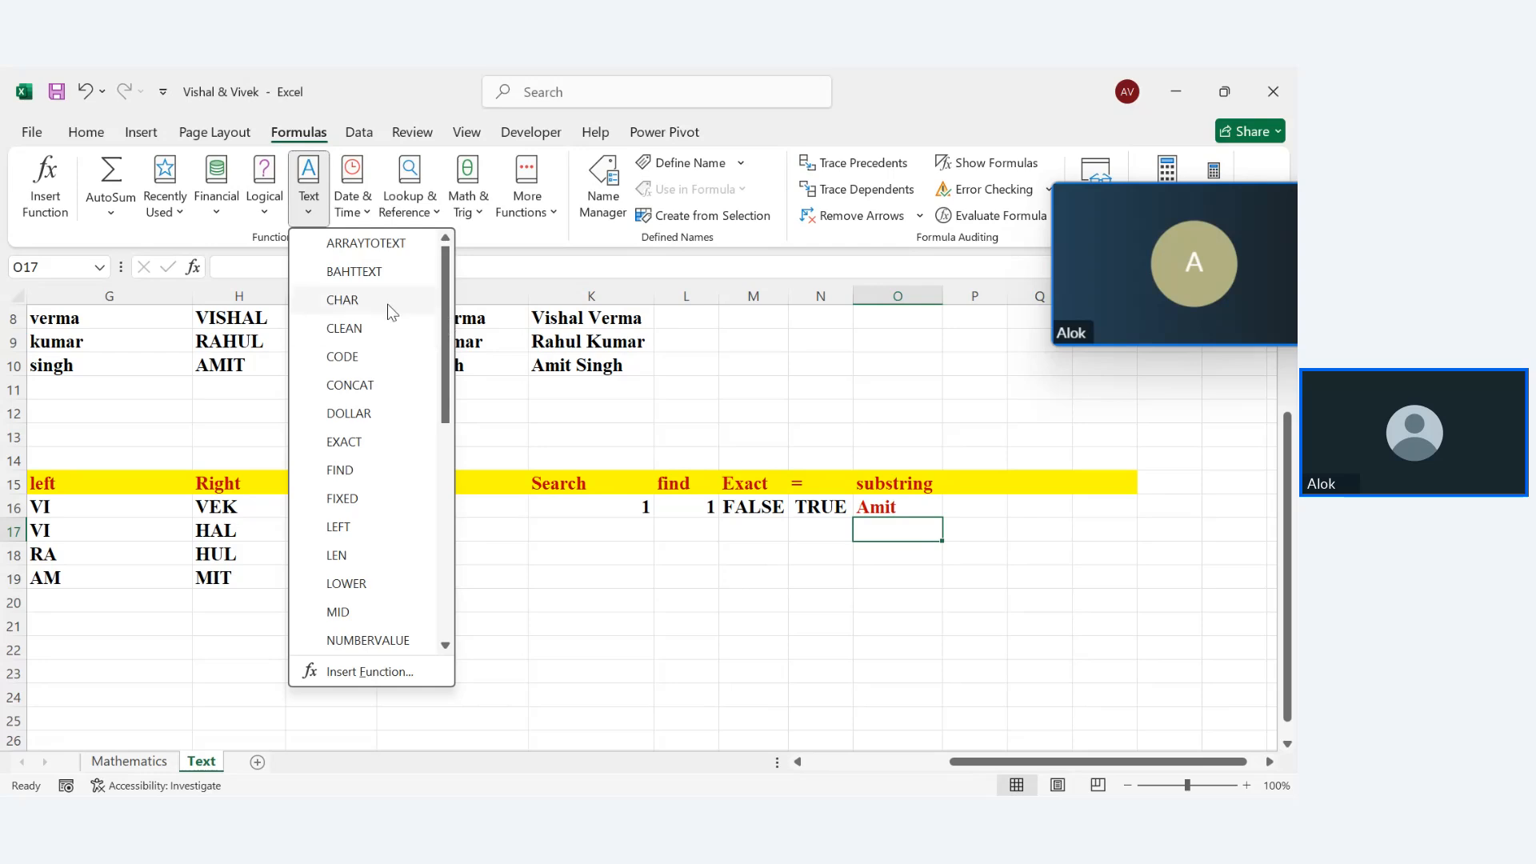
scroll(384, 308, down, 2)
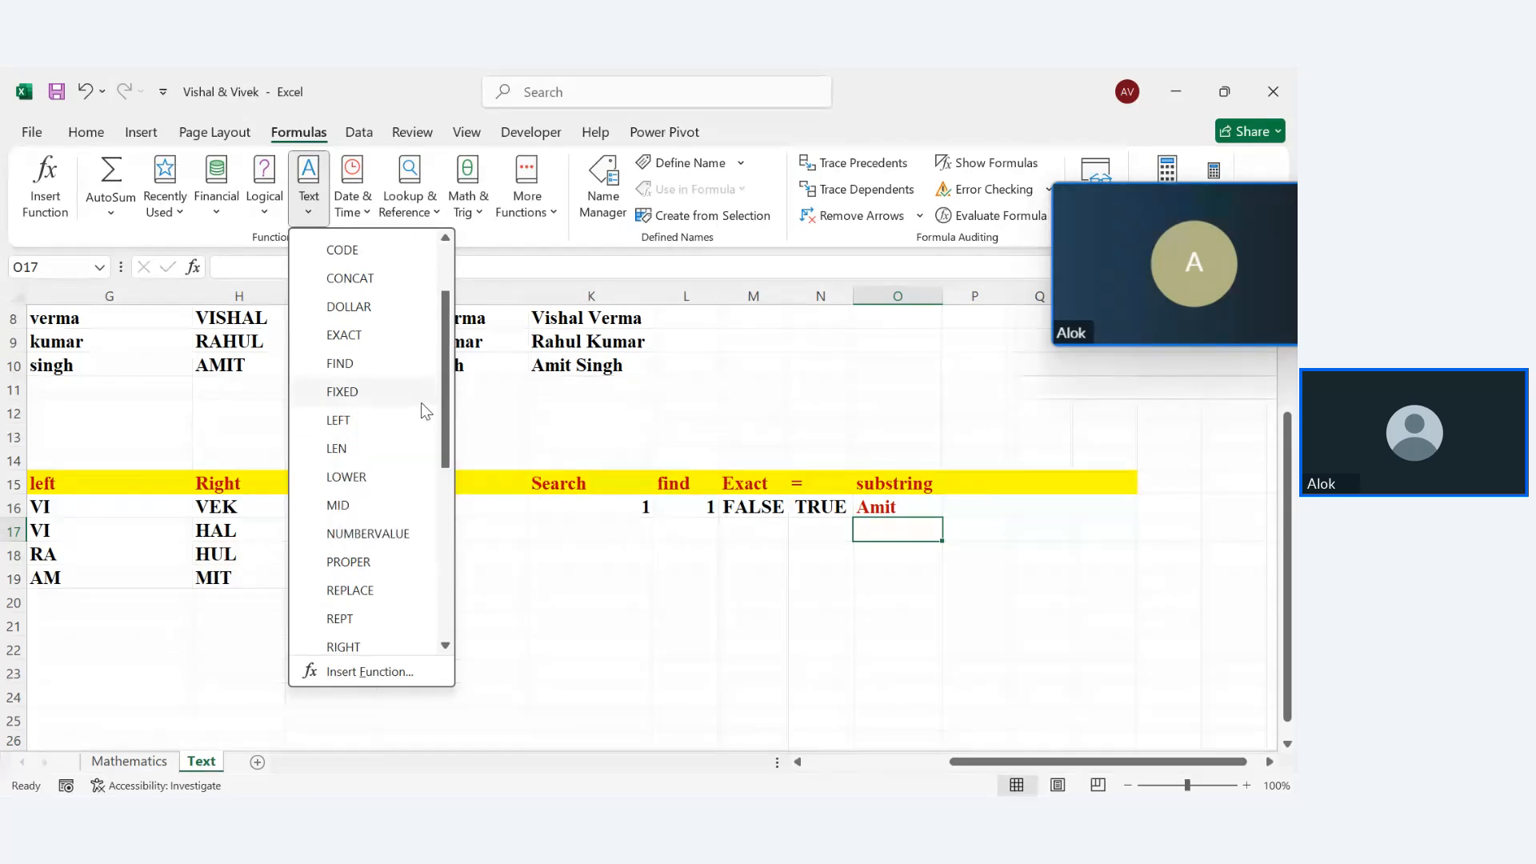
scroll(444, 424, down, 2)
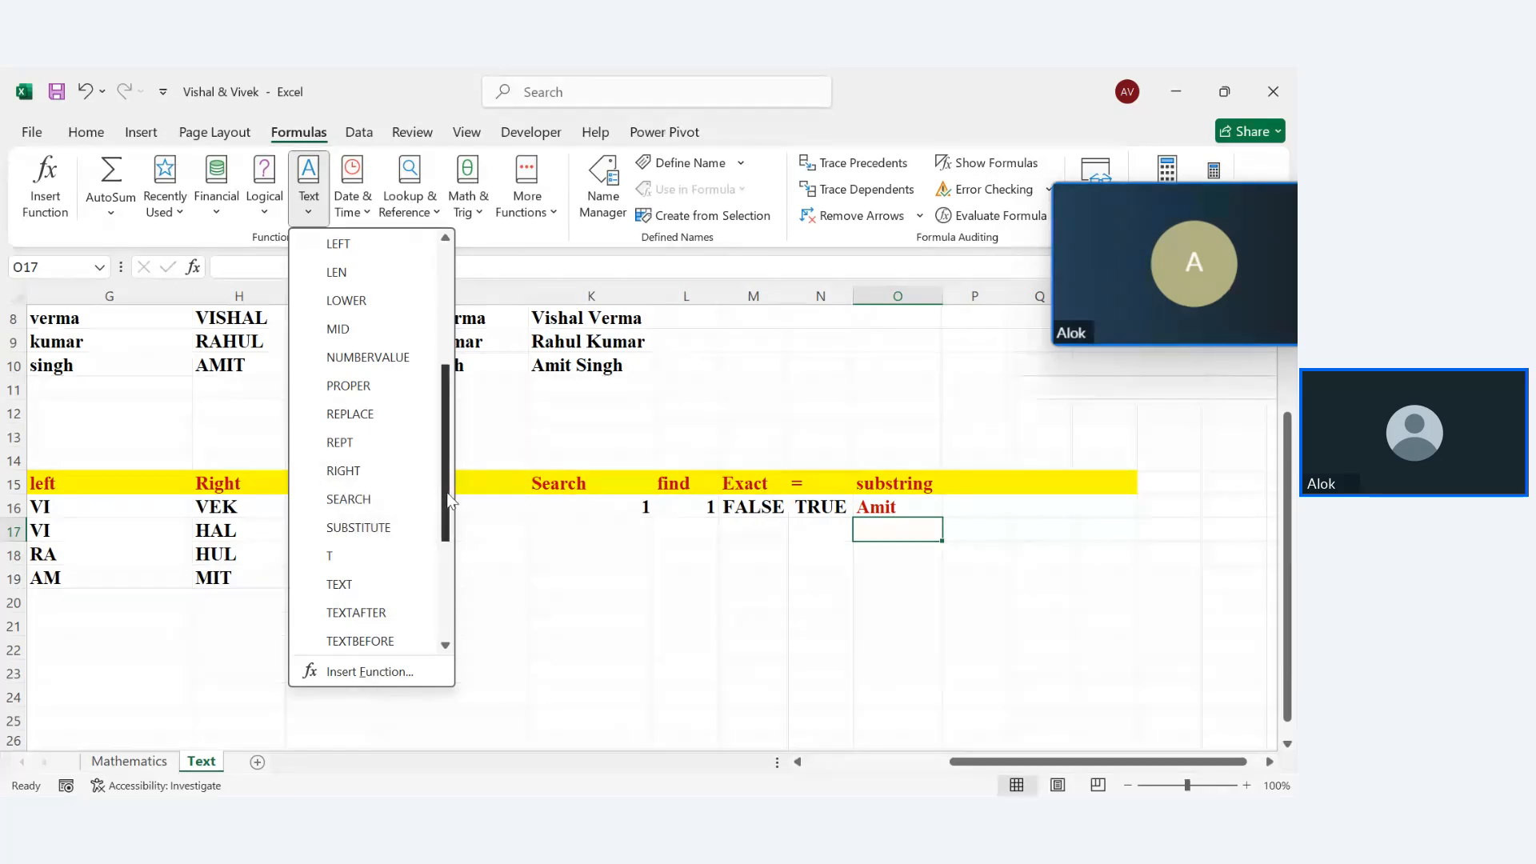
drag(443, 487, 440, 549)
scroll(390, 472, down, 1)
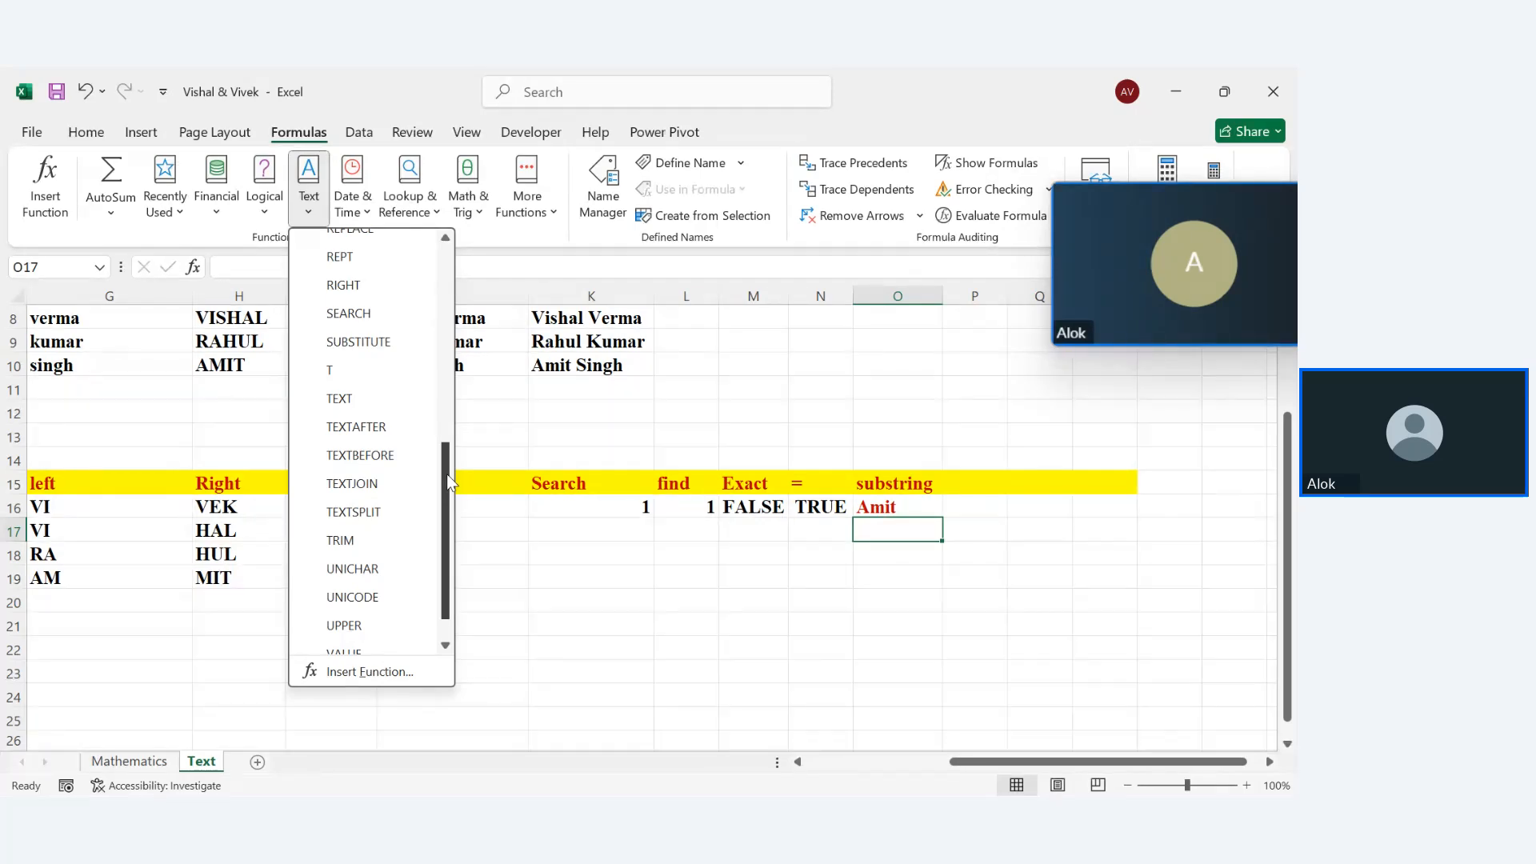
drag(449, 491, 445, 546)
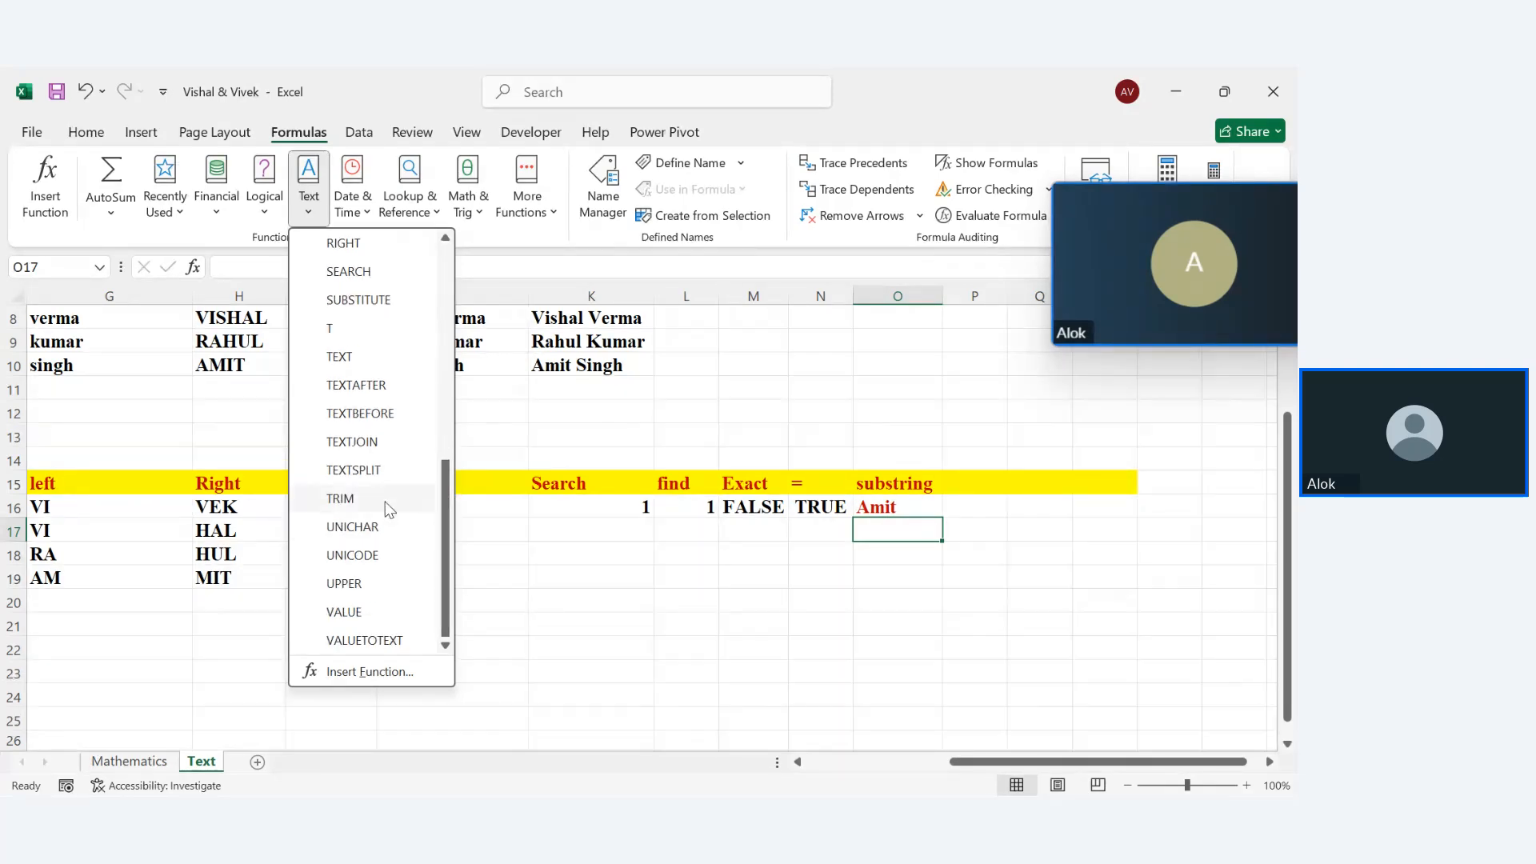
mouse_move(383, 485)
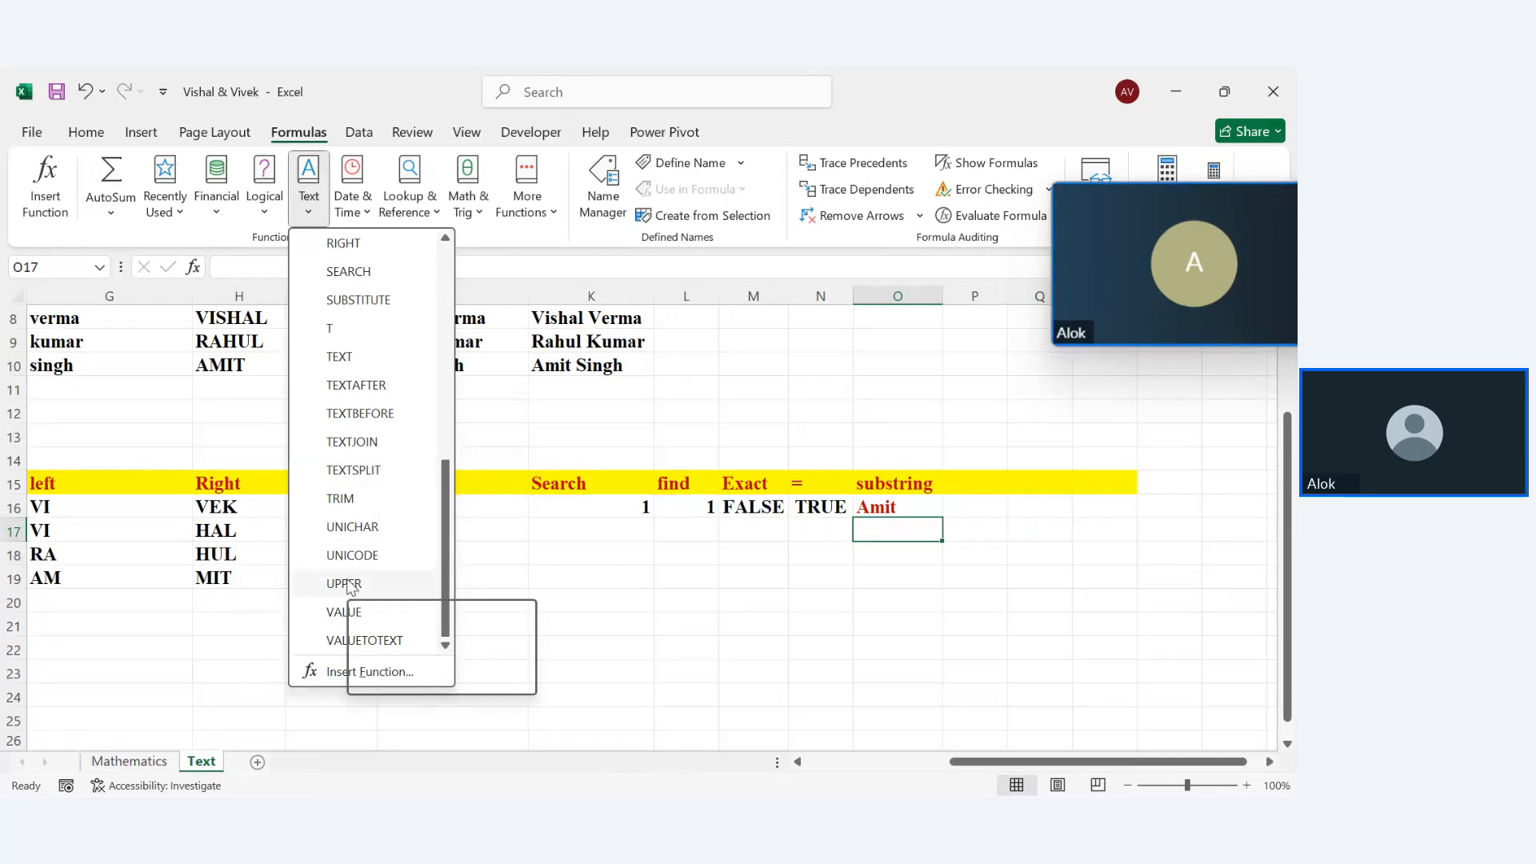
drag(439, 538, 444, 322)
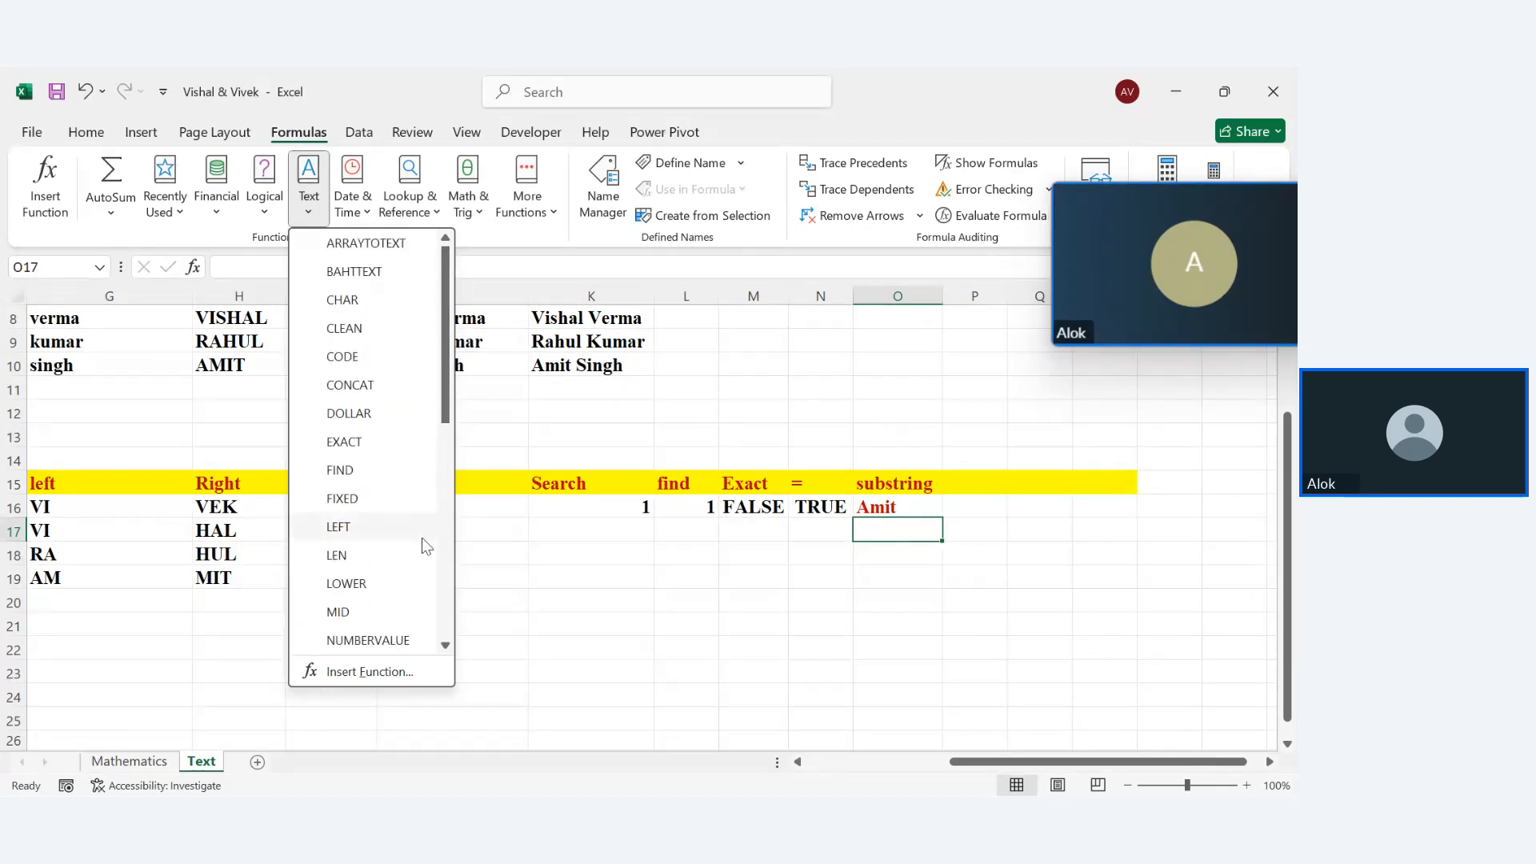
click(679, 543)
click(990, 486)
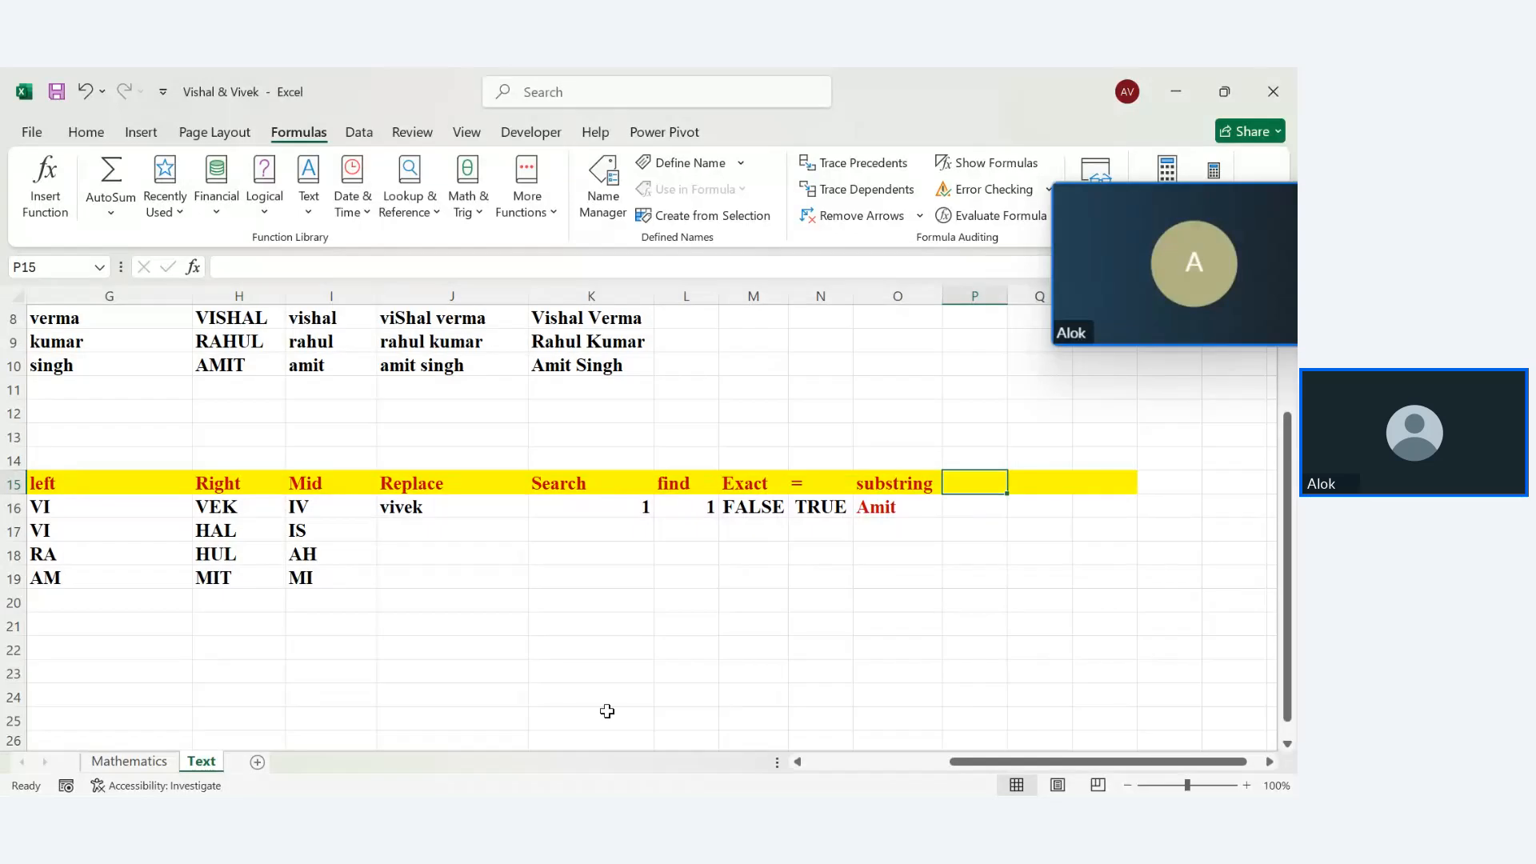
Add a Len heading in F21 with yellow fill and red text
drag(1056, 764, 671, 755)
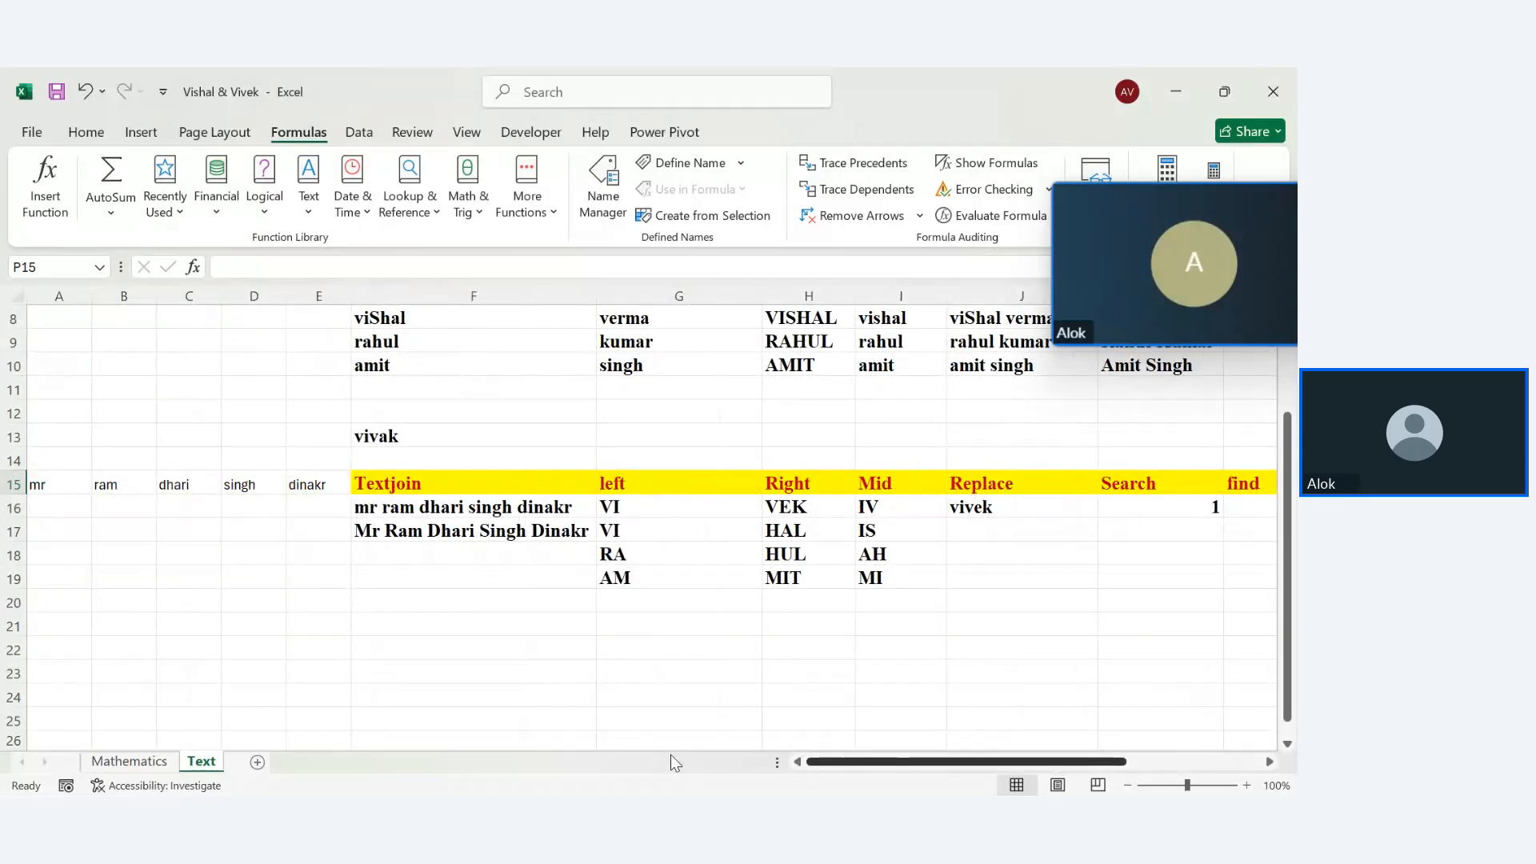
click(411, 623)
text(Len)
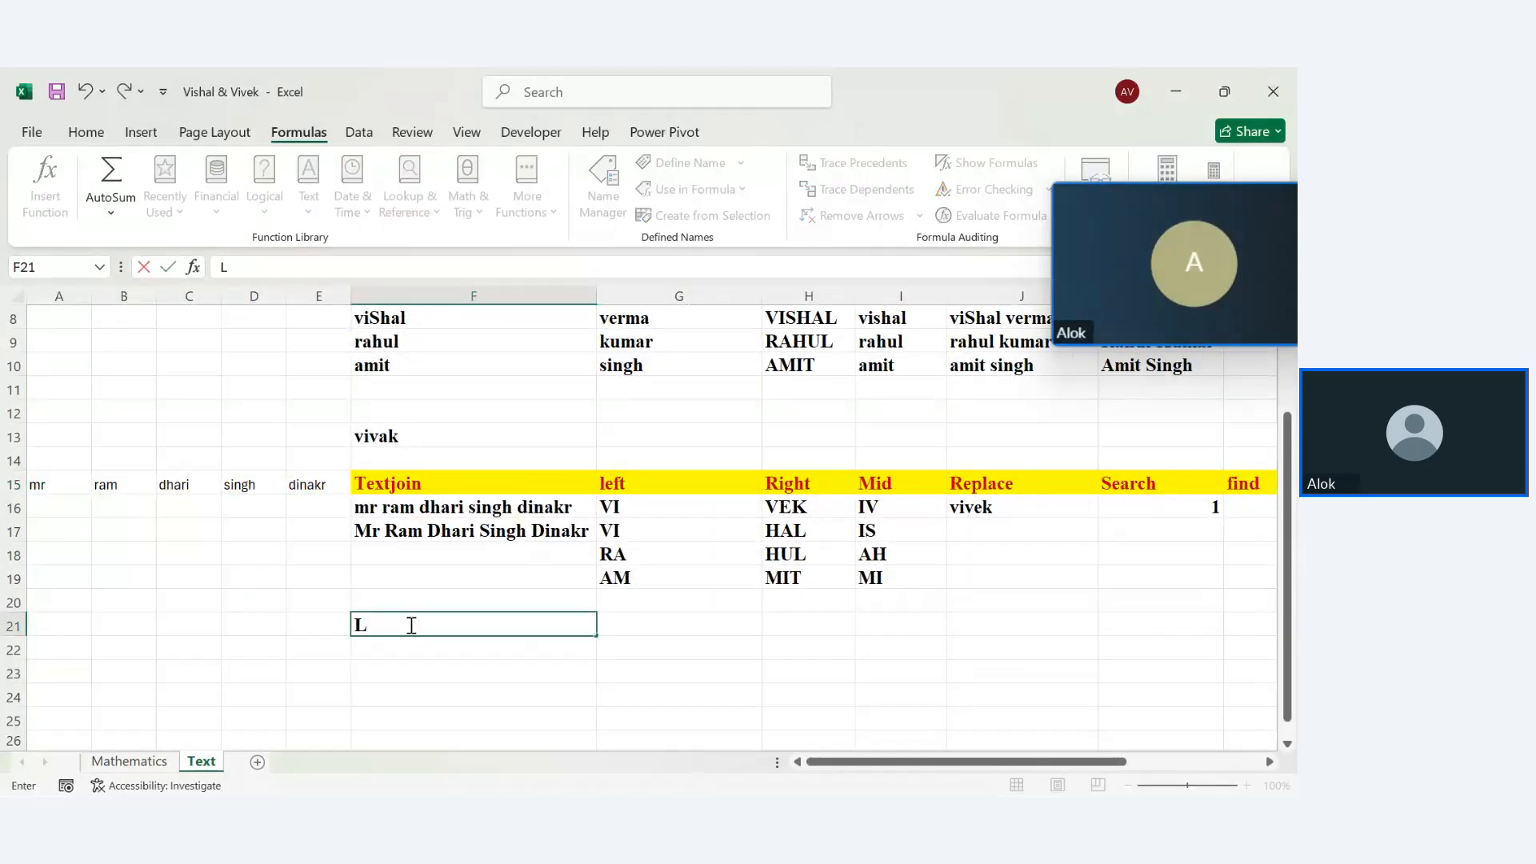
key(Return)
click(409, 625)
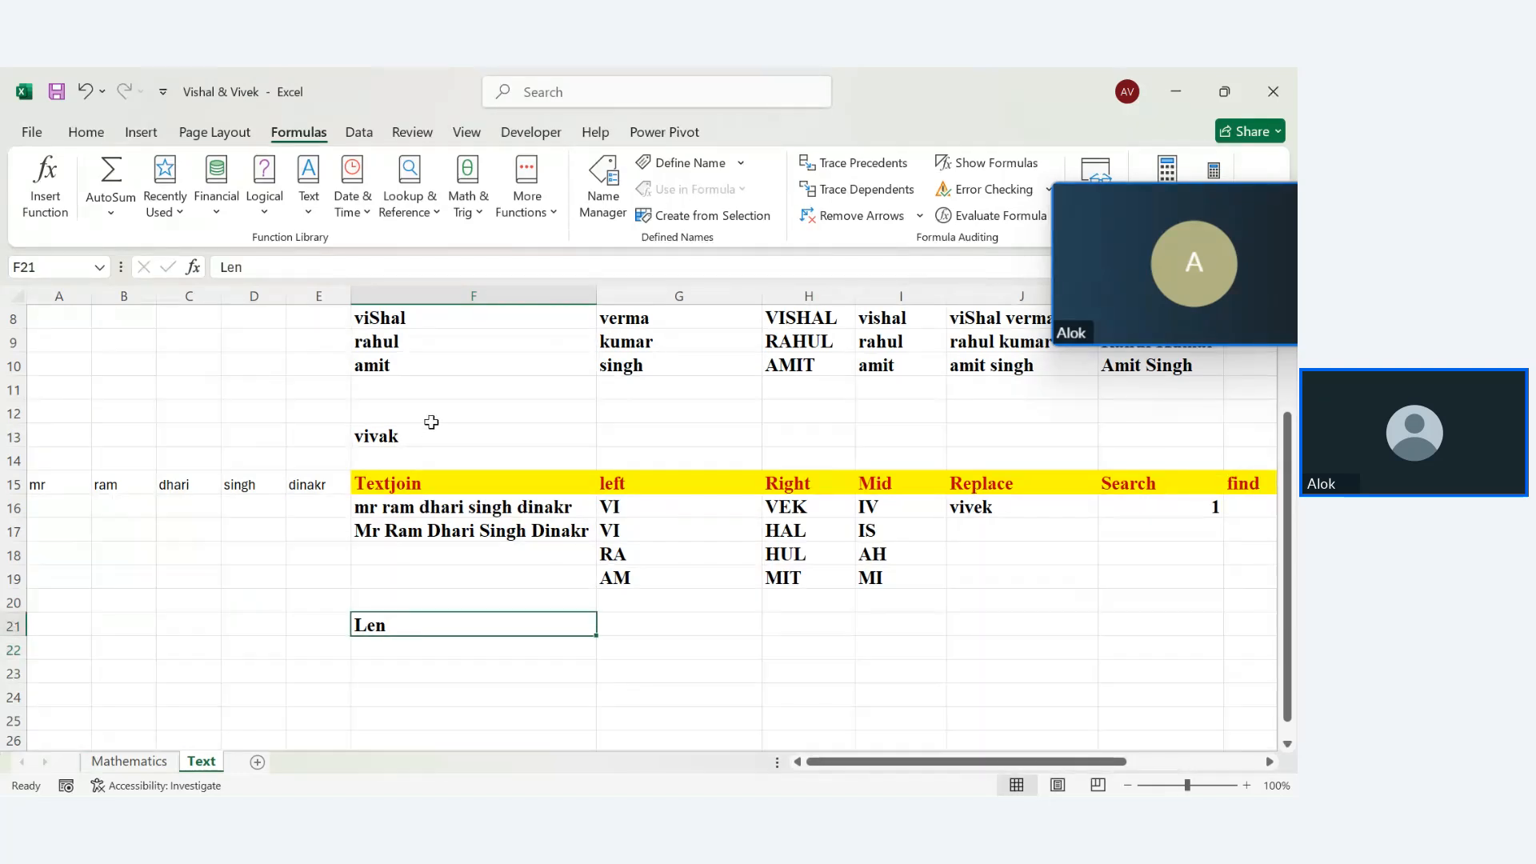
click(86, 132)
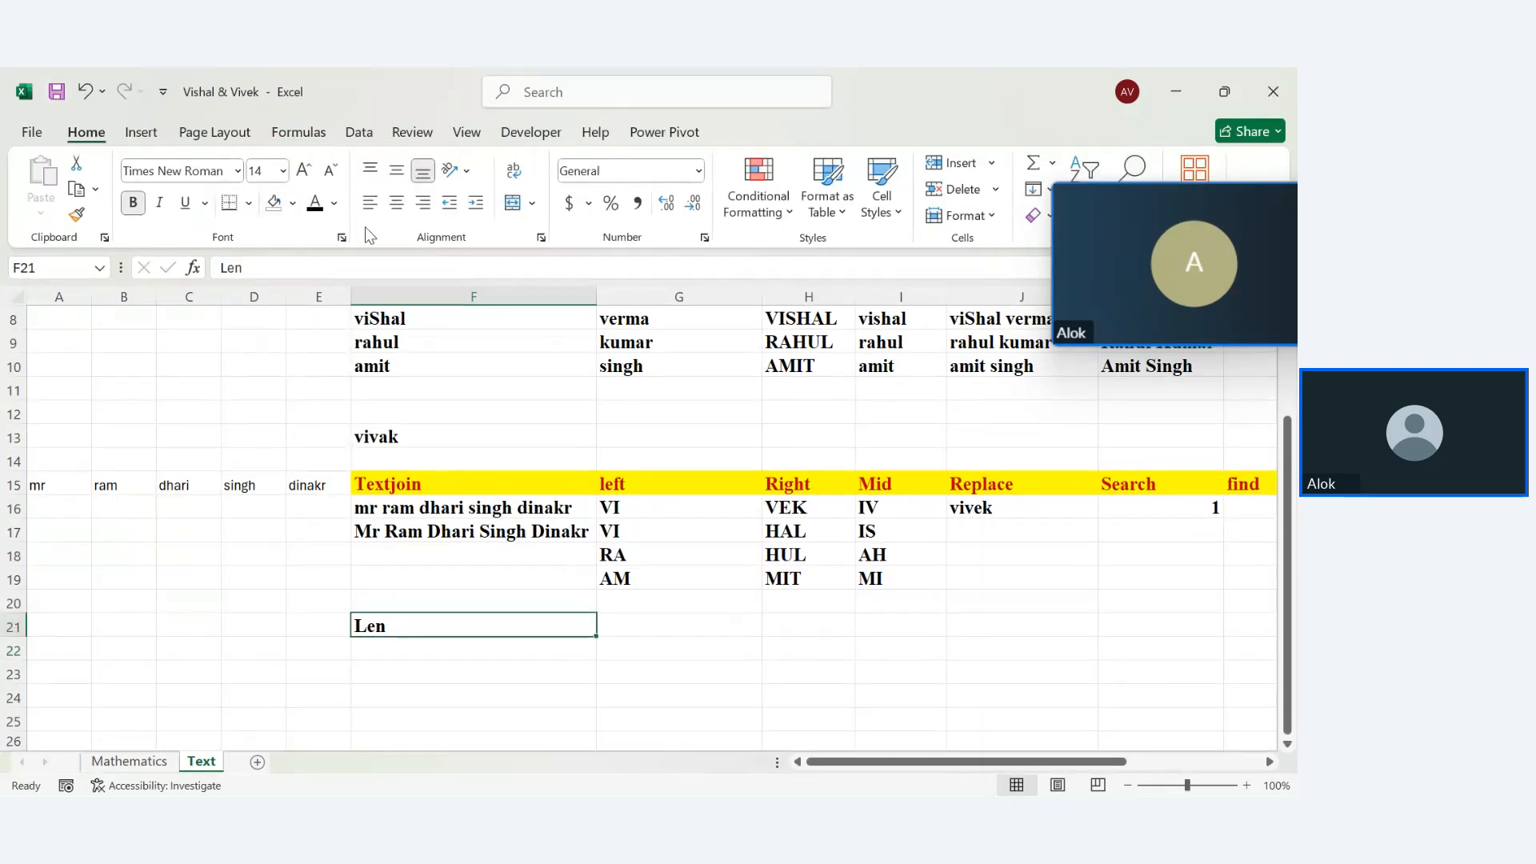
click(293, 203)
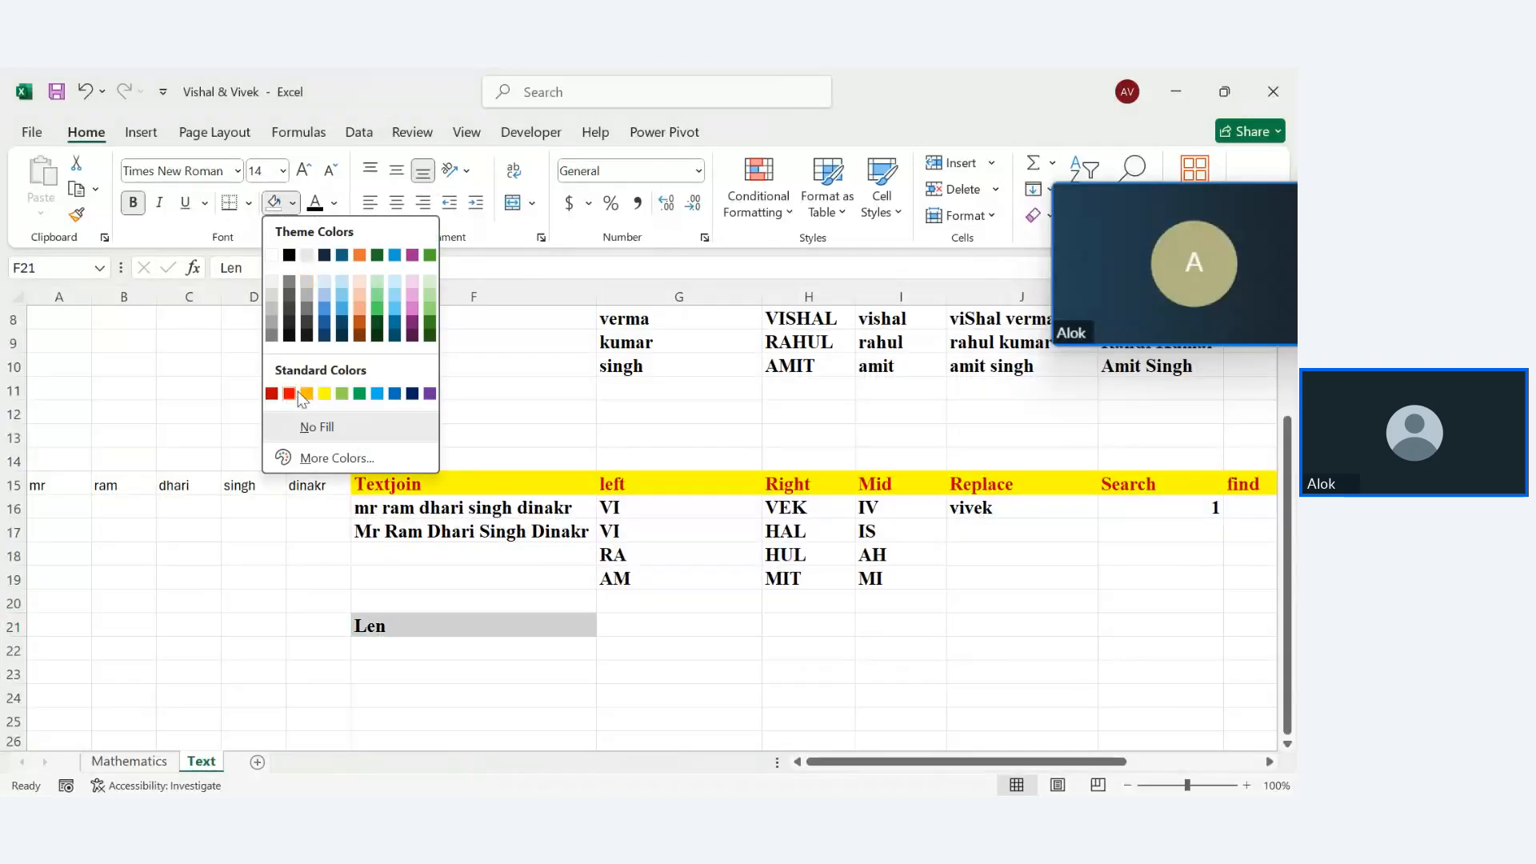
click(325, 393)
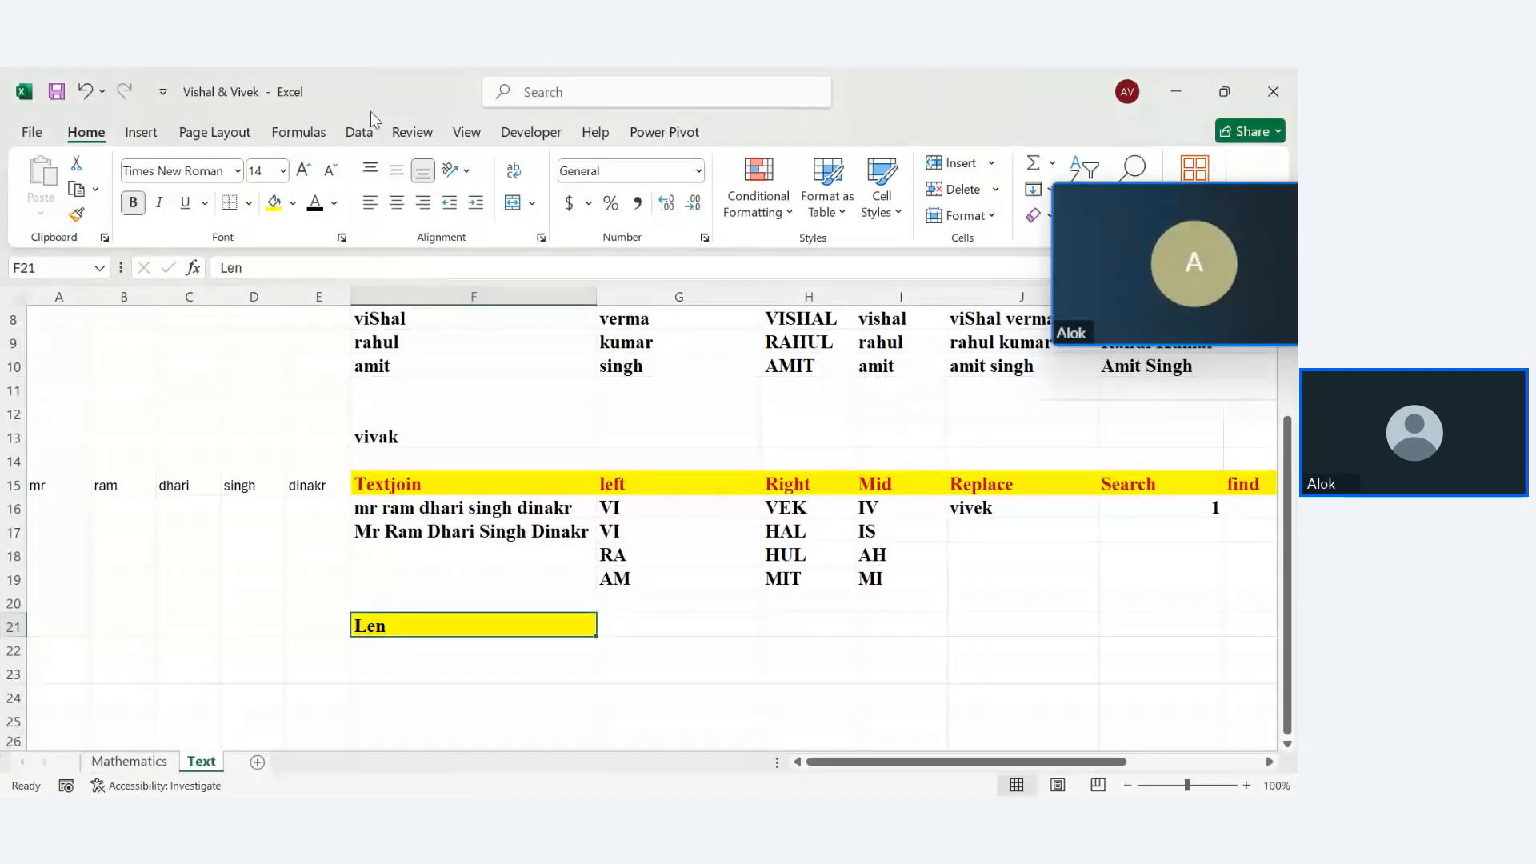
click(333, 203)
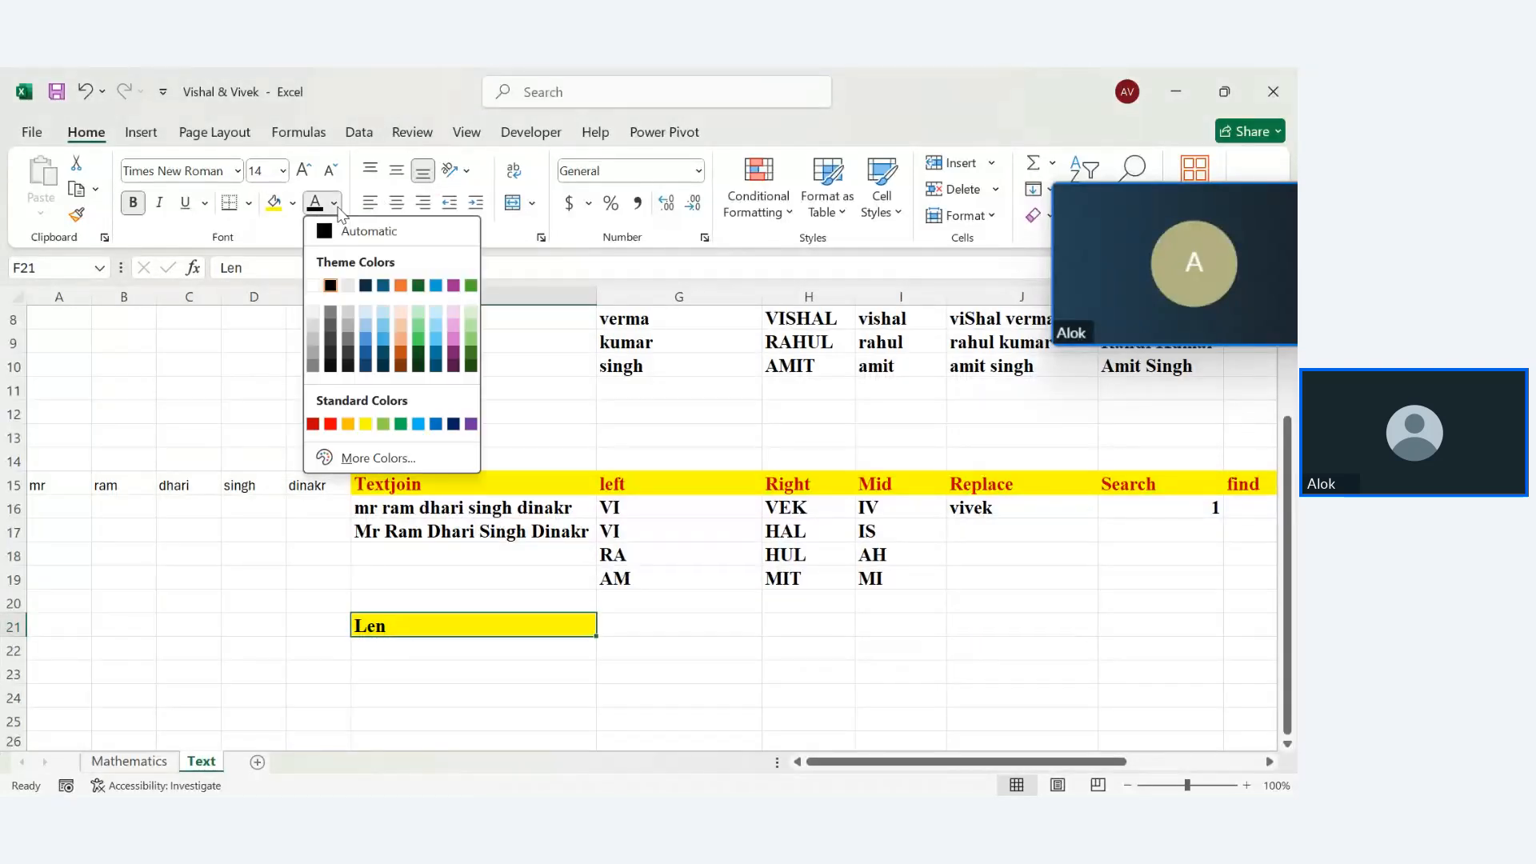
click(312, 424)
Enter a short sample name in C24, fixing its typos
click(431, 697)
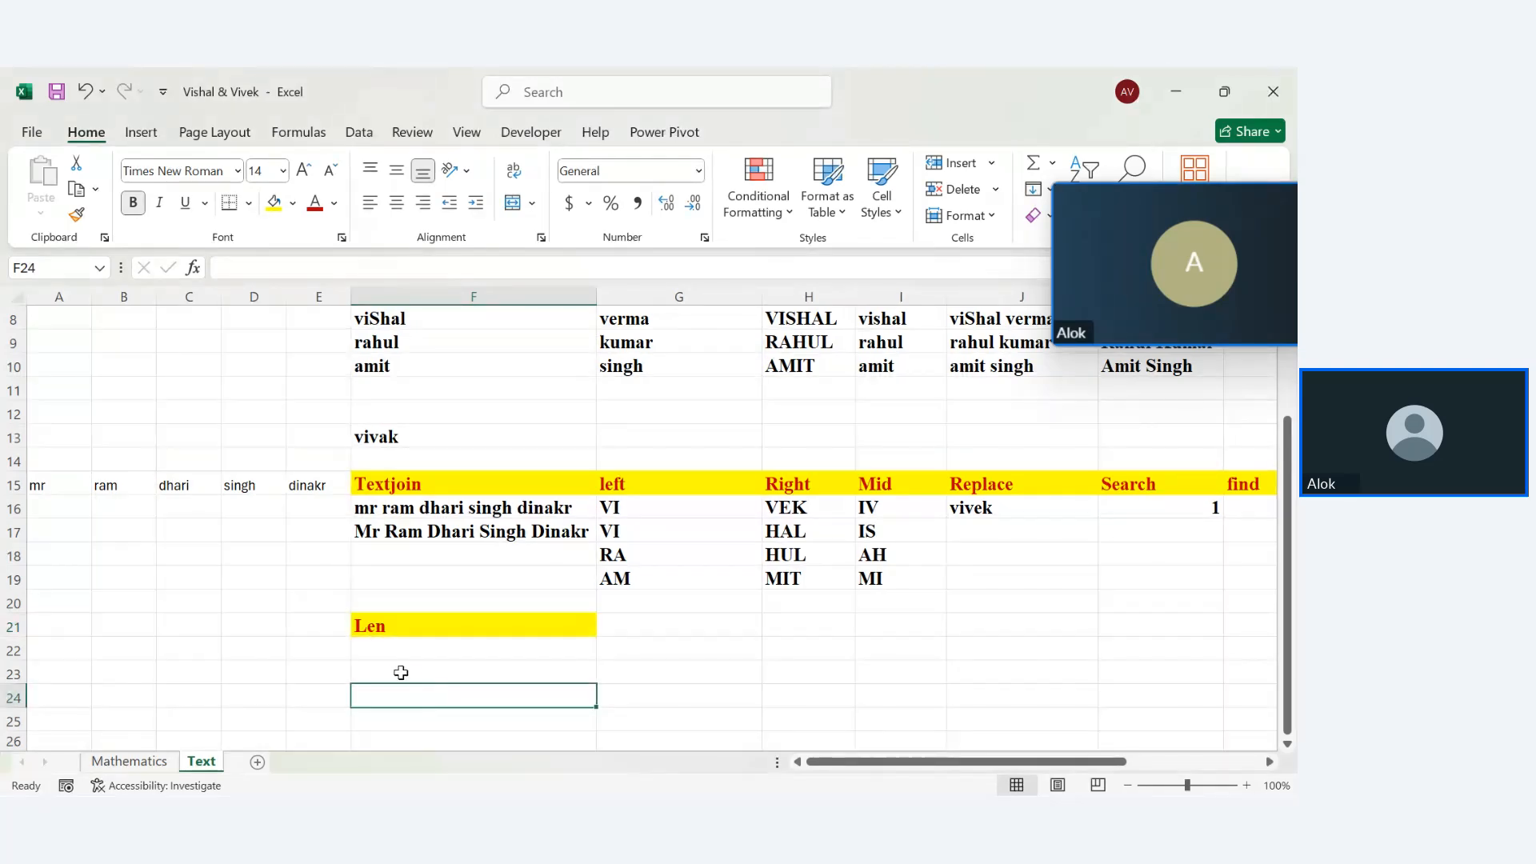
click(183, 701)
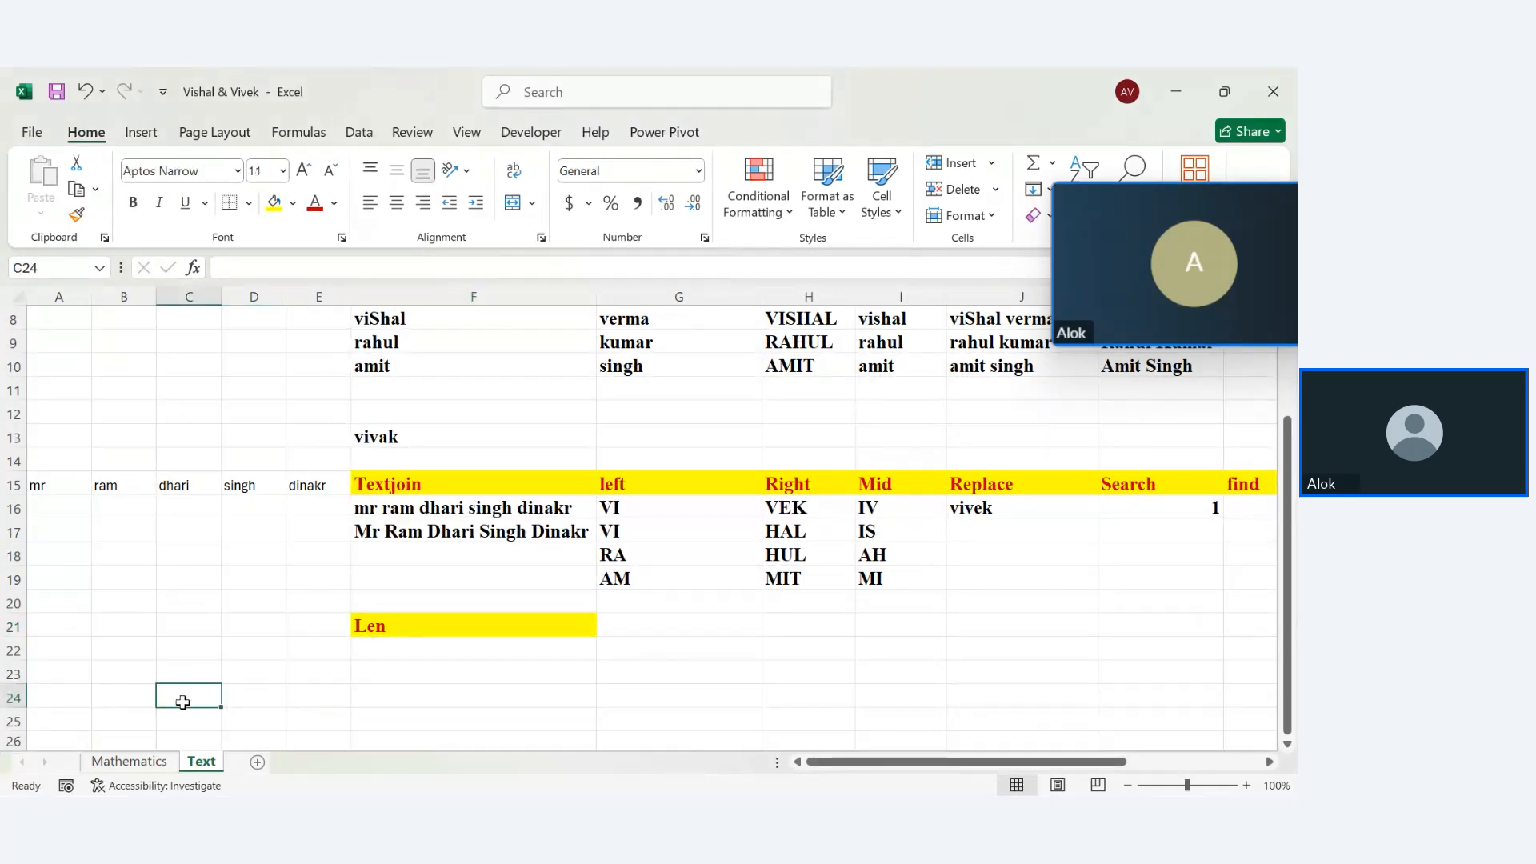
text(Ami)
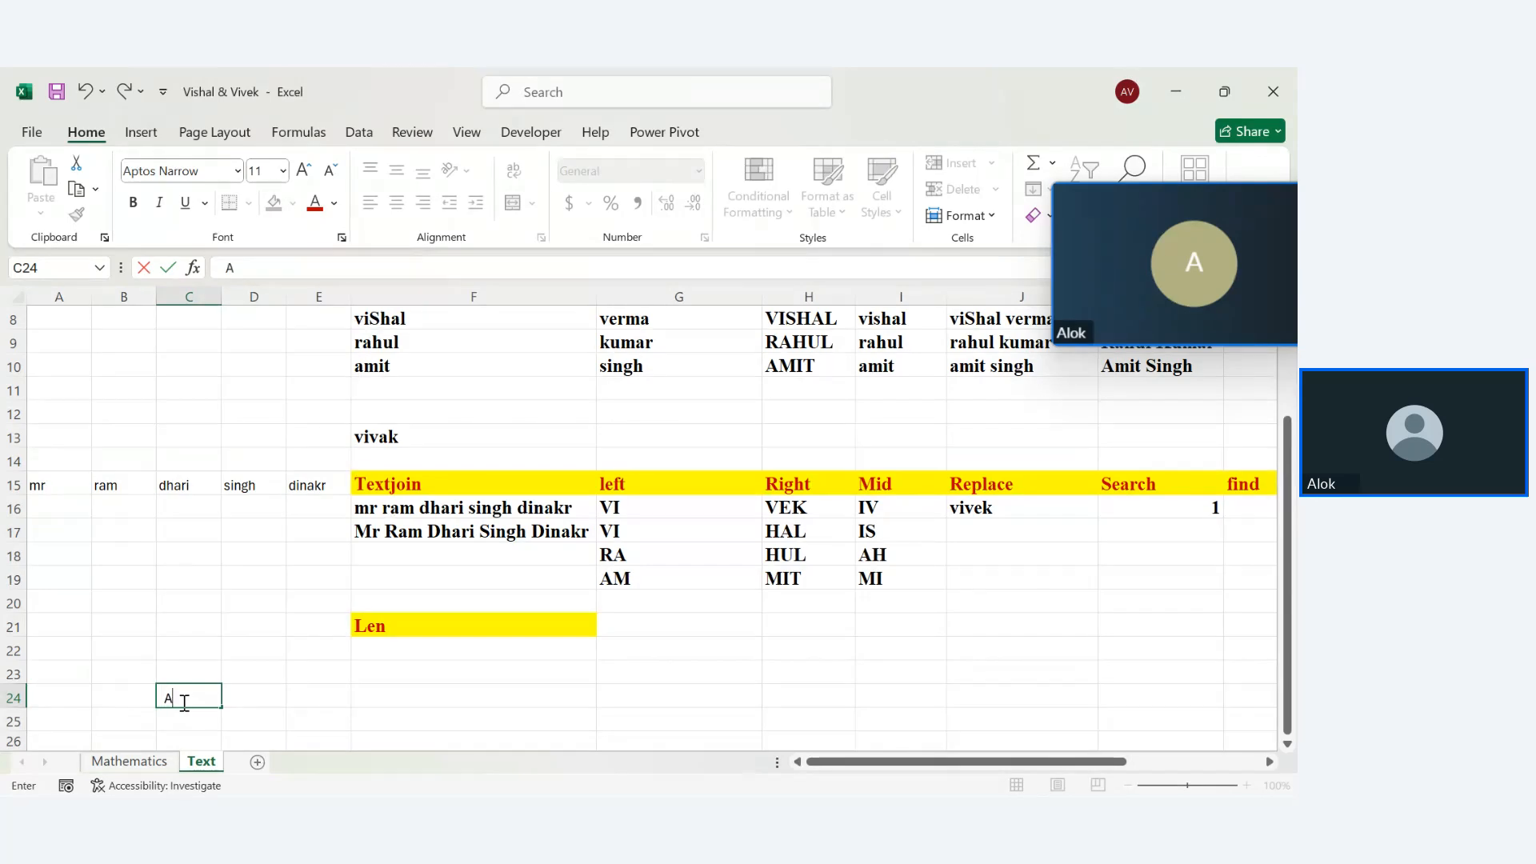
key(BackSpace)
key(BackSpace)
key(Return)
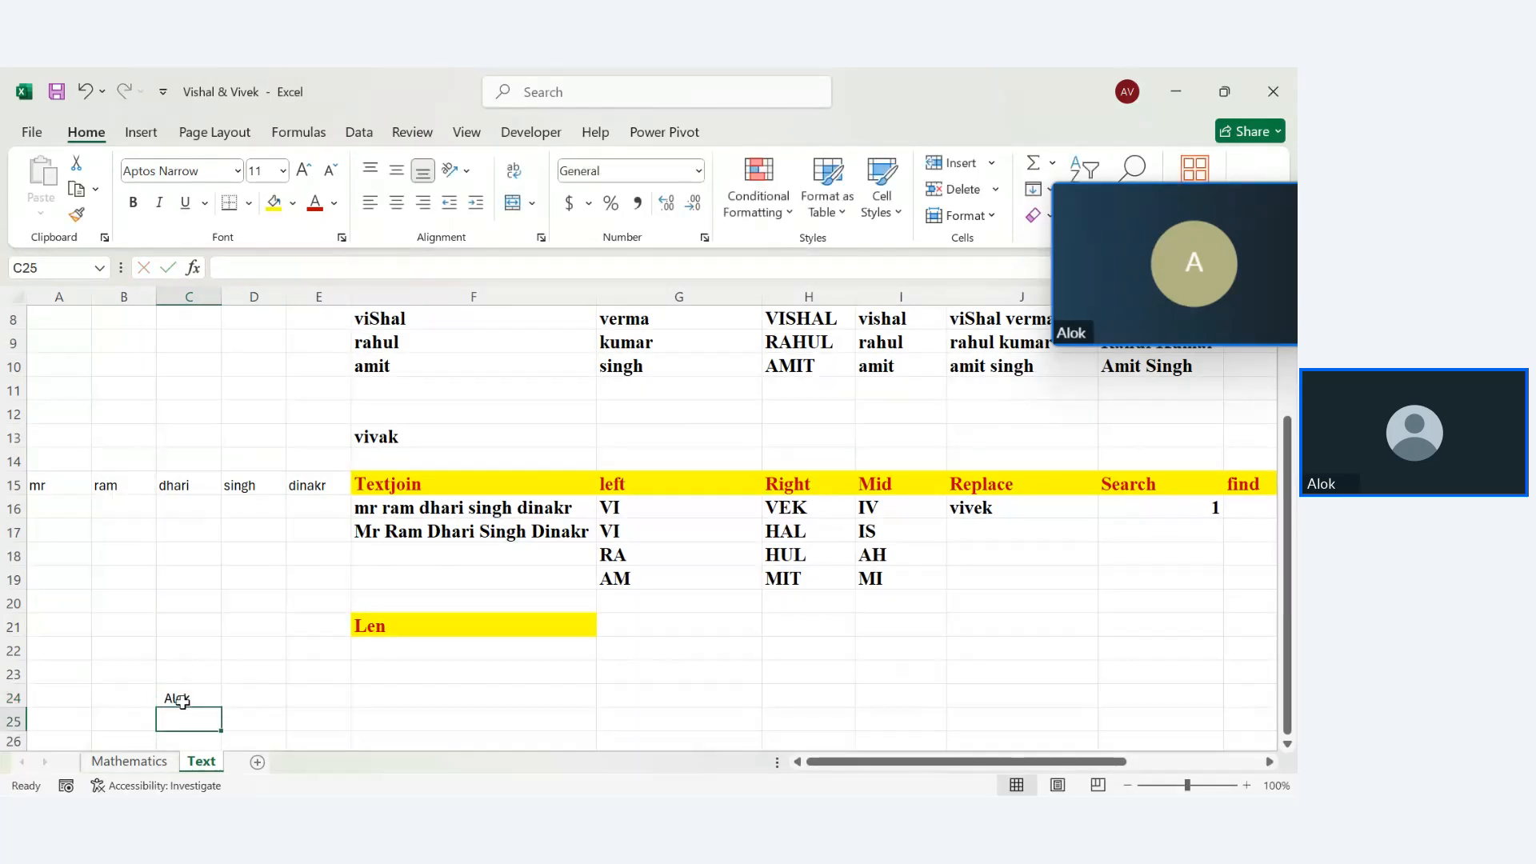
click(183, 701)
double_click(182, 702)
text(k)
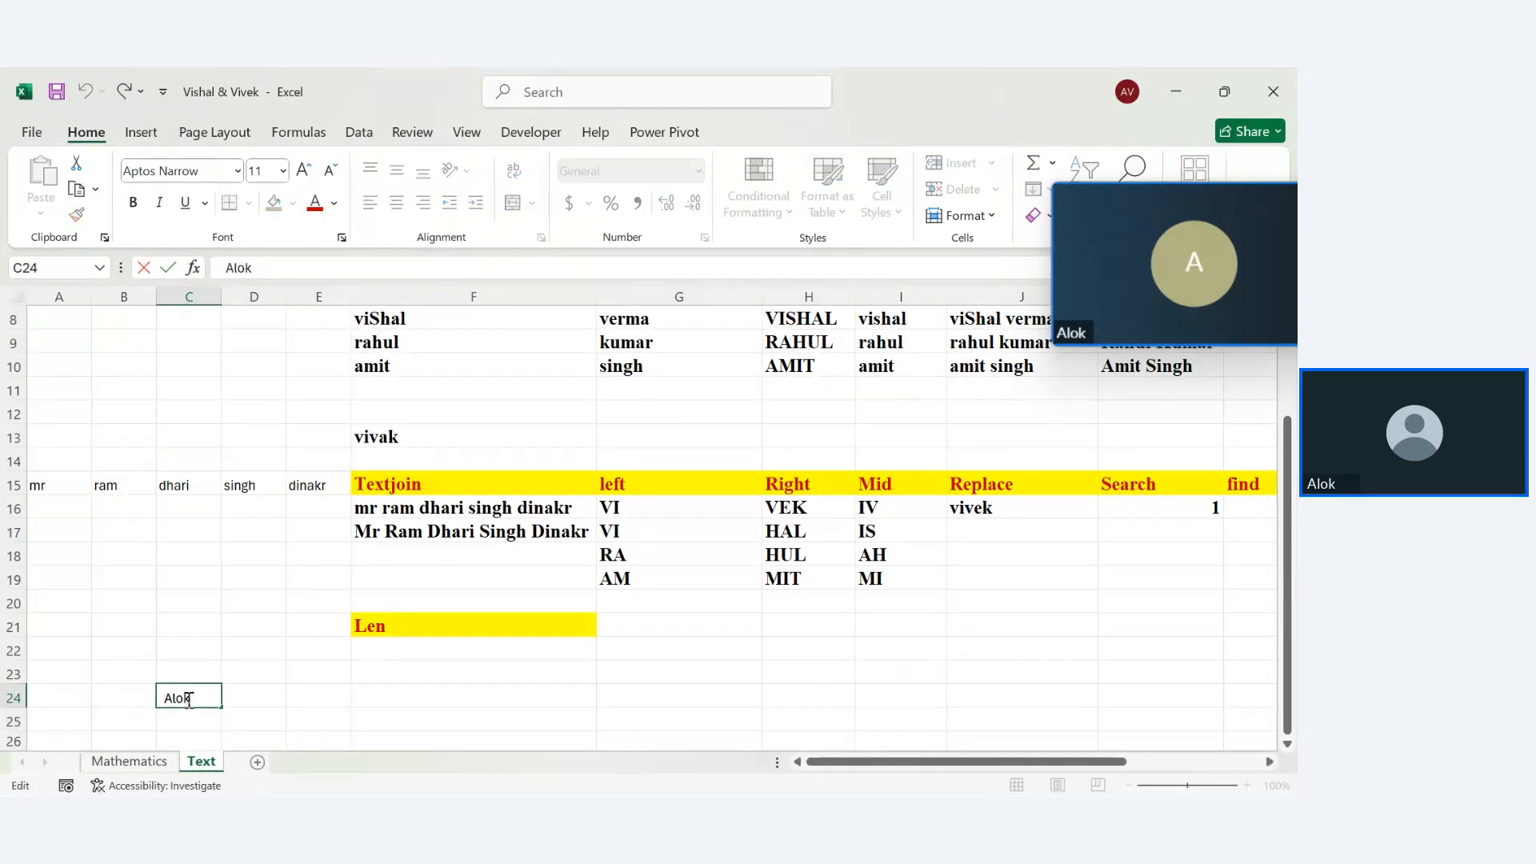
click(270, 718)
click(365, 701)
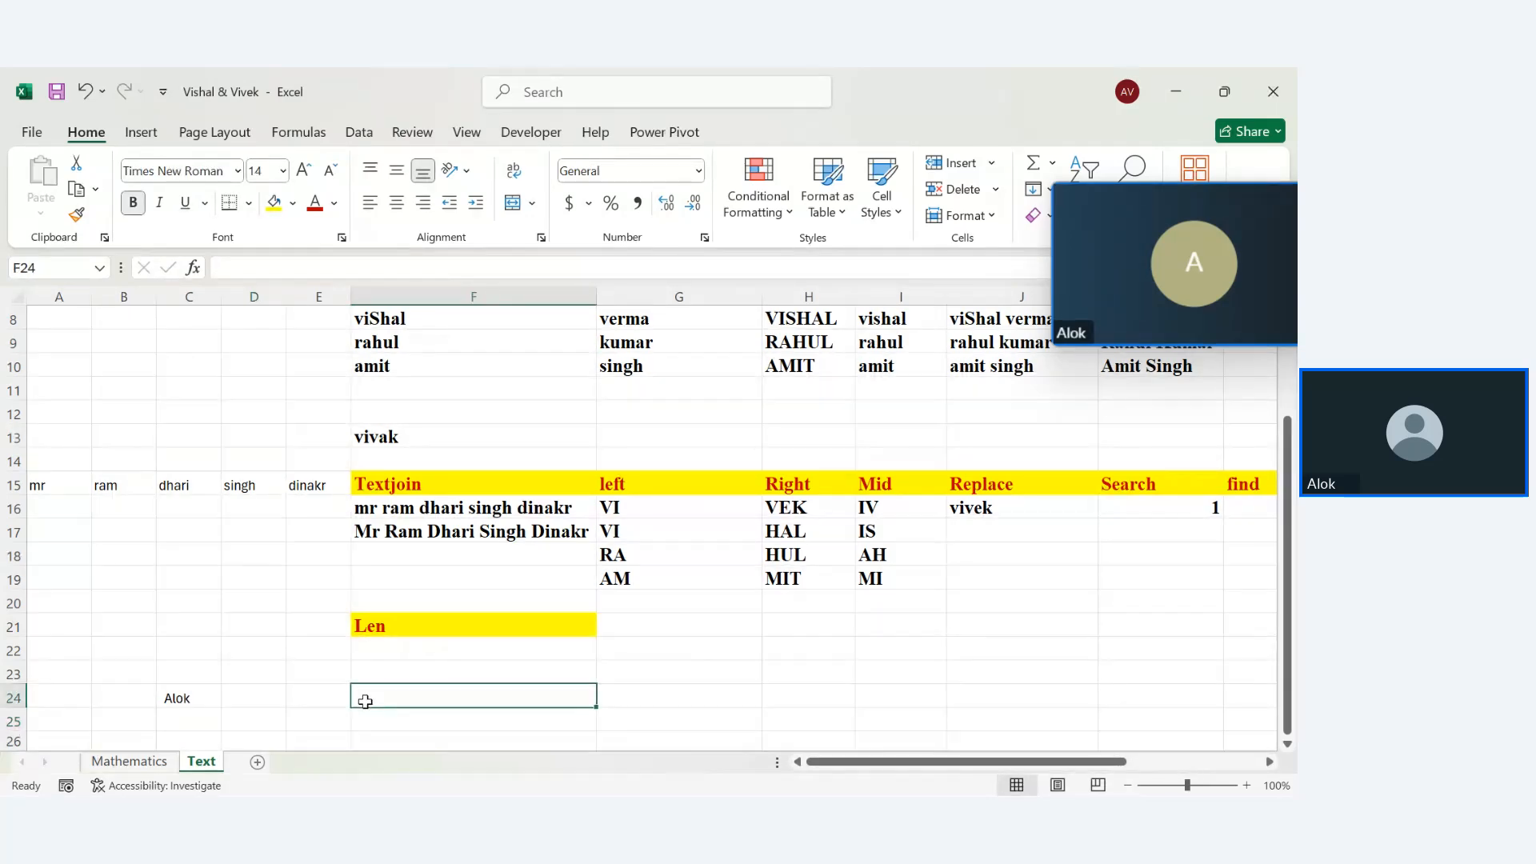
double_click(189, 698)
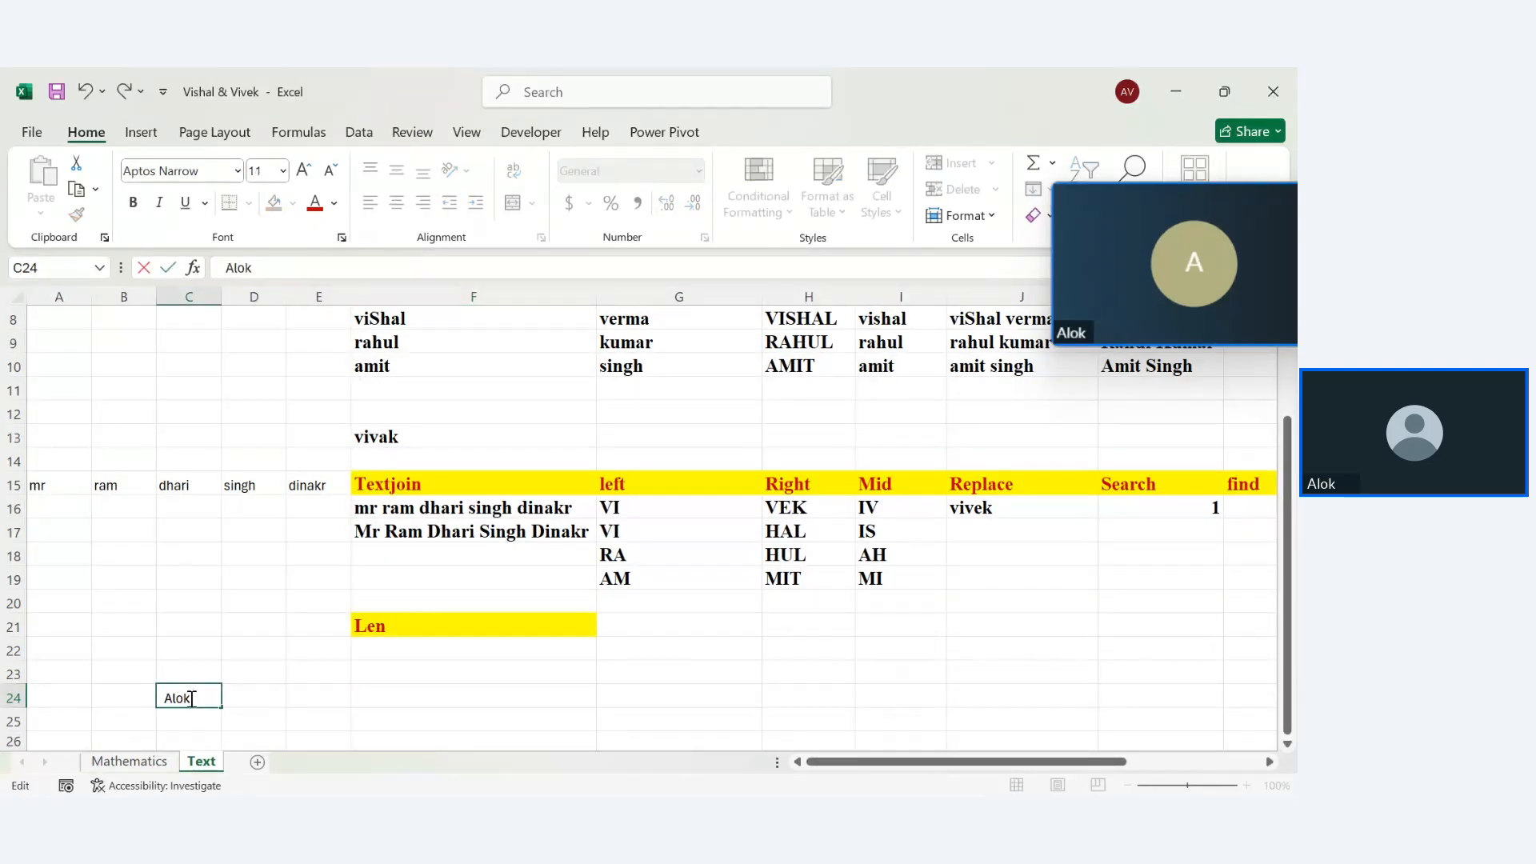
key(Return)
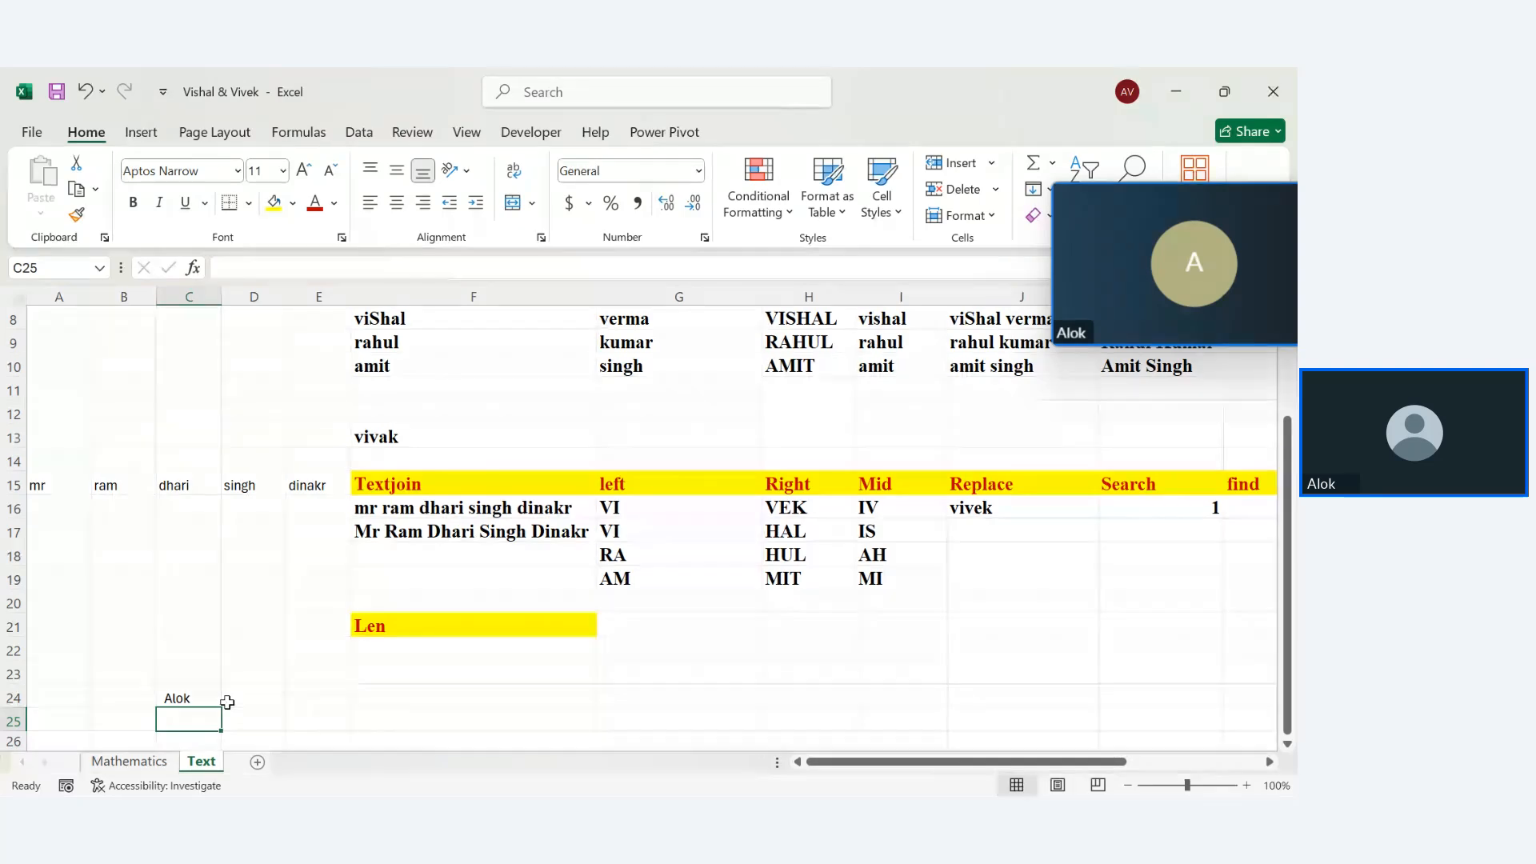
Enter =LEN(C24) in F24, which returns 8
click(387, 695)
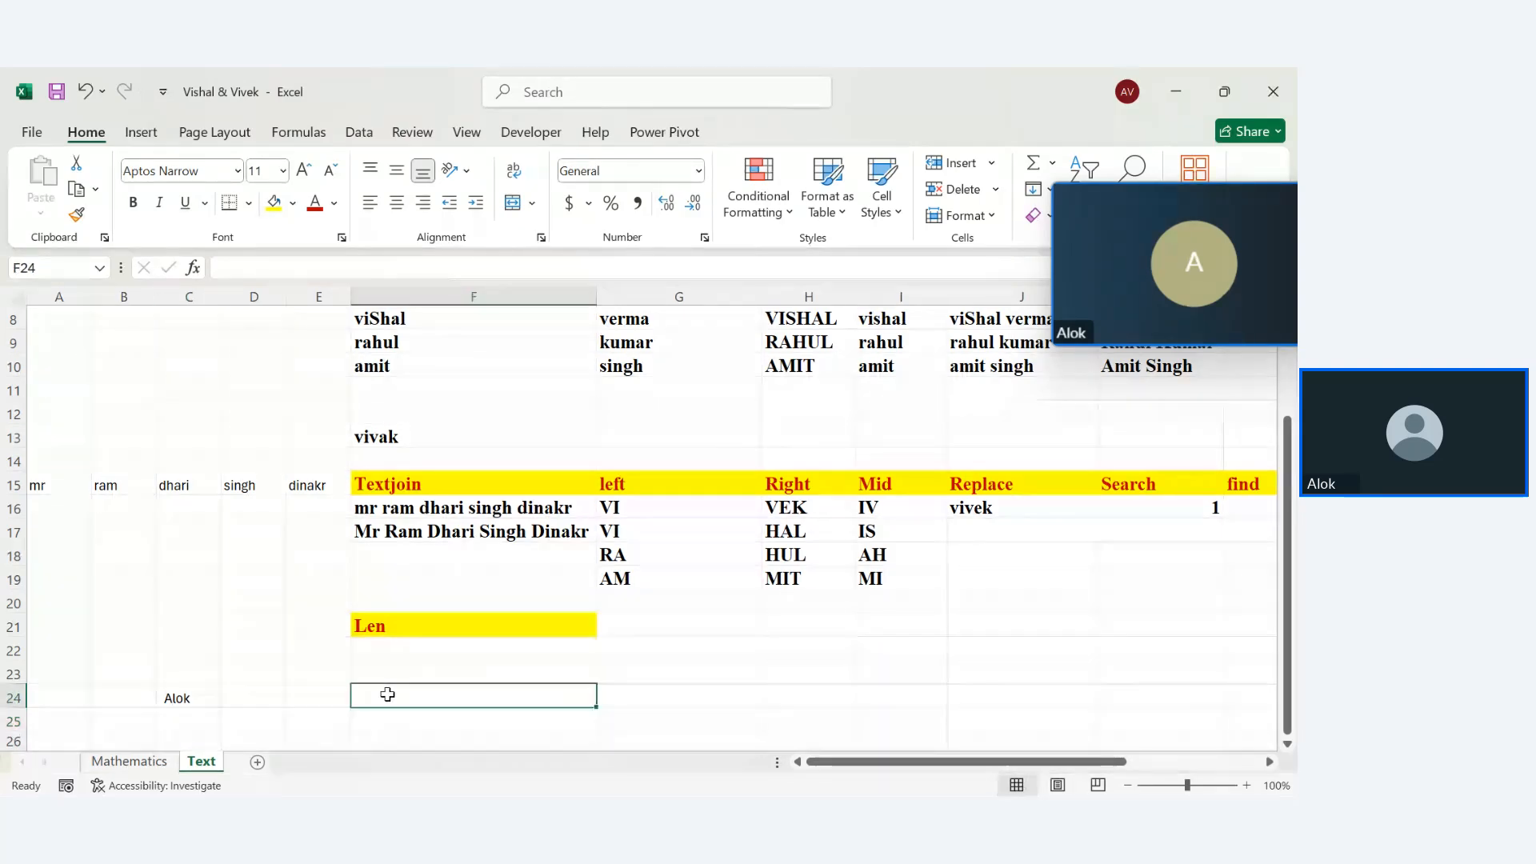
text(=len)
key(Tab)
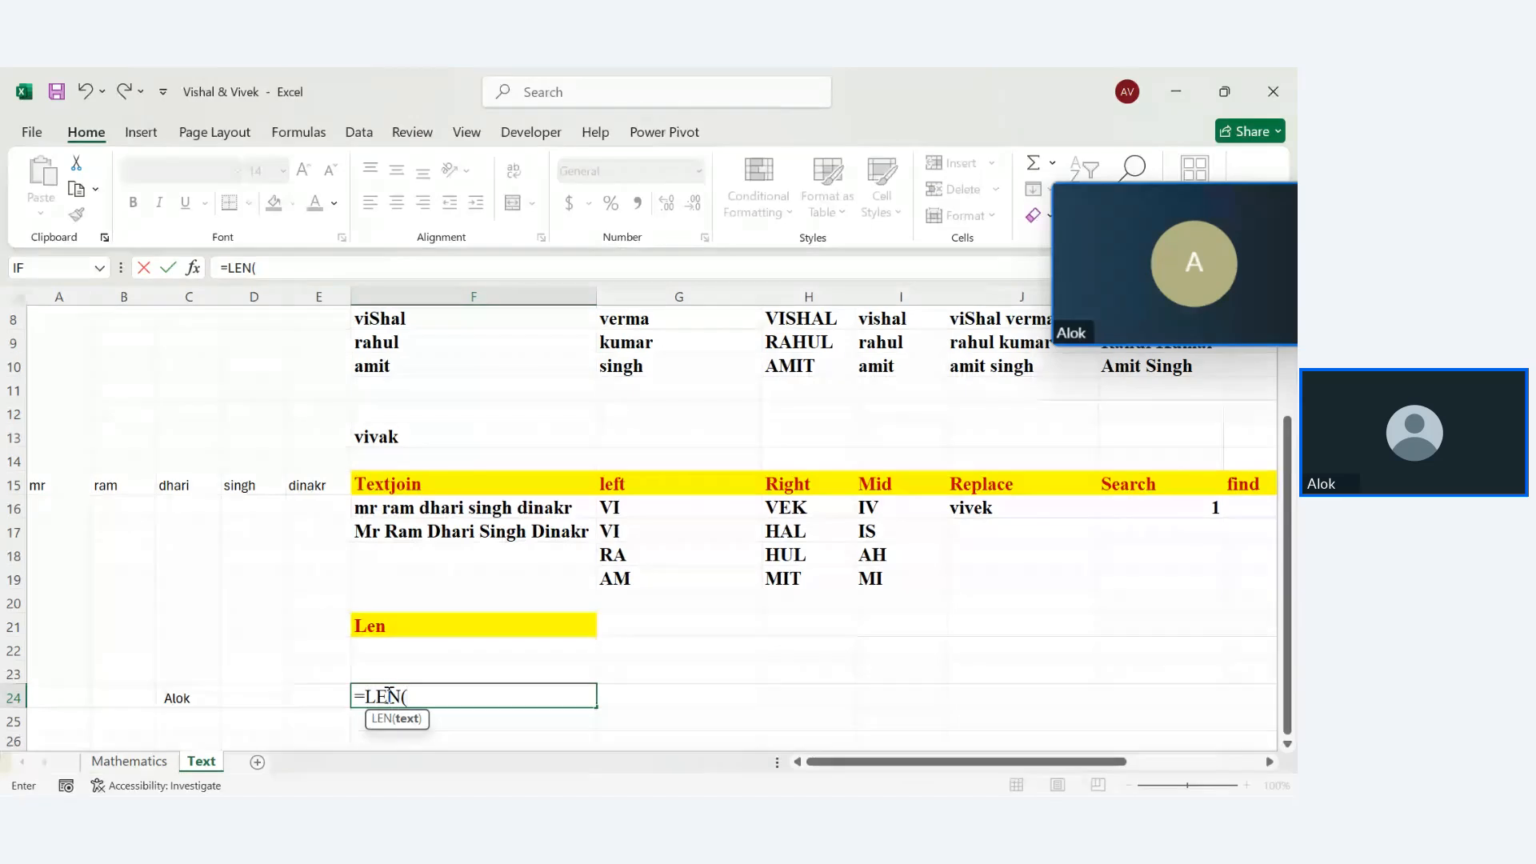
click(201, 698)
key(Return)
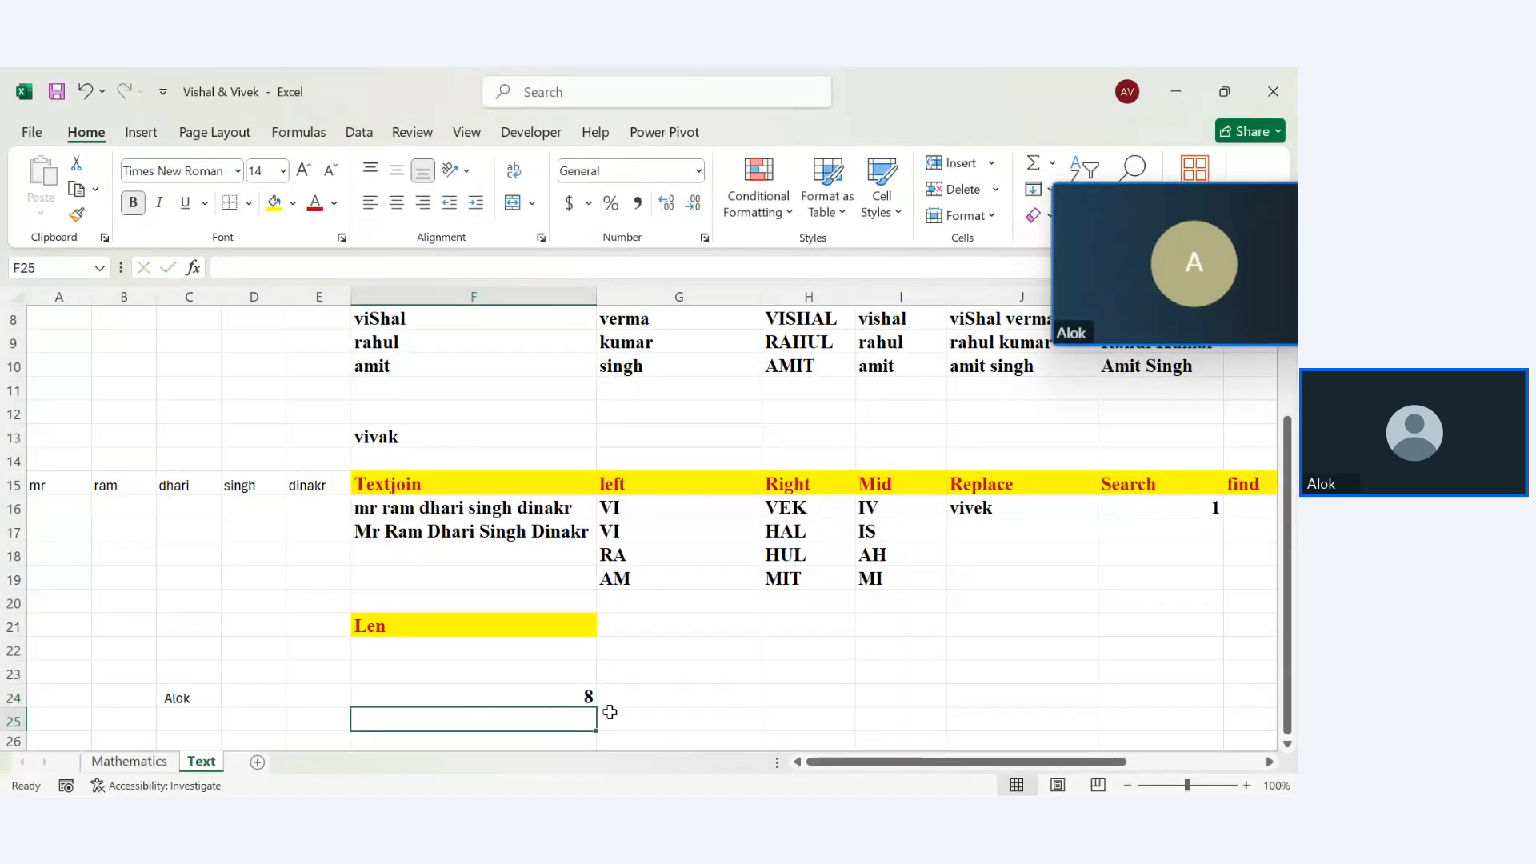
click(672, 627)
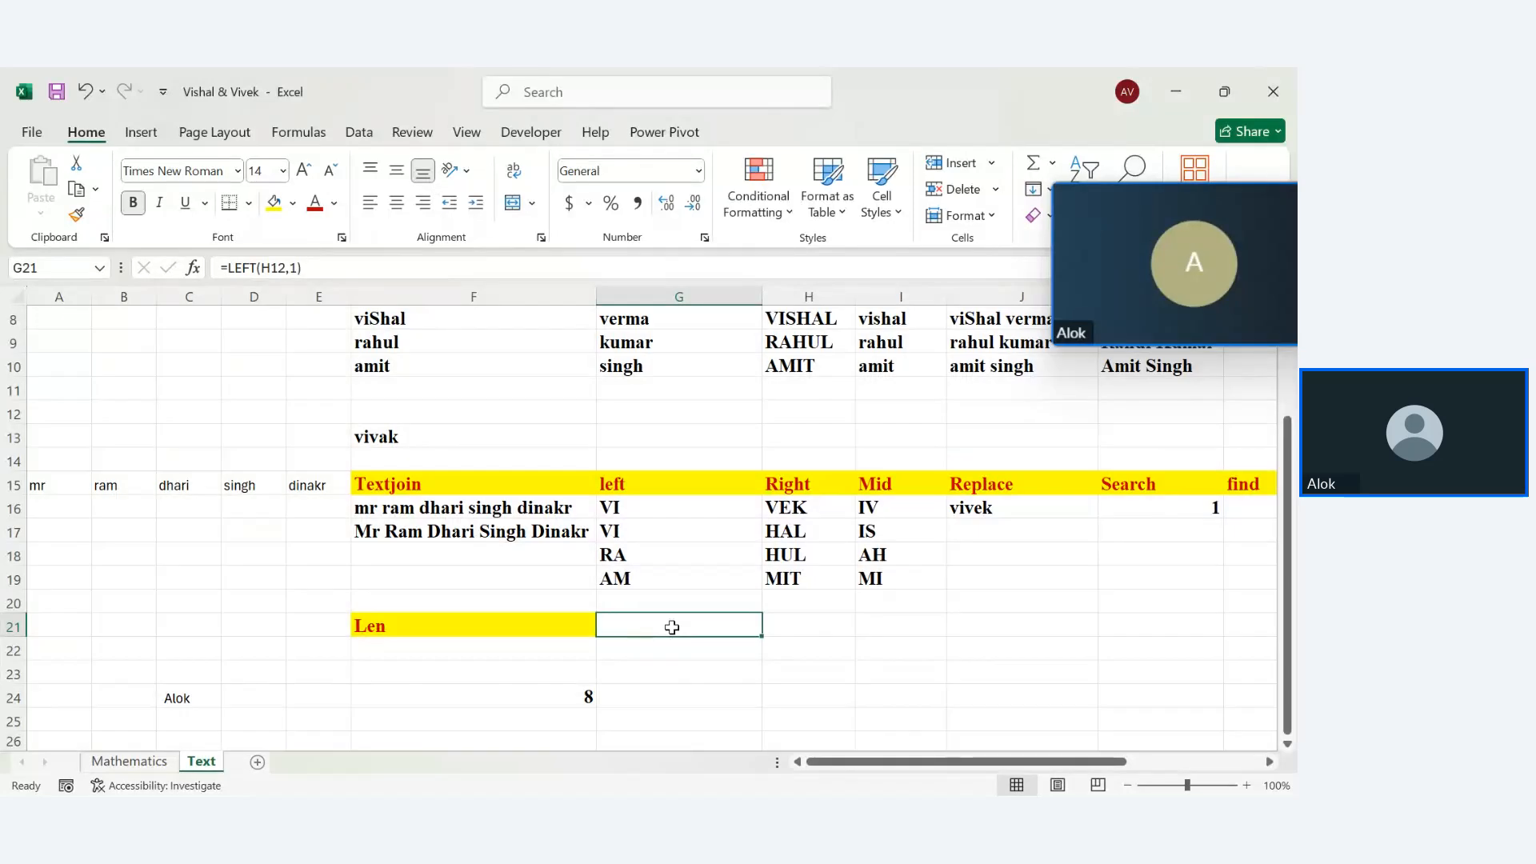
Put a Trim heading in G21 with the Len heading's formatting, leaving H21 empty
text(trim)
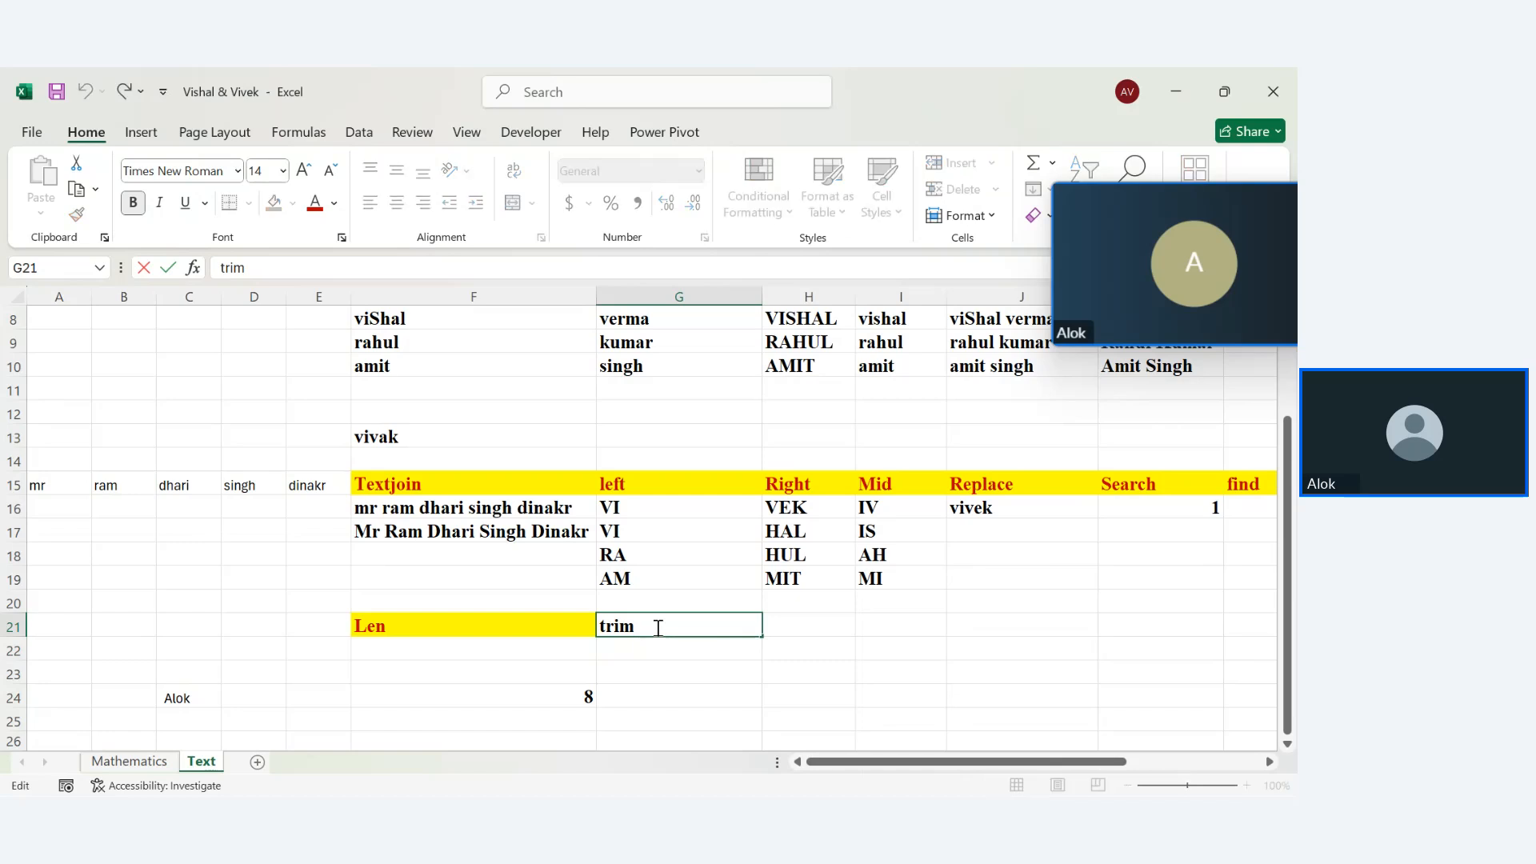
key(ctrl+z)
text(Trim)
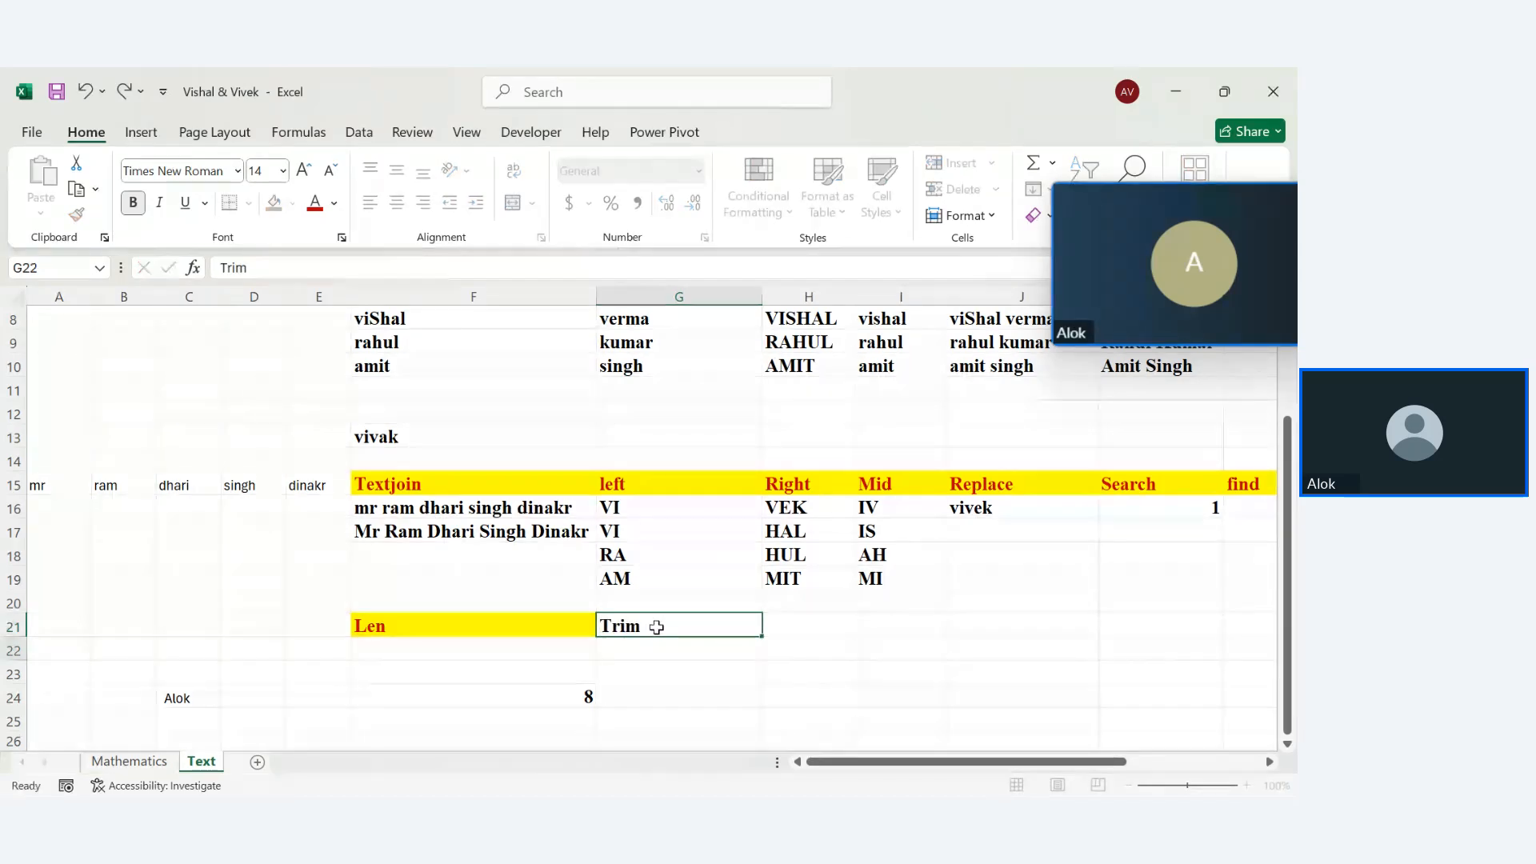
key(Return)
click(548, 621)
drag(593, 634, 808, 638)
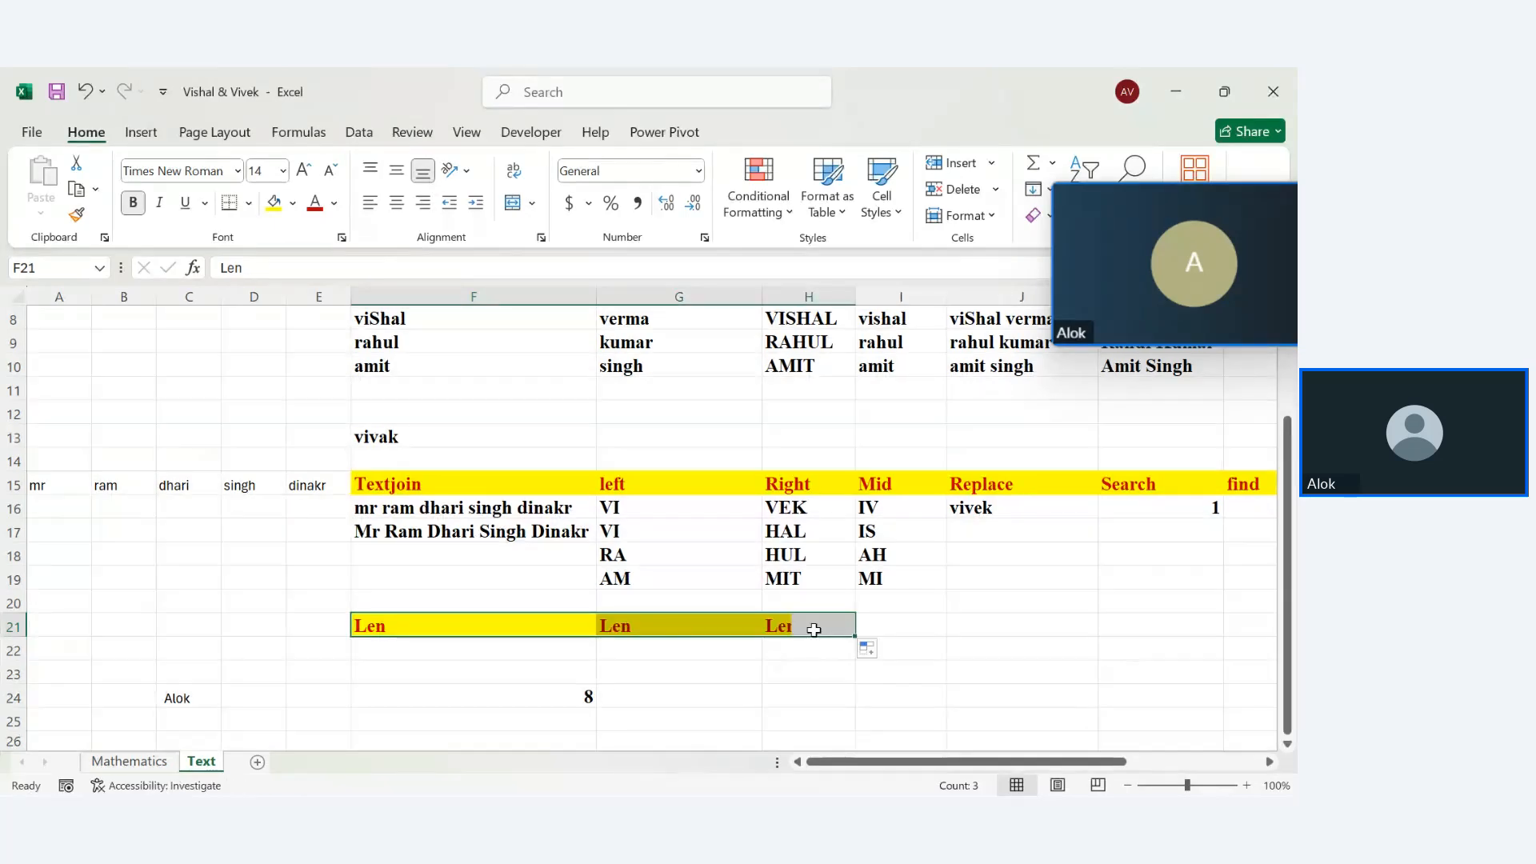
click(704, 621)
text(L)
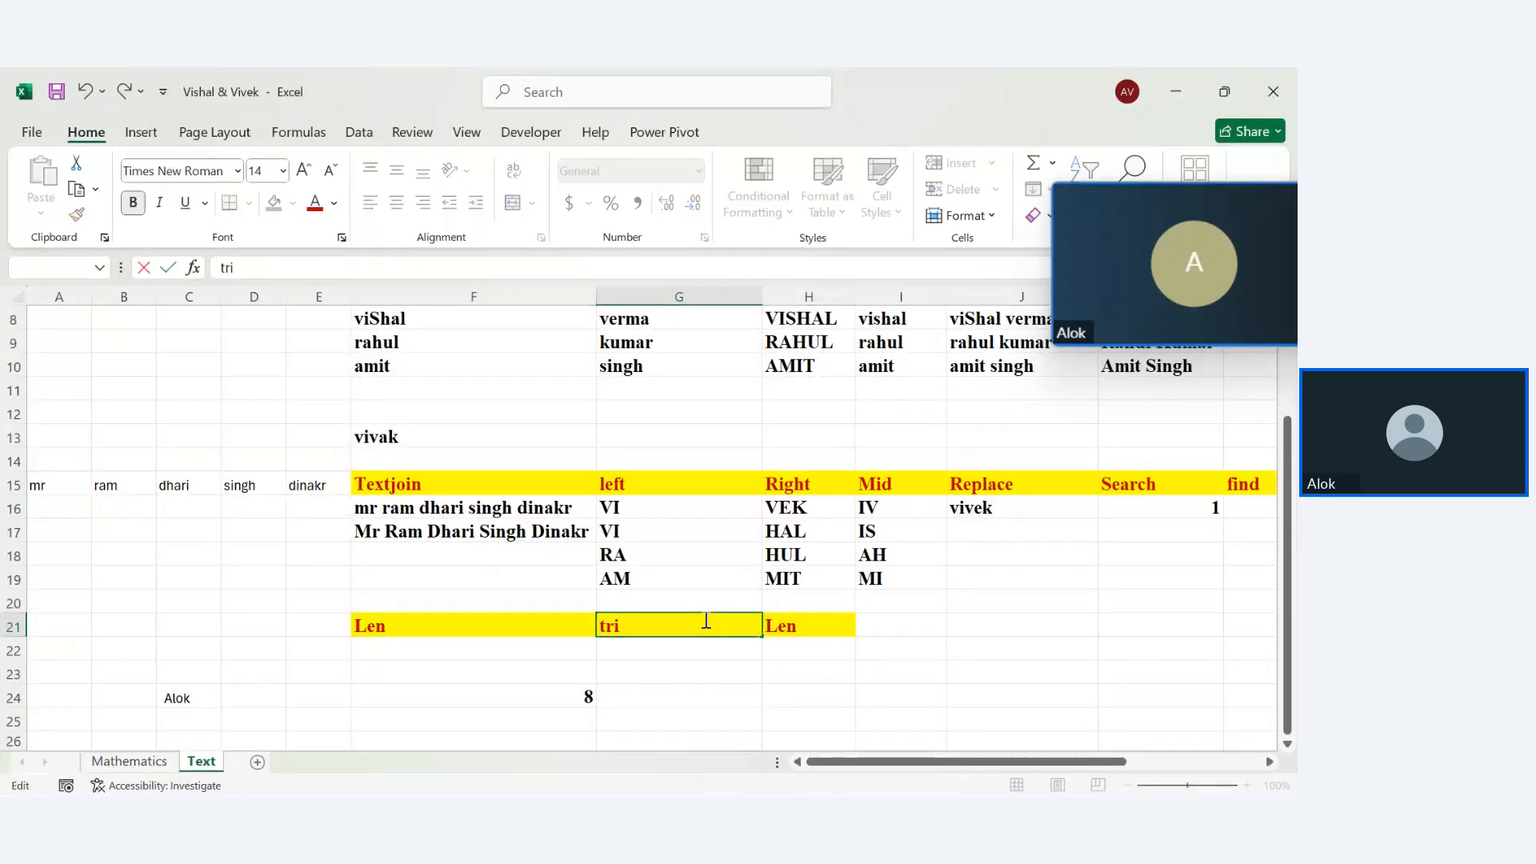
key(BackSpace)
key(BackSpace)
key(BackSpace)
text(Trim)
key(Return)
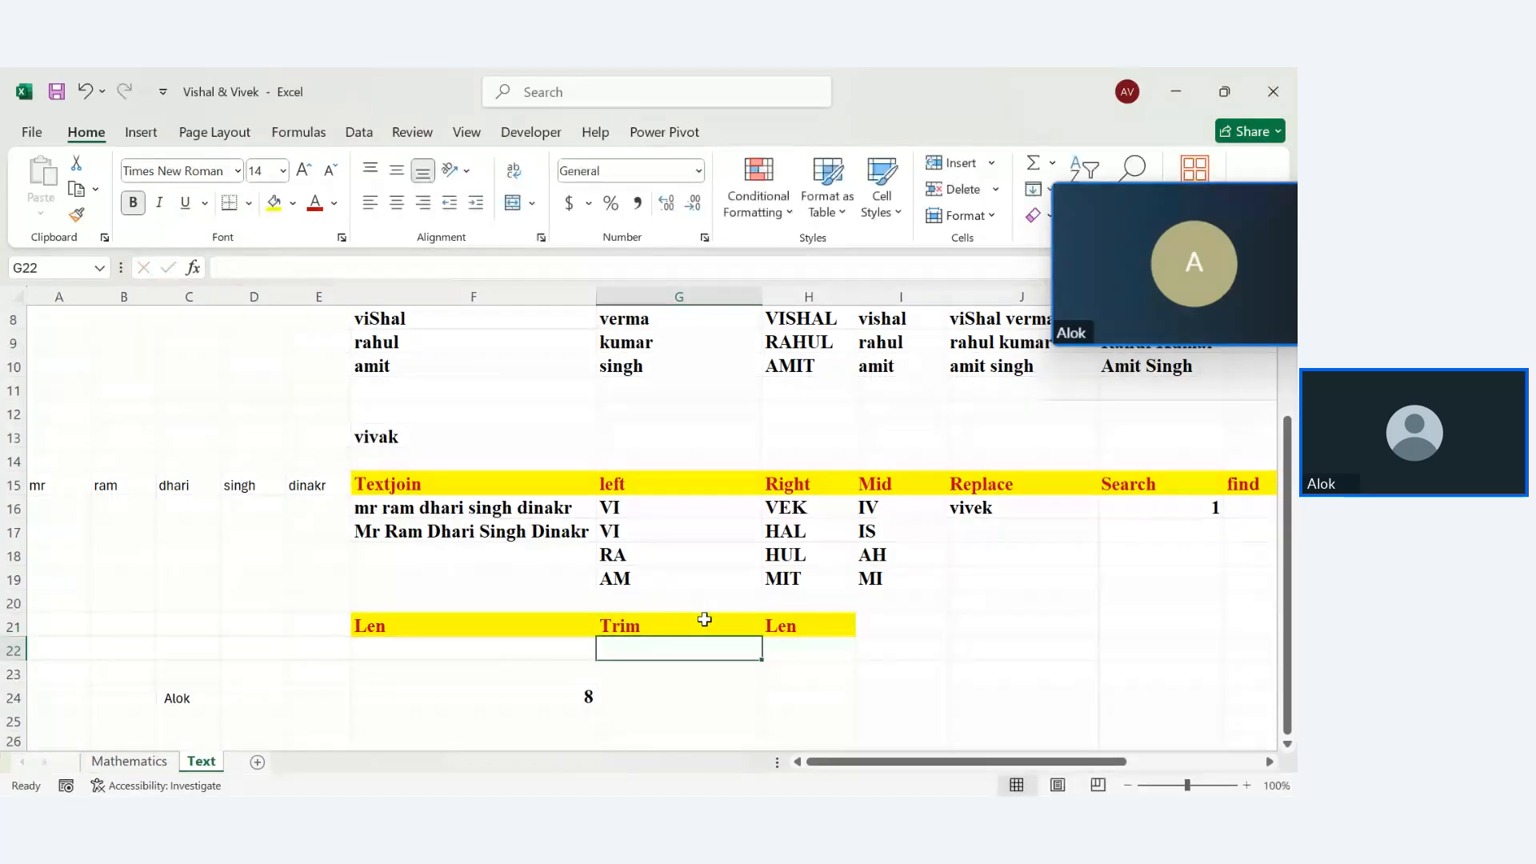
click(797, 630)
key(BackSpace)
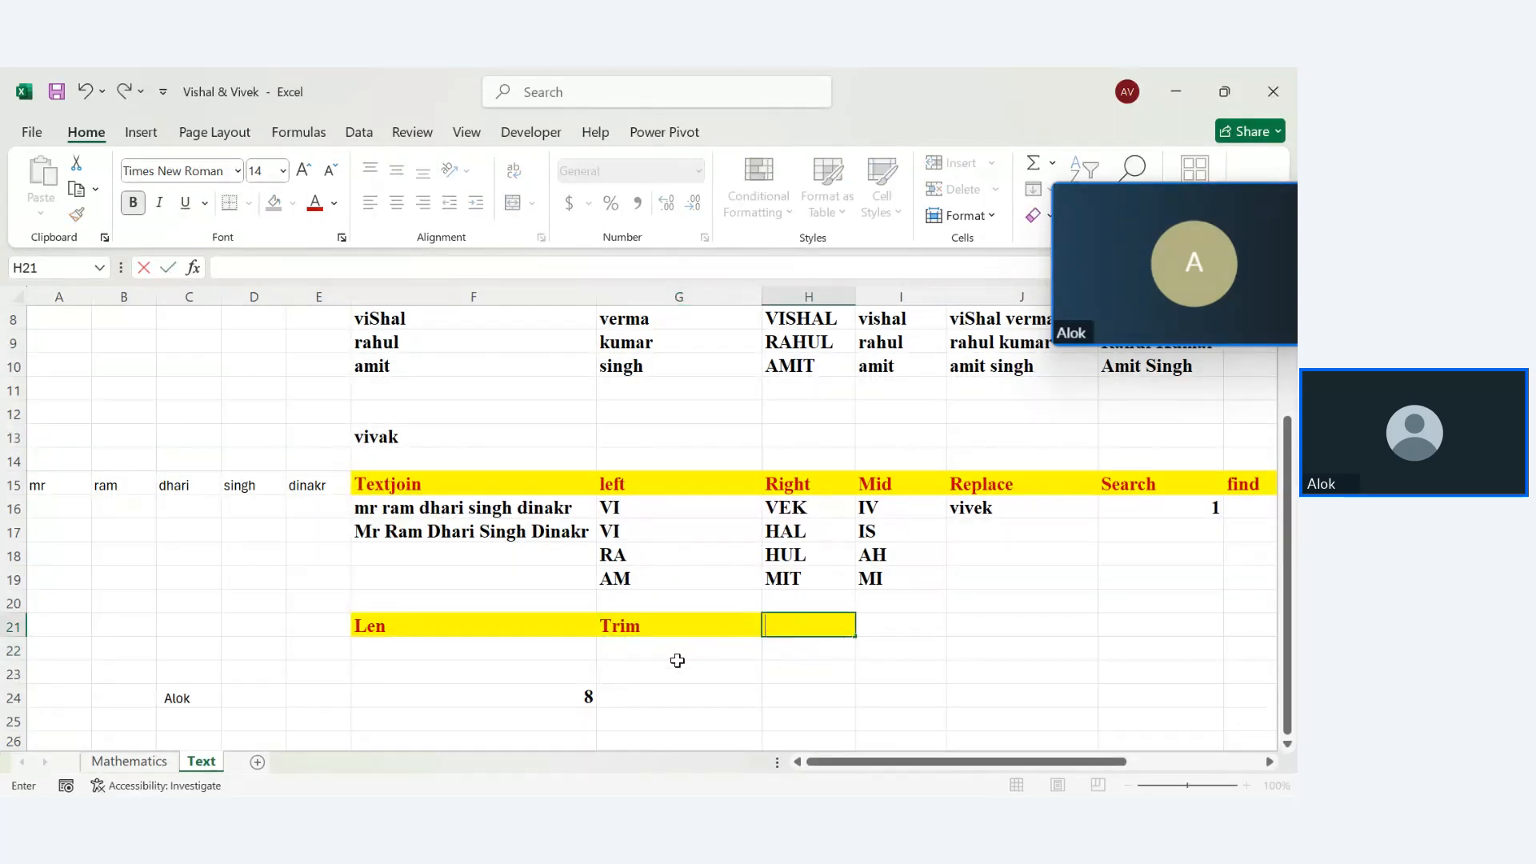
click(666, 675)
Enter =TRIM(C24) in G24 so it shows the cleaned name Alok
double_click(666, 696)
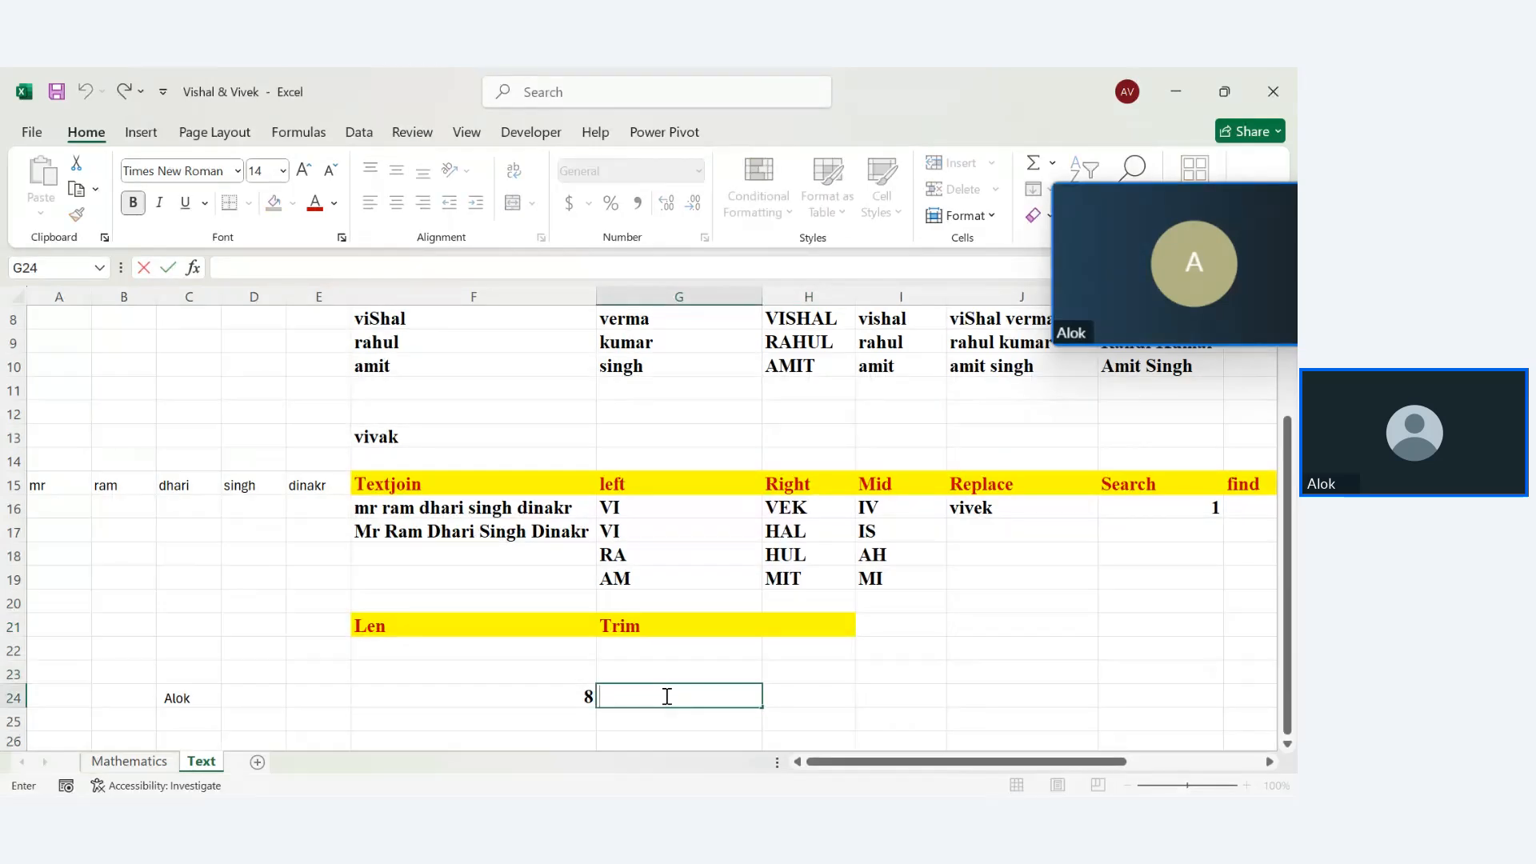
text(=trim)
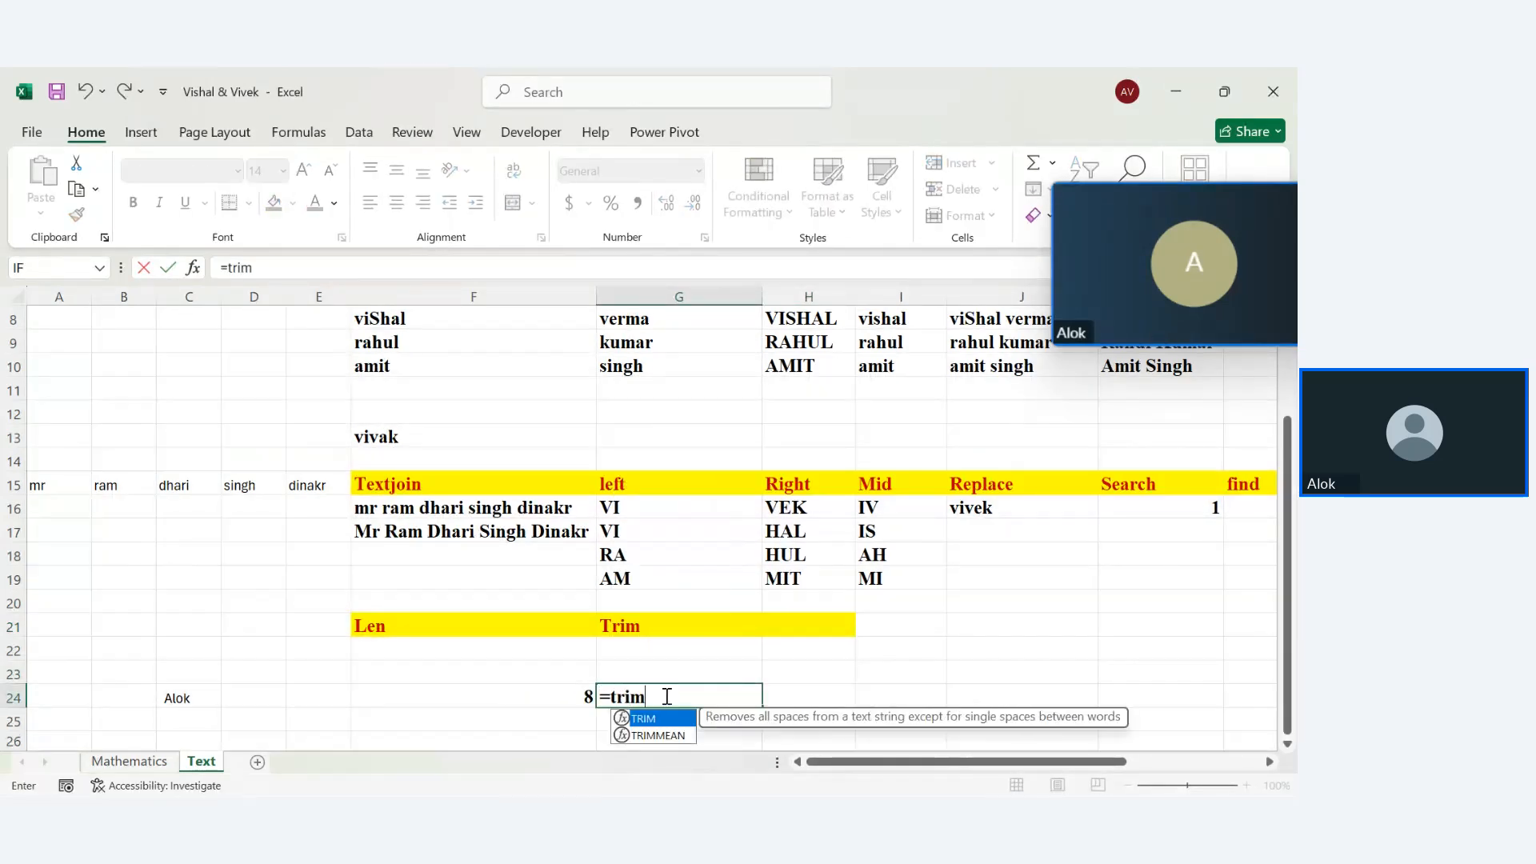
key(Tab)
click(176, 696)
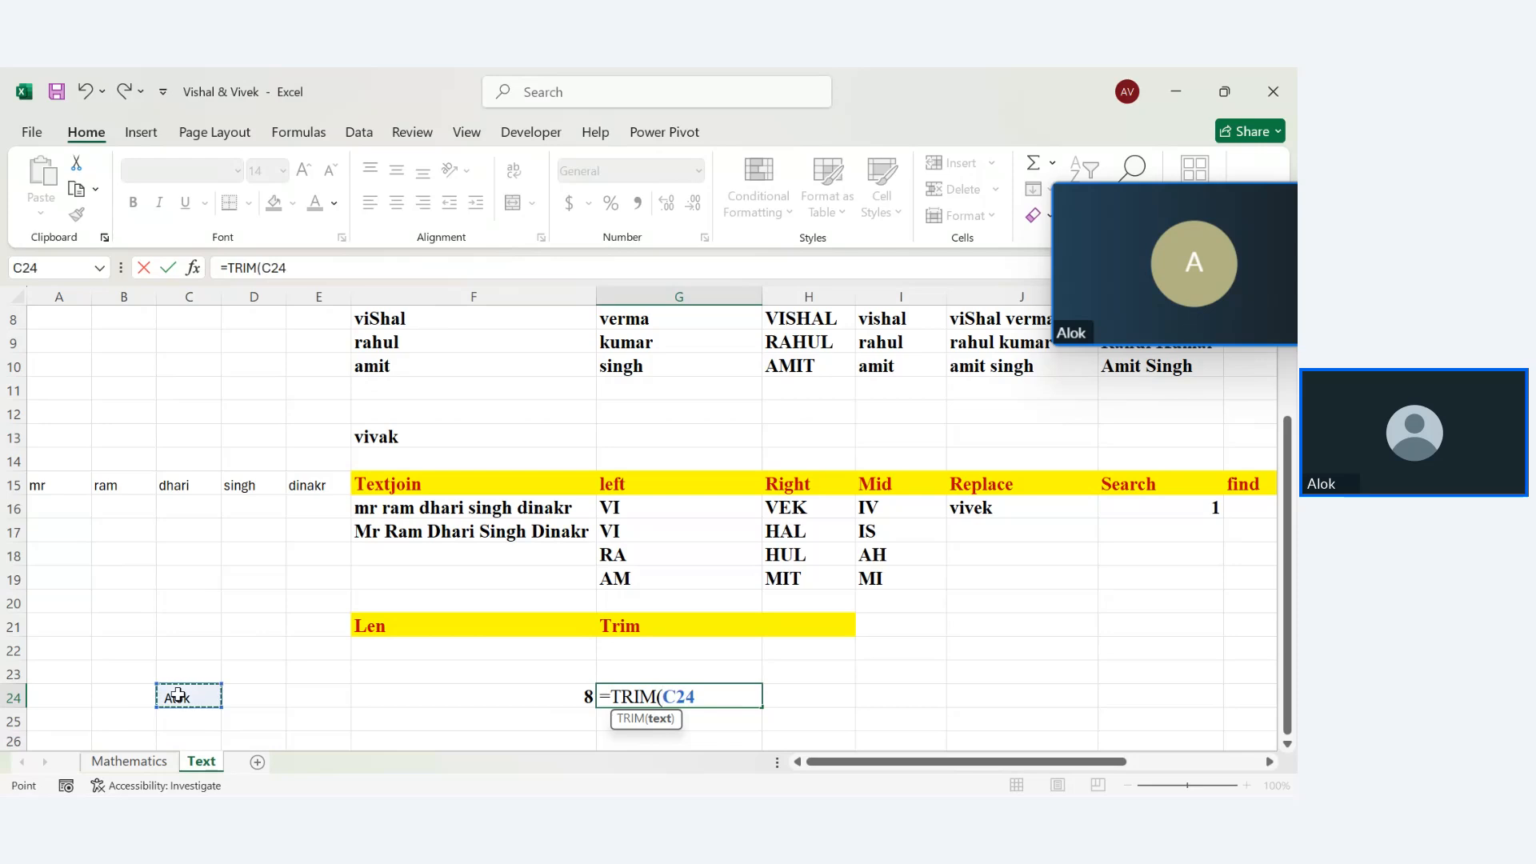
key(Return)
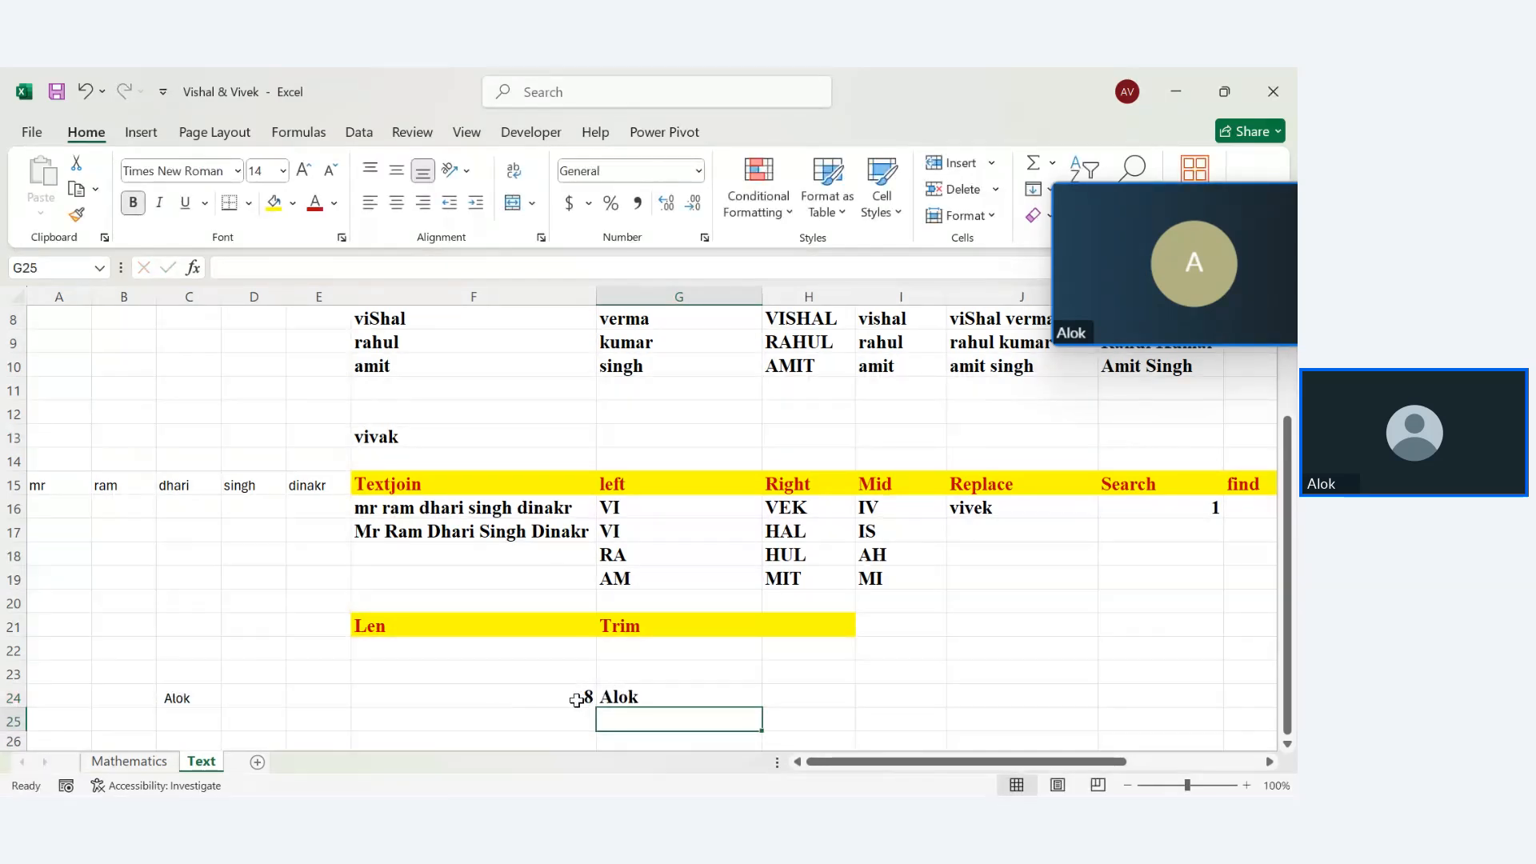
Add =LEN(G24) in F25 to show the trimmed name's length, 4
click(551, 680)
click(544, 723)
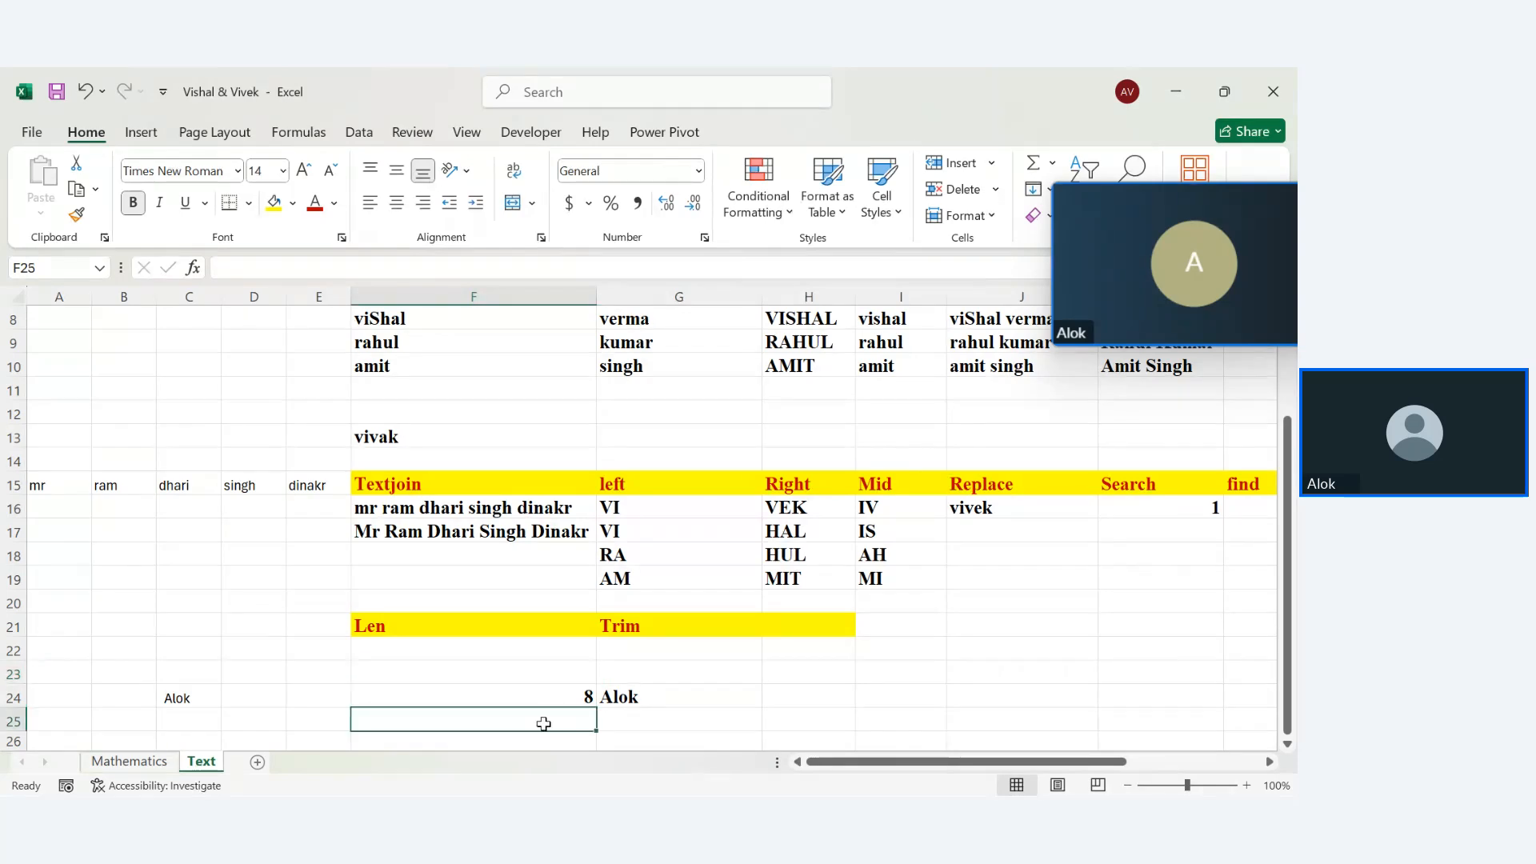
text(=len)
key(Tab)
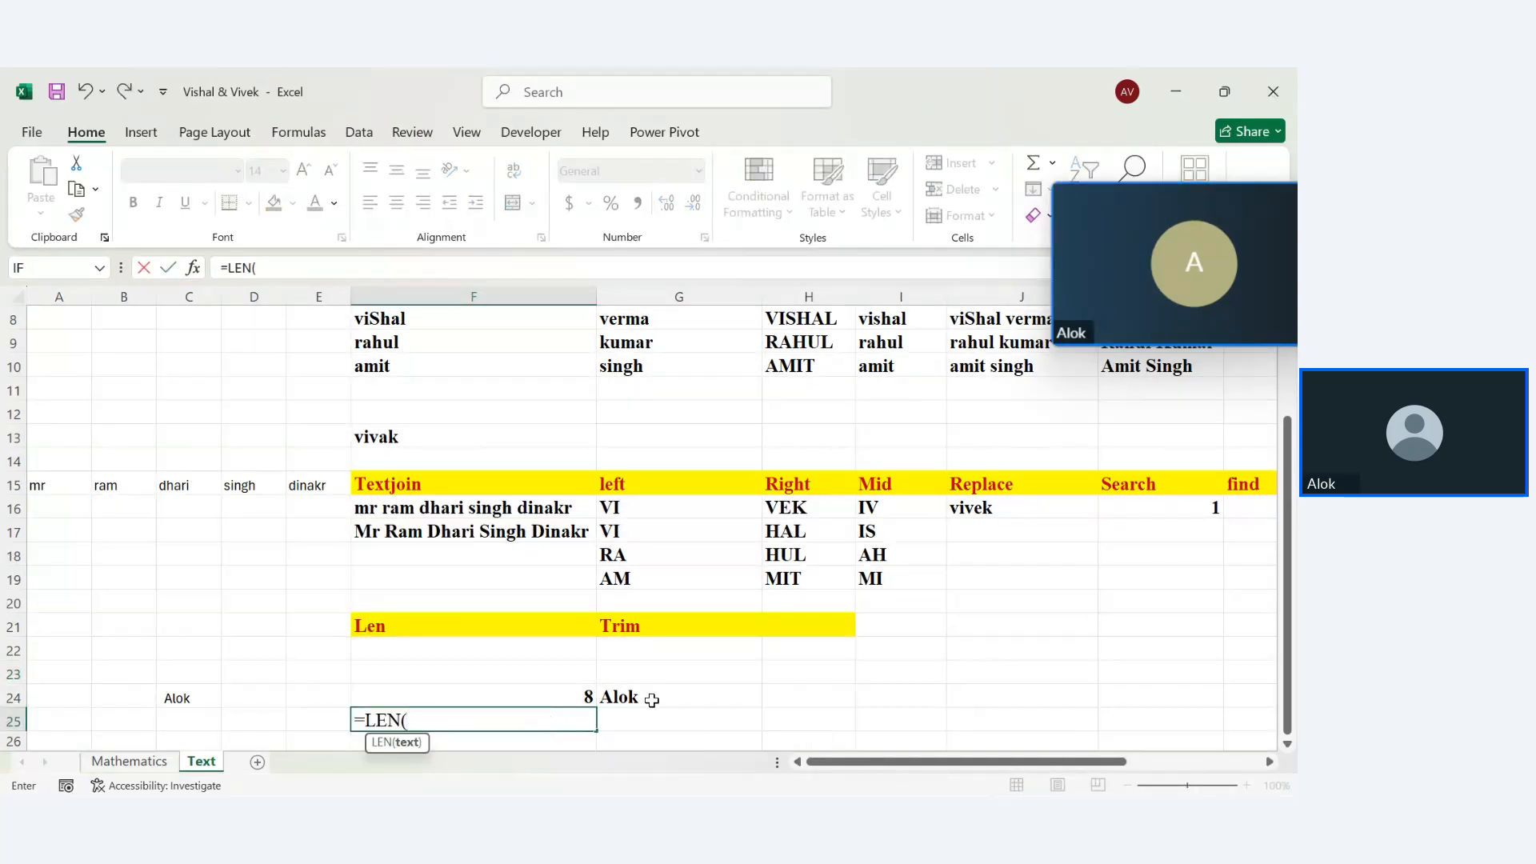
click(651, 698)
key(Return)
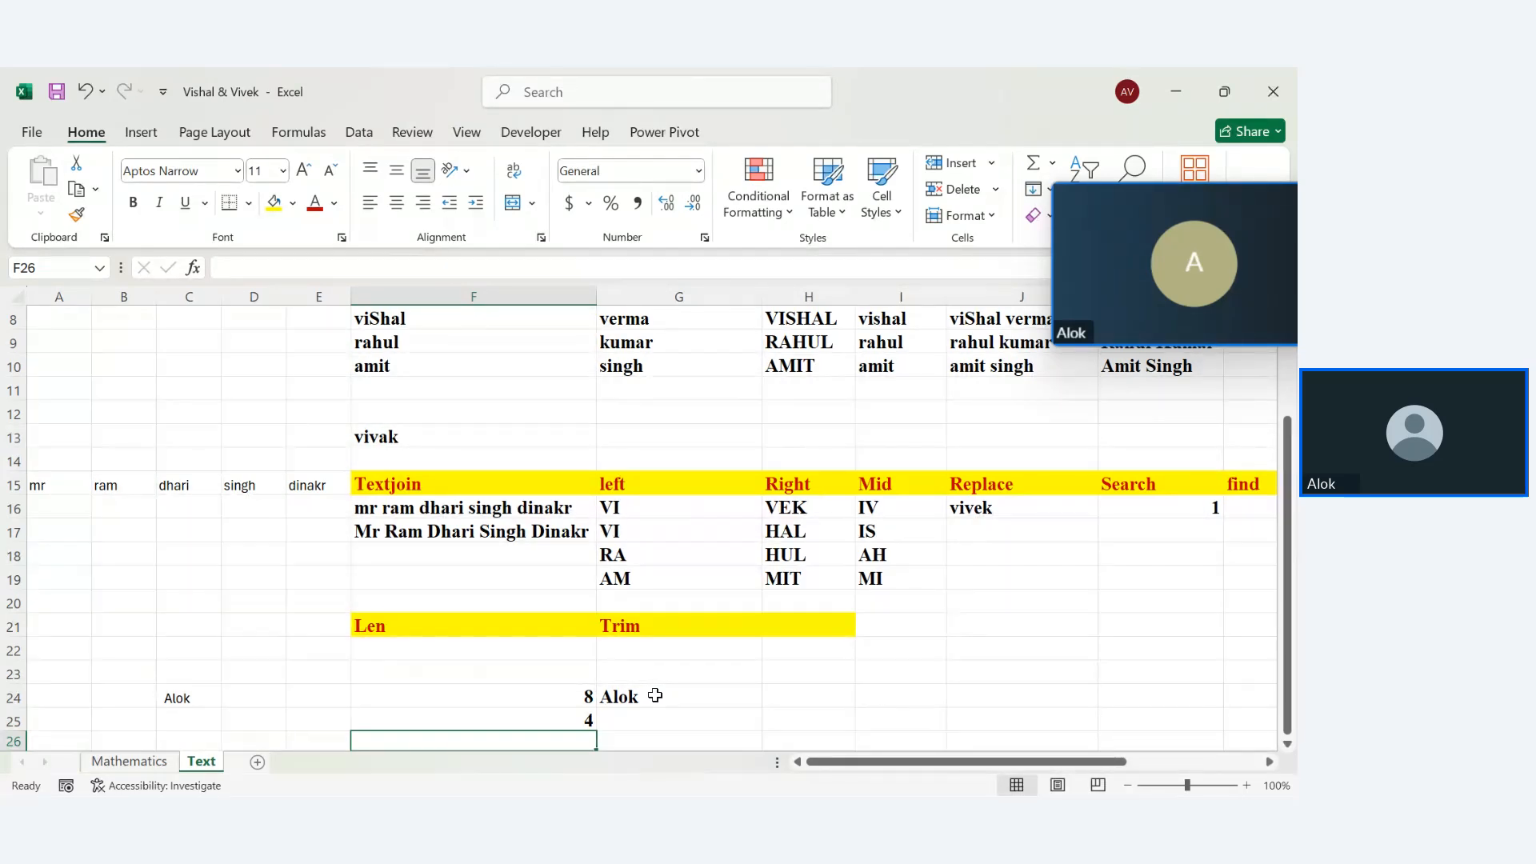
click(796, 621)
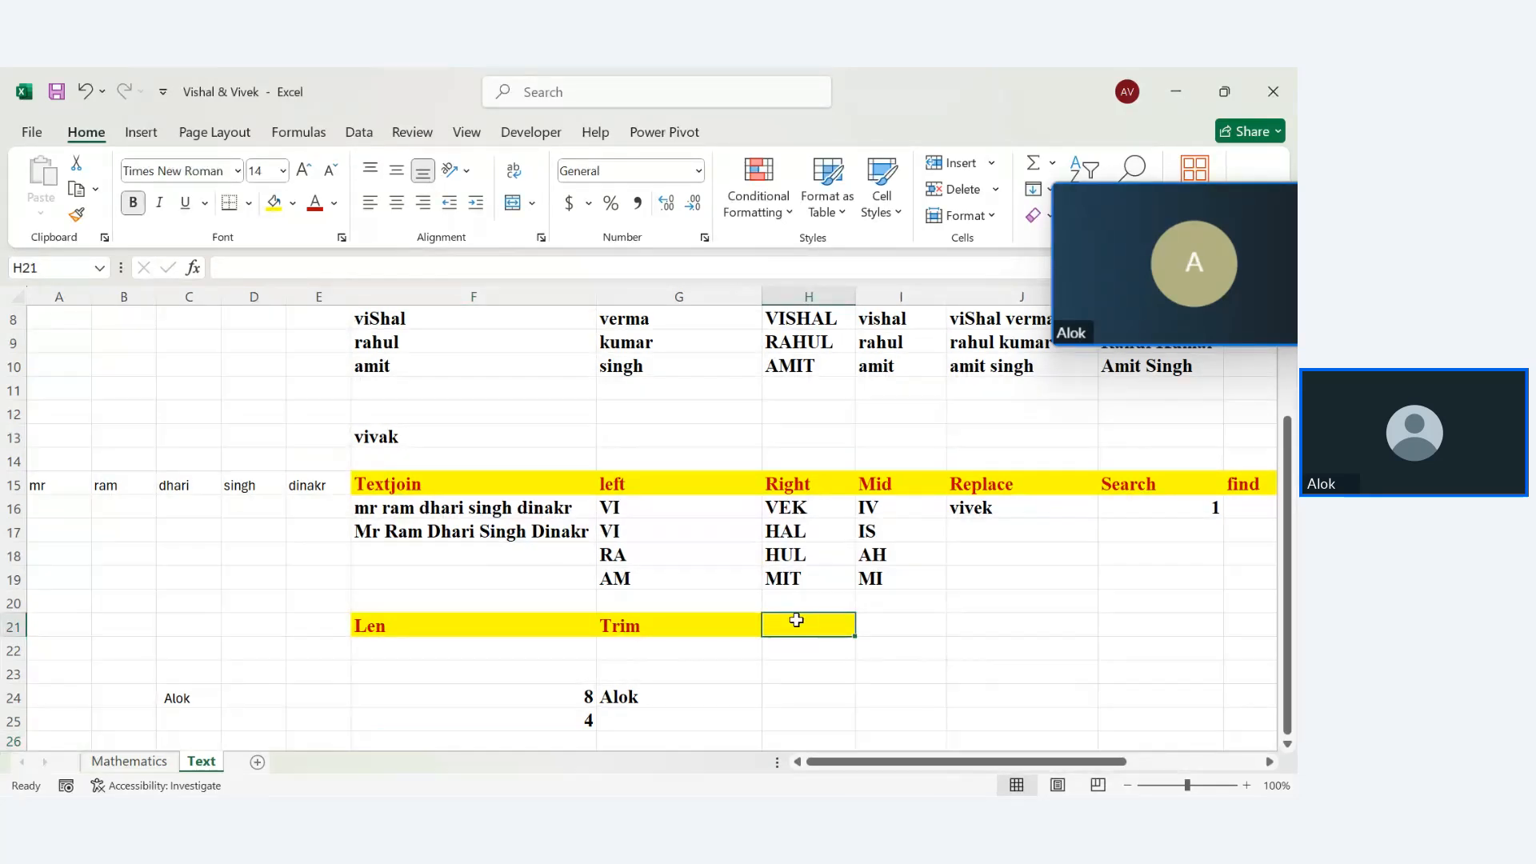
Type the textsplit heading in H21
text(text)
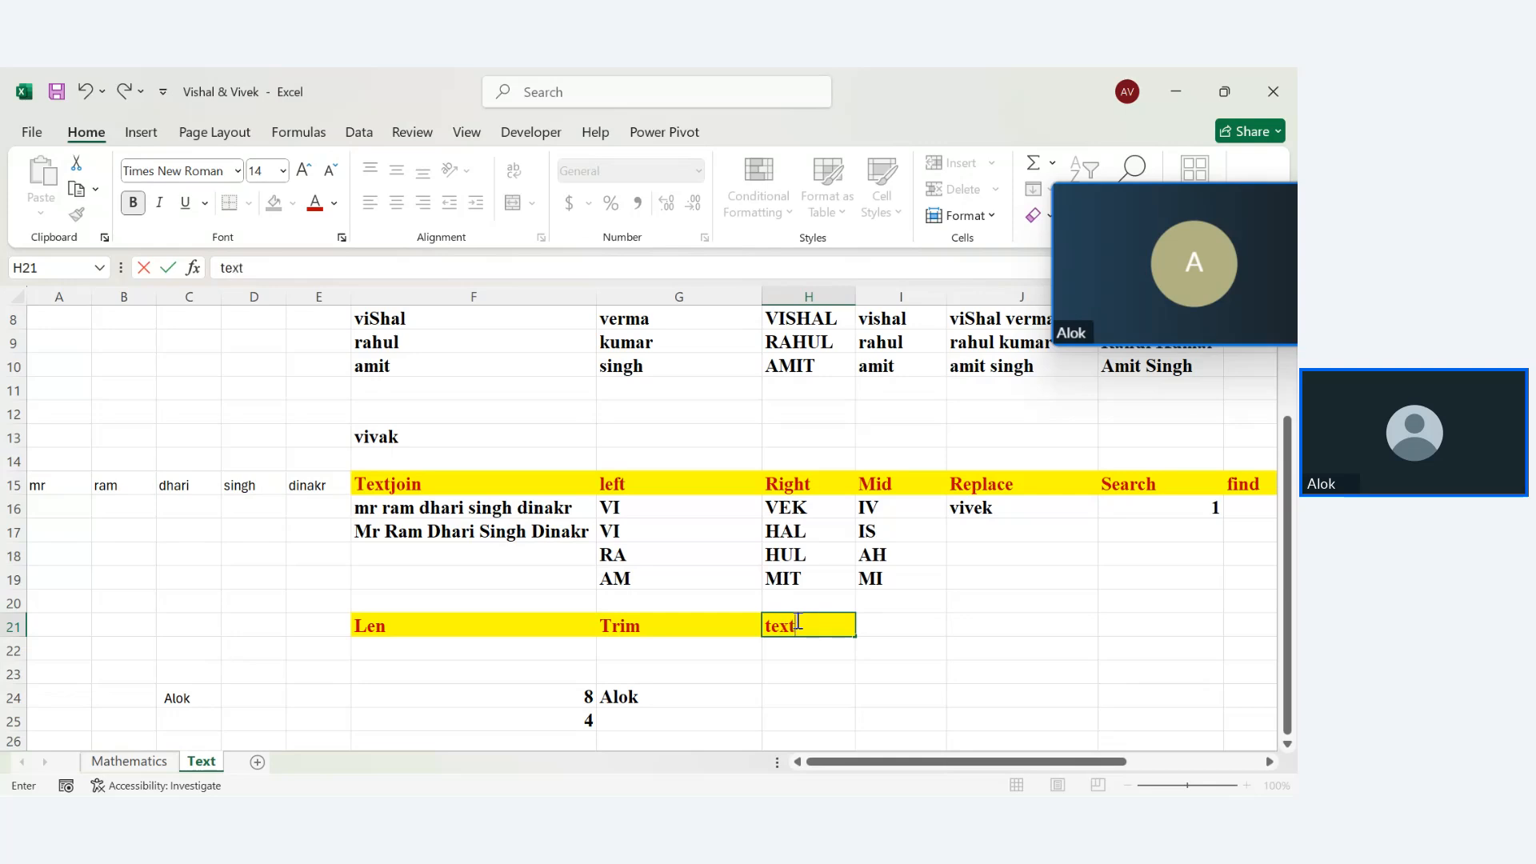
text(split)
key(Return)
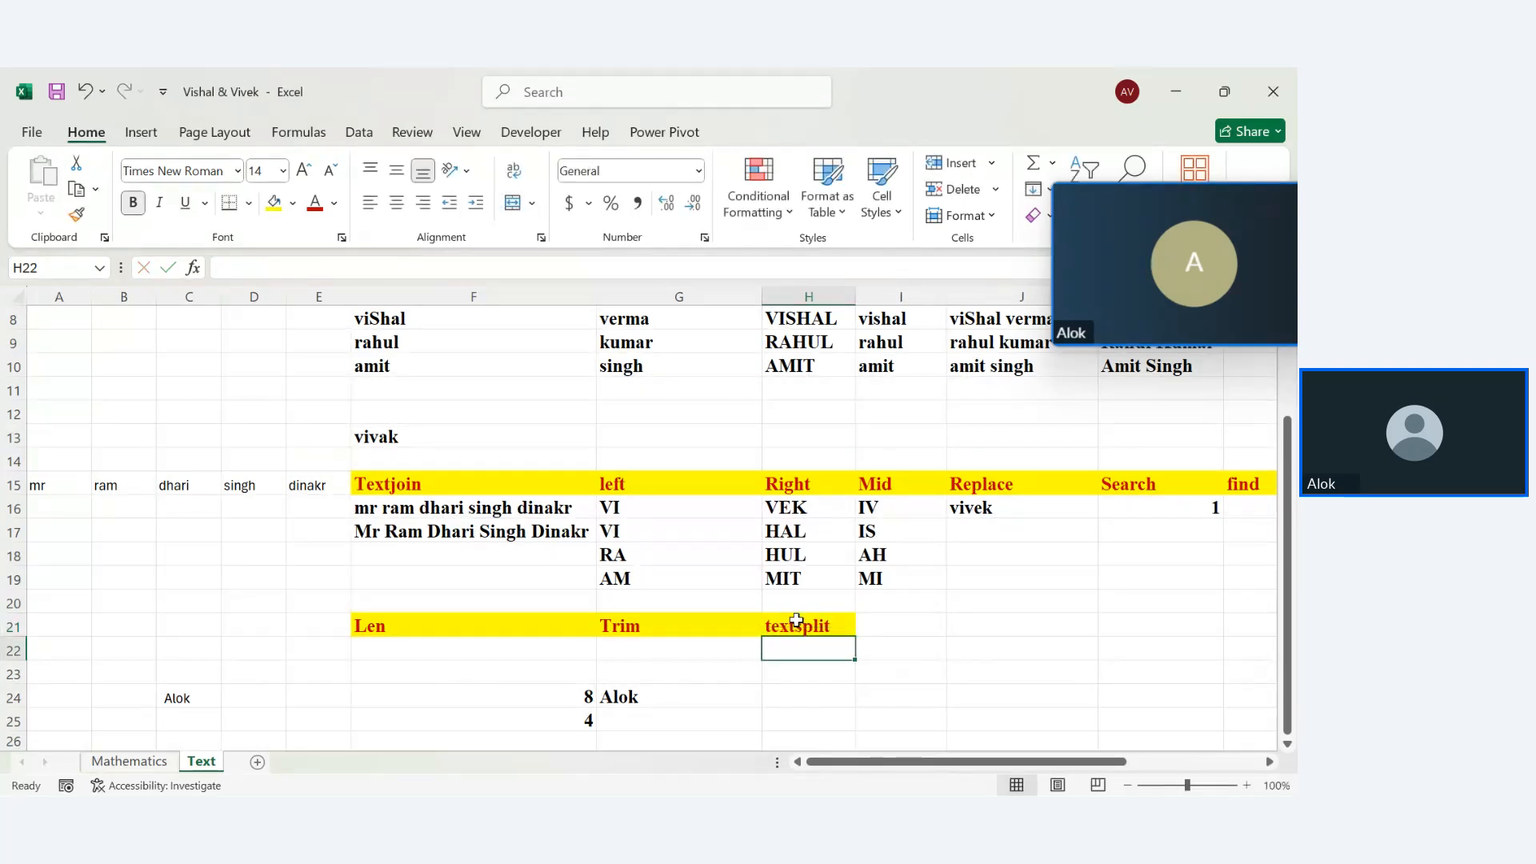
key(Return)
key(Return)
In H24, enter a TEXTSPLIT formula on F17 splitting by spaces, ignore-empty TRUE, match mode 0
text(=)
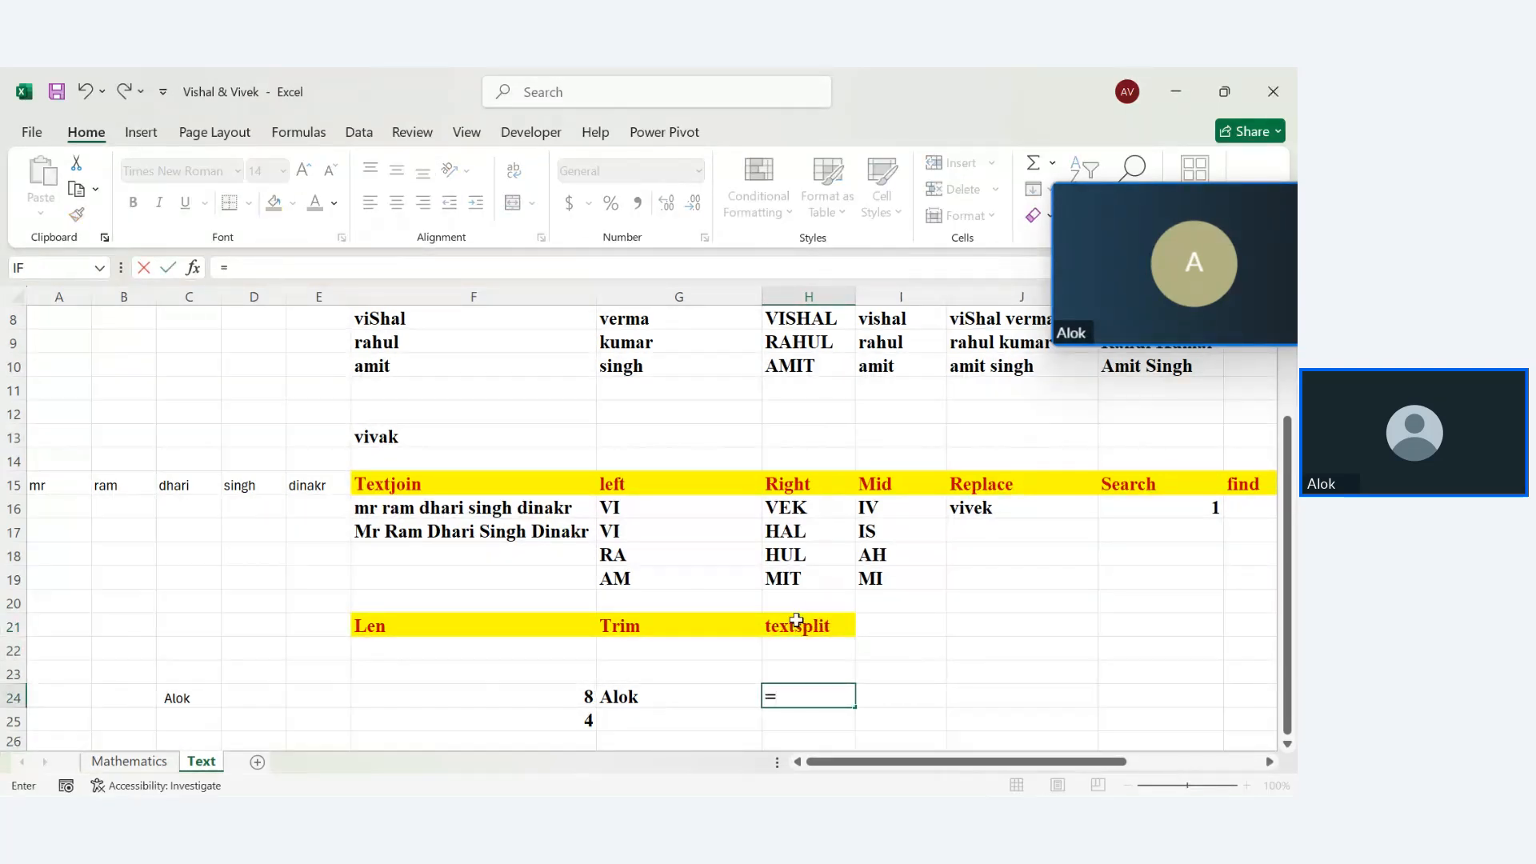
text(text)
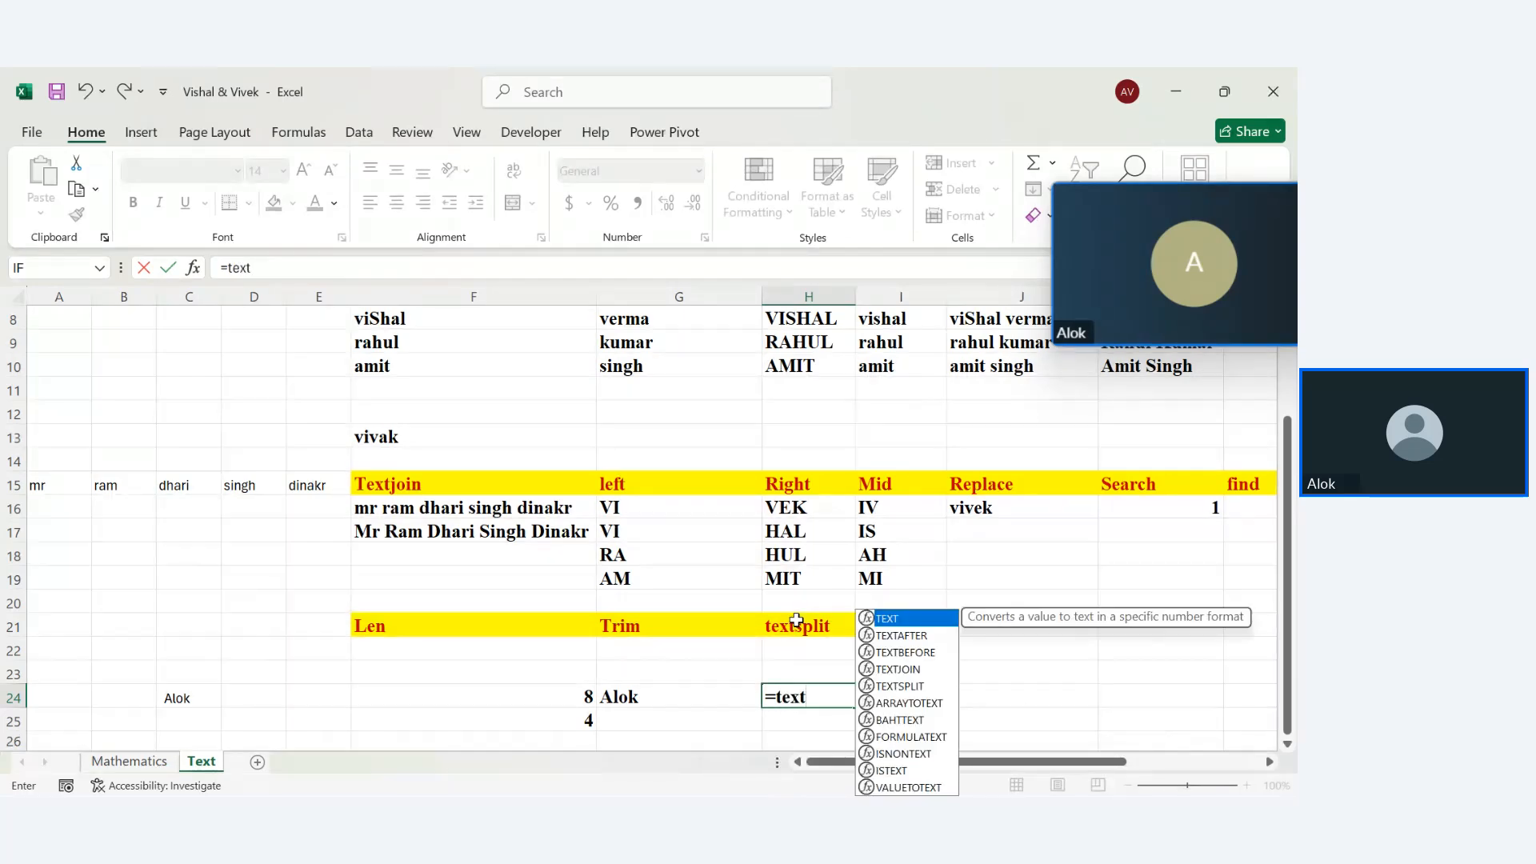
text(spli)
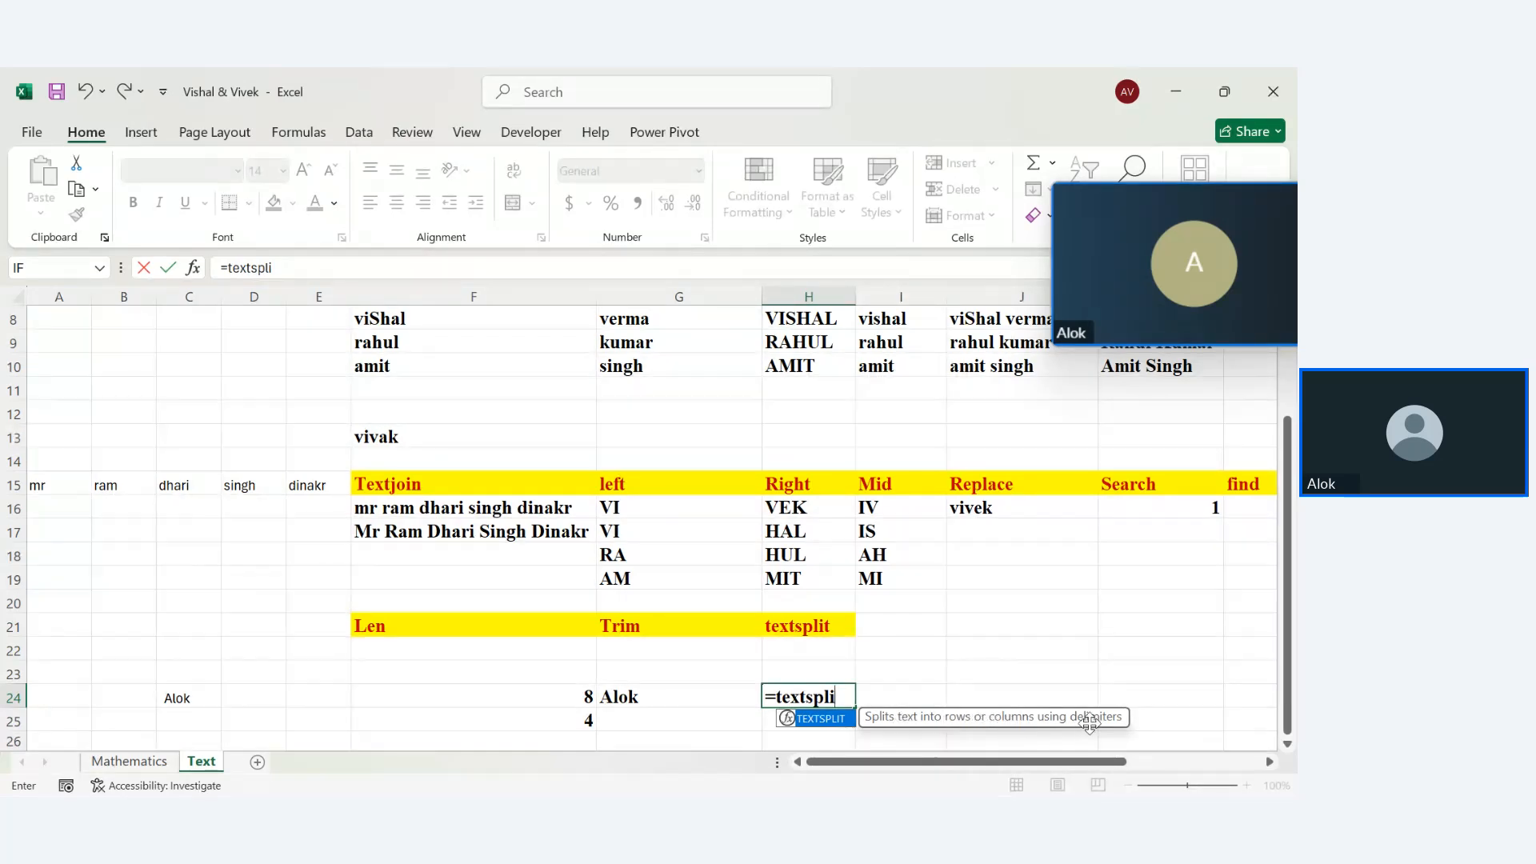
key(Tab)
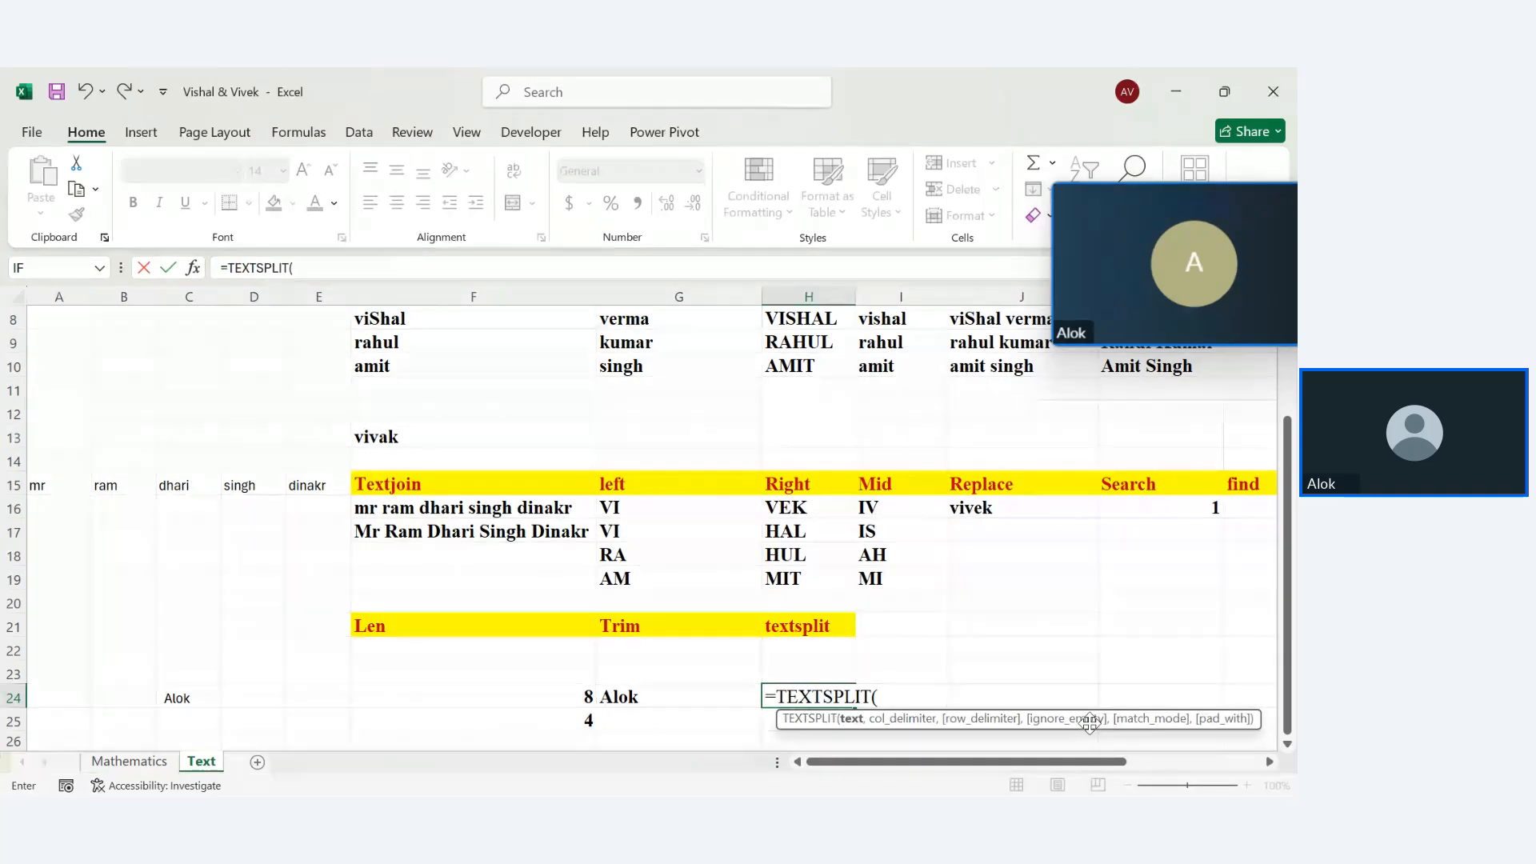
click(505, 523)
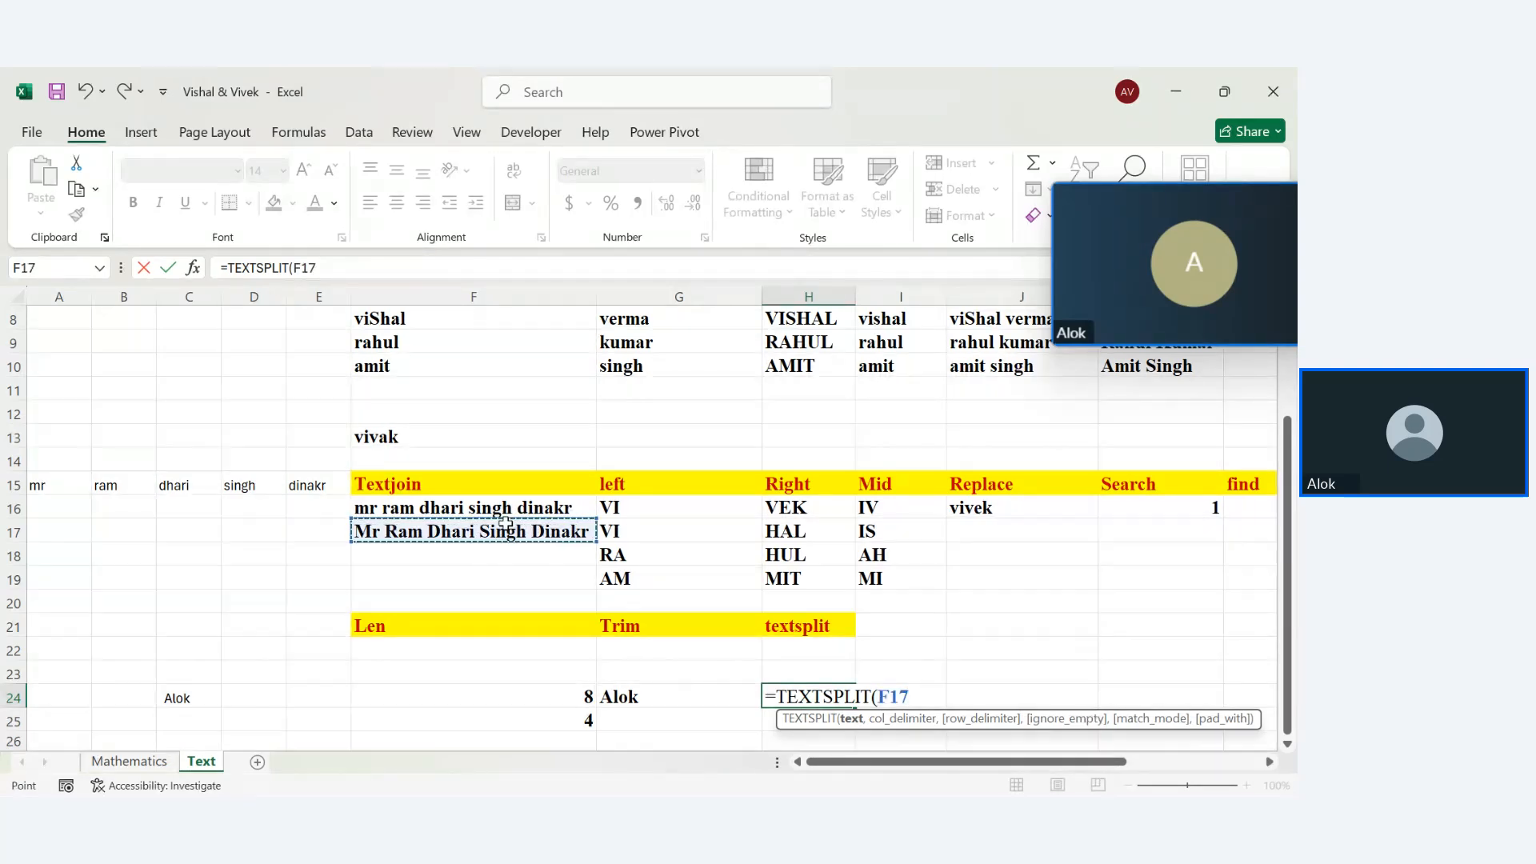
text(,)
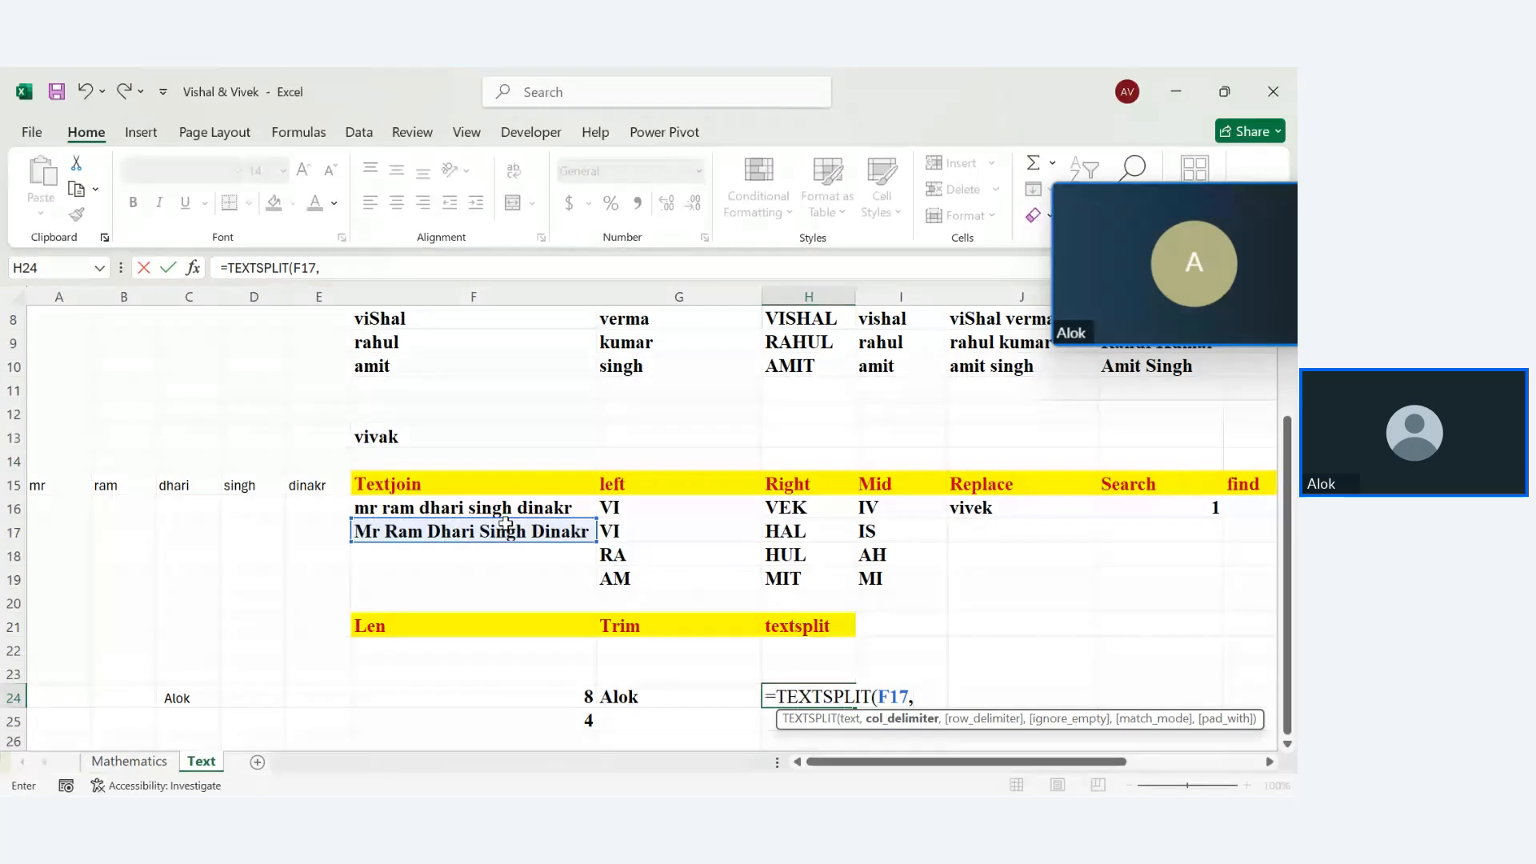
text(" ",3)
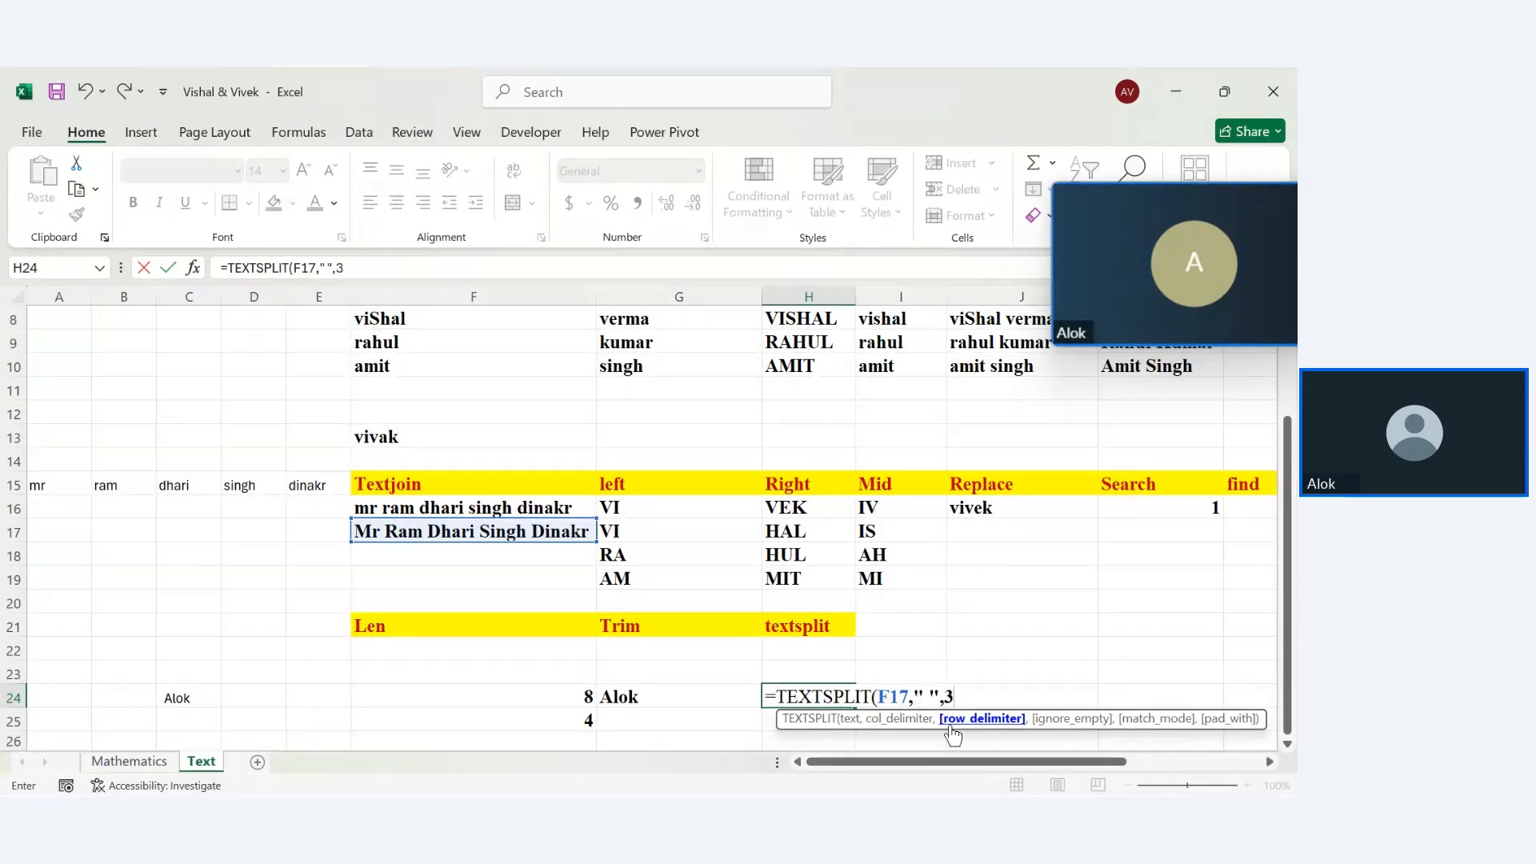
text(,)
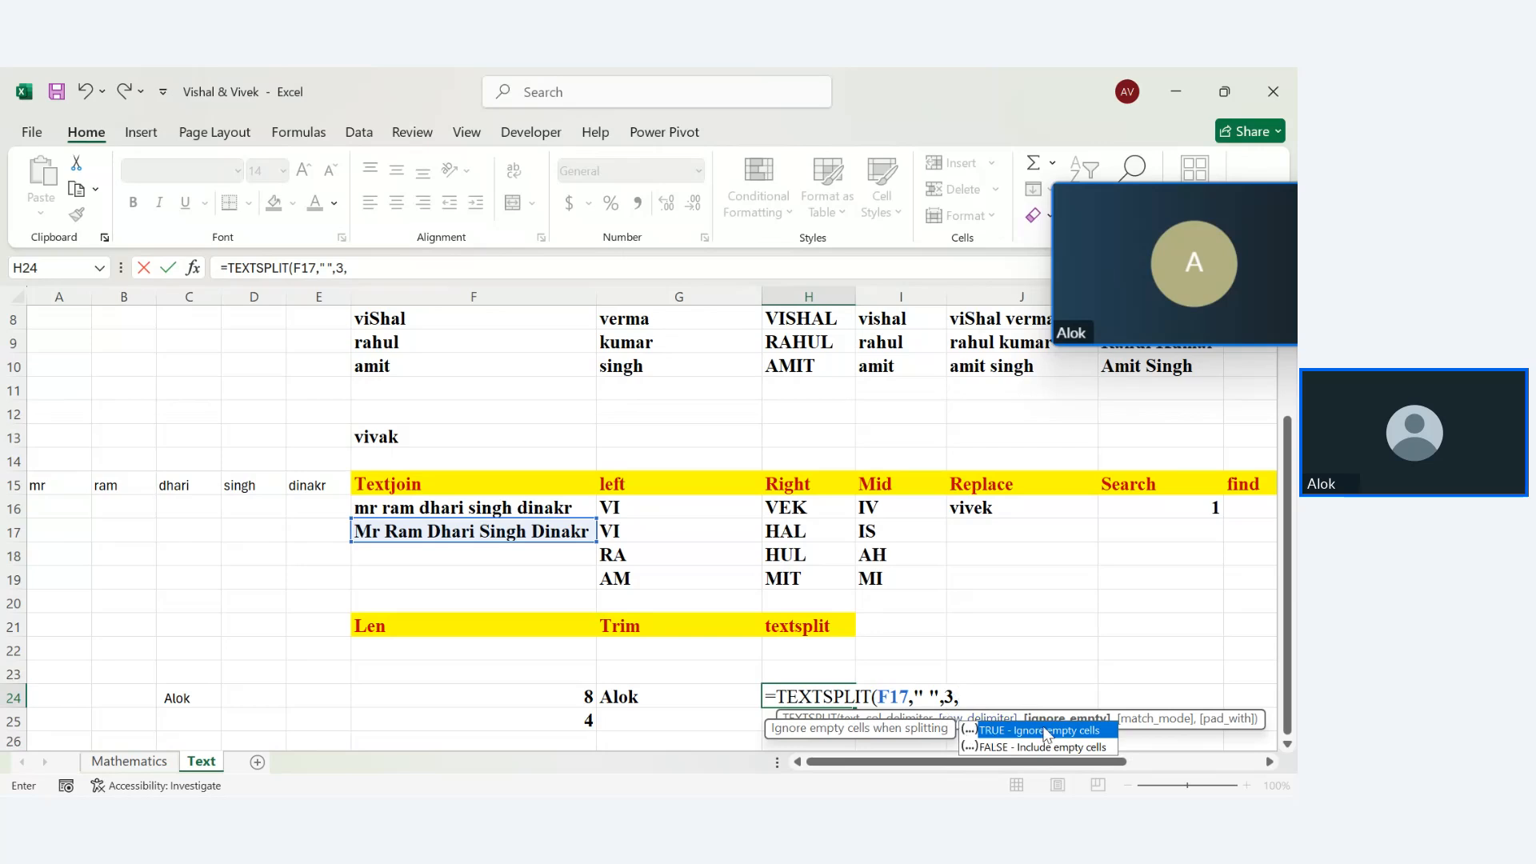
double_click(1046, 734)
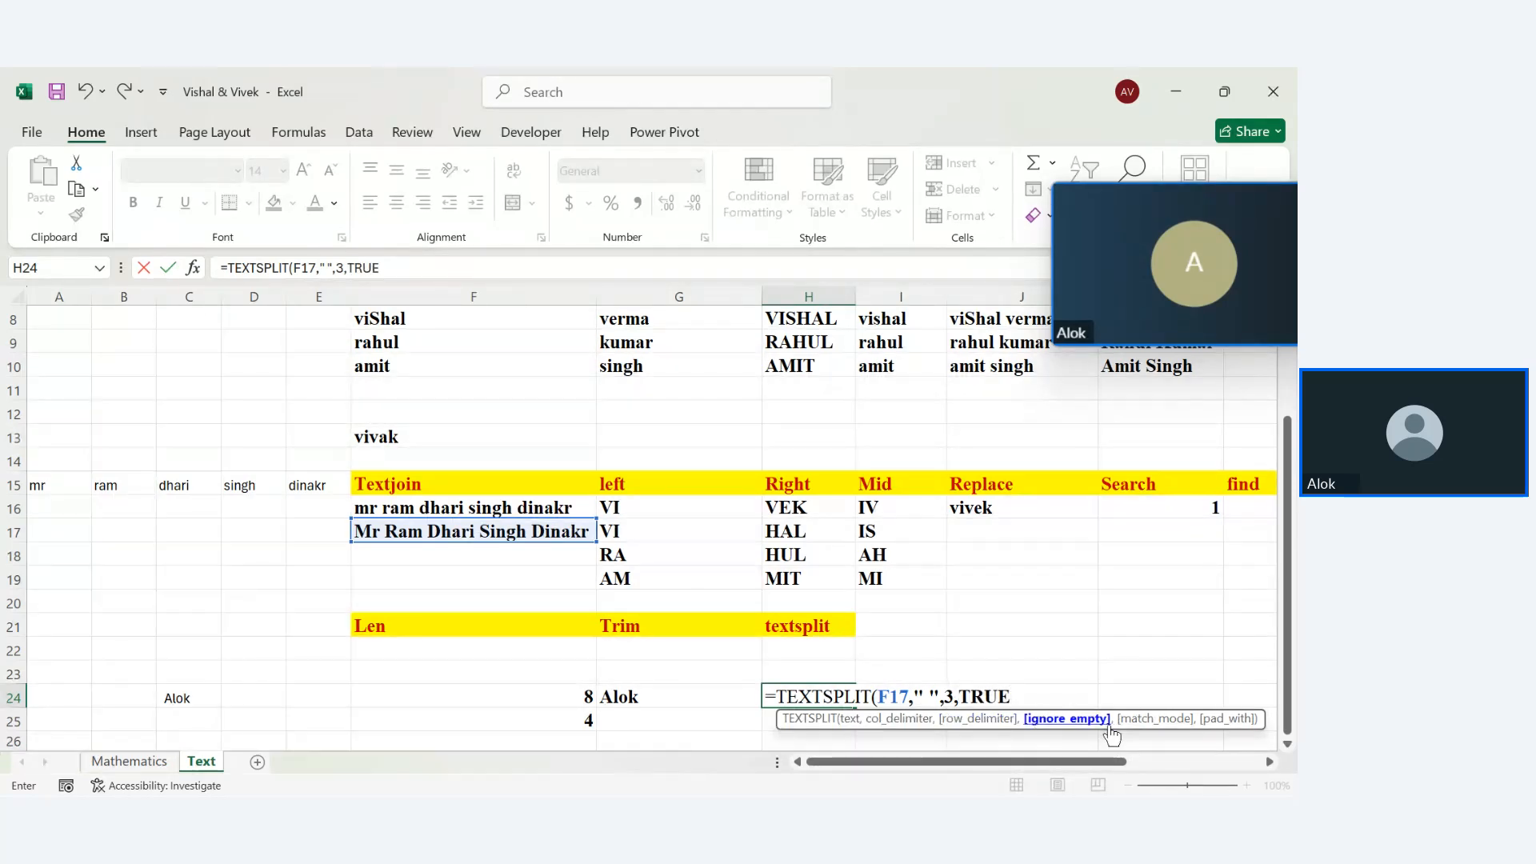
text(,)
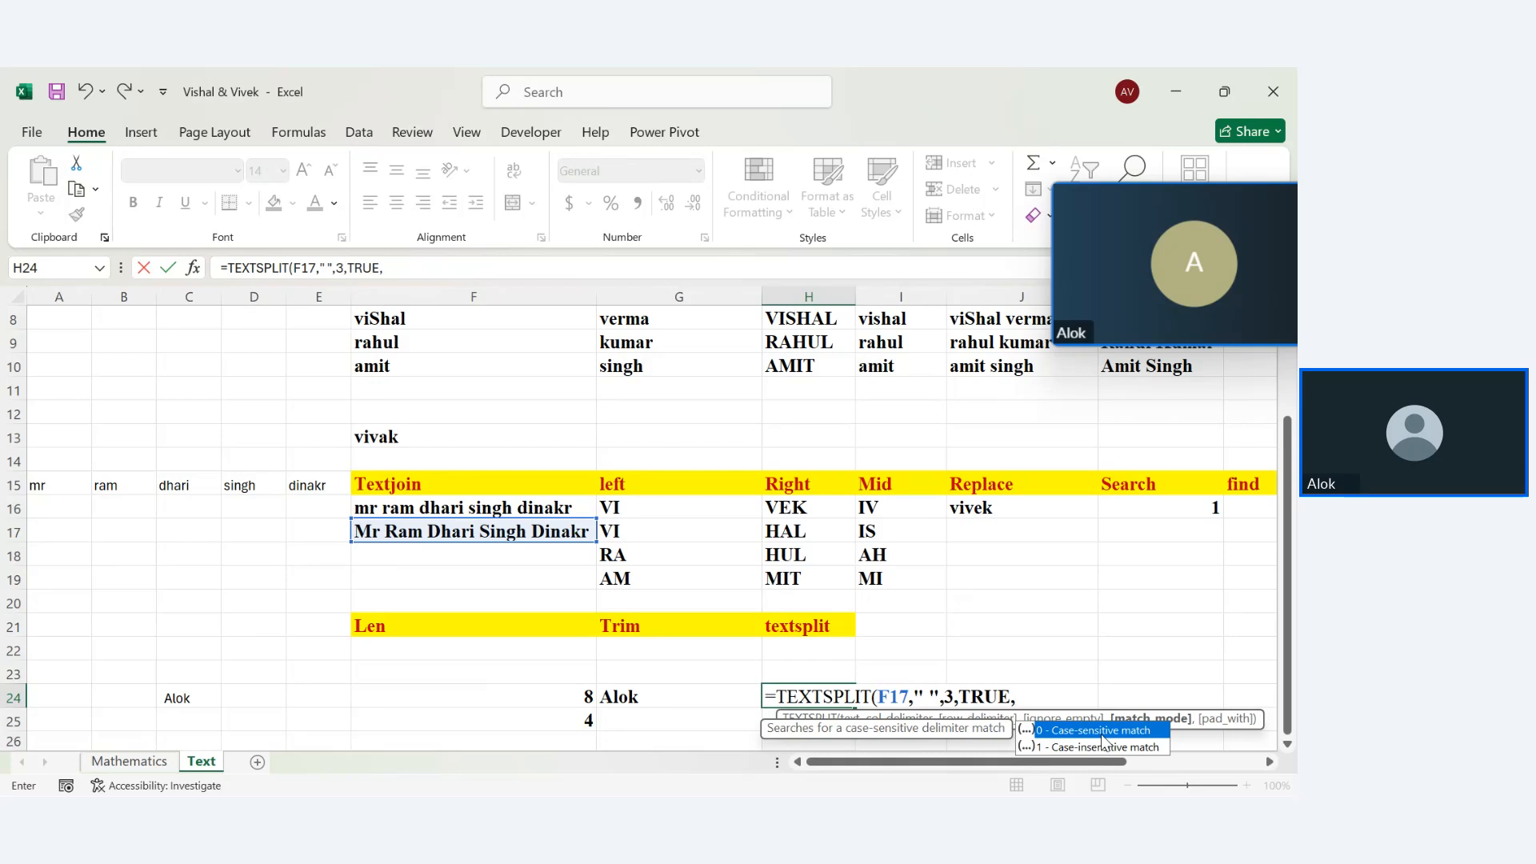
double_click(1101, 731)
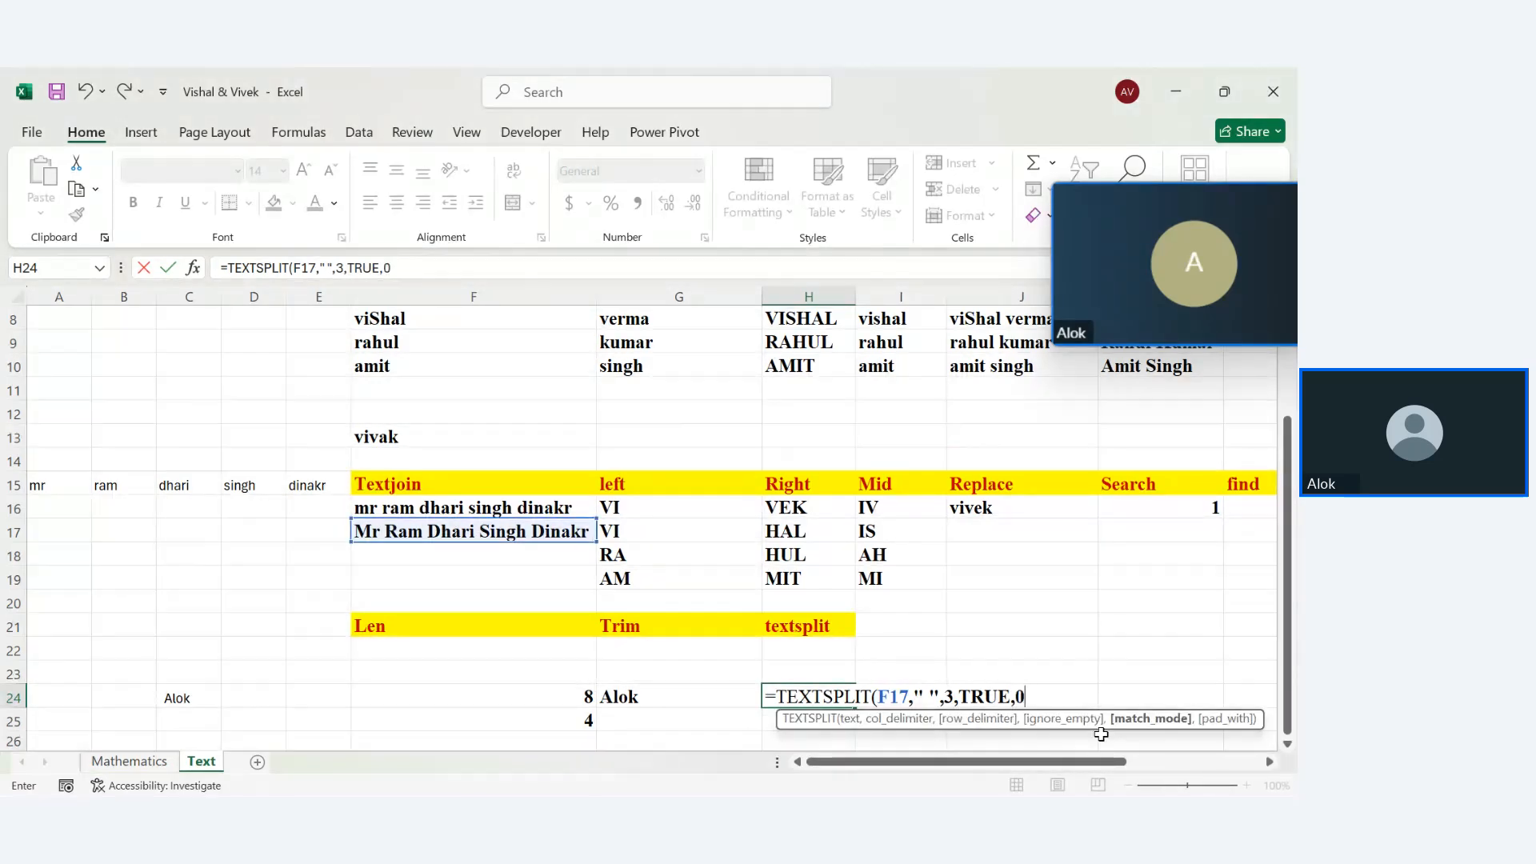
text(,)
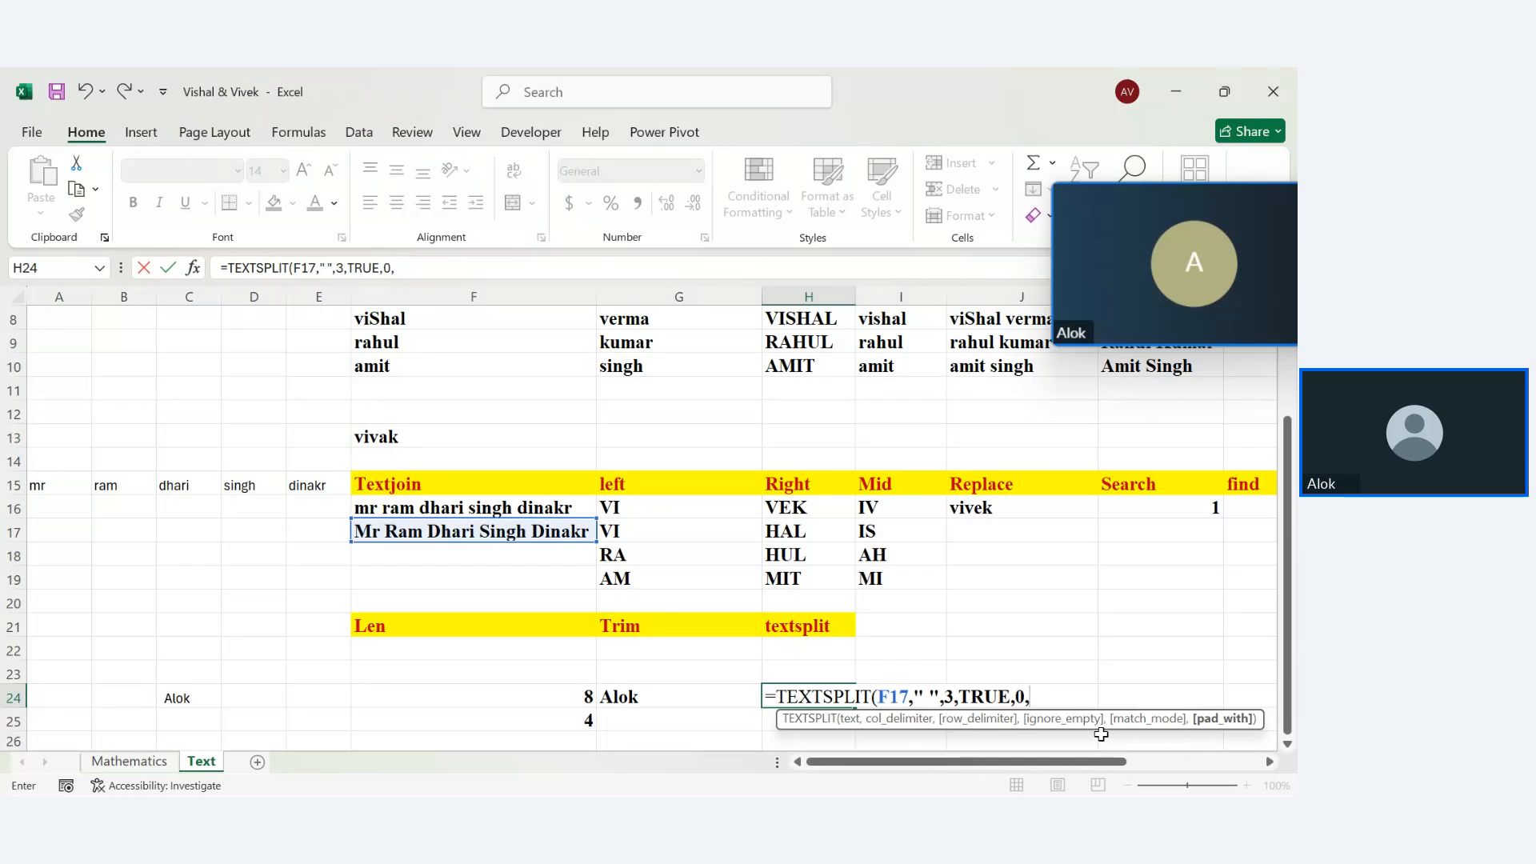
key(BackSpace)
text())
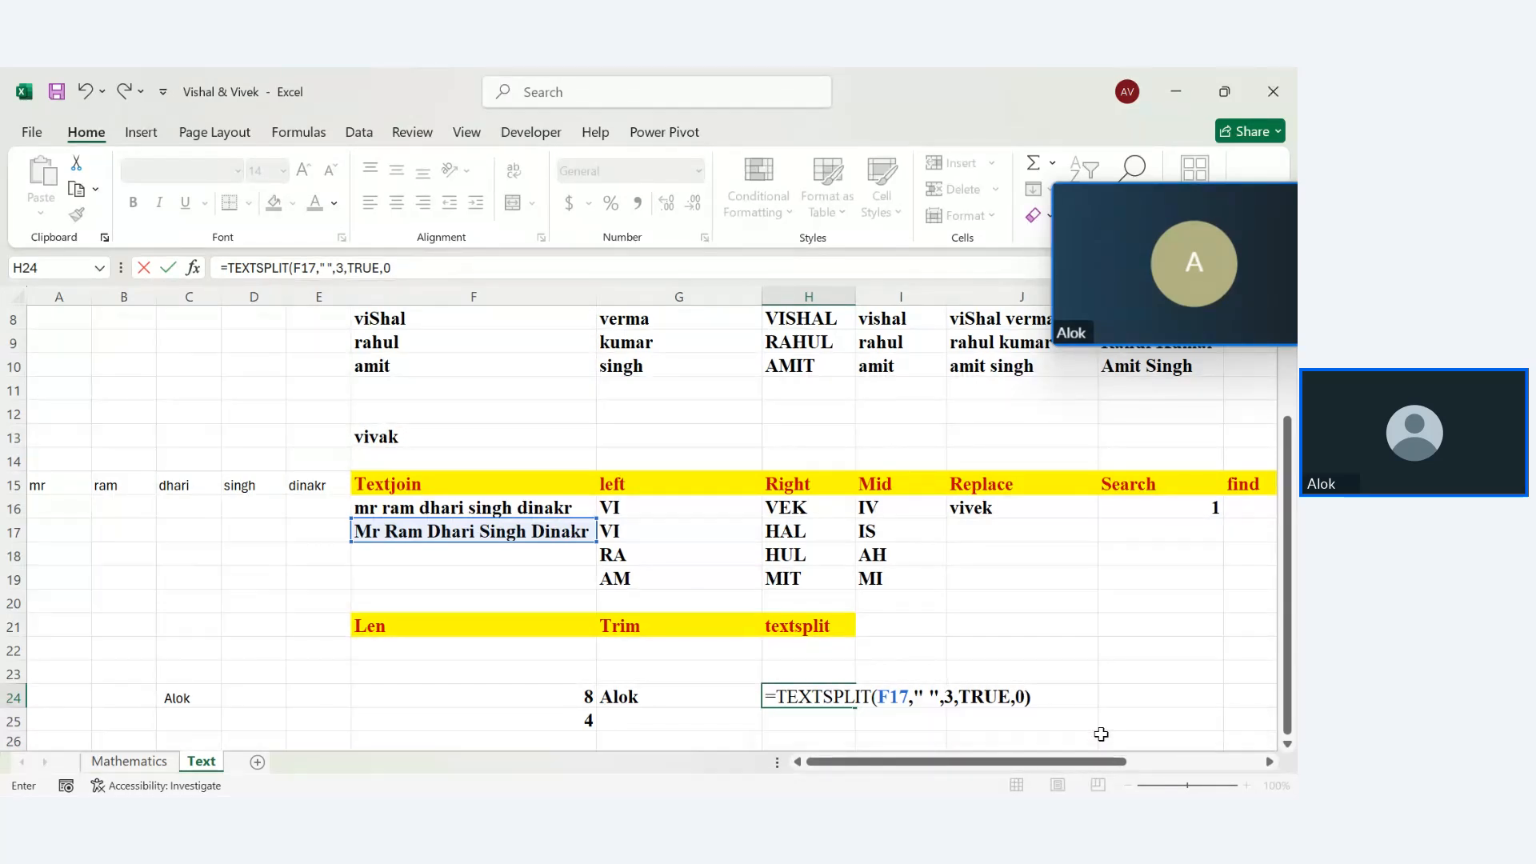
key(Return)
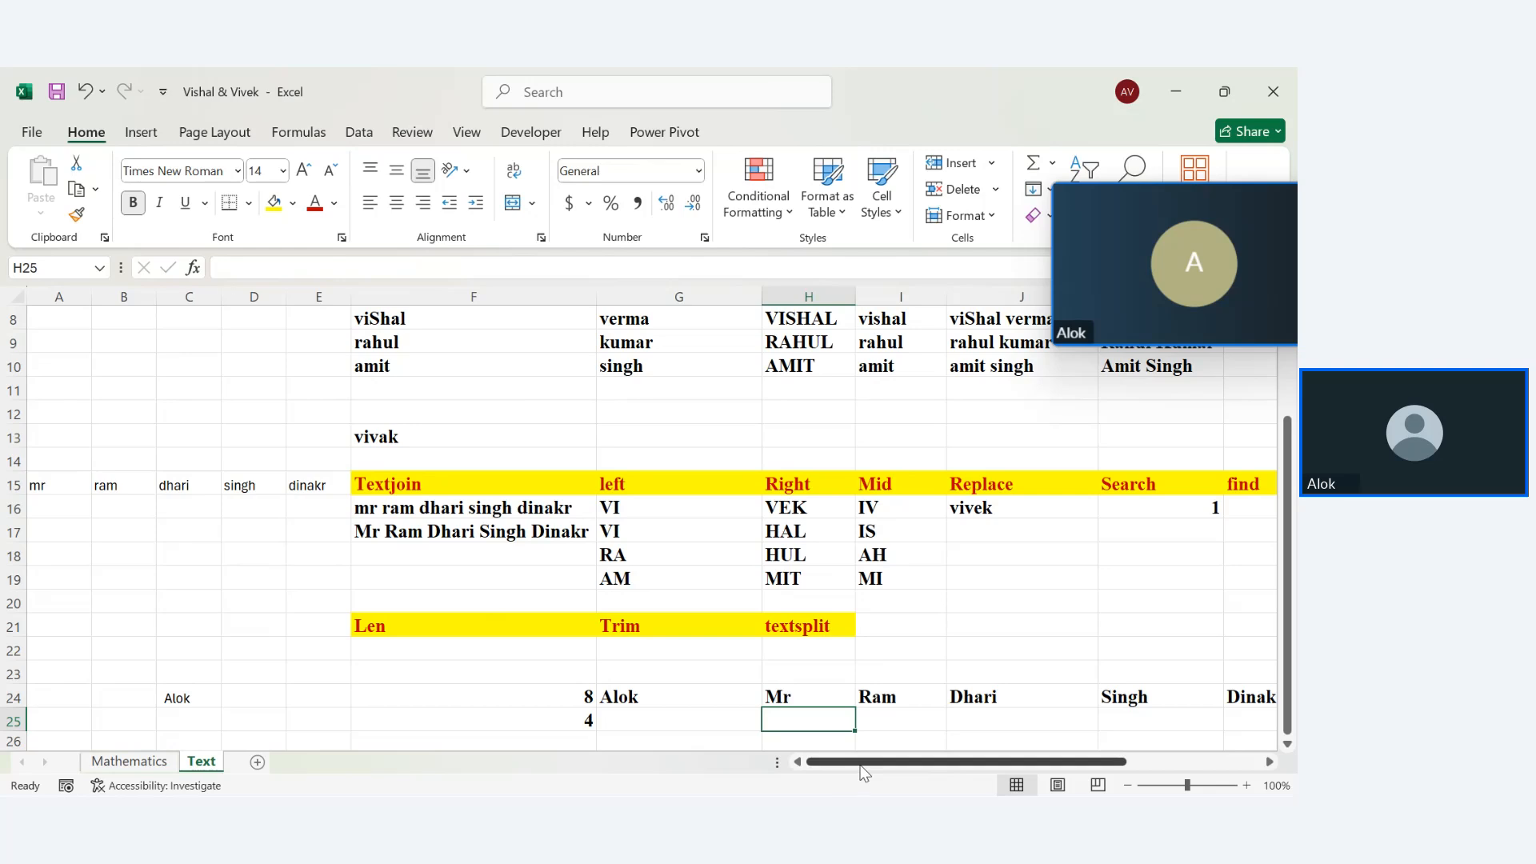
Review the spilled split results in row 24 and the PROPER formula in F17
drag(856, 764, 935, 766)
drag(498, 694, 982, 702)
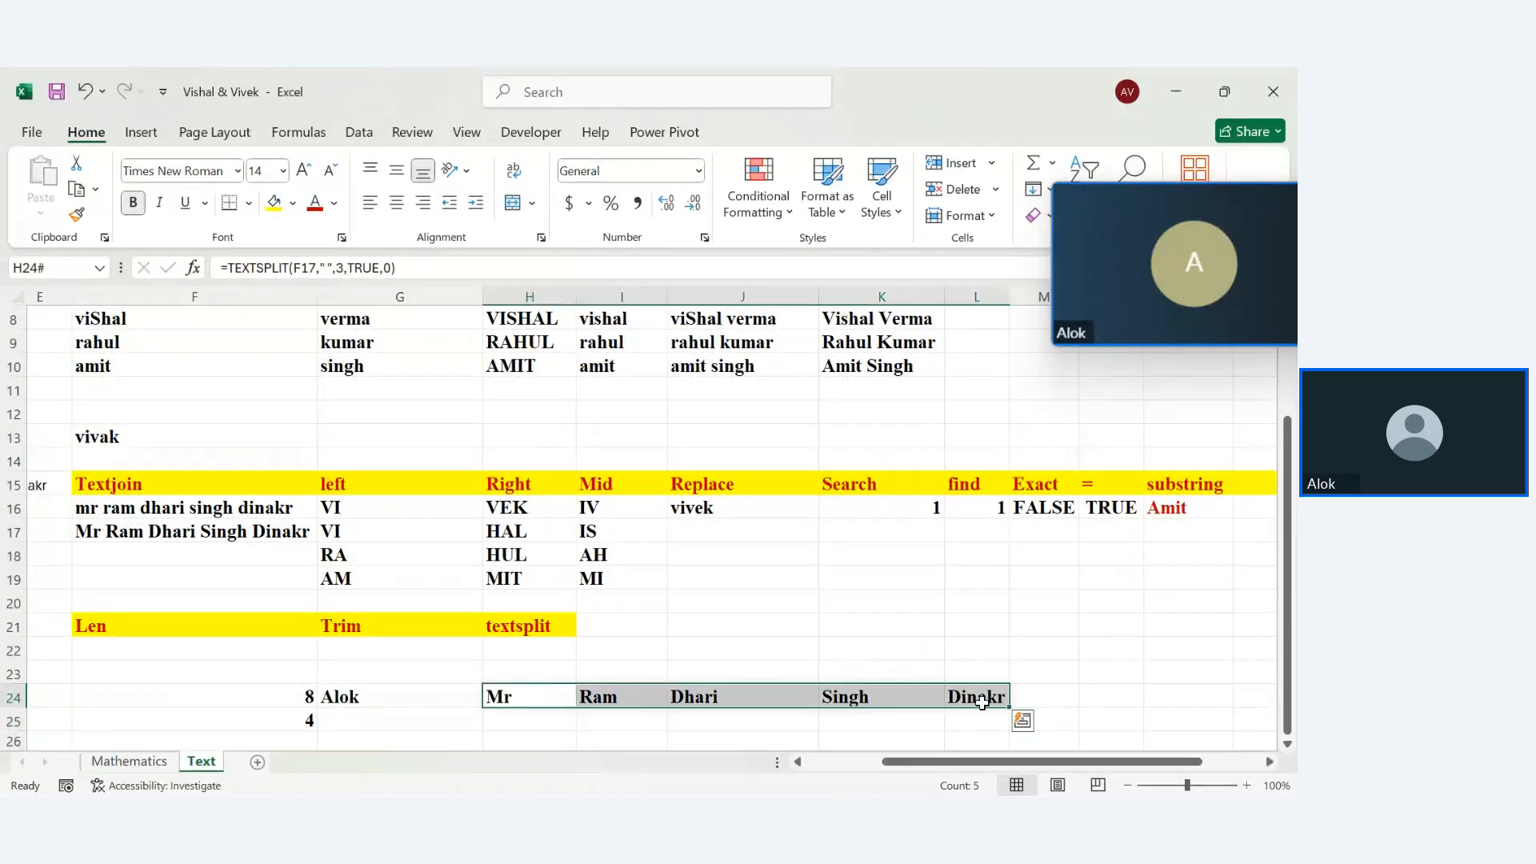
click(260, 545)
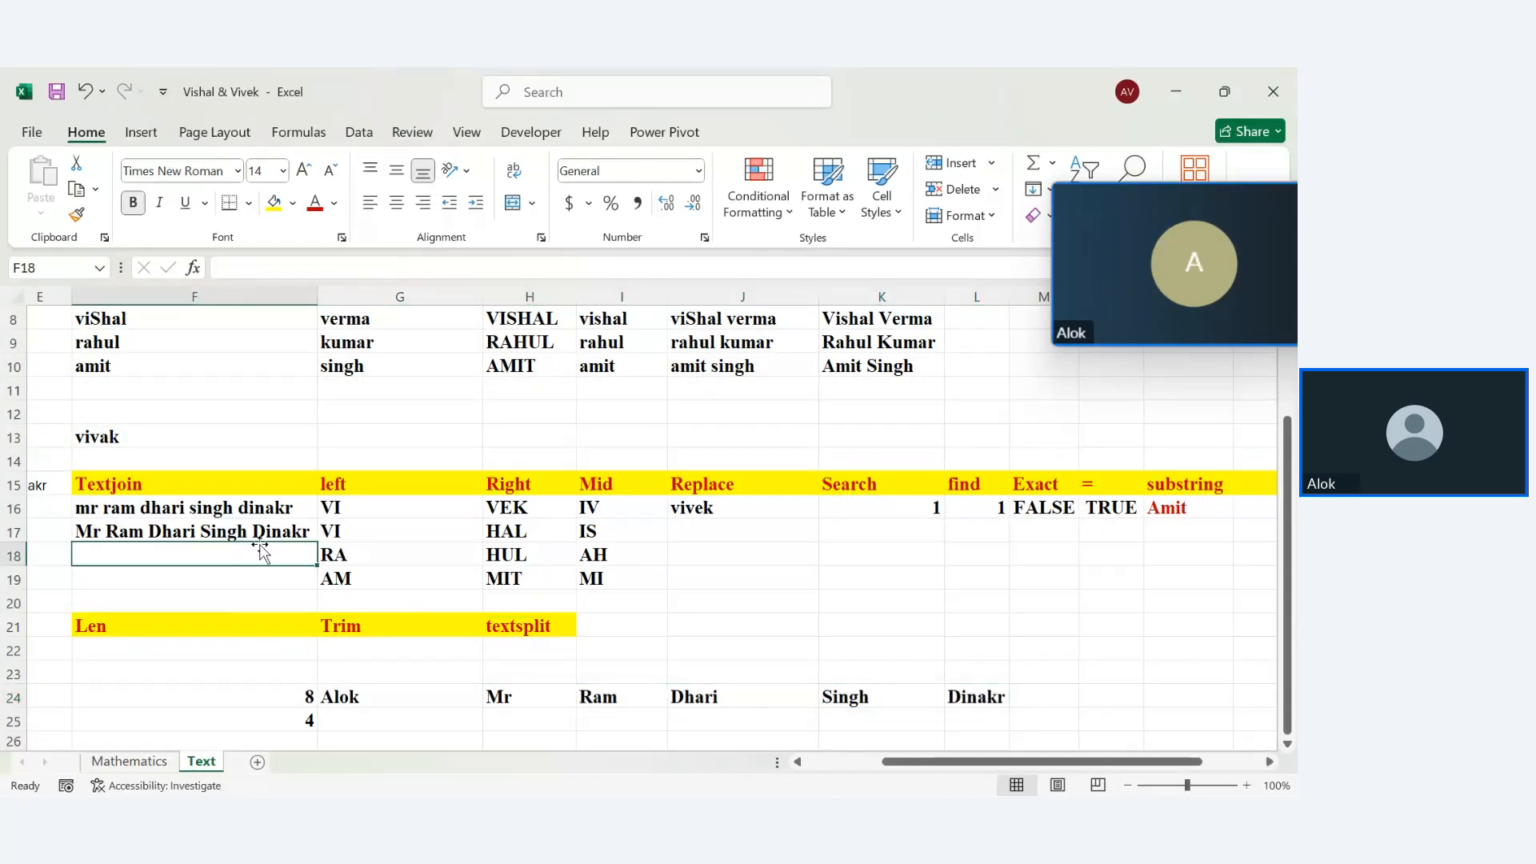
click(240, 533)
double_click(240, 532)
key(Return)
drag(504, 696, 1107, 696)
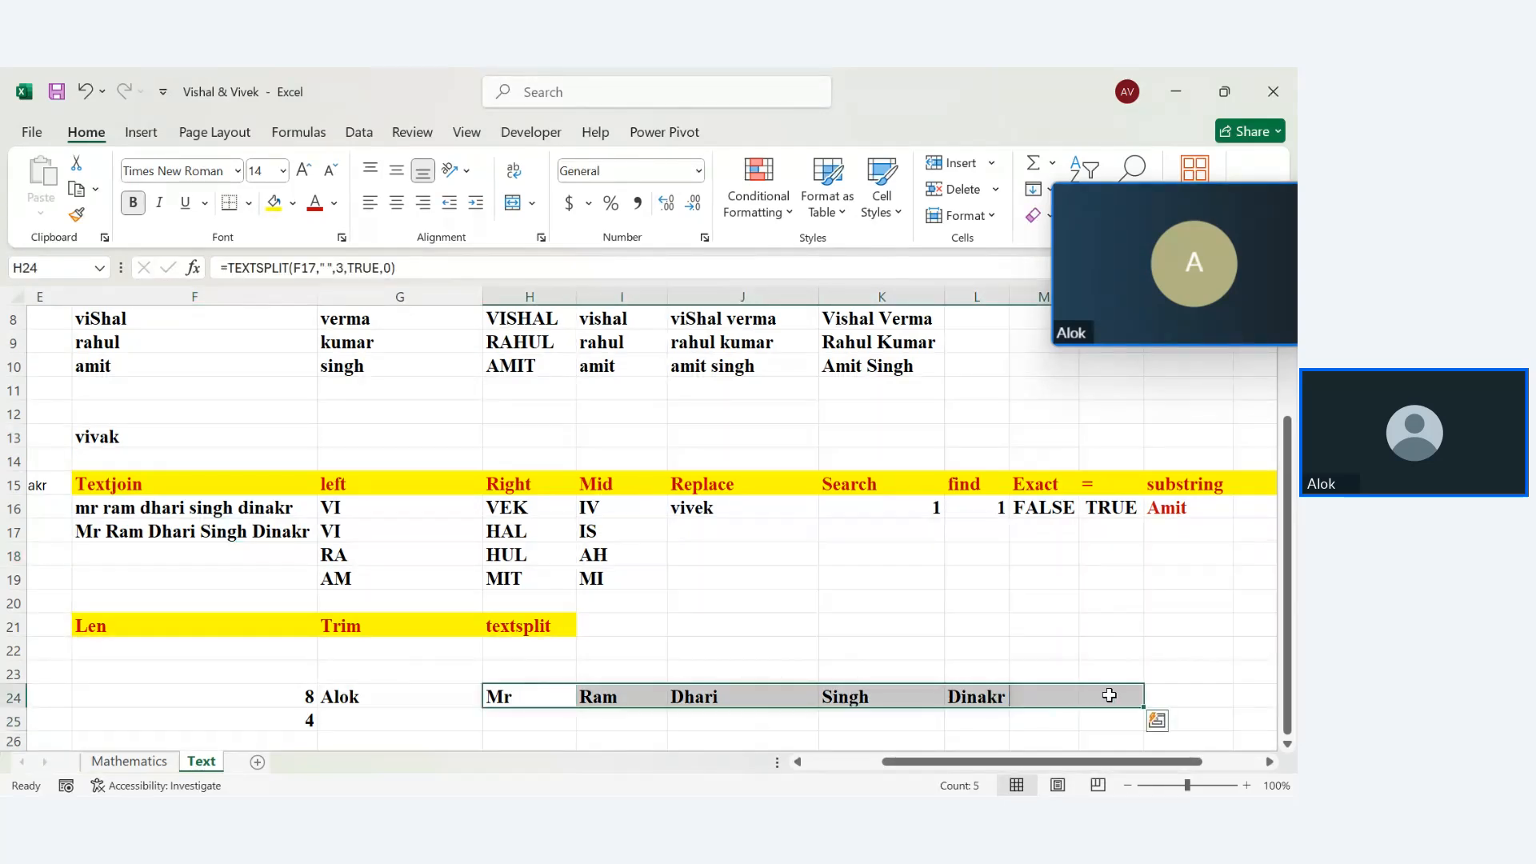
click(989, 743)
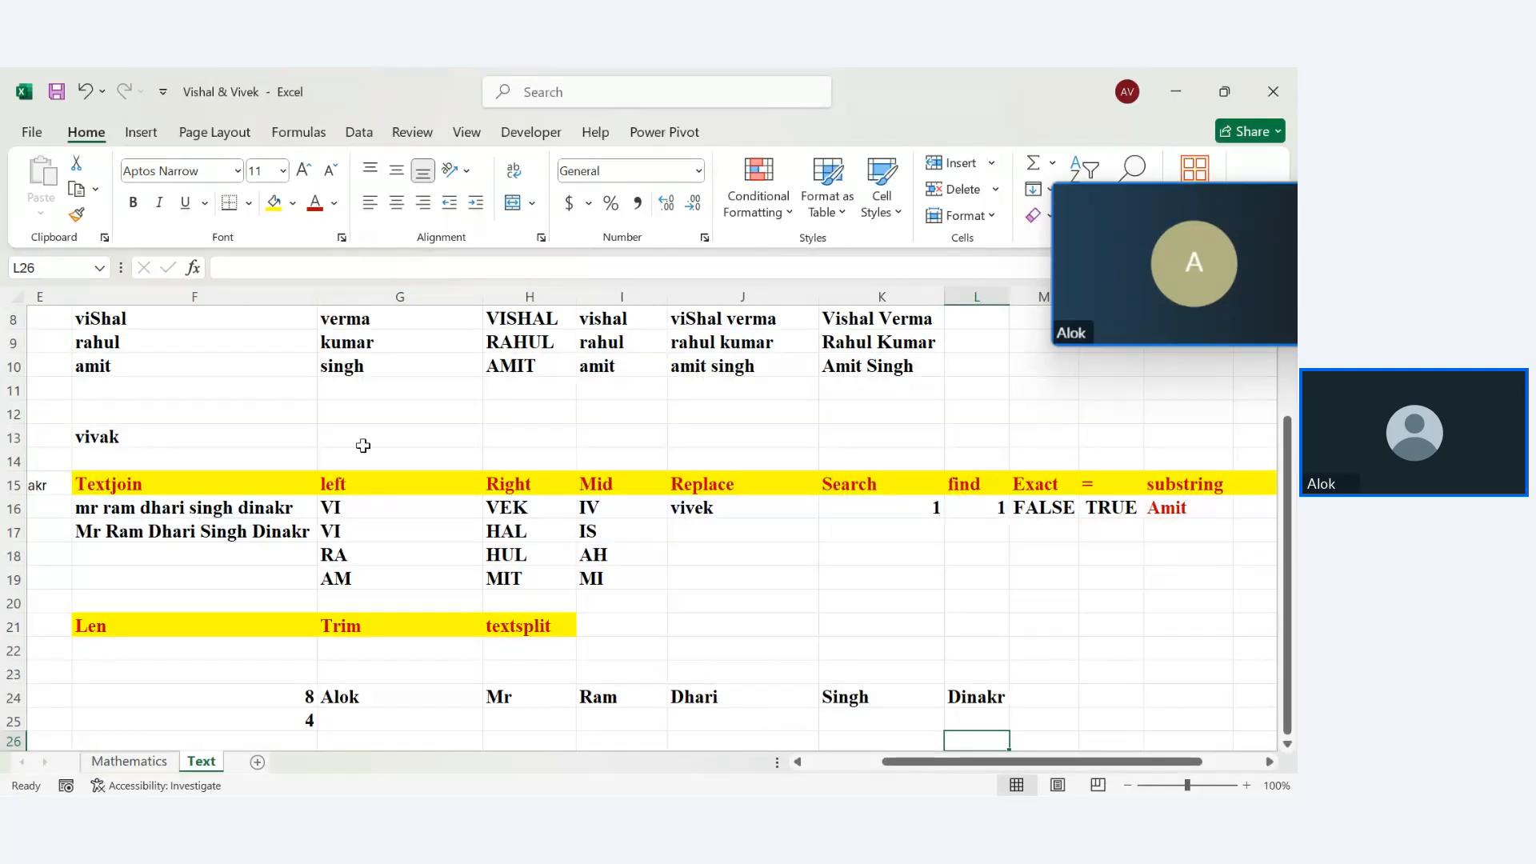
click(284, 535)
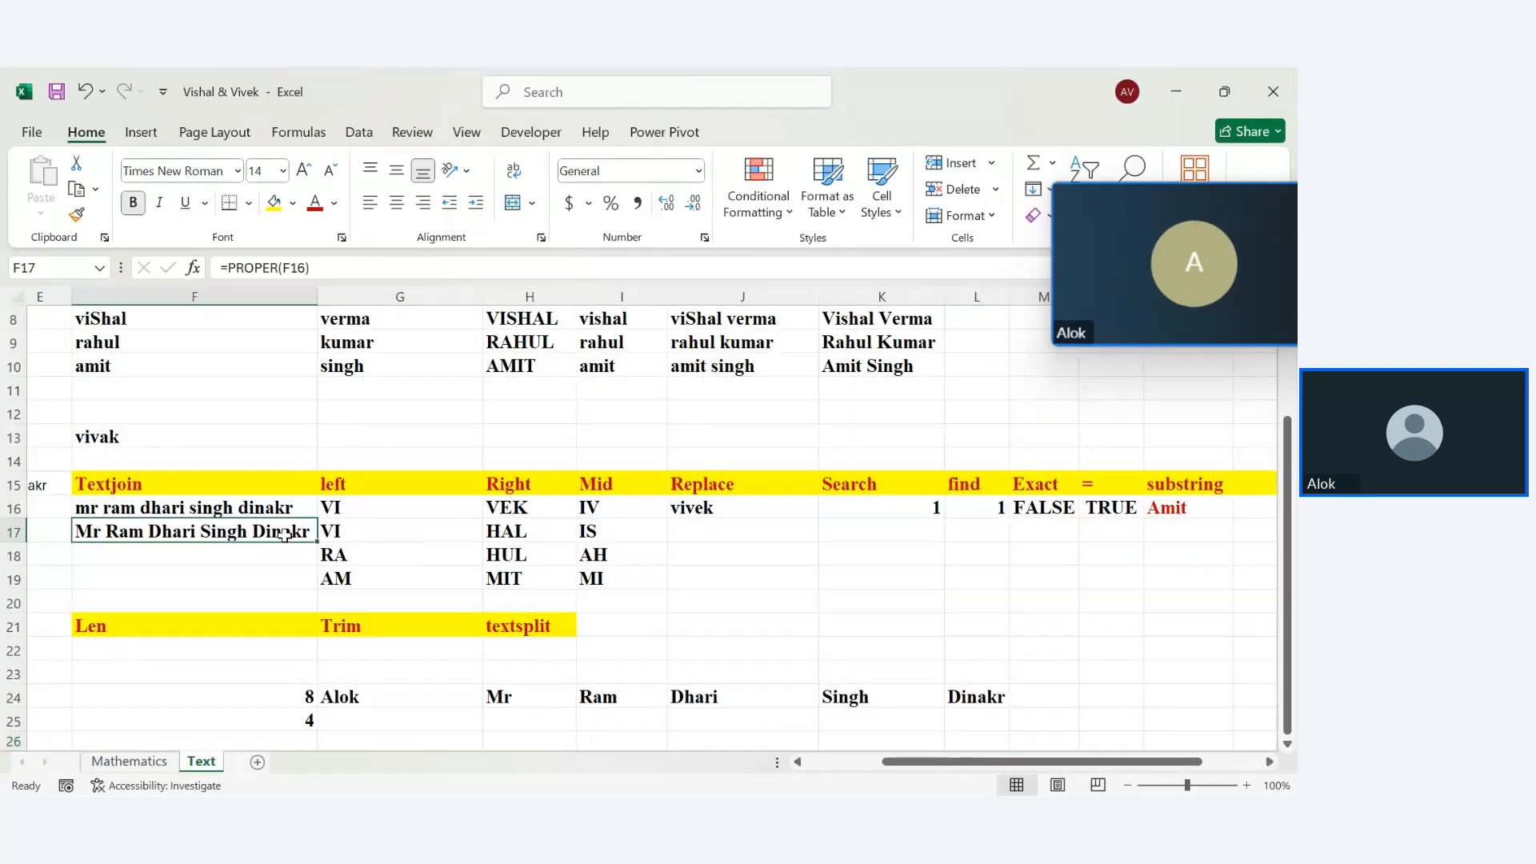
drag(504, 700, 953, 693)
click(805, 733)
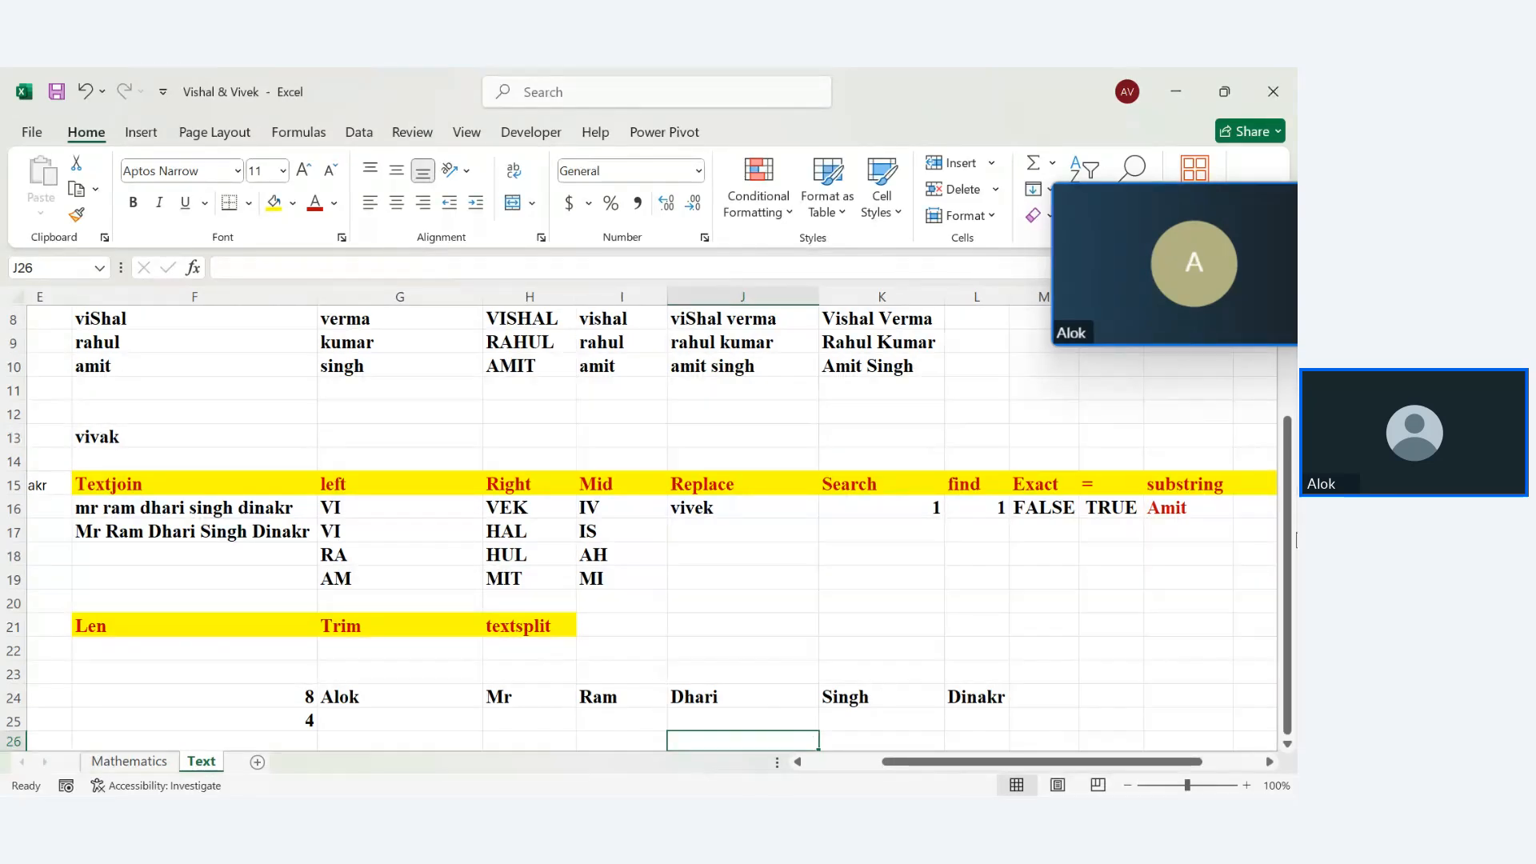
Zoom out to 76% so the whole Text Function table fits in view
drag(1288, 544, 1236, 624)
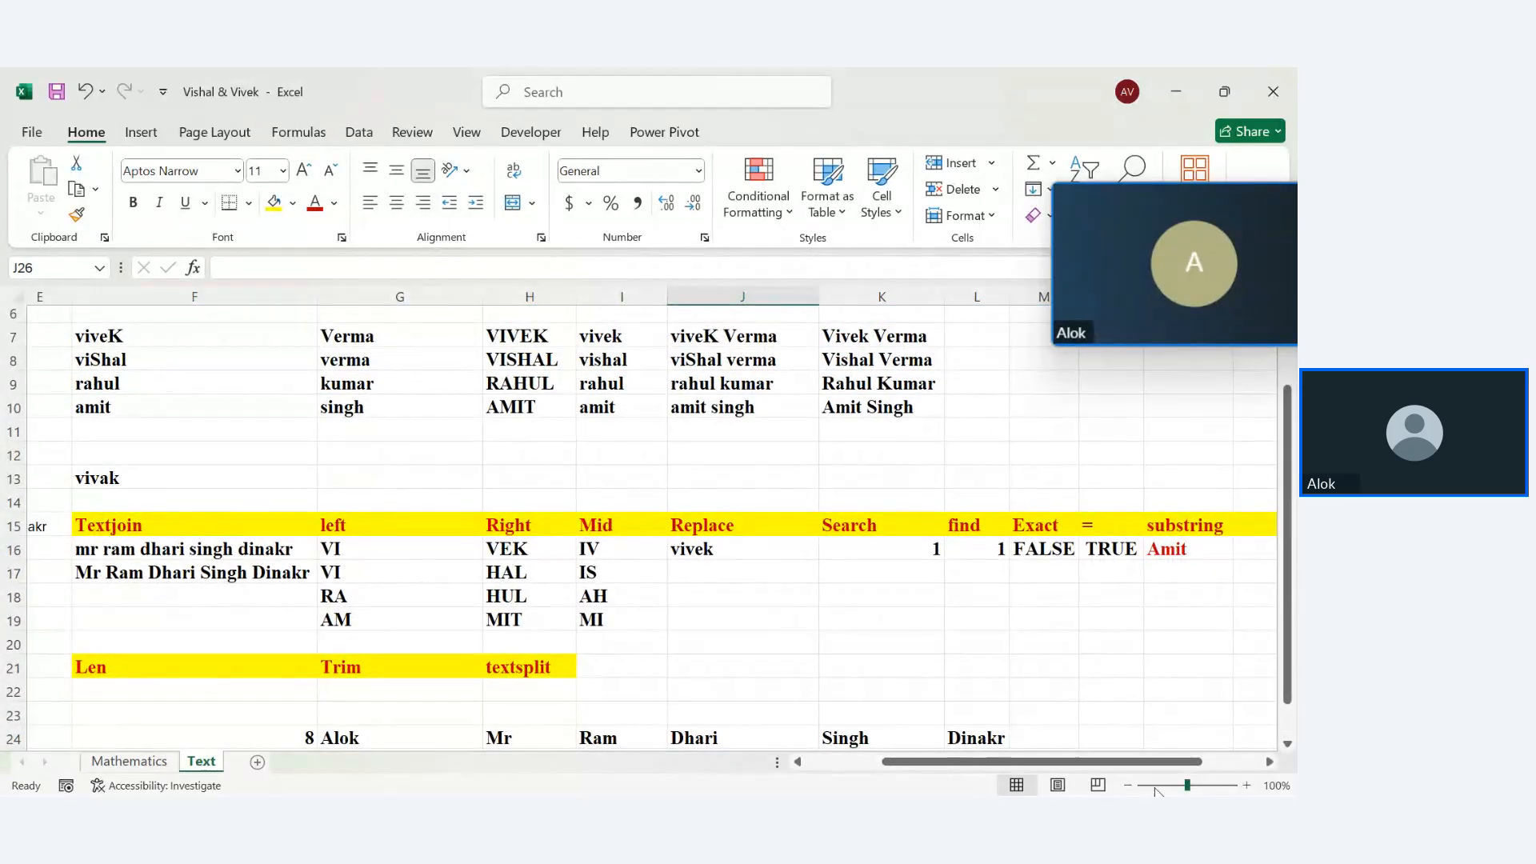
click(1174, 785)
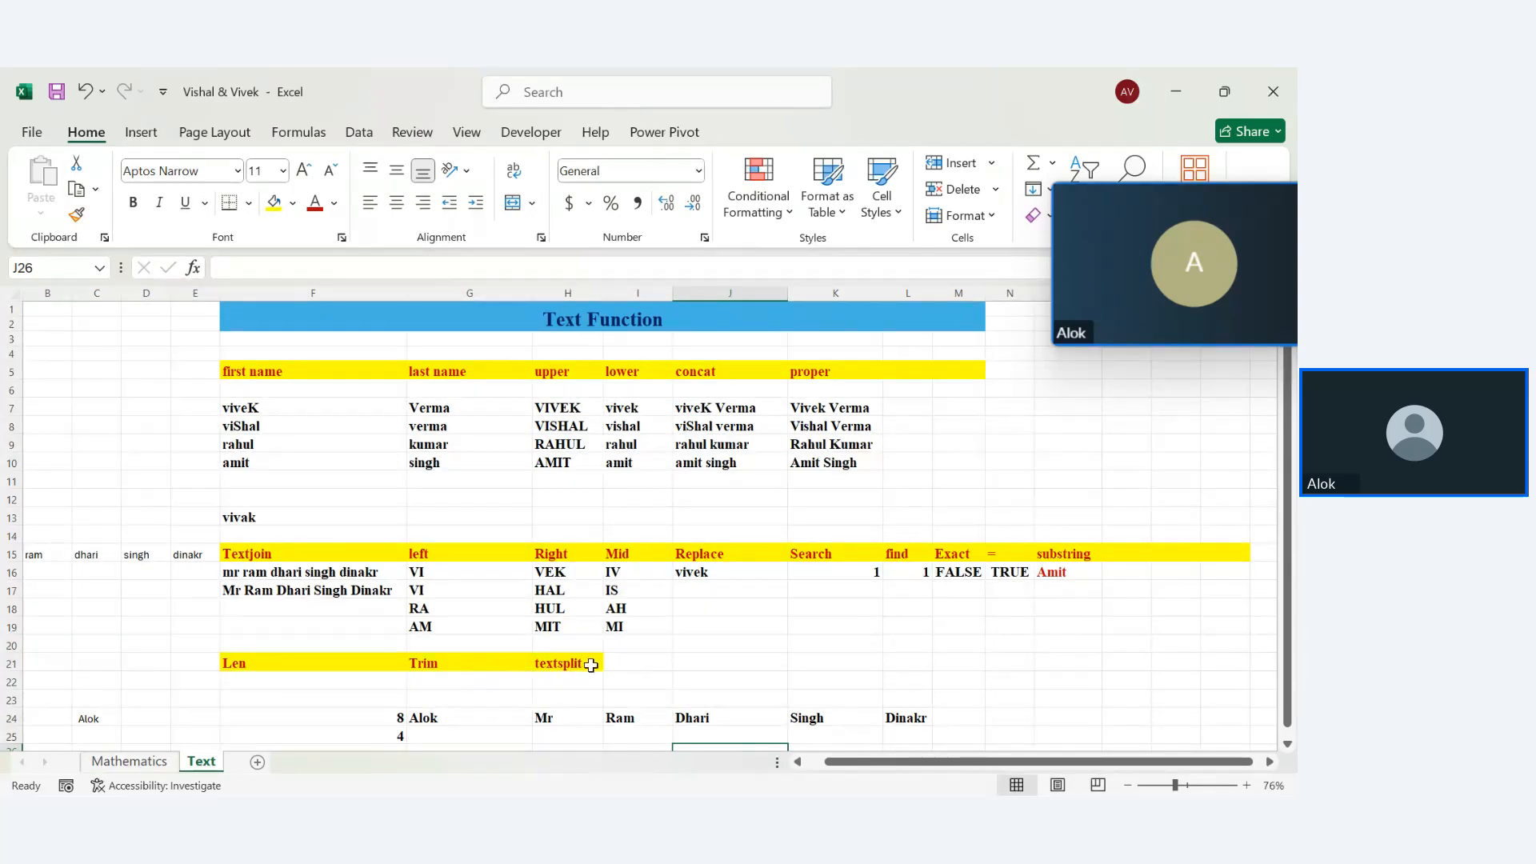
key(Down)
key(Down)
key(Down)
key(Down)
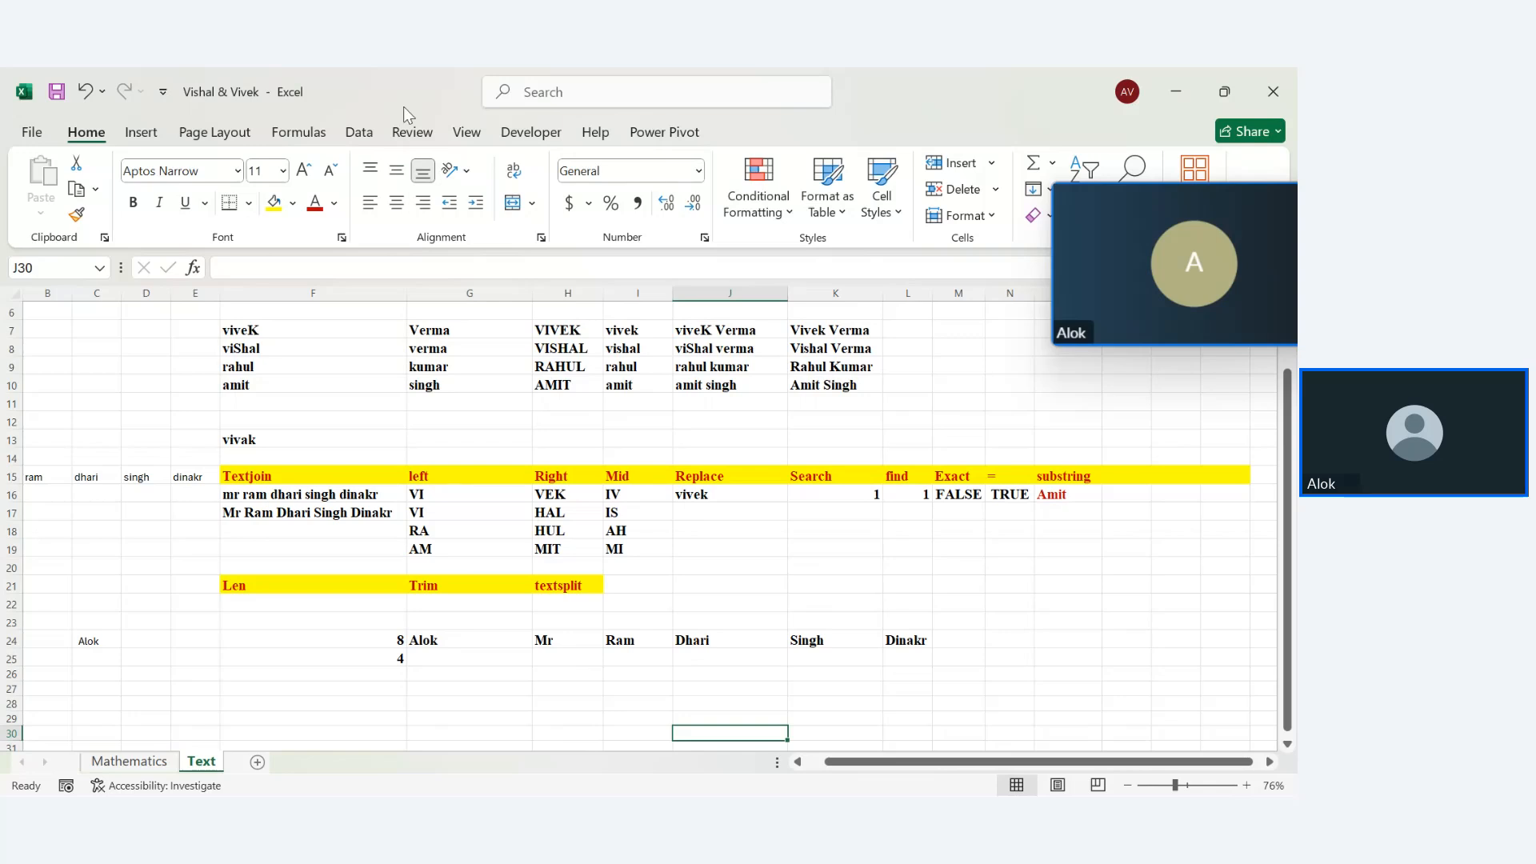
click(302, 134)
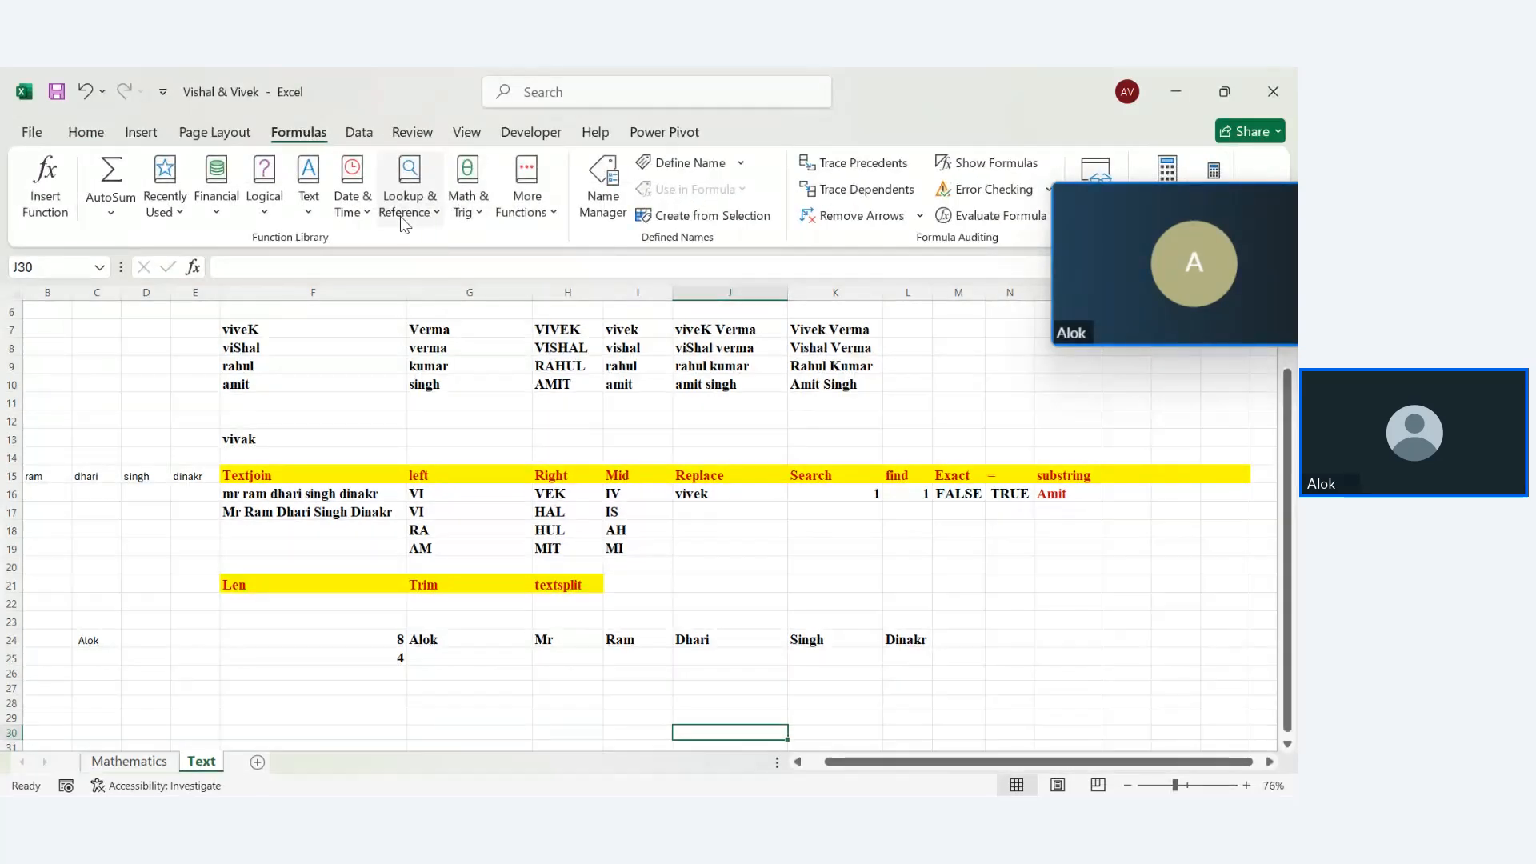
click(309, 212)
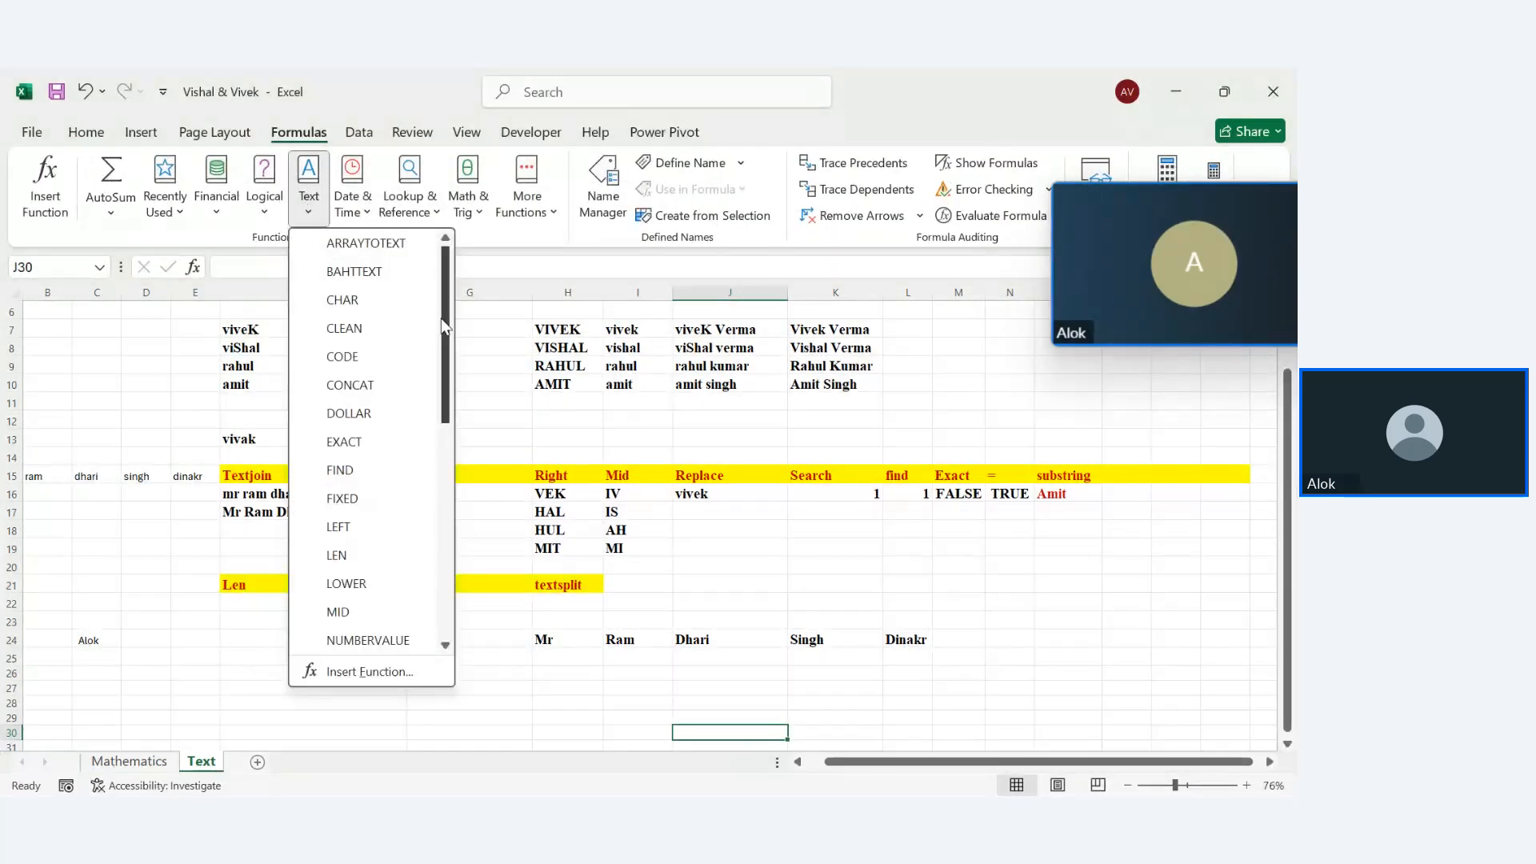
scroll(448, 342, down, 1)
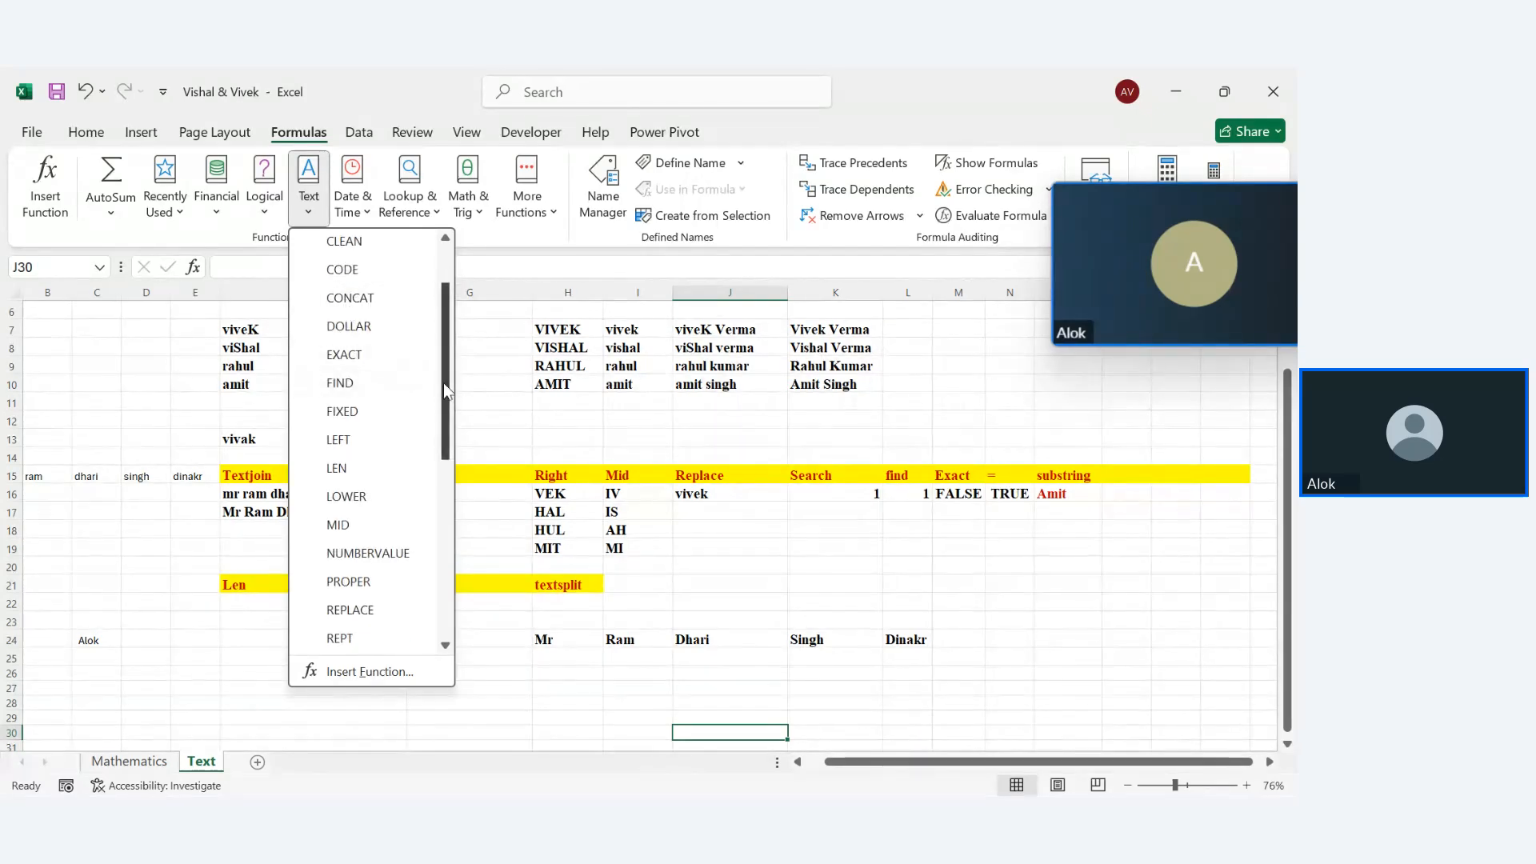
drag(444, 388, 426, 548)
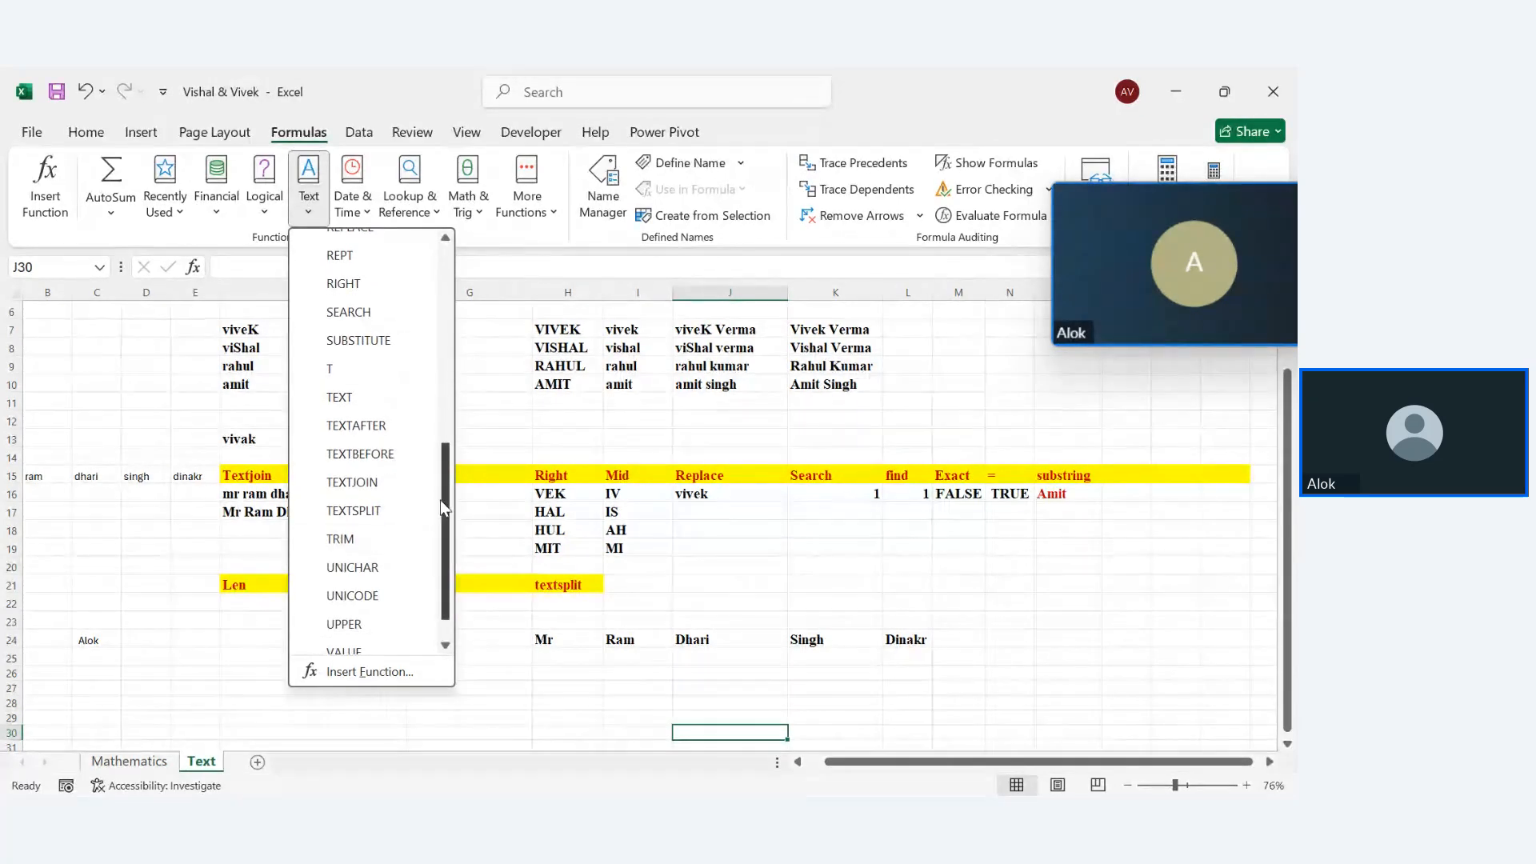
scroll(441, 540, down, 1)
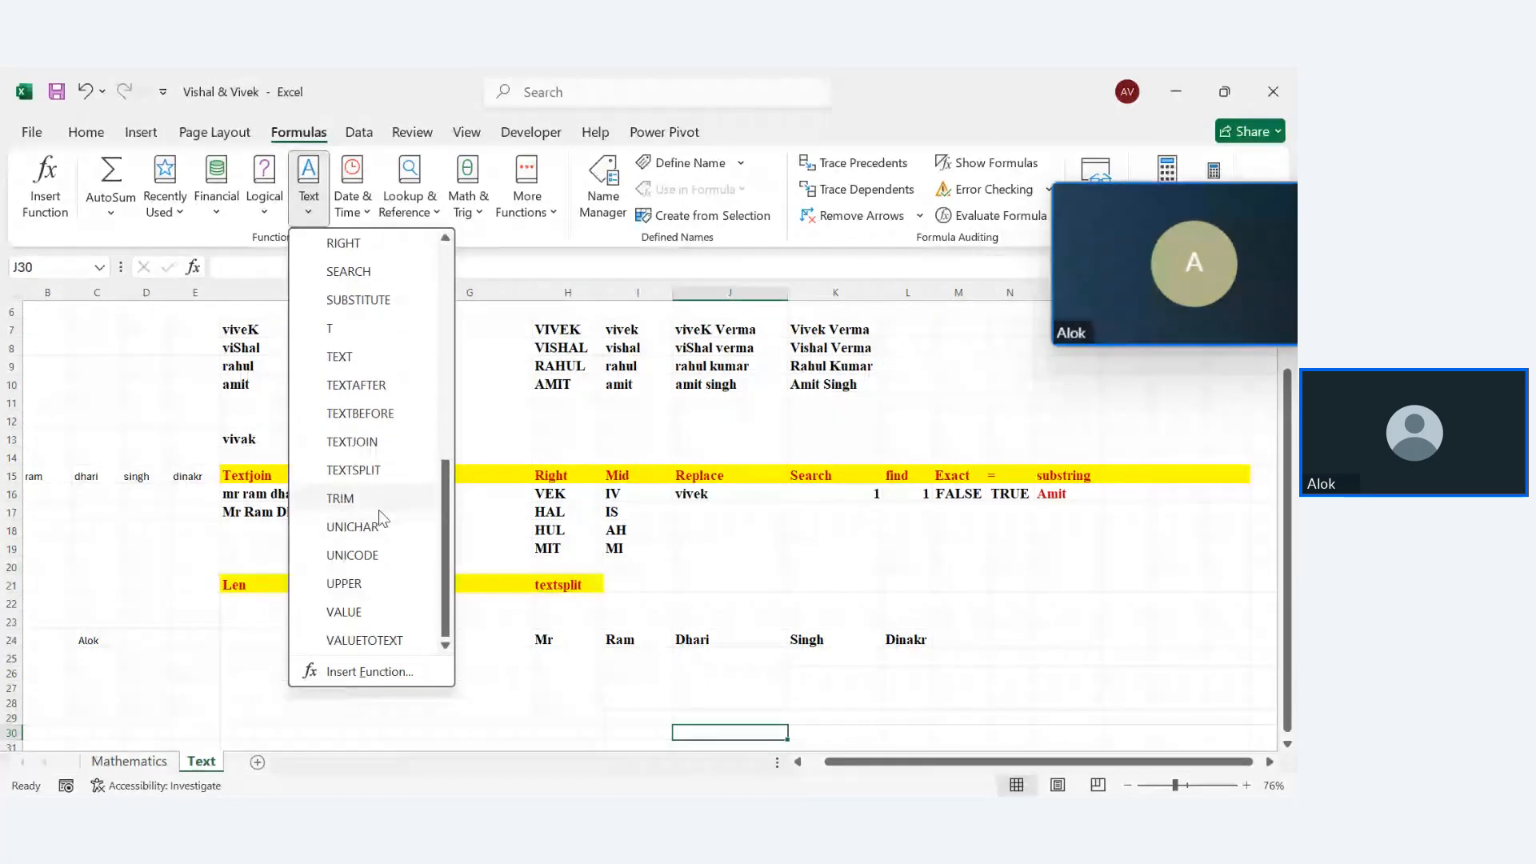
click(516, 672)
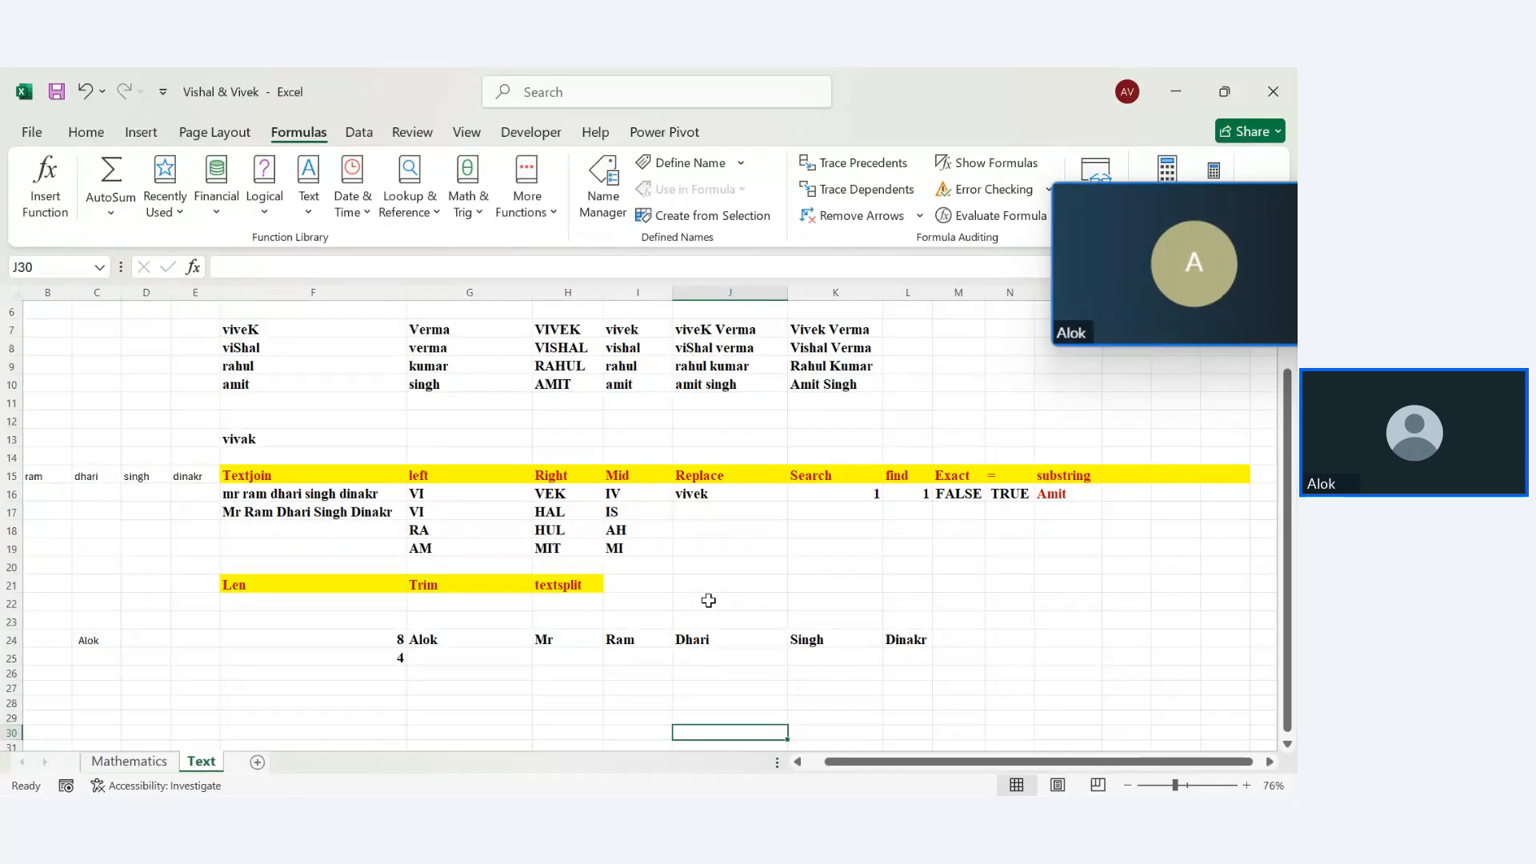
Type the Textbefore label in M21 and widen column M to fit it
click(971, 579)
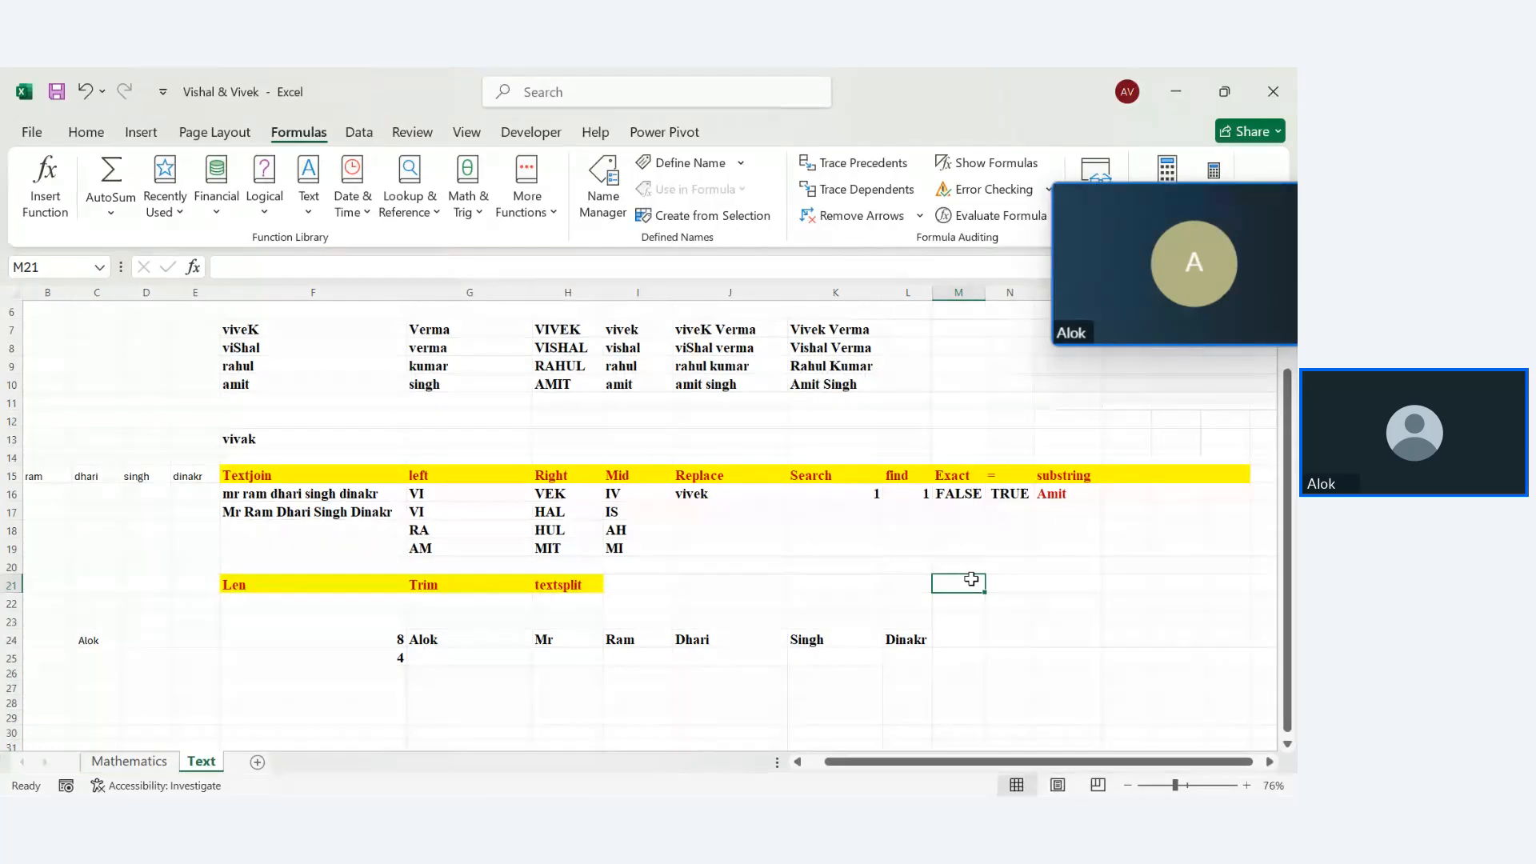
text(Textbefore)
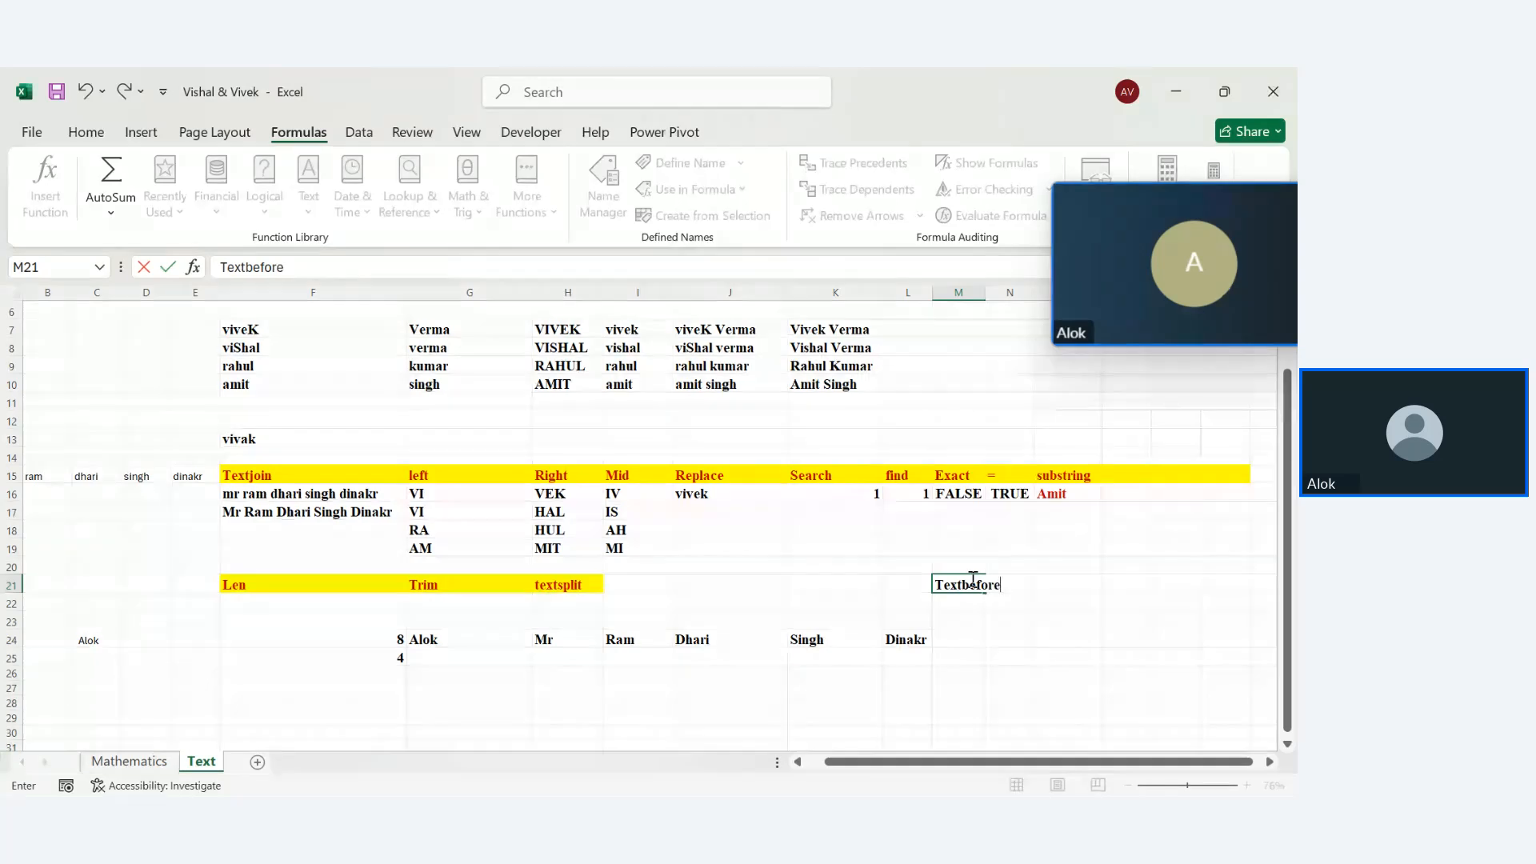
key(Return)
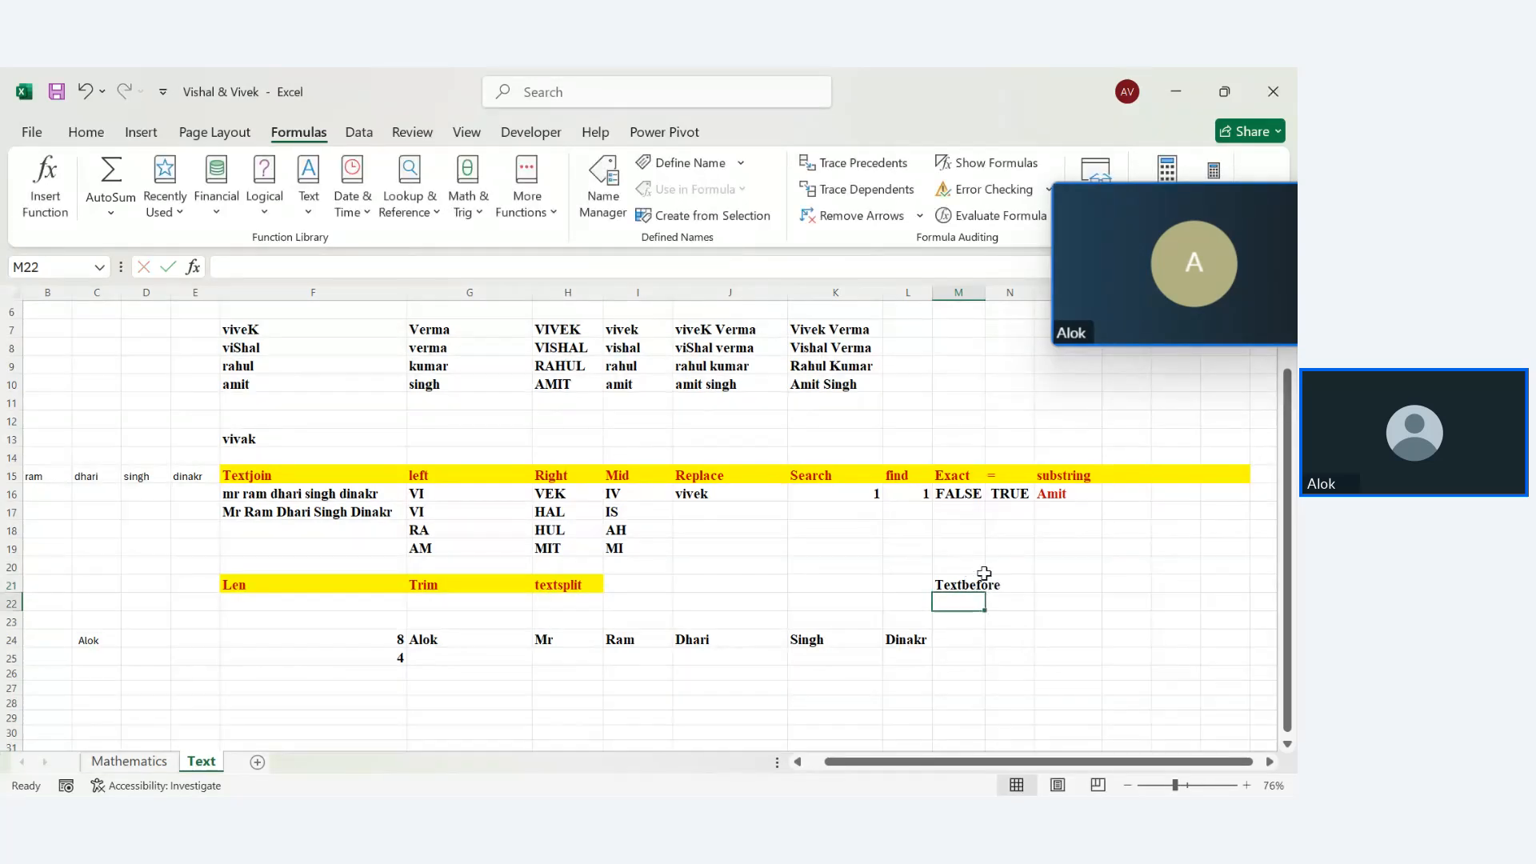
drag(989, 293, 1005, 293)
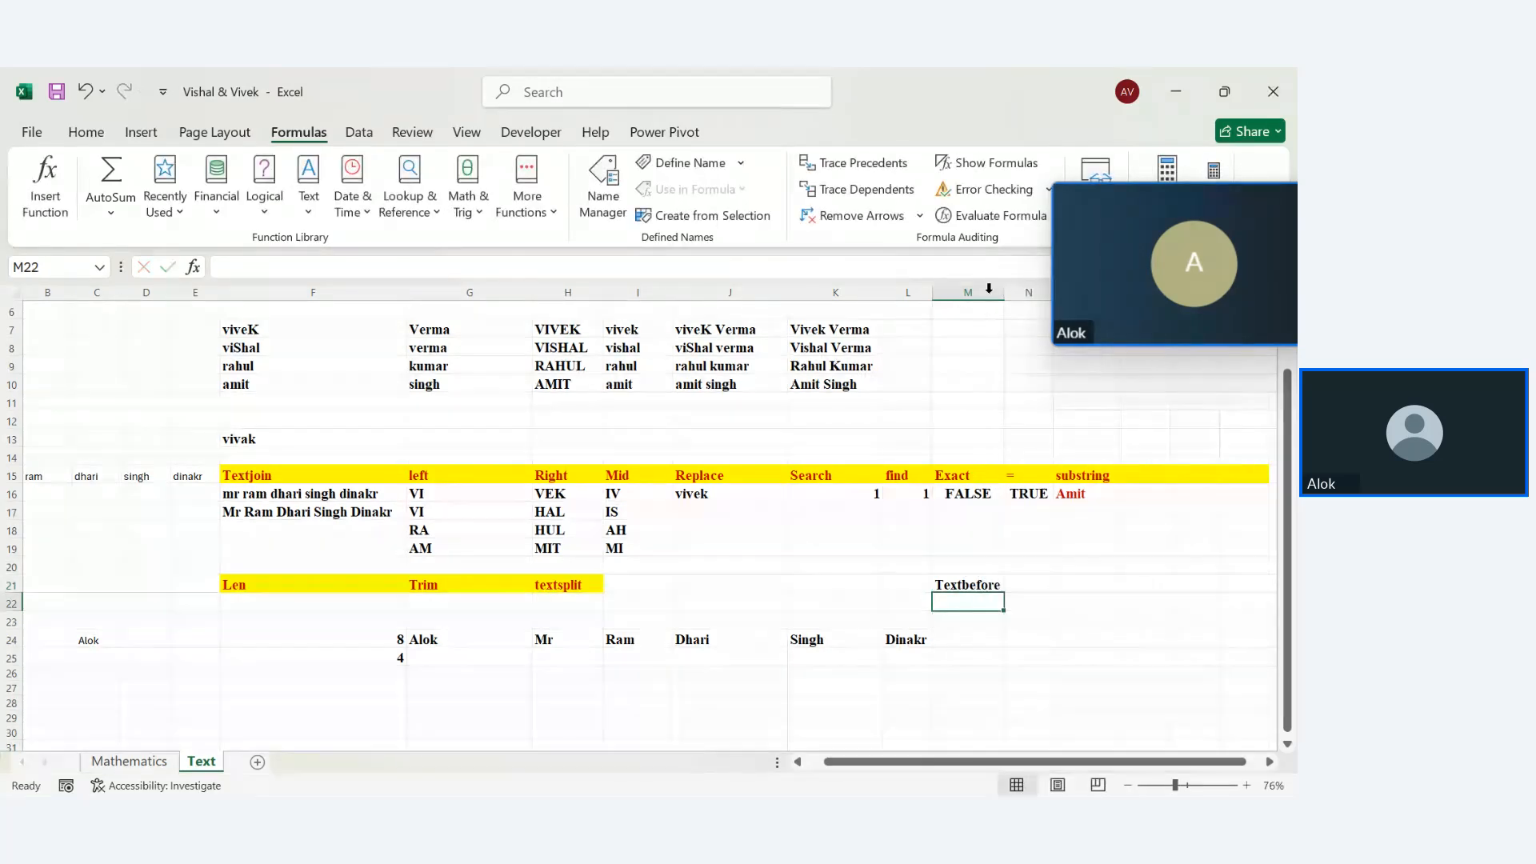
Enter =TEXTBEFORE(I24,"-") in M24, removing the extra arguments; it returns #N/A
click(968, 640)
text(=)
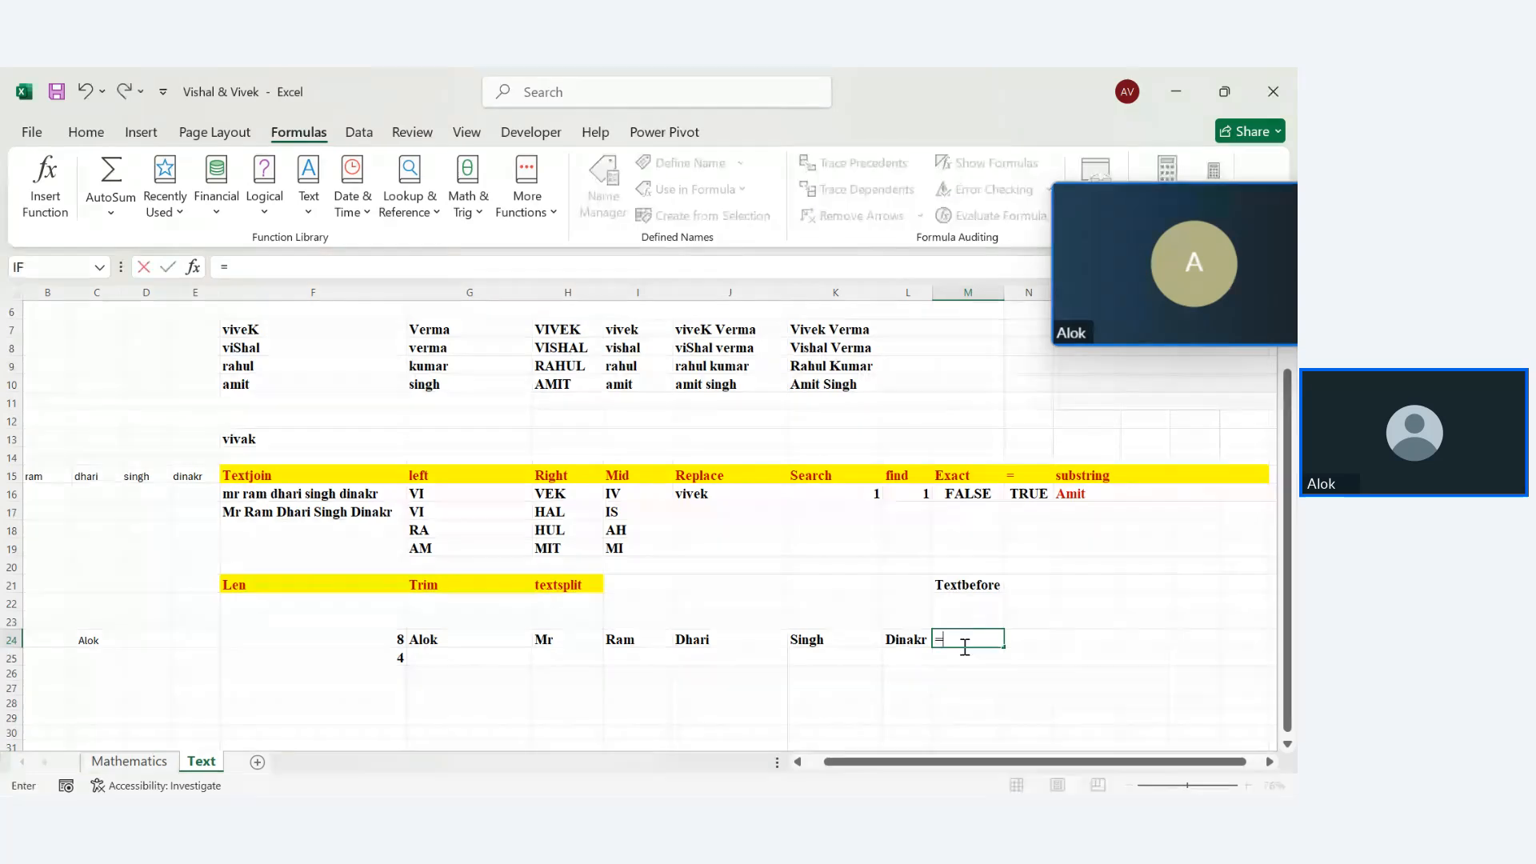
text(textb)
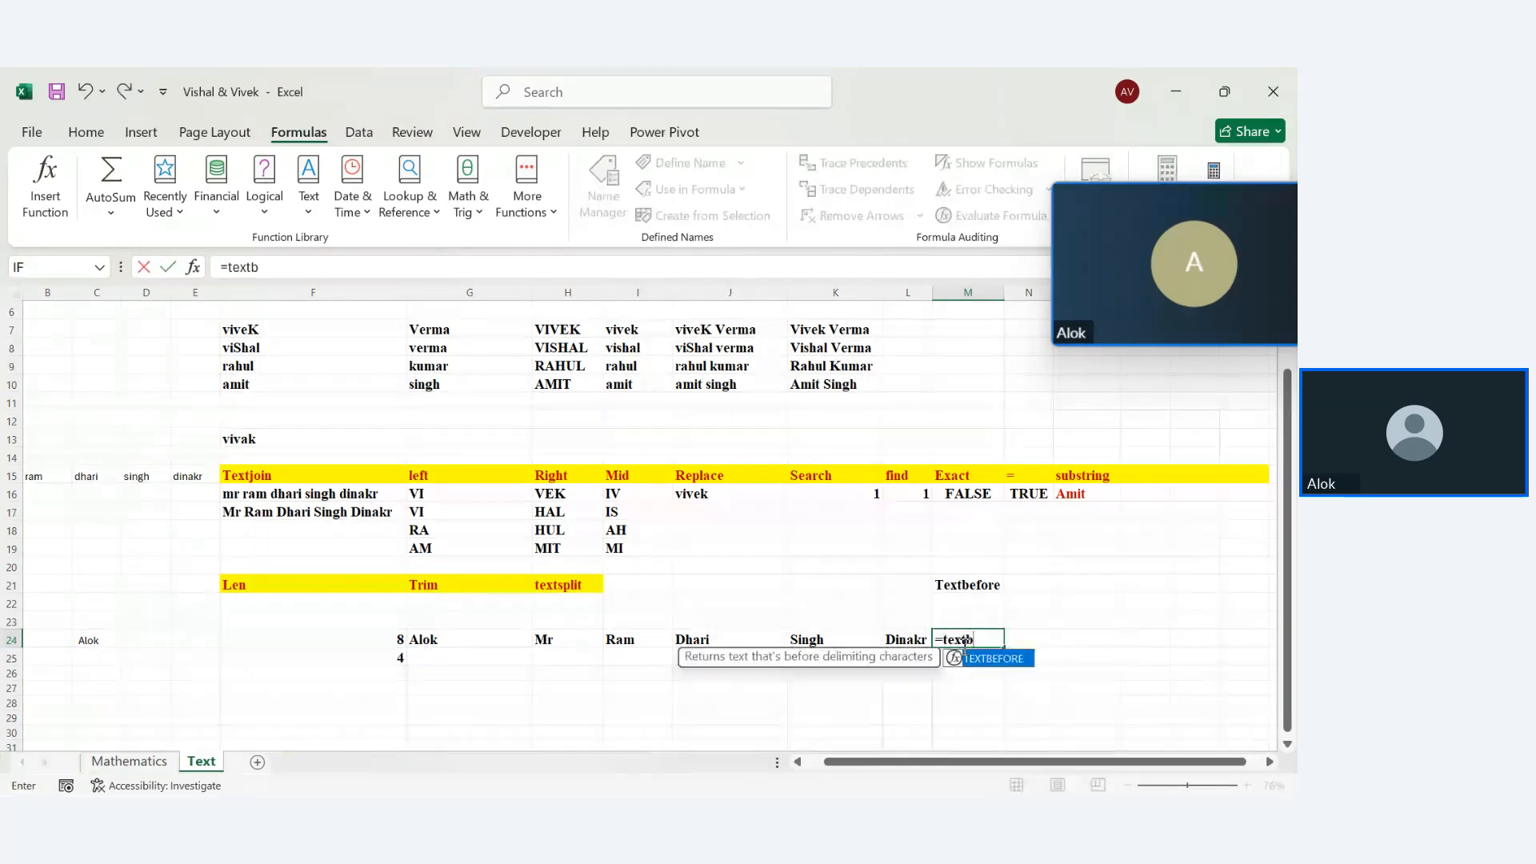
key(Tab)
key(BackSpace)
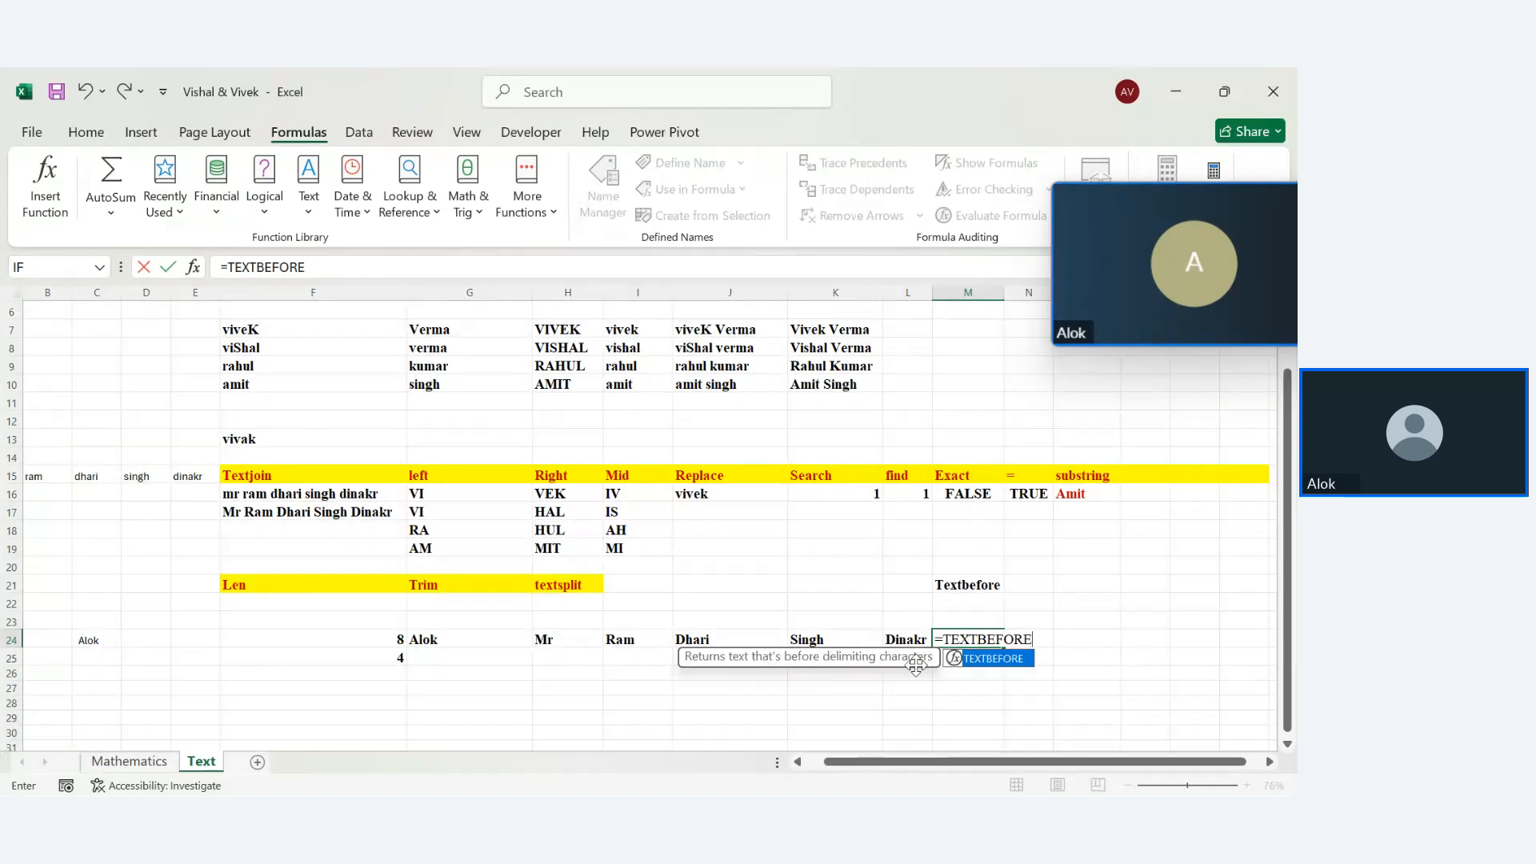
text(()
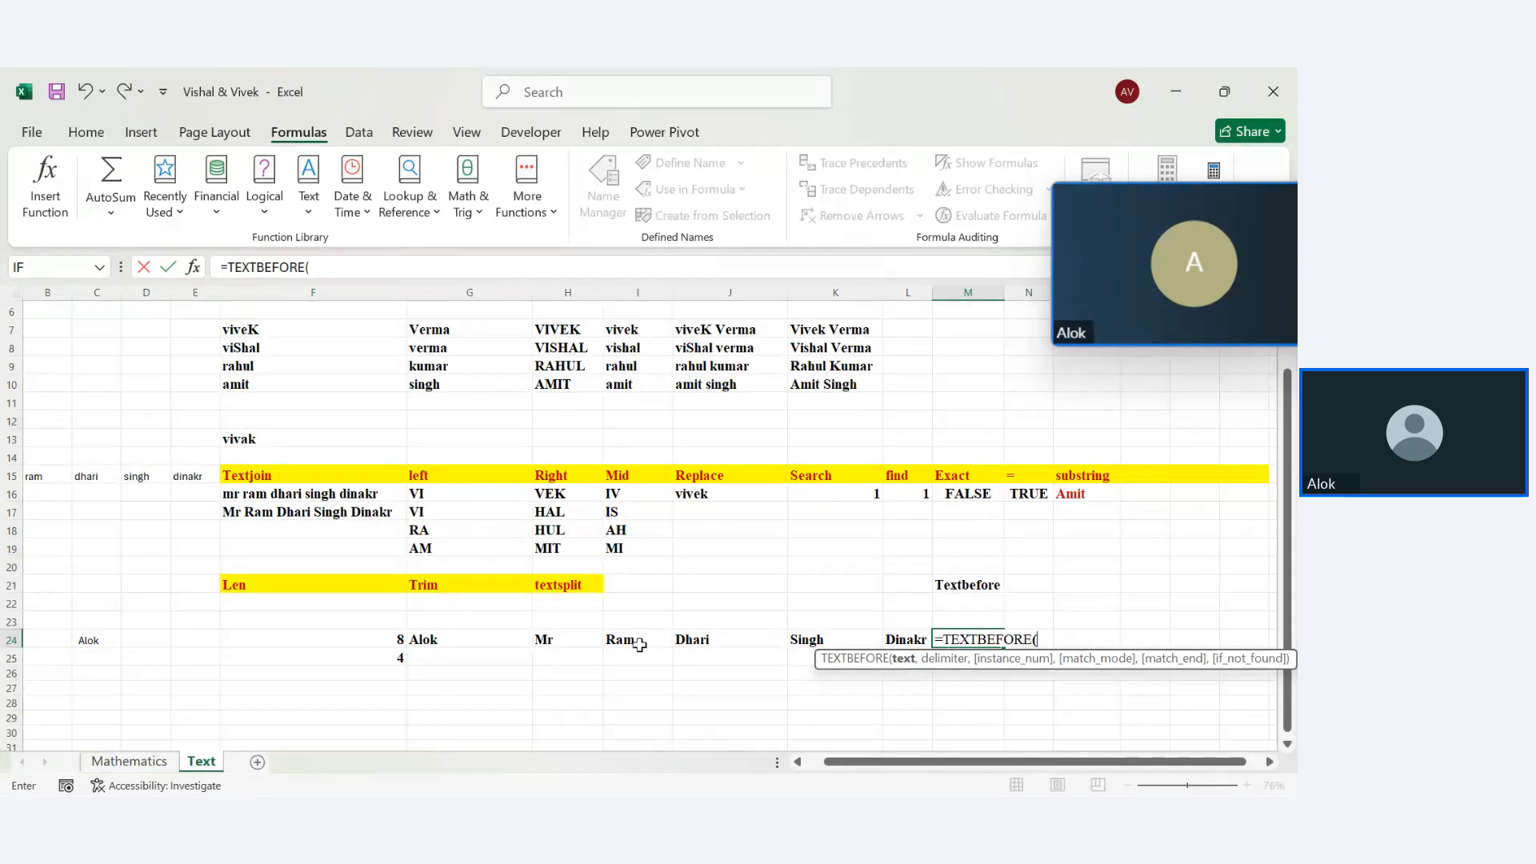
click(639, 644)
text(,)
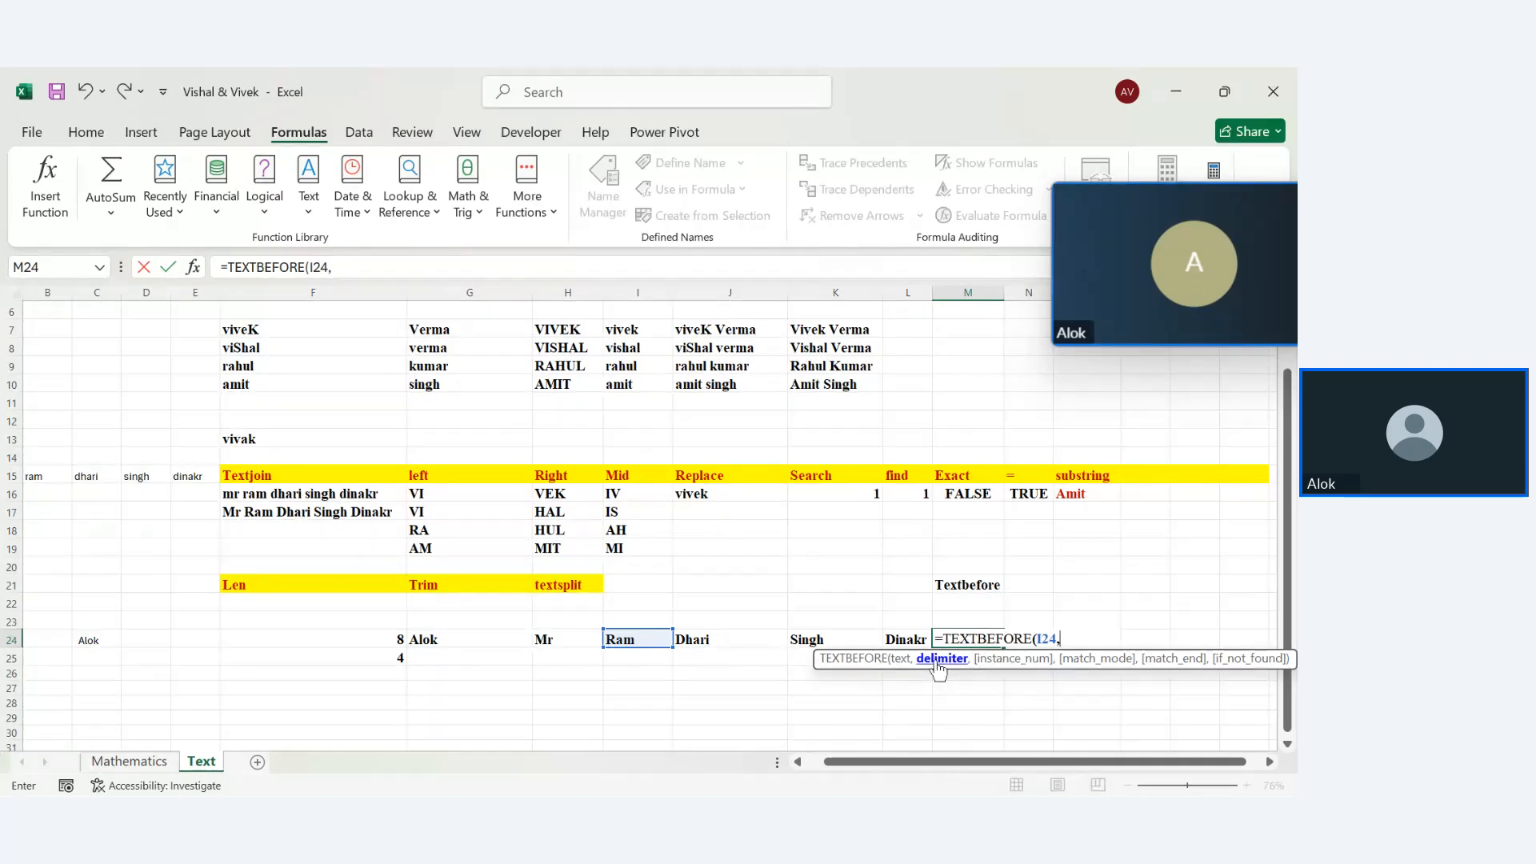
text("-",)
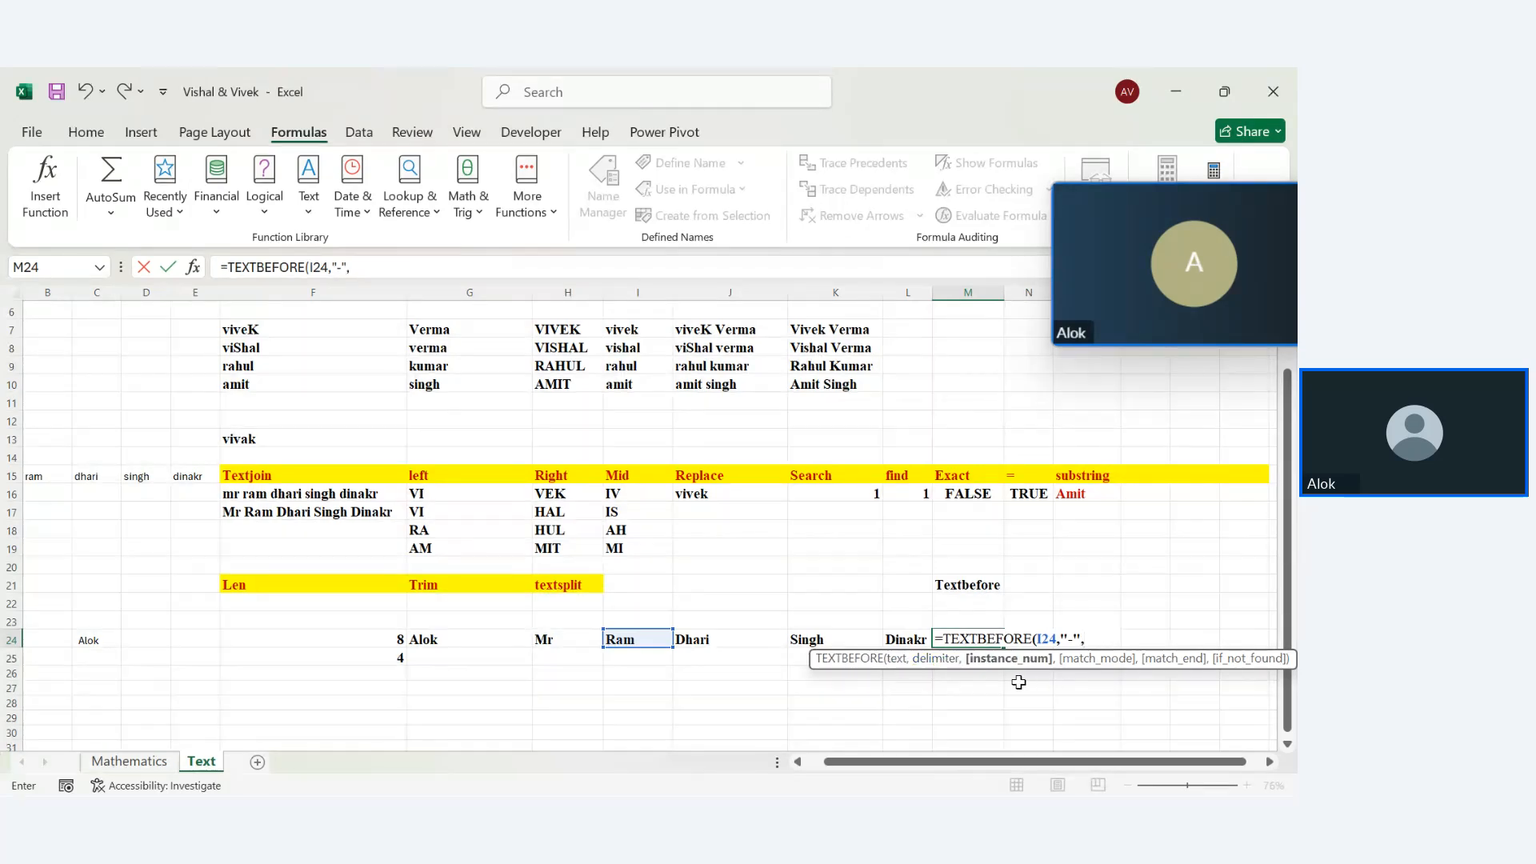
text(,0,)
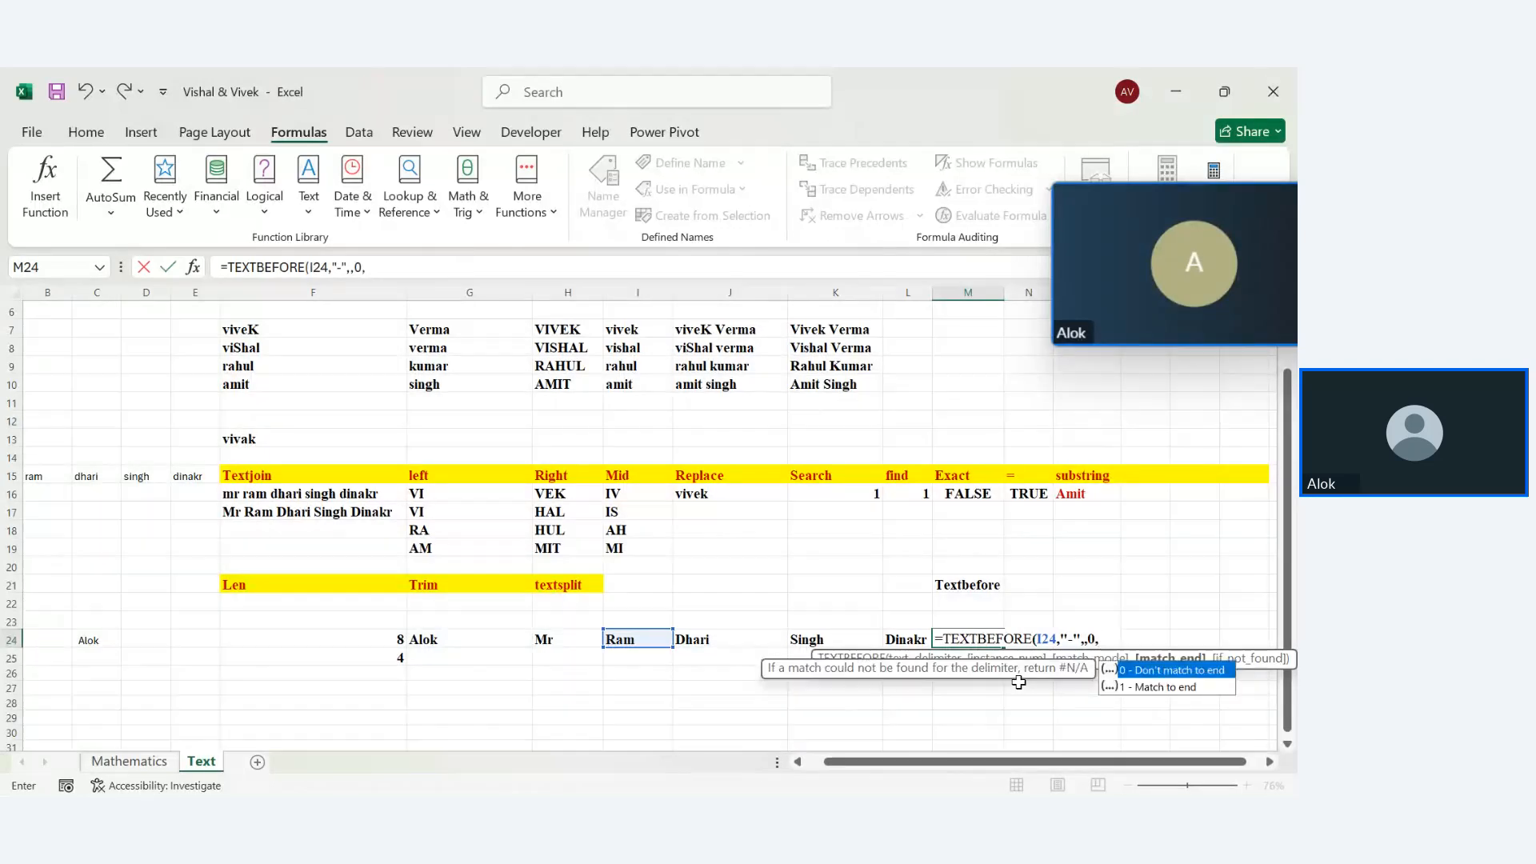
text(0)
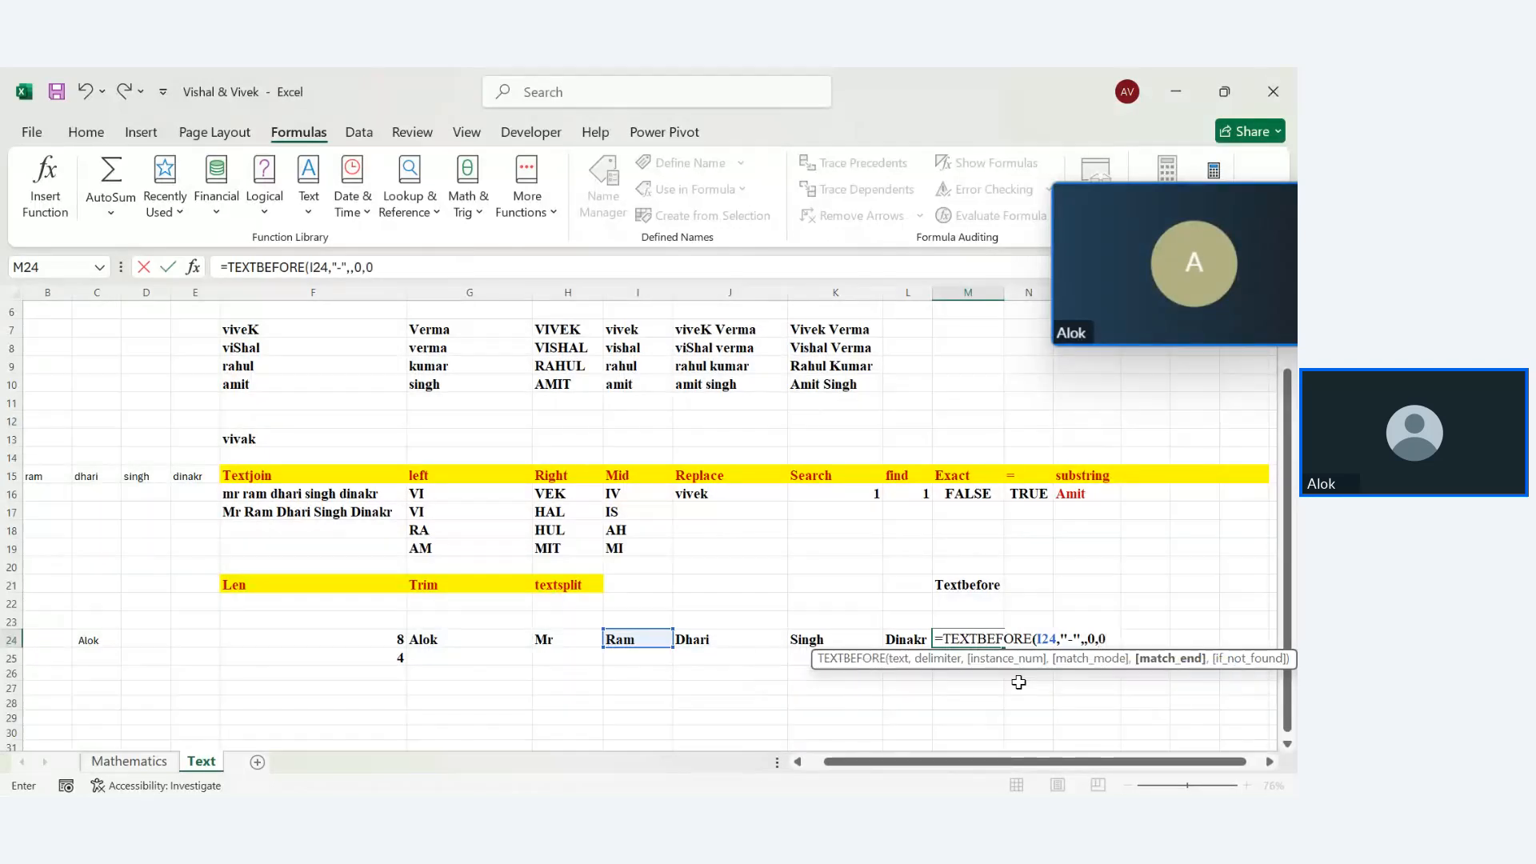
text(,)
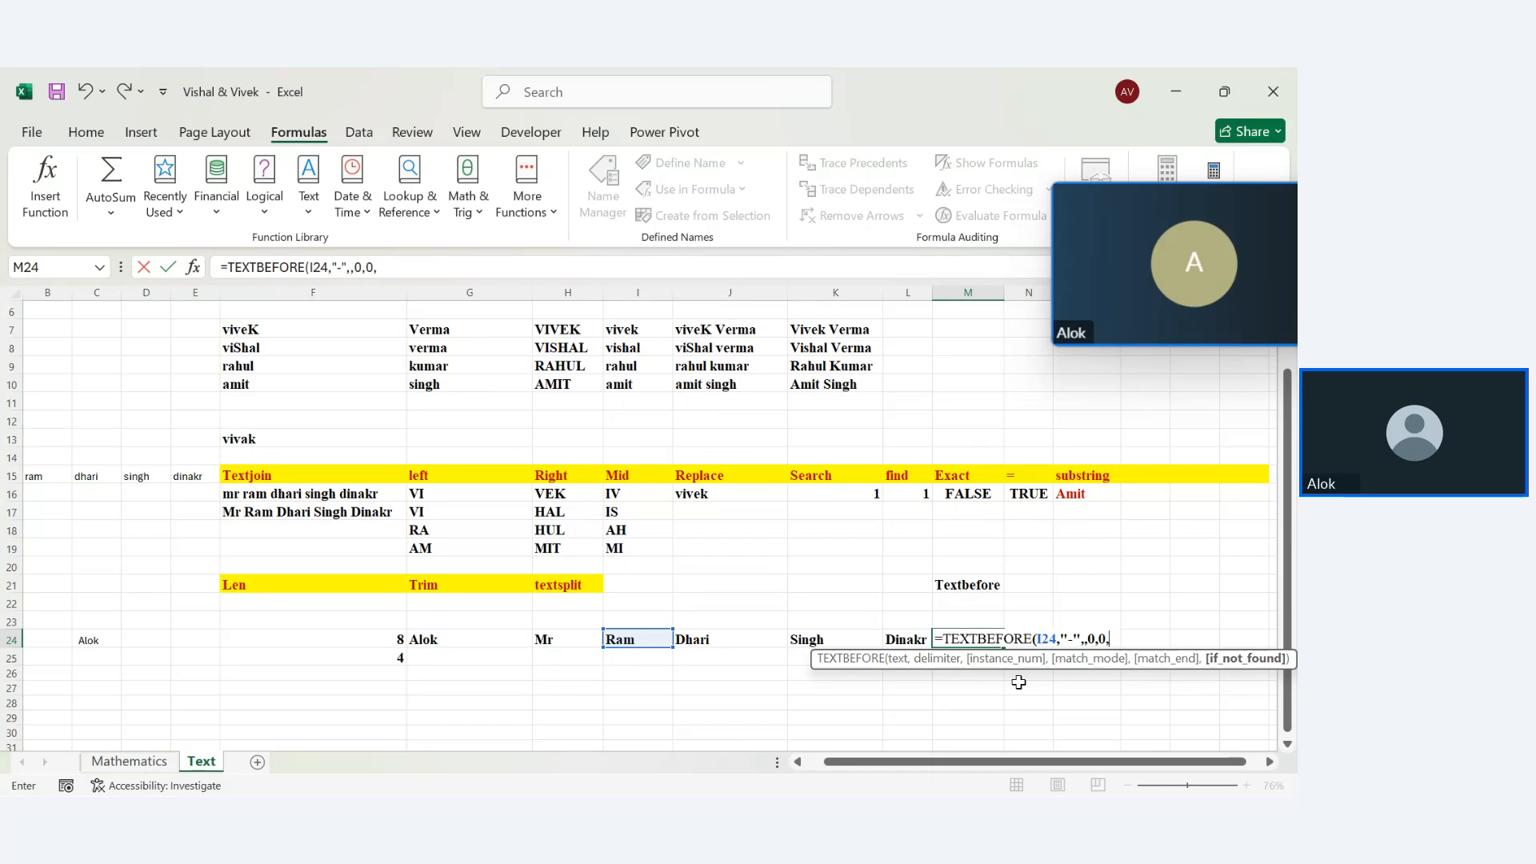
text(,)
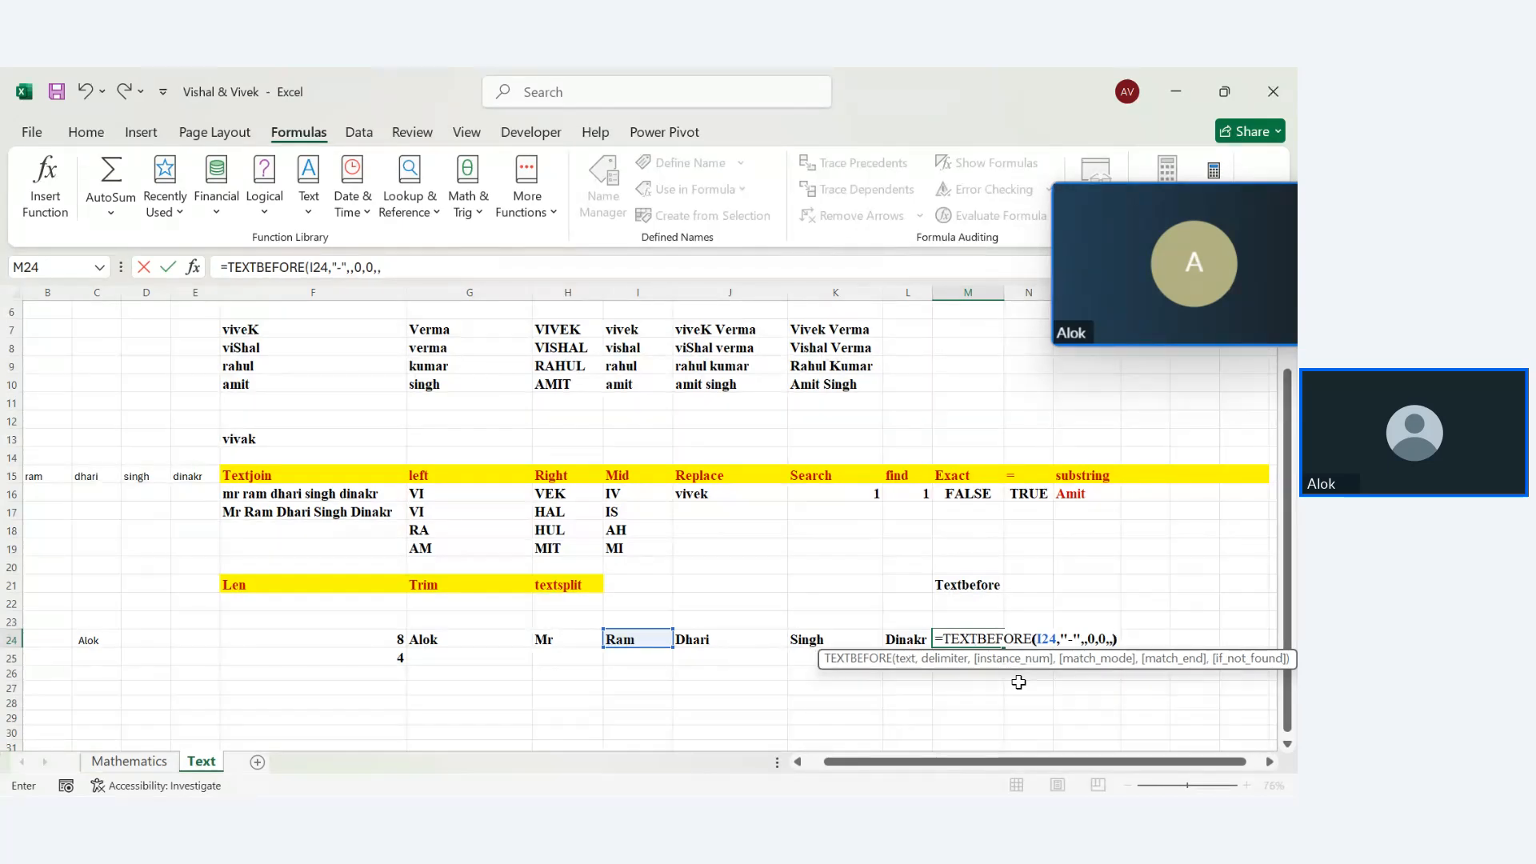
text())
key(Return)
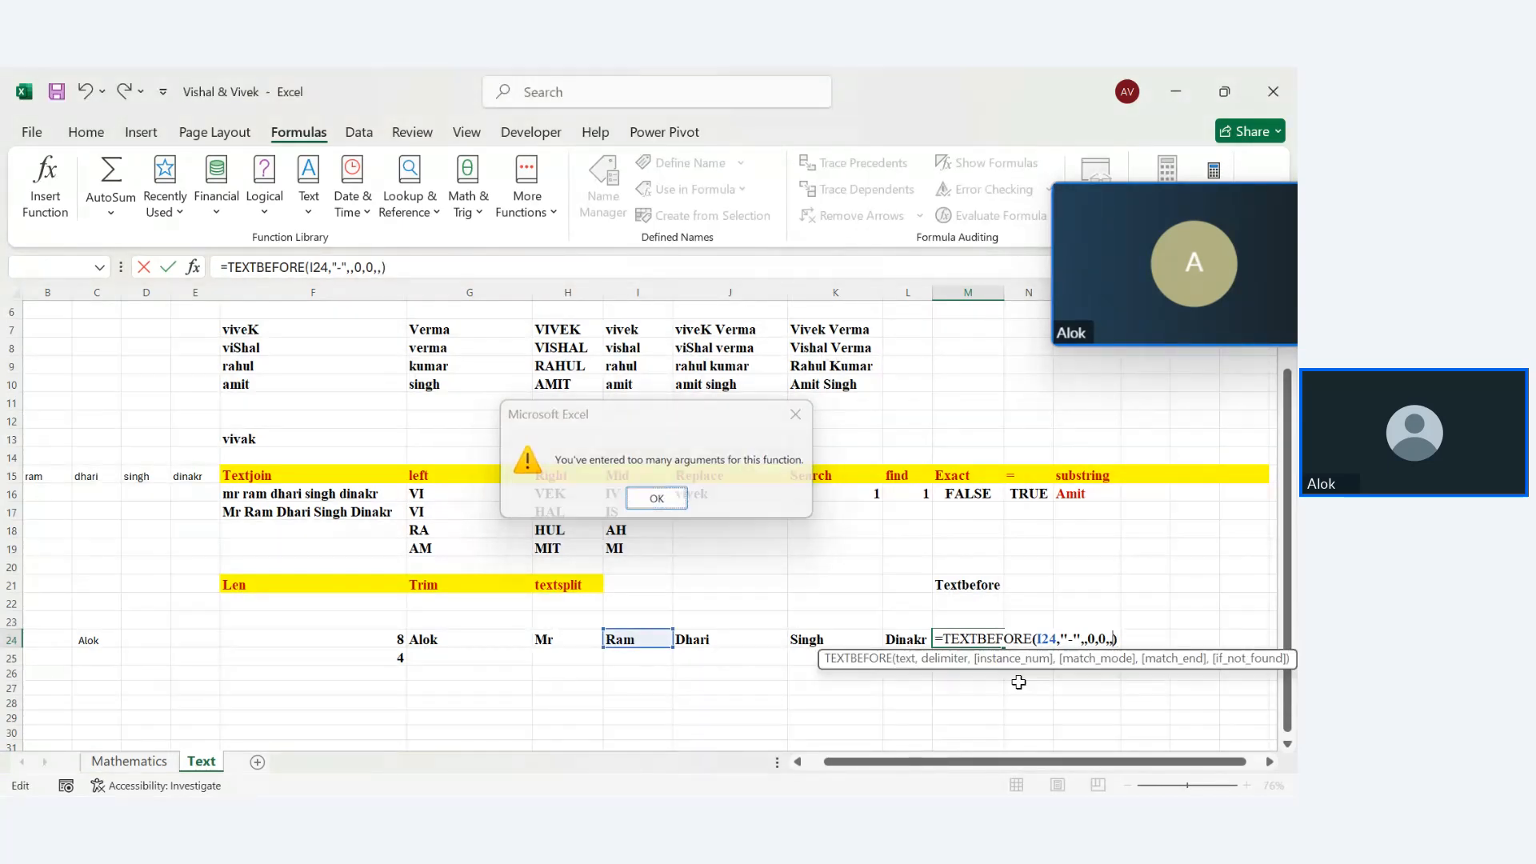
key(Return)
key(BackSpace)
key(BackSpace)
key(BackSpace)
key(BackSpace)
key(BackSpace)
key(BackSpace)
key(BackSpace)
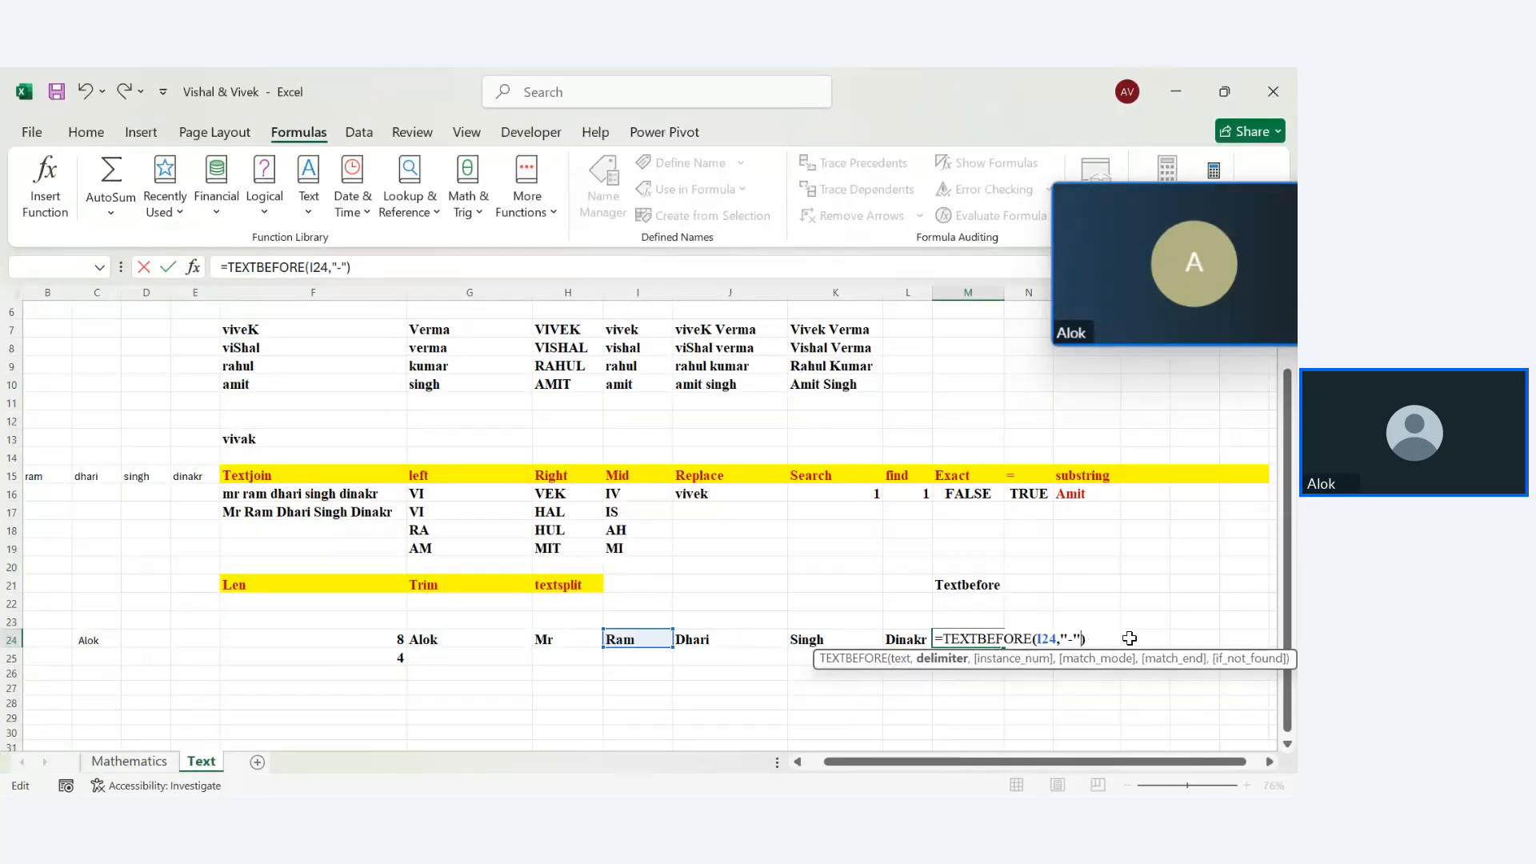
key(Return)
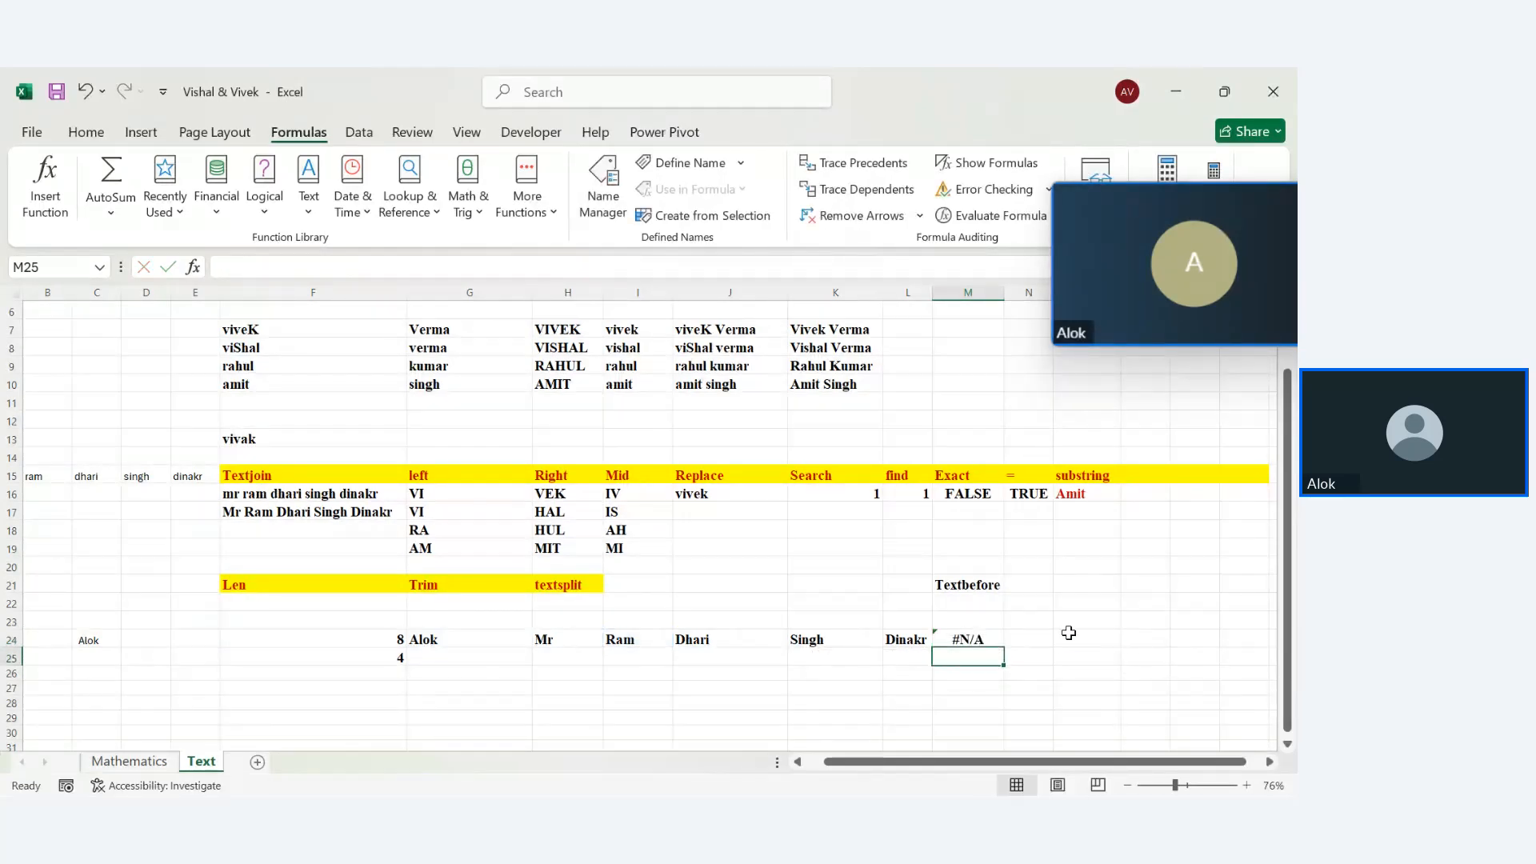
Clear the TEXTBEFORE formula from M24
double_click(978, 640)
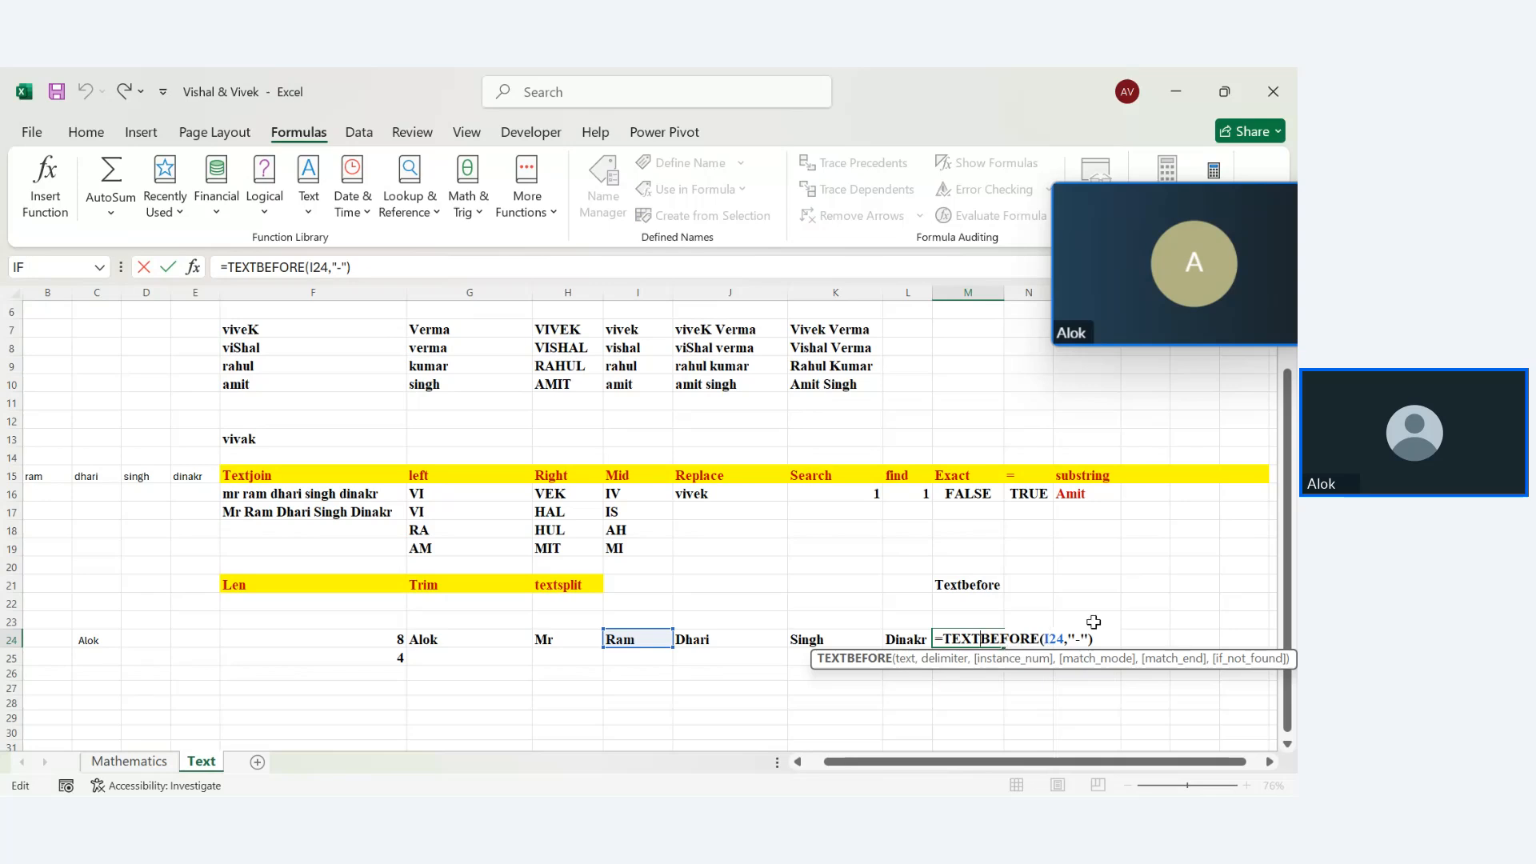
key(ctrl+a)
key(BackSpace)
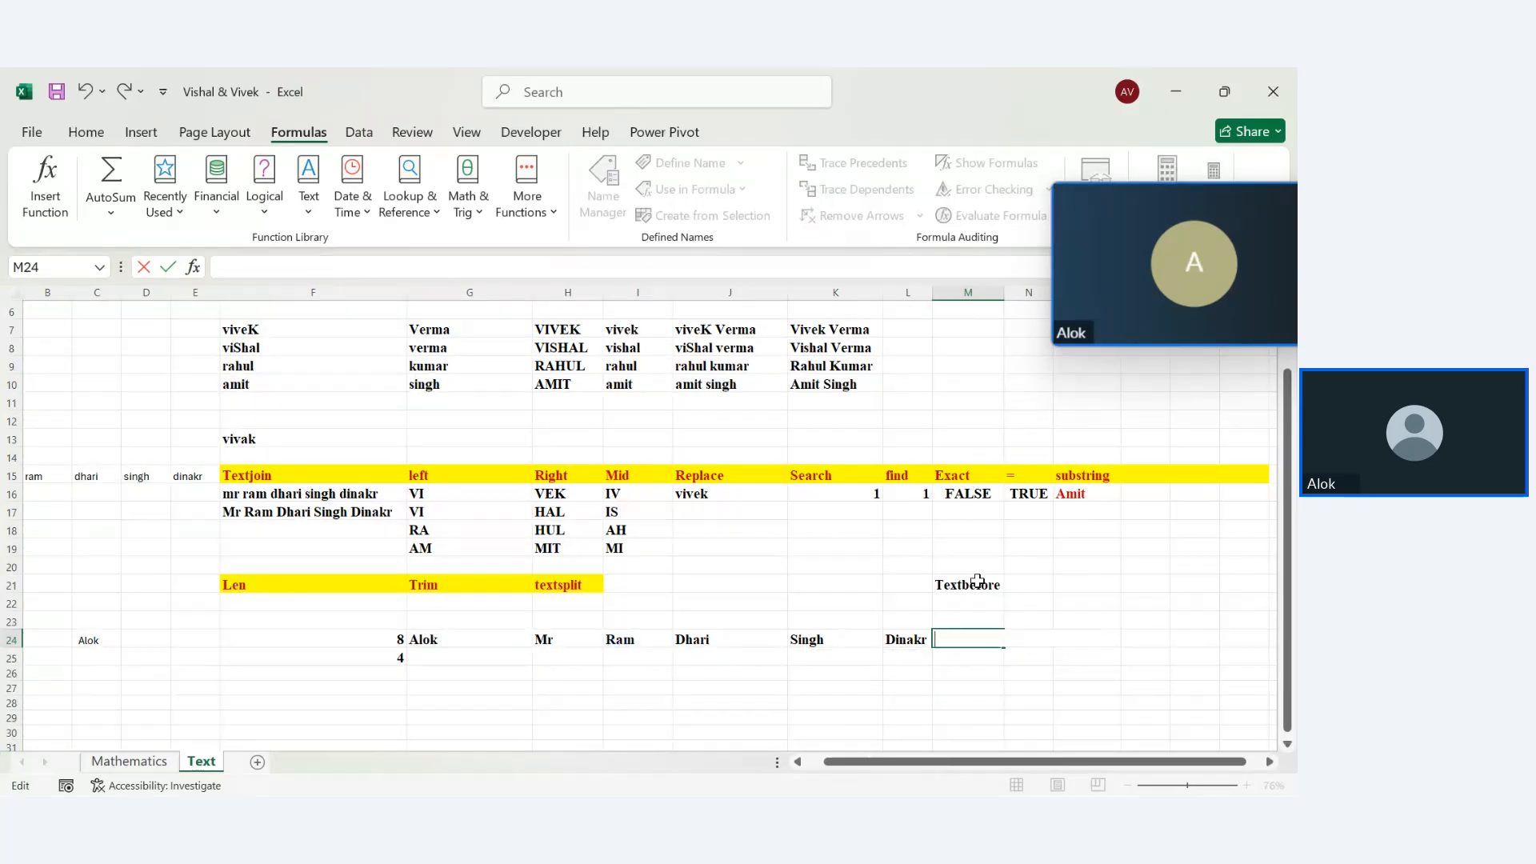
drag(972, 566, 970, 713)
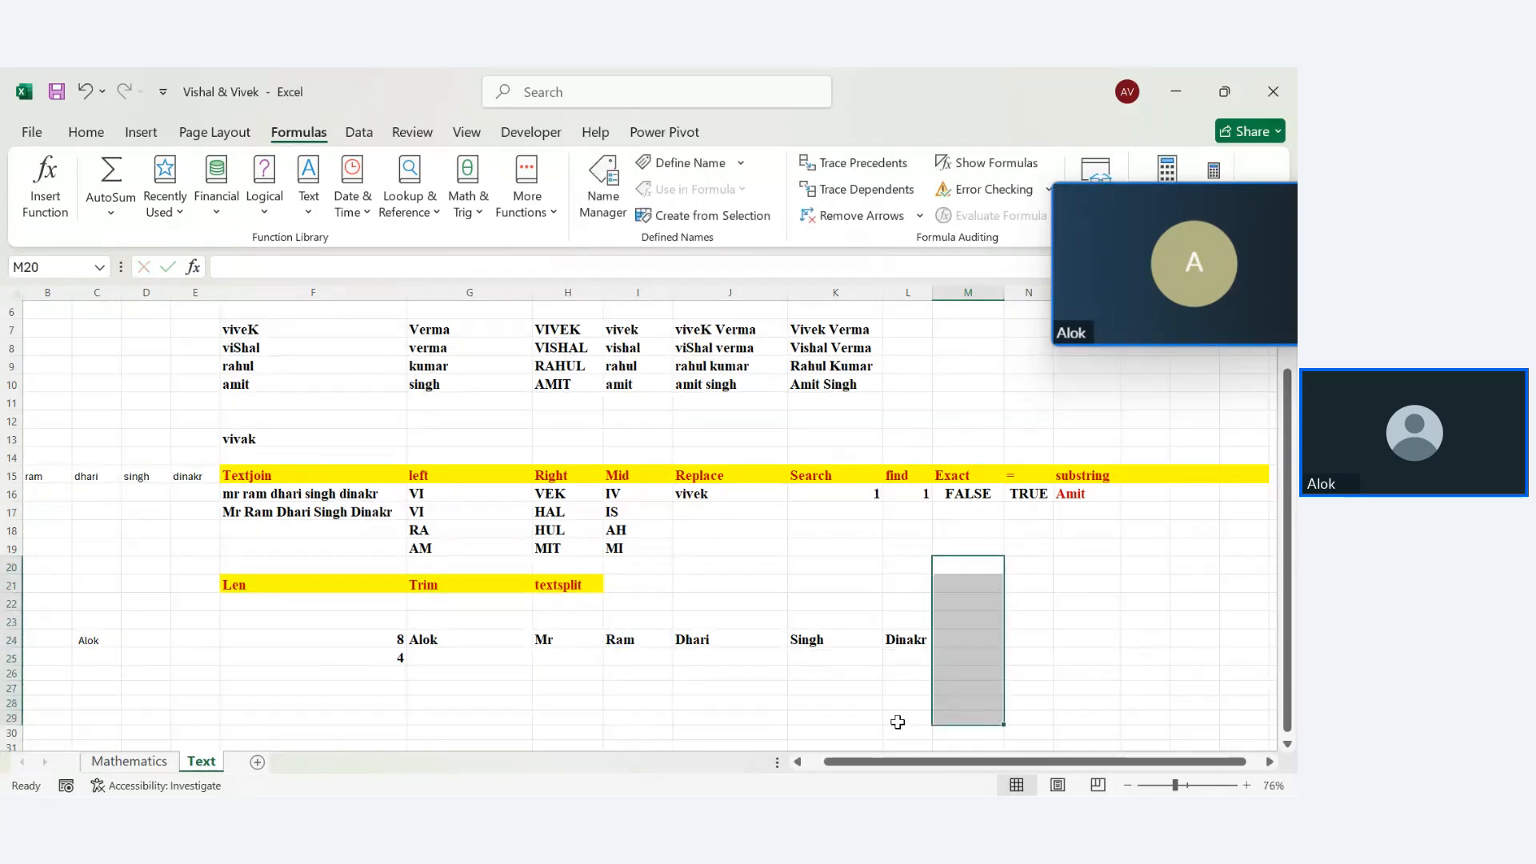
click(897, 722)
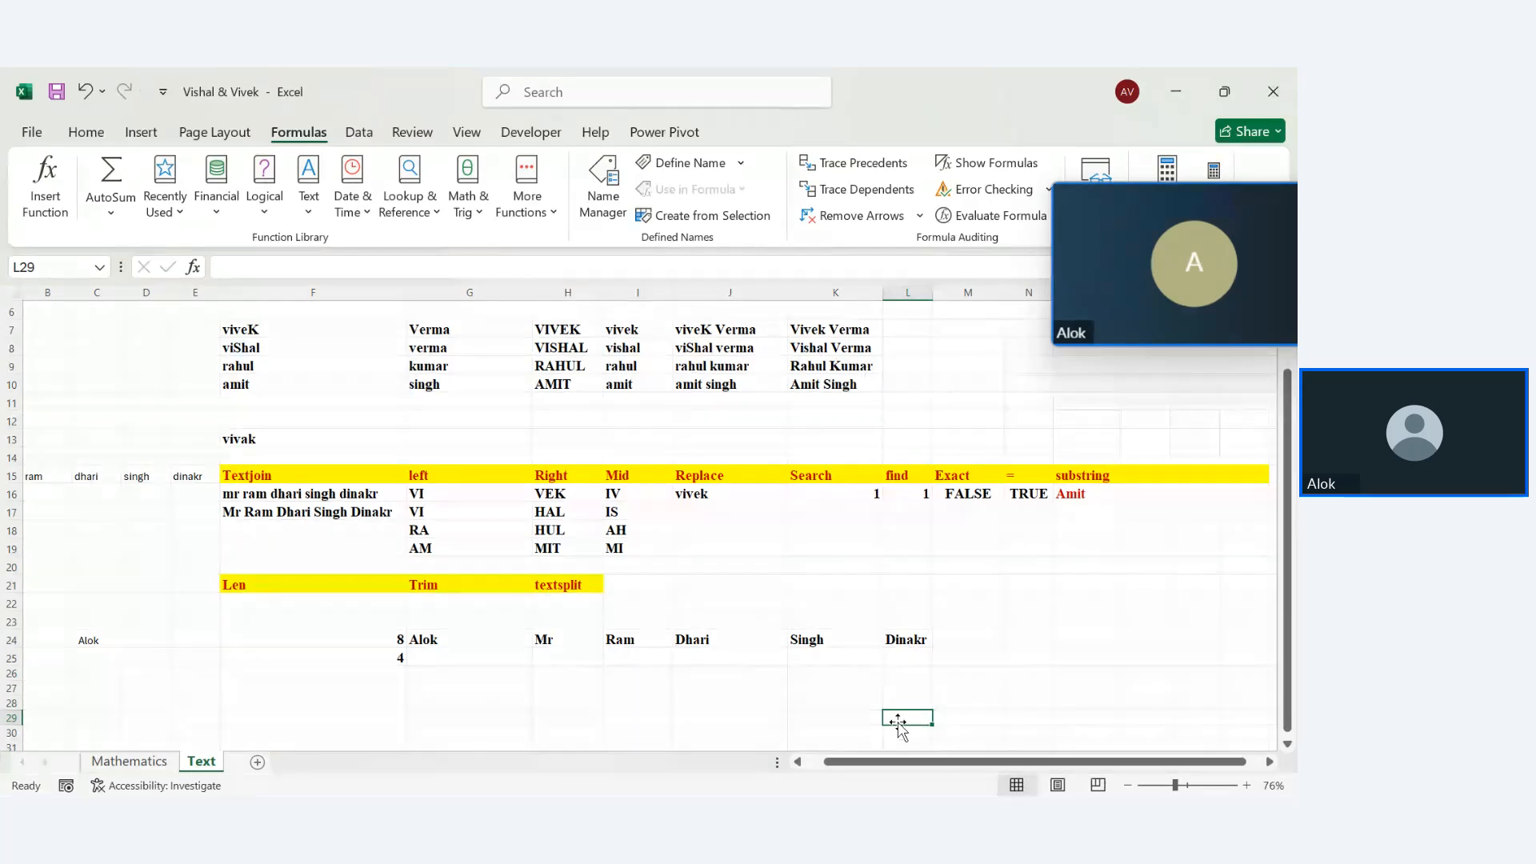
mouse_move(904, 764)
mouse_down()
mouse_move(865, 770)
mouse_move(943, 770)
mouse_move(920, 768)
mouse_up()
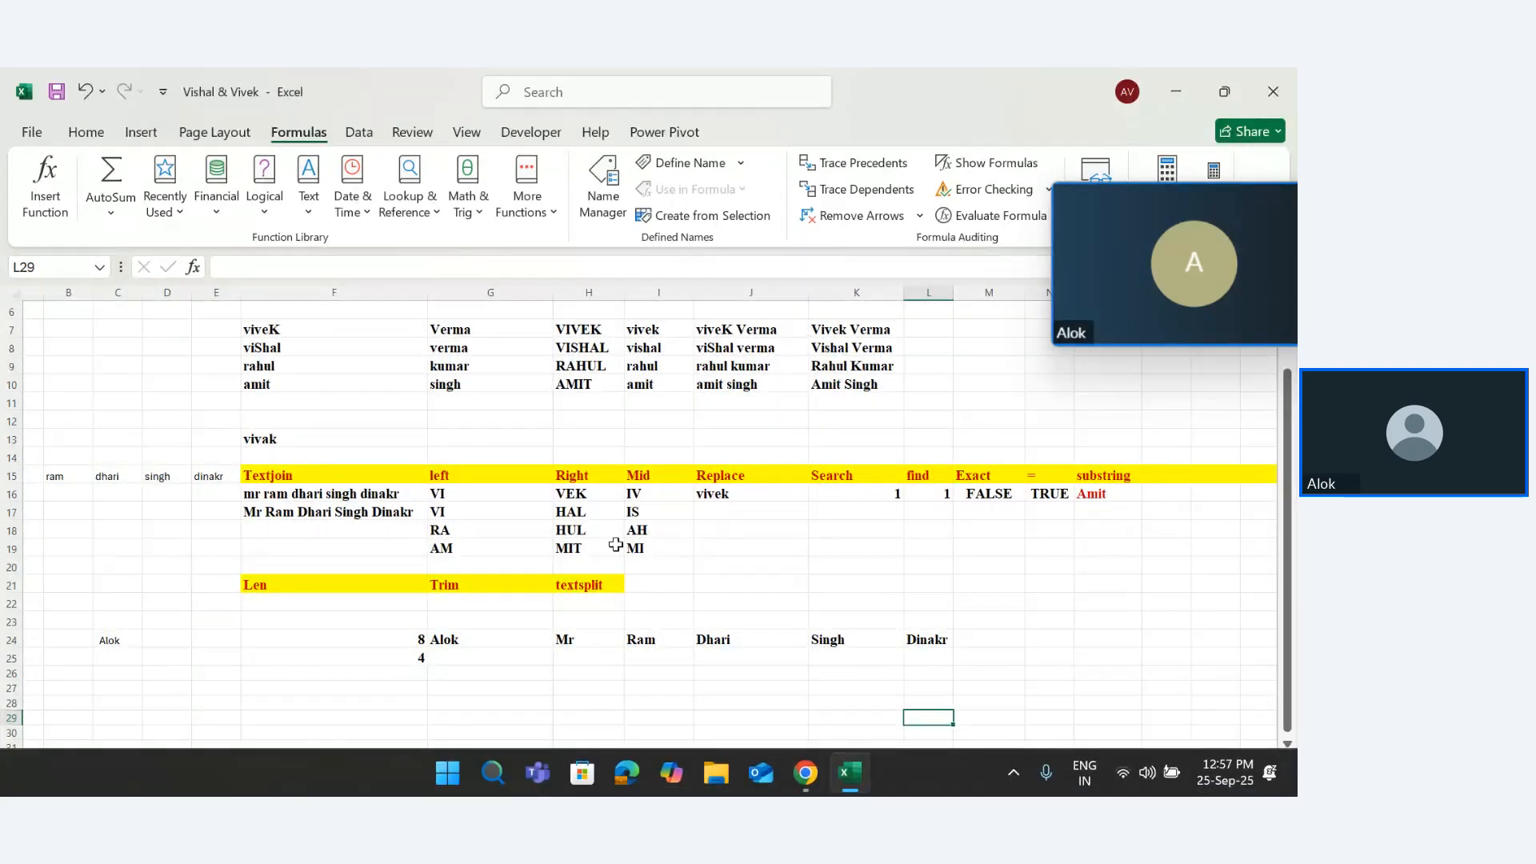
drag(1285, 512, 1280, 475)
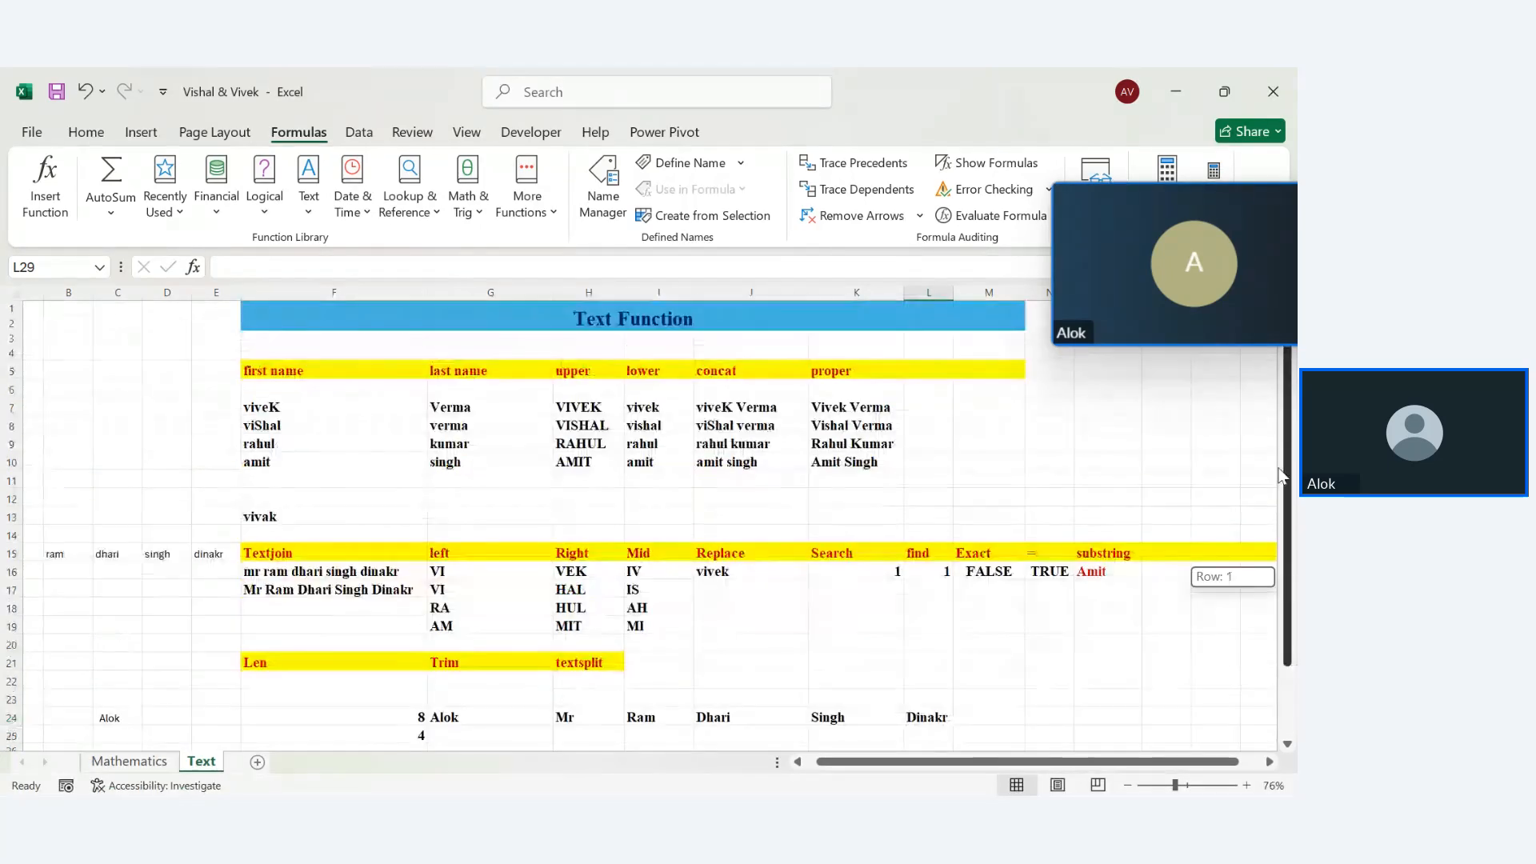
Copy the Text Function title's formatting with Format Painter and insert a new blank sheet
click(398, 320)
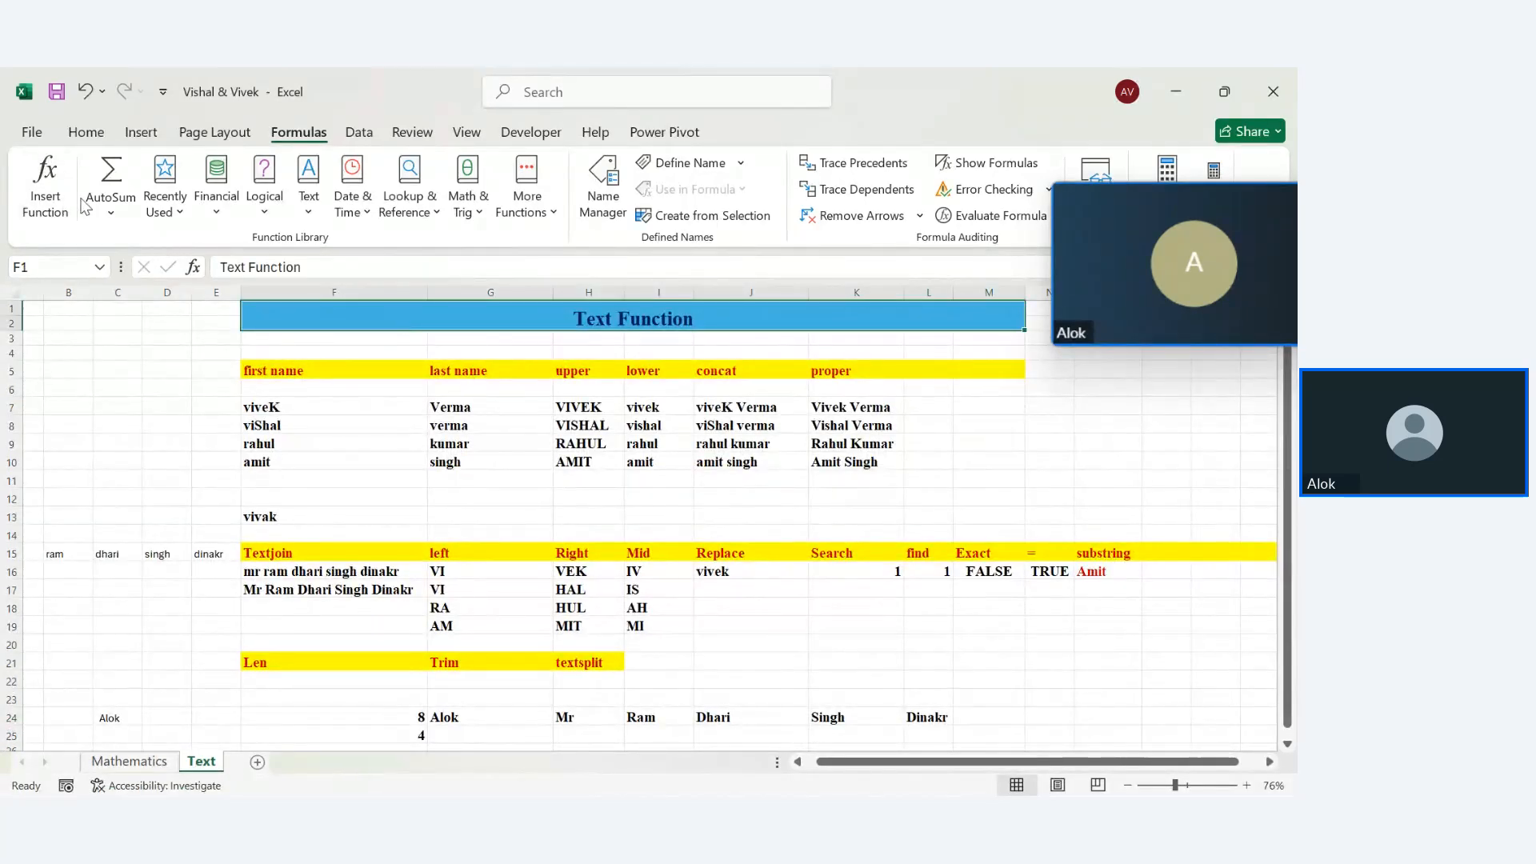
click(80, 136)
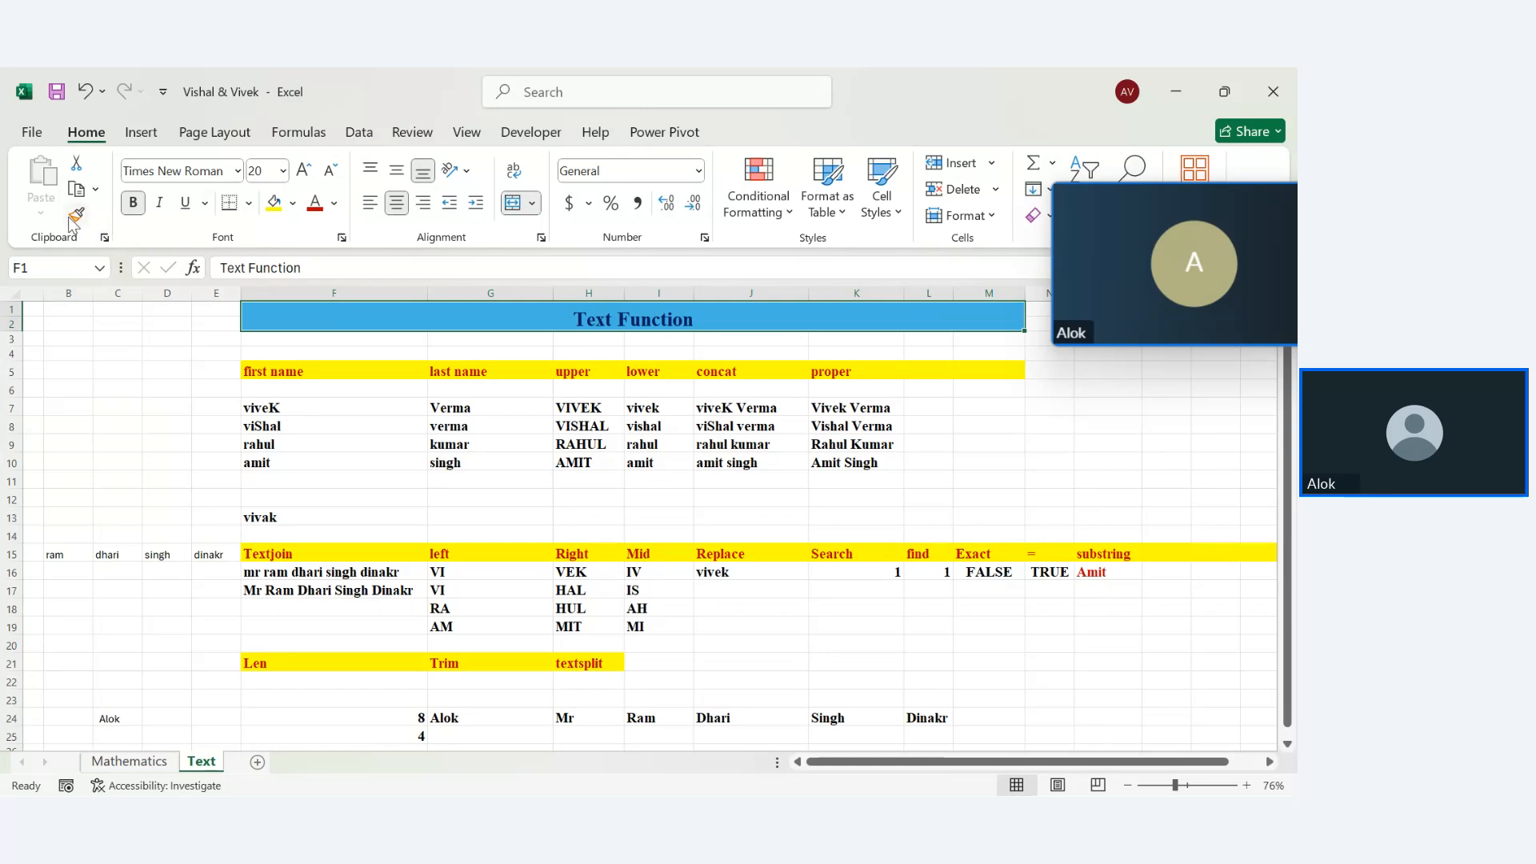
click(75, 217)
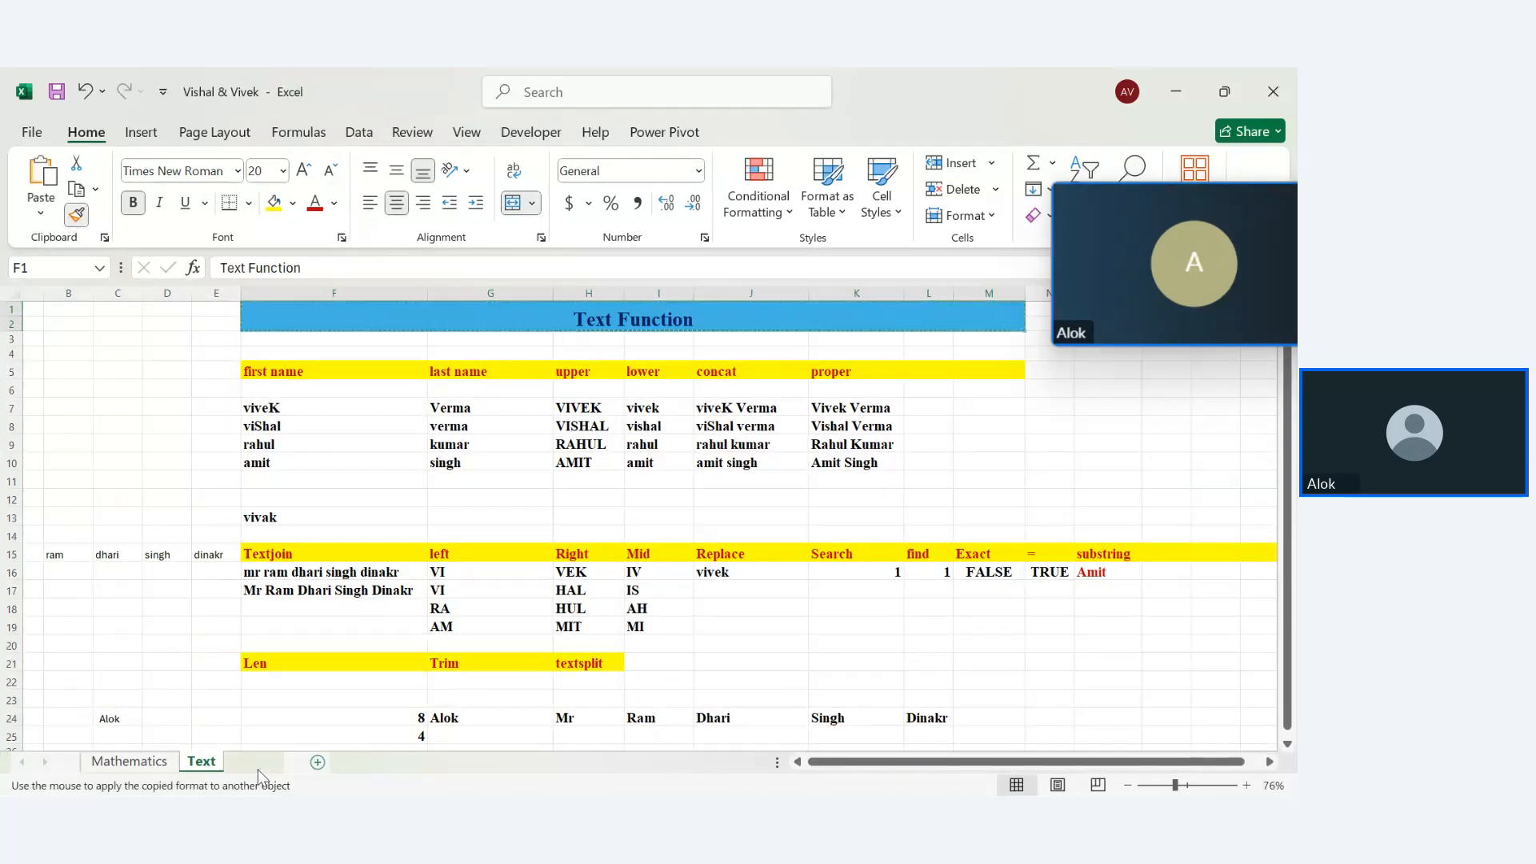
key(shift+F11)
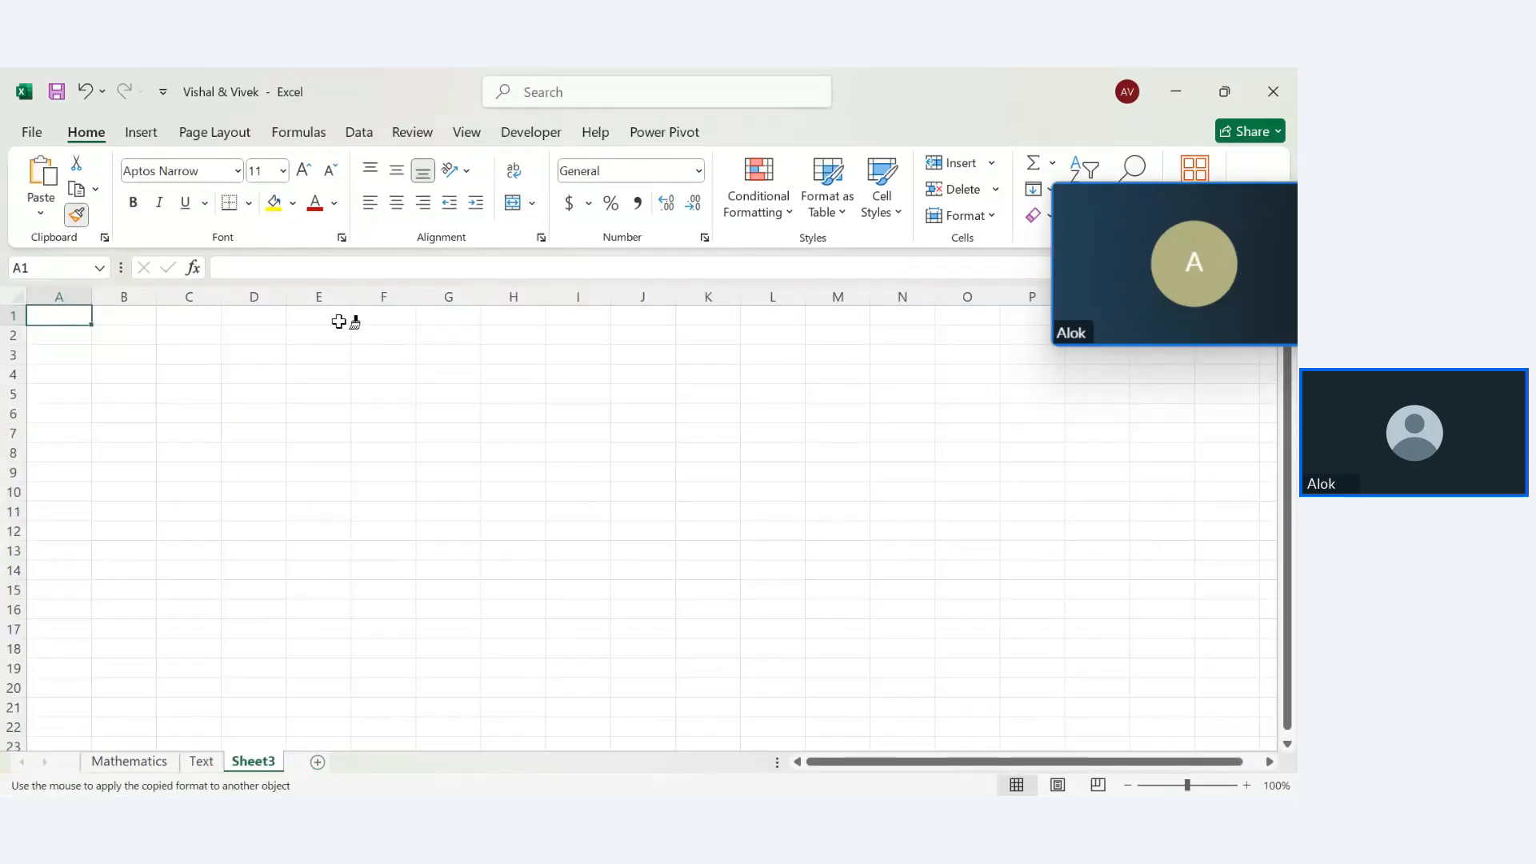
Paint the title formatting onto E1:M2 and merge it into one centred blue banner
mouse_move(339, 321)
mouse_down()
mouse_move(867, 347)
mouse_move(857, 336)
mouse_up()
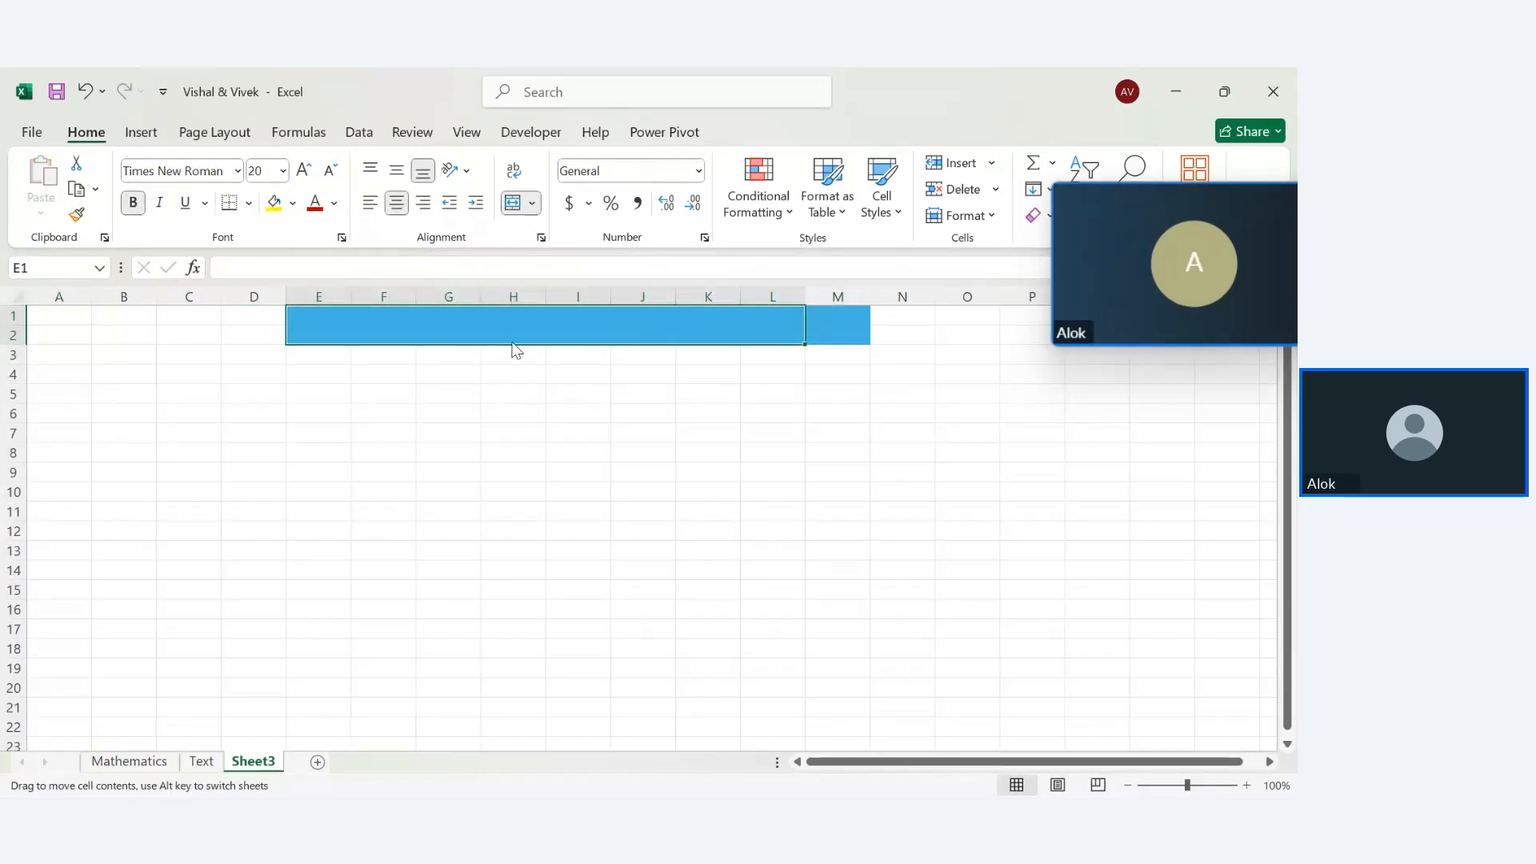
click(812, 308)
click(776, 323)
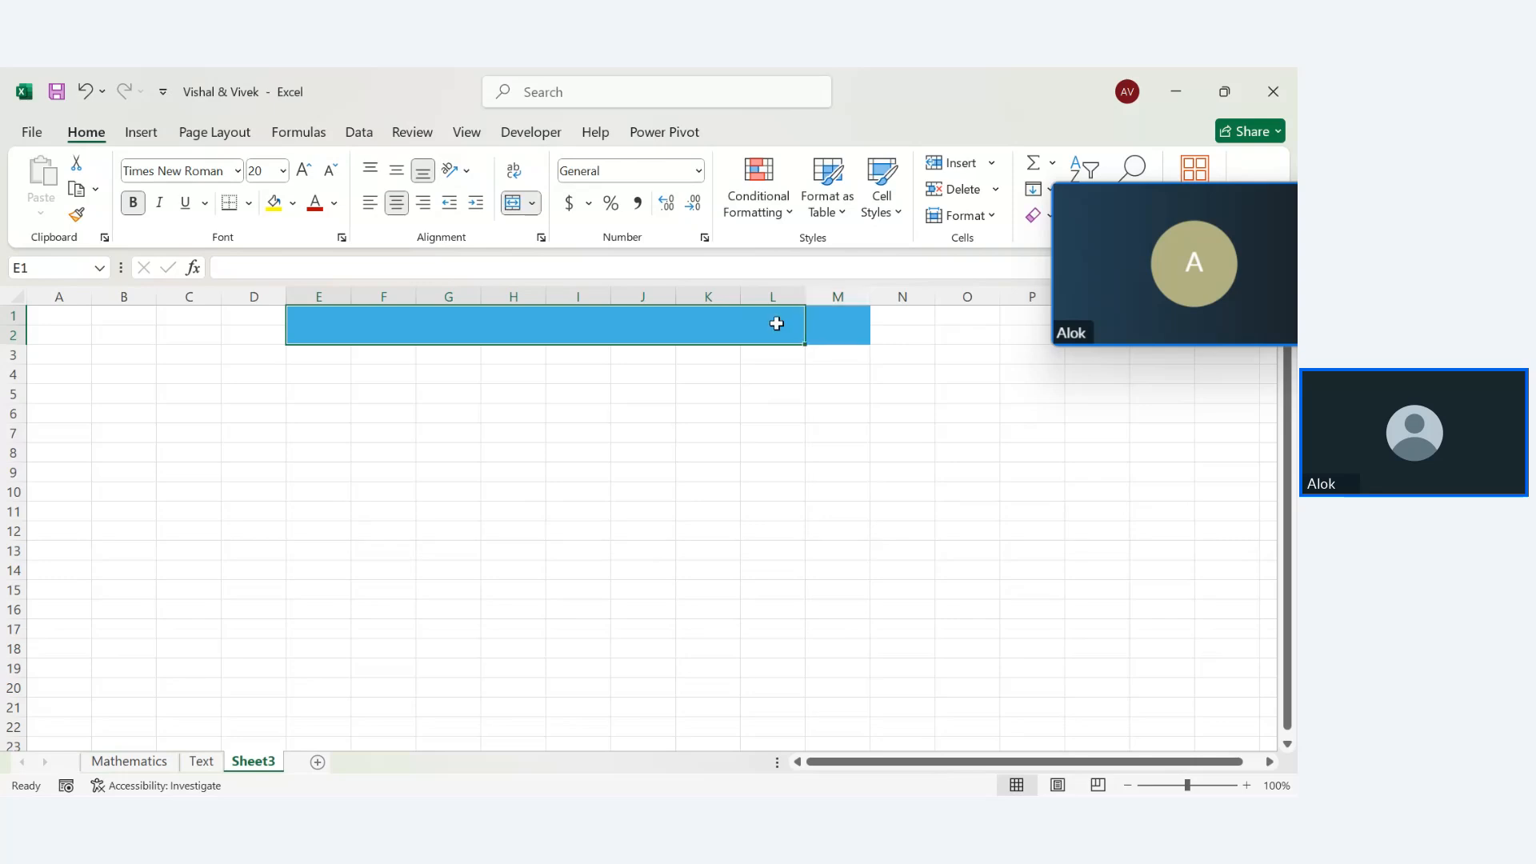
drag(776, 323, 823, 317)
click(760, 336)
click(832, 329)
click(766, 411)
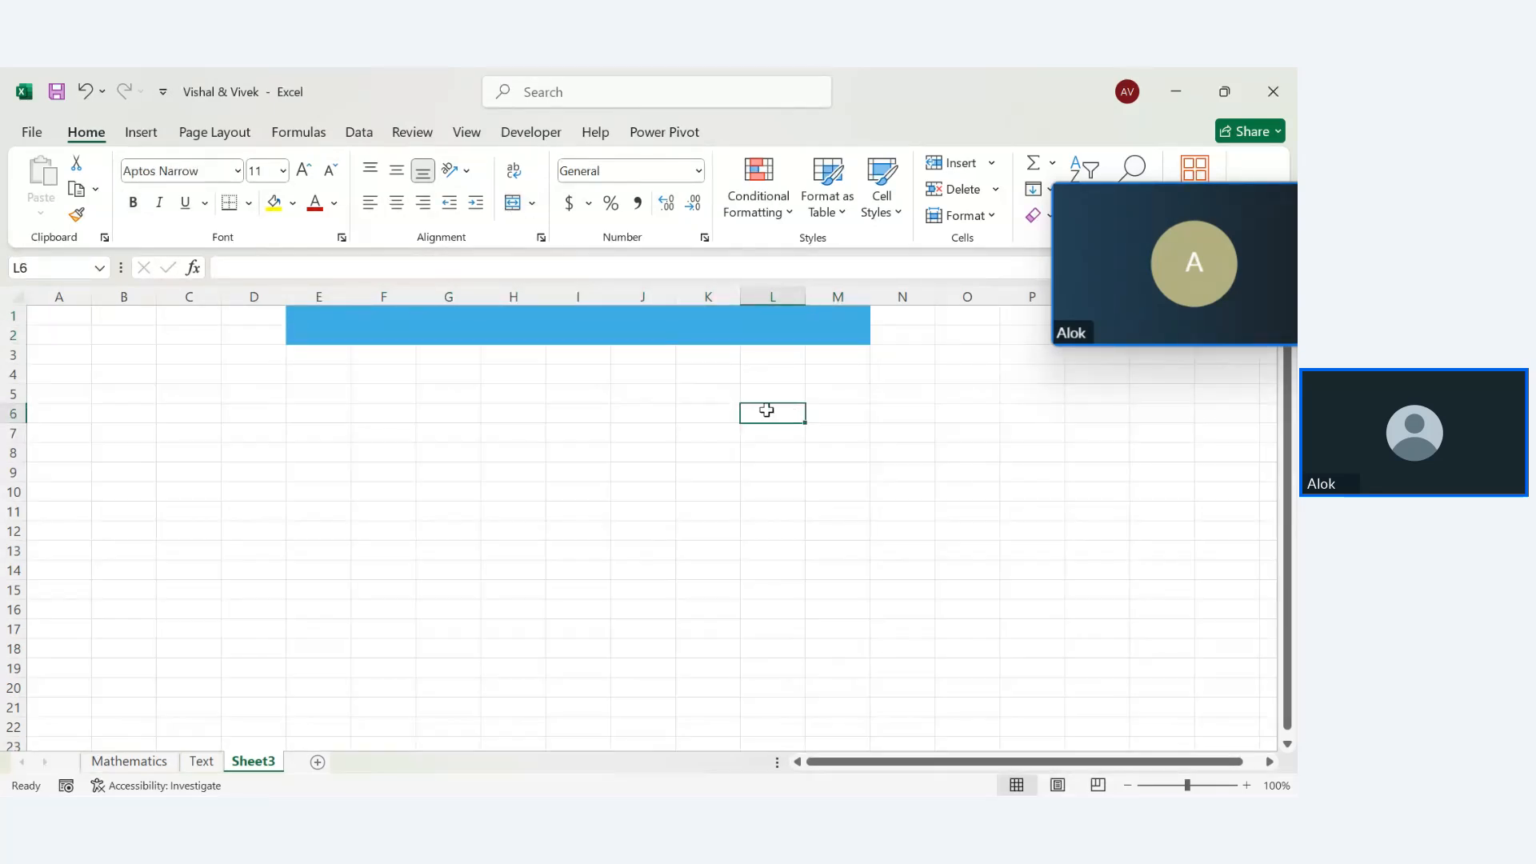
click(611, 309)
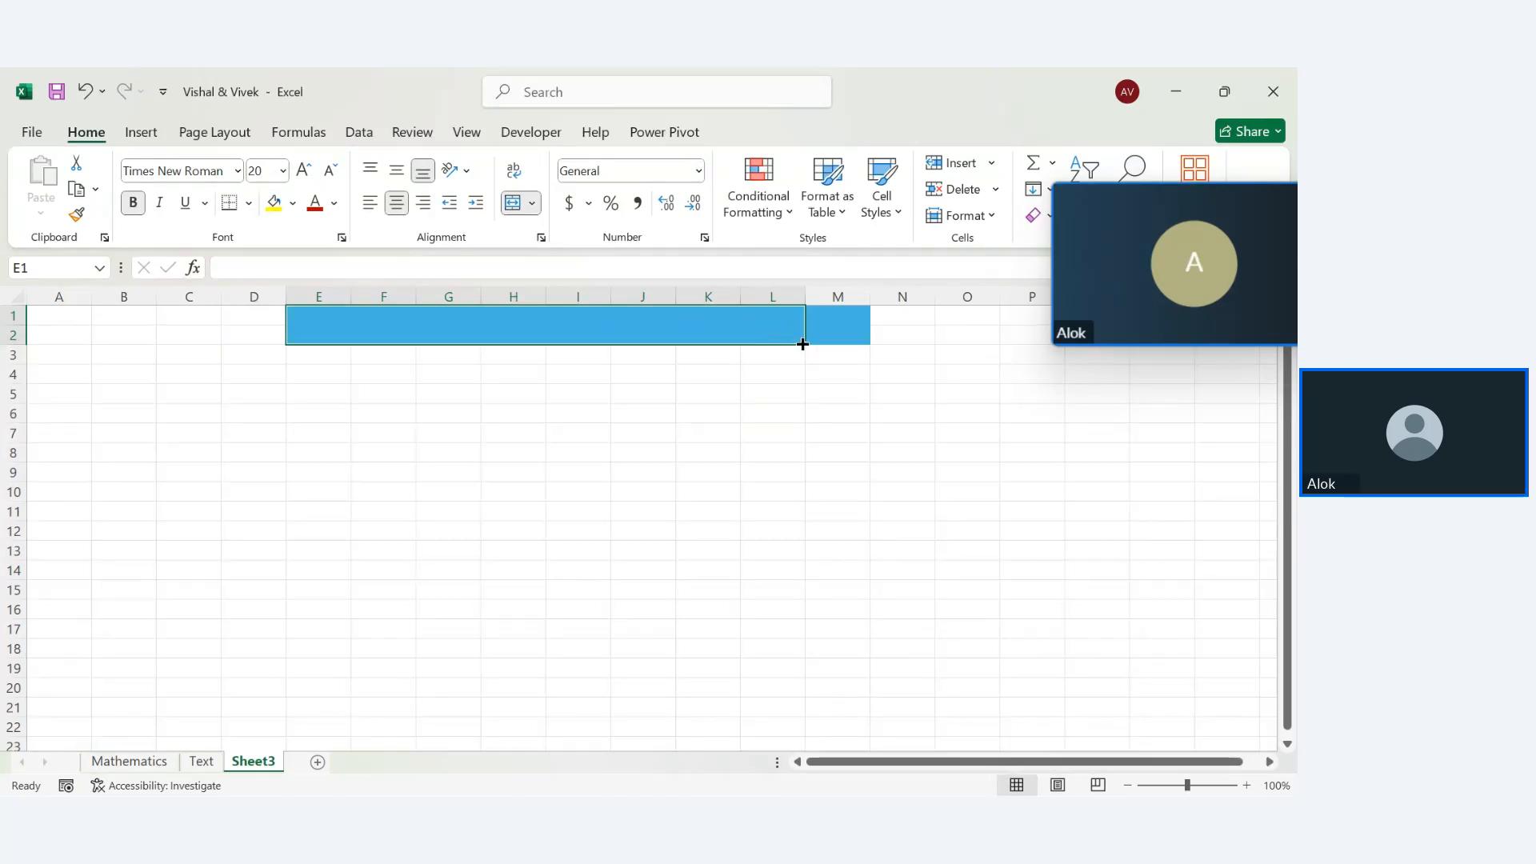
drag(803, 344, 762, 337)
click(834, 334)
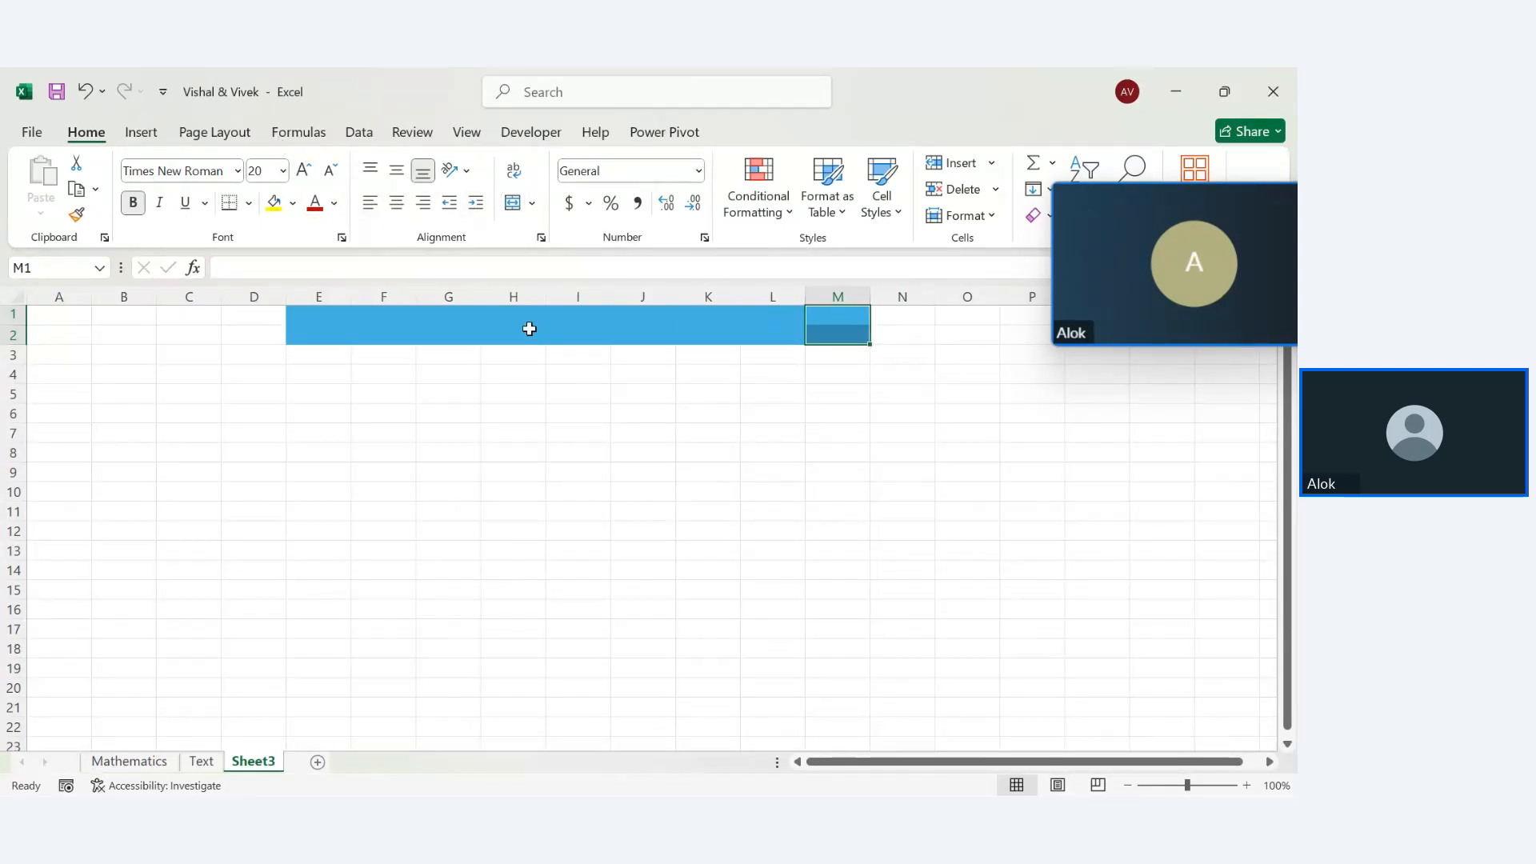
click(529, 329)
drag(490, 325, 826, 326)
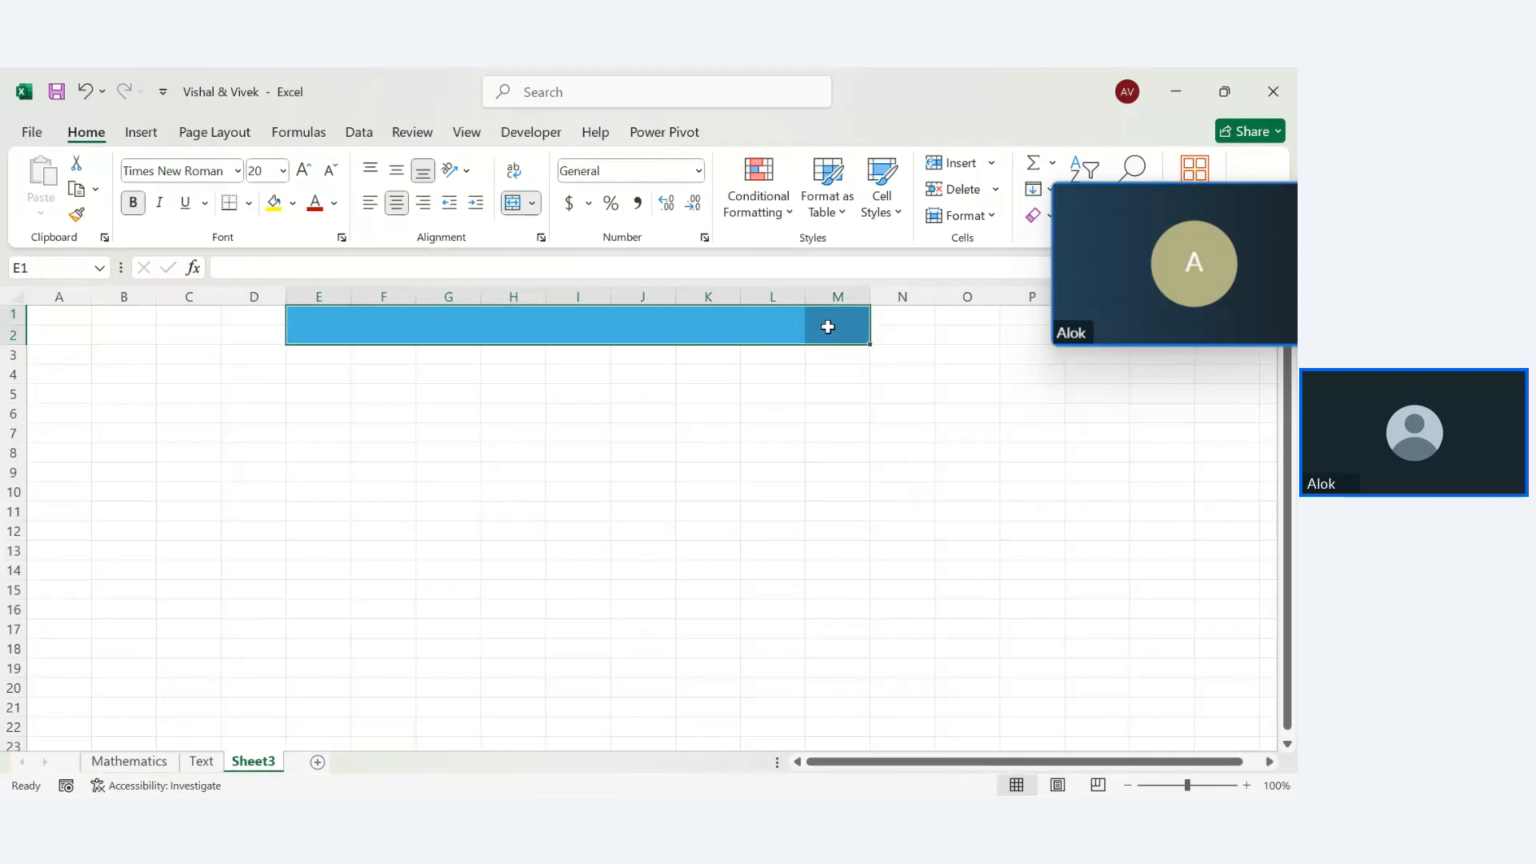
click(517, 201)
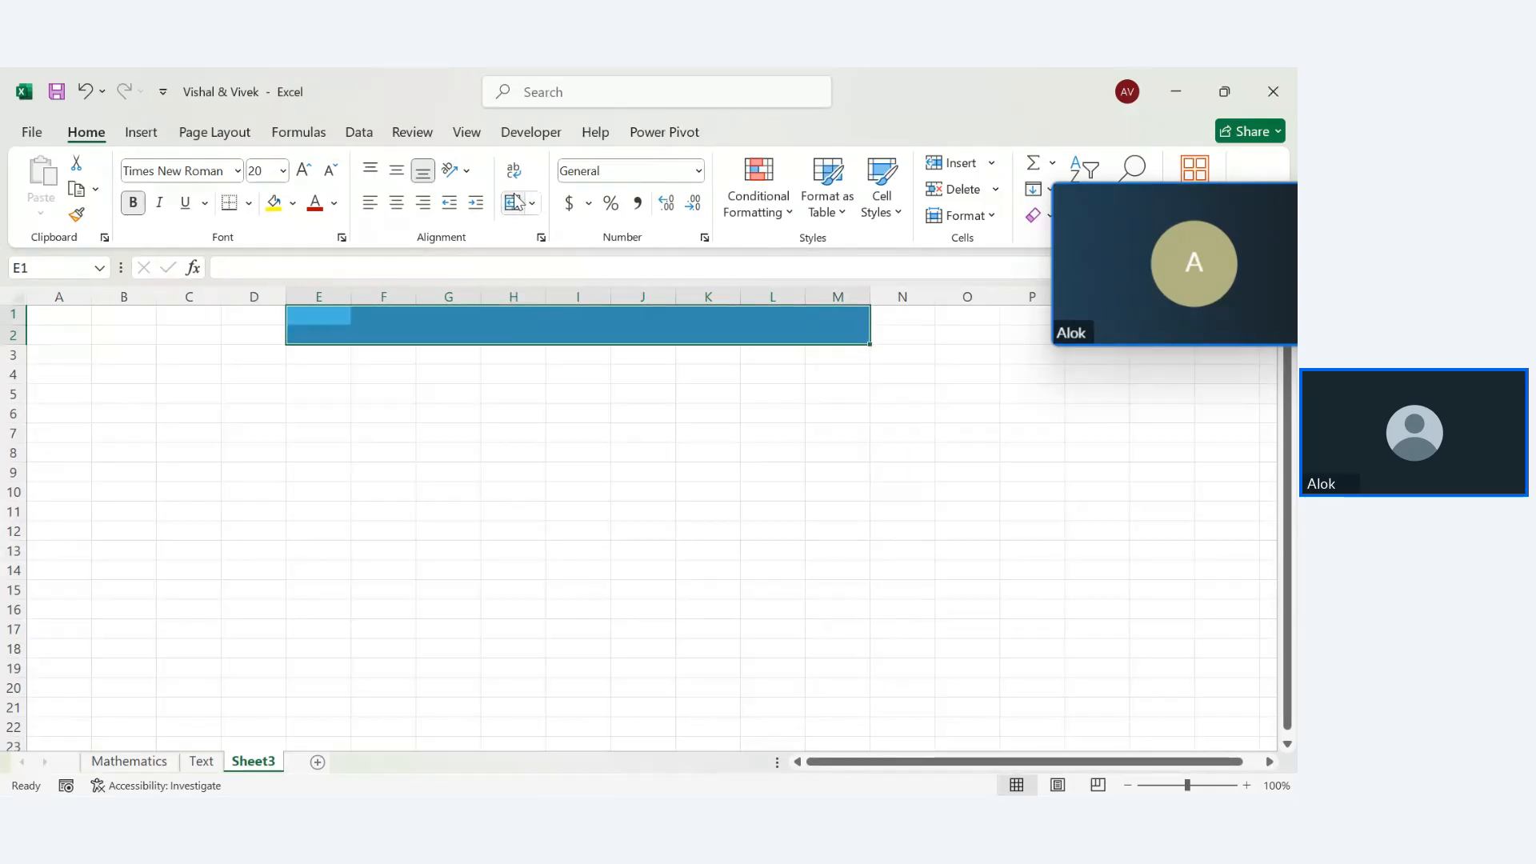
click(517, 201)
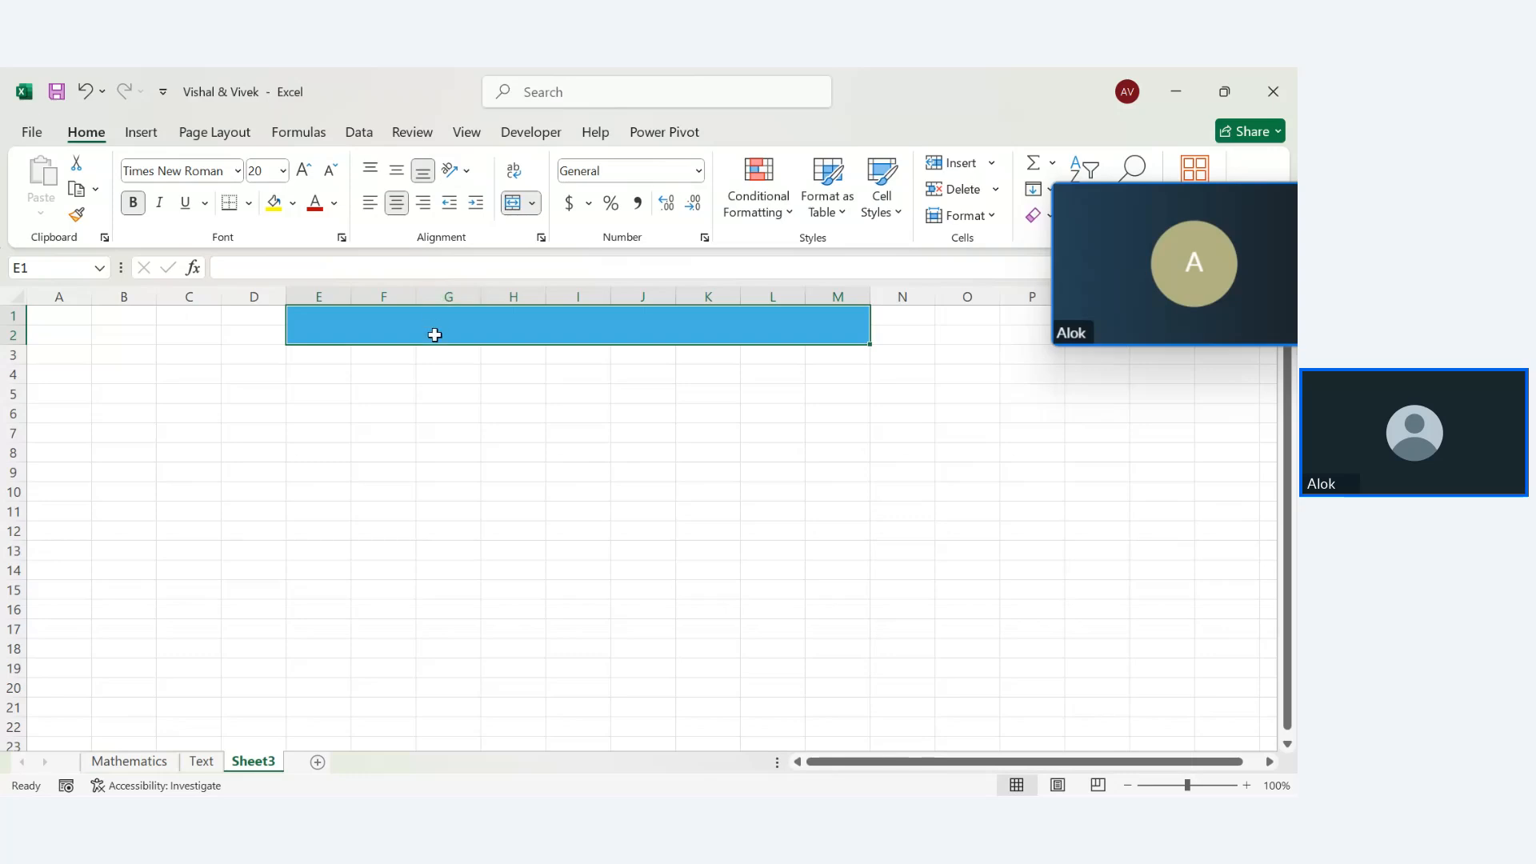
Enter the title Date & Time in the merged banner
click(487, 436)
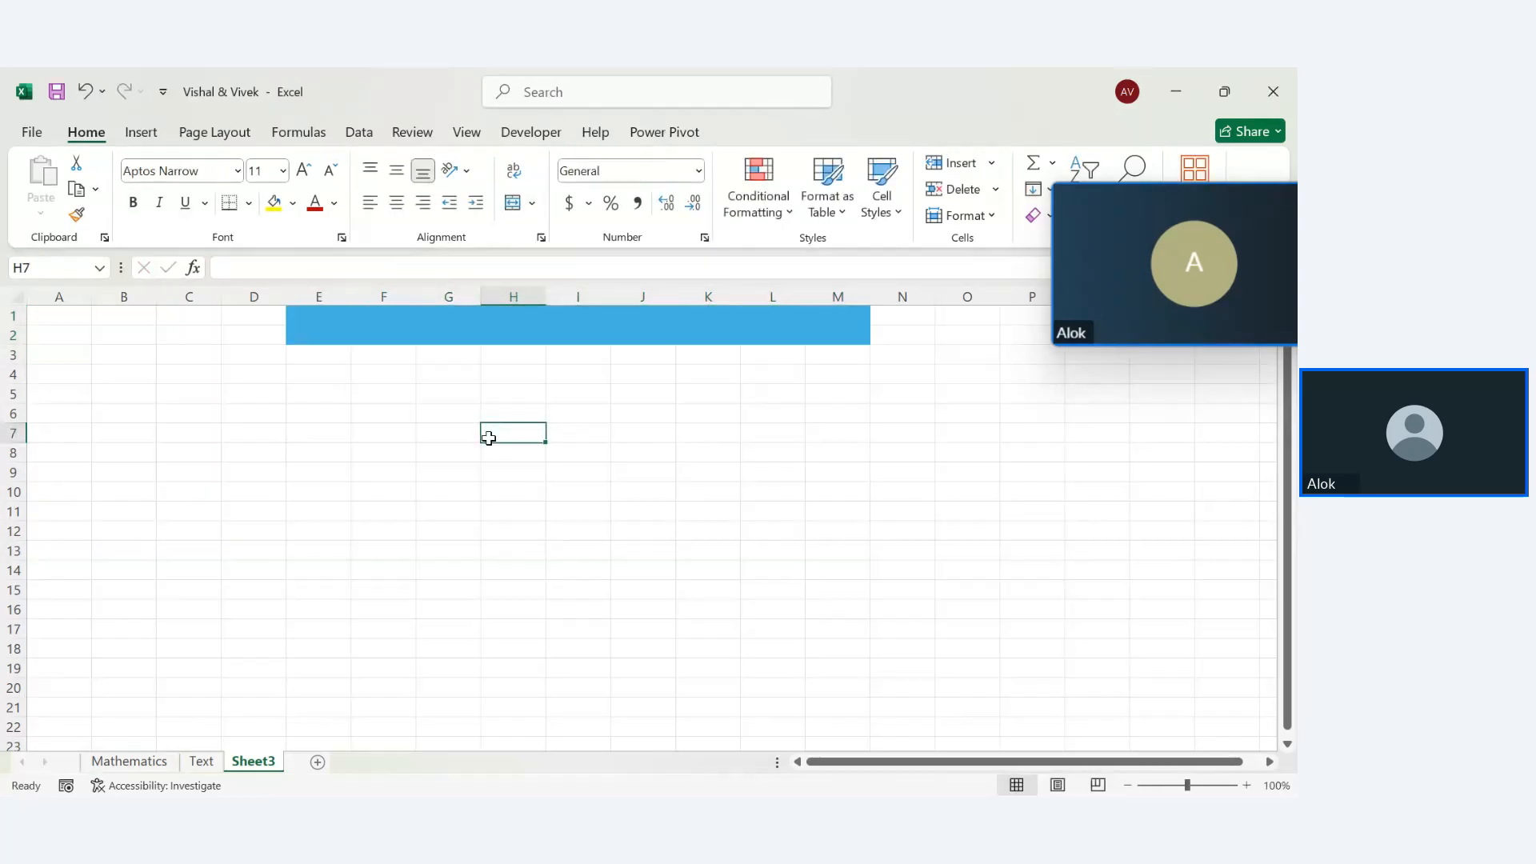
click(299, 132)
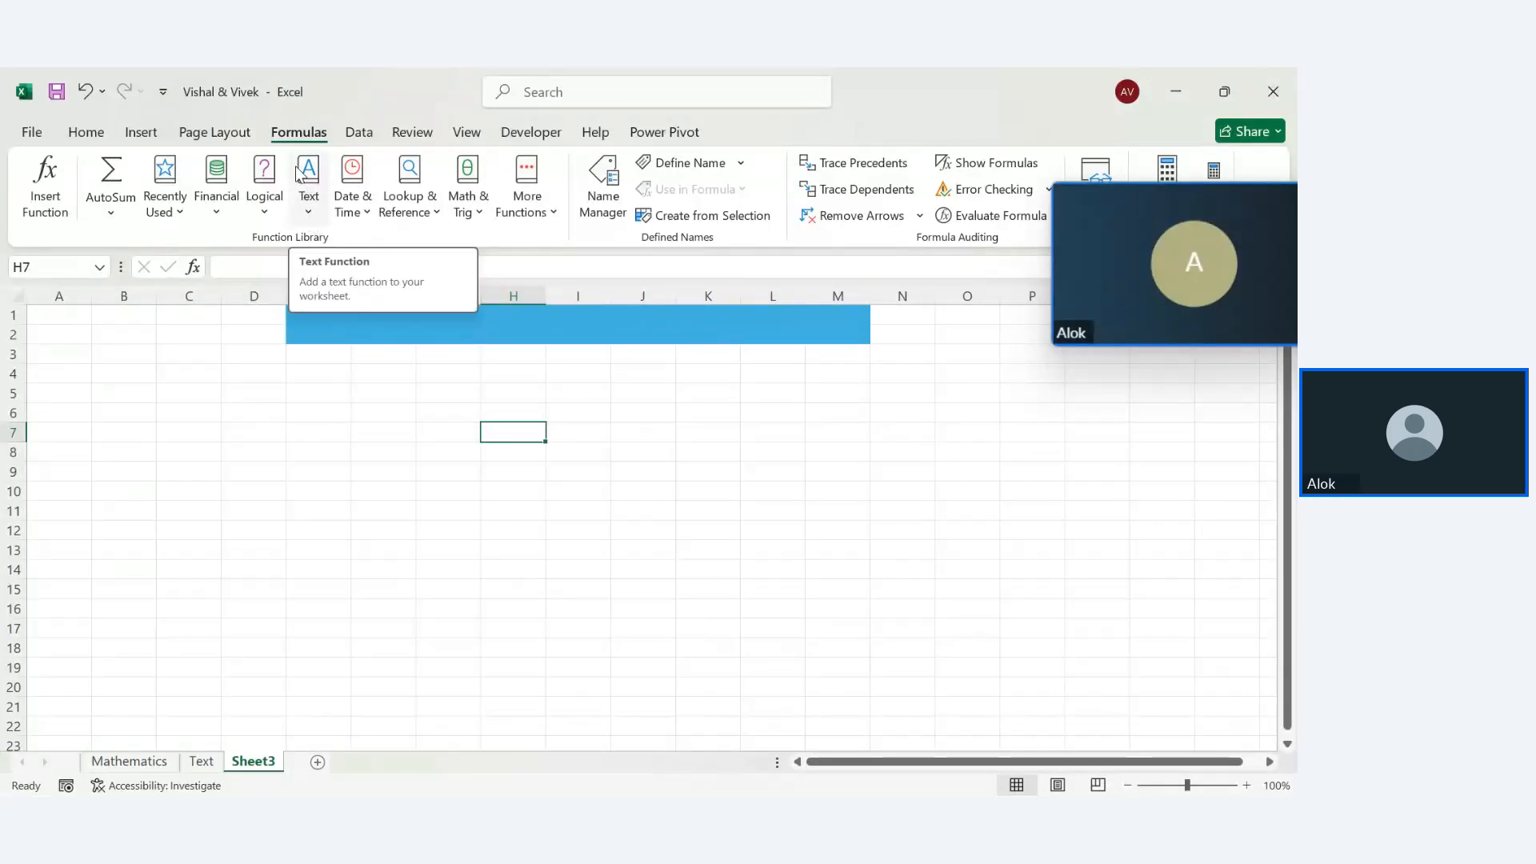
click(420, 326)
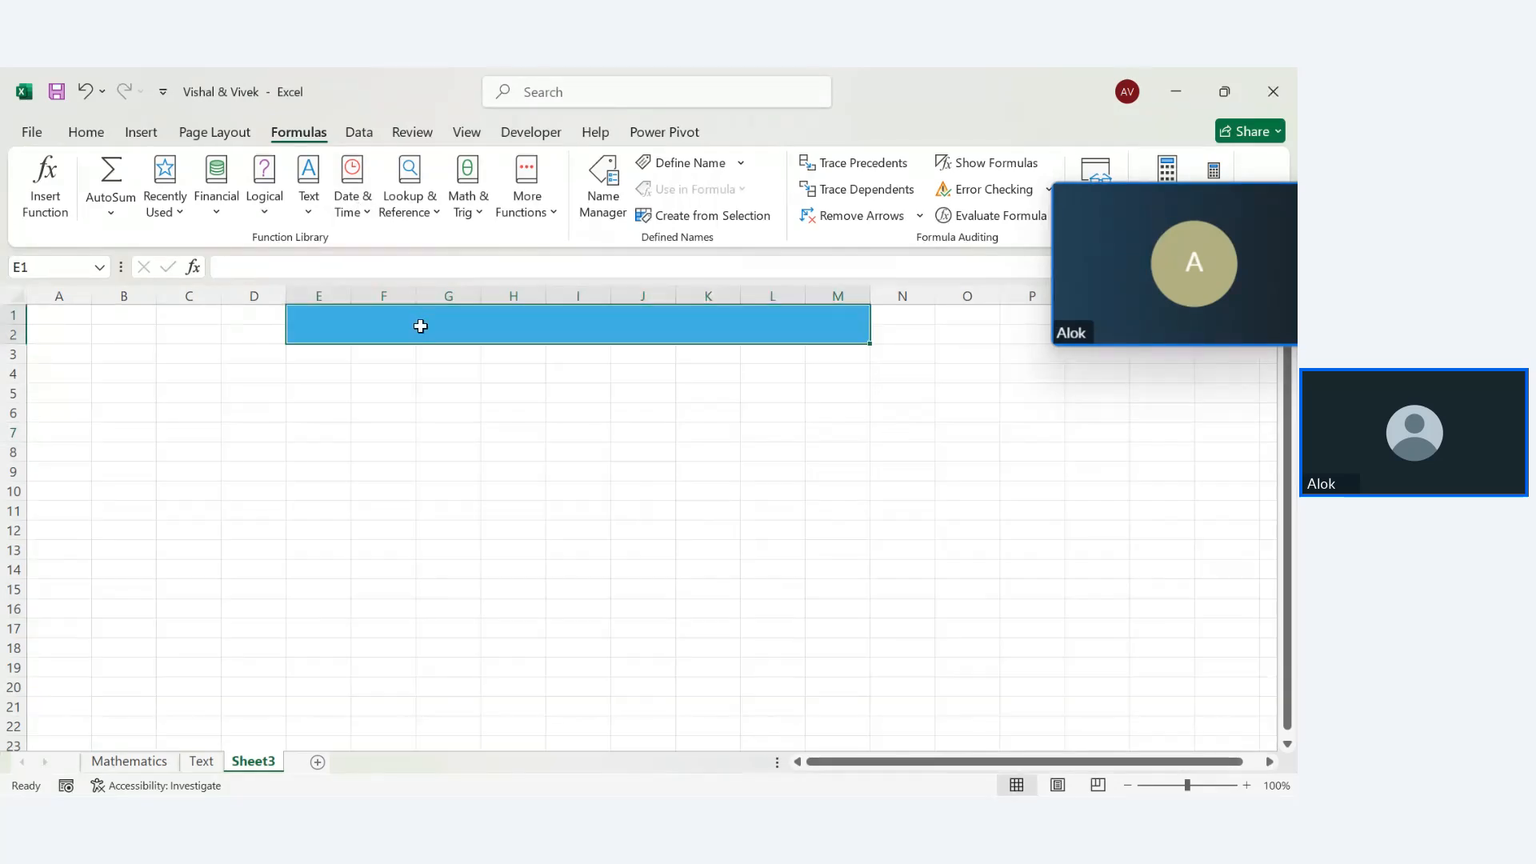
text(Date )
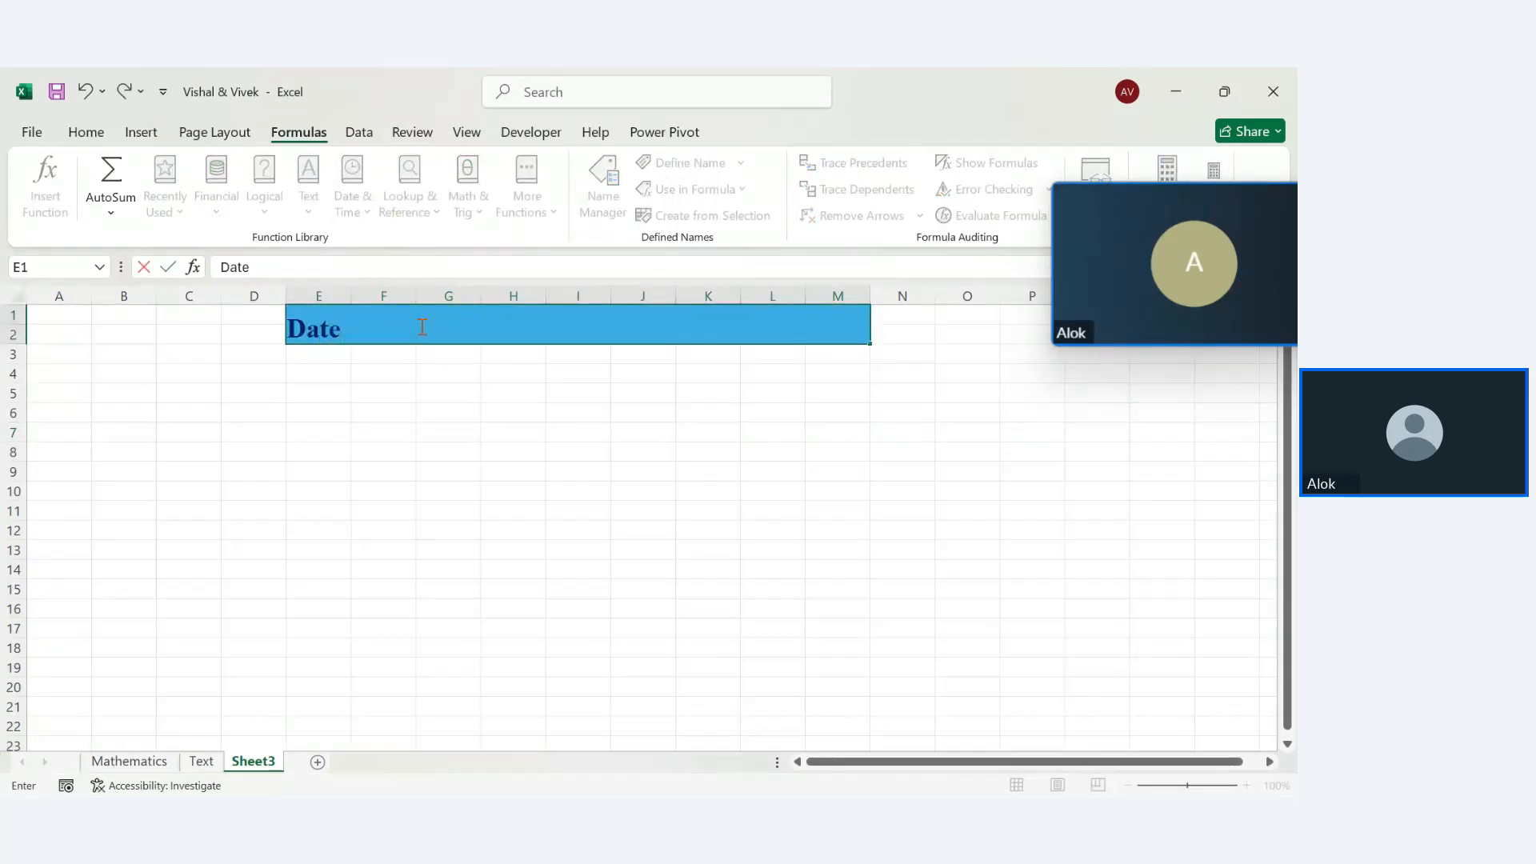
text(& Time)
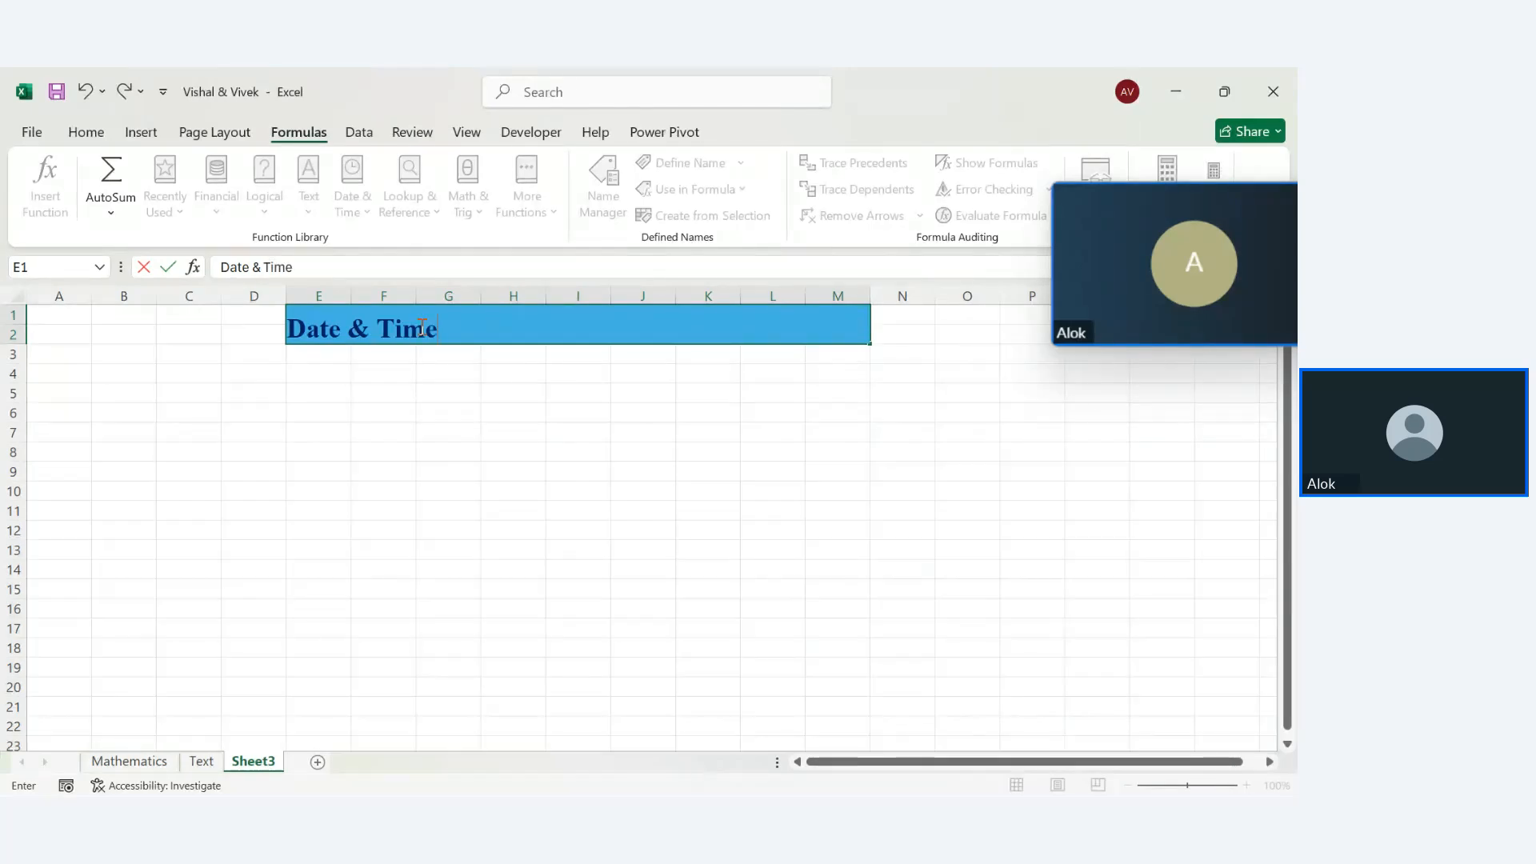
key(Return)
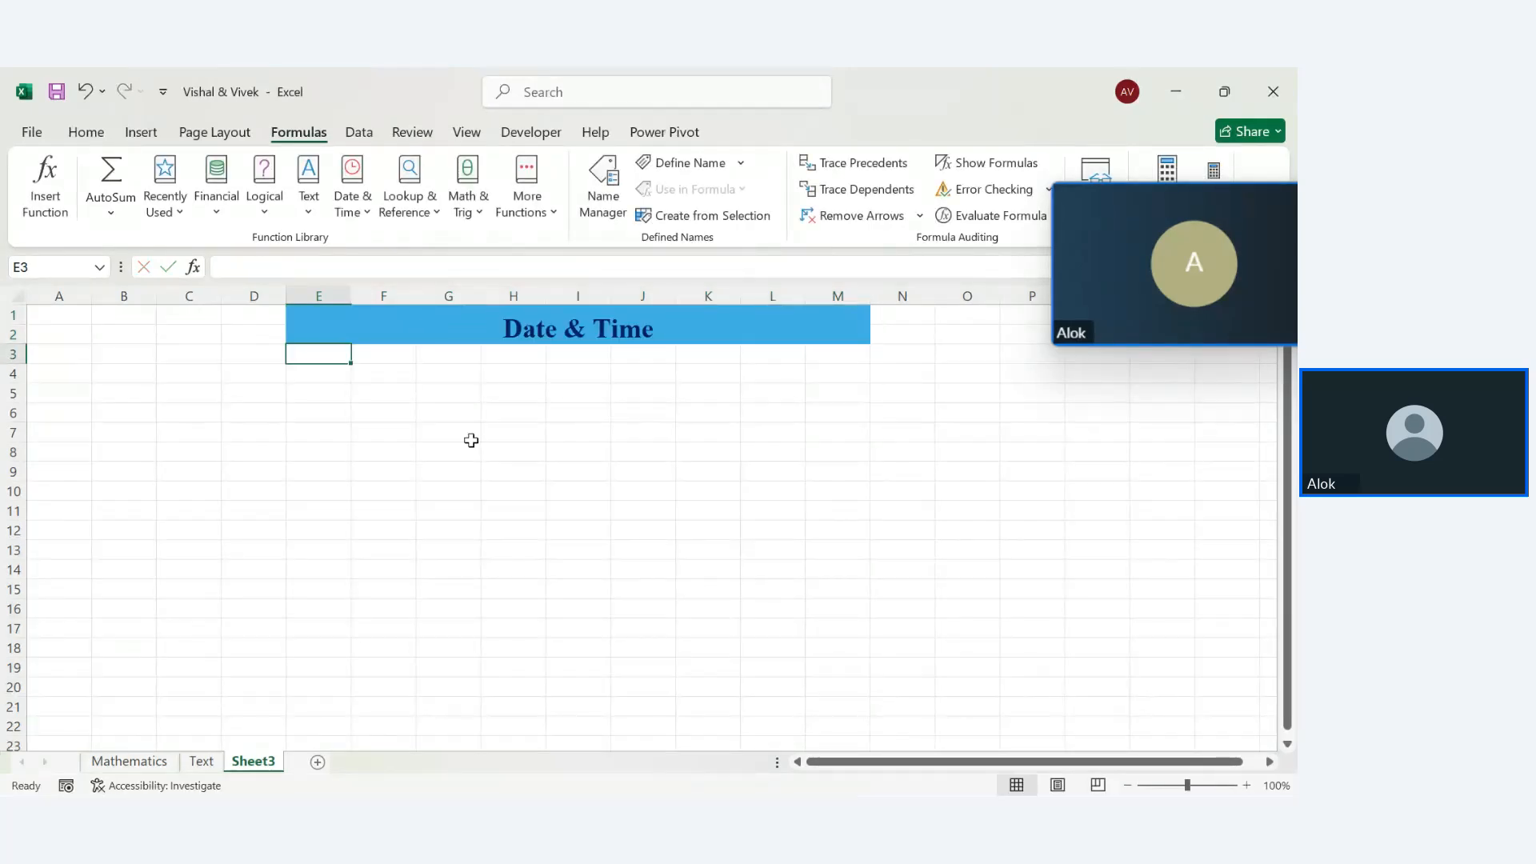
Glance over the Home and Formulas ribbons and the Text sheet, then return to Sheet3
click(470, 440)
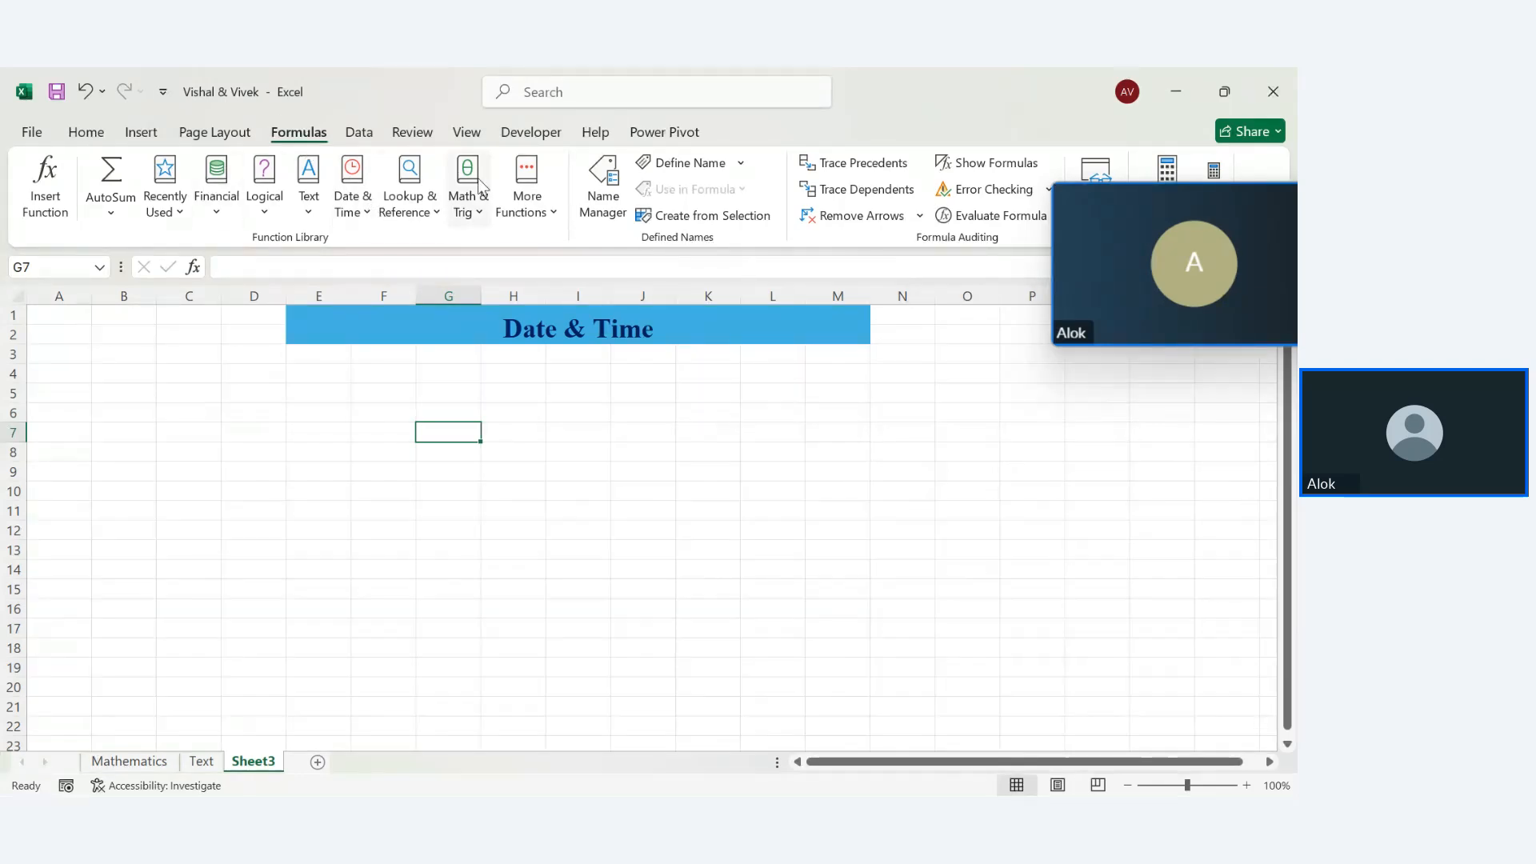
click(86, 132)
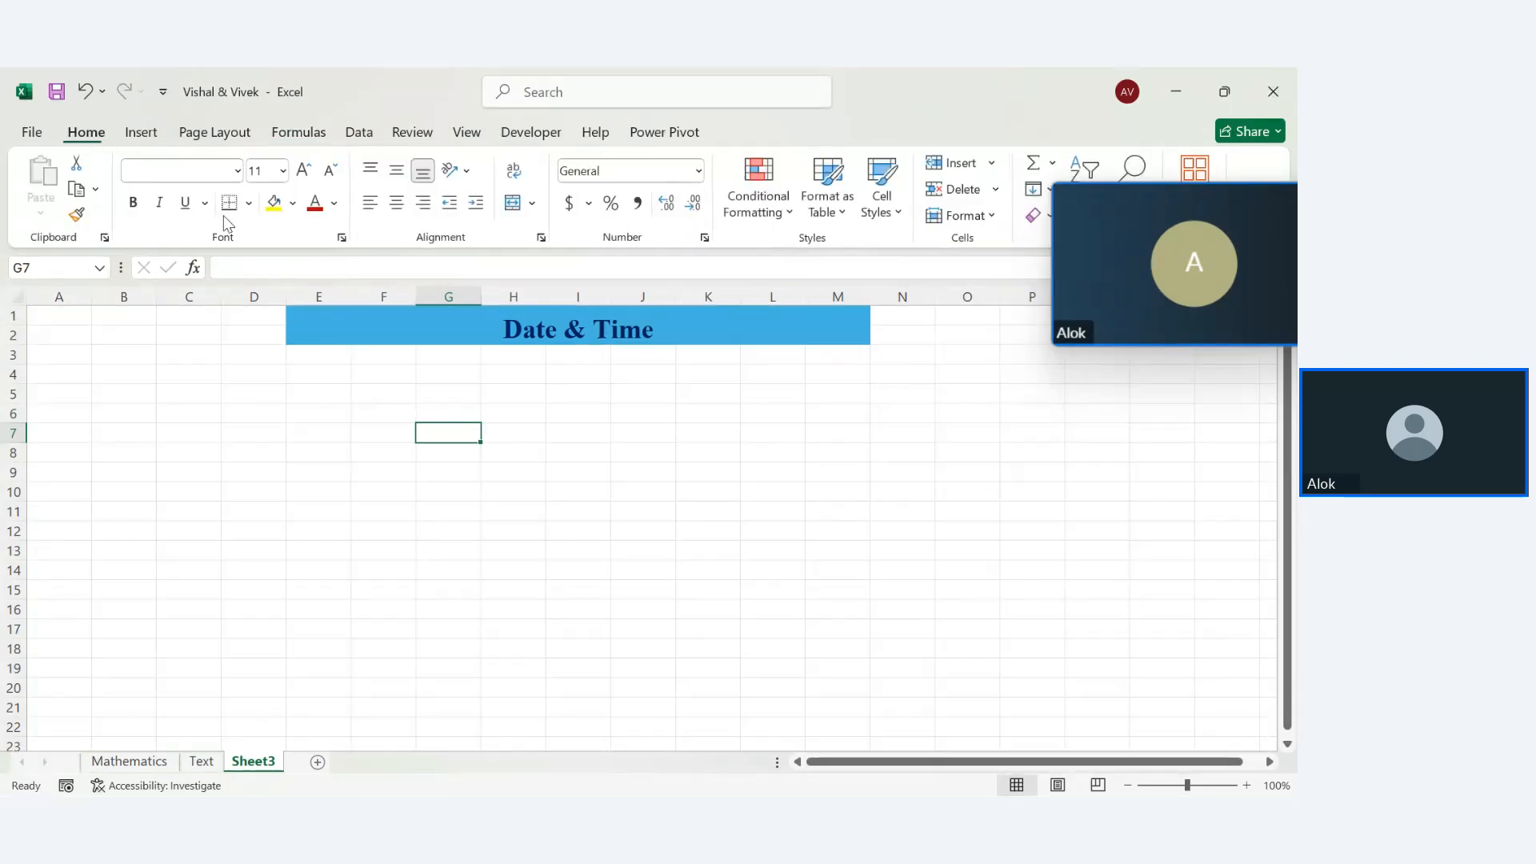
click(286, 138)
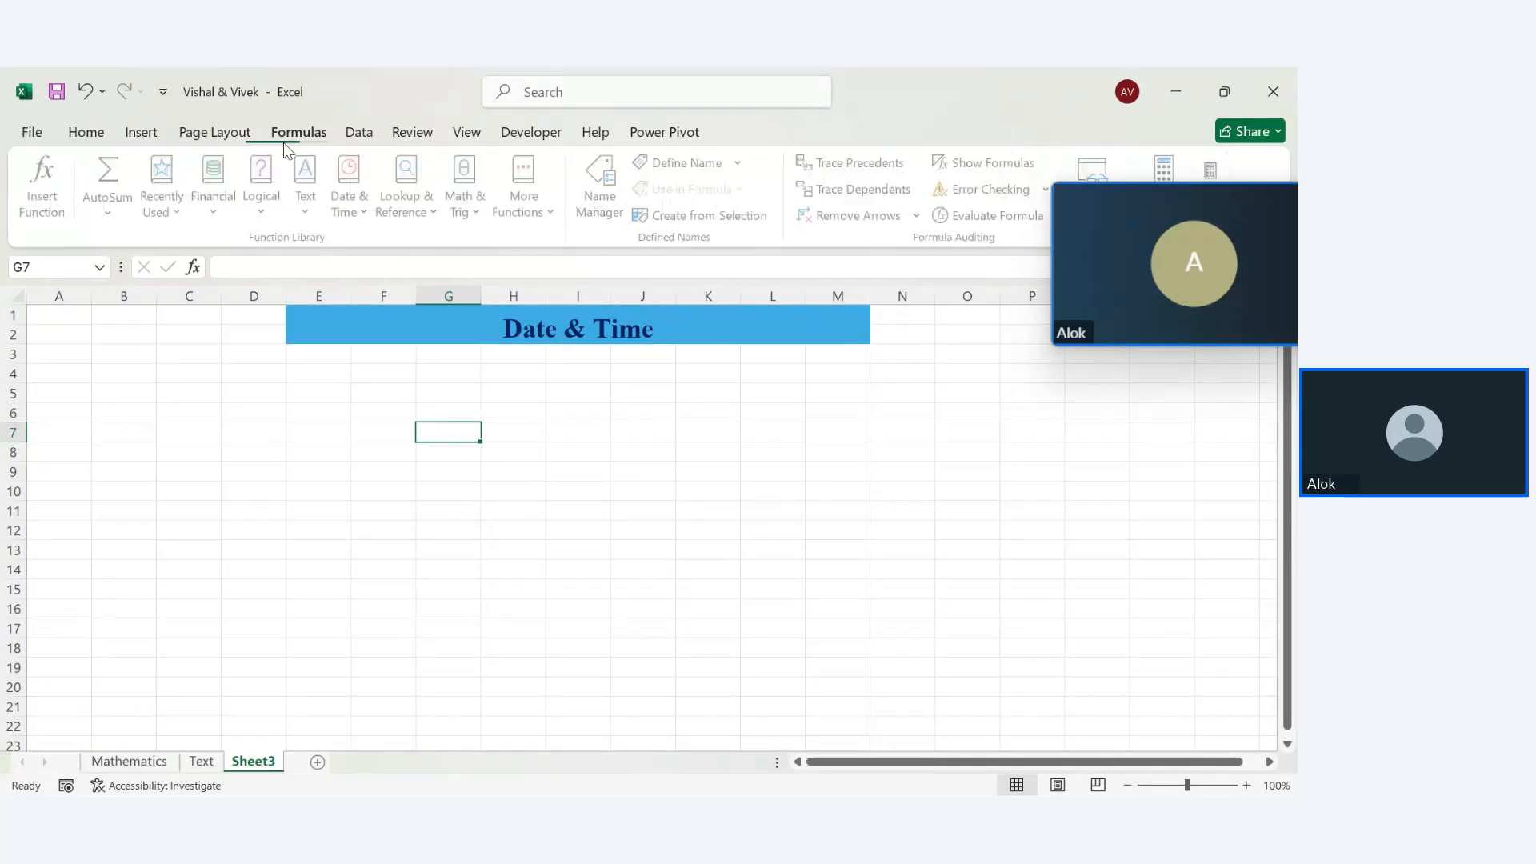
click(206, 764)
click(135, 766)
Rename the Sheet3 tab to Date & Time
click(248, 762)
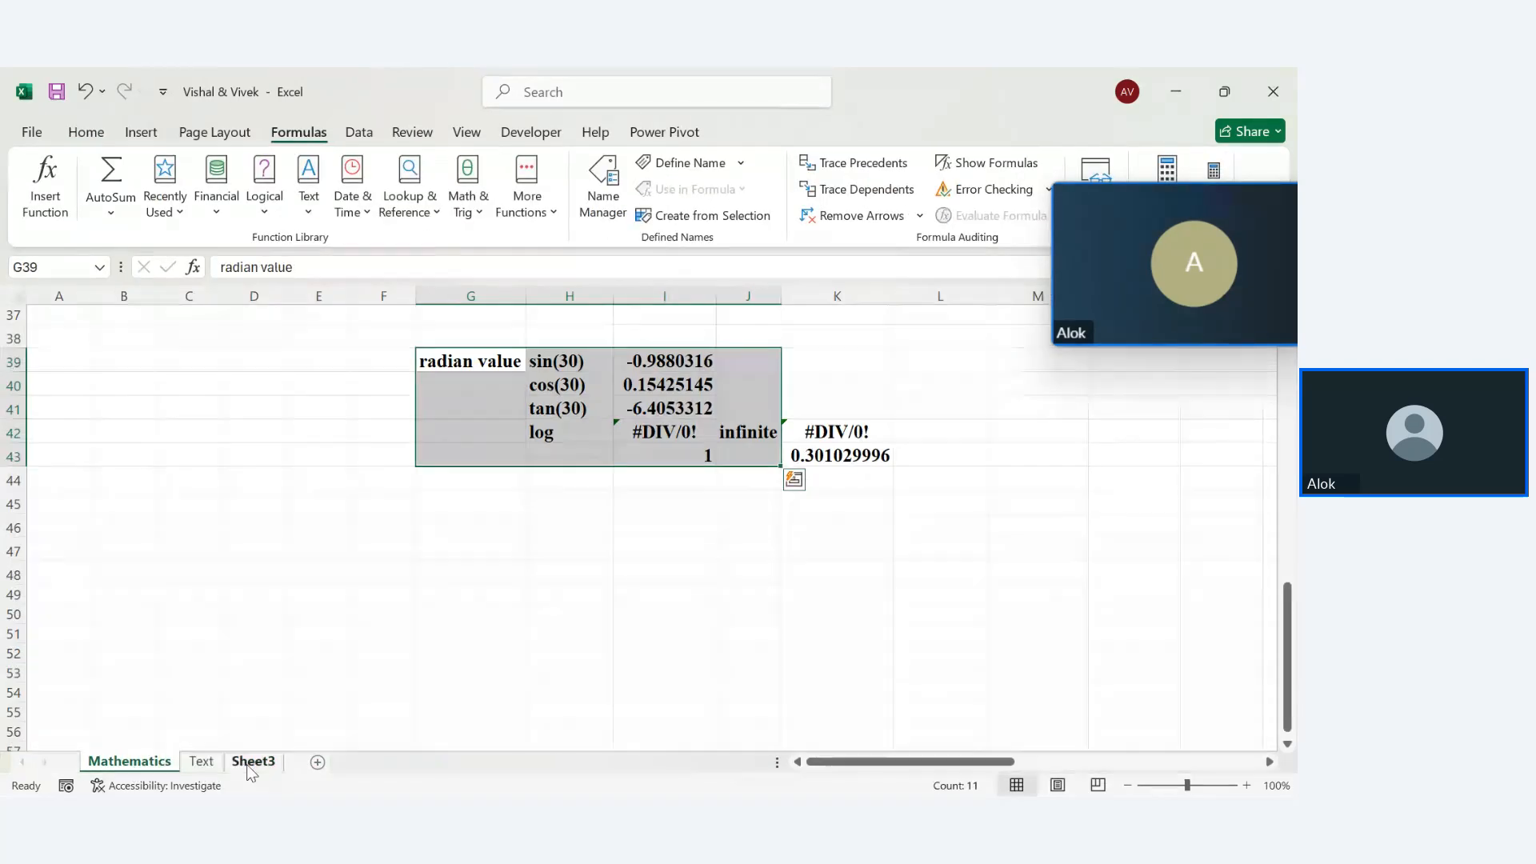
text(D)
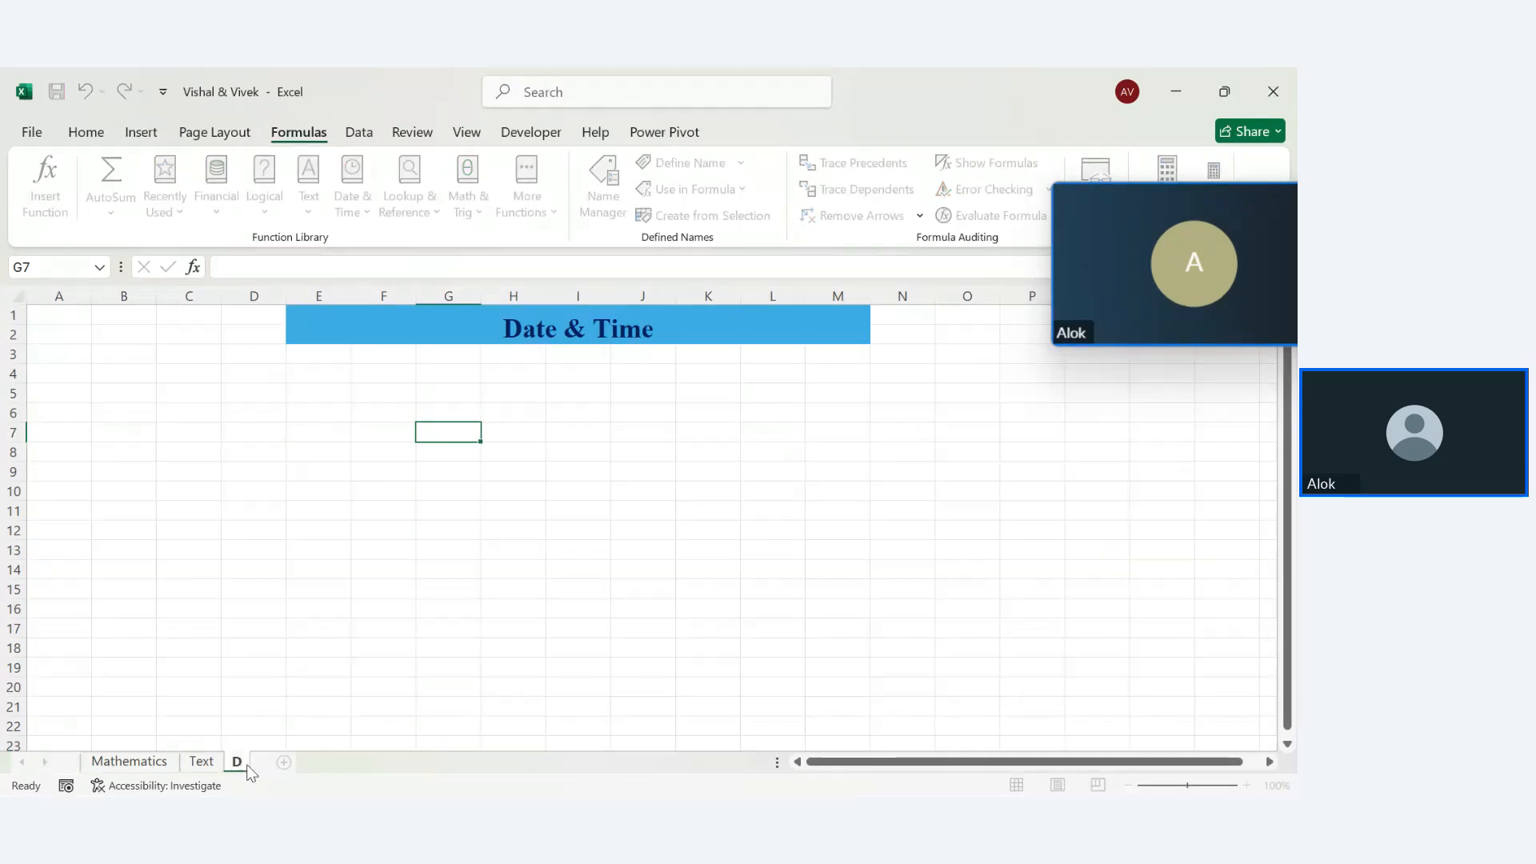
text(ate & Time)
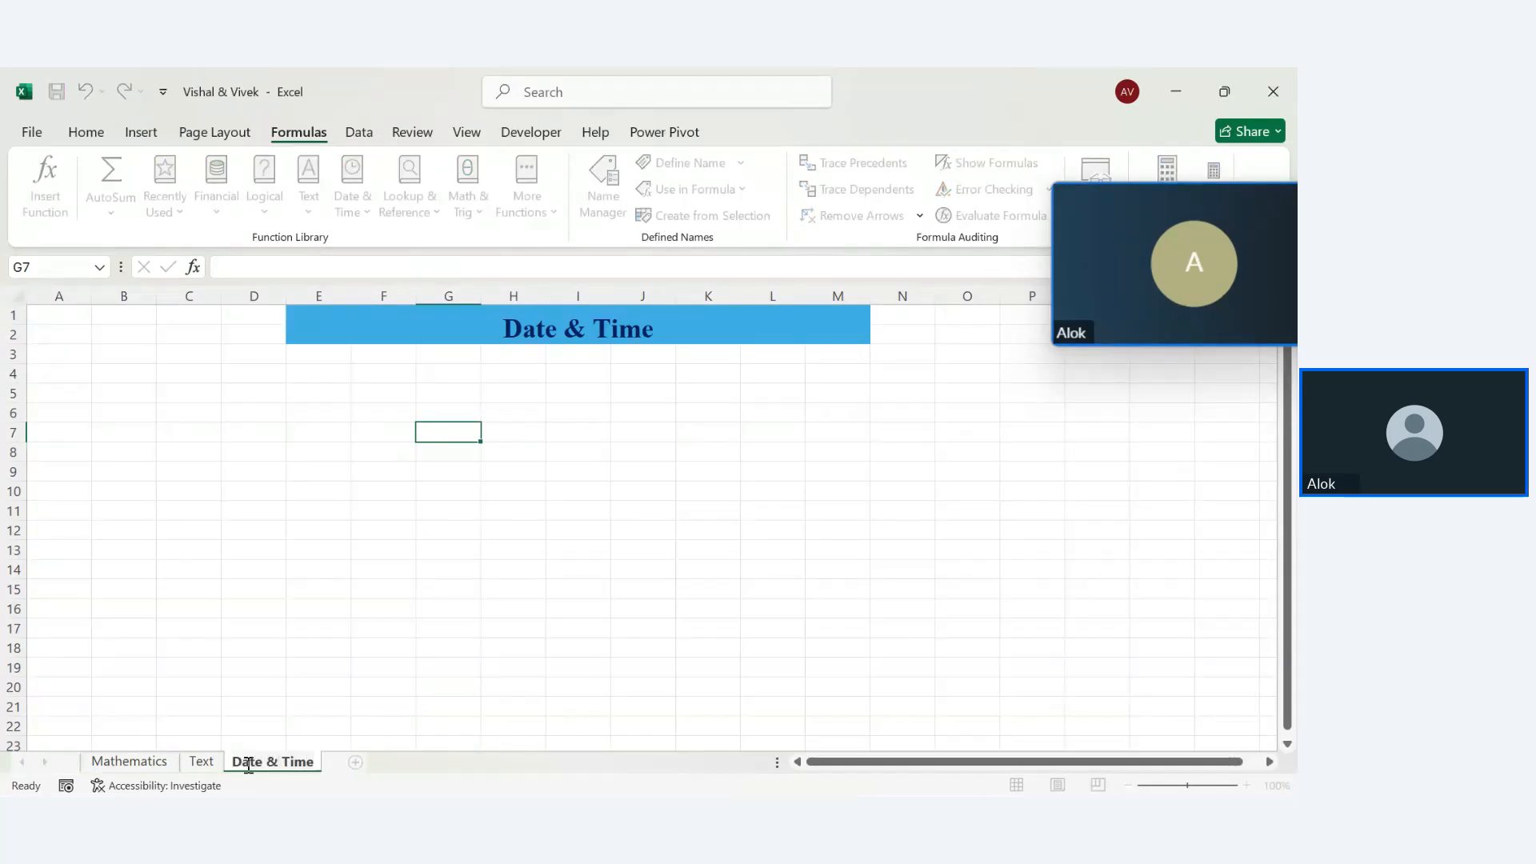
key(Return)
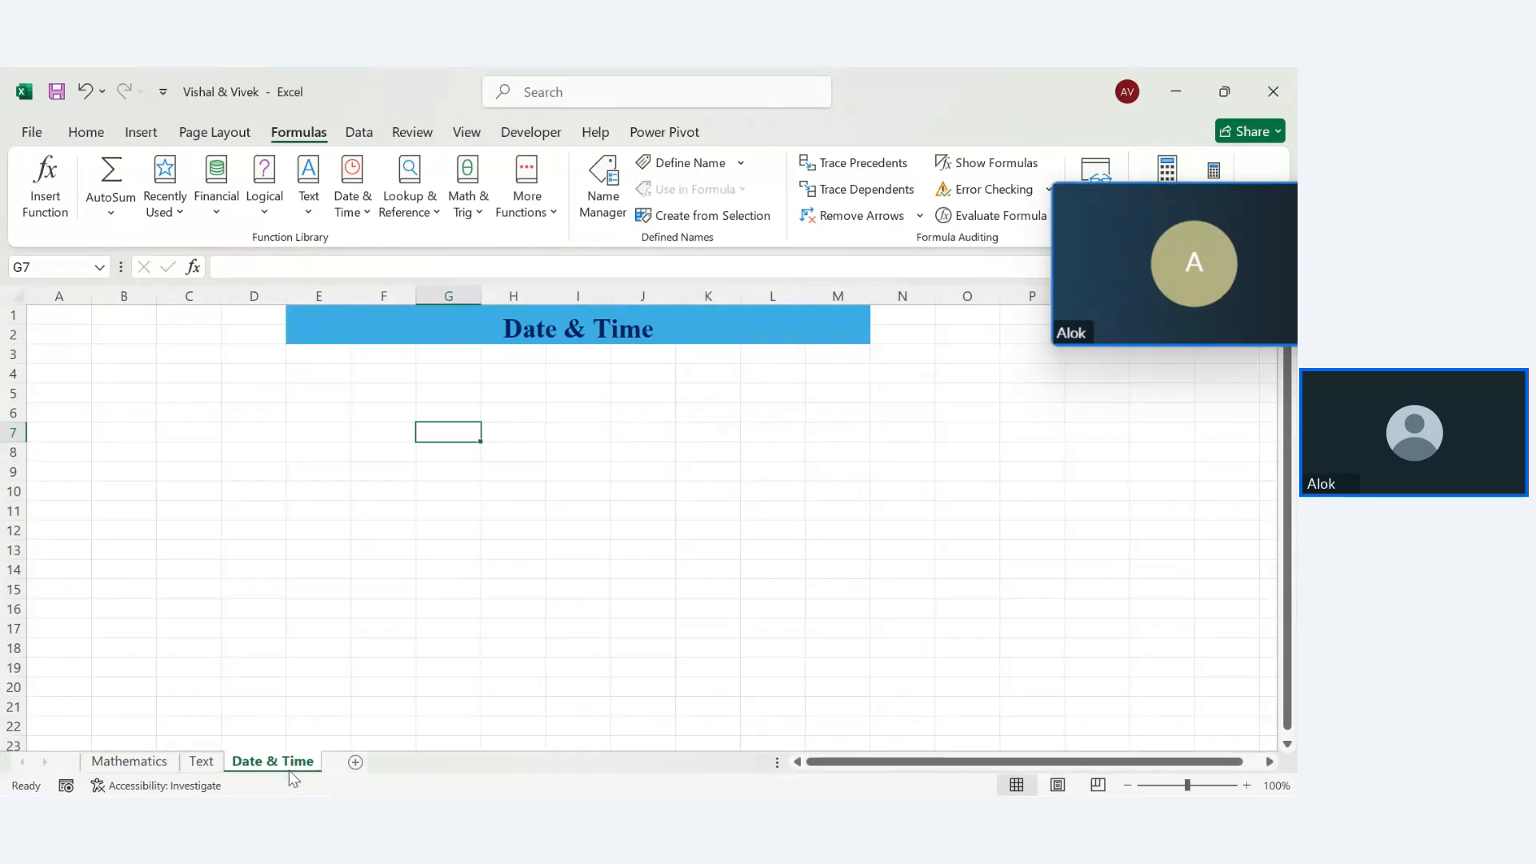
Look over the Text and Mathematics sheets, then return to Date & Time
click(204, 765)
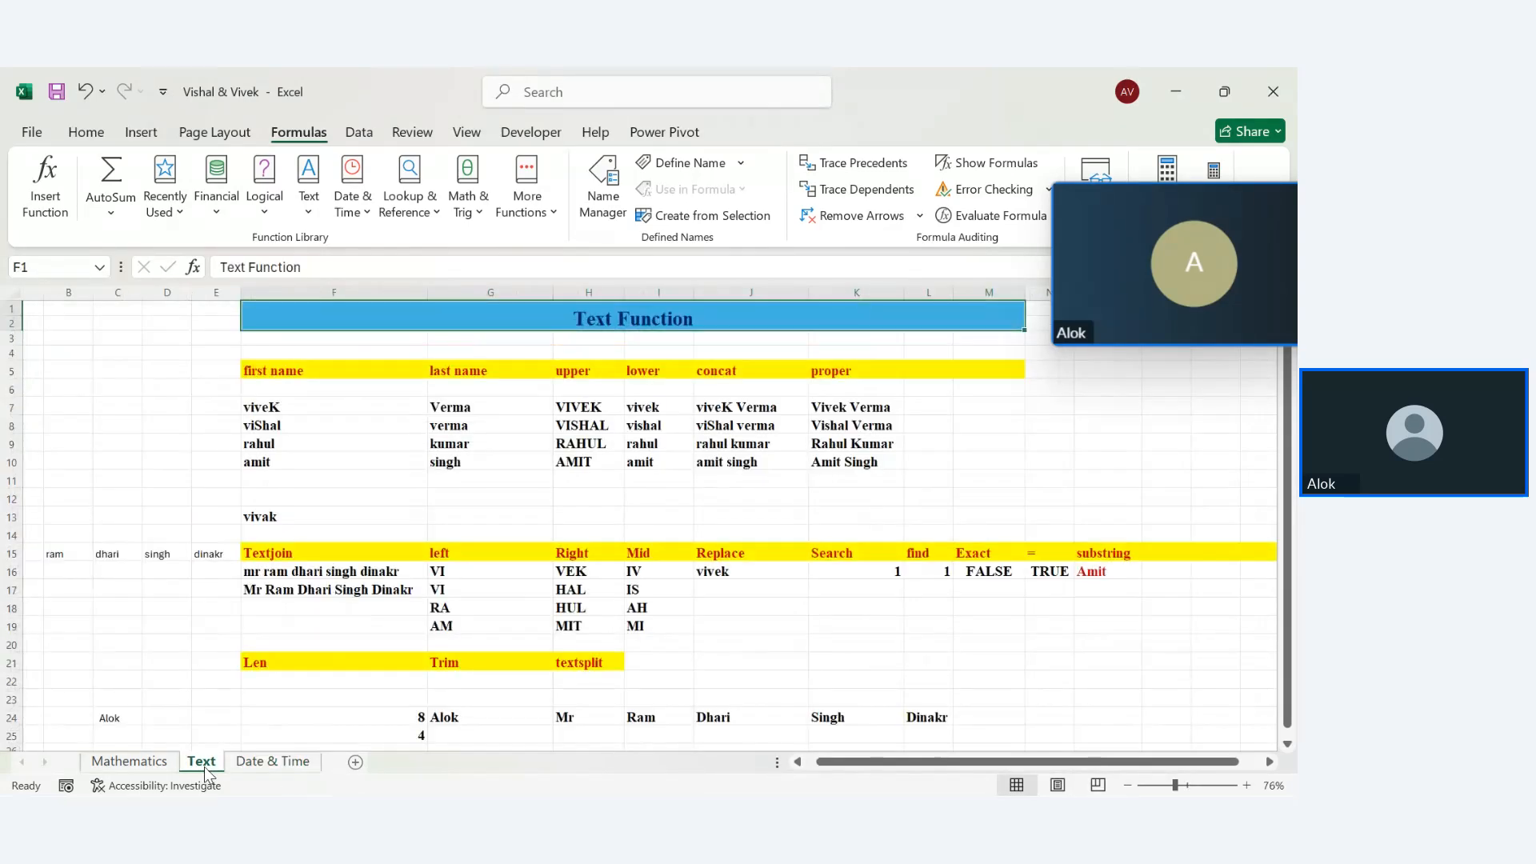
click(168, 766)
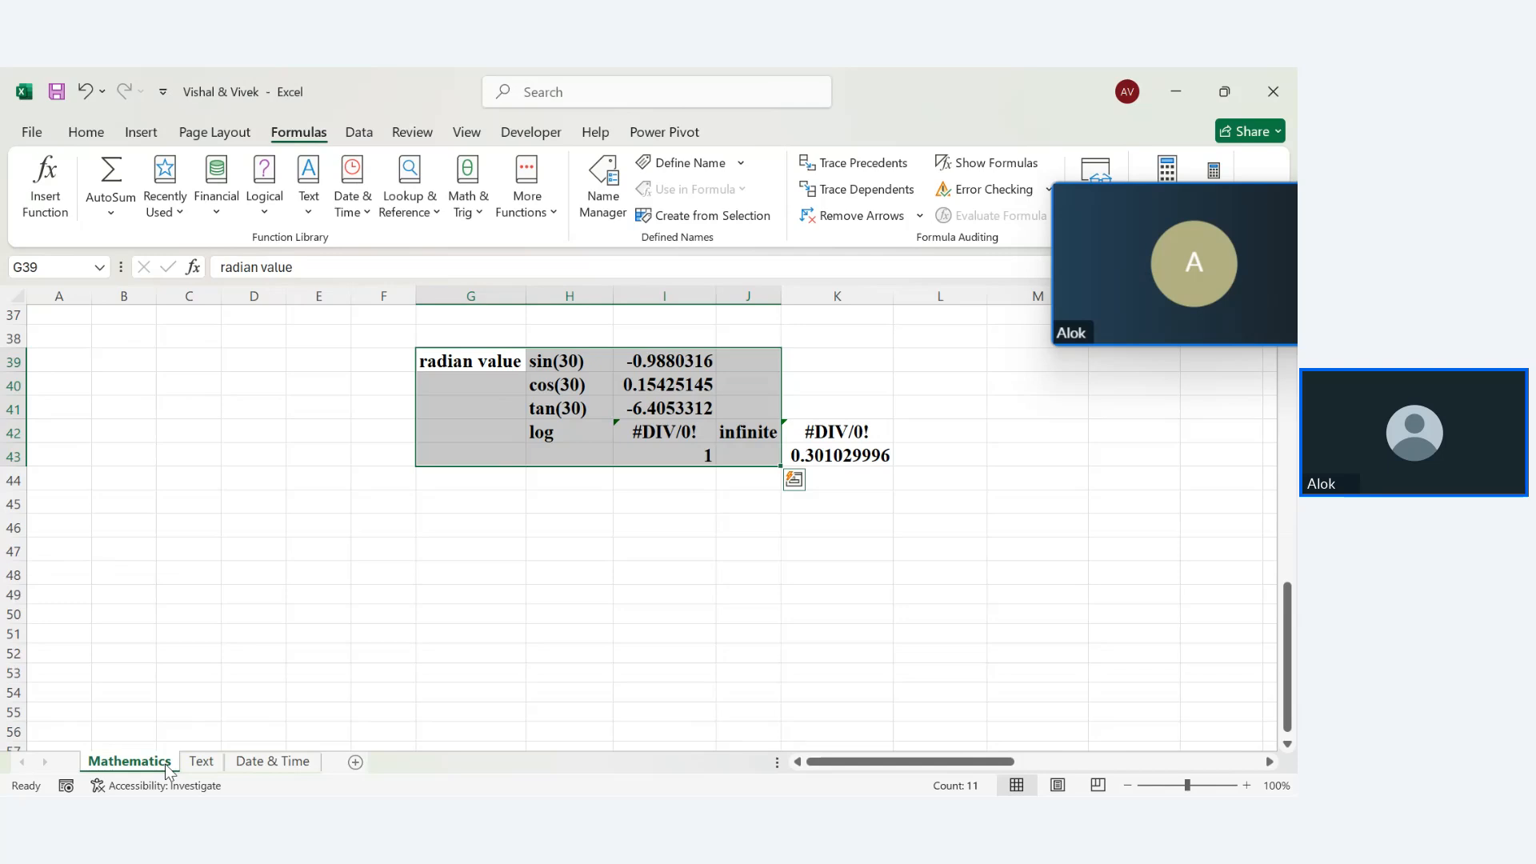
click(203, 765)
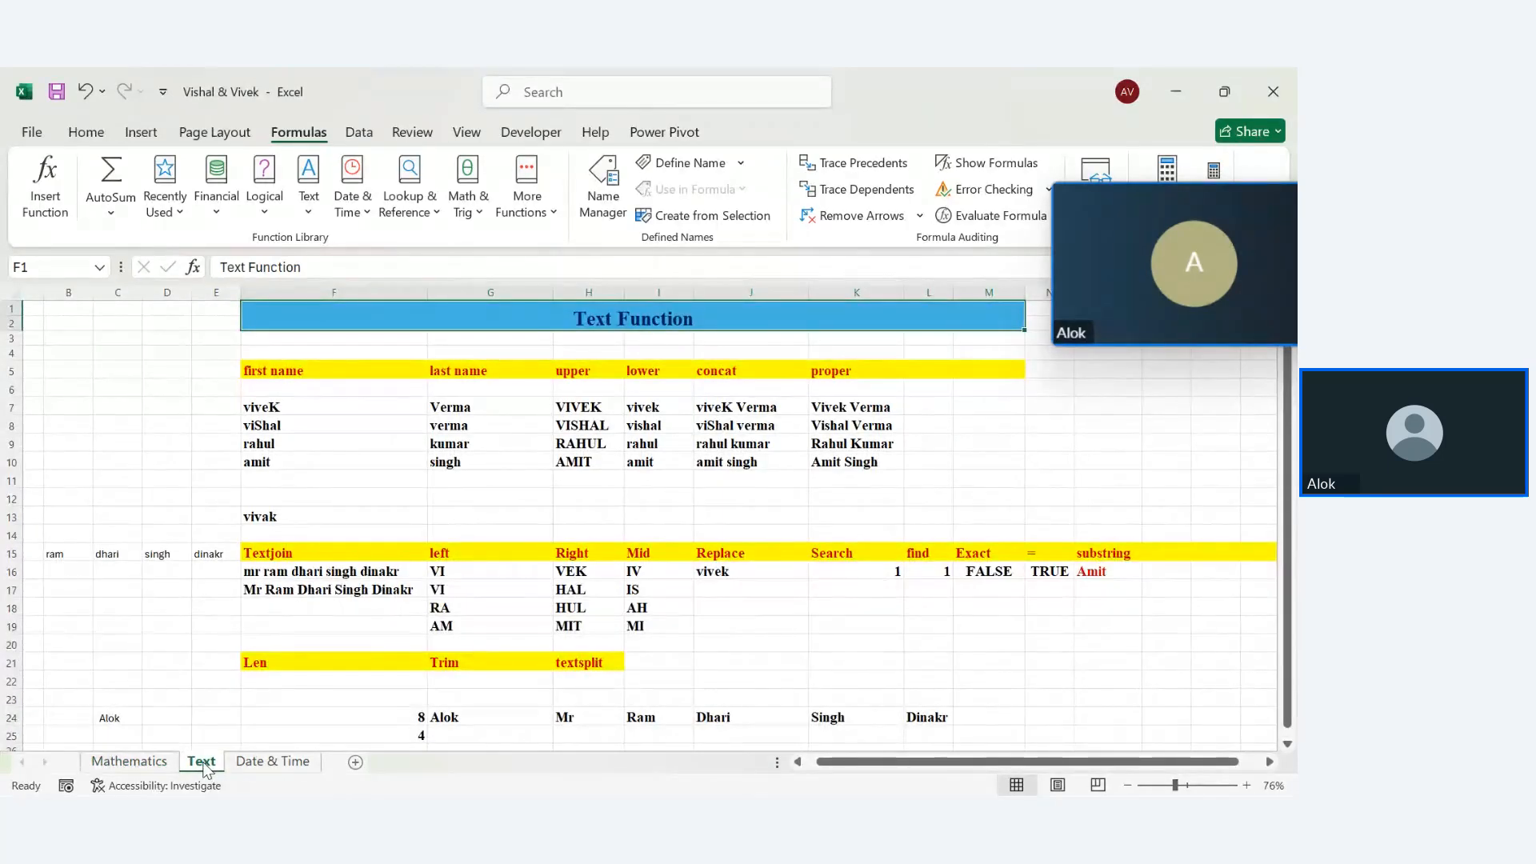
click(253, 764)
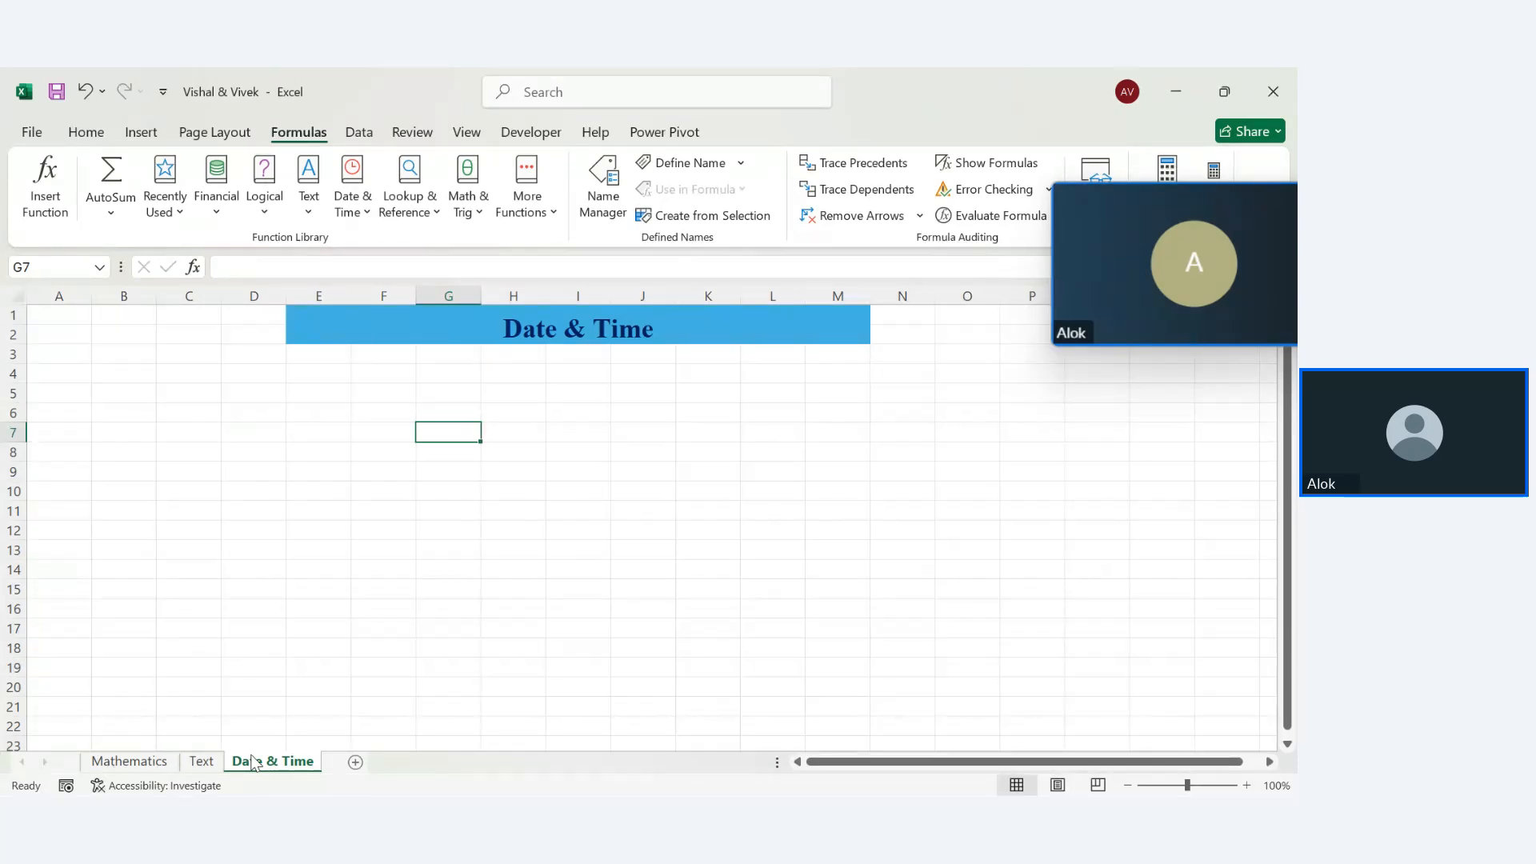
Type the date 25-09-25 into E5 and check its date format
click(309, 396)
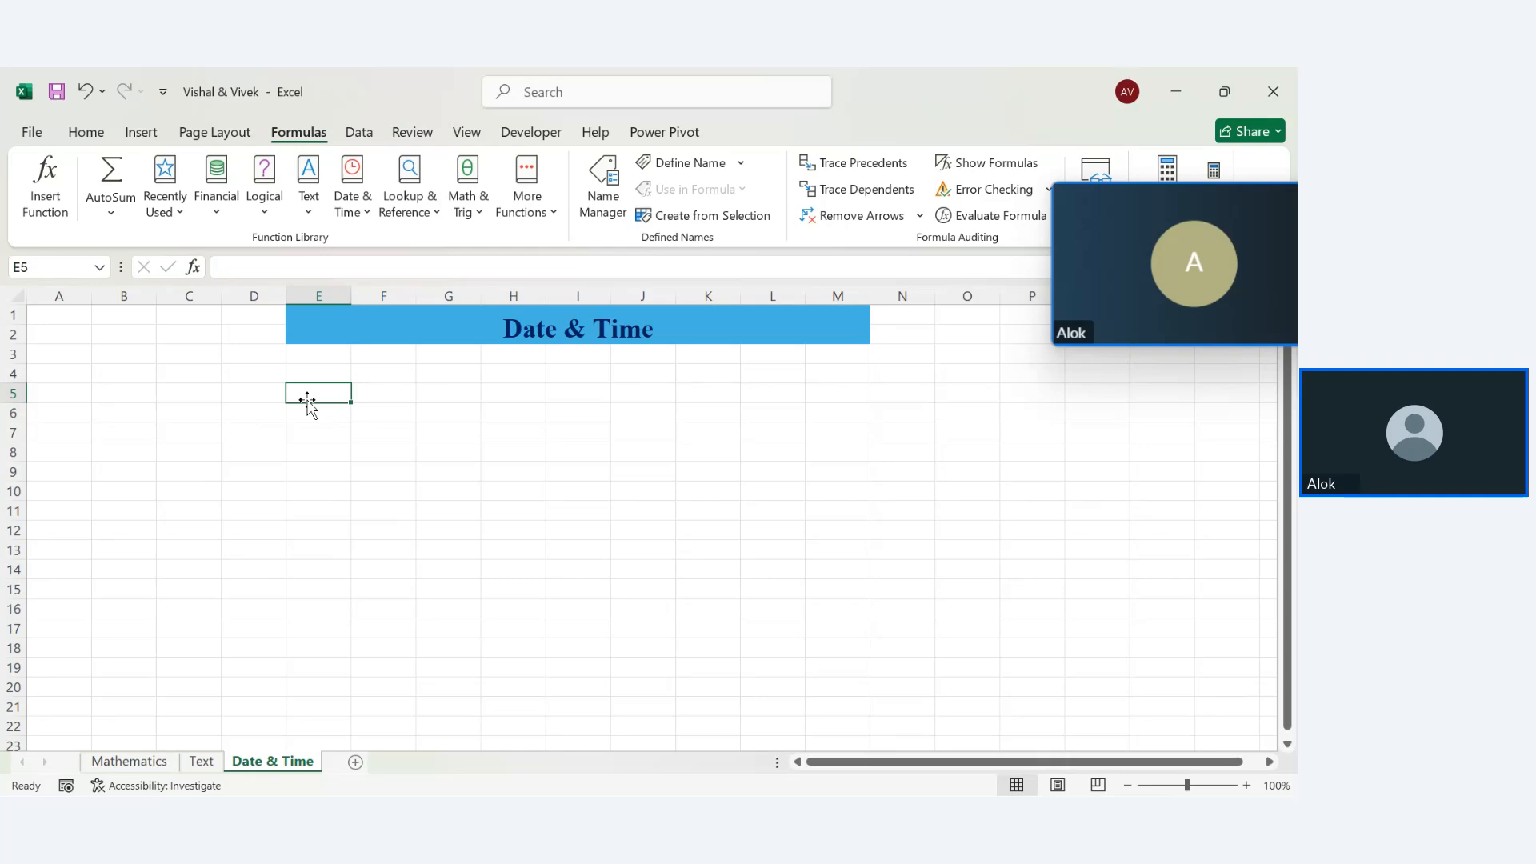
text(25)
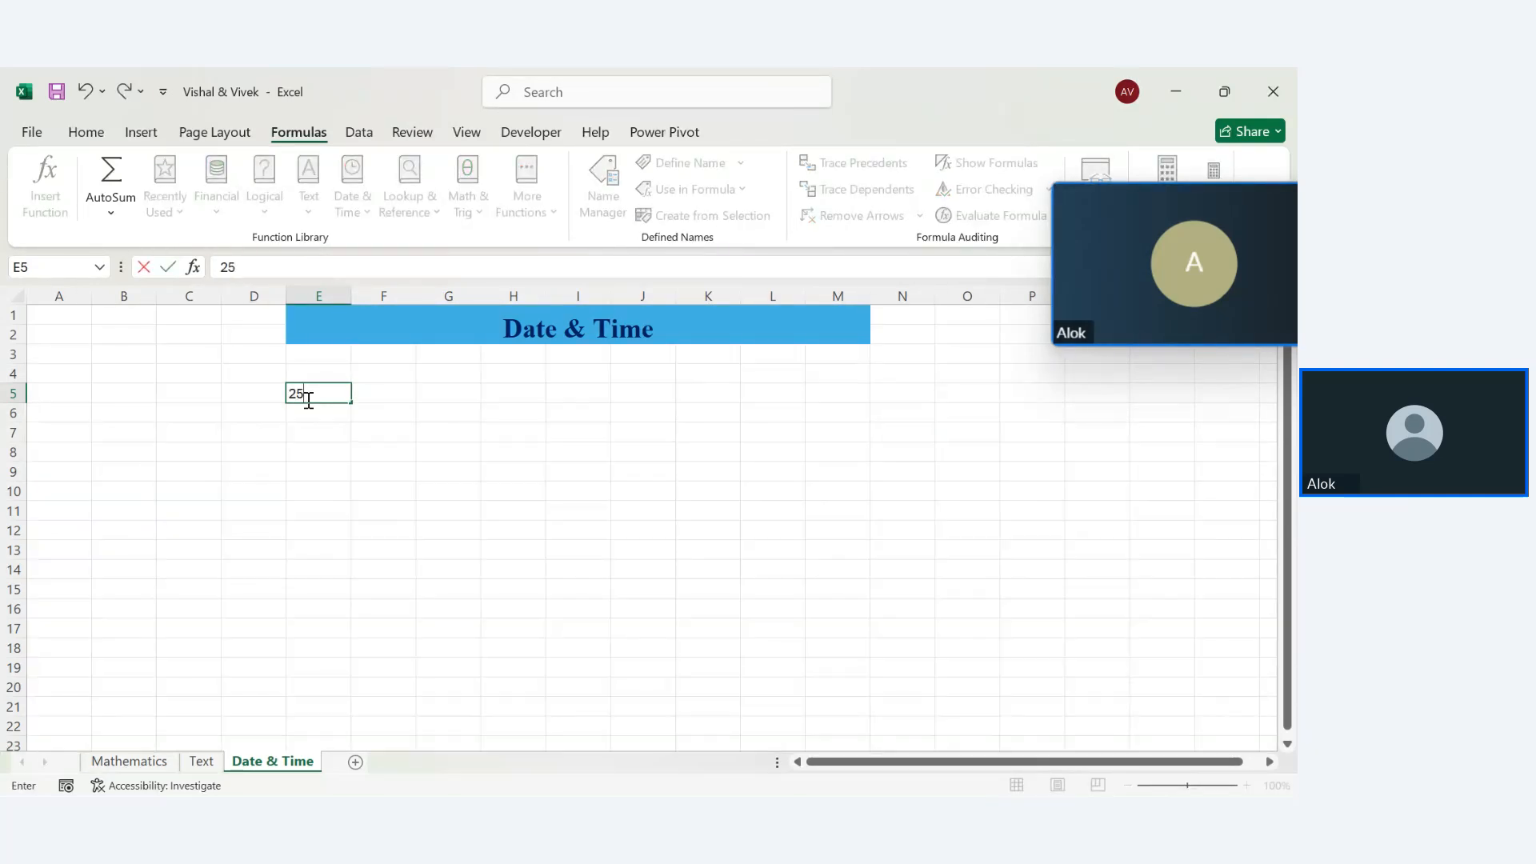
text(-09)
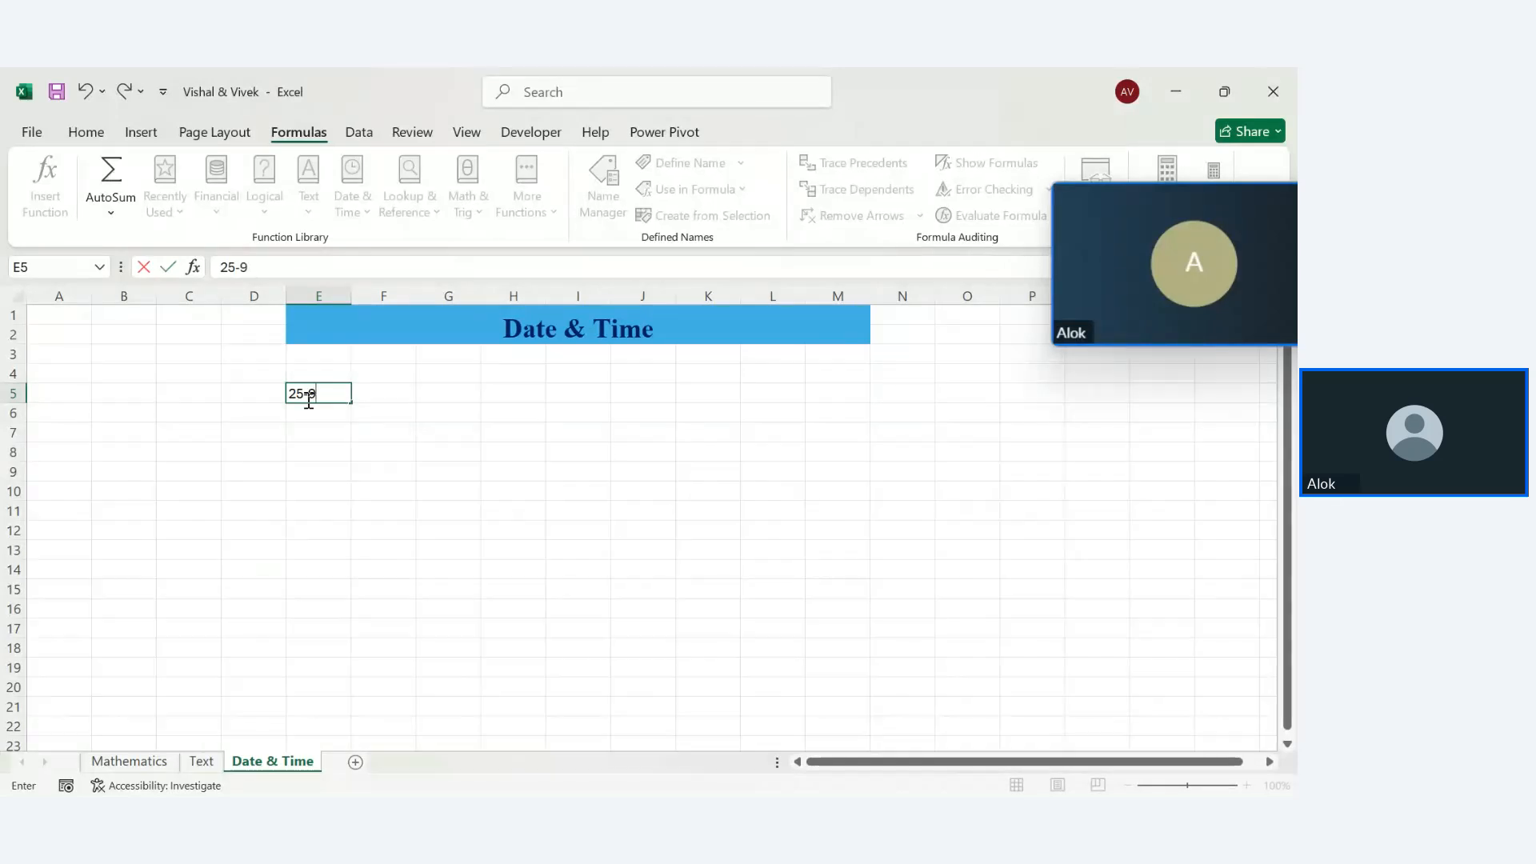
text(-25)
key(Return)
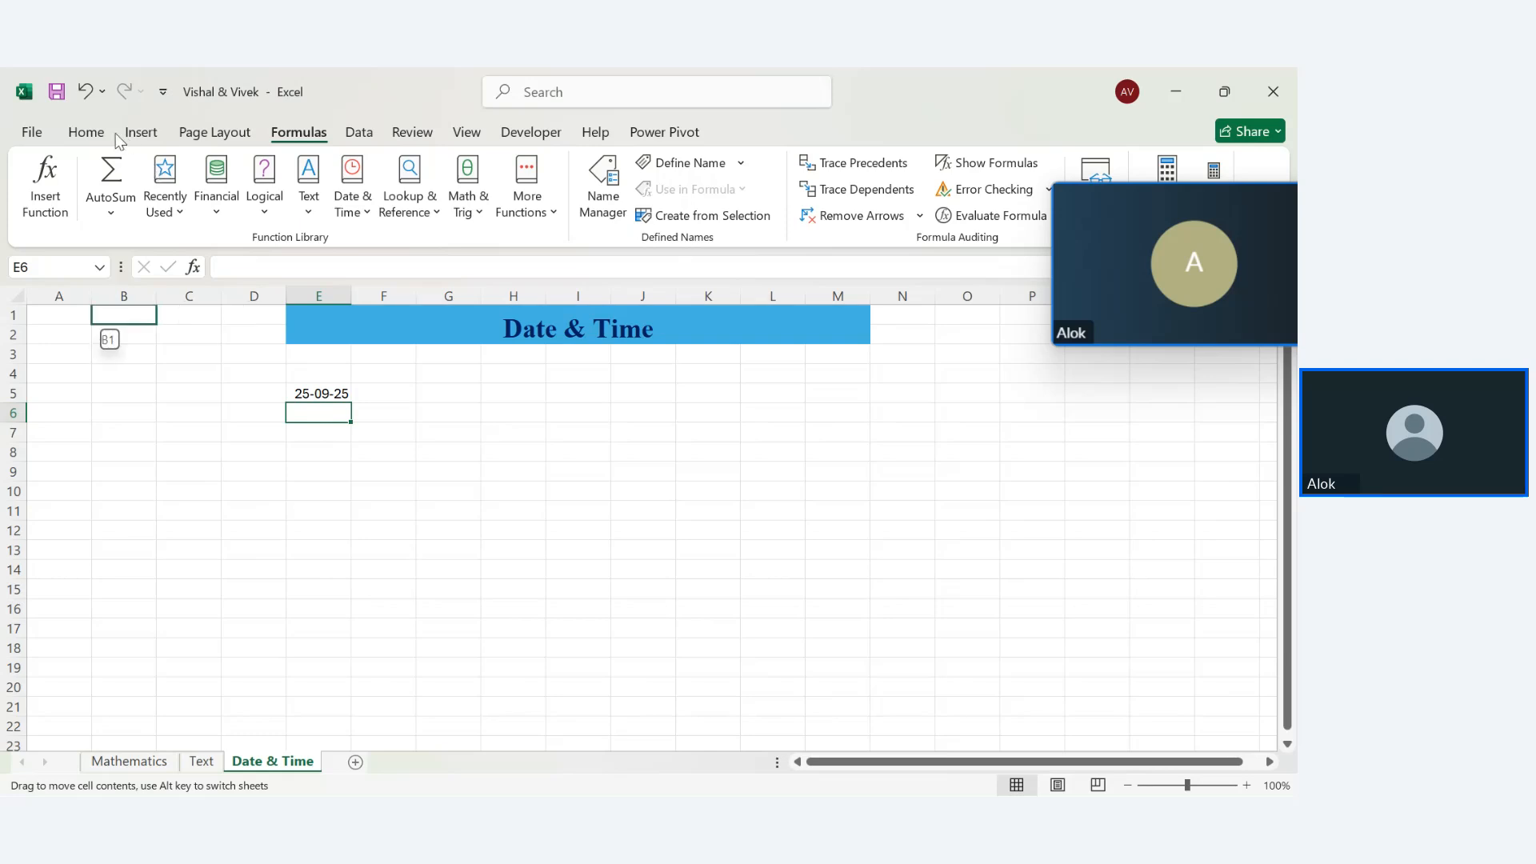
click(44, 317)
click(88, 130)
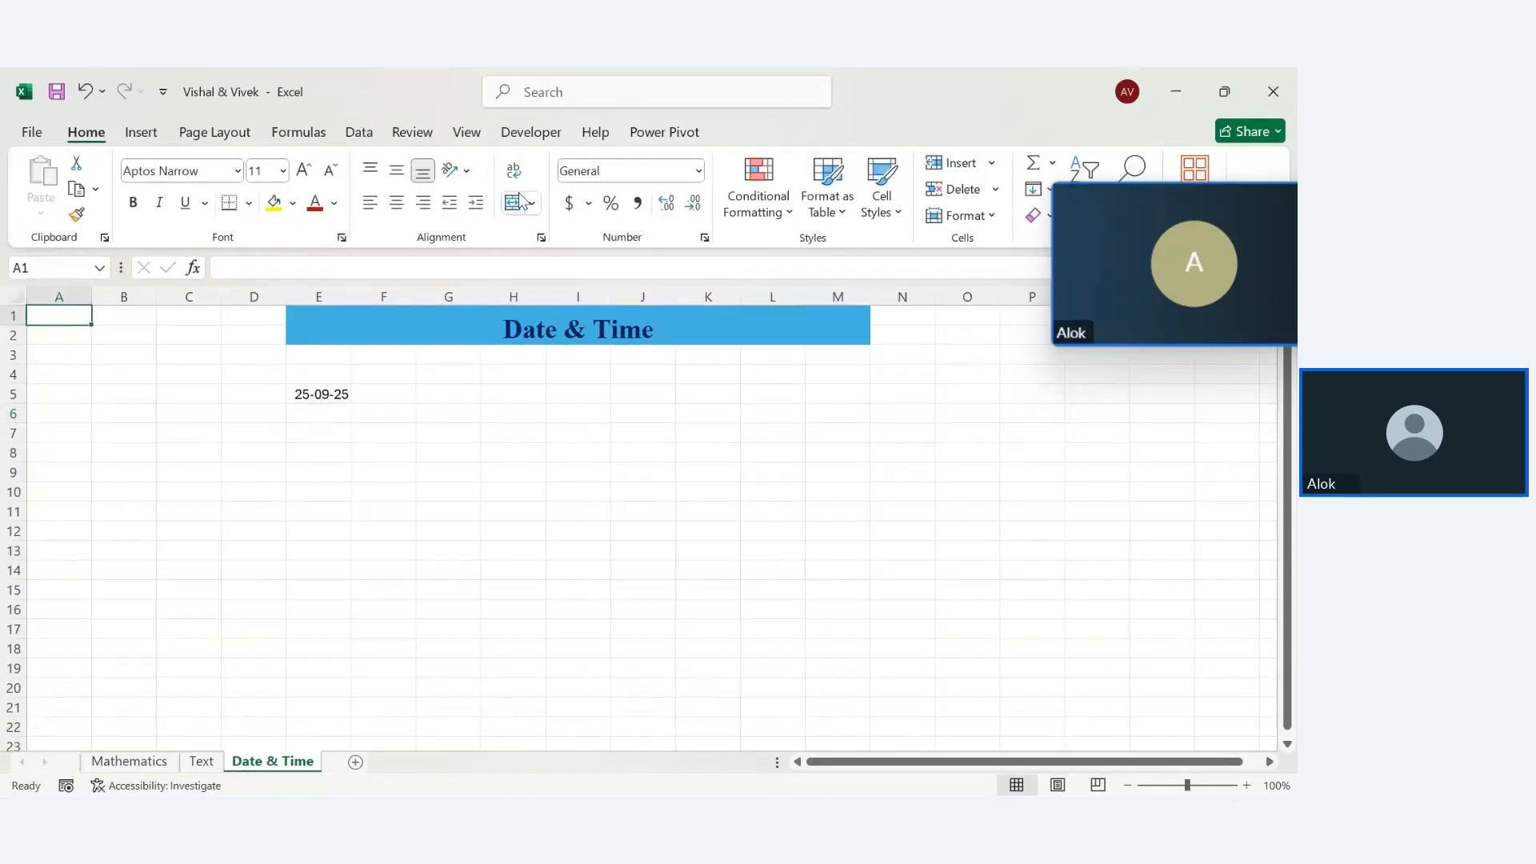
click(322, 390)
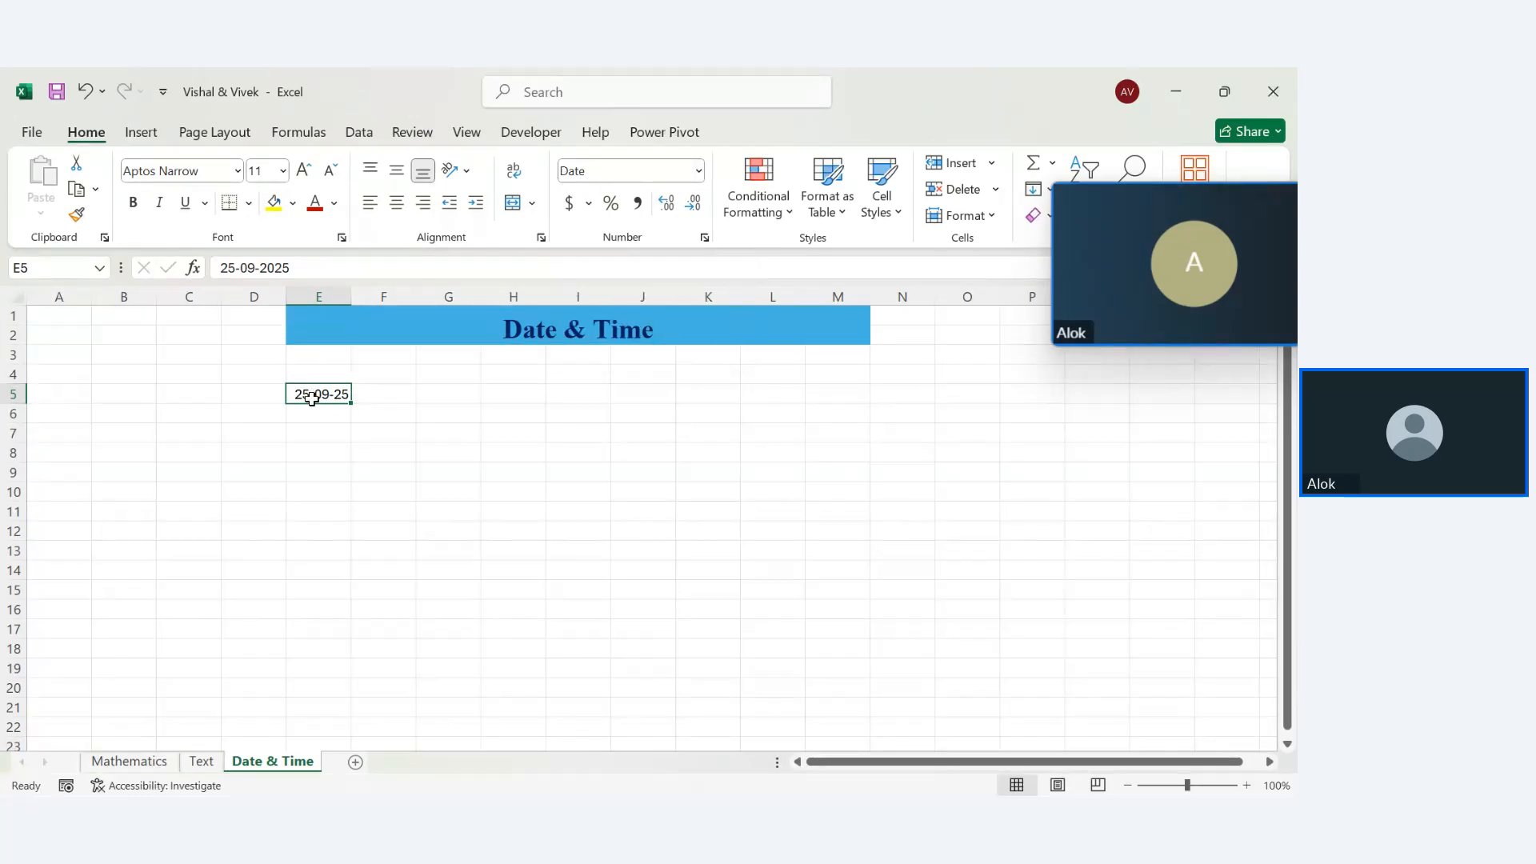
key(Return)
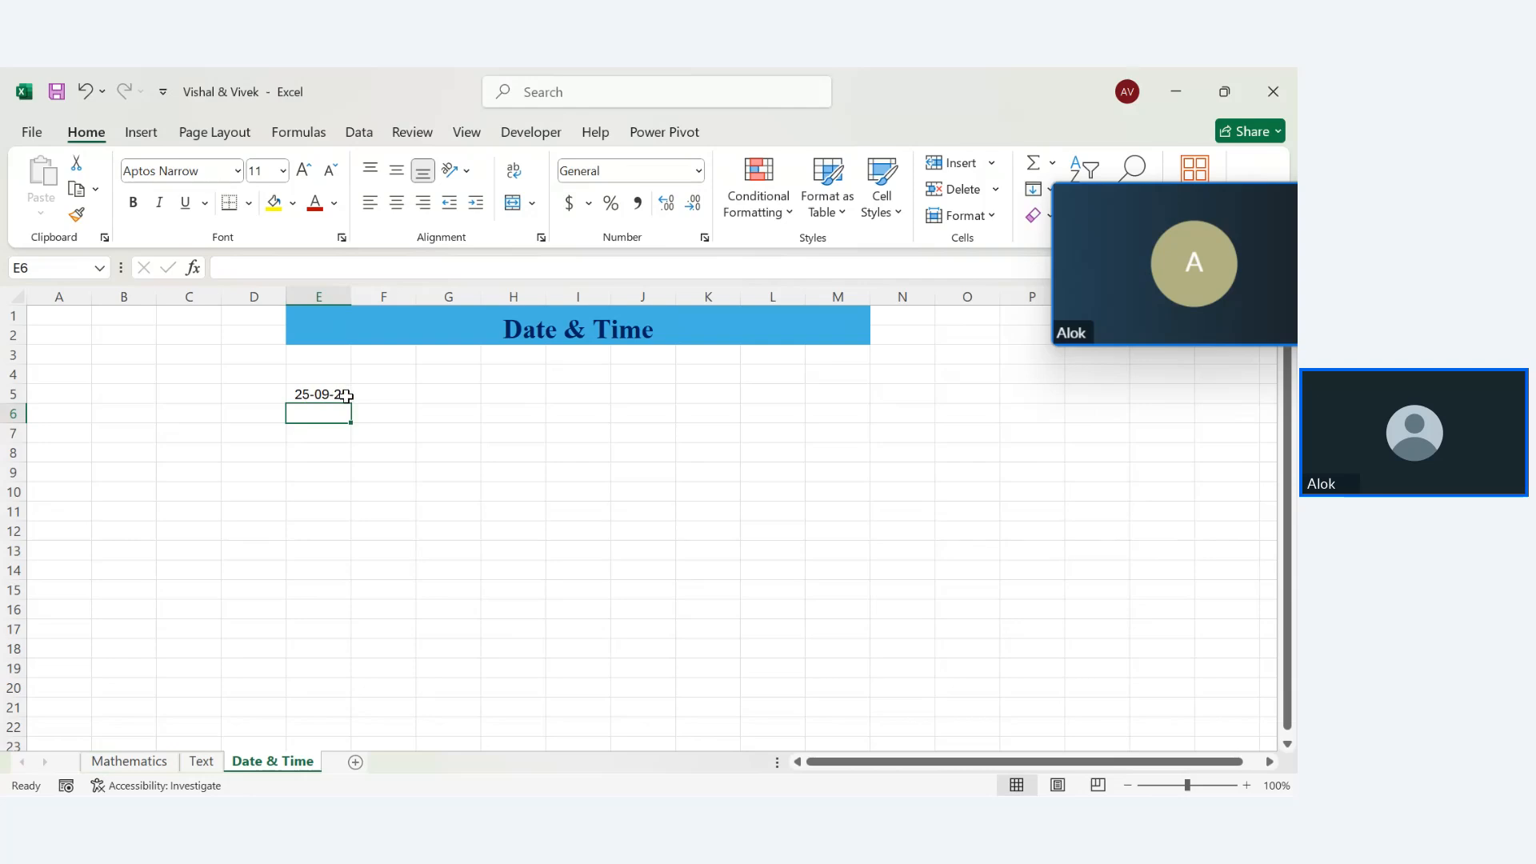
click(365, 394)
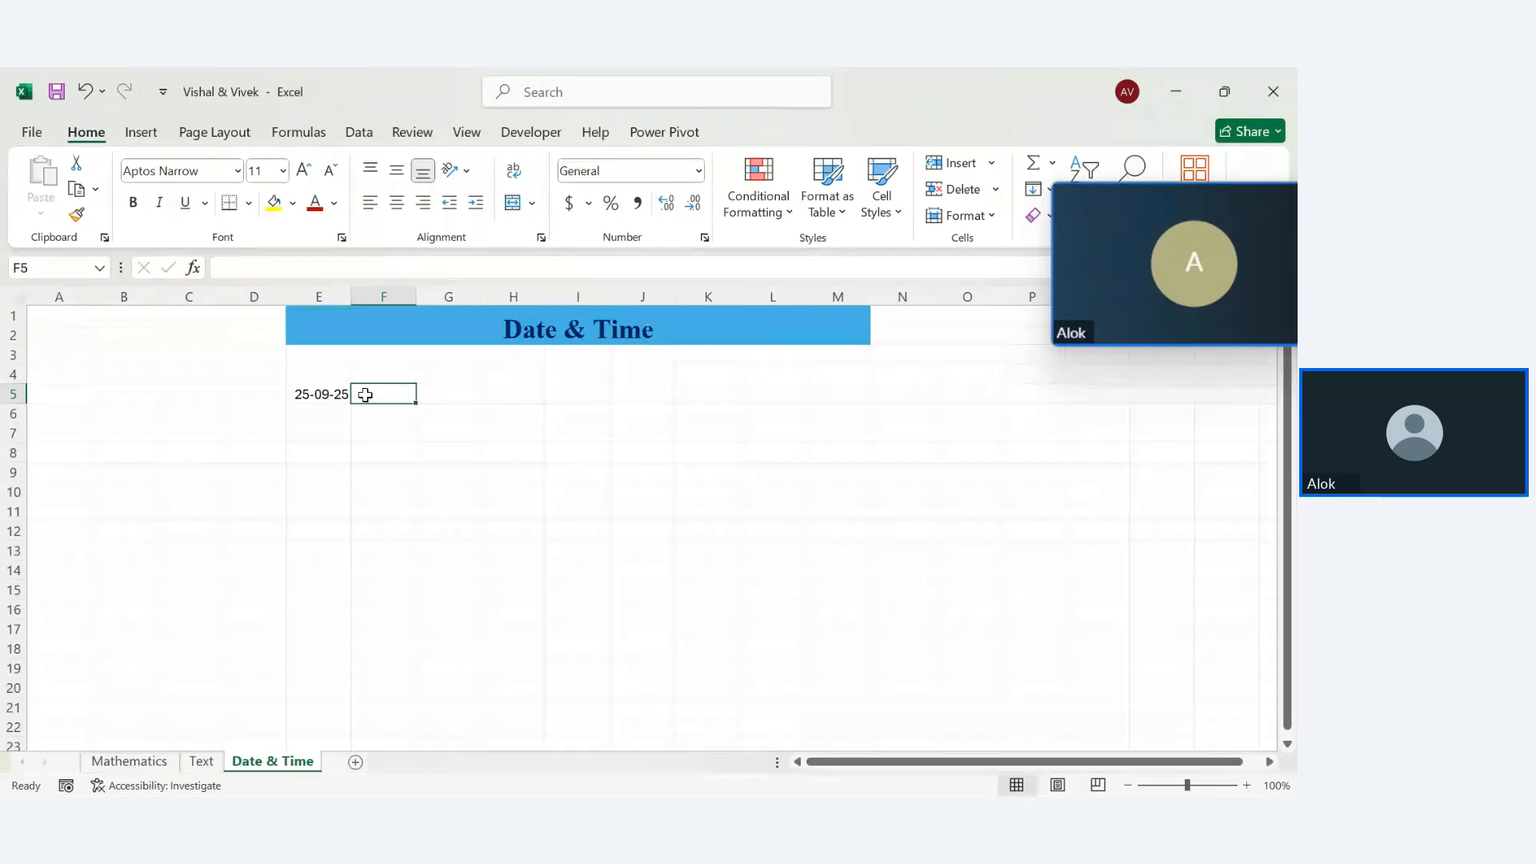
Label E6 Today and enter =TODAY() in F6, showing 25-09-25
click(328, 420)
text(t)
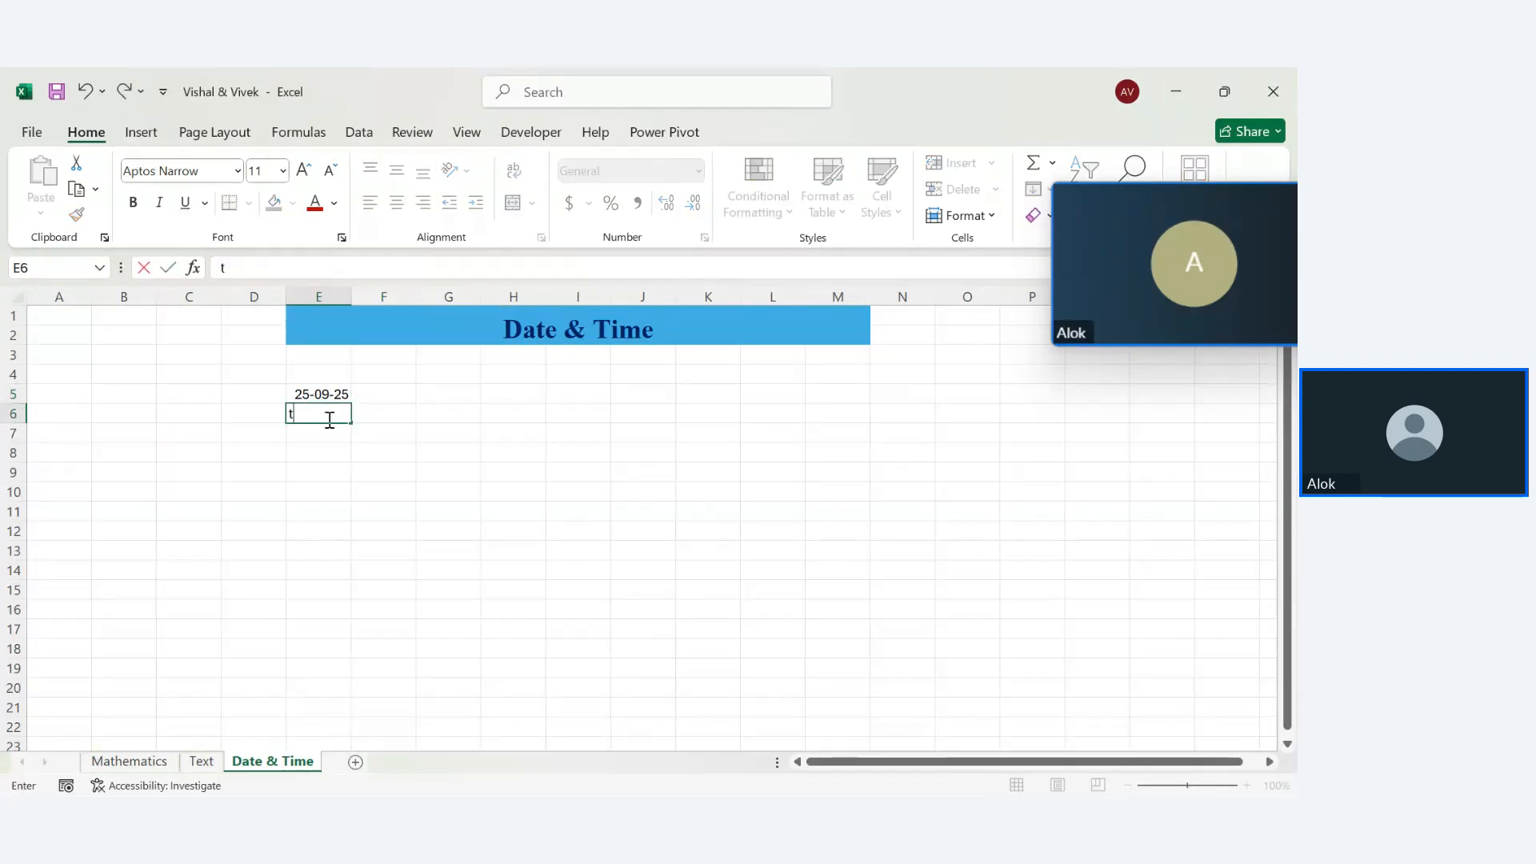
text(Today)
key(Return)
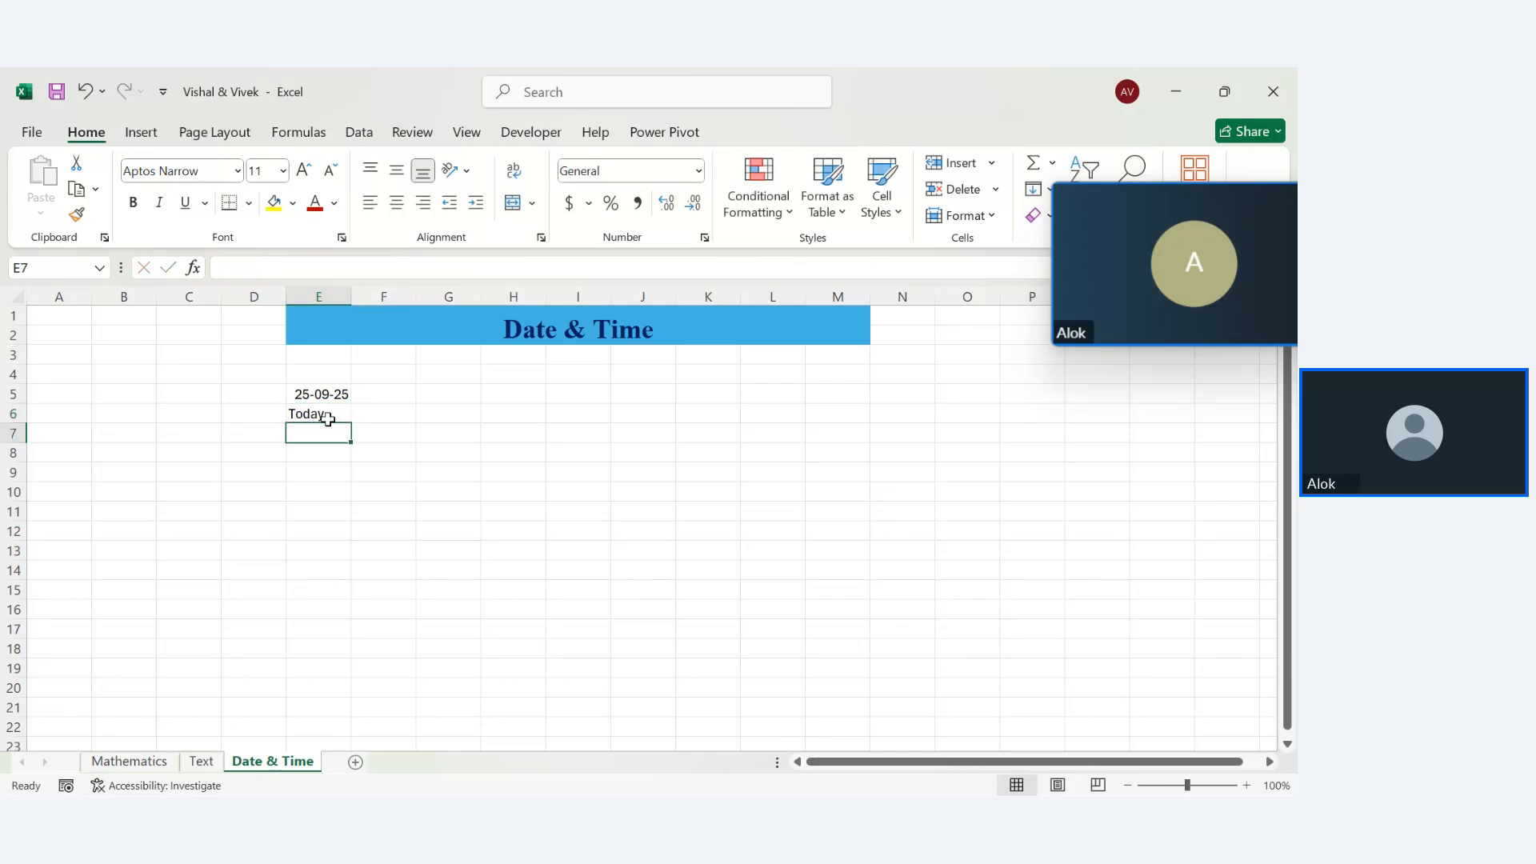
click(374, 411)
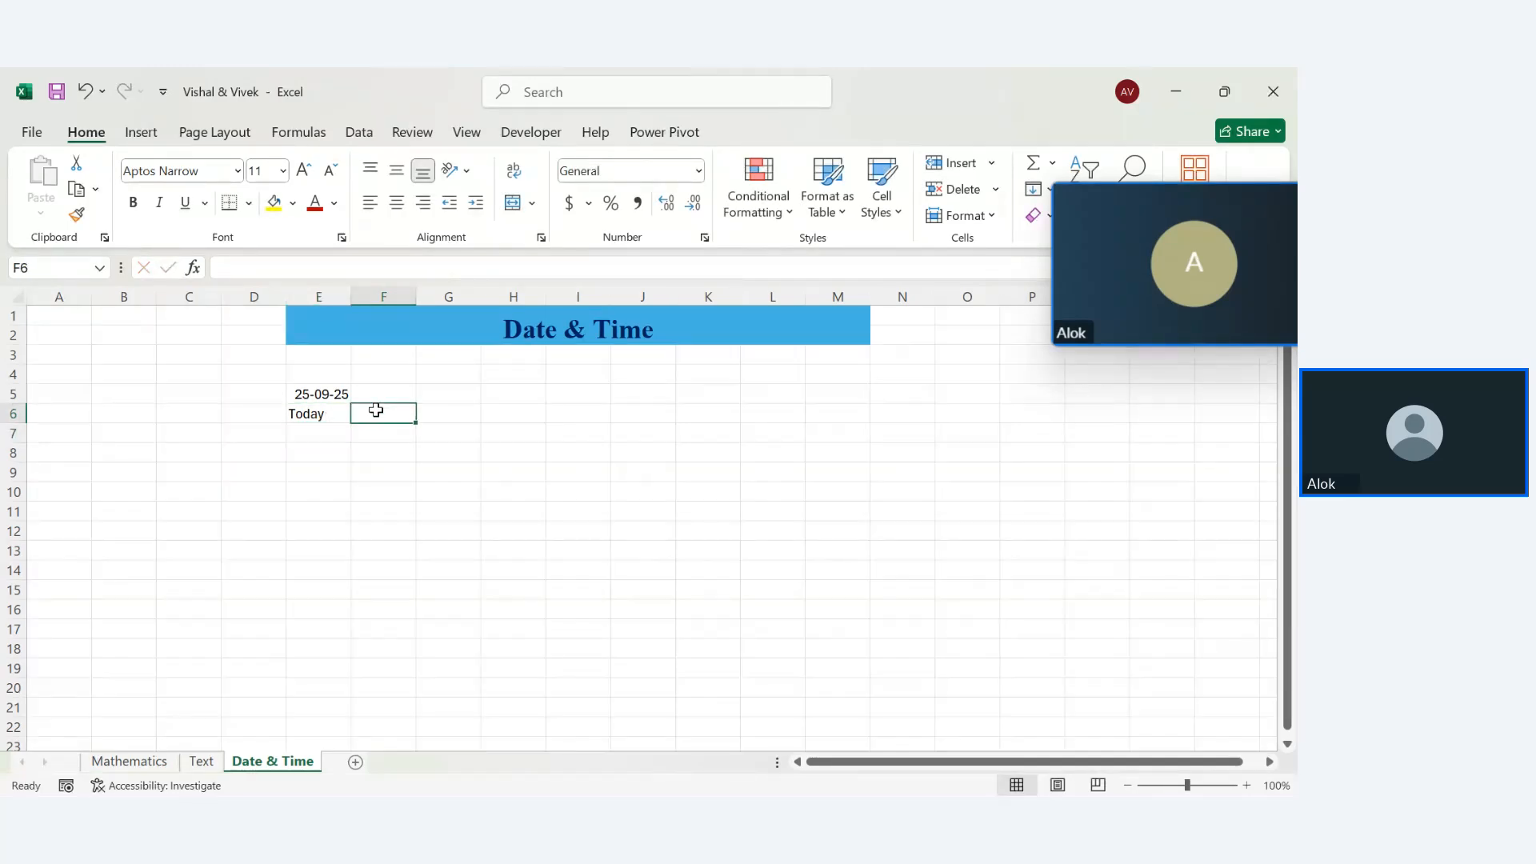
text(=td)
key(BackSpace)
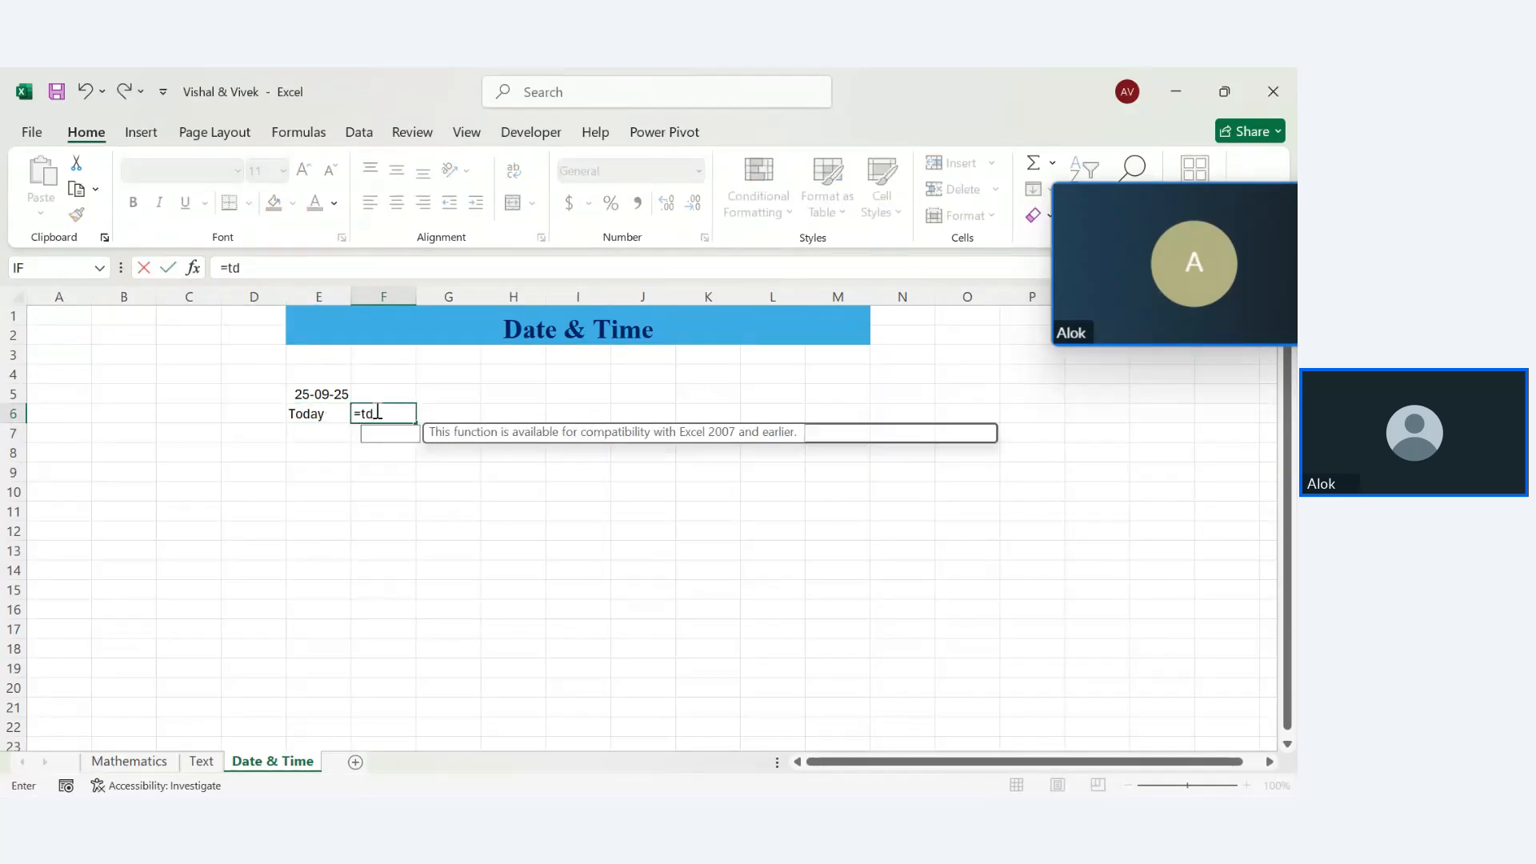
text(ODAY()
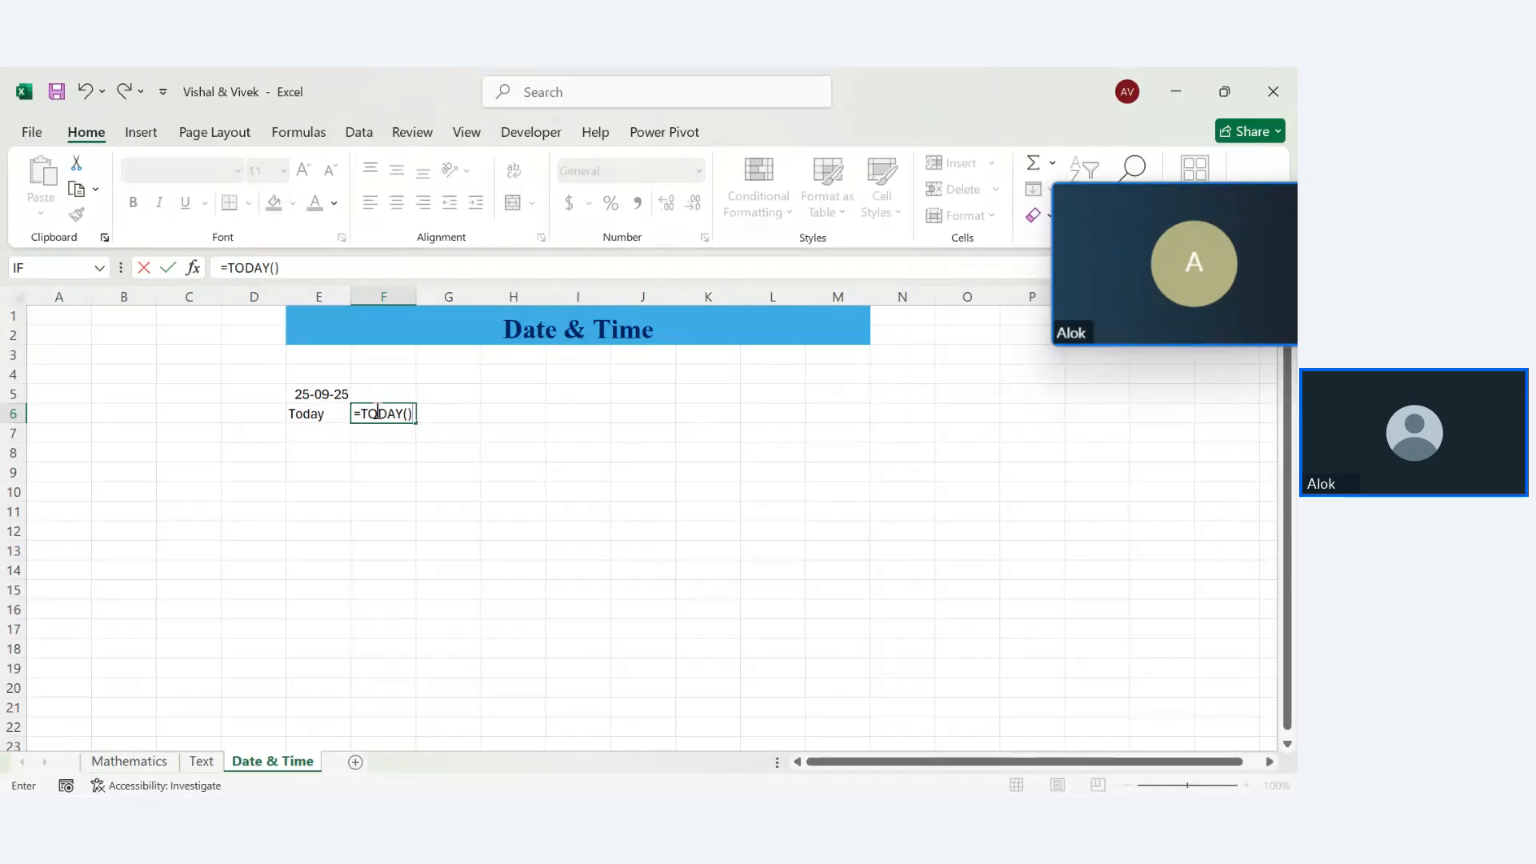
key(Return)
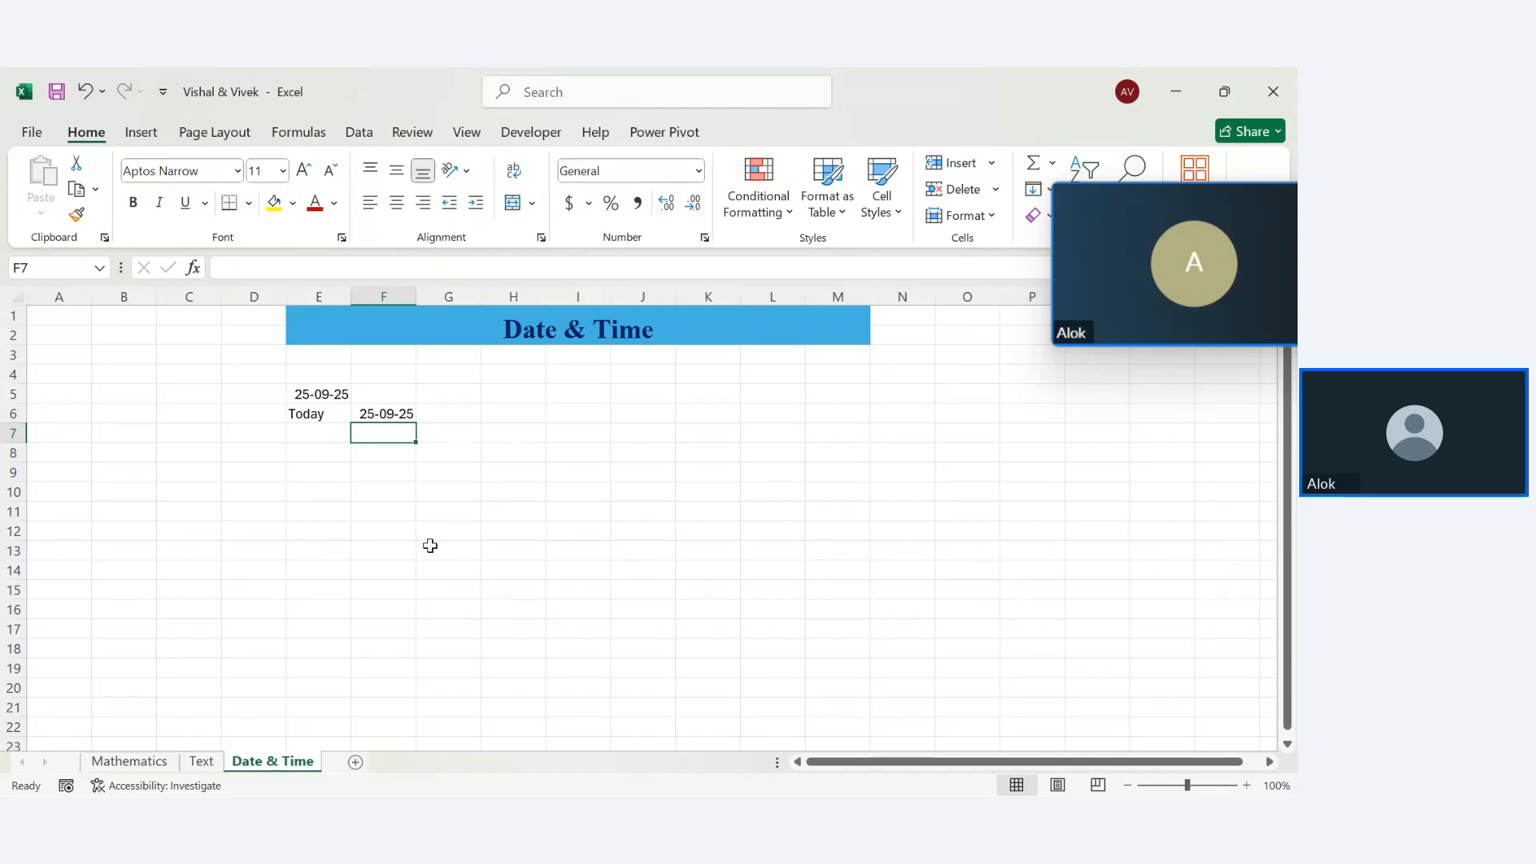
Copy the formatting of the Mathematics table G39:L43 and paint it across the Date & Time sheet from E5
click(129, 761)
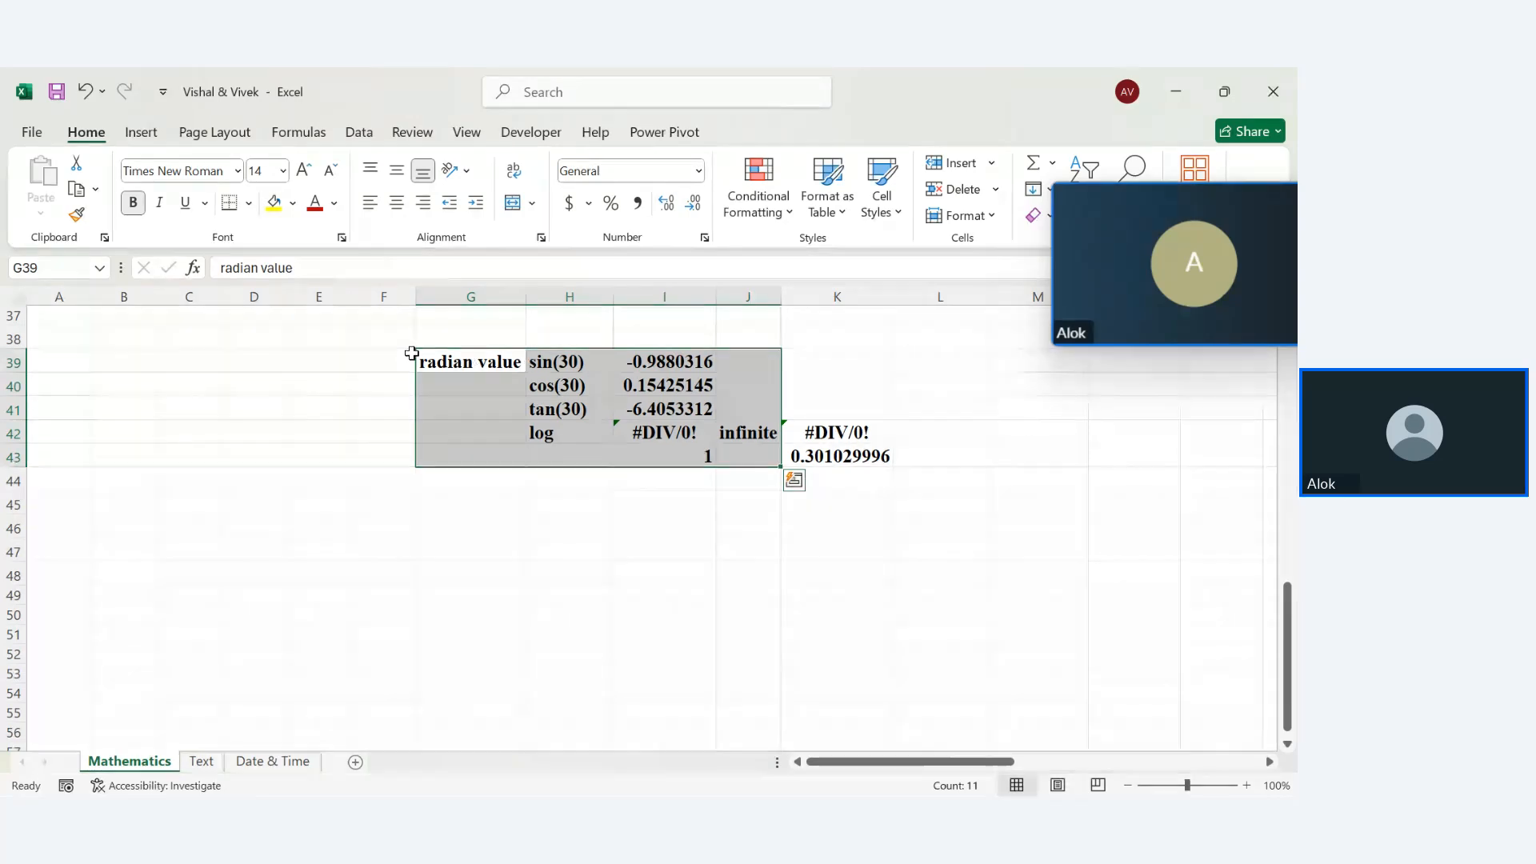
drag(417, 356, 785, 432)
click(371, 364)
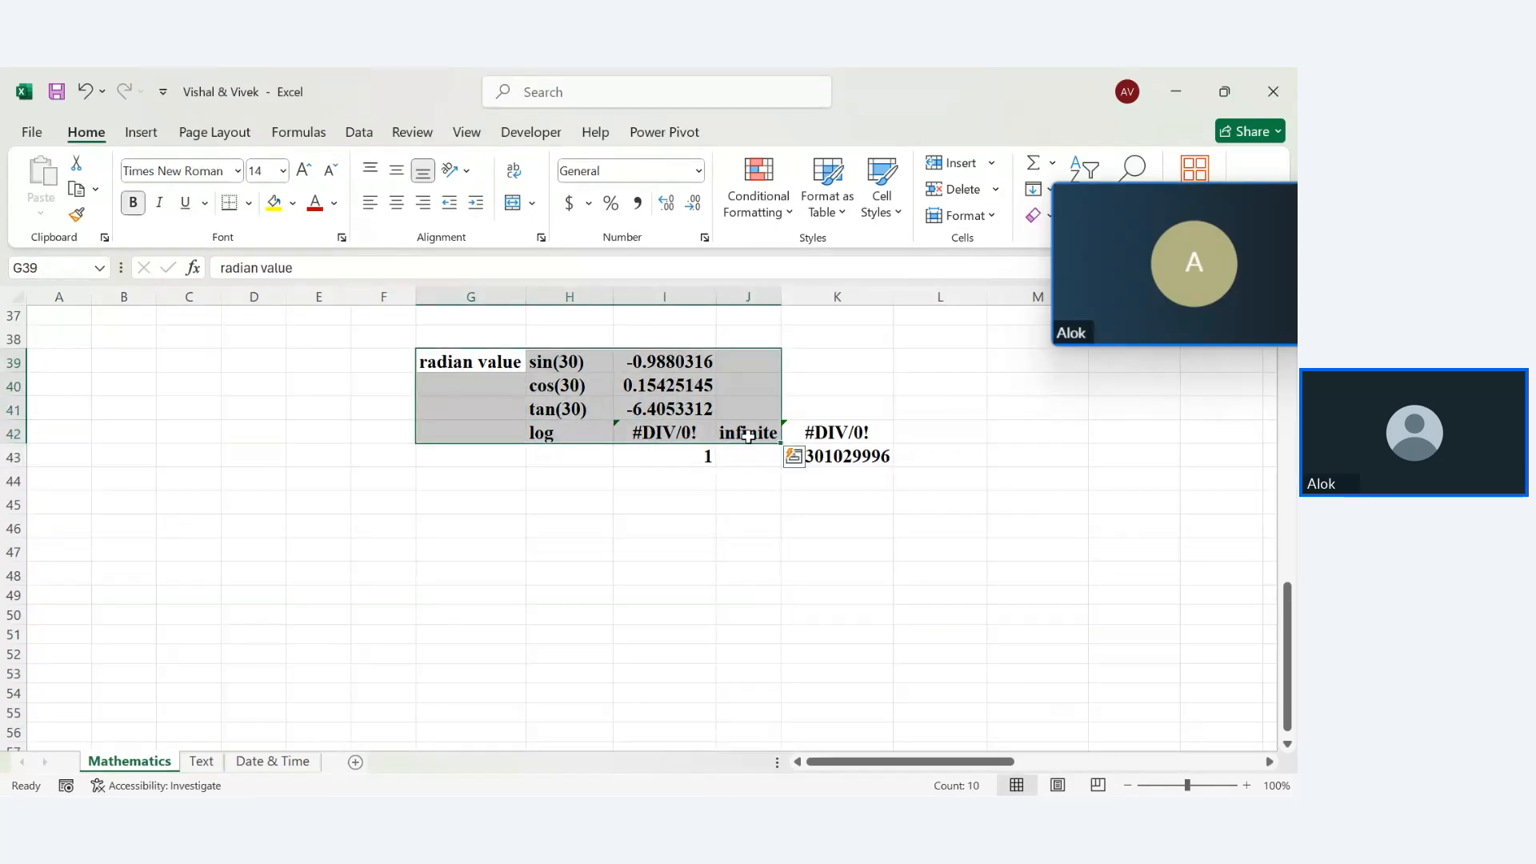
click(86, 319)
drag(438, 365, 912, 456)
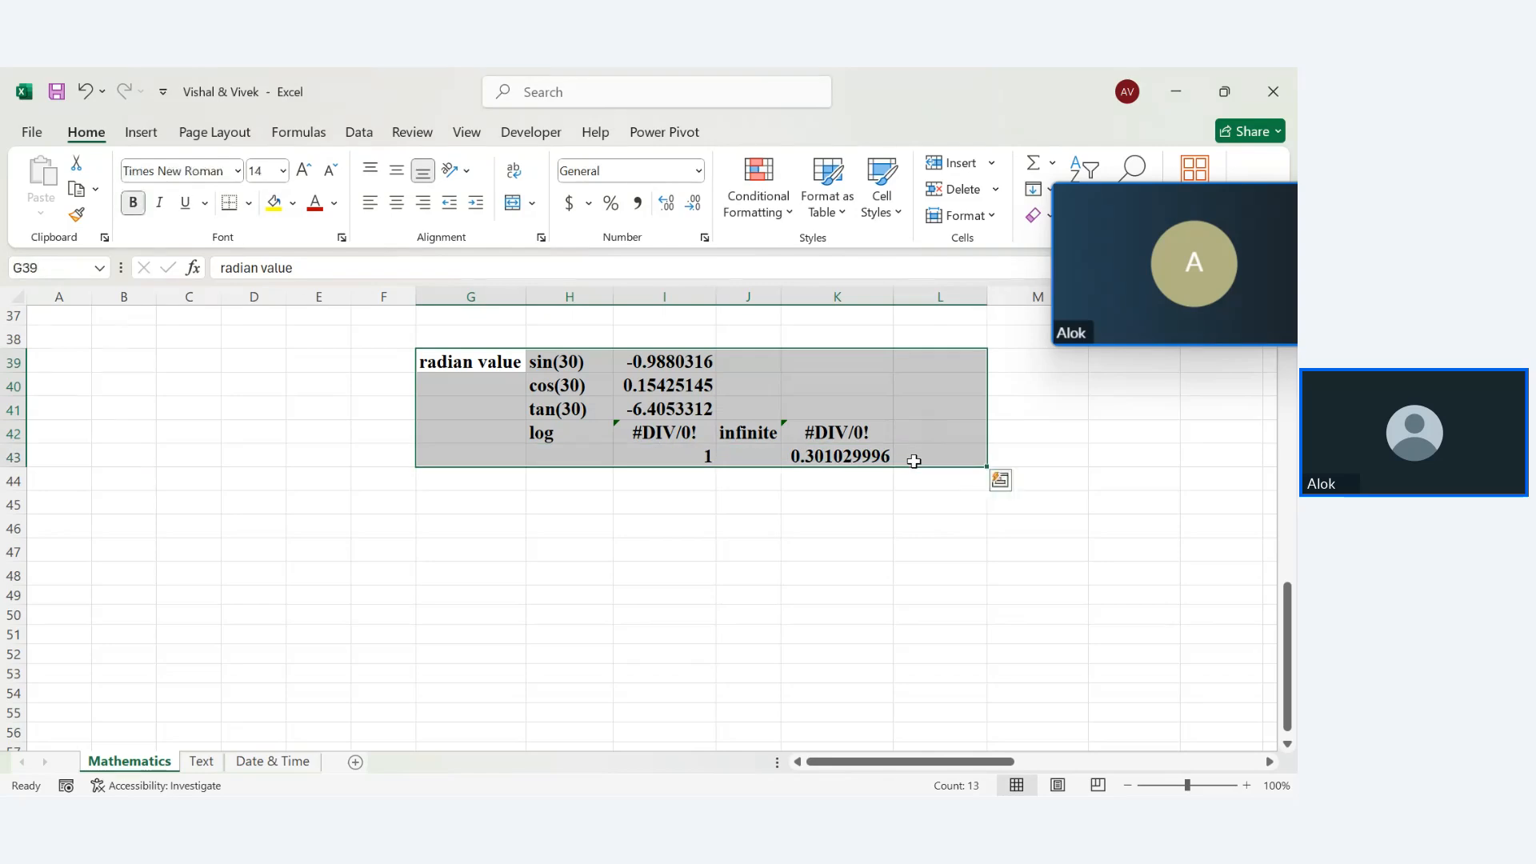
click(77, 214)
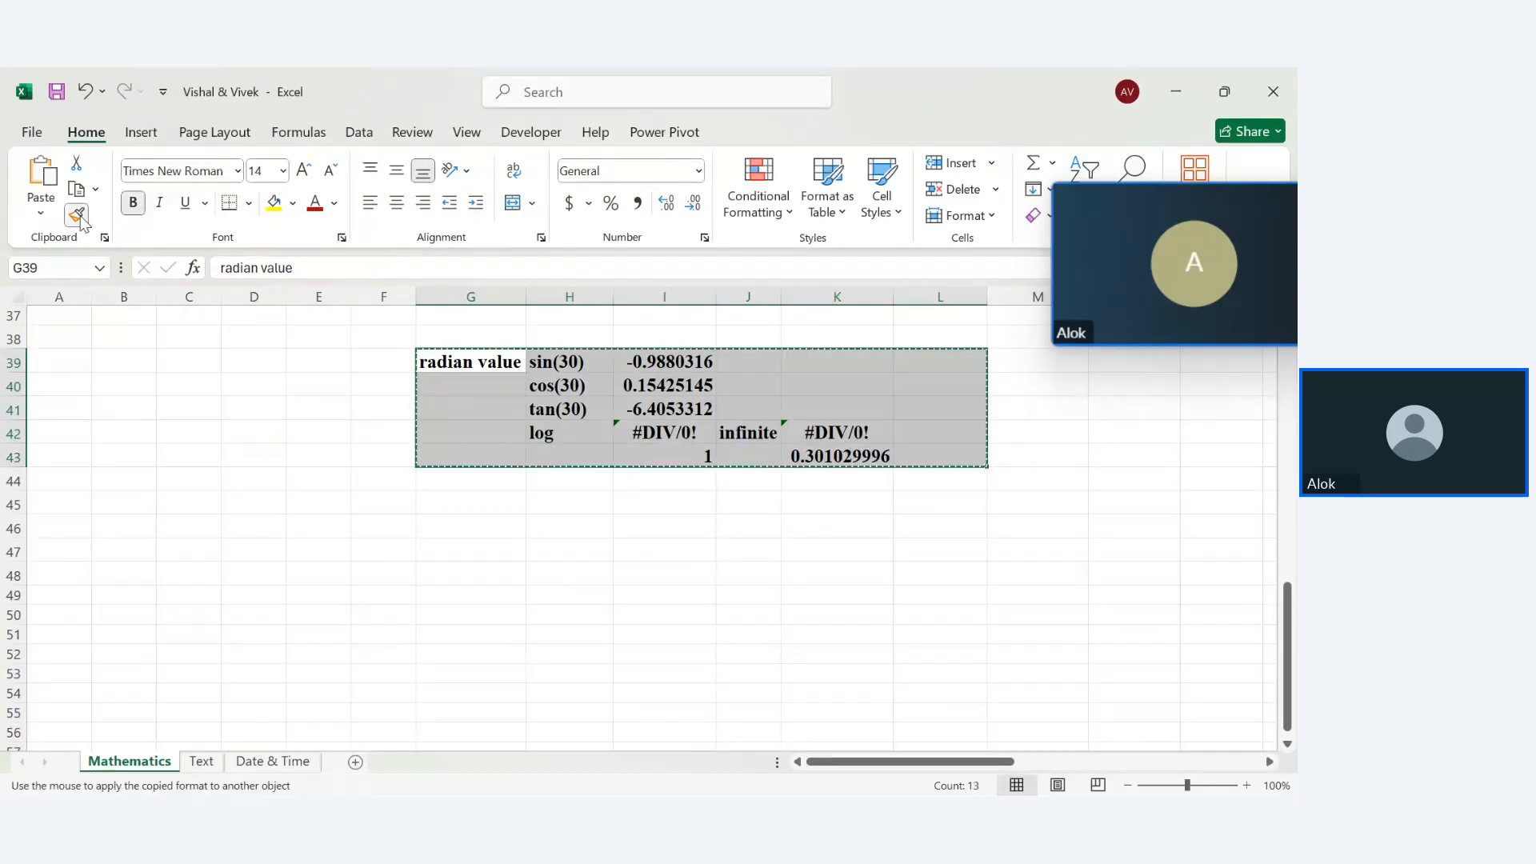
click(273, 761)
mouse_move(297, 395)
mouse_down()
mouse_move(1279, 537)
mouse_move(863, 653)
mouse_move(1135, 737)
mouse_move(1197, 717)
mouse_up()
click(484, 440)
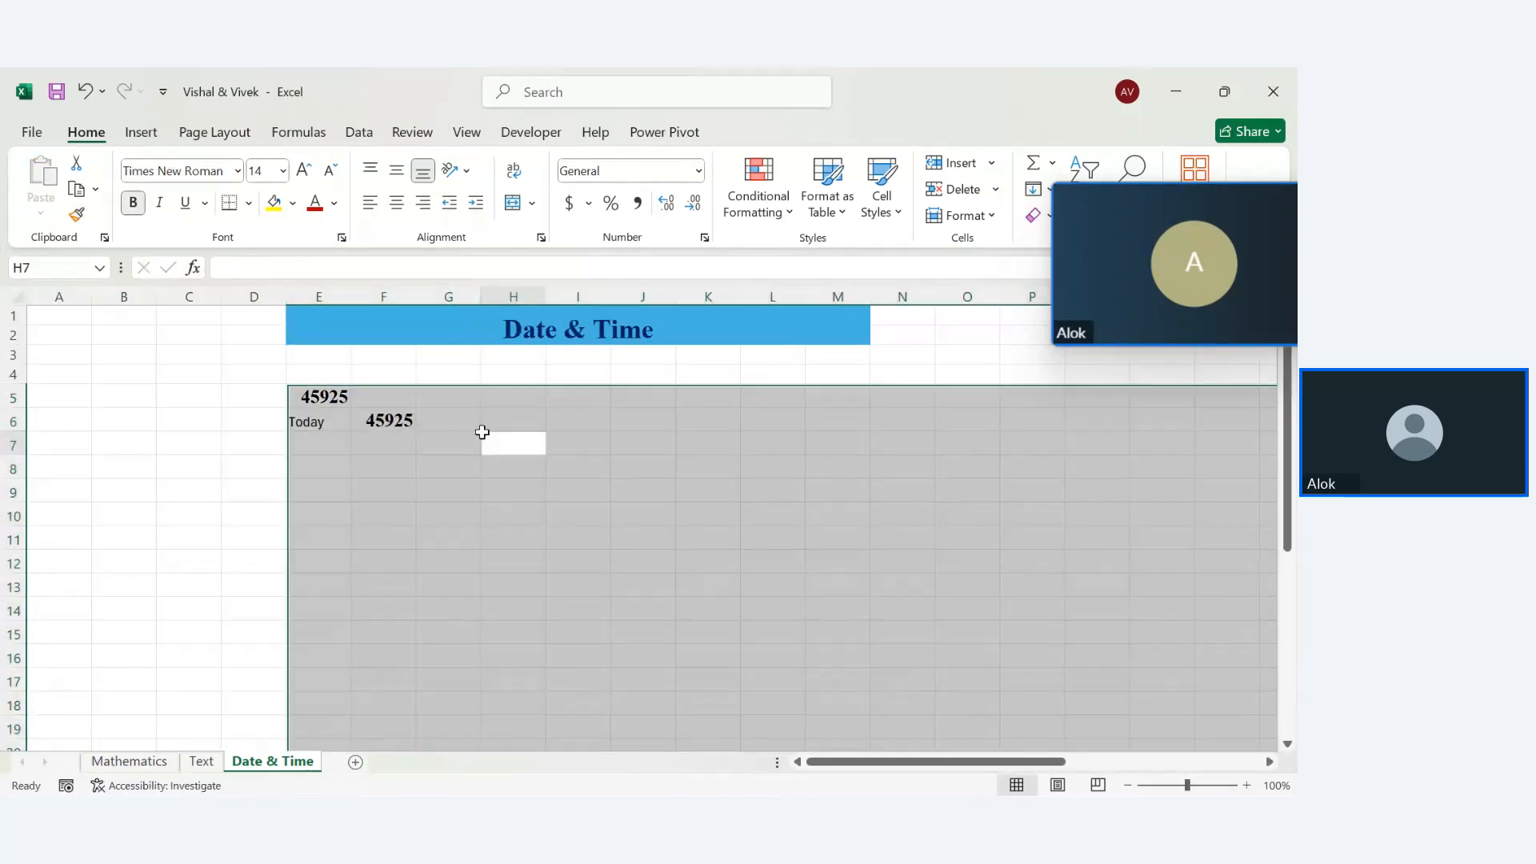
Paint F6's bold Times New Roman formatting onto the Today label in E6
click(300, 412)
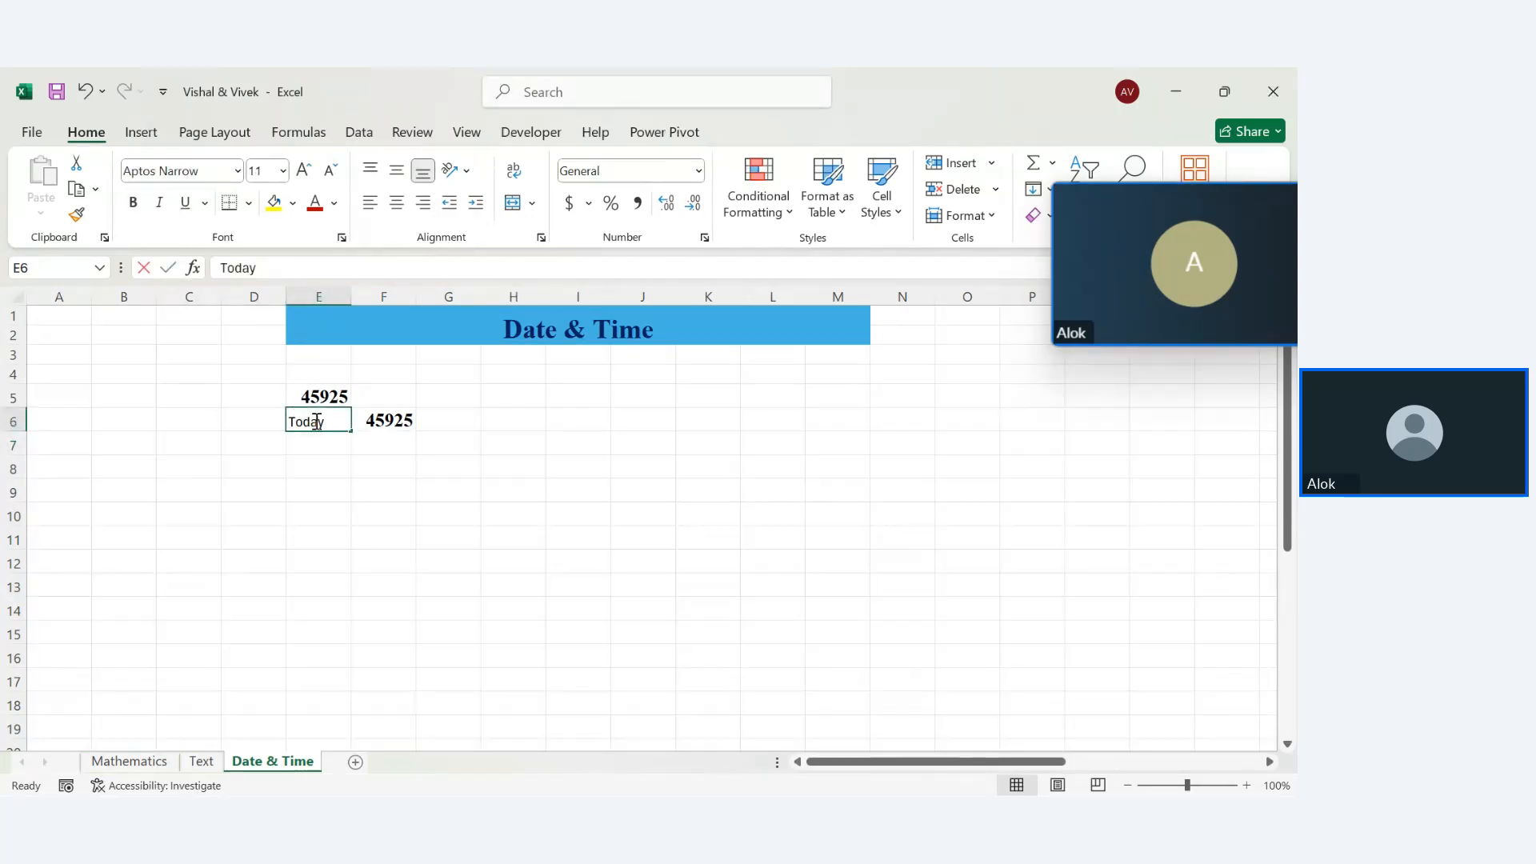
key(Right)
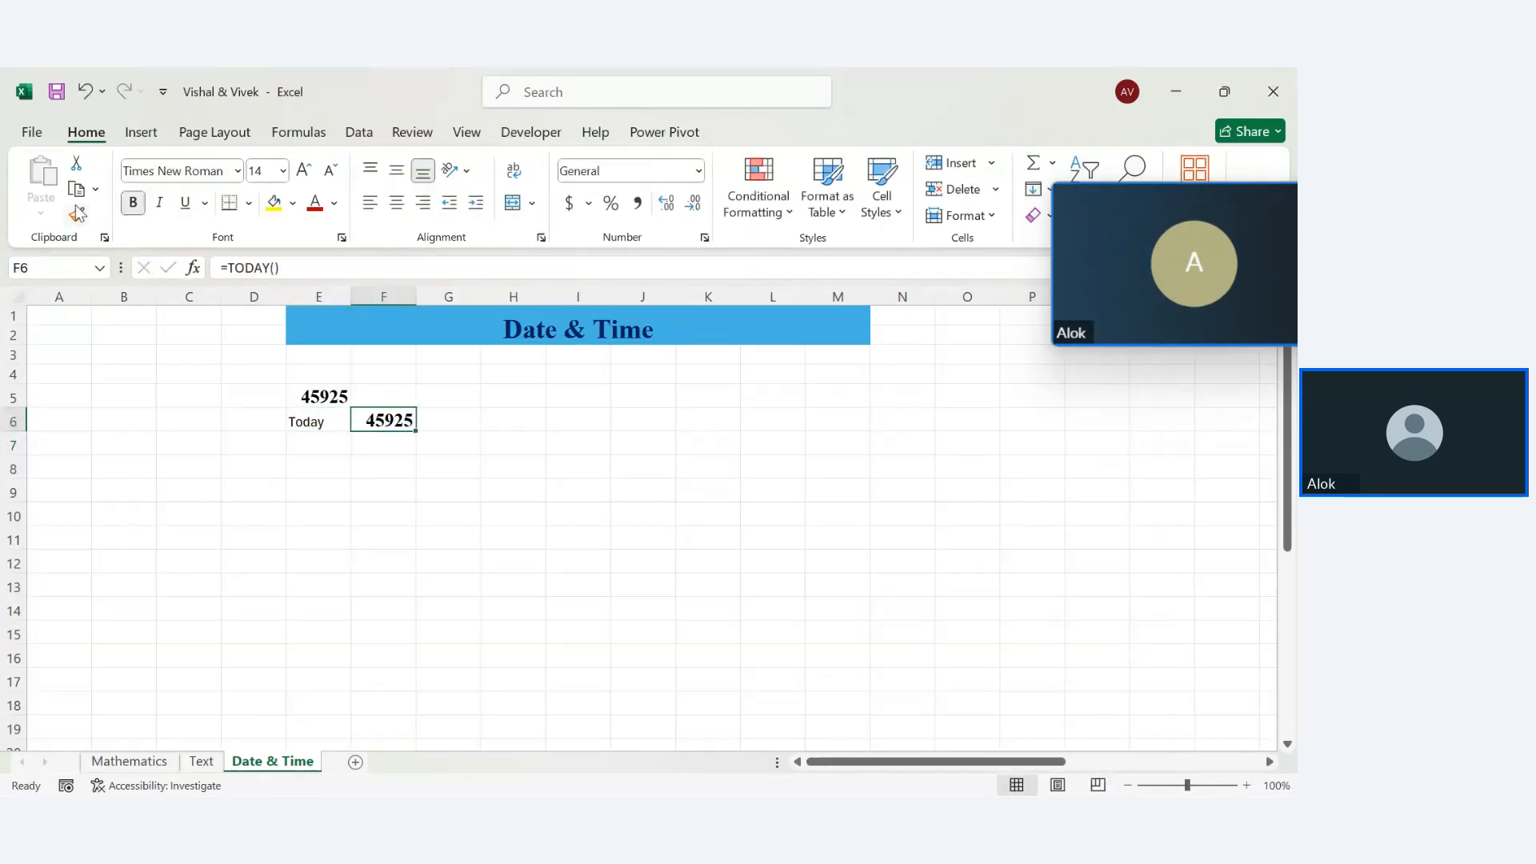
click(76, 214)
click(315, 424)
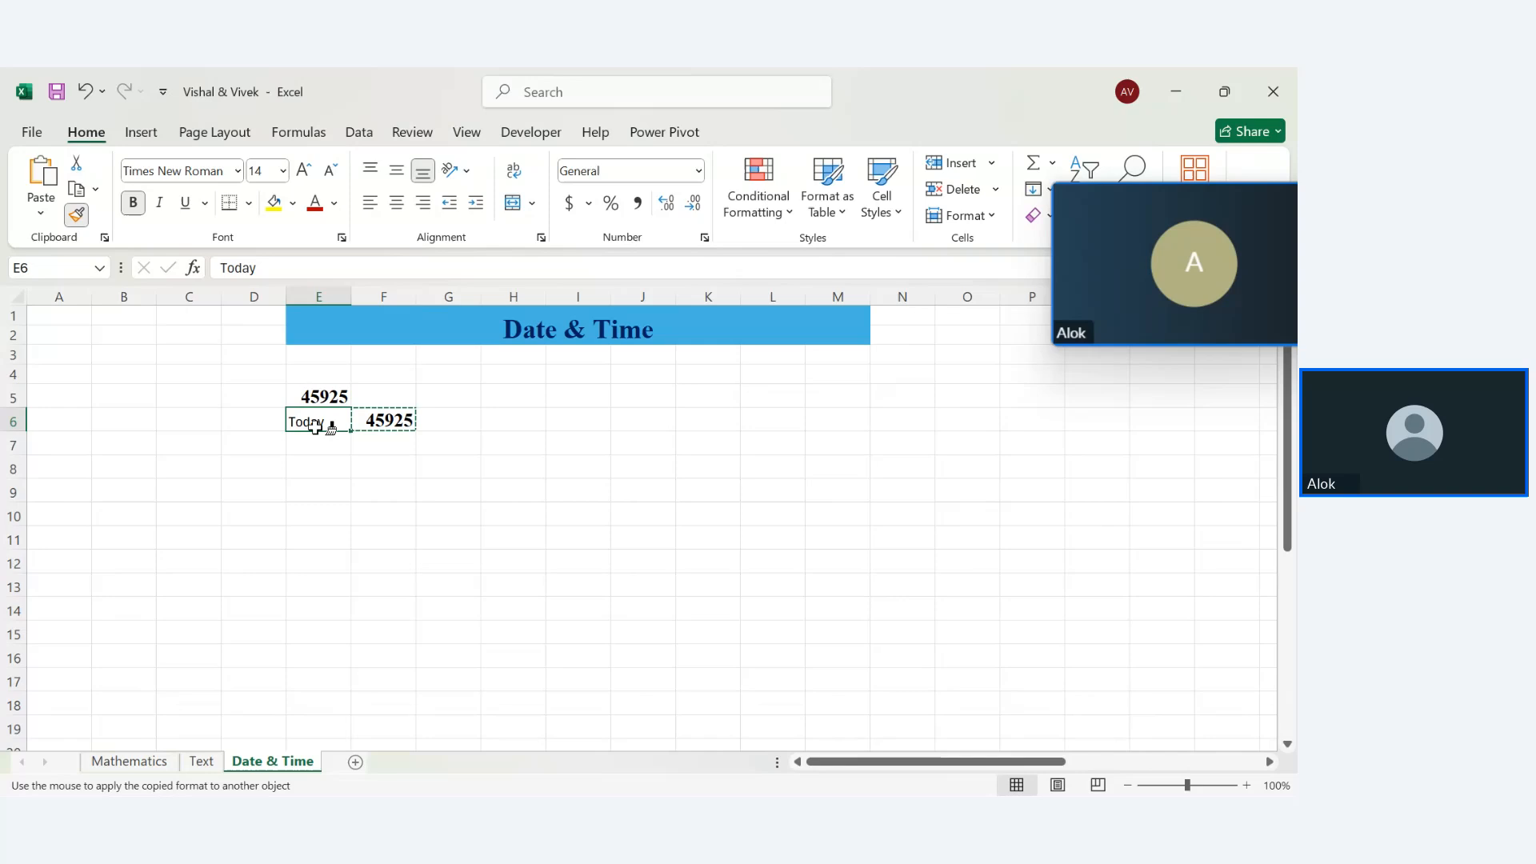
click(345, 495)
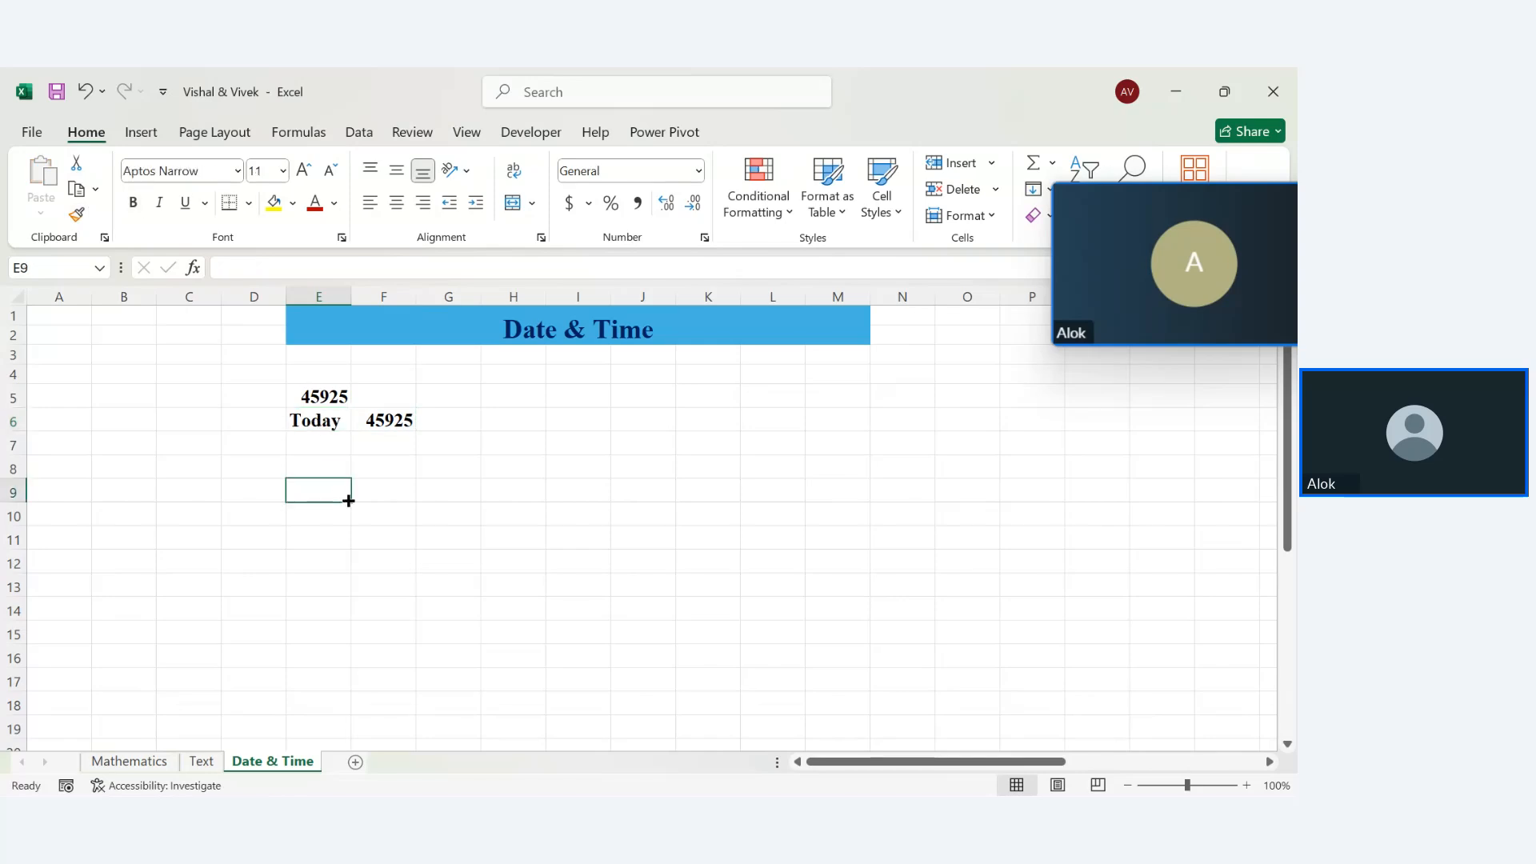
click(401, 414)
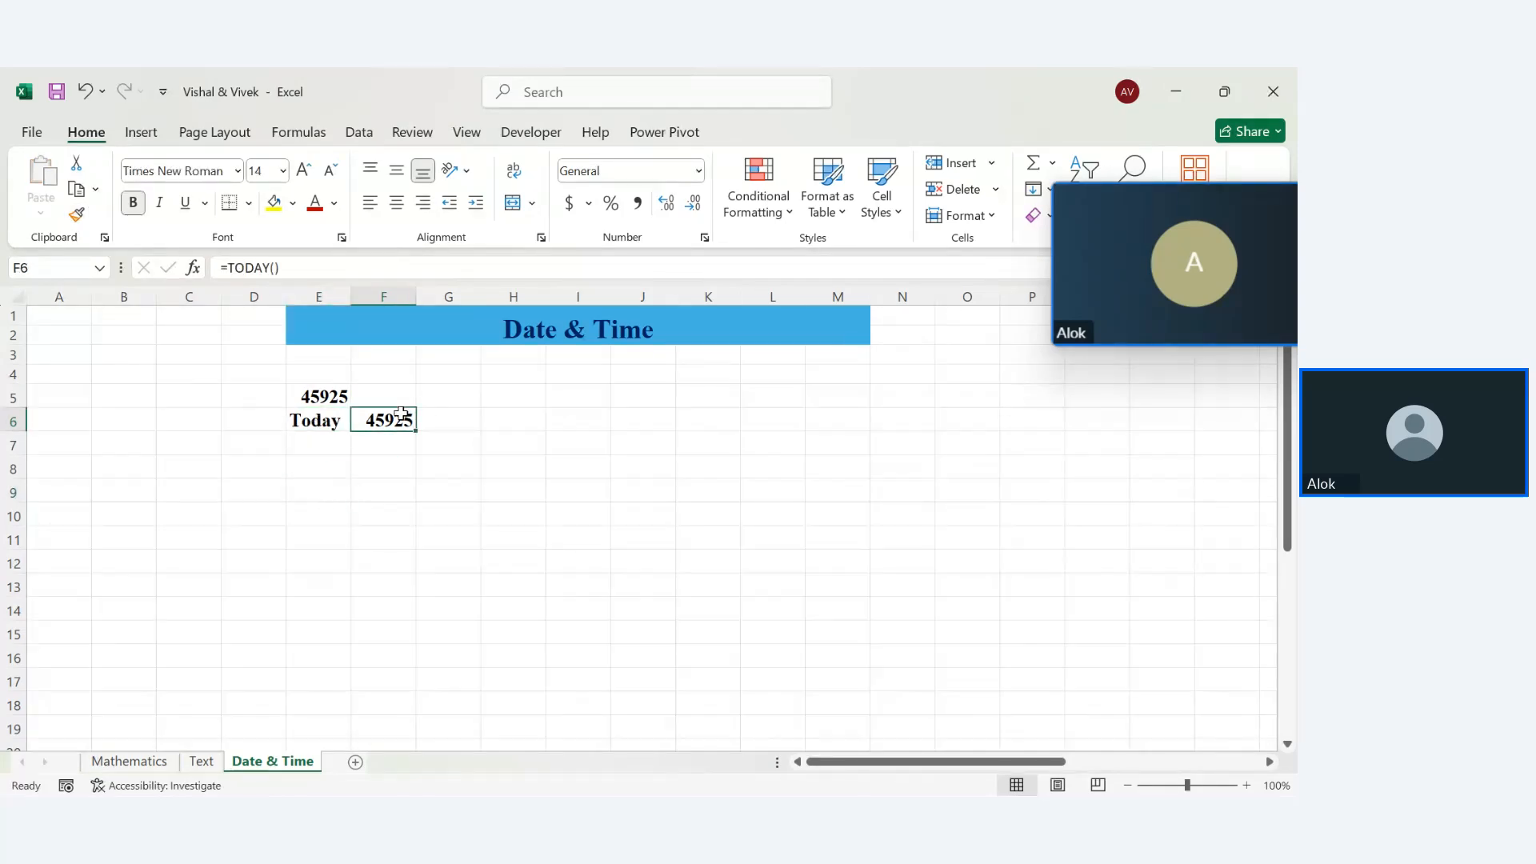
Display F6's date in Short Date format as 25-09-25
click(698, 170)
click(698, 171)
click(698, 170)
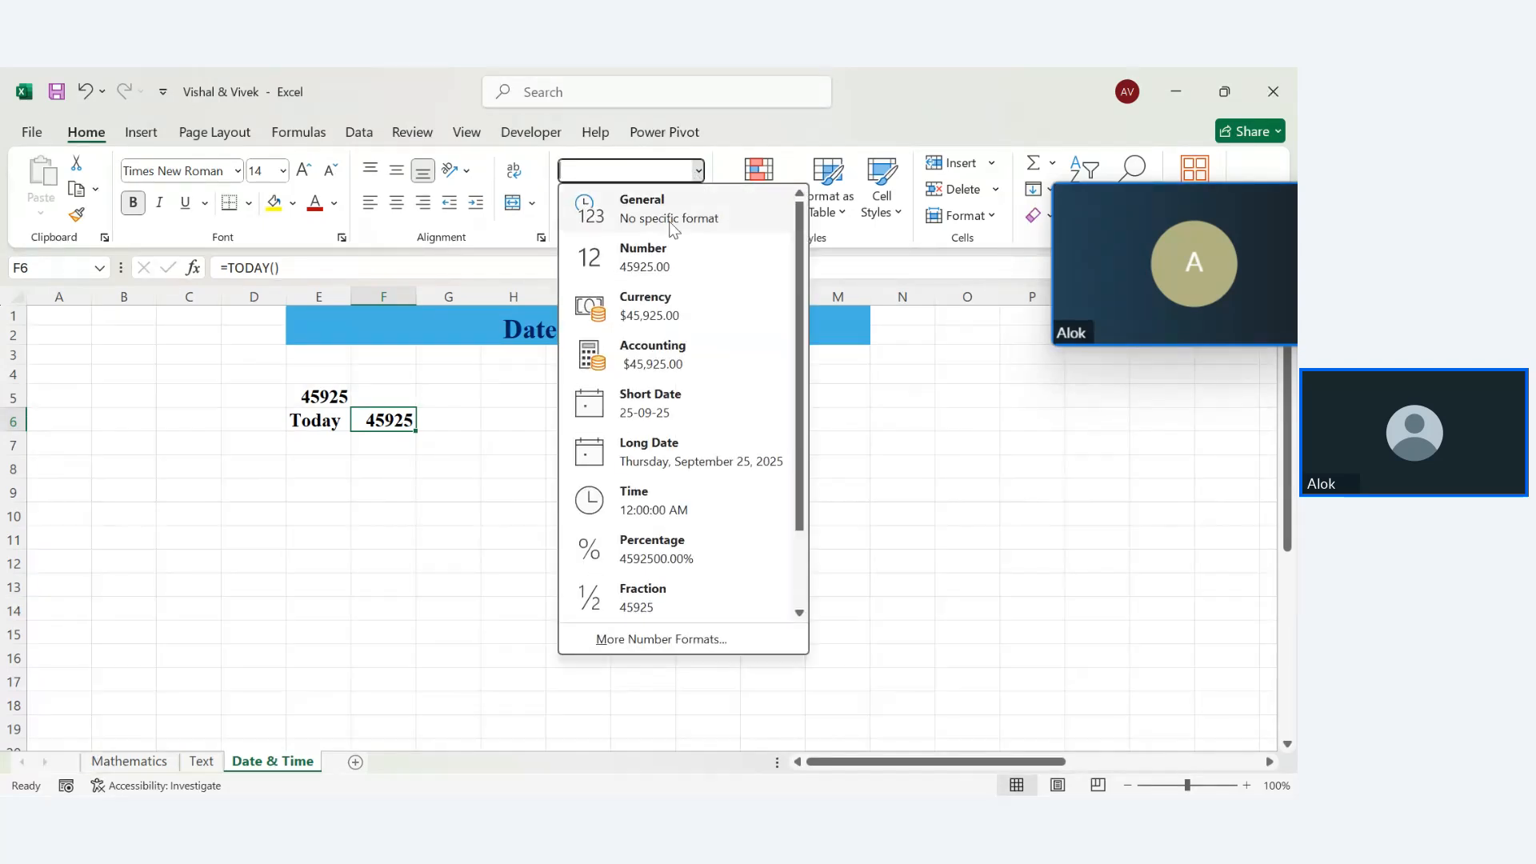
click(657, 408)
click(521, 472)
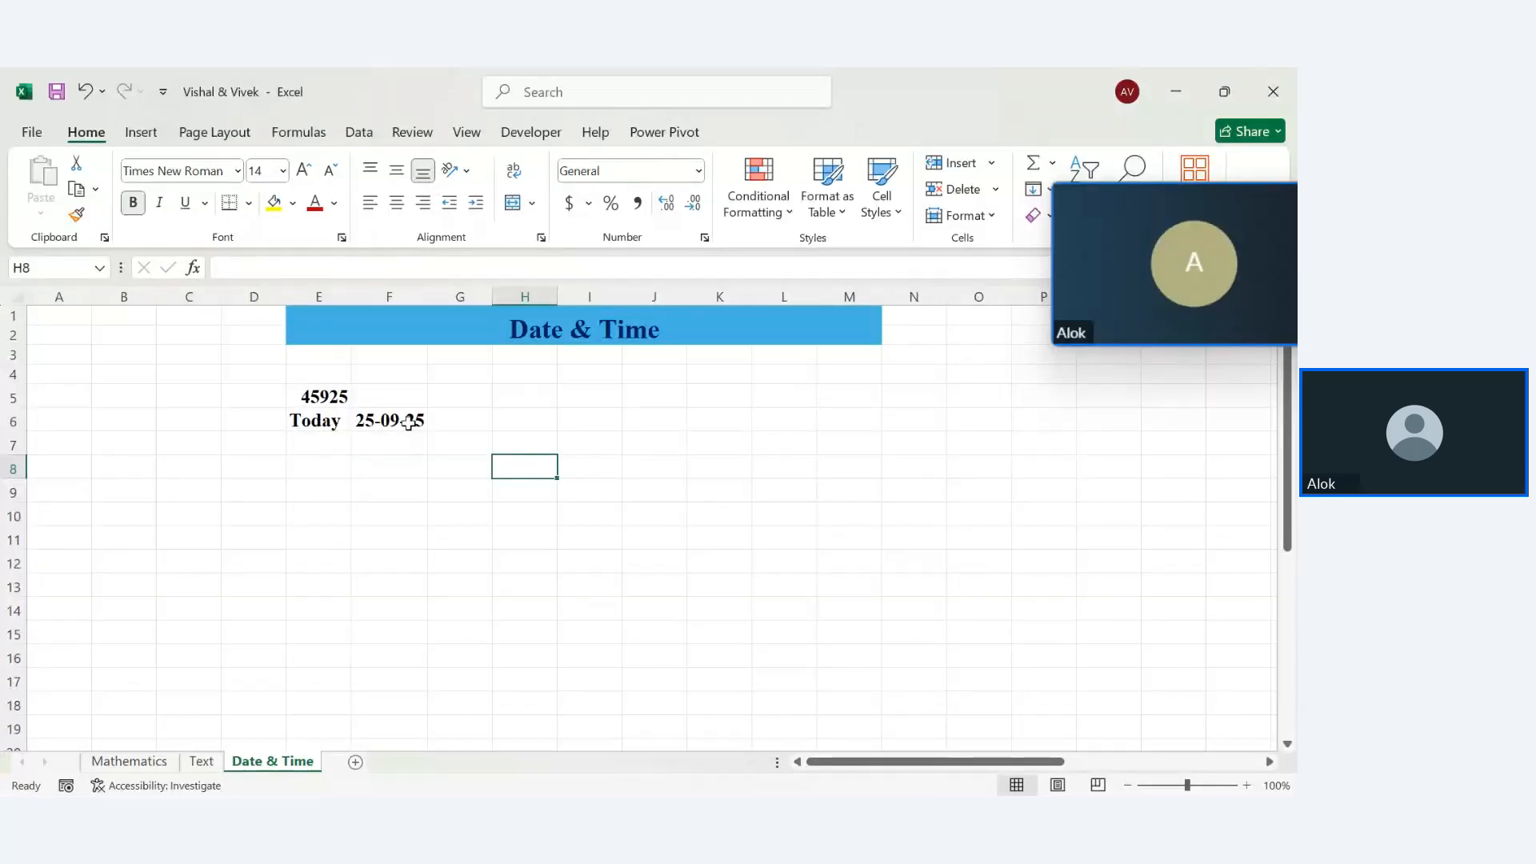
click(409, 424)
click(698, 172)
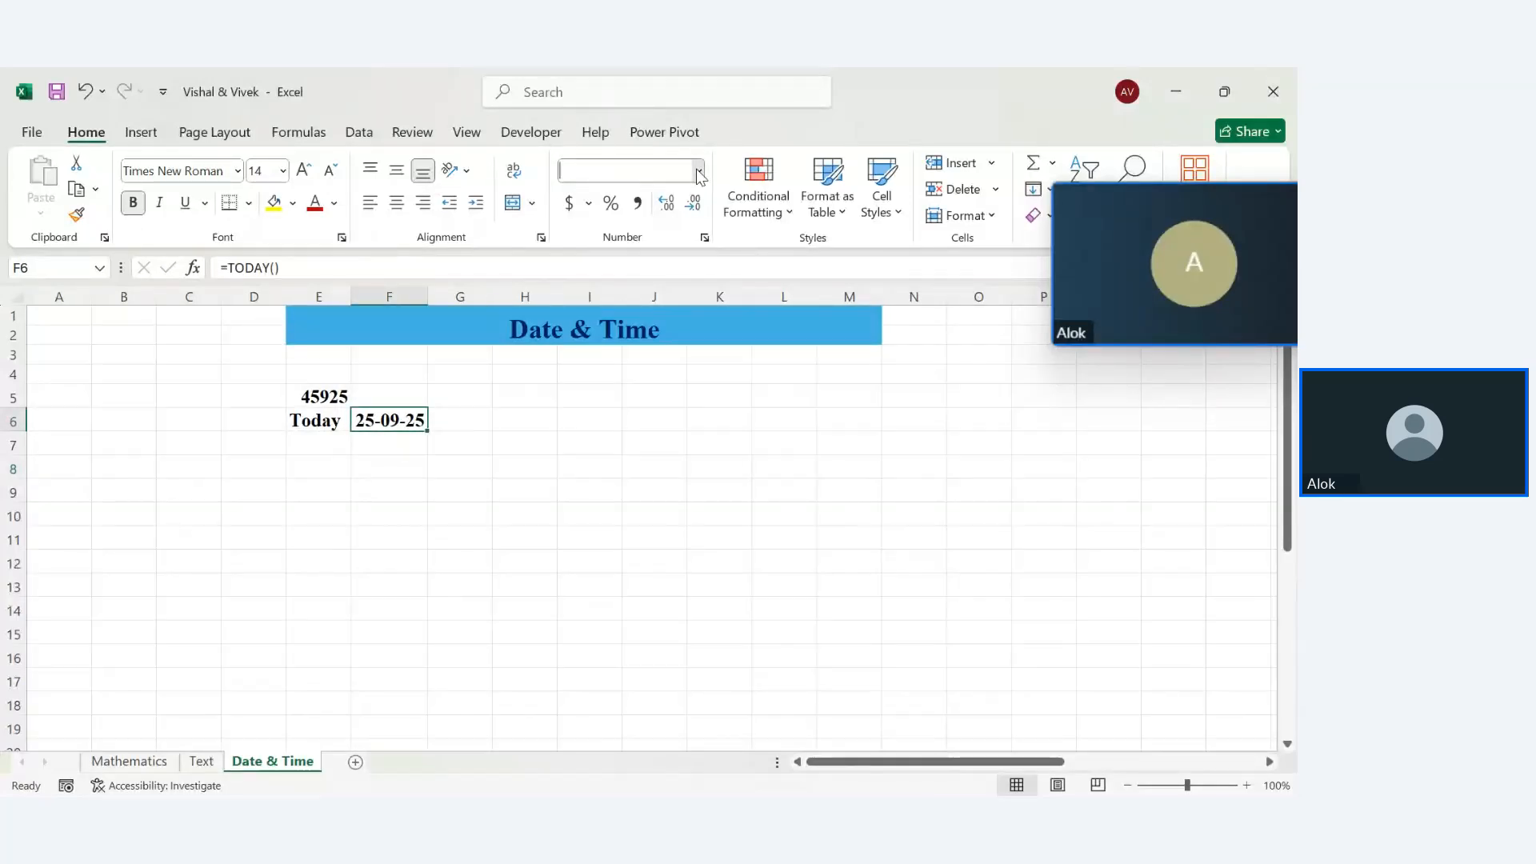
click(653, 426)
Enter =TODAY() in F8 and format it as Long Date, Thursday, September 25, 2025
click(383, 461)
text(=)
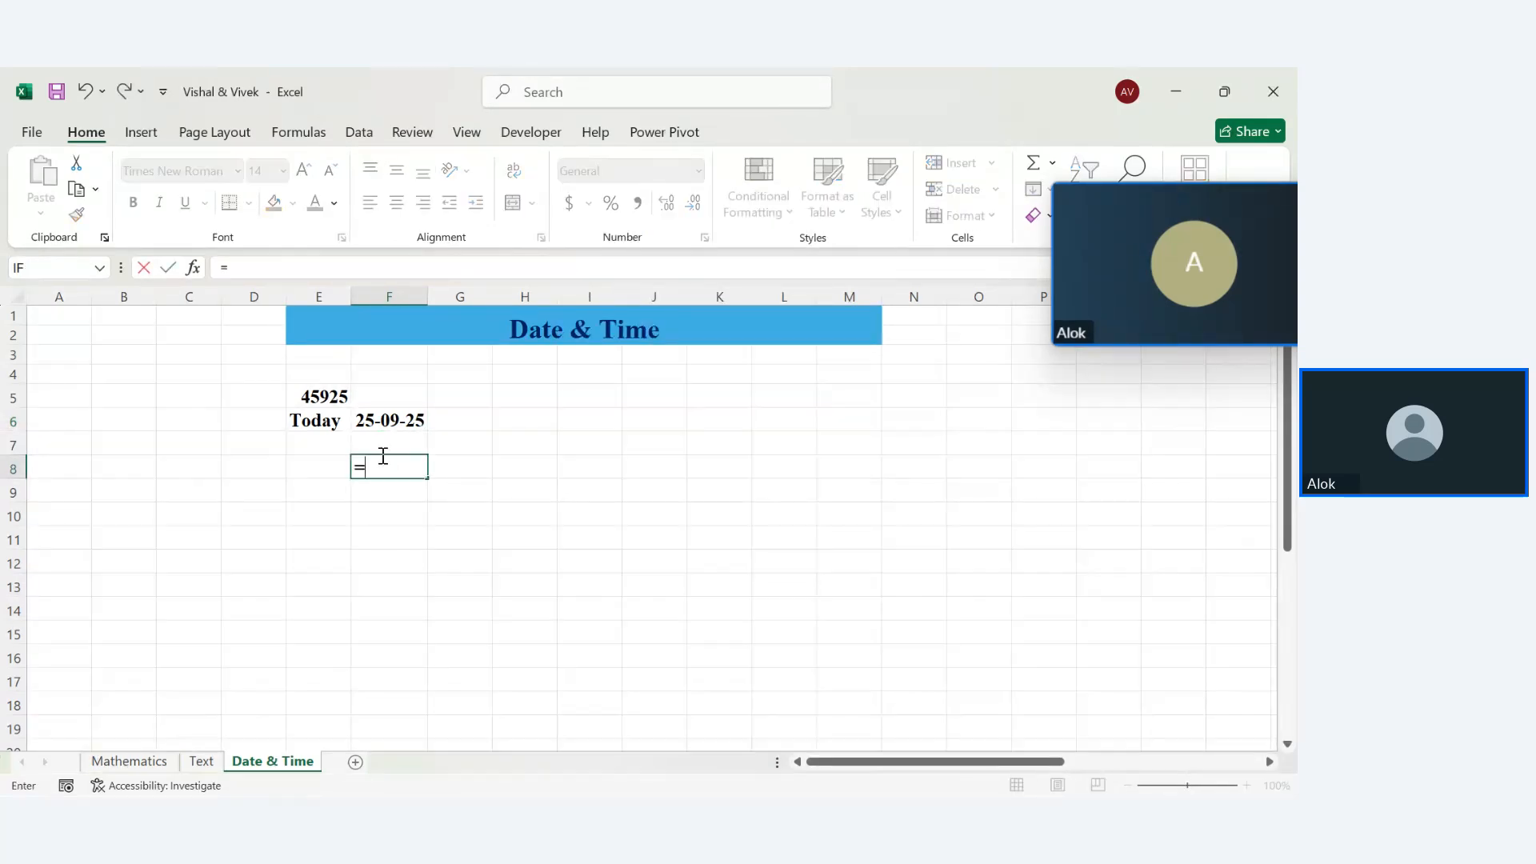
text(today())
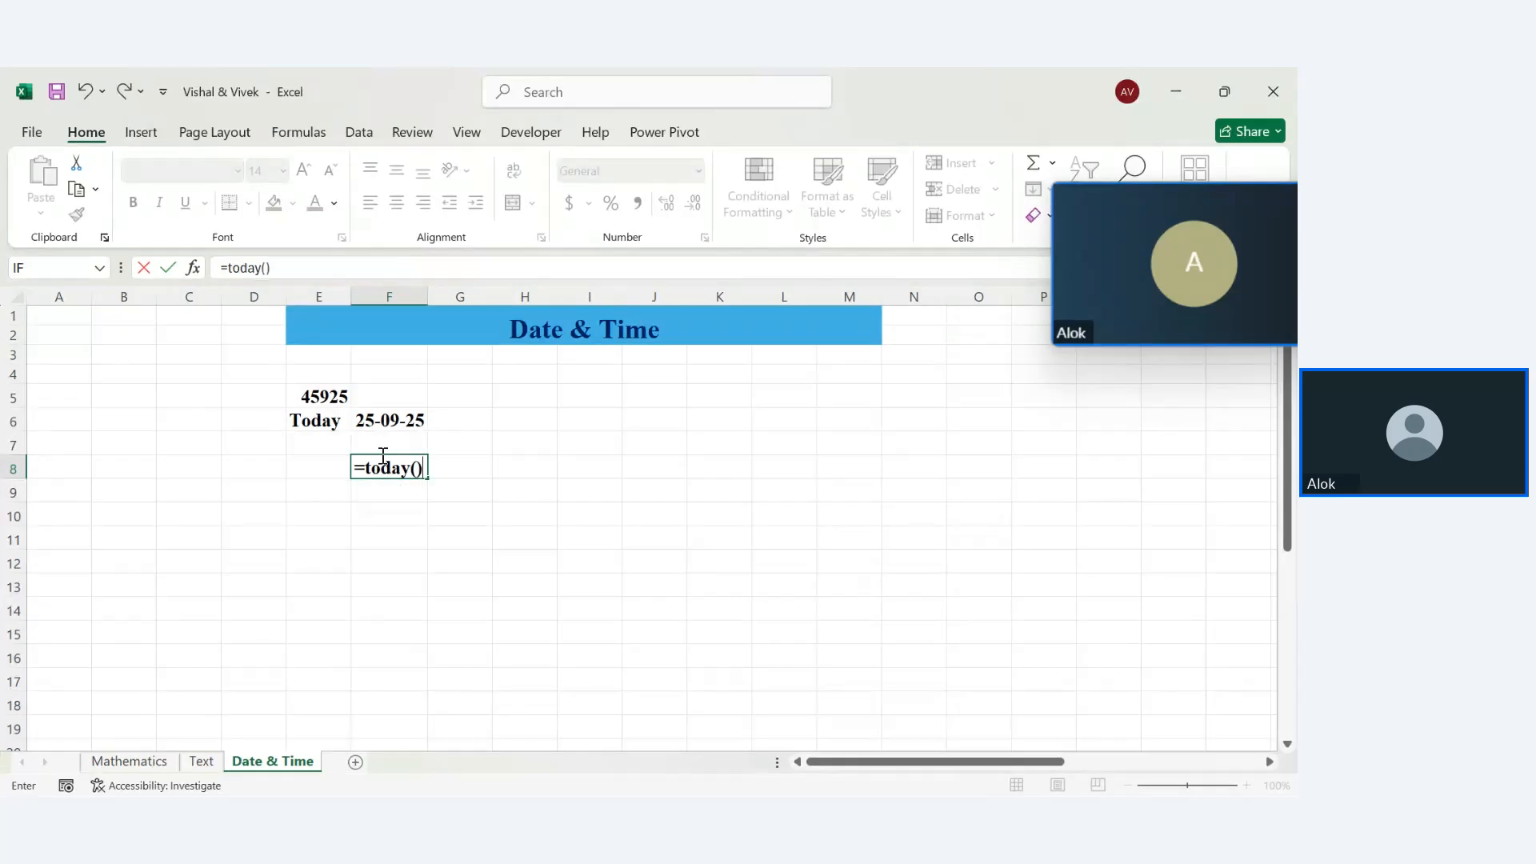
key(Return)
click(395, 465)
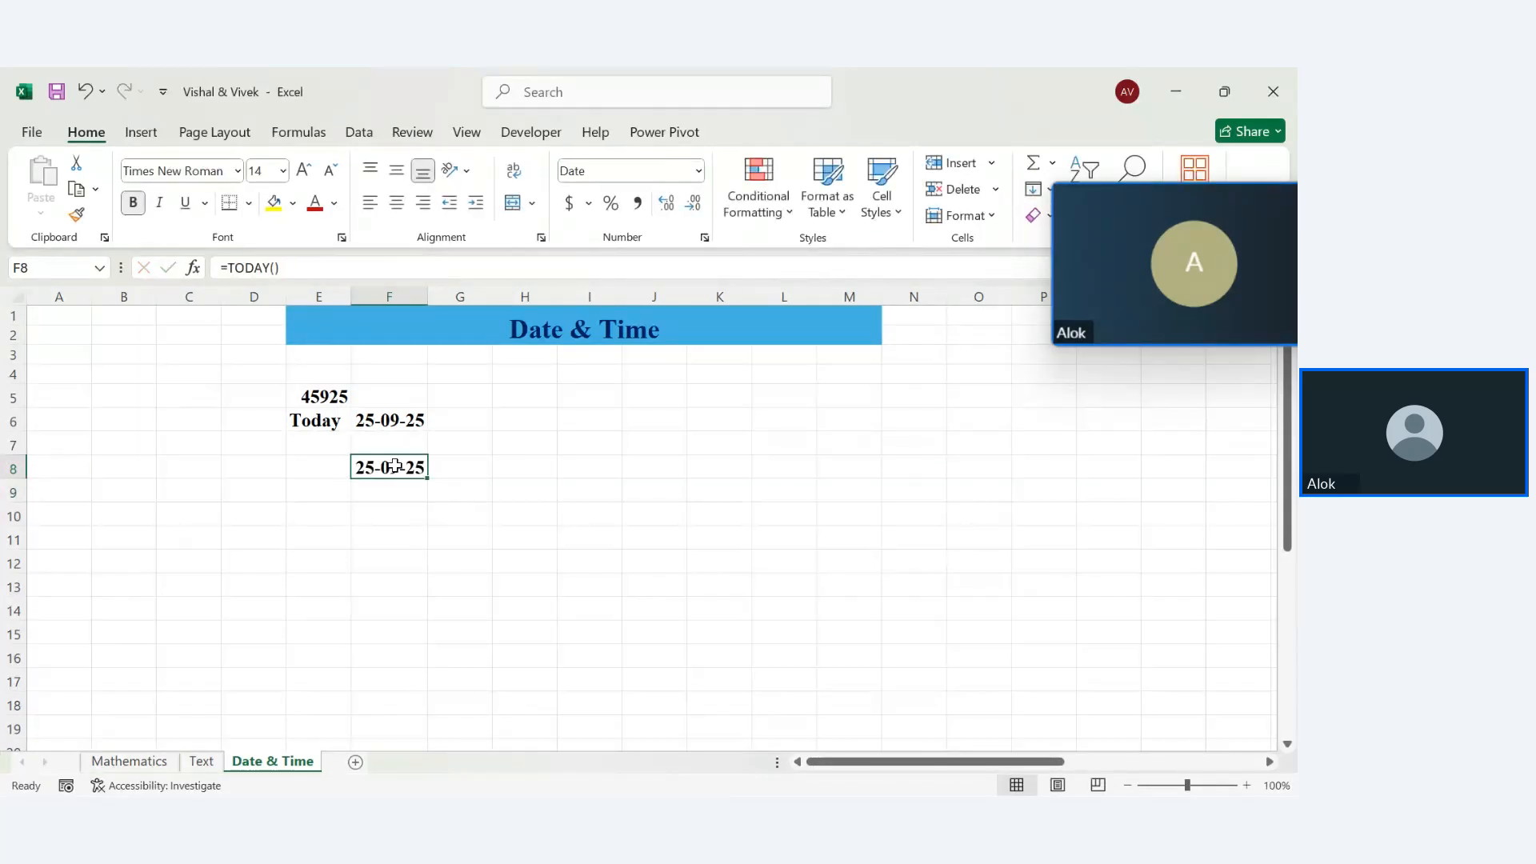
click(696, 173)
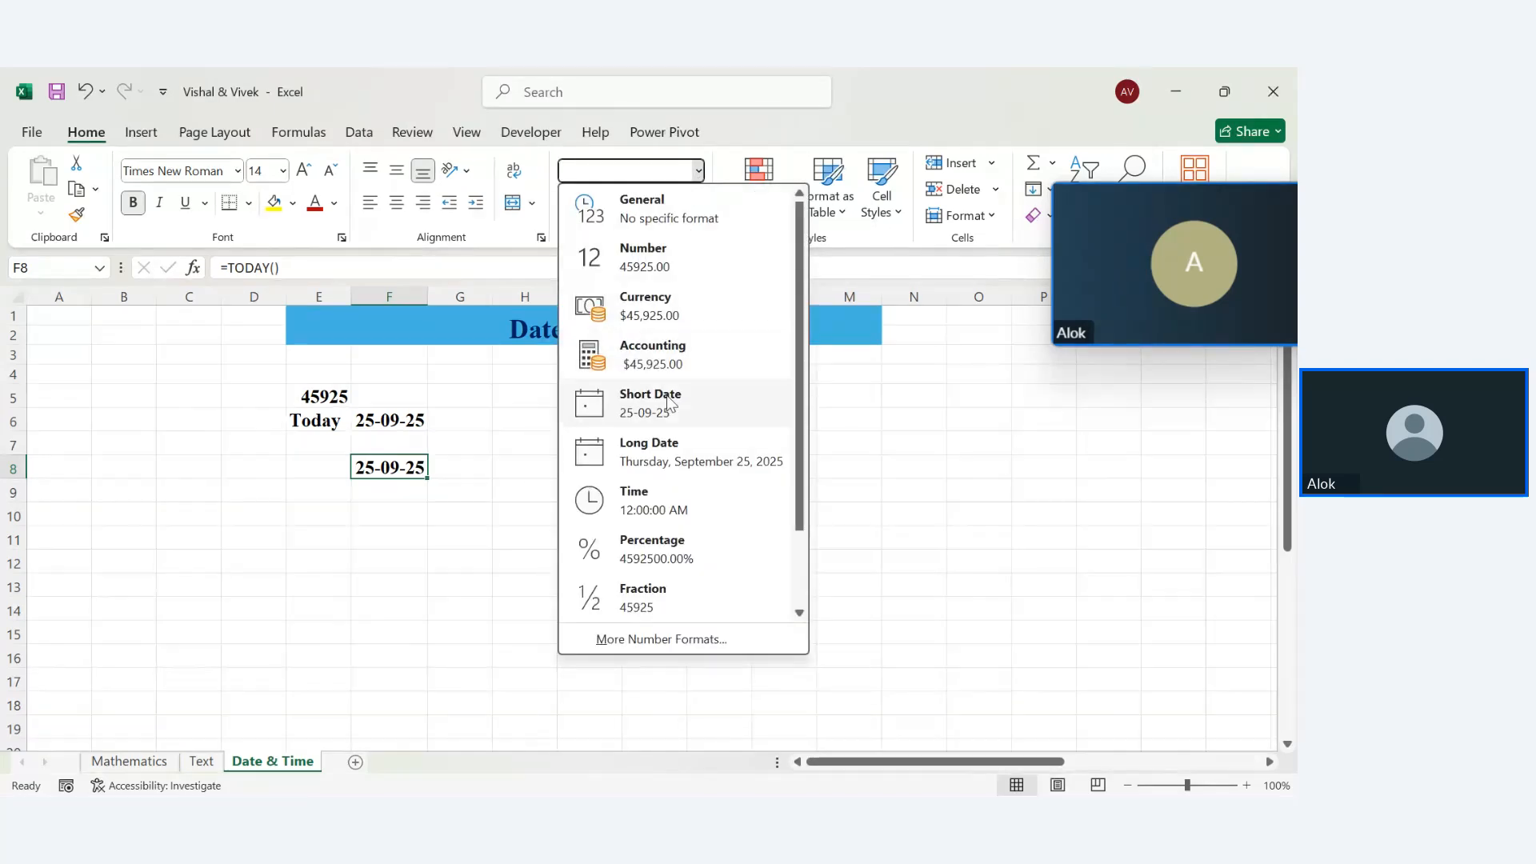
click(678, 452)
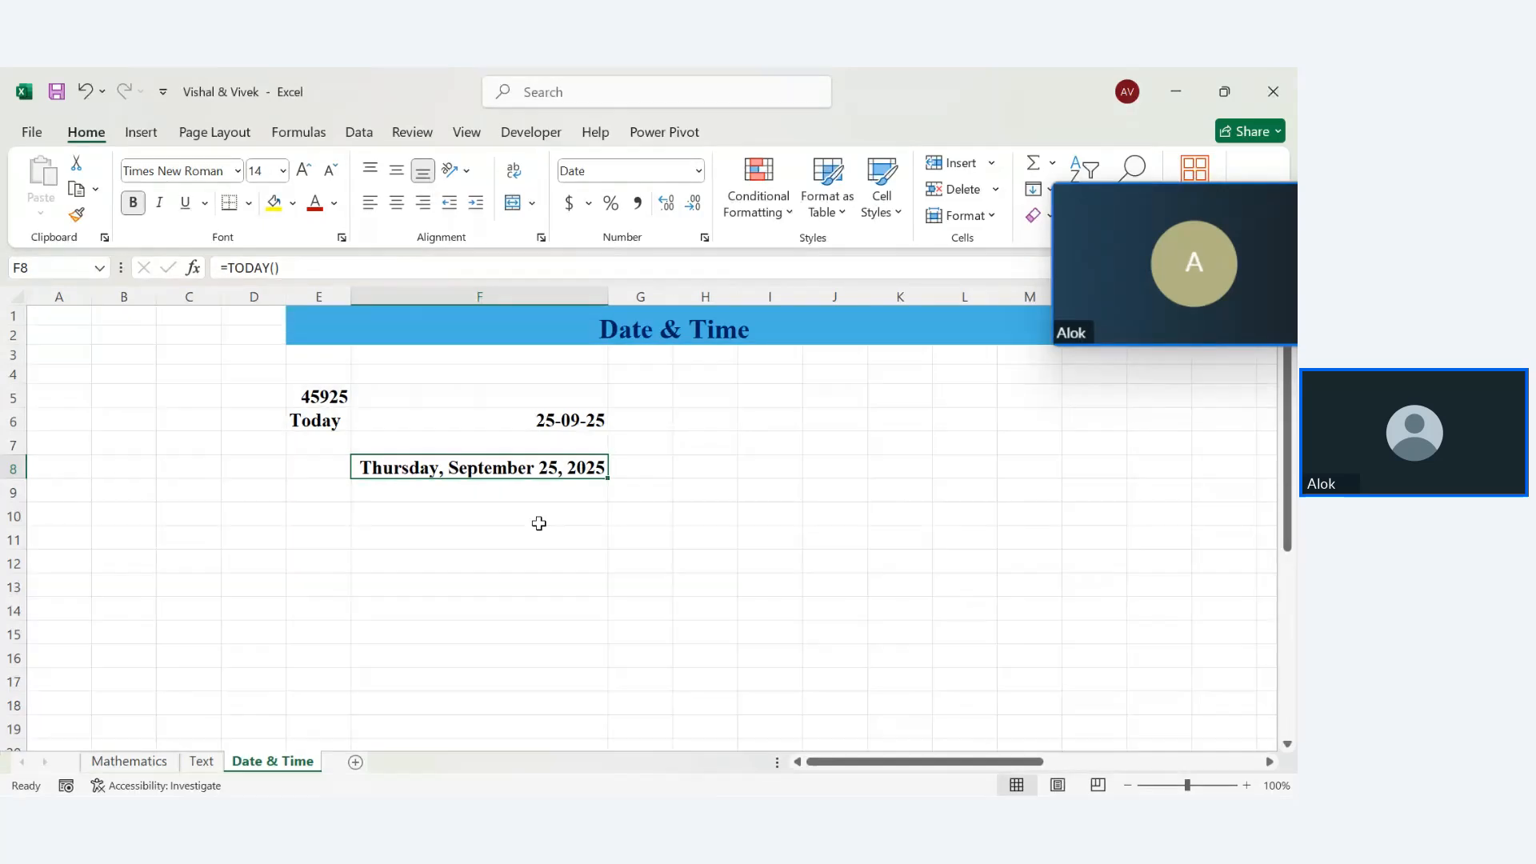
click(446, 529)
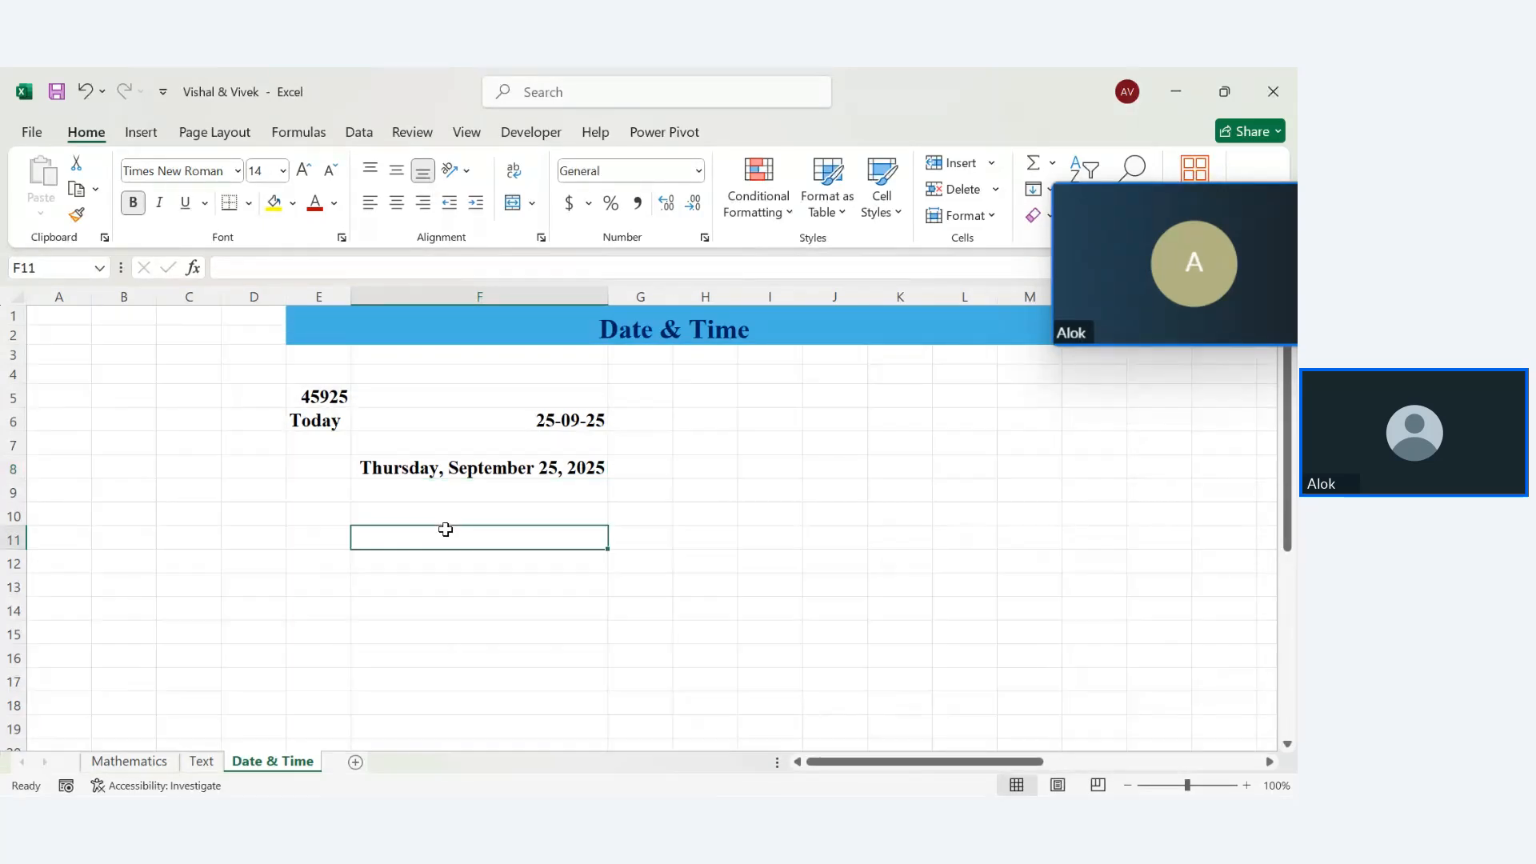
Enter =TODAY() in F11, fixing the #NAME? error, and format it as 2025-09-25
text(=today)
key(Return)
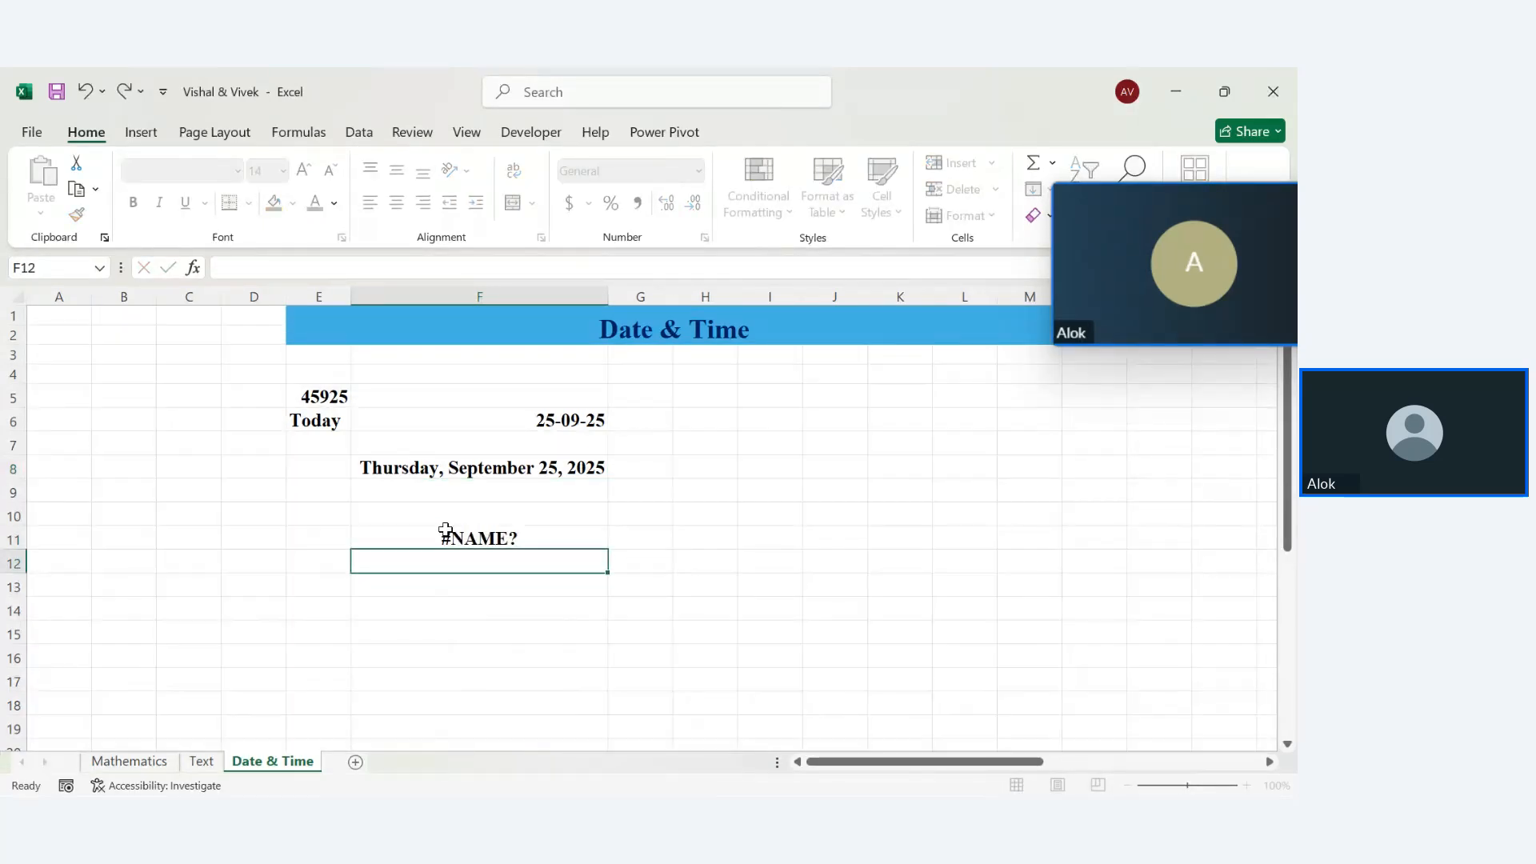
click(476, 544)
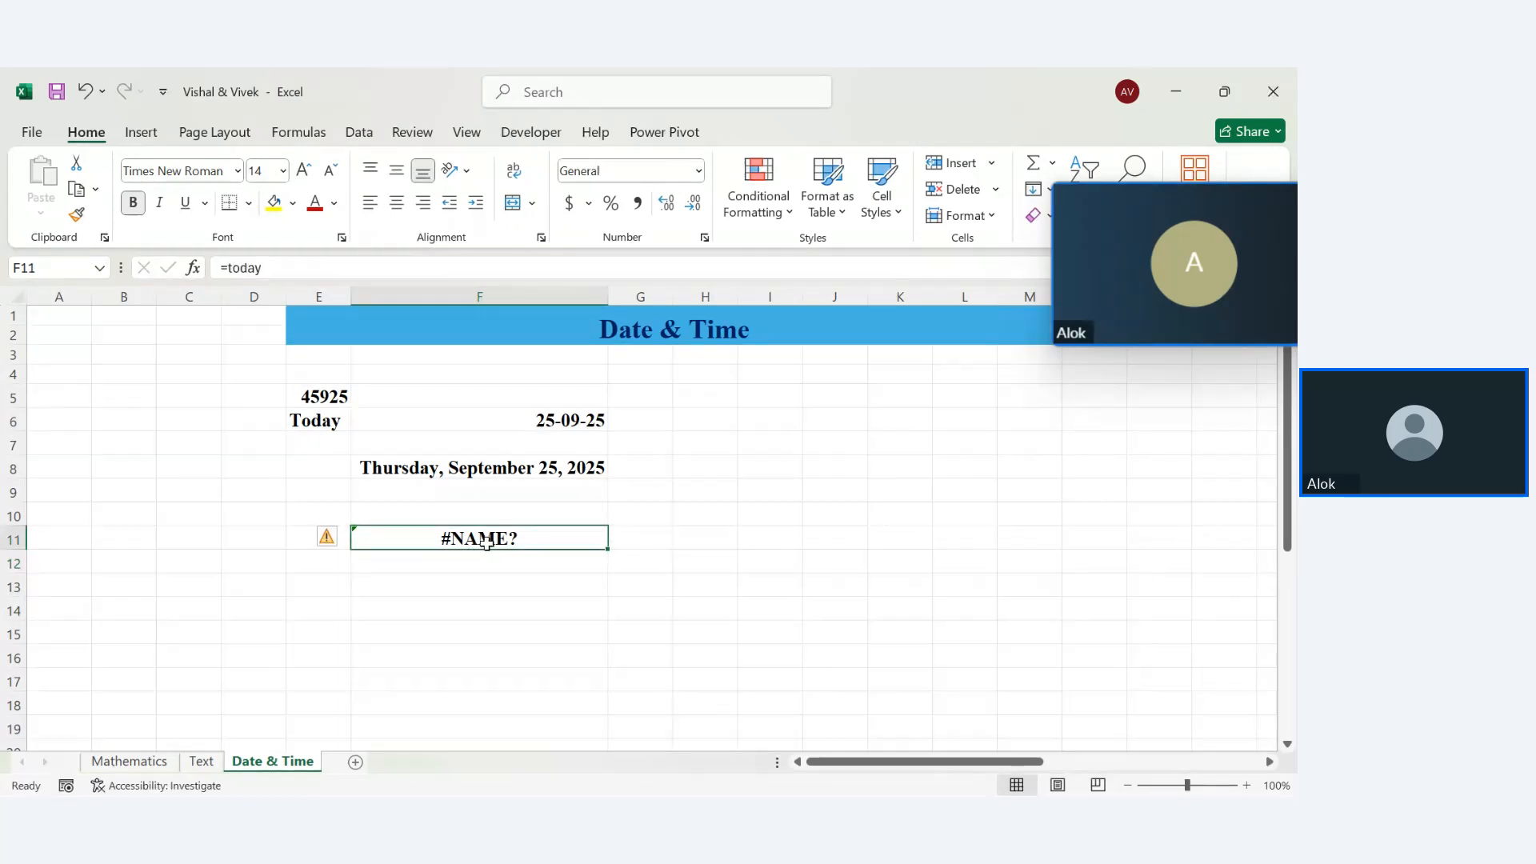
double_click(484, 542)
text(()
key(Return)
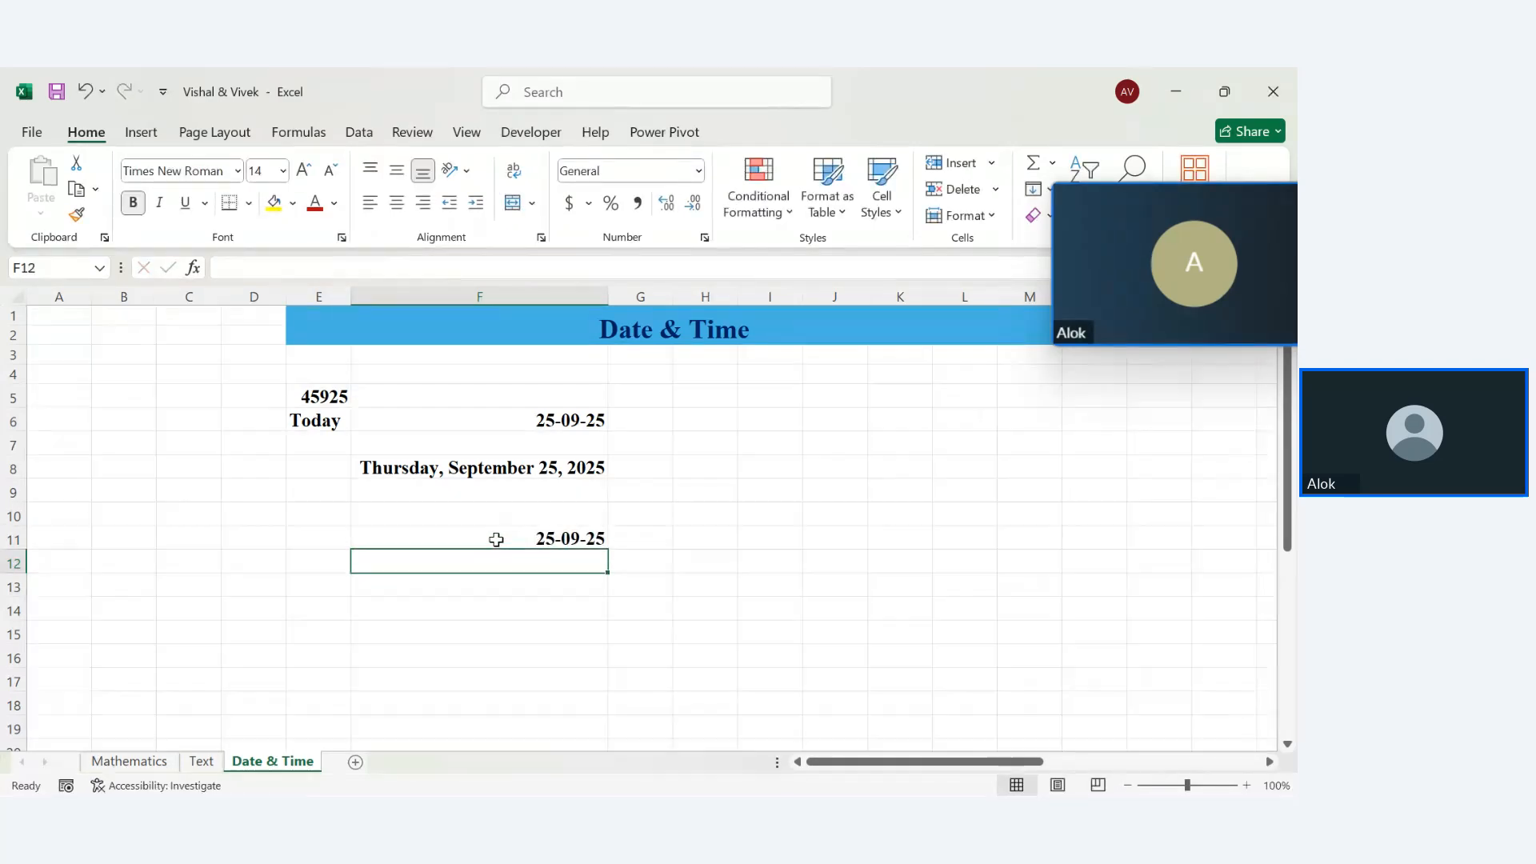
click(517, 534)
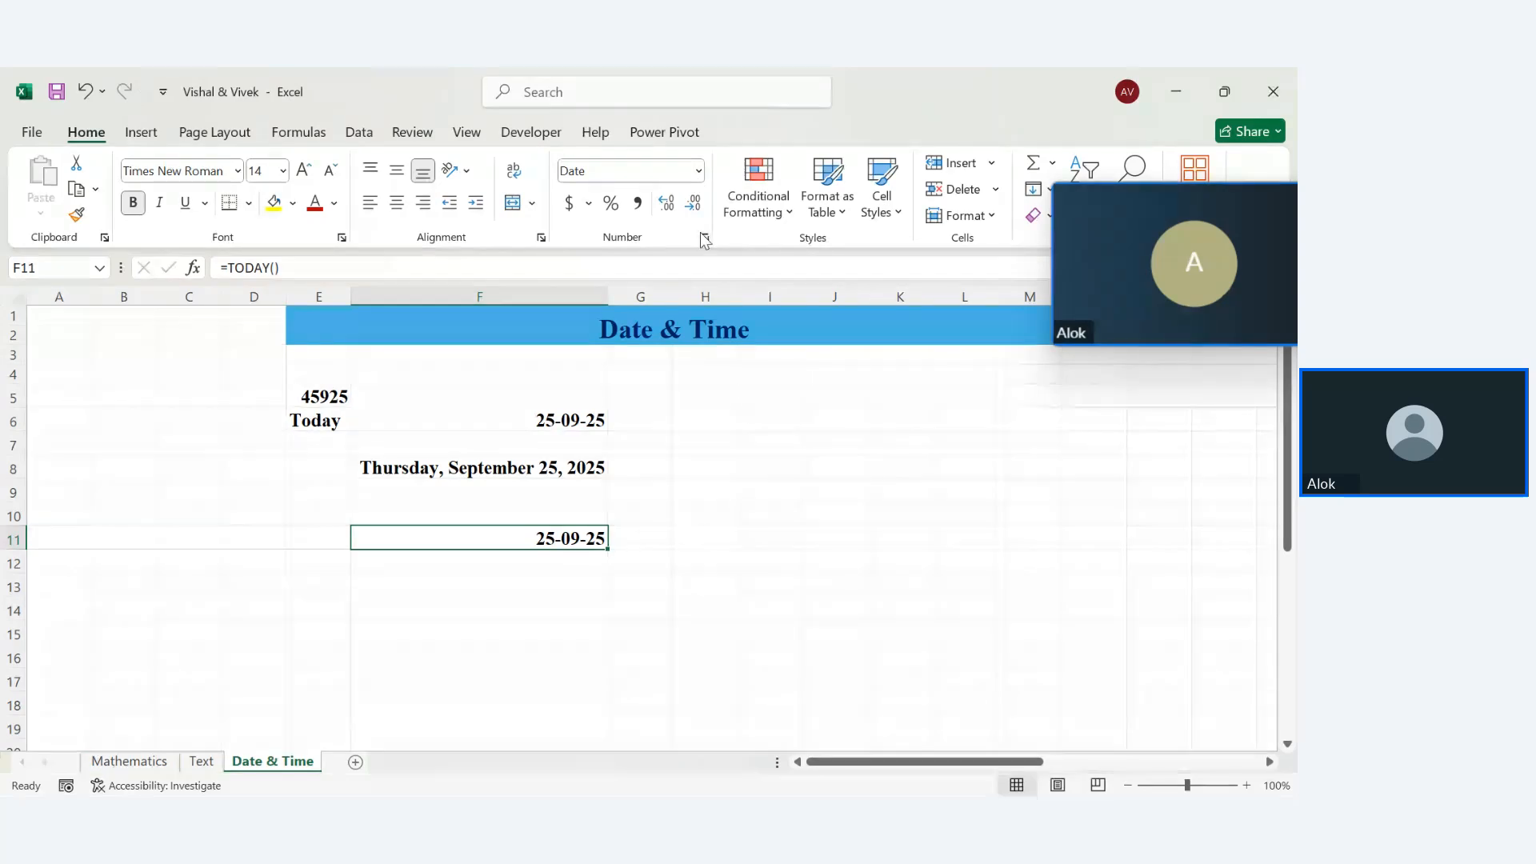
click(706, 239)
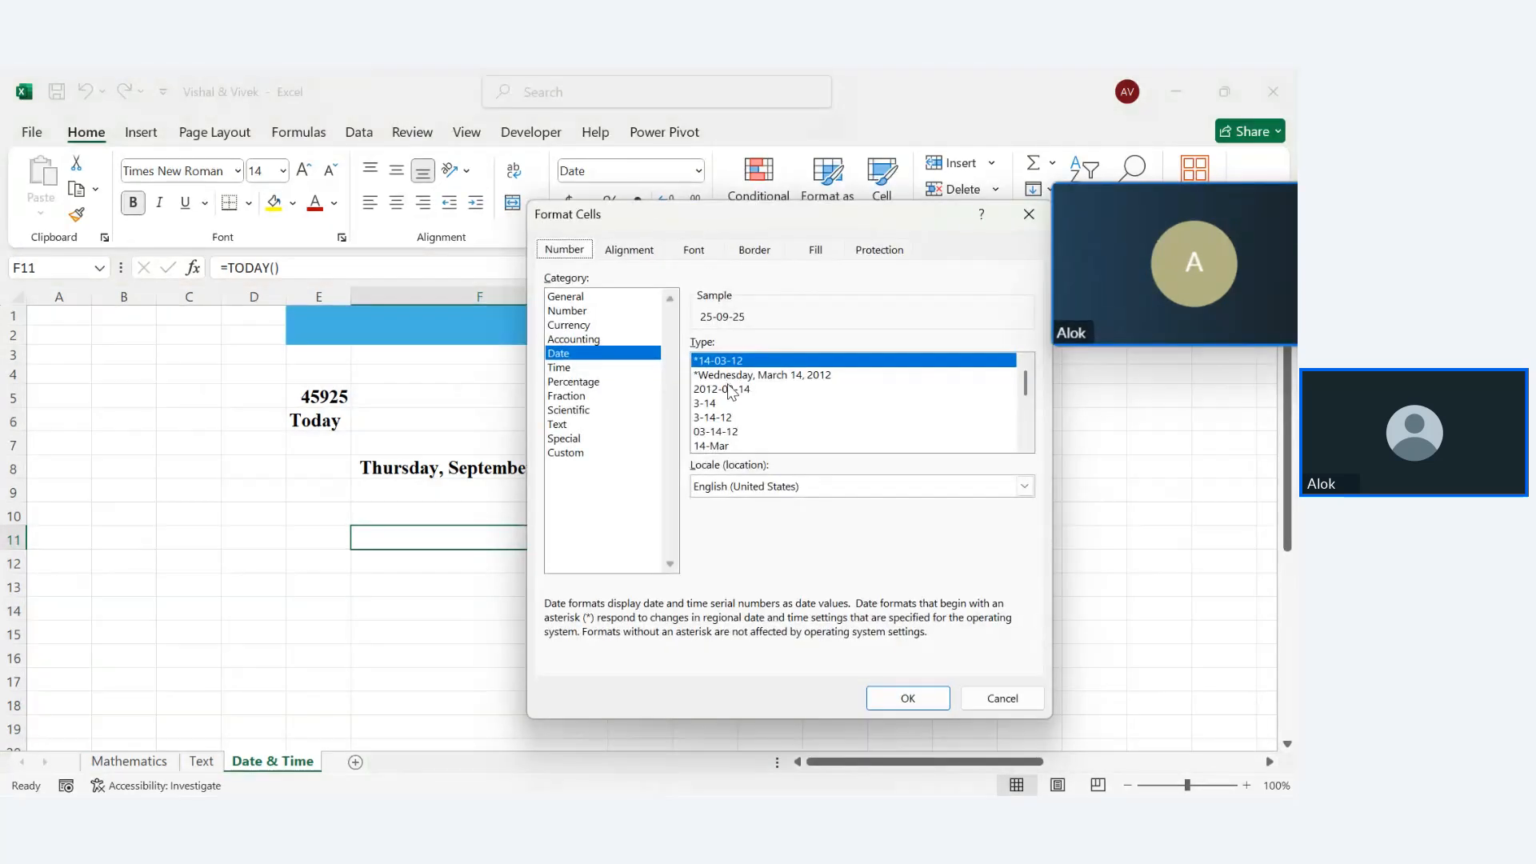
click(735, 390)
click(908, 697)
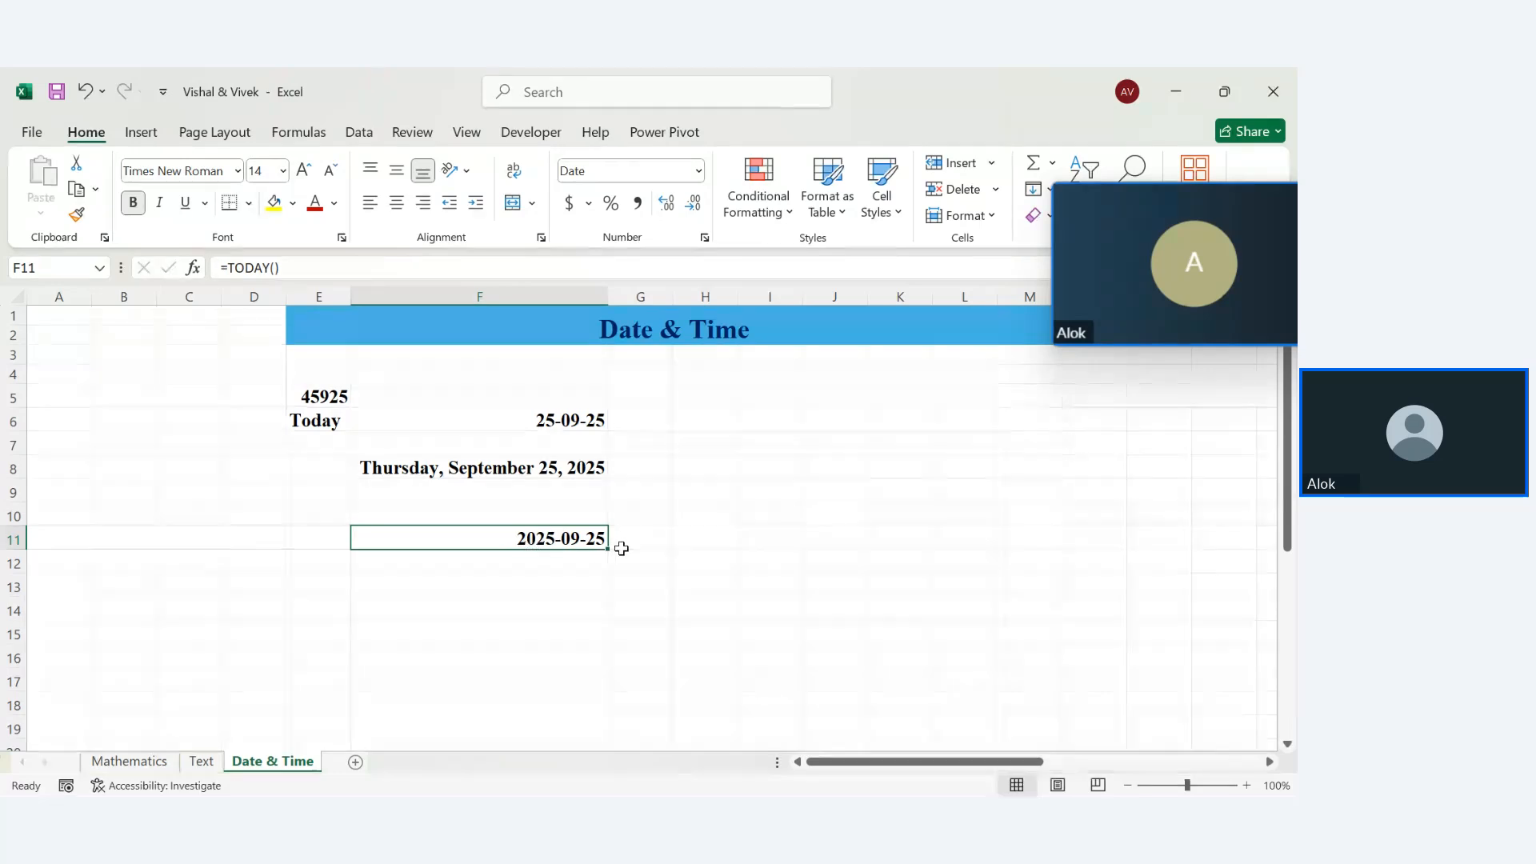
Enter =TODAY() in F13 and apply the 'March 14, 2012' date type, showing September 25, 2025
click(512, 584)
text(=)
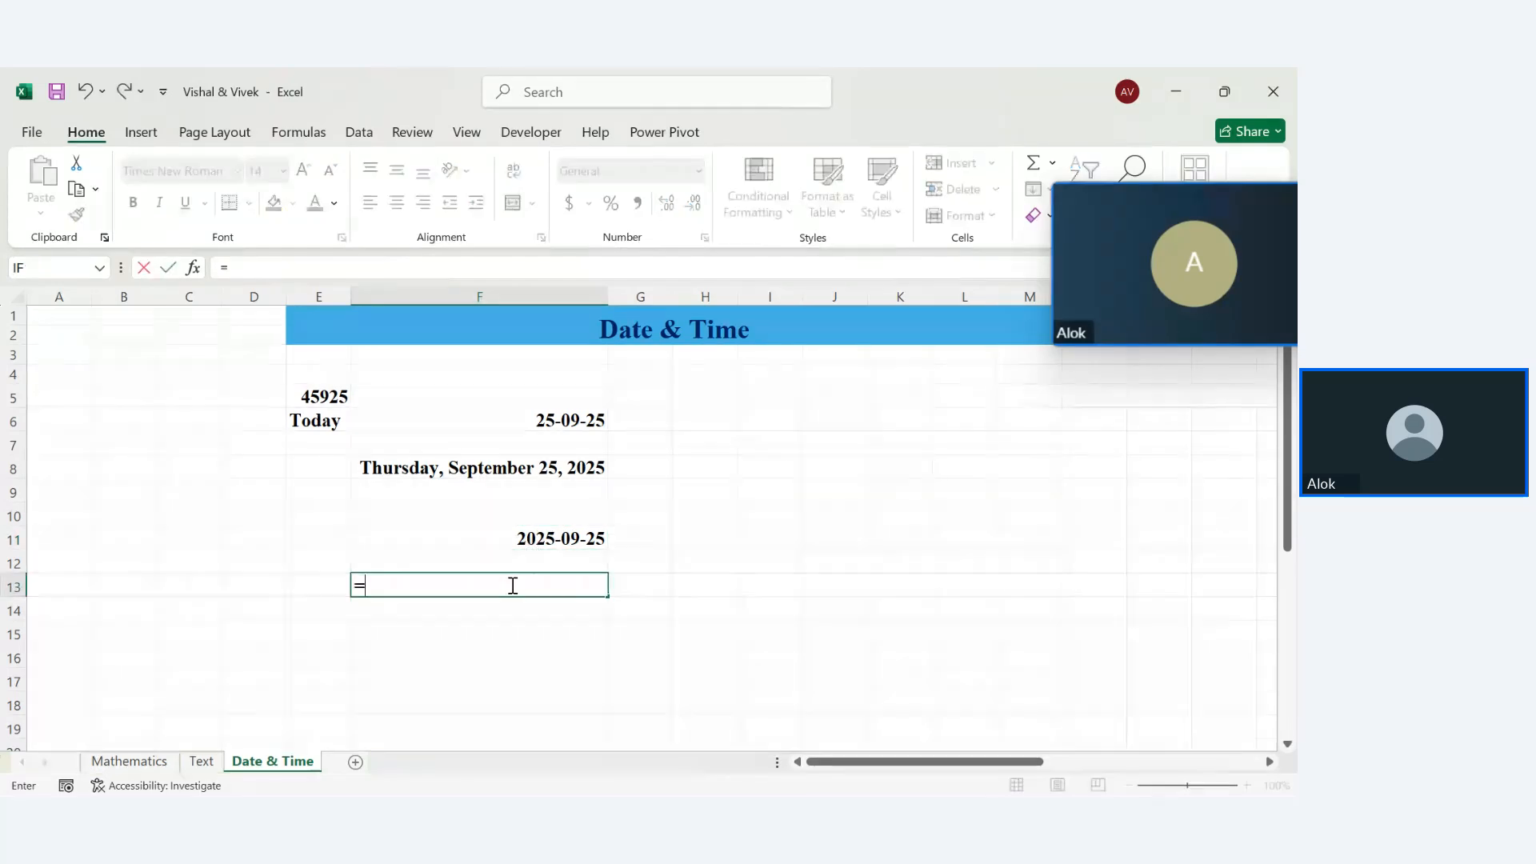
text(today())
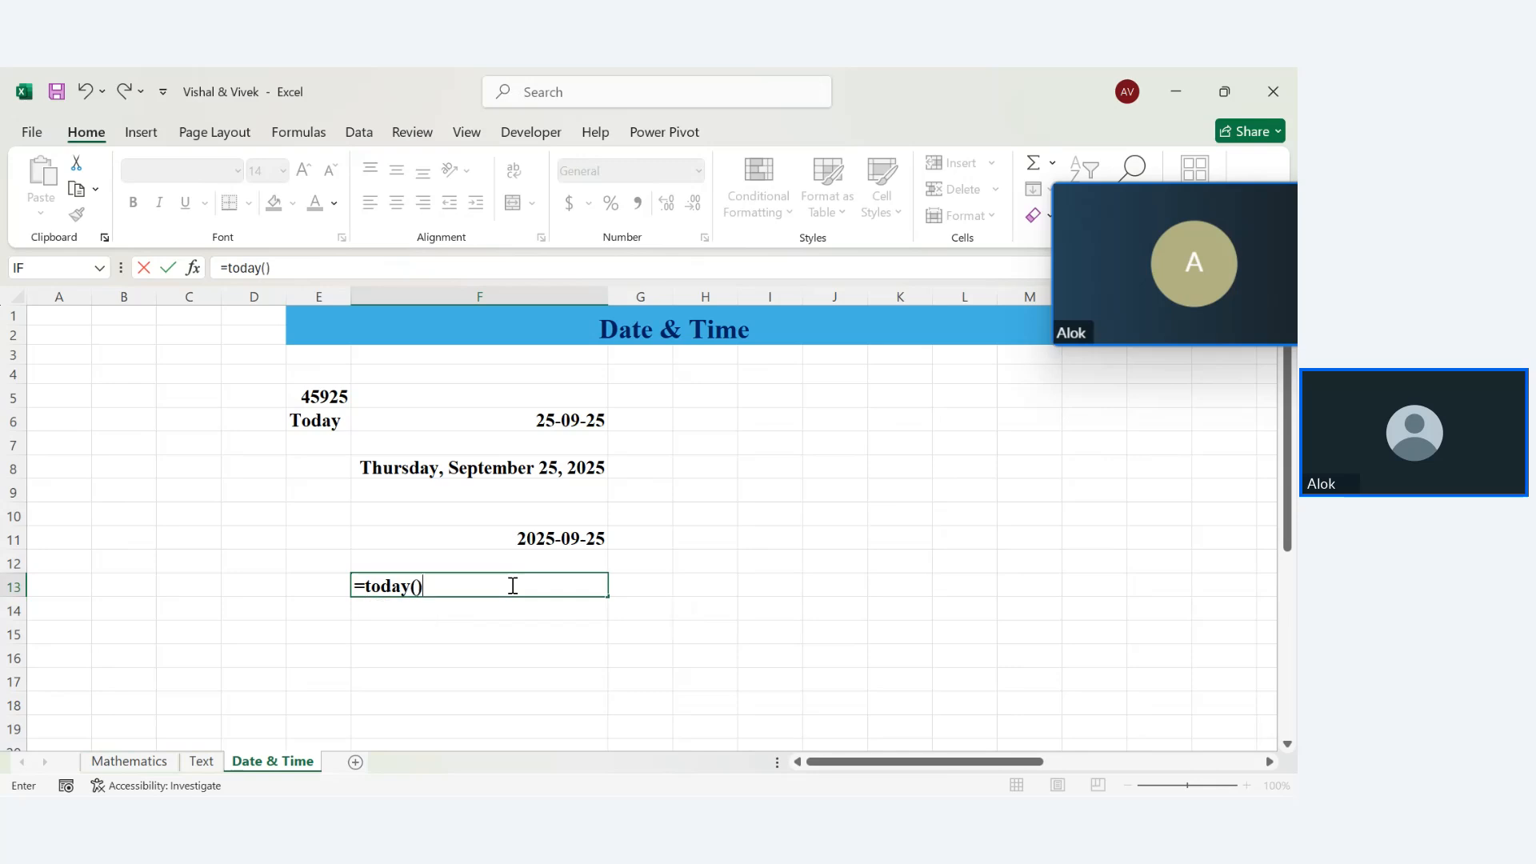
key(Return)
click(552, 581)
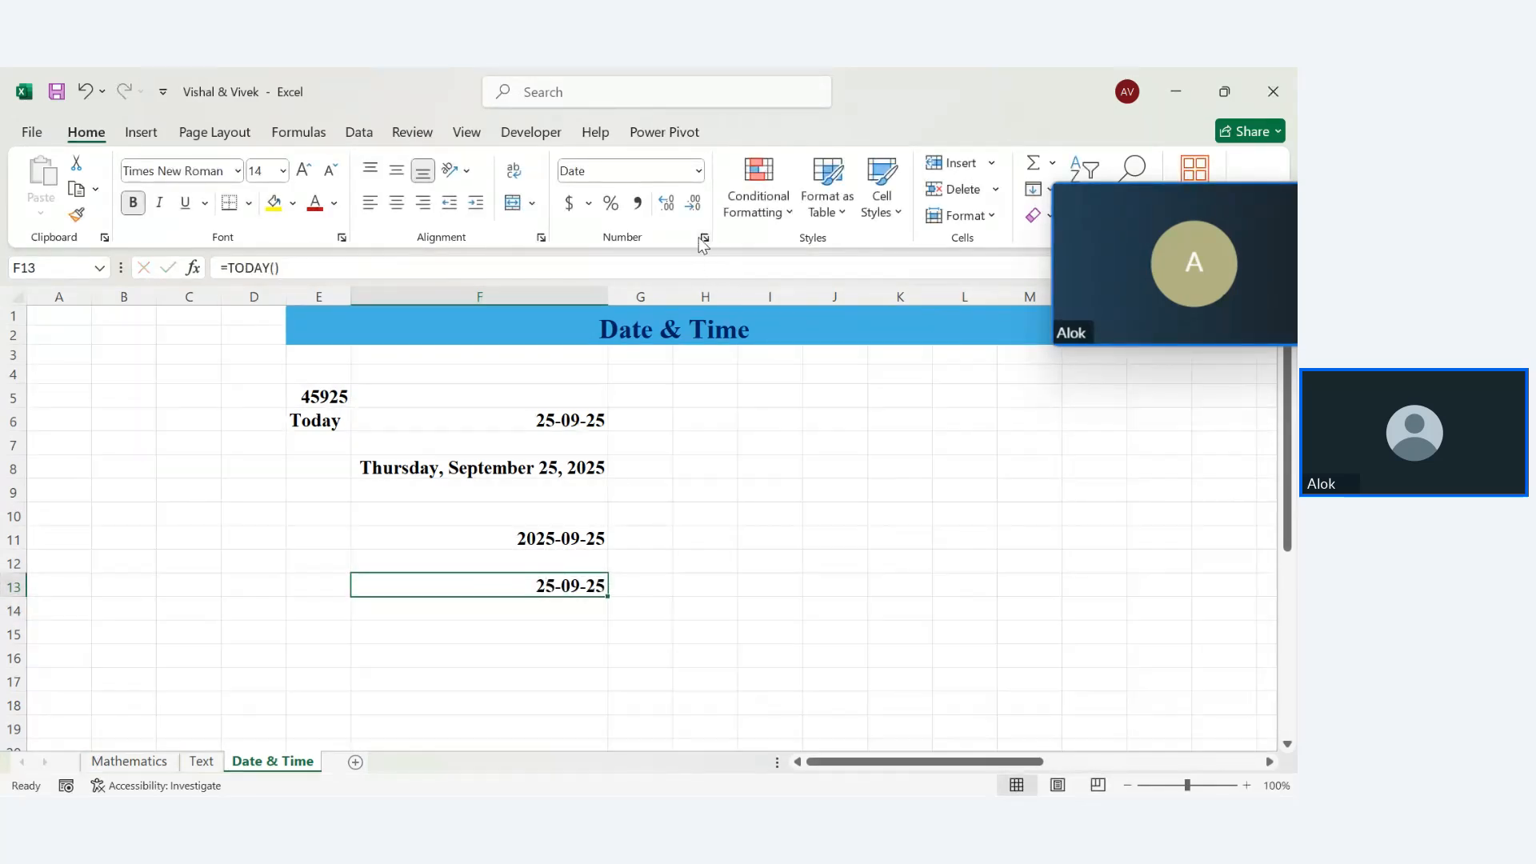
click(703, 238)
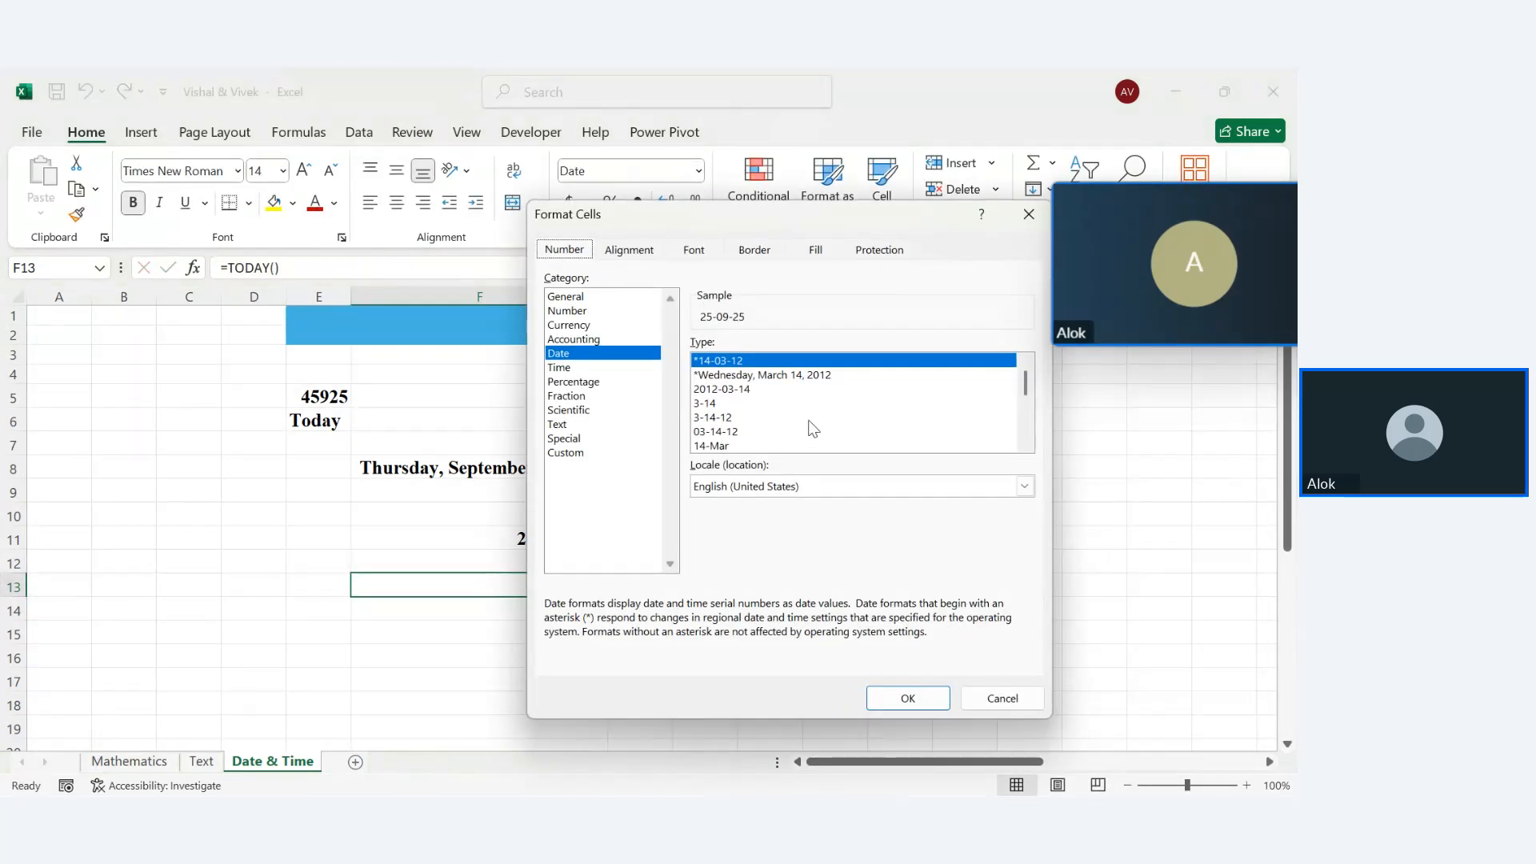
drag(1025, 382, 1029, 415)
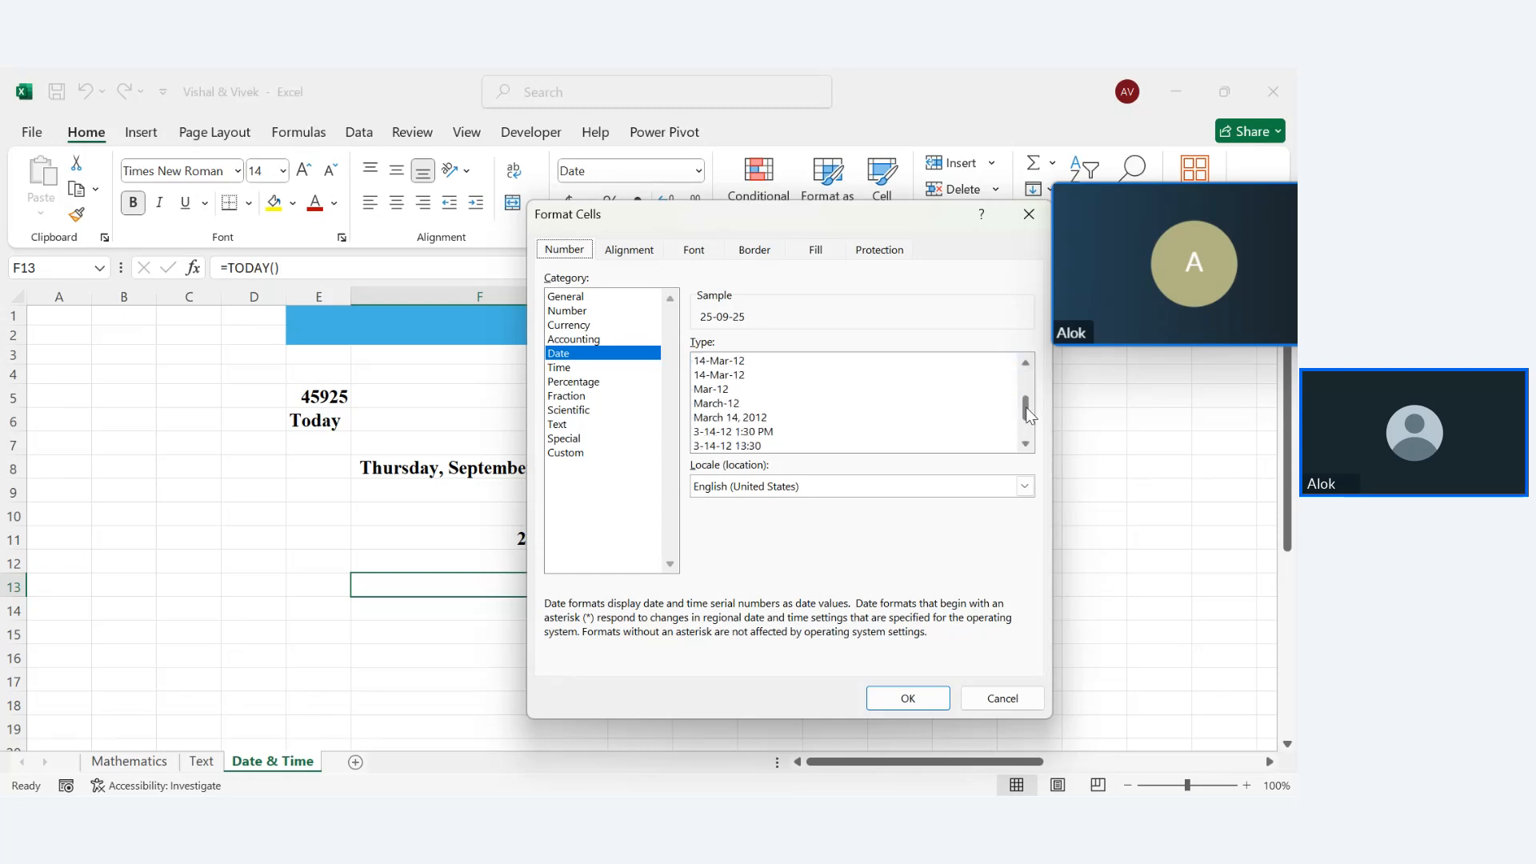
double_click(742, 417)
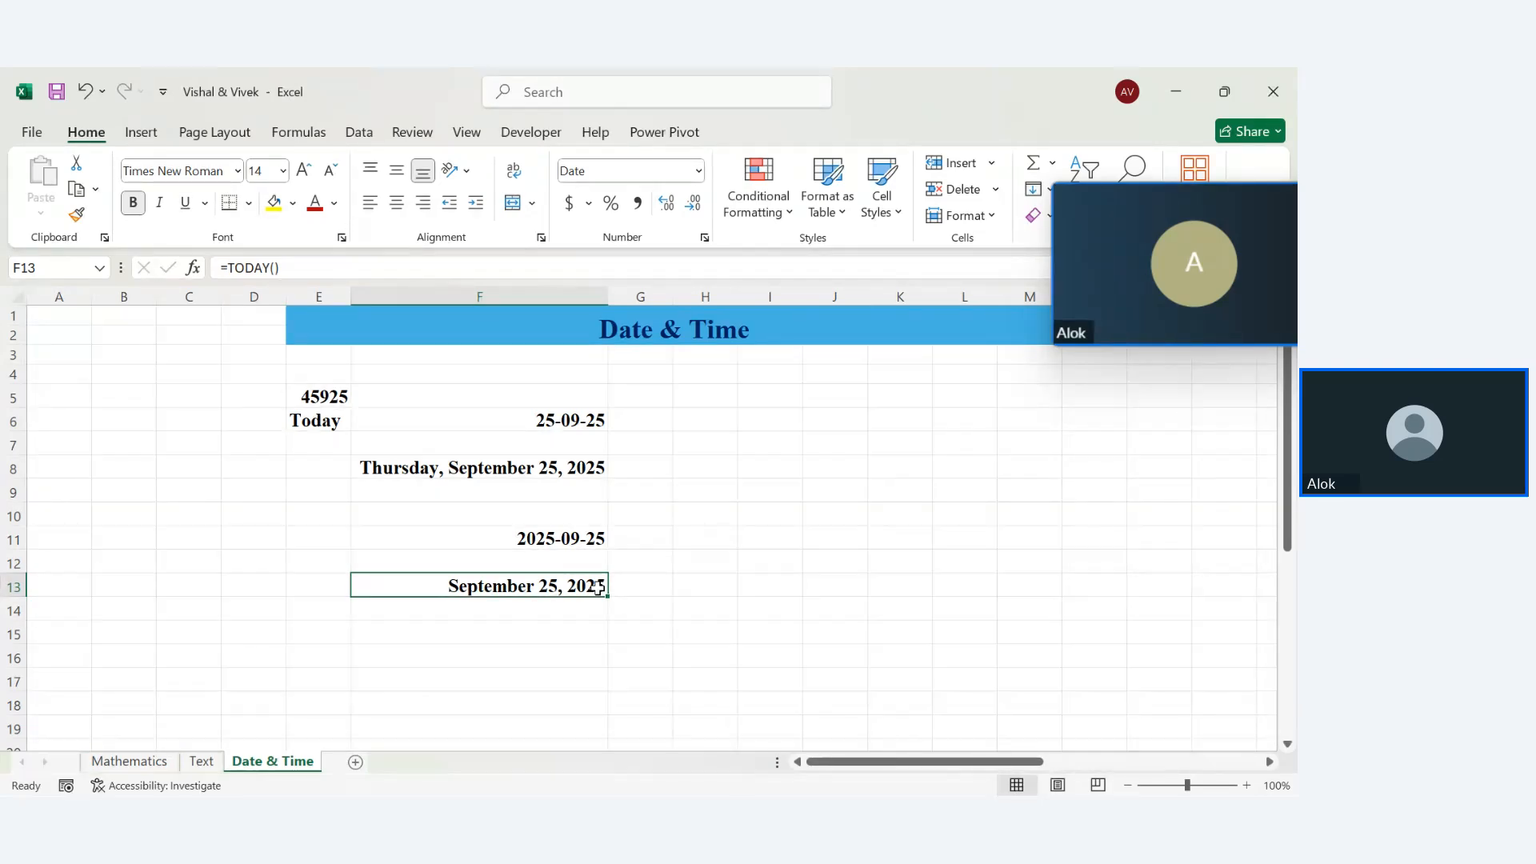
Give the Today label in E6 a yellow fill and red text
click(321, 420)
click(278, 205)
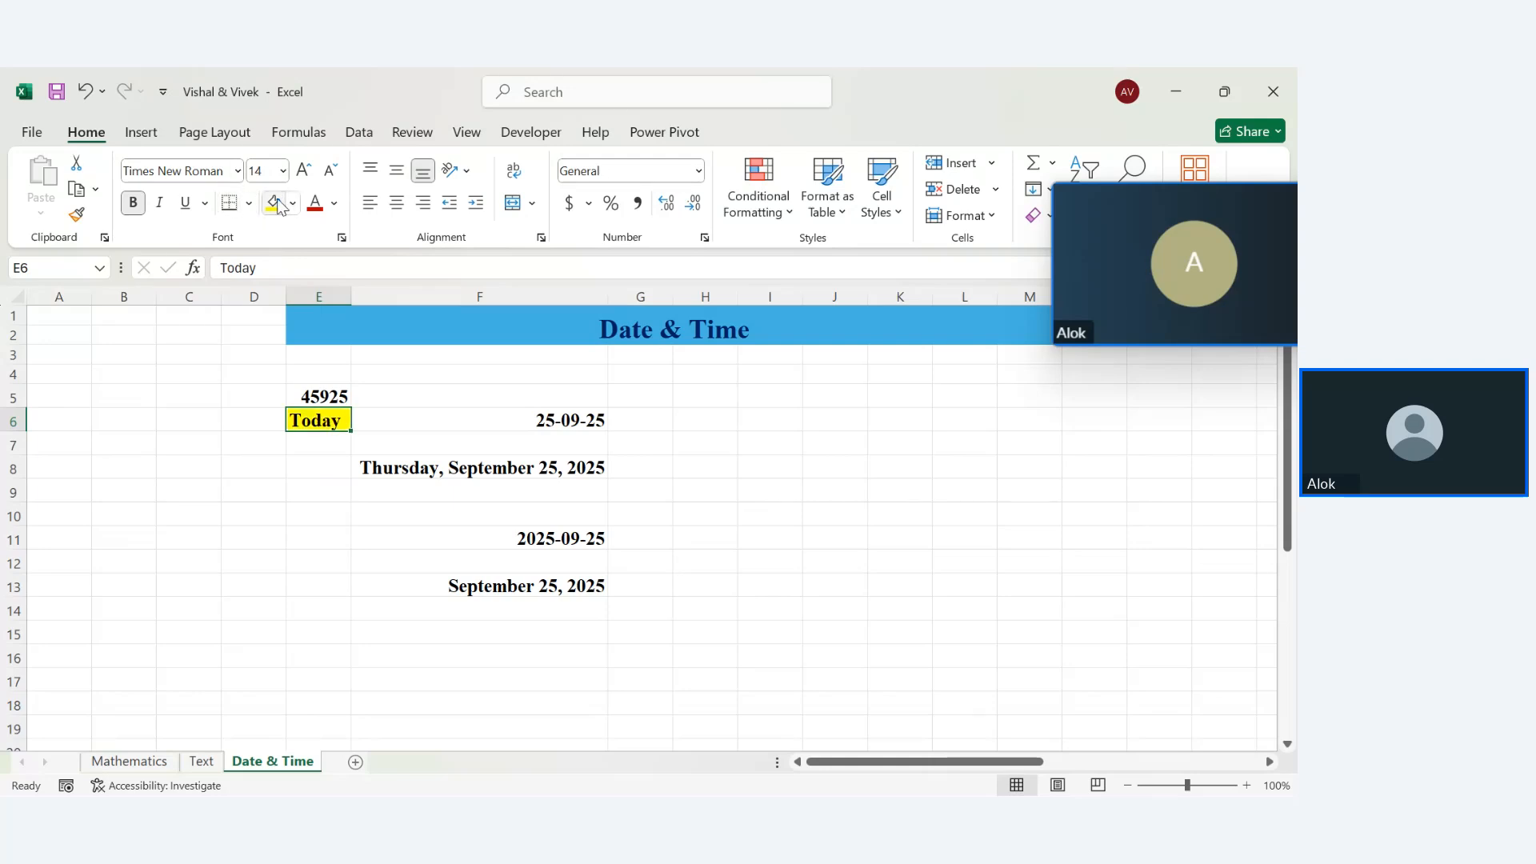
click(314, 202)
click(335, 556)
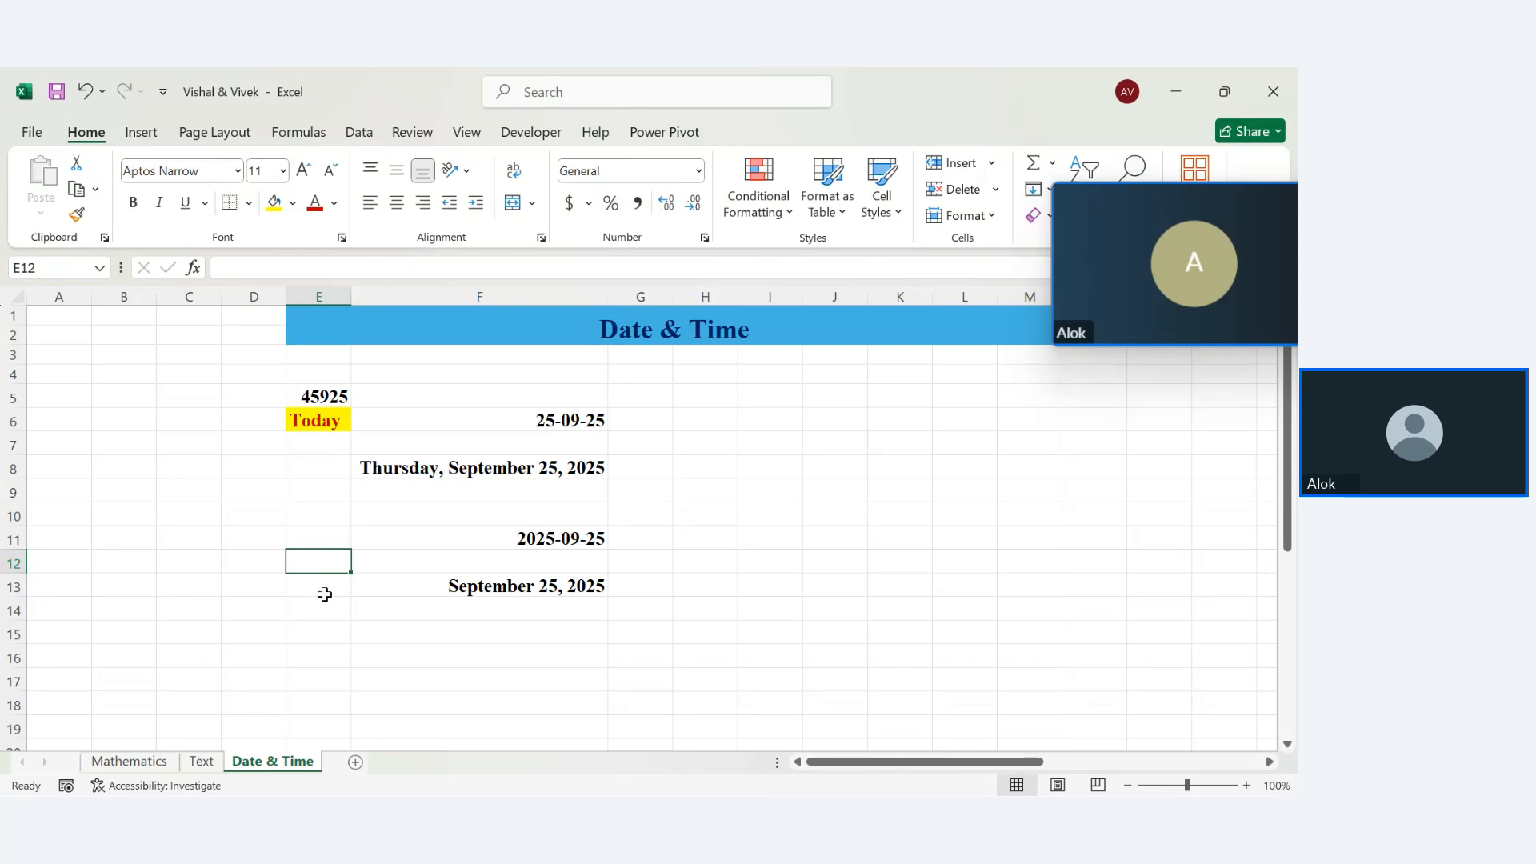
Type the label Yesterday in E15 and autofit column E to its width
click(323, 593)
click(319, 612)
click(318, 632)
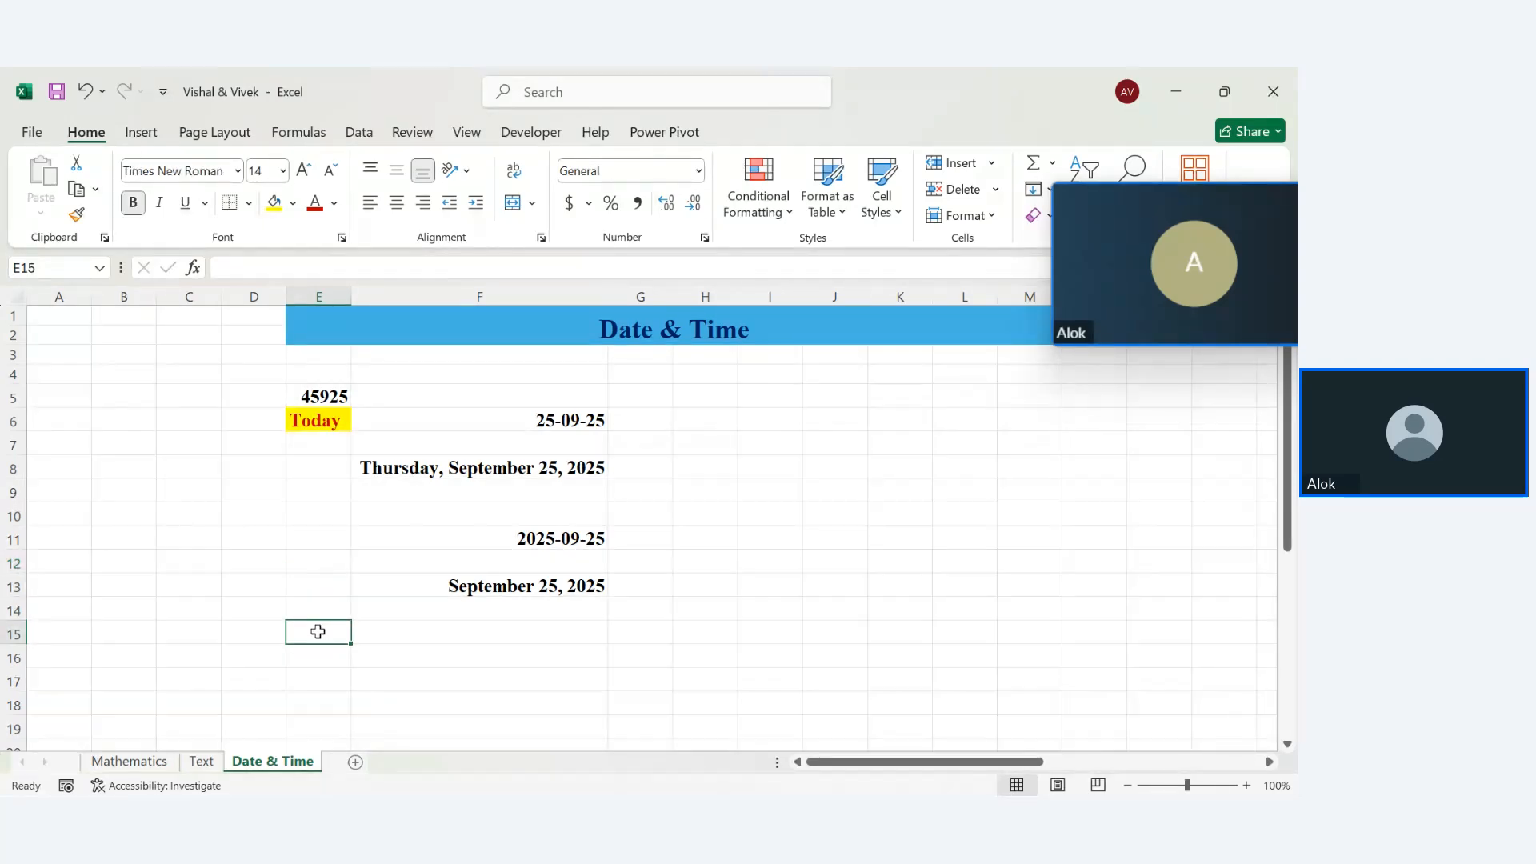
text(YEste)
key(BackSpace)
key(BackSpace)
key(BackSpace)
key(BackSpace)
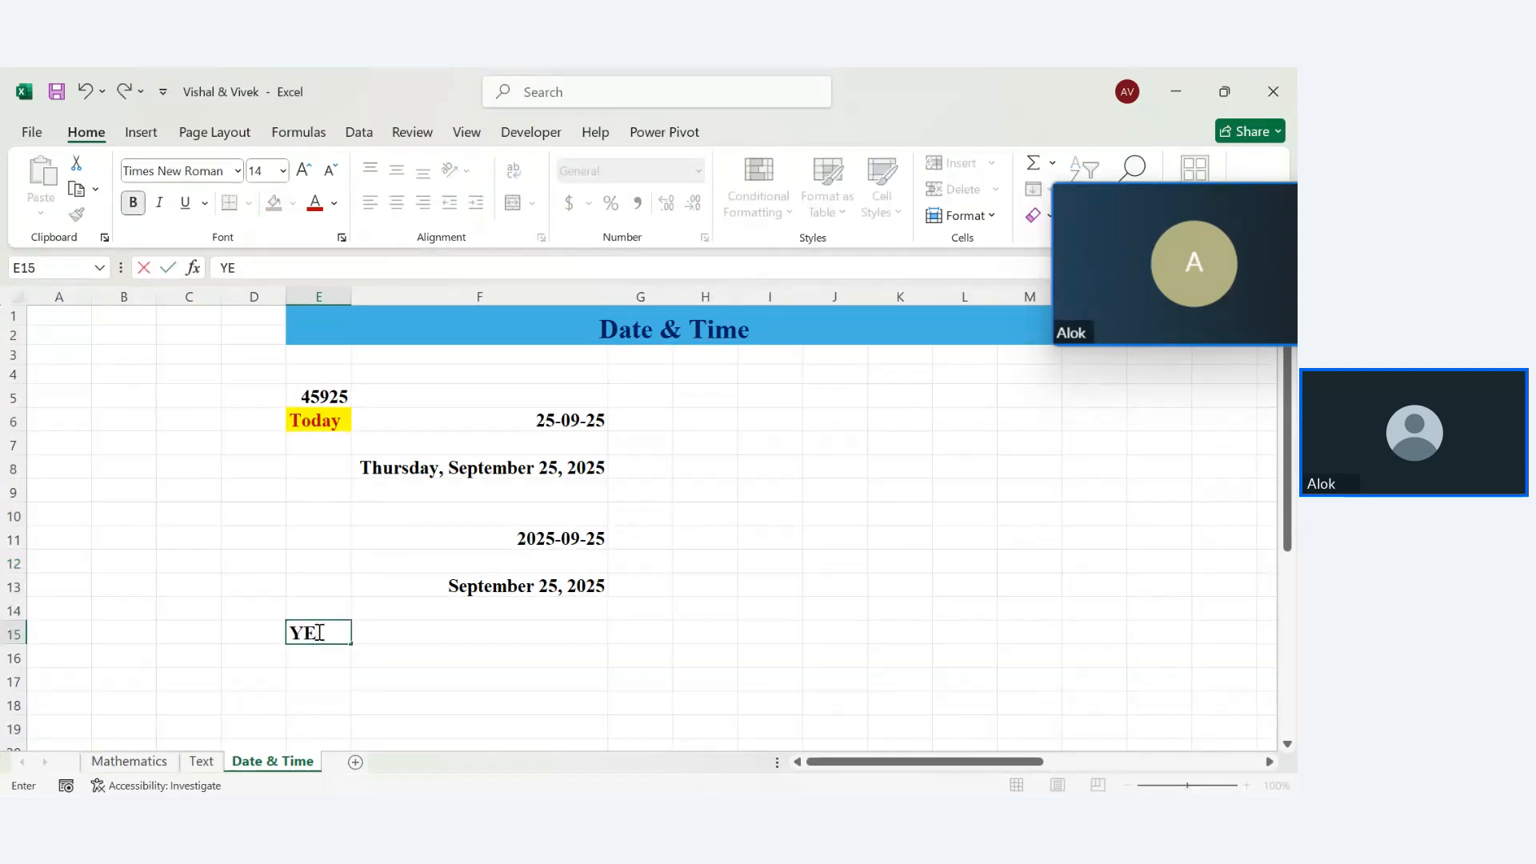
text(este)
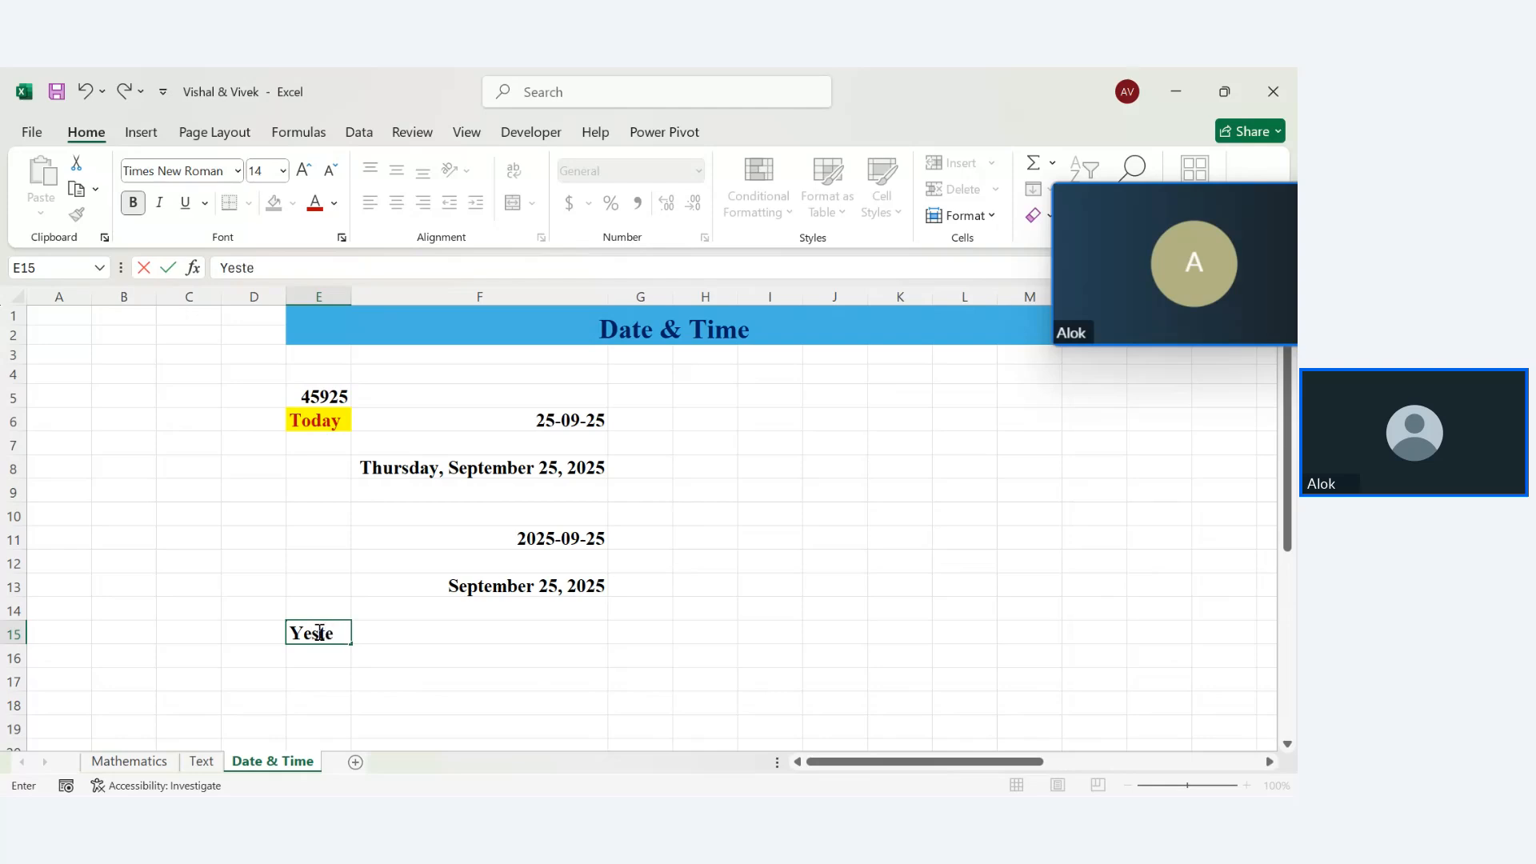
key(BackSpace)
text(t)
key(BackSpace)
text(erday)
key(Return)
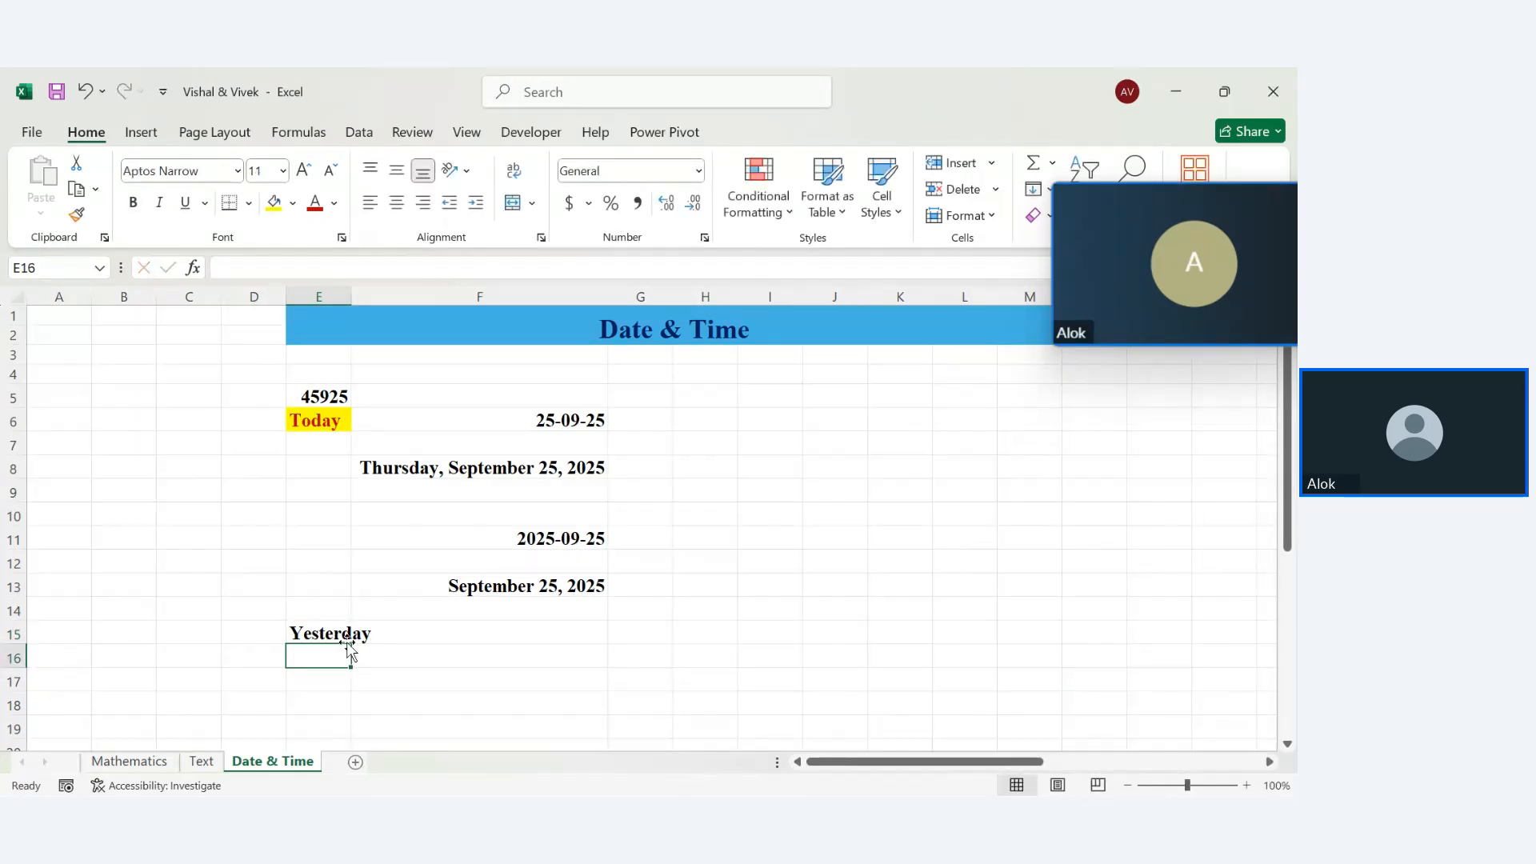
double_click(351, 291)
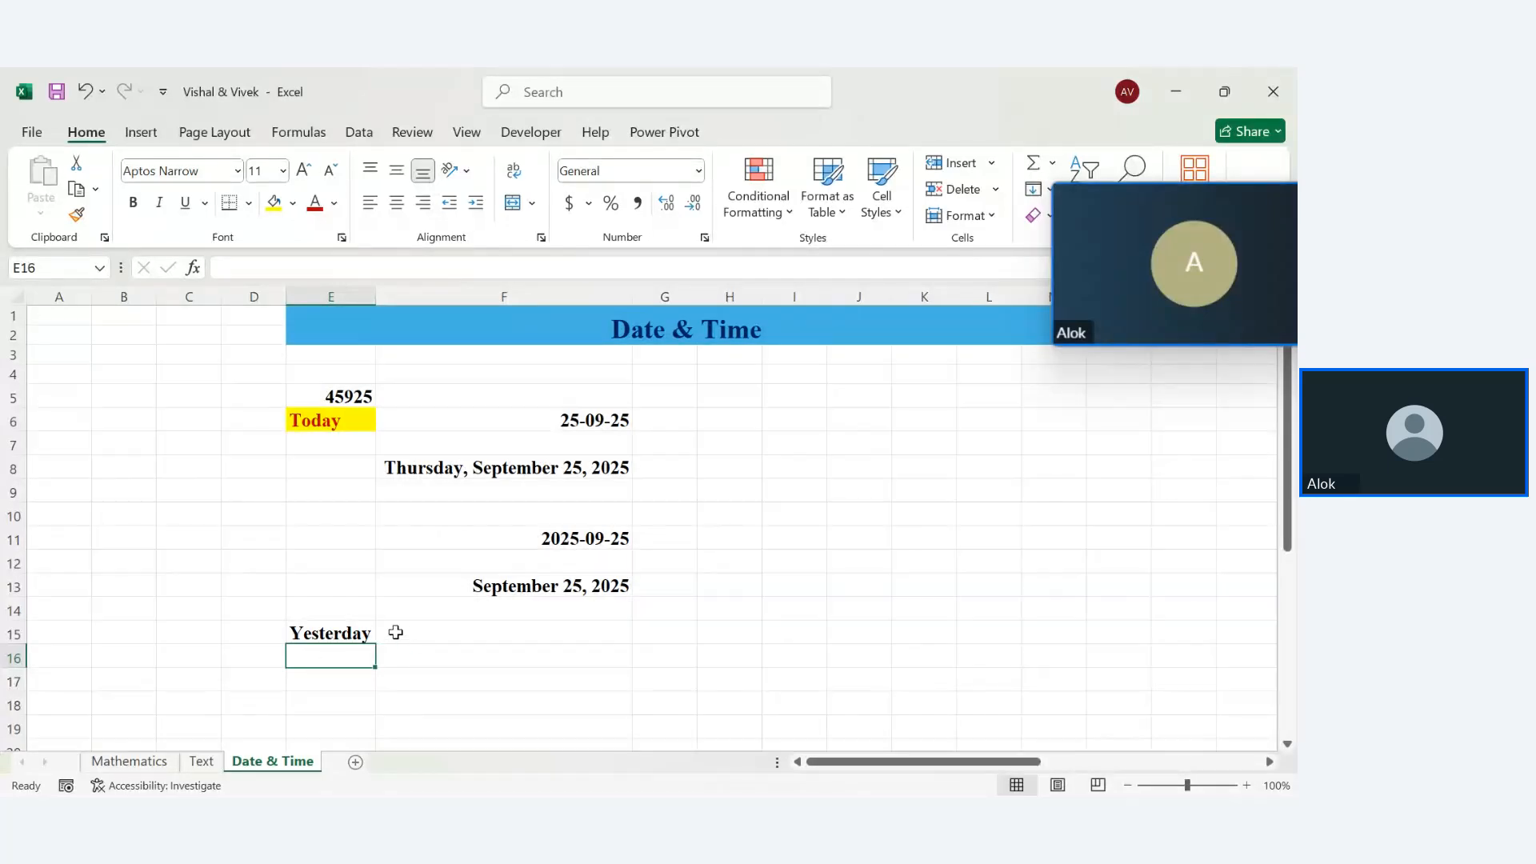
Enter =TODAY()-1 in F15 (24-09-25) and =TODAY()-5 in F16 (20-09-25)
click(450, 636)
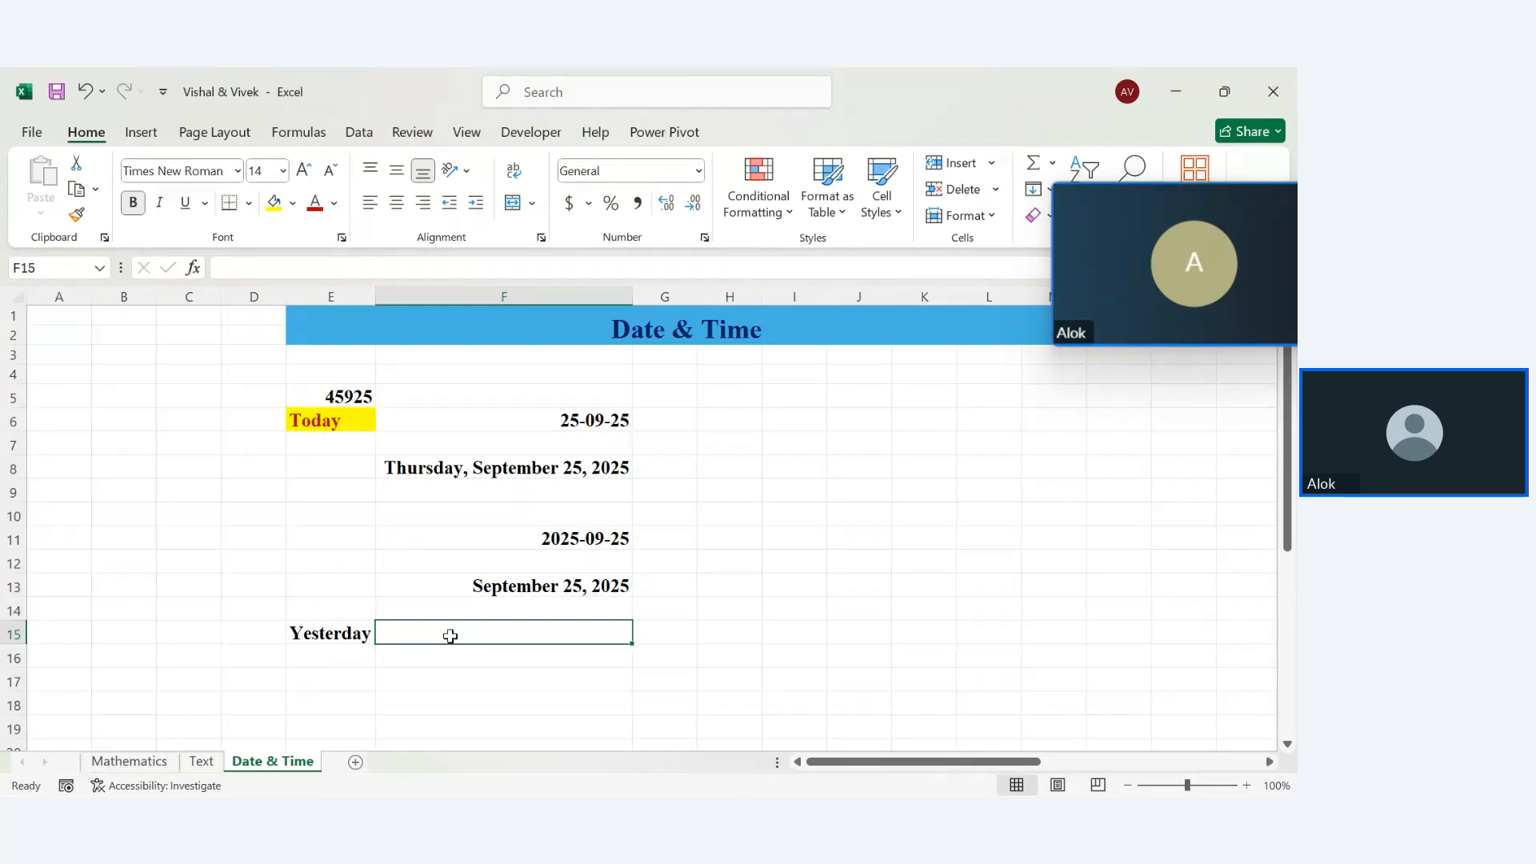
text(=ye)
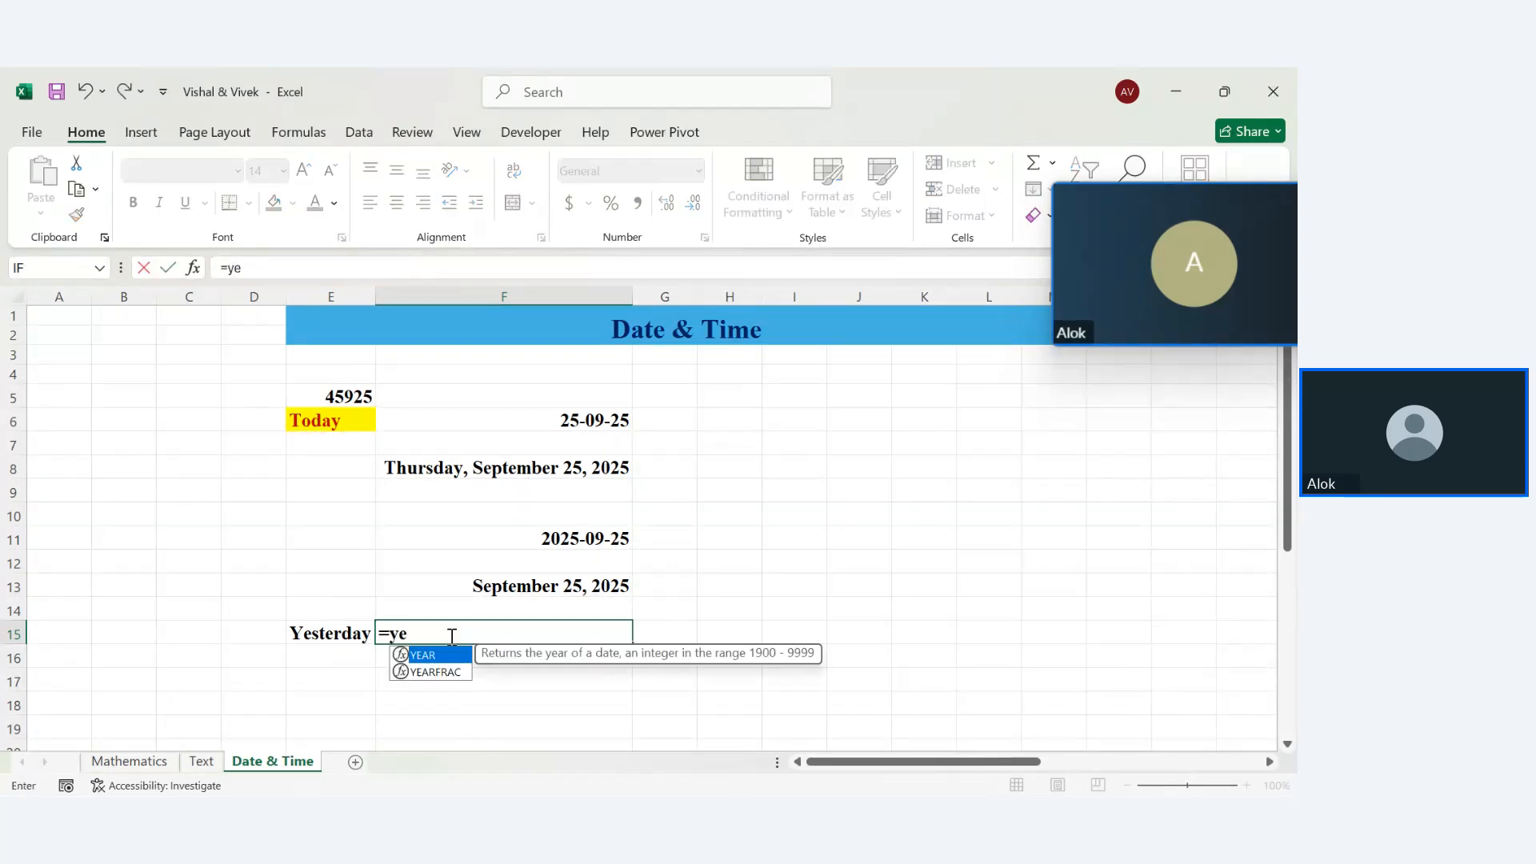
text(sterda)
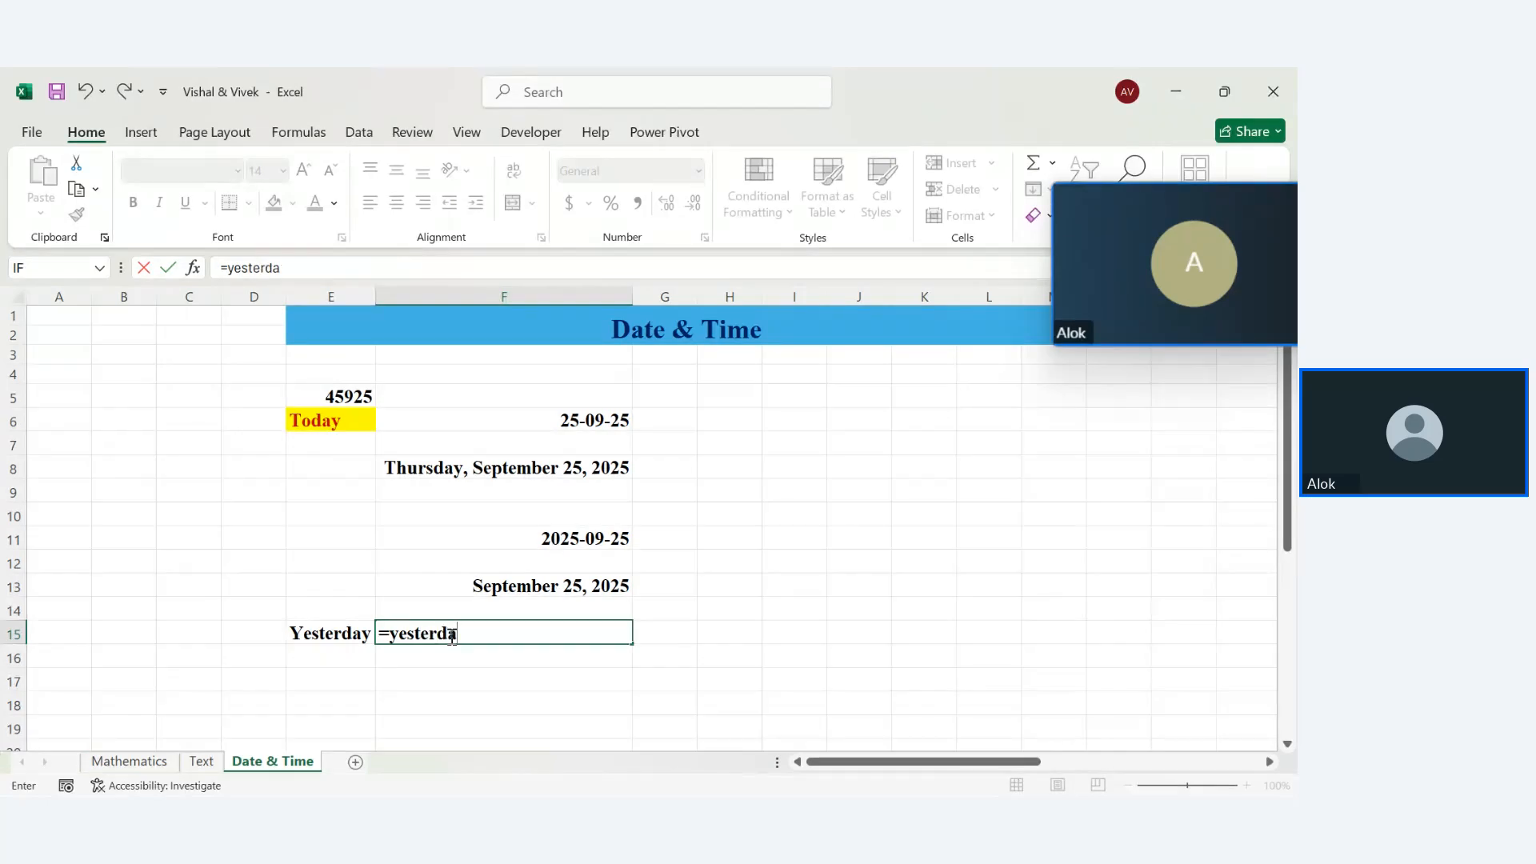
text(y)
key(BackSpace)
key(BackSpace)
key(BackSpace)
key(BackSpace)
key(BackSpace)
key(BackSpace)
key(BackSpace)
key(BackSpace)
key(BackSpace)
key(BackSpace)
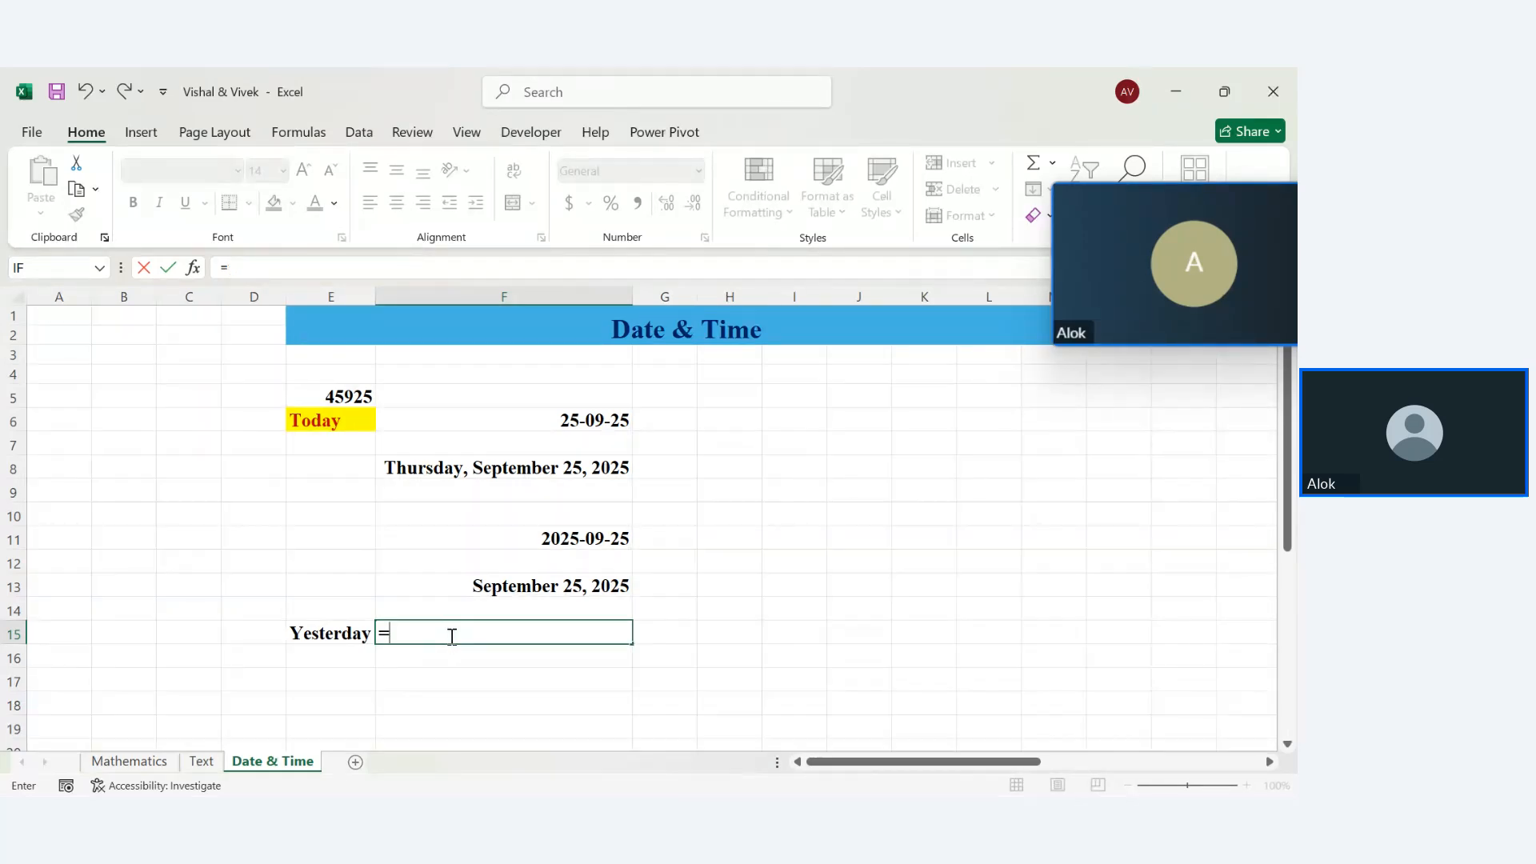
text(t)
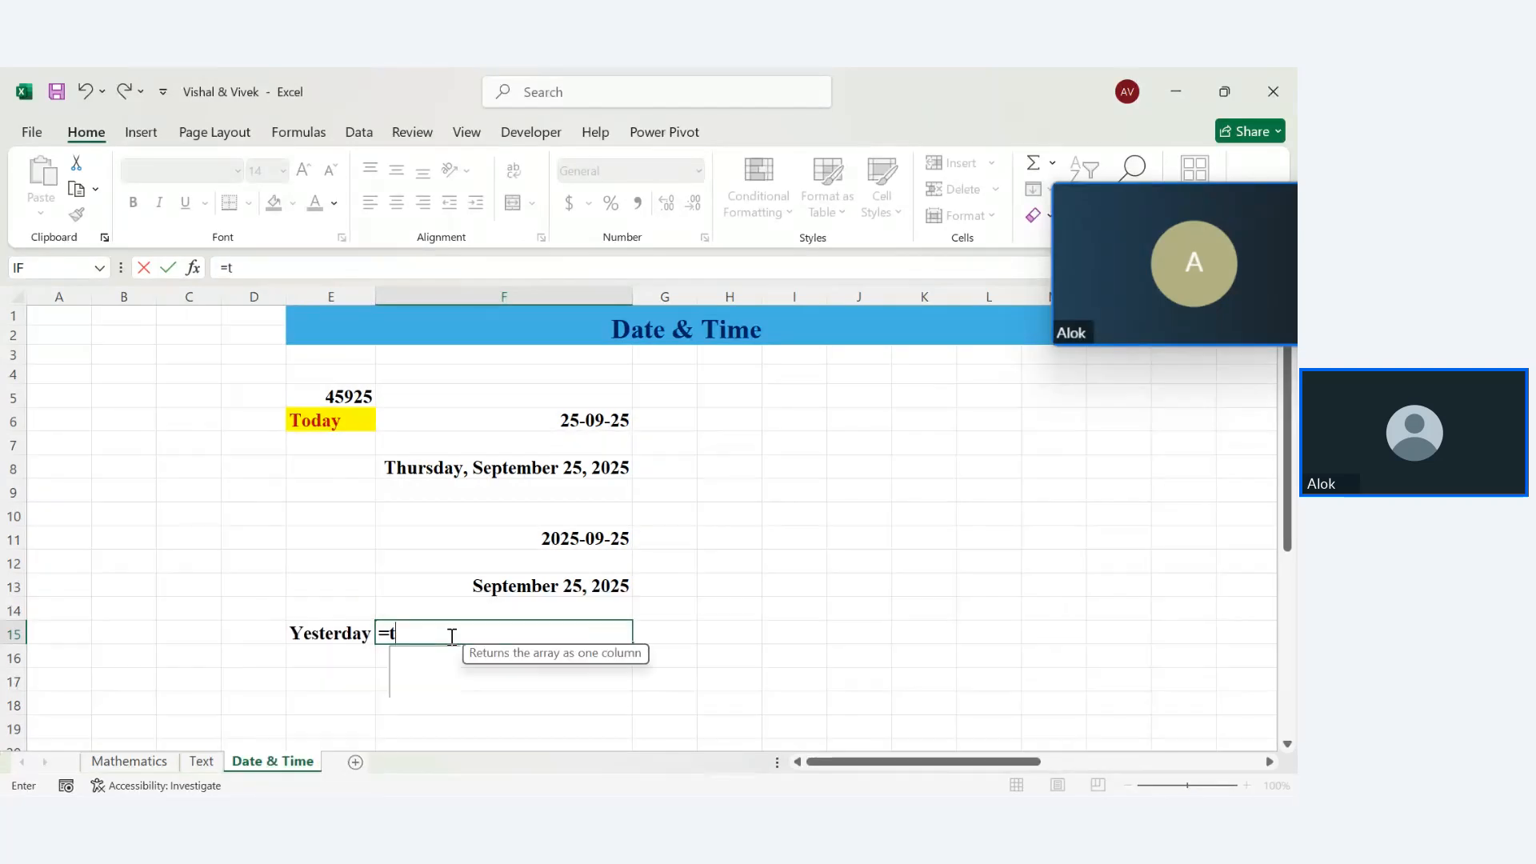
text(oday()-1)
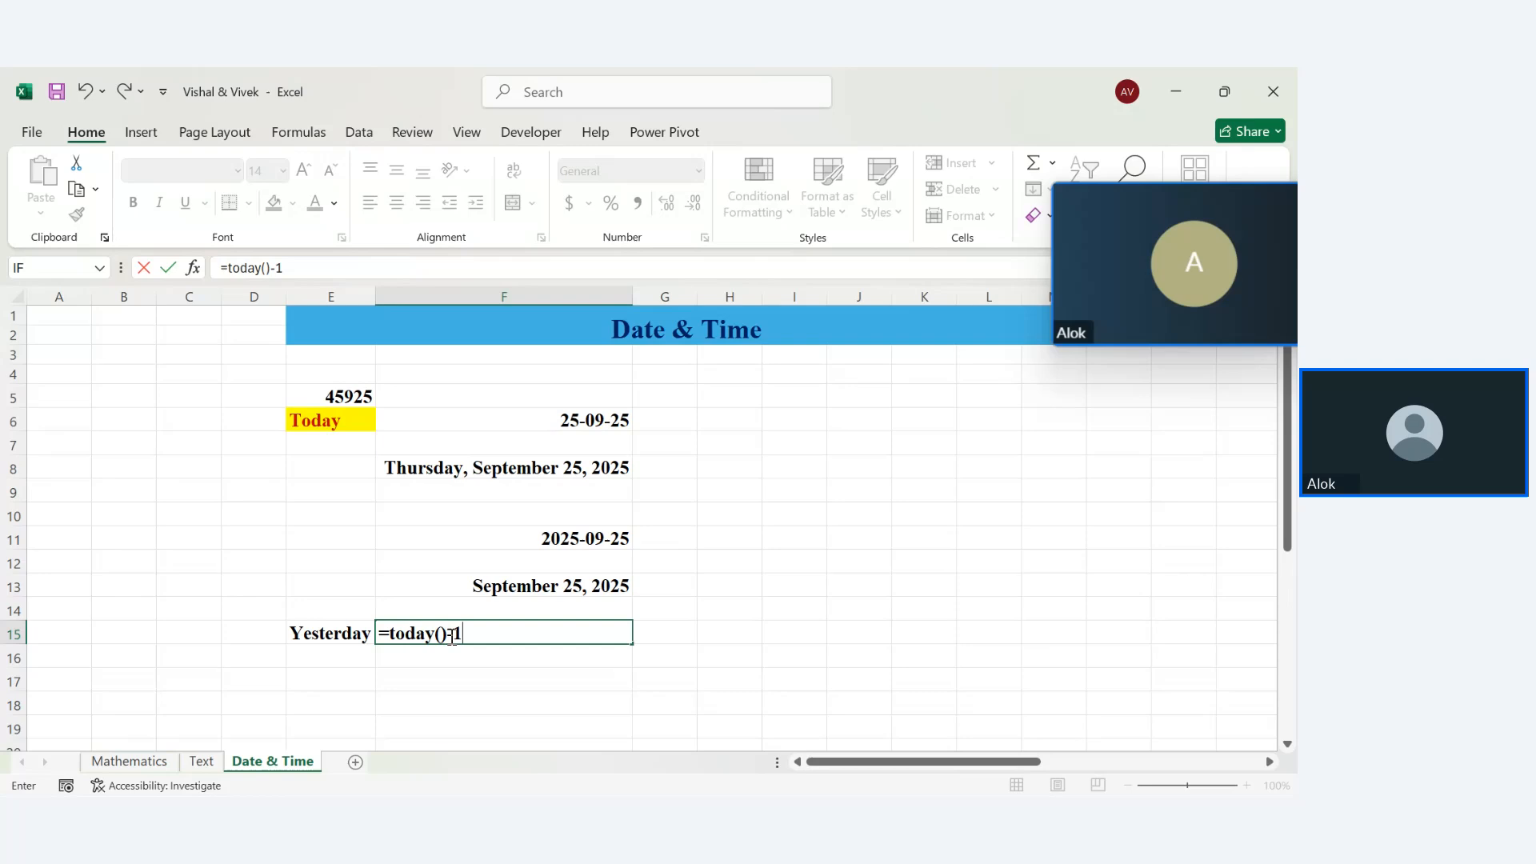
key(Return)
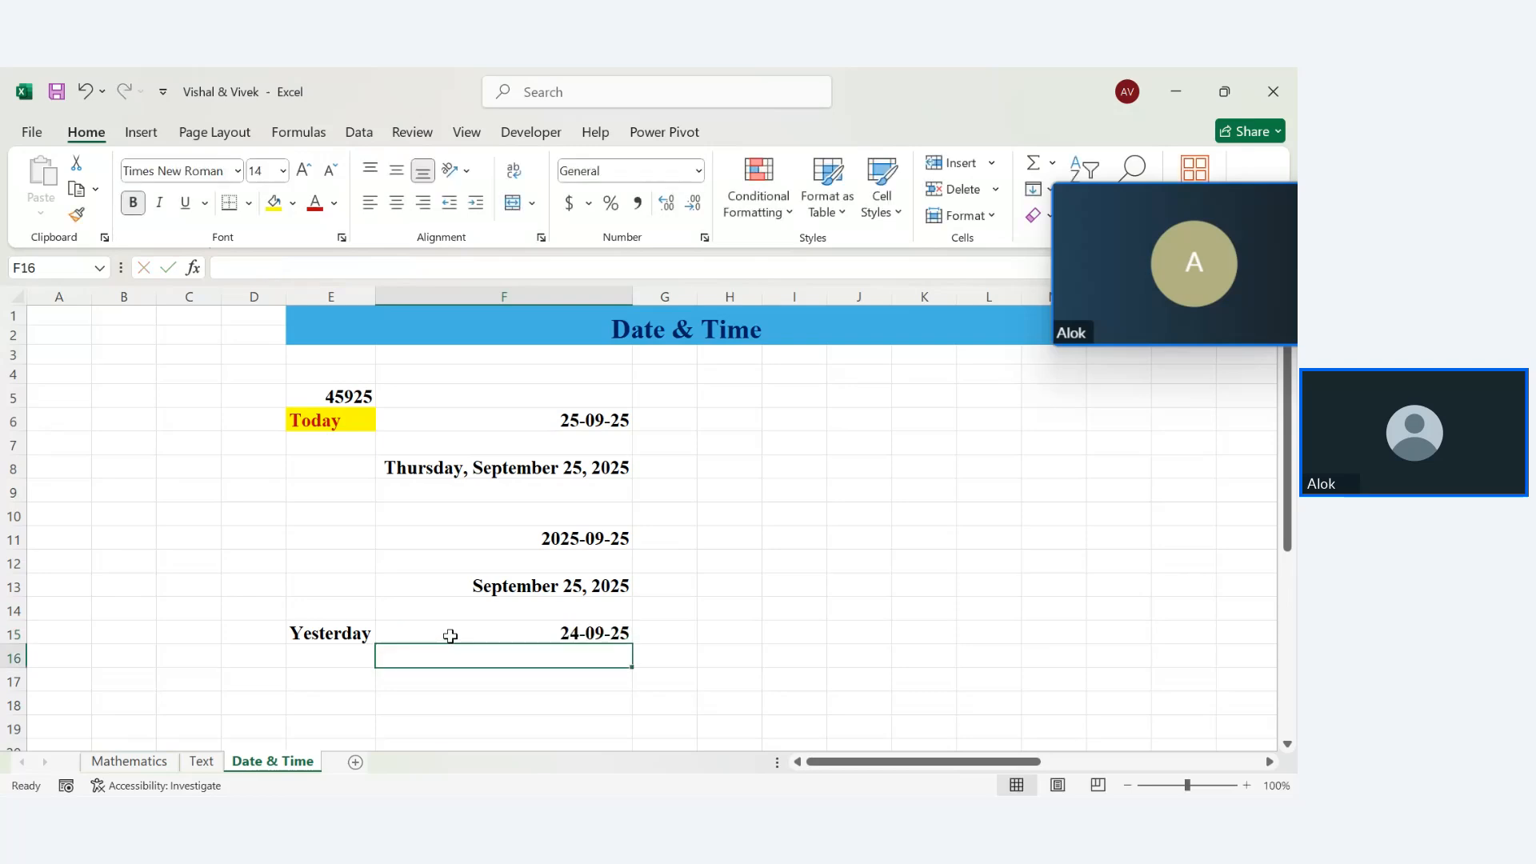
click(621, 634)
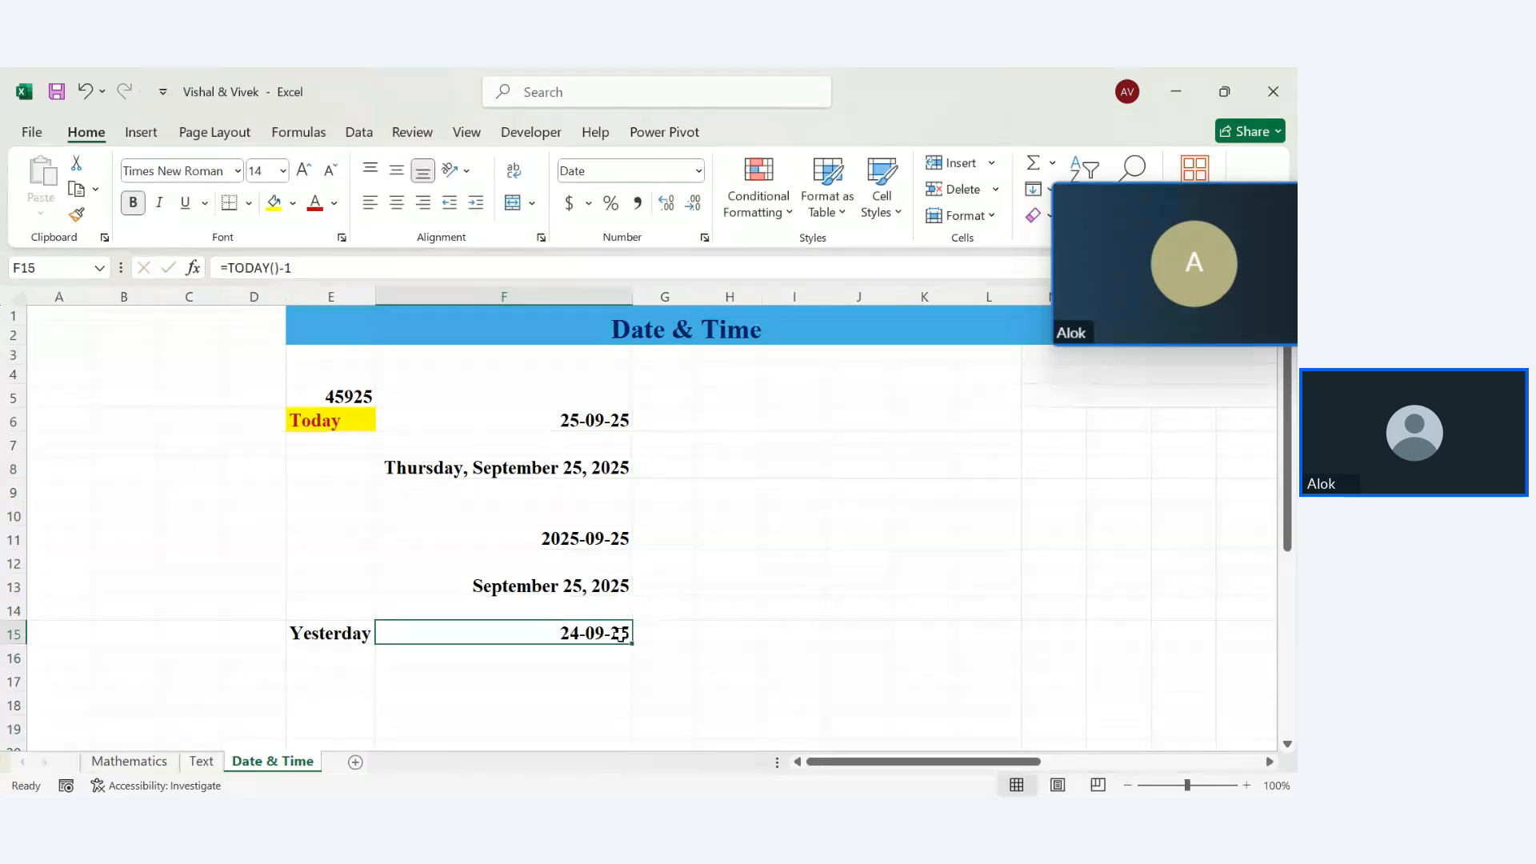
click(505, 656)
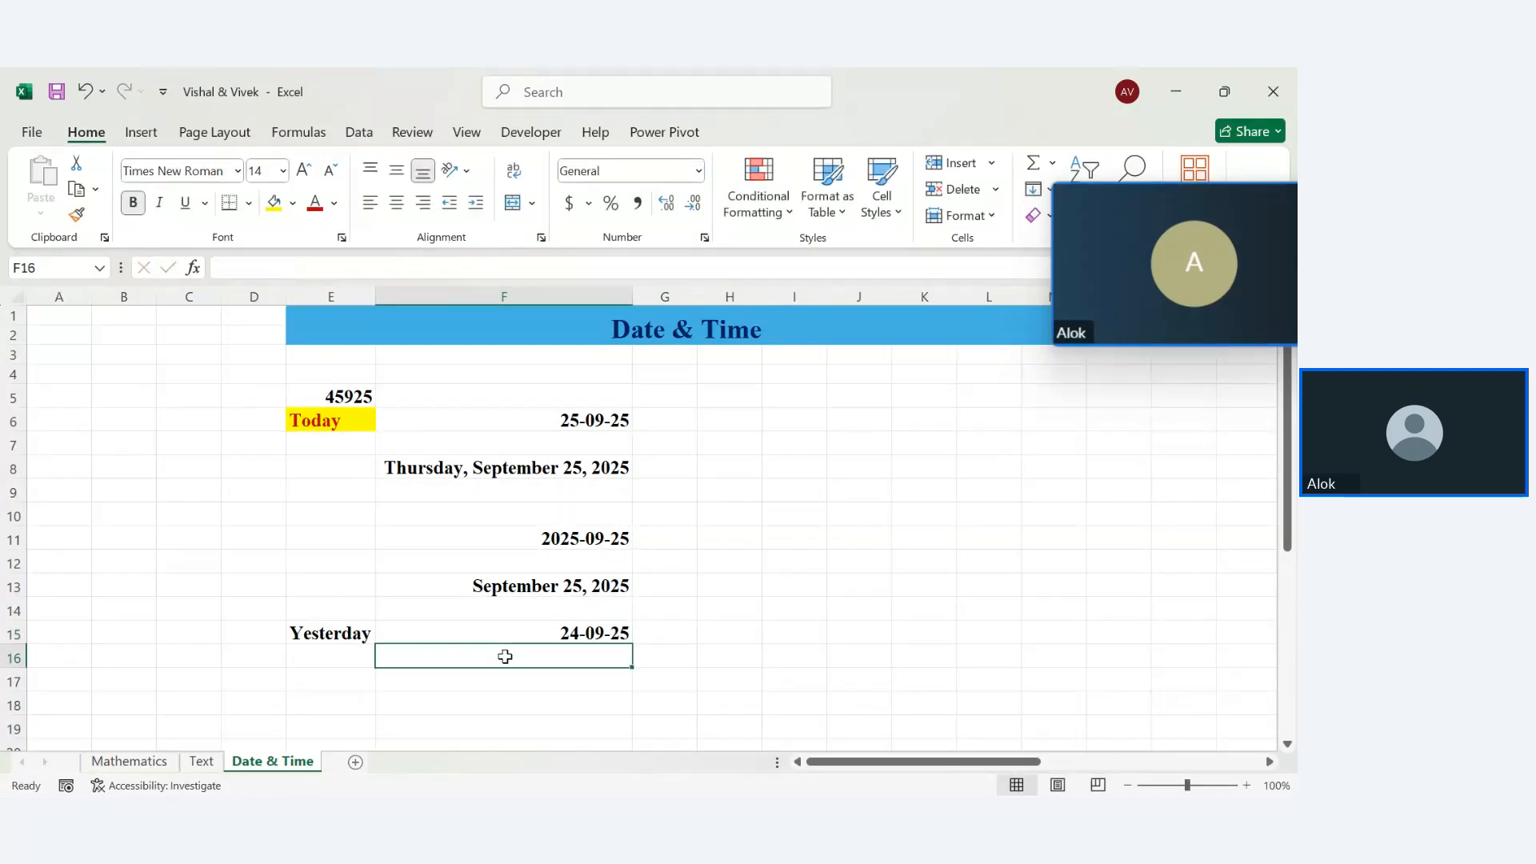
text(=today)
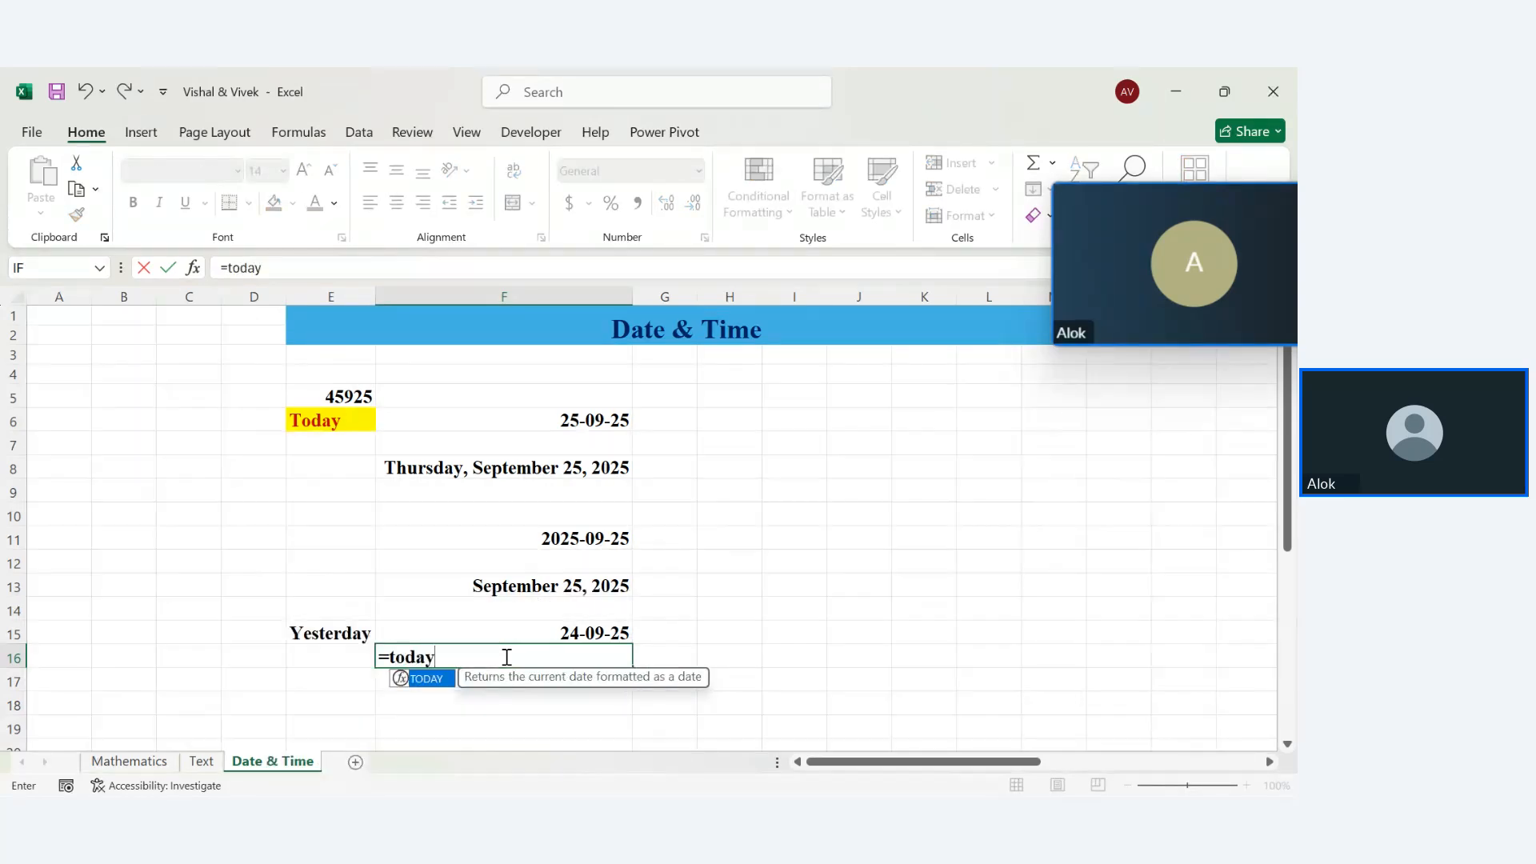
text(()-5)
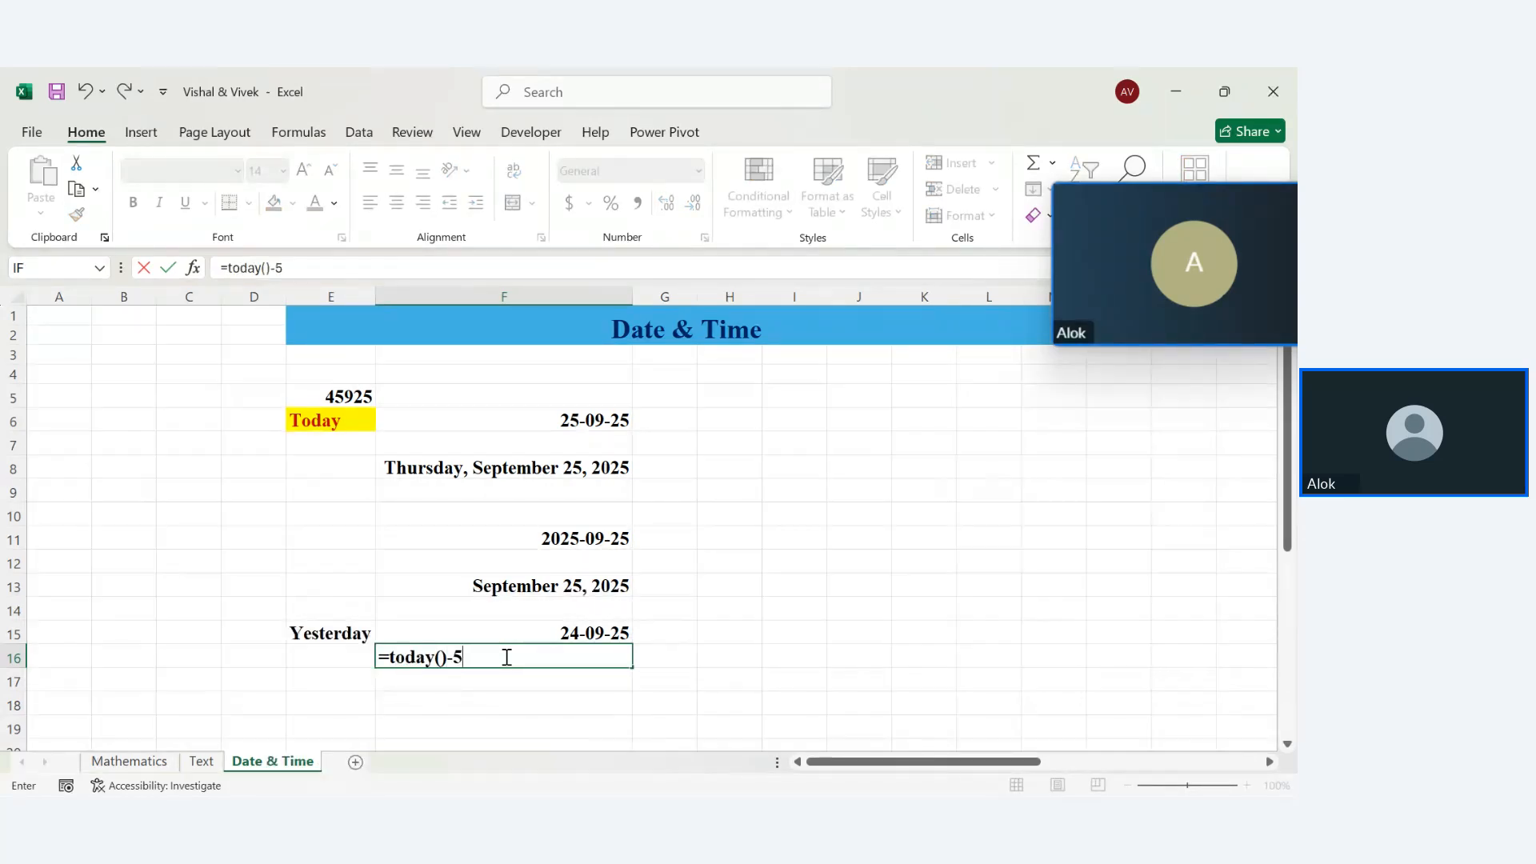
key(Return)
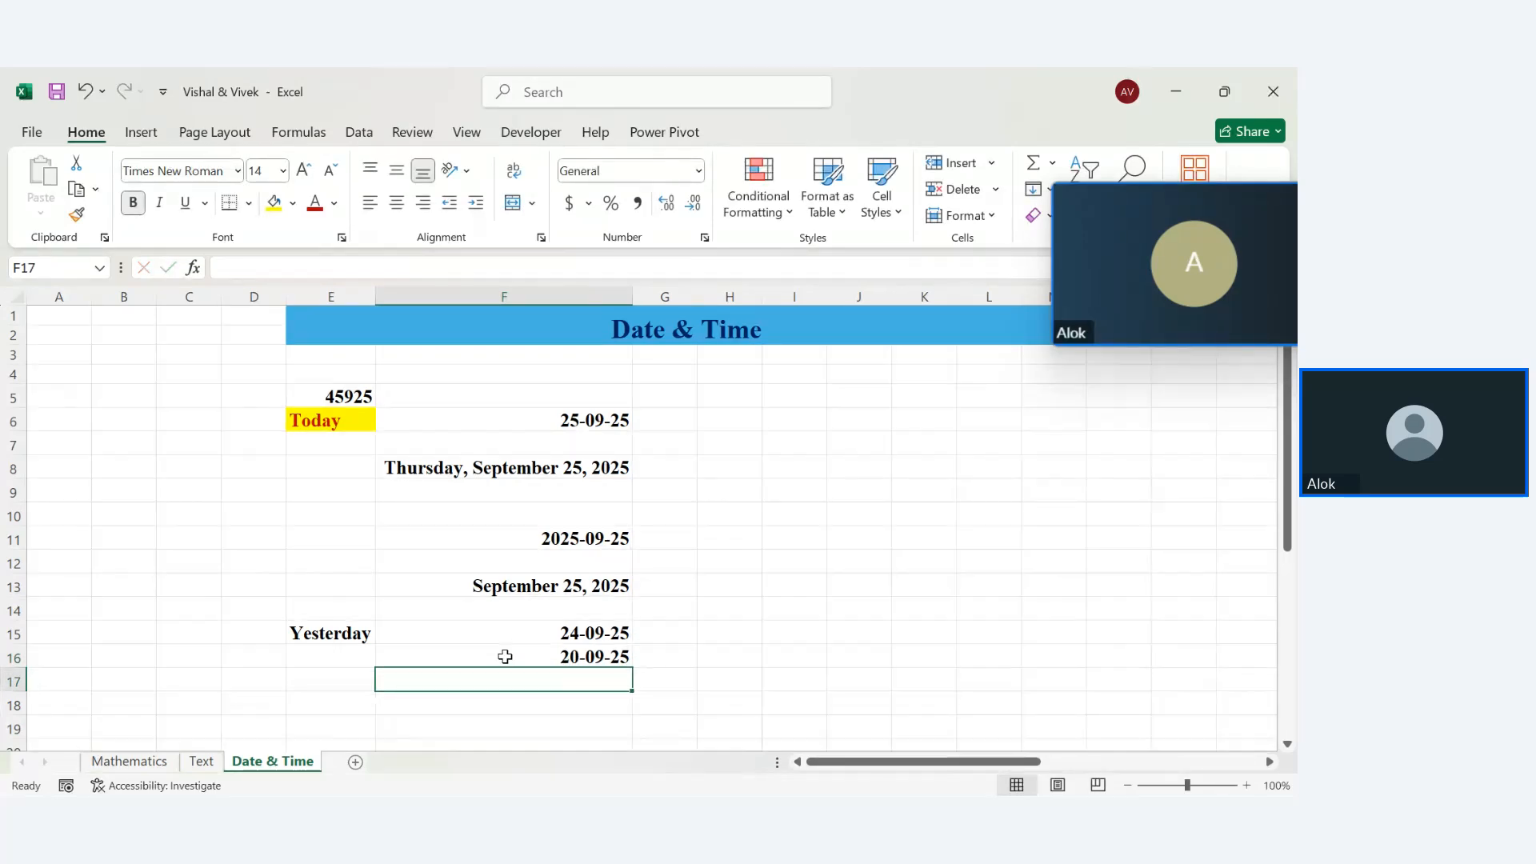
Type the label Tommrow in E18, correcting its spelling and capitalisation
click(322, 708)
text(tom)
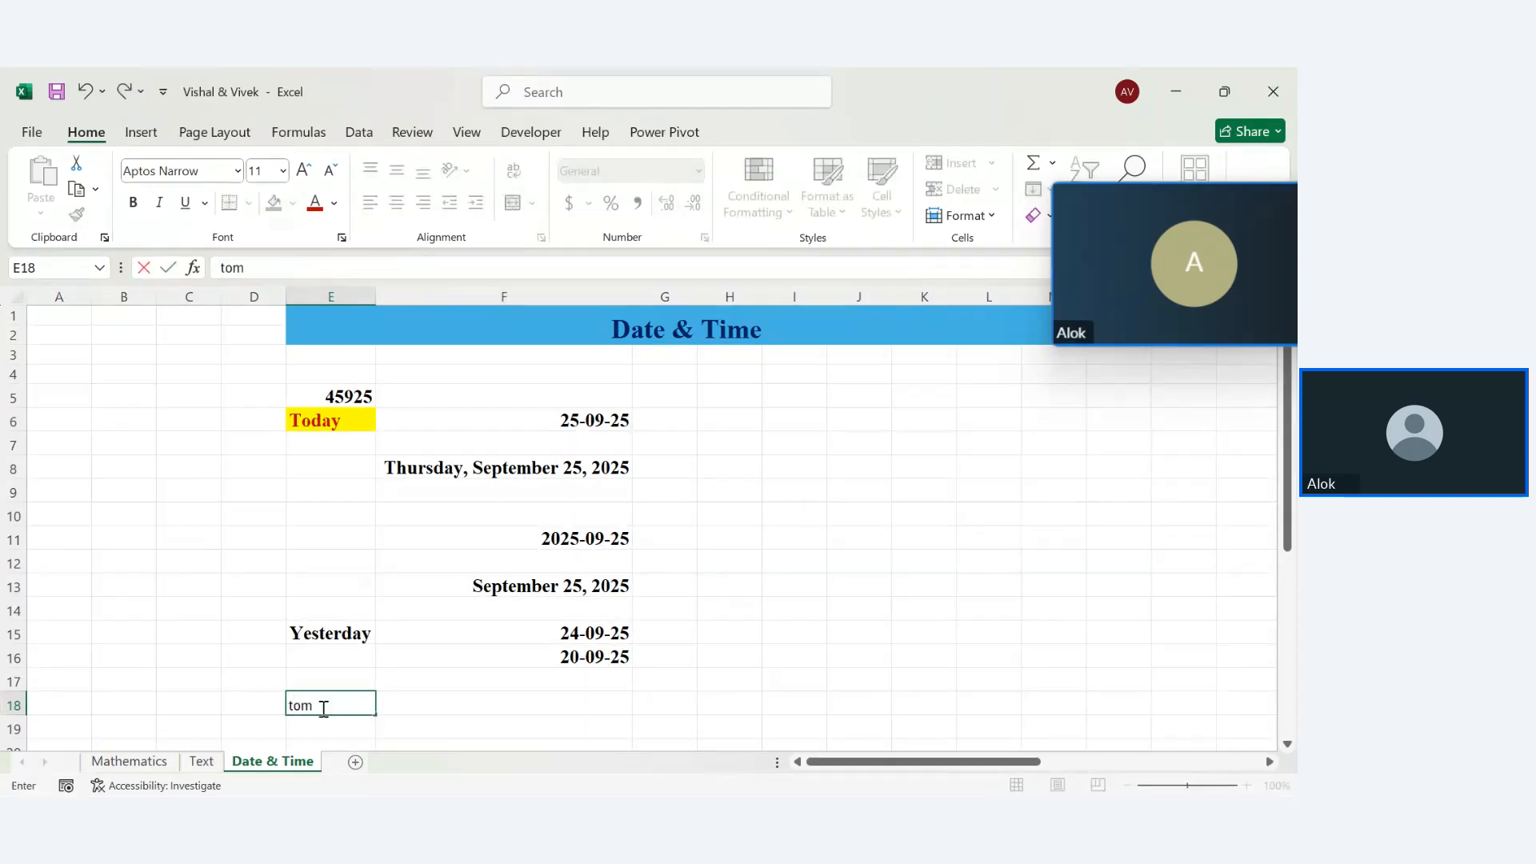
text(mo)
text(m)
key(Return)
double_click(305, 707)
text(m)
key(Delete)
key(Delete)
text(T)
key(Return)
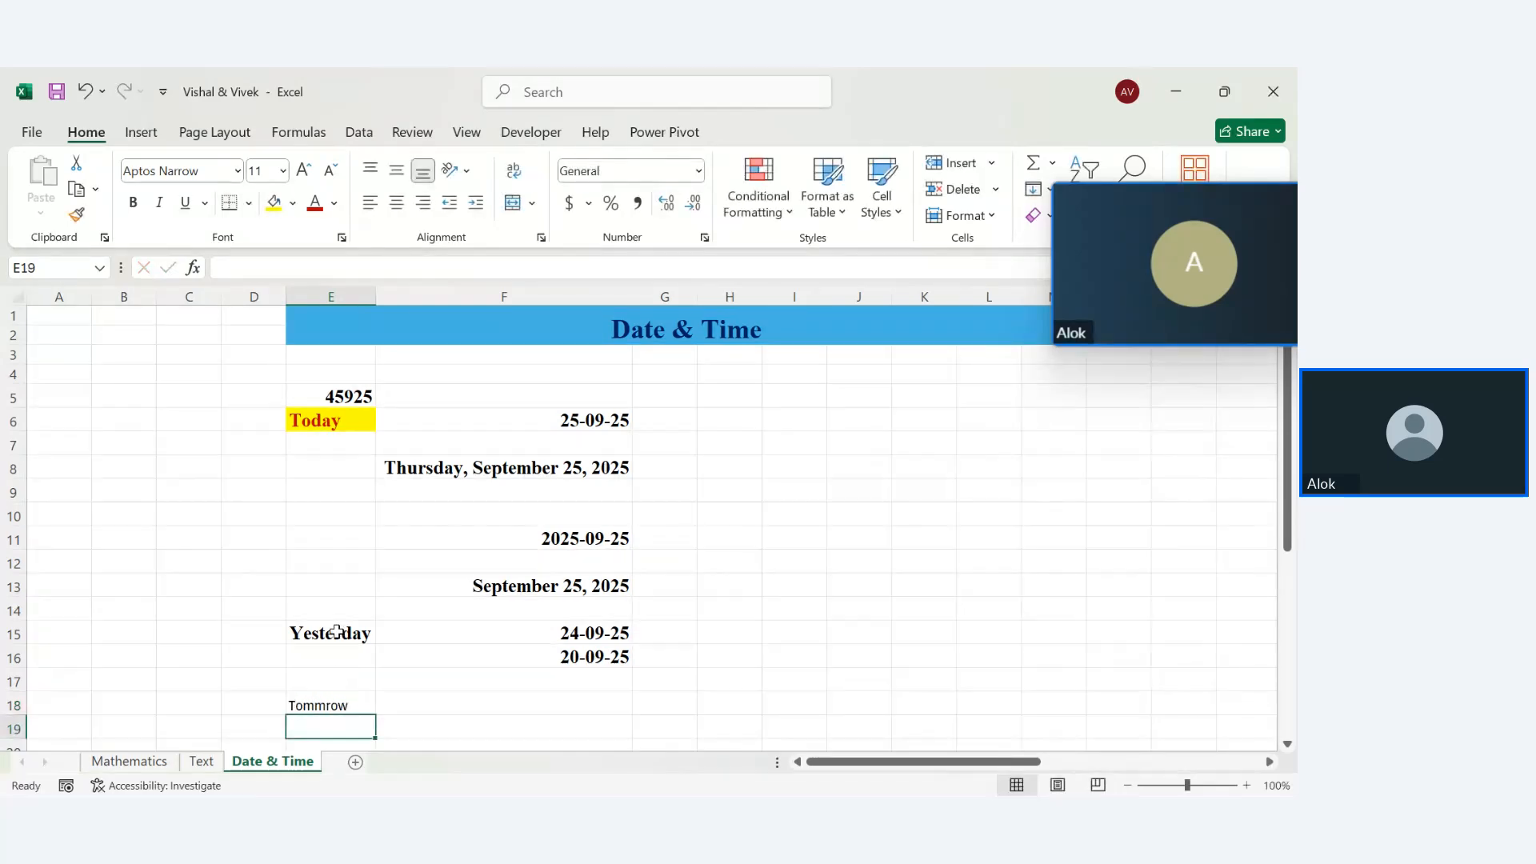
Copy the Yesterday label's bold formatting from E15 onto the Tommrow label in E18
click(336, 631)
click(76, 214)
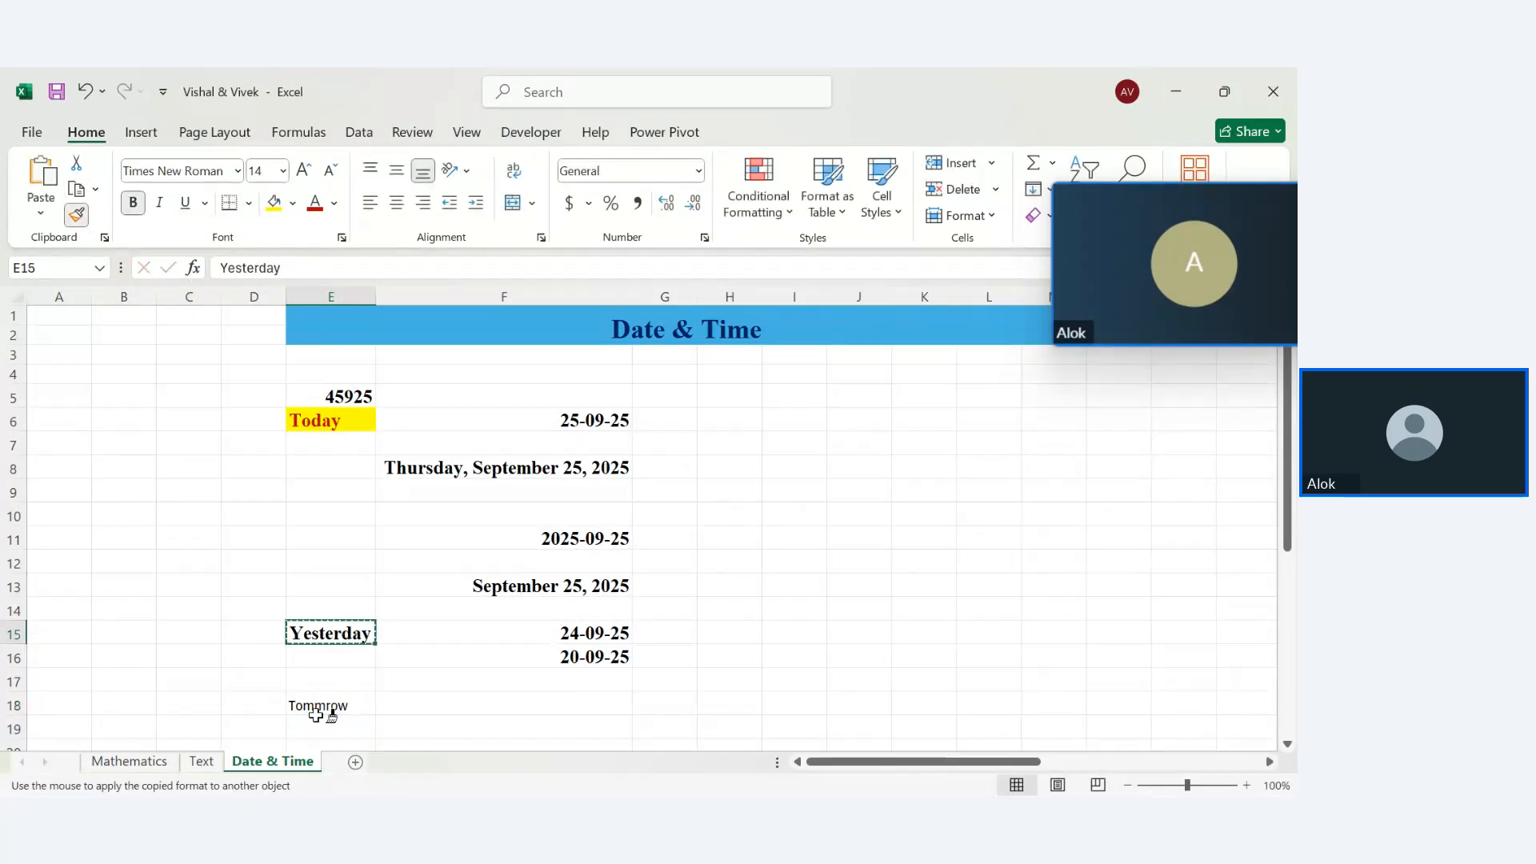
click(316, 708)
click(528, 710)
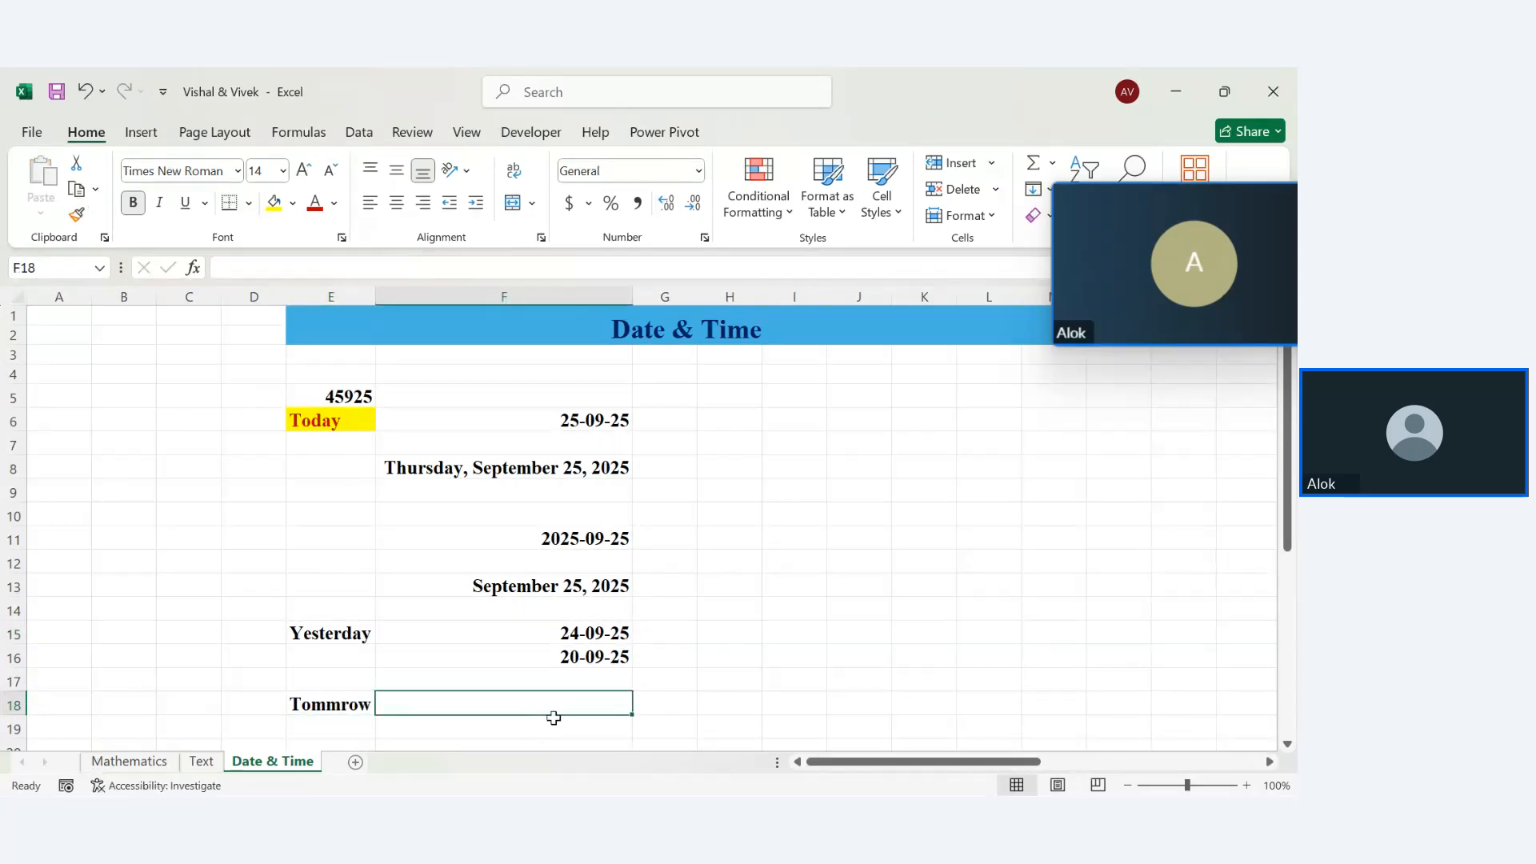
click(620, 728)
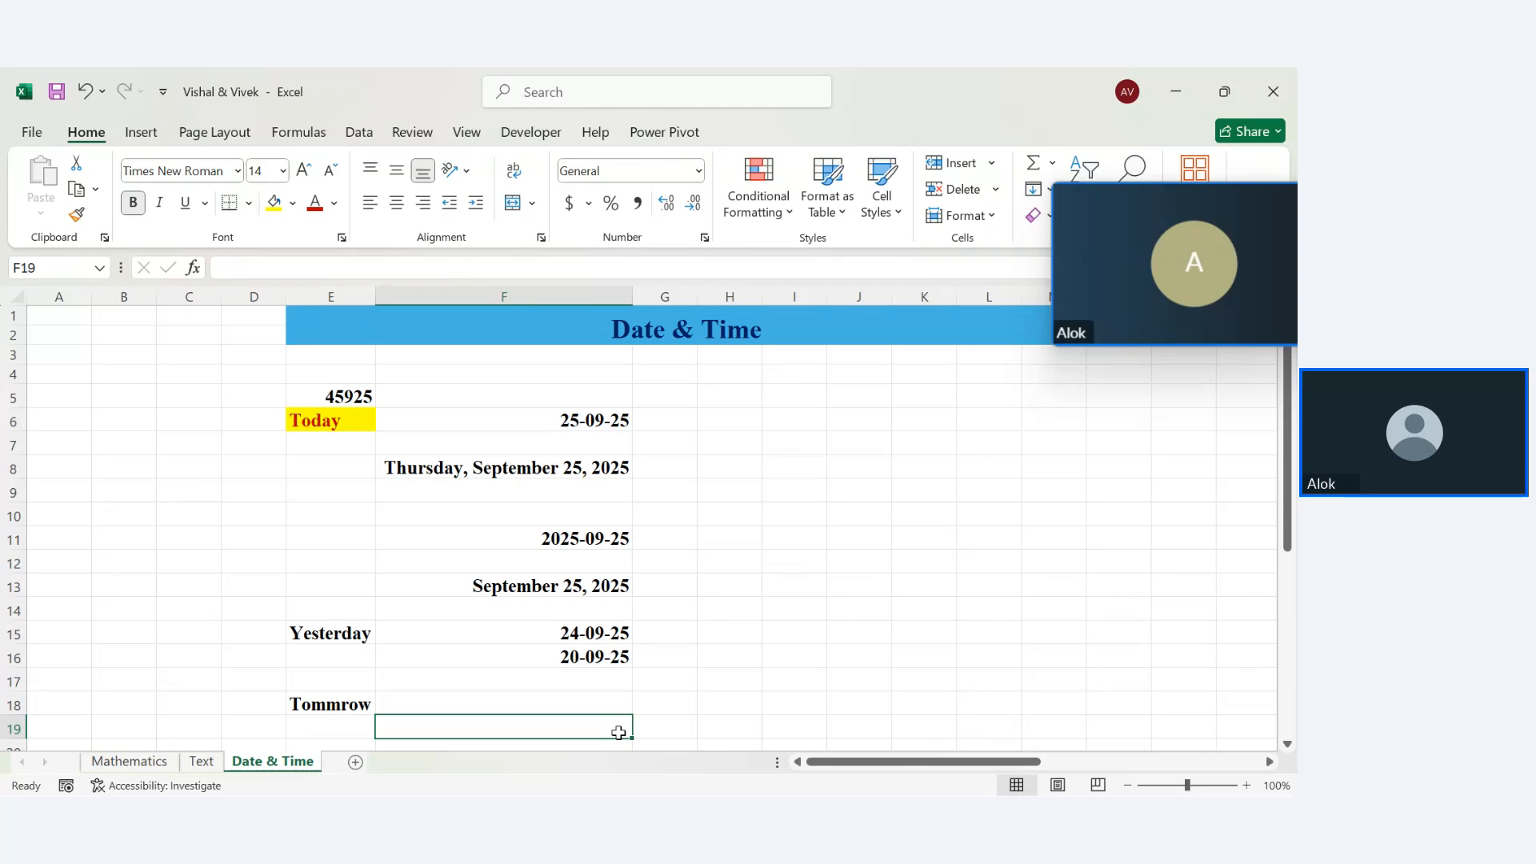
Give the Yesterday (E15) and Tommrow (E18) labels a yellow fill and red text, matching Today
key(Up)
key(Up)
key(Up)
key(Up)
key(Up)
key(Up)
key(Up)
key(Up)
key(Up)
key(Up)
key(Up)
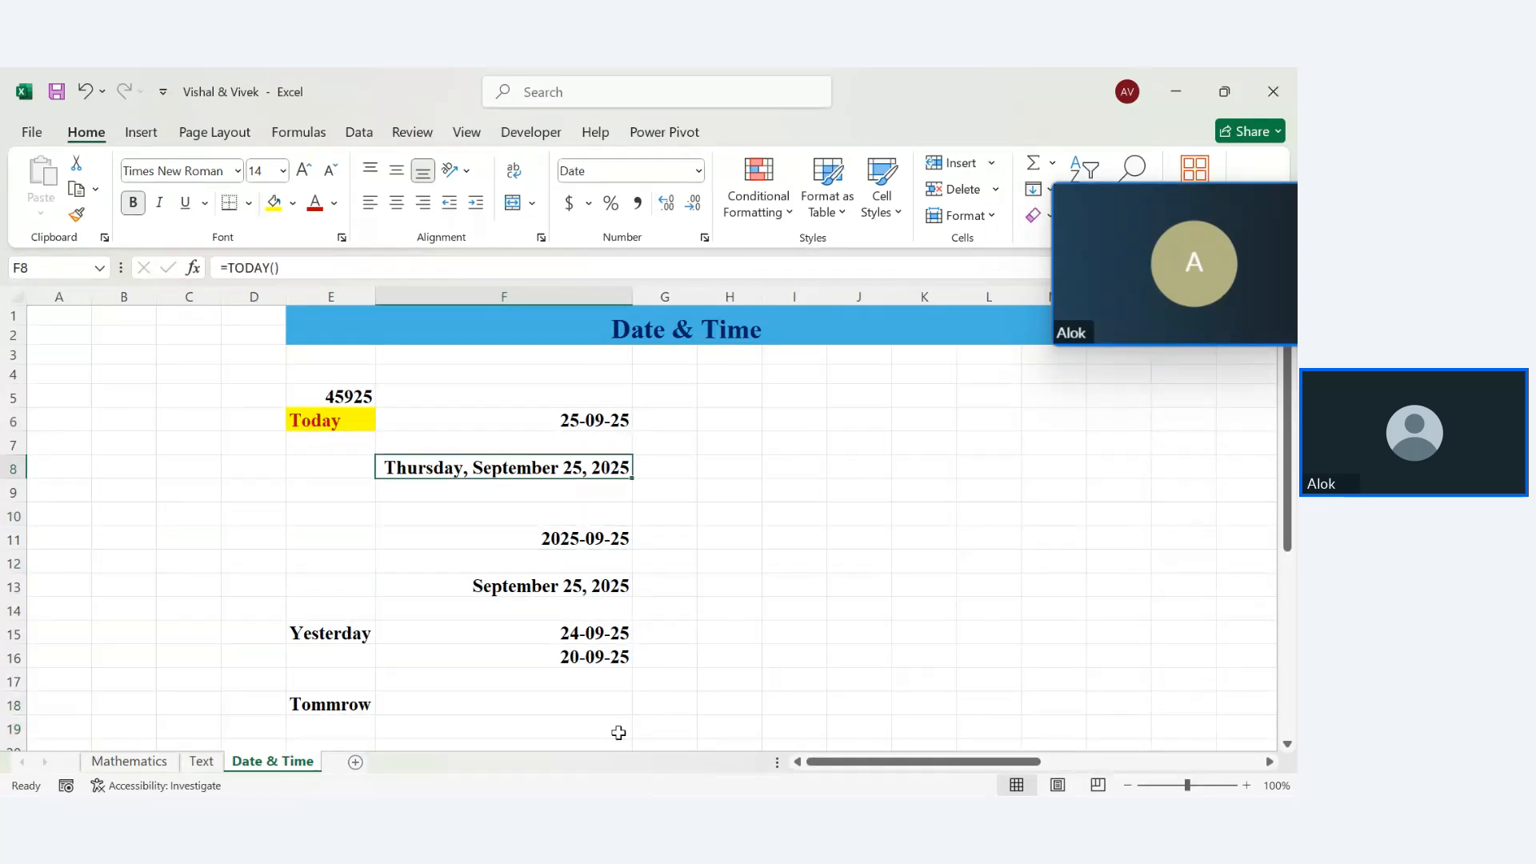
click(332, 634)
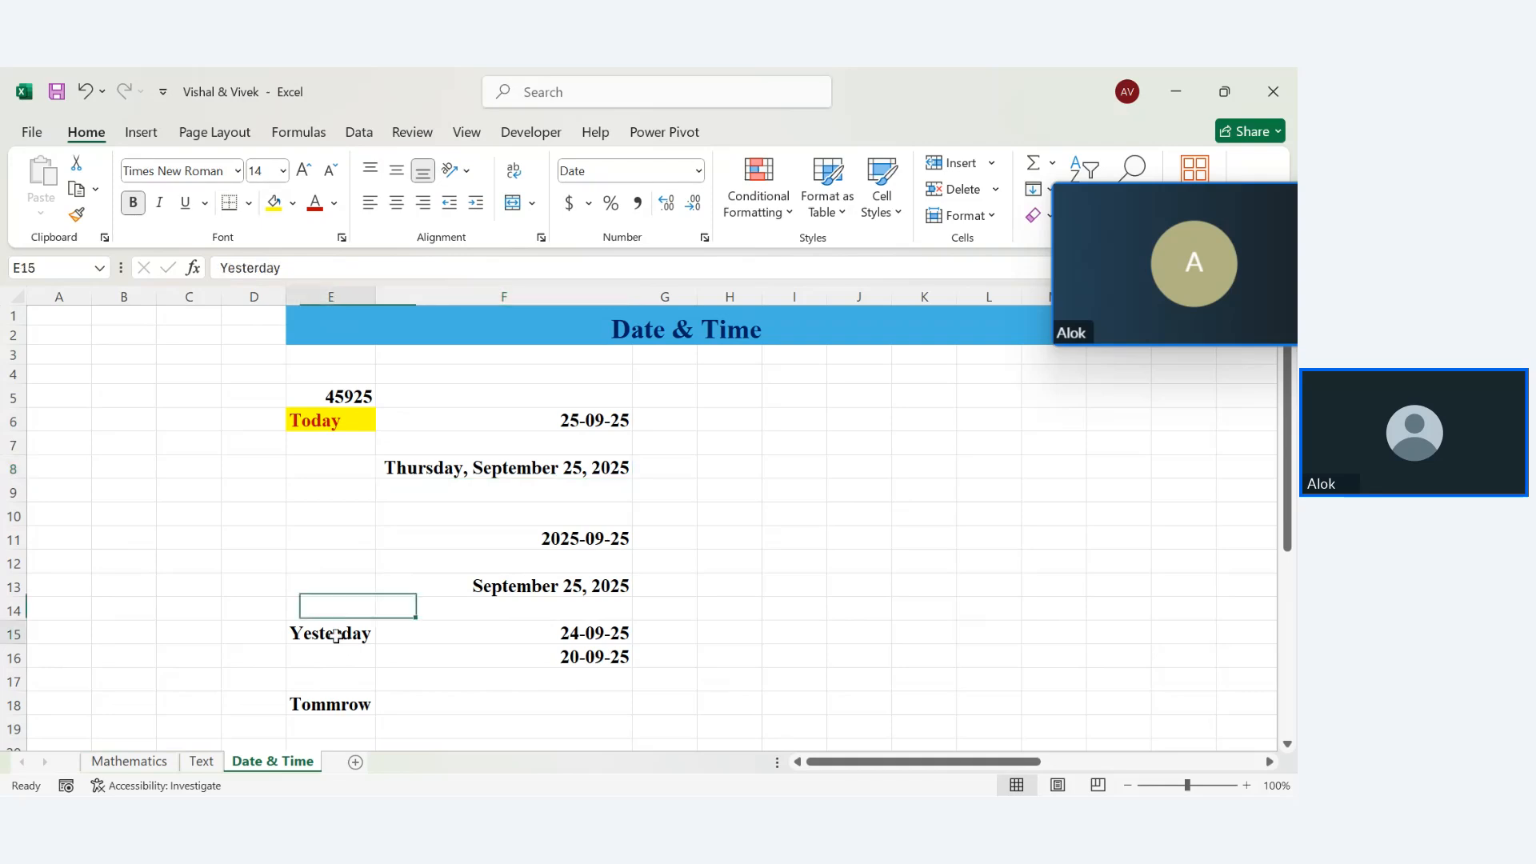
click(274, 202)
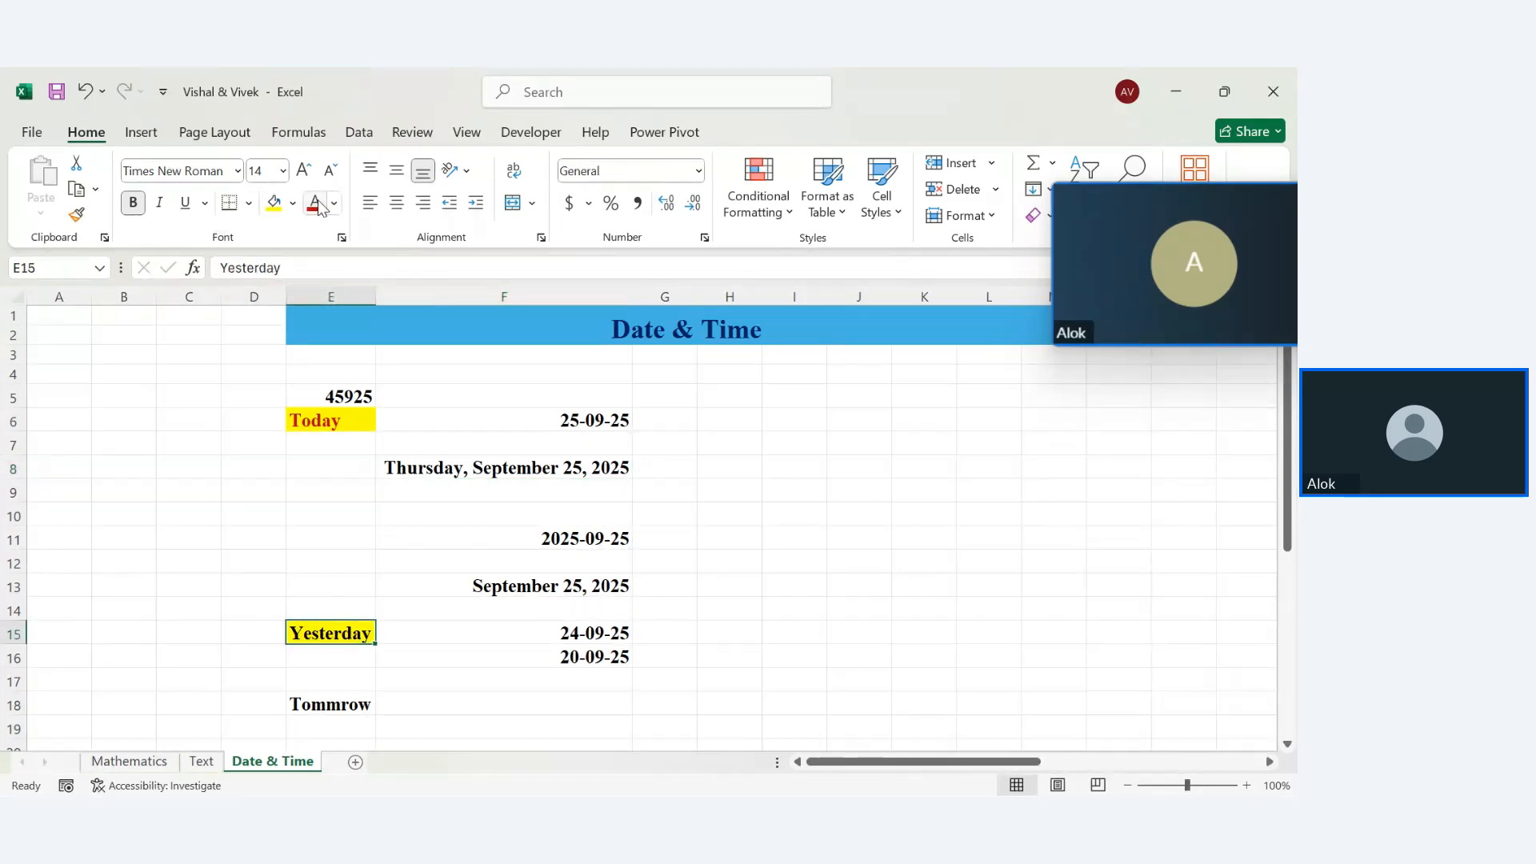
click(304, 704)
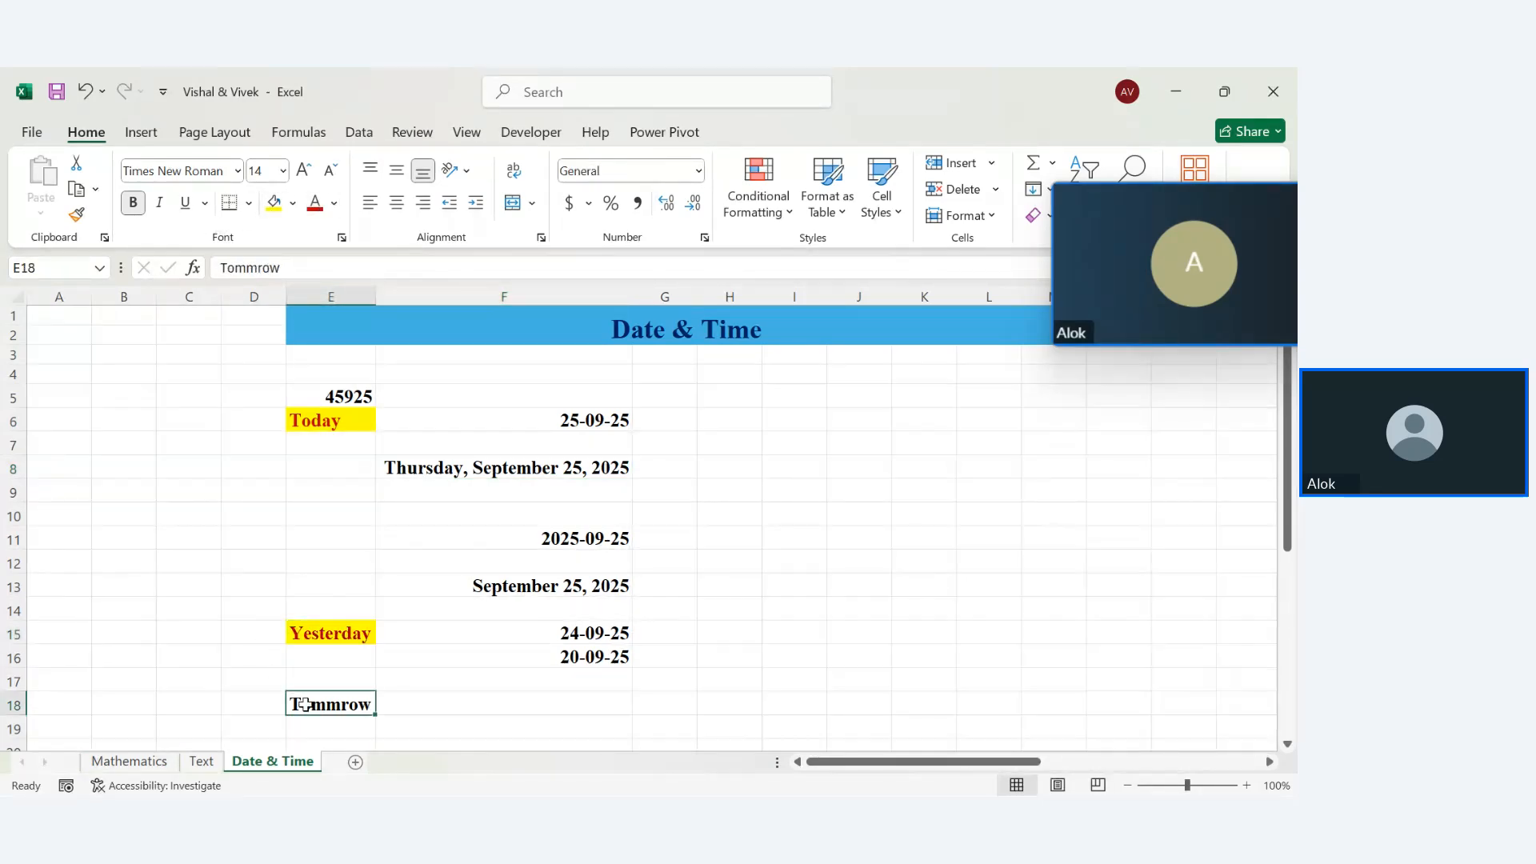
click(274, 203)
click(315, 205)
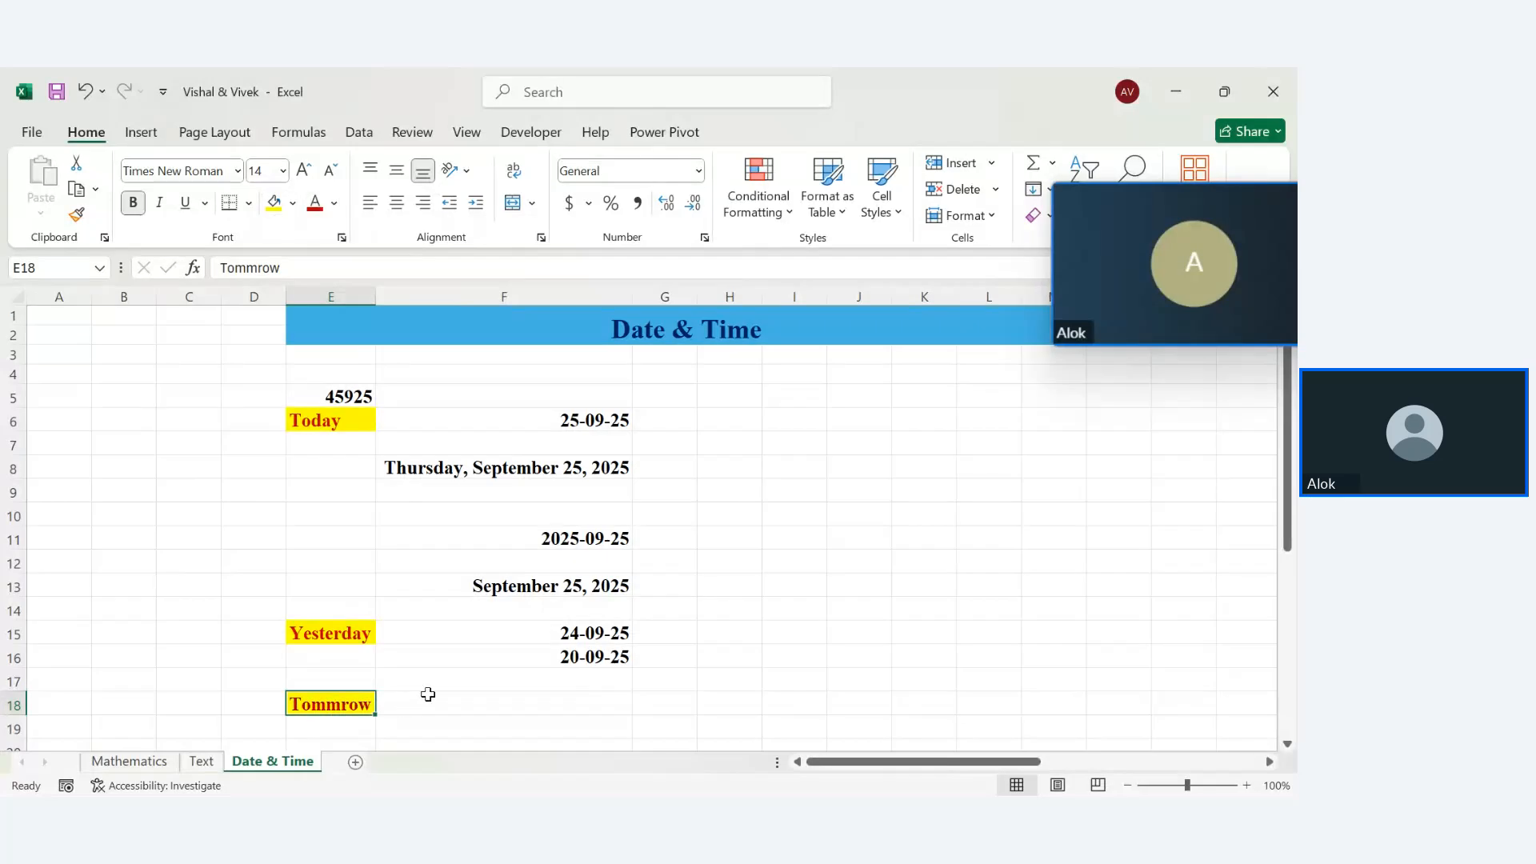
click(428, 696)
Enter =TODAY()+1 in F18 (26-09-25) and =TODAY()+10 in F19 (05-10-25)
text([[)
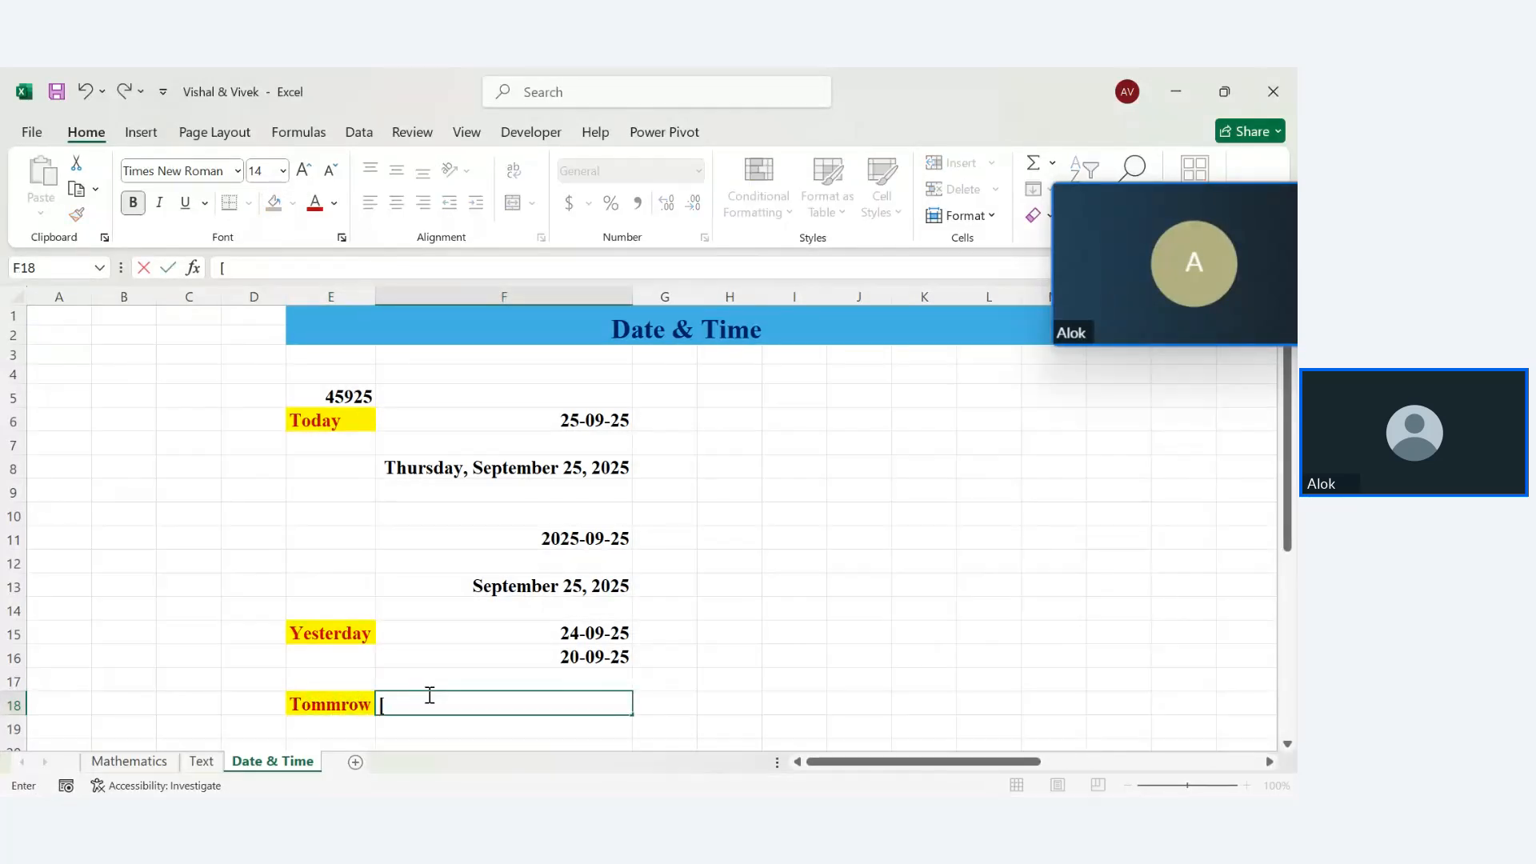
key(BackSpace)
key(BackSpace)
text(=t)
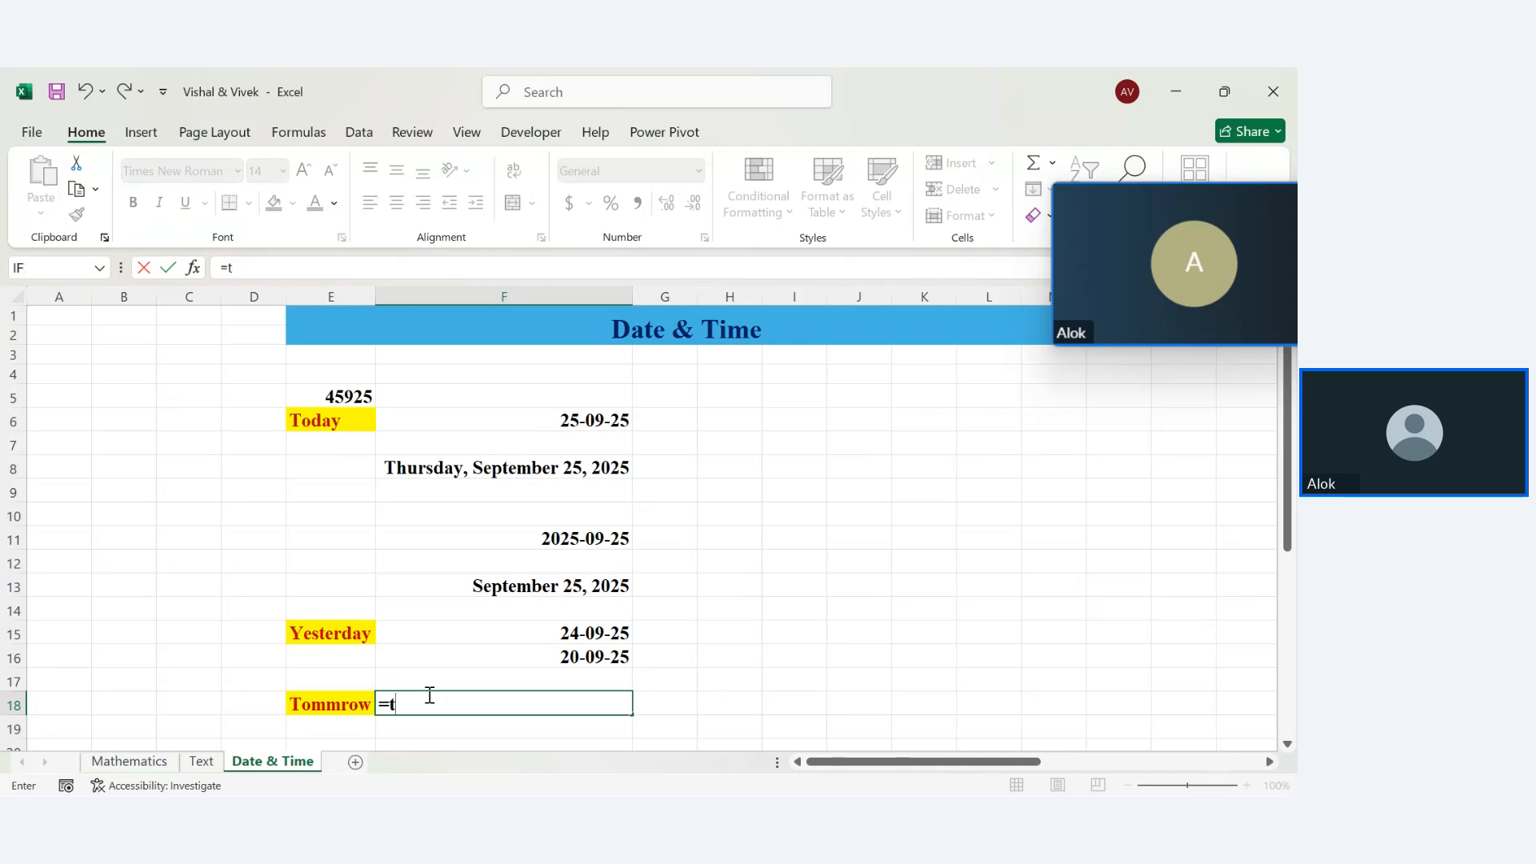
text(oday()+1)
key(Return)
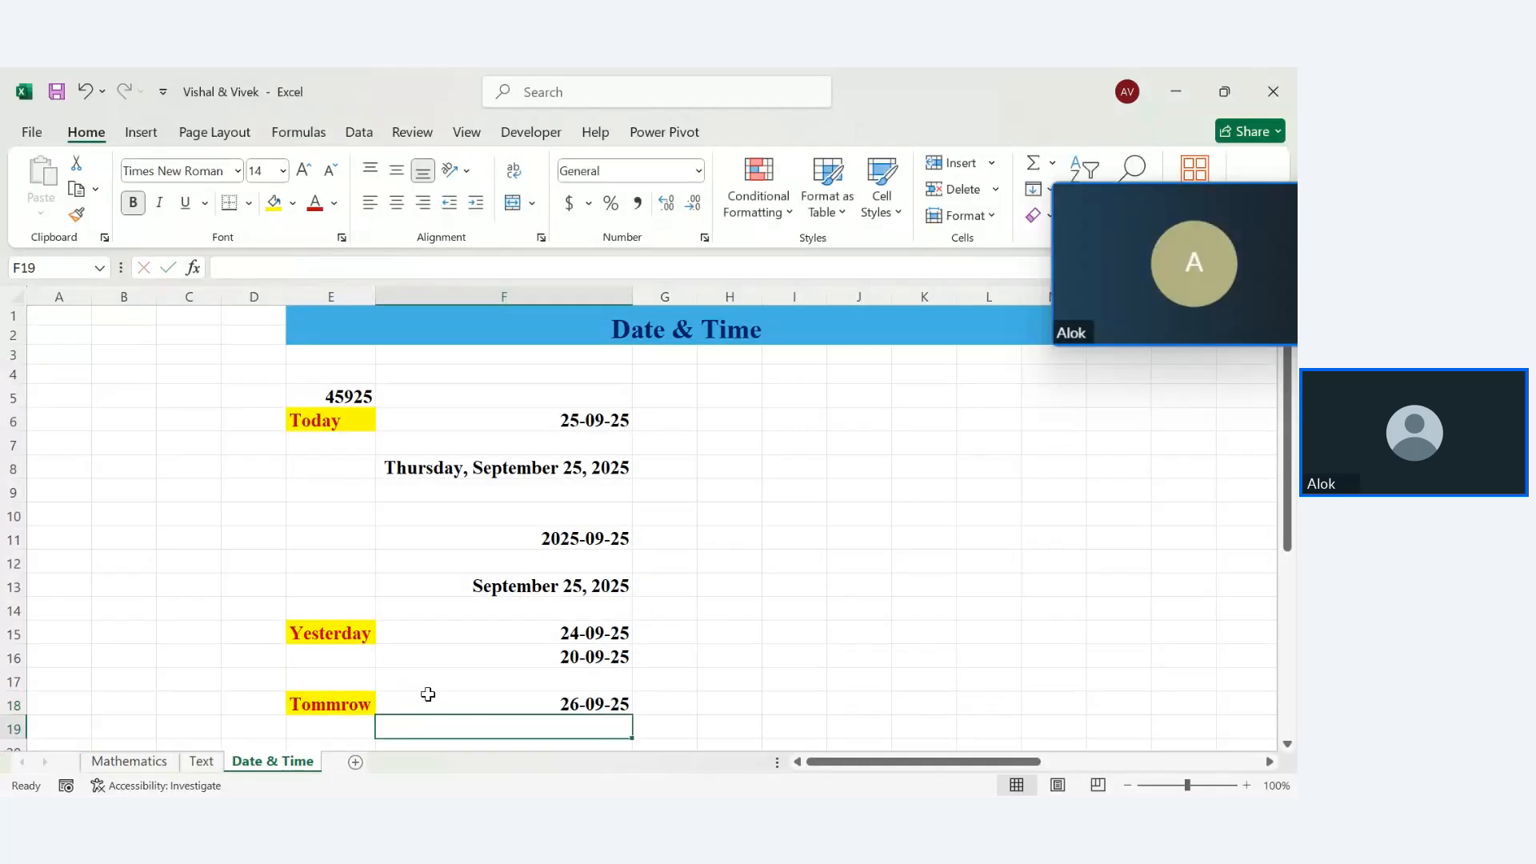
text(=tod)
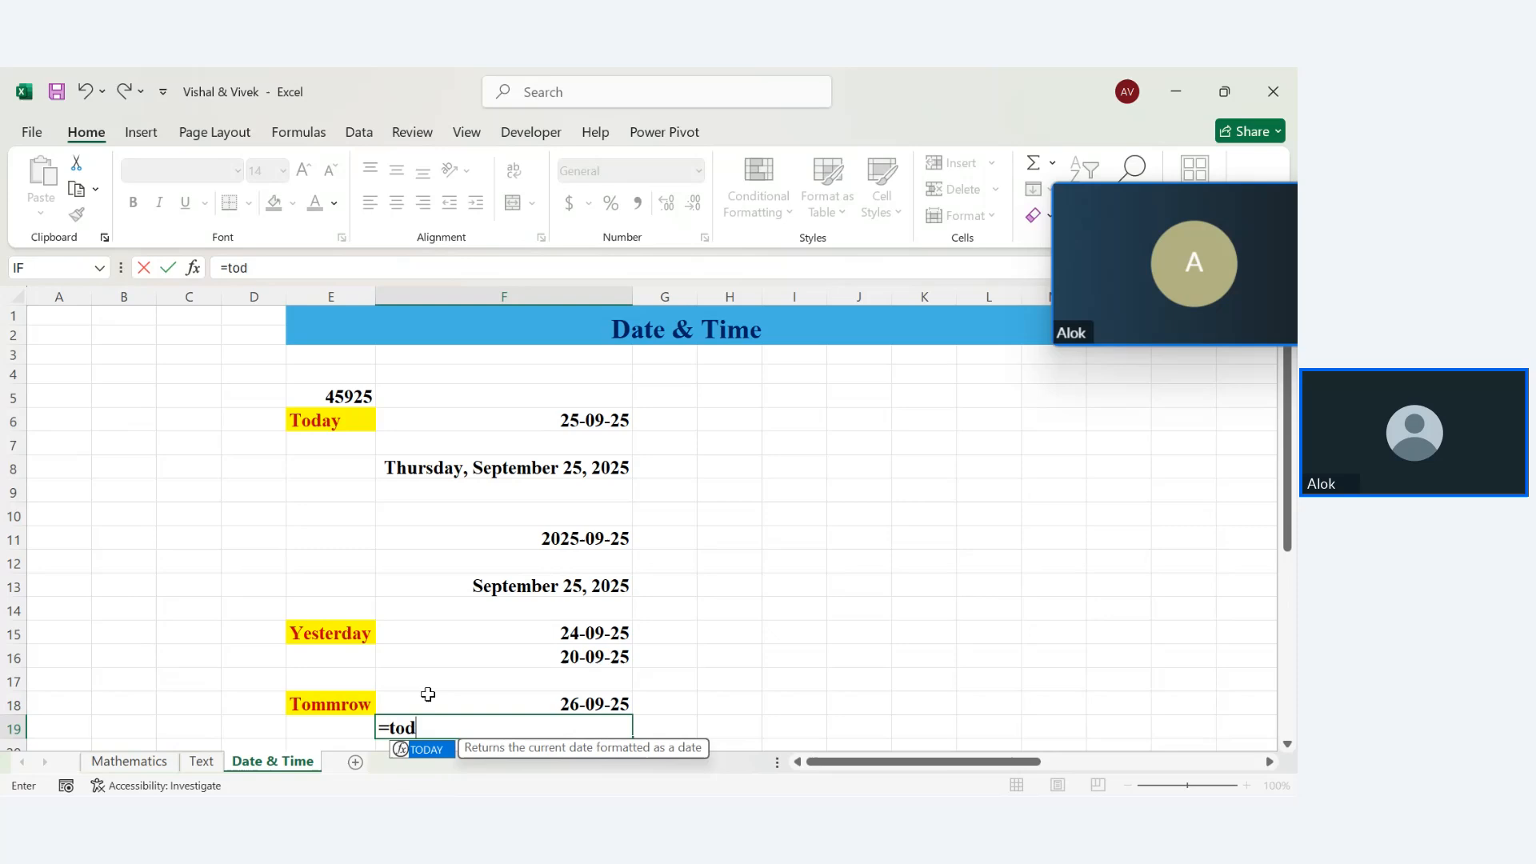
key(Tab)
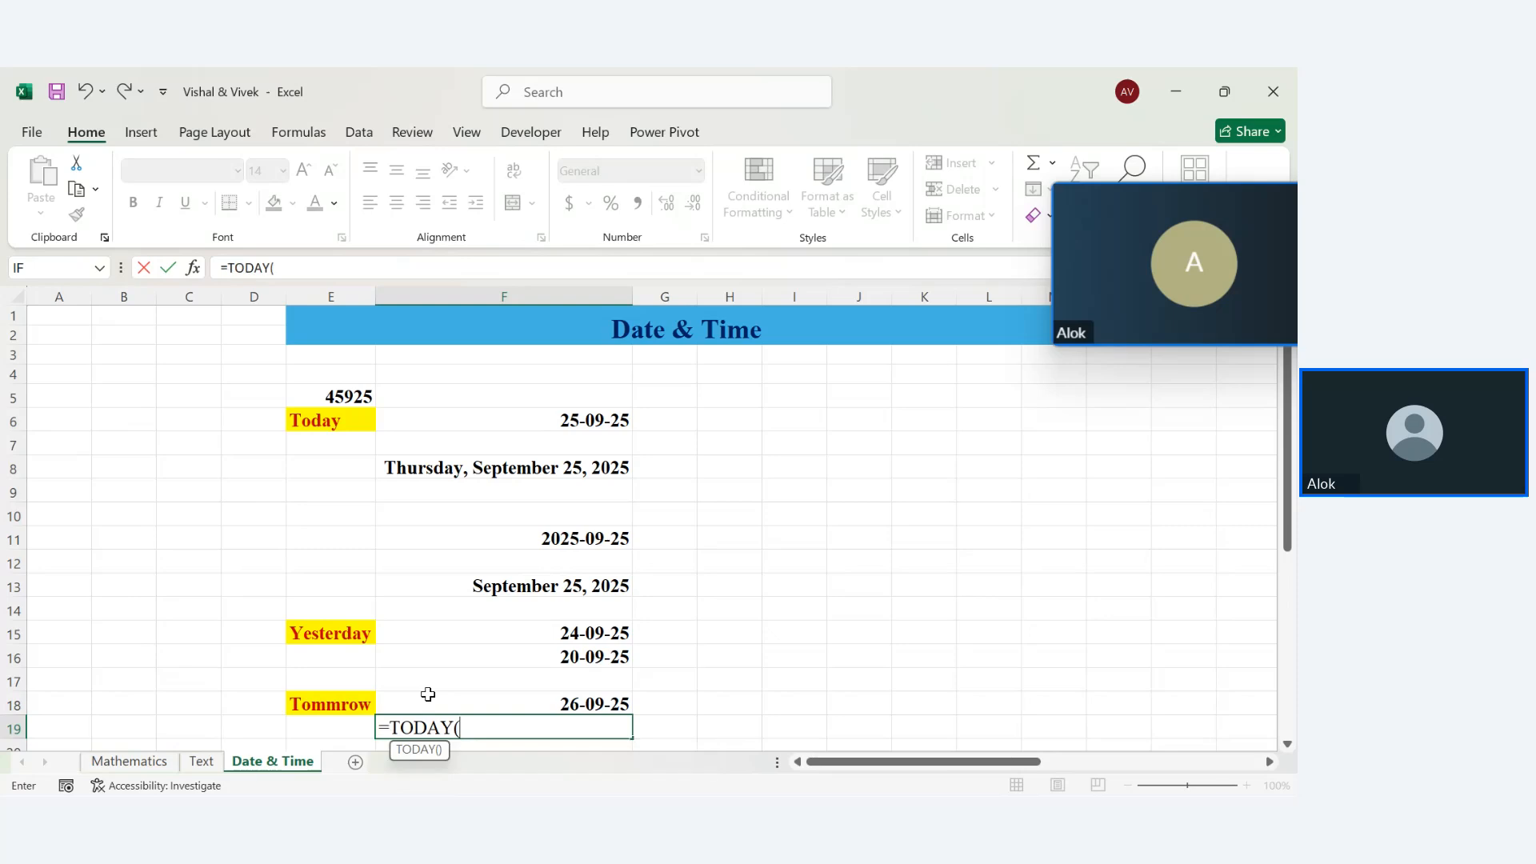
text()+10)
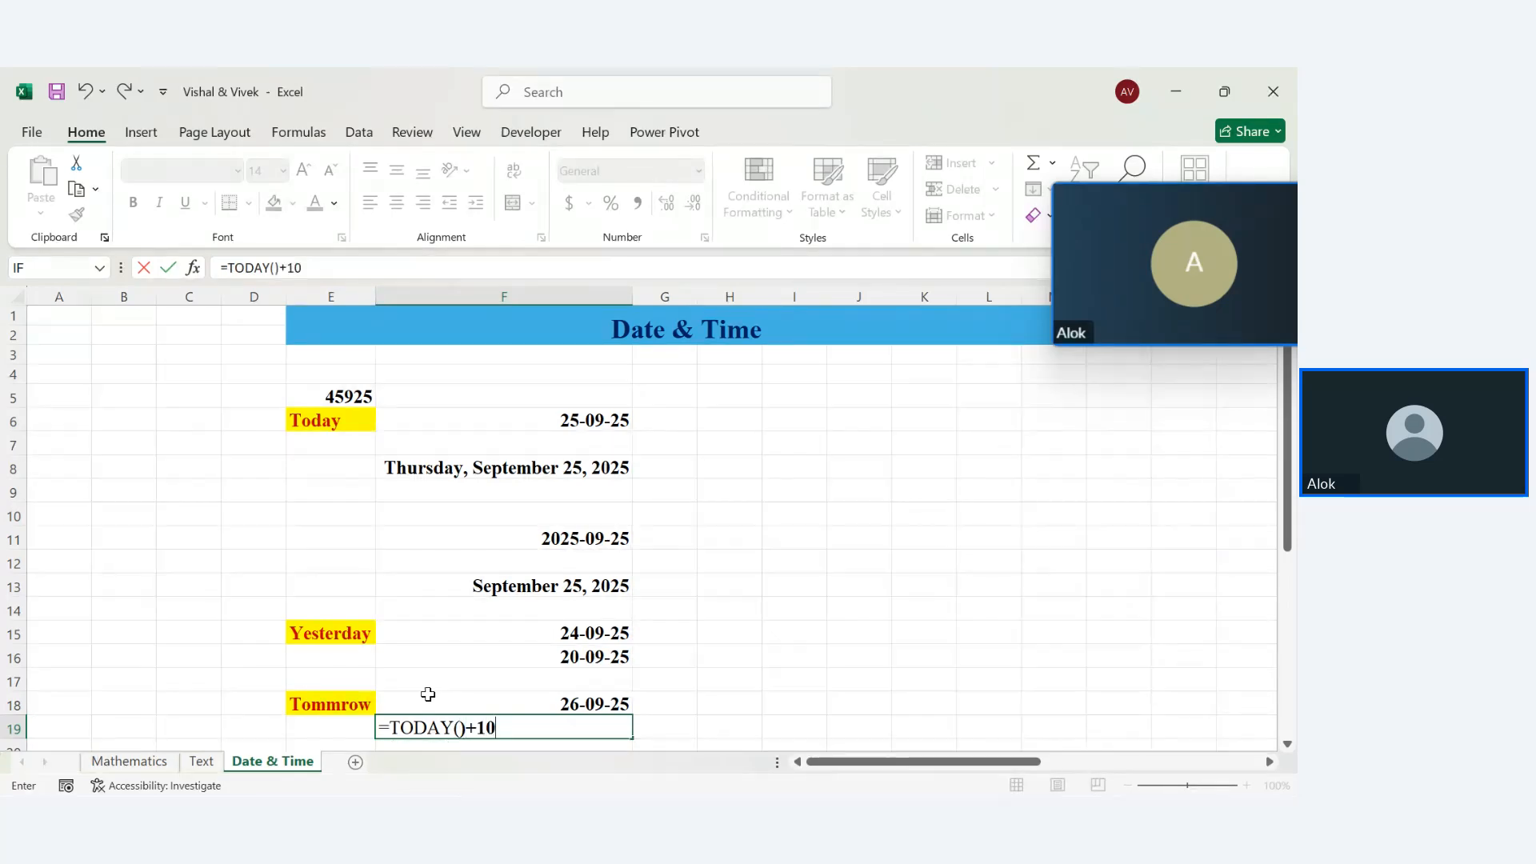
key(Return)
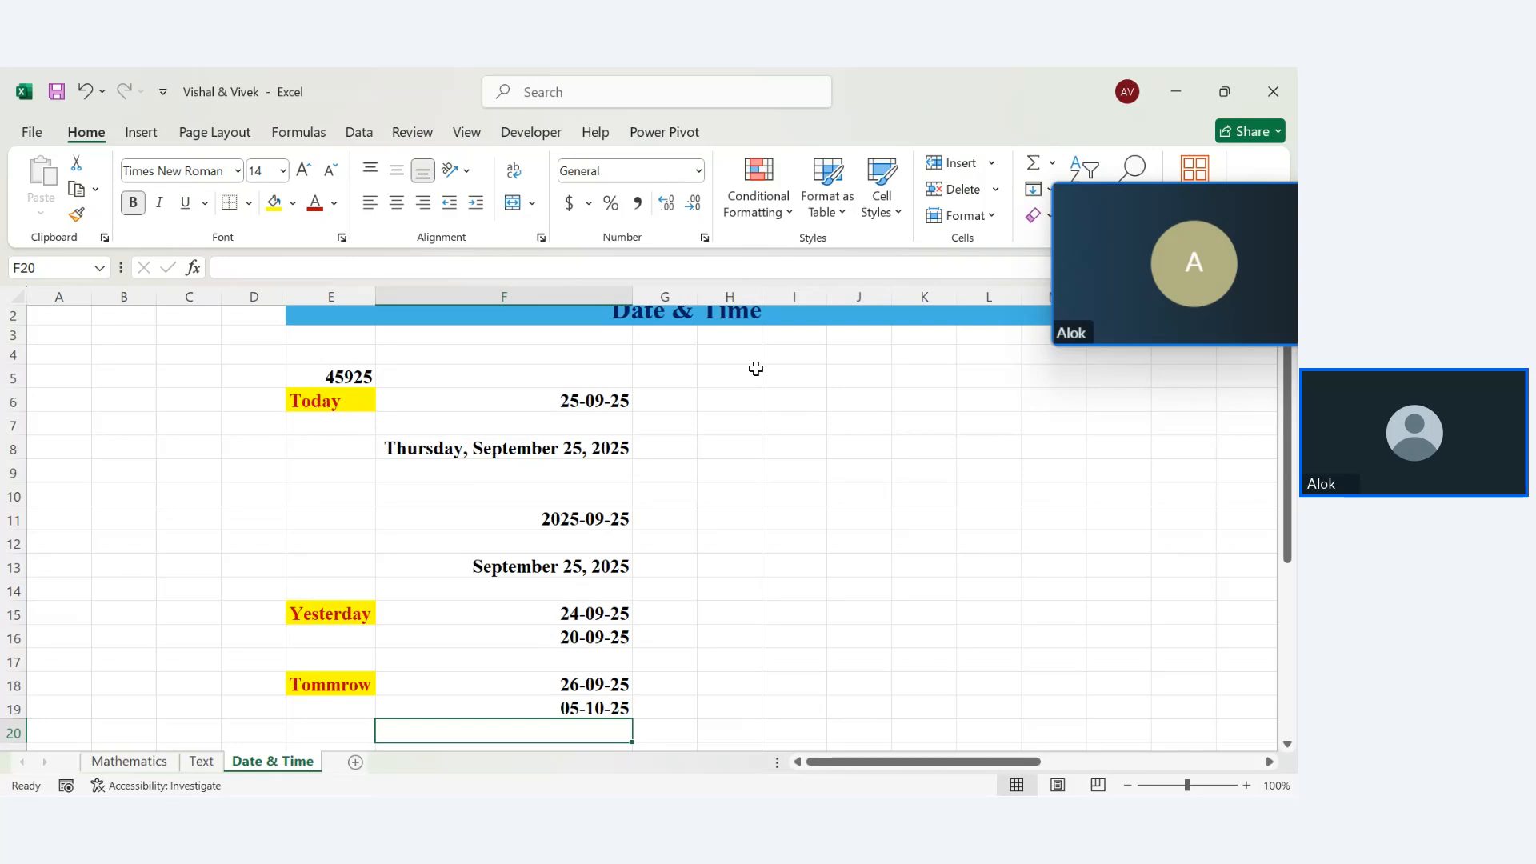
click(727, 396)
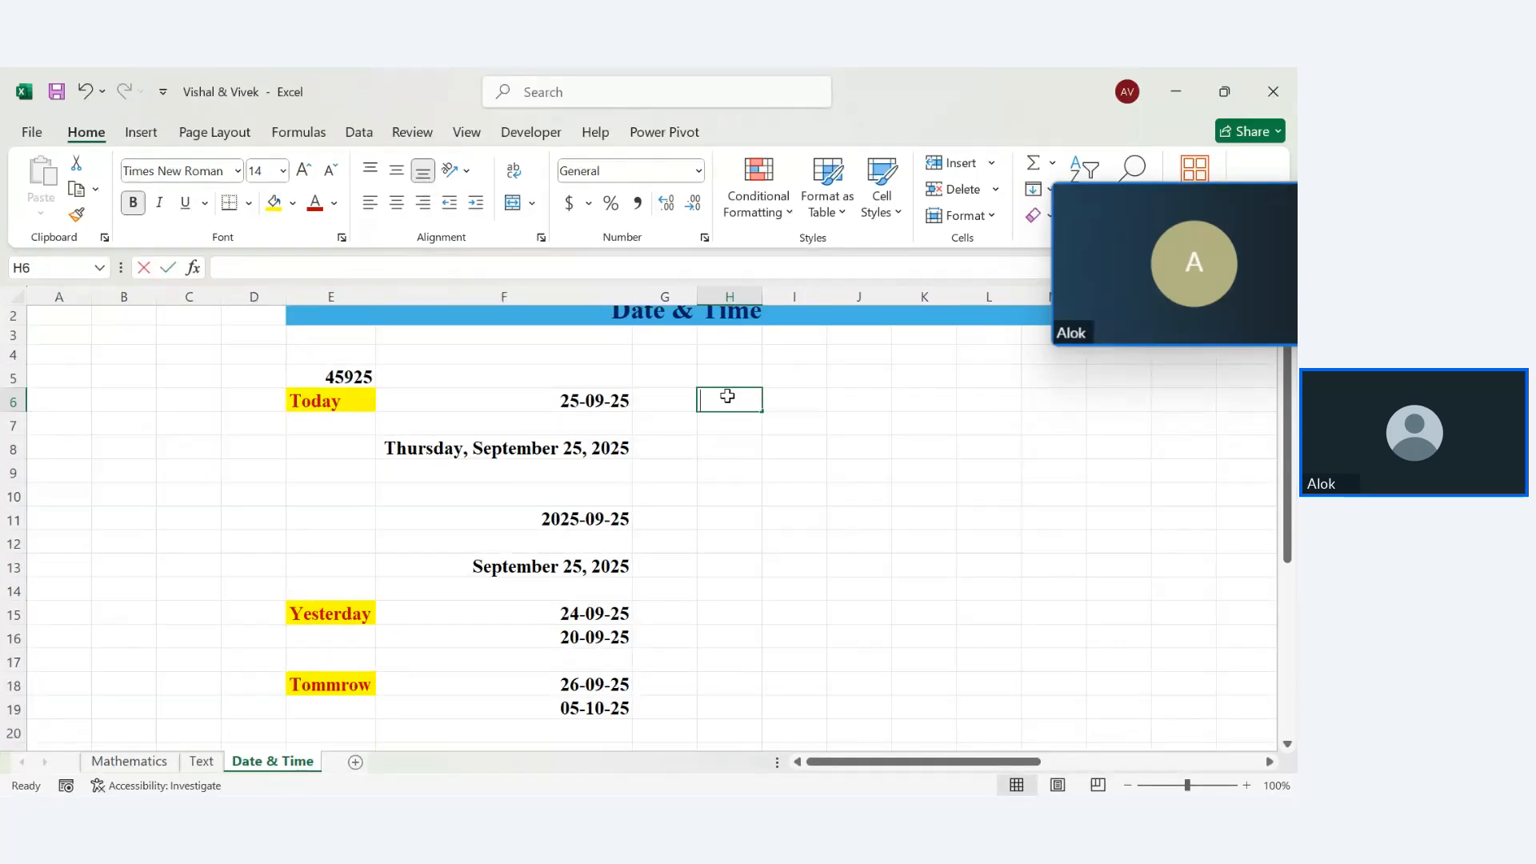
Type a Now label in H6 and give it a yellow fill with red text
text(Now)
key(Return)
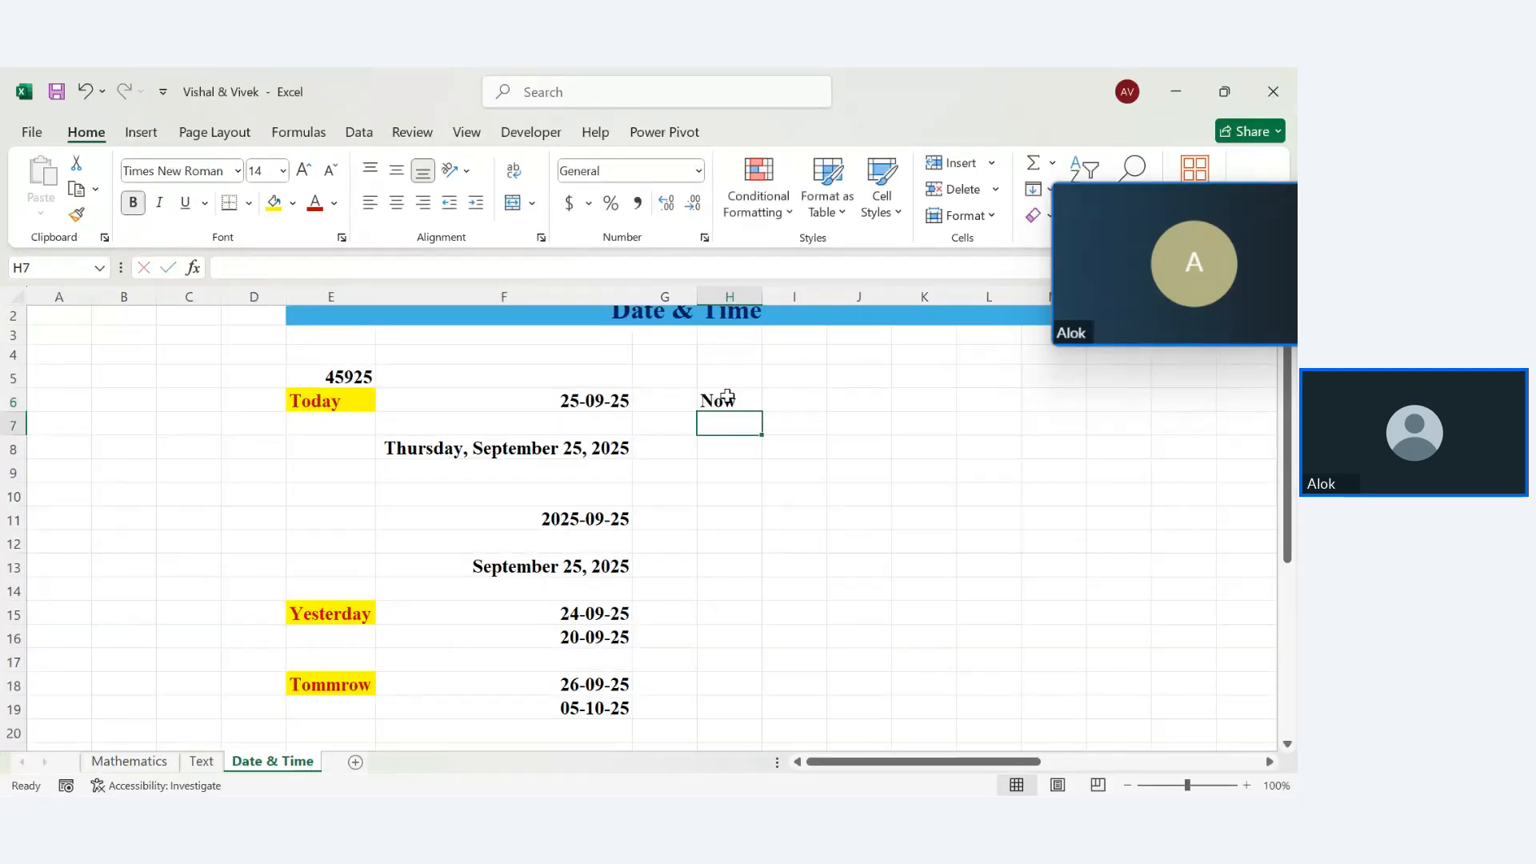
click(726, 396)
click(324, 399)
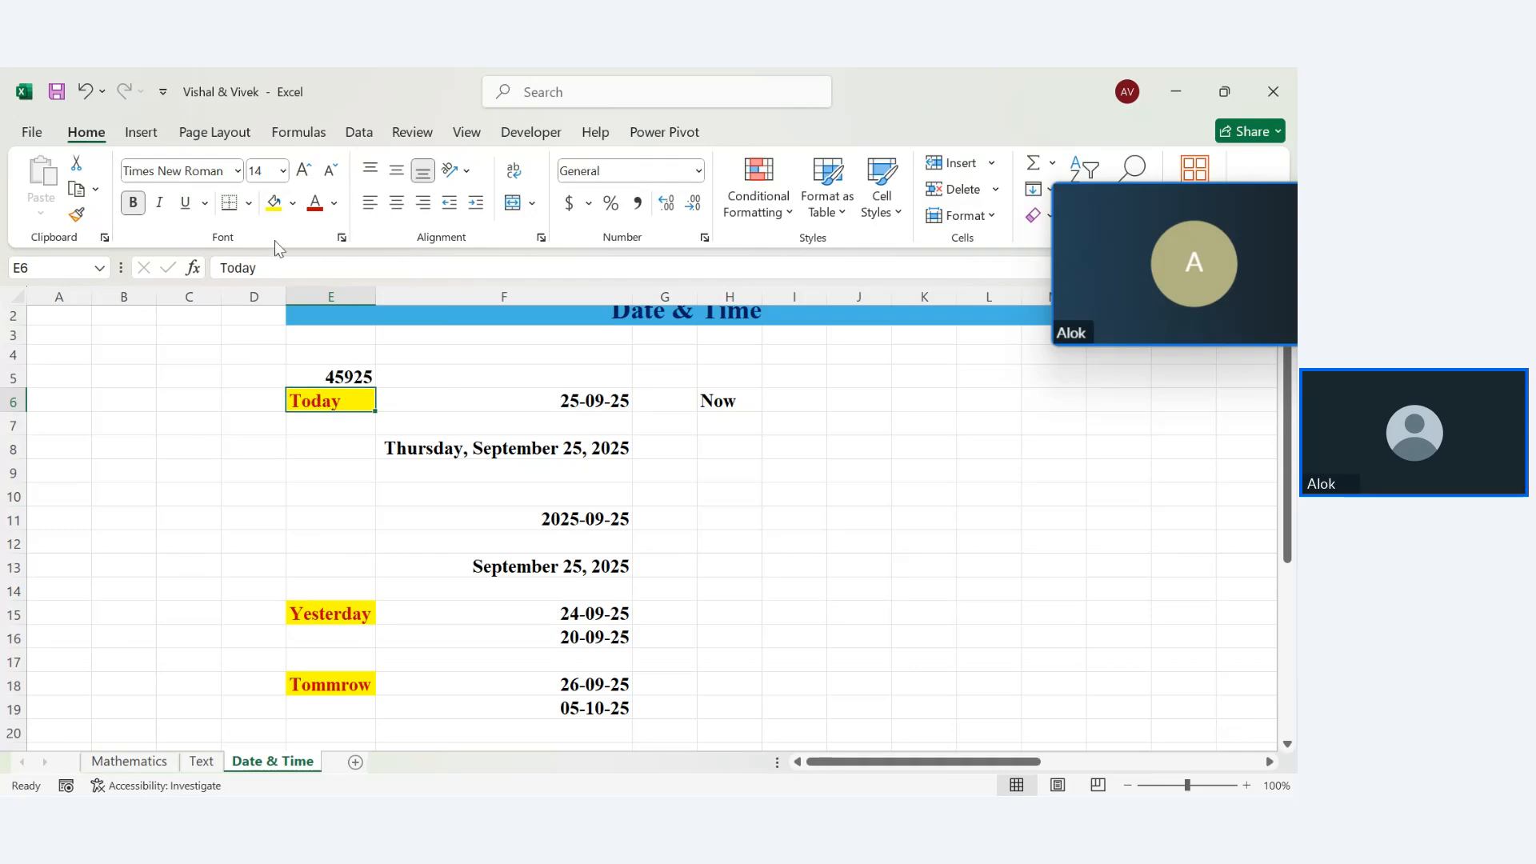
click(724, 400)
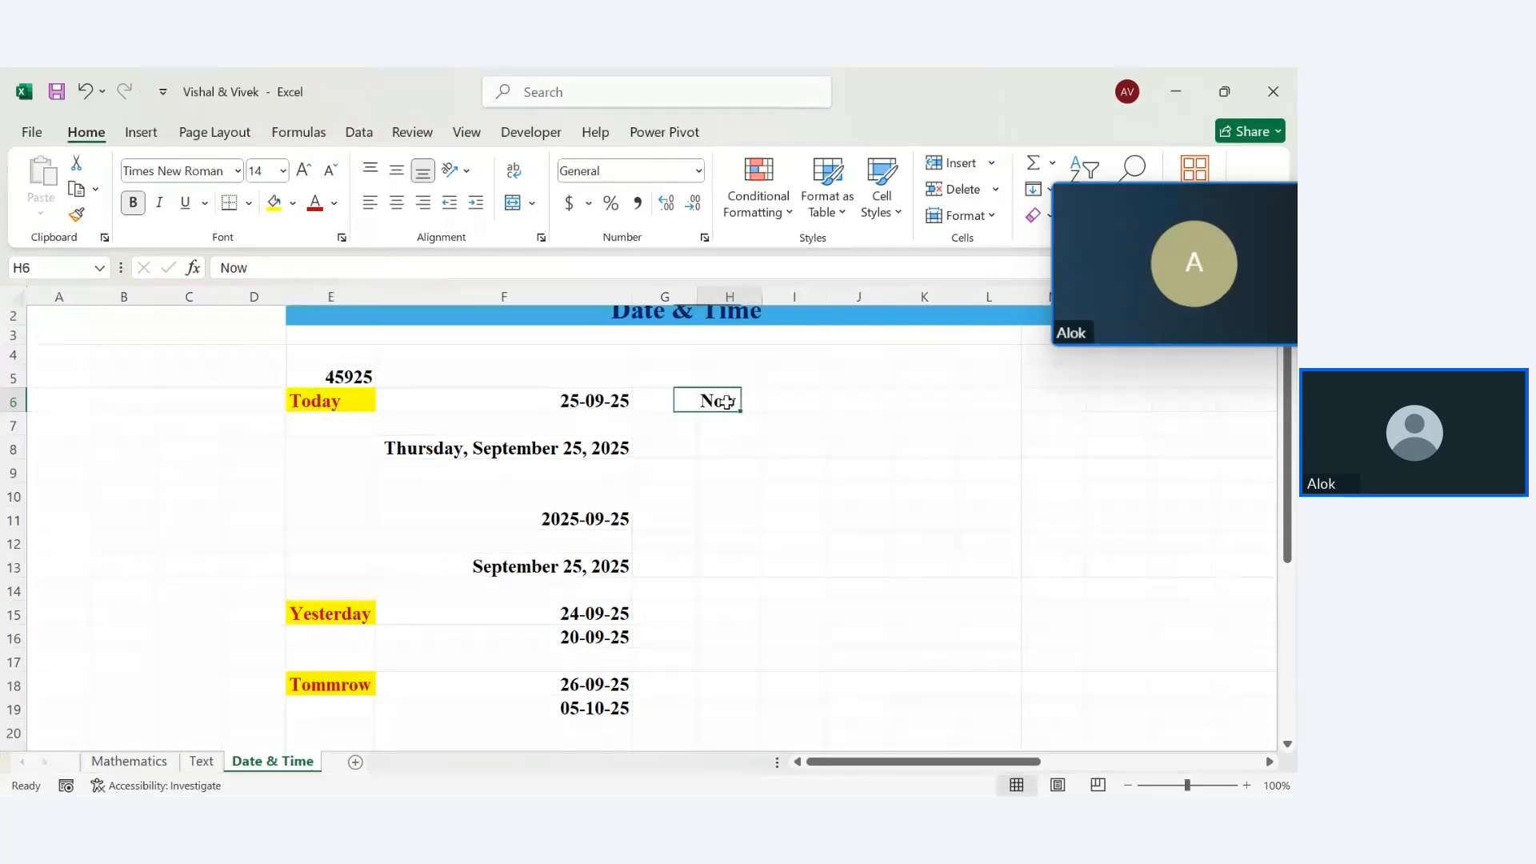
click(273, 201)
click(313, 203)
Enter =NOW() in H8 to show the current date and time, 25-09-25 13:07
click(724, 449)
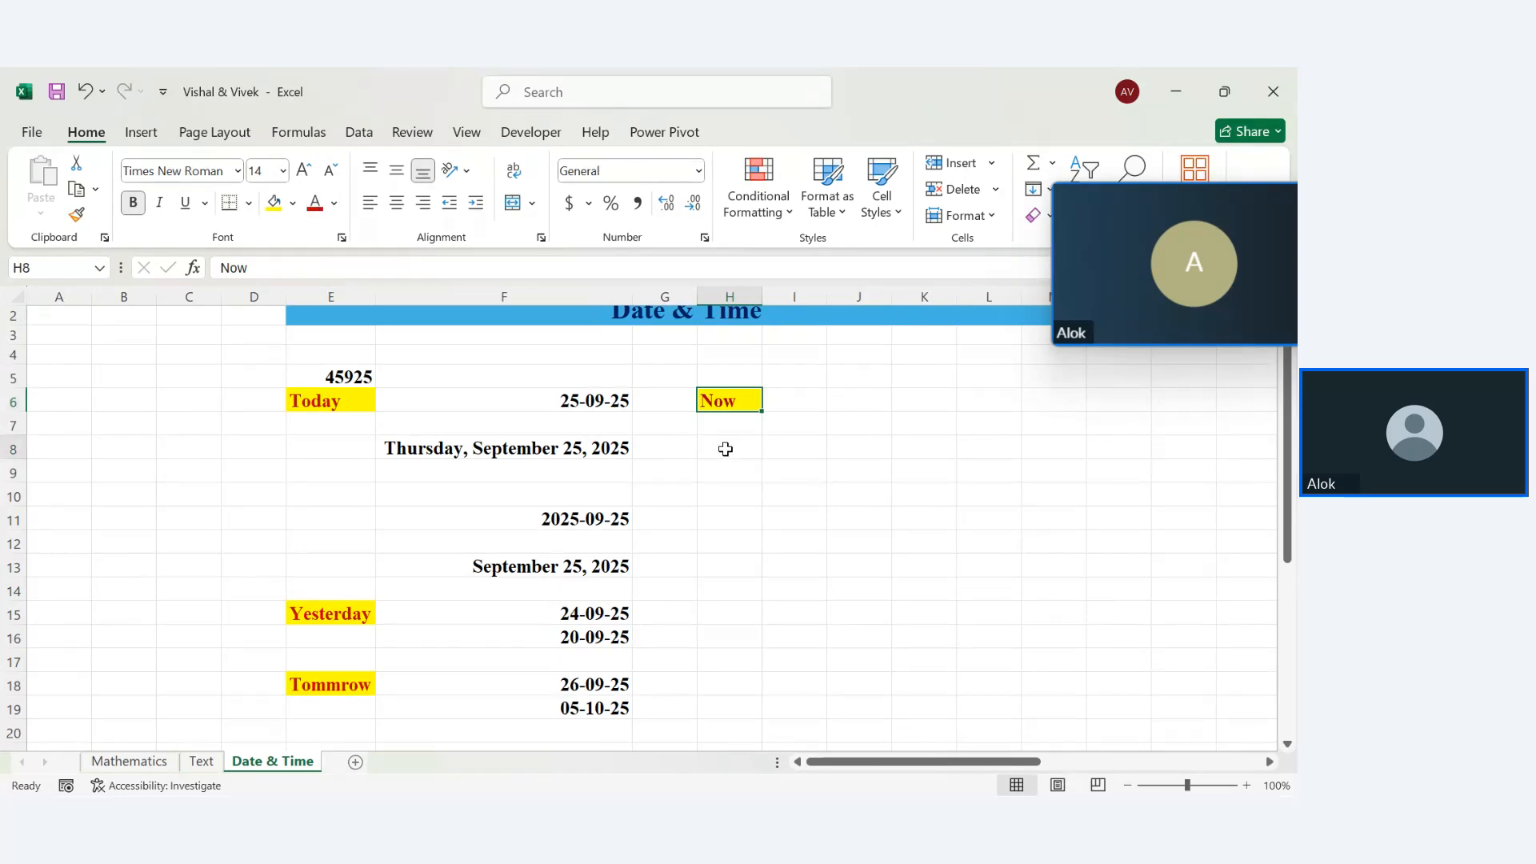
text(=ni)
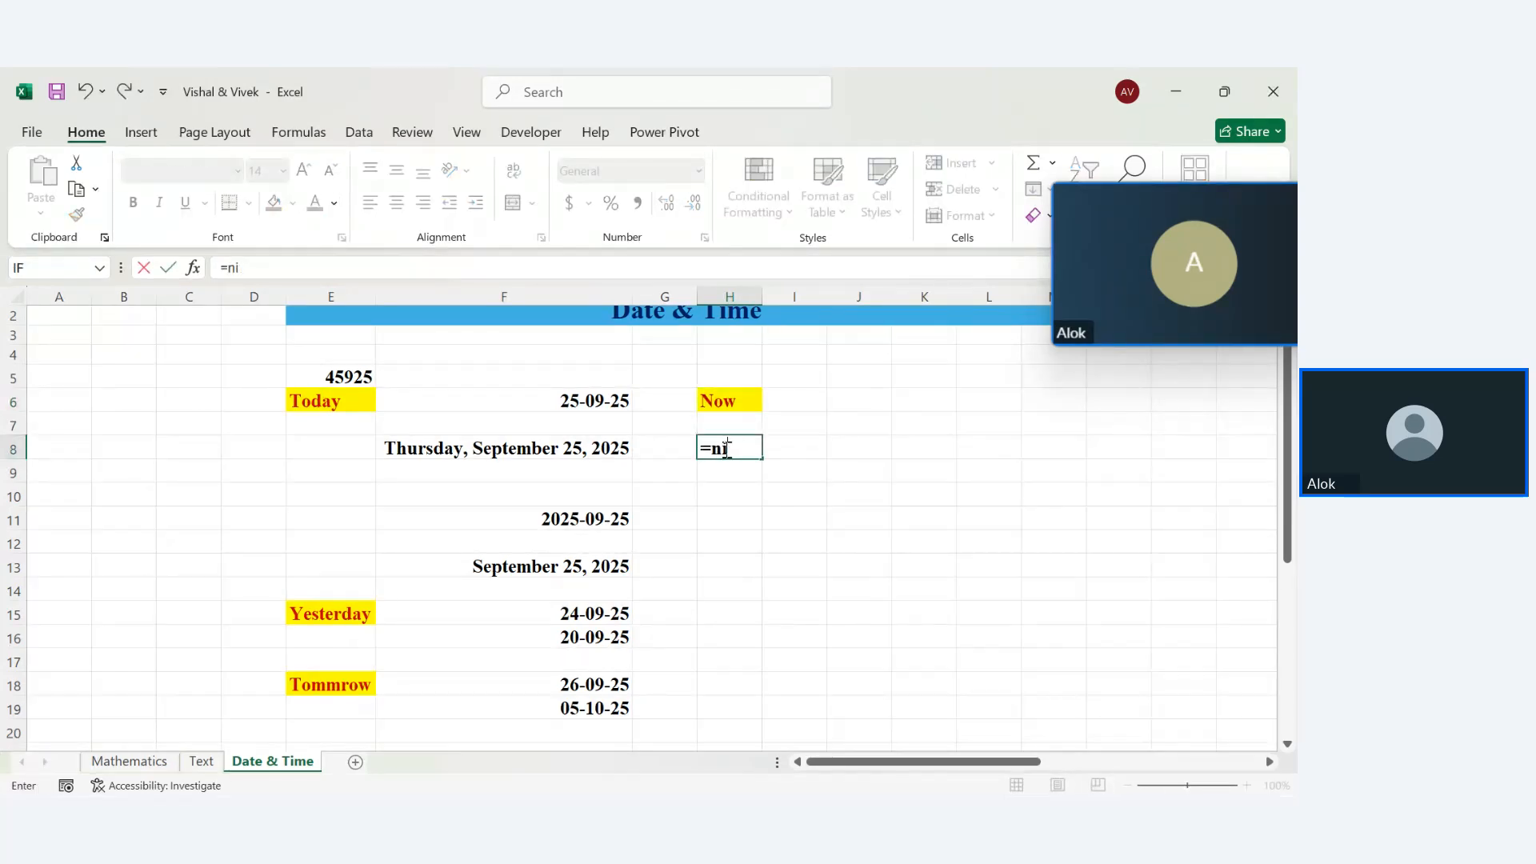
key(BackSpace)
text(ow())
key(Return)
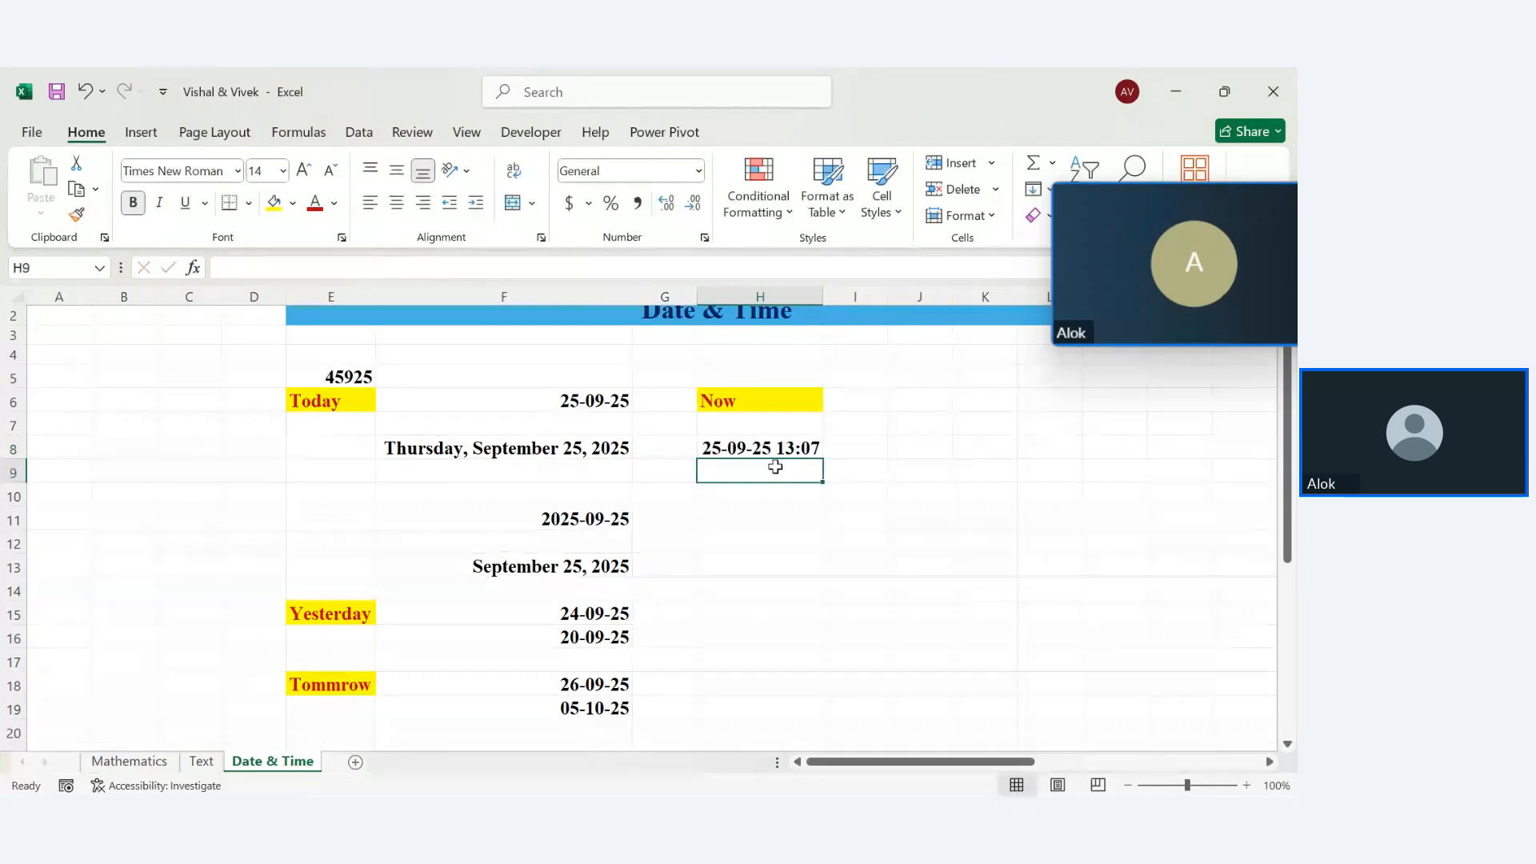
mouse_move(1222, 780)
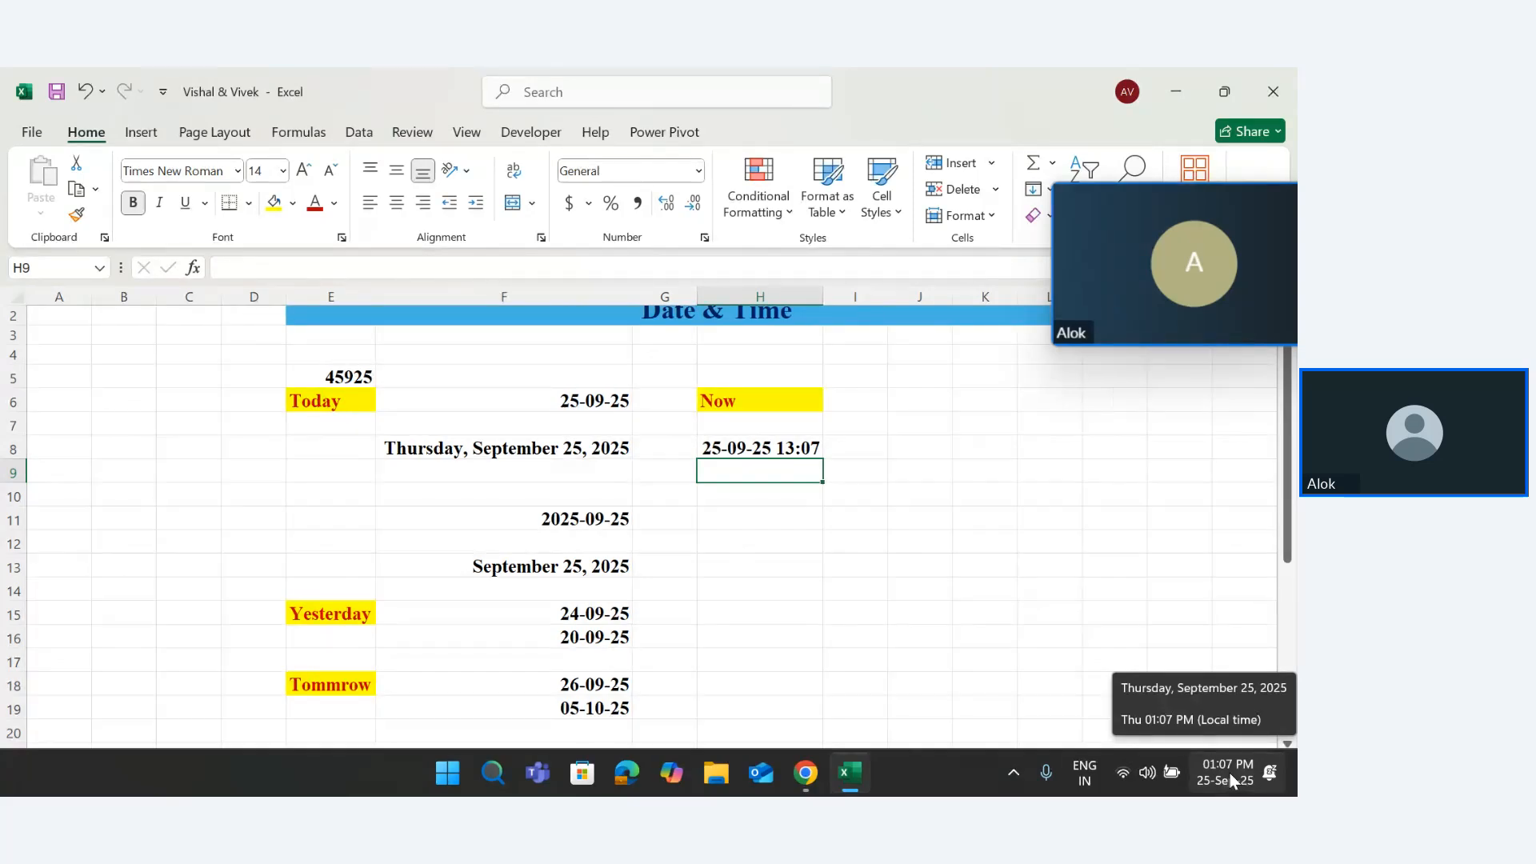
click(780, 449)
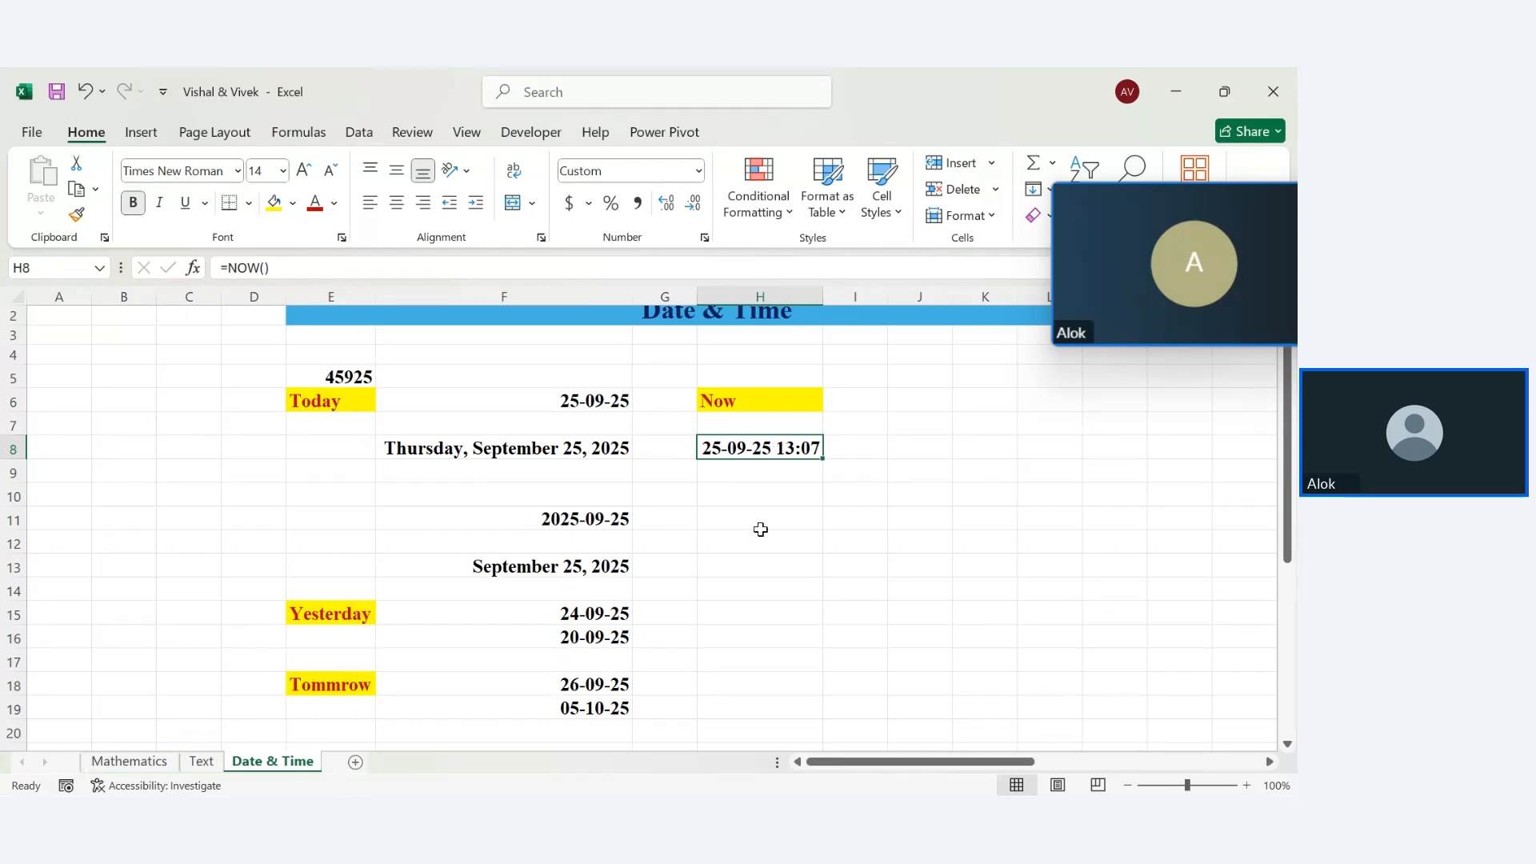
click(737, 523)
click(738, 449)
click(750, 524)
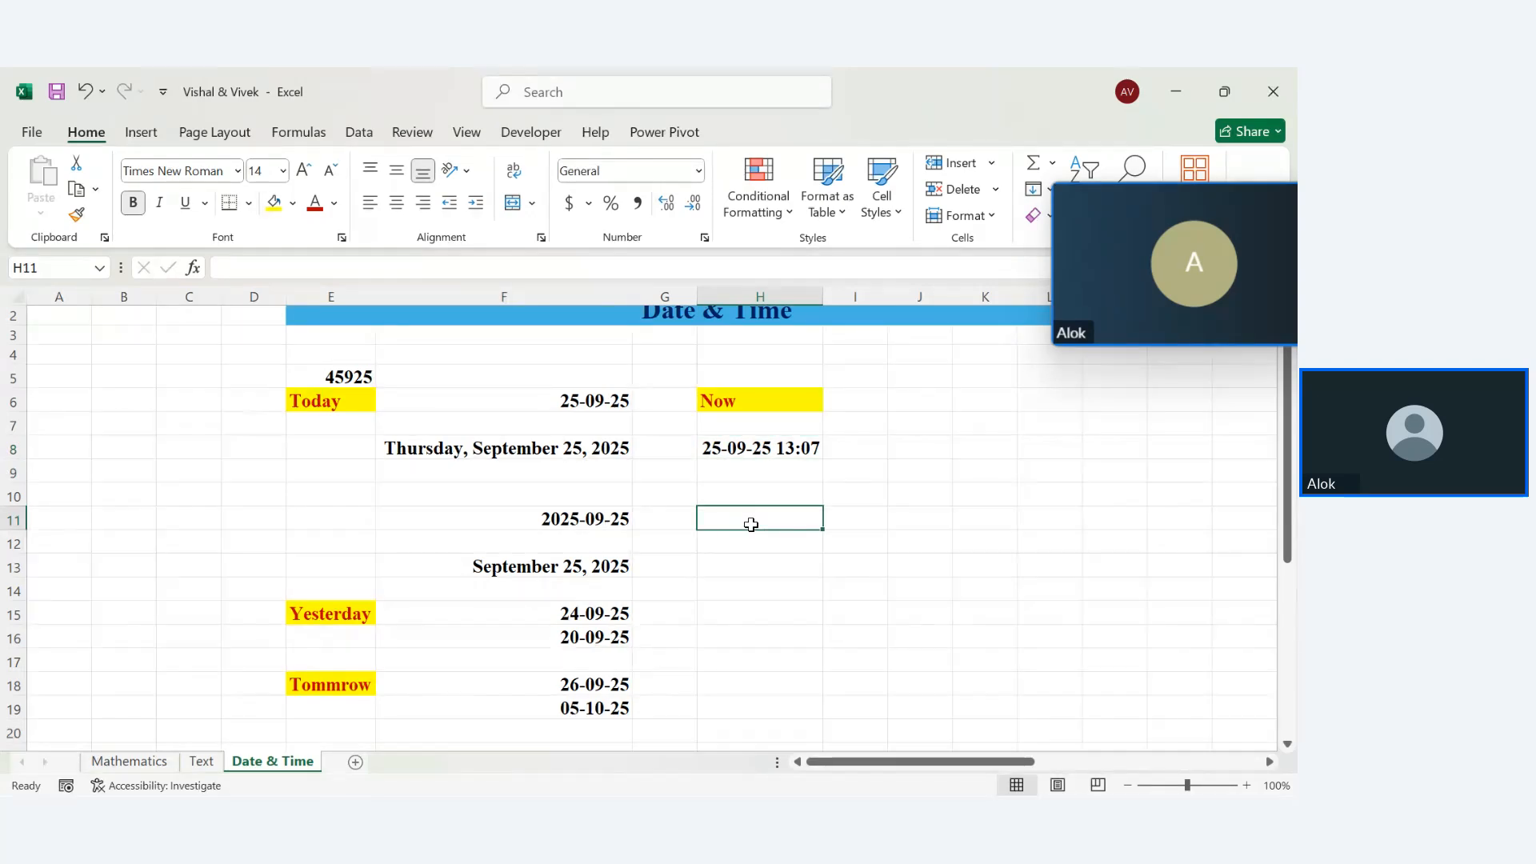
Add a Date?? heading in H11 and enter =DAY(H8) in H13, returning 25
text(Date)
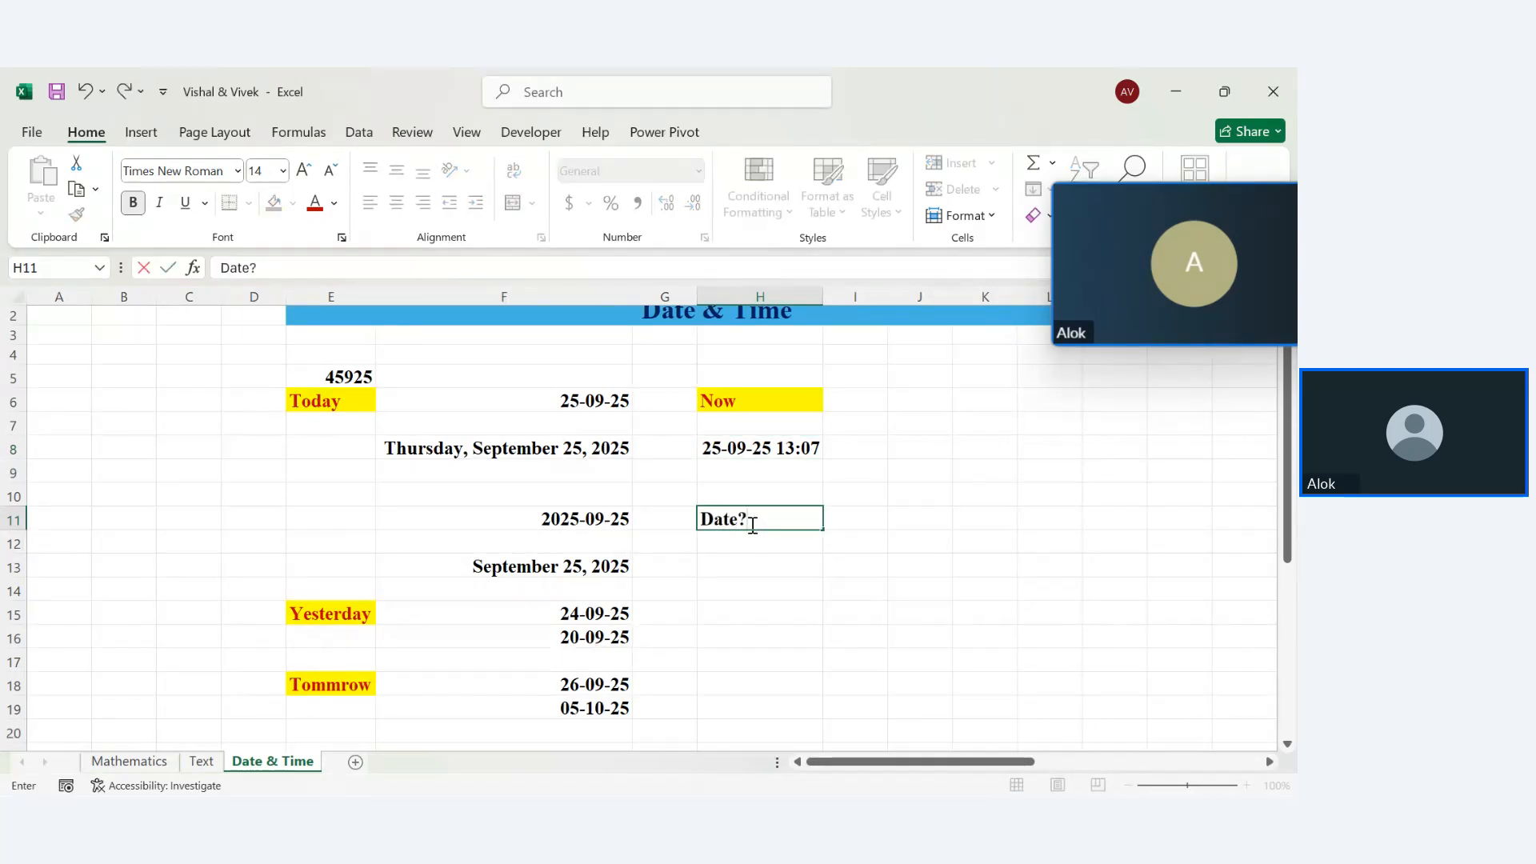
text(??)
key(Return)
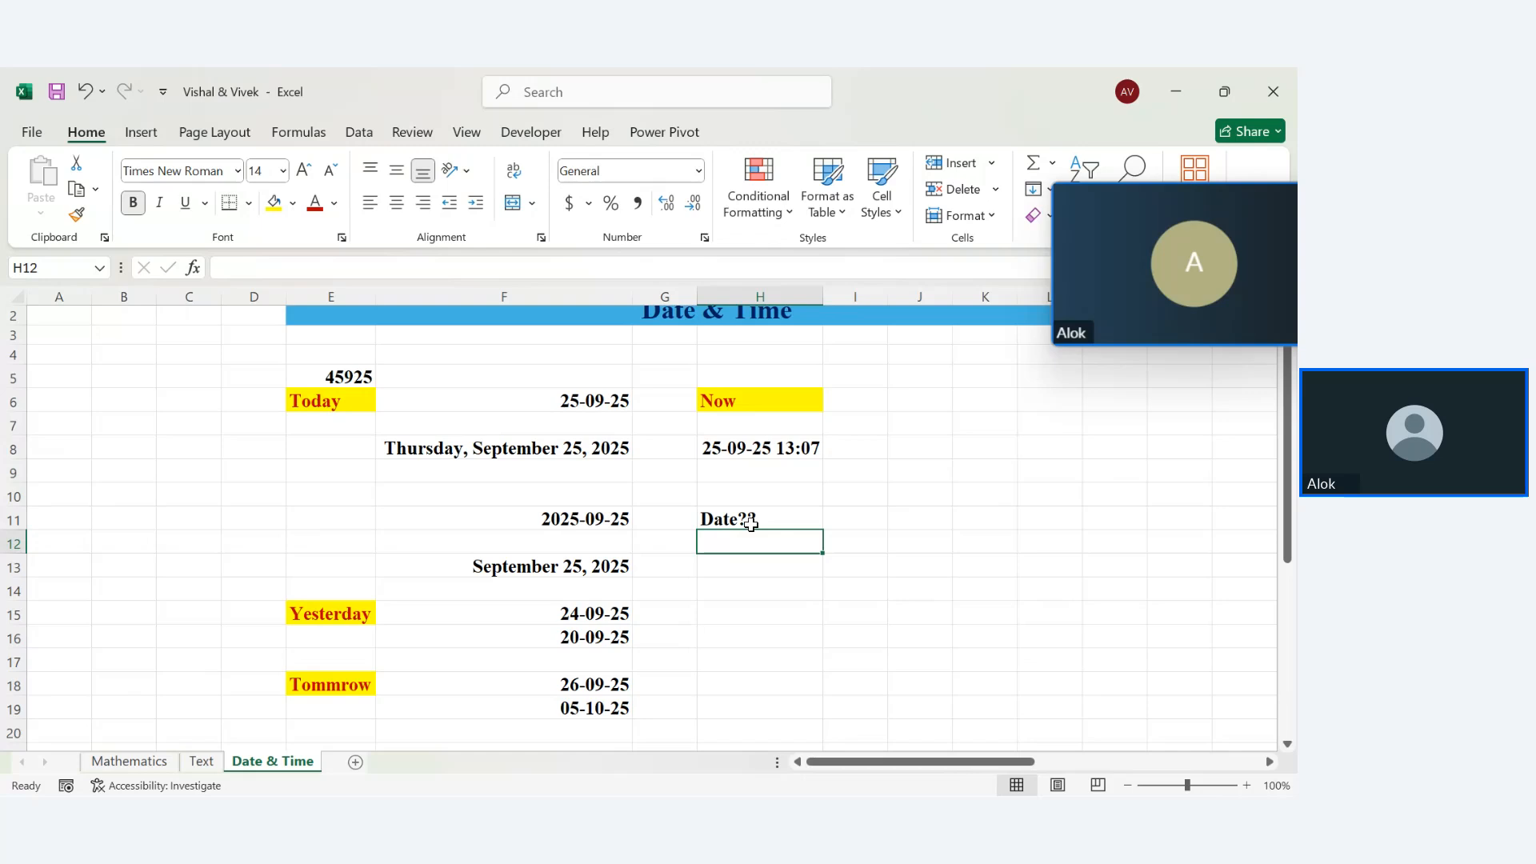
key(Return)
text(=day)
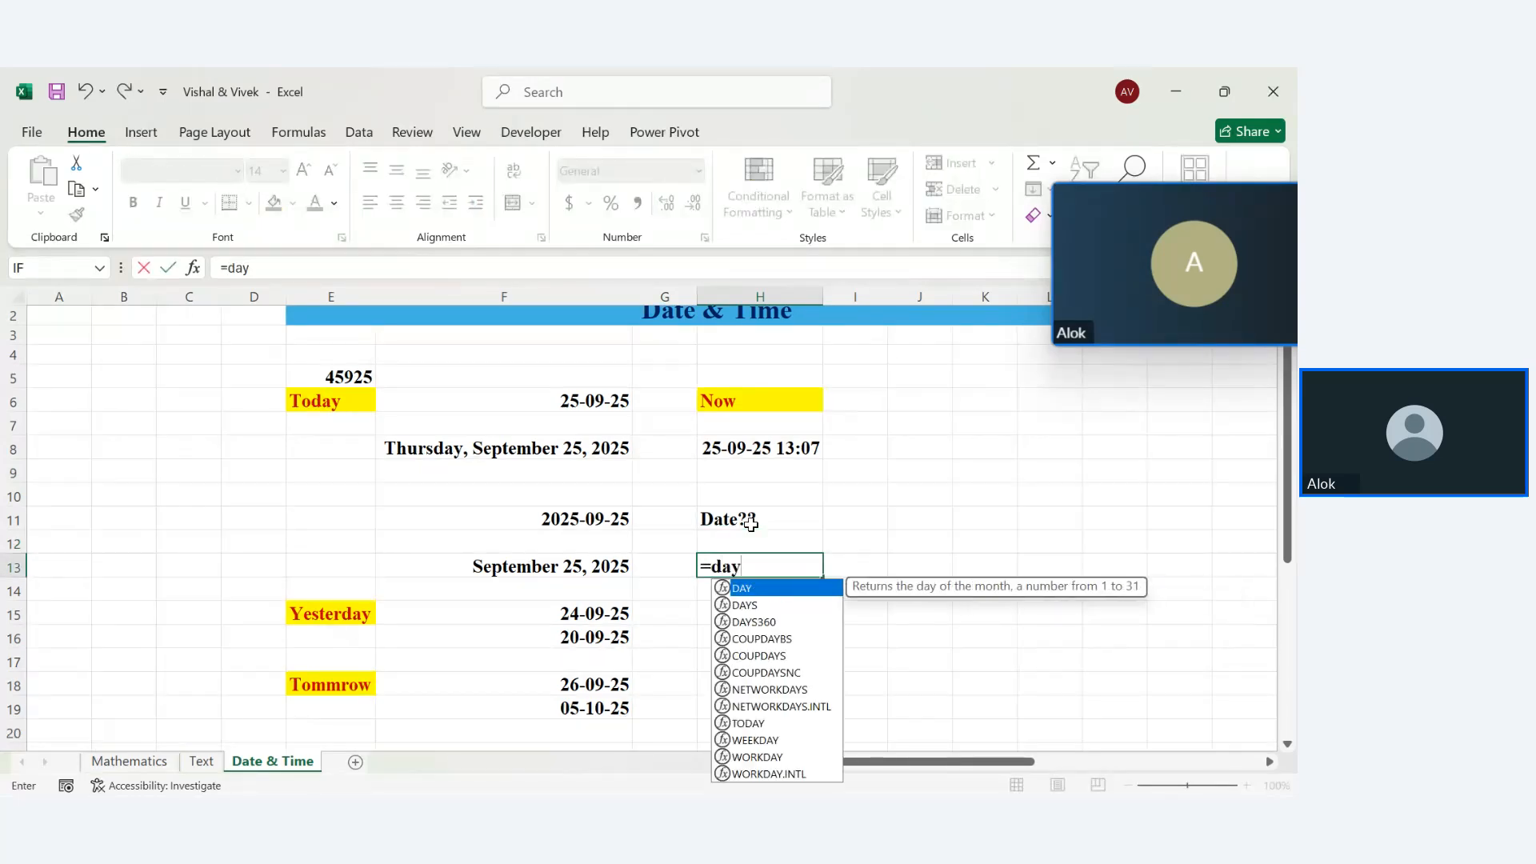
key(Tab)
click(742, 445)
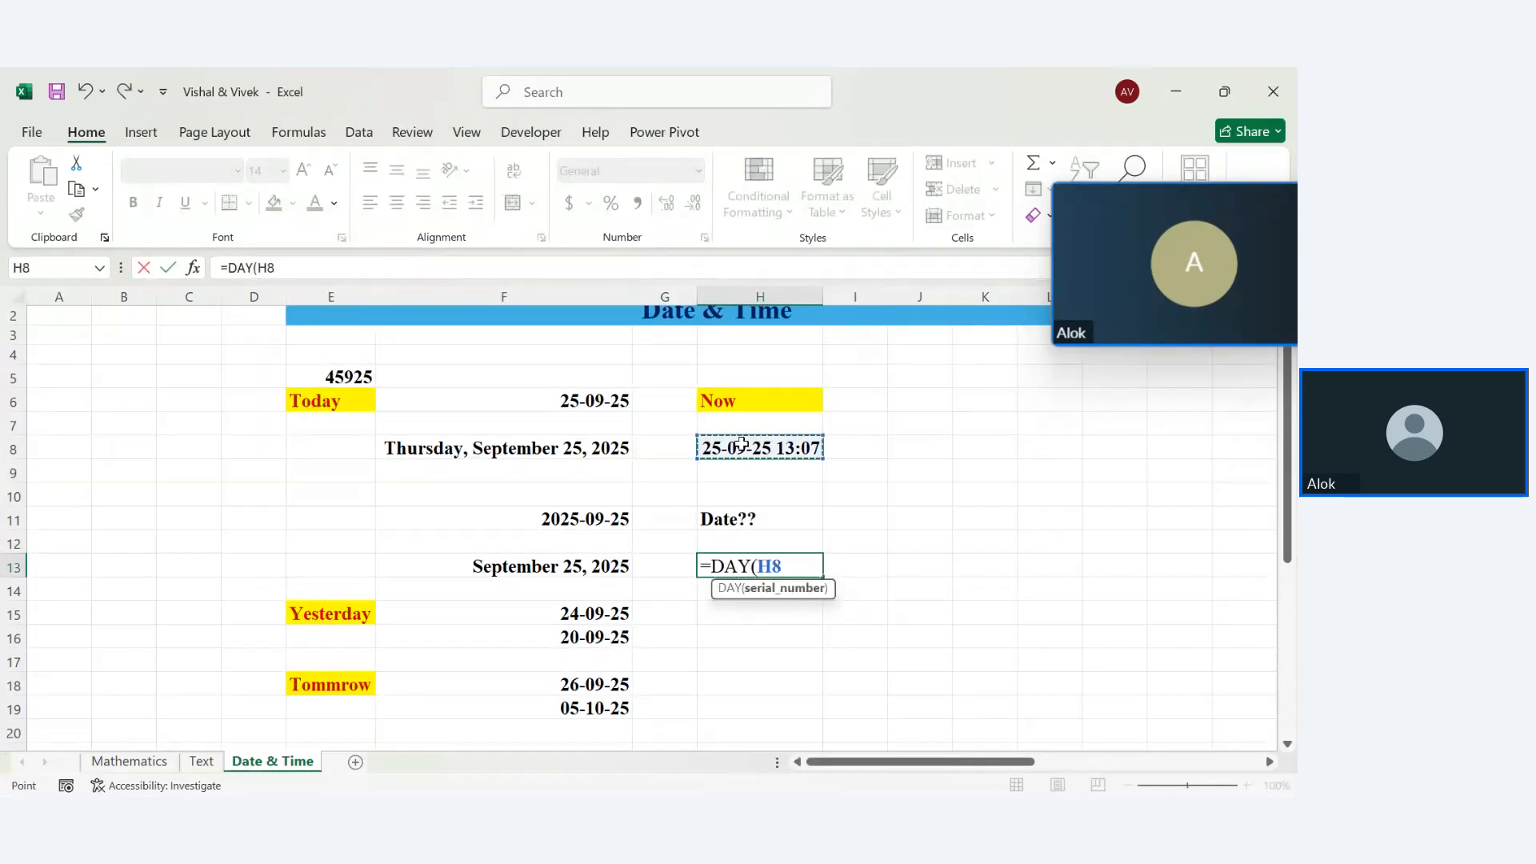
key(Return)
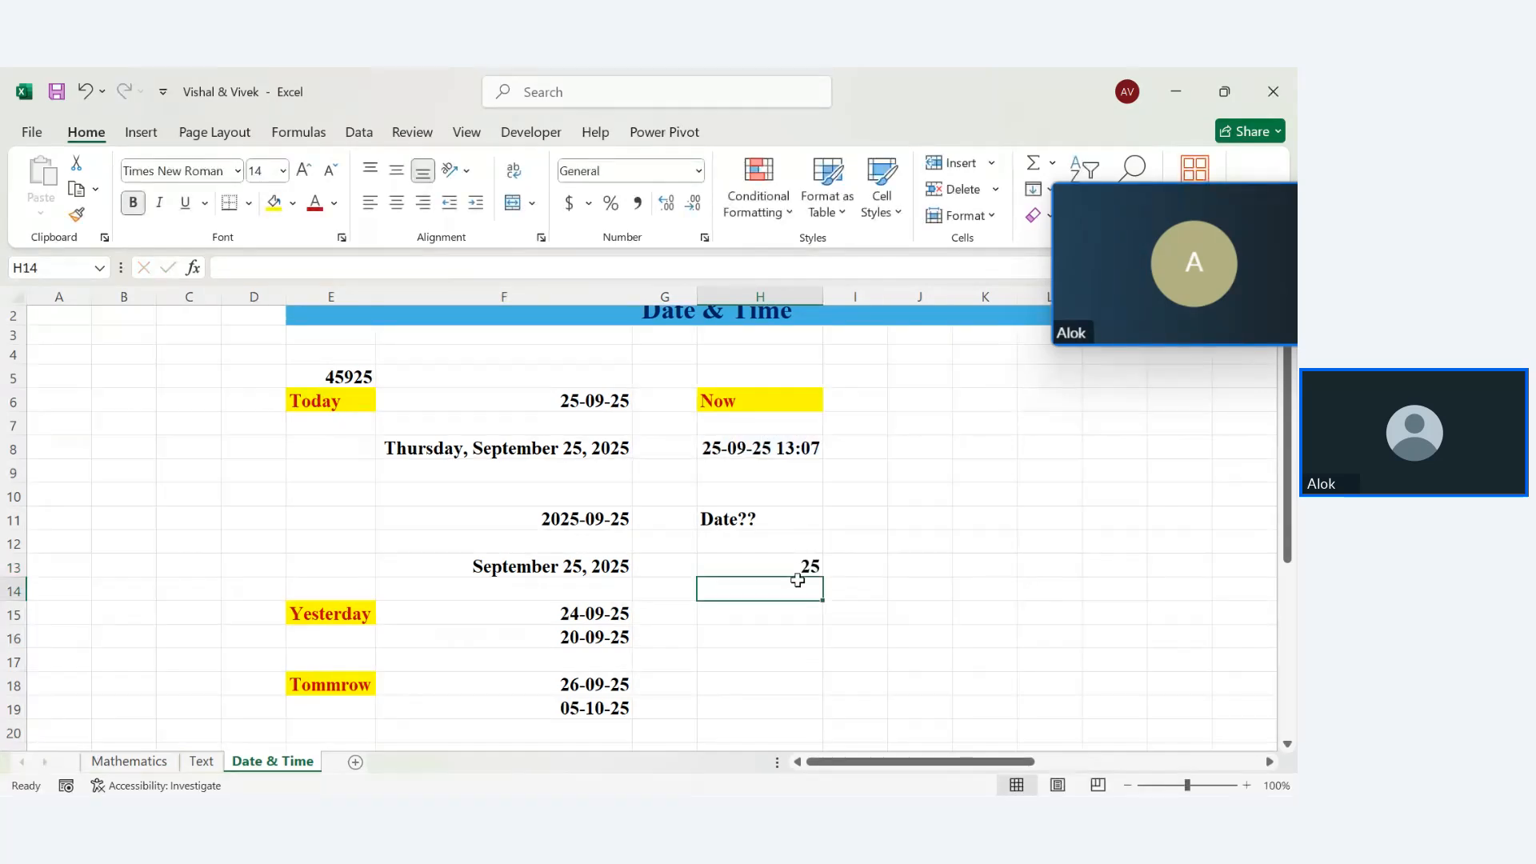
double_click(783, 564)
key(Return)
Label H12 as Day and correct the H11 heading's text to 'Date ??'
click(760, 539)
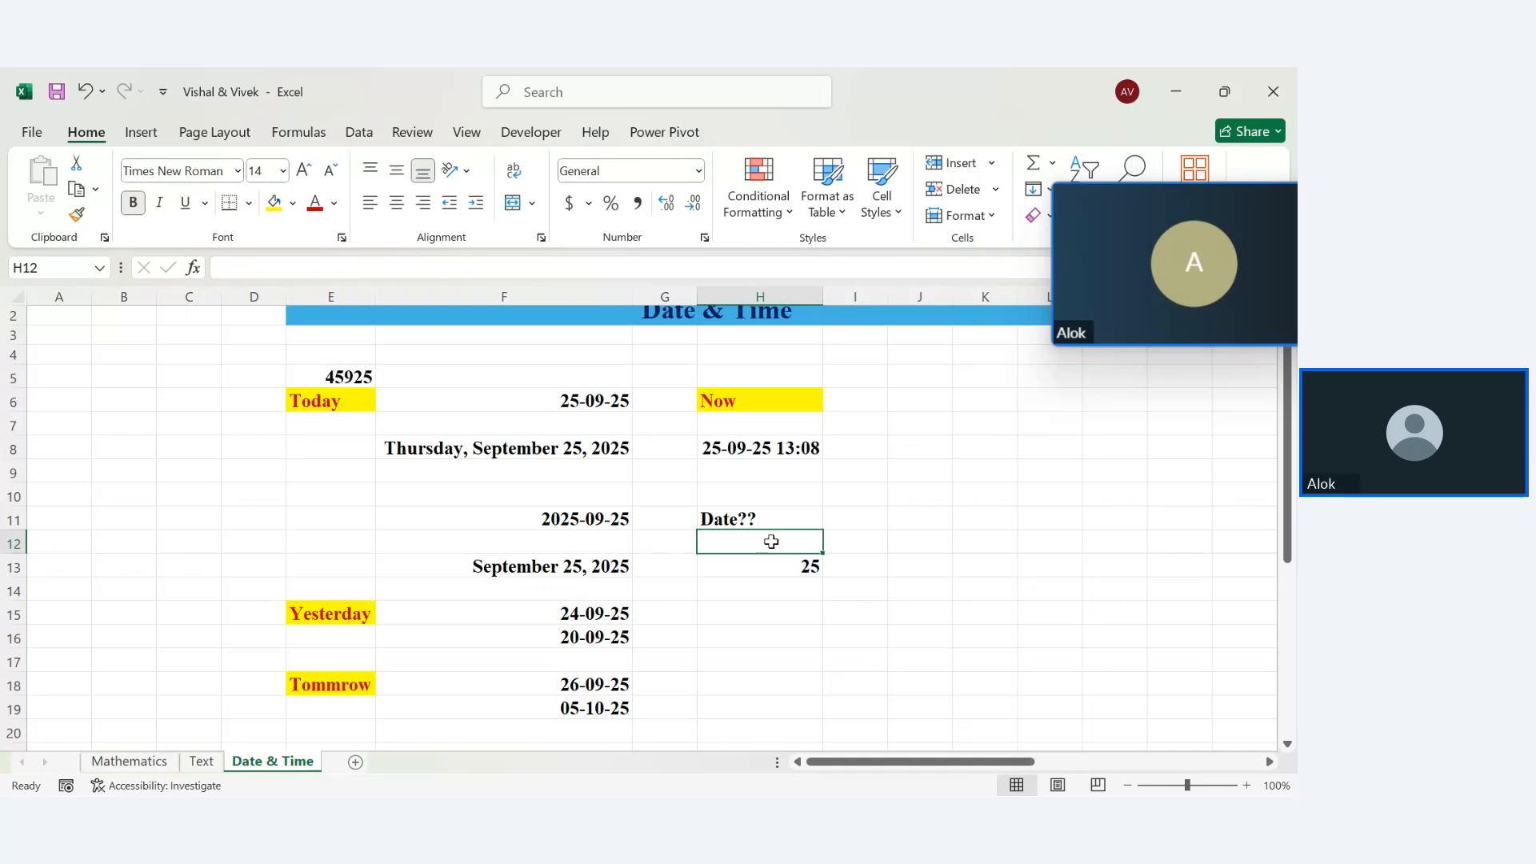
text(Day)
key(Return)
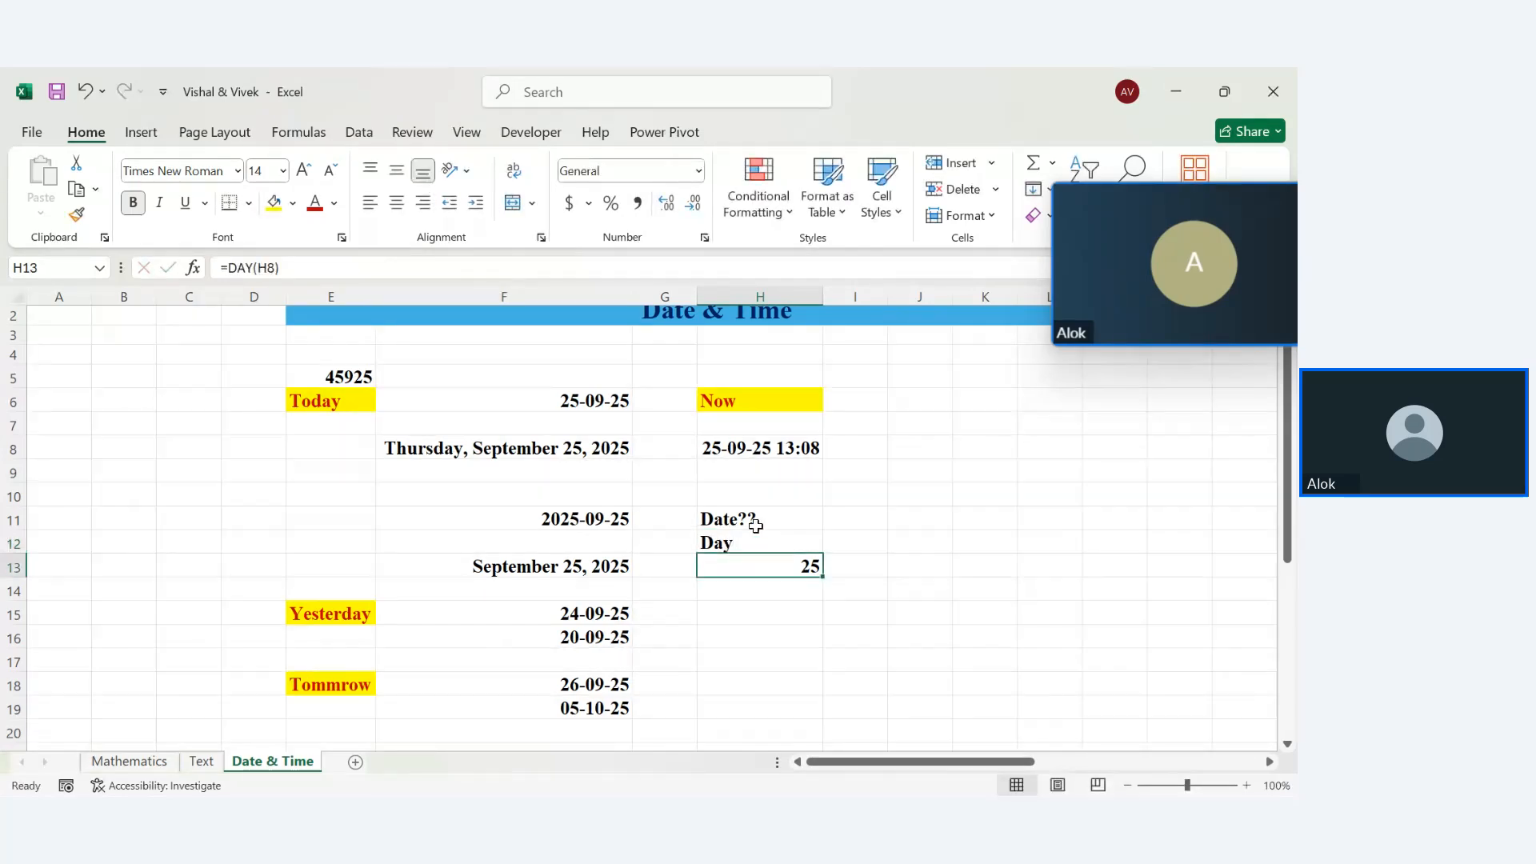
double_click(757, 526)
key(BackSpace)
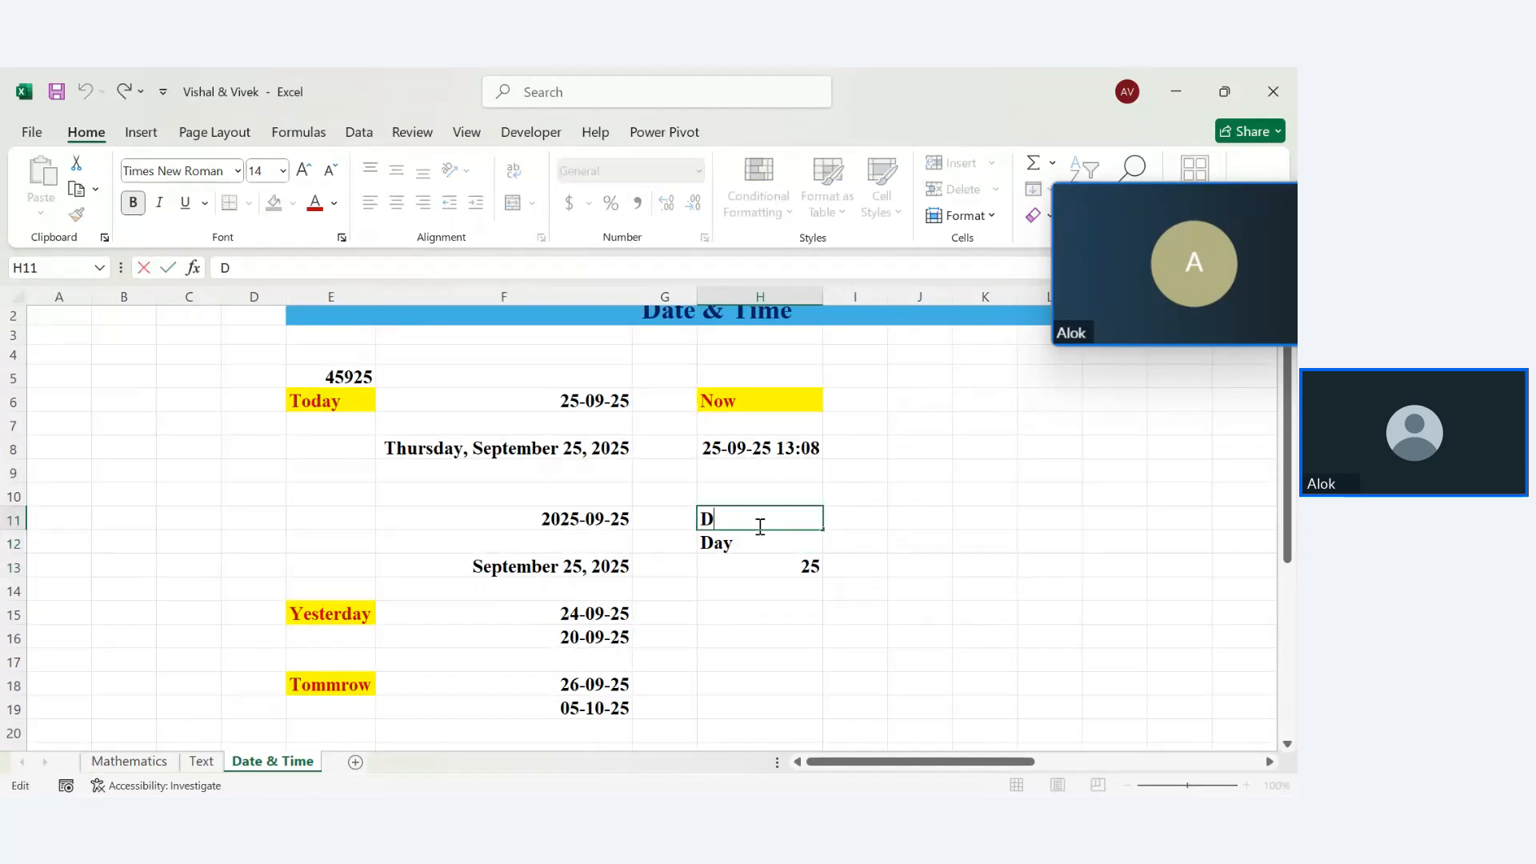
key(BackSpace)
text(ate ??)
key(BackSpace)
key(Return)
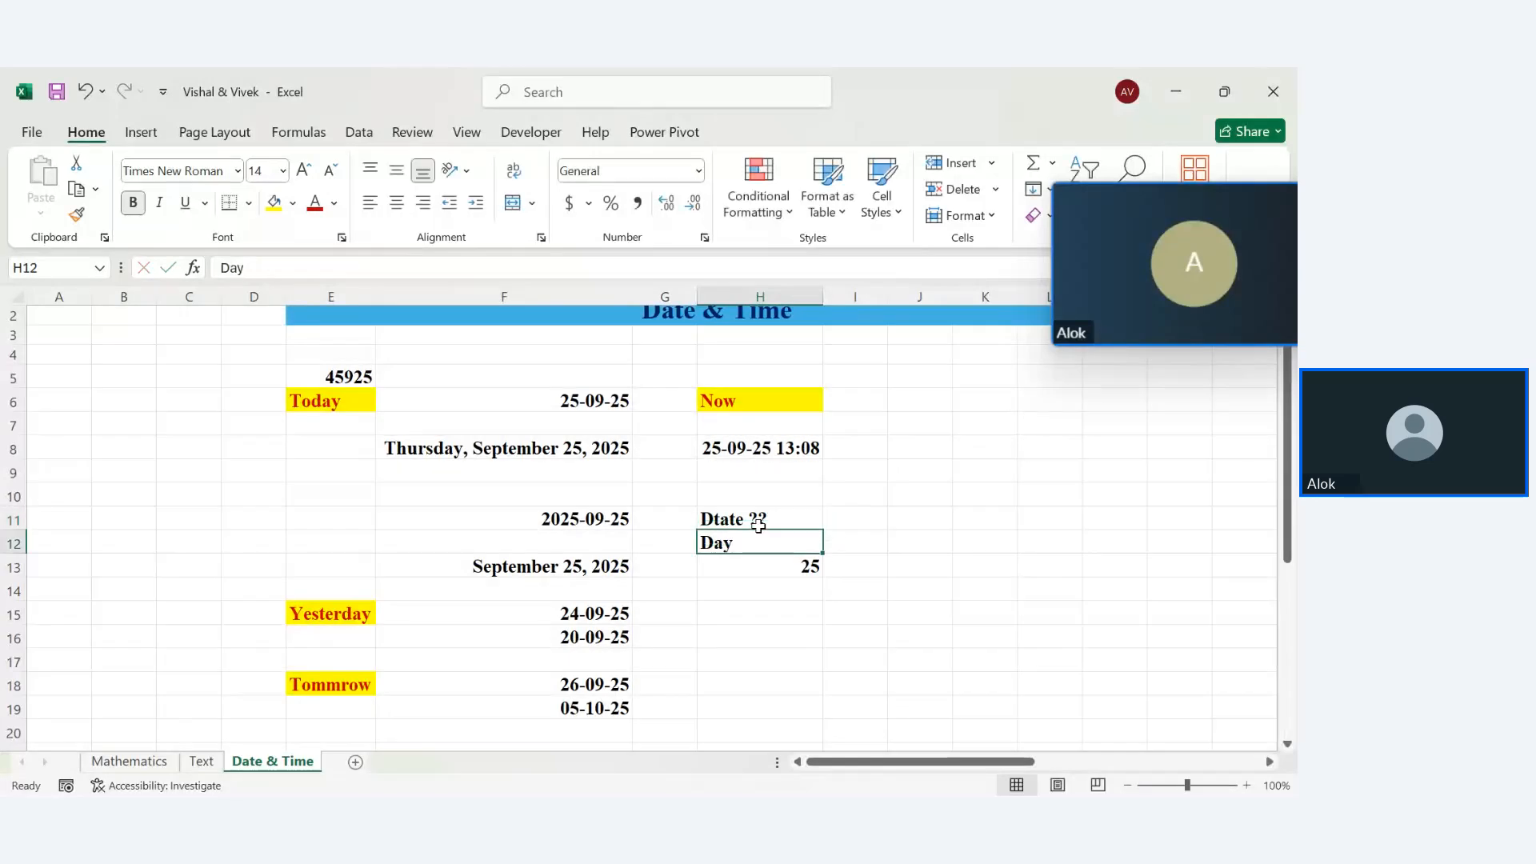
Type Month in H15, then review the formulas in H8 and H13
click(746, 604)
text(Monthj)
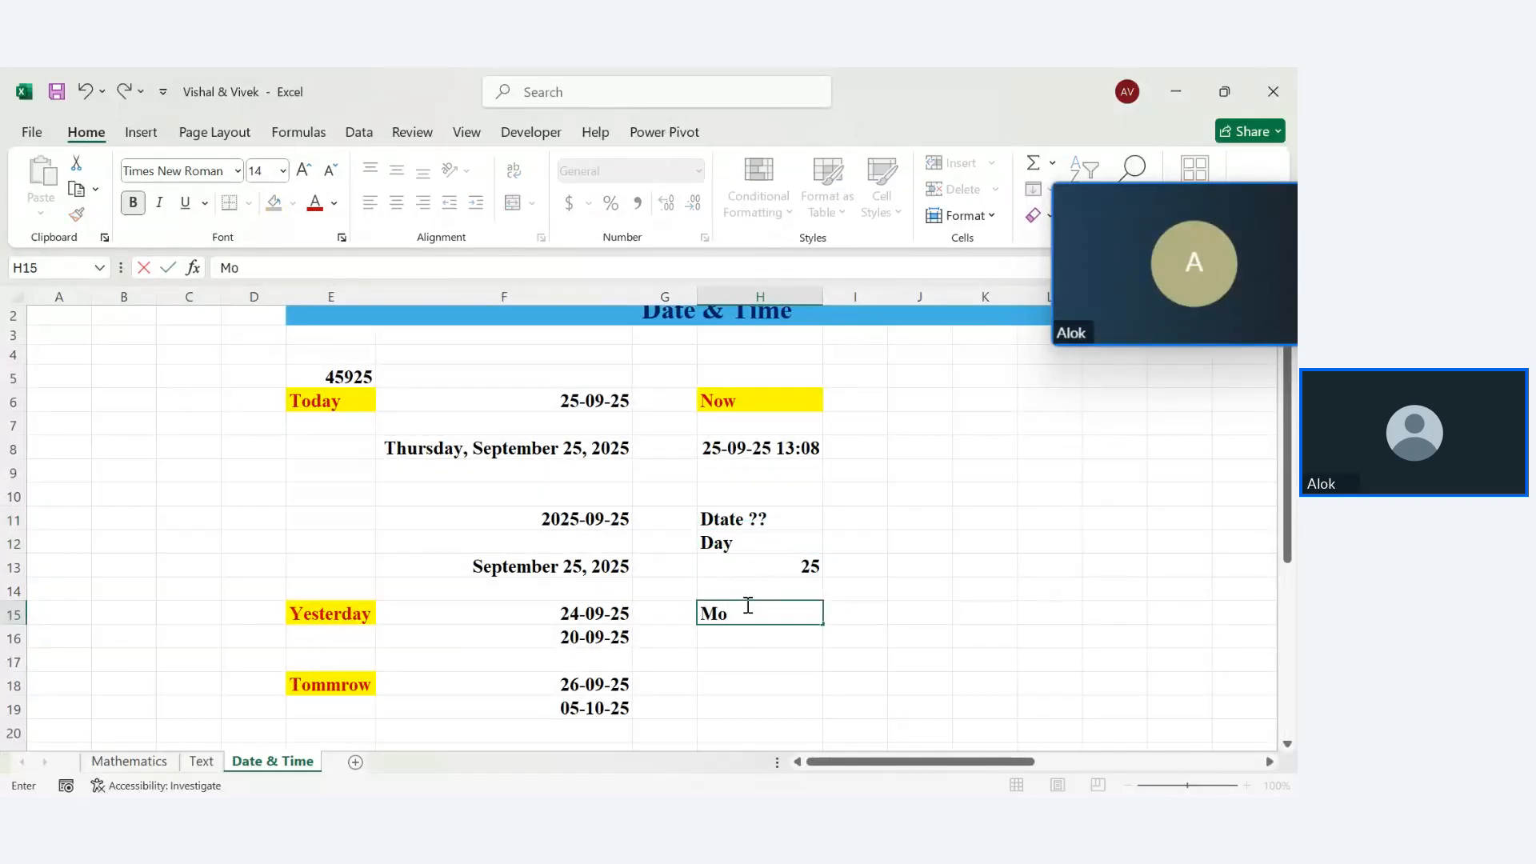
key(Return)
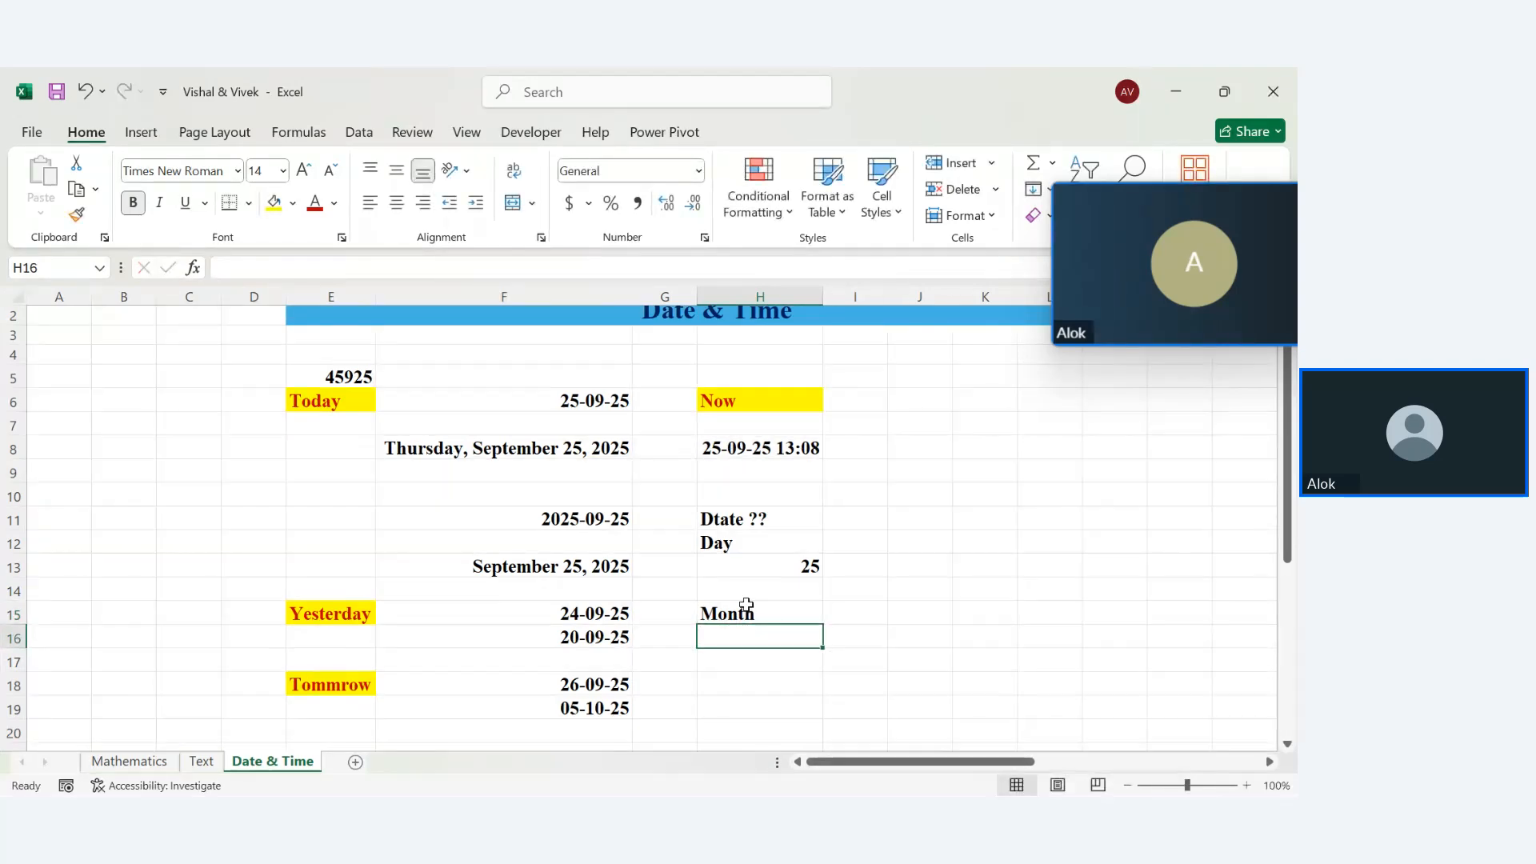
click(732, 453)
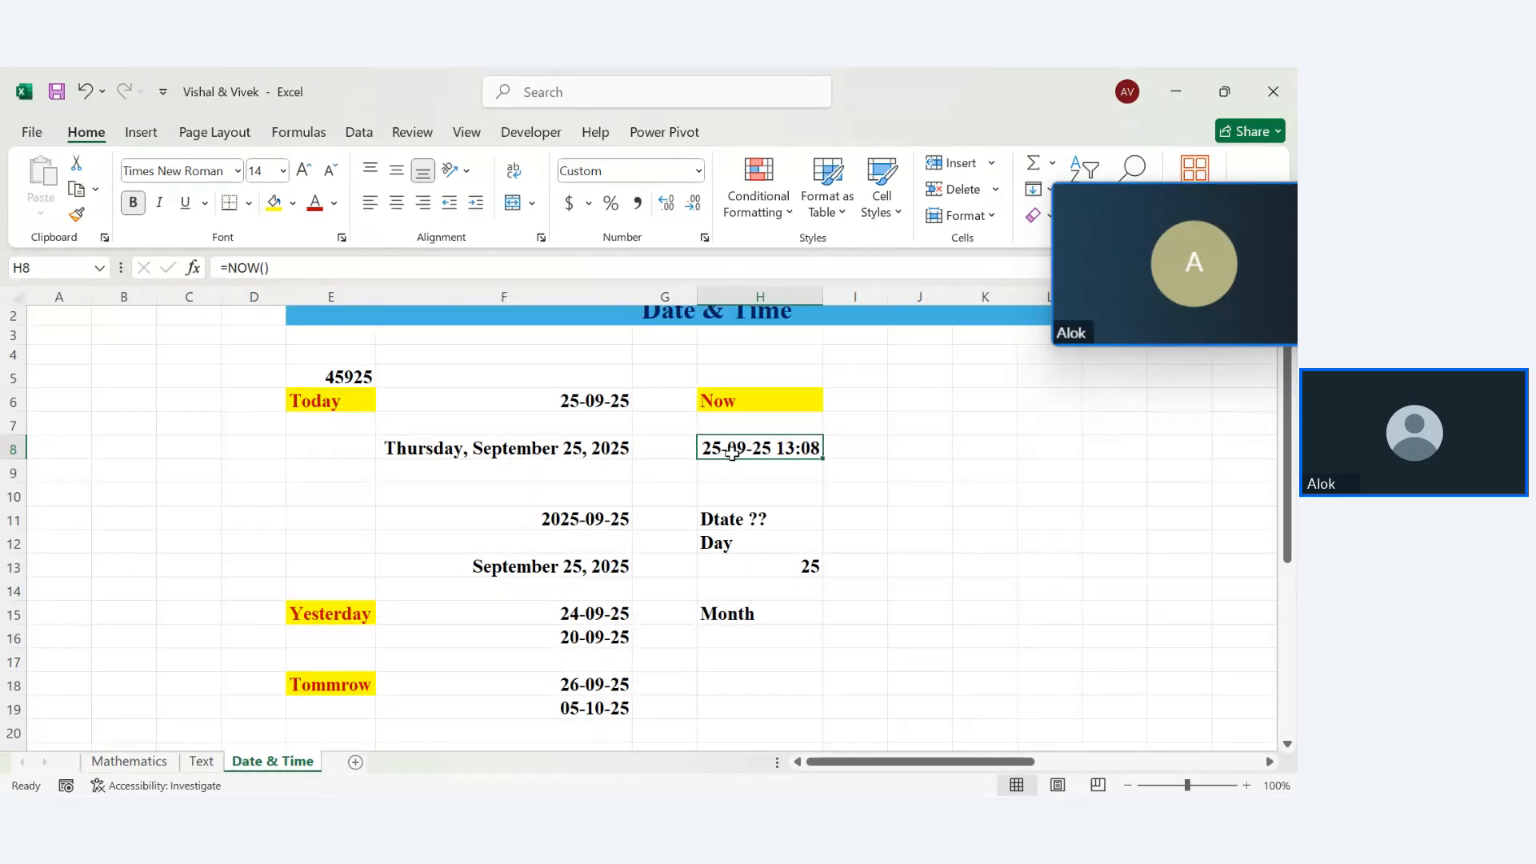
click(808, 566)
click(704, 237)
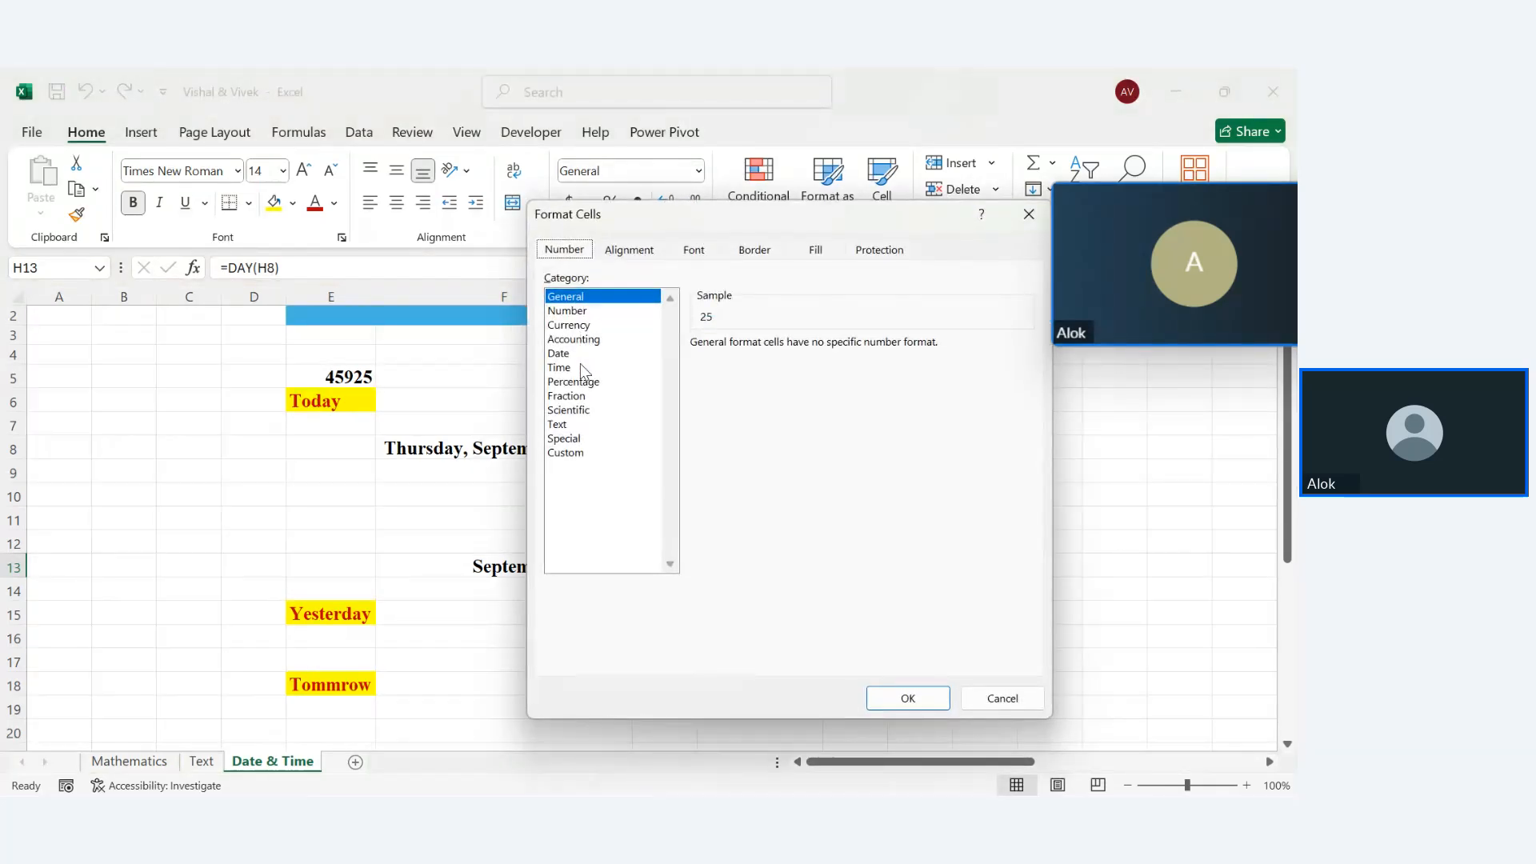
click(570, 354)
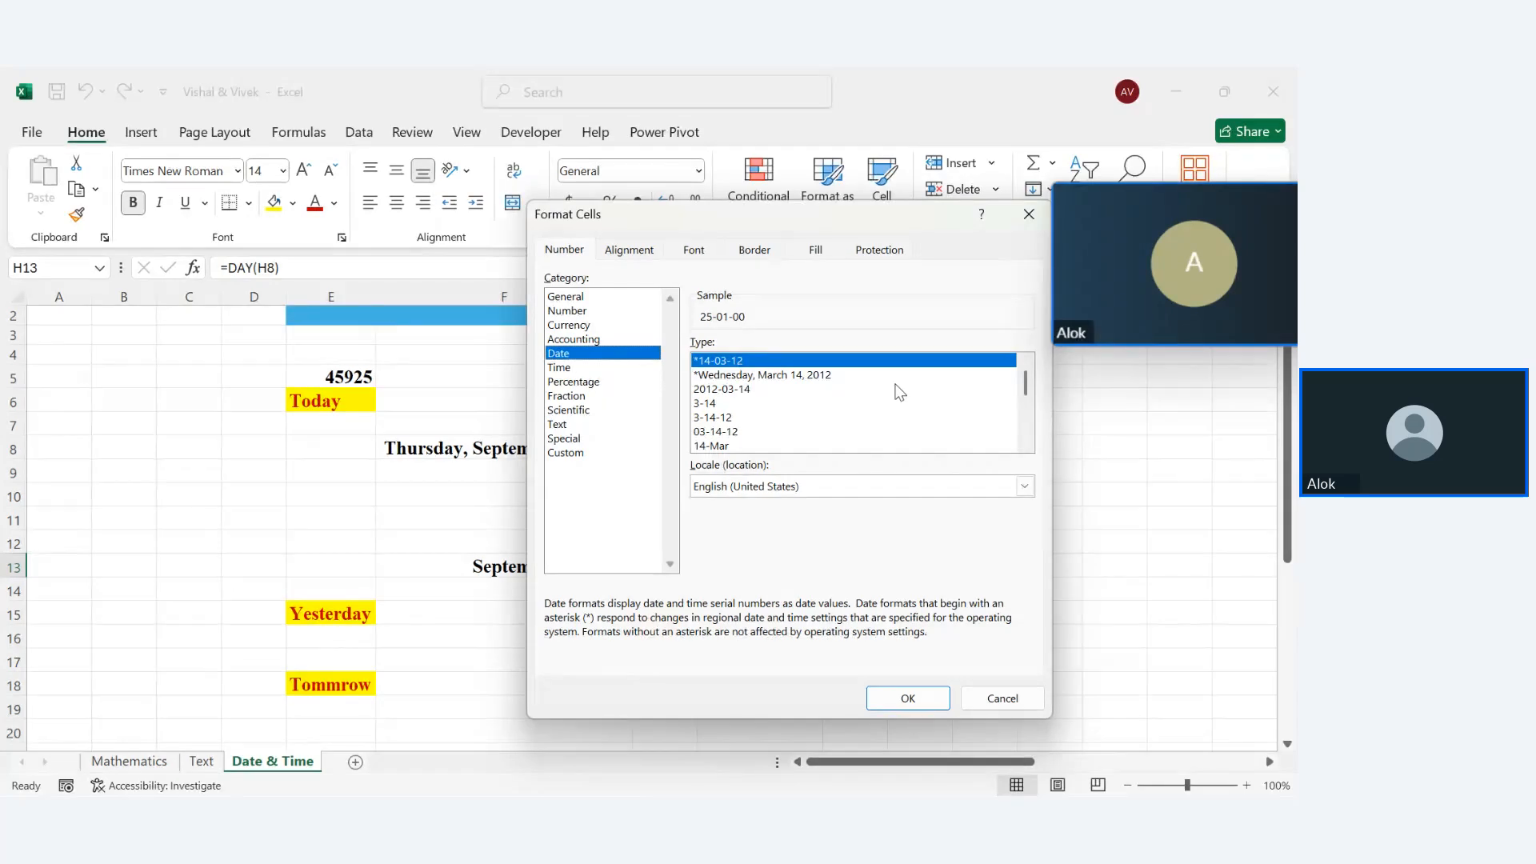
click(1014, 389)
click(1016, 445)
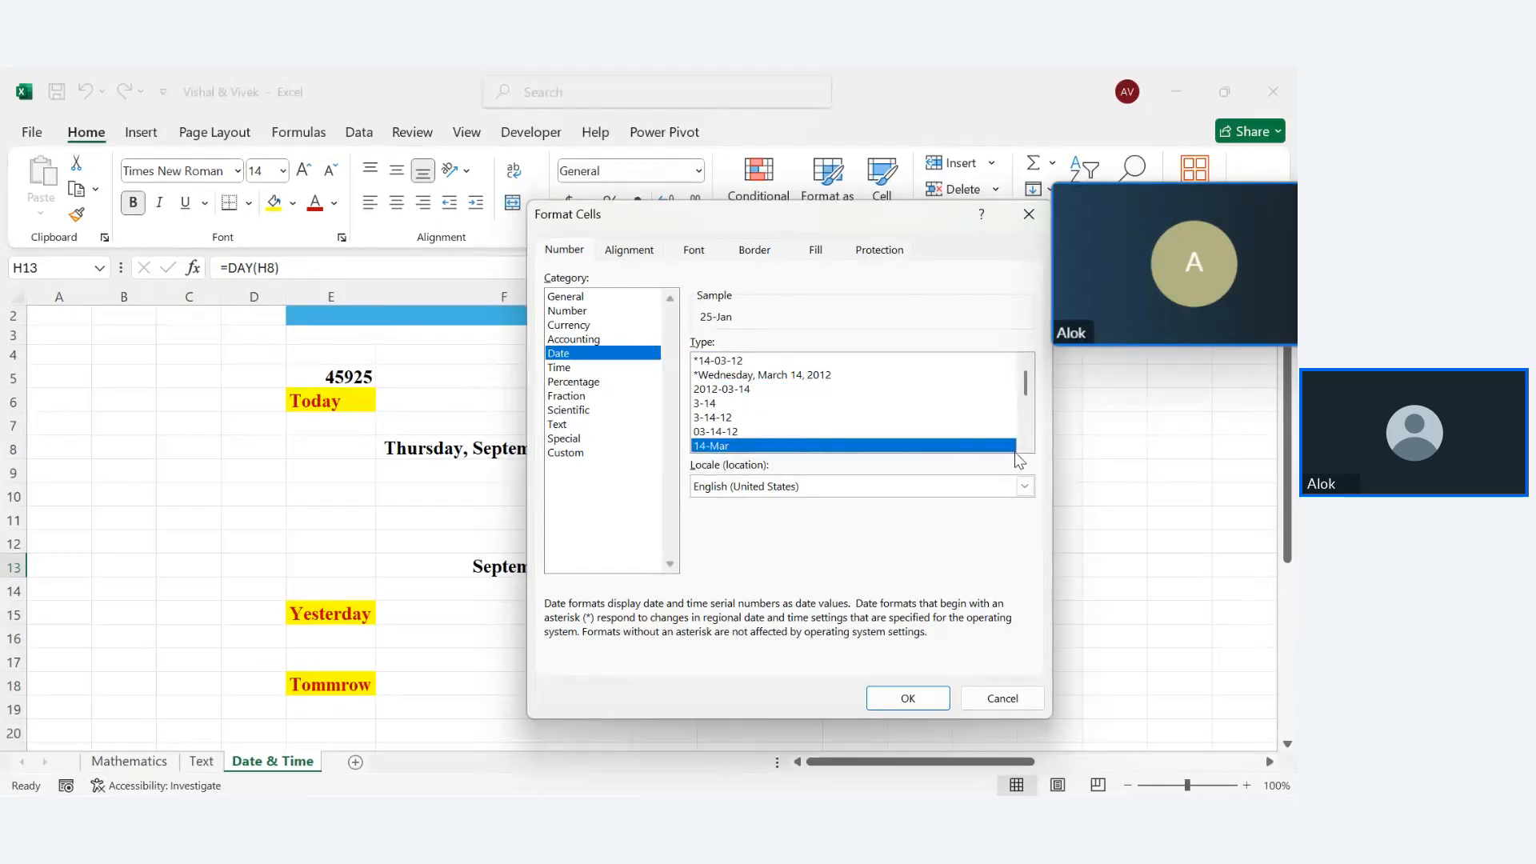
scroll(1024, 390, down, 3)
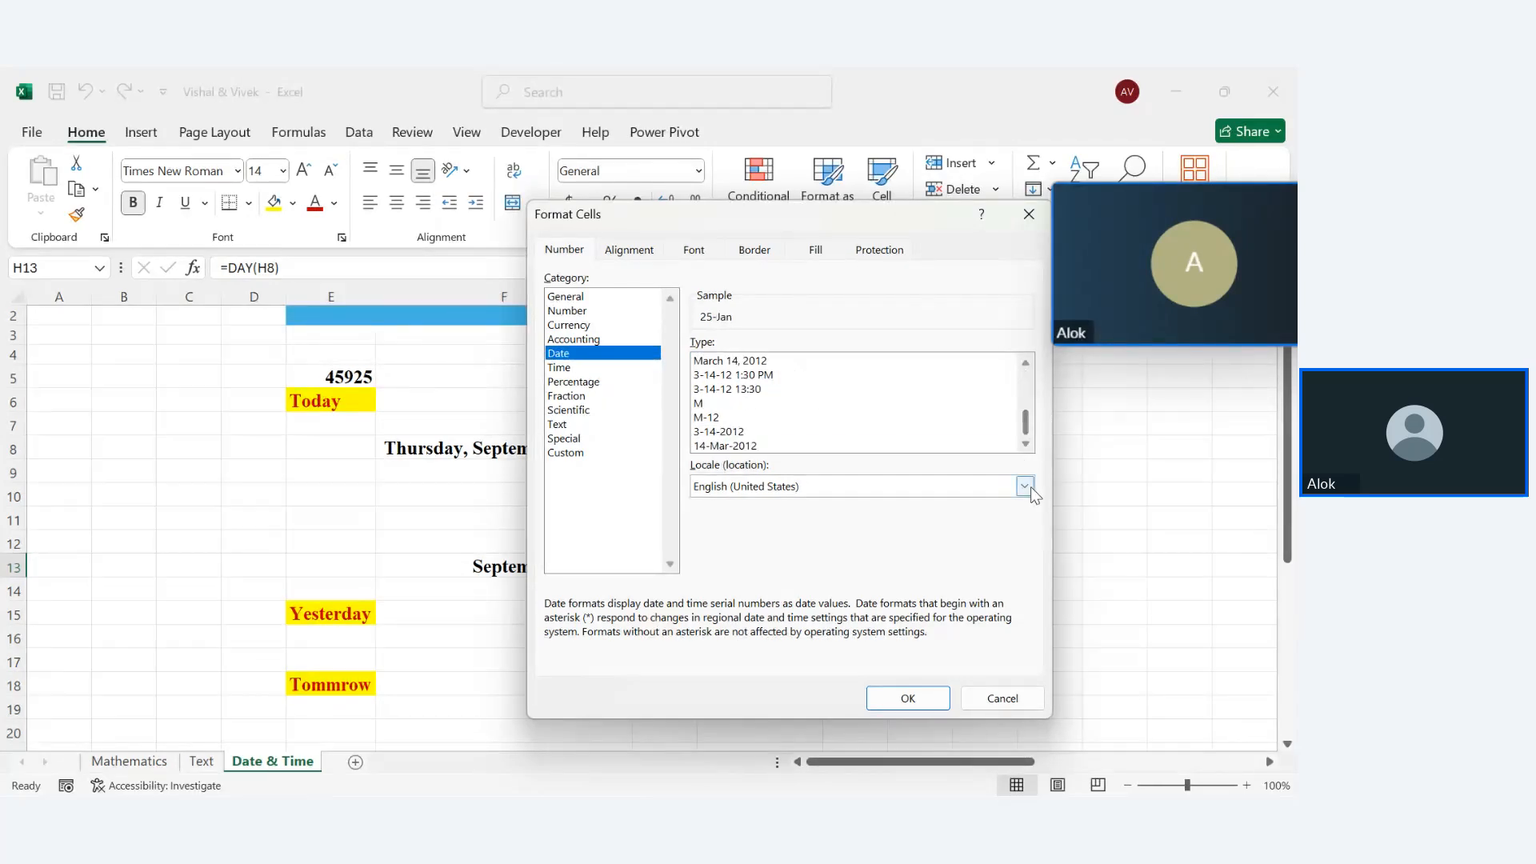
click(724, 432)
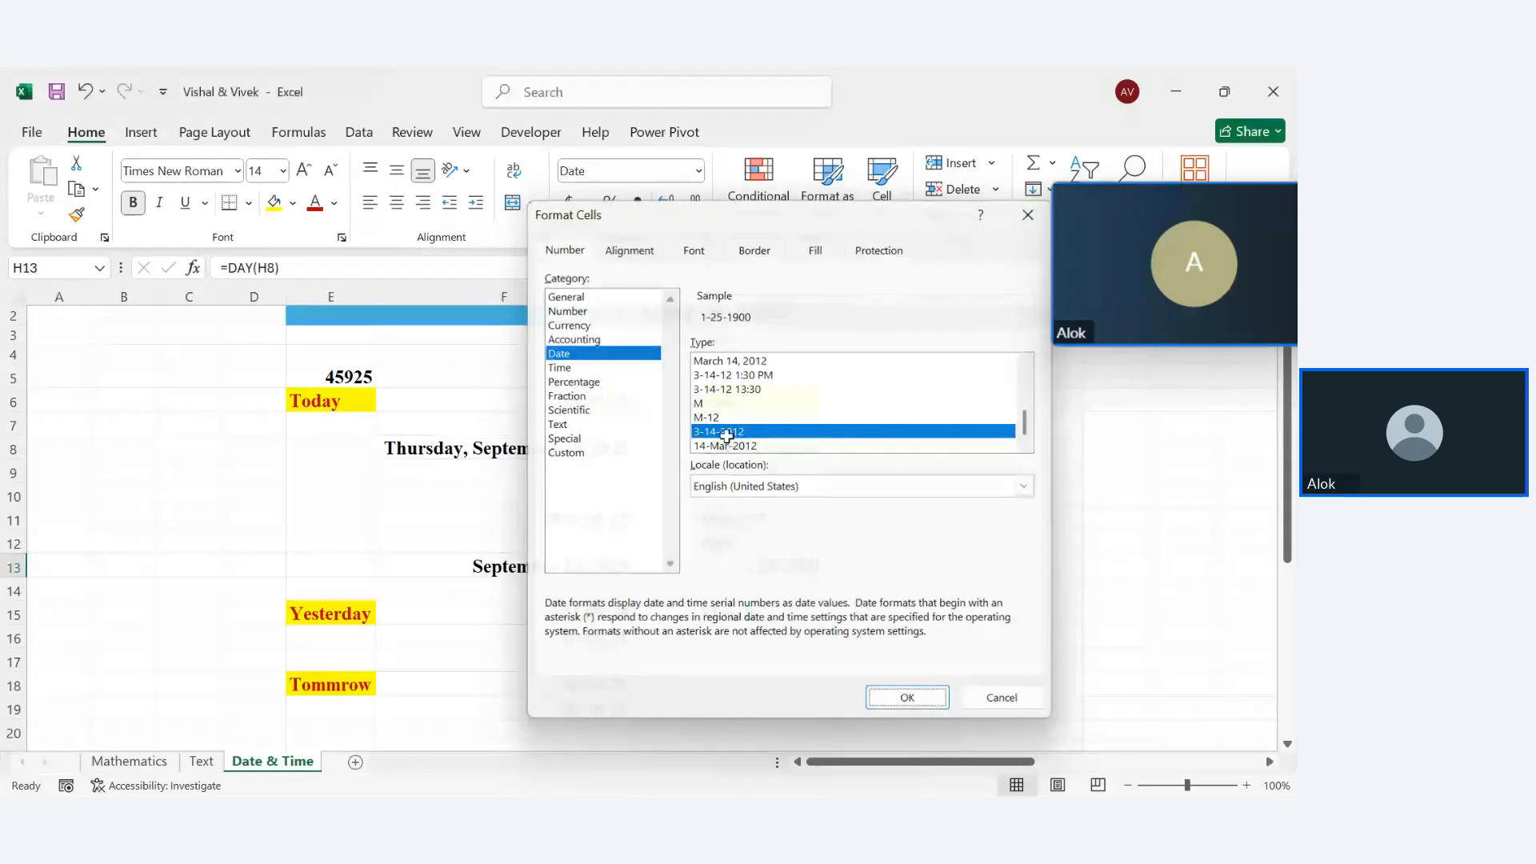
key(Return)
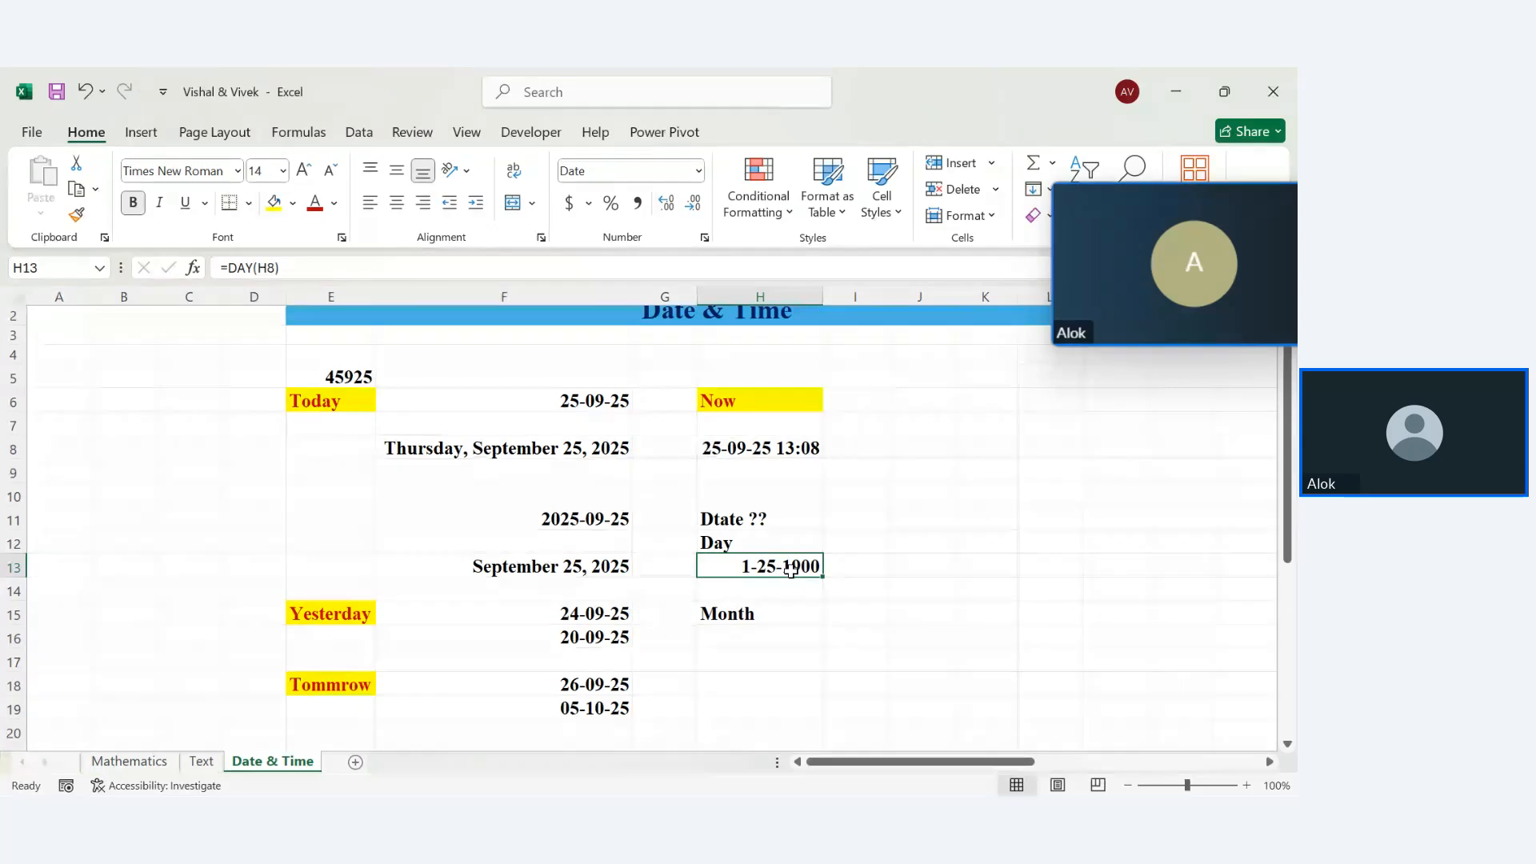
key(ctrl+z)
Enter =MONTH(H8) in H17, returning 9
click(790, 646)
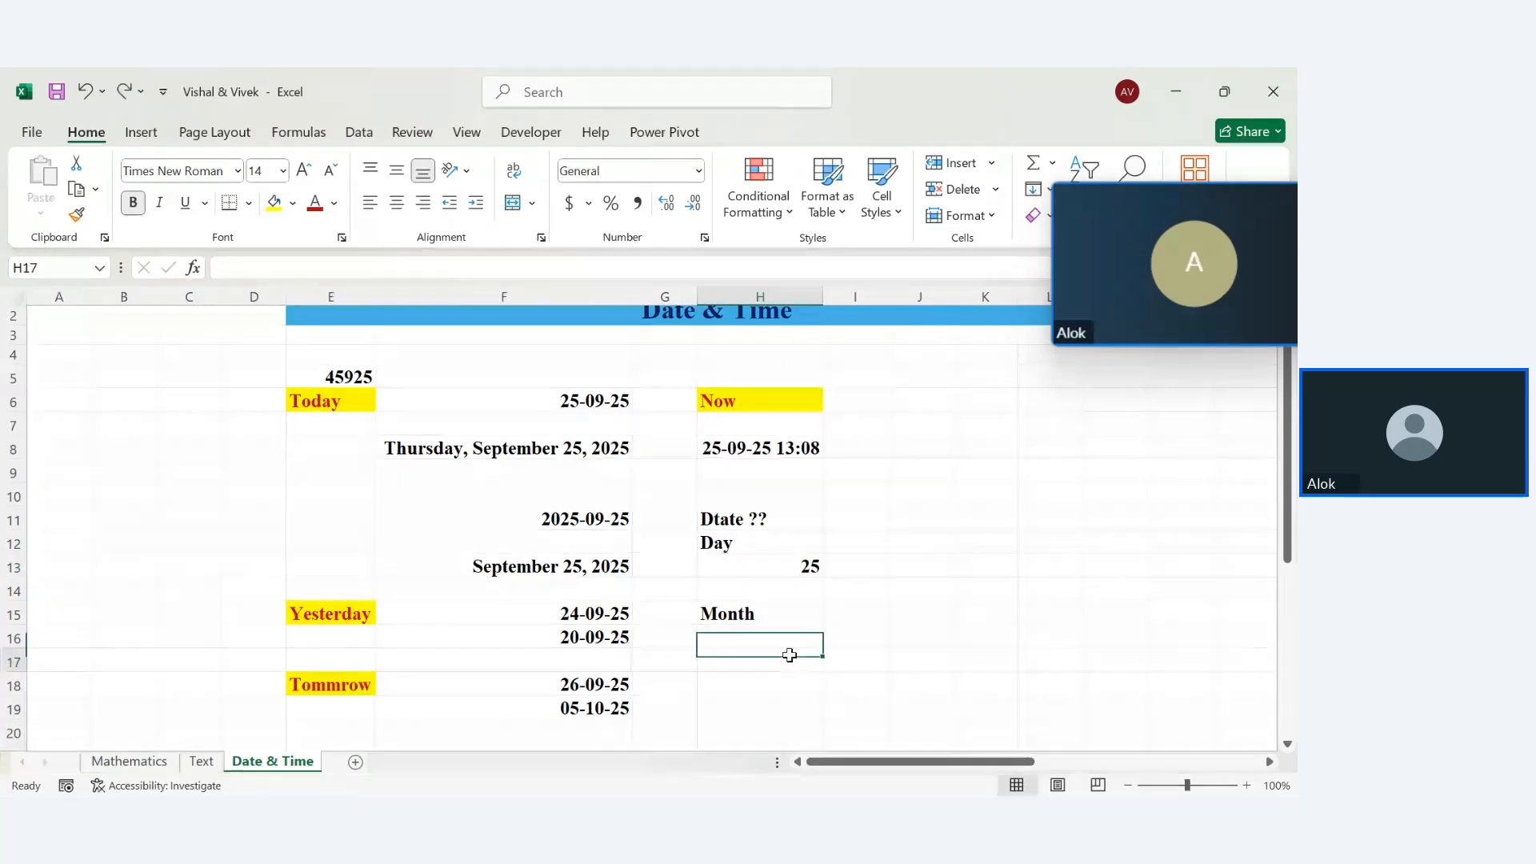
key(Down)
text(=mon)
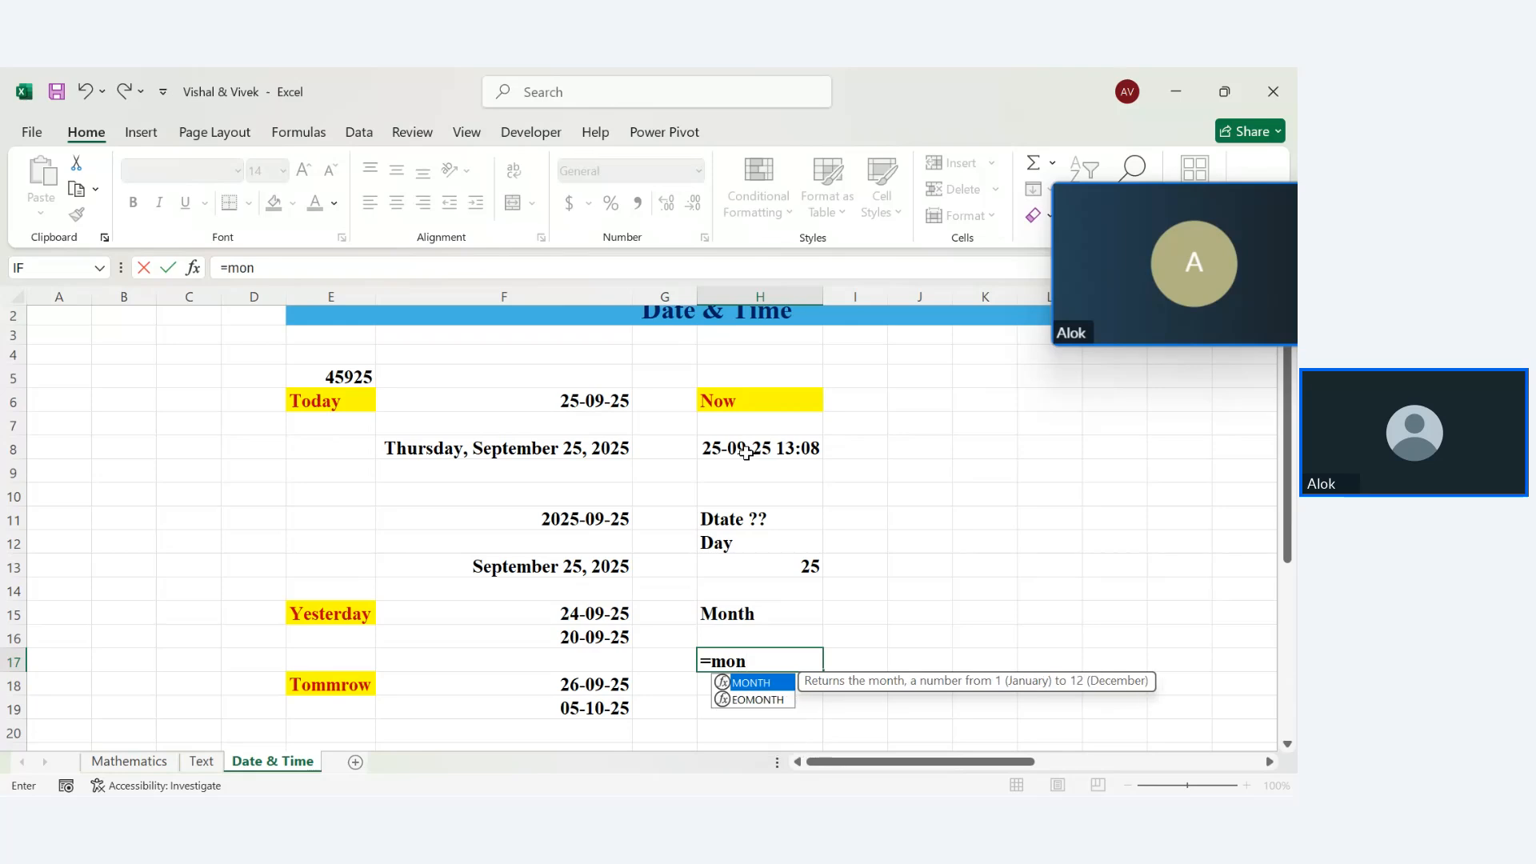
key(Tab)
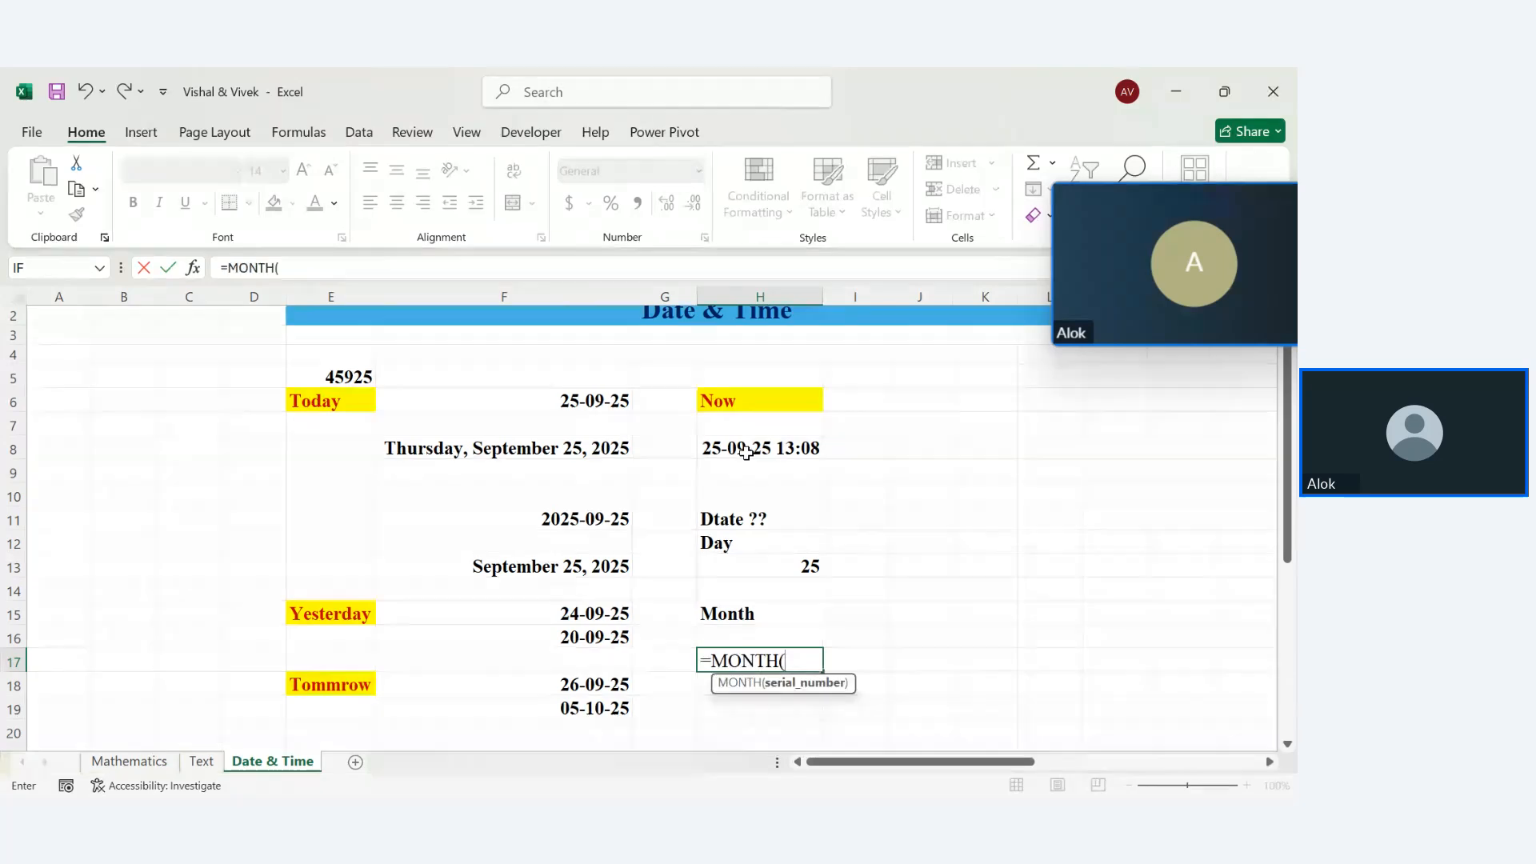
click(768, 449)
key(Return)
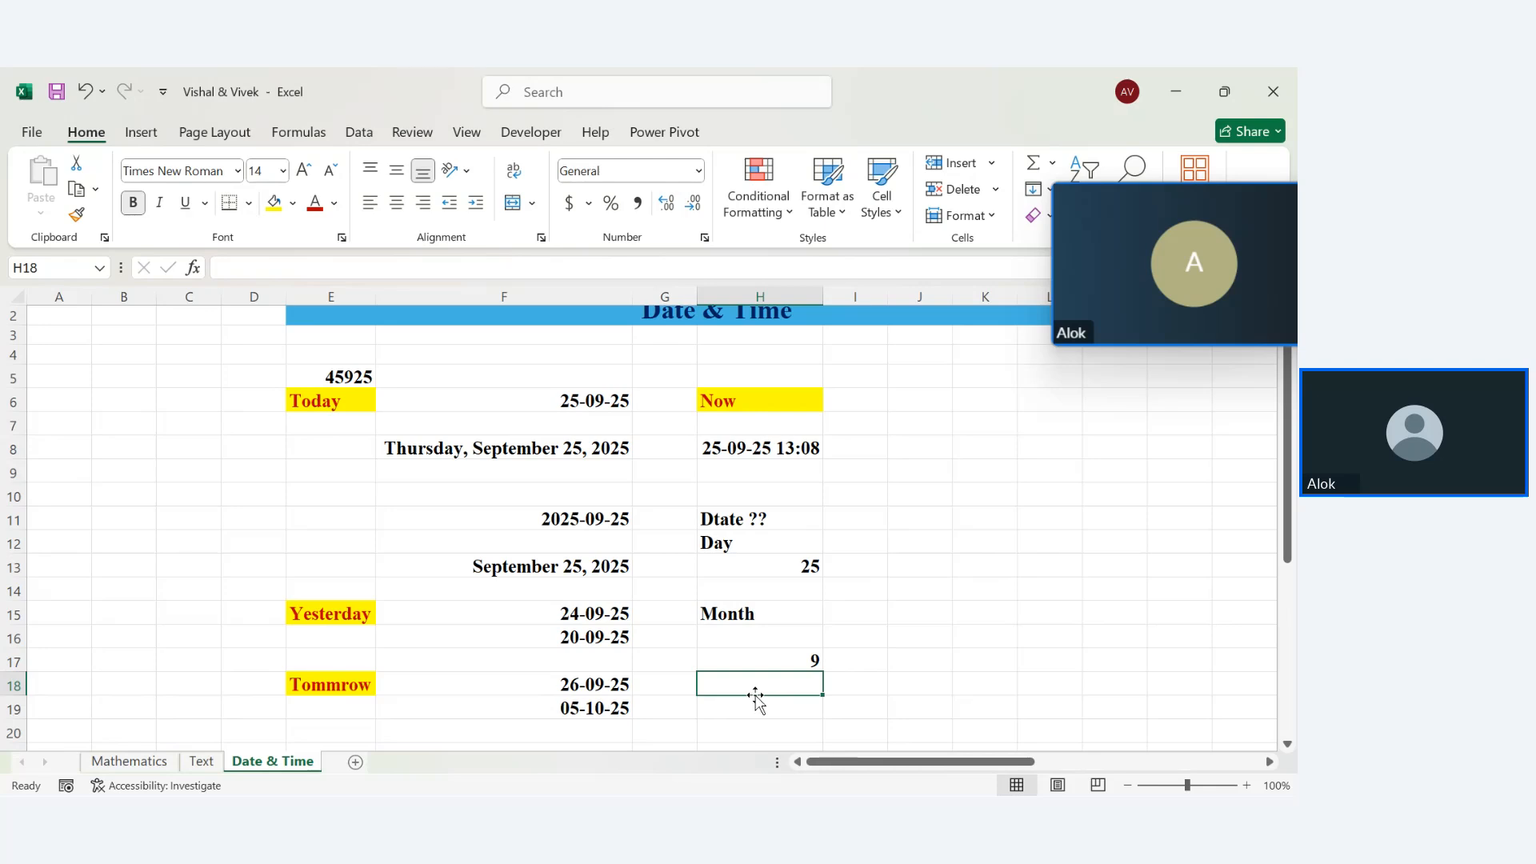
Add a year label in H18 and enter =YEAR(H8) in H19, returning 2025
text(year)
key(Return)
text(=year)
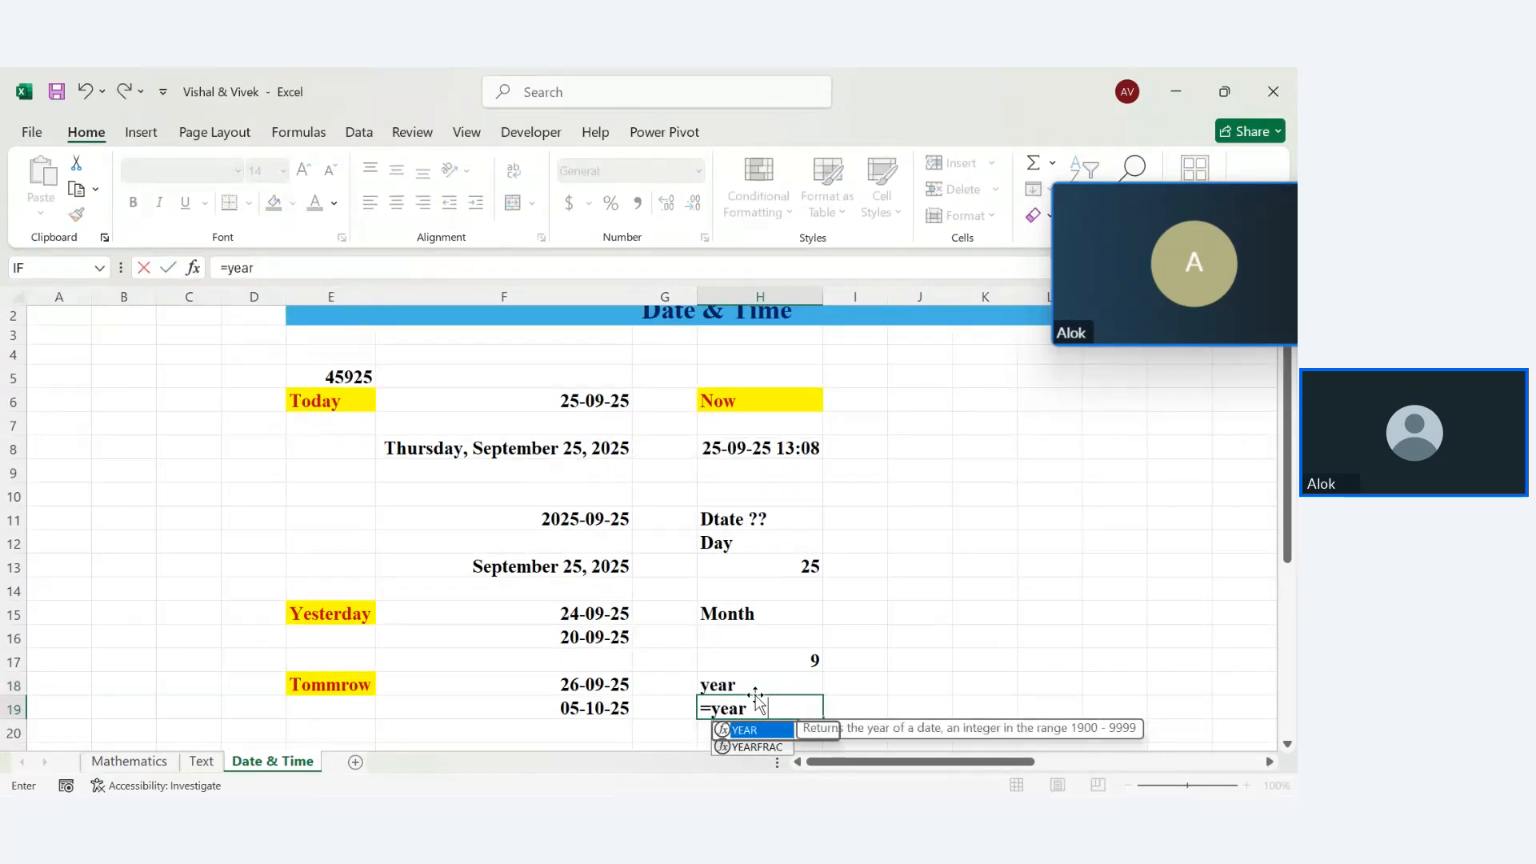
key(Tab)
click(716, 448)
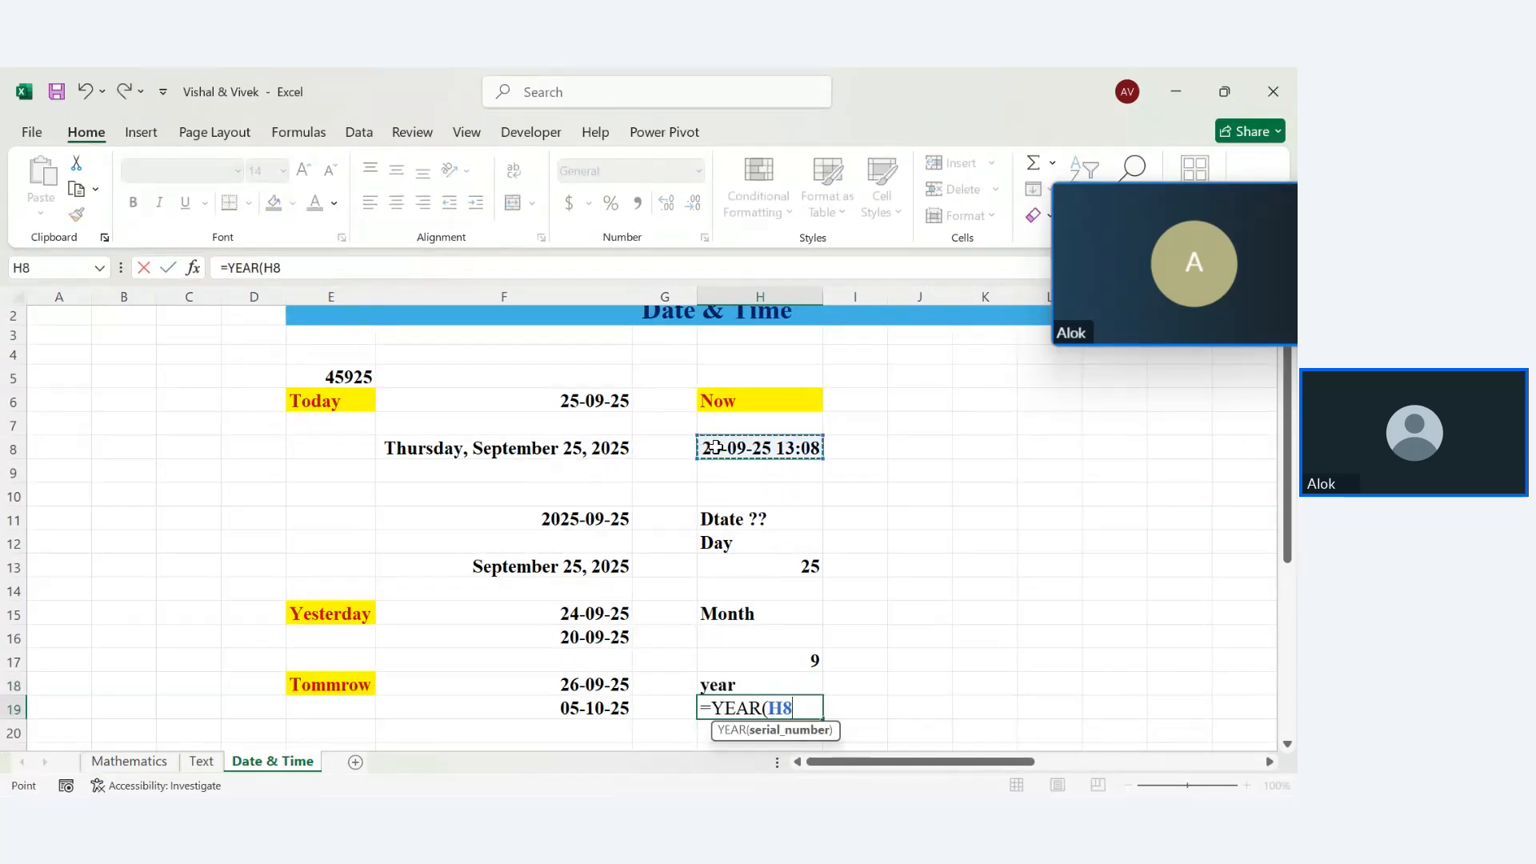
key(Return)
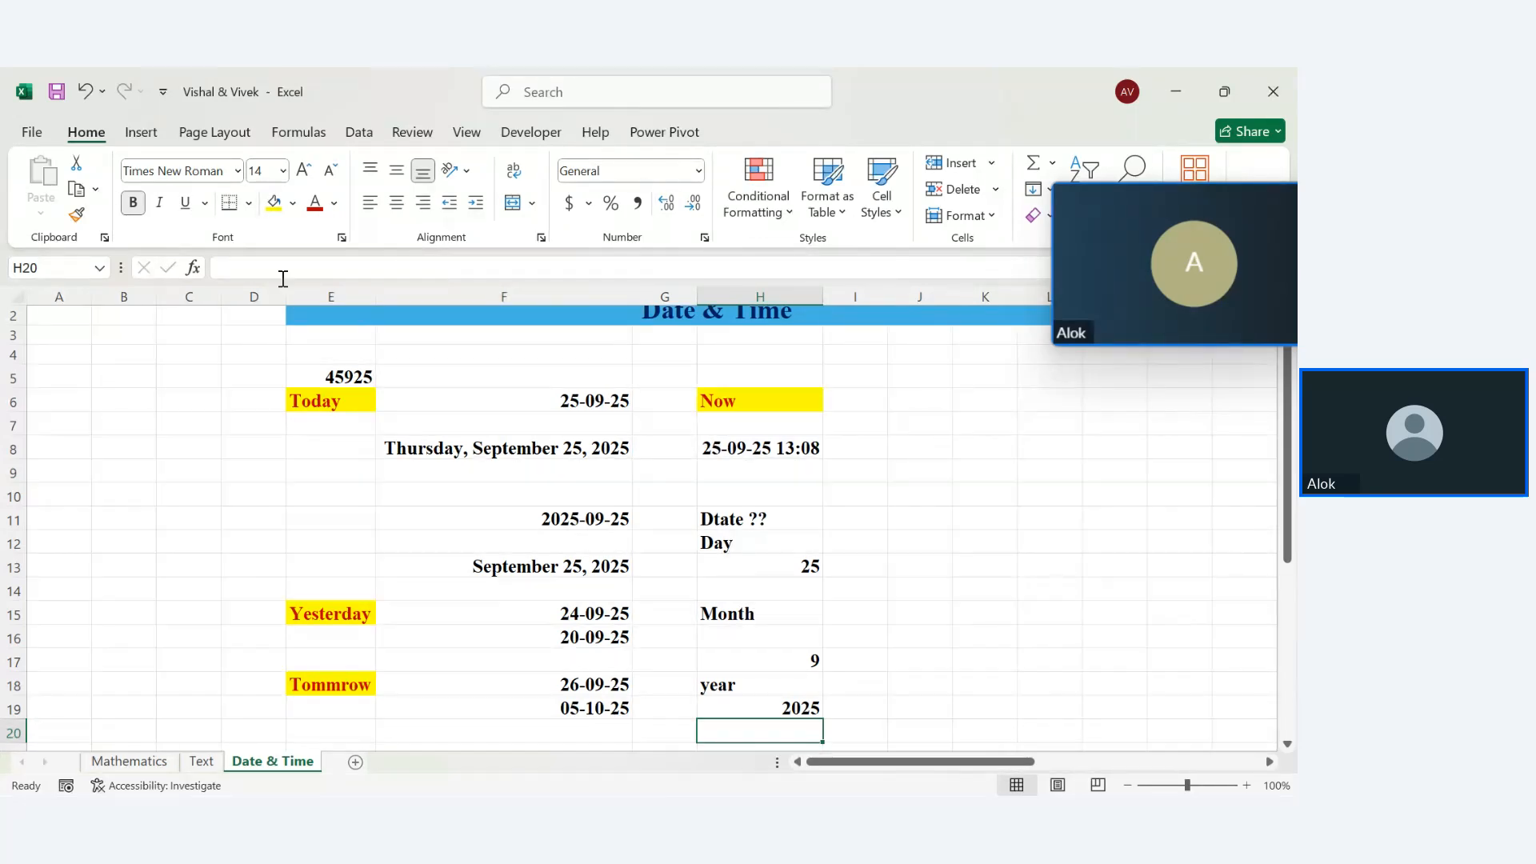
click(733, 546)
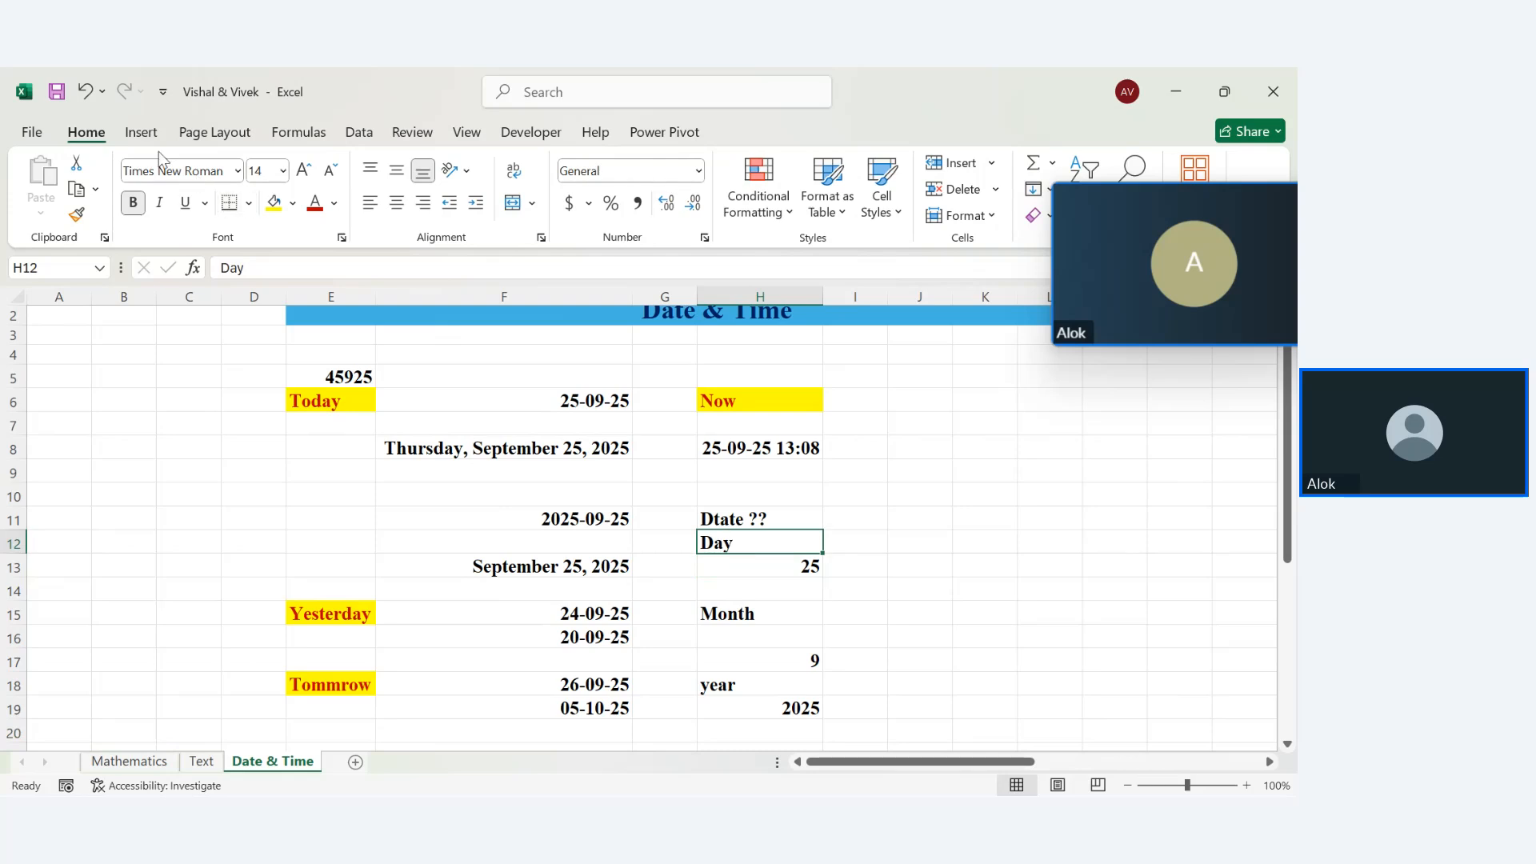
Apply yellow fill and red text to the Day (H12), Month (H15), H16 and year (H18) cells
click(273, 202)
click(314, 204)
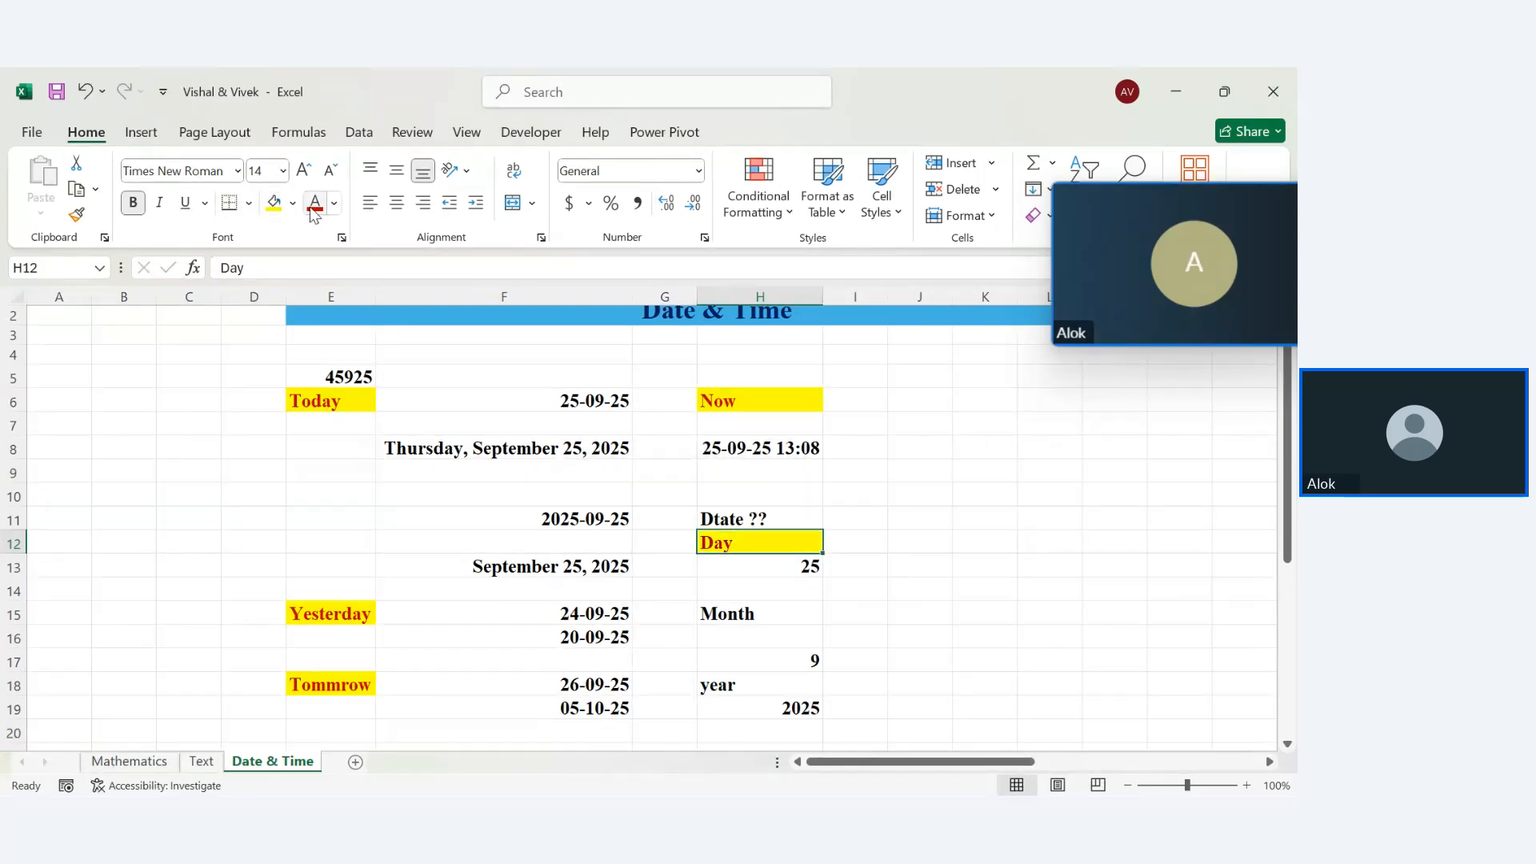
key(Down)
key(Down)
key(Down)
key(Down)
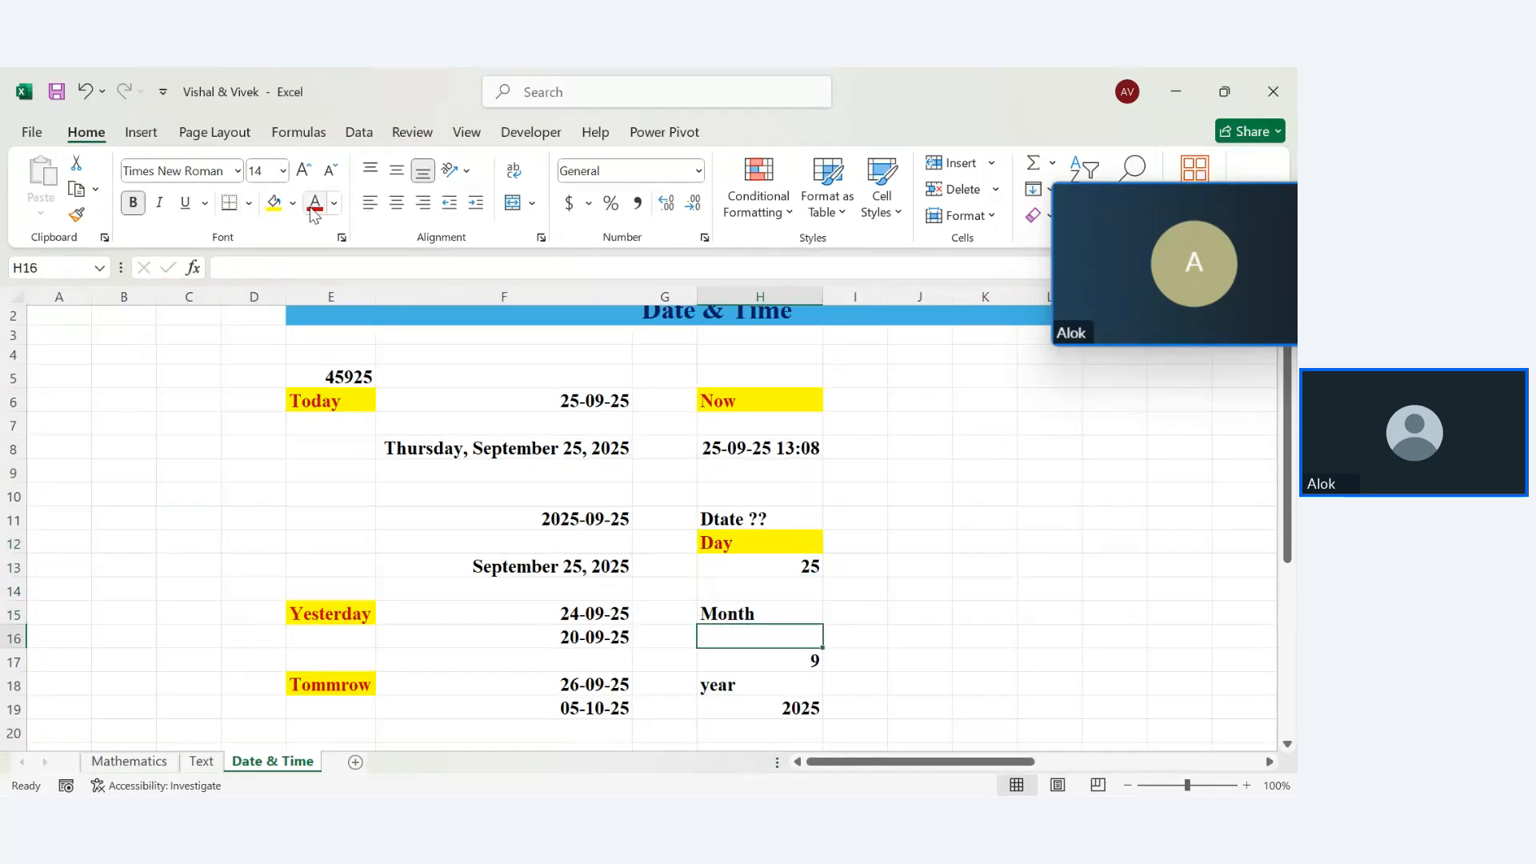
click(282, 204)
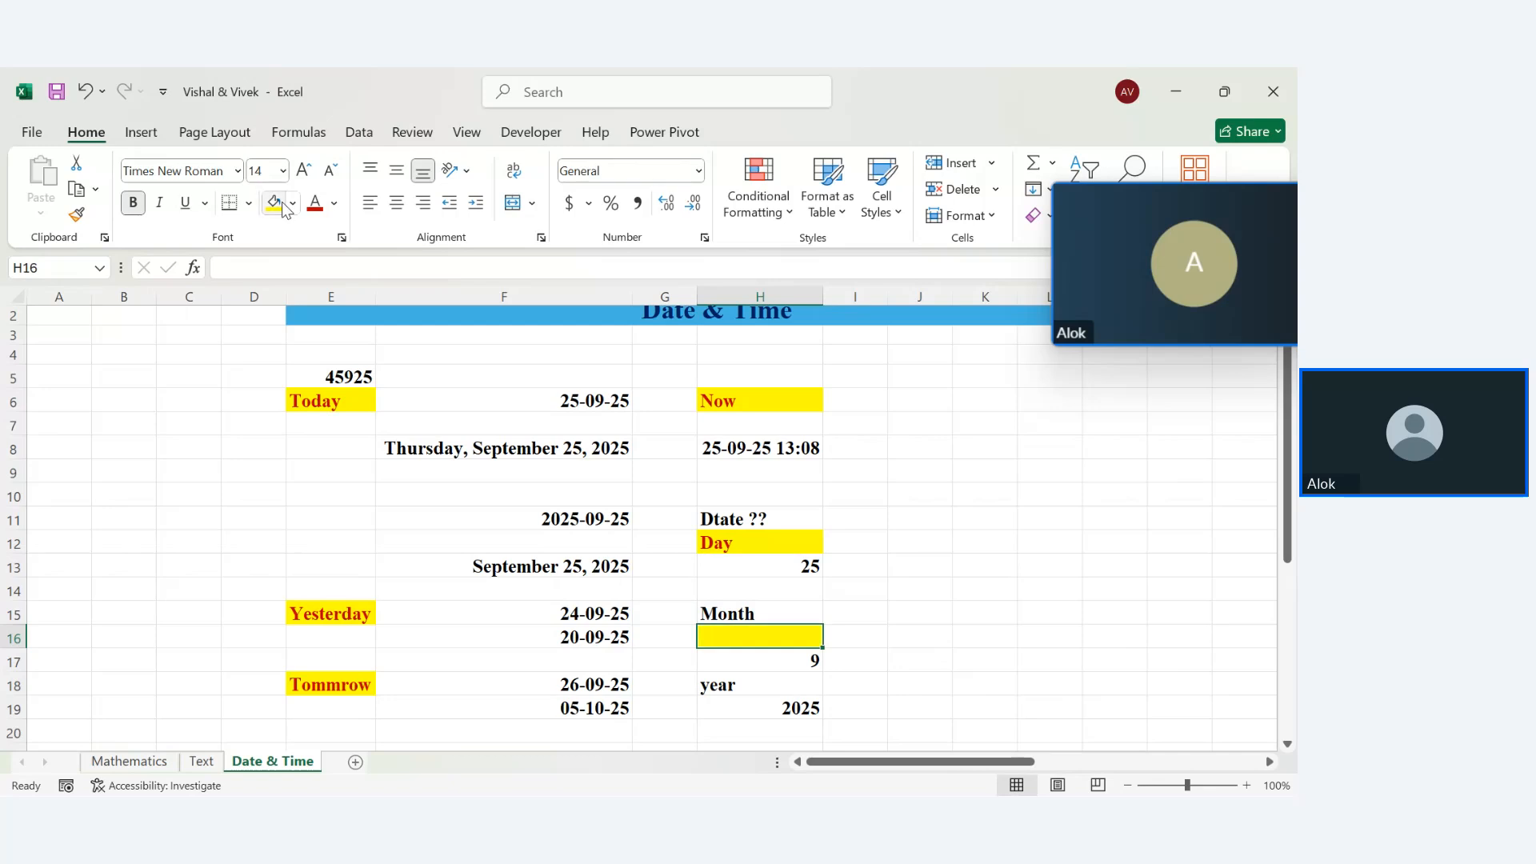
key(Up)
click(280, 204)
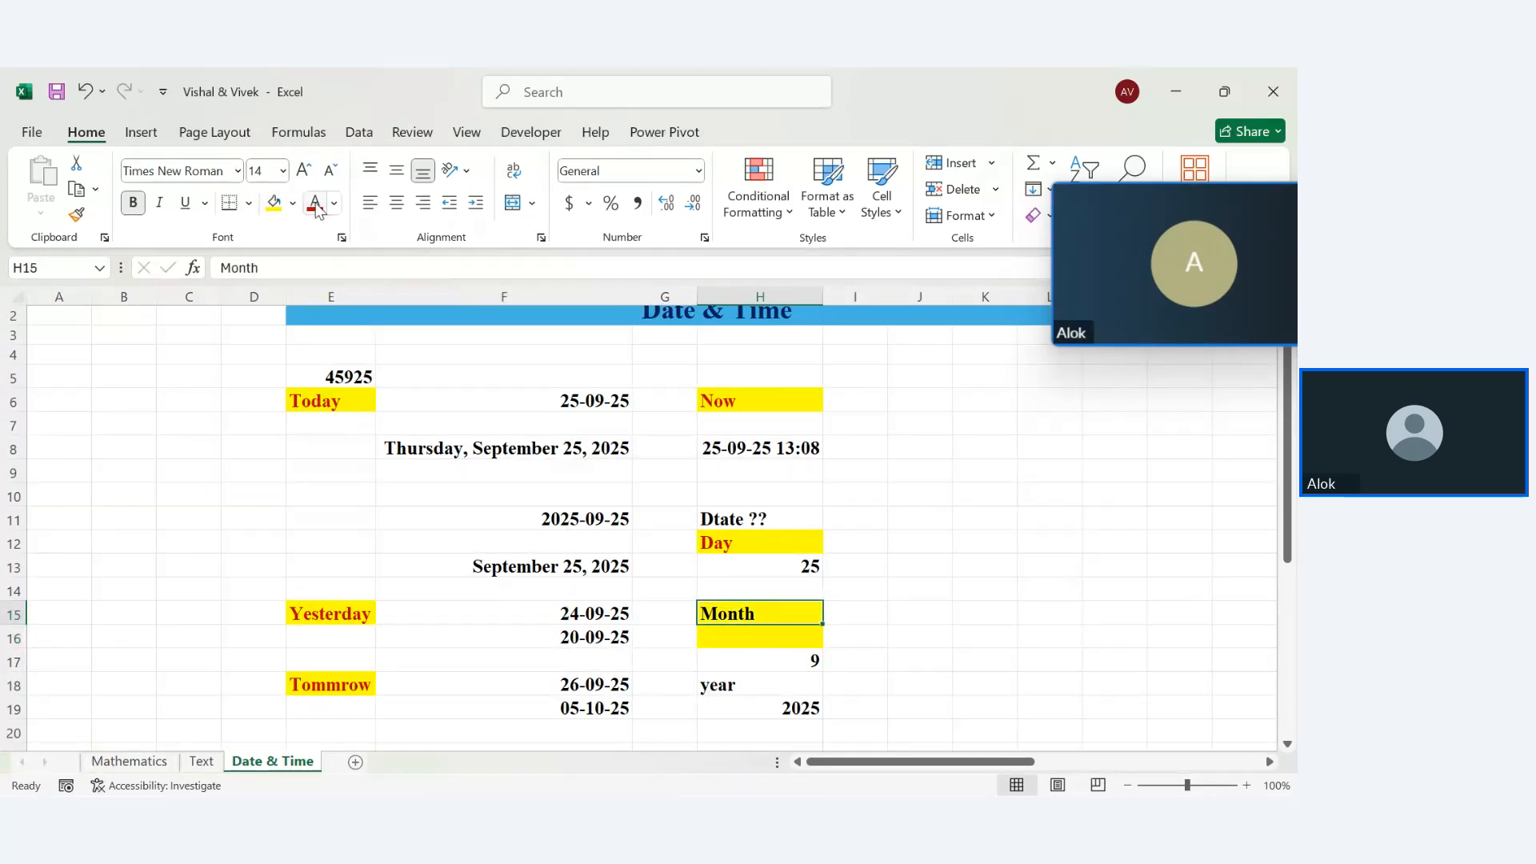
click(317, 208)
key(Down)
key(Down)
key(Down)
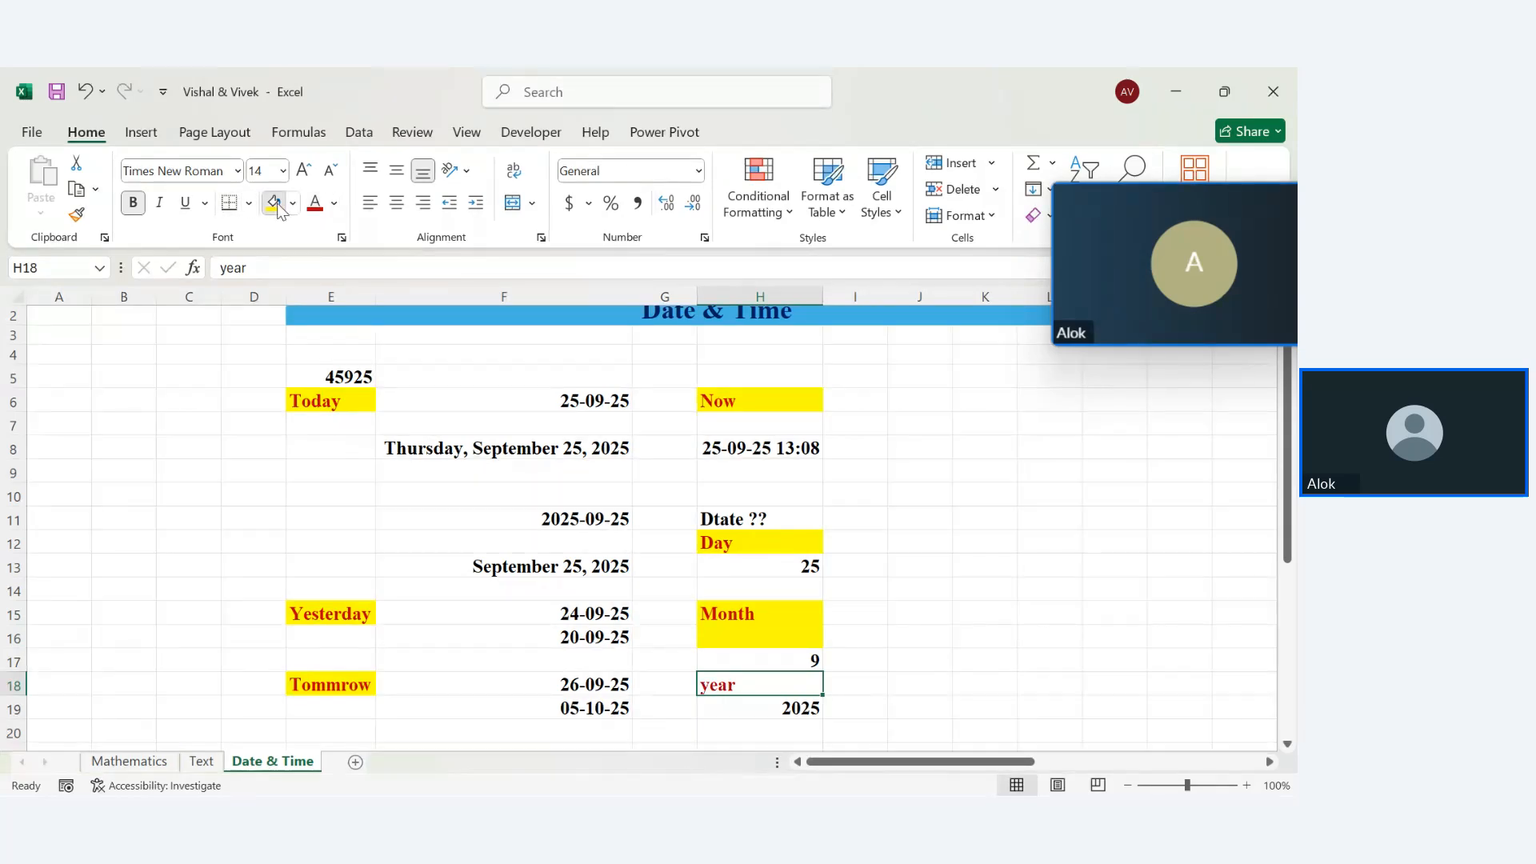
click(280, 204)
click(316, 203)
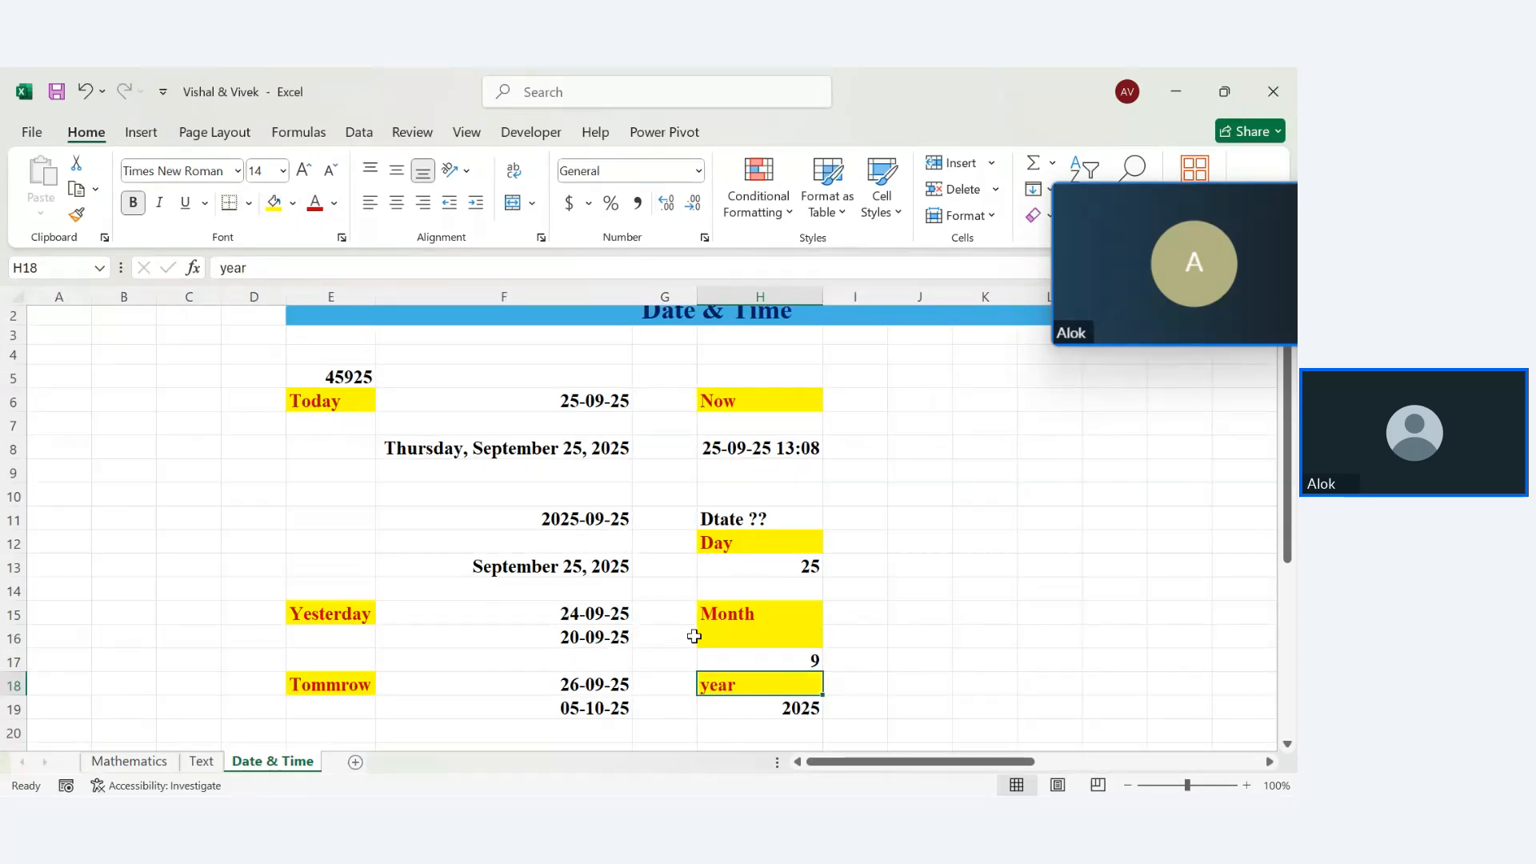
click(915, 397)
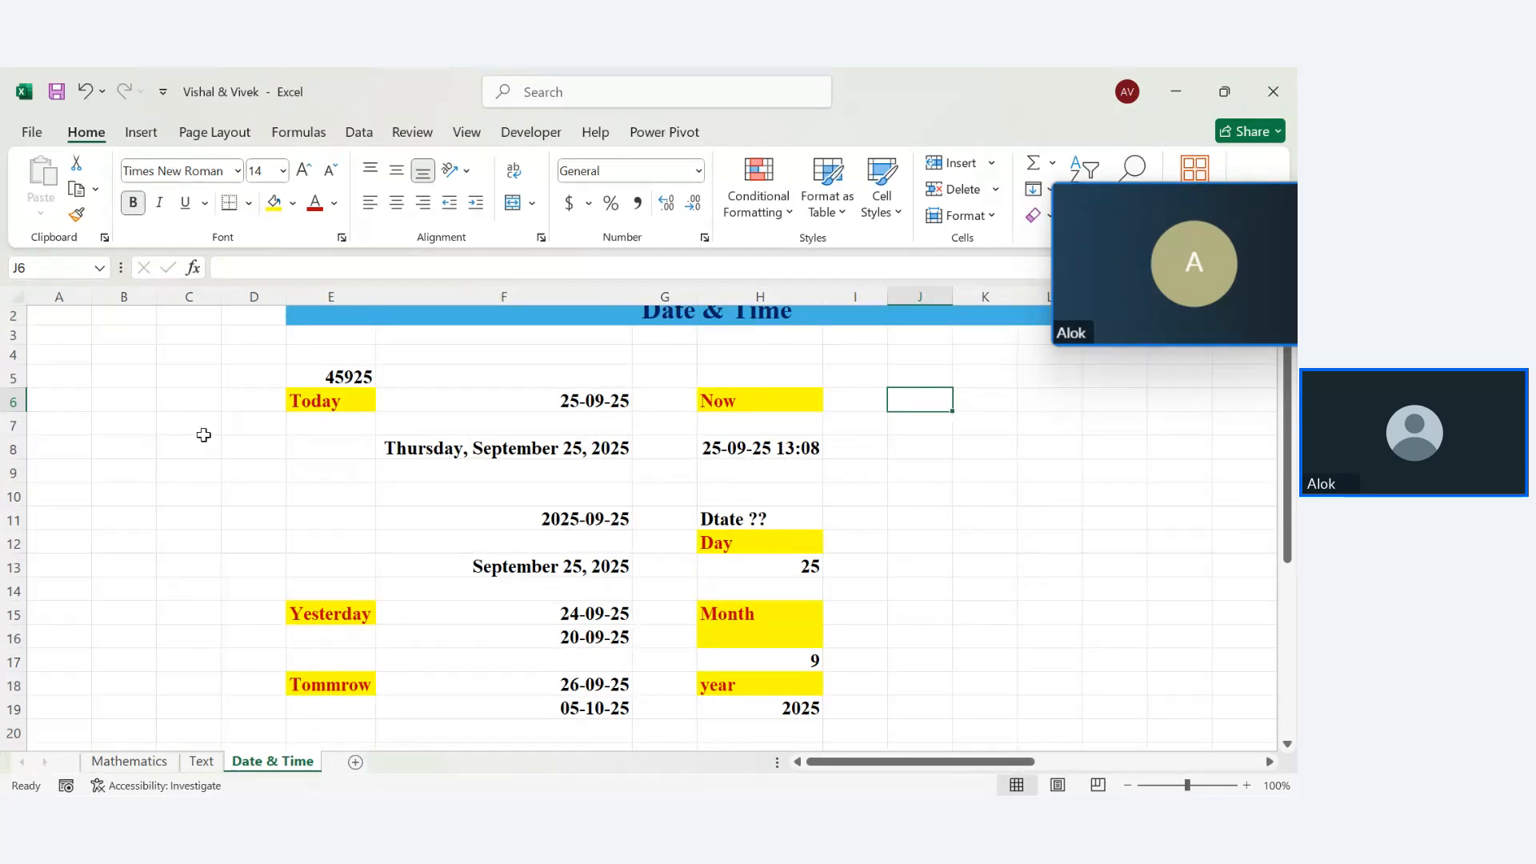
click(164, 475)
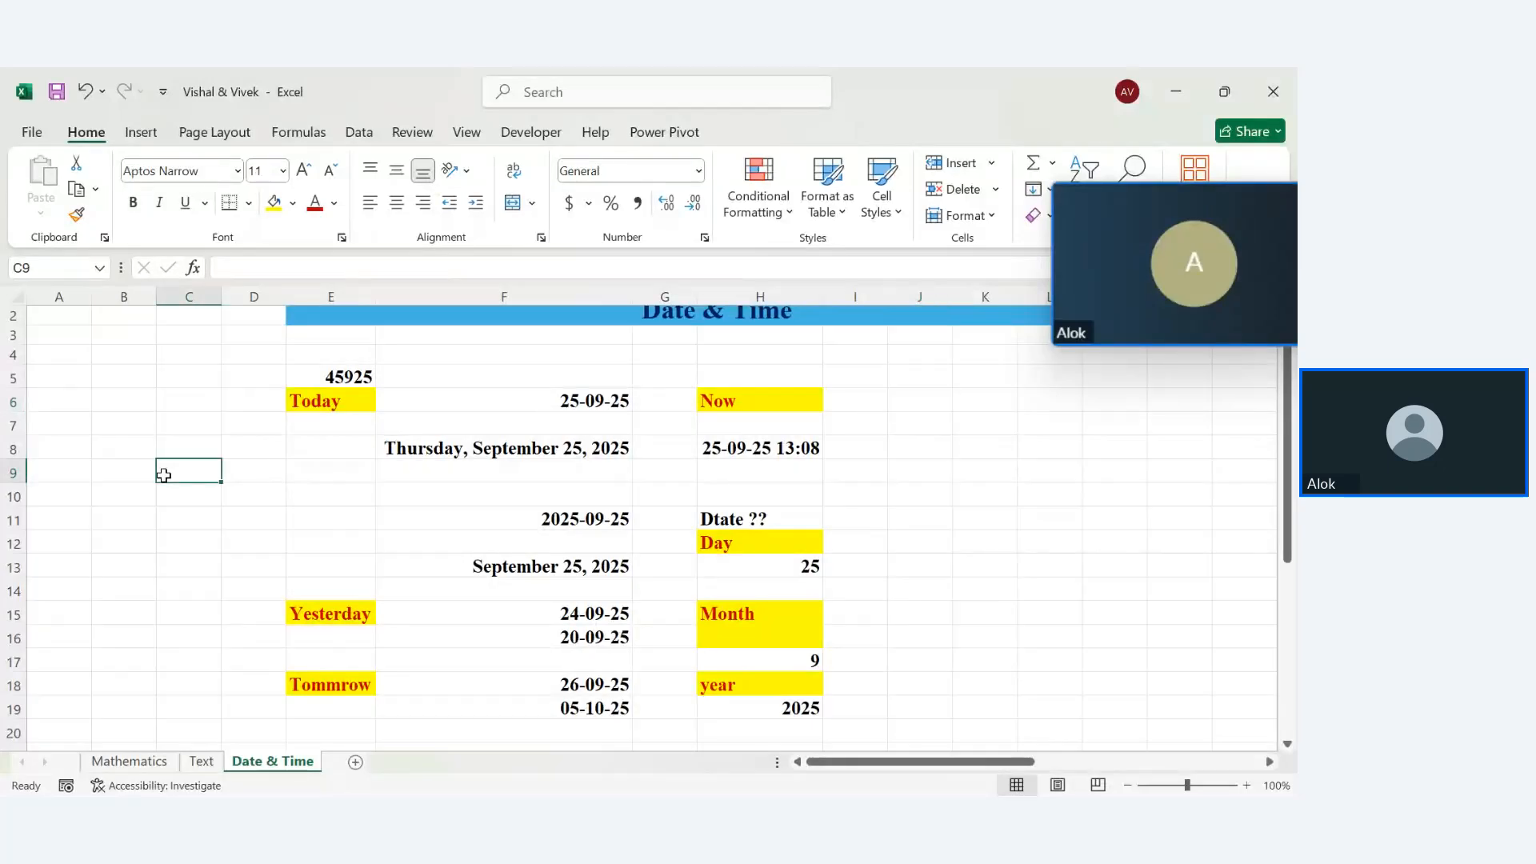
text(22-)
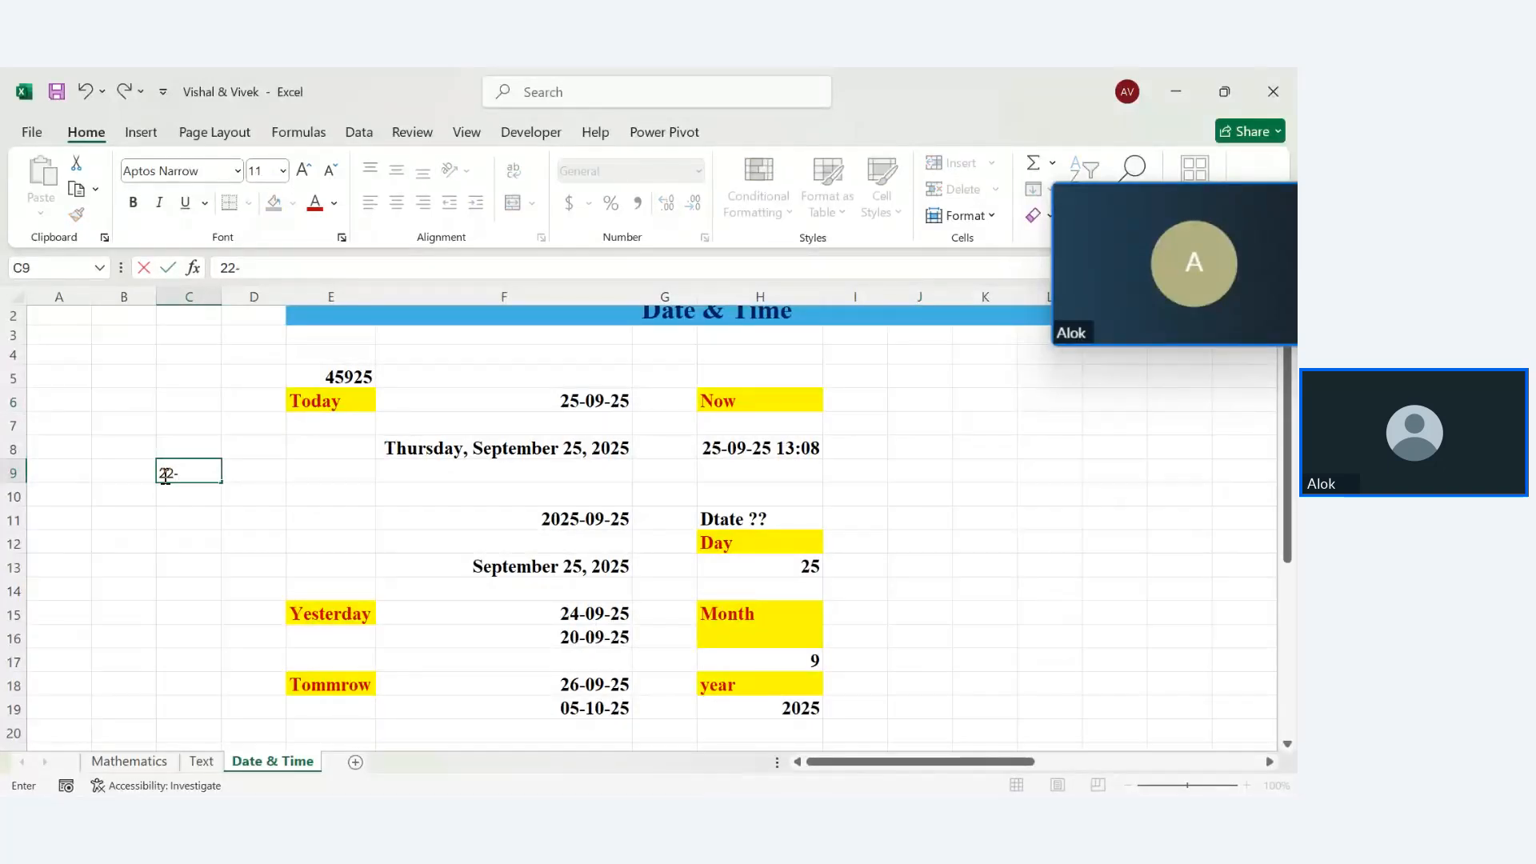
text(01)
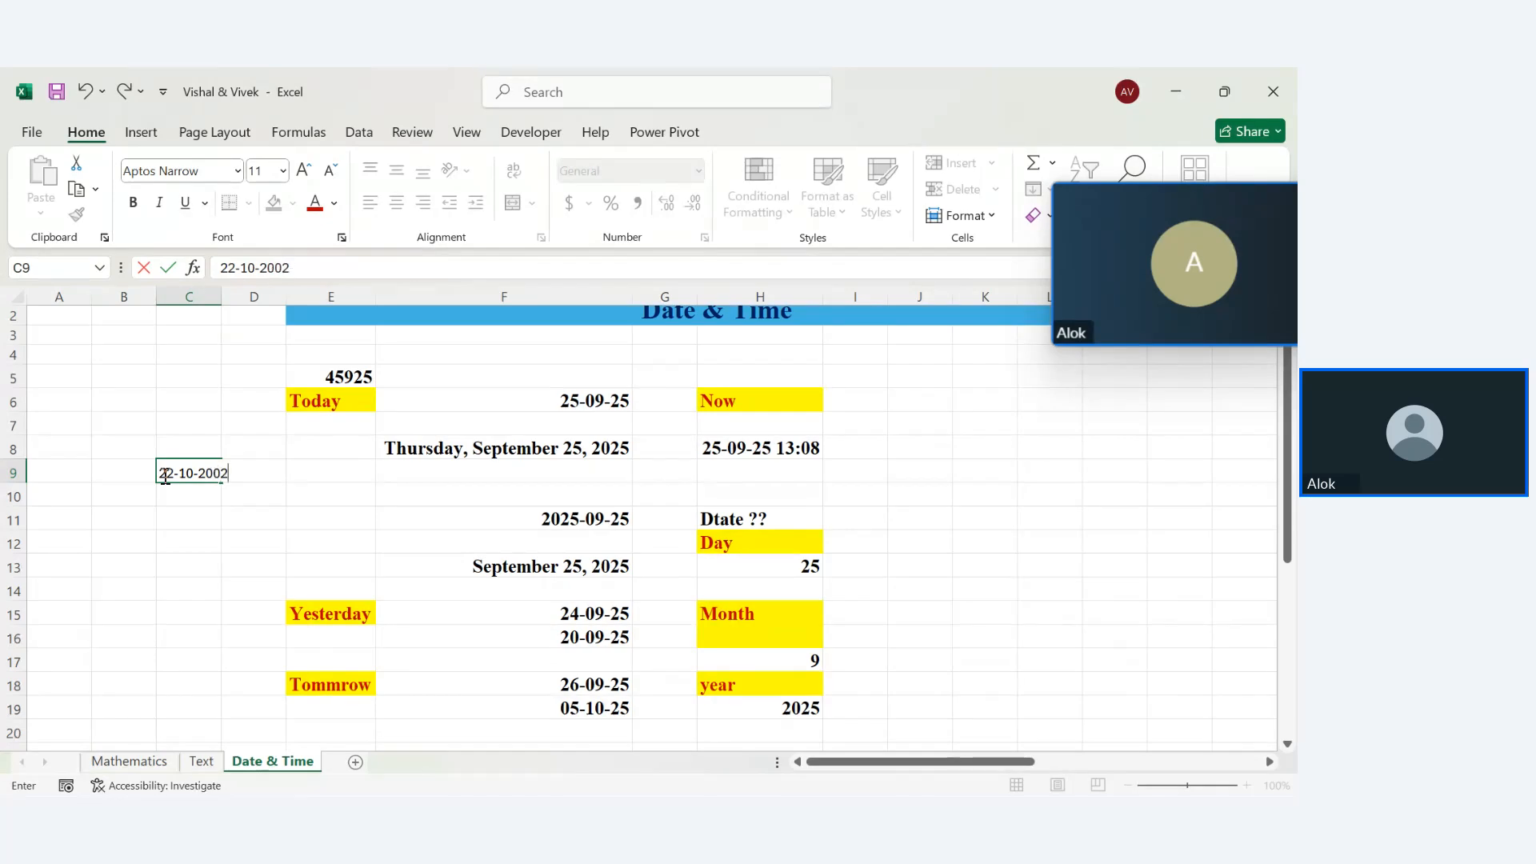
key(Return)
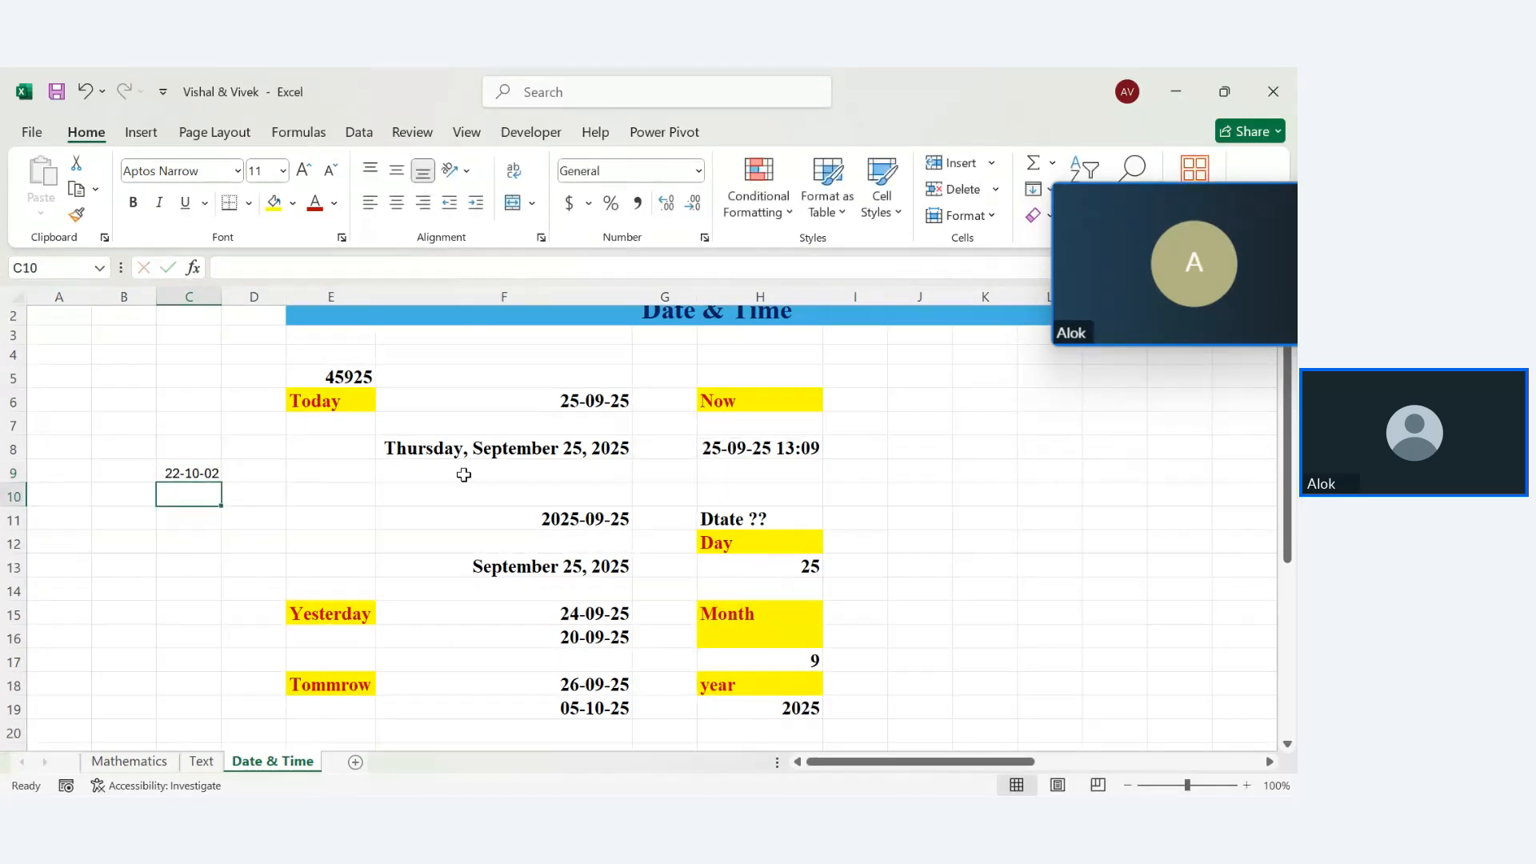
click(932, 444)
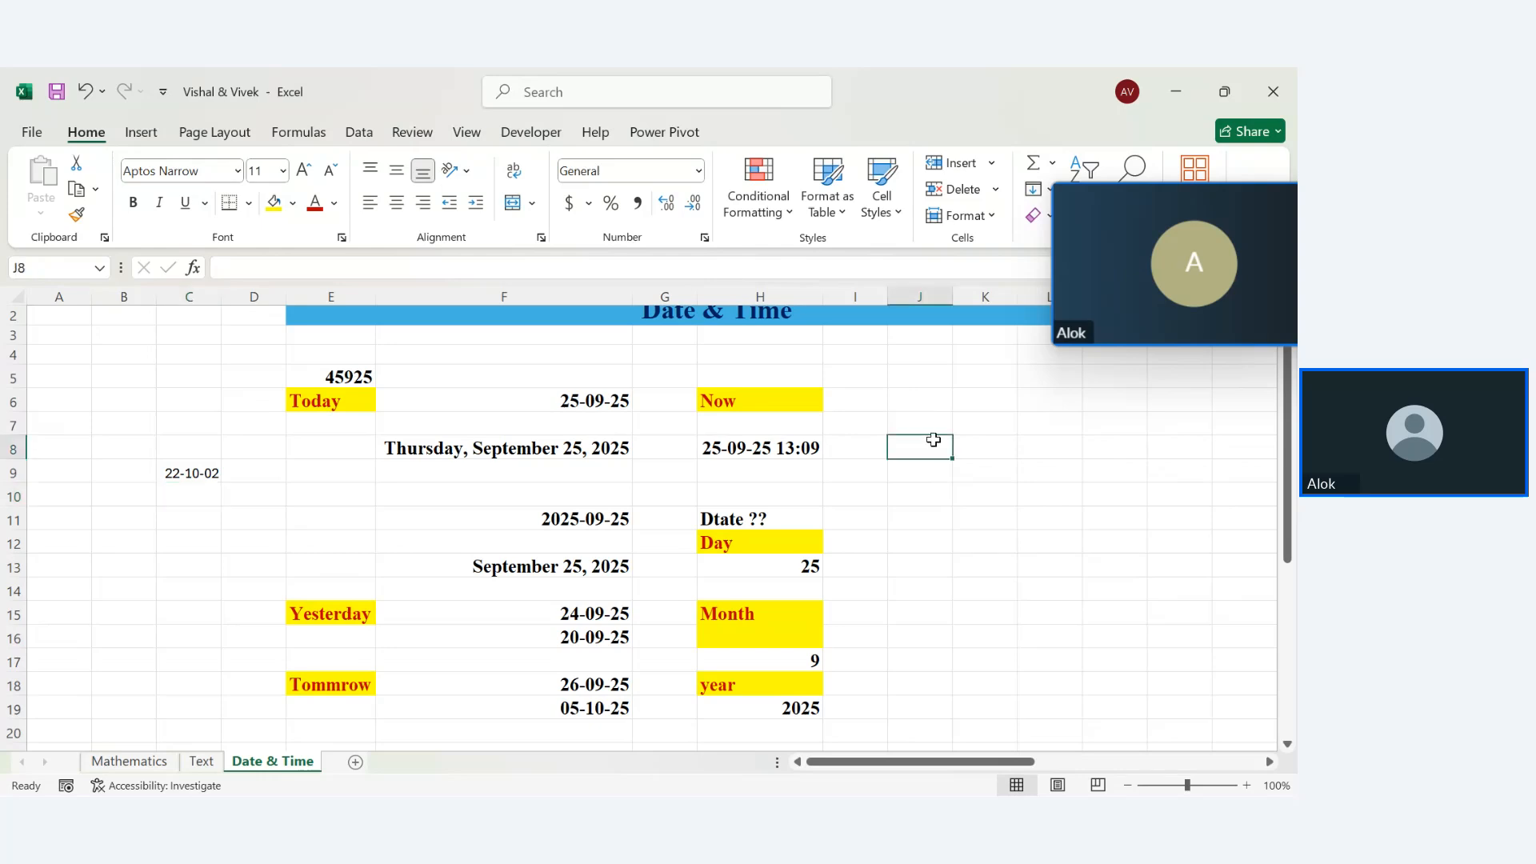
click(920, 407)
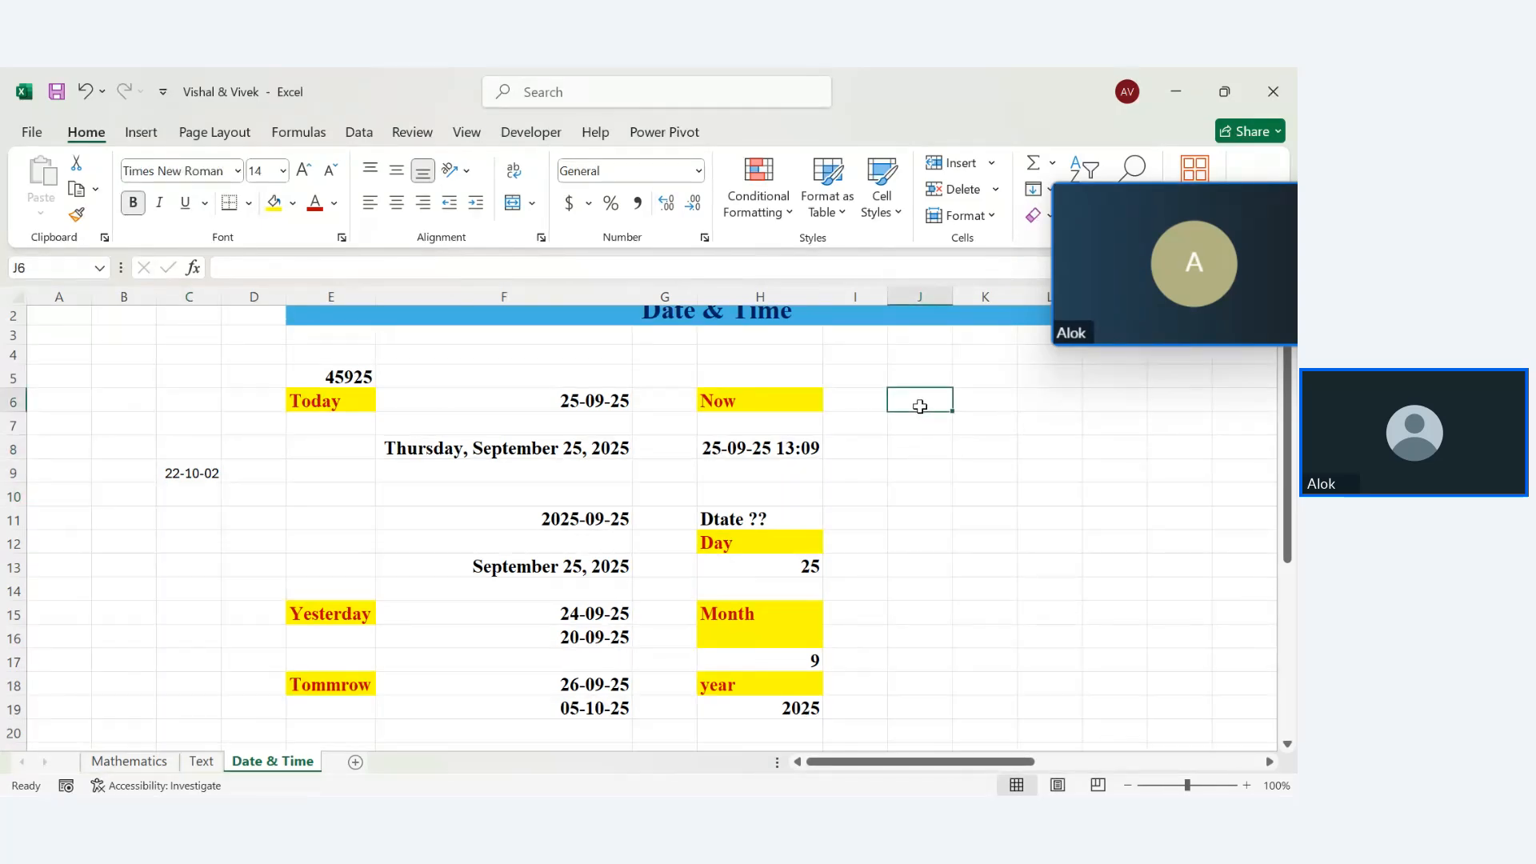
drag(222, 297, 283, 298)
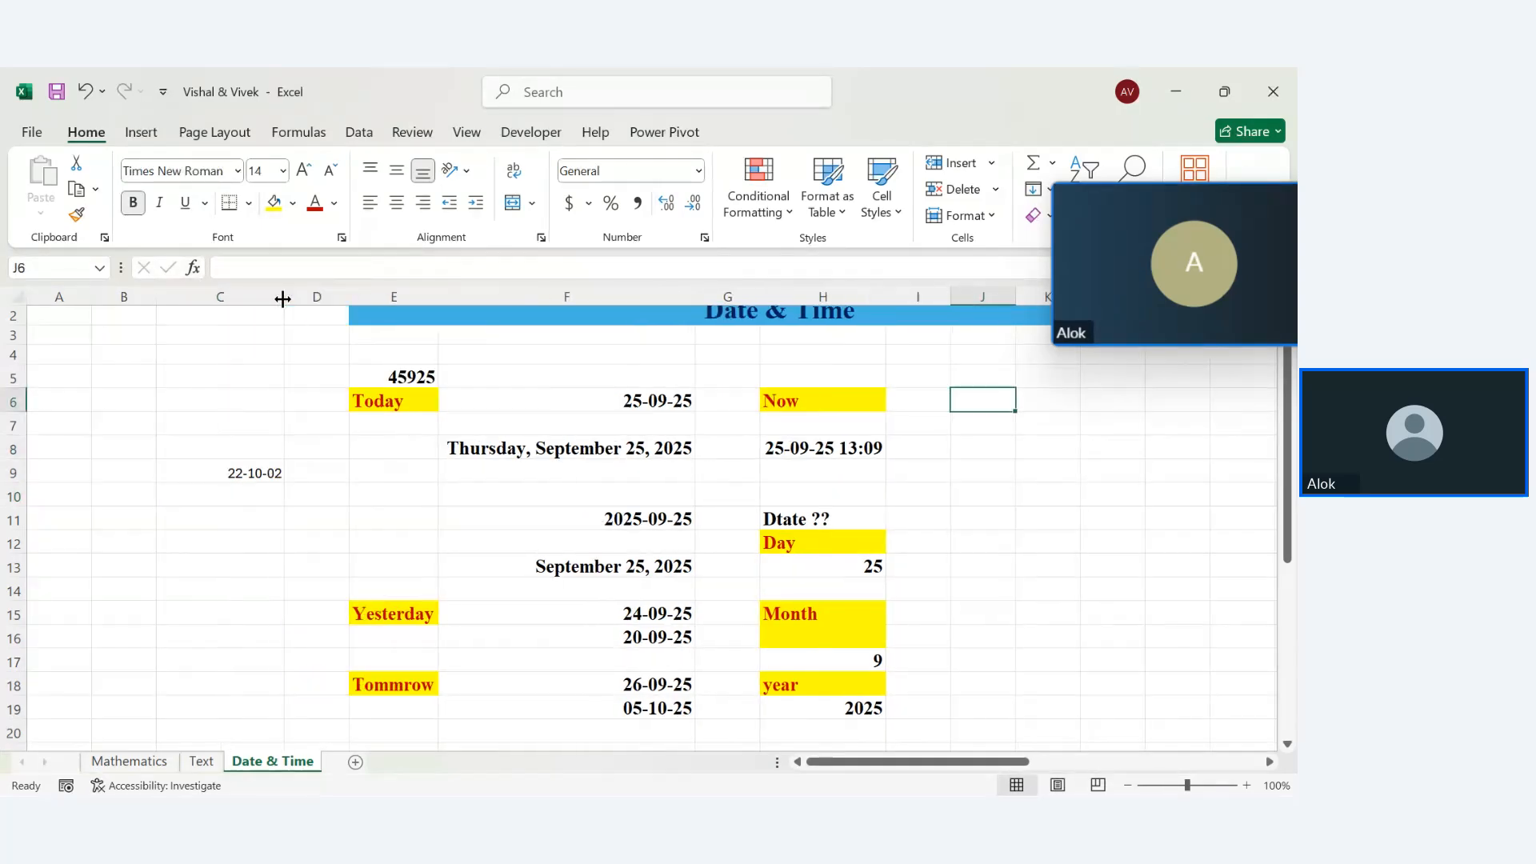
double_click(265, 470)
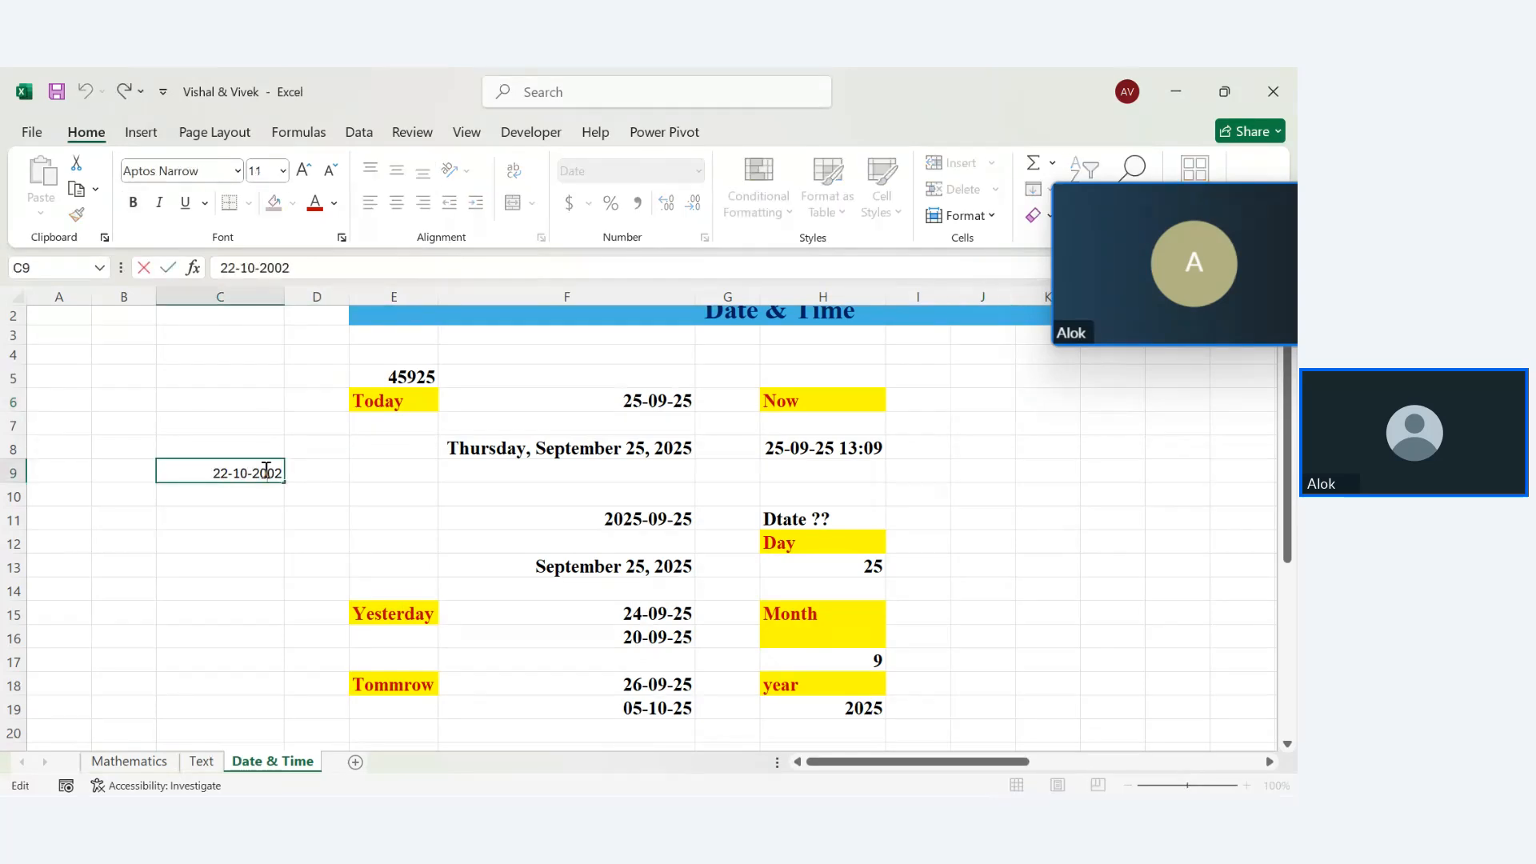
key(Return)
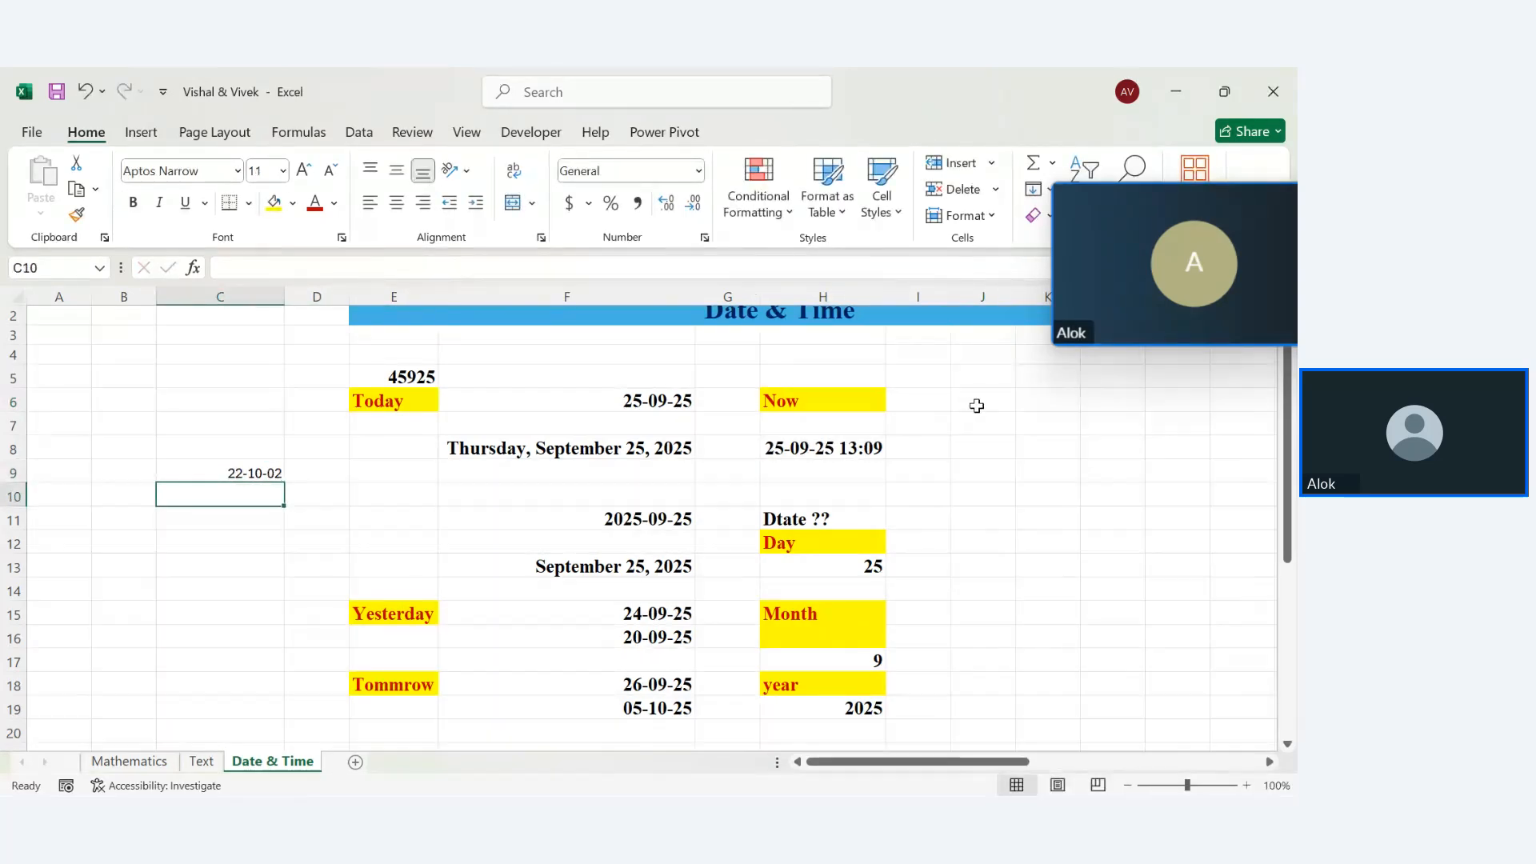
Type a datedif label in J6 and fill the cell yellow
click(986, 408)
text(datedif)
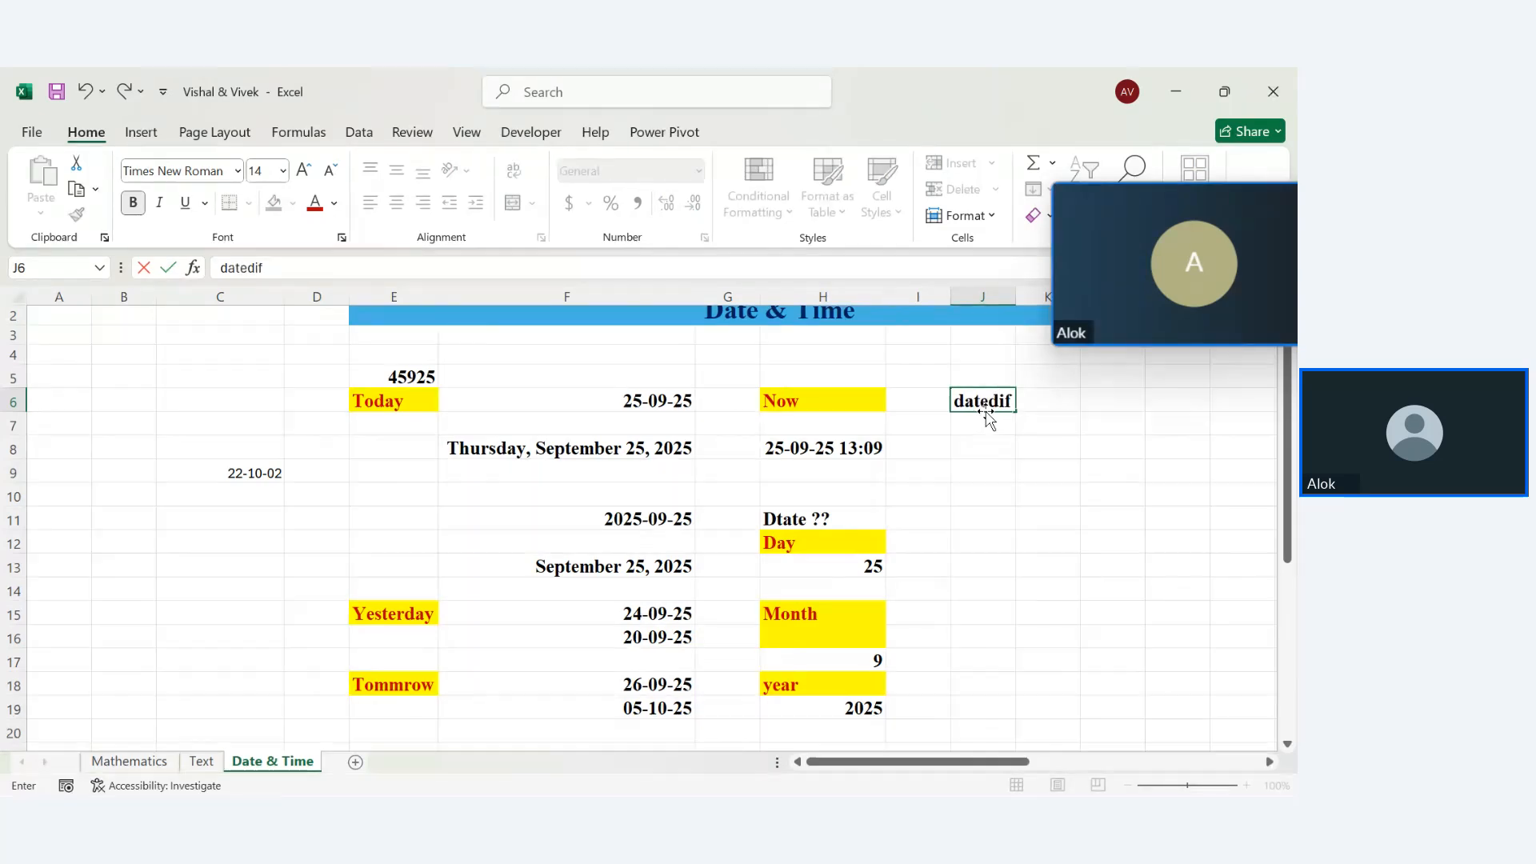
key(Return)
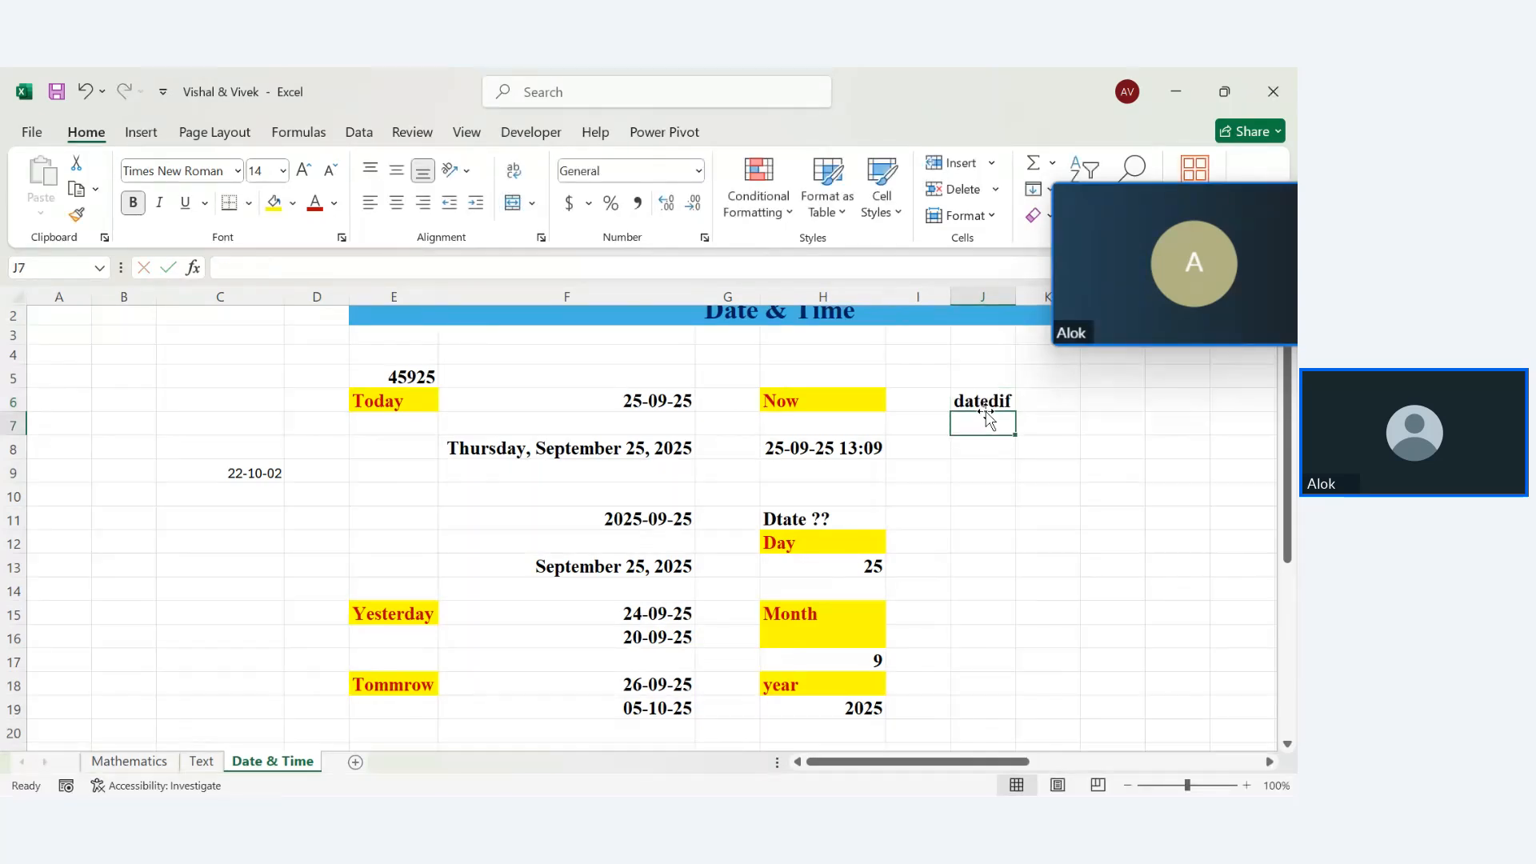
click(990, 405)
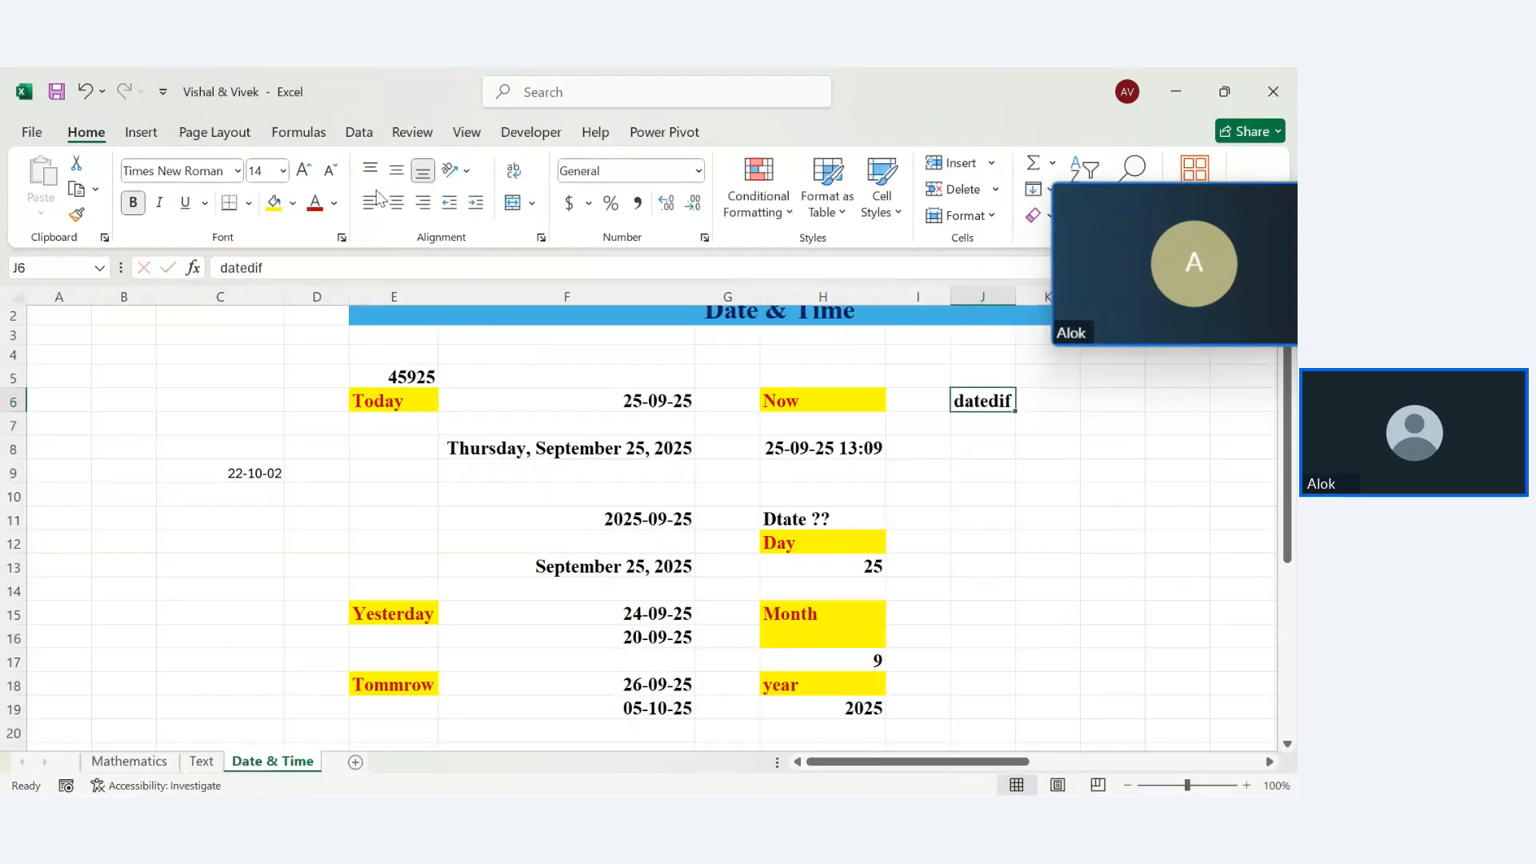
click(293, 203)
click(260, 209)
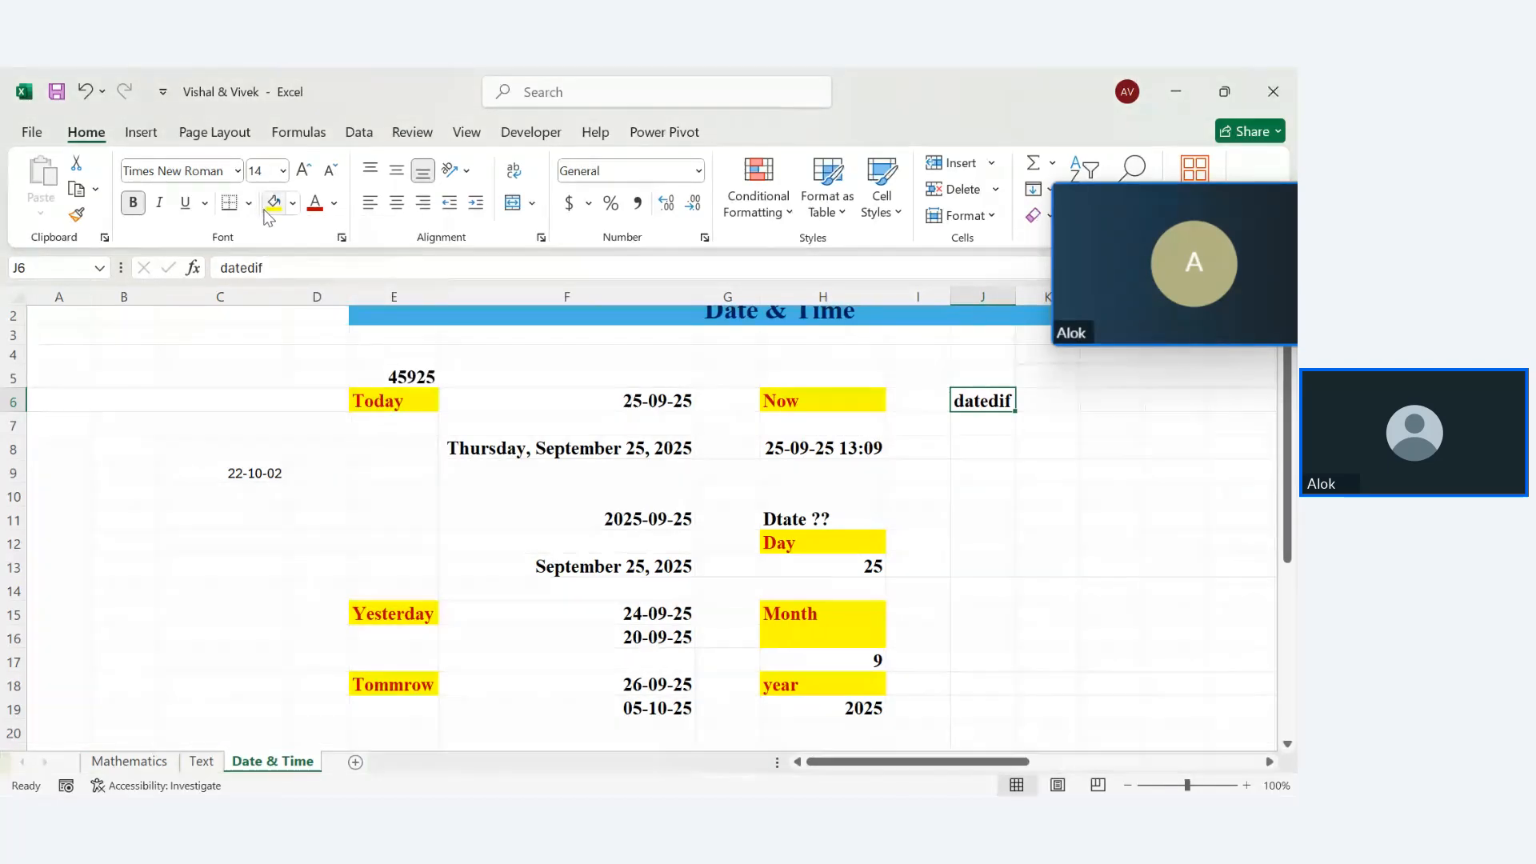
click(268, 206)
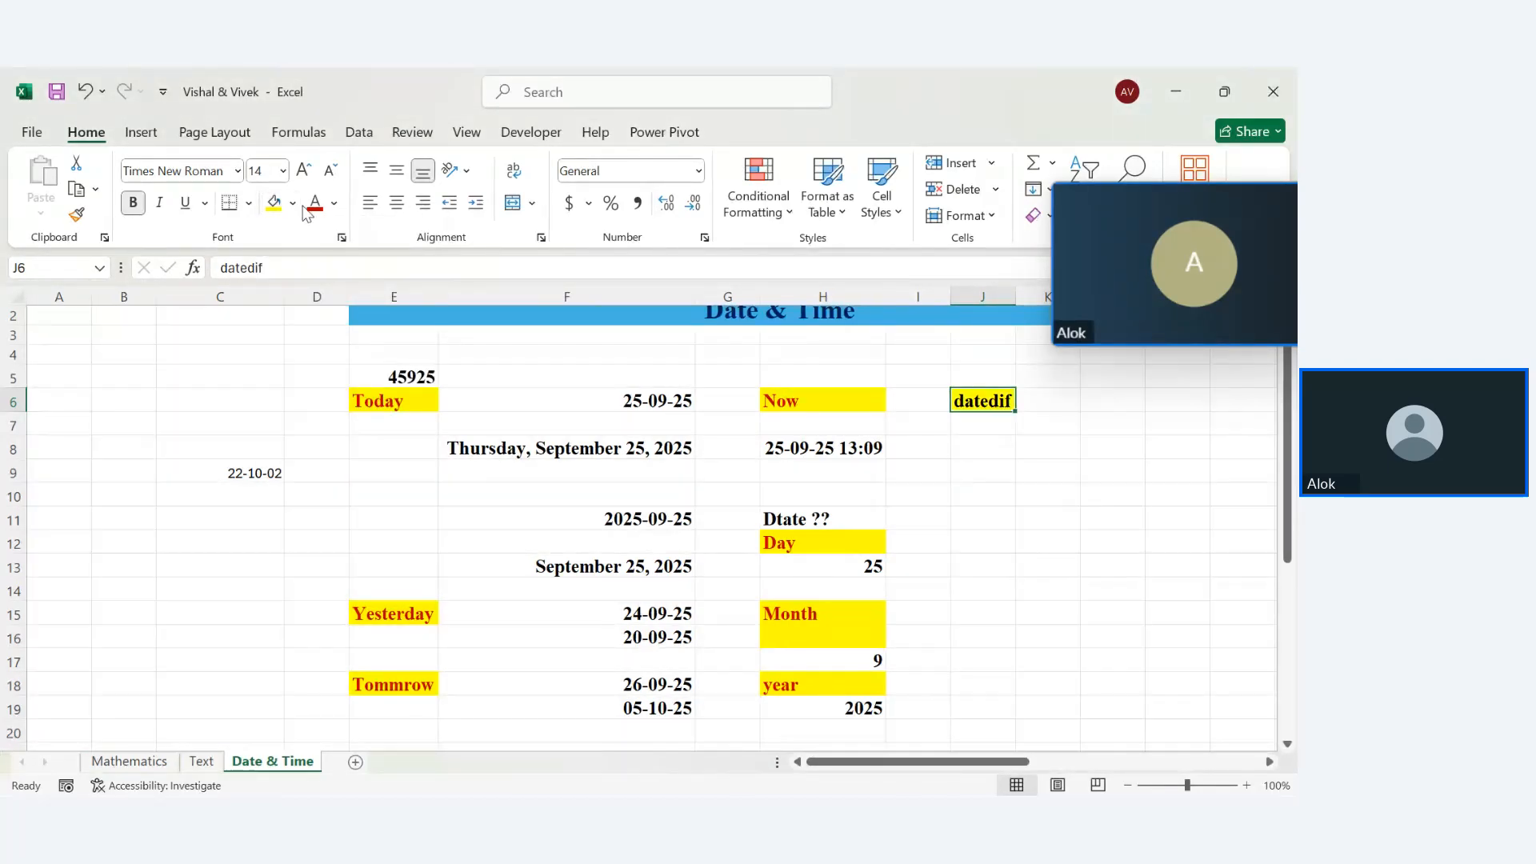
Enter a first DATEDIF formula in J8 using F6, C9 and the unit "yy"
click(983, 447)
text(=da)
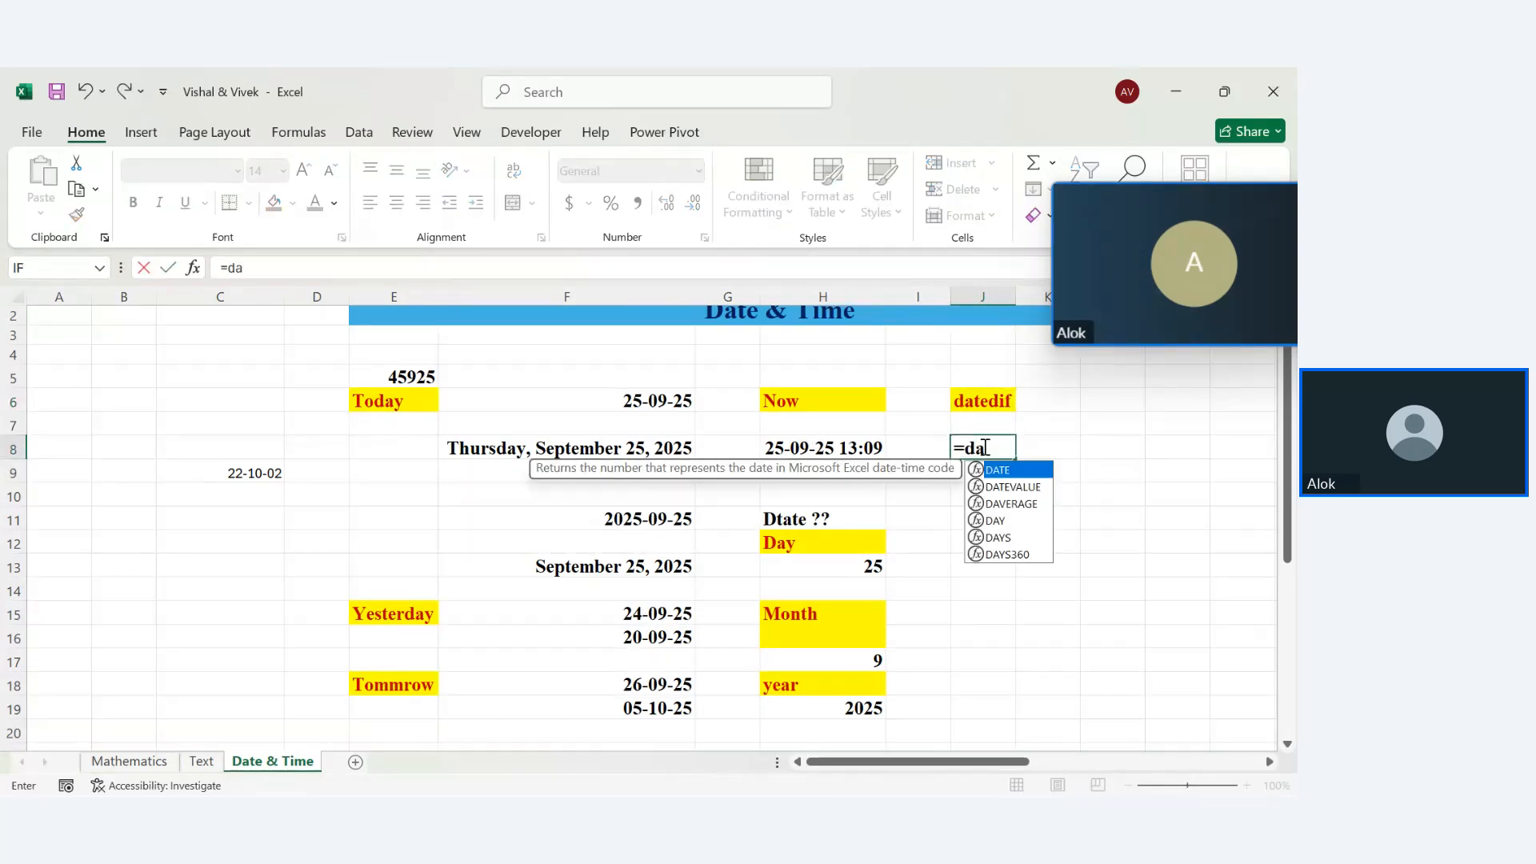
text(tedif)
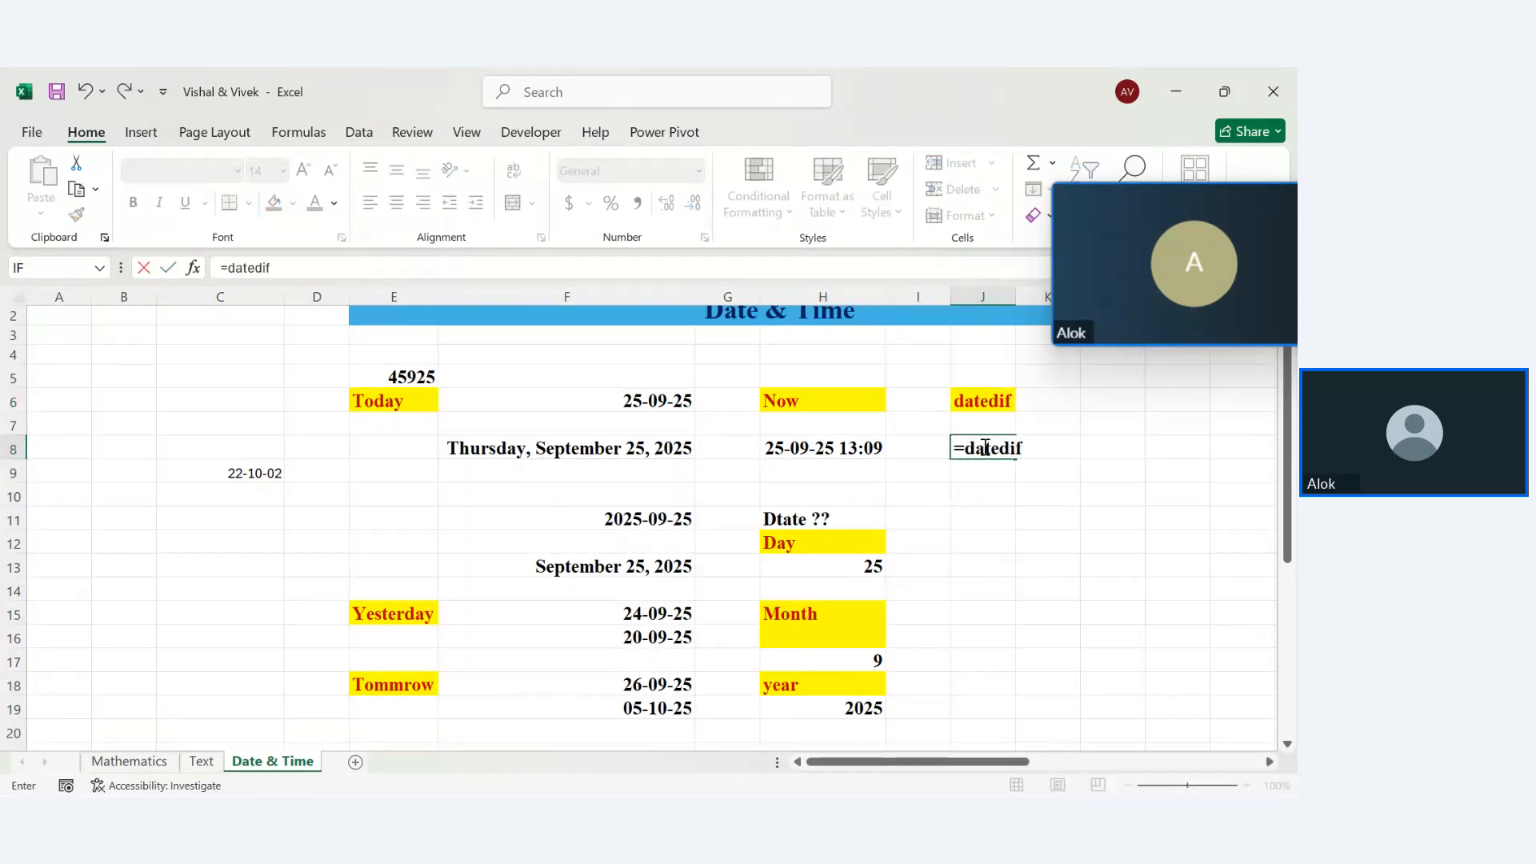
text(()
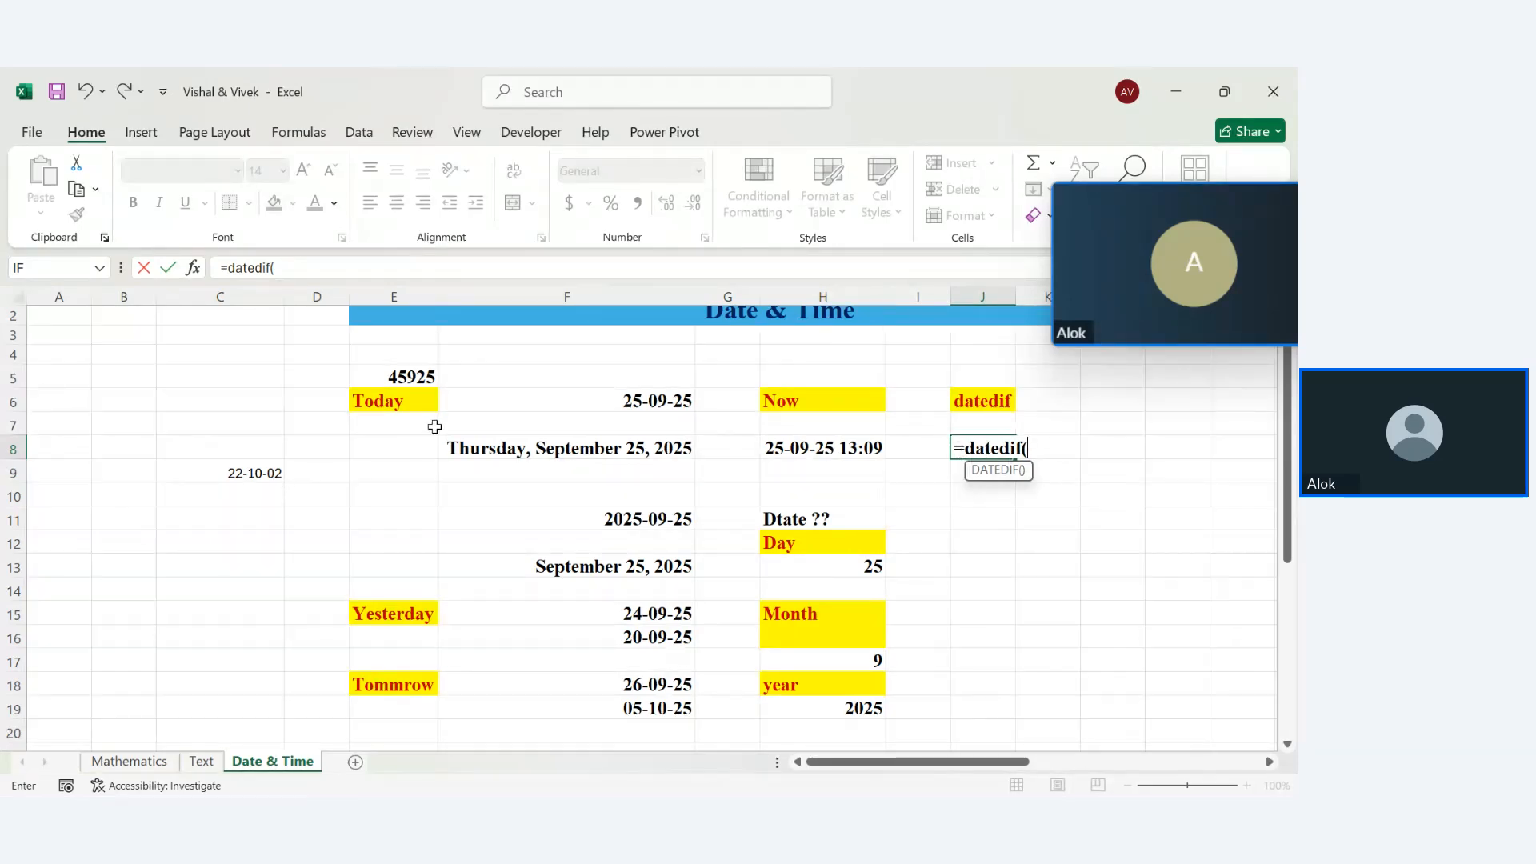
click(644, 397)
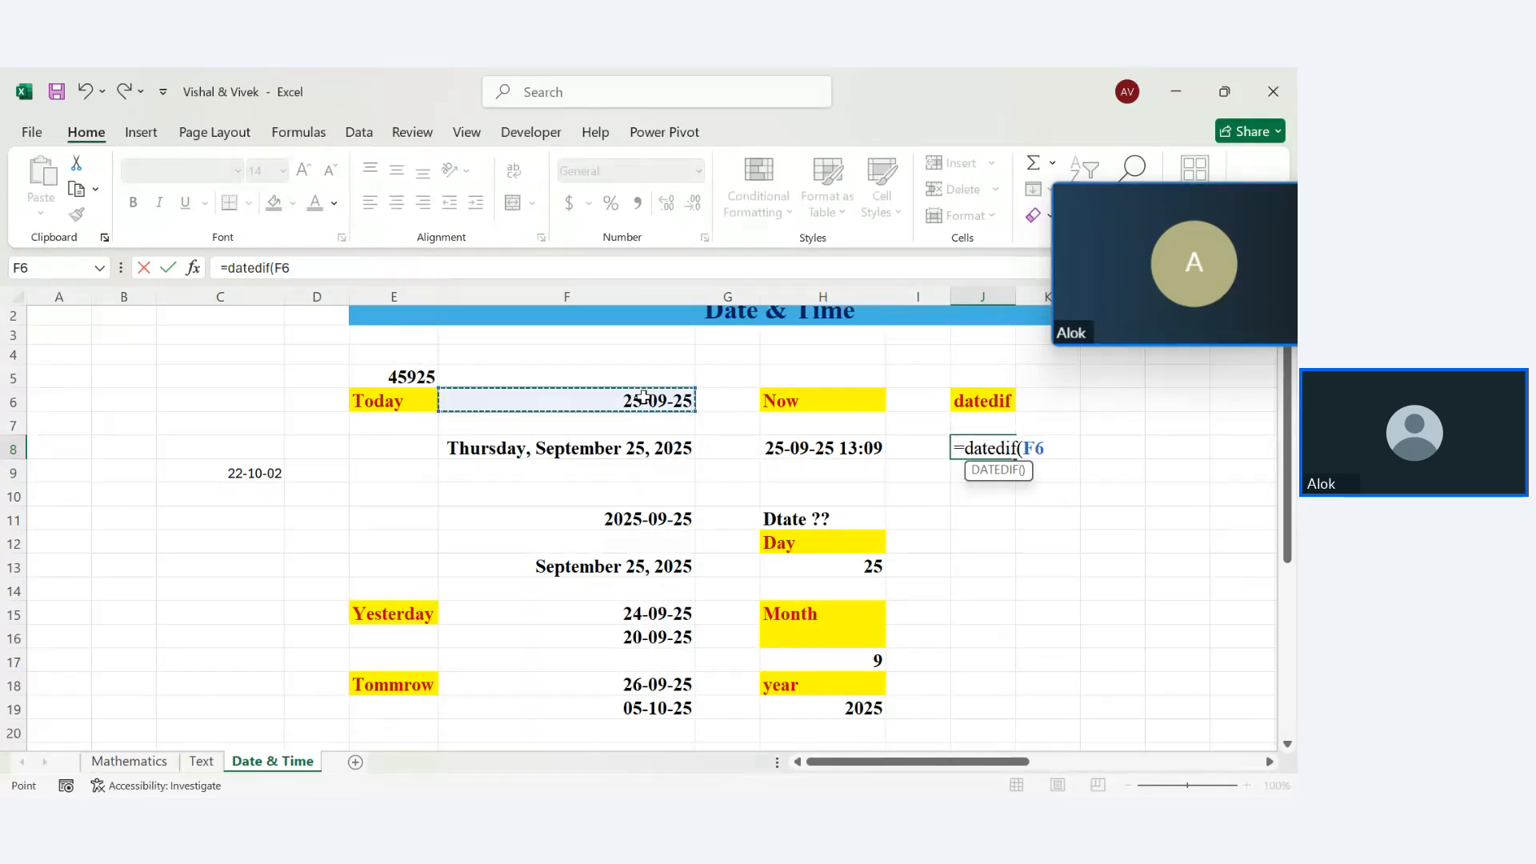
click(270, 471)
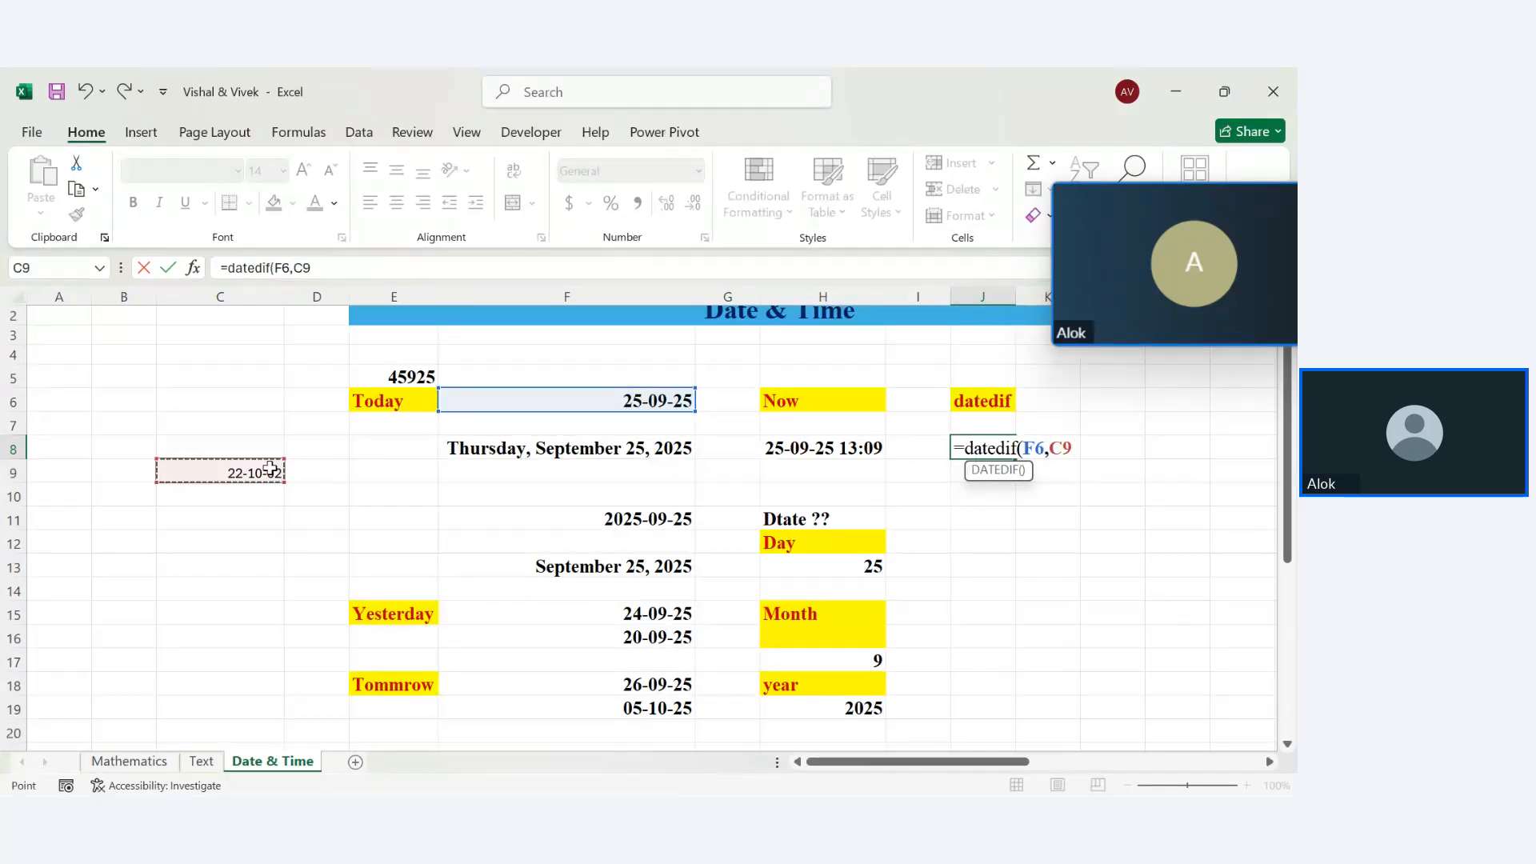
text(,"yy)
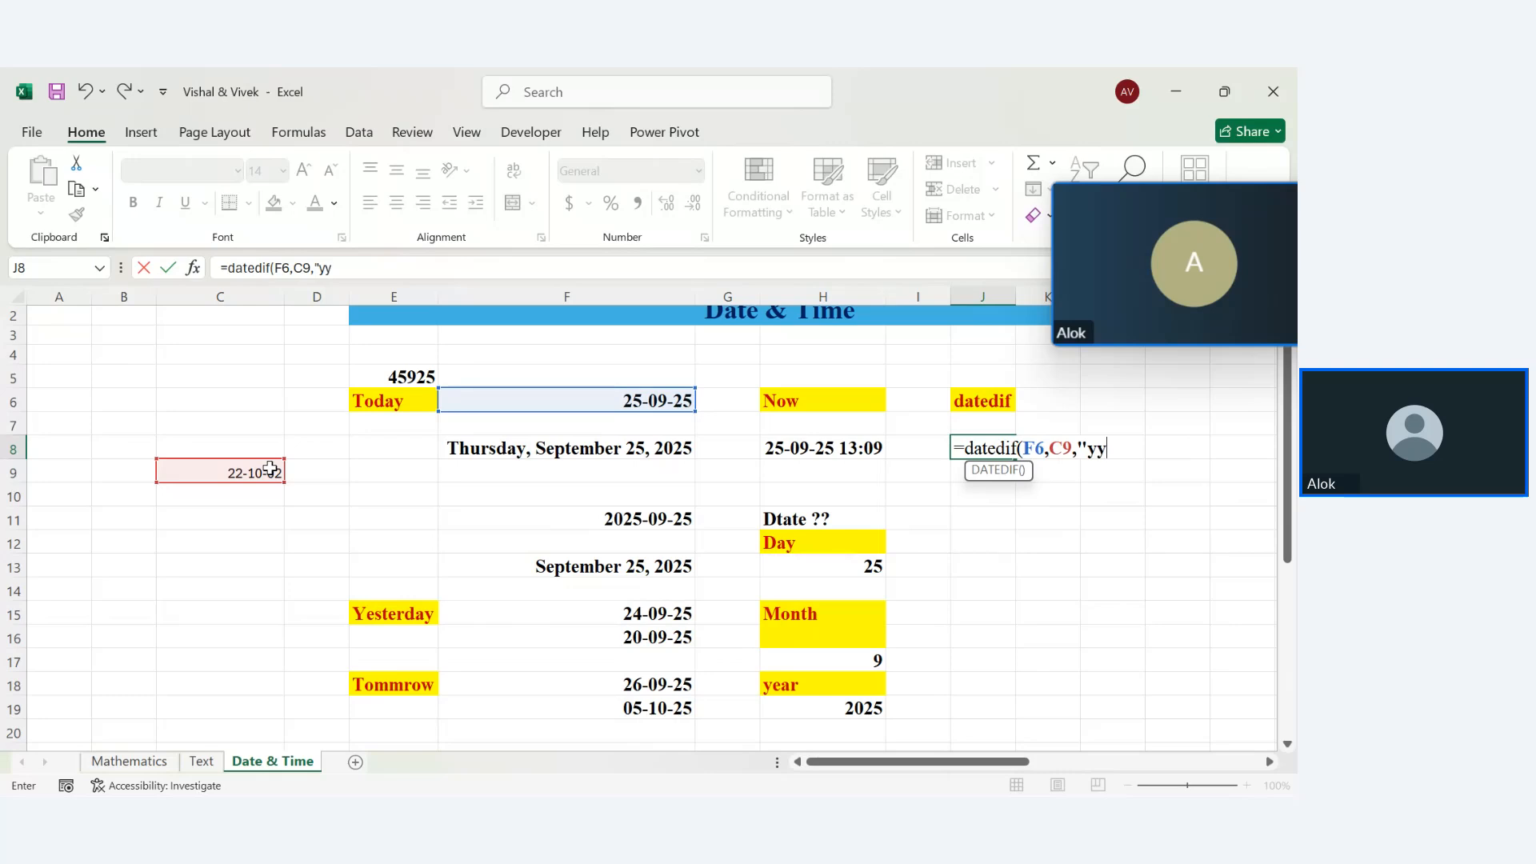
text("))
key(Return)
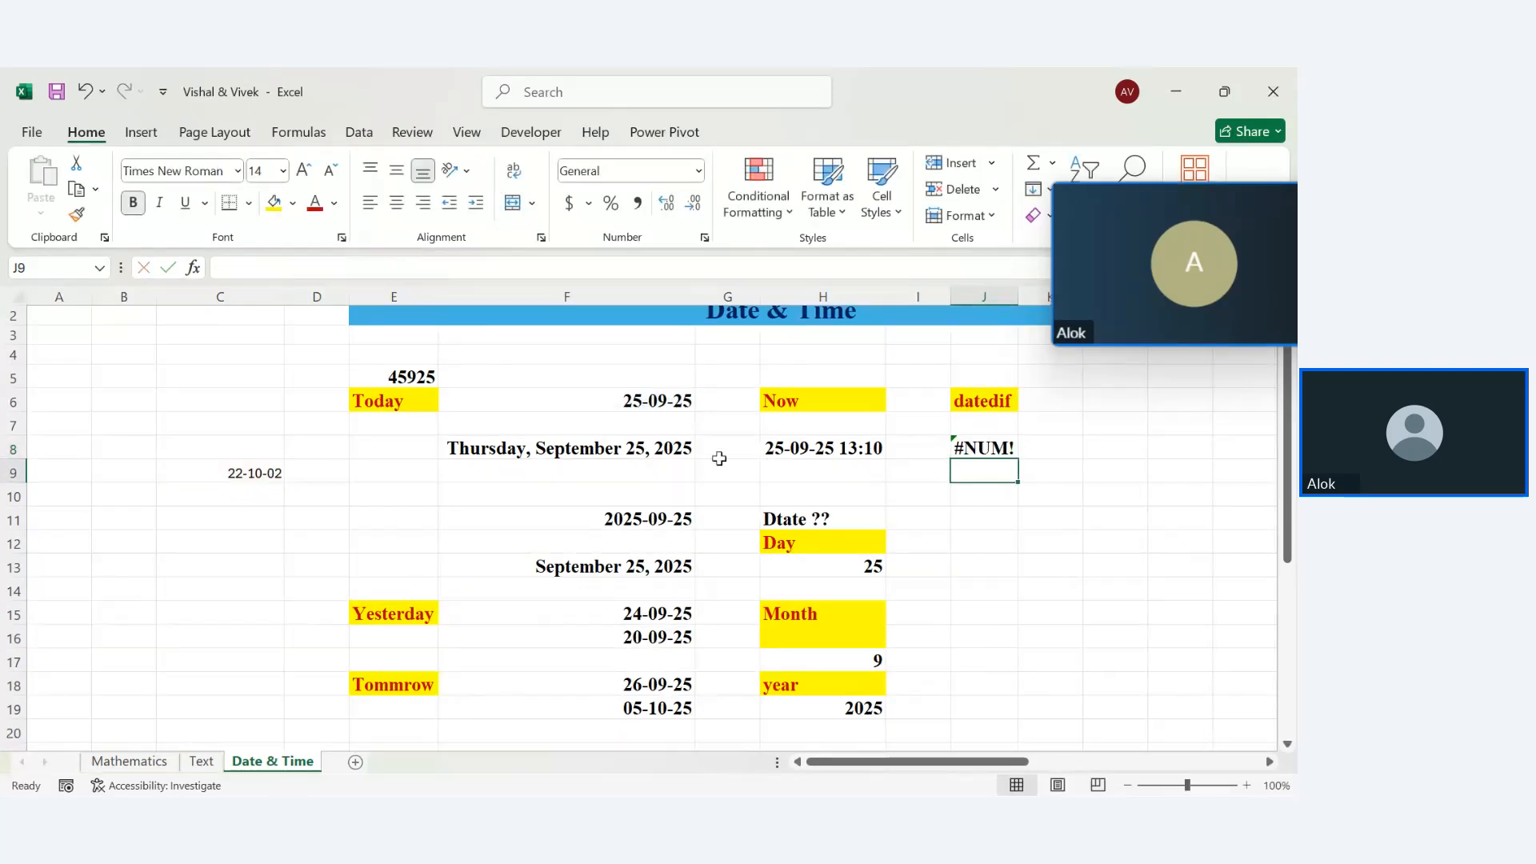
Reorder J8's DATEDIF arguments so C9 is the start date and F6 the end date
click(992, 448)
double_click(992, 448)
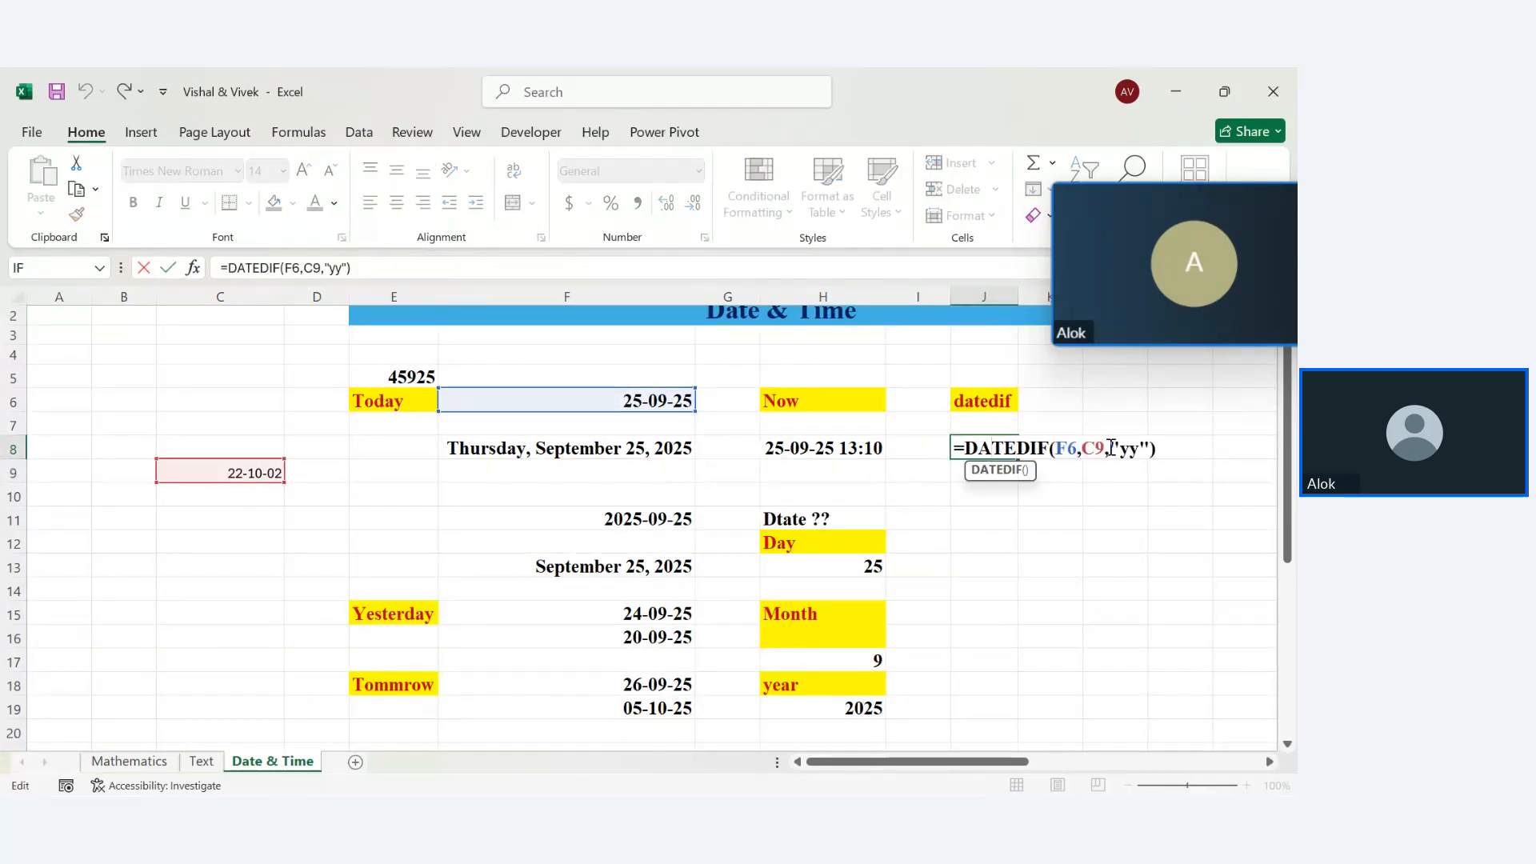
drag(1082, 448, 1055, 448)
key(BackSpace)
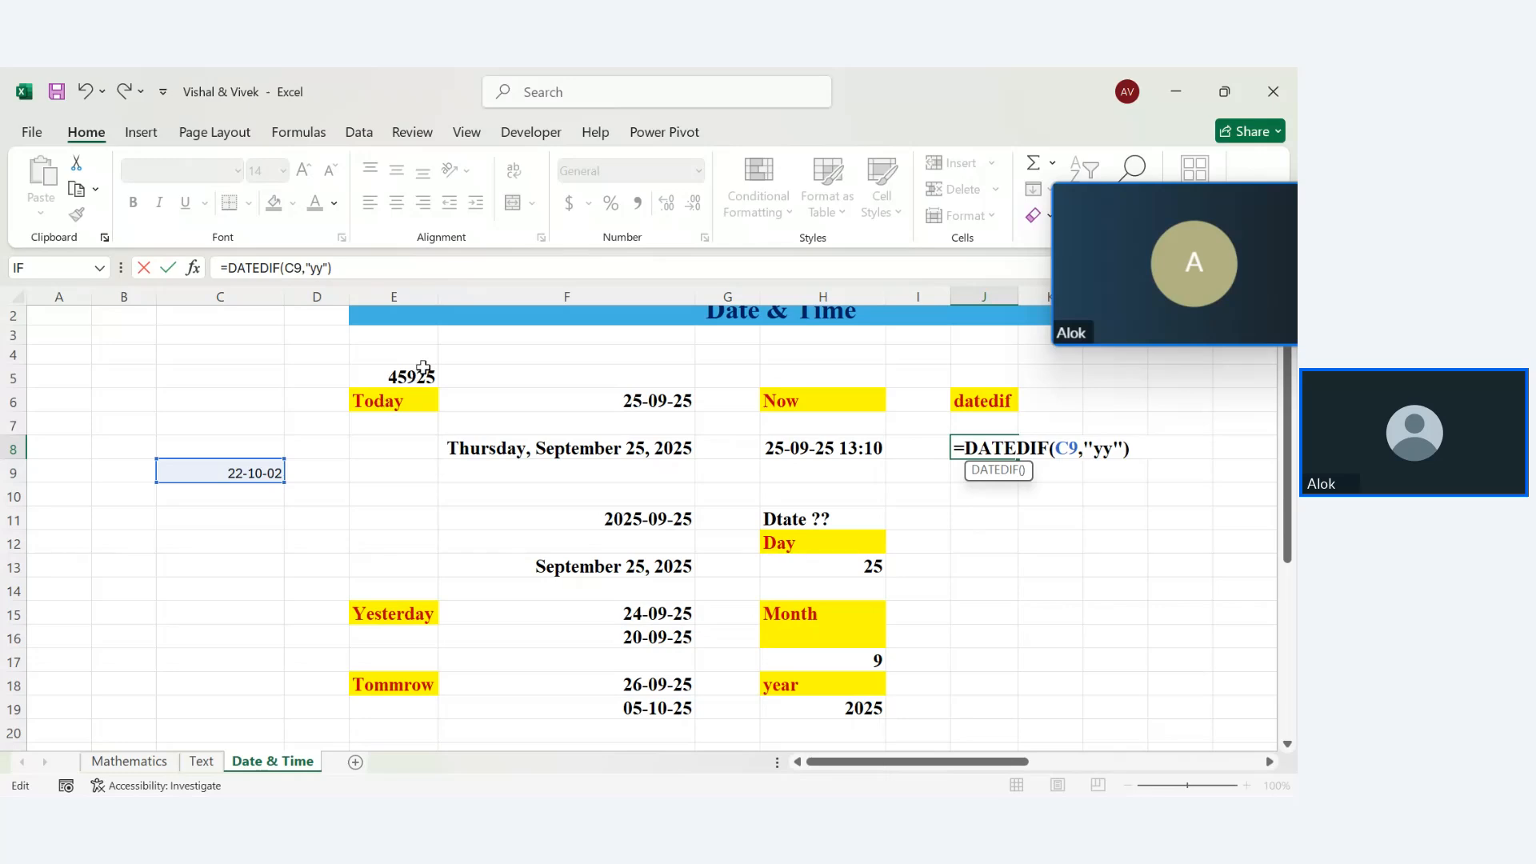
click(576, 400)
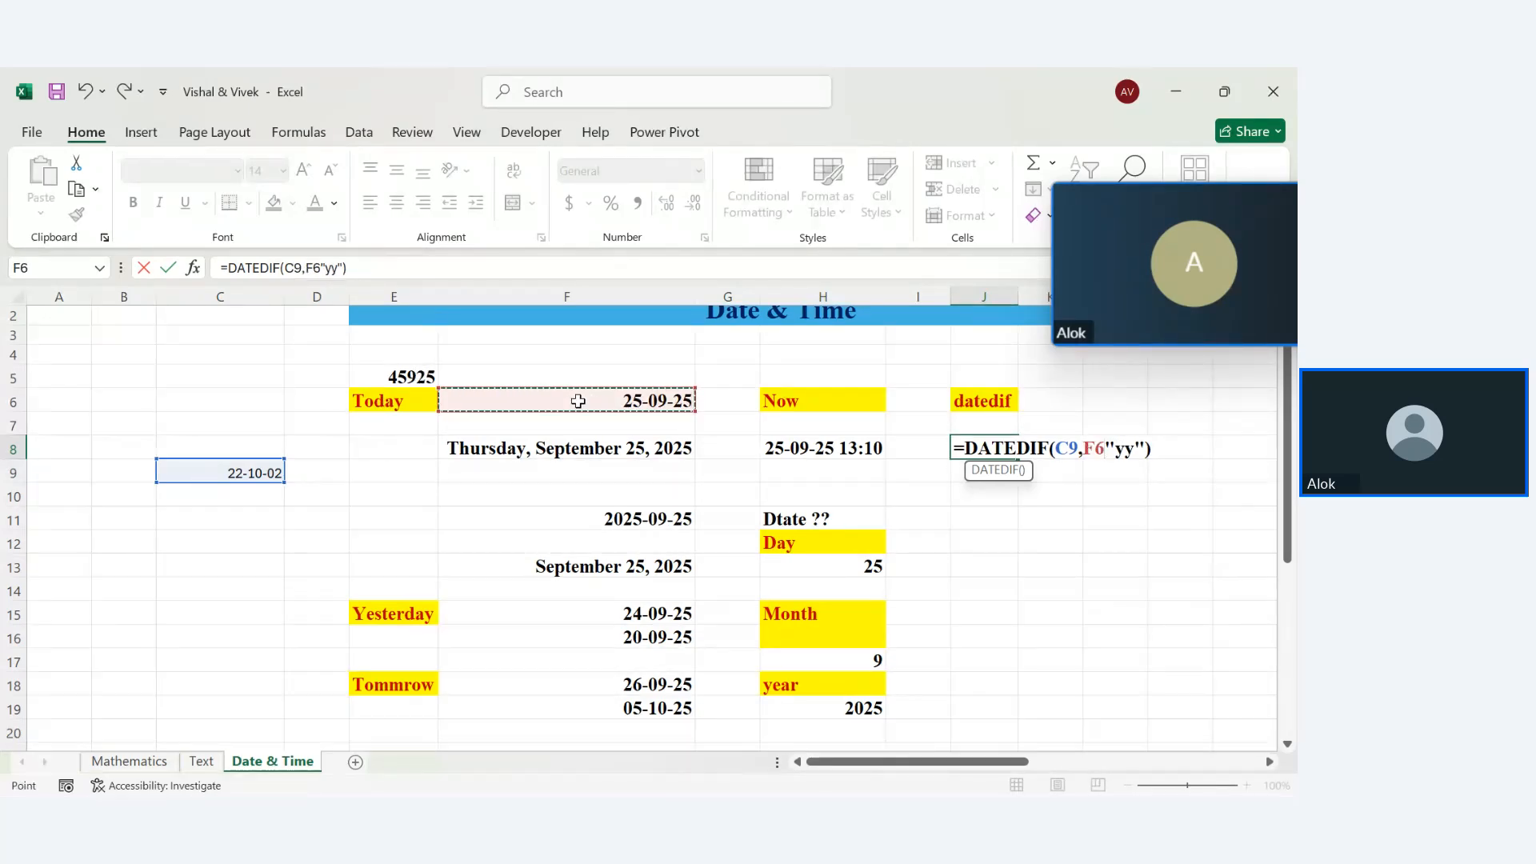
key(Return)
Change J8's unit to "y" so =DATEDIF(C9,F6,"y") returns 22 years
click(968, 448)
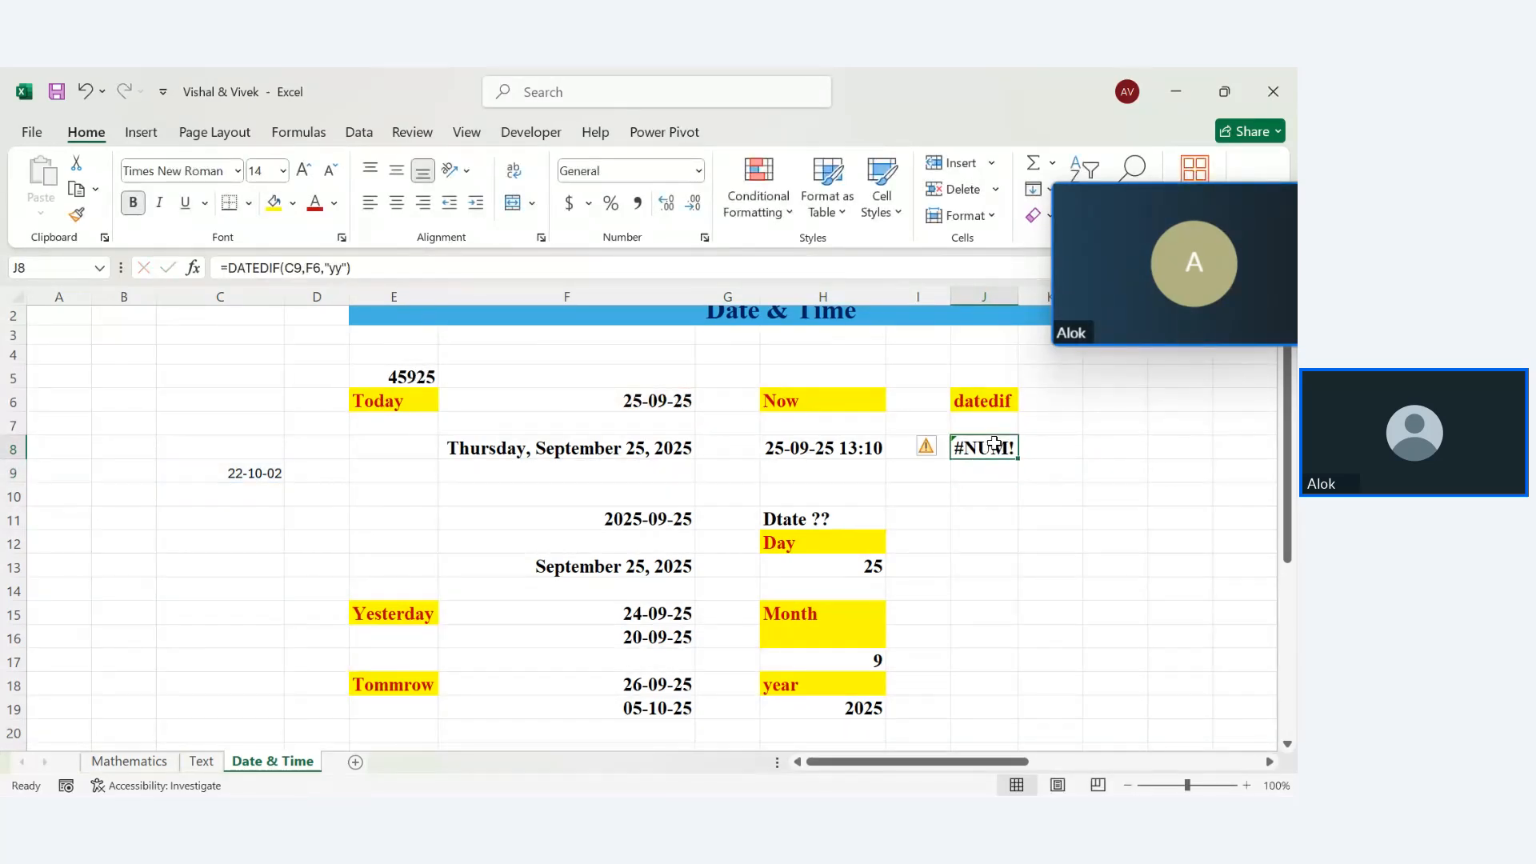
double_click(992, 448)
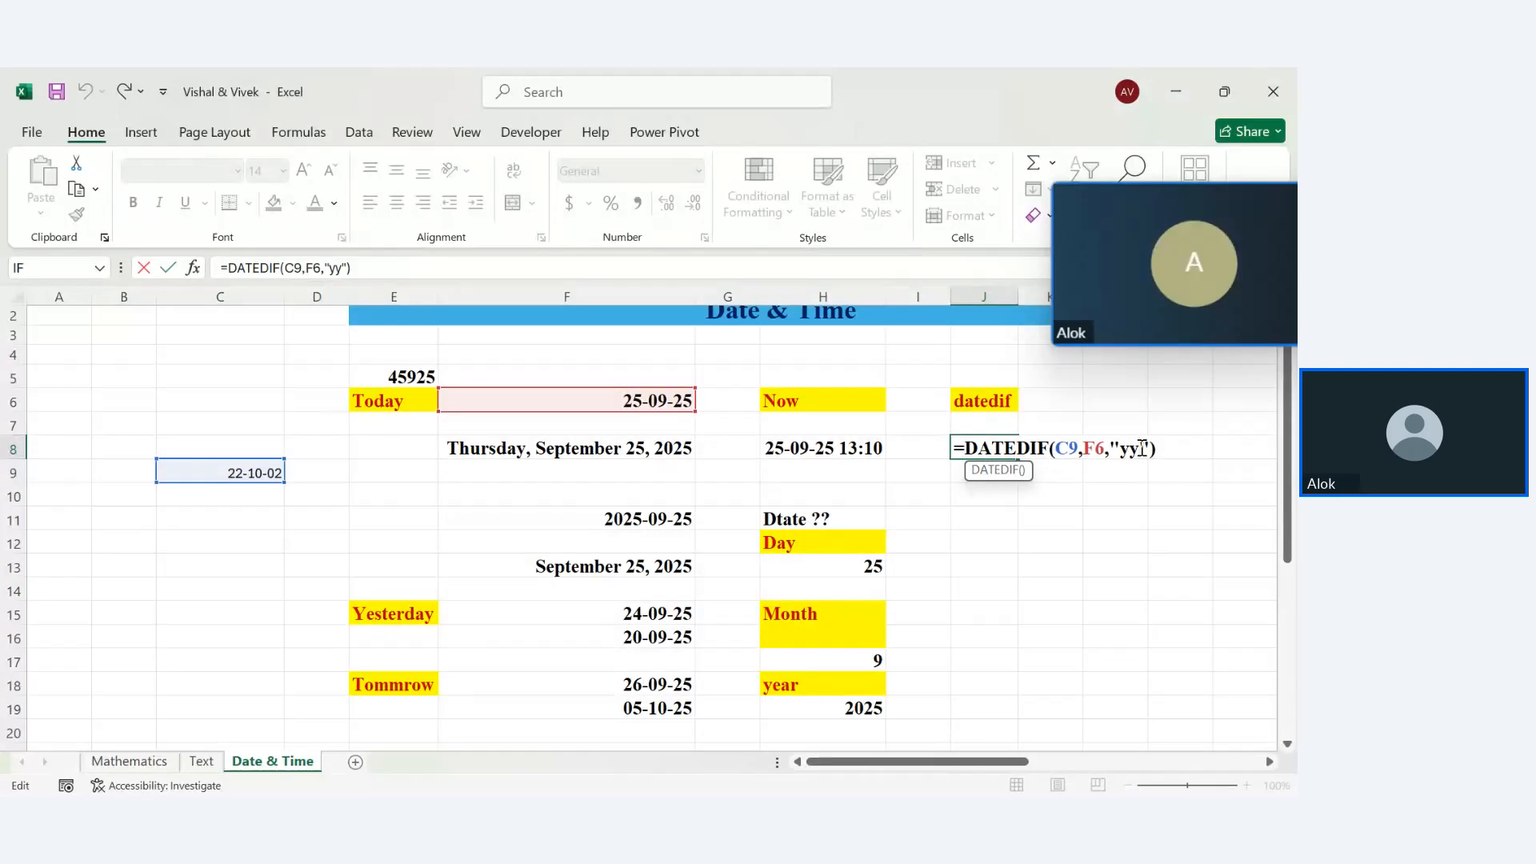
key(BackSpace)
key(BackSpace)
text(y)
key(Return)
click(978, 447)
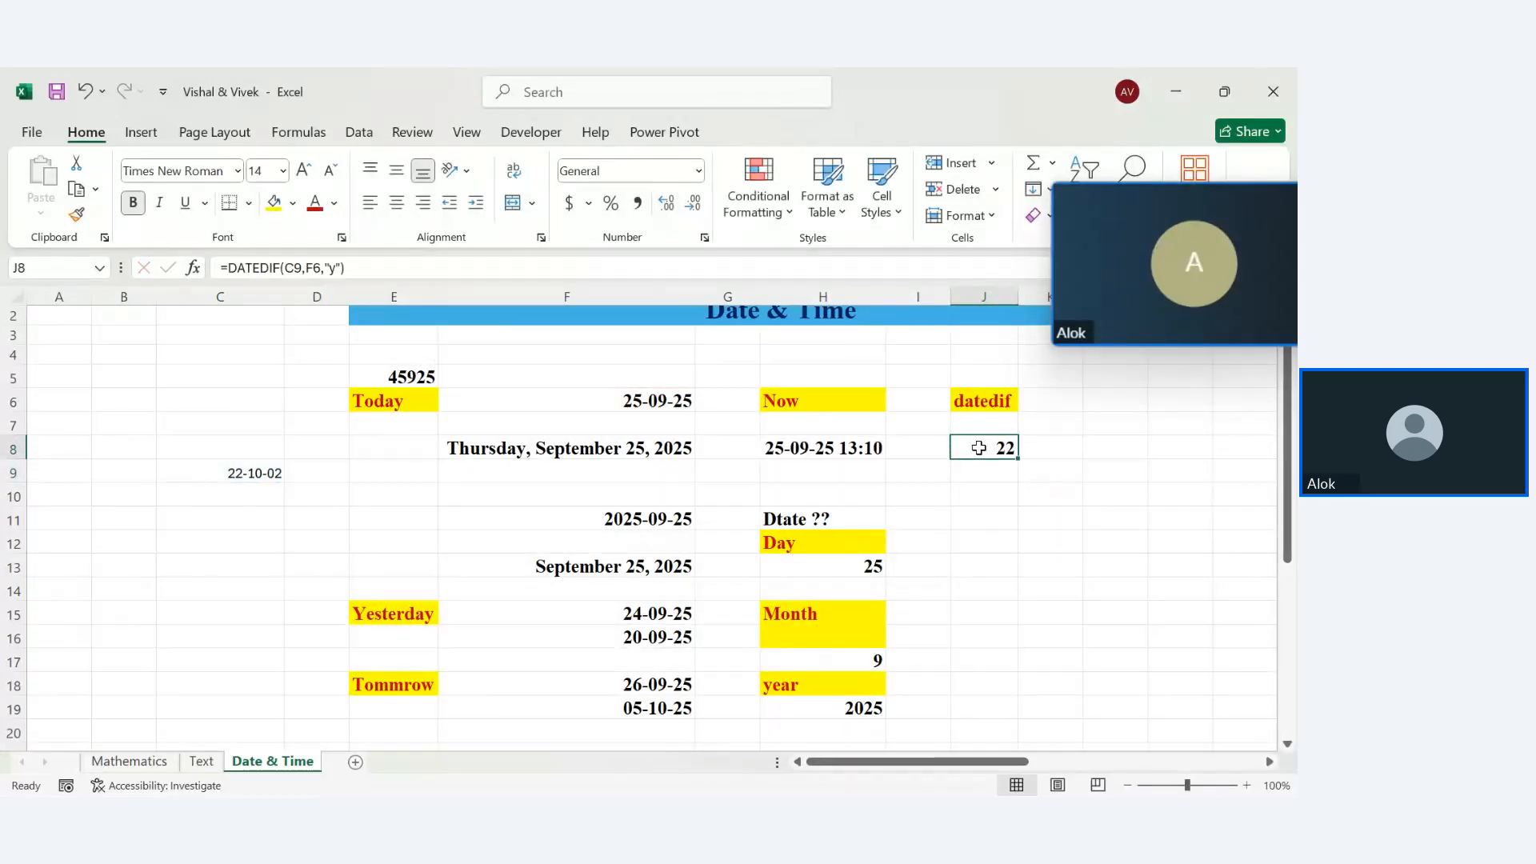
double_click(978, 447)
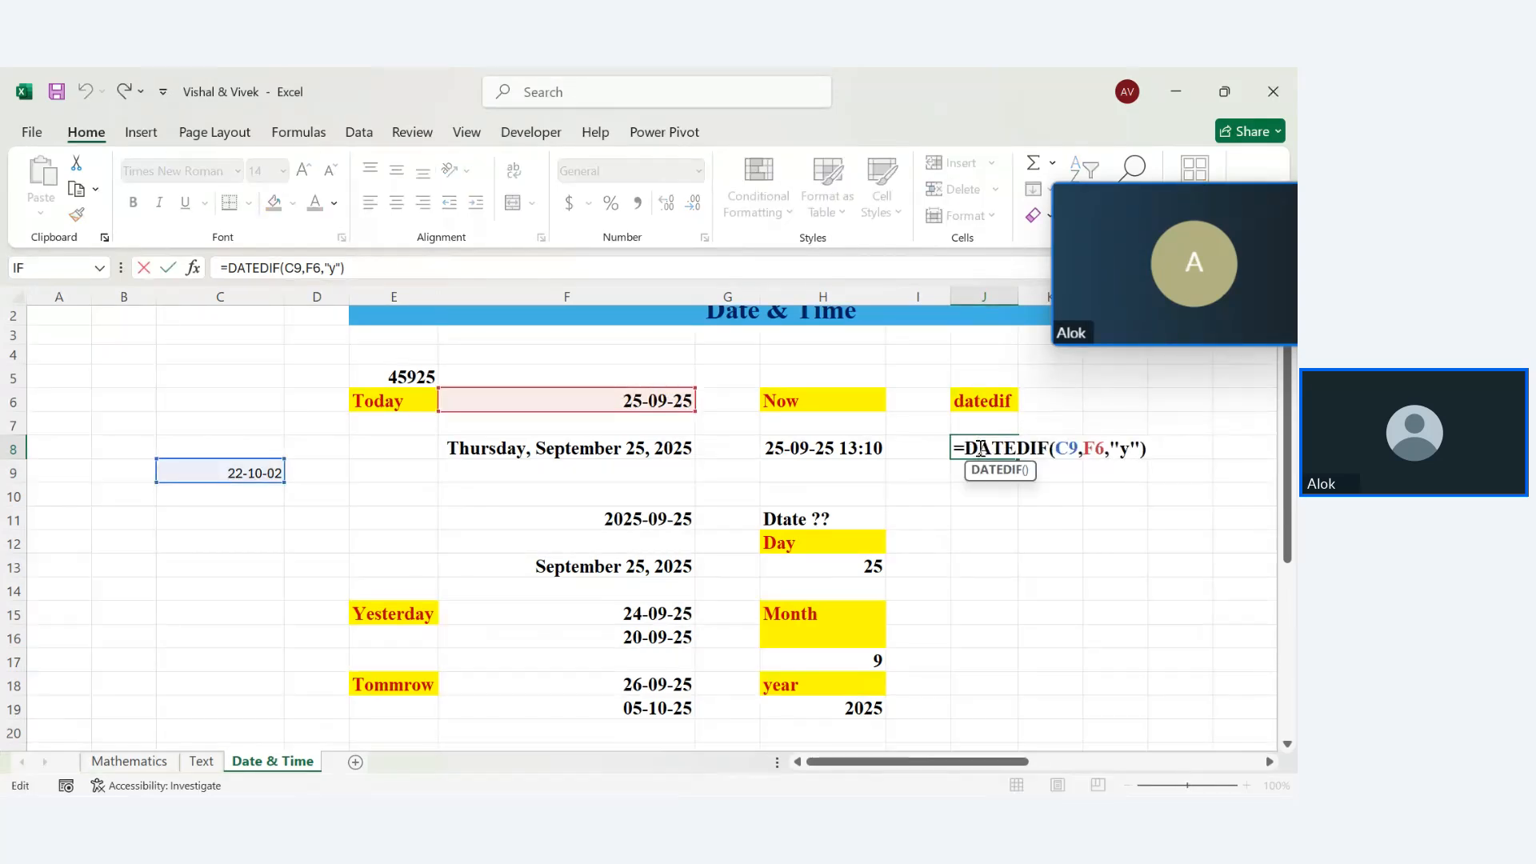
key(Return)
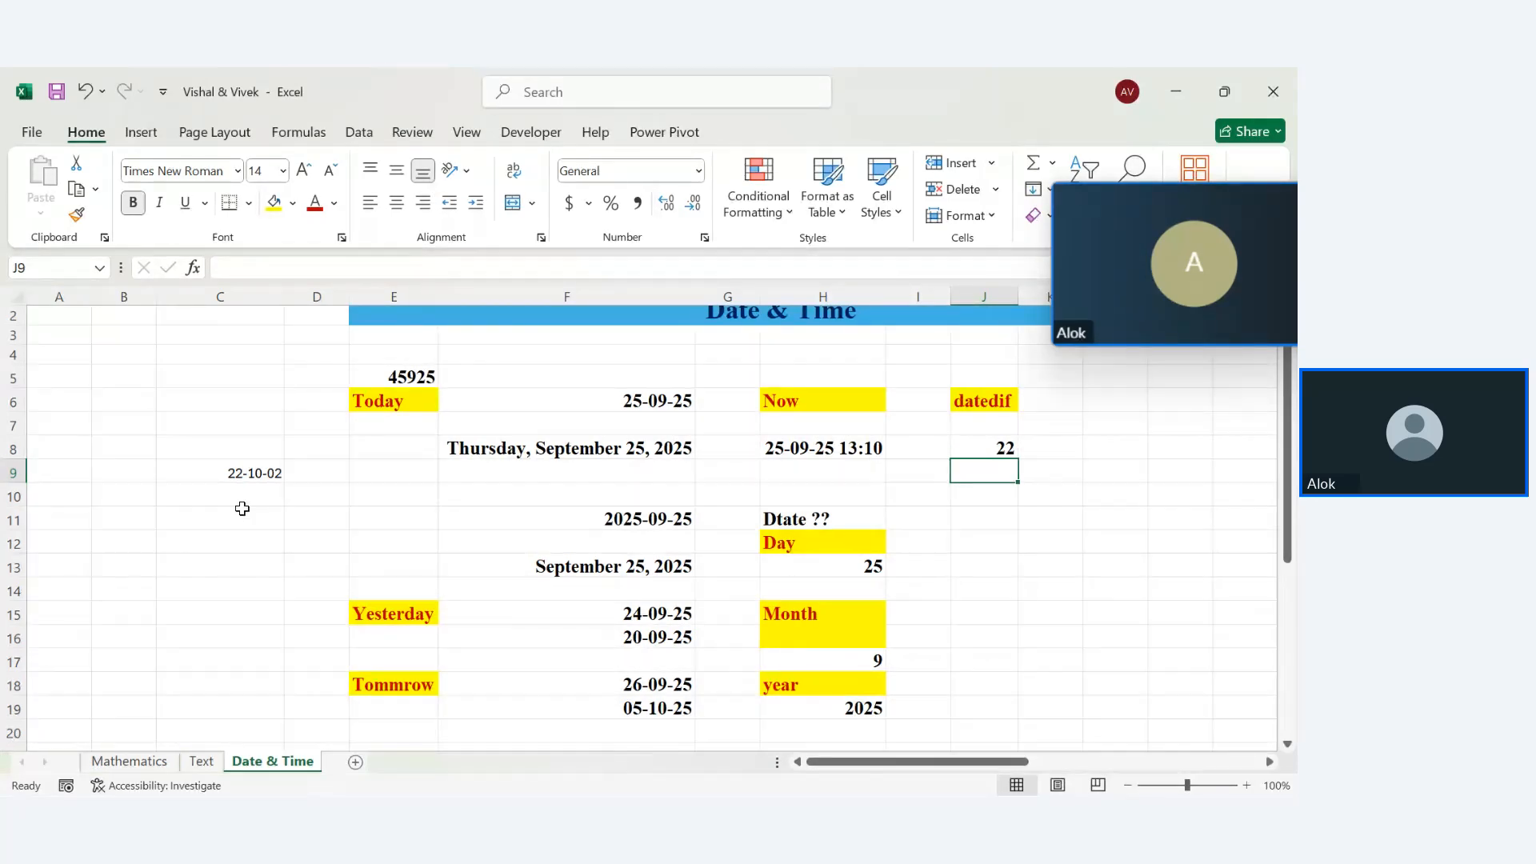
Change the C9 date to 22-09-2002, making J8 show 23
double_click(248, 472)
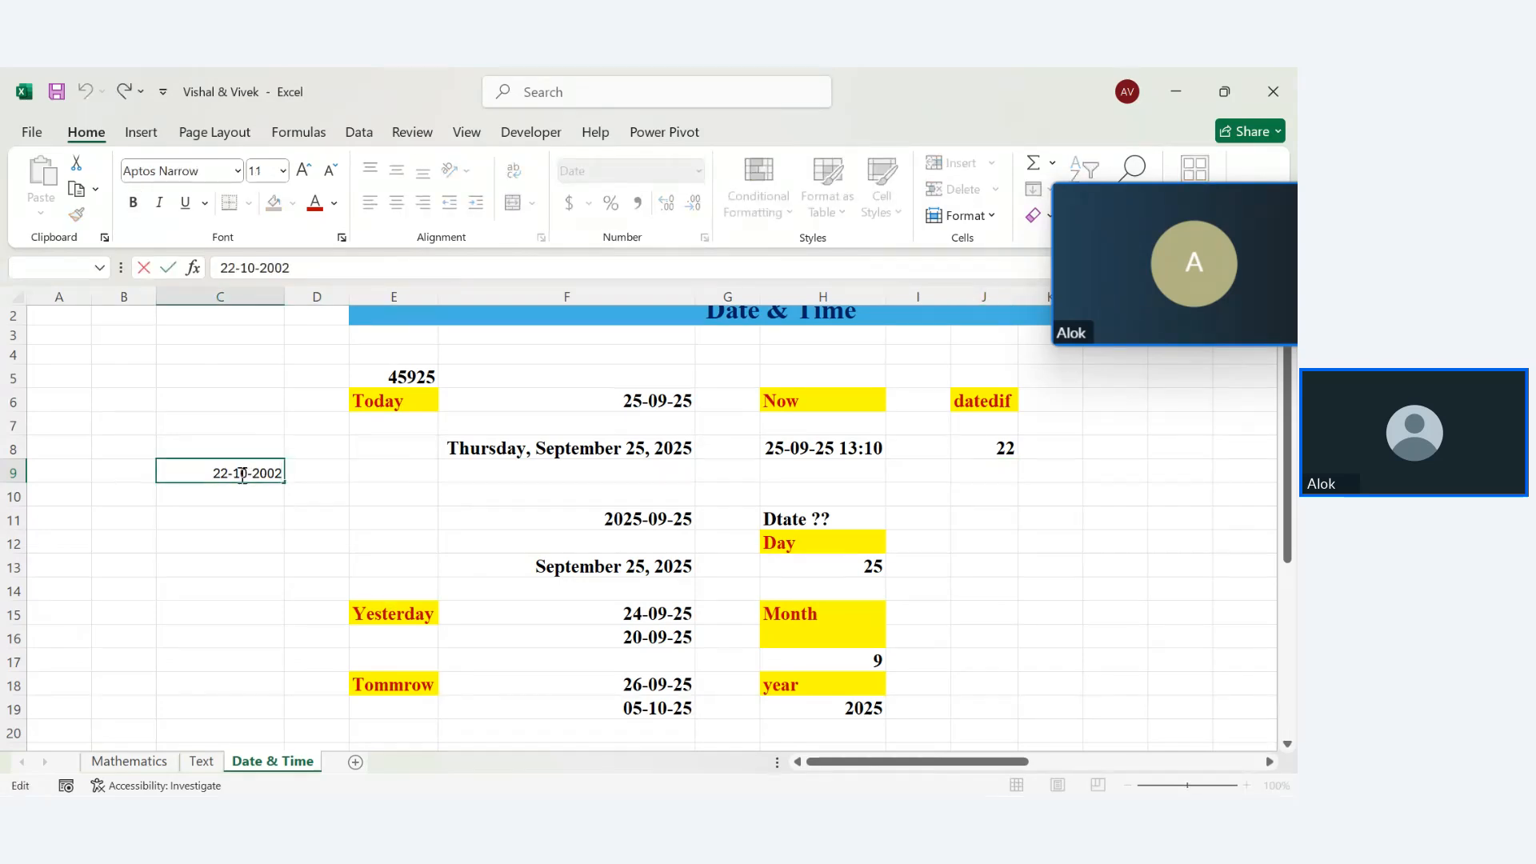
key(BackSpace)
key(BackSpace)
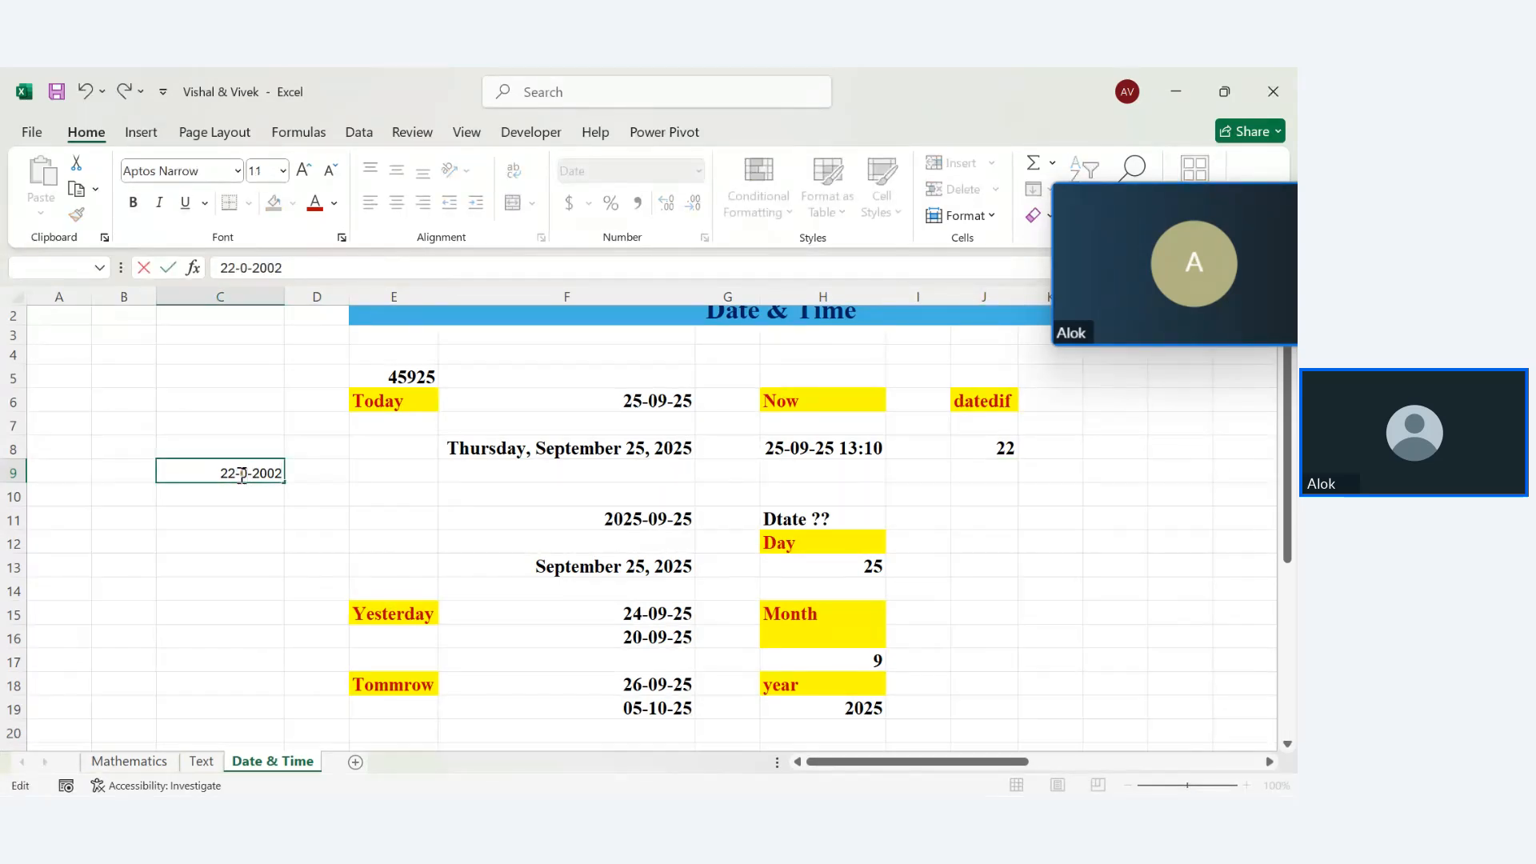
text(09)
key(Return)
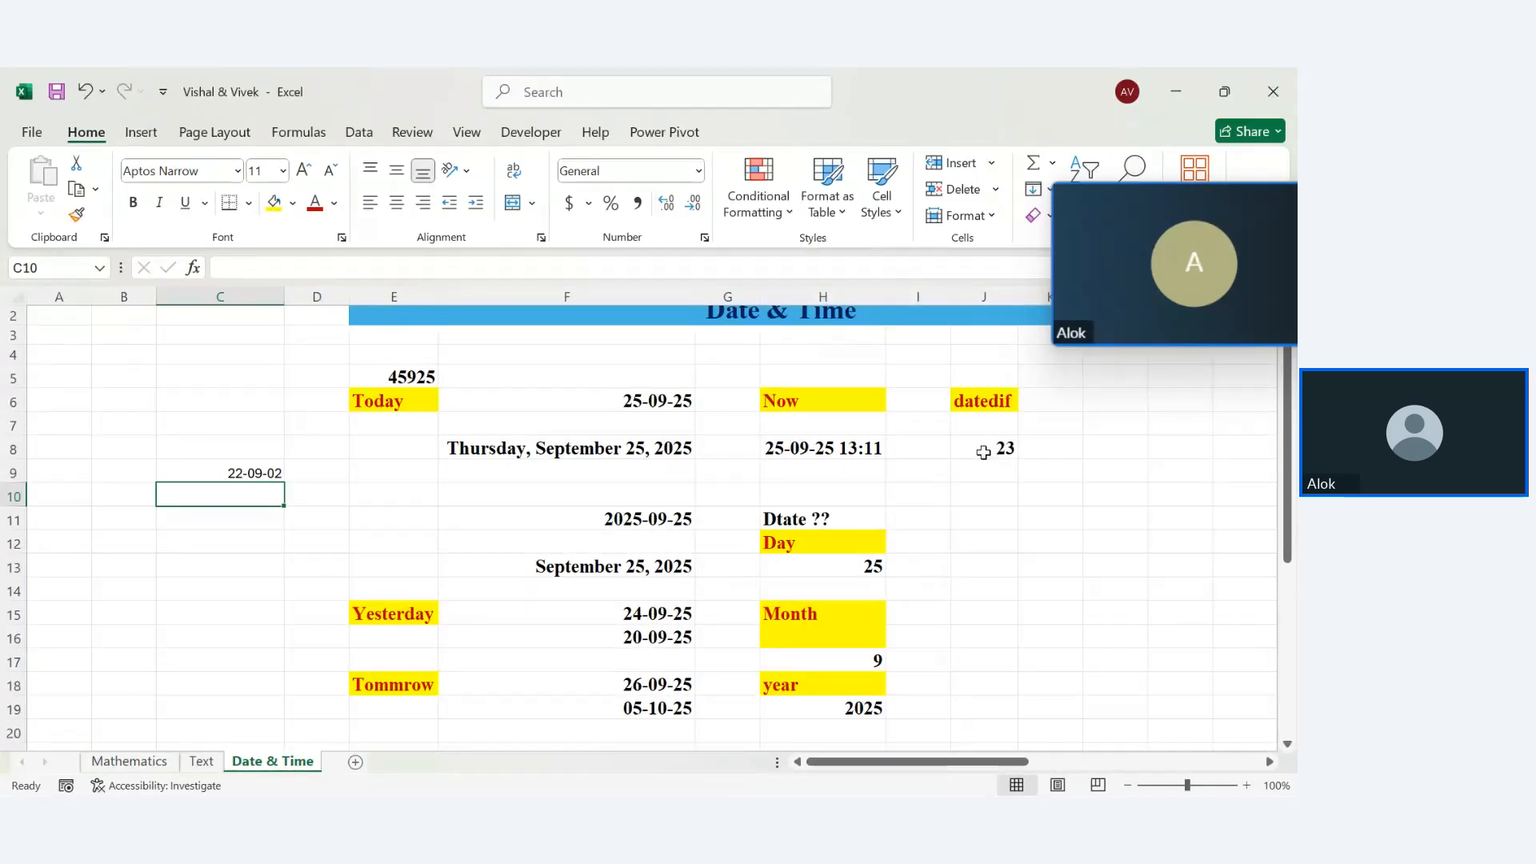
Build a DATEDIF formula in J10 from C9 to F6 with a 'm' month unit
click(992, 502)
text(=date)
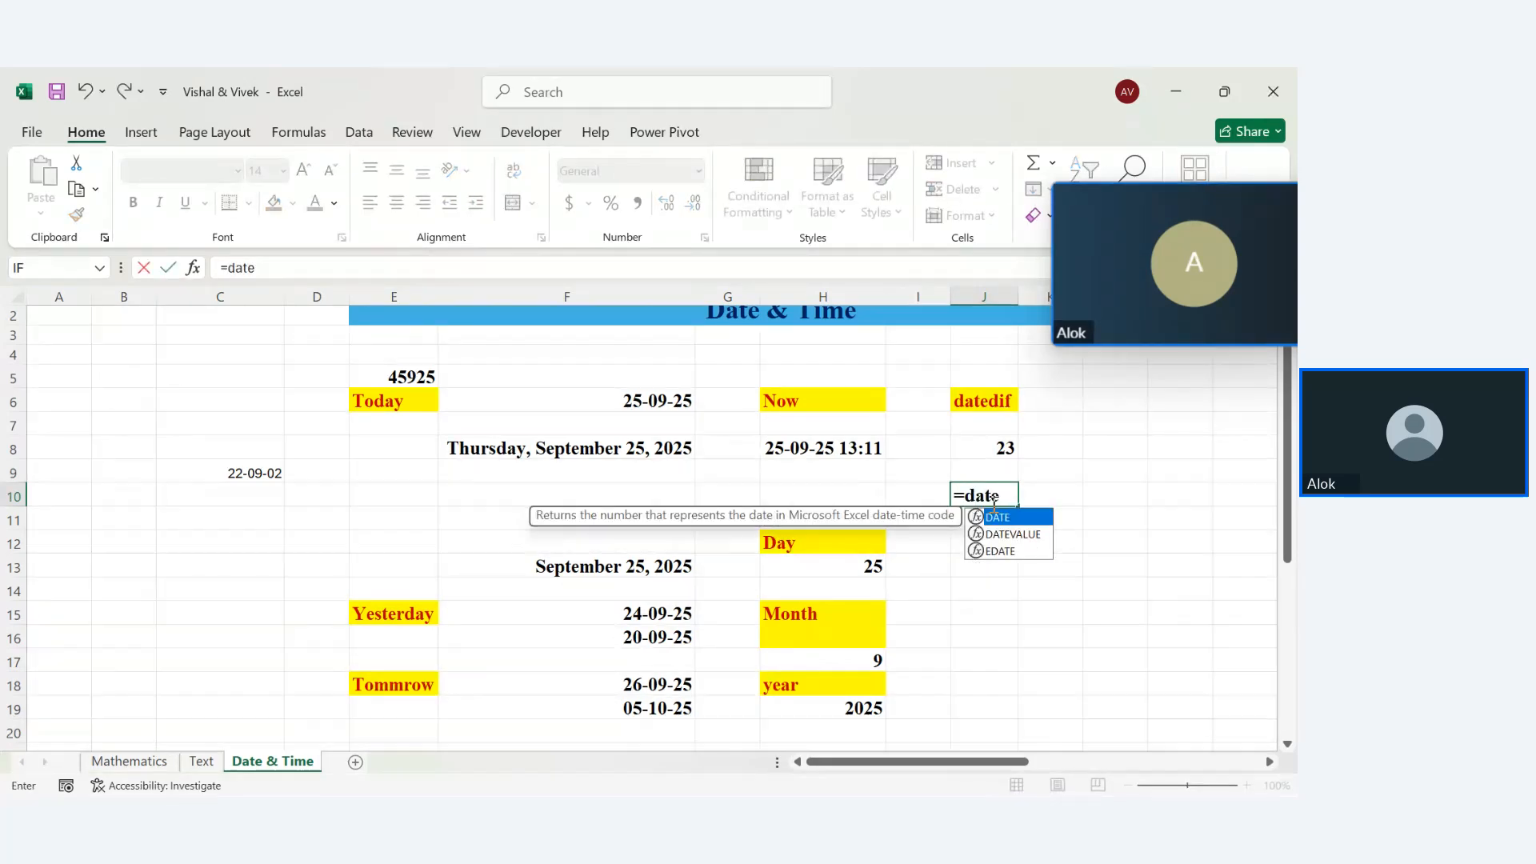
text(dif()
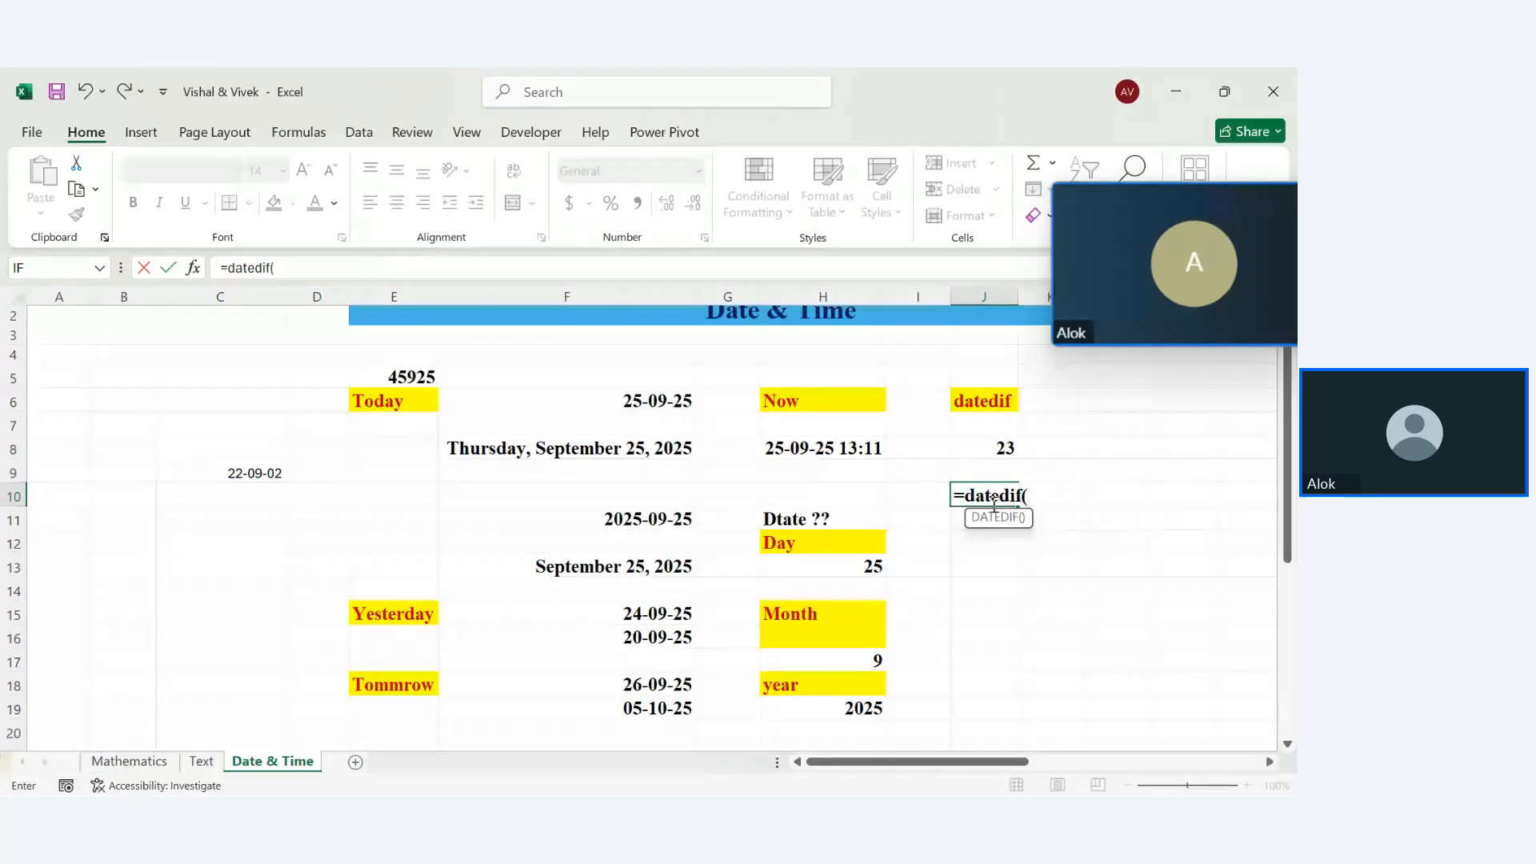
click(269, 490)
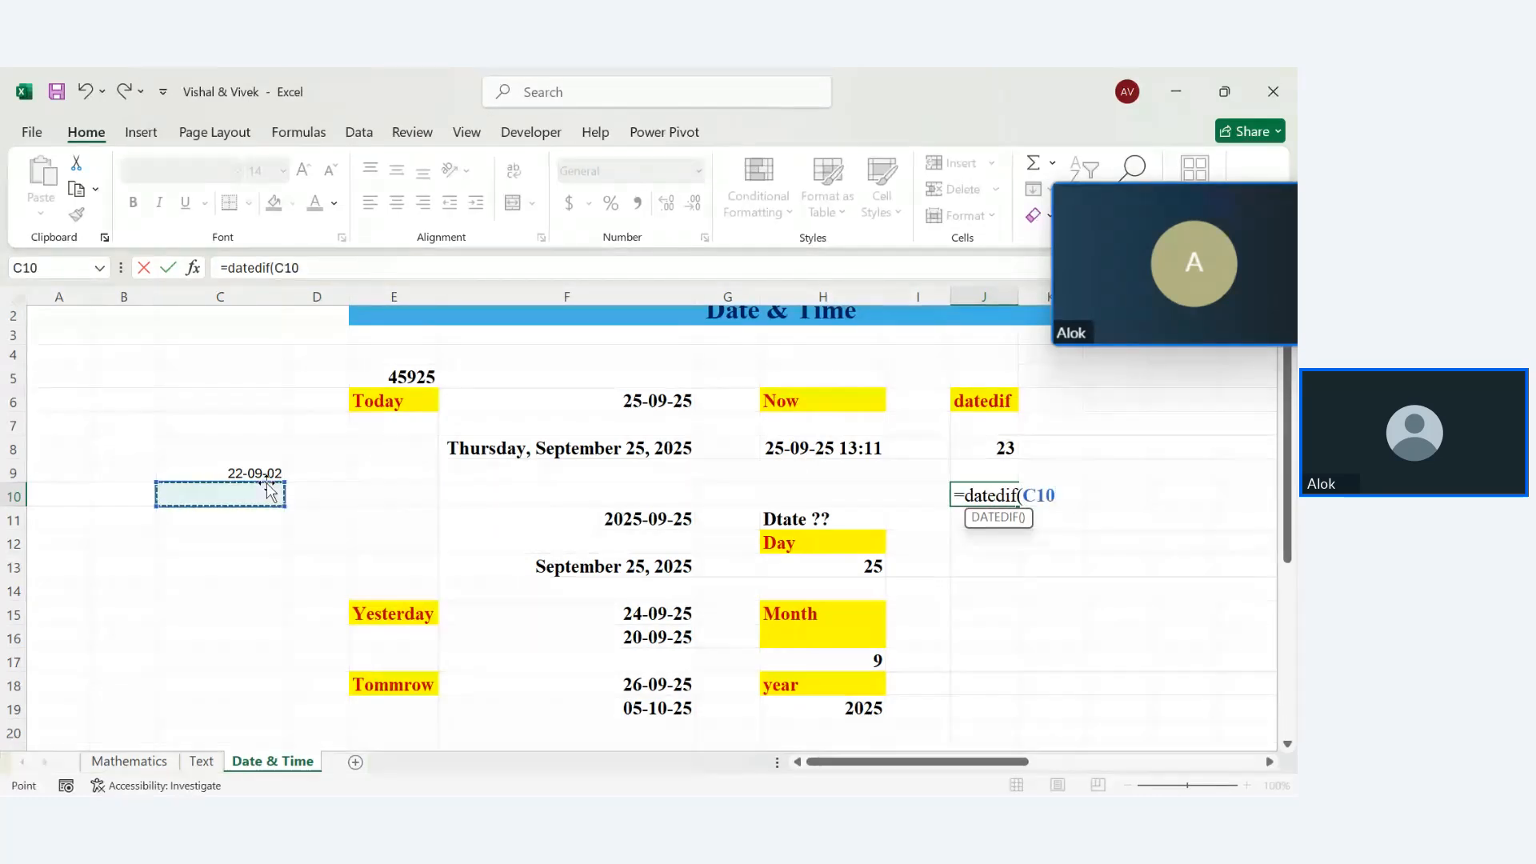
key(Up)
text(,)
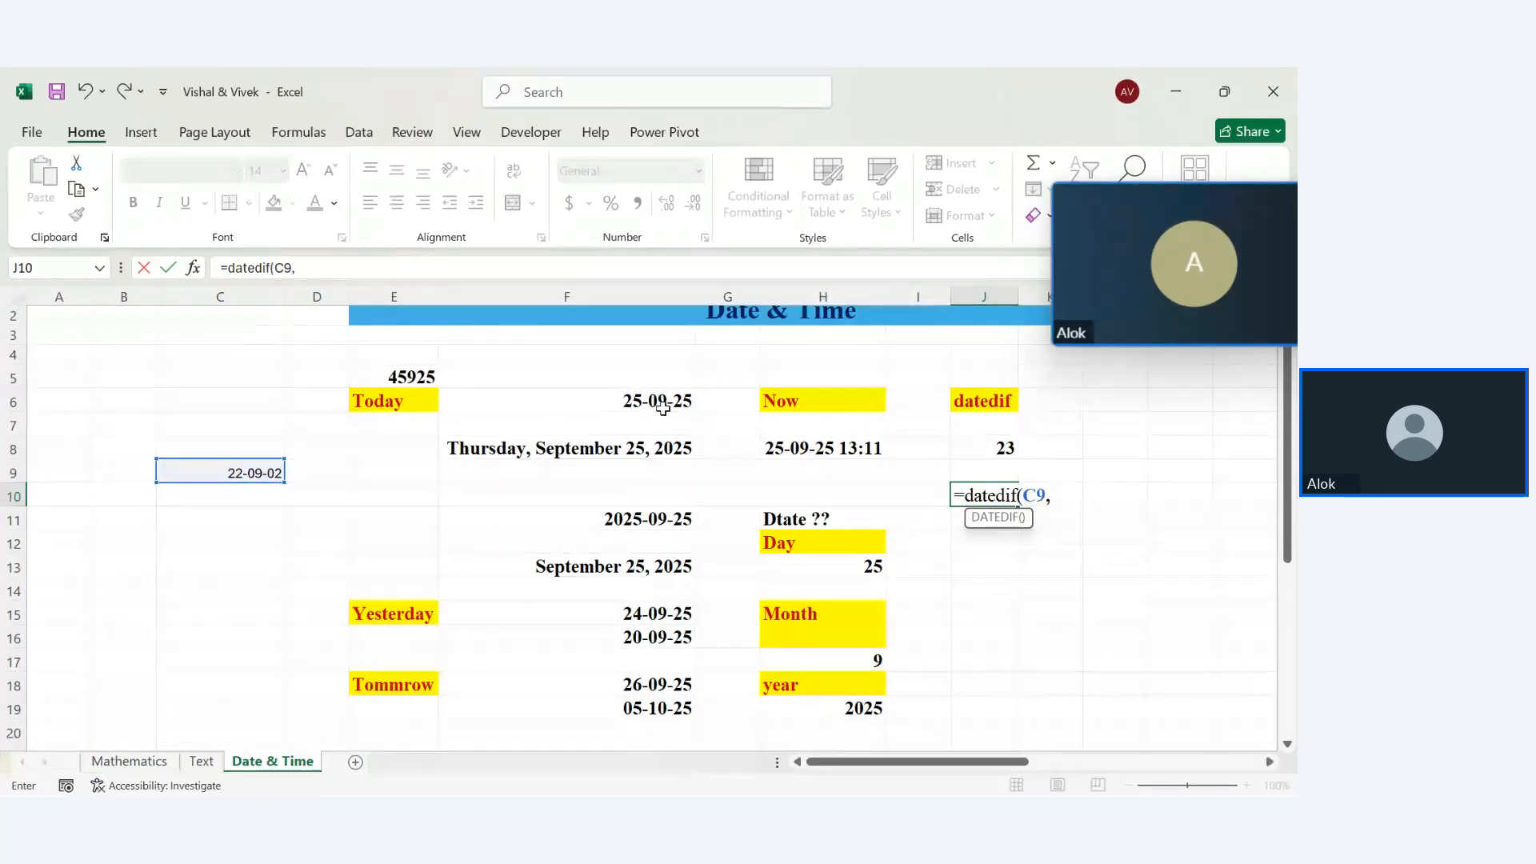
click(649, 398)
text(,)
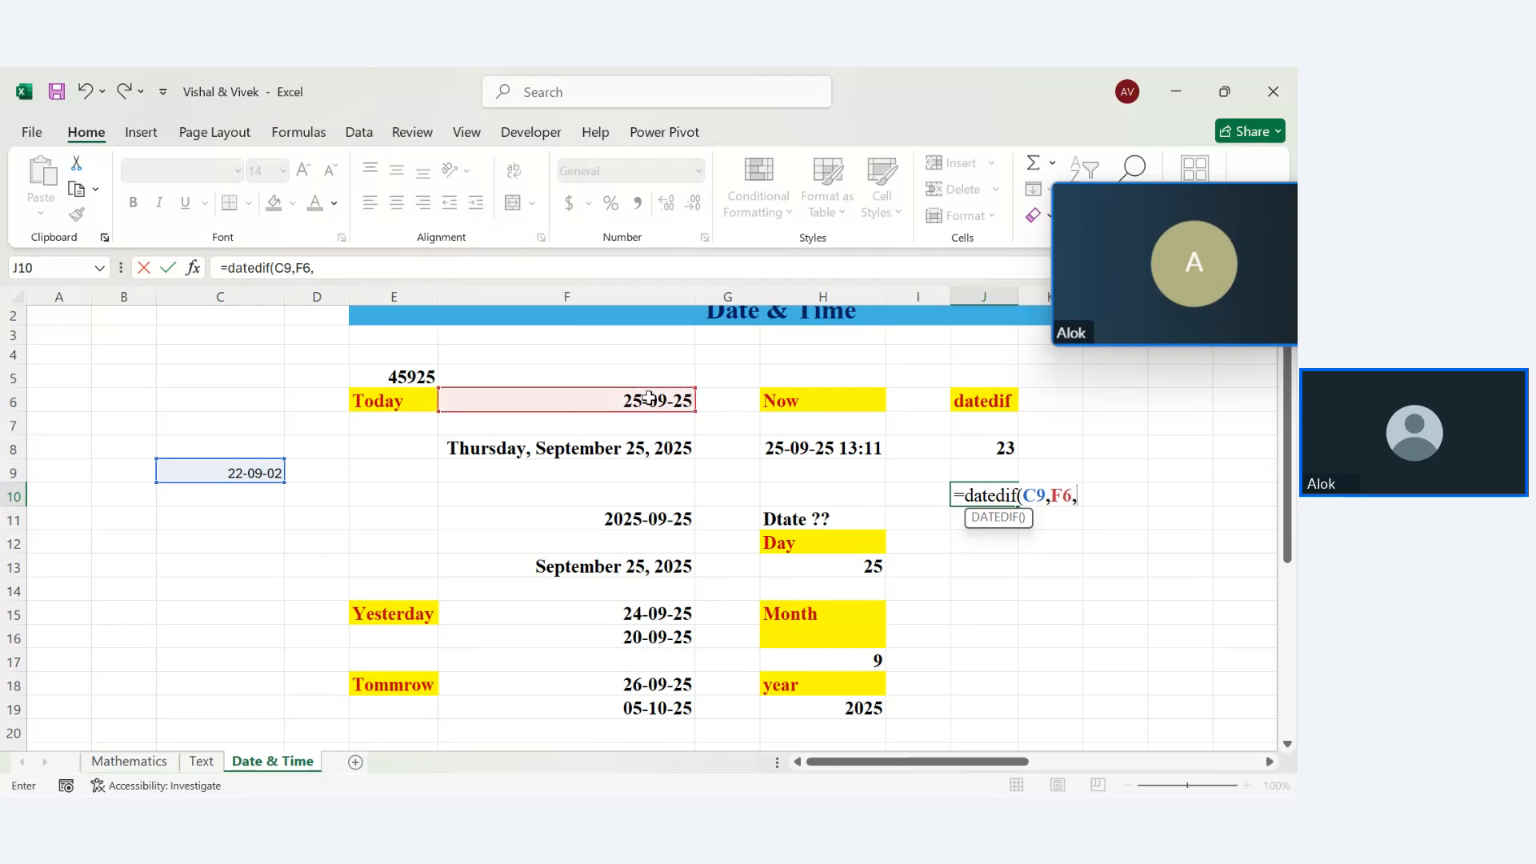
text('m')
key(BackSpace)
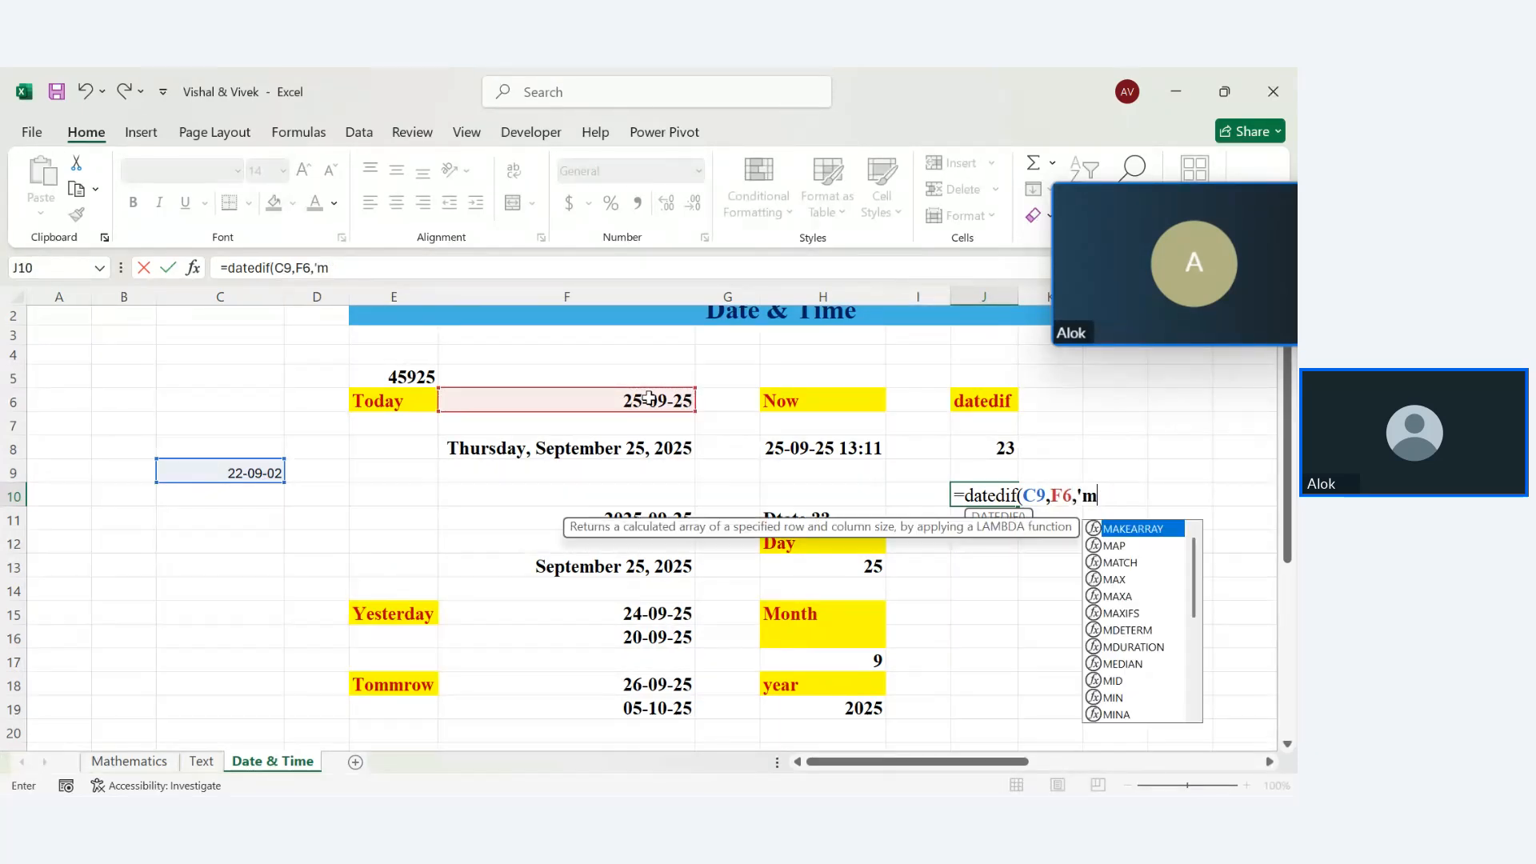
text('))
key(Return)
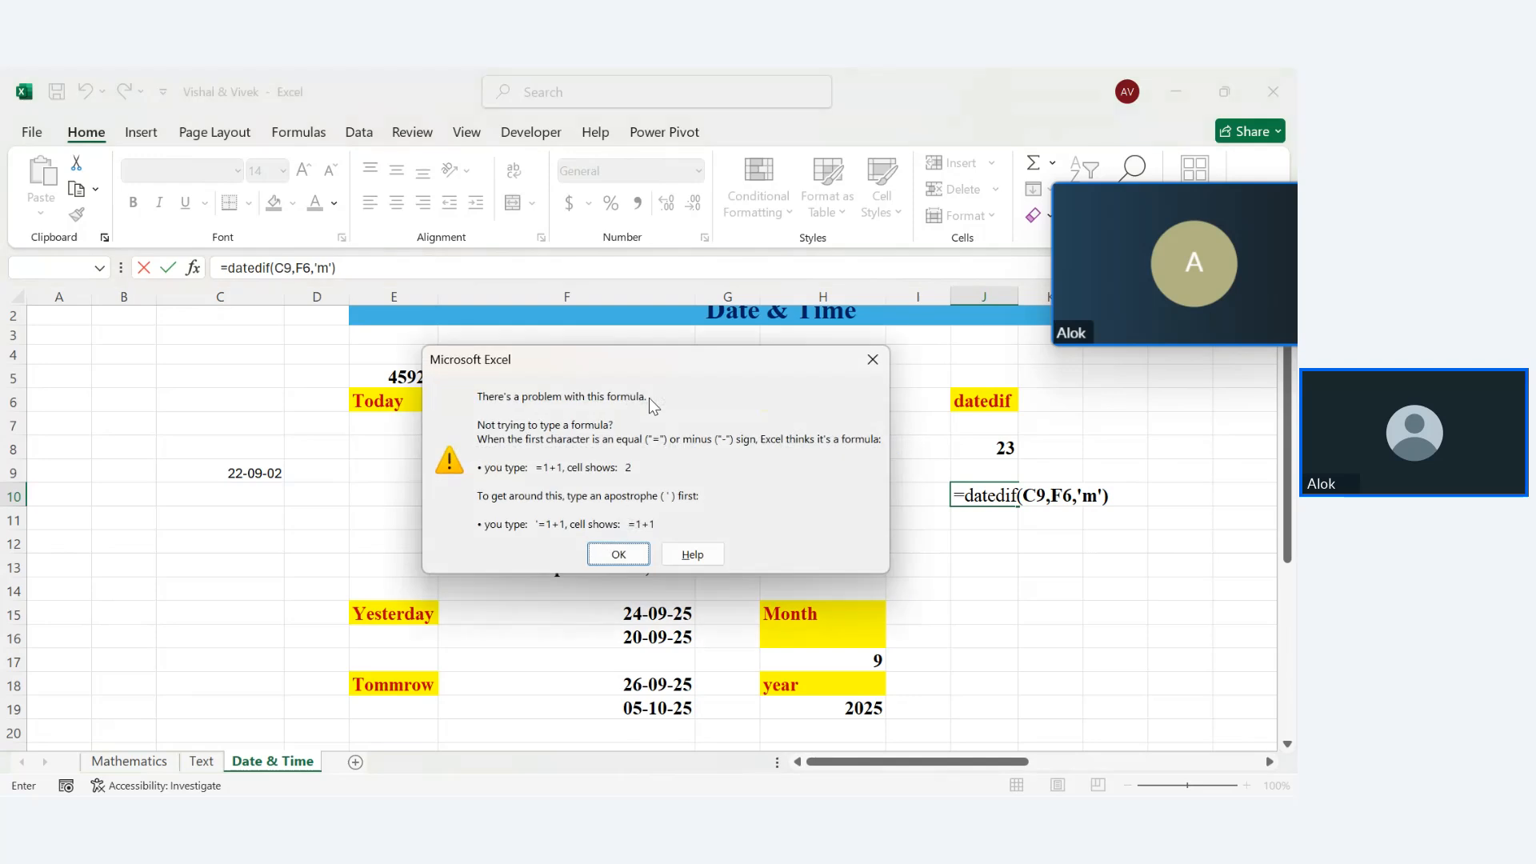
Fix the unit to "m" so =DATEDIF(C9,F6,"m") in J10 returns 276 months
key(Return)
key(BackSpace)
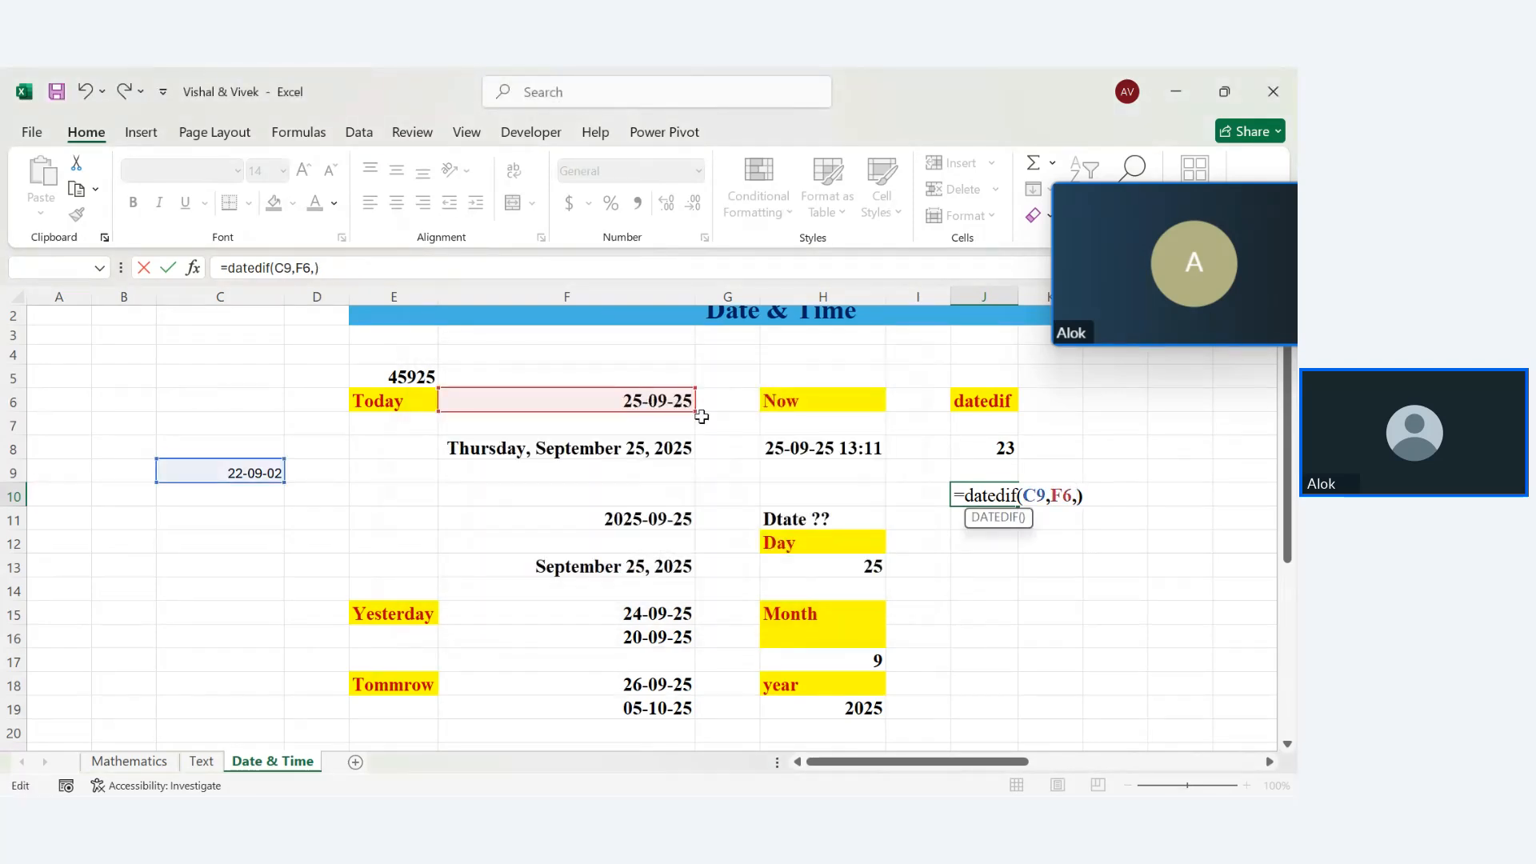
text("m")
key(Return)
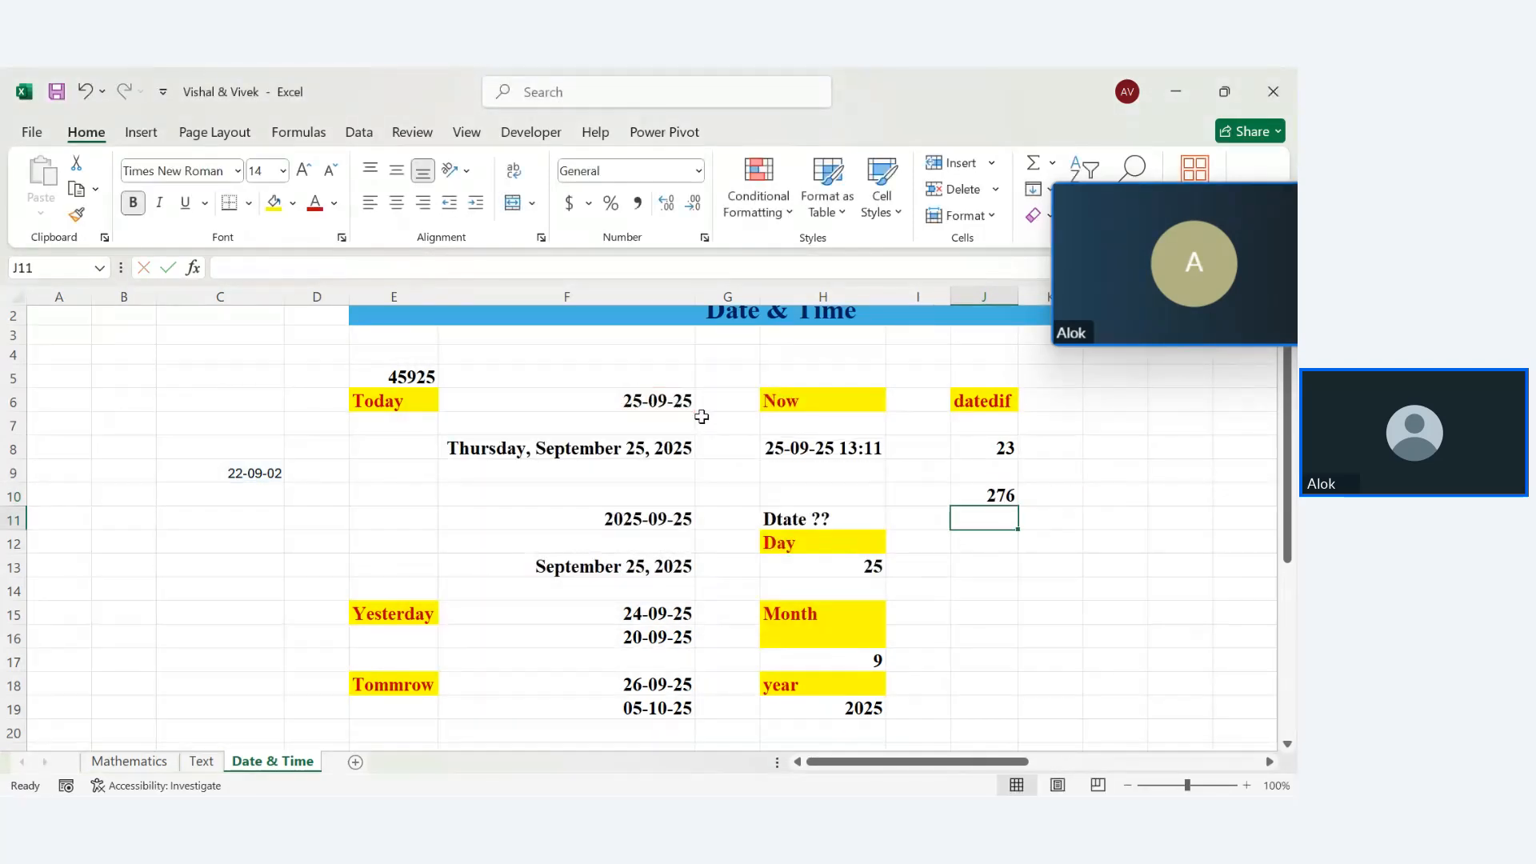
click(979, 495)
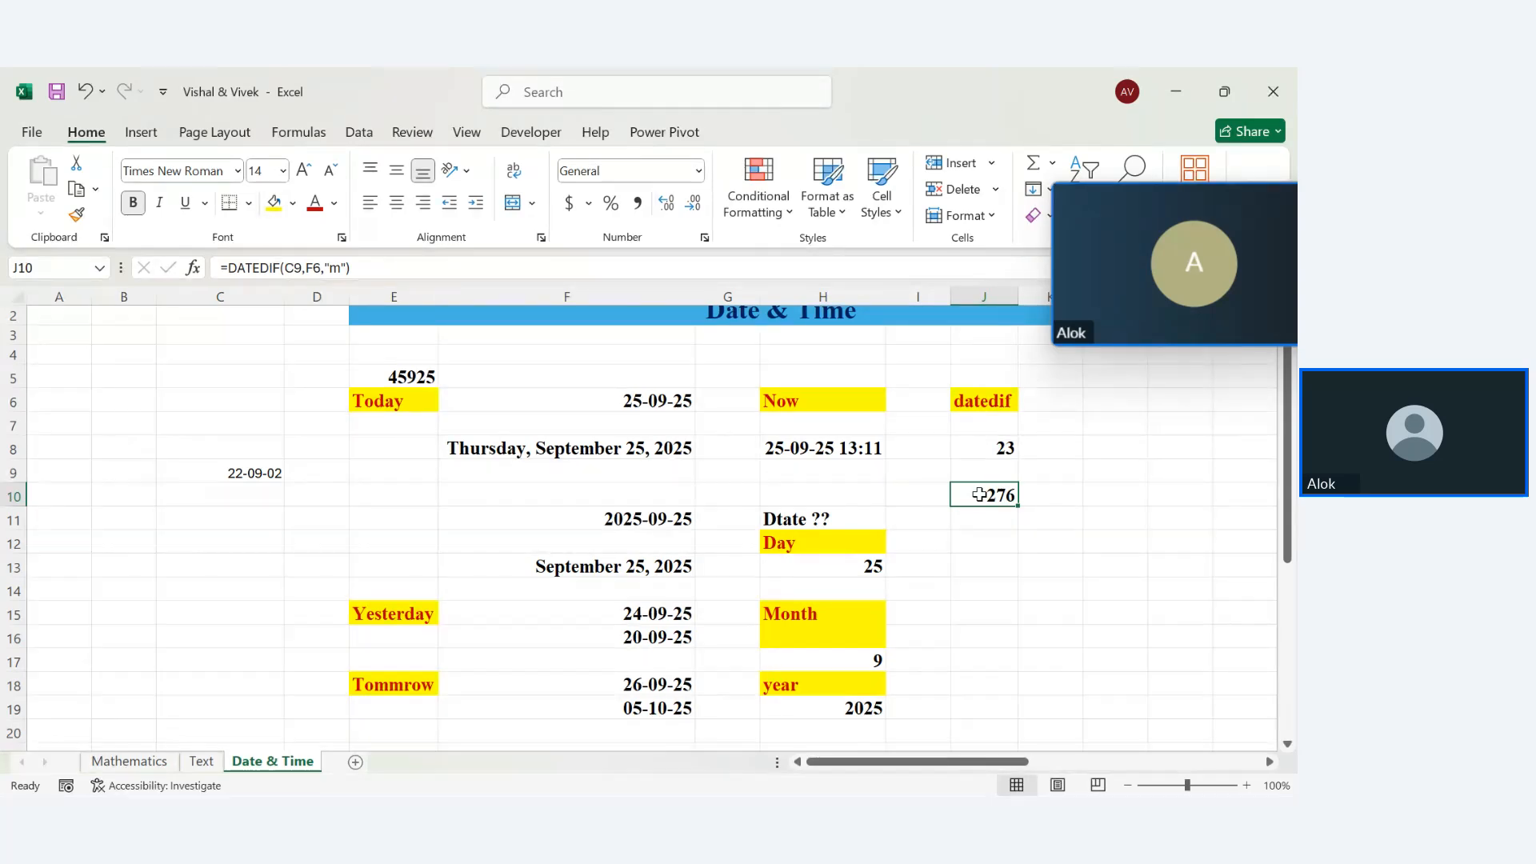
key(Up)
key(Up)
key(Up)
key(Up)
key(Right)
key(Right)
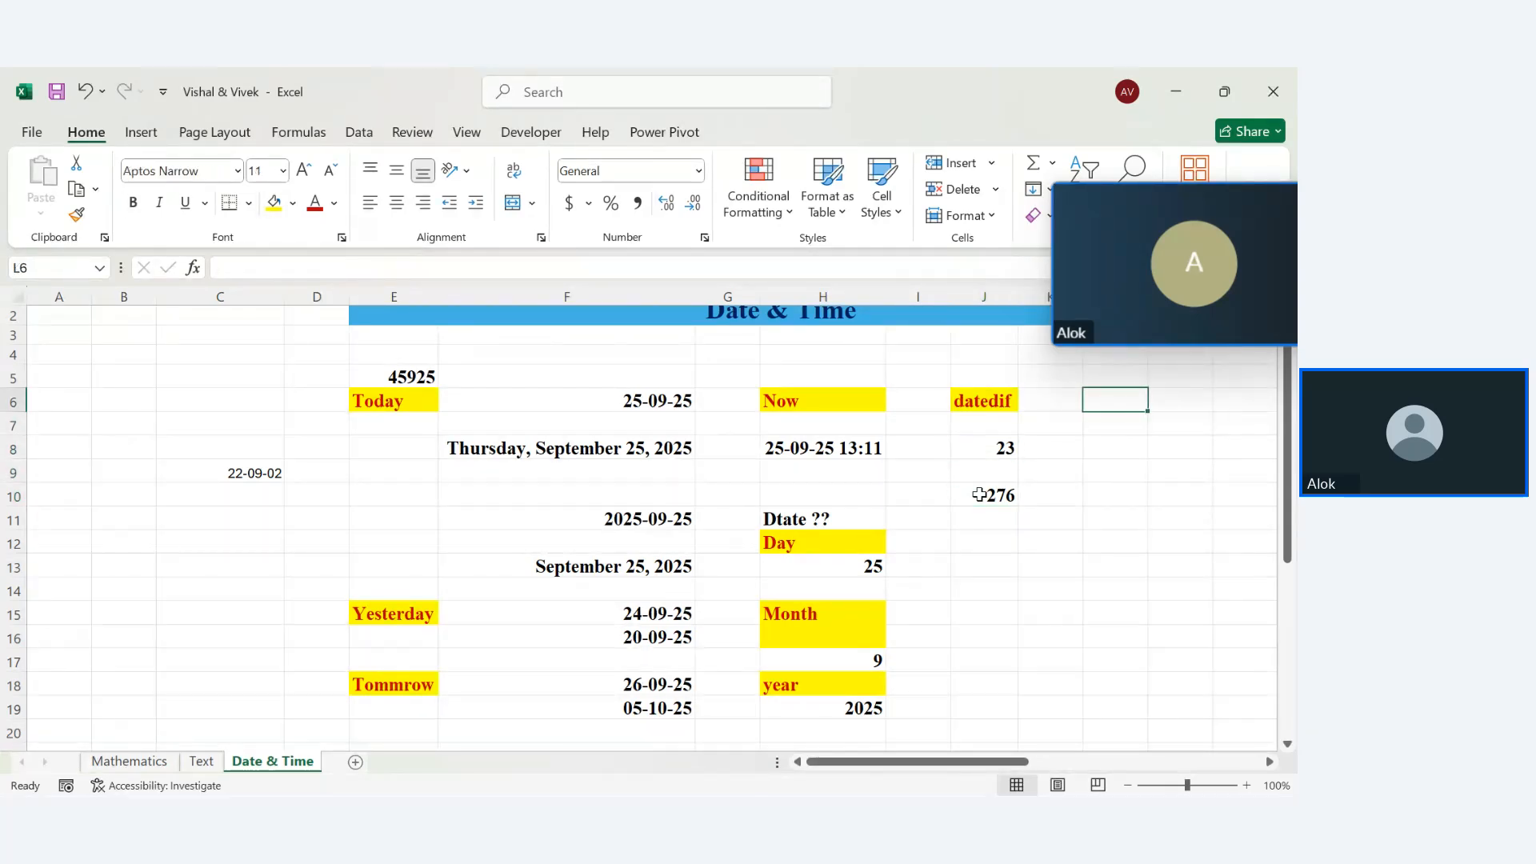
key(Right)
key(Right)
key(Right)
key(Right)
key(Right)
key(Right)
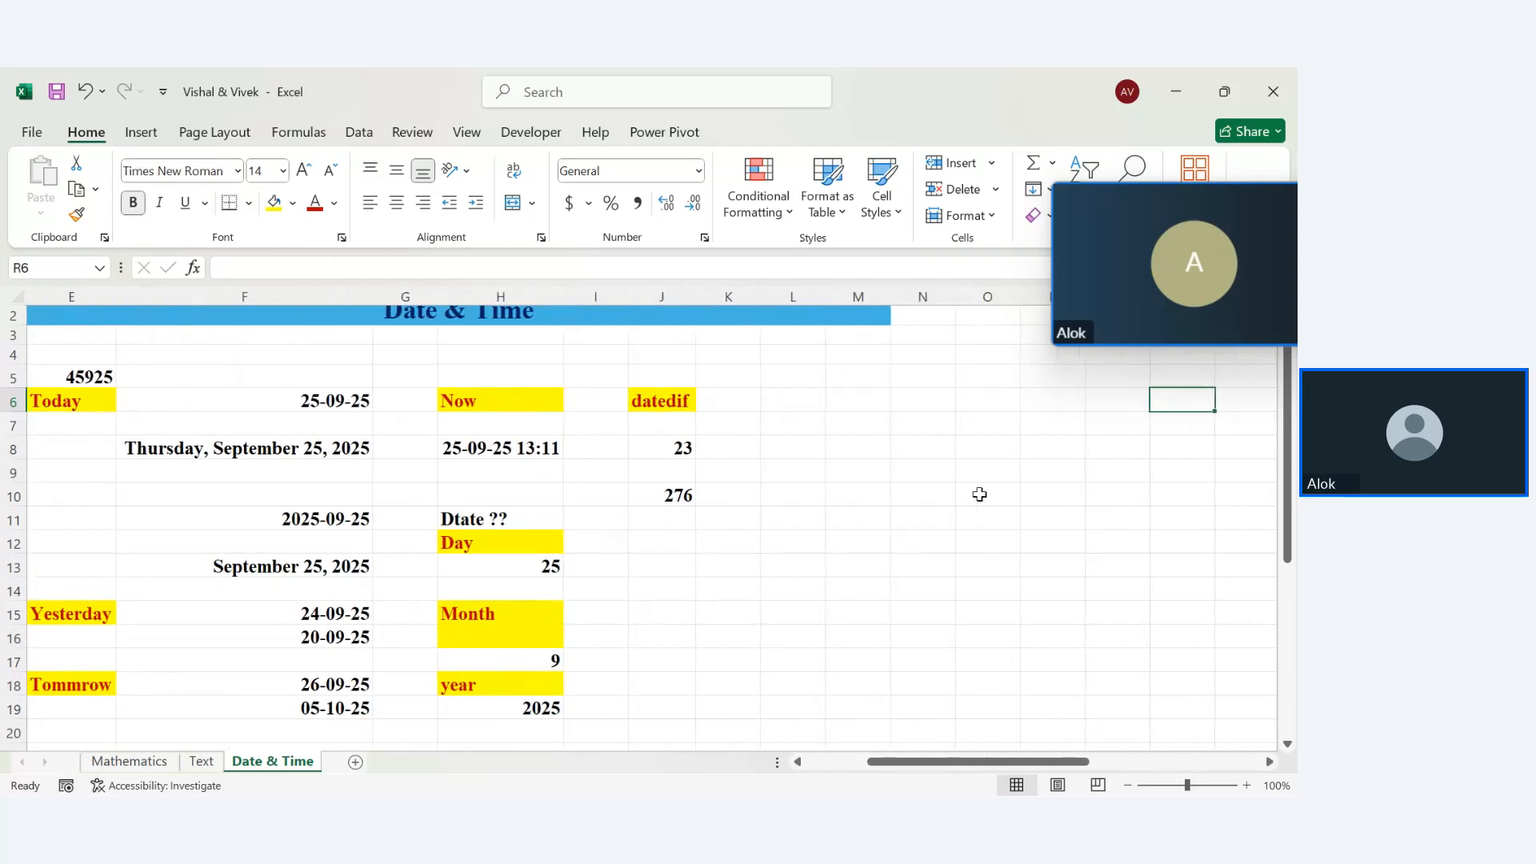
click(816, 401)
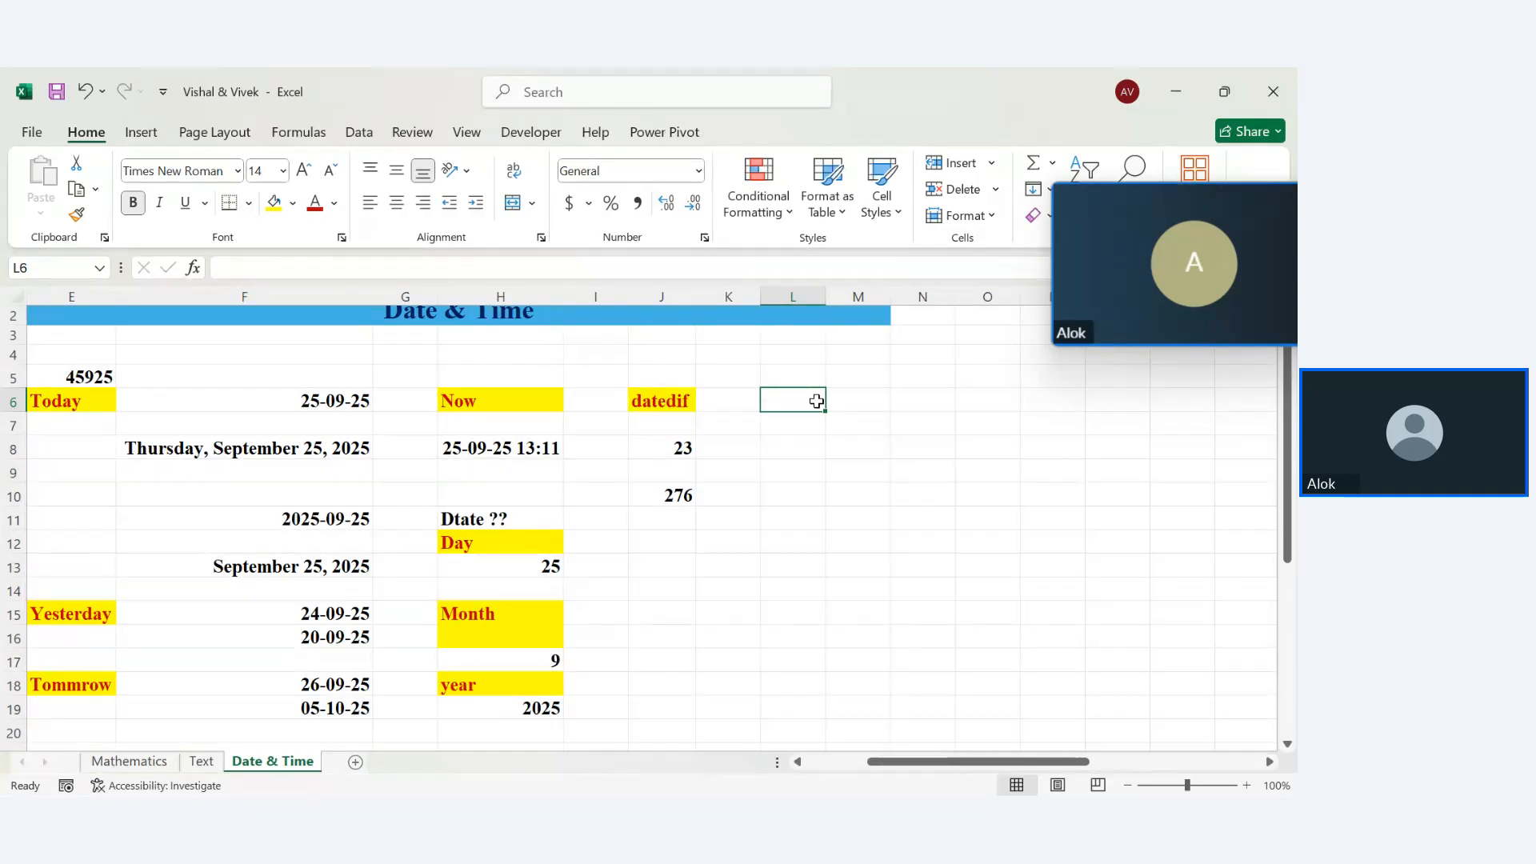
Label L6 'weeknum' and enter =WEEKNUM(F6) in L9, returning 39
text(week)
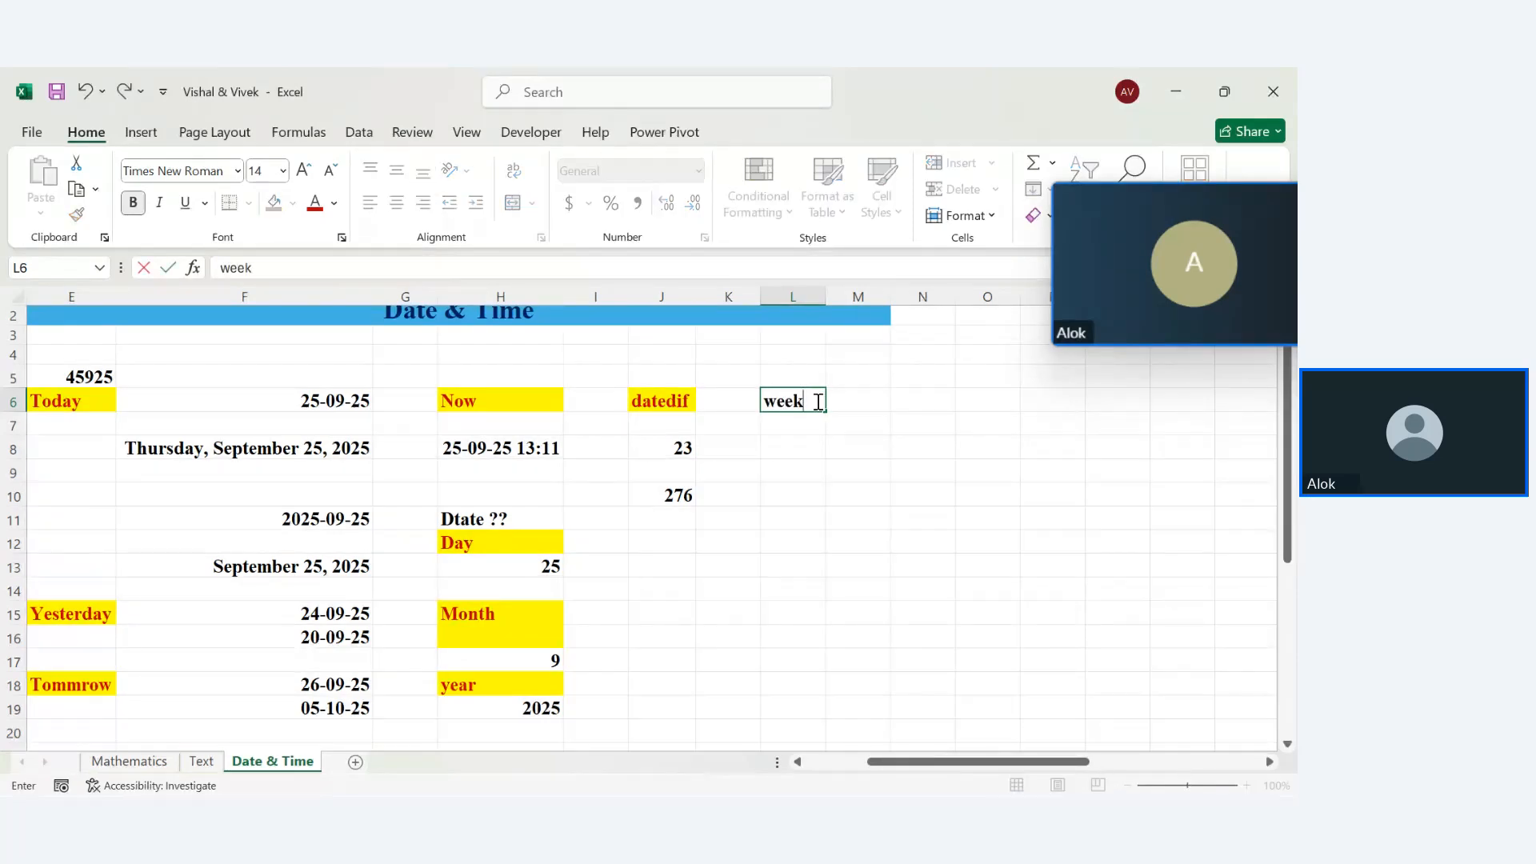
text(num)
key(Return)
key(Down)
key(Down)
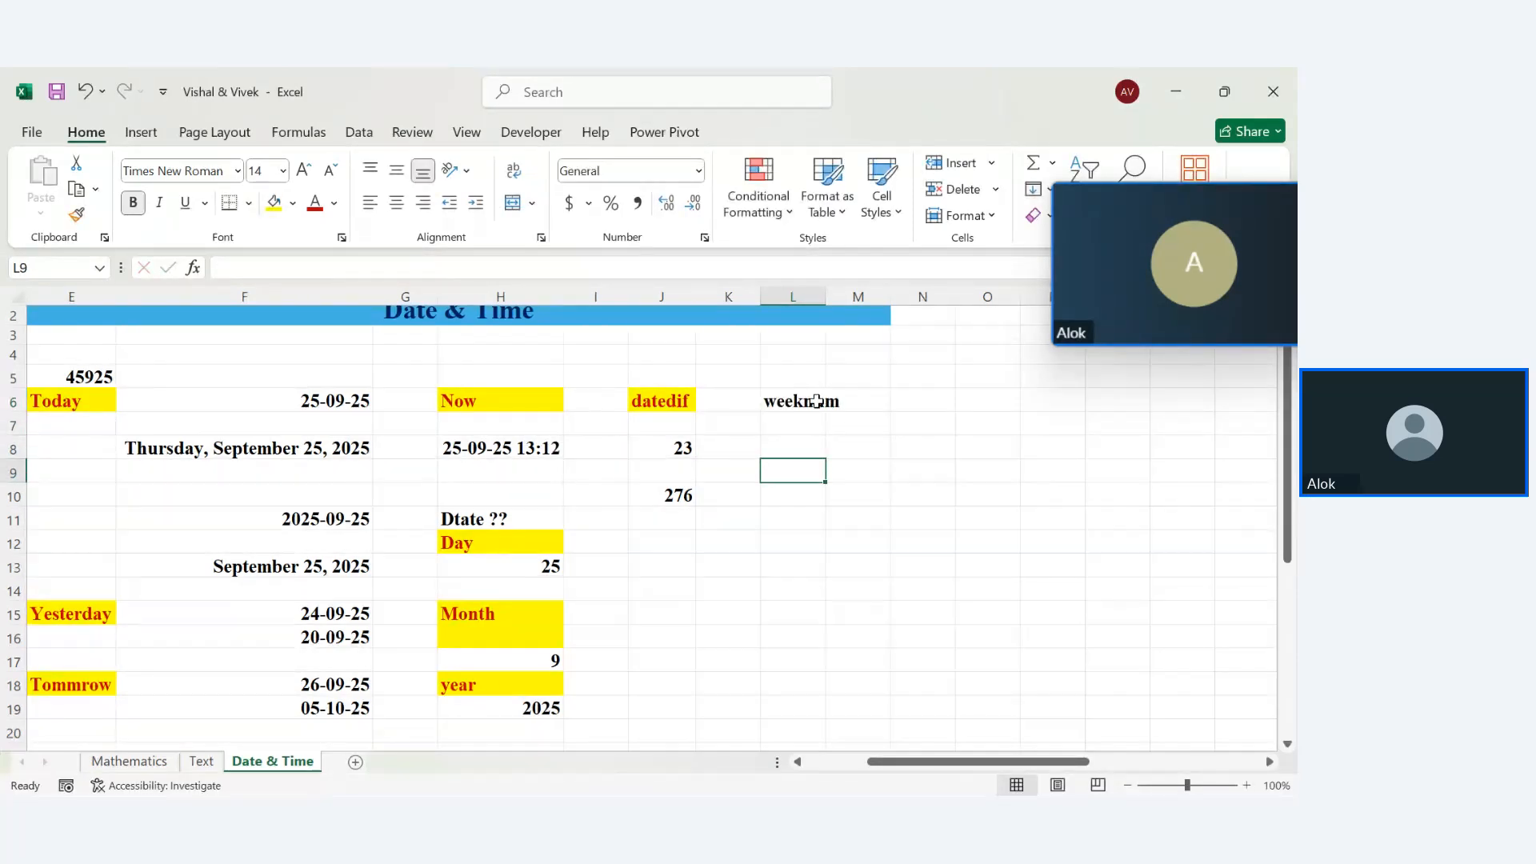
text(=wee)
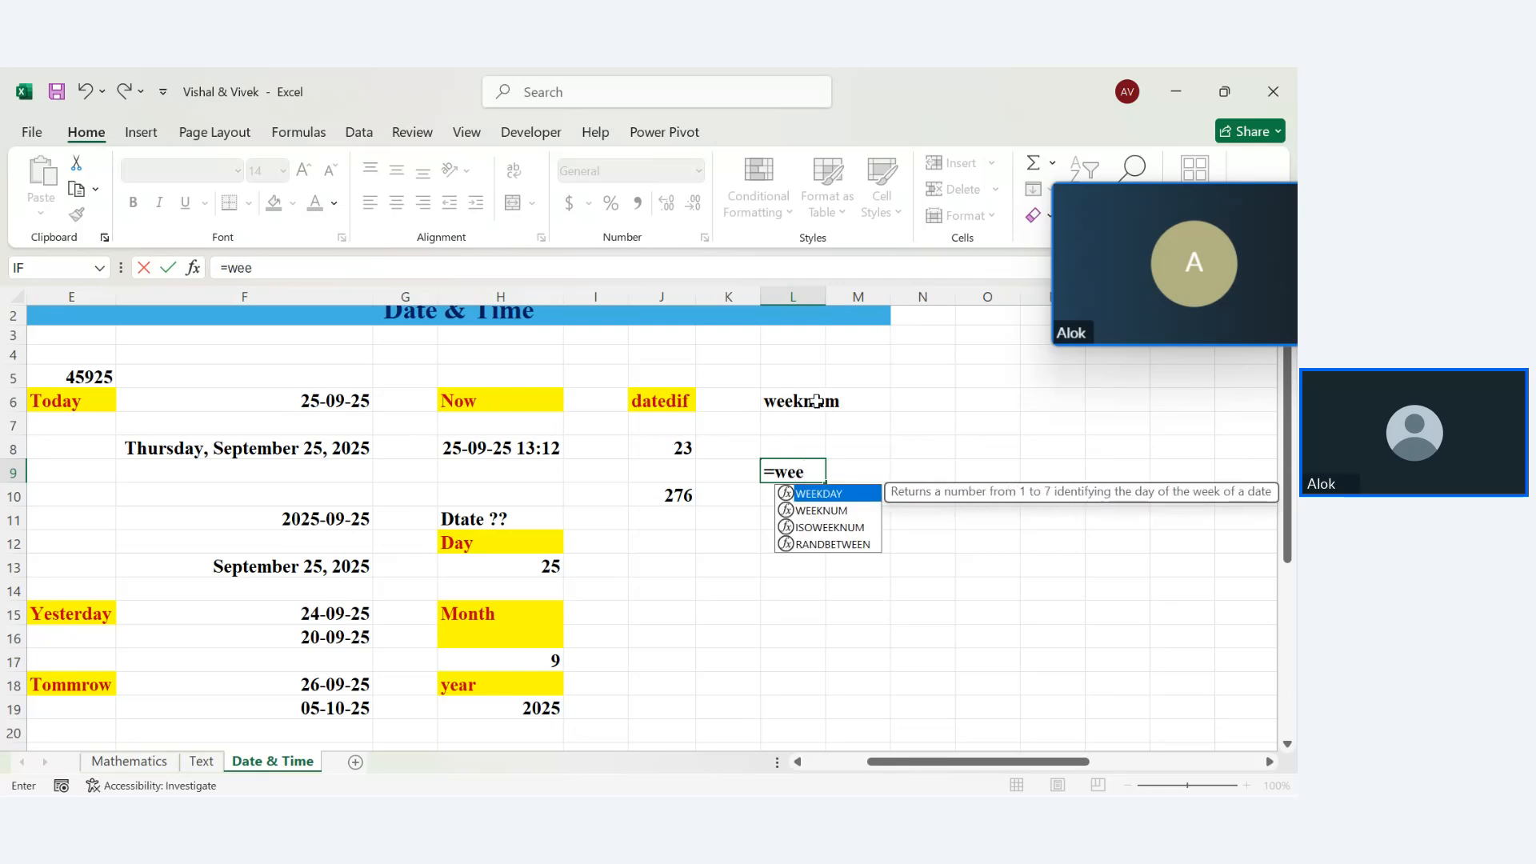
text(k)
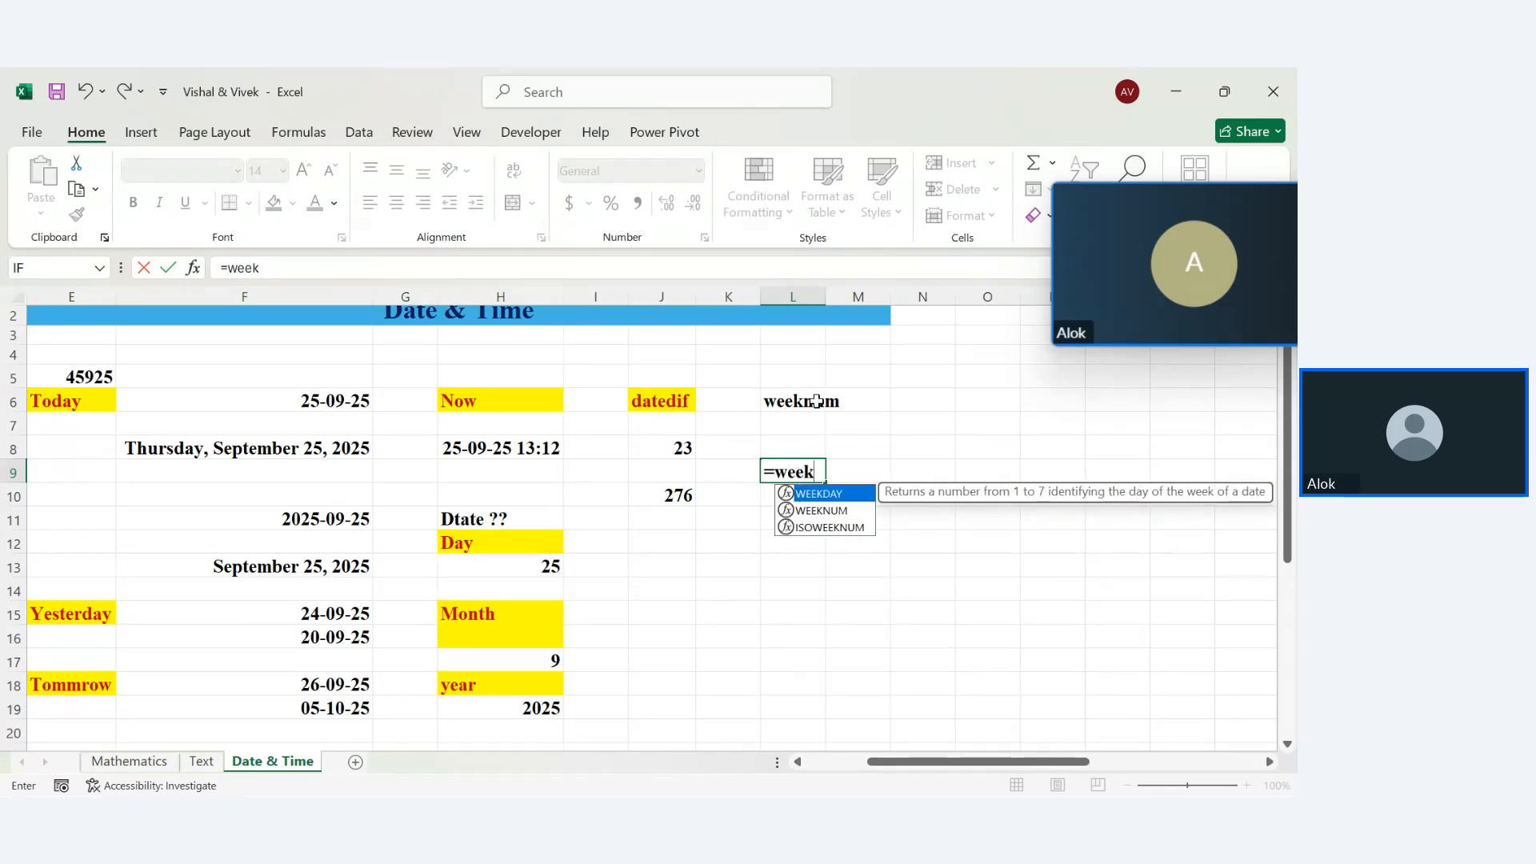
key(Down)
key(Down)
key(Up)
key(Tab)
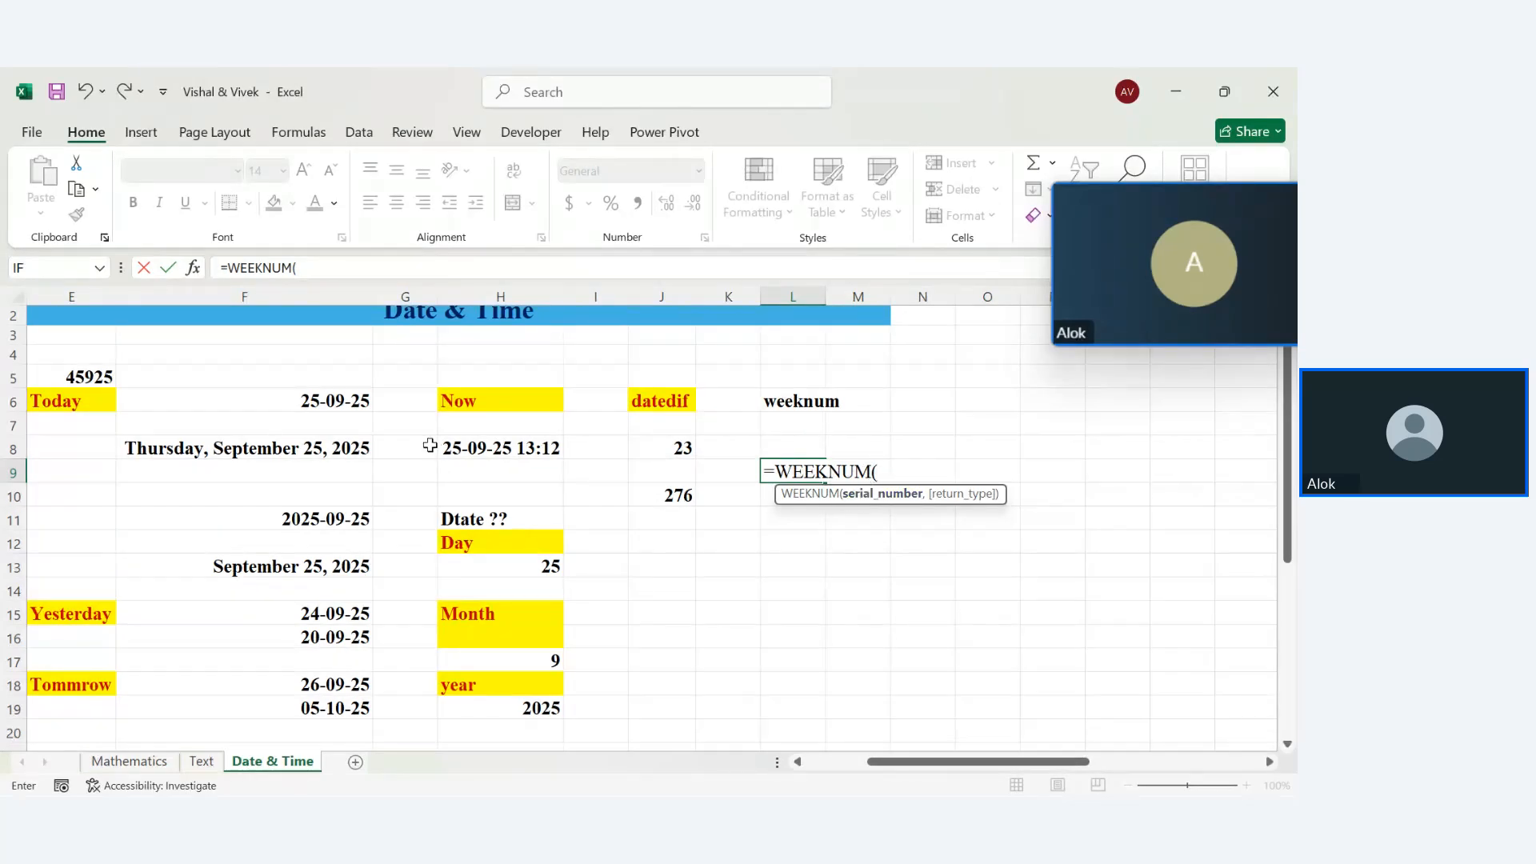
click(336, 403)
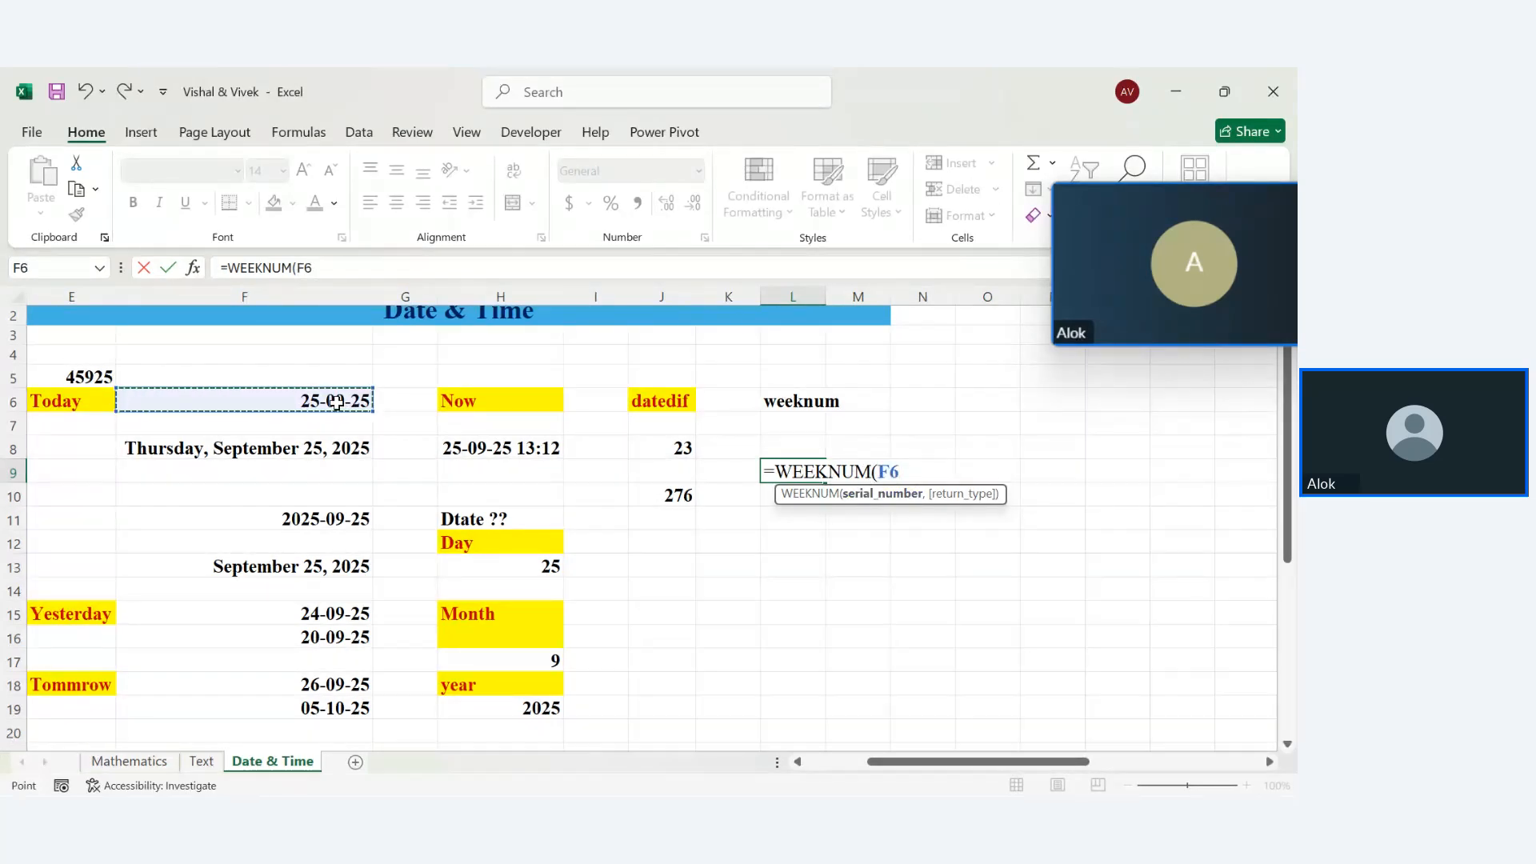
text(,)
key(BackSpace)
text())
key(Return)
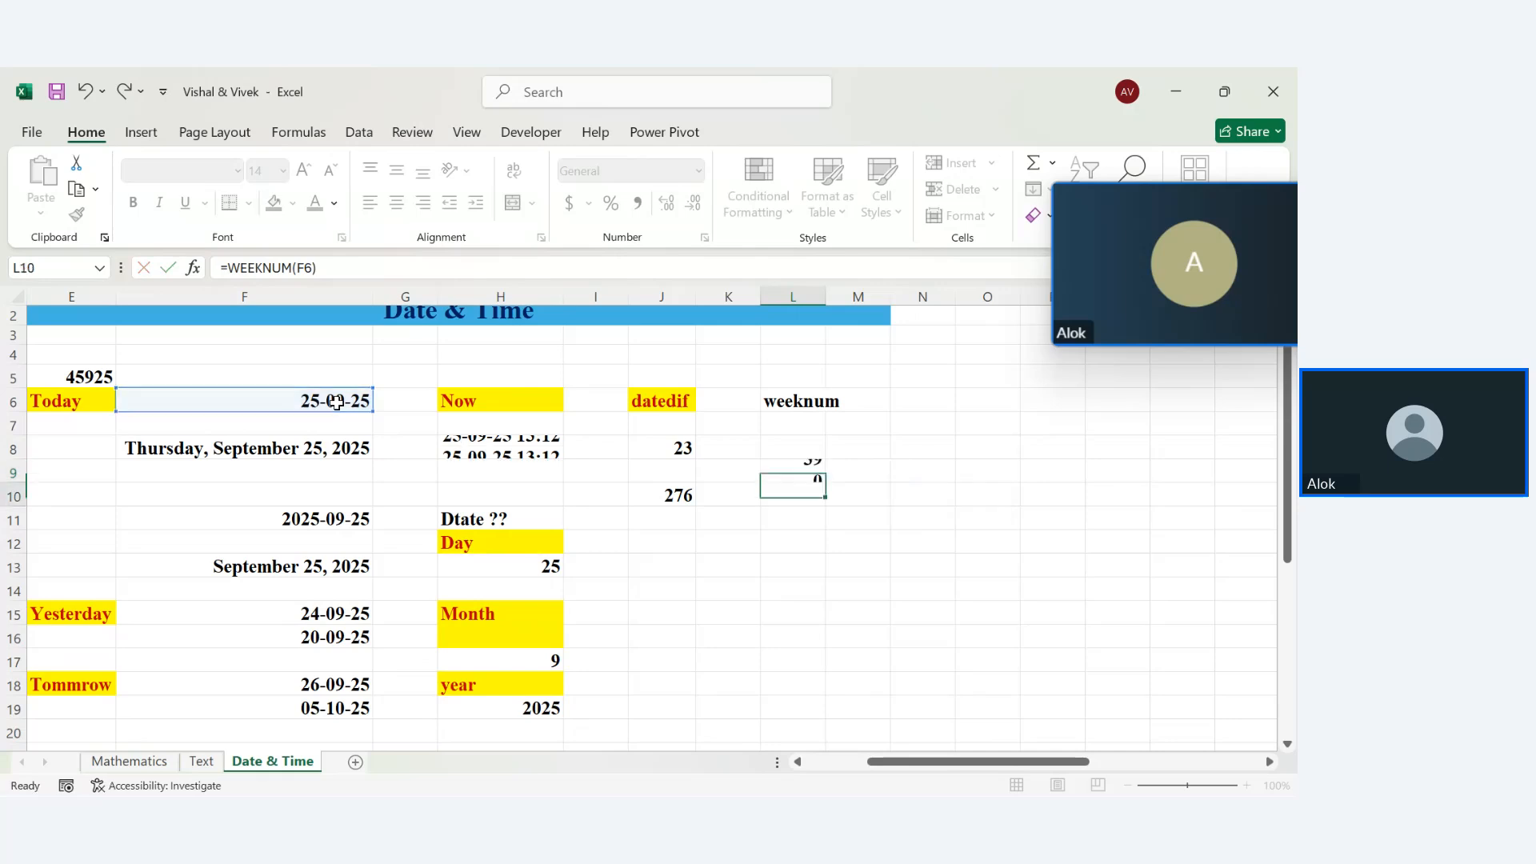
click(783, 477)
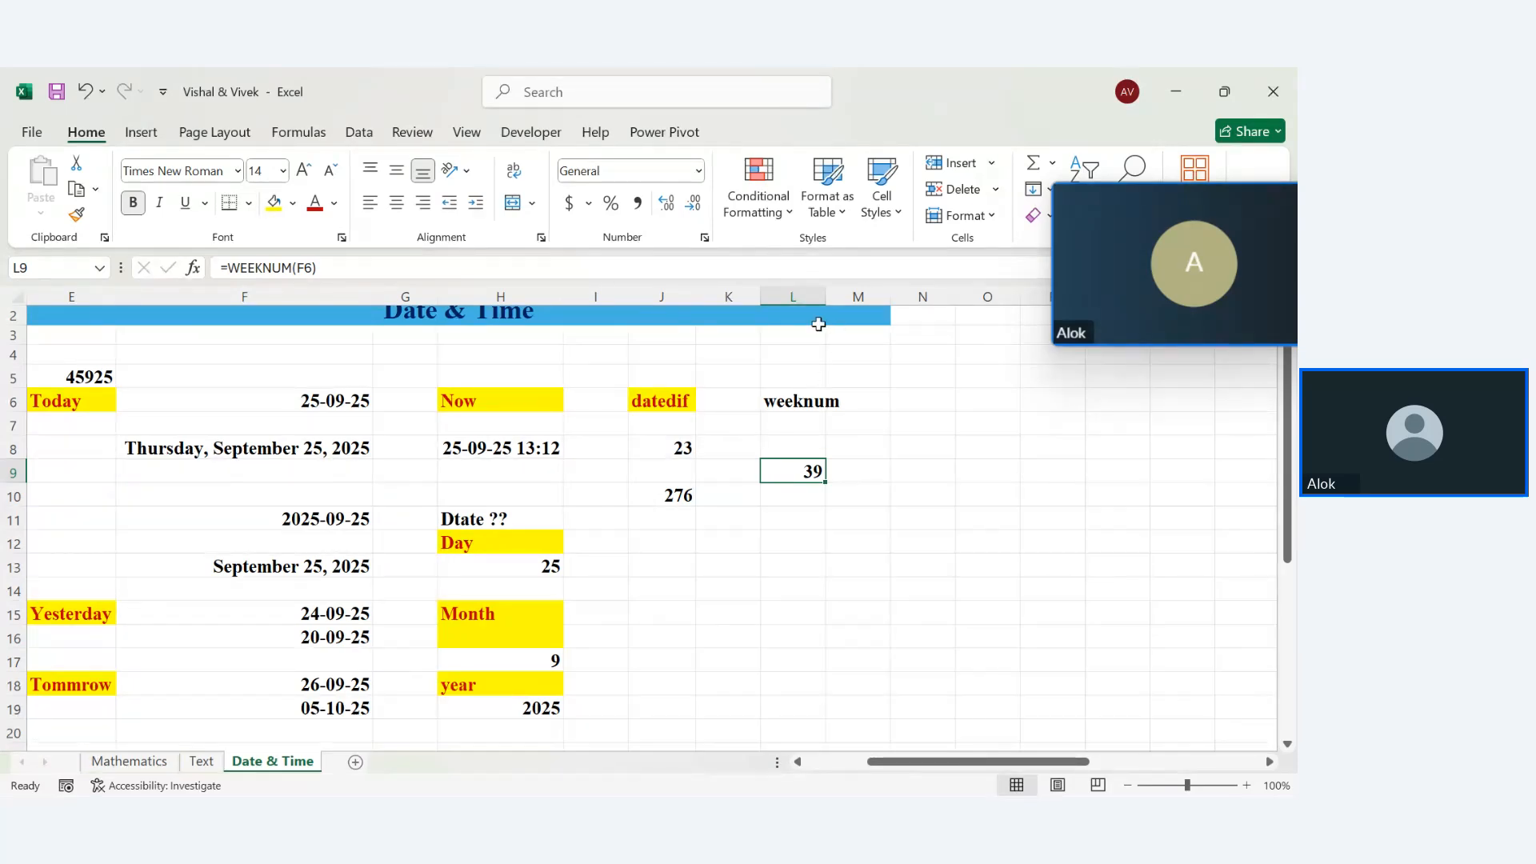
Autofit column L and give the L6 heading red text with a yellow fill
double_click(825, 301)
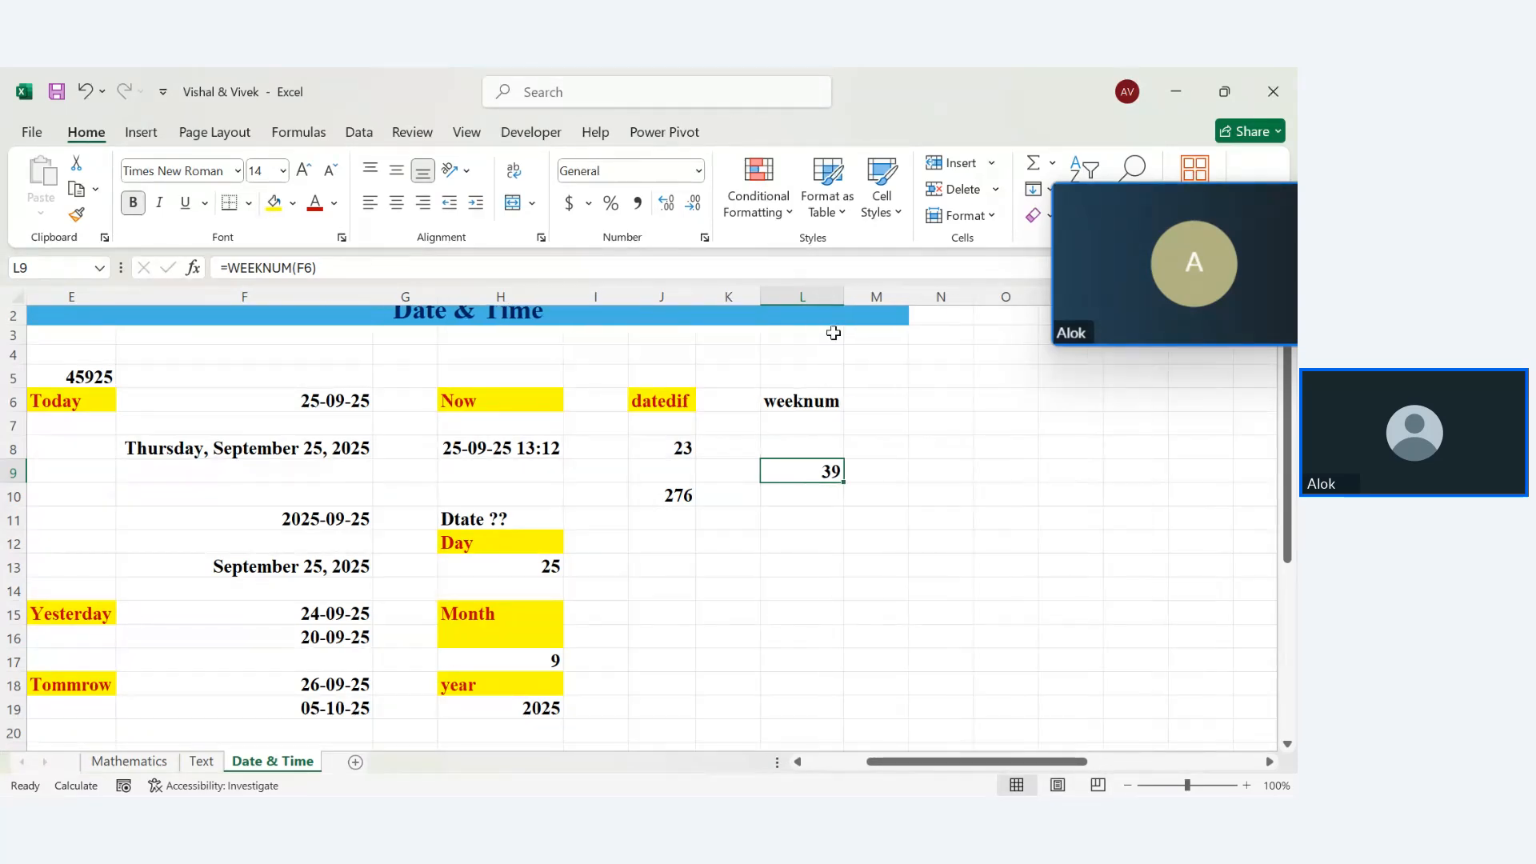
click(790, 400)
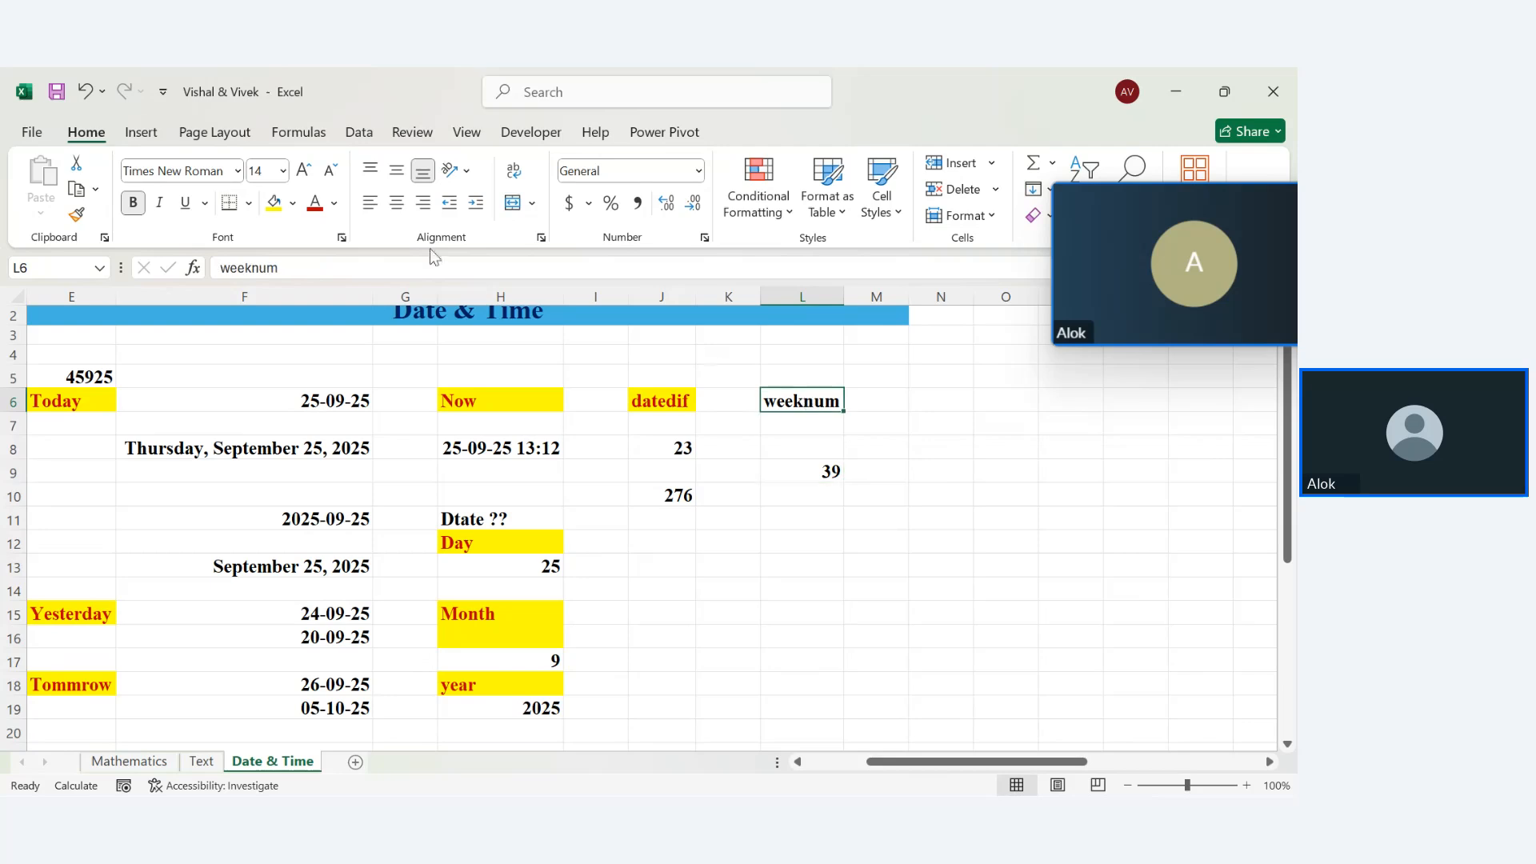
click(316, 205)
click(275, 202)
click(944, 424)
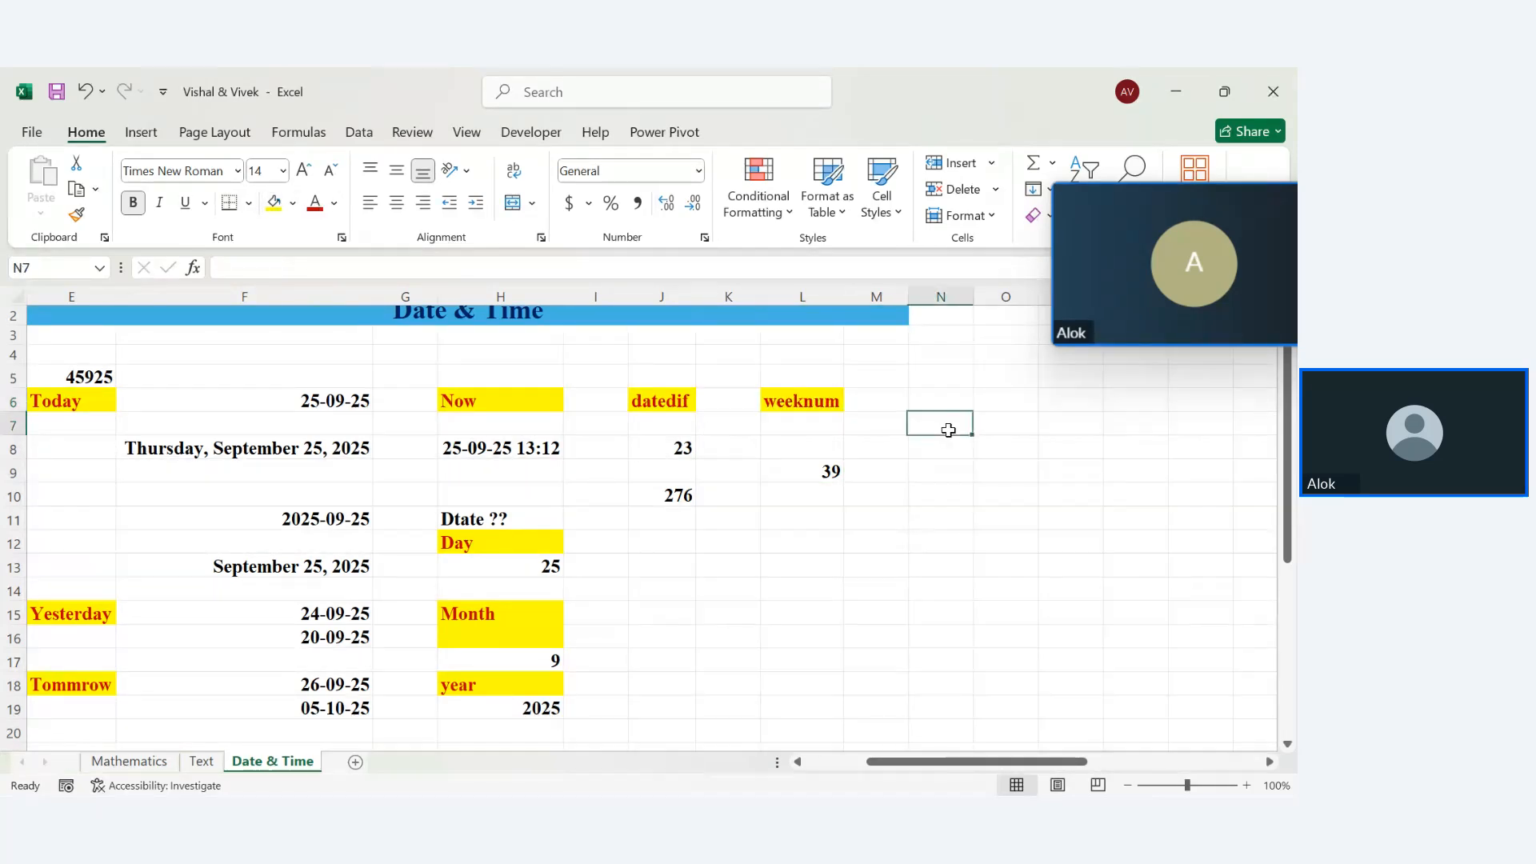
click(936, 403)
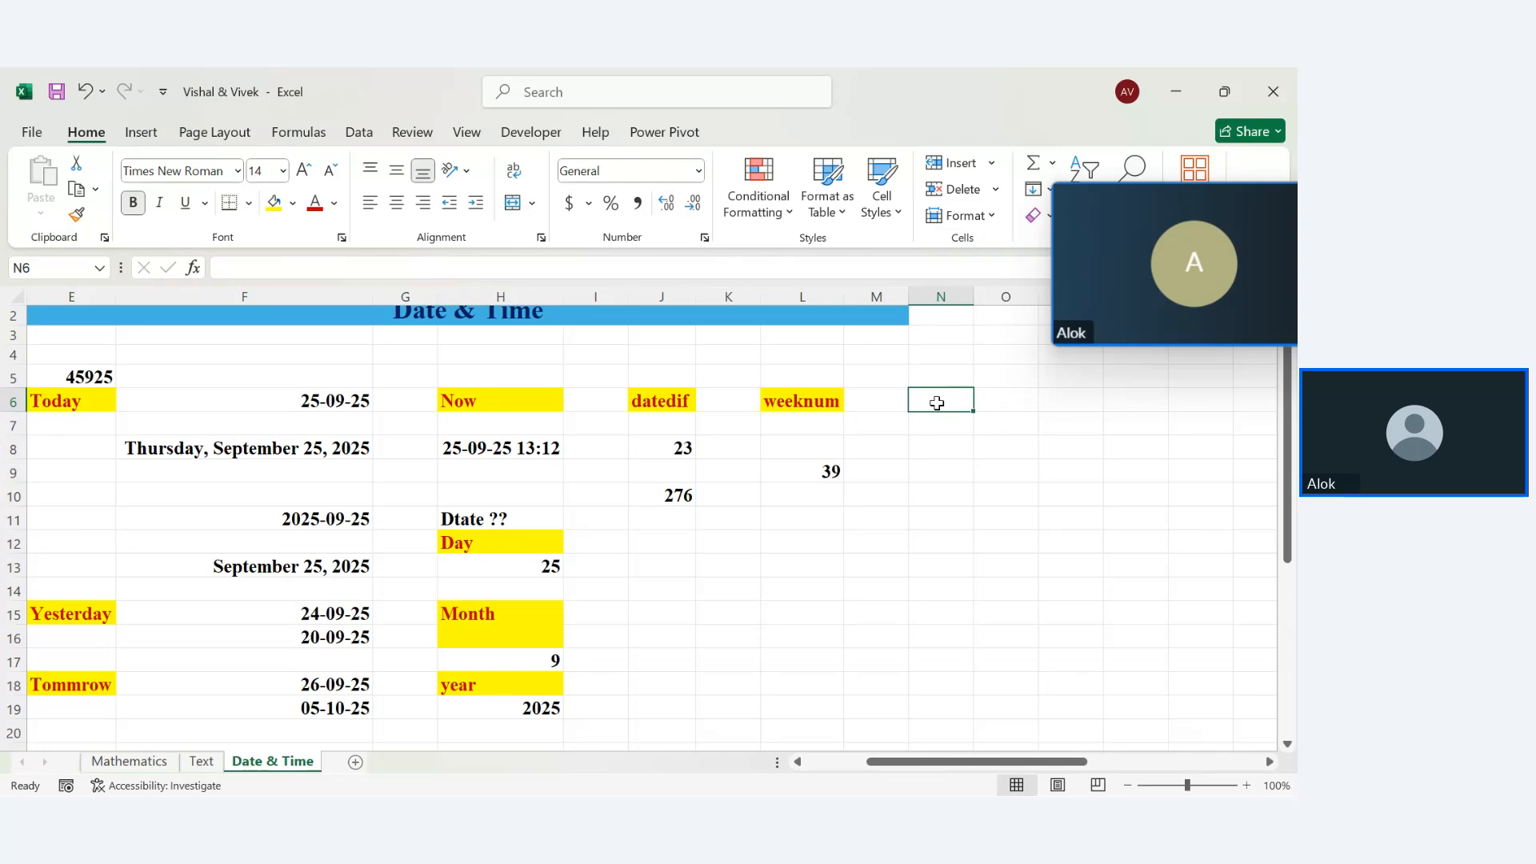
Add a 'weekday' heading in N6 with red text and yellow fill, widening column N
text(weekday)
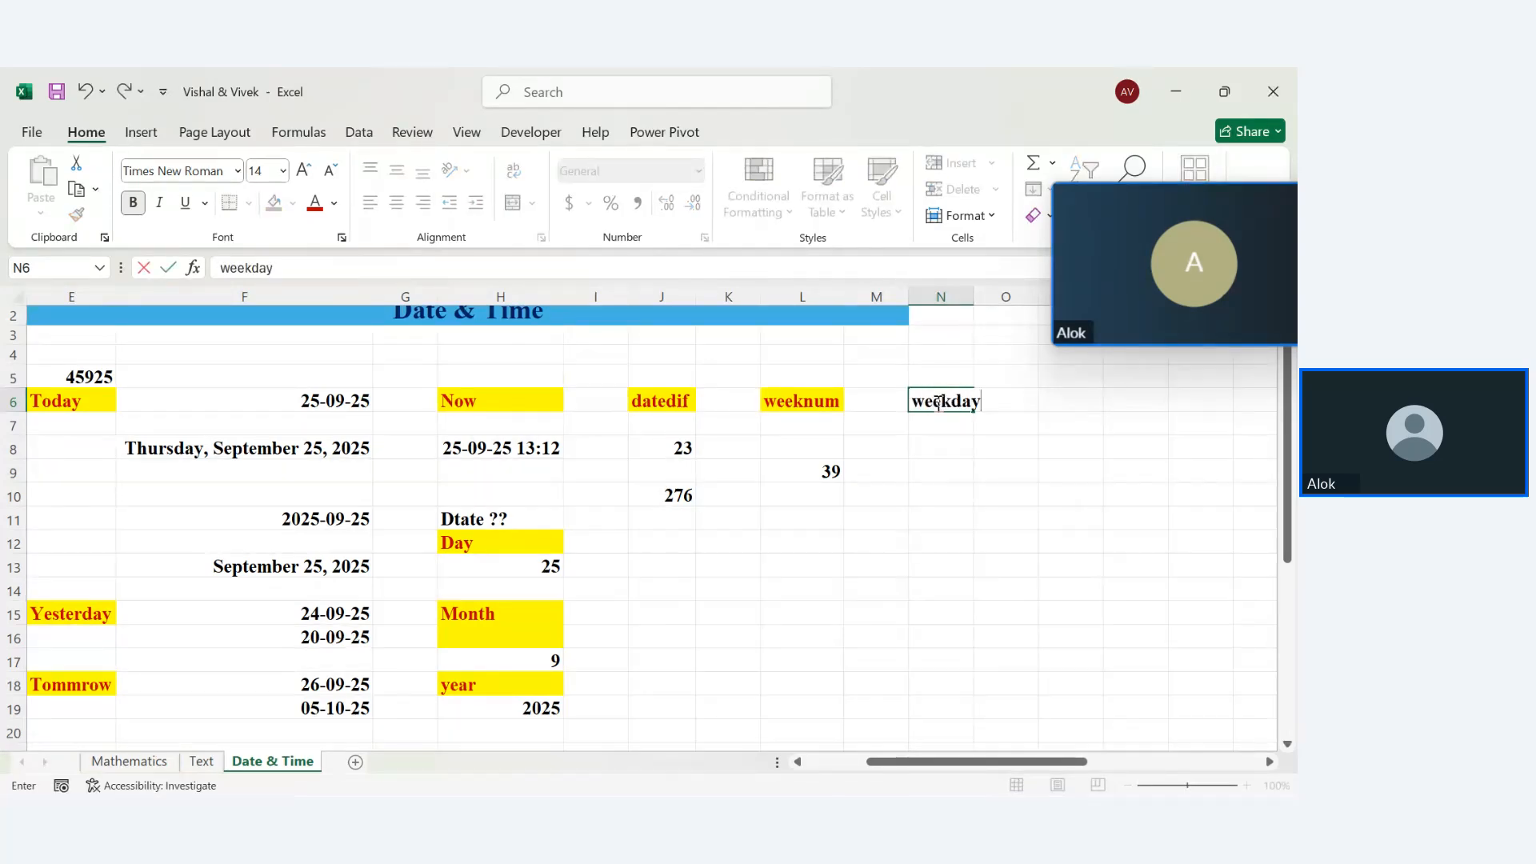
key(Return)
key(Return)
key(Return)
click(937, 403)
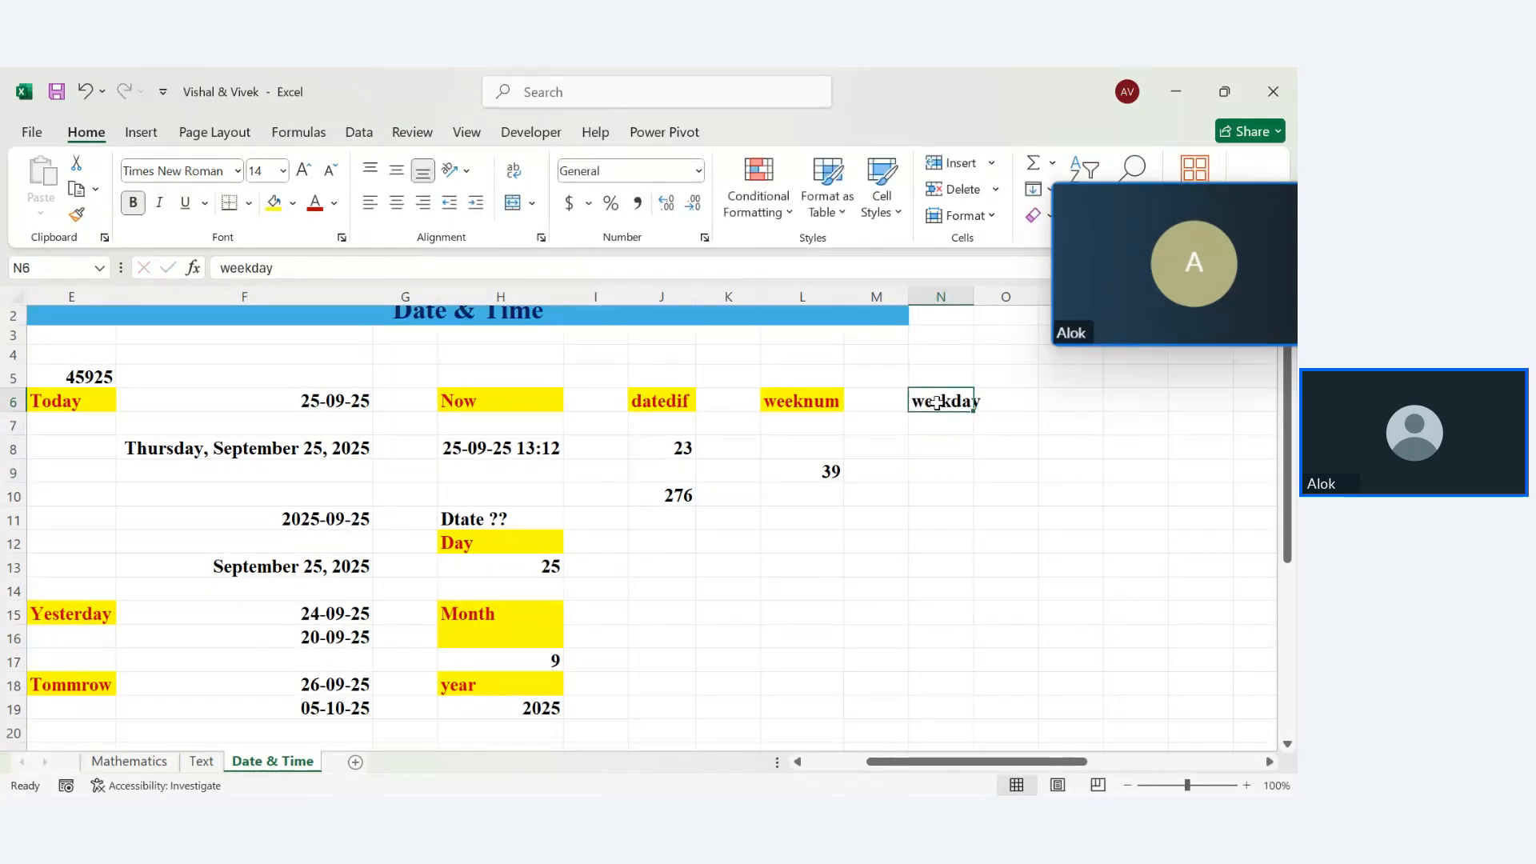
click(314, 202)
click(275, 203)
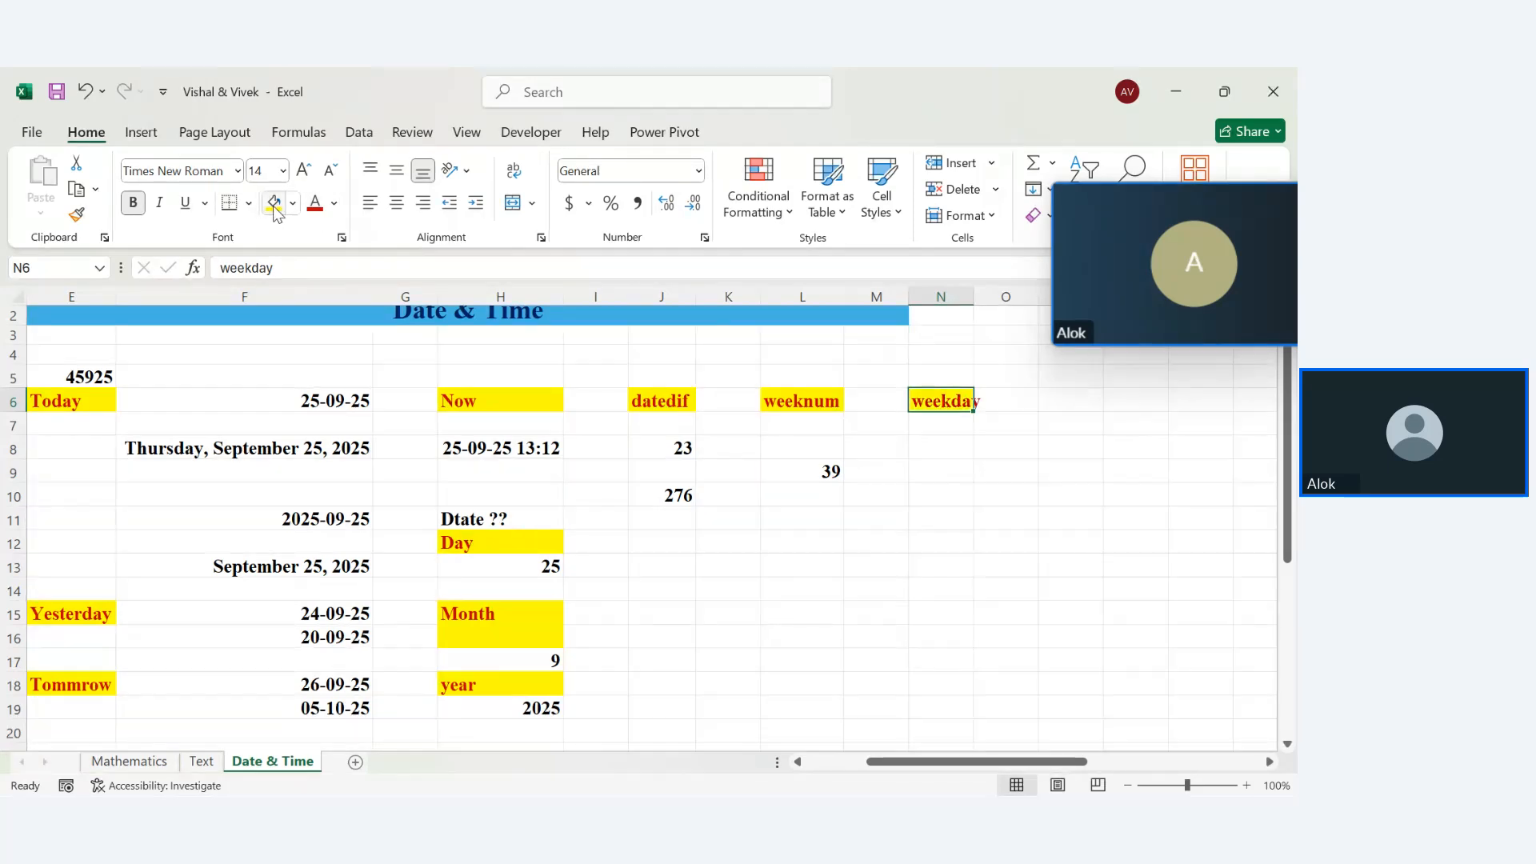
drag(970, 298, 984, 298)
Enter =WEEKDAY(F6) in N9, removing the stray comma so it returns 5
click(953, 462)
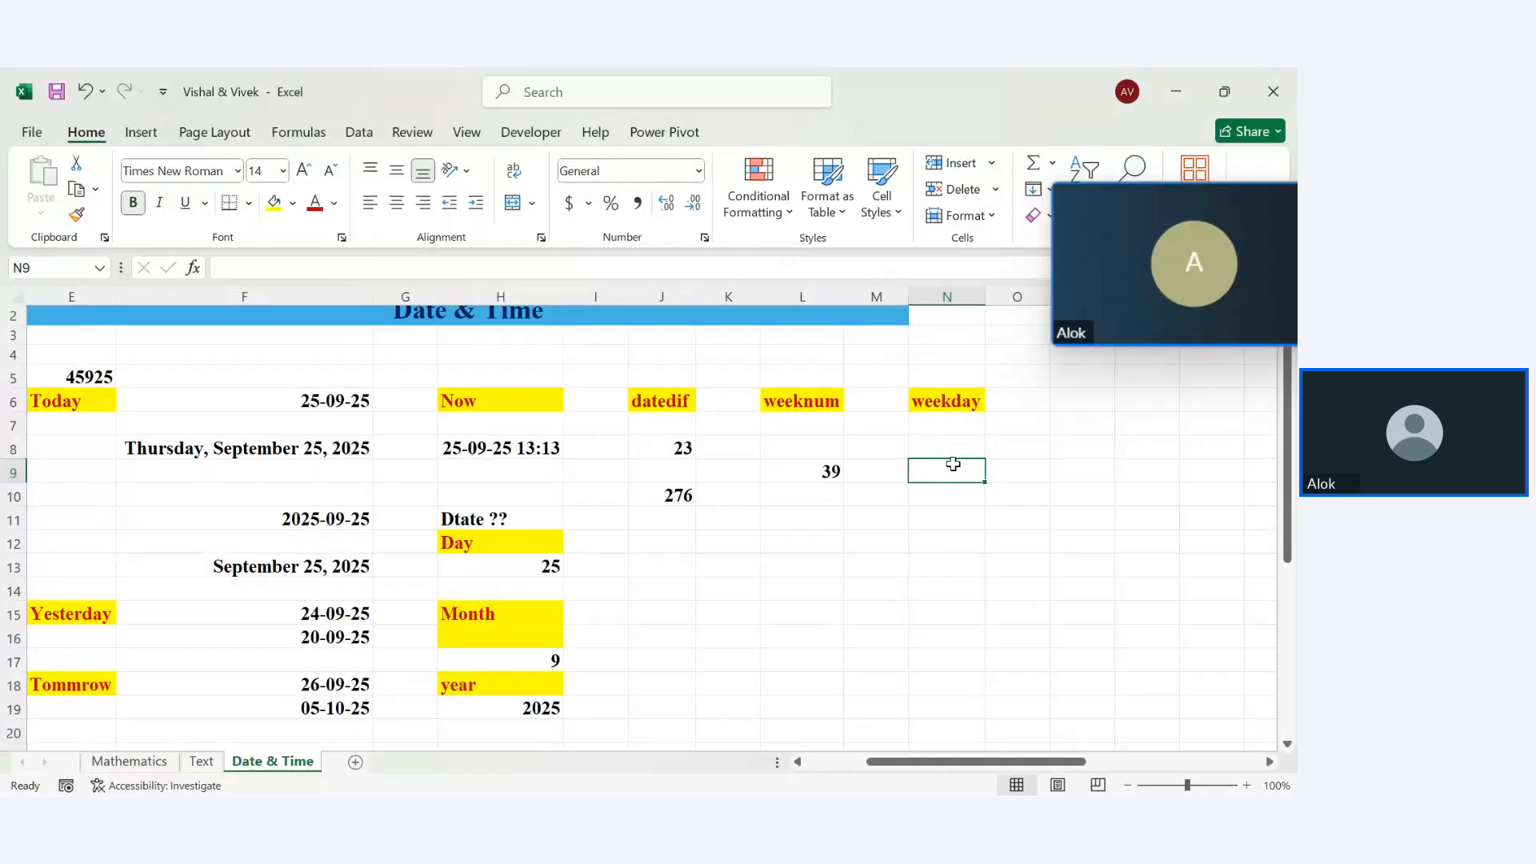
text(=)
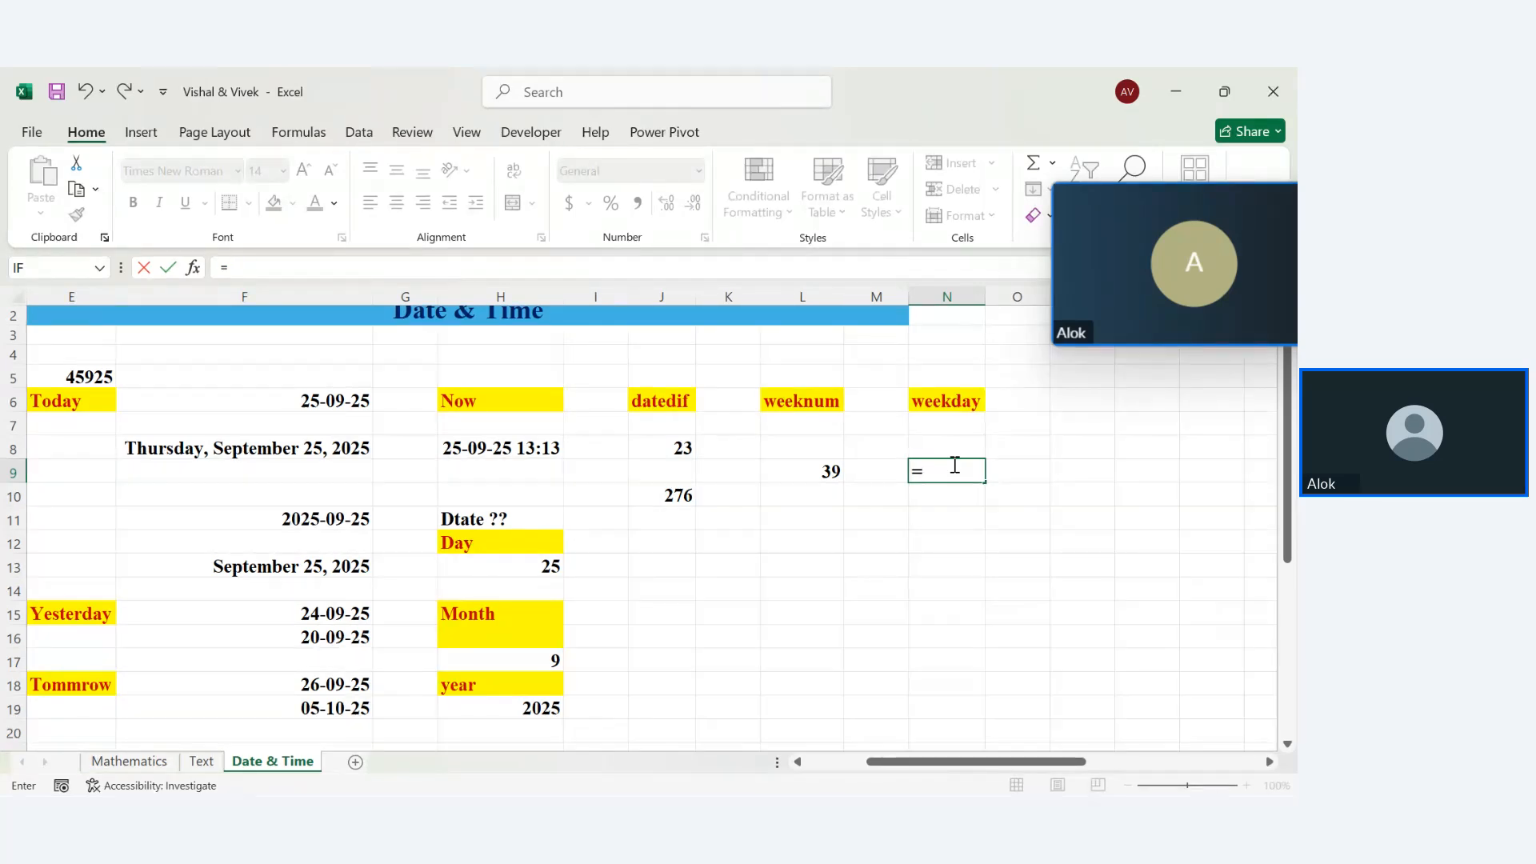
text(weekd)
key(Tab)
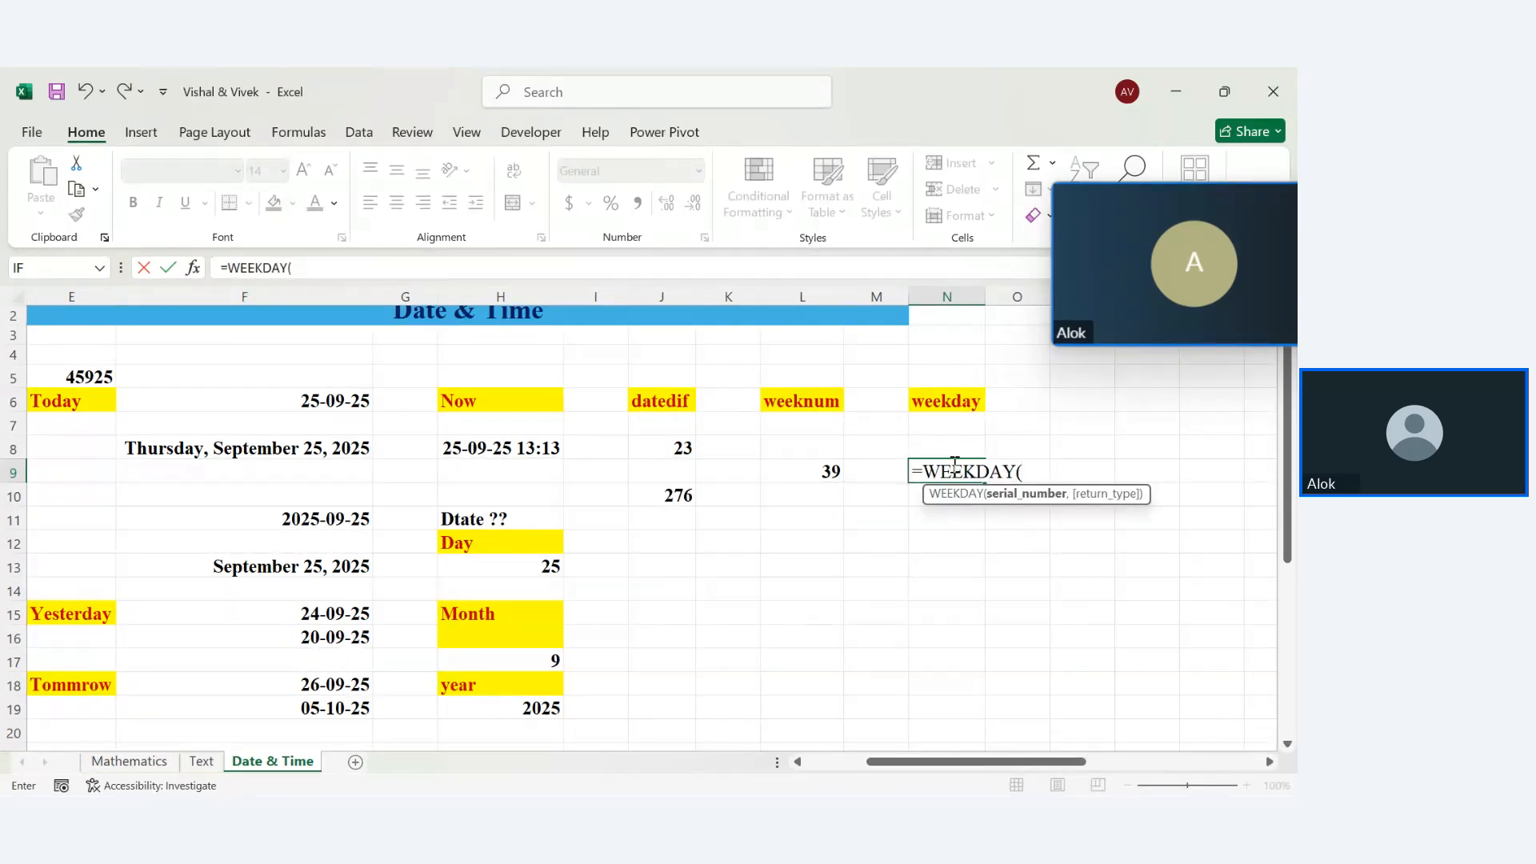
click(340, 400)
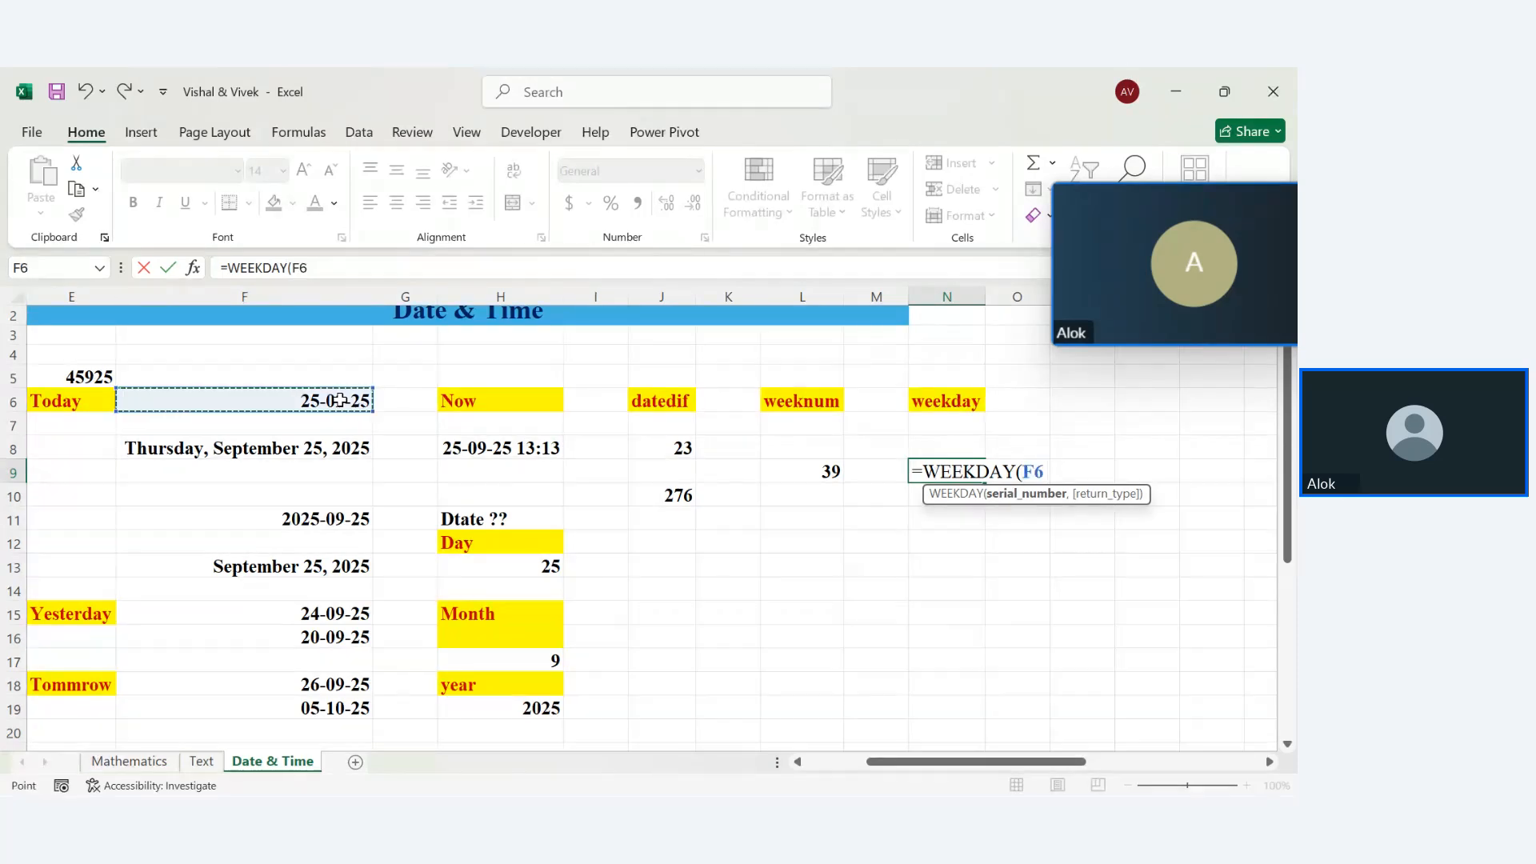
text(,)
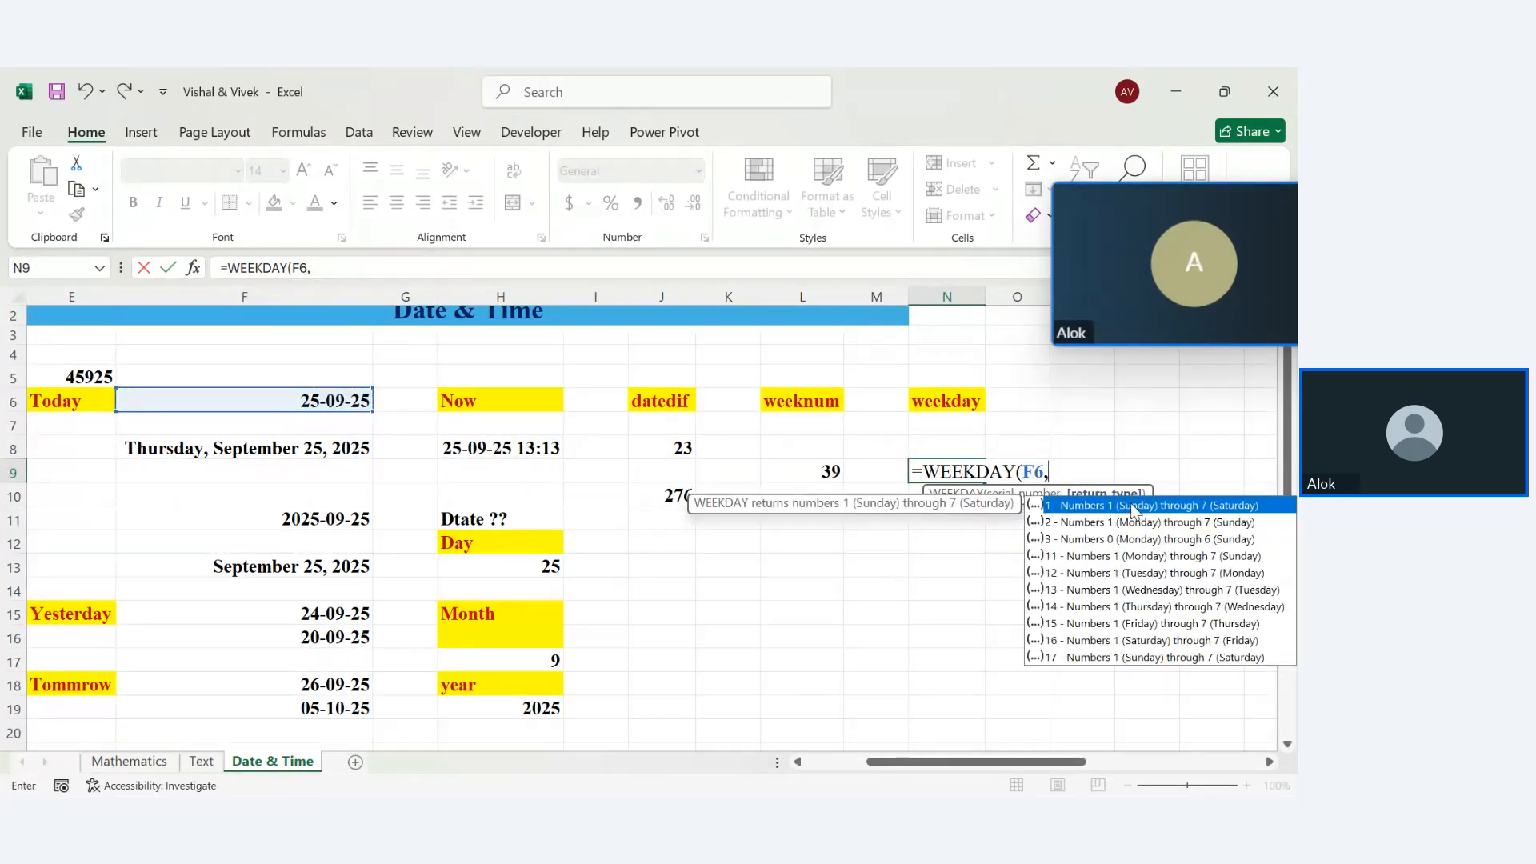
key(Return)
click(971, 472)
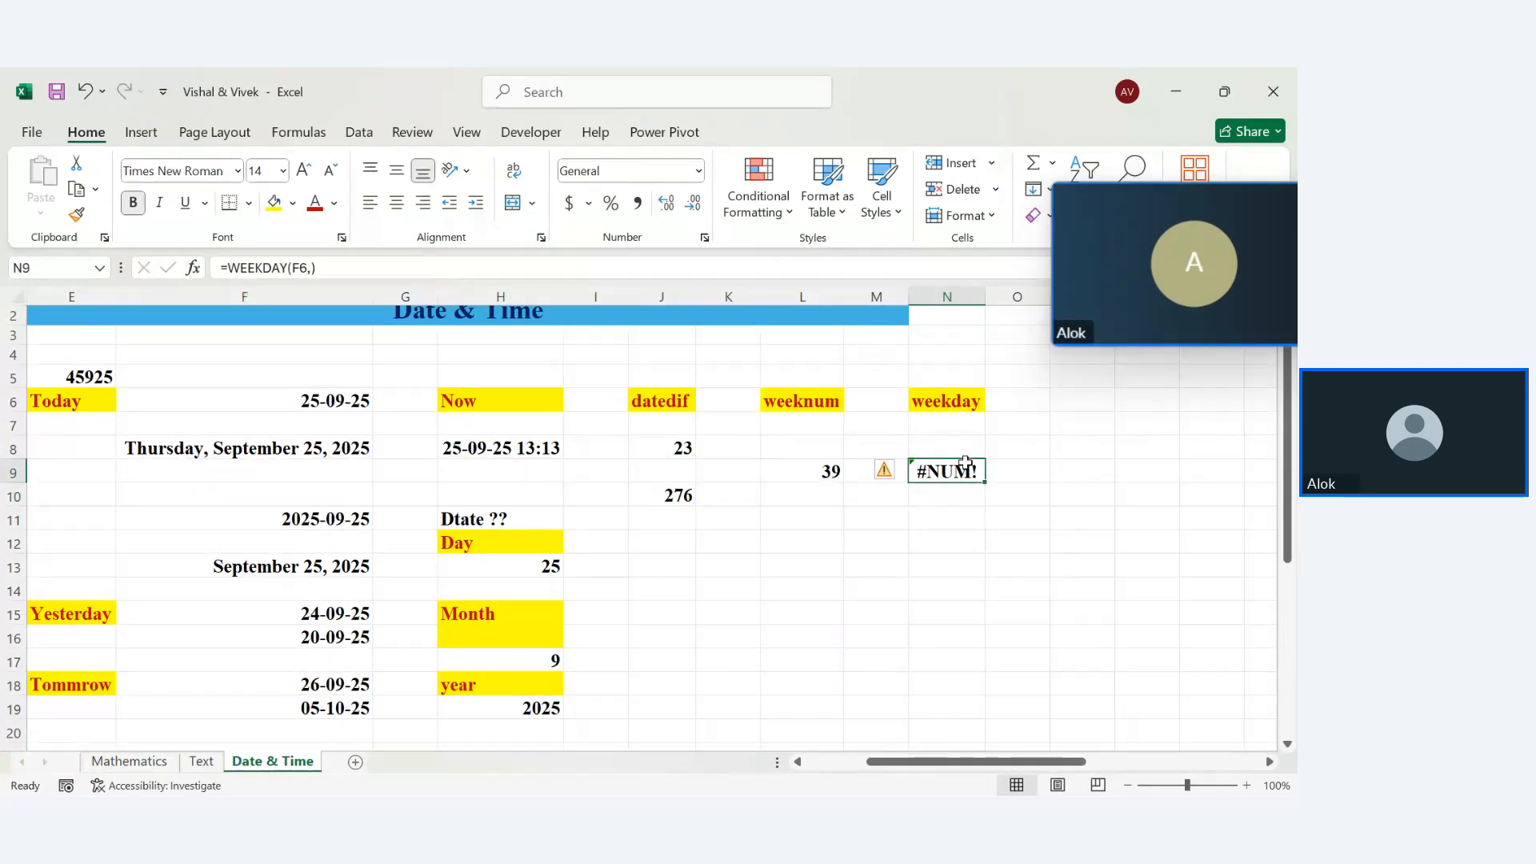
double_click(970, 472)
key(BackSpace)
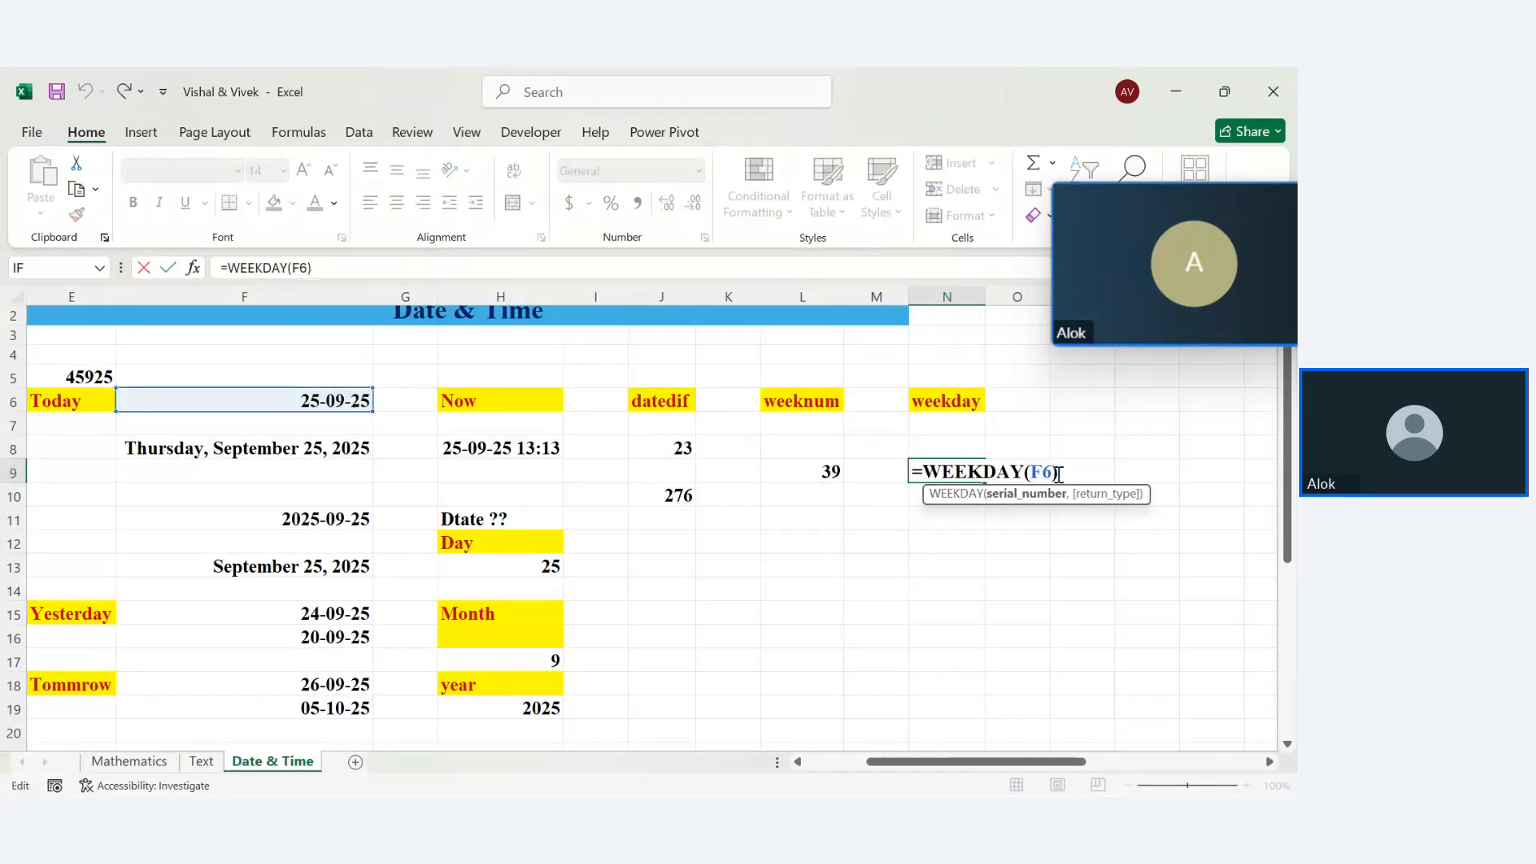
key(Return)
click(938, 473)
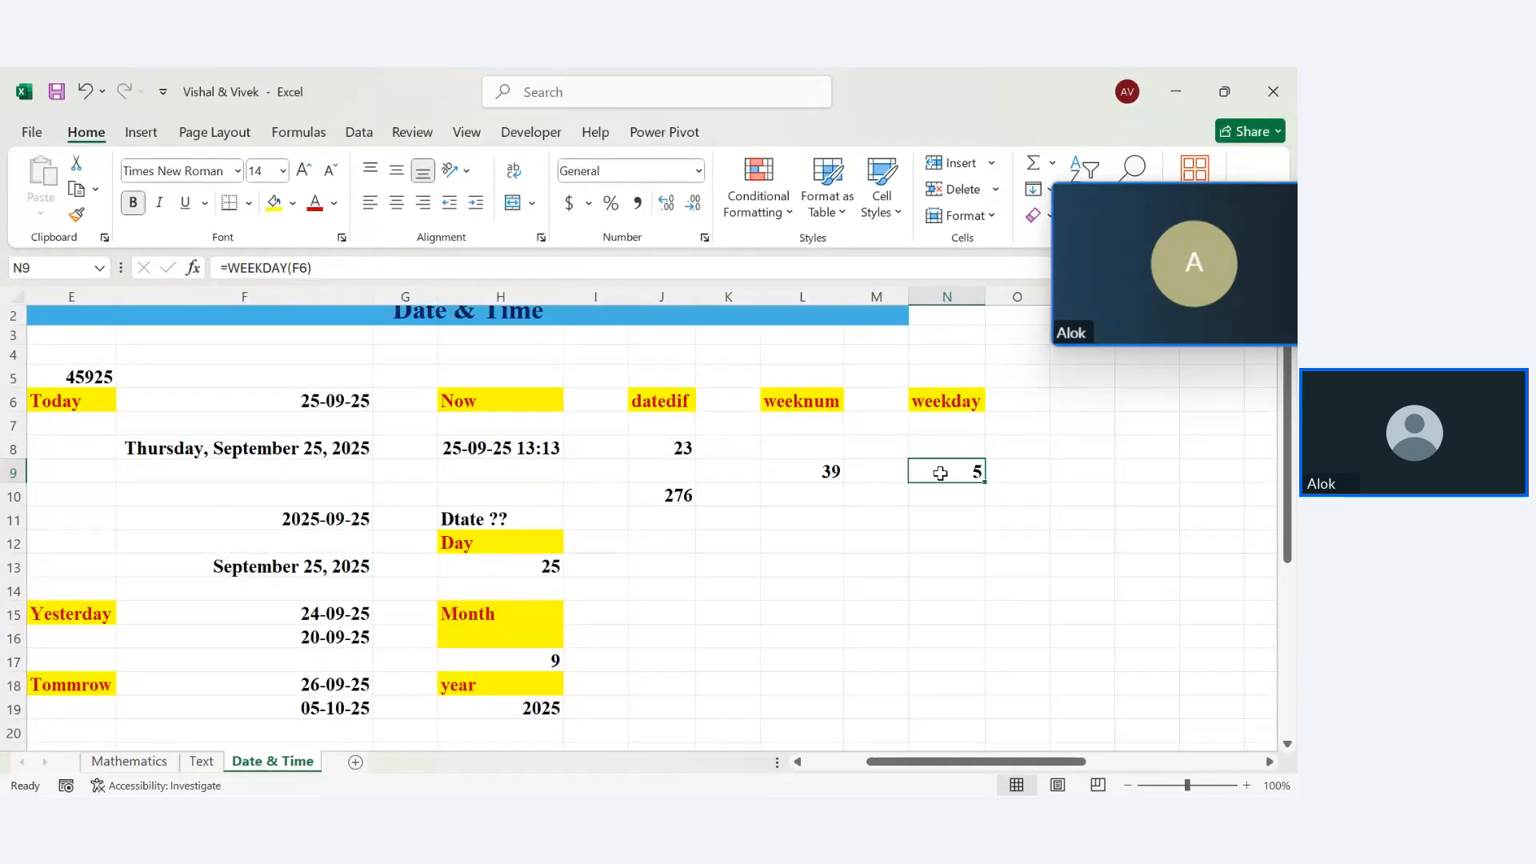
drag(960, 489, 979, 478)
click(979, 479)
Enter =WEEKDAY(F6,2) in N13 with Monday-first return type 2, returning 4
click(956, 560)
text(=week)
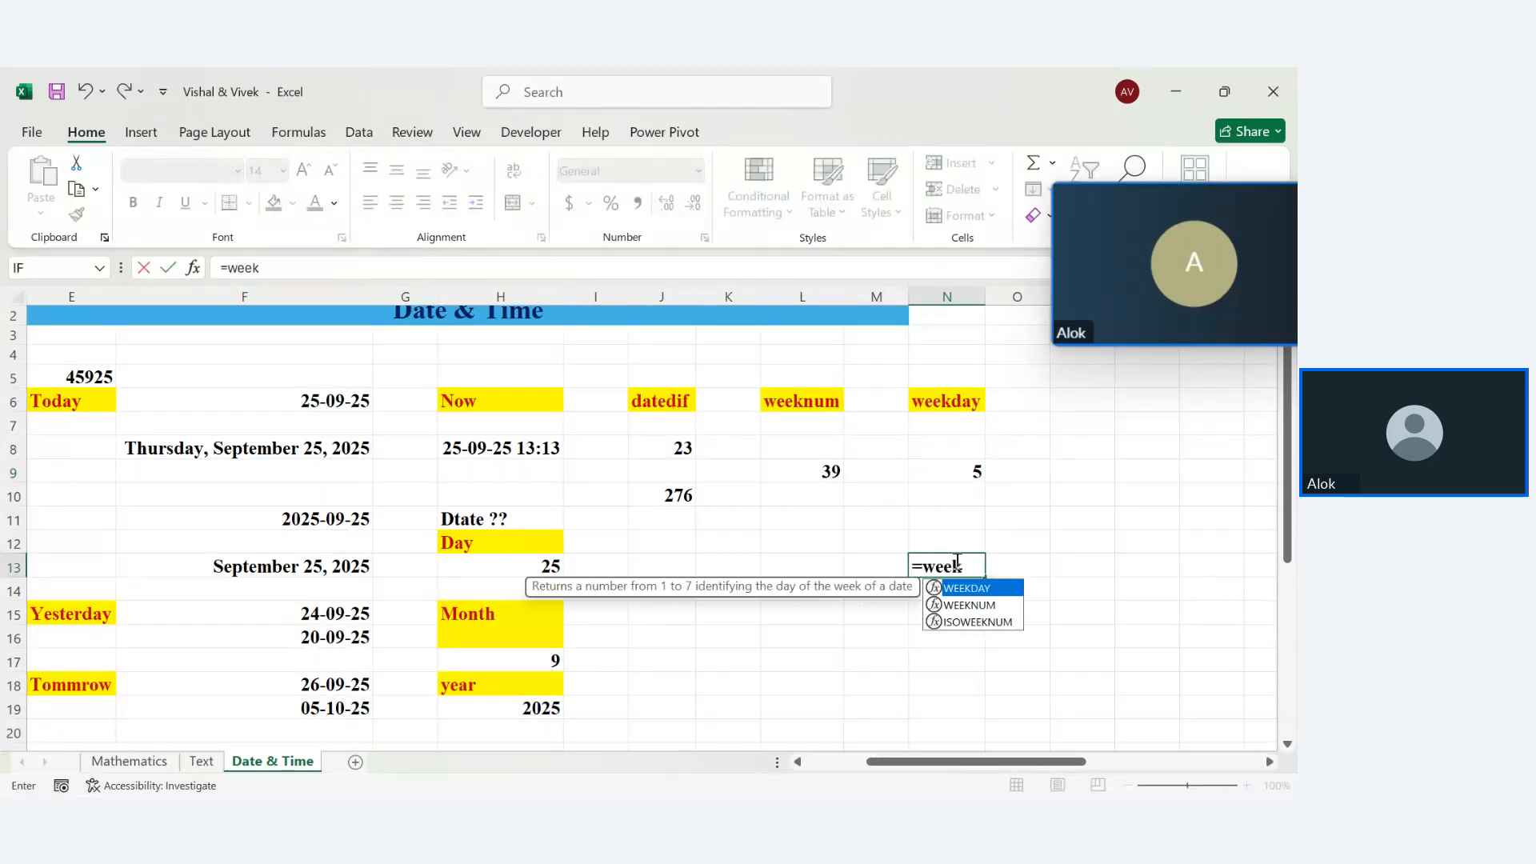
key(Tab)
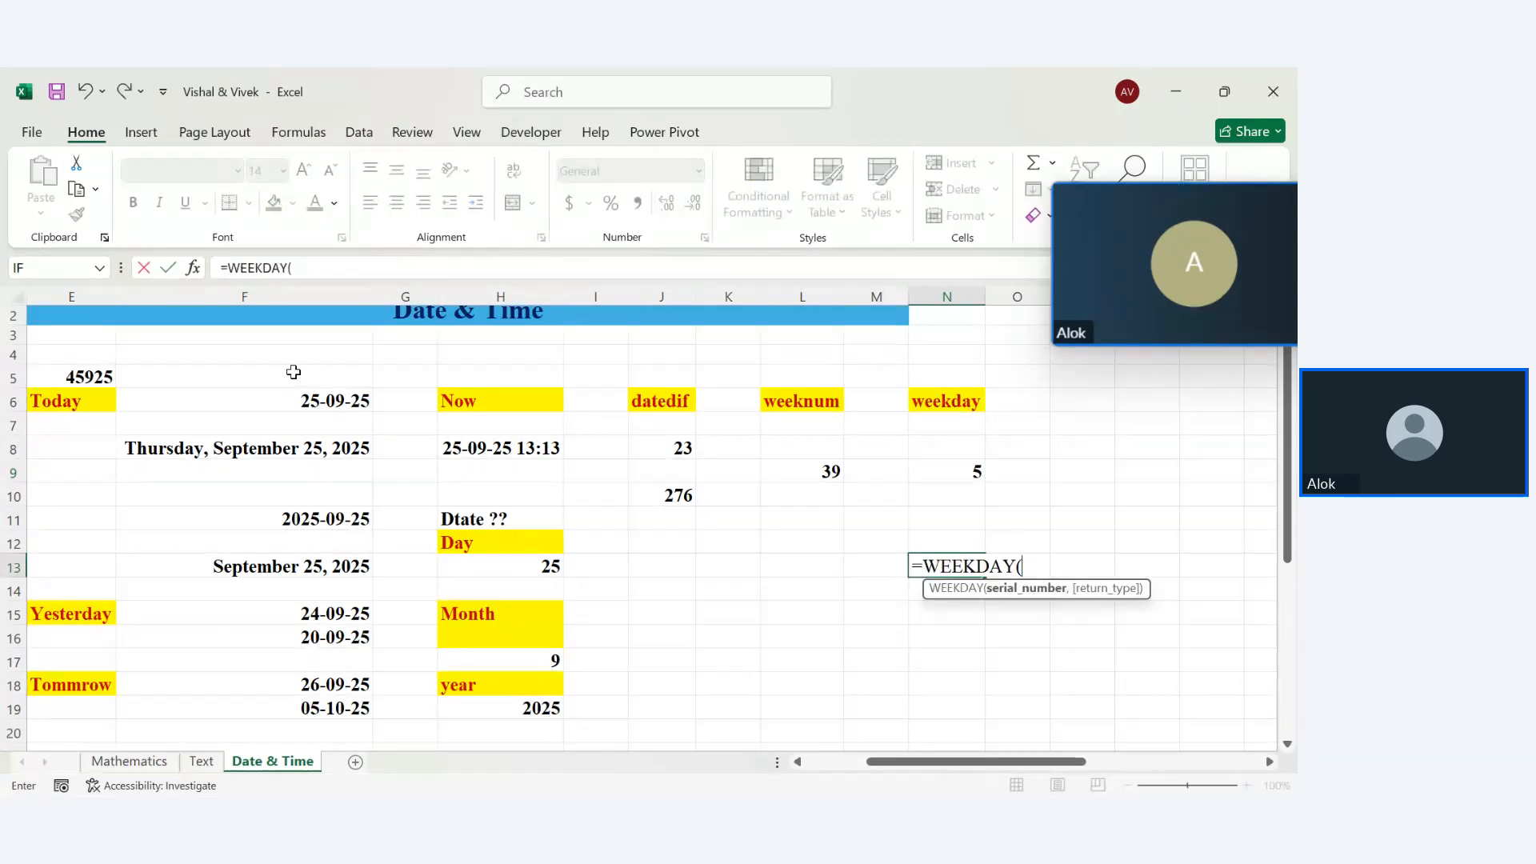
click(311, 402)
text(,)
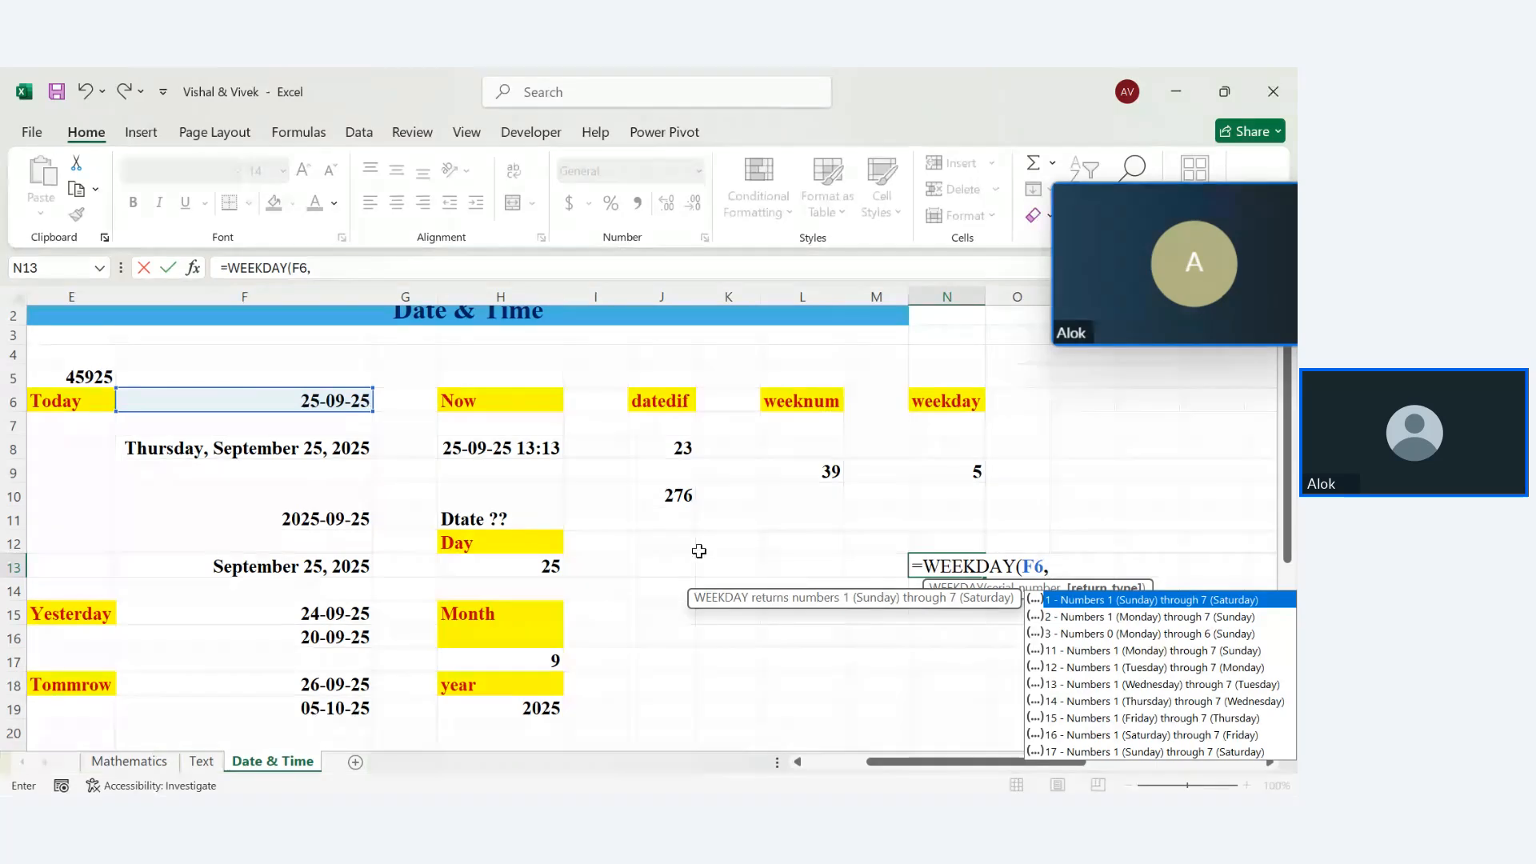
click(1094, 618)
double_click(1094, 618)
key(BackSpace)
click(1094, 619)
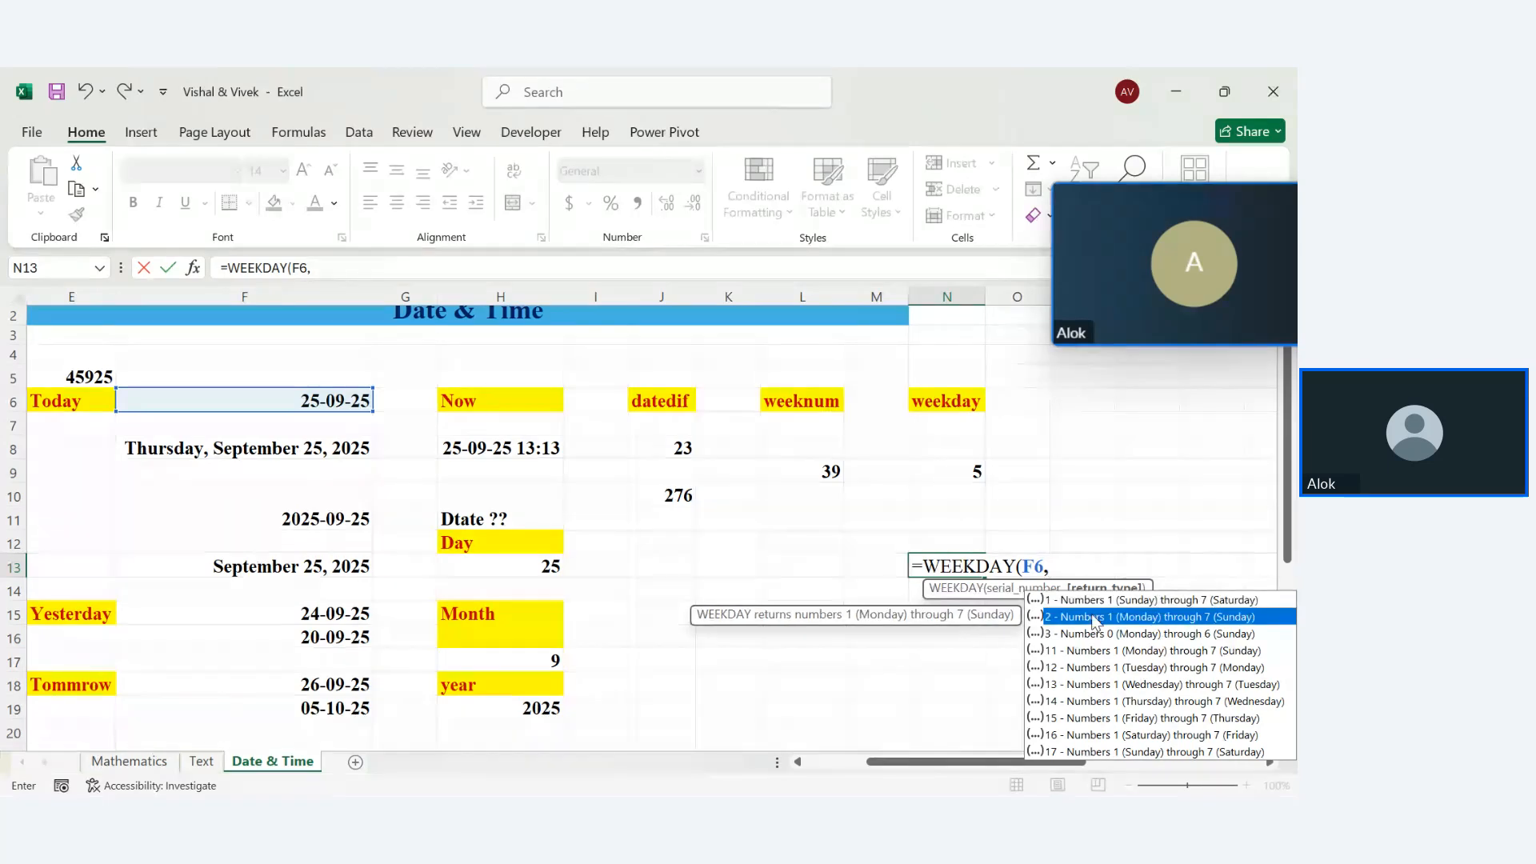
double_click(1093, 616)
text())
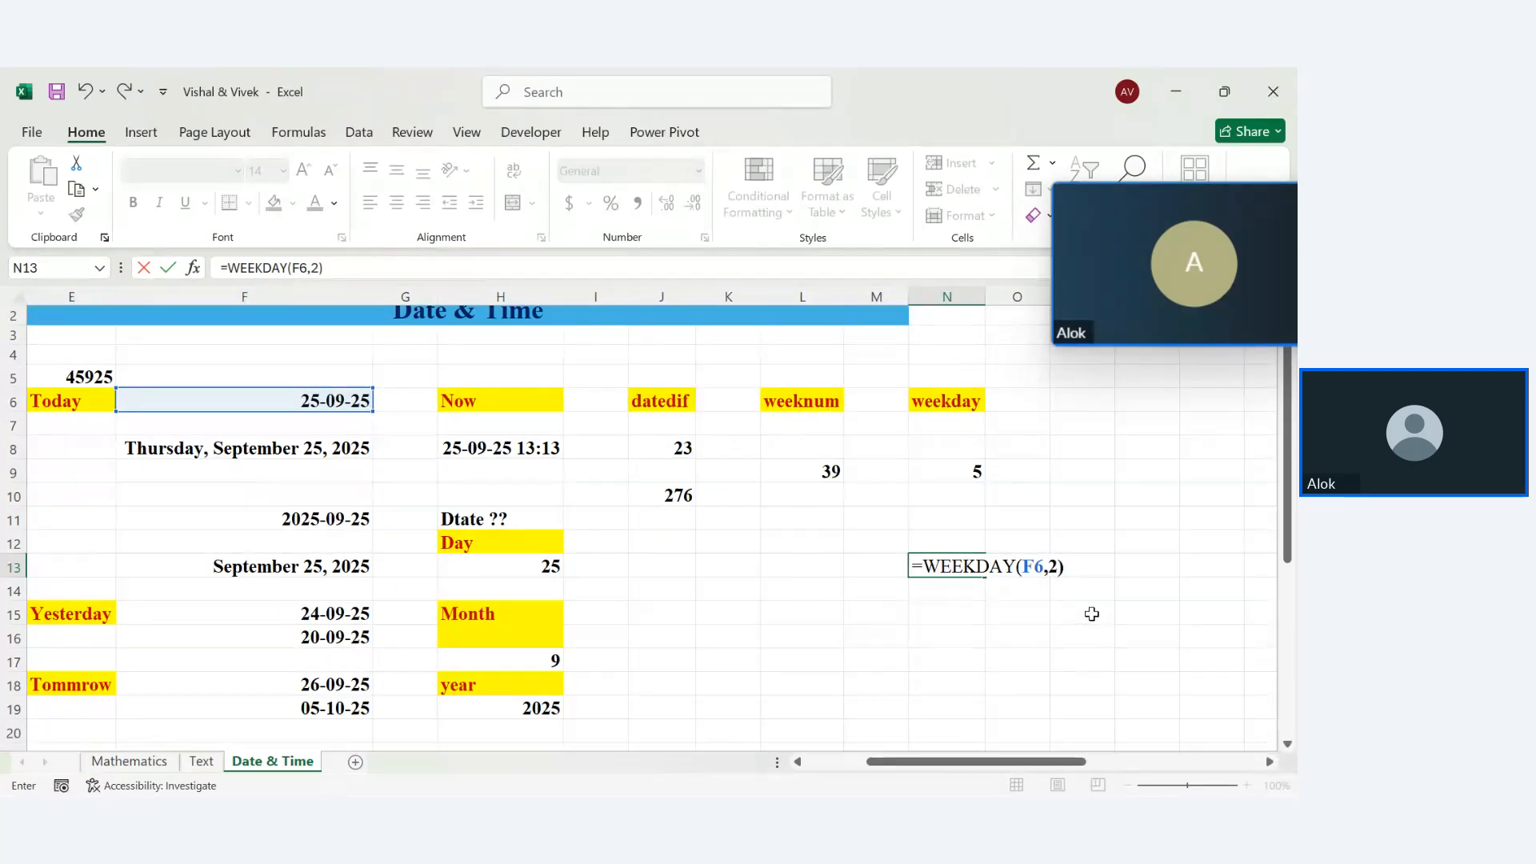
key(Return)
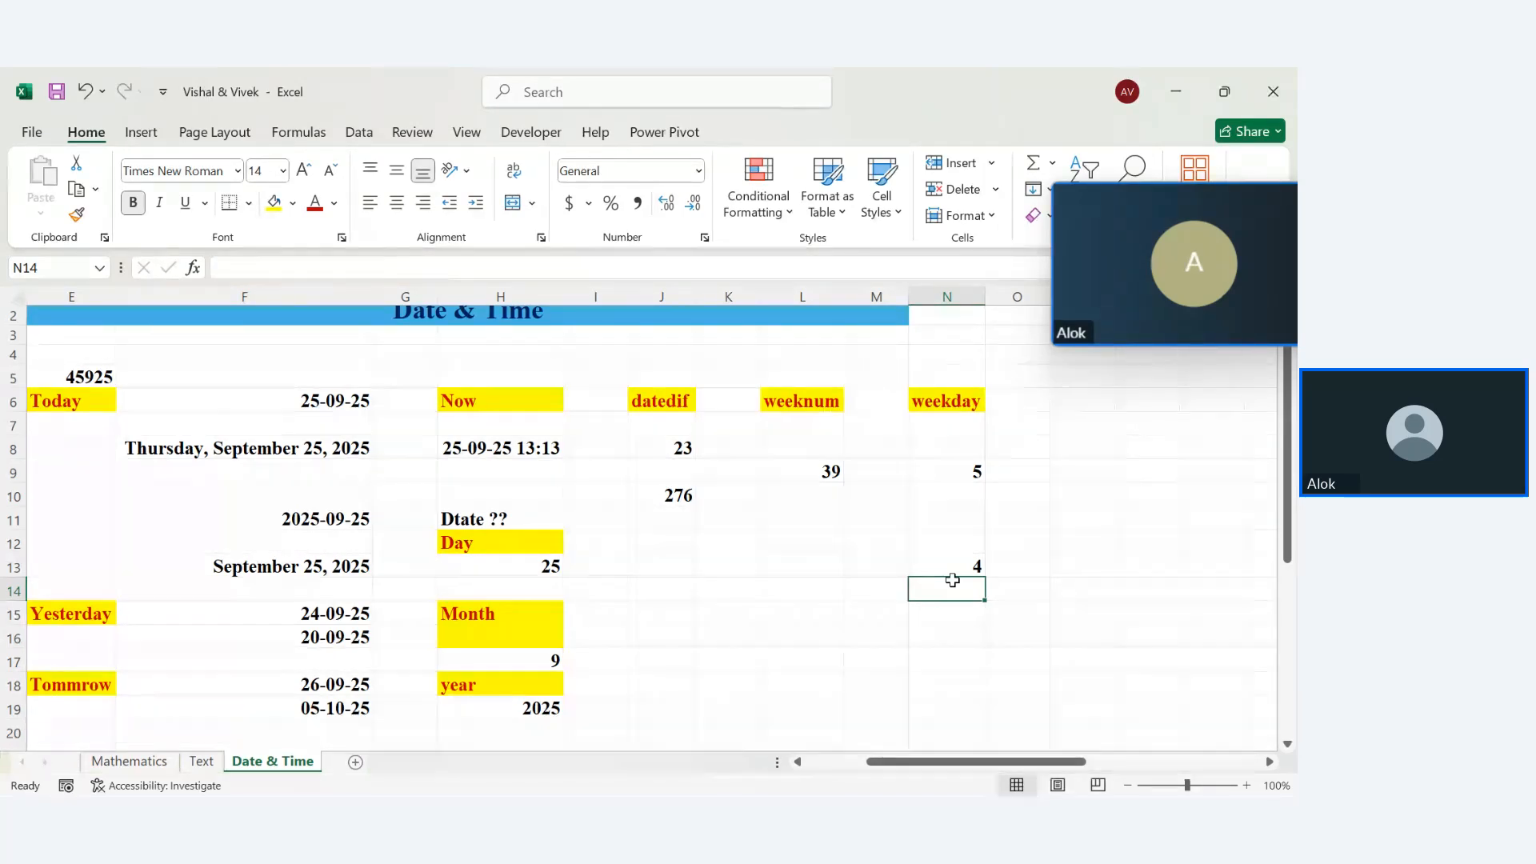
Scroll through the Date & Time function list on the Formulas tab, then close it
click(317, 133)
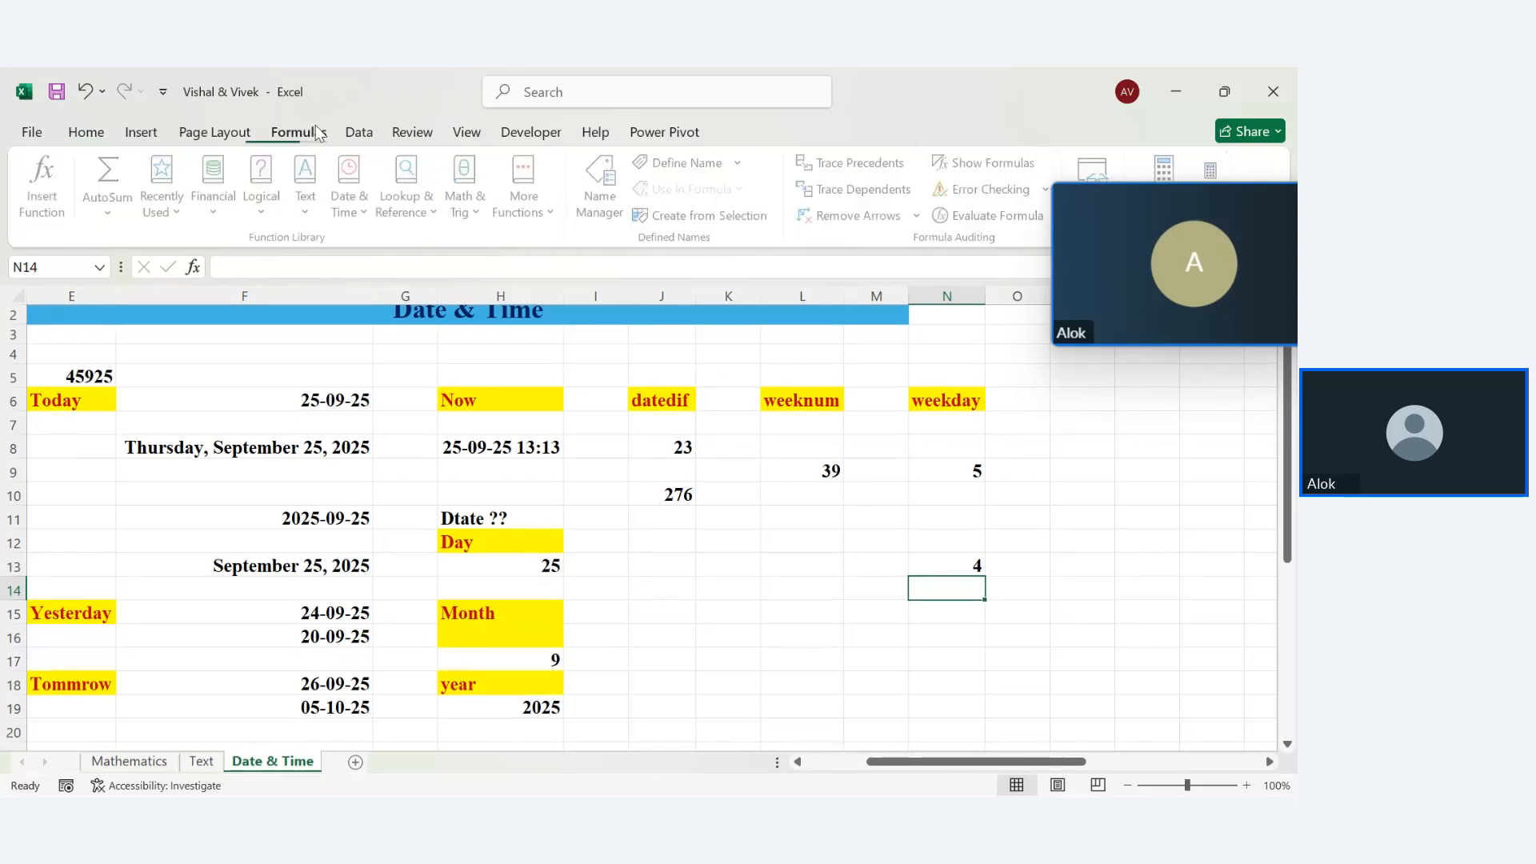
click(355, 213)
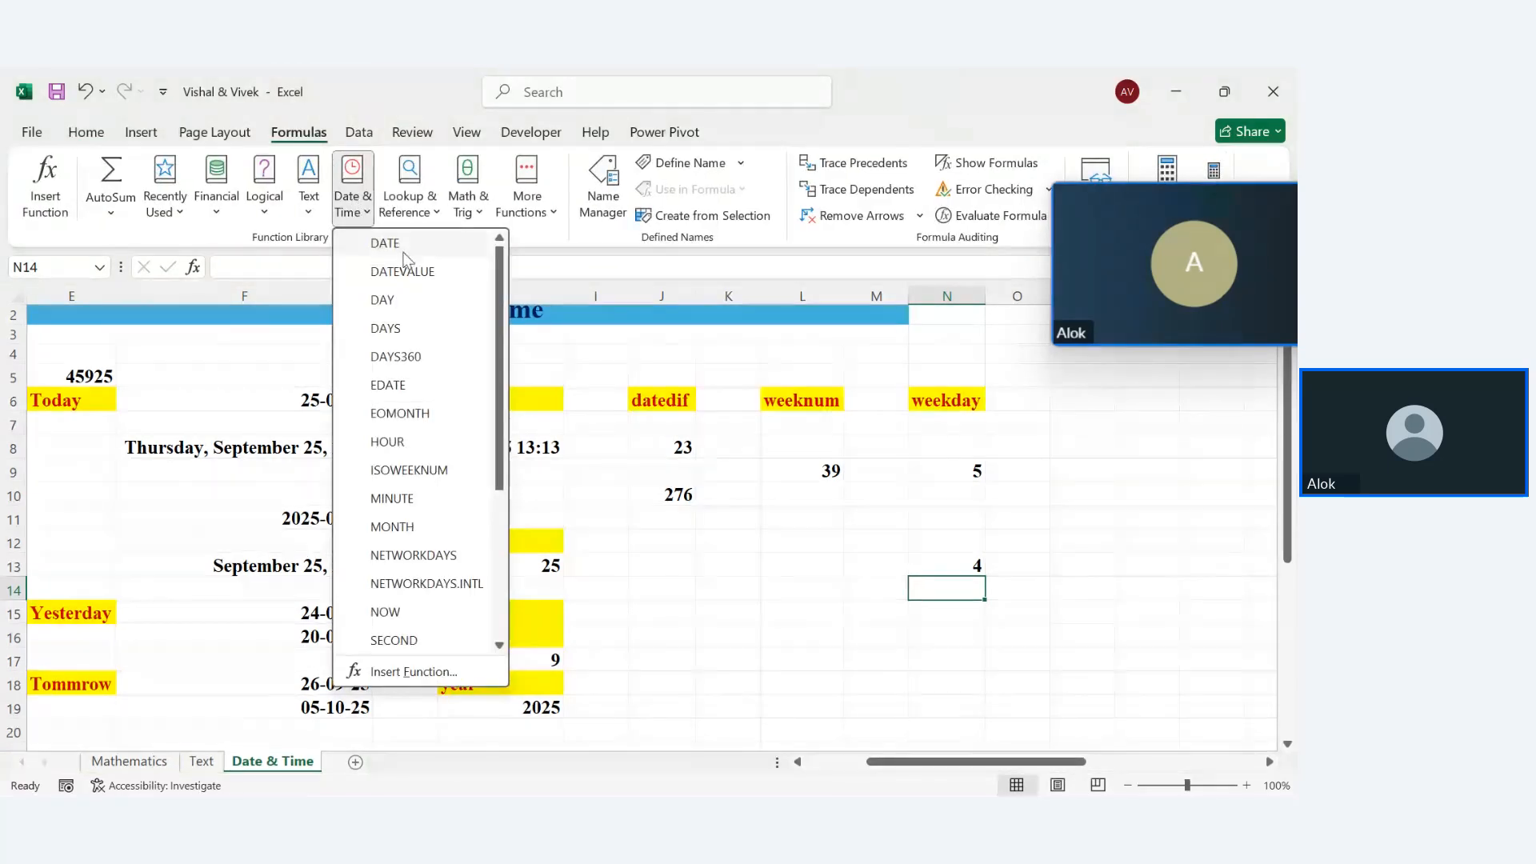
drag(497, 304, 498, 343)
mouse_move(382, 272)
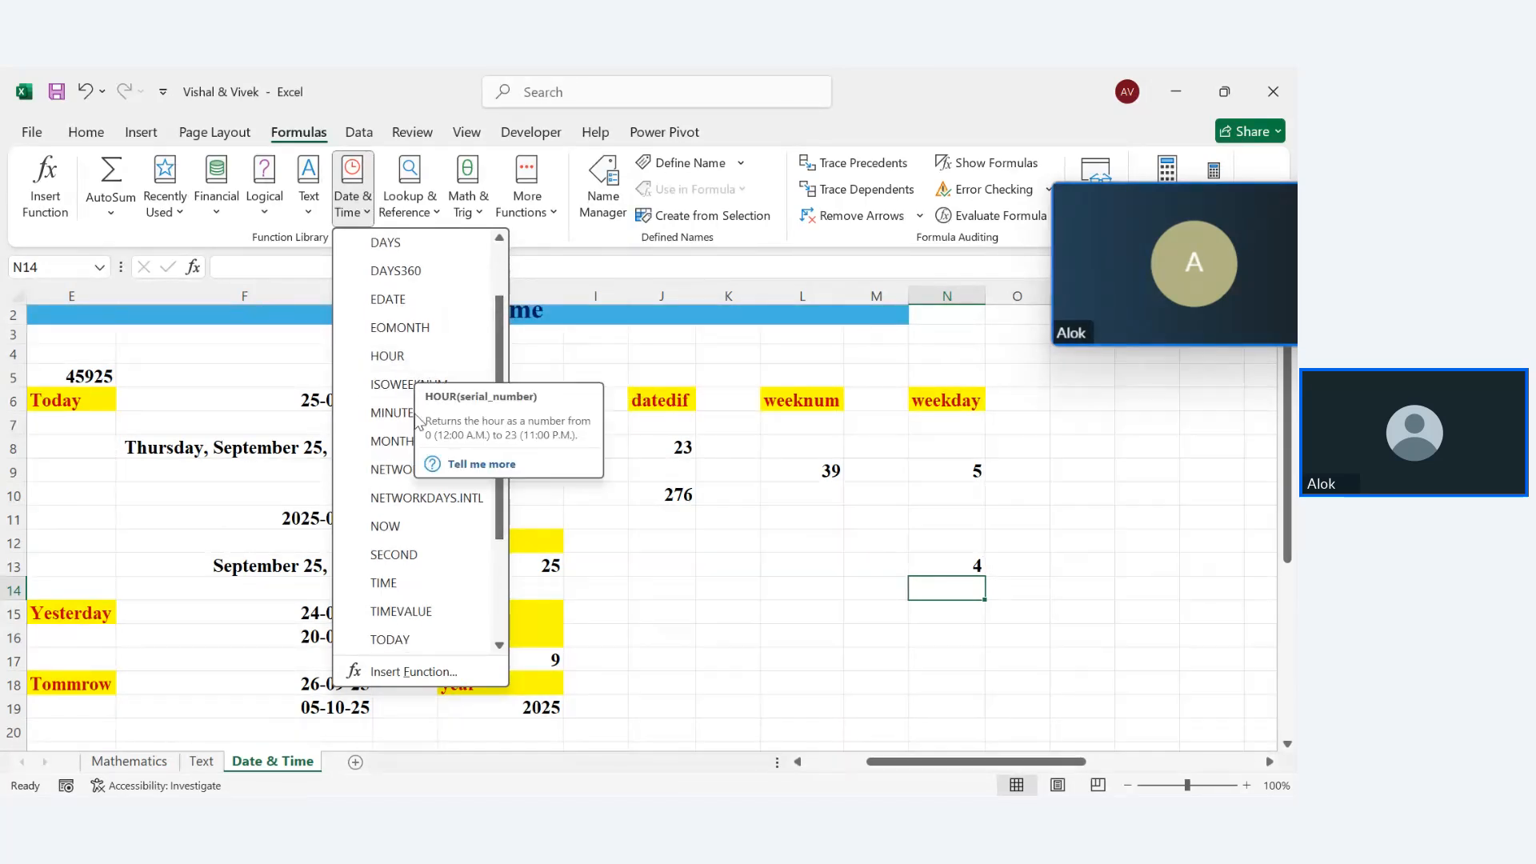
scroll(424, 406, down, 2)
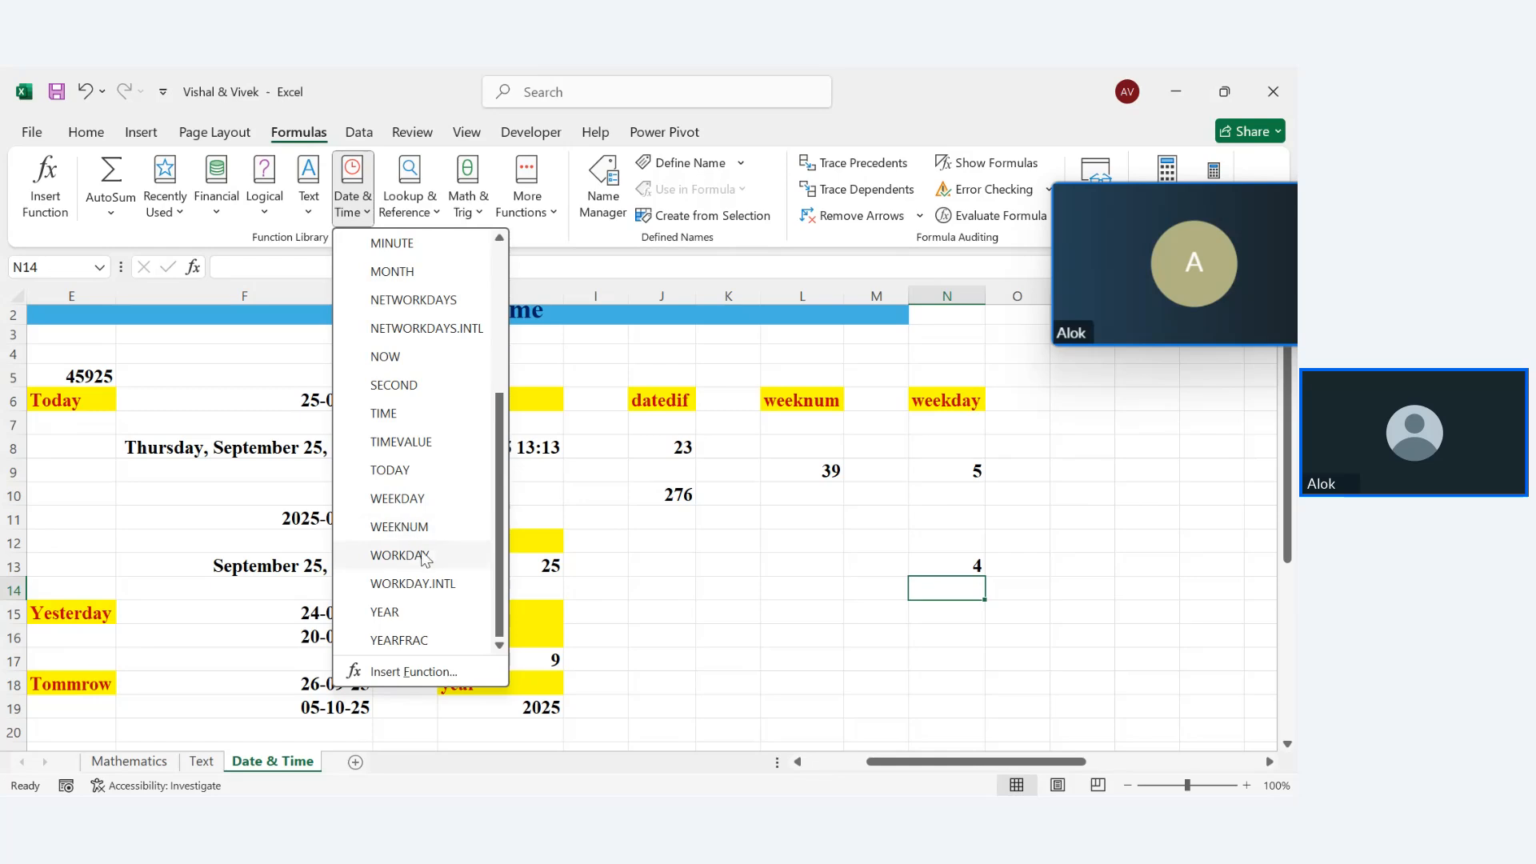
click(1042, 484)
click(1030, 398)
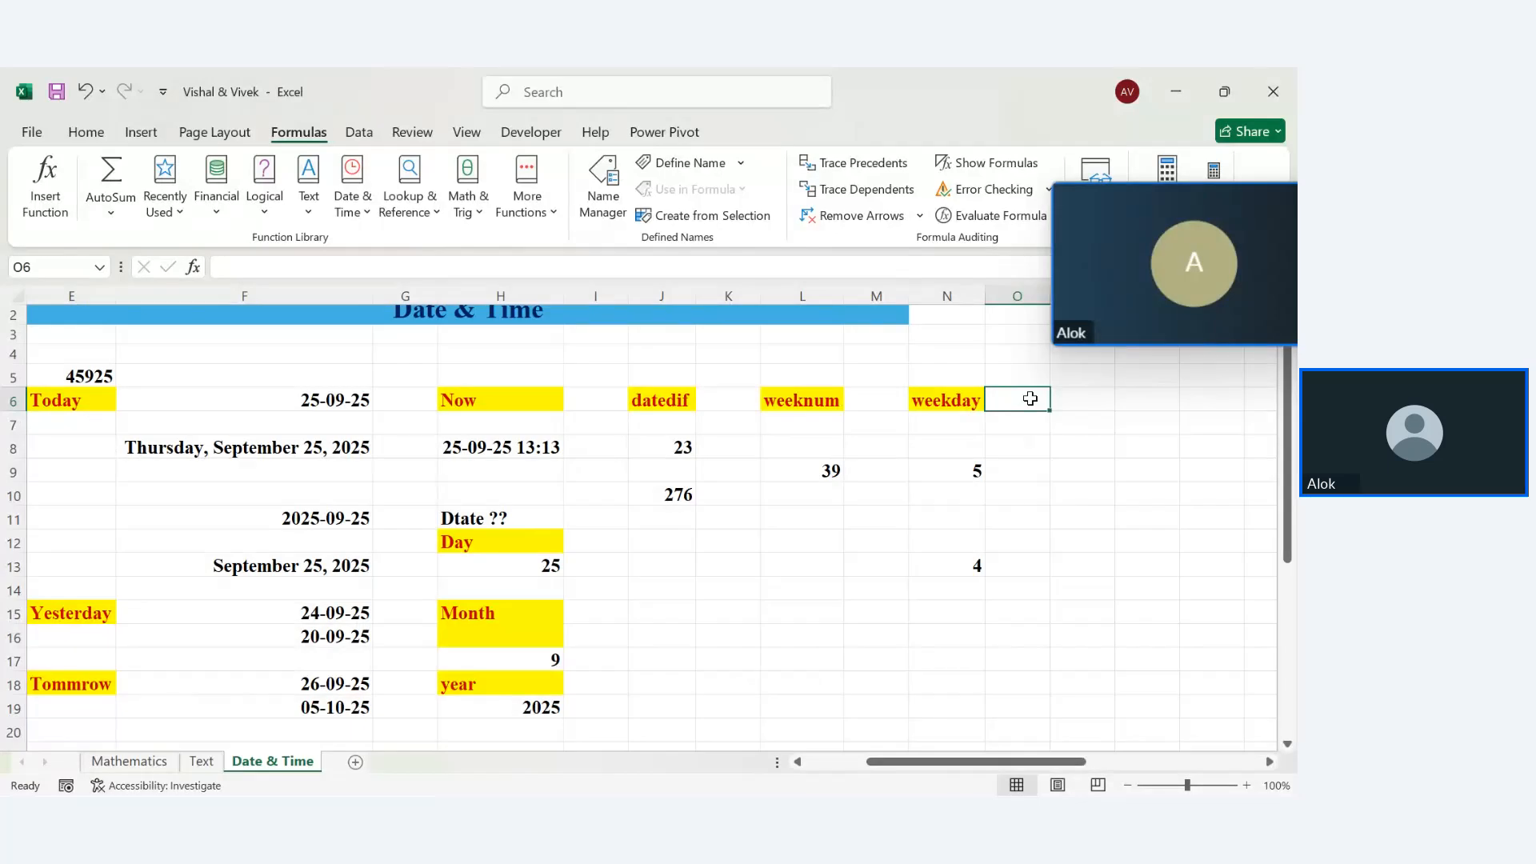
Add an 'hour' heading in O6 and =HOUR(H8) in O9, returning 13
text(ho)
text(ur)
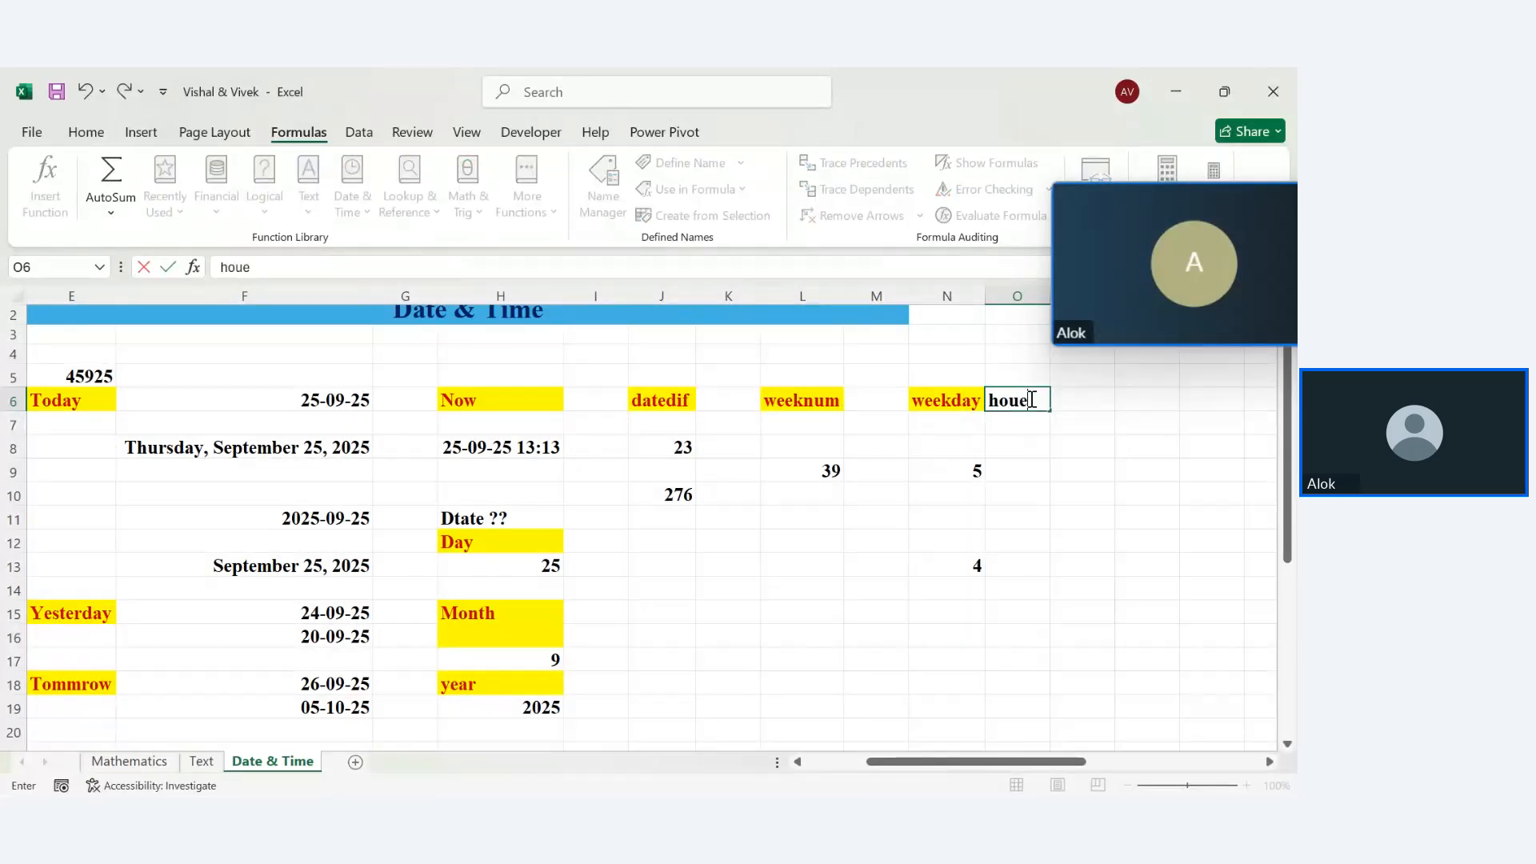
key(Return)
key(Return)
key(Return)
text(=)
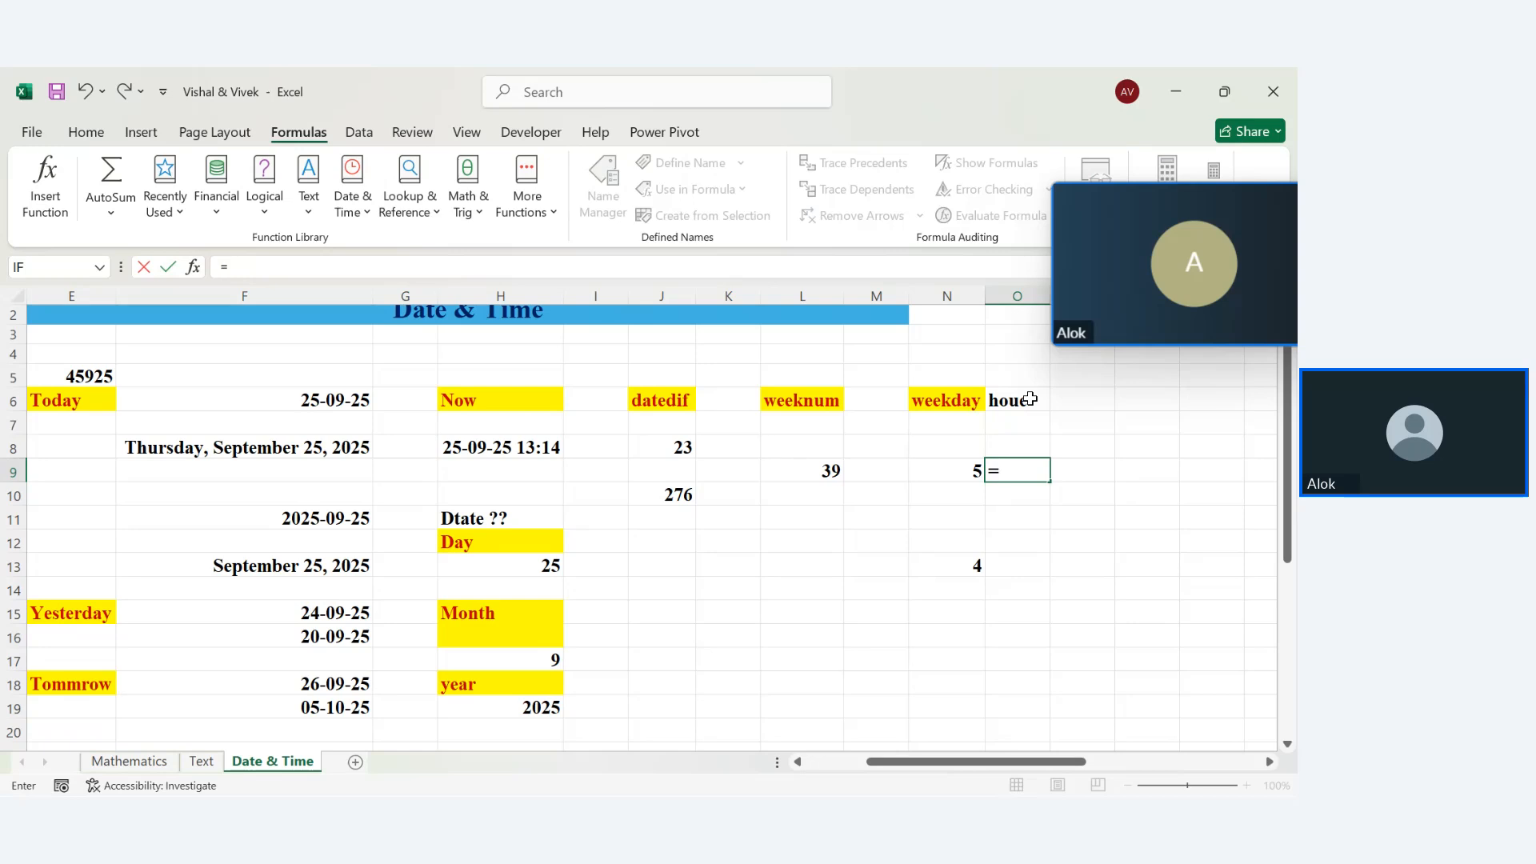
text(hour)
key(Tab)
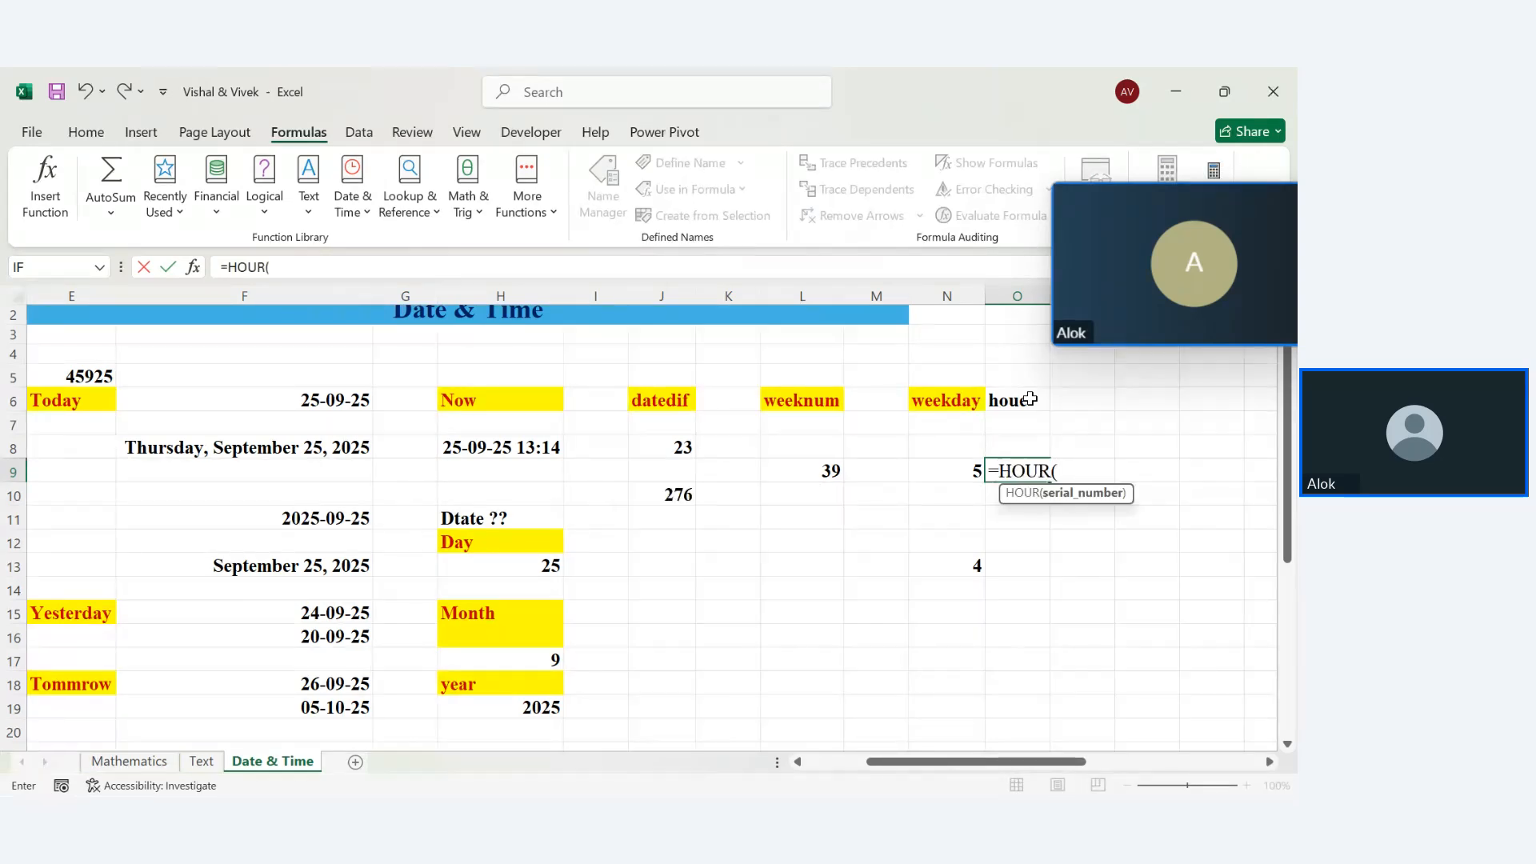
click(527, 441)
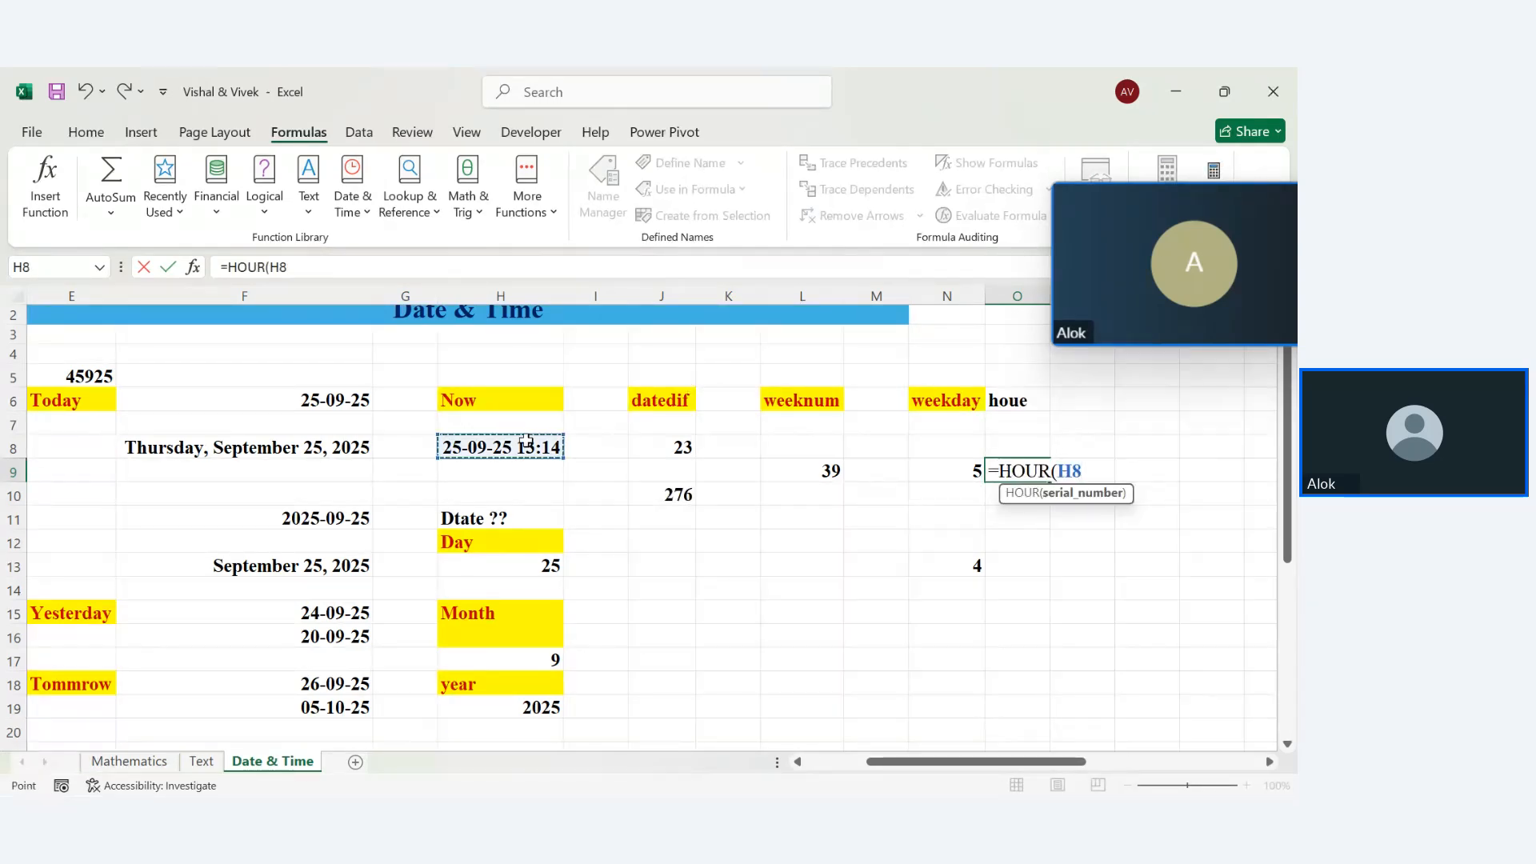
key(Return)
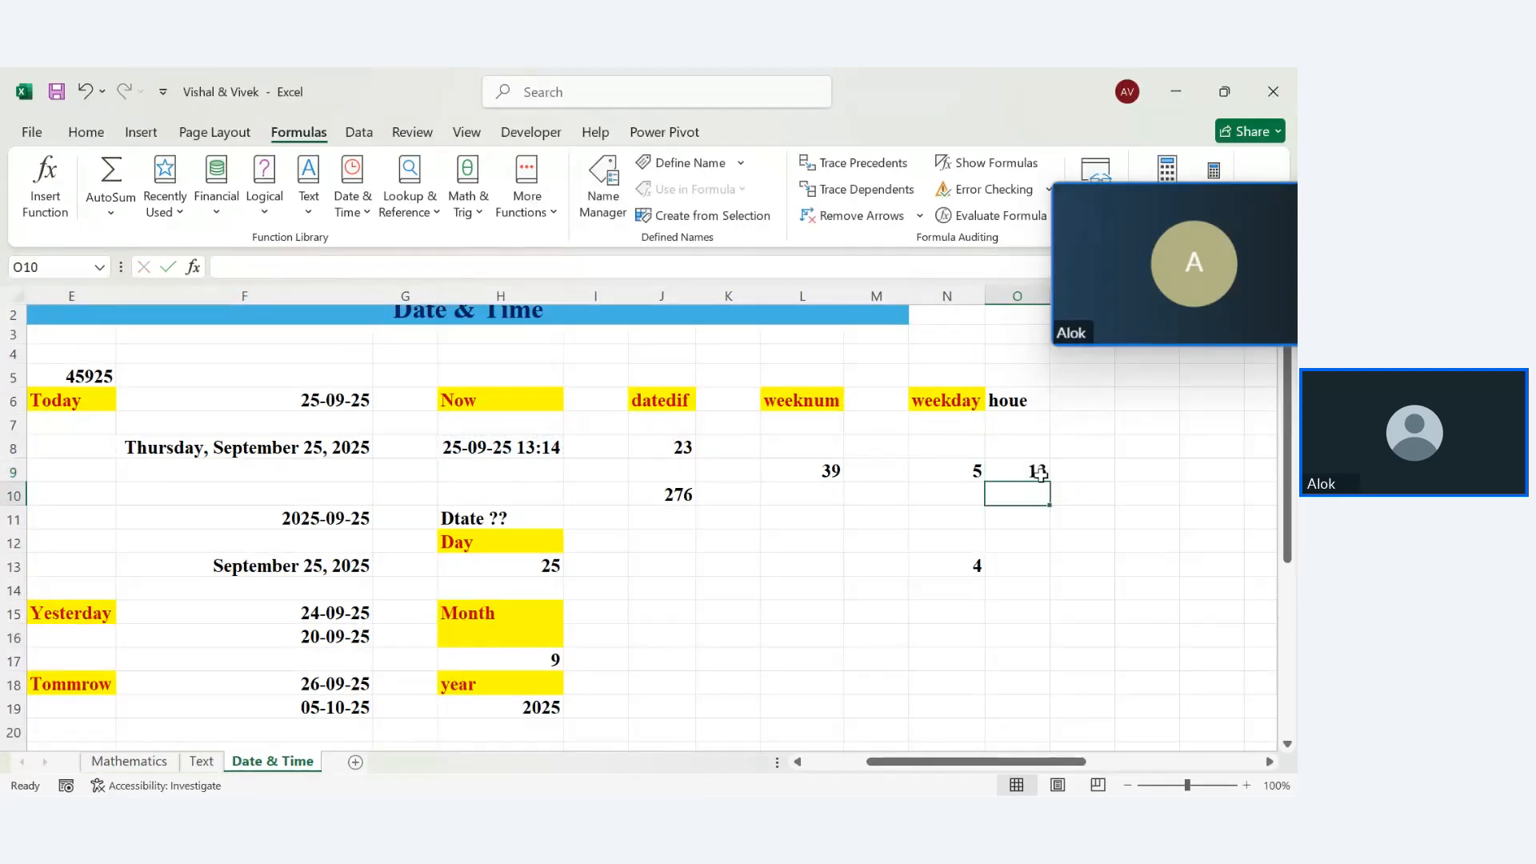
Correct the misspelled 'hour' heading in O6 and begin a 'minute' heading in P6
double_click(1037, 398)
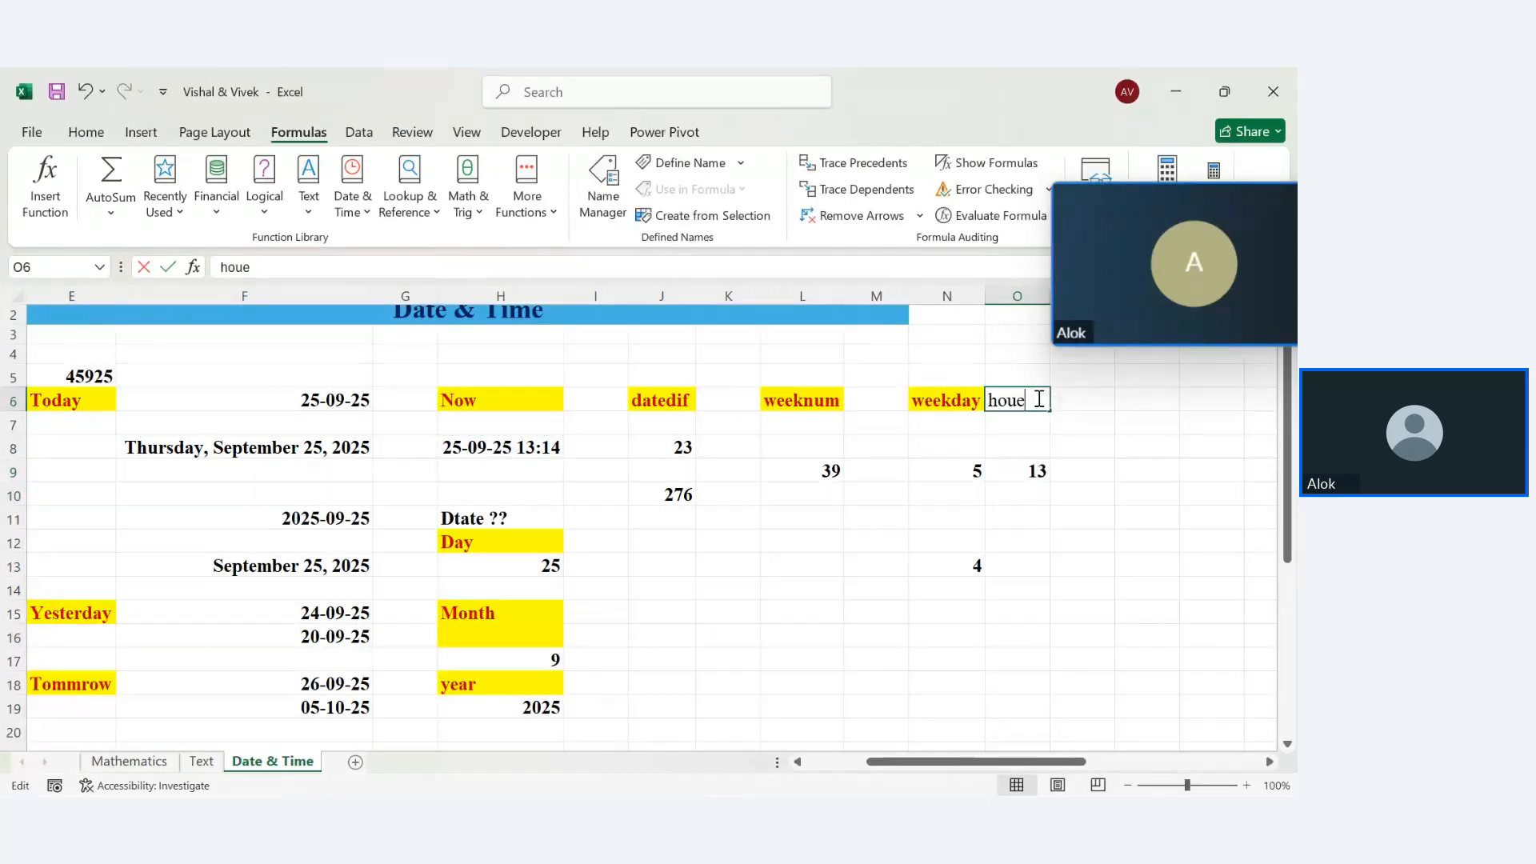
key(BackSpace)
text(r)
key(Return)
key(Right)
key(Right)
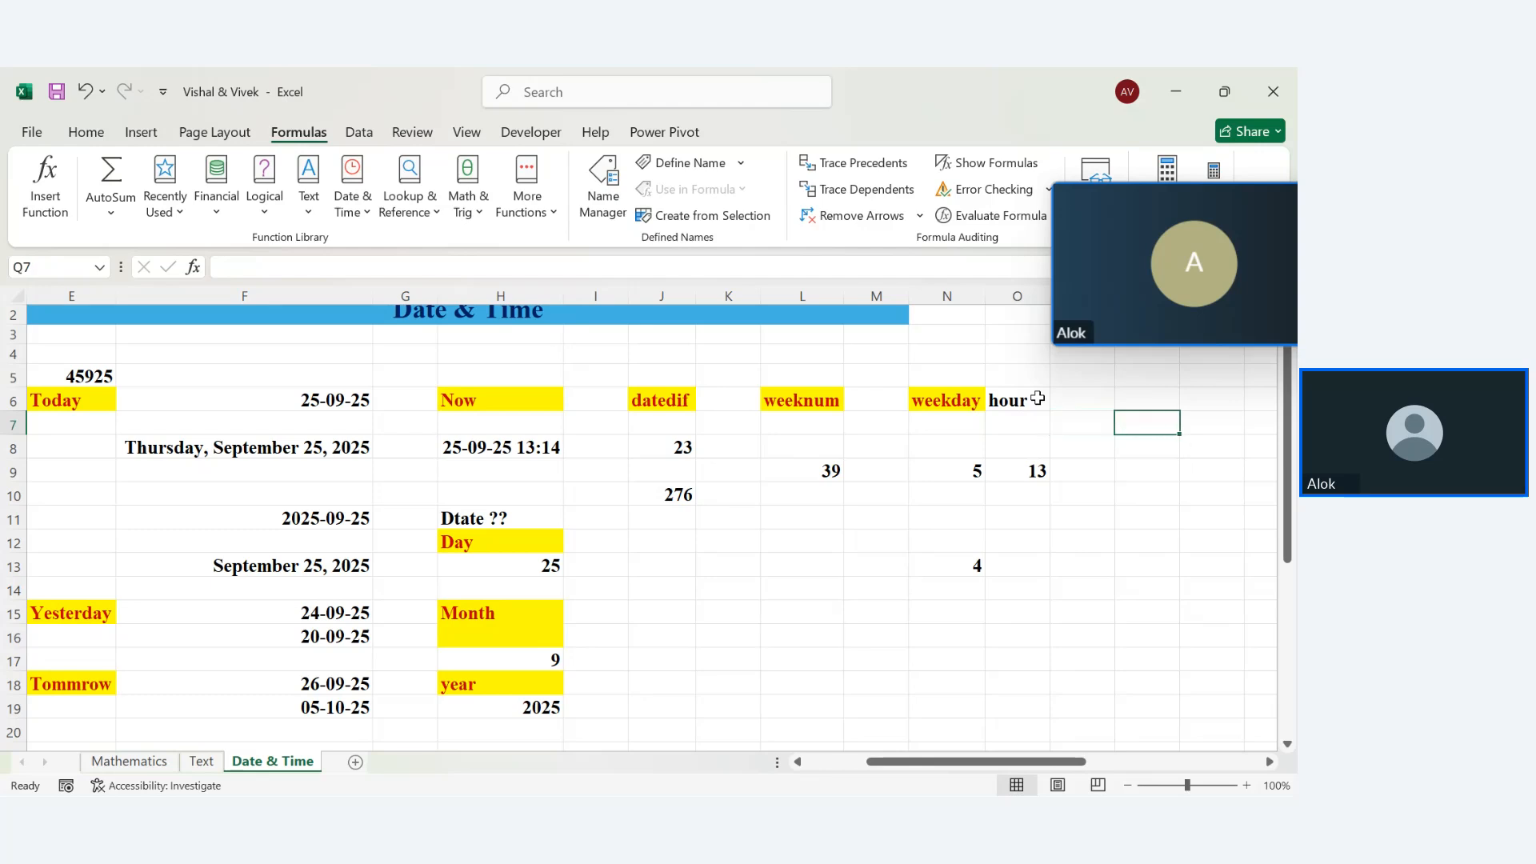
key(Up)
key(Left)
text(min)
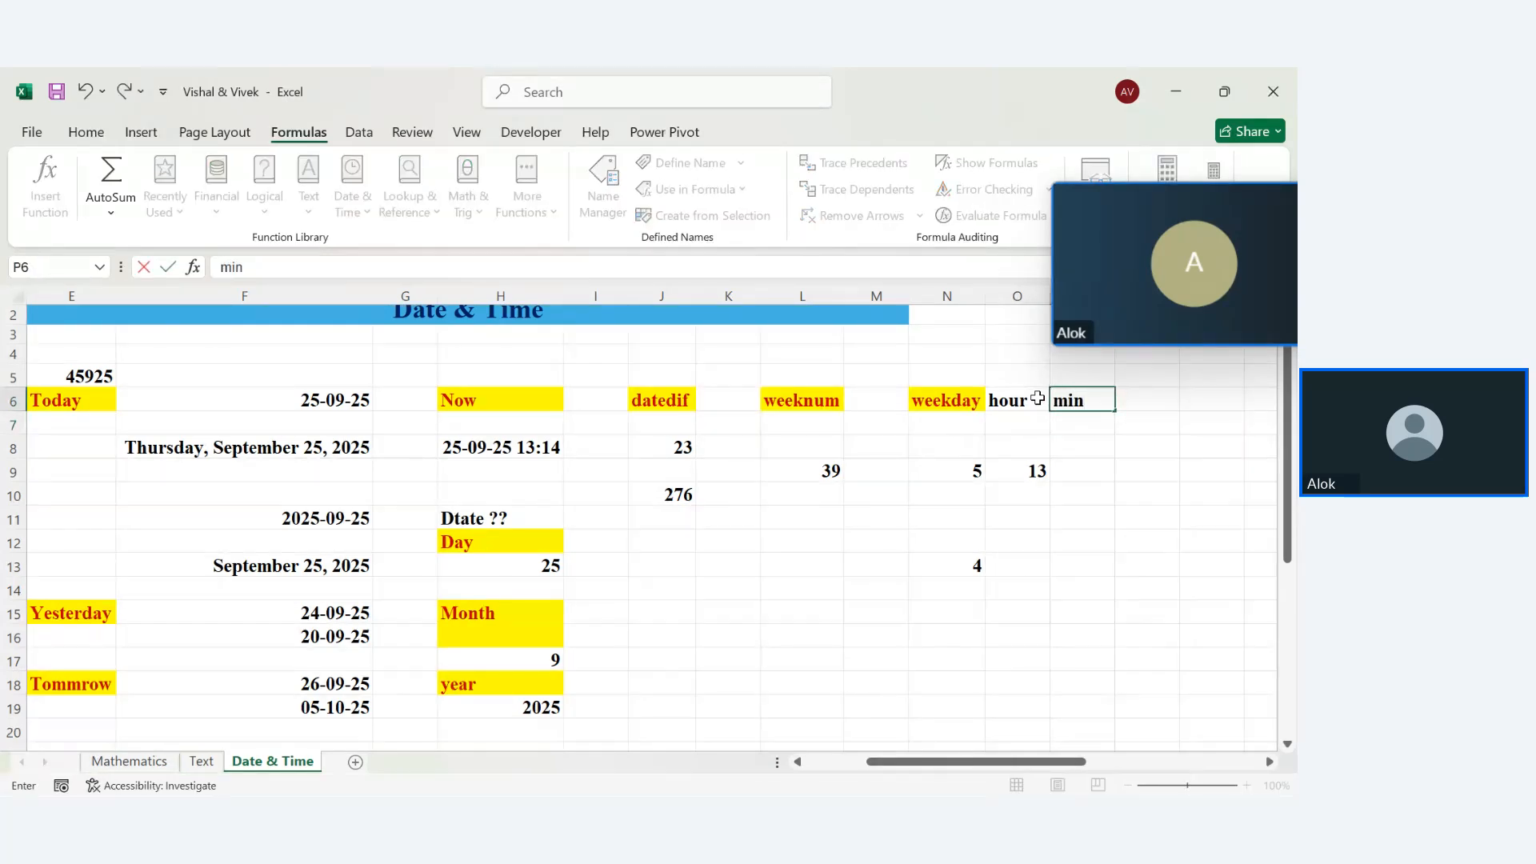
text(ute)
Finish the 'minute' heading in P6 and enter =MINUTE(H8) in P9
key(BackSpace)
key(BackSpace)
text(te)
key(Return)
key(Down)
key(Down)
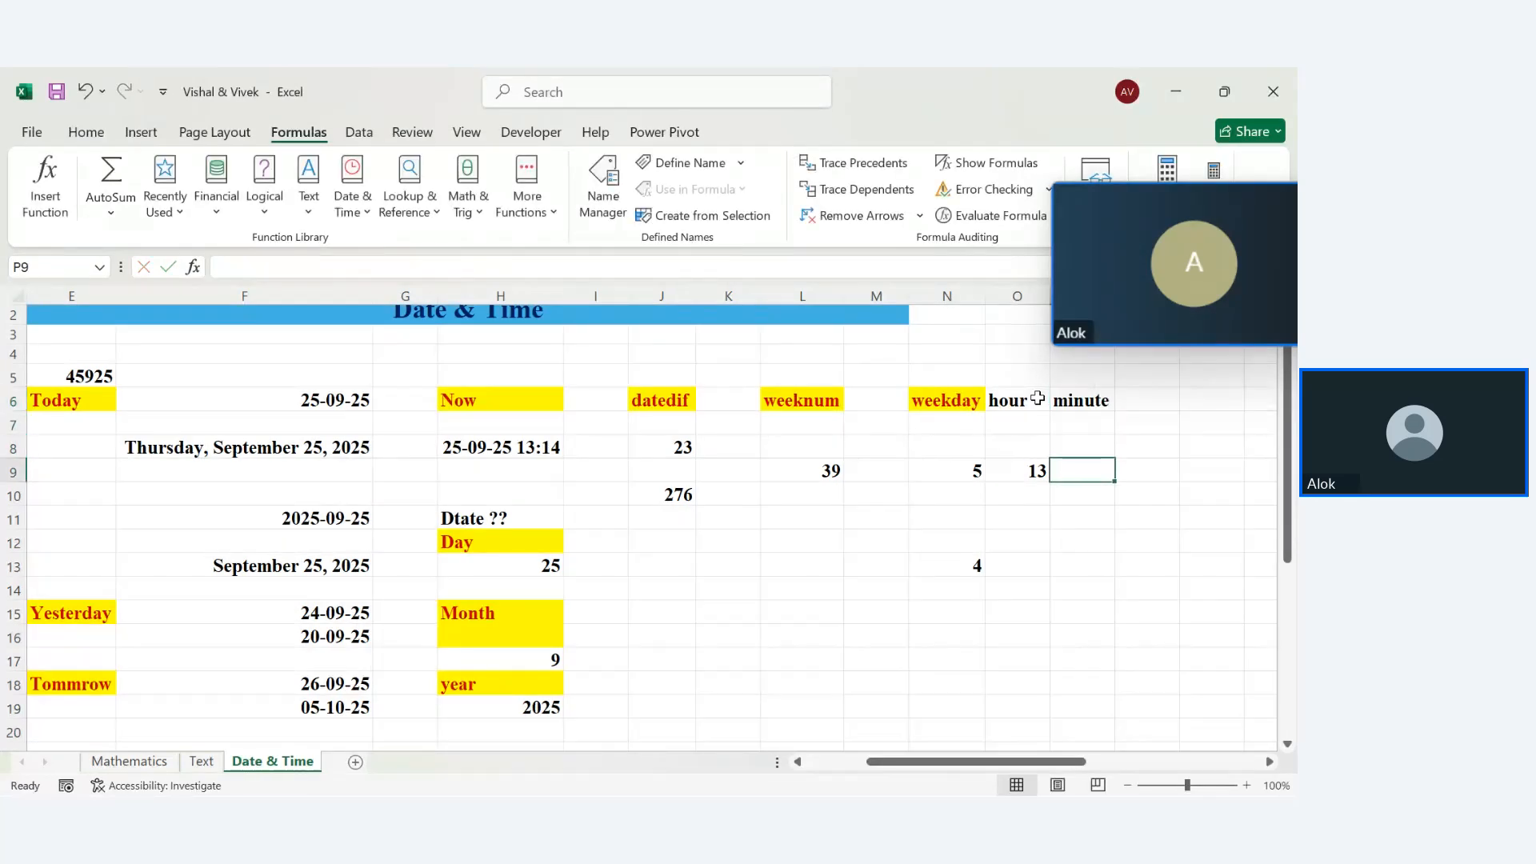
text(=min)
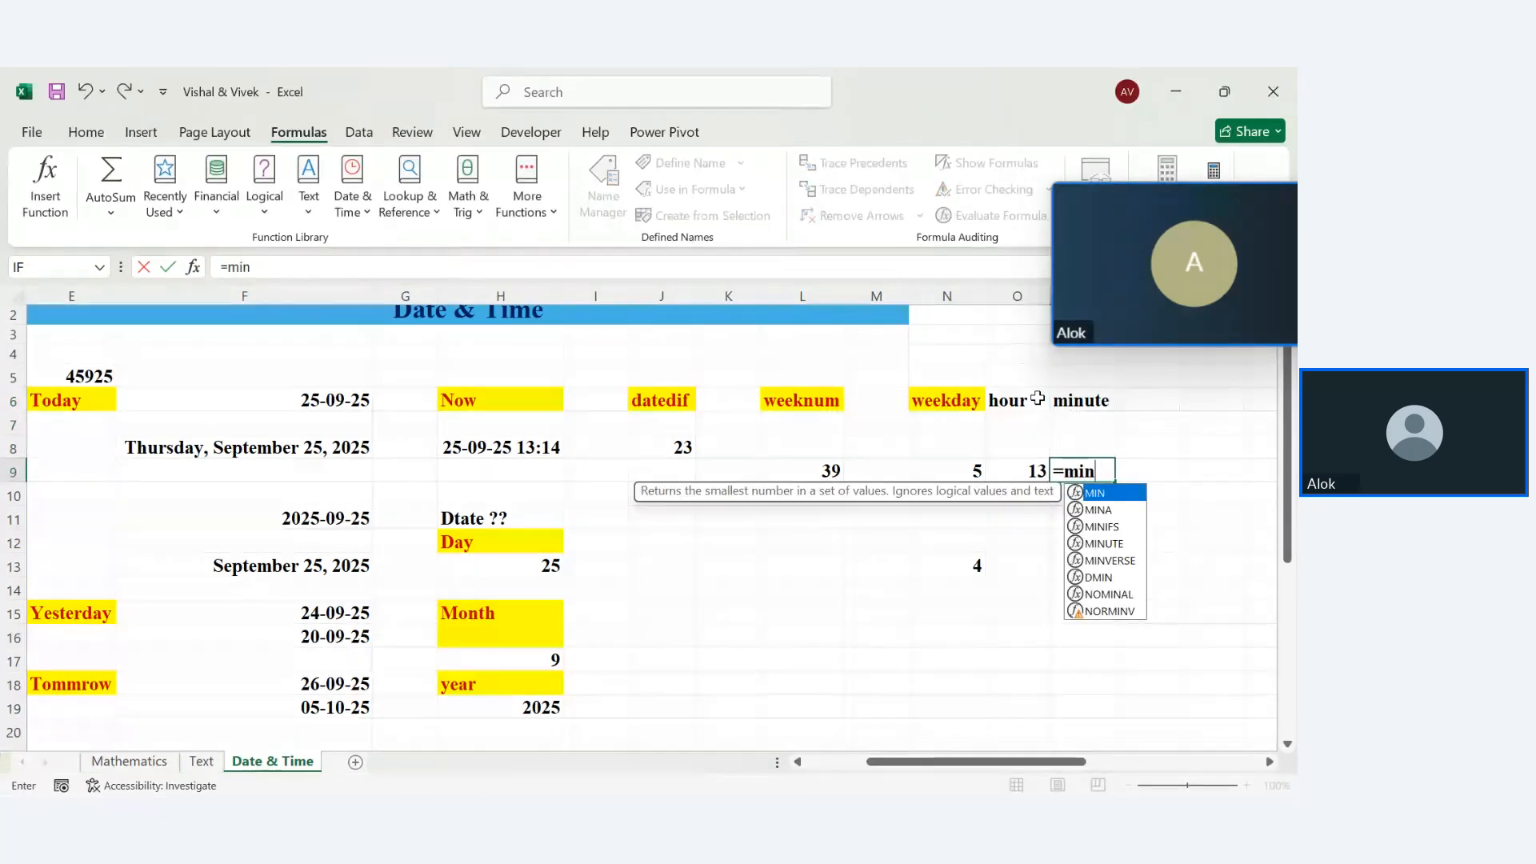
text(u)
key(Tab)
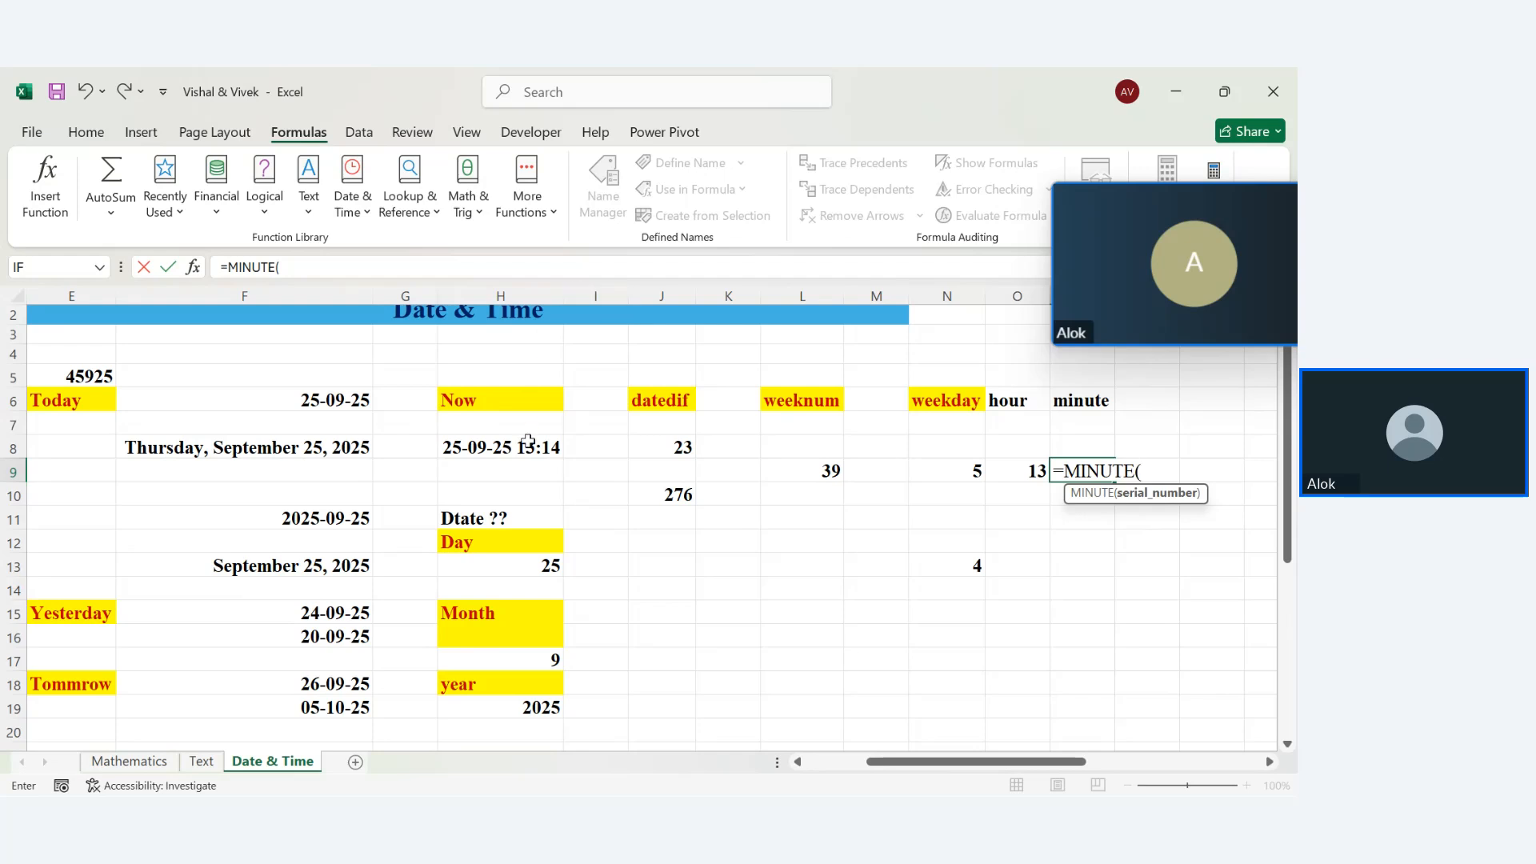
click(528, 447)
key(Return)
mouse_move(1224, 790)
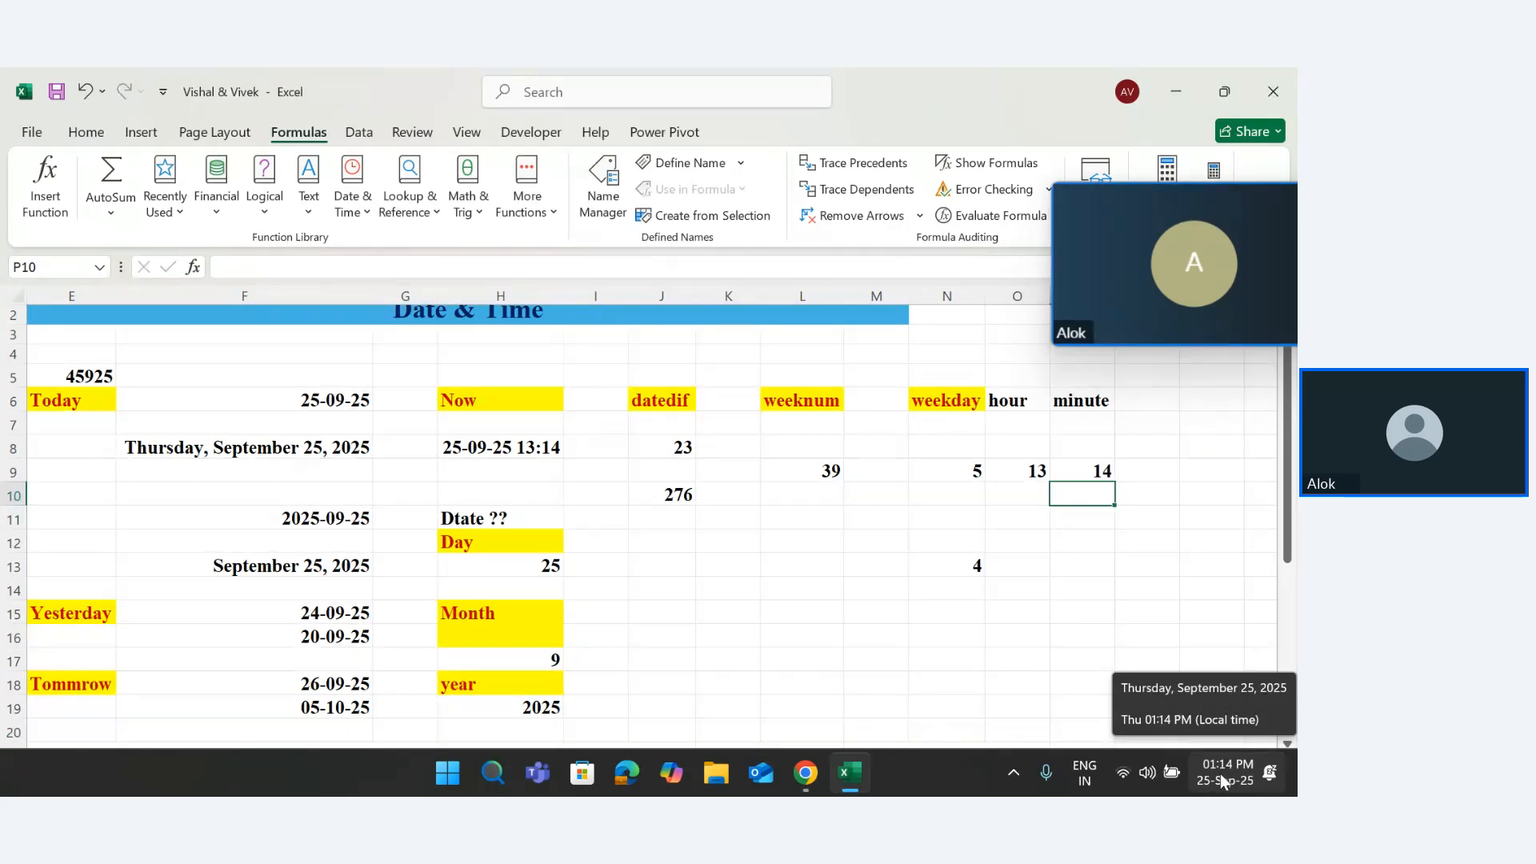
Add a 'second' heading in Q6 and =SECOND(H8) in Q9
click(1139, 401)
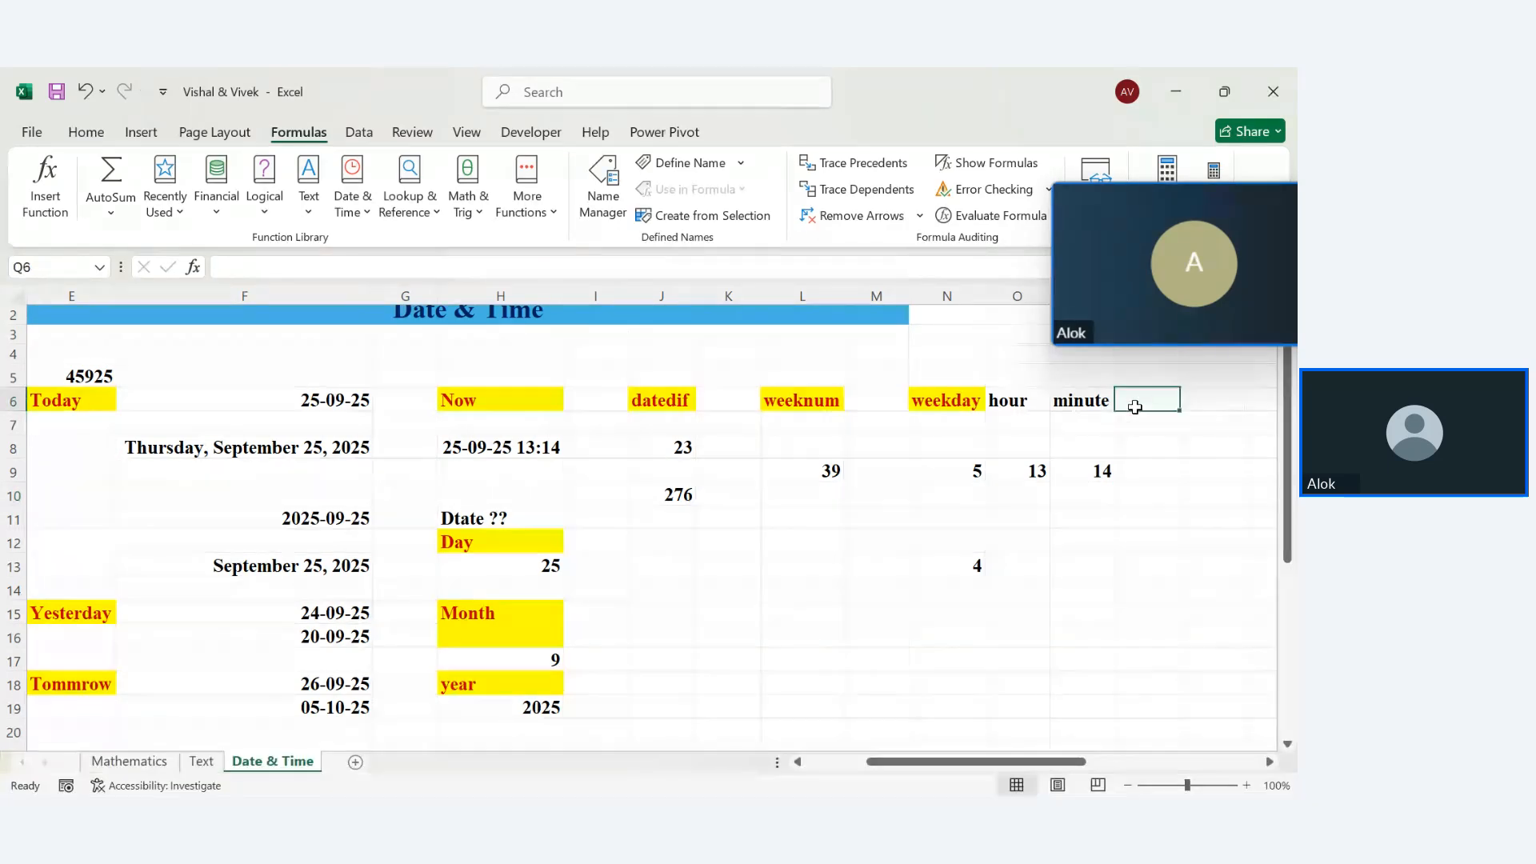
text(second)
key(Return)
key(Down)
key(Down)
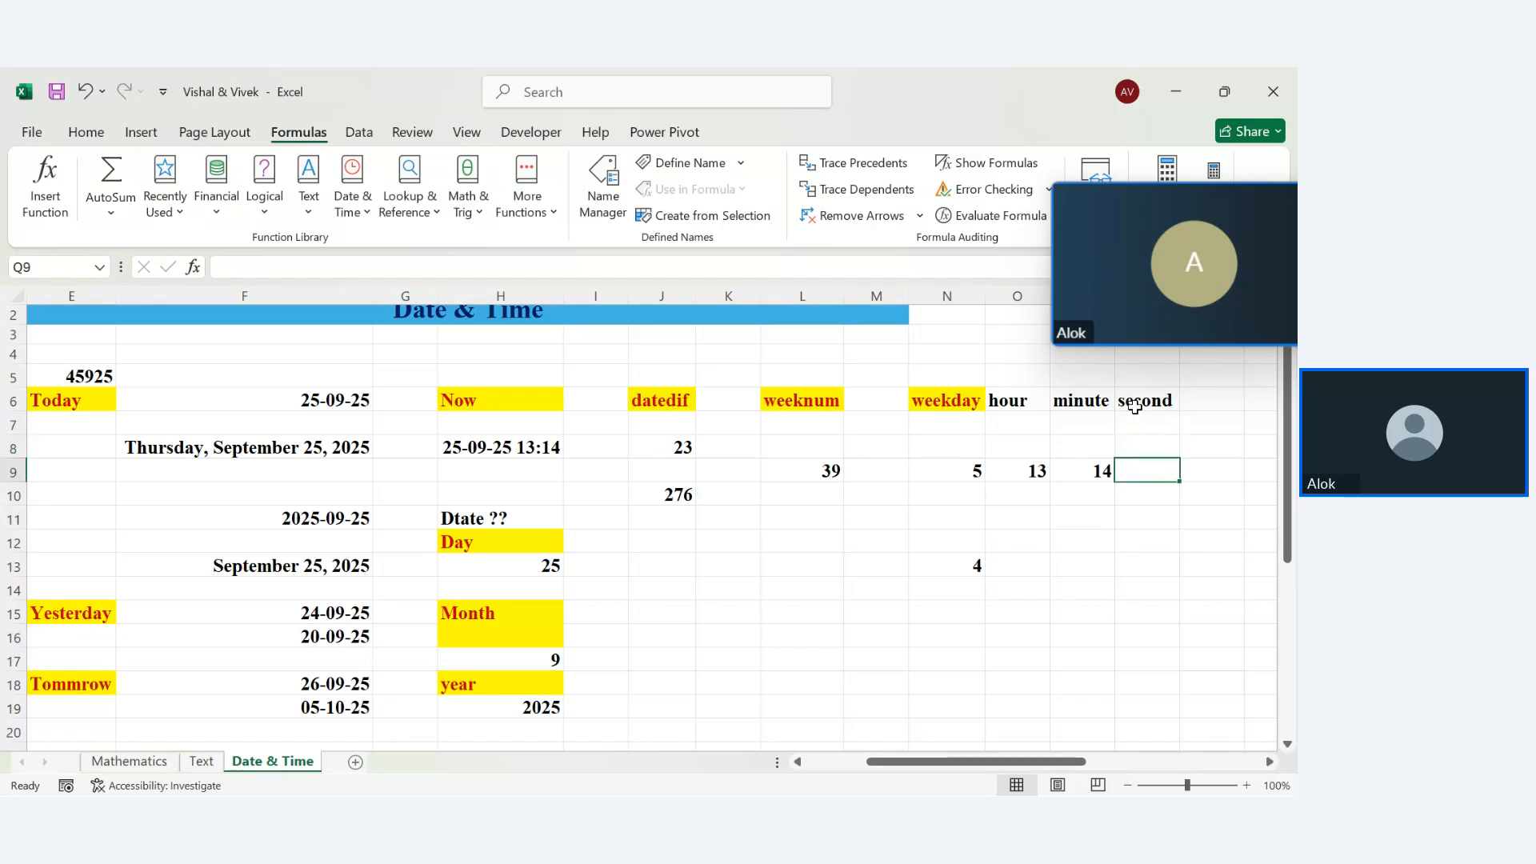
text(=second)
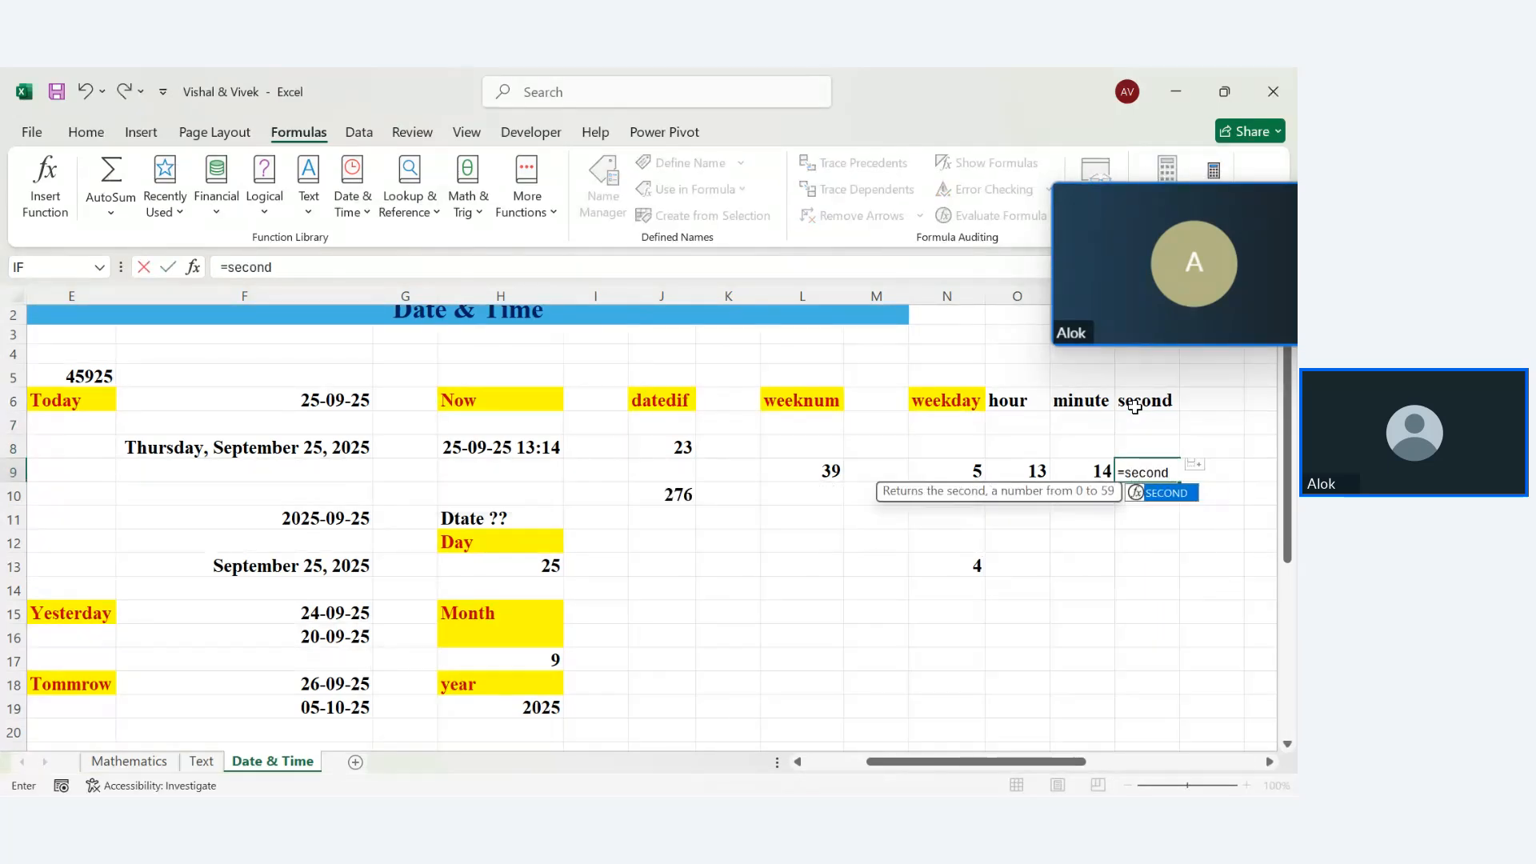
key(Tab)
click(495, 431)
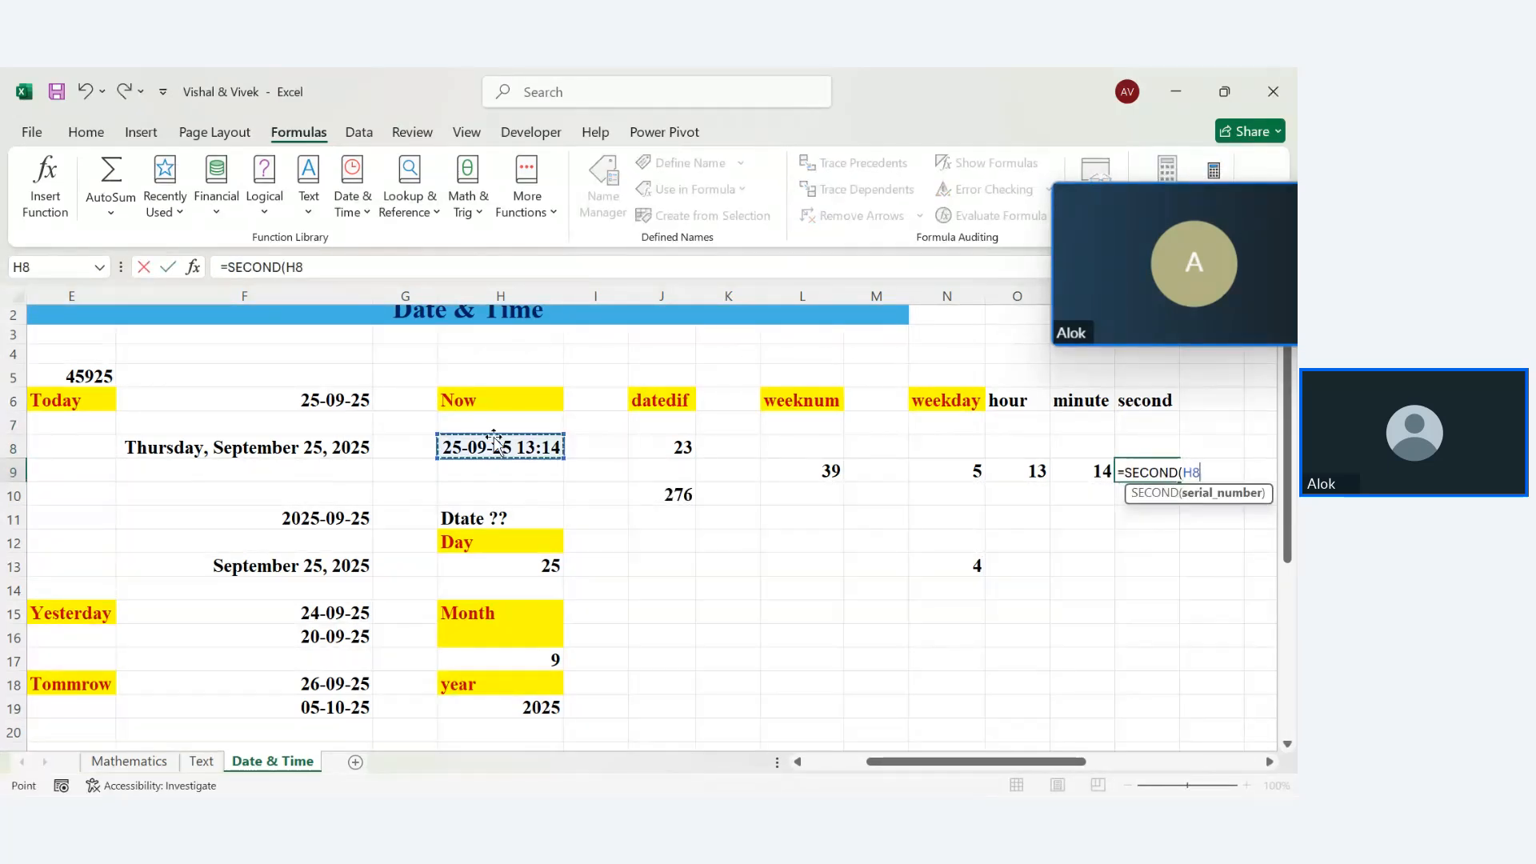
key(Return)
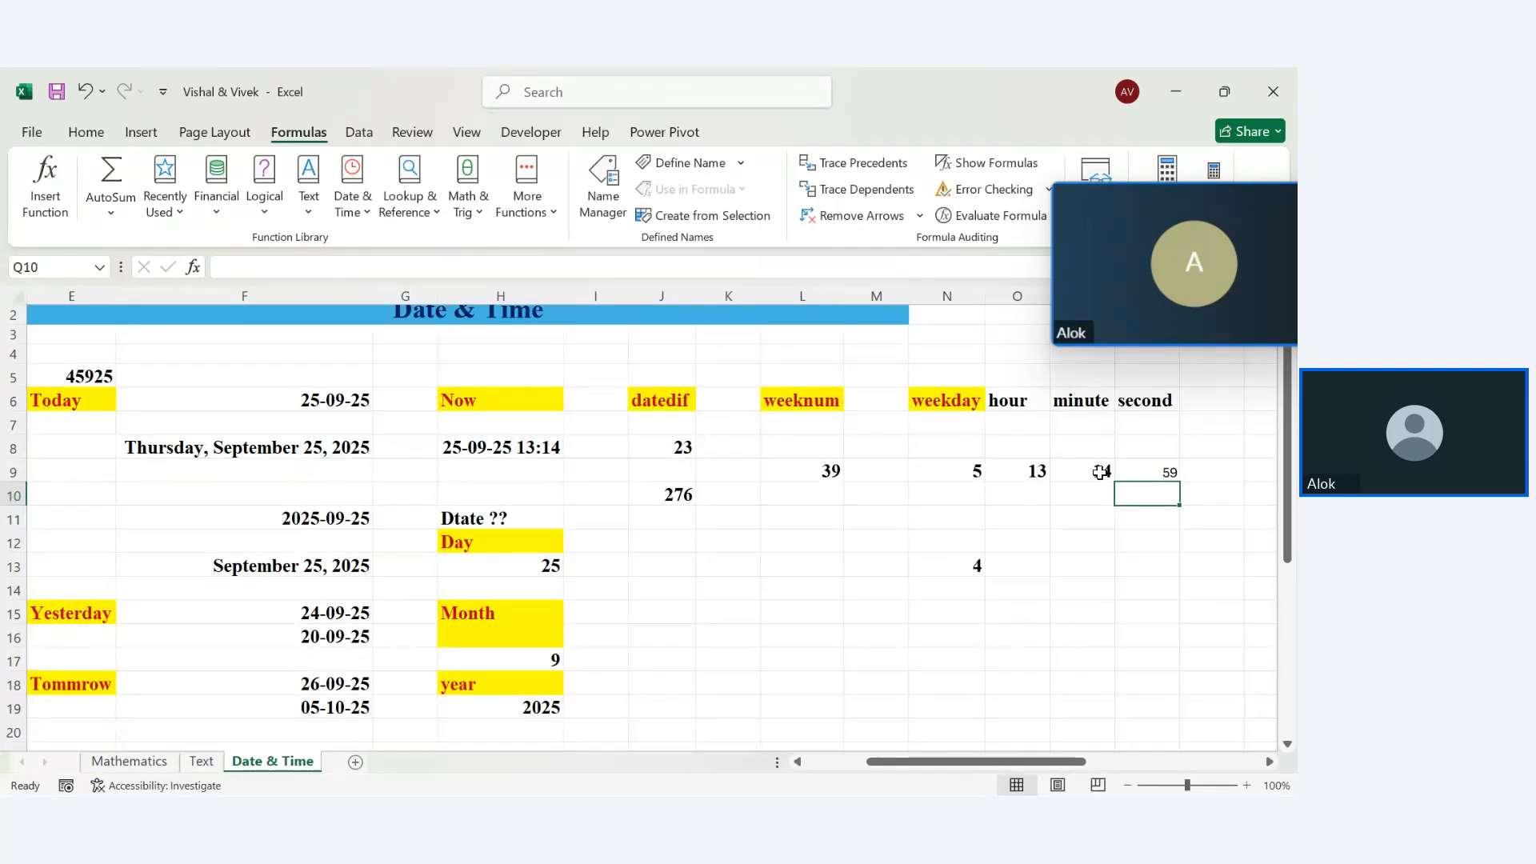
Recalculate the MINUTE formula in P9 so it shows 15
double_click(1101, 472)
key(Return)
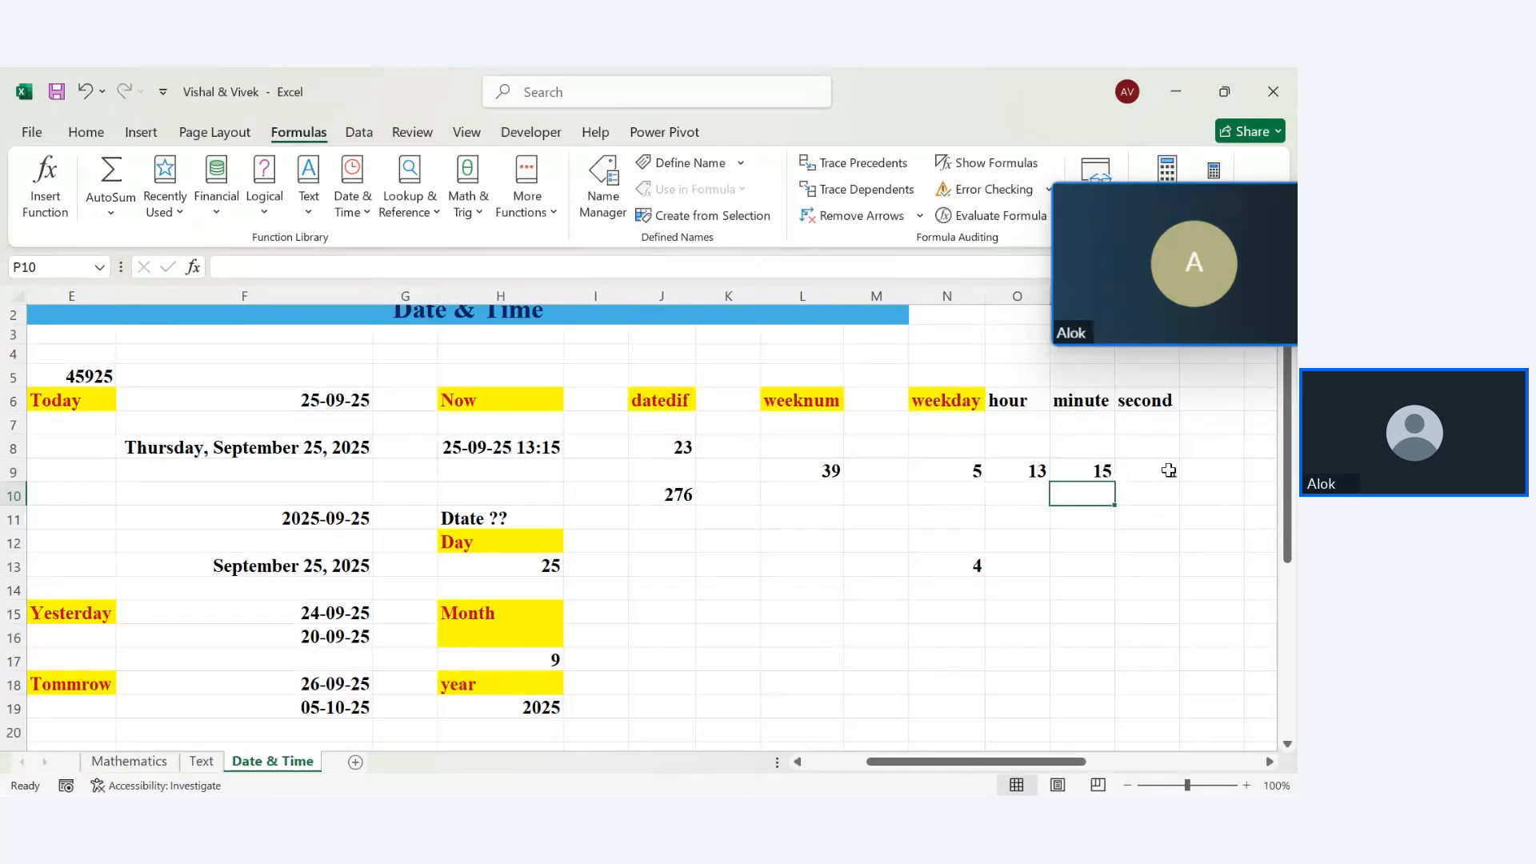
click(1168, 471)
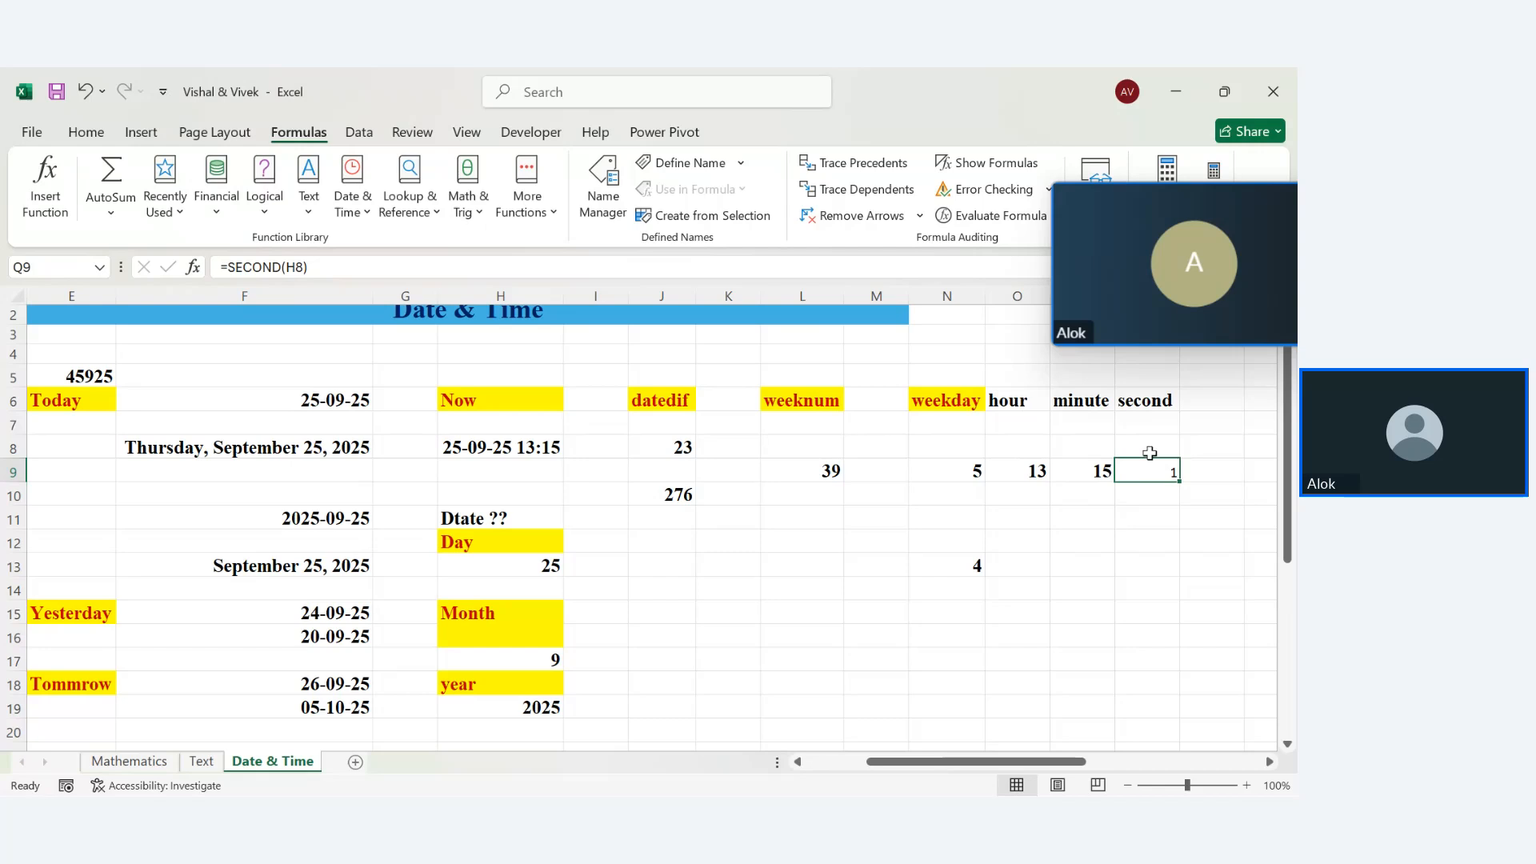
click(1091, 470)
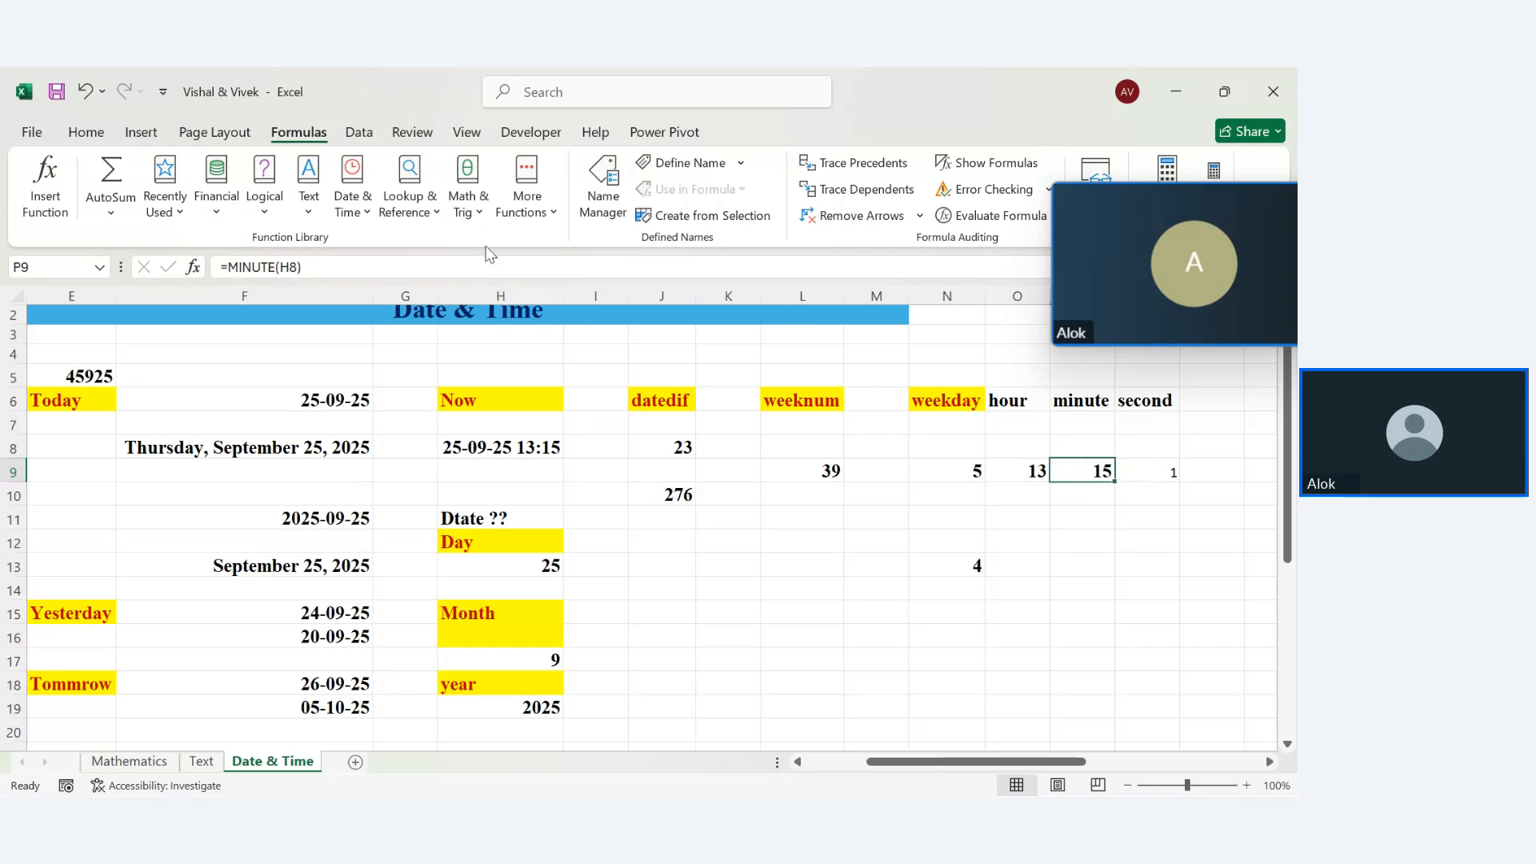
Copy the bold hour formatting from O9 onto the minute and second results with Format Painter
click(86, 131)
click(132, 202)
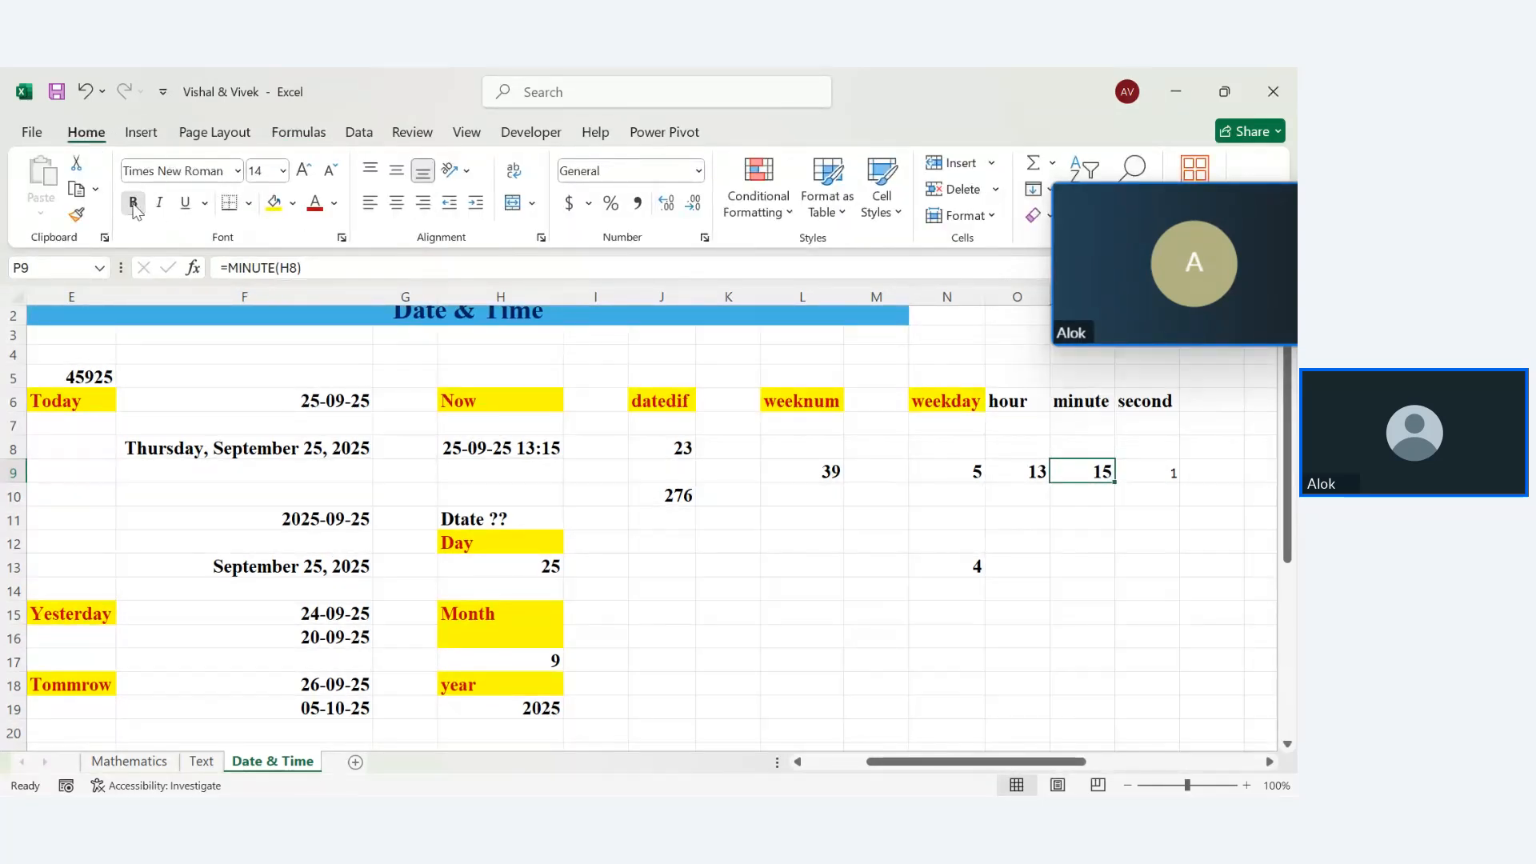
click(1164, 471)
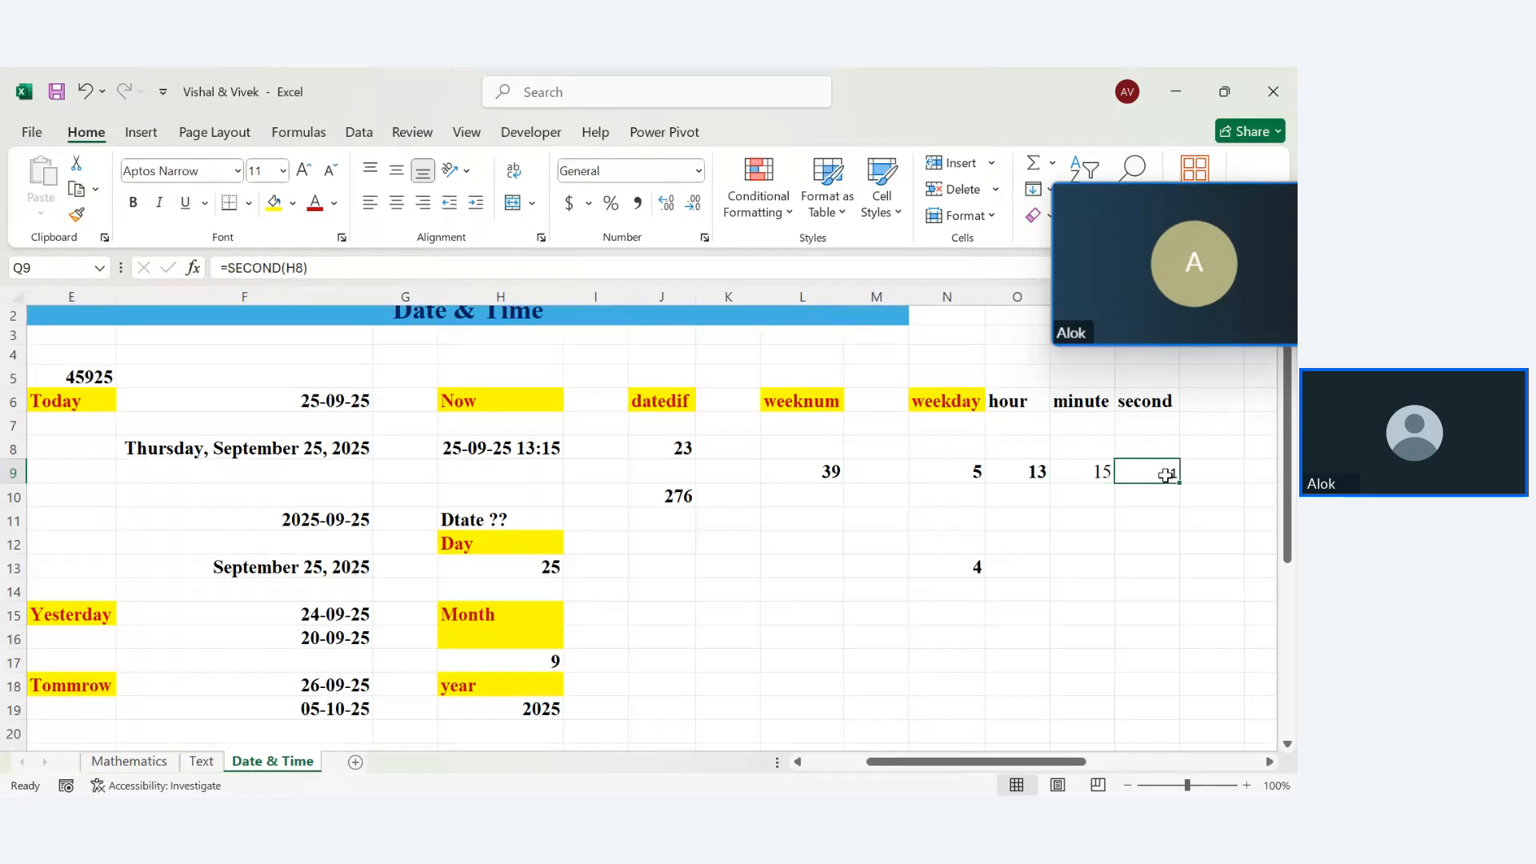
click(1005, 472)
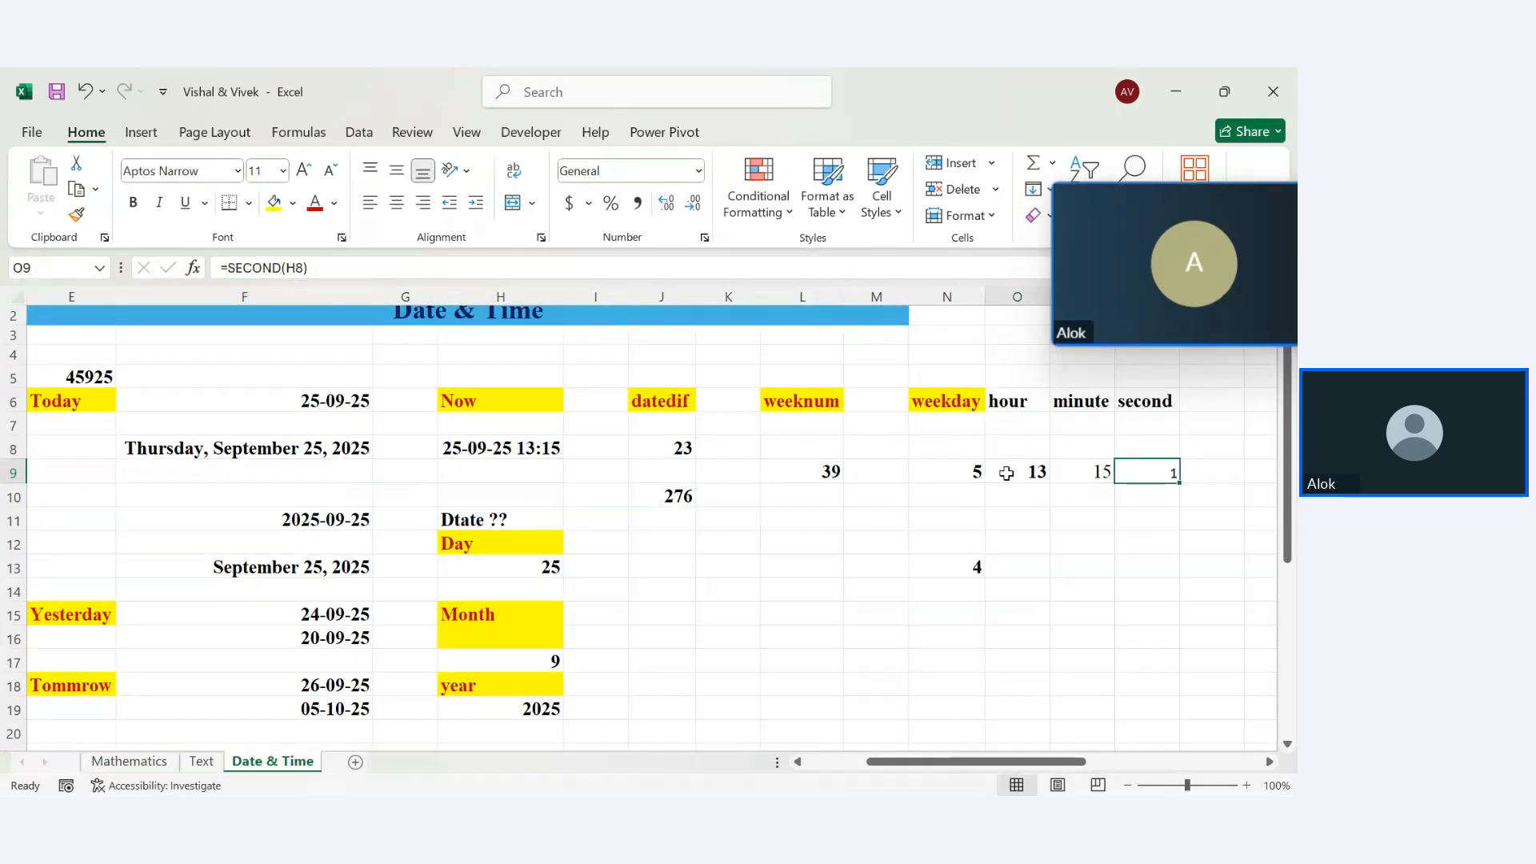
click(77, 214)
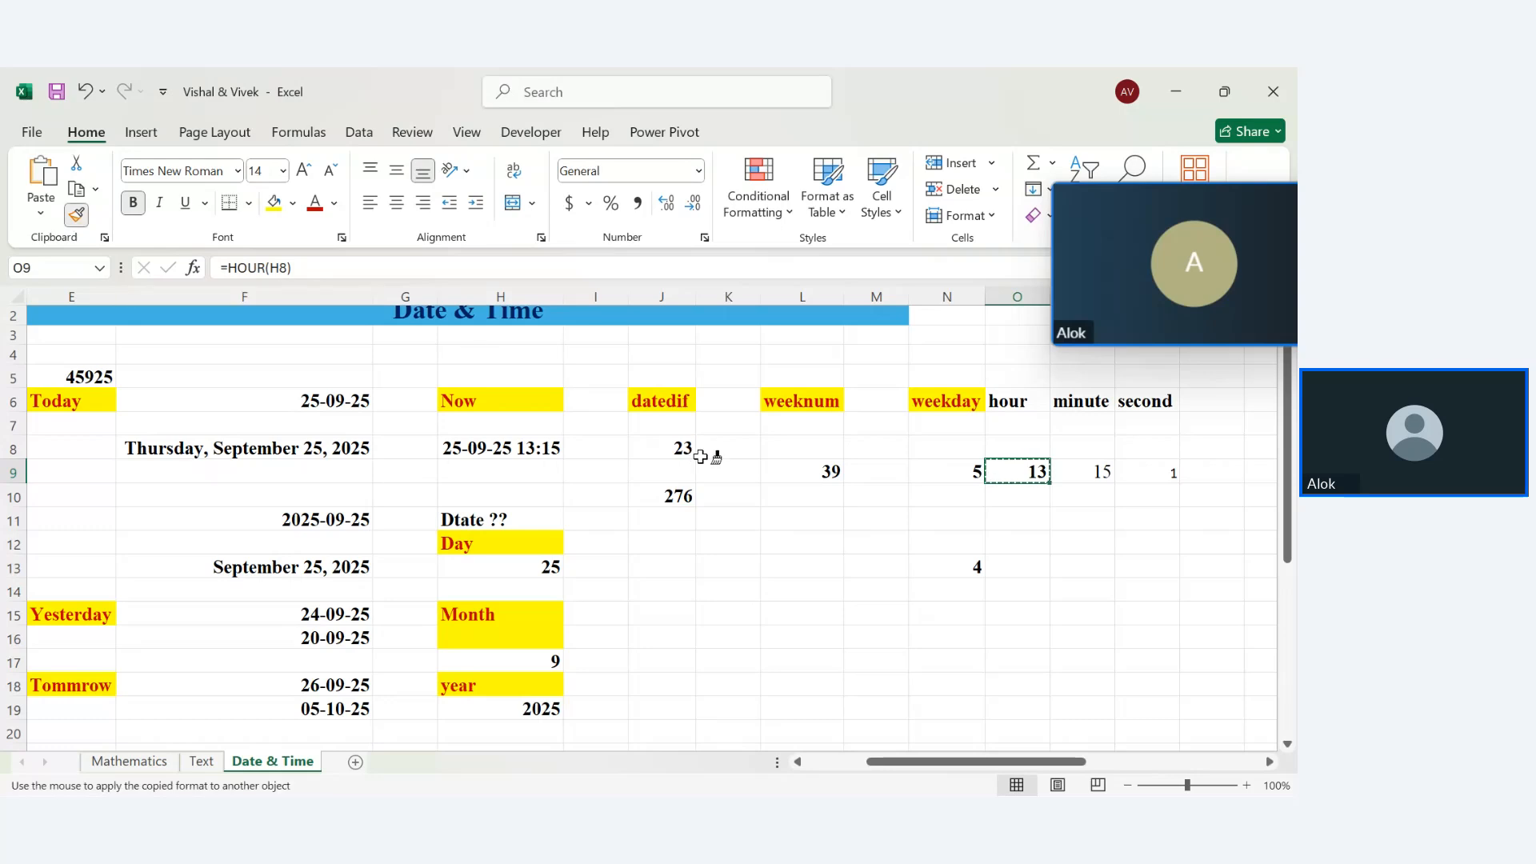
click(1034, 432)
mouse_move(1034, 432)
mouse_down()
mouse_move(1184, 760)
mouse_move(912, 634)
mouse_move(989, 588)
mouse_up()
click(674, 646)
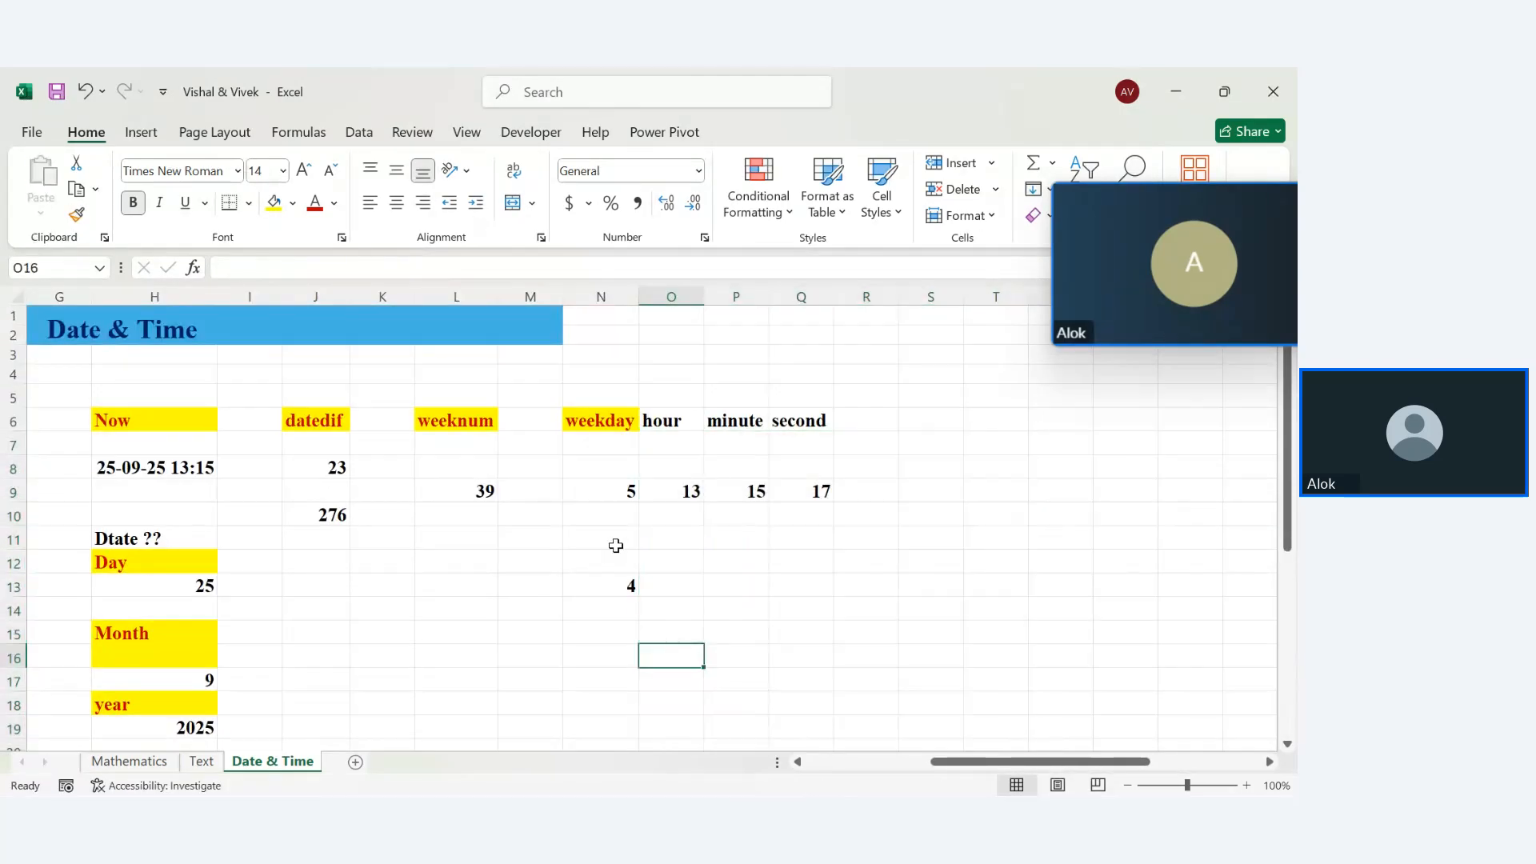
Paint the yellow, red-text weekday heading style from N6 across O6:S6
click(629, 425)
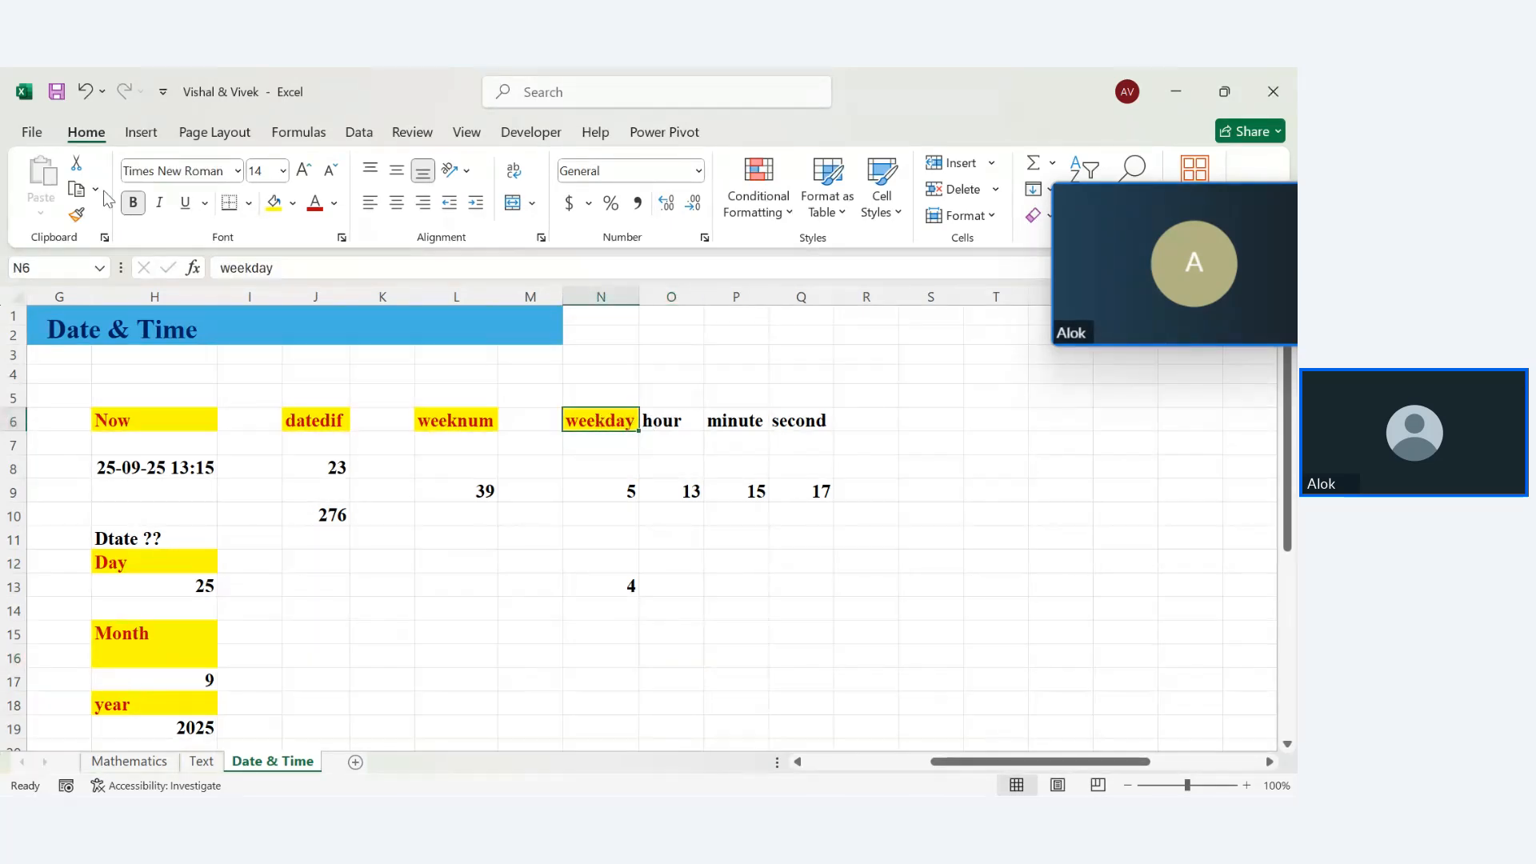
click(77, 214)
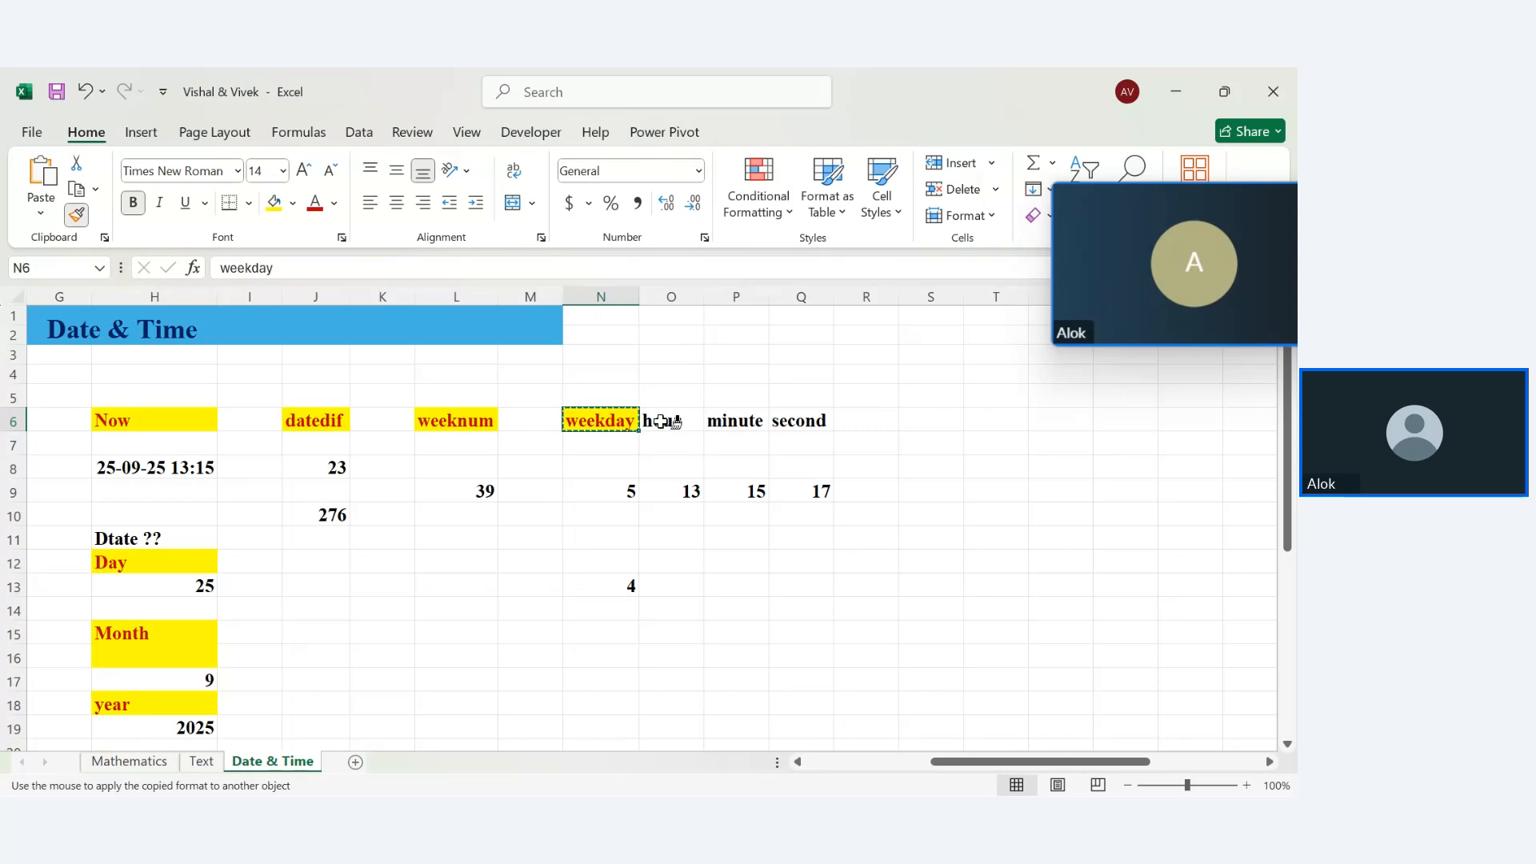
drag(663, 421, 960, 414)
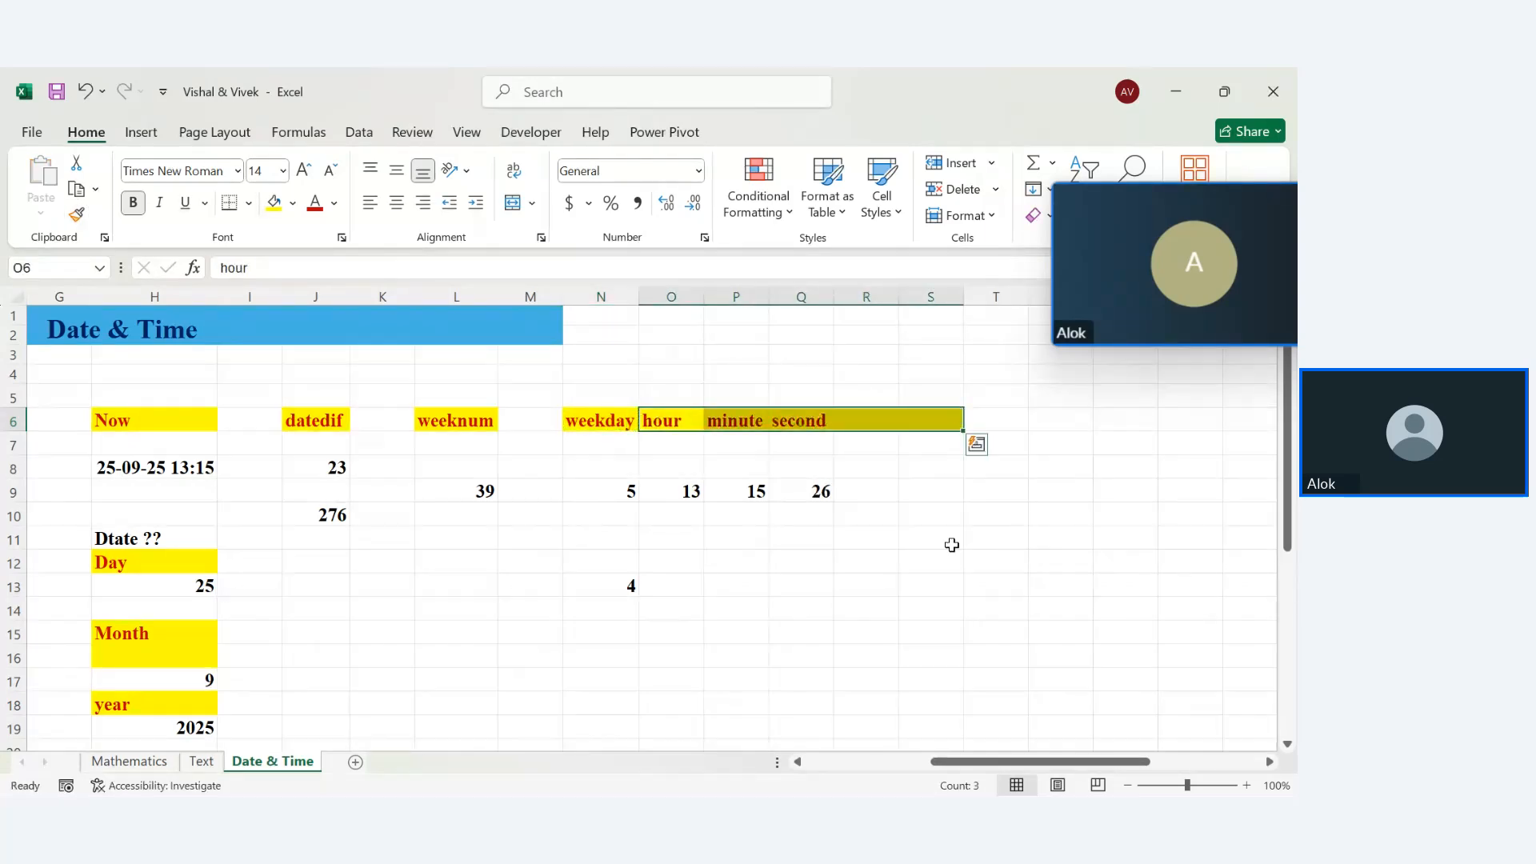
click(951, 545)
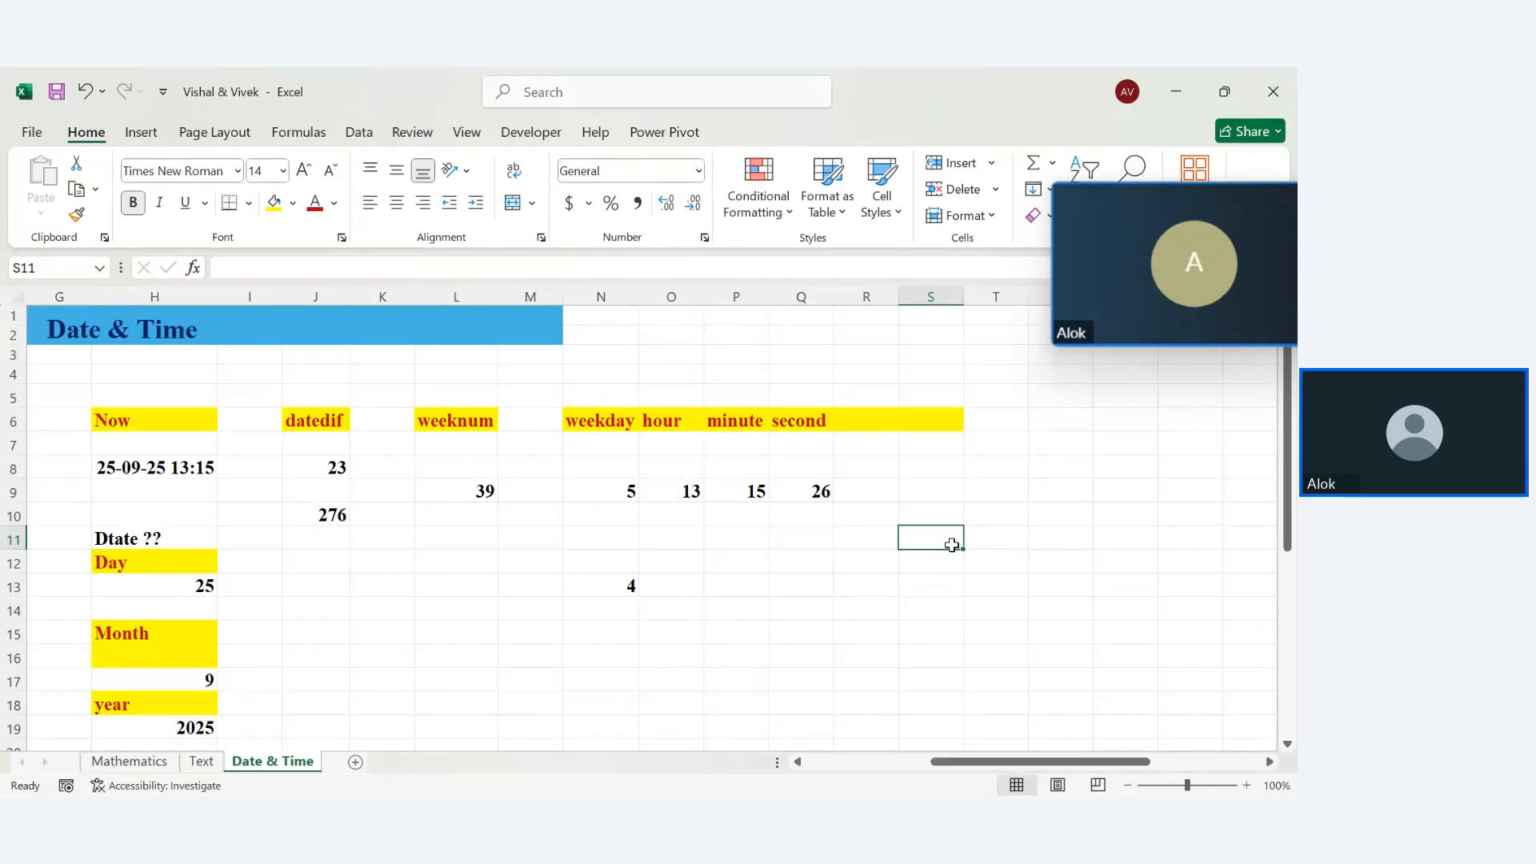
key(Left)
key(Left)
key(Left)
key(Left)
key(Left)
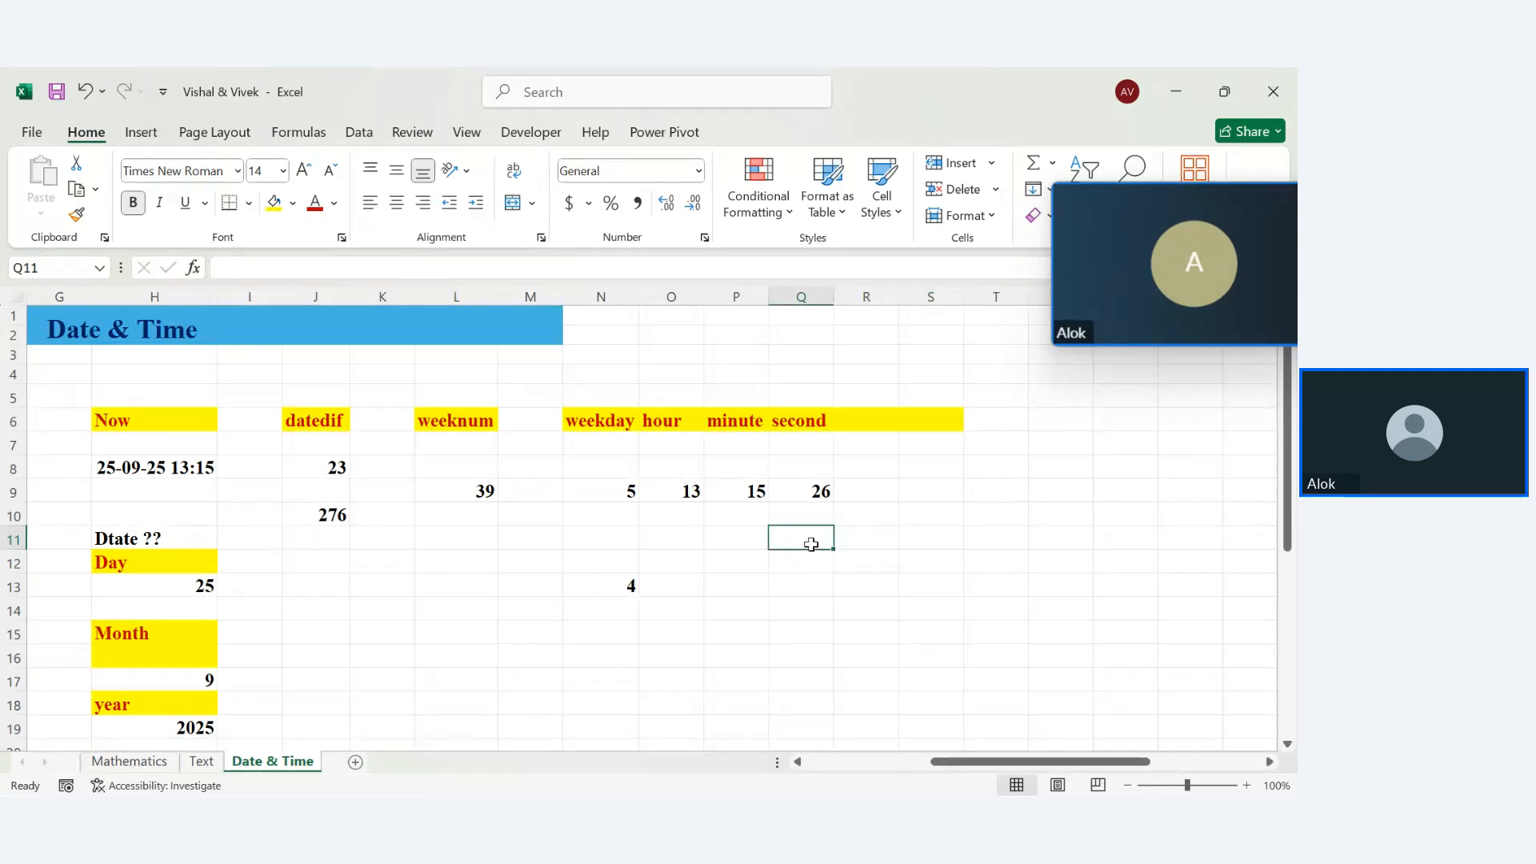
key(Home)
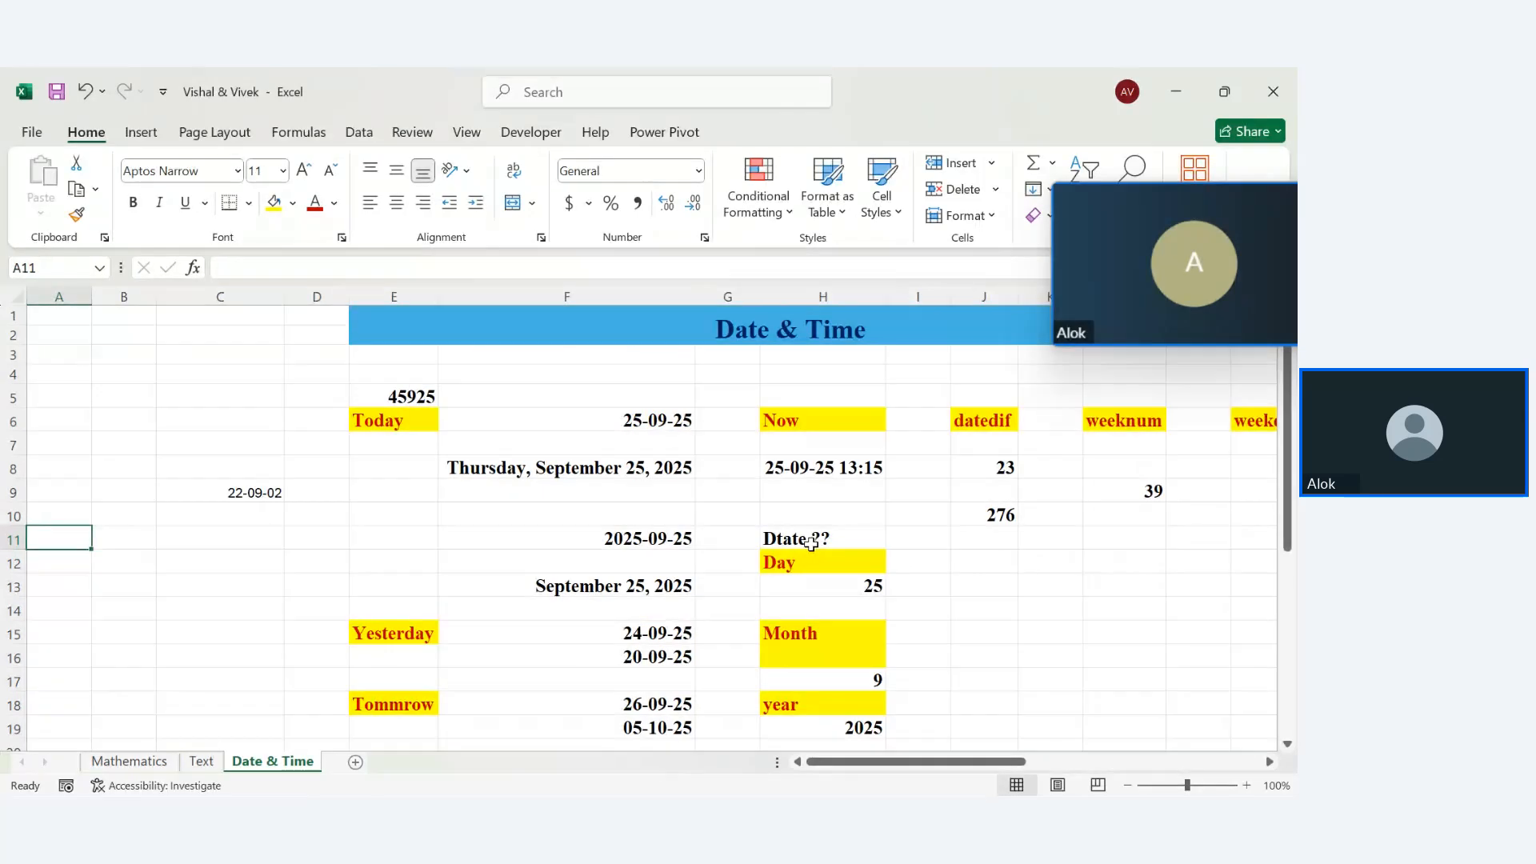
key(Right)
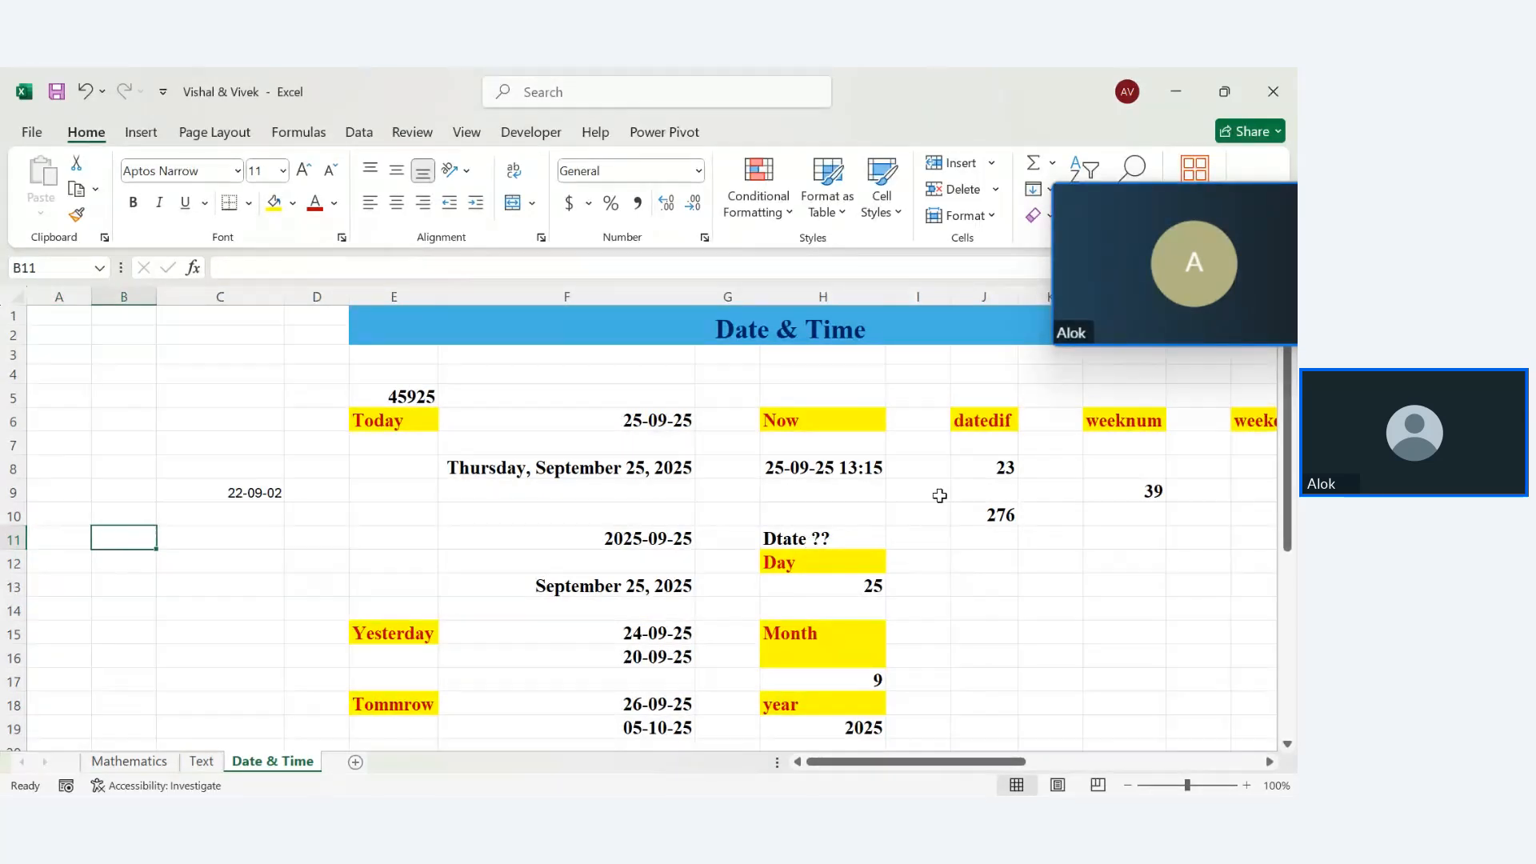
key(Right)
key(Right)
key(Right)
key(Right)
key(Right)
key(Right)
key(Right)
key(Right)
key(Right)
key(Right)
key(Right)
key(Right)
key(Right)
key(Right)
key(Right)
key(Right)
key(Right)
key(Right)
key(Right)
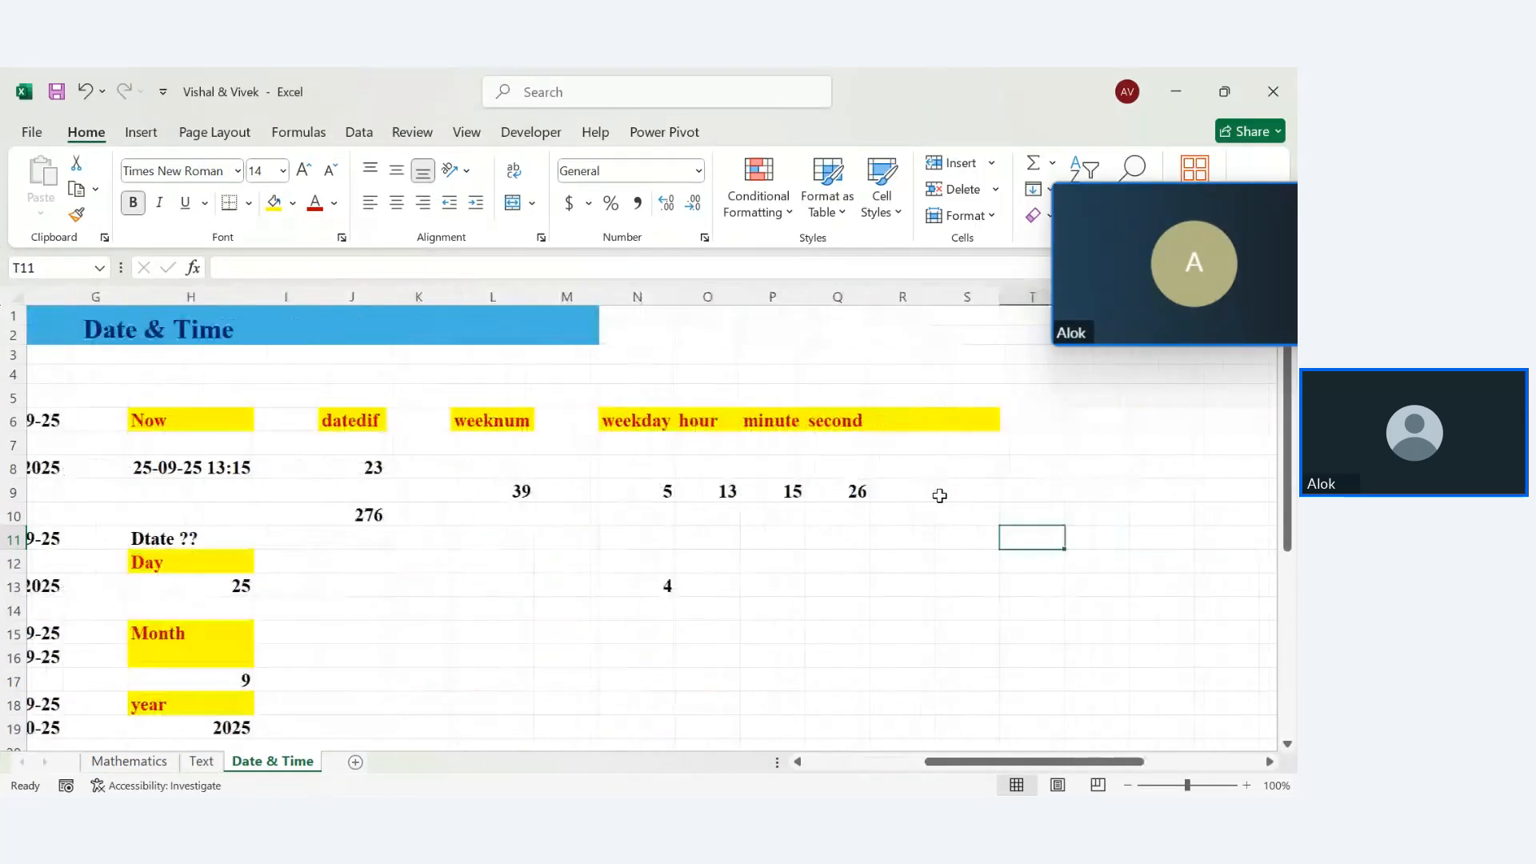
Add a 'workday' heading in R6 and widen column R to fit it
click(883, 419)
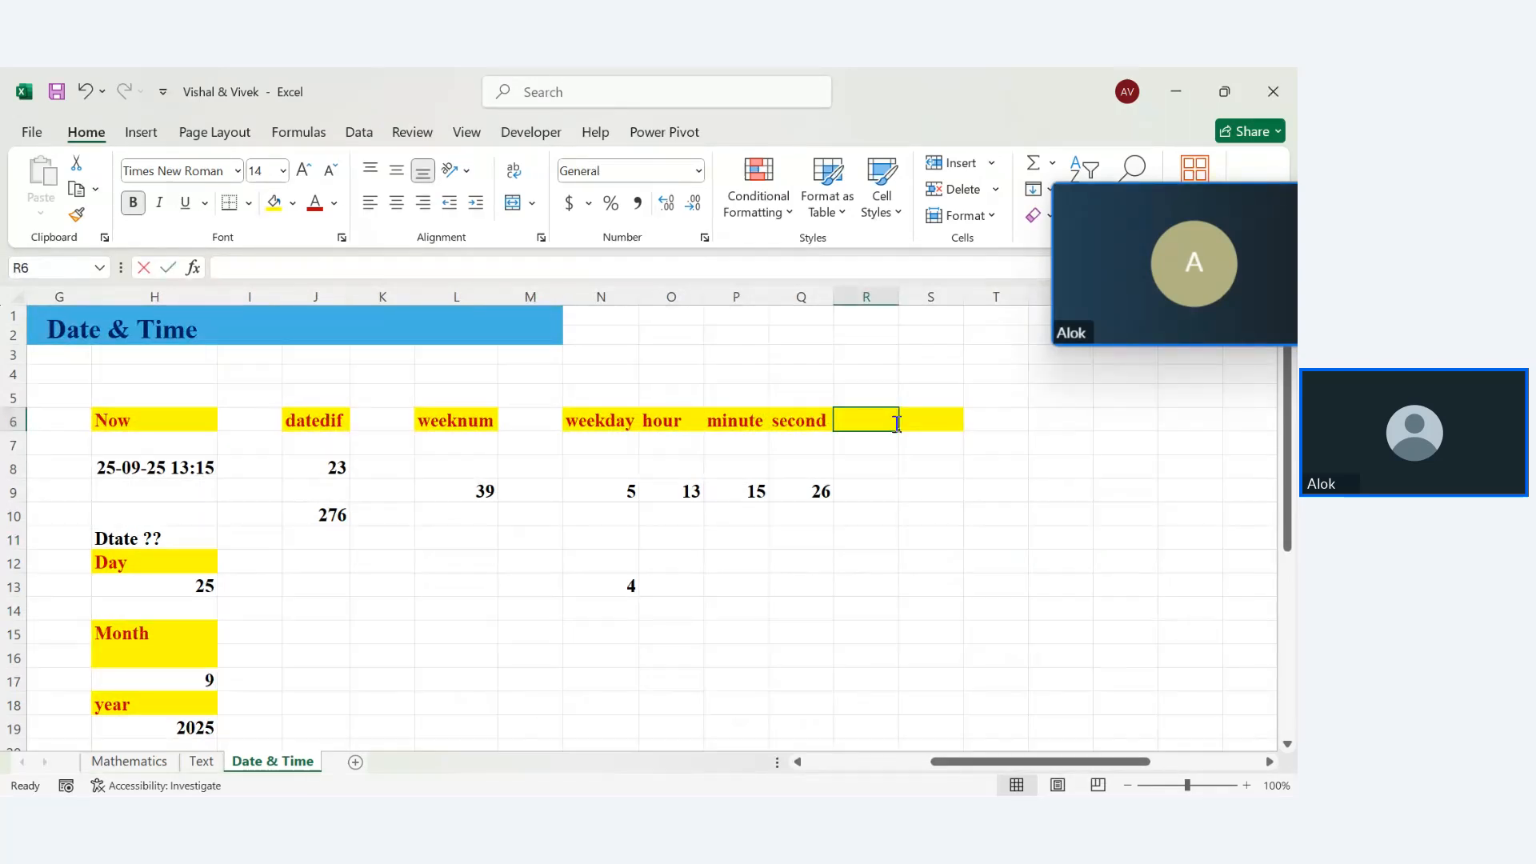
text(workday)
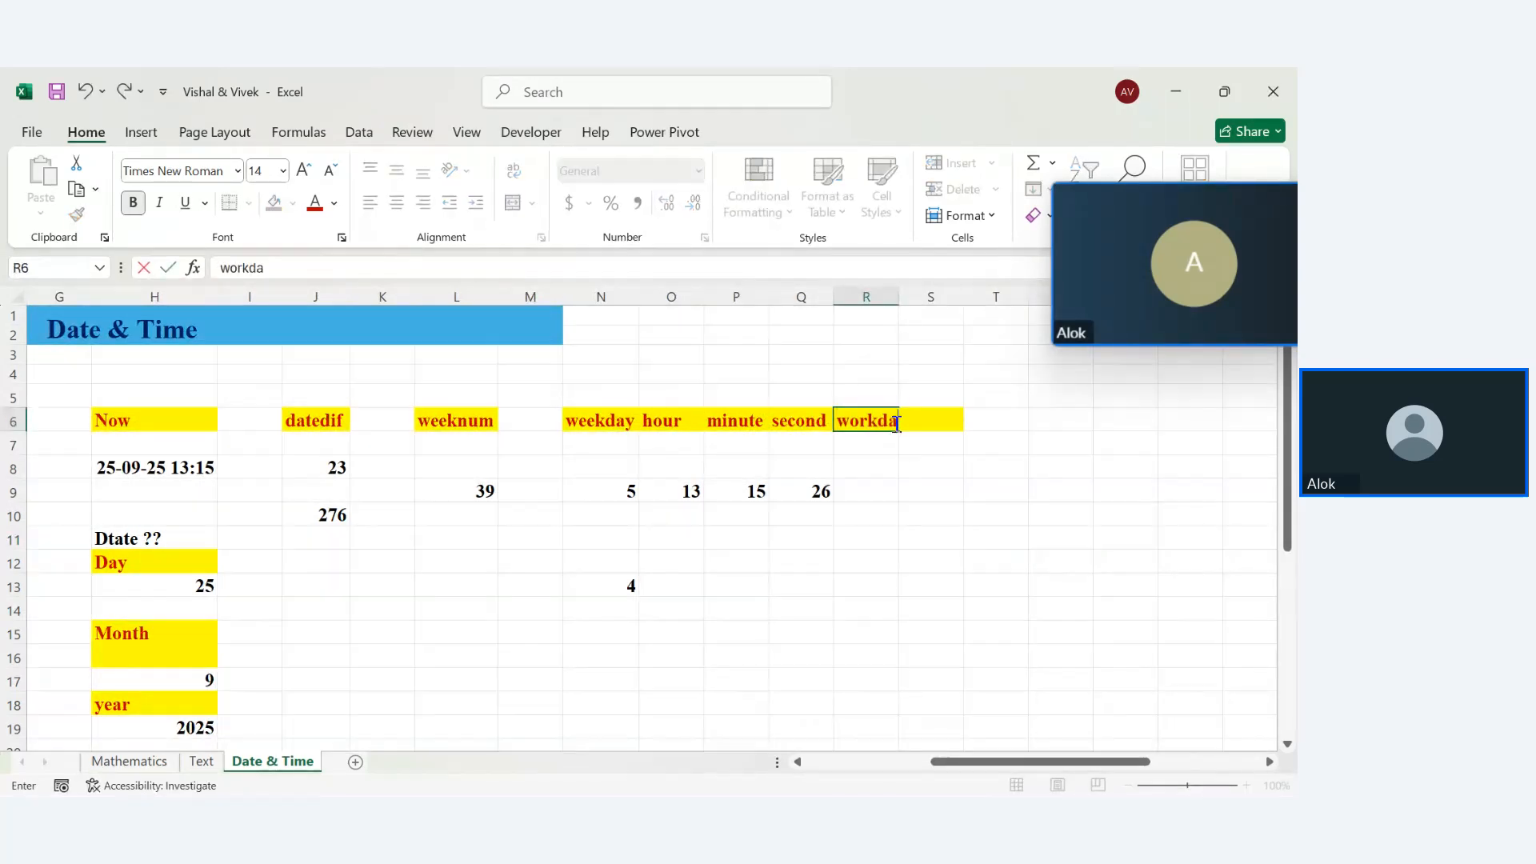
key(Return)
click(896, 297)
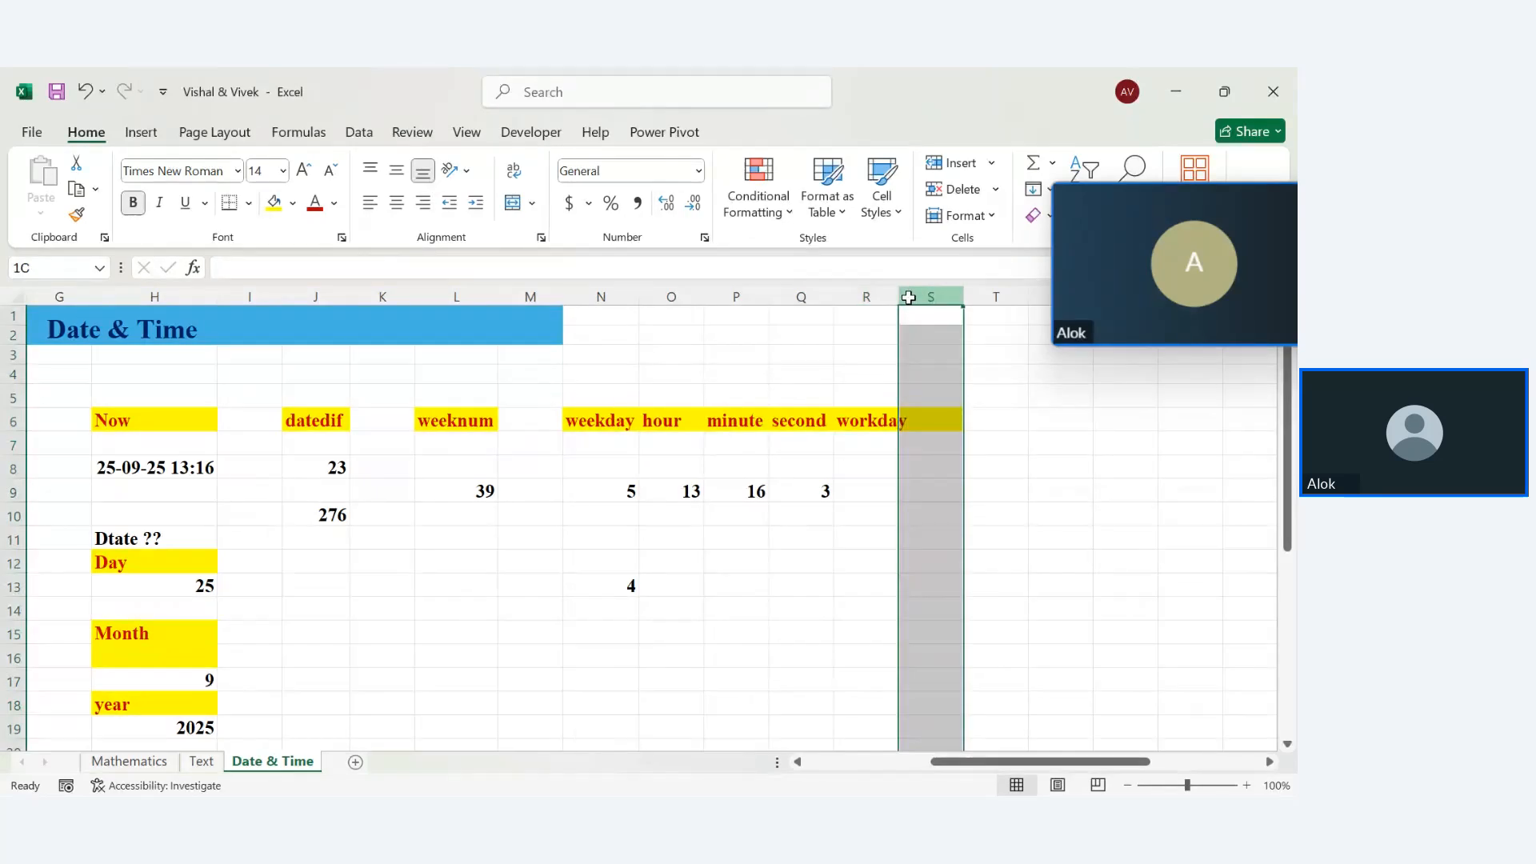
double_click(899, 296)
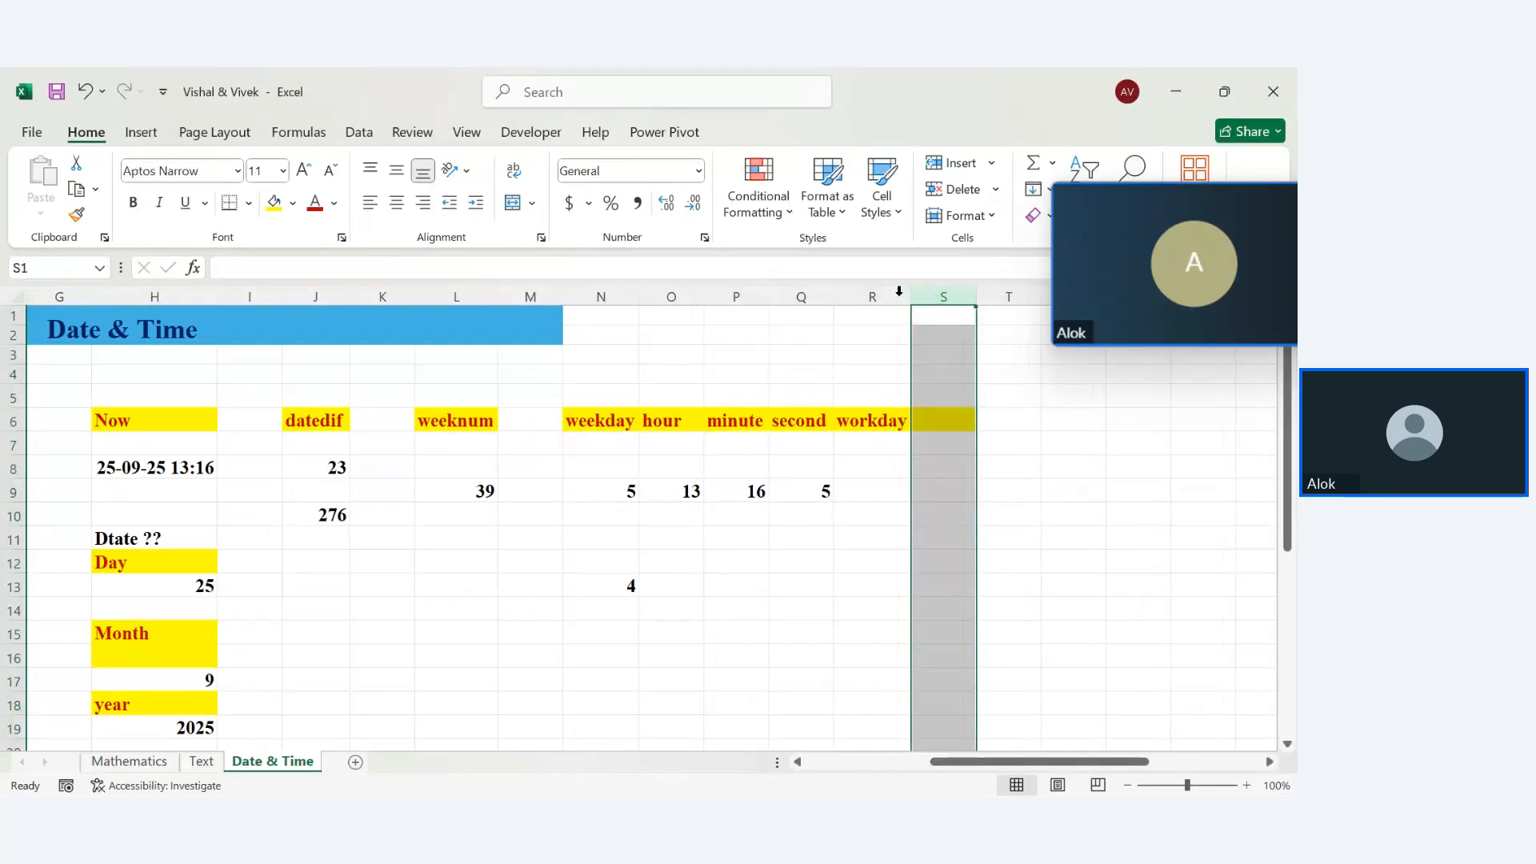
Start =WORKDAY(today()-10, in R9, then delete it, leaving R9 empty
click(873, 498)
text(=wor)
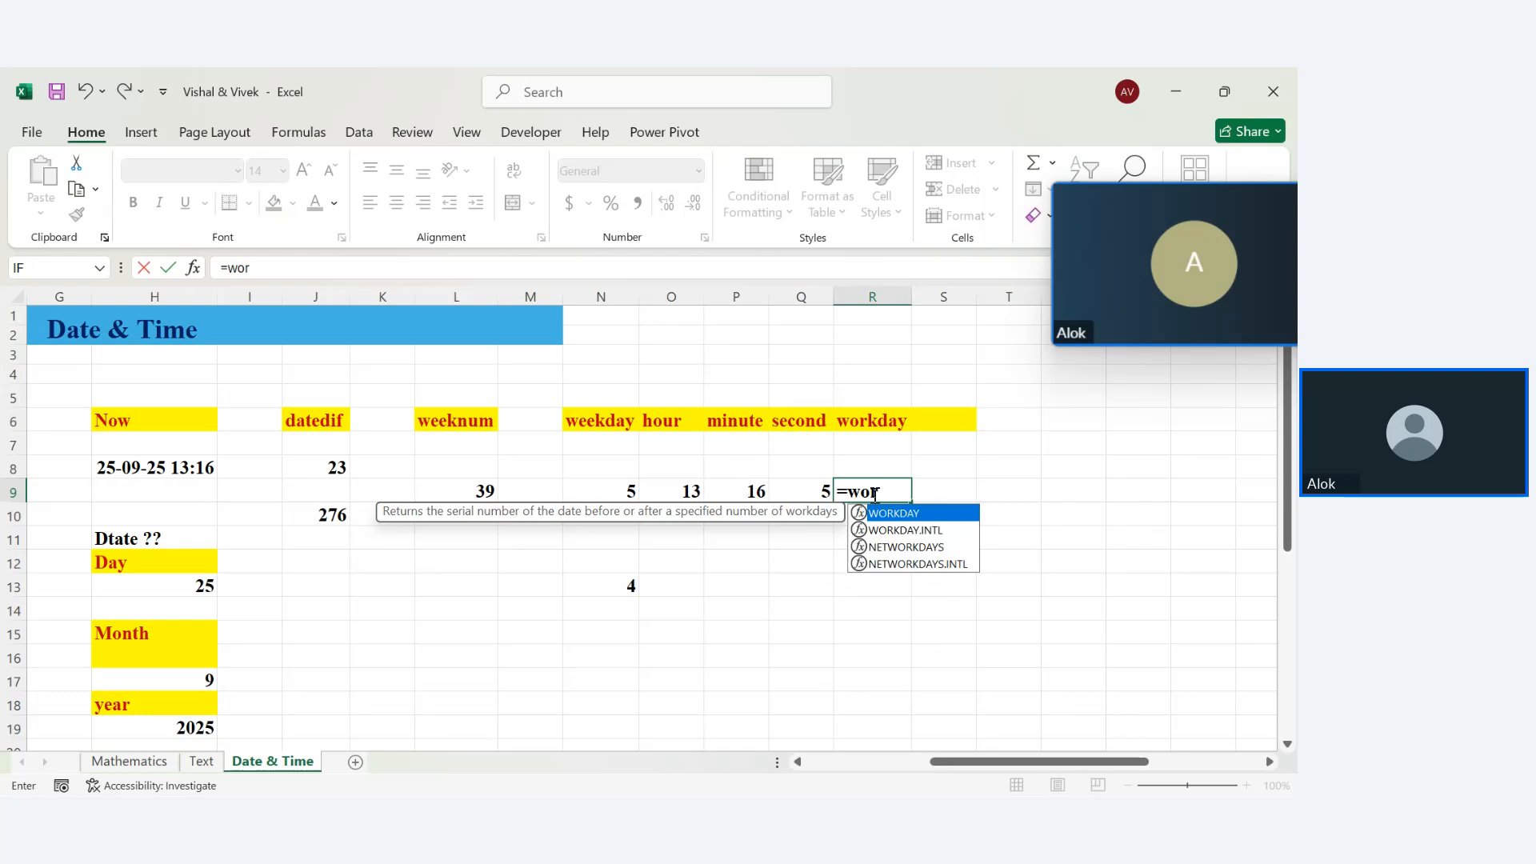
key(Tab)
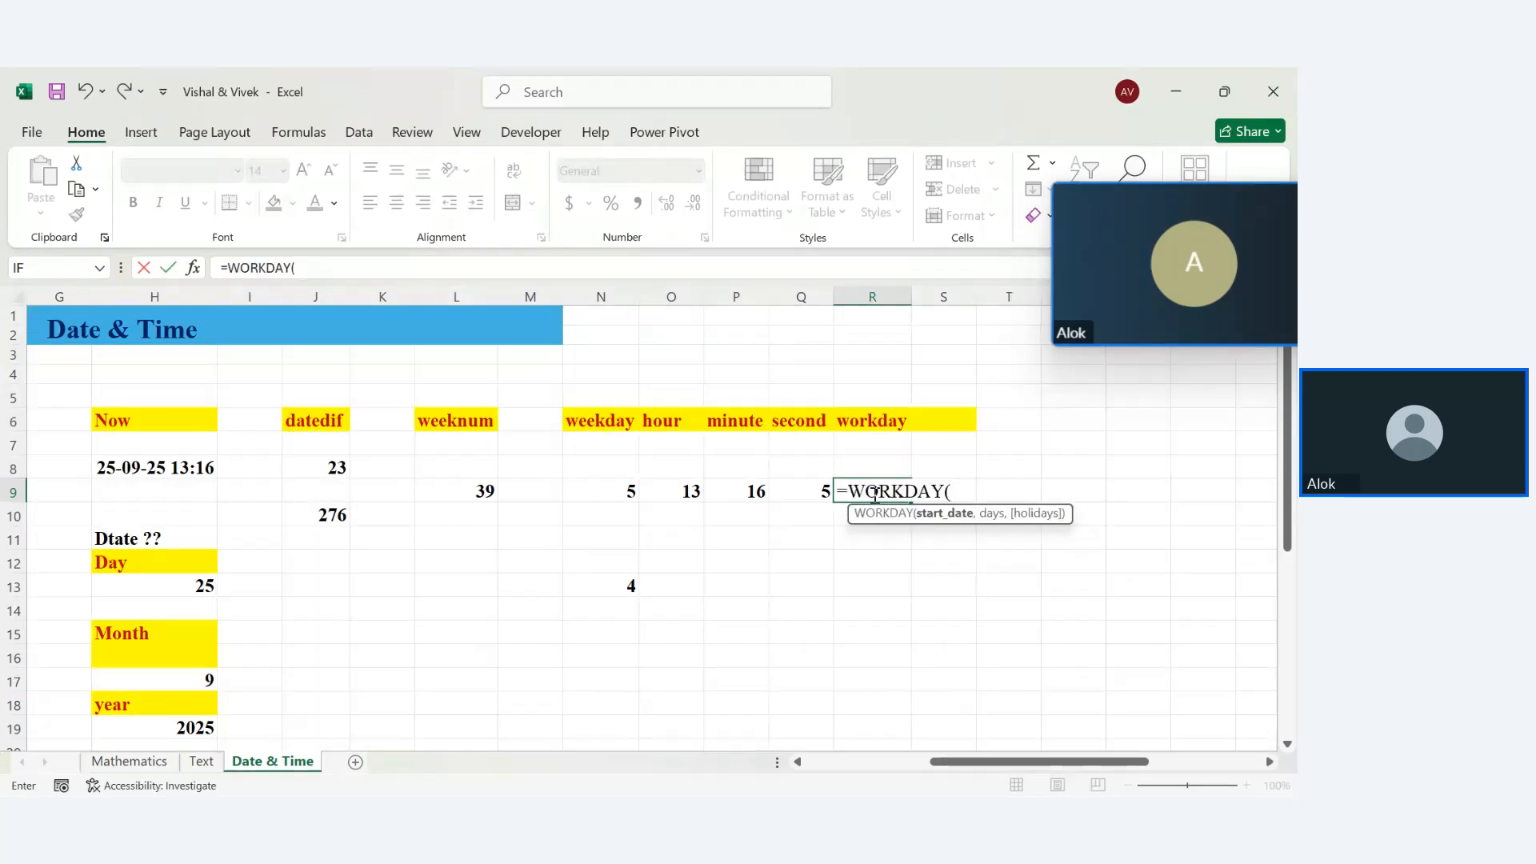
key(BackSpace)
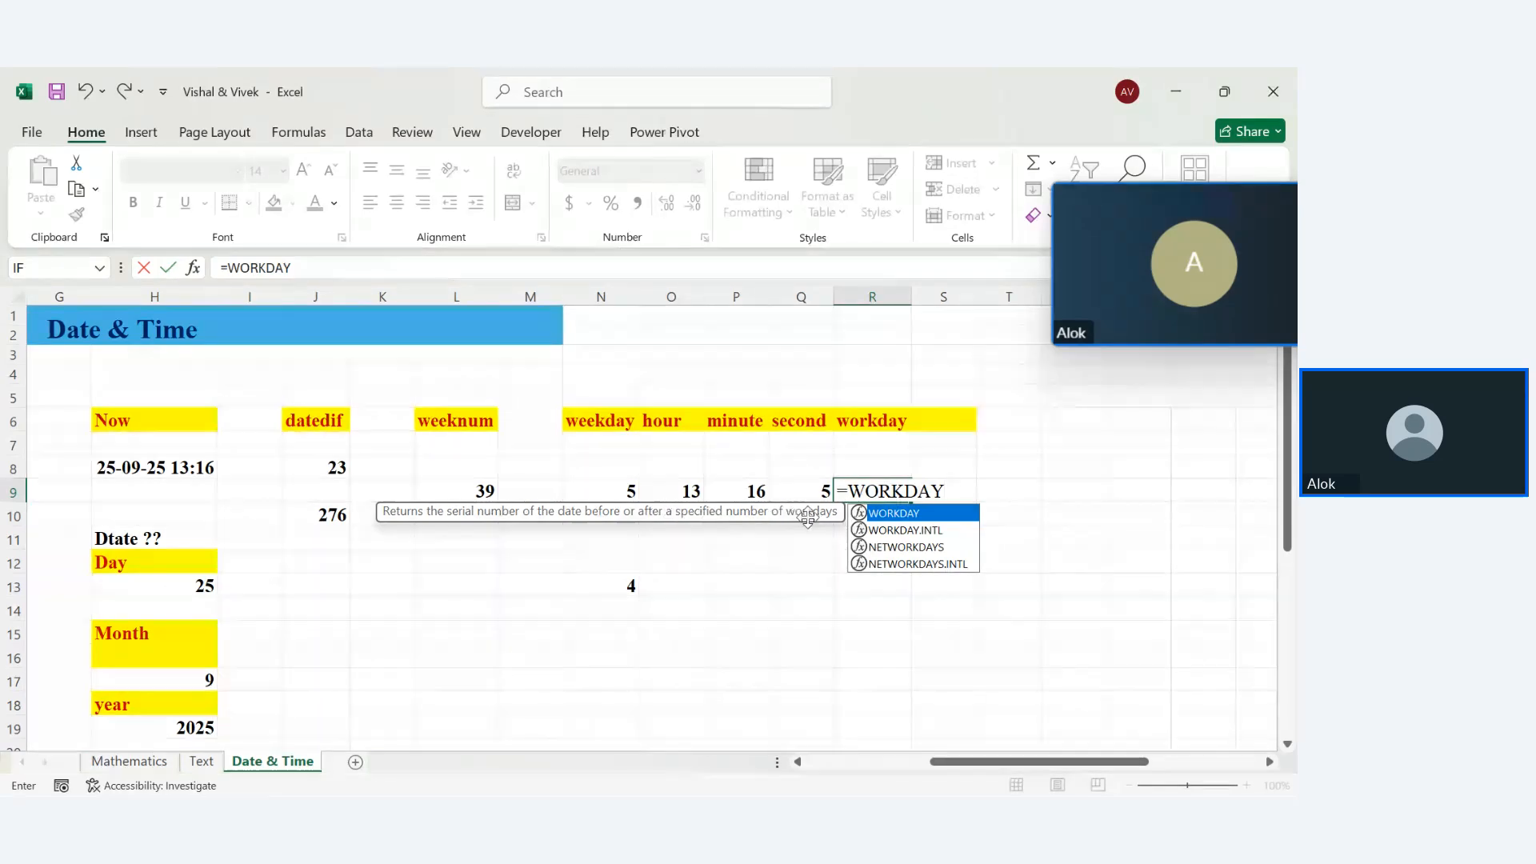
text(()
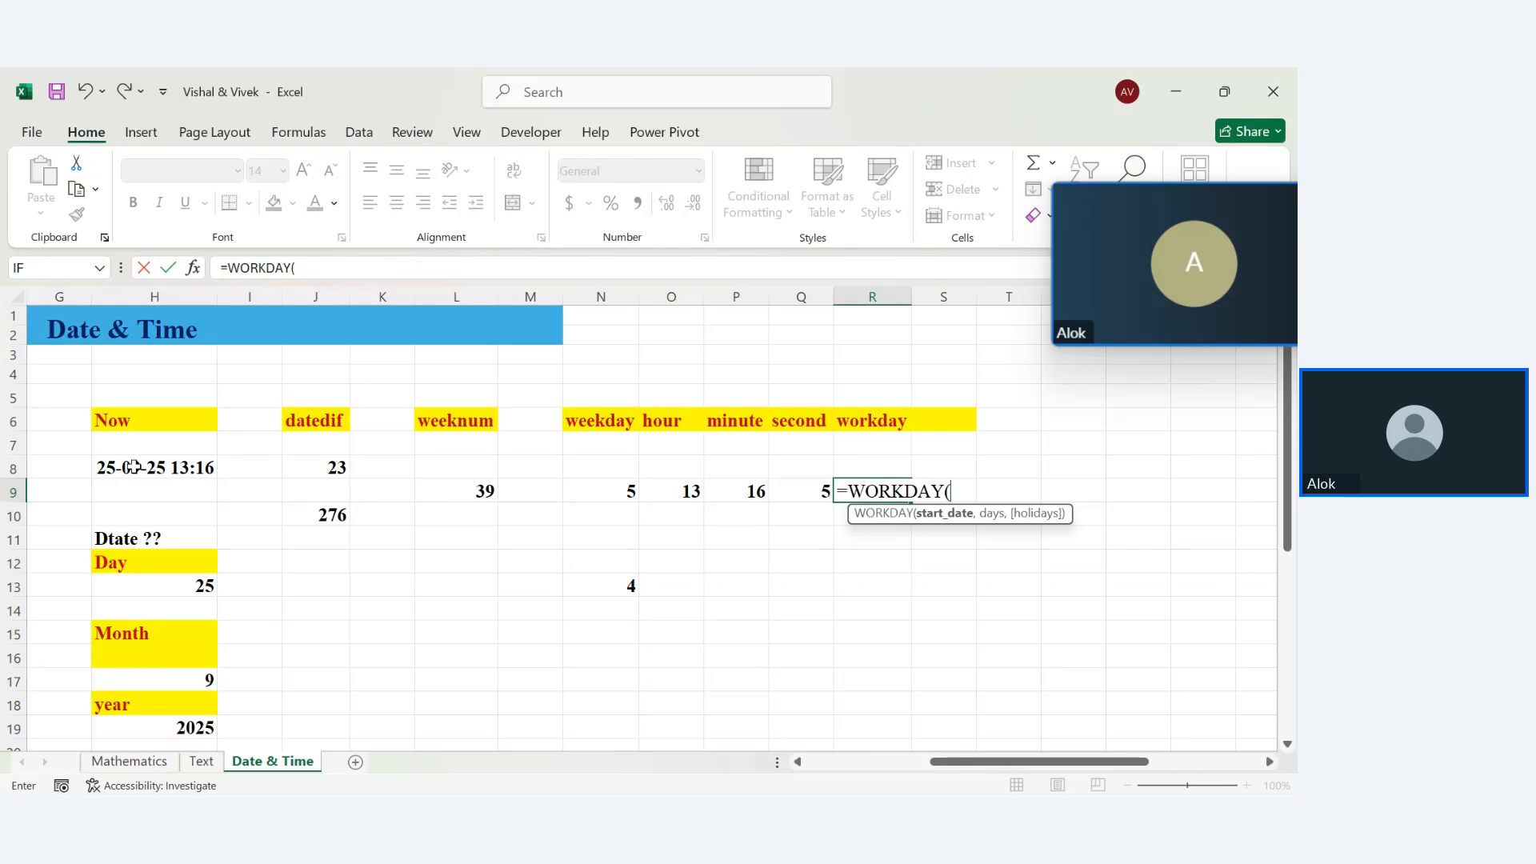
text(tod)
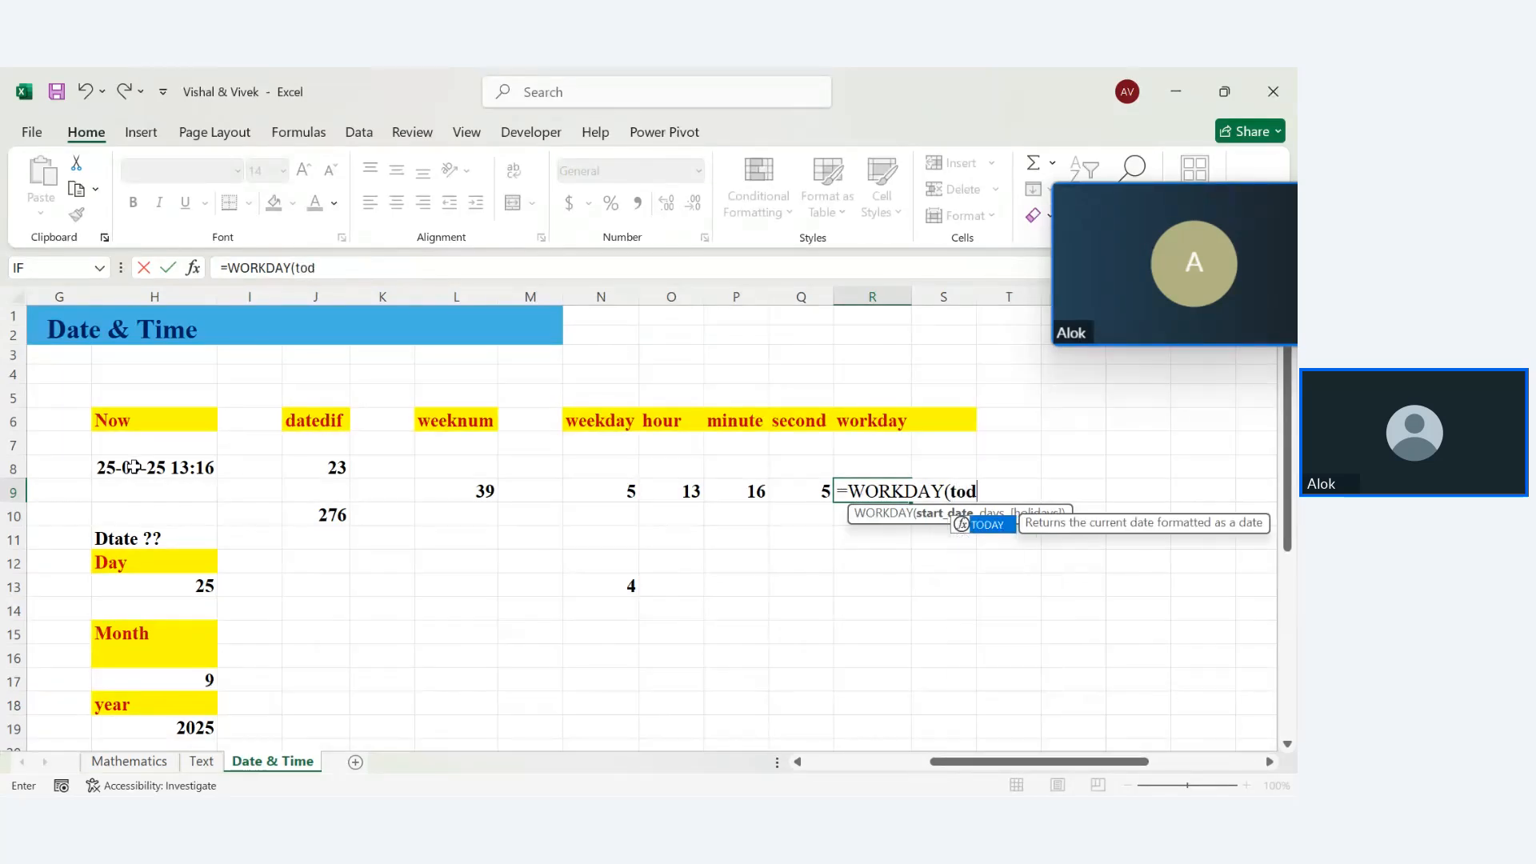
text(ay()
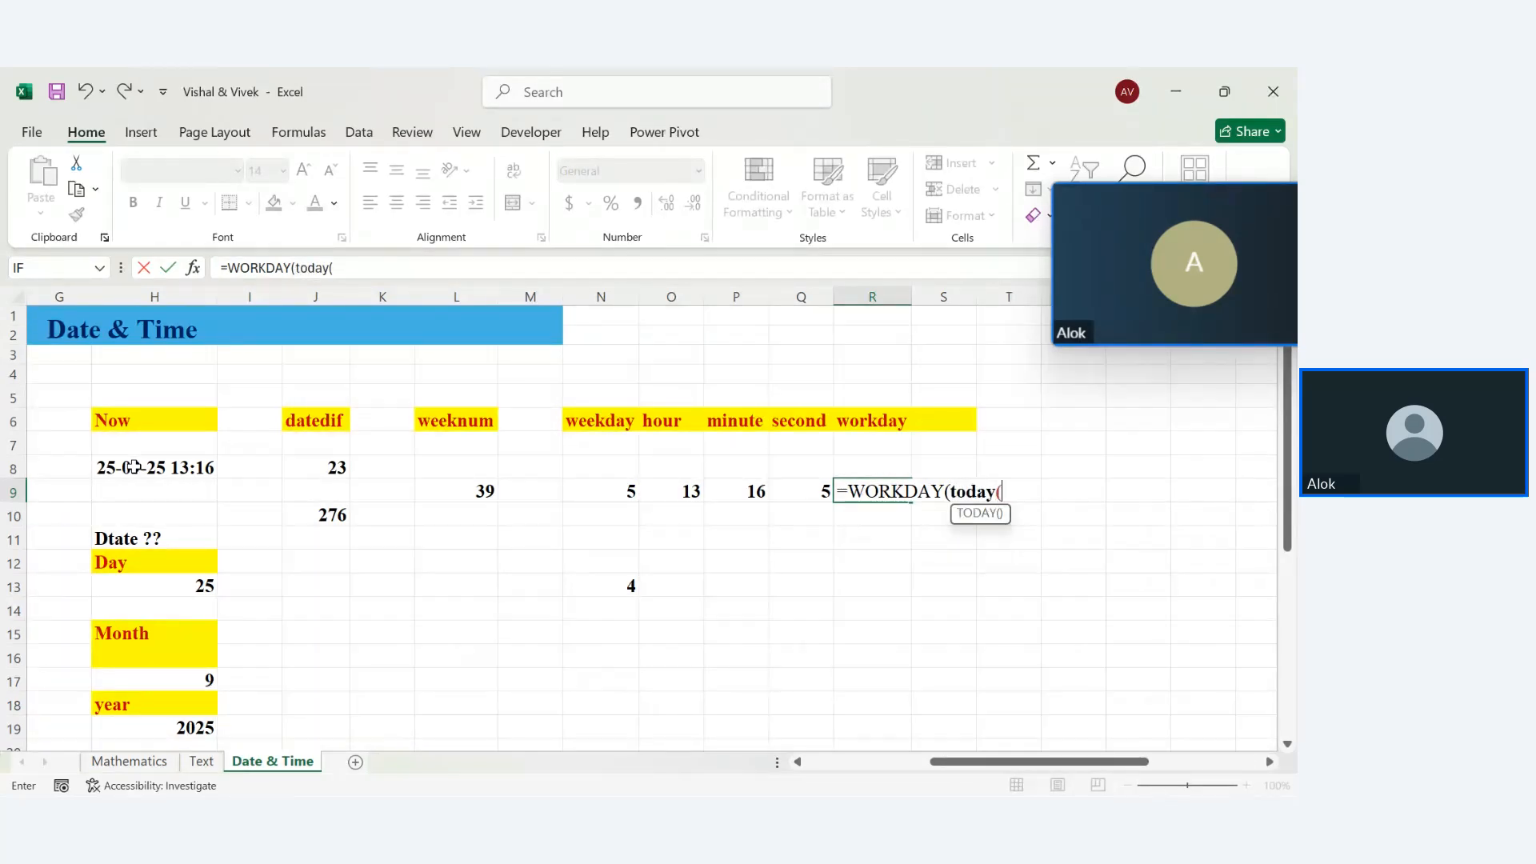
text()-10)
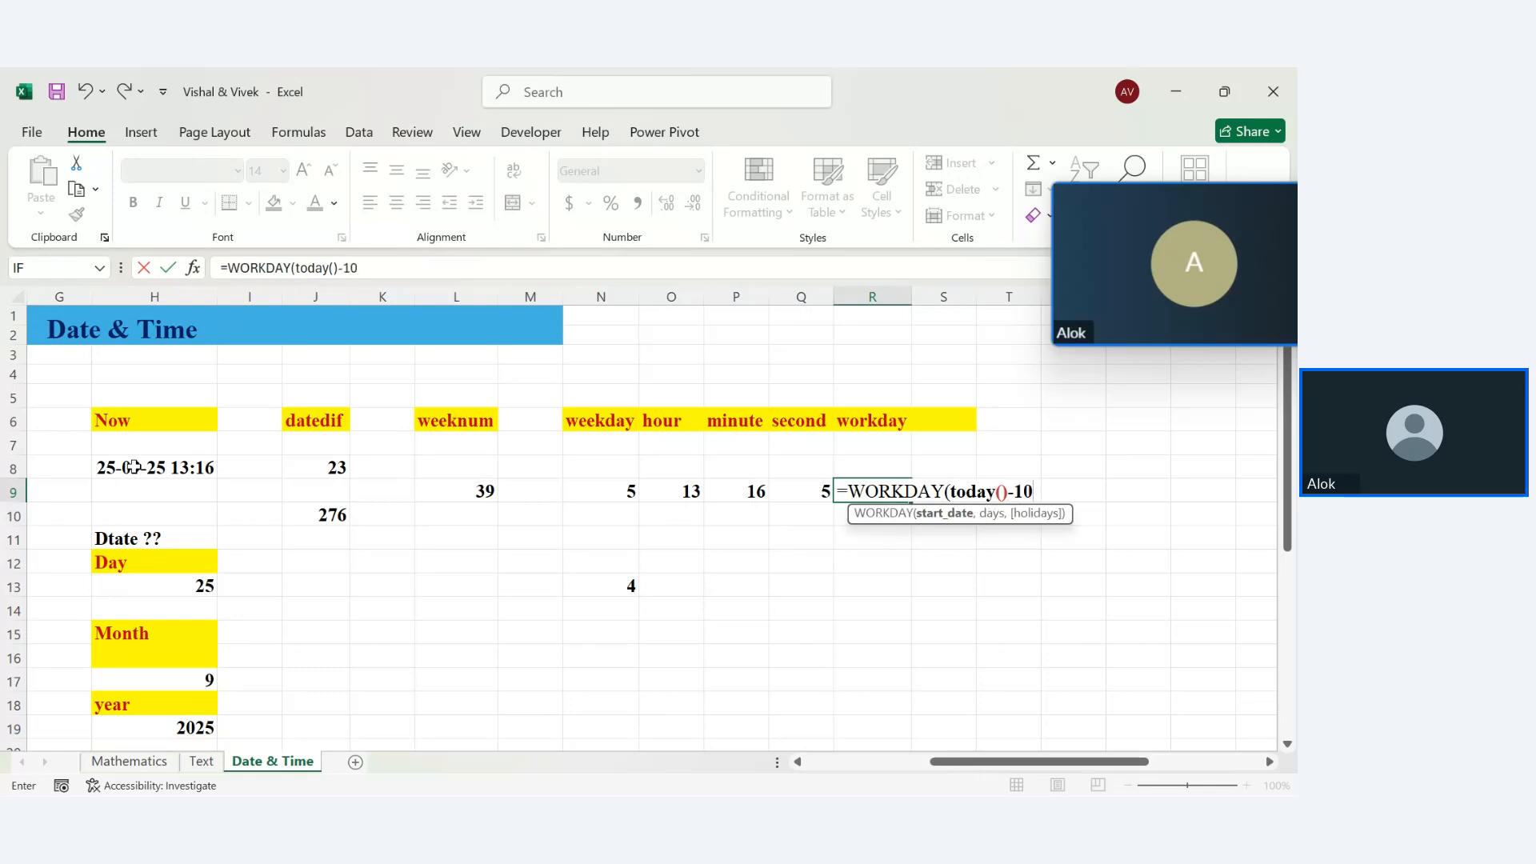
text(,)
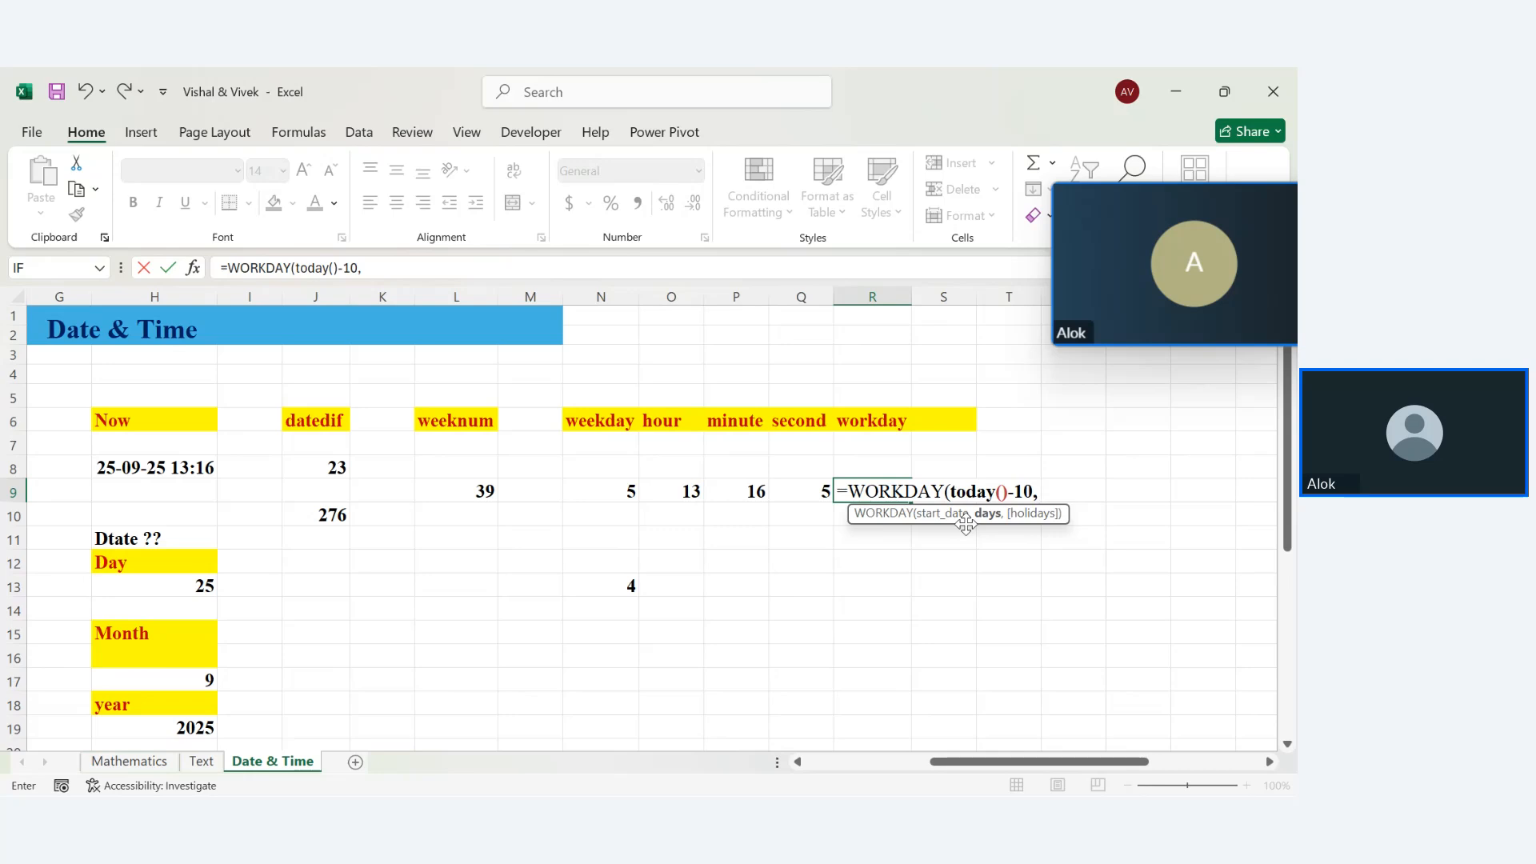
key(BackSpace)
key(BackSpace)
key(BackSpace)
key(BackSpace)
key(BackSpace)
key(BackSpace)
key(BackSpace)
key(BackSpace)
key(BackSpace)
key(BackSpace)
key(BackSpace)
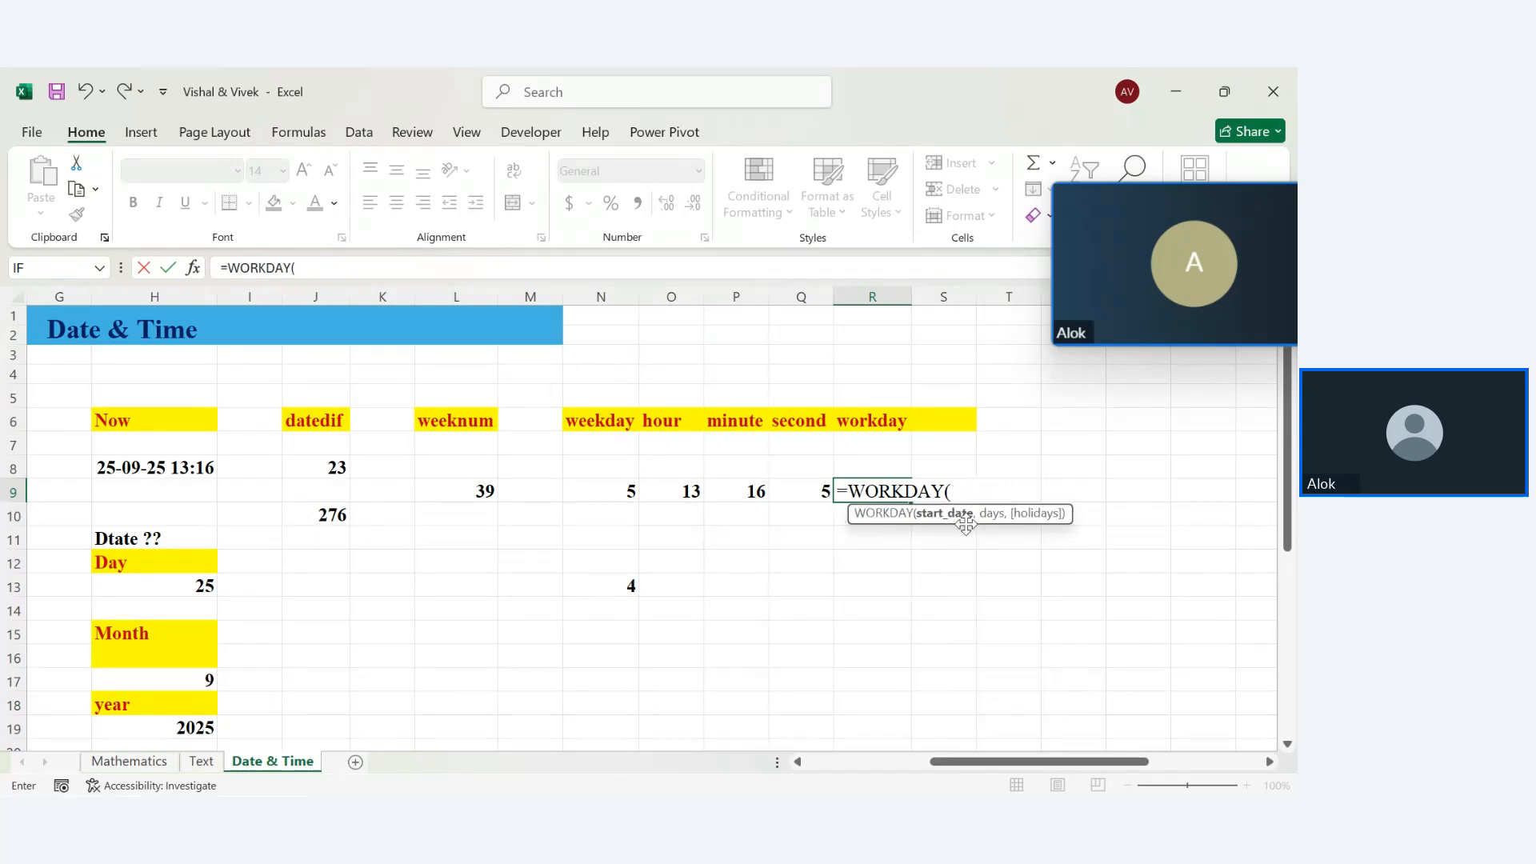
key(BackSpace)
key(BackSpace)
key(BackSpace)
key(BackSpace)
key(BackSpace)
key(BackSpace)
key(BackSpace)
key(BackSpace)
key(BackSpace)
key(Return)
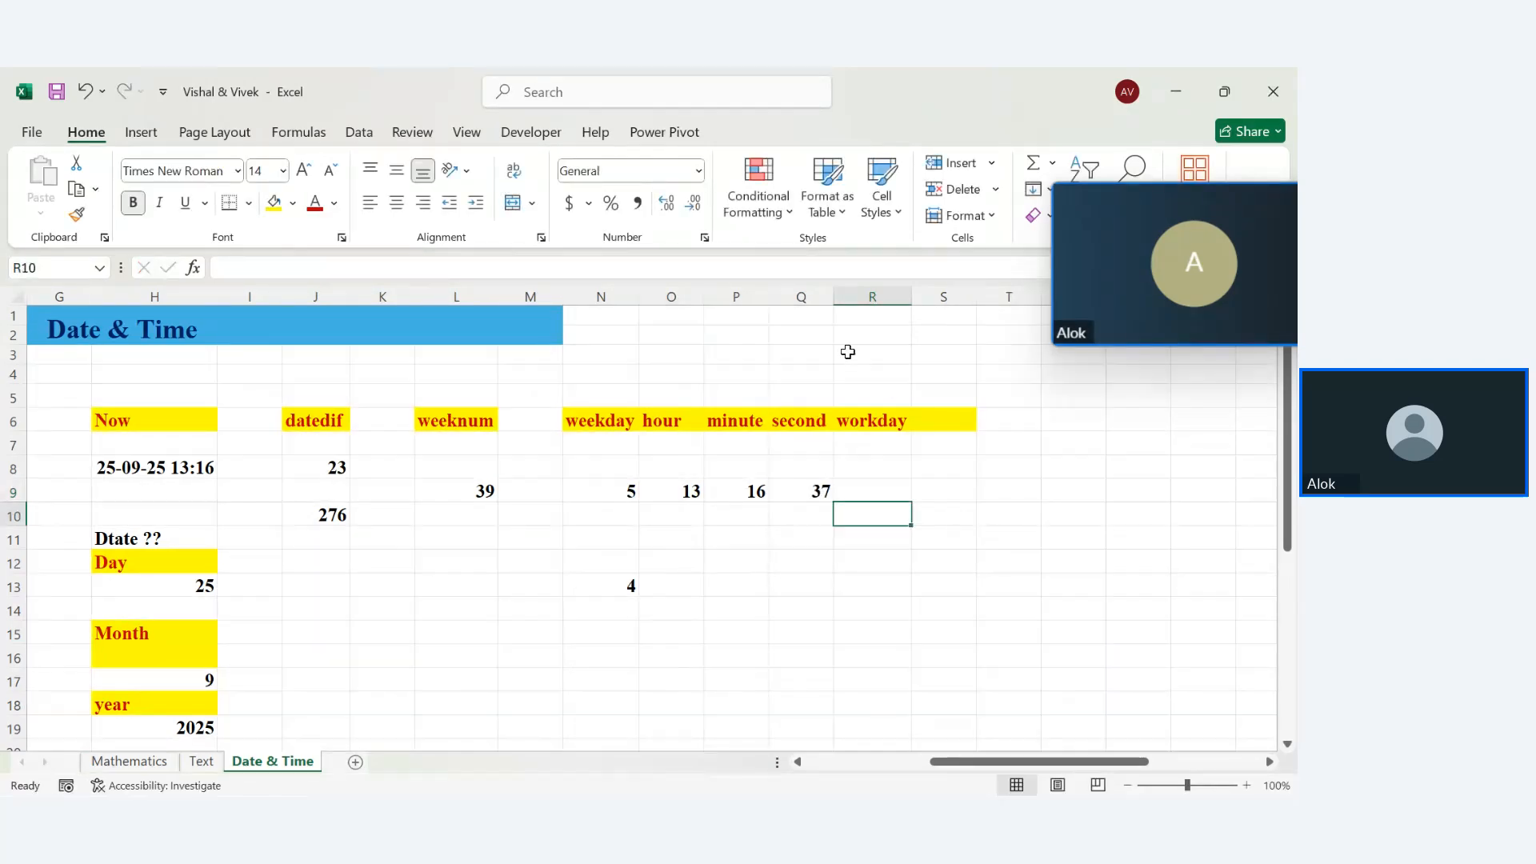
Enter the start date 12-09-2025 in W8 and the value 5 in W13
click(1208, 458)
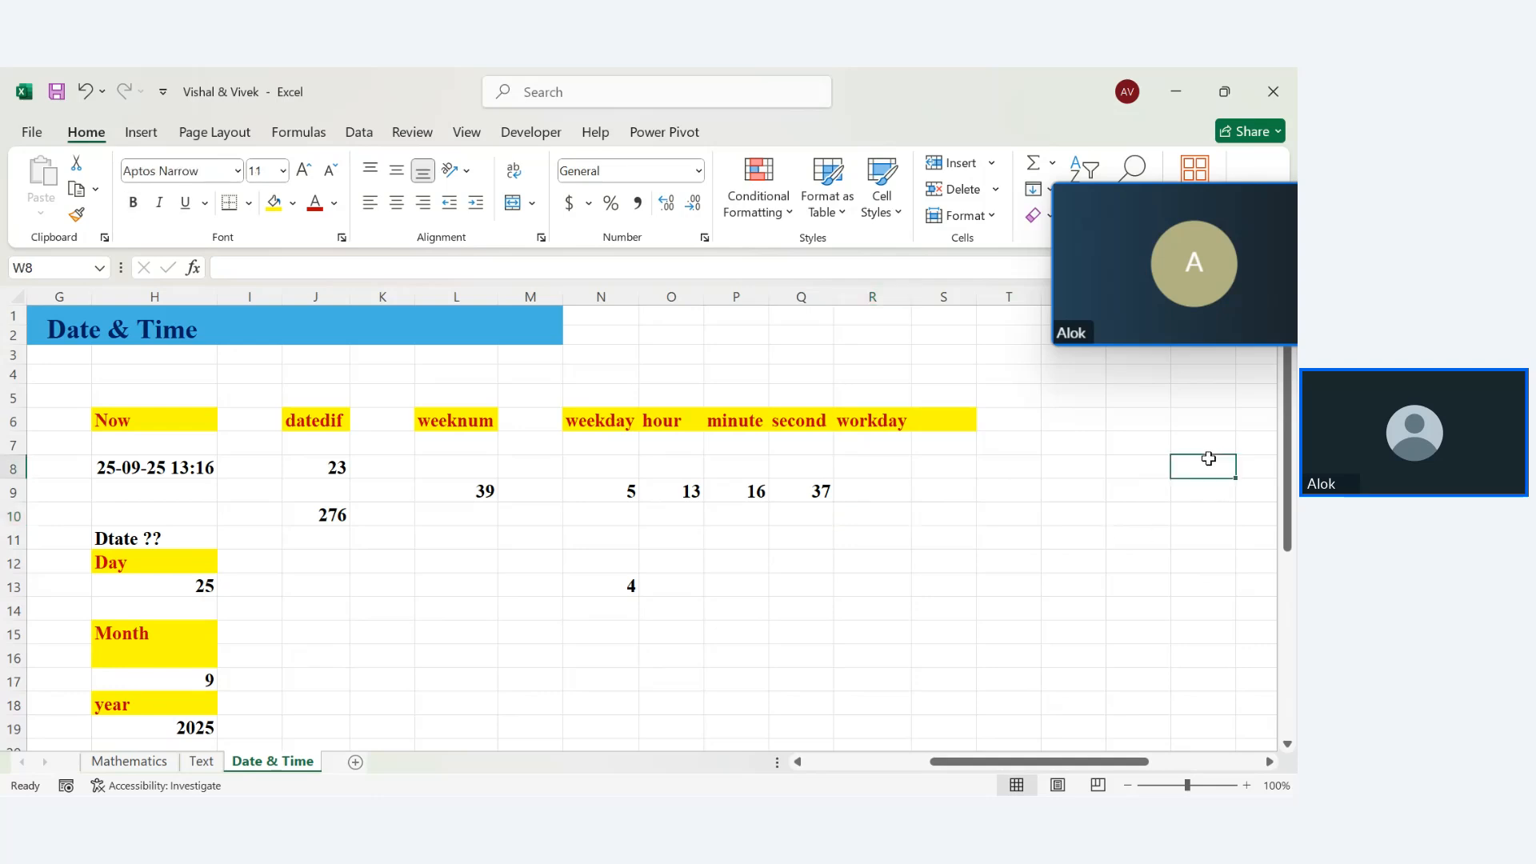
text(12-09-)
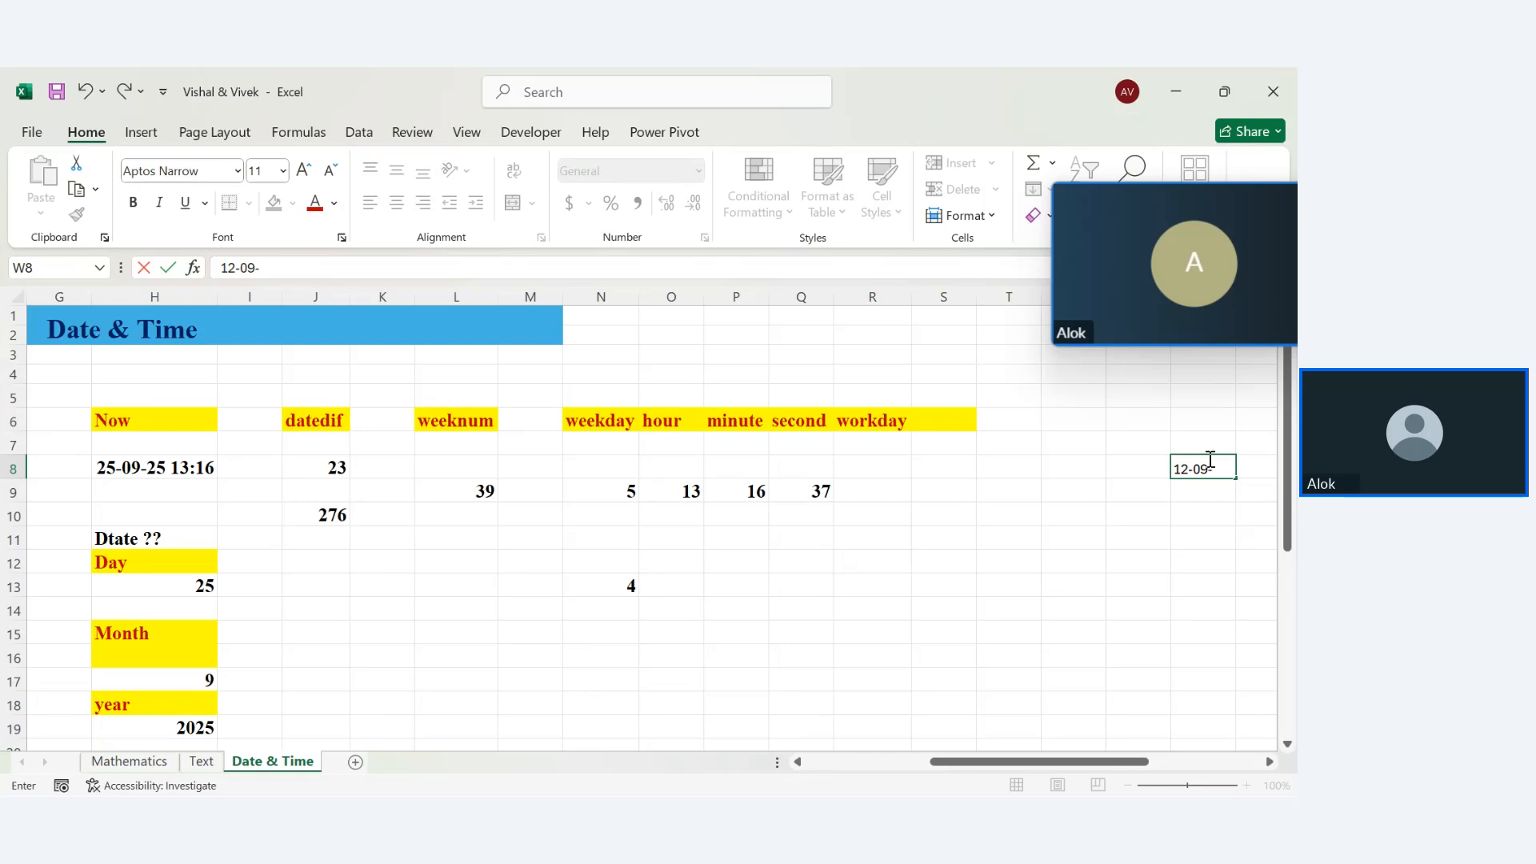
text(2025)
key(Return)
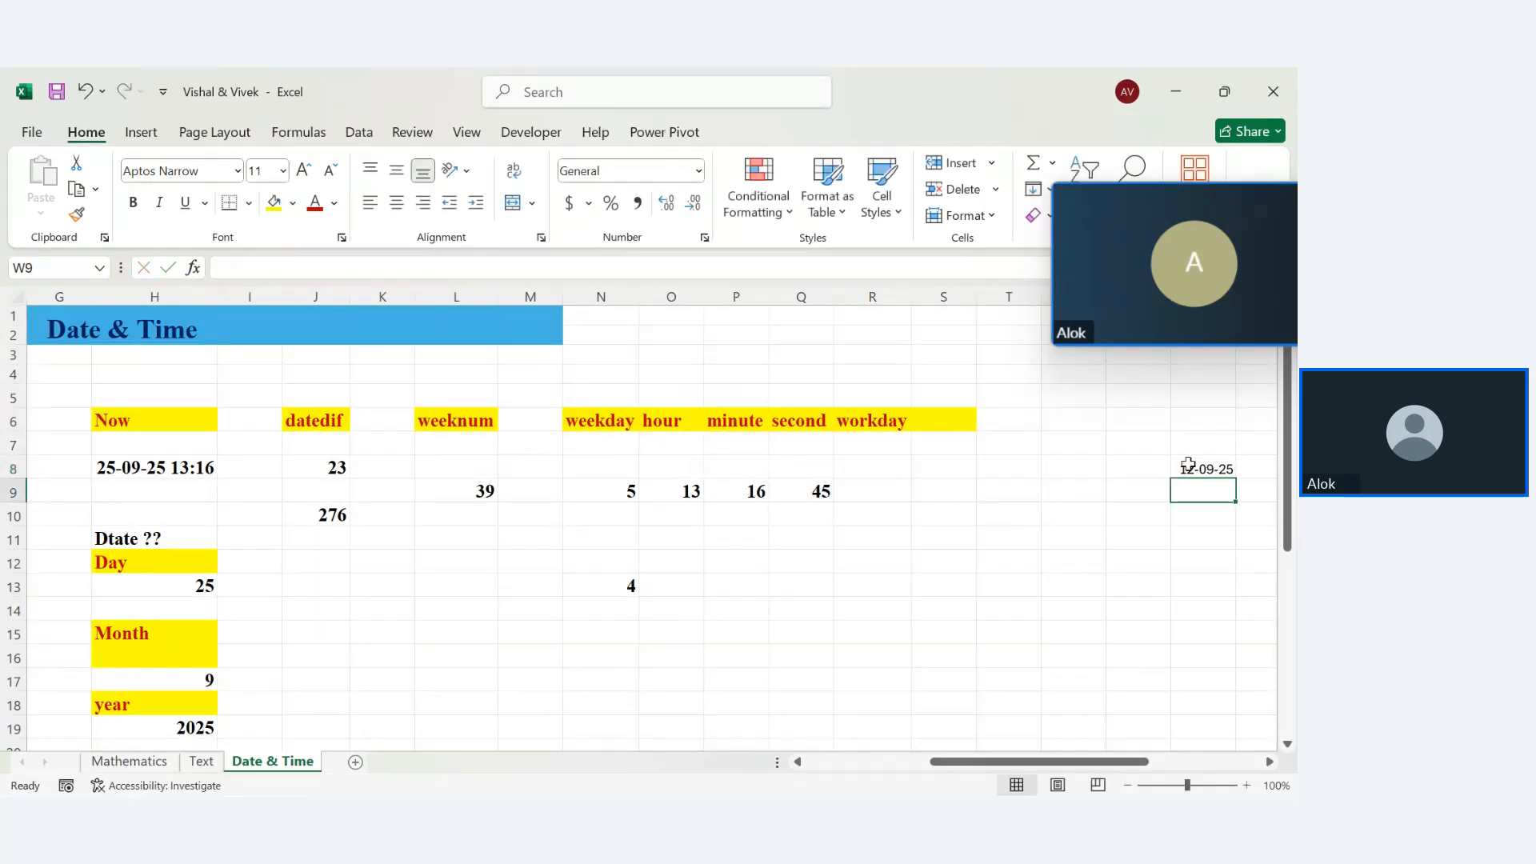
click(880, 490)
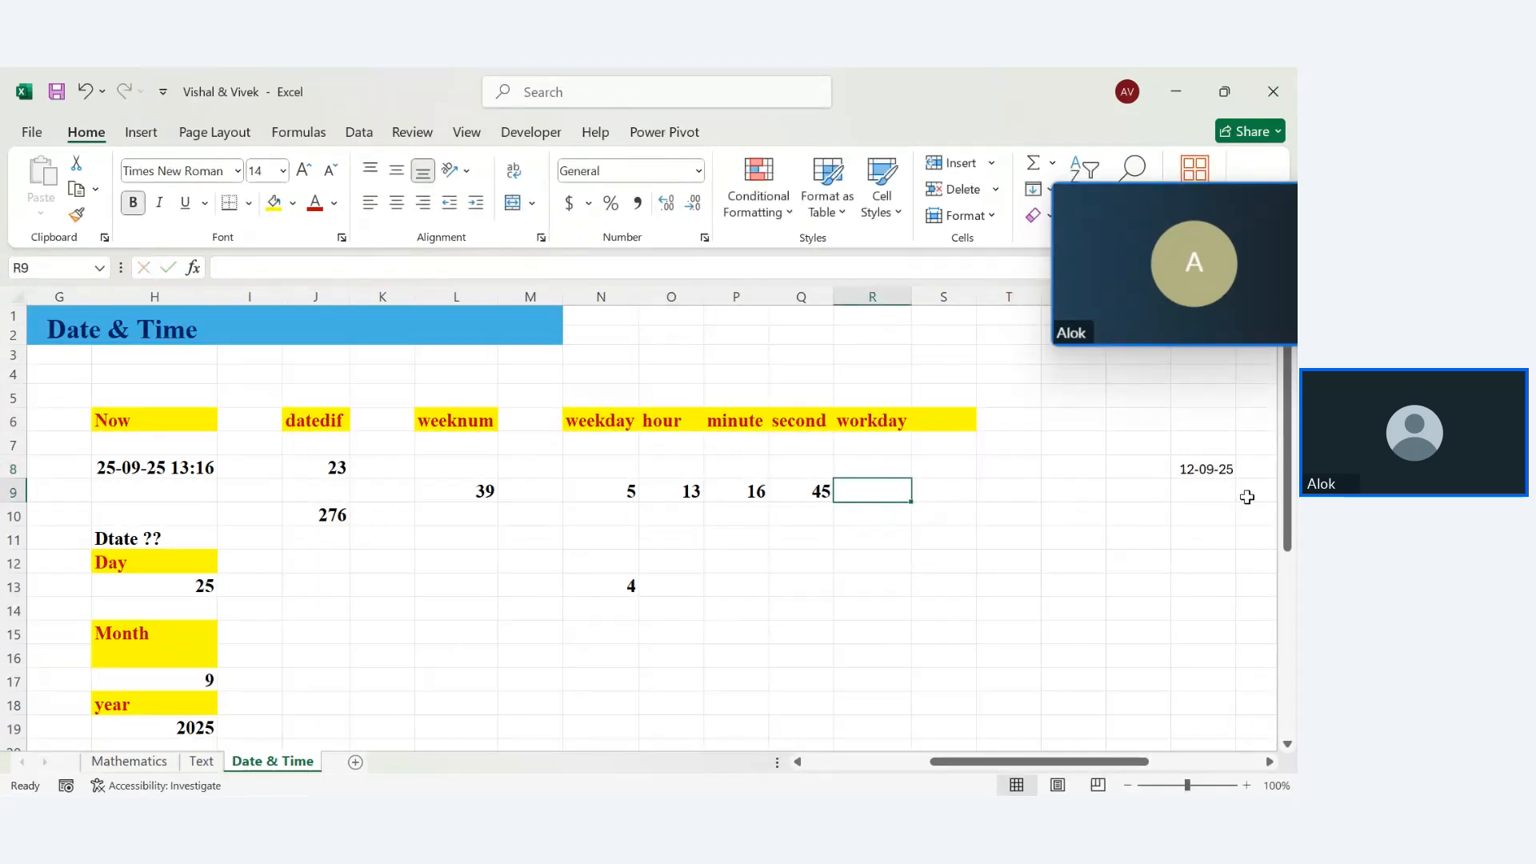
click(1200, 584)
text(5)
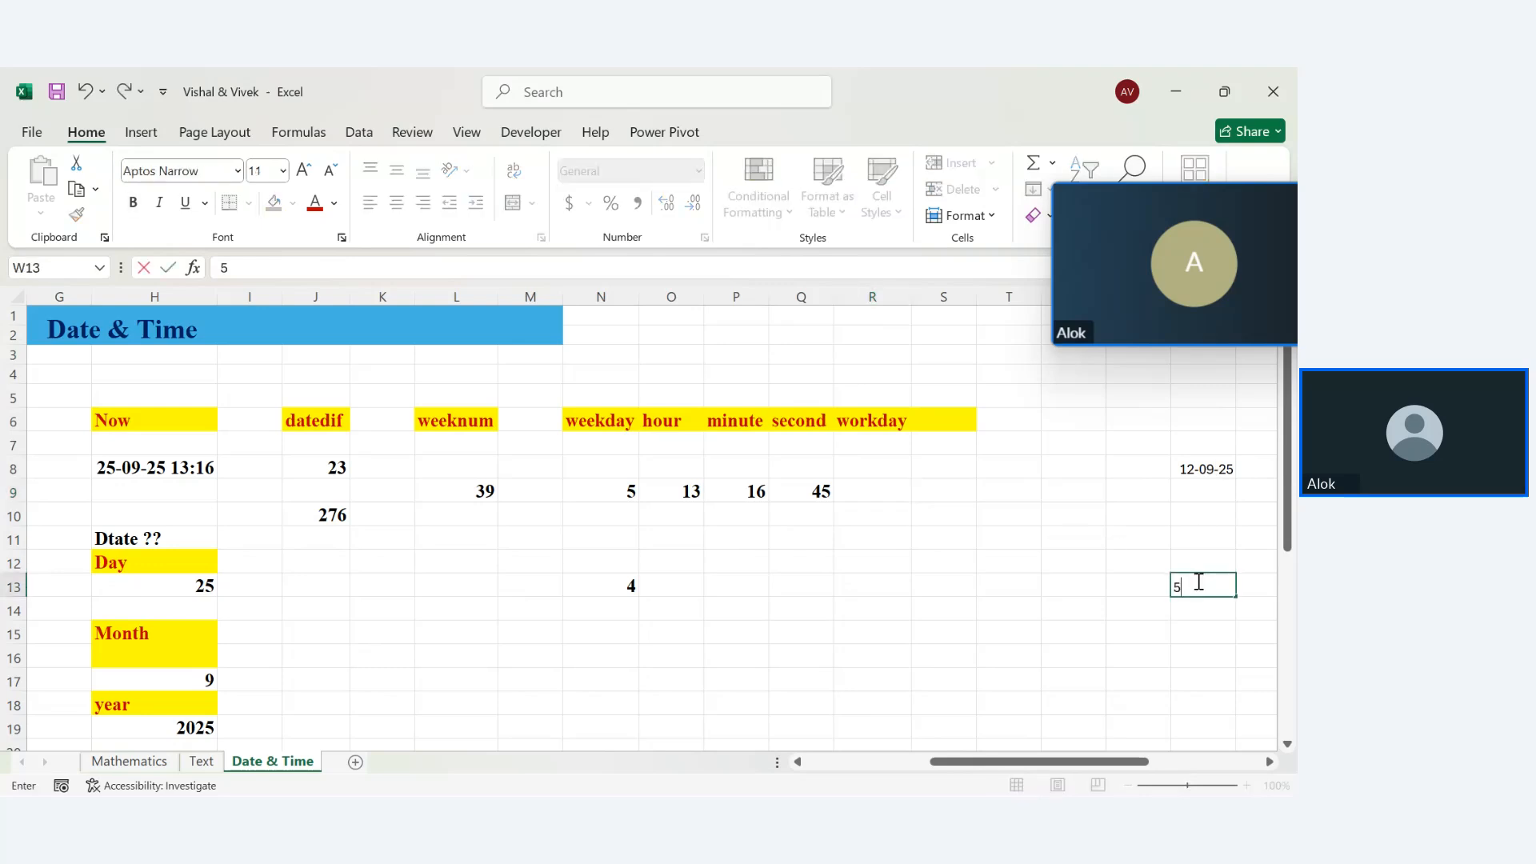
key(Return)
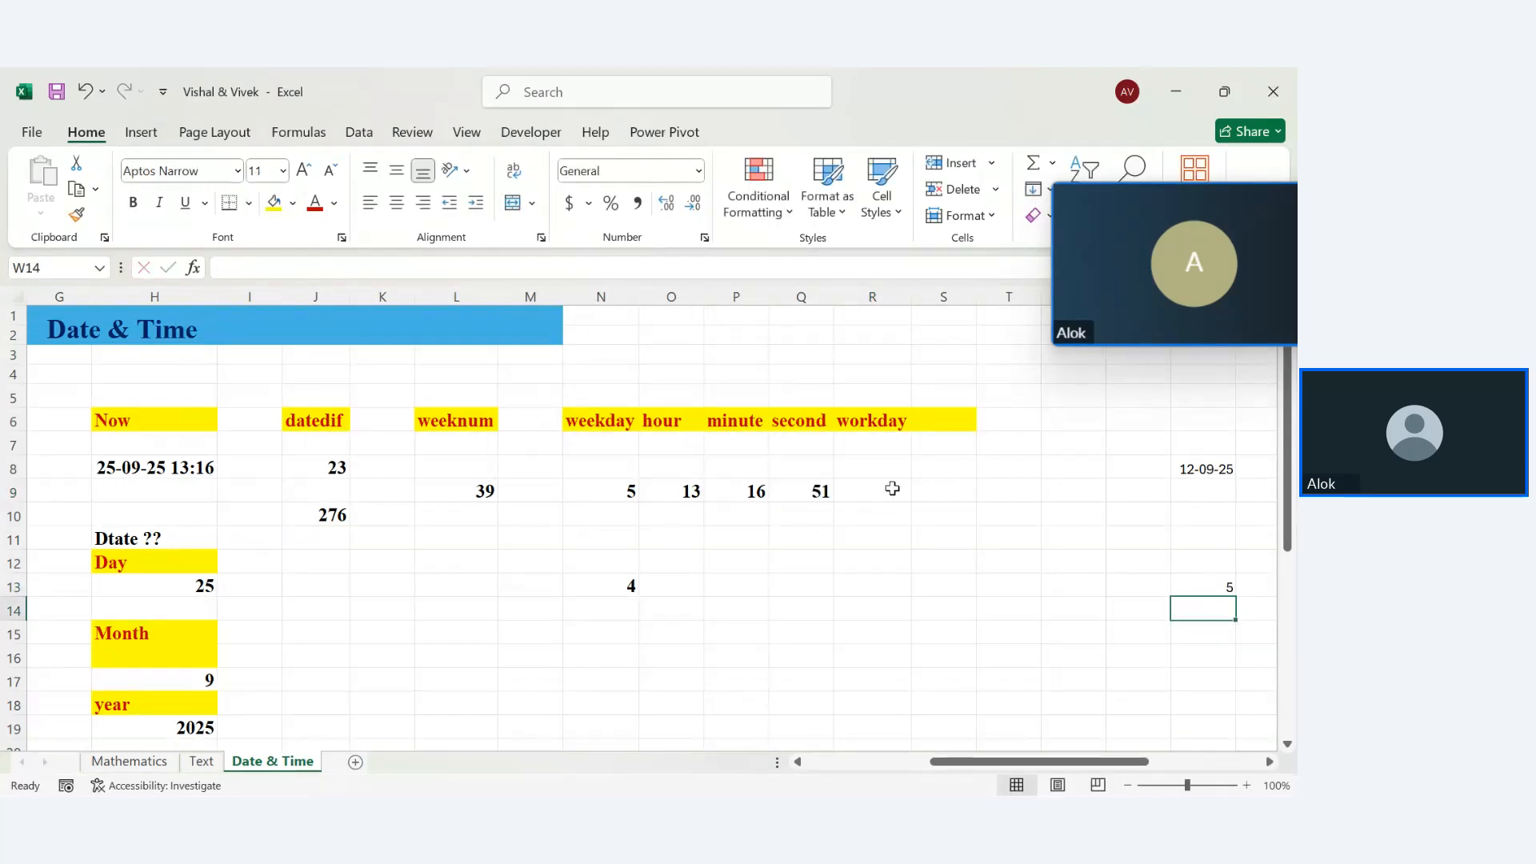
Enter =WORKDAY(W8,11) in R9, returning serial number 45929
click(892, 488)
text(=work)
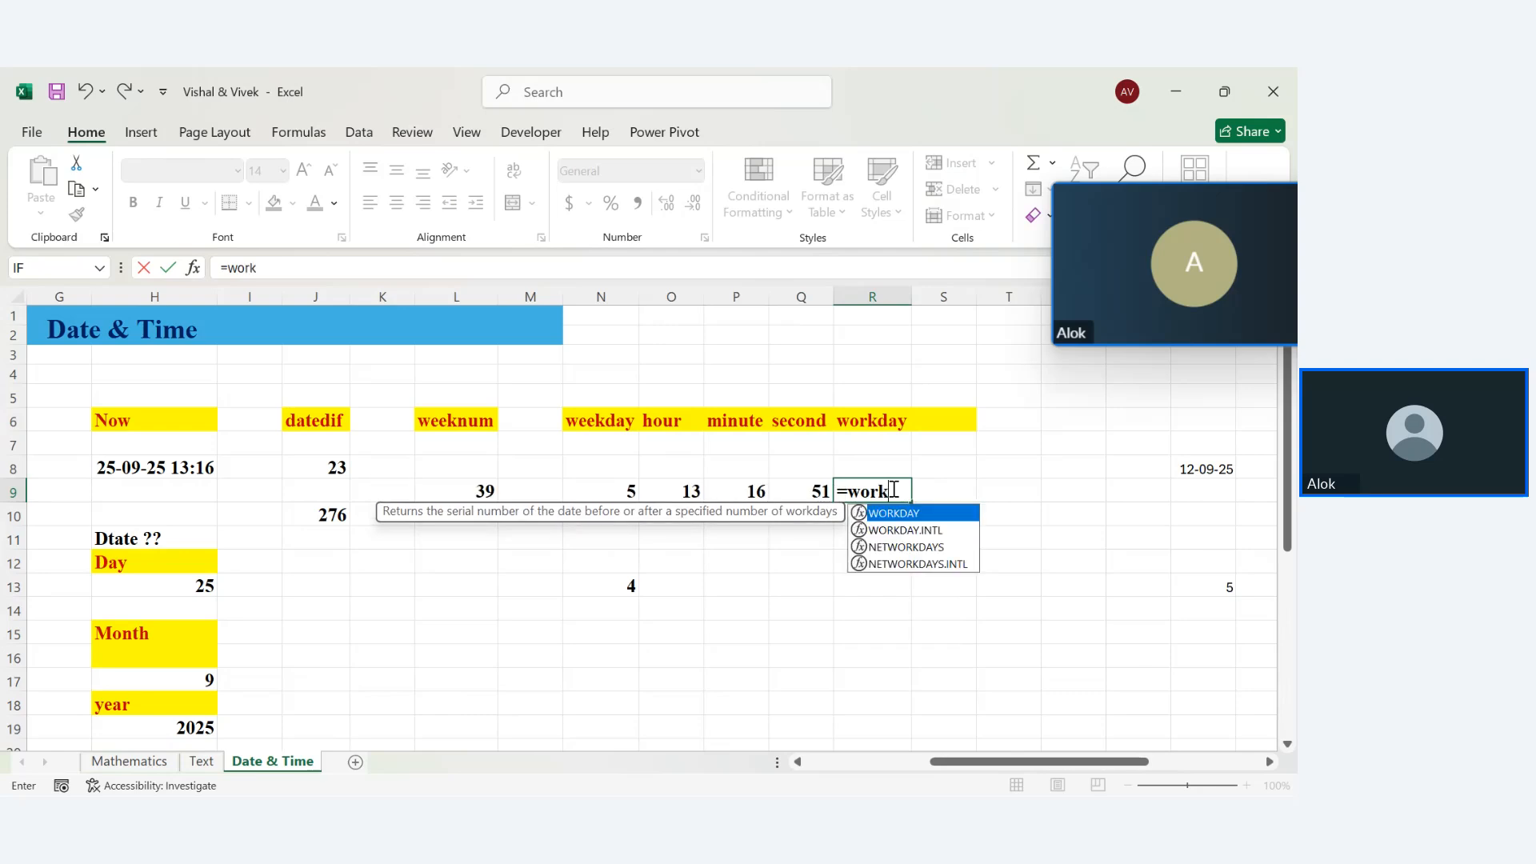
key(Tab)
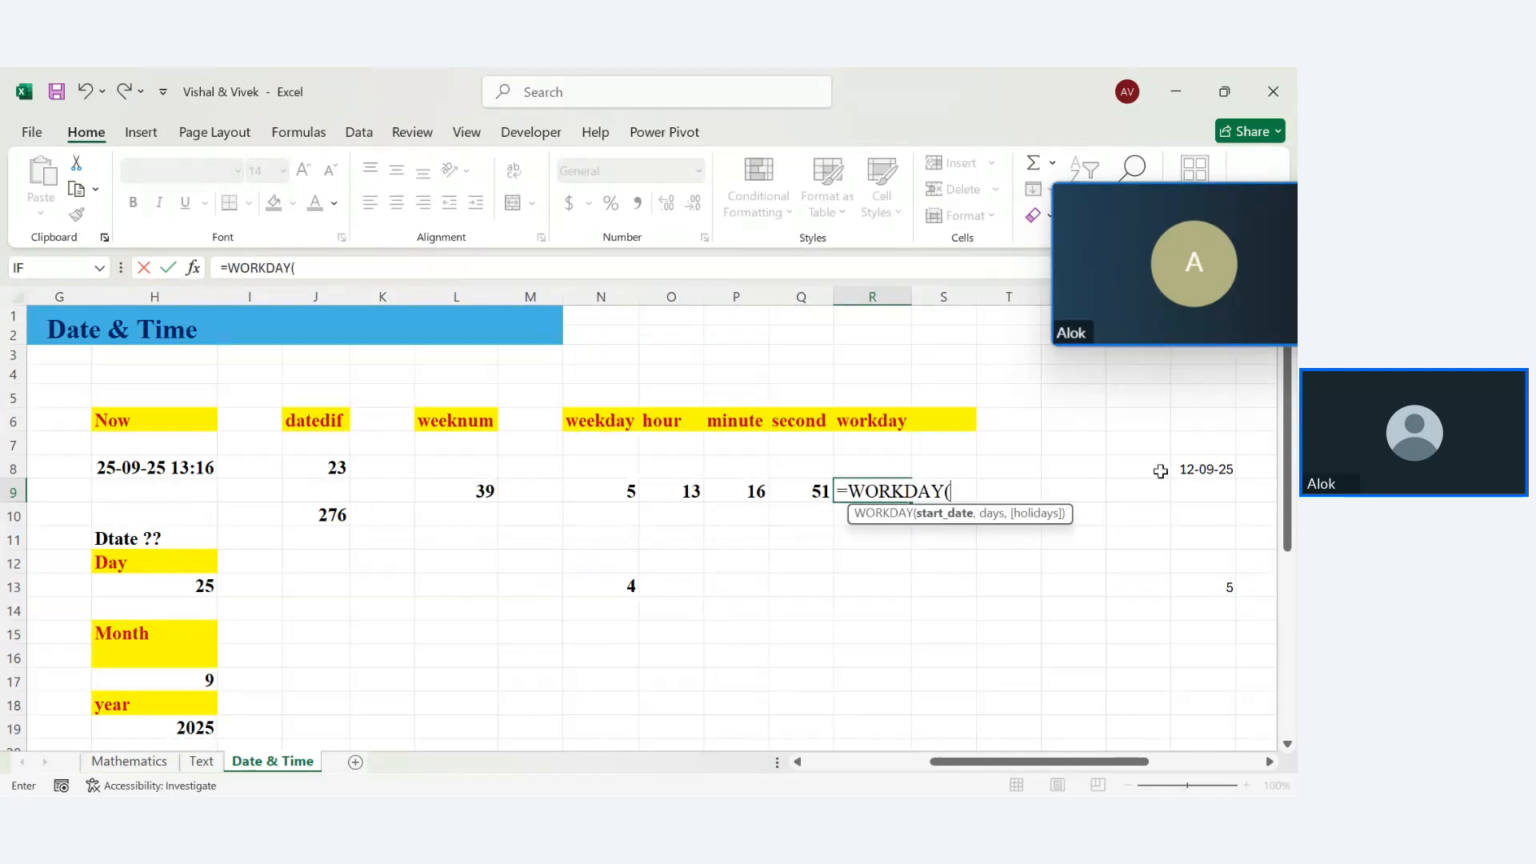
click(1180, 469)
text(,)
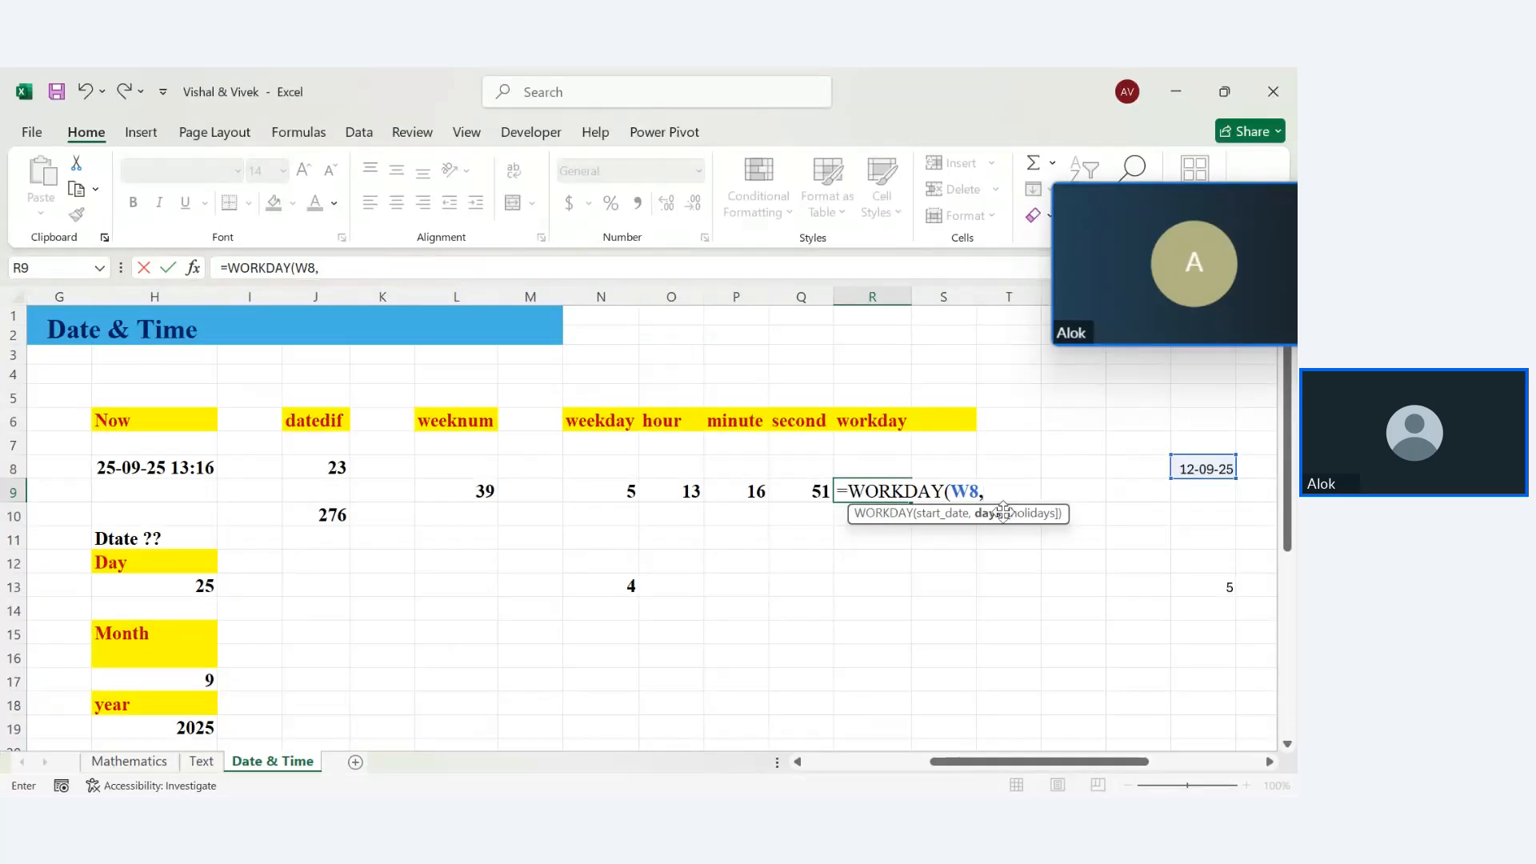
text(11,)
key(BackSpace)
text())
key(Return)
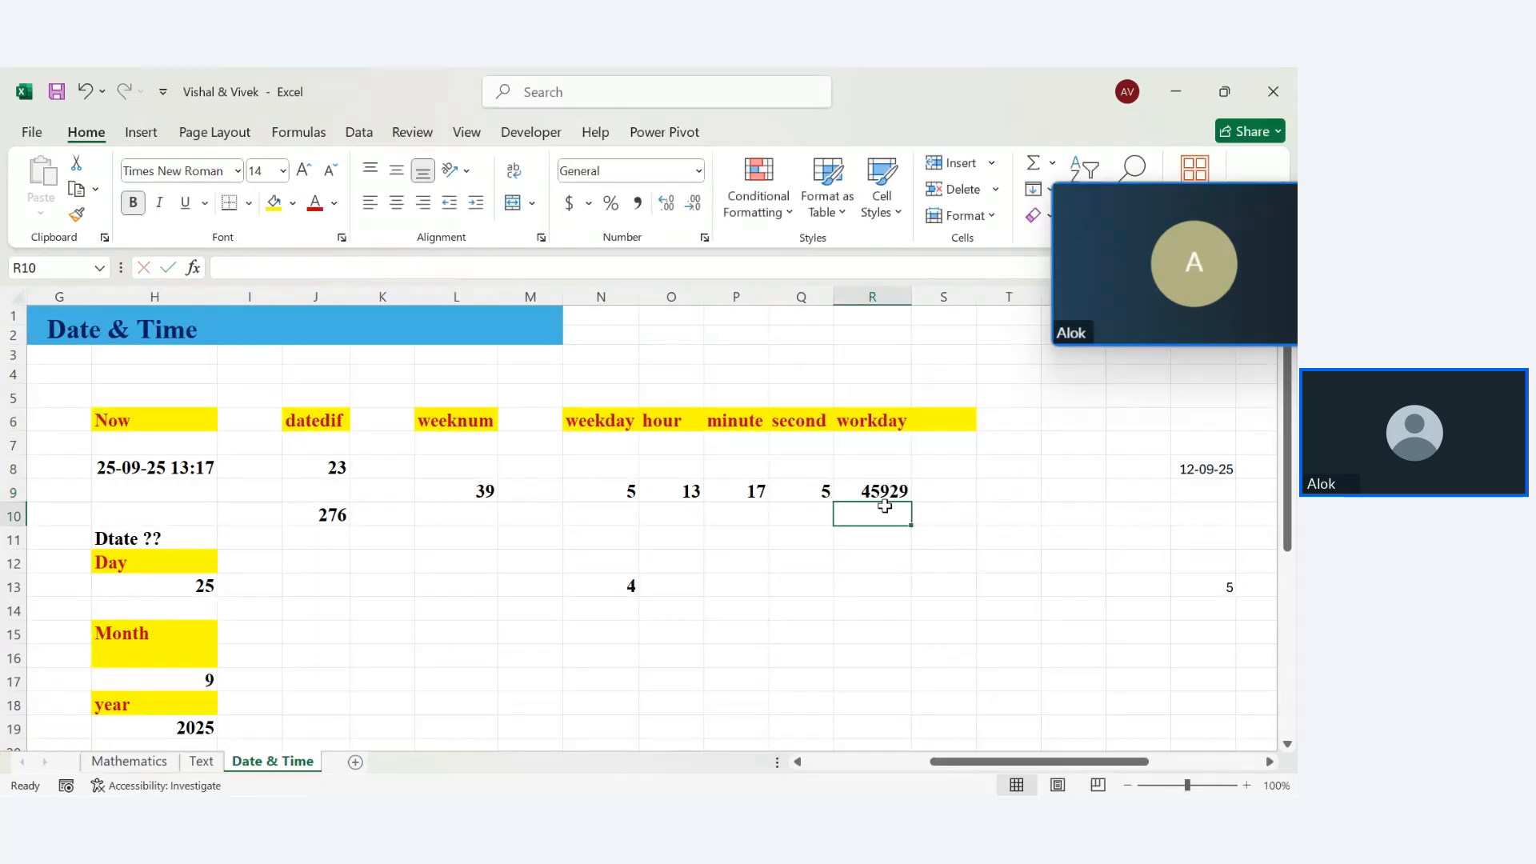
click(882, 495)
Apply the Short Date format to R9 so the WORKDAY result reads 29-09-25
click(696, 171)
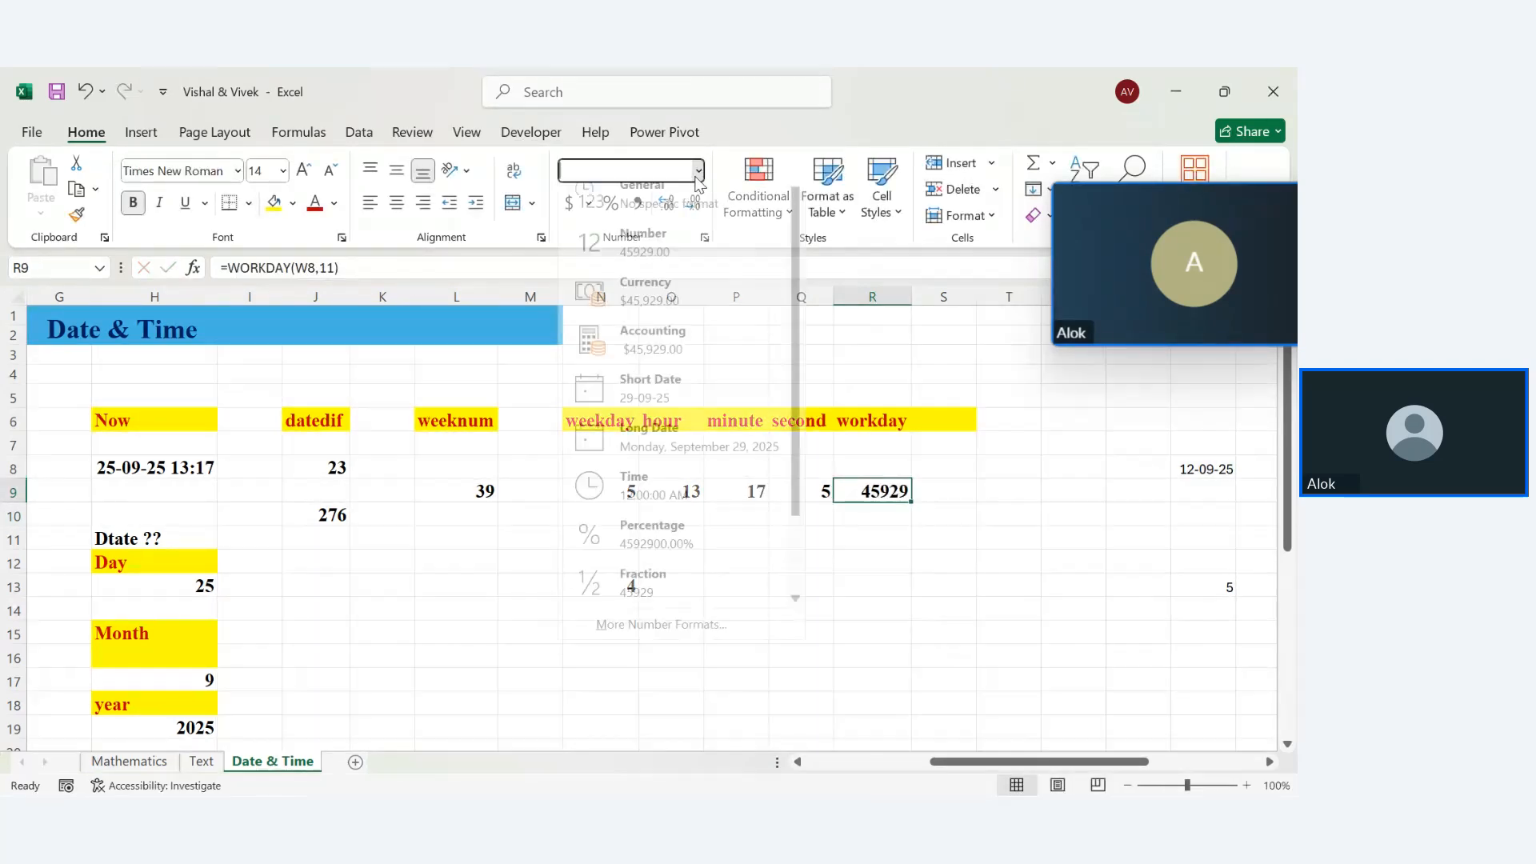
click(680, 411)
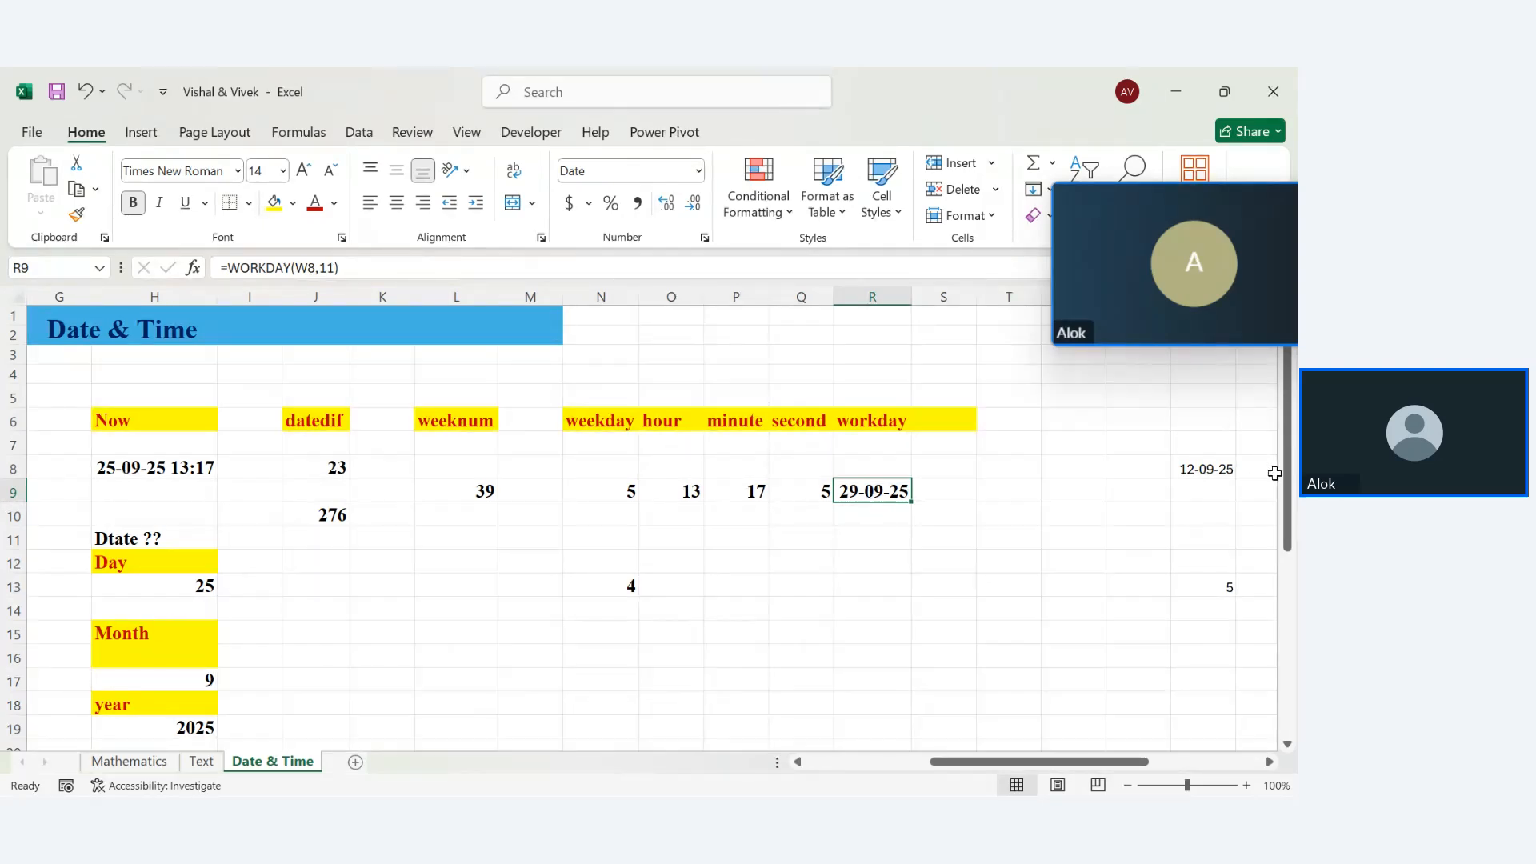
Look over the finished Date & Time examples, then bring up the Formulas ribbon's function library
scroll(1276, 480, down, 2)
scroll(1280, 488, up, 1)
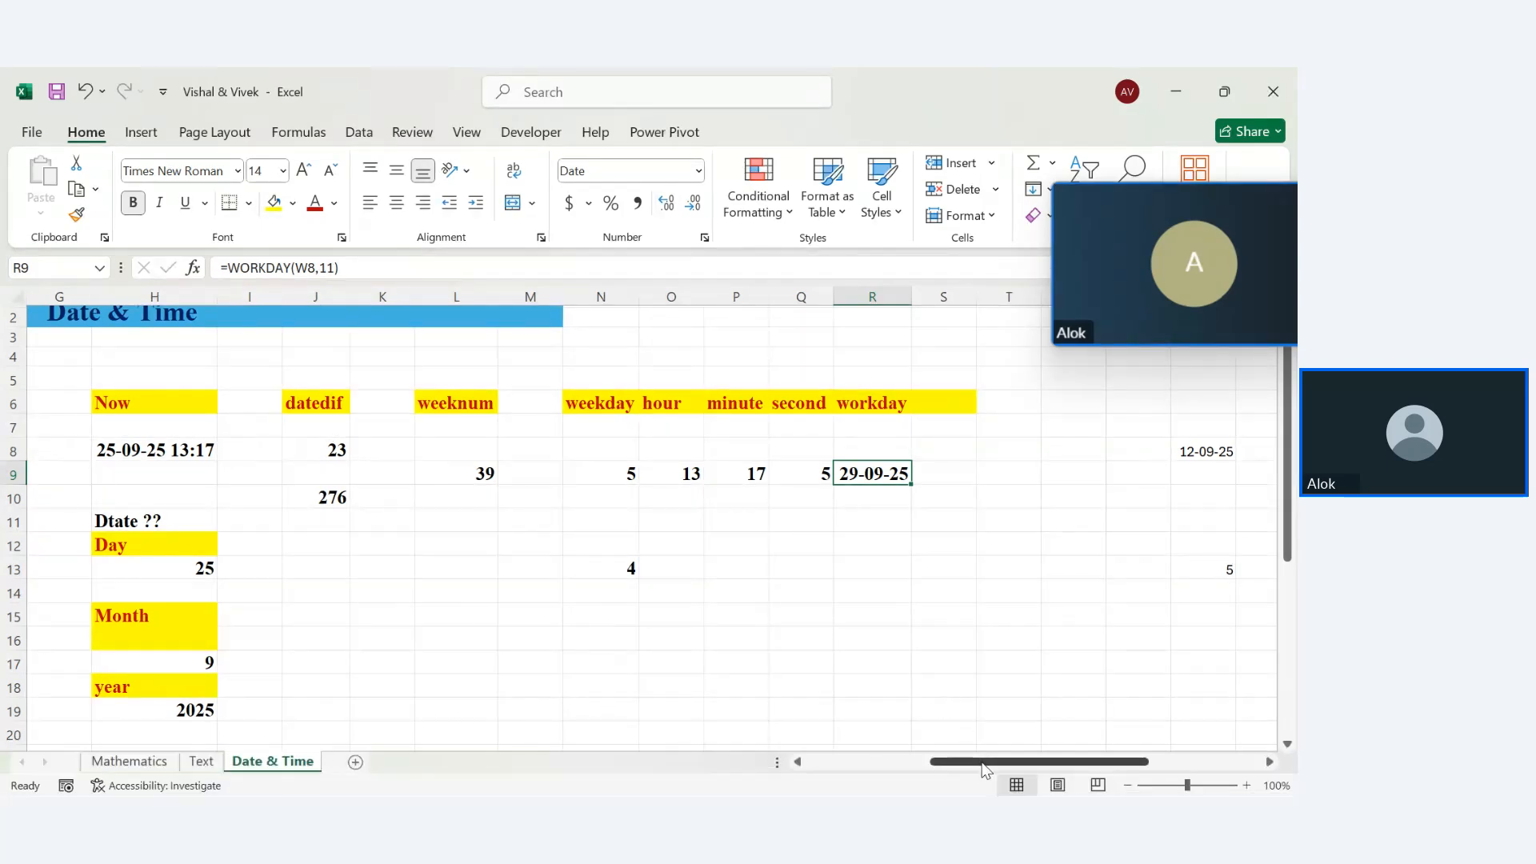
drag(985, 770, 907, 773)
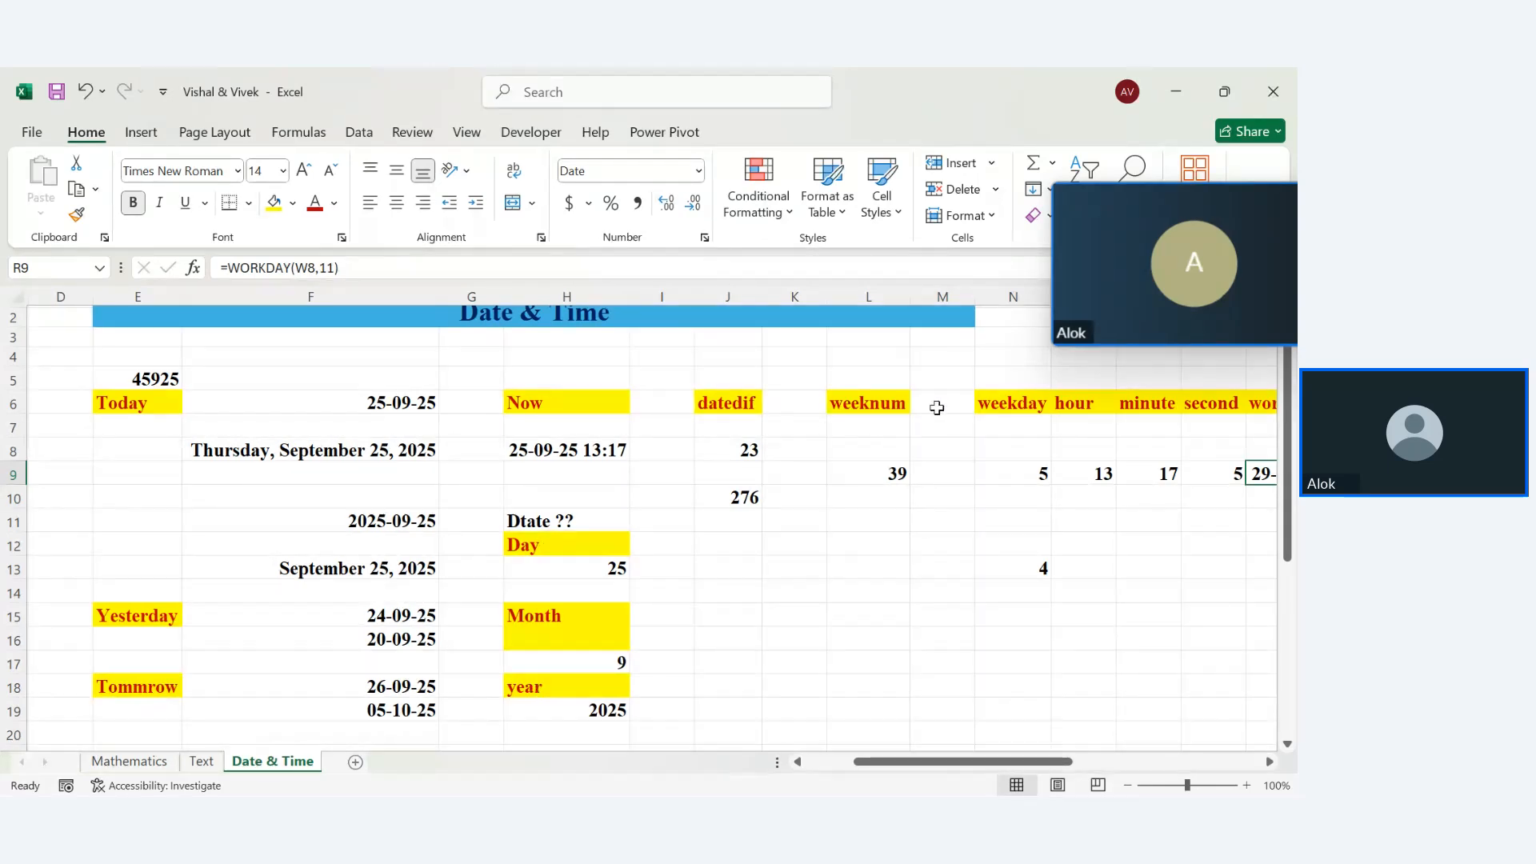
click(1027, 415)
key(Right)
key(Right)
key(Right)
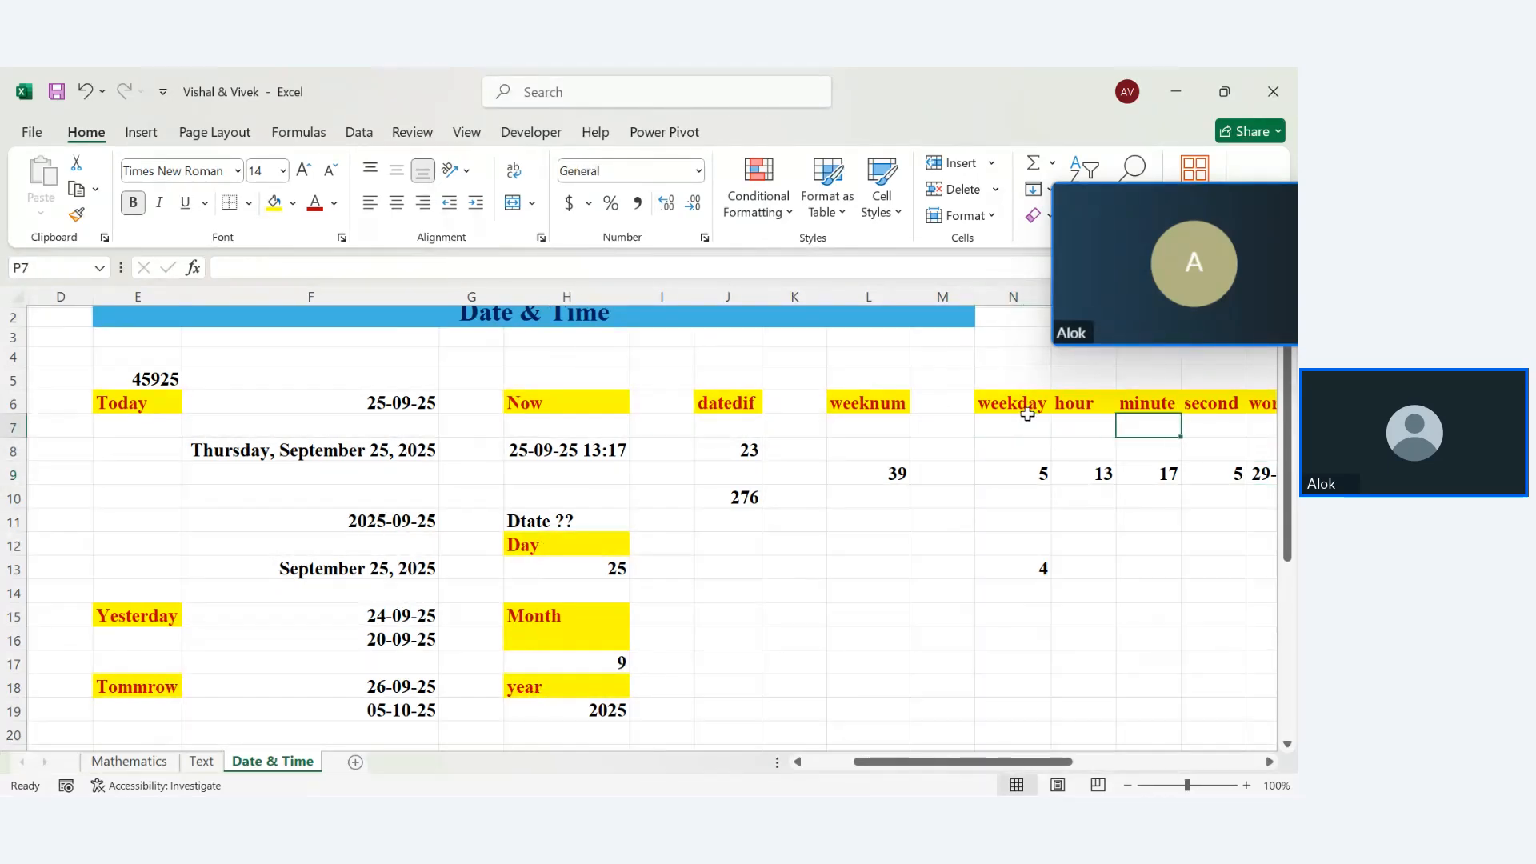
key(Right)
key(Right)
key(Right)
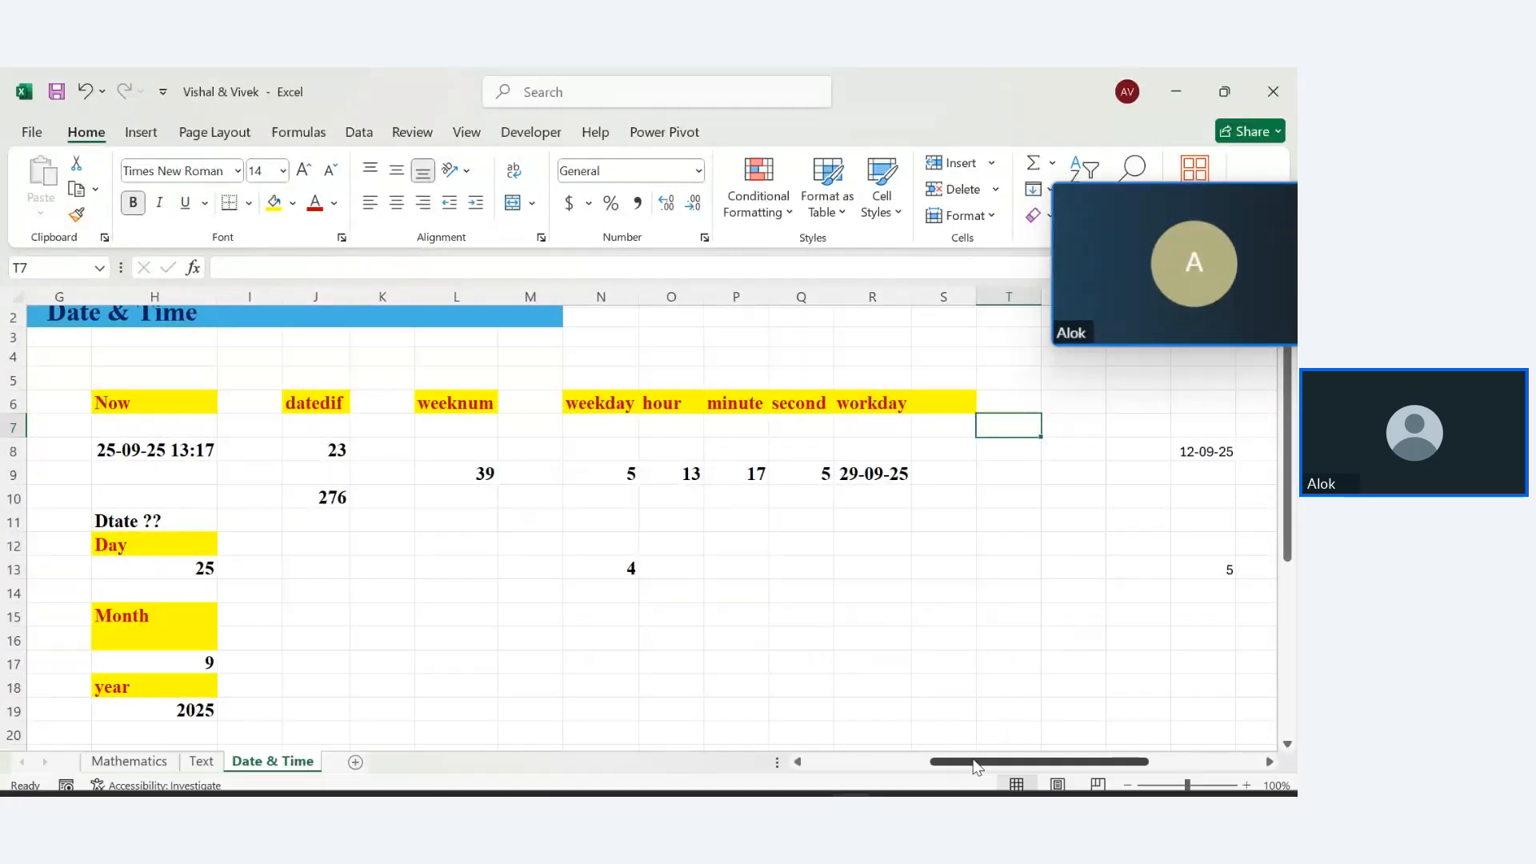
drag(976, 767, 869, 780)
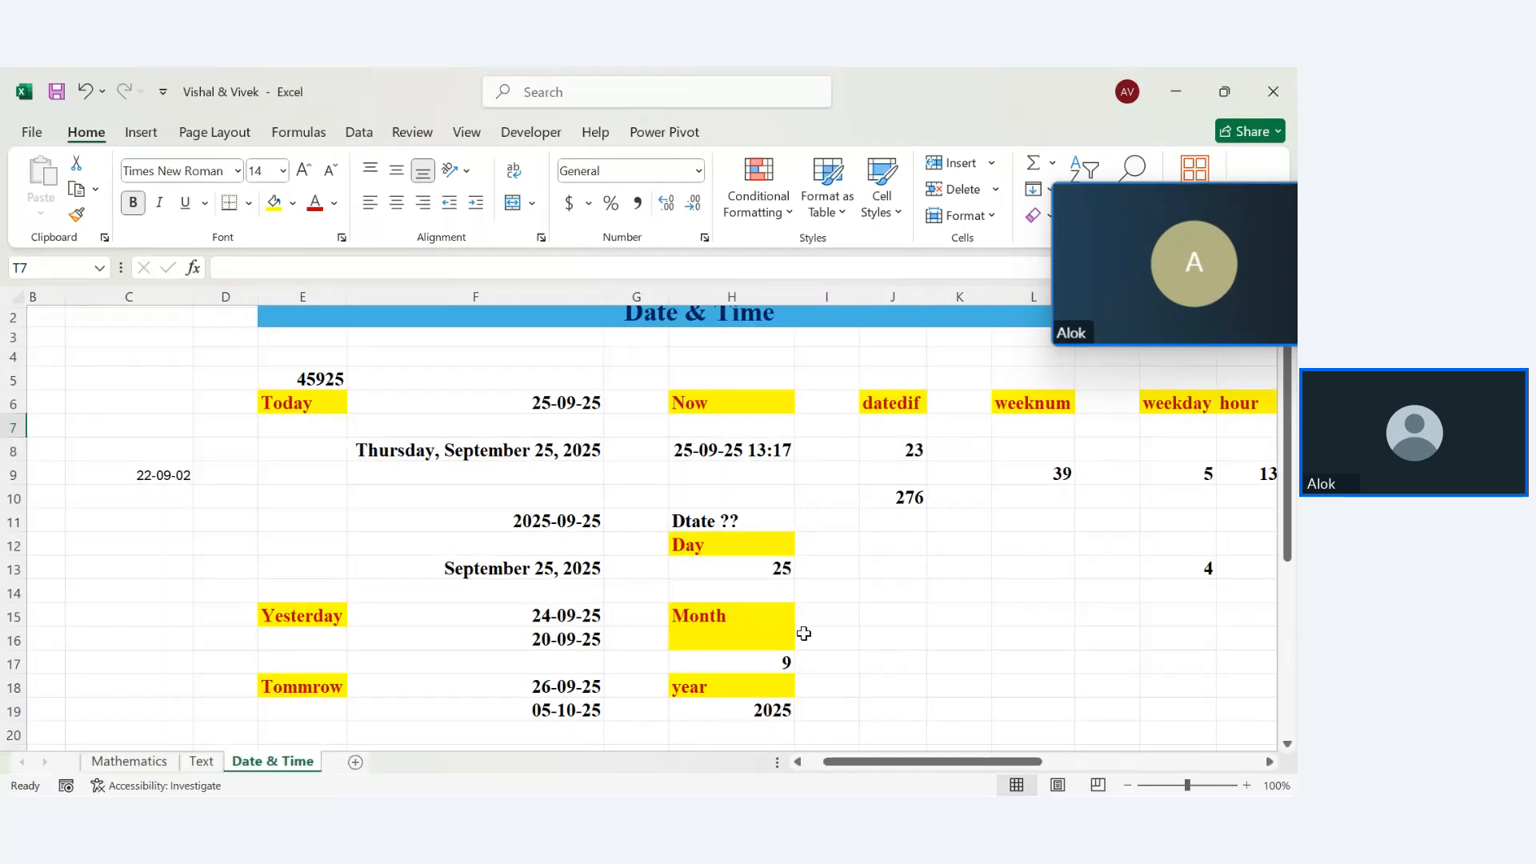
mouse_move(840, 760)
mouse_down()
mouse_move(965, 770)
mouse_move(822, 775)
mouse_up()
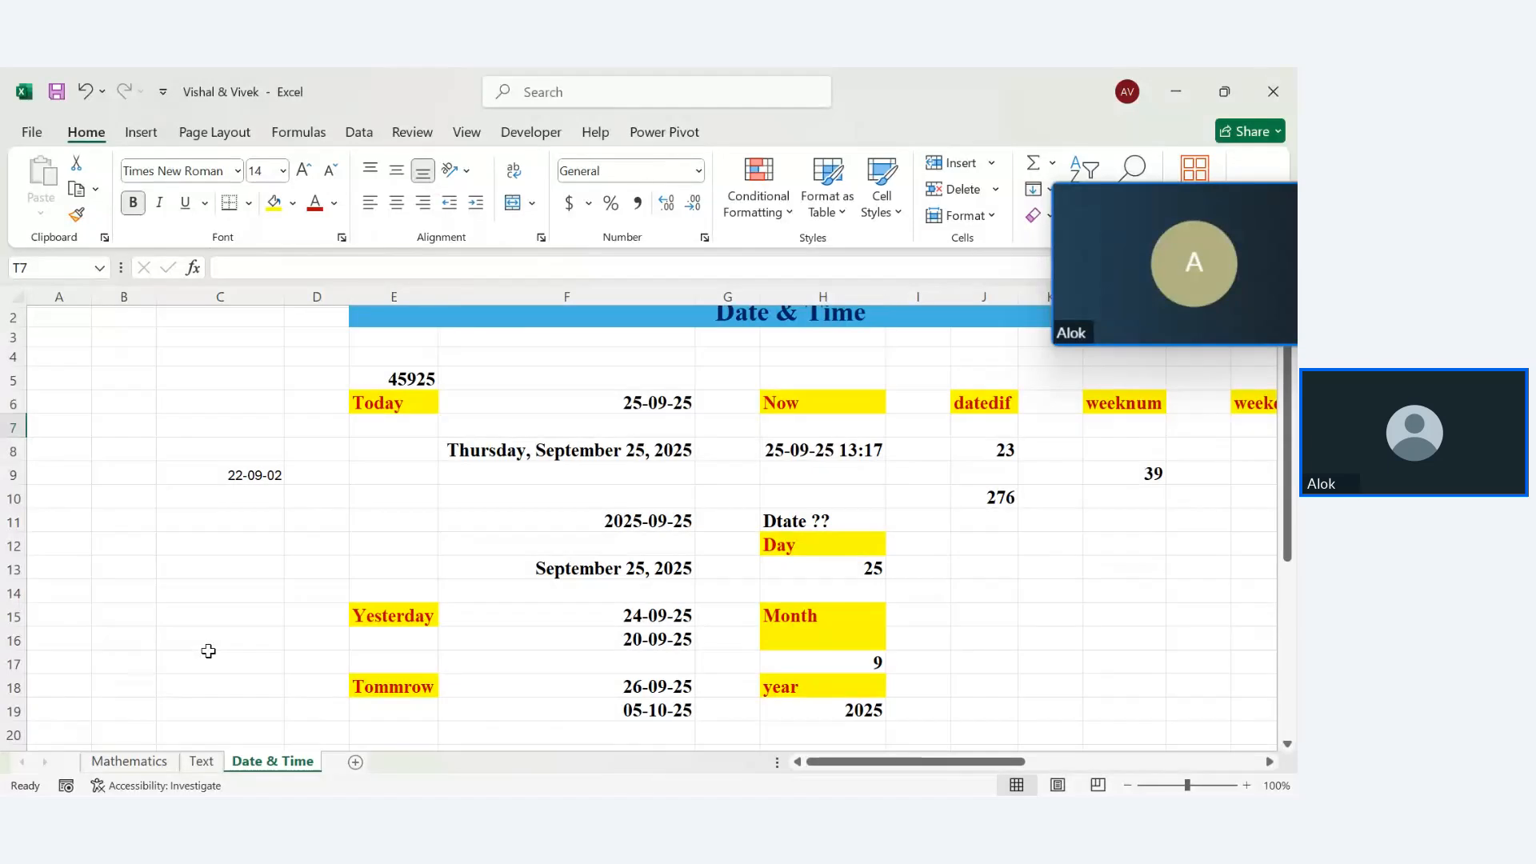
click(295, 128)
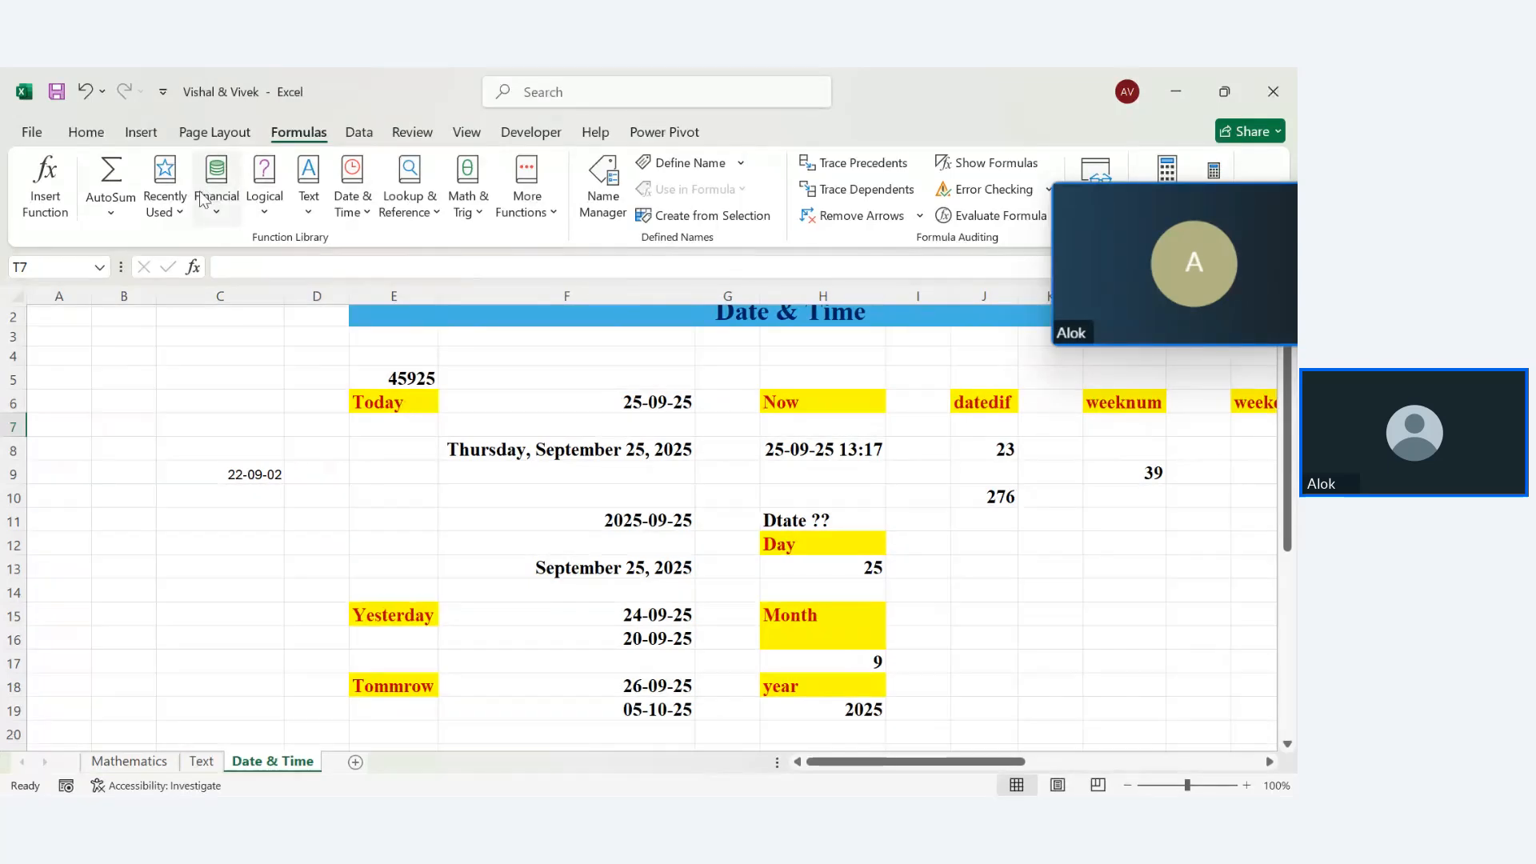
Add a new worksheet named 'Financial' and select all of its cells
click(355, 762)
double_click(352, 761)
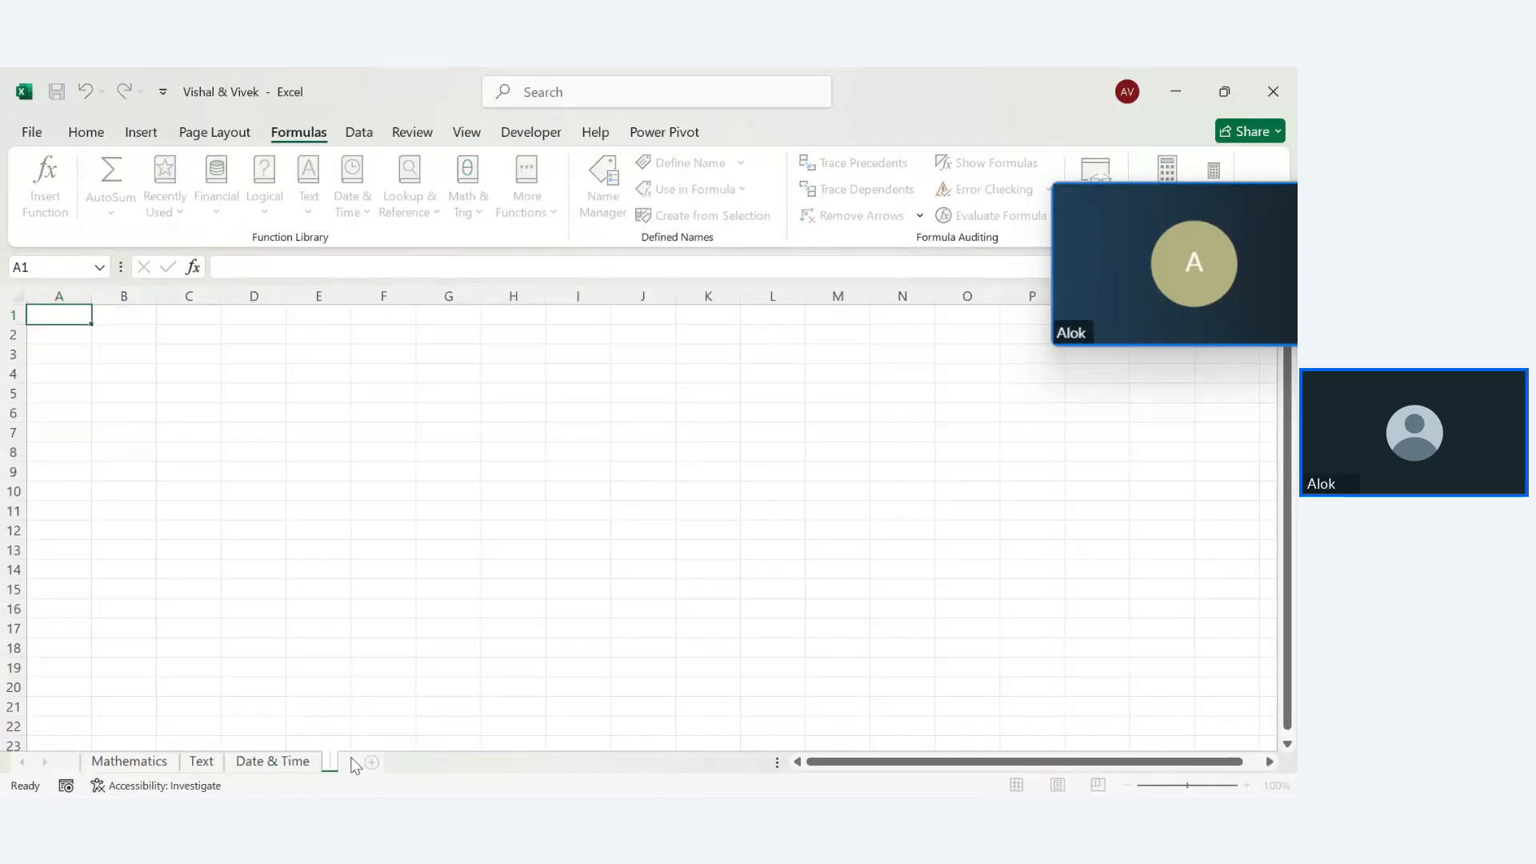
text(Financ)
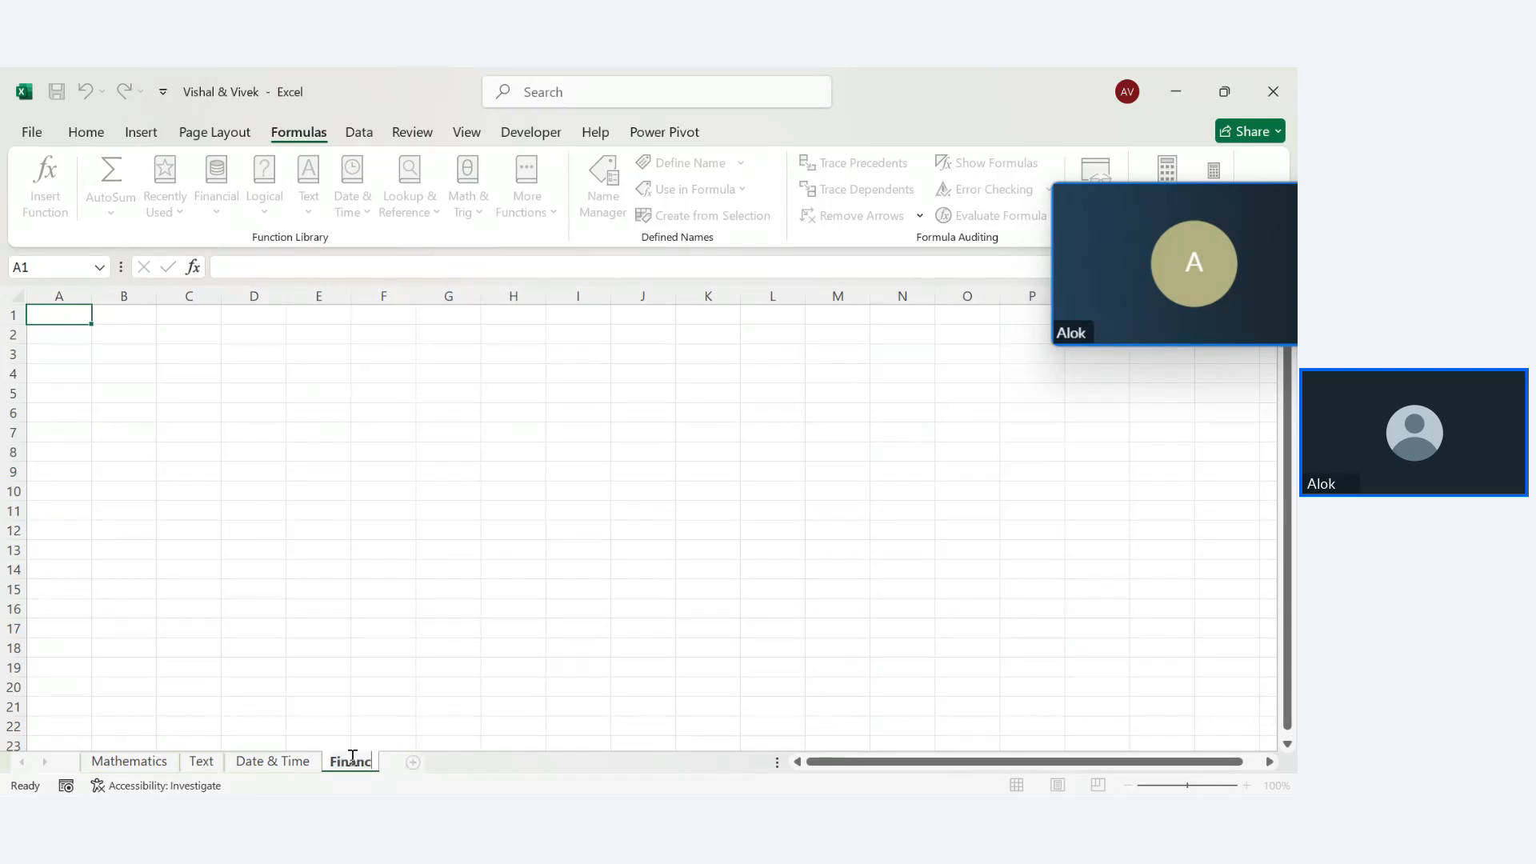
text(ial)
key(Return)
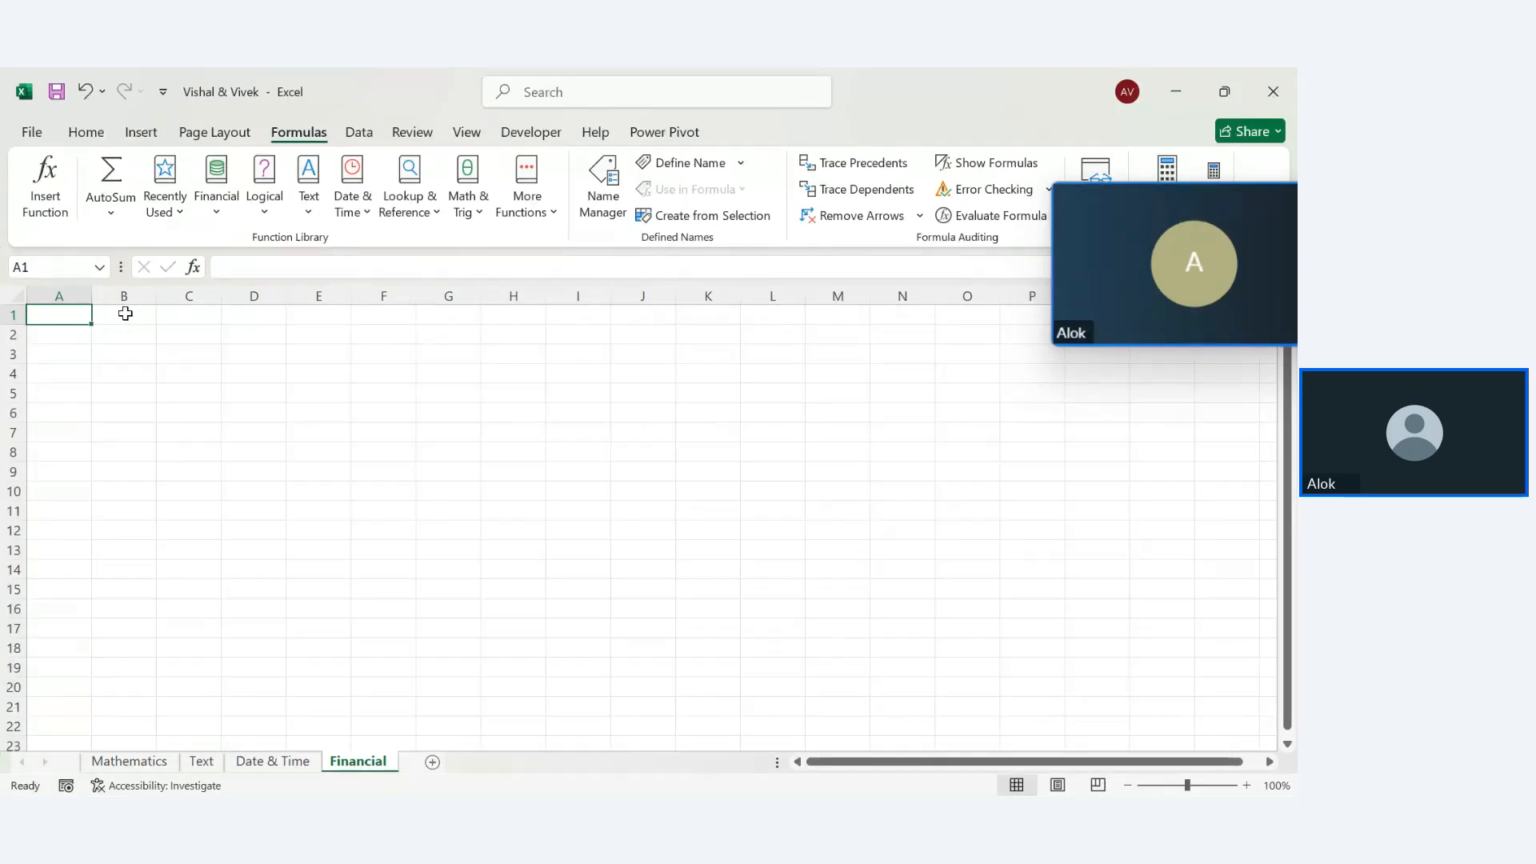
drag(126, 313, 977, 631)
click(615, 625)
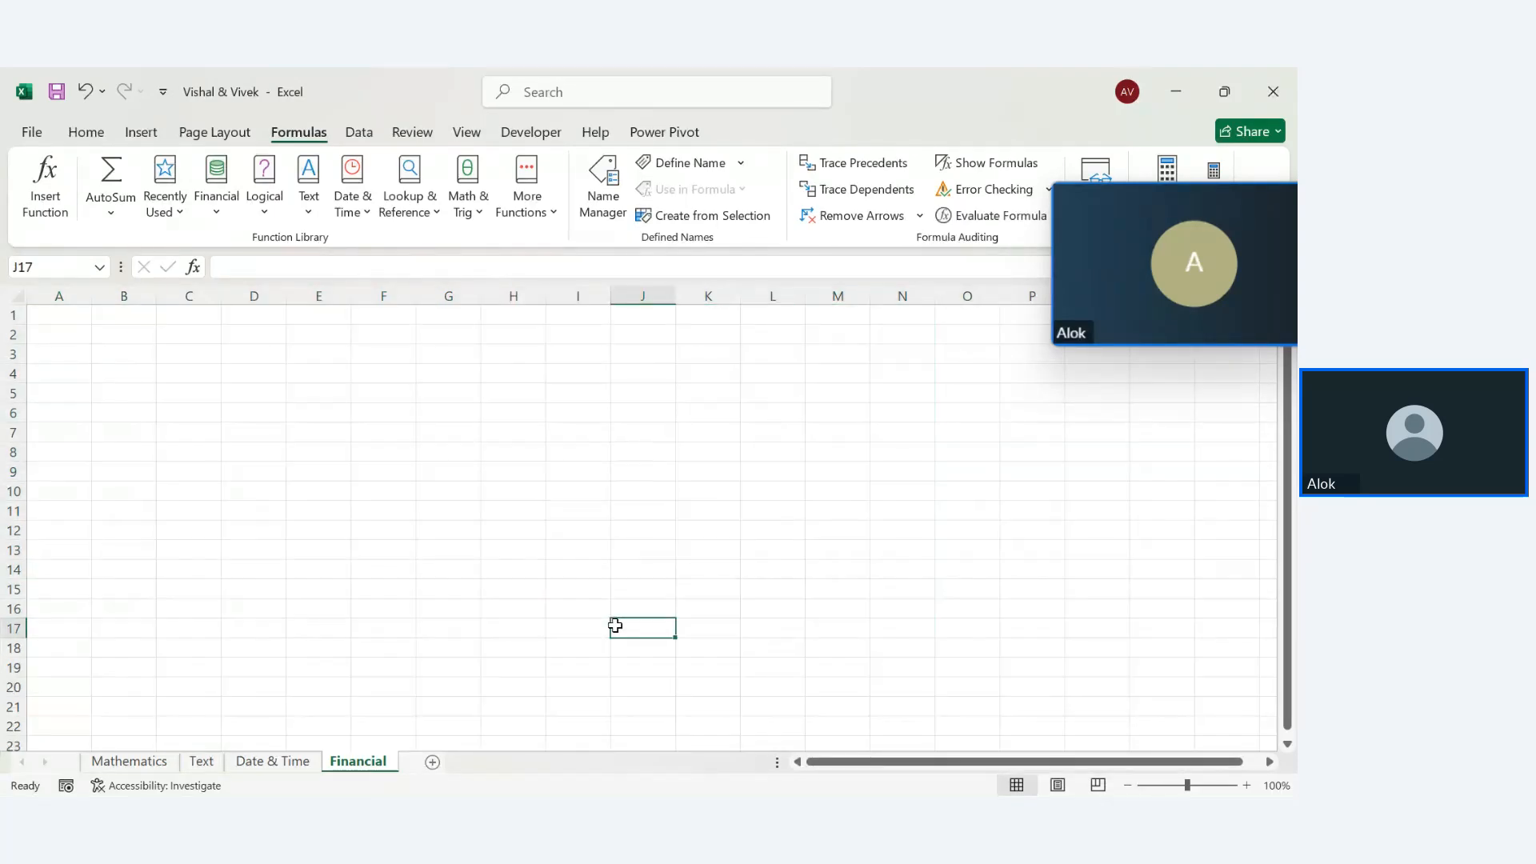
key(ctrl+a)
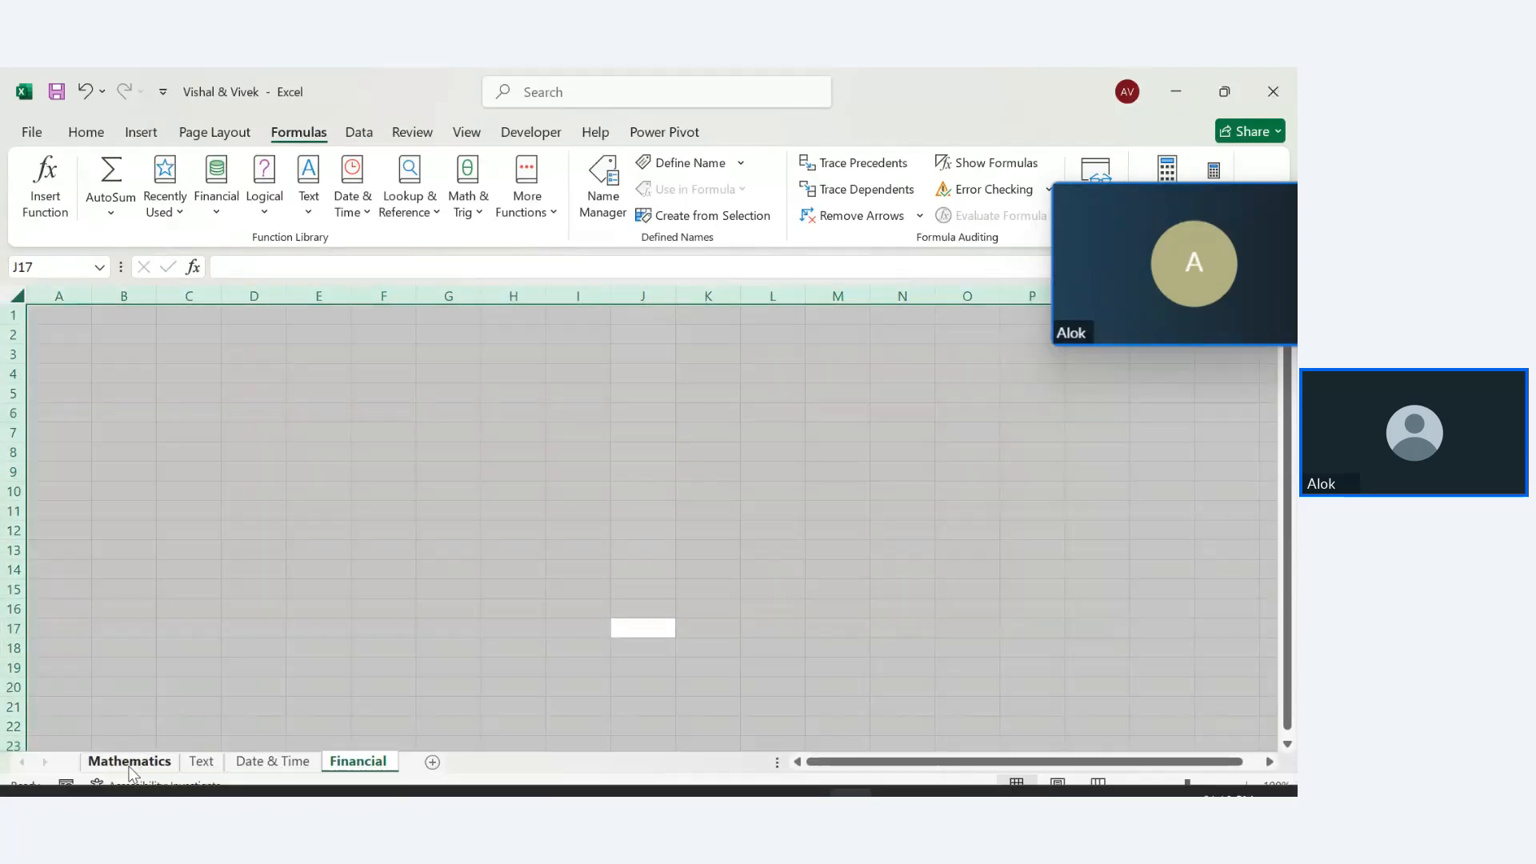
Pick up the Mathematics title formatting from H1 with Format Painter
click(120, 769)
click(389, 390)
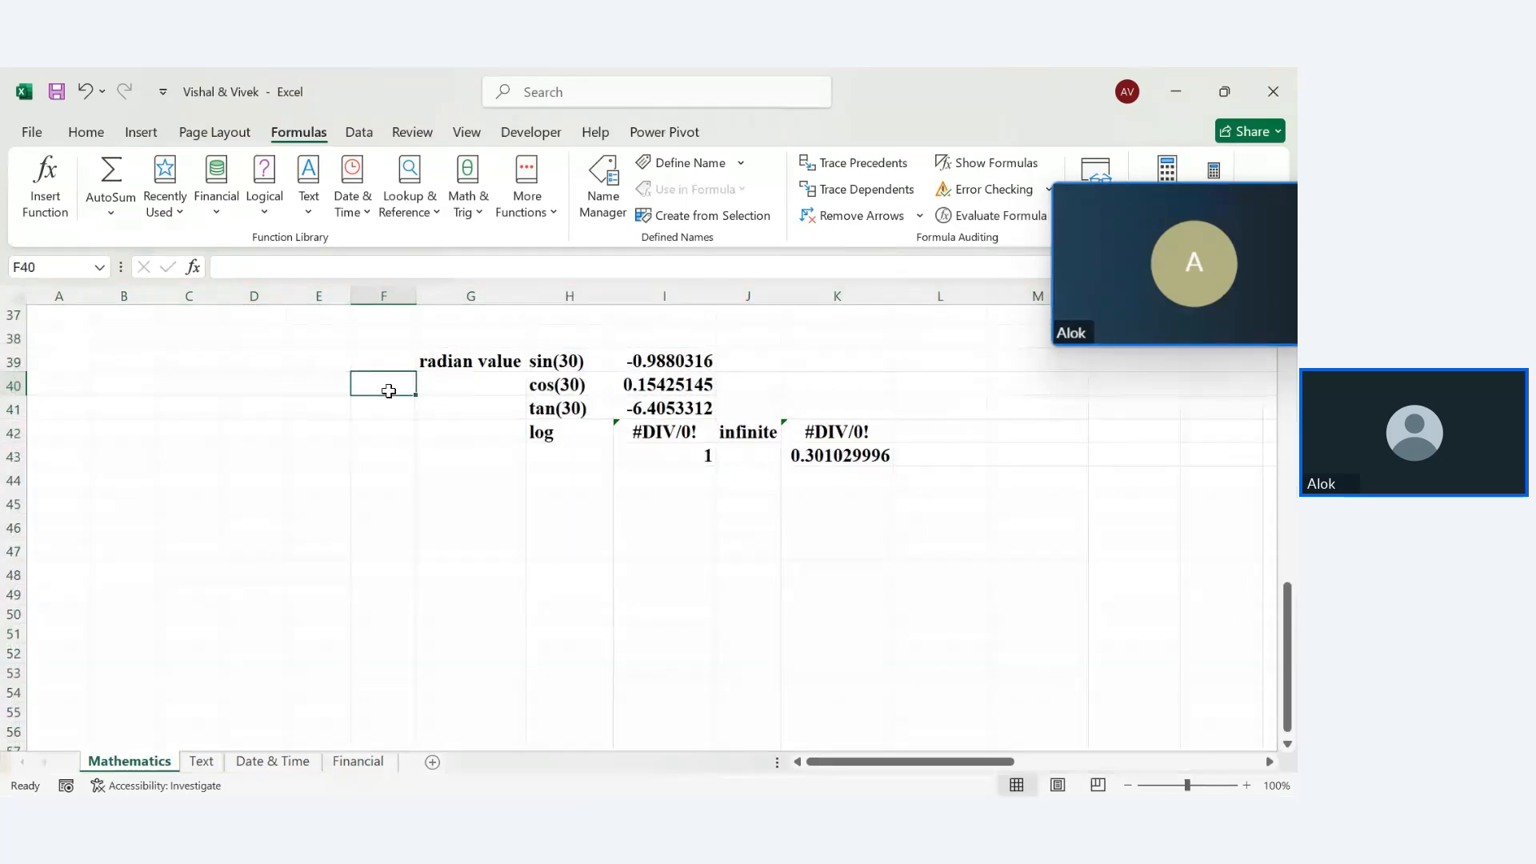
key(Up)
key(Up)
key(Up)
key(Up)
key(Up)
key(Up)
key(Up)
key(Up)
key(Up)
key(Up)
key(Up)
key(Up)
key(Up)
key(Up)
key(Up)
key(Up)
key(Up)
key(Up)
key(Up)
key(Up)
key(Up)
key(Up)
key(Up)
key(Up)
key(Up)
key(Up)
key(Up)
key(Up)
key(Up)
key(Up)
key(Up)
key(Up)
key(Up)
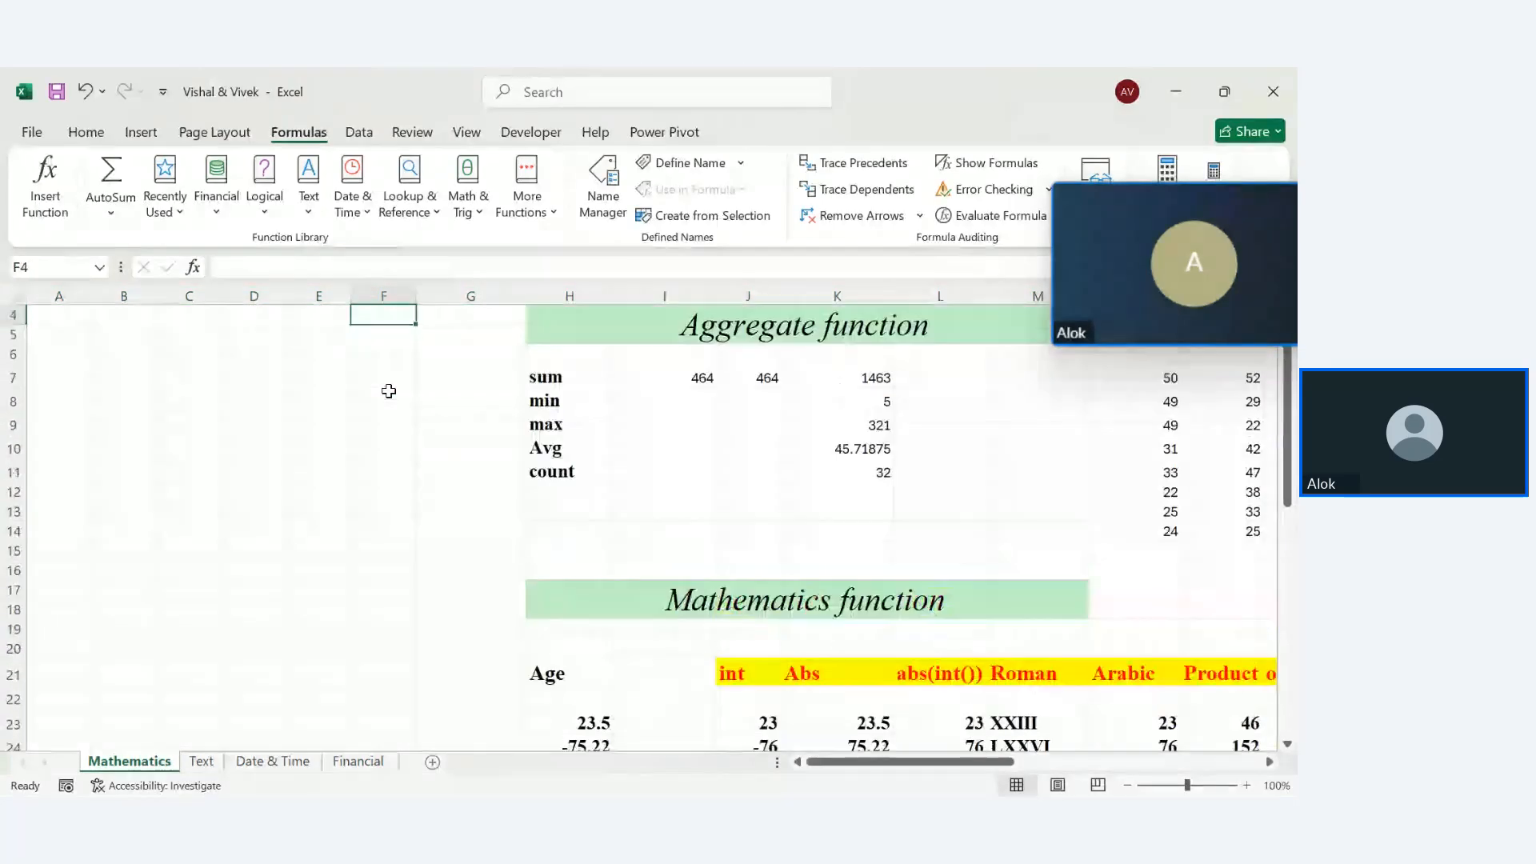
click(719, 322)
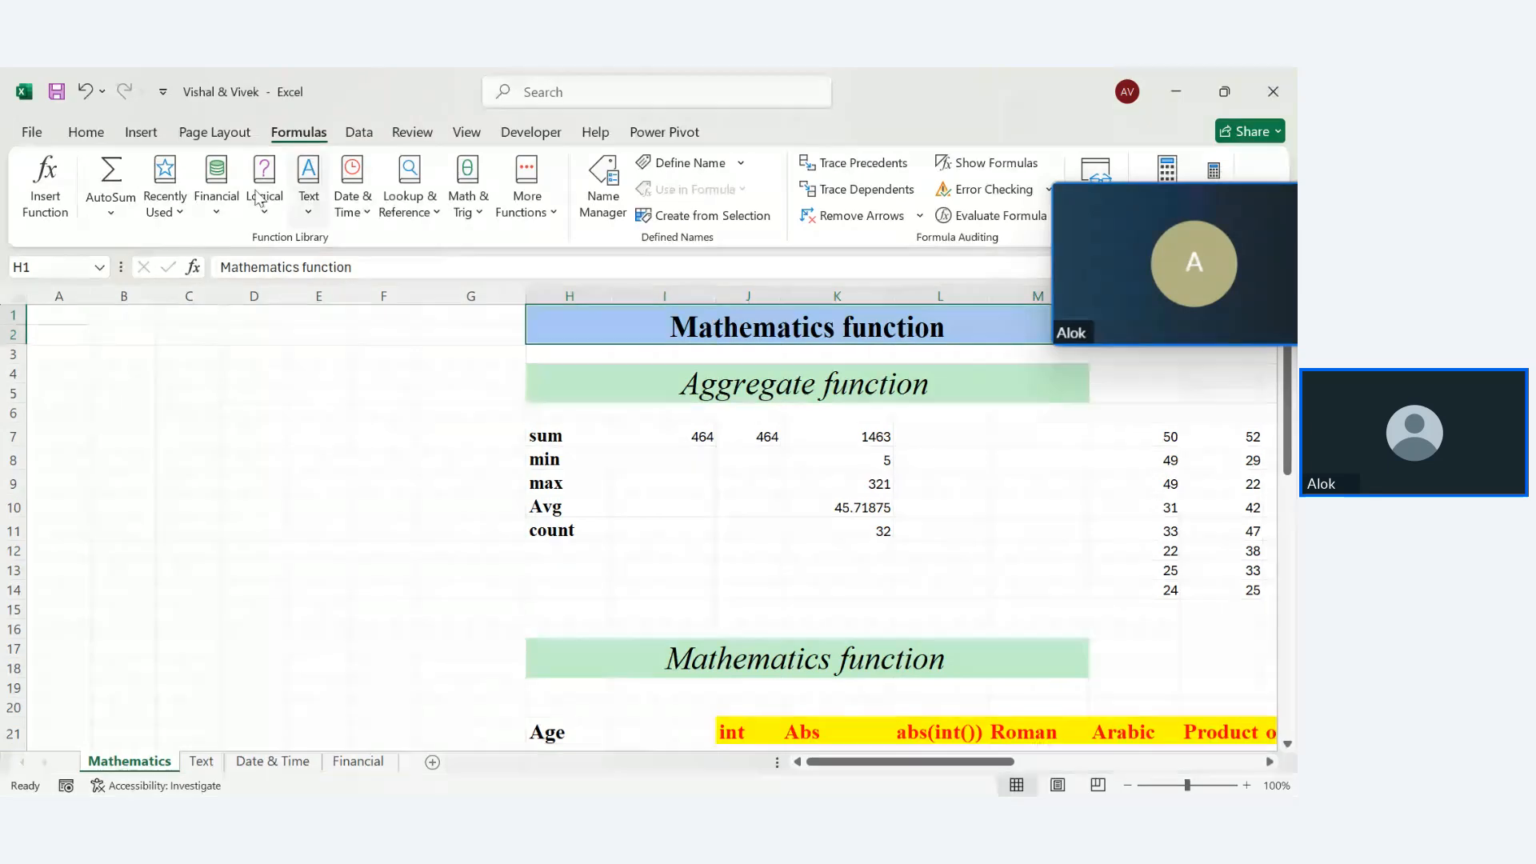
click(87, 132)
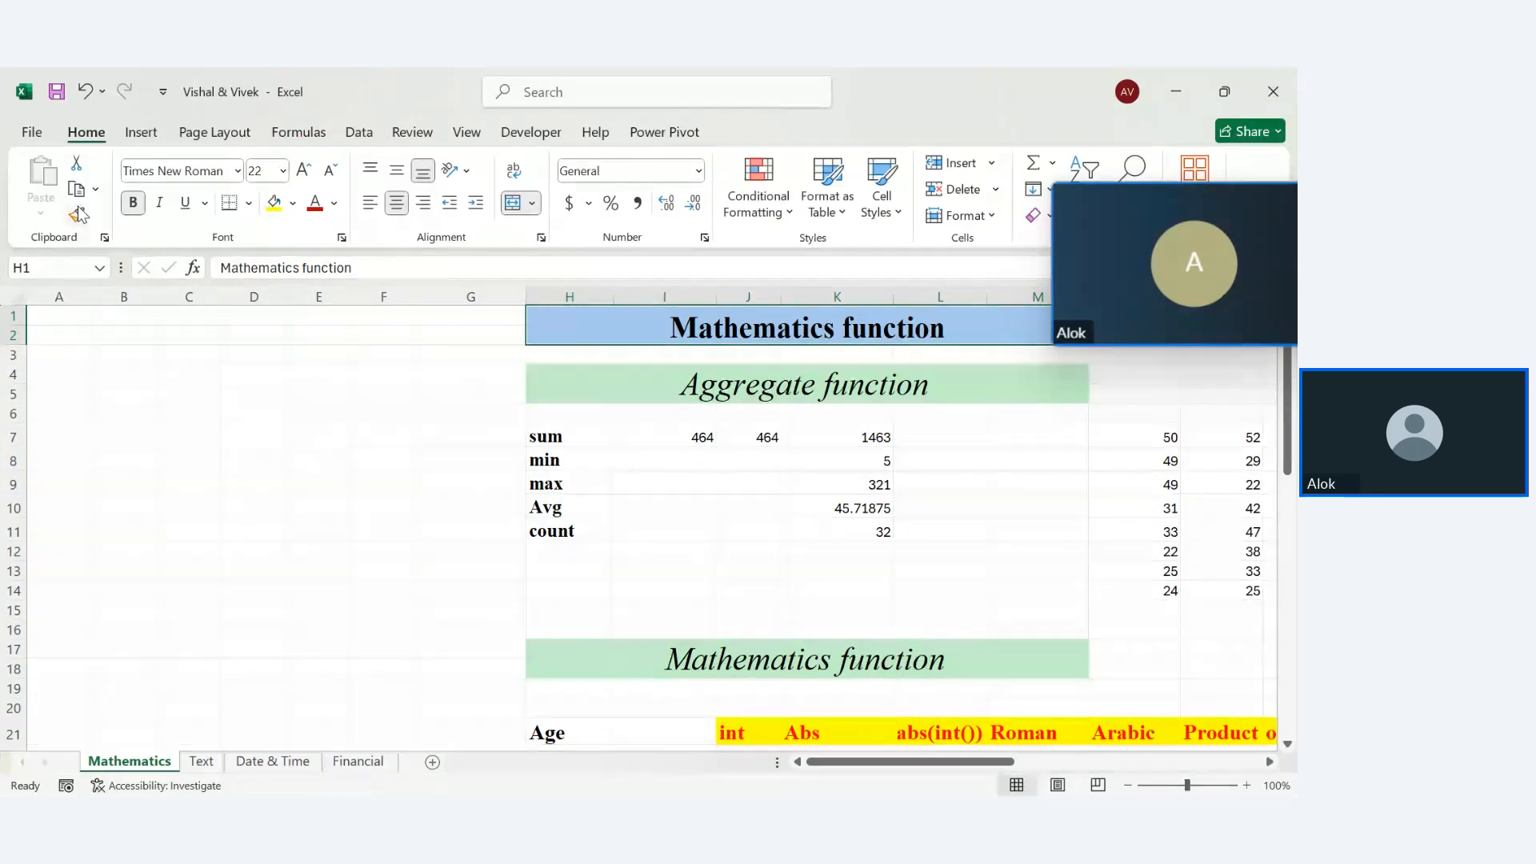
click(76, 215)
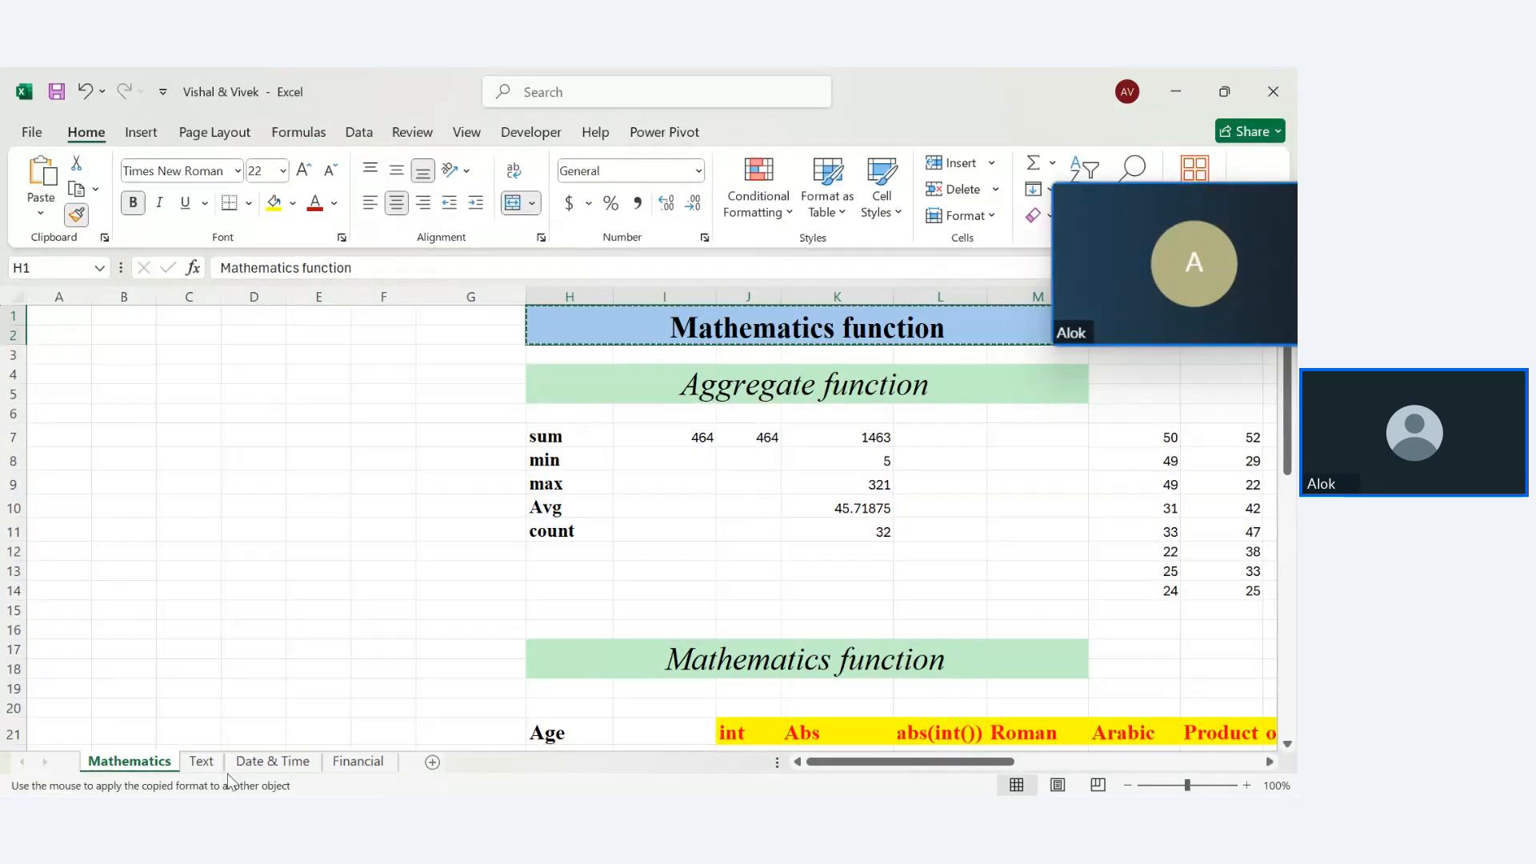
Paint the copied banner format onto F1:N3 on Financial, then undo it
click(357, 760)
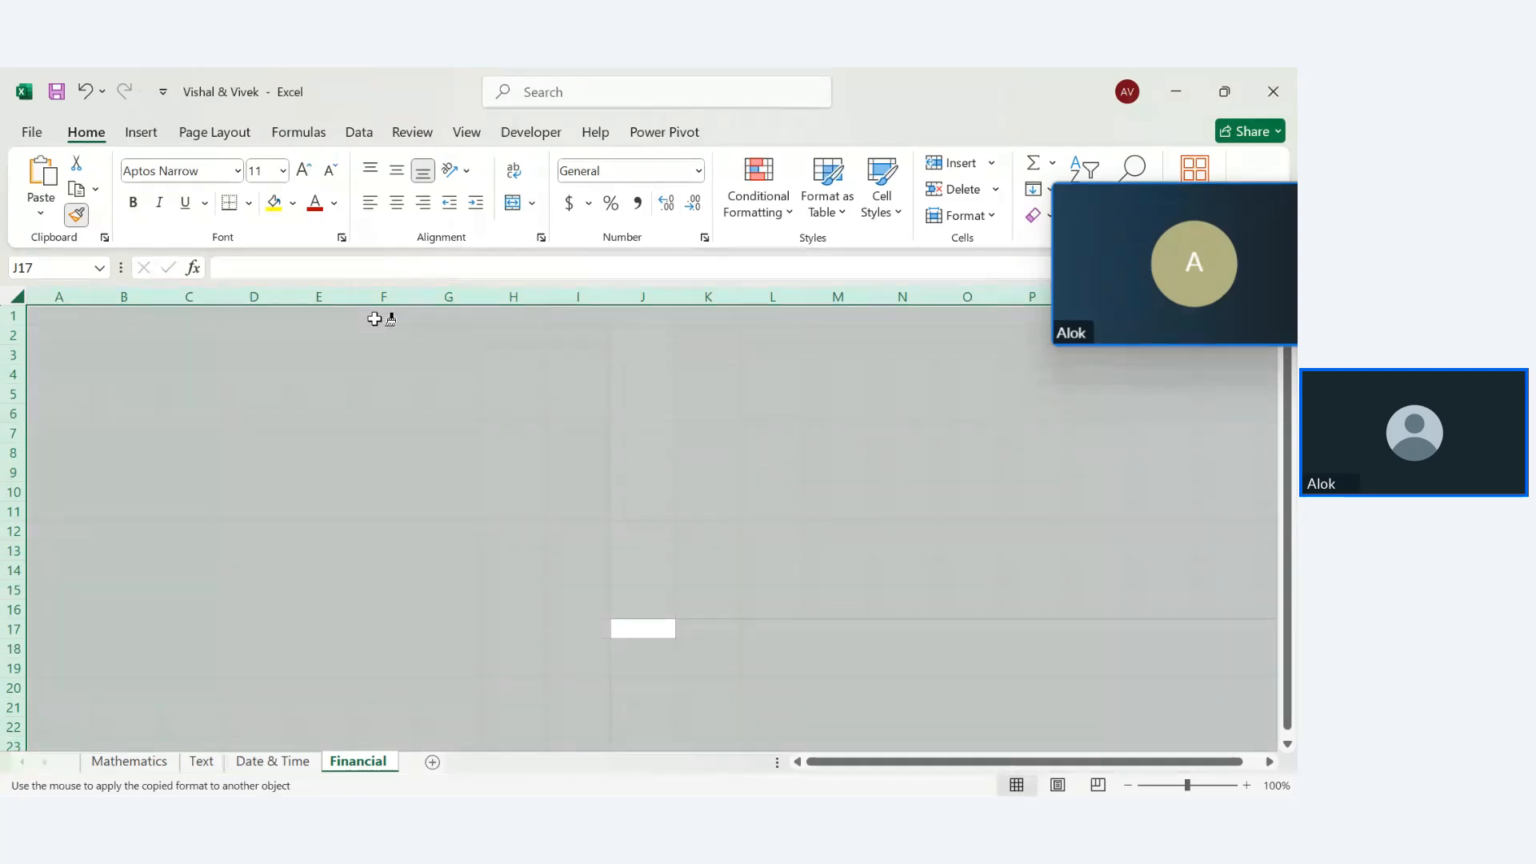
mouse_move(383, 316)
mouse_down()
mouse_move(902, 310)
mouse_move(892, 353)
mouse_up()
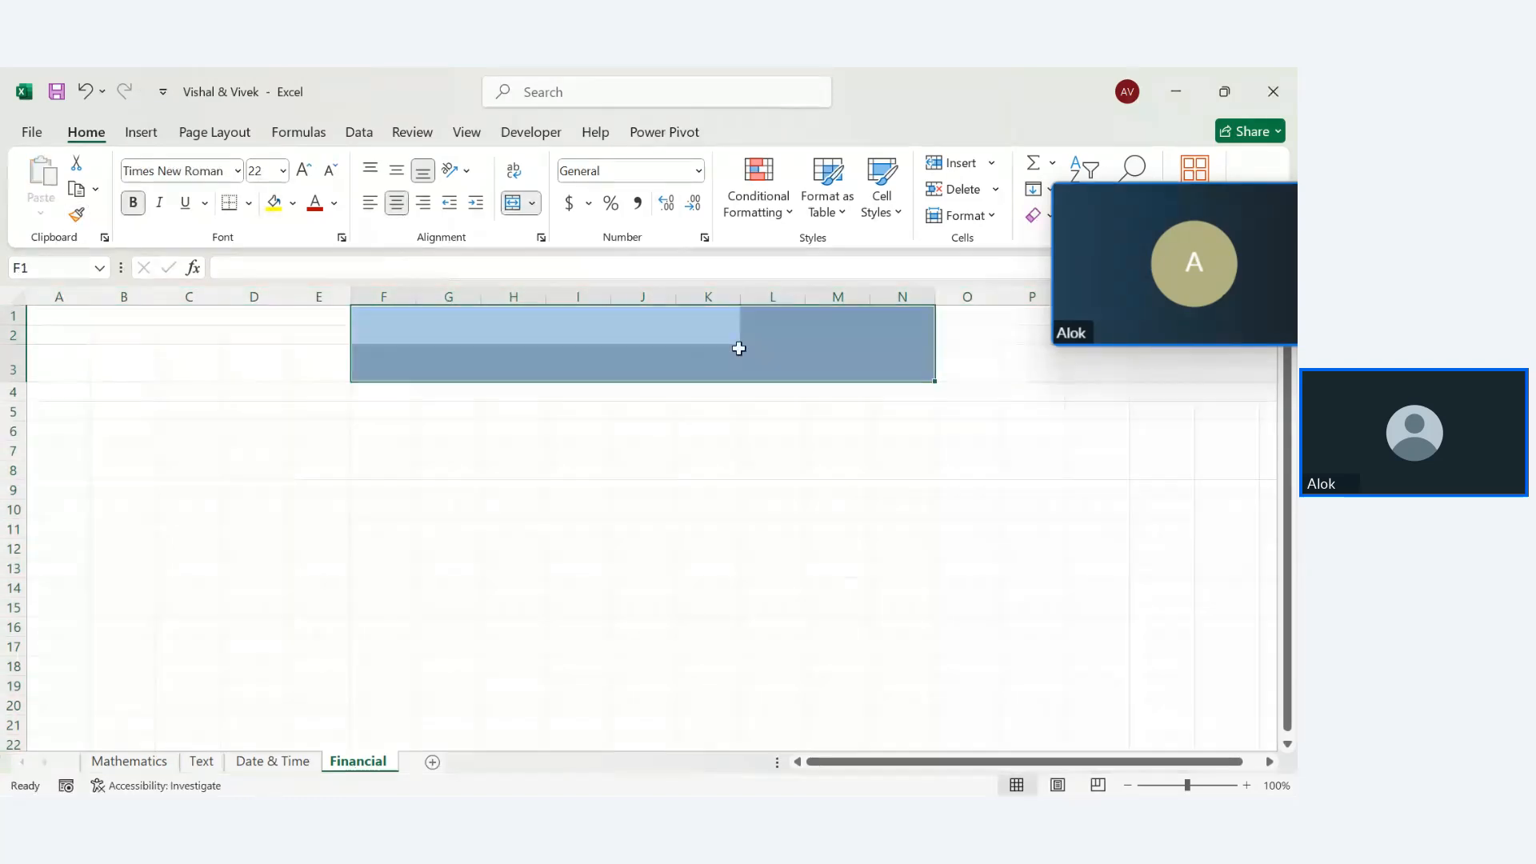
click(737, 347)
click(785, 340)
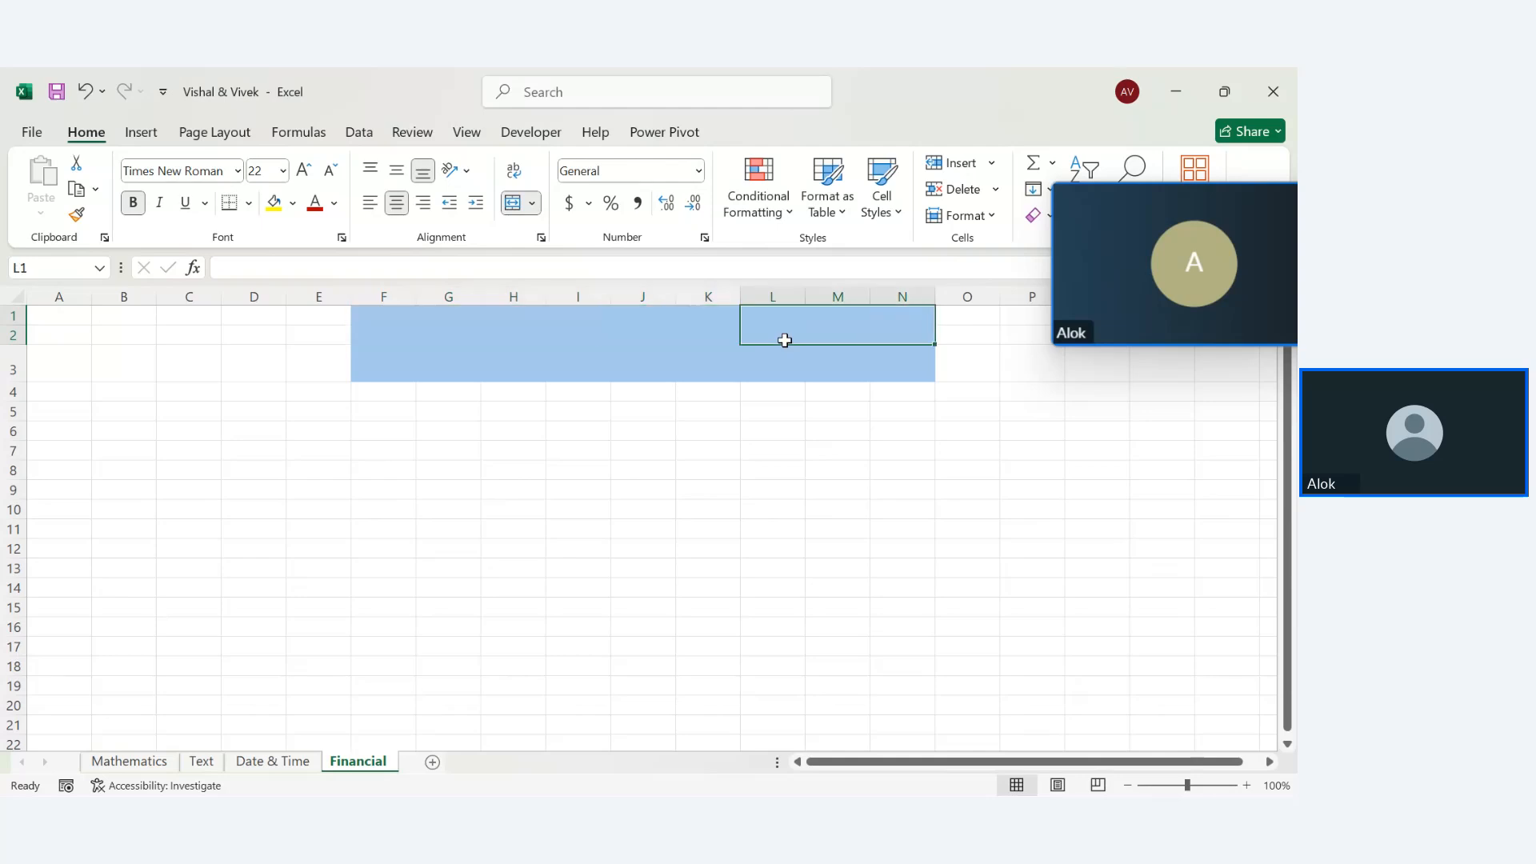
click(753, 381)
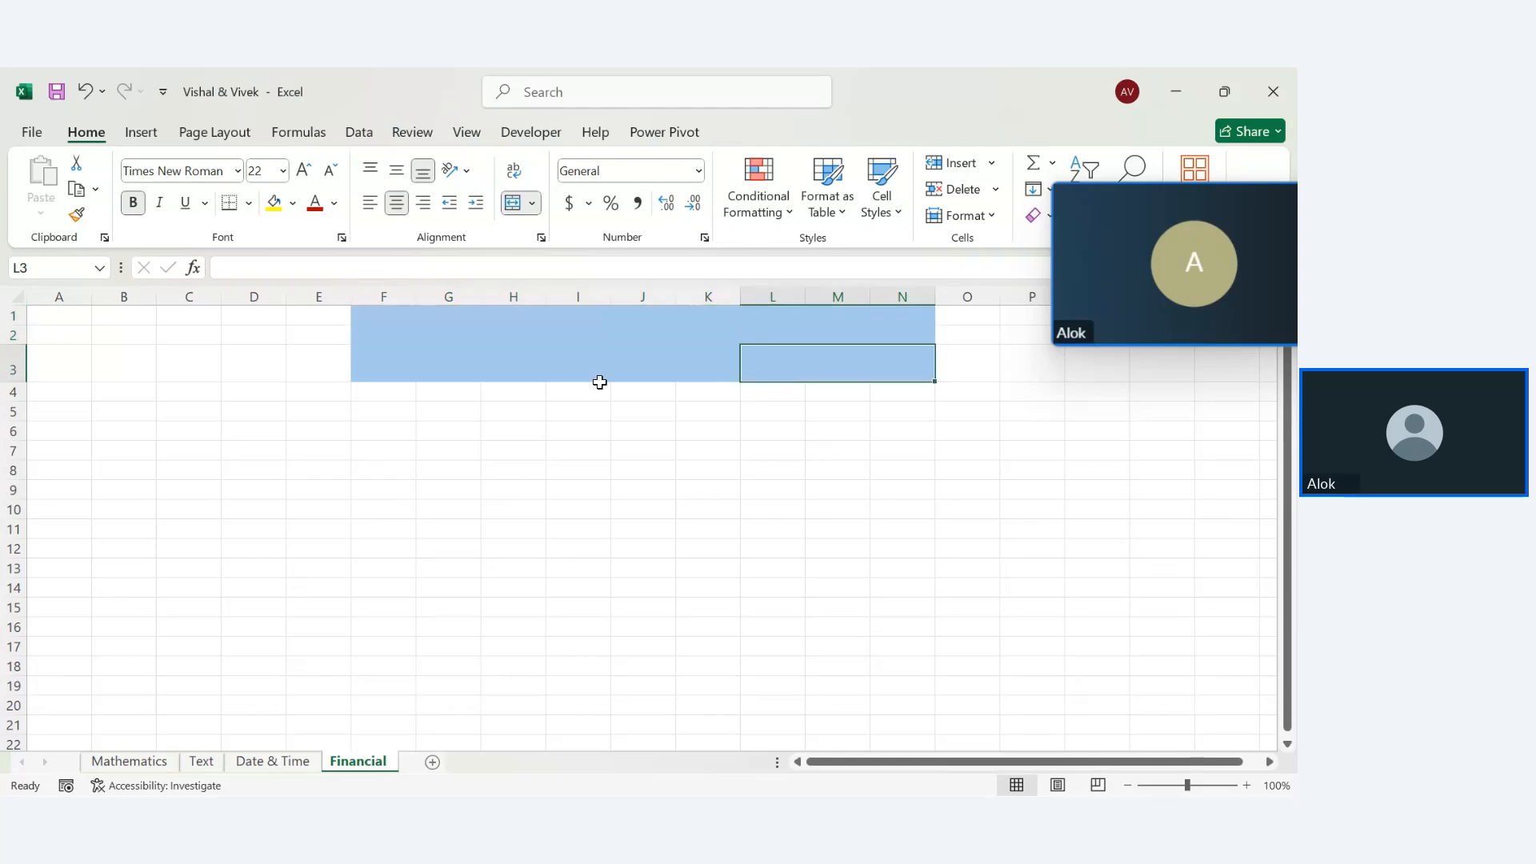
key(ctrl+z)
Merge and centre F1:M2 into one cell and fill it blue
drag(380, 316, 820, 336)
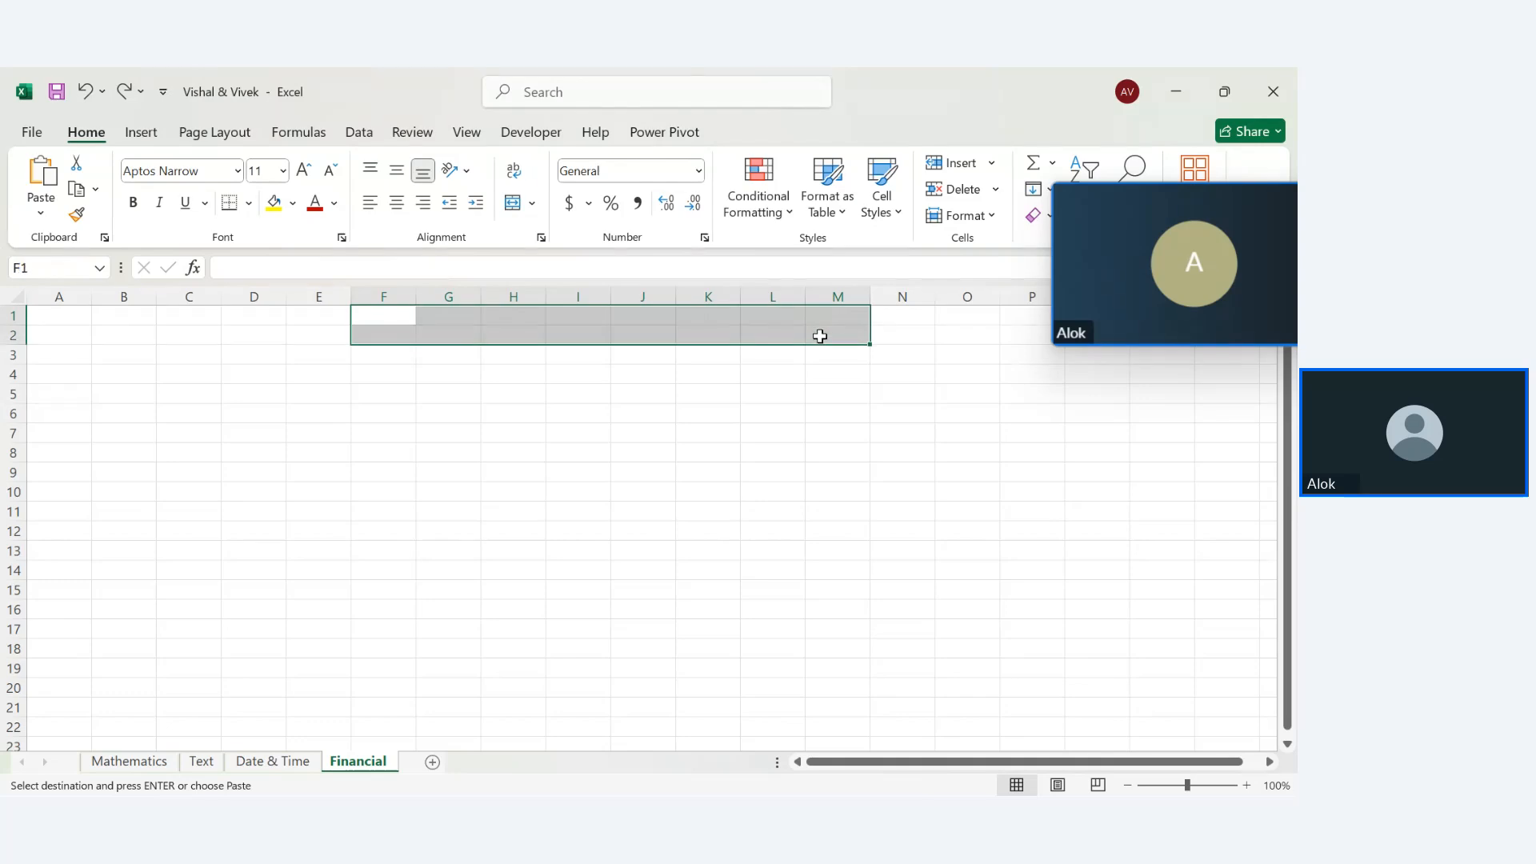
click(512, 203)
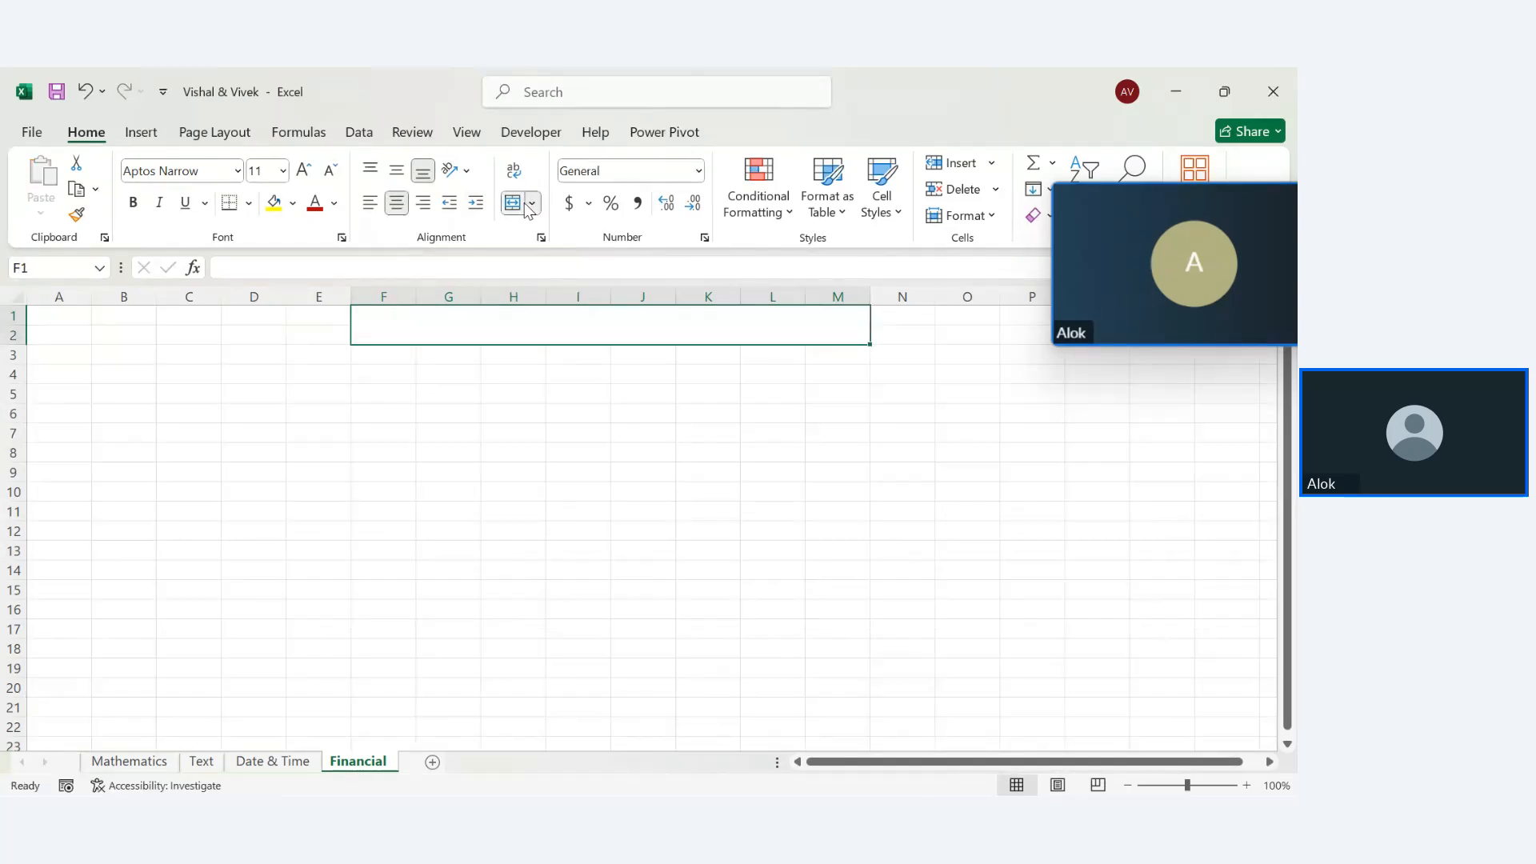
click(293, 203)
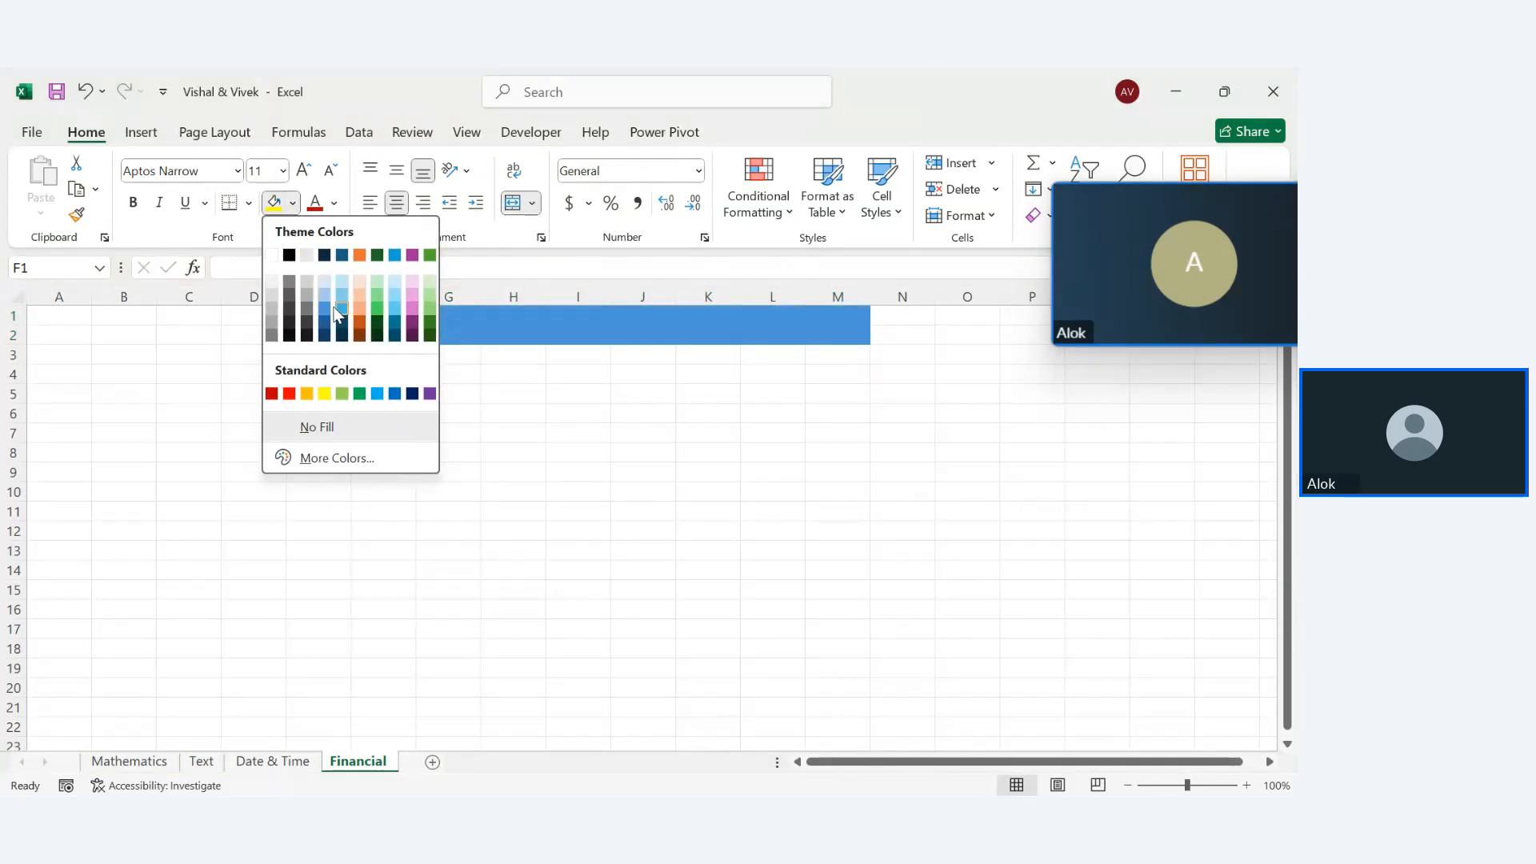
click(336, 306)
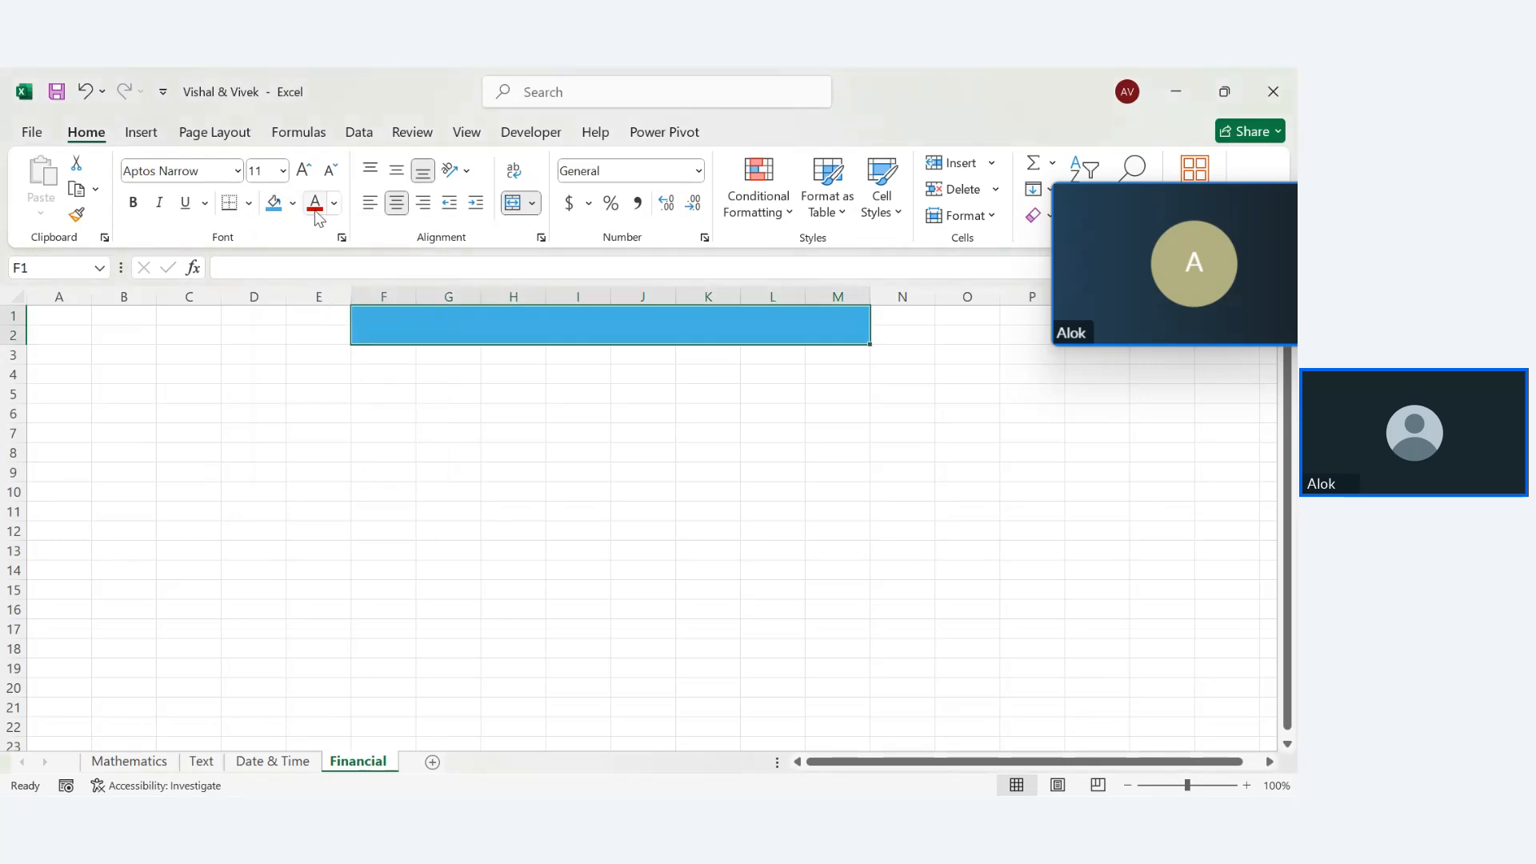
Enter the title 'Financial Formula' in the merged blue banner cell
text(F)
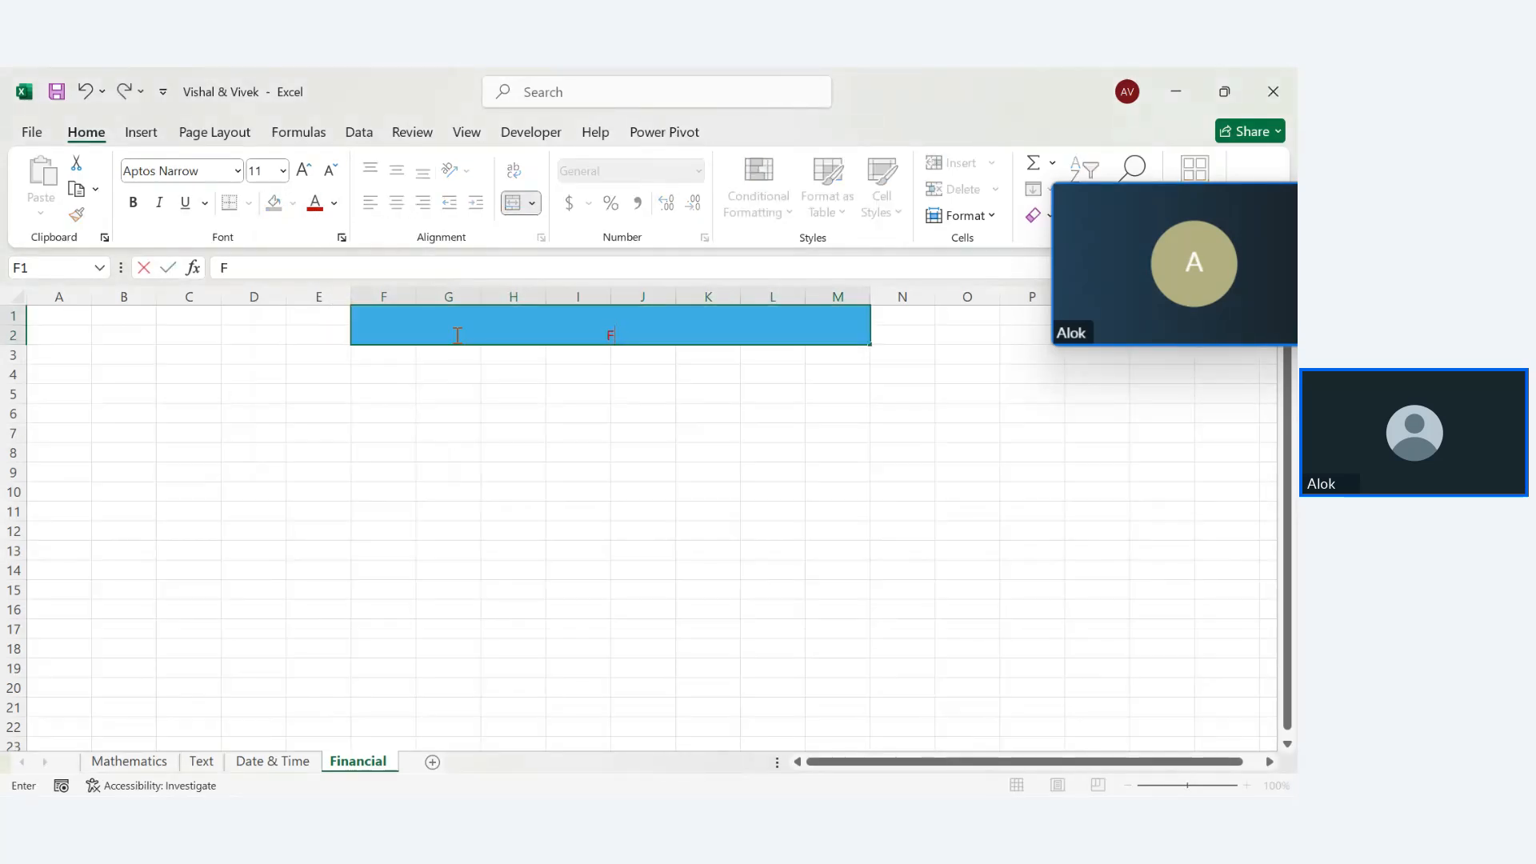
text(inan)
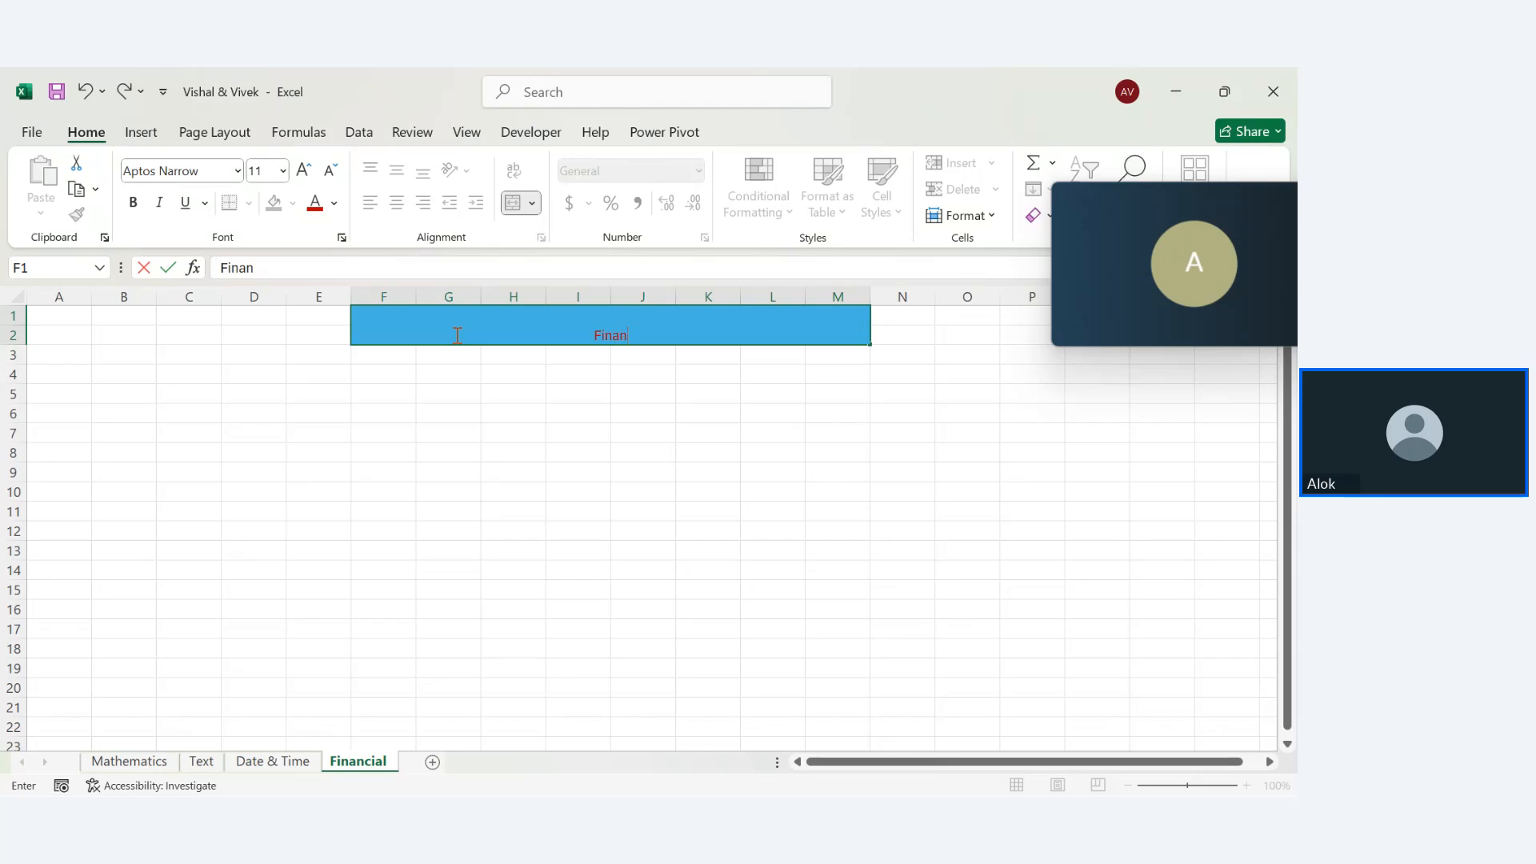
text(cial Forula)
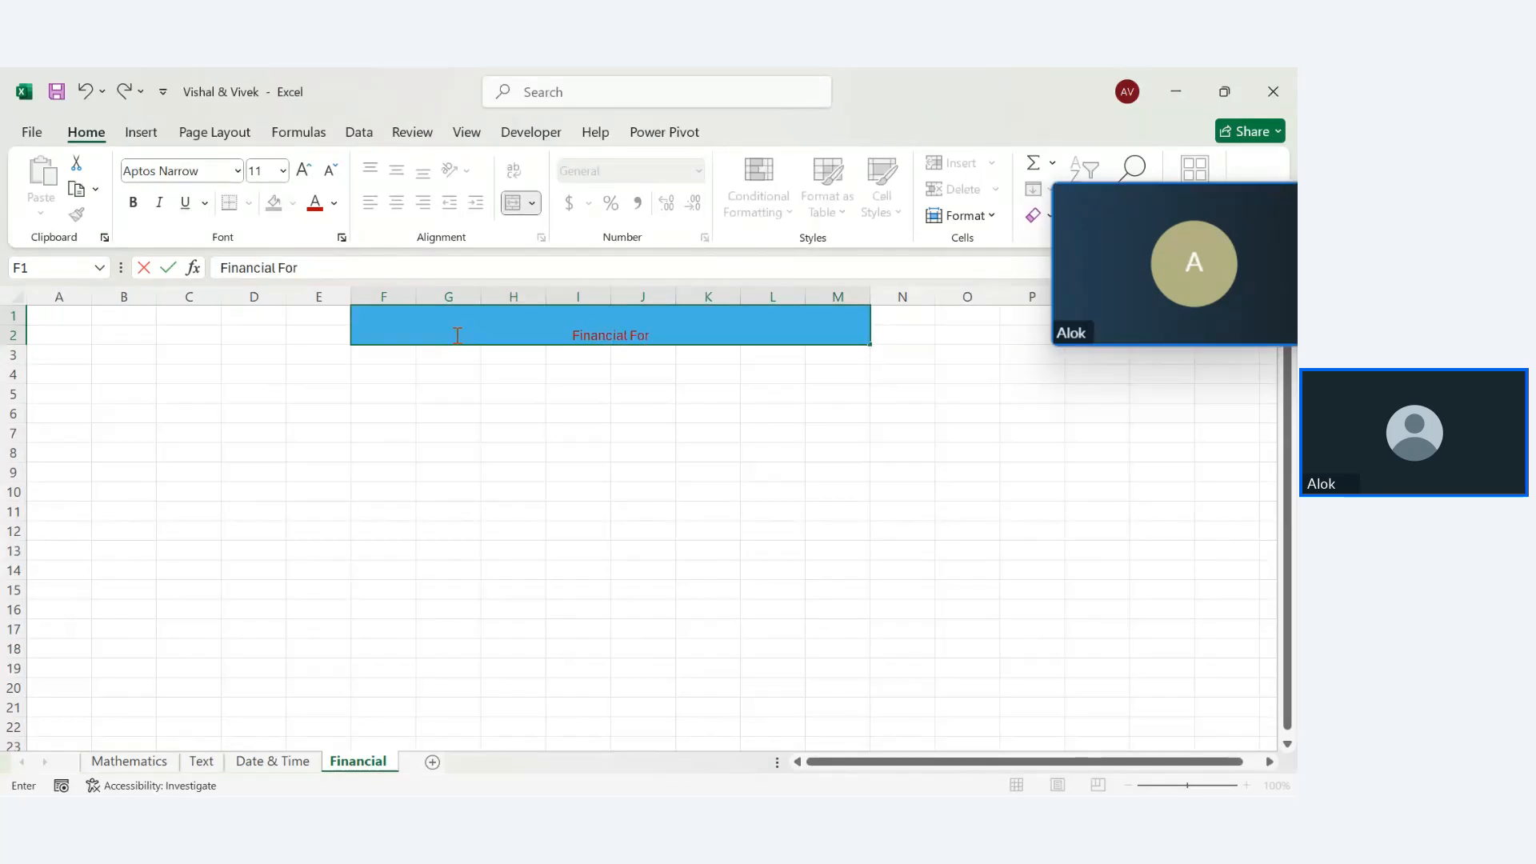
key(BackSpace)
key(BackSpace)
key(BackSpace)
text(mula)
key(Return)
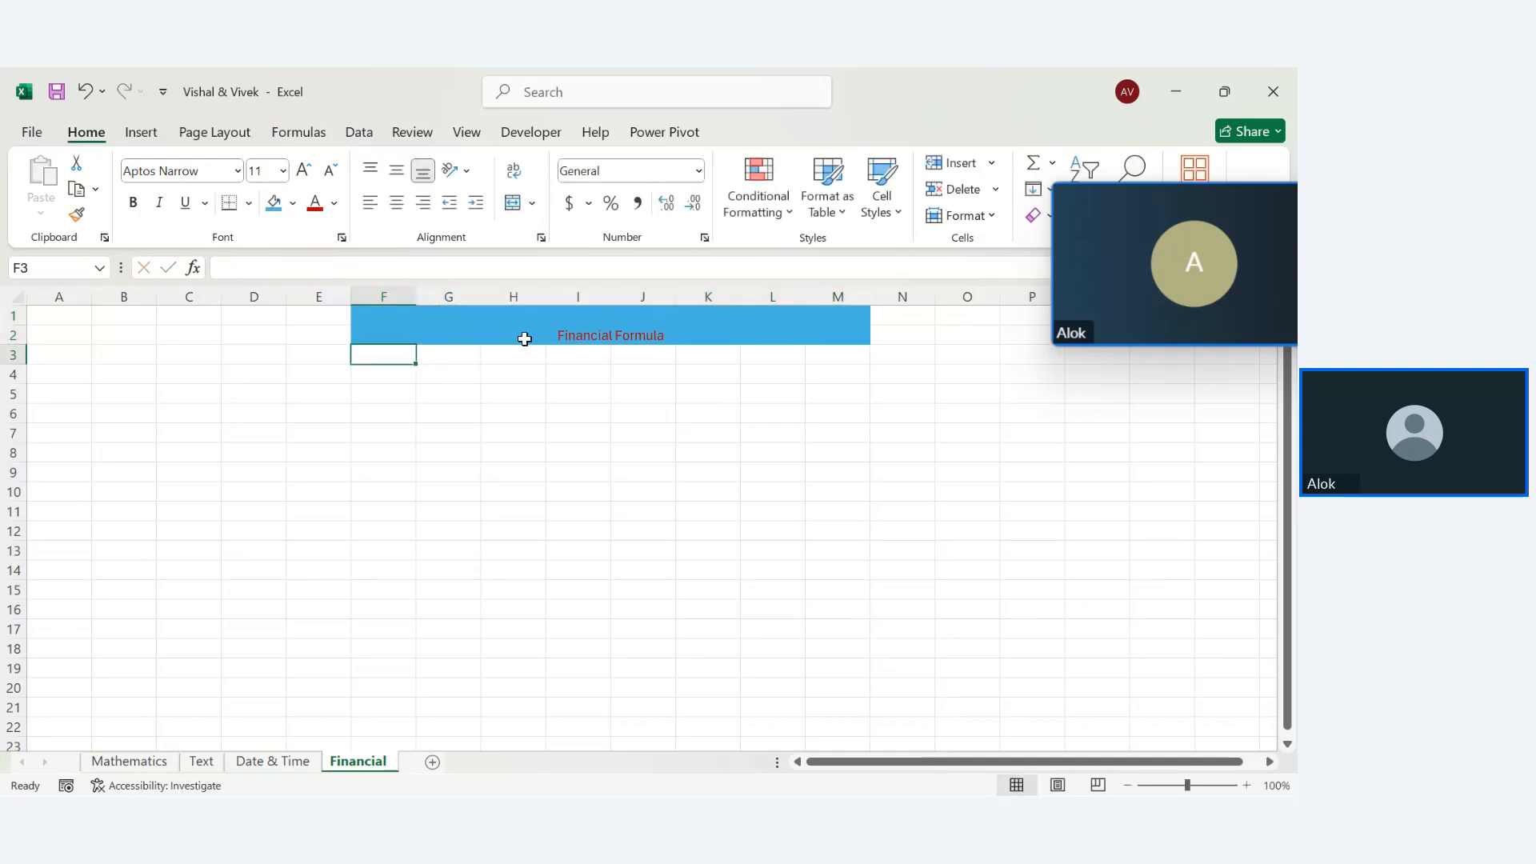
click(525, 336)
text(A)
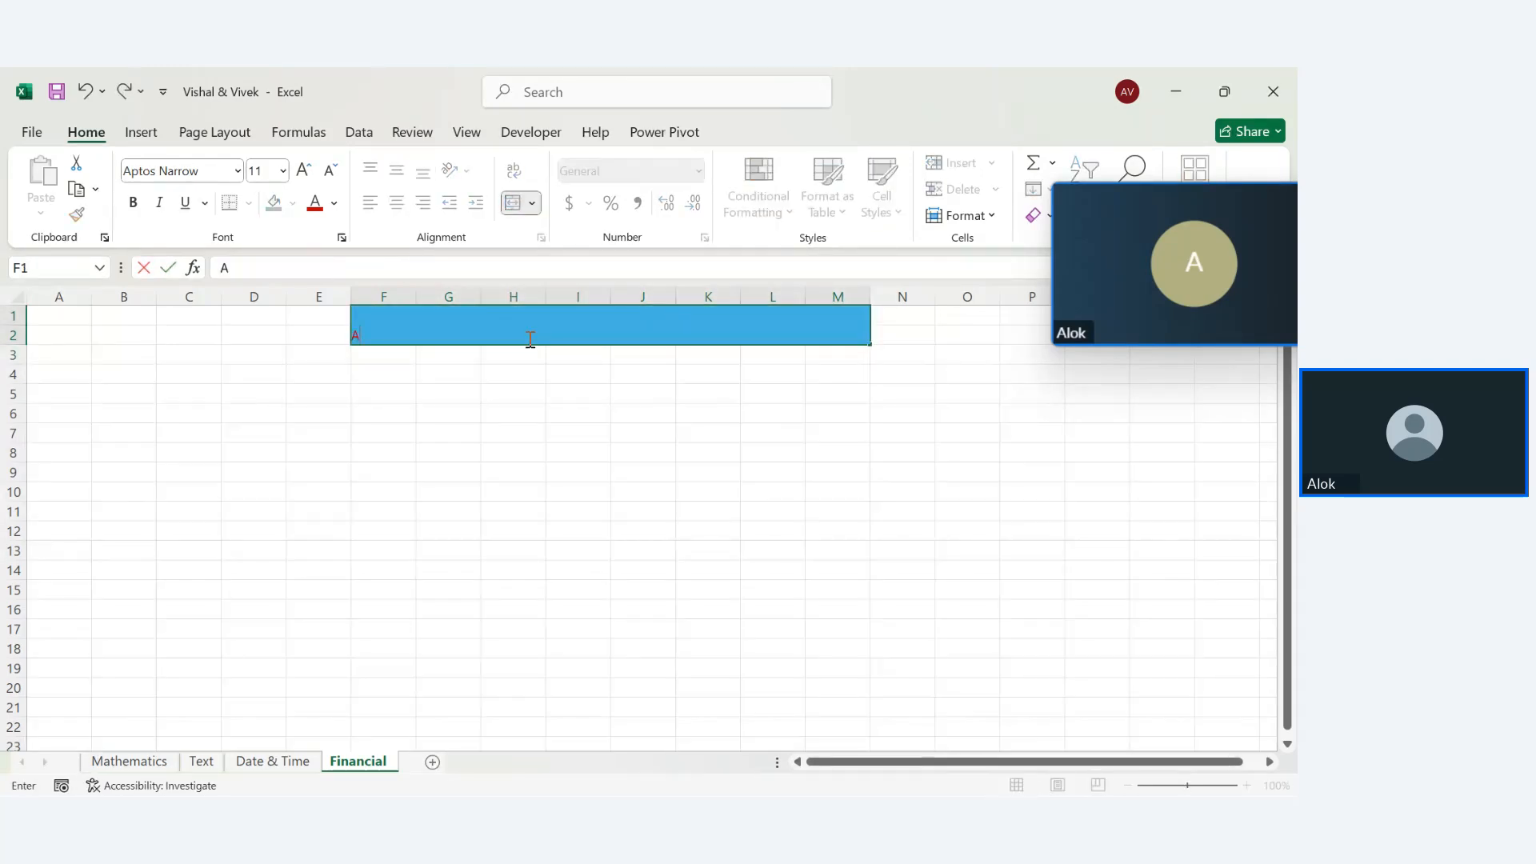
key(ctrl+z)
Format the banner title as bold, 20-point Times New Roman
key(F2)
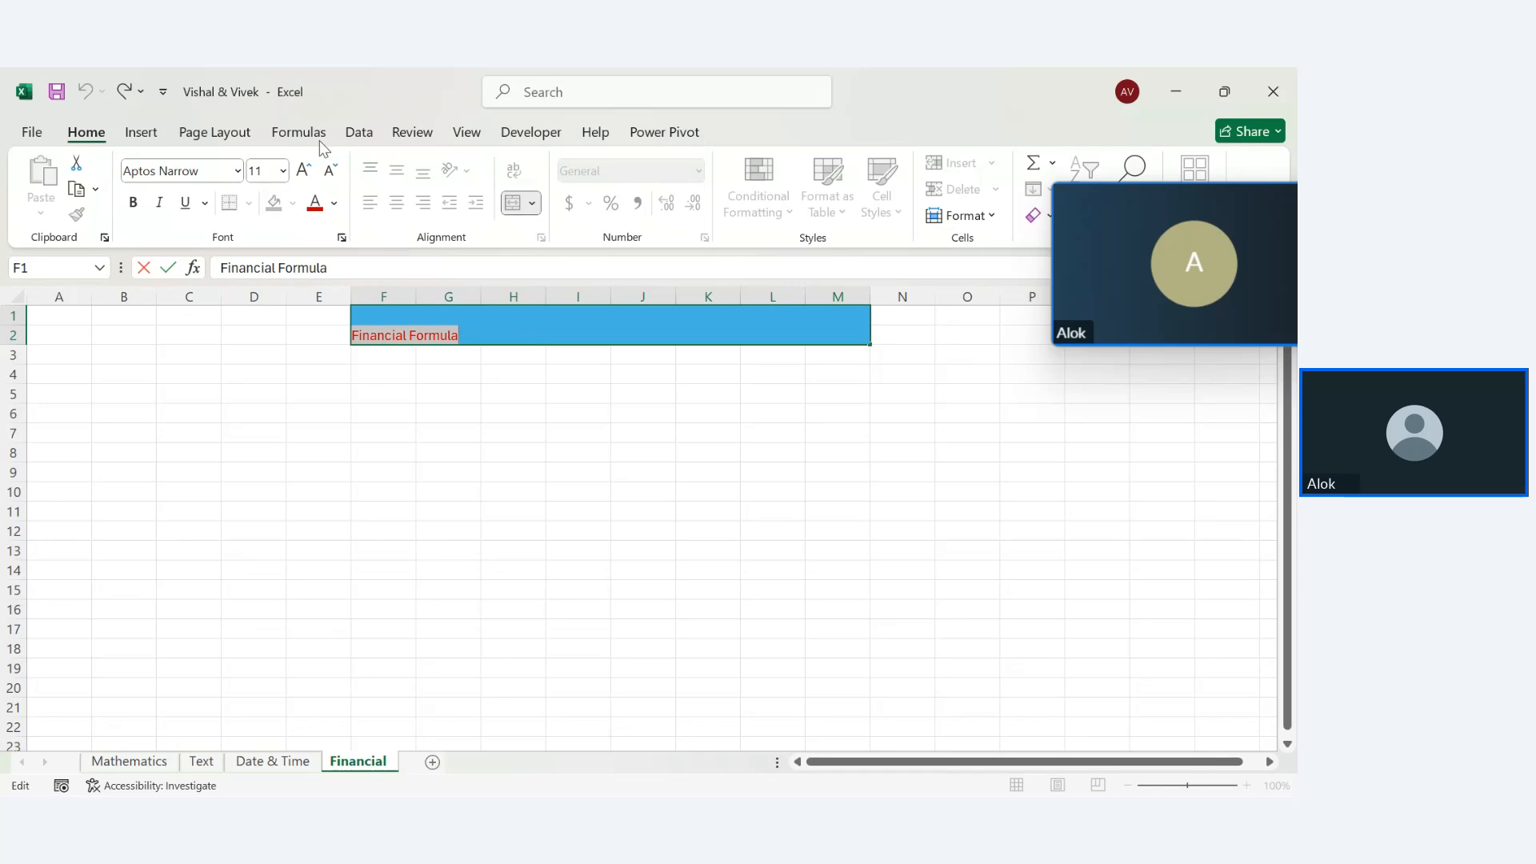
click(310, 166)
click(311, 166)
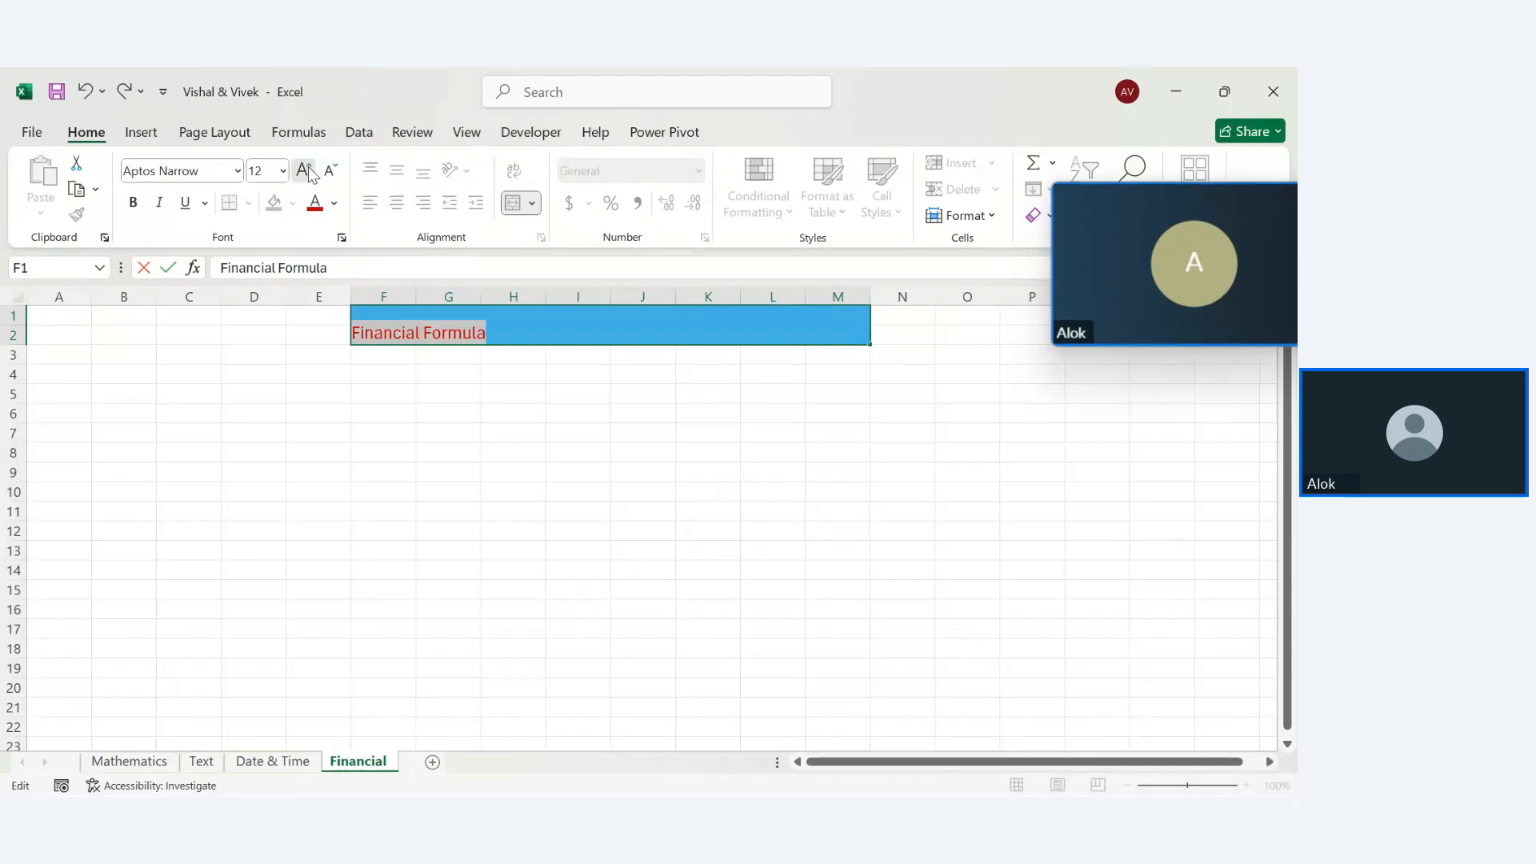
click(310, 165)
click(310, 165)
click(311, 165)
click(133, 202)
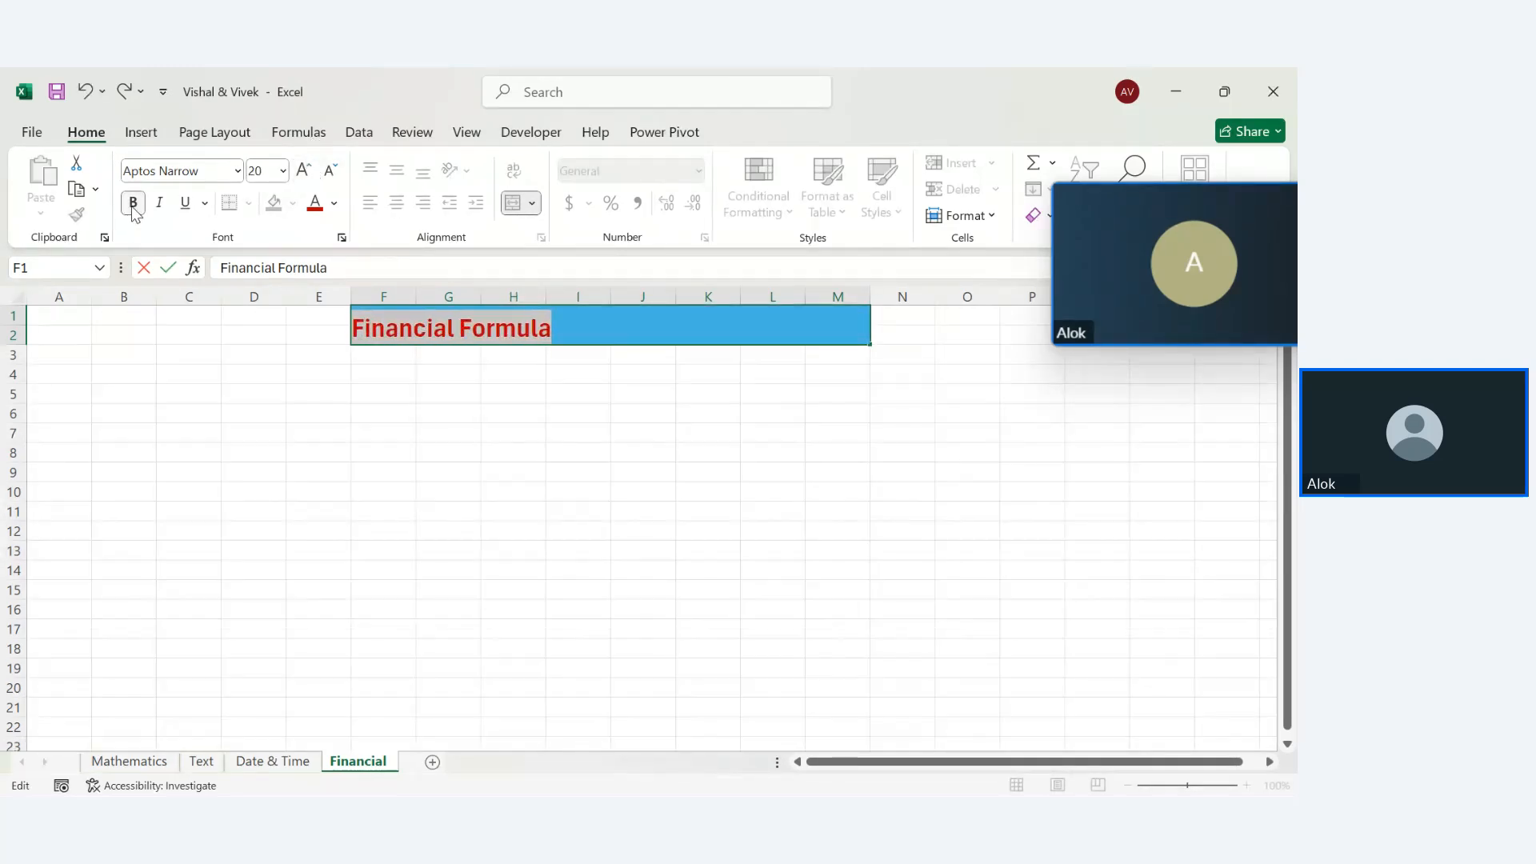
click(208, 175)
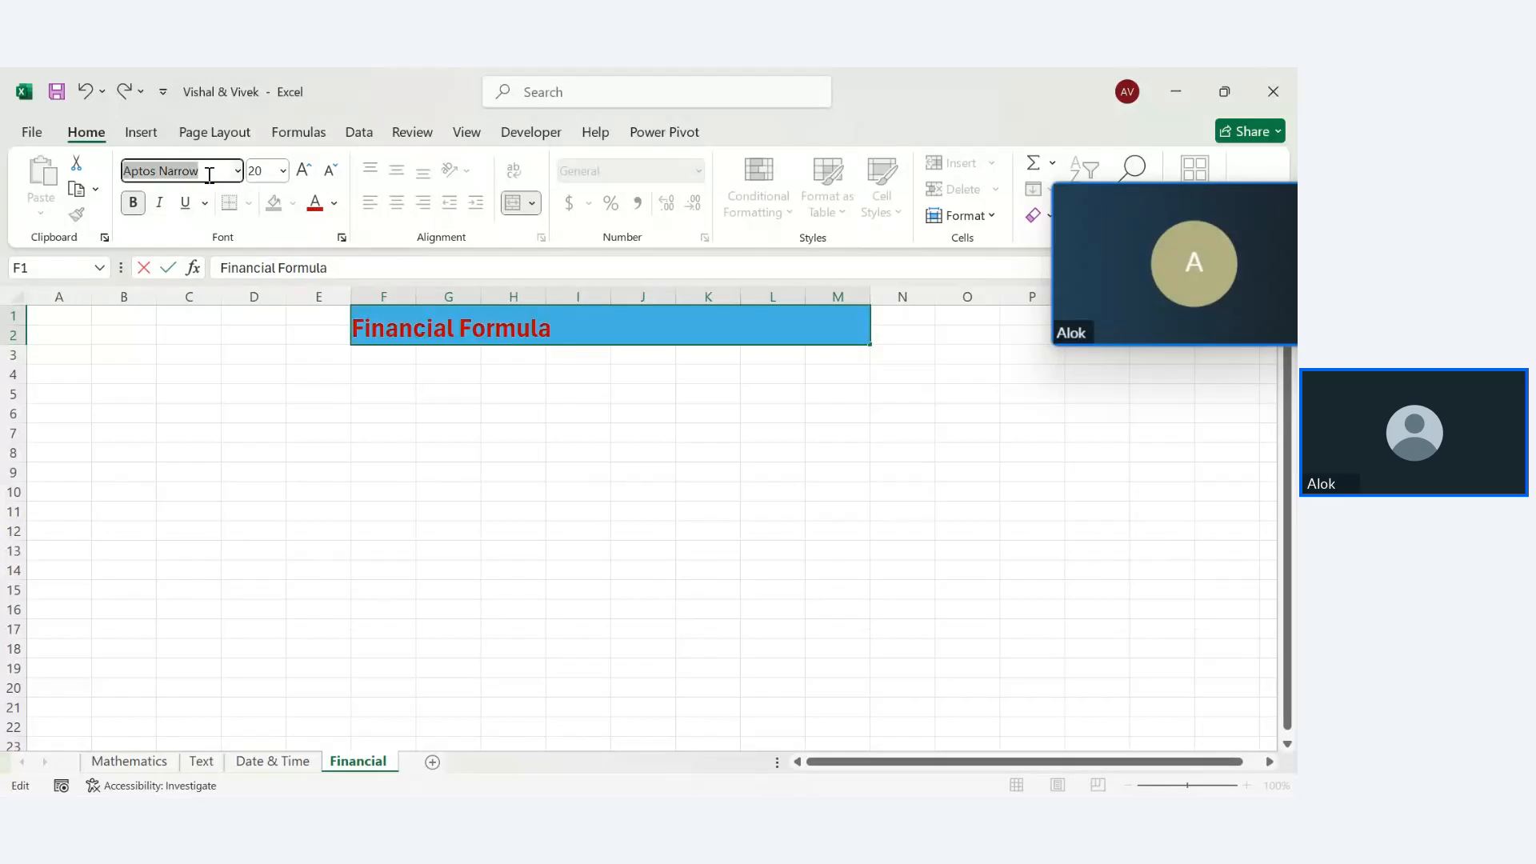
key(BackSpace)
text(Times New Roman)
key(Return)
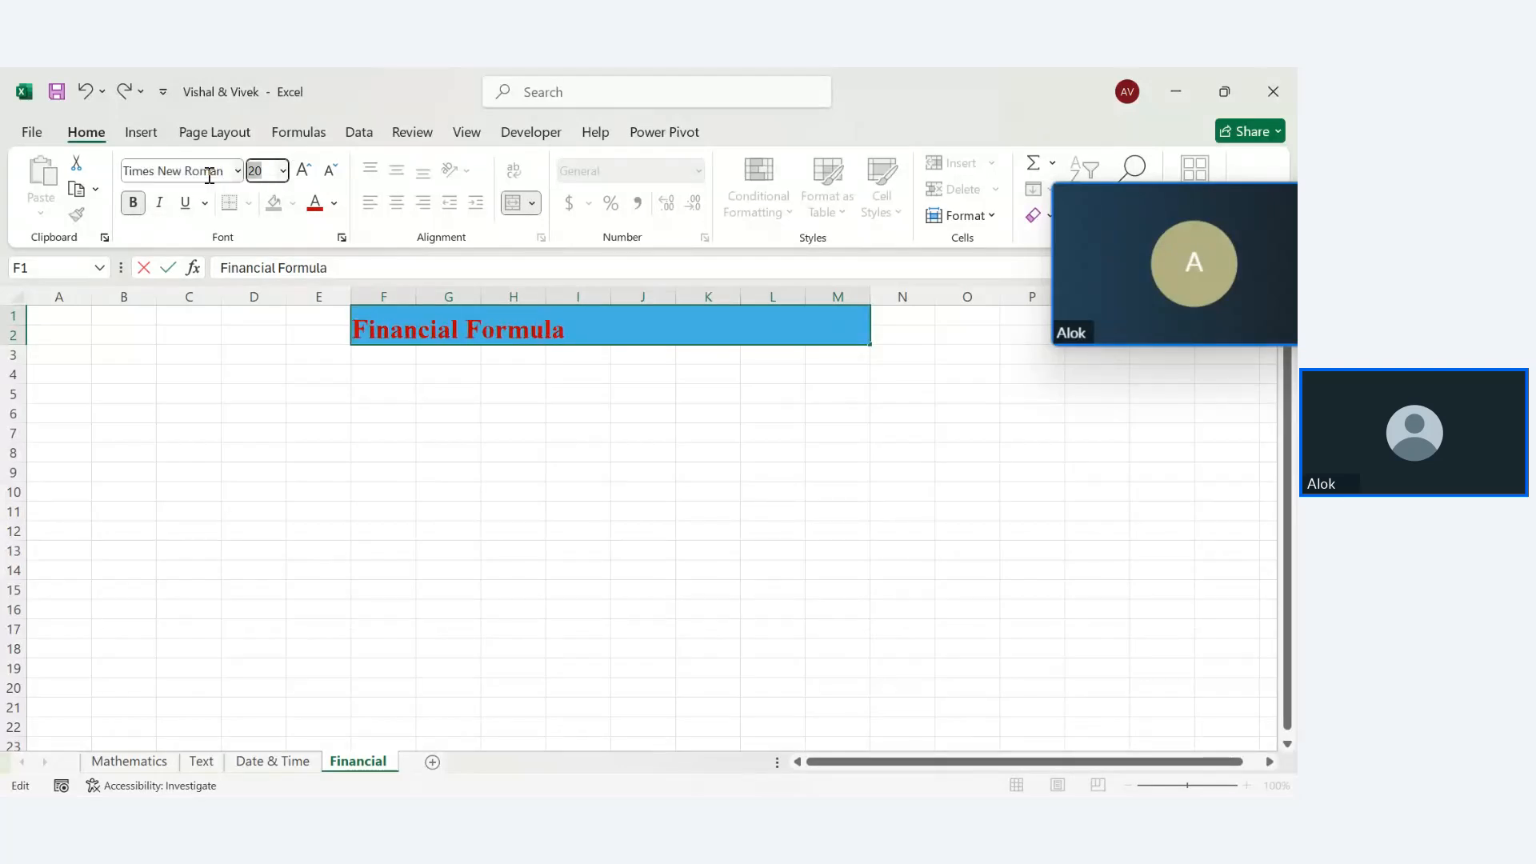
click(442, 509)
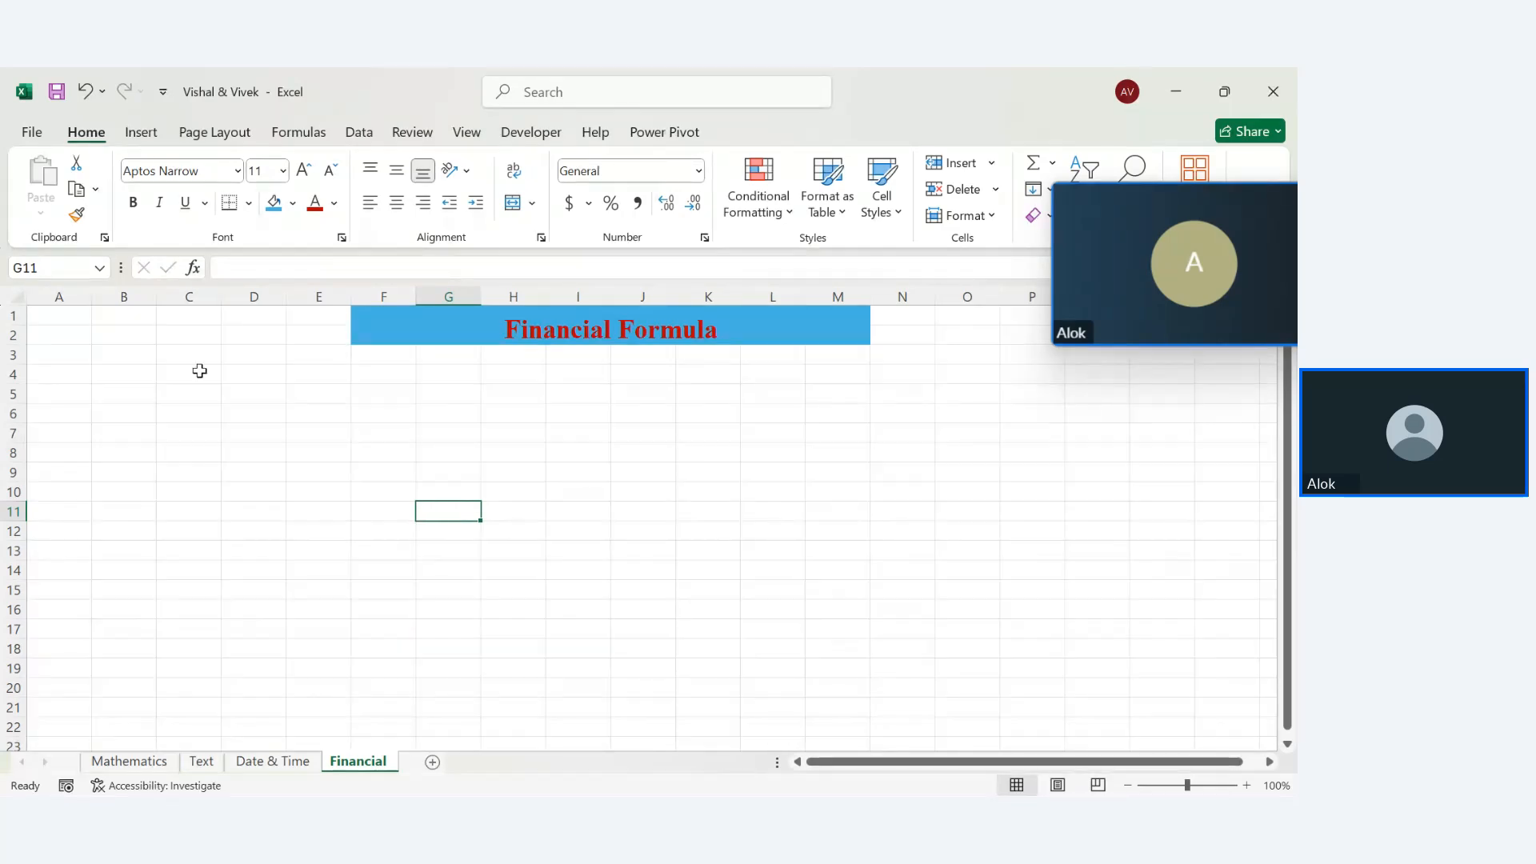
Copy the bold 14-pt Times New Roman format from Mathematics H7:H12 onto Financial A4:R20
click(129, 761)
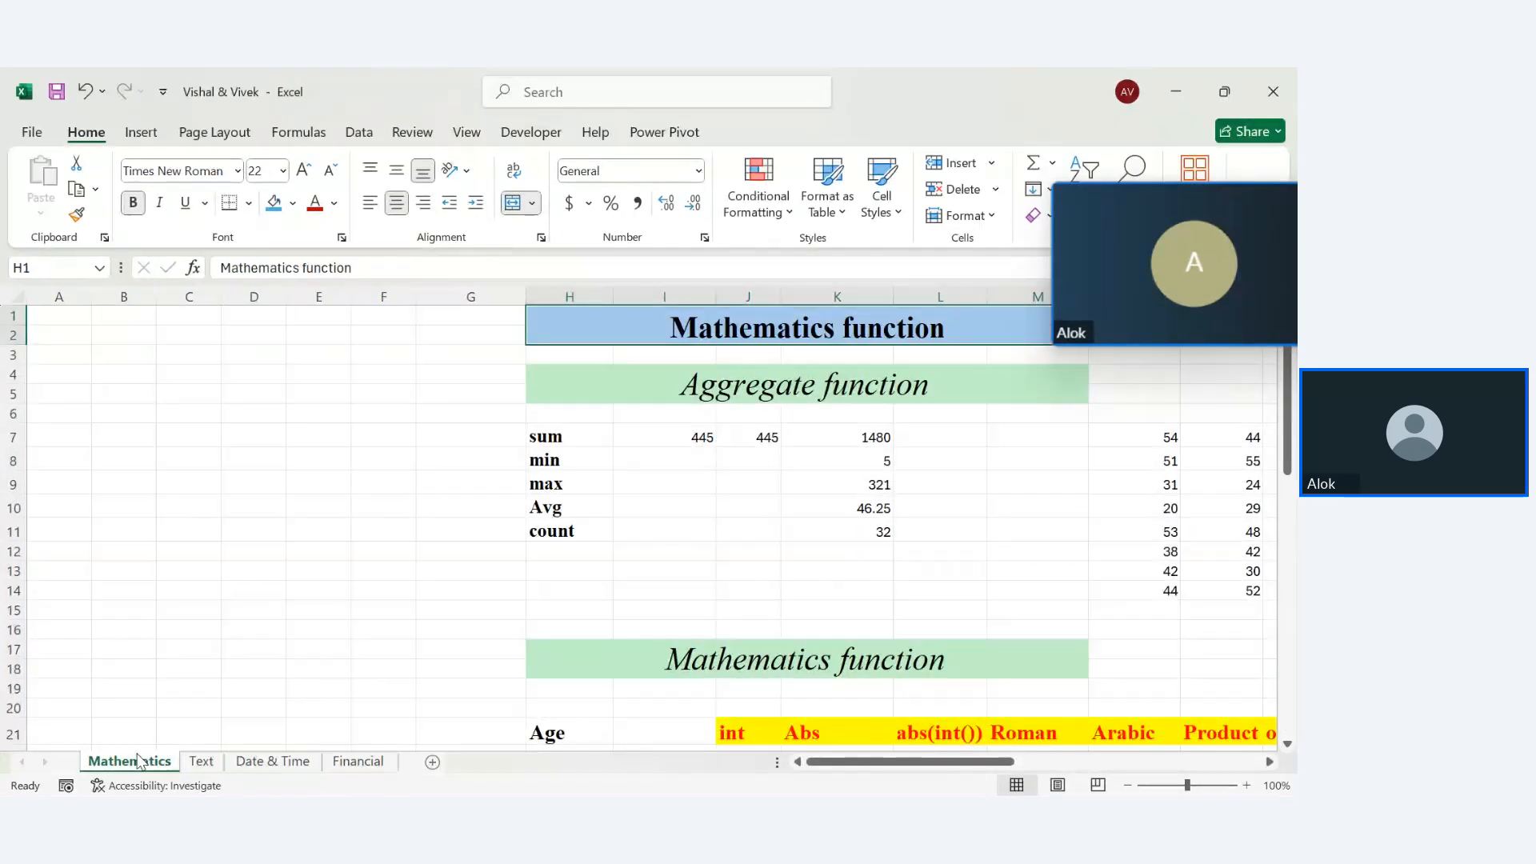
drag(547, 442, 571, 552)
click(77, 214)
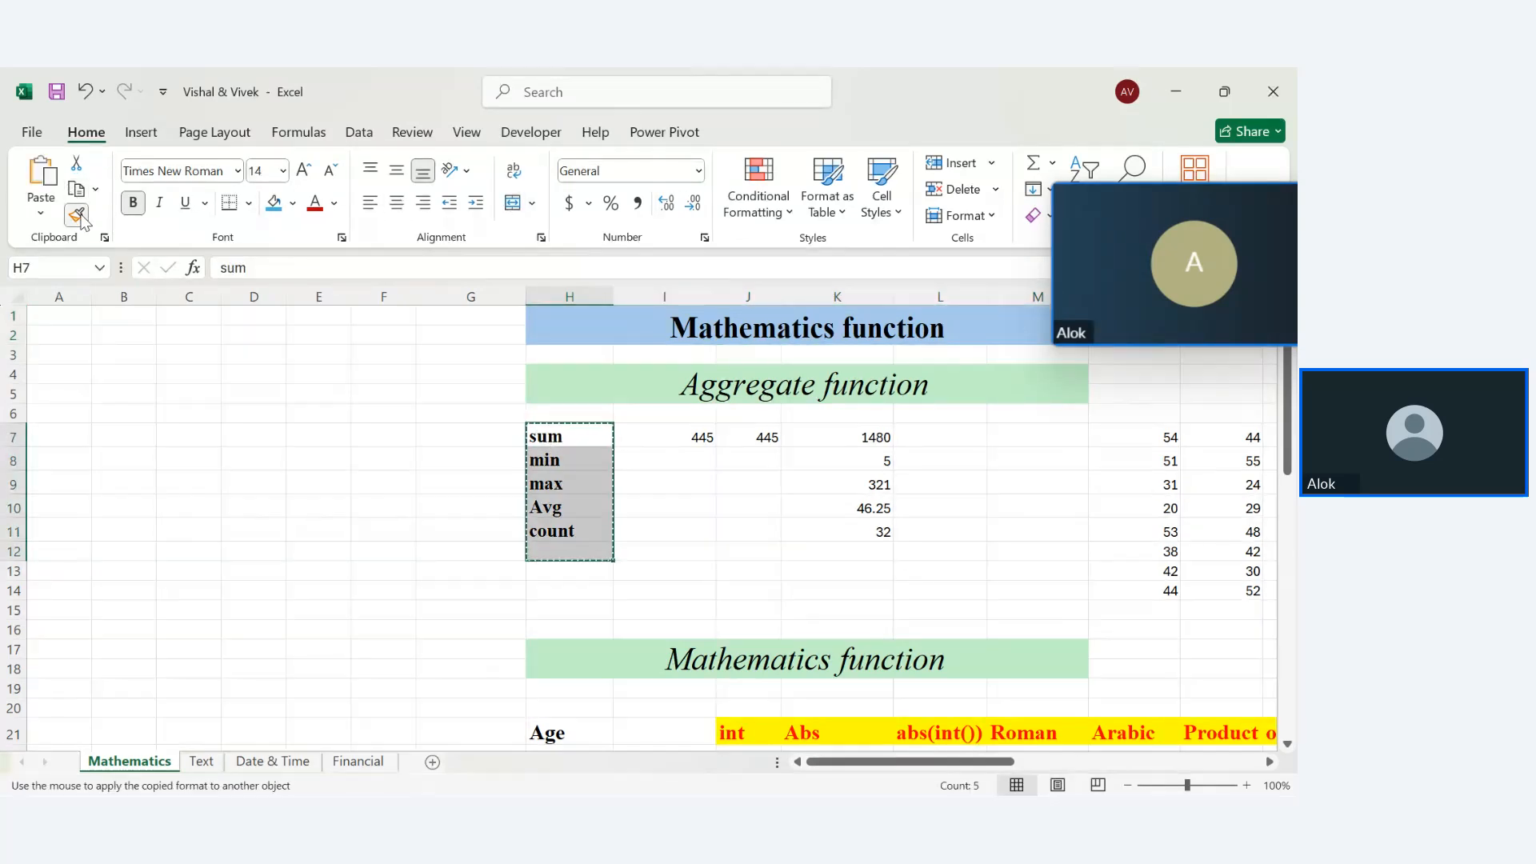
click(356, 762)
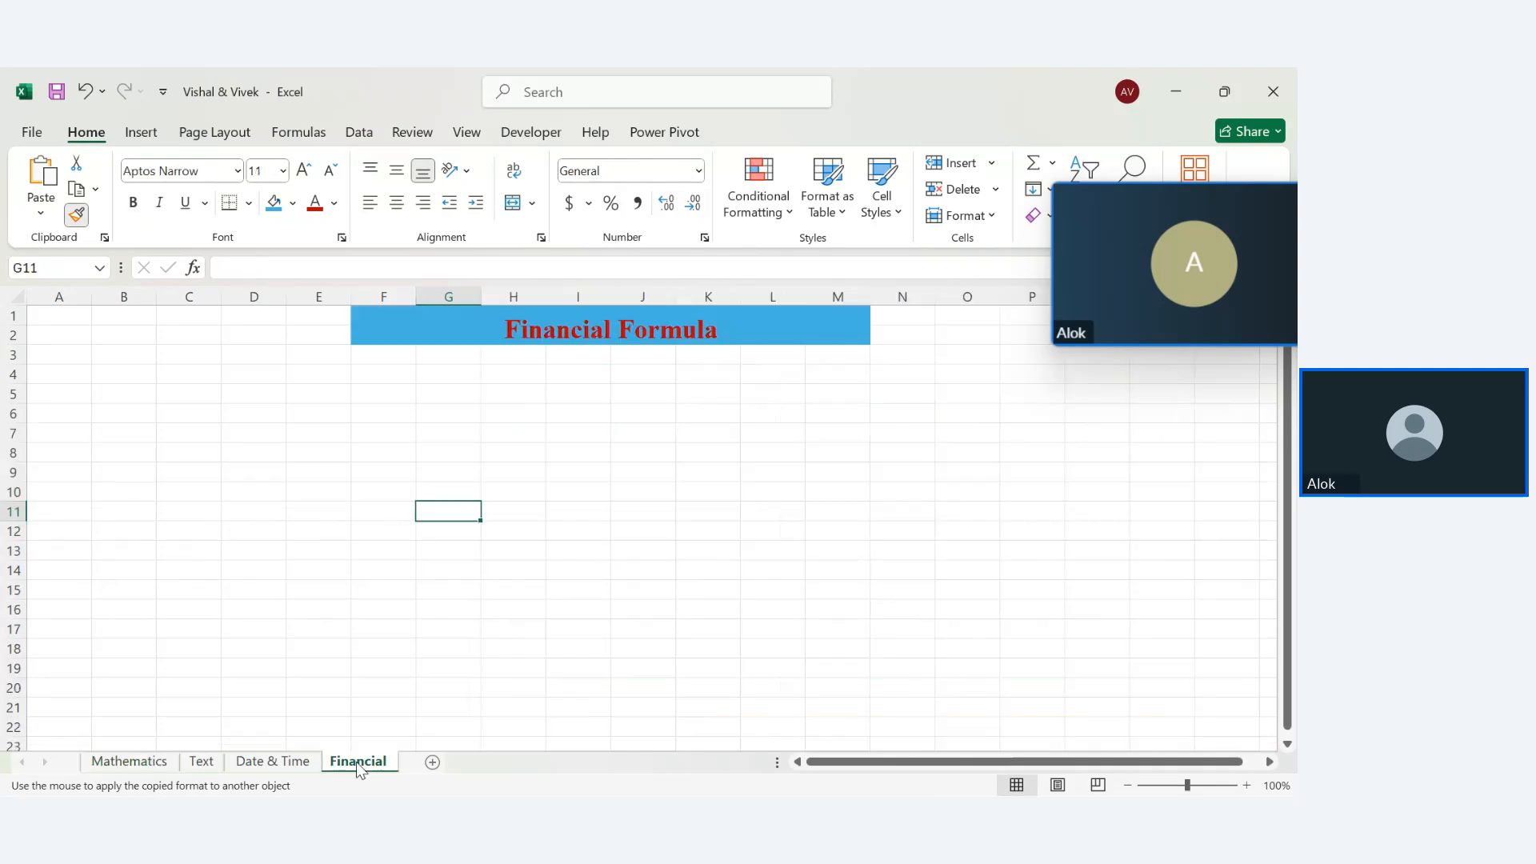
mouse_move(60, 372)
mouse_down()
mouse_move(1158, 704)
mouse_move(1200, 741)
mouse_up()
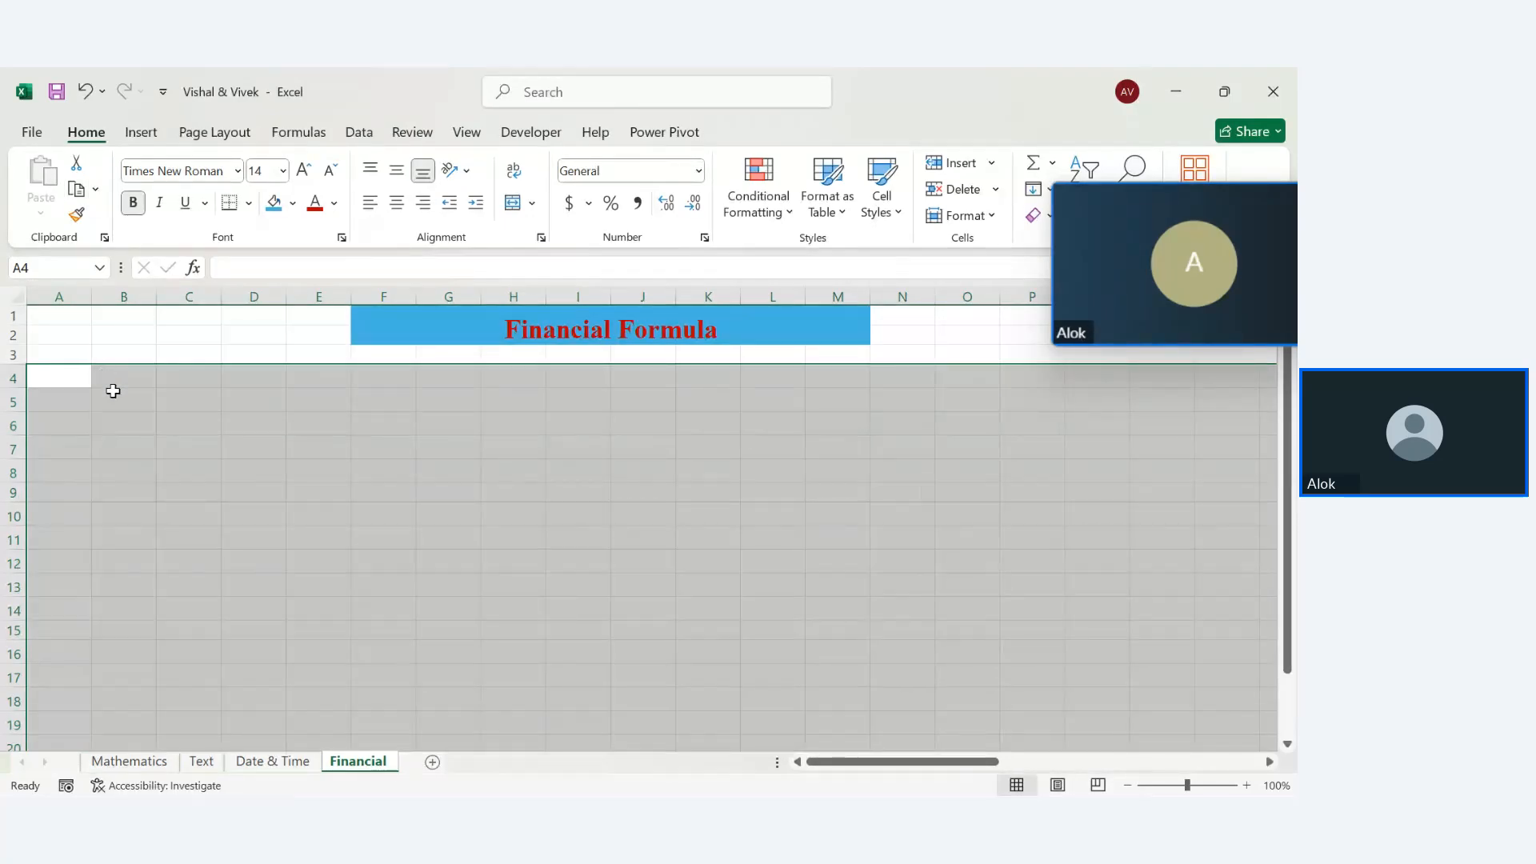
click(228, 443)
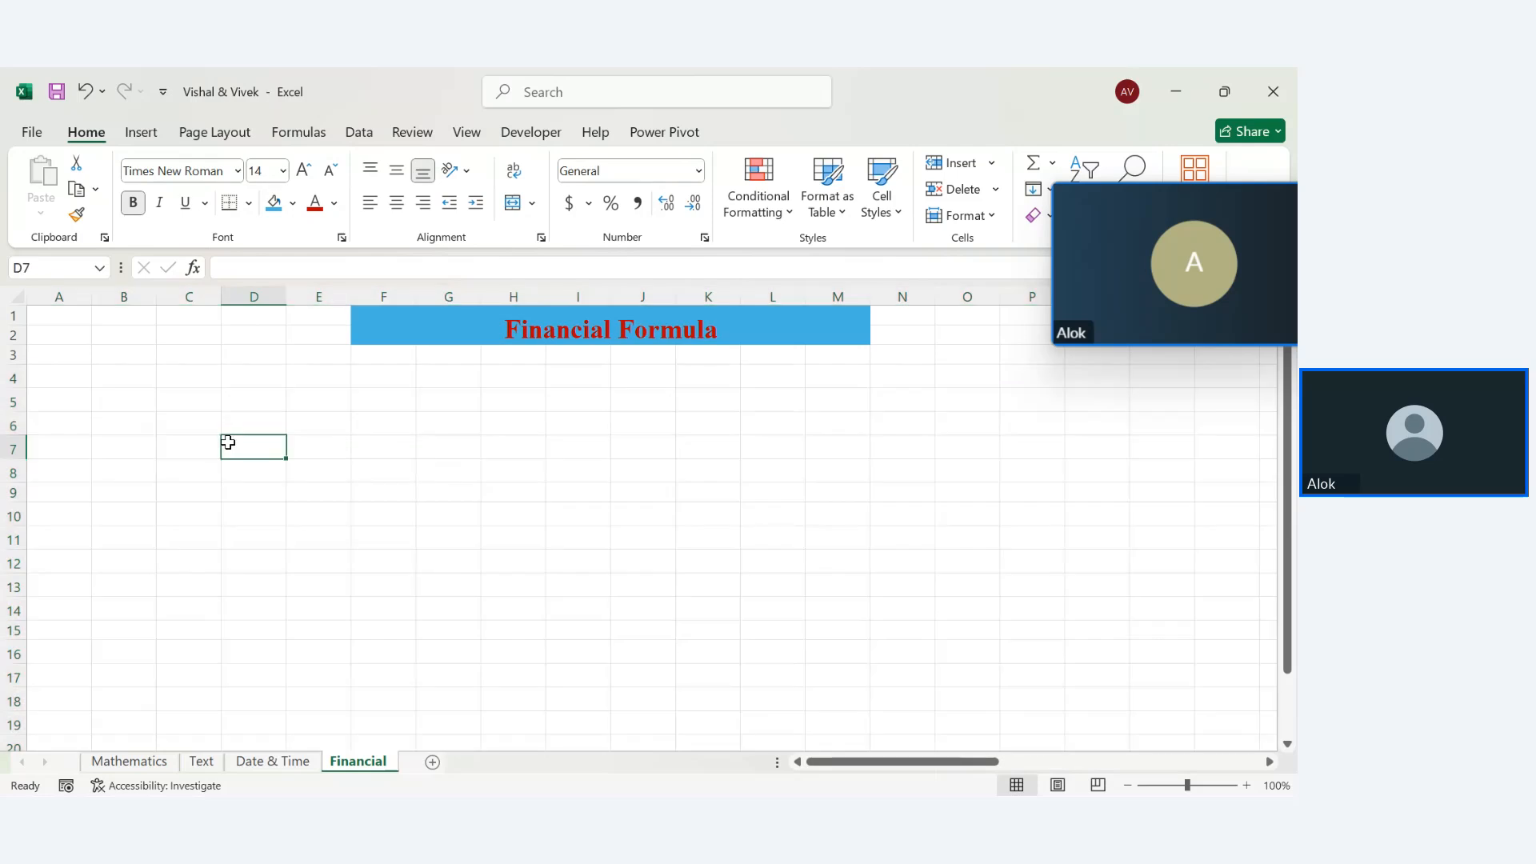
click(132, 472)
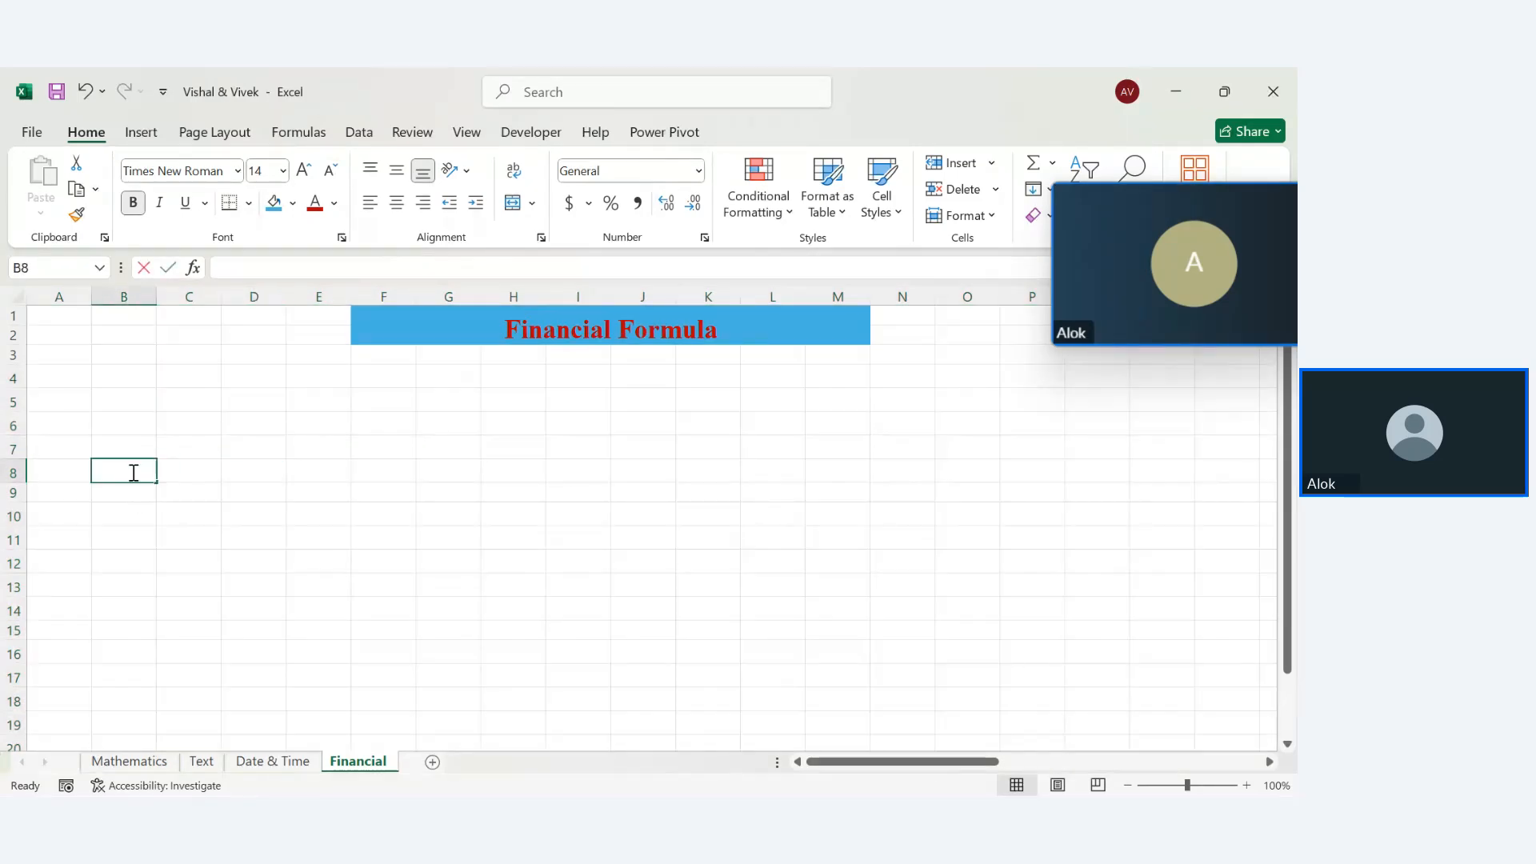
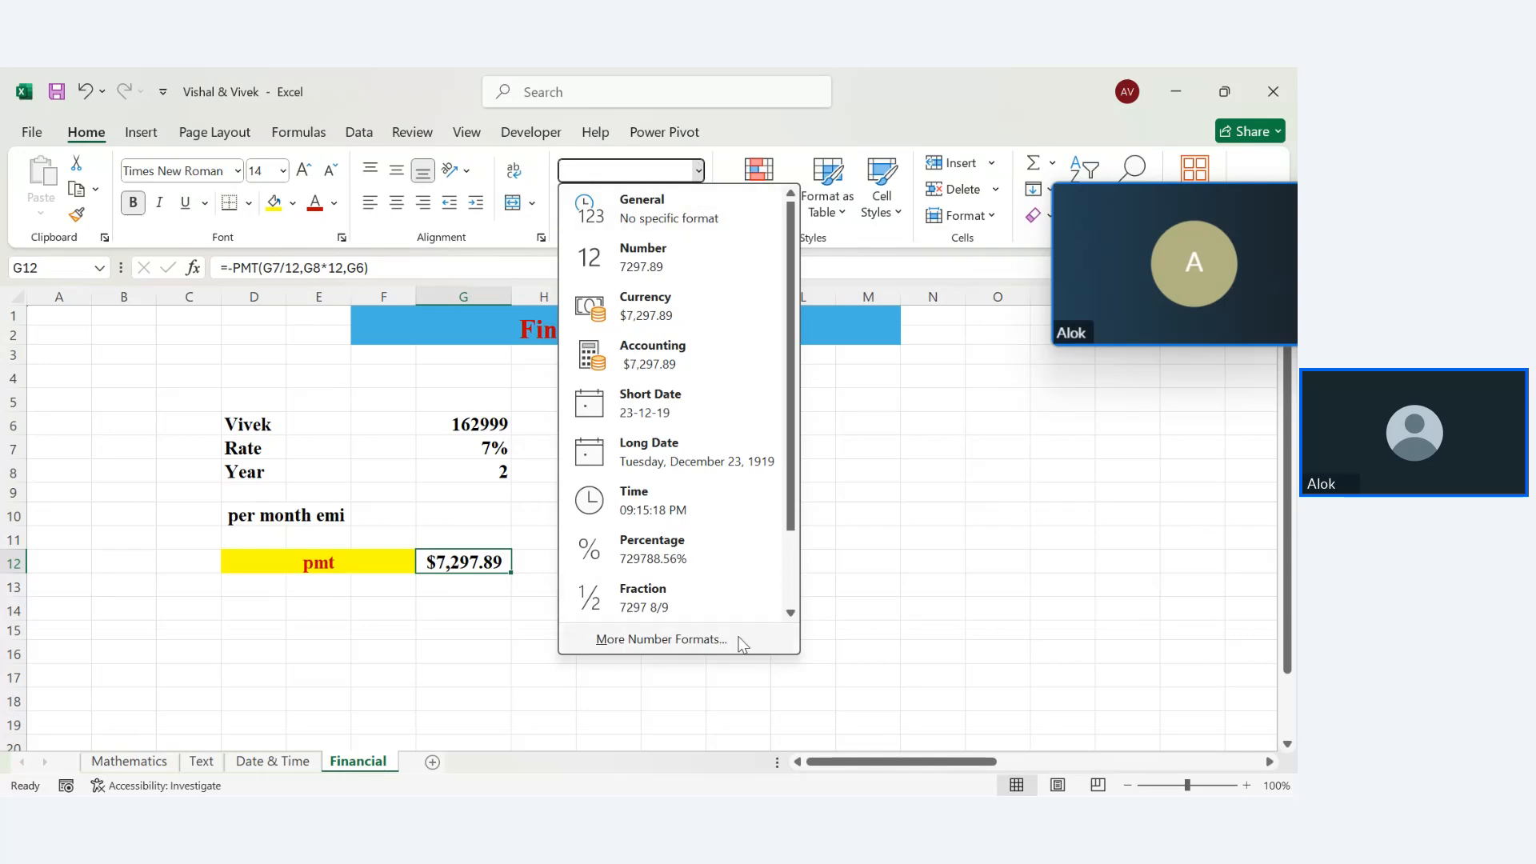
Format the EMI in G12 as Currency with the ₹ Hindi symbol, showing ₹7,297.89
click(848, 431)
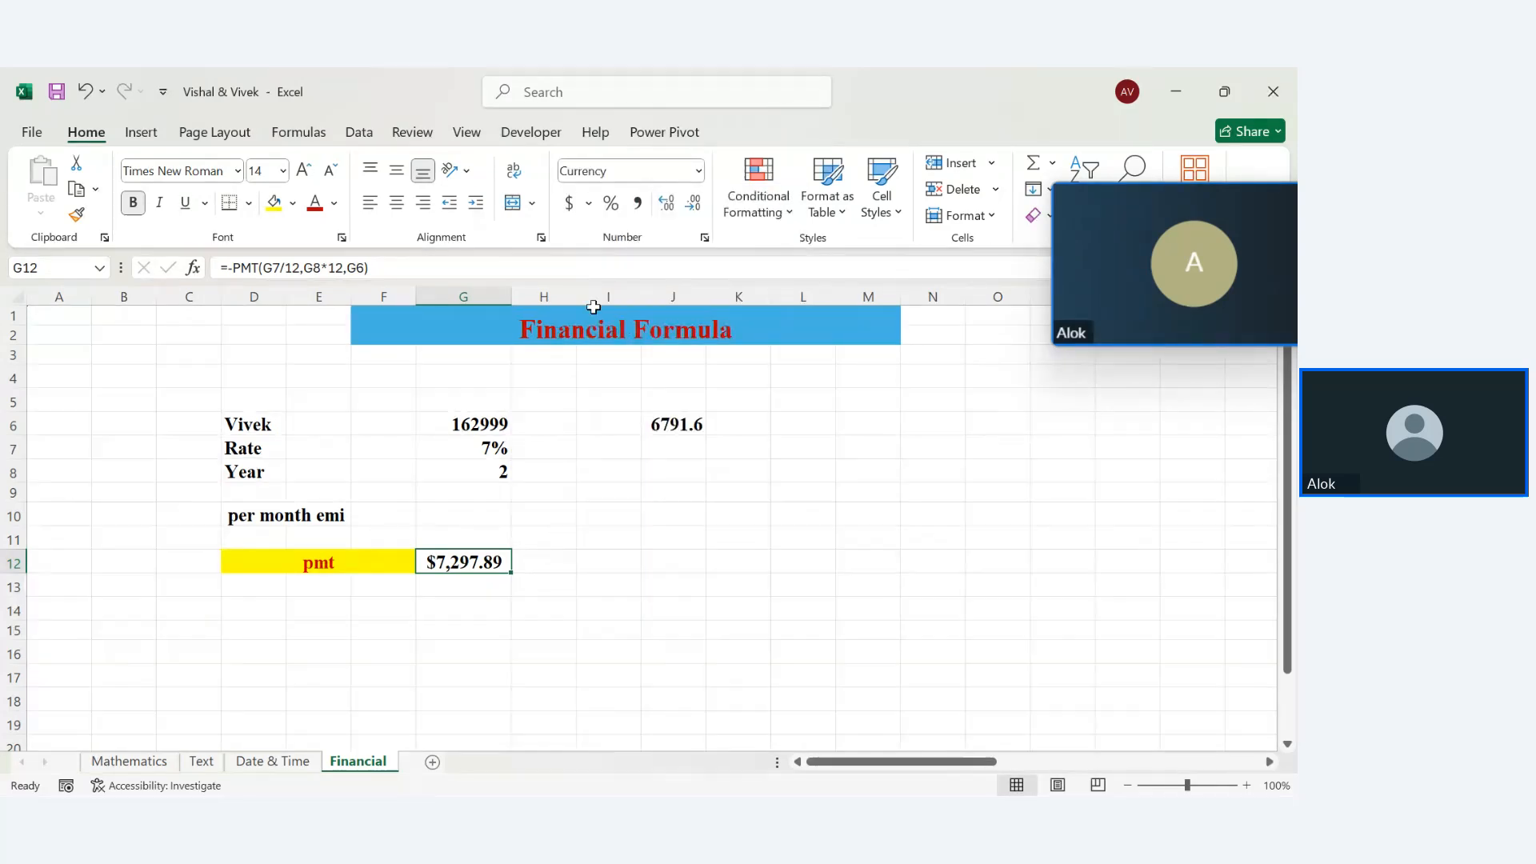
click(704, 237)
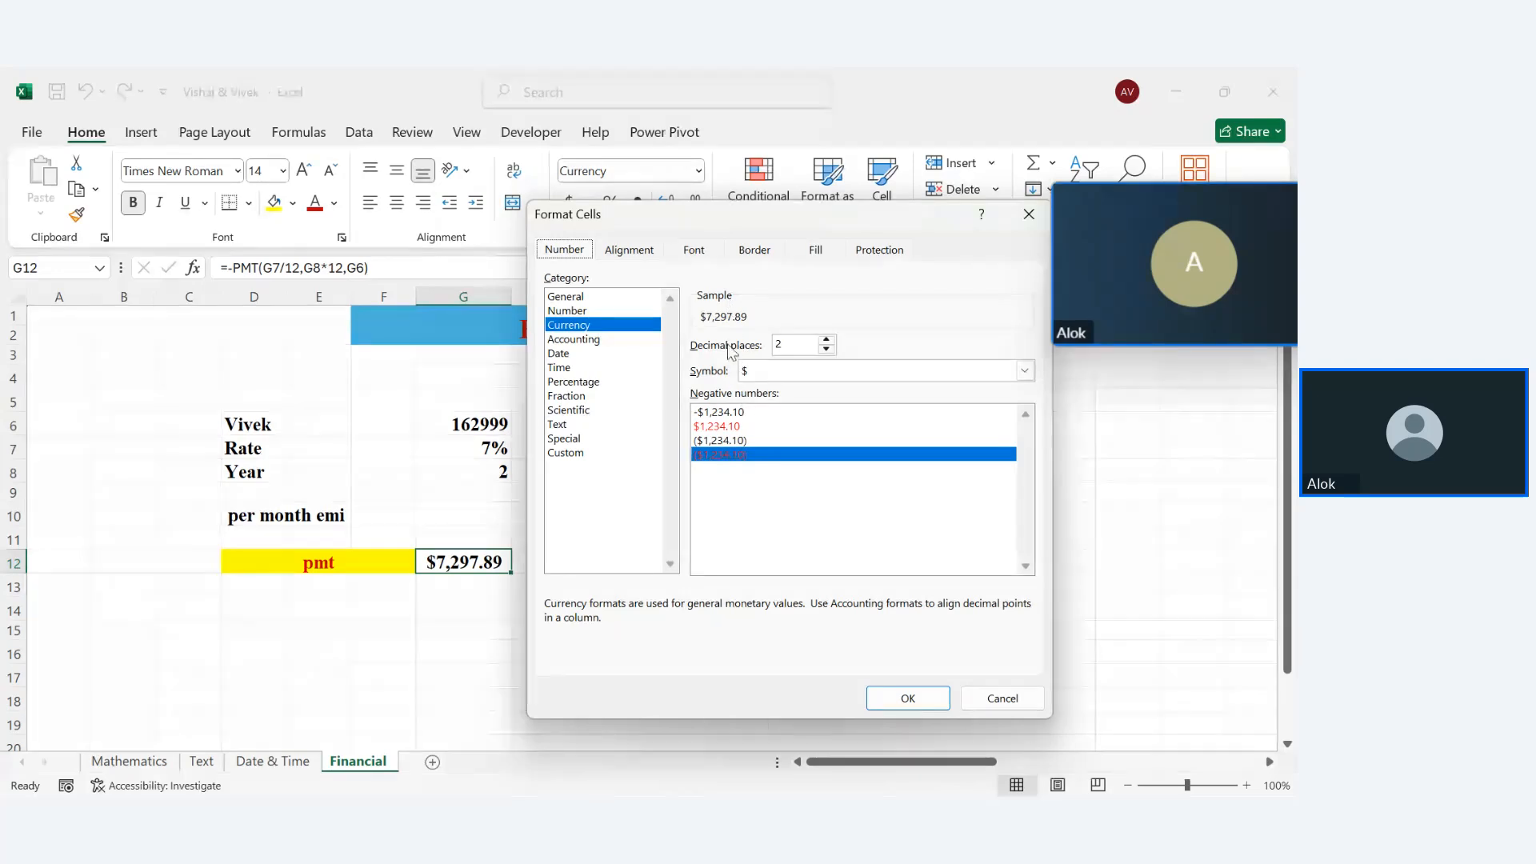
click(832, 377)
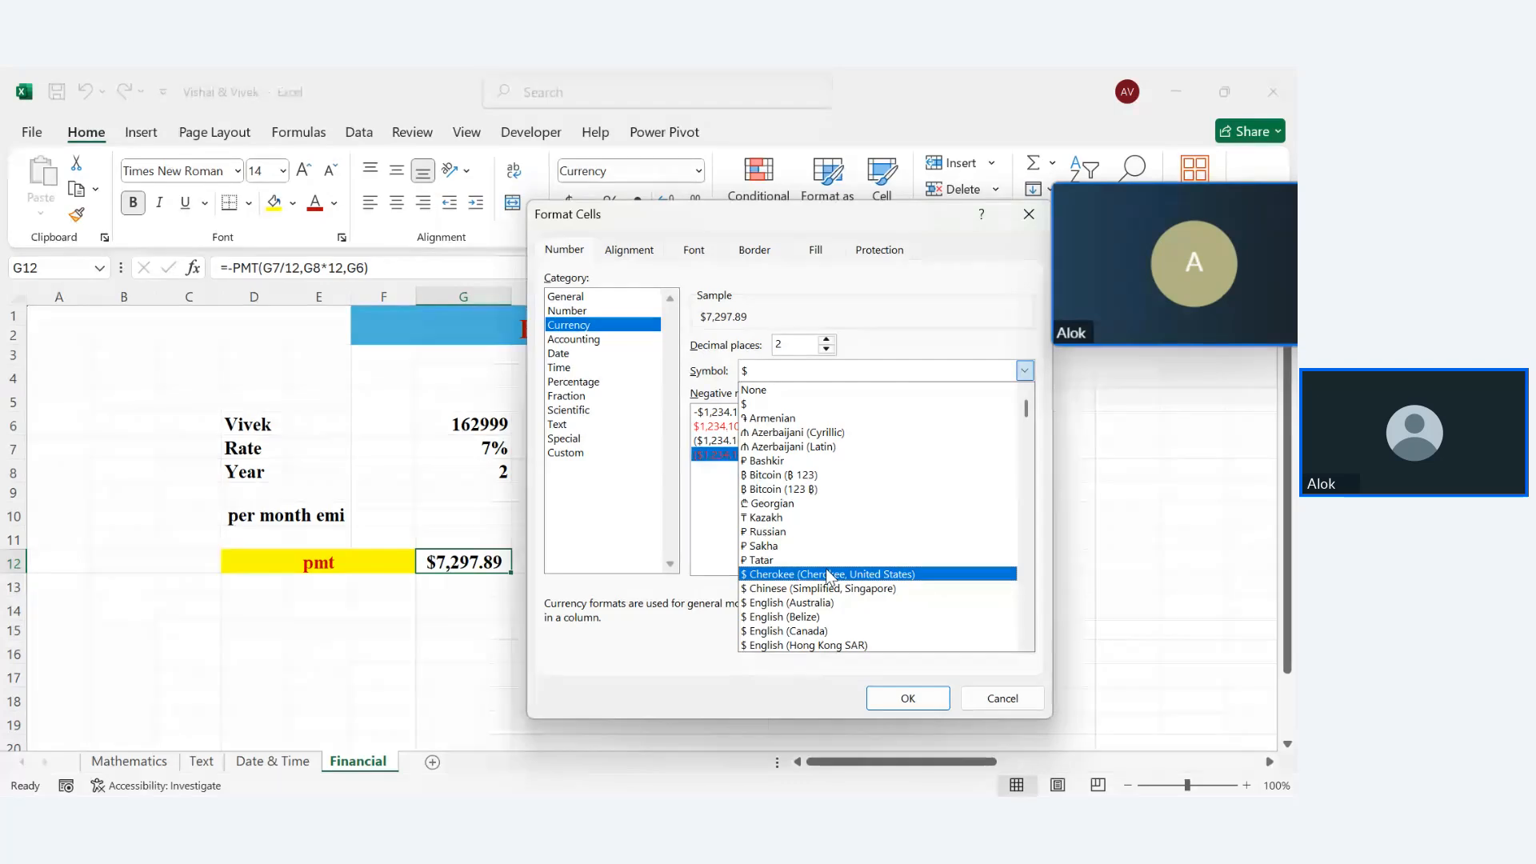
click(1022, 372)
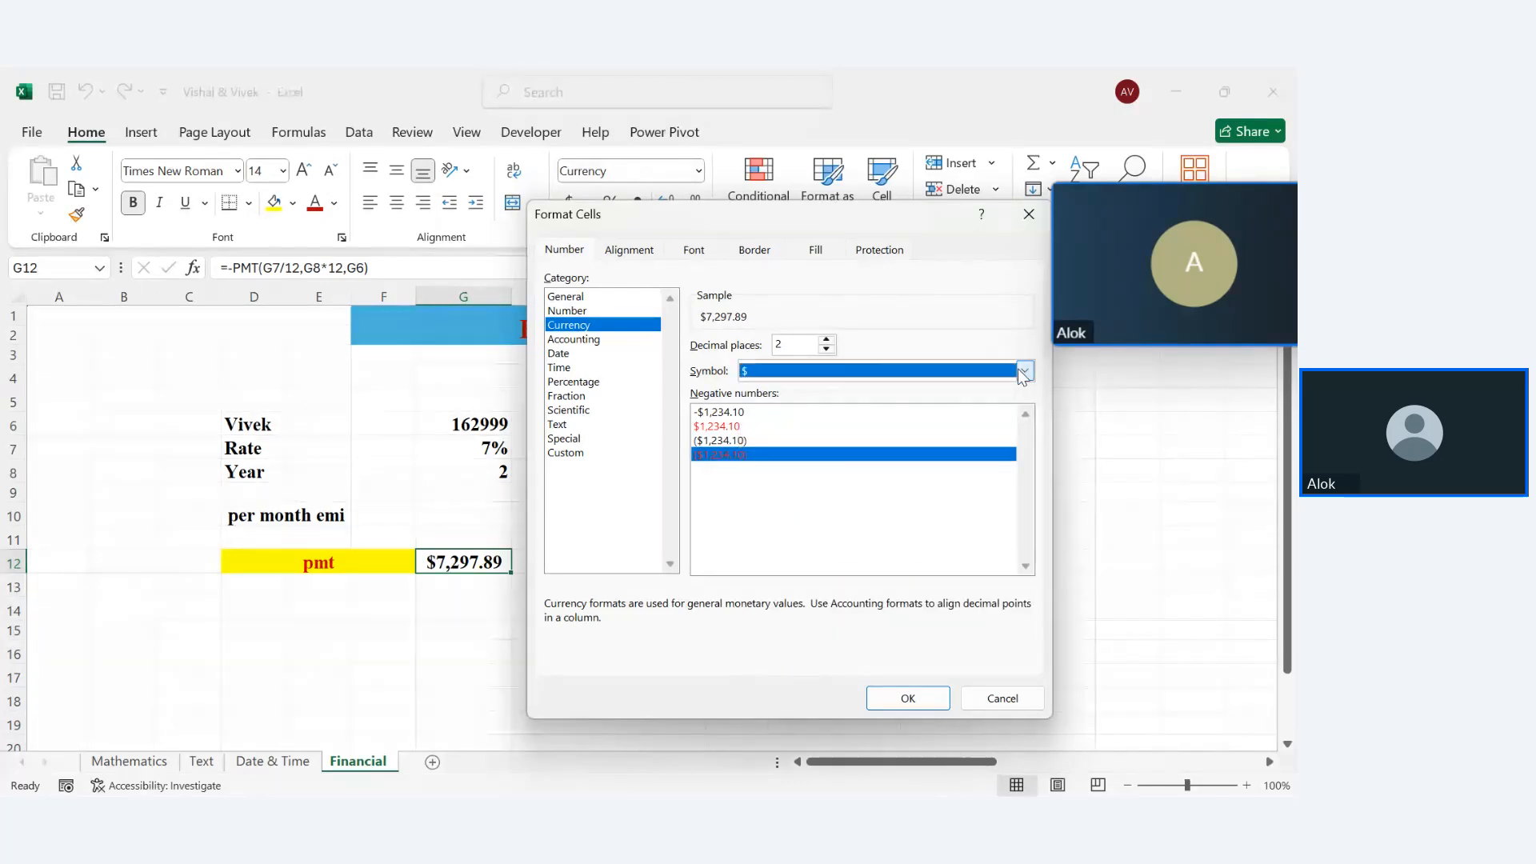
click(1024, 372)
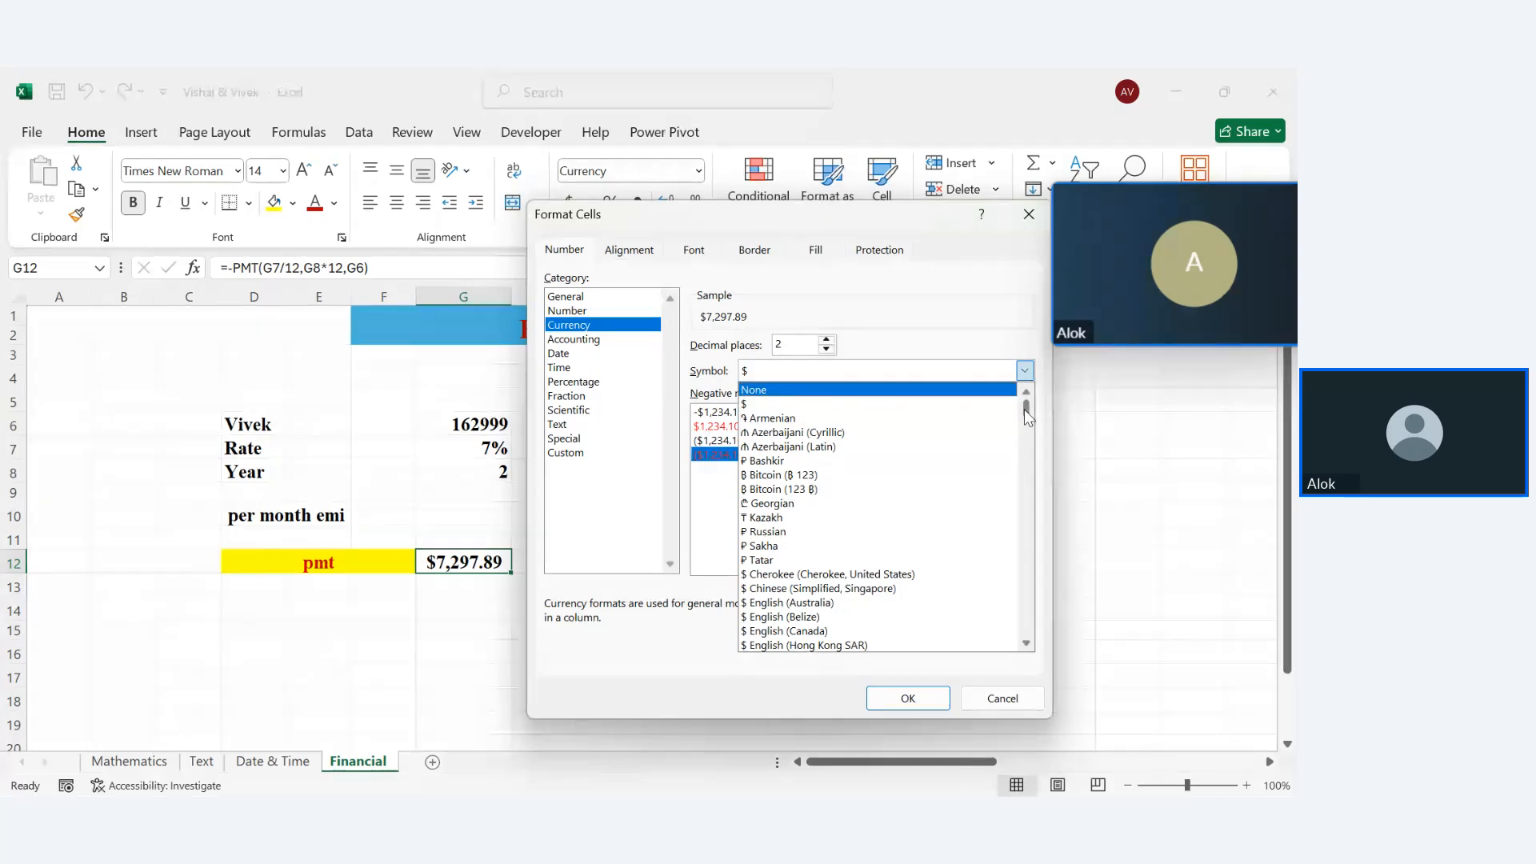
drag(1023, 410, 1026, 467)
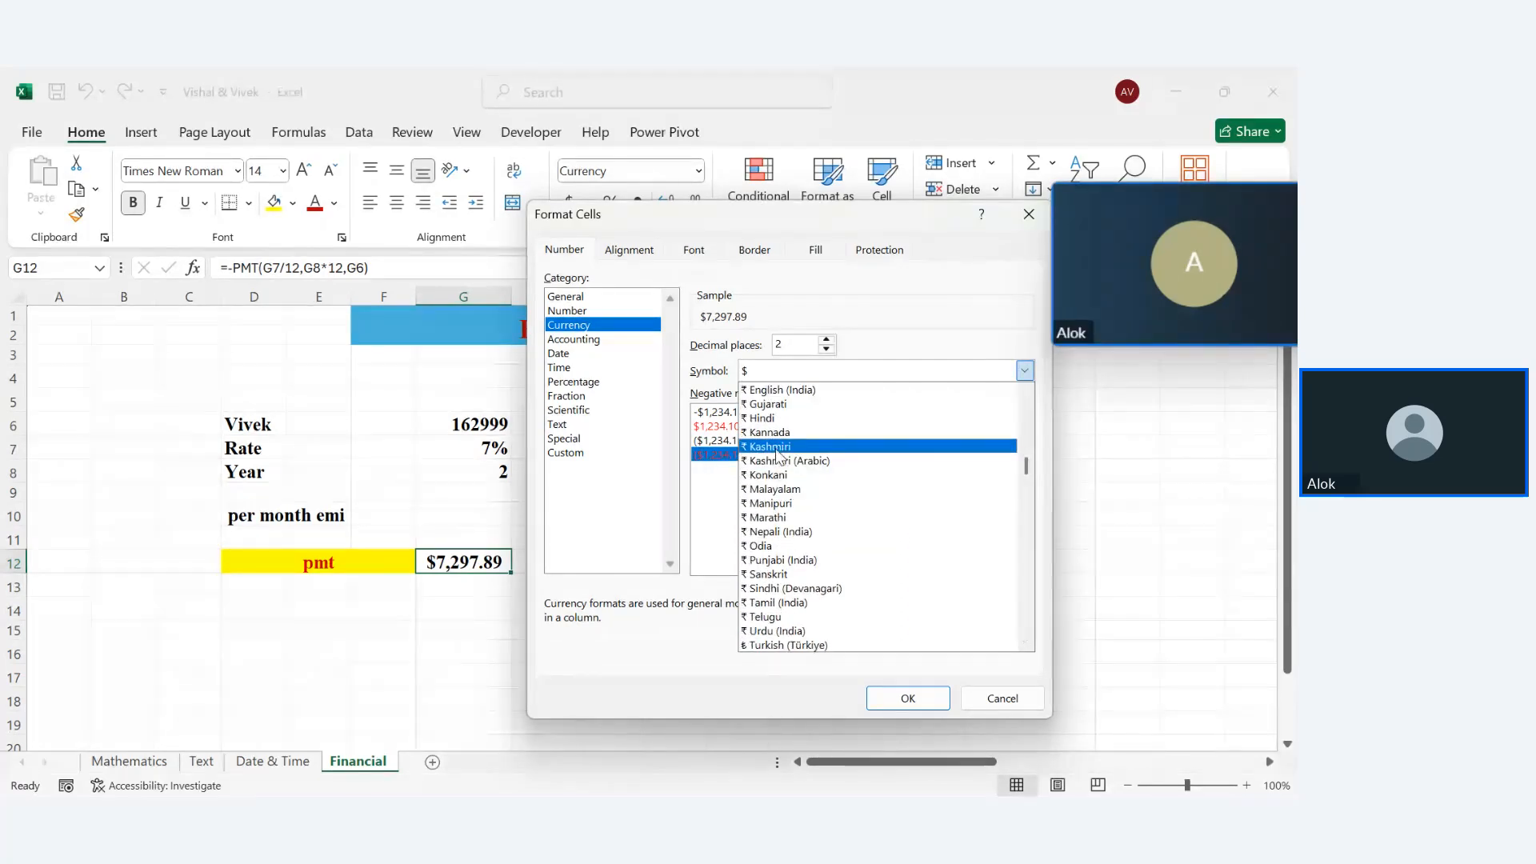
click(760, 424)
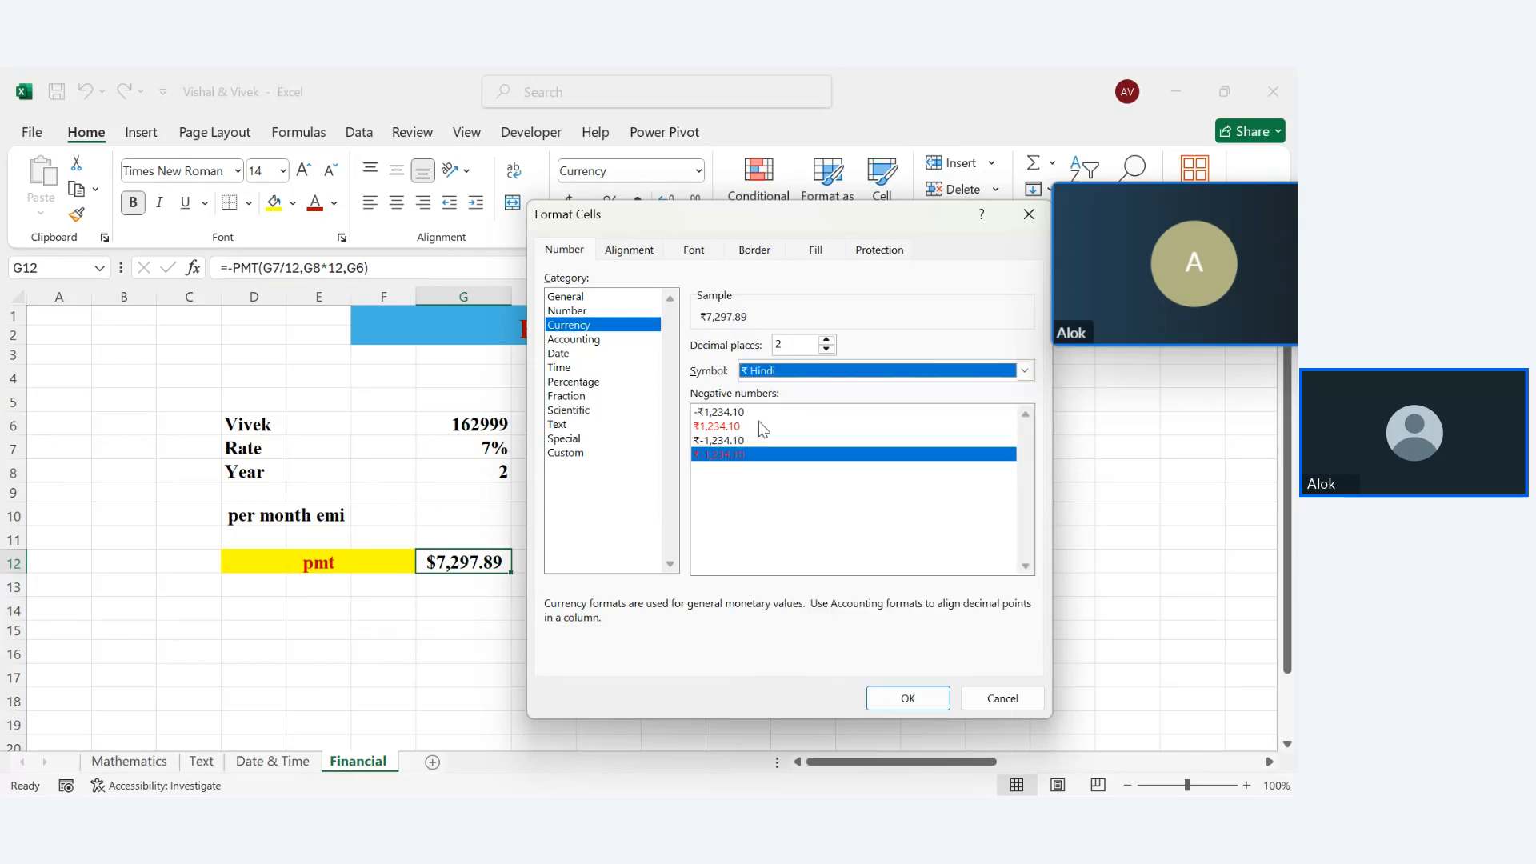
key(Return)
Enter the total repayment formula =G12*24 in G14
click(421, 643)
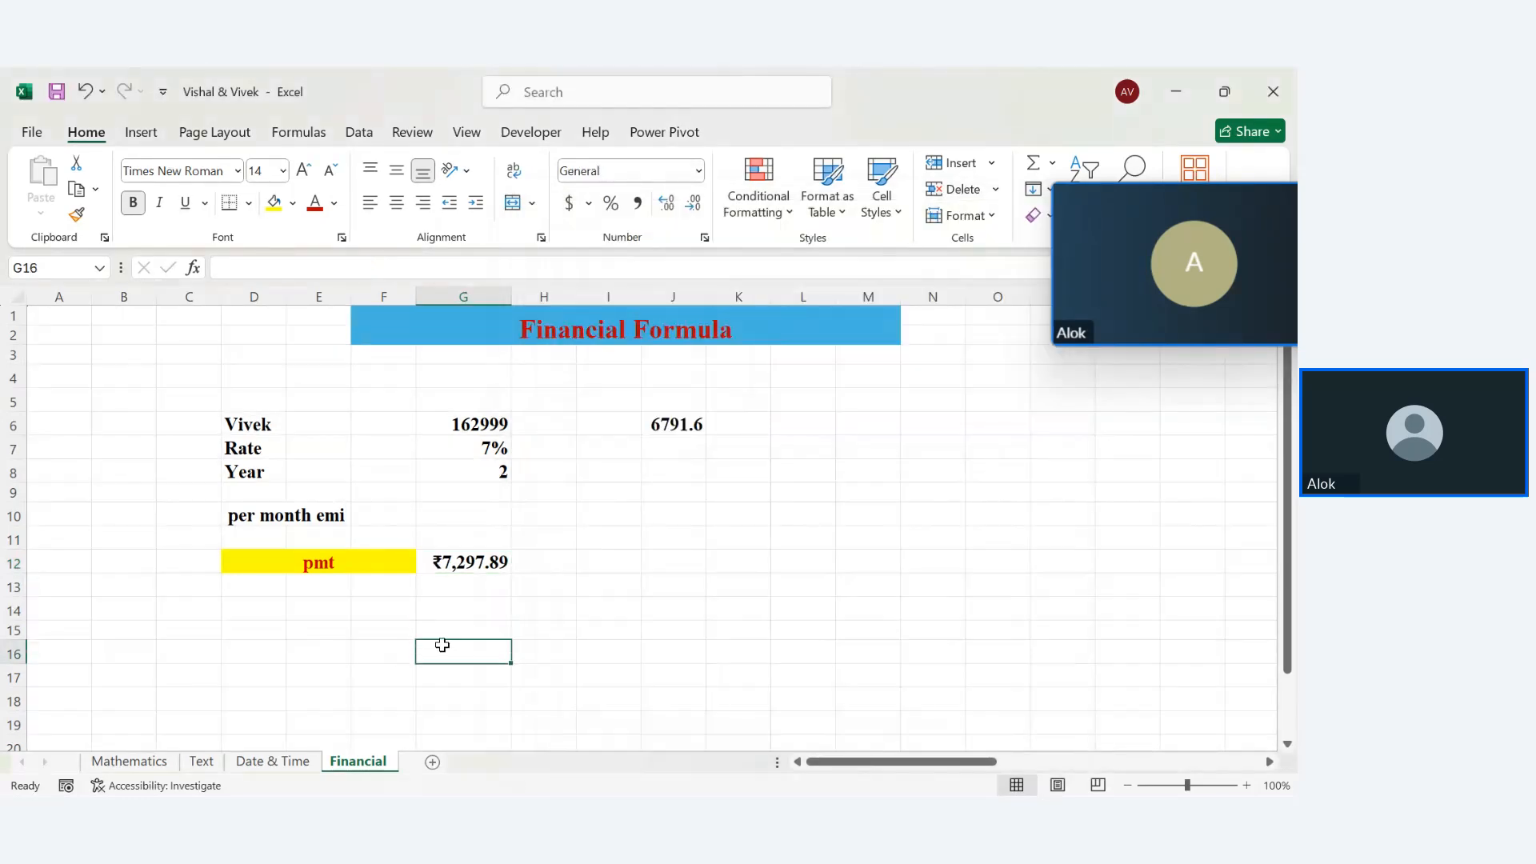
click(440, 620)
text(=)
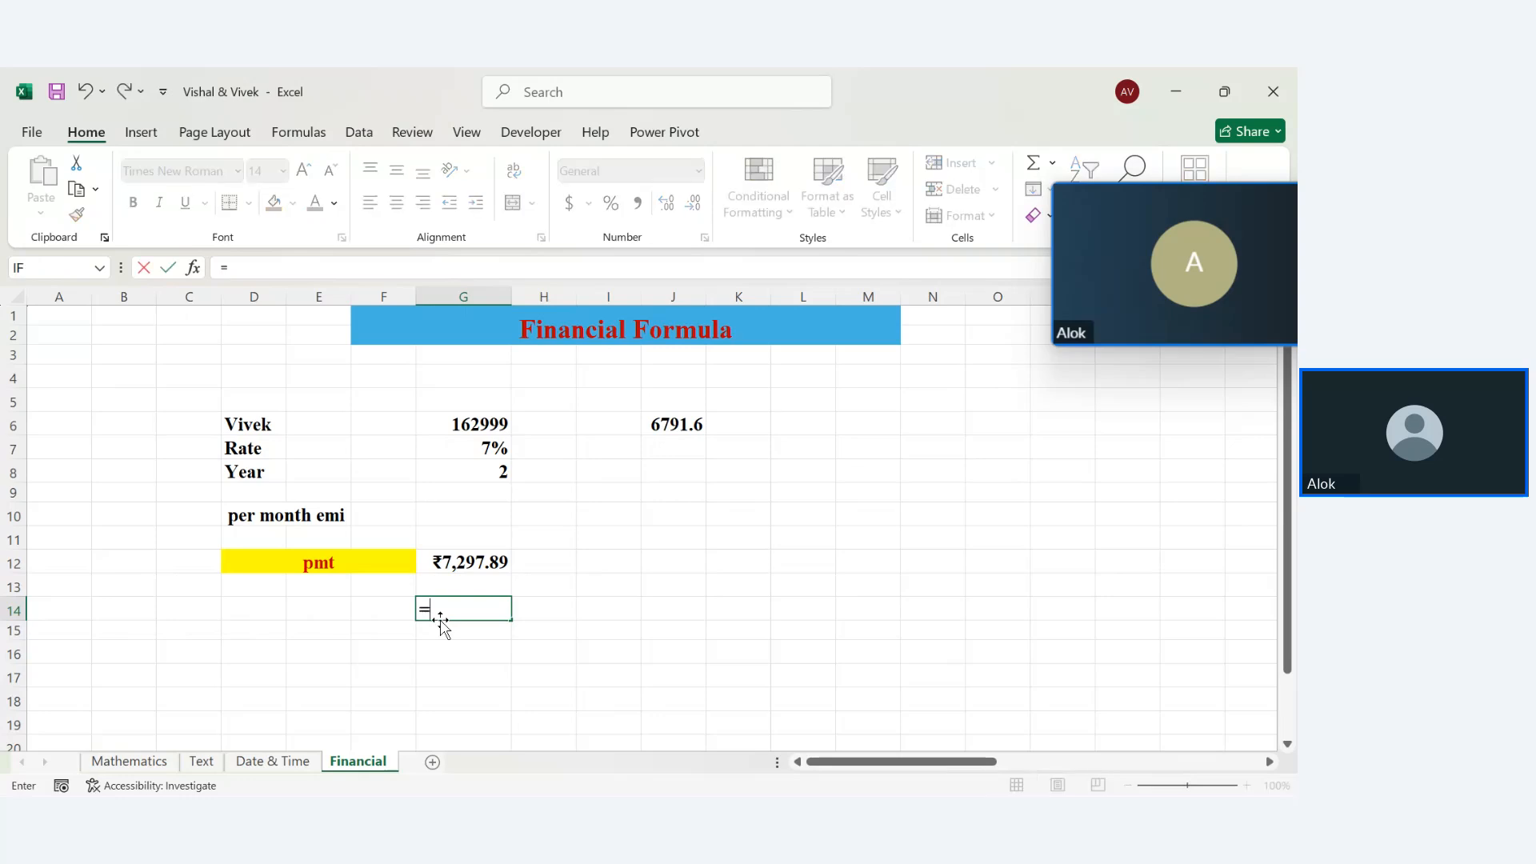
click(446, 560)
text(*)
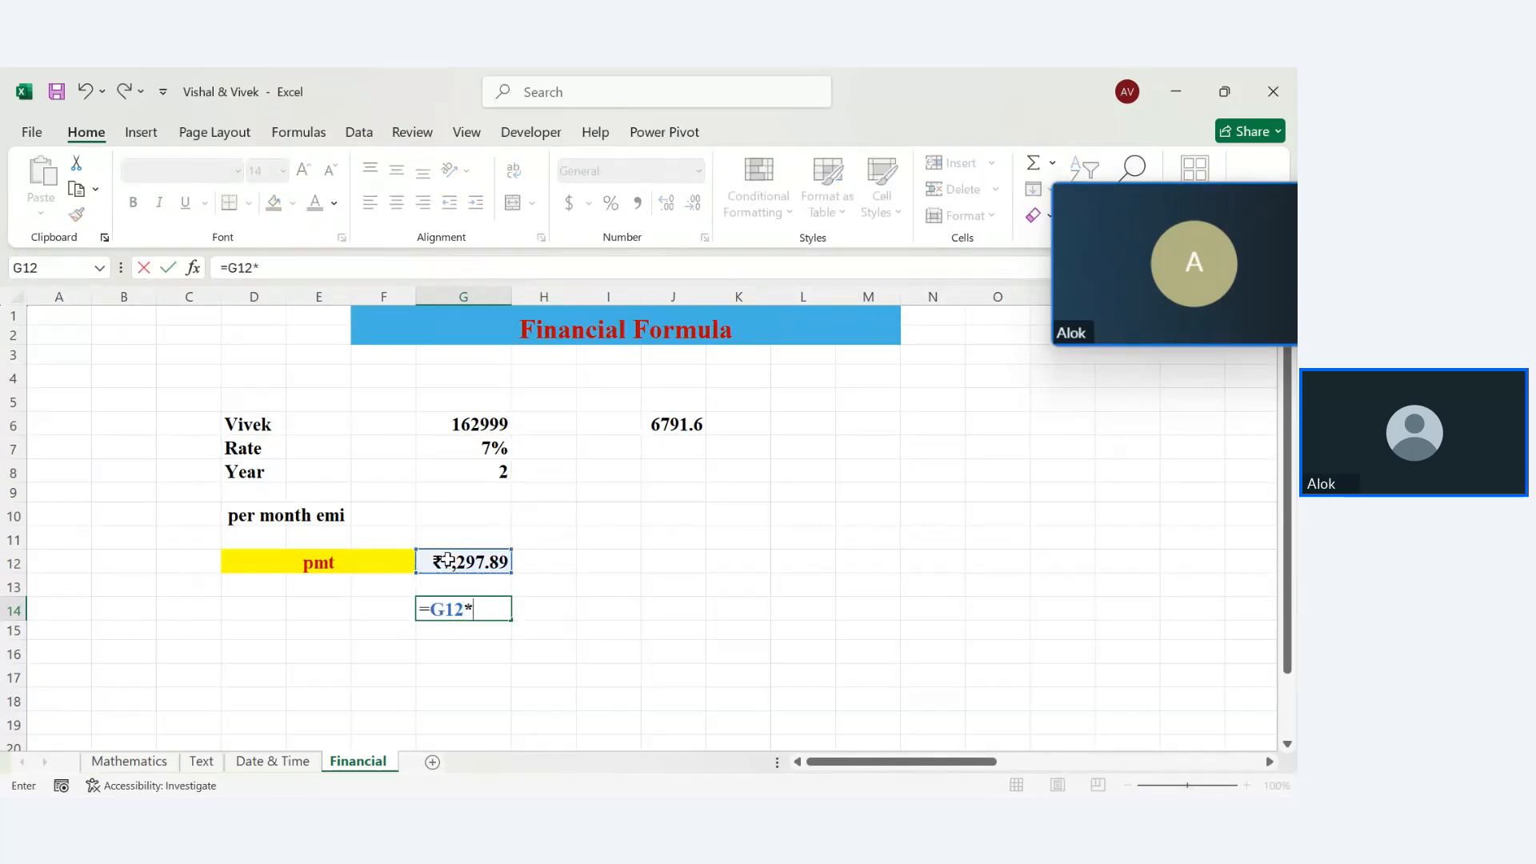
key(Return)
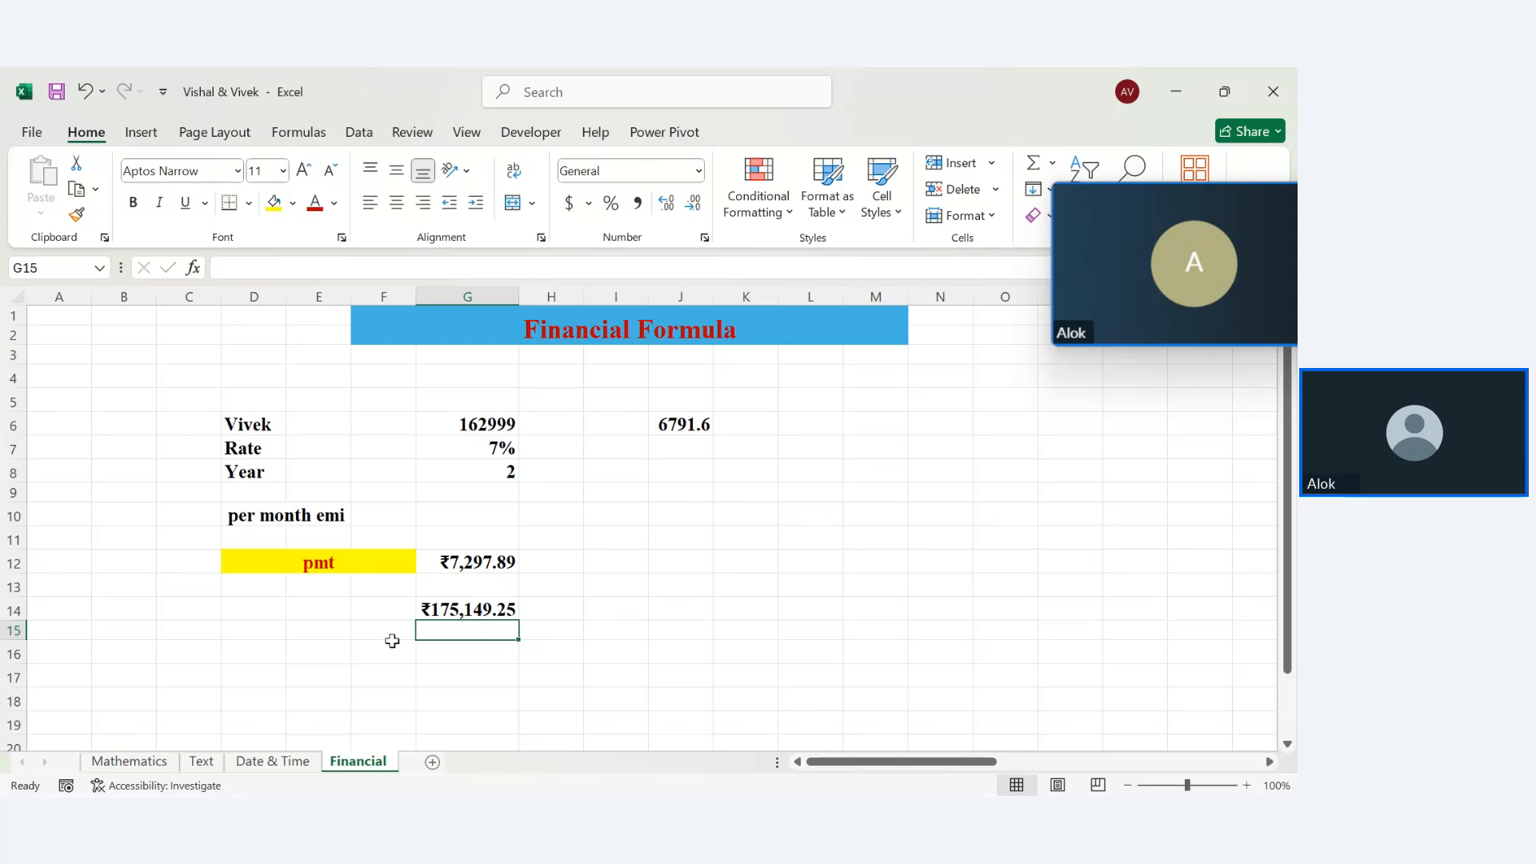
Label E16 'intrest rate' and widen column E to fit it
click(307, 656)
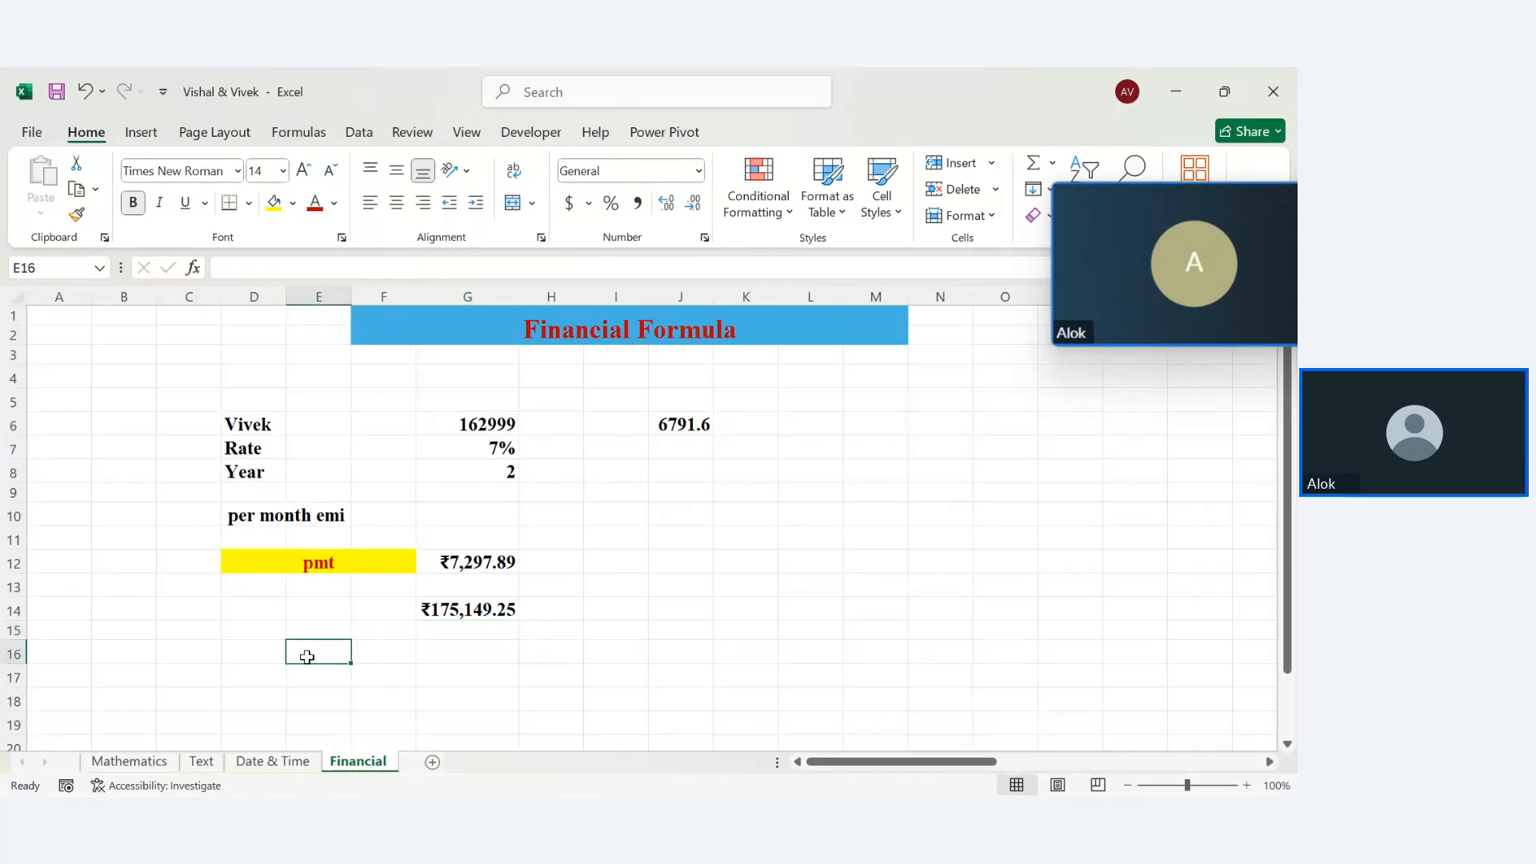
text(intres)
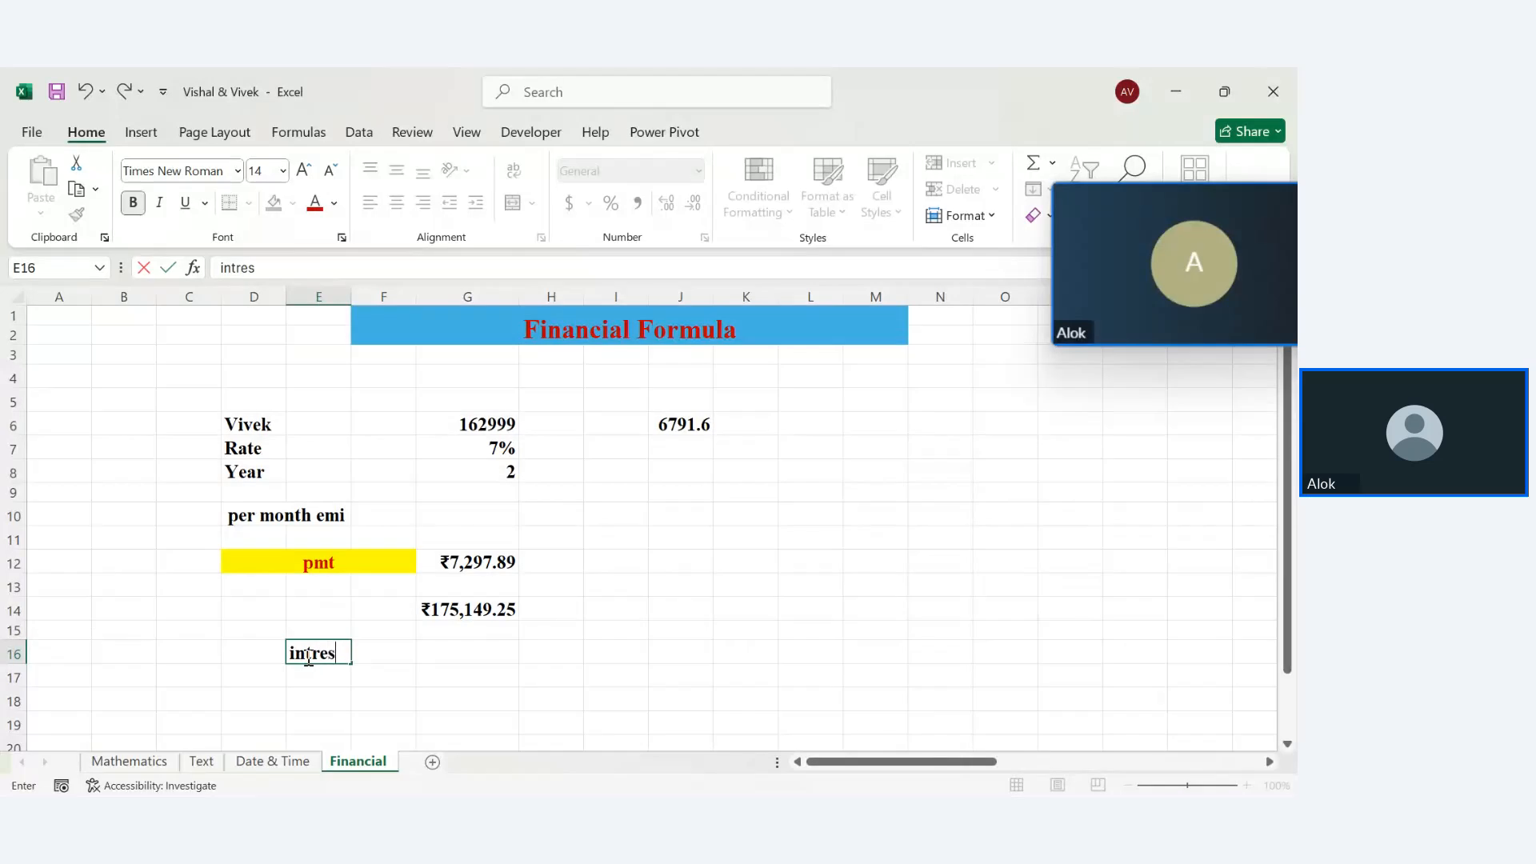
text(t ratr)
key(BackSpace)
text(e)
key(Return)
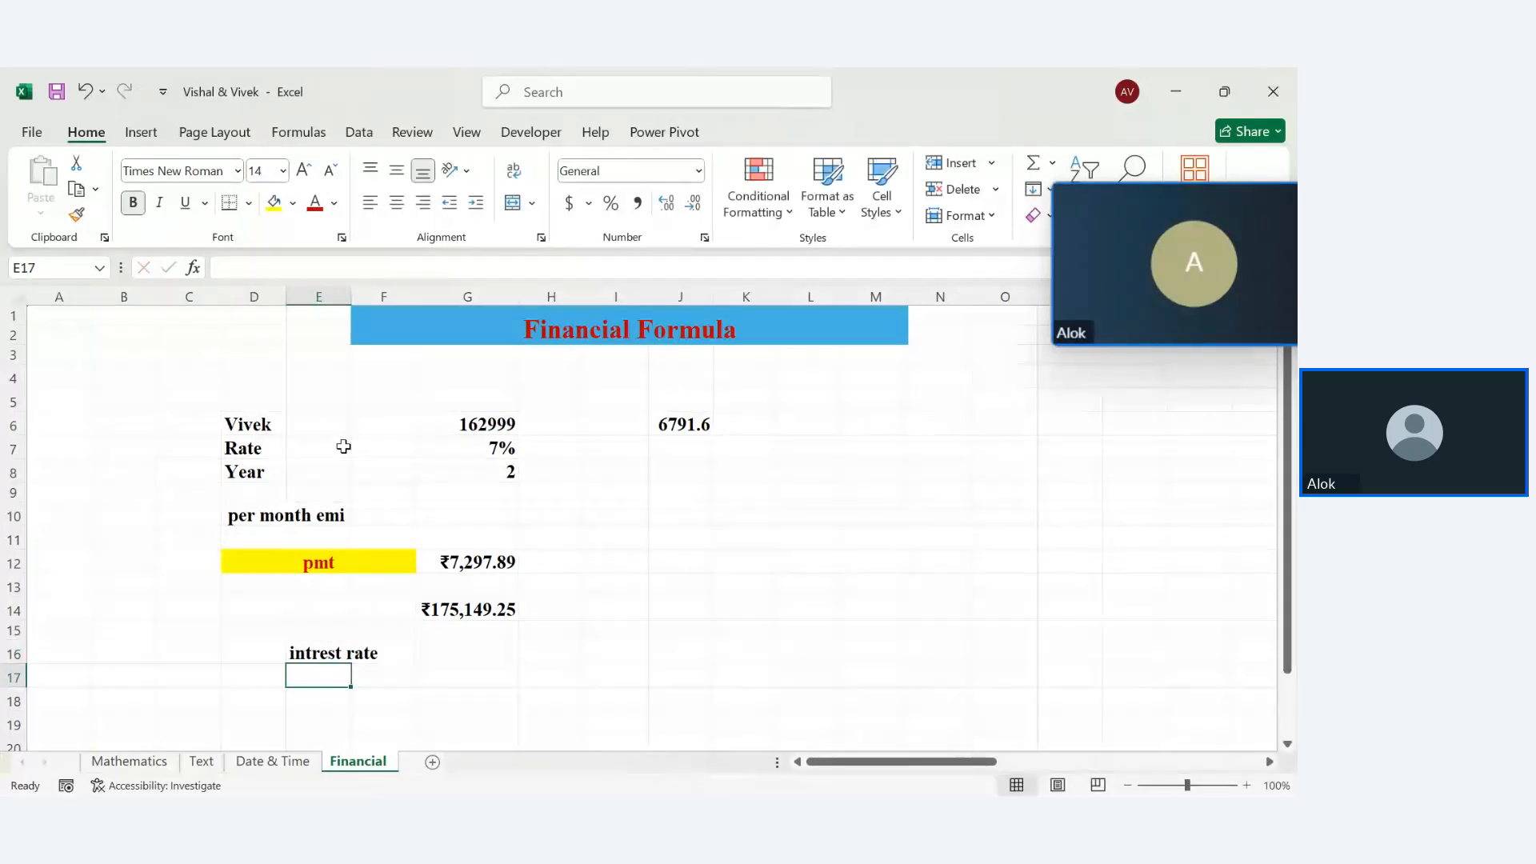
drag(350, 296, 382, 296)
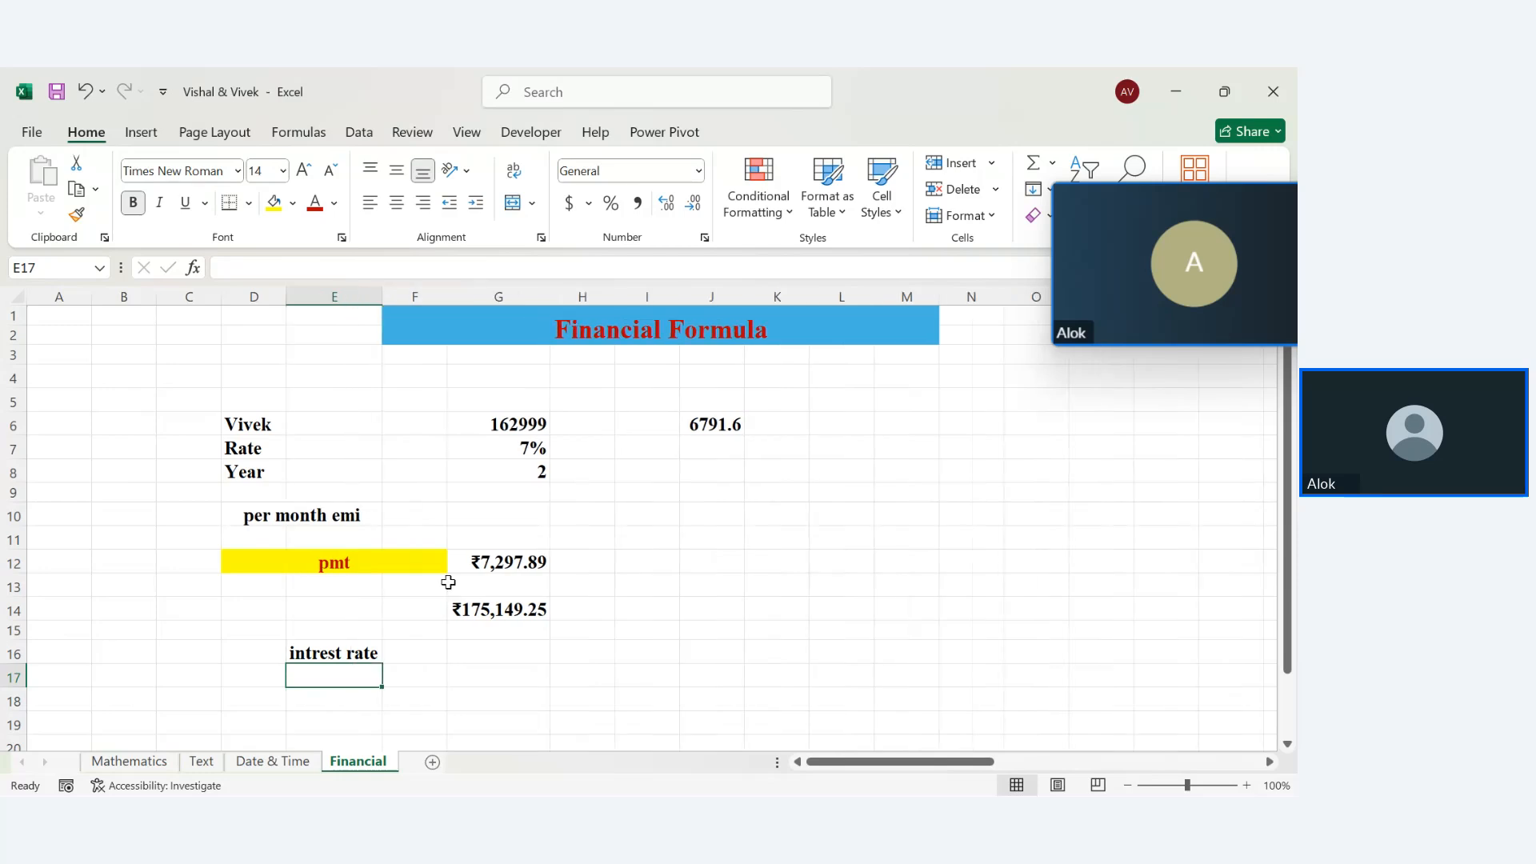
Enter =G14-G6 in G16 to show the interest of ₹12,150.25
click(481, 654)
text(=)
click(482, 620)
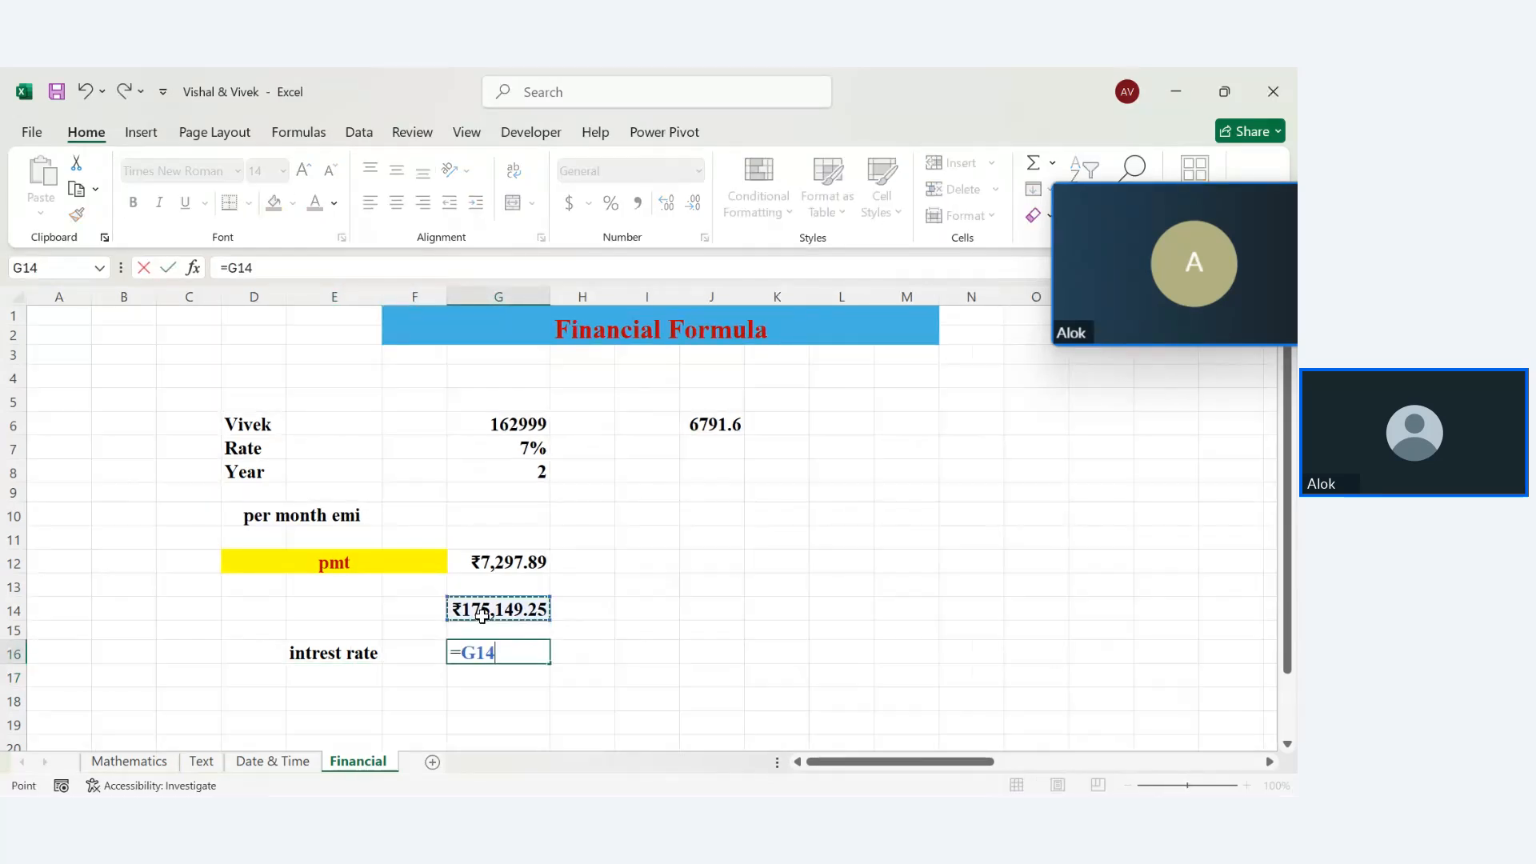
text(-)
click(487, 429)
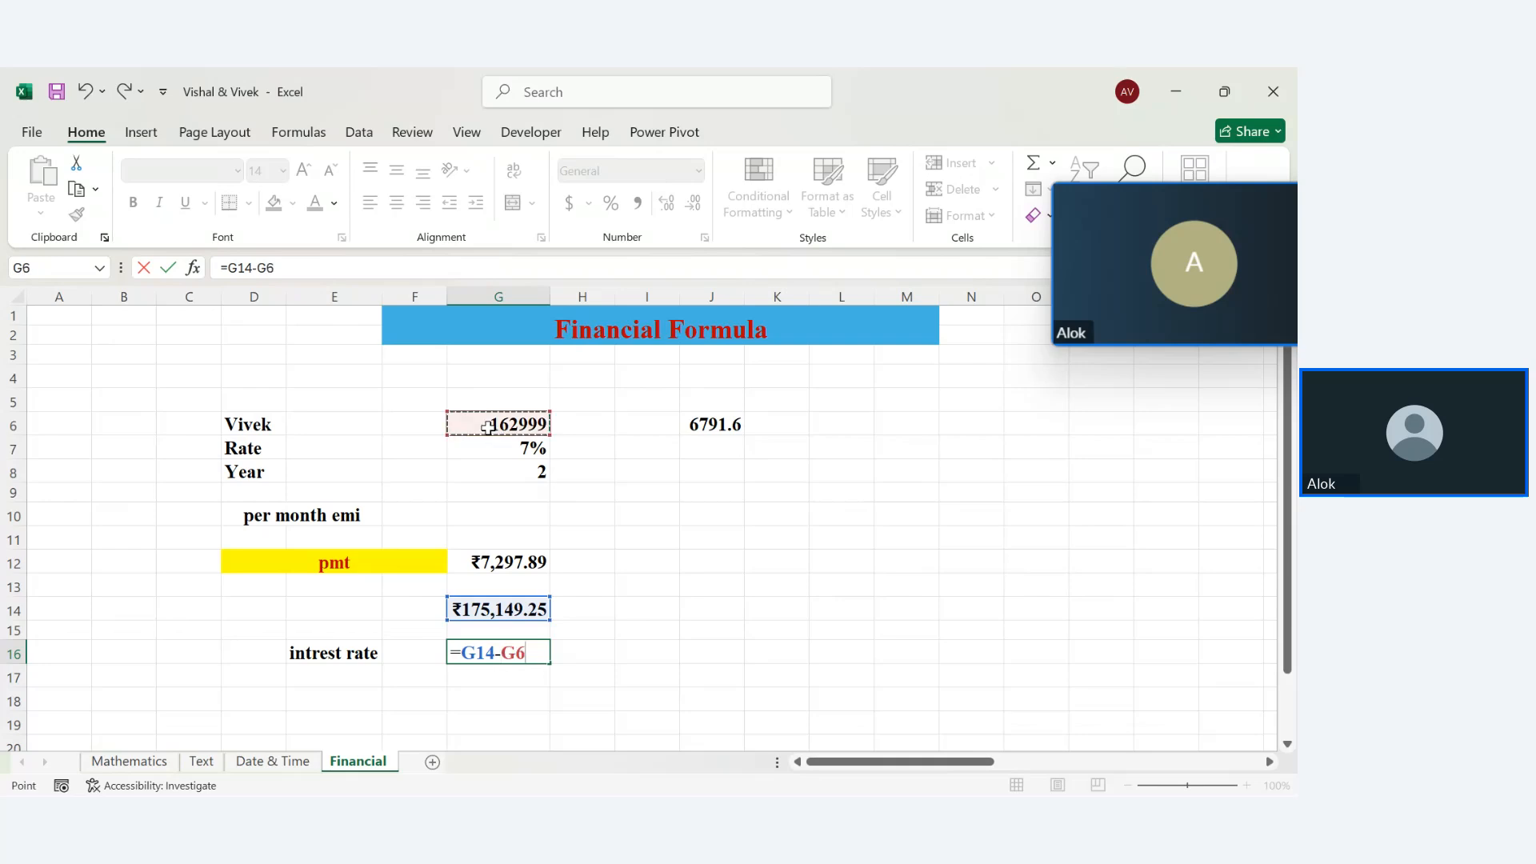
key(Return)
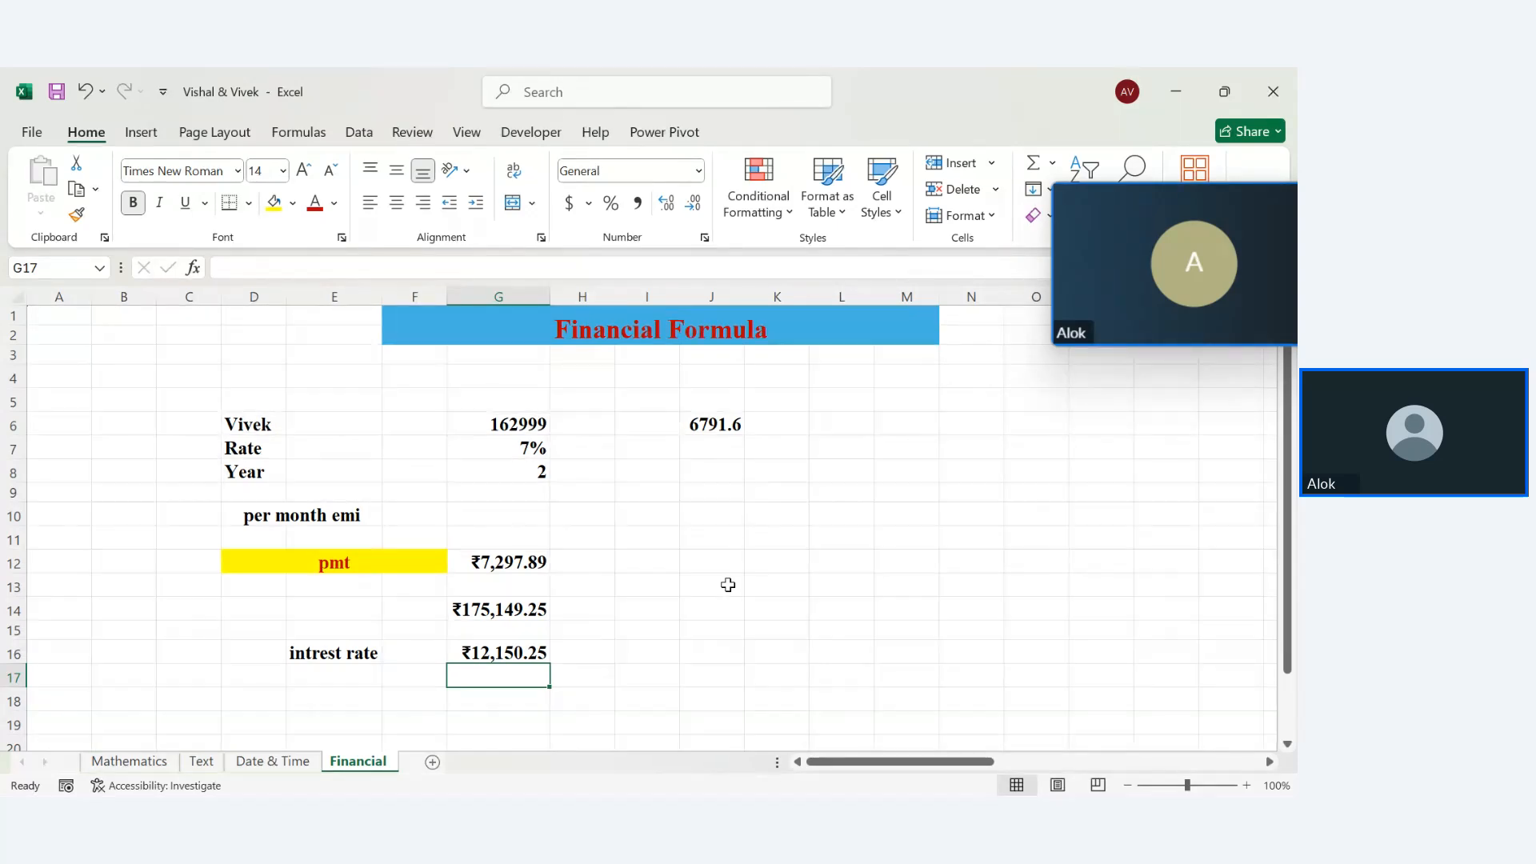
key(Down)
key(Down)
key(Down)
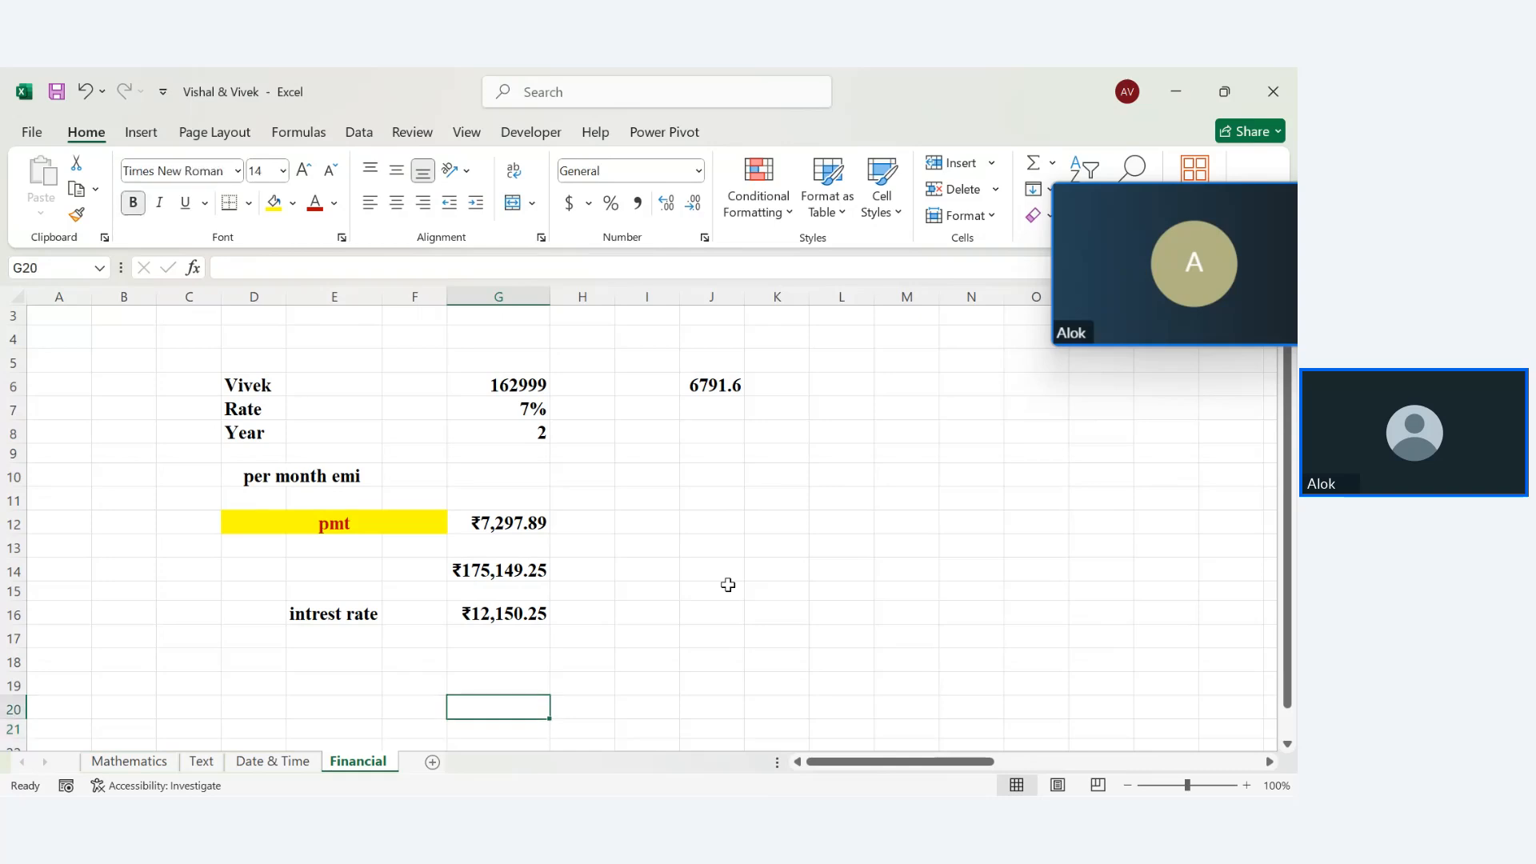
Add a 'Sell' label in D19 with the value 80000 in G19
key(Up)
key(Up)
key(Up)
click(511, 439)
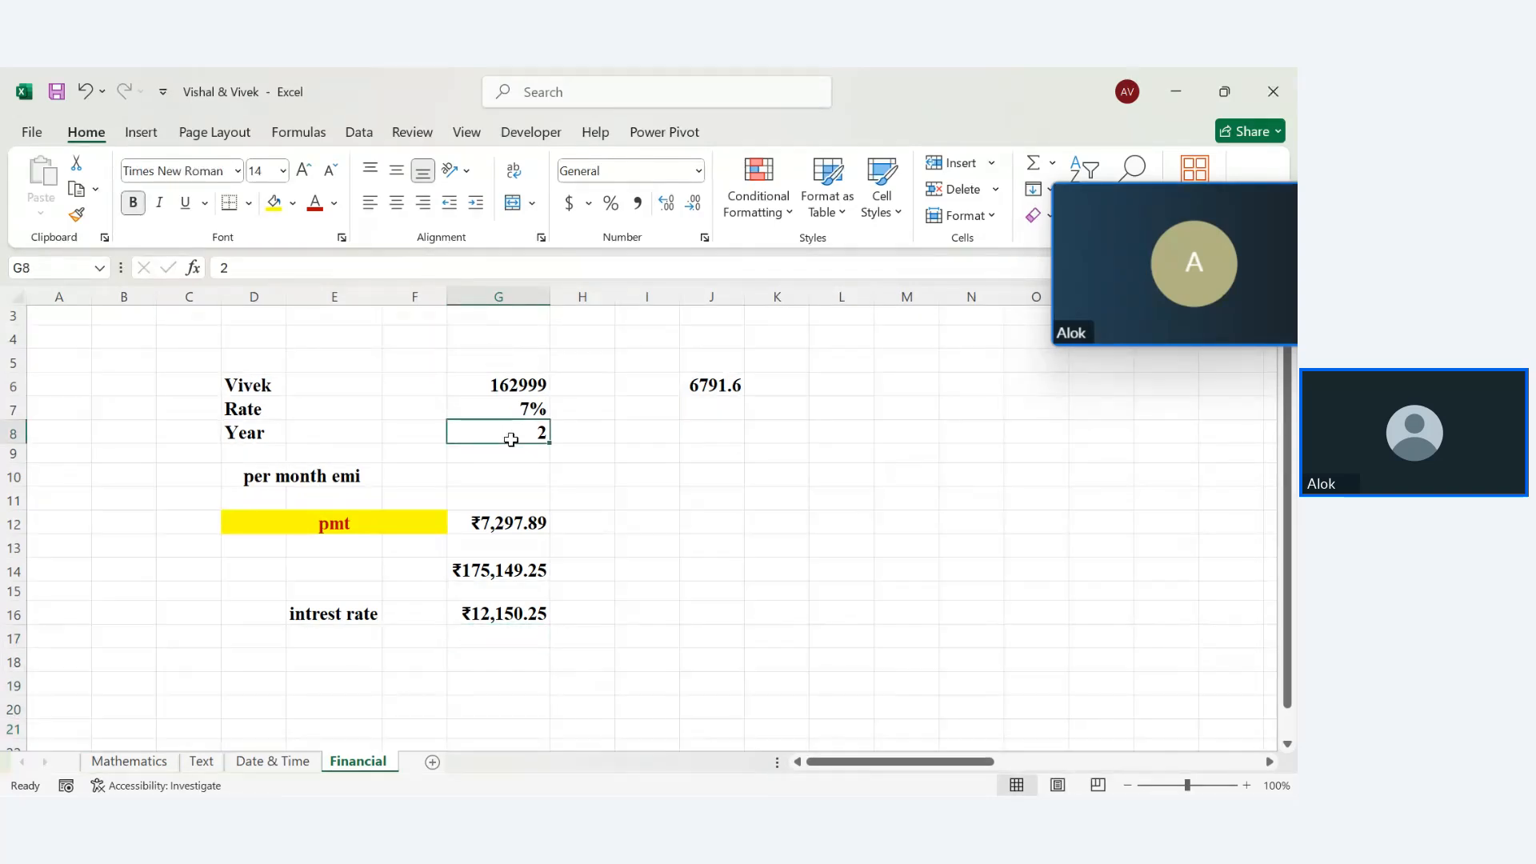
click(254, 687)
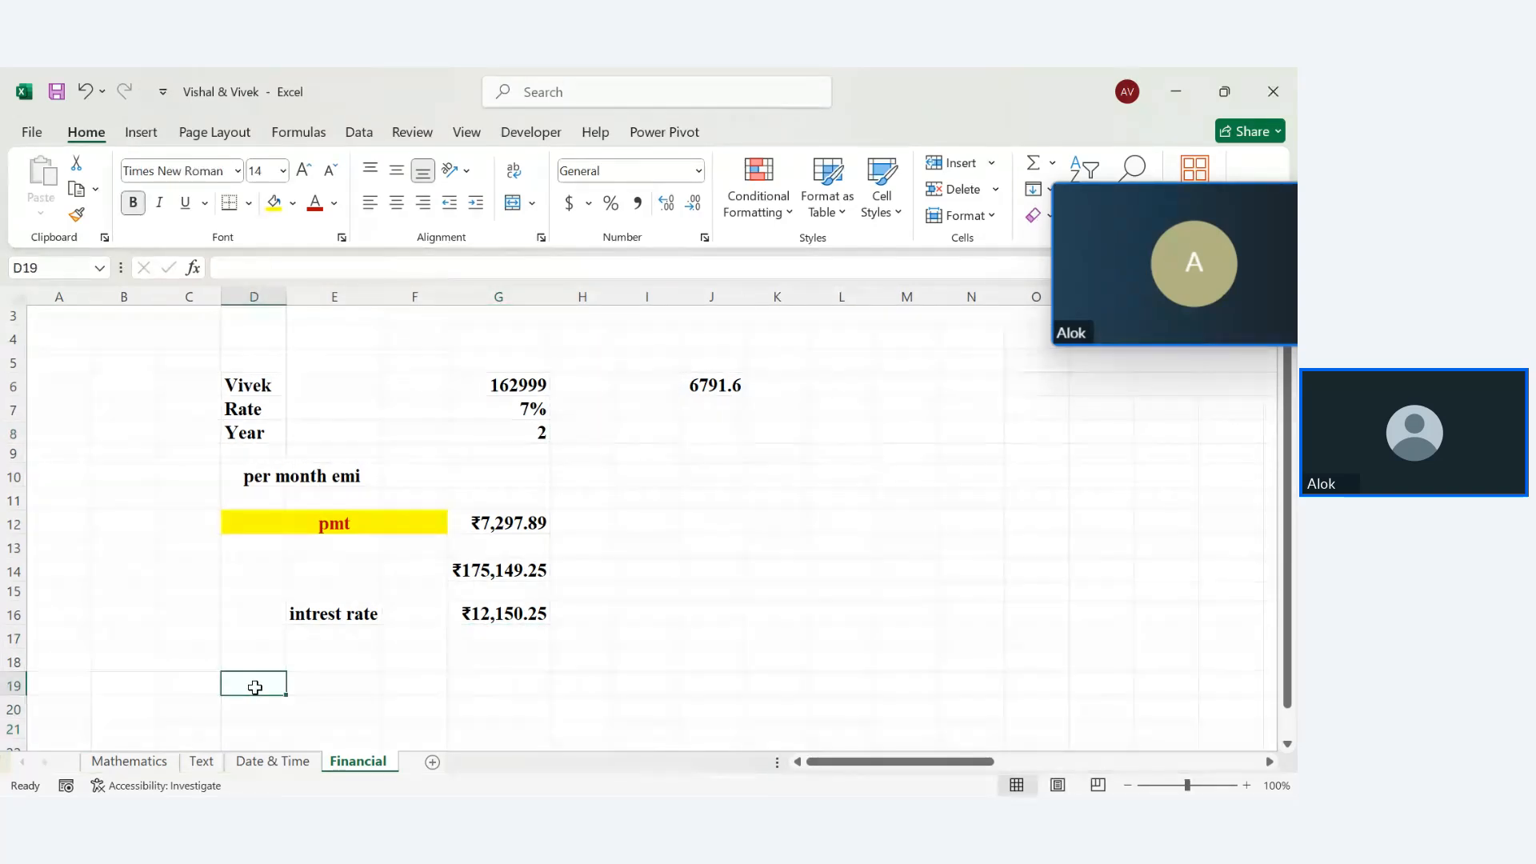
text(Sell)
key(Tab)
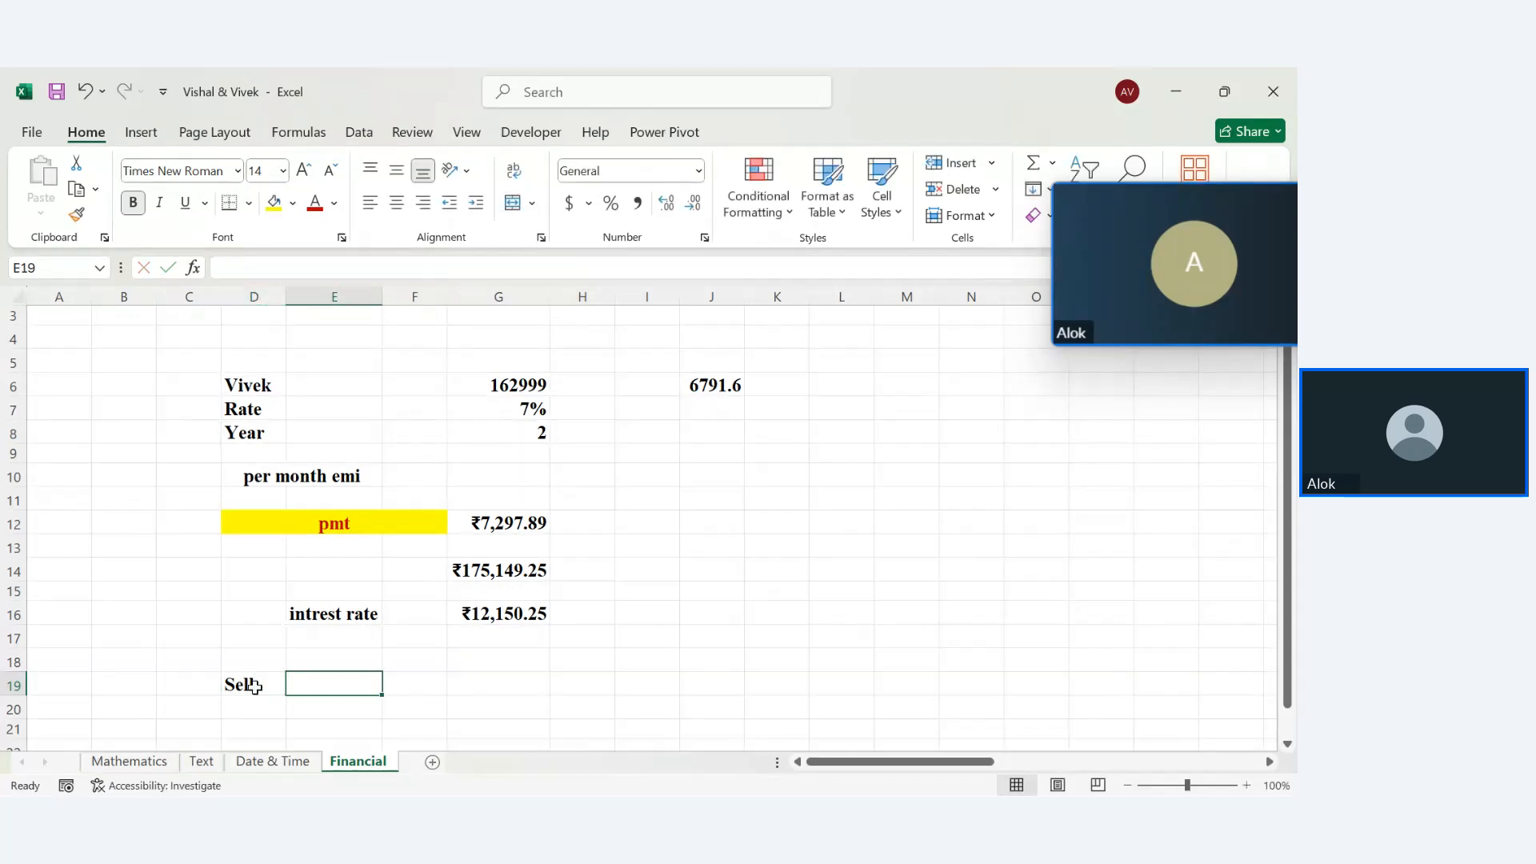
key(Tab)
key(Tab)
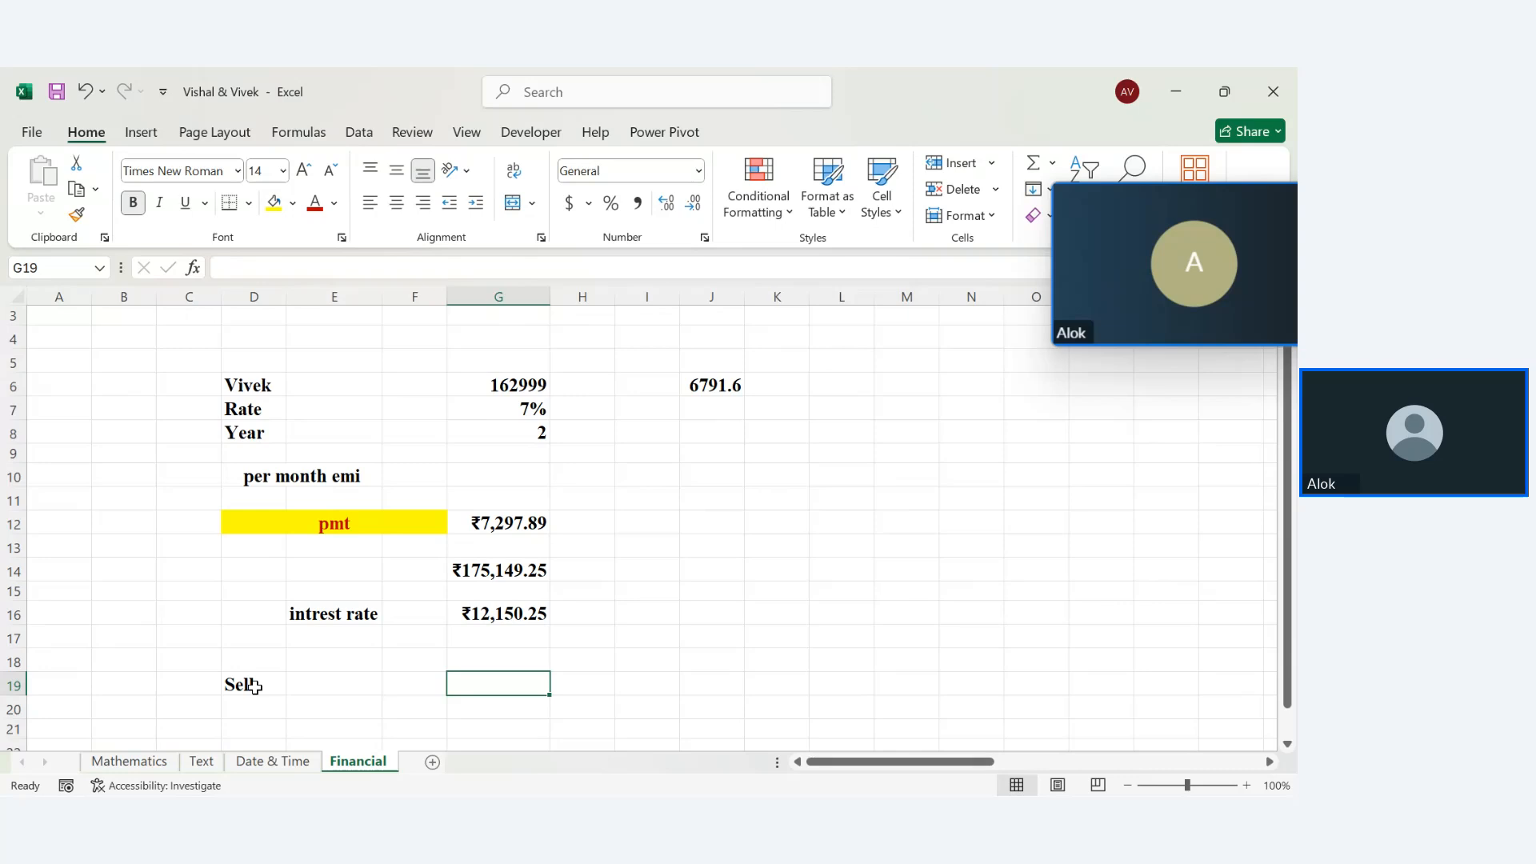
text(80)
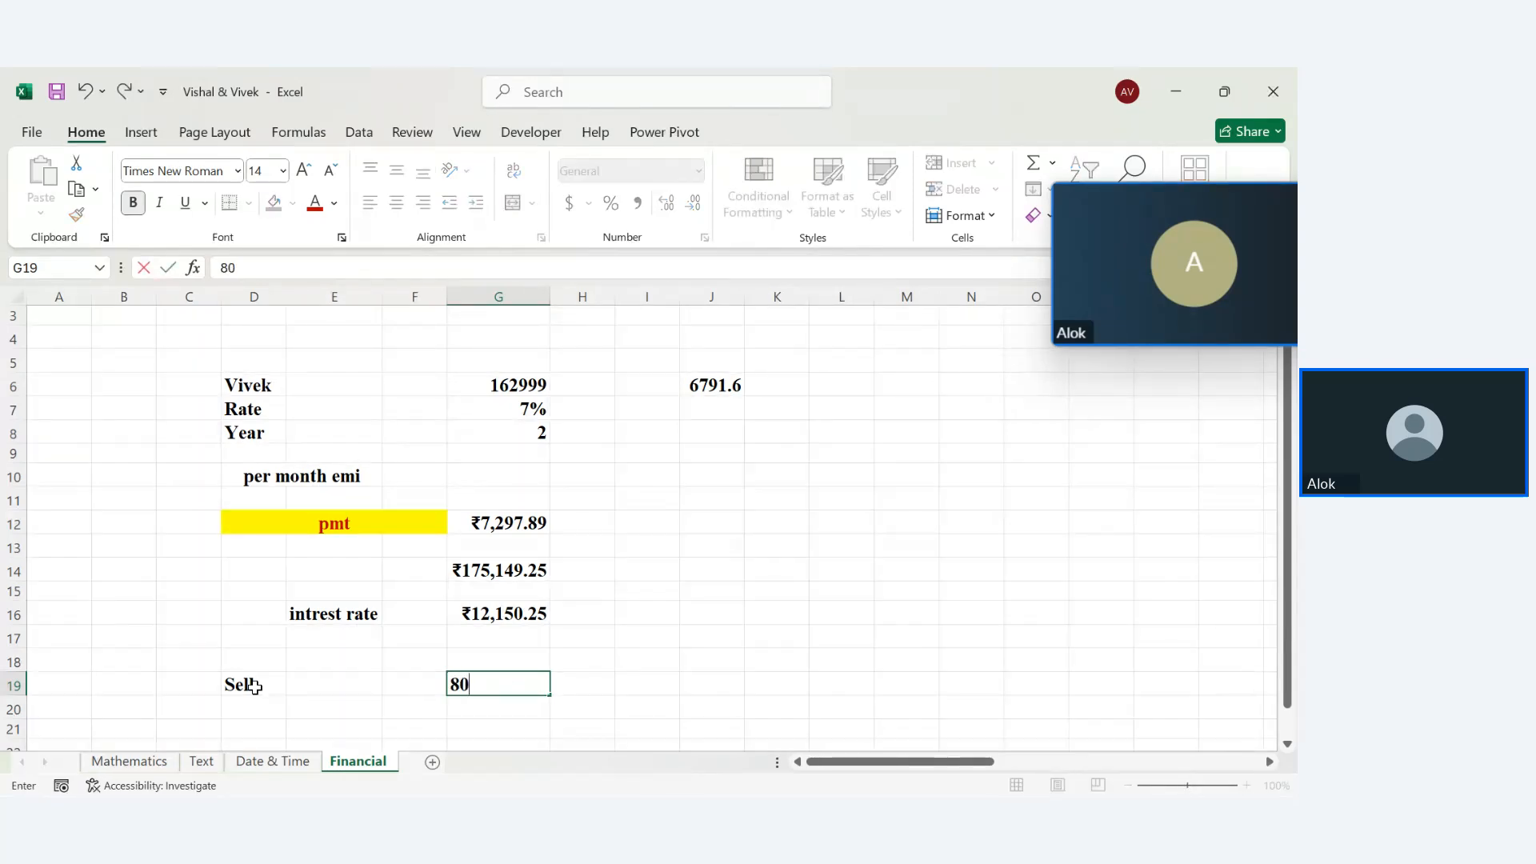
text(000)
key(Return)
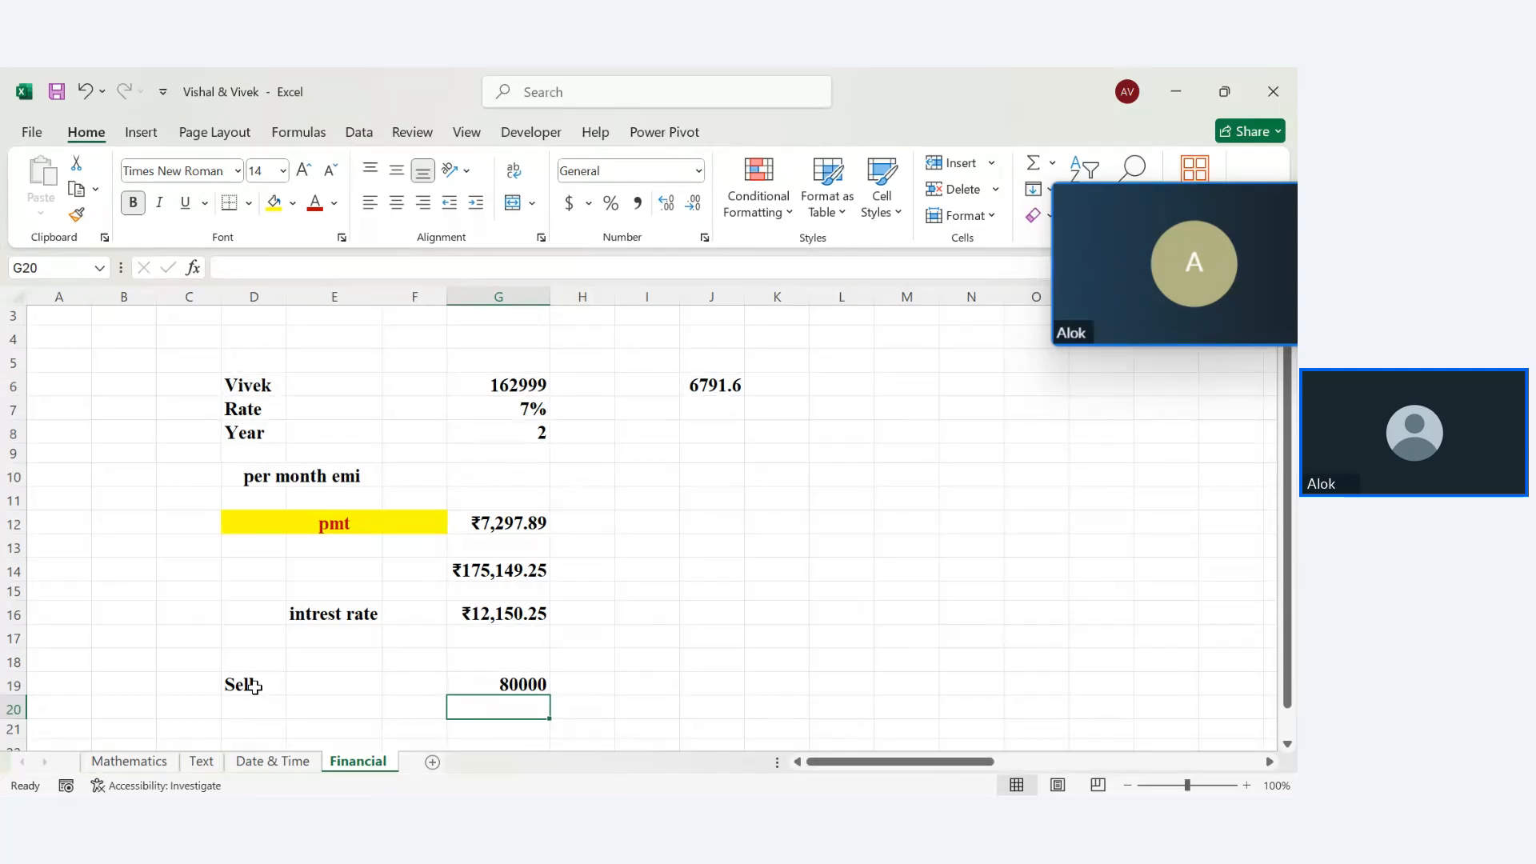
Add a 'year' label in D20 with the value 2 in G20
click(247, 703)
text(year)
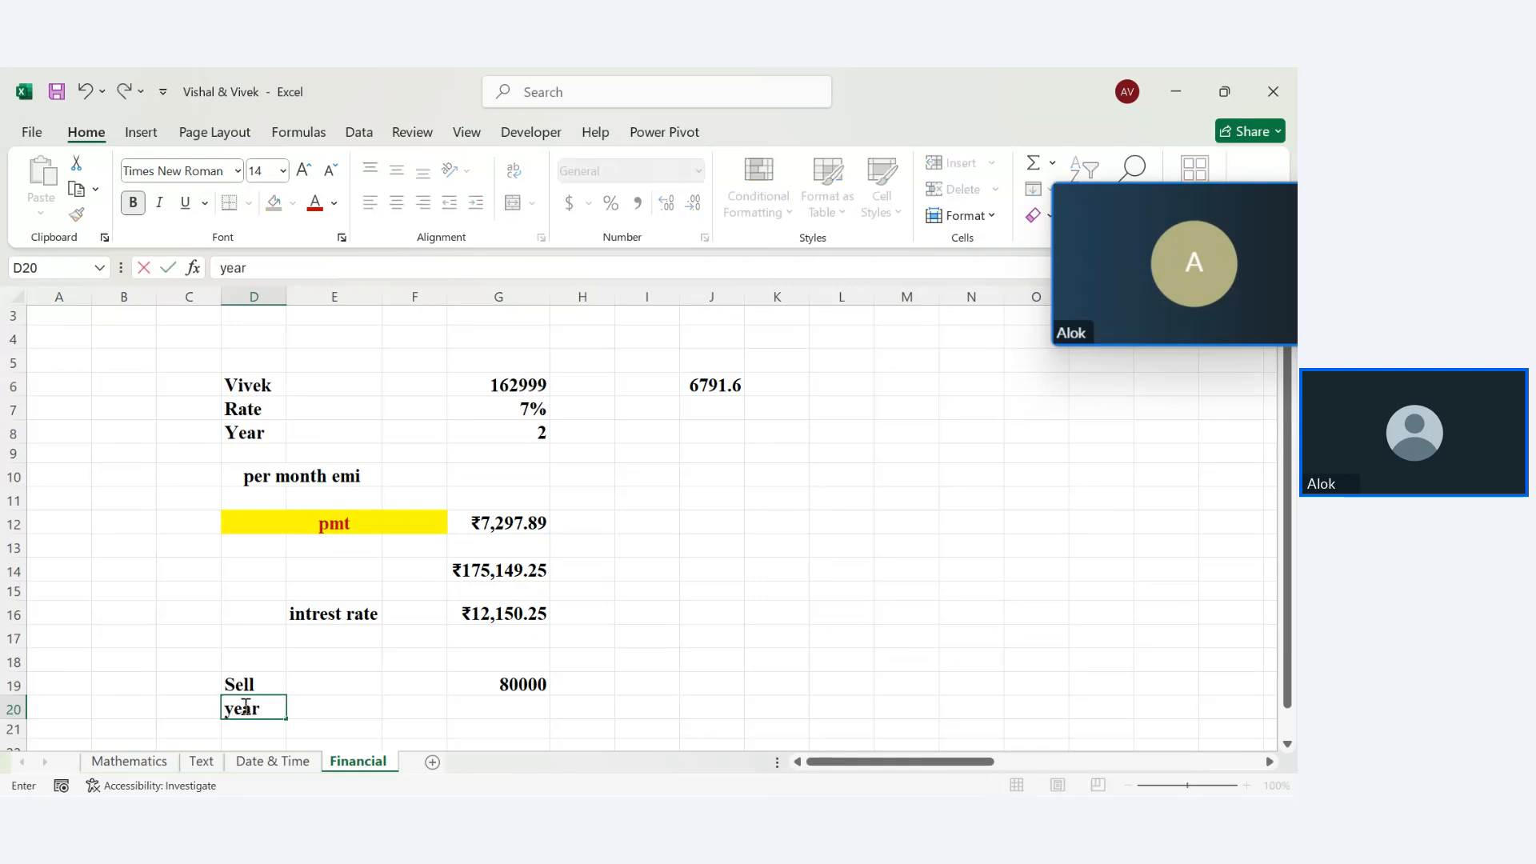
key(Tab)
key(Tab)
text(2)
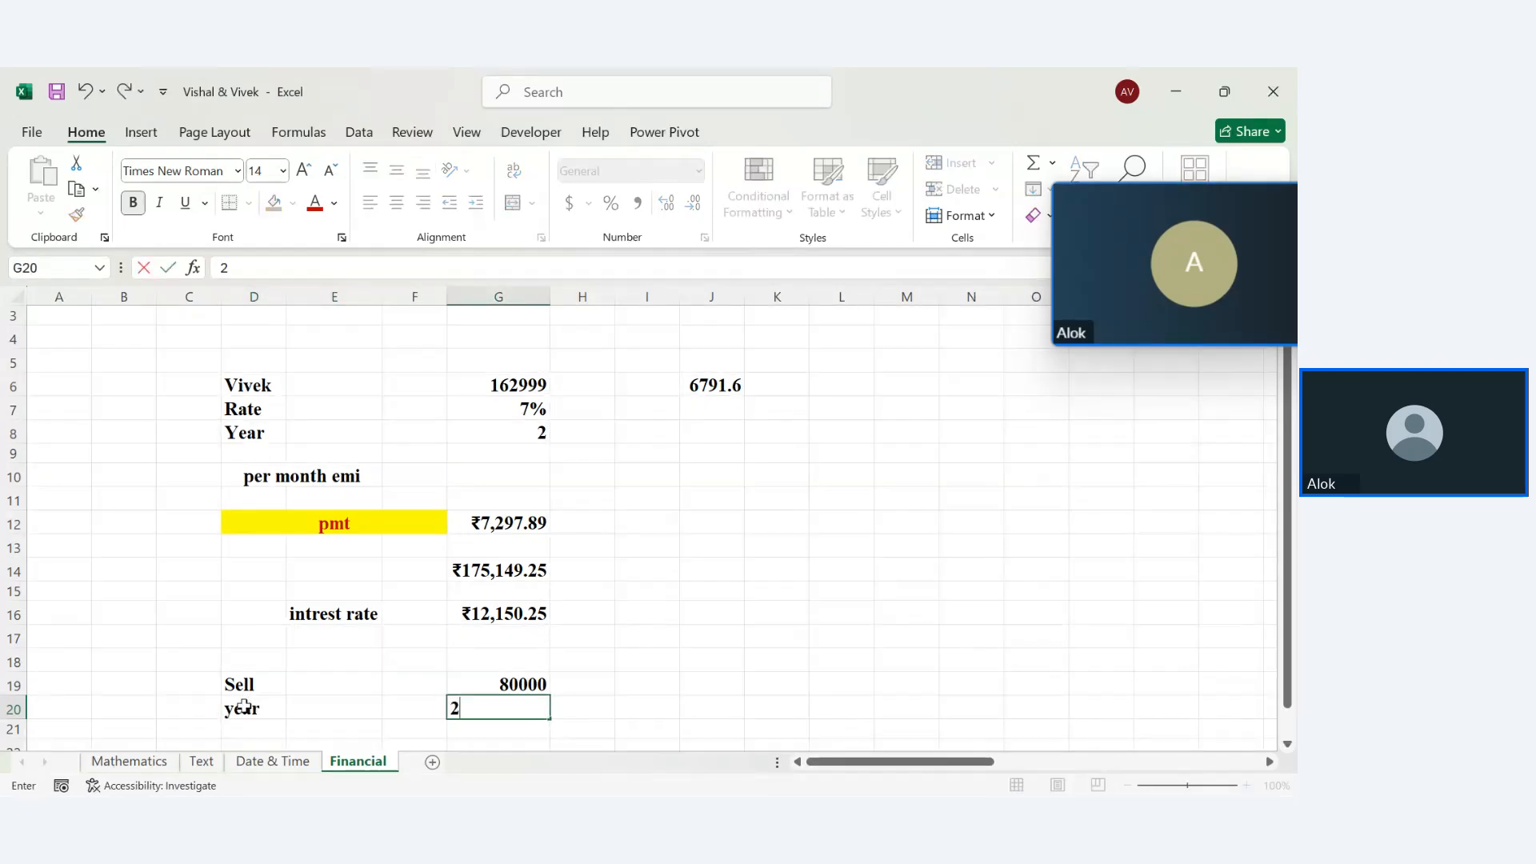
key(Tab)
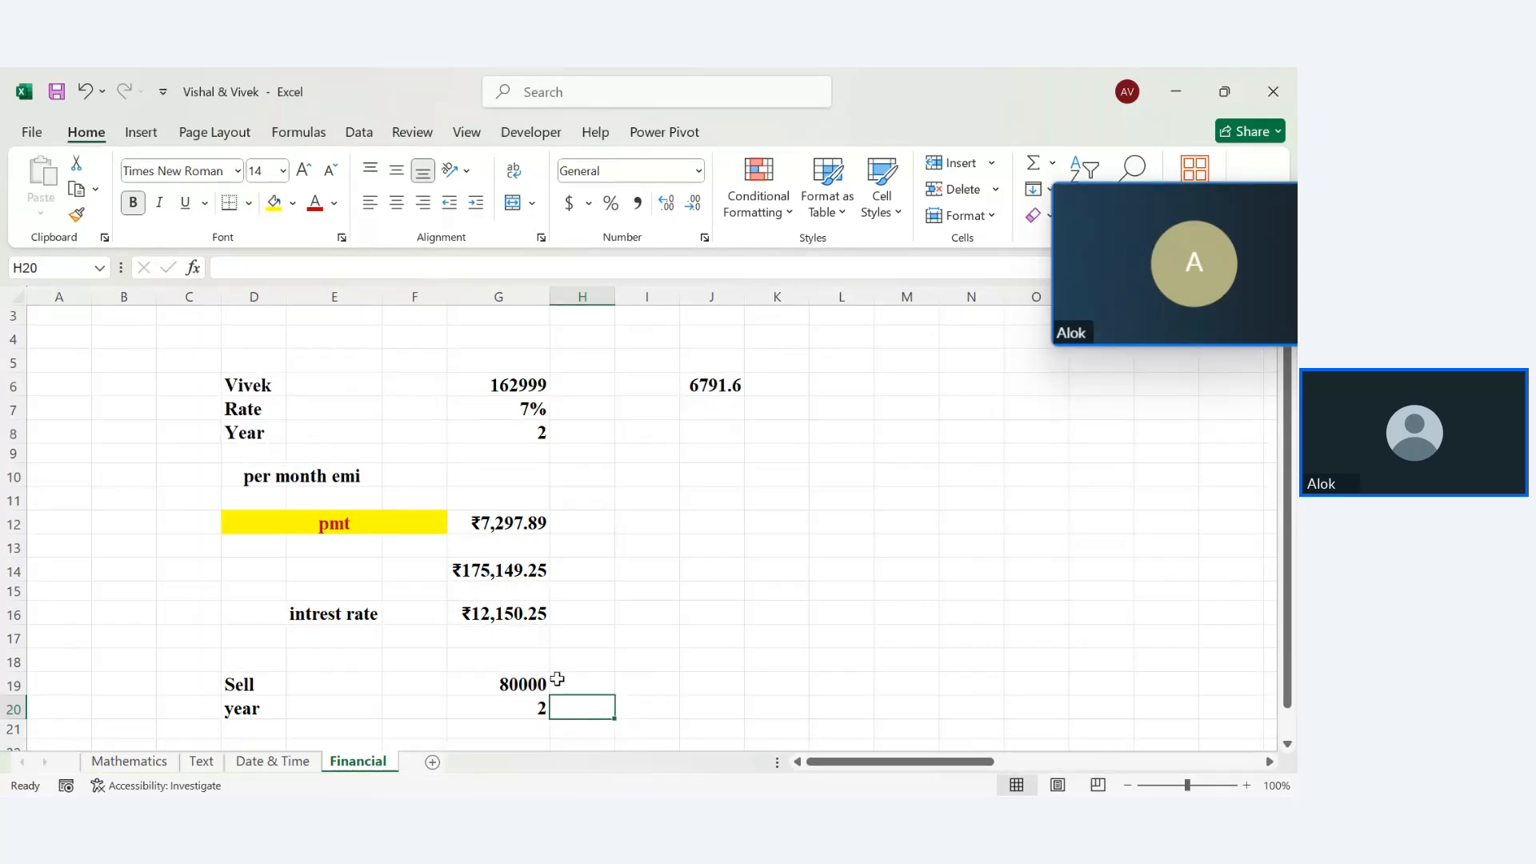
Enter =G14-G19 in J16, giving ₹95,149.25
click(701, 617)
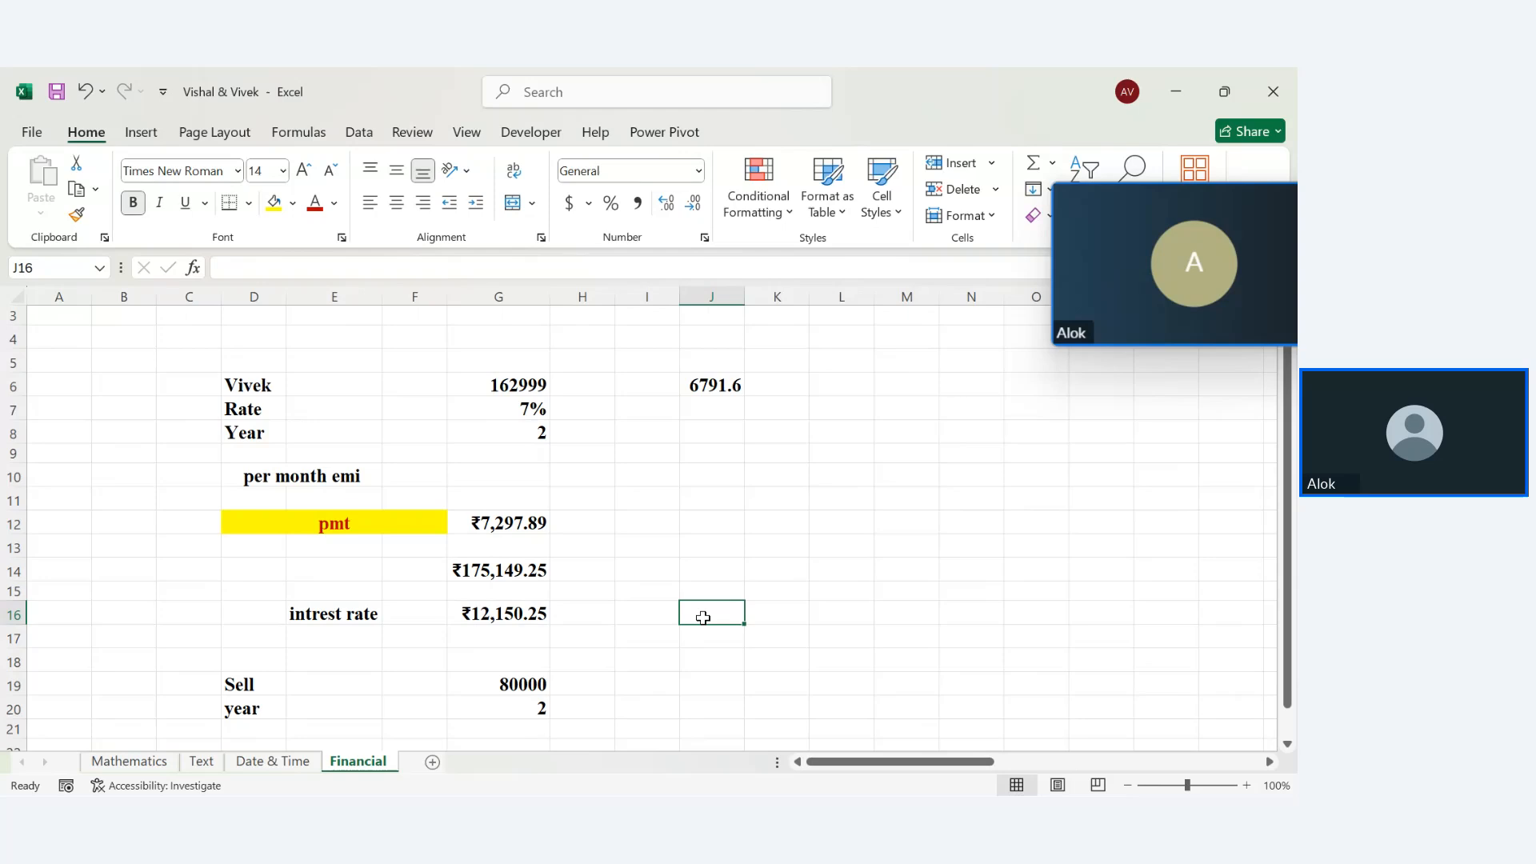
text(=)
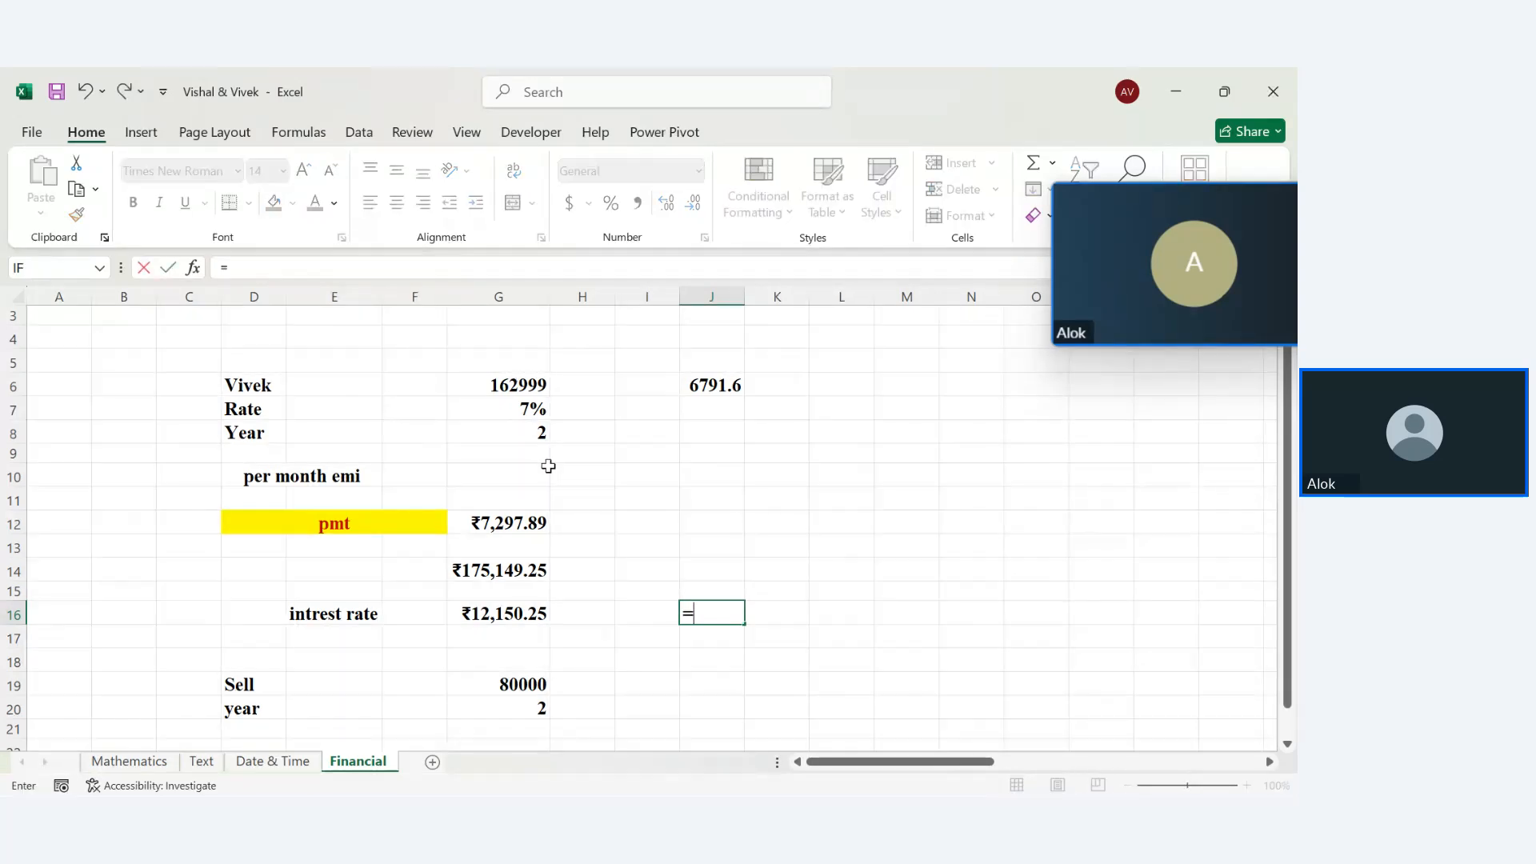
click(499, 385)
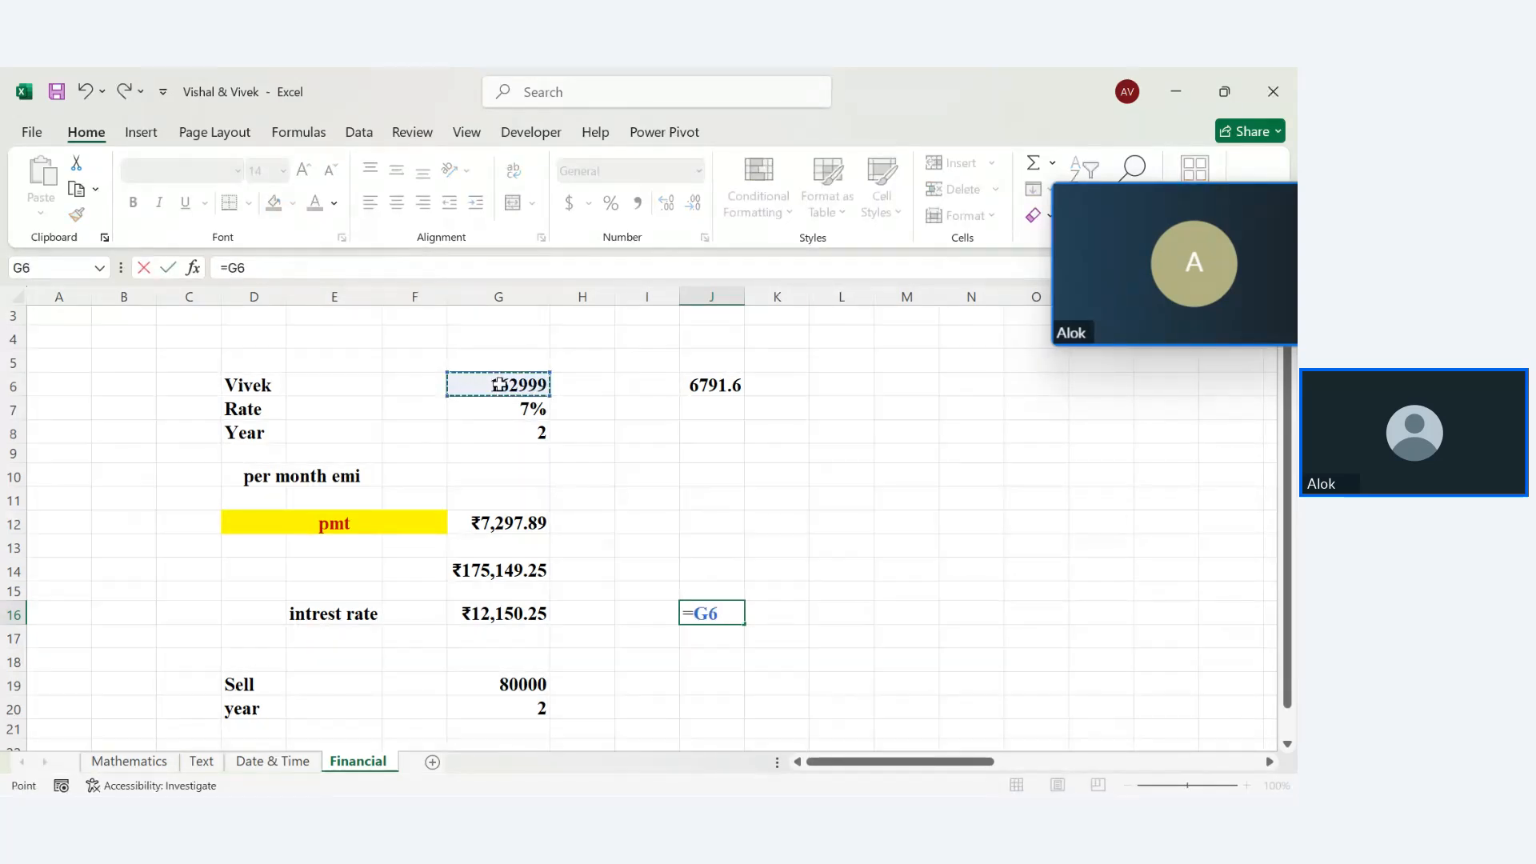
key(BackSpace)
key(BackSpace)
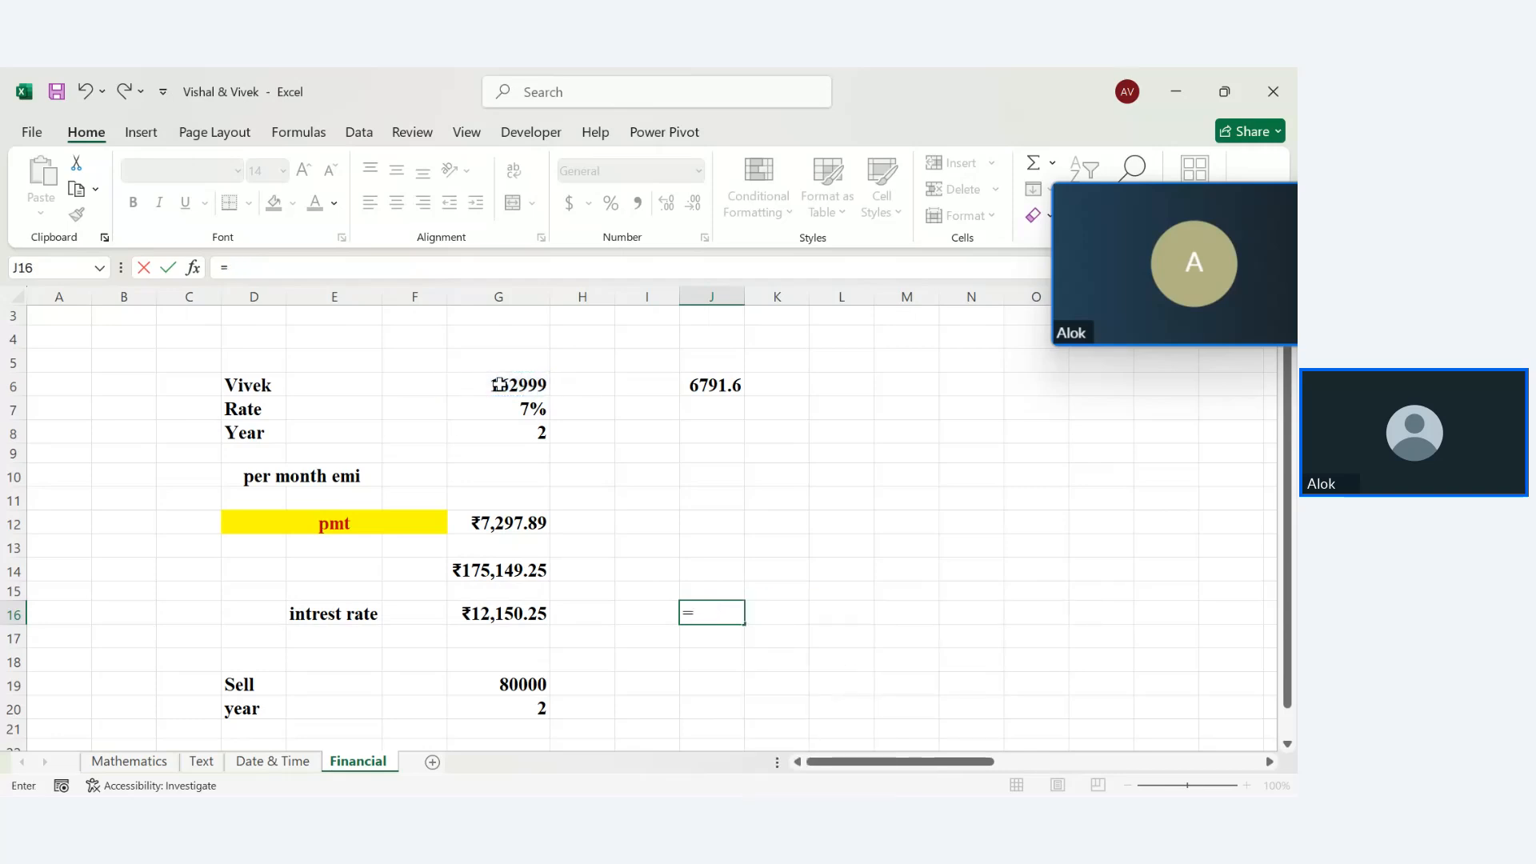
click(496, 570)
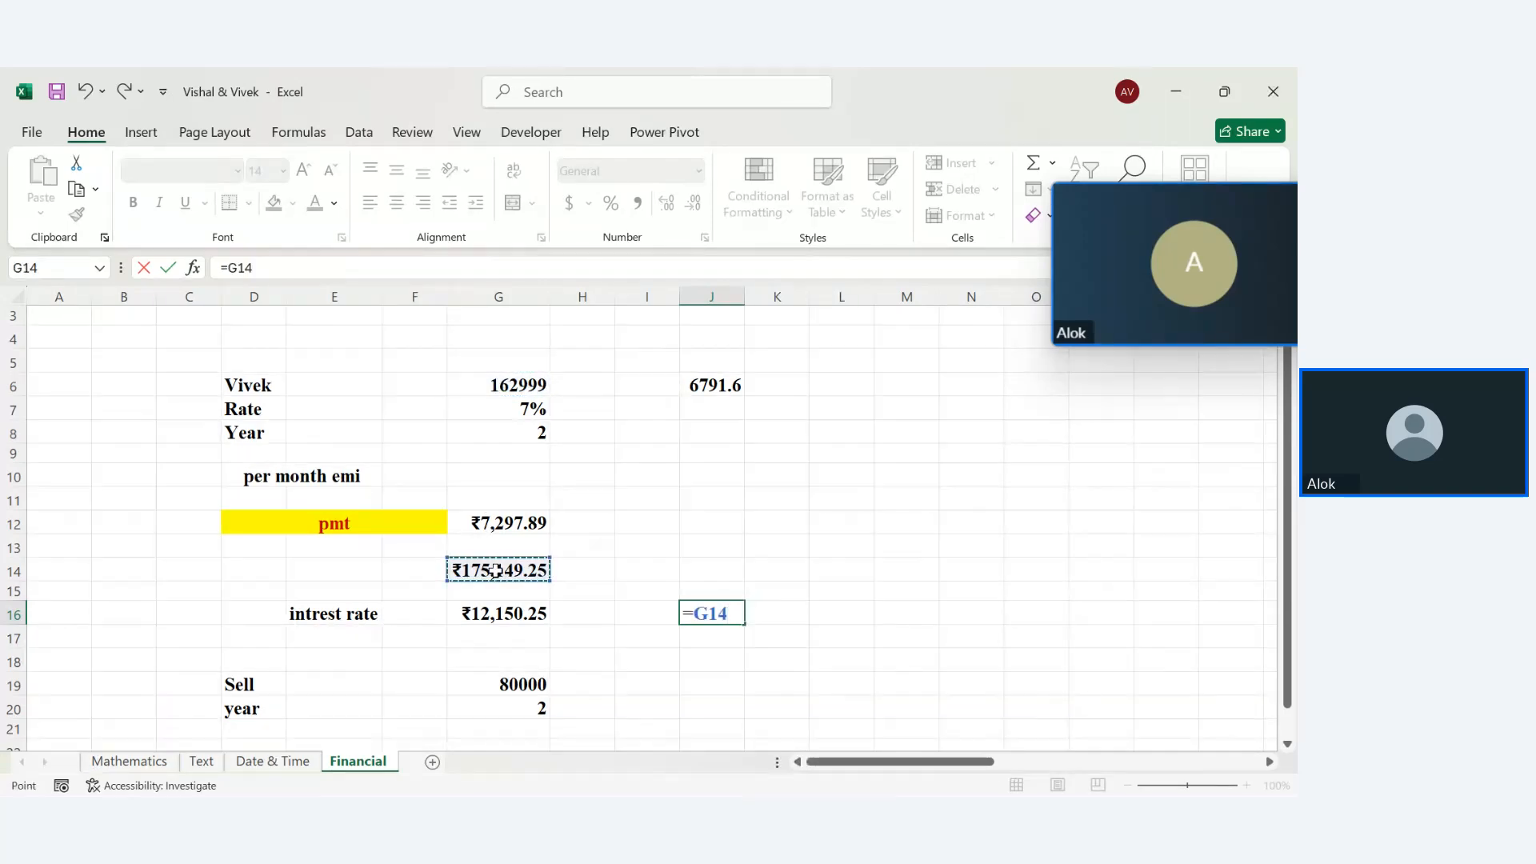
text(-)
click(524, 685)
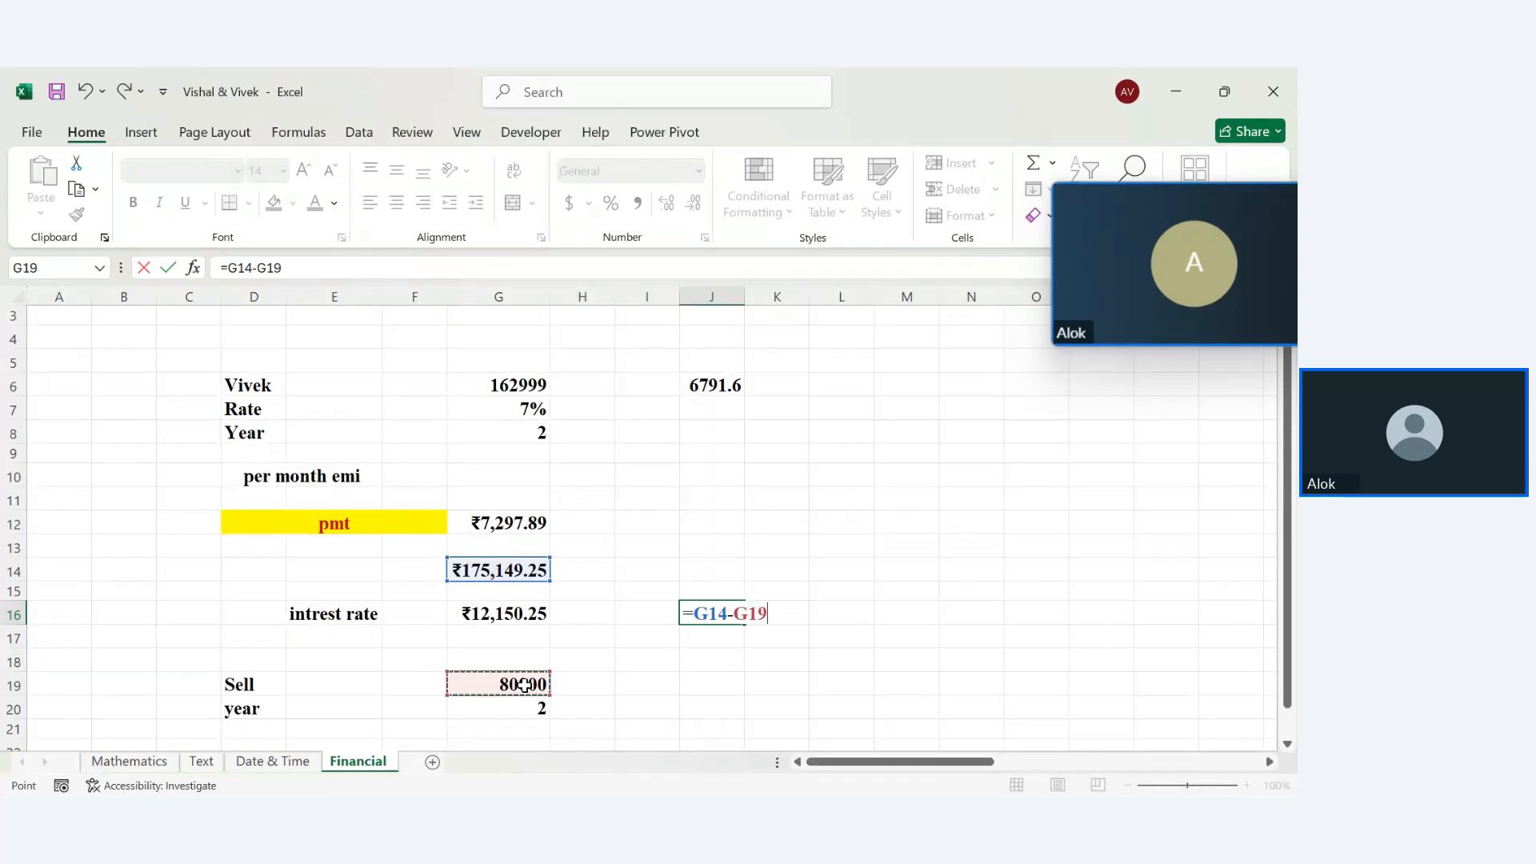
key(Return)
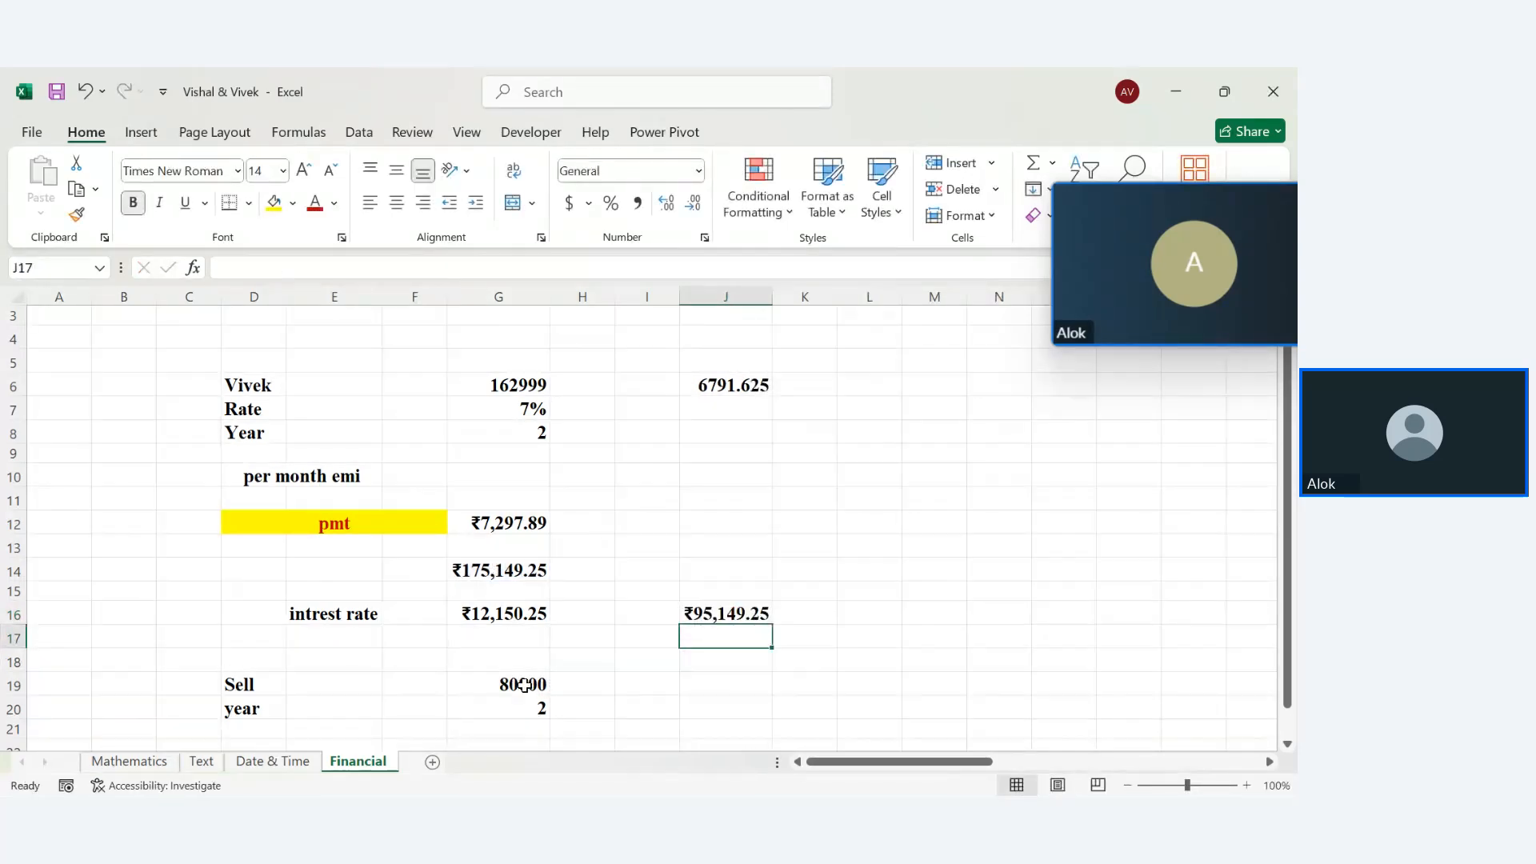
click(765, 616)
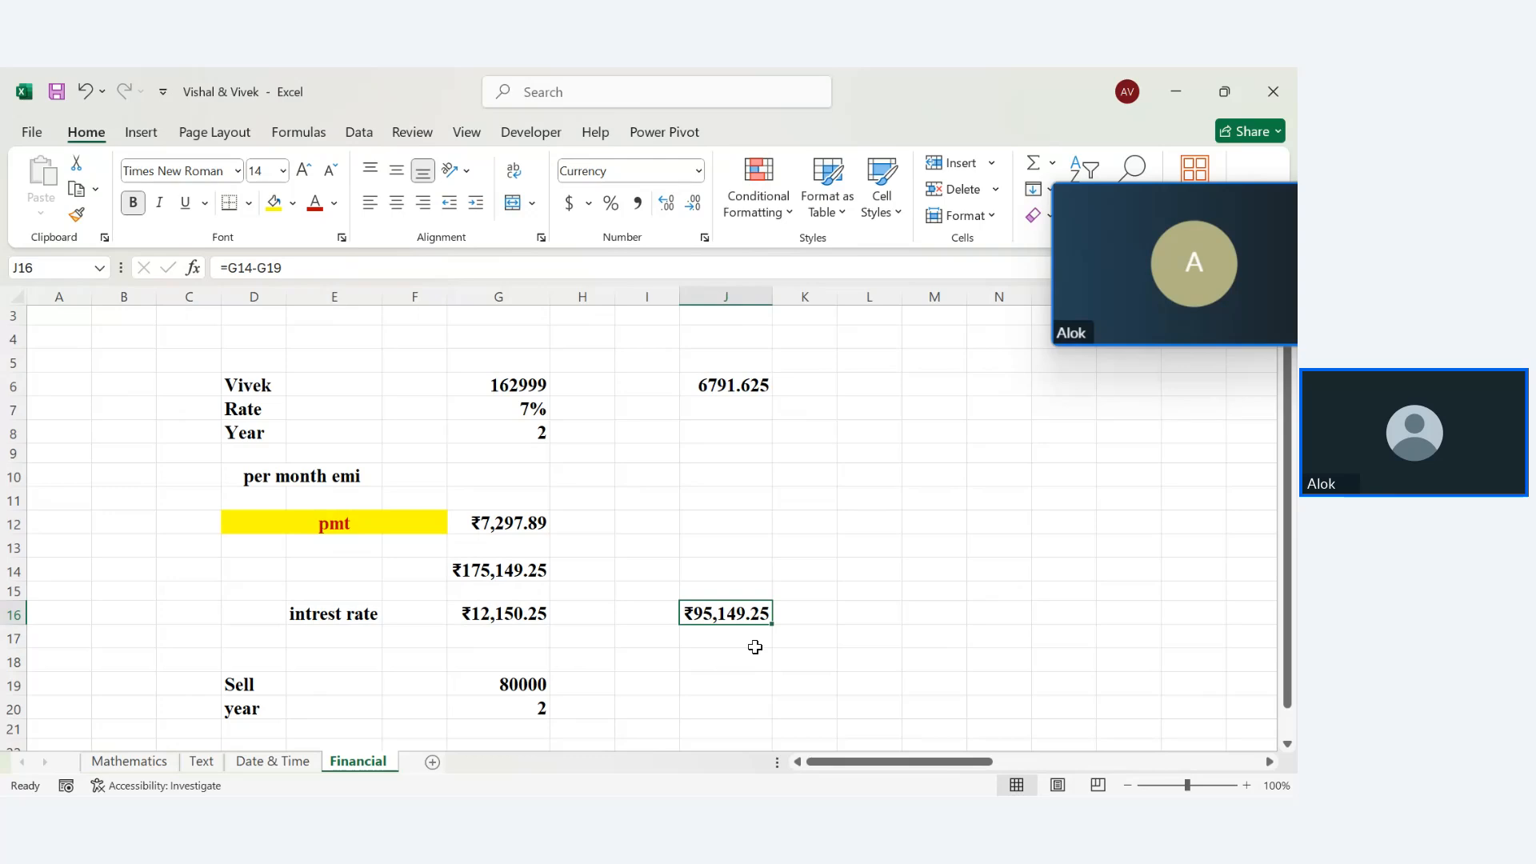
Enter =J16/24 in J17 to get the monthly figure ₹3,964.55
click(755, 647)
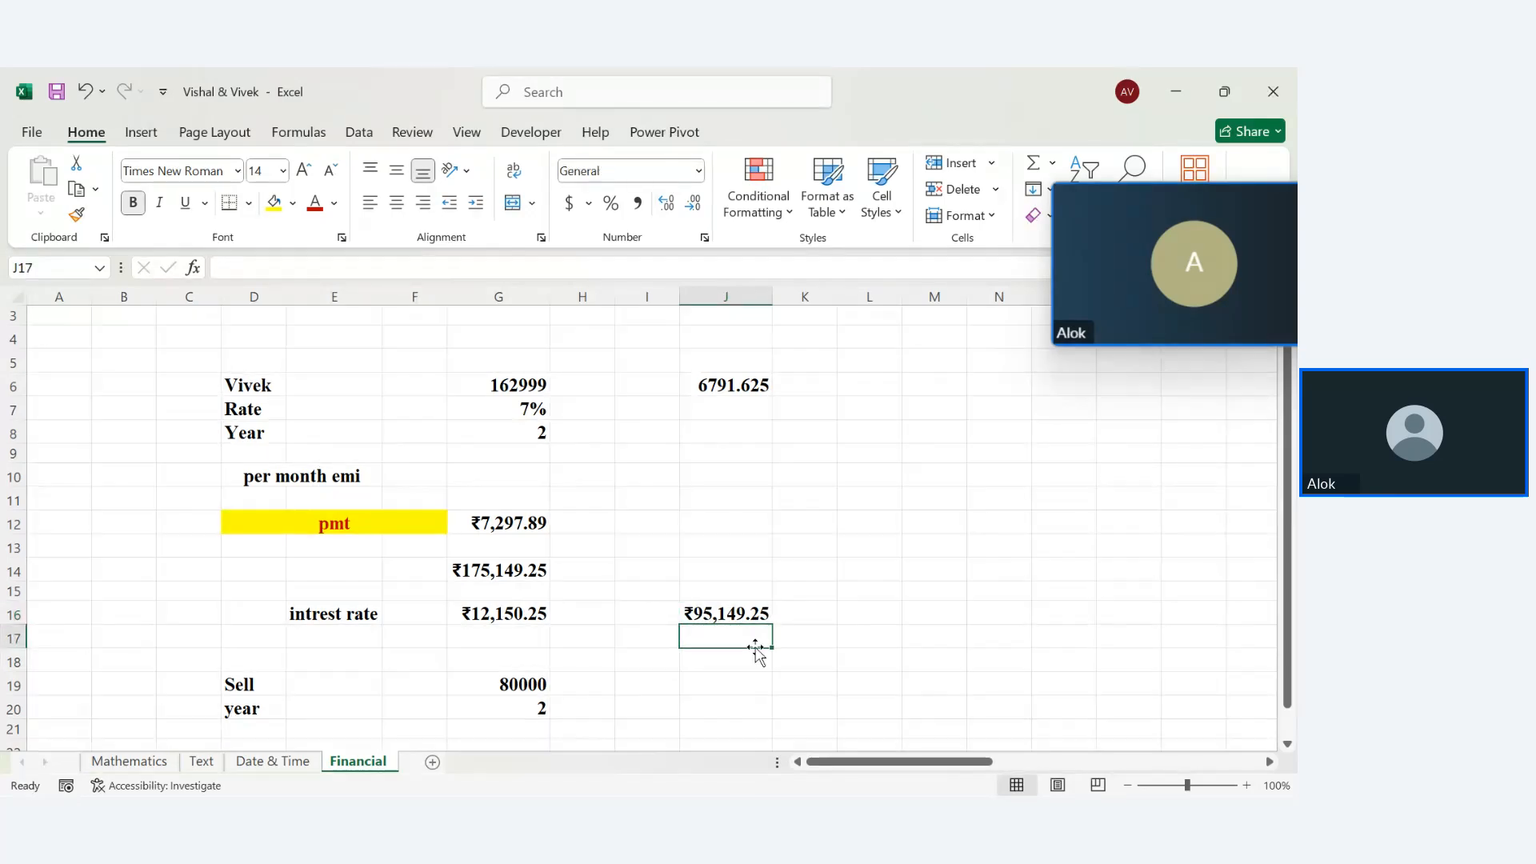
text(=)
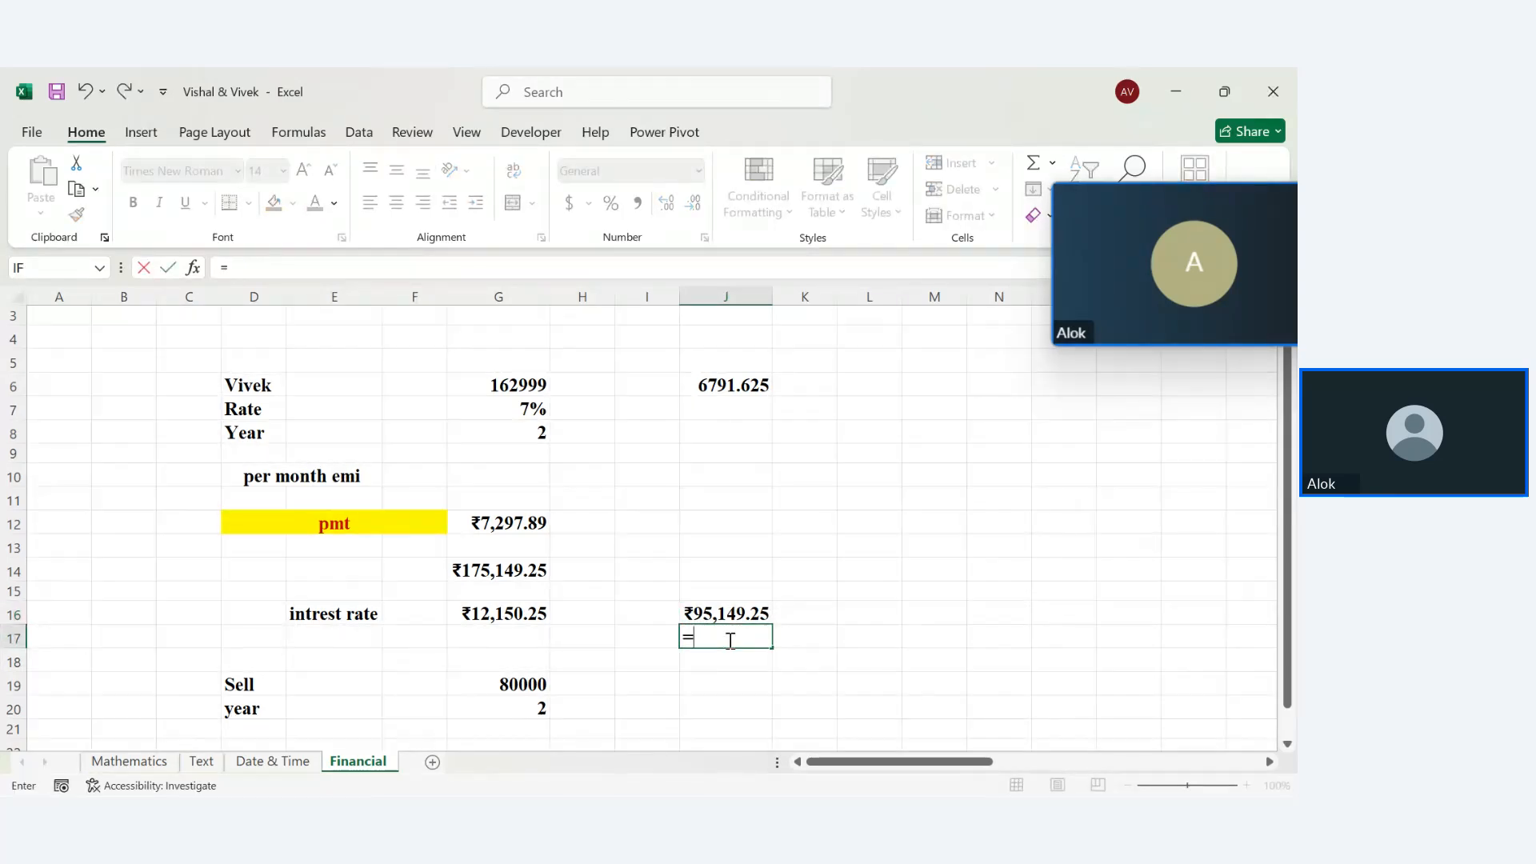
click(710, 617)
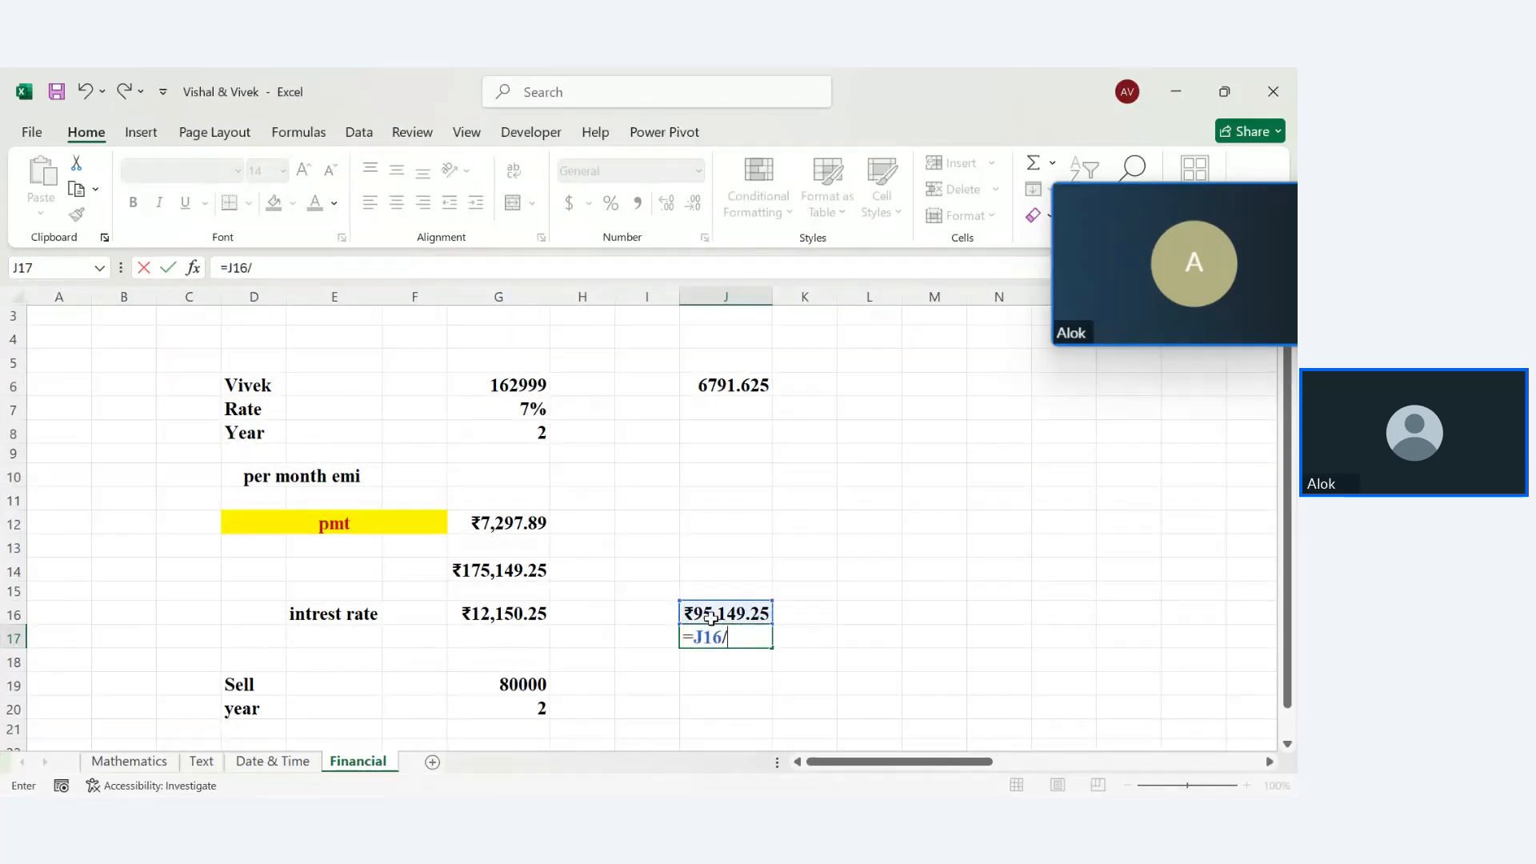
text(2)
key(BackSpace)
text(44)
key(Return)
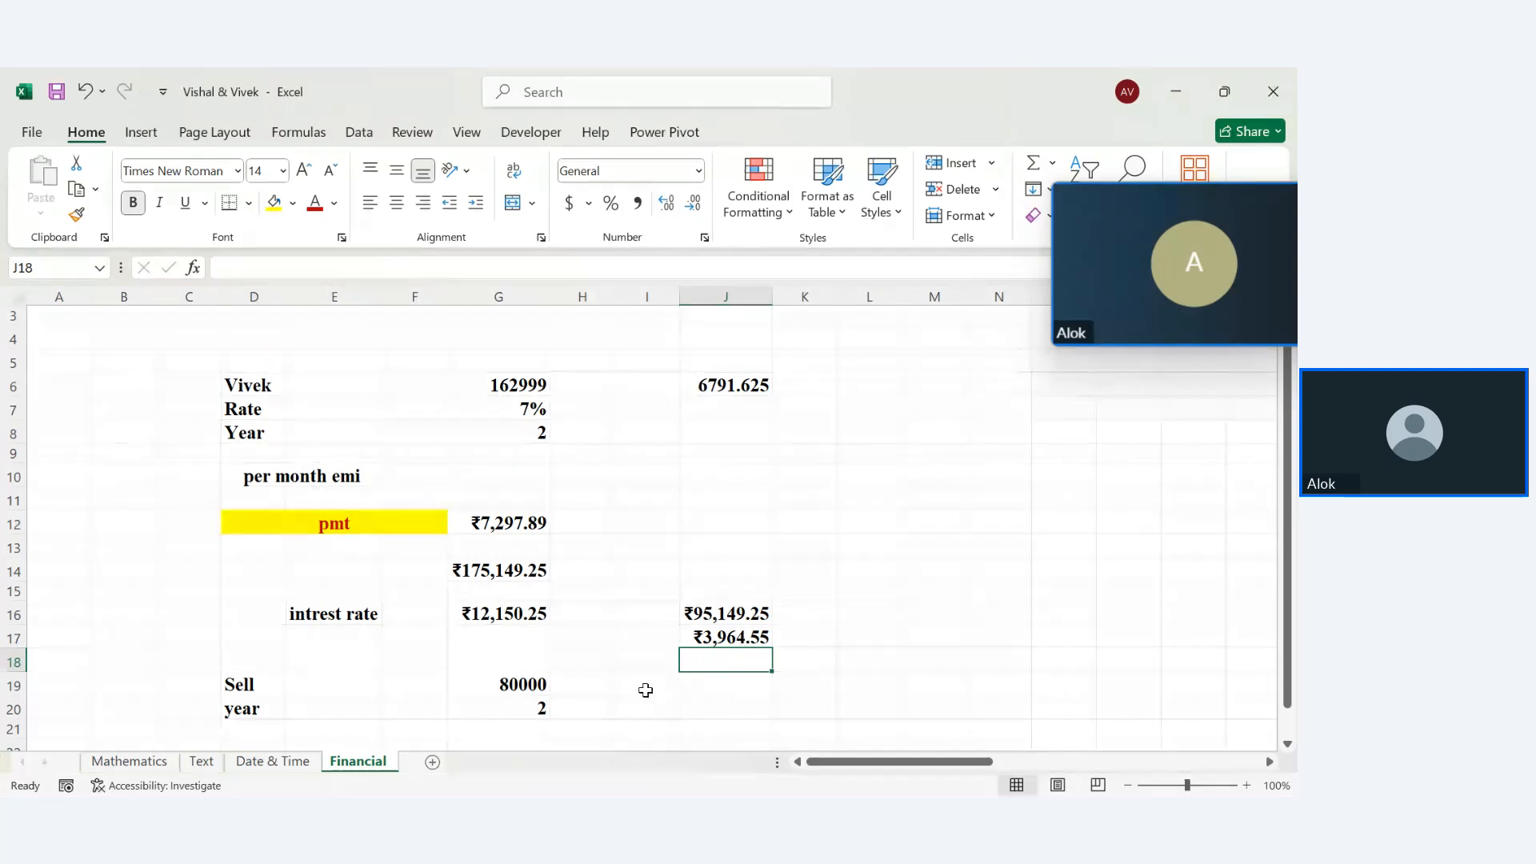
key(Down)
key(Down)
key(Down)
key(Down)
key(Down)
key(Down)
key(Down)
key(Down)
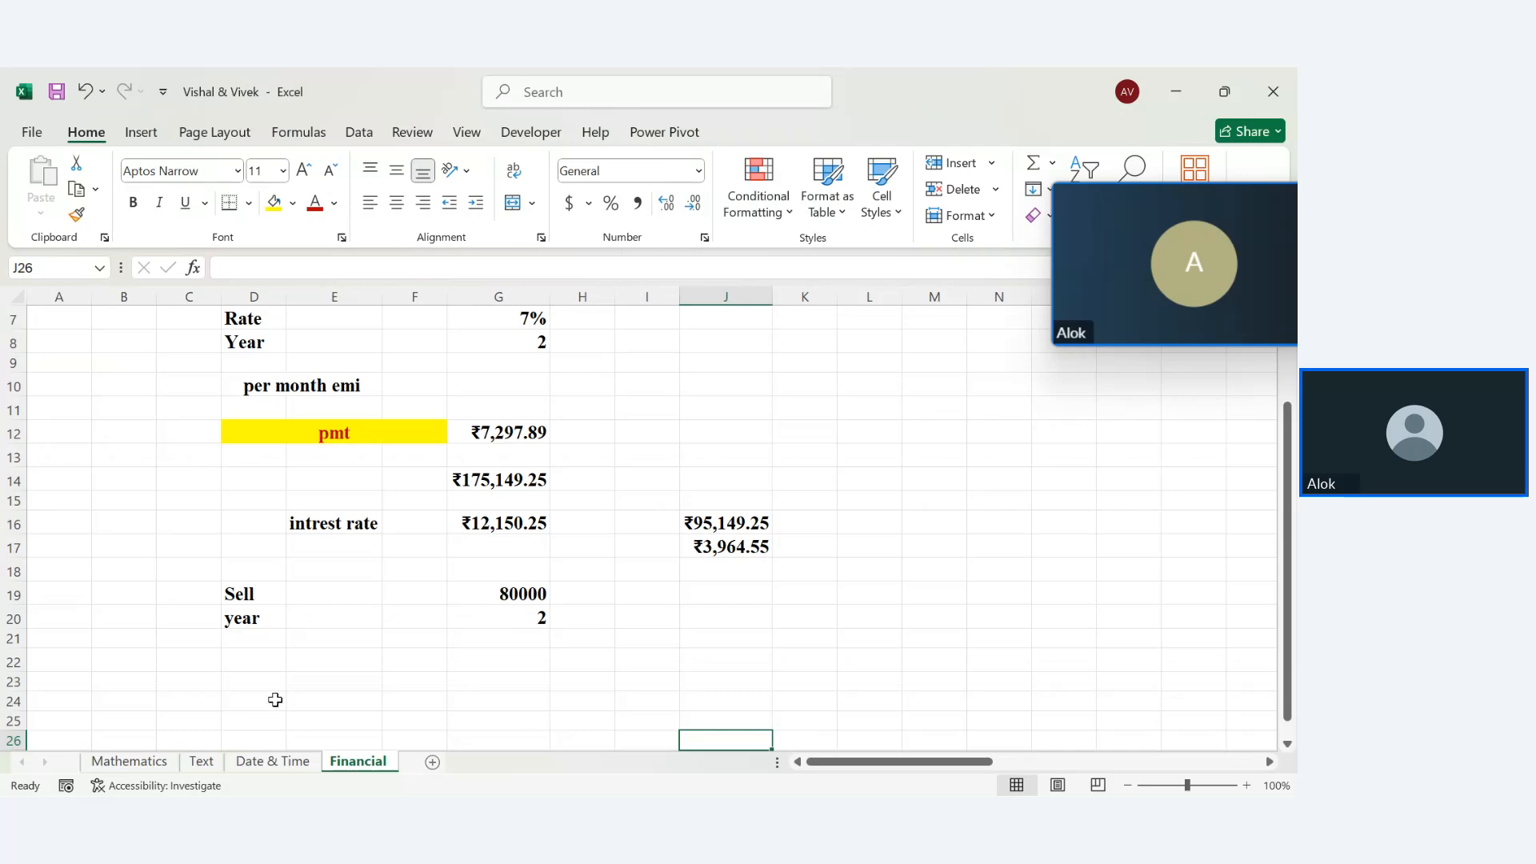
Enter the SLN heading in D23 and make C23:E23 bold Times New Roman, size 12
click(248, 679)
text(S)
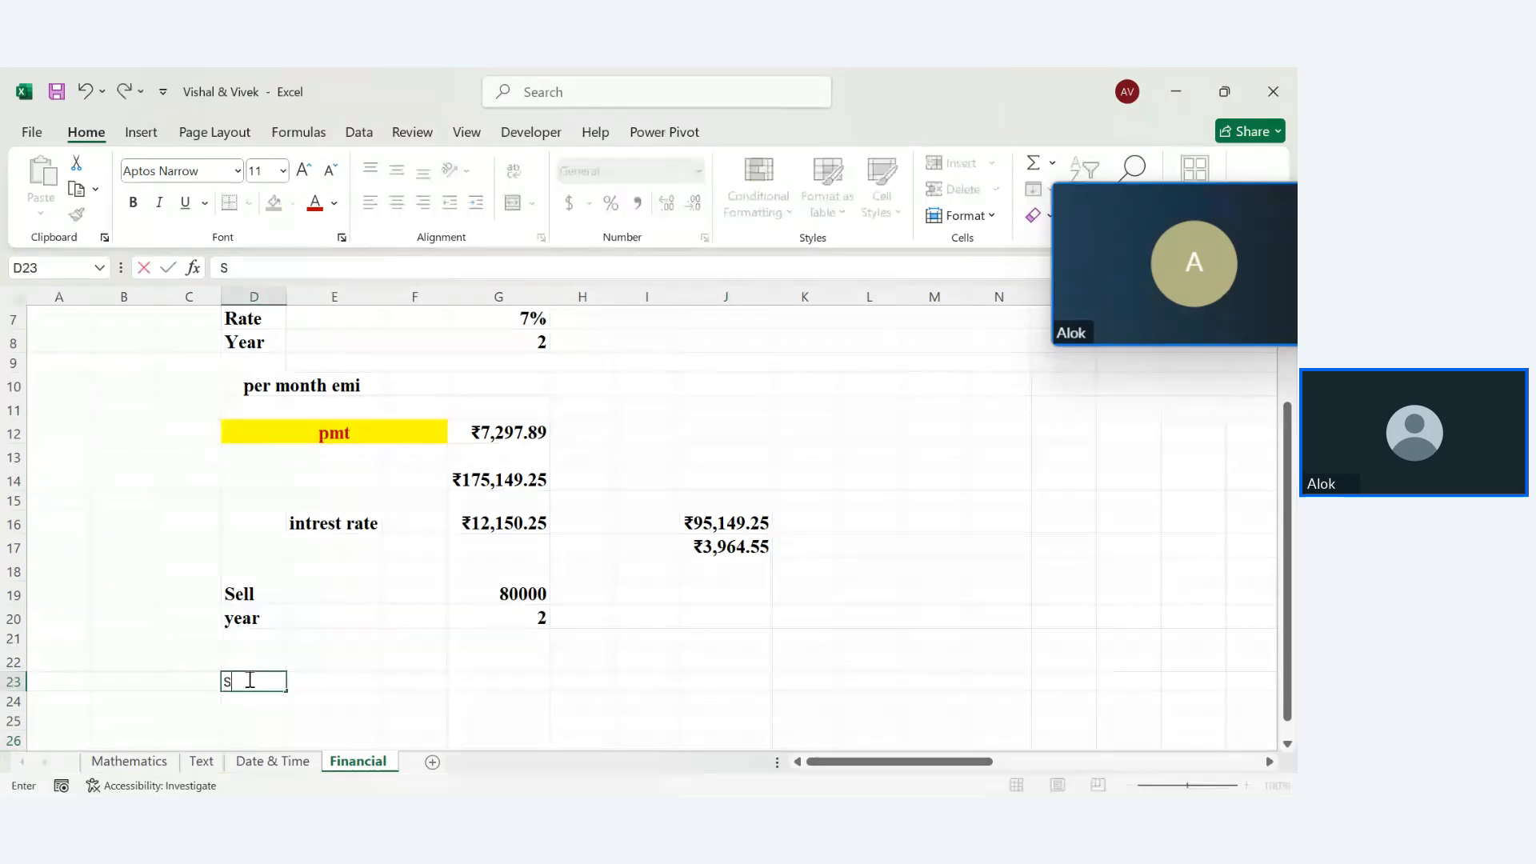
text(LMN)
key(Return)
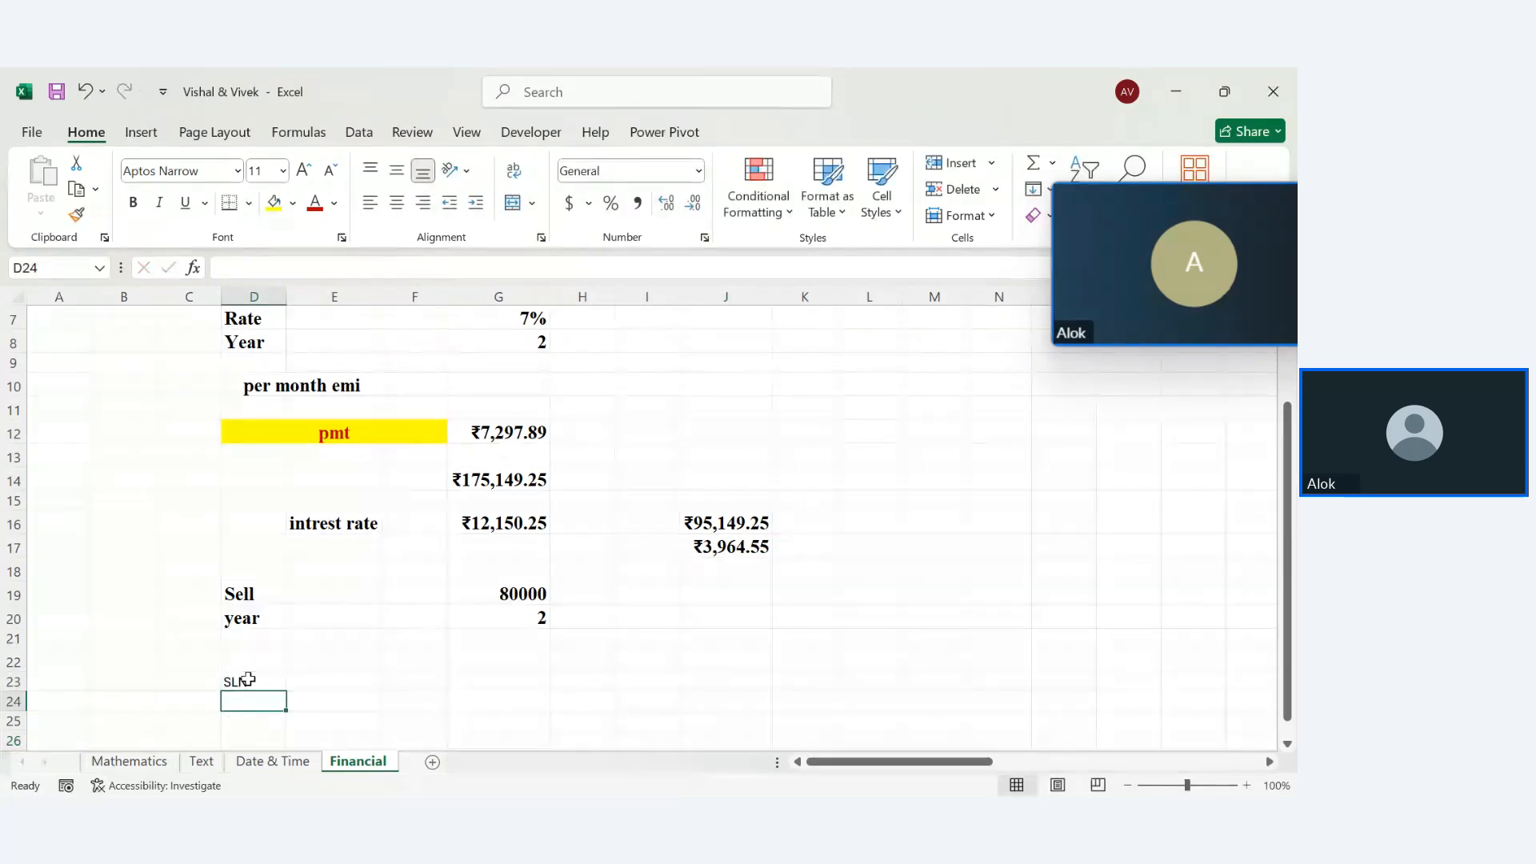
click(253, 681)
drag(196, 681, 350, 678)
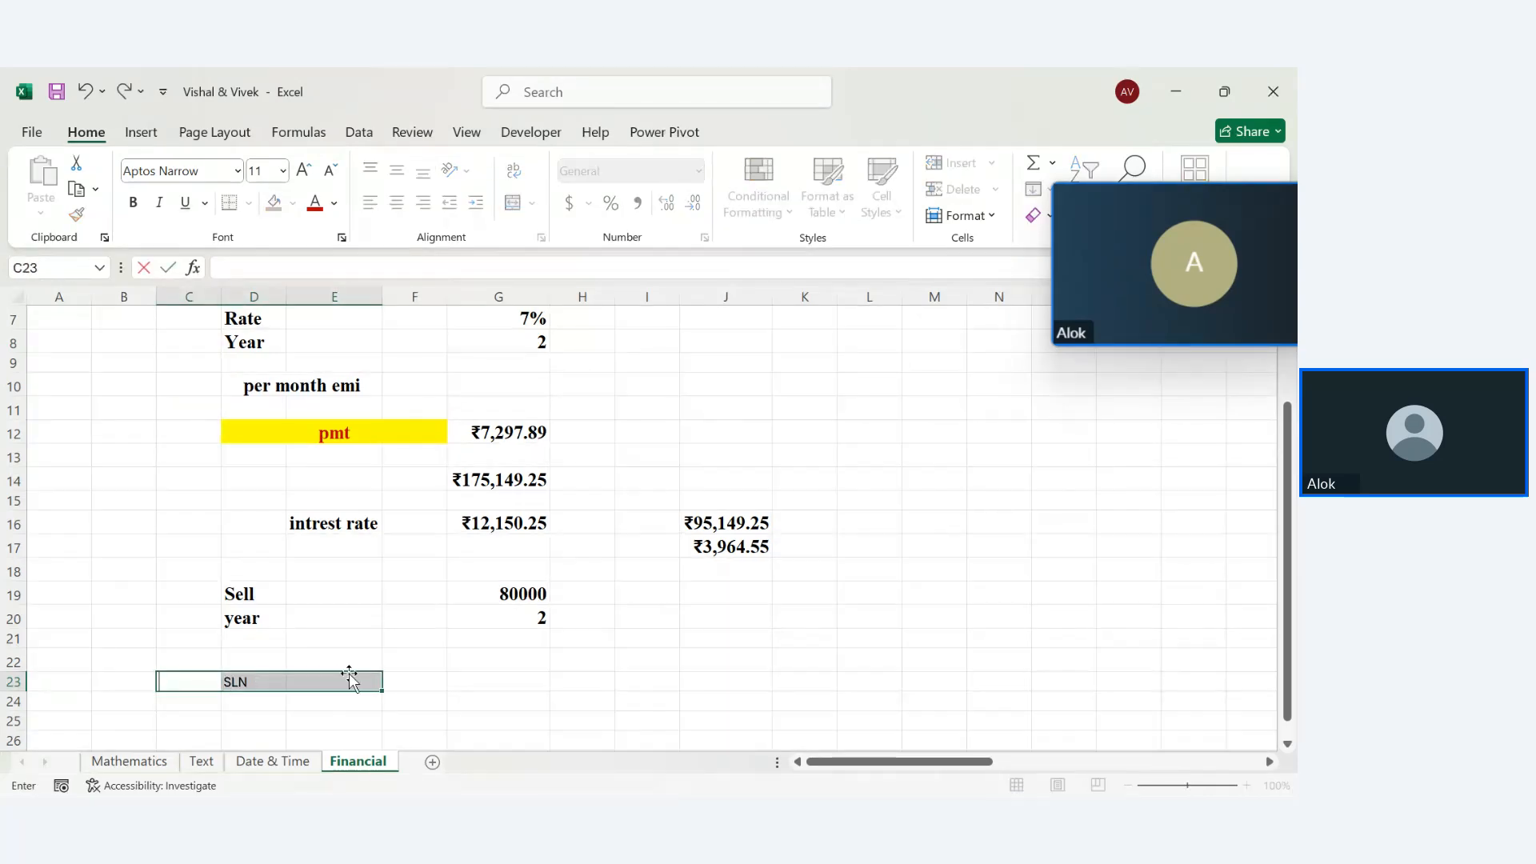
click(285, 690)
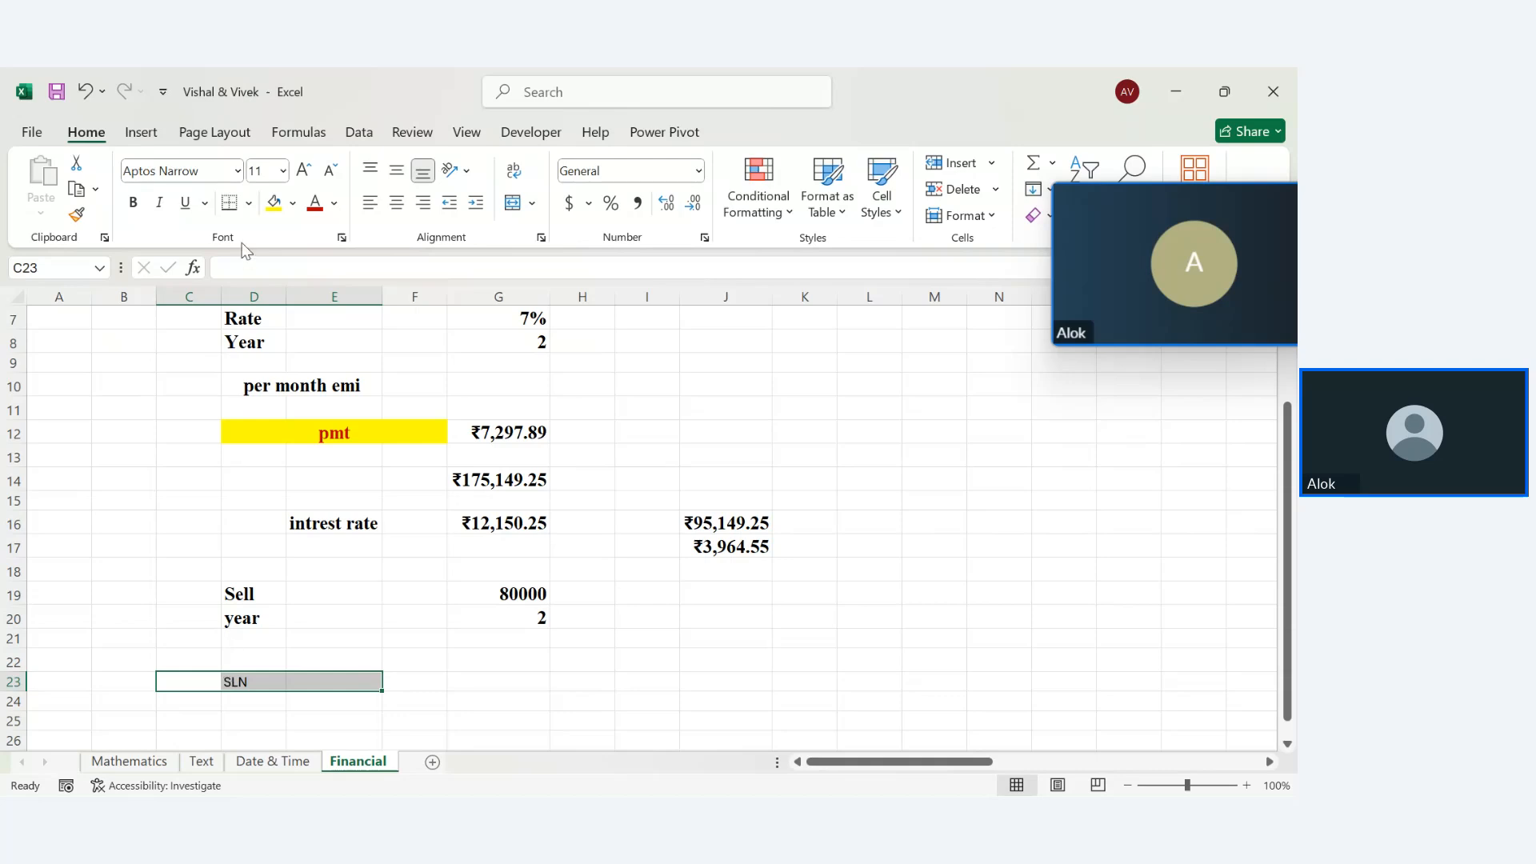
click(134, 203)
click(237, 170)
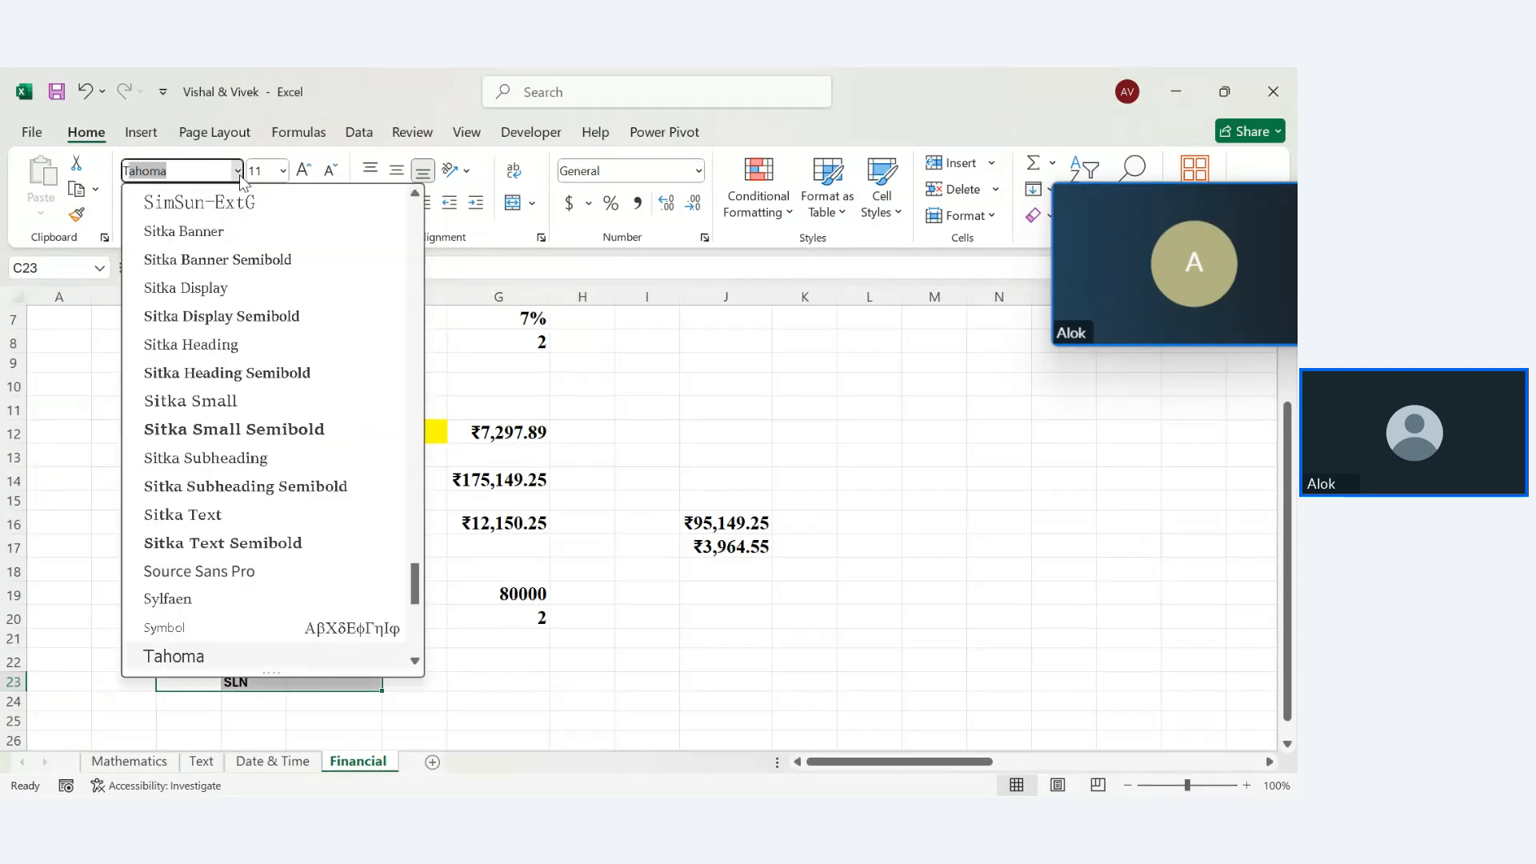
text(Times New Roman)
key(Tab)
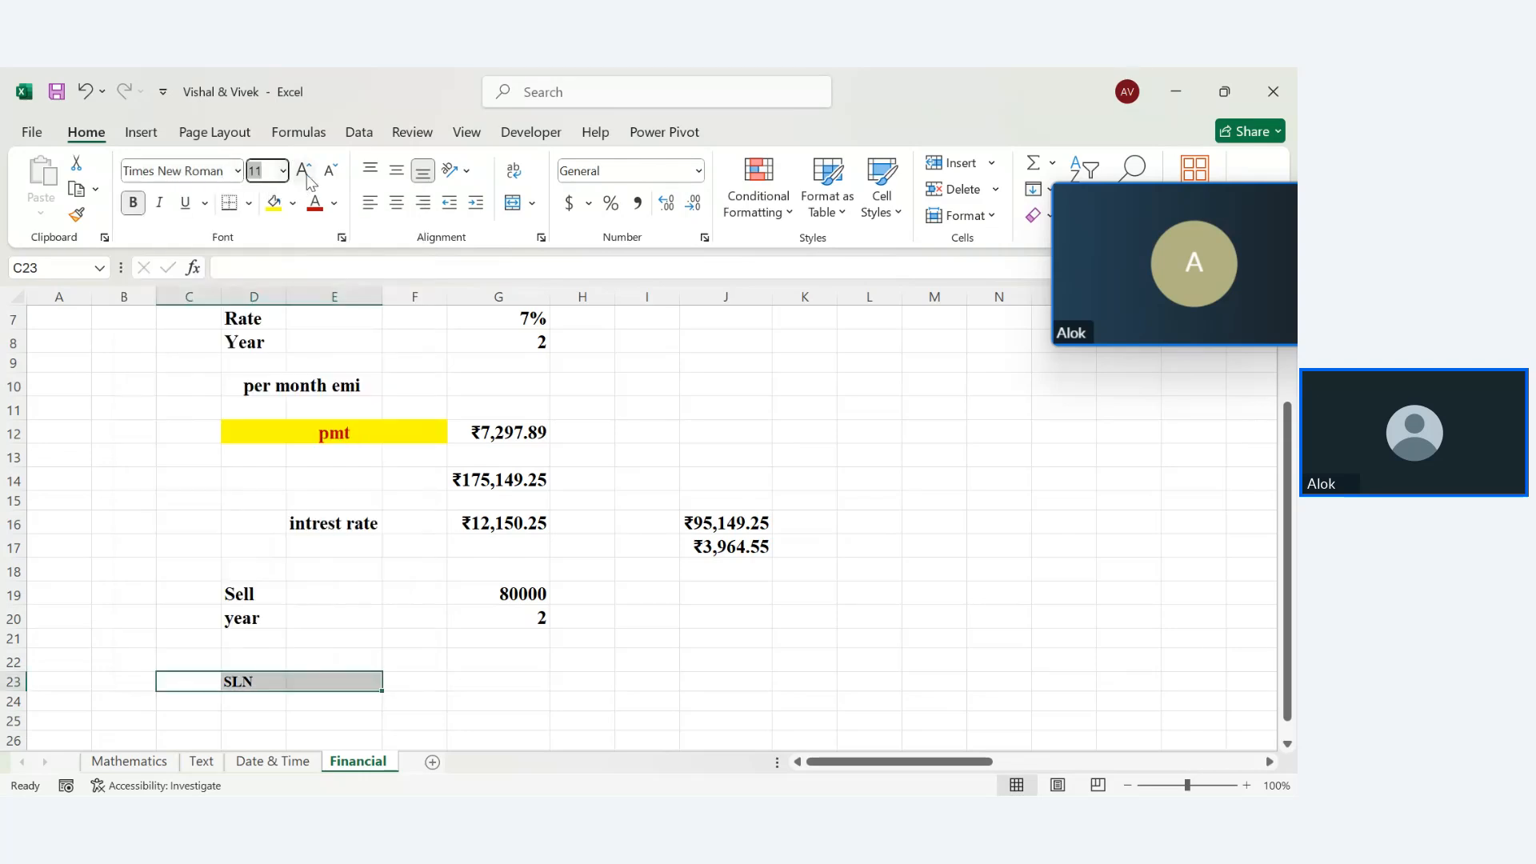
click(303, 170)
click(392, 678)
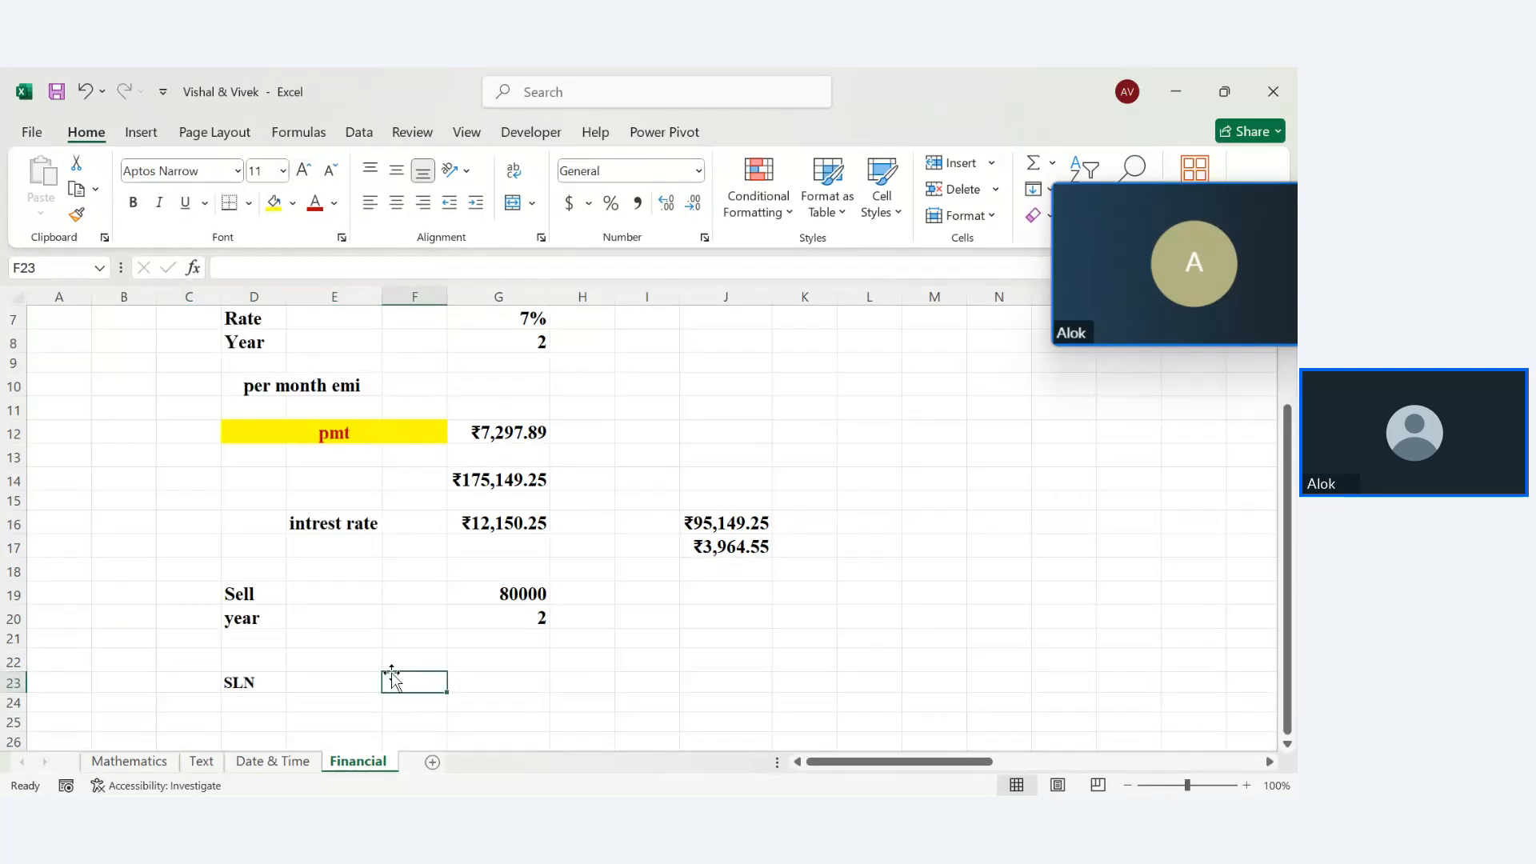
Copy D23's formatting onto the block B21:J26 with Format Painter
click(240, 702)
click(258, 684)
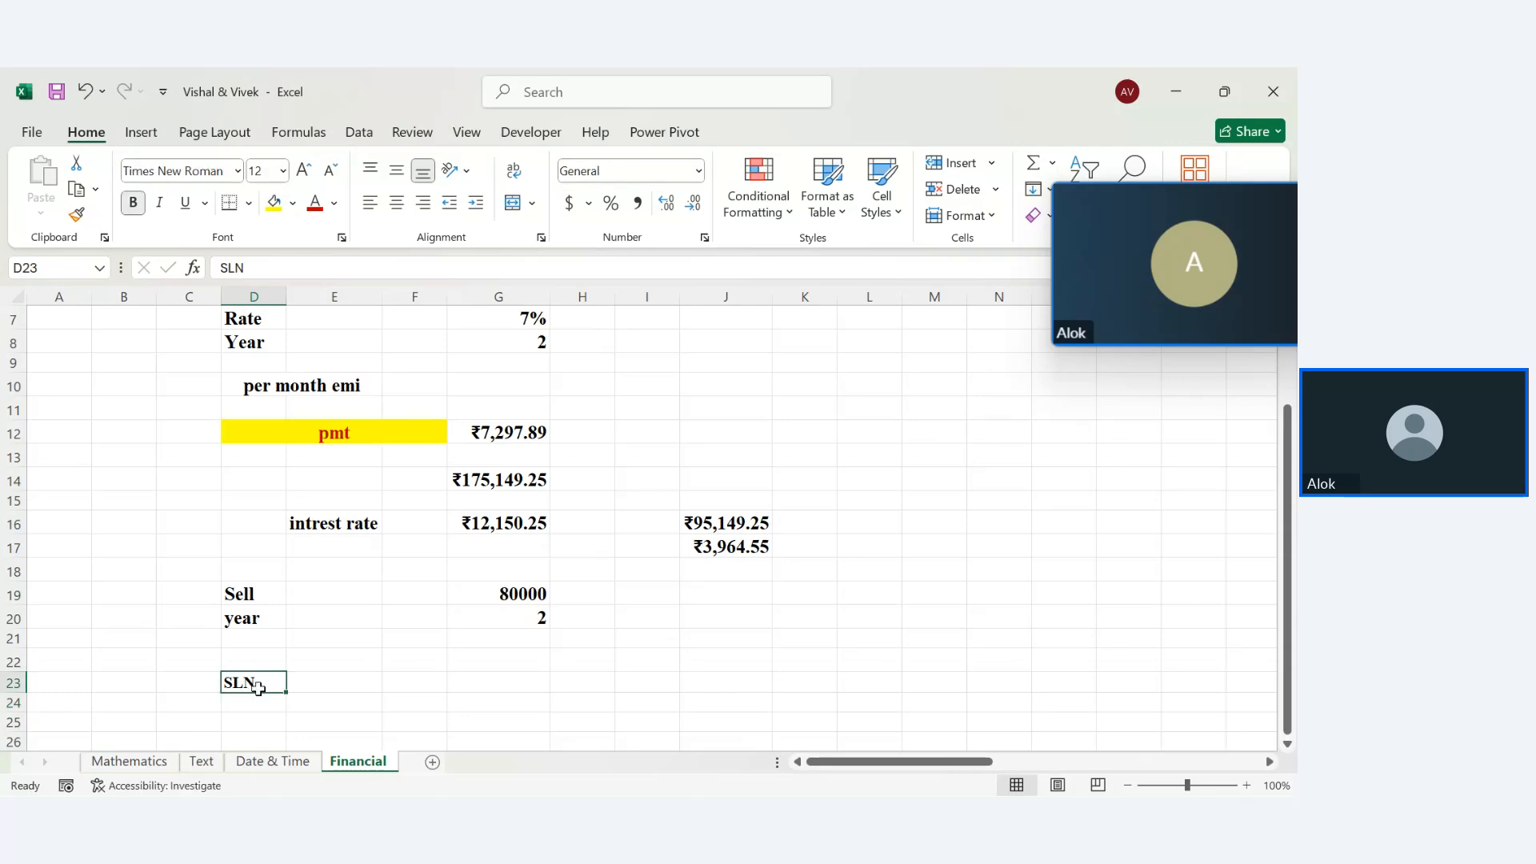
click(77, 214)
mouse_move(137, 640)
mouse_down()
mouse_move(1176, 730)
mouse_move(744, 744)
mouse_up()
click(480, 652)
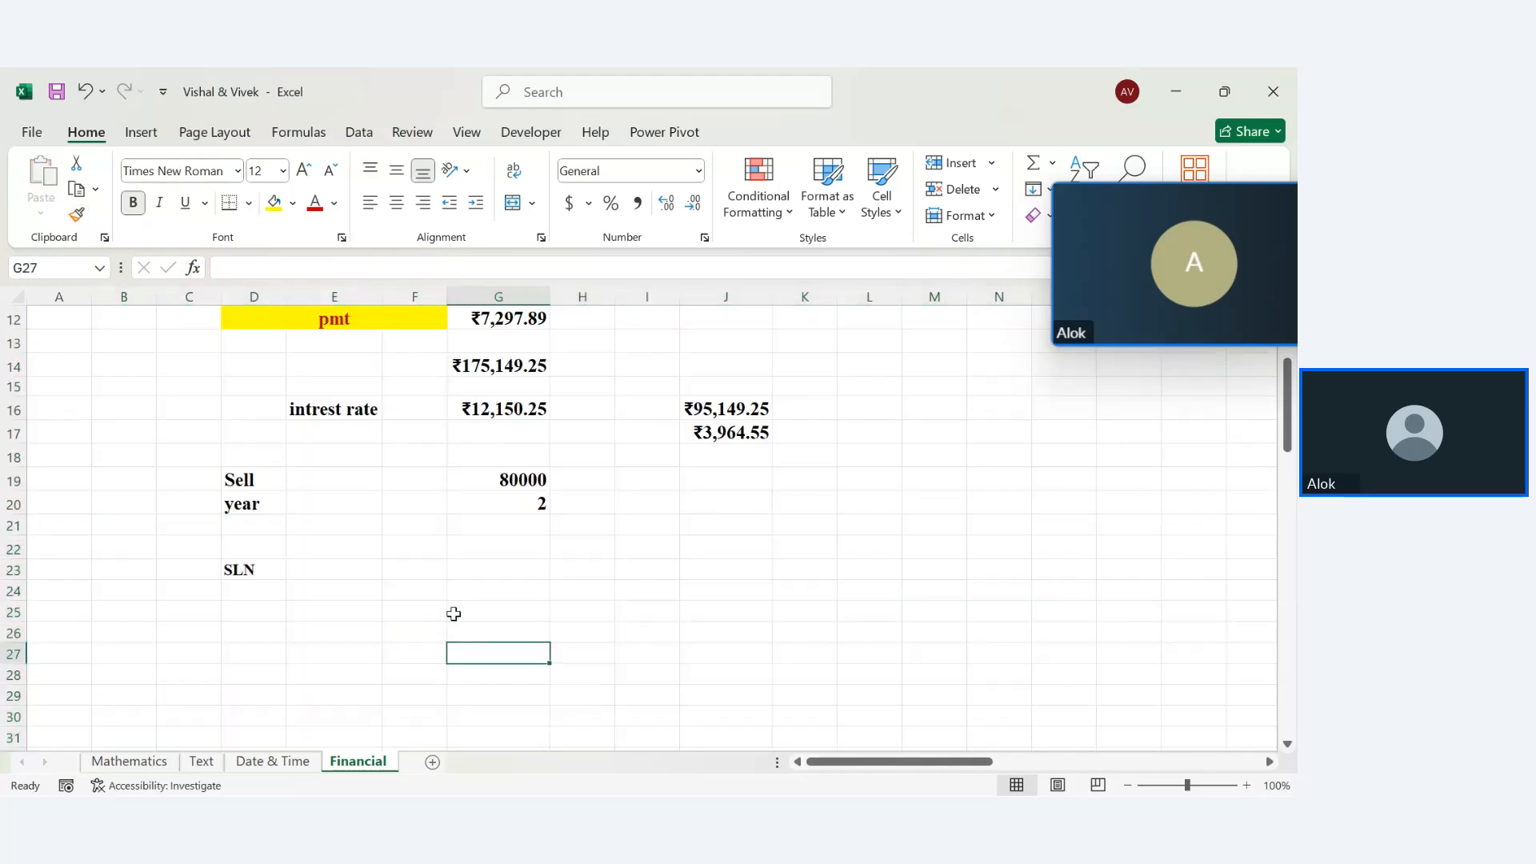
Enter =SLN(G14,G19,G20*12) in F23 for straight-line depreciation
click(398, 573)
text(=SLN()
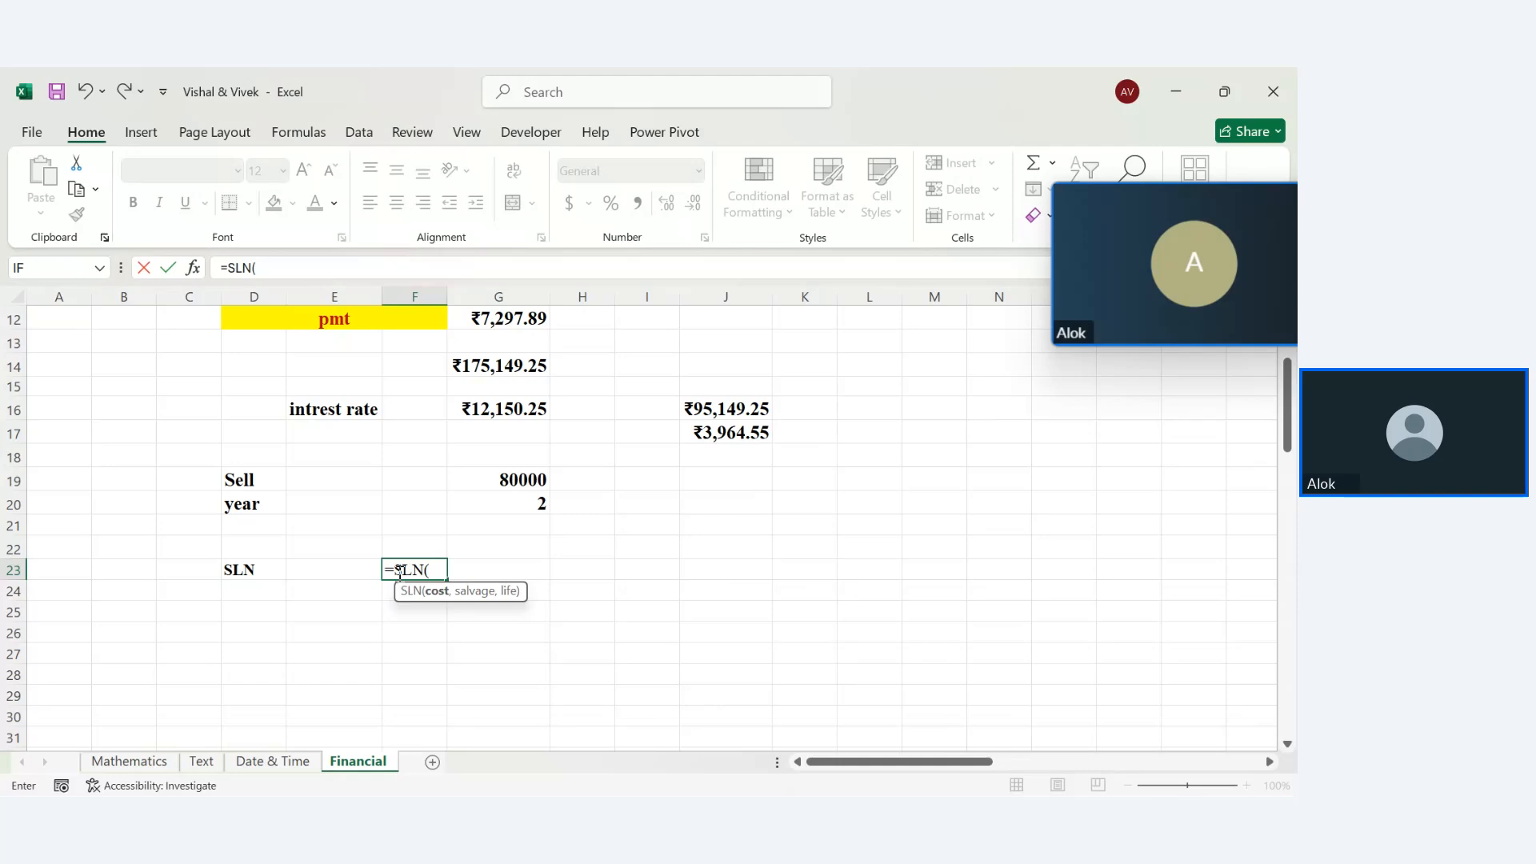
click(516, 373)
text(,)
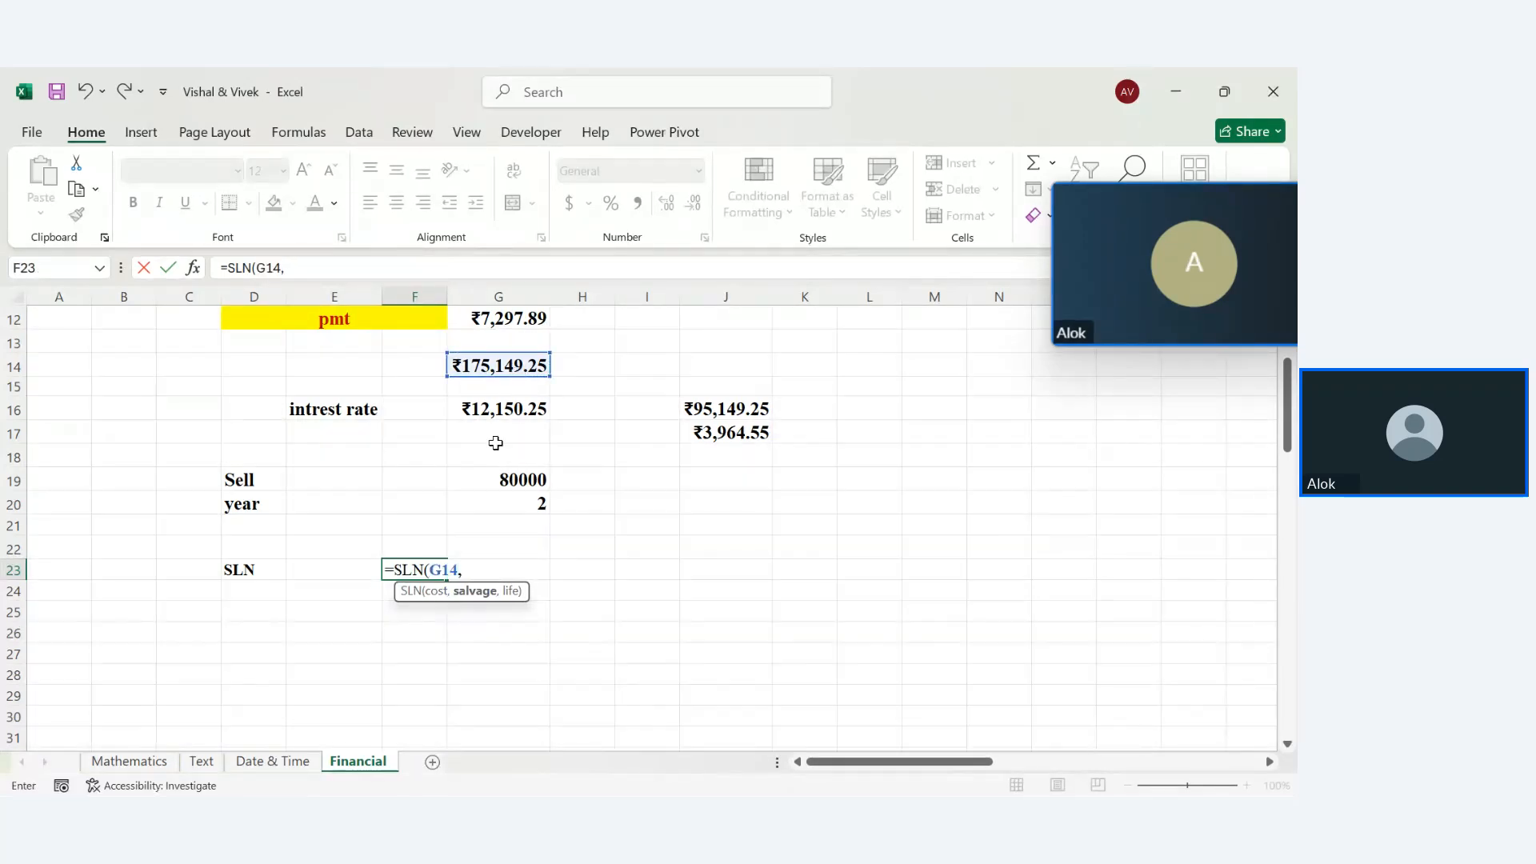
click(510, 485)
text(,)
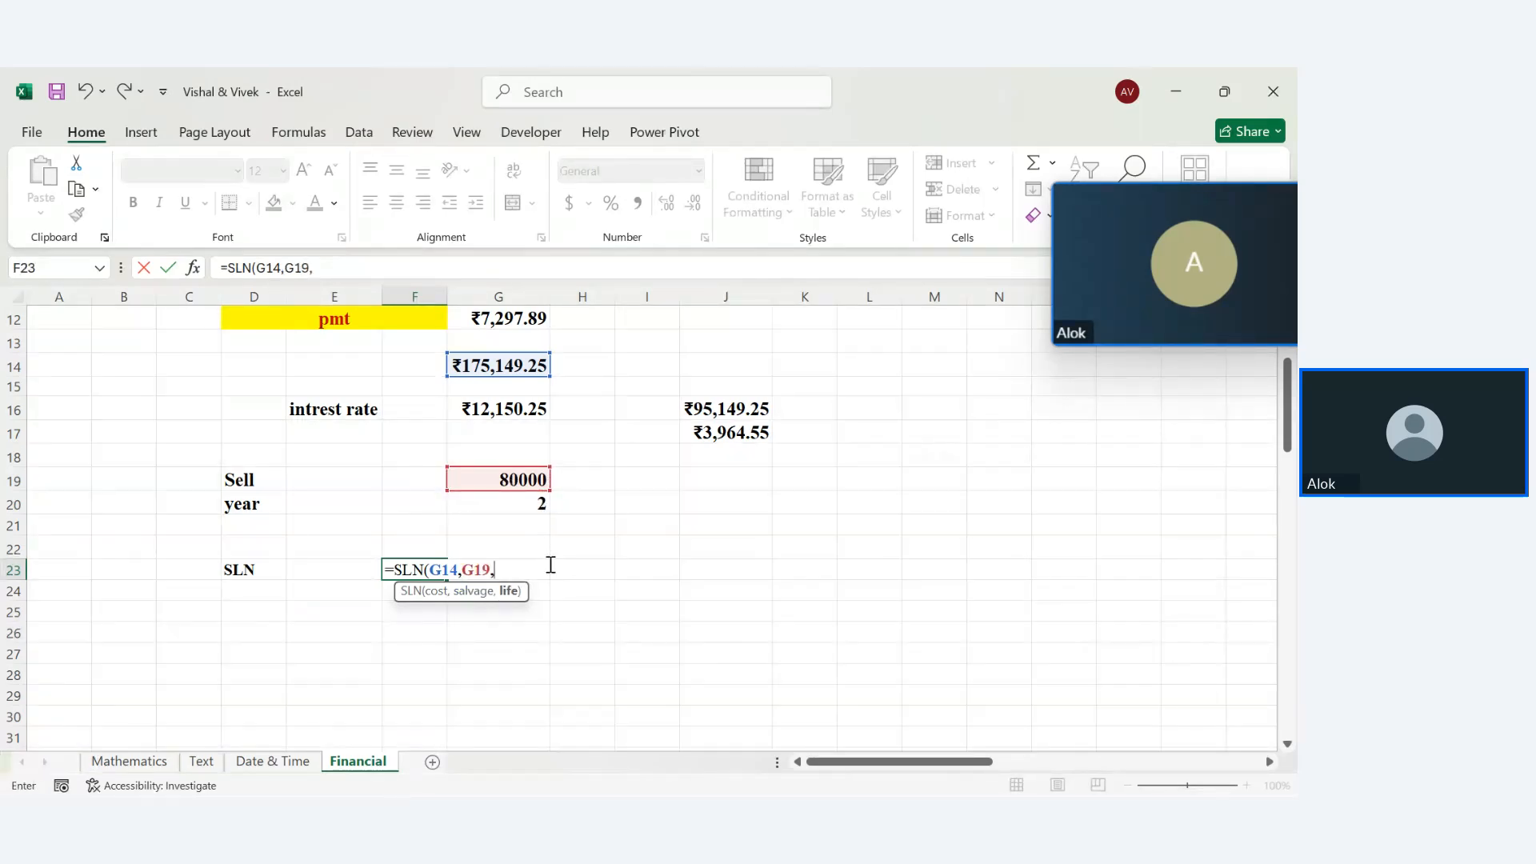
click(535, 506)
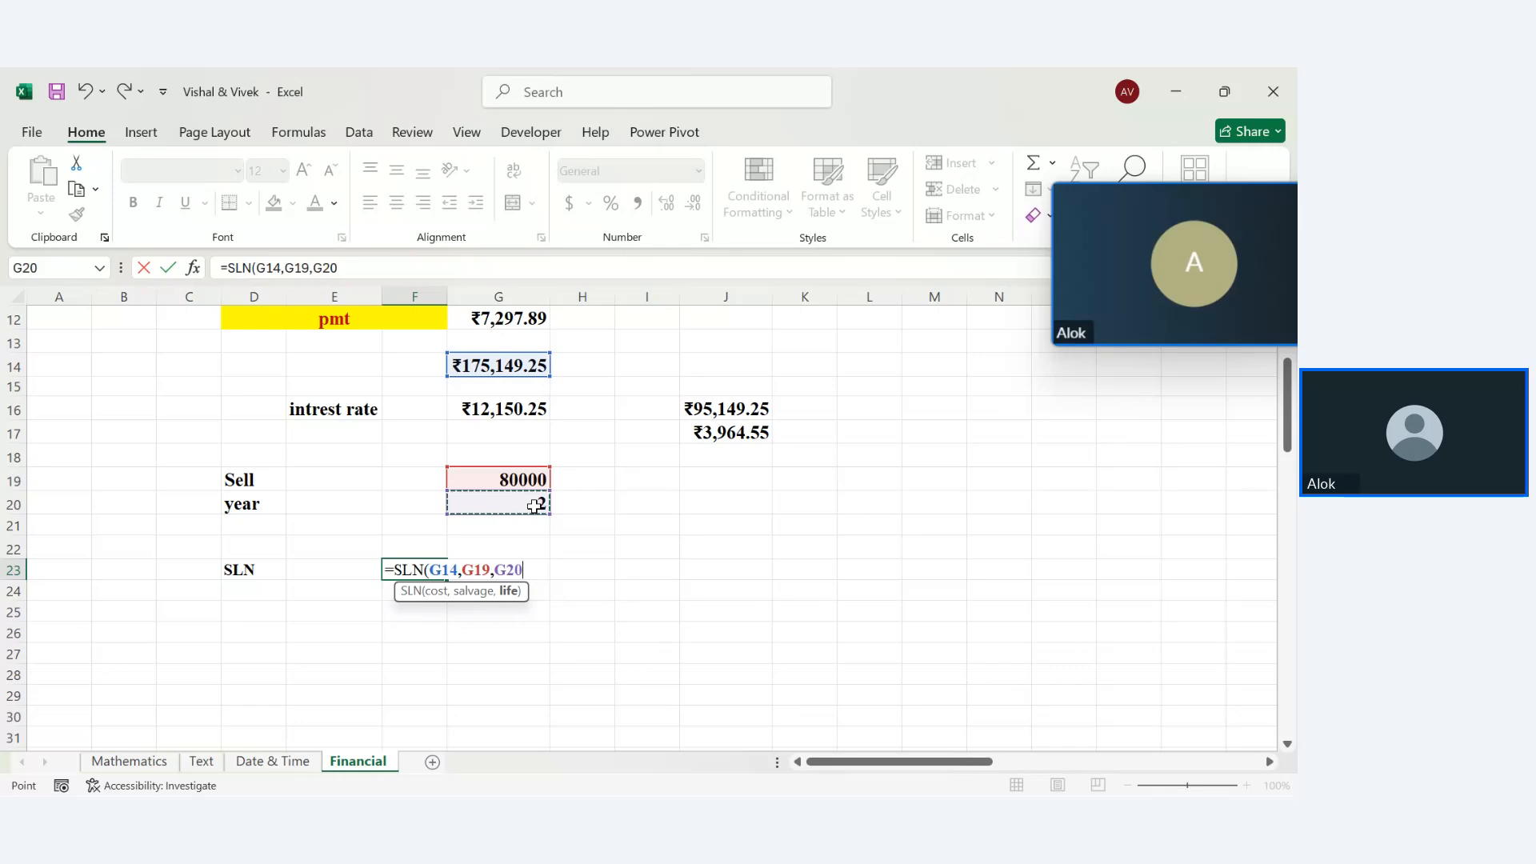
text(*12))
key(Return)
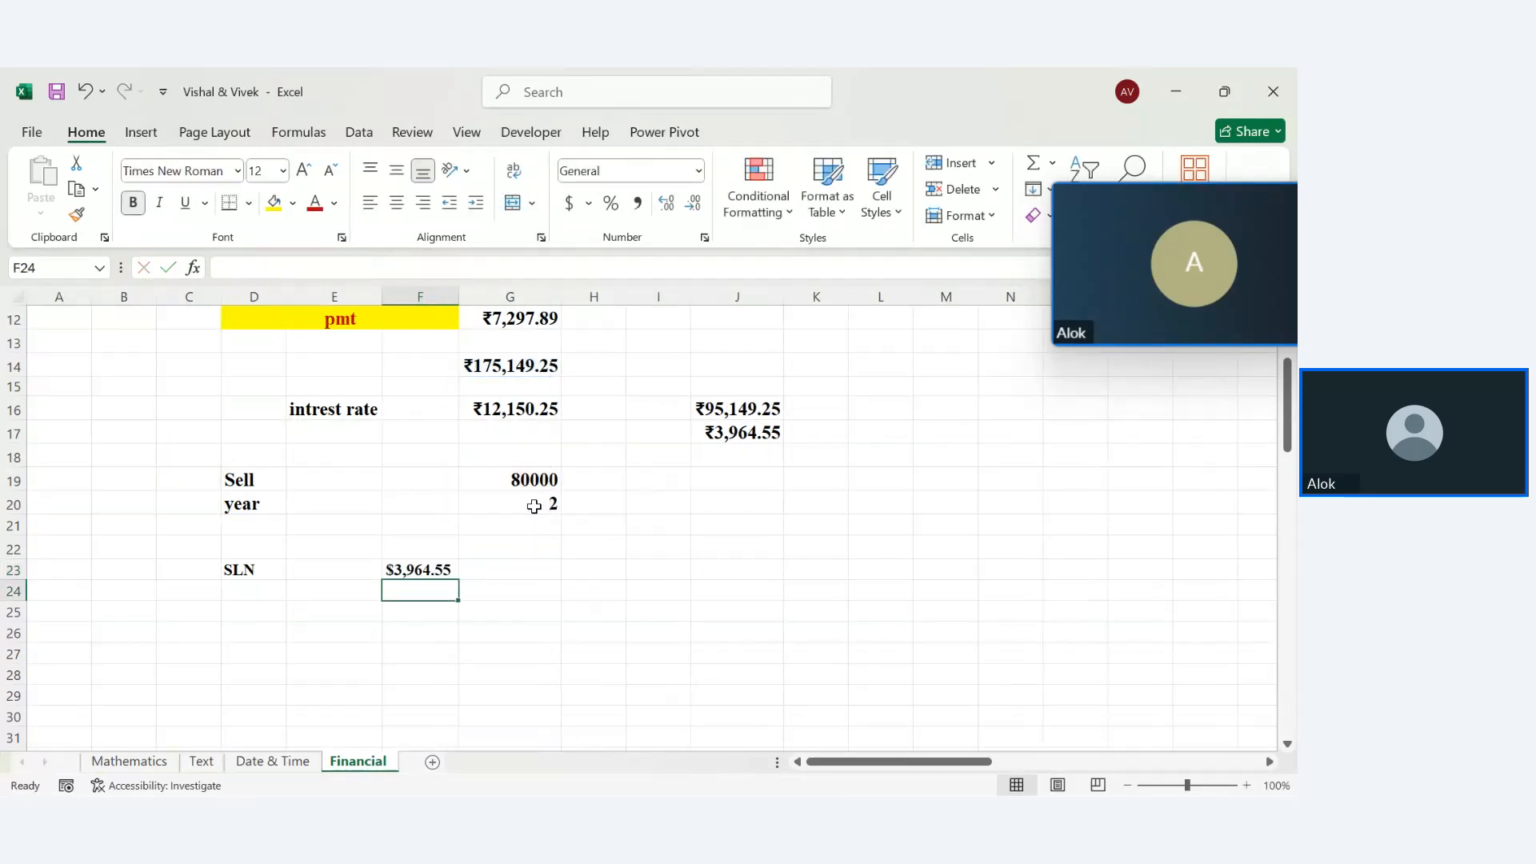
Re-confirm F23's formula and compare its $3,964.55 result with J17
click(398, 572)
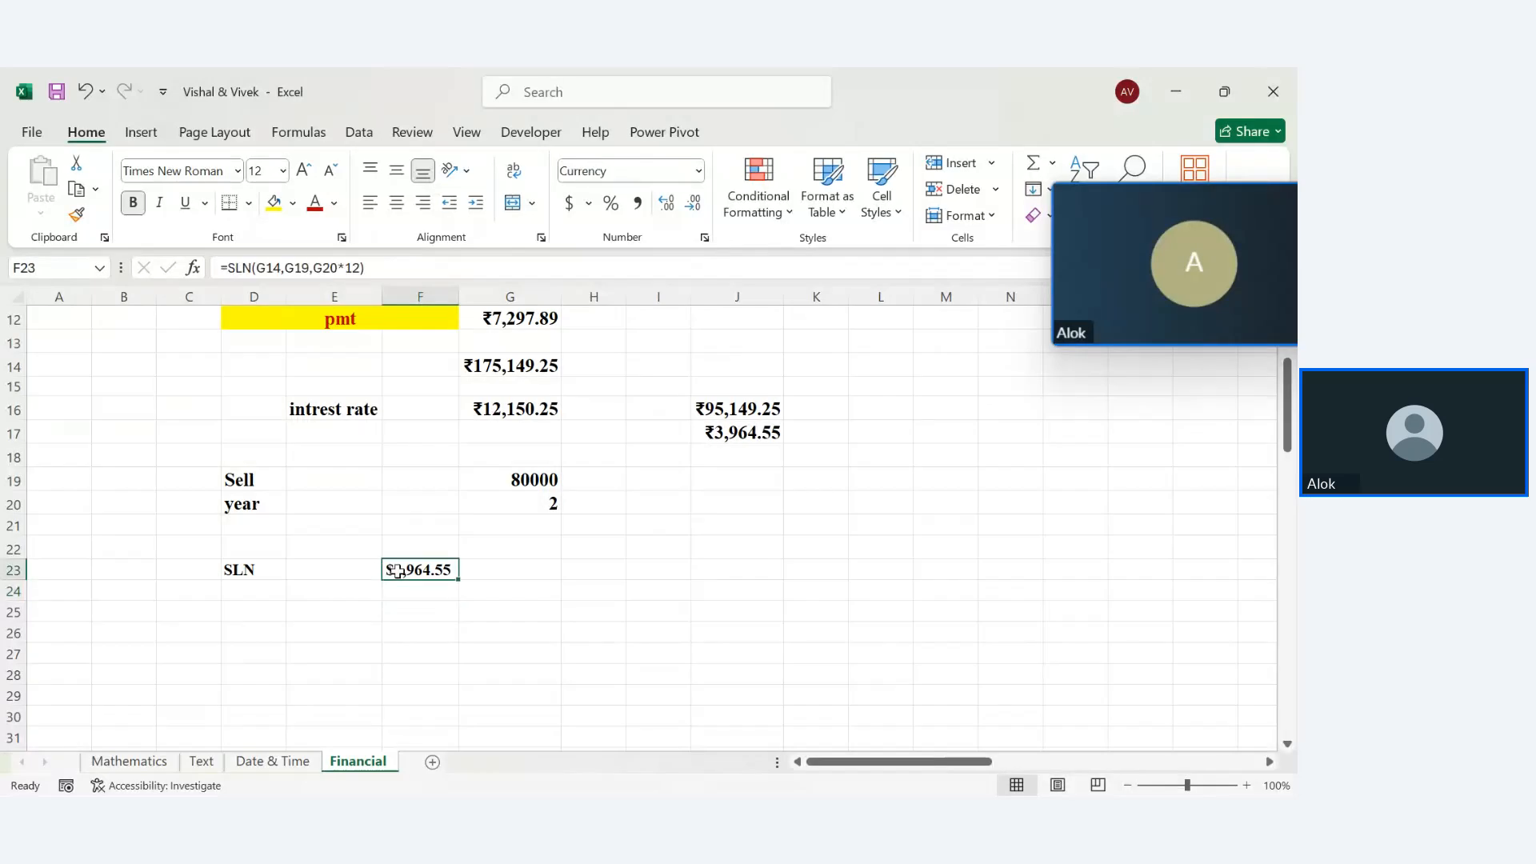
double_click(415, 571)
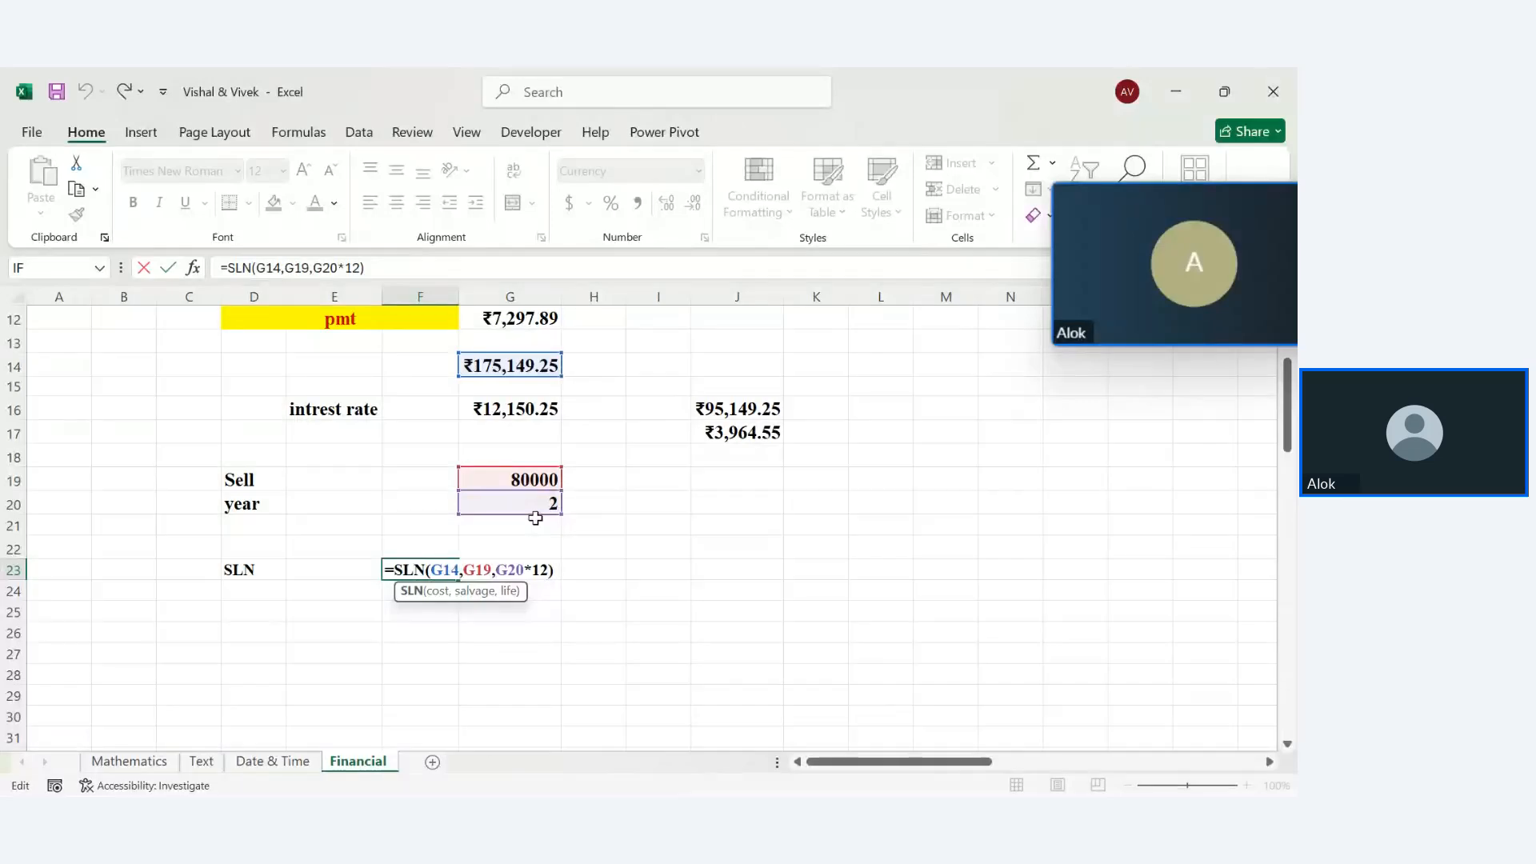
key(Return)
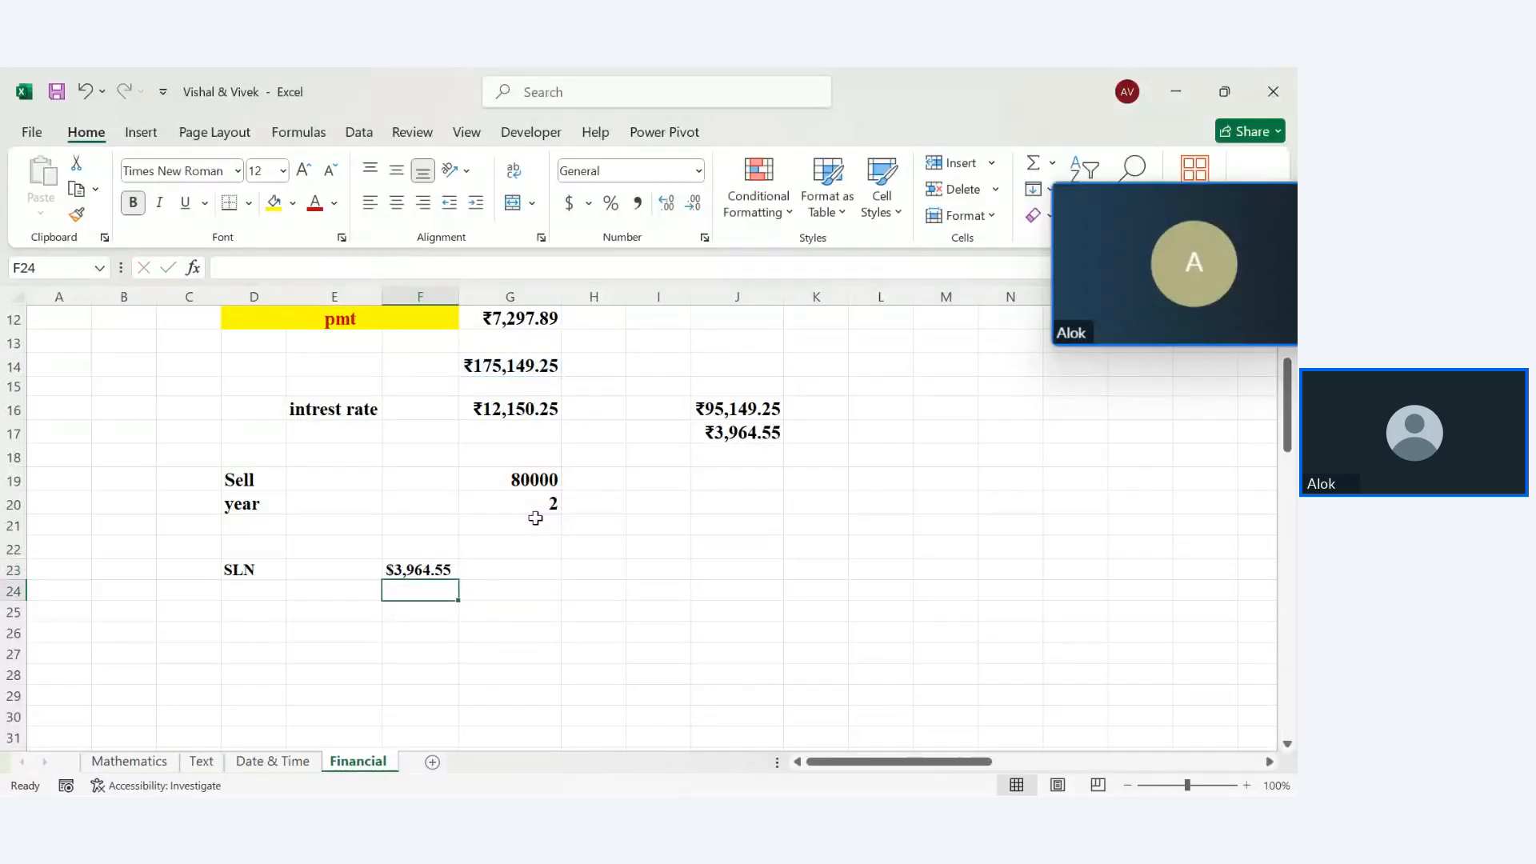
click(759, 428)
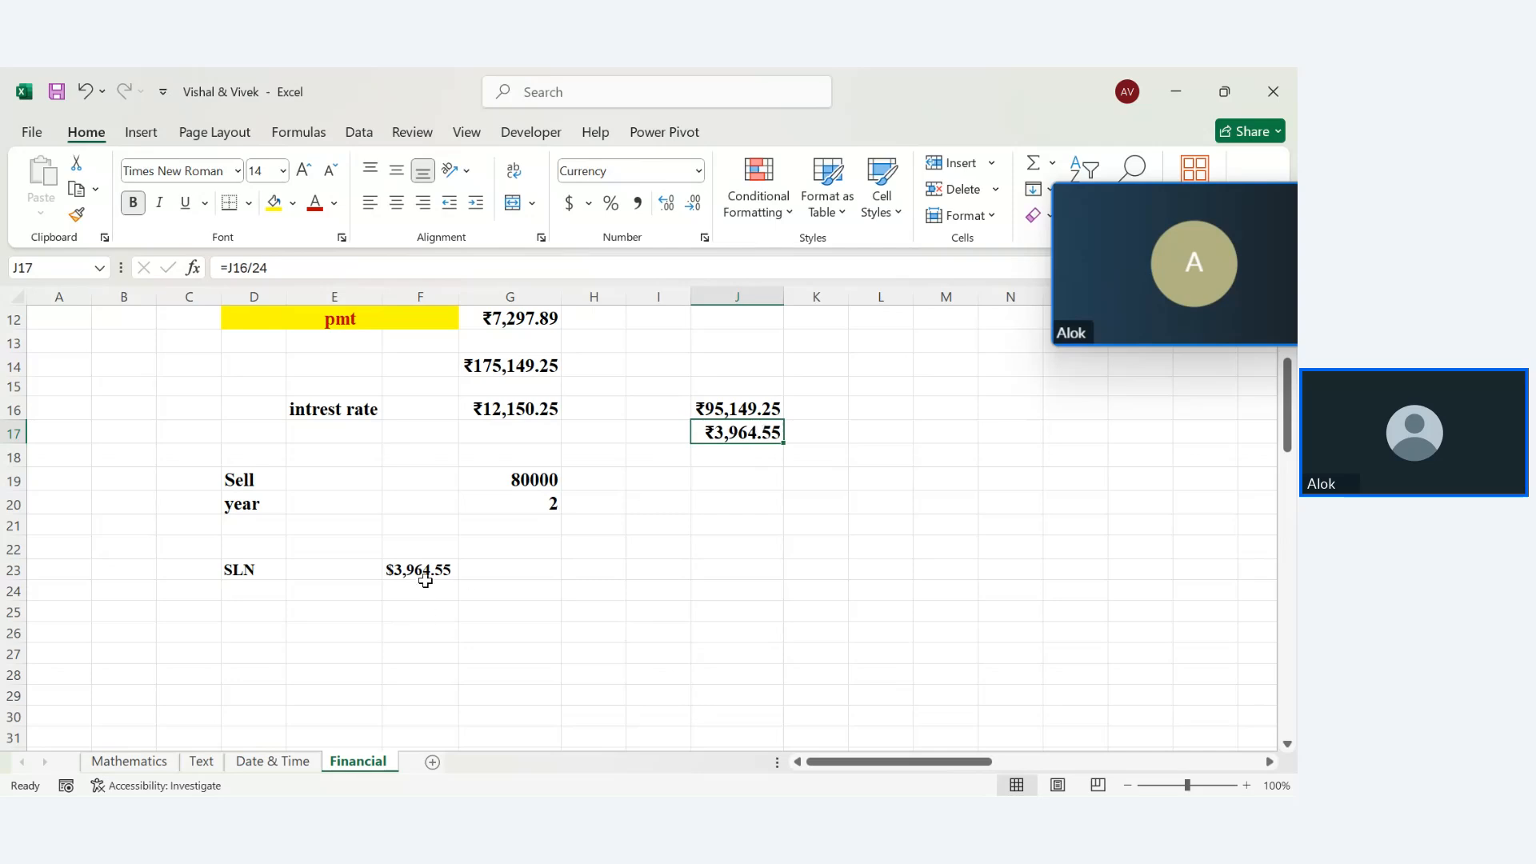
key(Up)
key(Up)
key(Up)
key(Up)
key(Up)
key(Up)
key(Up)
key(Up)
key(Up)
key(Up)
key(Up)
key(Up)
key(Up)
key(Up)
key(Up)
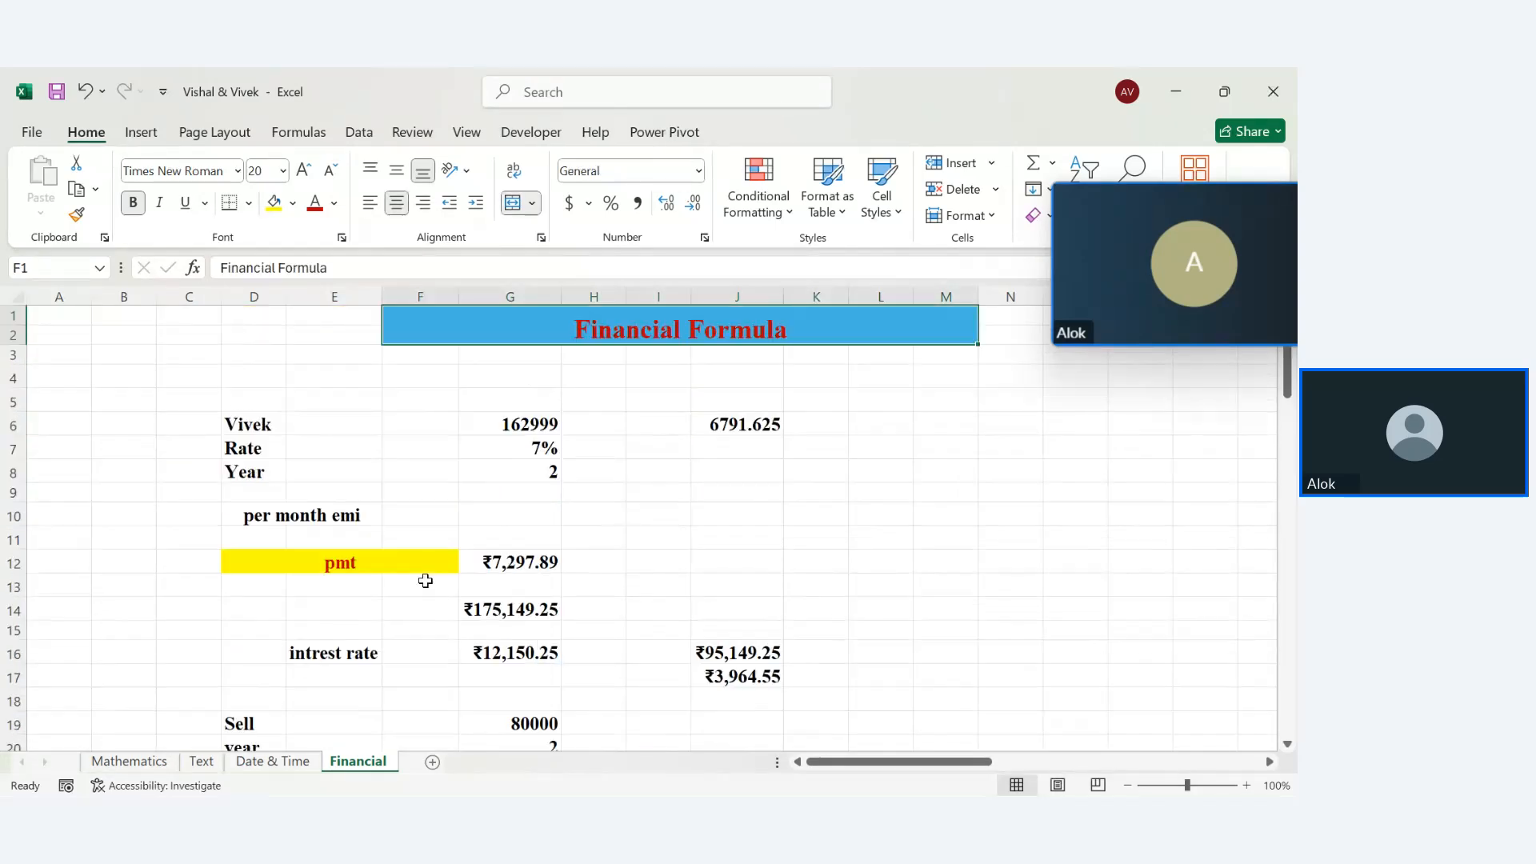
Give the SLN label in D23 a yellow fill and red font color
key(Down)
key(Down)
key(Down)
key(Down)
key(Down)
key(Down)
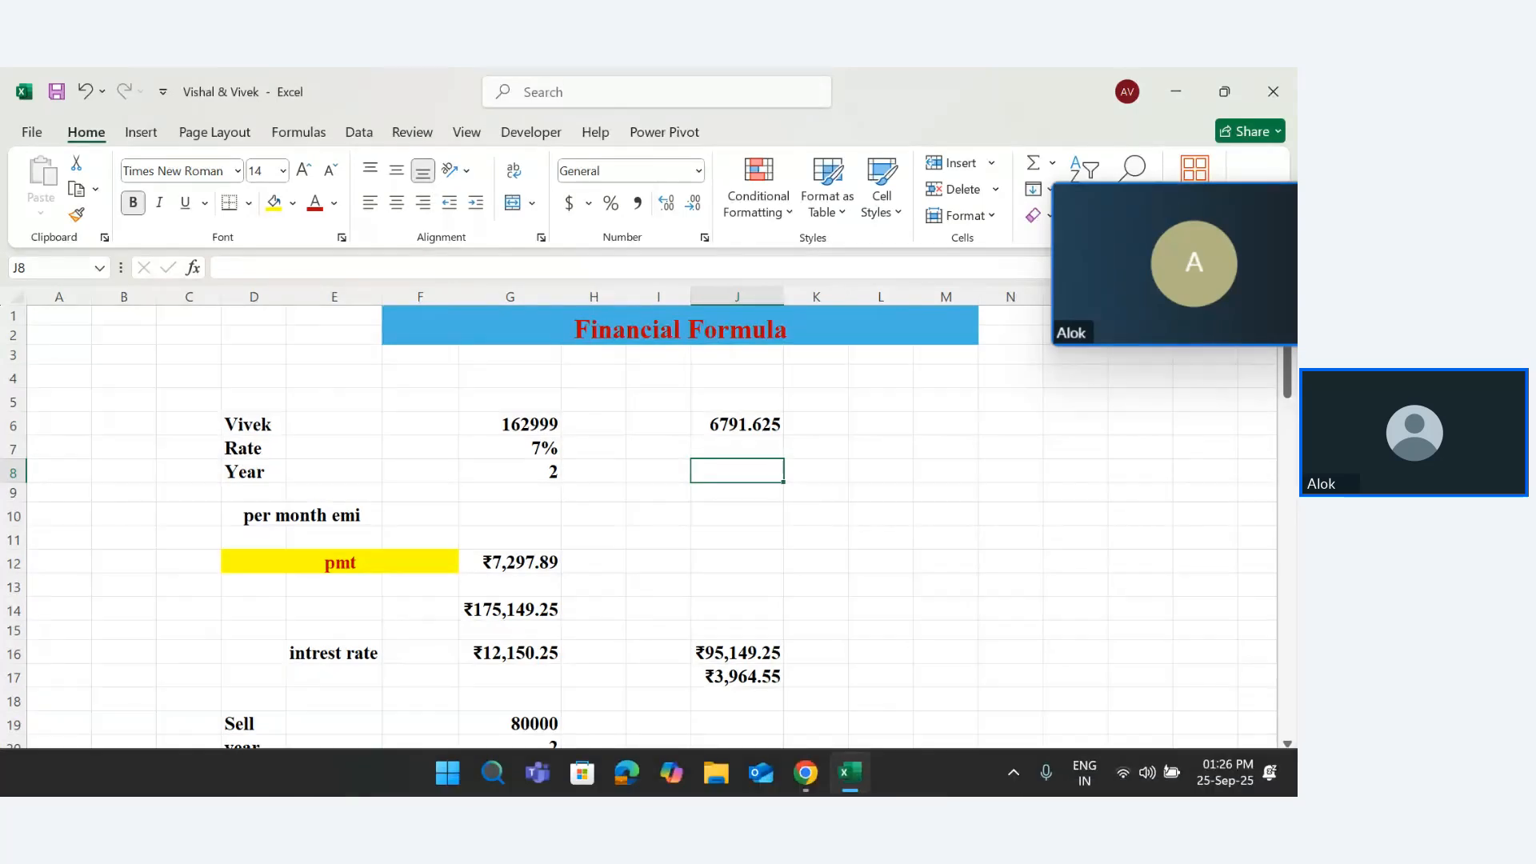
key(Down)
key(Down)
key(Down)
key(Down)
key(Down)
key(Down)
key(Down)
key(Down)
key(Down)
key(Down)
key(Down)
key(Down)
key(Down)
key(Down)
key(Down)
key(Down)
key(Down)
key(Down)
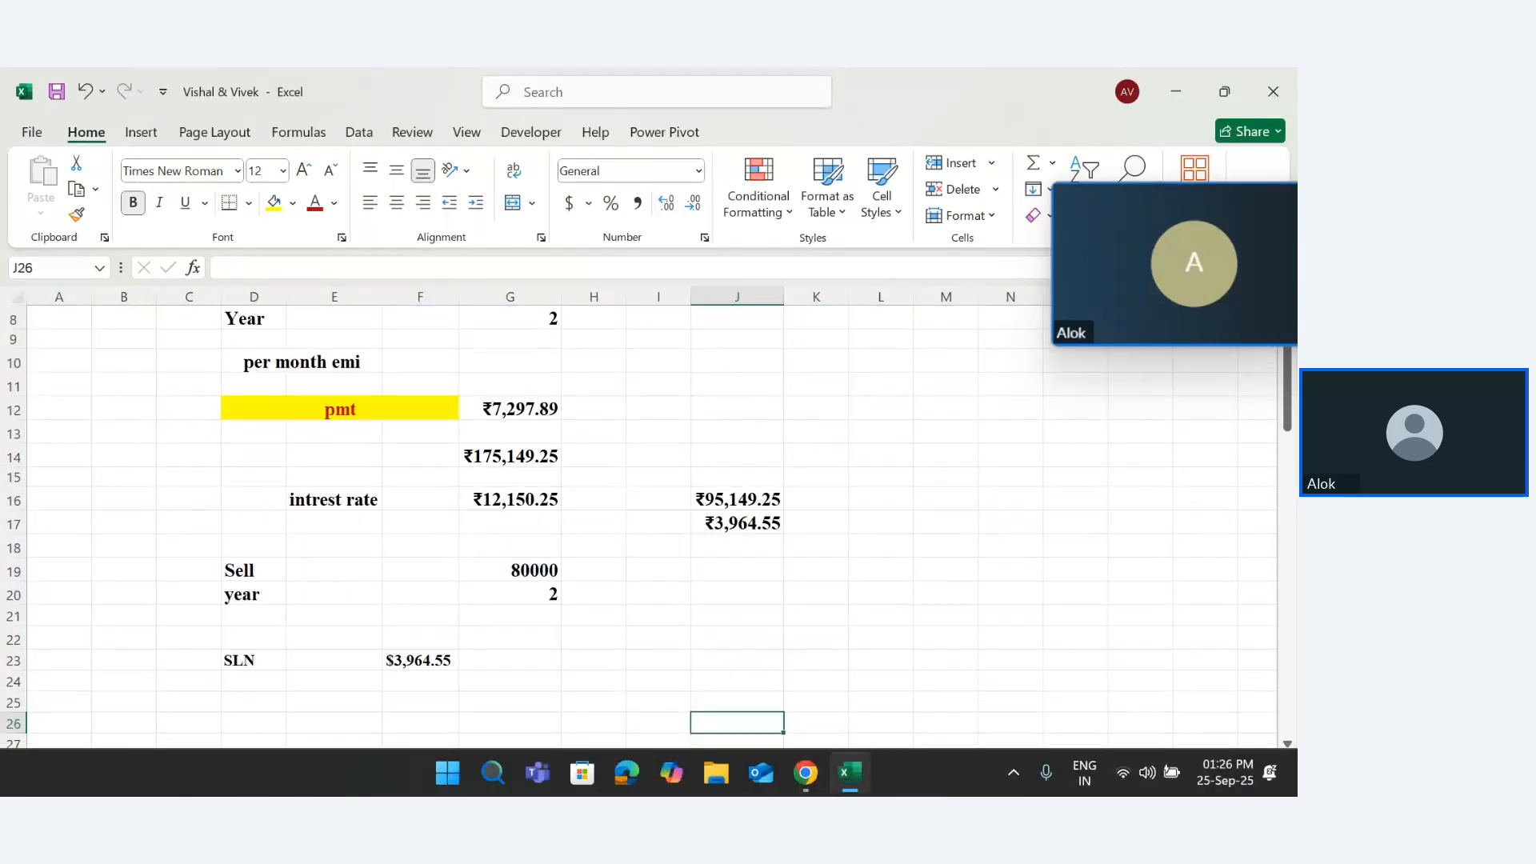
click(247, 663)
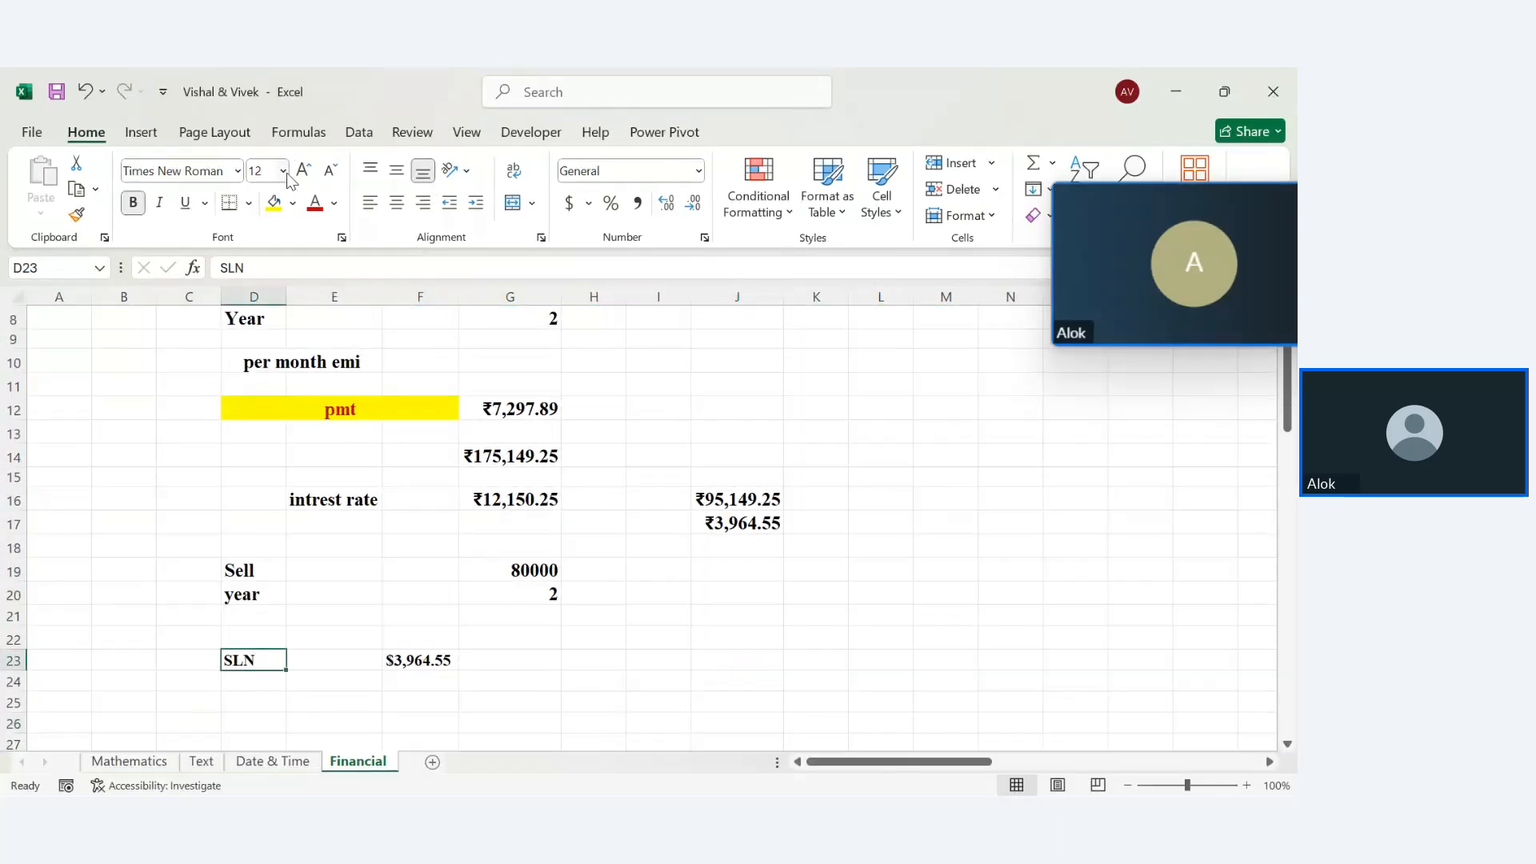
click(274, 203)
click(314, 202)
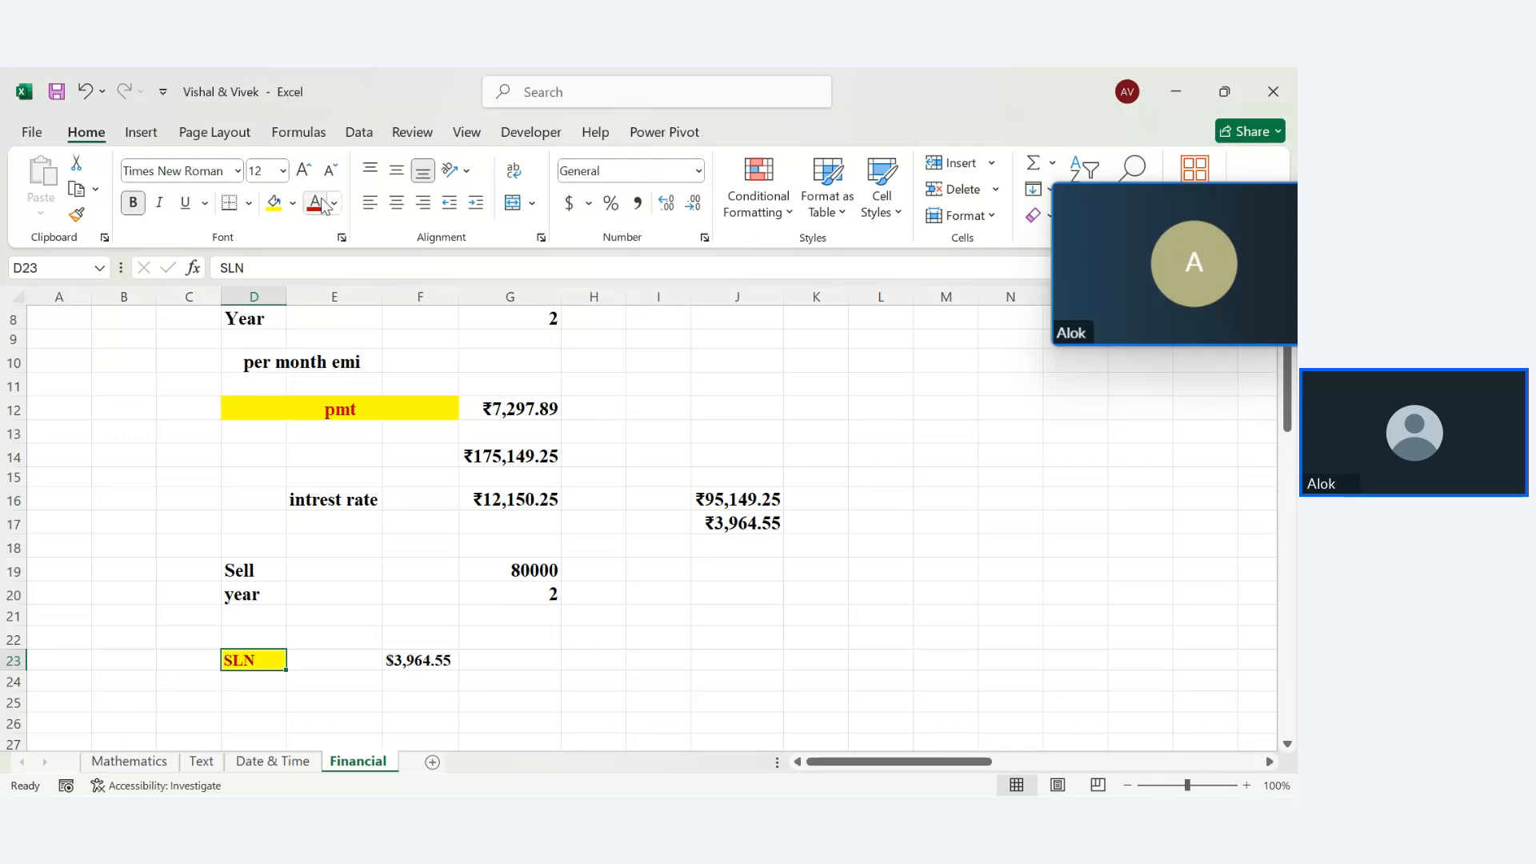
click(415, 663)
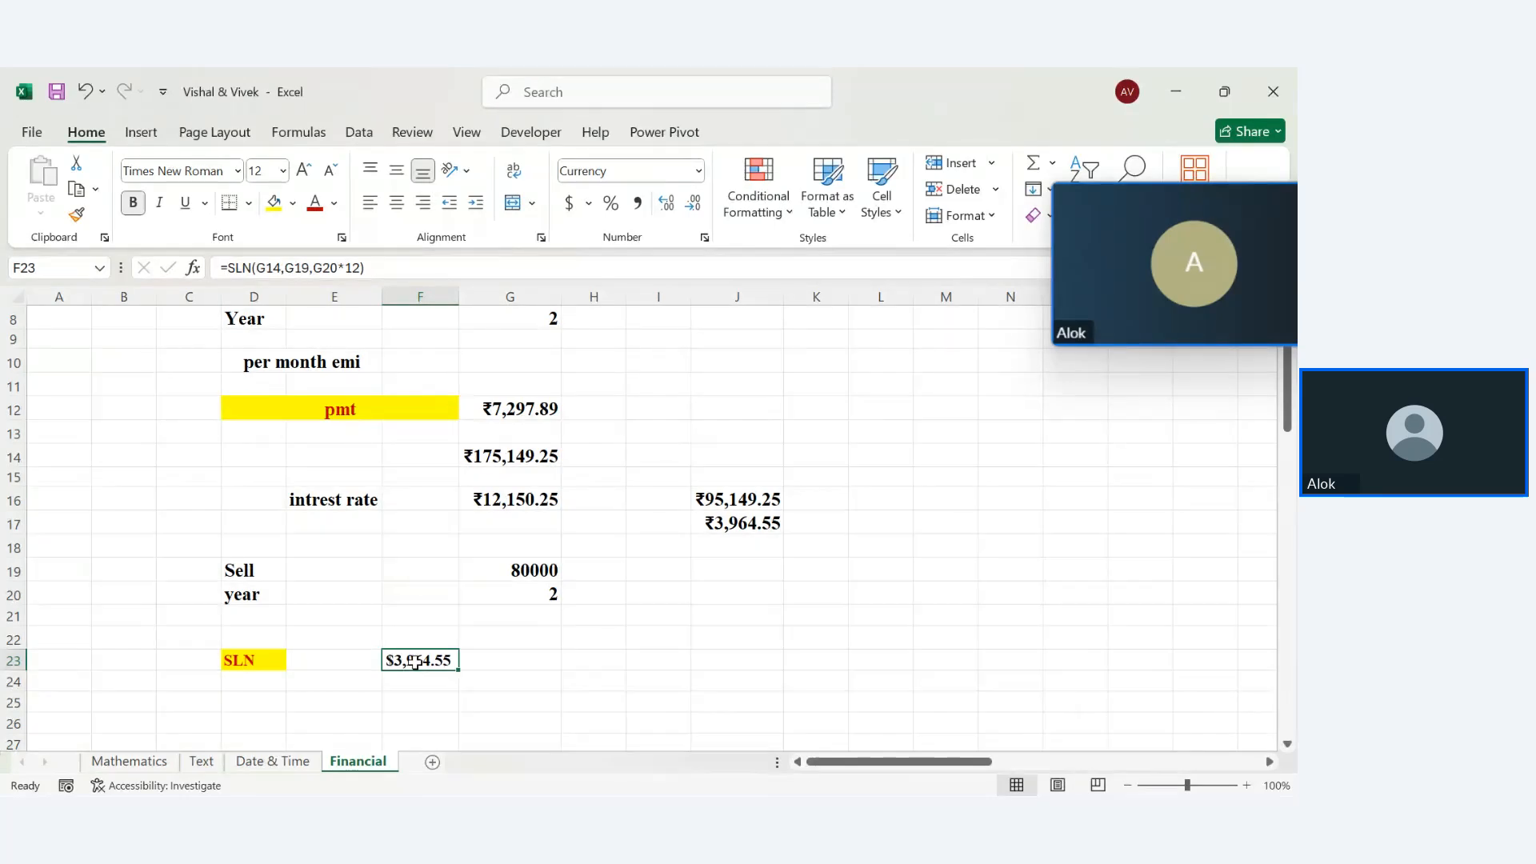
Flip through the Text and Date & Time sheets and return to Financial
click(201, 762)
click(256, 762)
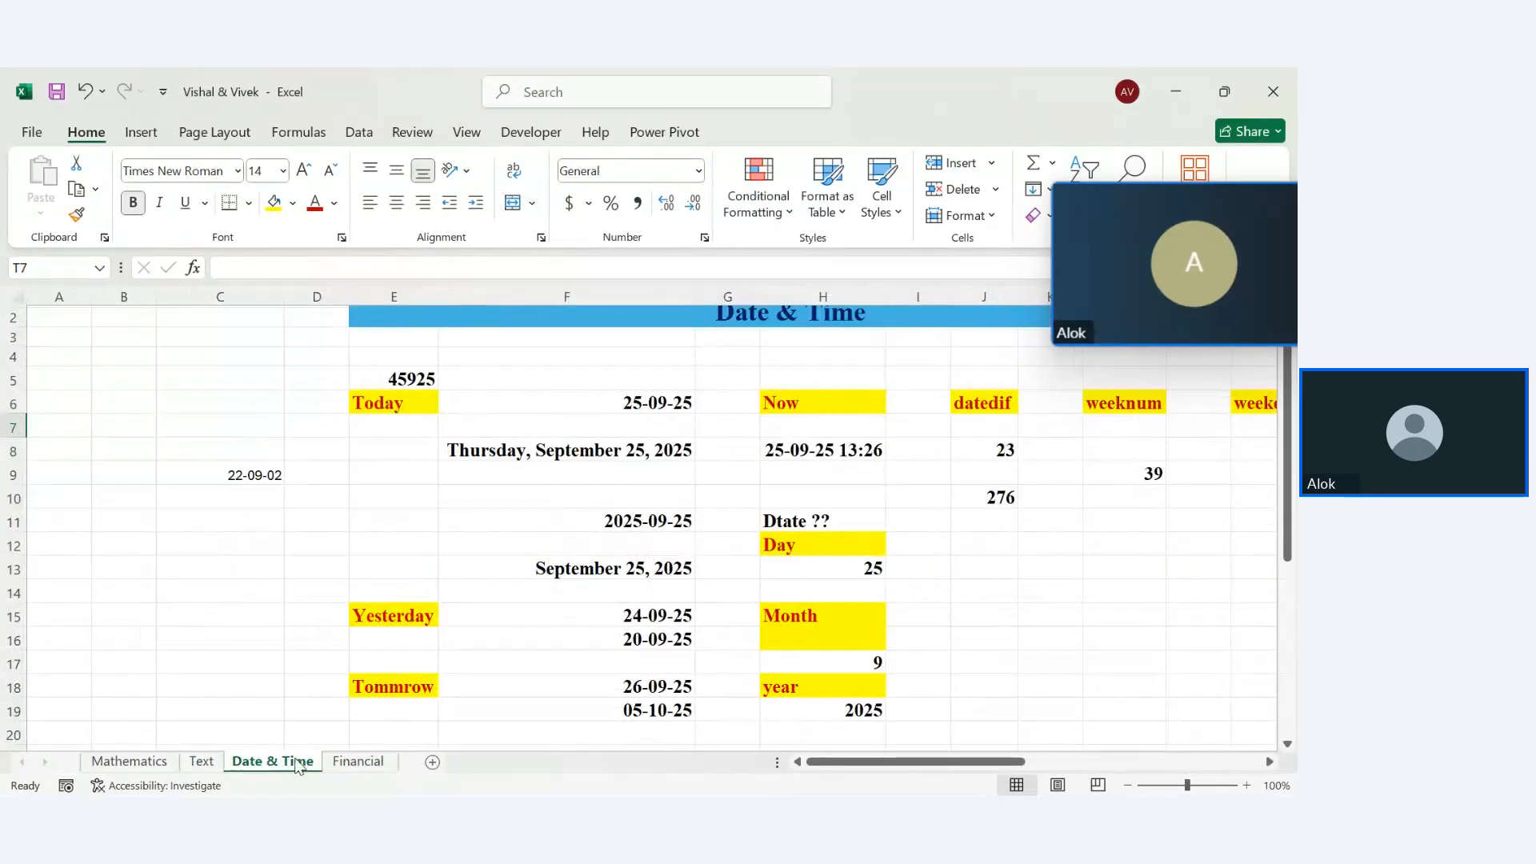
click(357, 762)
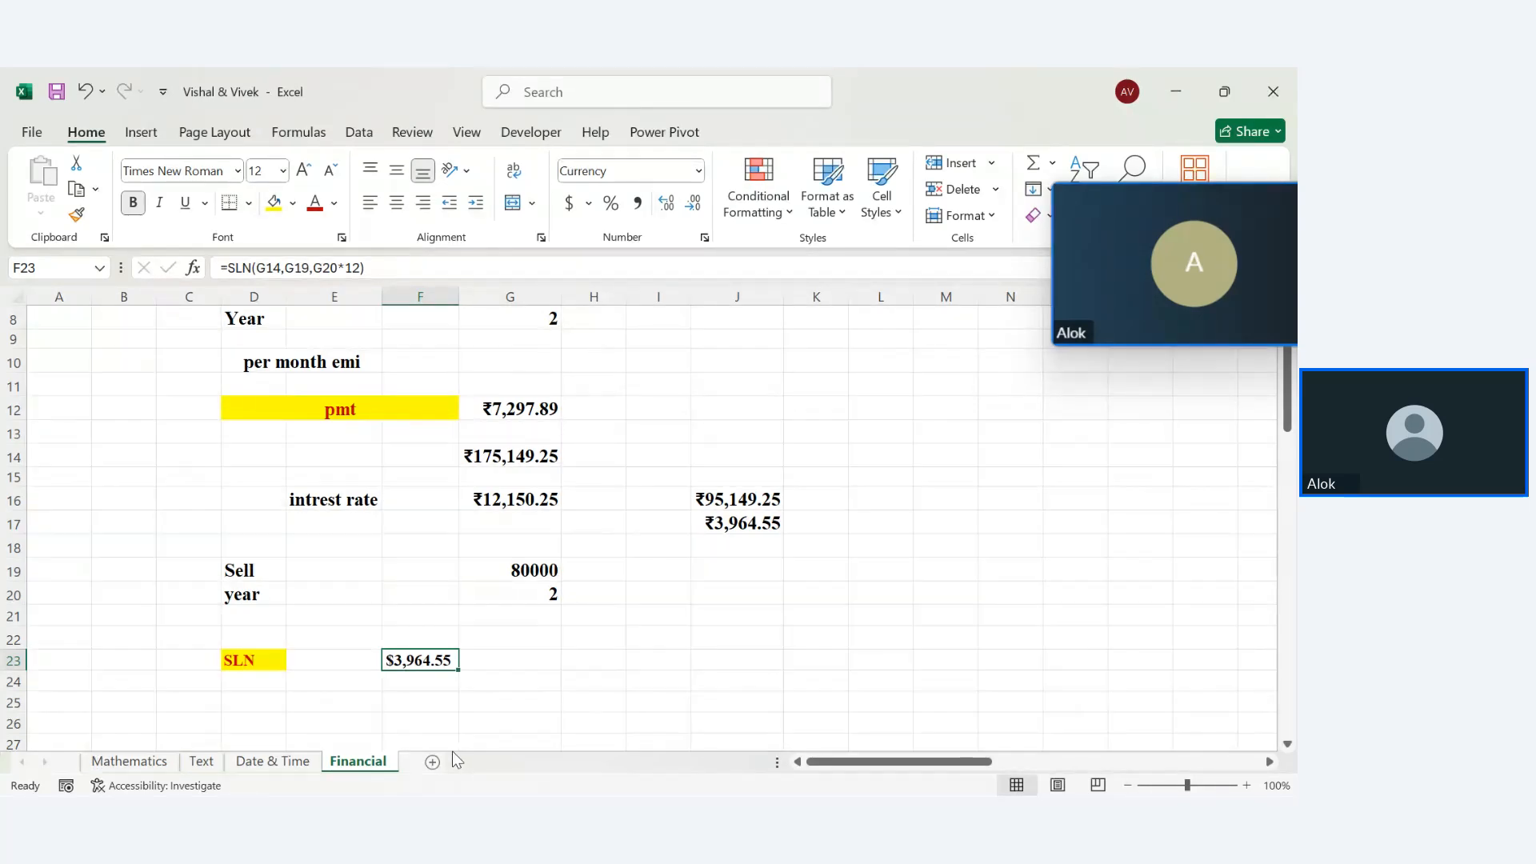
Switch to the browser's Excel New Batch 12 pm Zoho meeting tab
mouse_move(701, 794)
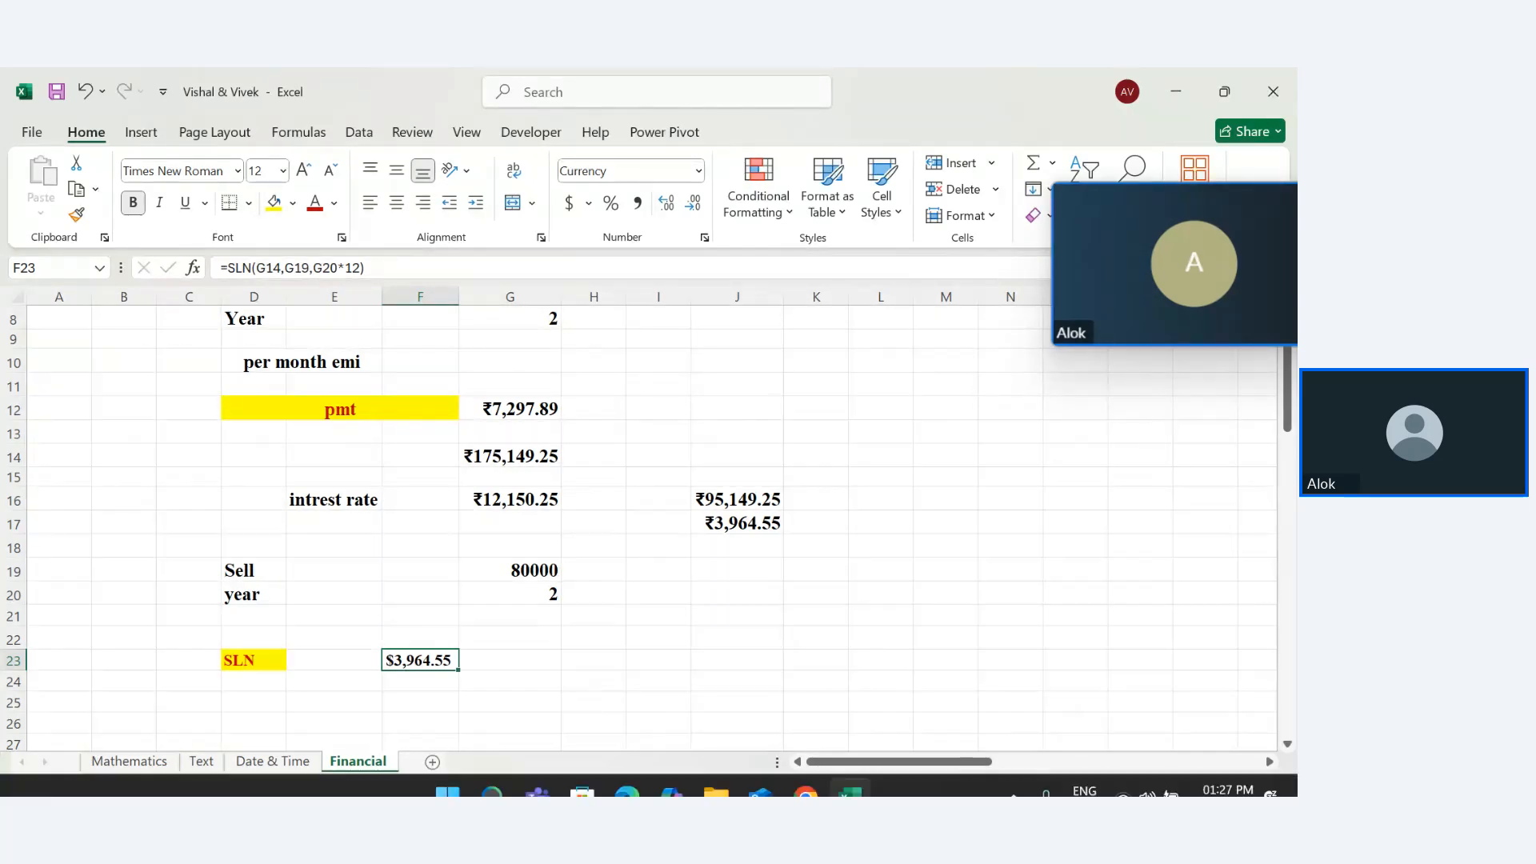
mouse_move(805, 773)
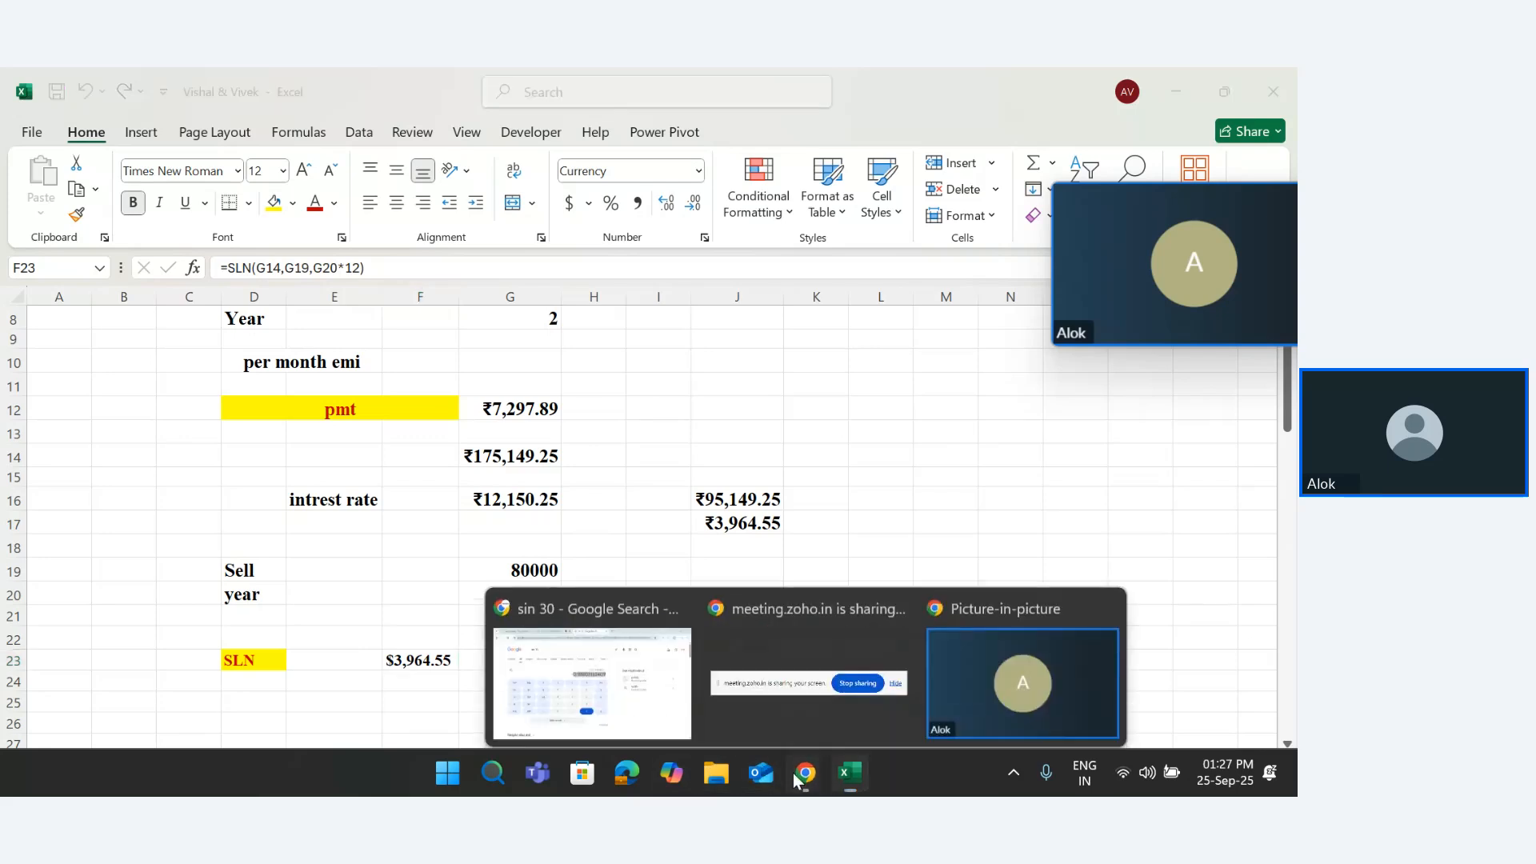
click(616, 677)
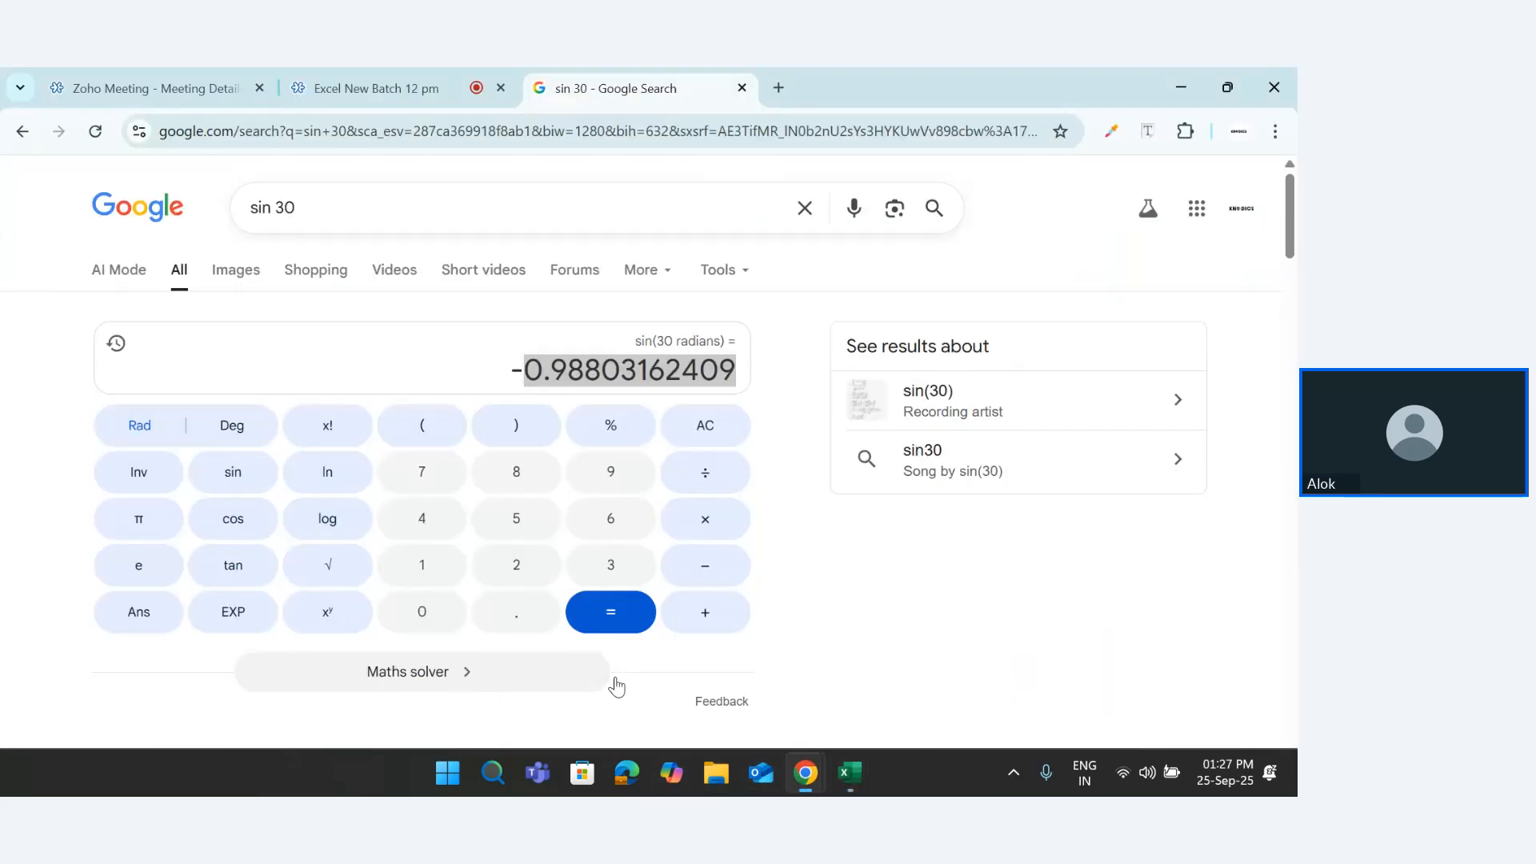
click(397, 93)
mouse_move(559, 585)
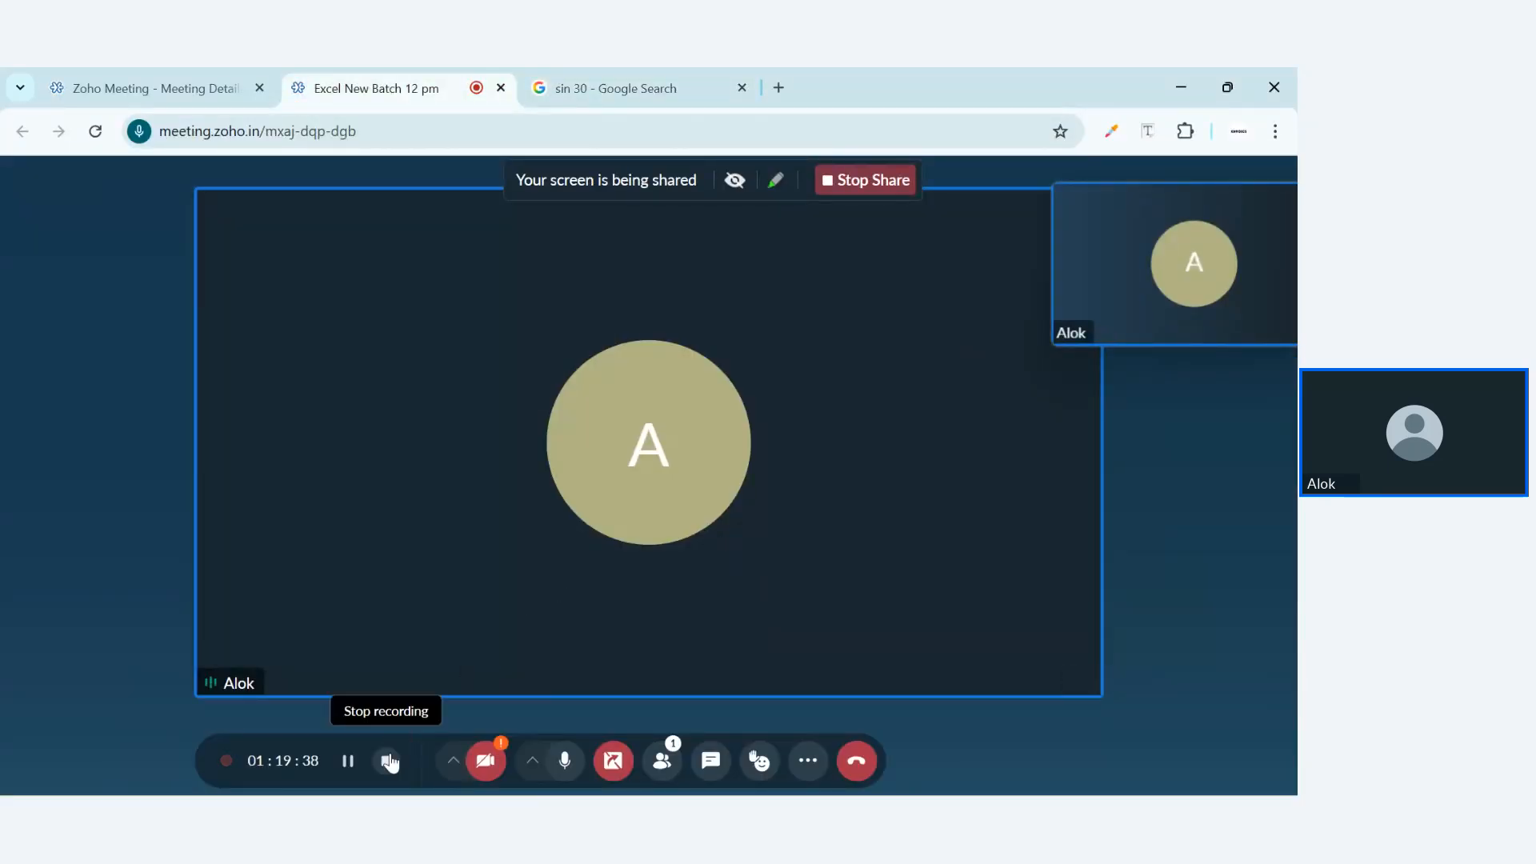